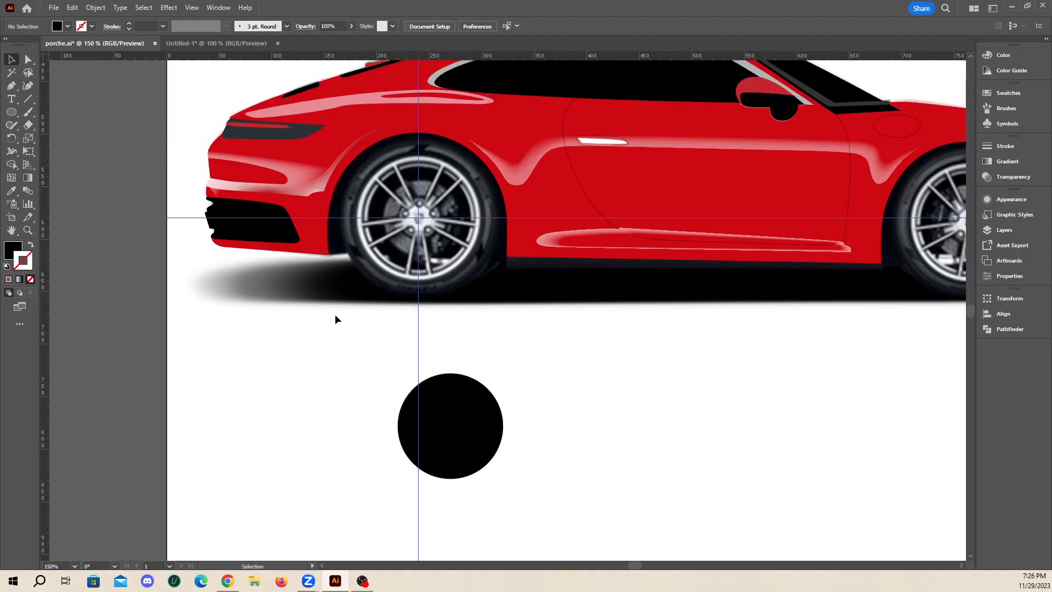
scroll(252, 246, up, 3)
scroll(380, 233, down, 2)
scroll(403, 246, down, 1)
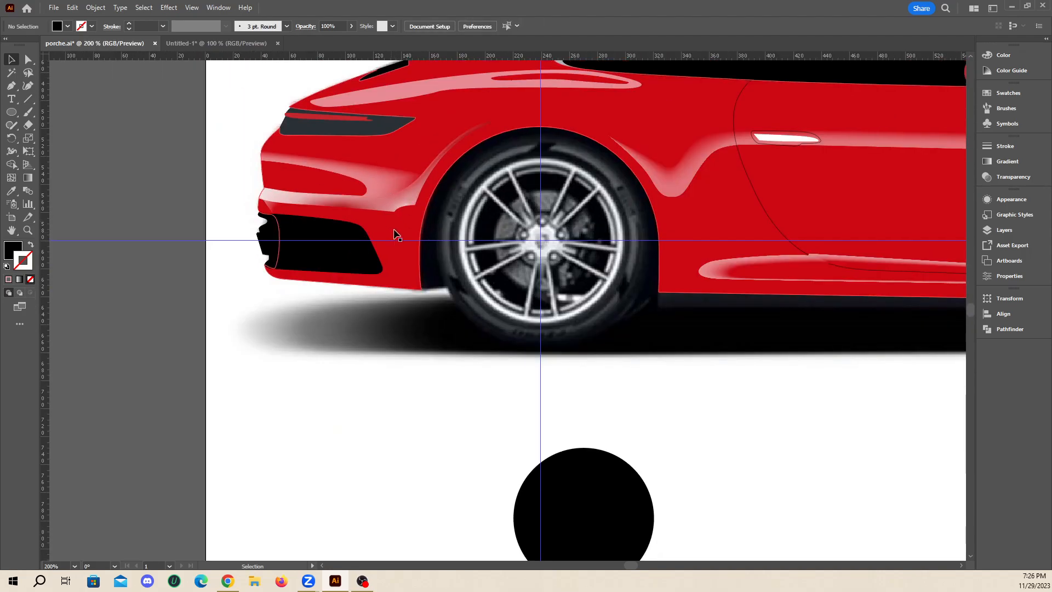
drag(444, 216, 471, 392)
key(ctrl+z)
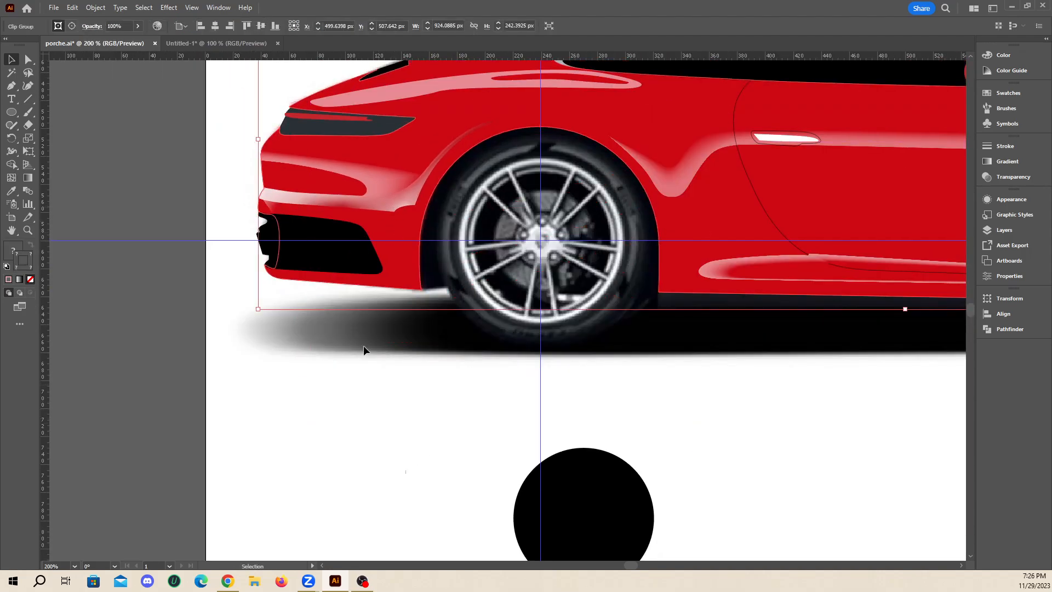
scroll(371, 367, down, 8)
click(737, 421)
- Draw a horizontal line about 119 px long with the Line Segment tool in the empty area below the artboard
scroll(736, 421, up, 4)
scroll(737, 425, down, 5)
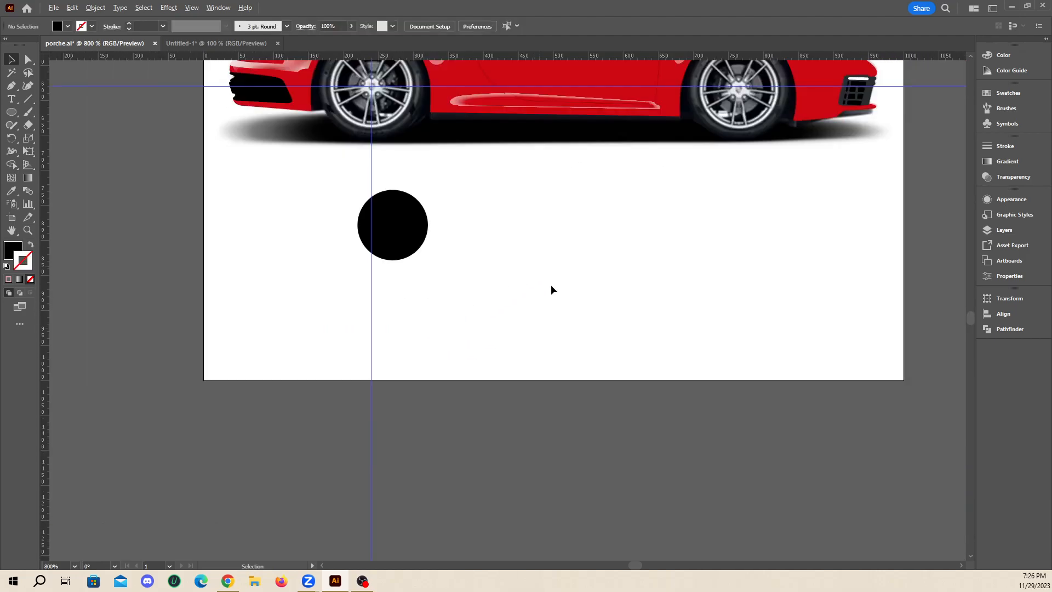
scroll(479, 425, up, 4)
click(27, 99)
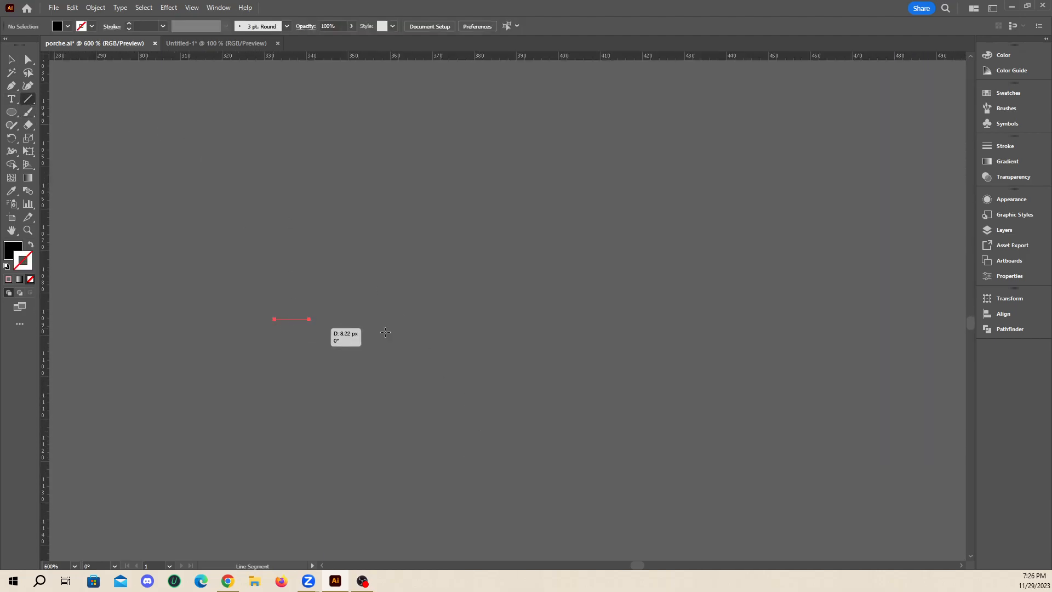
drag(275, 319, 773, 319)
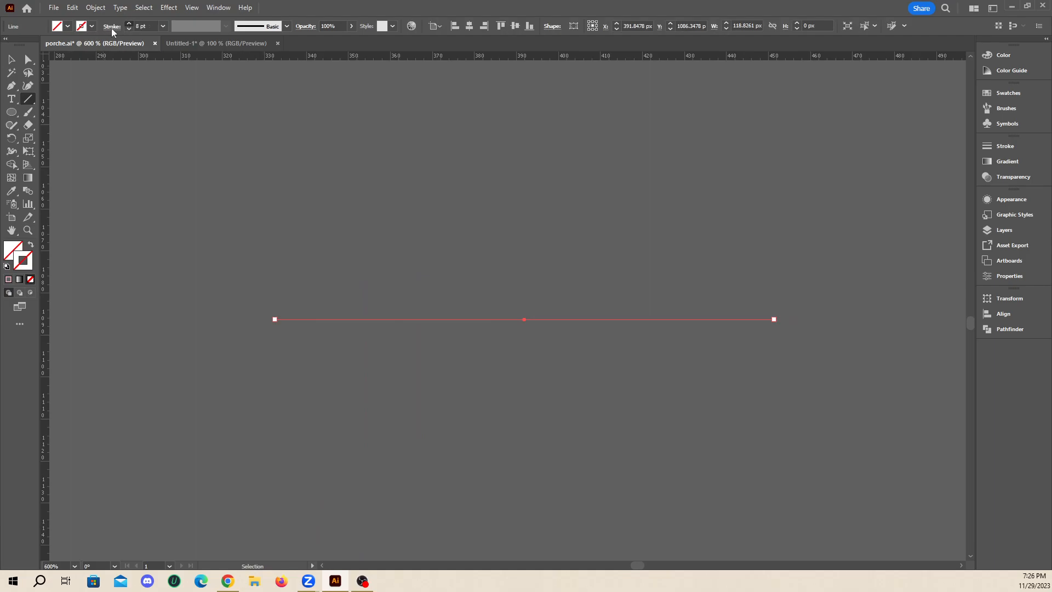
- Give the line a black stroke with a weight of 7 pt
click(81, 26)
click(30, 44)
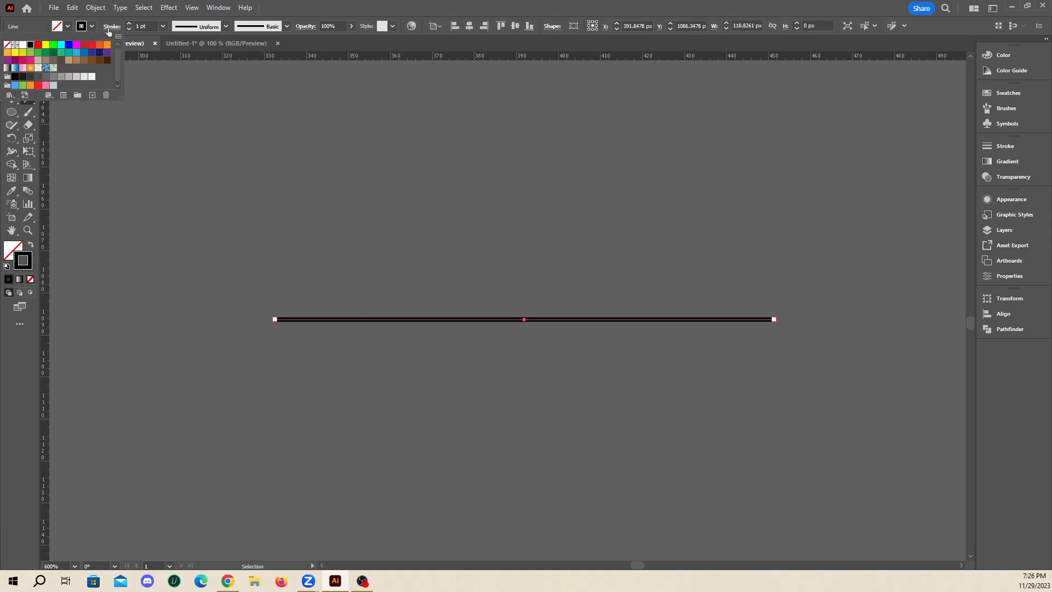
click(128, 24)
click(129, 25)
click(128, 24)
click(129, 24)
click(128, 24)
click(128, 24)
click(11, 60)
click(492, 220)
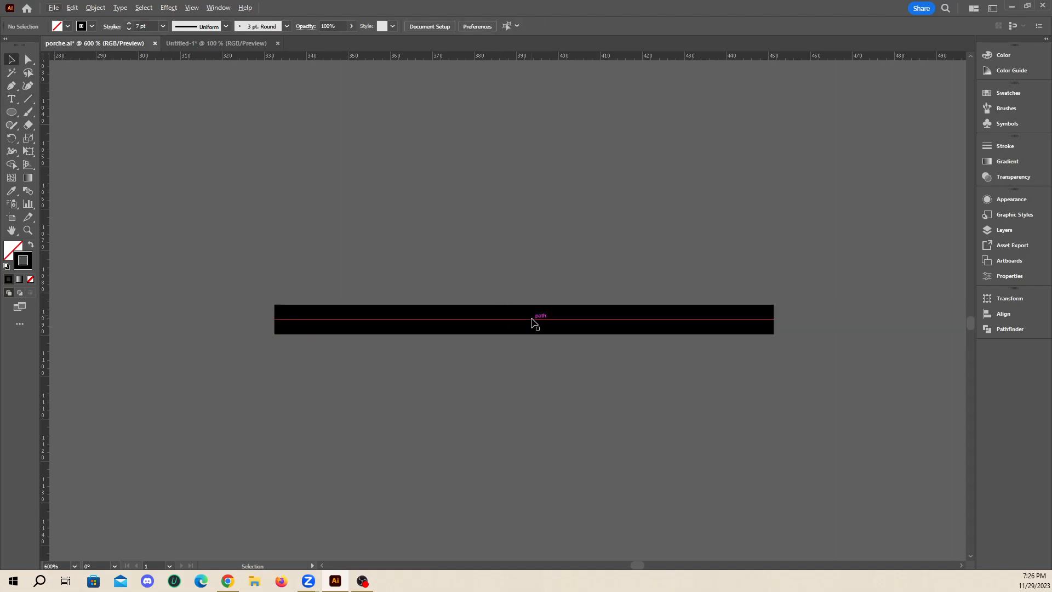
- Duplicate the thick line straight above the original, leaving a clear gap between the two
drag(534, 322, 498, 164)
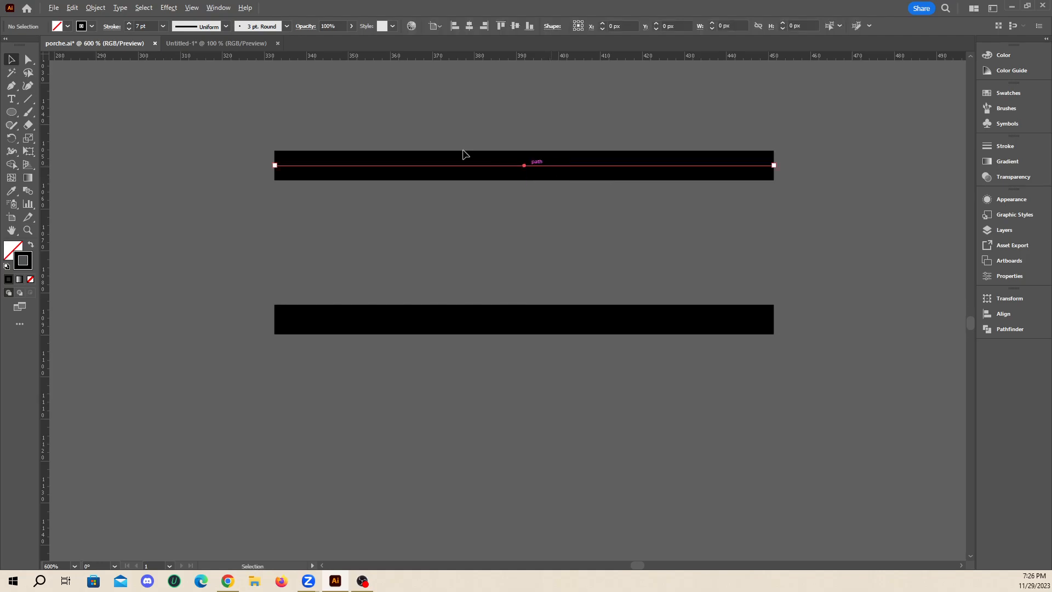
click(86, 29)
click(504, 85)
- Apply a linear white-to-black gradient to the strokes of both lines
drag(732, 348, 763, 156)
click(1008, 161)
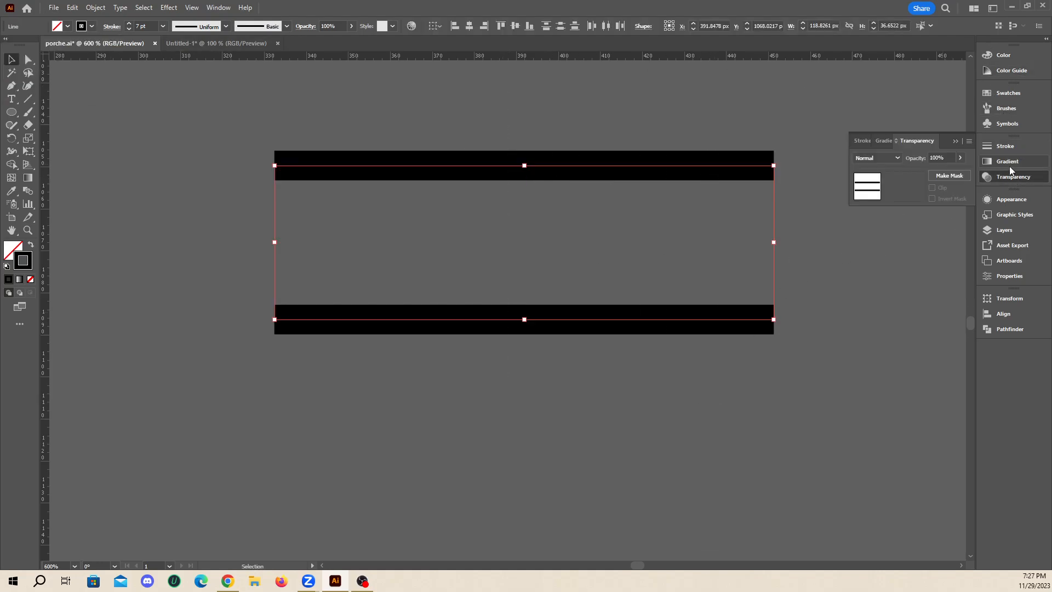
click(911, 223)
click(493, 125)
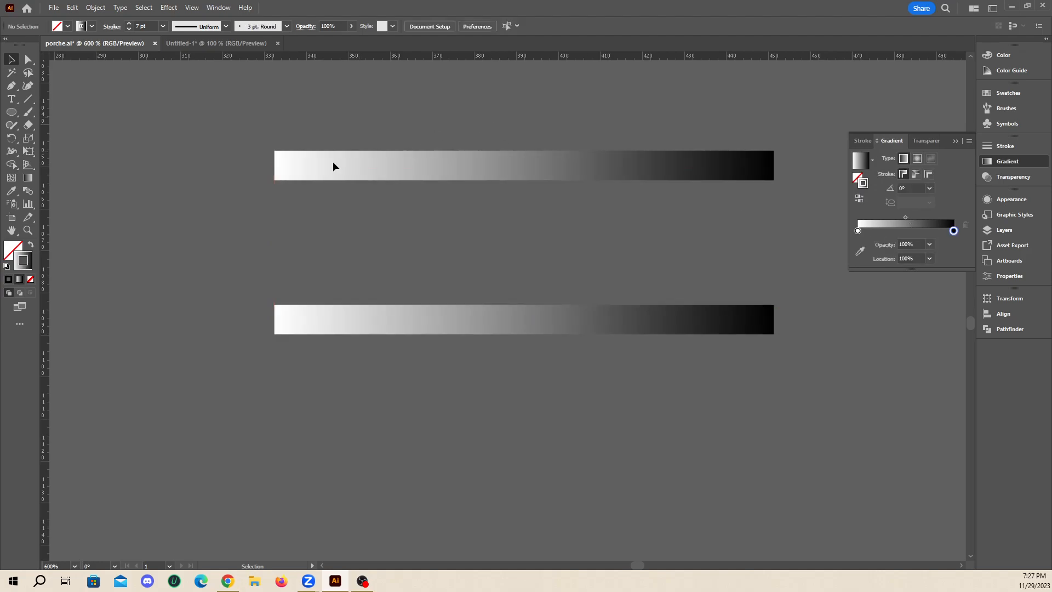
- Recolor the white gradient stop of both lines to light pink by raising its saturation to about 44%
key(ctrl+z)
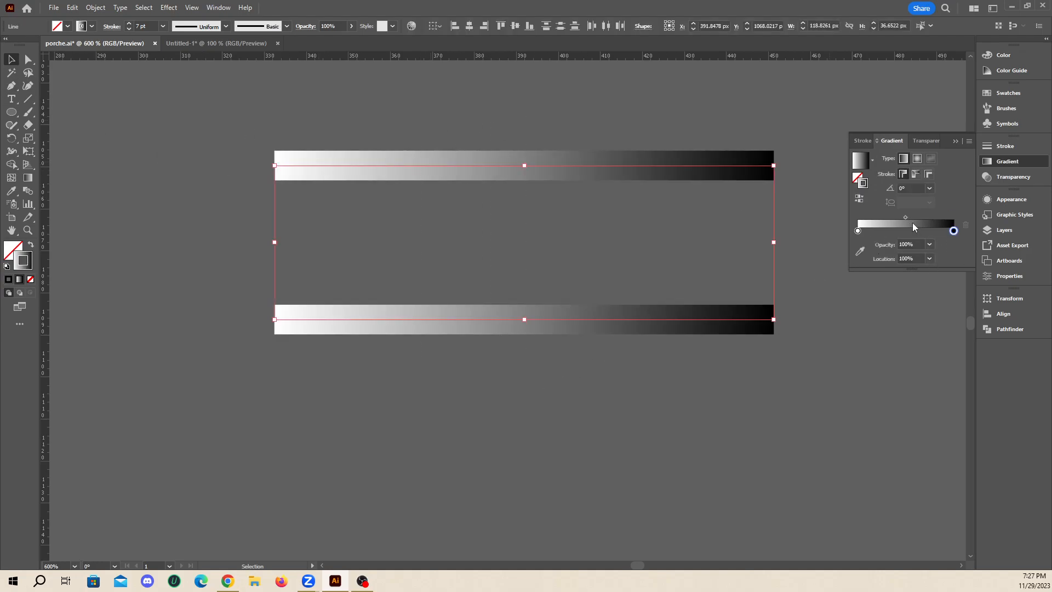
click(858, 231)
double_click(857, 231)
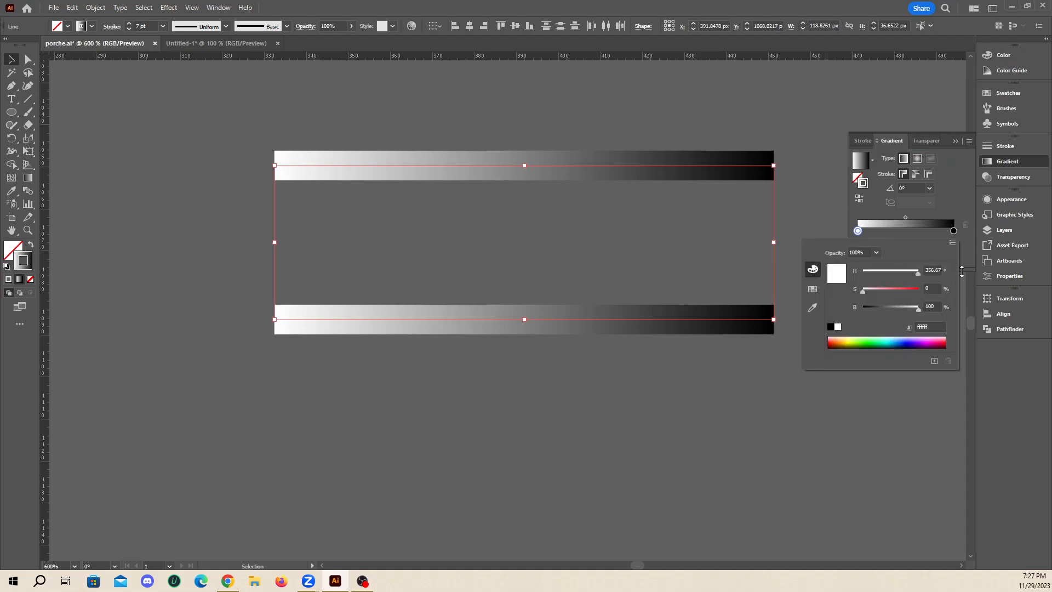
click(890, 291)
click(954, 202)
- Recolor the black gradient stop to teal with 67% saturation and about 70% brightness, and place it at 100% location
click(953, 230)
drag(953, 231, 915, 231)
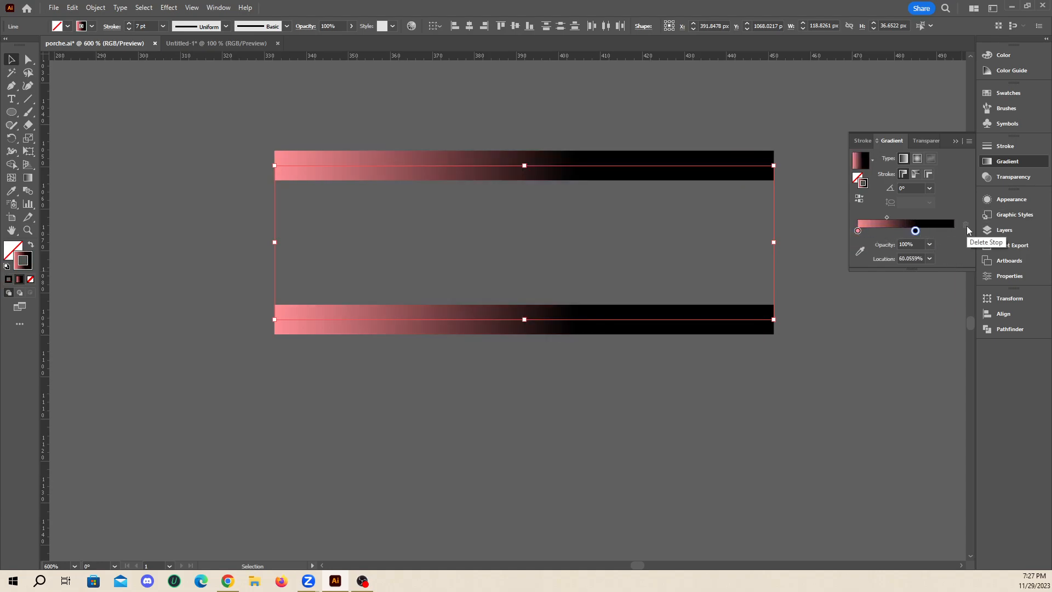
double_click(914, 231)
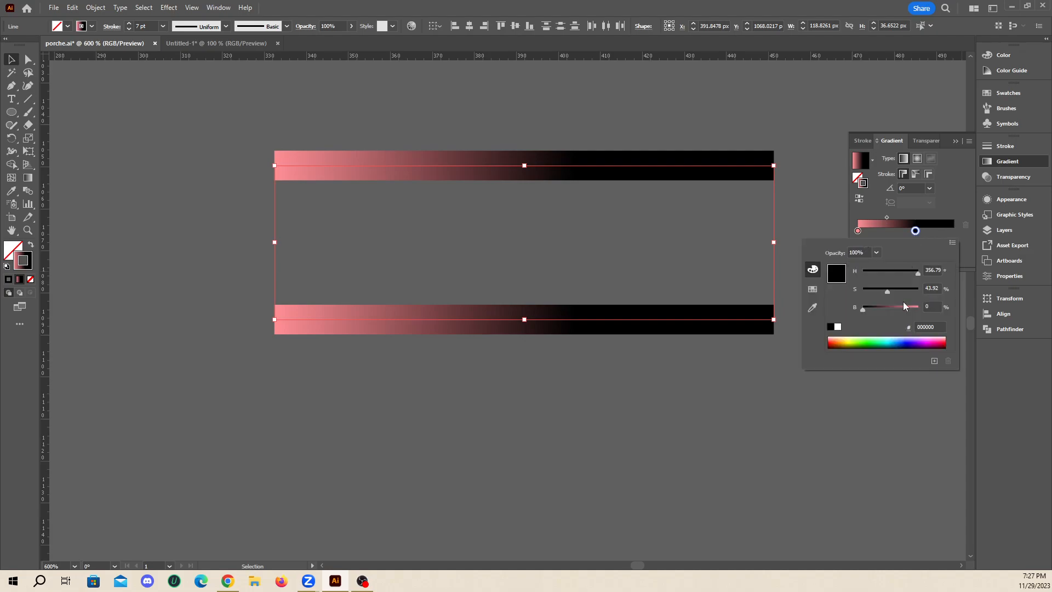
drag(894, 292, 900, 291)
click(902, 272)
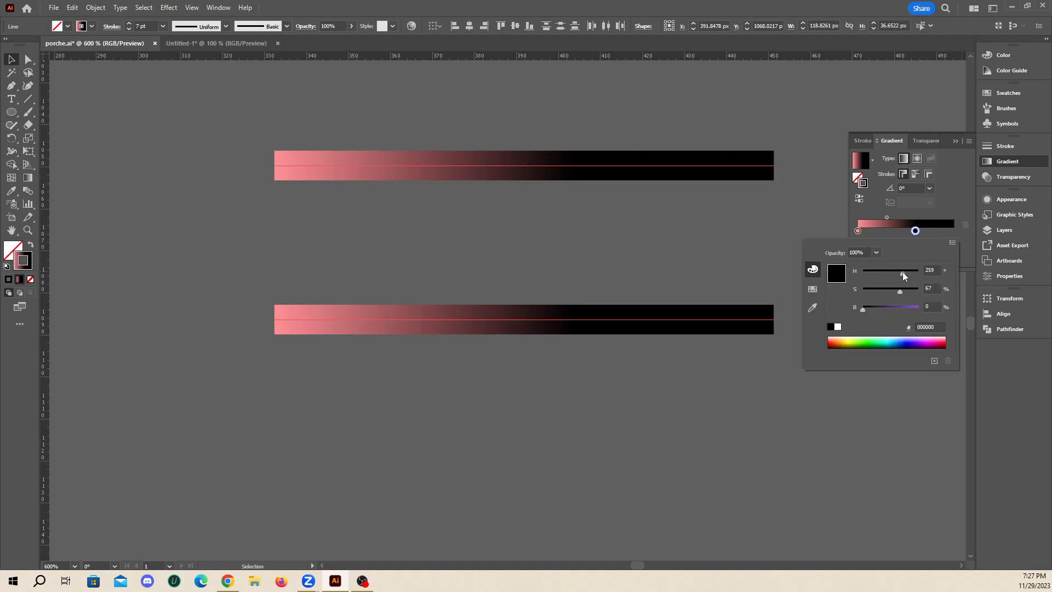
click(898, 307)
click(946, 206)
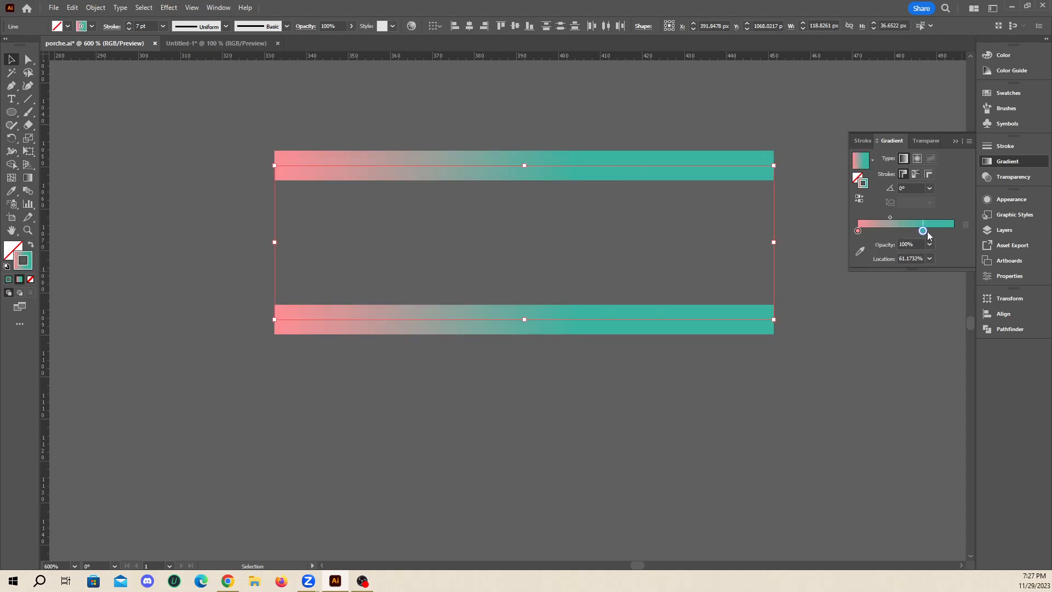
drag(915, 231, 953, 231)
click(528, 232)
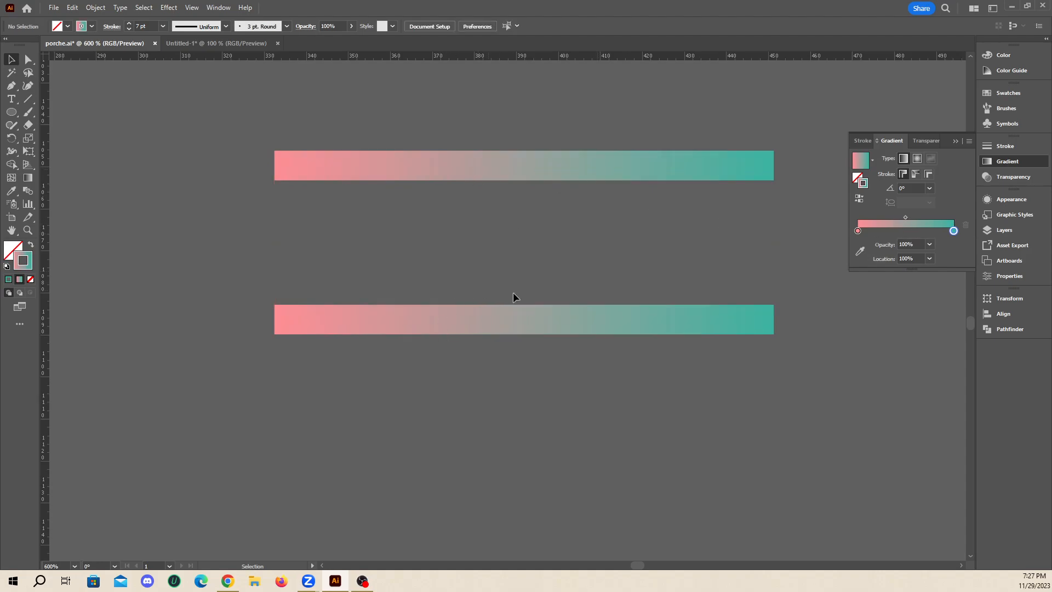
- Reverse the upper line's gradient and recolor its teal stop to blue with a hue of about 217°
click(538, 316)
click(650, 173)
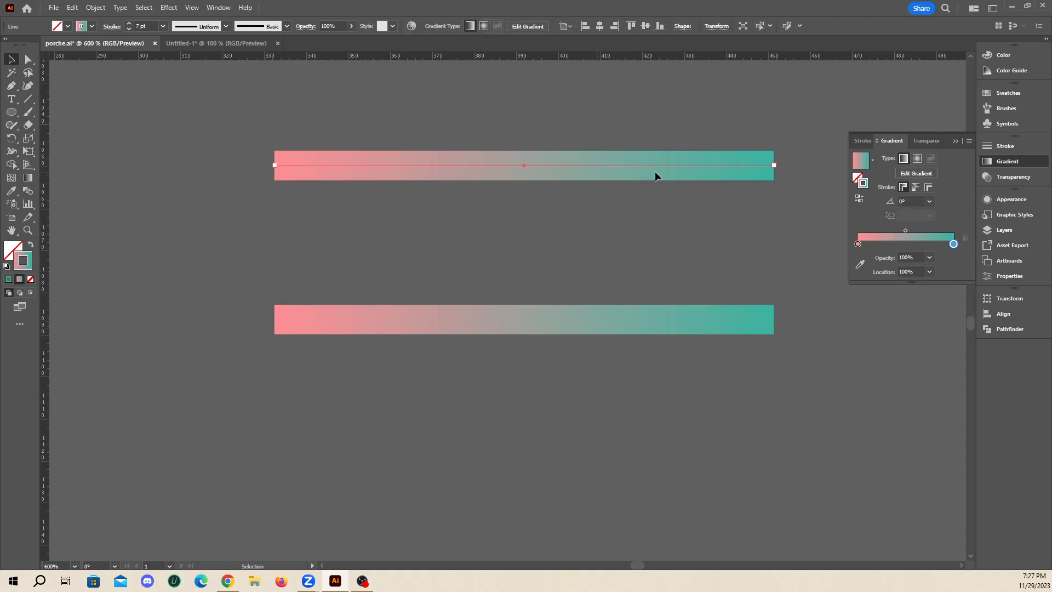
click(860, 200)
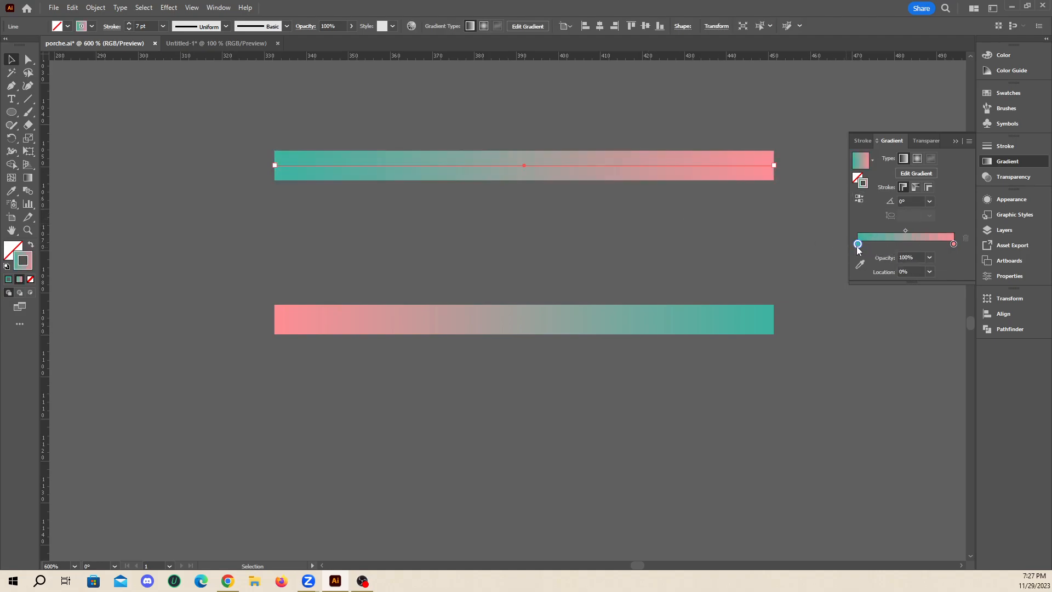
double_click(858, 244)
drag(891, 285, 898, 285)
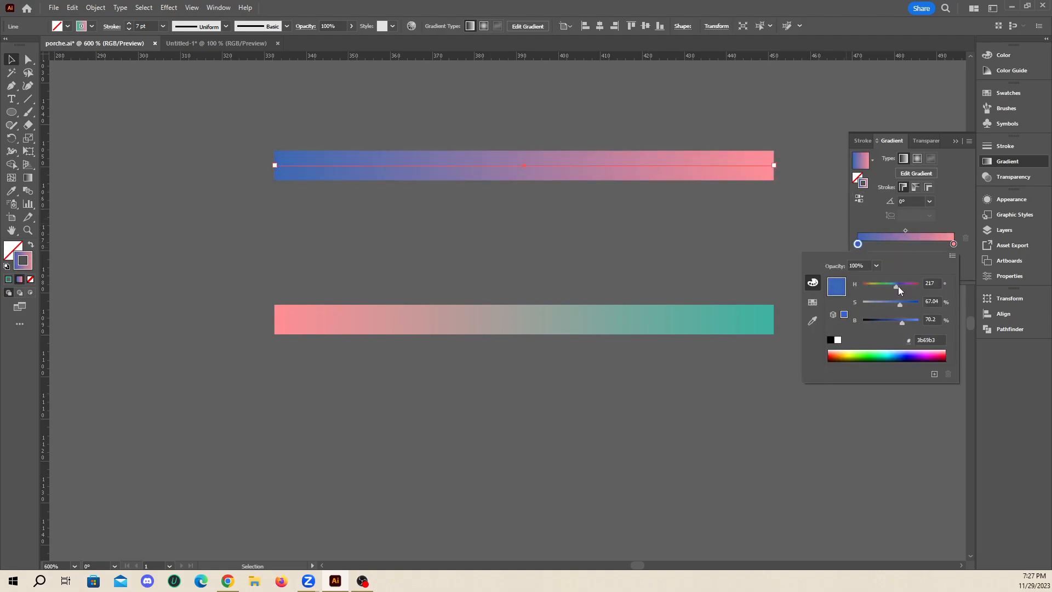
click(705, 231)
click(708, 233)
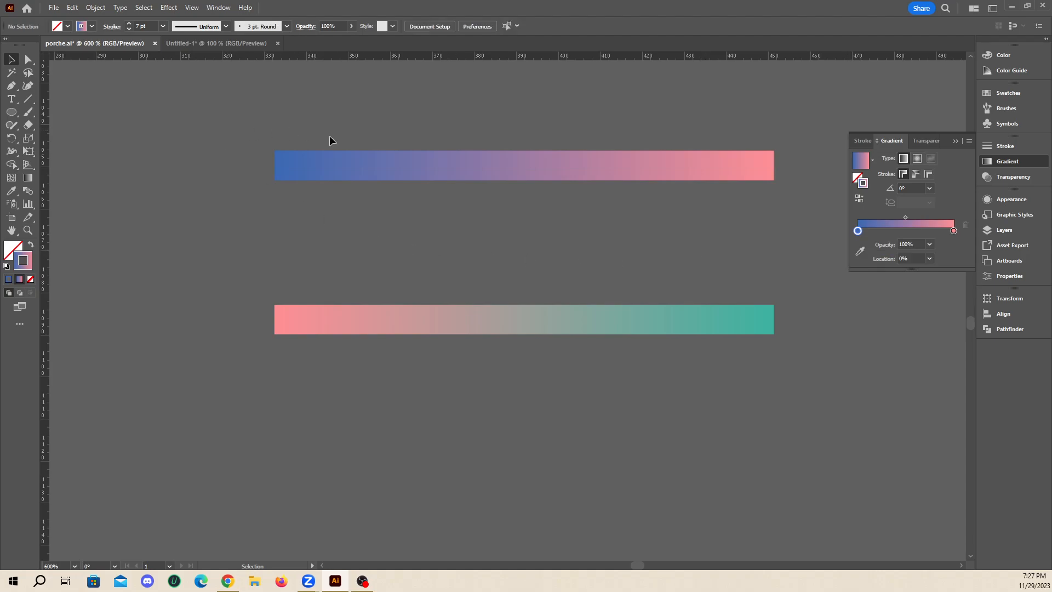
- Add two intermediate anchor points to the upper line, one about a quarter and one about two-thirds along it
key(ctrl+a)
key(p)
key(ctrl+shift+o)
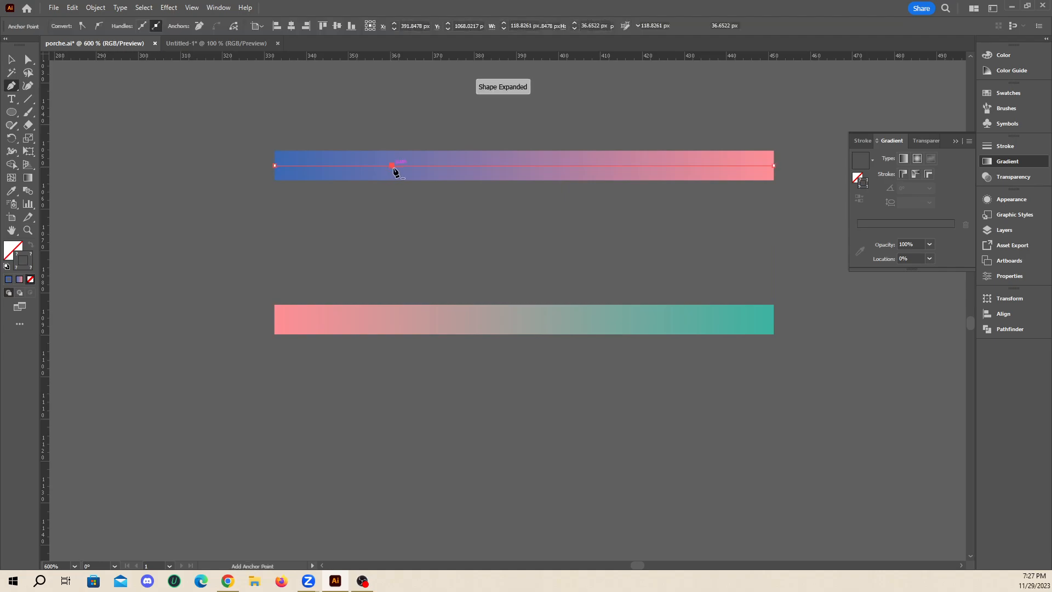
click(654, 319)
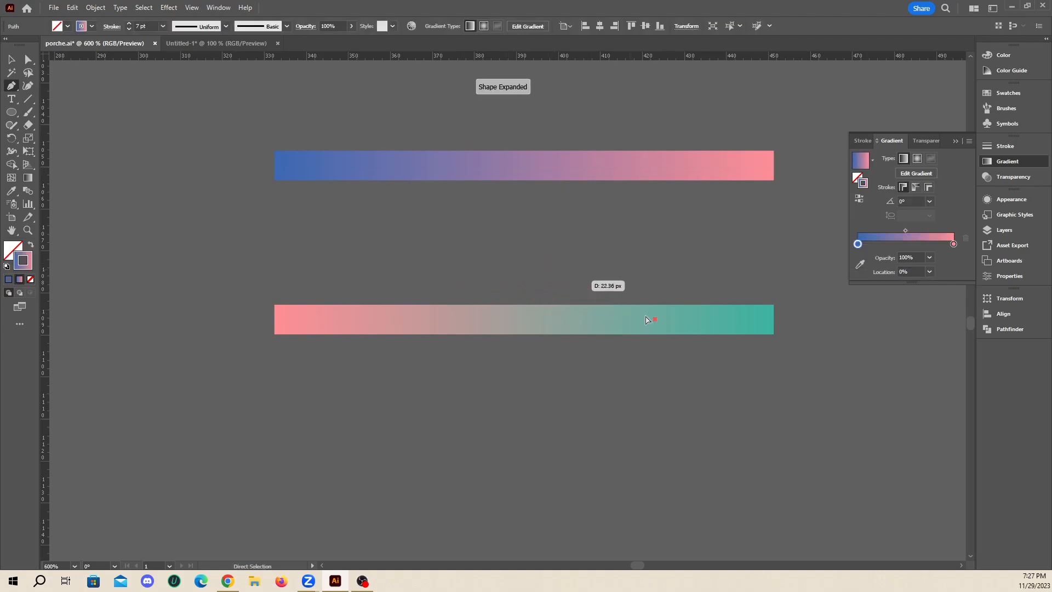
click(644, 319)
ctrl+click(553, 173)
click(587, 165)
key(v)
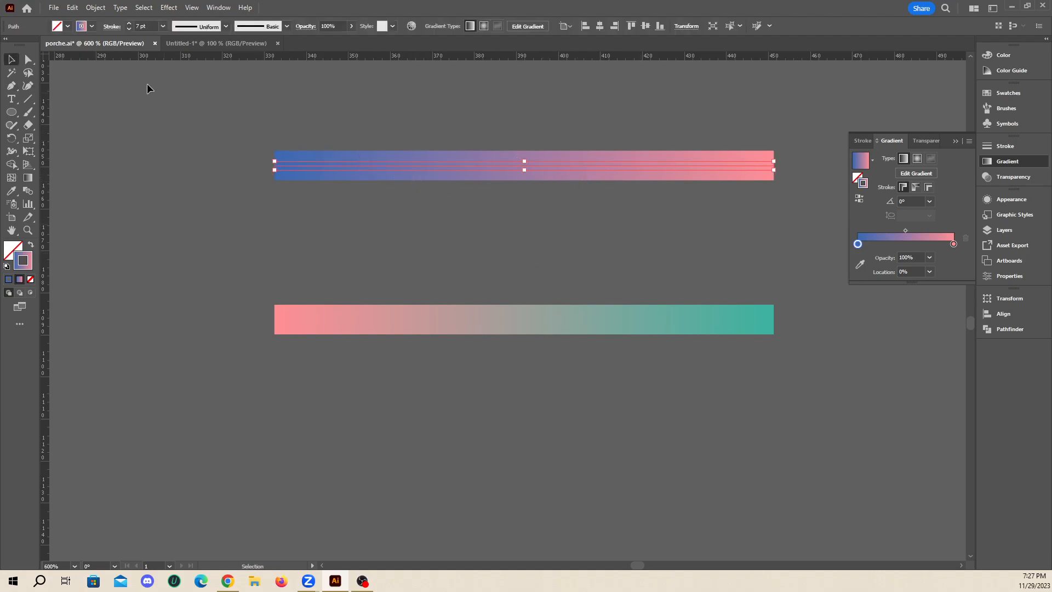
- Examine the anchor points on the upper and lower lines
click(28, 59)
click(312, 199)
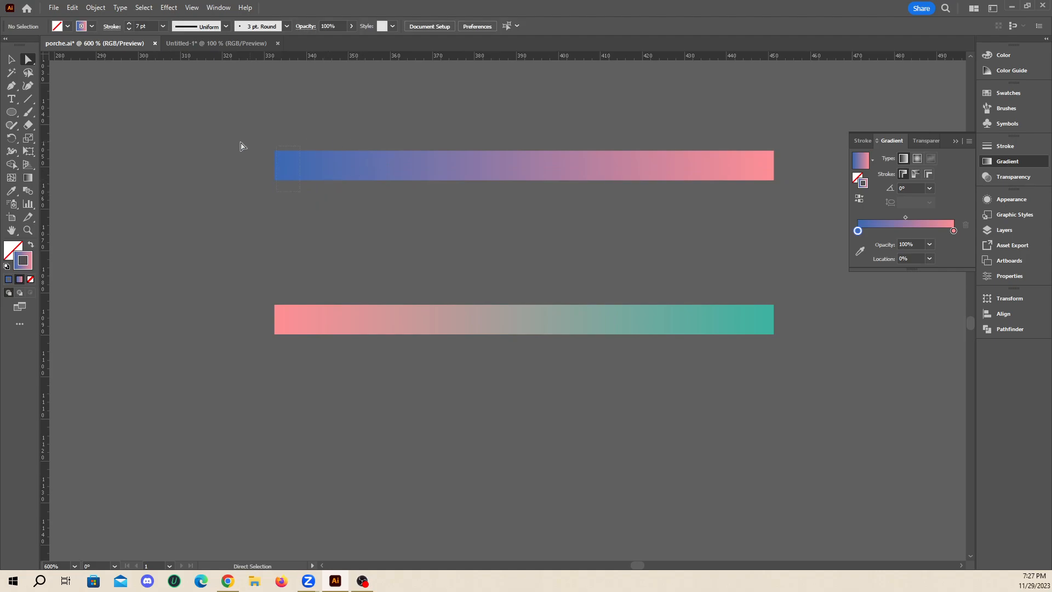
drag(246, 146, 312, 192)
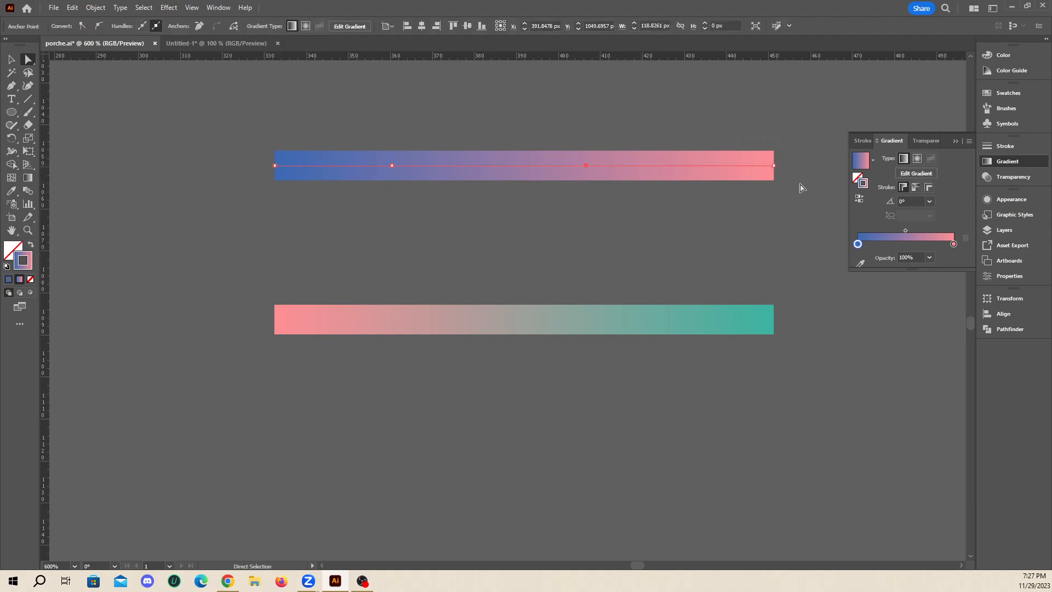
click(417, 323)
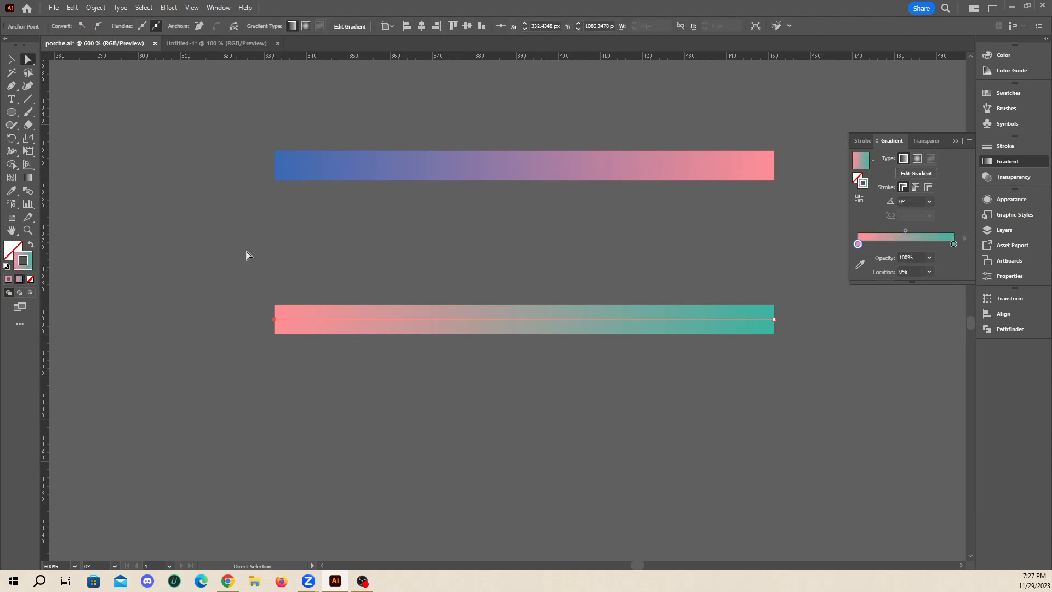
key(v)
click(222, 145)
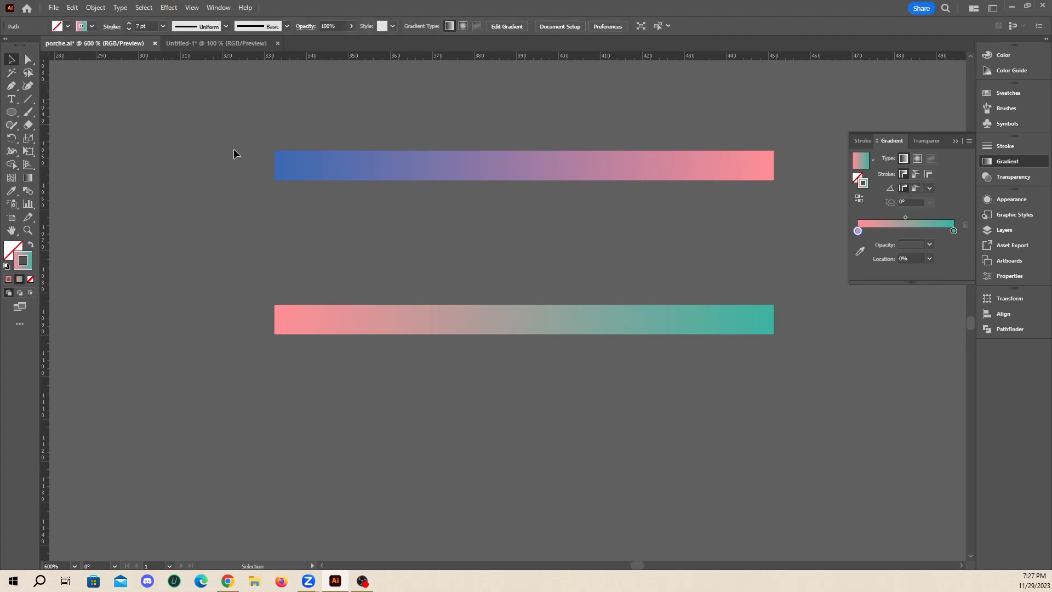
key(ctrl+a)
click(247, 173)
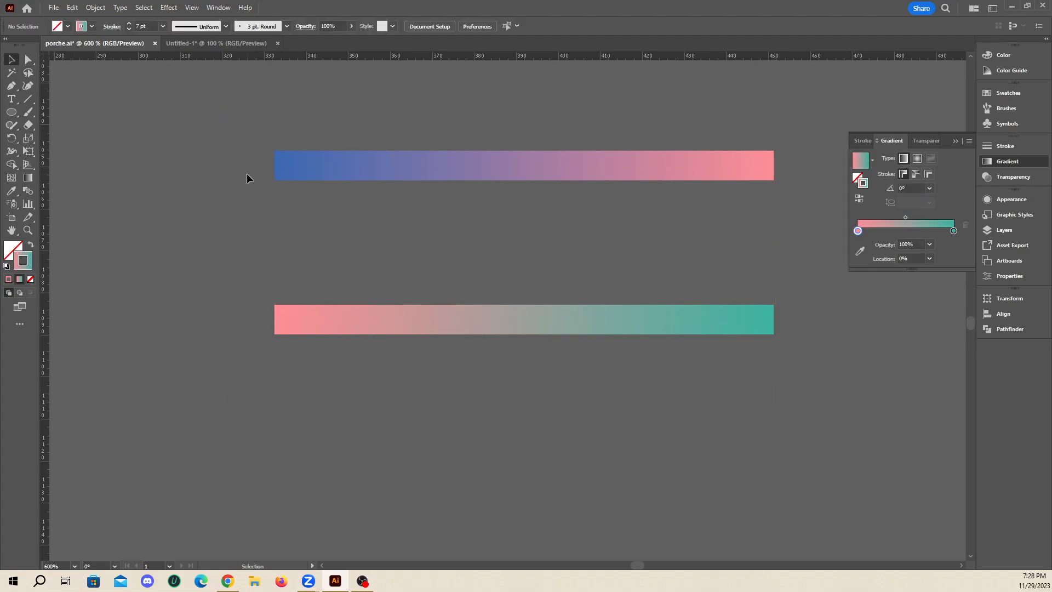
- Blend the two gradient lines together and raise the end anchor at the upper line's blue end
click(28, 191)
click(463, 169)
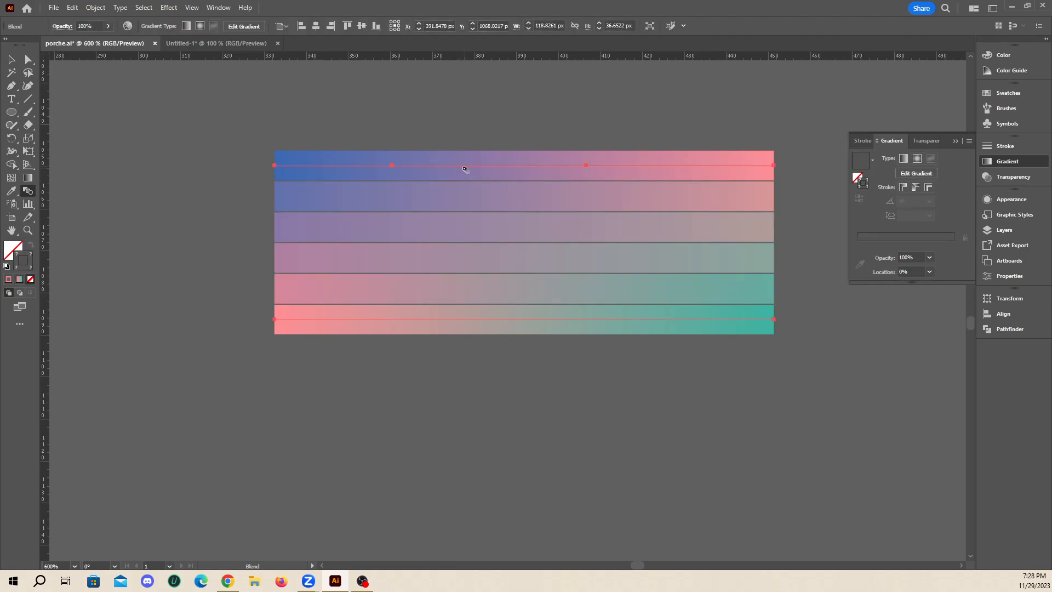
key(a)
drag(275, 164, 280, 106)
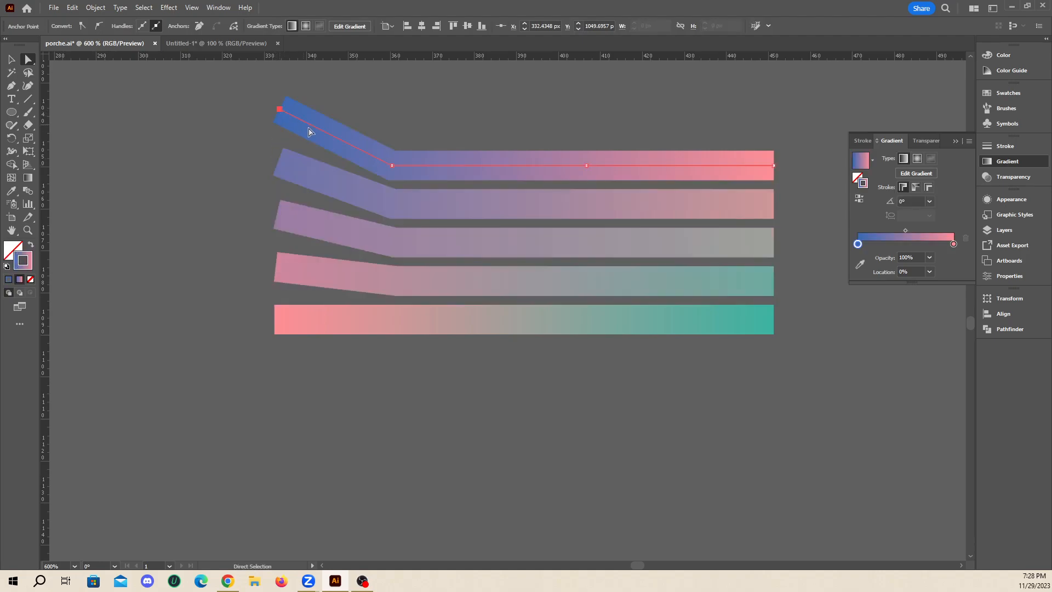
- Convert the upper line's two inner anchor points to smooth and pull their handles to form a wavy curve
click(392, 165)
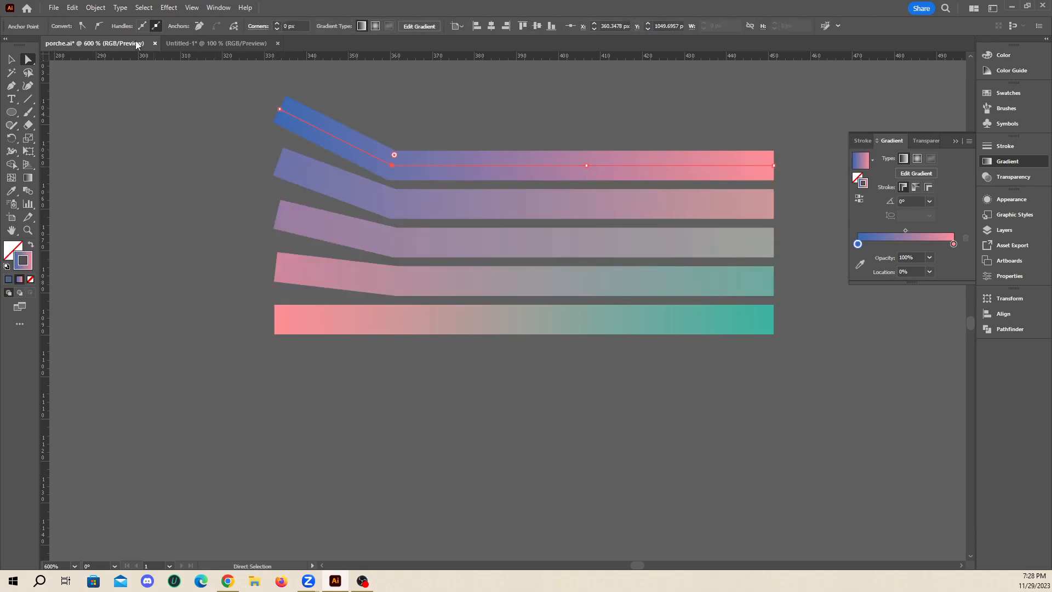
click(98, 25)
drag(439, 178, 541, 204)
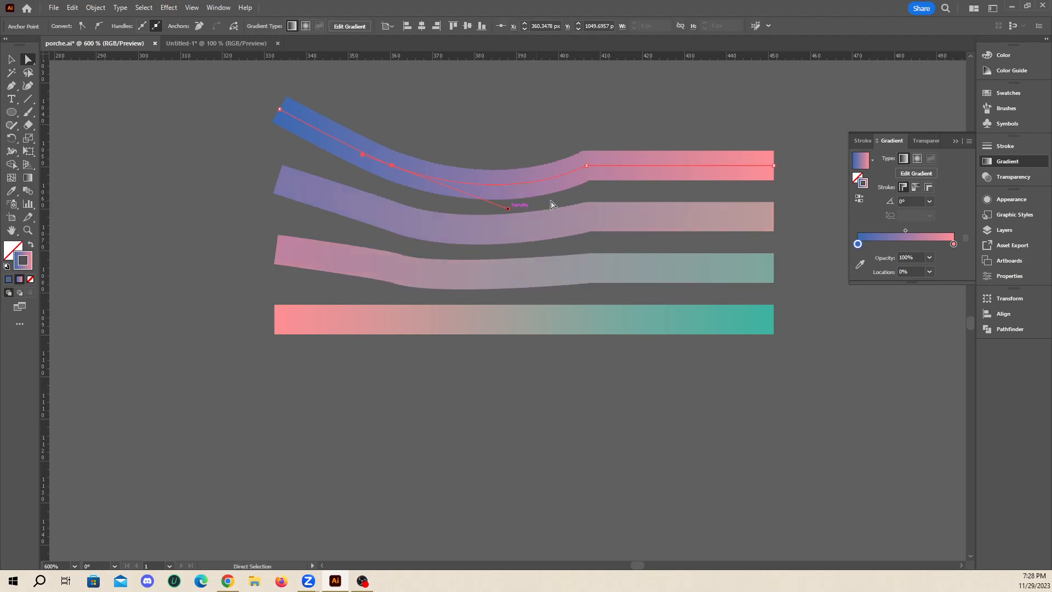
click(586, 165)
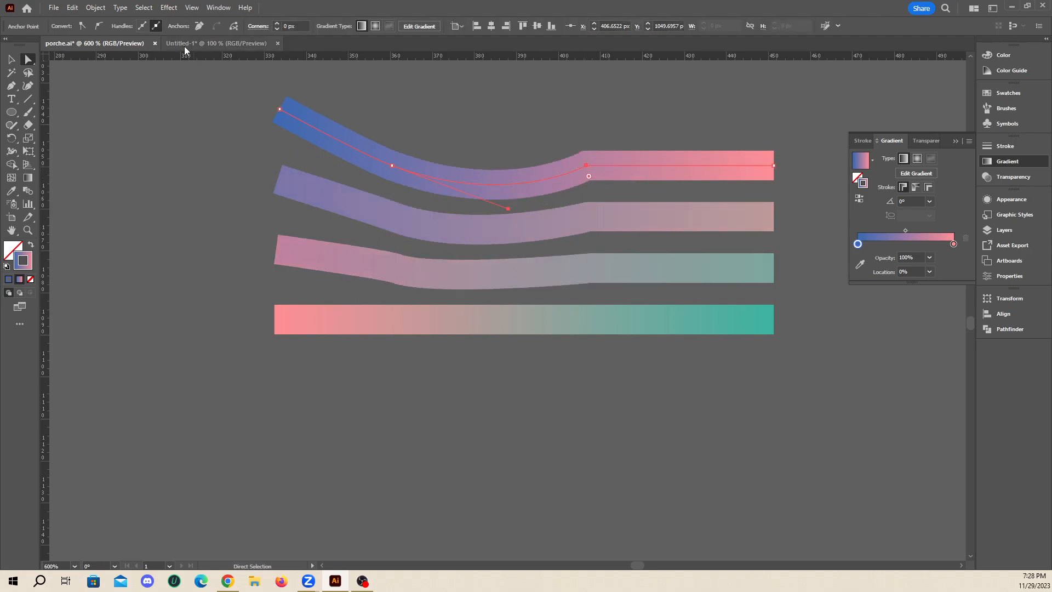
click(99, 25)
drag(540, 175, 488, 205)
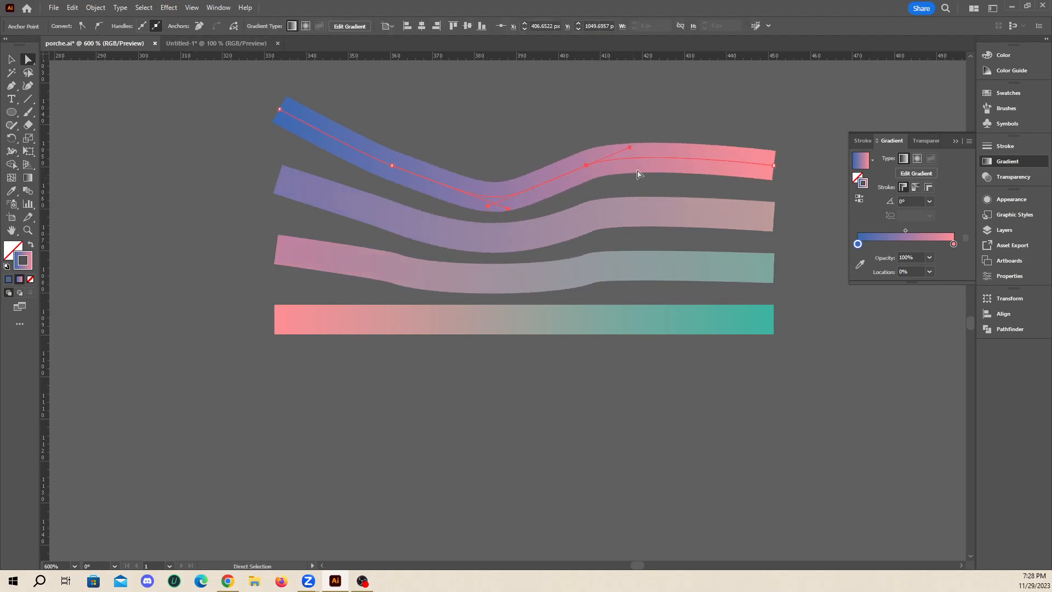
- Raise the upper line's pink-end anchor and pull it outward, then pull the handles there and at the neighboring anchor into an S-curve
drag(774, 164, 705, 212)
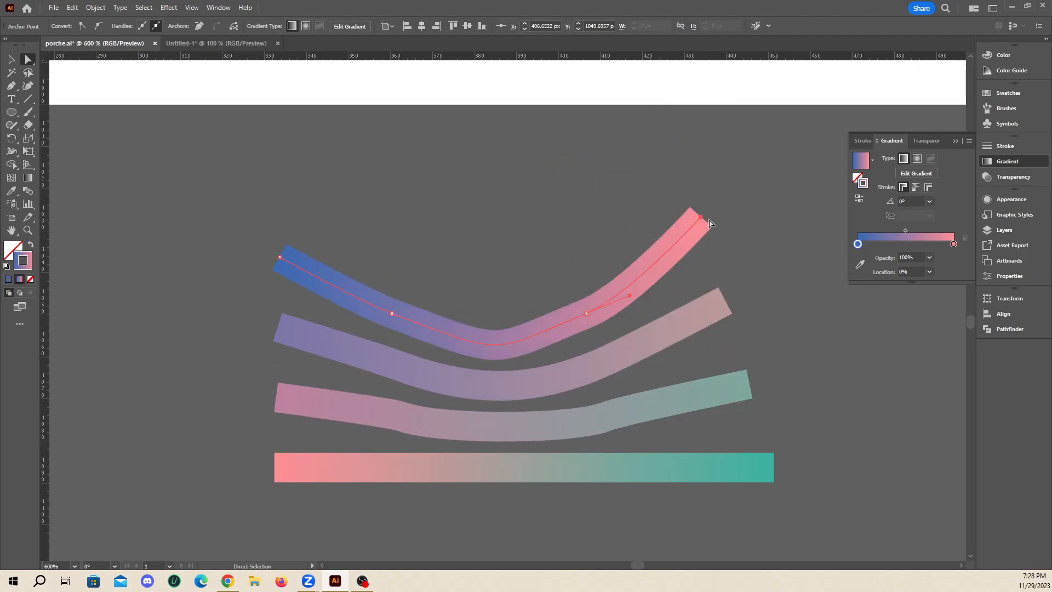
scroll(559, 263, down, 2)
drag(603, 233, 714, 201)
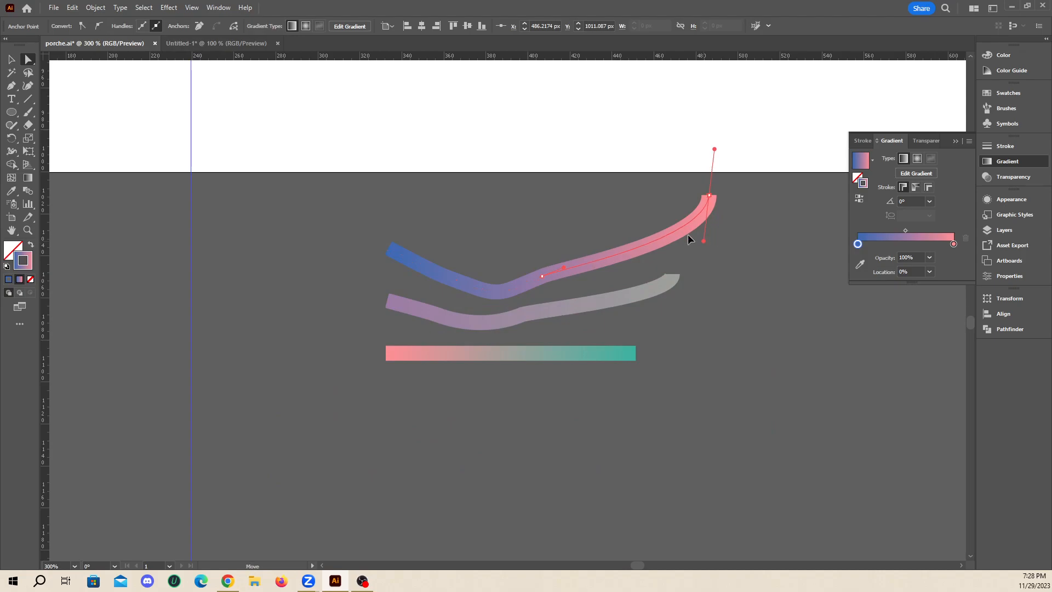
drag(699, 240, 628, 197)
drag(563, 268, 658, 247)
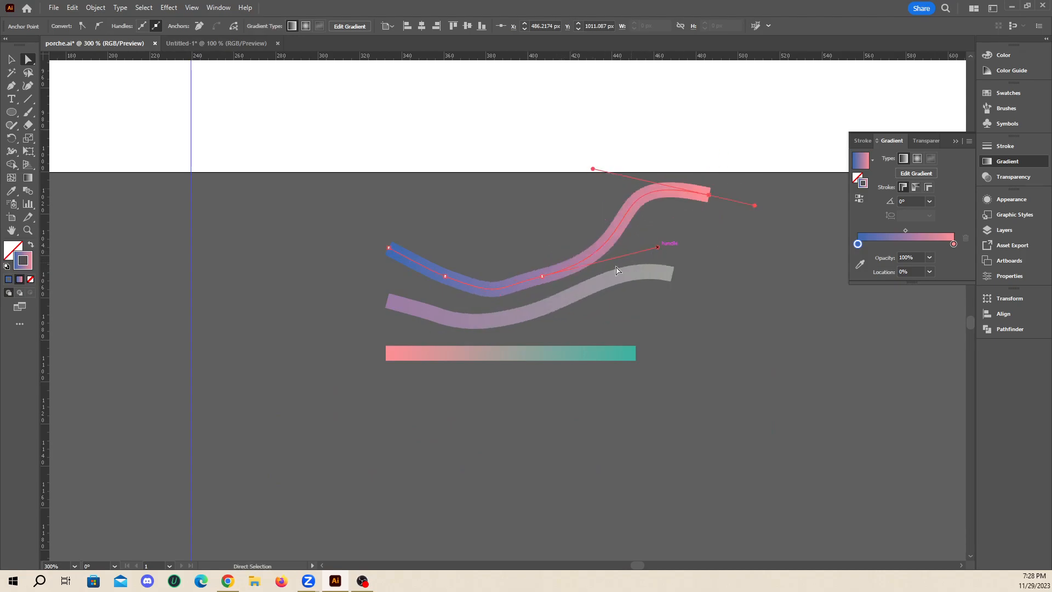
- Reposition the upper line's inner anchor up toward the blue end to form a hump, and move the blue-end anchor outward
drag(543, 277, 497, 241)
drag(389, 249, 347, 249)
click(629, 334)
scroll(495, 296, up, 1)
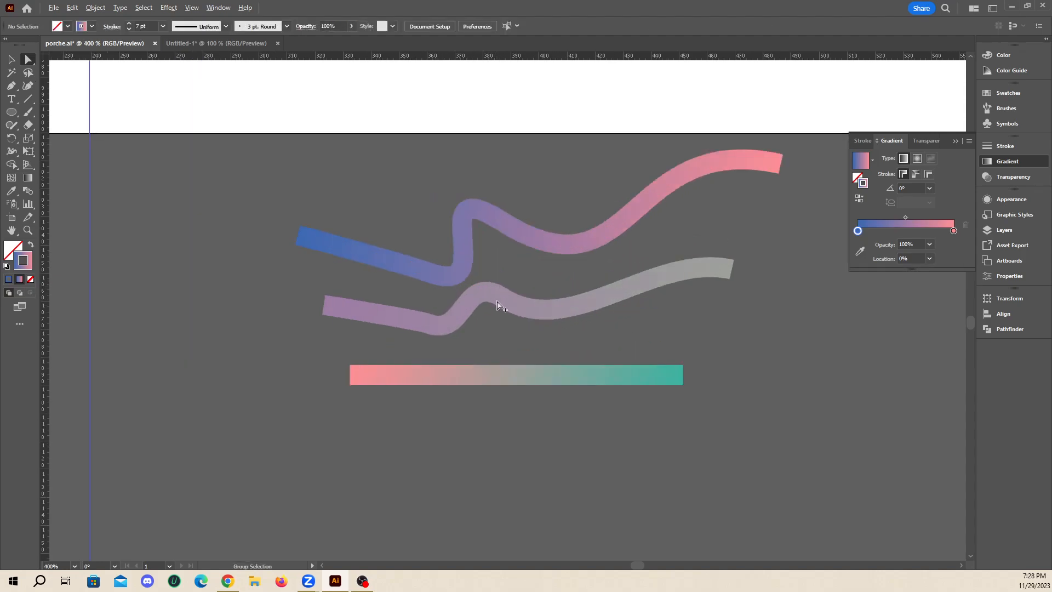
- Set the blend's spacing to Specified Steps and increase the step count until the two lines merge into a smooth filled shape
click(8, 62)
scroll(463, 258, down, 2)
scroll(464, 296, up, 1)
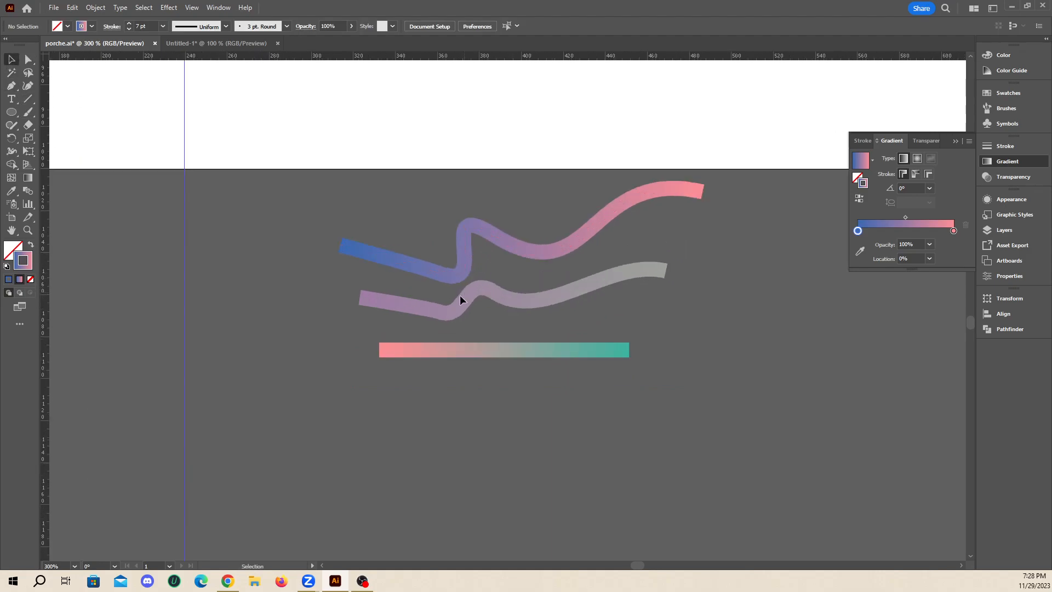
key(ctrl+a)
key(w)
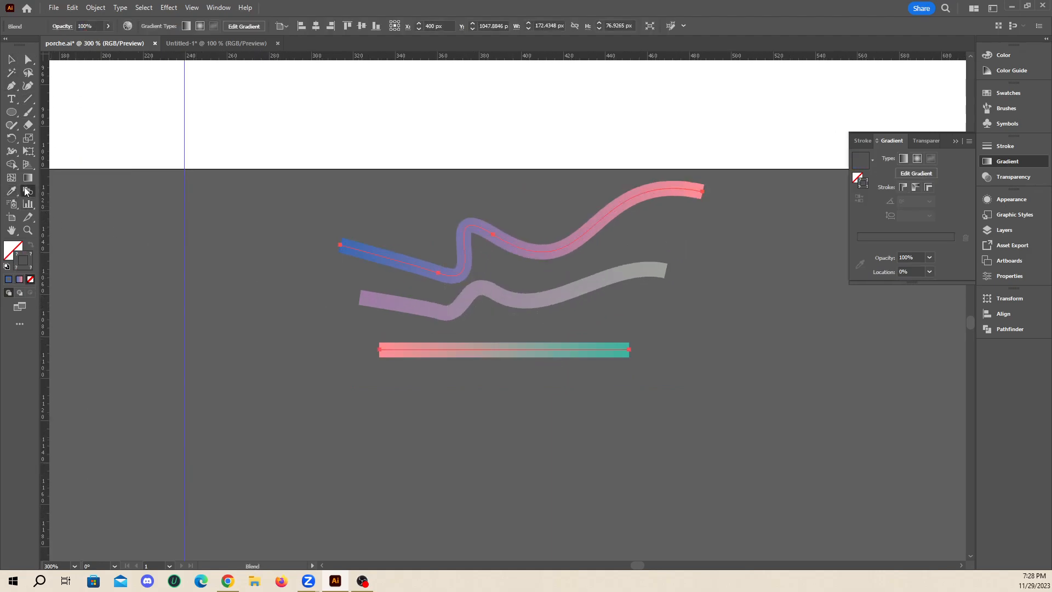
key(Return)
drag(677, 322, 769, 294)
click(816, 315)
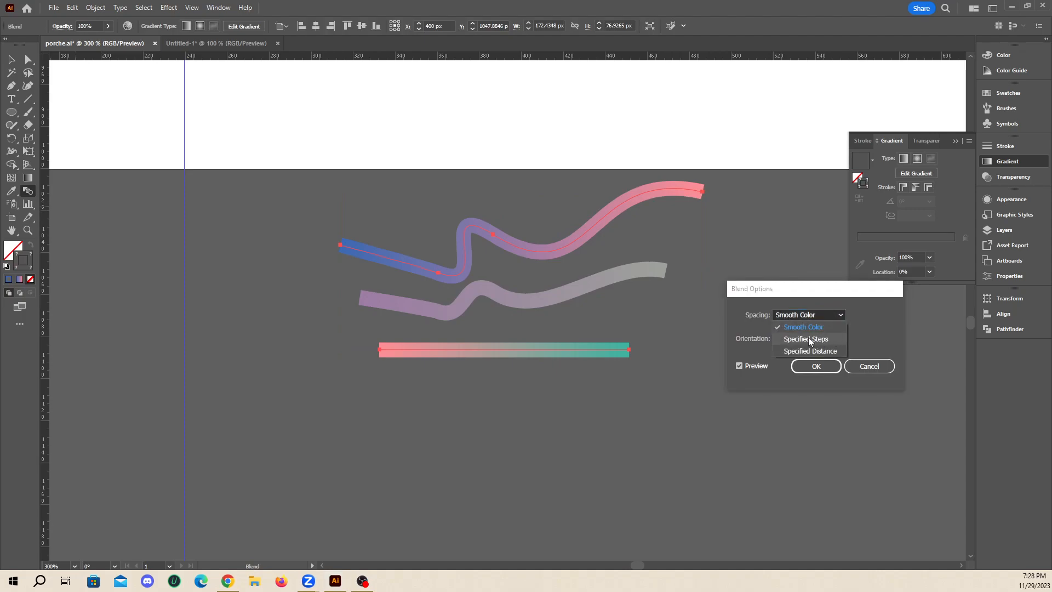
click(808, 335)
scroll(866, 314, up, 20)
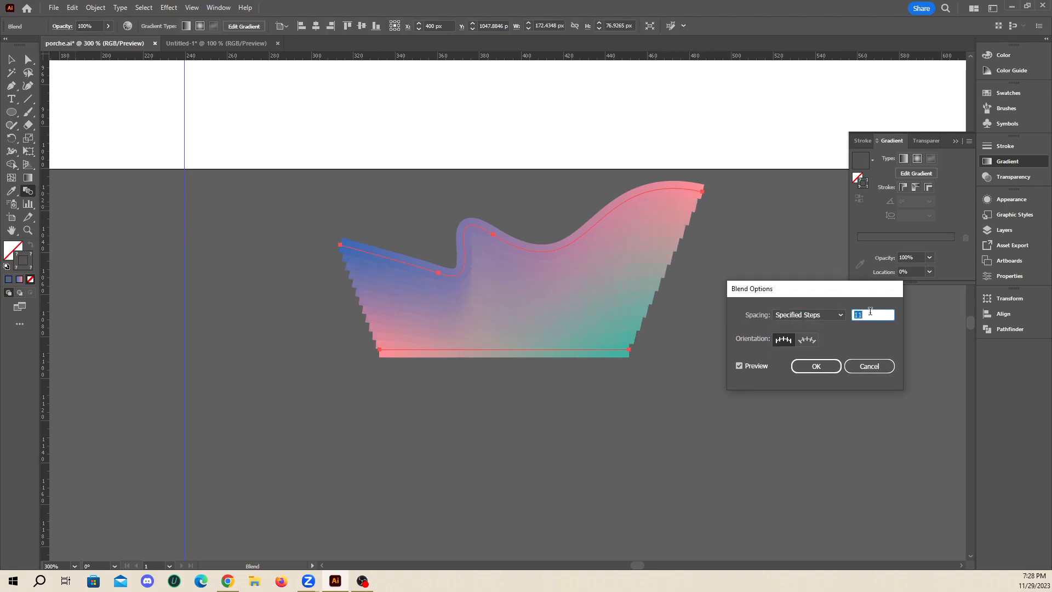
scroll(871, 311, up, 4)
click(815, 366)
- Lower the two inner anchor points of the blend's upper edge to deepen the valley near the blue end
key(ctrl+plus)
key(ctrl+plus)
key(v)
click(212, 137)
click(28, 58)
drag(375, 175, 428, 237)
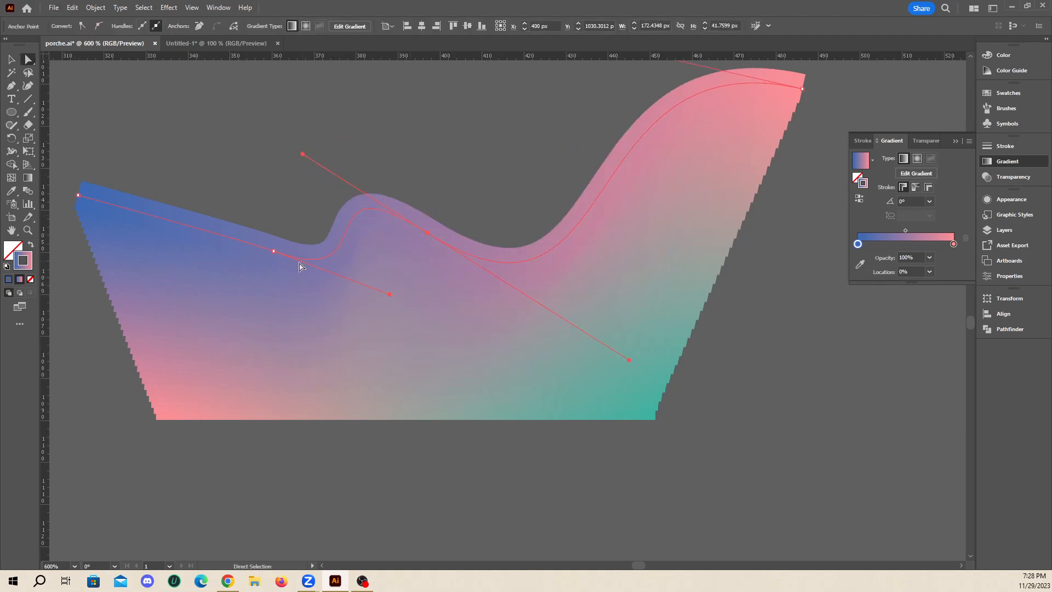
drag(273, 256, 288, 344)
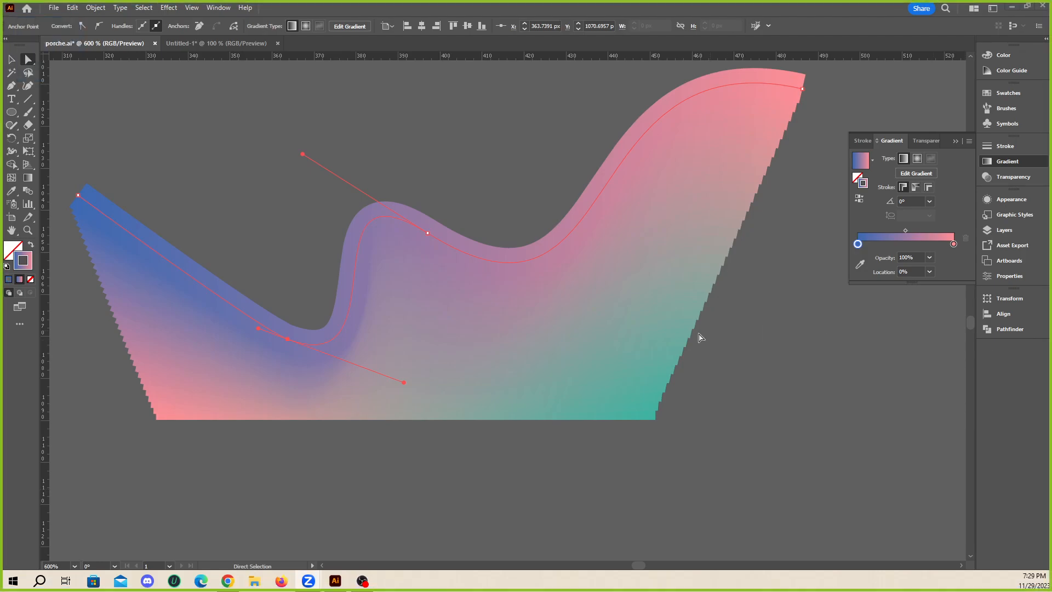
- Delete the blended gradient shape below the artboard
key(v)
key(ctrl+minus)
key(ctrl+minus)
click(250, 192)
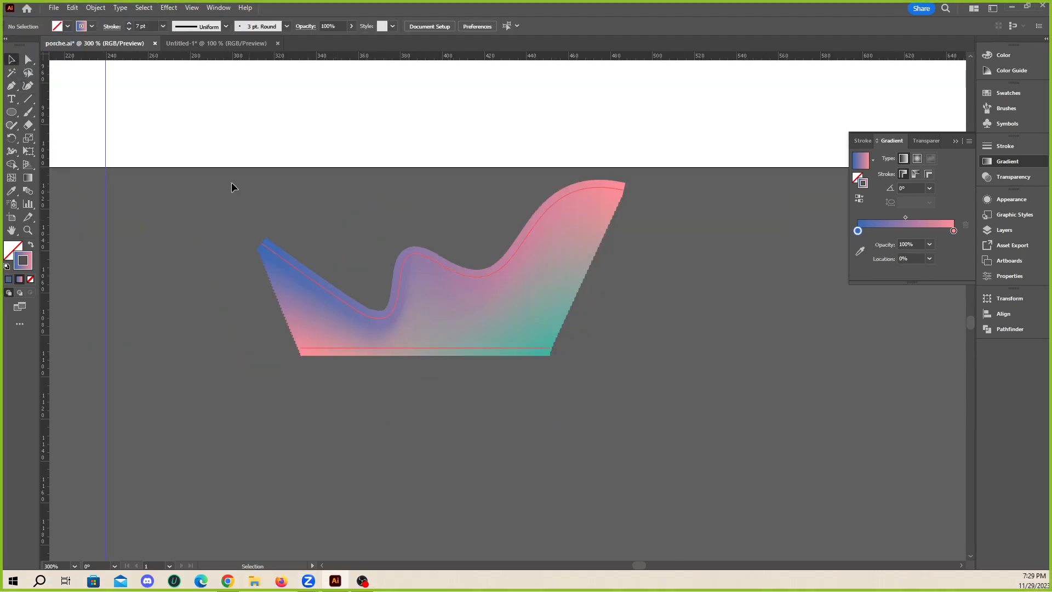
click(577, 326)
key(Delete)
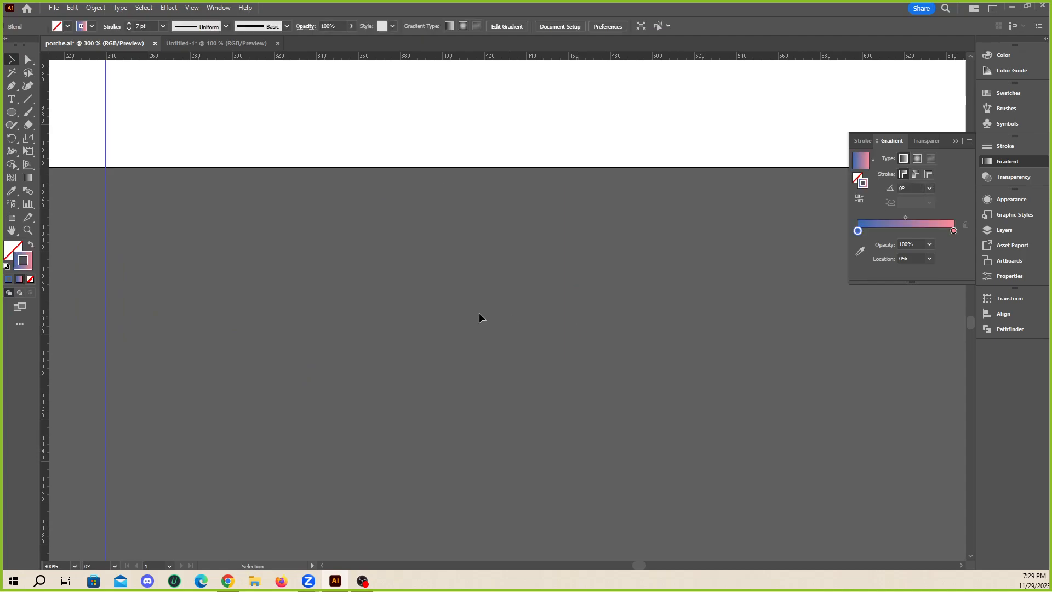
- Draw a horizontal line about 197 px long with the blue-to-pink gradient stroke and duplicate it straight below
click(28, 99)
drag(210, 263, 613, 305)
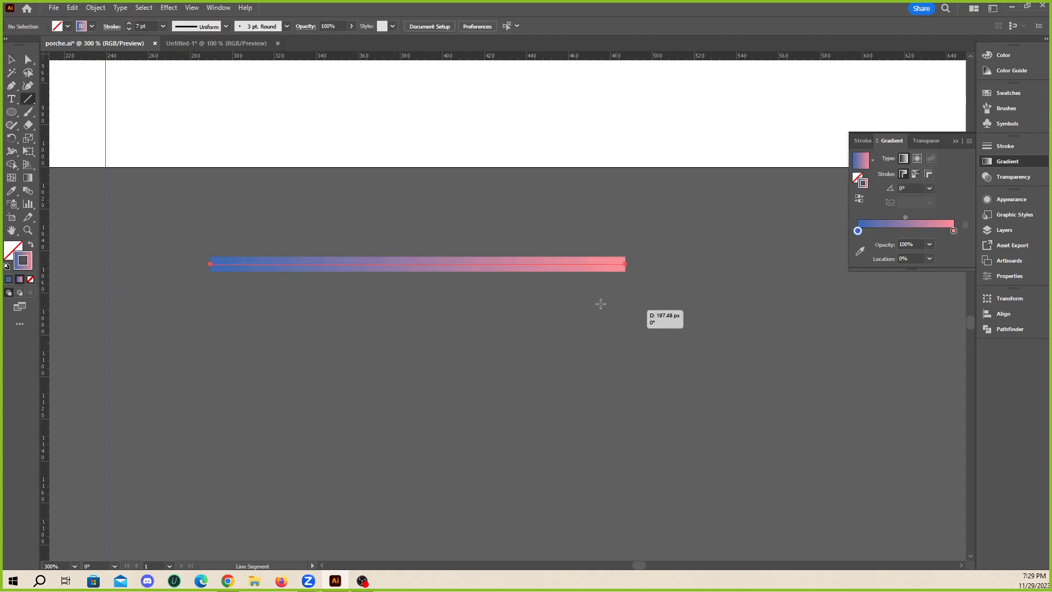
key(v)
drag(456, 270, 448, 395)
- Reverse the stroke gradient of the lower line so it runs from pink to blue
drag(409, 341, 510, 467)
scroll(390, 396, up, 1)
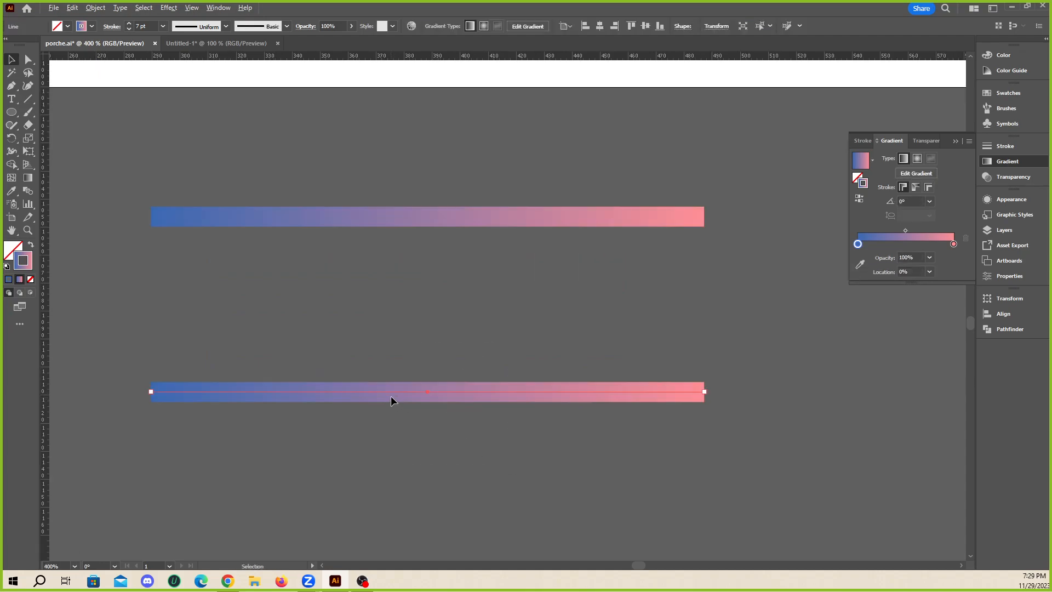
click(859, 198)
click(609, 282)
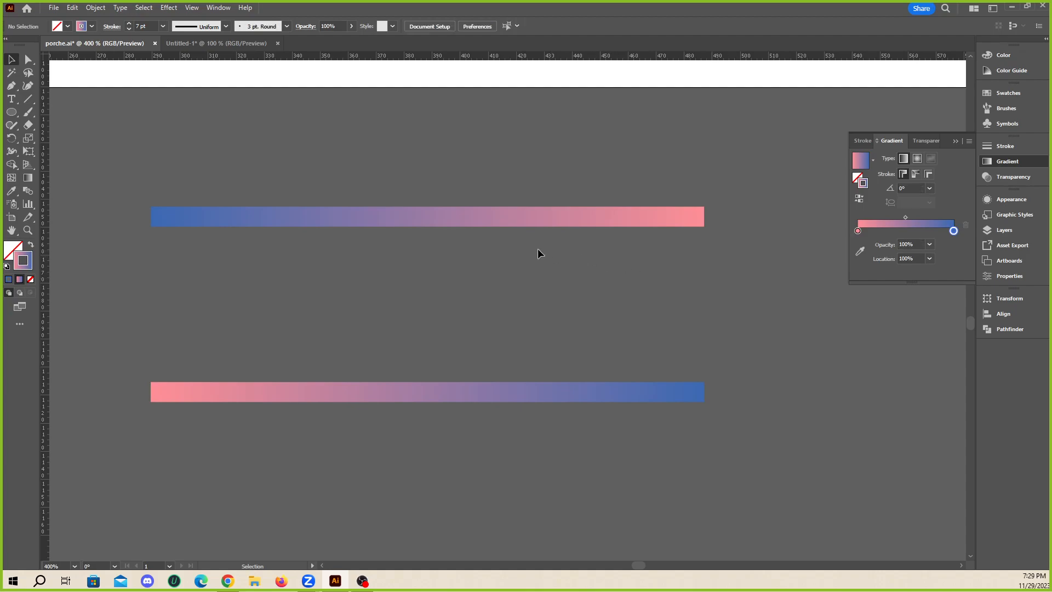
click(505, 391)
click(481, 270)
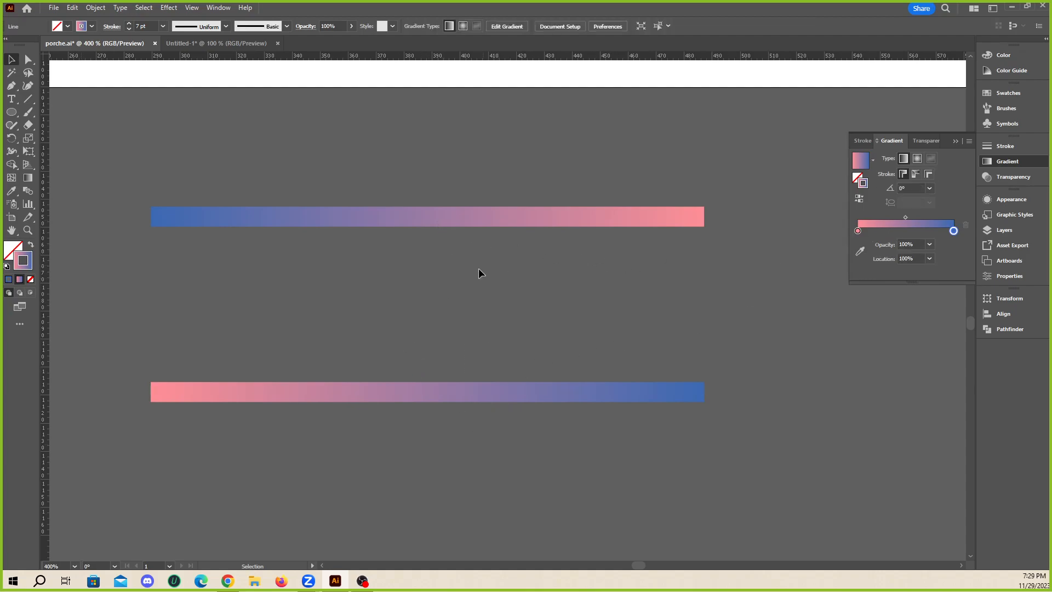
drag(532, 411, 529, 418)
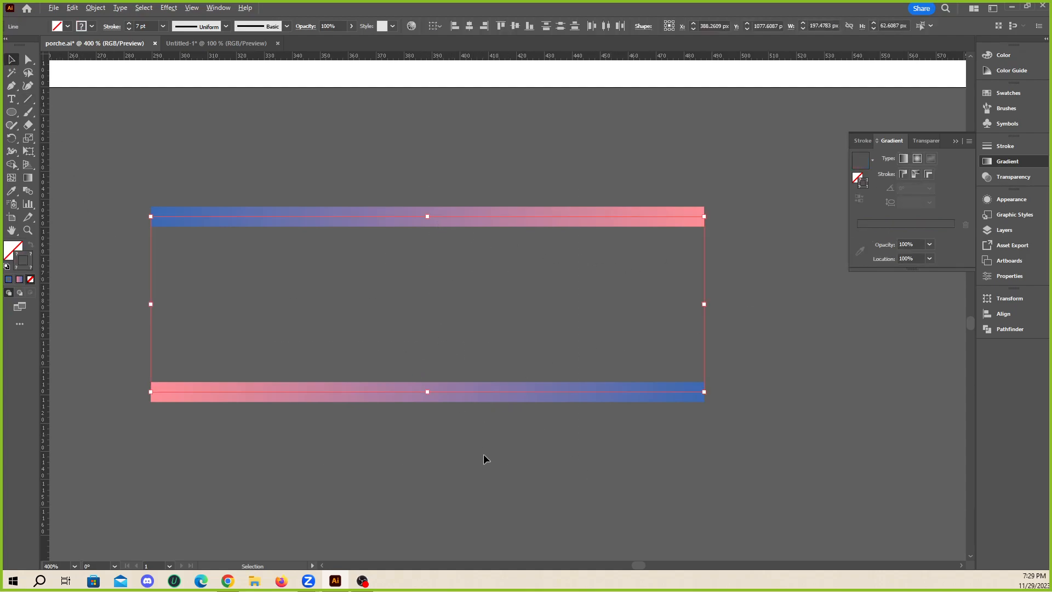
- Examine the soft white gradient highlights on the red car's body beside the left wheel and black vent
scroll(480, 436, down, 5)
scroll(273, 126, up, 3)
scroll(377, 224, down, 2)
scroll(384, 220, up, 3)
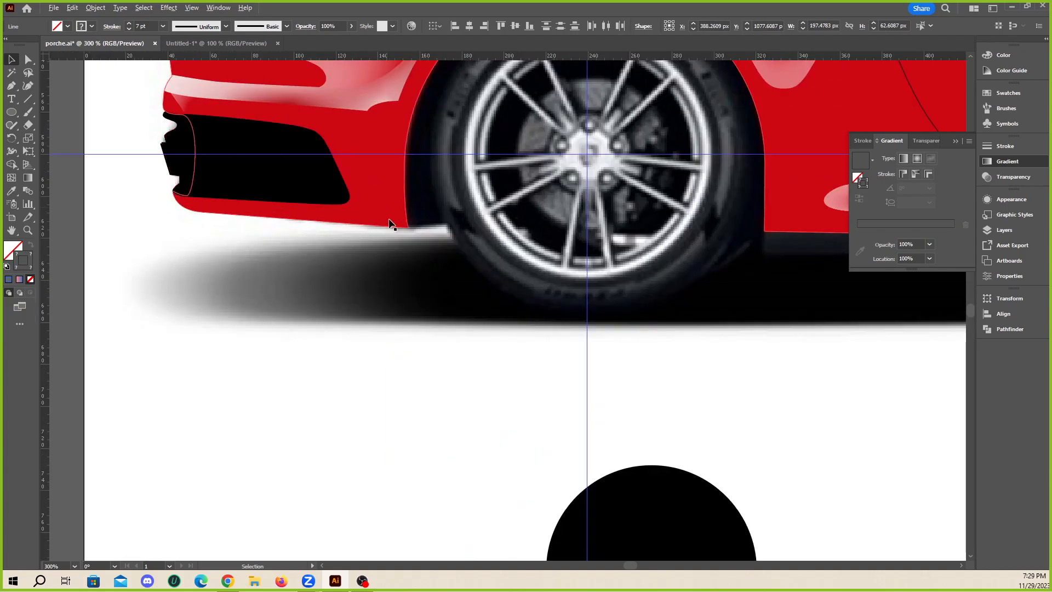
scroll(387, 216, down, 2)
scroll(339, 213, up, 3)
click(335, 215)
scroll(465, 223, down, 2)
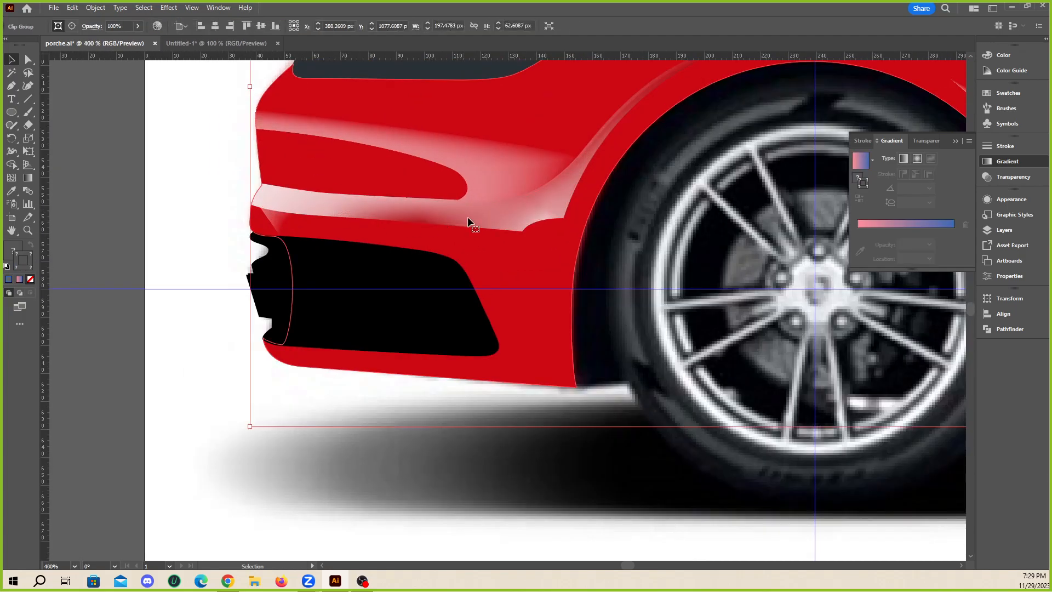
scroll(359, 246, up, 3)
scroll(479, 270, down, 2)
scroll(440, 278, up, 2)
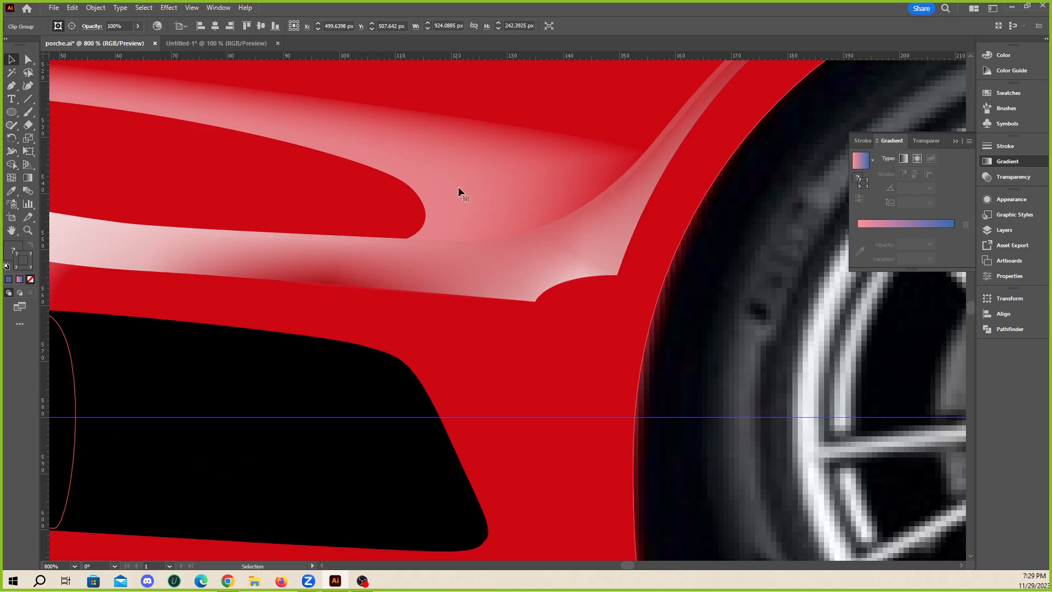
scroll(472, 252, down, 3)
scroll(471, 315, down, 2)
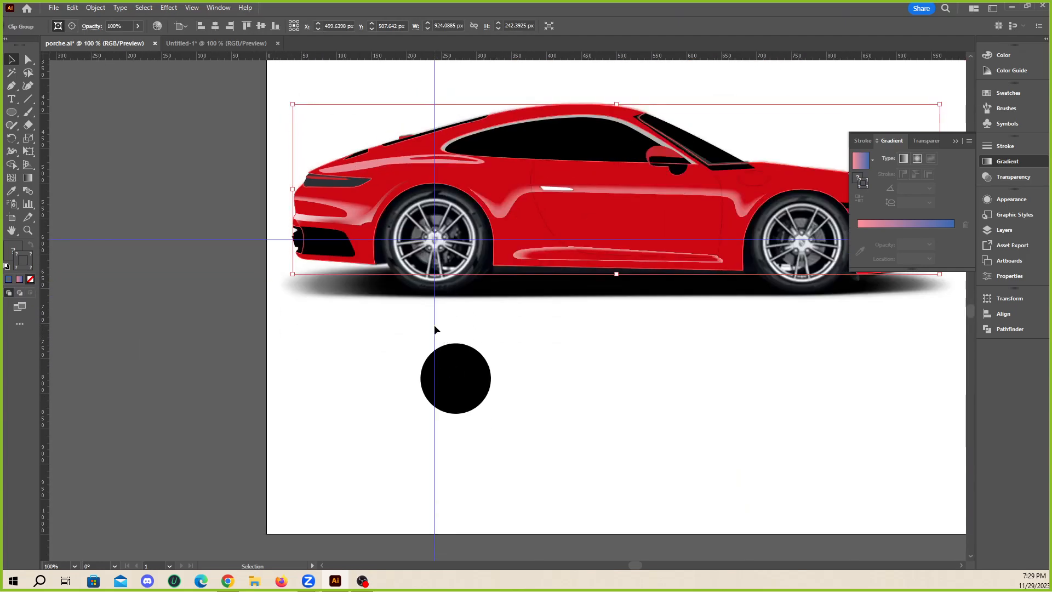
scroll(472, 370, down, 3)
scroll(563, 481, up, 3)
- Change the upper line's blue gradient stop to green with hue 132° (#3bb353)
drag(421, 219, 495, 296)
double_click(857, 244)
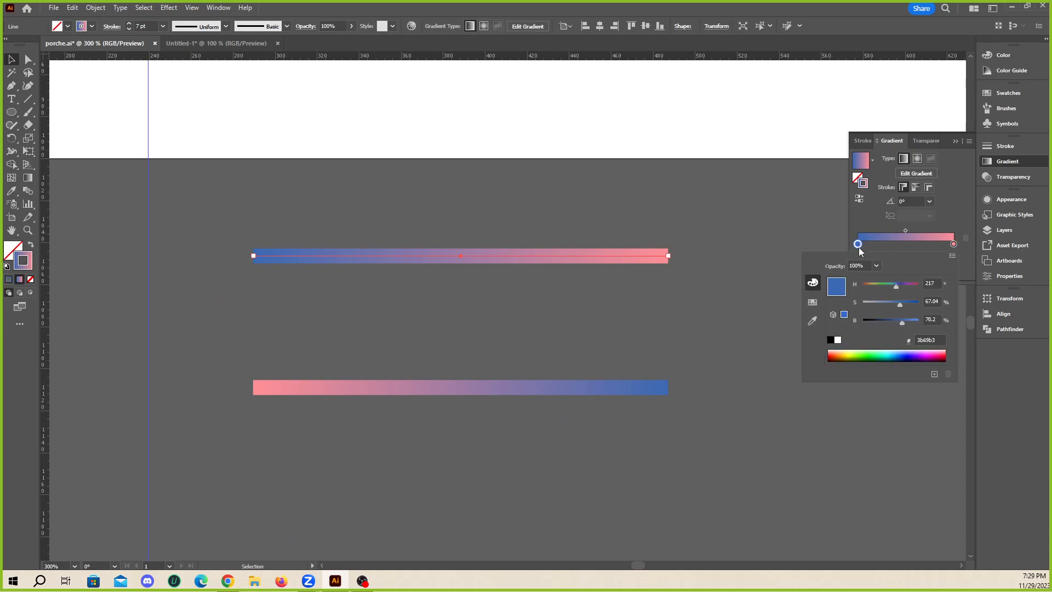
click(875, 285)
drag(875, 287, 882, 285)
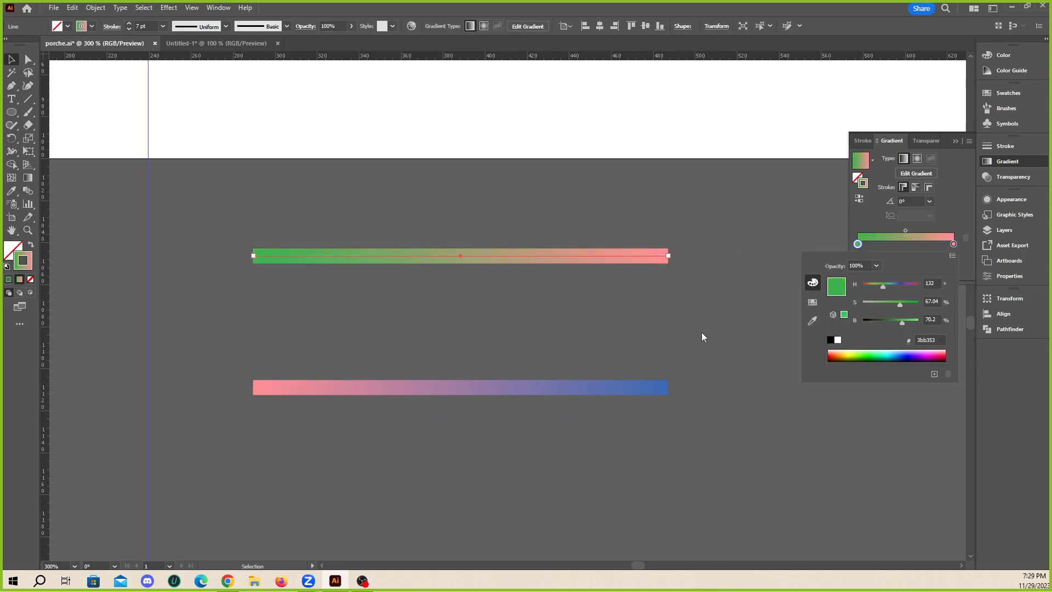
- Check the colors of the lower line's blue and pink gradient stops
drag(682, 428, 682, 429)
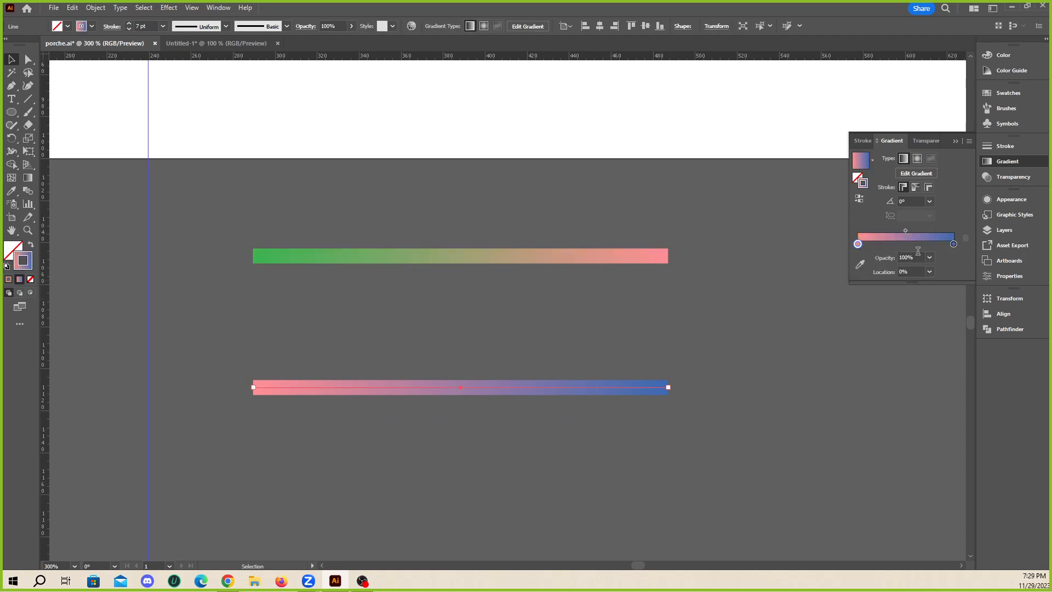
double_click(953, 244)
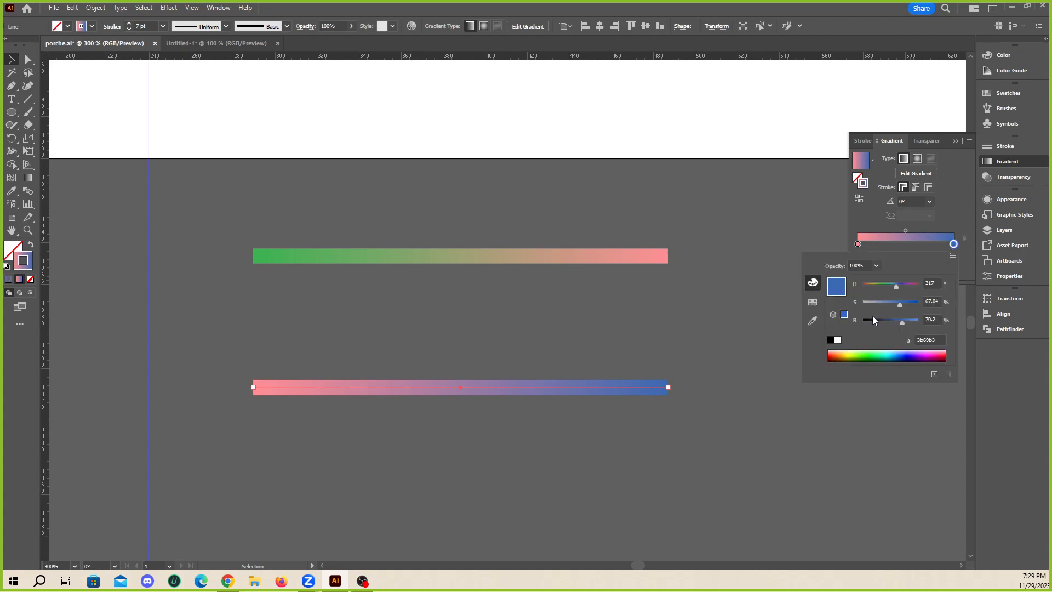
double_click(858, 246)
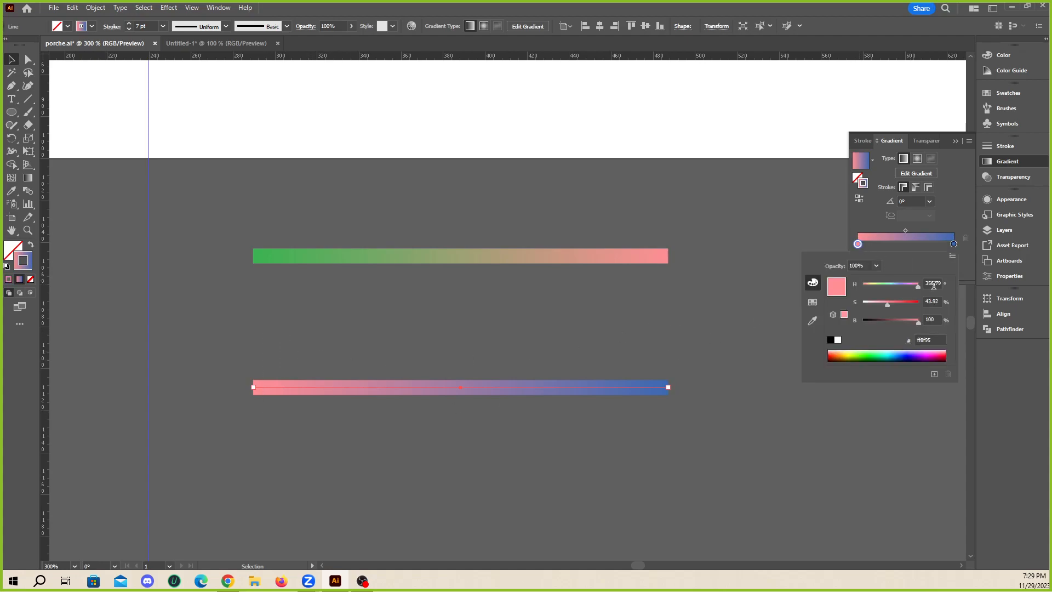
drag(251, 195, 590, 461)
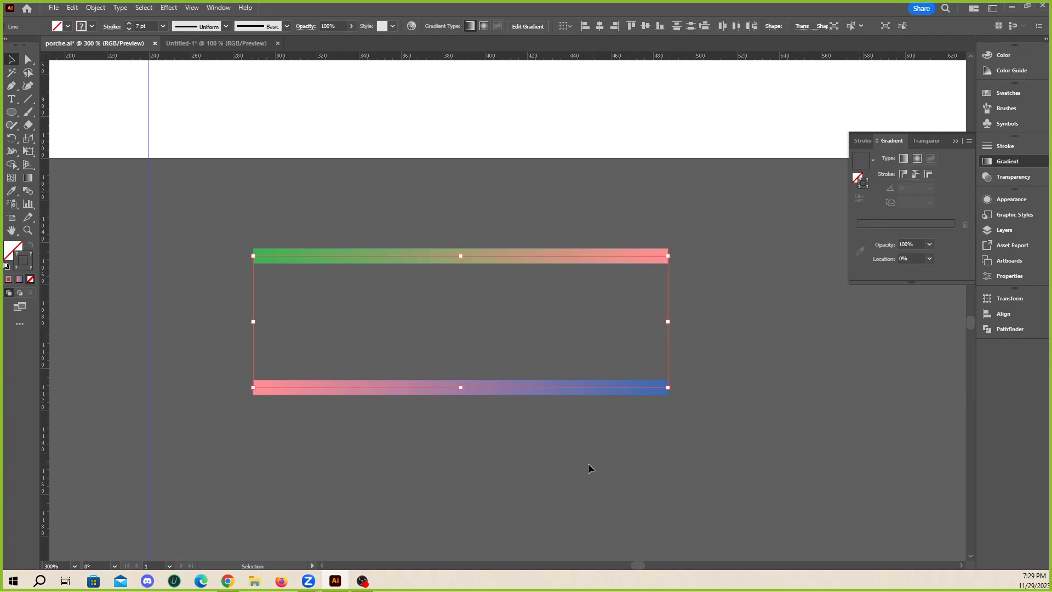
click(317, 236)
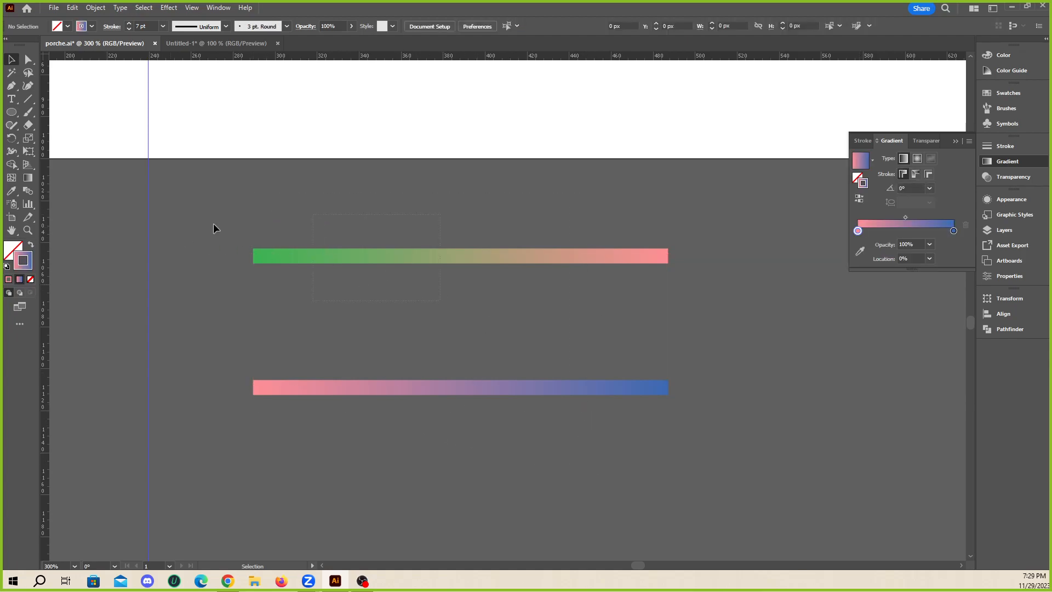
- Convert the left and right end anchors of both lines to smooth so each bends into a downward arc
click(28, 59)
drag(212, 220, 329, 419)
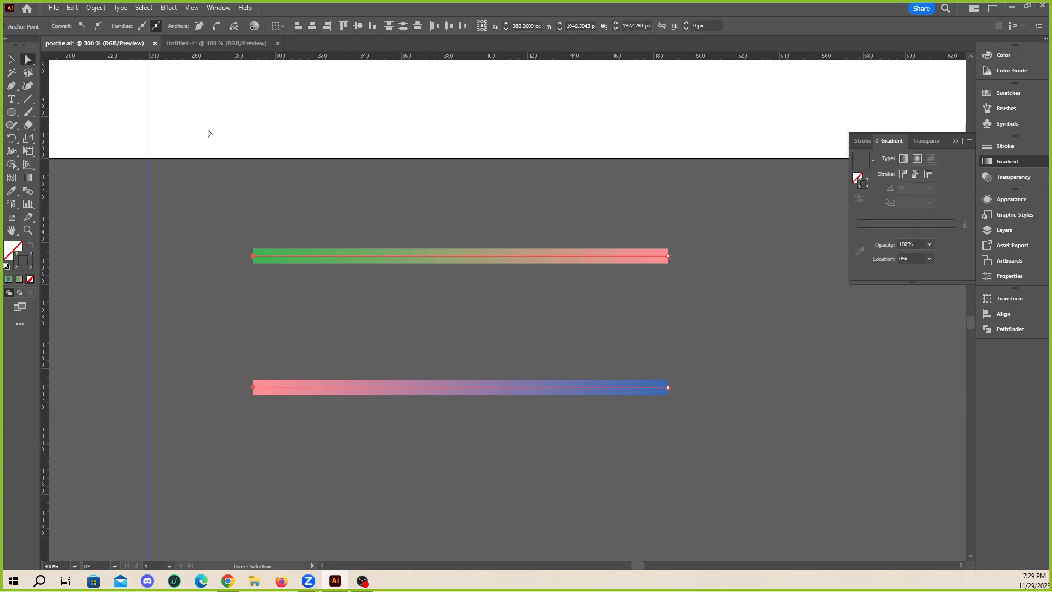
click(98, 26)
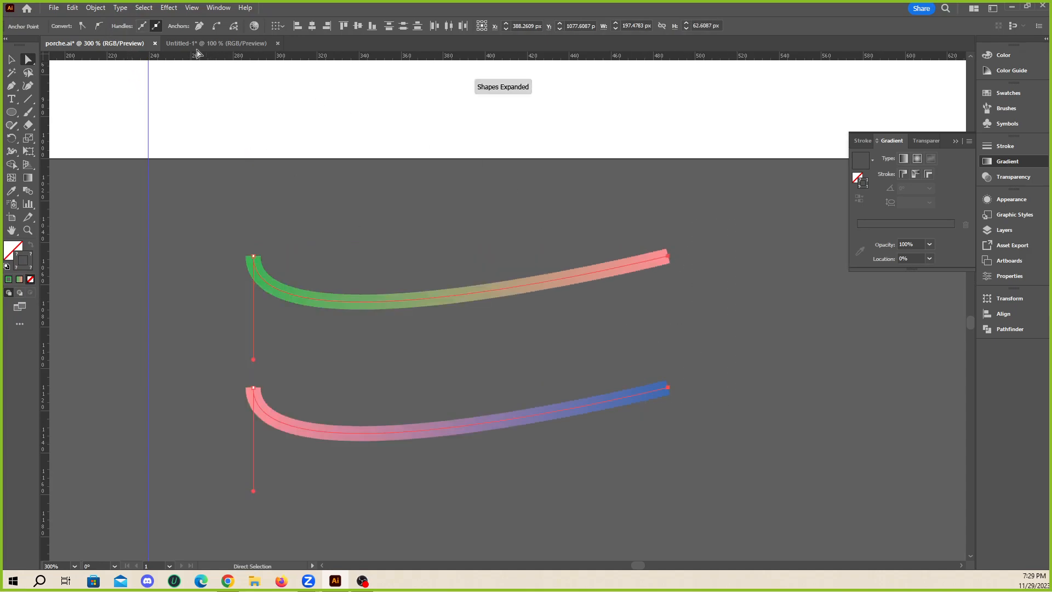
click(99, 26)
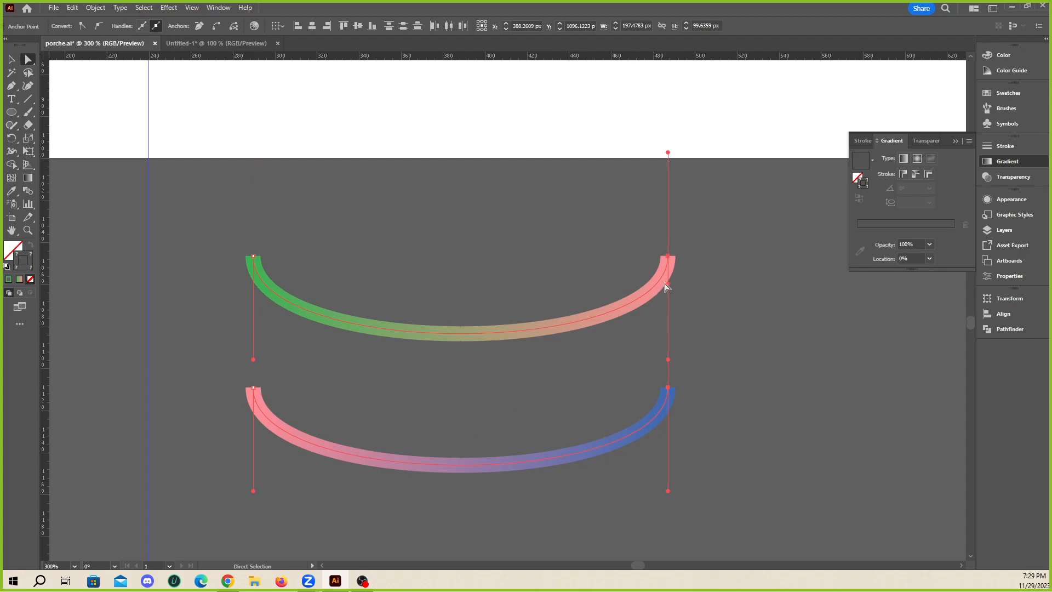
key(ctrl+shift+a)
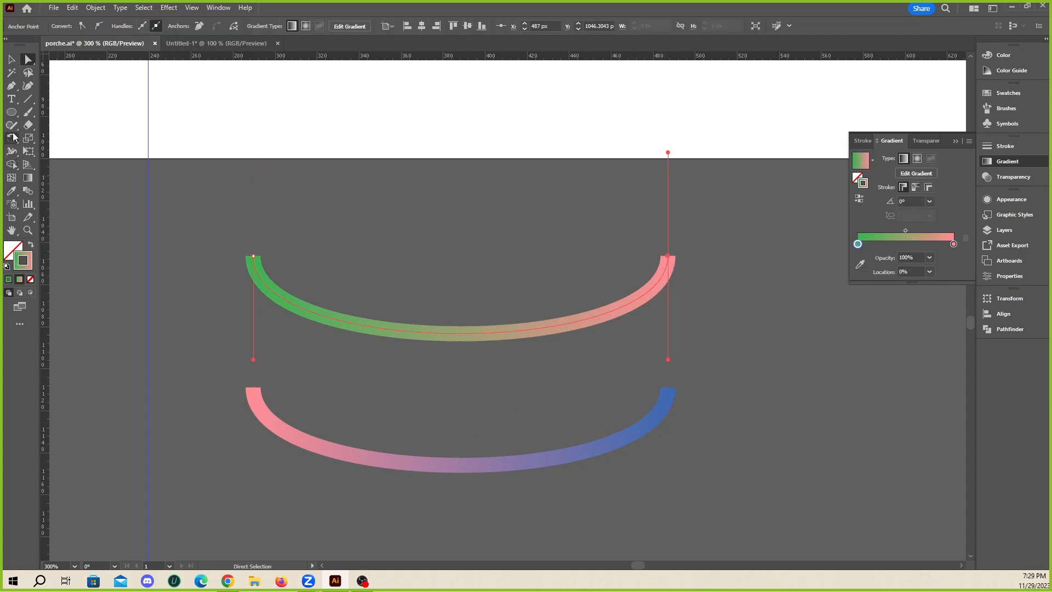
- Add an anchor point at the middle of the upper arc and raise it above the arc's ends
click(11, 86)
click(456, 333)
key(a)
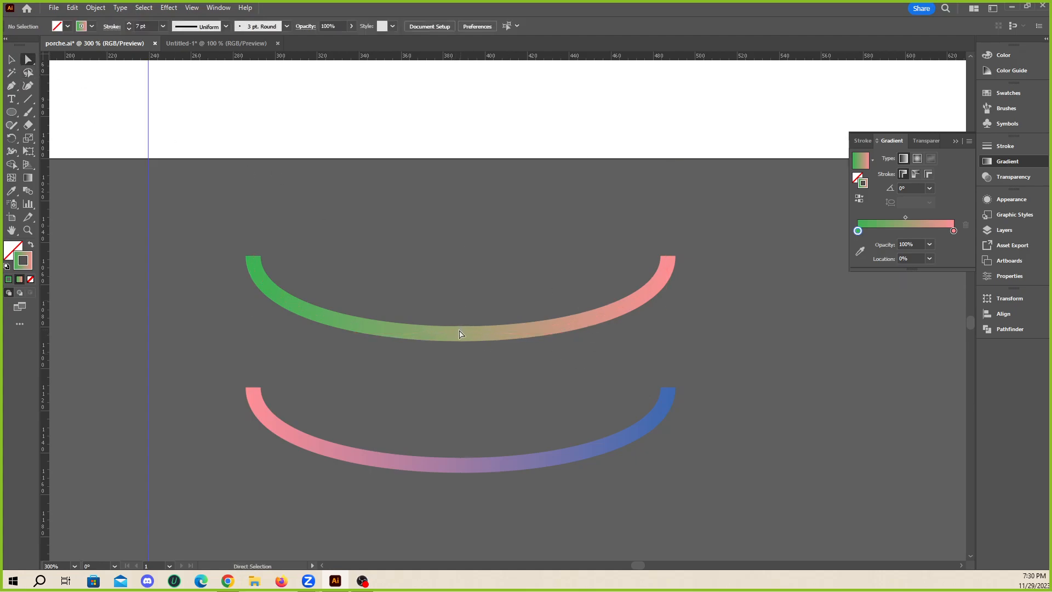
drag(456, 333, 445, 188)
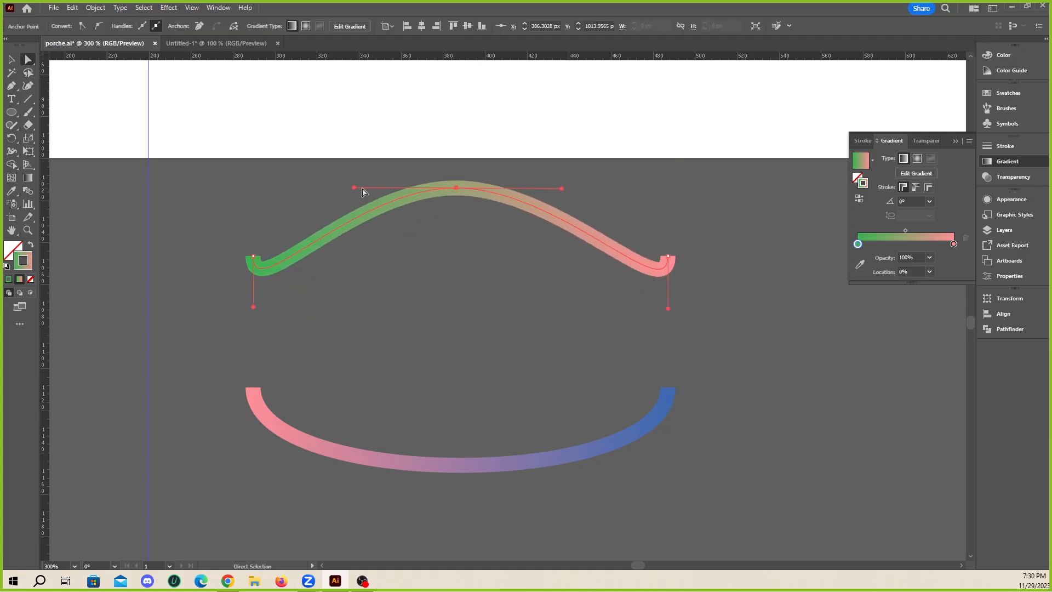
- Rotate the new anchor's handles to near vertical and move the anchor toward the green end to form a wave
drag(355, 187, 465, 308)
drag(457, 188, 400, 195)
drag(394, 95, 423, 106)
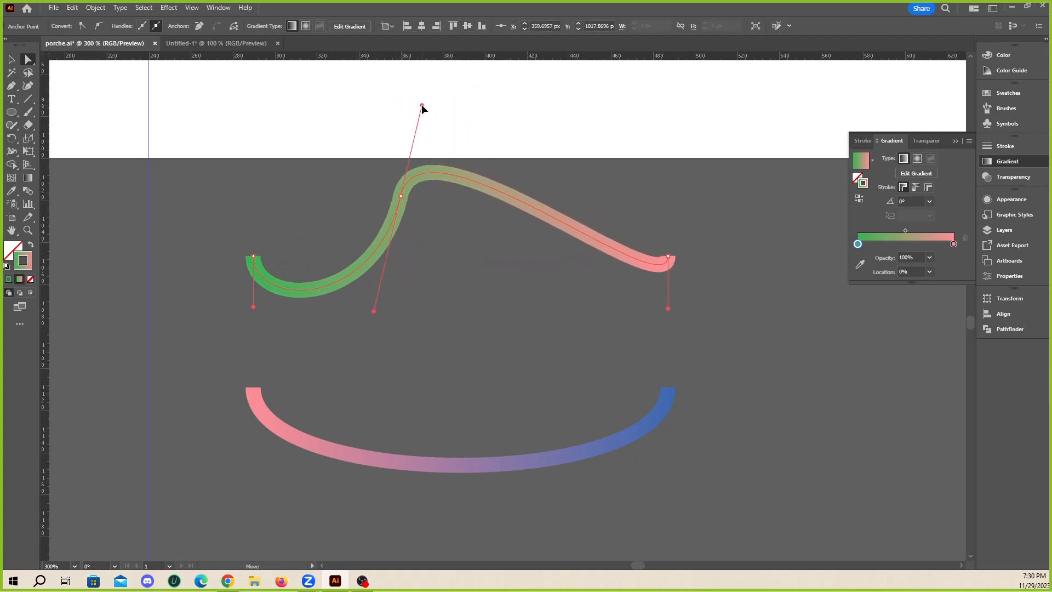
- Swing the blue end's handle of the lower arc up and inward so the line forms a gentle wave
click(467, 466)
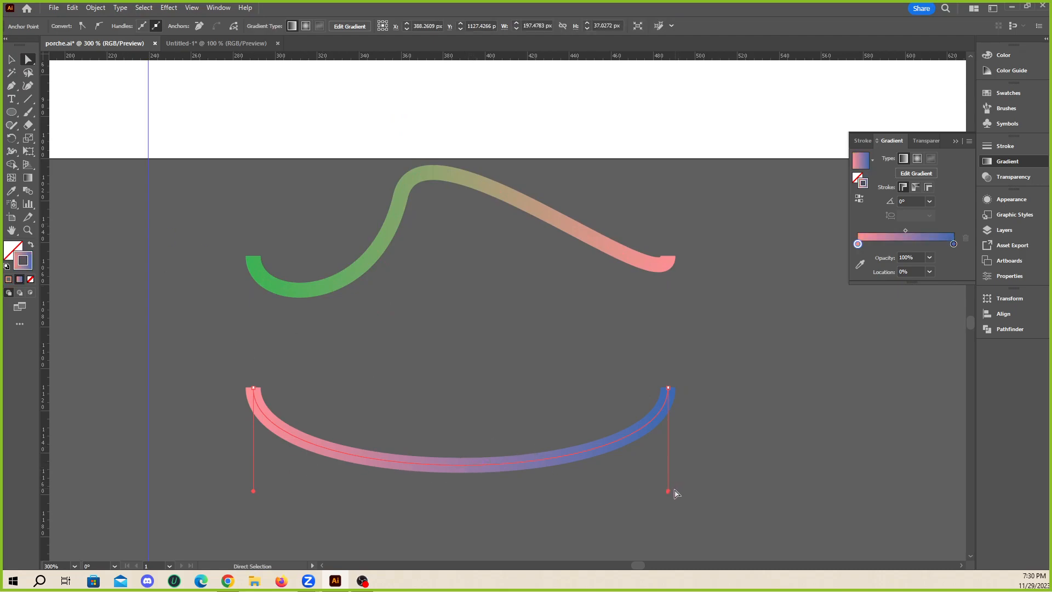
drag(669, 493, 565, 287)
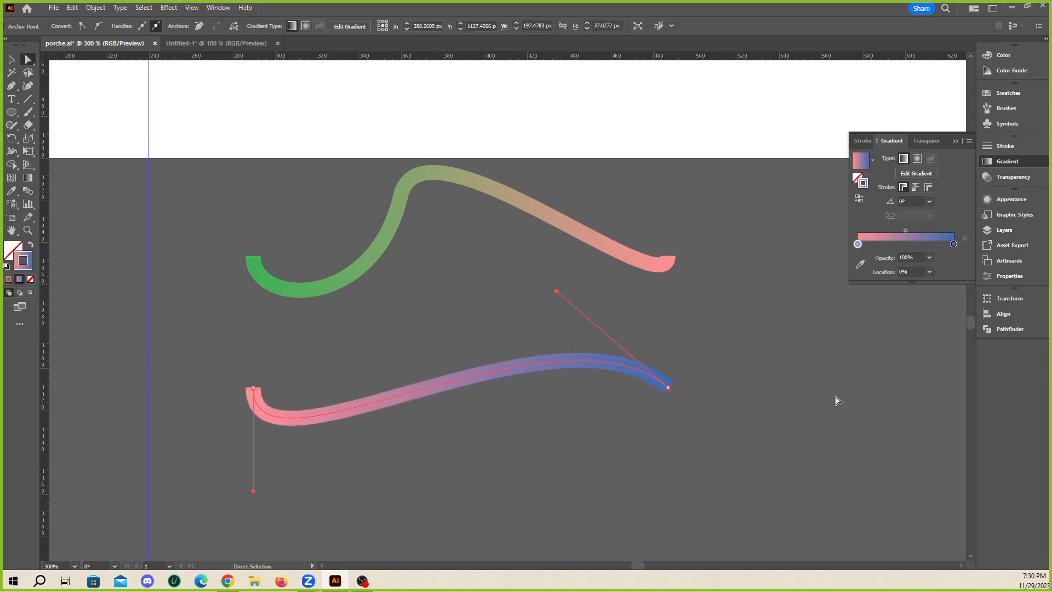
click(836, 399)
- Blend the green-pink wave with the pink-blue wave using Specified Steps spacing for a smooth filled shape
click(28, 190)
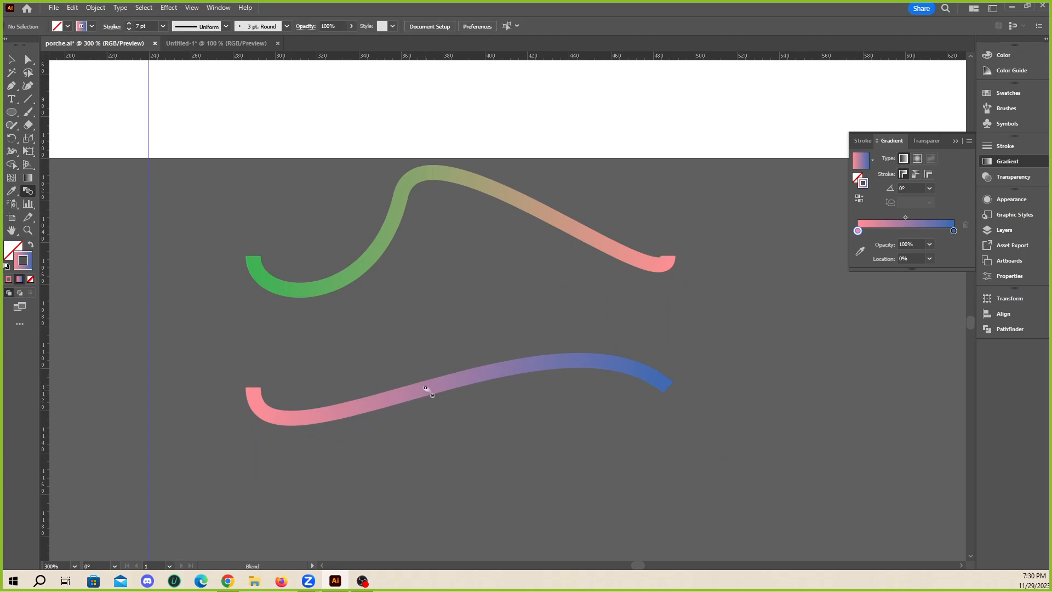
click(368, 264)
double_click(28, 190)
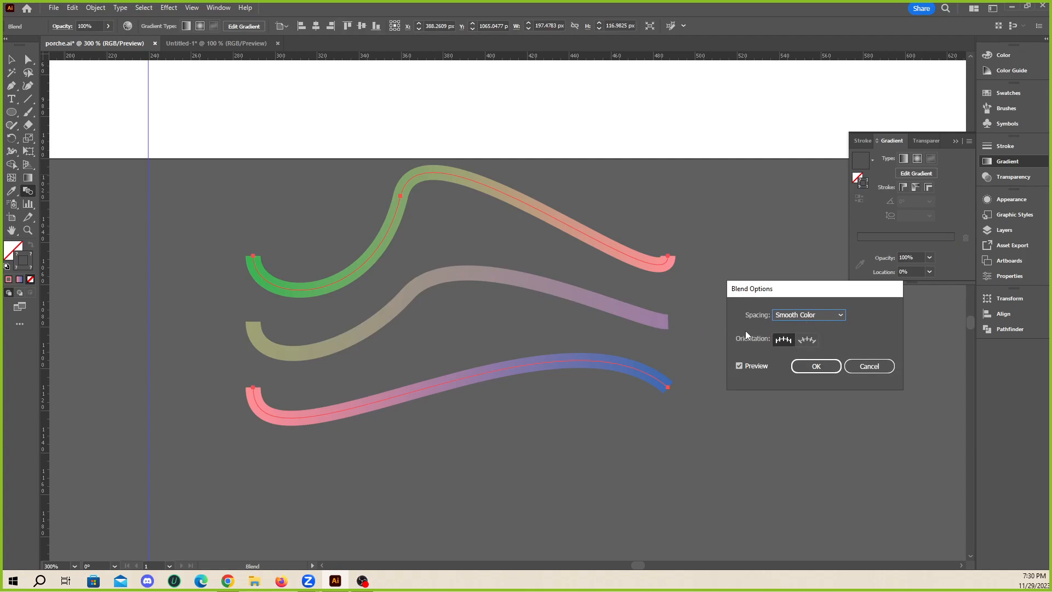
click(822, 316)
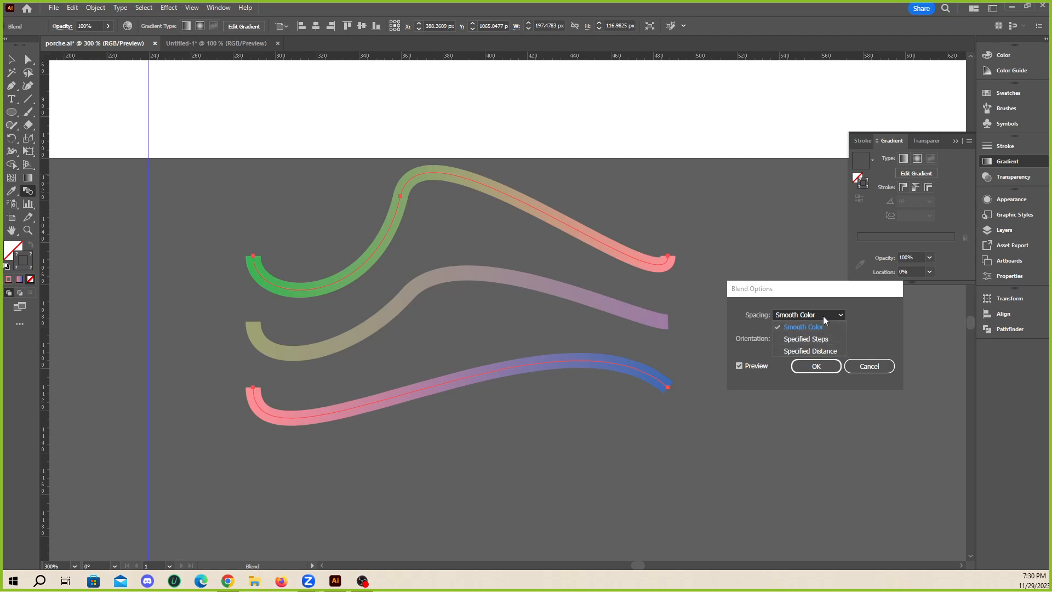
click(807, 338)
click(866, 315)
text(7)
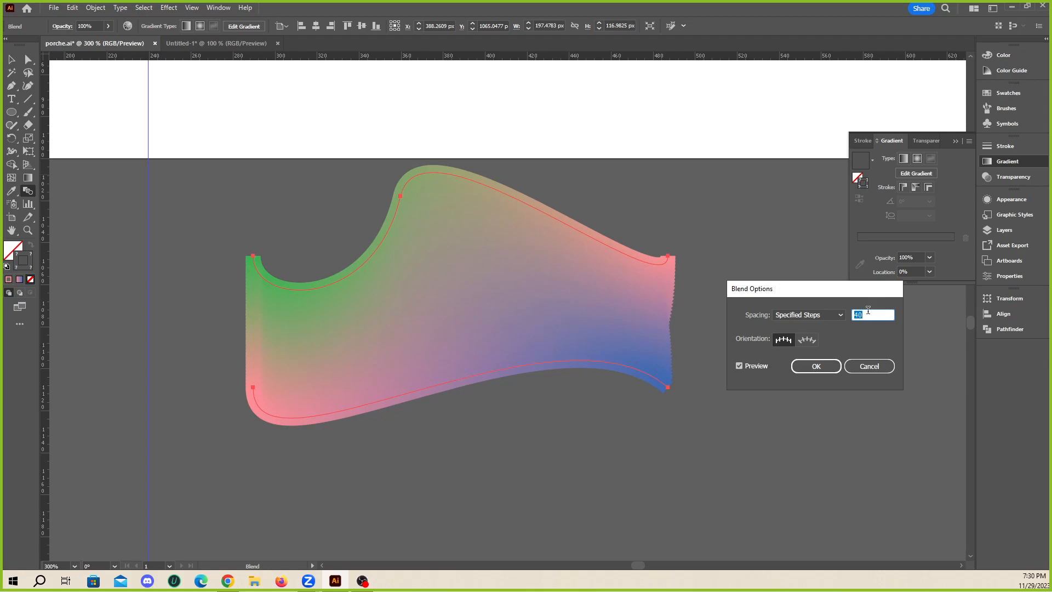
click(817, 367)
click(10, 59)
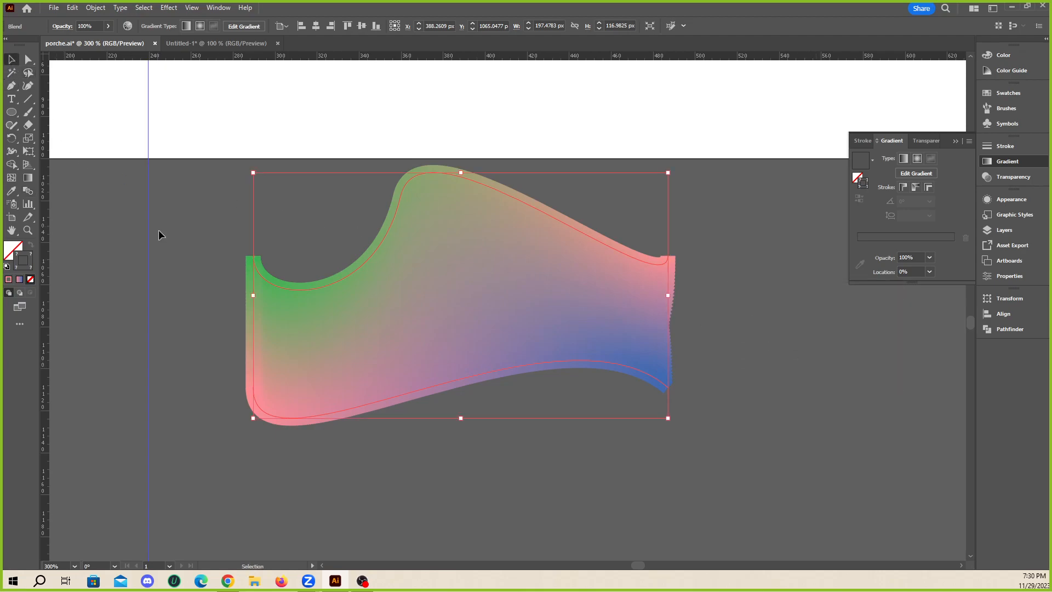
click(662, 404)
- Add two anchor points near the green end of the blend's upper curve and move them to fold the shape inward
scroll(626, 400, down, 3)
scroll(482, 377, up, 4)
scroll(477, 367, down, 2)
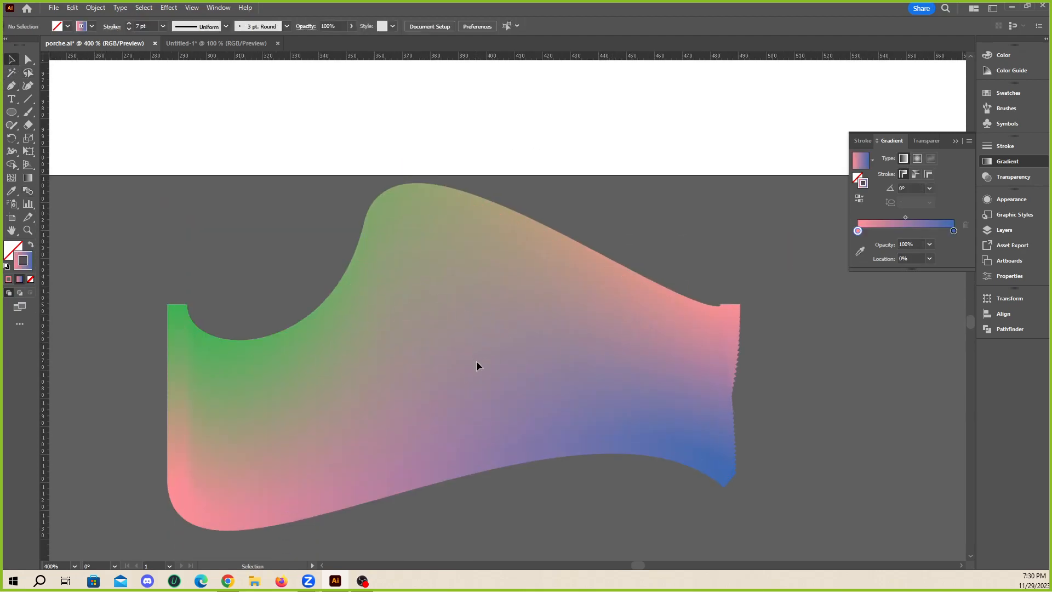
scroll(533, 346, down, 1)
click(527, 352)
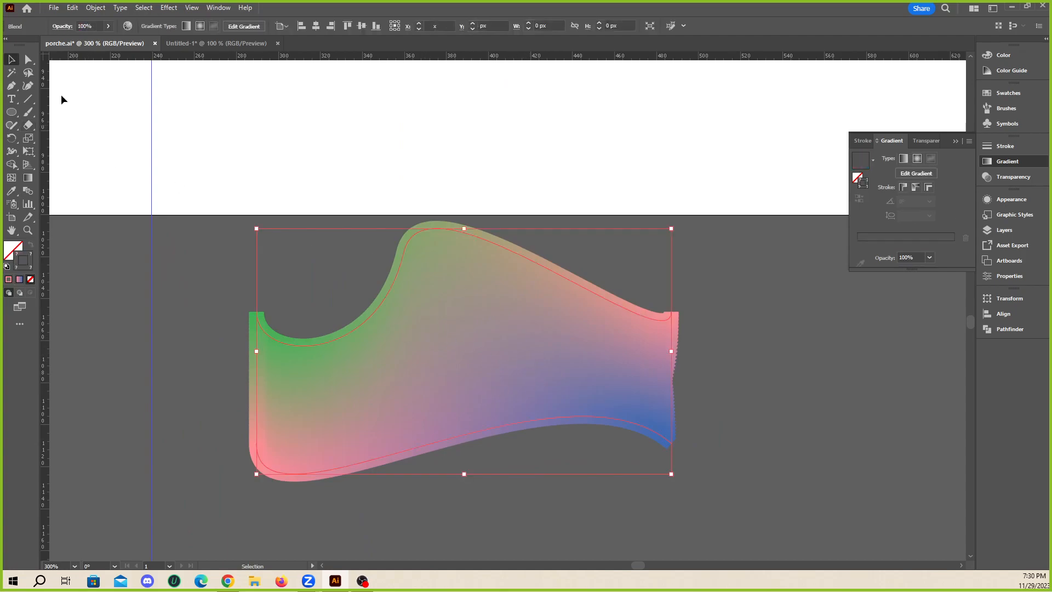
click(11, 86)
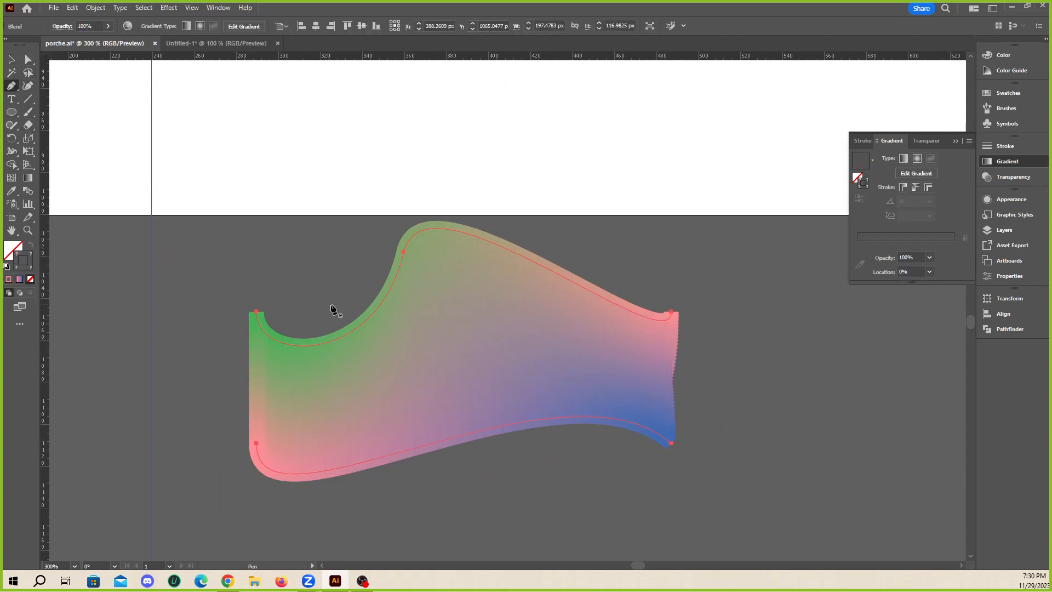
click(349, 333)
click(384, 297)
key(a)
drag(385, 298, 349, 268)
drag(351, 331, 388, 355)
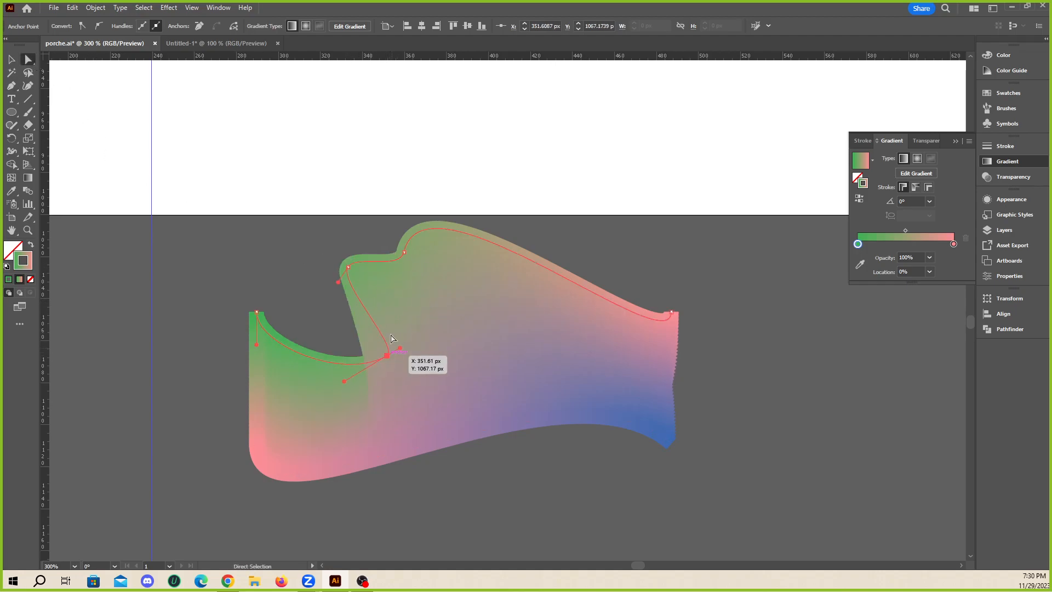
drag(349, 268, 611, 362)
- Lengthen both handles of the added anchor nearer the green end to smooth the curve through it
click(387, 356)
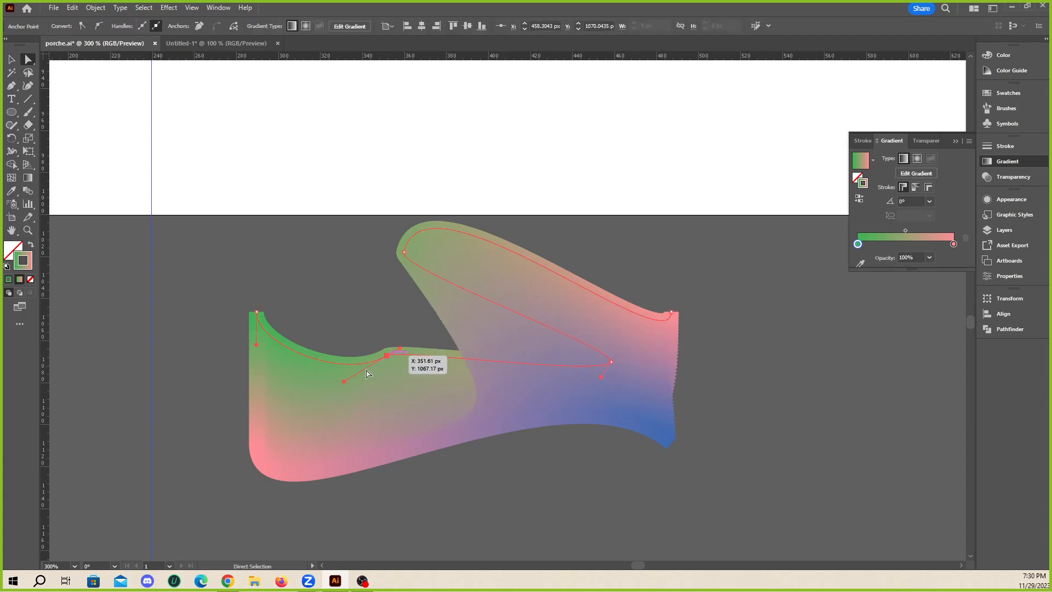
drag(344, 381, 331, 404)
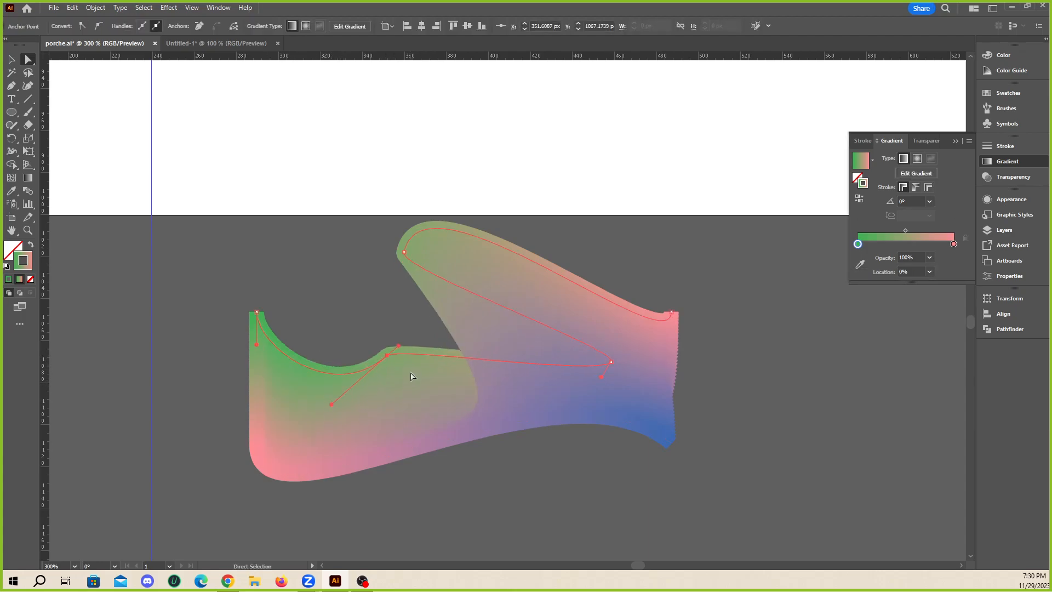
drag(400, 352, 447, 342)
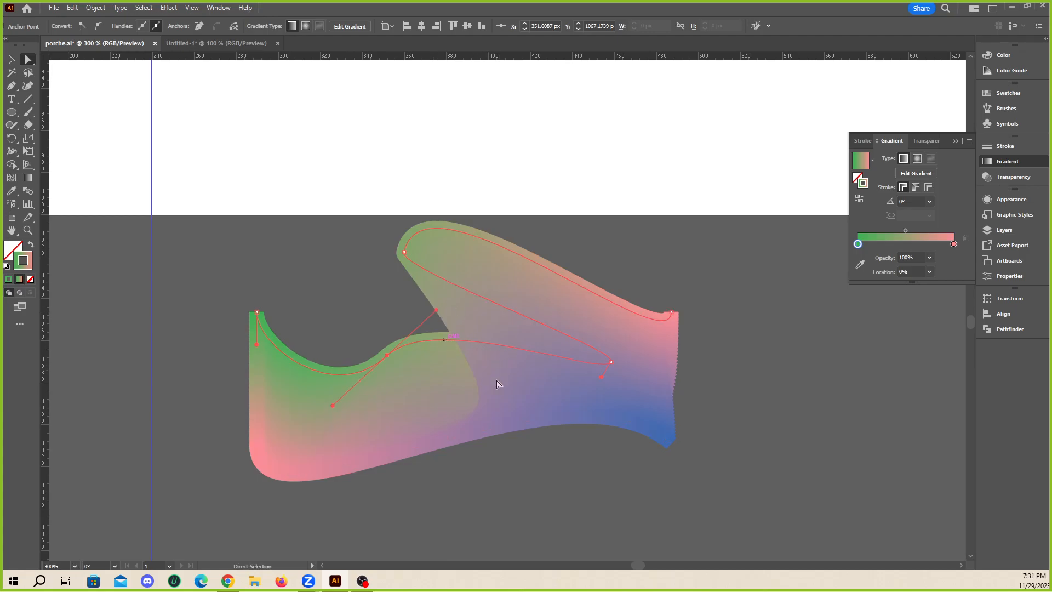
click(315, 274)
- Delete the blended gradient shape below the artboard
key(ctrl+minus)
key(ctrl+minus)
key(ctrl+minus)
key(ctrl+minus)
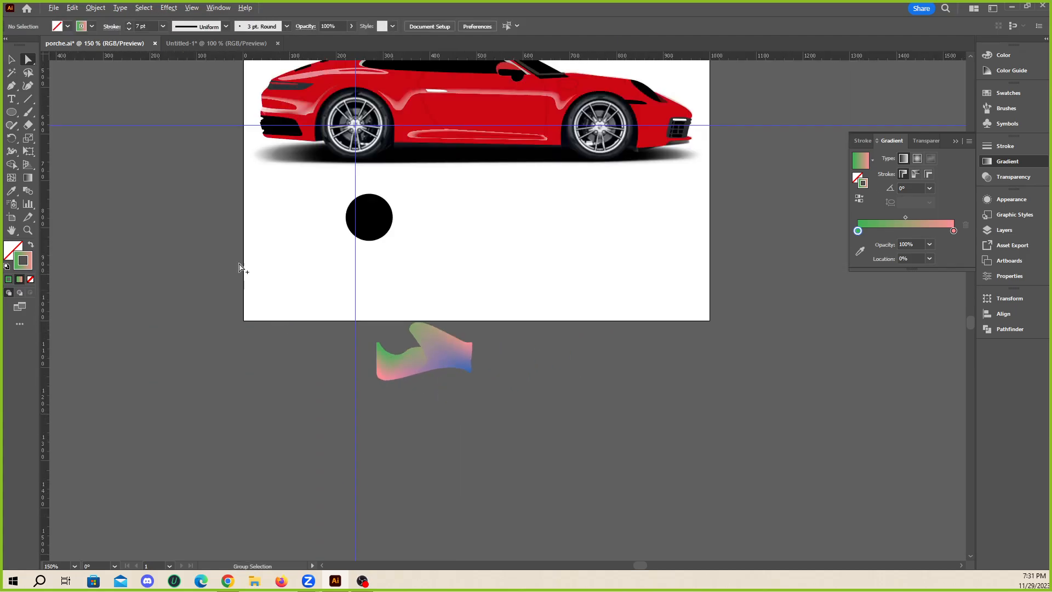
click(11, 59)
scroll(290, 285, up, 1)
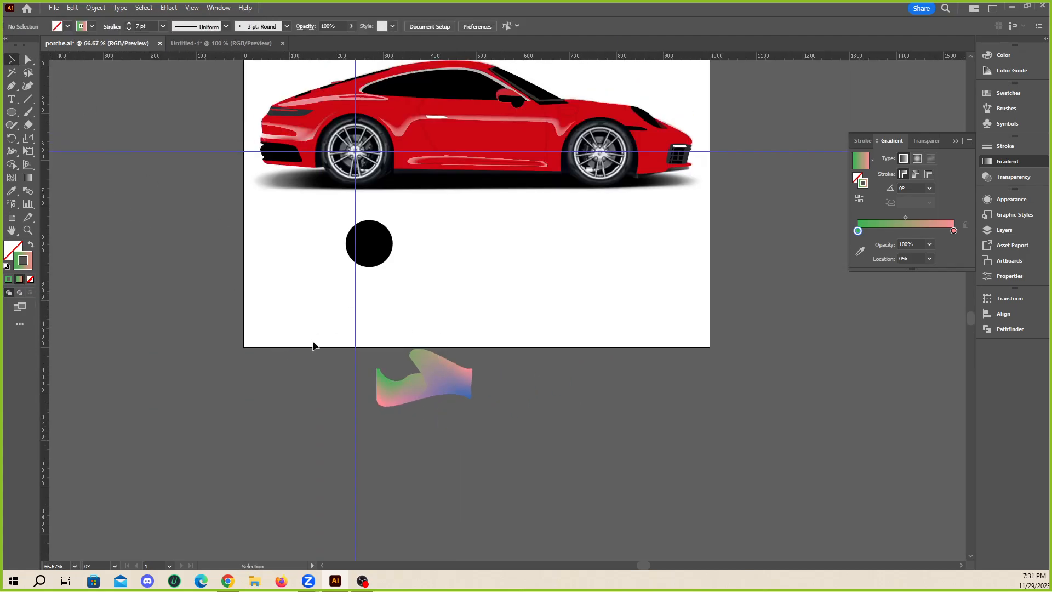
drag(301, 336, 496, 409)
key(Delete)
- Try to move the vector car artwork up off the reference photo
scroll(422, 341, up, 5)
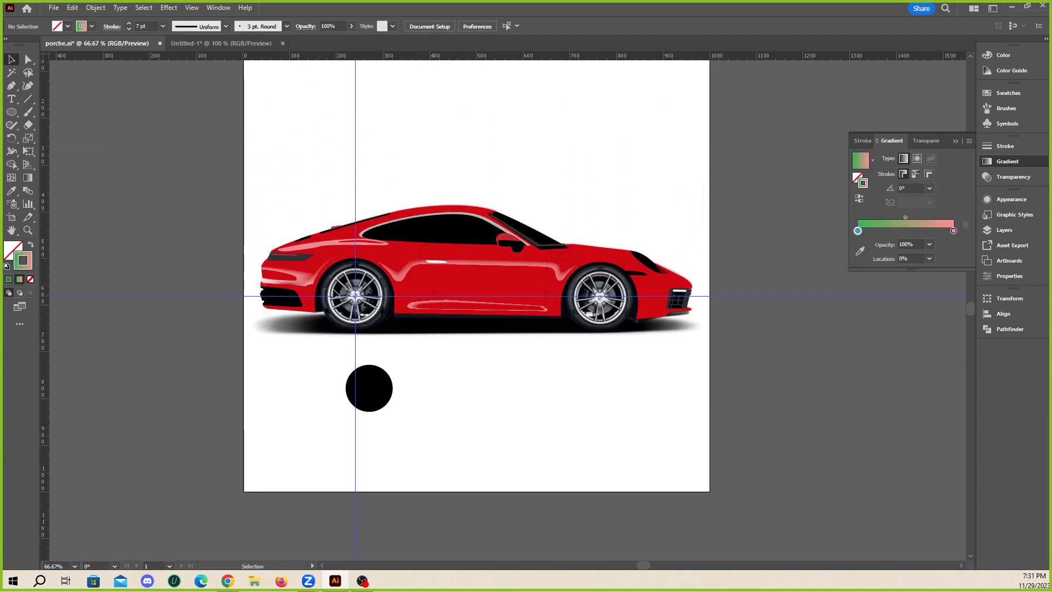
scroll(318, 306, up, 3)
scroll(317, 306, down, 1)
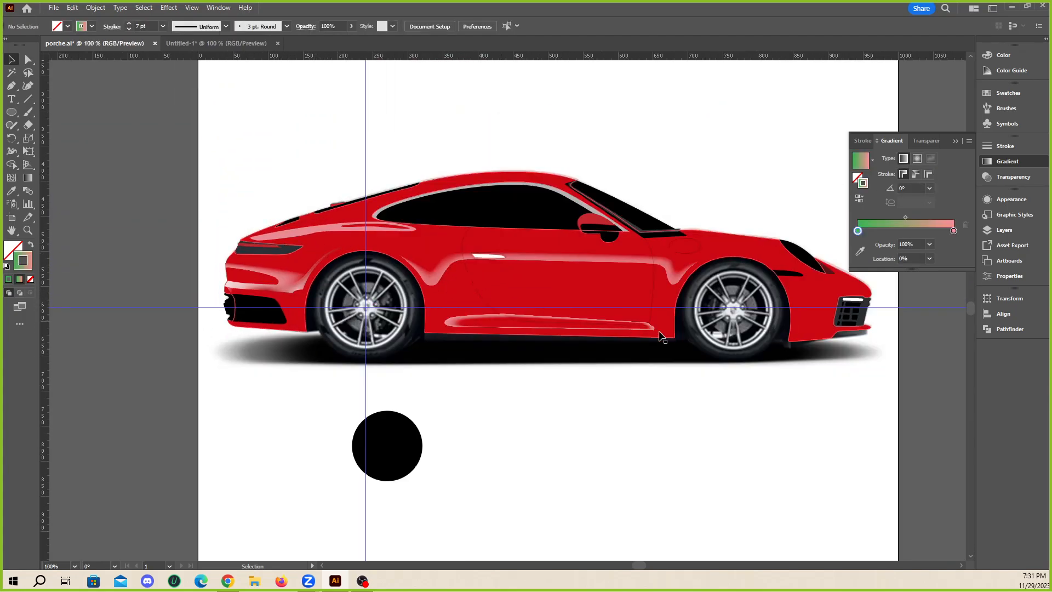
scroll(359, 307, down, 3)
click(416, 263)
shift+click(372, 376)
drag(498, 300, 498, 182)
key(ctrl+z)
- Shift the vector car artwork up to examine the front bumper's highlights in the reference photo, and undo the move
scroll(614, 291, up, 4)
drag(547, 354, 485, 191)
scroll(505, 318, up, 2)
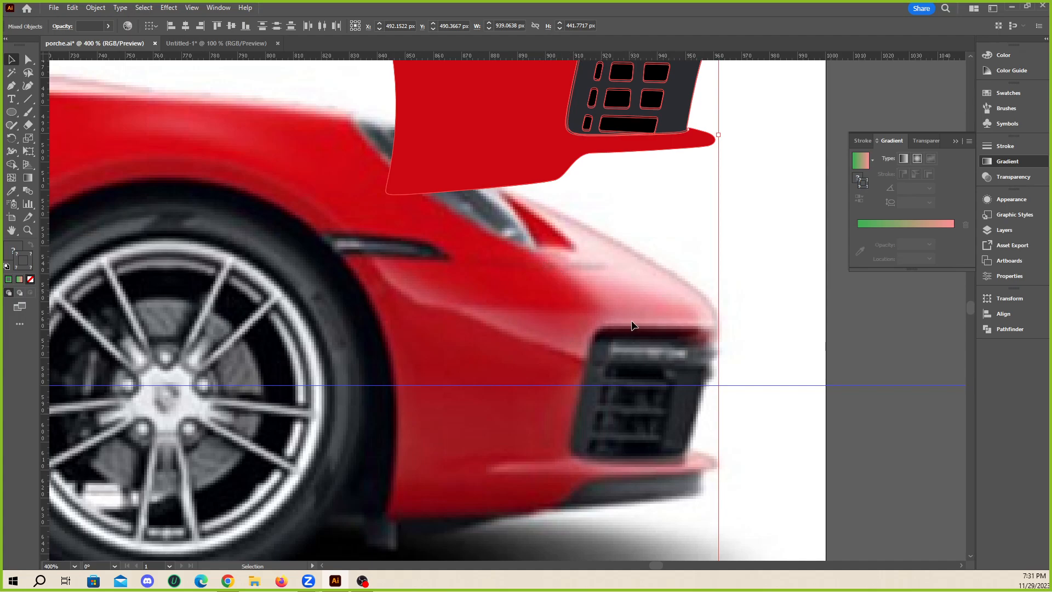
scroll(618, 340, up, 1)
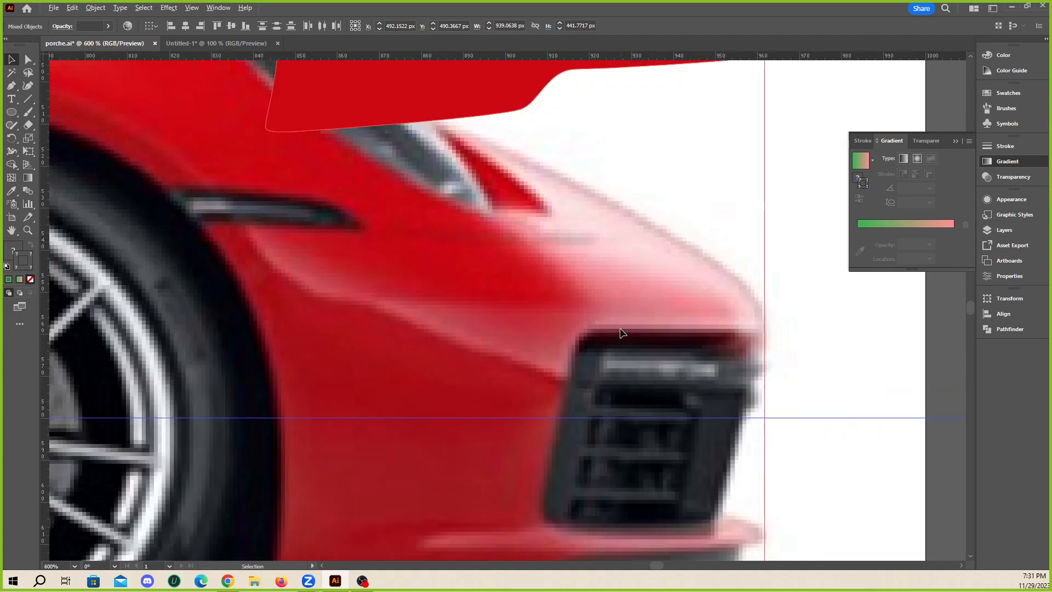
scroll(544, 313, down, 1)
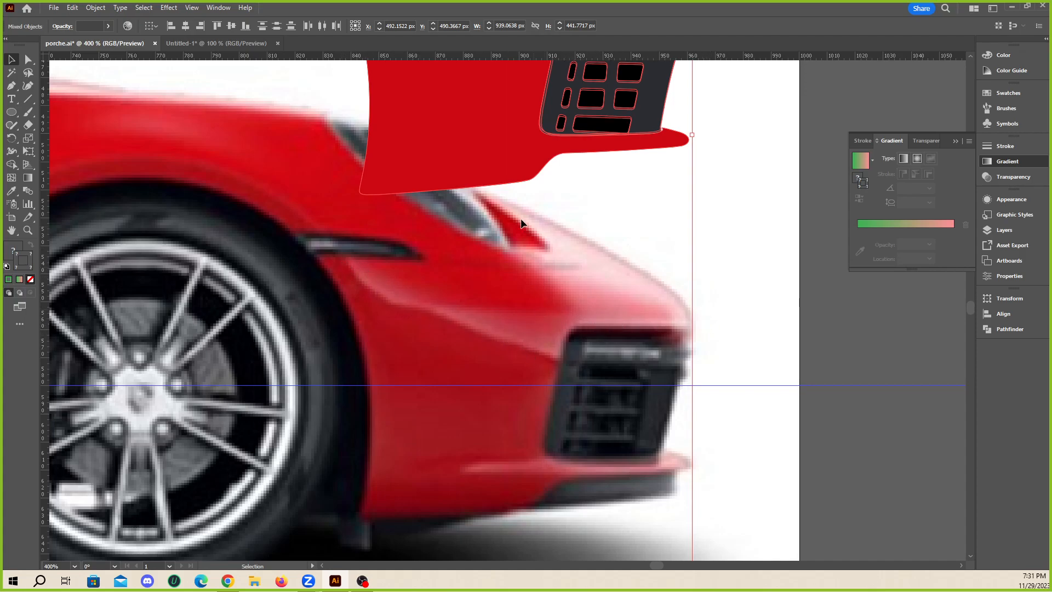
click(707, 292)
key(ctrl+z)
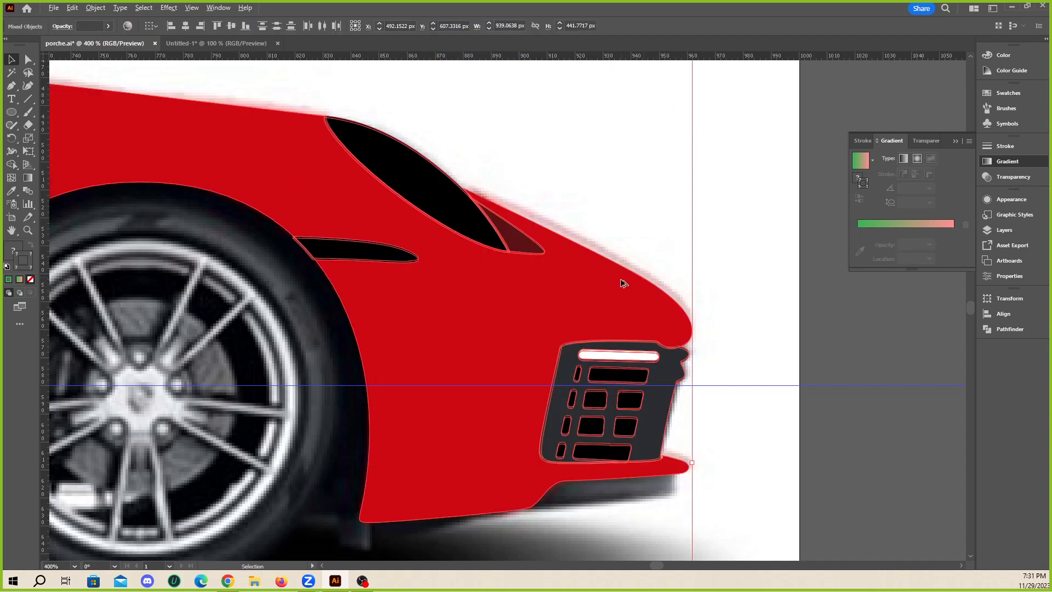
scroll(630, 300, down, 2)
click(766, 320)
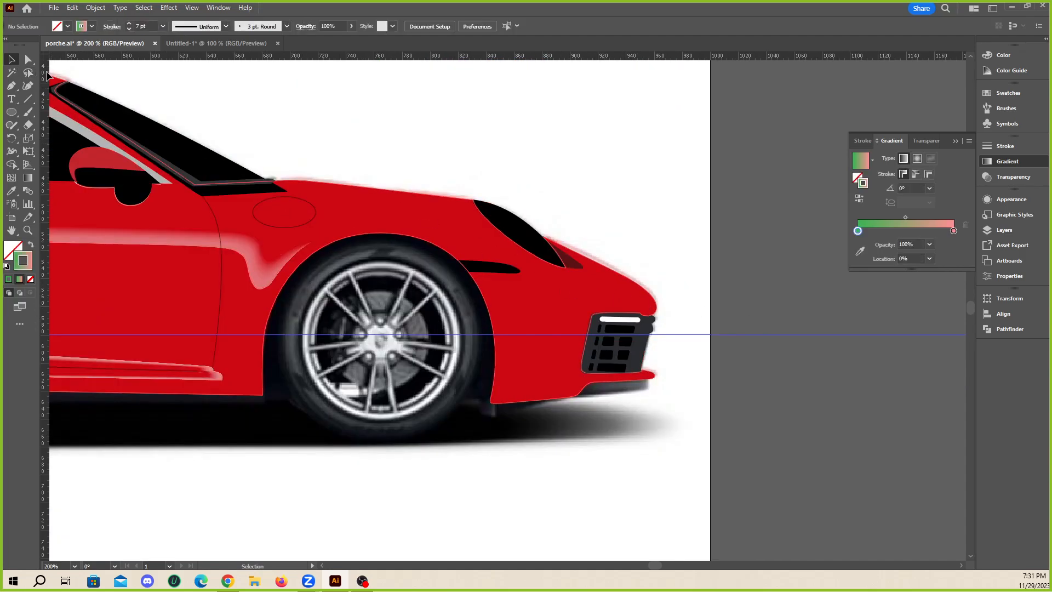
- Hide the vector car artwork to expose the front bumper of the reference photo
scroll(480, 269, down, 3)
drag(553, 345, 226, 198)
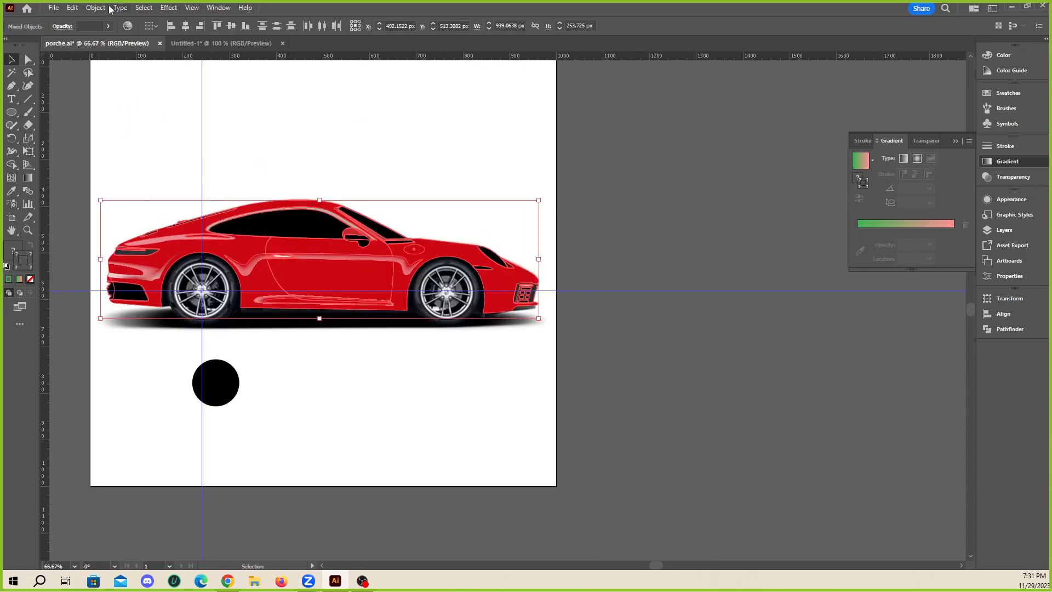
click(120, 7)
mouse_move(95, 8)
mouse_move(131, 120)
click(263, 120)
scroll(506, 292, up, 5)
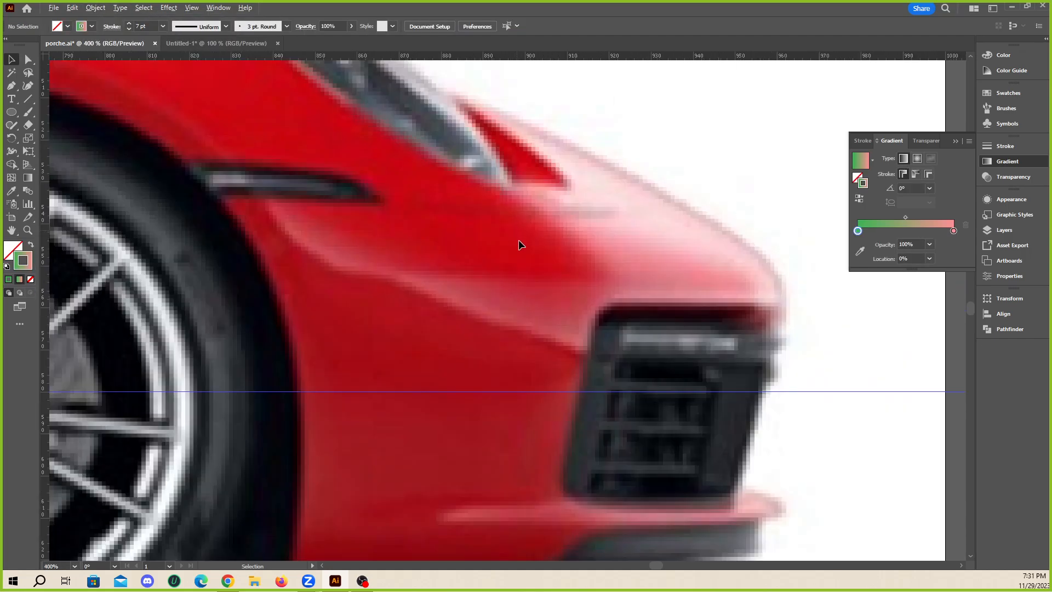
- Trace the bumper highlight's lower edge with the Pen tool from below the side vent to above the grille, with no stroke
click(11, 86)
click(263, 200)
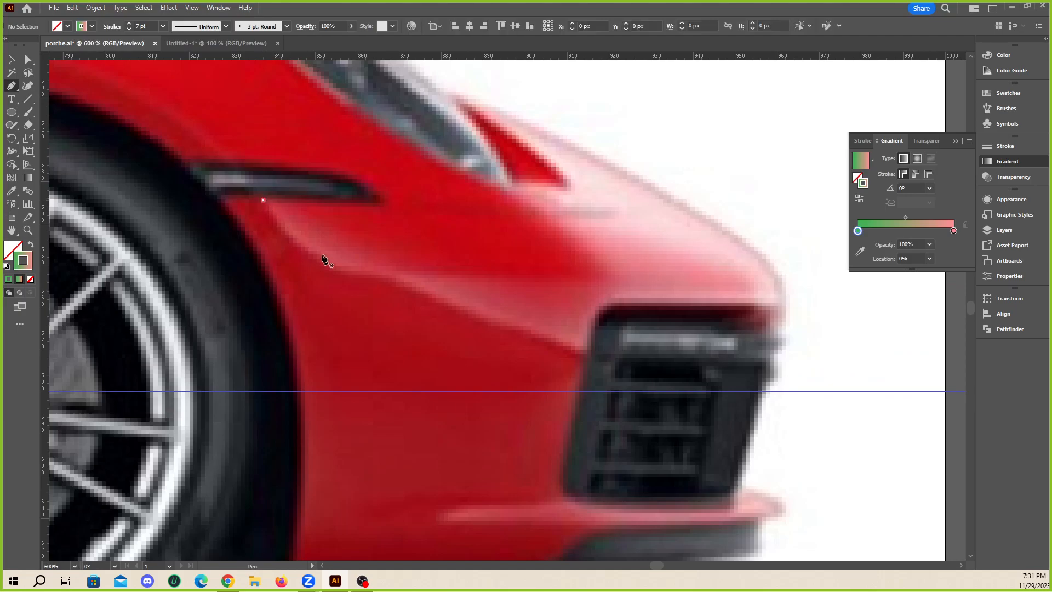
drag(342, 275, 380, 279)
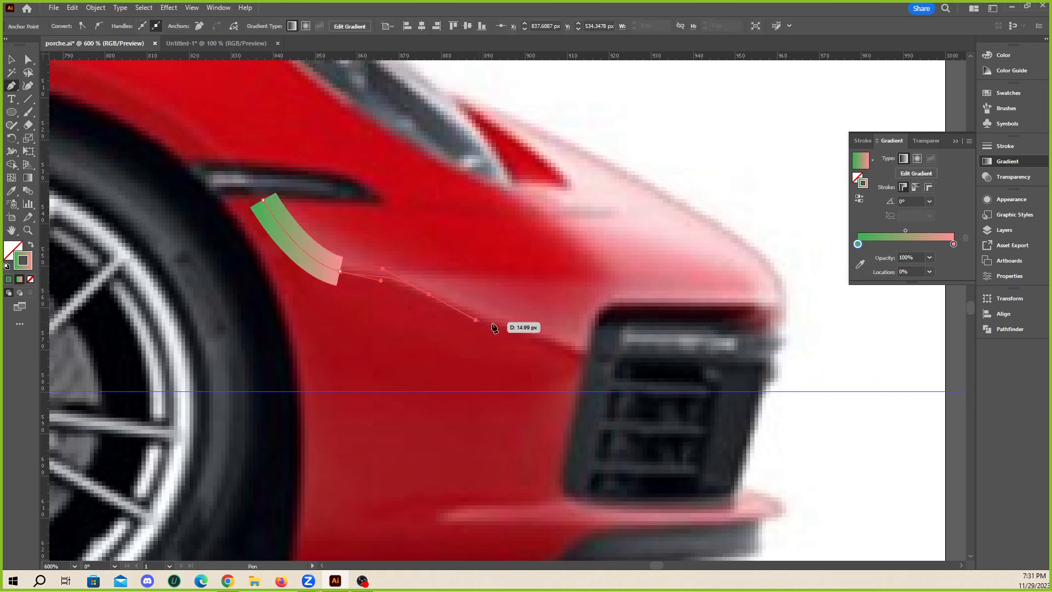
click(584, 346)
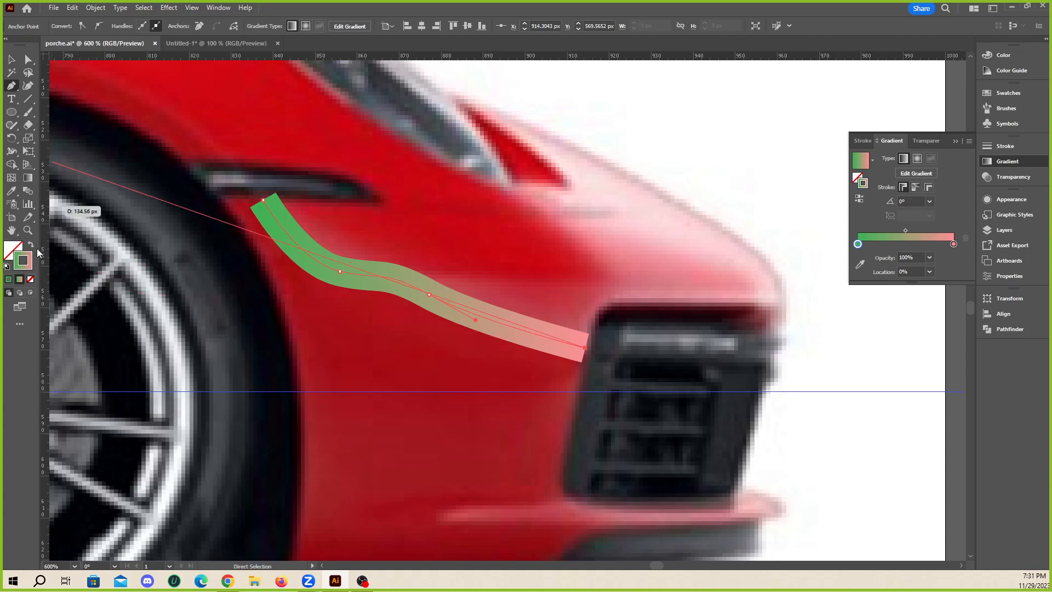
click(30, 279)
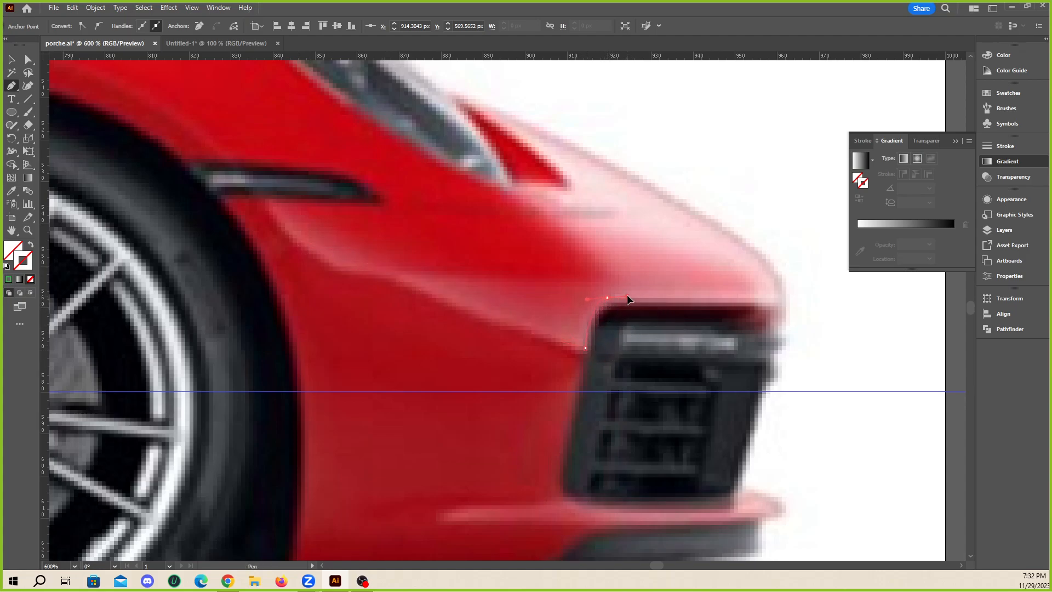
drag(626, 296, 669, 293)
key(v)
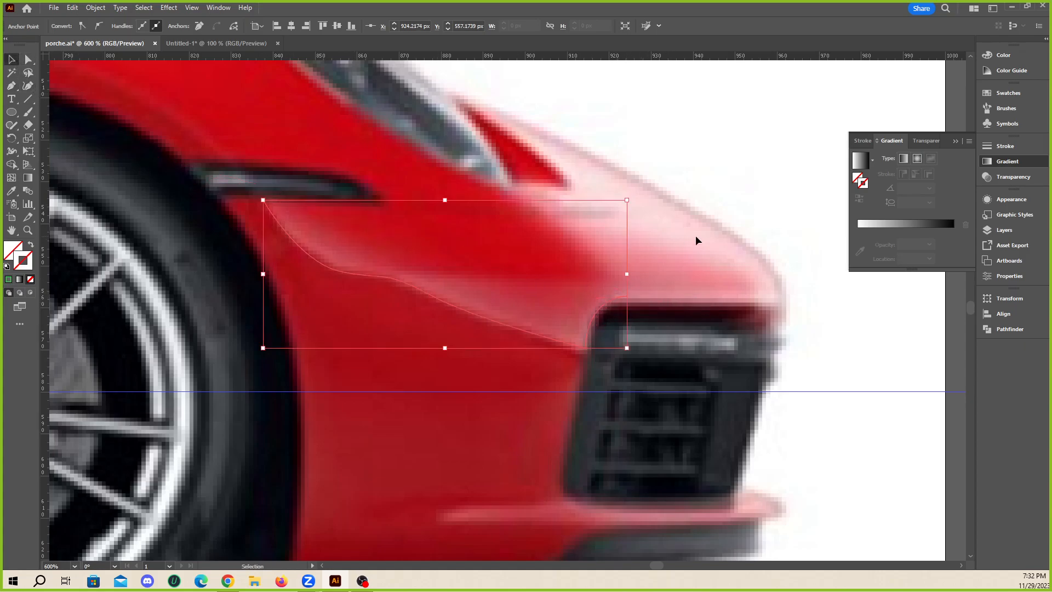
key(Delete)
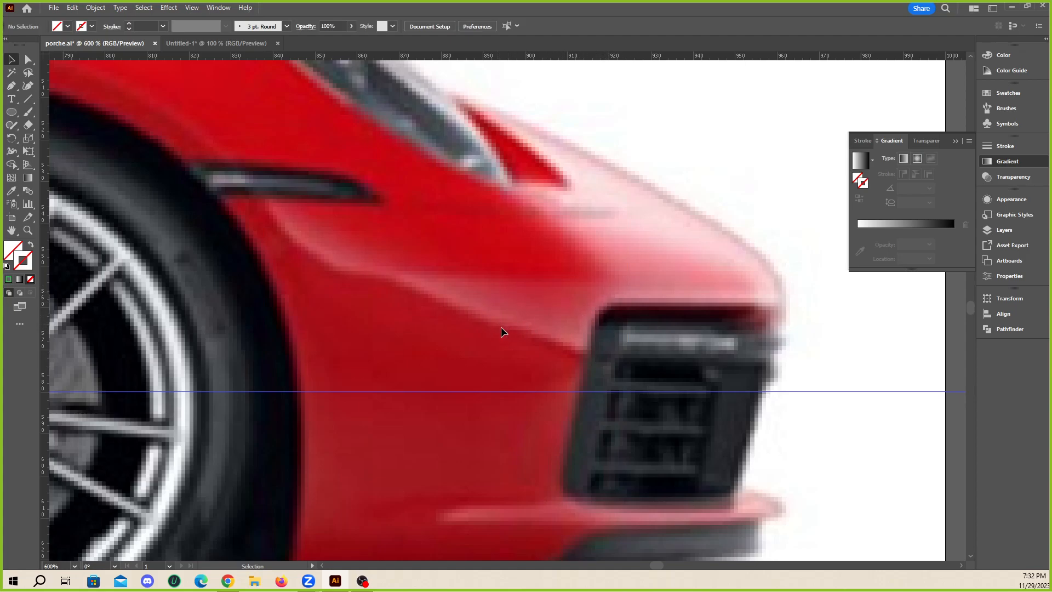
- Give the traced bumper highlight path a white 1 pt stroke
scroll(498, 329, down, 4)
scroll(485, 335, up, 2)
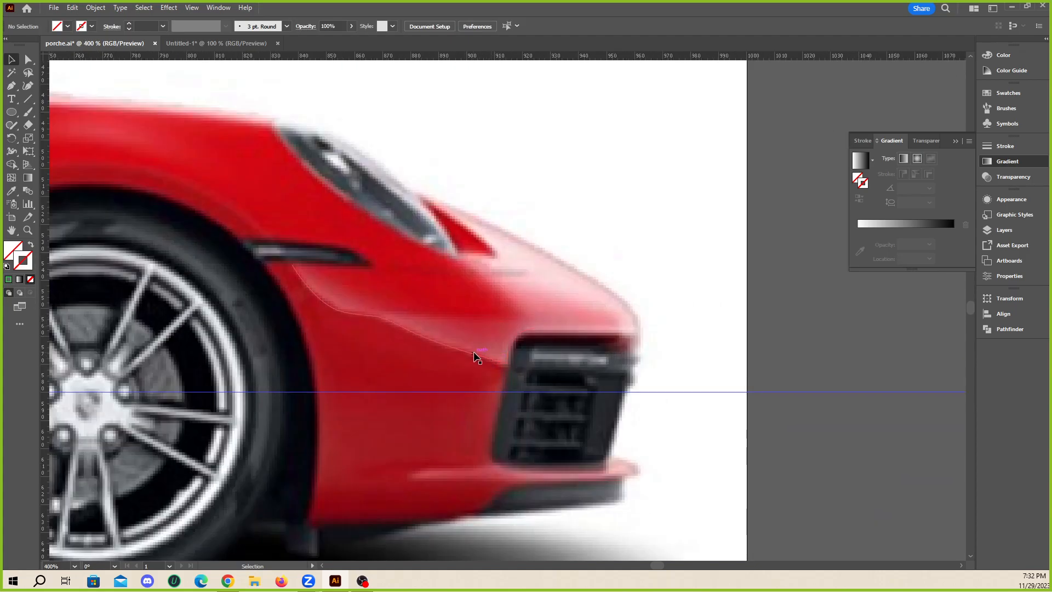
click(477, 356)
scroll(476, 357, up, 4)
click(92, 26)
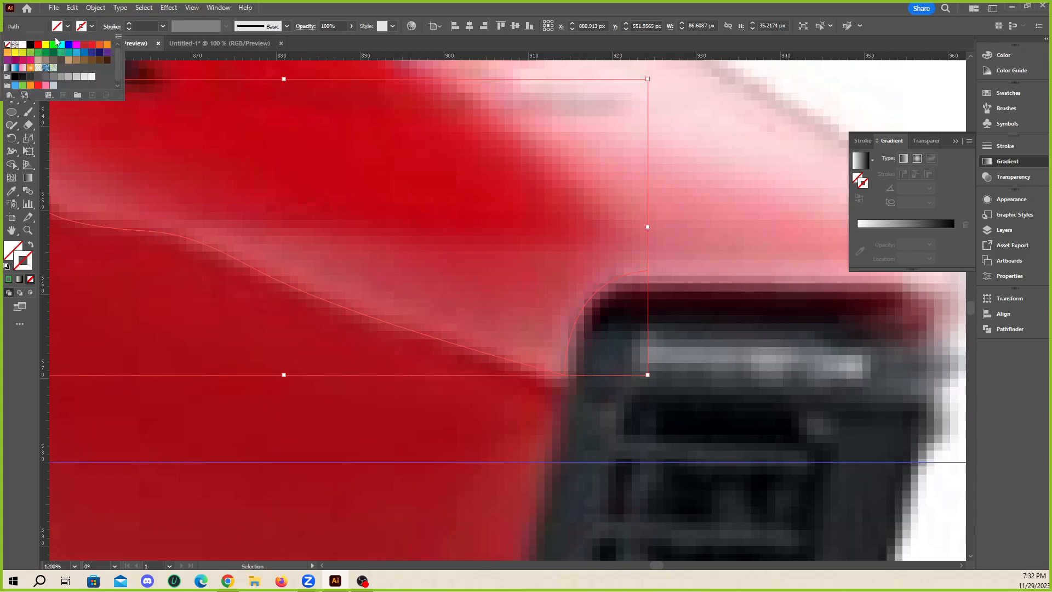
click(23, 44)
key(Escape)
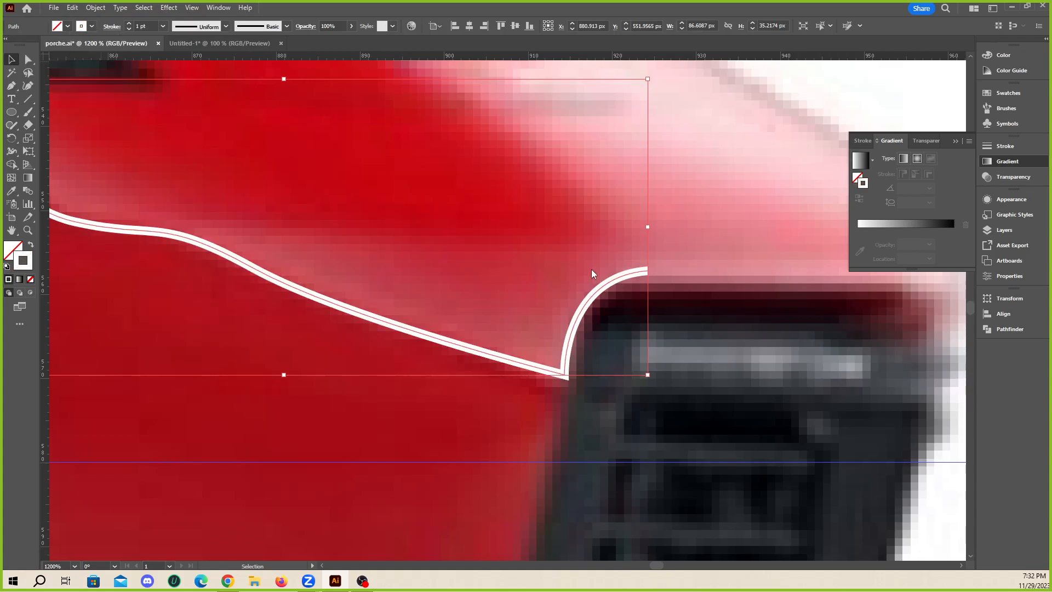
scroll(493, 307, down, 2)
click(859, 329)
- Draw the nose highlight's two long edges with the Pen tool, from the headlight tip to the grille corner and along the car's front outline
key(p)
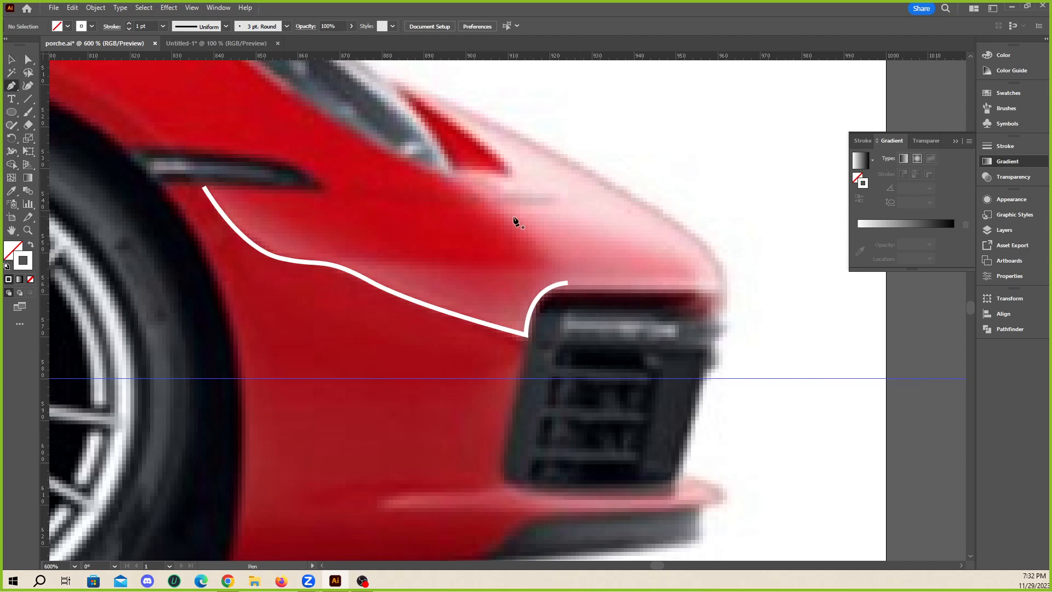
click(448, 179)
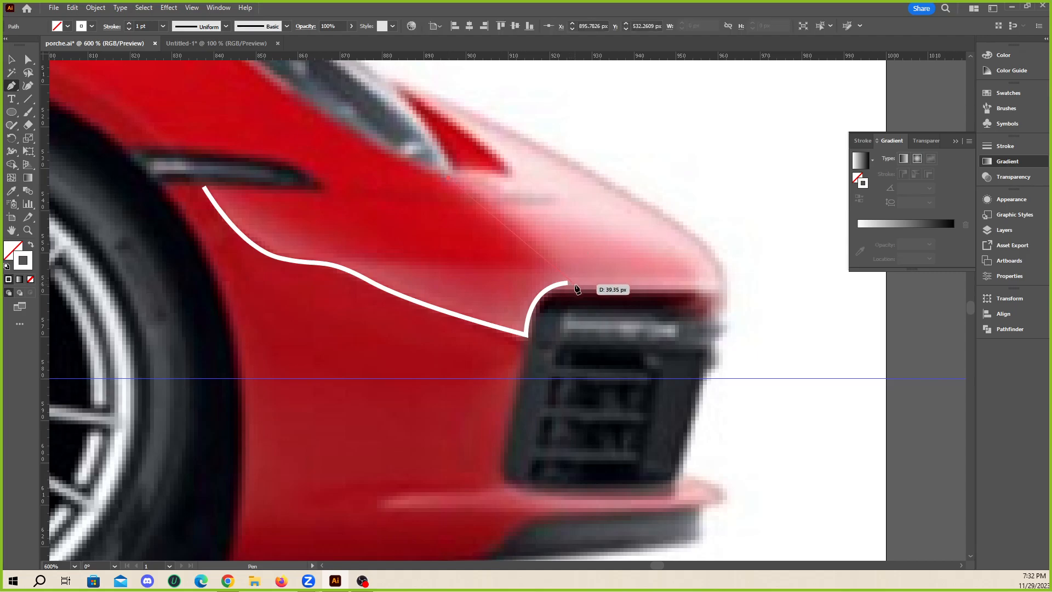
drag(573, 283, 601, 316)
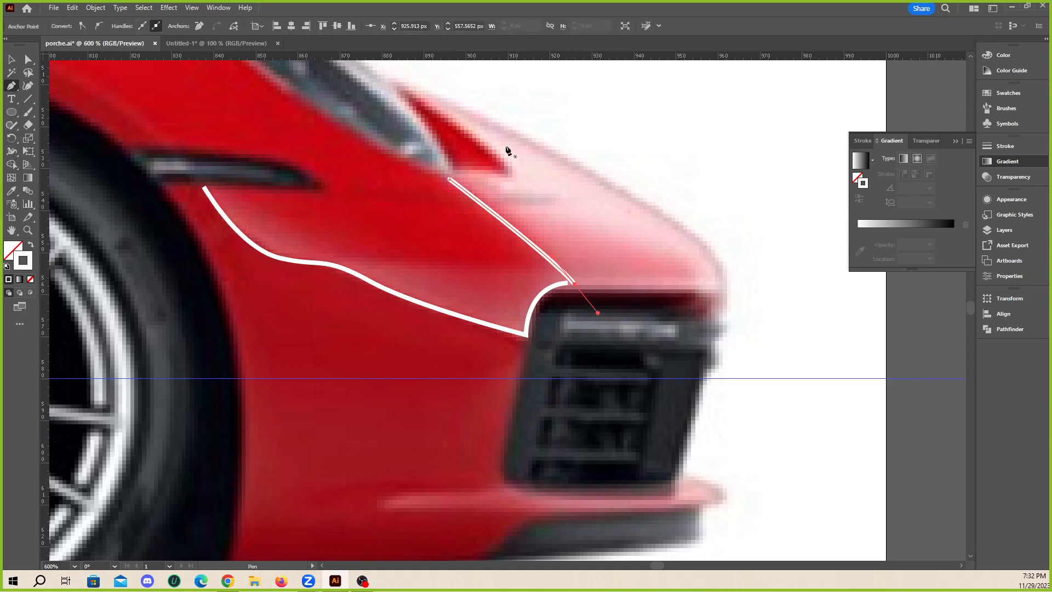
click(392, 80)
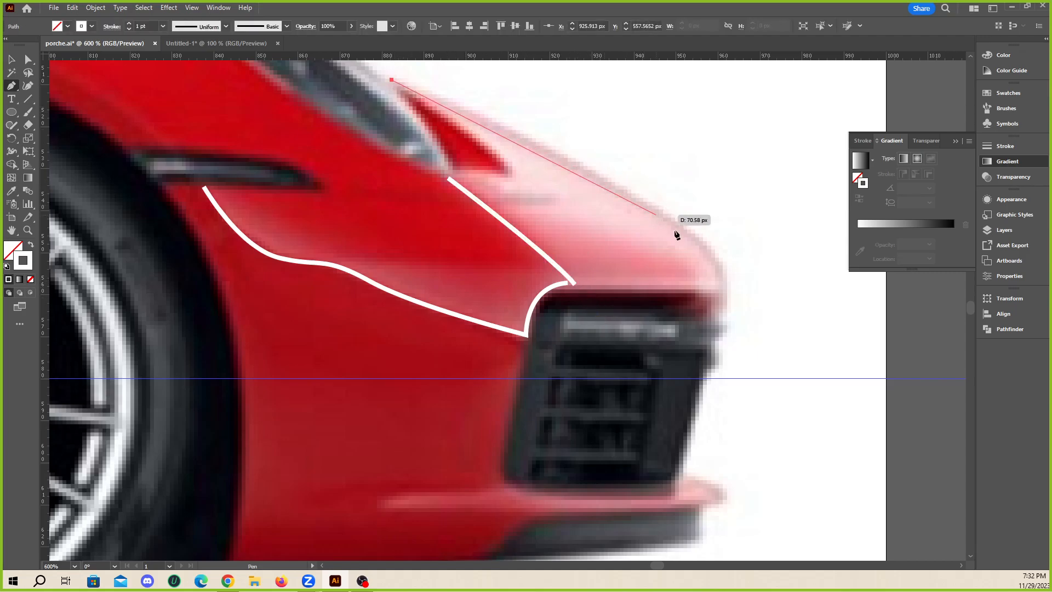
drag(721, 292, 691, 364)
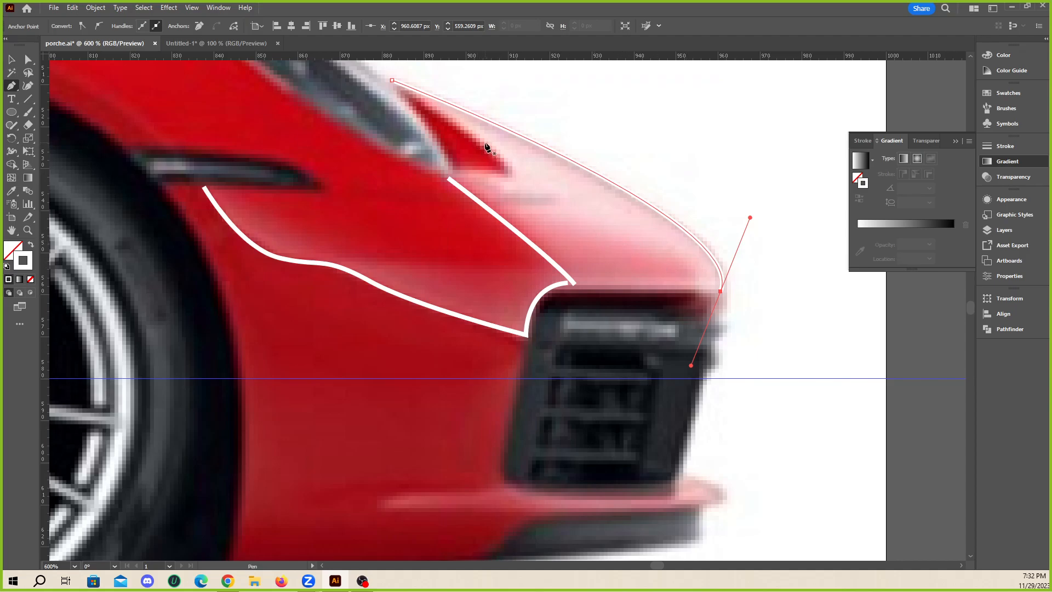
- Close the nose highlight outline with the Pen tool around the red wedge beside the headlight and along the grille's upper edge
scroll(572, 222, up, 3)
click(393, 173)
drag(509, 264, 489, 271)
click(447, 269)
click(574, 376)
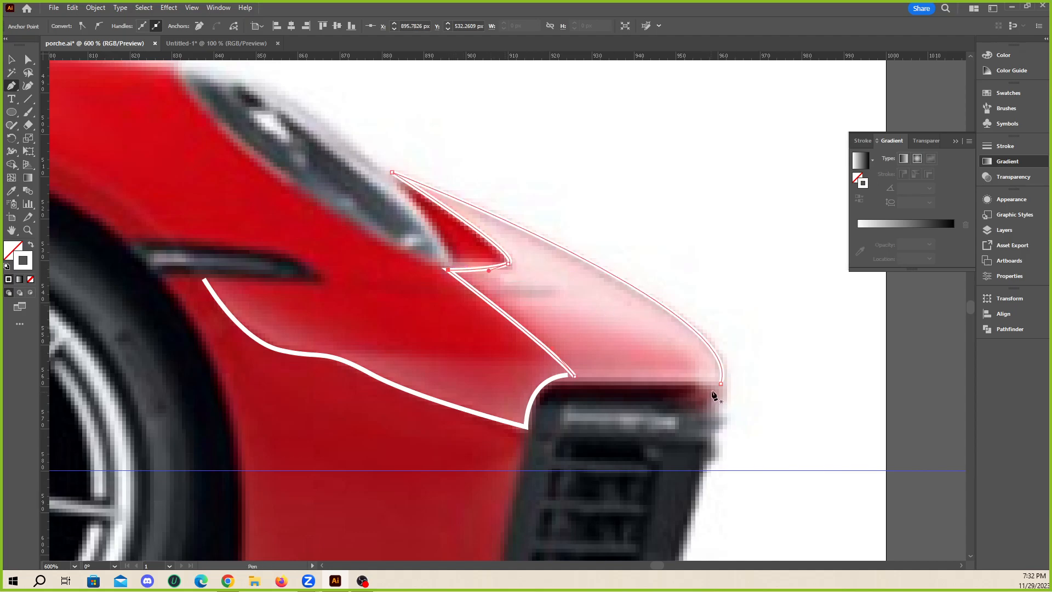
click(721, 383)
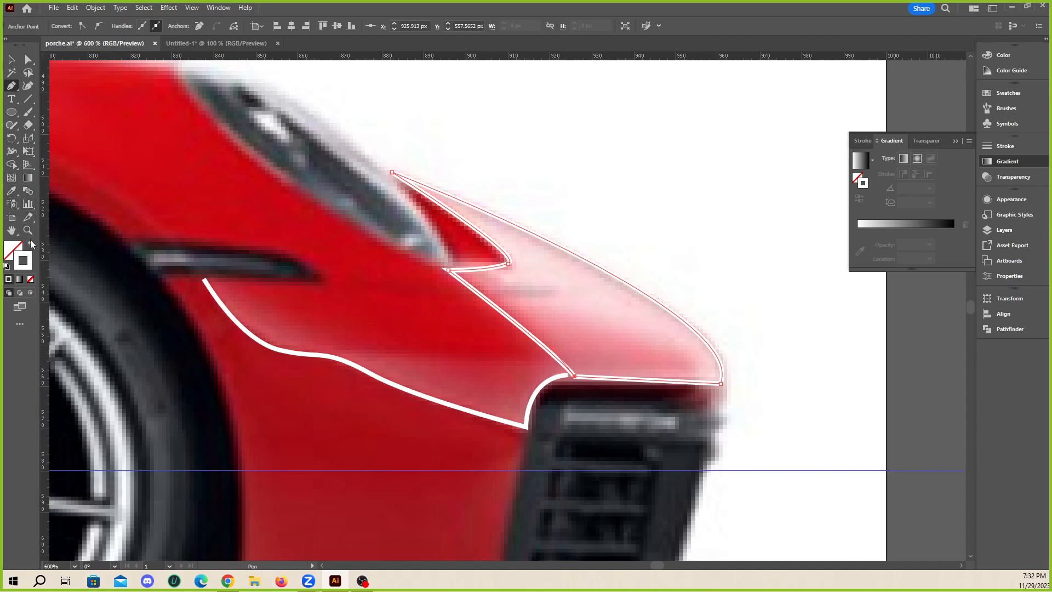
- Give the closed nose highlight shape a white-to-black linear gradient fill and no stroke
click(29, 246)
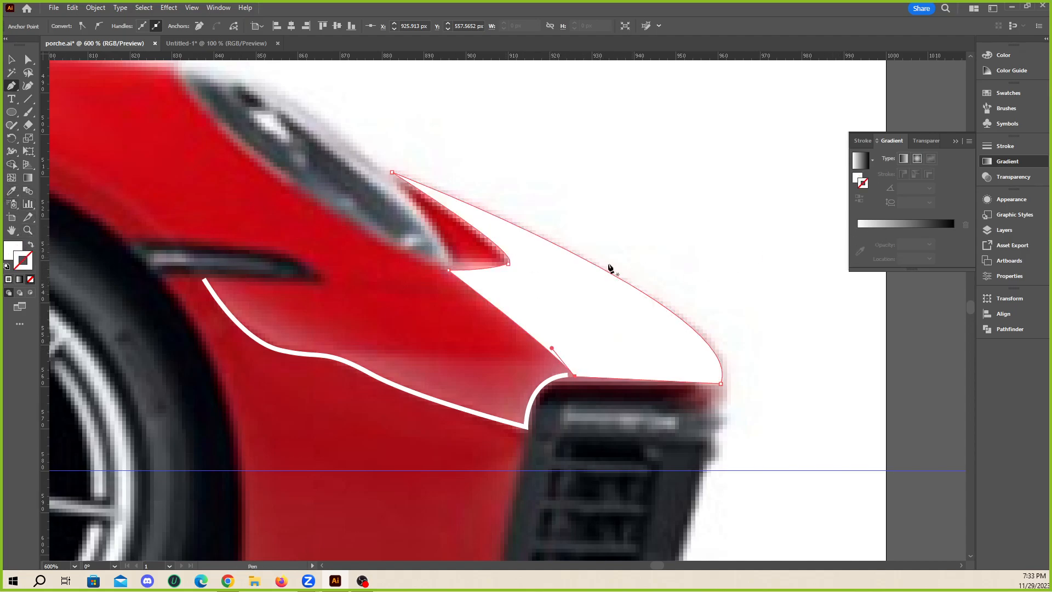
click(892, 222)
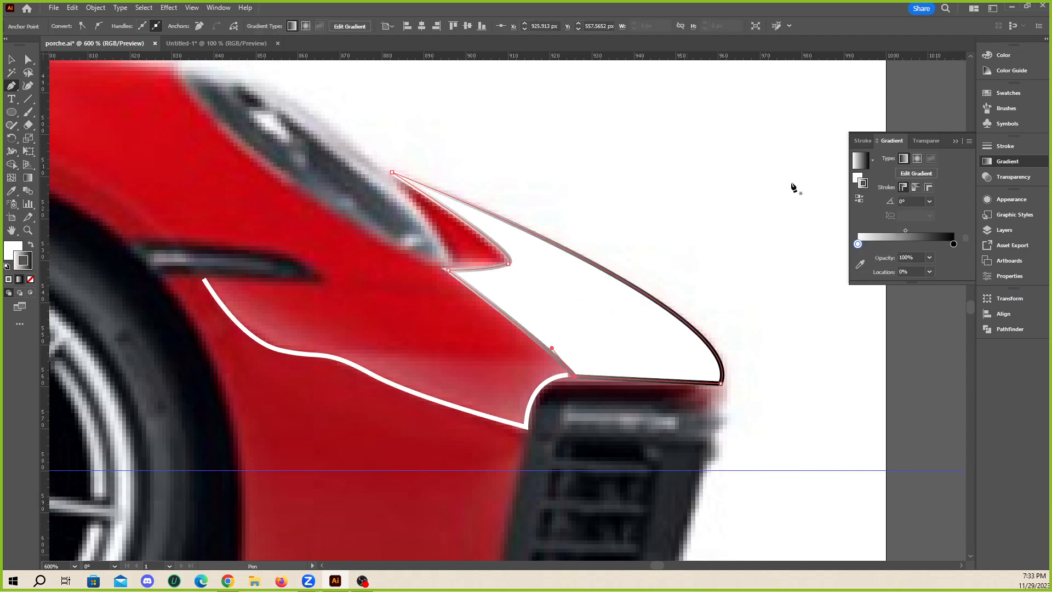
click(30, 279)
click(858, 178)
click(885, 222)
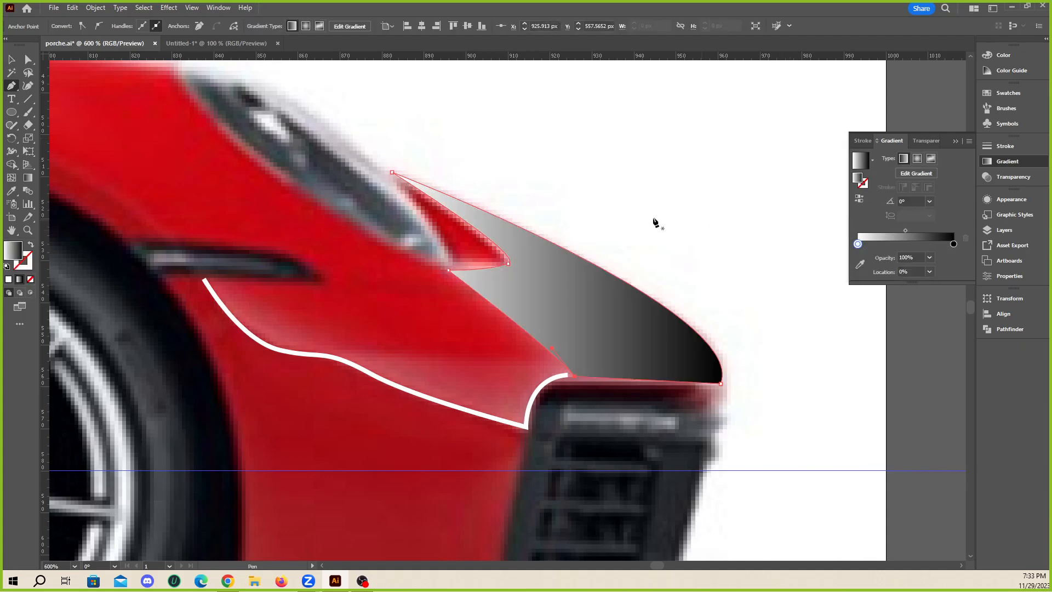
- Recolor the nose highlight gradient's black stop with the red sampled from the car body
click(953, 244)
click(859, 266)
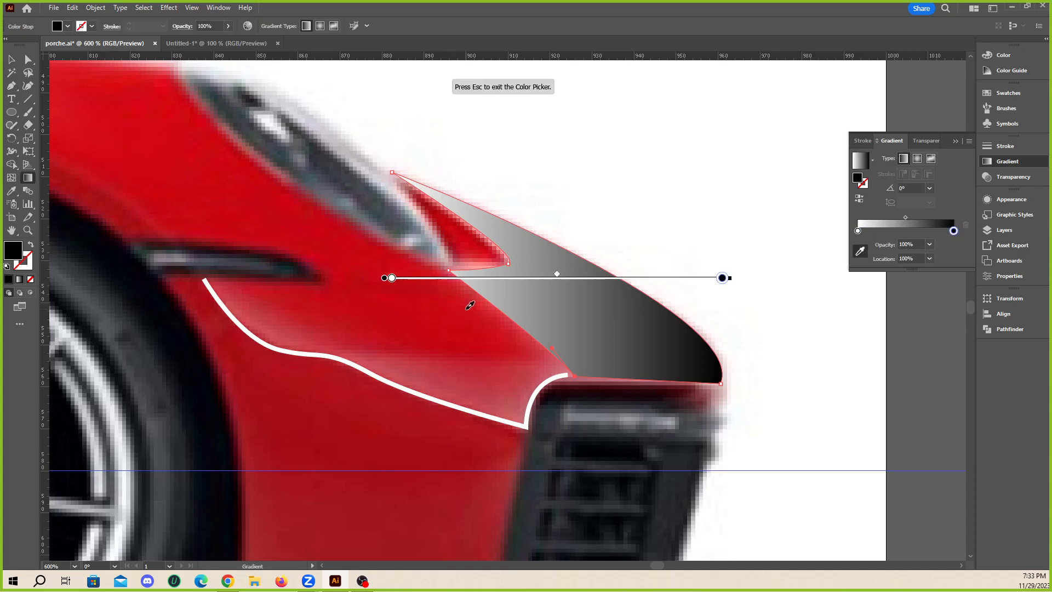
click(477, 310)
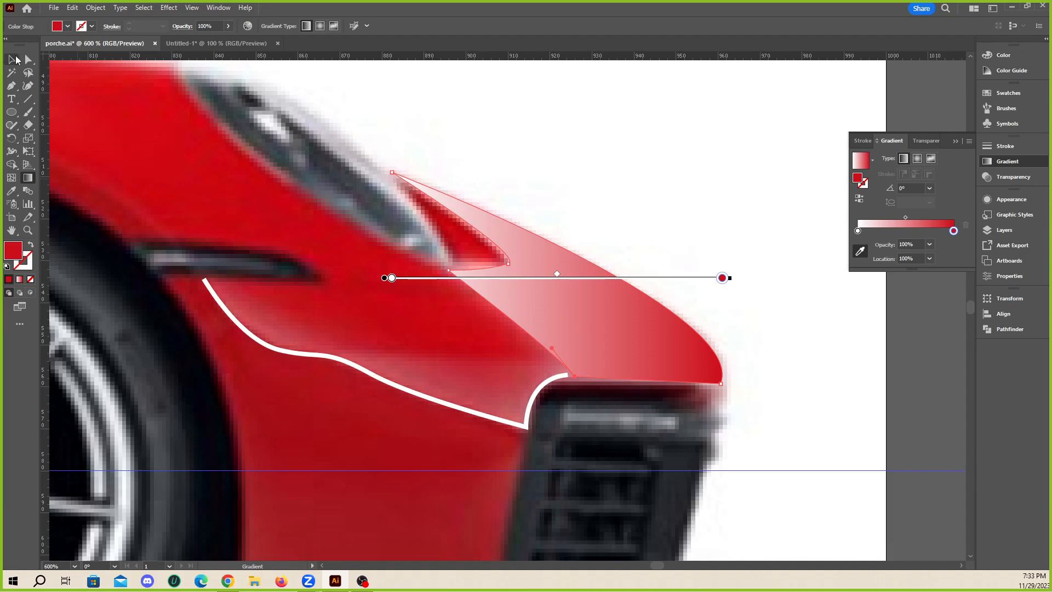
- Move the nose highlight shape off the car and redraw its gradient diagonally at about -120°, running from white at the outer edge to red
click(16, 59)
drag(605, 267, 656, 170)
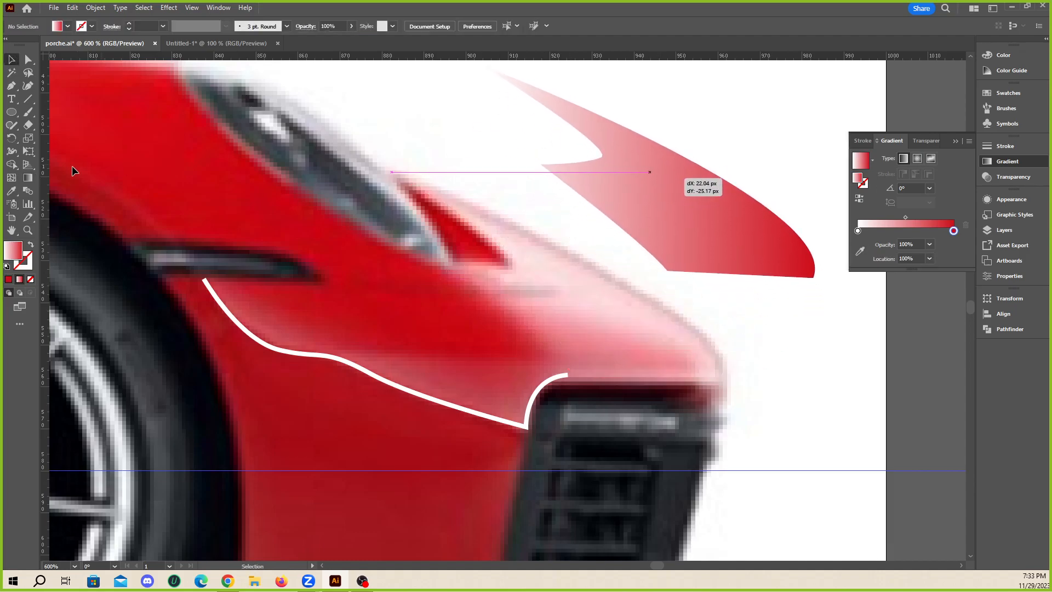
click(28, 178)
mouse_move(697, 171)
mouse_down()
mouse_move(688, 282)
mouse_move(710, 105)
mouse_up()
mouse_move(711, 147)
mouse_down()
mouse_move(701, 303)
mouse_move(683, 301)
mouse_up()
drag(653, 144, 633, 275)
drag(716, 176, 666, 287)
drag(711, 176, 654, 341)
drag(654, 156, 609, 282)
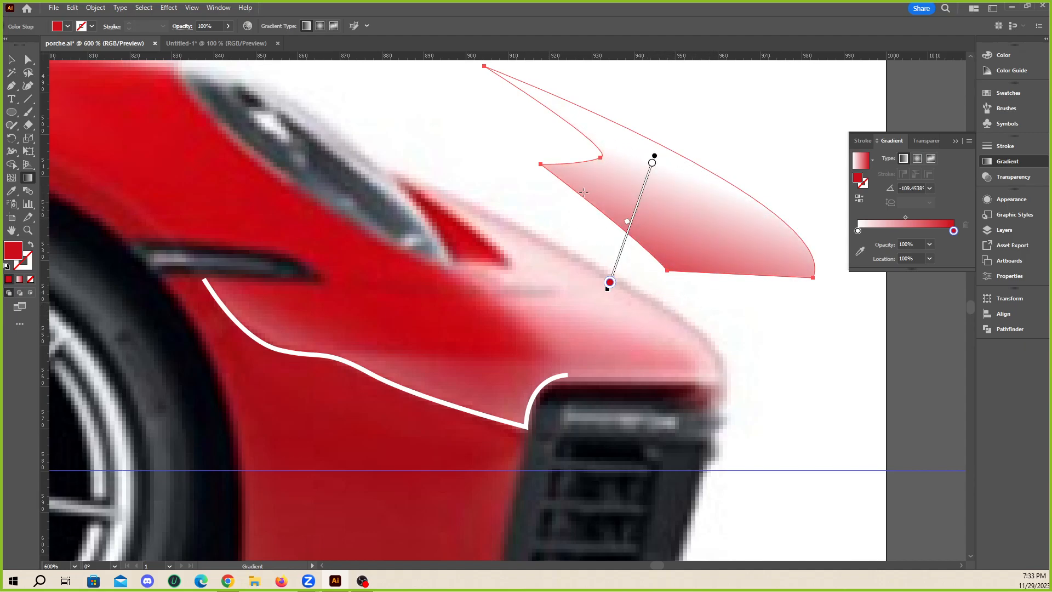
drag(706, 146, 656, 329)
drag(693, 105, 589, 272)
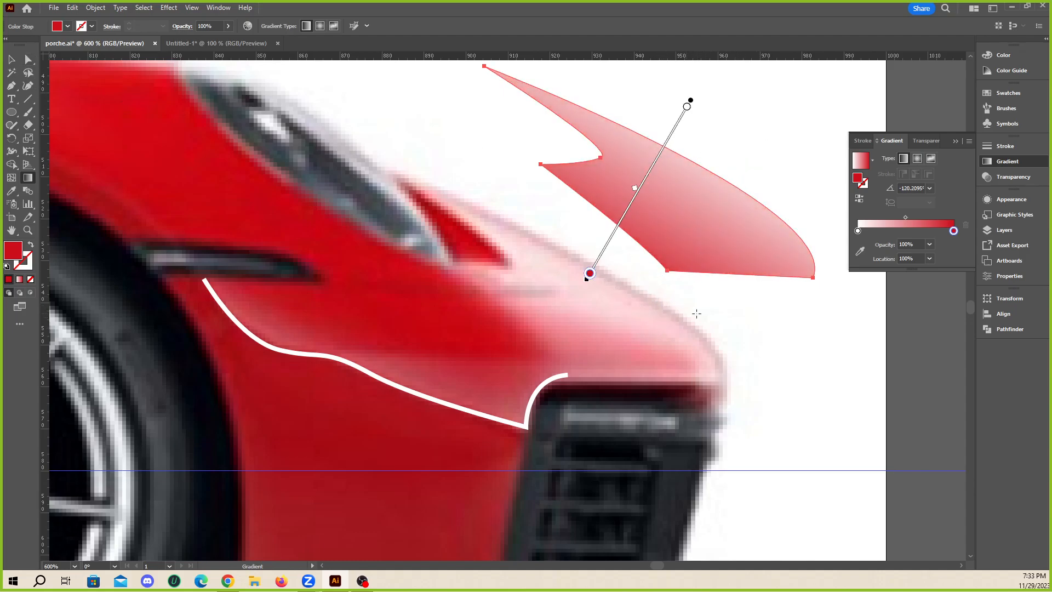
- Move the gradient-filled highlight shape back over the car's nose in the reference photo
click(8, 60)
drag(721, 264, 649, 346)
click(692, 222)
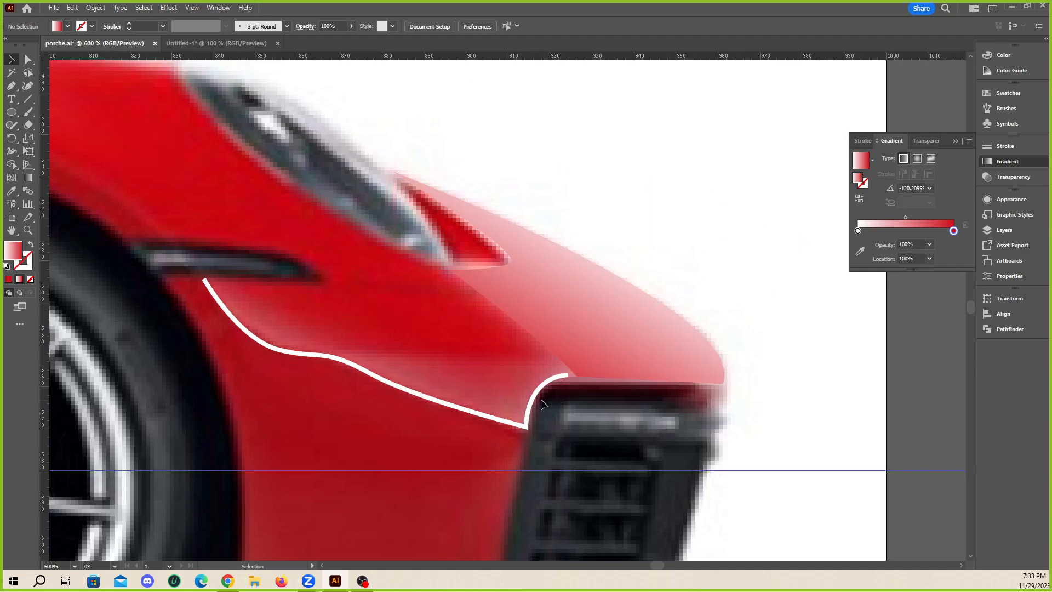
- Try moving the white bumper highlight path lower over the bumper, and undo the move
drag(530, 403, 507, 530)
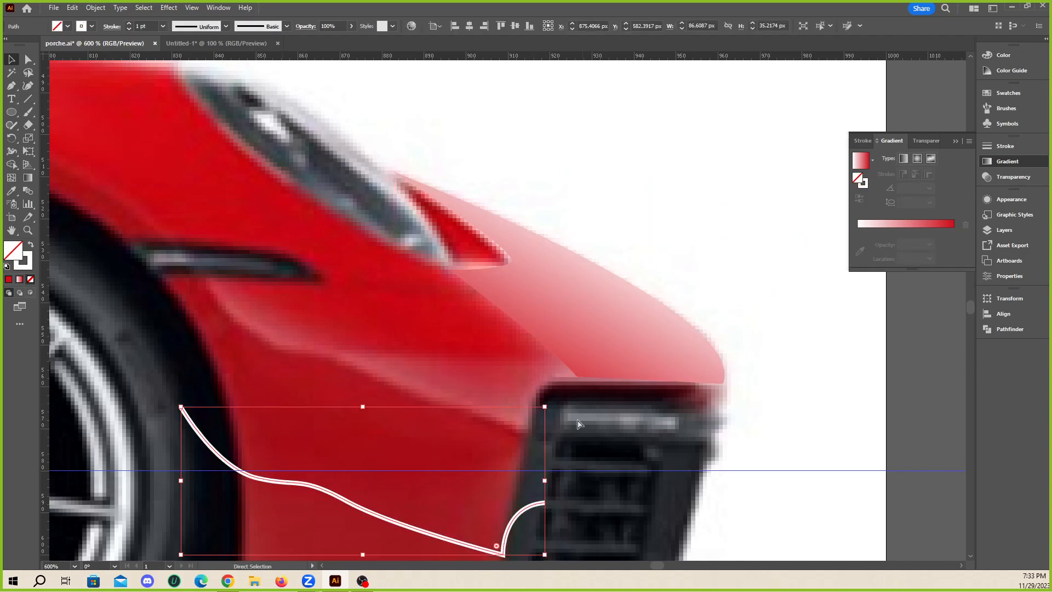
key(ctrl+z)
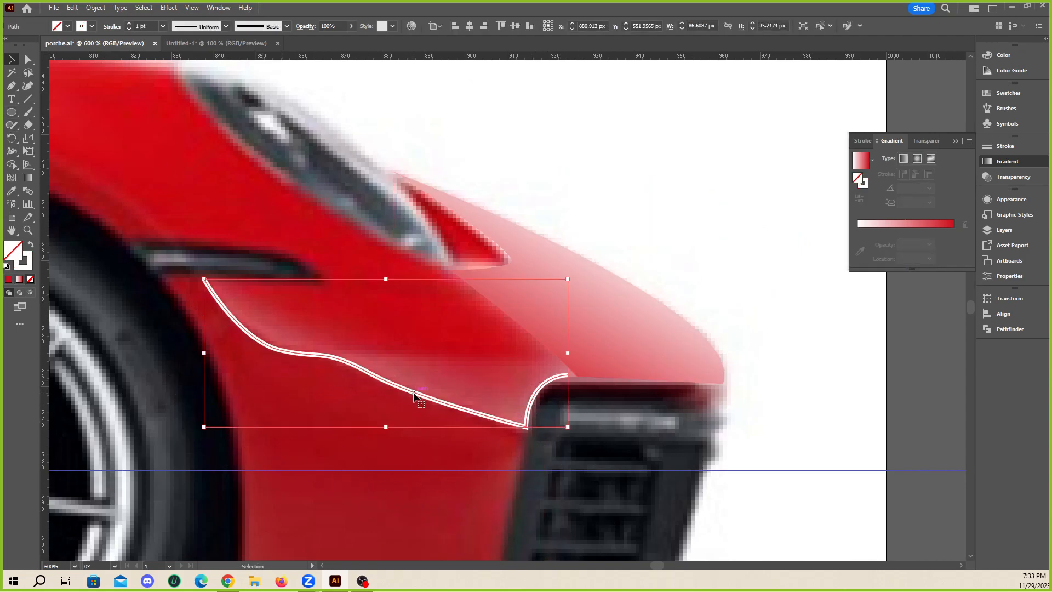
- Trace the bumper highlight's upper edge with the Pen tool as a white curve from below the side vent to above the grille
scroll(414, 395, up, 1)
key(p)
drag(155, 247, 232, 321)
drag(368, 339, 417, 365)
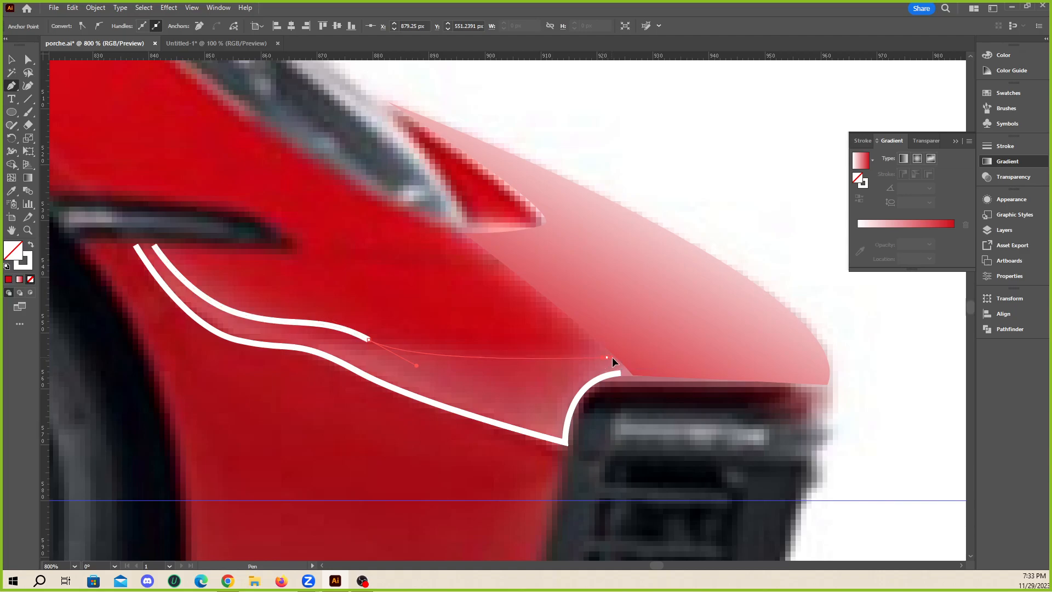
key(ctrl)
drag(608, 356, 29, 71)
key(v)
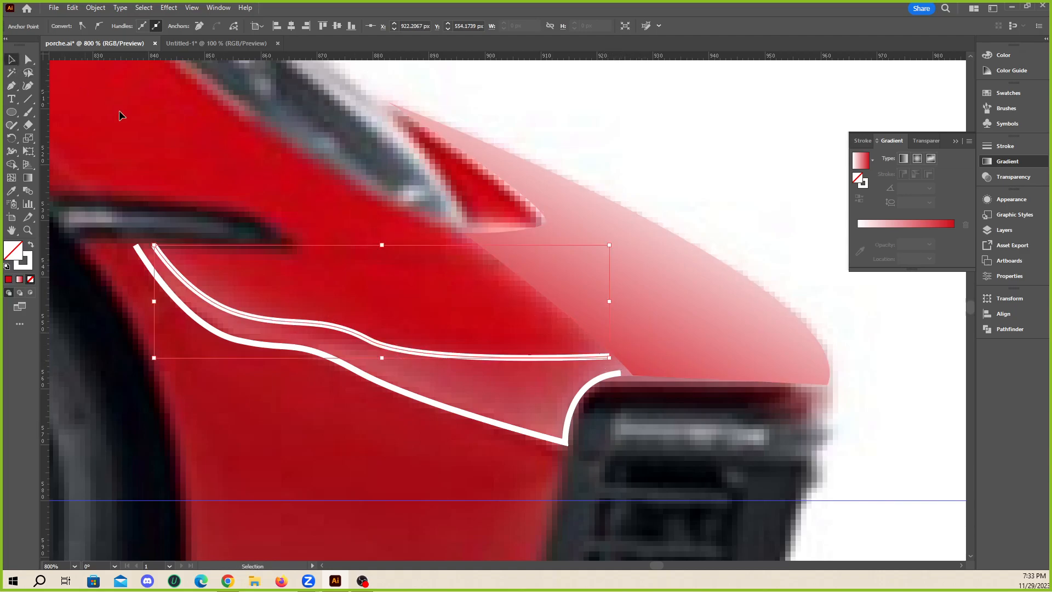
click(535, 314)
- Apply the white-to-red linear gradient to the strokes of both bumper highlight paths, leaving them without a fill
key(a)
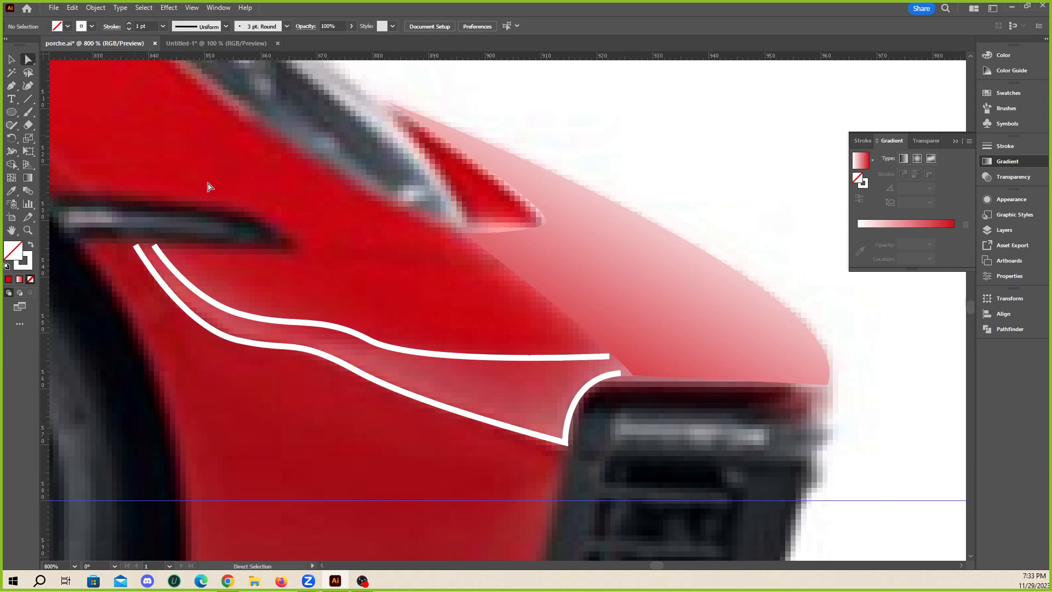
scroll(543, 354, up, 1)
scroll(465, 328, down, 2)
key(v)
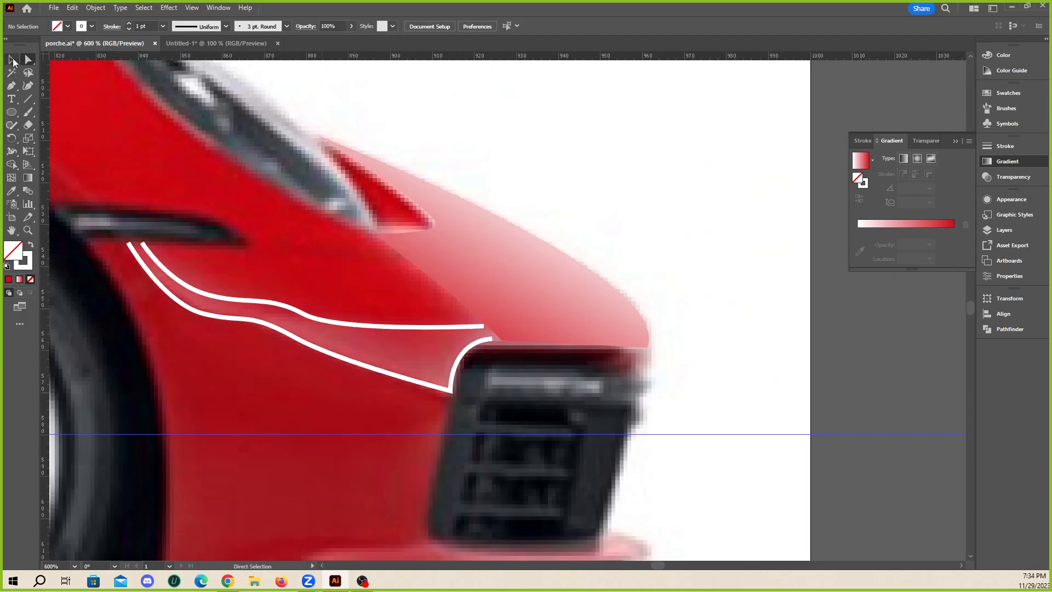
scroll(388, 338, up, 1)
click(399, 391)
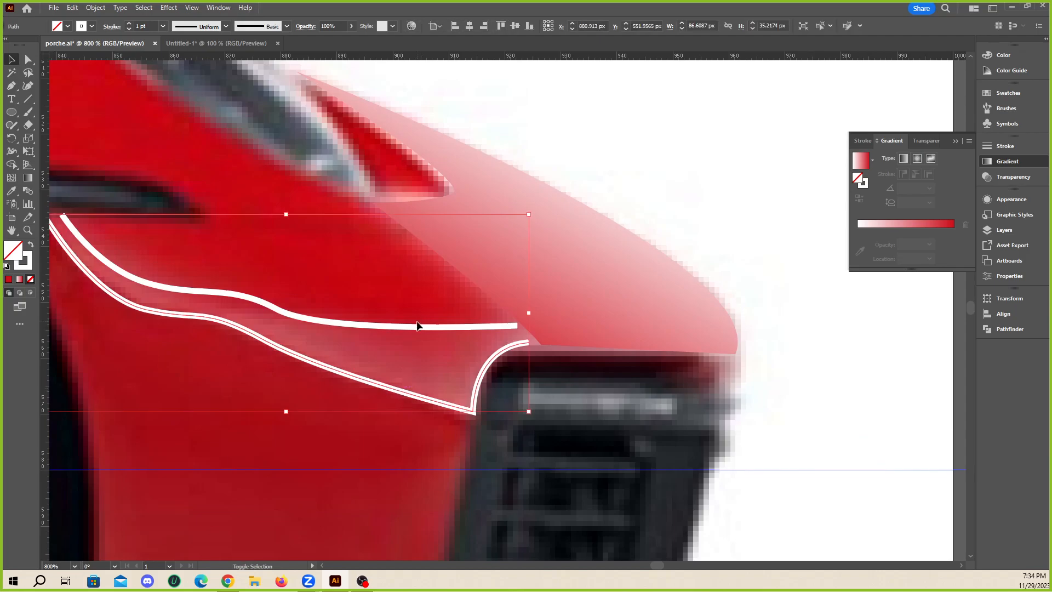
scroll(417, 329, down, 1)
scroll(362, 309, up, 1)
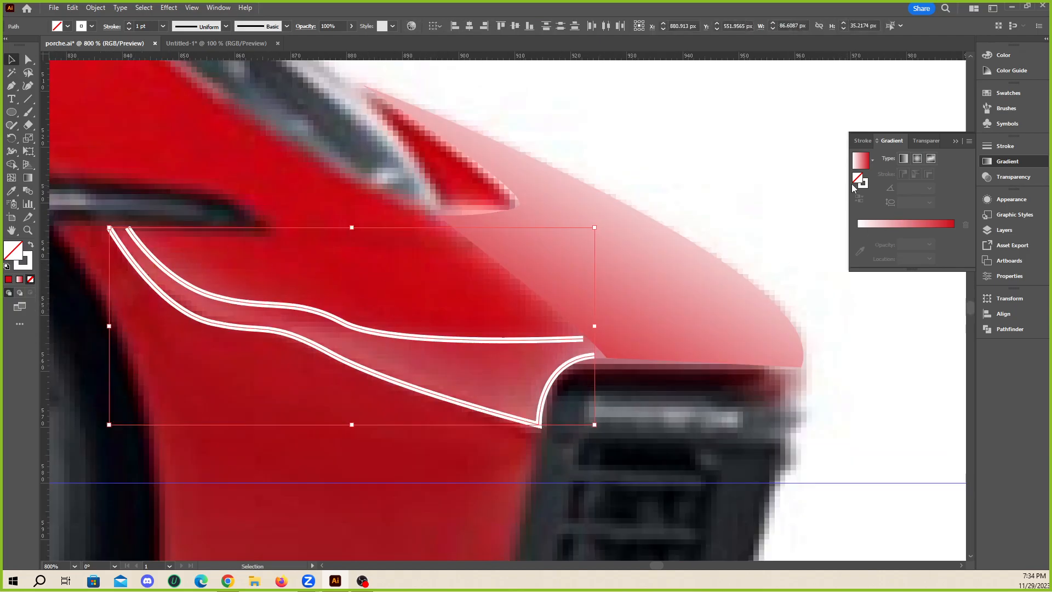
click(903, 225)
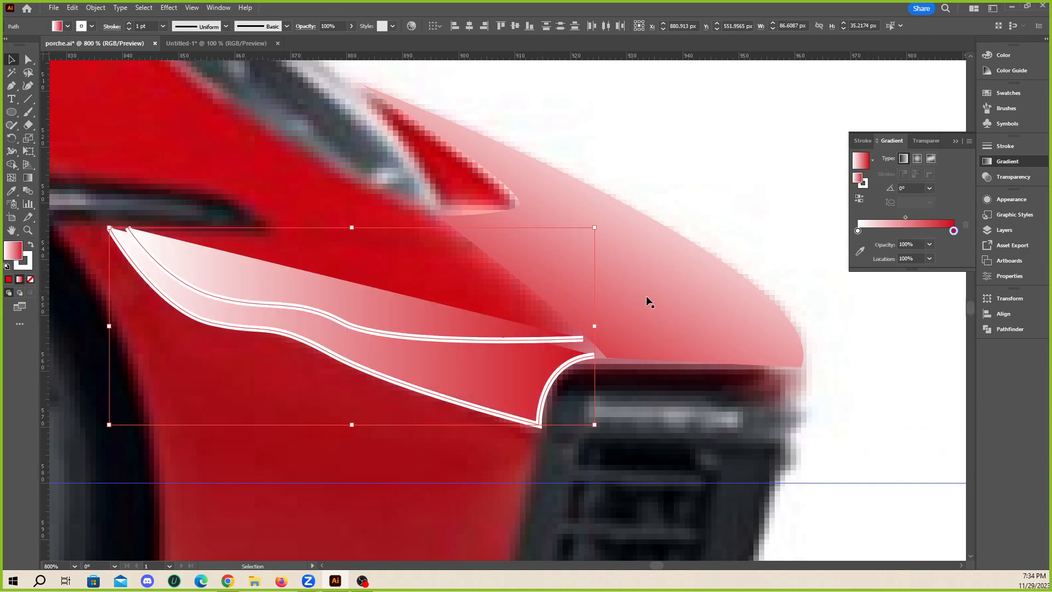
key(ctrl+z)
key(a)
click(863, 182)
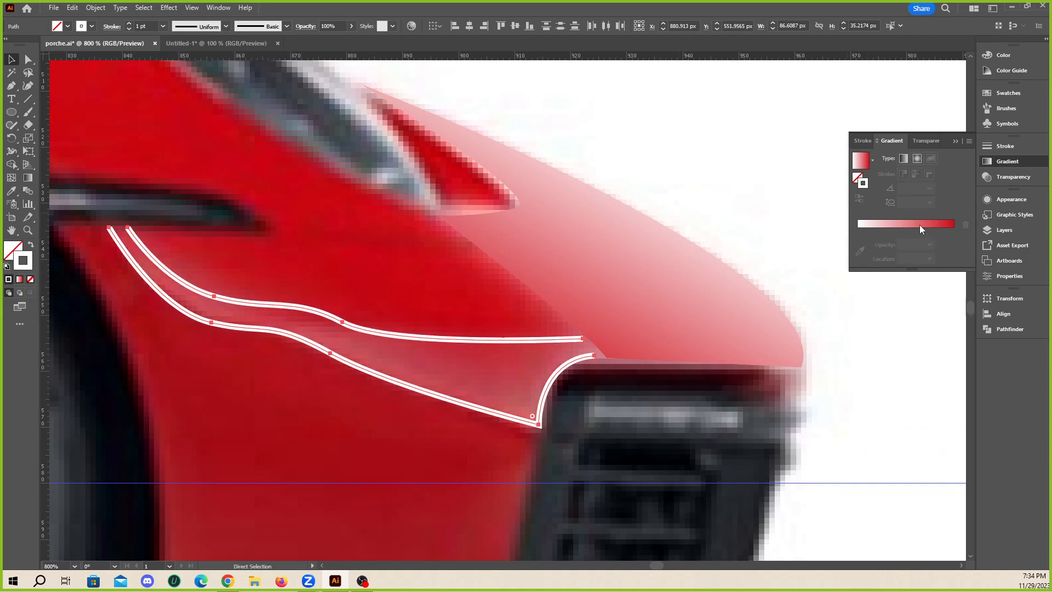
click(913, 224)
click(216, 302)
scroll(153, 266, up, 2)
scroll(265, 271, down, 2)
scroll(244, 255, up, 2)
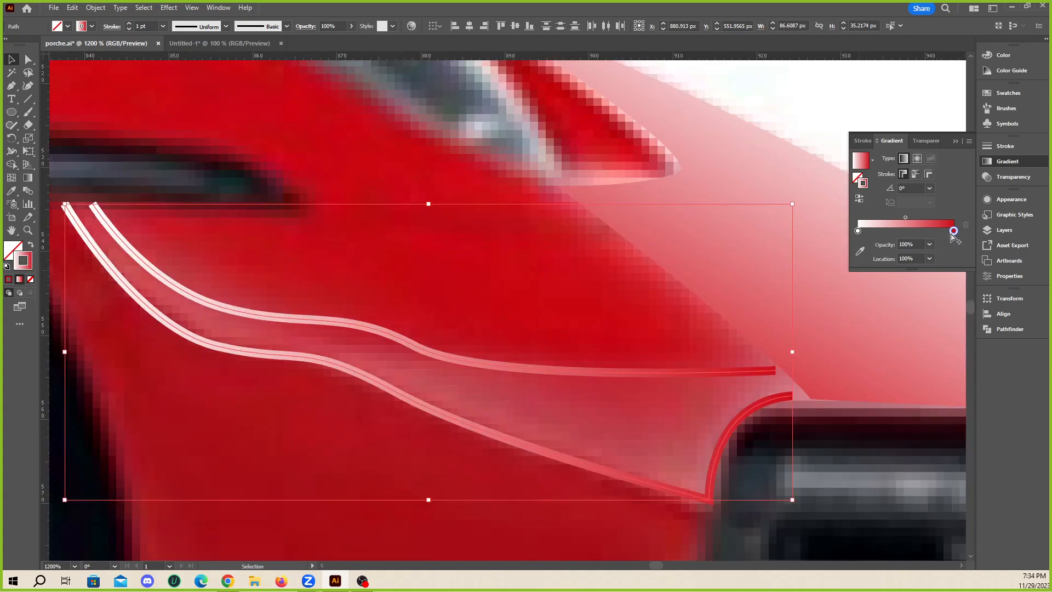
- Make the stroke gradient start with red sampled from the car body and place its white stop at about 49%
drag(858, 230, 920, 231)
click(858, 230)
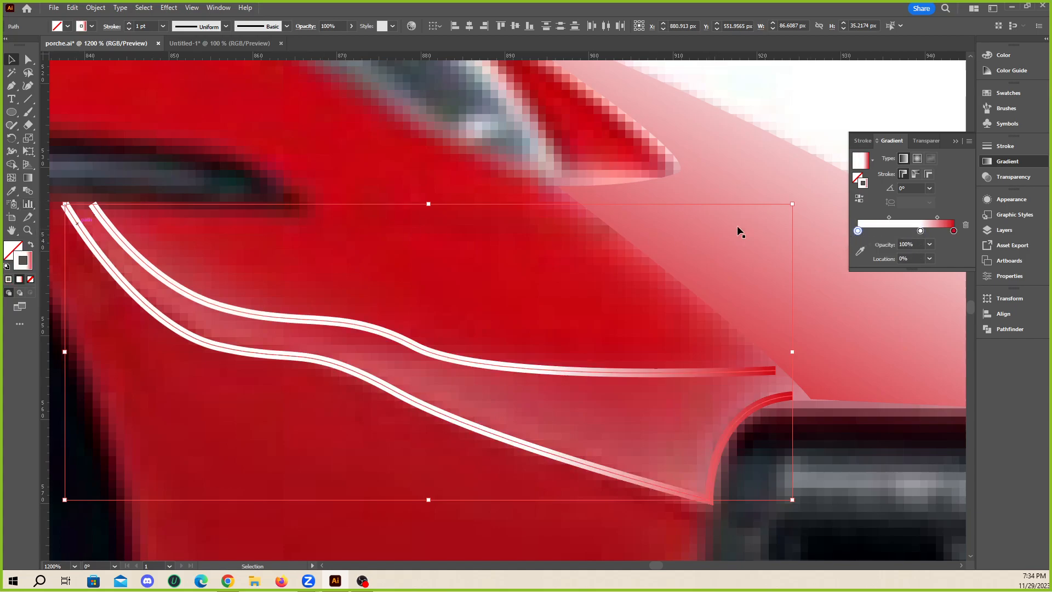
click(859, 251)
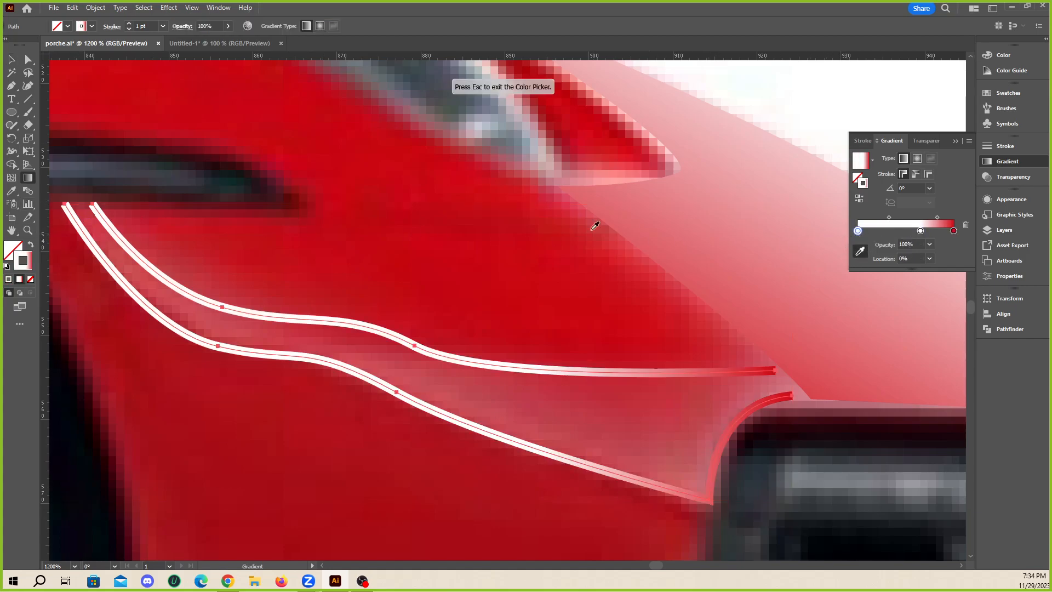
click(173, 223)
mouse_move(920, 231)
mouse_down()
mouse_move(905, 231)
mouse_move(941, 217)
mouse_move(873, 218)
mouse_move(947, 217)
mouse_move(907, 231)
mouse_up()
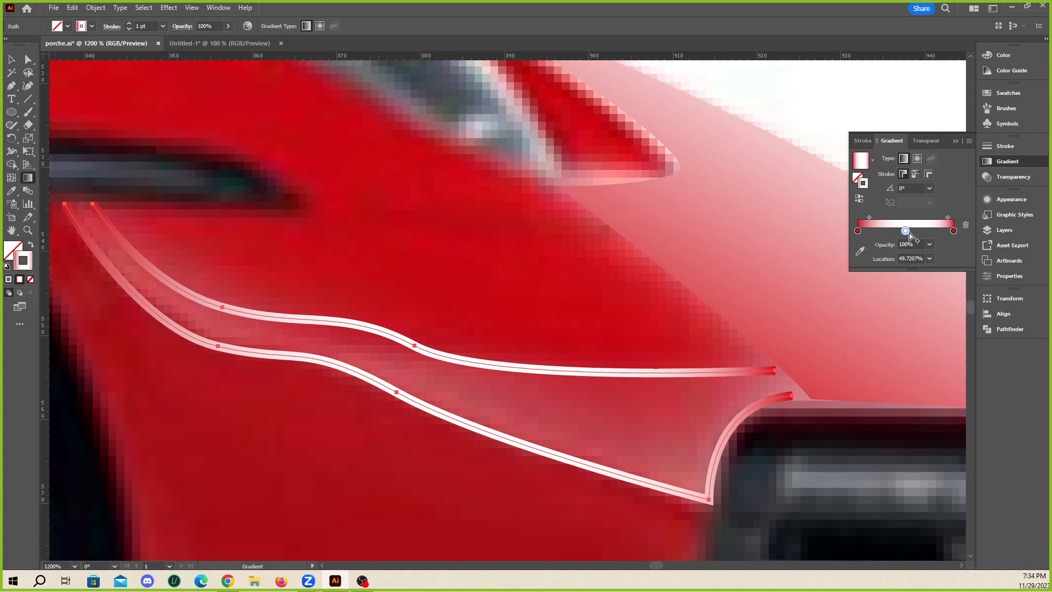
- Recolor the stroke gradient's middle stop with the muted red sampled from the bumper highlight, place it at about 45.8%, and deselect the paths
click(859, 251)
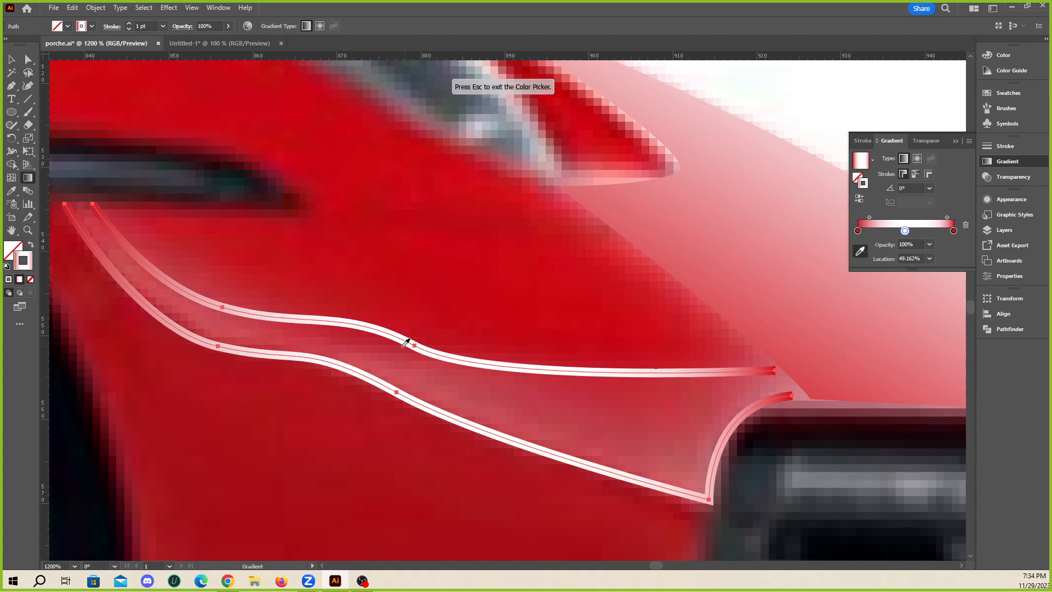
click(403, 376)
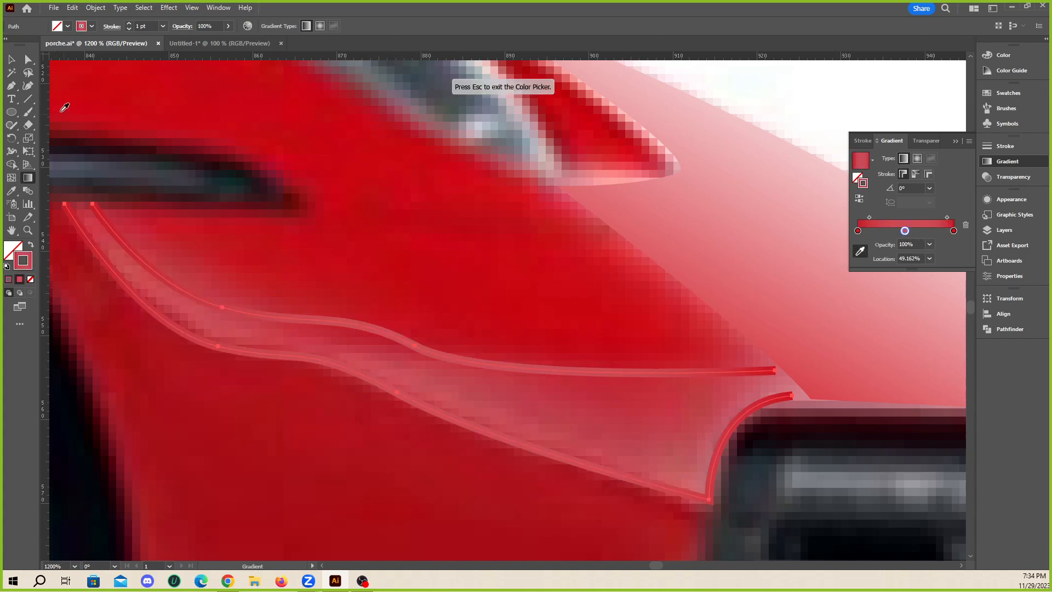
key(Escape)
drag(904, 230, 902, 231)
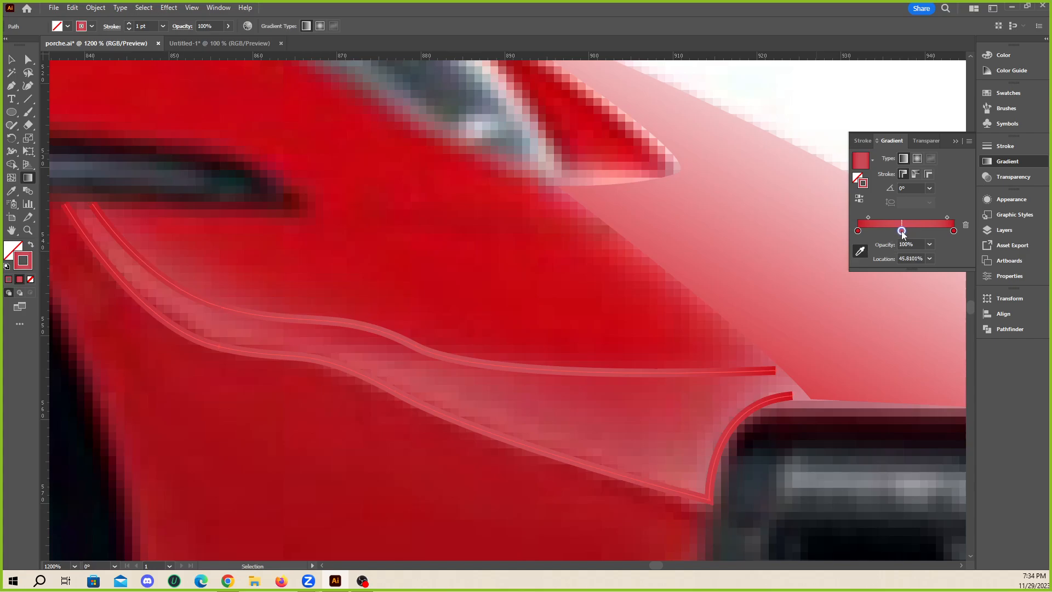
click(12, 59)
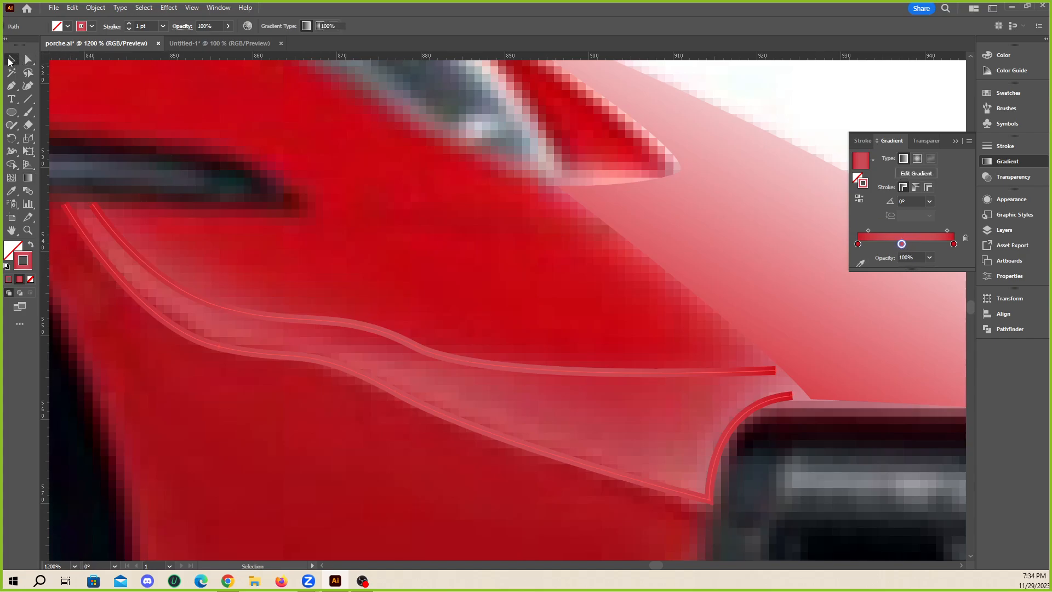
click(566, 324)
click(525, 297)
scroll(525, 297, down, 4)
scroll(523, 327, up, 2)
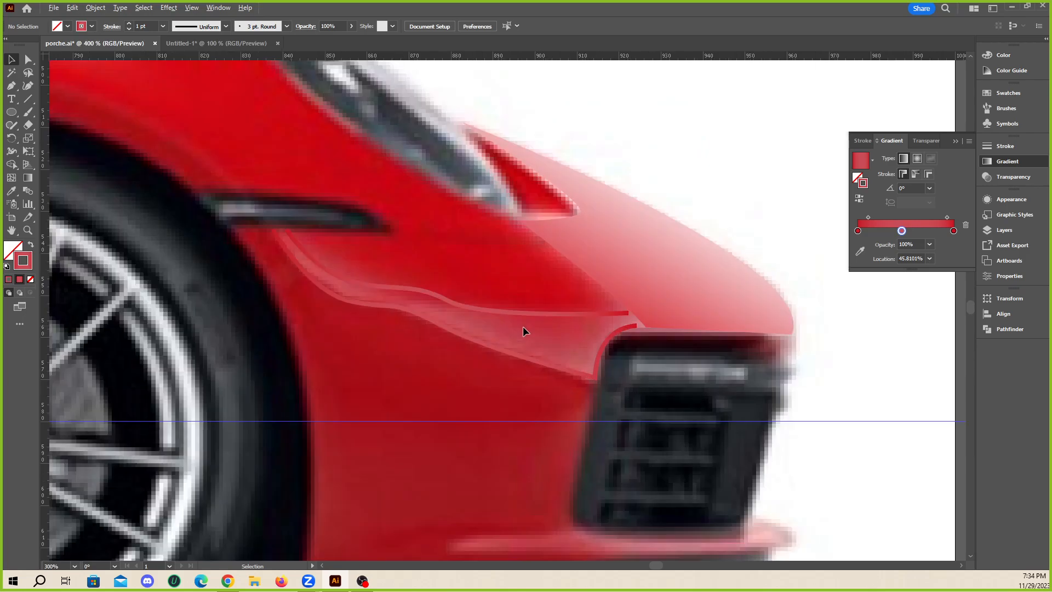
- Blend the lower and upper bumper highlight paths into each other with the Blend tool
scroll(469, 315, up, 1)
click(28, 190)
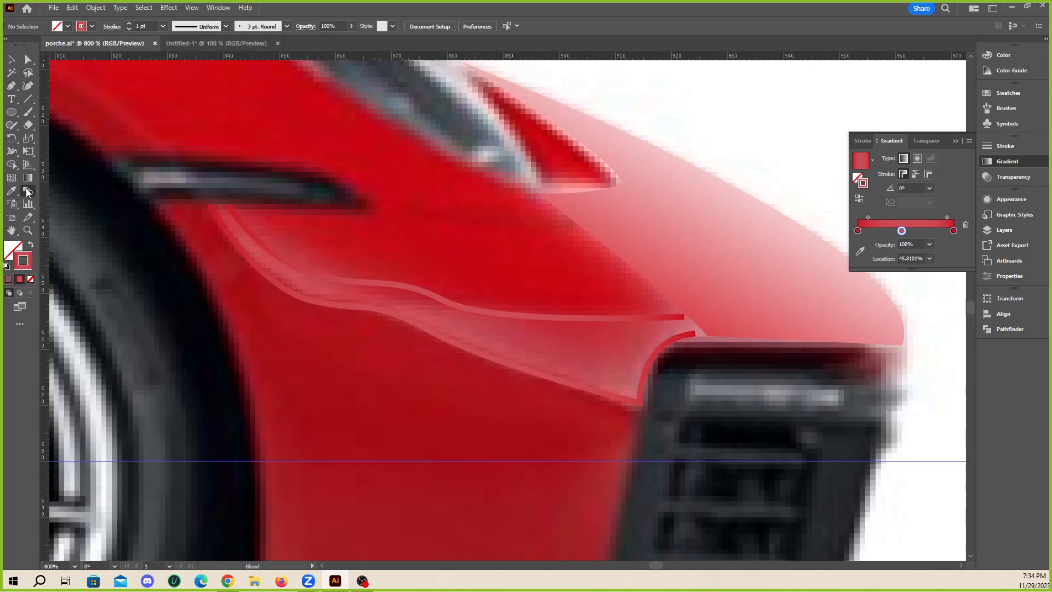
scroll(416, 332, up, 1)
click(437, 294)
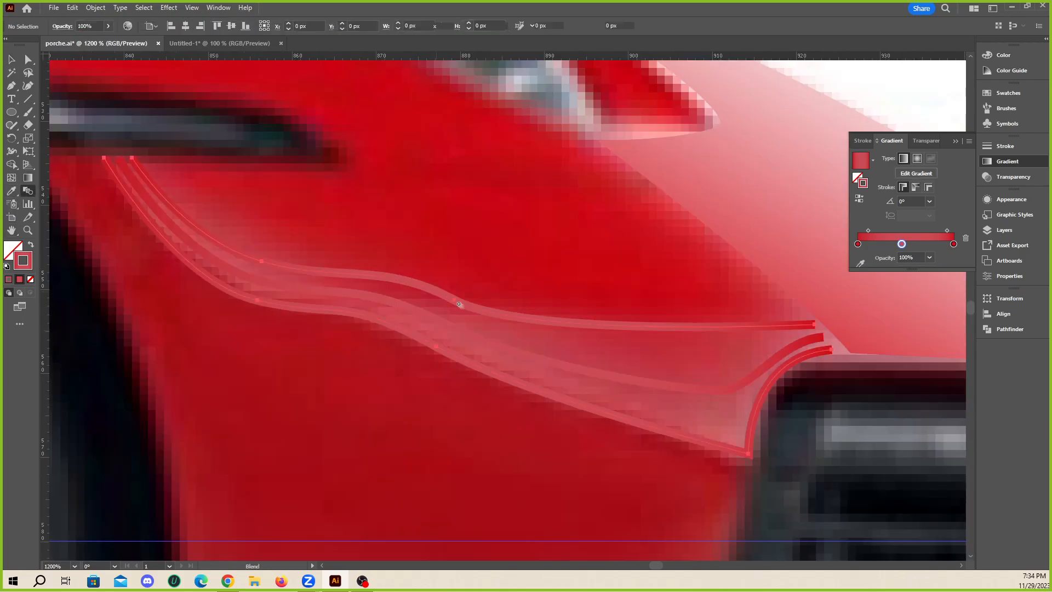
- Set the bumper highlight blend's spacing to 19 specified steps and deselect it
double_click(28, 190)
click(823, 314)
click(825, 336)
text(19)
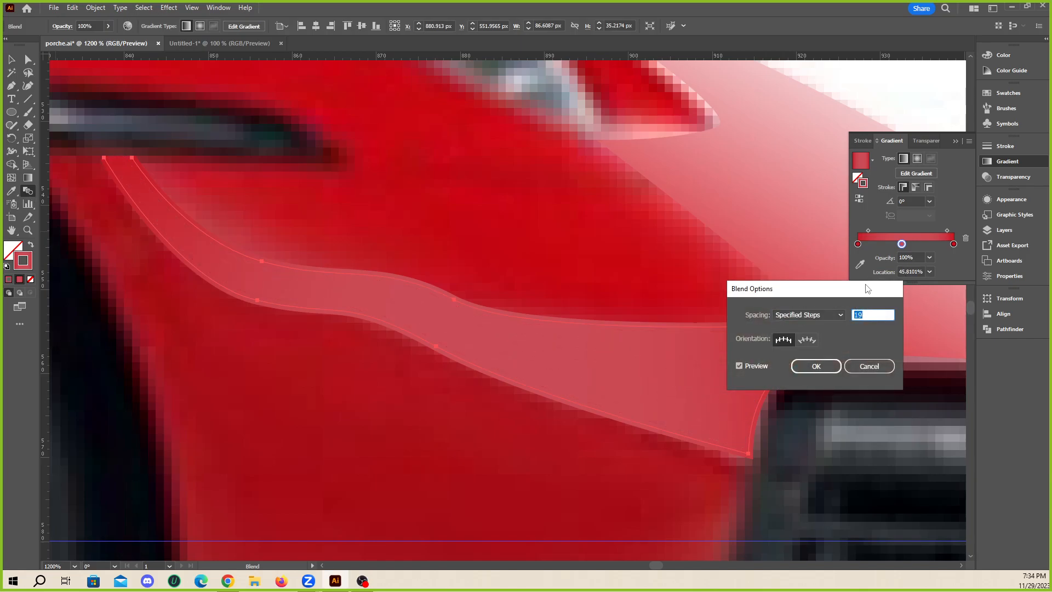
drag(870, 289, 904, 288)
click(850, 366)
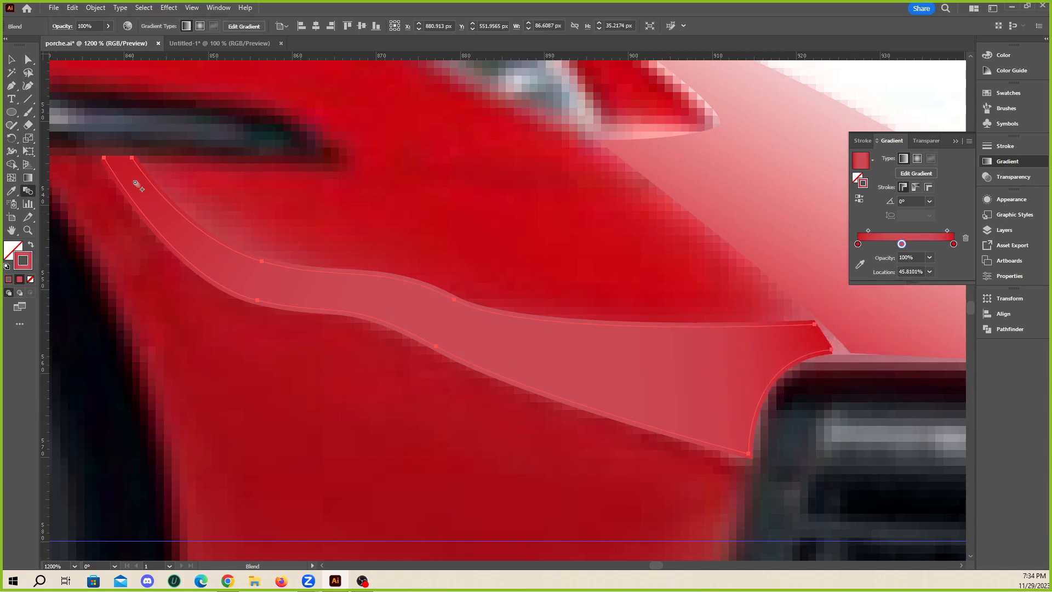
click(11, 60)
click(397, 185)
scroll(351, 356, down, 4)
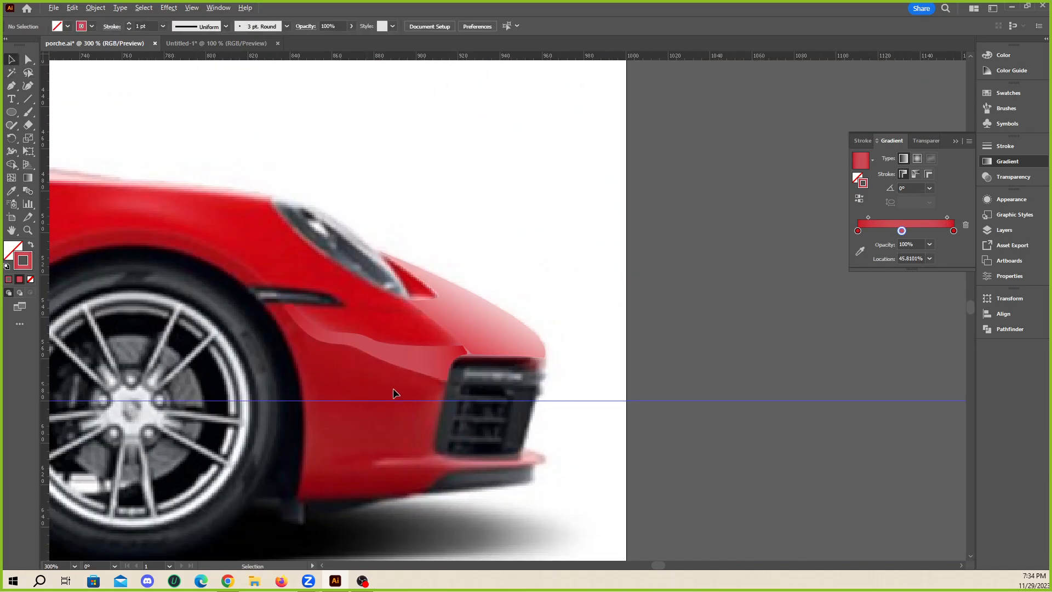
- Recolor the end stop of the blend's upper path gradient with muted pink sampled from the photo between the blend and the nose shape
scroll(303, 306, up, 4)
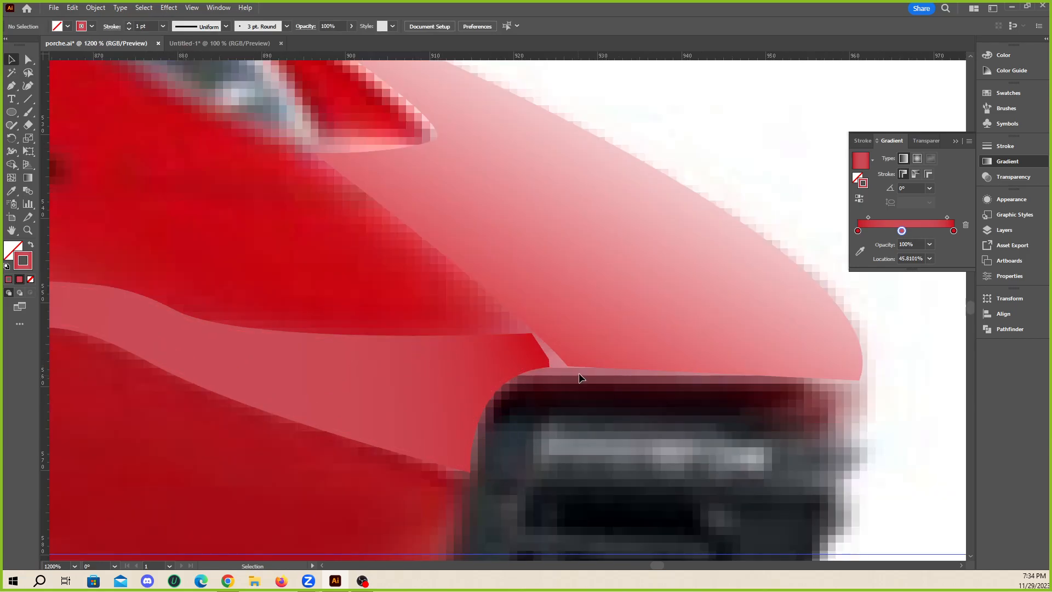
key(a)
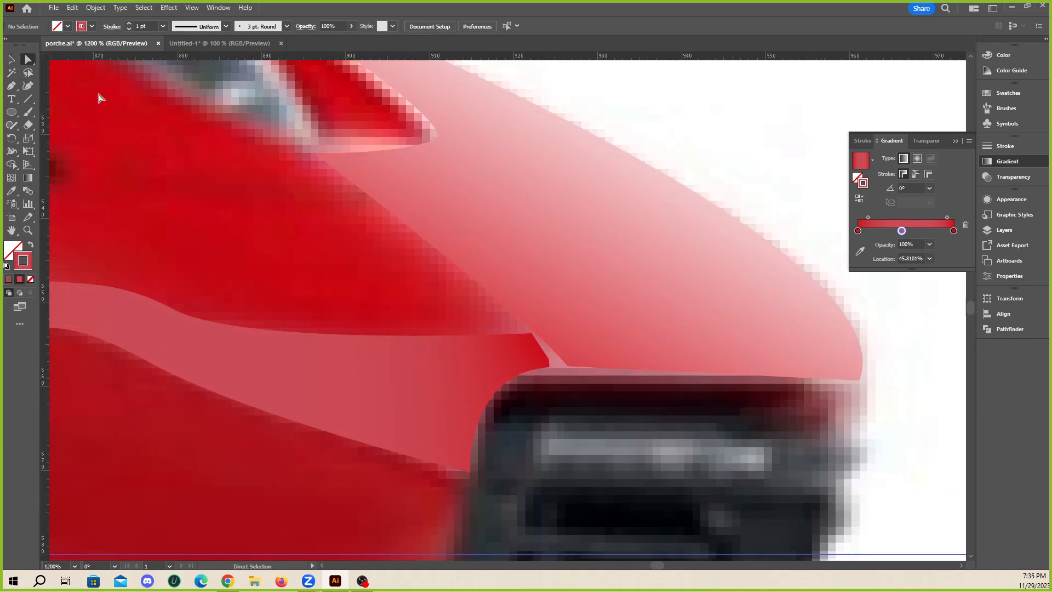
click(536, 356)
mouse_move(535, 350)
mouse_down()
mouse_move(550, 343)
mouse_move(438, 348)
mouse_move(554, 359)
mouse_move(532, 346)
mouse_up()
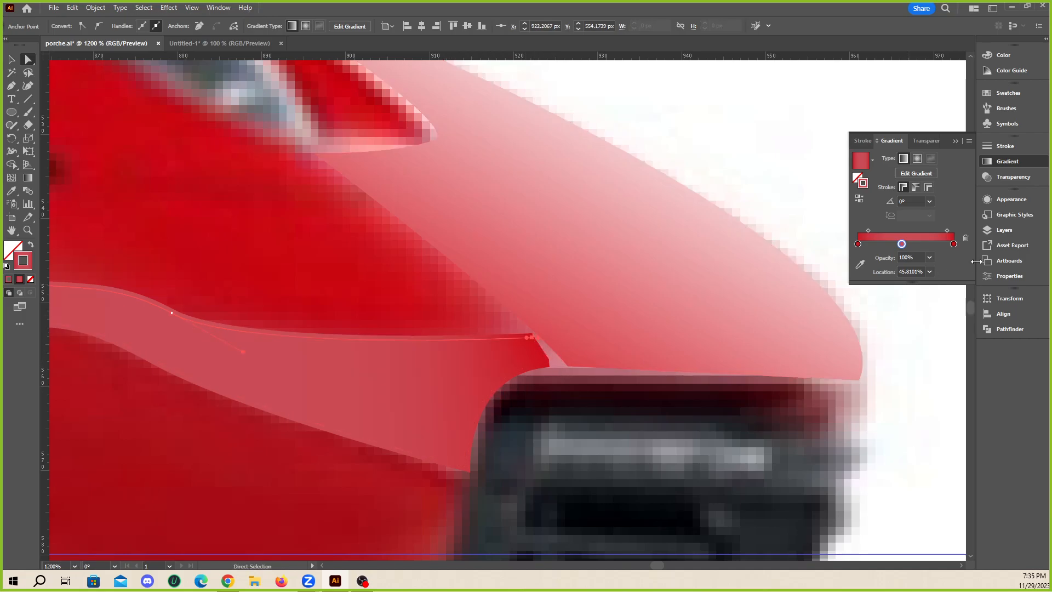
scroll(532, 383, up, 3)
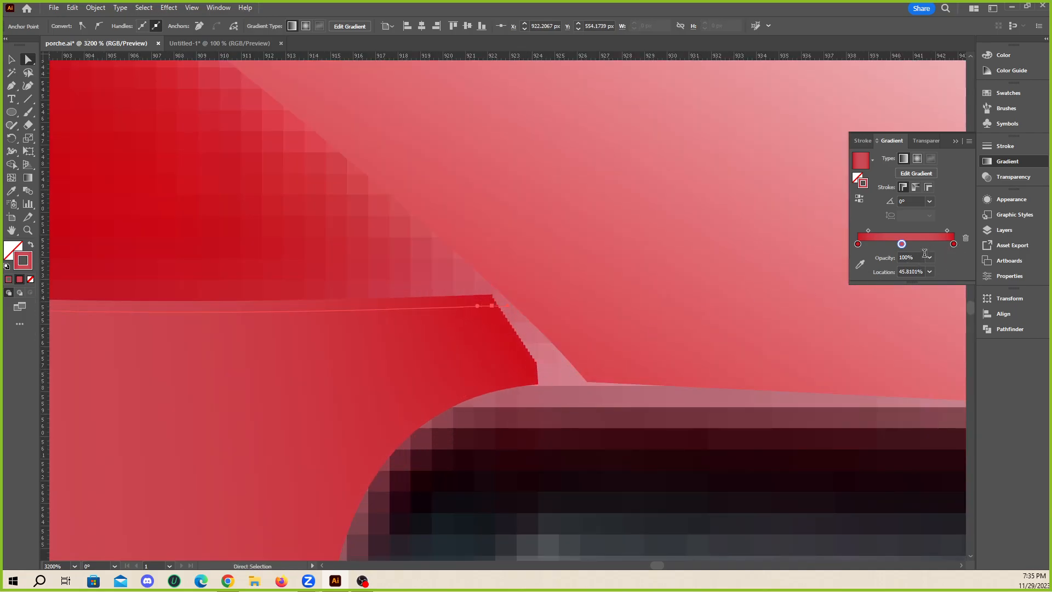
click(954, 245)
key(i)
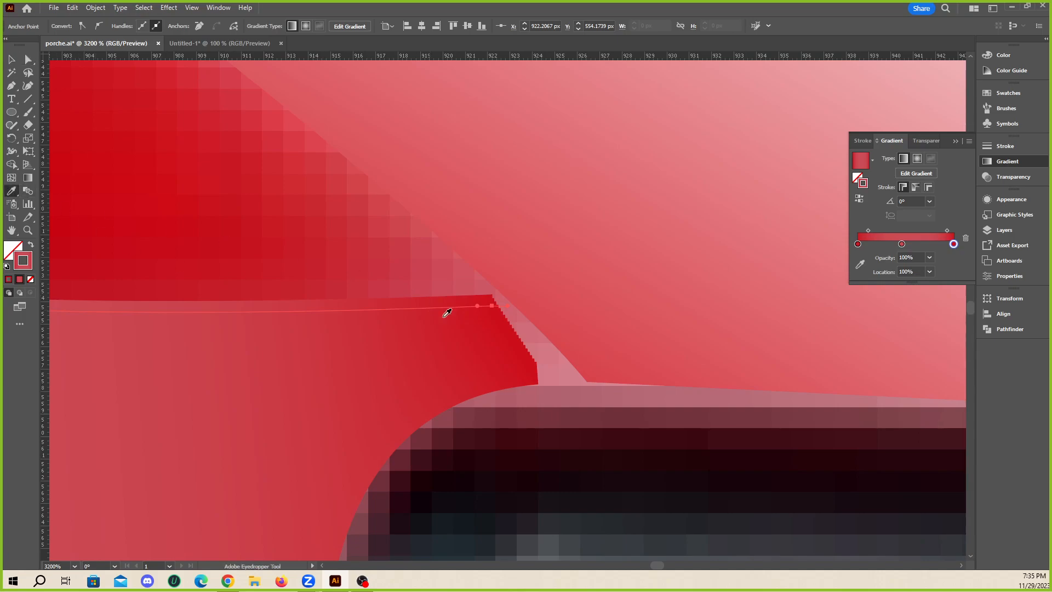
click(555, 351)
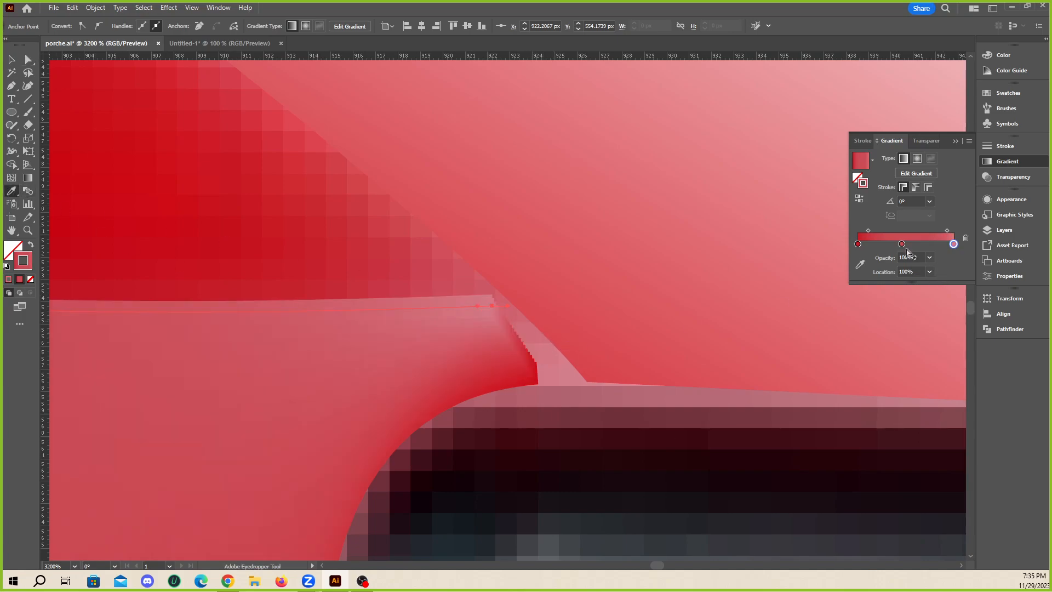
- Recolor the end stop of the blend's lower path gradient with the muted pink sampled at the corner above the grille
click(31, 62)
click(535, 372)
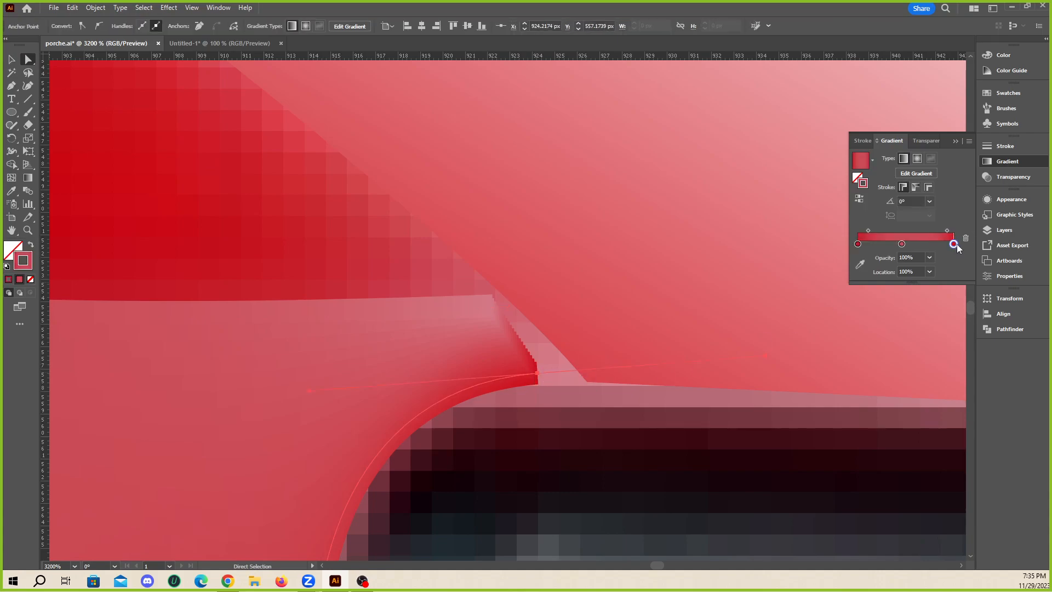
key(i)
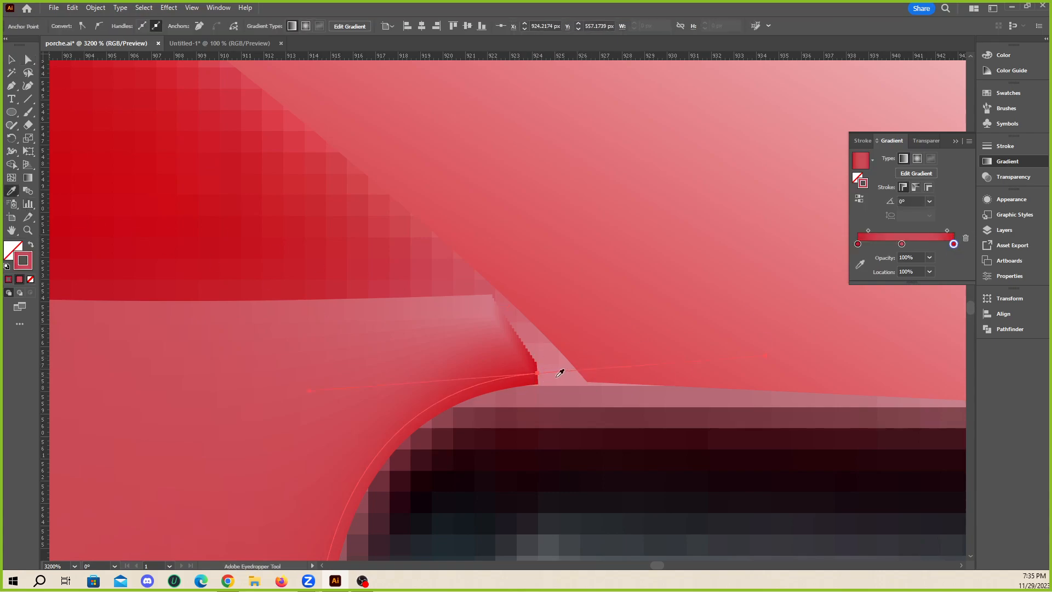
click(561, 373)
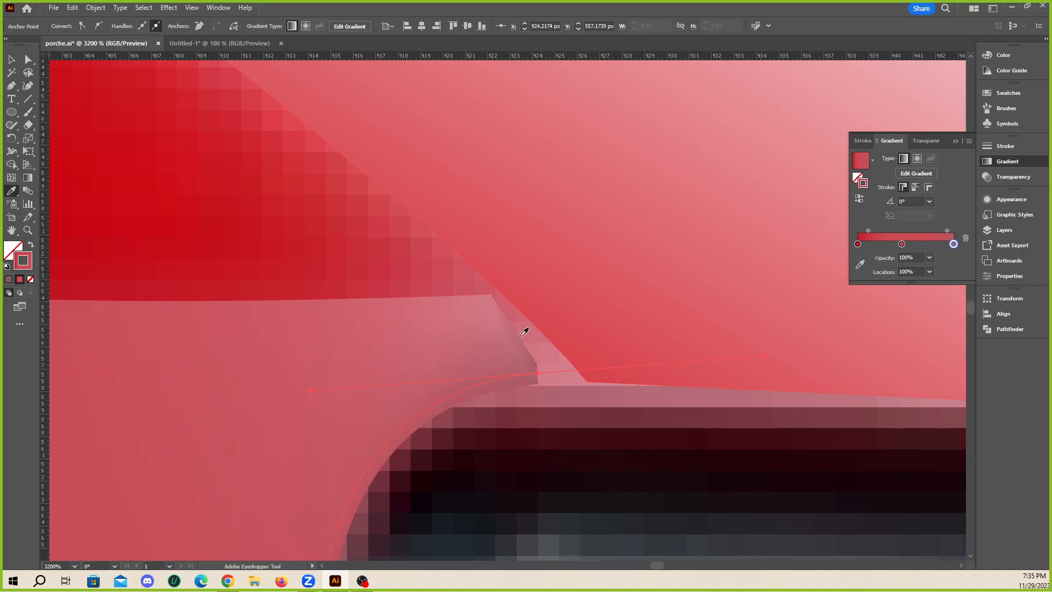
click(559, 356)
key(v)
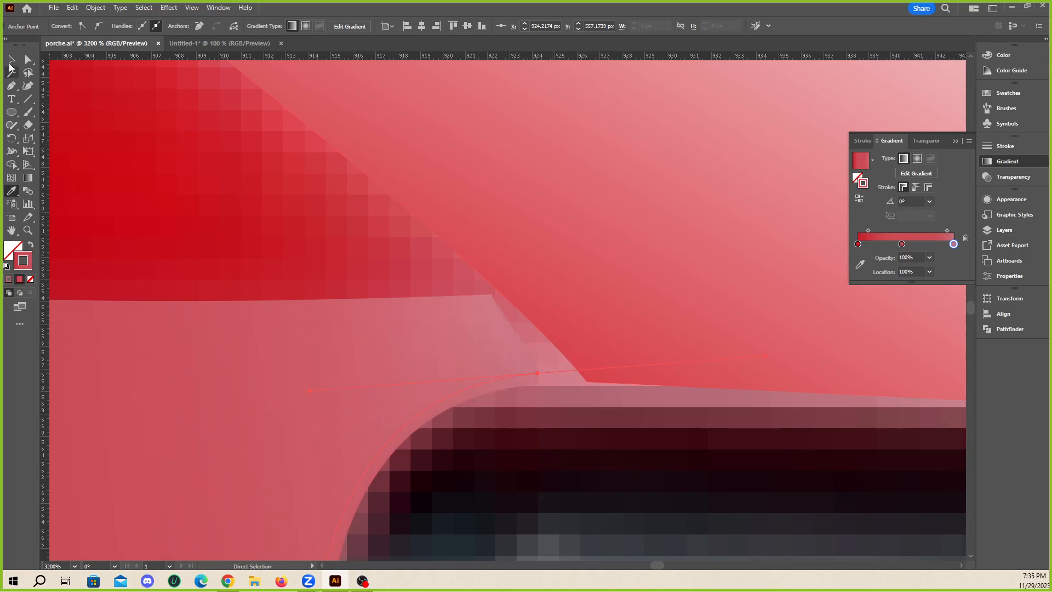
- Deselect the blend's lower path and select the gradient-filled nose shape above the grille
key(ctrl+minus)
key(ctrl+minus)
key(ctrl+minus)
key(ctrl+minus)
click(888, 370)
scroll(597, 356, up, 1)
click(596, 345)
drag(596, 345, 597, 296)
- Try adding a second white stop to the nose gradient and recoloring its first stop with red sampled from the body, and undo the recoloring
click(891, 223)
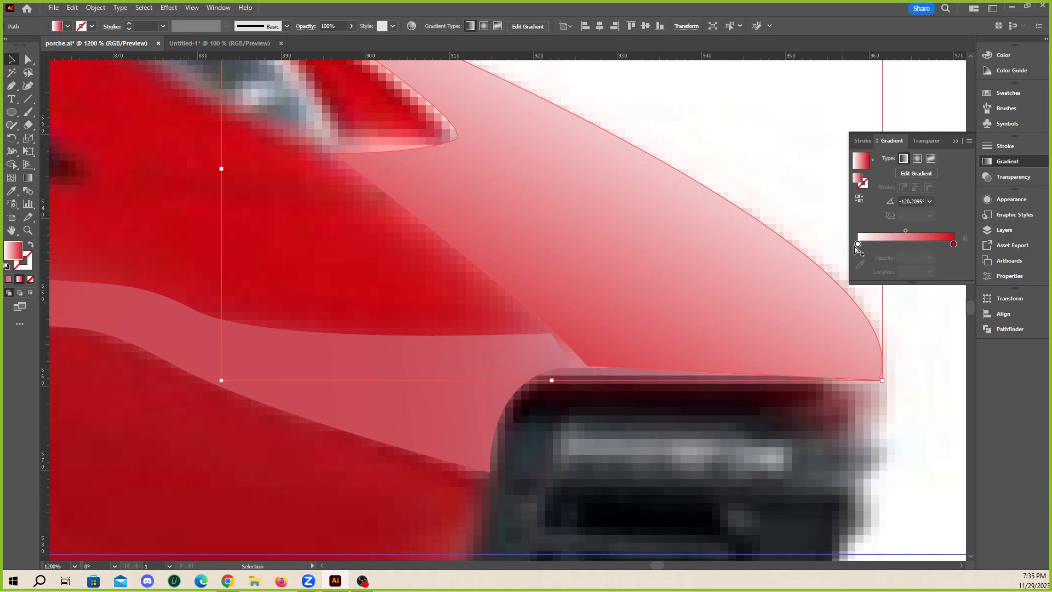
click(880, 245)
drag(880, 245, 889, 245)
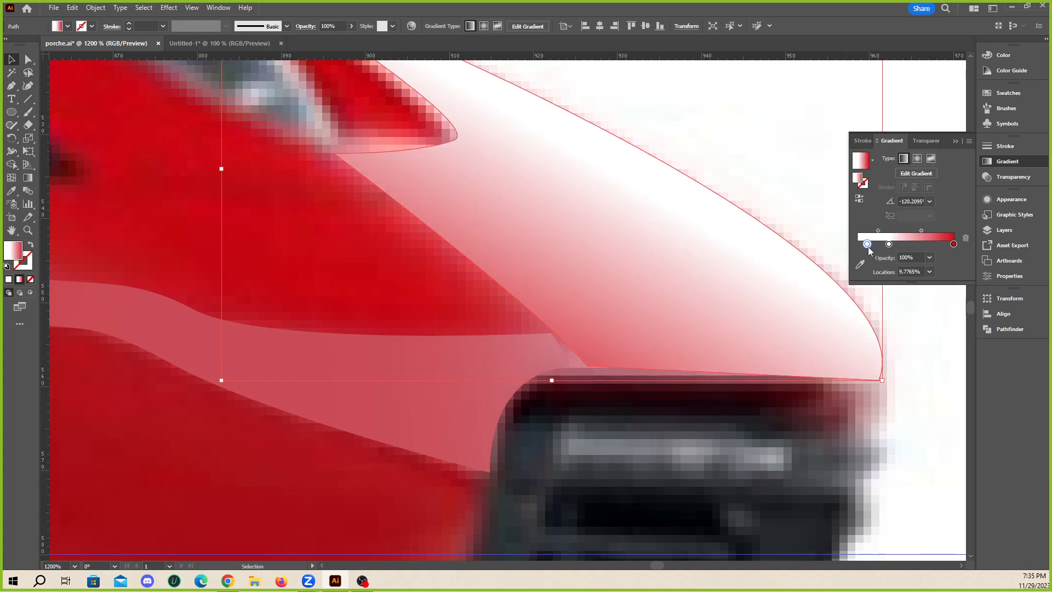
click(859, 264)
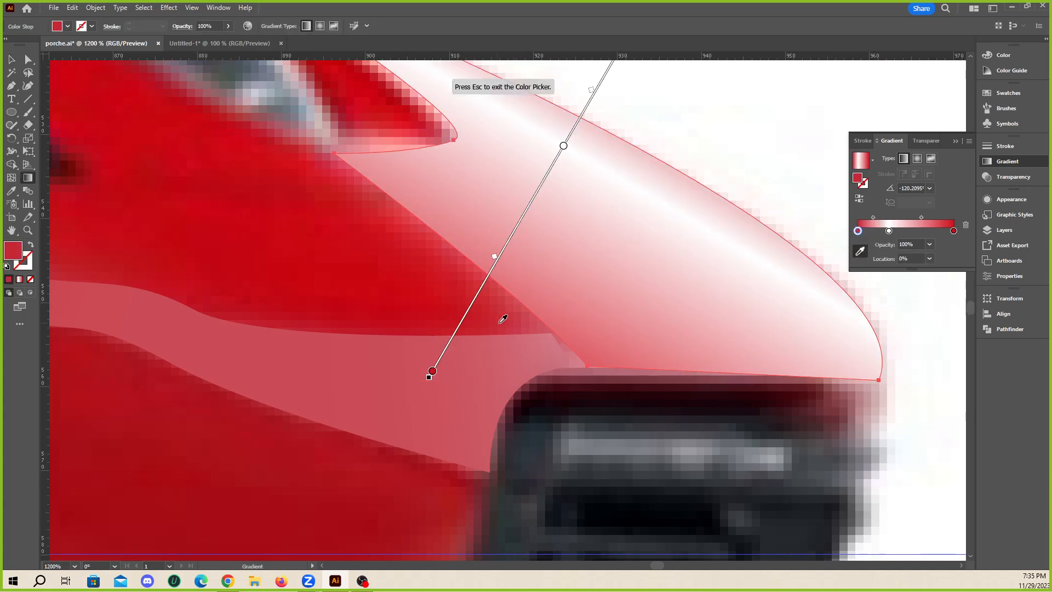
key(Escape)
click(622, 323)
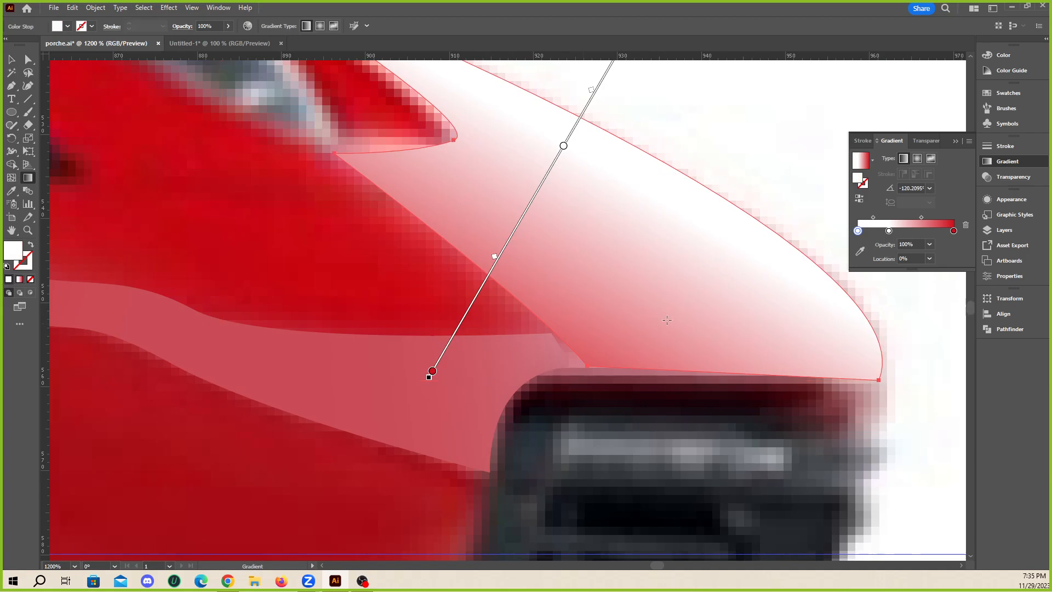
click(860, 251)
click(496, 311)
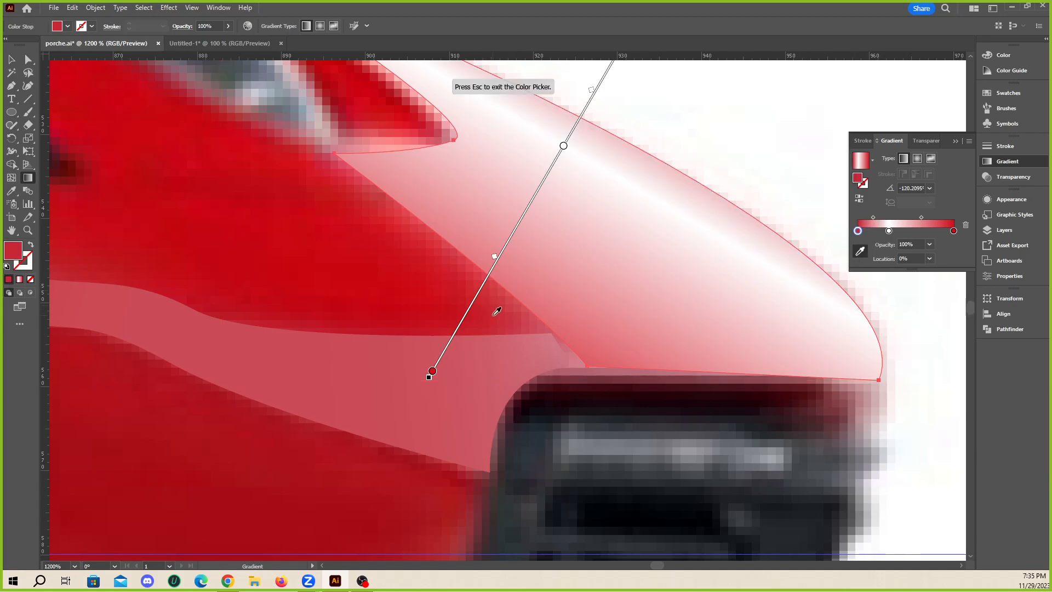
key(ctrl+z)
- Add a stop beyond the nose gradient's red stop, color it with muted pink sampled from the artwork, and place it at the gradient's end
drag(953, 230, 934, 231)
click(949, 231)
key(g)
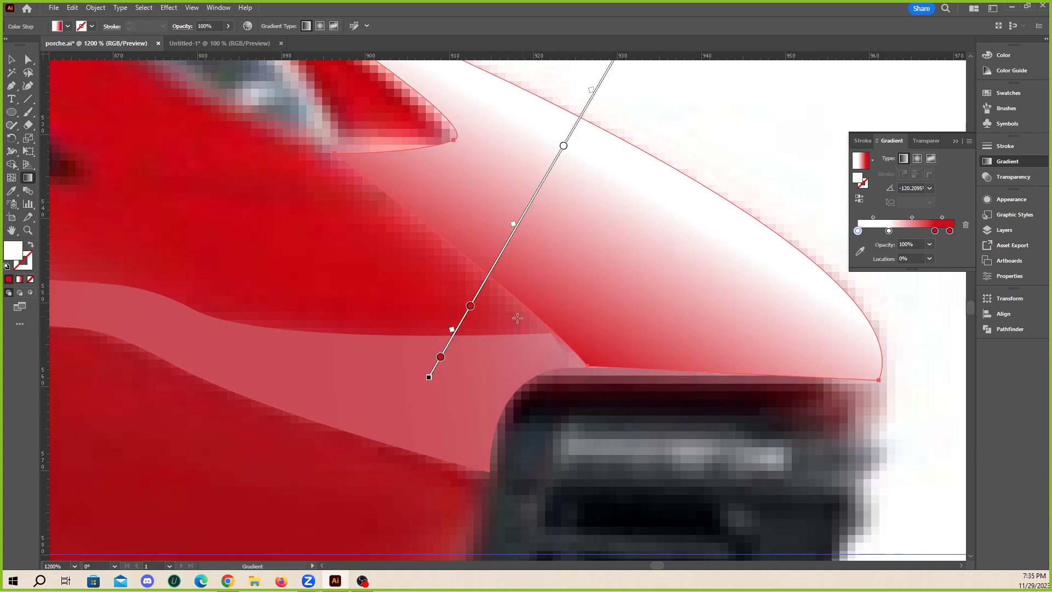
click(856, 253)
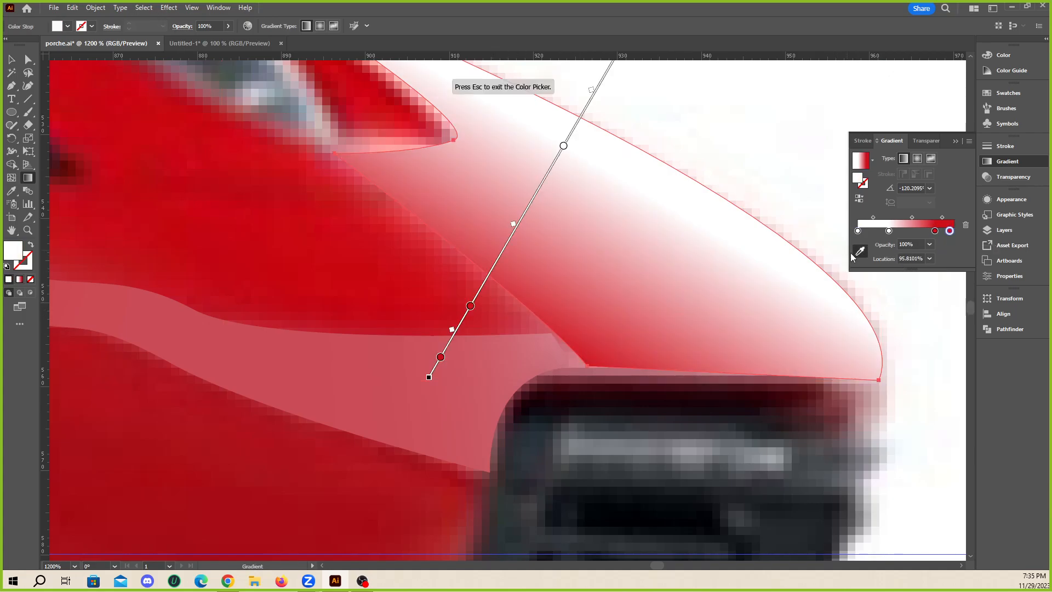
click(506, 320)
key(ctrl+equal)
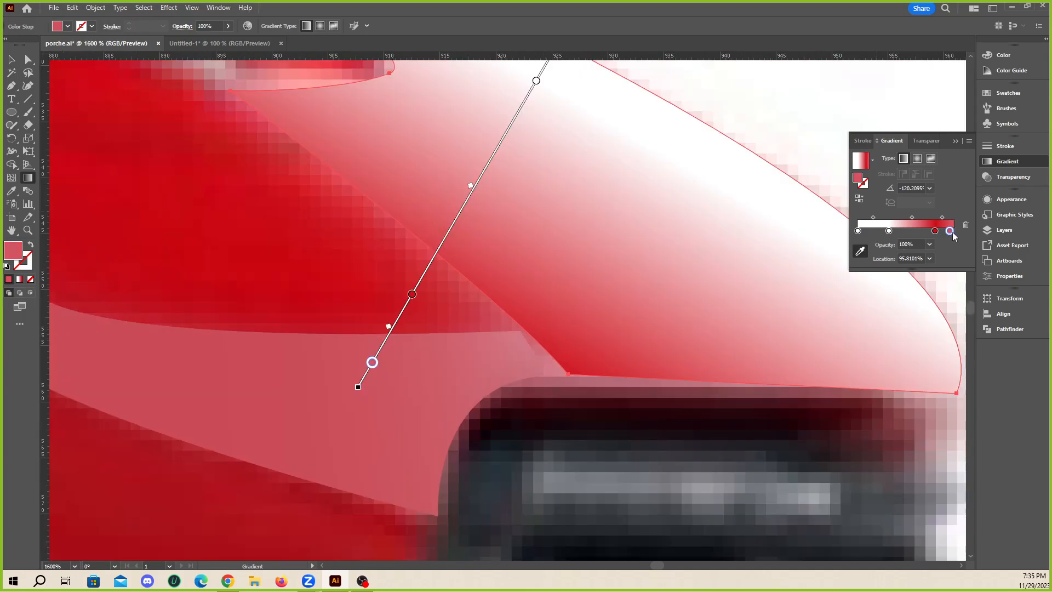
drag(952, 235, 956, 234)
- Remove the two intermediate stops from the nose gradient, leaving only white to muted pink, and deselect the shape
click(935, 232)
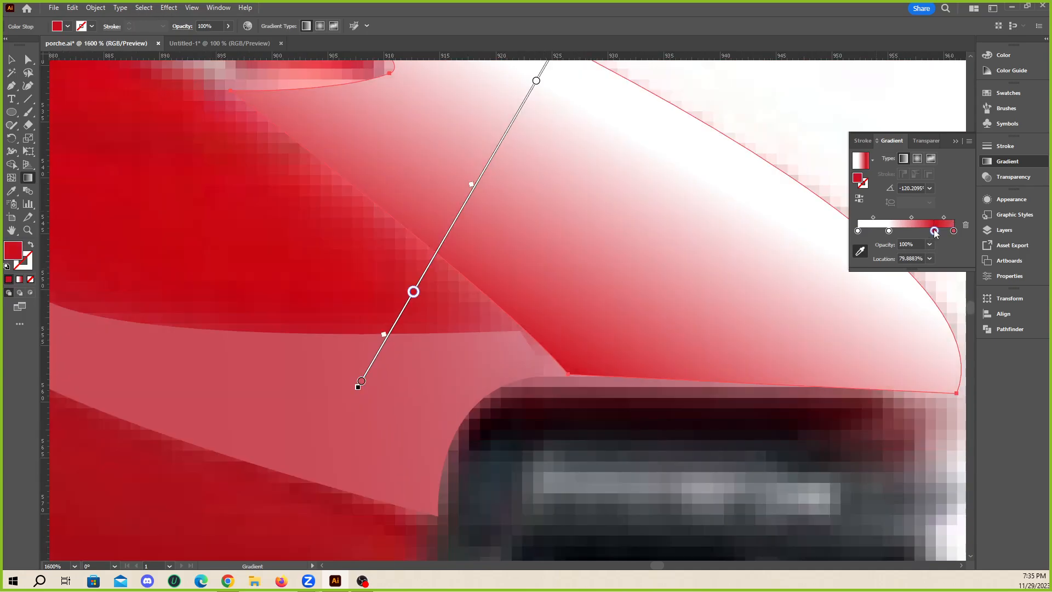
drag(889, 232, 927, 243)
key(ctrl+minus)
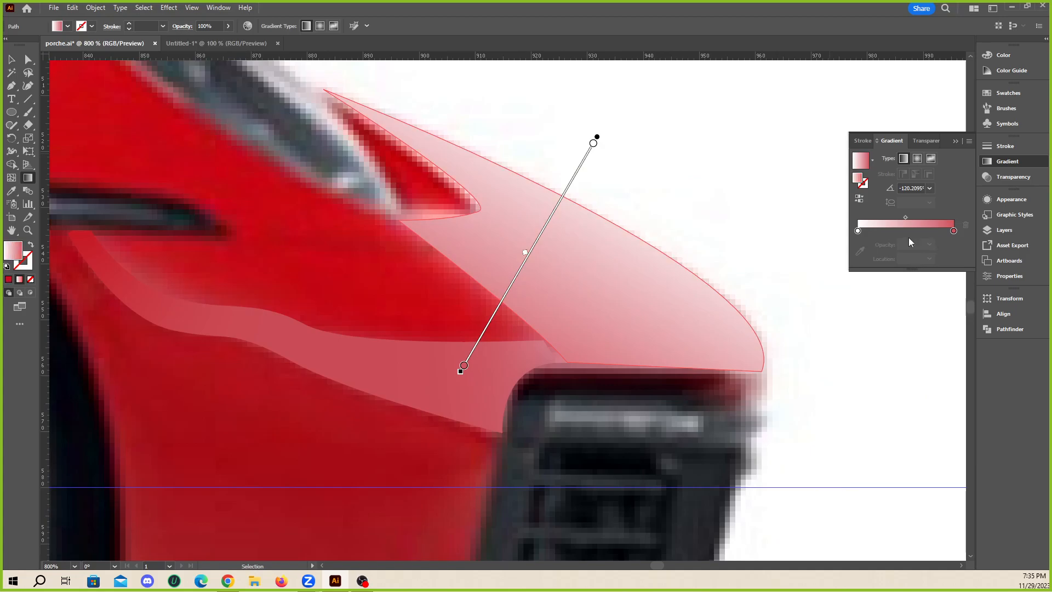
key(ctrl+minus)
key(v)
click(599, 176)
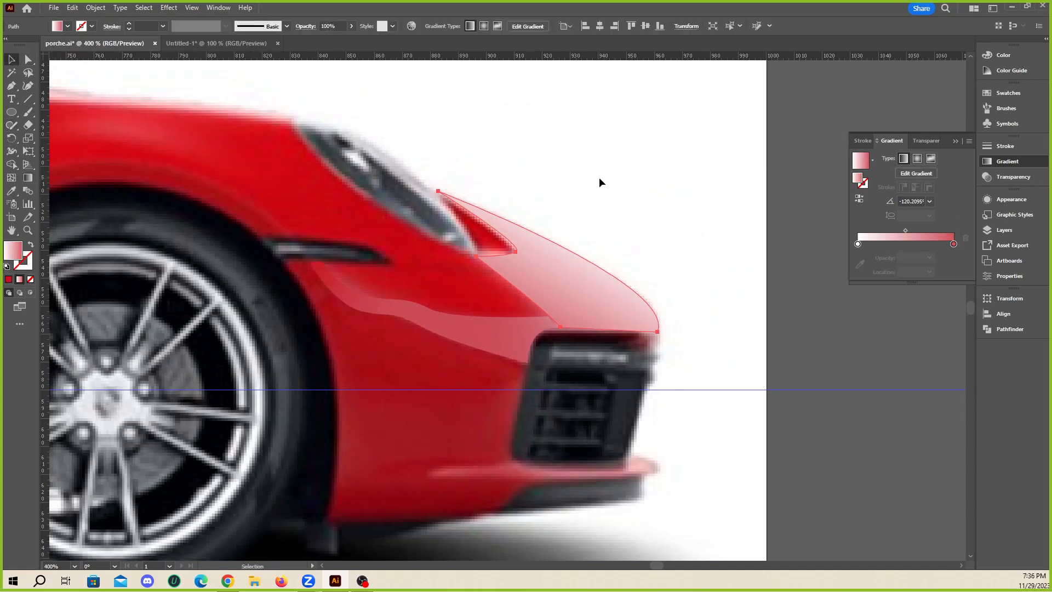
- Move the nose shape off the car to expose the photo's highlight, and undo the move
key(ctrl+plus)
drag(576, 302, 721, 193)
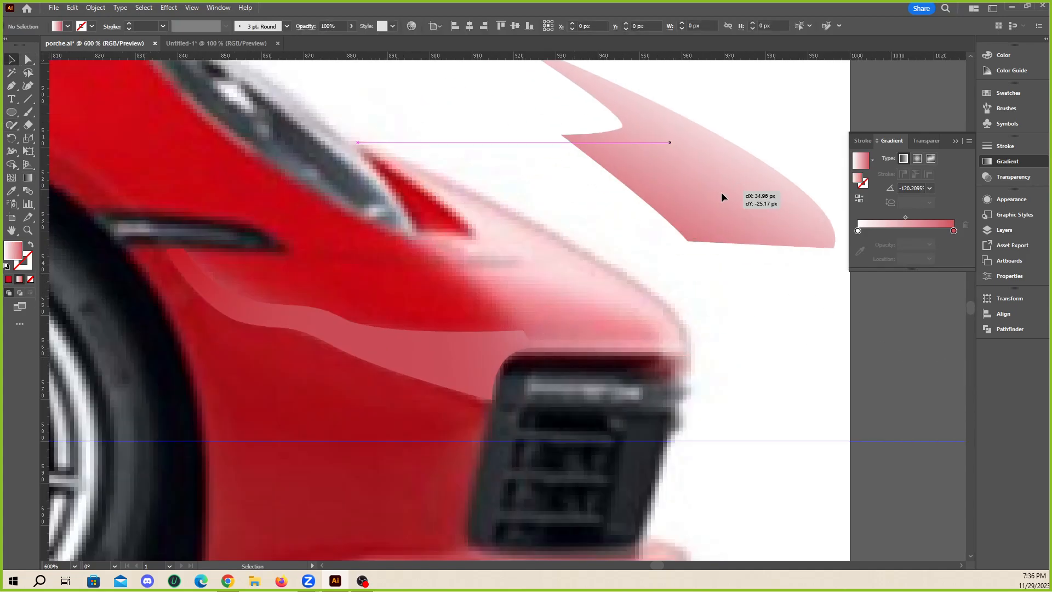
key(ctrl+z)
- Redraw the nose gradient diagonally, with pink near the headlight and white above the grille
key(w)
key(g)
drag(493, 206, 587, 345)
mouse_move(583, 302)
mouse_down()
mouse_move(604, 328)
mouse_move(507, 165)
mouse_move(479, 171)
mouse_up()
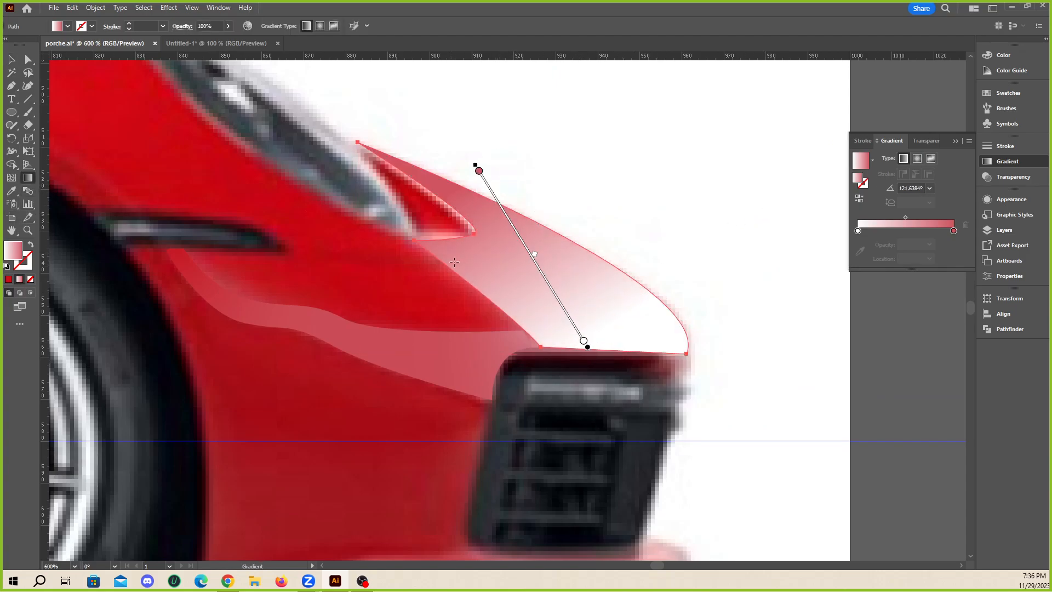
- Move the nose shape up off the car and redraw its gradient almost vertically at about -91.6°, from white above to muted pink below
key(v)
drag(567, 281, 656, 237)
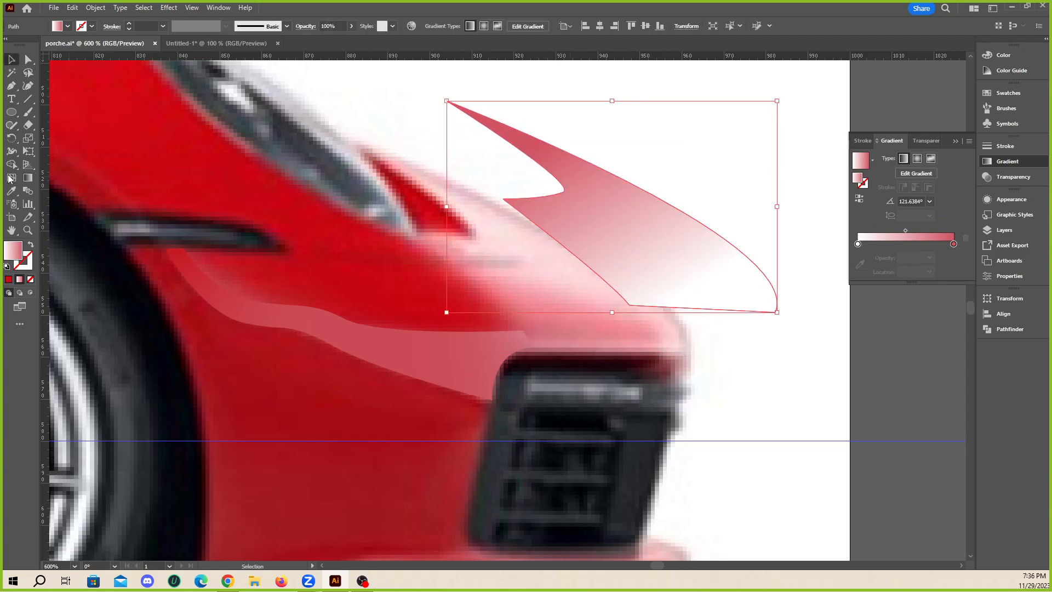
click(28, 179)
click(27, 190)
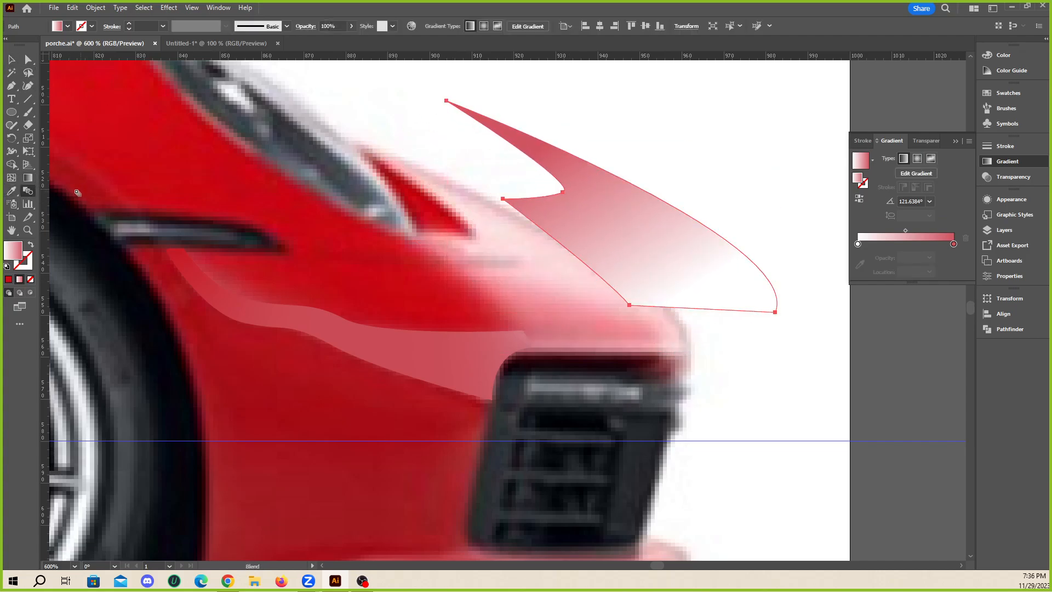
click(27, 180)
mouse_move(597, 130)
mouse_down()
mouse_move(698, 291)
mouse_move(660, 300)
mouse_move(657, 333)
mouse_move(627, 280)
mouse_move(587, 305)
mouse_move(608, 307)
mouse_up()
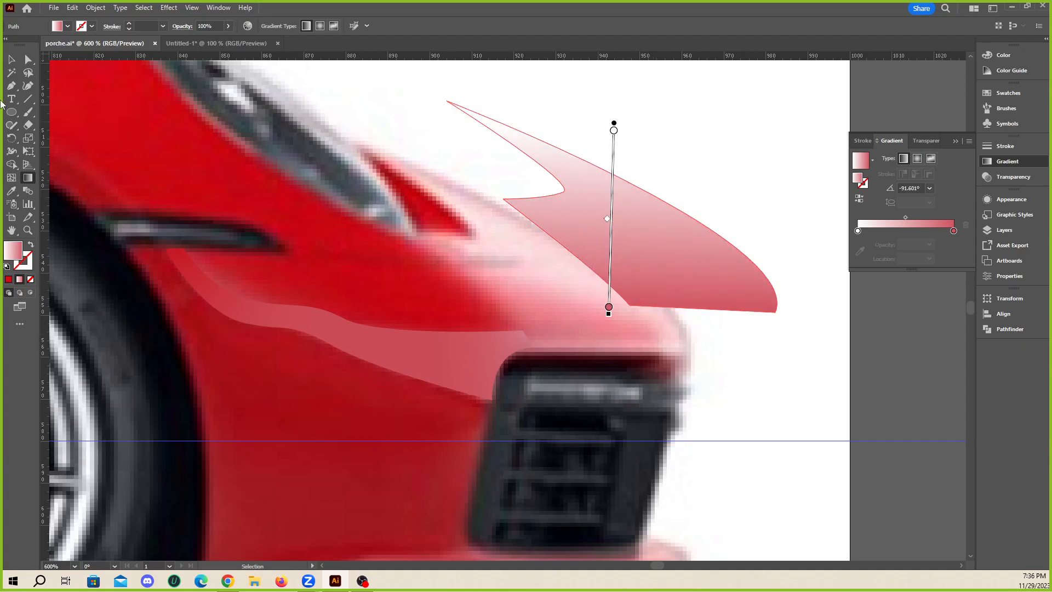
- Move the recolored nose shape back onto the car's nose, with its lower edge along the top of the grille
click(11, 59)
drag(701, 273, 615, 313)
scroll(563, 368, up, 2)
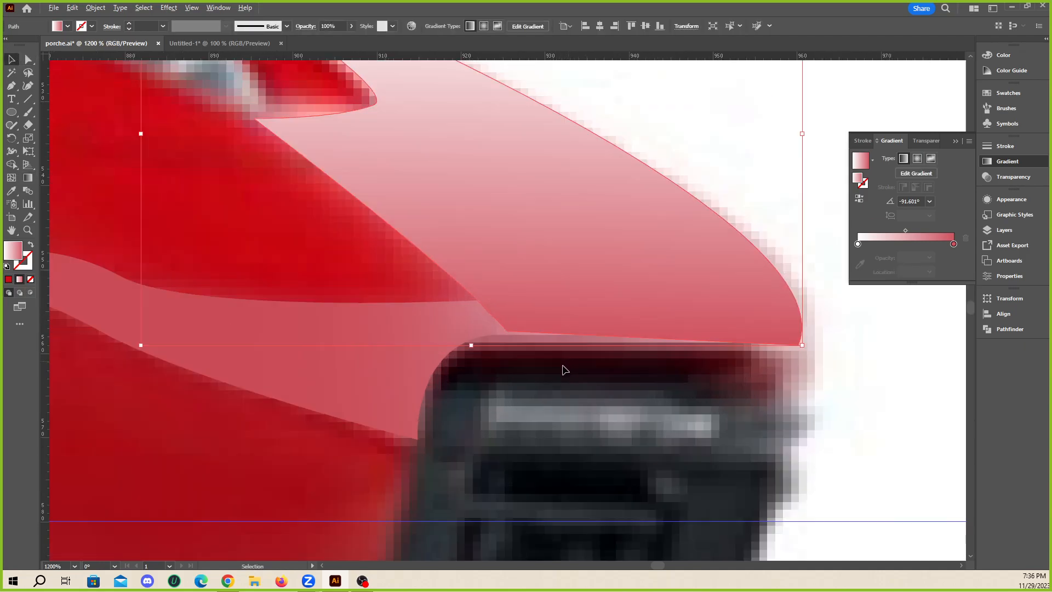
scroll(493, 324, down, 3)
scroll(493, 325, up, 3)
shift+click(488, 326)
key(ctrl+alt+b)
key(ctrl+plus)
key(ctrl+plus)
key(ctrl+plus)
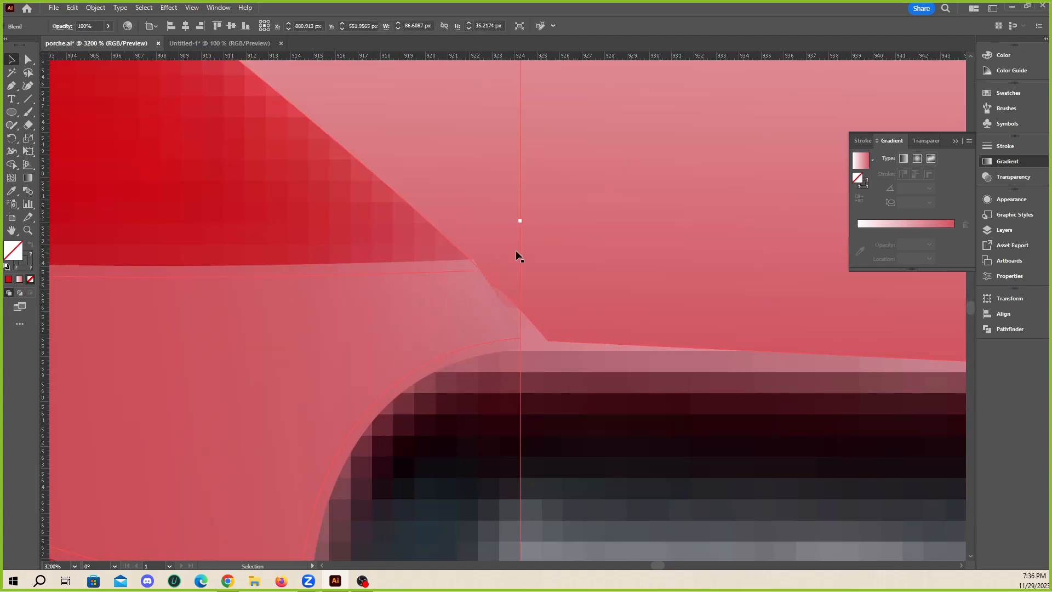
key(ctrl+minus)
key(ctrl+minus)
click(806, 150)
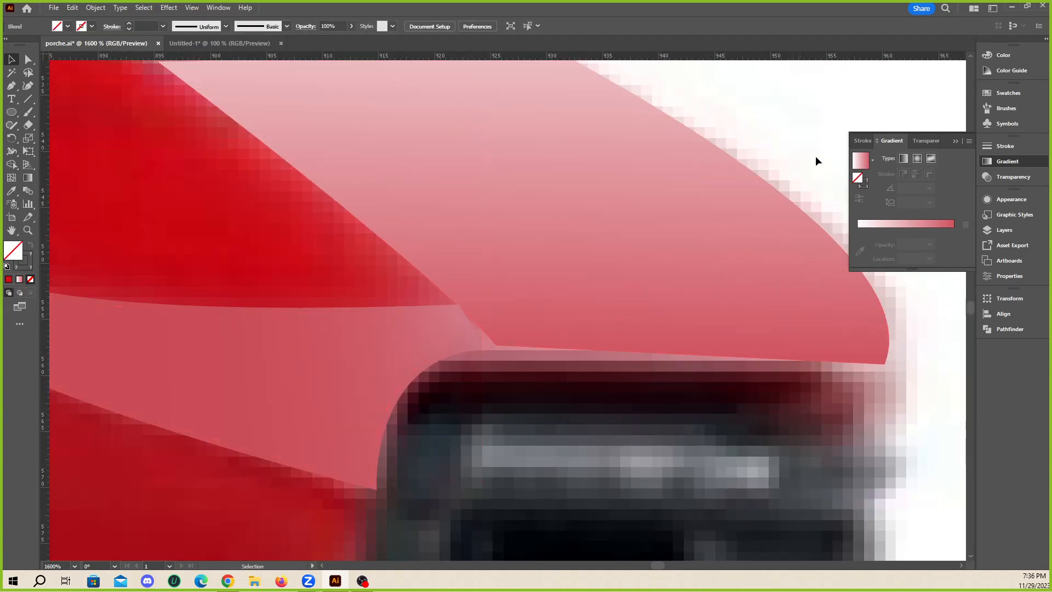
- Extend the bumper highlight blend's tip to meet the nose shape's lower corner above the grille
key(ctrl+plus)
key(ctrl+plus)
click(438, 350)
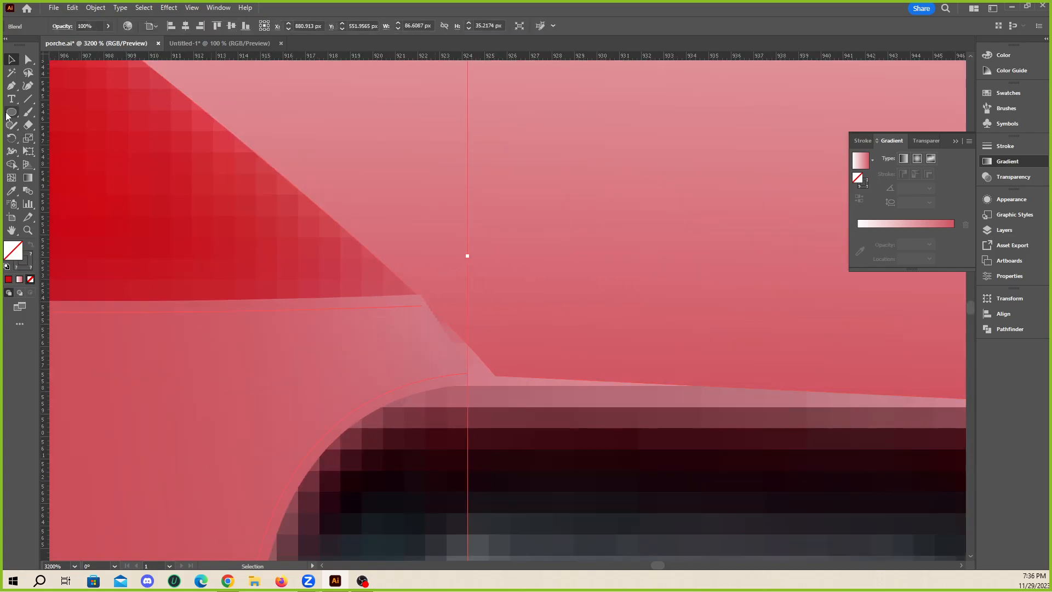
click(28, 59)
drag(466, 374, 495, 376)
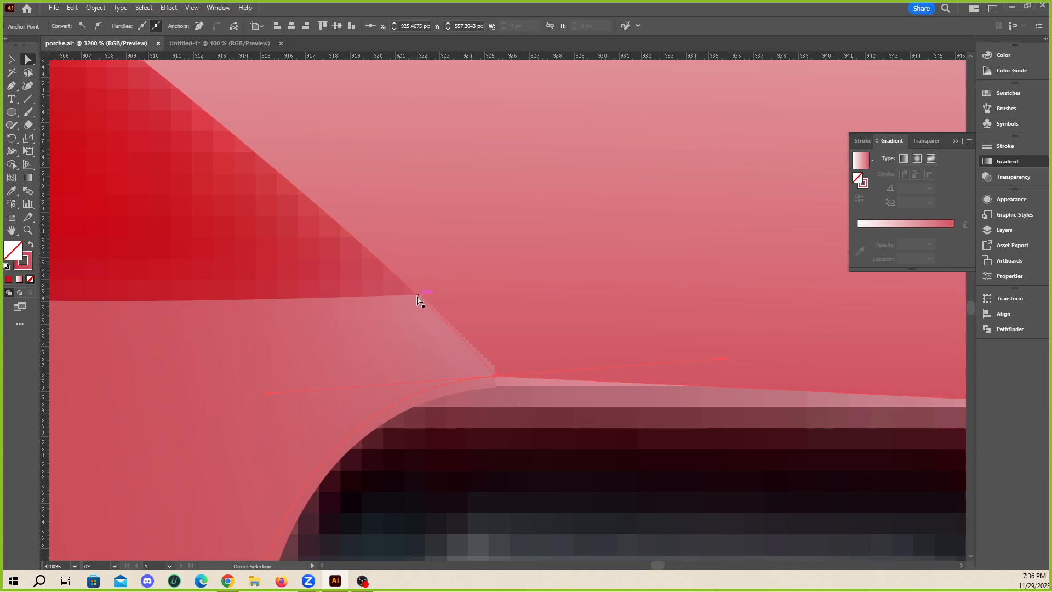
scroll(448, 343, down, 3)
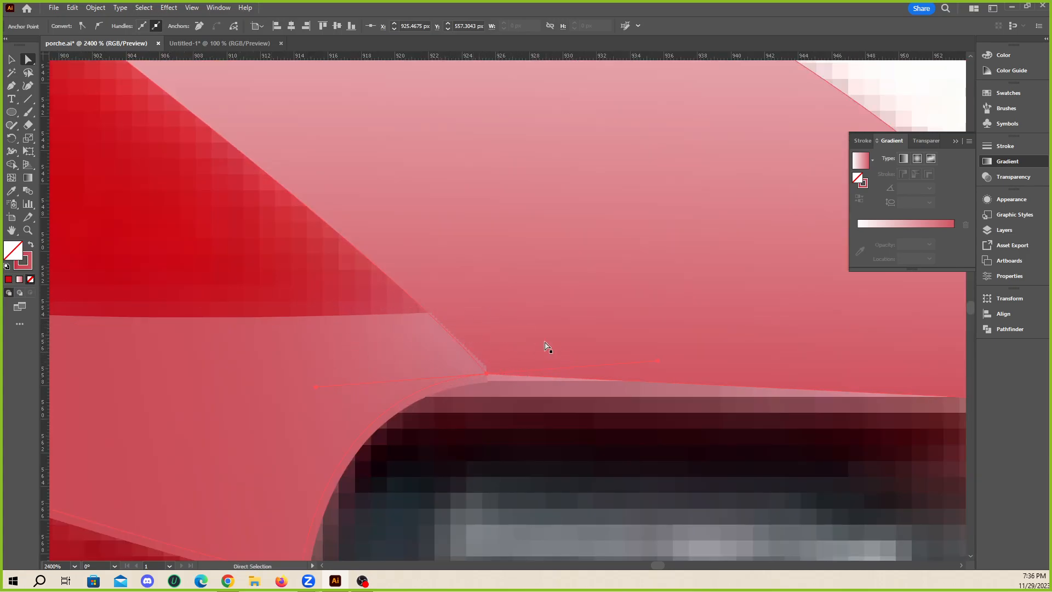
- Change the nose shape's fill from a linear to a freeform gradient
key(v)
click(518, 251)
key(ctrl+minus)
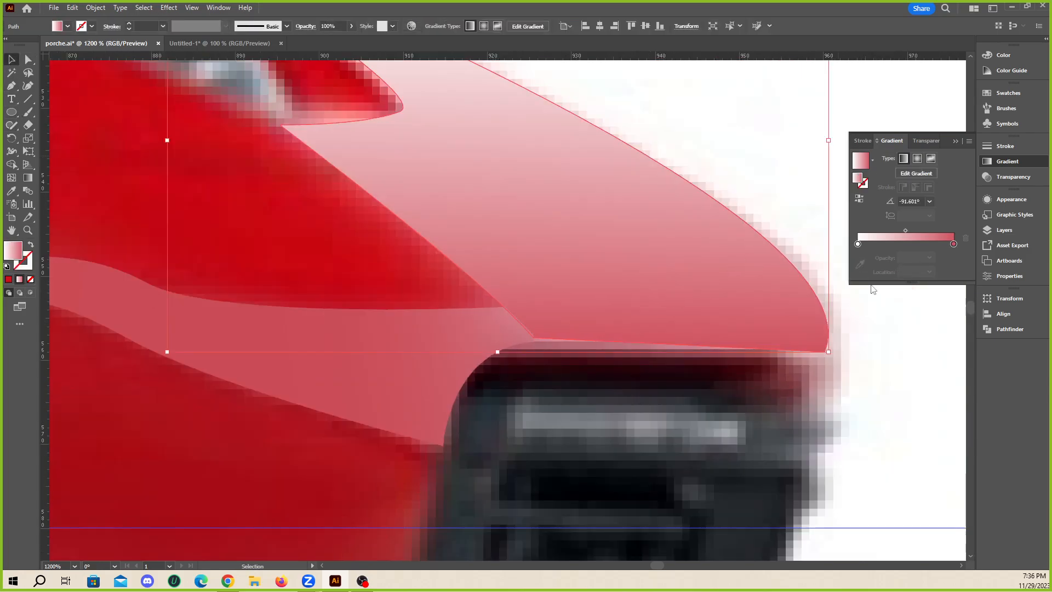
key(ctrl+plus)
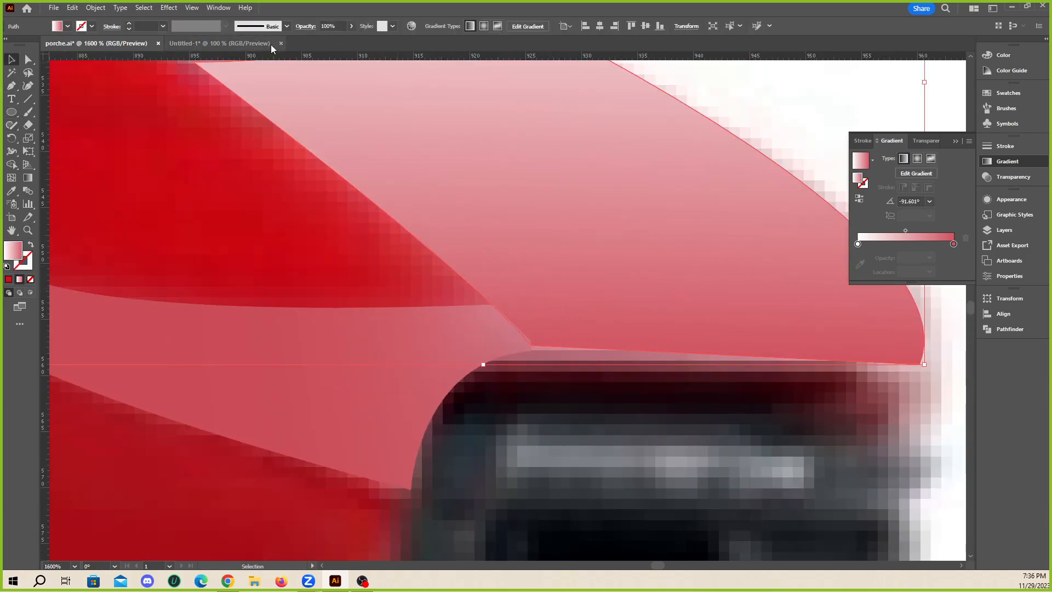
click(497, 26)
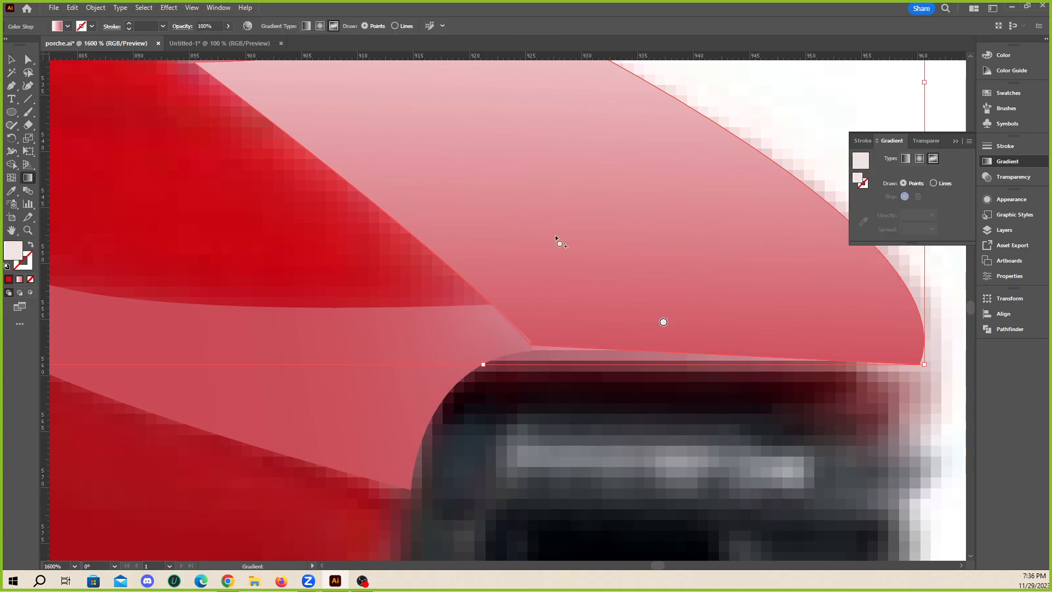
- Move the nose gradient's color stop near the corner above the grille and sample its pink from the bumper highlight
scroll(547, 337, down, 3)
scroll(573, 343, up, 3)
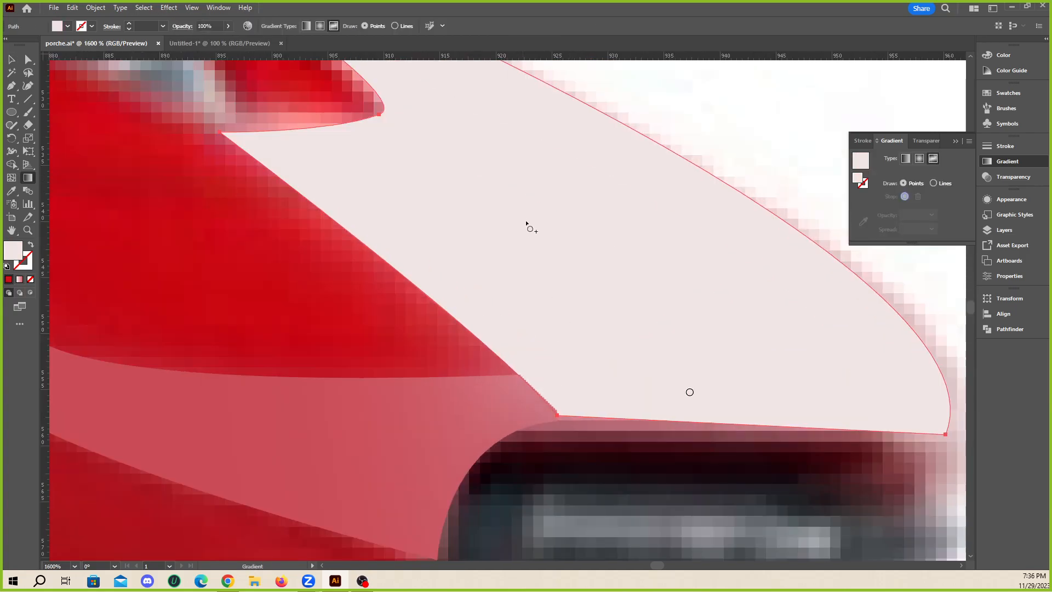
drag(691, 395, 581, 374)
click(863, 221)
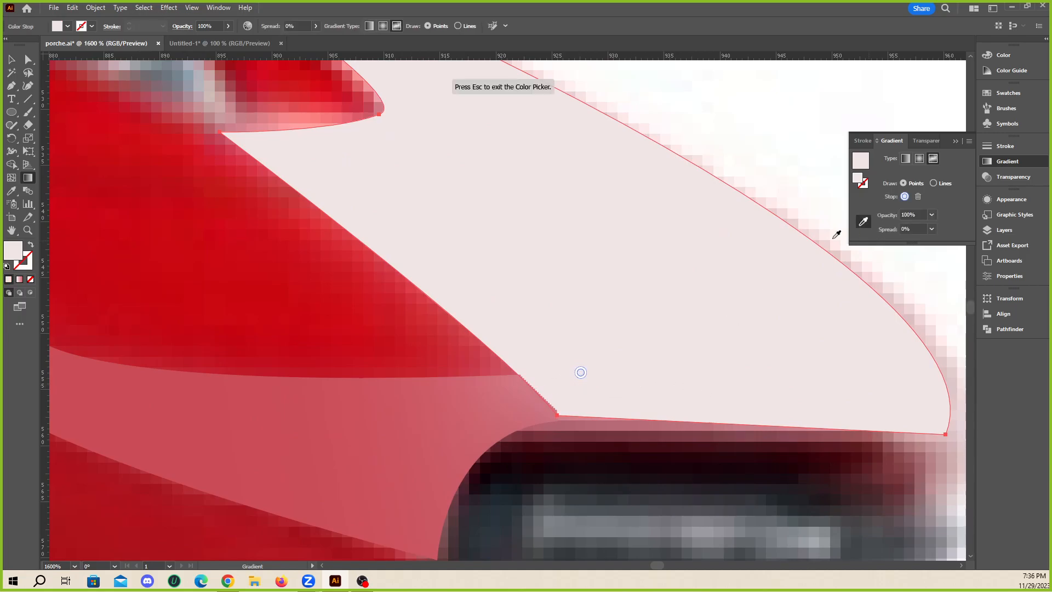
click(534, 389)
scroll(615, 305, up, 3)
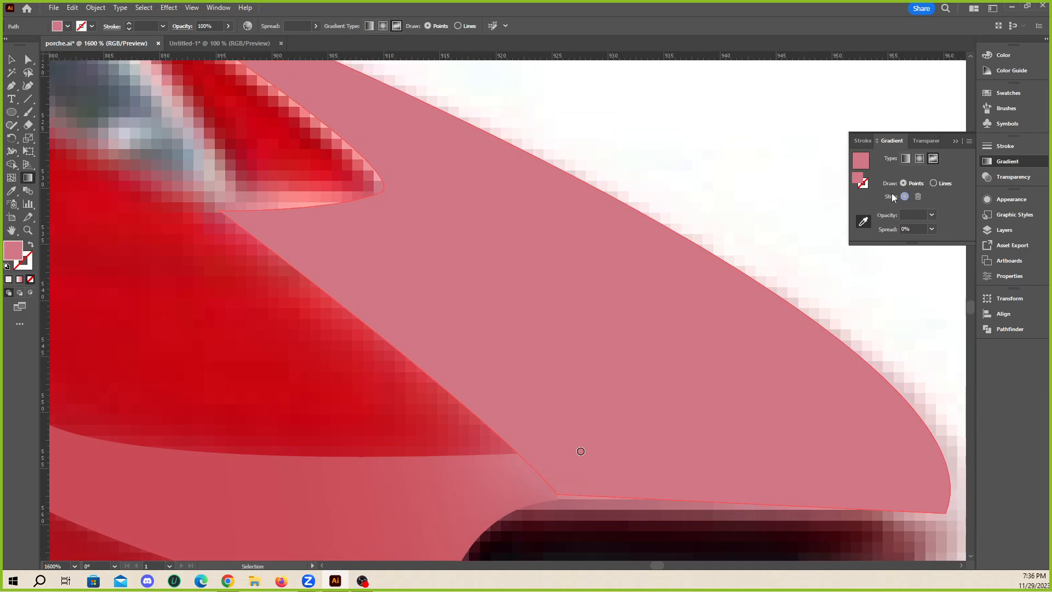
- Move the pink nose shape off the car to uncover the photo's highlight beside the headlight
scroll(477, 257, down, 3)
scroll(329, 147, up, 2)
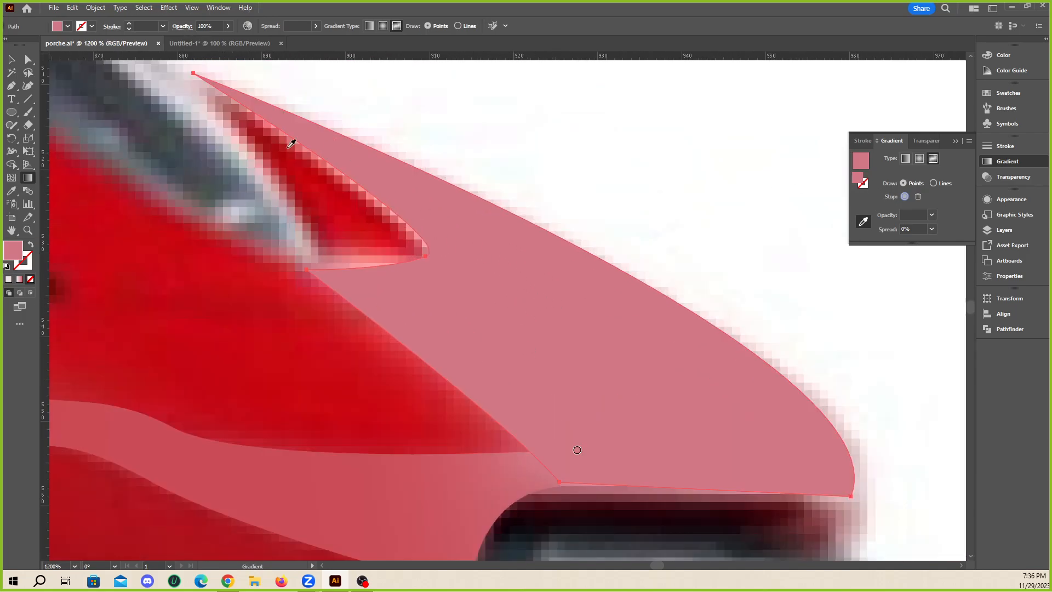
key(v)
drag(406, 181, 695, 174)
key(ctrl+z)
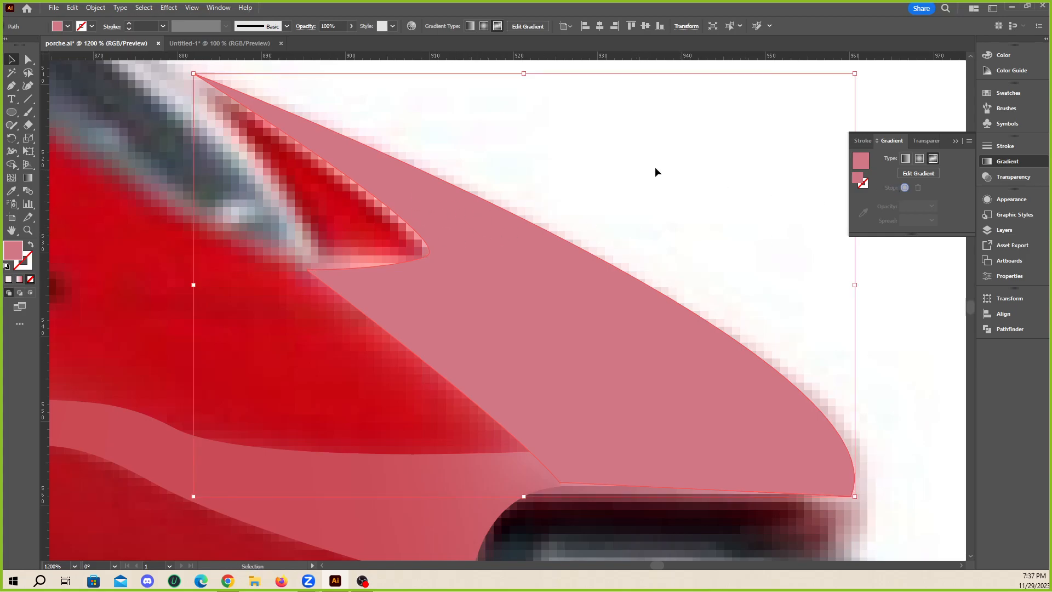
drag(457, 223, 591, 207)
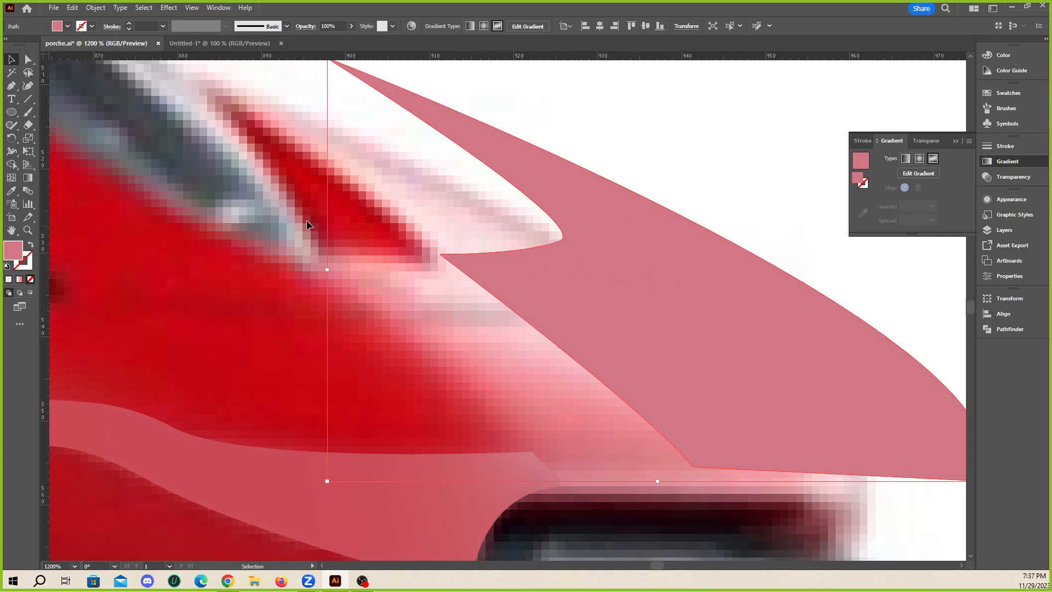
- Add a second color stop in the upper part of the nose shape and sample its pale pink from the photo's highlight
click(28, 177)
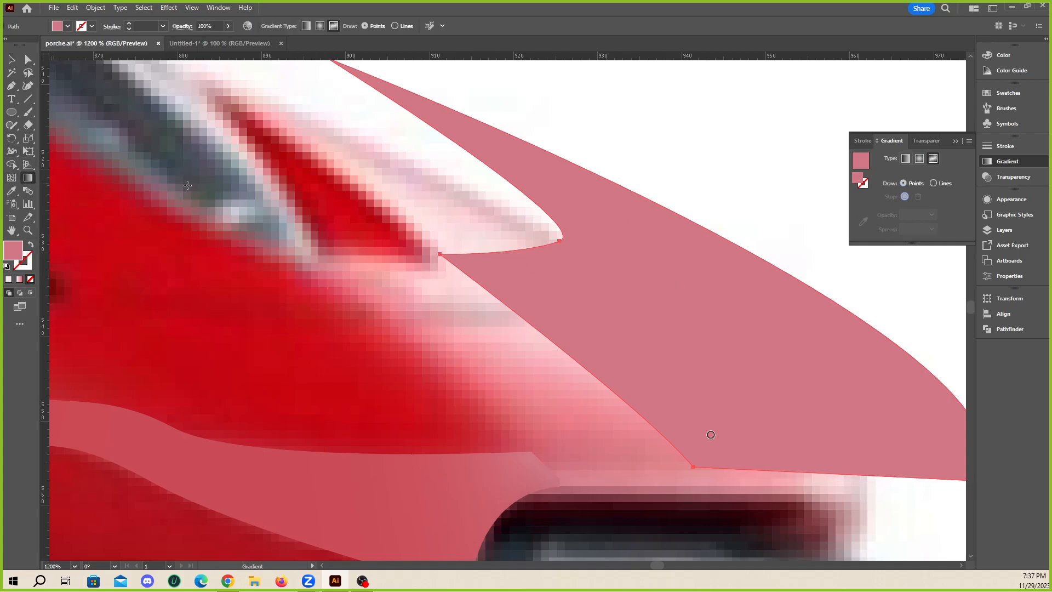
click(582, 202)
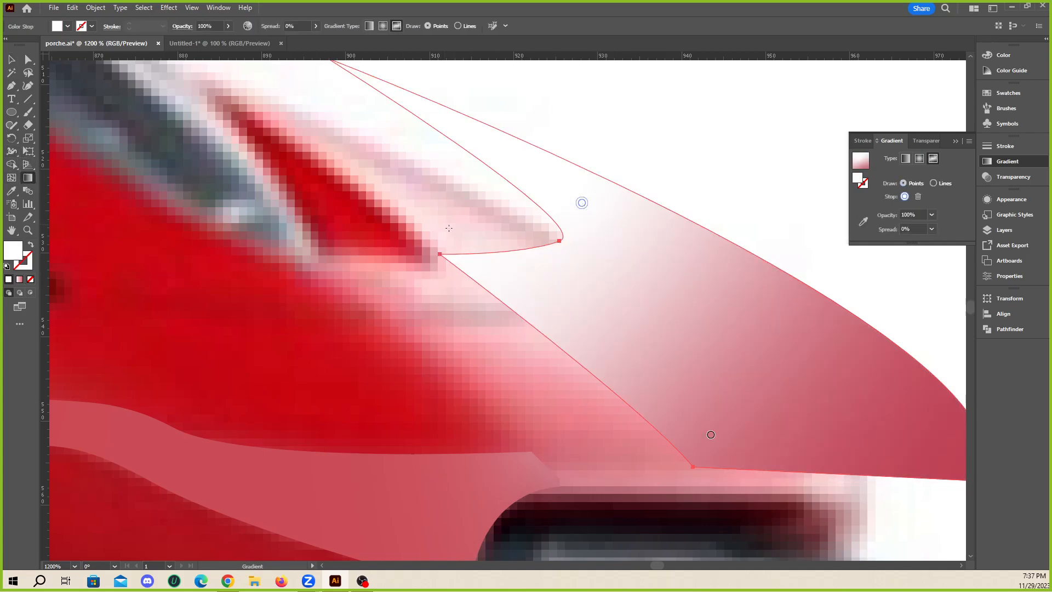
click(863, 221)
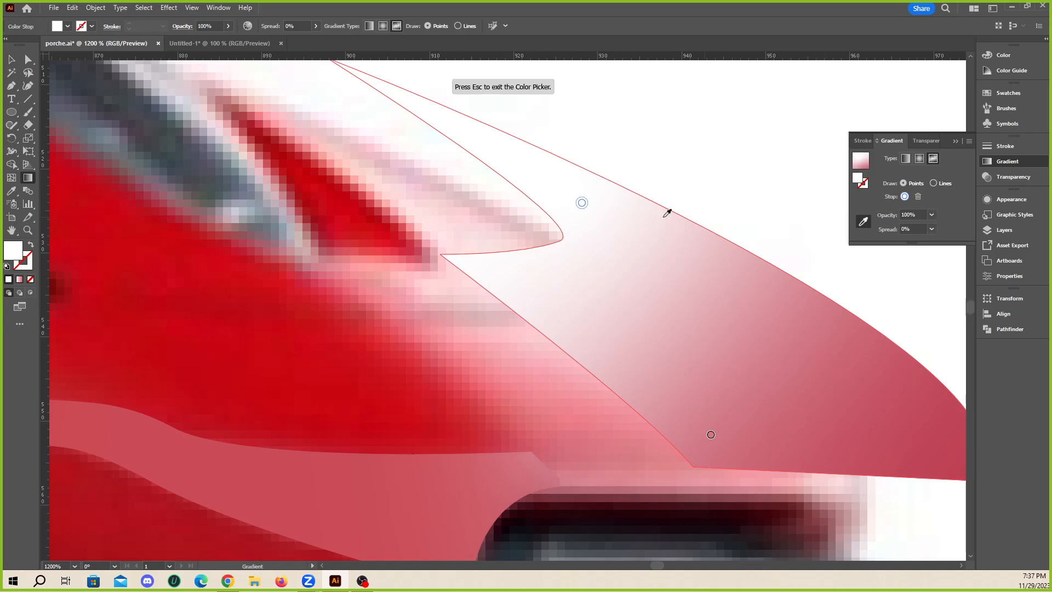
click(466, 223)
key(Escape)
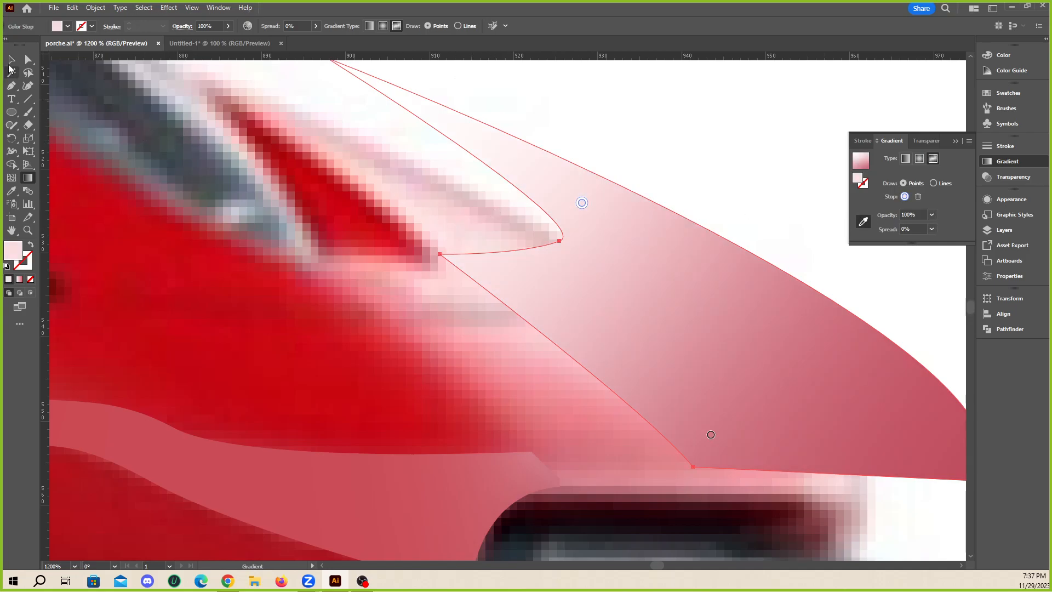
- Move the nose shape back onto the car's nose and line up its lower corner with the bumper blend's tip
key(v)
scroll(574, 151, down, 1)
click(718, 217)
drag(685, 268, 648, 277)
scroll(597, 343, up, 3)
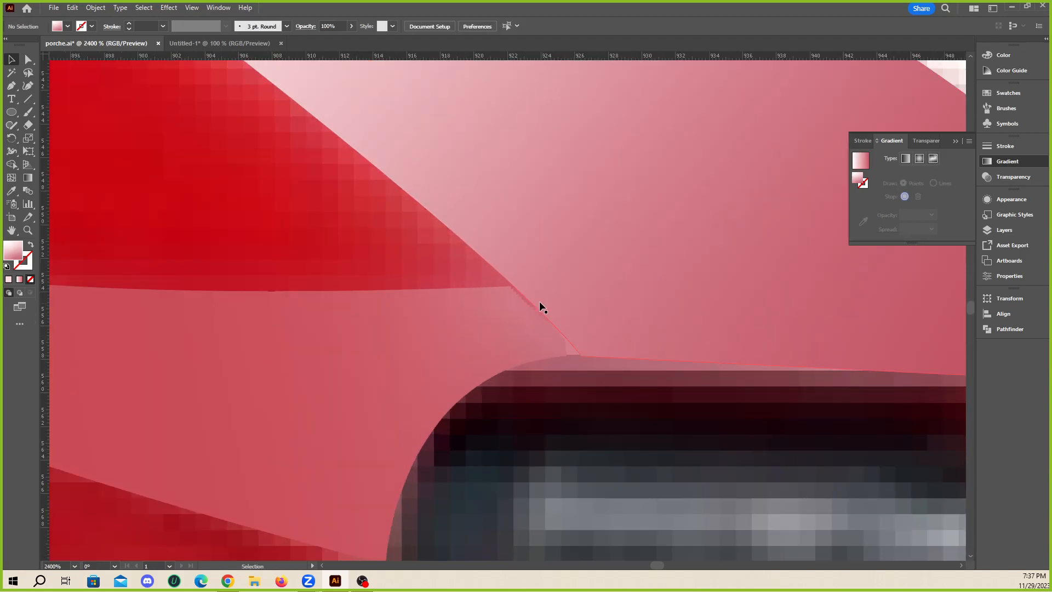
scroll(547, 310, down, 3)
scroll(640, 299, up, 3)
drag(635, 305, 625, 305)
scroll(486, 340, down, 3)
scroll(484, 348, up, 4)
click(28, 58)
key(ctrl+shift+a)
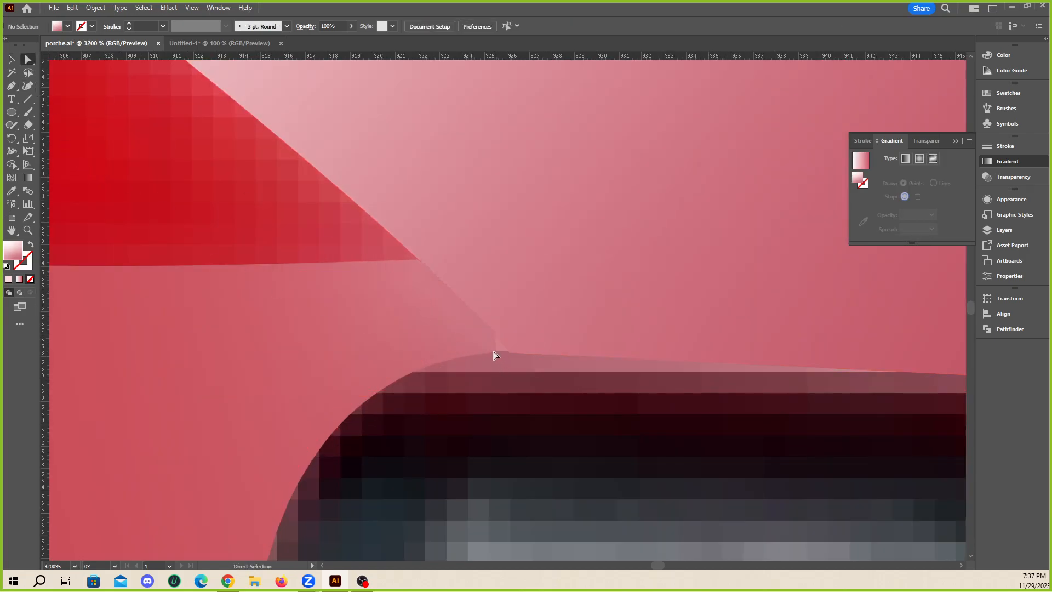
- Try rounding the corners of the nose shape
scroll(704, 379, down, 8)
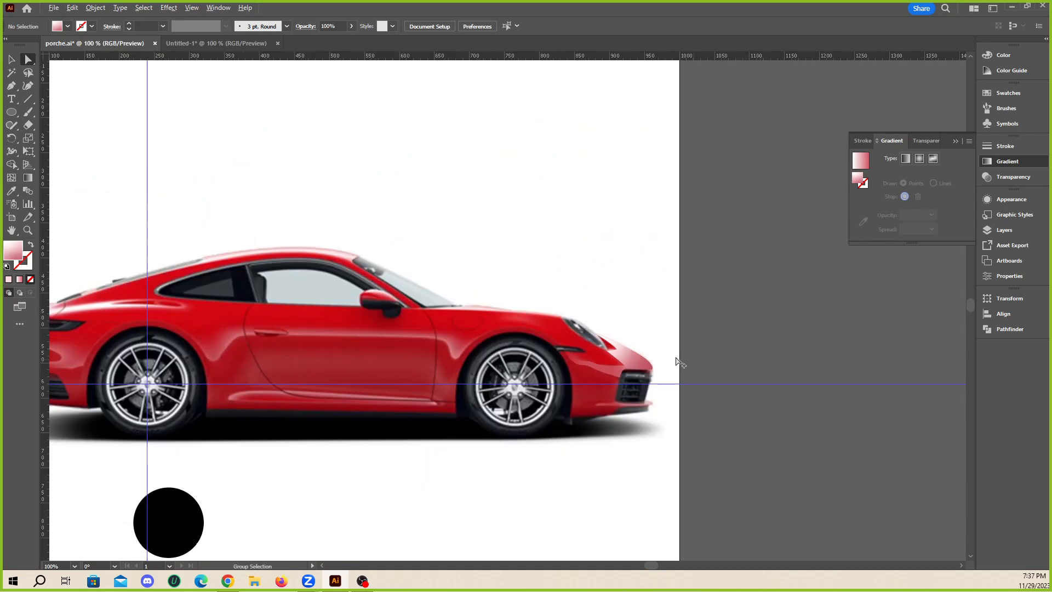
scroll(690, 363, up, 3)
click(684, 360)
key(shift+ctrl+e)
click(826, 359)
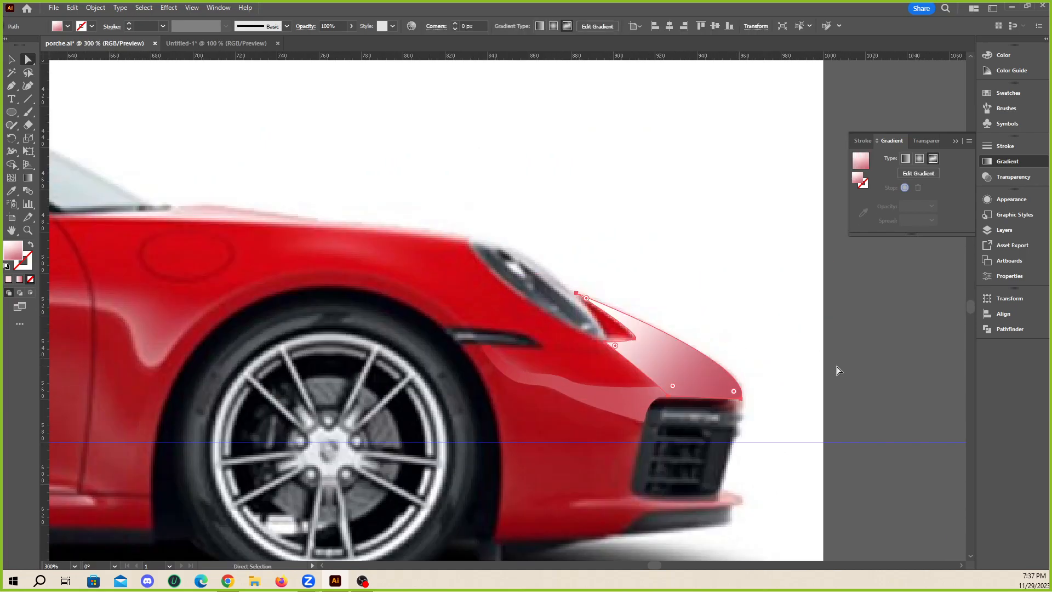
scroll(764, 394, up, 1)
drag(688, 380, 657, 377)
click(644, 389)
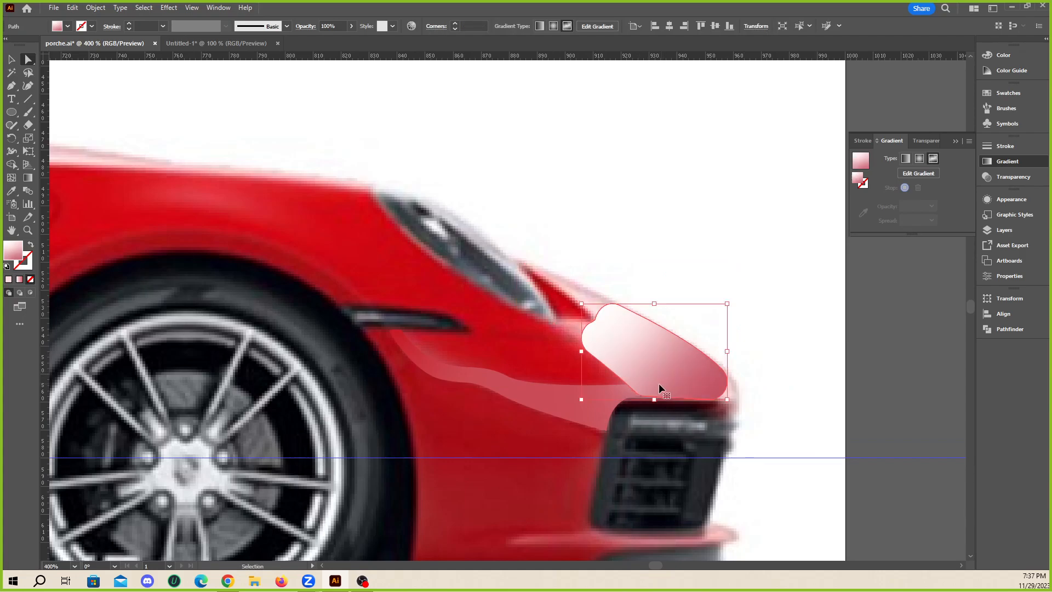
- Try a white color stop in the middle of the nose gradient, move the shape off the car, and undo both changes
click(28, 178)
scroll(605, 351, up, 2)
click(586, 336)
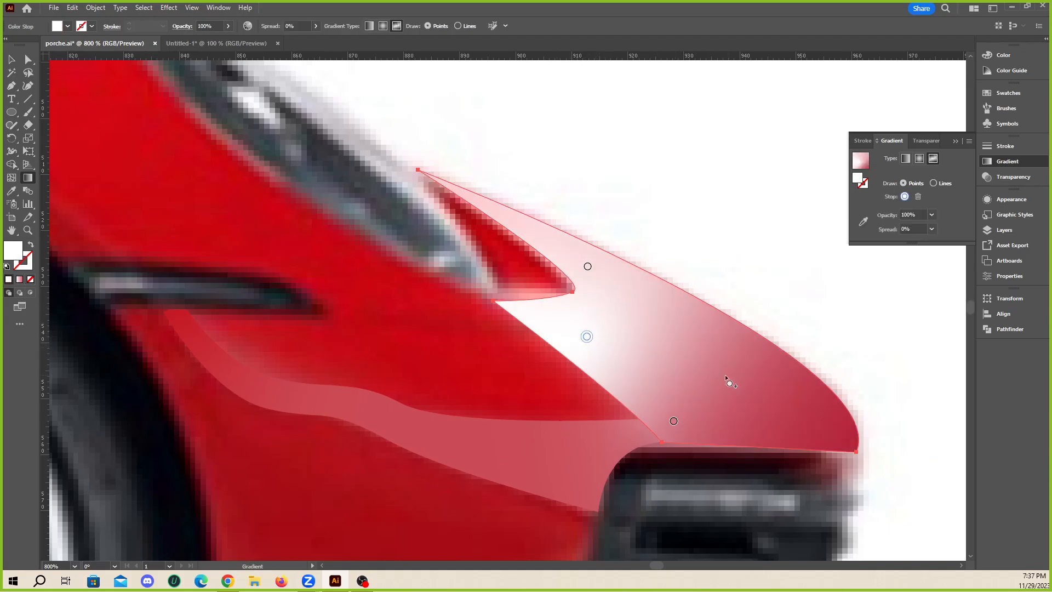
key(v)
drag(625, 337, 681, 316)
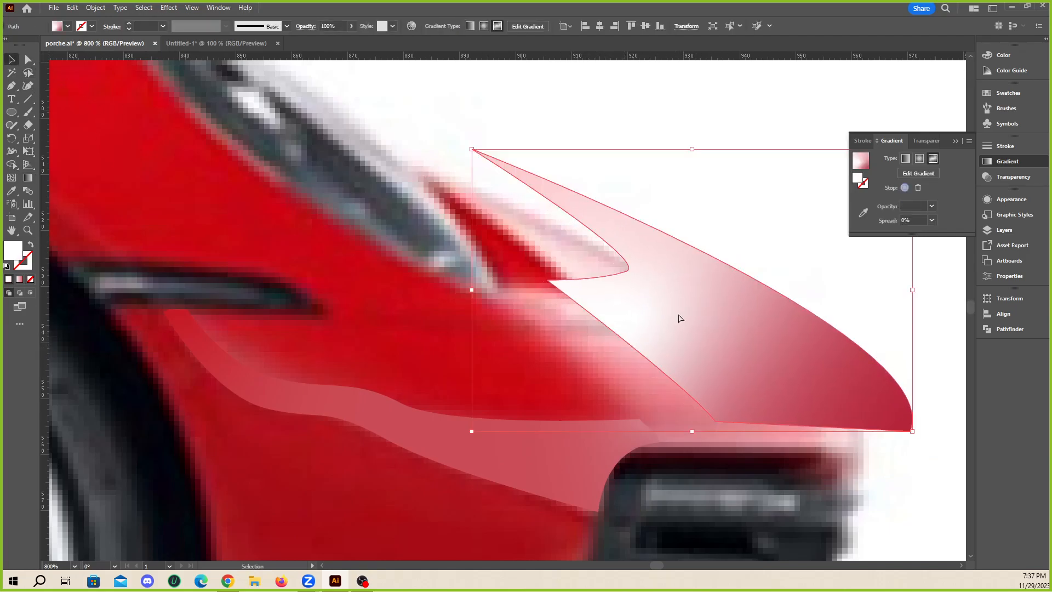
key(ctrl+z)
key(ctrl+z)
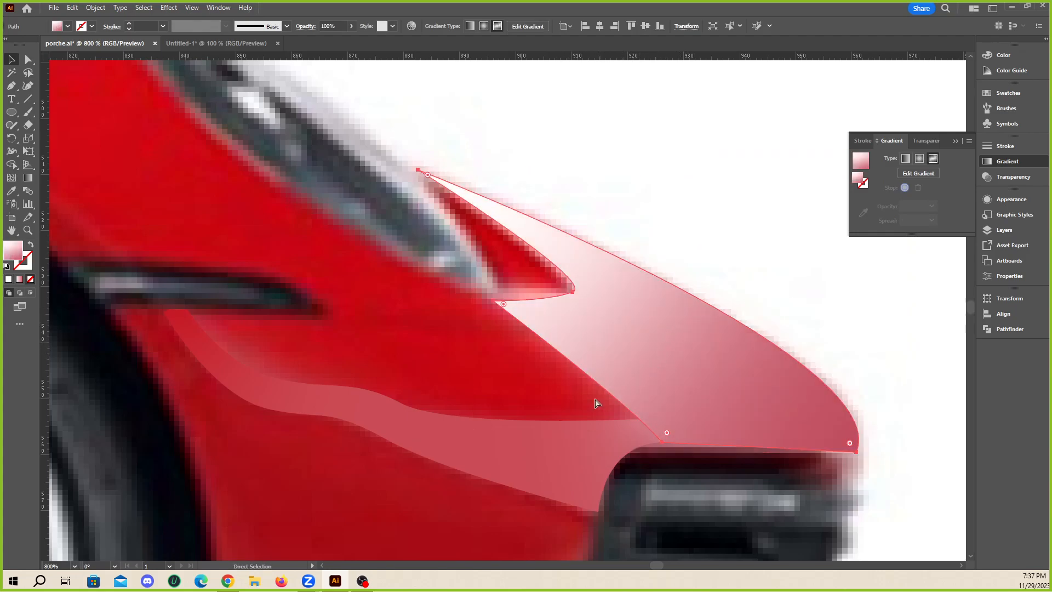
- Move the nose shape off the car to compare it with the photo's highlight, and undo the move
click(741, 251)
drag(560, 348, 653, 308)
key(ctrl+z)
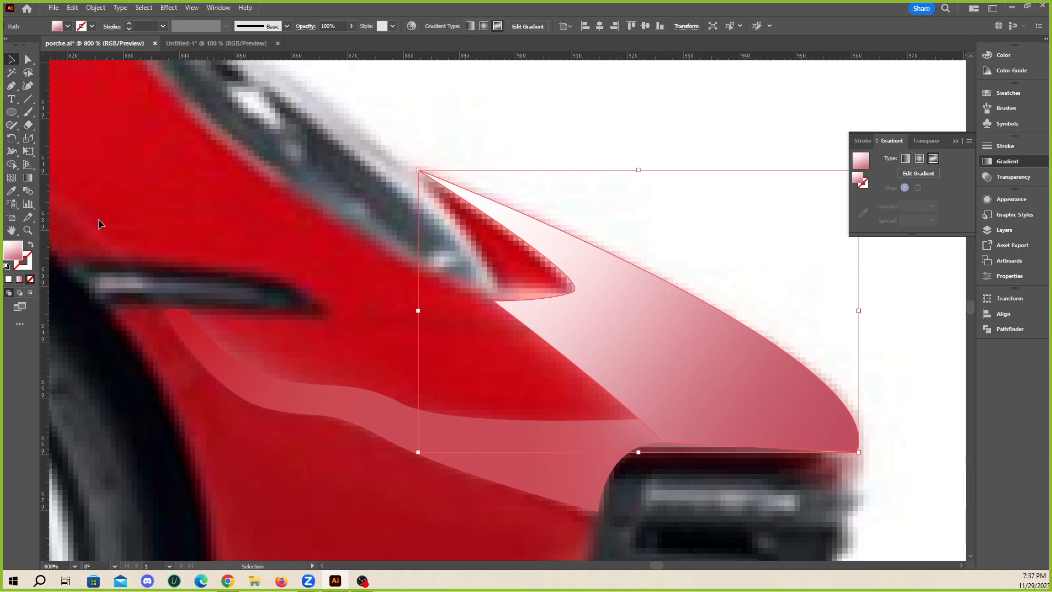
- Place a white color stop just below the headlight on the nose shape's inner edge and delete it
click(28, 178)
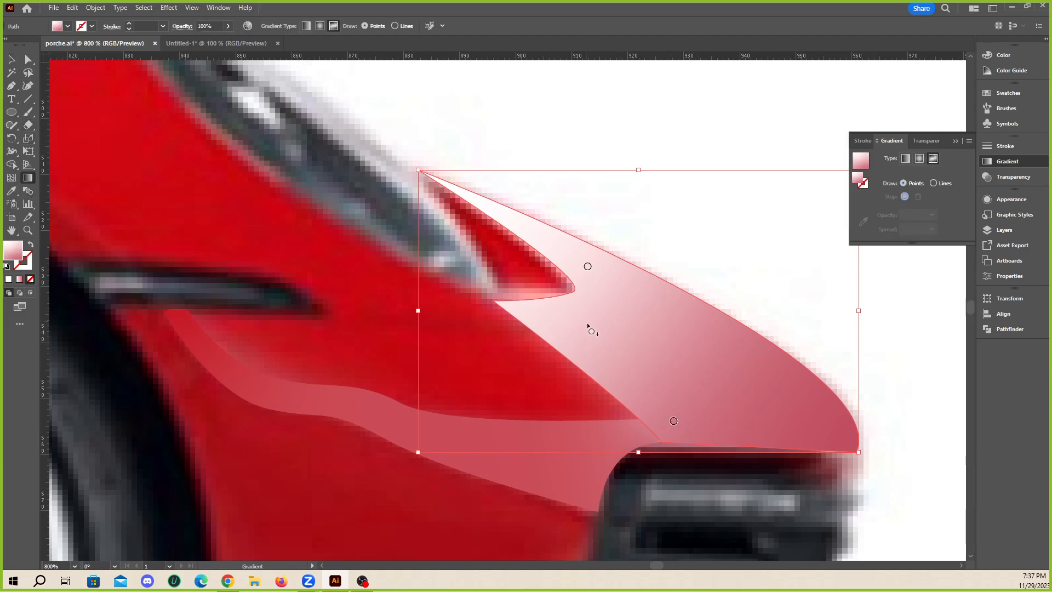
click(535, 320)
mouse_move(537, 323)
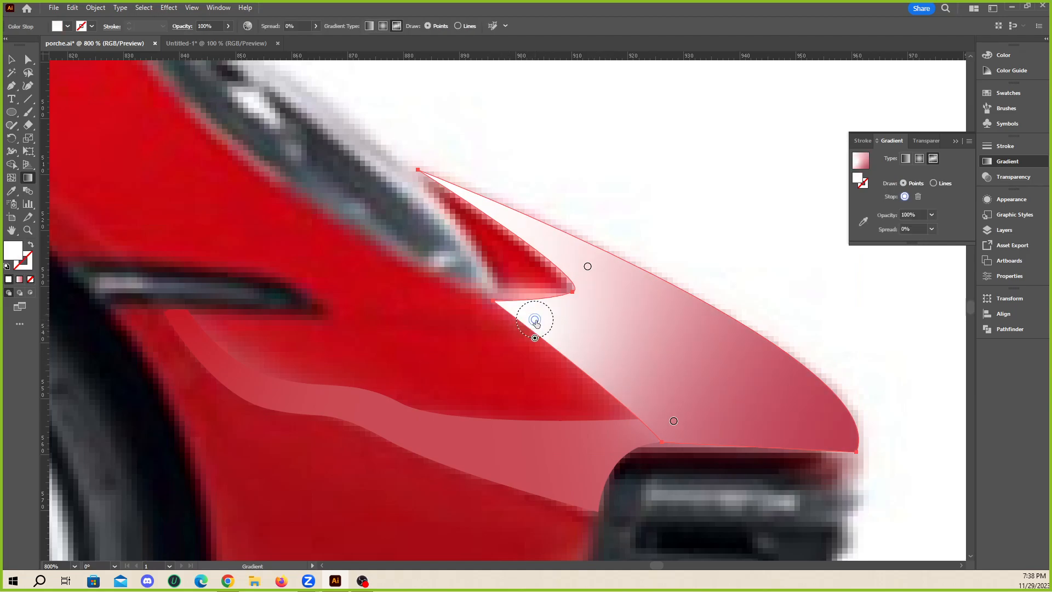
key(Delete)
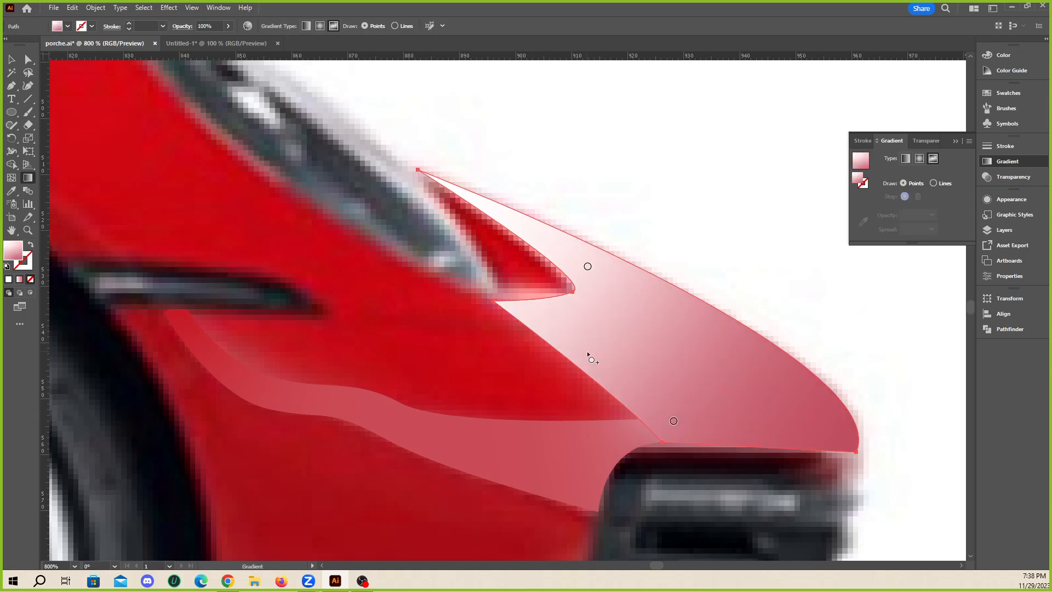
- Add a white color stop near the middle of the nose shape's inner edge and try widening its spread
click(588, 352)
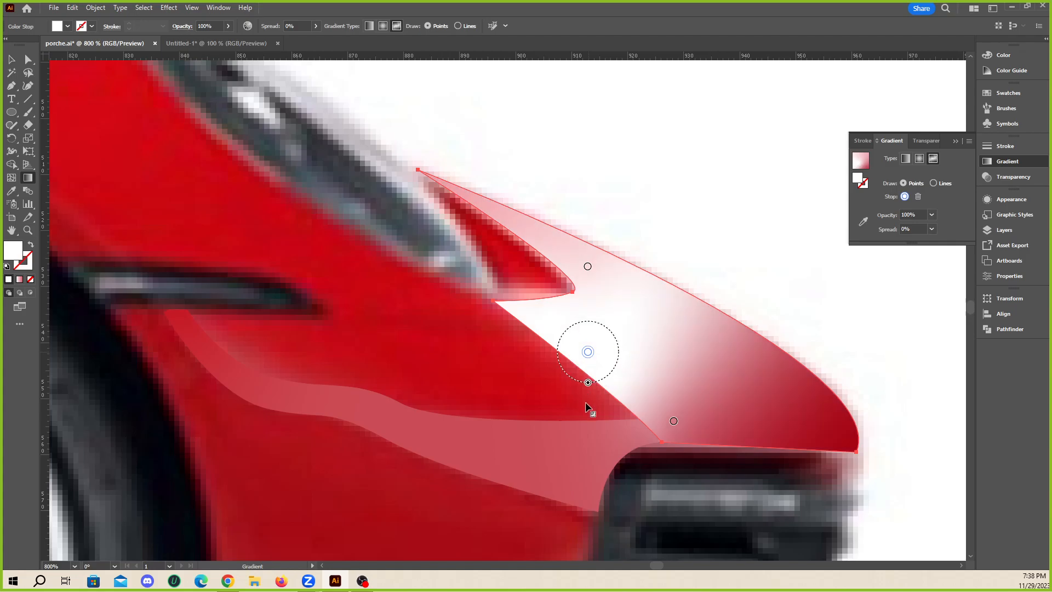
drag(588, 371, 587, 404)
click(892, 260)
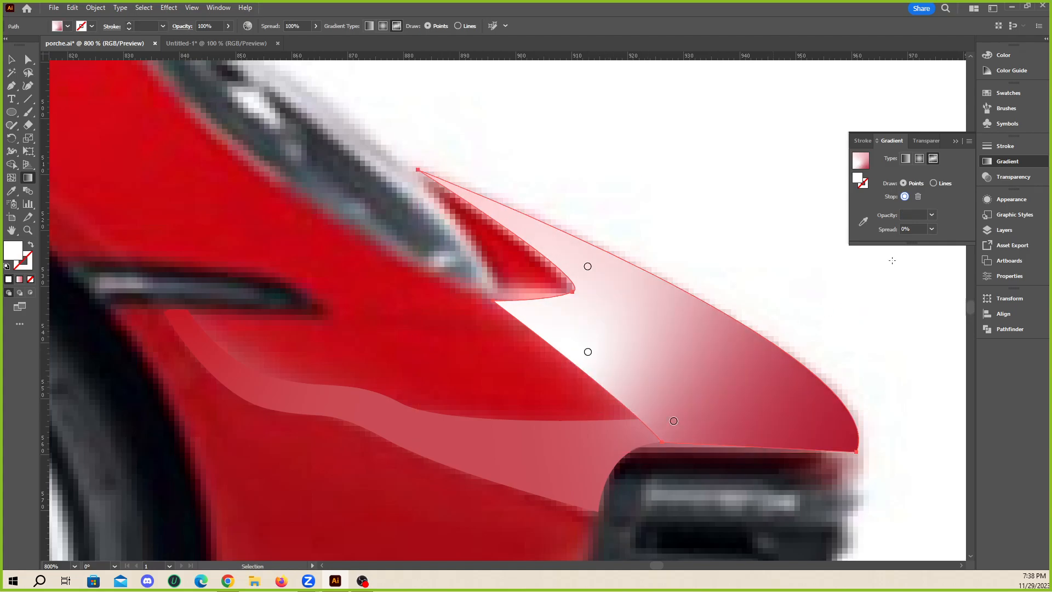
- Switch the nose shape's freeform gradient to Lines and draw a wavy line of white stops from its middle to the nose tip
click(933, 183)
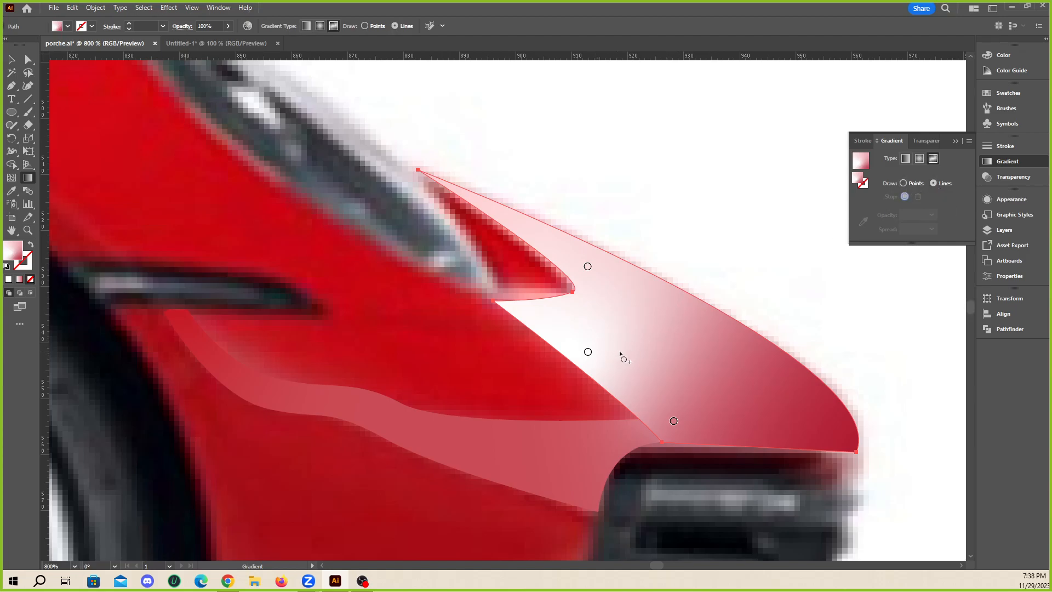
click(621, 351)
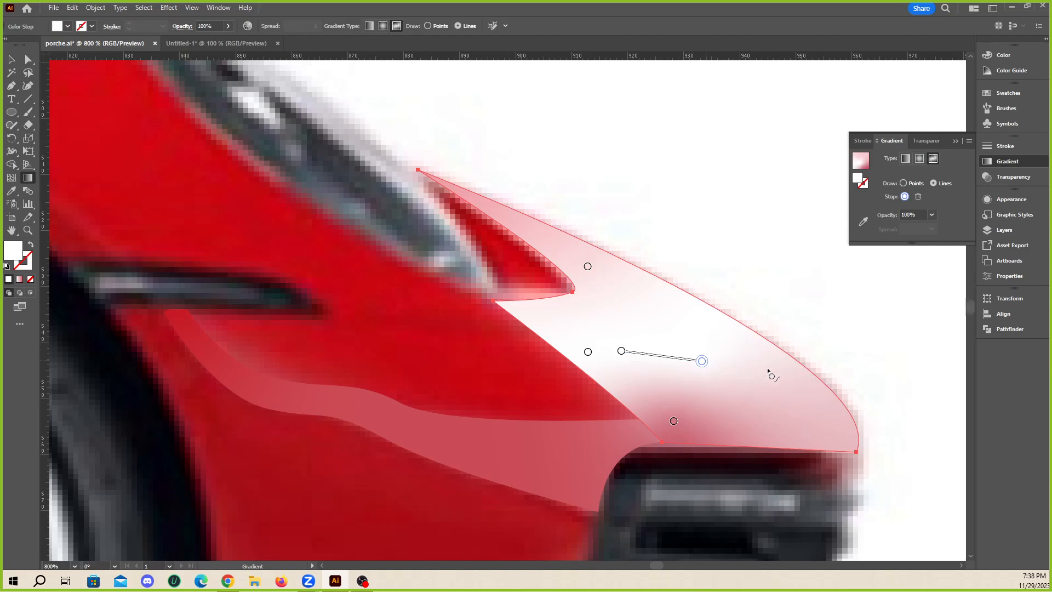
click(663, 387)
drag(664, 386, 676, 328)
click(712, 359)
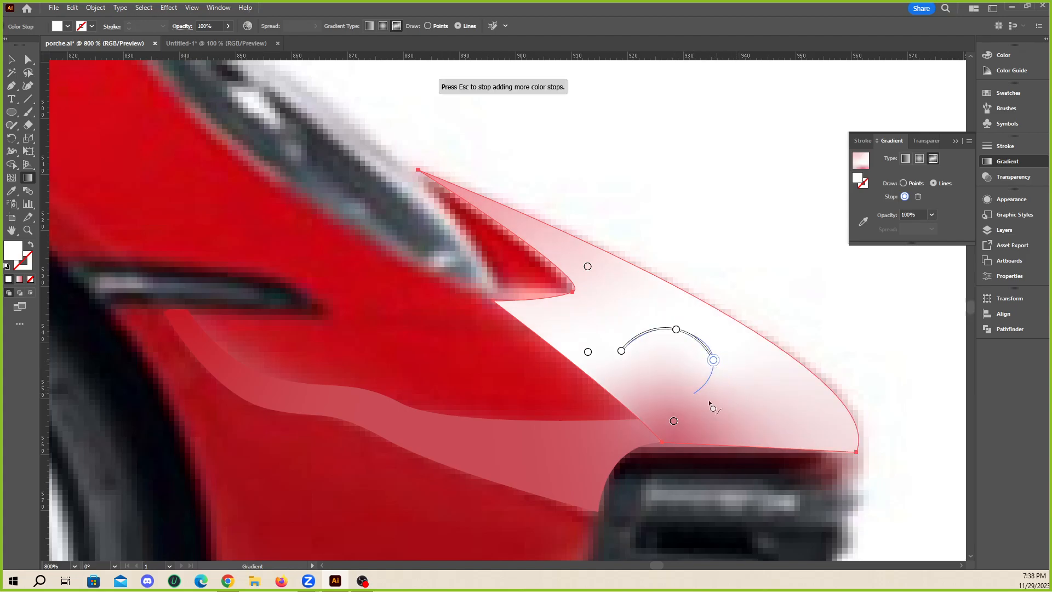
click(805, 404)
key(Escape)
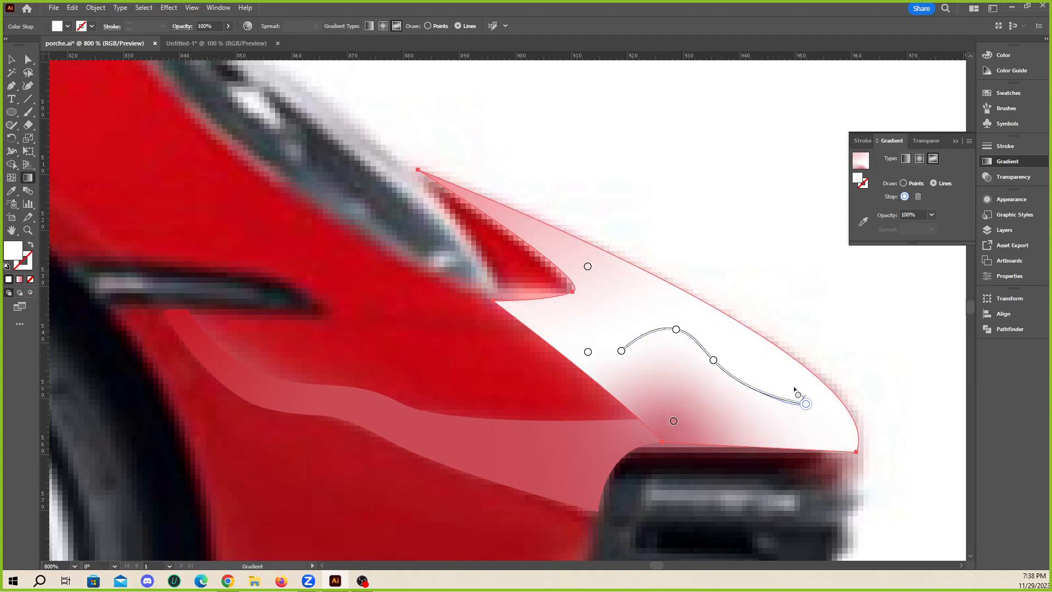
click(851, 404)
- Move the line-gradient nose shape off the car, undo the move, and view the whole car with nothing selected
scroll(587, 327, down, 2)
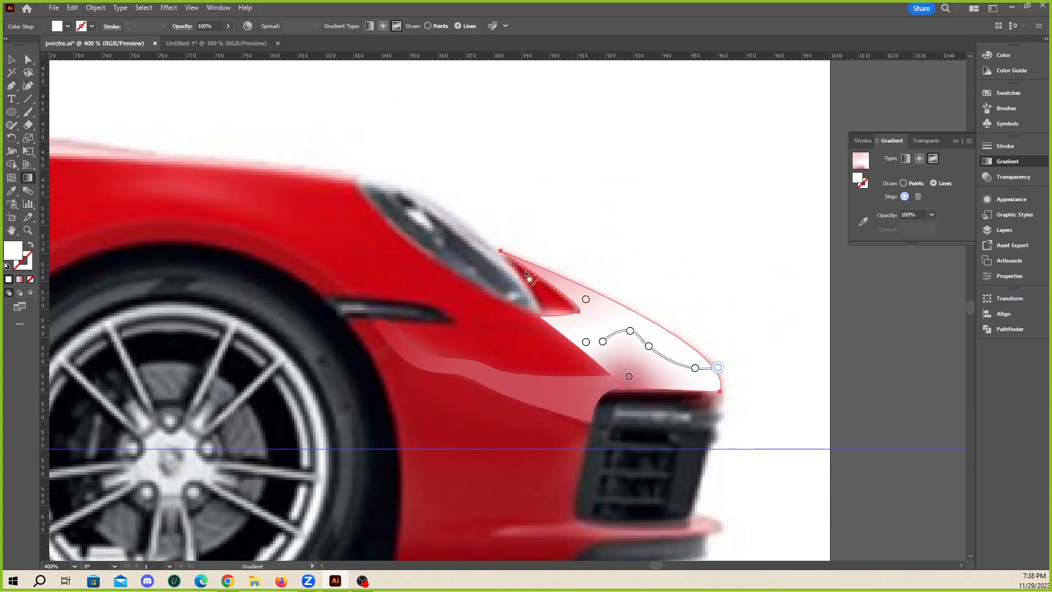
key(v)
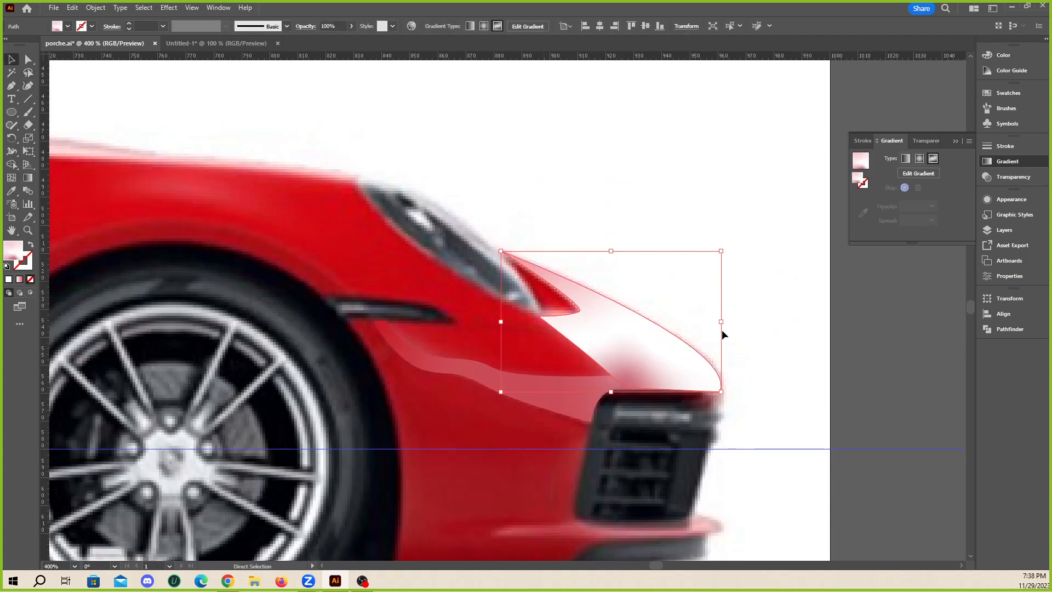
drag(646, 368, 738, 310)
key(ctrl+z)
scroll(619, 284, down, 4)
scroll(618, 284, down, 6)
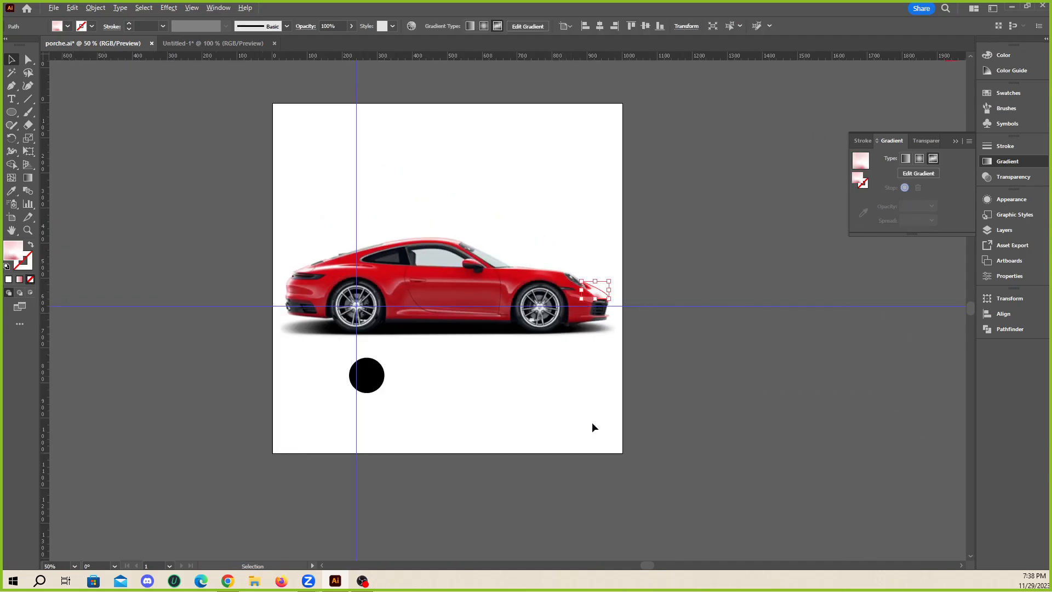
click(538, 487)
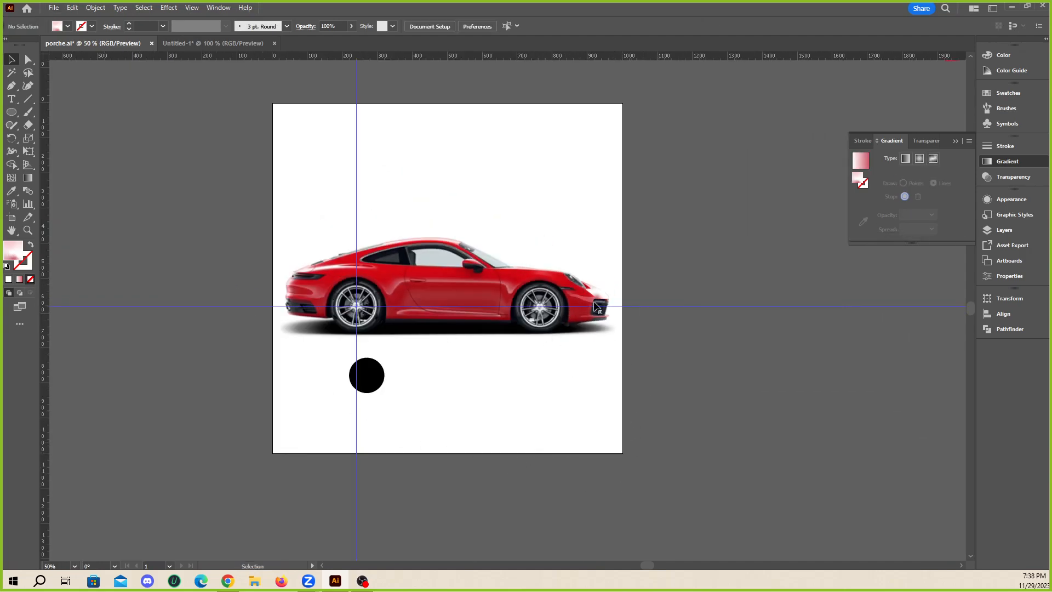
scroll(610, 304, up, 3)
scroll(688, 351, down, 3)
scroll(436, 478, down, 1)
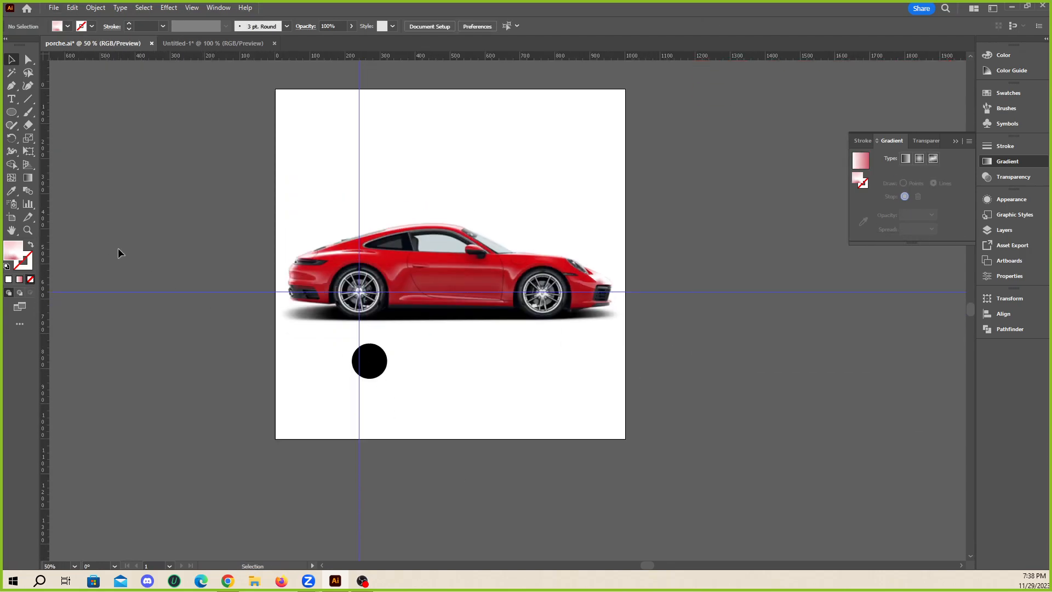
scroll(117, 247, down, 1)
key(l)
scroll(408, 305, down, 4)
scroll(345, 345, up, 2)
drag(232, 257, 309, 362)
scroll(309, 363, up, 2)
click(67, 25)
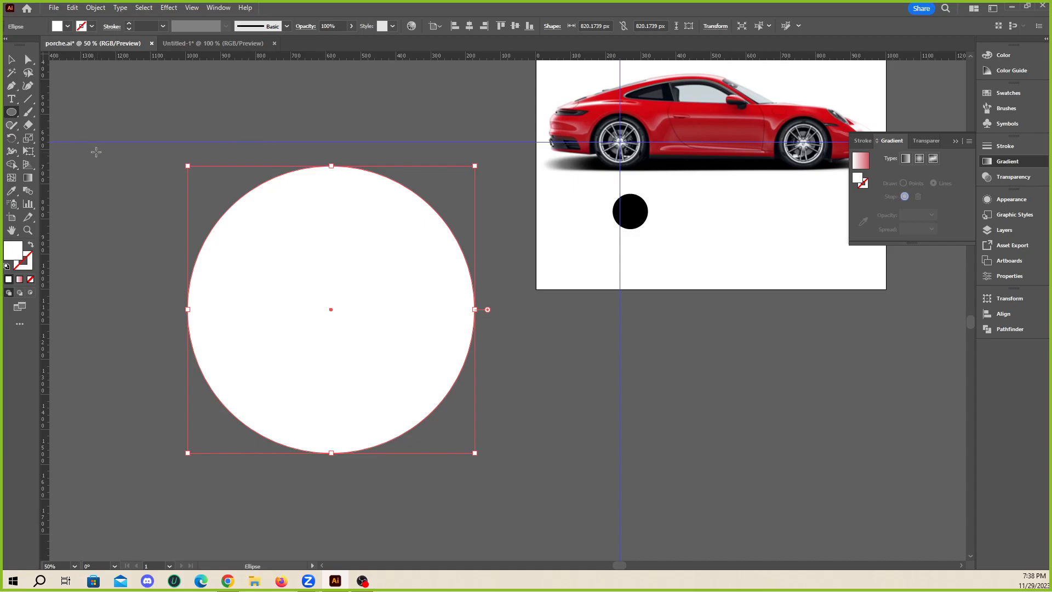
key(Delete)
- Draw a square about 693 px wide beside the artboard and fill it with the white-to-red linear gradient
click(11, 112)
click(60, 112)
drag(197, 187, 440, 327)
click(67, 26)
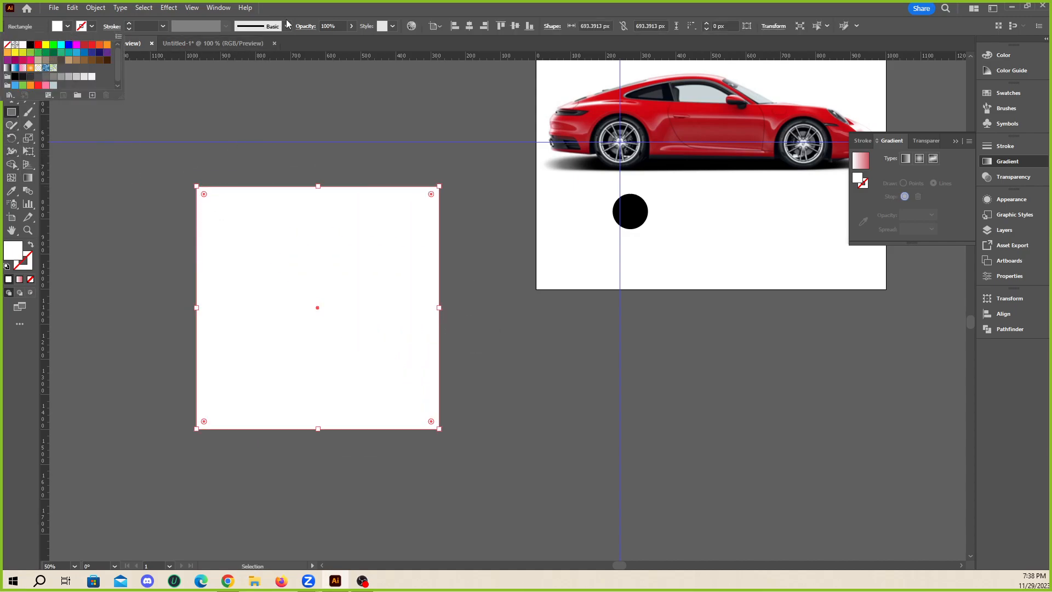
click(864, 160)
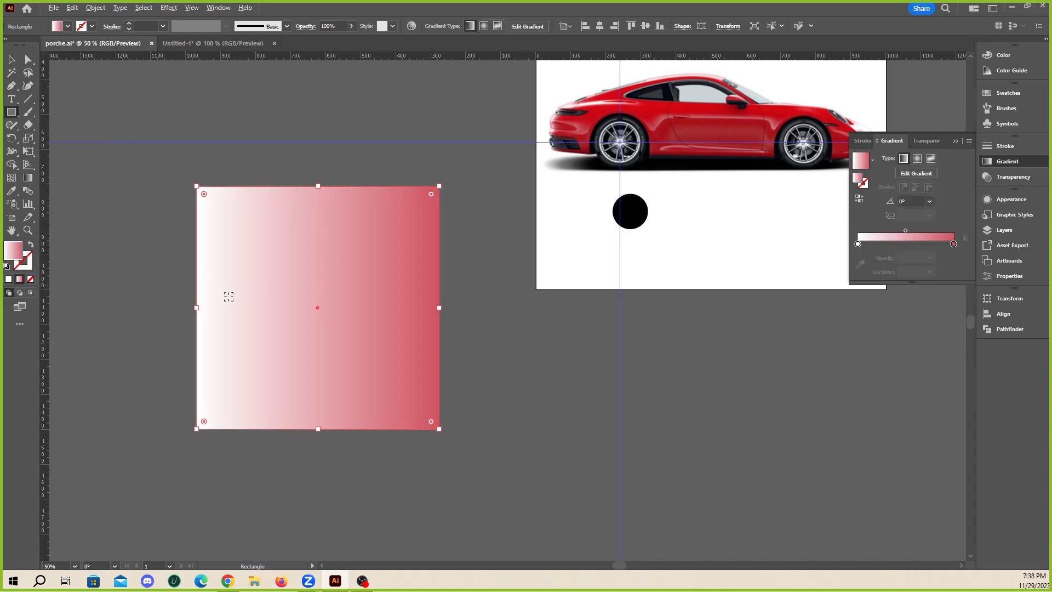
- Convert the square's fill to a freeform gradient
scroll(226, 296, up, 1)
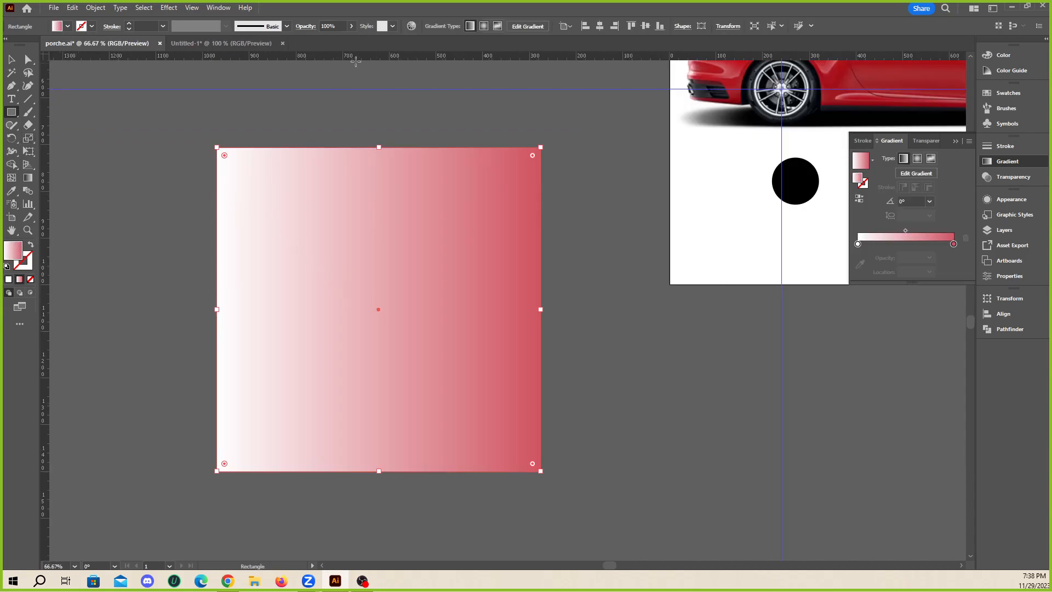
click(28, 178)
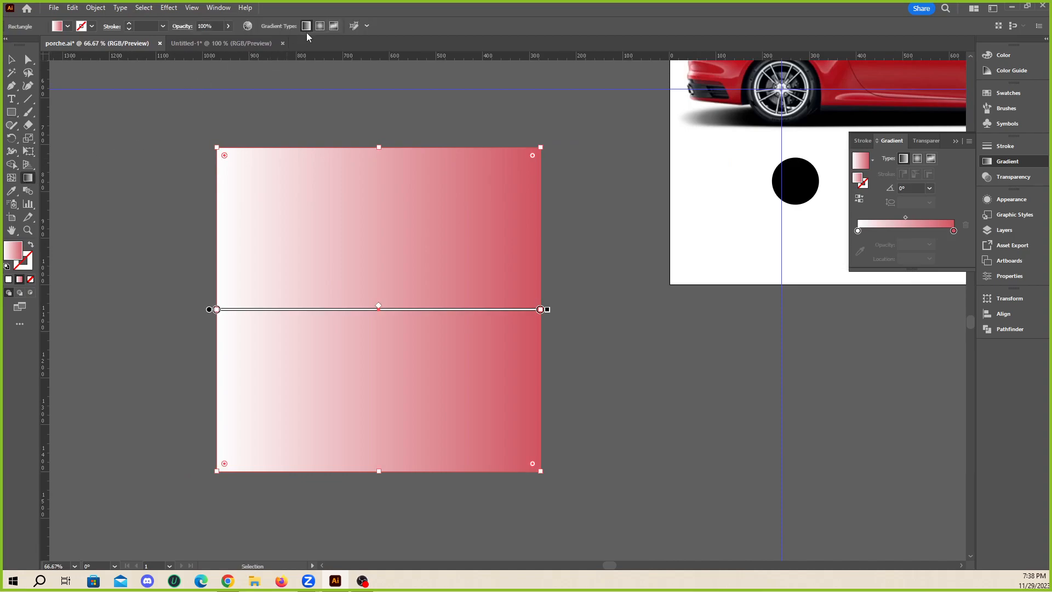
click(334, 26)
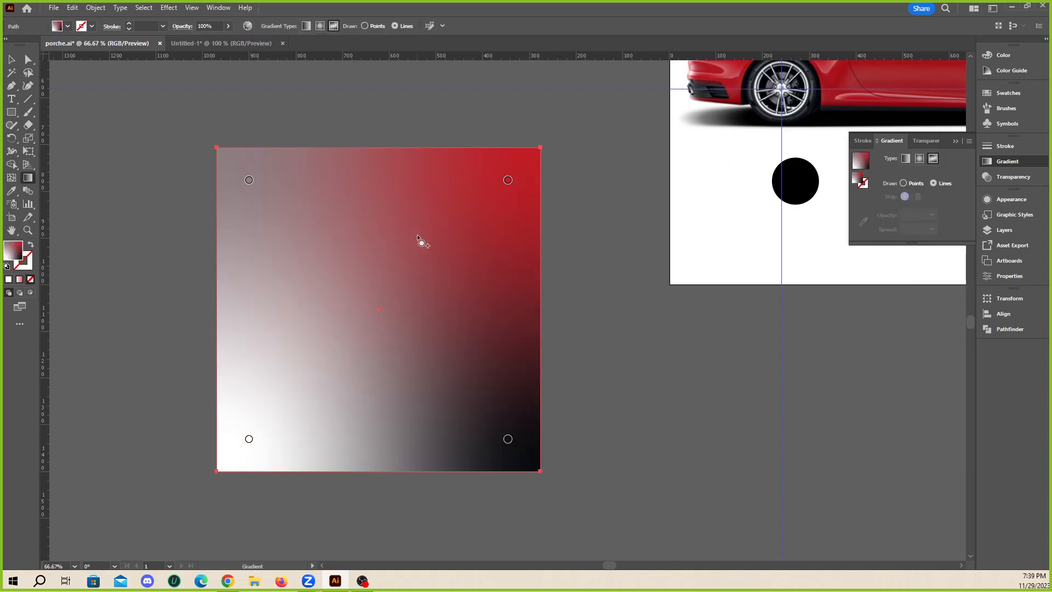
scroll(241, 284, up, 1)
scroll(353, 258, down, 1)
scroll(333, 237, up, 1)
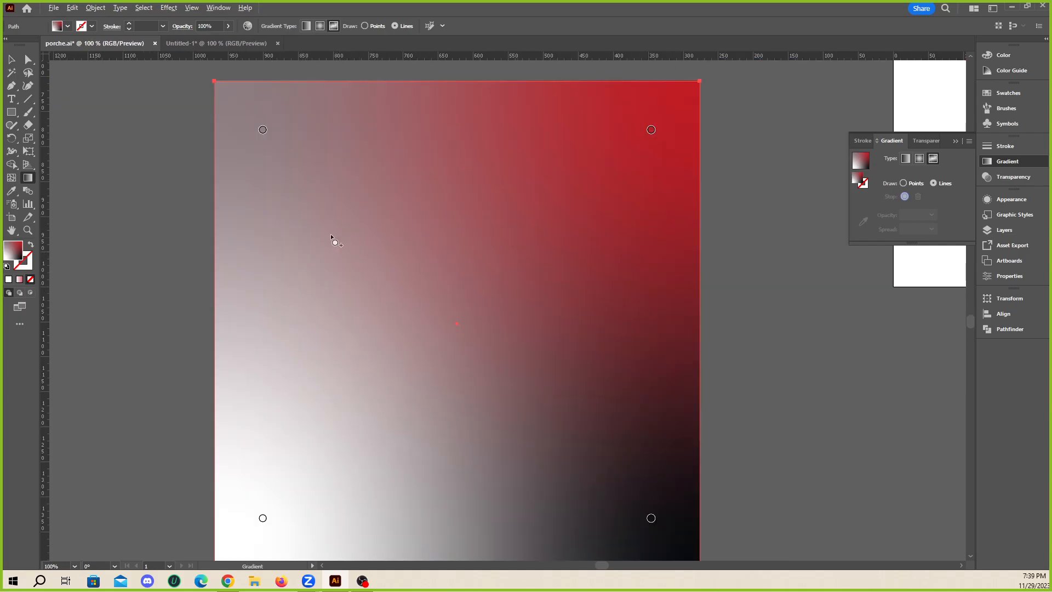
scroll(295, 210, down, 1)
- Draw a winding line of stops from the square's upper-left stop, looping through the lower half and back to just below its start
click(273, 158)
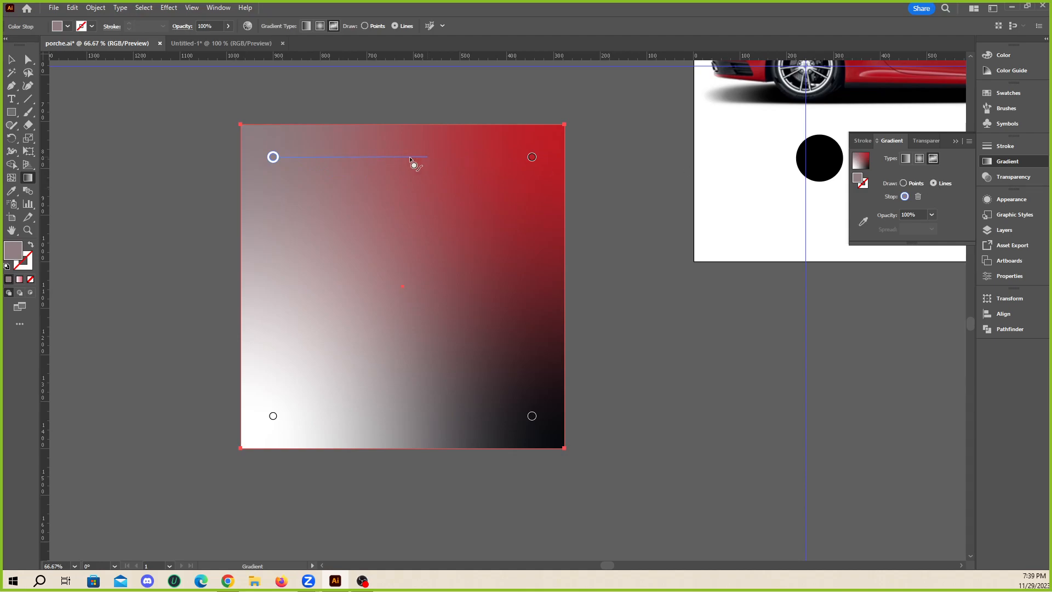
click(423, 211)
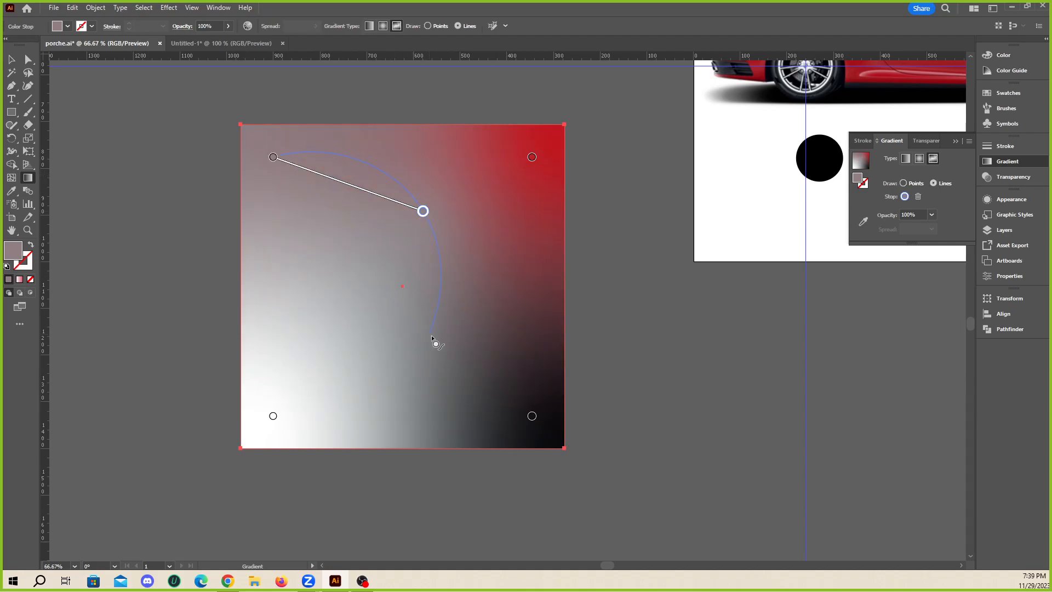
click(355, 299)
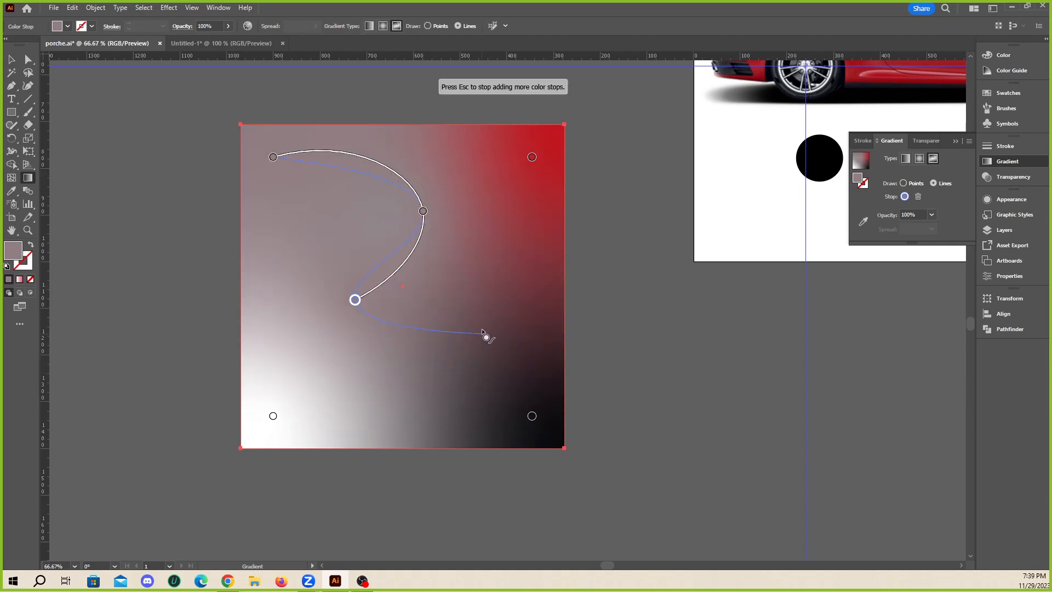
click(500, 290)
click(445, 401)
click(284, 307)
click(323, 223)
click(267, 186)
key(v)
- Reopen the square's gradient for editing and color the line's upper bend stop ff003d
click(26, 61)
click(311, 308)
click(28, 178)
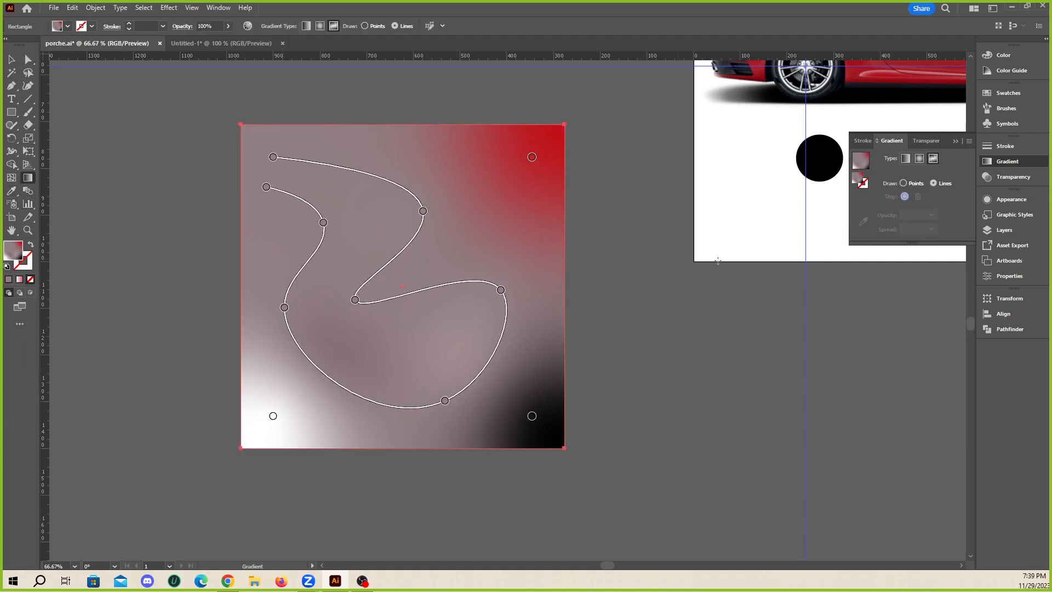
click(423, 211)
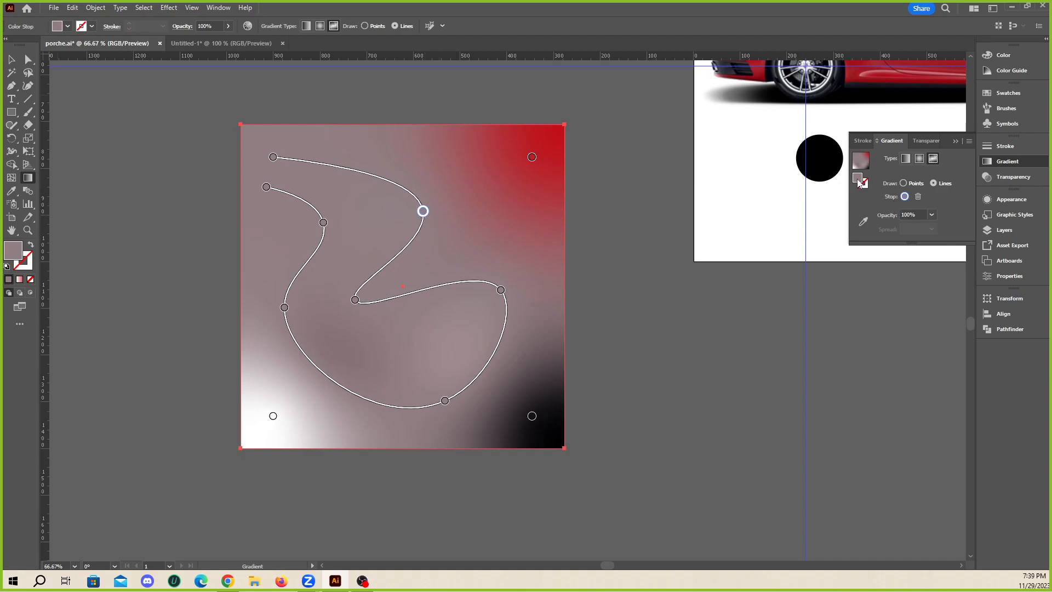
double_click(858, 180)
text(ff003d)
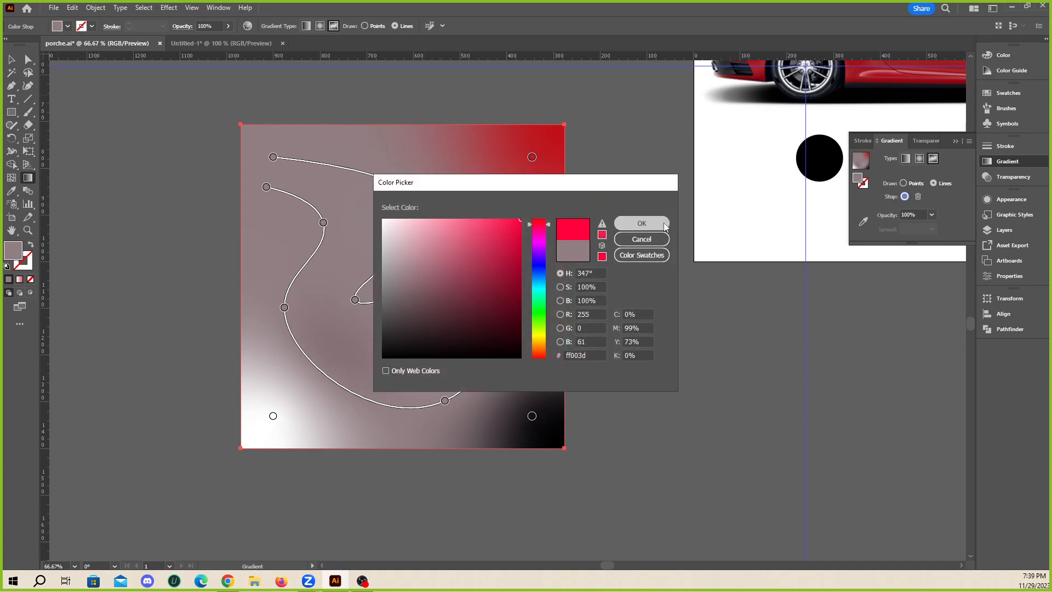
click(642, 223)
- Color the line stop at the rightmost bend blue-gray 7d848e
click(500, 289)
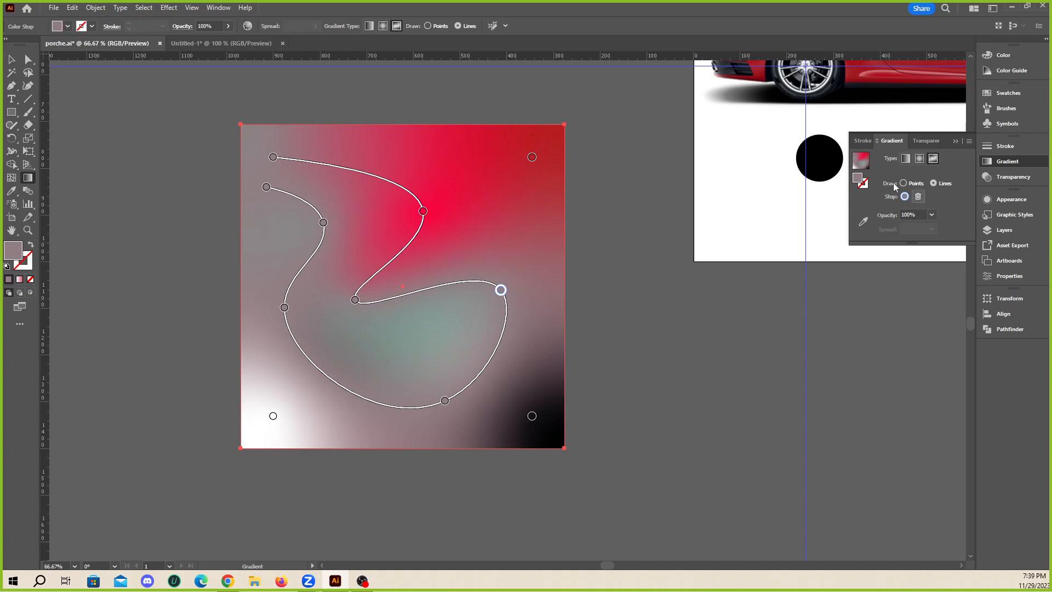
double_click(858, 179)
text(8496a6)
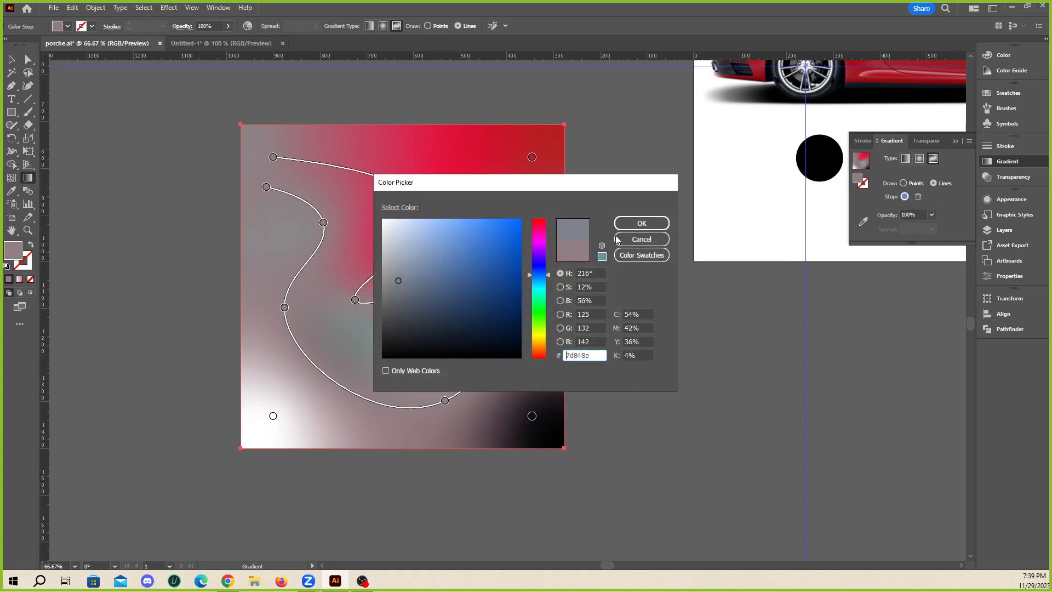
click(620, 222)
- Color the line stop at the middle of the square's left side gray-green 7d8e80
click(284, 308)
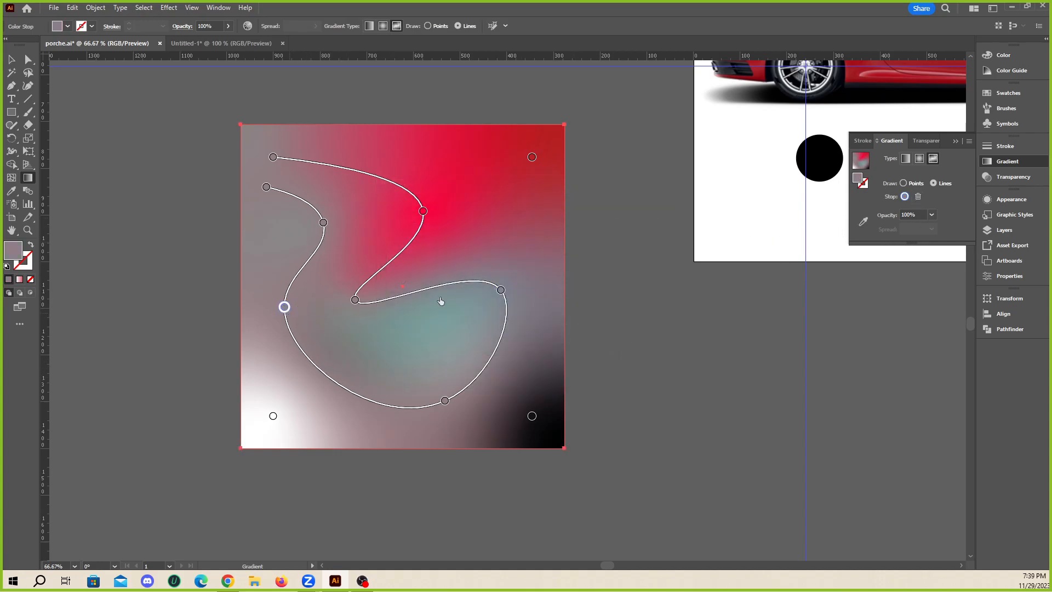
double_click(858, 181)
text(7d8e80)
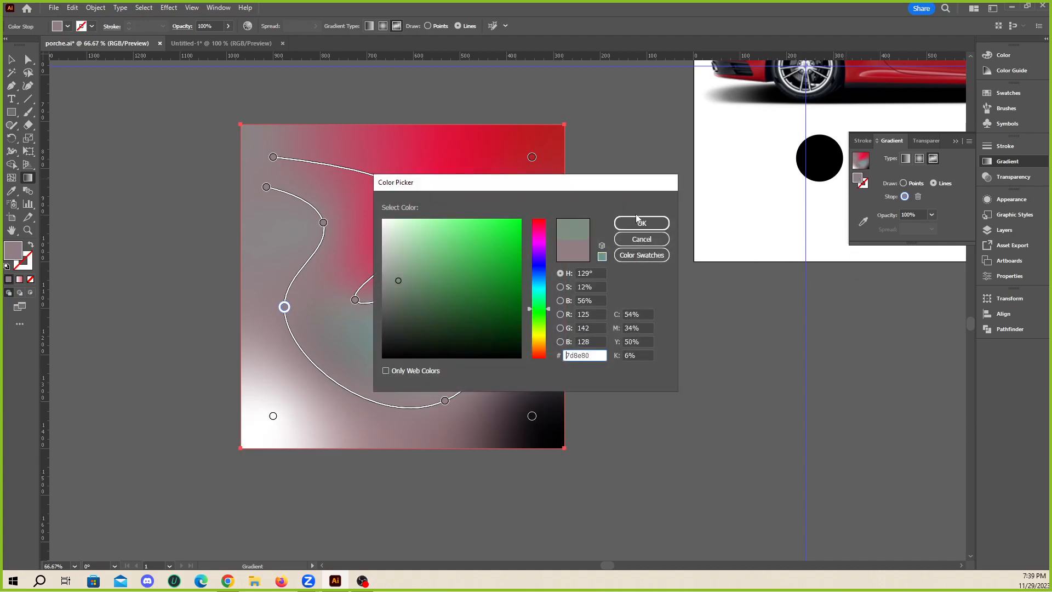
click(636, 221)
- Color the line's lowest stop dark red 91001f and the stop at the square's middle left bright turquoise
double_click(445, 400)
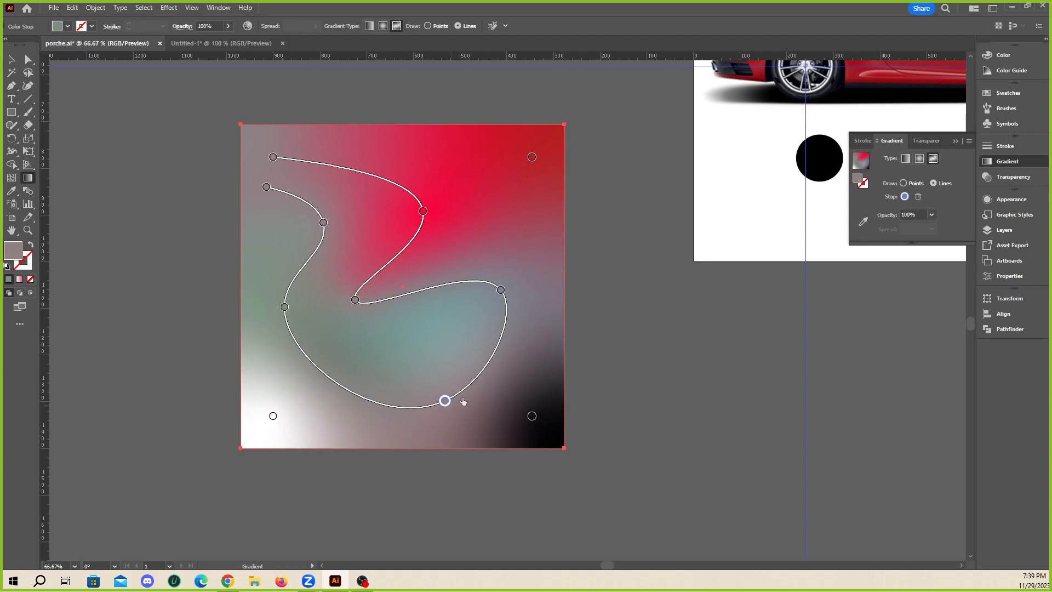
click(412, 460)
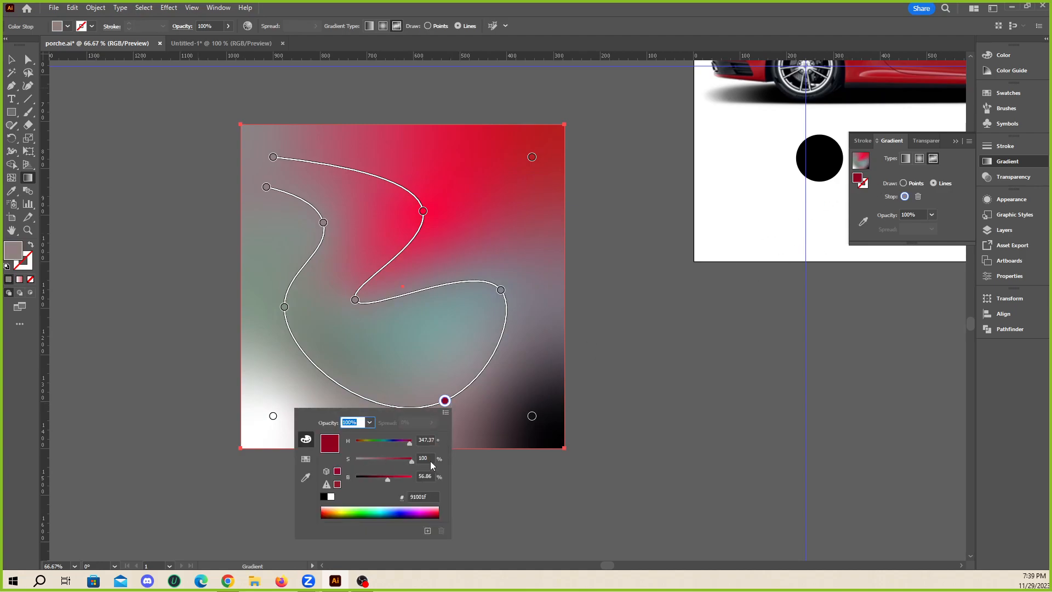
double_click(284, 307)
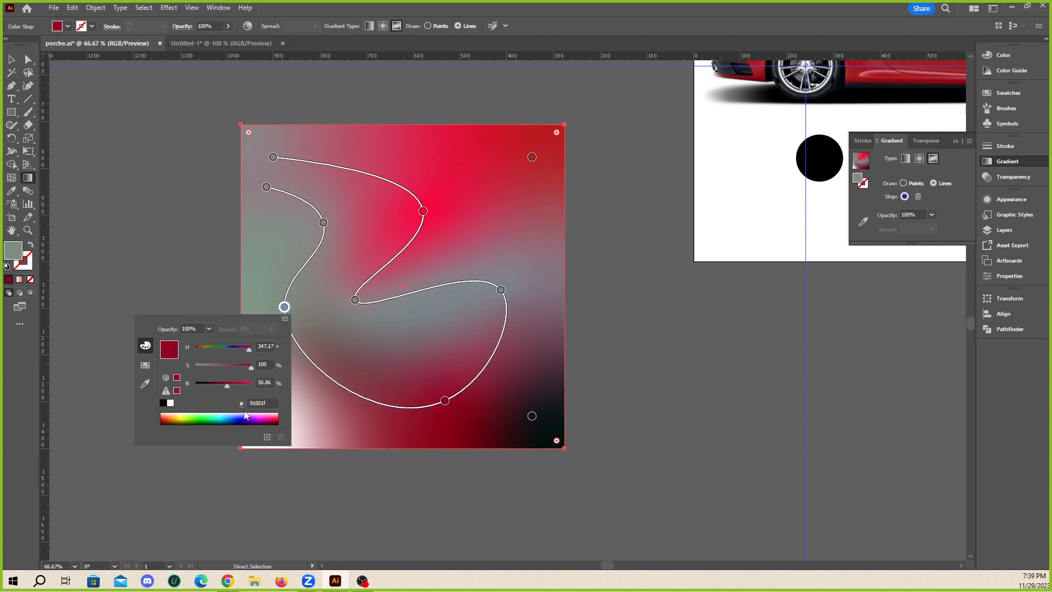
drag(244, 383, 249, 387)
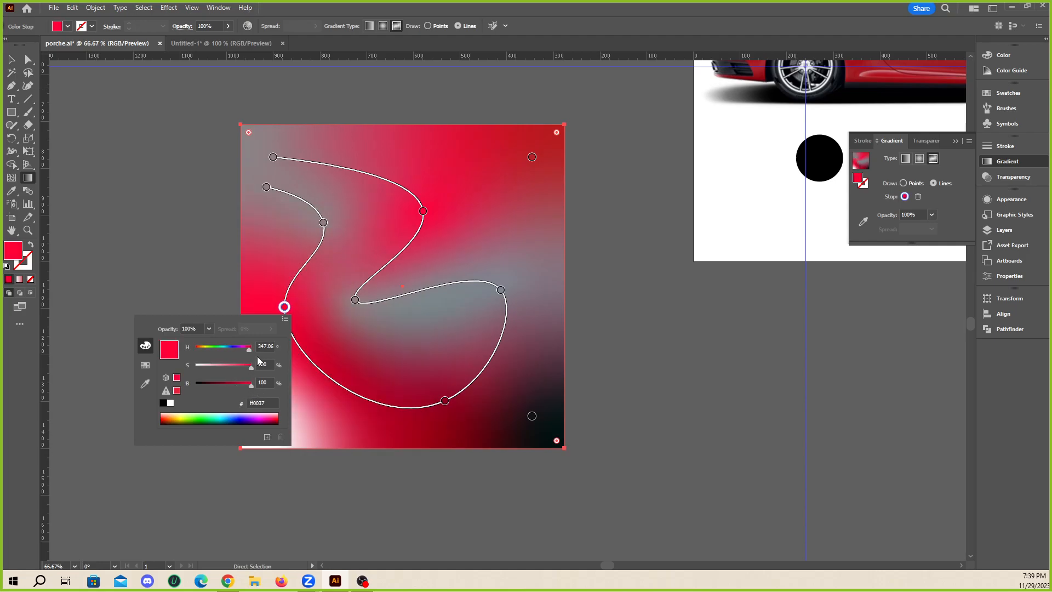
drag(243, 349, 221, 349)
- Color the line's starting stop near the square's upper-left corner yellow-green ccff00
double_click(273, 157)
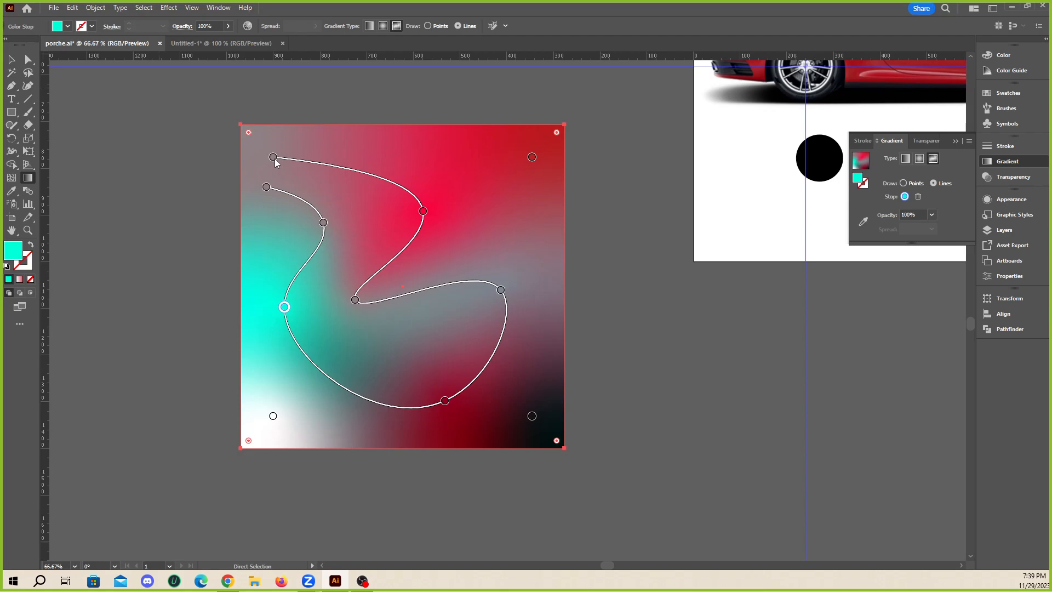
click(196, 200)
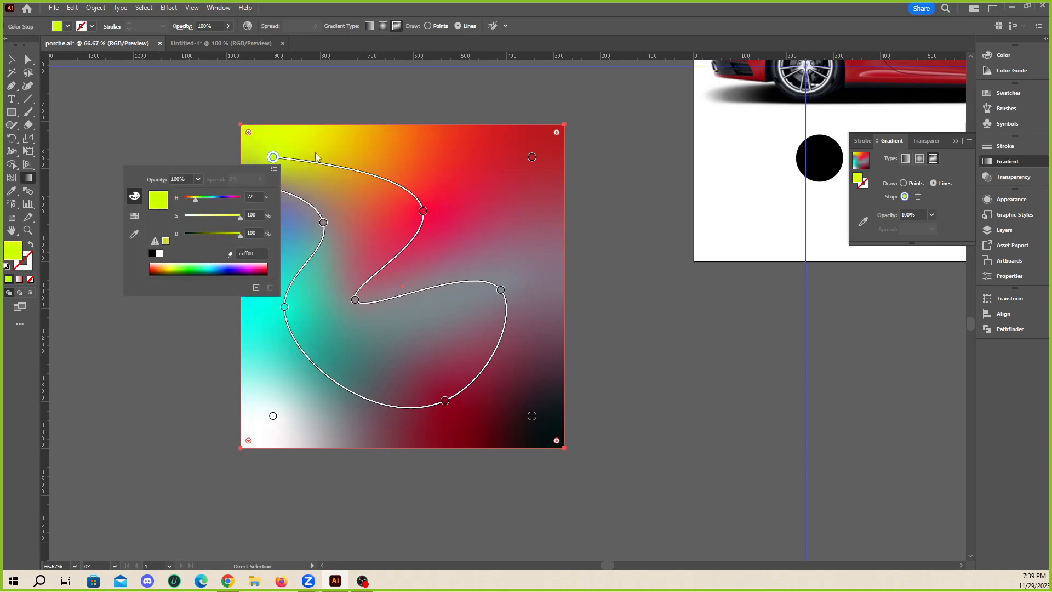
click(353, 107)
- Raise the saturation of the line's end stop below the starting stop to a muted crimson and leave gradient editing
double_click(266, 187)
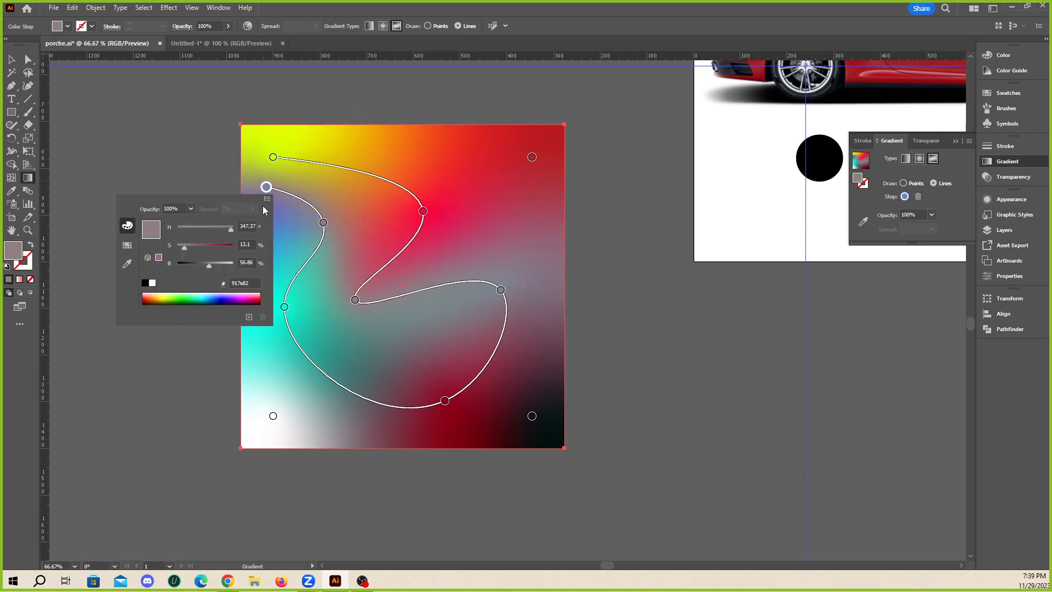
drag(198, 247, 214, 249)
click(49, 97)
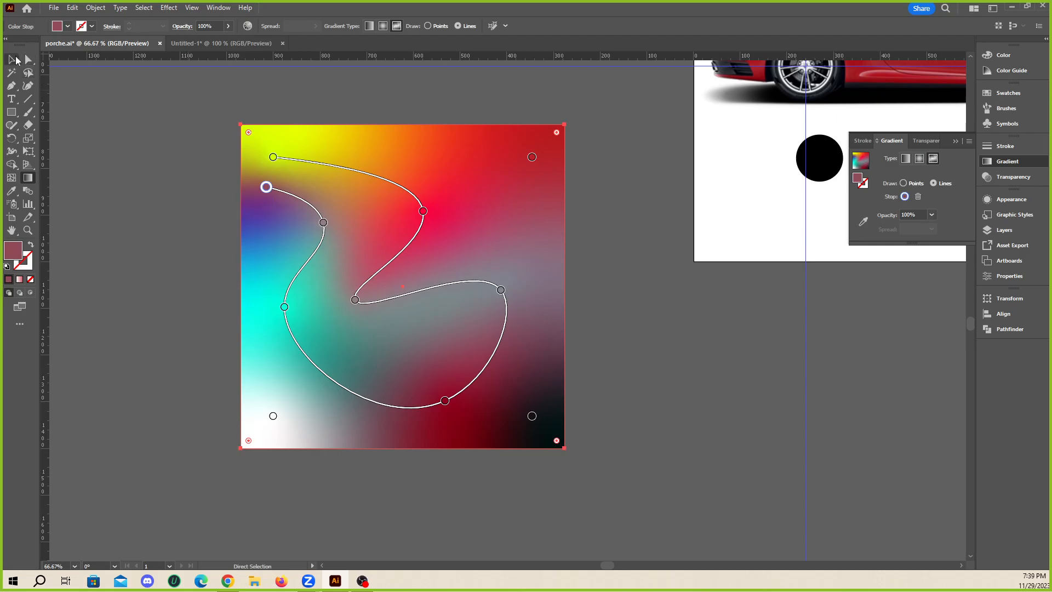
click(11, 59)
click(145, 233)
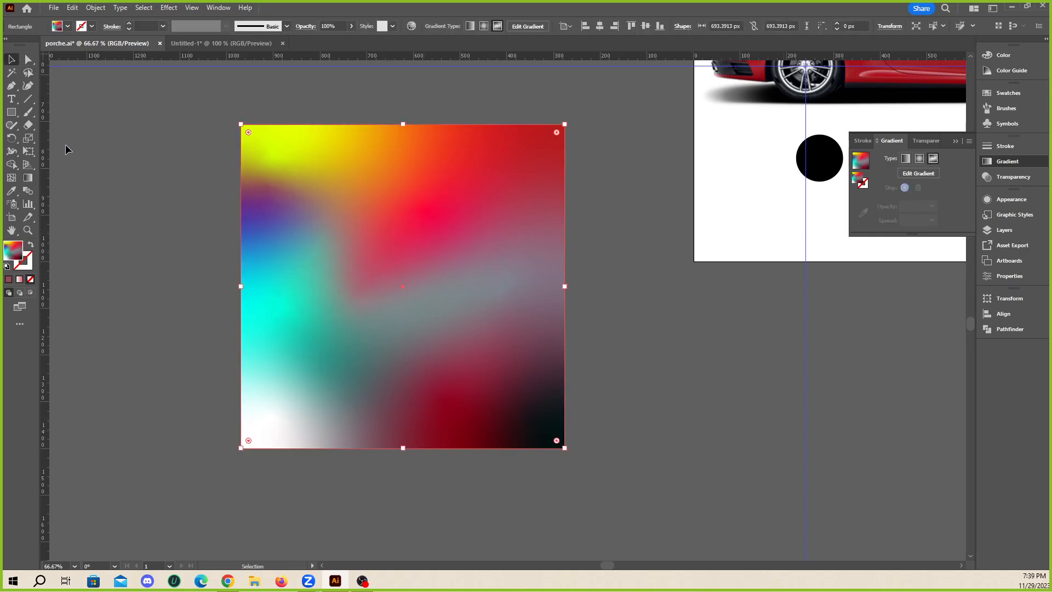
- Try placing a separate white color point in the square's upper-right area using Points mode
click(28, 178)
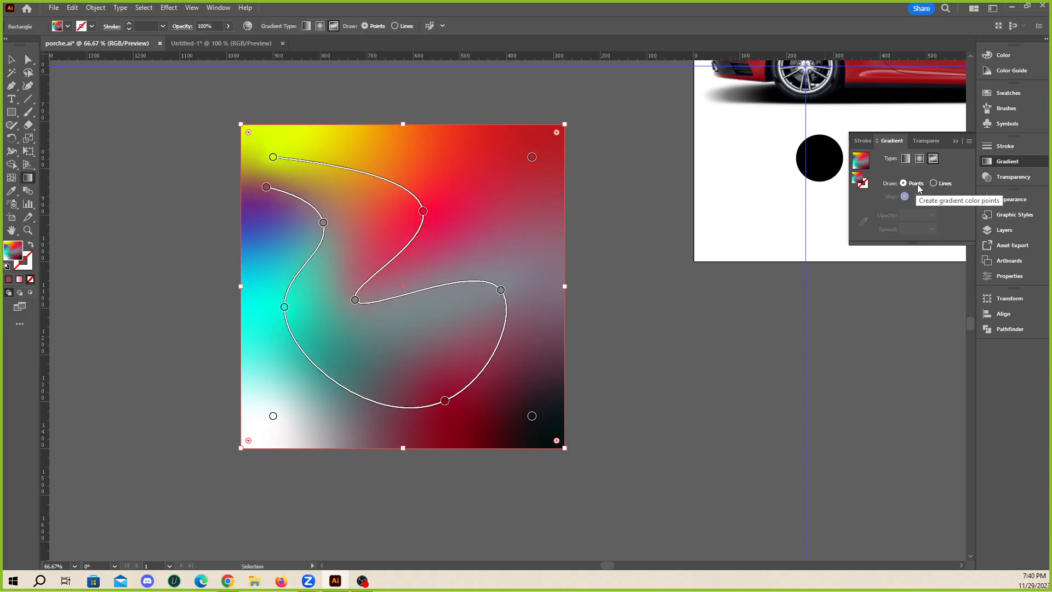
click(903, 183)
click(483, 218)
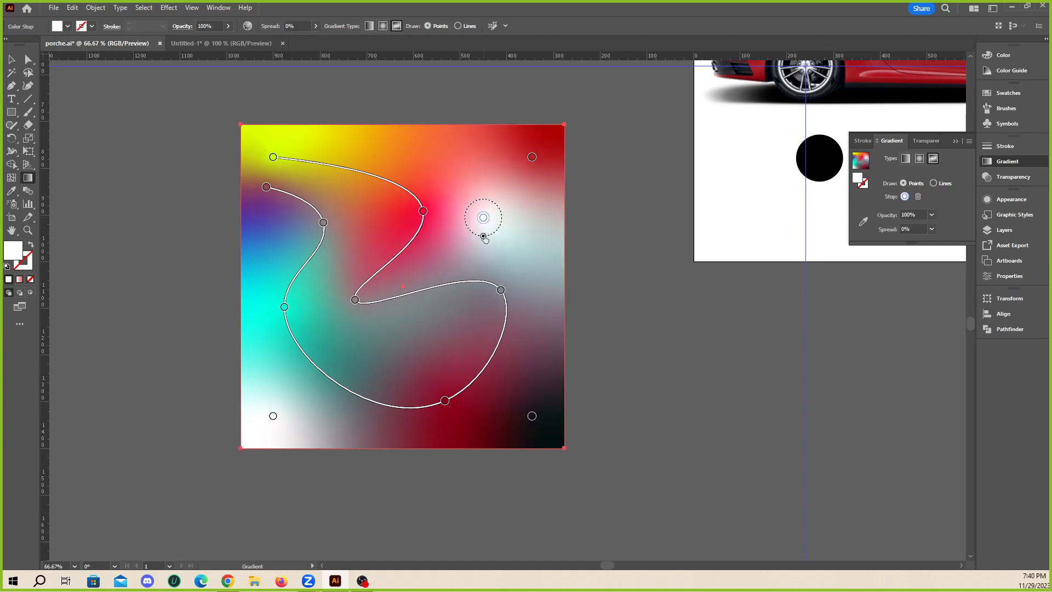
key(ctrl+z)
key(ctrl+shift+z)
key(ctrl+z)
- Reposition the upper and left stops of the square's gradient line so the line forms an open U-shaped curve
drag(267, 189, 295, 260)
drag(285, 307, 309, 367)
drag(355, 299, 496, 221)
drag(423, 211, 431, 224)
drag(273, 157, 408, 154)
drag(434, 226, 468, 185)
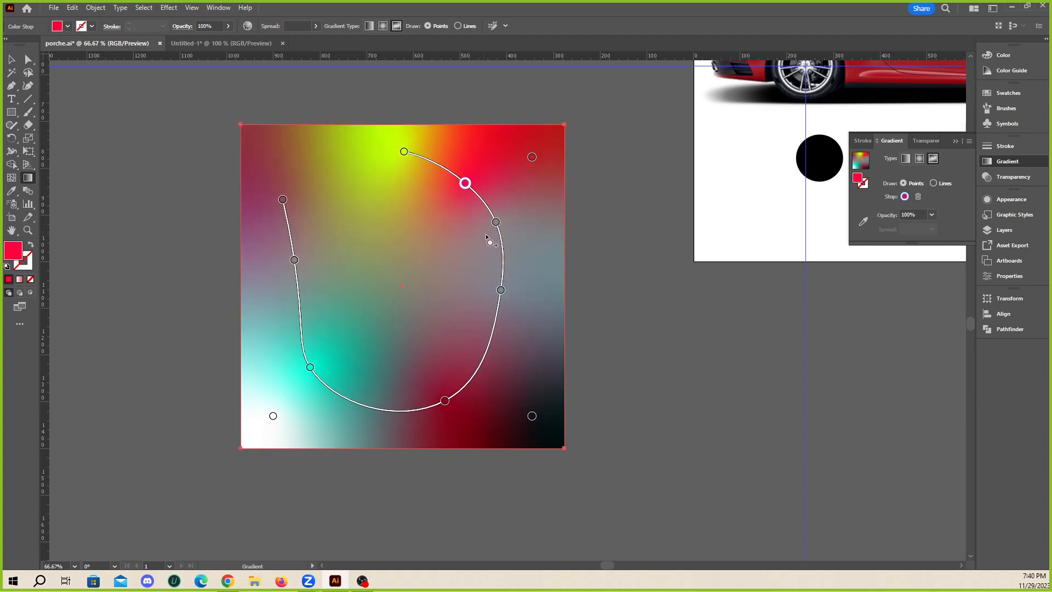
- Round the gradient line into a nearly closed loop by moving its side and bottom stops outward and its end stop near the starting stop
drag(499, 222, 514, 223)
drag(501, 290, 517, 326)
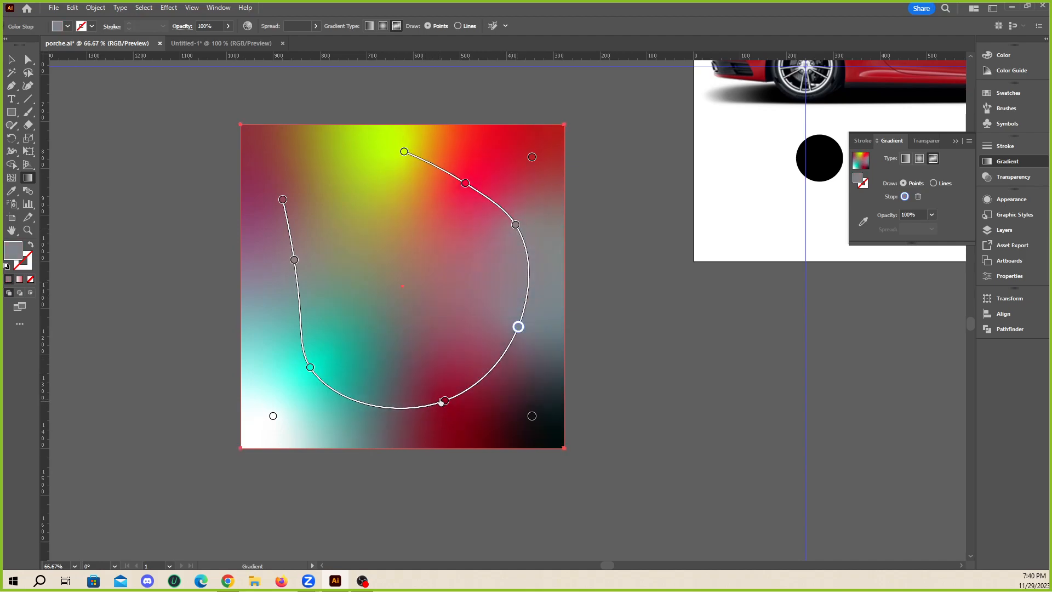
drag(445, 401, 447, 408)
drag(294, 259, 269, 273)
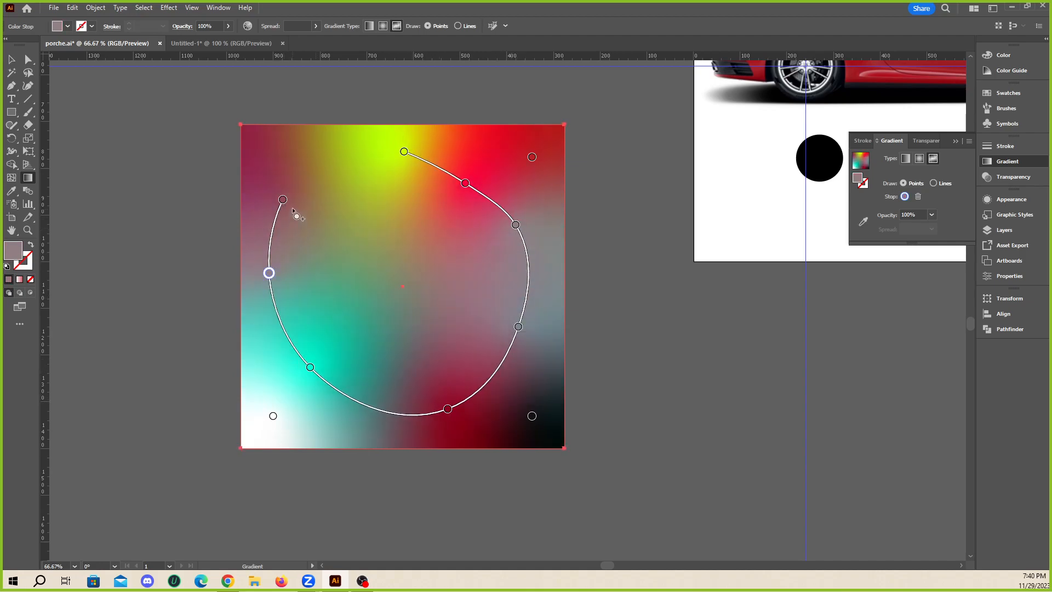
click(280, 194)
key(Delete)
drag(284, 200, 390, 198)
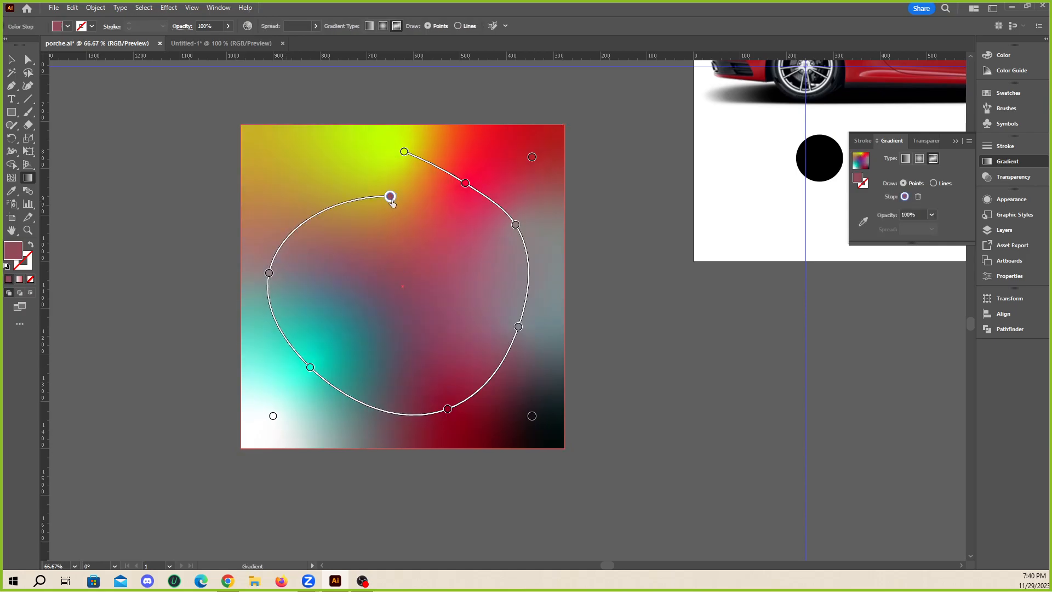
scroll(406, 314, down, 1)
click(11, 59)
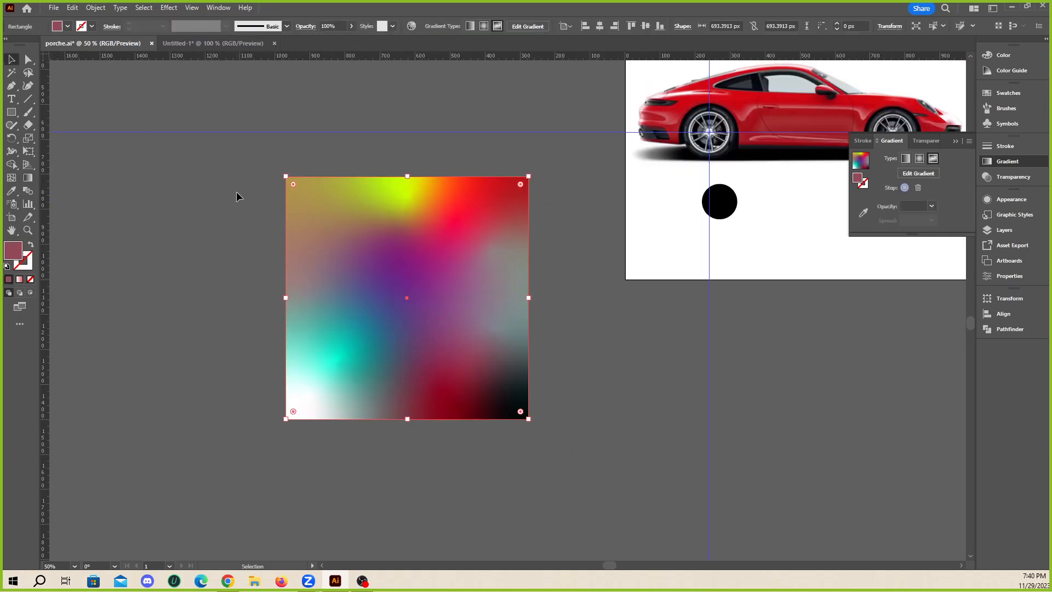
- Delete the multicolored gradient square beside the artboard
click(237, 191)
scroll(320, 363, down, 2)
click(380, 341)
key(Delete)
scroll(626, 239, up, 2)
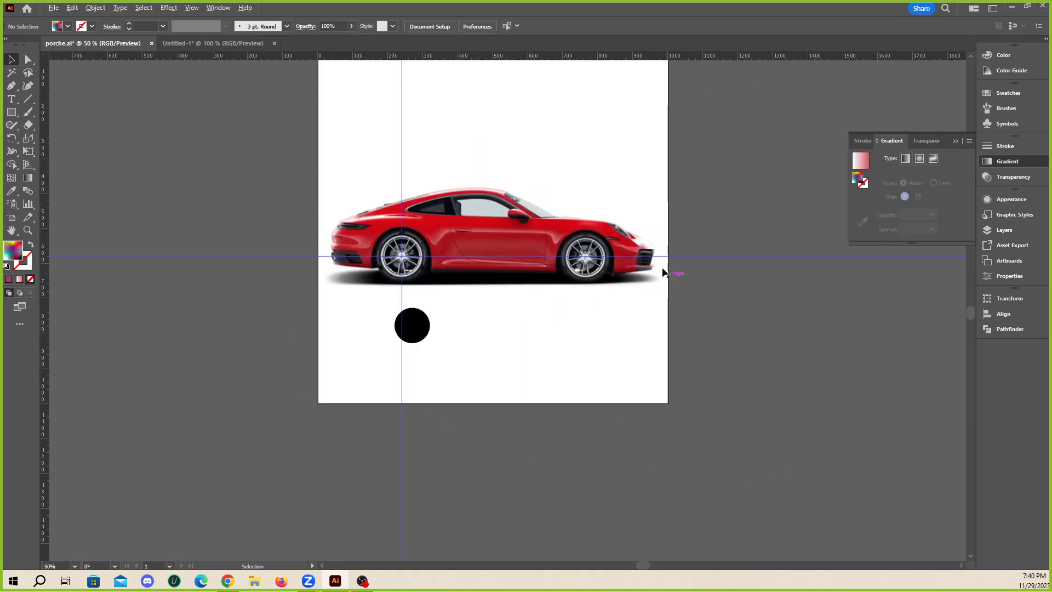
- Remove the freeform-gradient highlight shape from the car's nose
scroll(671, 255, up, 6)
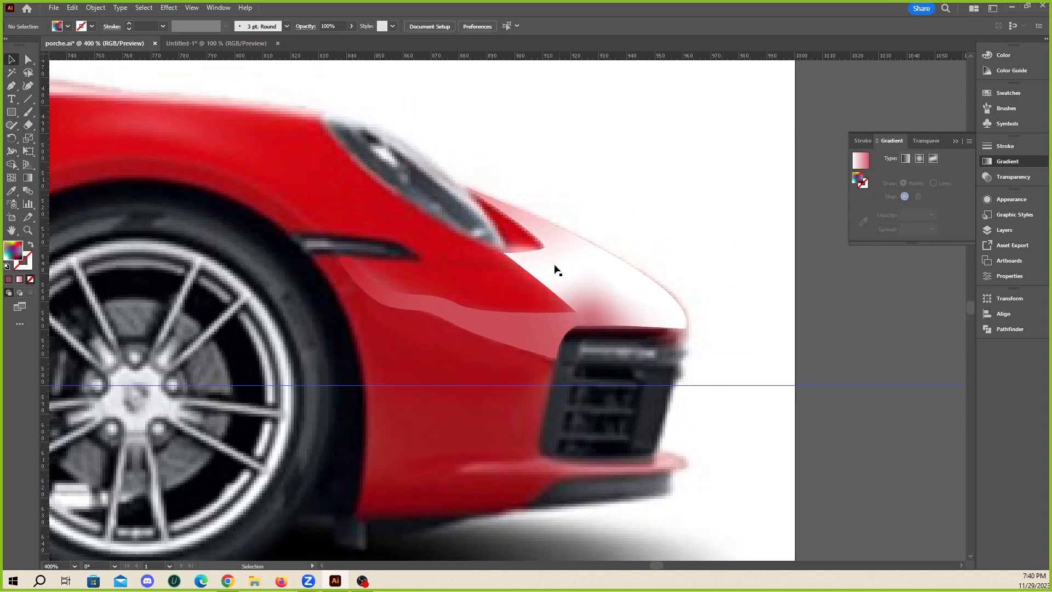
drag(613, 271, 719, 260)
key(a)
scroll(636, 245, up, 3)
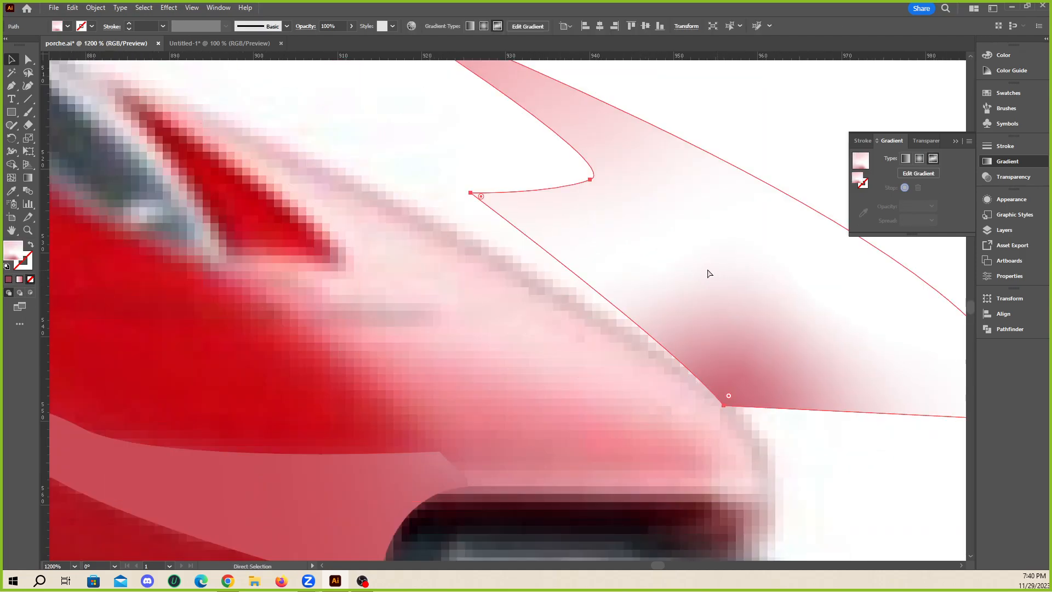
key(v)
scroll(714, 274, down, 2)
drag(511, 282, 633, 241)
key(ctrl+z)
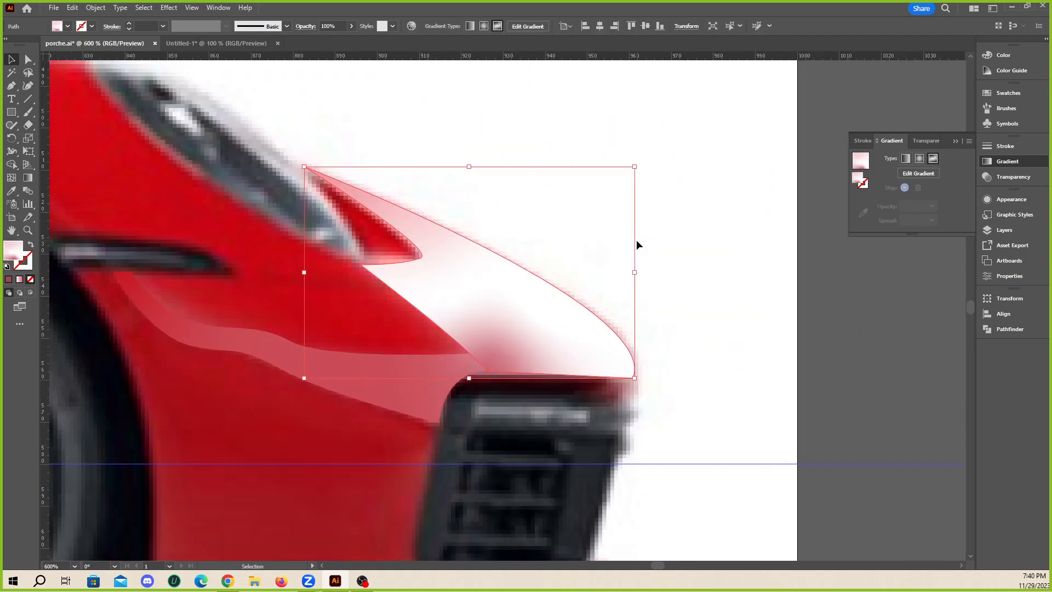
key(ctrl+z)
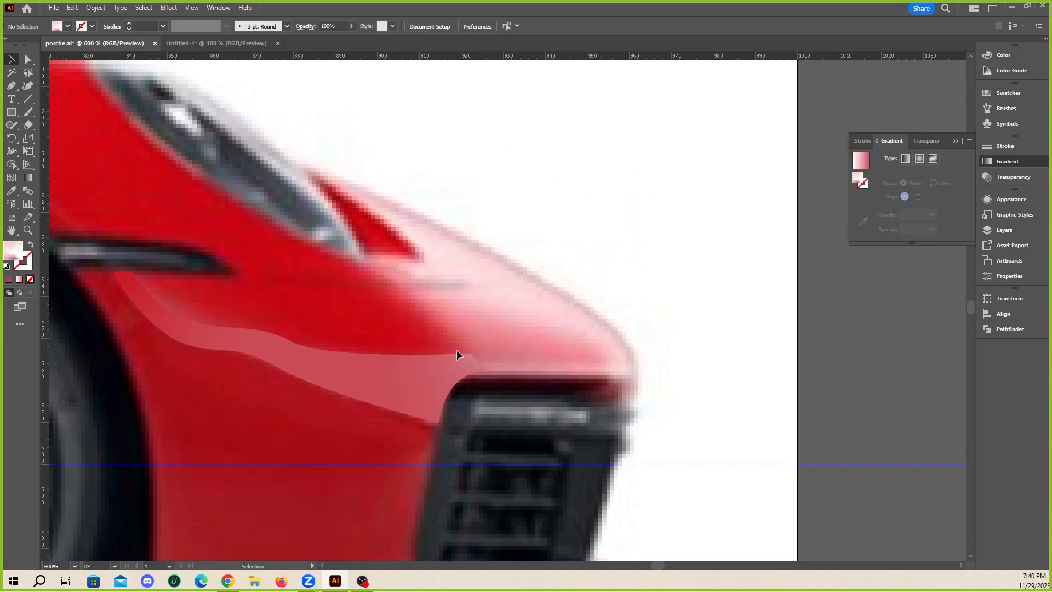
- Select the lower blend path's end anchor at the grille's upper-left corner and resume the path with the Pen tool along the grille's top edge
scroll(457, 355, up, 1)
scroll(472, 362, down, 1)
key(a)
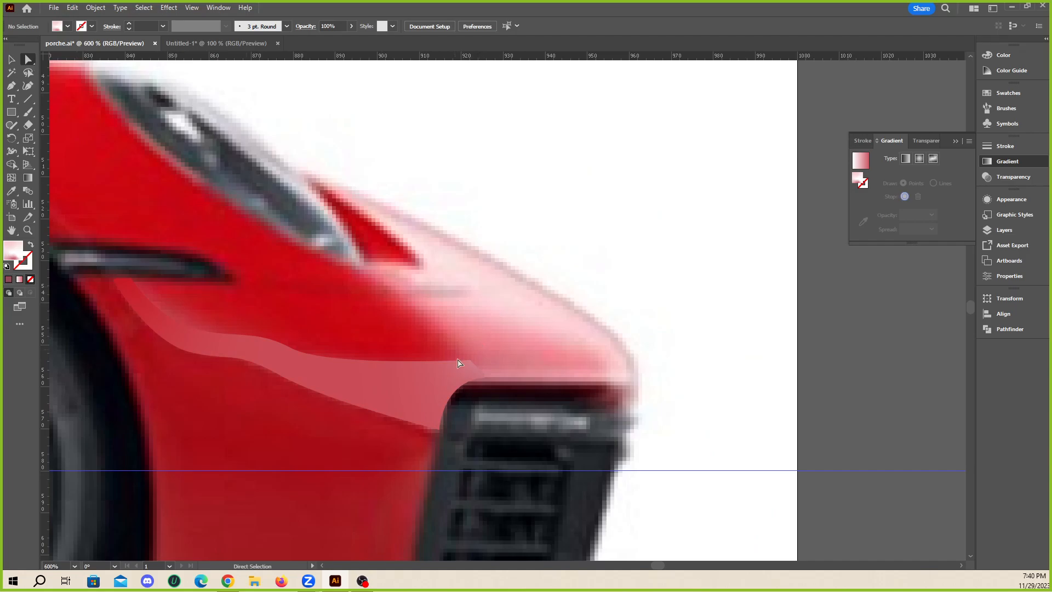
scroll(484, 376, up, 3)
click(489, 374)
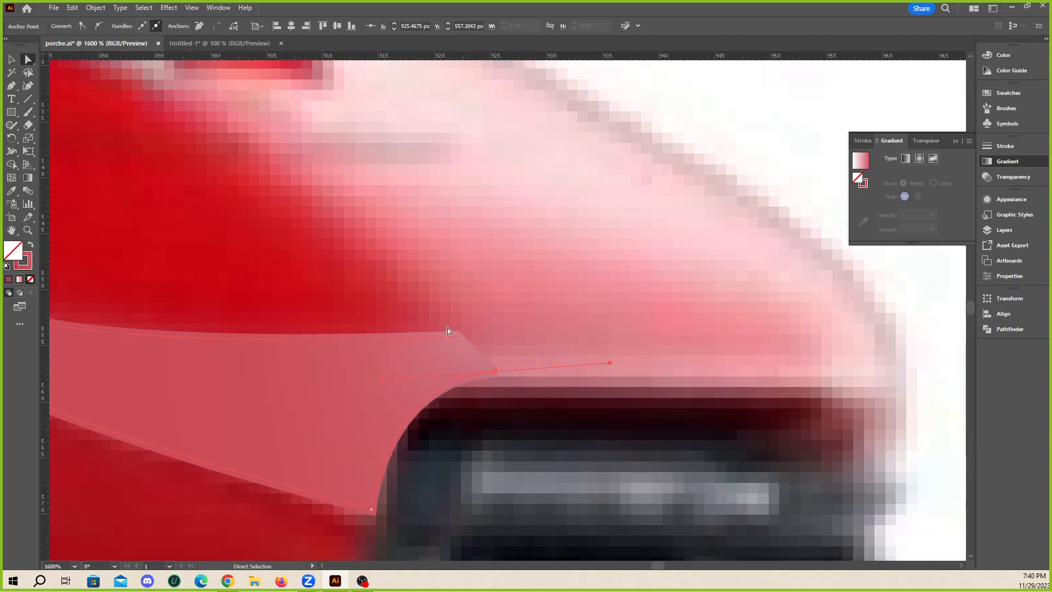
scroll(485, 363, up, 3)
scroll(476, 367, down, 5)
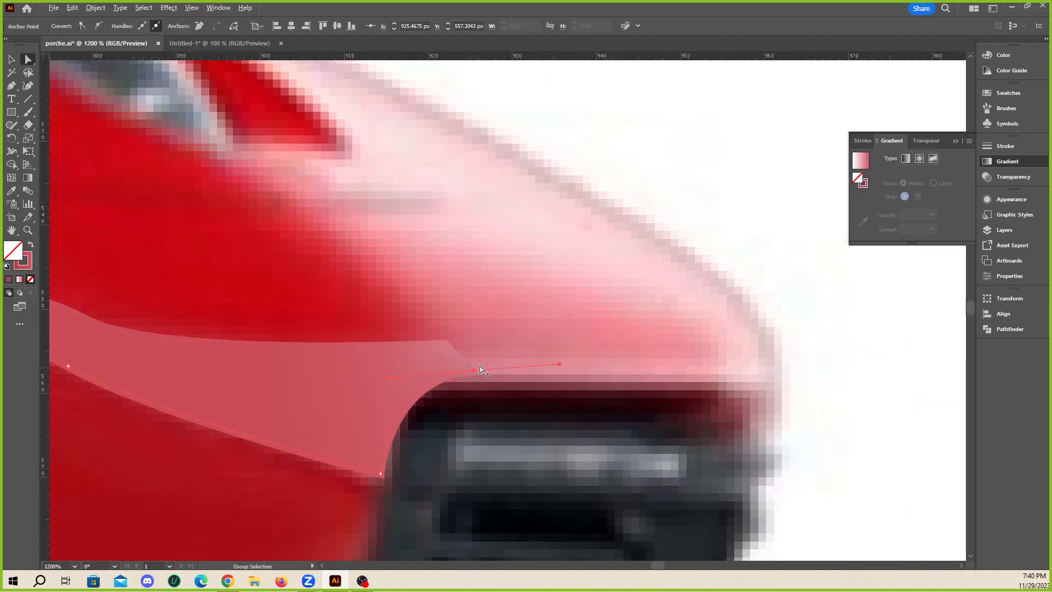
click(11, 86)
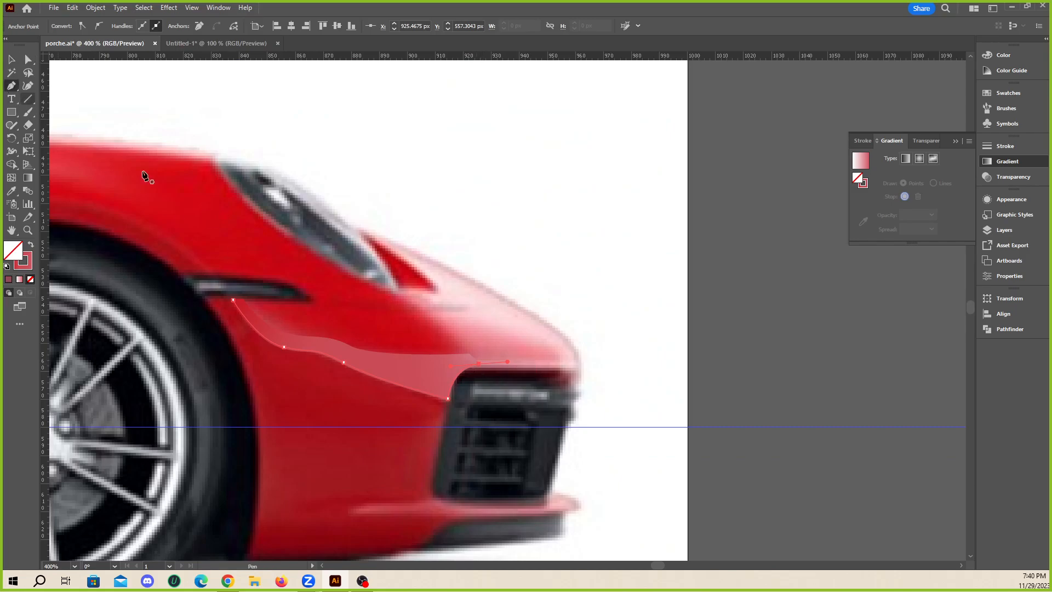
scroll(508, 373, up, 1)
click(463, 357)
drag(463, 357, 523, 352)
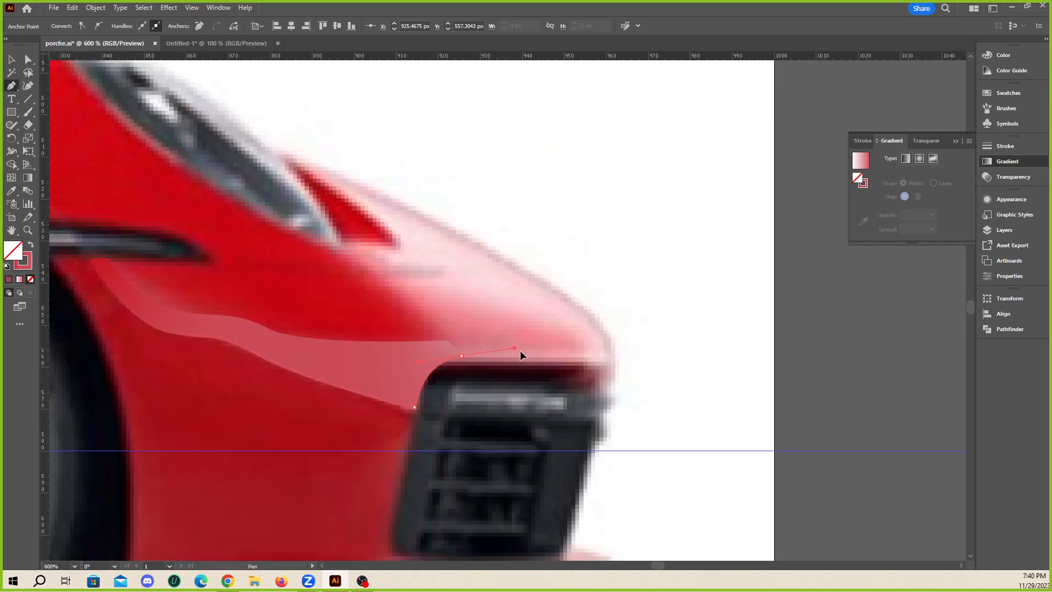
- Extend the lower path around the nose tip and up the hood's outer edge to the headlight
drag(608, 374, 606, 382)
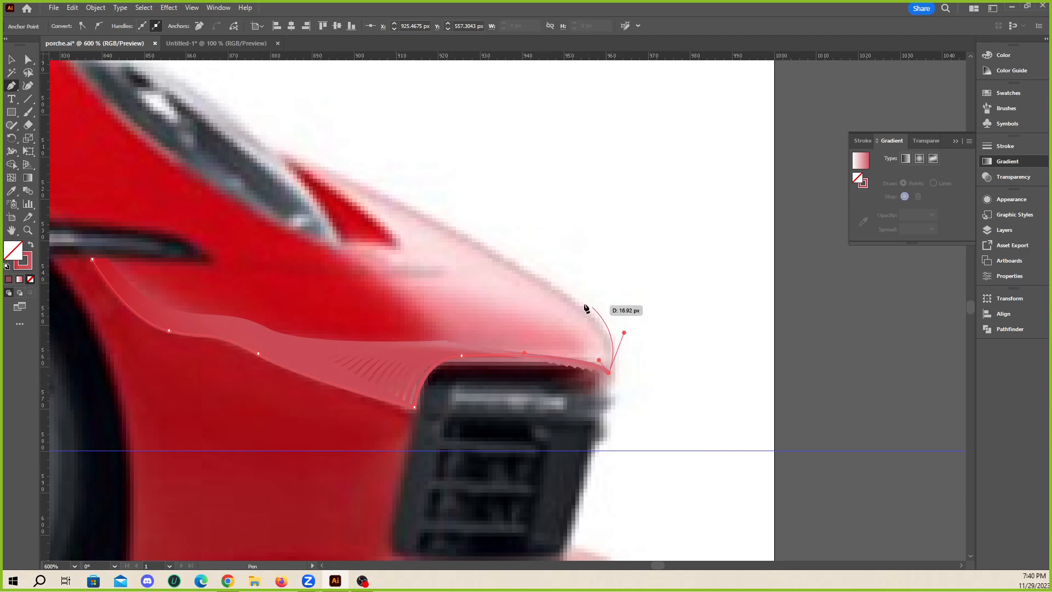
drag(530, 274, 495, 258)
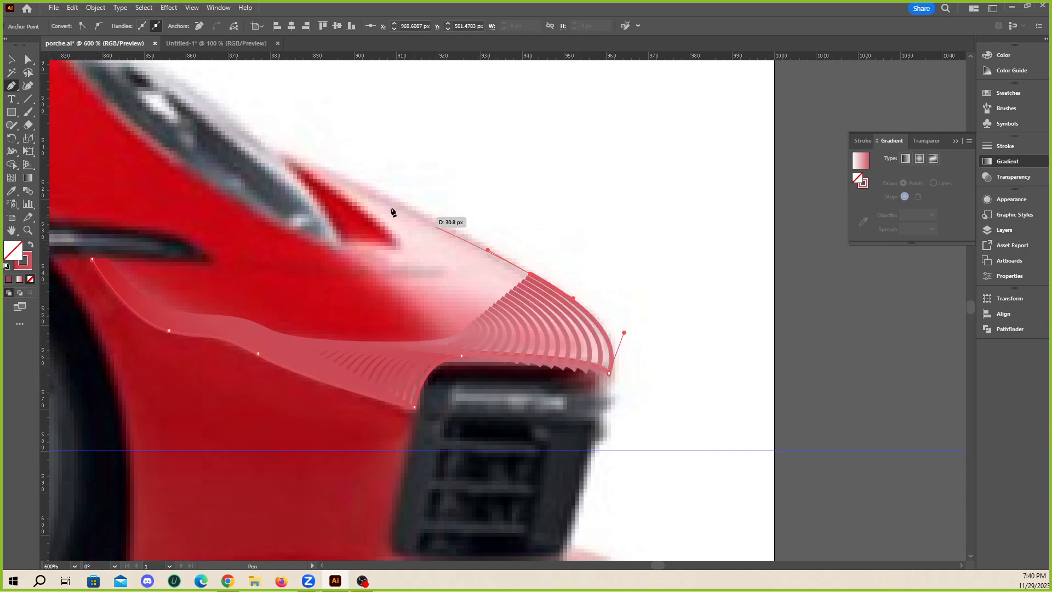
drag(412, 211, 353, 179)
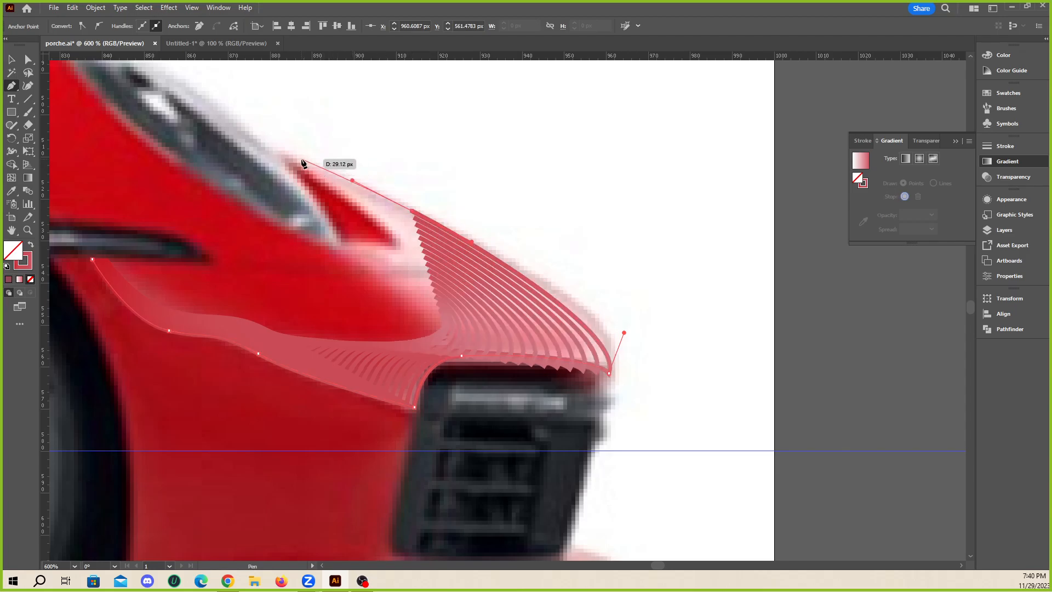
click(285, 156)
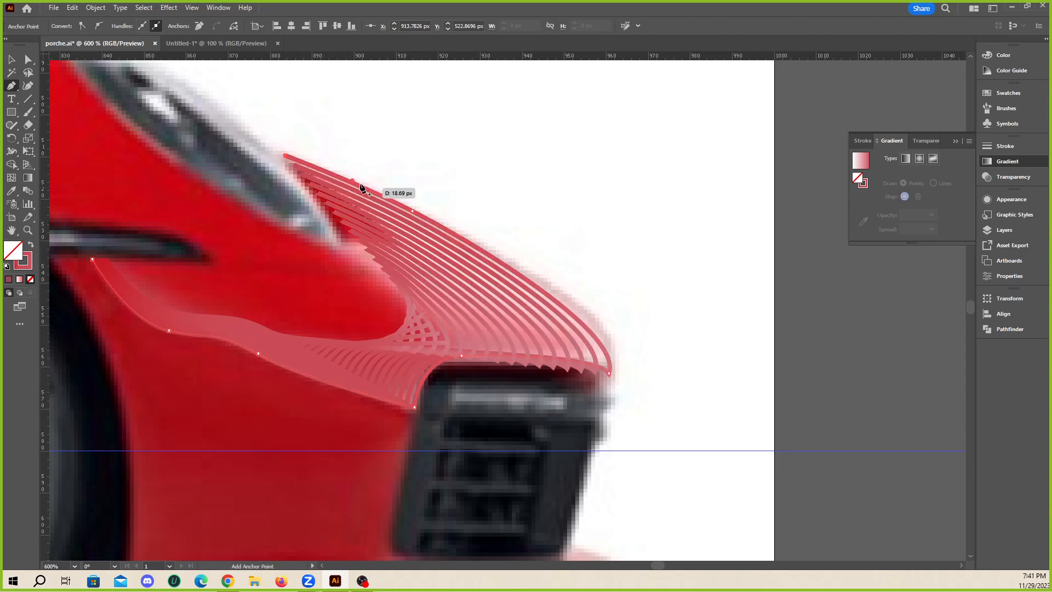
- Try to continue the blend's upper path from its end anchor above the grille
click(11, 59)
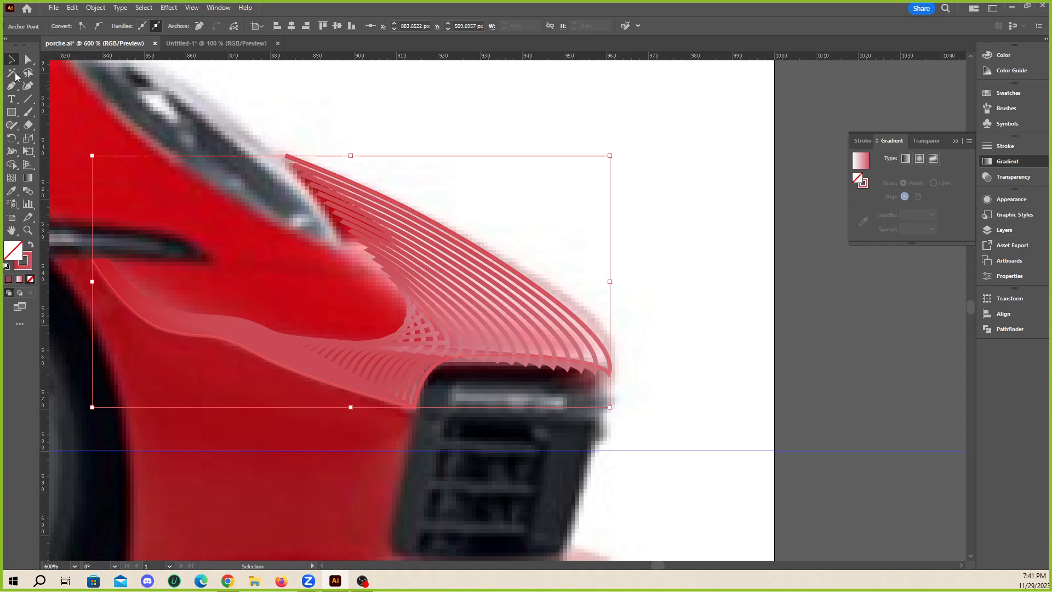
click(28, 59)
click(266, 329)
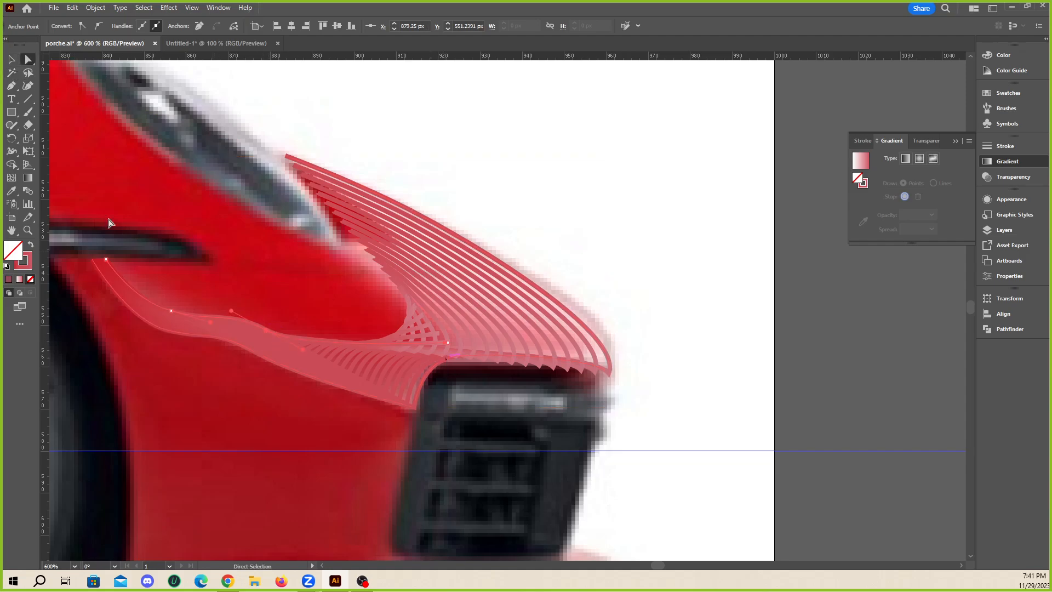
click(11, 85)
drag(448, 344, 428, 285)
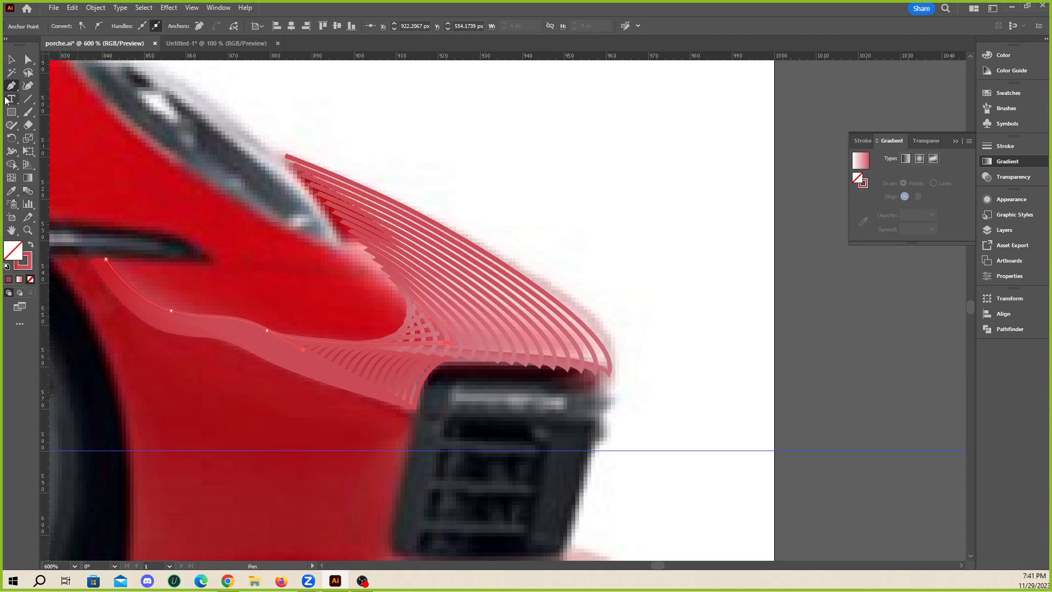
click(11, 59)
click(448, 336)
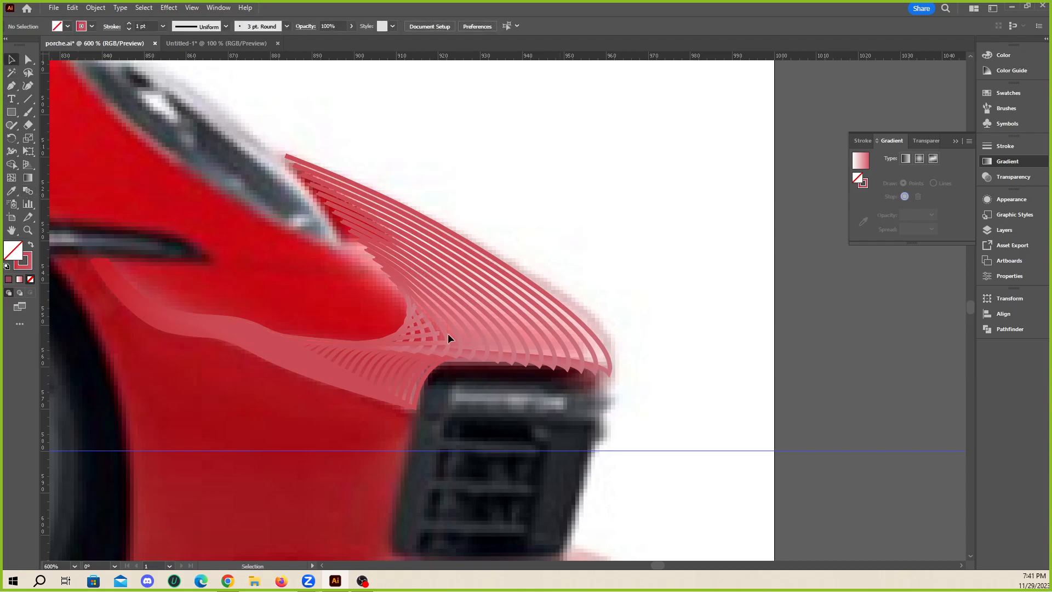
- Release the blend between the two highlight paths on the nose
click(392, 343)
click(96, 8)
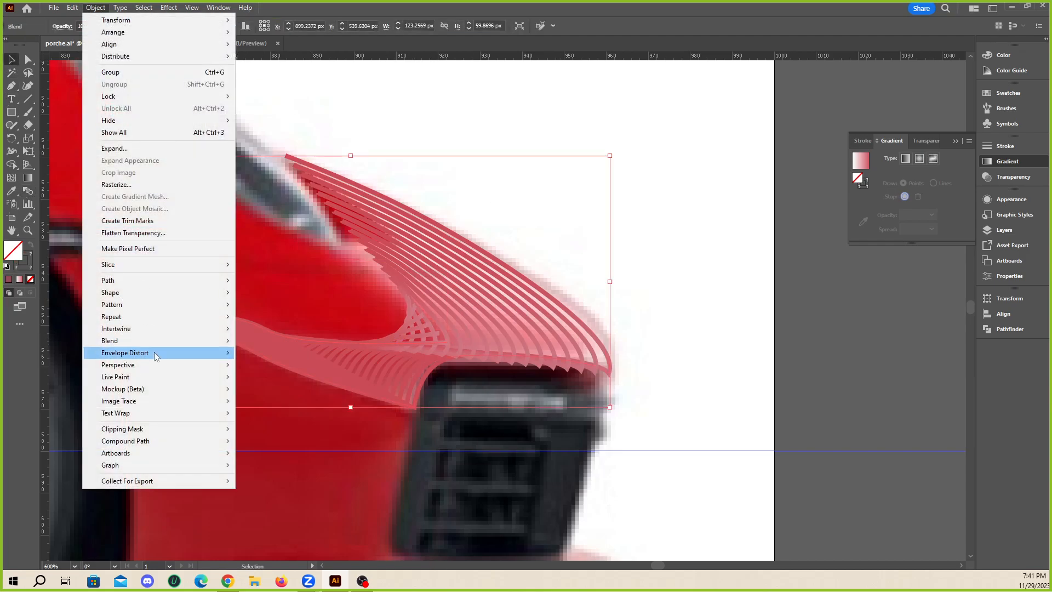
mouse_move(158, 341)
click(296, 352)
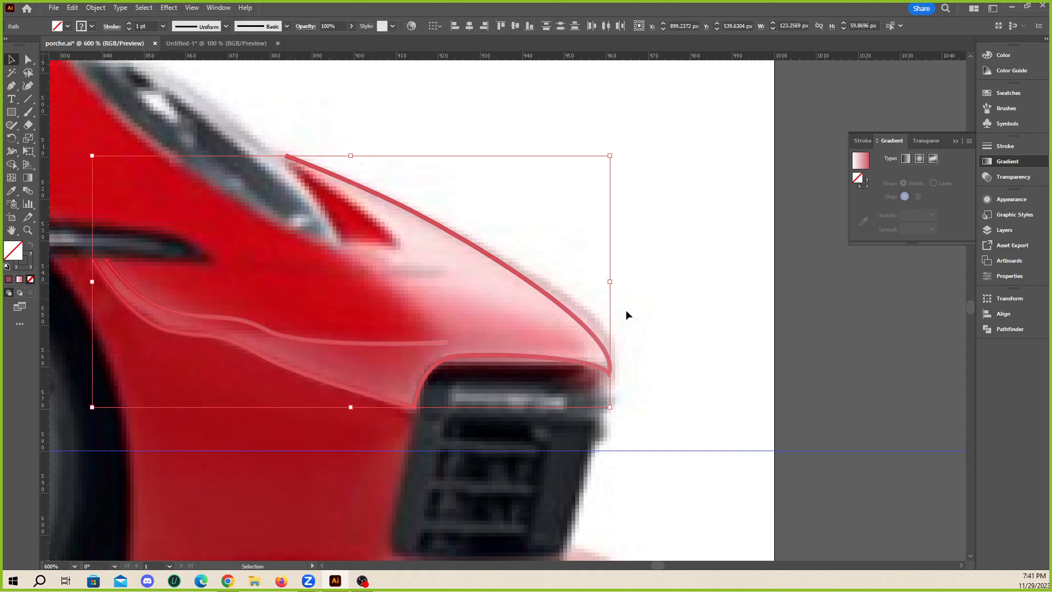
- Extend the inner highlight path with a curve from its end above the grille up to the headlight's lower corner
click(392, 268)
click(12, 87)
drag(445, 342, 475, 335)
click(350, 253)
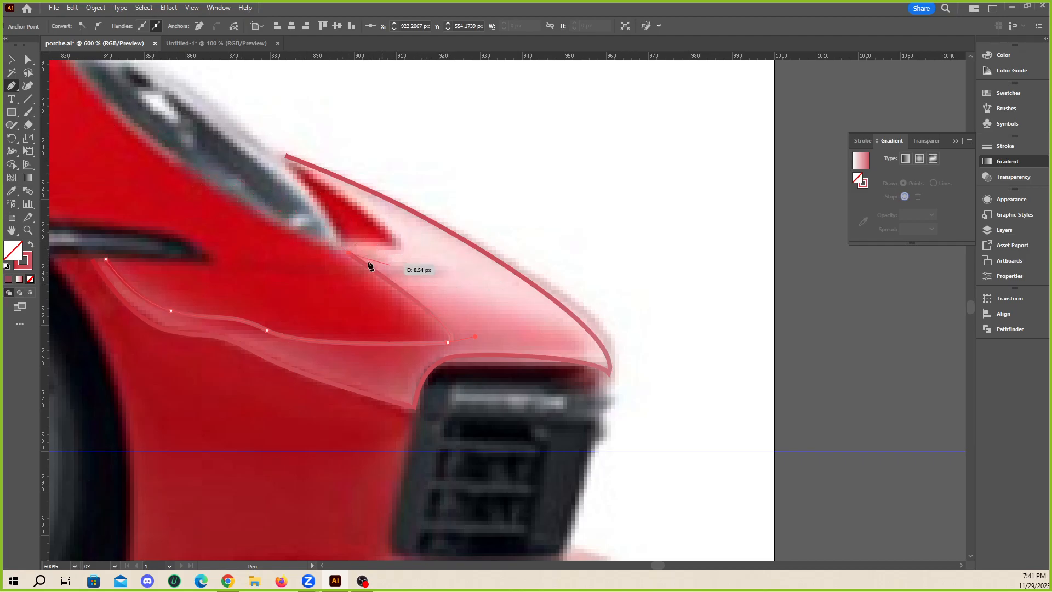
key(v)
click(446, 323)
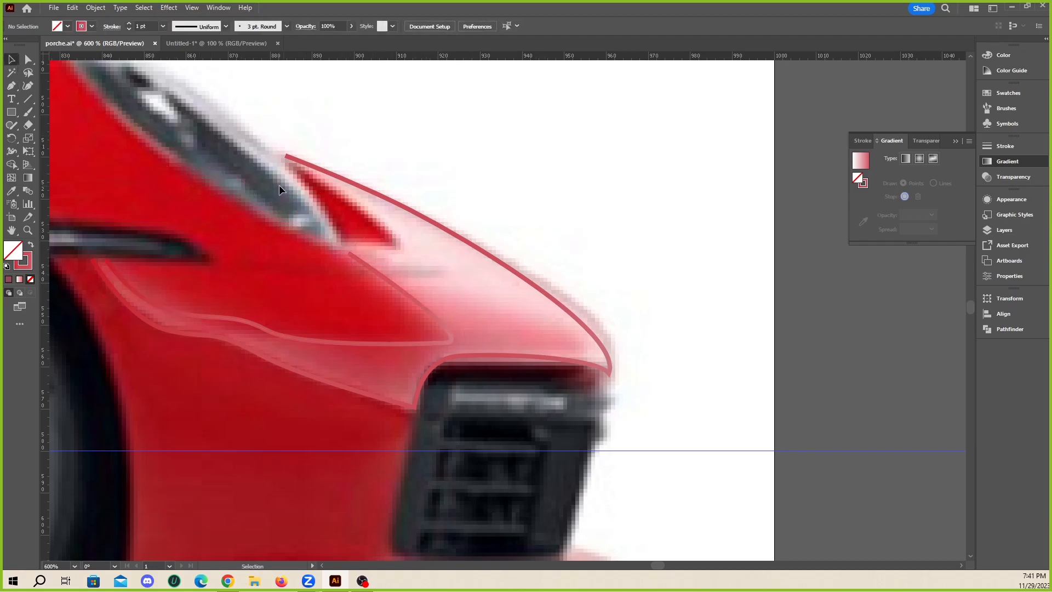
- Move the inner path's anchor above the grille toward the wheel and its end anchor closer to the headlight corner
scroll(465, 323, up, 1)
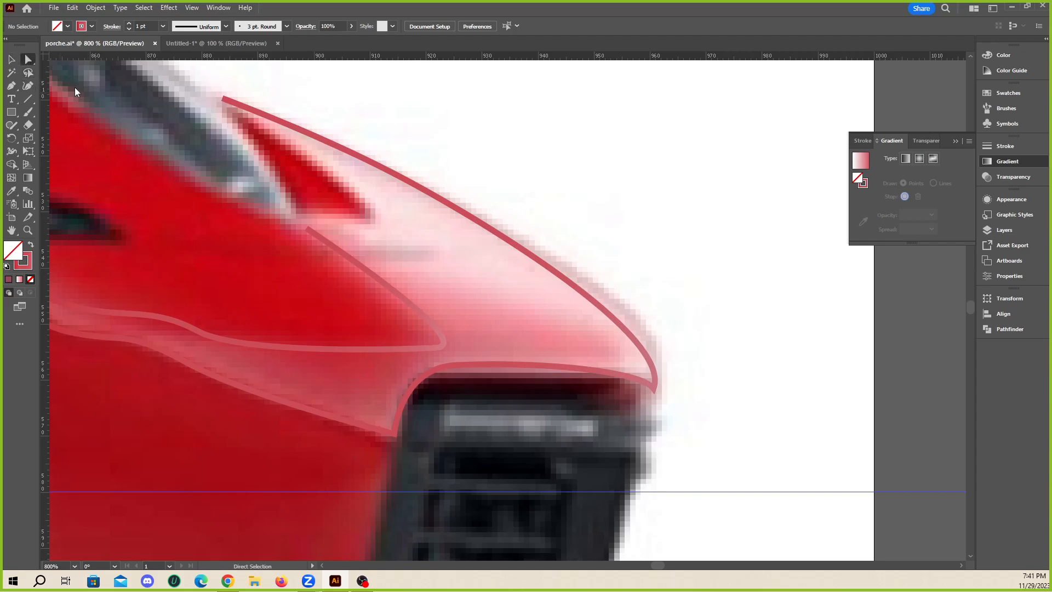
drag(444, 348, 412, 339)
drag(306, 227, 280, 224)
click(412, 339)
drag(412, 344, 391, 340)
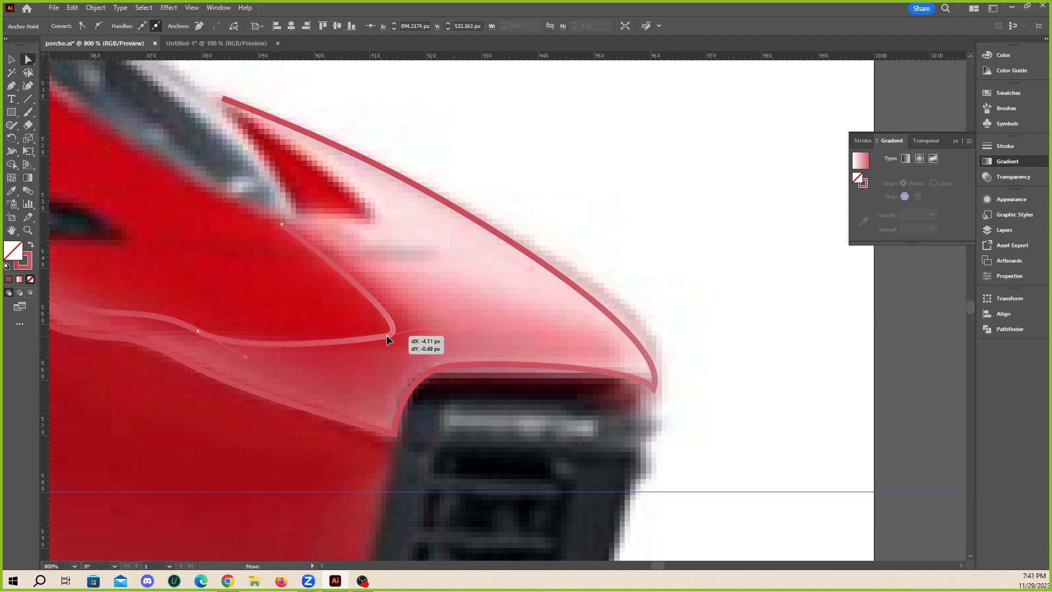
scroll(284, 229, down, 3)
scroll(341, 242, up, 3)
- Lower the inner path's anchor above the grille to round its turn, after checking the end anchor beneath the headlight
click(281, 224)
scroll(465, 327, down, 3)
click(465, 326)
scroll(464, 326, up, 3)
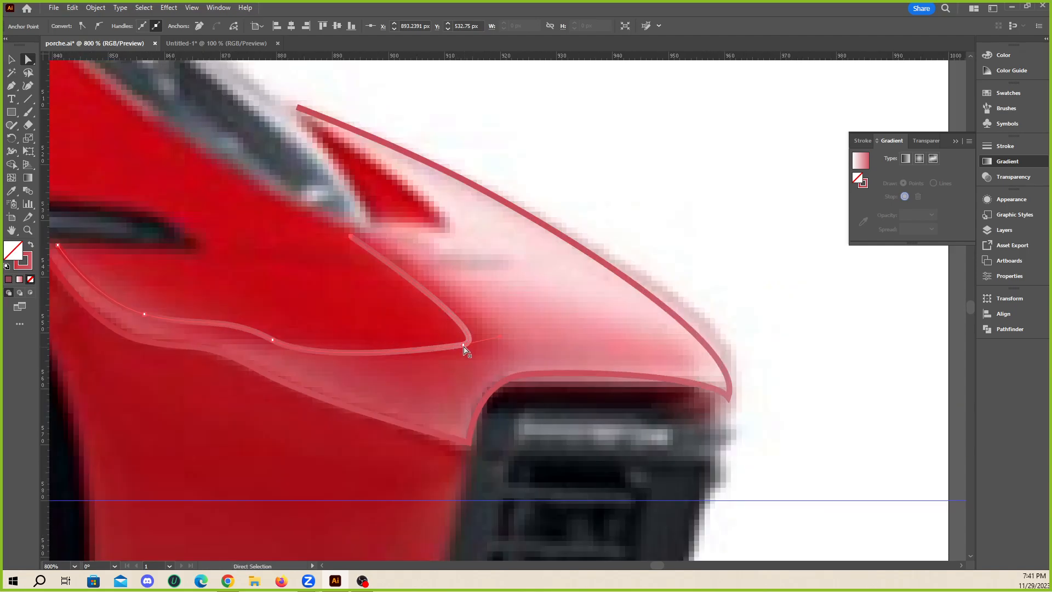
drag(463, 351, 443, 382)
click(442, 382)
scroll(508, 330, down, 2)
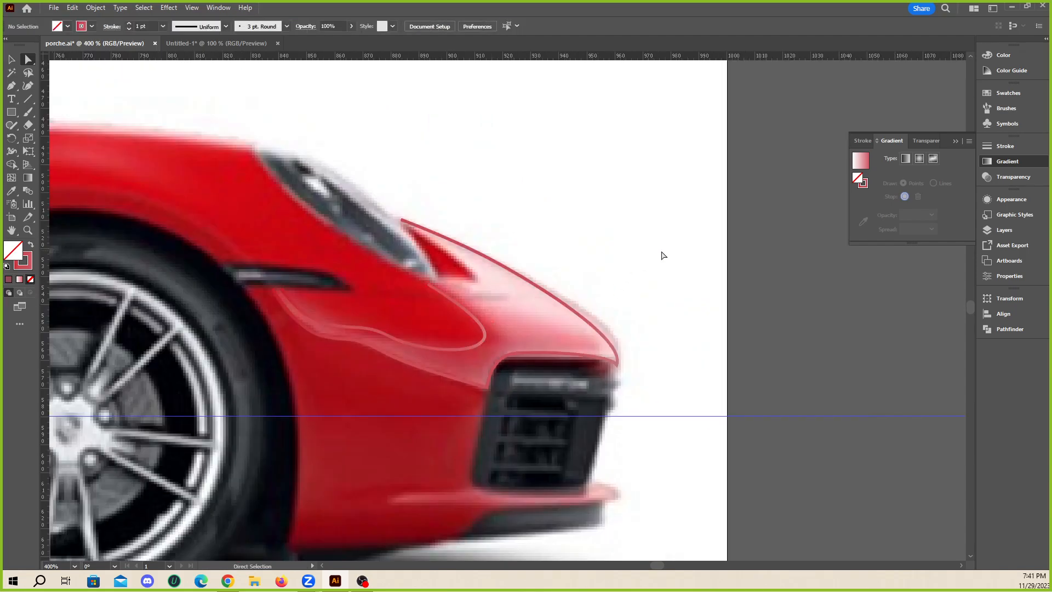
scroll(548, 282, up, 2)
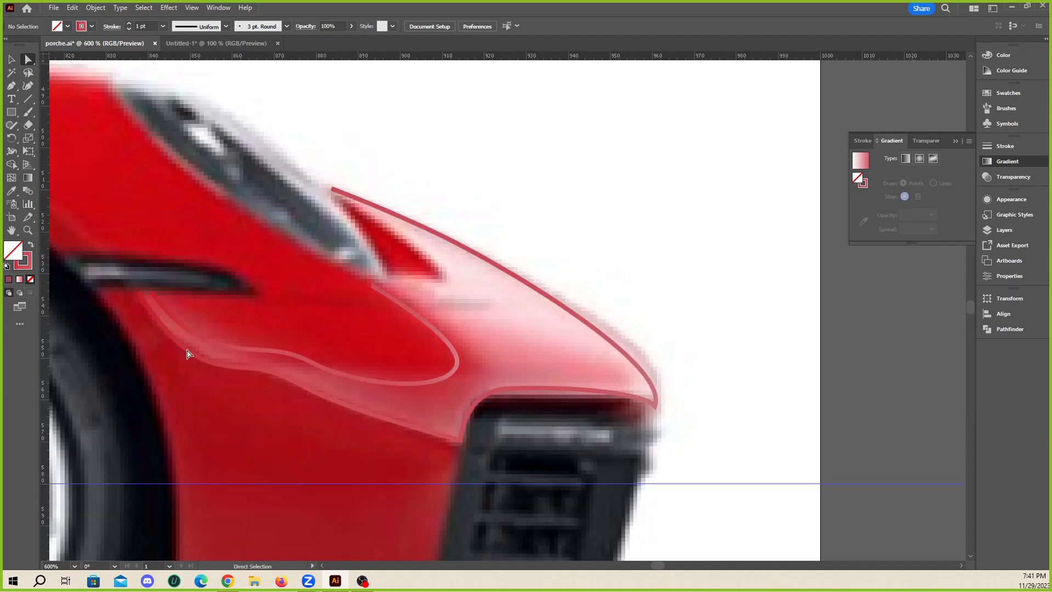
- Select the inner highlight path and examine how it runs from the side vent to the headlight corner beside the outer path
click(12, 61)
click(455, 350)
scroll(430, 335, up, 1)
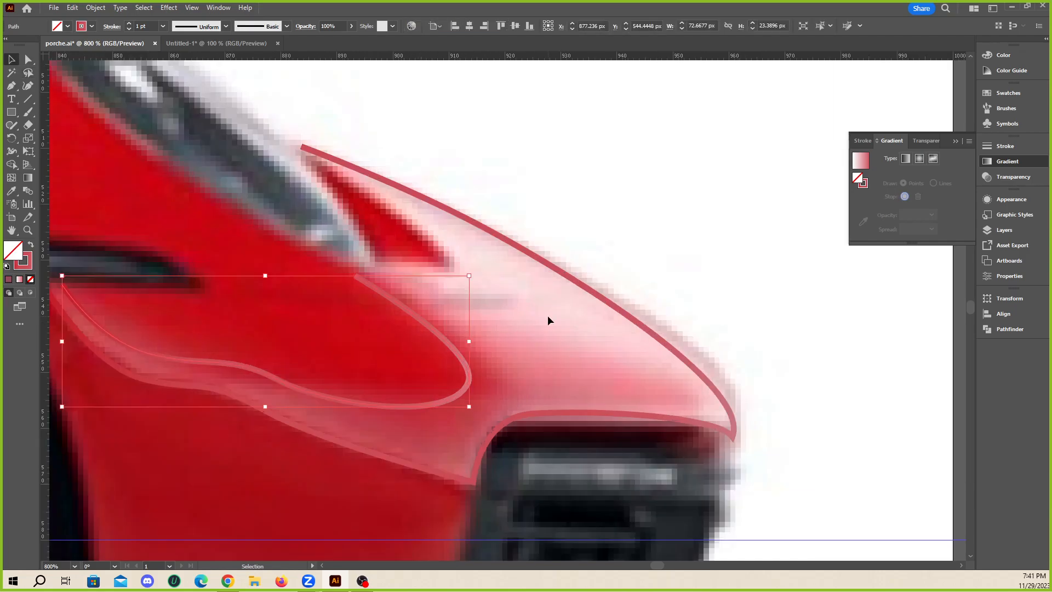
scroll(422, 308, down, 1)
click(244, 463)
scroll(187, 347, up, 2)
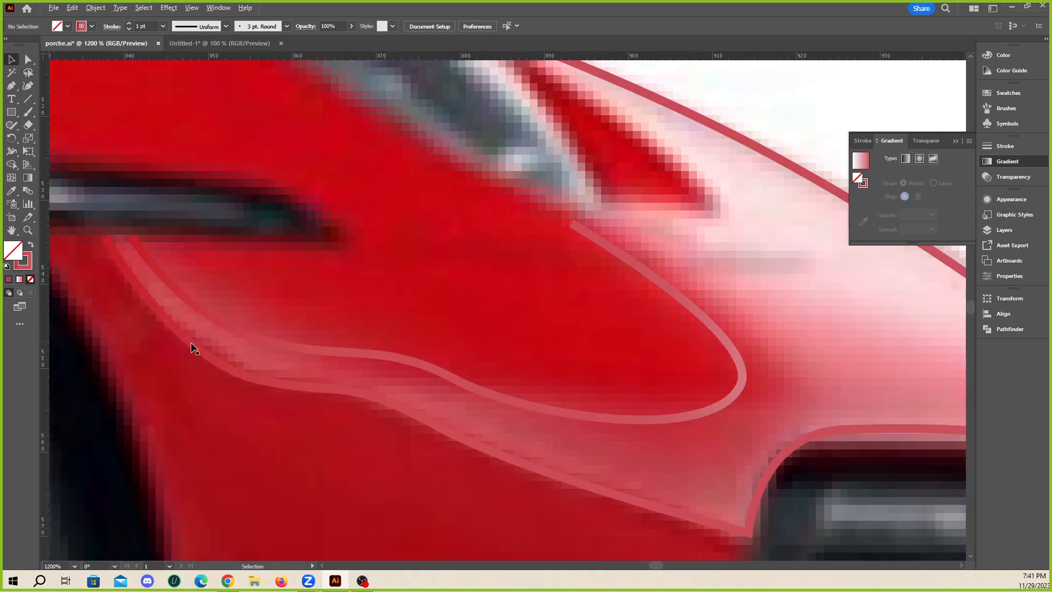
click(371, 310)
click(291, 338)
click(278, 336)
scroll(303, 320, down, 2)
scroll(629, 280, up, 2)
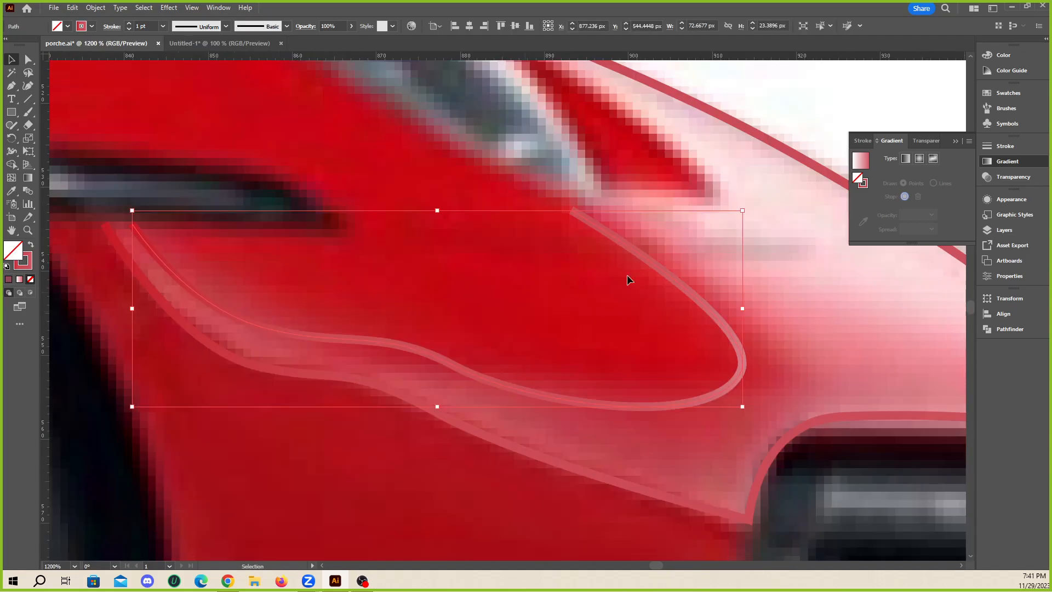
- Recolour the inner highlight path's stroke with a solid red sampled from the bodywork inside its curve
click(864, 185)
scroll(222, 292, up, 1)
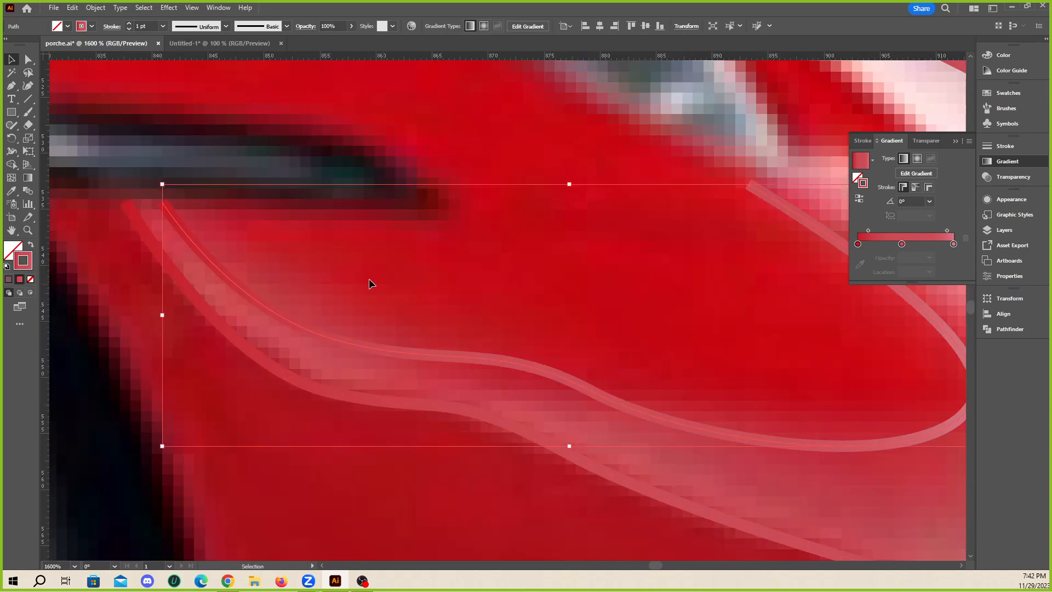
scroll(379, 324, down, 1)
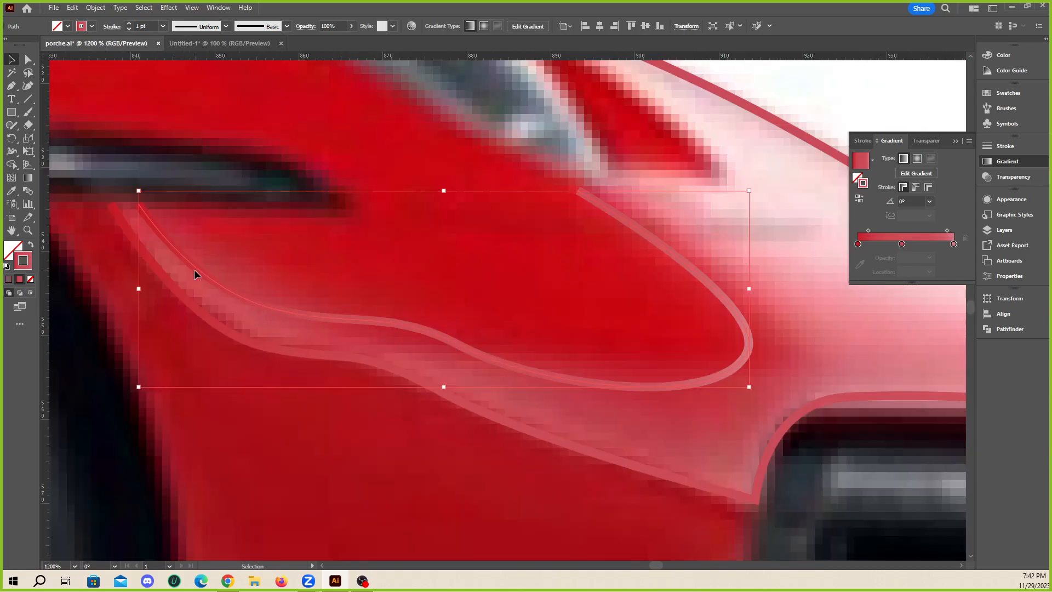
drag(204, 271, 288, 226)
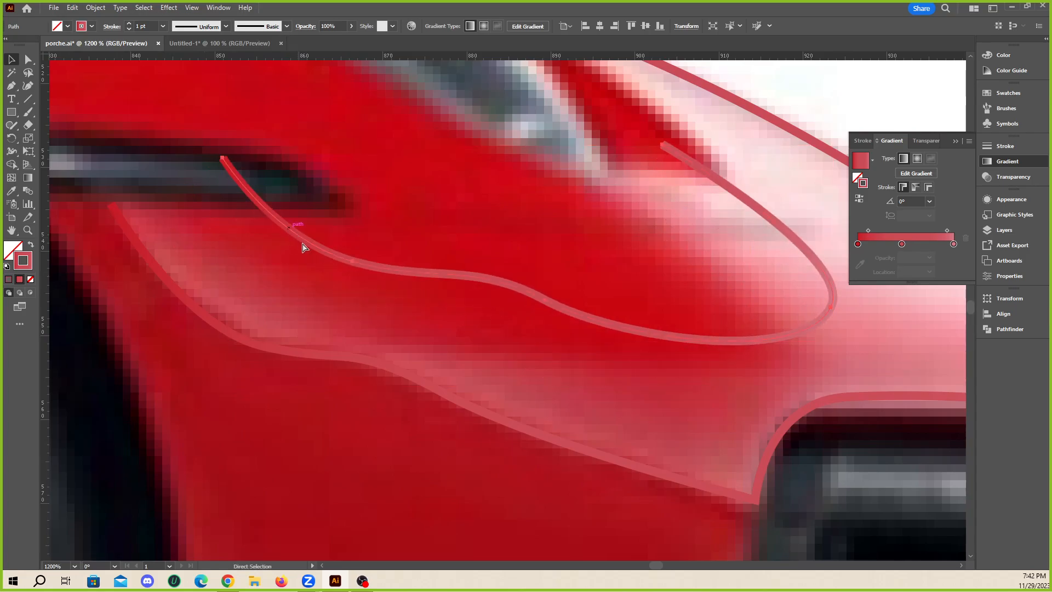
key(ctrl+z)
click(350, 311)
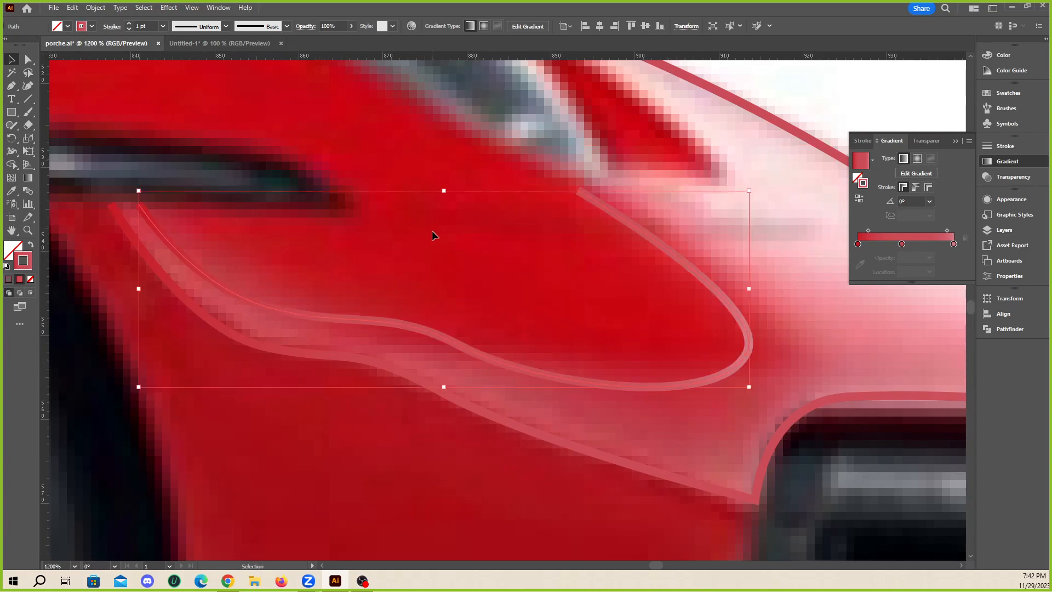
key(i)
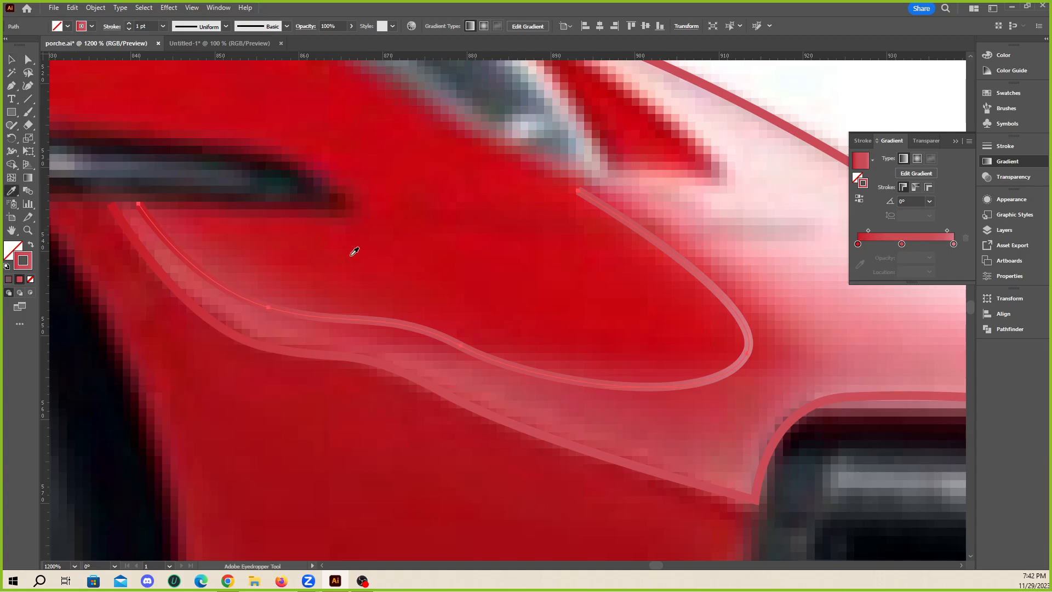
click(444, 273)
click(17, 65)
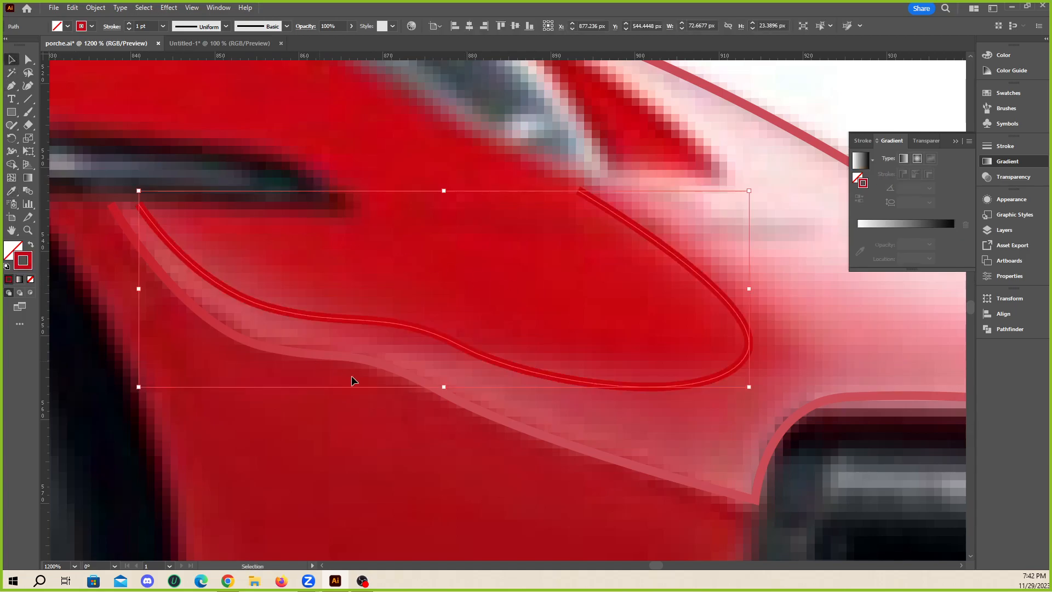
- Scale the inner highlight path down slightly about its centre, then deselect it
click(383, 392)
scroll(572, 378, down, 1)
click(611, 390)
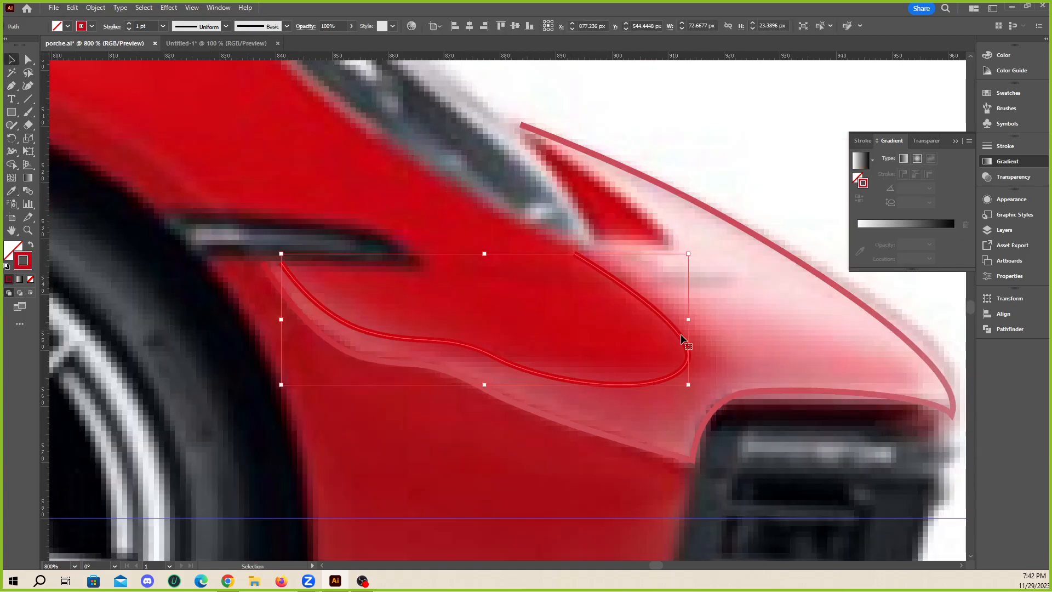
drag(693, 386, 677, 380)
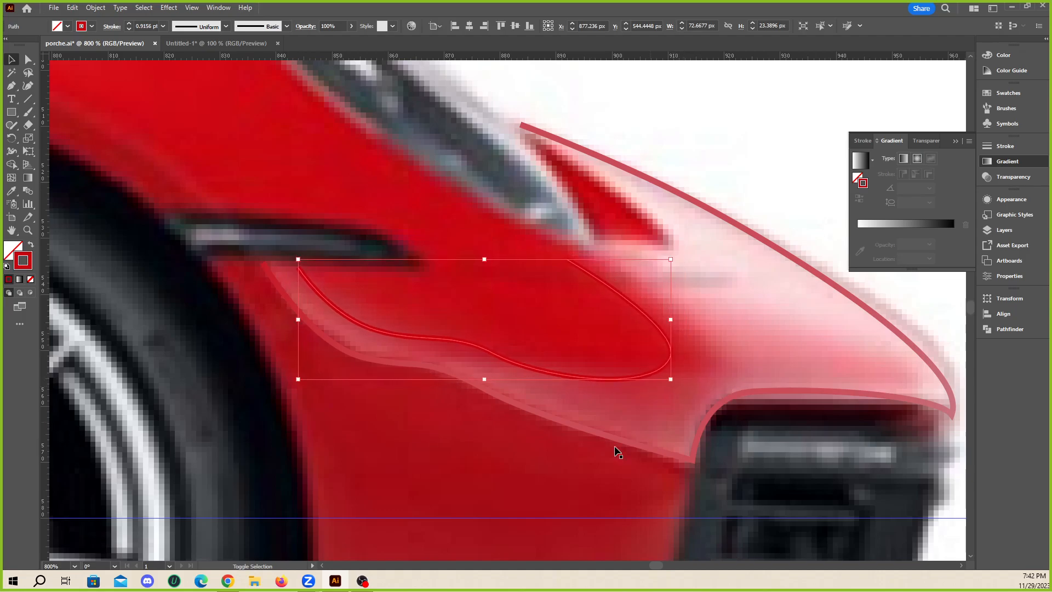
click(459, 541)
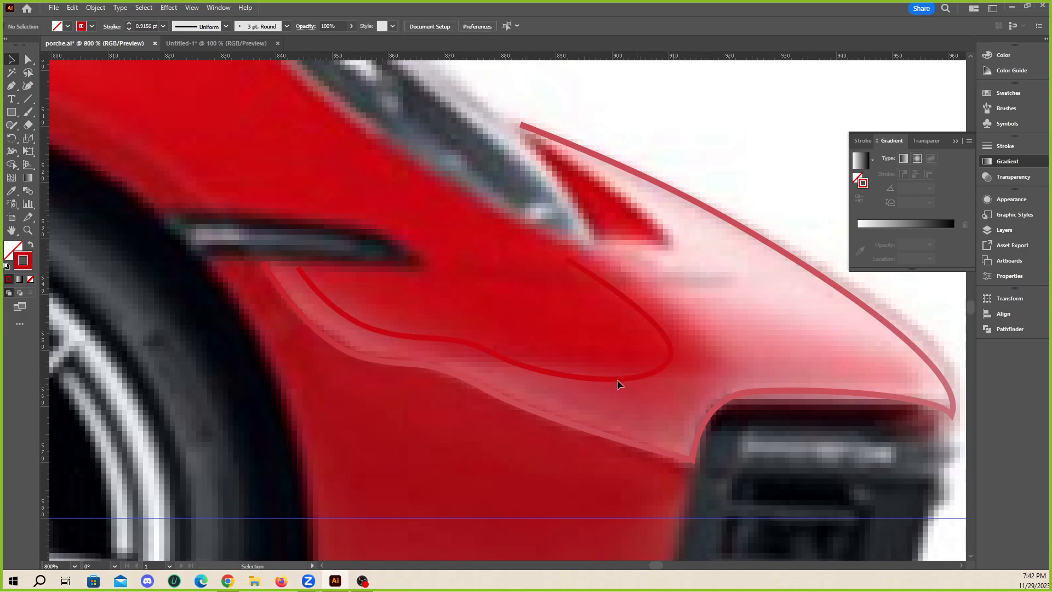
- Select the outer highlight path and set its stroke gradient's middle stop to about 50%
click(462, 377)
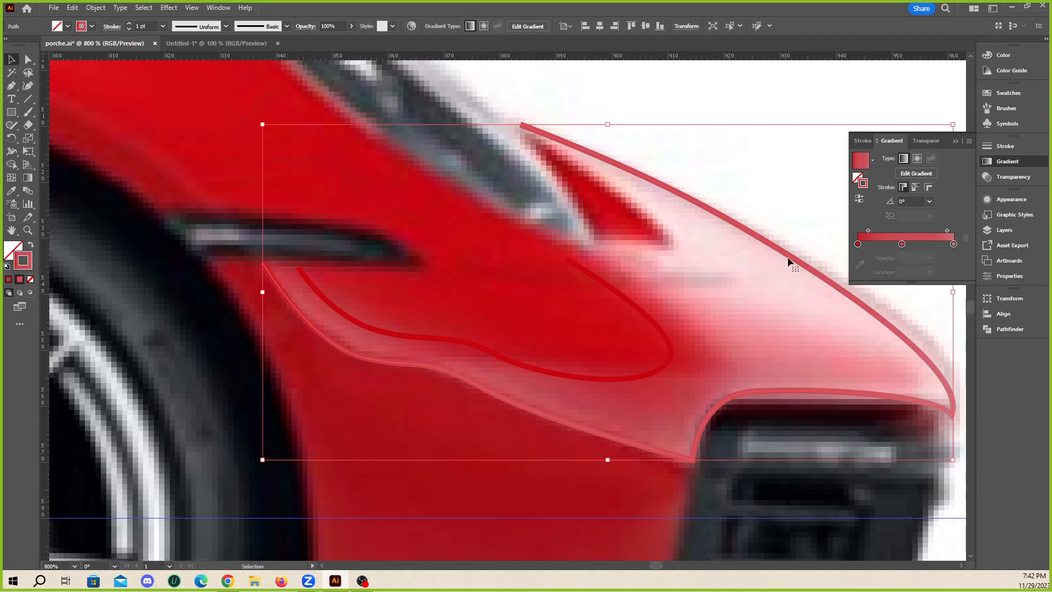
scroll(714, 173, down, 5)
scroll(401, 273, up, 3)
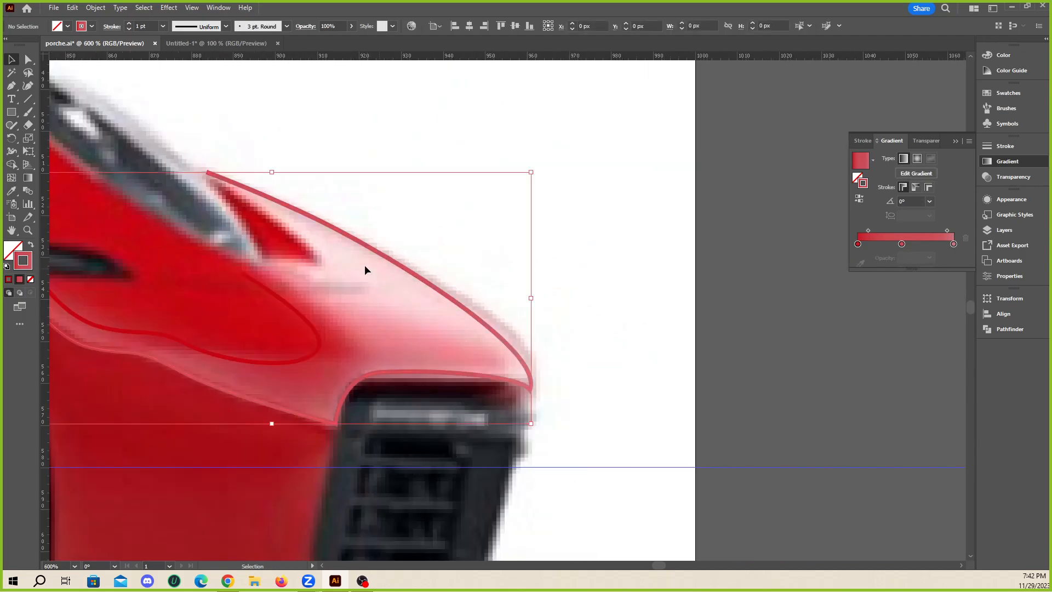
scroll(364, 270, up, 2)
drag(902, 244, 906, 244)
- Try colouring the outer path's middle gradient stop with pale pink sampled from the nose highlight
click(859, 264)
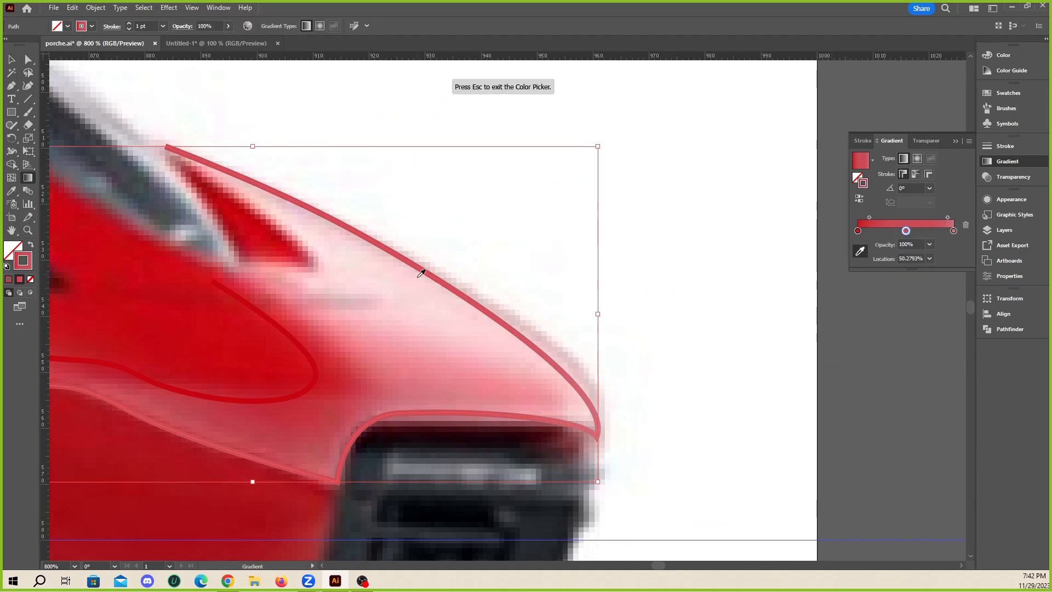
scroll(674, 312, down, 3)
scroll(493, 312, up, 3)
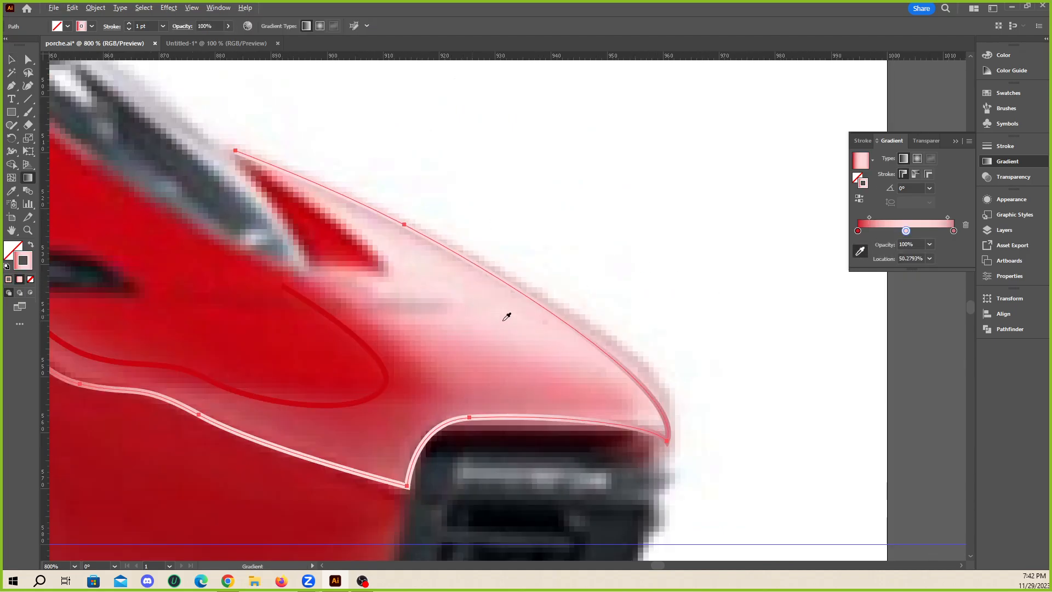
click(493, 312)
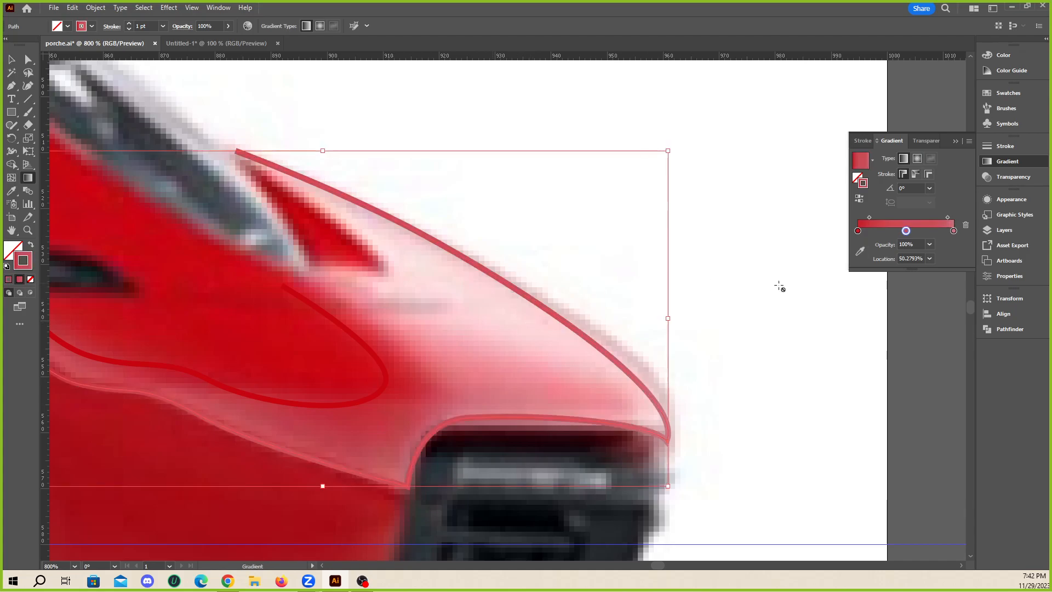
click(860, 251)
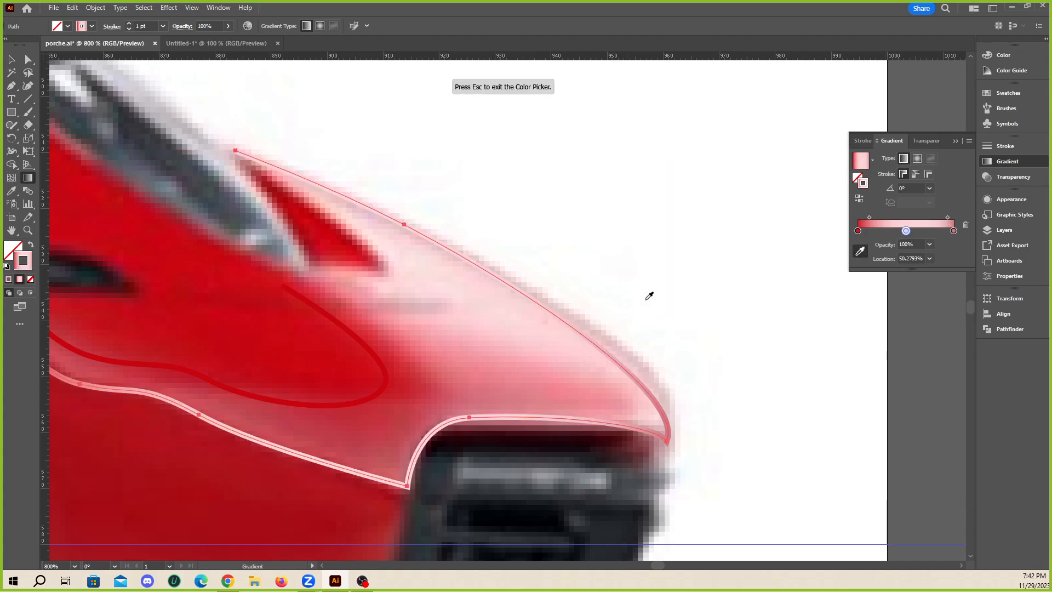
scroll(487, 257, down, 1)
scroll(835, 287, up, 1)
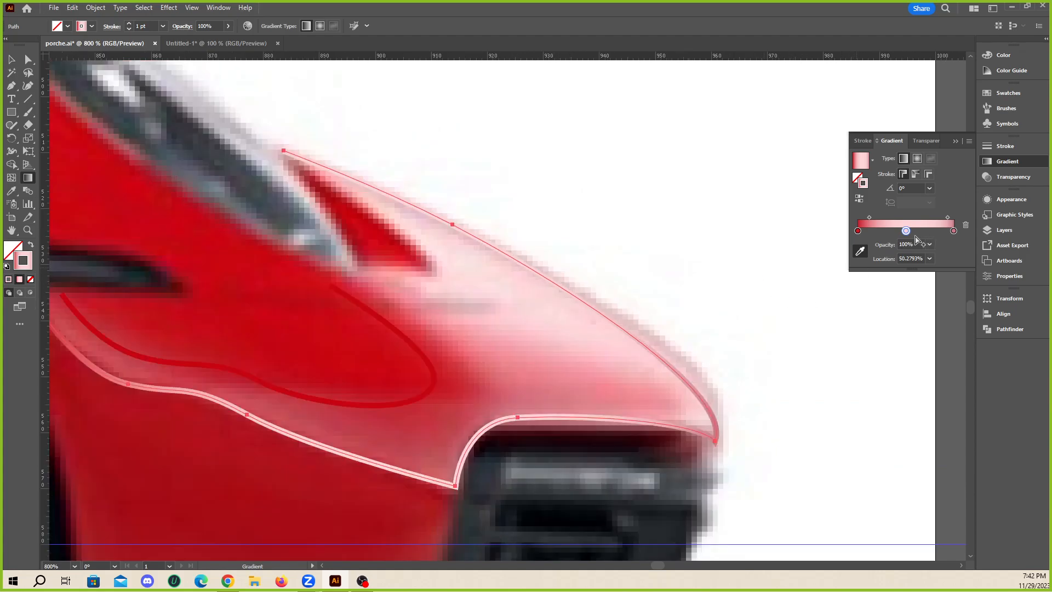
- Move the outer path's middle and end gradient stops to about 21% and 49%, and add another stop at about 79%
drag(907, 232, 877, 232)
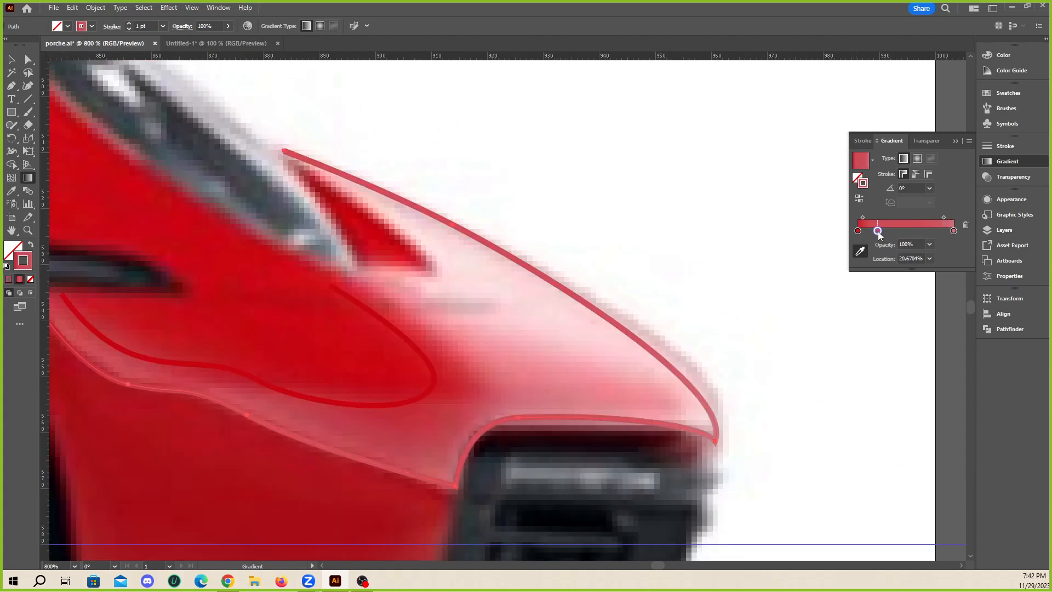
drag(953, 230, 904, 230)
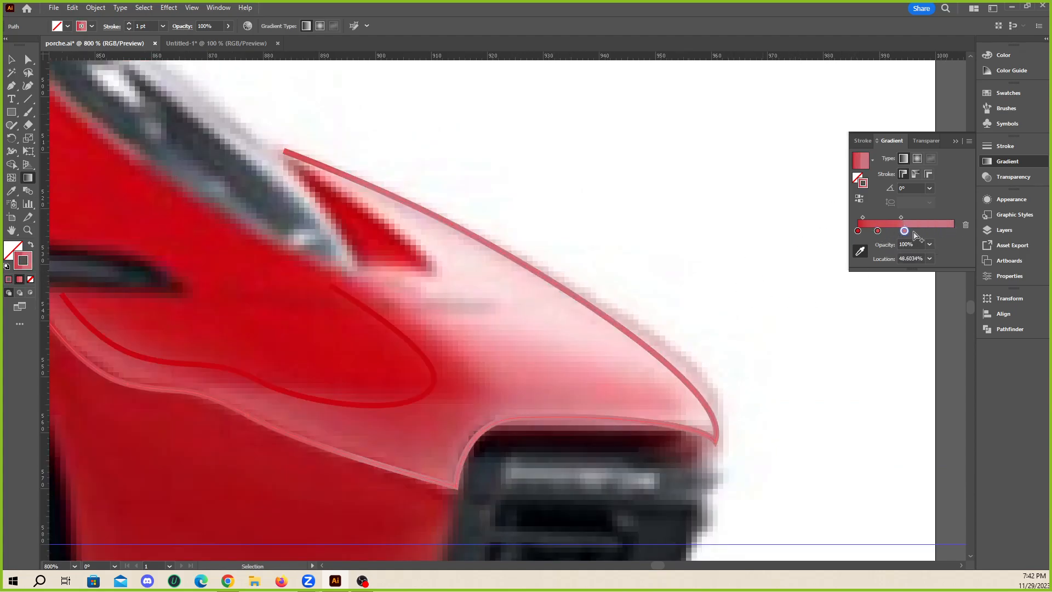
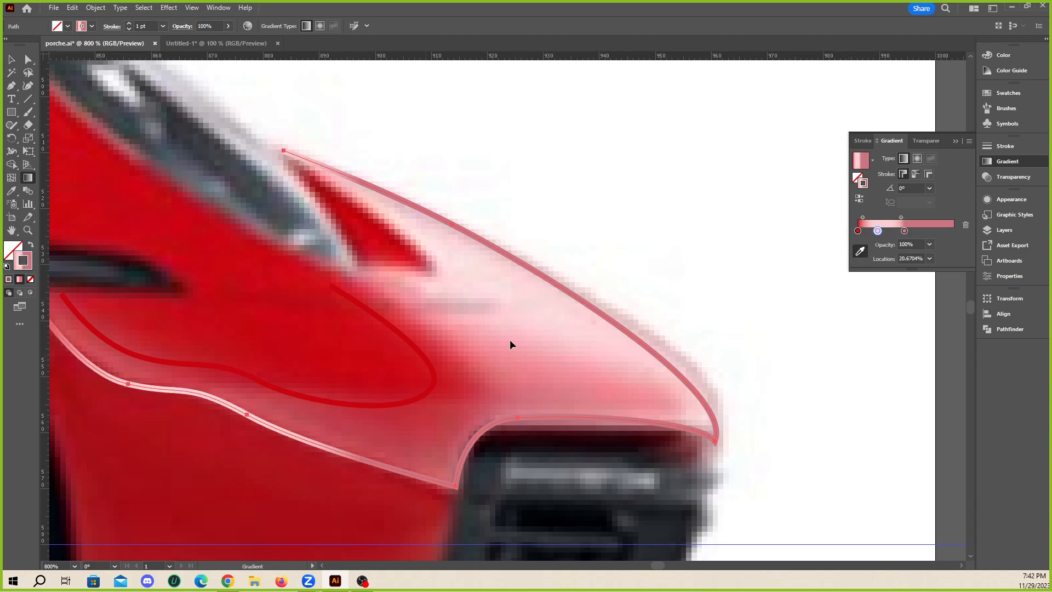
click(462, 346)
click(933, 231)
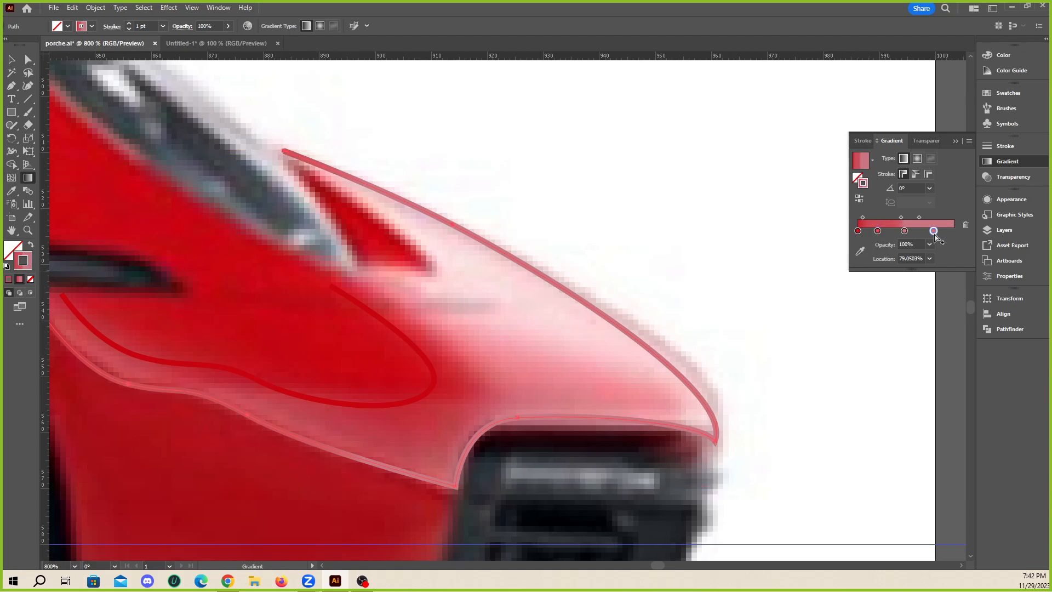
- Colour the outer path's last gradient stop with pale pink sampled from the nose highlight
click(859, 251)
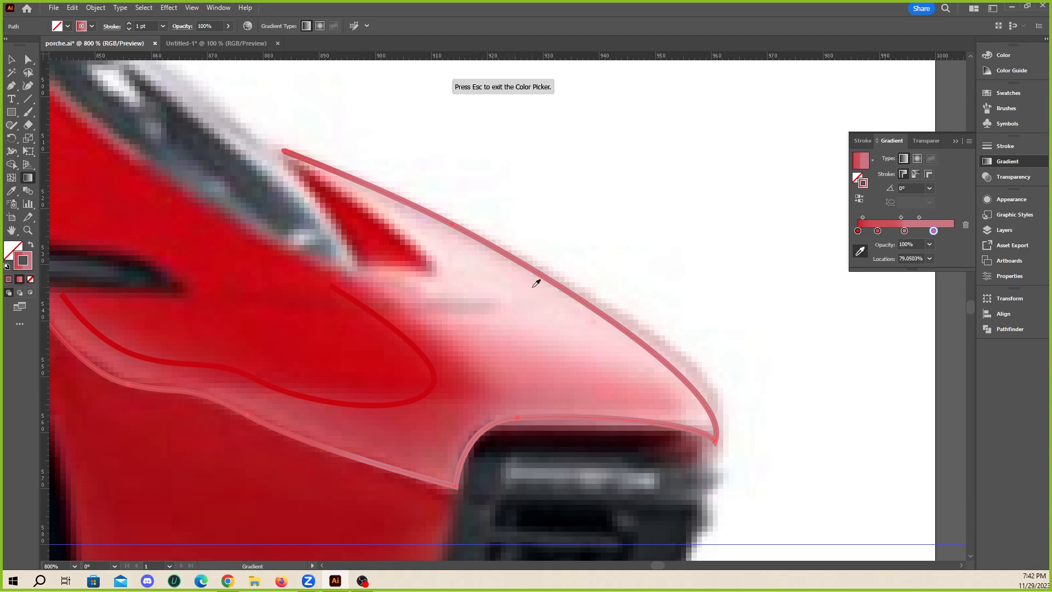
click(489, 264)
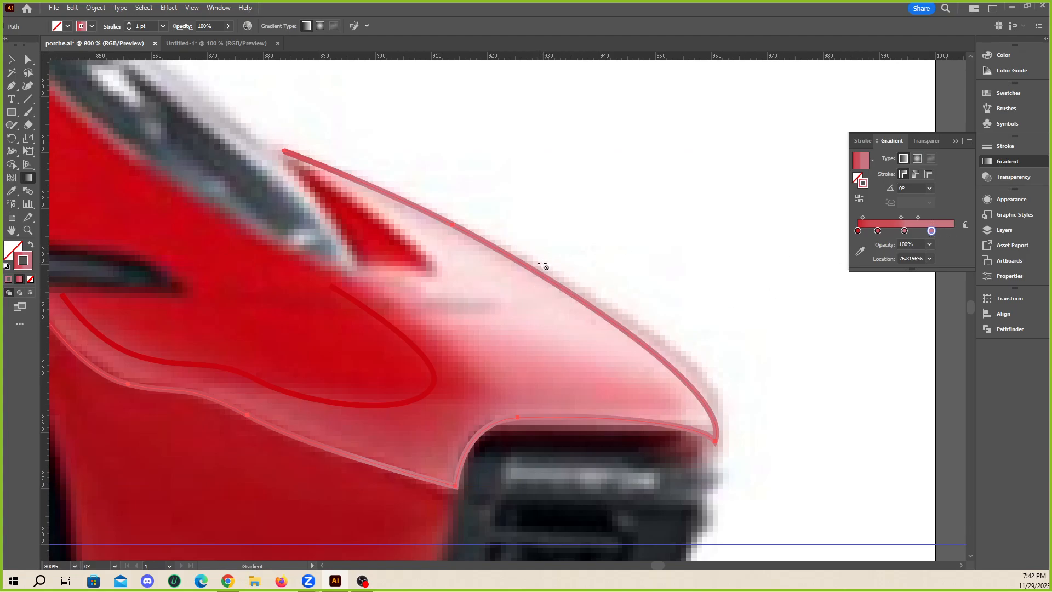
key(i)
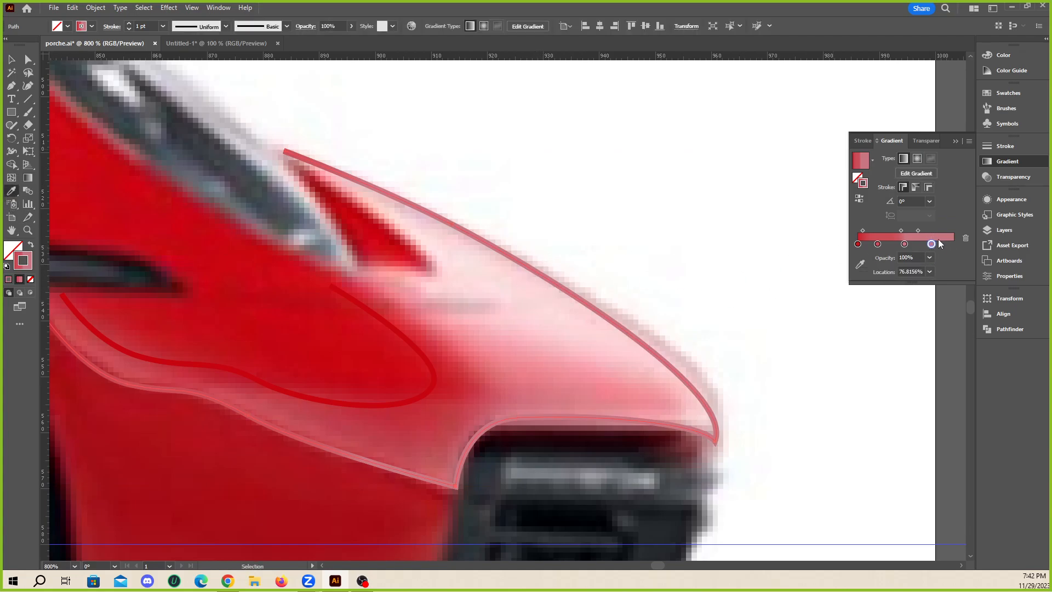
click(559, 290)
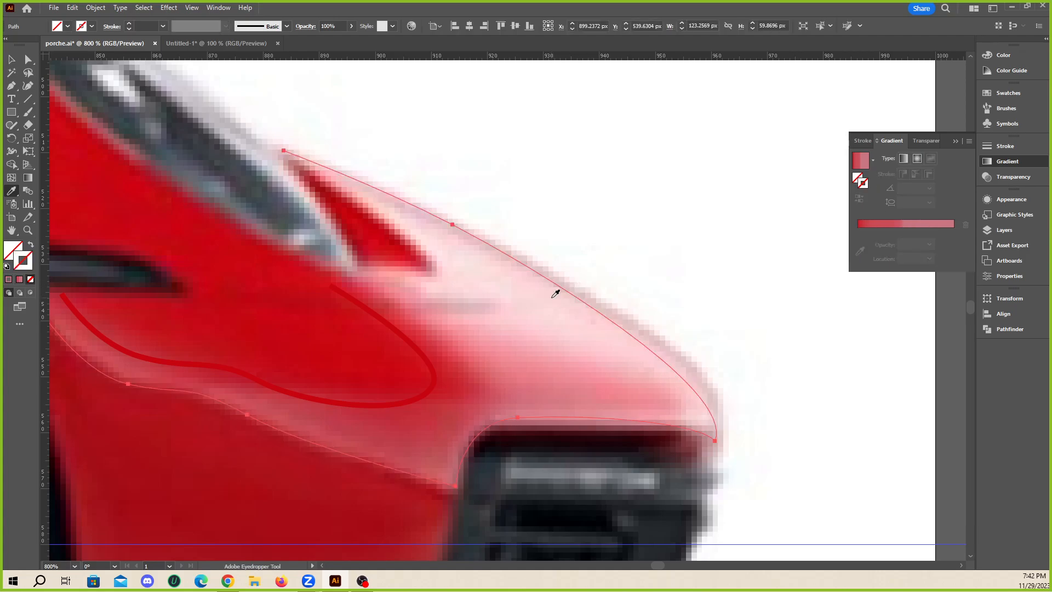
click(535, 312)
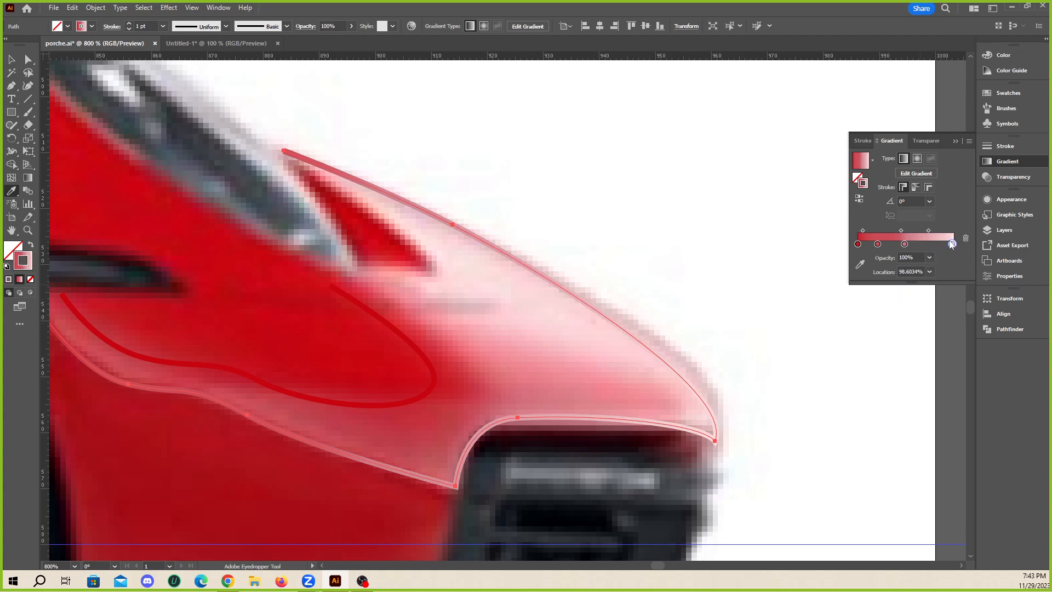
- Undo a shift of the pale pink stop and move the outer path's third gradient stop to about 59%
drag(952, 243, 940, 243)
key(ctrl+z)
drag(905, 245, 915, 242)
- Place the outer highlight path on the empty canvas beside the artboard and deselect it
key(v)
key(ctrl+minus)
key(ctrl+minus)
key(ctrl+minus)
drag(429, 329, 810, 337)
click(961, 418)
scroll(874, 333, up, 3)
scroll(649, 329, down, 1)
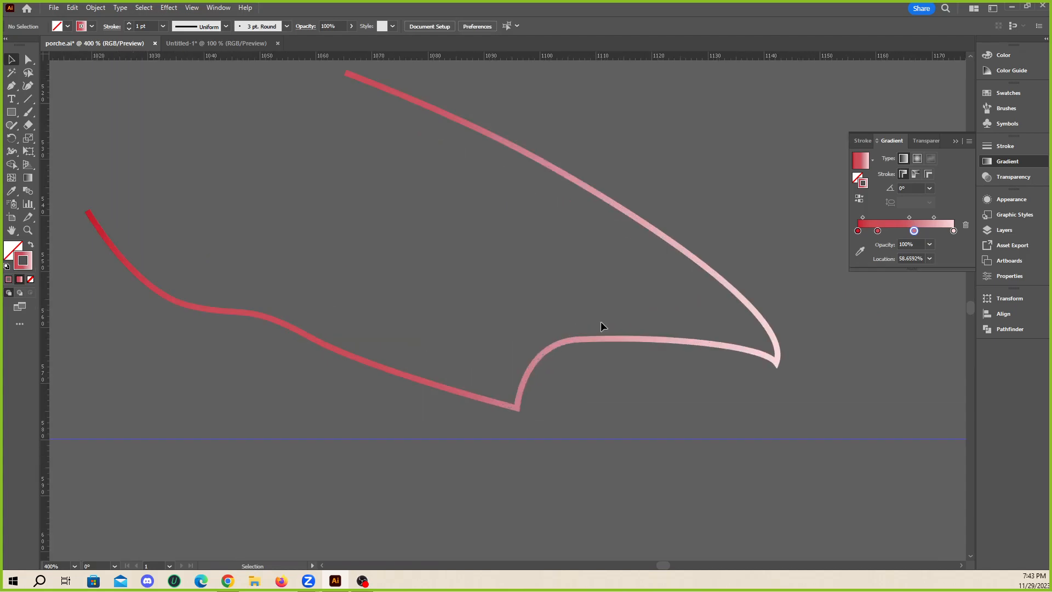
- Recolour the outer path's end gradient stop bright yellow (#e8ff3f) and set its location to 100%
click(602, 337)
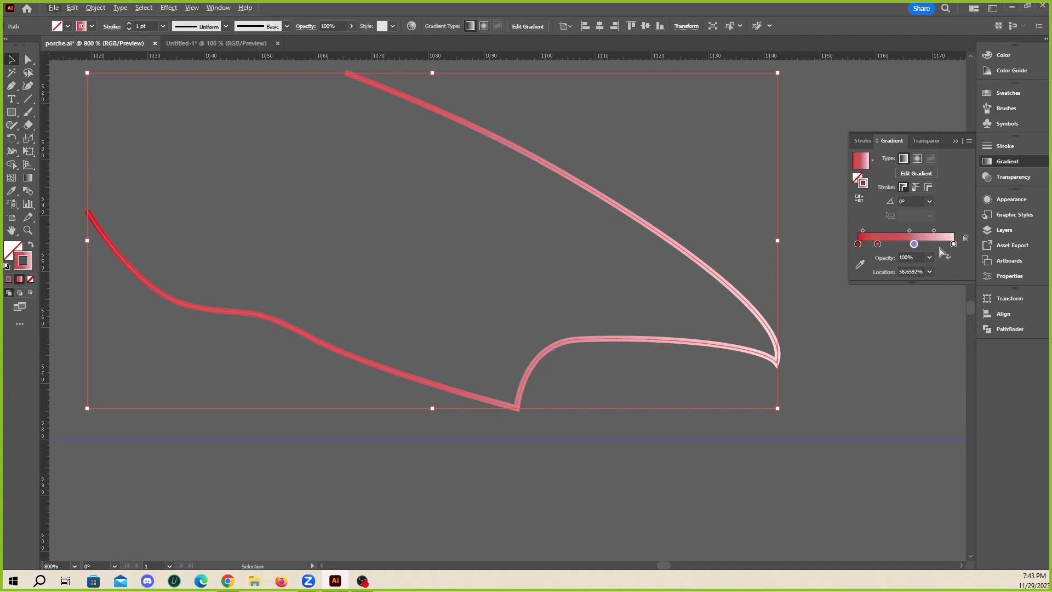
drag(952, 246, 948, 246)
double_click(948, 243)
mouse_move(888, 302)
mouse_down()
mouse_move(876, 302)
mouse_move(923, 302)
mouse_up()
click(860, 352)
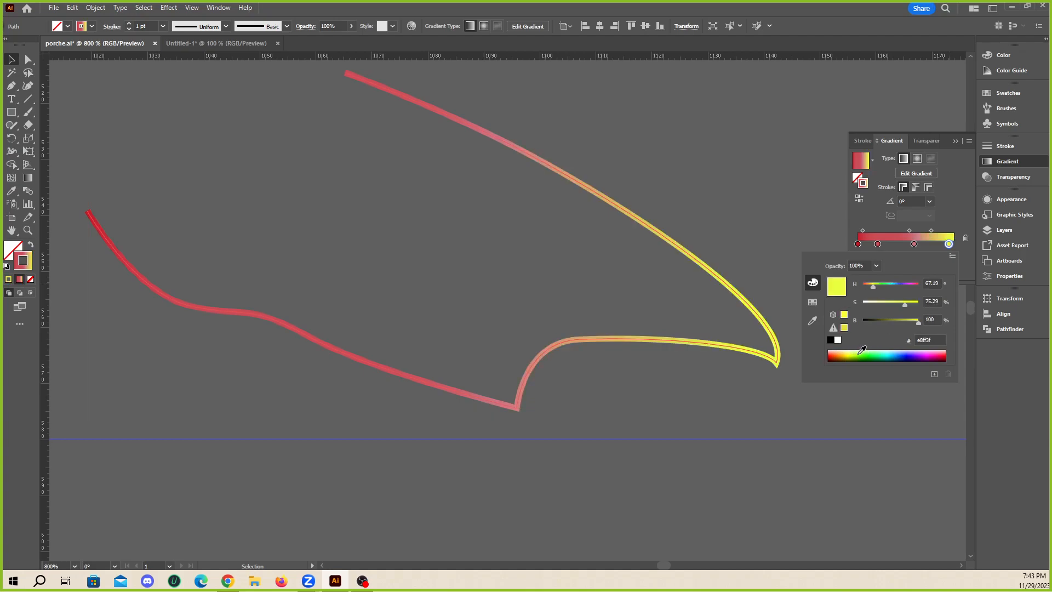
drag(945, 249, 949, 257)
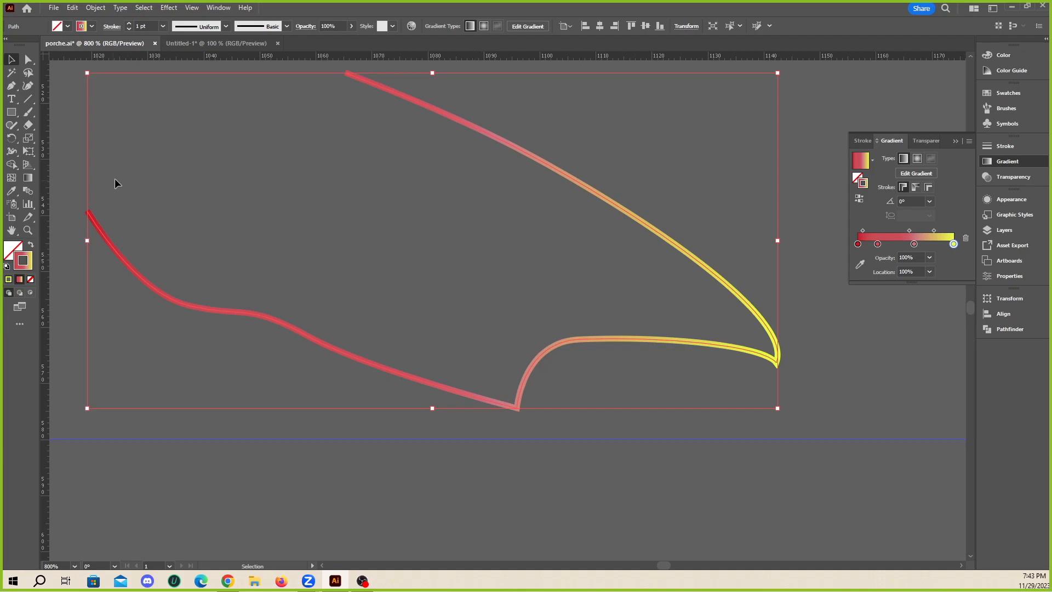
- Duplicate the yellow-ended outer path alongside itself on the empty canvas
key(ctrl+minus)
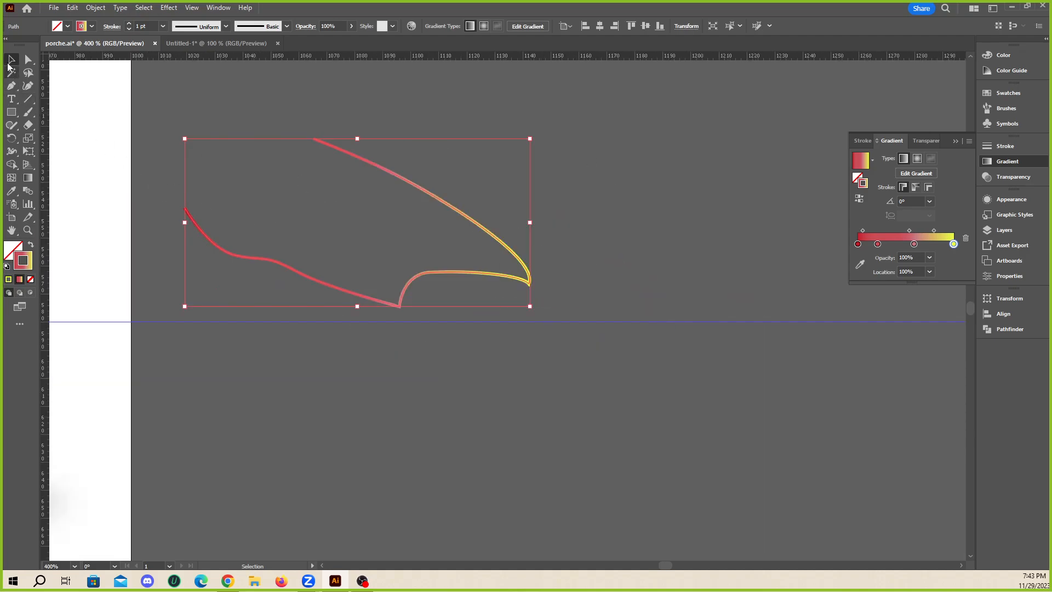
drag(430, 197, 814, 220)
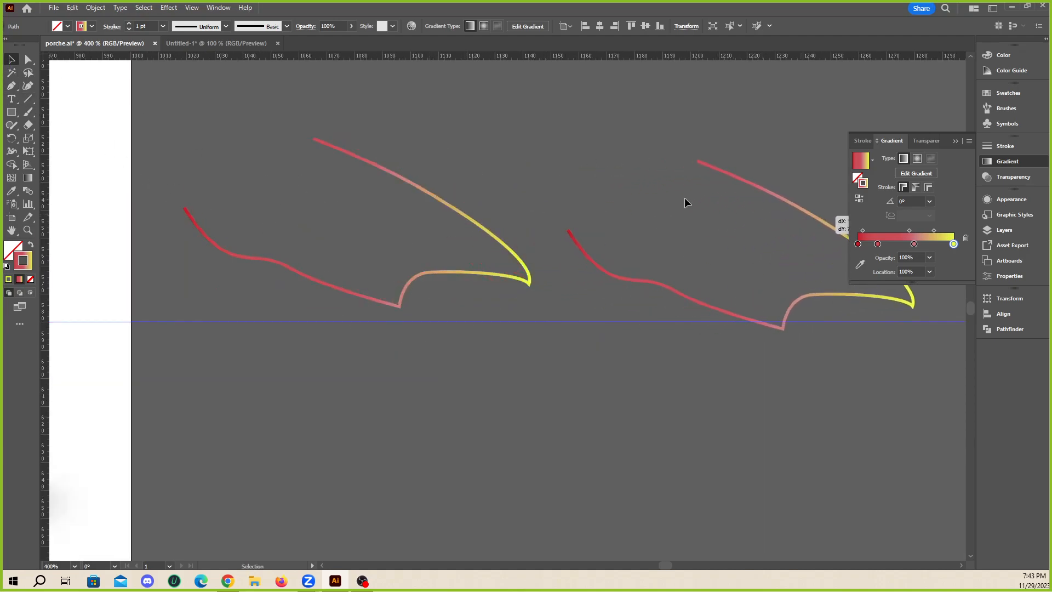
click(12, 190)
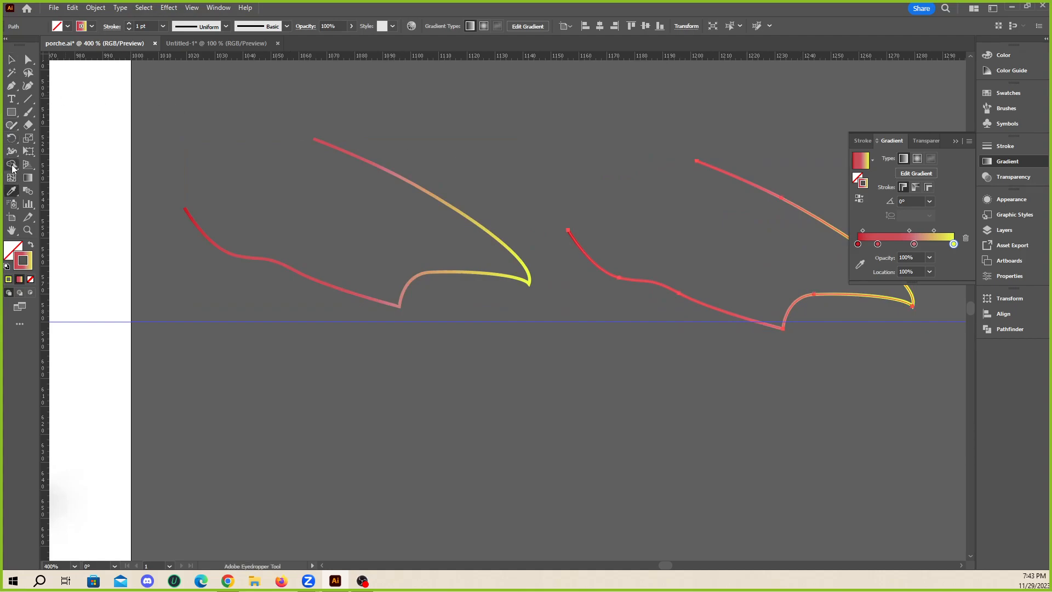
- Close the duplicate yellow-ended path with a straight segment between its ends and swap fill and stroke so the gradient fills it
click(11, 85)
click(695, 161)
click(568, 231)
click(12, 61)
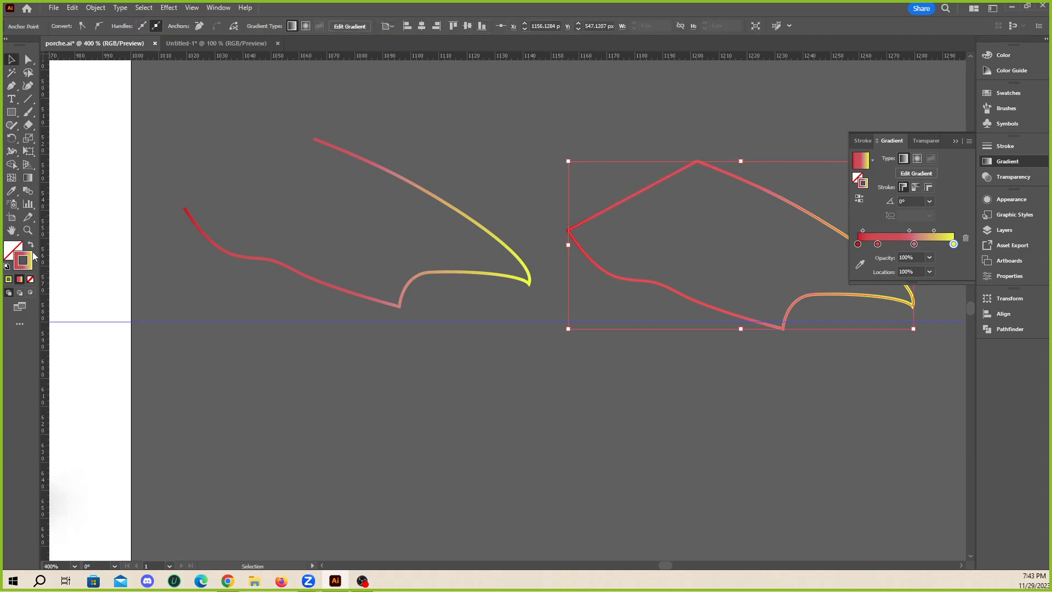
click(31, 245)
- Move the filled copy farther from the open yellow-ended path, and apply the open path's gradient along its stroke
scroll(365, 272, up, 2)
scroll(394, 252, right, 3)
click(390, 146)
drag(677, 301, 734, 279)
scroll(108, 265, up, 2)
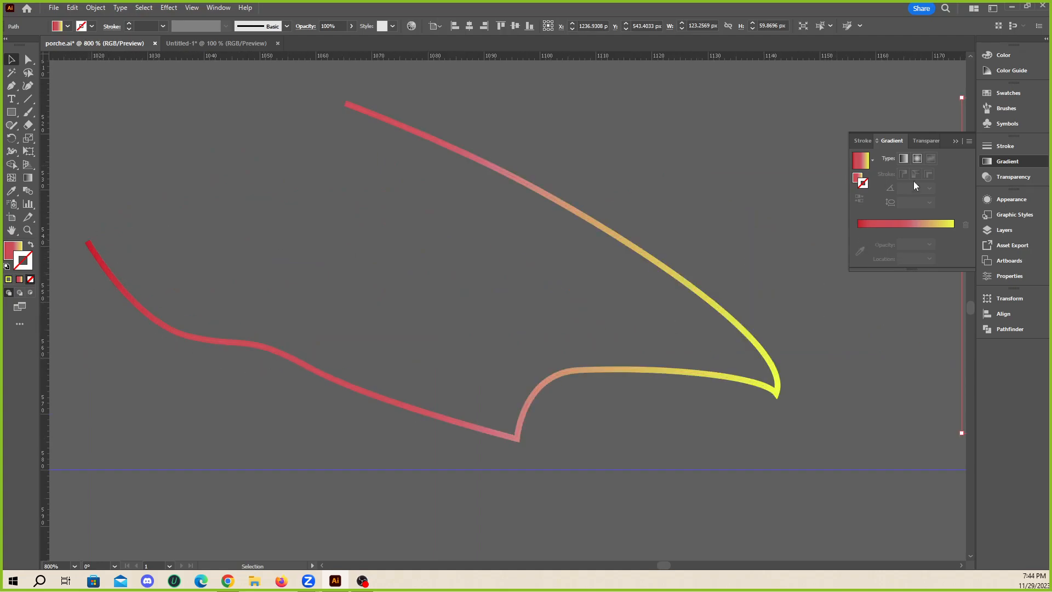
click(546, 200)
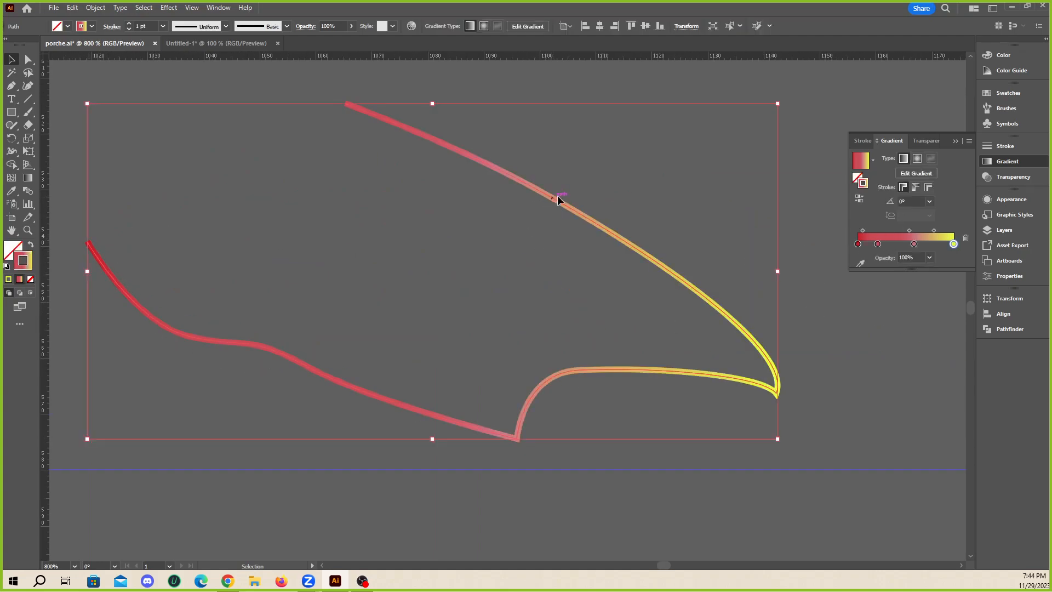
click(917, 188)
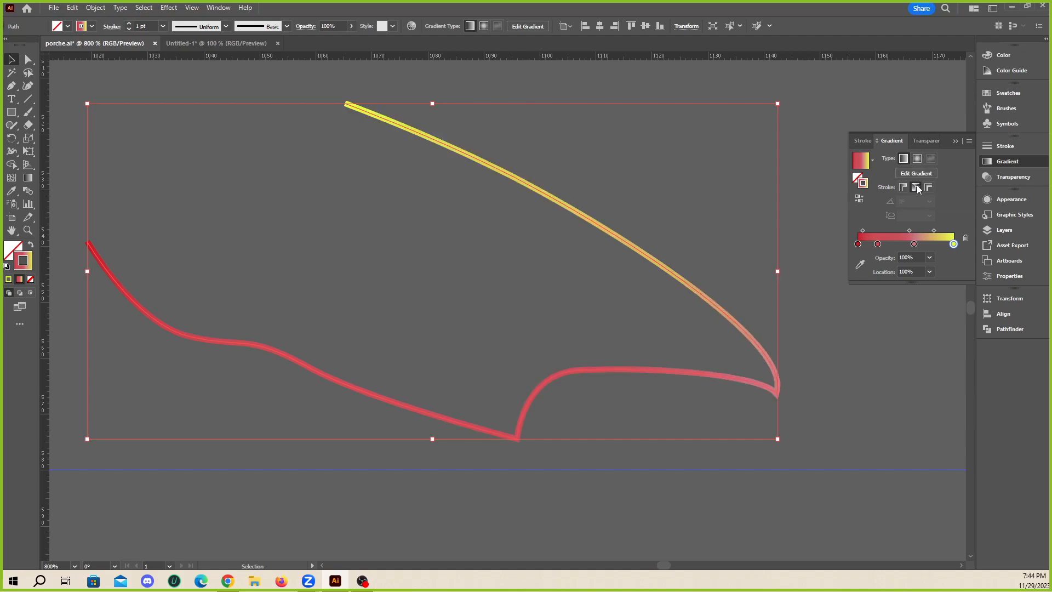
click(674, 187)
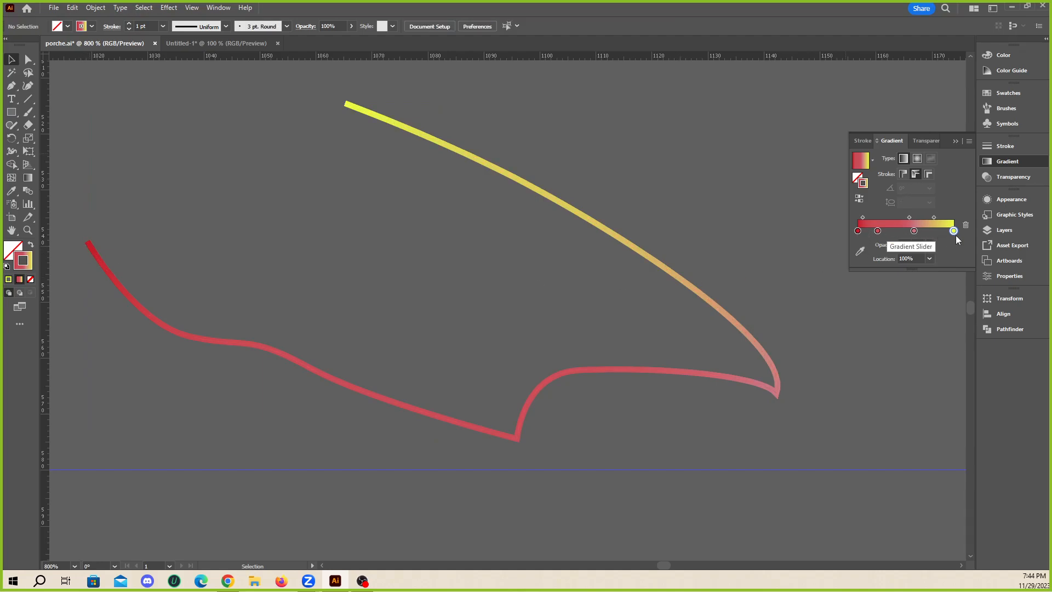
- Delete the open yellow-ended path and its filled copy from the canvas beside the artboard
scroll(608, 230, down, 5)
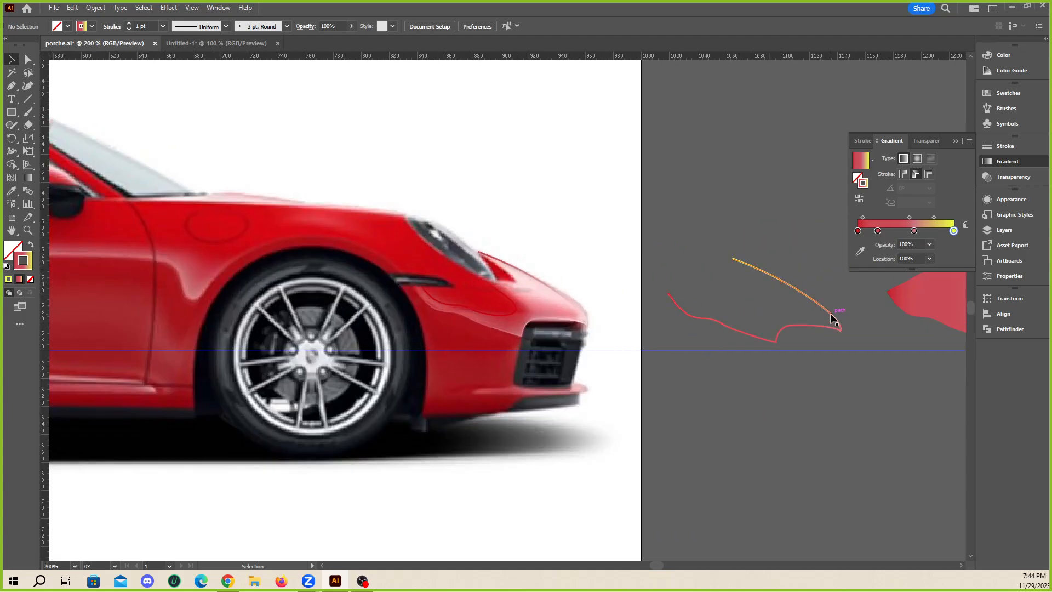
scroll(485, 268, down, 1)
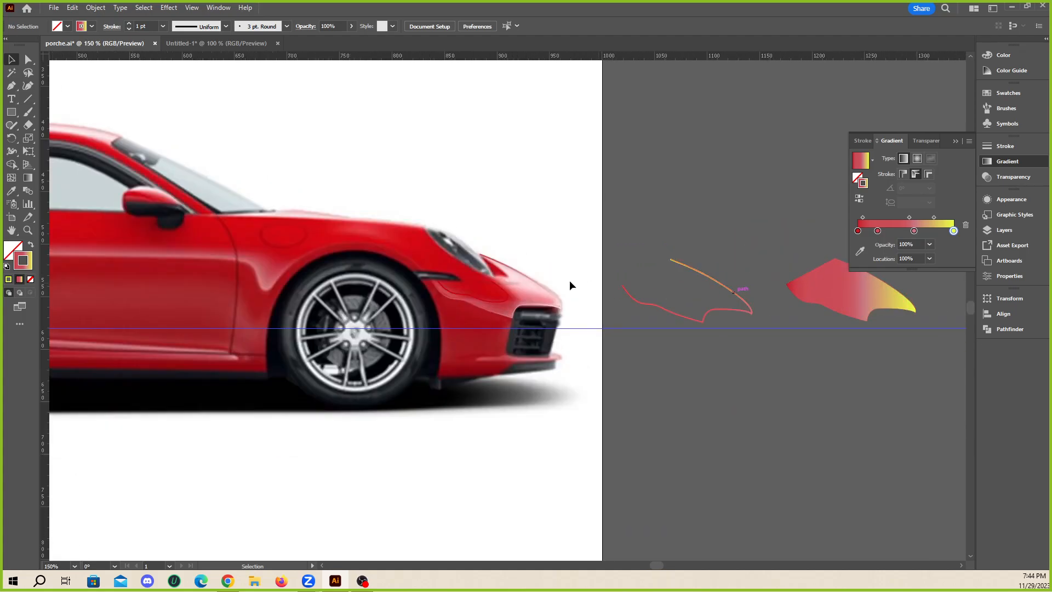
scroll(588, 286, up, 2)
drag(876, 295, 735, 277)
key(Delete)
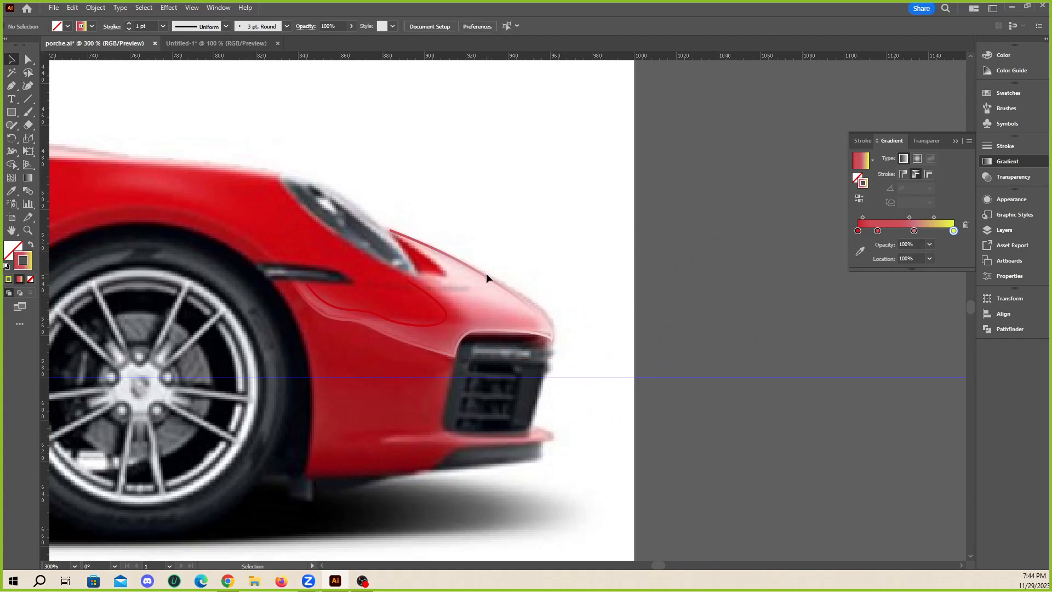
- Apply the gradient along the stroke of the outer highlight path on the car's nose and deselect it
click(486, 276)
scroll(448, 287, up, 3)
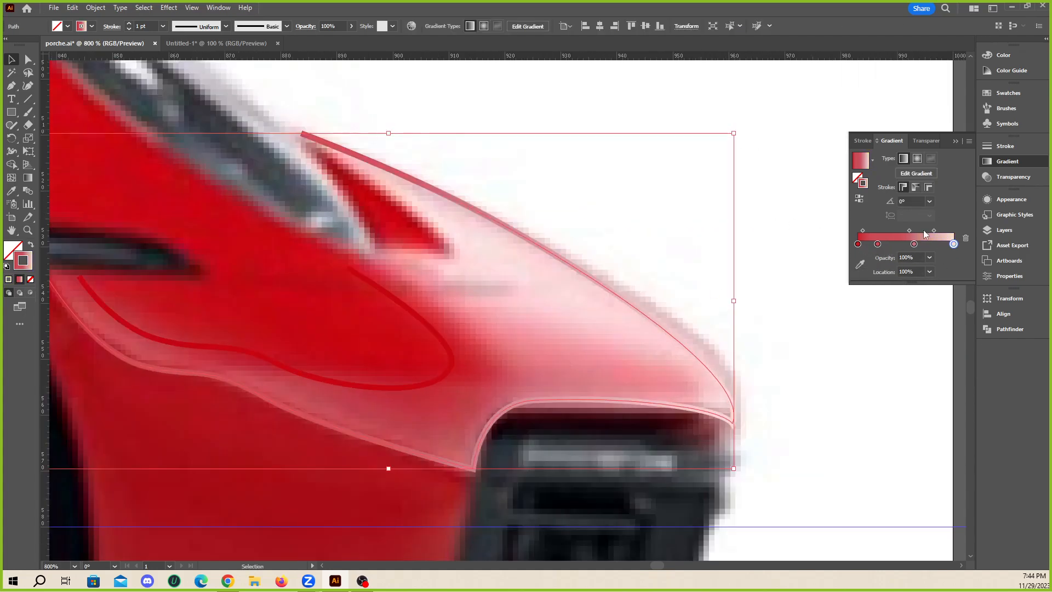
click(917, 188)
click(746, 279)
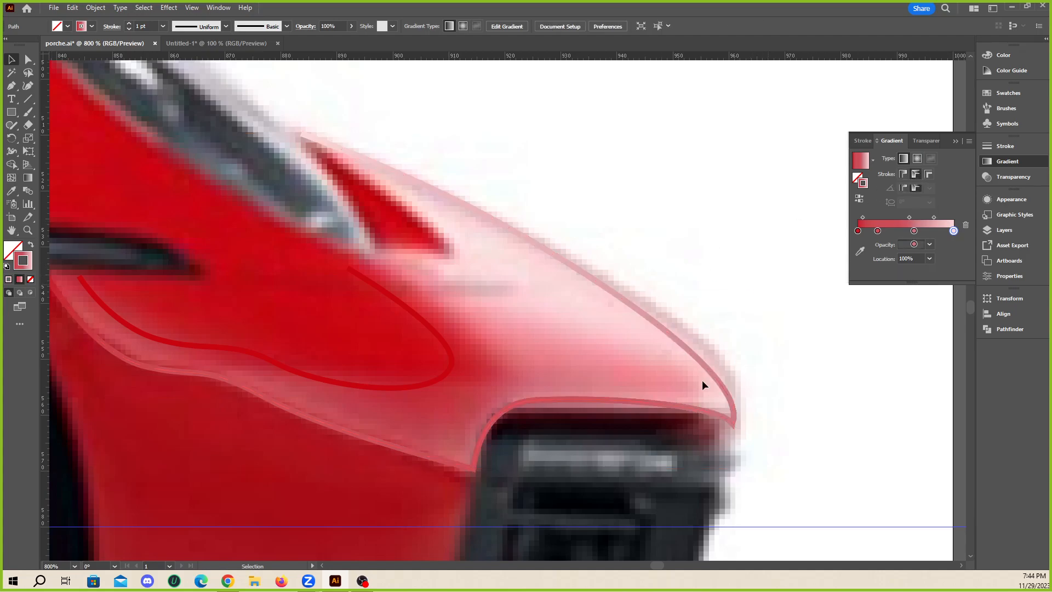
- Raise the outer path's front corner anchor slightly and lower the anchor above the grille so the edge follows the grille's top
click(27, 62)
drag(733, 420, 732, 409)
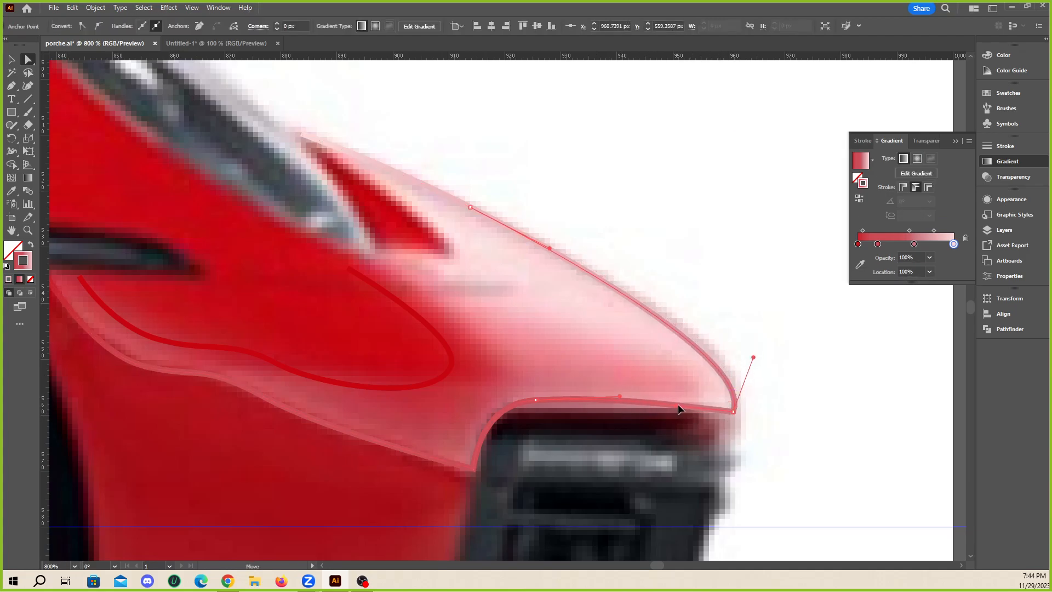
click(536, 400)
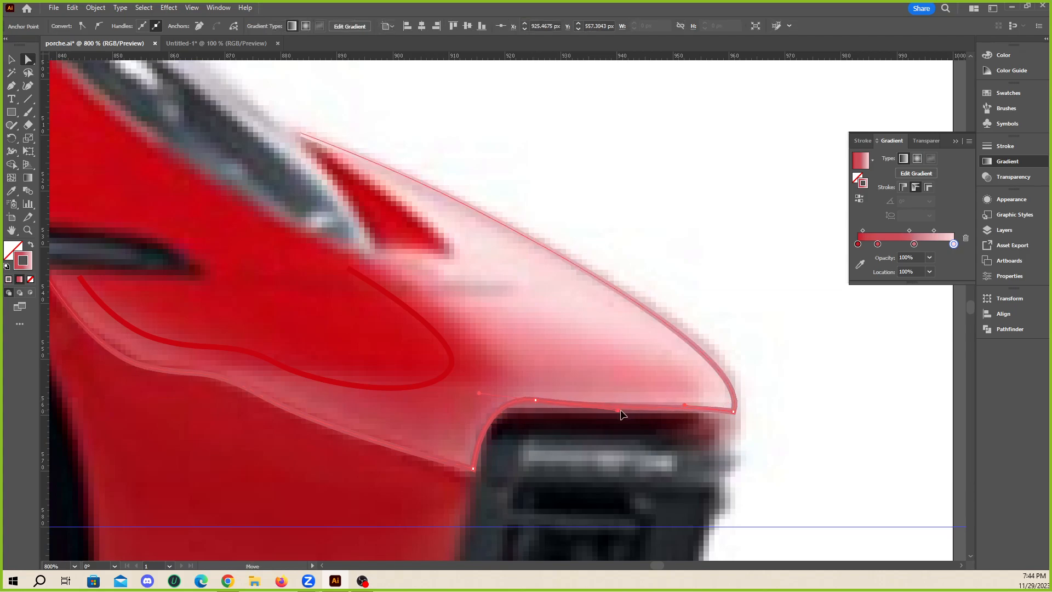
drag(533, 400, 530, 409)
click(684, 406)
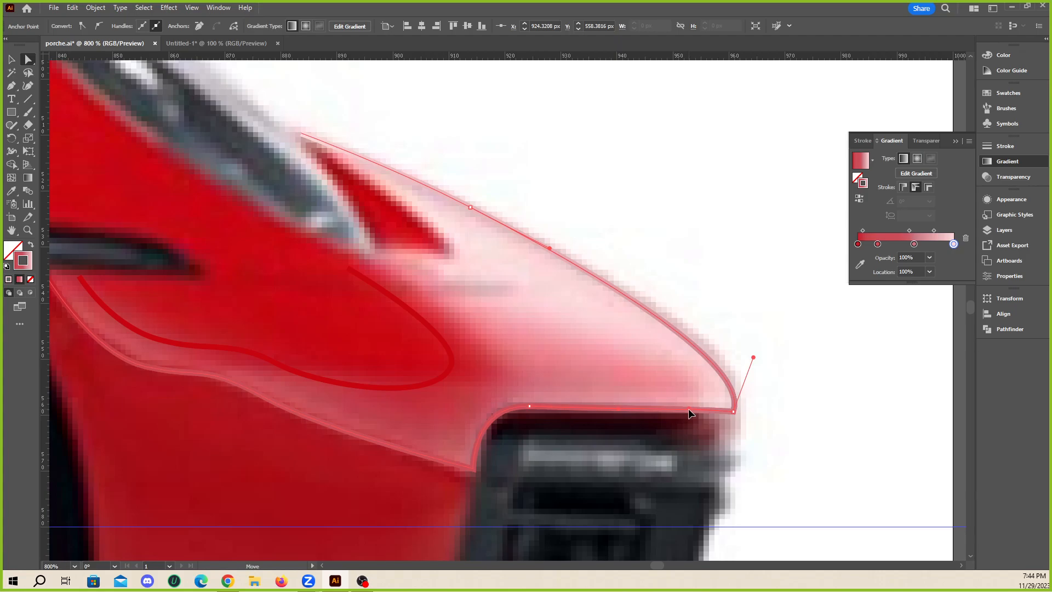
- Recolour the outer path's third gradient stop with pale pink sampled from the nose tip and place it at about 60%
scroll(723, 427, up, 2)
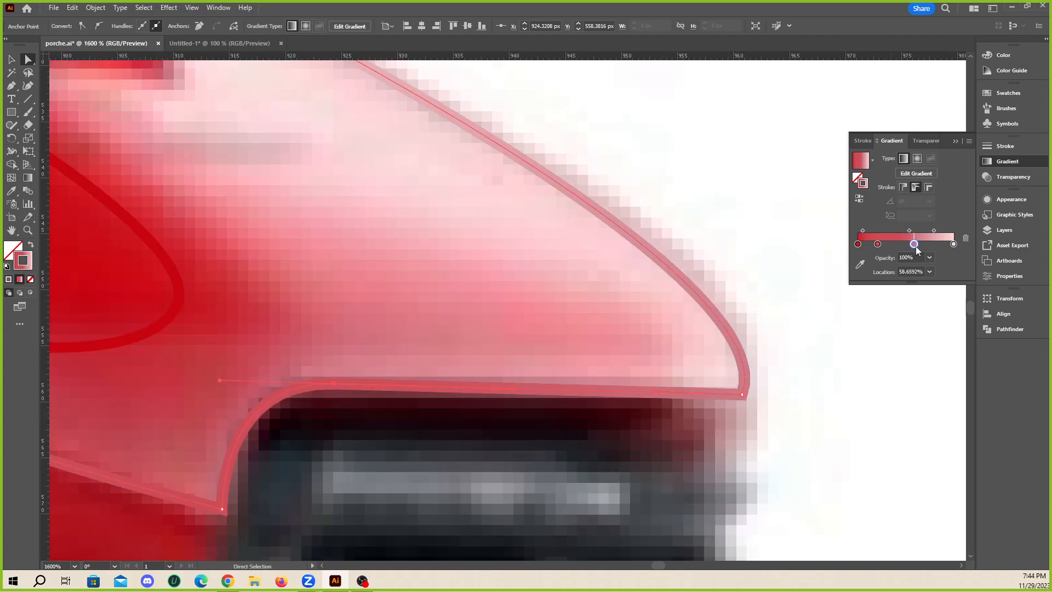
mouse_move(919, 244)
mouse_down()
mouse_move(936, 244)
mouse_move(926, 253)
mouse_up()
click(860, 264)
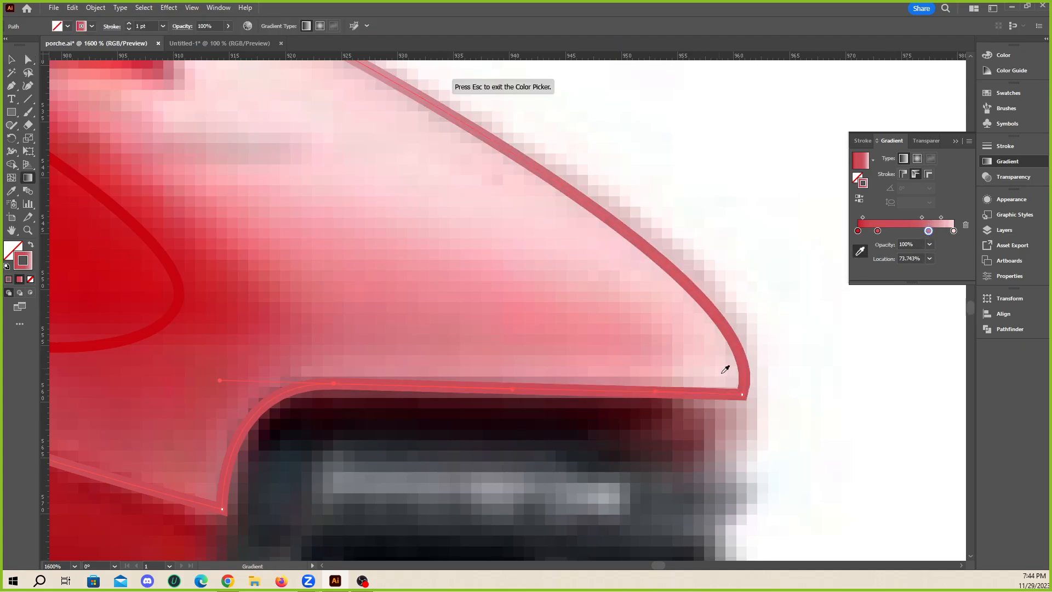
drag(927, 234, 937, 234)
mouse_move(931, 234)
mouse_down()
mouse_move(918, 235)
mouse_move(927, 254)
mouse_move(933, 232)
mouse_move(916, 233)
mouse_up()
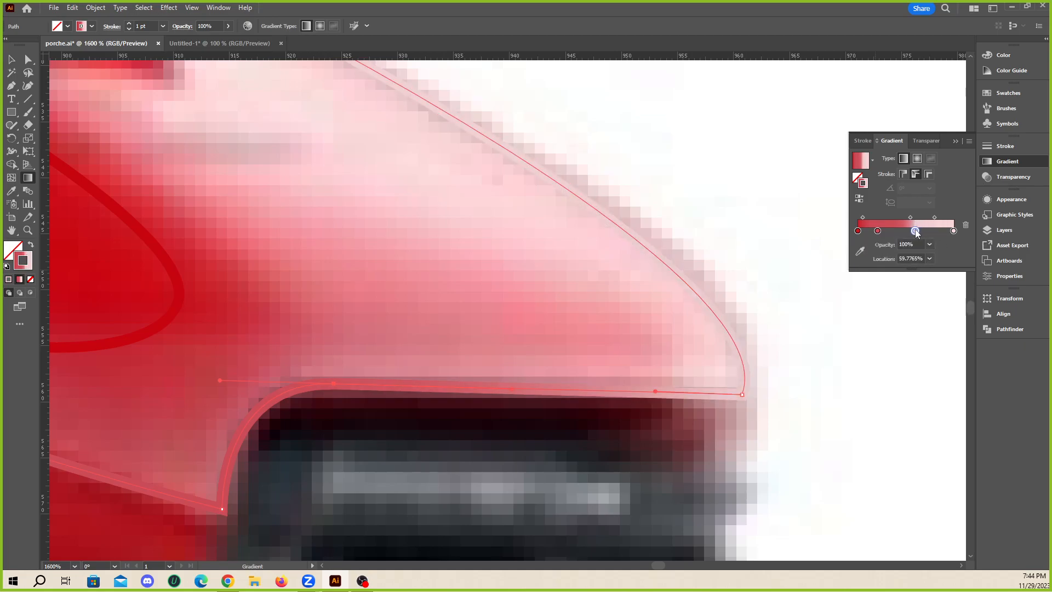
- Move the outer path's second gradient stop to about 24% and deselect the path
scroll(695, 282, down, 2)
scroll(392, 270, up, 1)
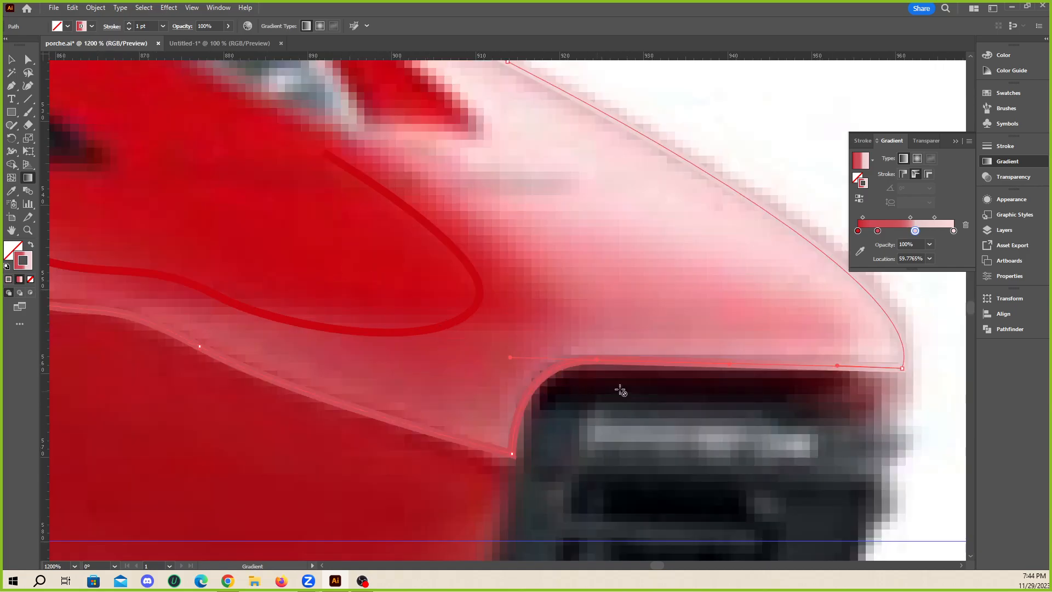
drag(878, 231, 880, 232)
scroll(675, 298, down, 2)
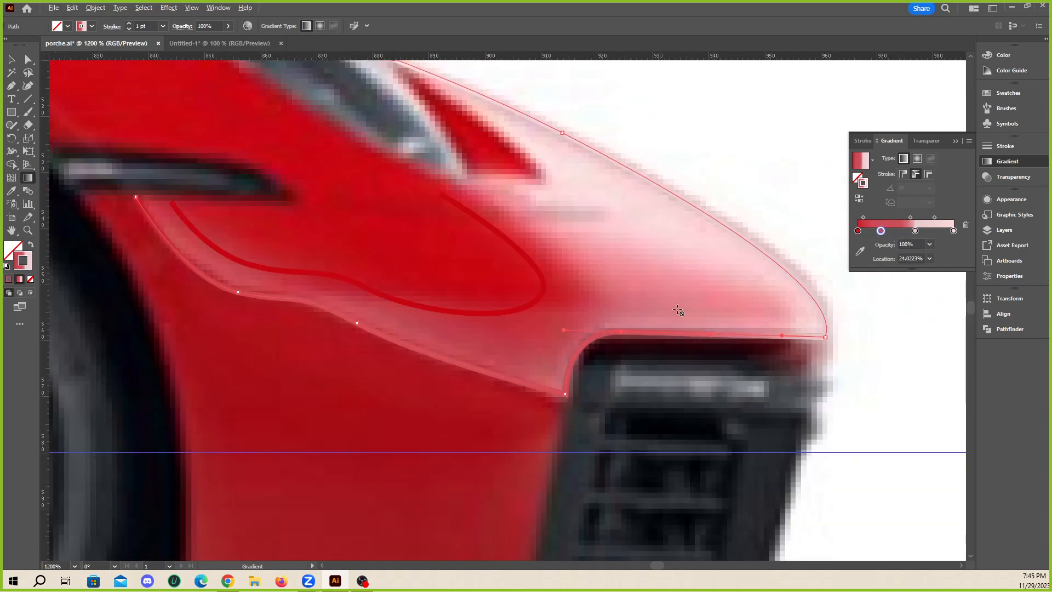
click(11, 59)
scroll(486, 356, down, 2)
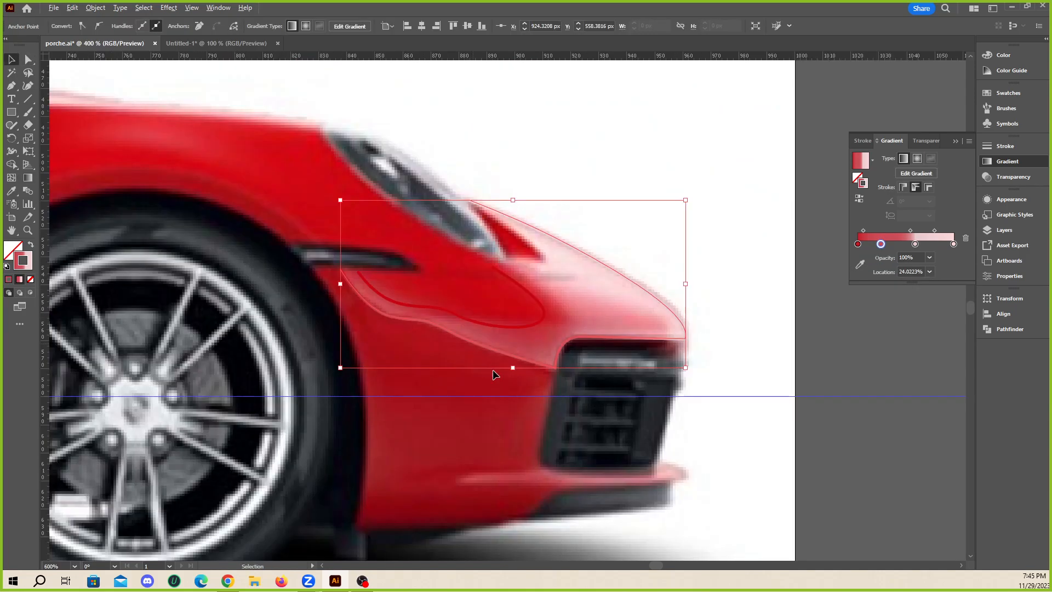
click(666, 309)
scroll(479, 331, up, 2)
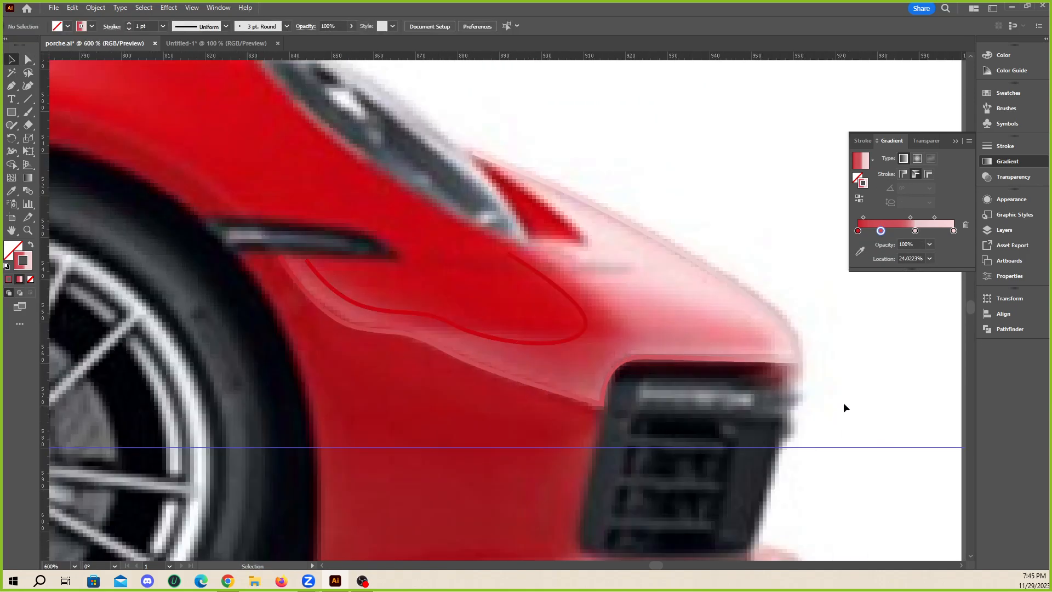
- Duplicate the inner and outer highlight paths together onto the empty canvas beside the artboard and deselect them
scroll(412, 370, down, 1)
click(474, 342)
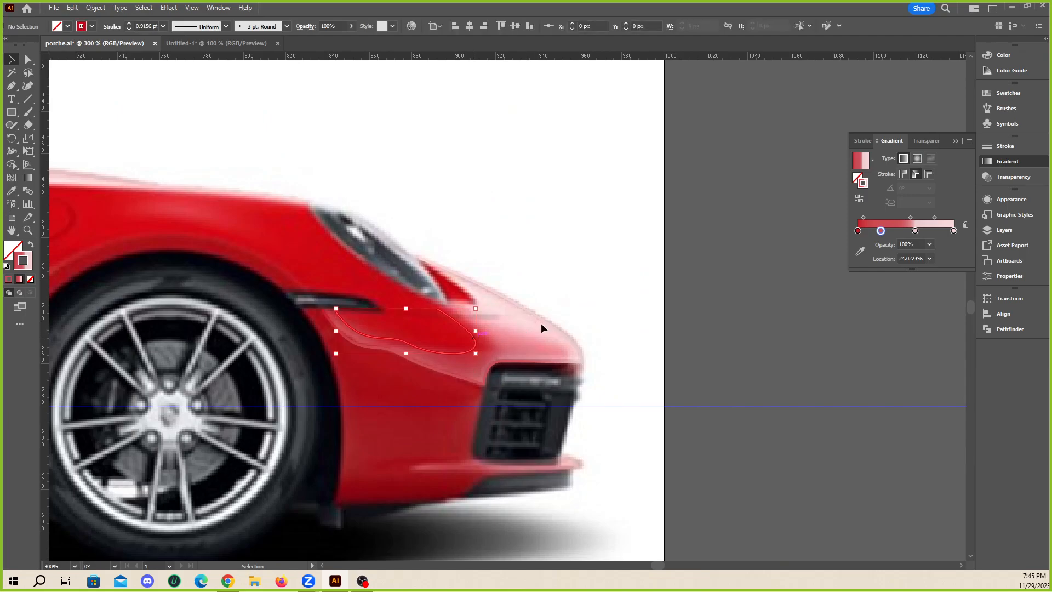
drag(548, 328, 792, 329)
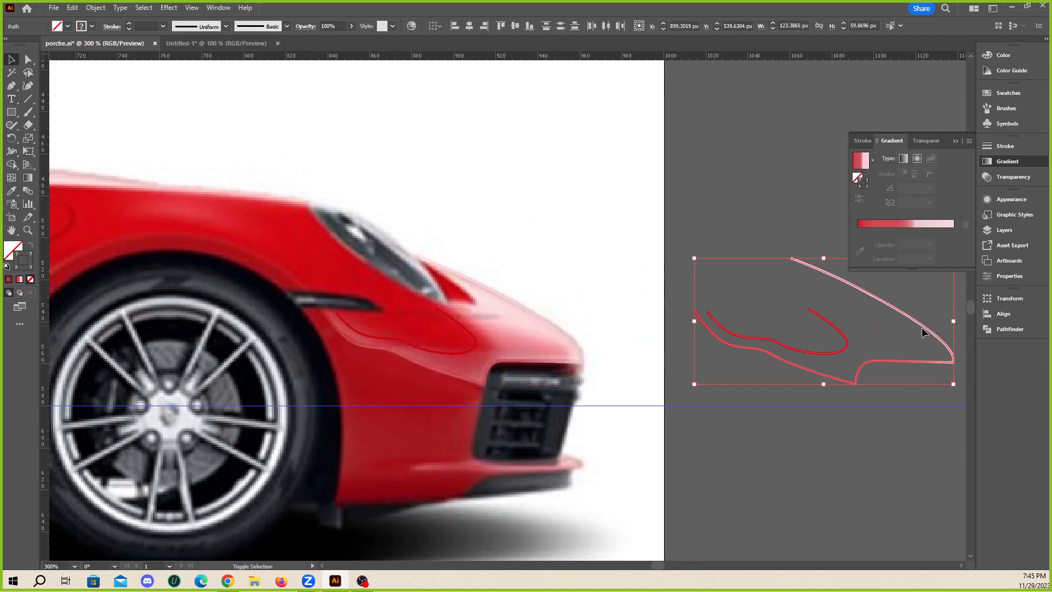
click(925, 302)
- Blend the duplicated inner red path with the duplicated outer gradient path using the Blend tool
scroll(925, 300, up, 2)
scroll(521, 272, down, 1)
click(28, 191)
scroll(513, 354, up, 2)
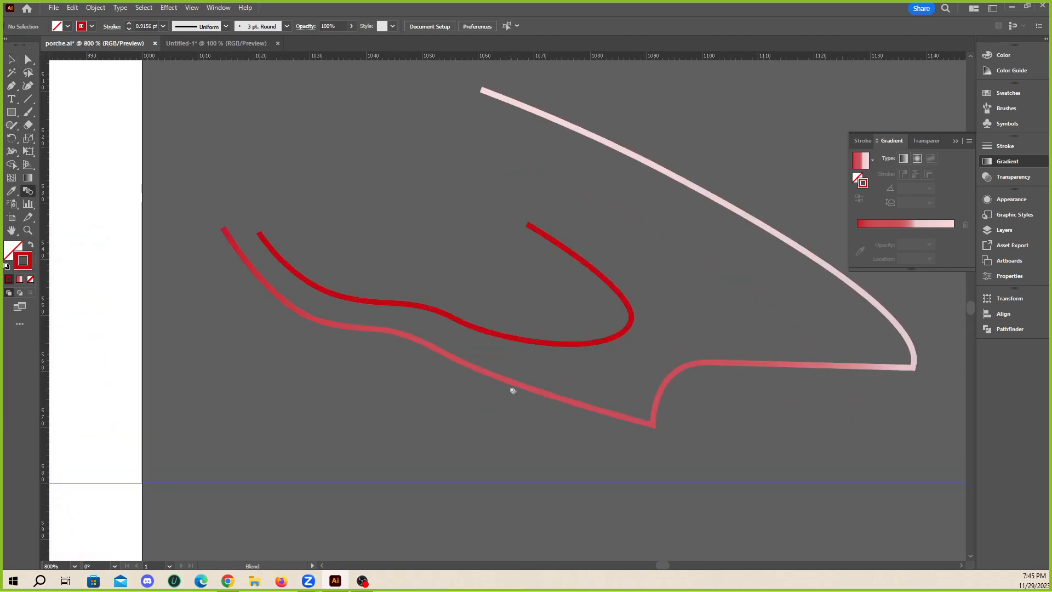
click(531, 343)
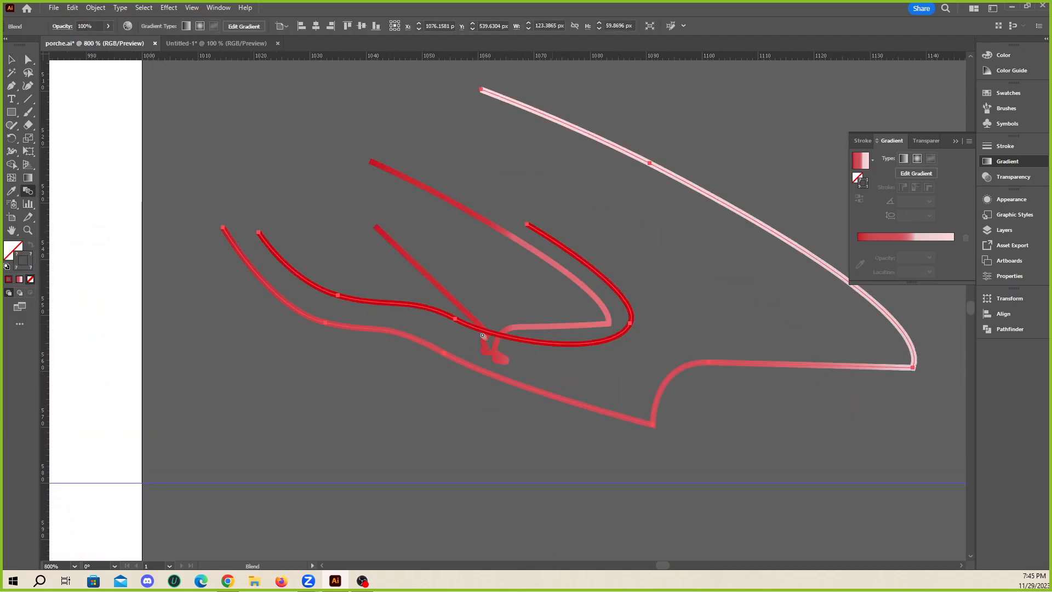
- Set the blend's spacing to Specified Steps and raise the number of steps above 16
key(ctrl+equal)
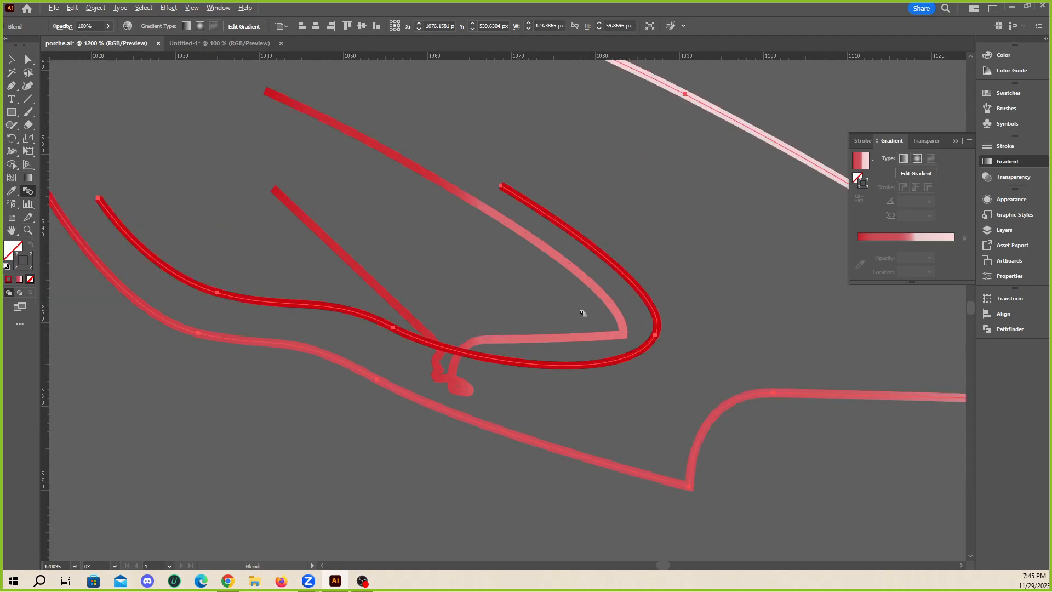
double_click(25, 192)
click(853, 317)
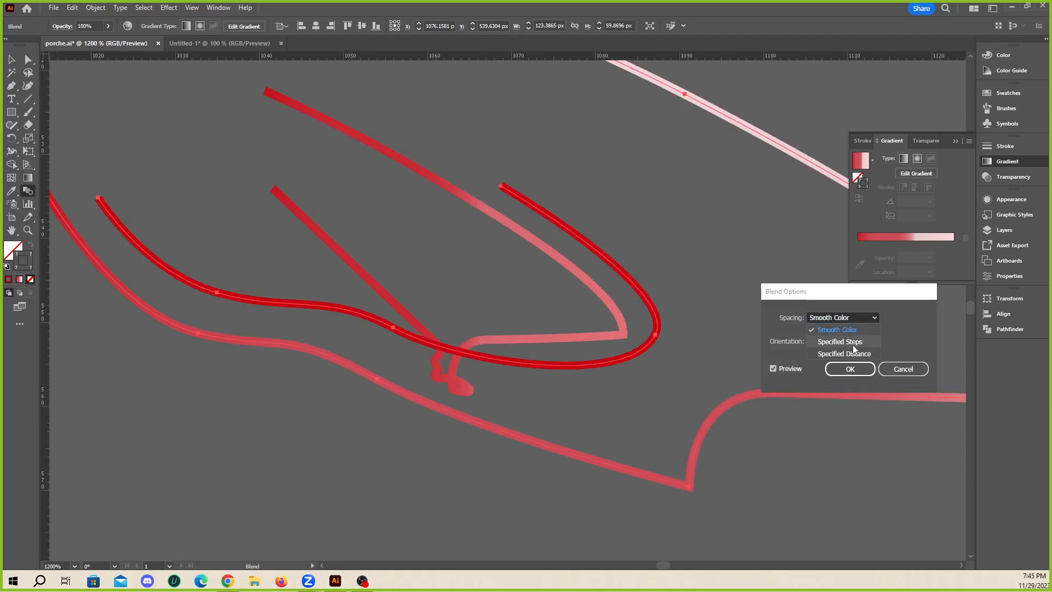
click(853, 344)
key(Up)
key(Up)
key(Up)
key(Up)
key(Up)
key(Up)
key(Up)
key(Up)
key(Up)
key(Up)
key(Up)
key(Up)
key(Up)
key(Up)
key(Up)
key(Up)
key(Up)
key(Up)
key(Up)
key(Up)
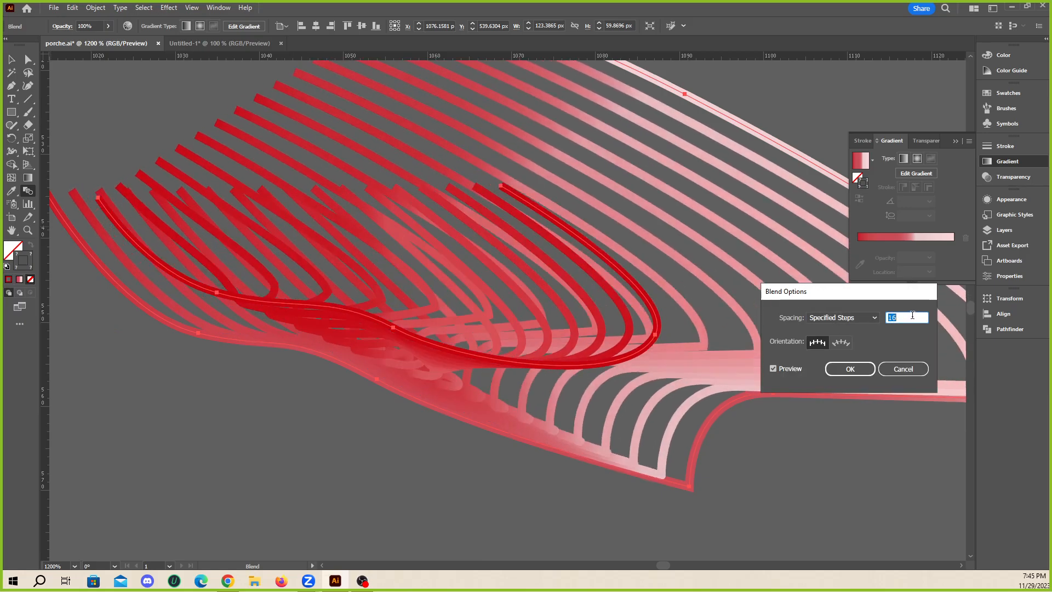
click(850, 369)
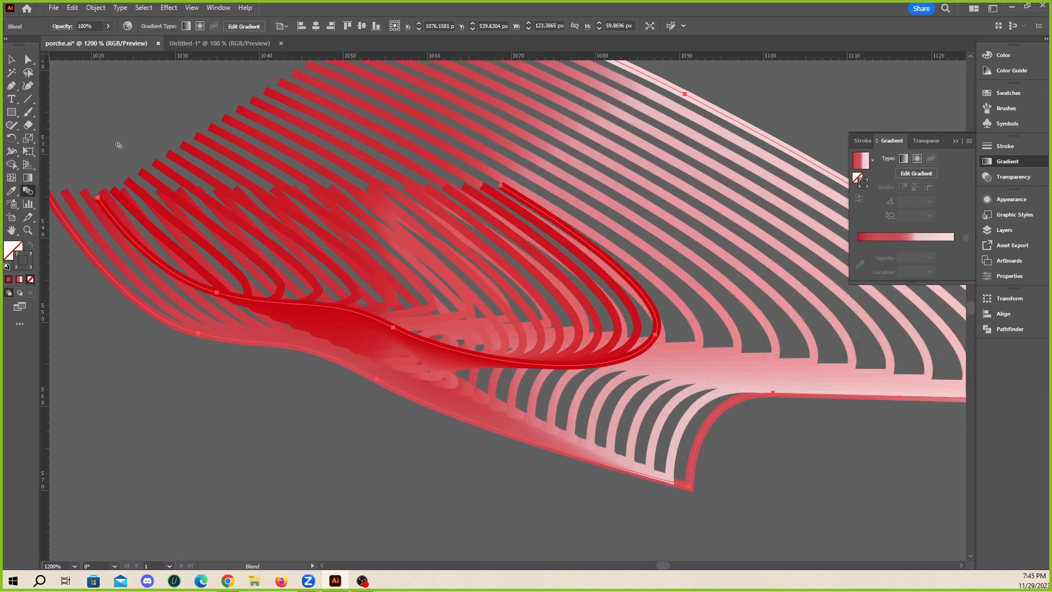
- Add an anchor point to the lower curve of the blend's inner path, just before its rounded front end
key(a)
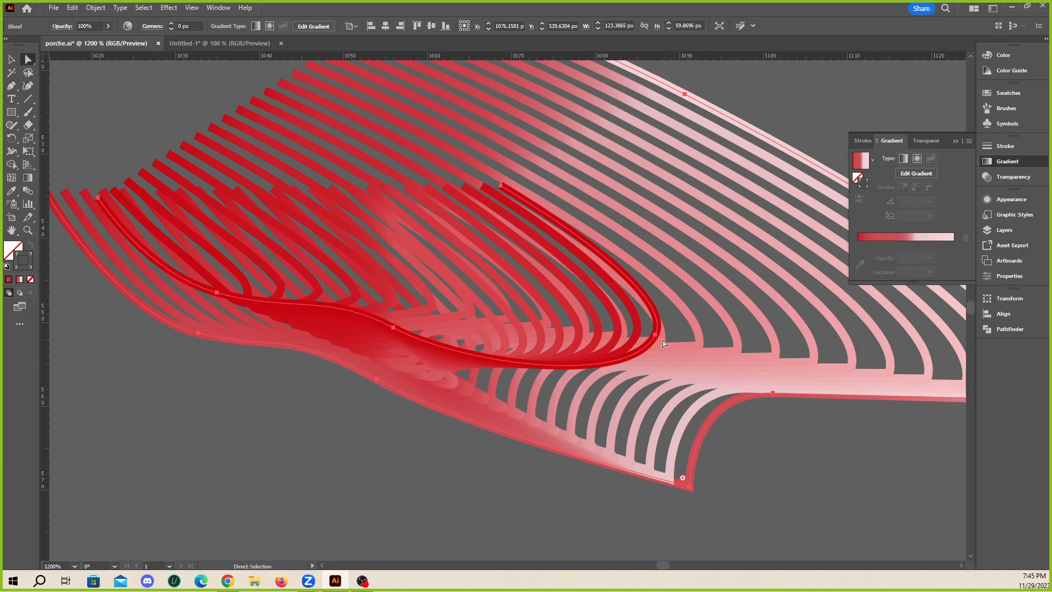
click(656, 334)
click(13, 86)
scroll(349, 307, down, 1)
scroll(414, 337, up, 1)
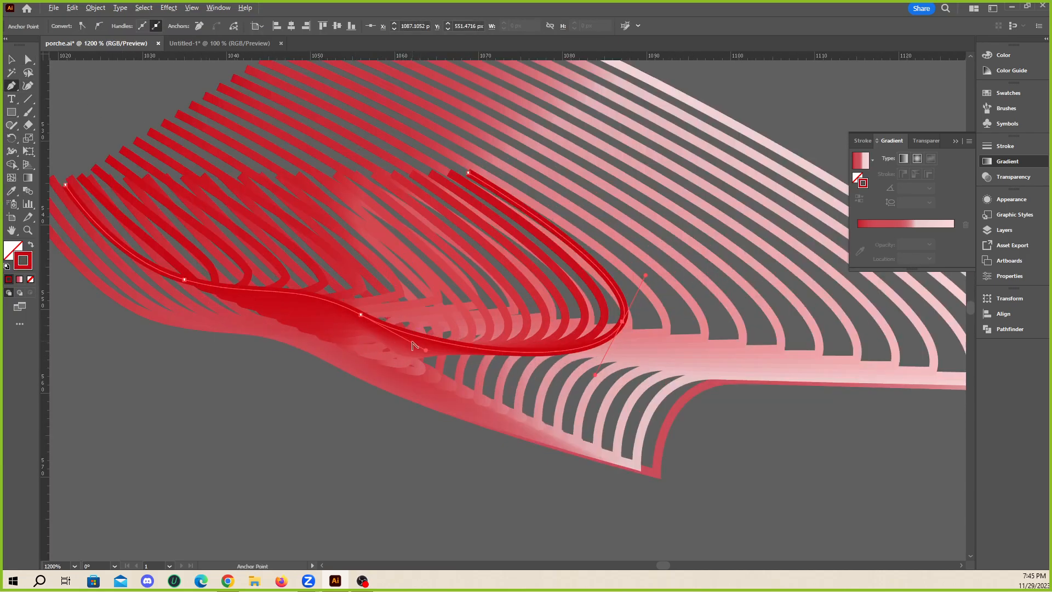
scroll(415, 344, down, 1)
scroll(539, 349, up, 1)
click(538, 343)
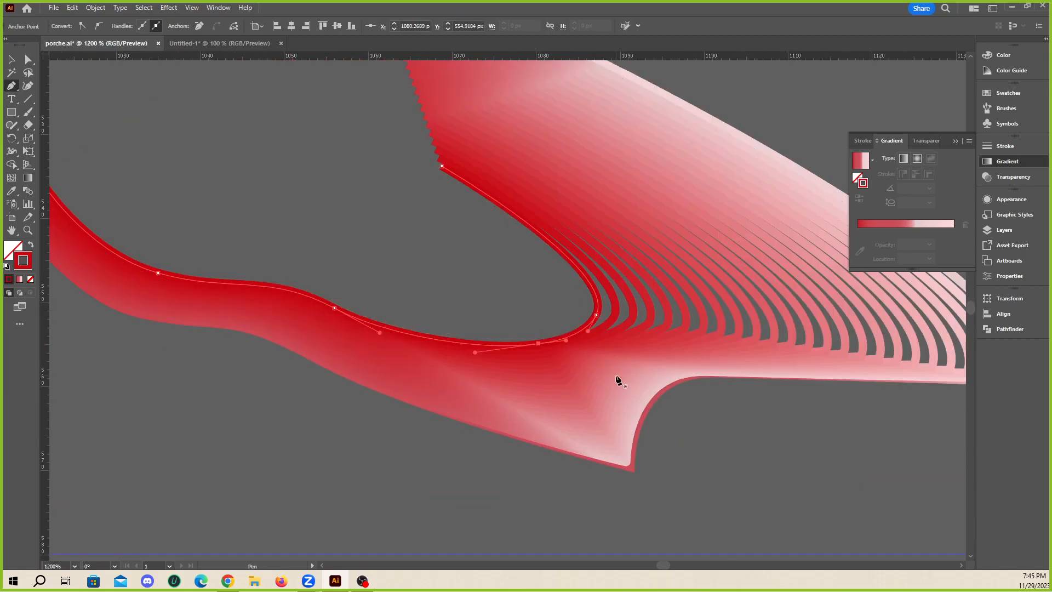
- Select the blend on the empty canvas and increase its Specified Steps until the gaps between the strokes close
click(29, 59)
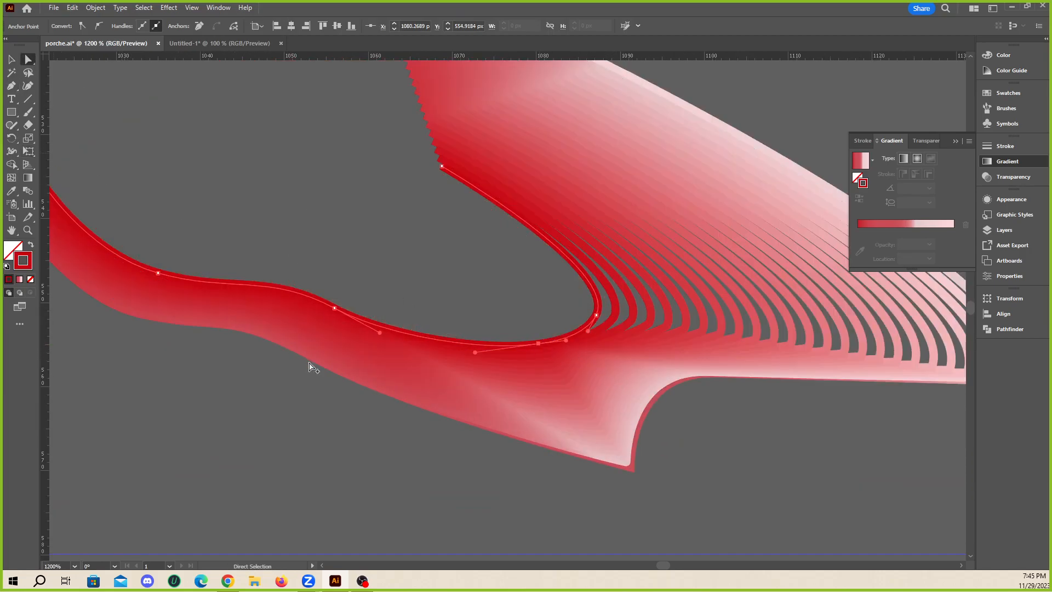
scroll(351, 404, down, 1)
scroll(507, 360, up, 1)
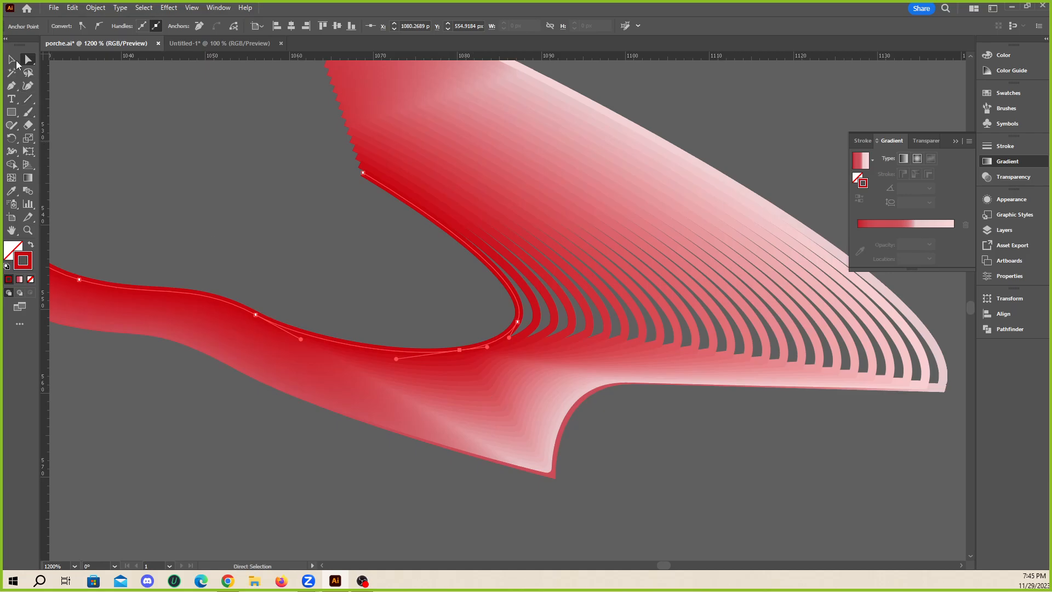
click(12, 59)
click(401, 264)
click(491, 339)
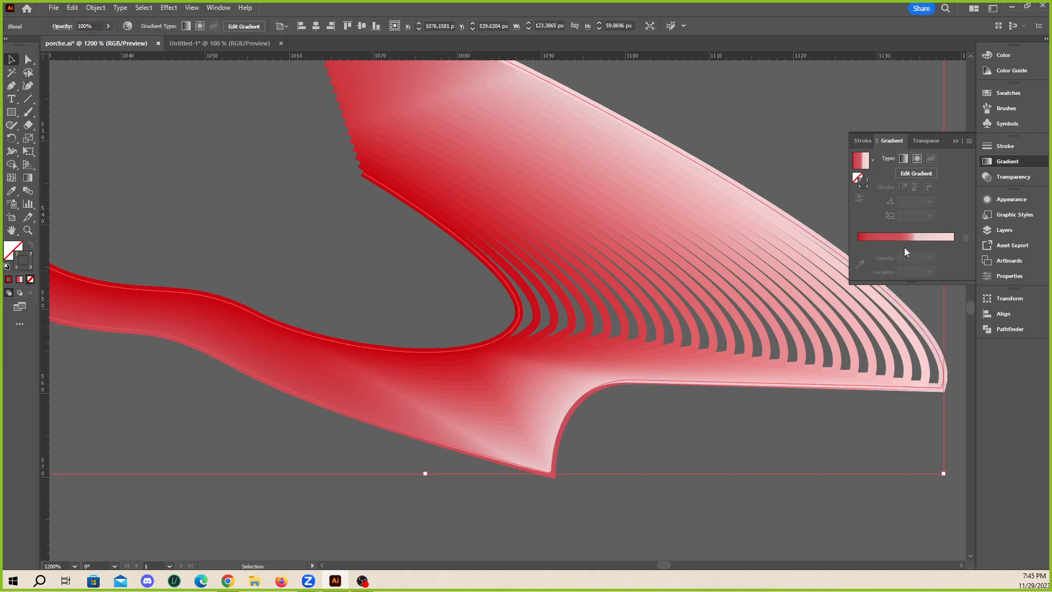
scroll(394, 337, down, 1)
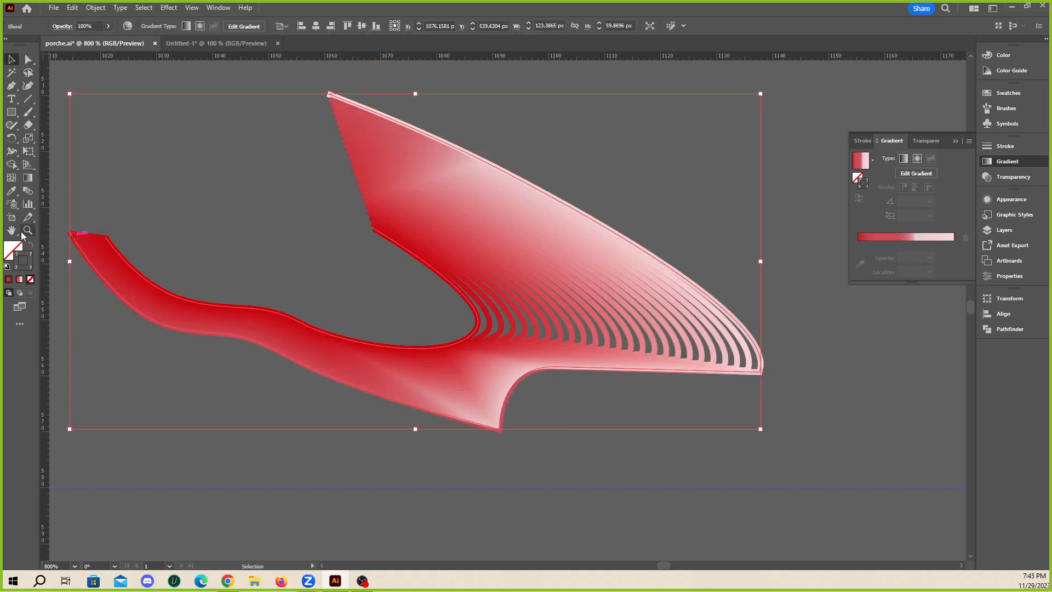
double_click(28, 190)
click(911, 316)
scroll(911, 316, up, 15)
scroll(911, 316, up, 19)
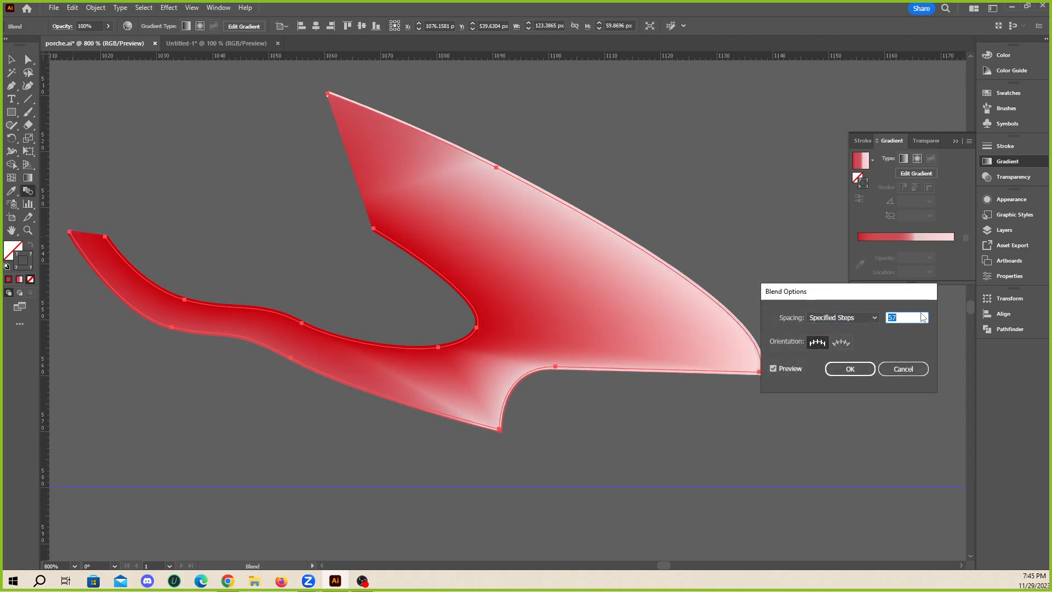
click(860, 369)
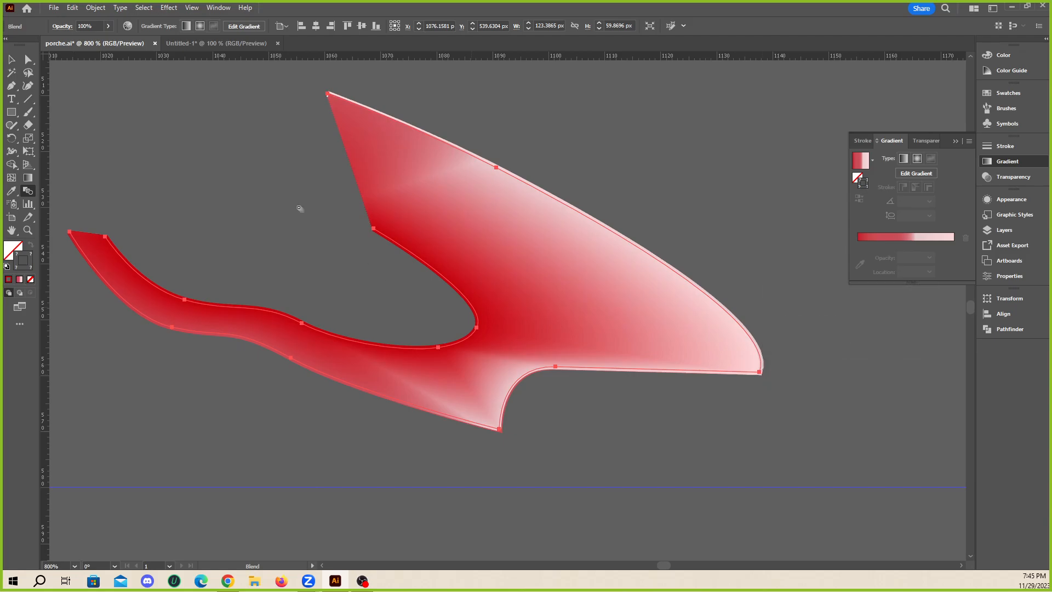
- Try moving the finished blend onto the car's nose and undo the move
click(11, 59)
click(246, 172)
scroll(794, 307, down, 5)
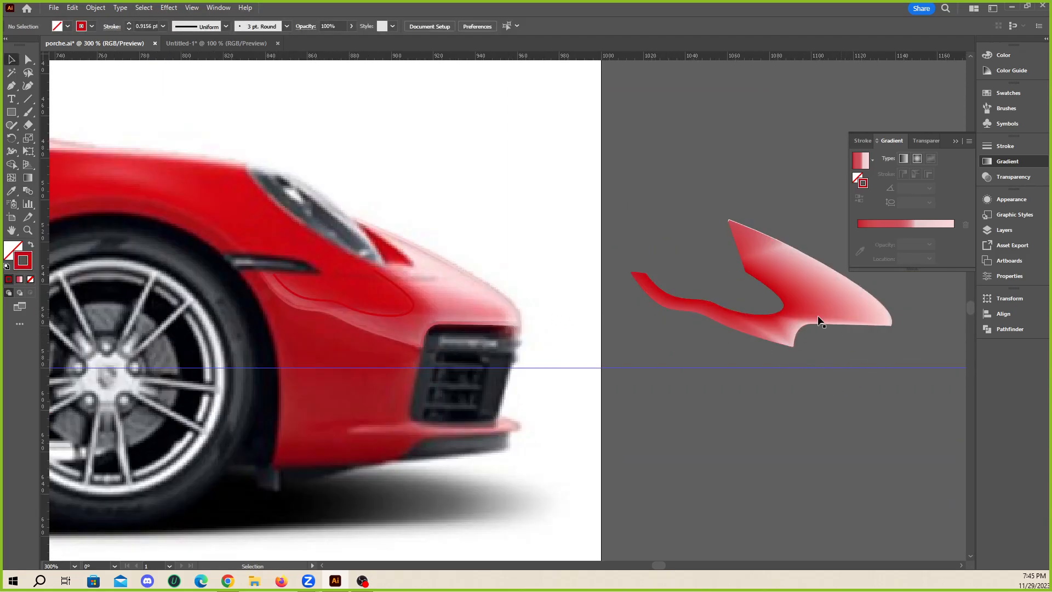
drag(743, 307, 454, 308)
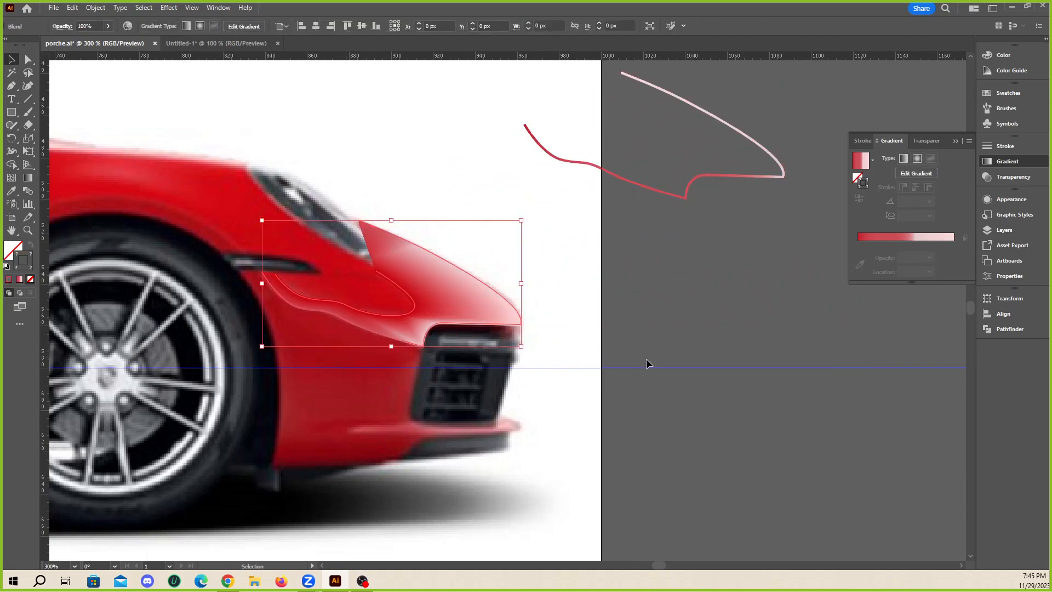
key(ctrl+z)
click(641, 388)
scroll(592, 373, down, 3)
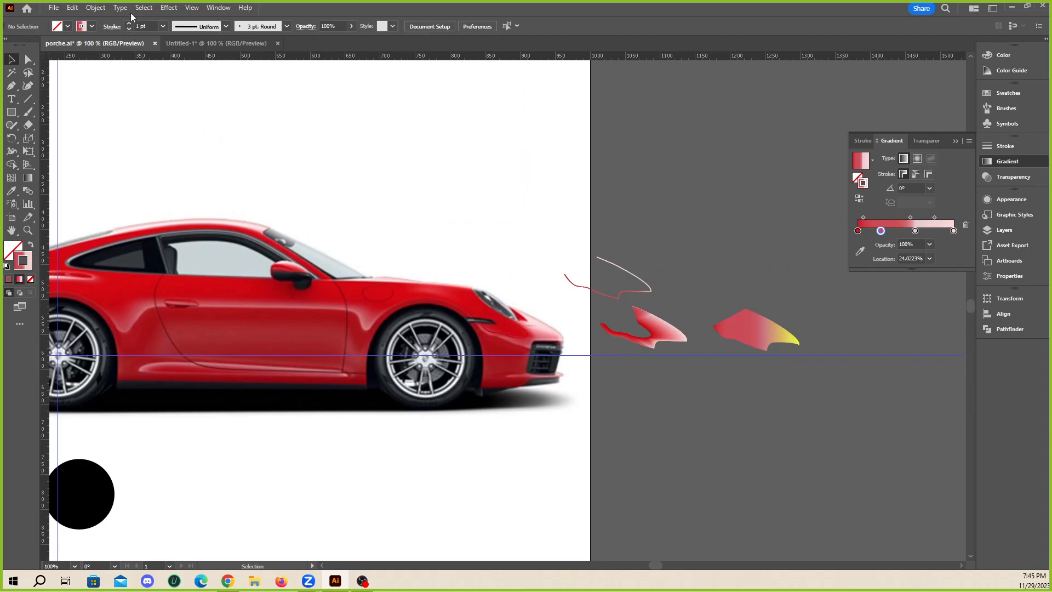
- Show all hidden vector artwork and position the blend over the nose between the headlight and the front grille
click(100, 9)
click(148, 132)
click(504, 203)
scroll(384, 274, up, 2)
drag(879, 399, 692, 378)
scroll(819, 410, up, 3)
drag(498, 323, 493, 321)
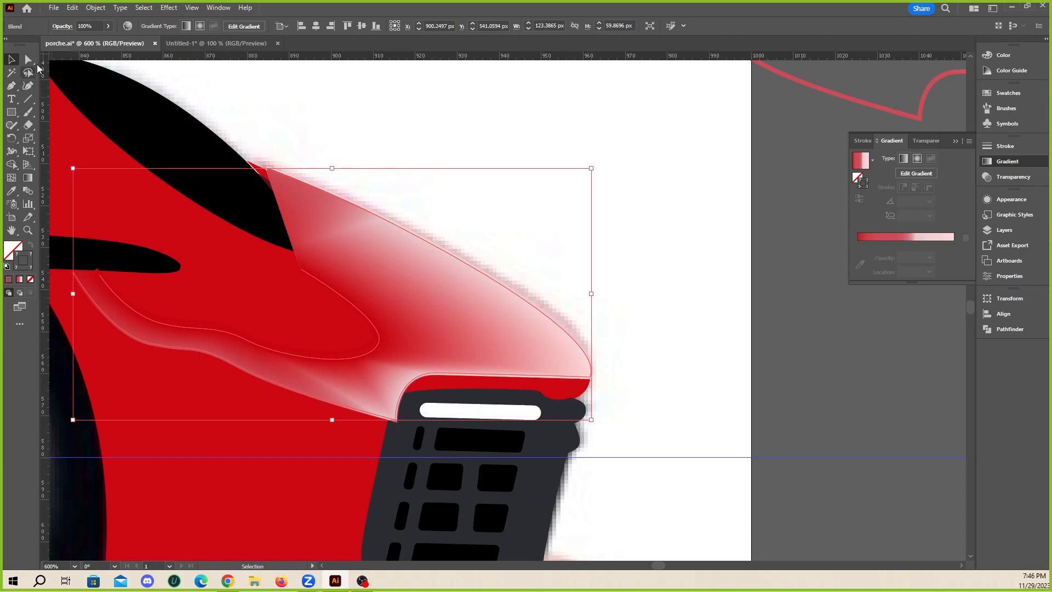
- Select an anchor on the upper edge of the blend's outer path and switch the document to Outline view
click(28, 58)
scroll(237, 153, up, 3)
drag(214, 155, 219, 157)
click(192, 8)
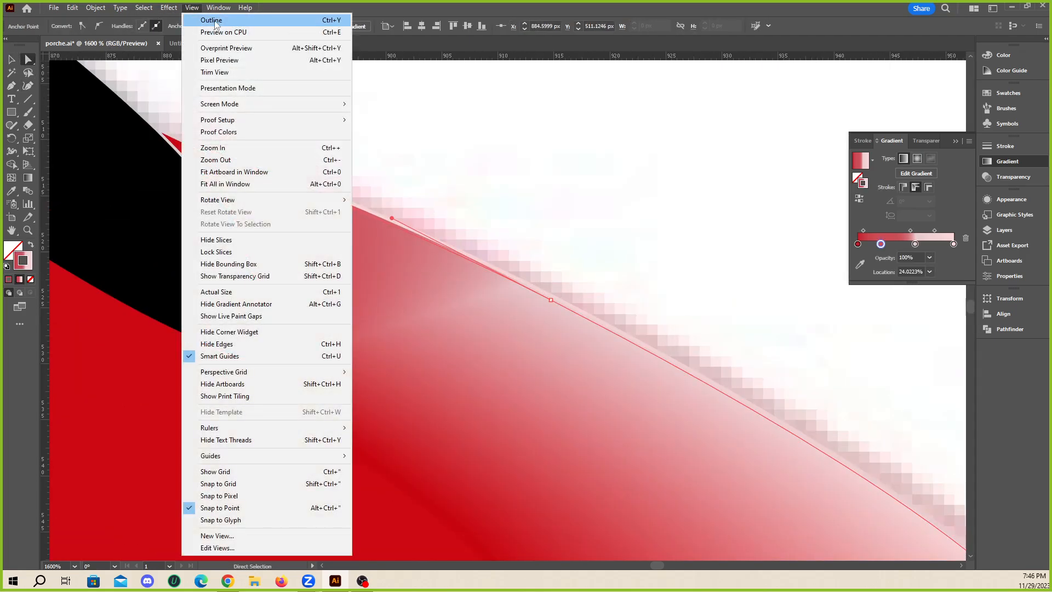
click(211, 20)
scroll(630, 239, down, 2)
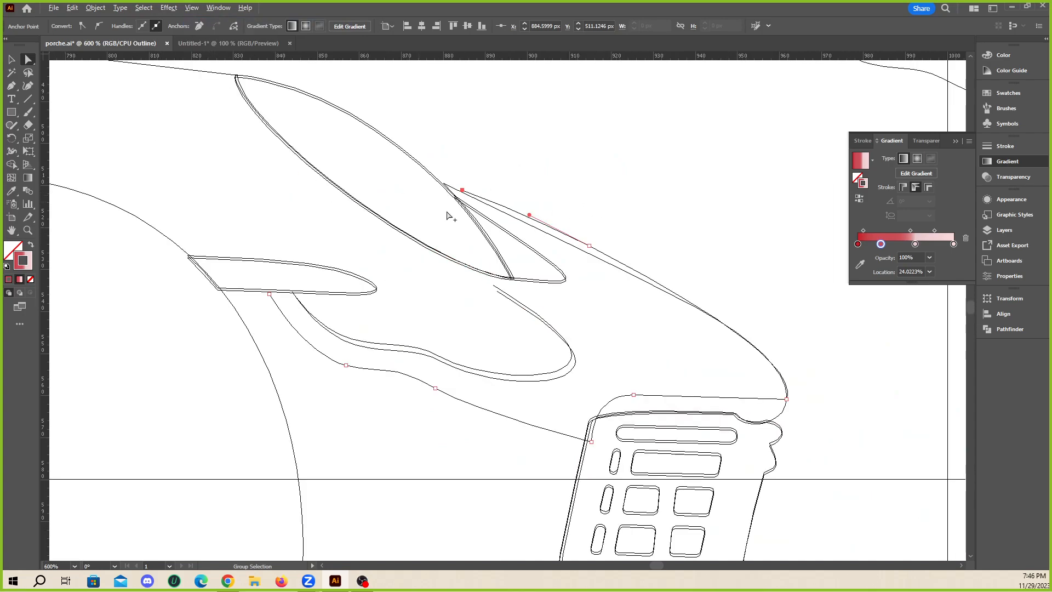
- Align the outer path's upper anchors, tip anchor and handles with the outline of the car's nose
drag(443, 185, 416, 175)
drag(612, 260, 608, 267)
drag(527, 228, 523, 225)
drag(895, 409, 883, 392)
click(874, 464)
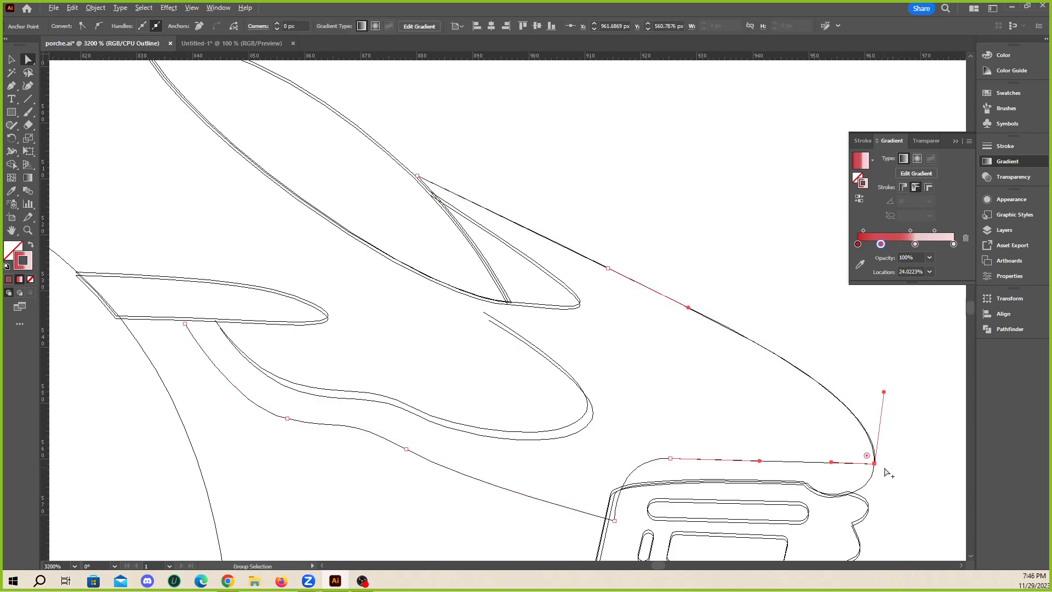
scroll(876, 468, up, 3)
scroll(811, 324, right, 2)
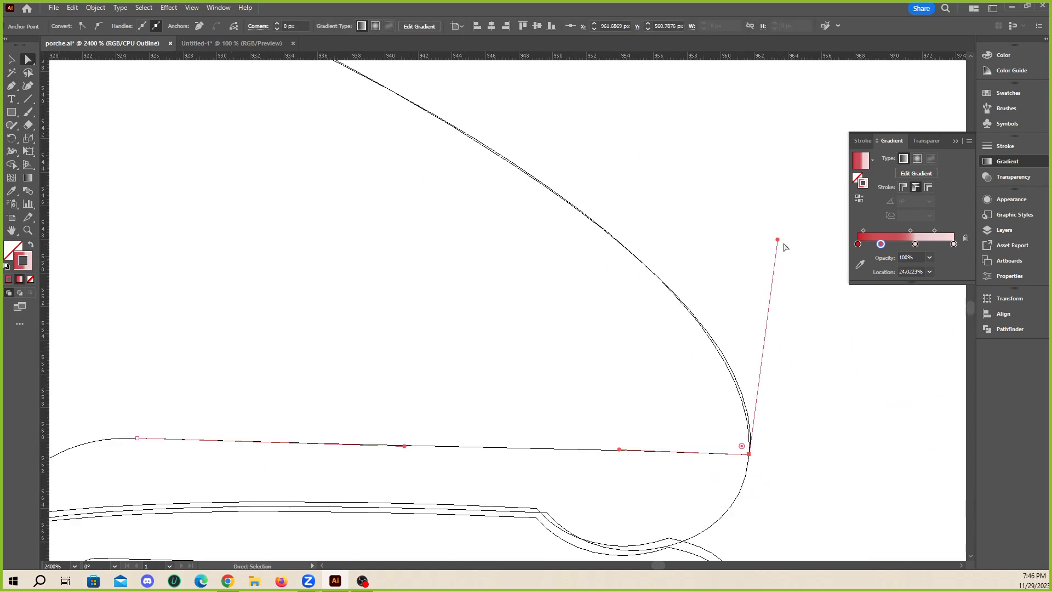
drag(778, 239, 775, 237)
scroll(796, 289, down, 3)
scroll(557, 381, up, 2)
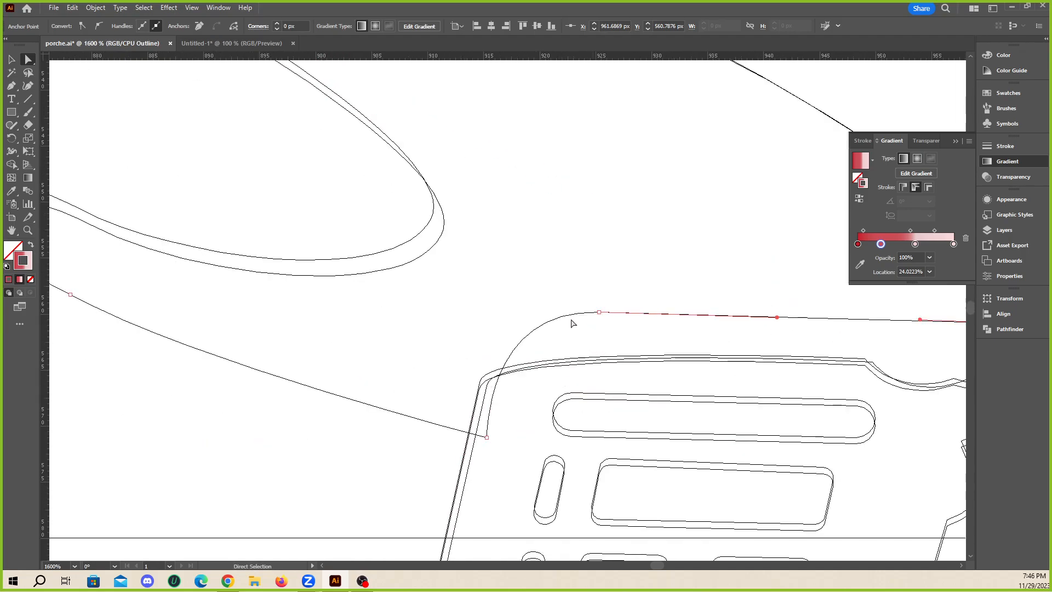
- Move the outer path's corner anchor and the anchor above the grille to follow the grille's upper corner
scroll(556, 319, down, 1)
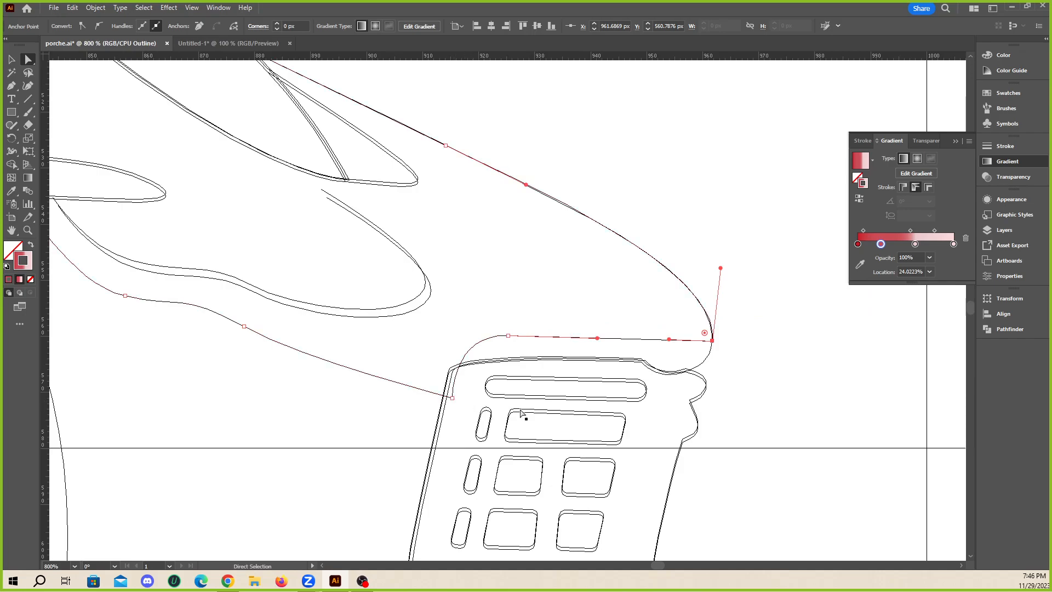
scroll(459, 405, down, 2)
scroll(515, 404, up, 3)
drag(504, 396, 484, 389)
drag(488, 392, 488, 392)
key(ctrl+minus)
key(ctrl+minus)
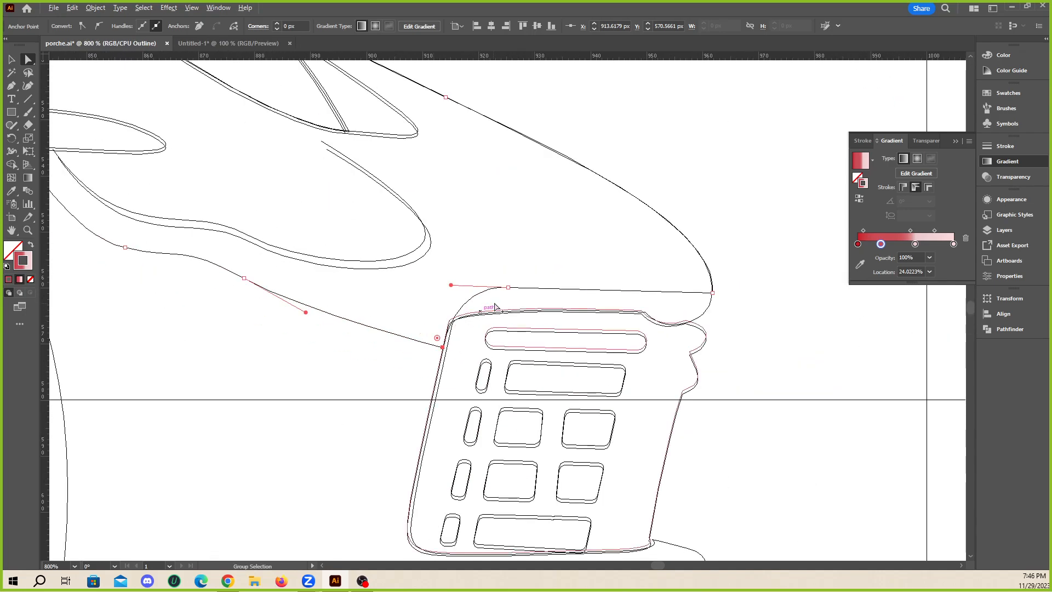
drag(509, 287, 500, 294)
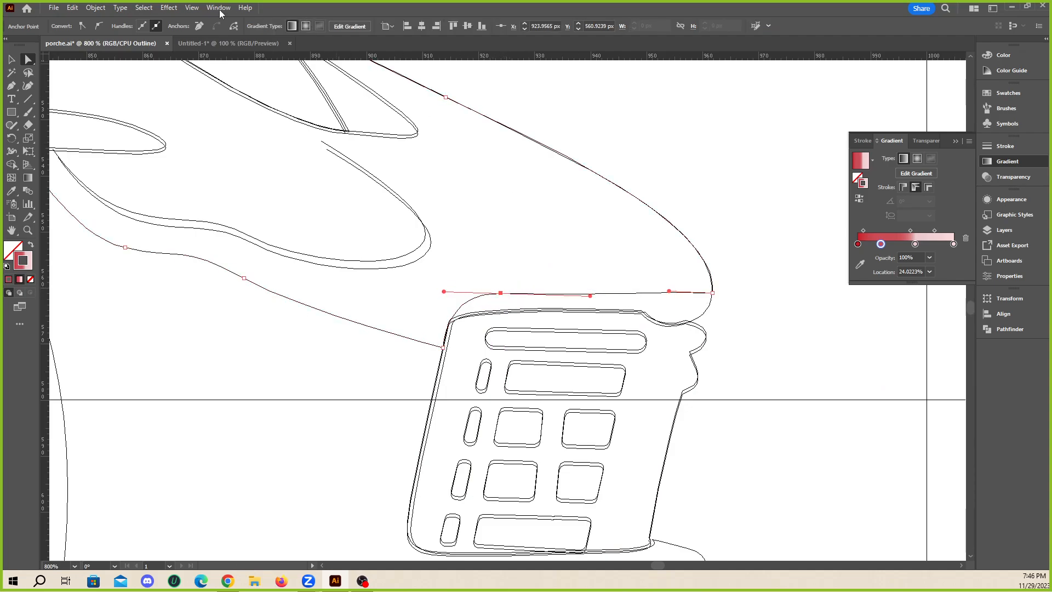
- Return from Outline view to the normal color preview with Pixel Preview off, and deselect the blend
click(192, 8)
click(215, 60)
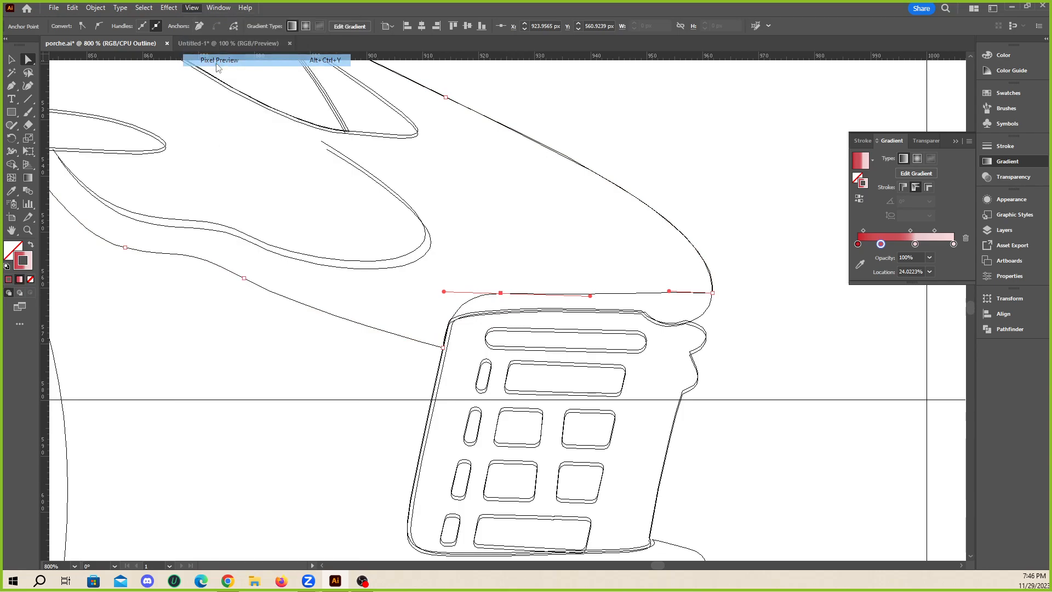
click(192, 7)
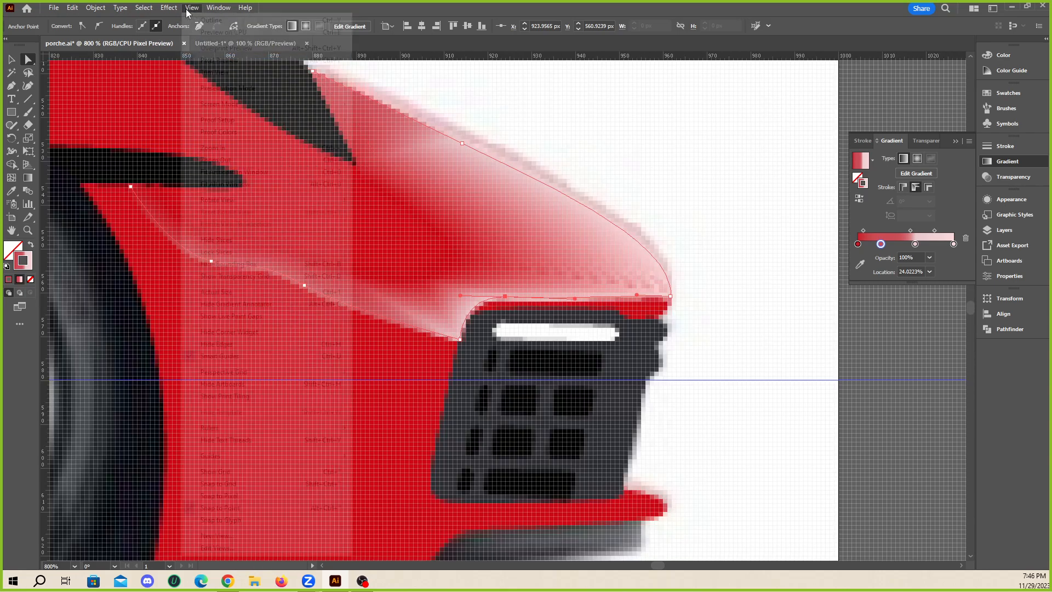
click(218, 61)
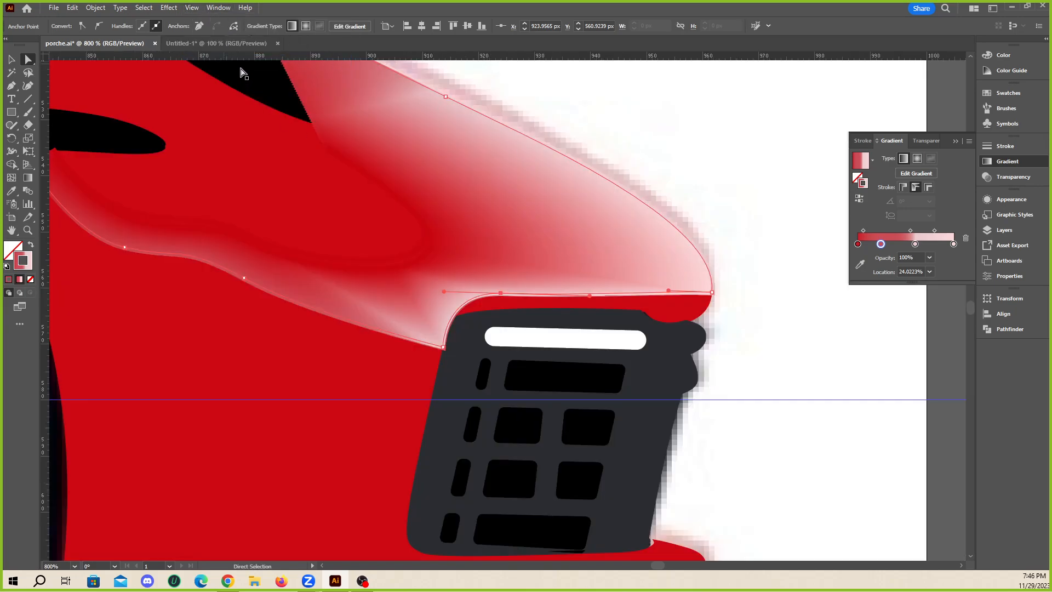
scroll(755, 323, down, 2)
click(13, 59)
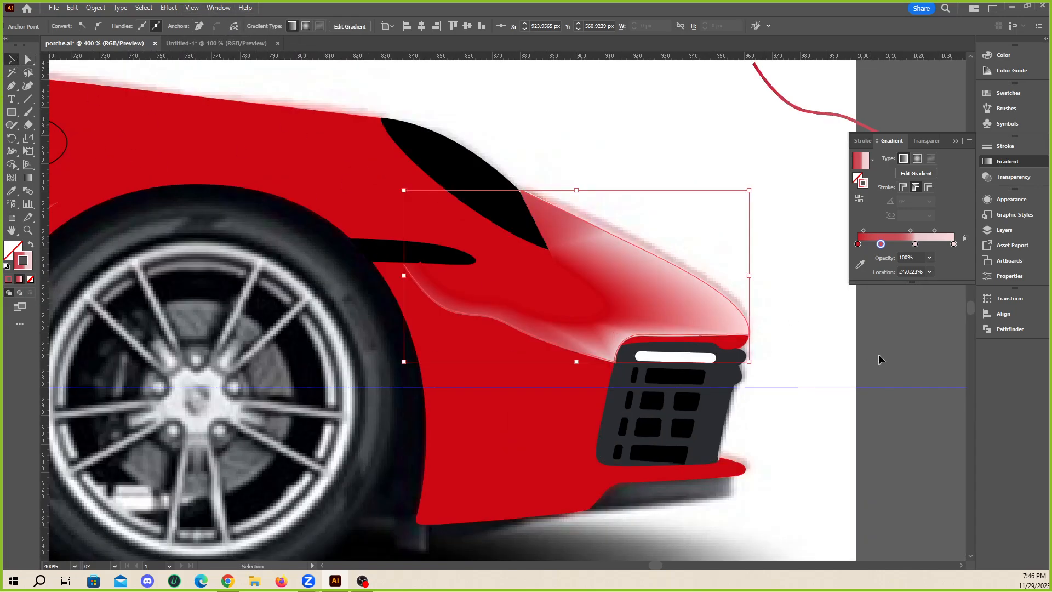
click(758, 347)
scroll(669, 356, down, 2)
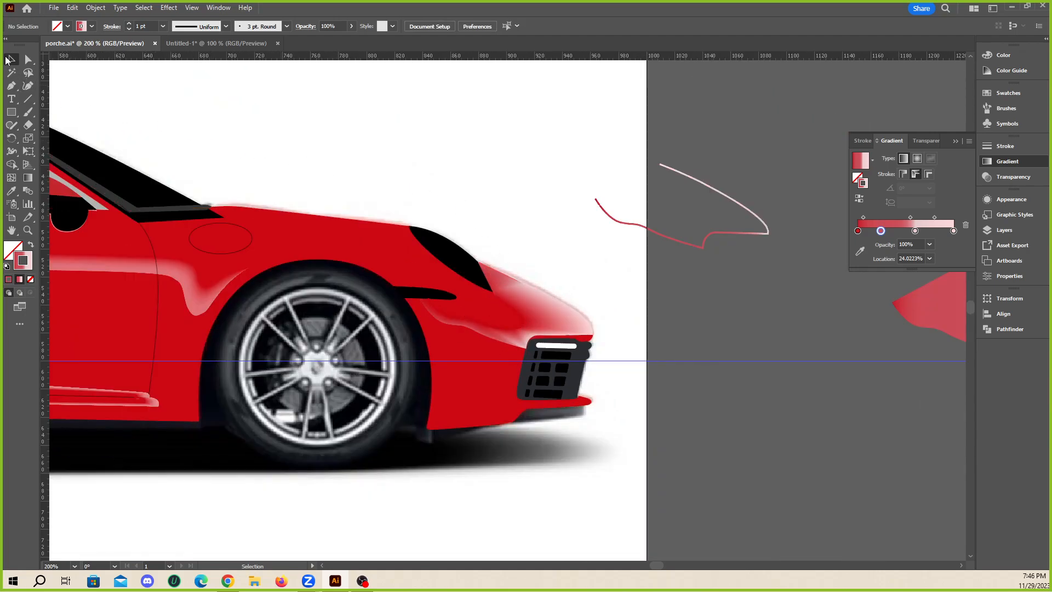
- Move the vector car up temporarily to compare the nose with the reference photo, and undo the move
scroll(423, 254, down, 2)
click(460, 297)
drag(460, 297, 459, 209)
scroll(497, 261, up, 2)
scroll(497, 267, up, 1)
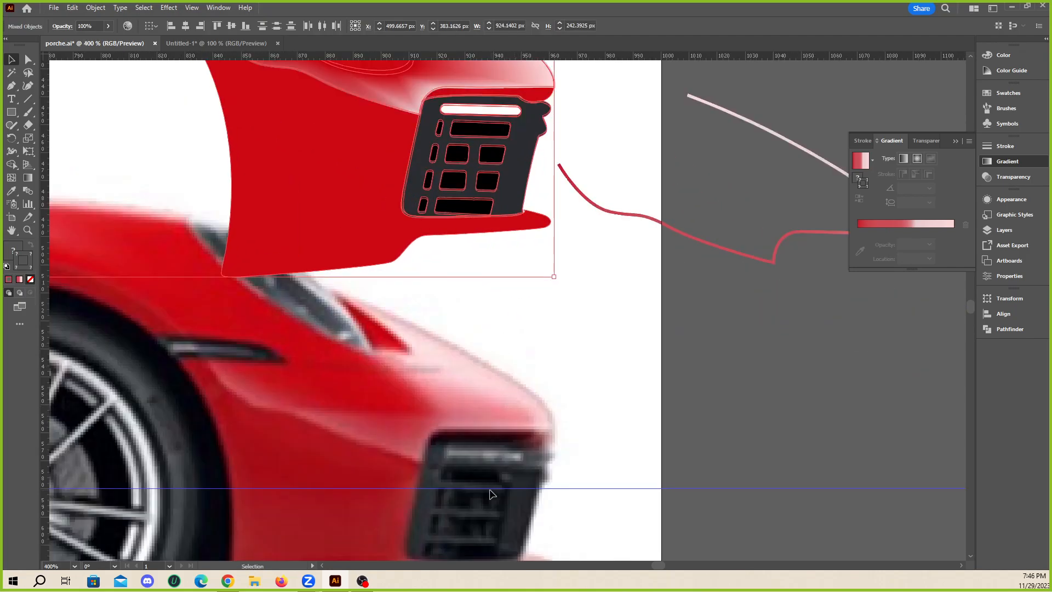
scroll(461, 438, up, 1)
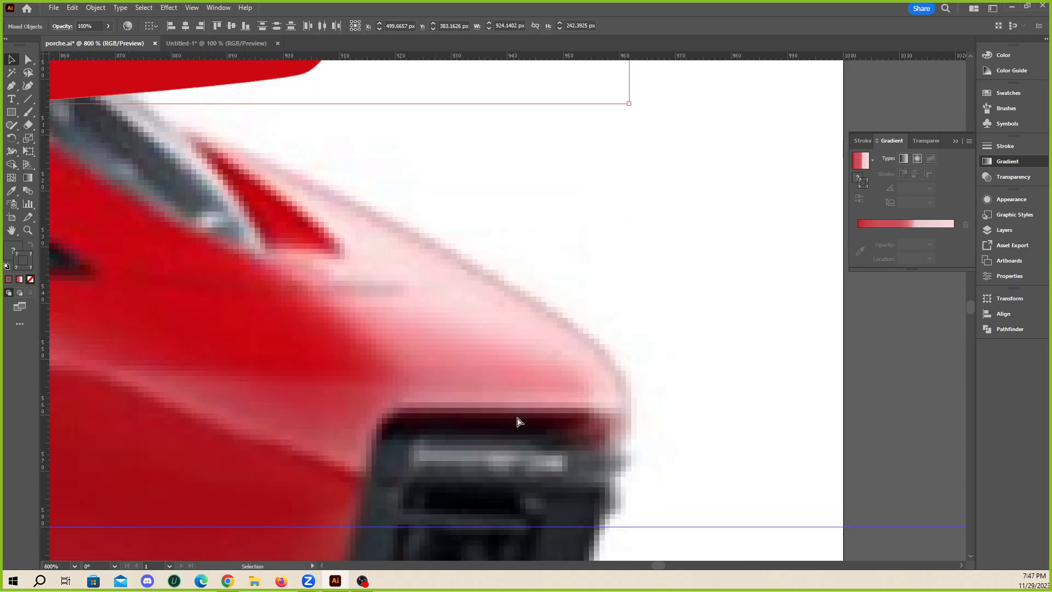
key(ctrl+z)
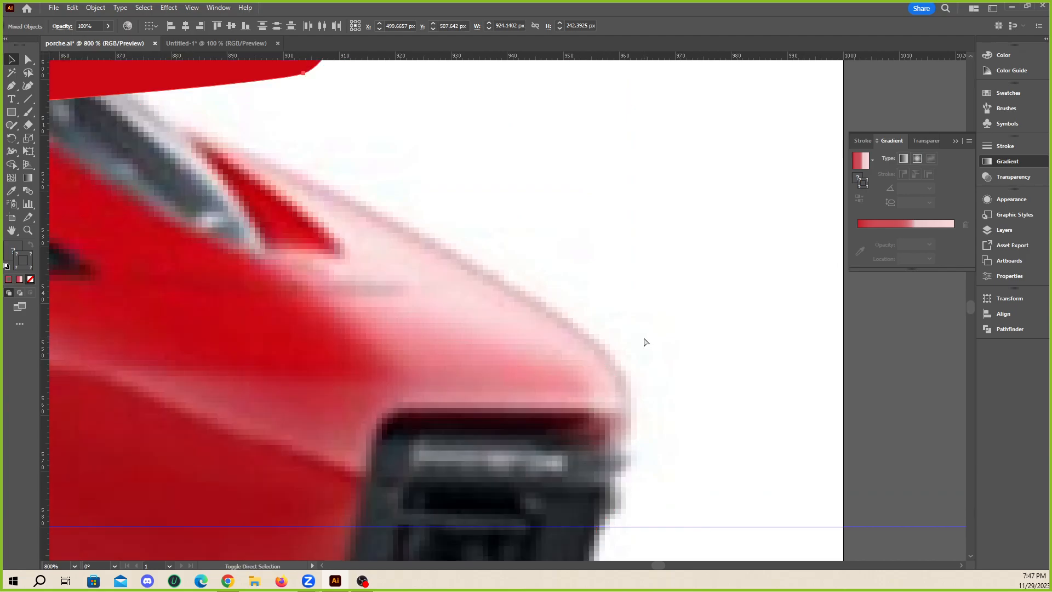
key(ctrl+shift+z)
key(ctrl+z)
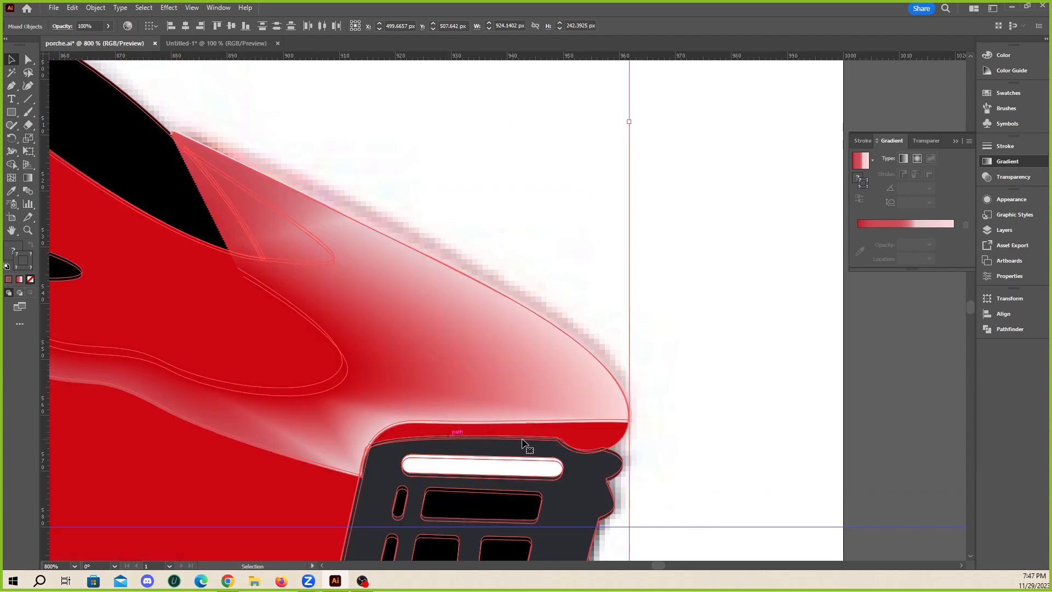
- Adjust the forward handle of the outer path's anchor above the grille to refine the blend's lower edge
key(ctrl+plus)
key(a)
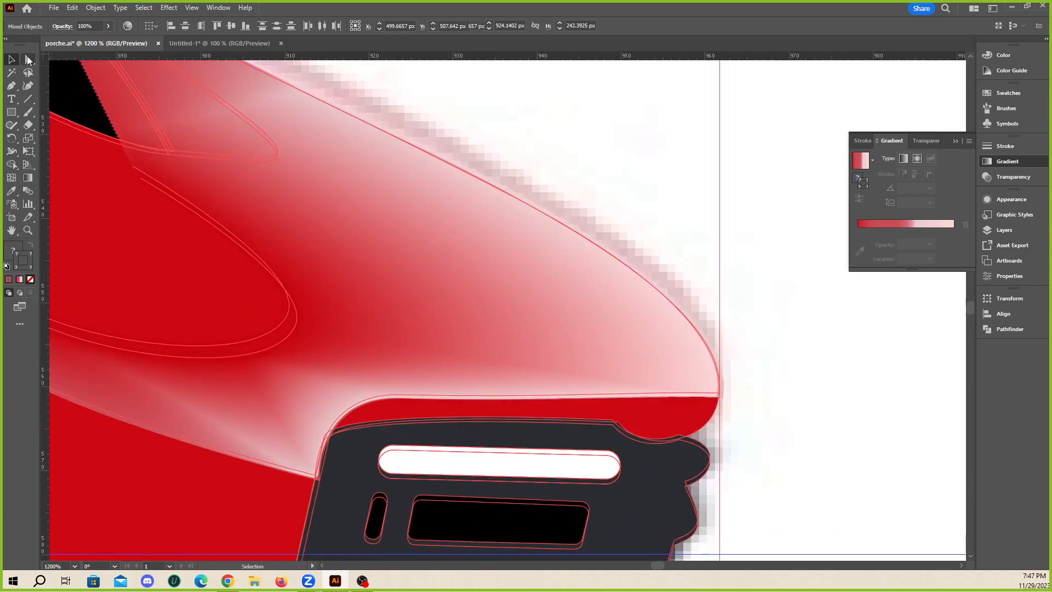
click(403, 394)
drag(470, 393, 540, 396)
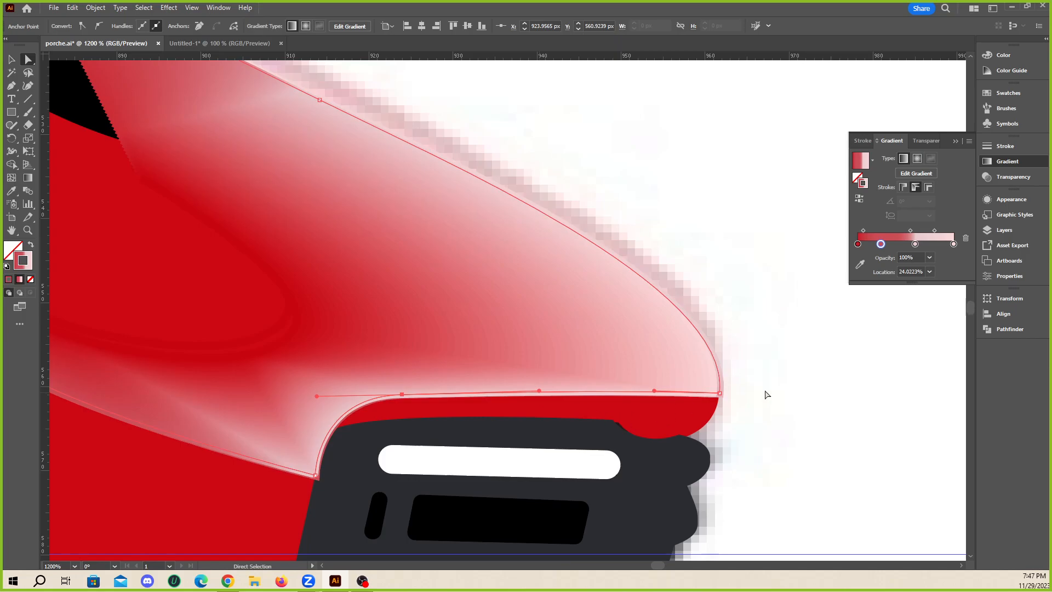
scroll(479, 265, down, 2)
scroll(568, 282, down, 2)
- Try using Shape Builder on the clipped red body and nose blend around the red sliver above the grille
key(v)
click(570, 296)
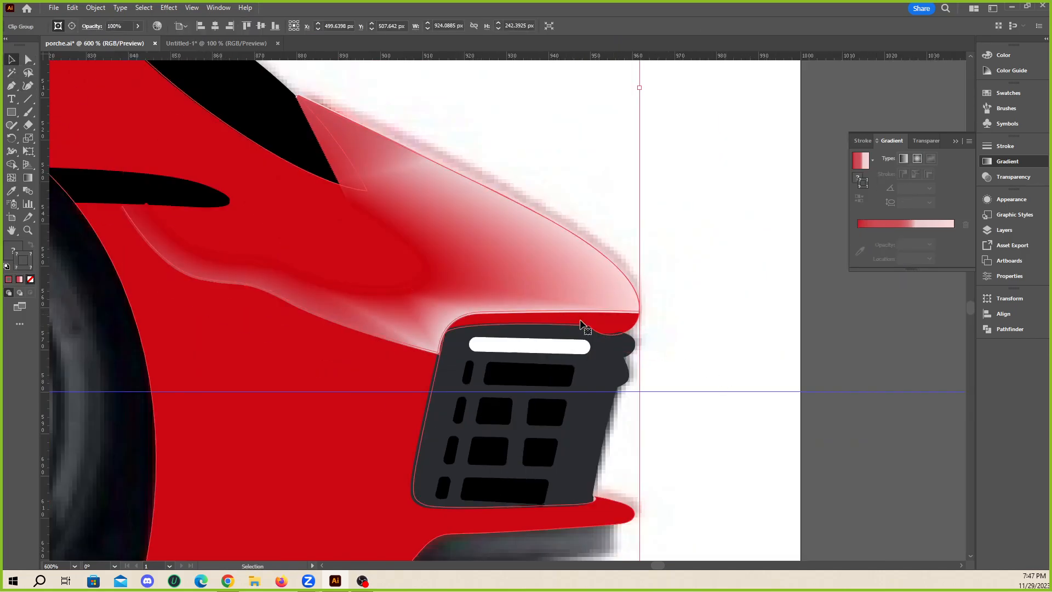
scroll(575, 323, up, 1)
shift+click(596, 324)
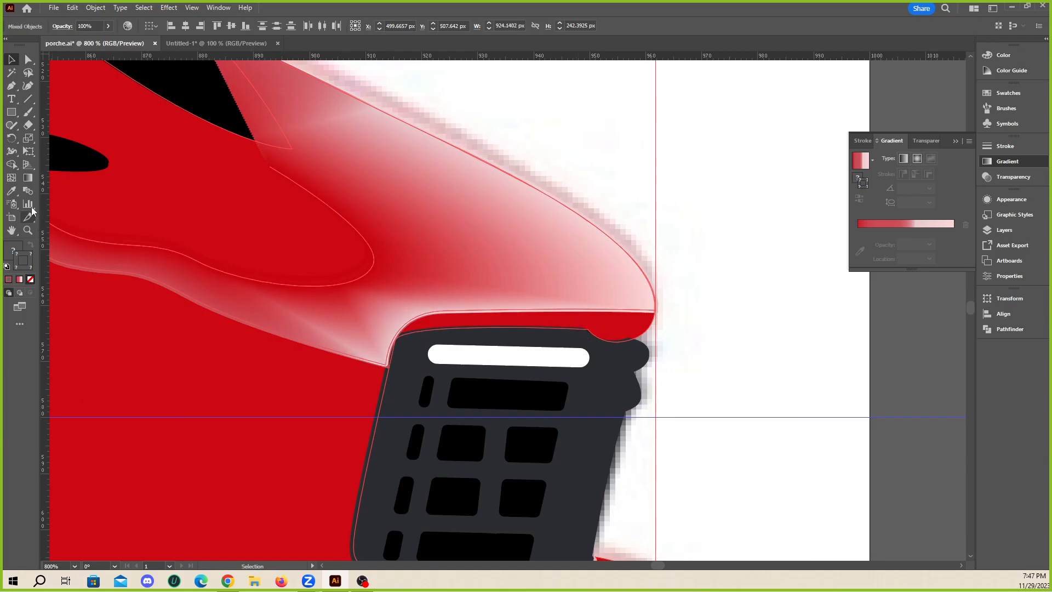
click(11, 164)
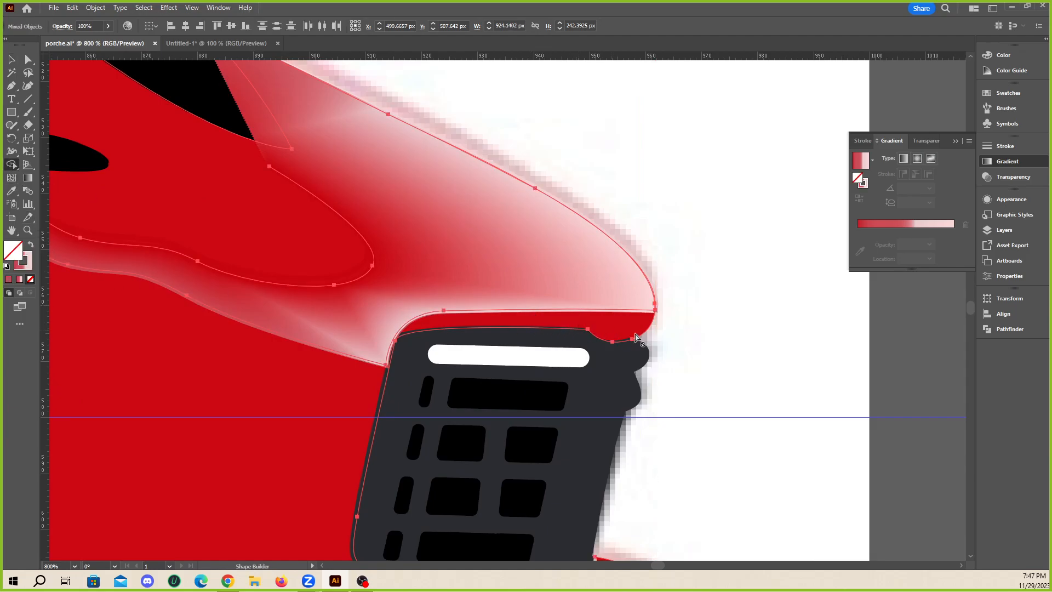
key(v)
key(ctrl+equal)
key(ctrl+equal)
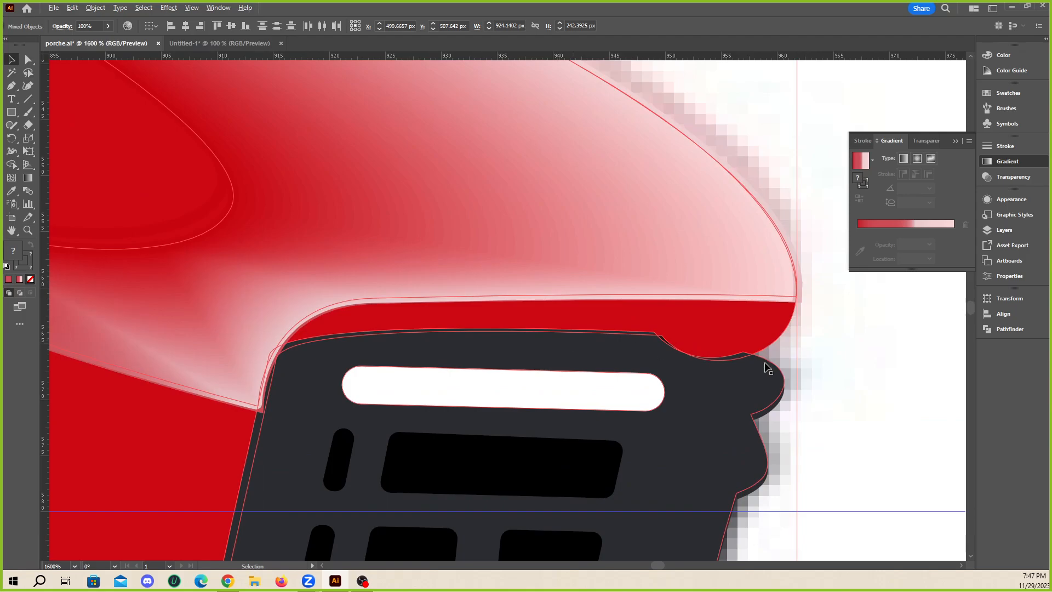
- Select the clipped red body, release its clipping mask, and select the body artwork together with the nose blend
key(ctrl+shift+a)
click(422, 321)
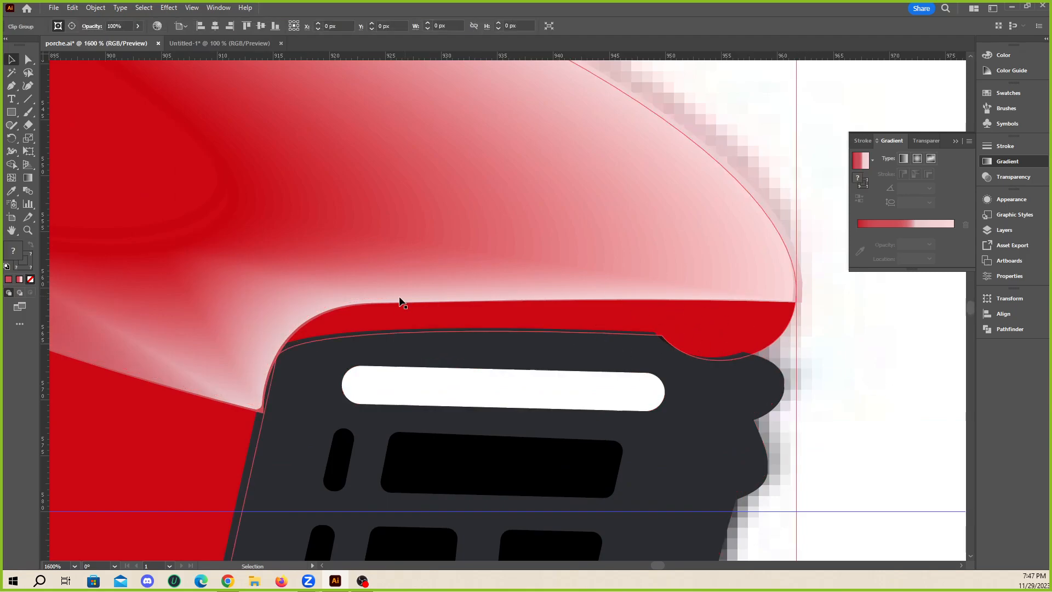
key(ctrl+minus)
key(ctrl+minus)
key(ctrl+minus)
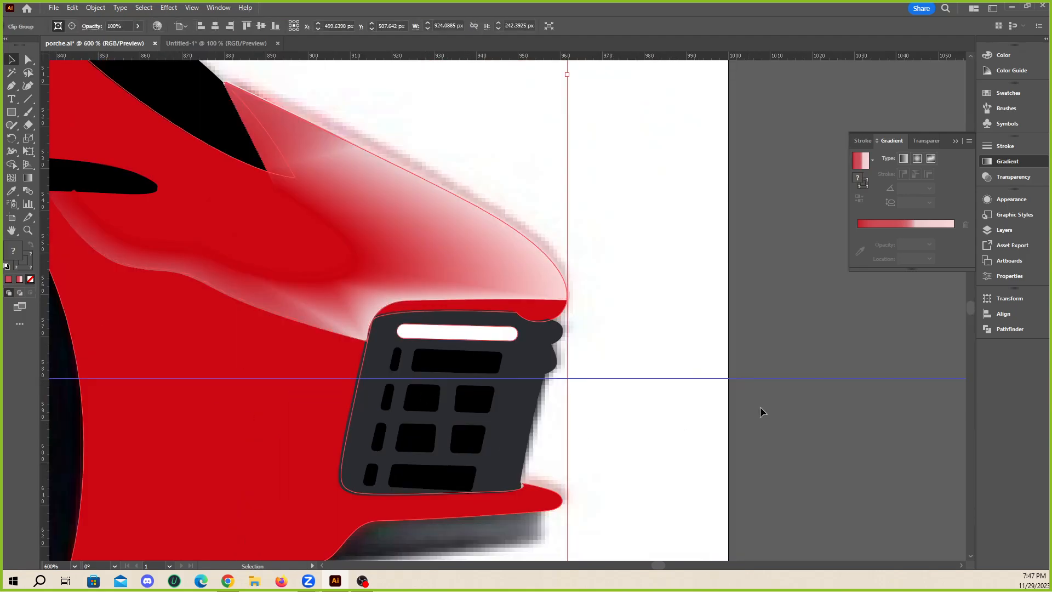
key(ctrl+shift+a)
drag(349, 411, 542, 494)
key(ctrl+z)
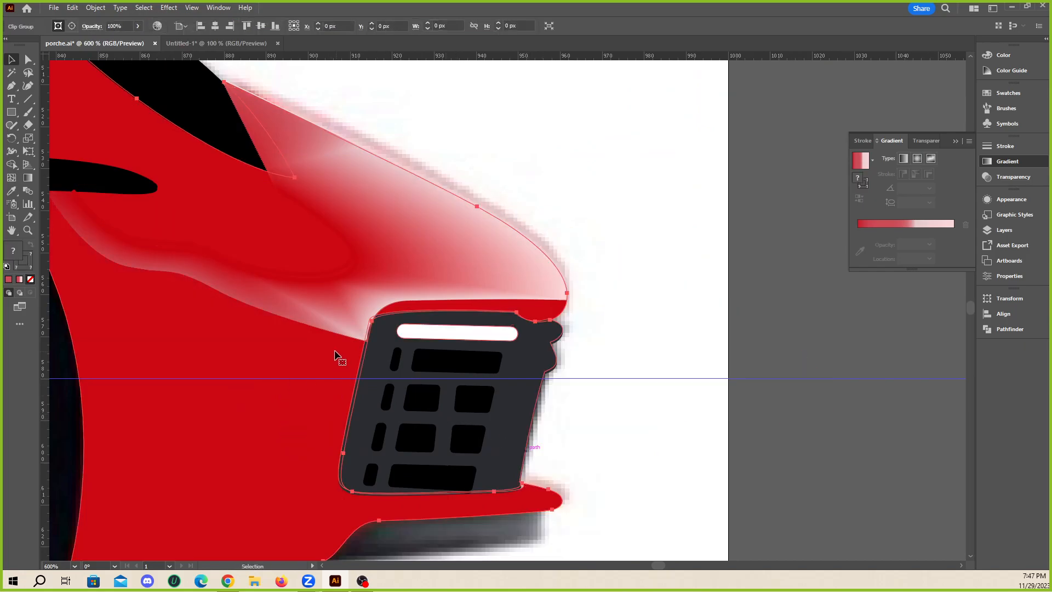
key(ctrl+plus)
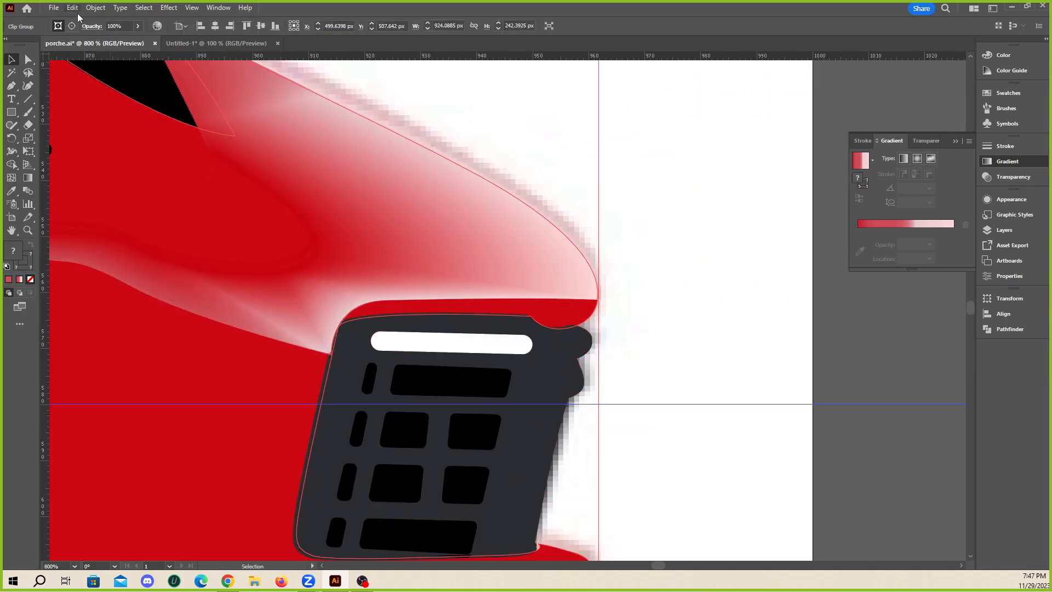
click(96, 8)
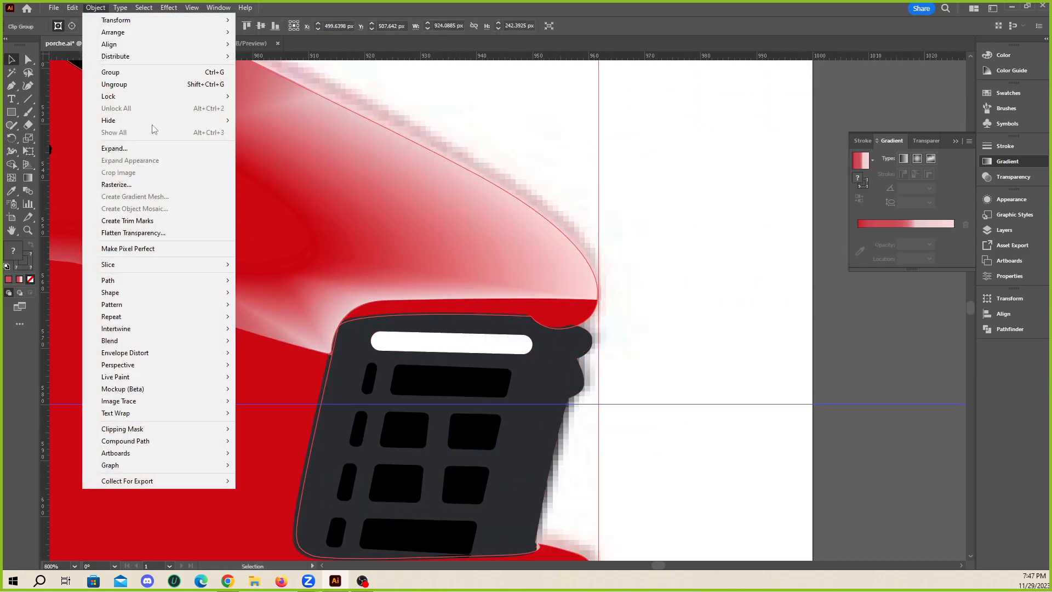
mouse_move(141, 428)
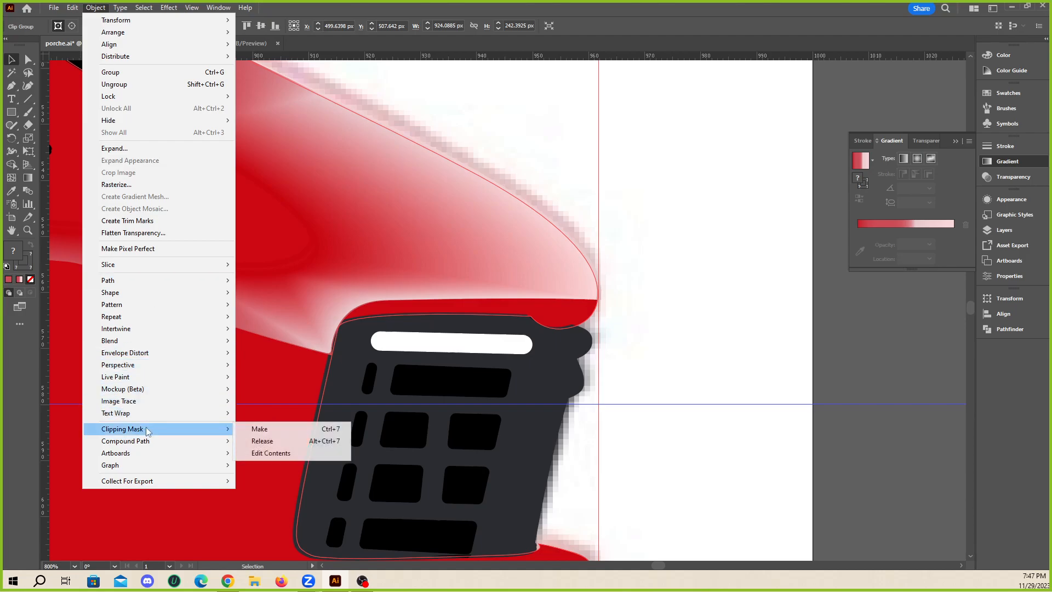
click(273, 440)
click(678, 333)
key(ctrl+a)
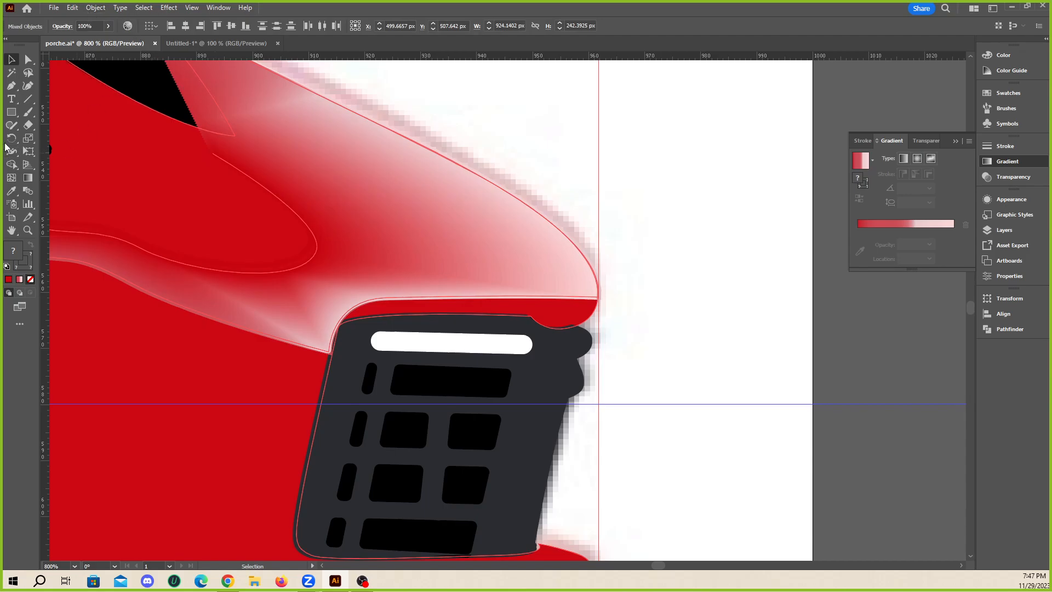
click(11, 164)
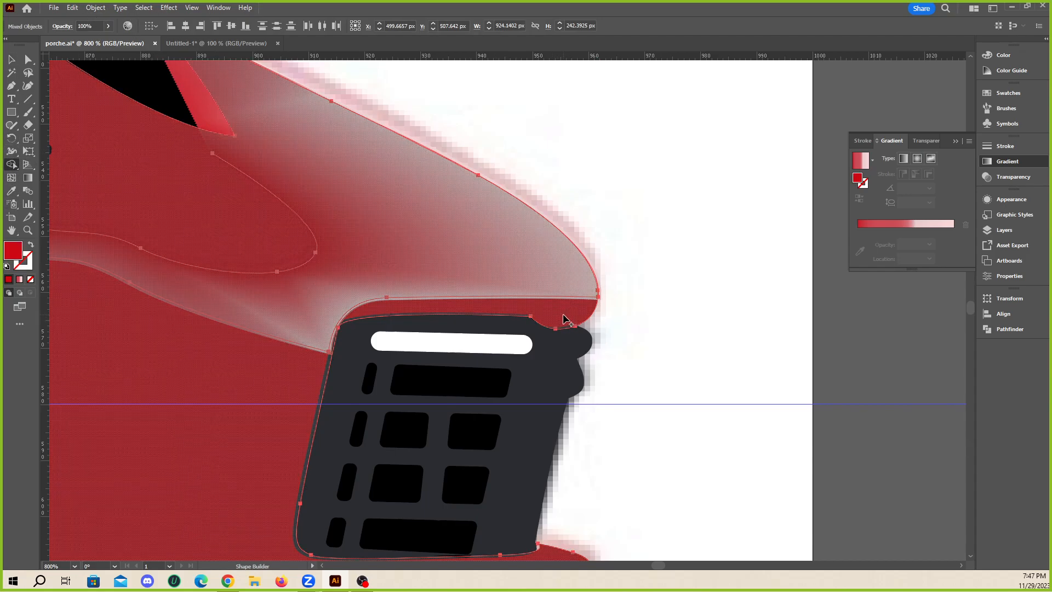
click(11, 59)
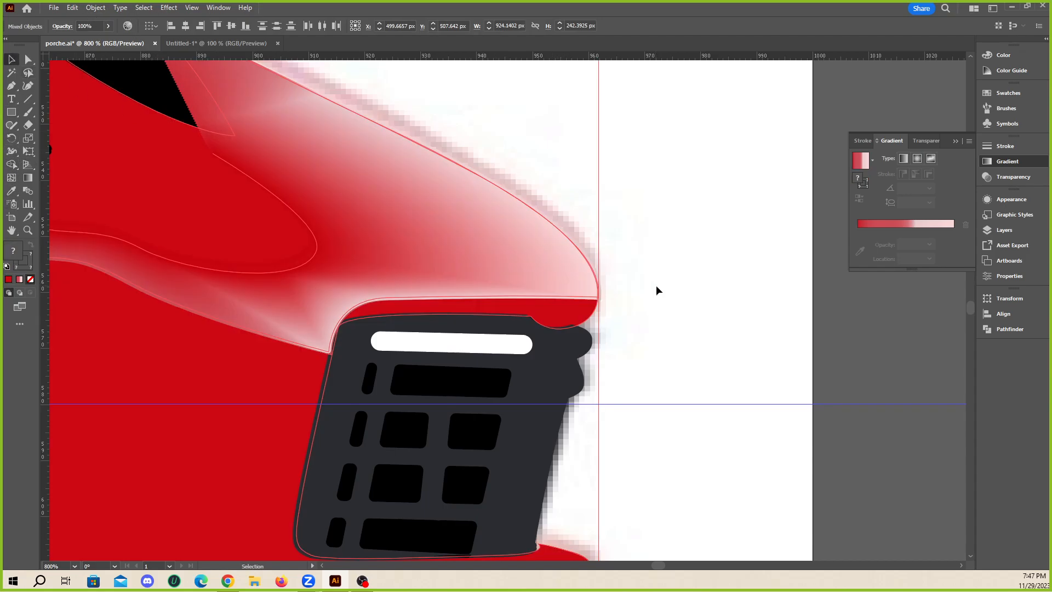
click(655, 288)
scroll(354, 335, up, 1)
scroll(394, 353, down, 2)
click(679, 357)
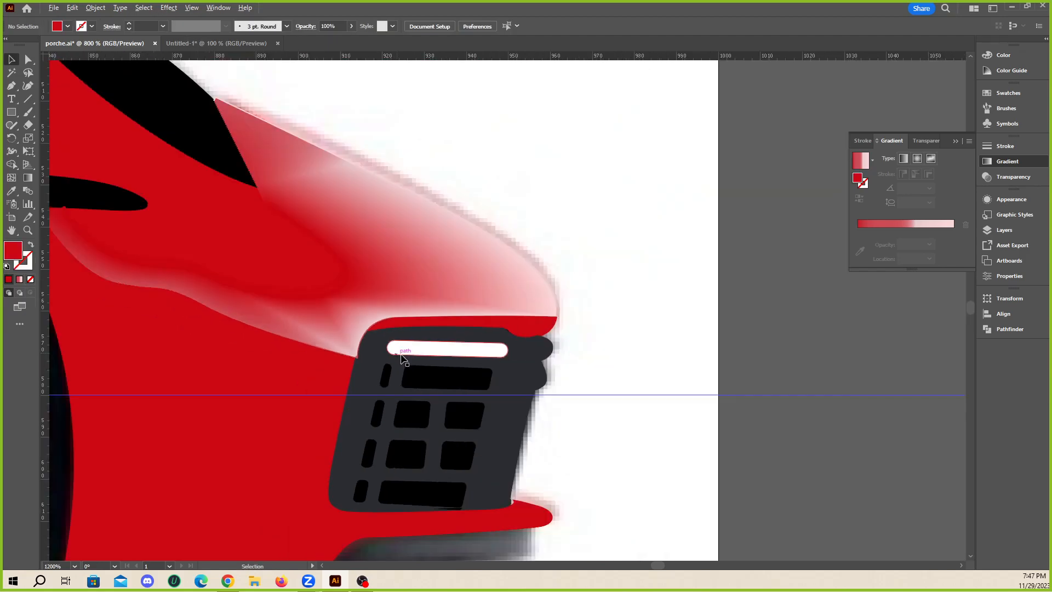
key(ctrl+z)
click(674, 354)
scroll(559, 314, down, 2)
scroll(515, 324, up, 1)
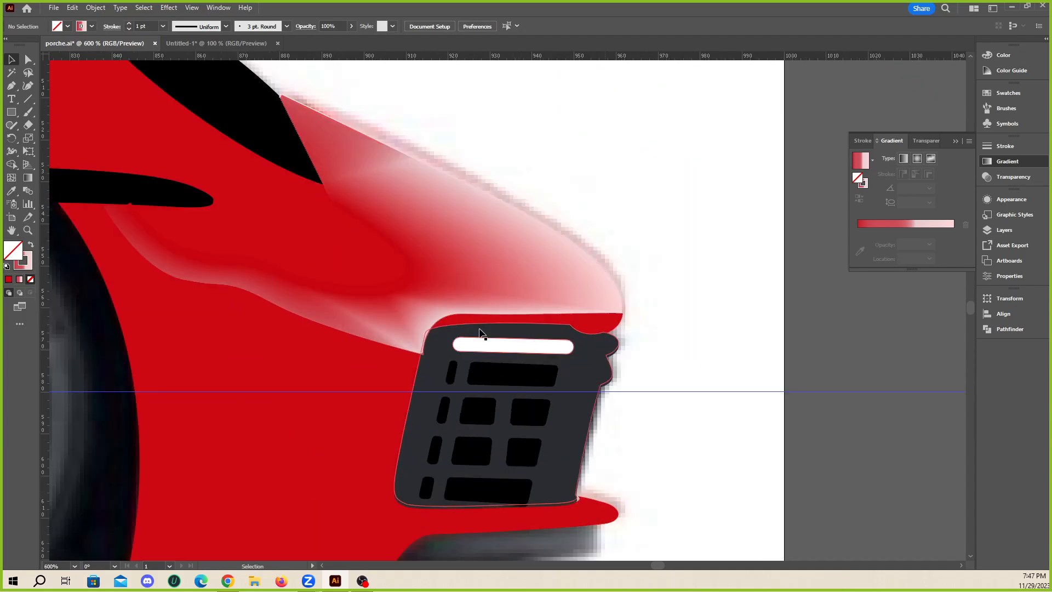
- Reshape the outer path of the front highlight blend at its corner above the grille by adjusting the anchor point and curve handle
key(a)
scroll(508, 368, up, 2)
click(329, 332)
drag(329, 334, 329, 332)
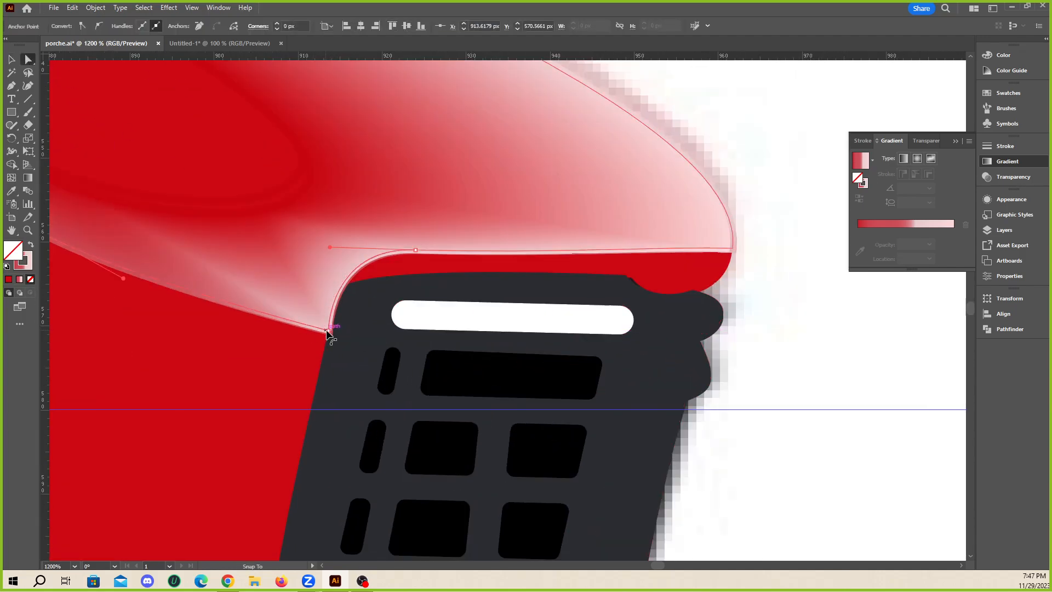
drag(329, 247, 348, 249)
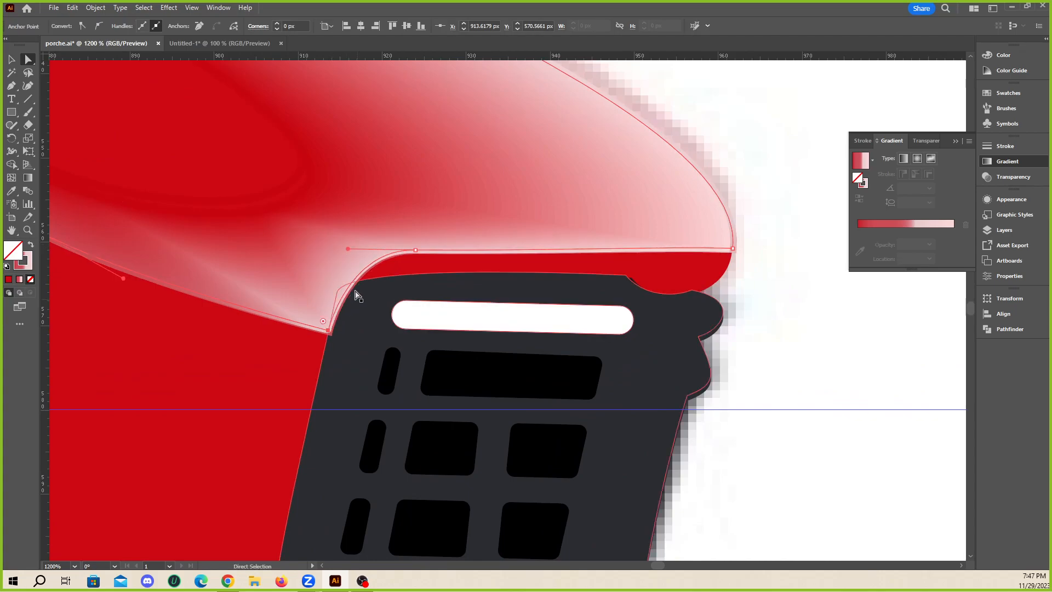
drag(334, 340, 327, 332)
click(11, 58)
click(882, 315)
- Isolate the front highlight blend and set its outer path's stroke weight to 0.5 pt
click(672, 258)
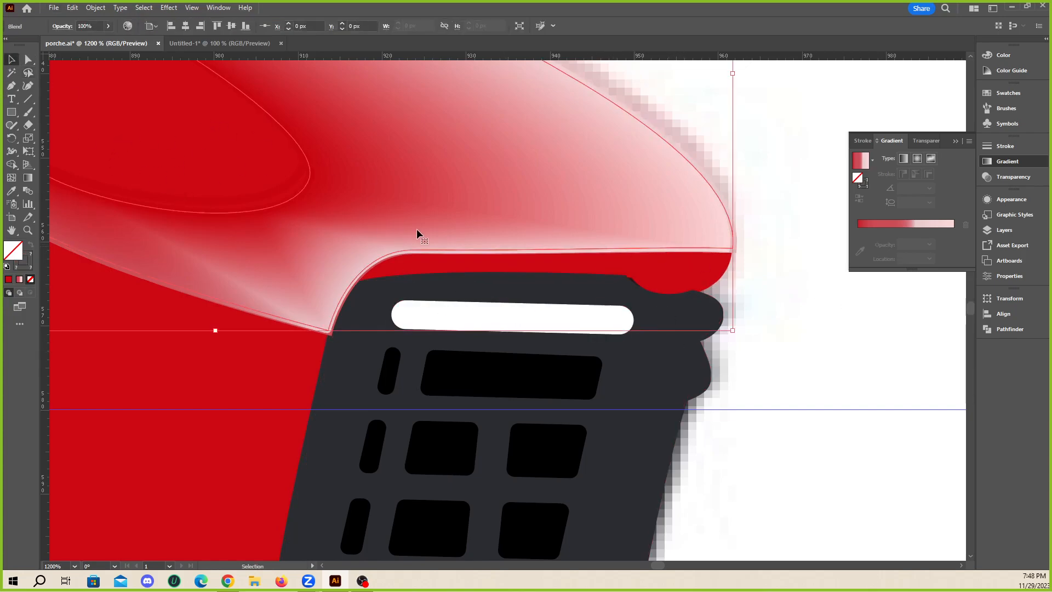
double_click(443, 251)
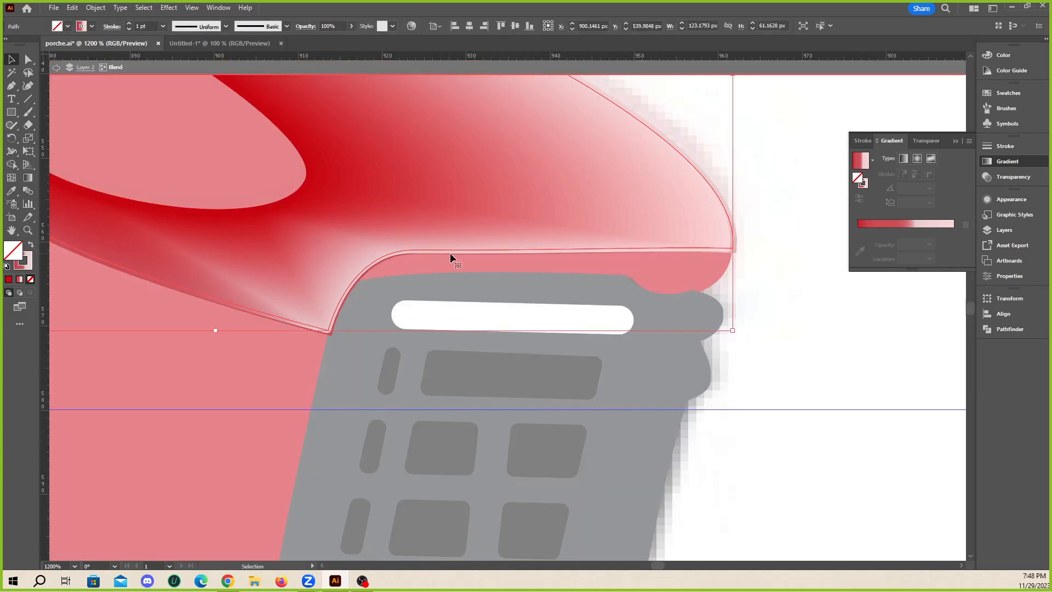
click(163, 27)
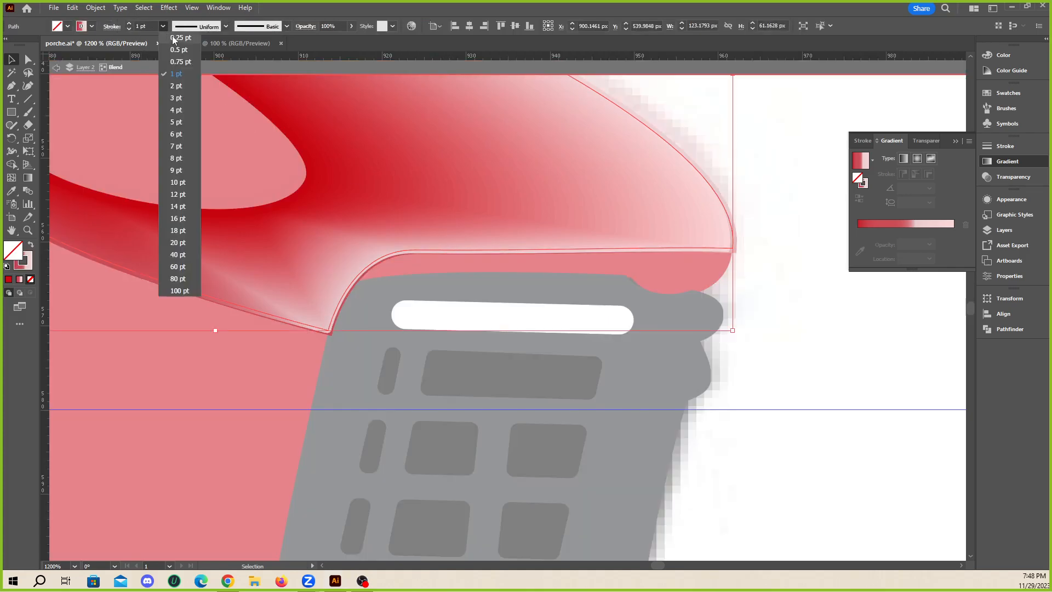
click(172, 35)
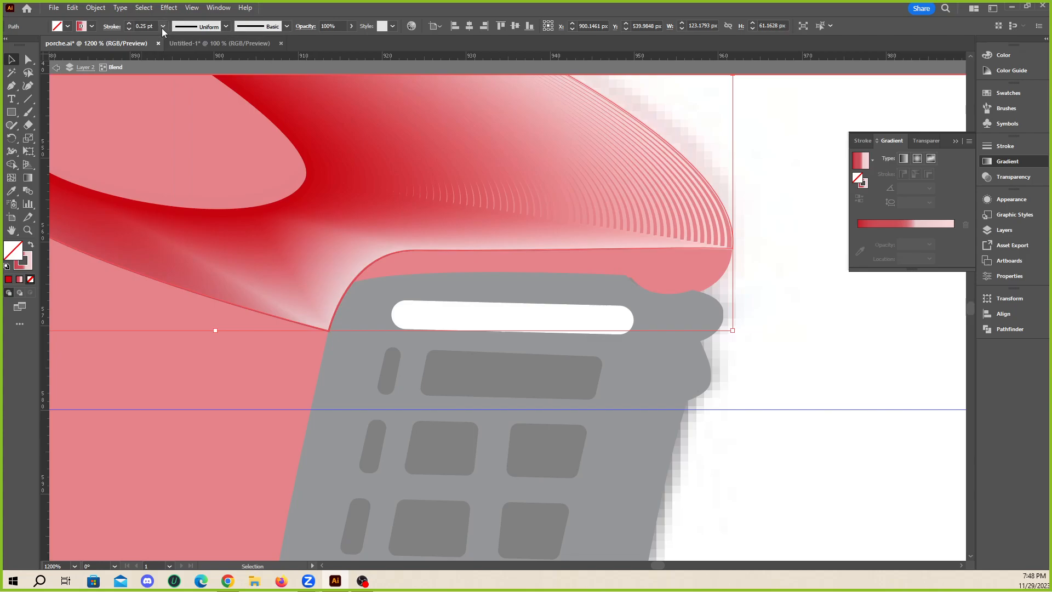
click(162, 28)
click(171, 49)
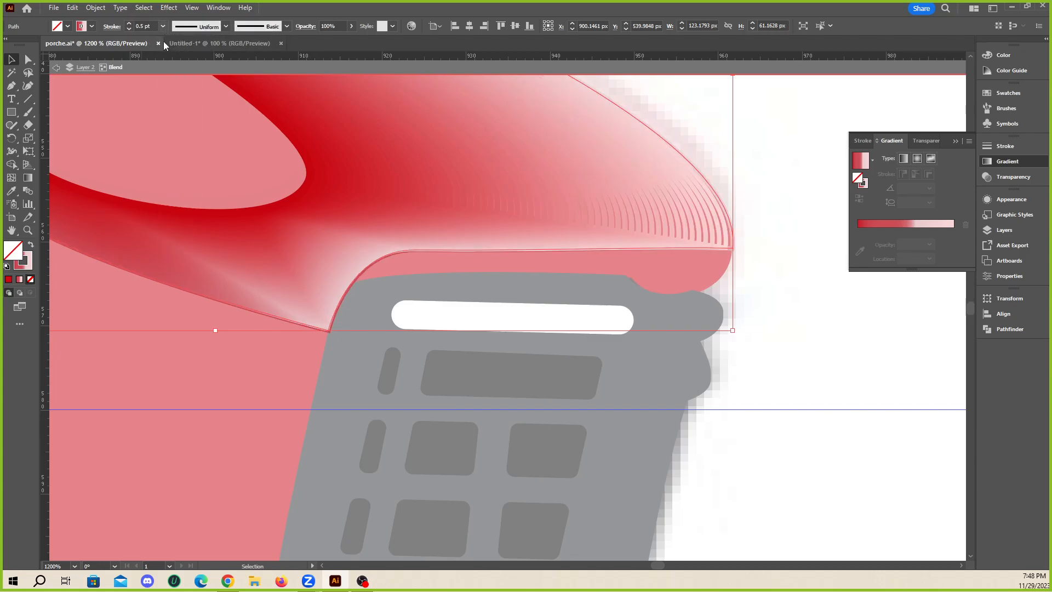
- Raise the blend's specified steps until the highlight's banding smooths out, and leave isolation mode
double_click(28, 190)
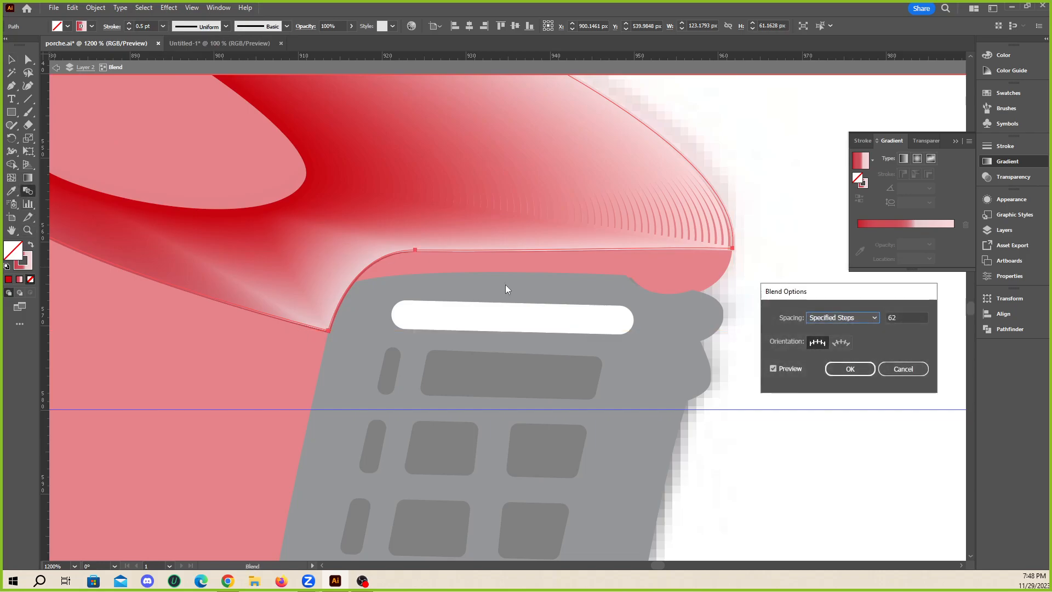
click(905, 320)
key(Up)
key(Up)
key(Up)
key(Up)
key(Up)
key(Up)
key(Up)
key(Up)
key(Up)
key(Up)
key(Up)
key(Up)
key(Up)
key(Up)
key(Up)
key(Up)
key(Up)
key(Up)
key(Up)
key(Up)
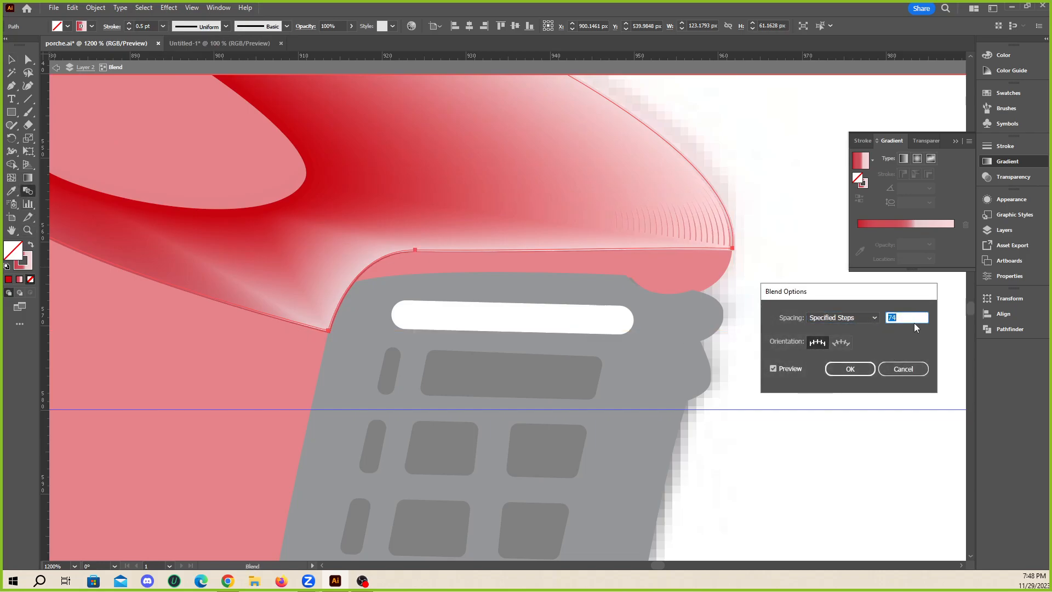
click(854, 371)
click(957, 141)
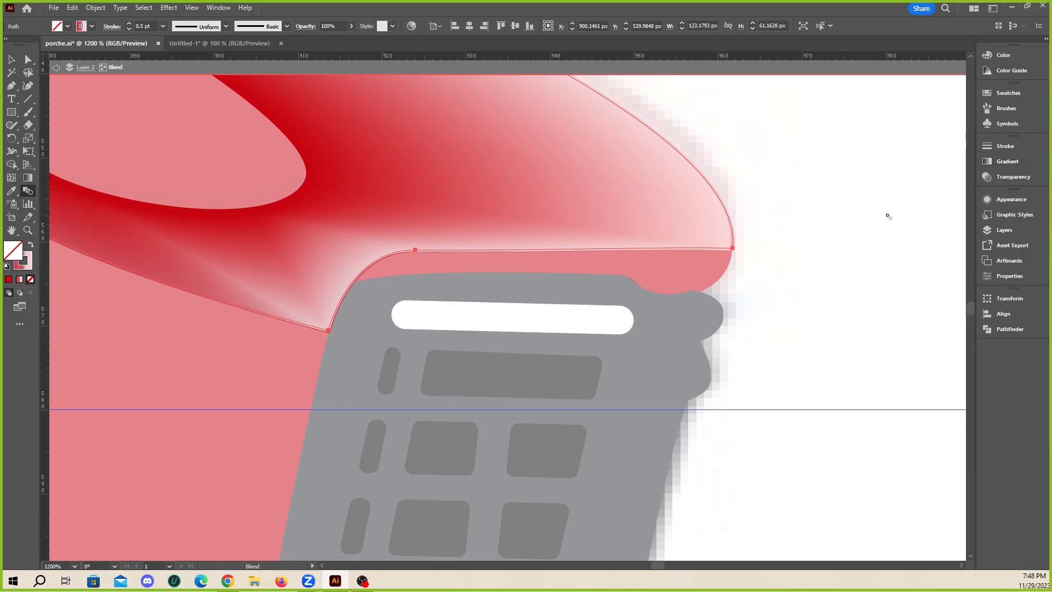
click(10, 61)
double_click(833, 251)
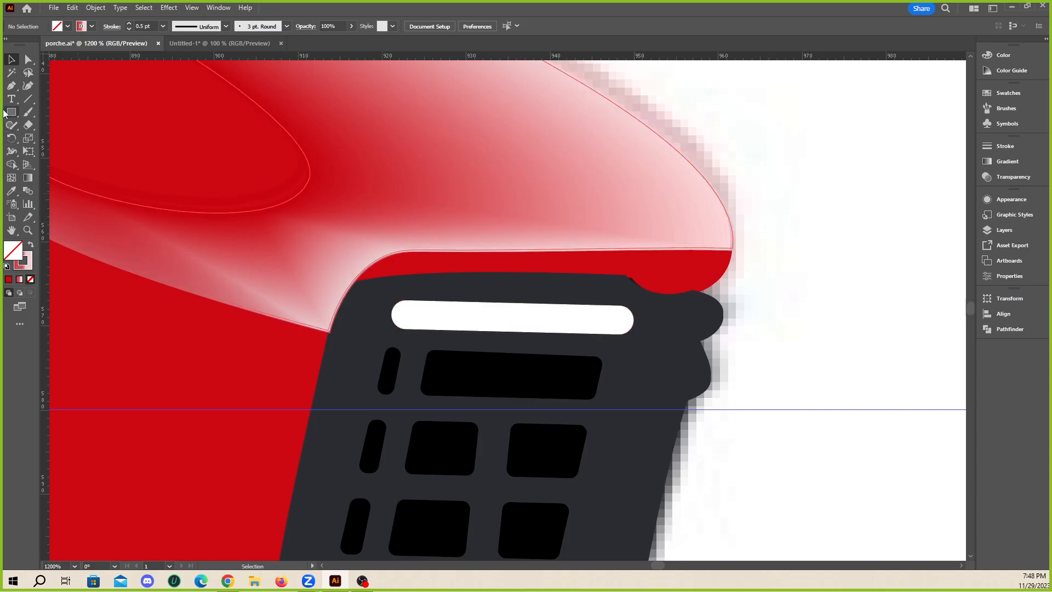
- Examine the whole car artwork and the front highlight's edge above the grille
click(12, 85)
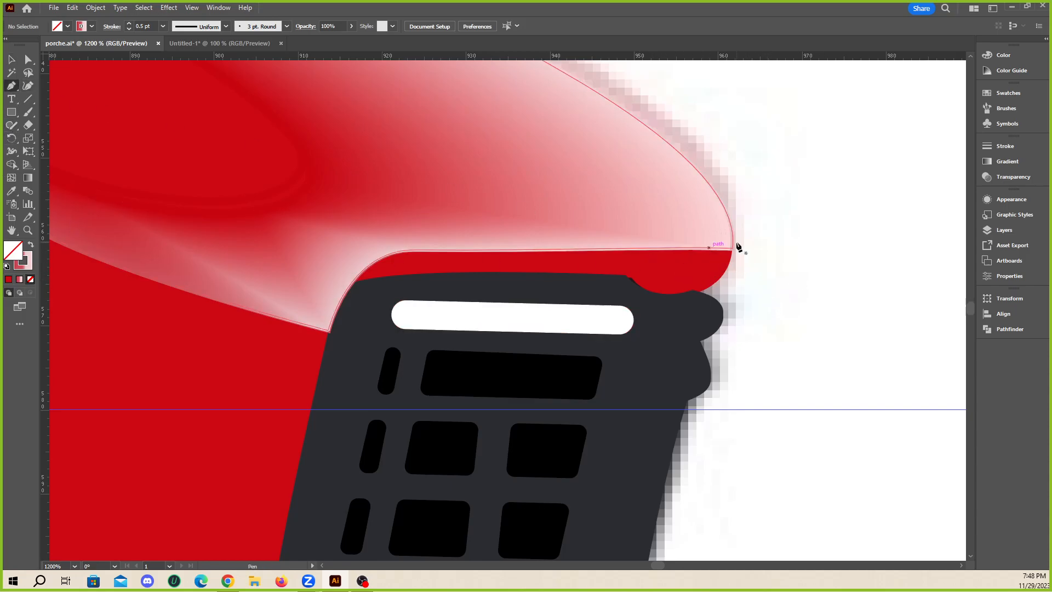
scroll(690, 315, down, 5)
scroll(649, 345, down, 5)
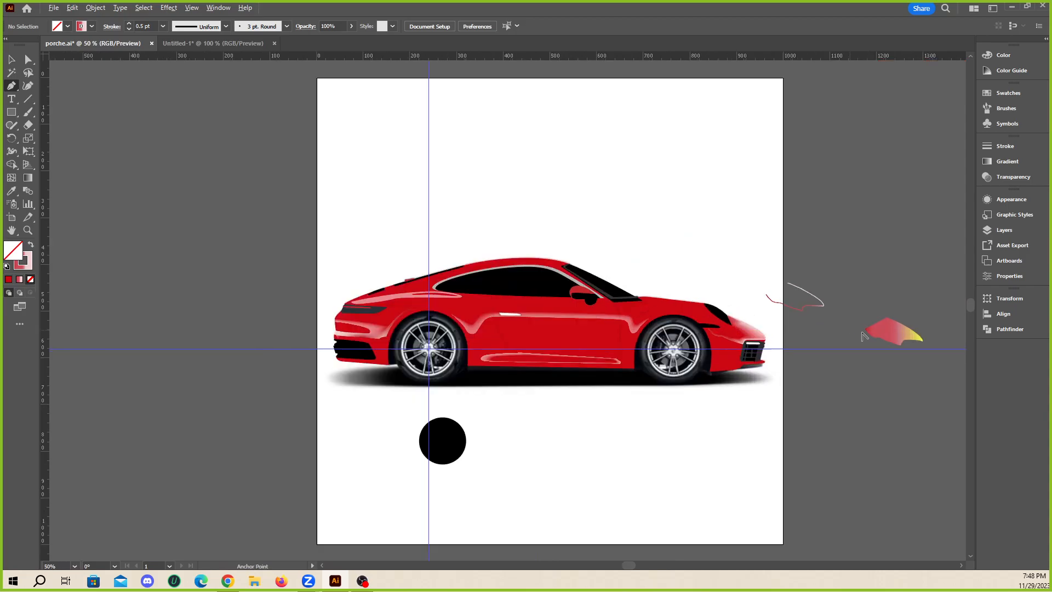
scroll(347, 347, up, 5)
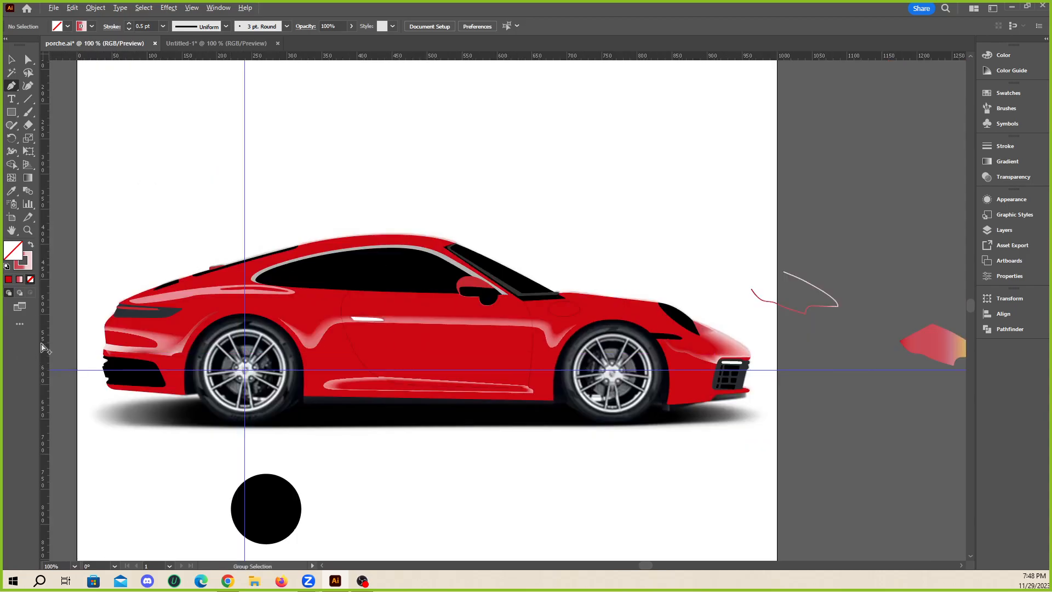
scroll(115, 345, up, 8)
scroll(195, 344, down, 5)
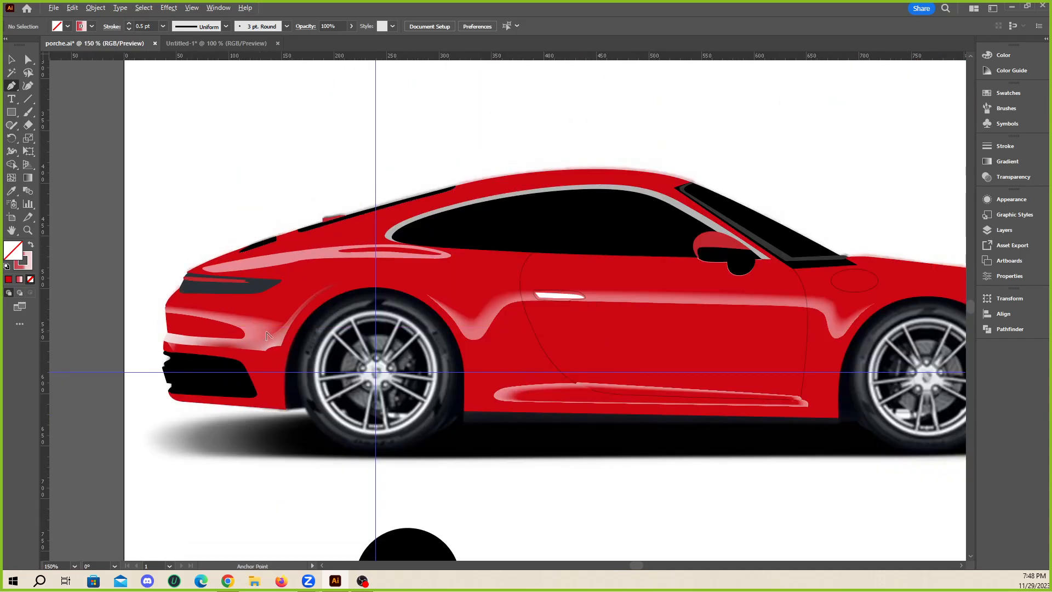
scroll(448, 391, up, 6)
scroll(448, 392, up, 2)
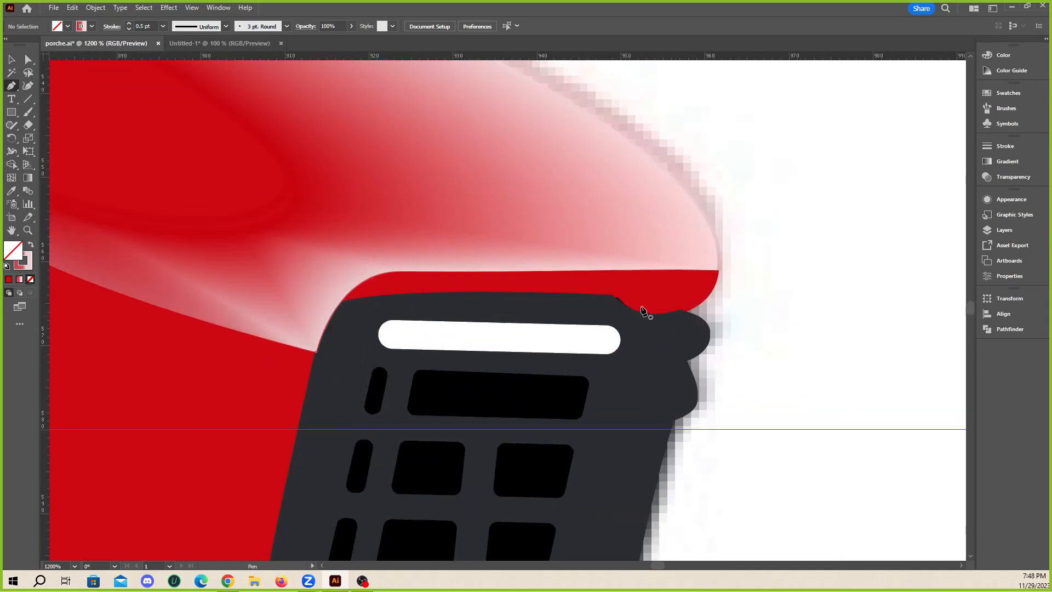
click(11, 59)
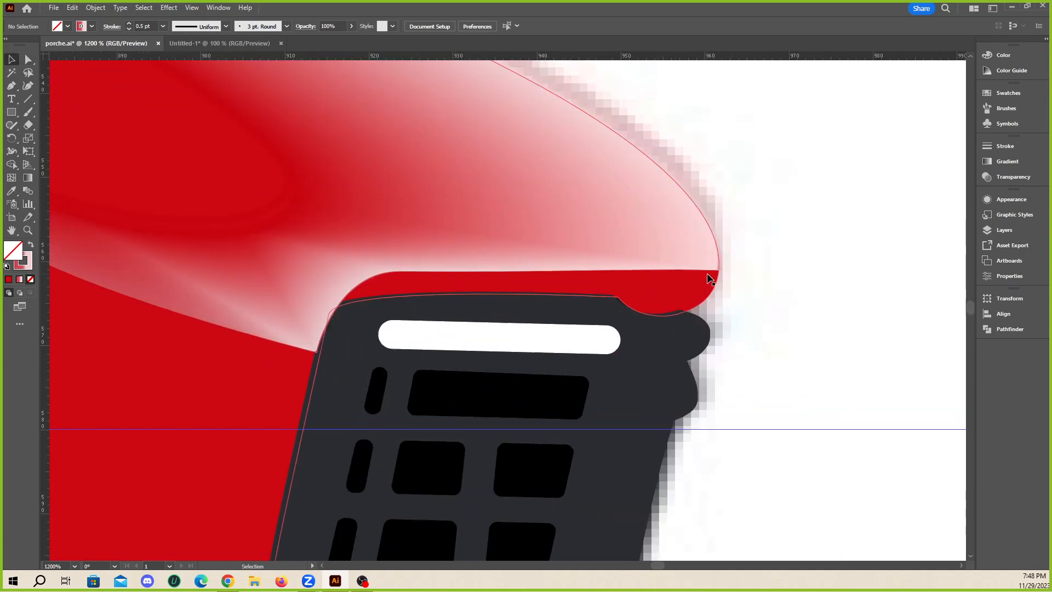
click(100, 8)
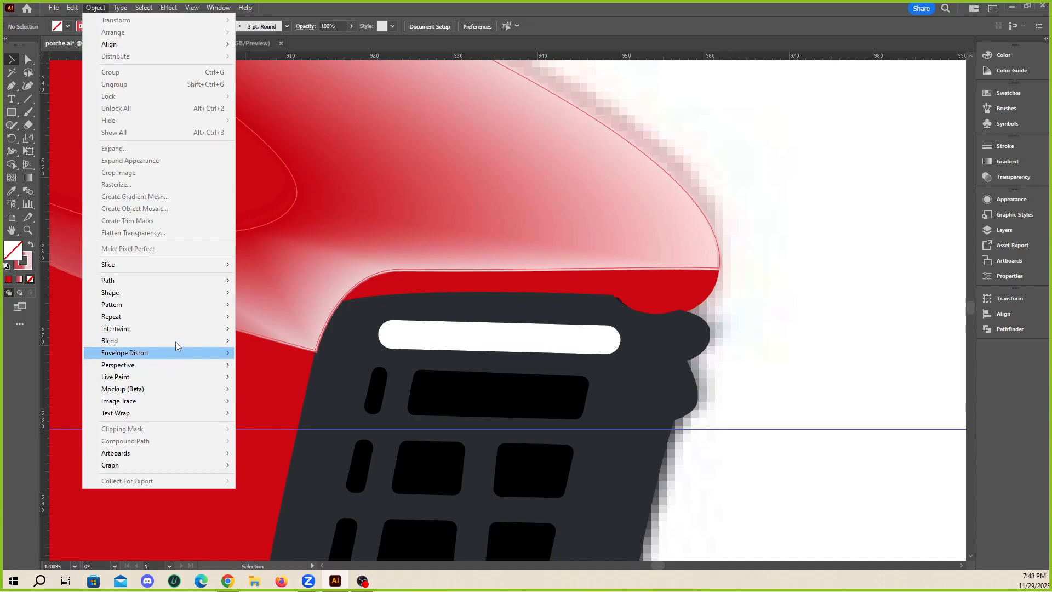
click(721, 281)
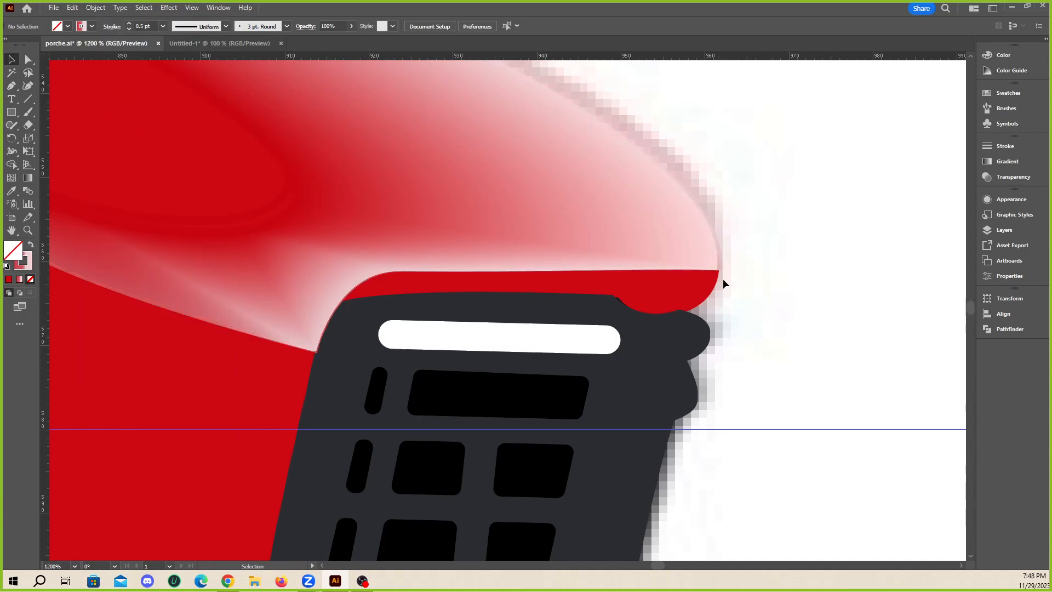
- Try to move the front highlight blend away from the car body
scroll(511, 331, down, 2)
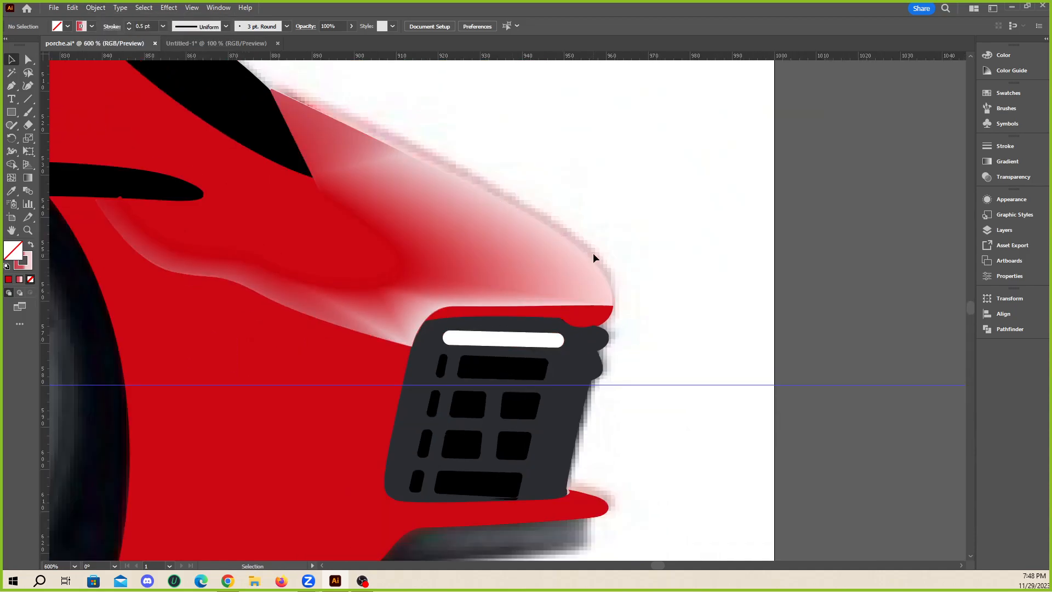
drag(590, 255, 682, 231)
key(ctrl+z)
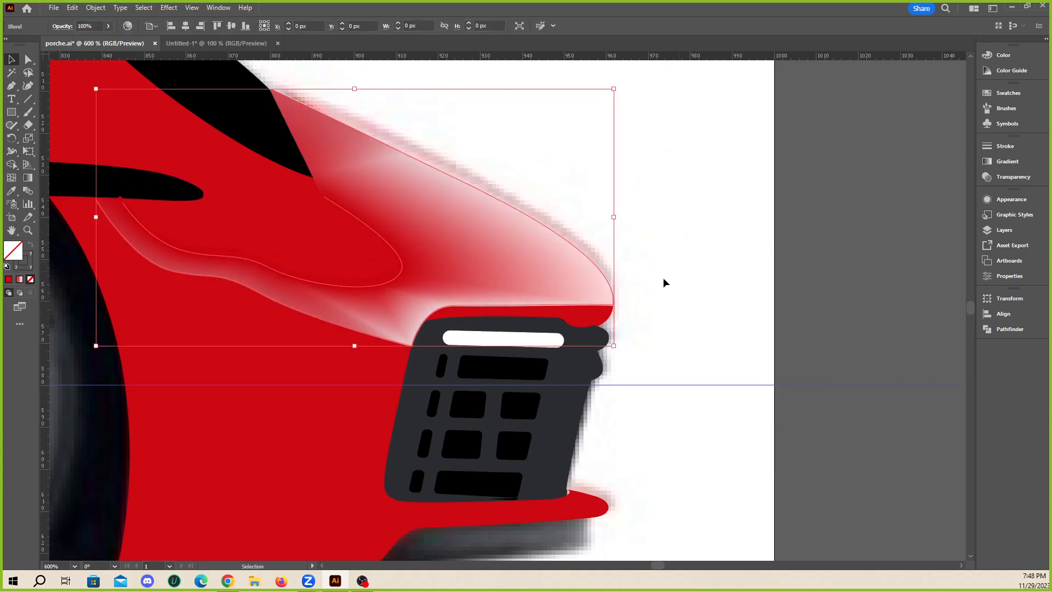
scroll(595, 297, up, 1)
key(ctrl+plus)
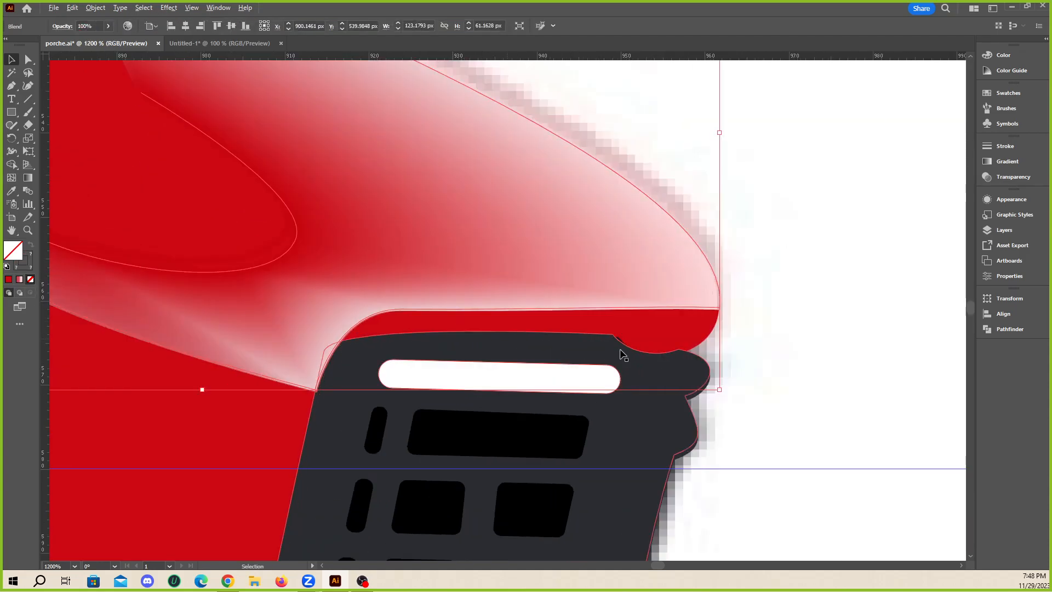
key(alt+o)
key(Escape)
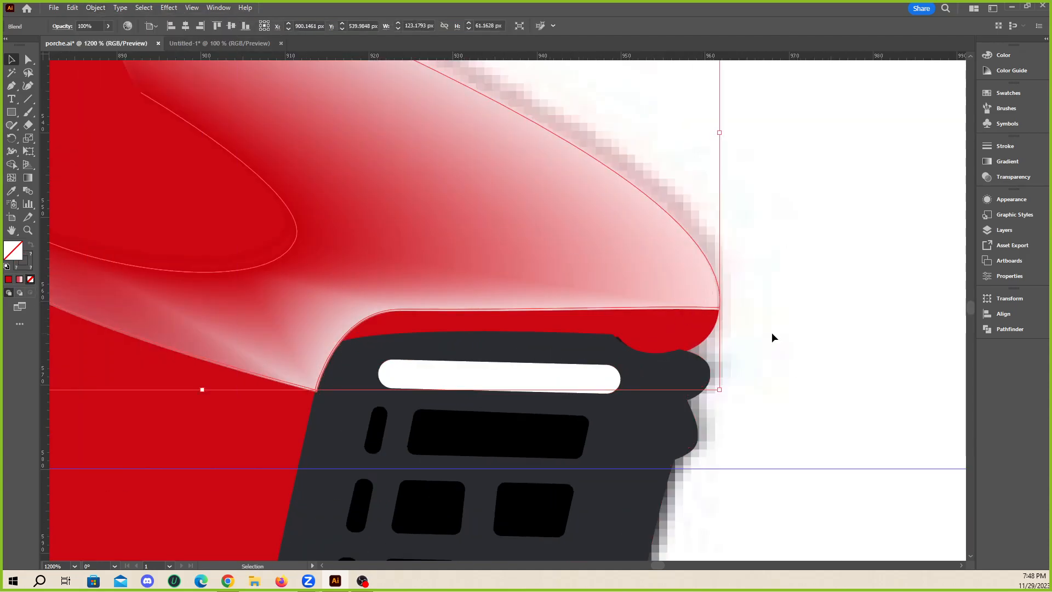
click(772, 333)
- Draw a closed curved Pen shape over the red strip above the headlight bar, overlapping the highlight's lower edge and nose tip
scroll(602, 263, down, 3)
scroll(582, 230, up, 2)
scroll(579, 257, up, 2)
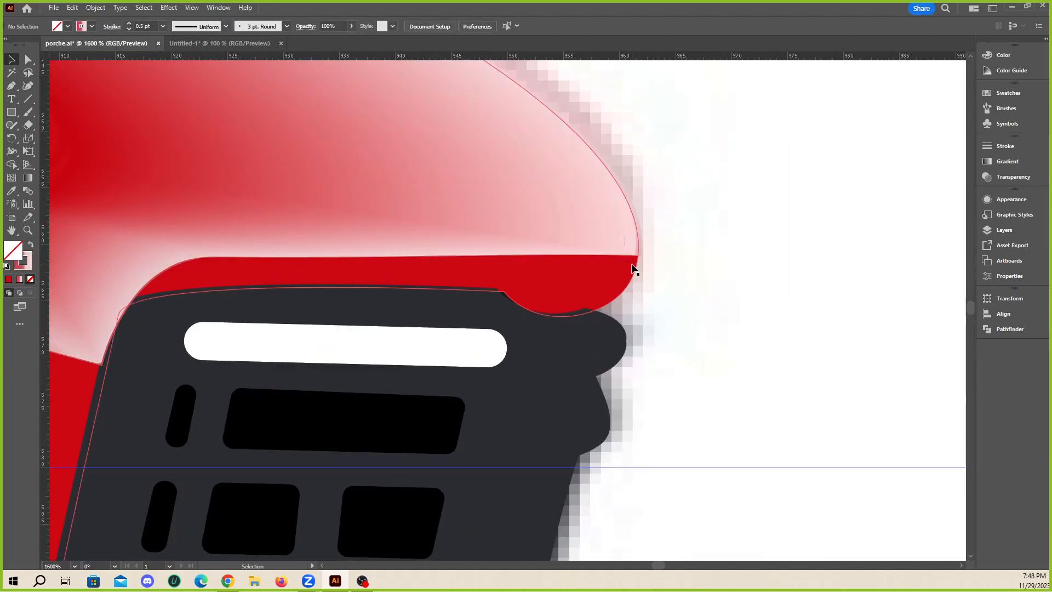
click(11, 86)
drag(592, 203, 652, 217)
drag(534, 336, 488, 336)
drag(299, 300, 237, 293)
drag(126, 337, 71, 381)
drag(130, 236, 358, 234)
click(384, 233)
click(592, 203)
- Fill the new strip shape with the car body's solid red, #cb0713, and no stroke
key(v)
key(shift+x)
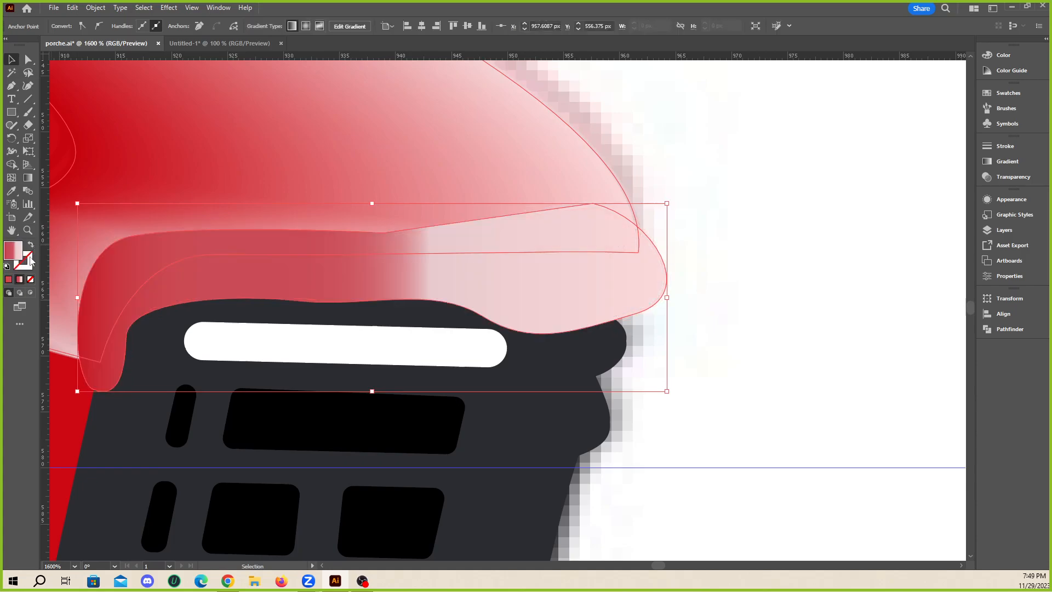
click(9, 193)
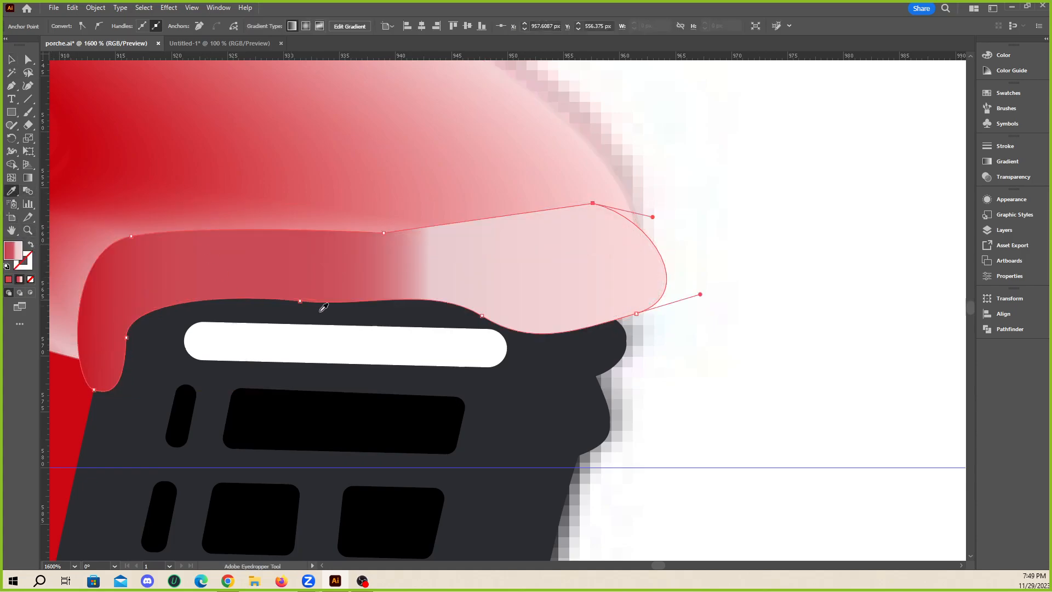
key(ctrl+minus)
key(ctrl+minus)
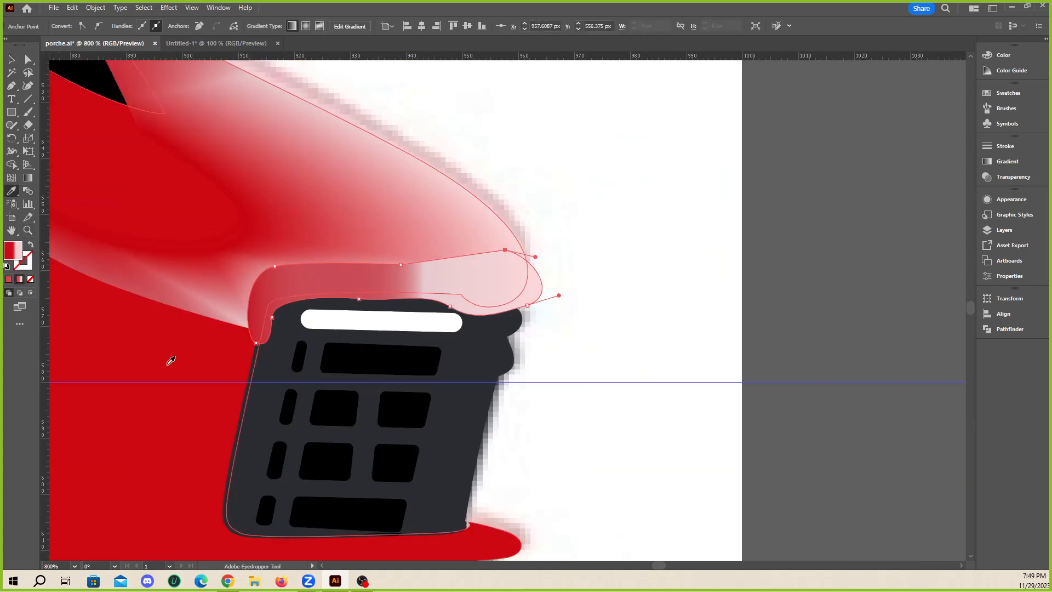
click(169, 359)
click(1005, 161)
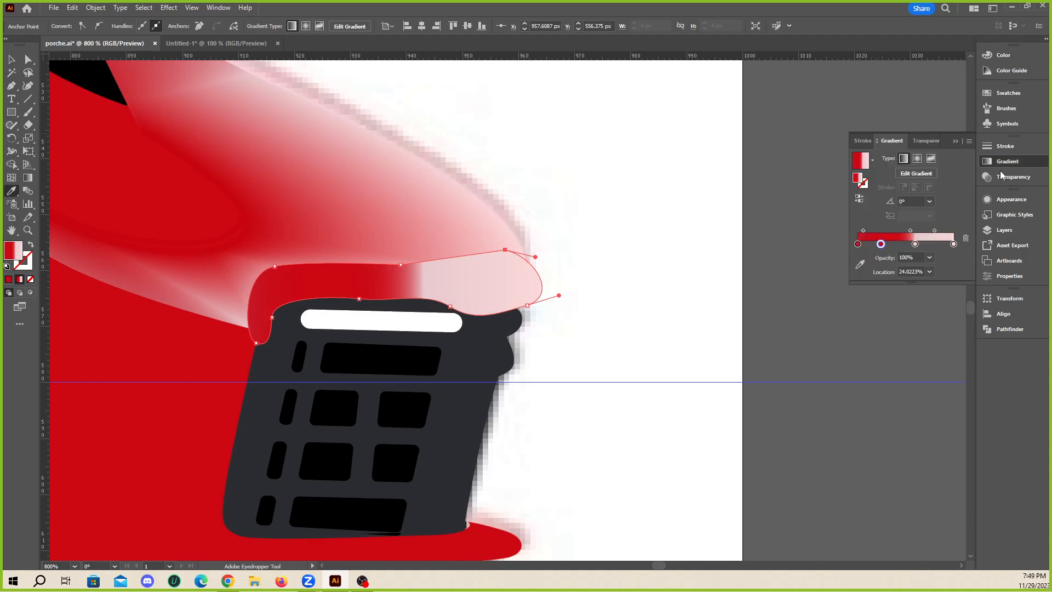
drag(888, 244, 907, 254)
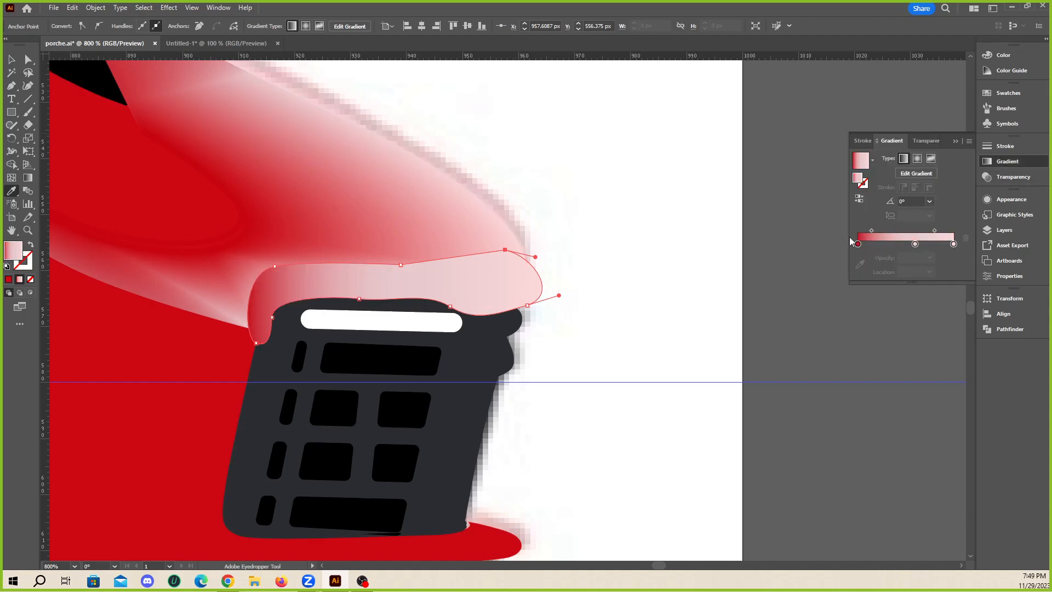
click(9, 280)
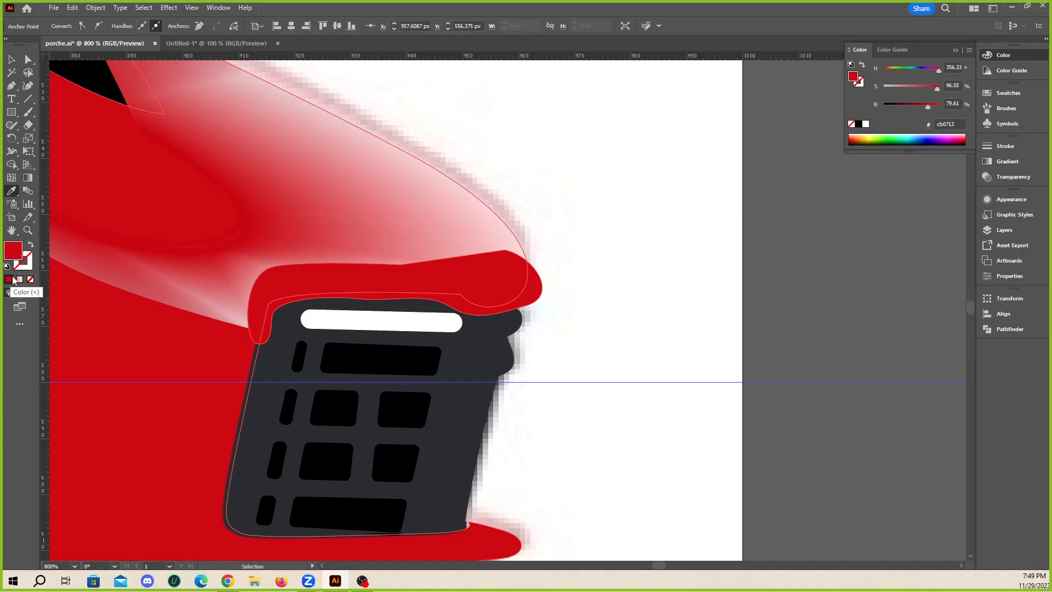
scroll(347, 278, up, 2)
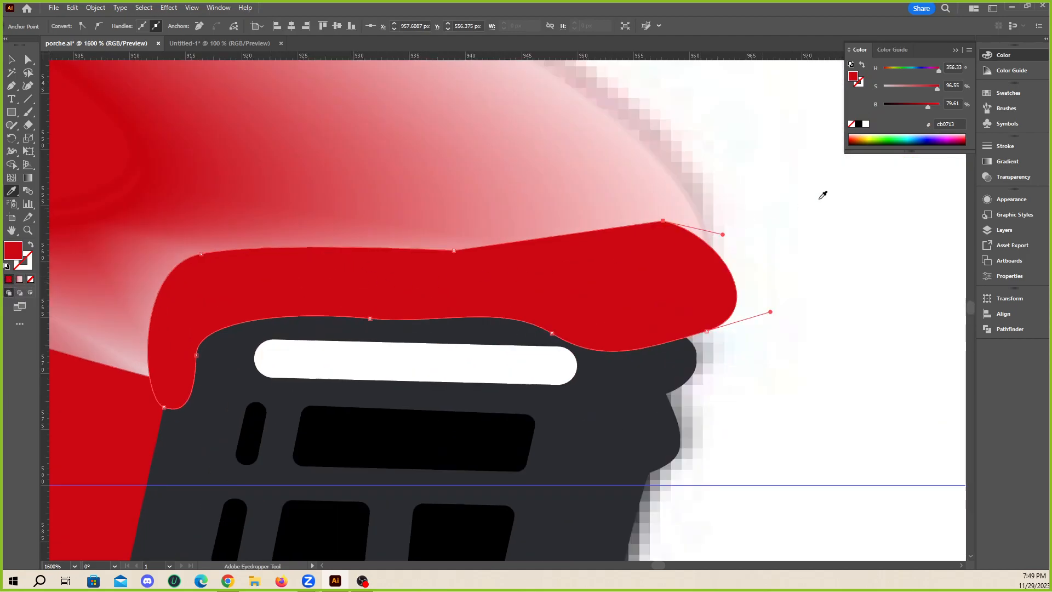
- Darken the new strip shape's fill to #61030a
drag(912, 111, 905, 109)
click(10, 59)
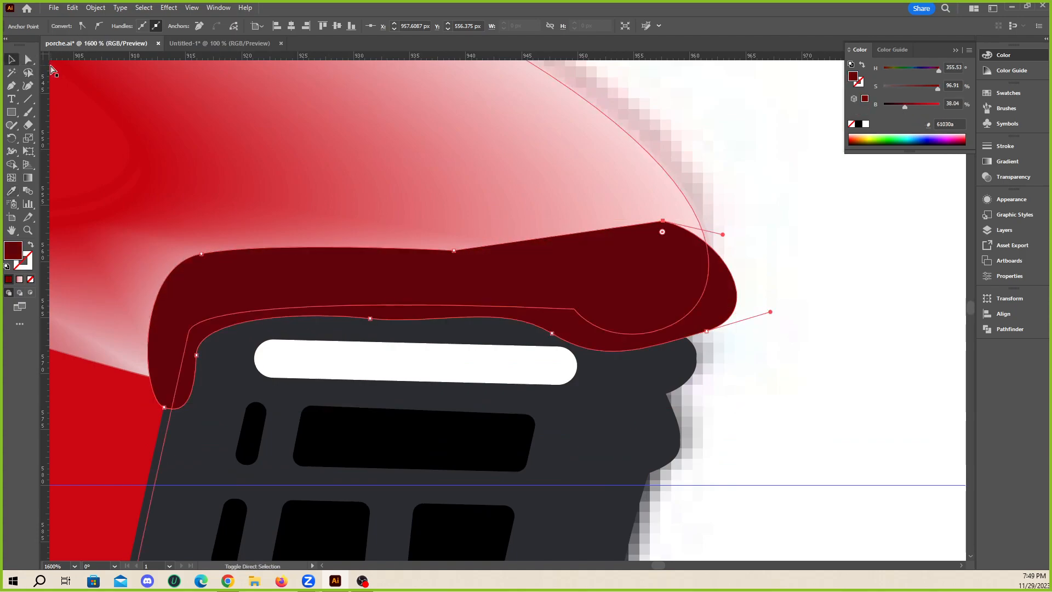
key(ctrl+bracketleft)
key(ctrl+bracketright)
key(v)
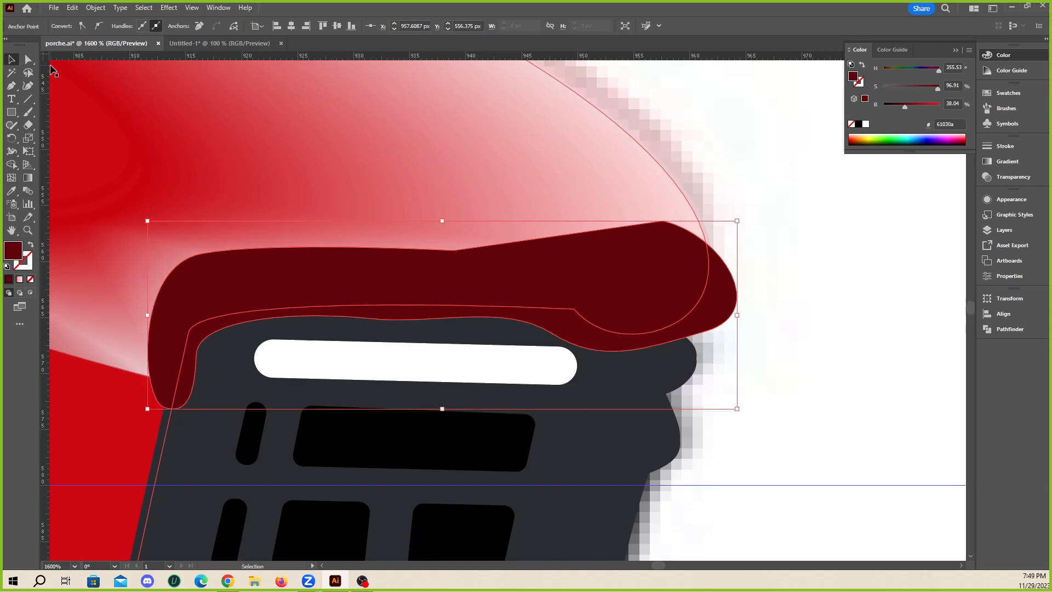
- Reposition the dark red strip over the area above the headlight bar, placing it behind the highlight blend
drag(352, 281, 547, 346)
key(a)
click(556, 228)
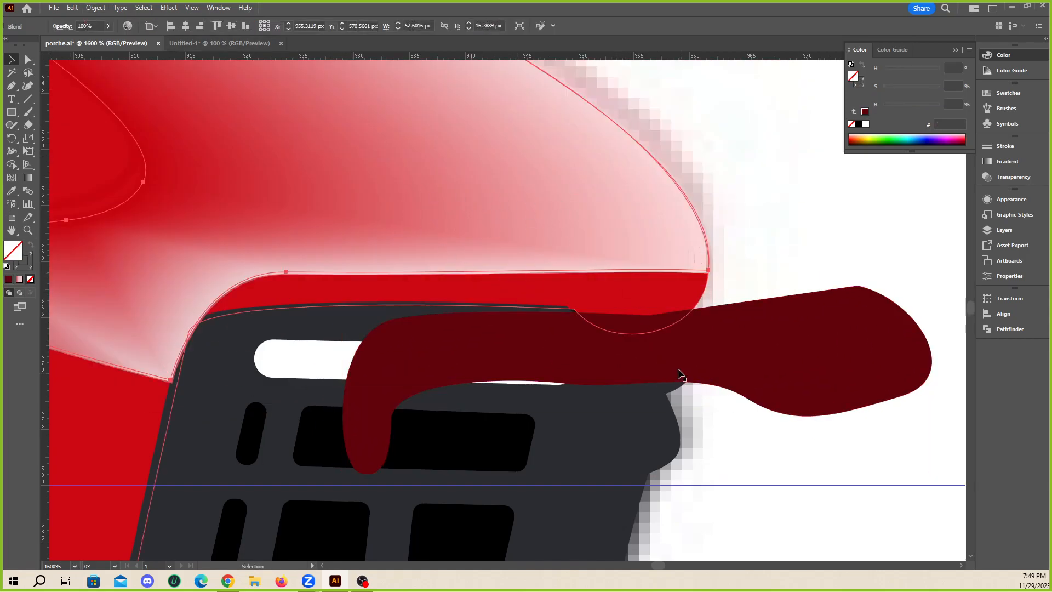
drag(681, 376, 504, 318)
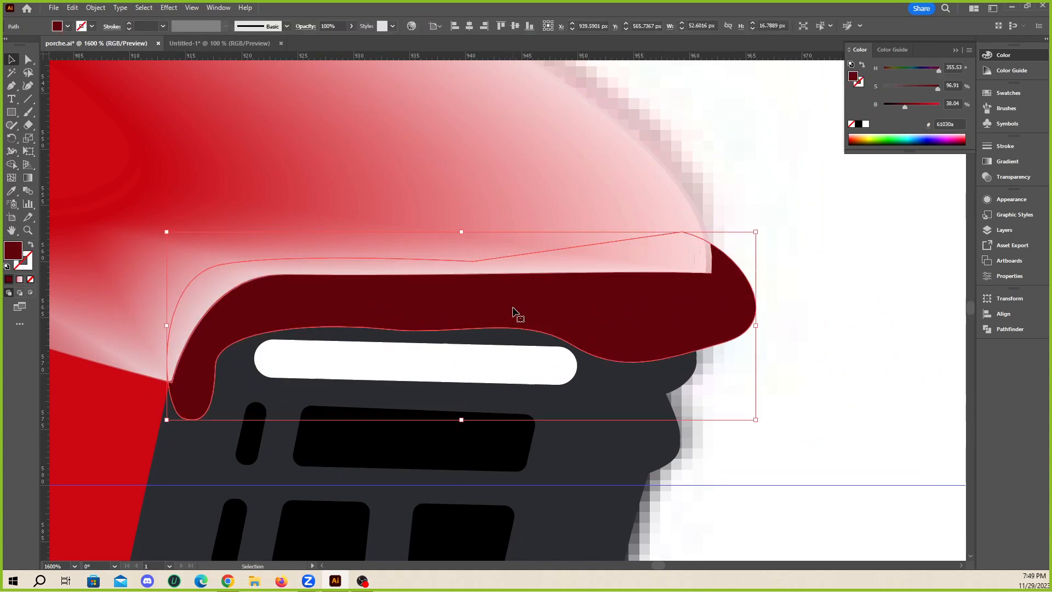
- Try to cut the dark strip and paste it into the contents of the car body's clip group
key(Delete)
key(v)
click(659, 320)
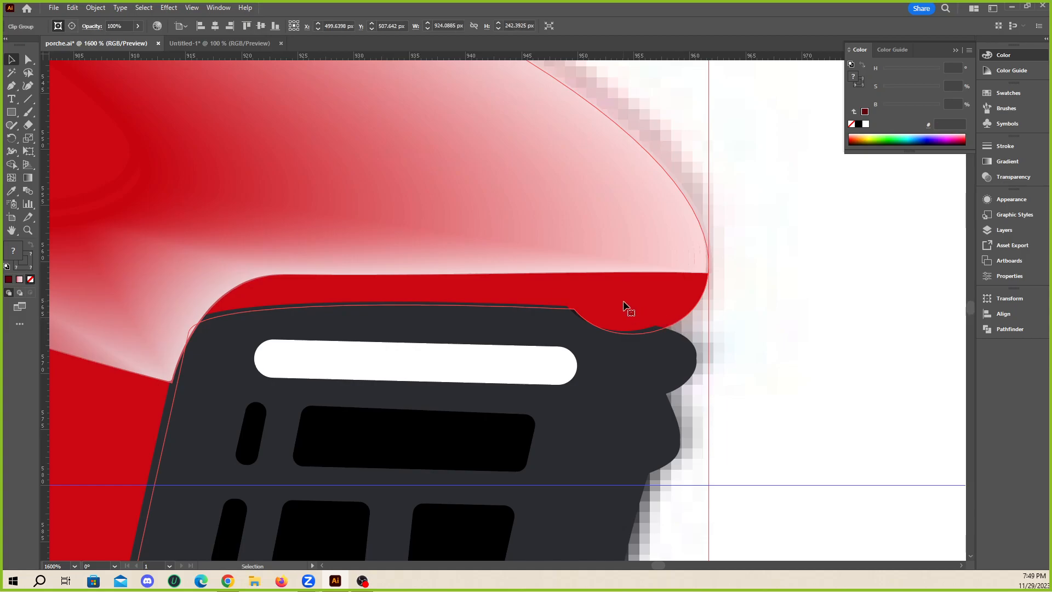
click(71, 26)
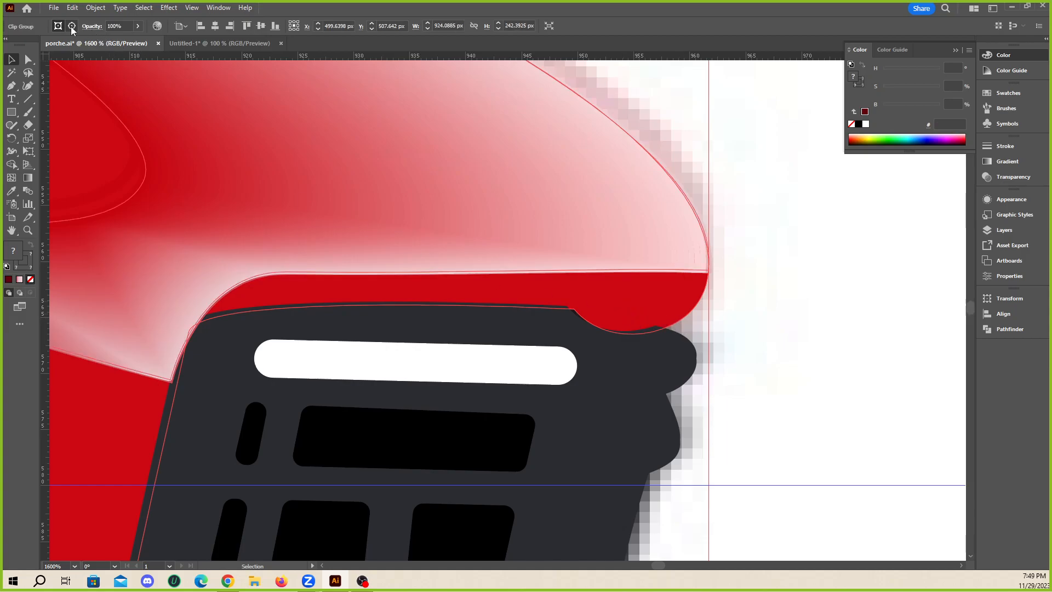
click(72, 8)
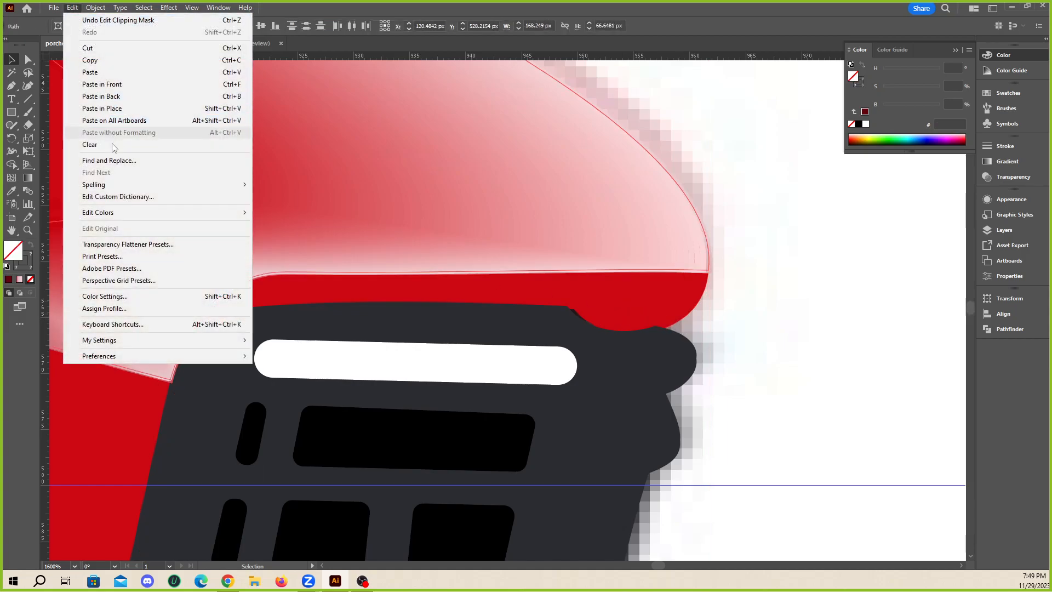
click(100, 72)
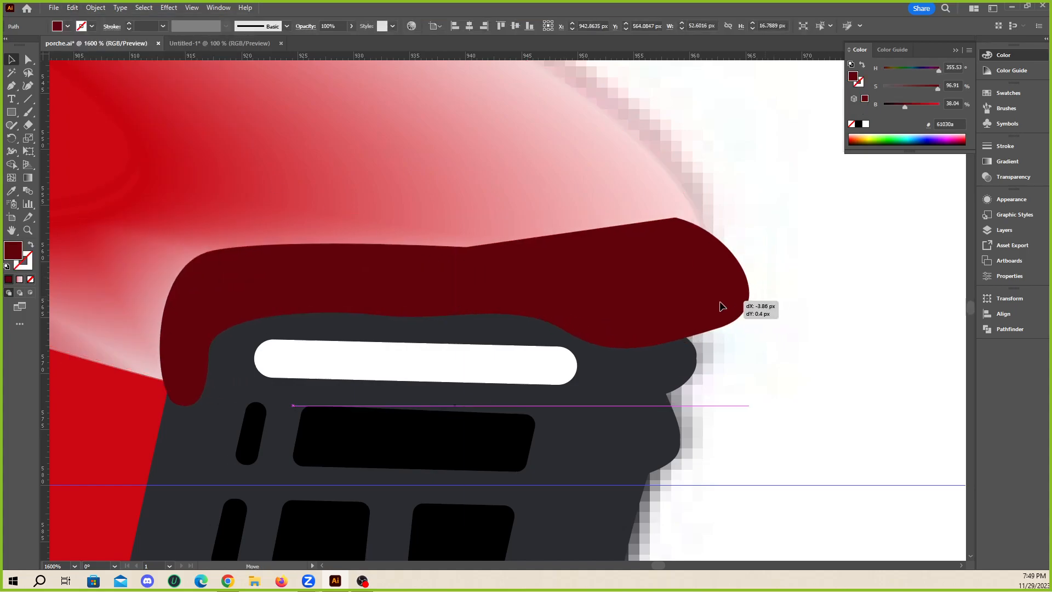
- Undo the cut and paste of the dark strip
key(ctrl+z)
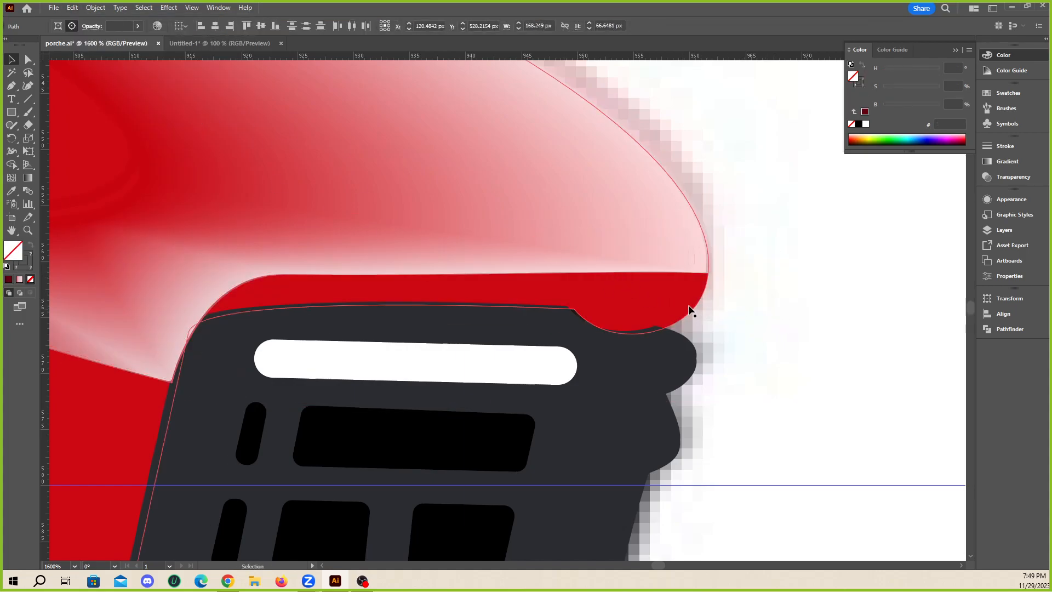
shift+click(623, 301)
key(ctrl)
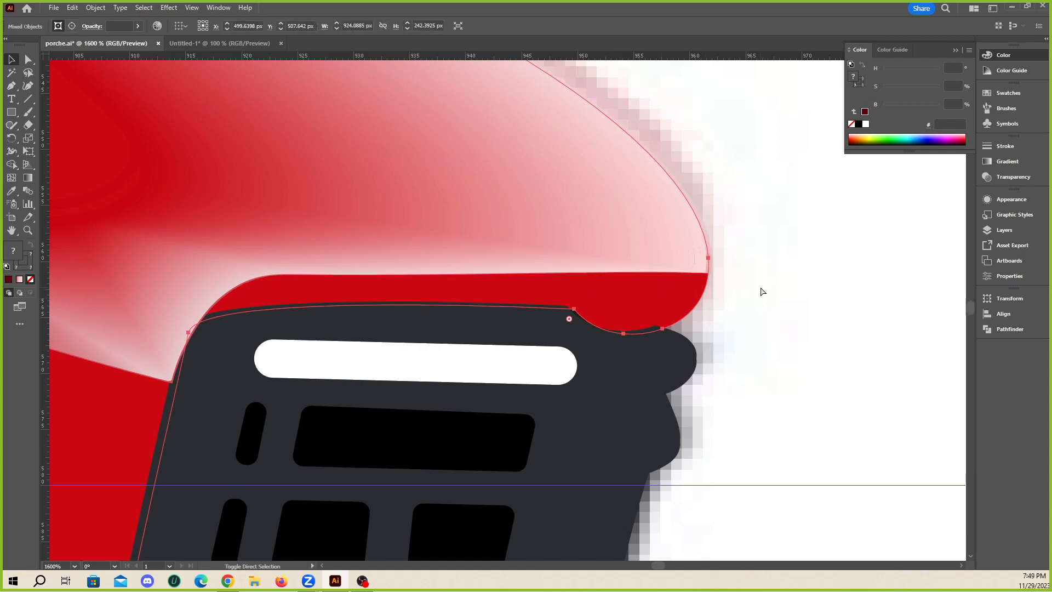
key(ctrl+8)
click(1011, 331)
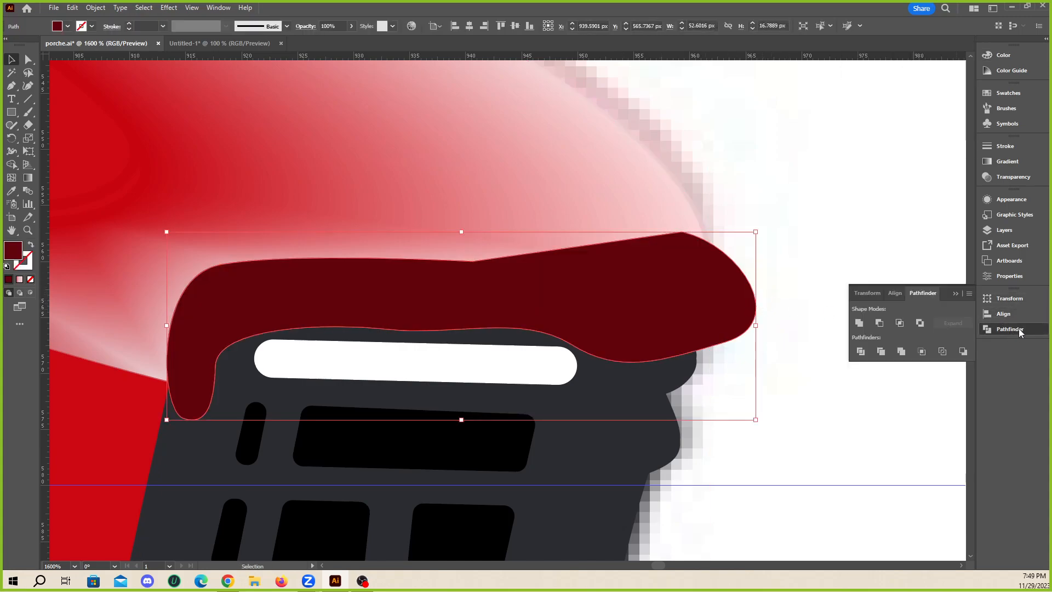
click(1020, 332)
- Try to move the strip path into the upper blend of the car body's clip group in the layer stack
click(1008, 230)
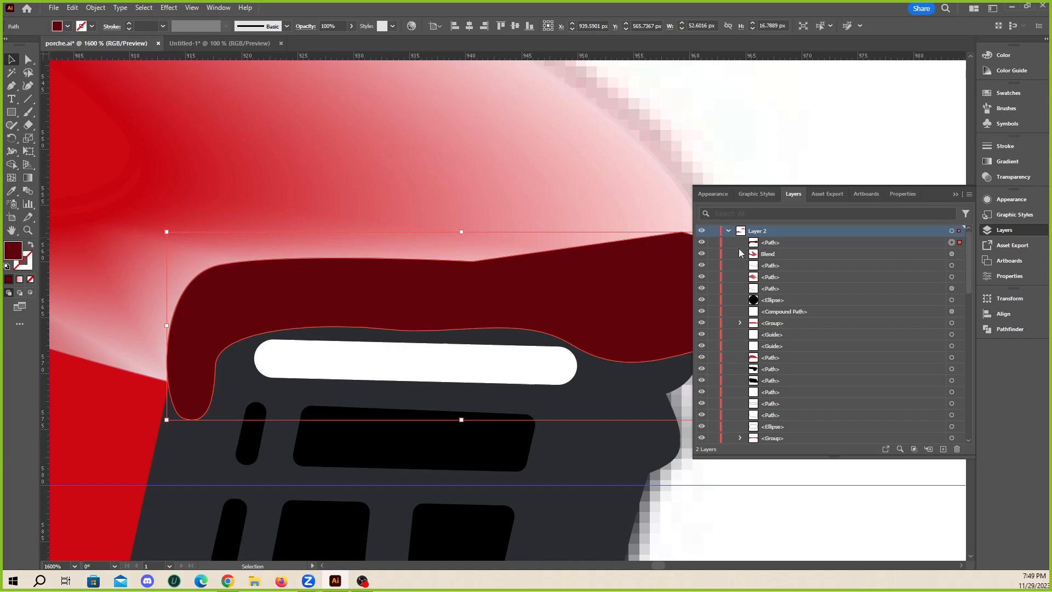
drag(579, 296, 555, 237)
key(ctrl+z)
drag(959, 242, 955, 463)
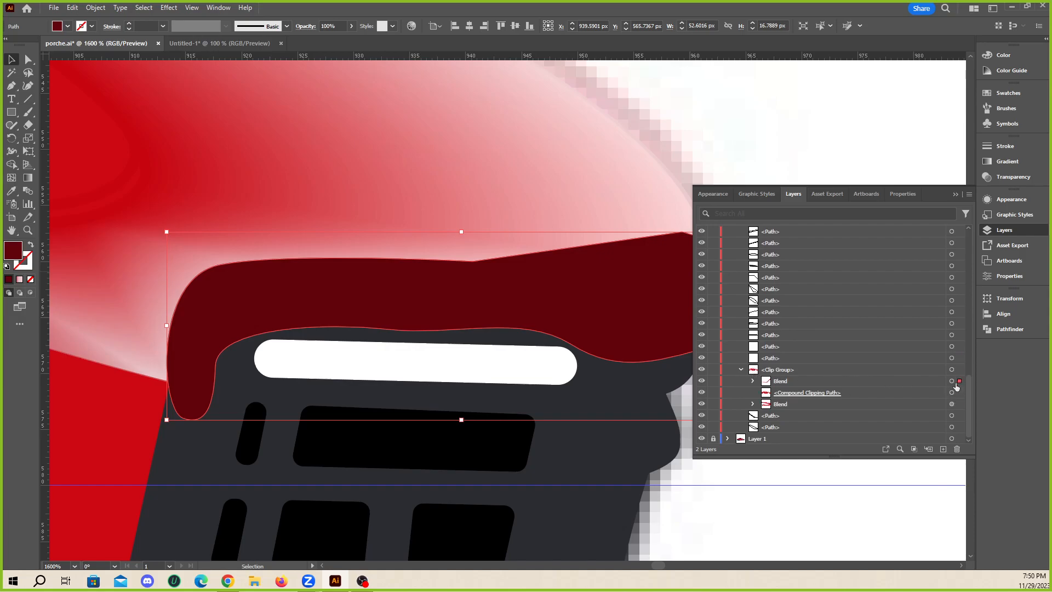
drag(958, 386, 957, 383)
click(768, 371)
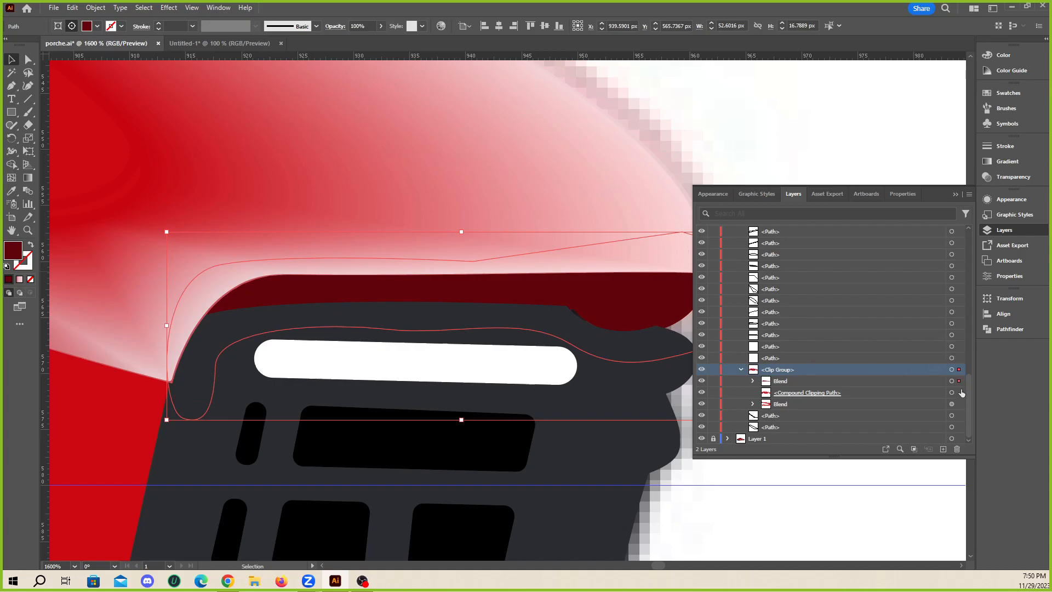
click(956, 193)
click(892, 256)
- Examine the whole car artwork for how the regrouped strip affects the nose and the body side
key(ctrl+minus)
key(ctrl+minus)
key(ctrl+minus)
key(ctrl+minus)
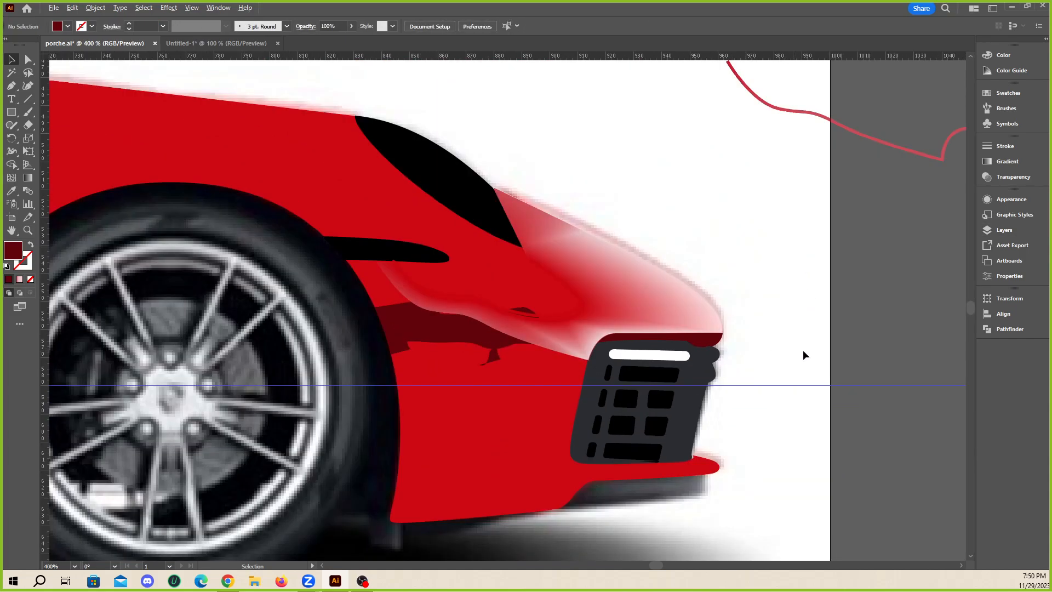
scroll(801, 350, up, 2)
scroll(923, 347, down, 4)
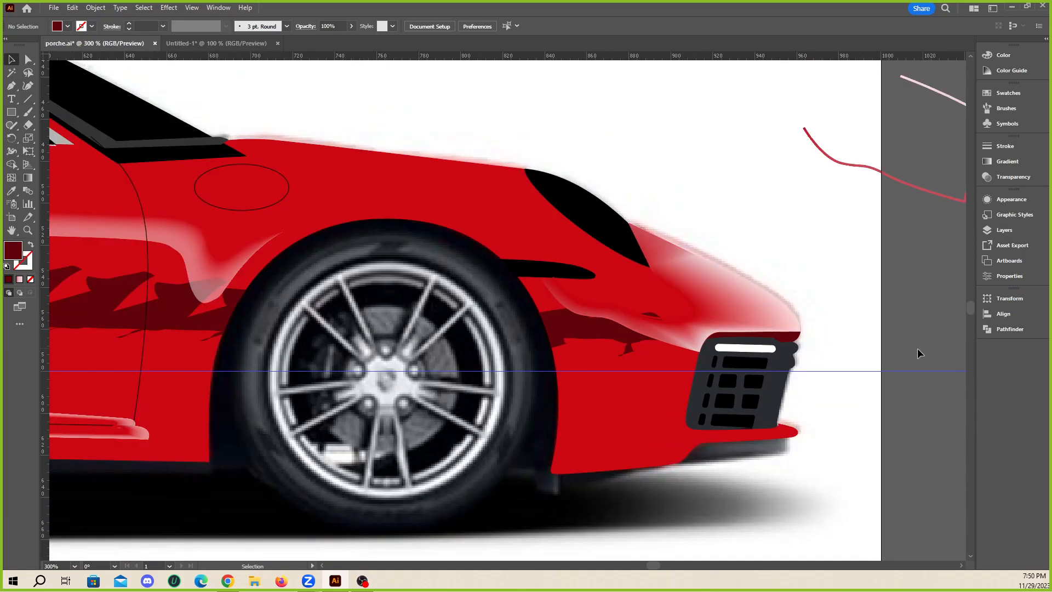
scroll(537, 338, down, 4)
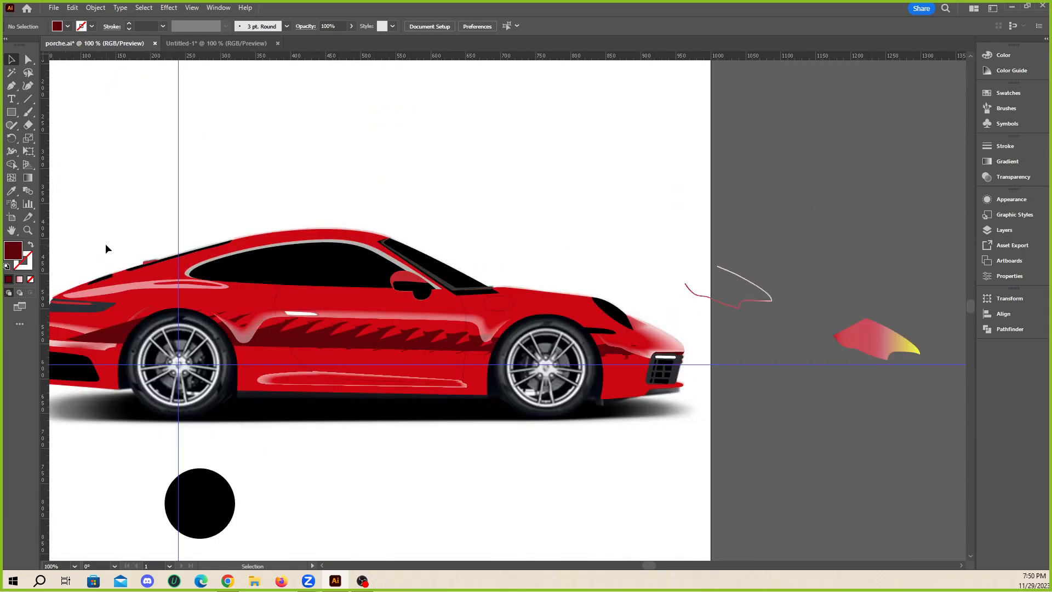
scroll(132, 200, down, 1)
scroll(76, 181, up, 1)
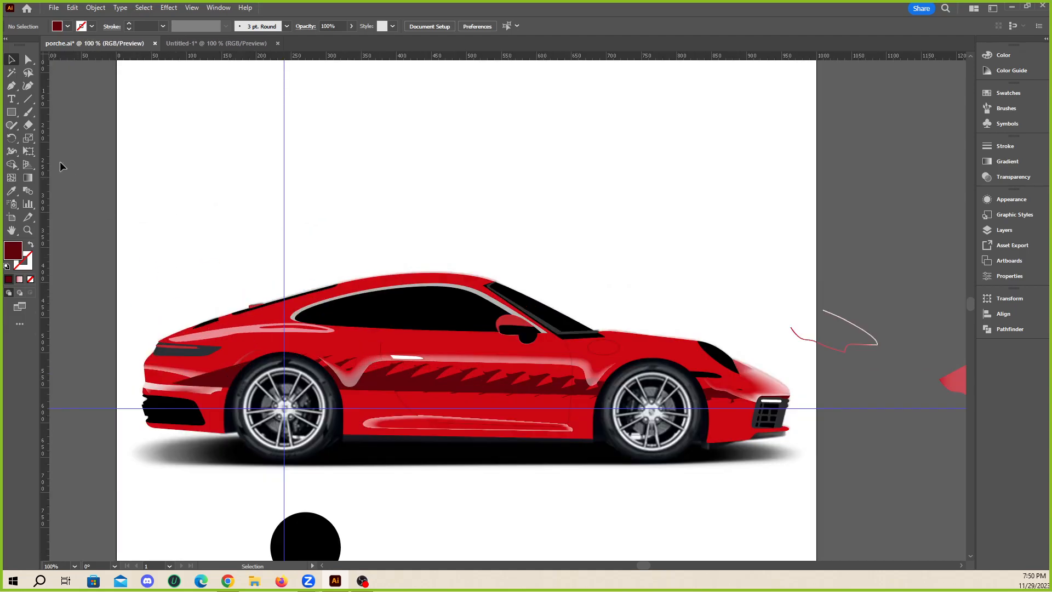
- Try to move the car body's clip group away from the artwork, undoing each test move
drag(472, 393, 570, 438)
key(ctrl+z)
scroll(833, 448, up, 3)
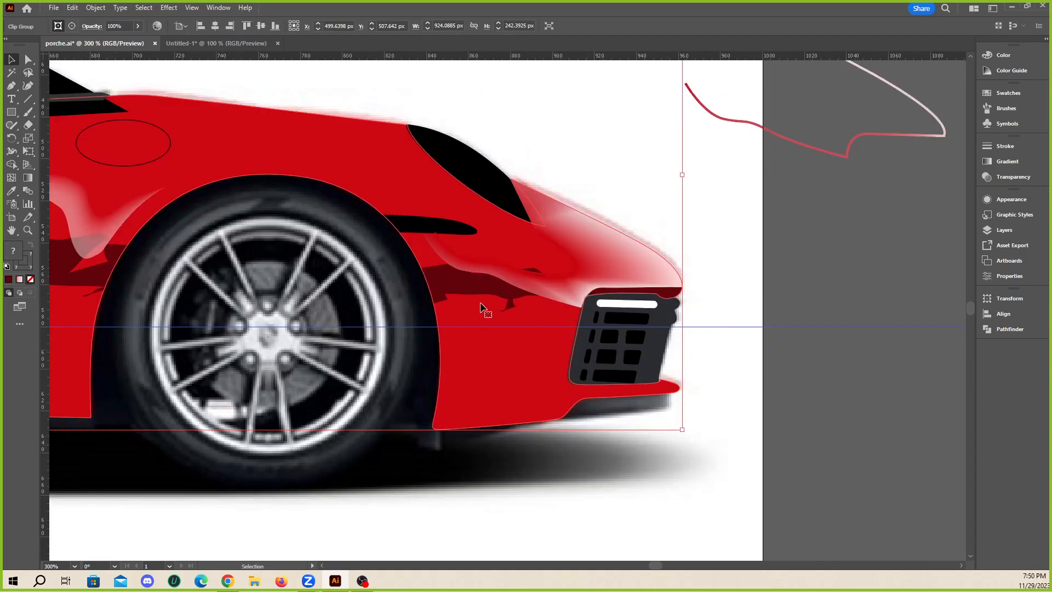
scroll(618, 340, down, 3)
scroll(360, 357, up, 1)
drag(315, 346, 446, 419)
key(ctrl+z)
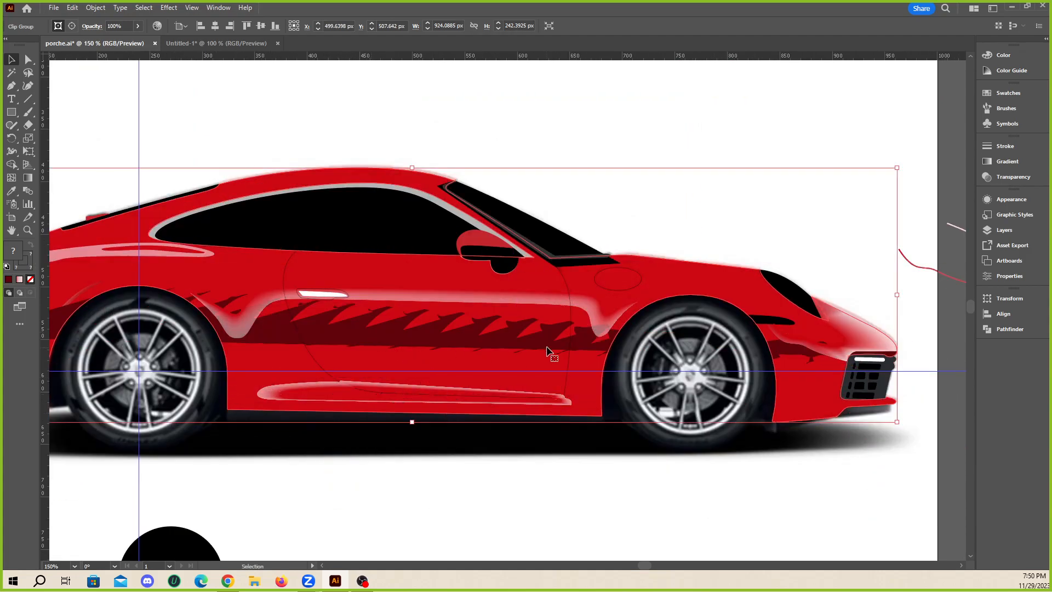
scroll(579, 341, up, 1)
scroll(575, 341, down, 1)
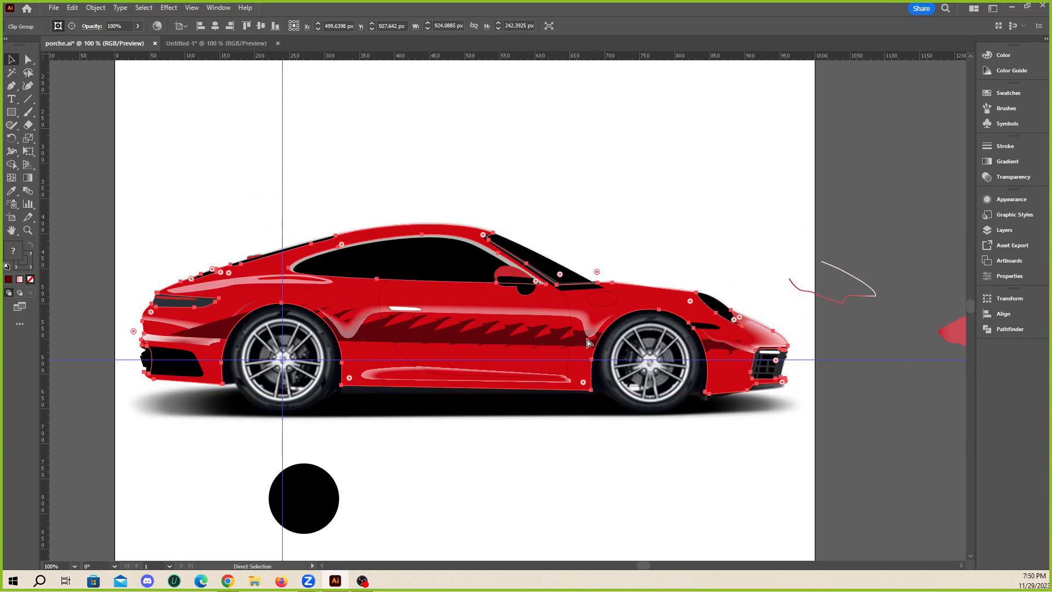
- Undo placing the dark strip inside the clip group's blend
key(ctrl+z)
key(ctrl+z)
key(ctrl+z)
key(ctrl+z)
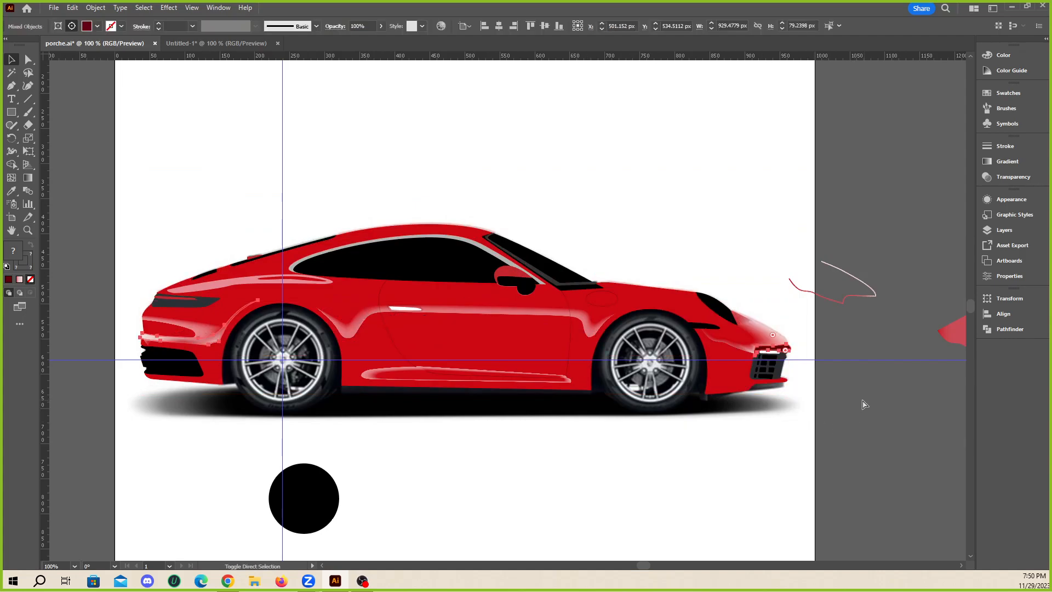
click(862, 404)
scroll(833, 367, up, 4)
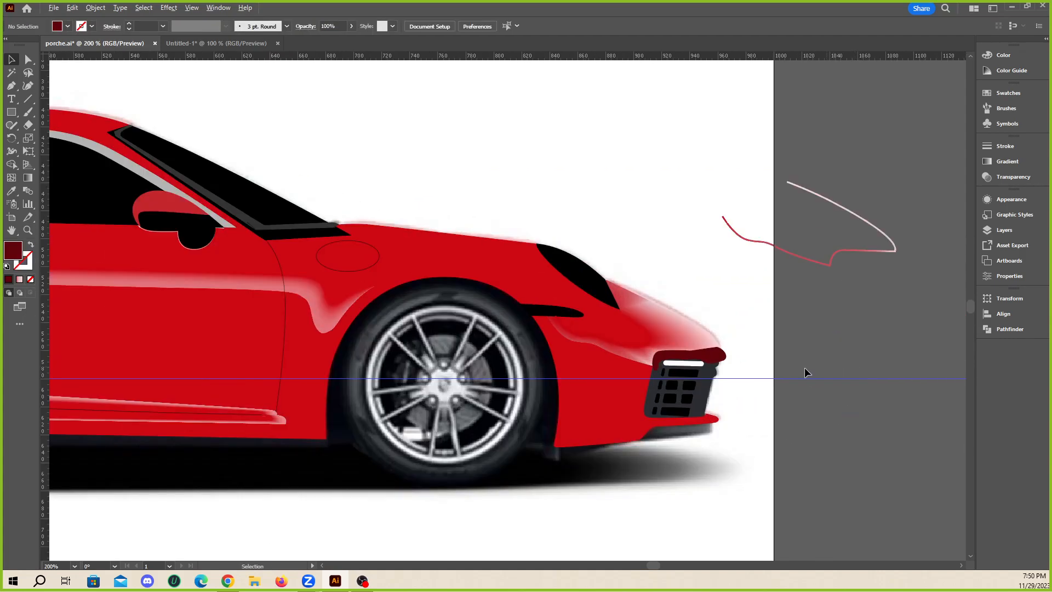
drag(622, 347, 821, 400)
key(ctrl+z)
scroll(688, 373, down, 4)
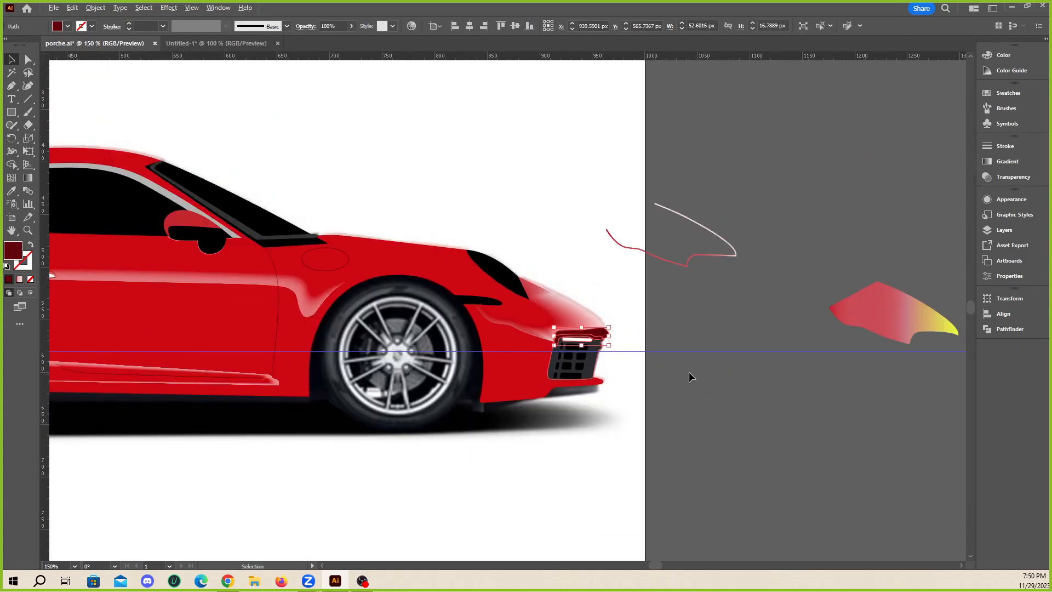
scroll(670, 359, up, 5)
scroll(670, 360, up, 2)
click(1005, 328)
click(1026, 324)
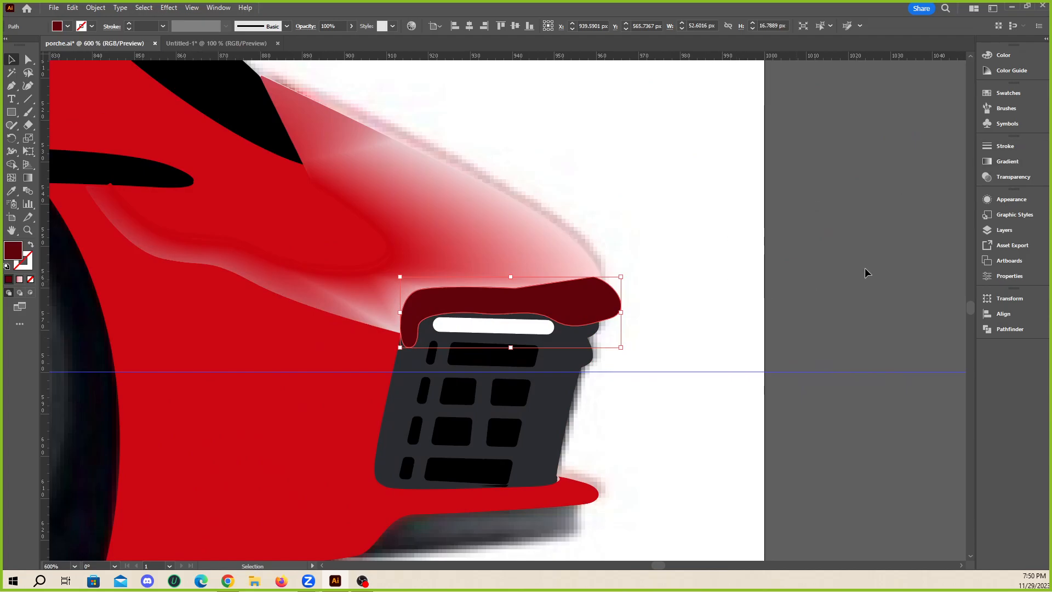
click(1012, 160)
click(1014, 159)
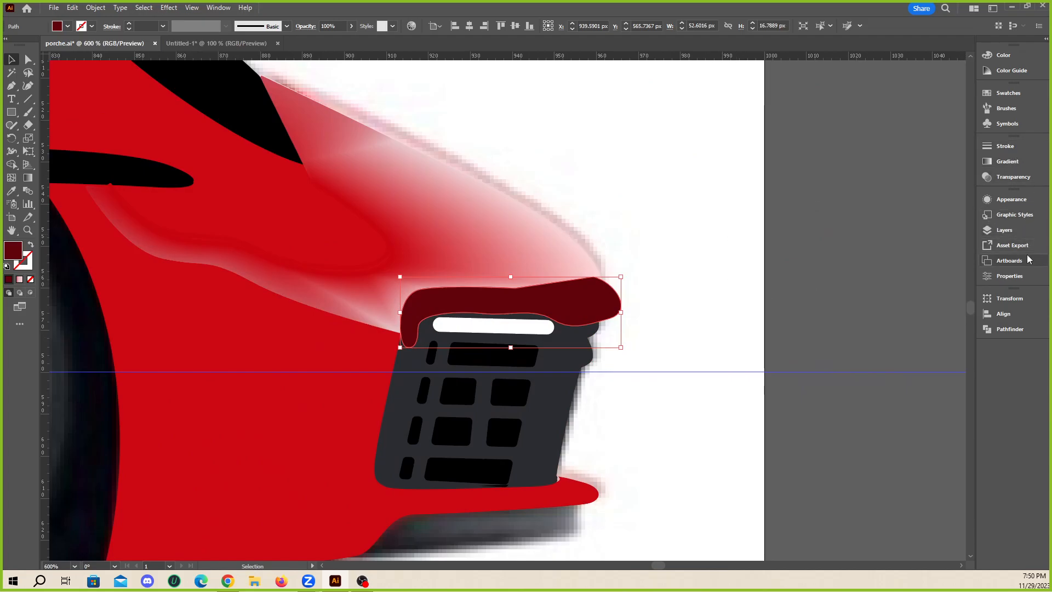
- Locate the car body's clip group near the end of Layer 2 and highlight its entry
click(1004, 229)
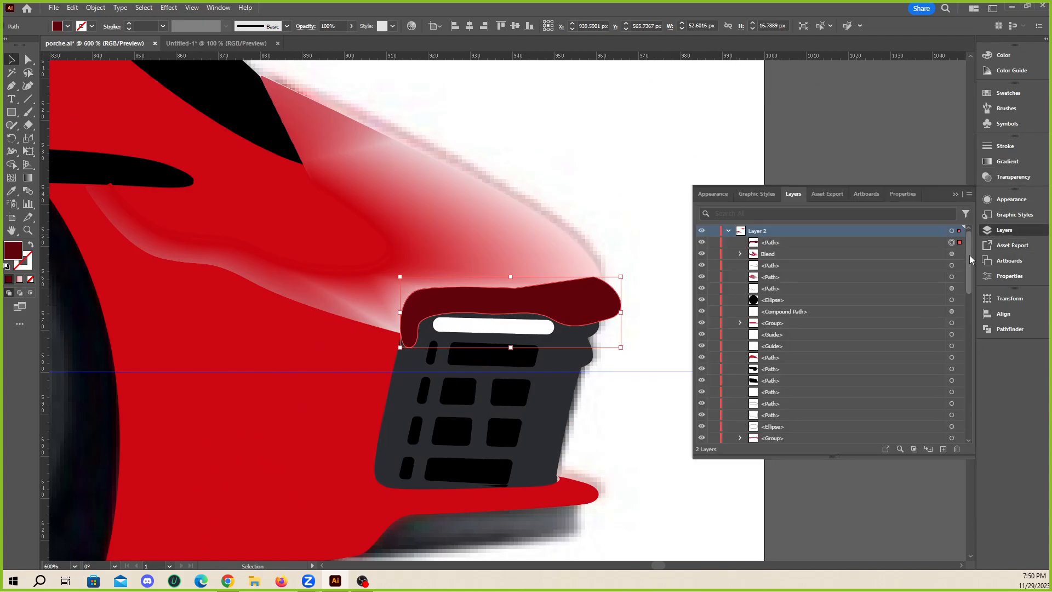
scroll(970, 259, down, 10)
click(784, 371)
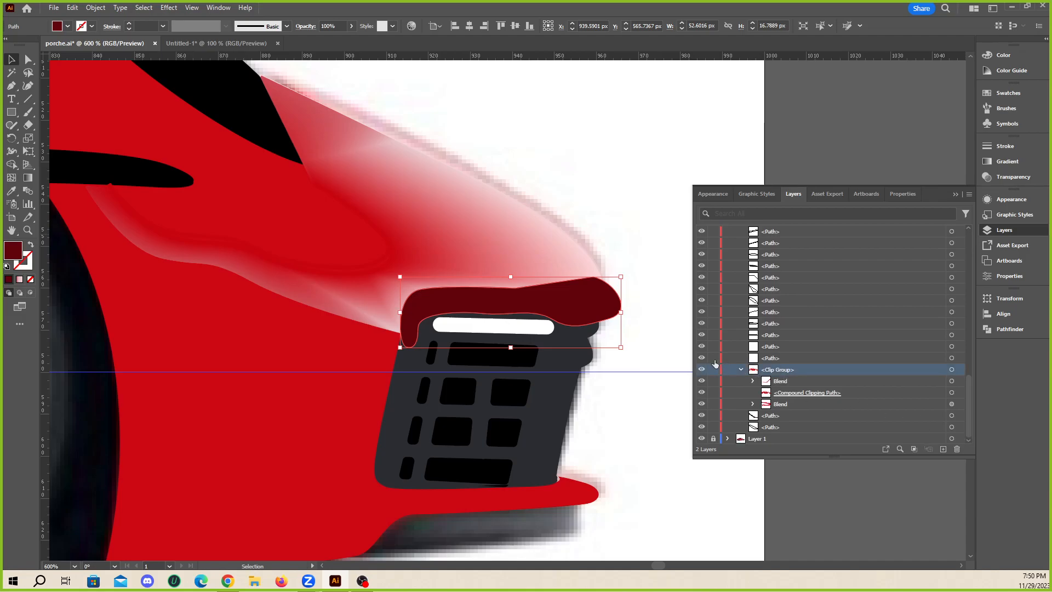
- Try to move the car body's clip group above the rest of the artwork, and undo the move
scroll(635, 315, down, 6)
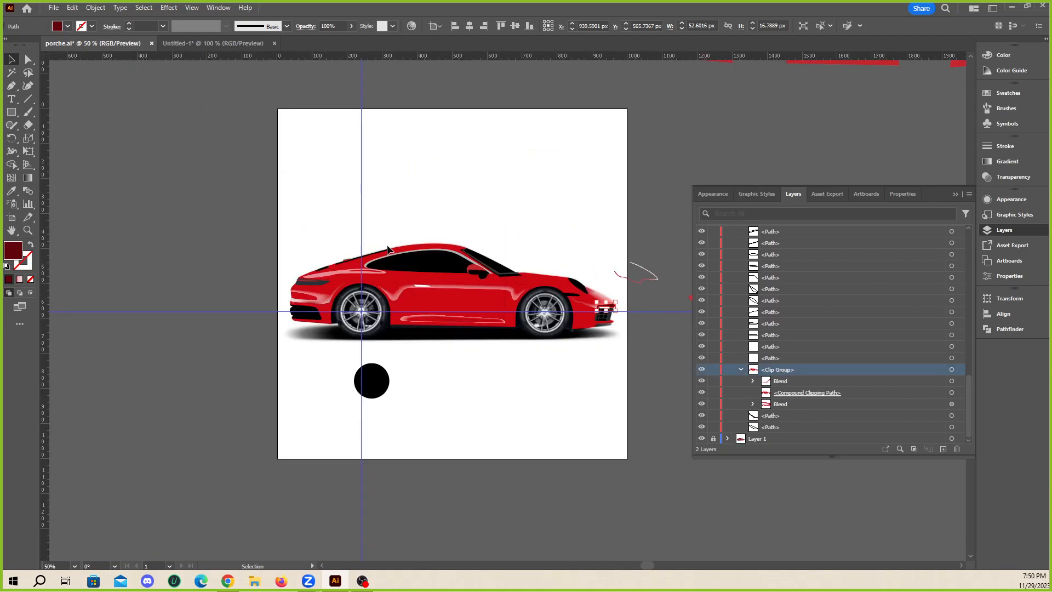
drag(391, 212, 393, 149)
scroll(379, 127, up, 1)
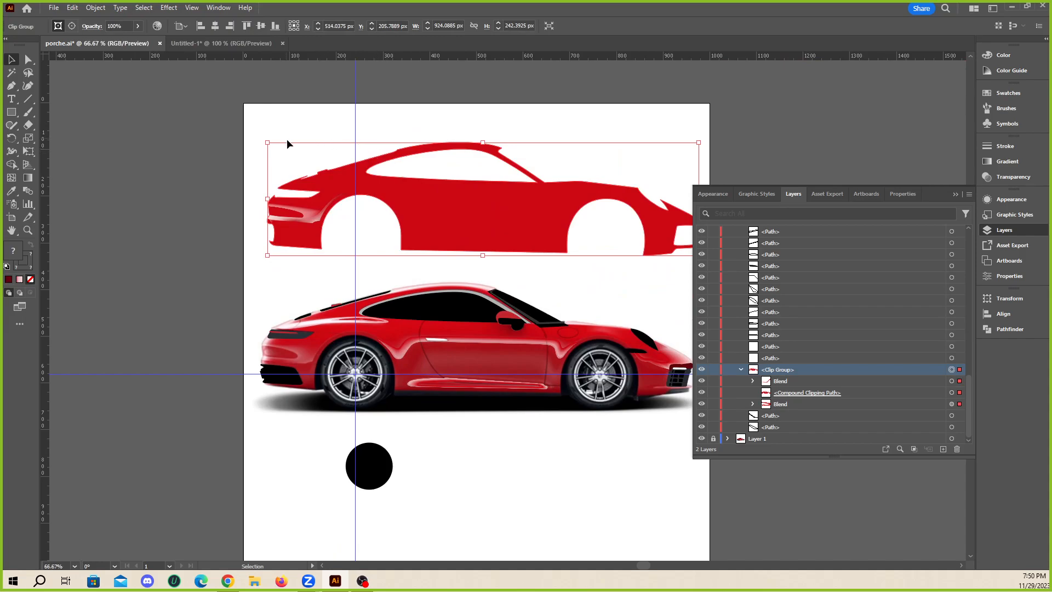
key(ctrl+z)
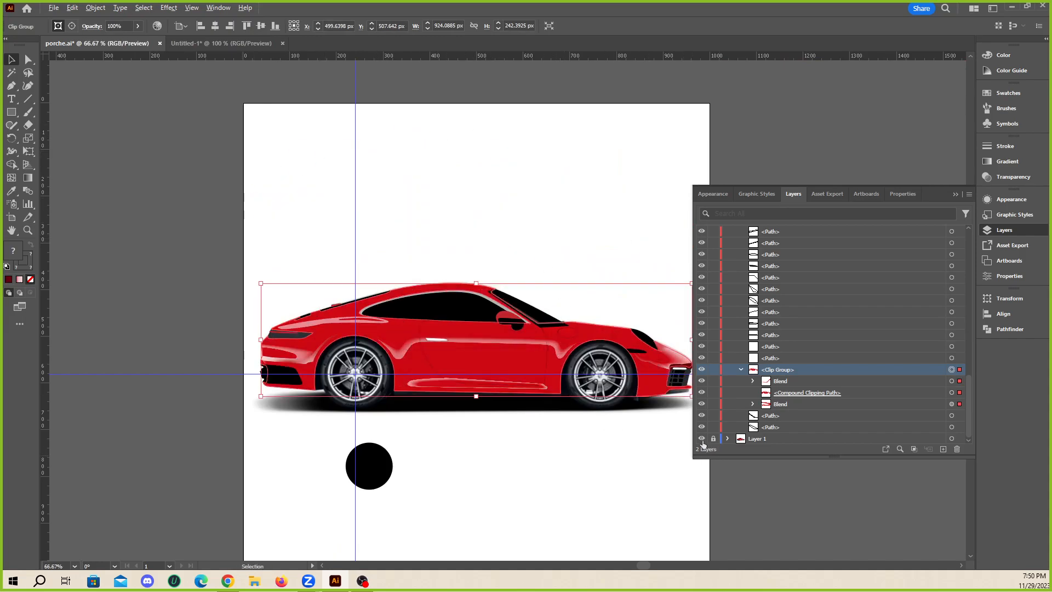
- Move the dark strip path into the car body's clip group, directly below its first blend and above the clipping path
scroll(523, 365, up, 8)
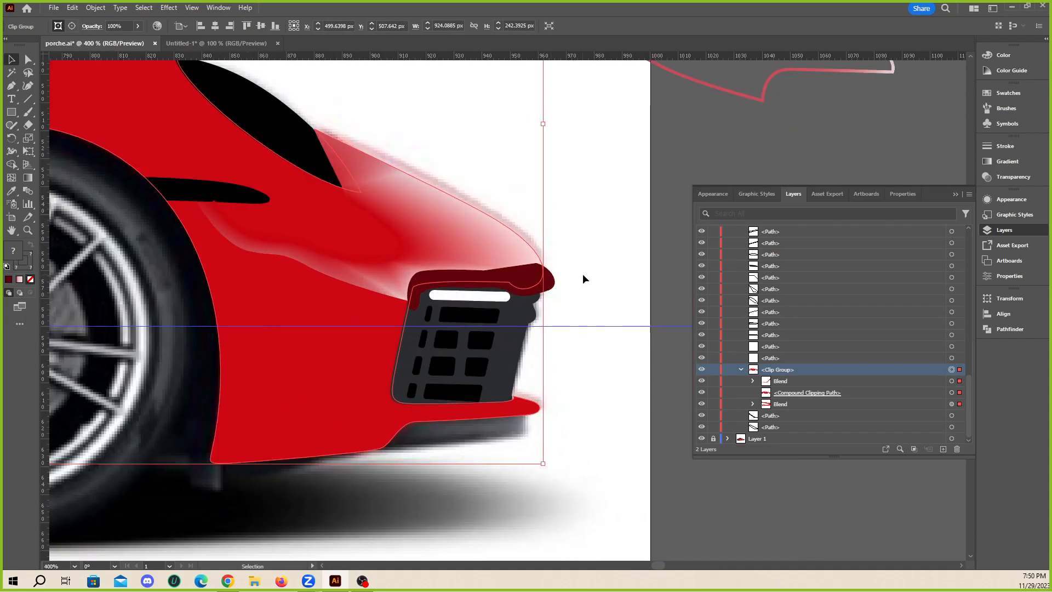
scroll(582, 279, up, 3)
click(550, 285)
scroll(952, 283, down, 3)
scroll(956, 274, up, 5)
scroll(959, 449, down, 10)
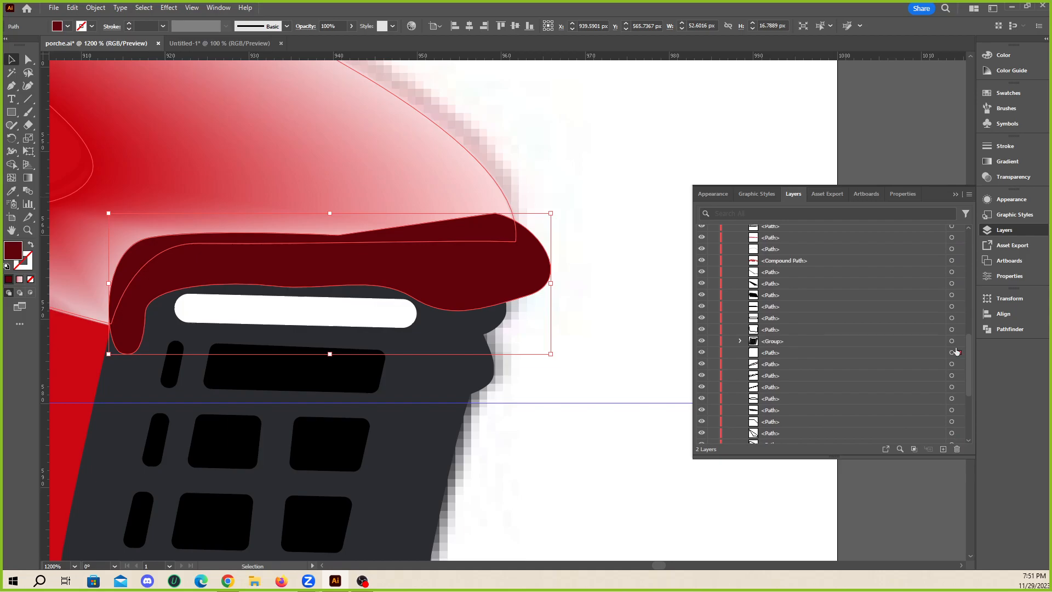
scroll(952, 374, down, 3)
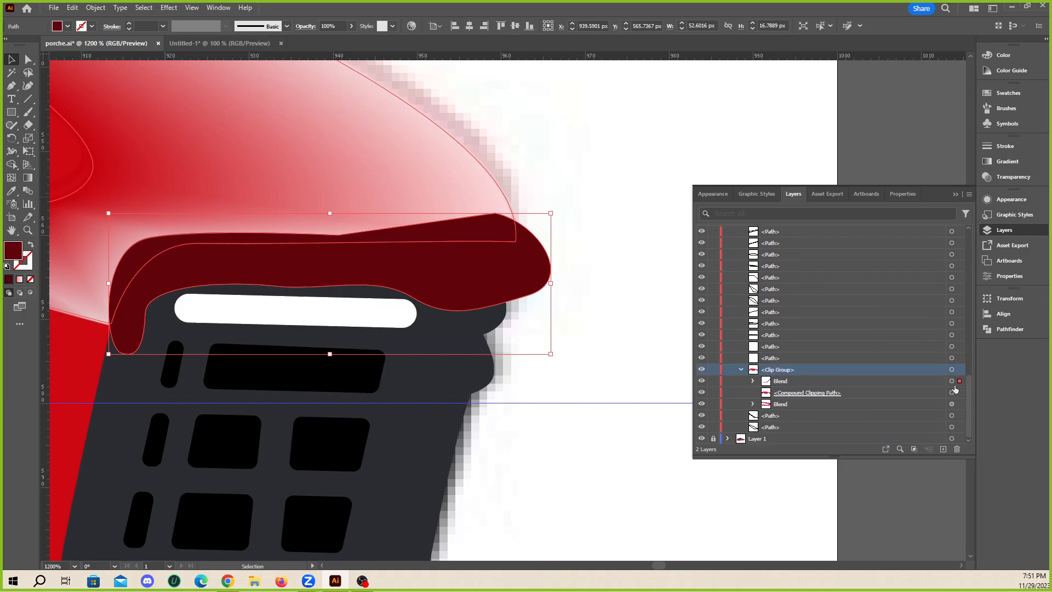
key(ctrl+c)
key(ctrl+f)
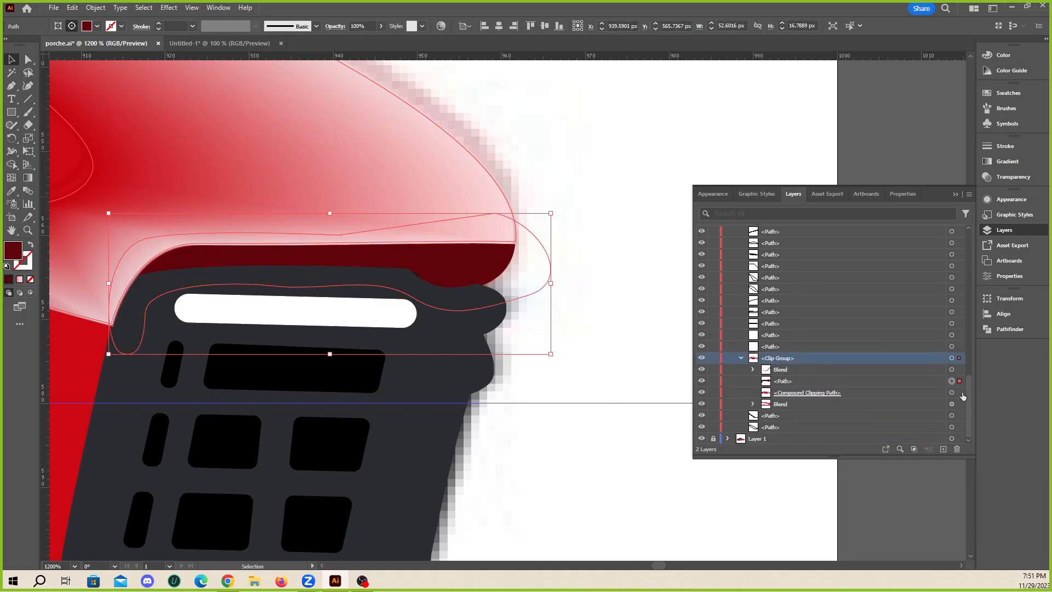
- Examine the clipped dark red strip against the whole car and up close at the front end
scroll(541, 299, down, 4)
scroll(540, 300, down, 3)
scroll(594, 305, up, 3)
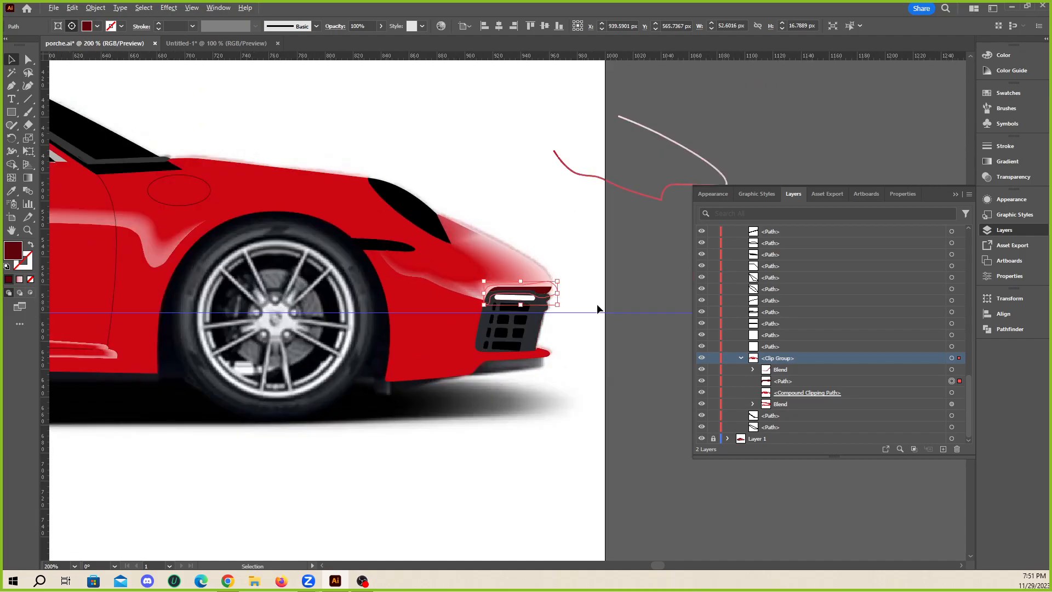
scroll(395, 289, down, 3)
scroll(396, 289, down, 1)
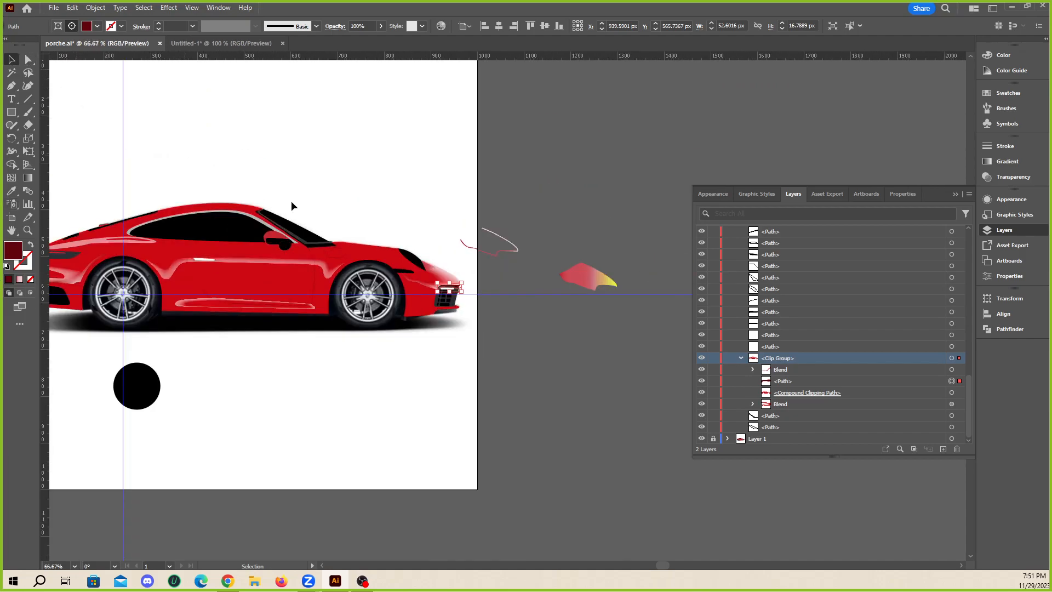
click(522, 301)
scroll(408, 285, up, 3)
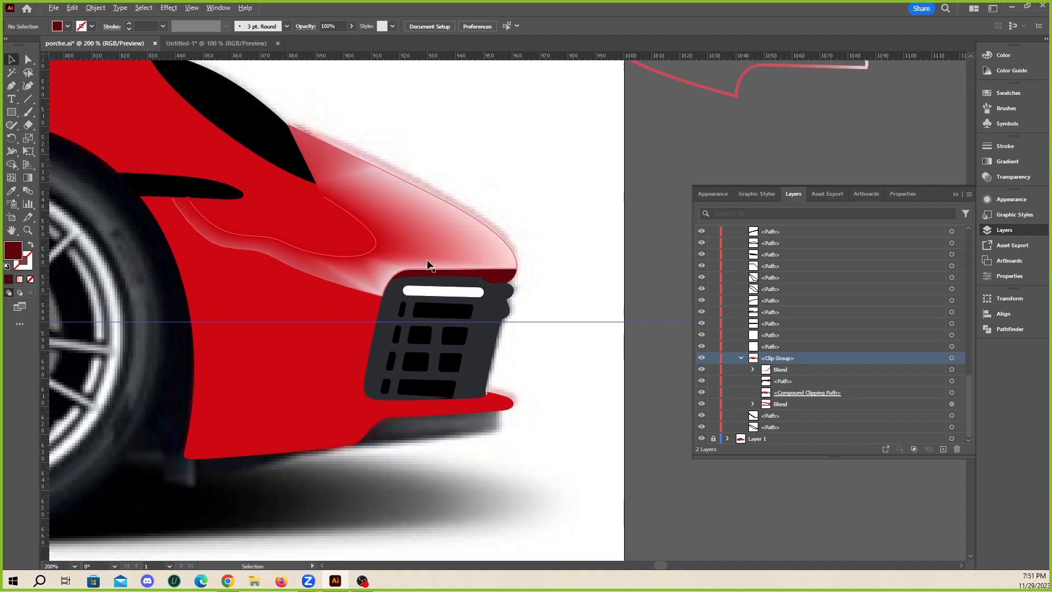
scroll(606, 301, down, 2)
- Draw a closed four-point shape with the Pen tool over the dark lip beneath the front bumper
scroll(599, 403, up, 4)
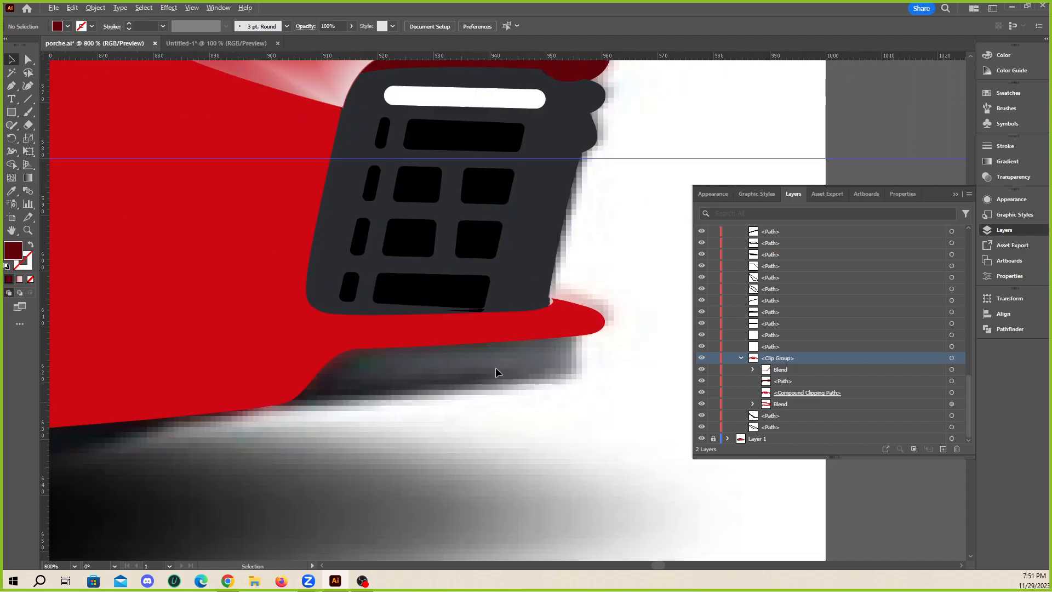
click(13, 89)
click(576, 331)
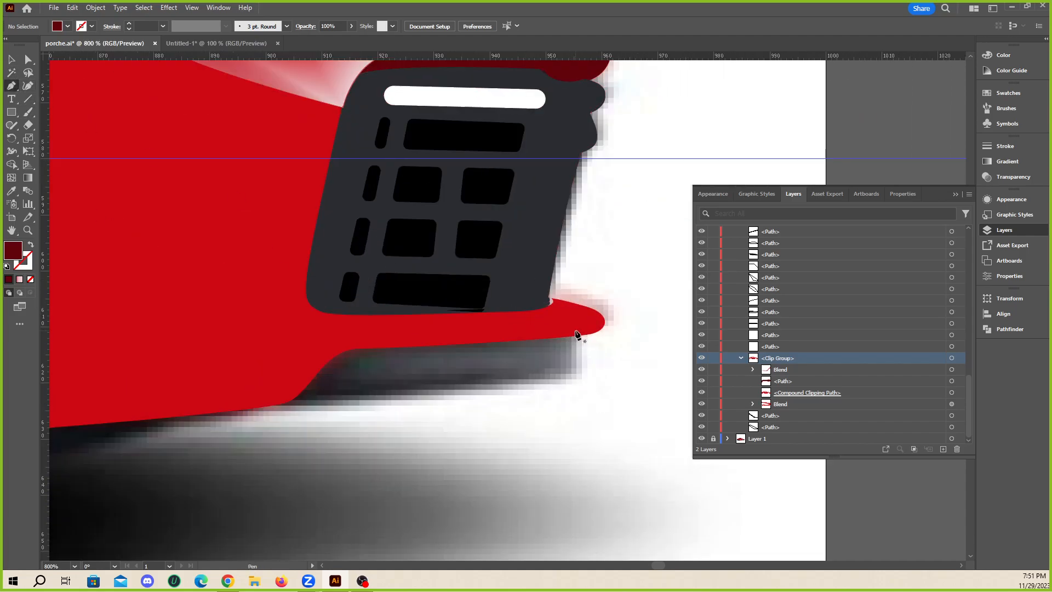
click(575, 374)
click(268, 405)
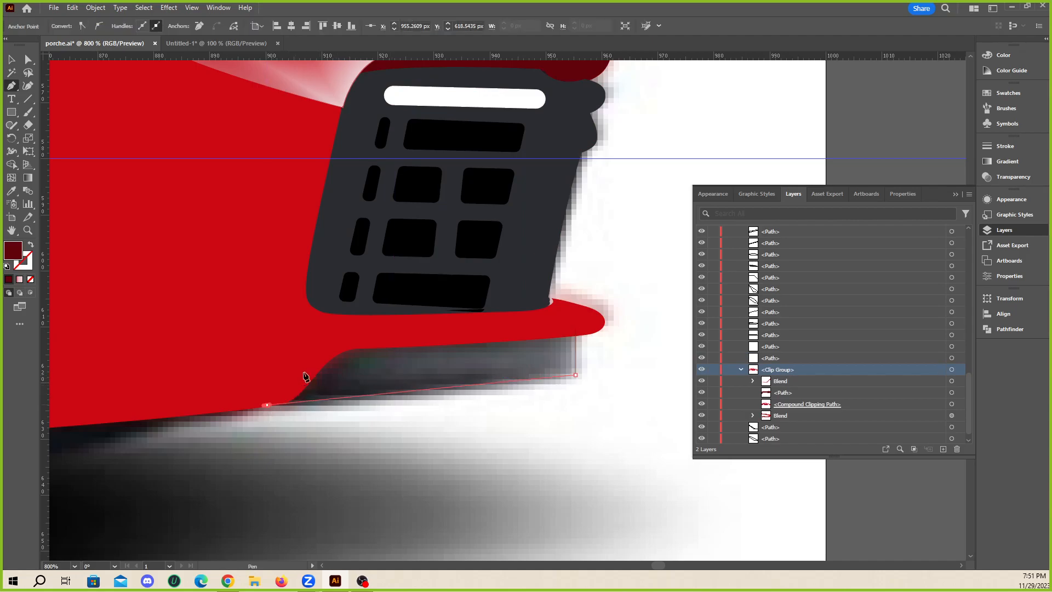
click(333, 340)
click(576, 330)
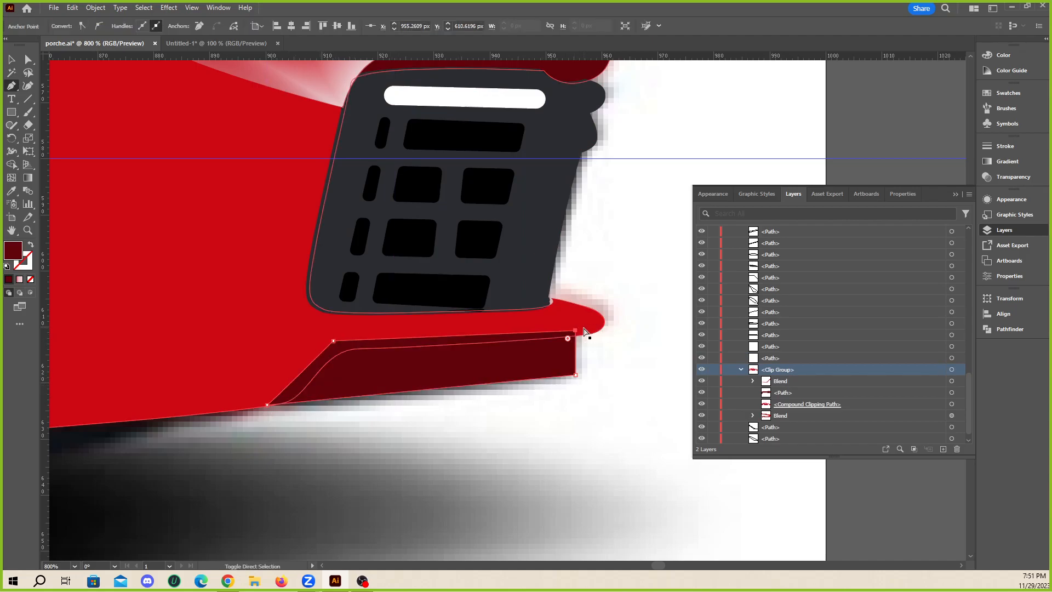
- Fill the new front lip shape with the black sampled from a grille opening, and deselect it
click(12, 193)
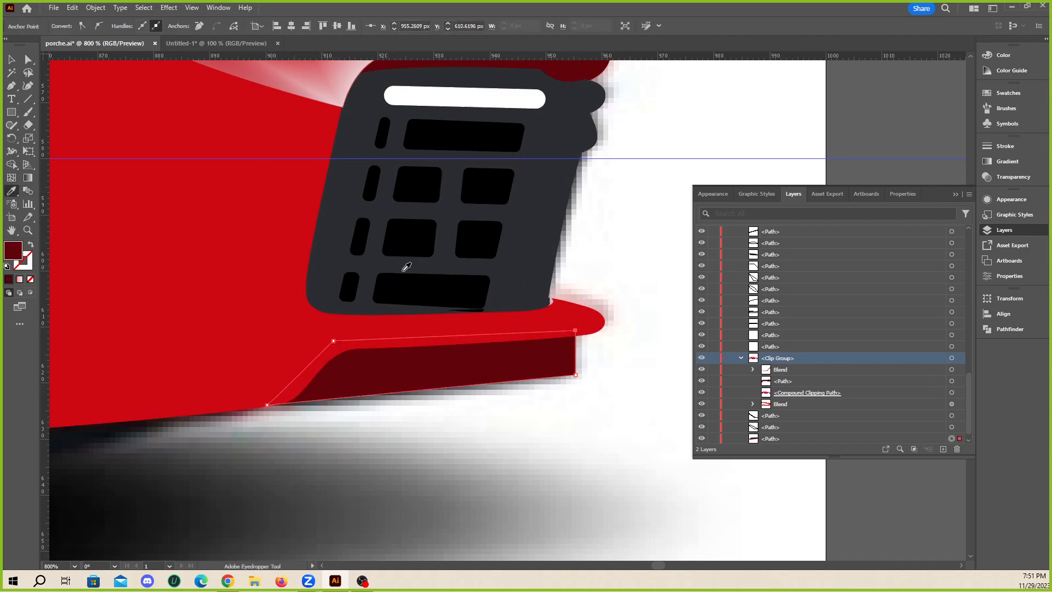
click(422, 286)
key(v)
click(539, 408)
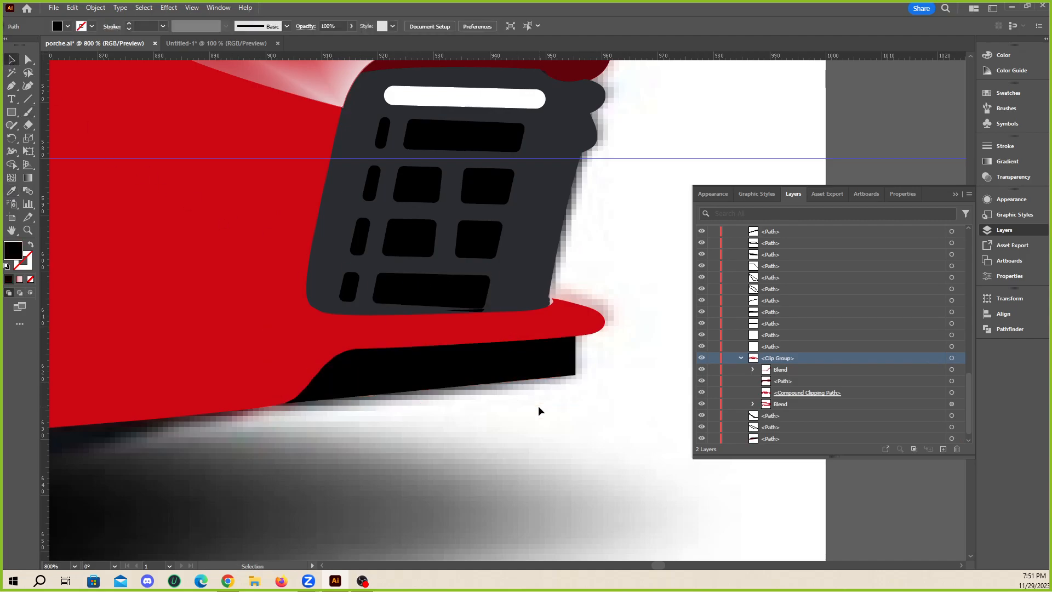
- Delete the stray pale and red highlight strokes lying off the artboard in front of the car
scroll(538, 409, down, 8)
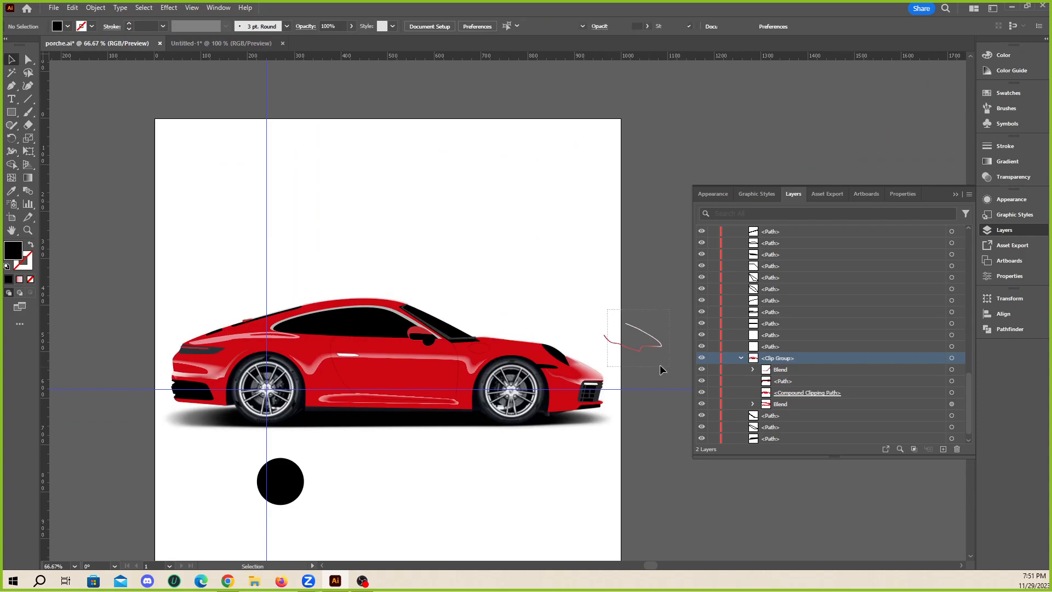
drag(660, 364, 659, 361)
key(Delete)
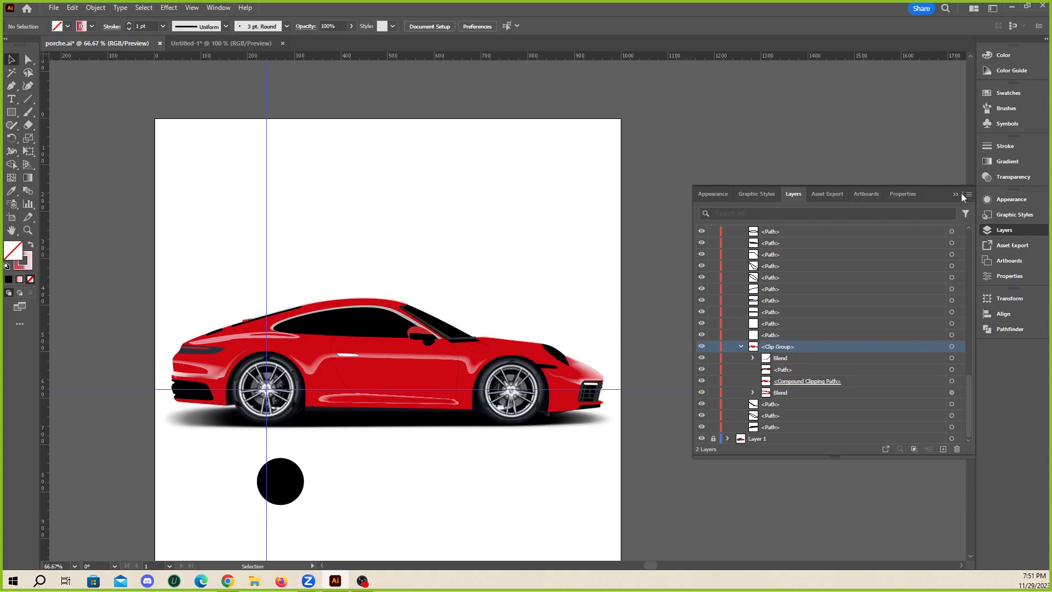
- Collapse the layer list and move the whole vector car straight up, clear of the reference photo
click(963, 195)
drag(193, 215, 579, 423)
drag(470, 388, 472, 227)
click(306, 114)
- Compare the vector car body with the reference photo from rear bumper to front grille
scroll(307, 114, up, 1)
scroll(300, 199, up, 2)
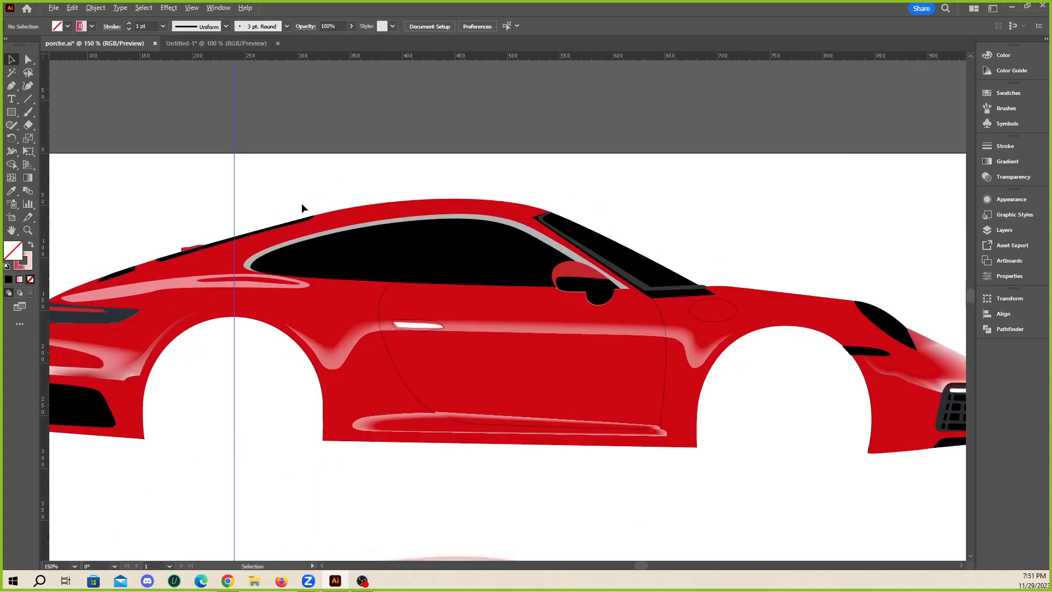
scroll(300, 200, down, 1)
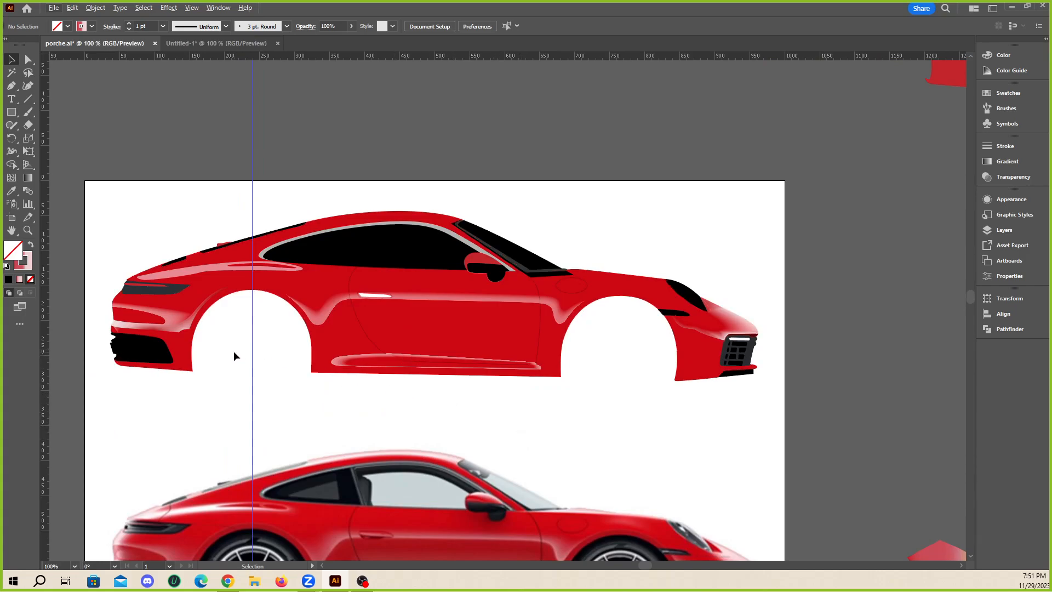
scroll(286, 337, up, 1)
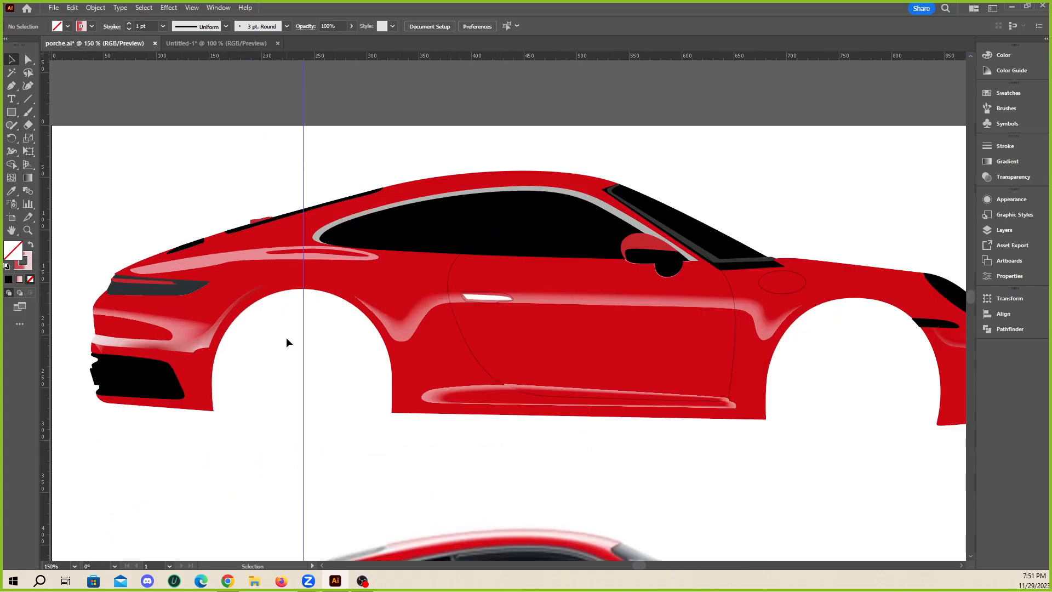
scroll(334, 346, down, 1)
scroll(268, 281, down, 1)
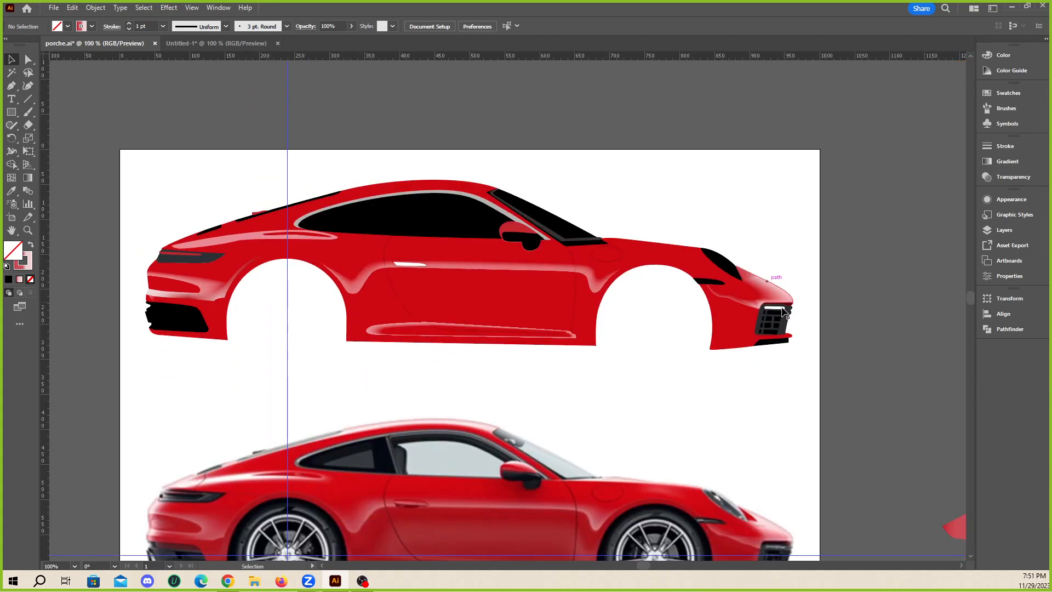
scroll(785, 307, up, 2)
scroll(689, 405, down, 1)
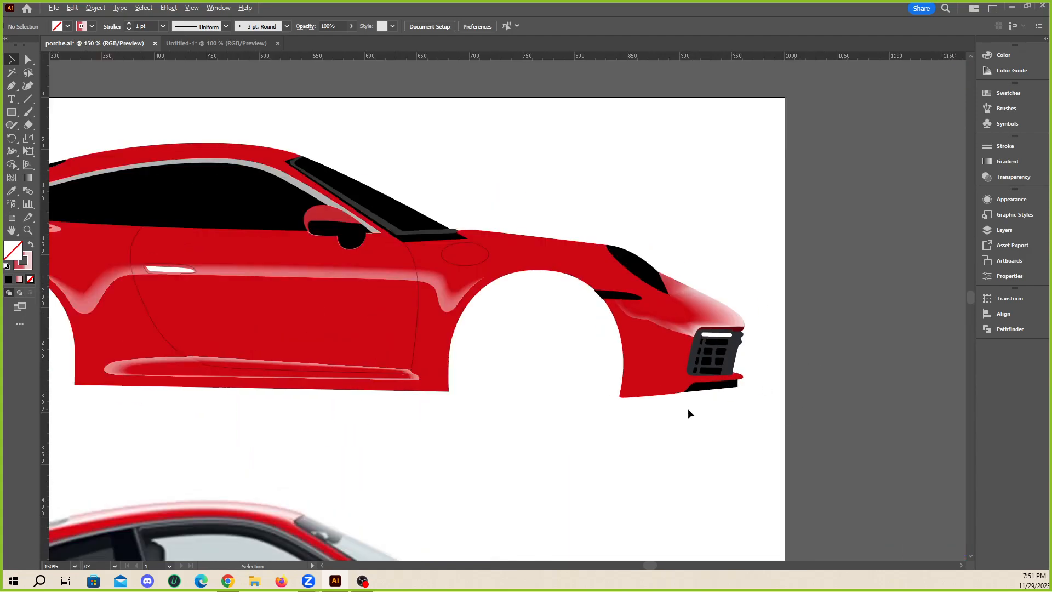
scroll(574, 376, down, 1)
scroll(638, 360, up, 2)
scroll(638, 360, left, 3)
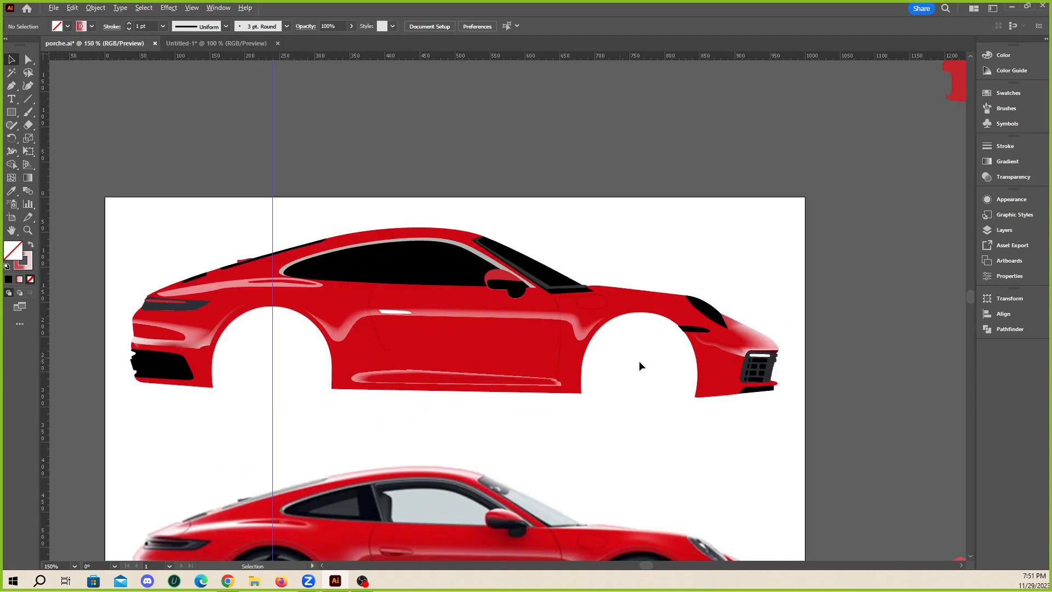
scroll(638, 405, down, 4)
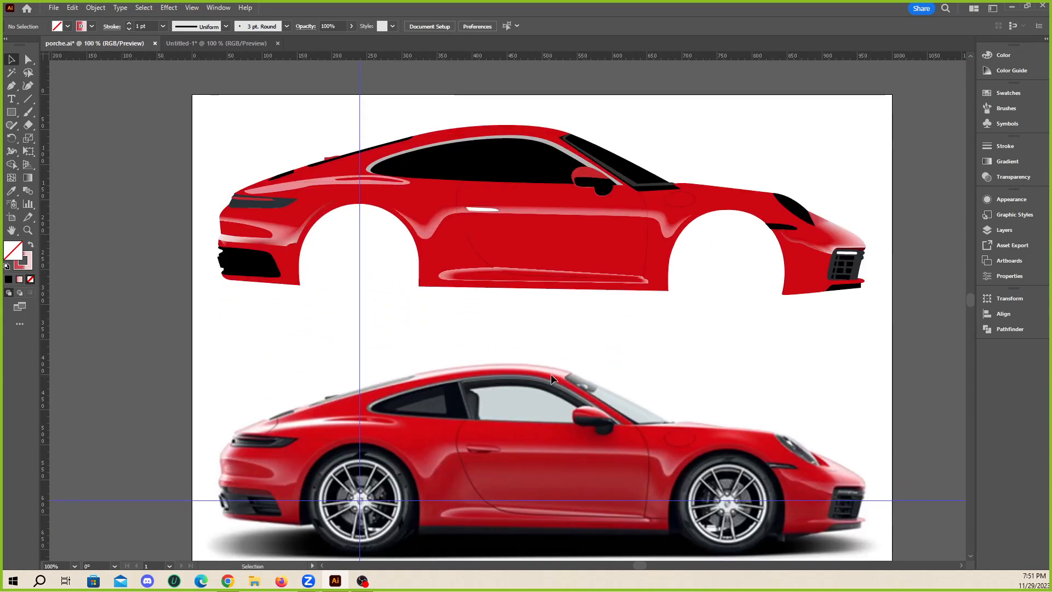
scroll(760, 409, down, 1)
scroll(728, 383, up, 3)
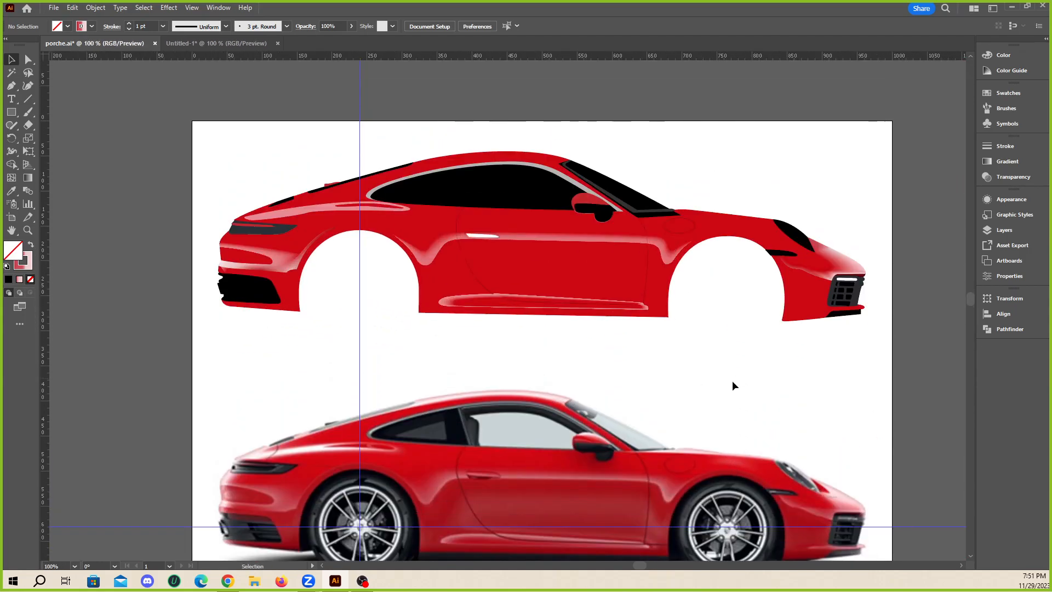
- Undo the upward move of the vector car and bring the rear wheel area into view
key(ctrl+z)
click(514, 205)
scroll(514, 205, down, 4)
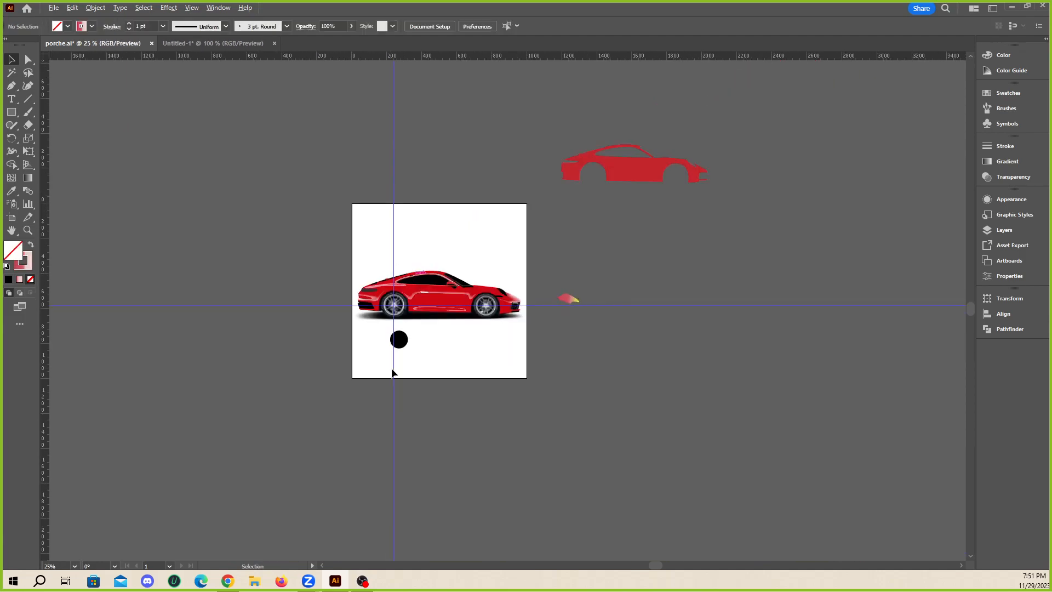
scroll(389, 270, up, 5)
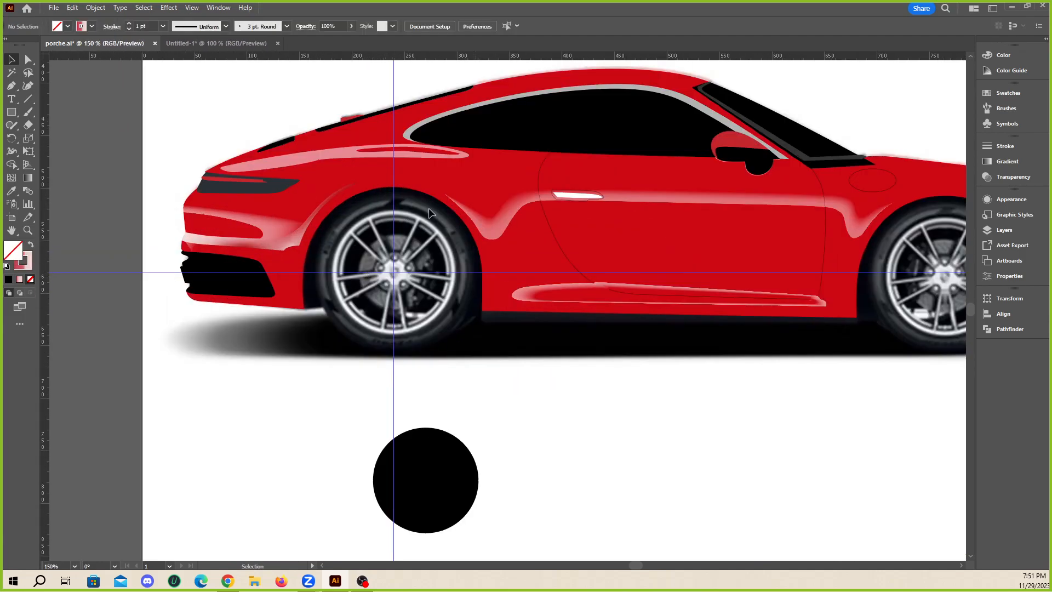
scroll(375, 269, up, 2)
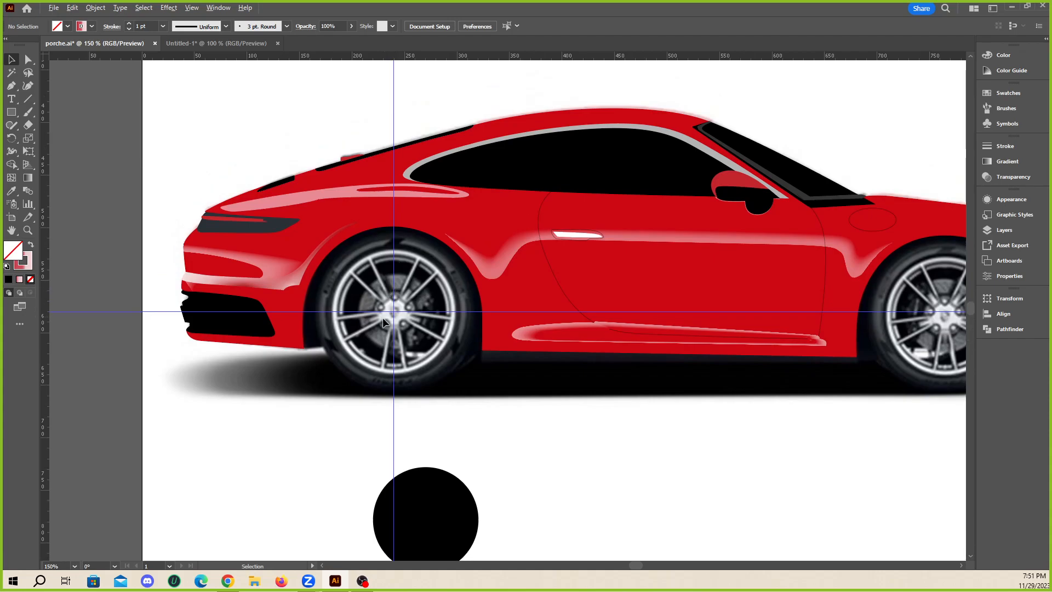
- Try to move the black circle below the car onto the rear wheel, undo the move and deselect it
alt+scroll(396, 292, up, 1)
scroll(427, 422, down, 1)
drag(455, 552, 383, 274)
key(ctrl+z)
alt+scroll(349, 219, down, 2)
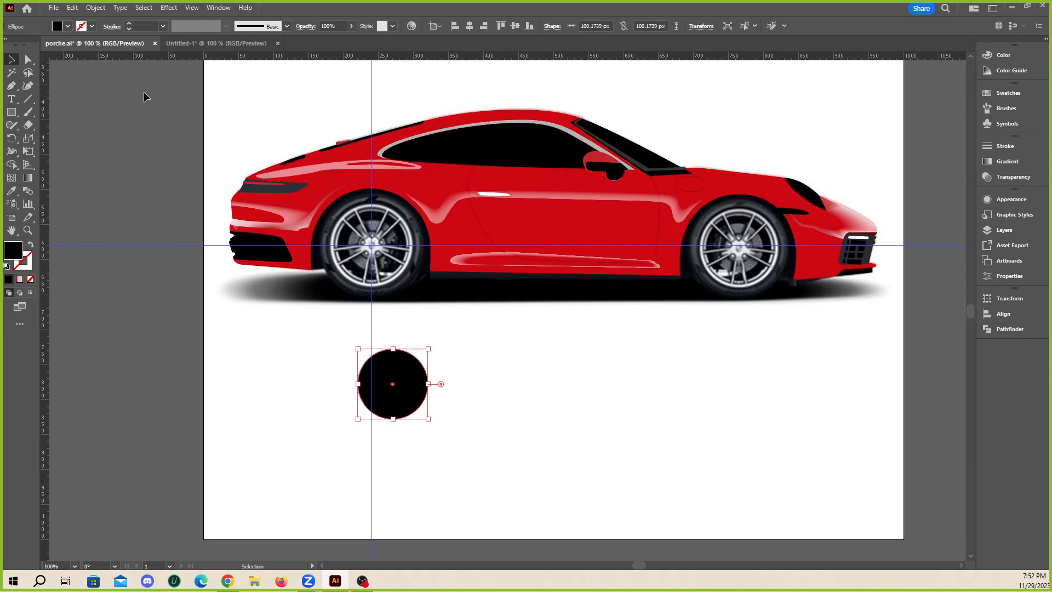
click(435, 288)
click(436, 310)
scroll(400, 253, down, 2)
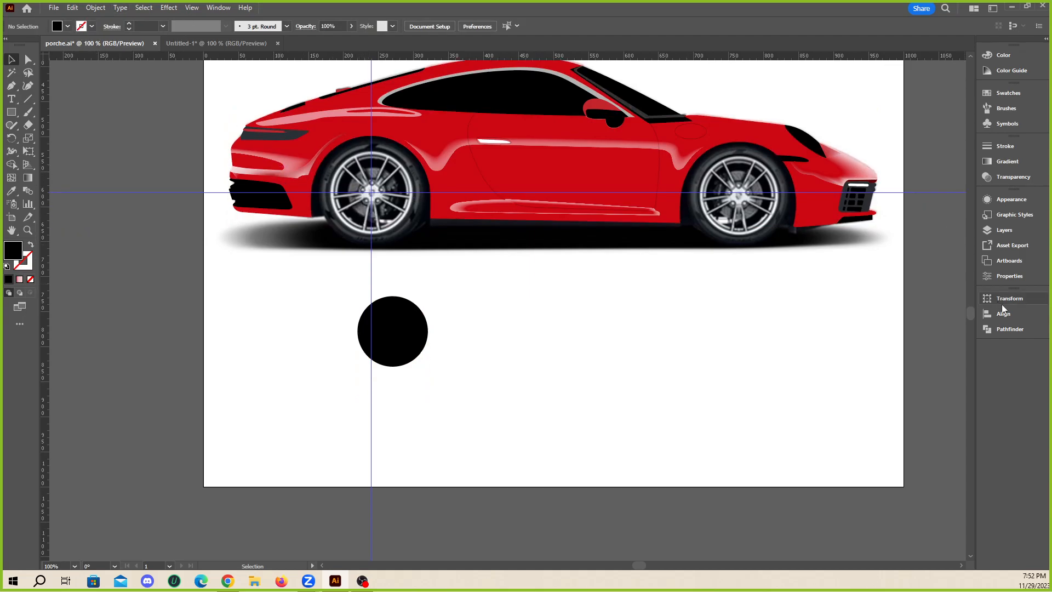
- Collapse the contents of Layer 2 in the layer list and make Layer 1 the active layer
click(1005, 316)
click(1017, 317)
click(1008, 229)
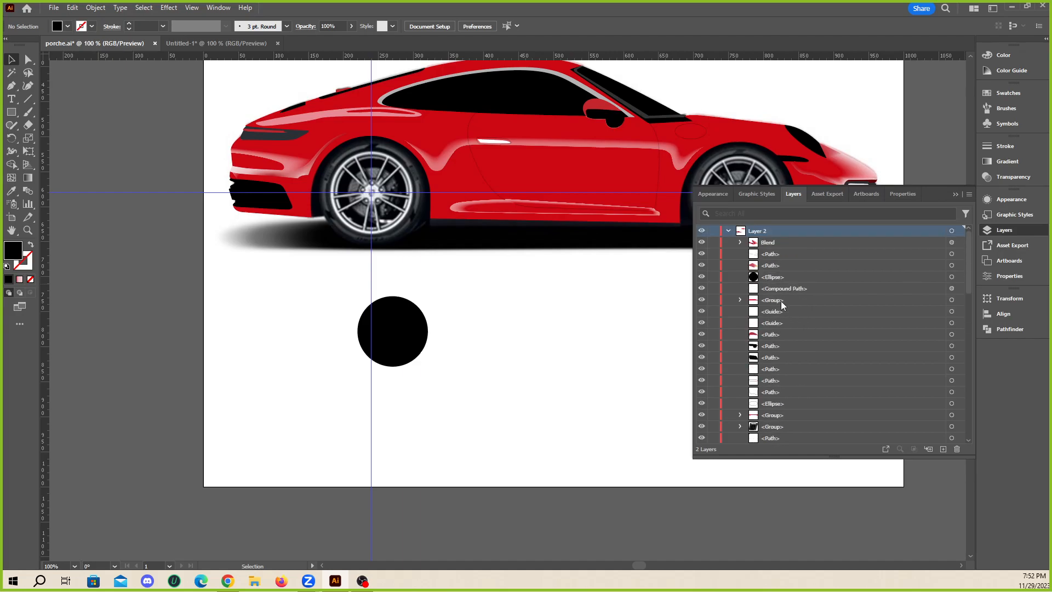
click(729, 230)
click(739, 245)
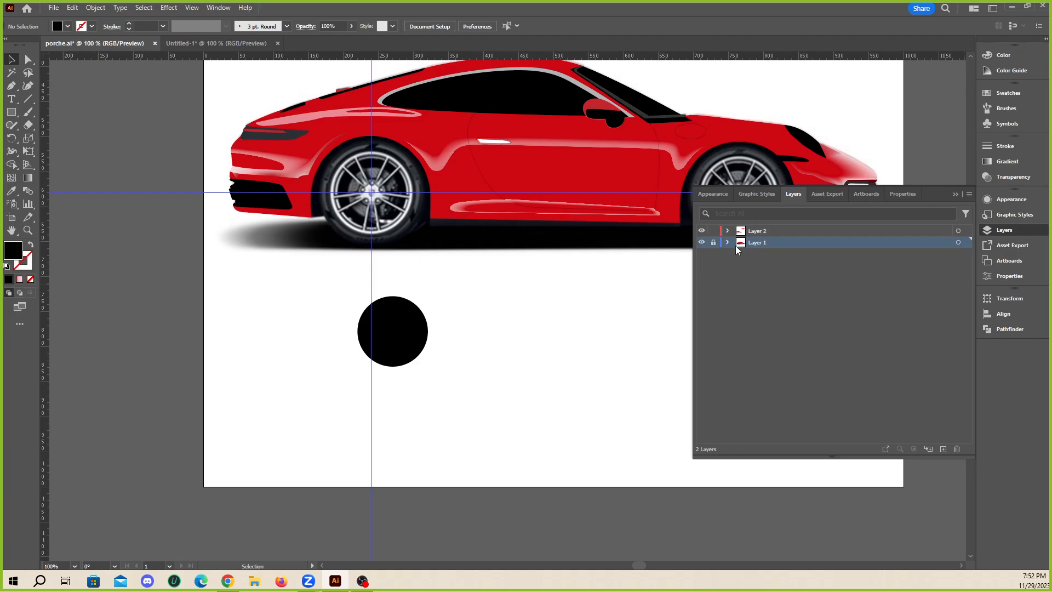
- Unlock Layer 1 and duplicate the reference photo below the artwork, at about X 524 px, Y 1373 px
click(371, 244)
scroll(370, 244, down, 2)
drag(399, 244, 334, 499)
scroll(561, 419, down, 2)
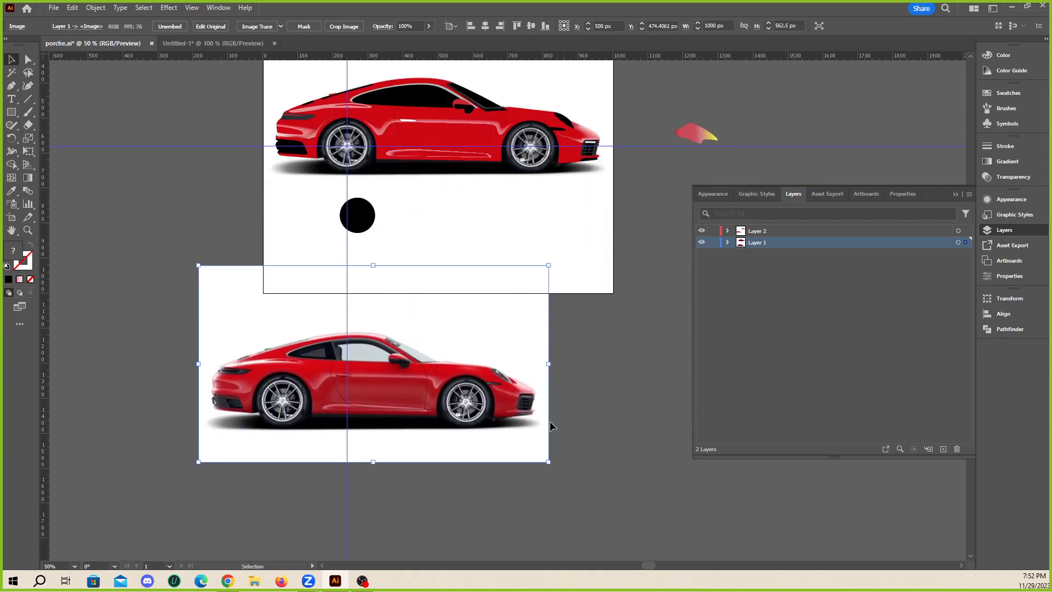
- Draw a black circle over the copied photo's rear wheel, centre it and enlarge it to about 184 px in diameter
key(ctrl+1)
scroll(348, 455, up, 1)
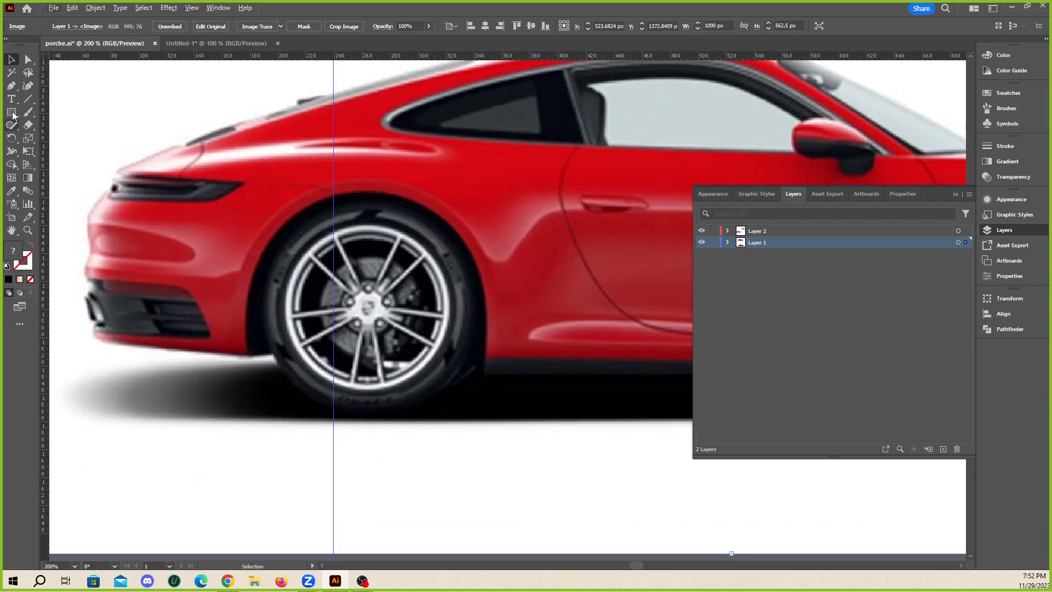
drag(11, 112, 49, 139)
drag(266, 191, 483, 407)
click(11, 58)
drag(447, 290, 440, 297)
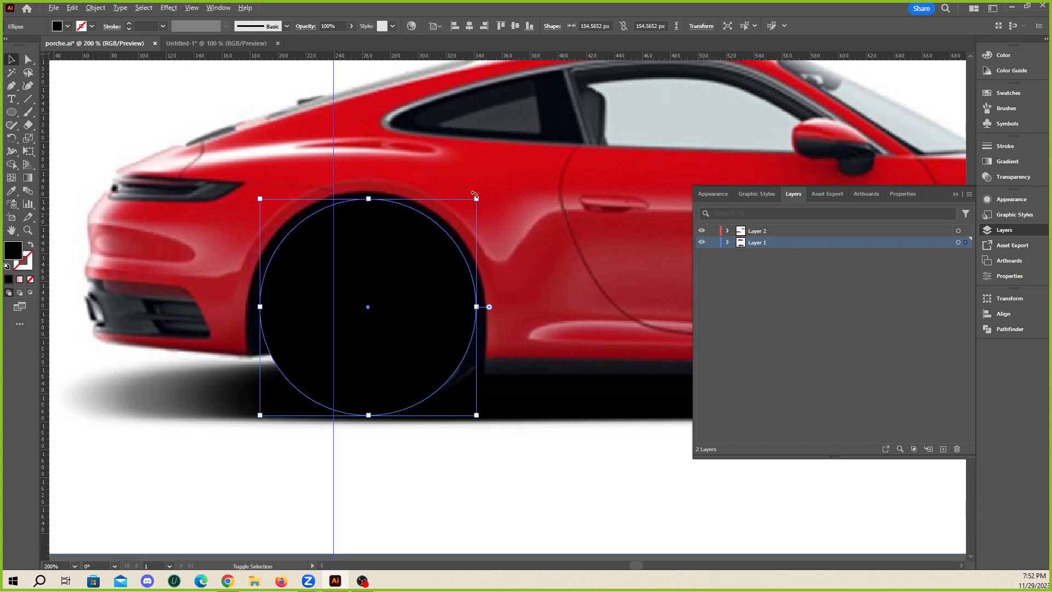
drag(474, 194, 496, 177)
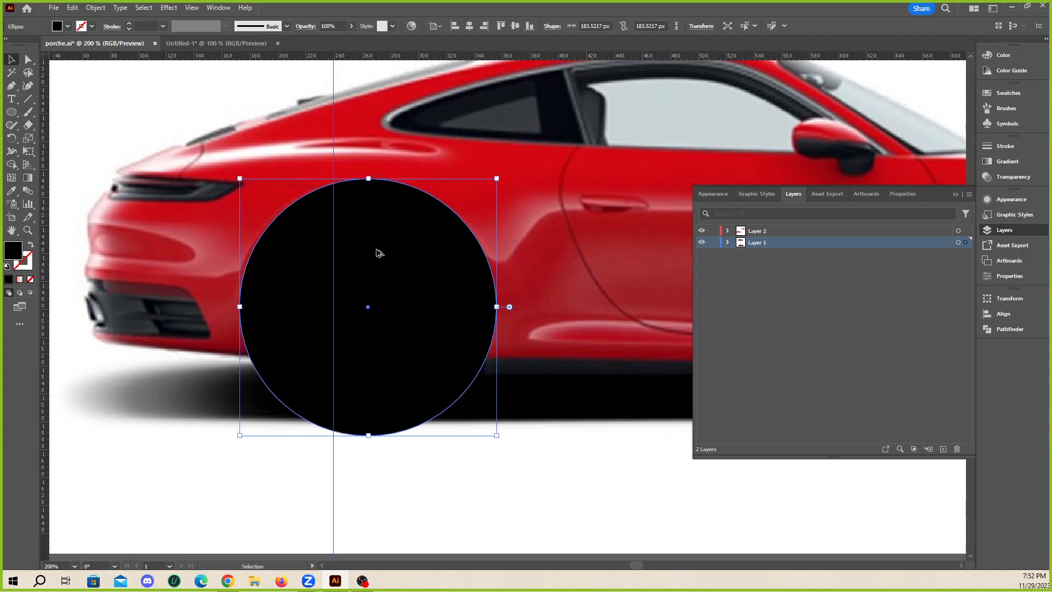
- Make a clipping mask from the circle and the copied photo to isolate the rear wheel, and deselect the result
scroll(390, 268, down, 1)
key(ctrl+a)
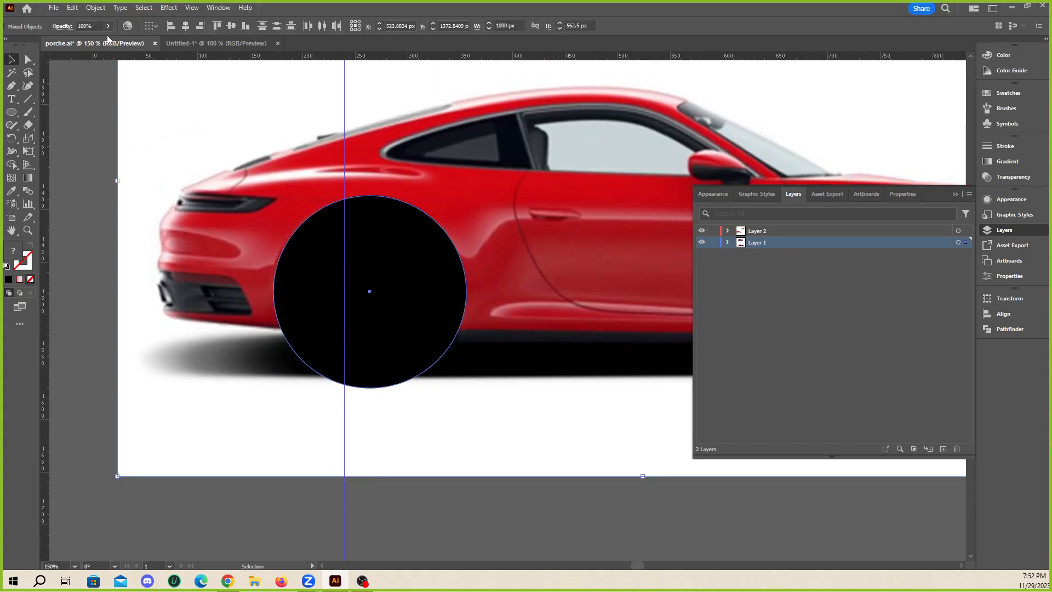
click(95, 9)
mouse_move(146, 428)
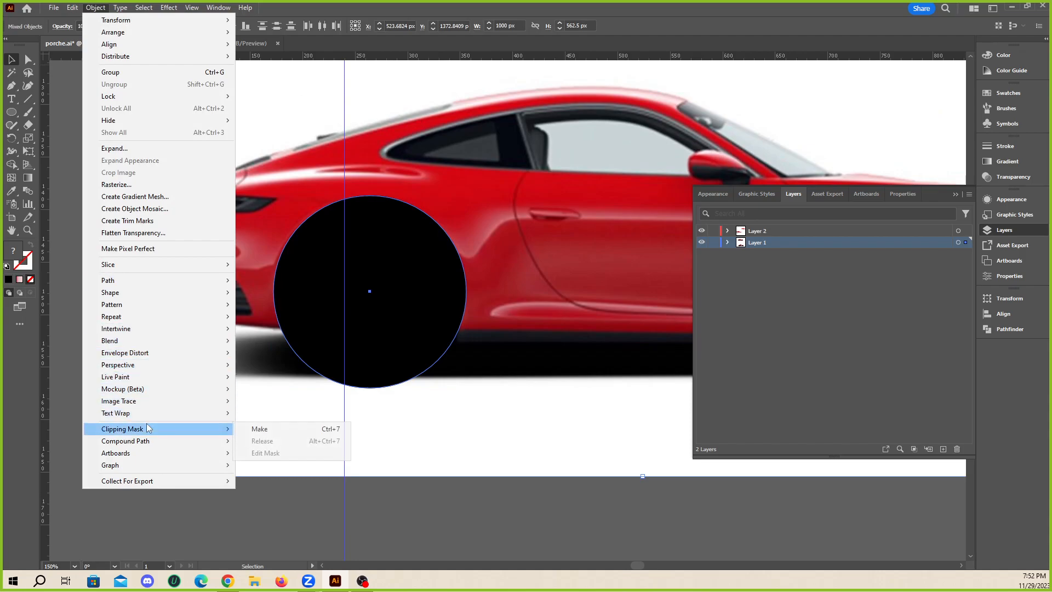
click(259, 430)
click(425, 429)
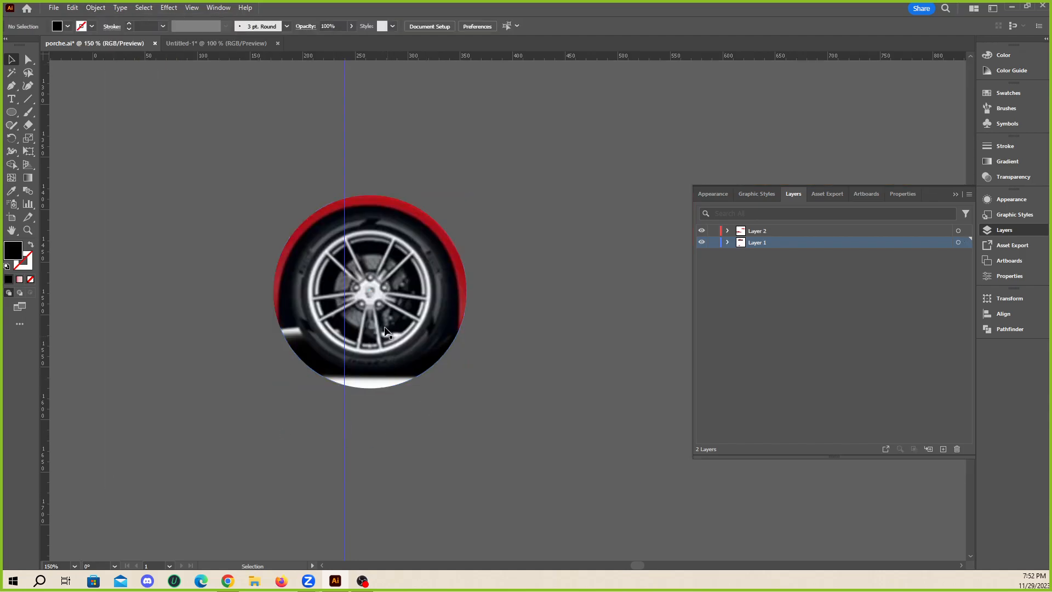
- Move the clipped rear wheel up onto the artboard, beside the black circle below the car
scroll(424, 383, down, 3)
scroll(430, 312, up, 3)
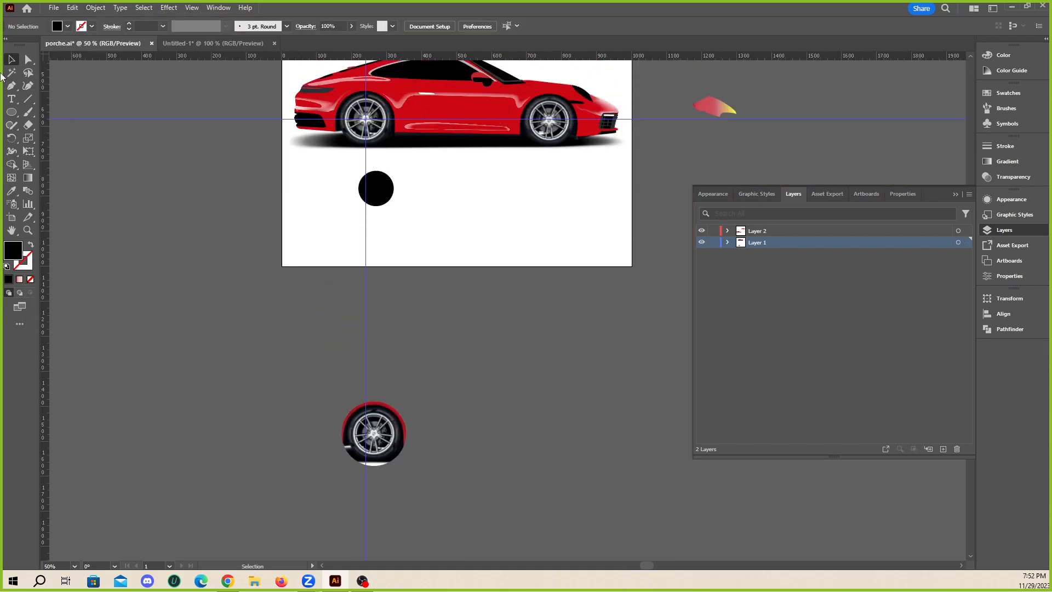
scroll(404, 422, up, 2)
drag(378, 478, 441, 228)
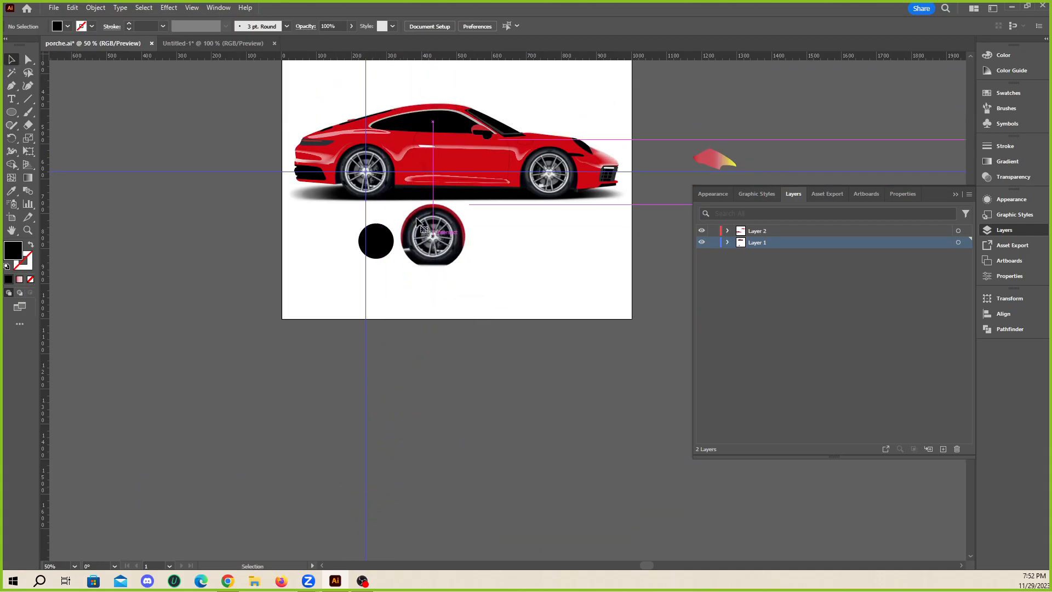
- Move the clipped wheel up over the car's rear wheel and rotate it about its centre to about 323°, with one spoke pair upright
scroll(458, 251, up, 3)
scroll(458, 250, up, 2)
scroll(529, 407, down, 1)
drag(624, 452, 408, 301)
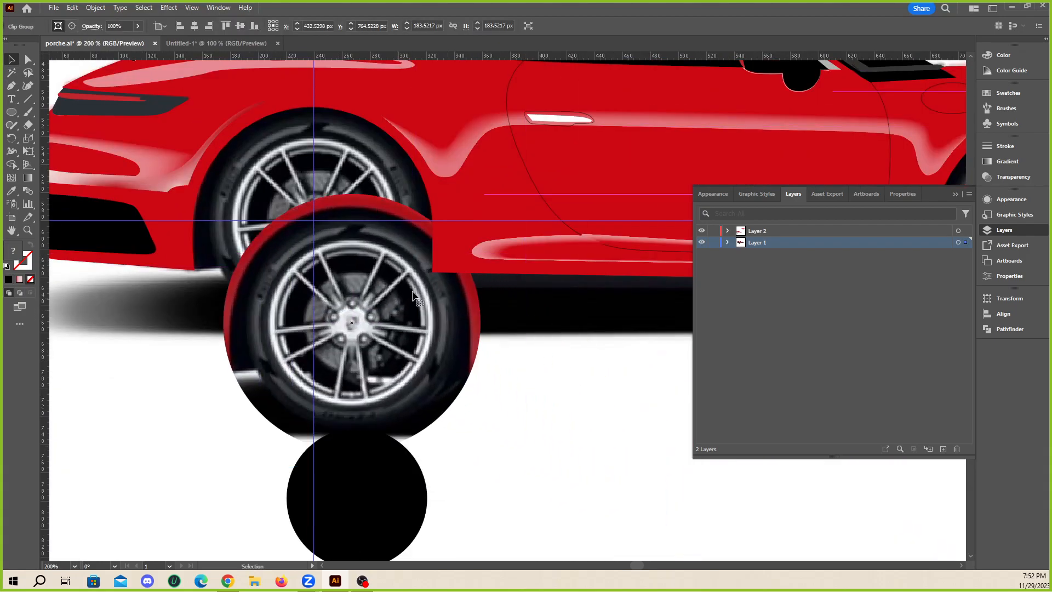
drag(359, 208, 359, 207)
drag(480, 194, 541, 294)
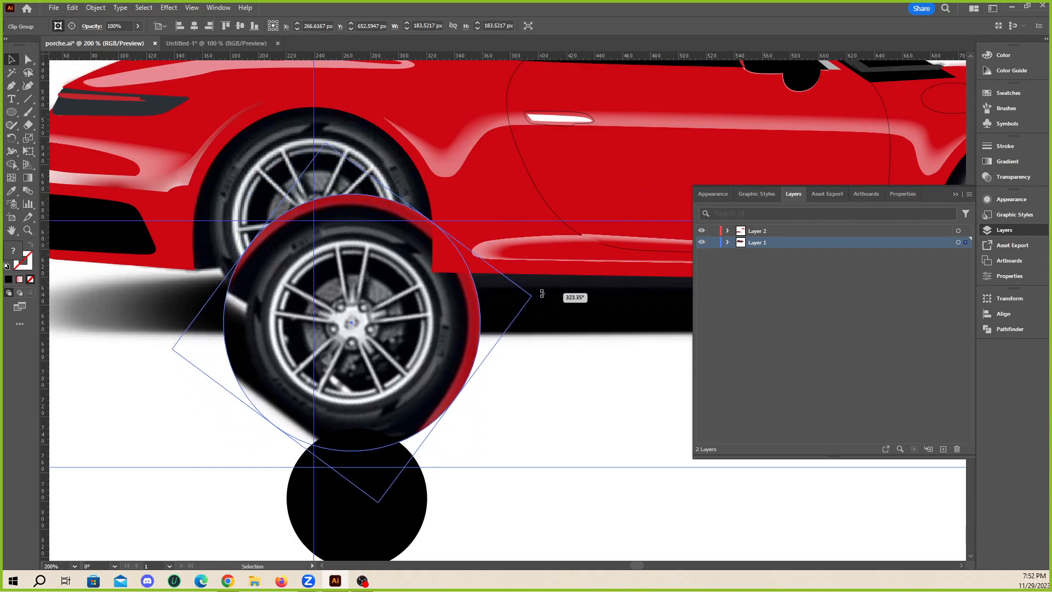
- Move the rotated wheel onto the empty artboard area below the car, beside the black circle, and deselect it
drag(393, 335, 351, 235)
key(ctrl+1)
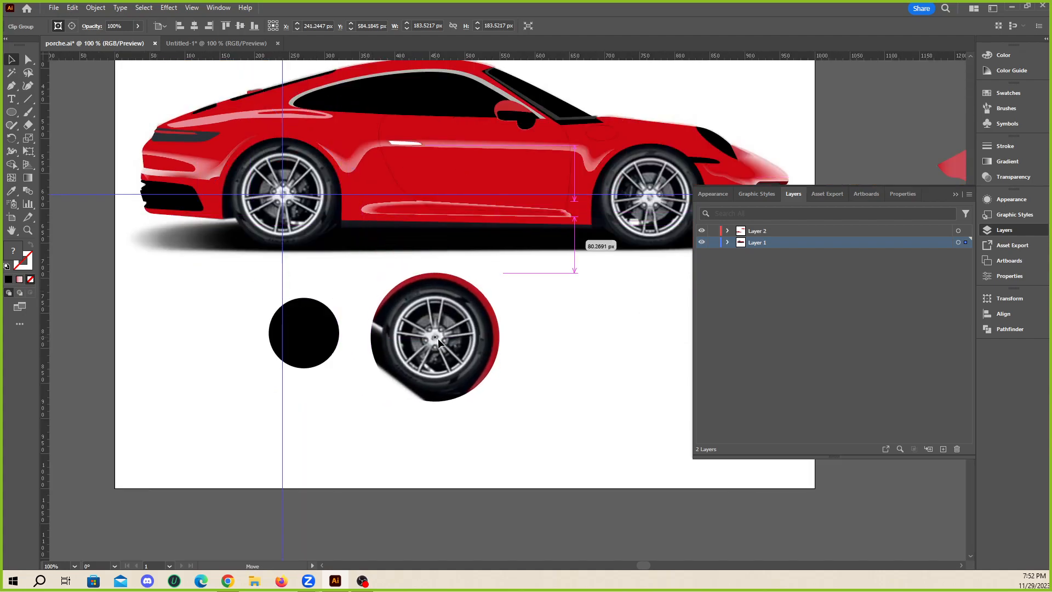
click(607, 382)
scroll(525, 399, up, 2)
scroll(401, 285, up, 1)
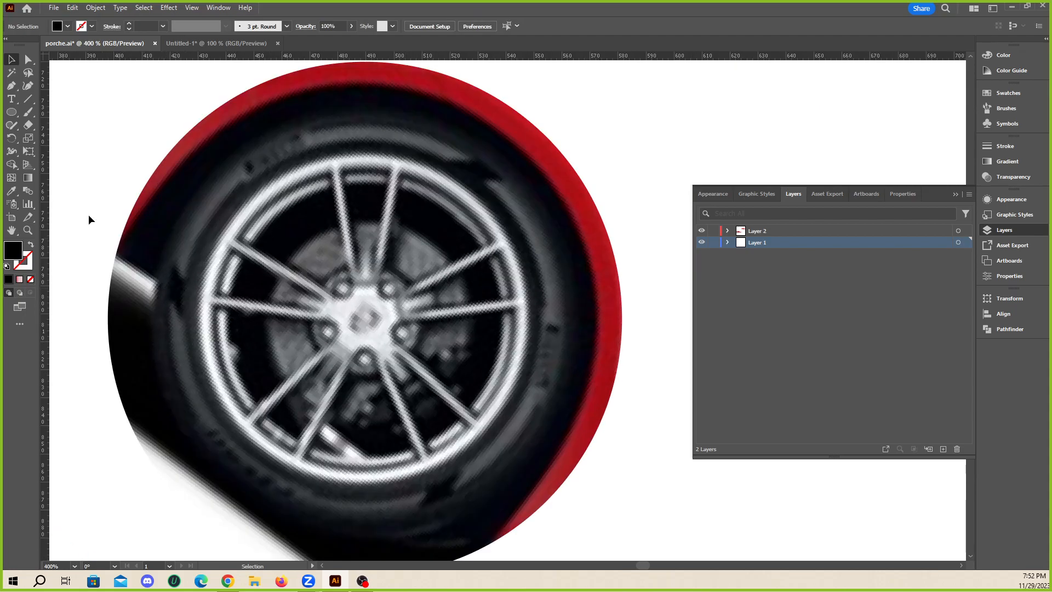
drag(11, 112, 46, 137)
click(11, 112)
scroll(430, 324, down, 2)
scroll(429, 323, up, 3)
scroll(392, 305, up, 2)
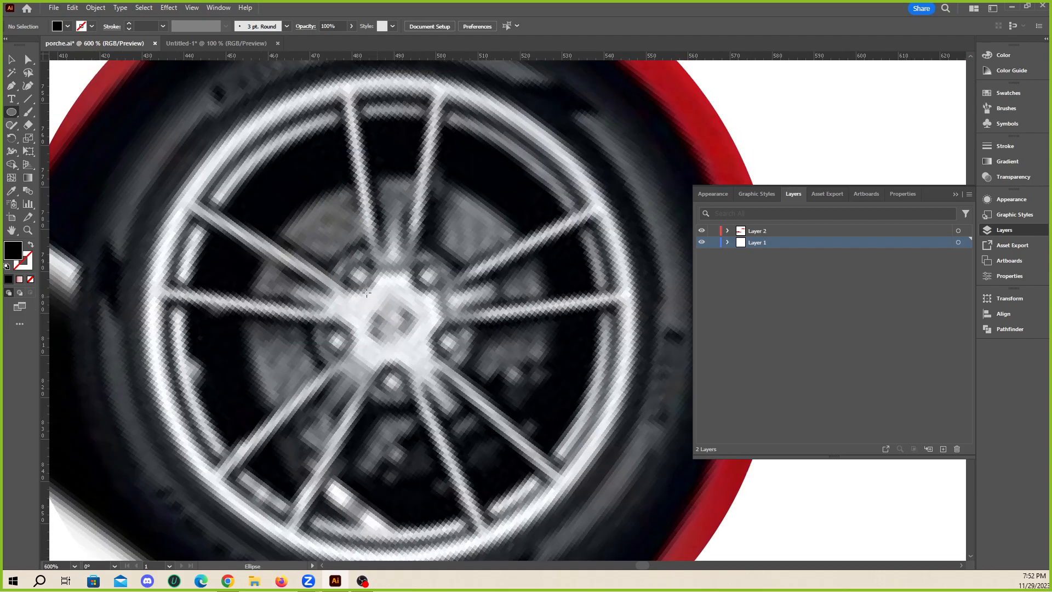
scroll(335, 160, up, 3)
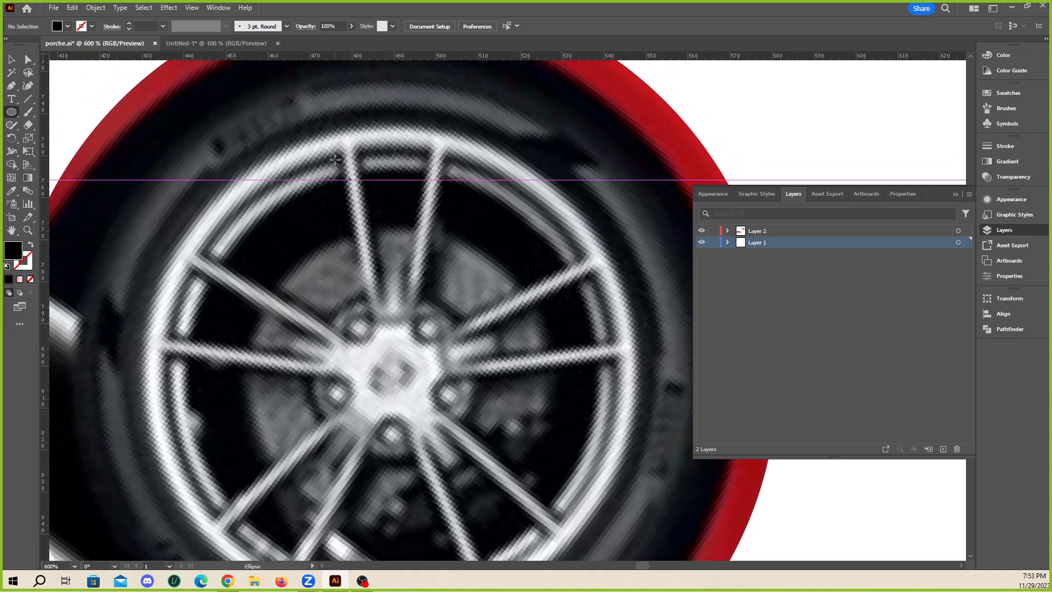
click(13, 86)
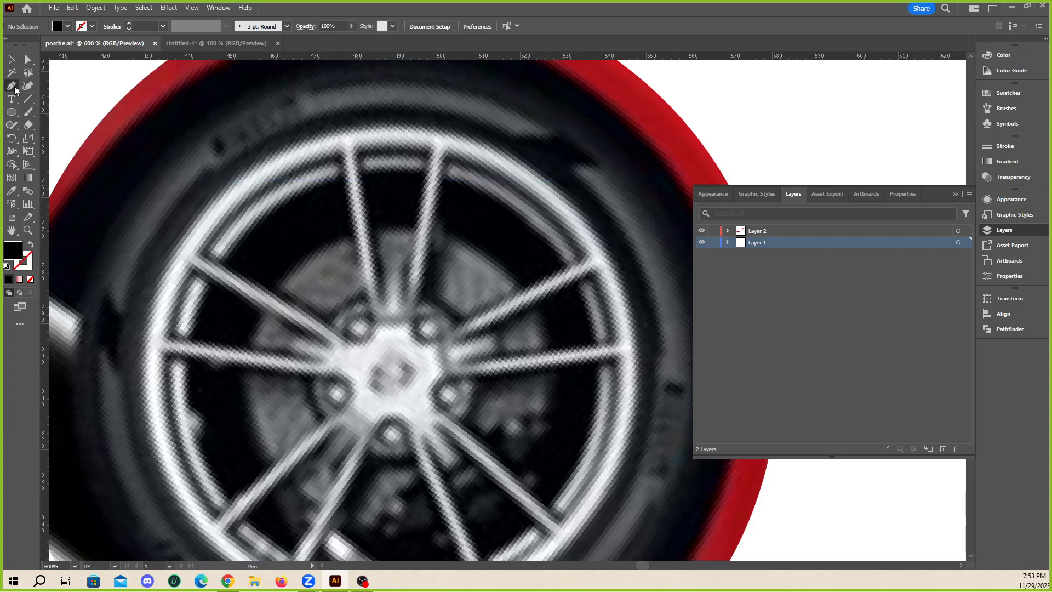
click(341, 155)
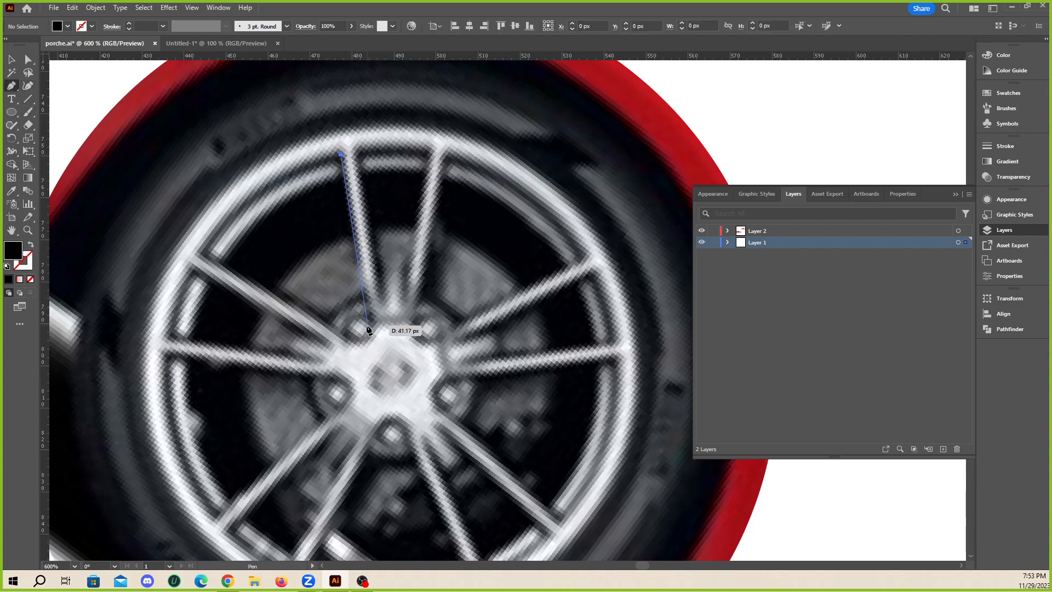
click(375, 324)
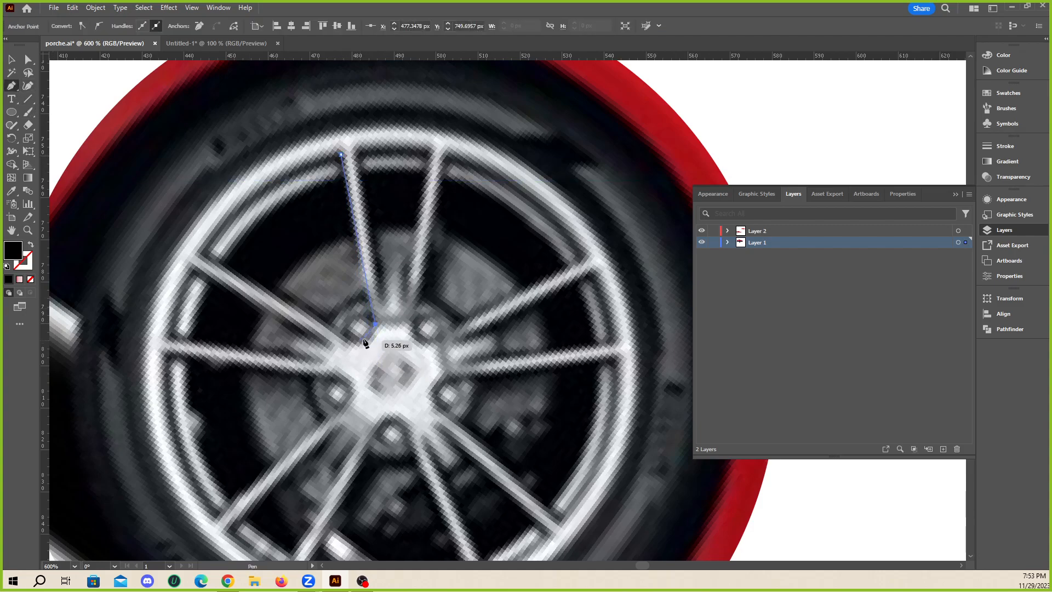
click(410, 326)
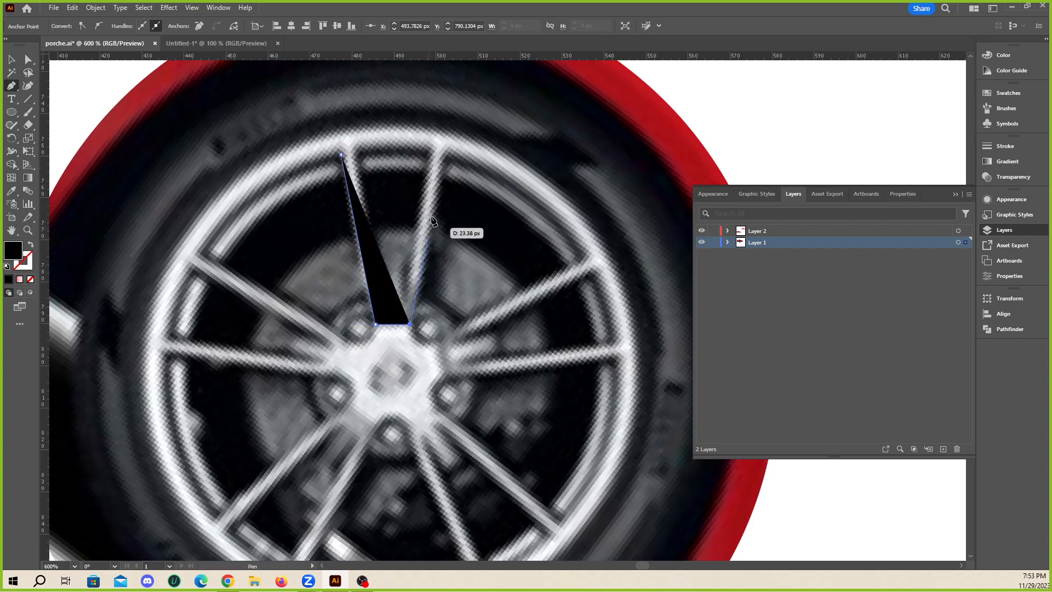
key(v)
key(Delete)
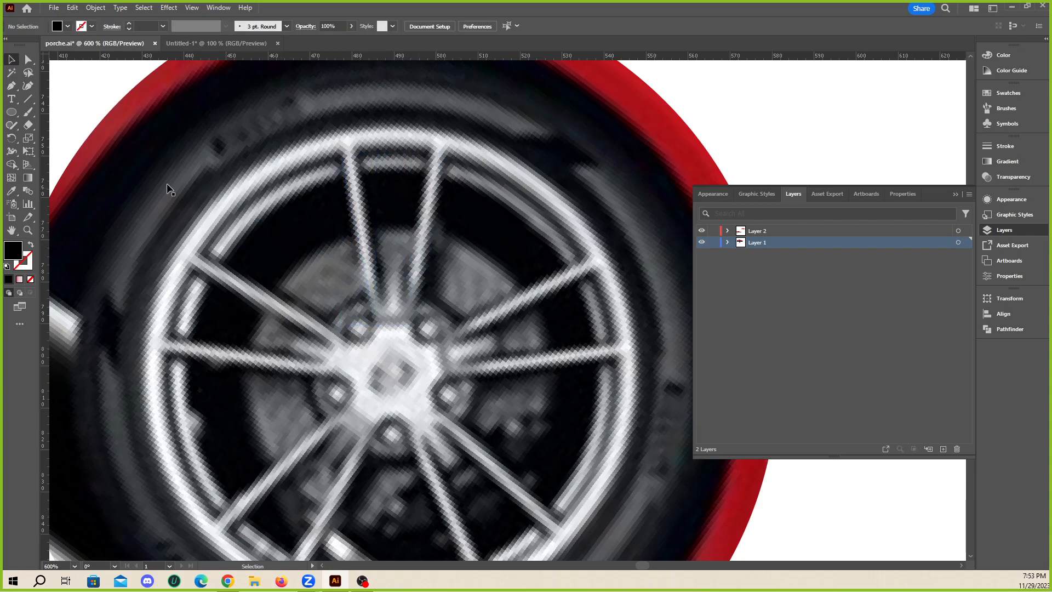
scroll(319, 232, down, 2)
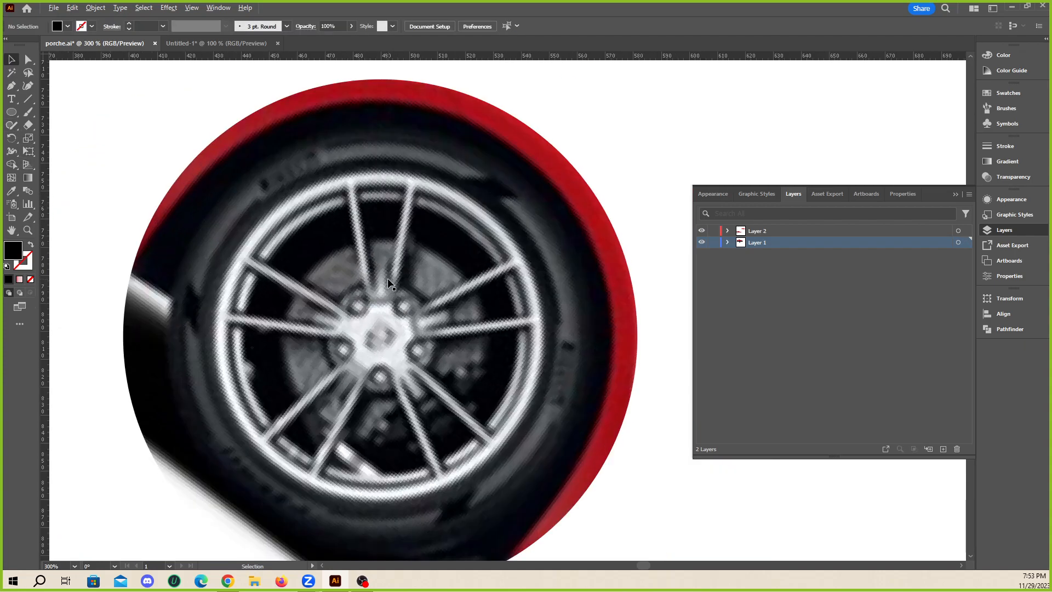
scroll(377, 273, up, 1)
click(400, 262)
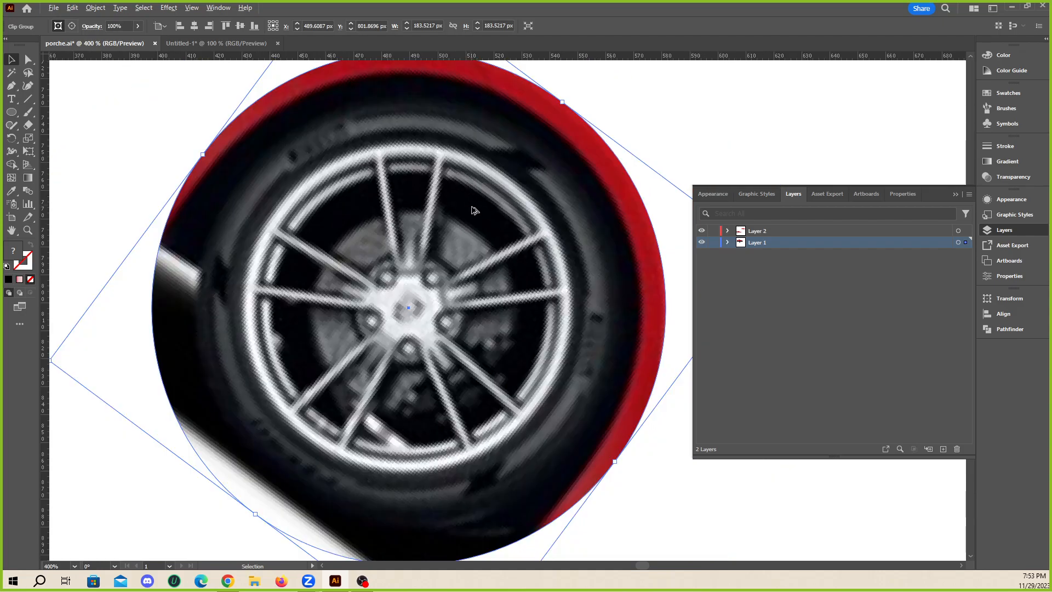
scroll(454, 224, up, 1)
scroll(487, 222, down, 1)
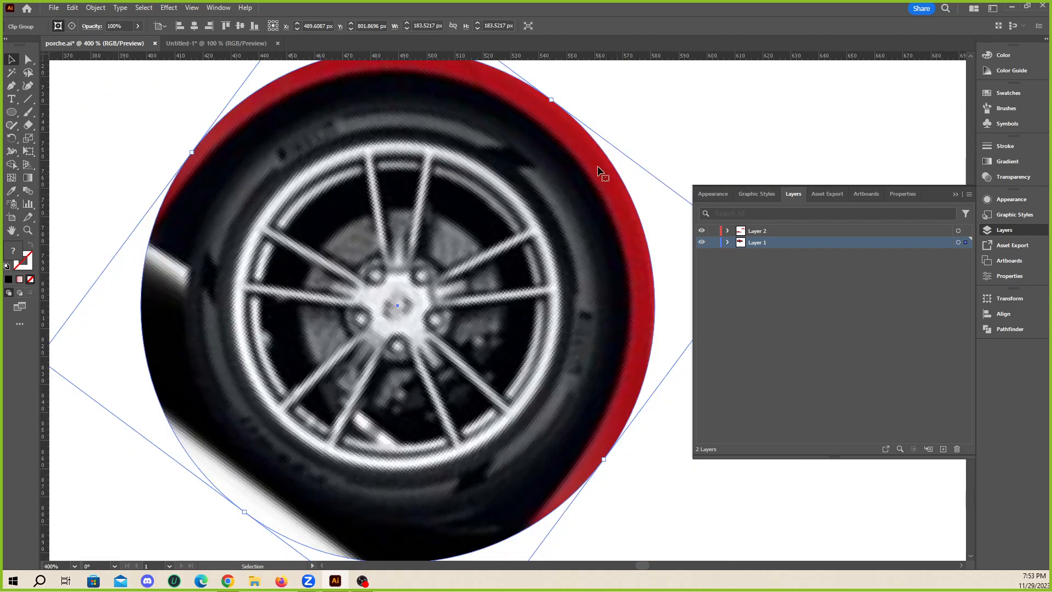
scroll(491, 262, down, 1)
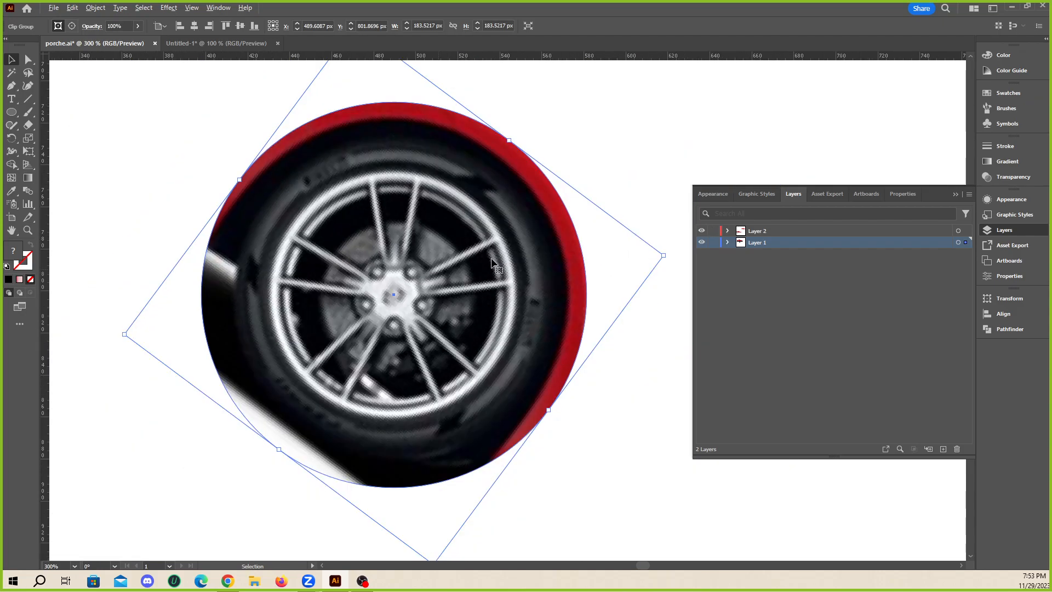
click(668, 253)
scroll(493, 219, up, 1)
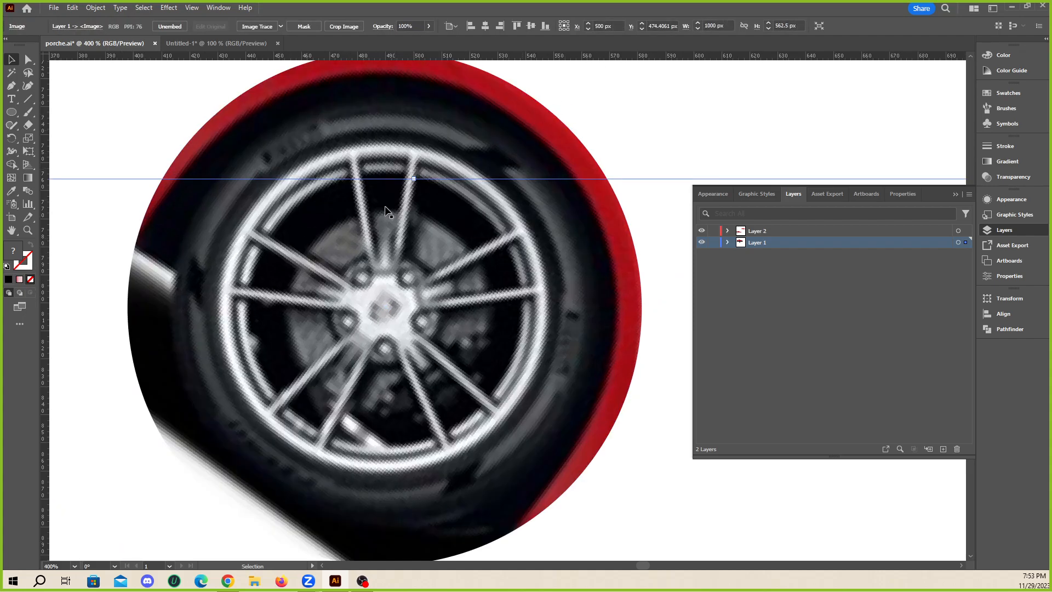
scroll(399, 200, up, 1)
- Draw a black triangle about 41 px wide and 35 px high over the upper rim with the Polygon tool
click(11, 112)
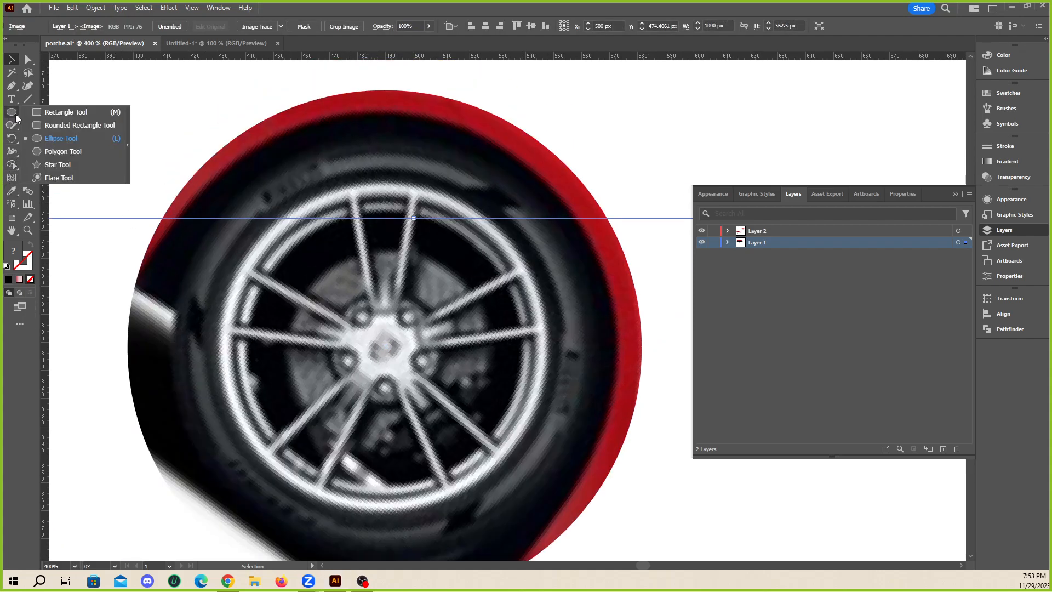
click(44, 158)
drag(366, 196, 362, 254)
key(Down)
key(Down)
key(Down)
key(v)
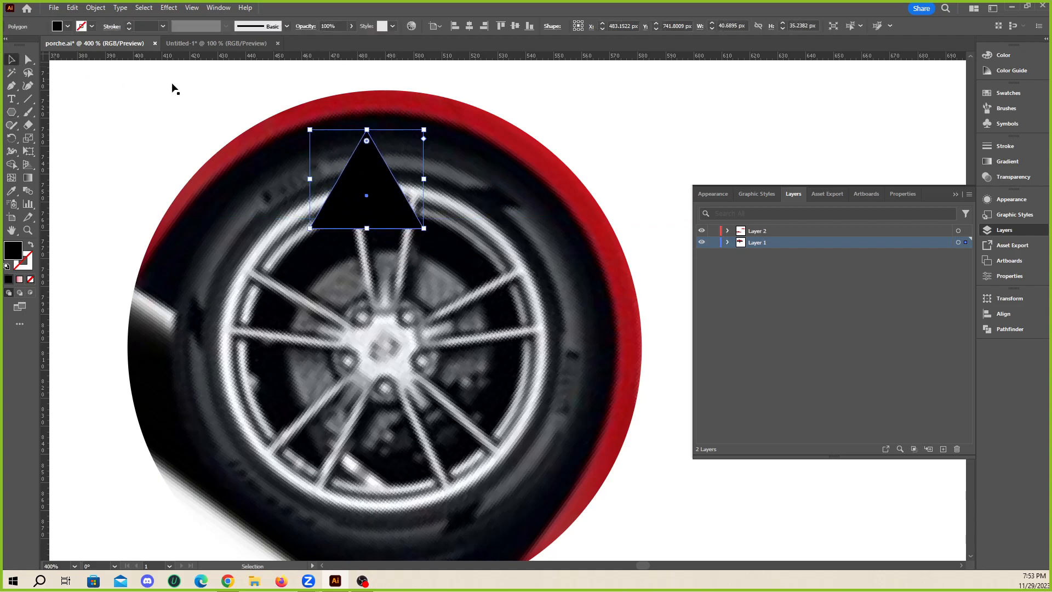
- Rotate the triangle to point down at the hub, and narrow it to about 18 px between the two upper spokes
drag(430, 131, 340, 301)
mouse_move(397, 189)
mouse_down()
mouse_move(412, 188)
mouse_move(403, 173)
mouse_up()
drag(442, 211, 411, 211)
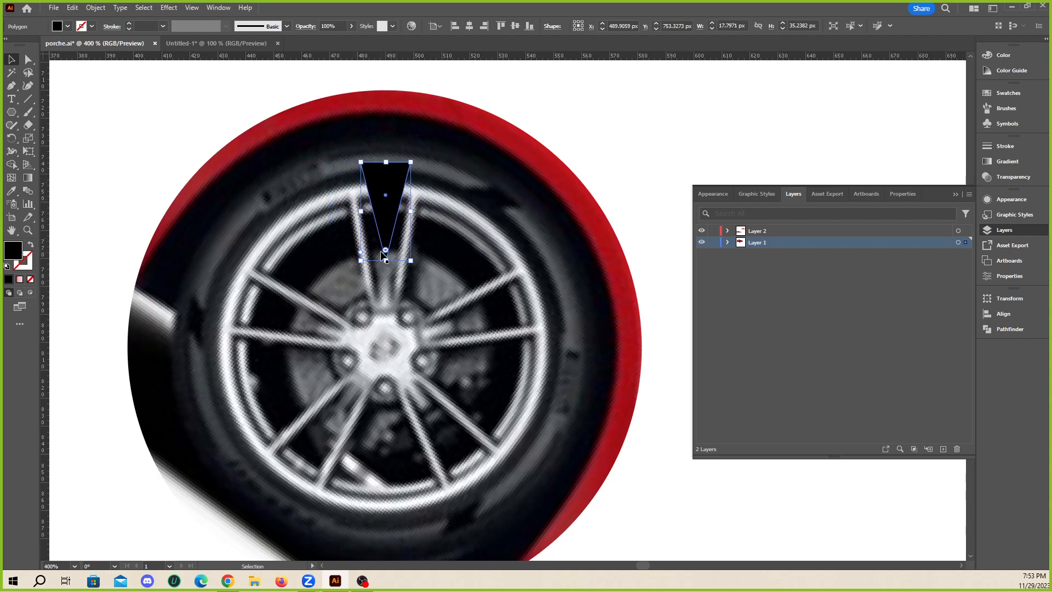
- Swap the triangle's fill for a 1 pt stroke and colour the stroke yellow
click(31, 244)
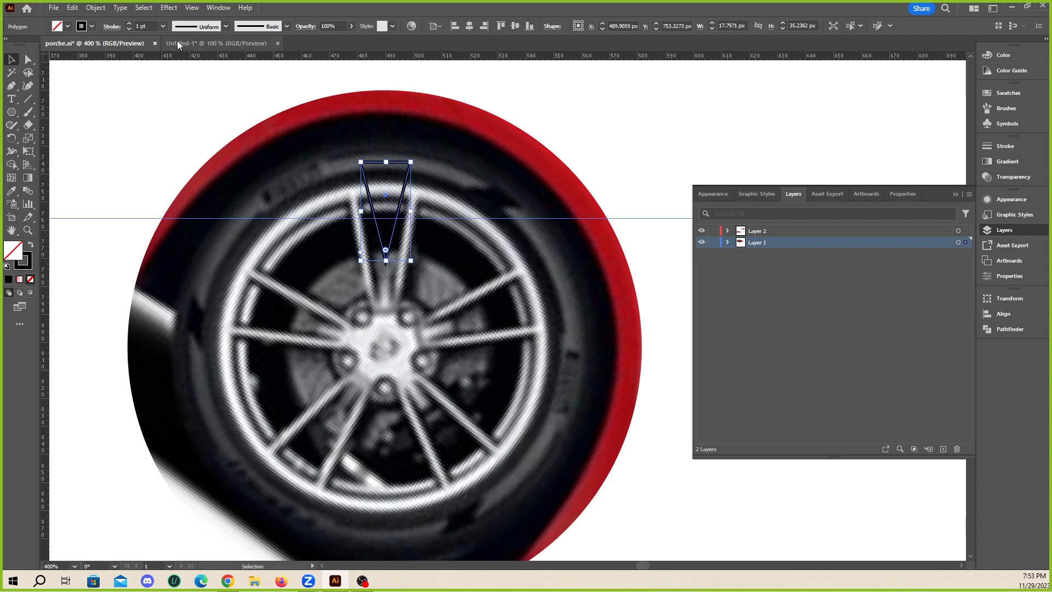
click(93, 26)
click(46, 45)
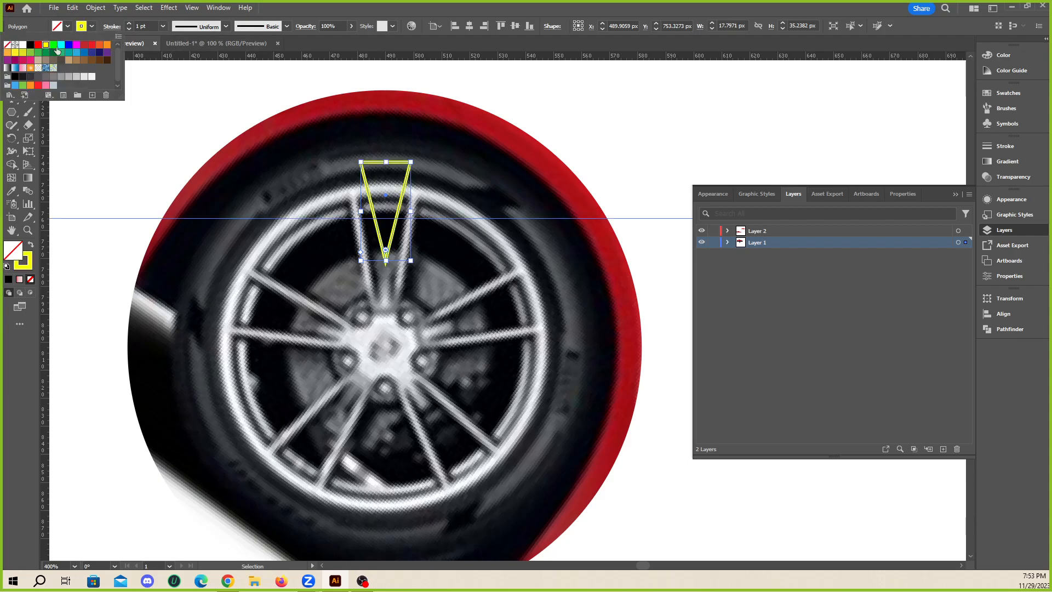
- Extend the triangle's tip to the hub centre and fit it between the upper spokes, about 19 px wide and 64 px high
key(ctrl+=)
click(558, 104)
click(433, 190)
drag(398, 312, 398, 446)
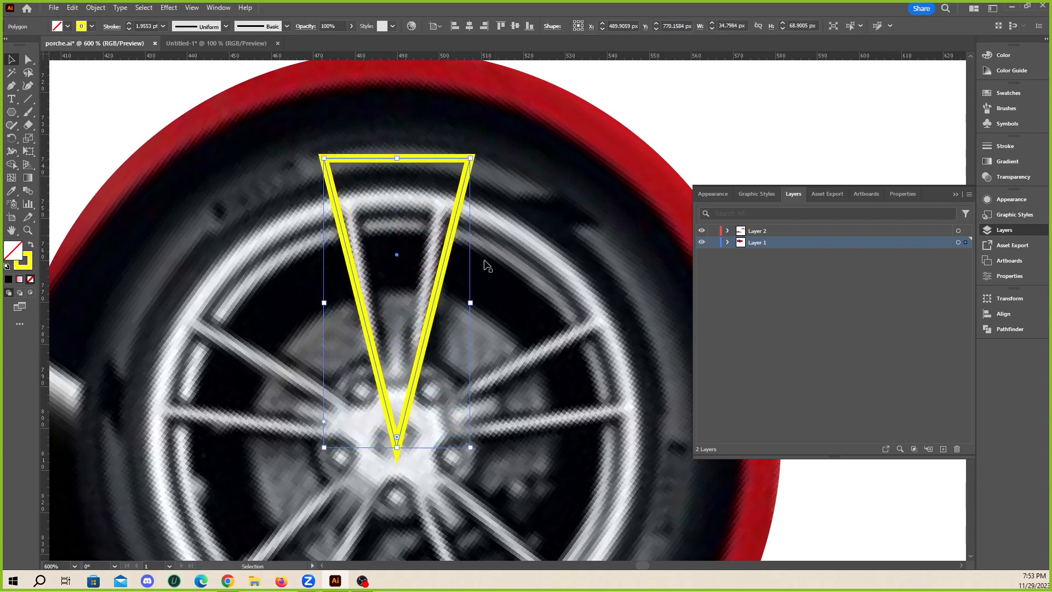
drag(470, 303, 457, 302)
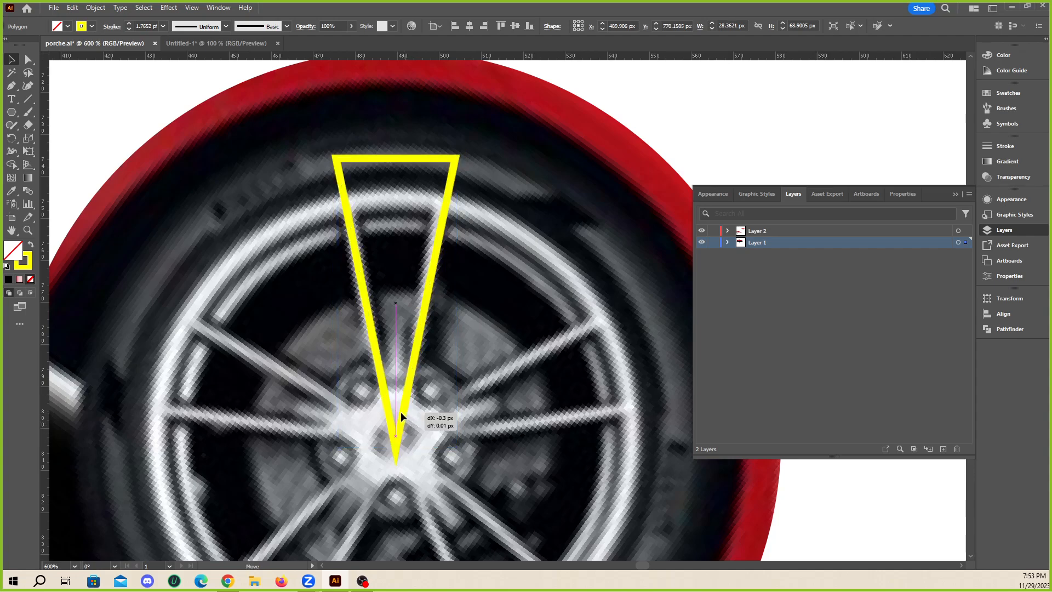
drag(456, 302, 440, 303)
drag(395, 159, 395, 179)
drag(440, 314, 436, 314)
drag(356, 314, 355, 313)
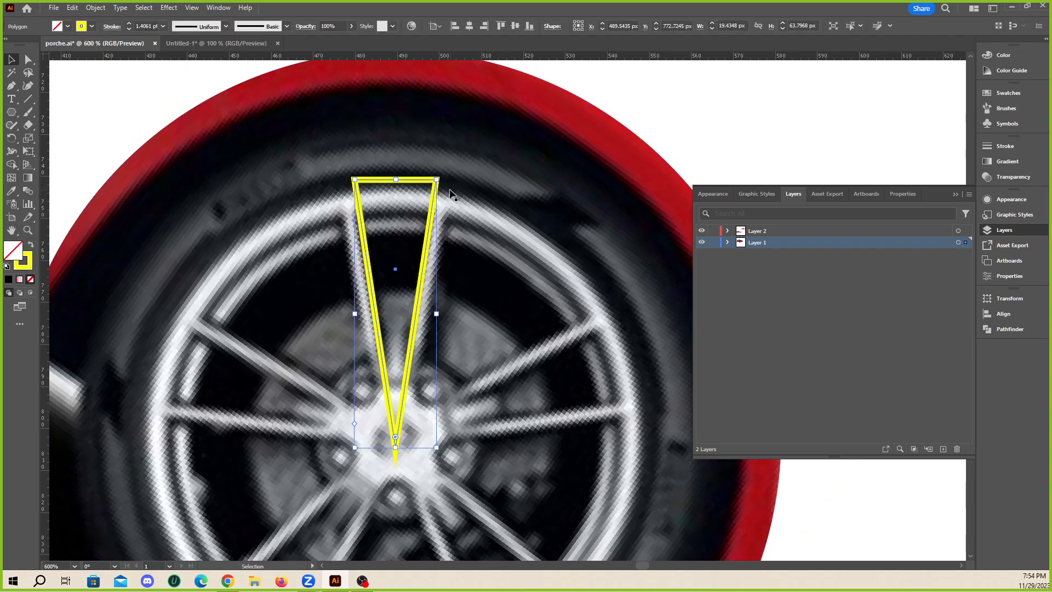
- Create an enlarged concentric copy of the triangle, about 33 by 108 px, and match its stroke to the inner triangle's
drag(438, 179, 498, 112)
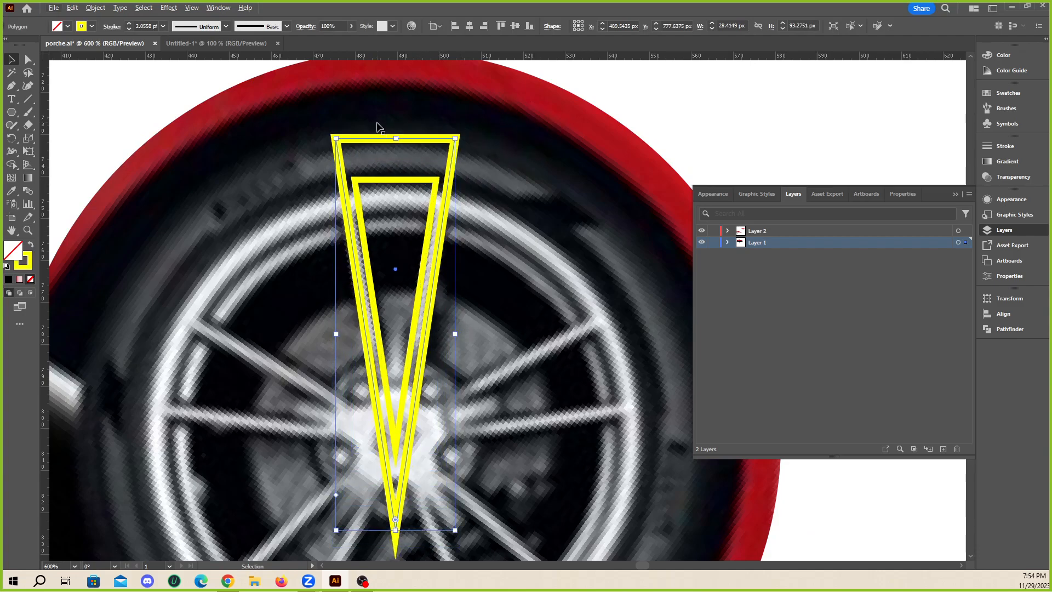
drag(396, 138, 401, 108)
key(i)
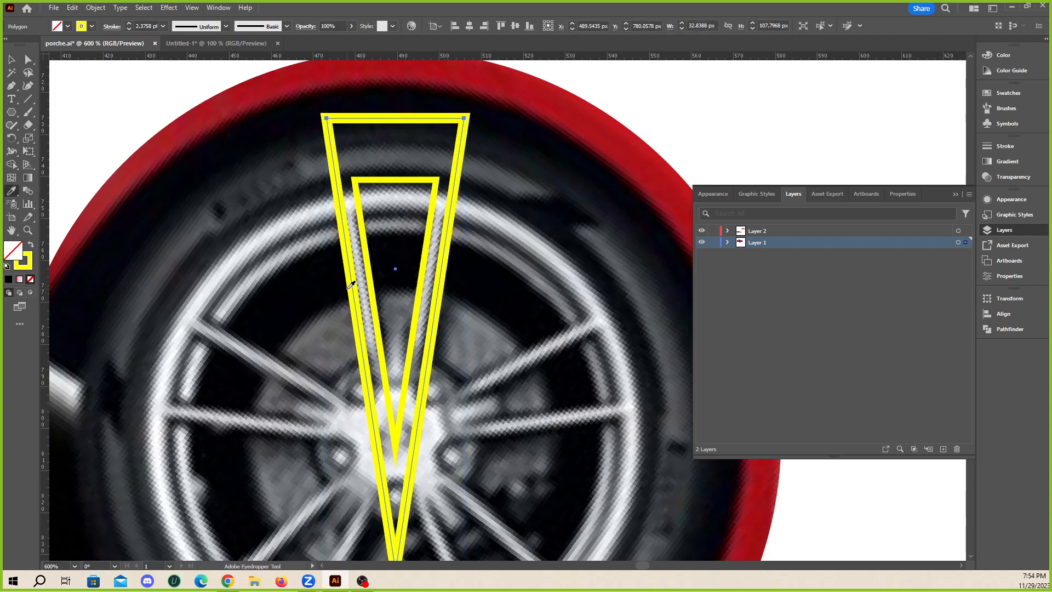
click(376, 293)
click(11, 59)
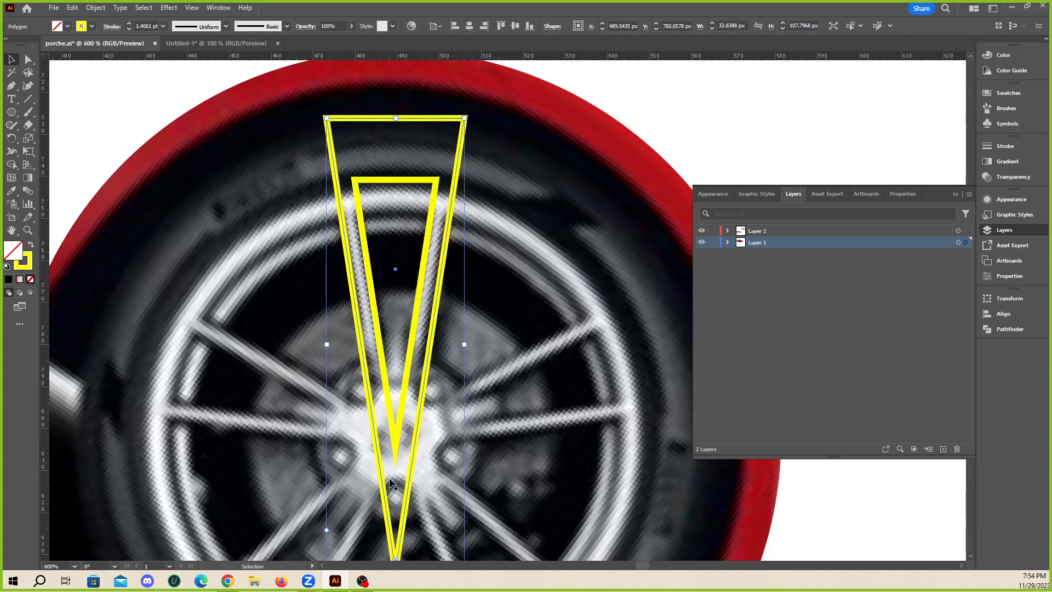
- Shrink the outer triangle to about 29 by 96 px so its sides follow the outer edges of the two spokes
scroll(403, 328, down, 2)
scroll(403, 328, down, 1)
drag(396, 502, 404, 478)
scroll(532, 310, up, 1)
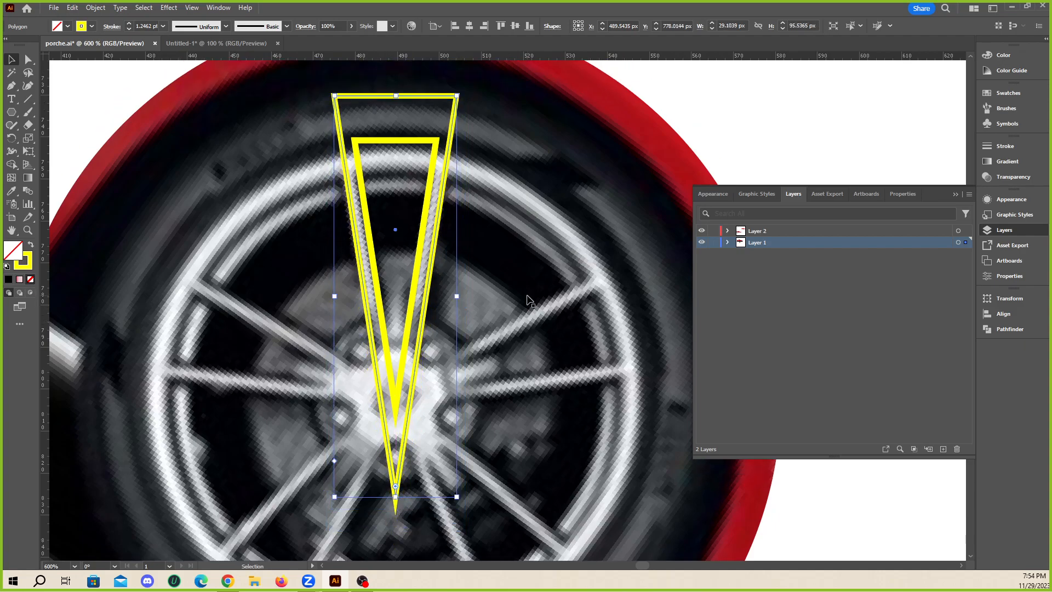
click(517, 299)
scroll(339, 241, down, 2)
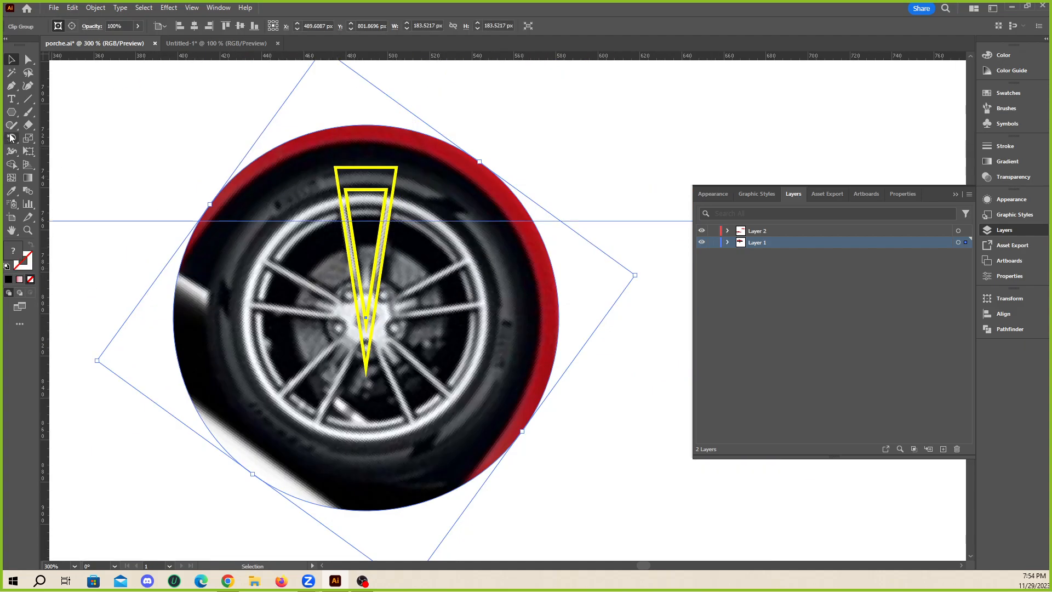
- Draw a circle about 106 px in diameter over the wheel's rim with the Ellipse tool
drag(11, 113, 38, 144)
scroll(195, 159, up, 2)
scroll(195, 159, down, 2)
scroll(194, 159, up, 2)
scroll(195, 158, down, 1)
drag(152, 138, 448, 434)
- Apply the triangles' yellow stroke to the circle with the Eyedropper tool
key(v)
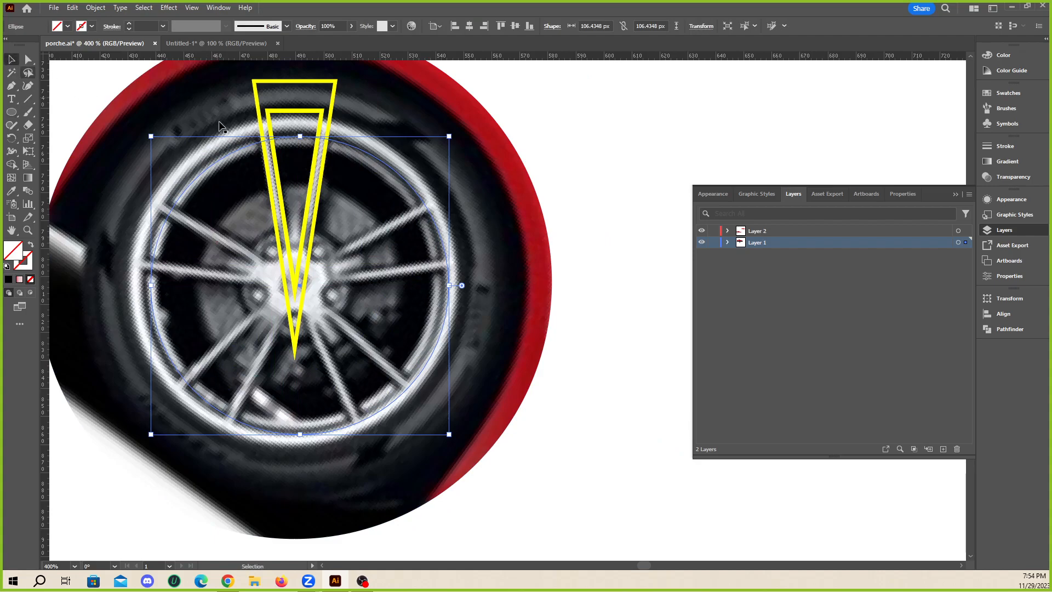
click(11, 190)
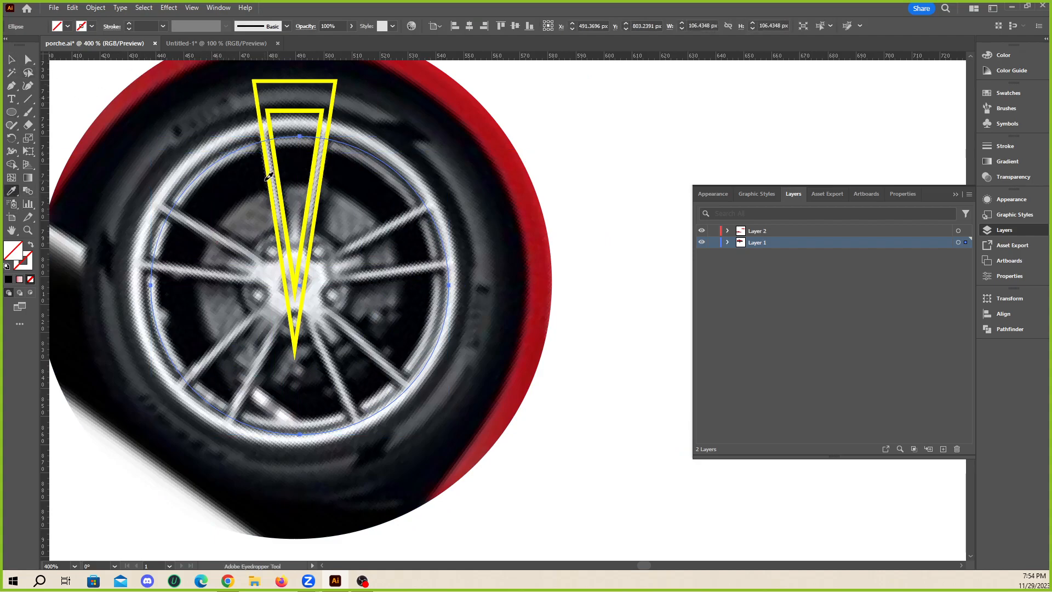
click(270, 174)
click(11, 59)
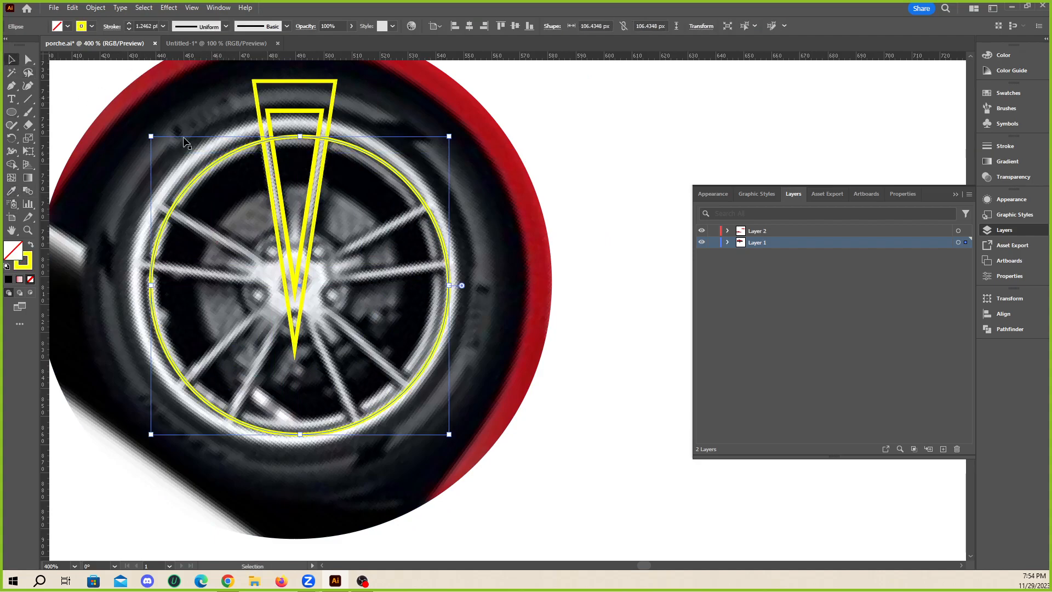
- Resize the yellow circle to about 110 px in diameter and align it with the rim's bright outer ring
scroll(298, 152, up, 1)
drag(300, 150, 301, 142)
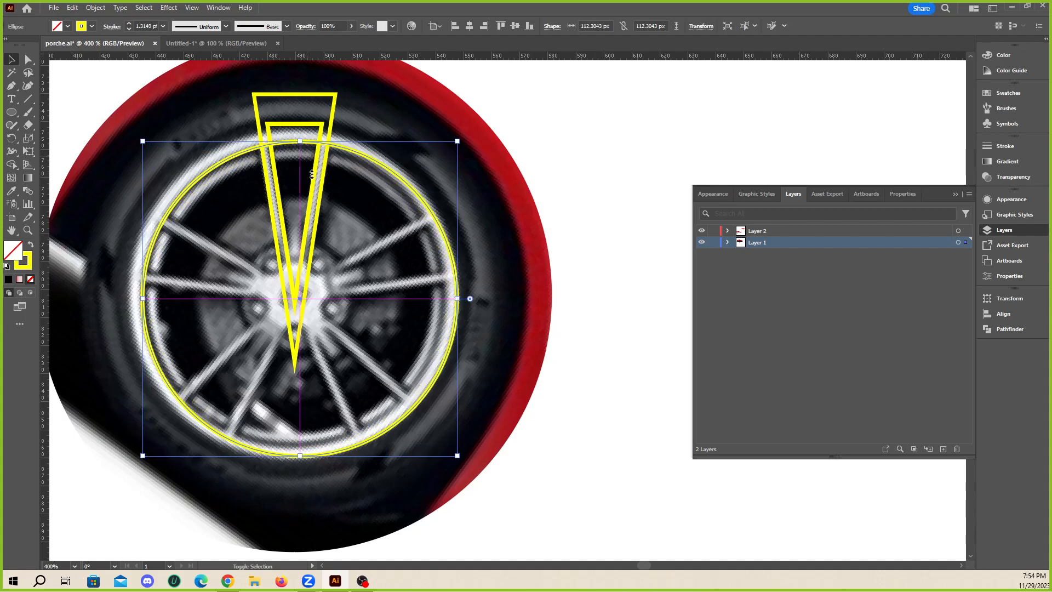
drag(458, 455, 448, 446)
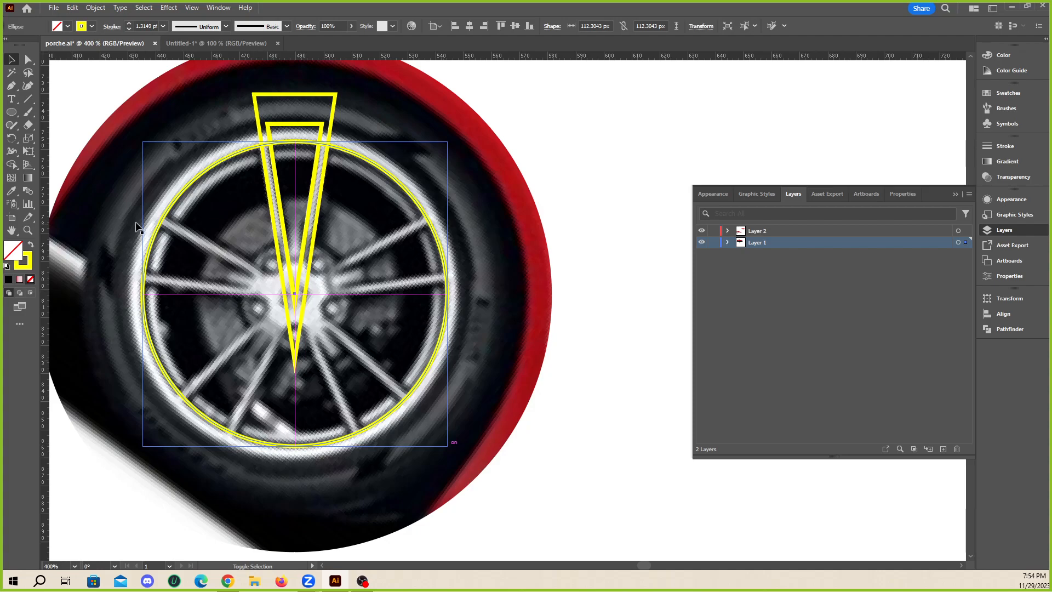
drag(143, 293, 139, 289)
scroll(164, 194, up, 1)
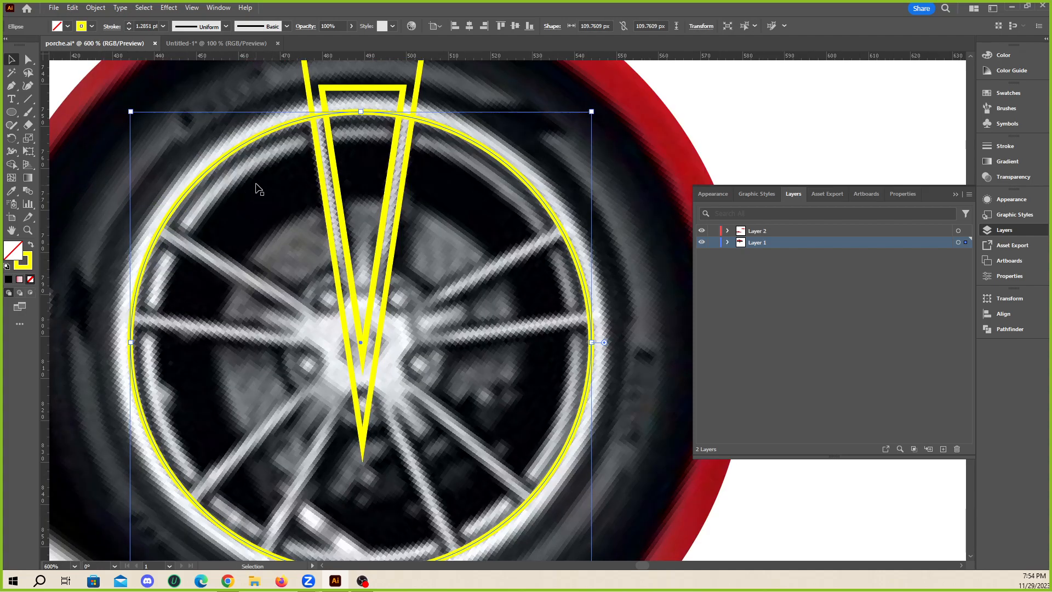
- Move the clipped wheel photo together with its yellow triangle and circle guides down onto the empty canvas below the artboard
scroll(259, 189, up, 3)
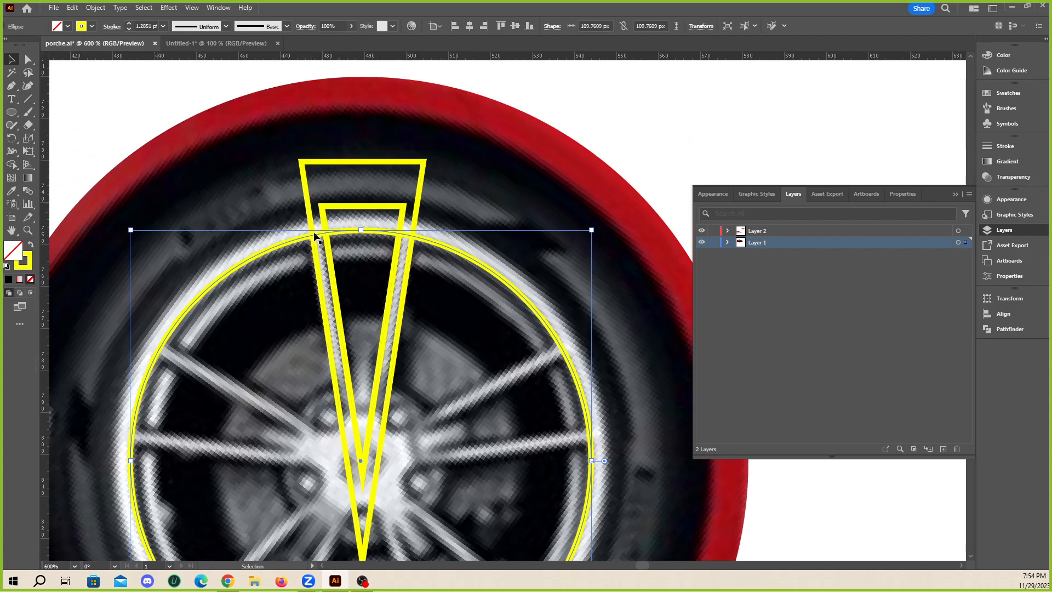
click(195, 80)
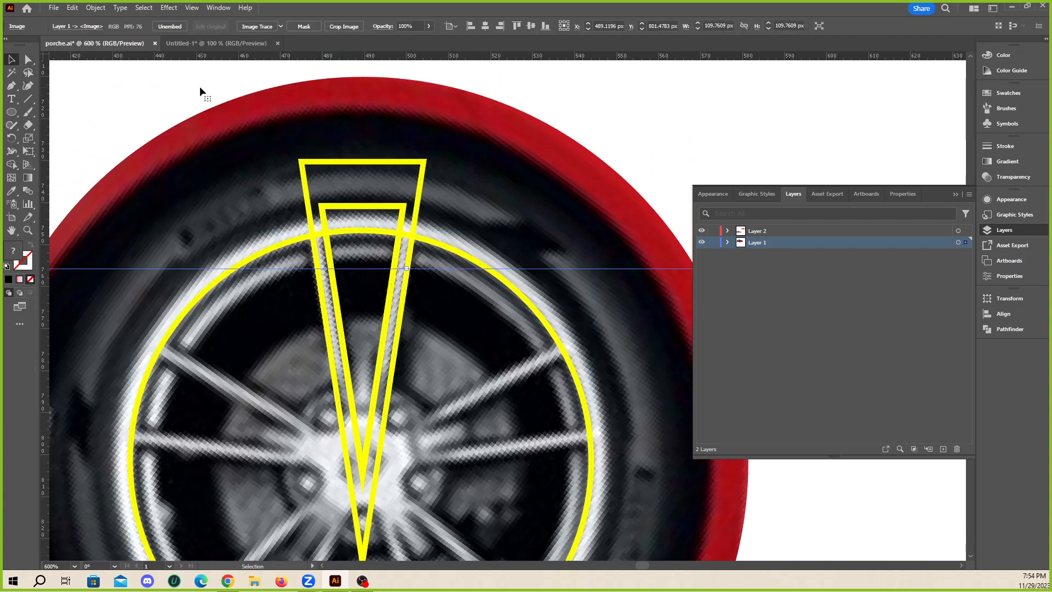
key(ctrl+minus)
key(ctrl+minus)
key(ctrl+minus)
key(ctrl+minus)
key(ctrl+minus)
key(ctrl+minus)
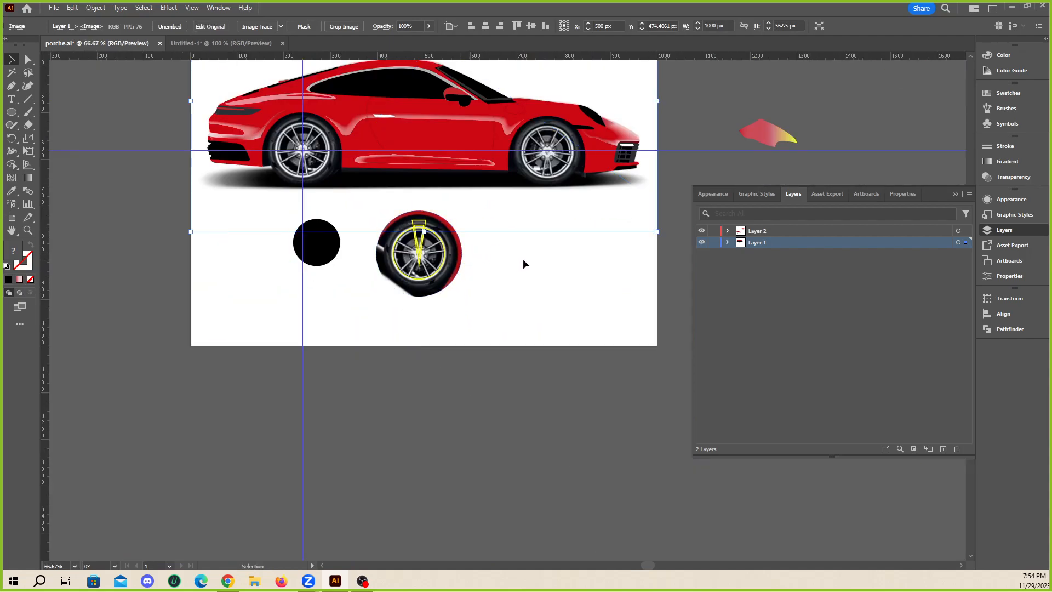
click(523, 259)
scroll(422, 229, up, 2)
drag(528, 416, 350, 259)
scroll(482, 227, down, 2)
drag(440, 279, 429, 530)
scroll(459, 478, up, 3)
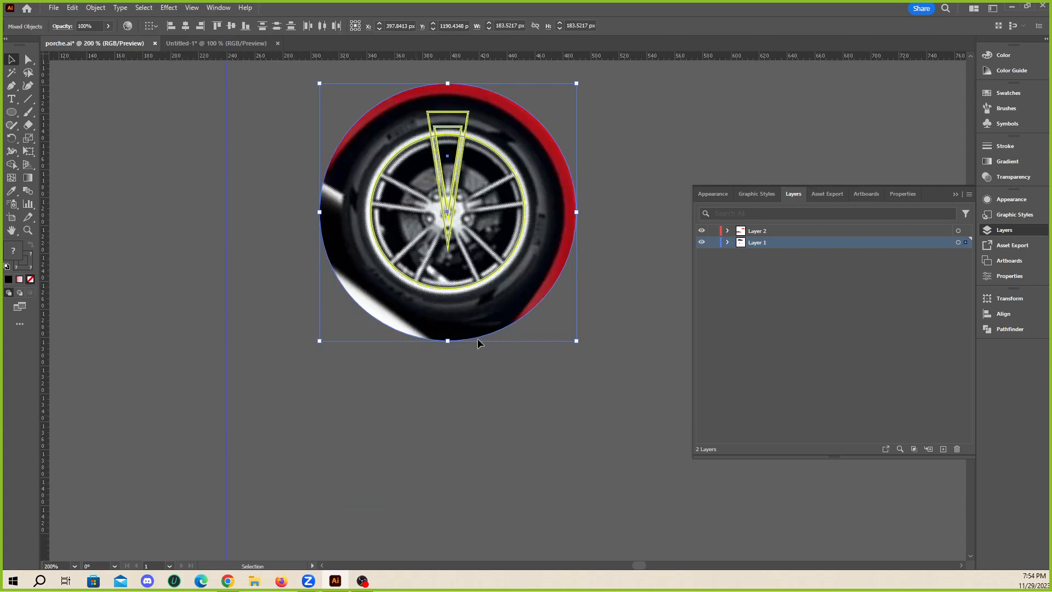
scroll(590, 304, up, 3)
click(595, 252)
- Remove the triangle parts that extend above the yellow rim circle with the Shape Builder tool
scroll(592, 220, up, 2)
scroll(303, 196, up, 1)
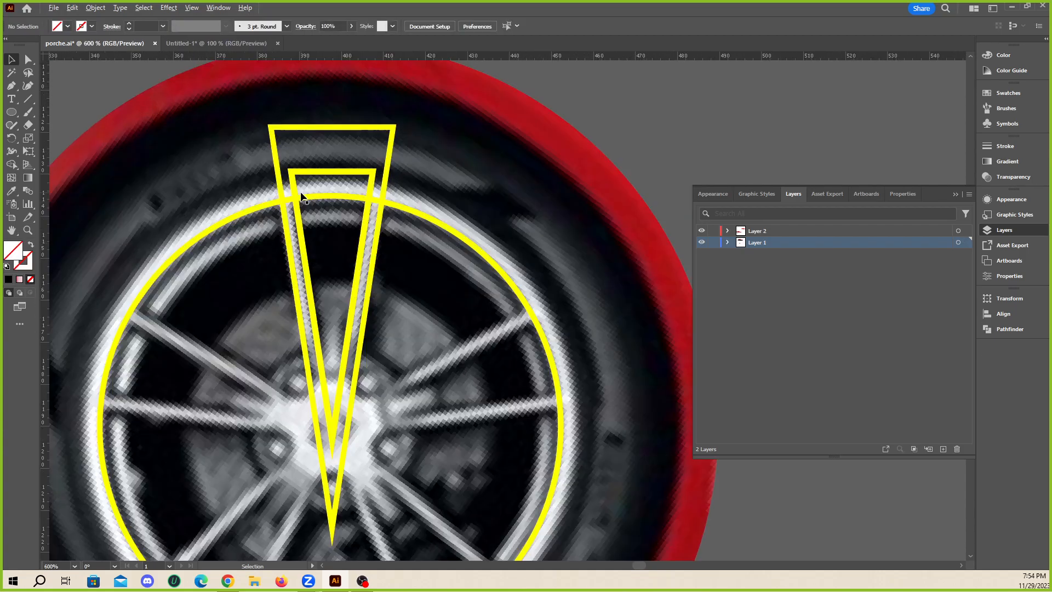
scroll(318, 235, down, 1)
drag(178, 80, 456, 250)
drag(465, 183, 469, 184)
scroll(358, 204, up, 1)
click(11, 163)
drag(277, 206, 434, 198)
click(12, 59)
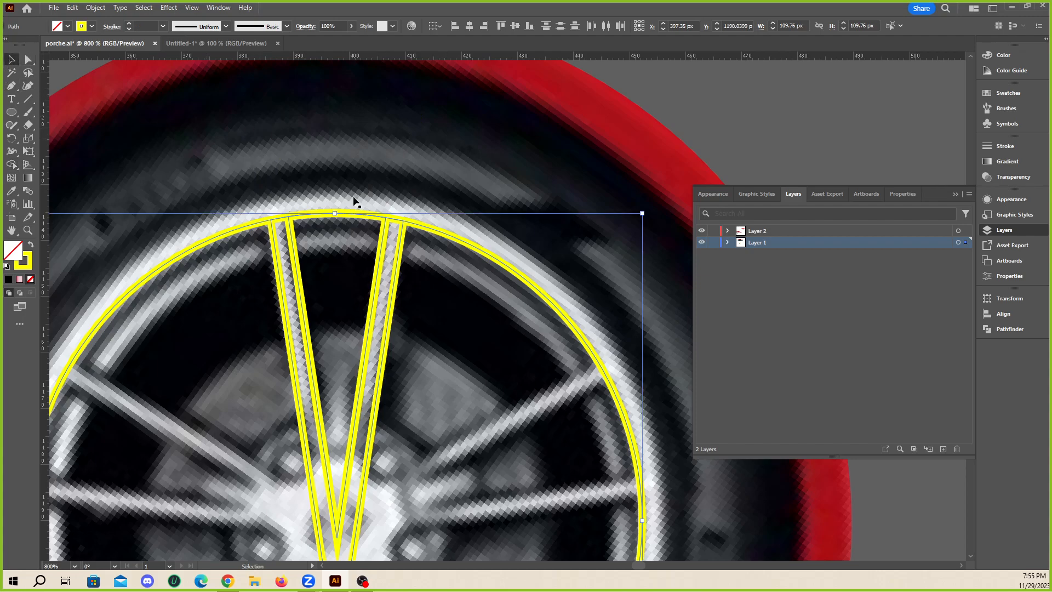
- Draw a yellow horizontal line about 21 px long across the triangles just above the wheel's hub with the Line Segment tool
scroll(417, 222, down, 2)
click(594, 169)
scroll(378, 359, up, 2)
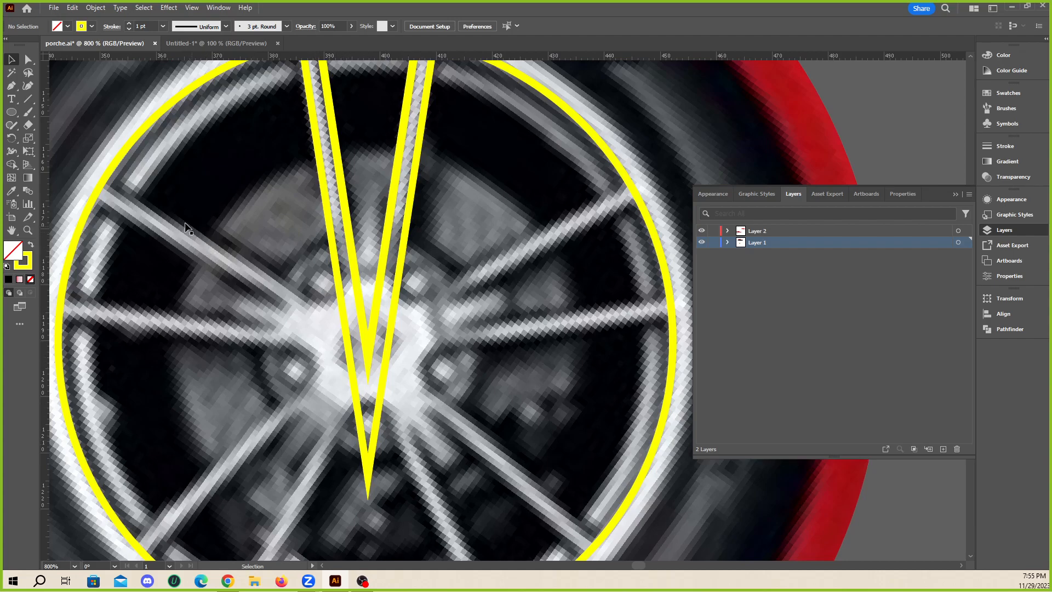
click(28, 99)
drag(319, 272, 438, 281)
key(v)
- Remove the lower tips of both triangles beneath the horizontal line with the Shape Builder tool, leaving the rim circle and photo out
scroll(401, 304, down, 2)
click(610, 380)
click(674, 453)
key(ctrl+a)
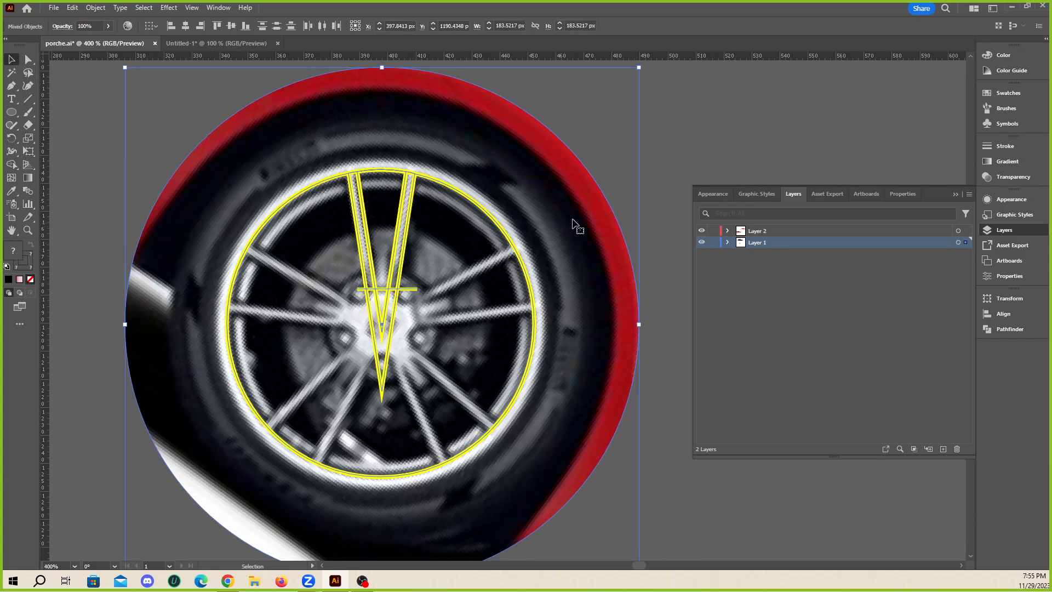
drag(521, 272, 521, 272)
scroll(383, 307, up, 2)
scroll(383, 306, down, 3)
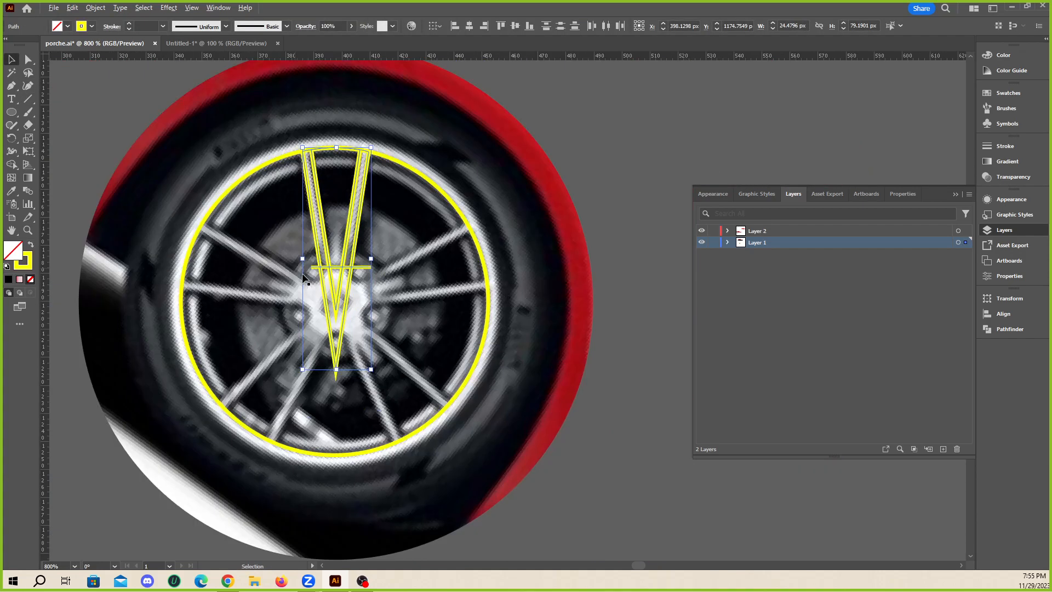
click(515, 405)
click(566, 451)
click(395, 332)
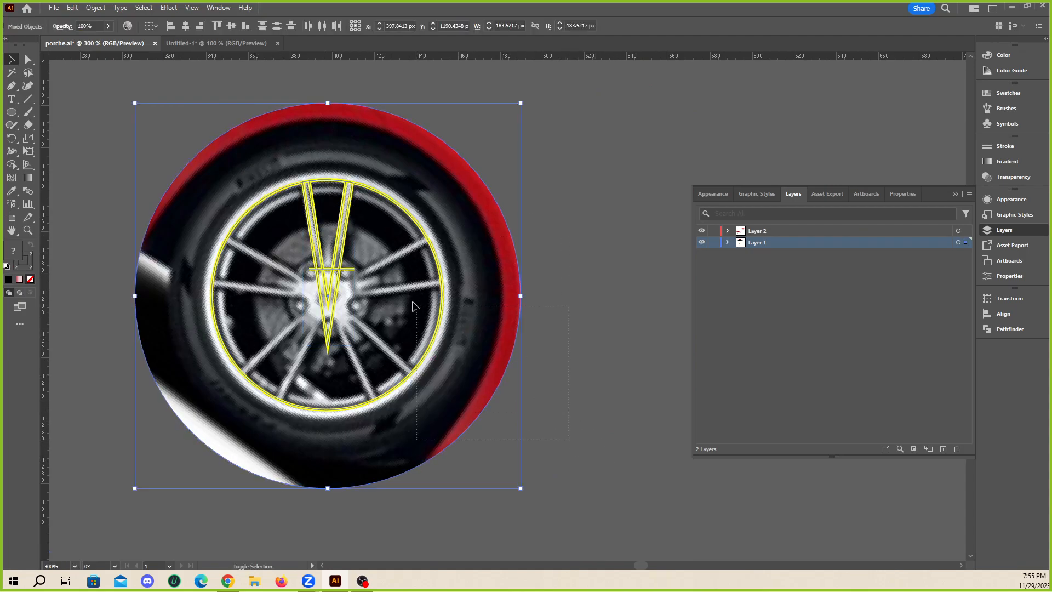
click(535, 416)
click(322, 325)
scroll(306, 268, up, 3)
scroll(391, 240, up, 2)
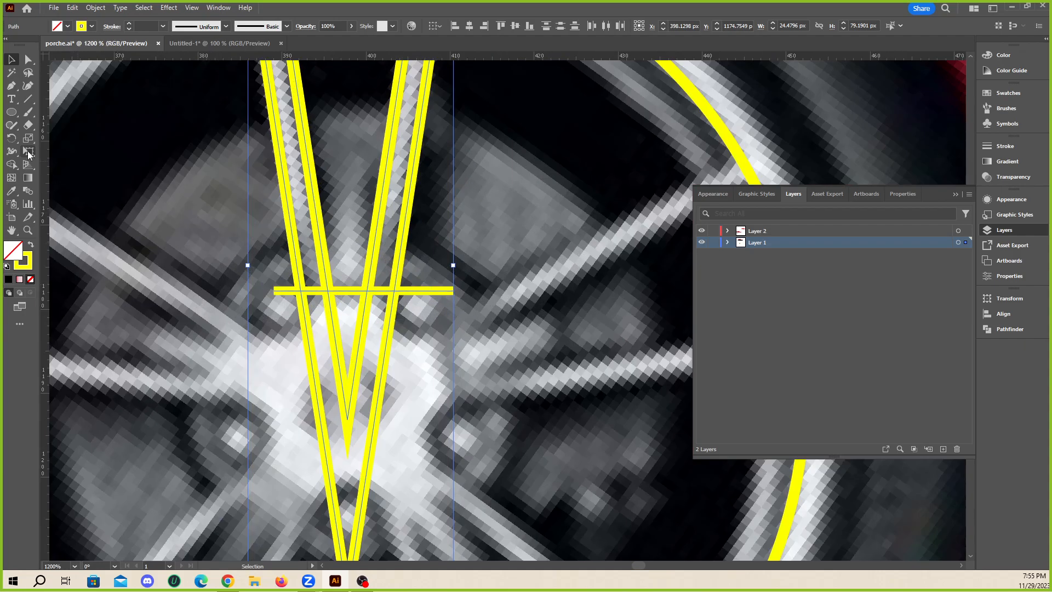
click(11, 163)
drag(284, 341, 421, 350)
scroll(268, 268, down, 3)
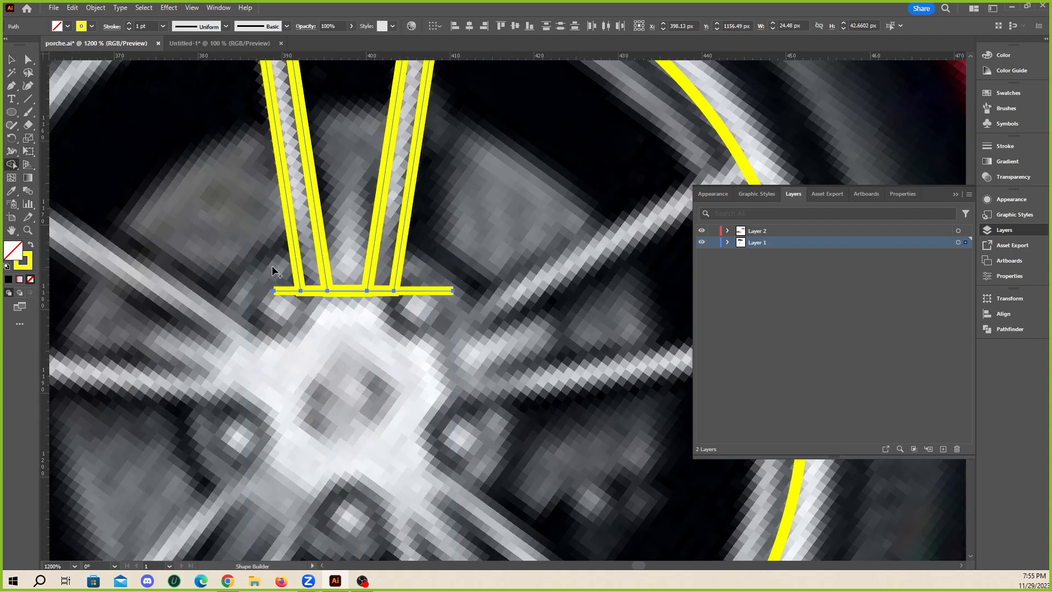
key(v)
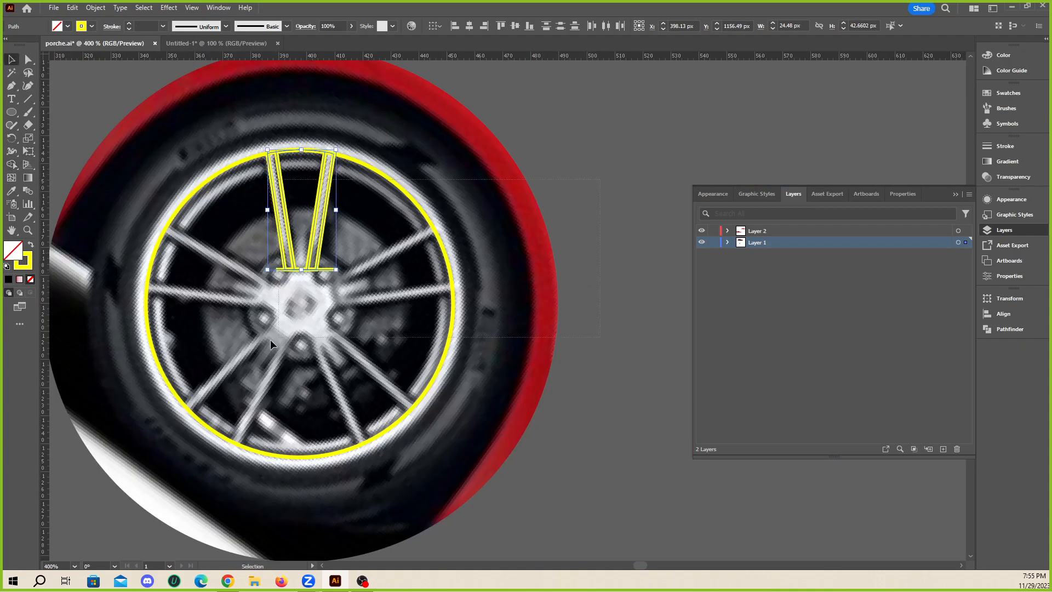
key(ctrl+a)
drag(614, 182, 637, 258)
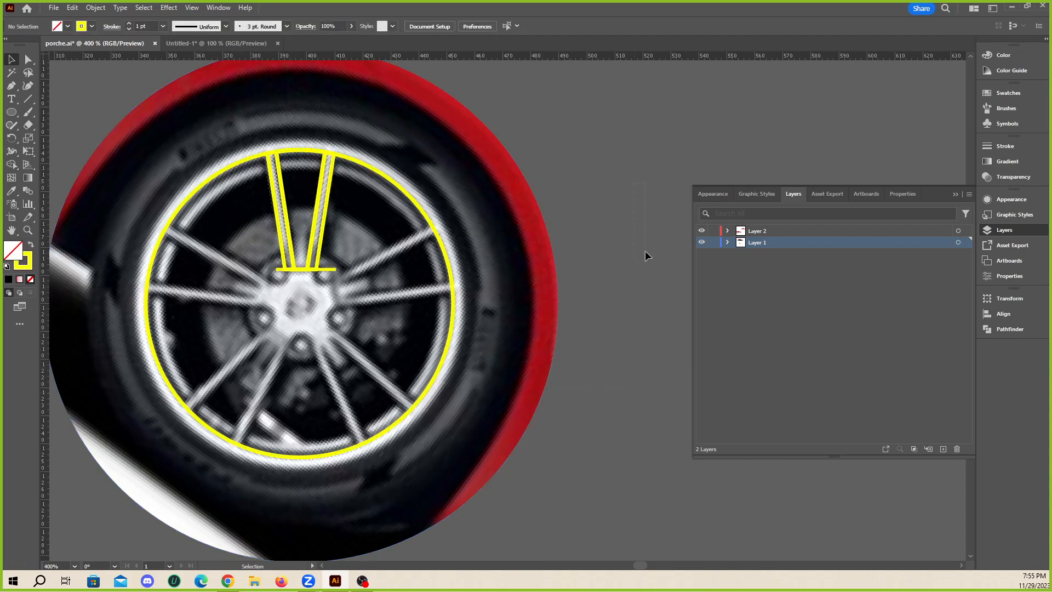
drag(249, 397, 249, 396)
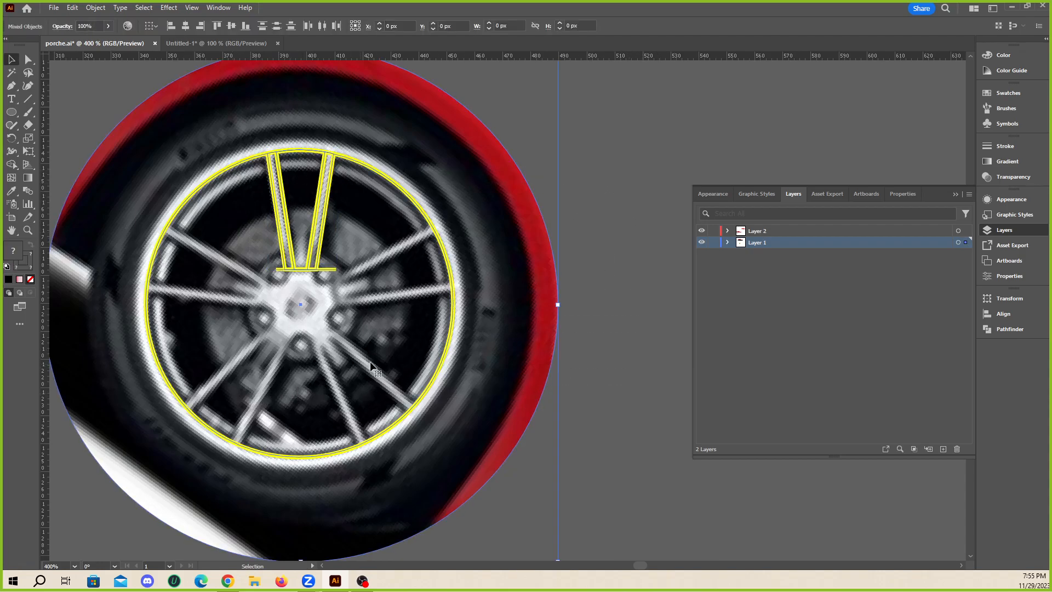
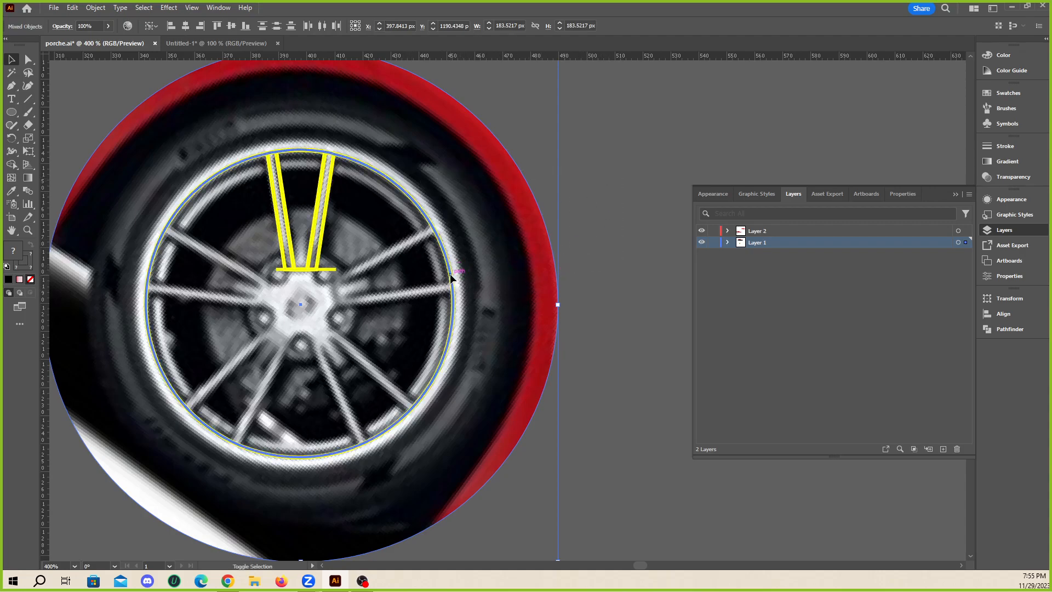
key(ctrl+7)
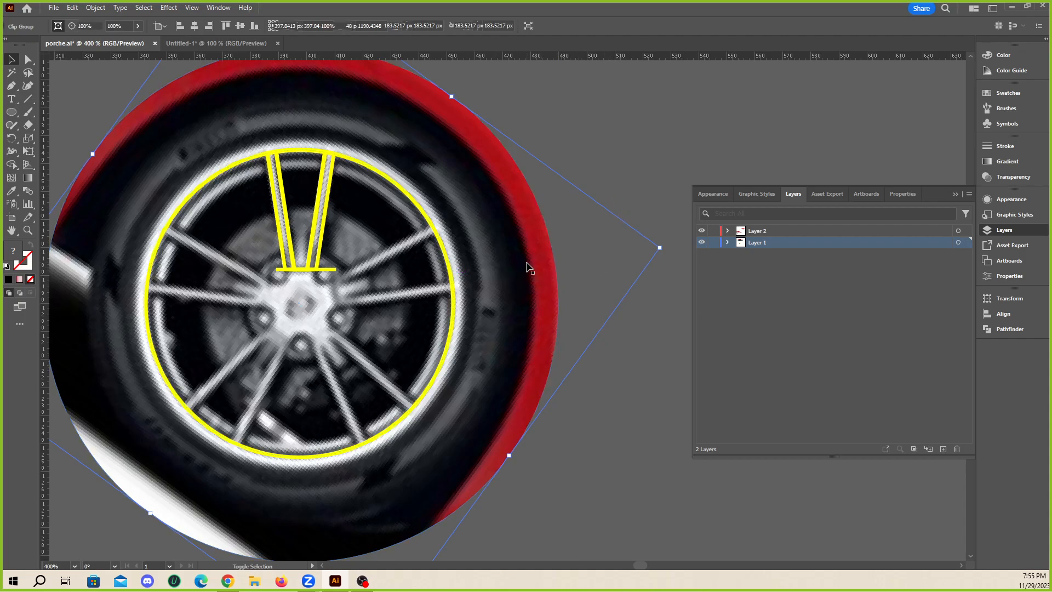
click(614, 200)
- Delete the horizontal cutting line at the inner ends of the two spokes
scroll(295, 264, up, 3)
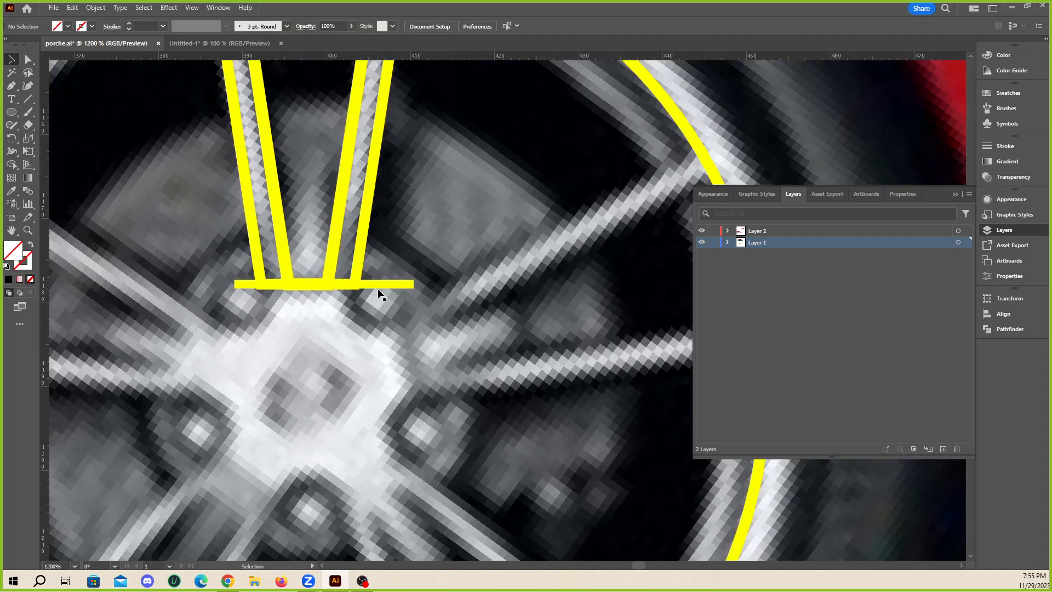
ctrl+click(395, 340)
drag(395, 339, 415, 284)
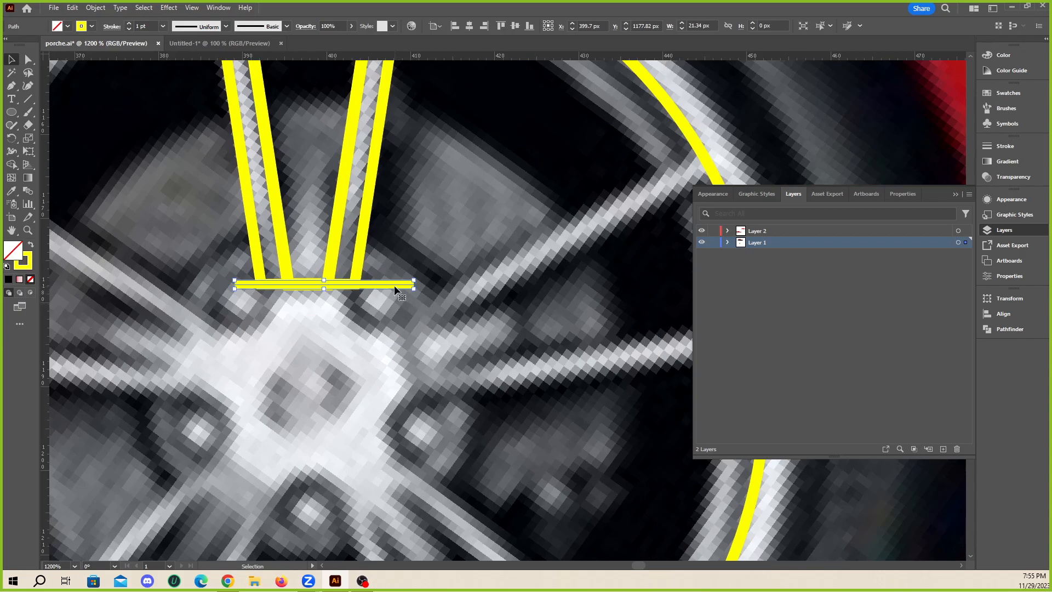
key(ctrl+shift+a)
drag(378, 286, 377, 350)
key(Delete)
- Swap fill and stroke on the spoke outlines so they have a solid yellow fill and no stroke
mouse_move(316, 286)
mouse_down()
mouse_move(376, 352)
mouse_move(305, 282)
mouse_up()
scroll(375, 345, down, 2)
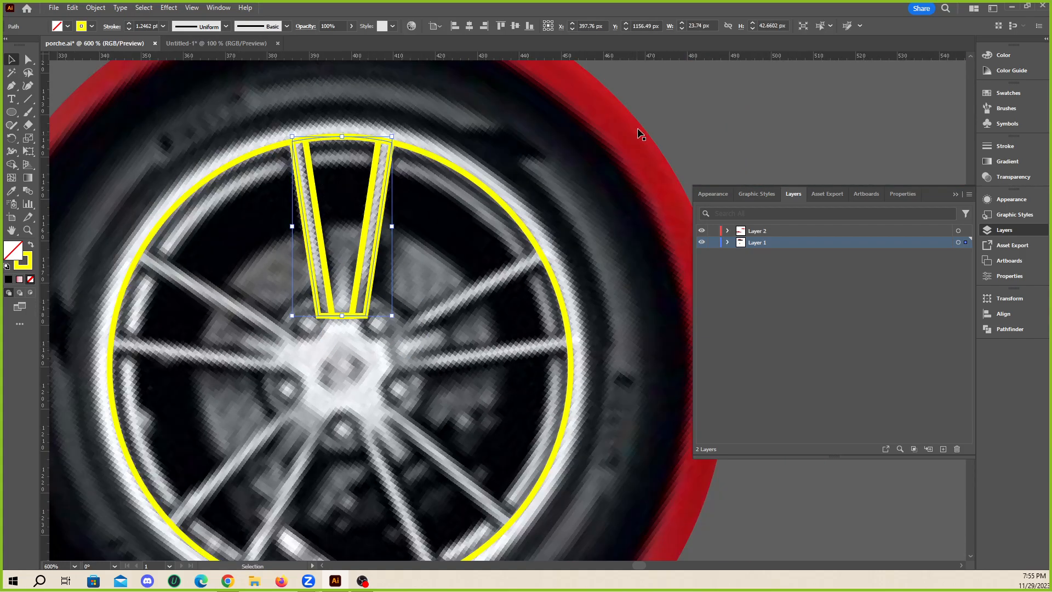
key(ctrl+shift+a)
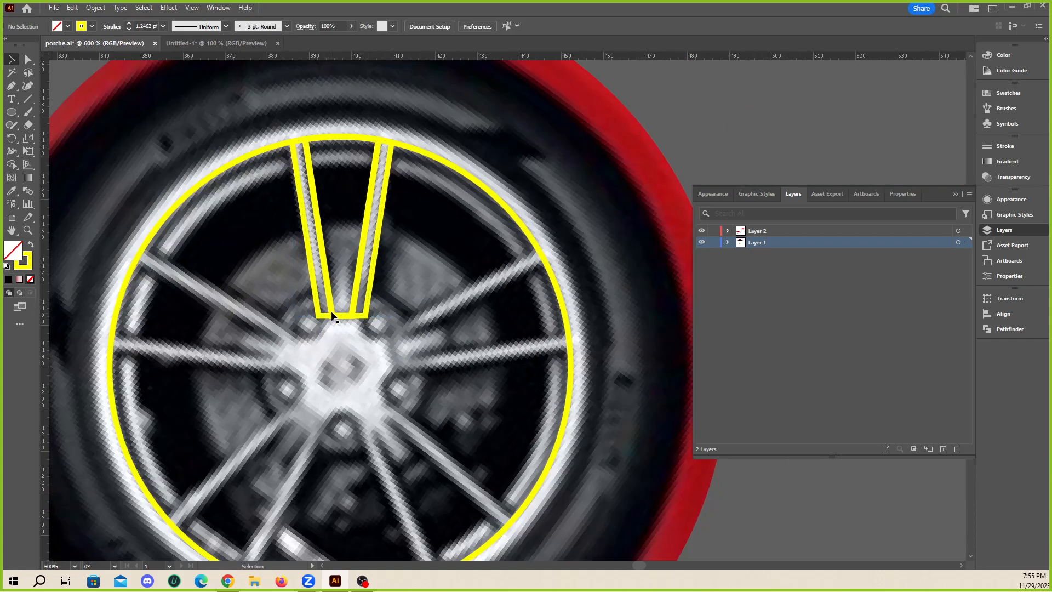
scroll(332, 317, up, 1)
click(320, 235)
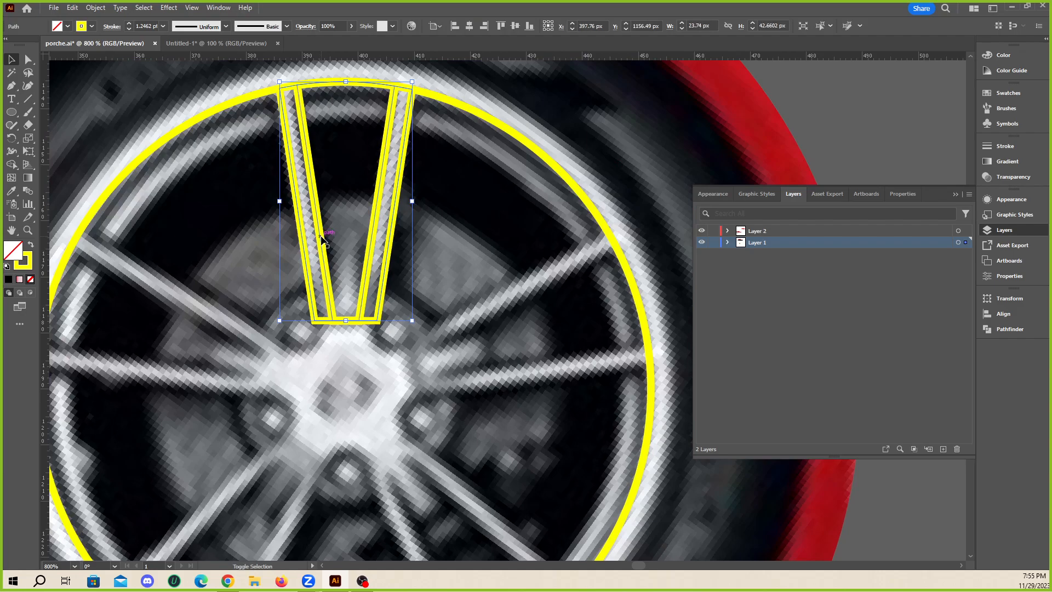
click(11, 164)
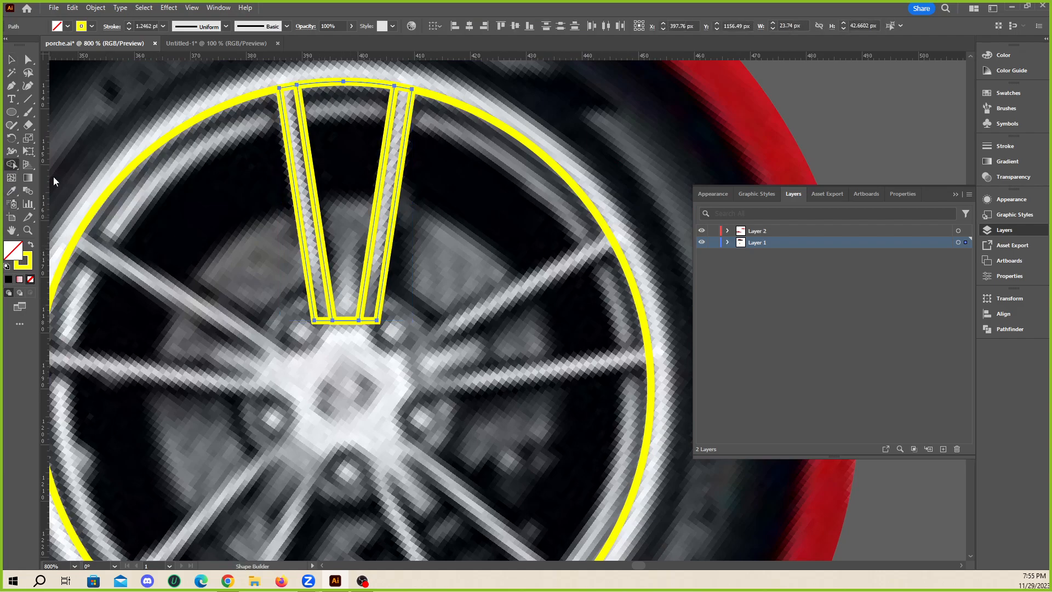
click(11, 62)
click(30, 246)
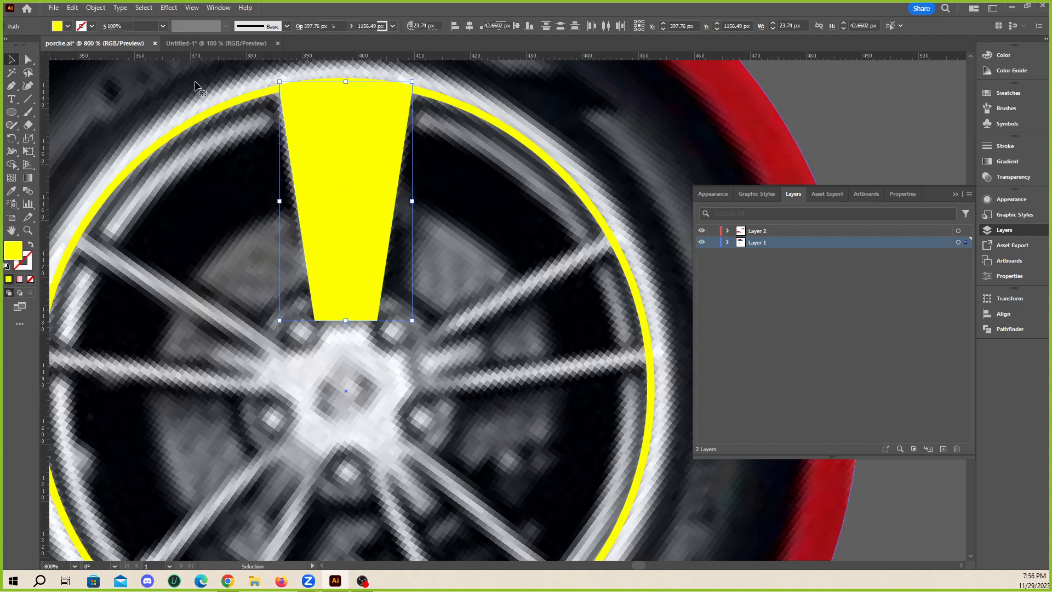
- Pull the yellow wedge out from between the two spokes and delete it
drag(352, 159, 553, 180)
key(ctrl+z)
drag(303, 203, 170, 221)
key(ctrl+z)
drag(355, 159, 563, 169)
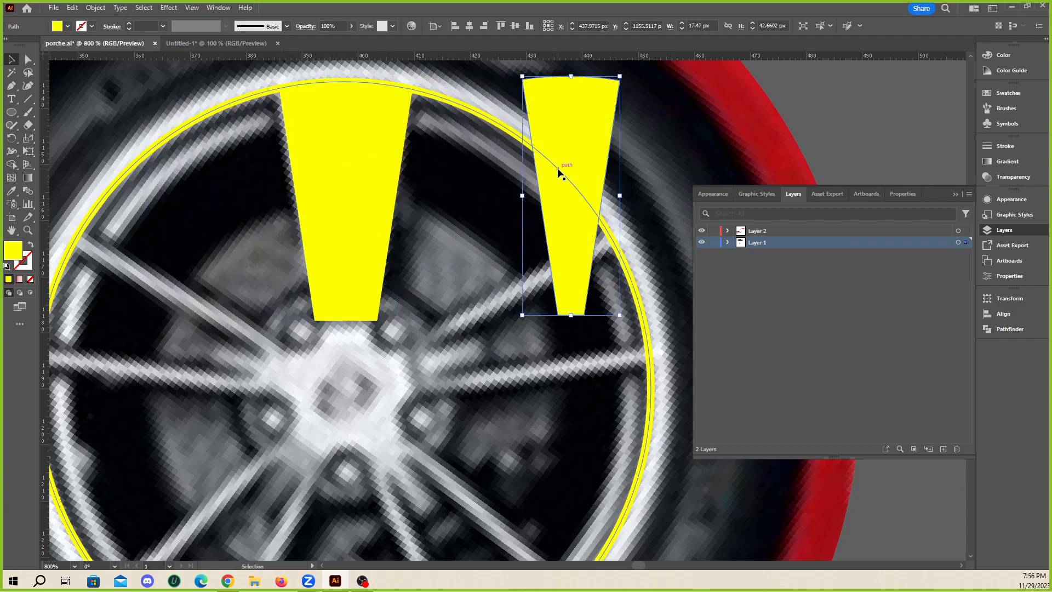
key(ctrl+z)
drag(353, 169, 531, 172)
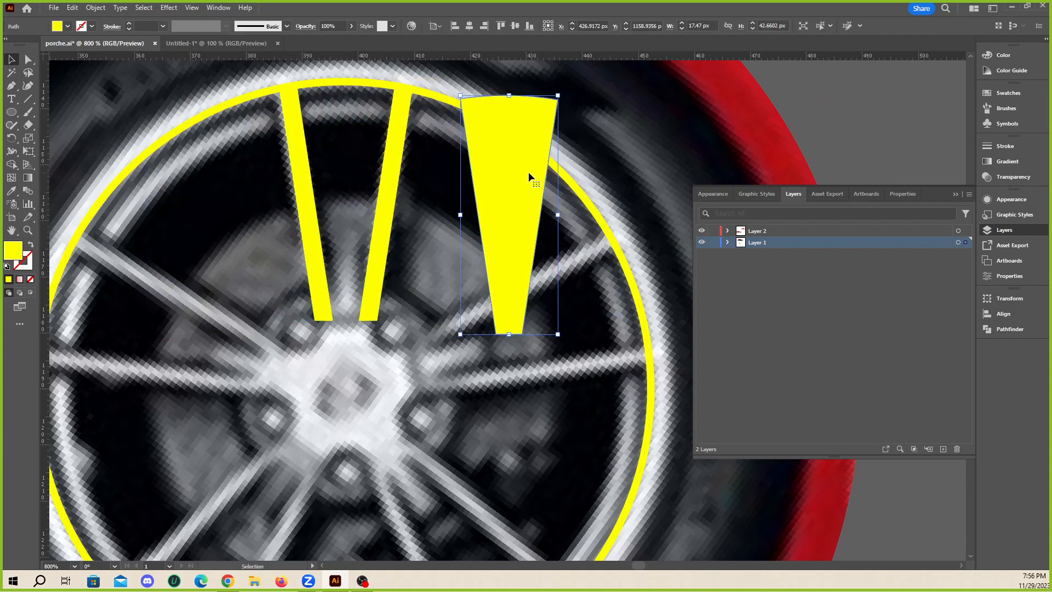
key(Delete)
- Try moving each yellow spoke away on its own and undo both moves
drag(301, 177, 209, 173)
key(ctrl+z)
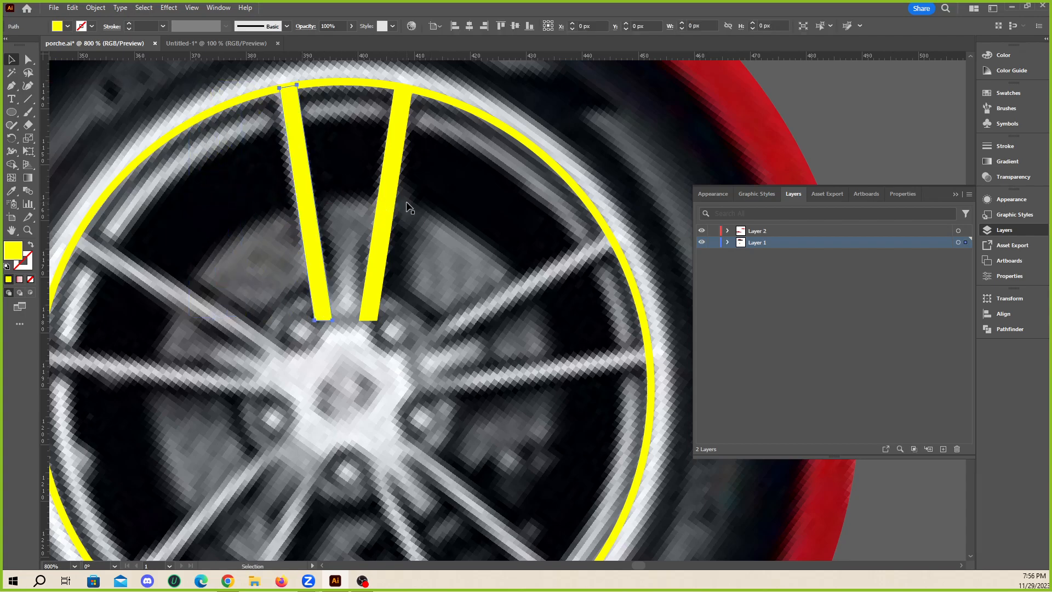
drag(391, 187, 535, 201)
key(ctrl+z)
key(v)
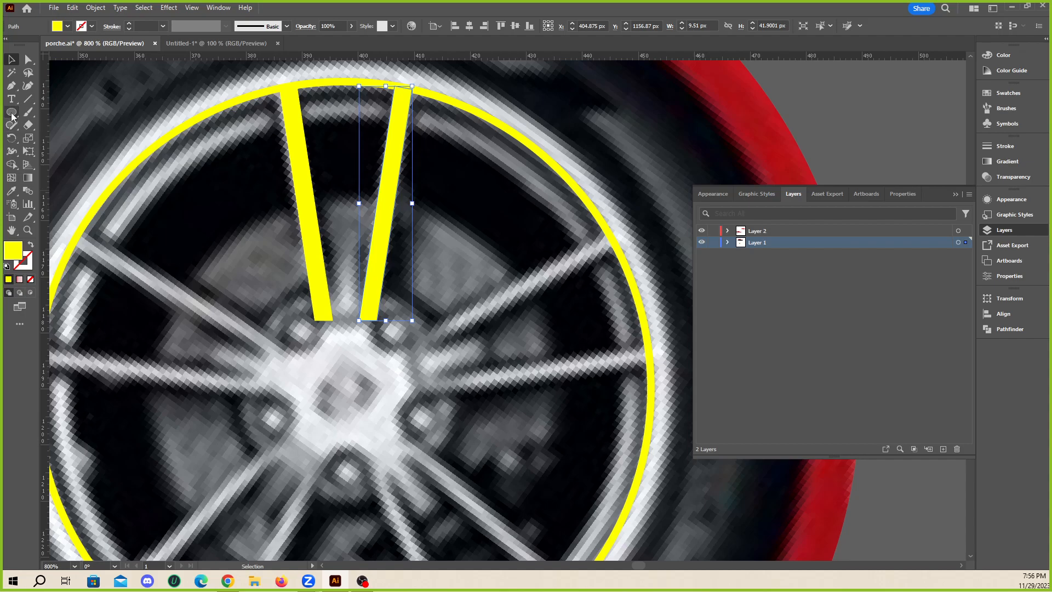
- Draw a yellow circle about 6.4 px in diameter over the lug bolt at the hub's upper left with the Ellipse tool
click(11, 85)
scroll(294, 339, up, 1)
click(11, 111)
scroll(382, 323, down, 5)
scroll(382, 324, up, 5)
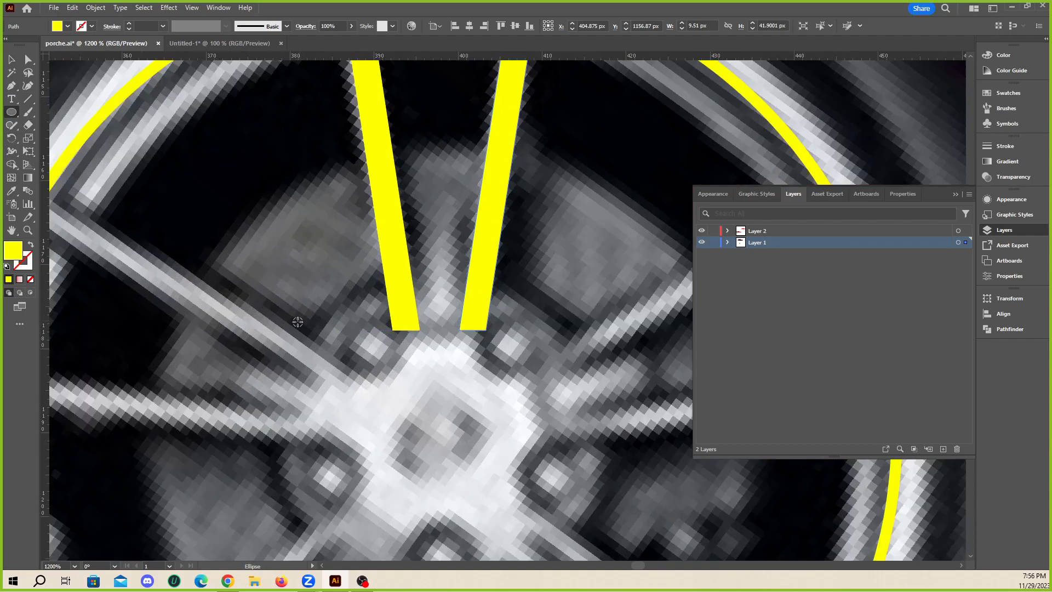
scroll(301, 320, down, 1)
scroll(345, 343, up, 1)
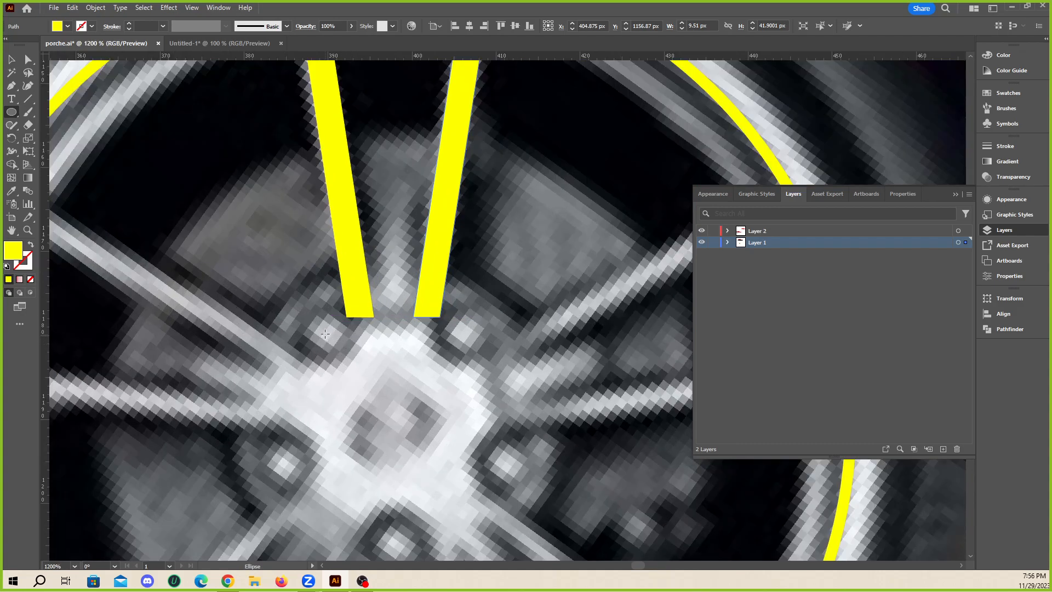
drag(326, 333, 352, 358)
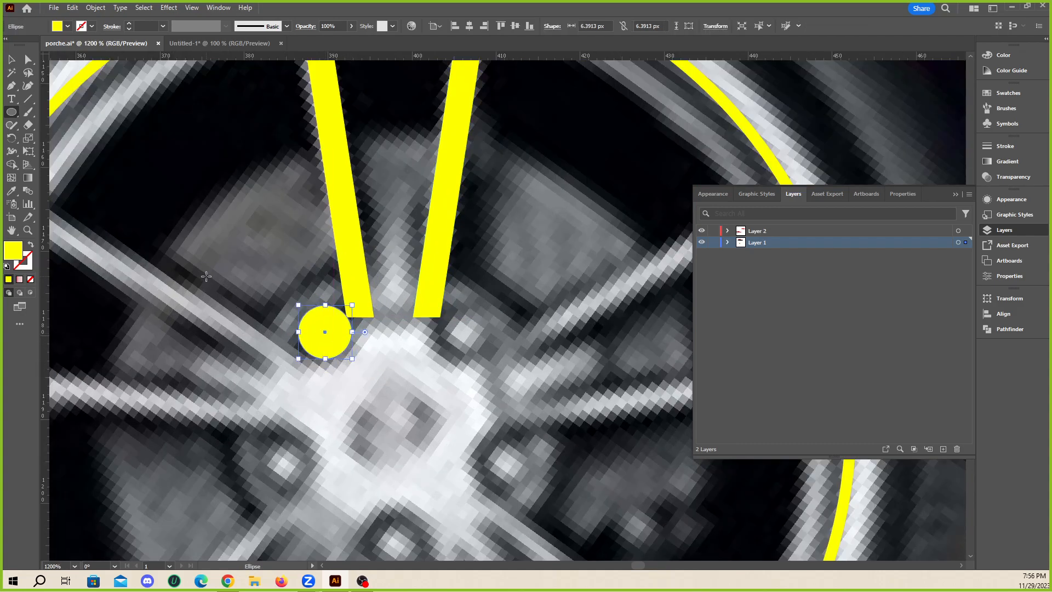
click(11, 60)
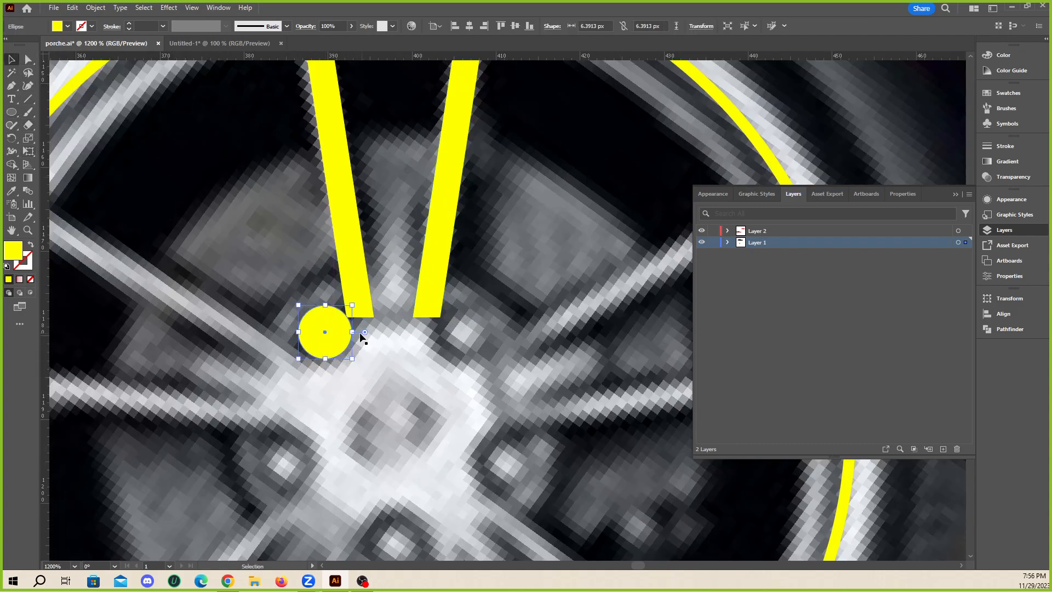
click(229, 231)
- Draw a yellow circle about 38 px in diameter centred on the wheel's hub, covering the lug bolts
scroll(228, 295, down, 1)
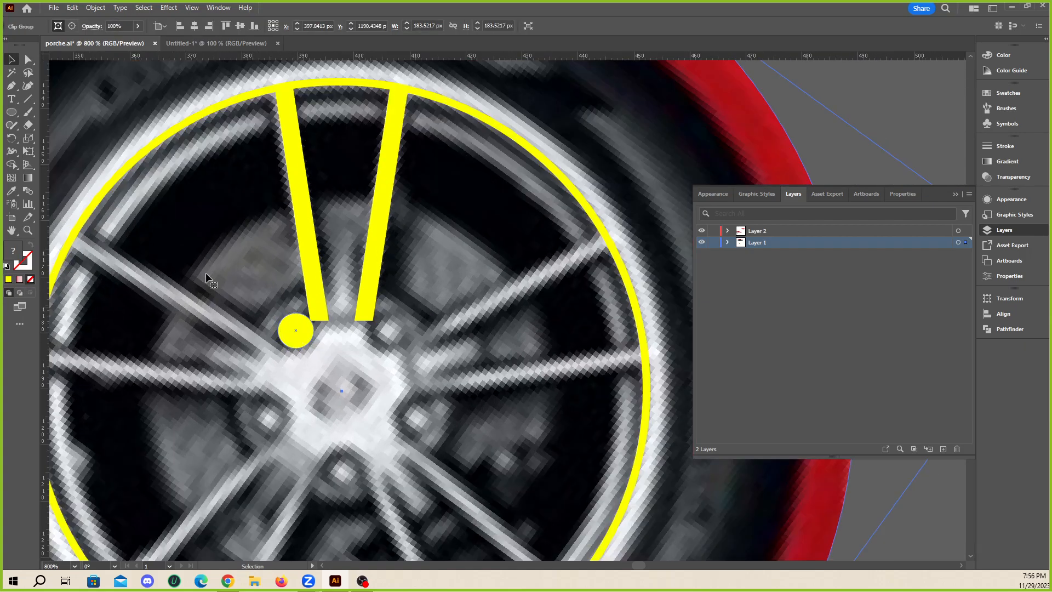
click(11, 112)
scroll(241, 252, down, 1)
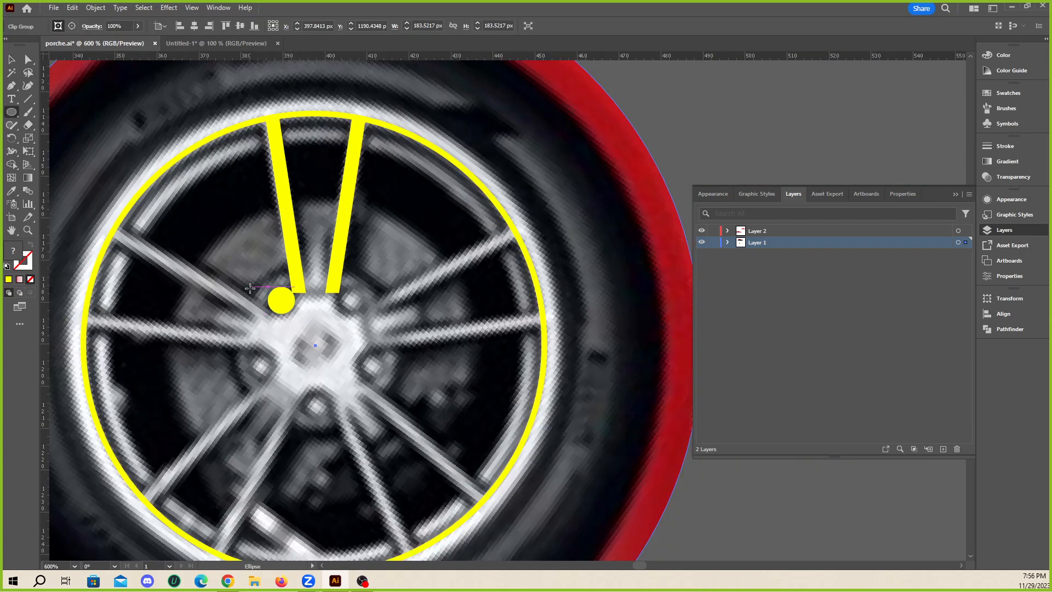
scroll(250, 288, up, 1)
drag(235, 267, 441, 483)
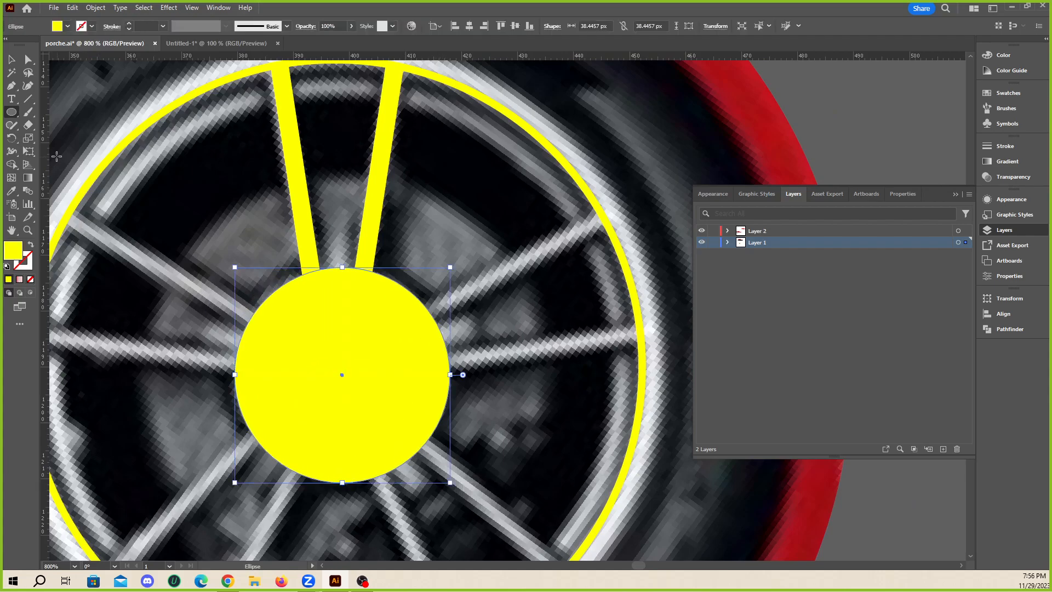
- Swap the hub circle's fill and stroke, leaving a 1 pt yellow outline with no fill
click(30, 247)
key(v)
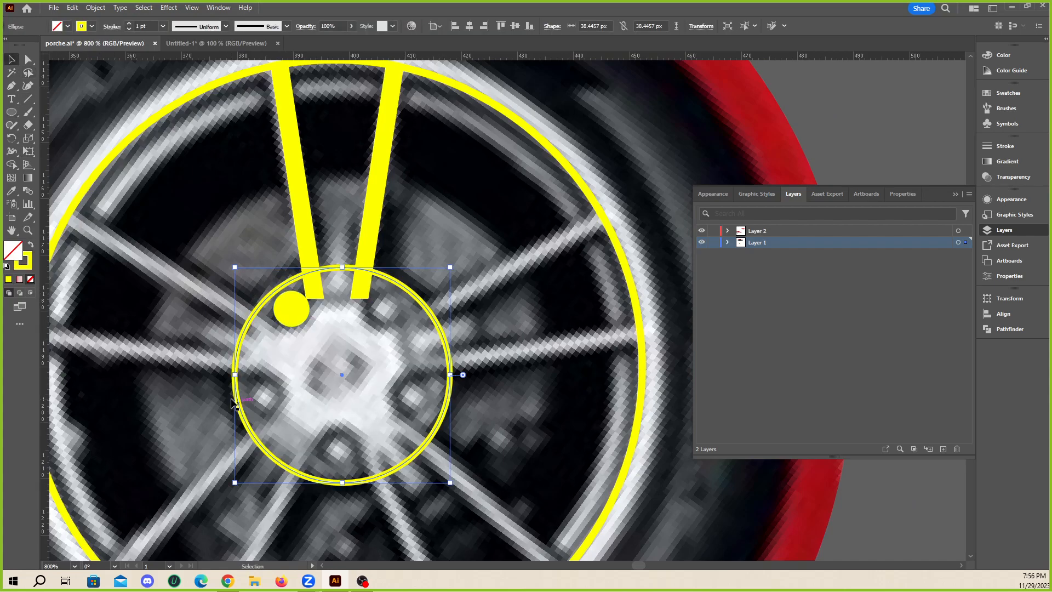
scroll(353, 293, down, 1)
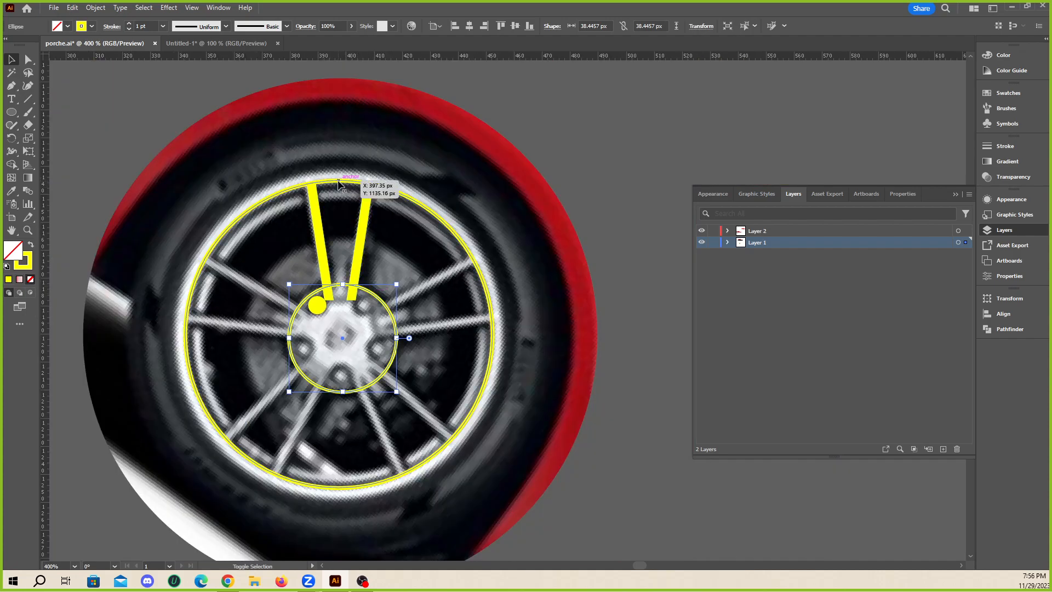
- Centre the hub circle horizontally on the yellow rim circle
click(368, 187)
click(383, 339)
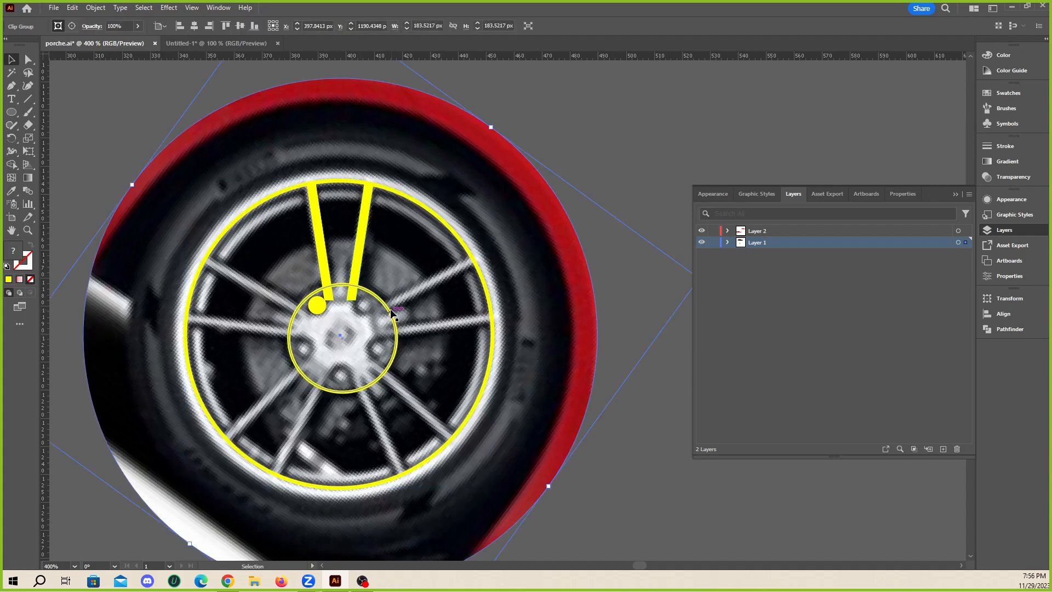
click(575, 195)
click(380, 303)
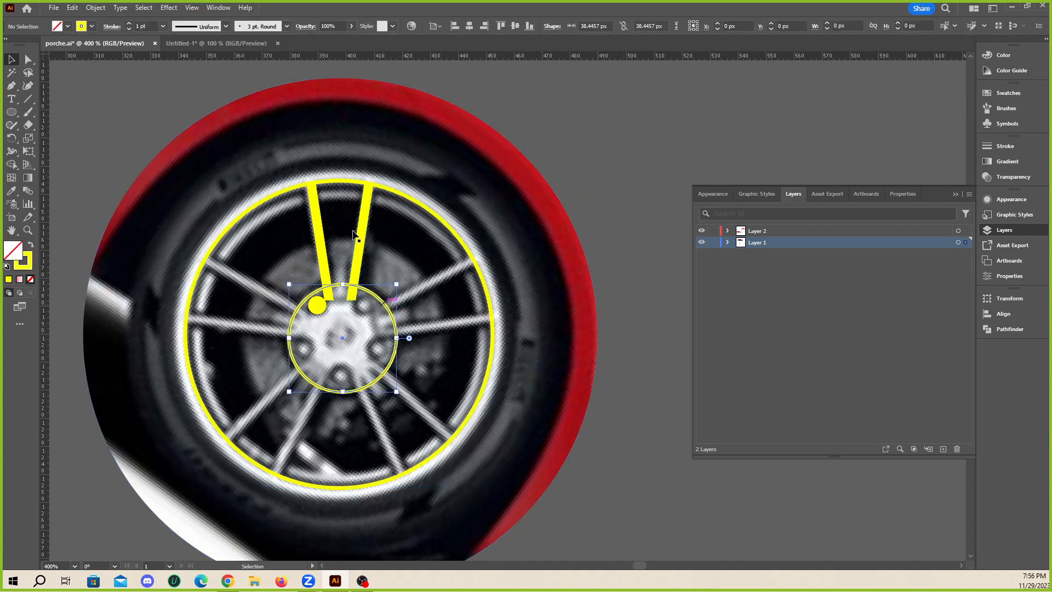
shift+click(338, 181)
click(354, 186)
click(468, 26)
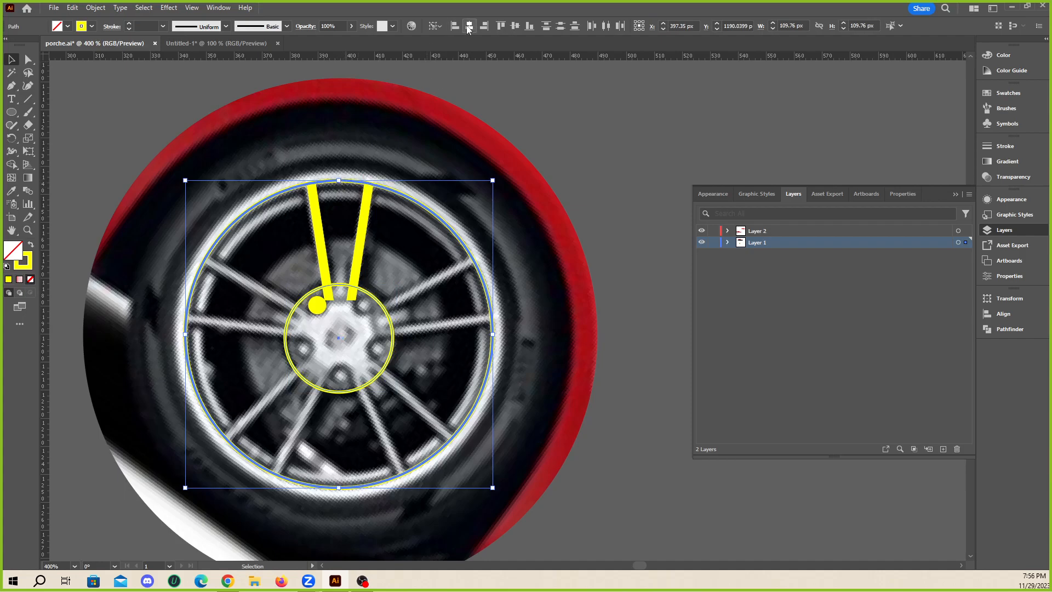
click(619, 181)
scroll(339, 320, up, 2)
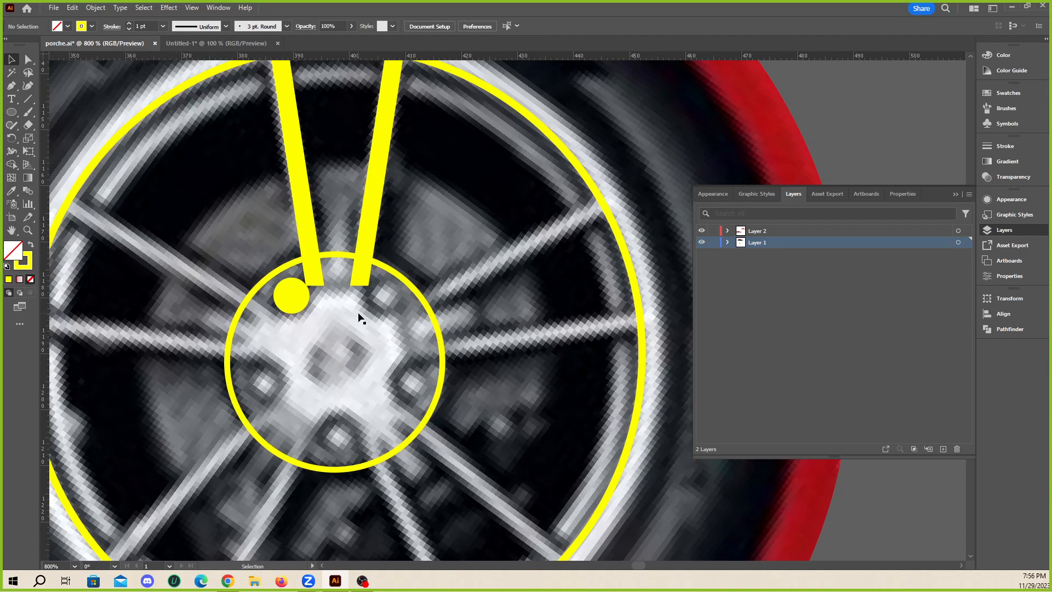
- Examine the reference wheel's hub centre and lug bolts inside the yellow hub circle
scroll(318, 340, down, 1)
click(11, 112)
scroll(321, 311, down, 4)
scroll(321, 311, up, 5)
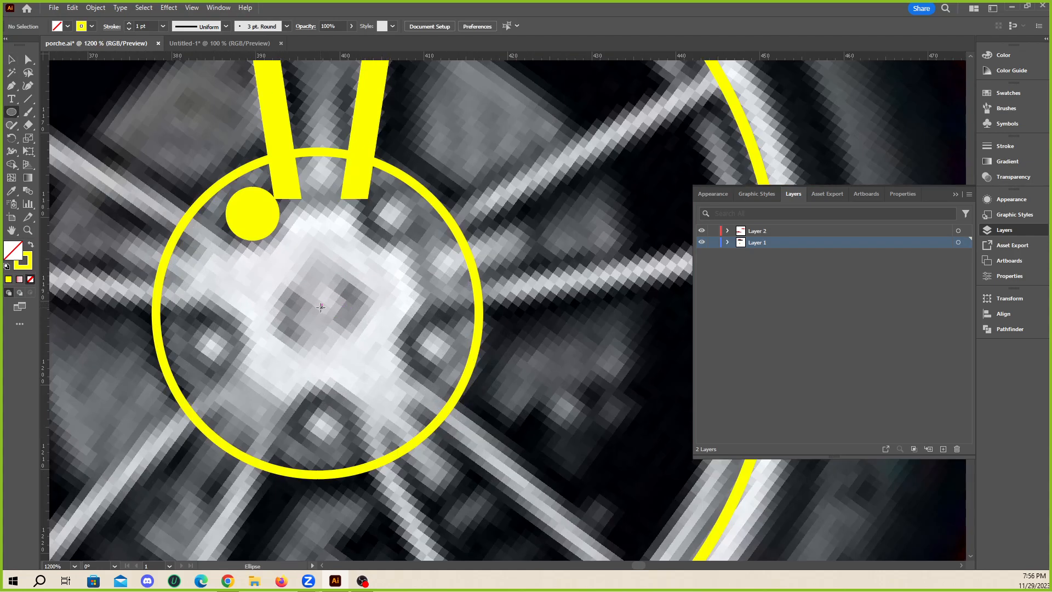
scroll(321, 308, down, 4)
scroll(365, 318, up, 4)
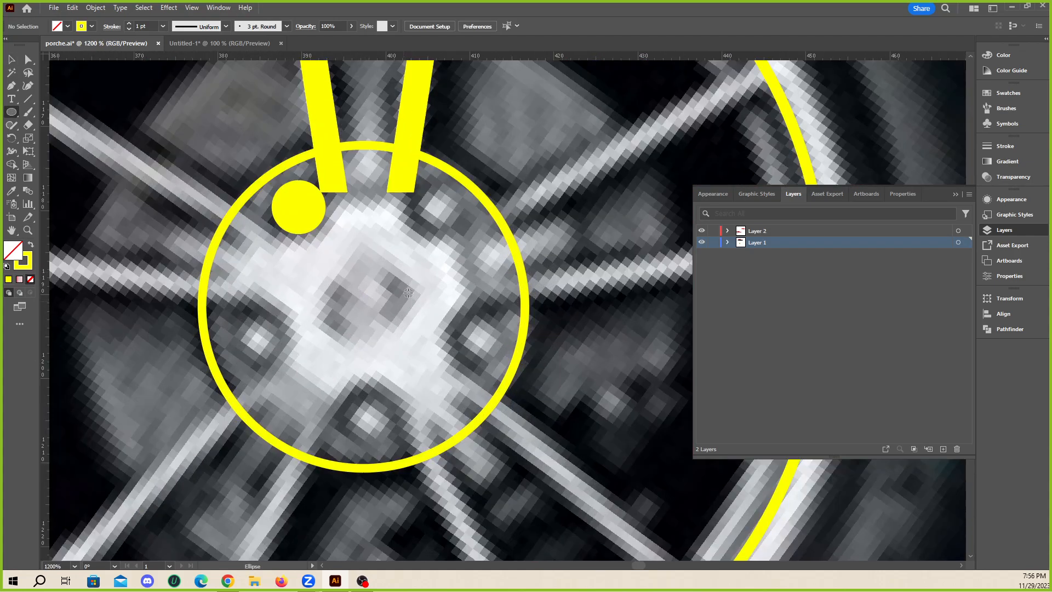
scroll(408, 293, down, 4)
scroll(381, 263, up, 4)
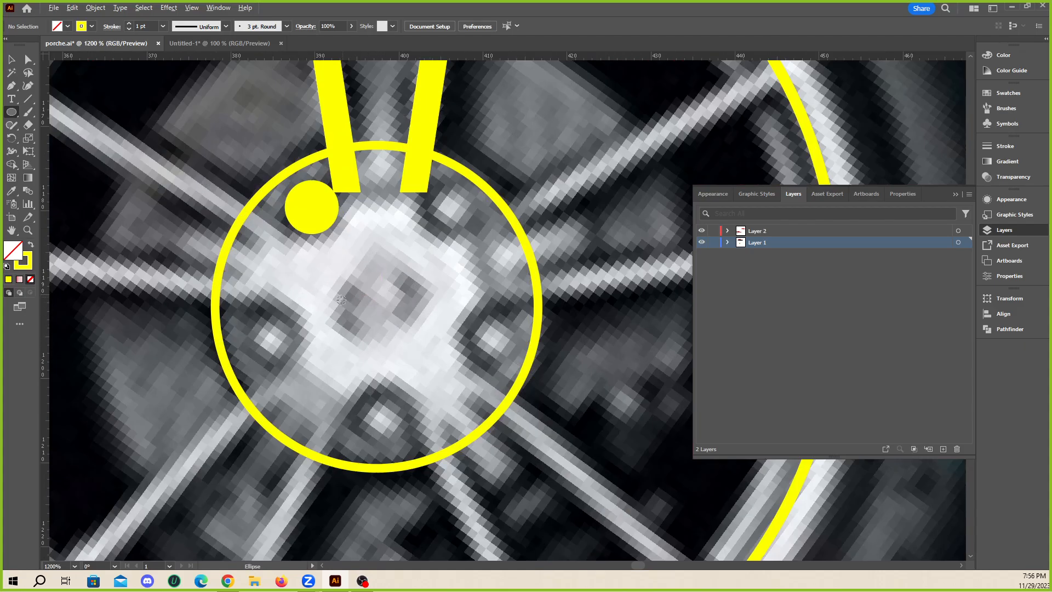
scroll(343, 296, down, 4)
scroll(406, 280, up, 4)
scroll(409, 309, down, 5)
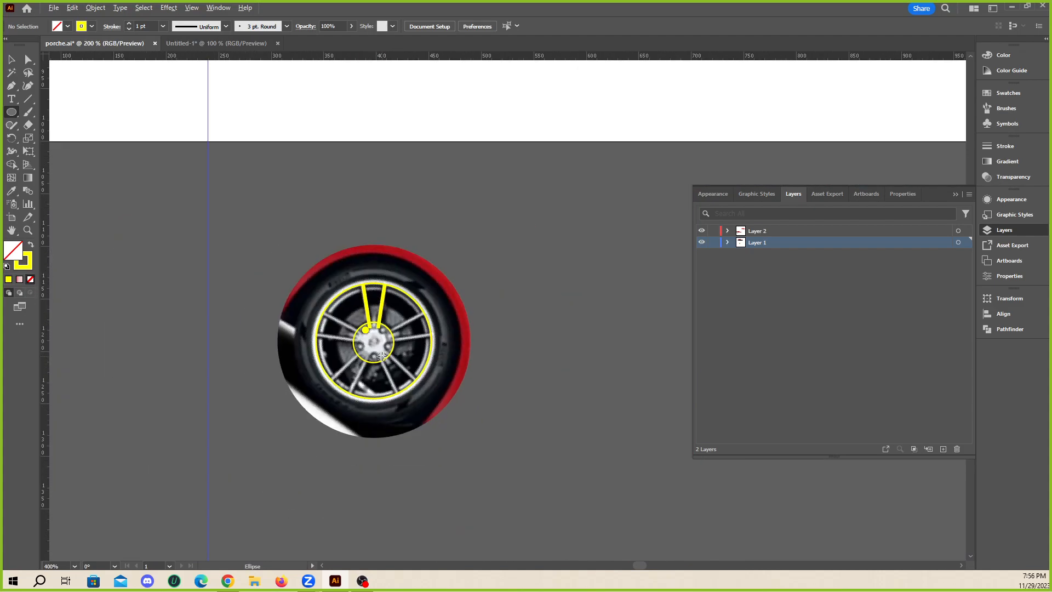
scroll(378, 324, up, 3)
scroll(392, 301, up, 1)
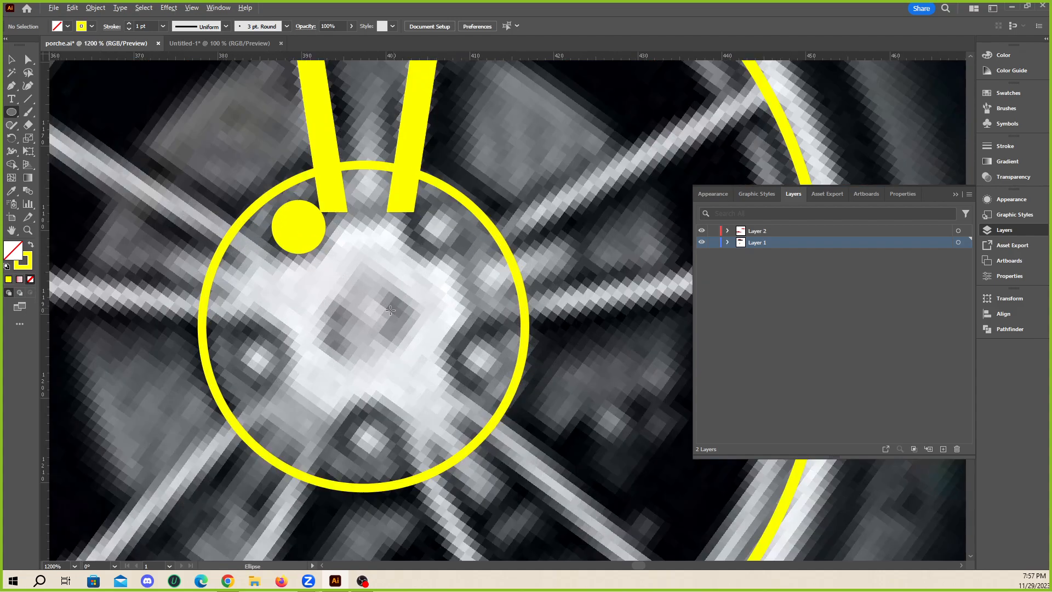
scroll(292, 346, down, 1)
- Make an enlarged copy of the hub circle from its centre, about 69 px in diameter, around the brake disc
click(11, 60)
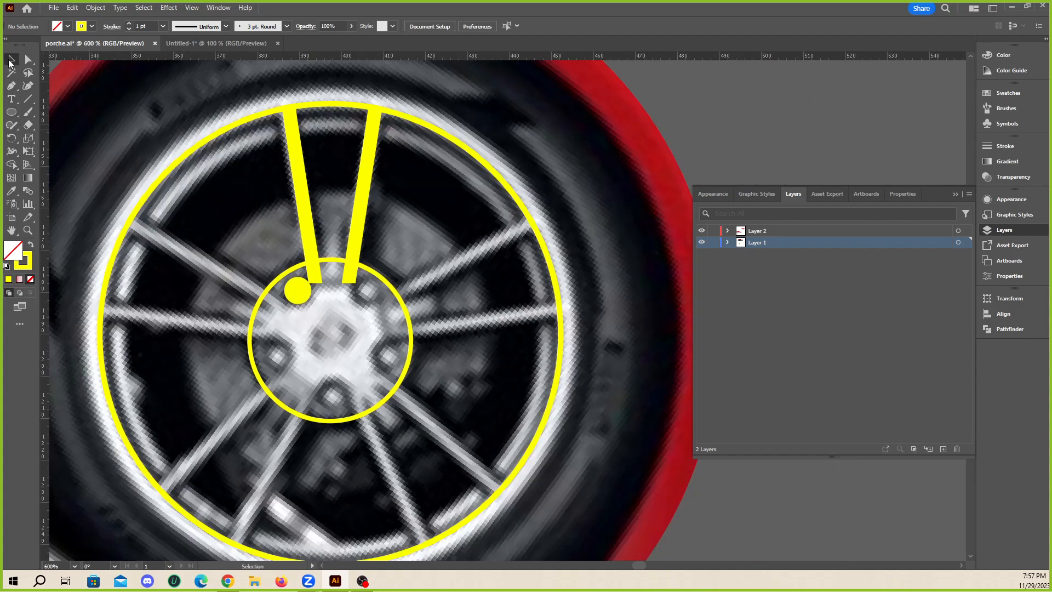
scroll(340, 264, up, 1)
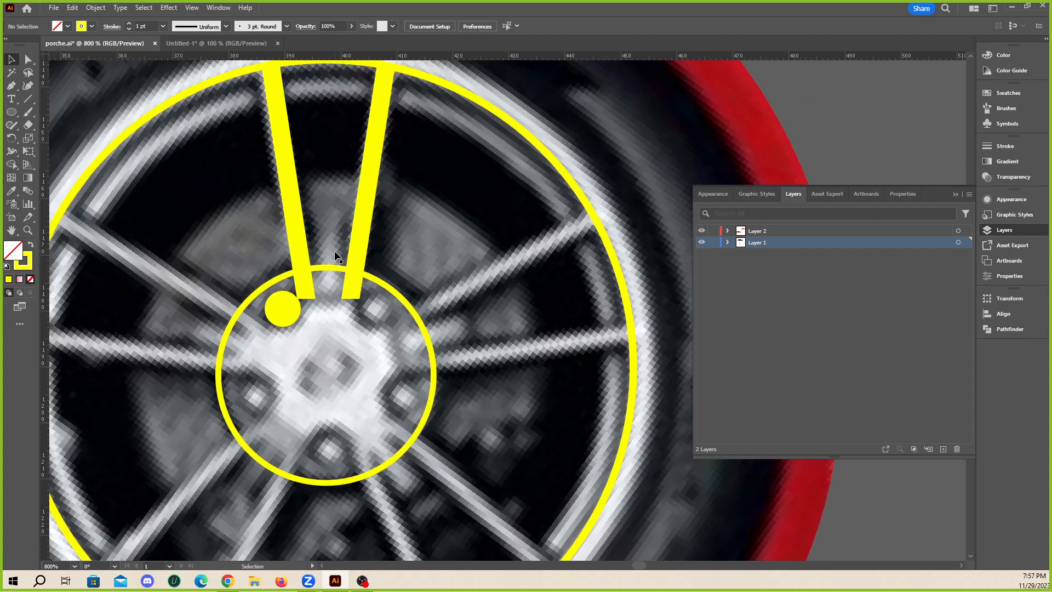
scroll(260, 281, down, 2)
click(336, 261)
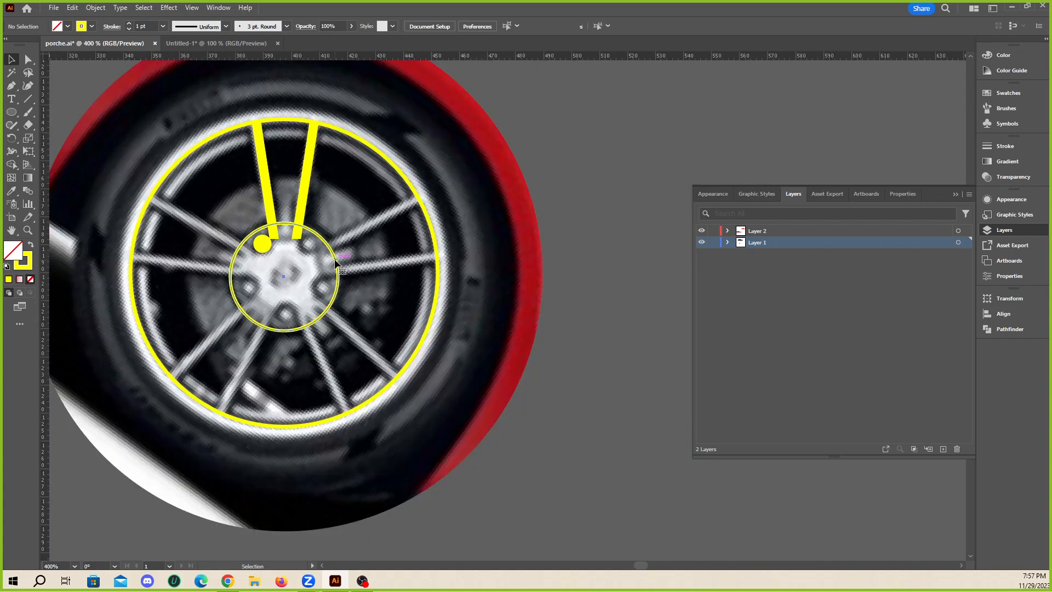
drag(338, 222, 406, 180)
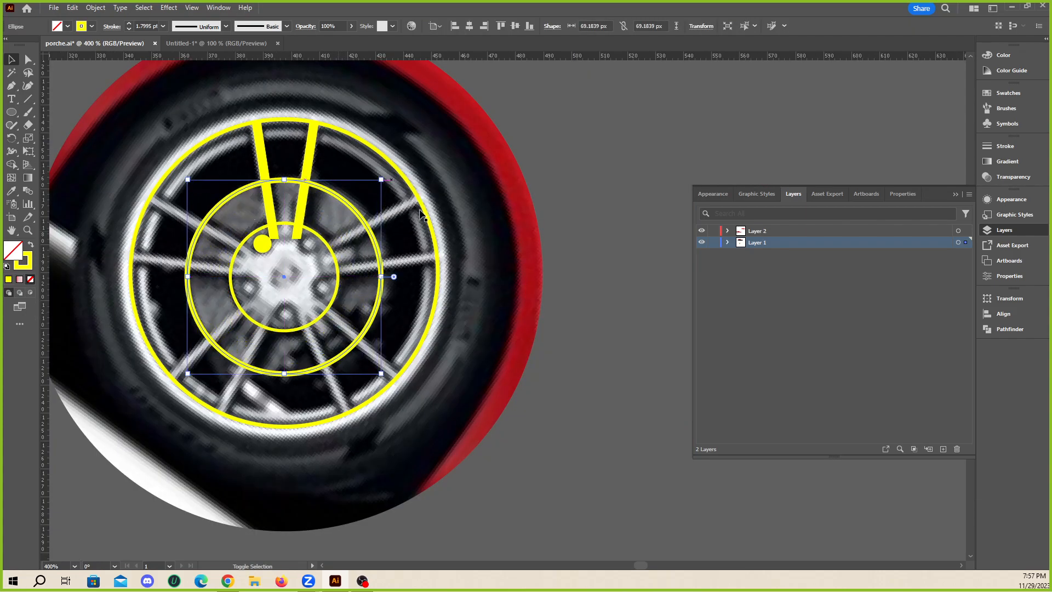
click(662, 164)
scroll(533, 189, up, 1)
scroll(238, 255, up, 1)
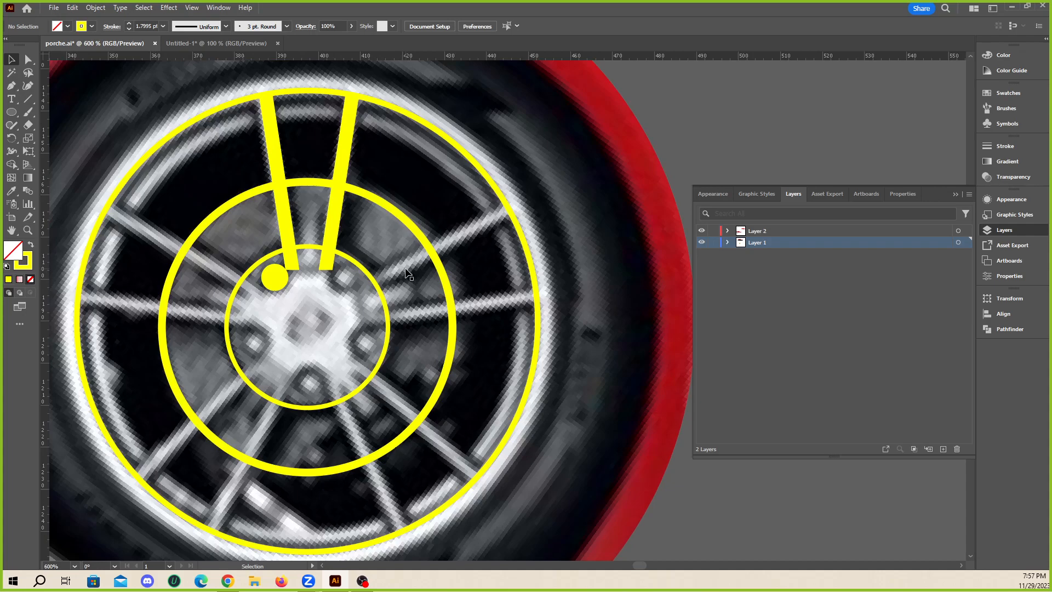
- Delete the small filled yellow circle covering the upper-left lug bolt
scroll(282, 298, down, 1)
scroll(317, 315, up, 1)
drag(274, 278, 289, 299)
key(Delete)
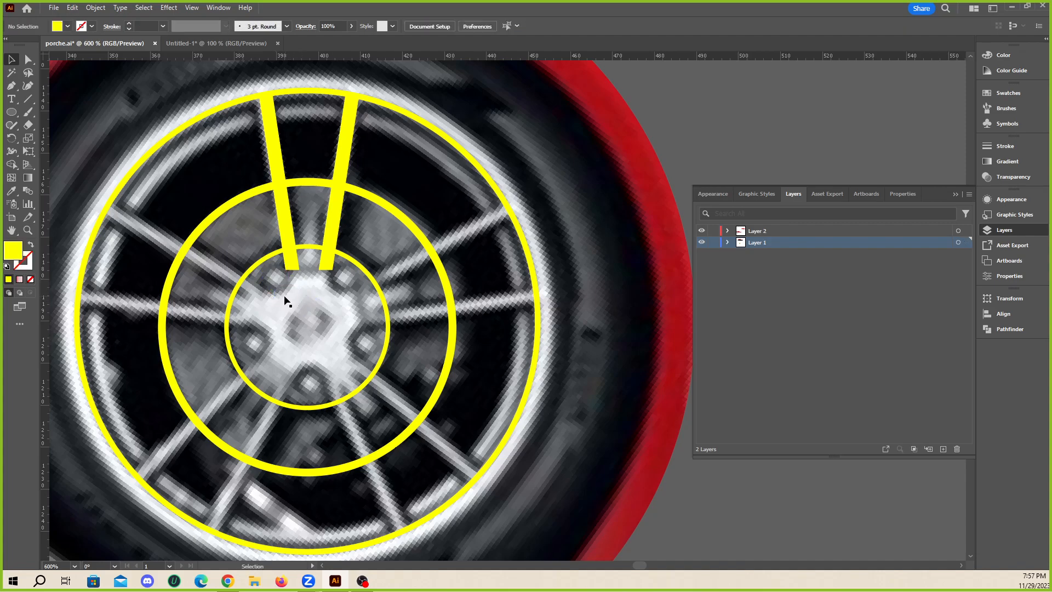
- Draw a small curved yellow sliver below the left spoke's inner end with the Pen tool
scroll(289, 298, up, 1)
click(11, 84)
scroll(269, 300, up, 1)
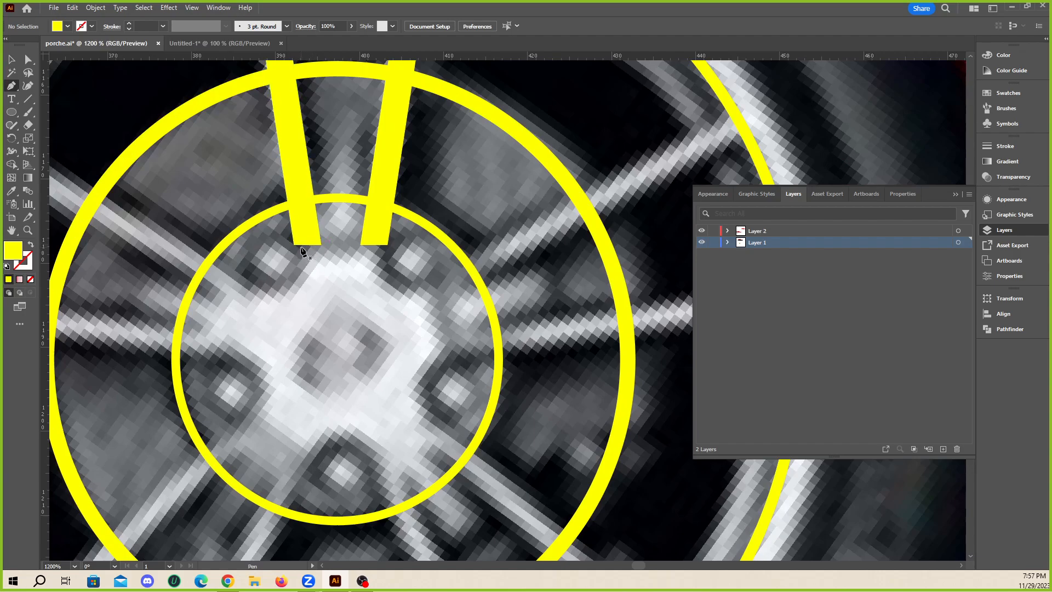
key(v)
key(ctrl+z)
key(ctrl+shift+z)
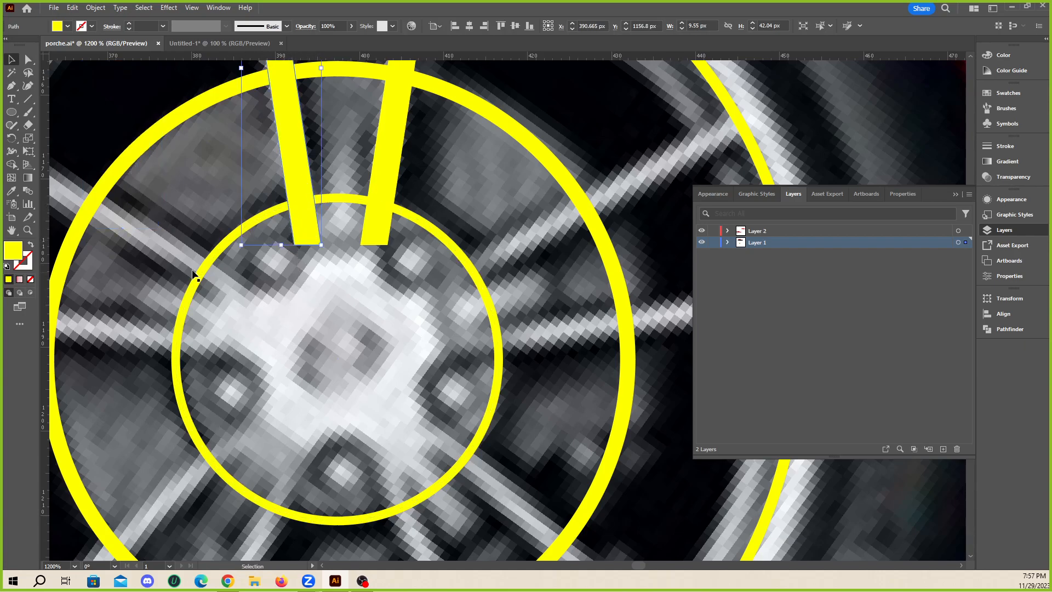
click(11, 85)
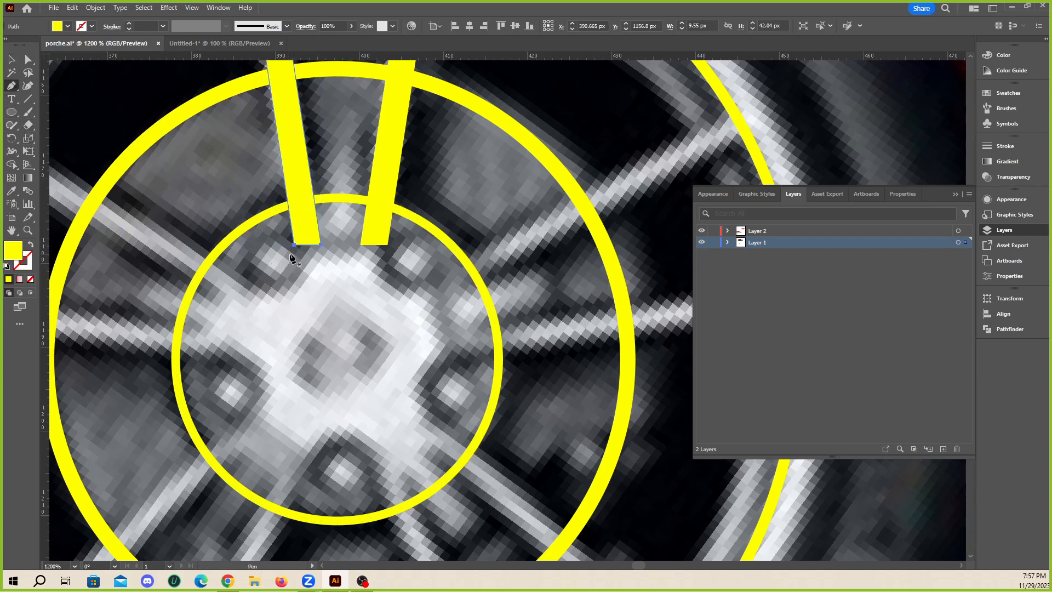
click(294, 244)
key(ctrl+z)
drag(298, 264, 287, 289)
- Move the sliver's top anchor point up to the left spoke's lower outer corner, making it about 1.2 by 5.4 px
key(a)
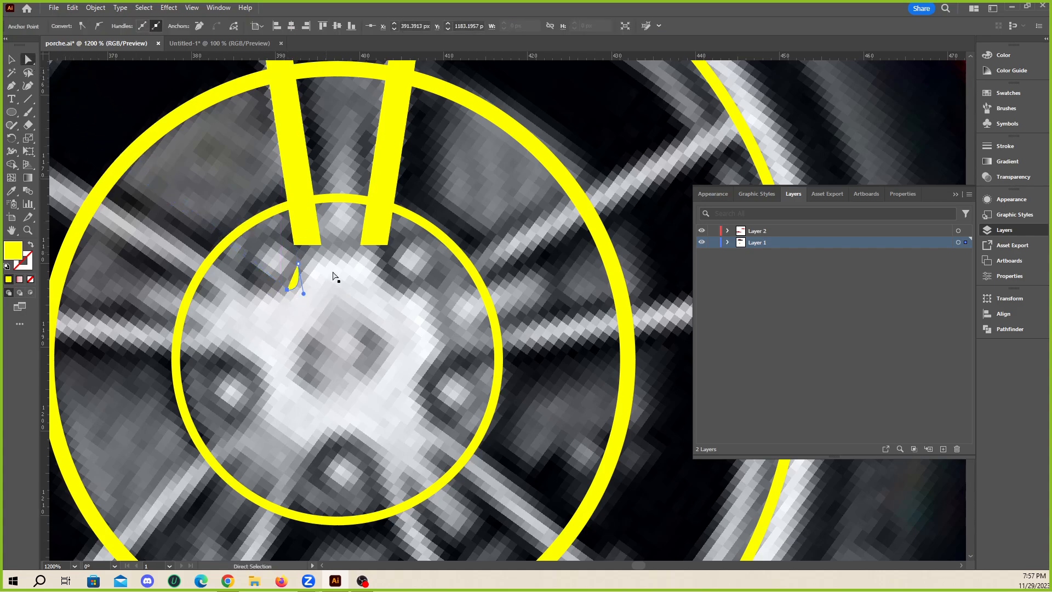
drag(299, 264, 306, 284)
click(305, 288)
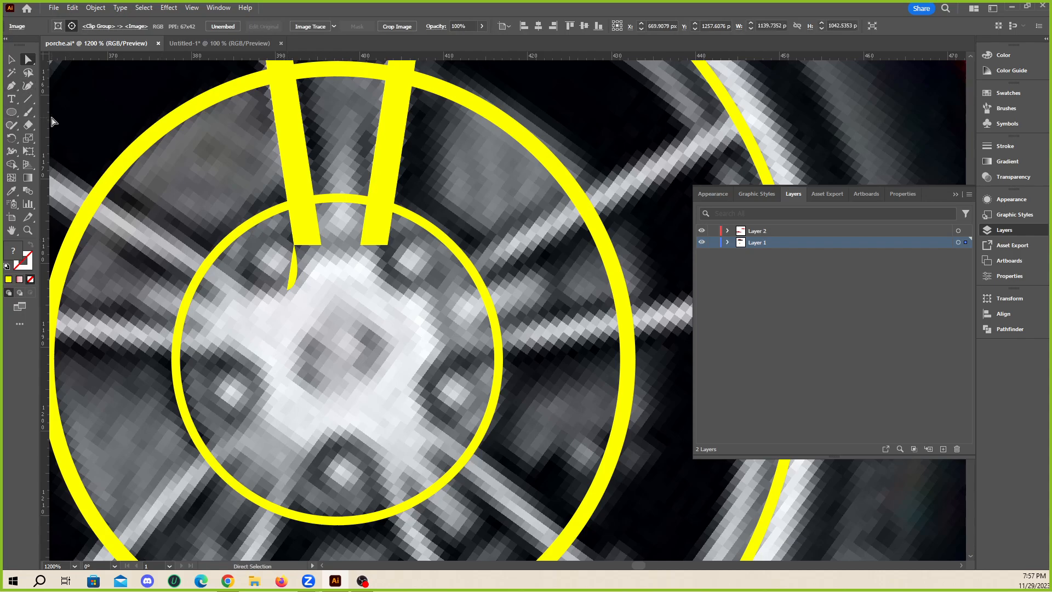
- Draw a filled yellow circle about 4.7 px in diameter spanning the gap between the two spokes' inner ends
click(12, 113)
scroll(314, 250, up, 1)
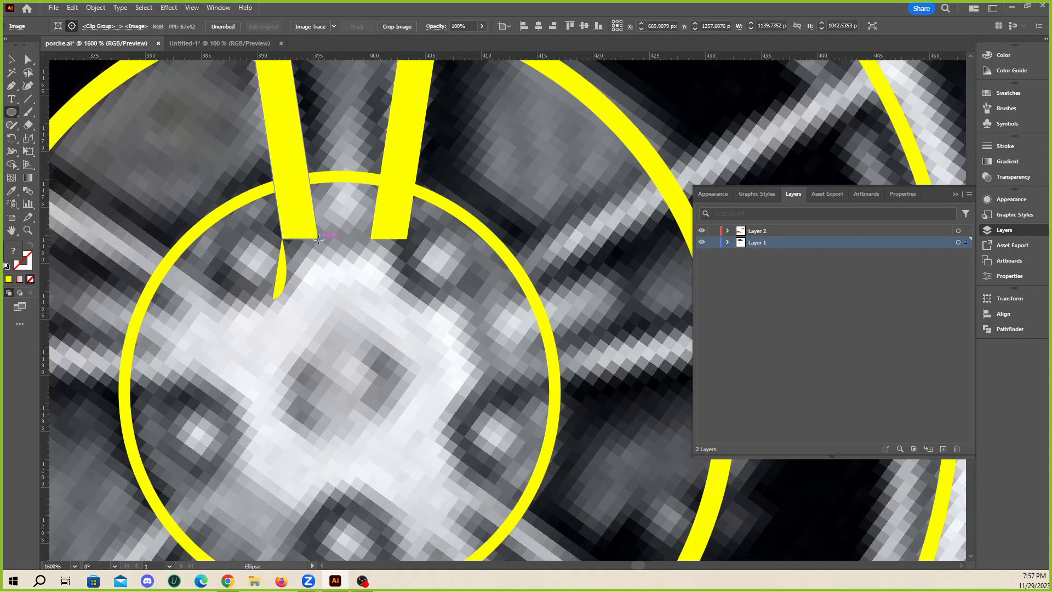
mouse_move(317, 237)
mouse_down()
mouse_move(353, 277)
mouse_move(349, 221)
mouse_move(342, 229)
mouse_move(386, 234)
mouse_move(372, 237)
mouse_up()
key(v)
scroll(370, 246, up, 4)
mouse_move(346, 275)
mouse_down()
mouse_move(330, 268)
mouse_move(355, 275)
mouse_up()
scroll(359, 257, down, 3)
scroll(324, 256, up, 1)
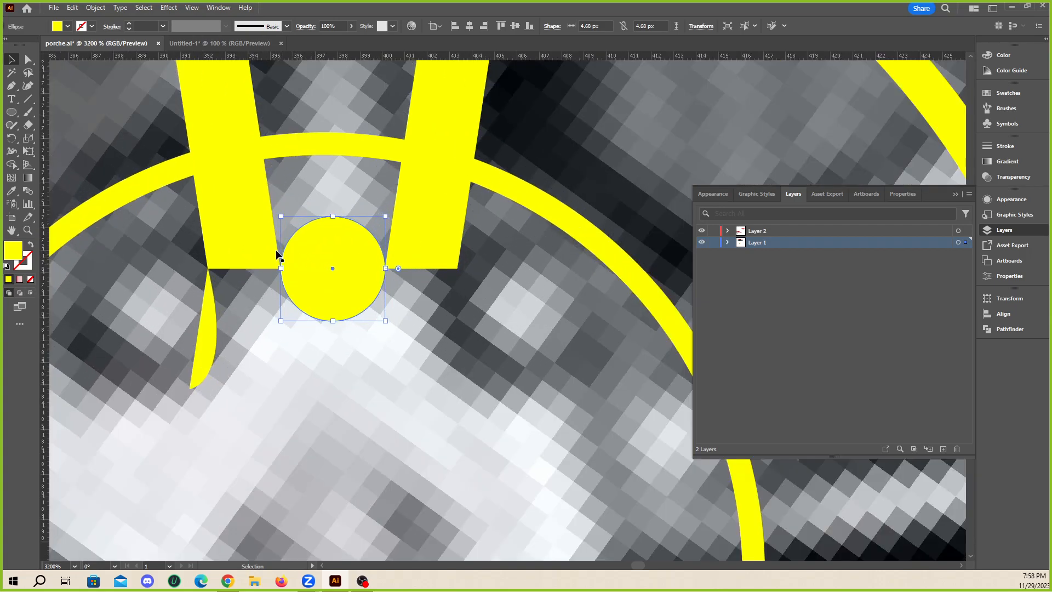
- Remove the upper half of the small circle between the spokes with the Shape Builder tool
click(394, 258)
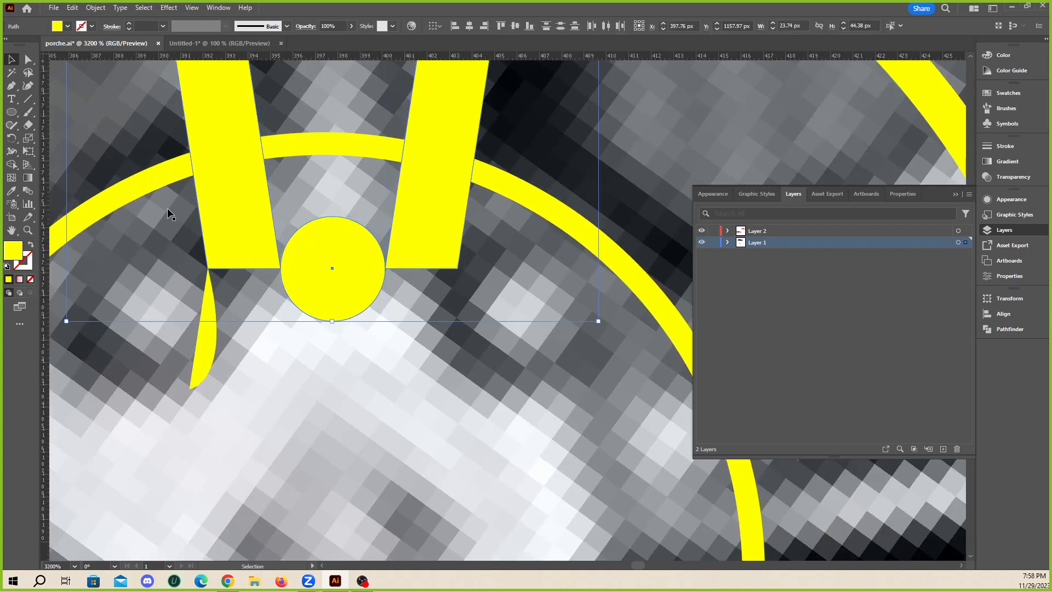
click(11, 164)
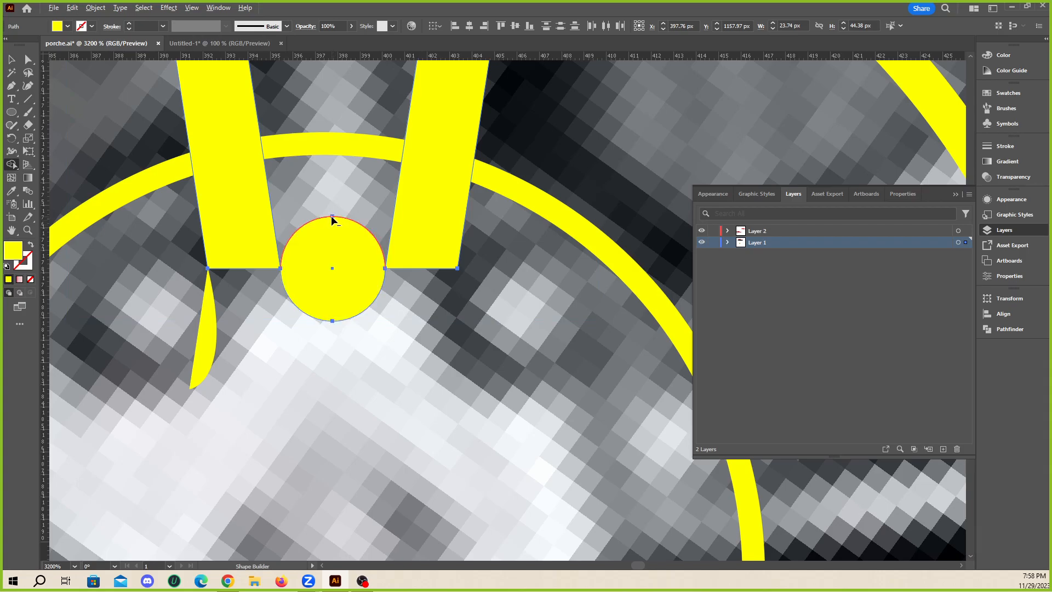
alt+click(332, 219)
- Swap the remaining half circle's fill and stroke to make it an unfilled yellow outline
click(11, 59)
click(322, 282)
click(31, 245)
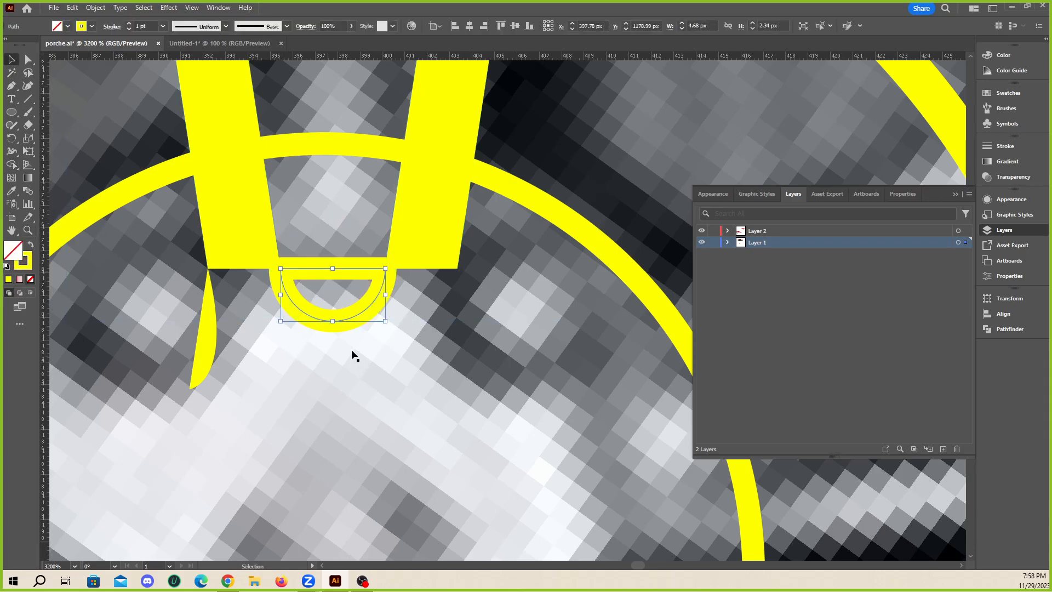
- Try deleting the whole half-circle outline and undo the deletion
click(325, 271)
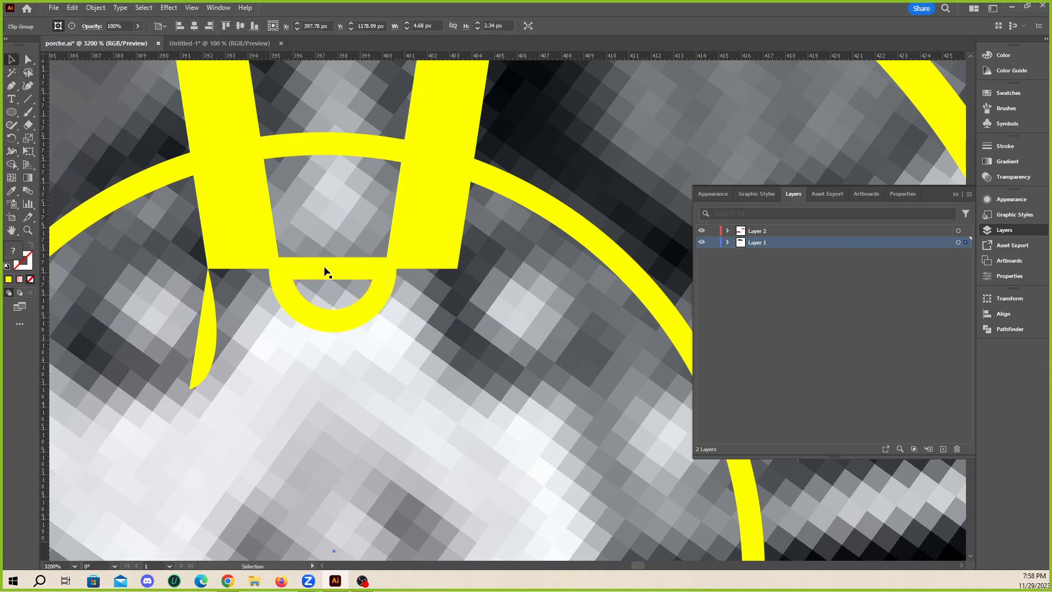
key(Delete)
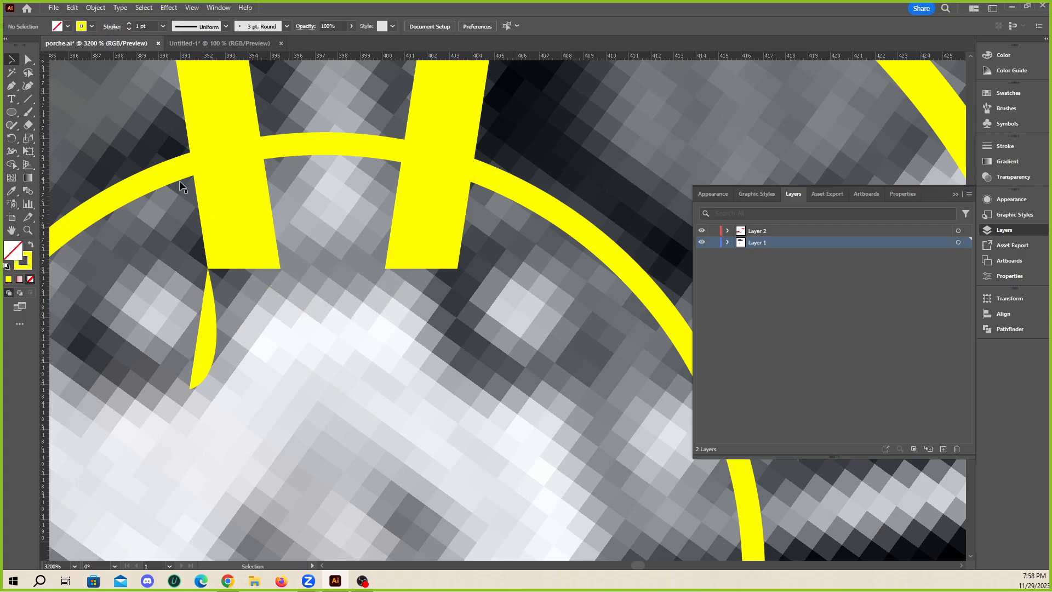
key(ctrl+z)
- Delete the half circle's straight top segment, leaving an open U-shaped arc between the spokes' inner ends
key(a)
click(329, 273)
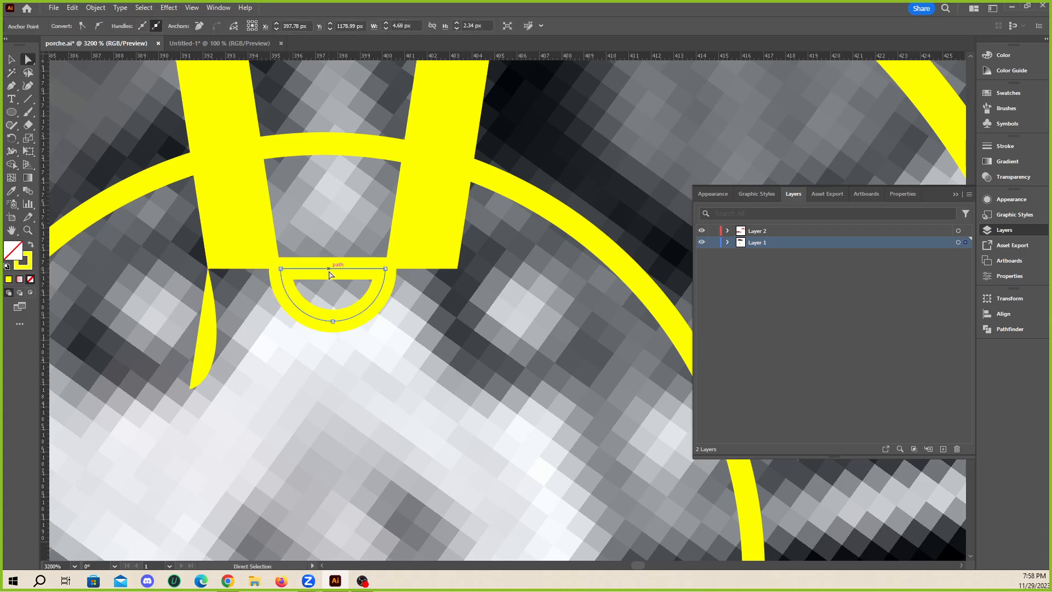
key(Delete)
drag(297, 272, 254, 295)
key(ctrl+z)
click(280, 268)
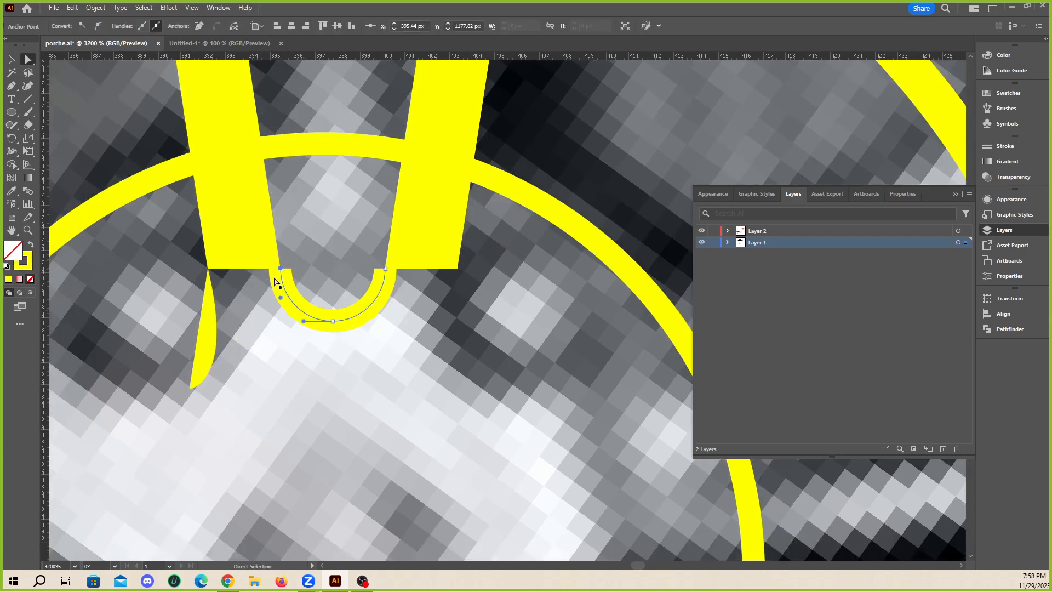
- Reflect a copy of the curved sliver about the arc's midpoint so it mirrors below the right spoke's outer corner
key(v)
click(212, 308)
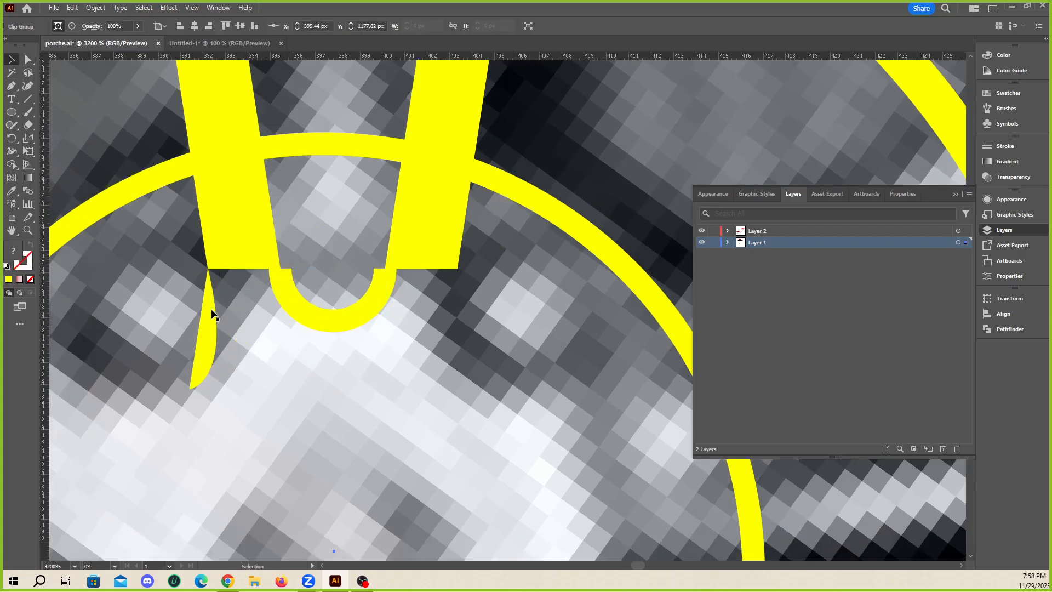
drag(11, 138, 42, 145)
alt+click(332, 320)
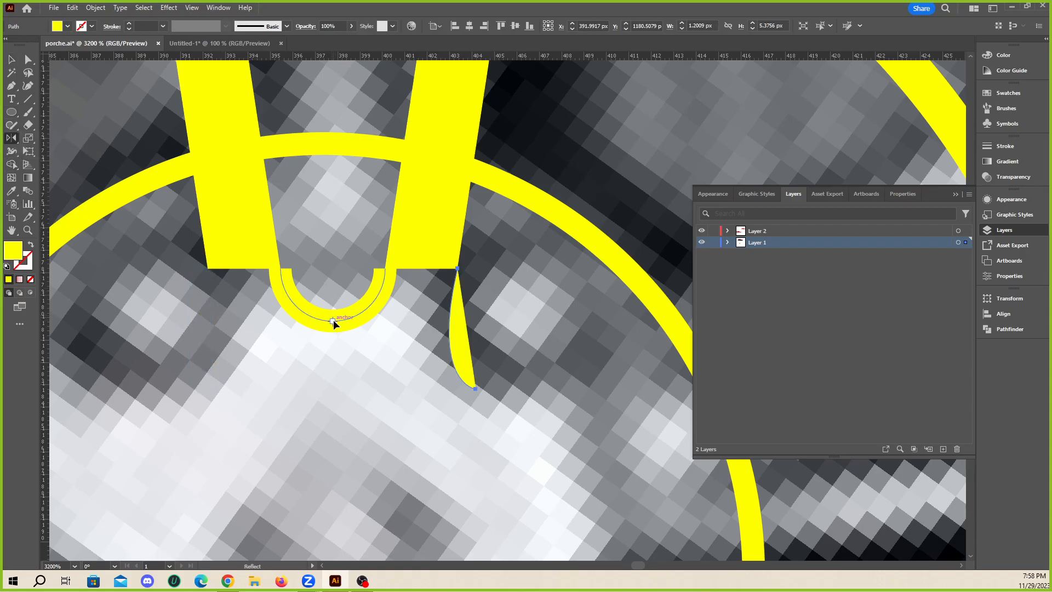
click(557, 331)
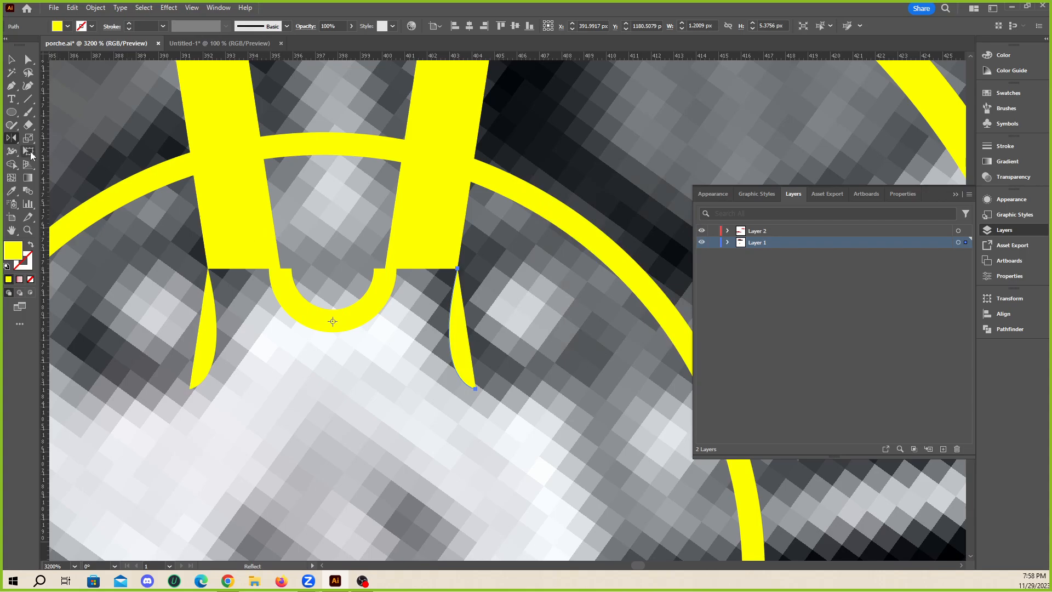
click(11, 59)
click(158, 270)
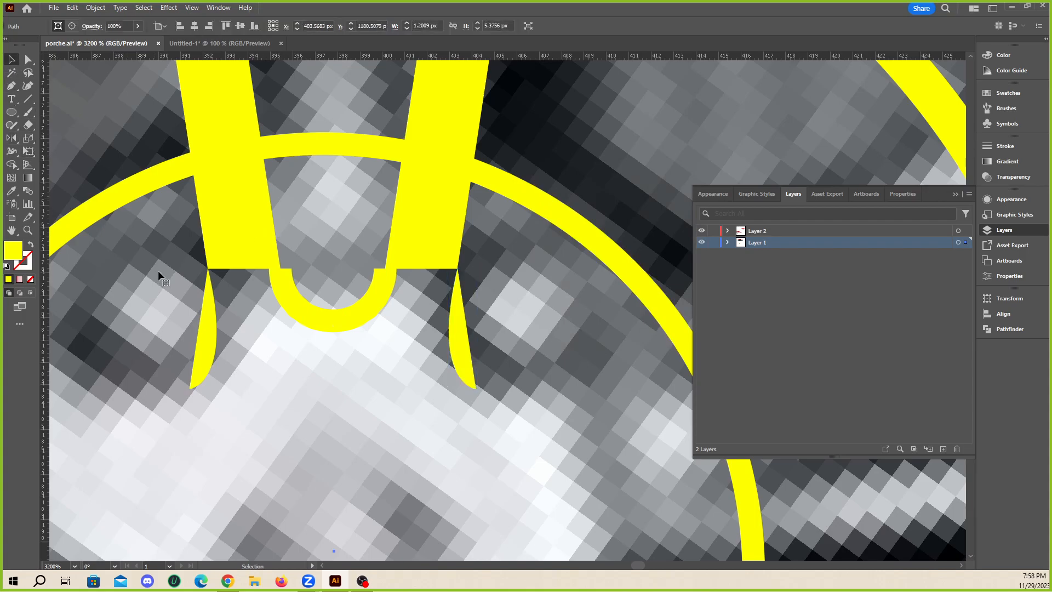
- Remove the fill from both curved slivers and the U-shaped arc and give all three a black stroke
click(213, 311)
shift+click(309, 318)
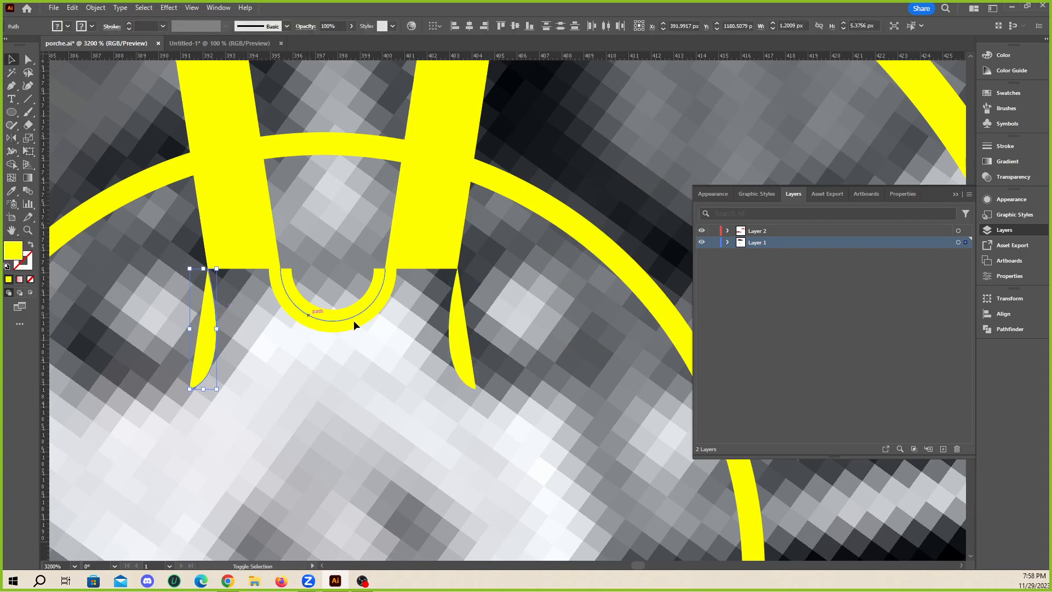
shift+click(460, 337)
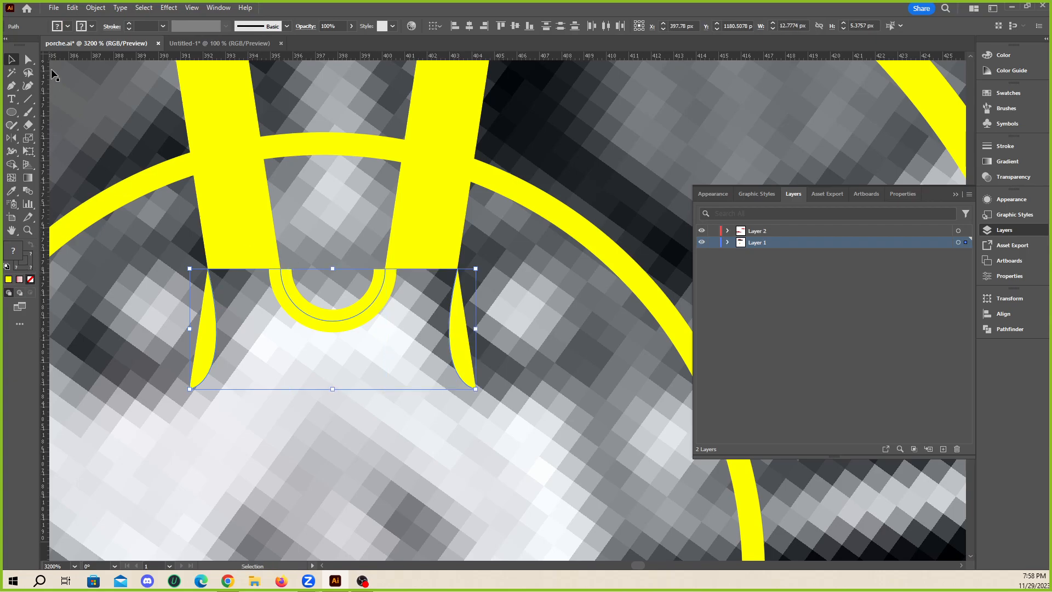
click(68, 26)
click(10, 46)
click(92, 26)
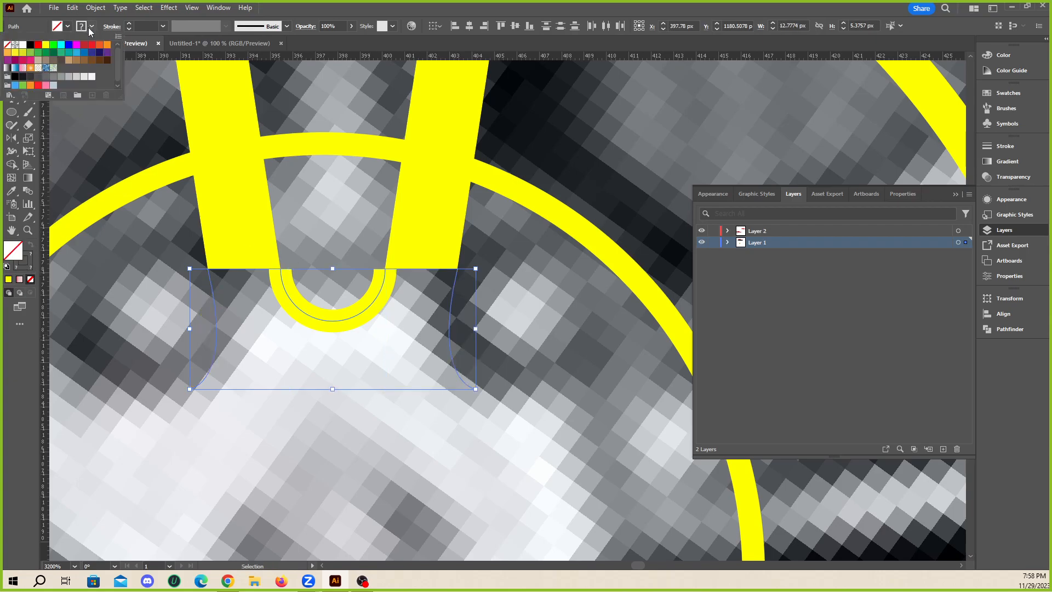
click(35, 48)
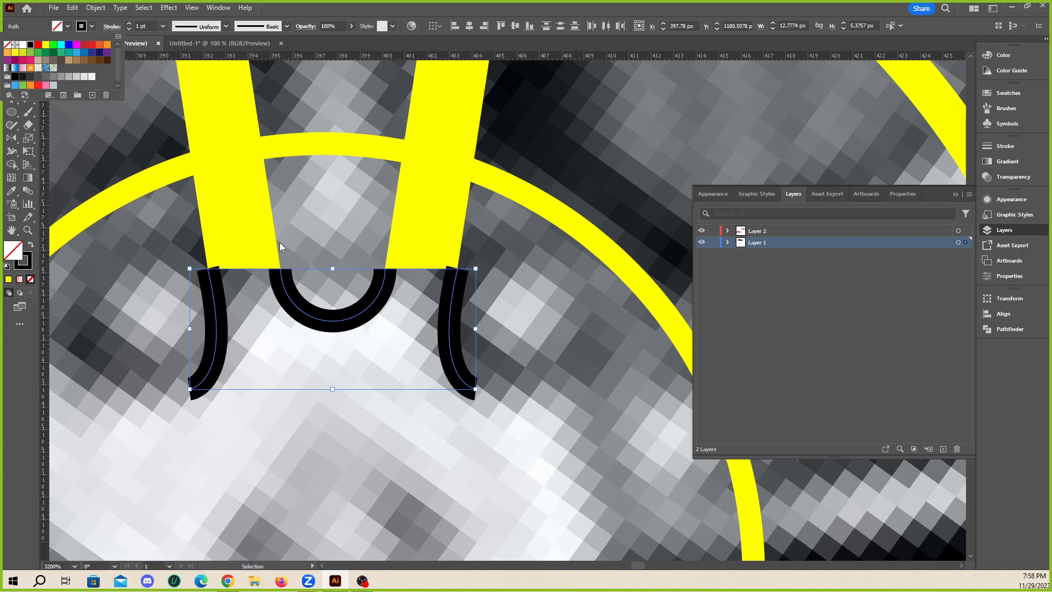
key(Escape)
- Join the lower ends of the two side curves with a straight horizontal segment using the Pen tool
scroll(376, 284, down, 3)
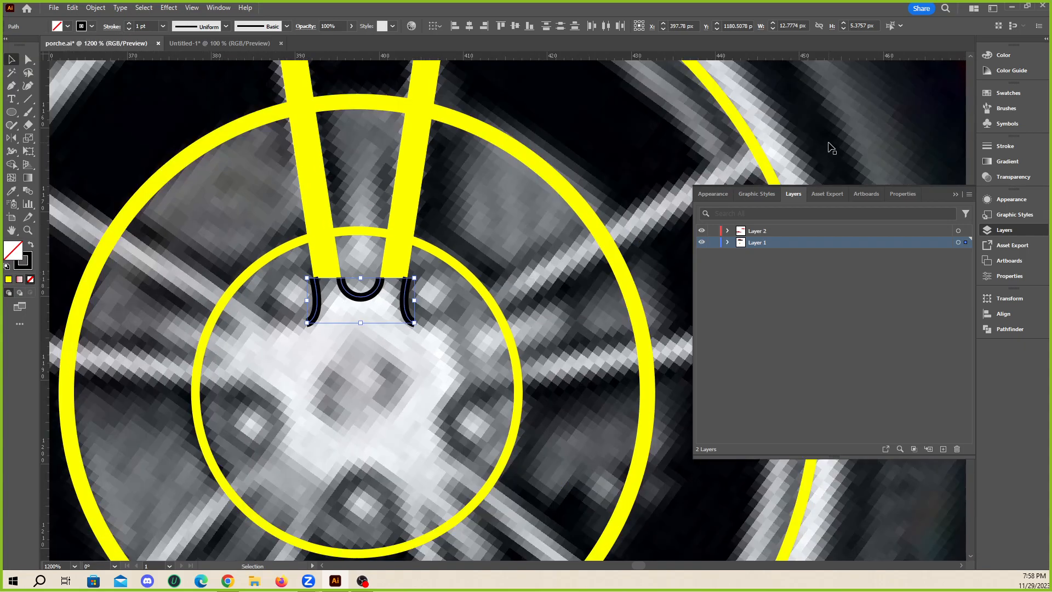
click(375, 317)
scroll(379, 324, up, 2)
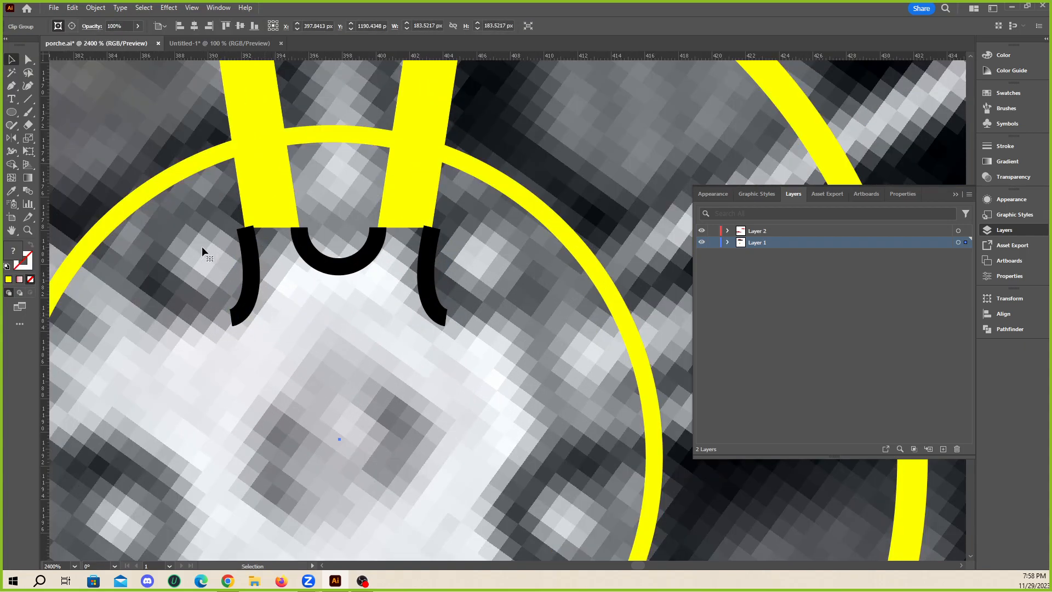
click(11, 86)
click(232, 319)
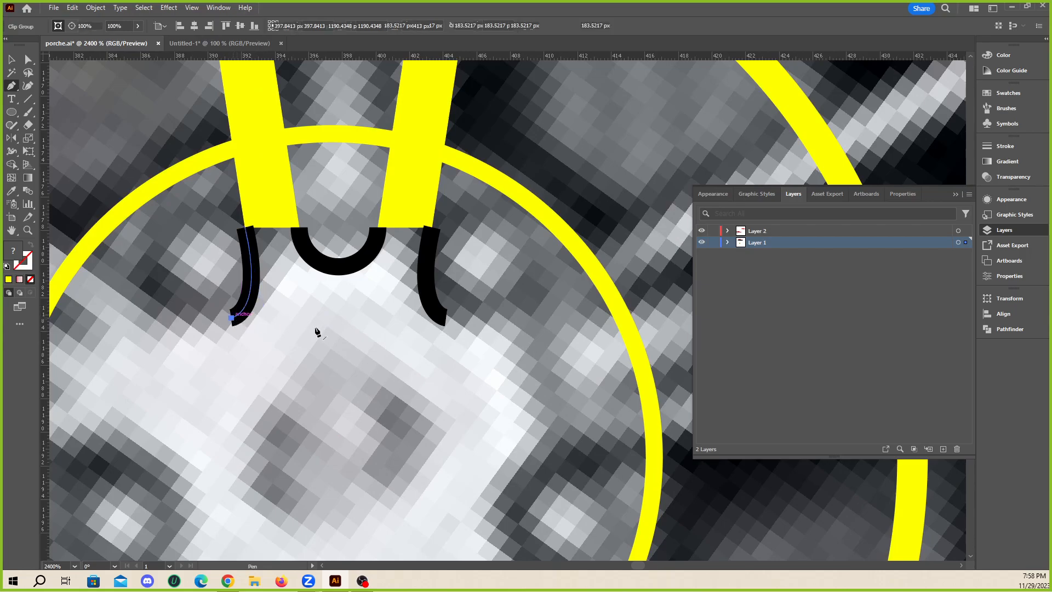
click(446, 317)
click(10, 58)
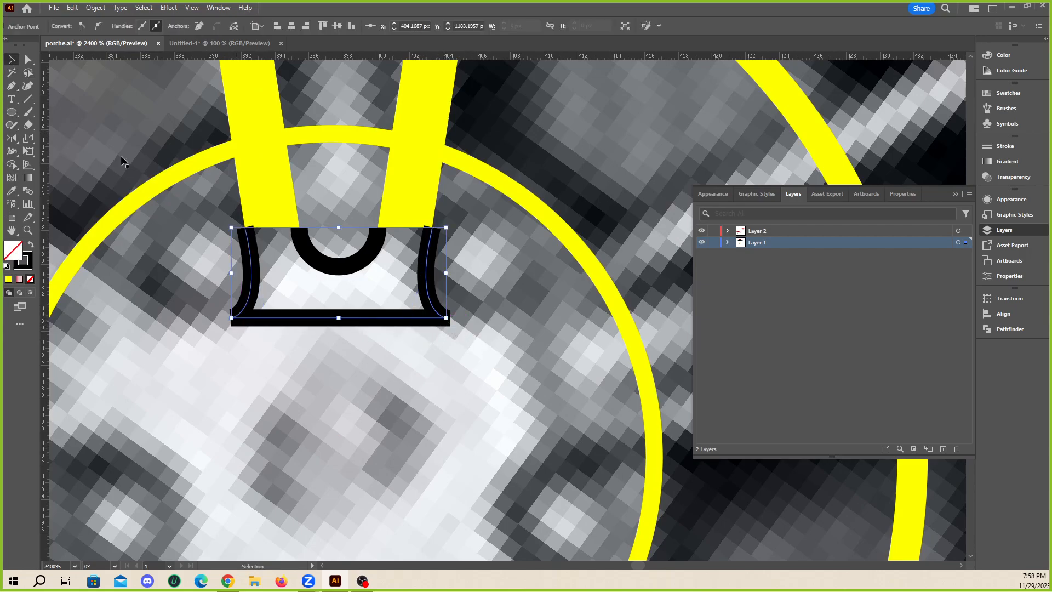
click(277, 317)
shift+click(258, 168)
shift+click(425, 182)
drag(395, 190, 488, 201)
key(ctrl+z)
mouse_move(359, 264)
mouse_down()
mouse_move(482, 253)
mouse_move(361, 265)
mouse_up()
click(11, 164)
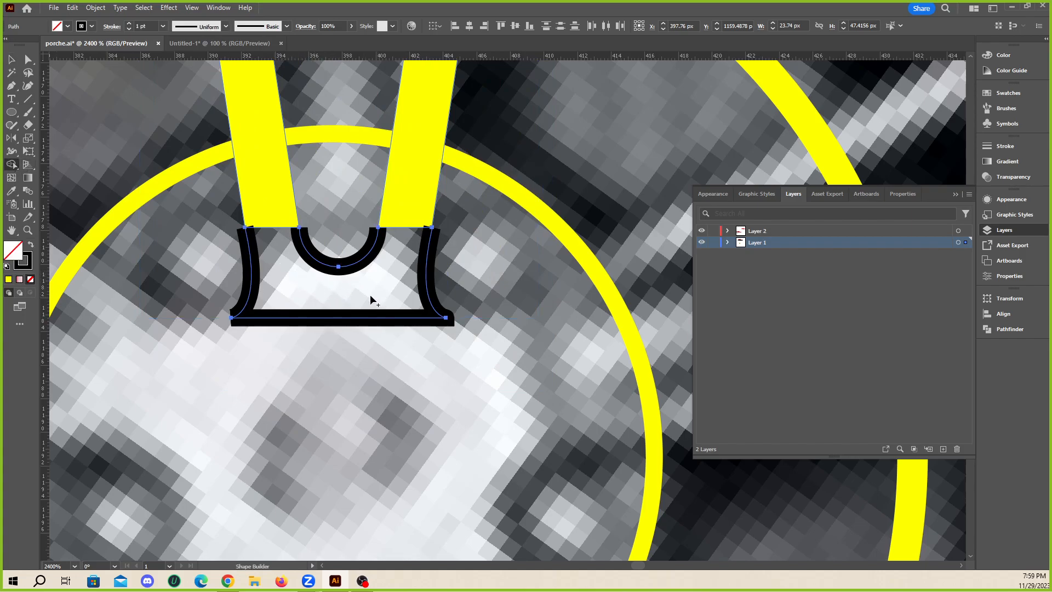
scroll(354, 272, up, 1)
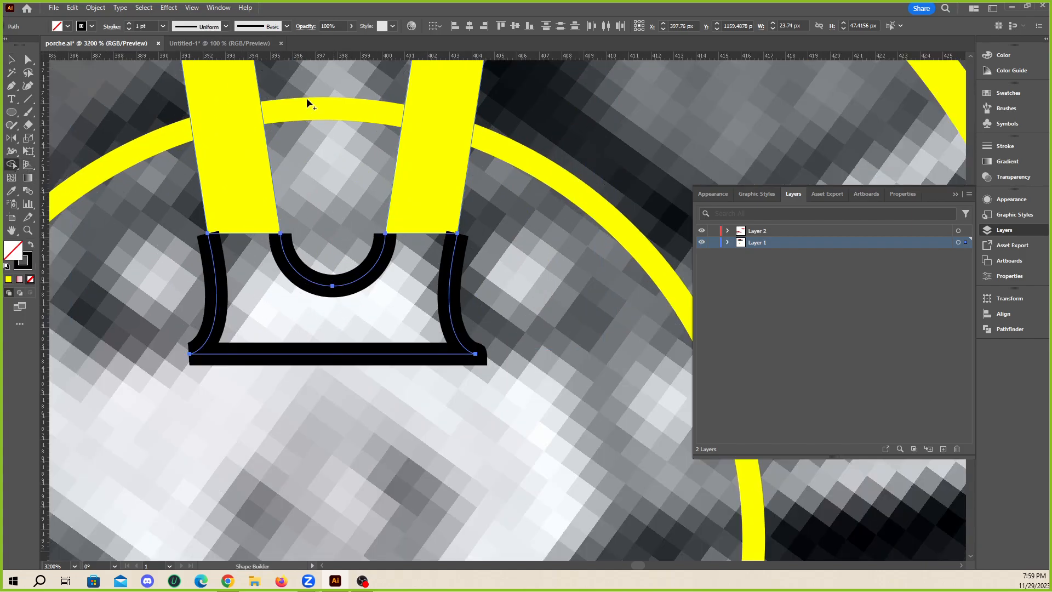
- Switch the artwork to outline view
click(192, 7)
click(214, 18)
scroll(203, 219, up, 1)
scroll(242, 275, down, 2)
scroll(287, 181, up, 1)
scroll(148, 270, down, 1)
- Reshape the left half of the U-shaped arc by pulling its upper handle inward to continue the left spoke's inner edge
click(28, 59)
click(321, 142)
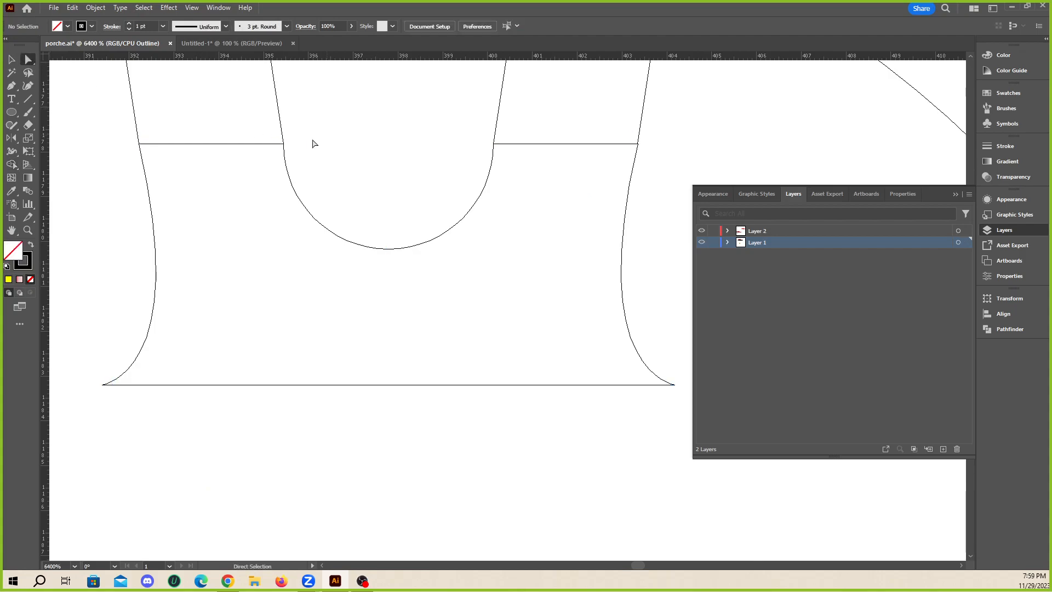
scroll(283, 132, up, 2)
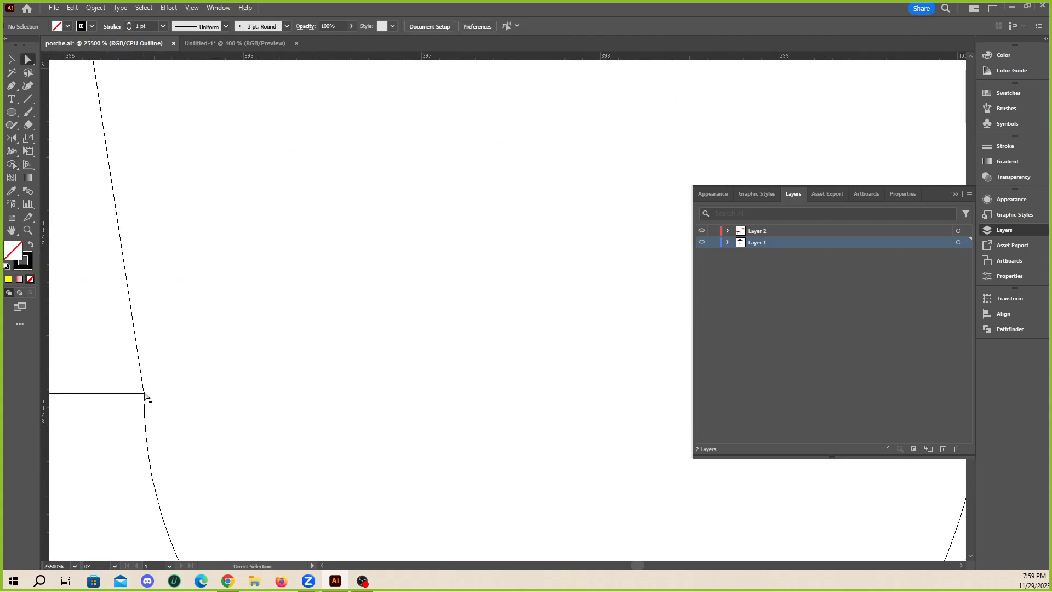
click(144, 393)
scroll(329, 318, down, 2)
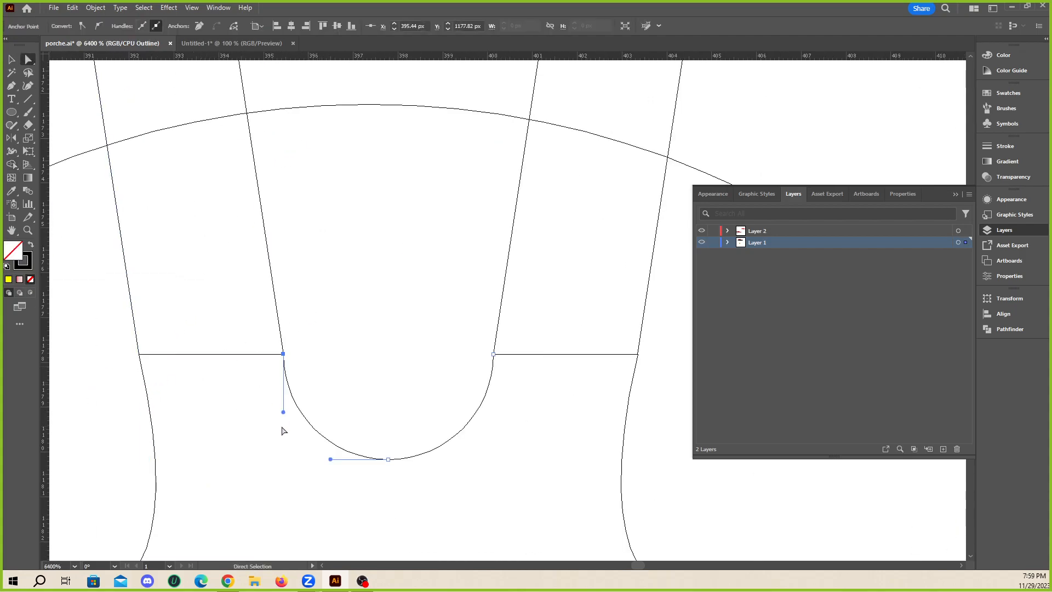
drag(283, 411, 298, 403)
- Reshape the right half of the arc to mirror the left half and continue the right spoke's inner edge
click(494, 354)
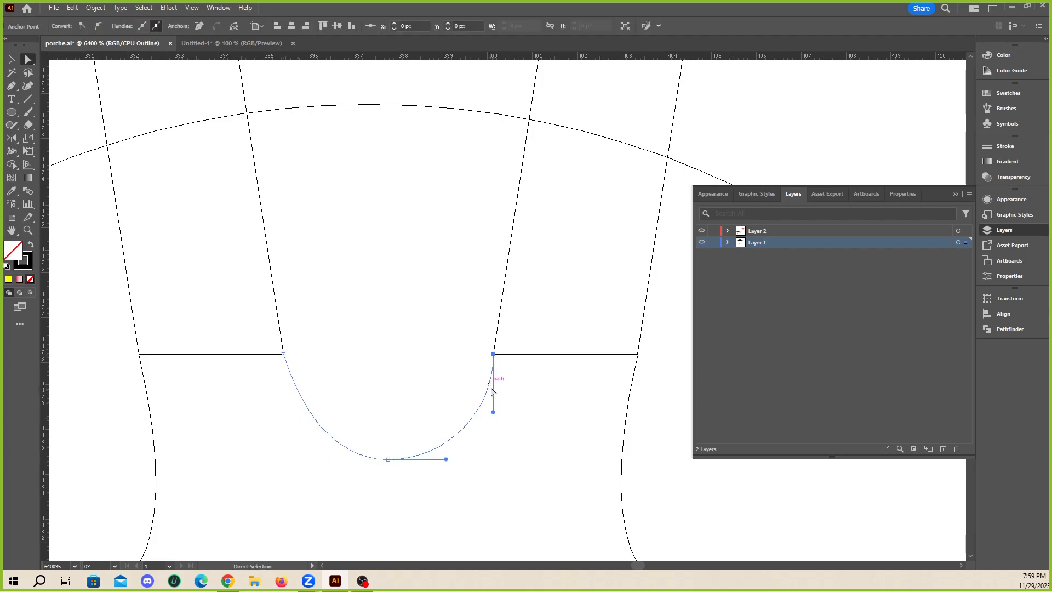
drag(475, 409, 482, 406)
click(493, 364)
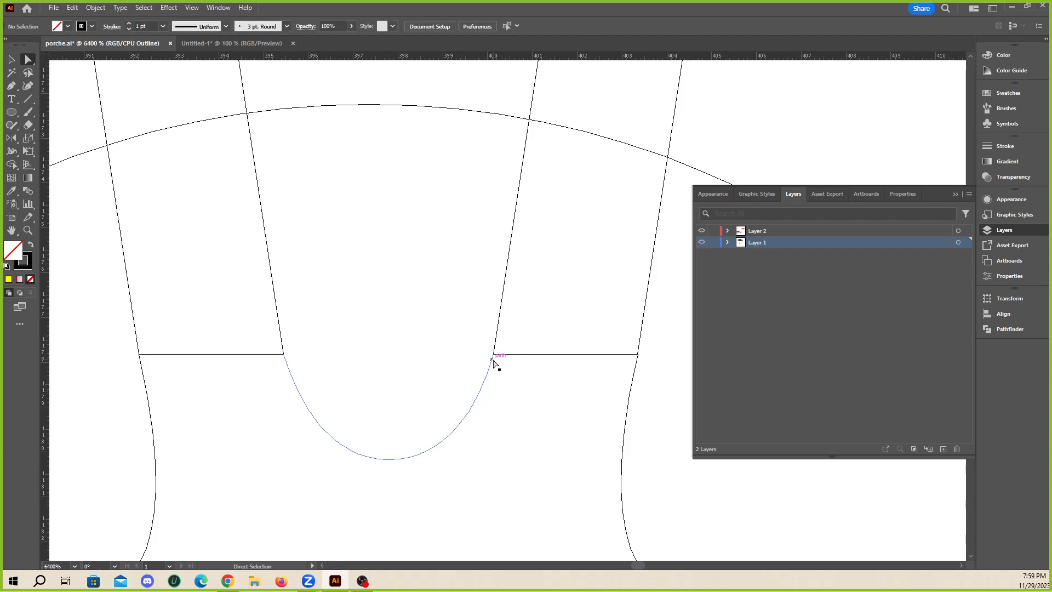
mouse_move(637, 354)
mouse_down()
mouse_move(659, 368)
mouse_move(635, 354)
mouse_up()
click(674, 404)
key(ctrl+minus)
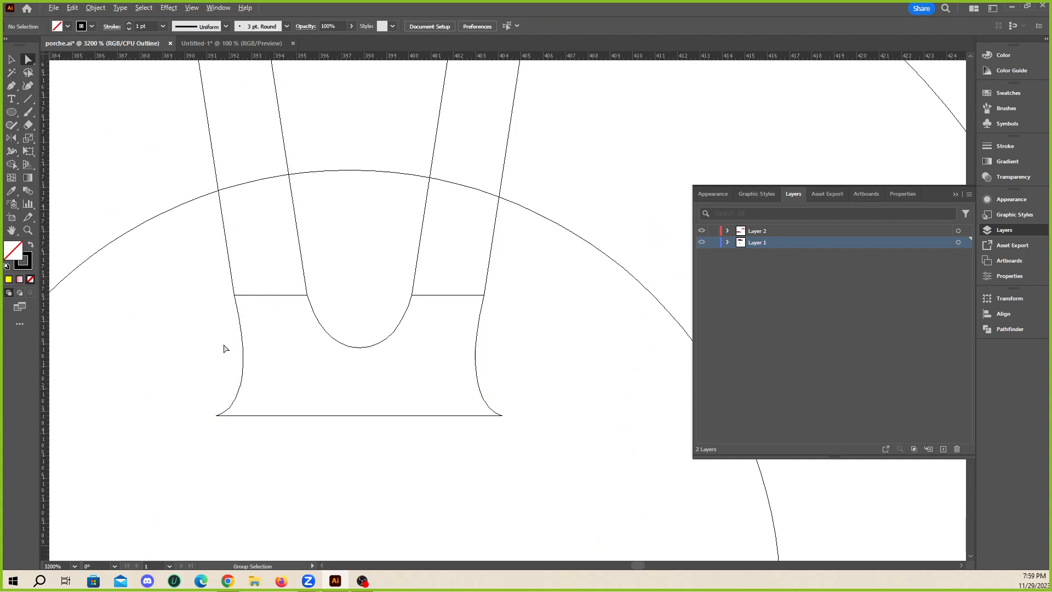
- Return to preview and merge both spokes and the curved base below them into one shape with the Shape Builder
key(v)
drag(170, 273, 547, 448)
click(11, 164)
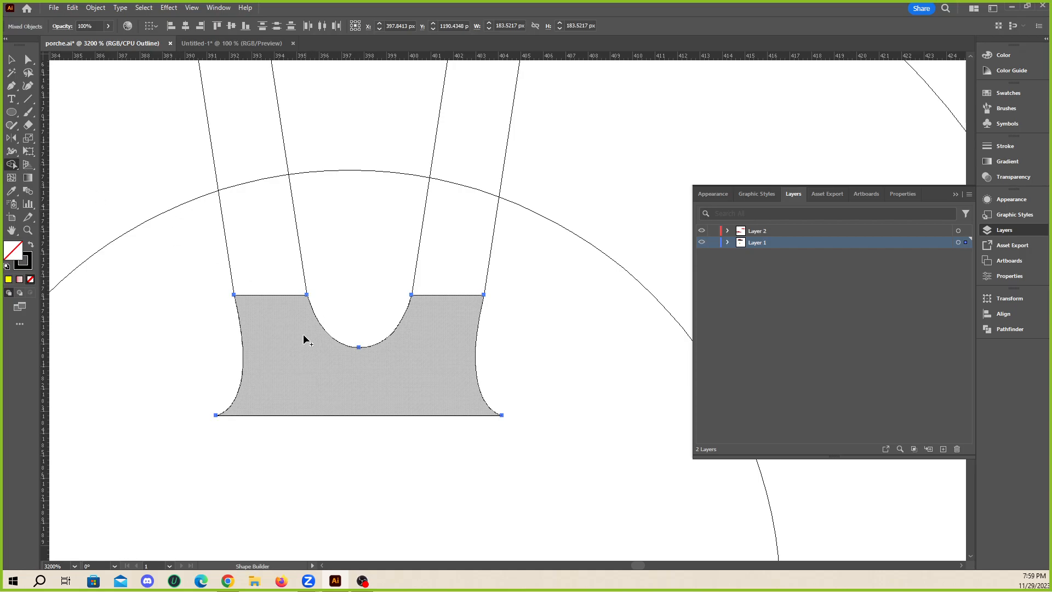
click(192, 8)
click(209, 29)
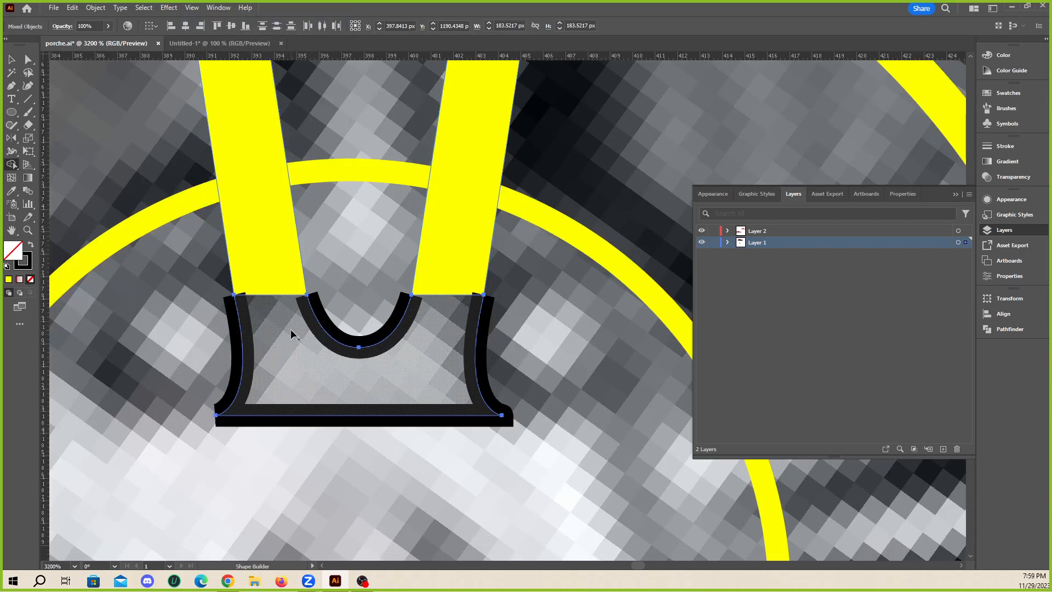
mouse_move(261, 257)
mouse_down()
mouse_move(293, 369)
mouse_move(436, 305)
mouse_move(437, 364)
mouse_move(423, 334)
mouse_up()
key(v)
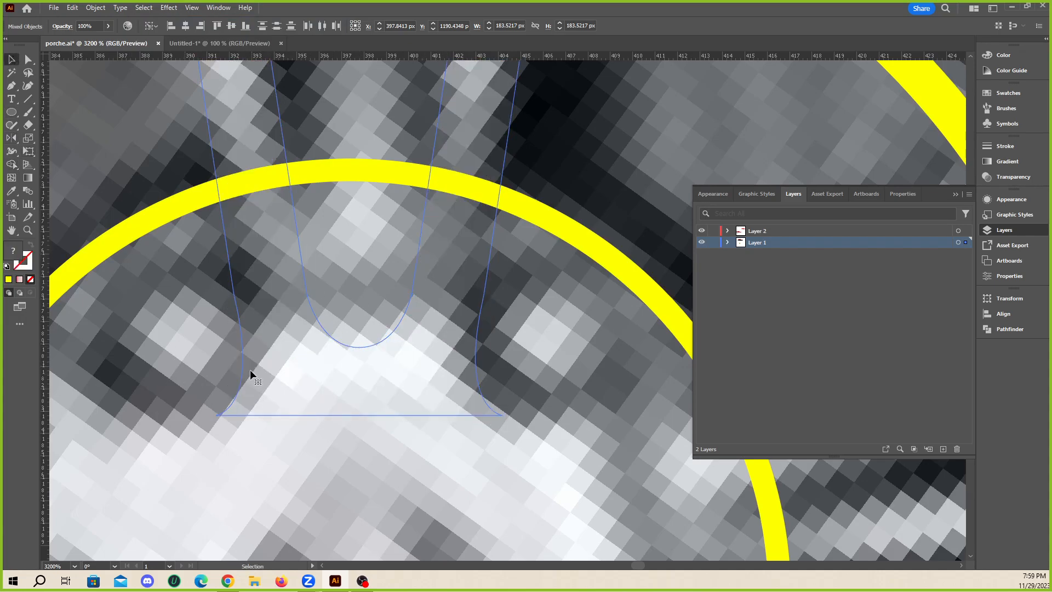
- Fill the merged spoke shape with yellow by sampling the existing yellow with the Eyedropper
scroll(274, 344, down, 6)
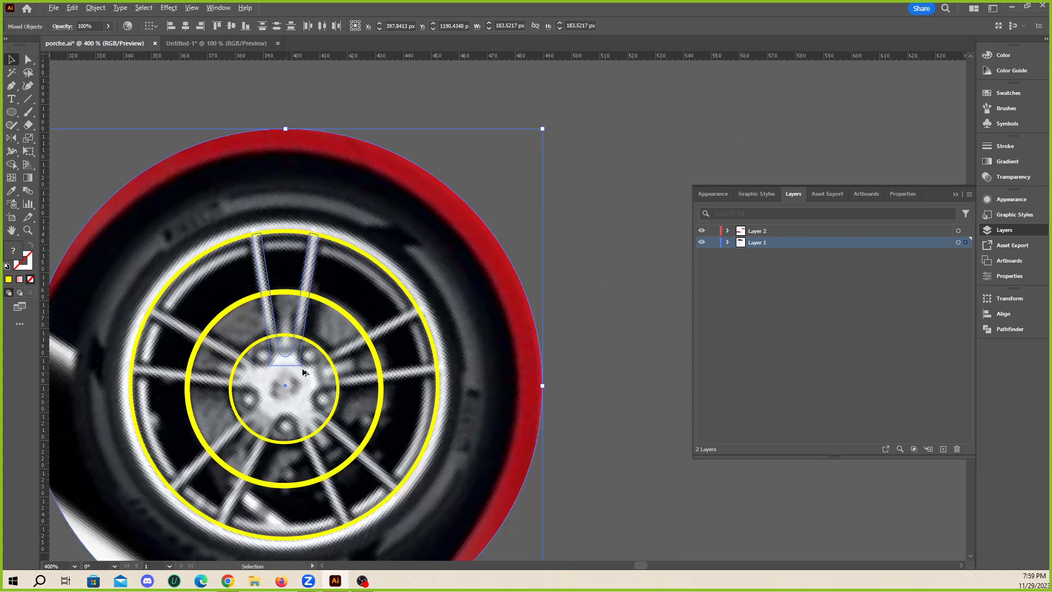
click(568, 332)
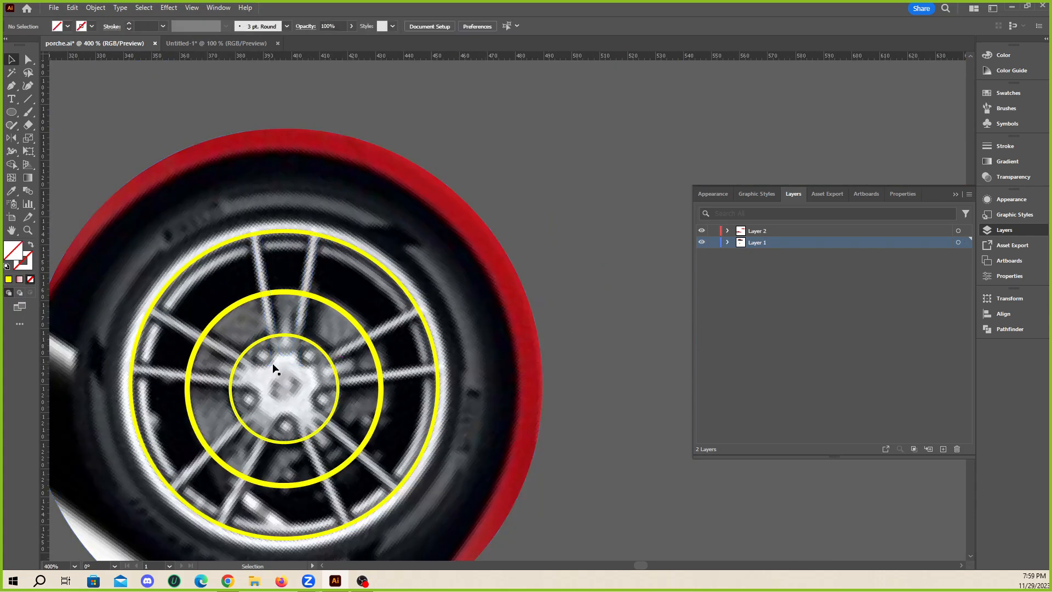
click(267, 321)
scroll(255, 338, up, 3)
key(i)
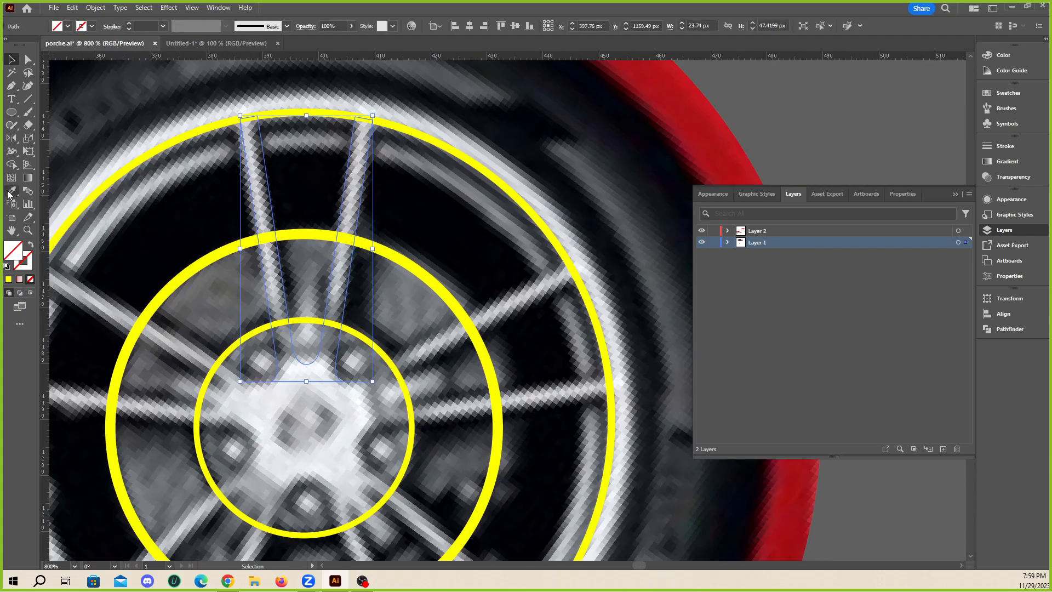
click(212, 275)
click(11, 59)
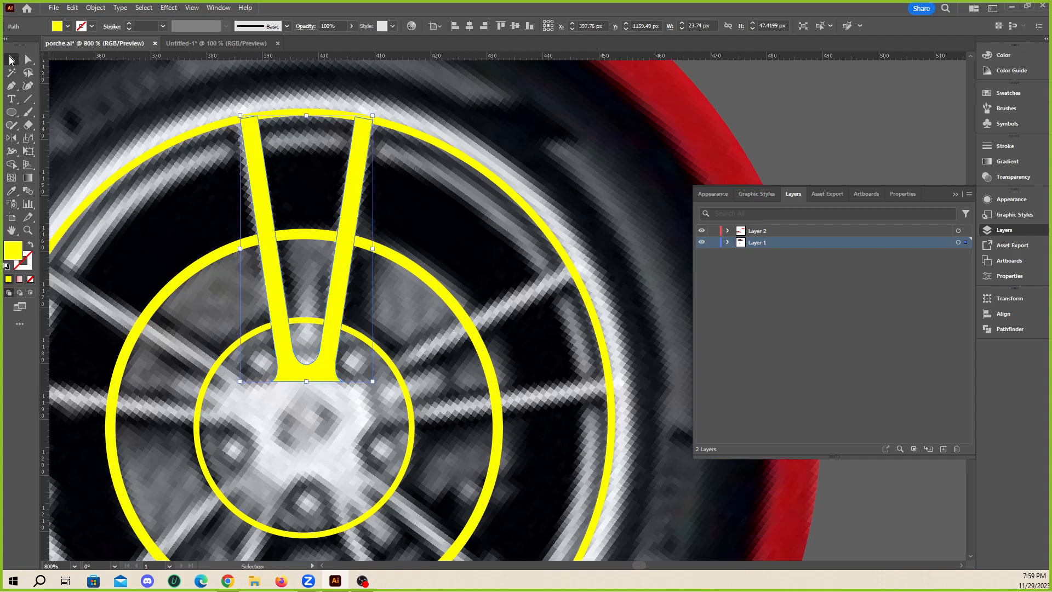
scroll(285, 273, down, 3)
click(578, 267)
- Select the merged spoke shape together with the two inner circles
scroll(279, 335, up, 2)
scroll(323, 361, up, 2)
scroll(279, 345, down, 3)
scroll(263, 340, up, 4)
click(285, 345)
shift+click(191, 143)
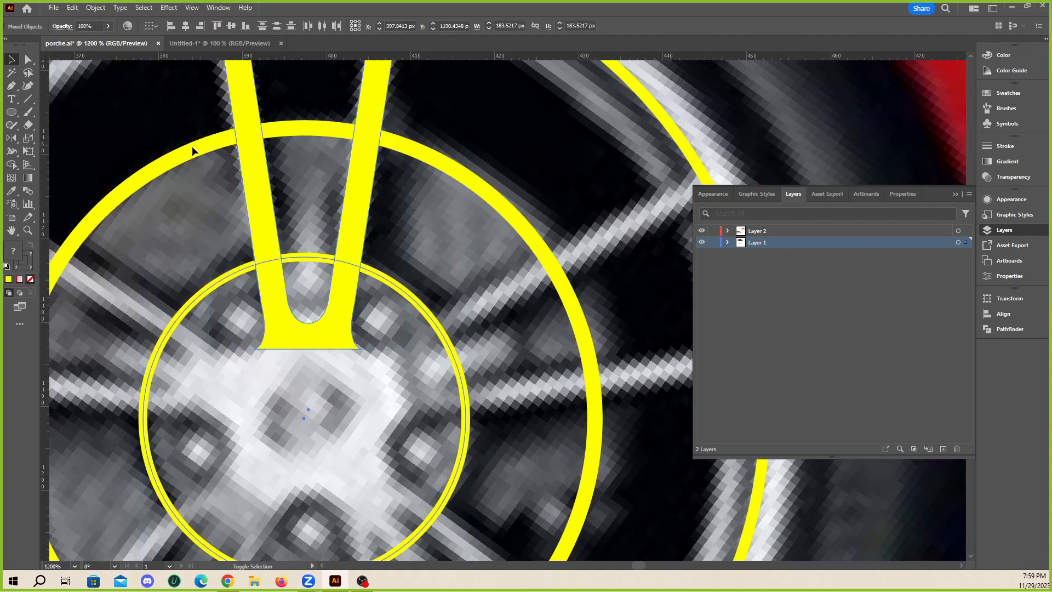
click(255, 209)
shift+click(219, 284)
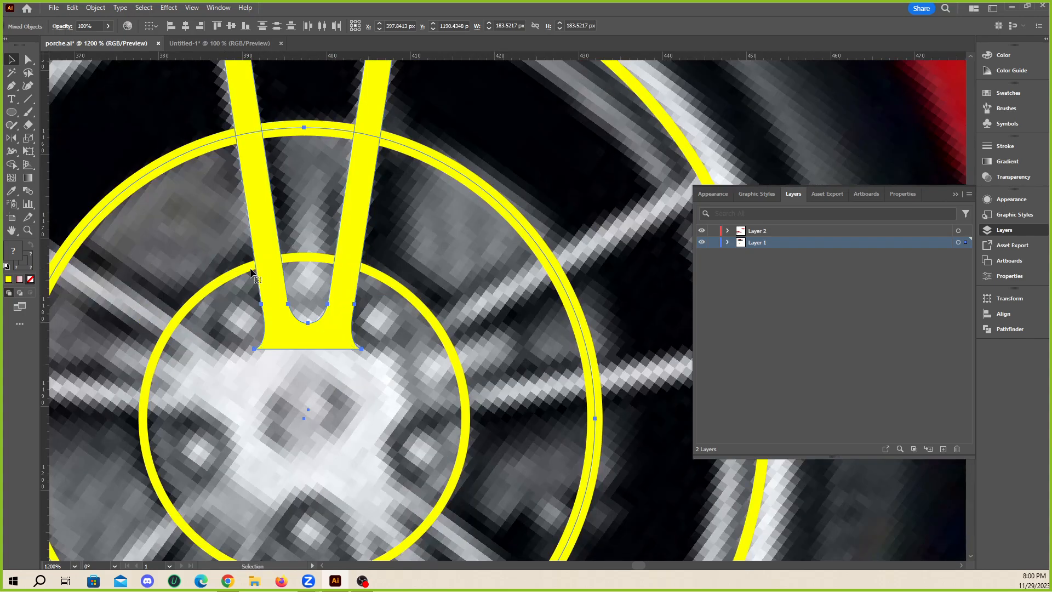
shift+click(254, 269)
drag(343, 248, 569, 313)
key(ctrl+z)
shift+click(196, 244)
drag(255, 225, 460, 323)
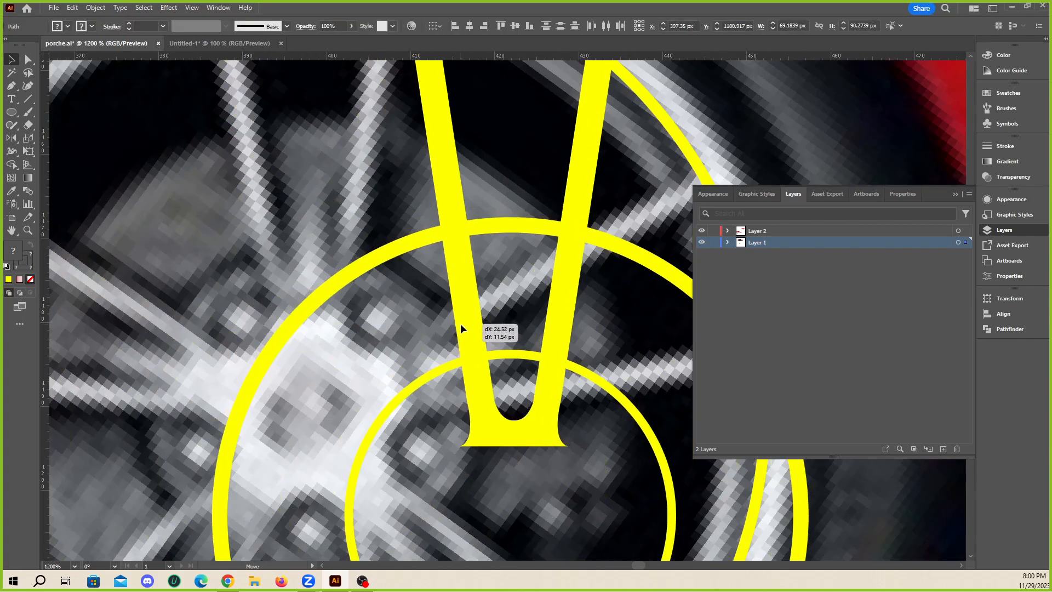
key(ctrl+z)
- Apply the light grey-white sampled from the reference wheel's hub as the fill of the spoke shape and both circles
click(11, 191)
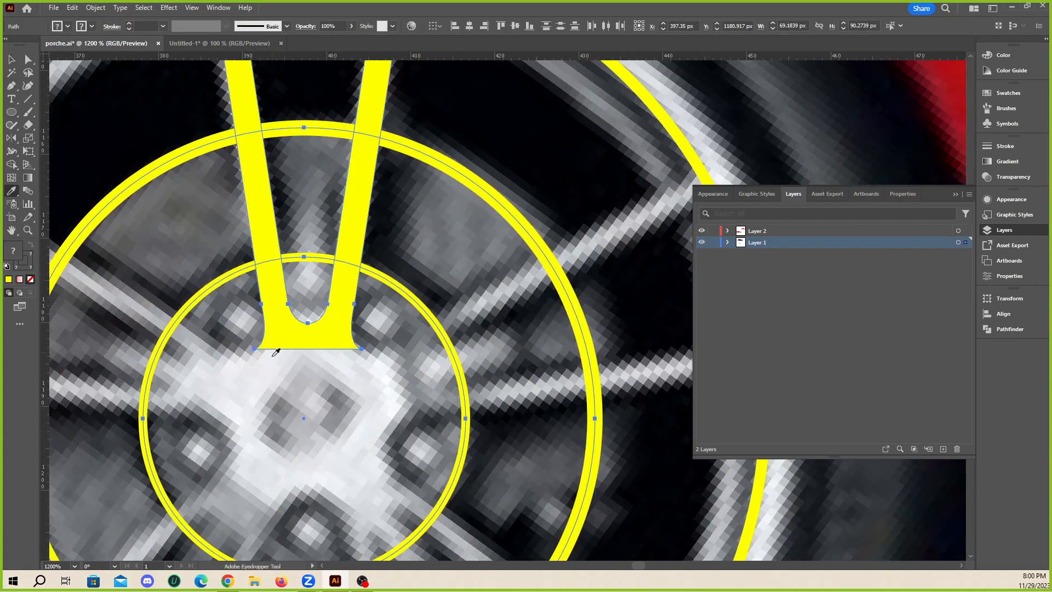
click(269, 366)
key(ctrl+z)
click(256, 364)
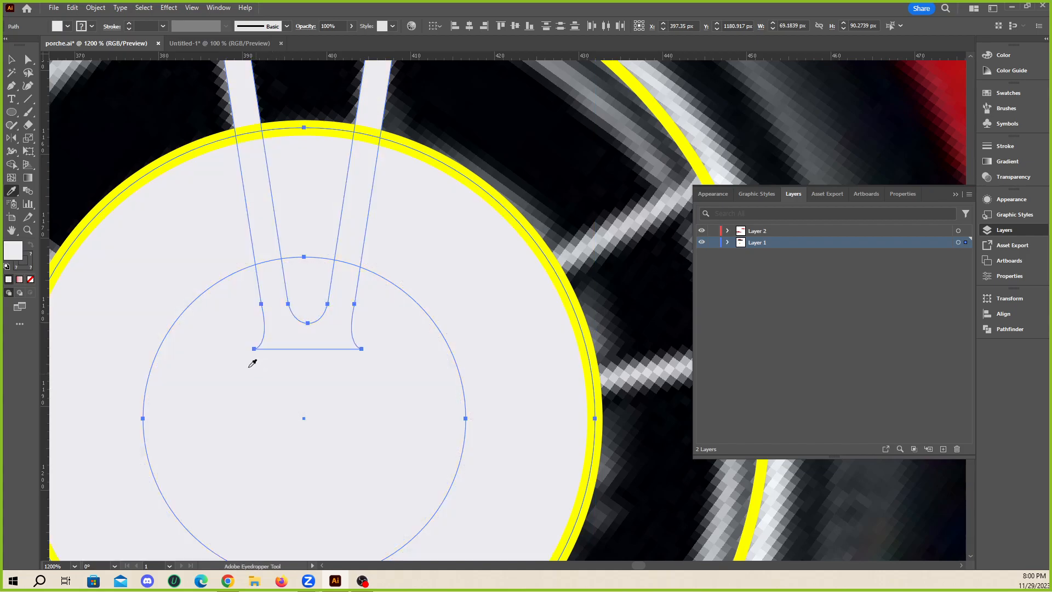
click(17, 61)
- Swap the larger inner circle's fill and stroke and remove its fill, leaving a light grey-white outline
click(476, 165)
click(425, 263)
click(32, 248)
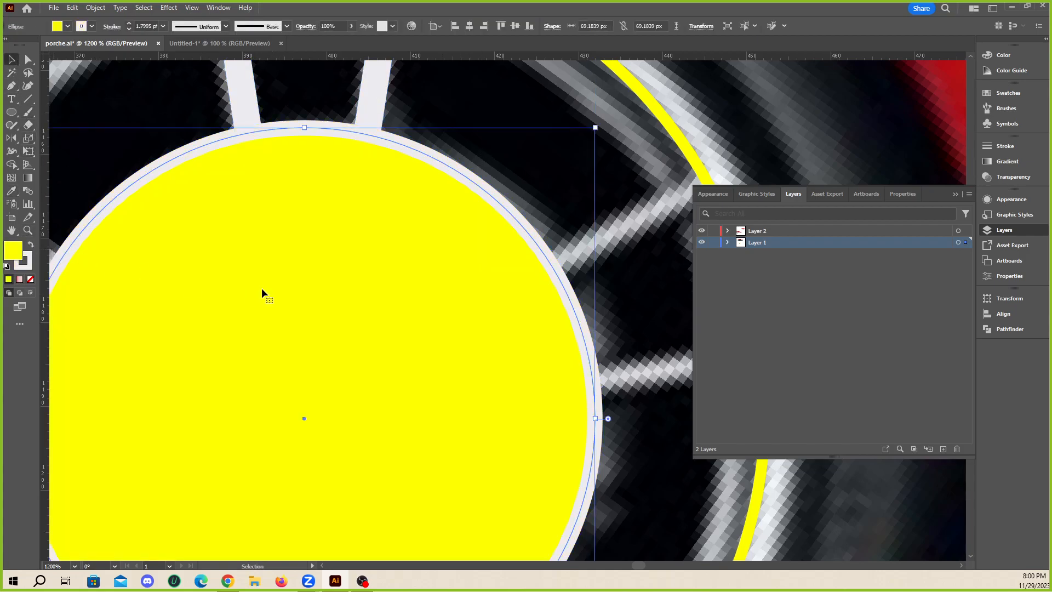
click(30, 279)
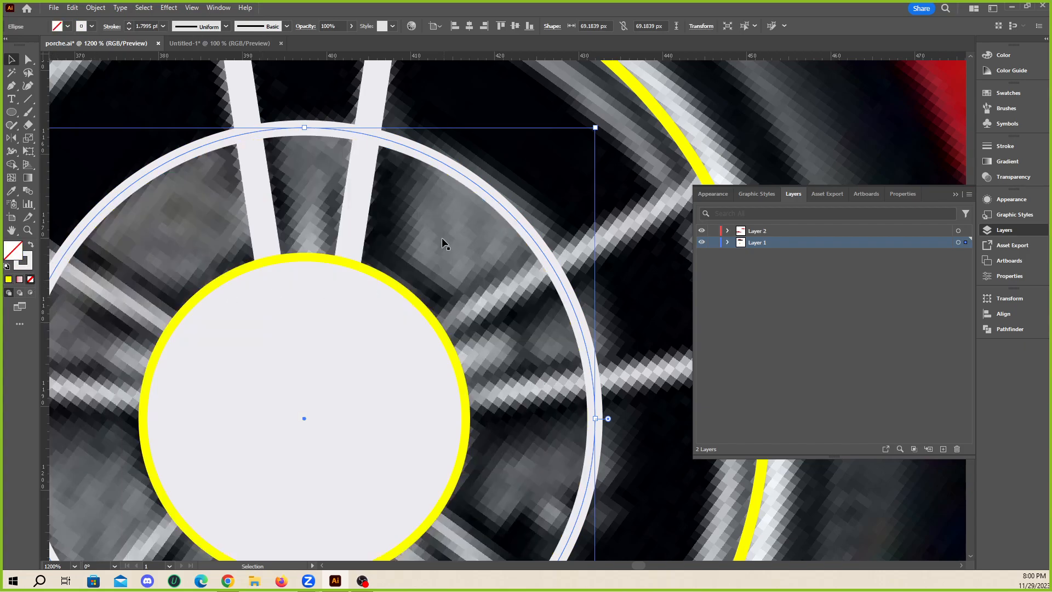
- Swap the small hub circle's fill and stroke and remove its fill, leaving a light grey-white outline
click(378, 322)
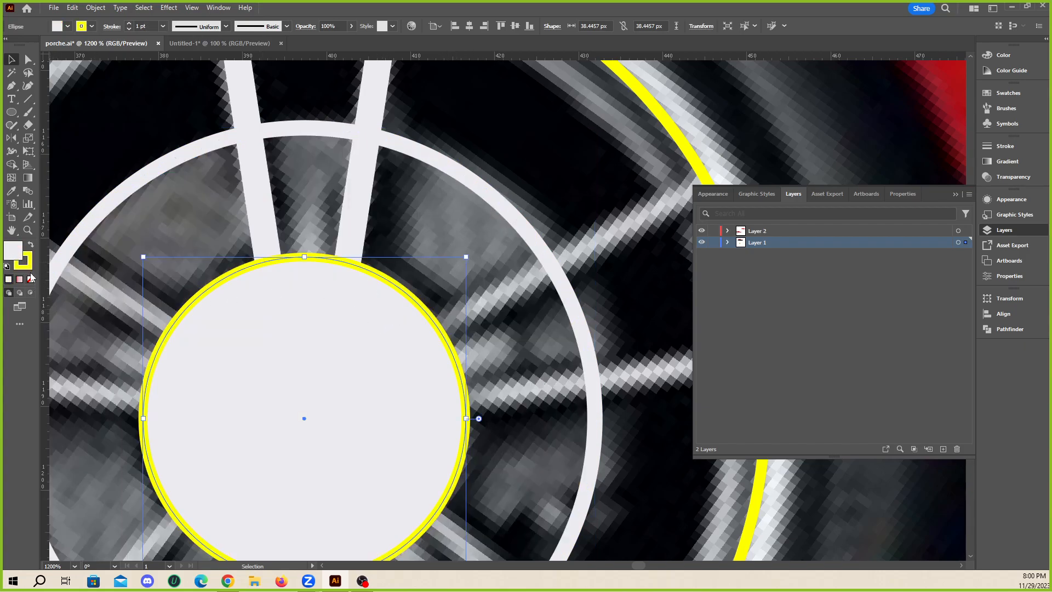
click(31, 245)
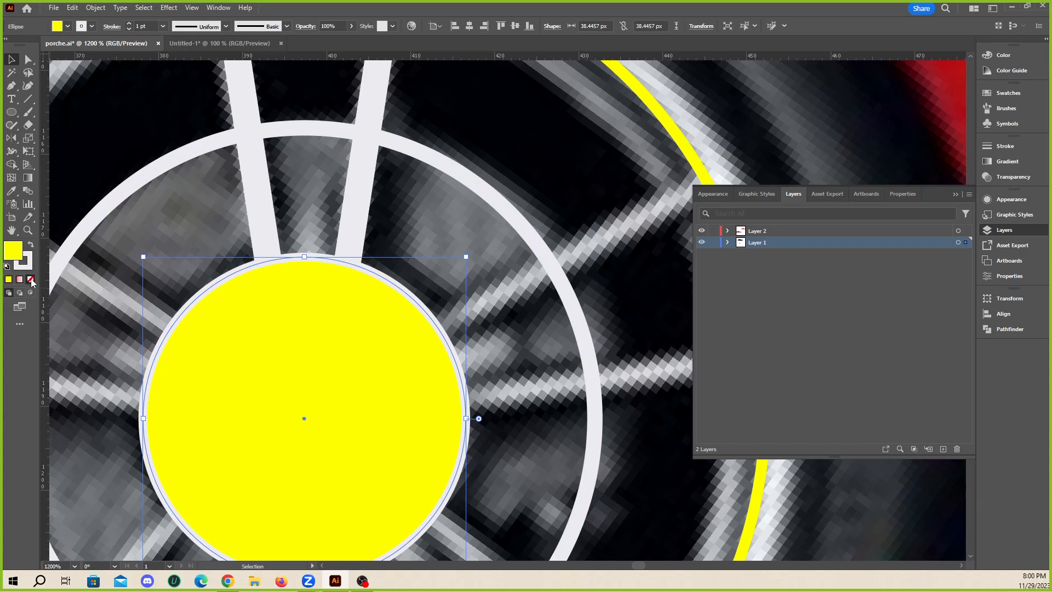
click(30, 279)
click(429, 225)
scroll(397, 247, down, 2)
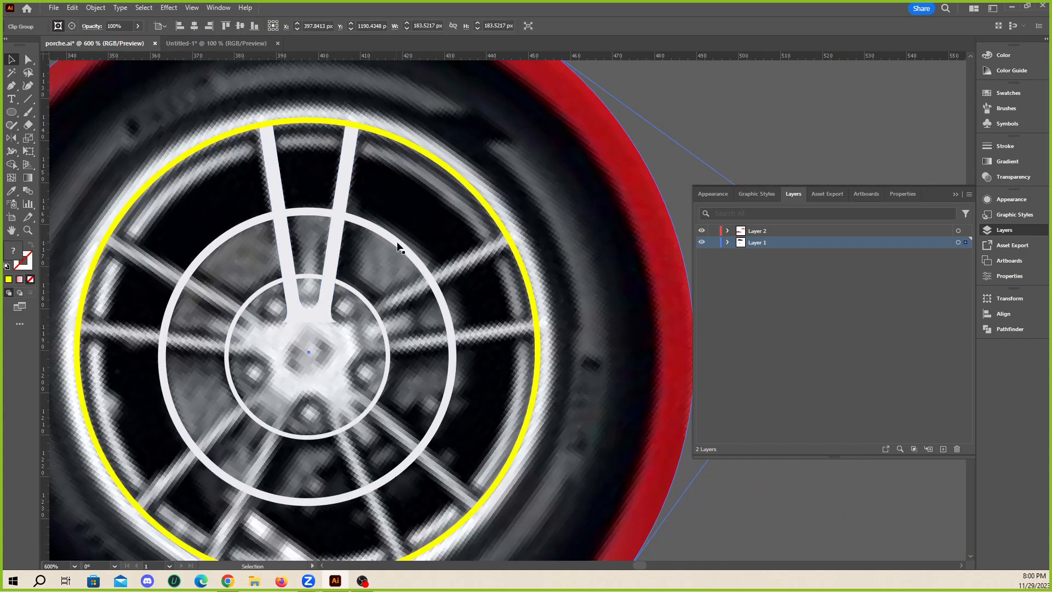
- Fill the larger inner circle with the dark grey sampled from the reference wheel's brake disc and remove its stroke
drag(419, 257, 343, 363)
key(ctrl+z)
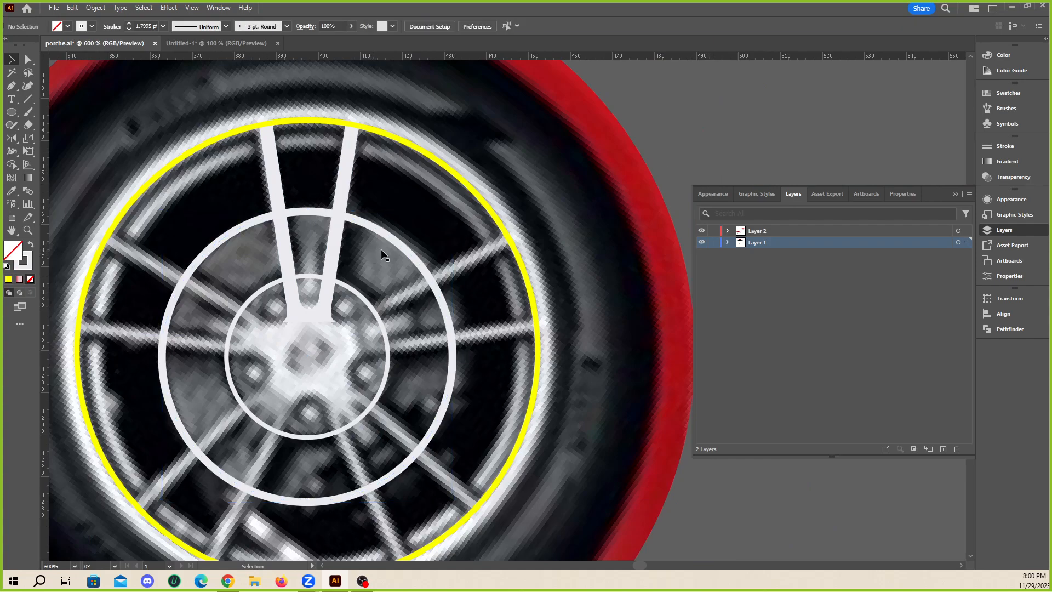
key(i)
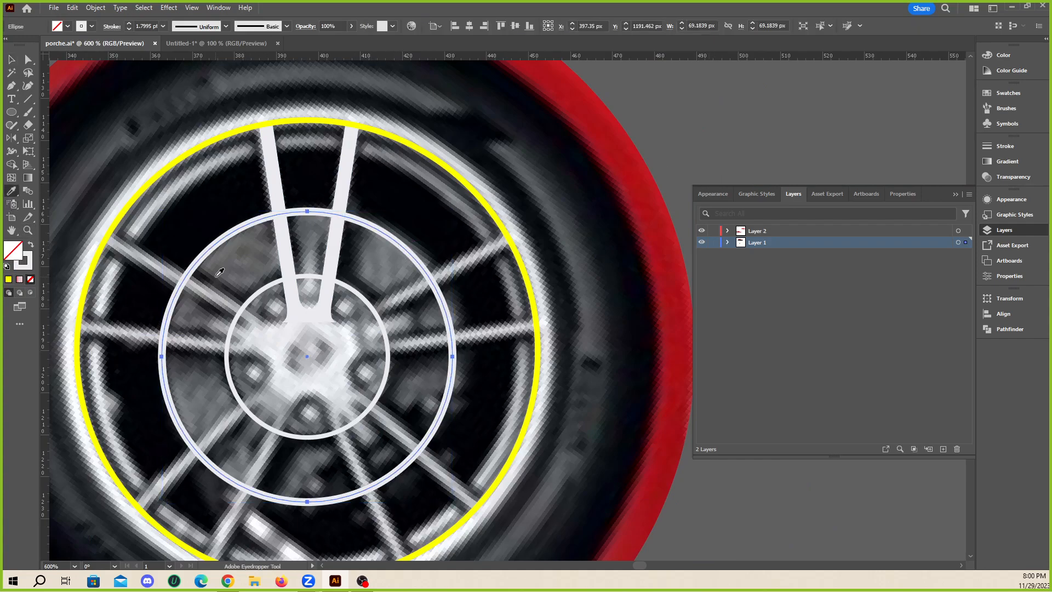
click(244, 259)
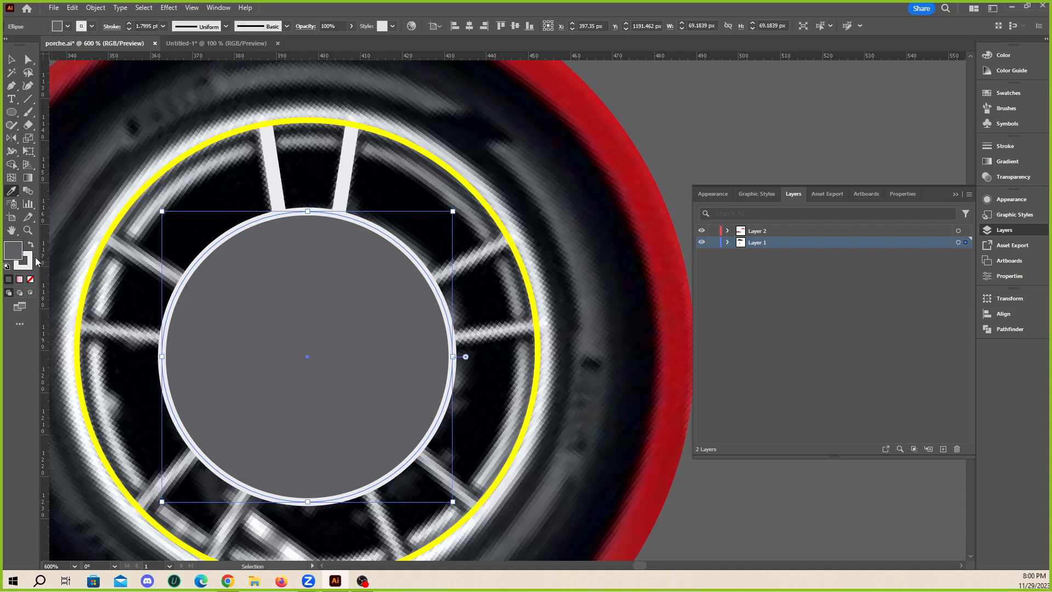
click(24, 261)
click(31, 279)
key(ctrl+z)
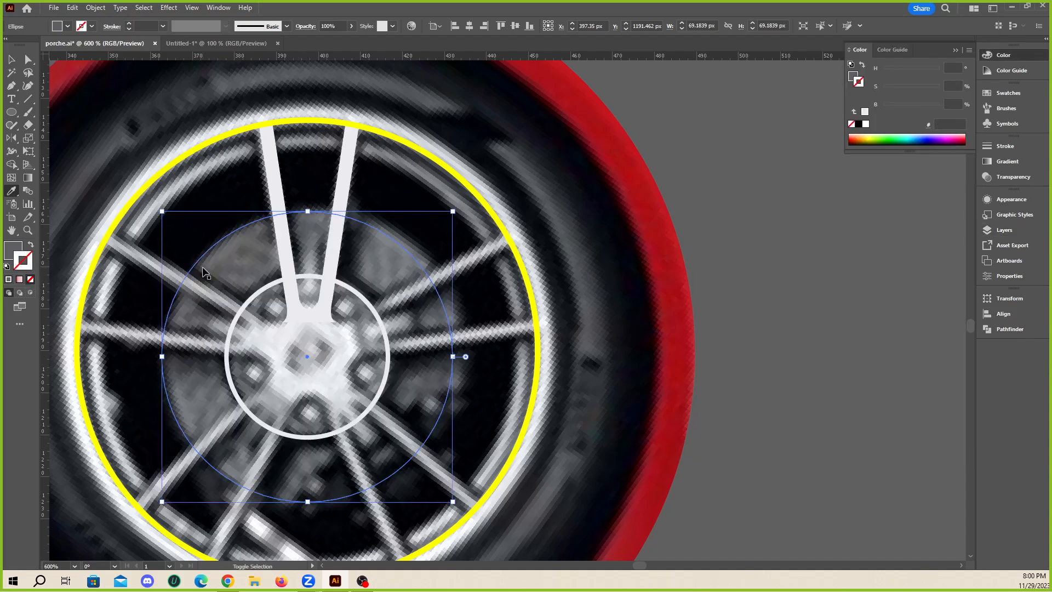
key(ctrl+shift+z)
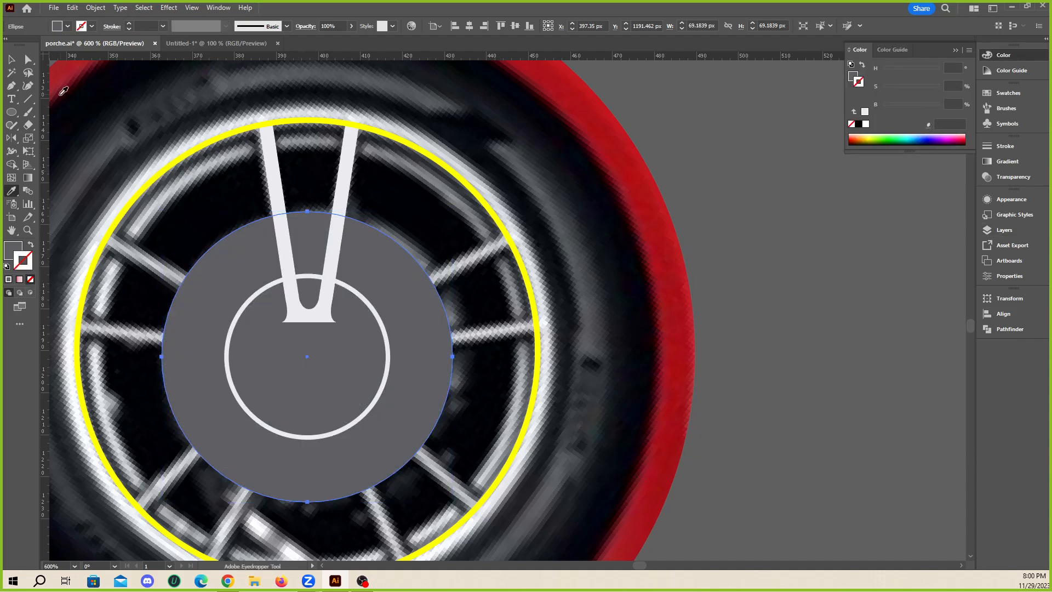
- Move the dark grey circle aside to uncover the reference hub and select the small hub circle
click(12, 59)
drag(427, 343, 685, 361)
drag(375, 317, 319, 442)
key(ctrl+z)
key(v)
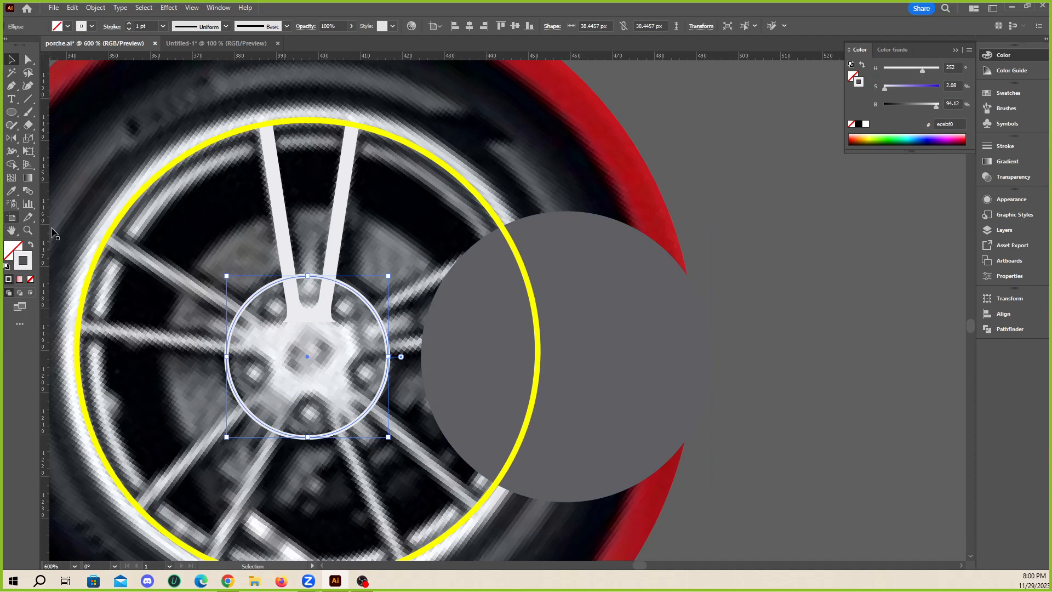
- Colour the small hub circle with a light grey sampled from the reference hub and swap its stroke to a solid fill
click(11, 190)
scroll(246, 306, up, 2)
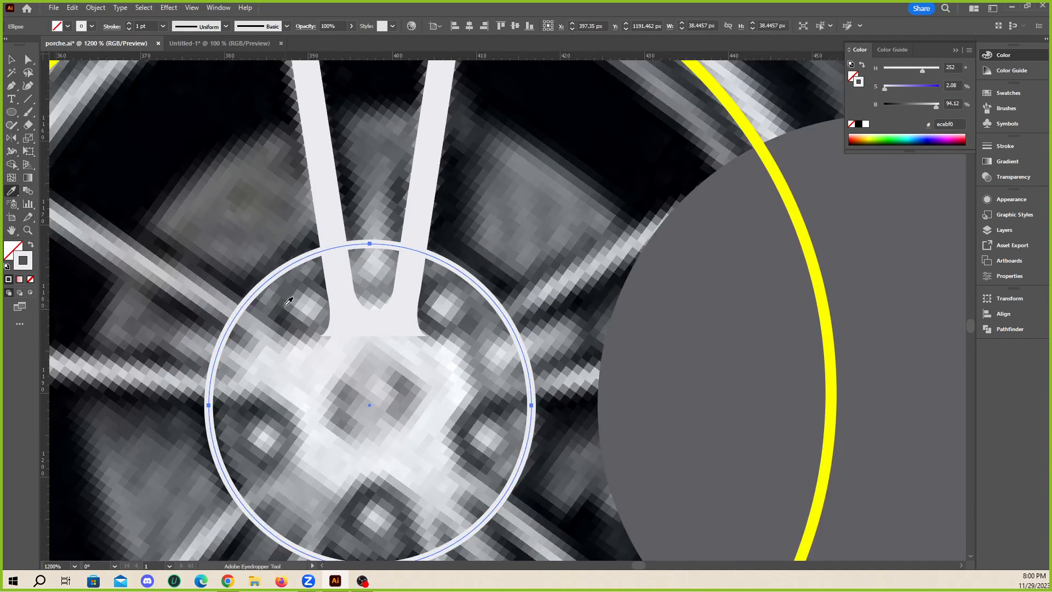
click(281, 298)
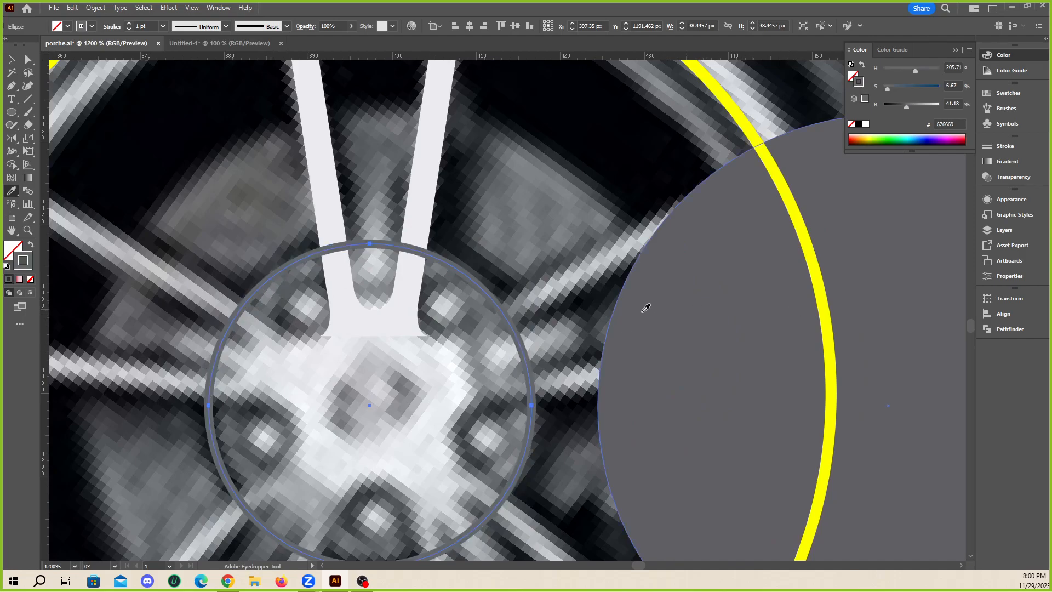
click(416, 299)
click(440, 269)
click(359, 264)
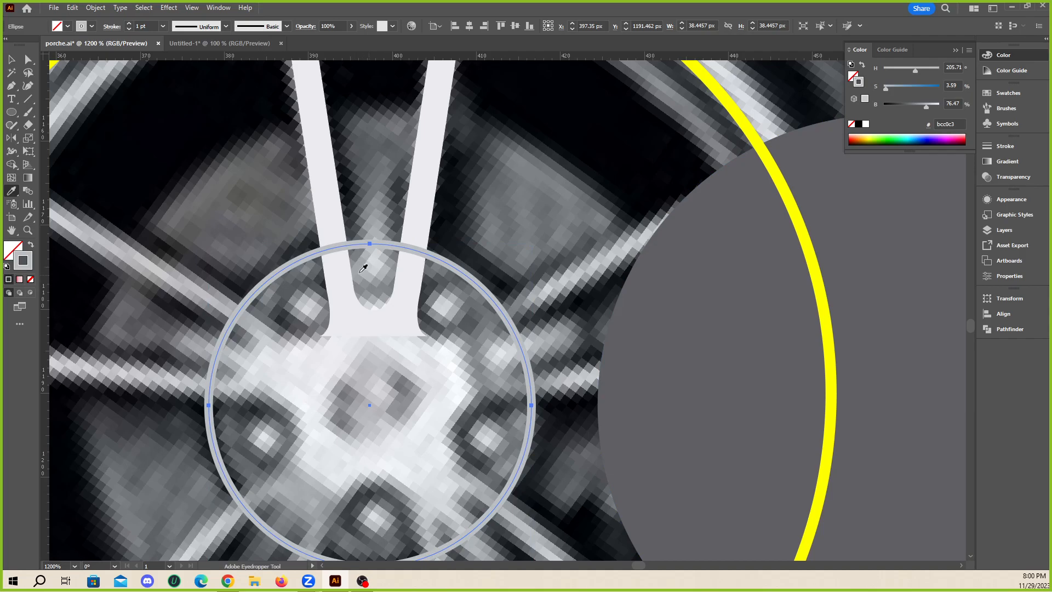
scroll(290, 242, down, 2)
click(11, 59)
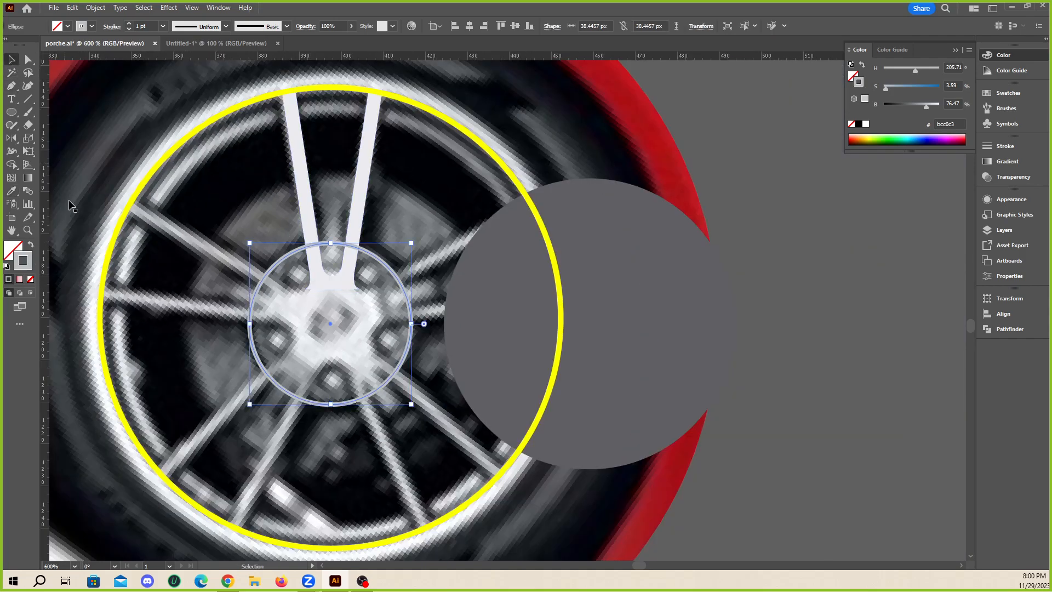
click(31, 245)
- Centre the dark grey and light grey circles horizontally and vertically on the yellow rim circle
click(460, 324)
shift+click(376, 303)
click(454, 116)
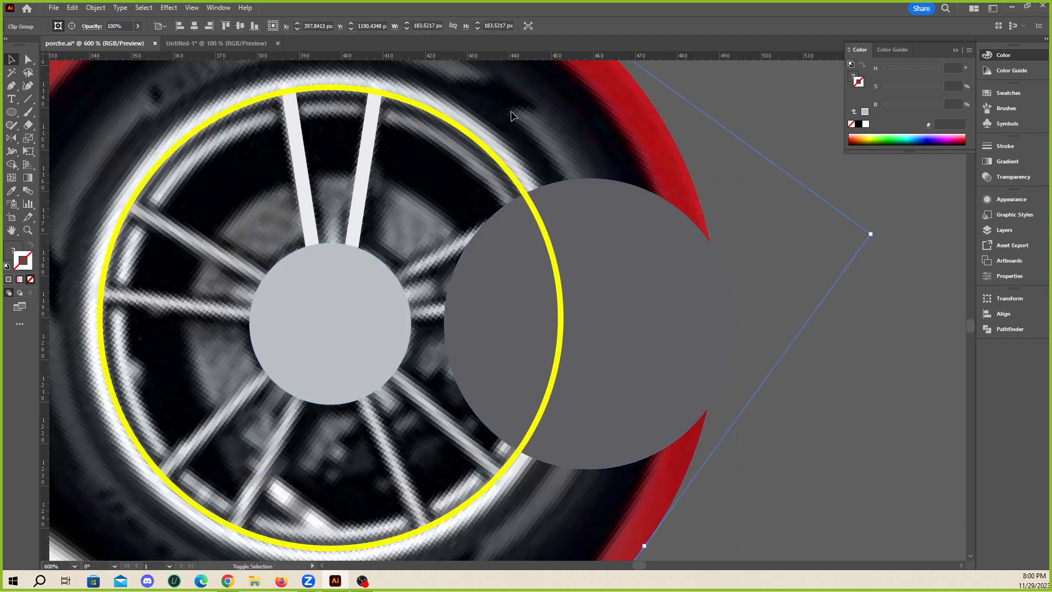
click(461, 131)
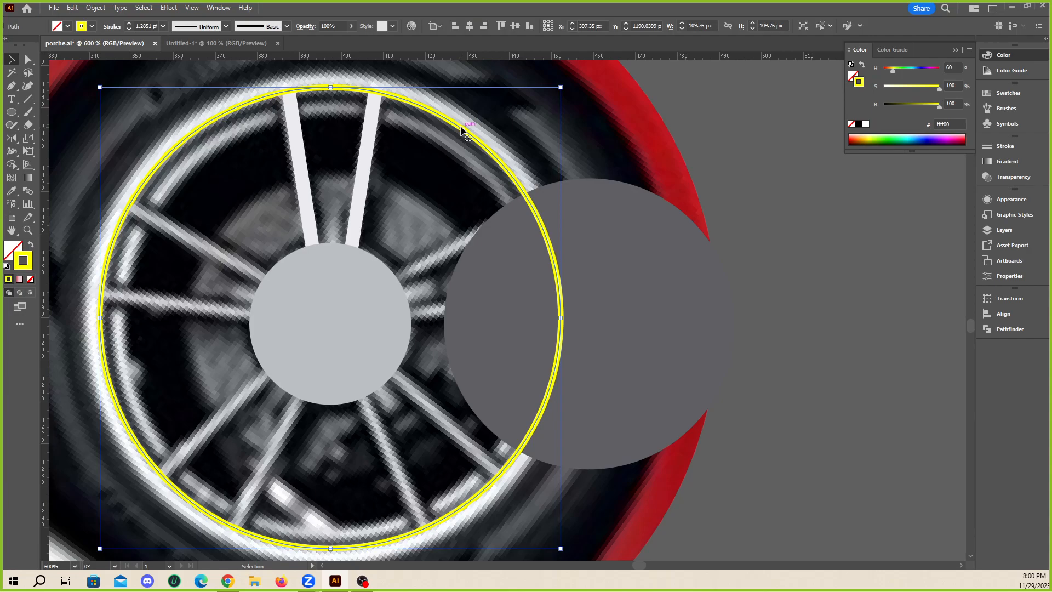
shift+click(504, 301)
shift+click(357, 322)
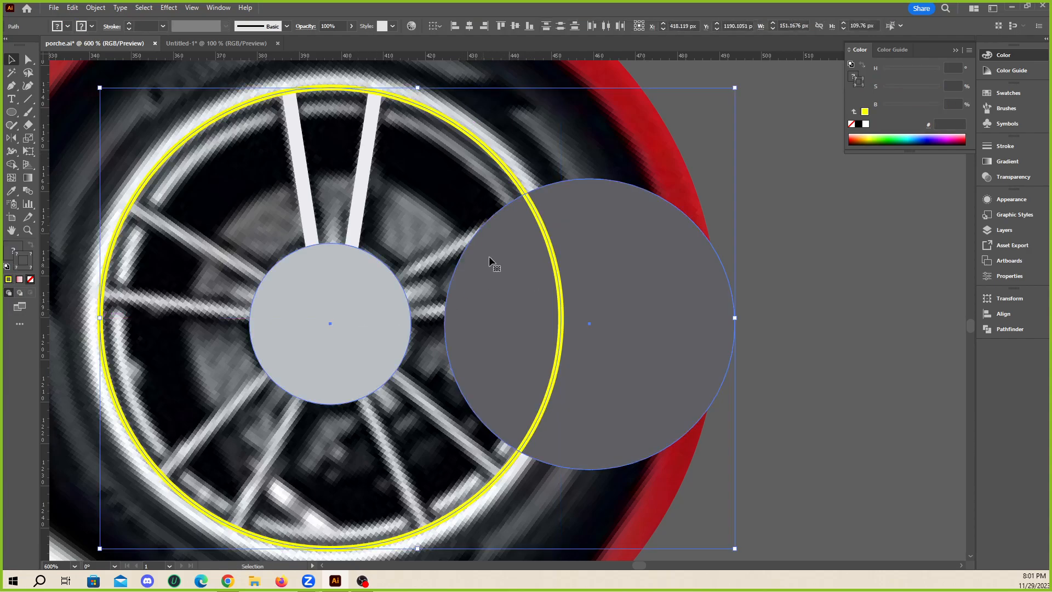
shift+click(470, 137)
shift+click(475, 142)
click(502, 165)
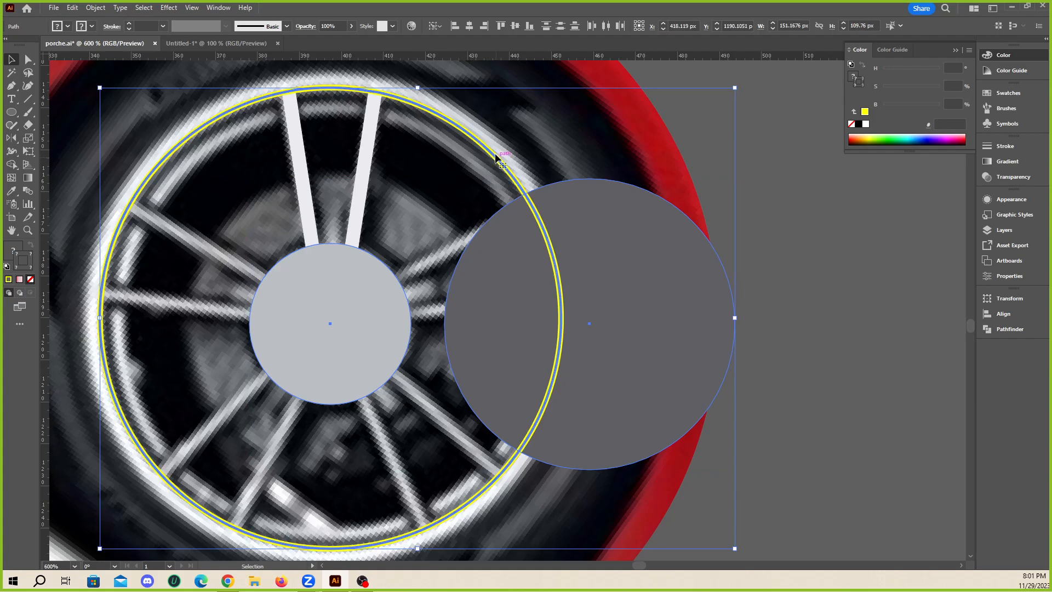
click(469, 25)
click(515, 26)
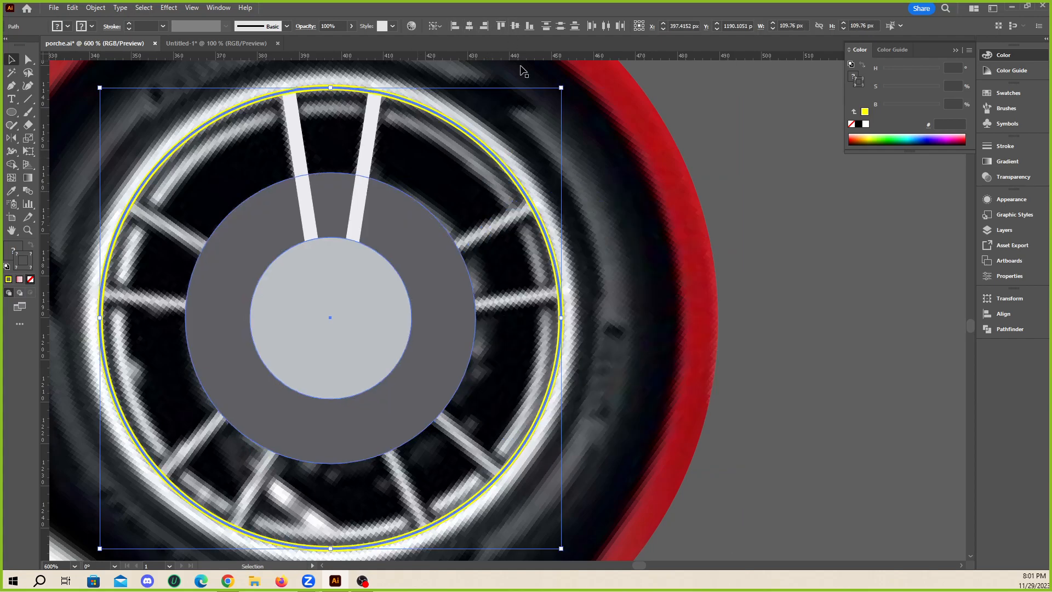
- Send the light grey hub circle backward so it sits behind the spoke shape
click(758, 305)
click(373, 310)
key(a)
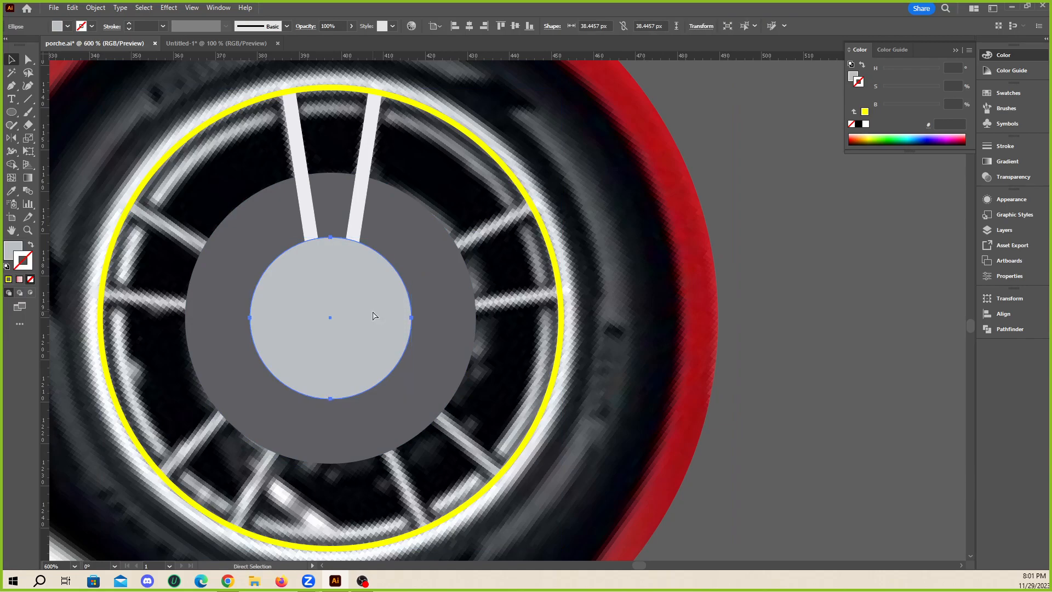
key(ctrl+[)
key(ctrl+[)
key(ctrl+z)
key(v)
click(773, 253)
scroll(376, 312, down, 1)
scroll(317, 296, up, 1)
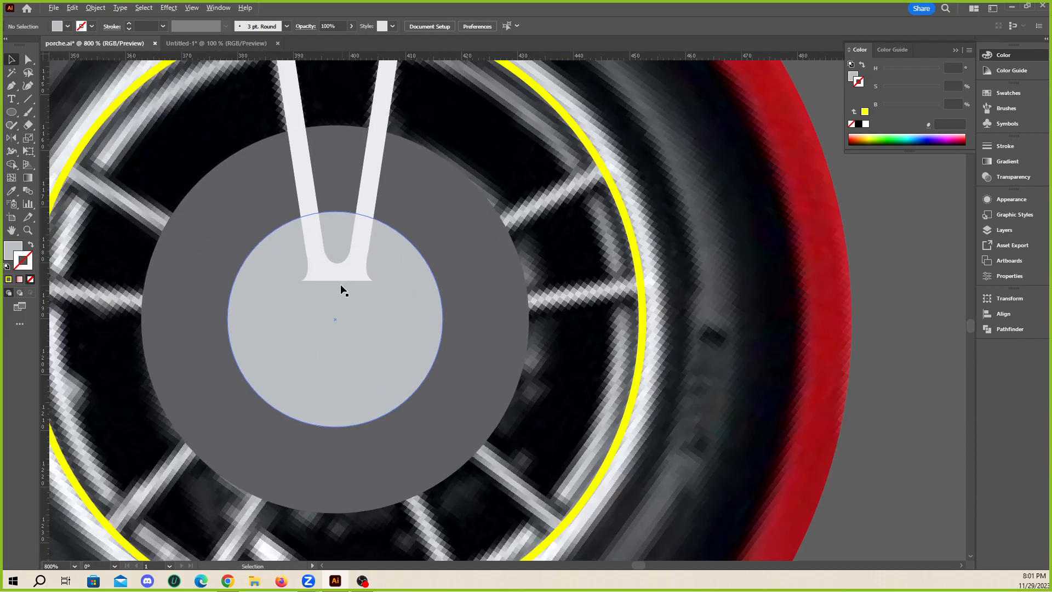
- Lower the opacity of the dark grey and light grey circles to 49%
click(235, 288)
click(352, 26)
drag(349, 40, 328, 41)
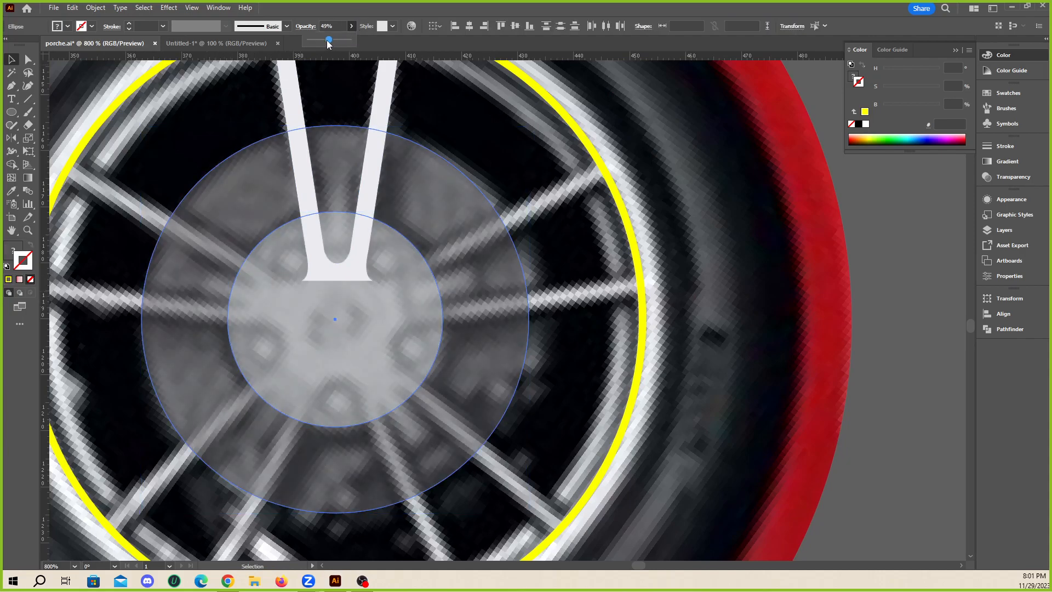
- Draw a circle about 5.9 px wide over the reference lug nut just left of the spoke's base
scroll(294, 291, up, 2)
scroll(329, 274, down, 1)
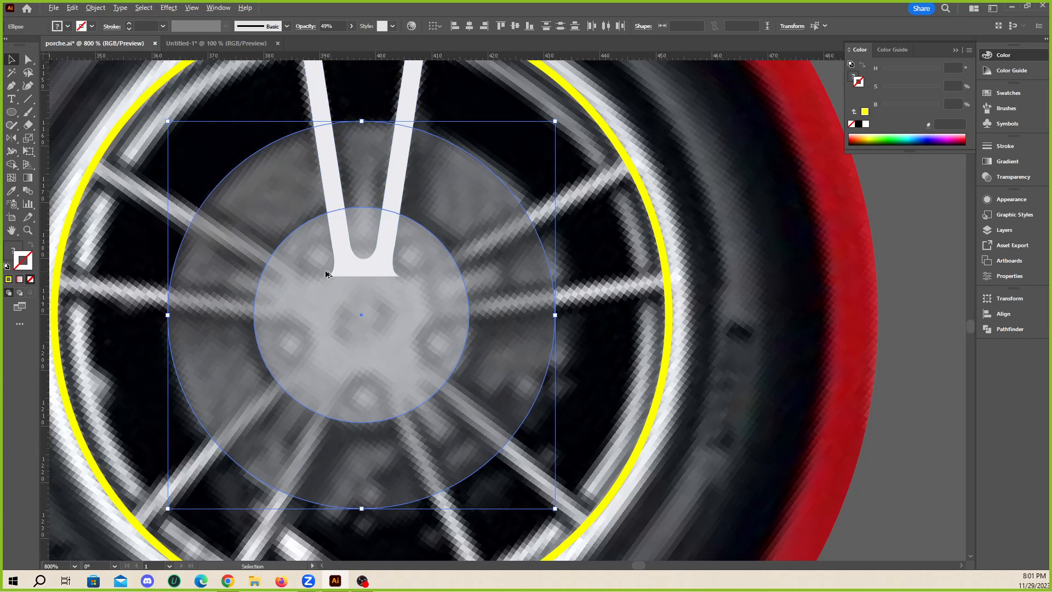
scroll(329, 274, up, 1)
click(11, 112)
scroll(302, 235, up, 2)
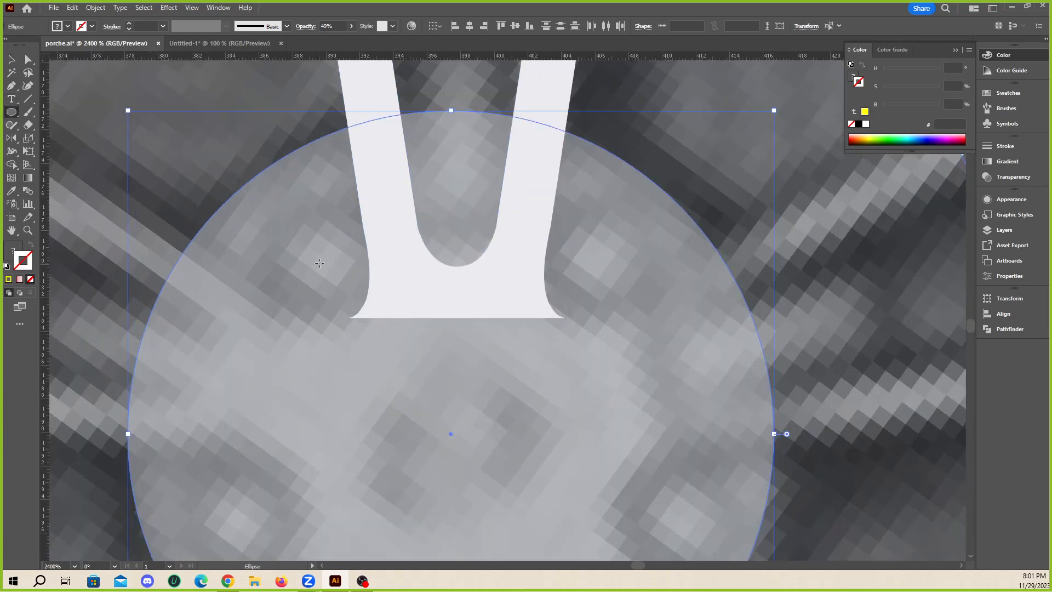
drag(324, 262, 370, 307)
key(v)
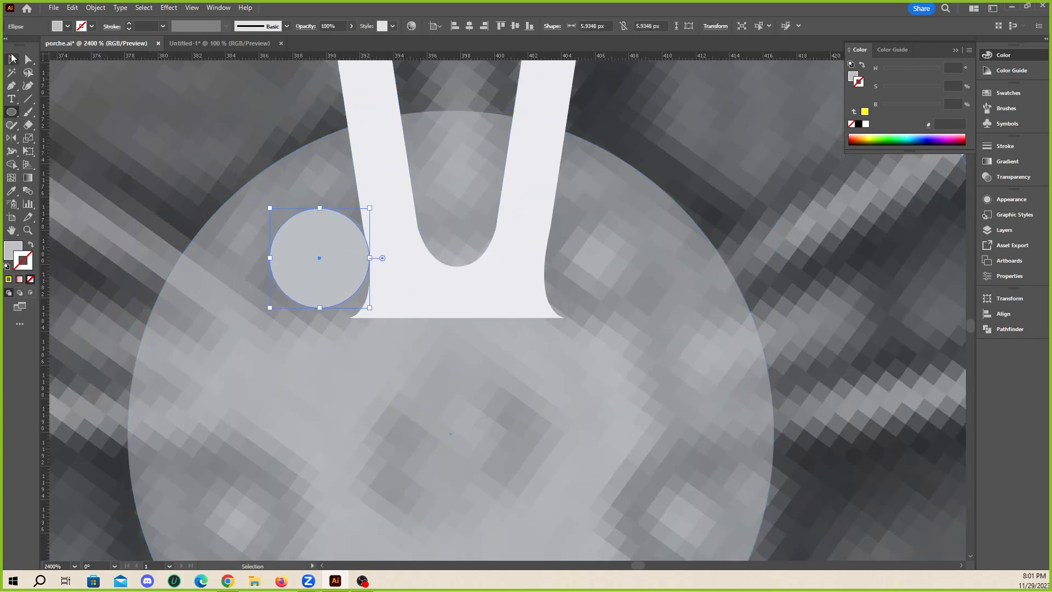
drag(330, 271, 324, 281)
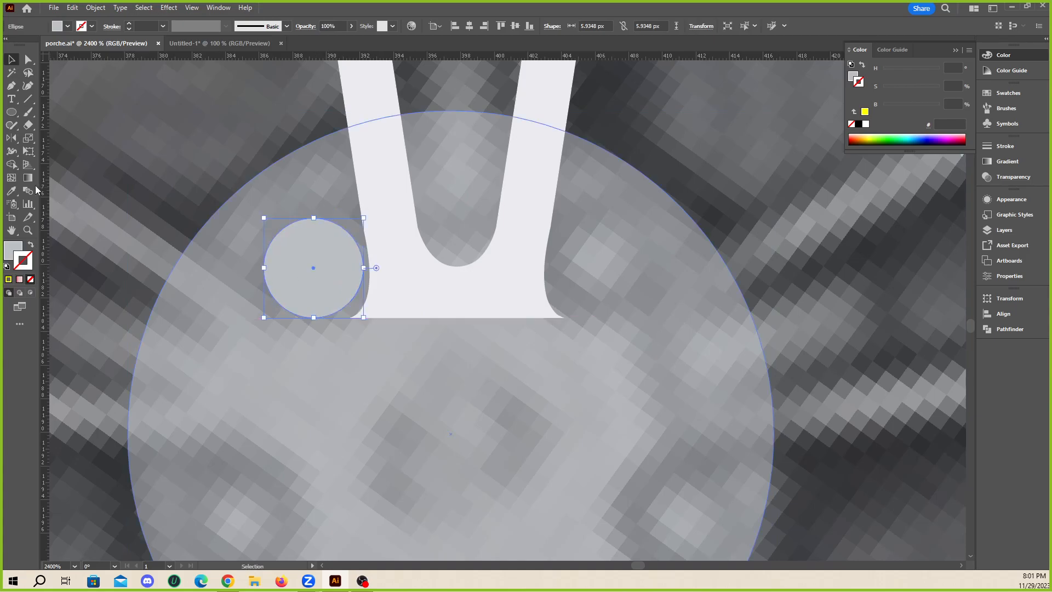
- Fill the lug circle with the spoke's light grey-white and shrink it to about 4.6 px beside the spoke's base
key(i)
click(394, 294)
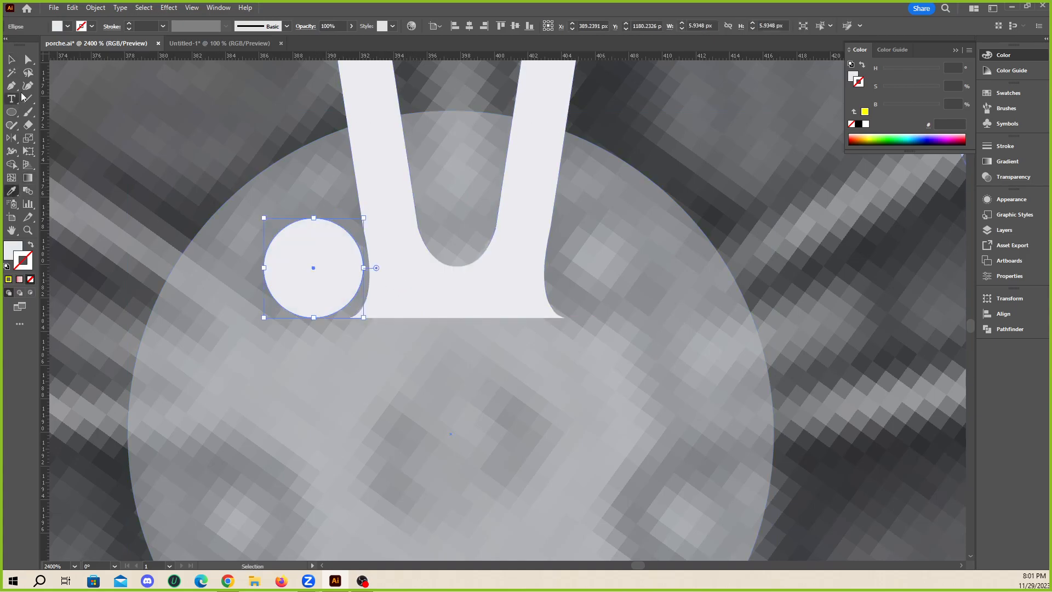
key(v)
drag(363, 218, 351, 231)
drag(330, 275, 334, 284)
drag(322, 244, 329, 239)
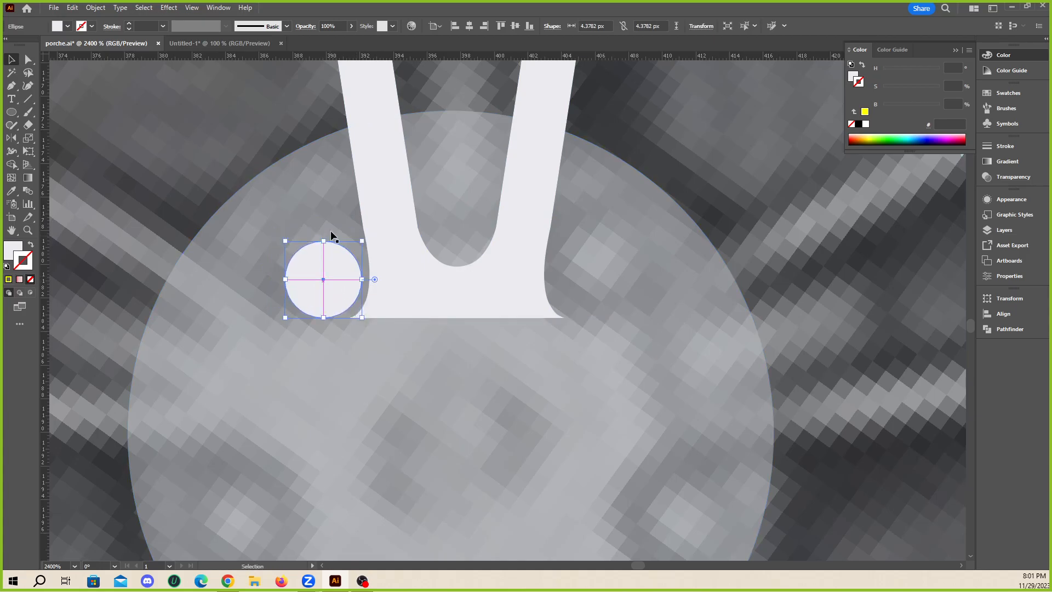
- Examine the spoke, hub circles and lug circle against the whole reference wheel
key(ctrl+minus)
click(448, 337)
key(ctrl+minus)
key(ctrl+minus)
key(ctrl+minus)
key(ctrl+minus)
key(ctrl+minus)
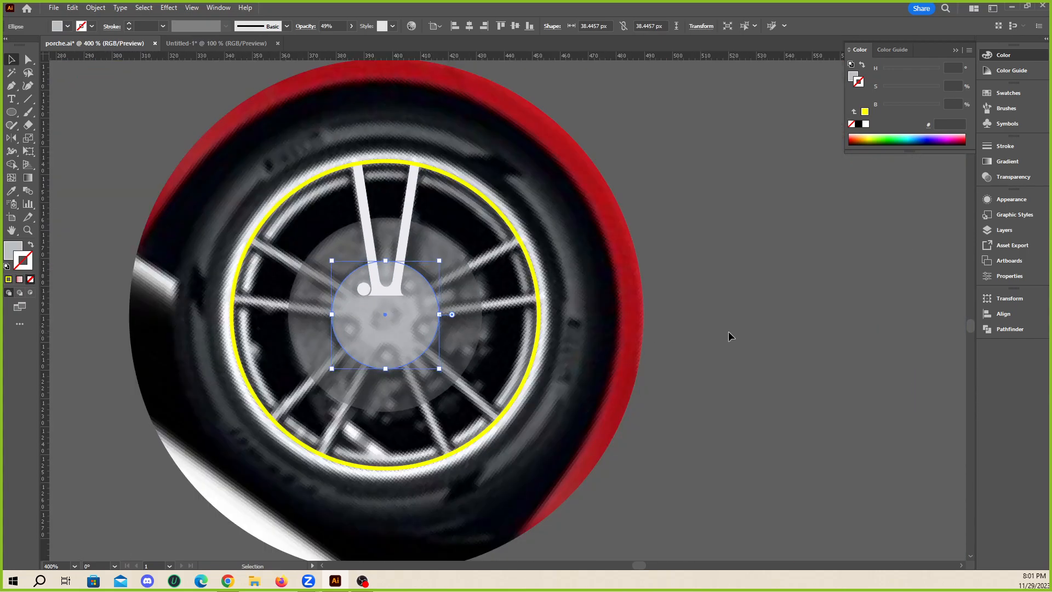
click(728, 331)
key(ctrl+plus)
key(ctrl+plus)
- Try to place the small lug circle on the opposite side of the spoke's base
click(360, 292)
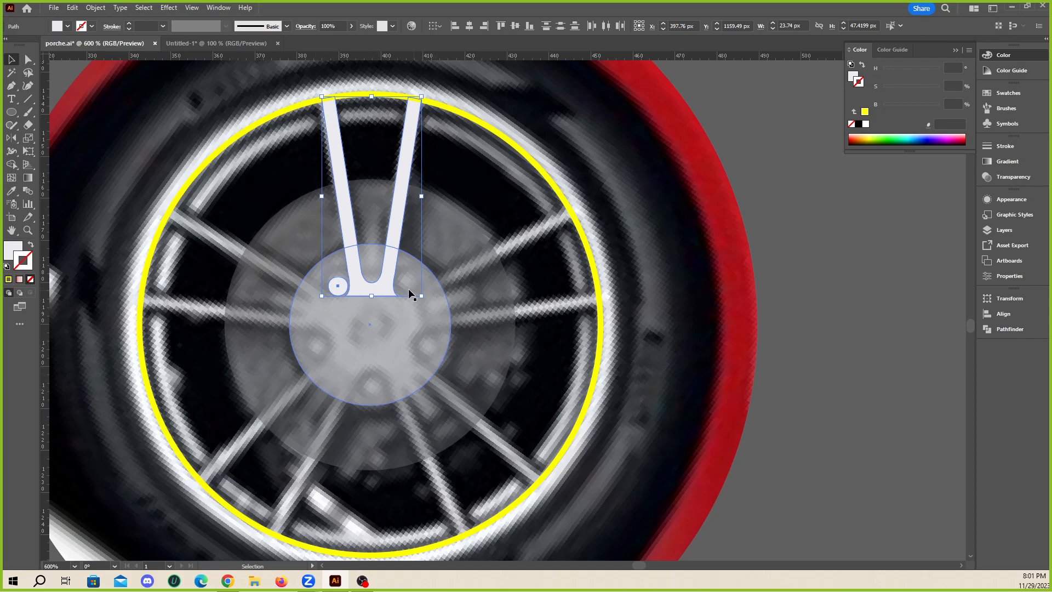
scroll(366, 282, up, 3)
drag(336, 289, 510, 281)
key(ctrl+z)
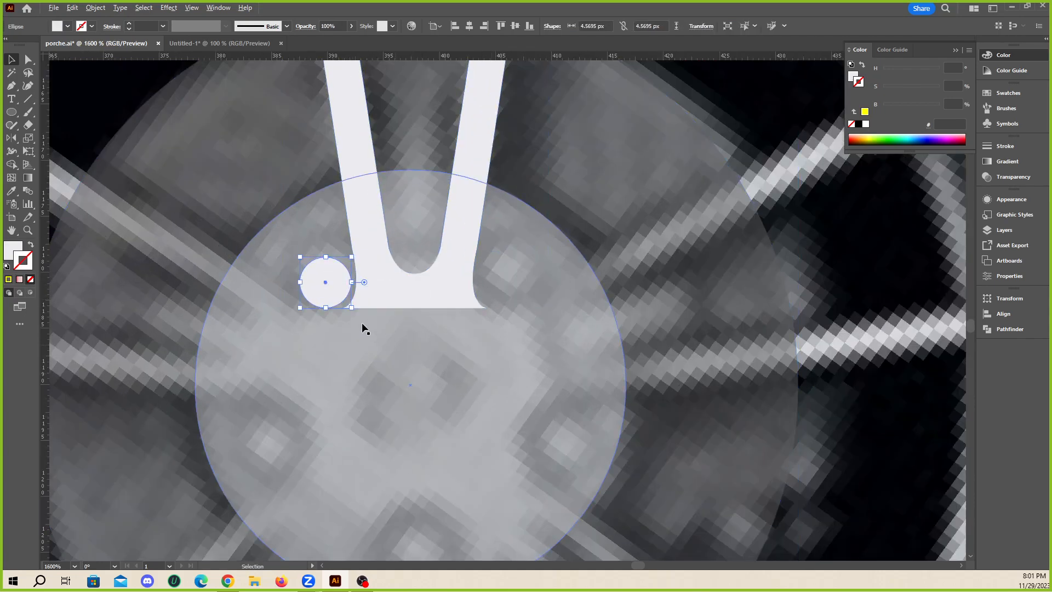
drag(329, 287, 526, 275)
key(ctrl+z)
- Select the spoke shape together with the small lug circle and switch from the Reflect tool to the Rotate tool
scroll(427, 271, down, 2)
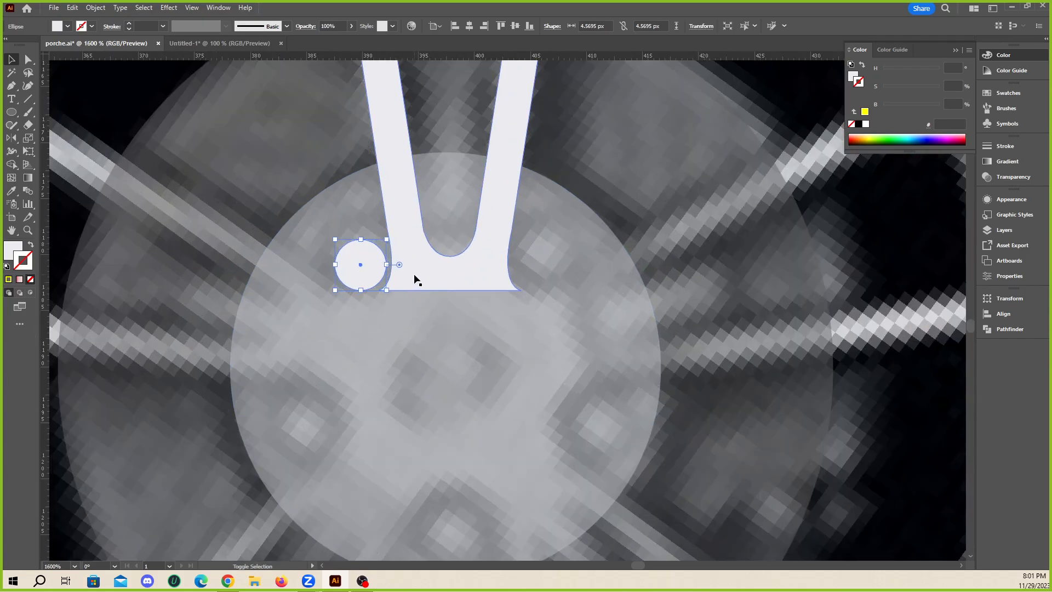
click(407, 271)
scroll(407, 270, down, 2)
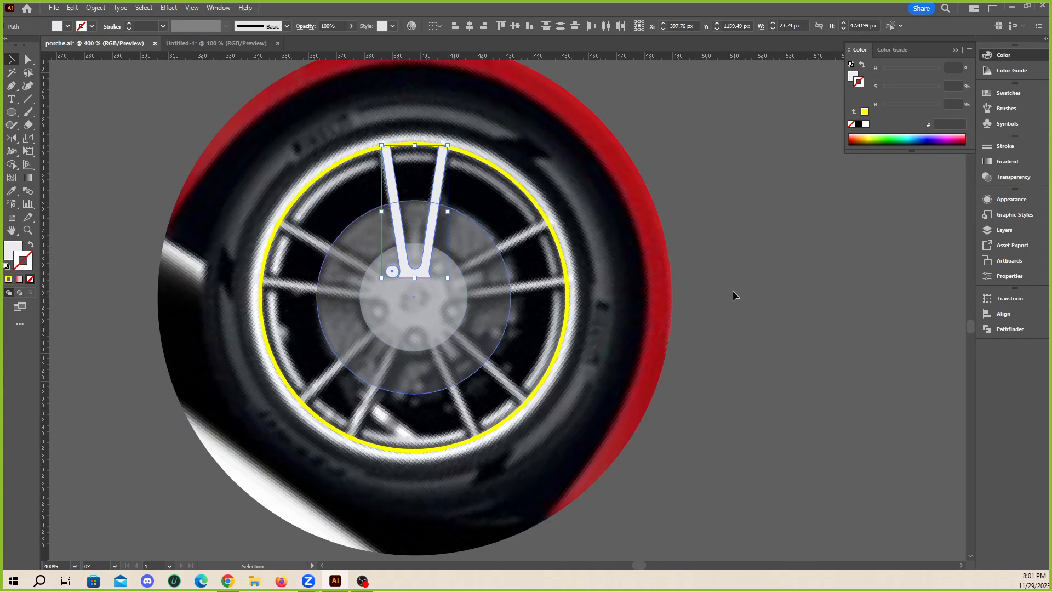
click(411, 274)
shift+click(392, 277)
scroll(407, 281, up, 1)
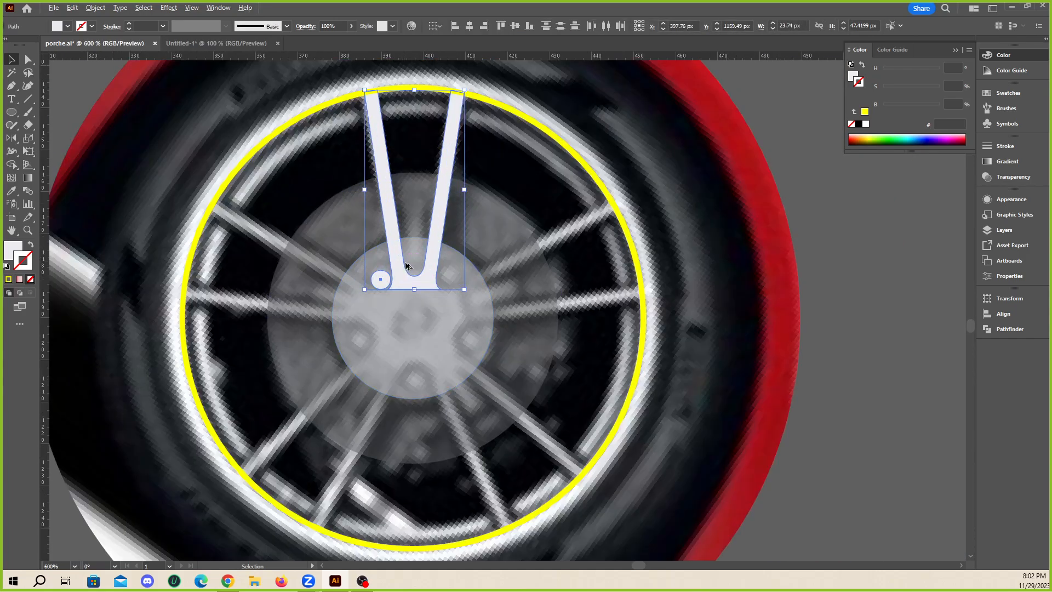
click(10, 138)
click(62, 151)
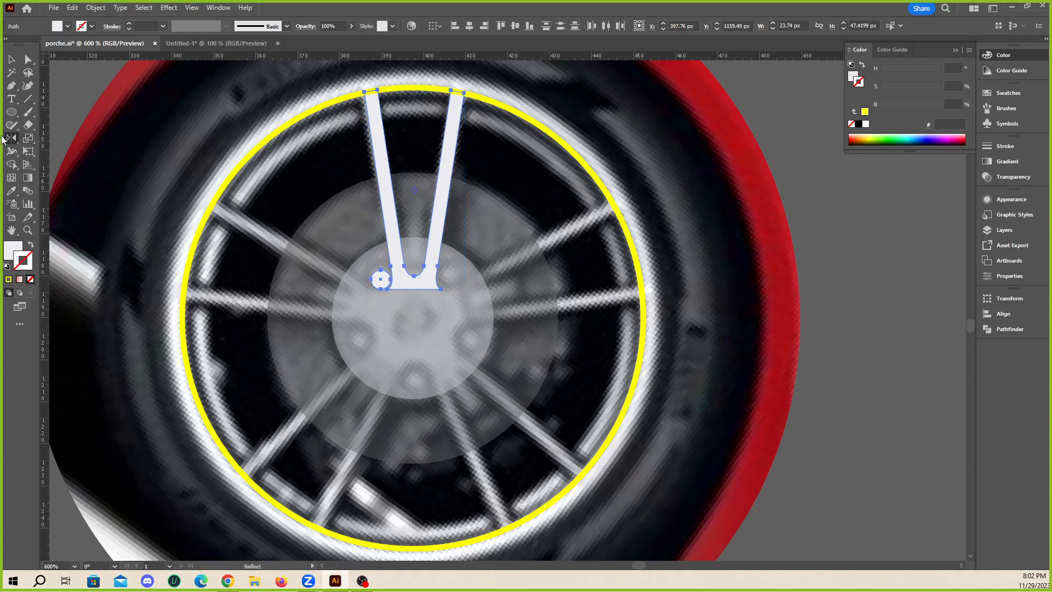
click(43, 140)
key(v)
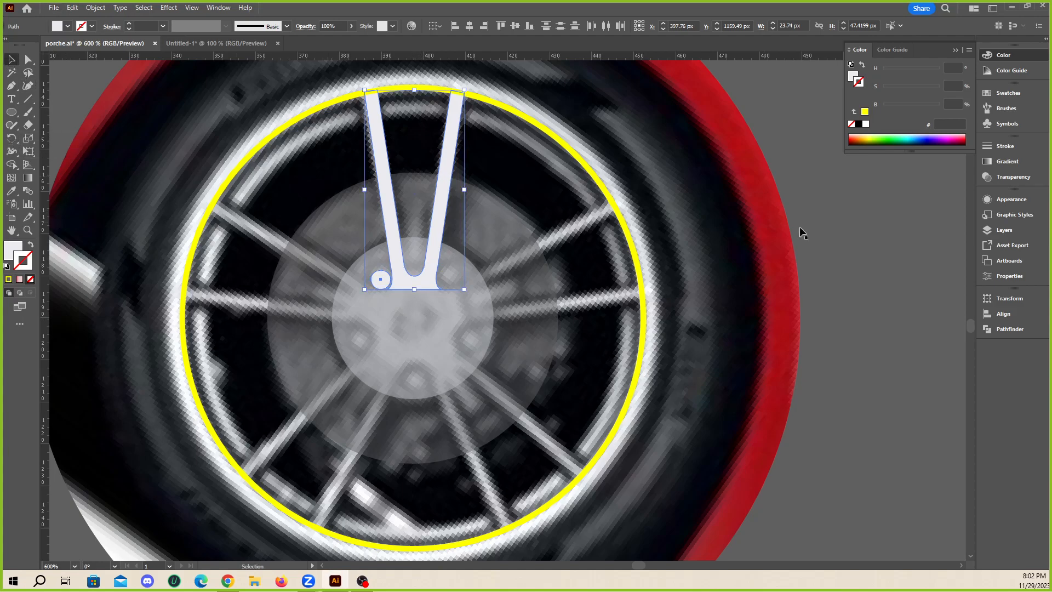
- Rotate a copy of the spoke and lug circle by 72° about the hub circle's centre
click(619, 282)
click(467, 317)
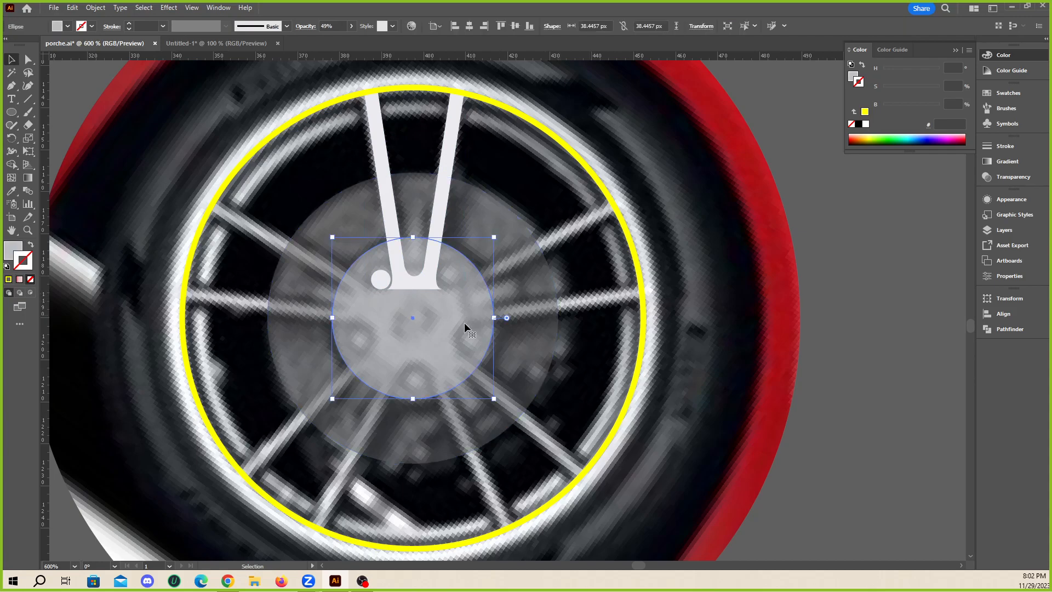
key(ctrl+=)
click(372, 257)
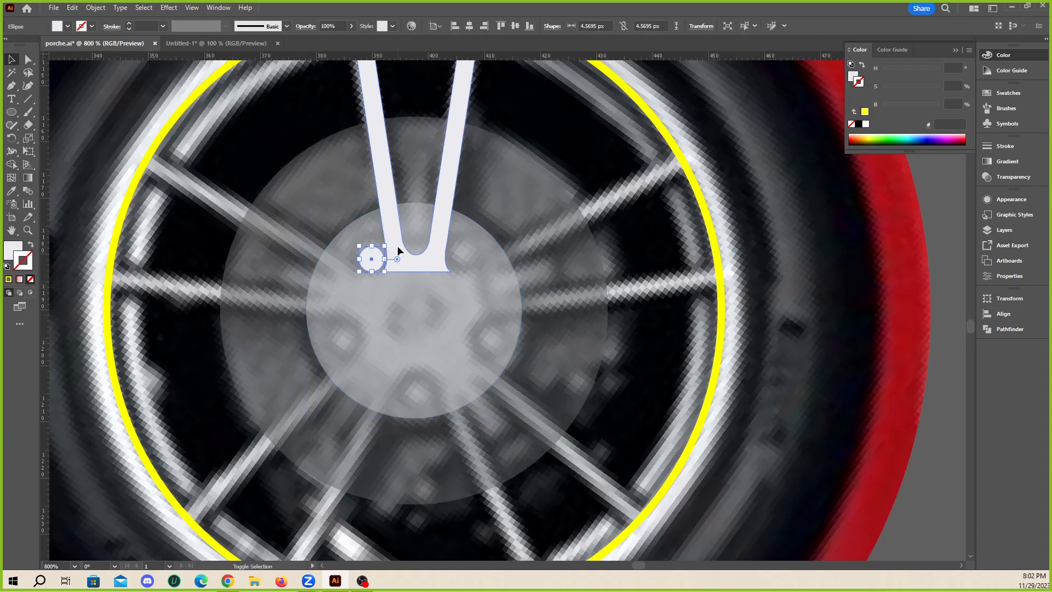
click(11, 138)
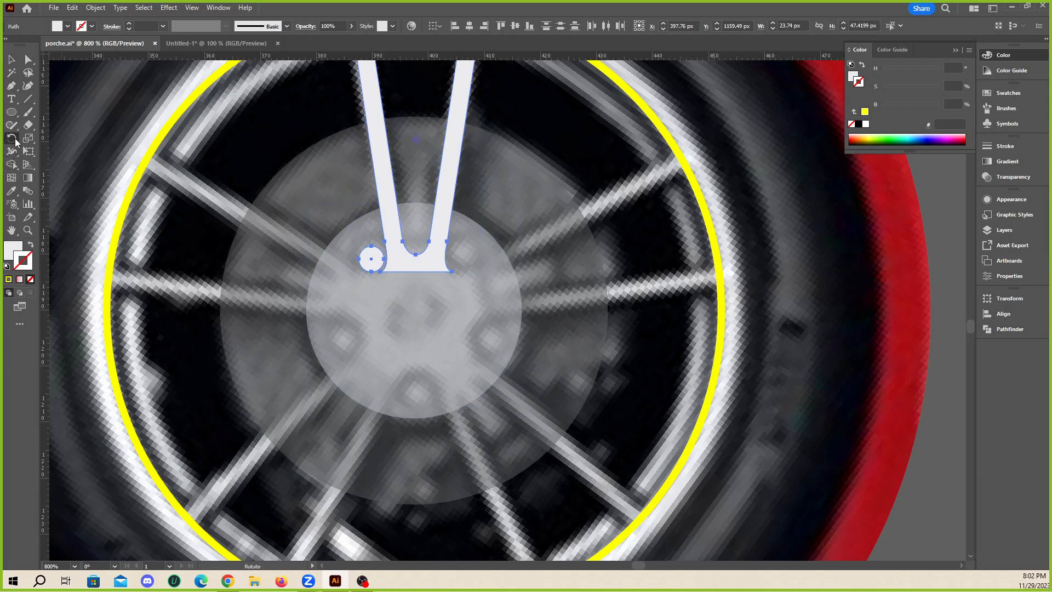
alt+click(415, 312)
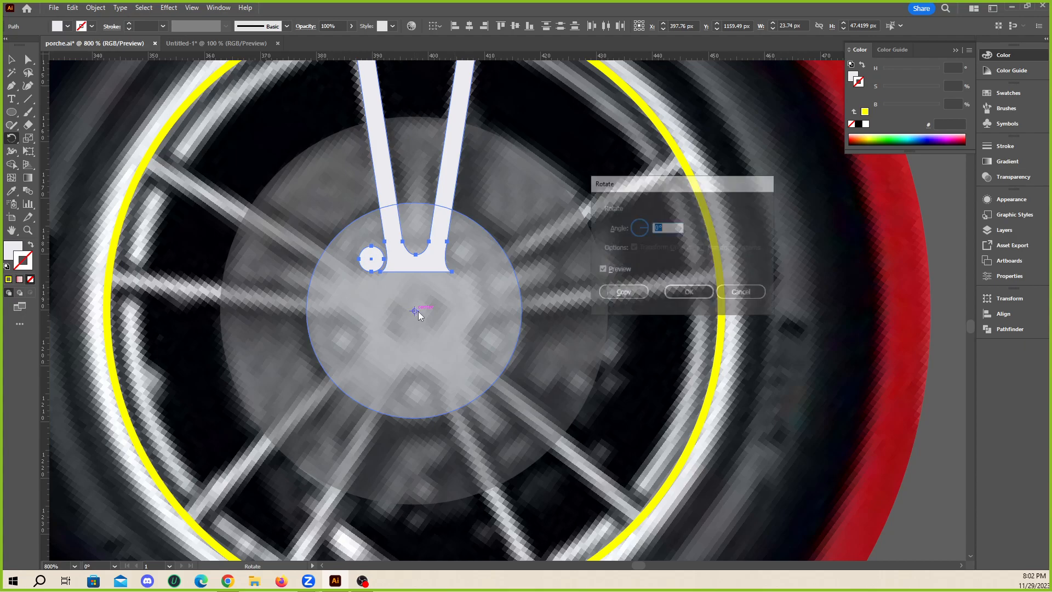
drag(687, 182, 898, 207)
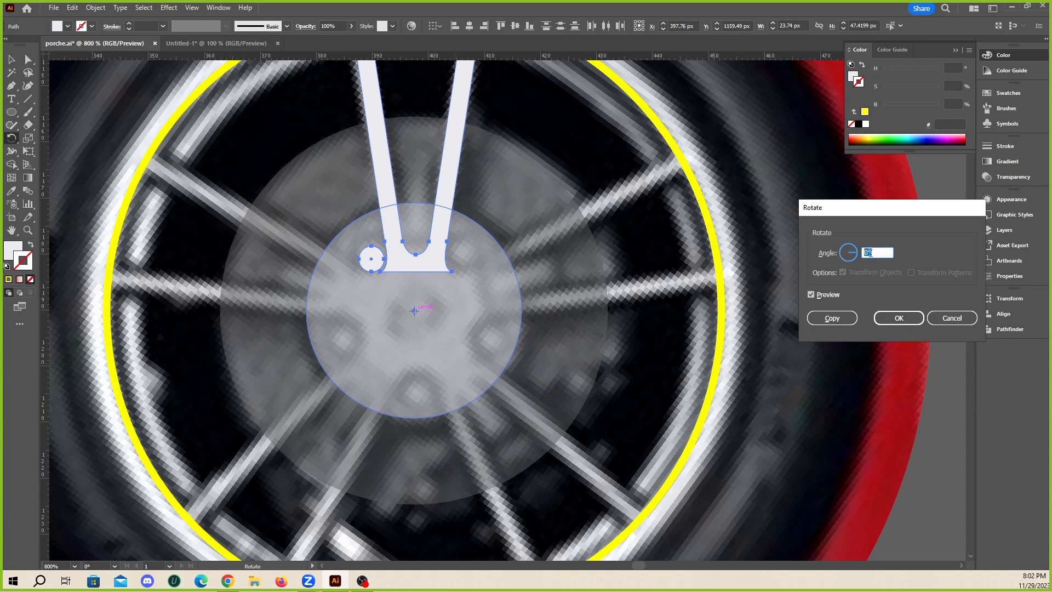
scroll(876, 252, up, 20)
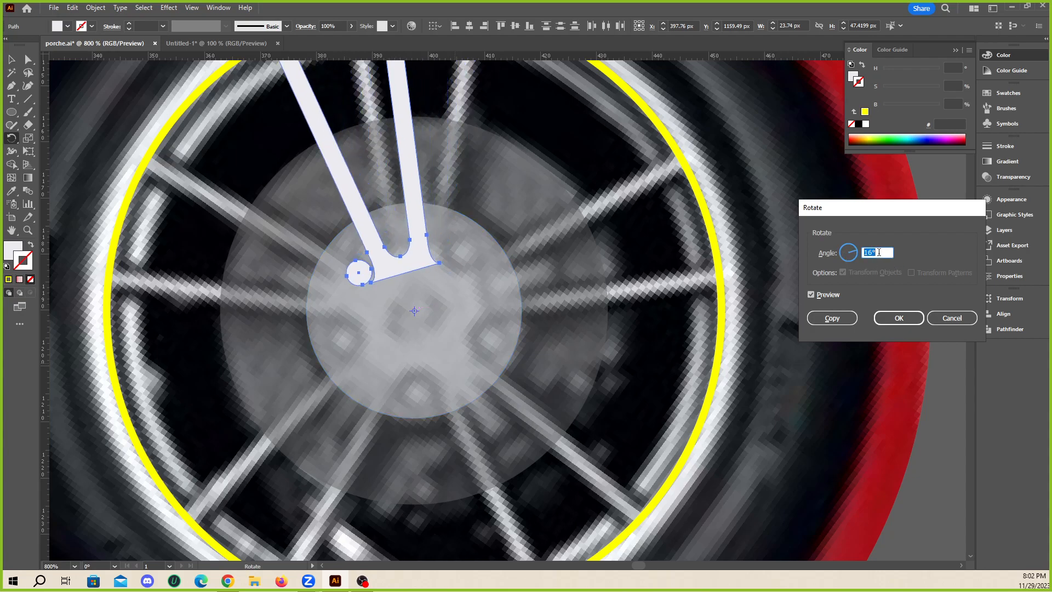
scroll(875, 251, up, 12)
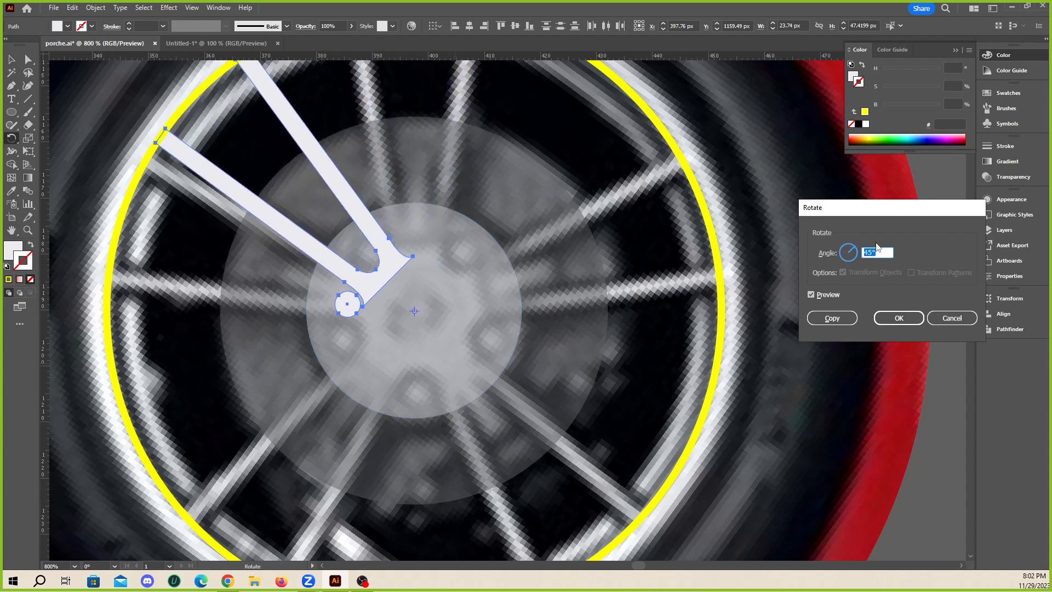
scroll(880, 252, up, 10)
scroll(892, 260, up, 19)
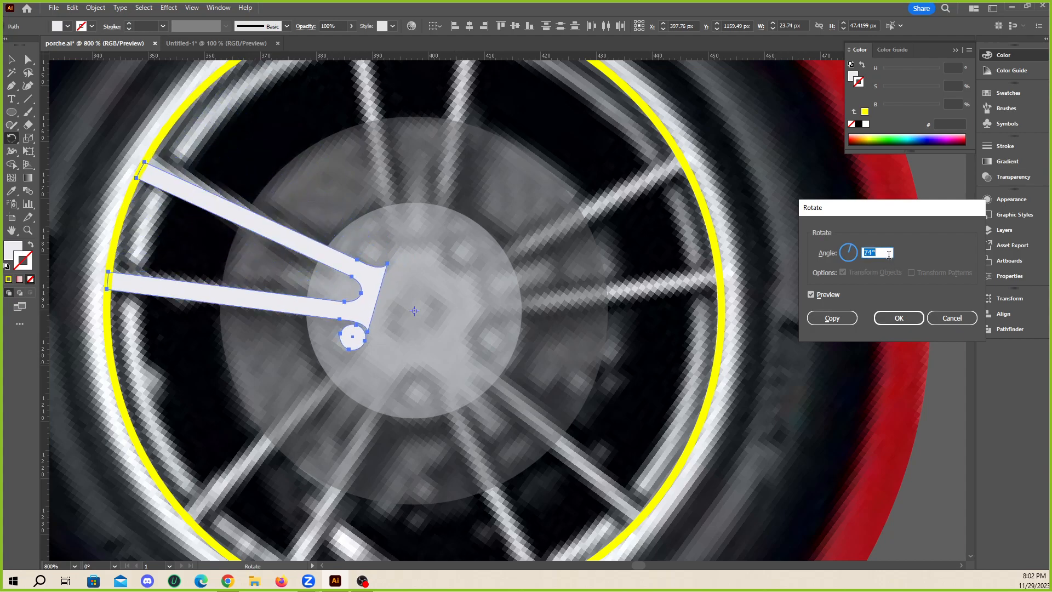
scroll(888, 254, up, 1)
scroll(888, 254, down, 2)
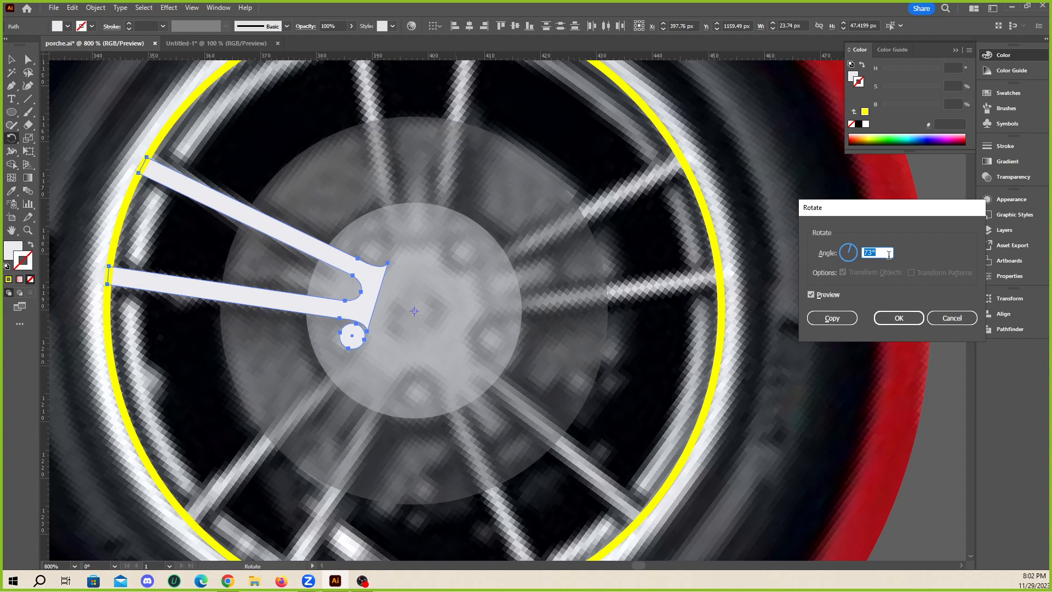
scroll(888, 254, down, 1)
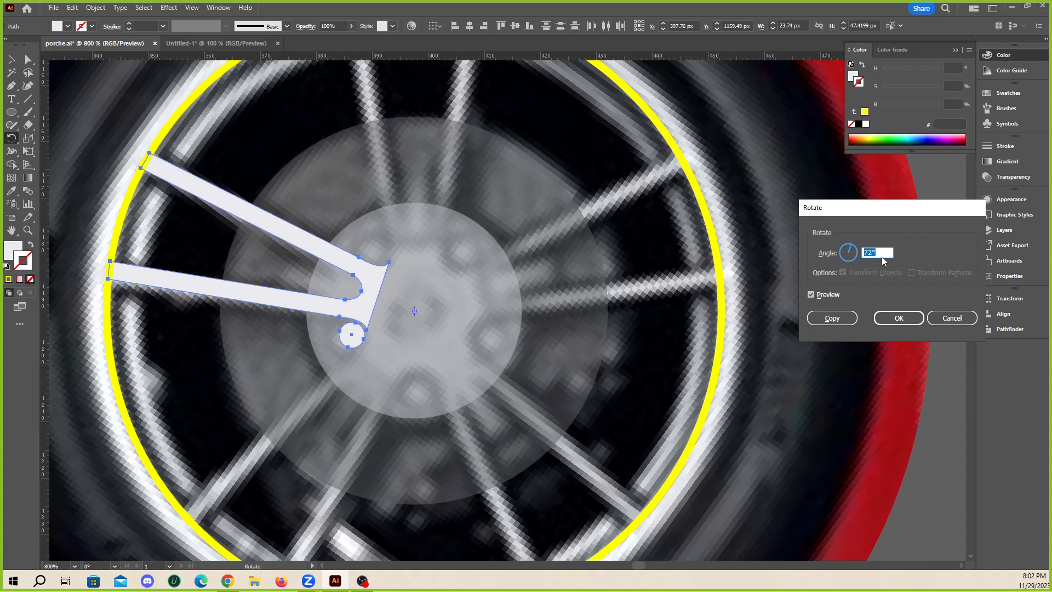
click(832, 318)
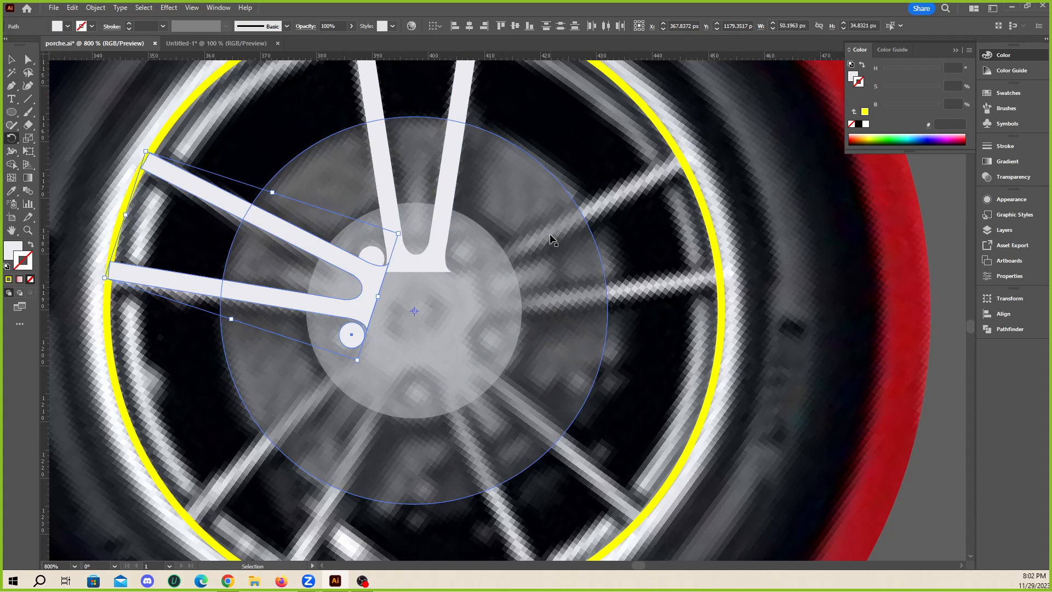
- Repeat the rotated copy of the spoke and lug circle three more times around the hub
key(ctrl+d)
key(ctrl+d)
key(ctrl+d)
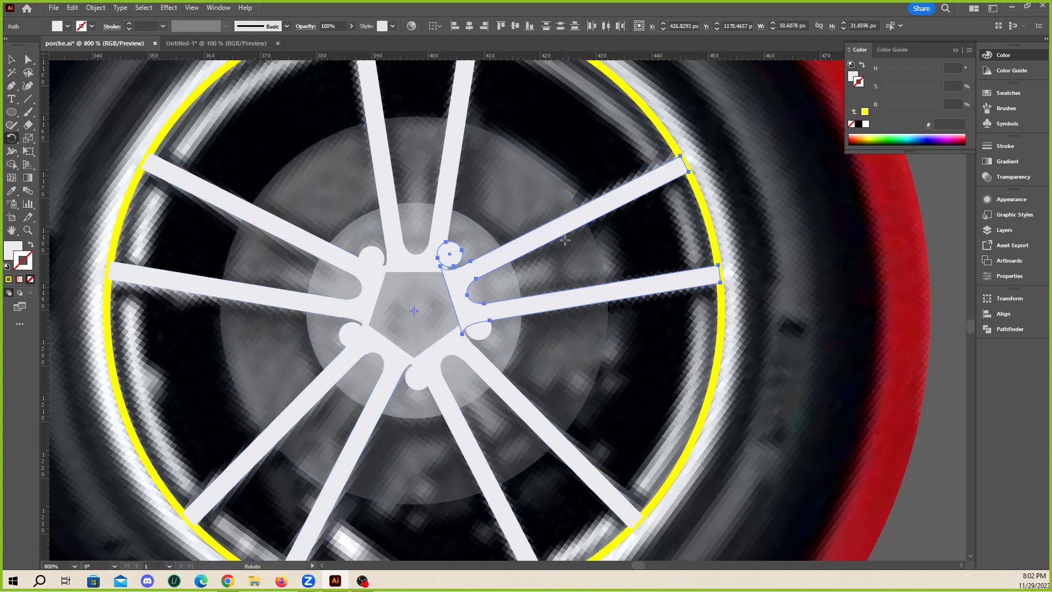
- Undo all the rotated copies, leaving only the original spoke and lug circle
key(ctrl+z)
key(ctrl+z)
key(ctrl+z)
key(ctrl+z)
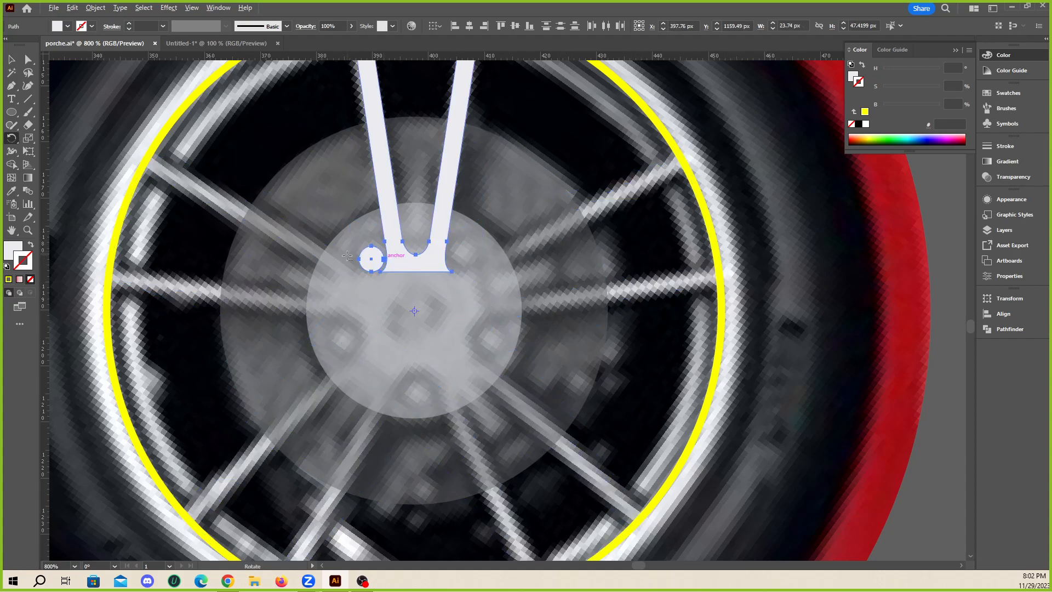
- Inspect the original spoke's base and lug circle up close and against the full wheel
scroll(348, 254, up, 2)
key(v)
click(332, 185)
scroll(453, 277, up, 2)
click(347, 277)
drag(348, 277, 336, 267)
scroll(336, 268, down, 3)
click(399, 251)
scroll(400, 252, down, 3)
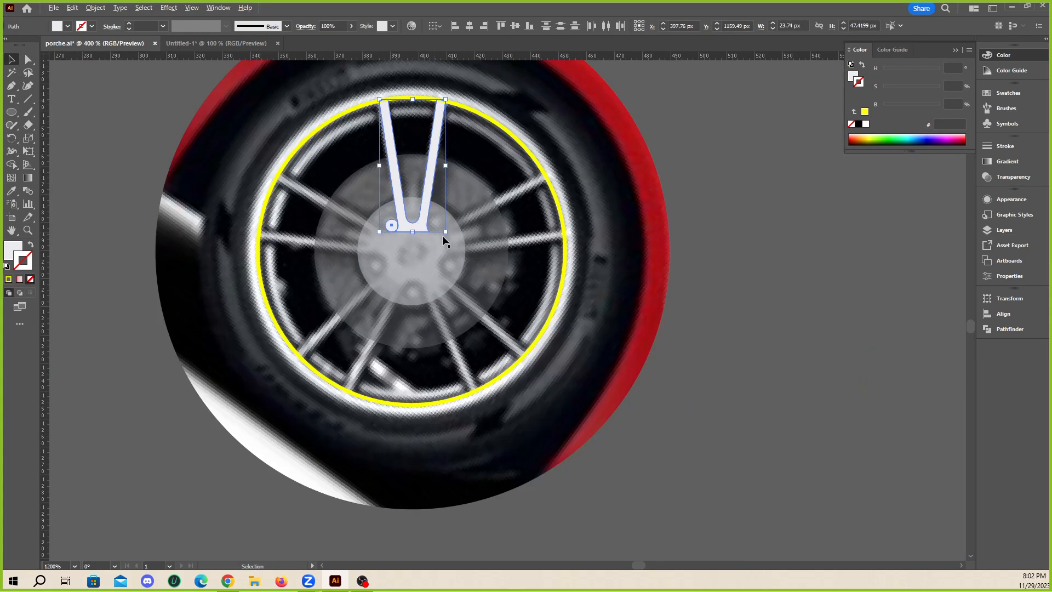
scroll(411, 271, up, 2)
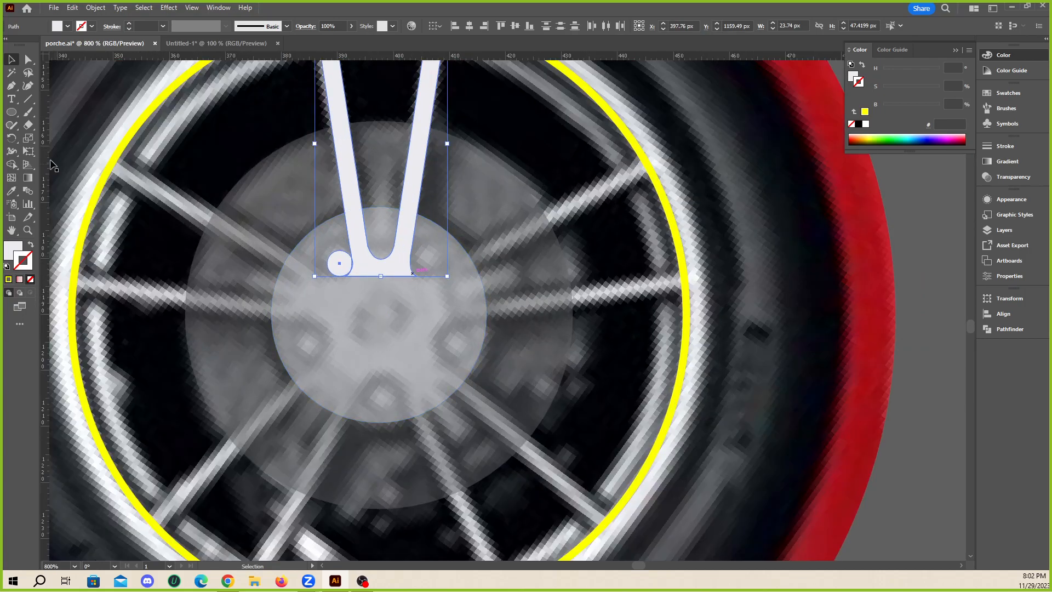
- Place a single anchor point at the hub circle's centre with the Pen tool
click(11, 86)
scroll(349, 316, up, 1)
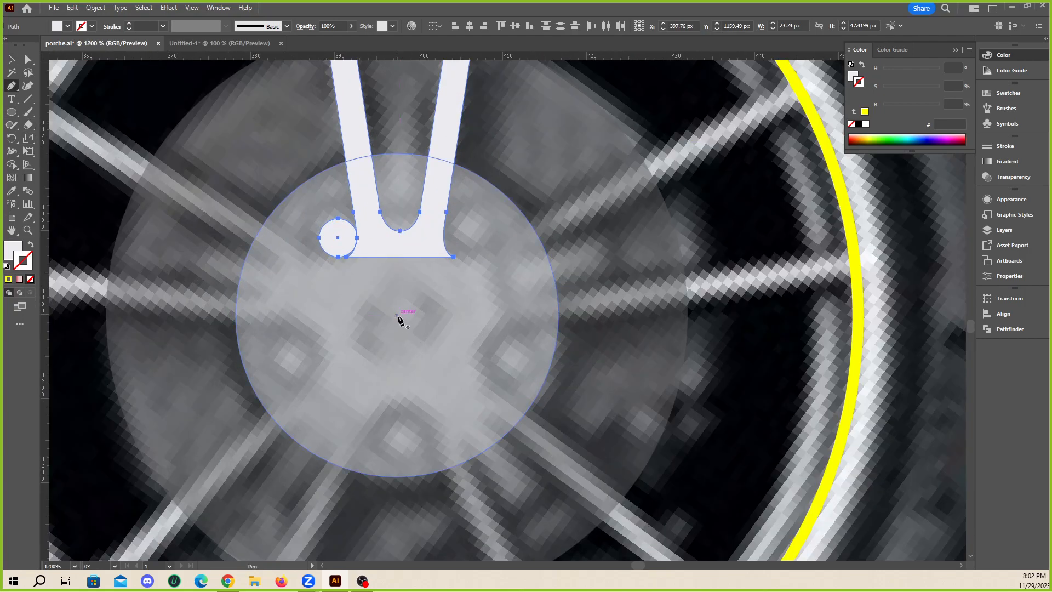
click(397, 316)
click(11, 58)
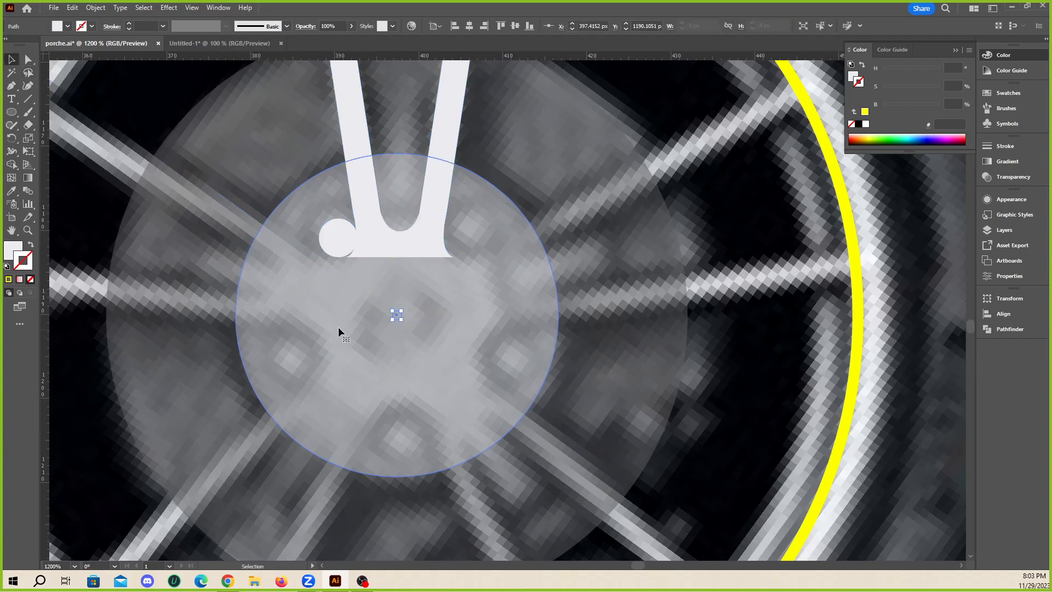
- Select the spoke and lug circle together with the anchor point at the hub's centre
click(397, 314)
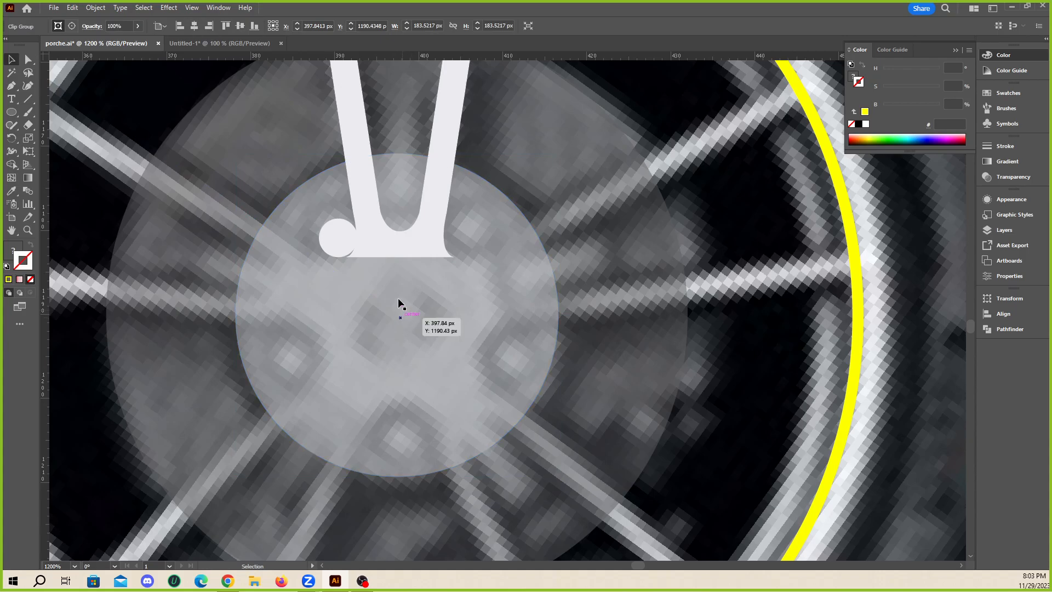
scroll(403, 311, down, 1)
click(364, 276)
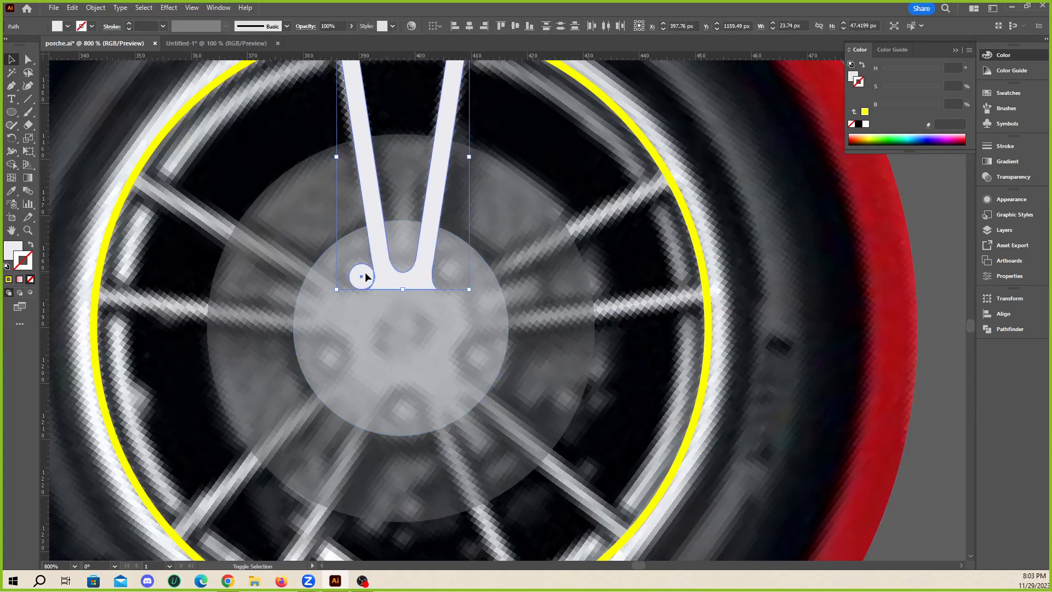
drag(403, 289, 403, 328)
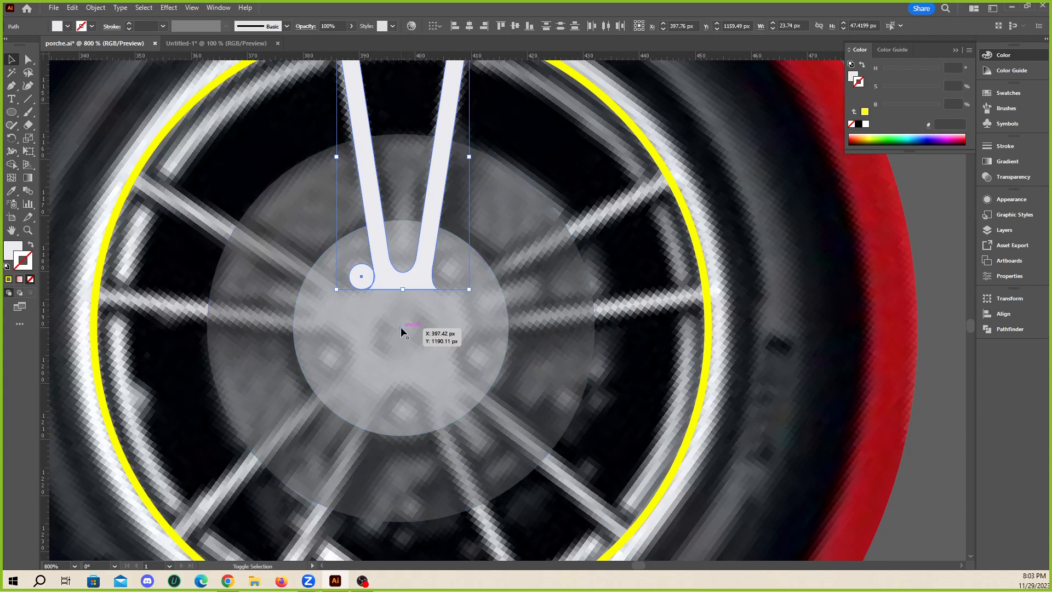
- Try a Transform effect on the ungrouped selection with a 72° rotation, two copies and a bottom-centre reference point
click(173, 11)
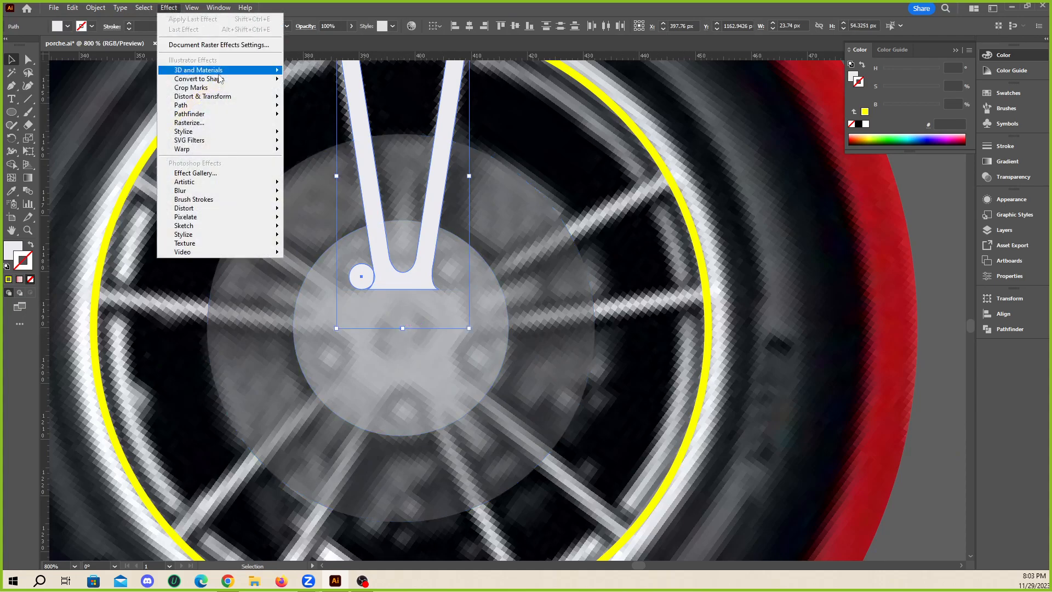
mouse_move(231, 98)
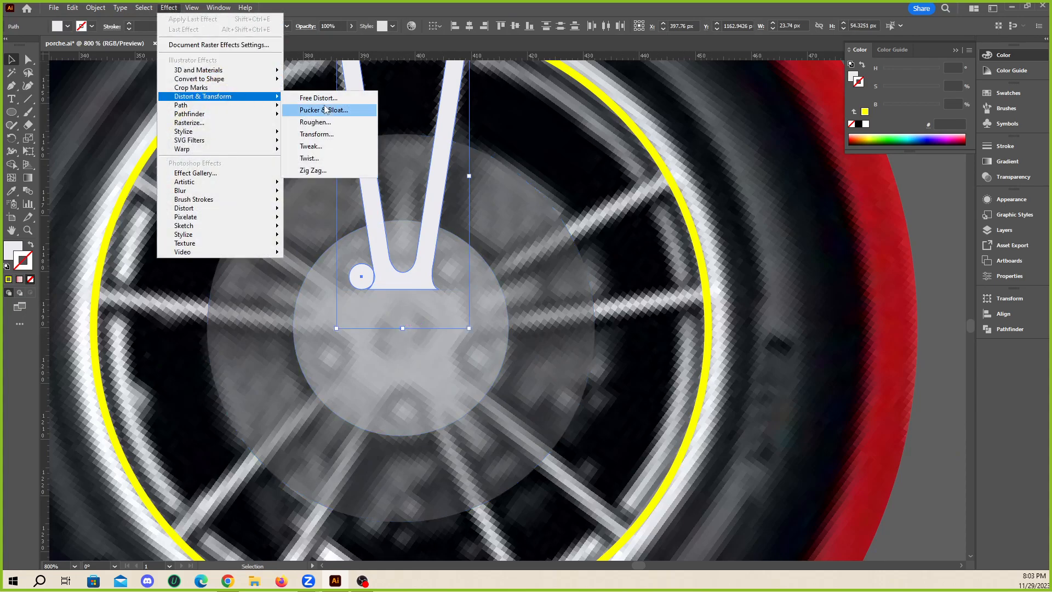
click(321, 135)
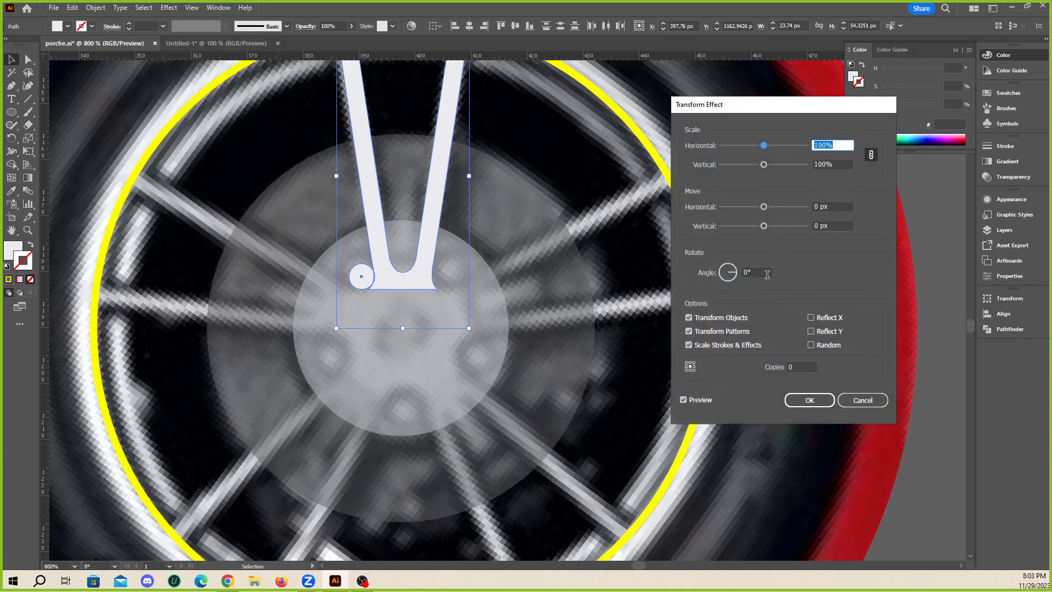
click(768, 272)
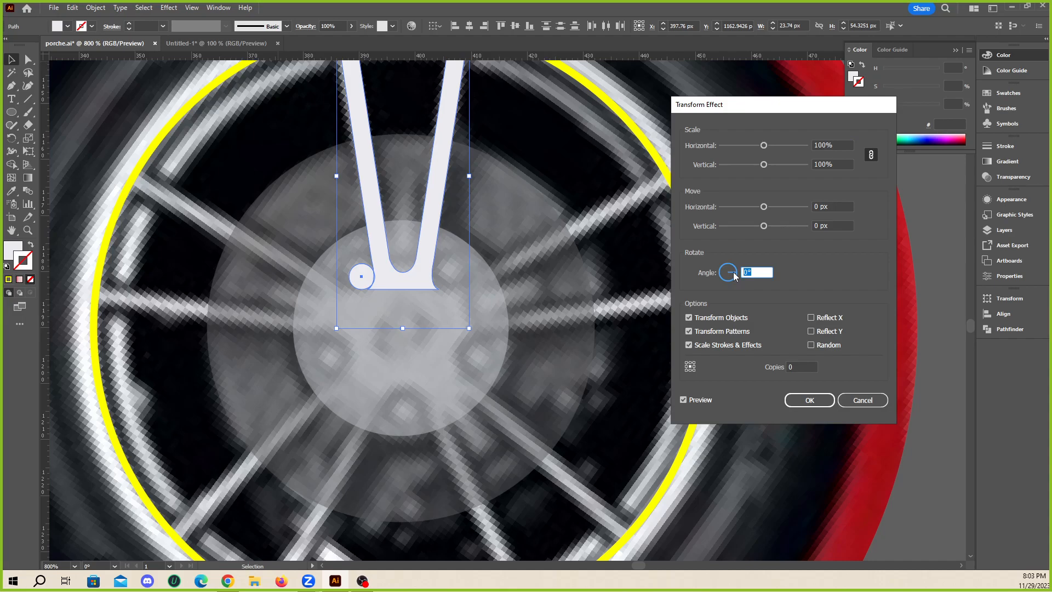
text(72)
click(807, 366)
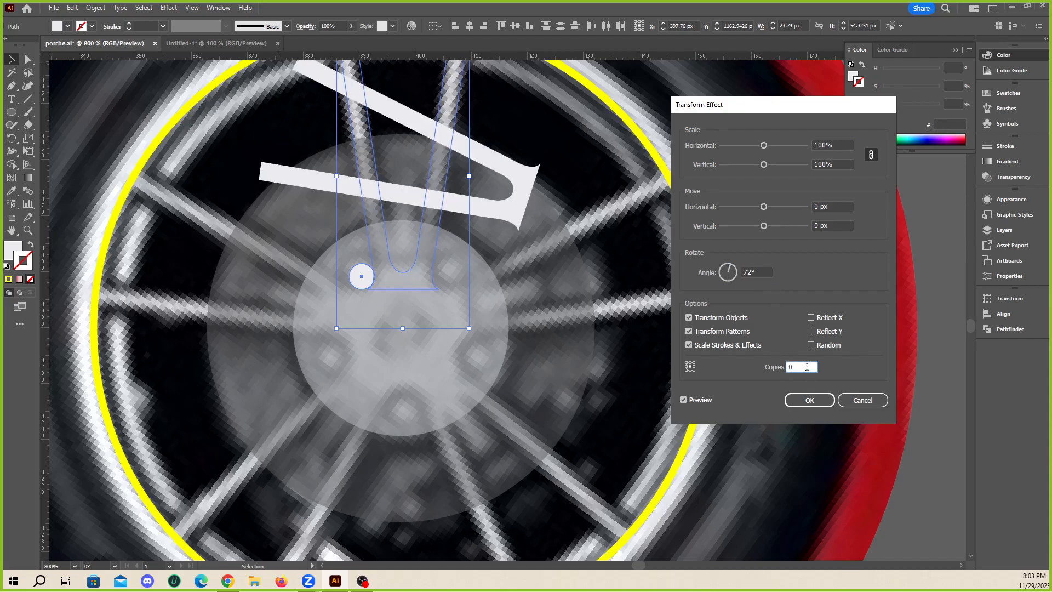
key(Up)
key(Up)
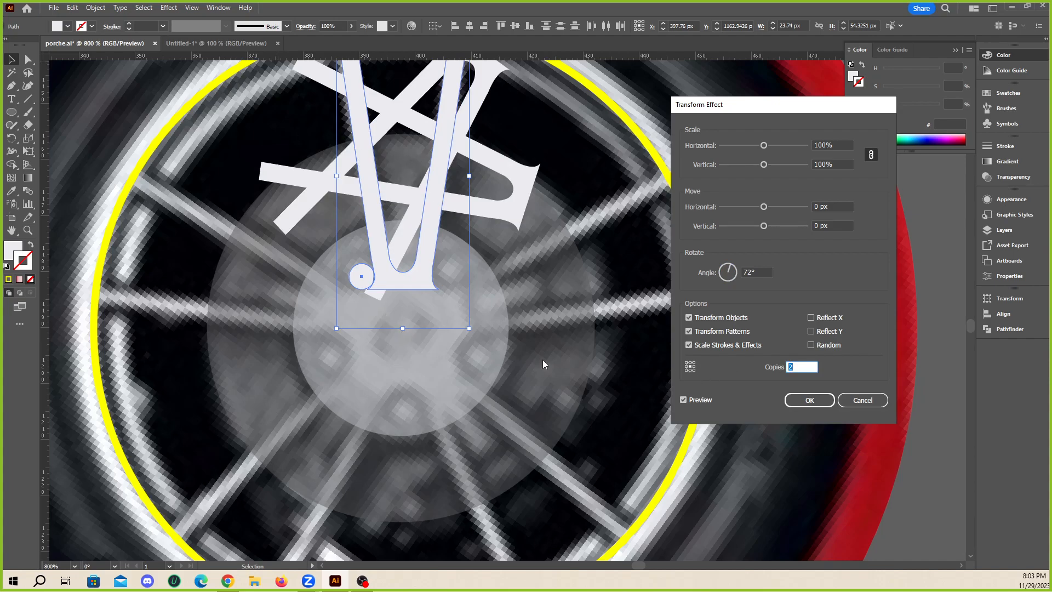
click(691, 370)
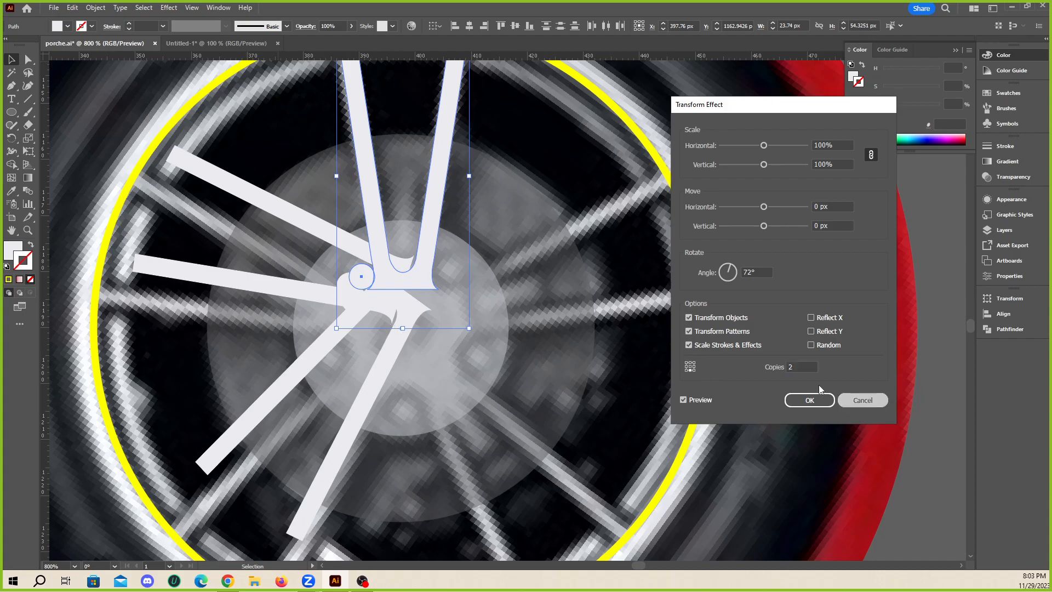
click(862, 400)
- Group the spoke, the lug circle and the hub-centre anchor point
mouse_move(453, 322)
mouse_down()
mouse_move(465, 269)
mouse_move(452, 322)
mouse_up()
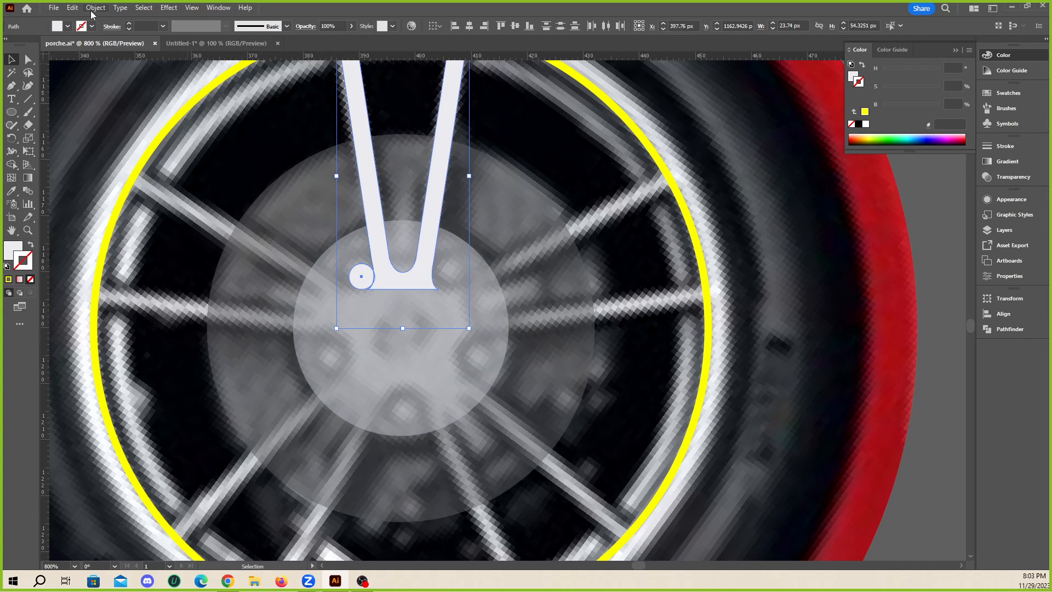
click(92, 12)
click(129, 73)
click(404, 270)
click(403, 290)
- Apply a Transform effect to the spoke and lug group with a 72° rotation, four copies and a bottom-centre reference point
click(169, 7)
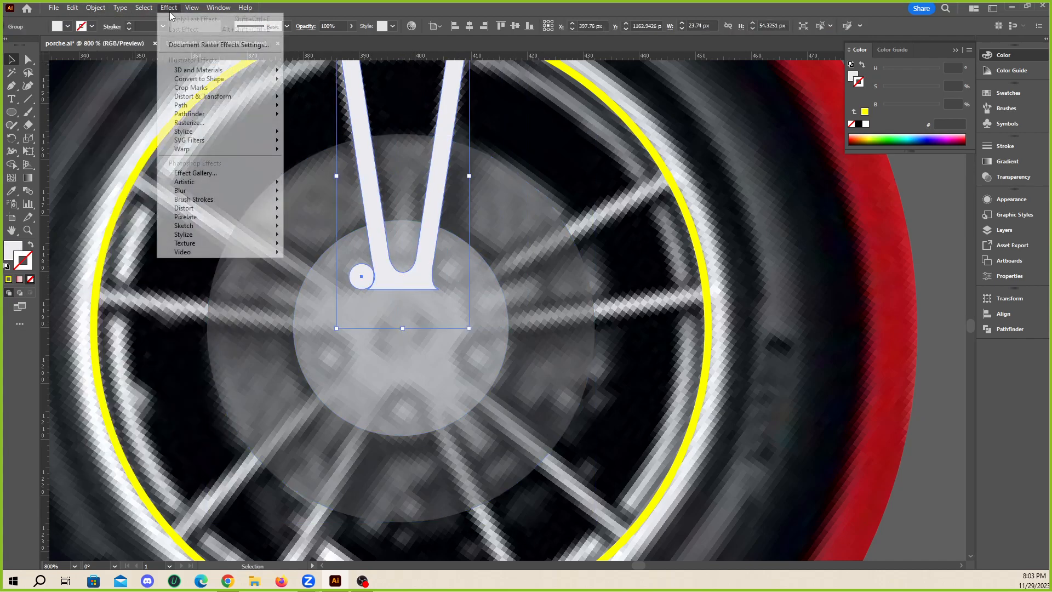
mouse_move(239, 97)
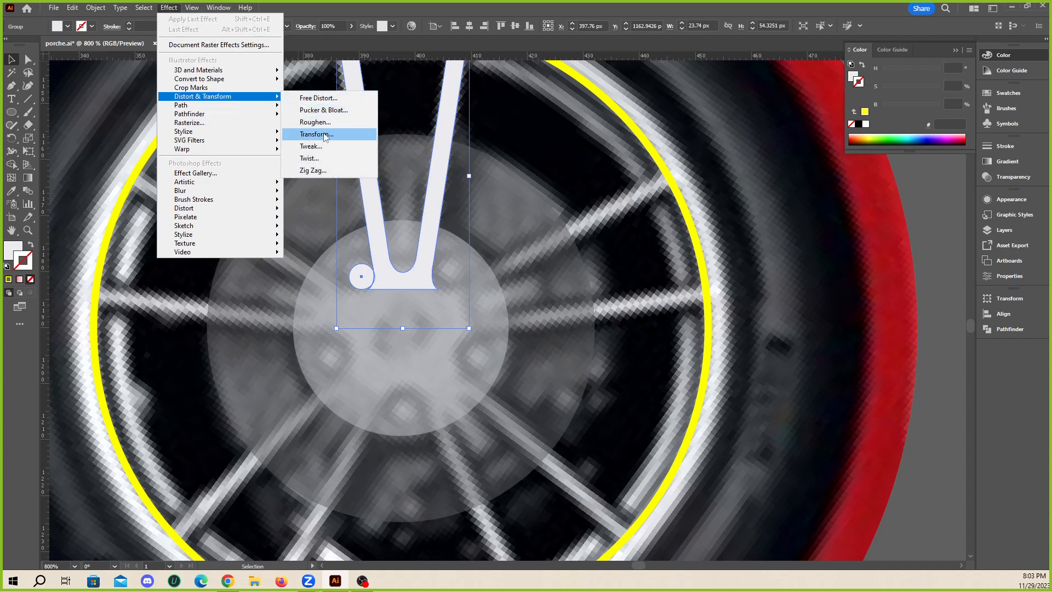
click(317, 135)
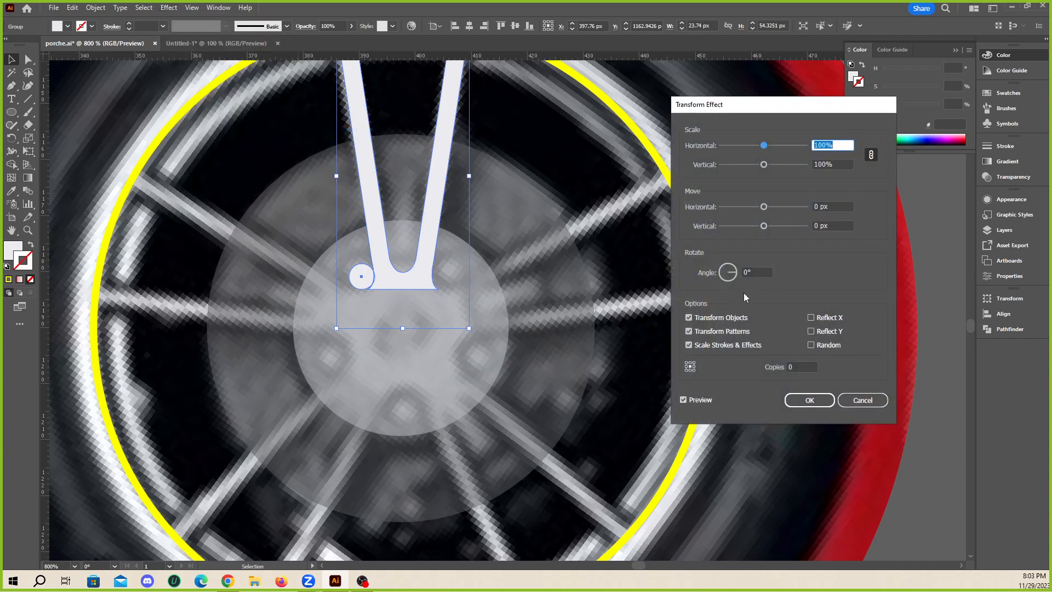
click(757, 271)
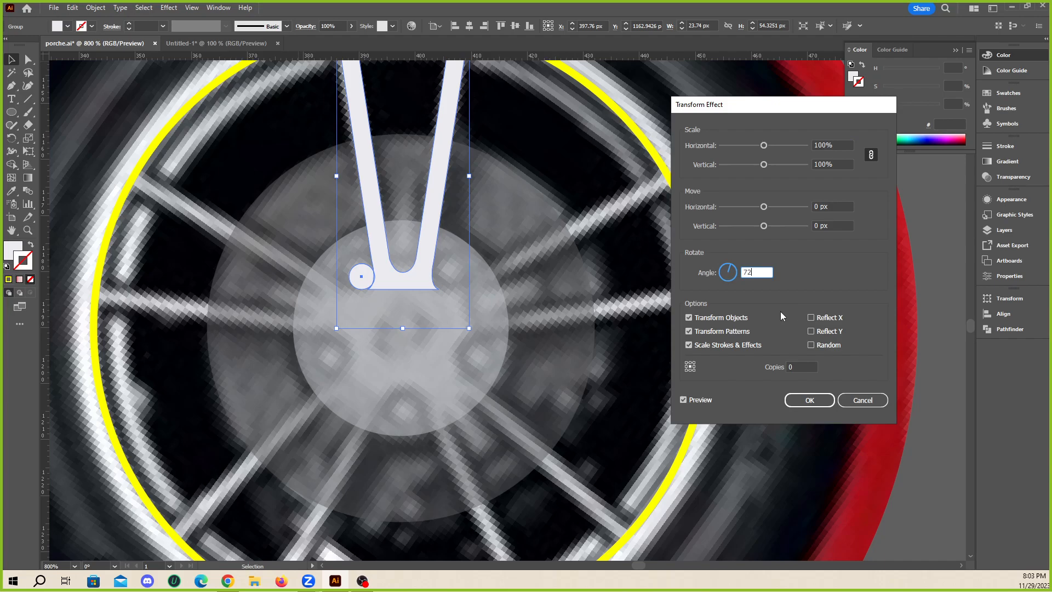
double_click(794, 367)
text(3)
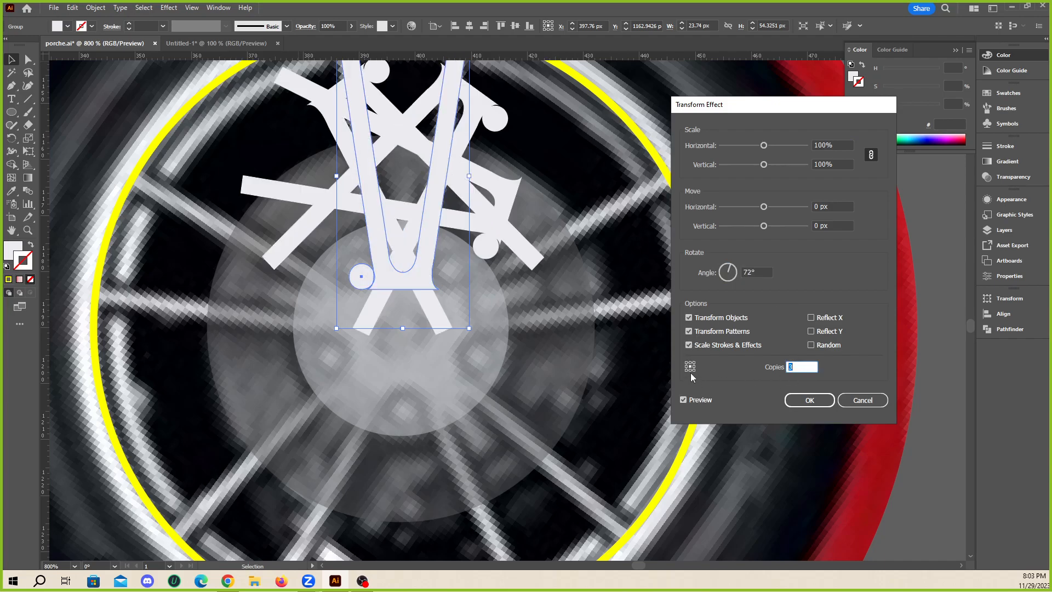
click(690, 370)
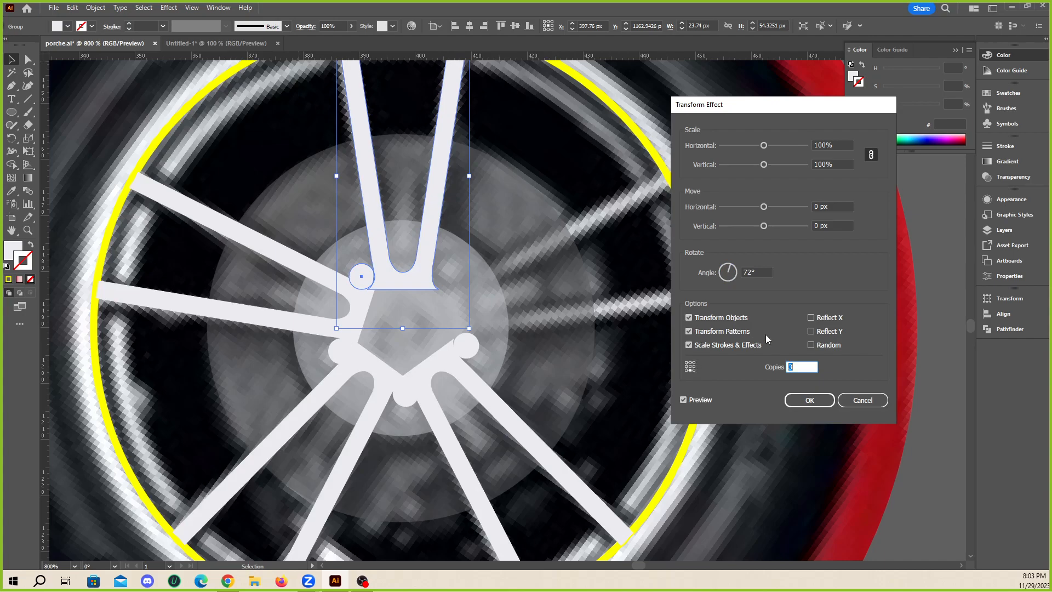
key(Up)
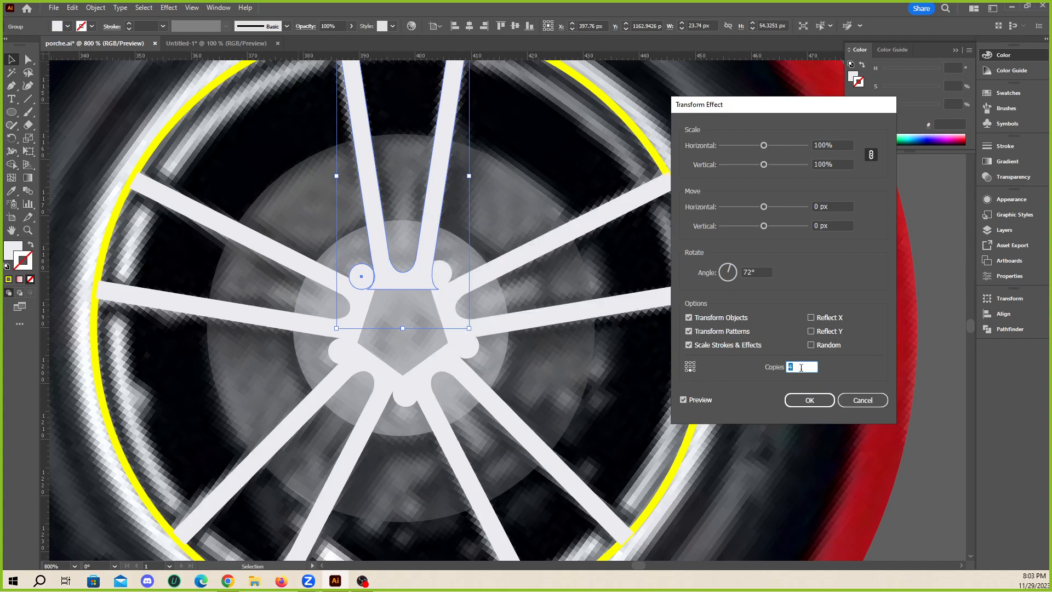
click(809, 400)
- Move the original lug circle clear of the spoke and shrink it to about 3.94 px across
key(a)
key(ctrl+minus)
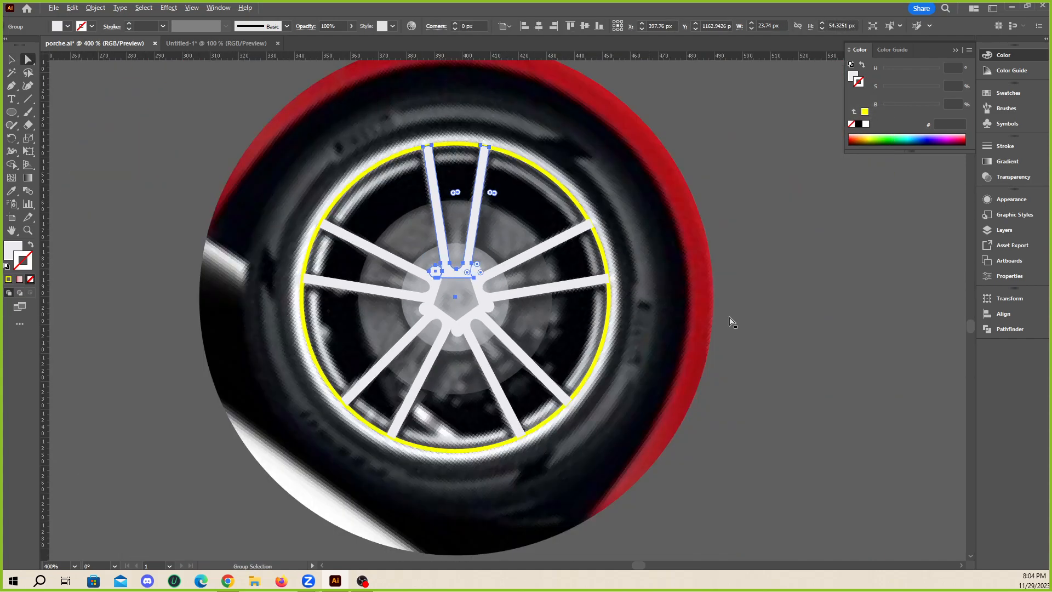
key(ctrl+shift+a)
scroll(439, 282, up, 5)
drag(442, 256, 445, 235)
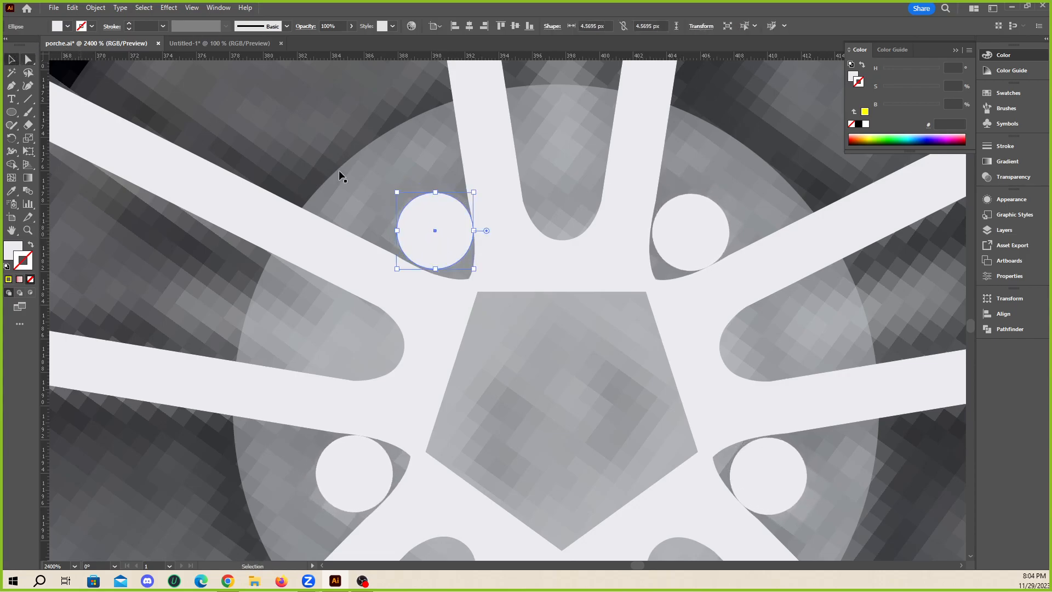
drag(474, 191, 468, 197)
drag(451, 256, 452, 249)
- Deselect the lug circle and examine how the repeated spokes and lugs fit the photographed wheel
key(ctrl+minus)
key(ctrl+minus)
key(ctrl+minus)
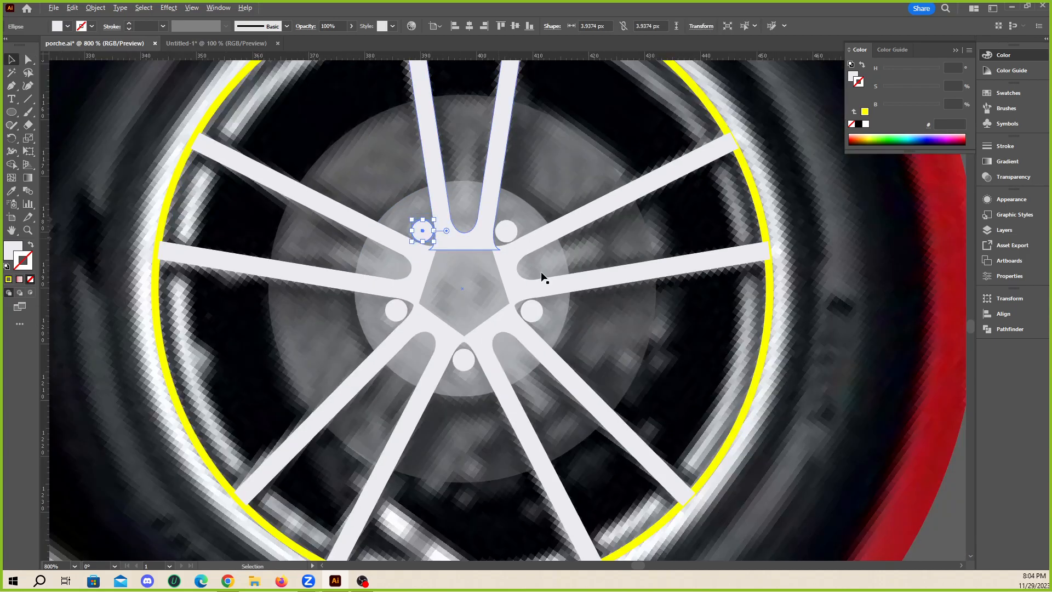
key(ctrl+plus)
key(ctrl+minus)
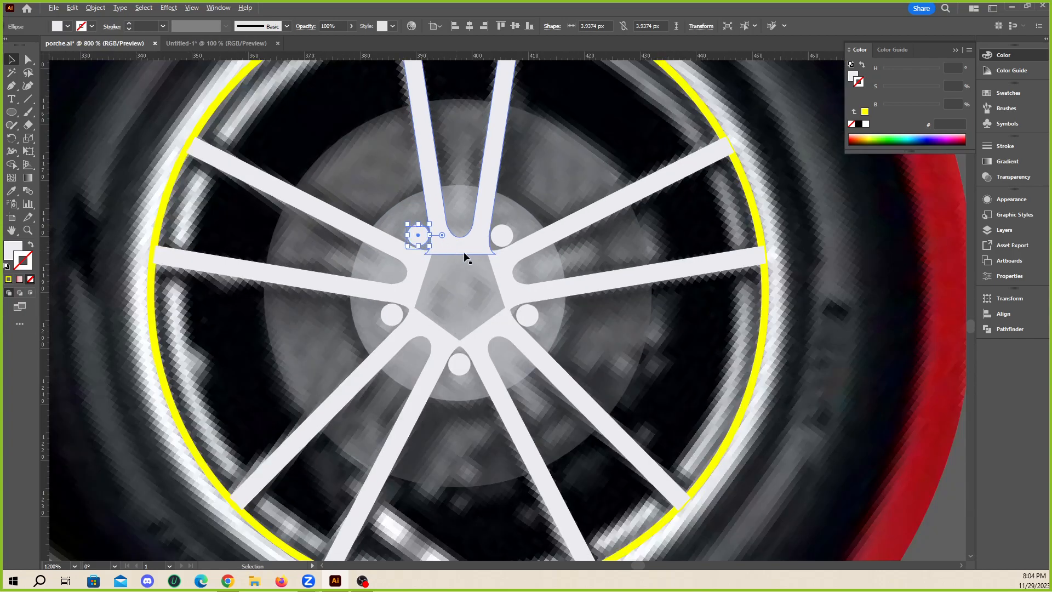
key(ctrl+minus)
click(910, 344)
key(ctrl+minus)
key(ctrl+minus)
key(ctrl+minus)
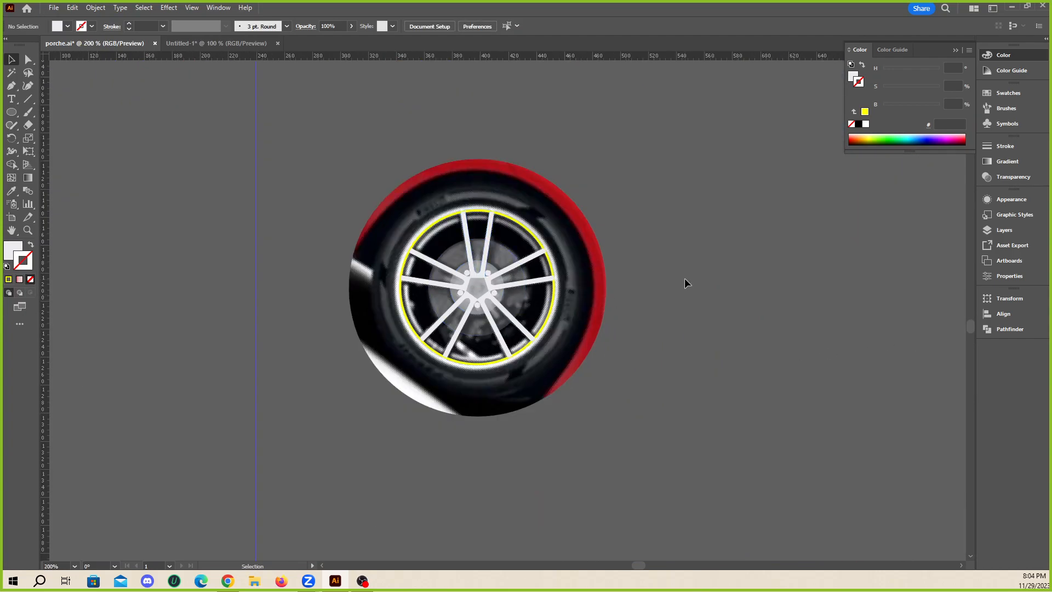
- Recolour the yellow rim circle's stroke with the light grey #dde1e4 sampled from the photographed rim
key(ctrl+plus)
key(ctrl+plus)
key(ctrl+plus)
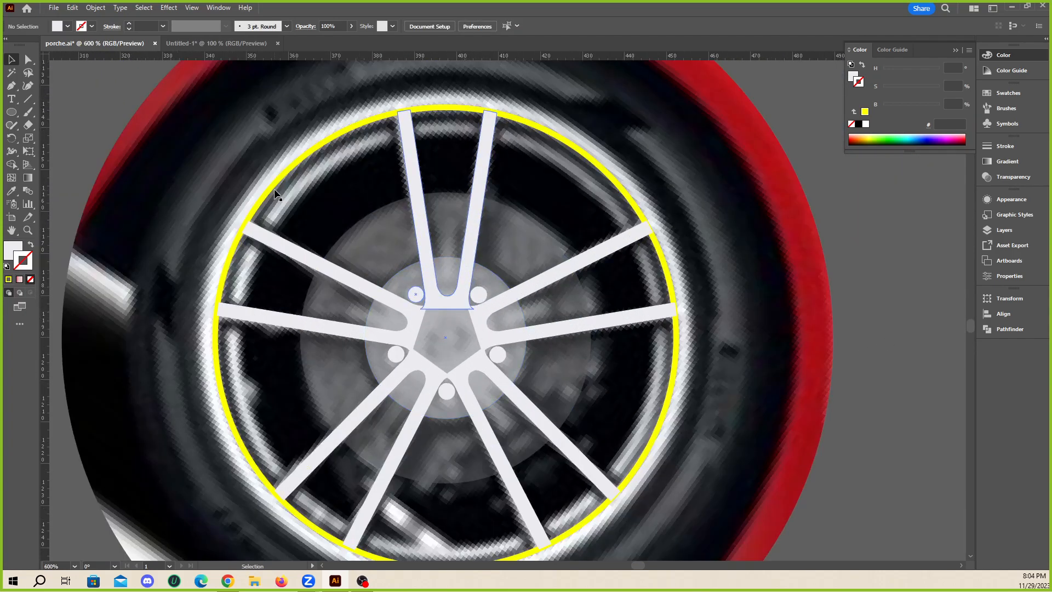
drag(276, 194, 406, 265)
key(ctrl+z)
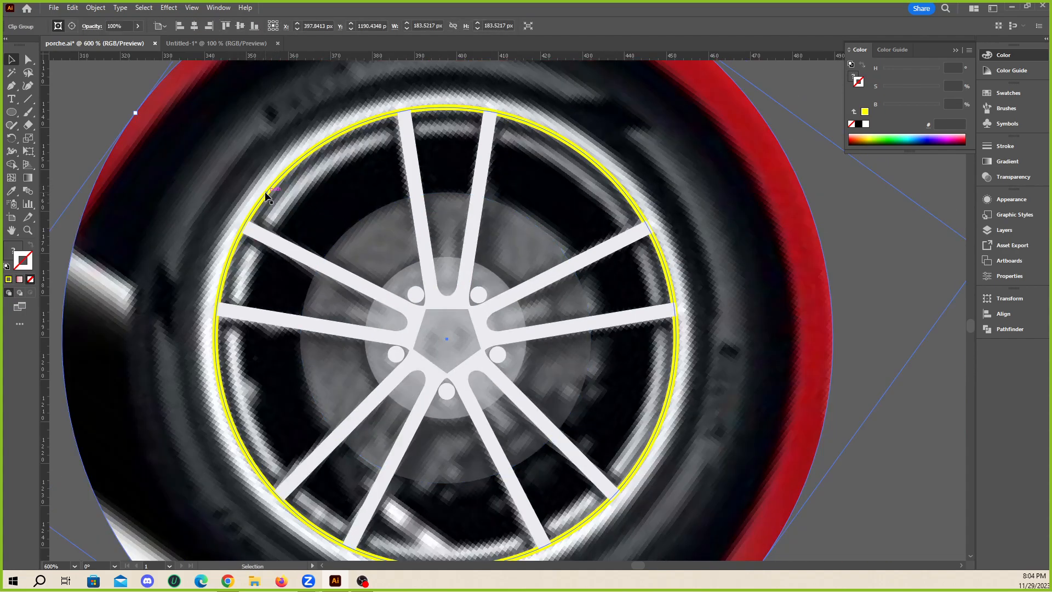
click(266, 196)
key(i)
click(260, 208)
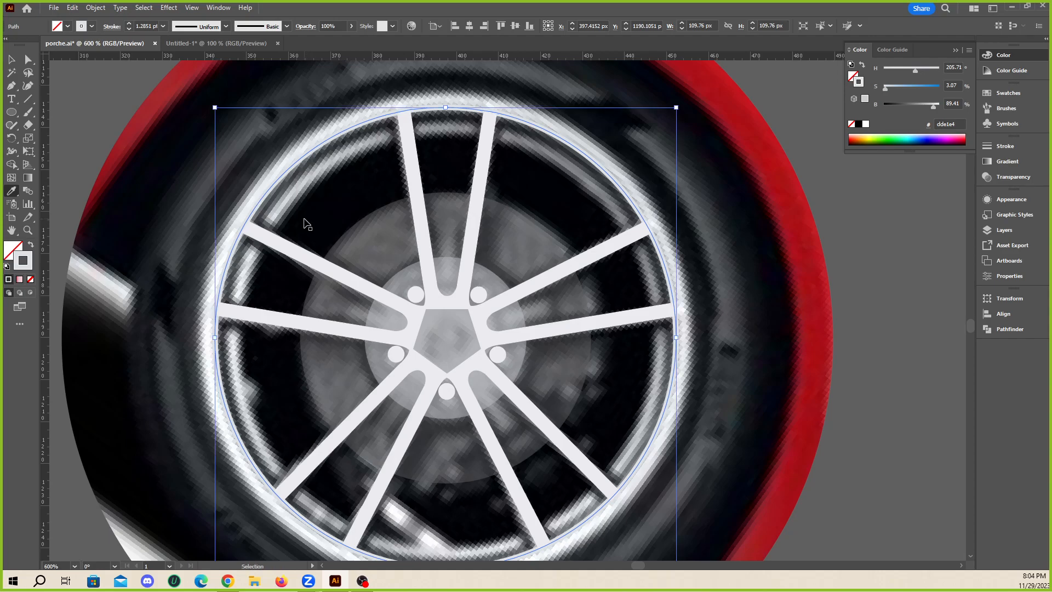
key(v)
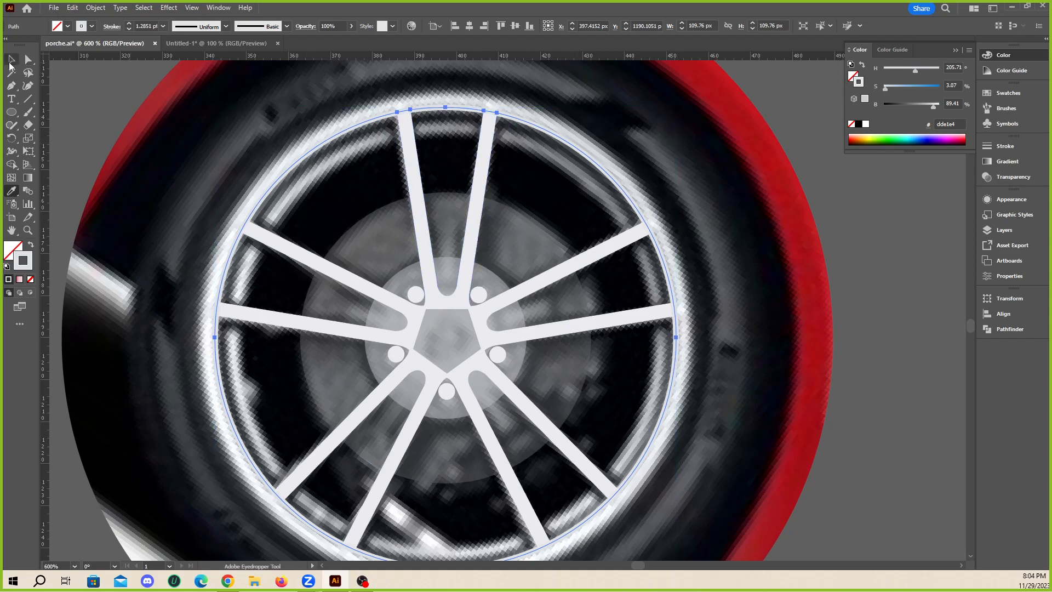
- Add a concentric rim circle about 117 px wide and build the band between both circles with Shape Builder
drag(677, 108, 704, 92)
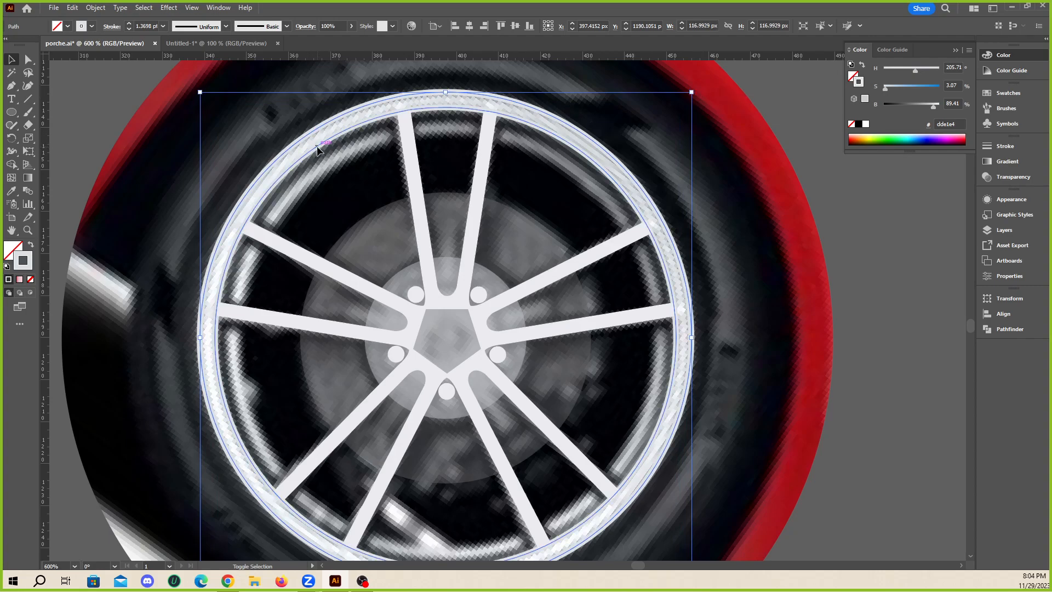
shift+click(321, 144)
click(11, 164)
click(277, 176)
click(12, 60)
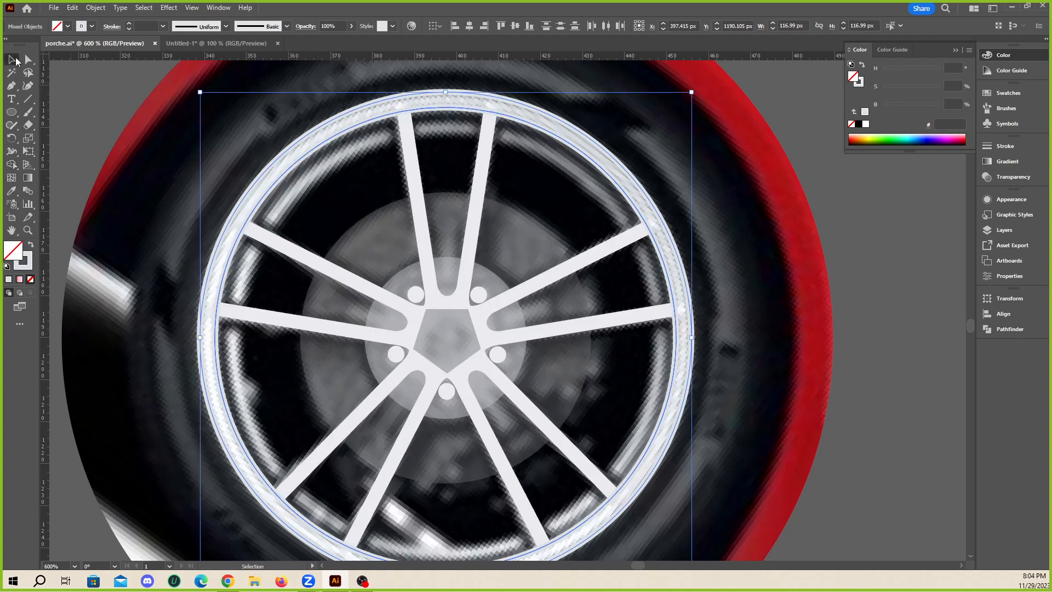
- Swap fill and stroke on the rim band so it is filled solid with #dde1e4 and has no outline
click(266, 172)
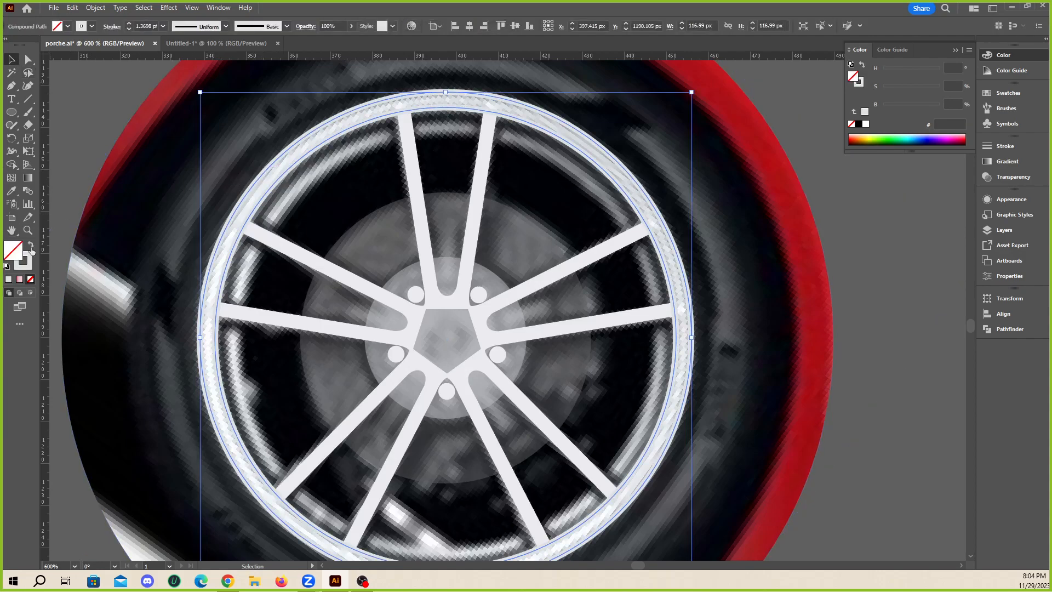
click(31, 245)
scroll(296, 236, down, 2)
click(689, 299)
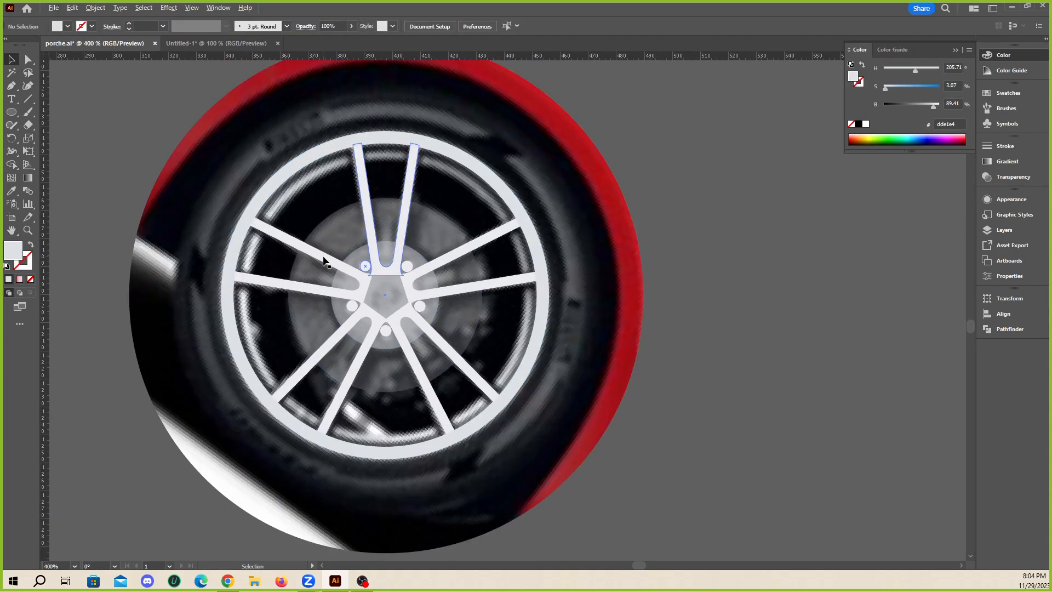
- Add a concentric, scaled-down copy of the rim band about 105.5 px wide inside the original
scroll(279, 326, up, 2)
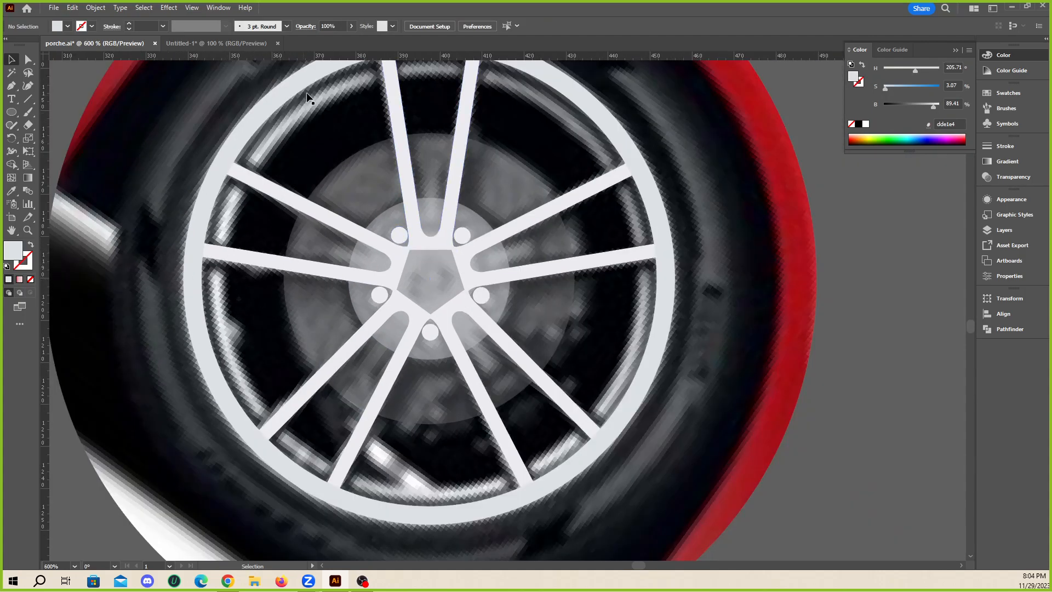
drag(247, 136, 331, 190)
key(ctrl+z)
key(v)
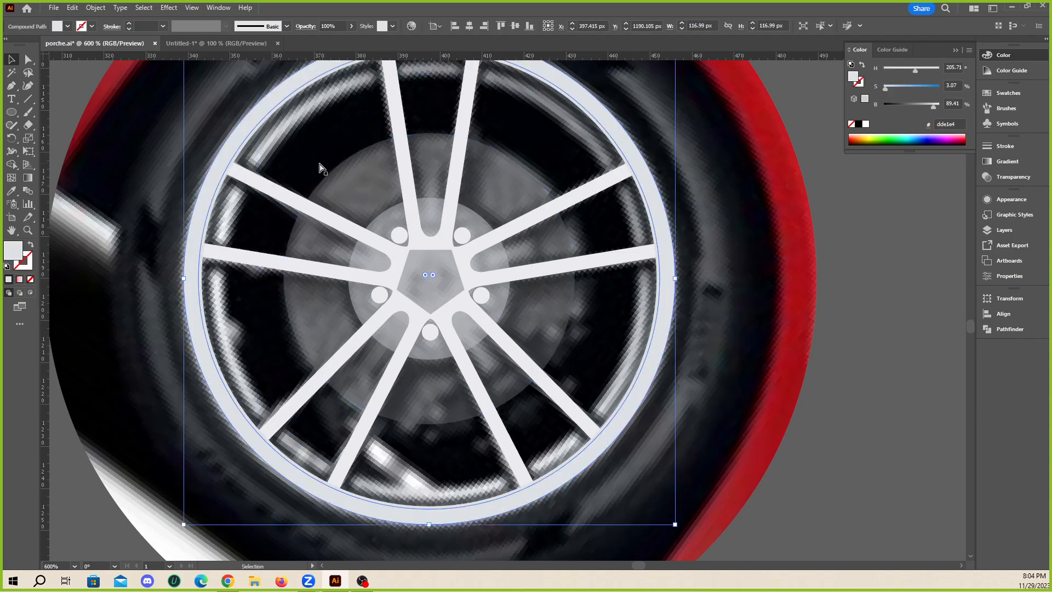
scroll(635, 146, up, 2)
drag(675, 72, 656, 99)
key(a)
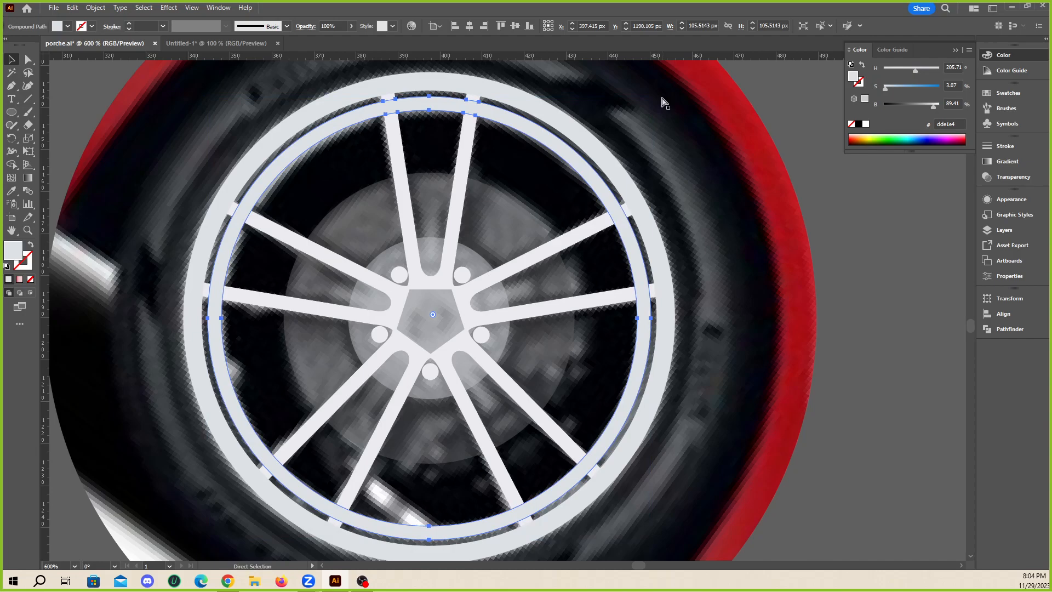
- Place the smaller rim band behind the spokes and darken its fill to #c1c4c7
key(ctrl+shift+[)
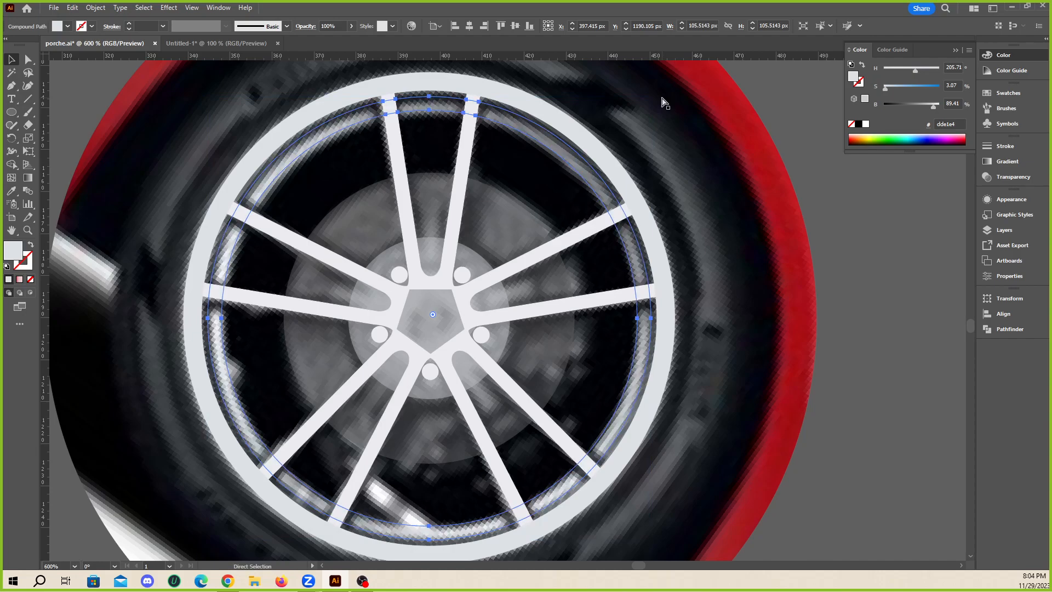
key(ctrl+z)
key(v)
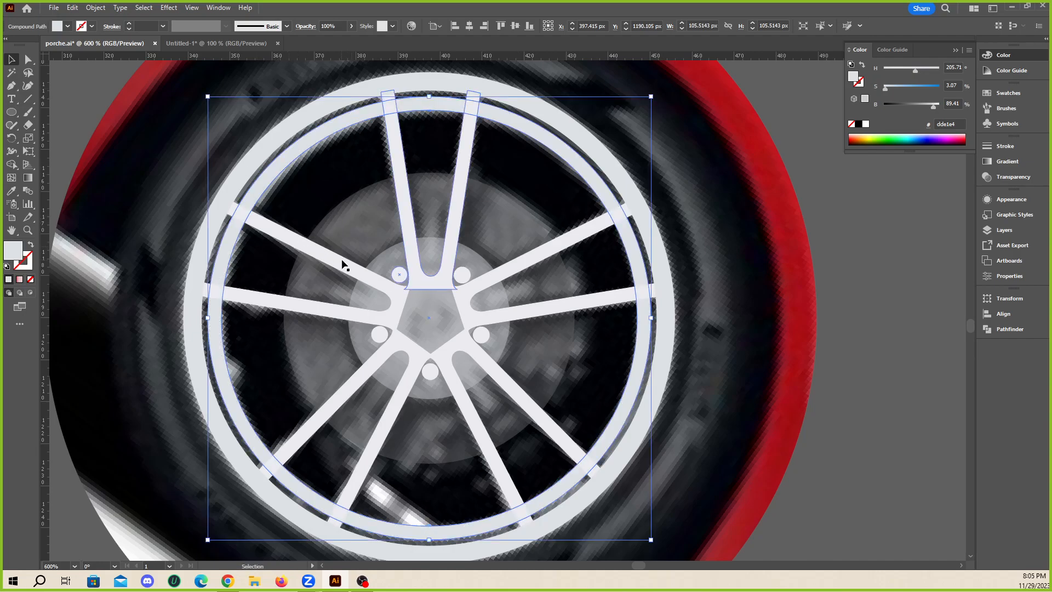
drag(932, 107, 925, 105)
click(863, 347)
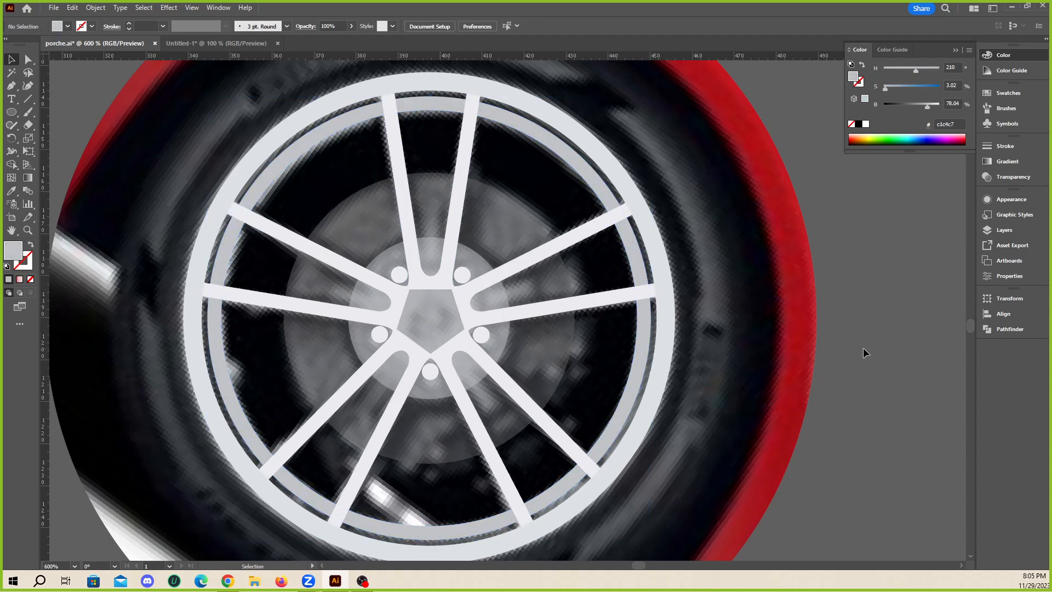
- Add an enlarged copy of the grey inner band about 109.75 px wide beneath it and the spokes, filled with #3b3c3d
click(646, 341)
key(ctrl+shift+bracketright)
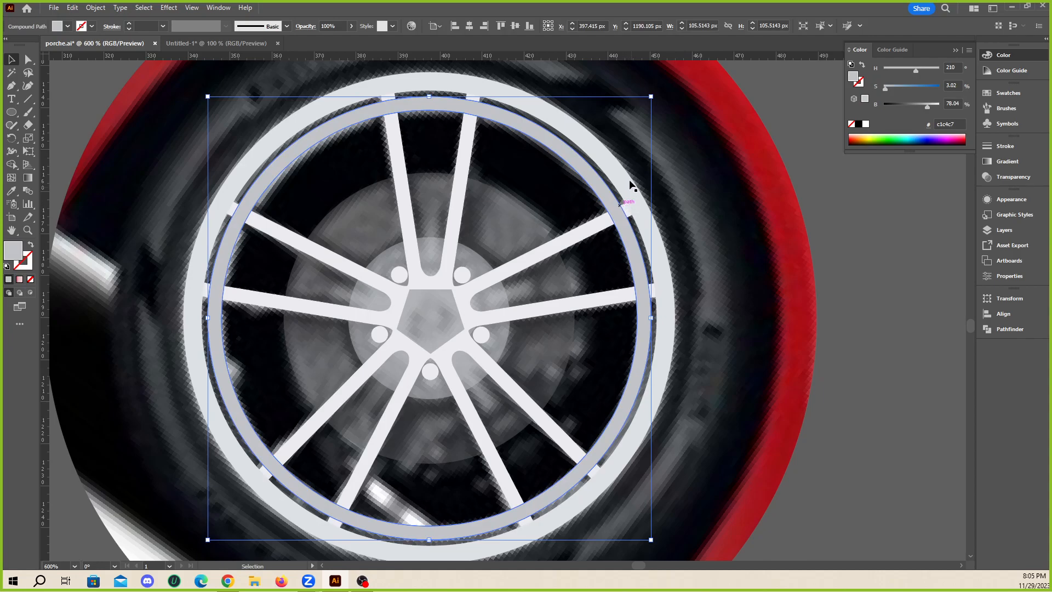
drag(651, 96, 670, 89)
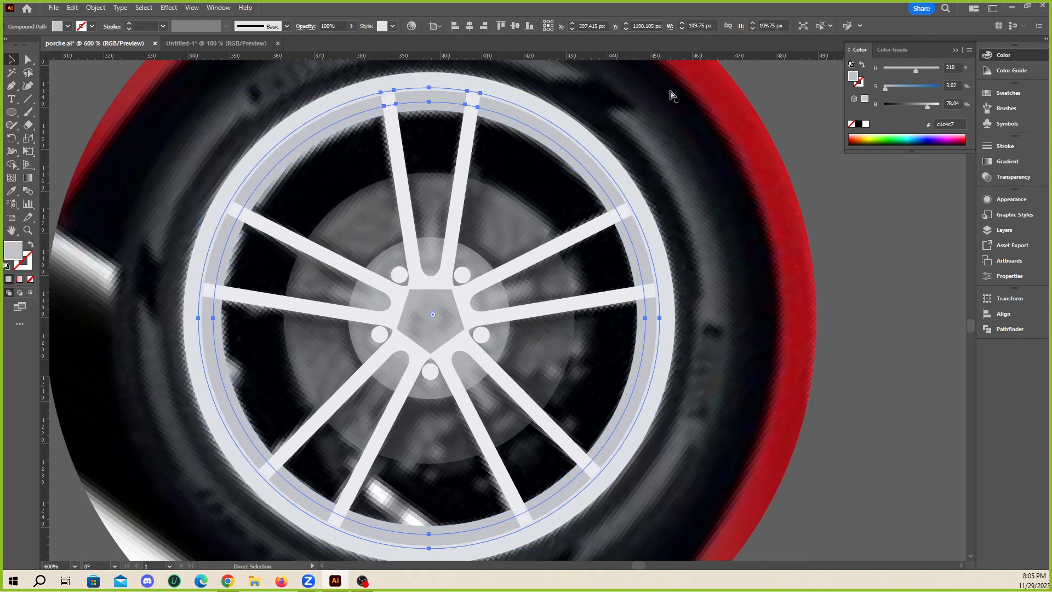
key(v)
drag(924, 106, 896, 104)
click(869, 277)
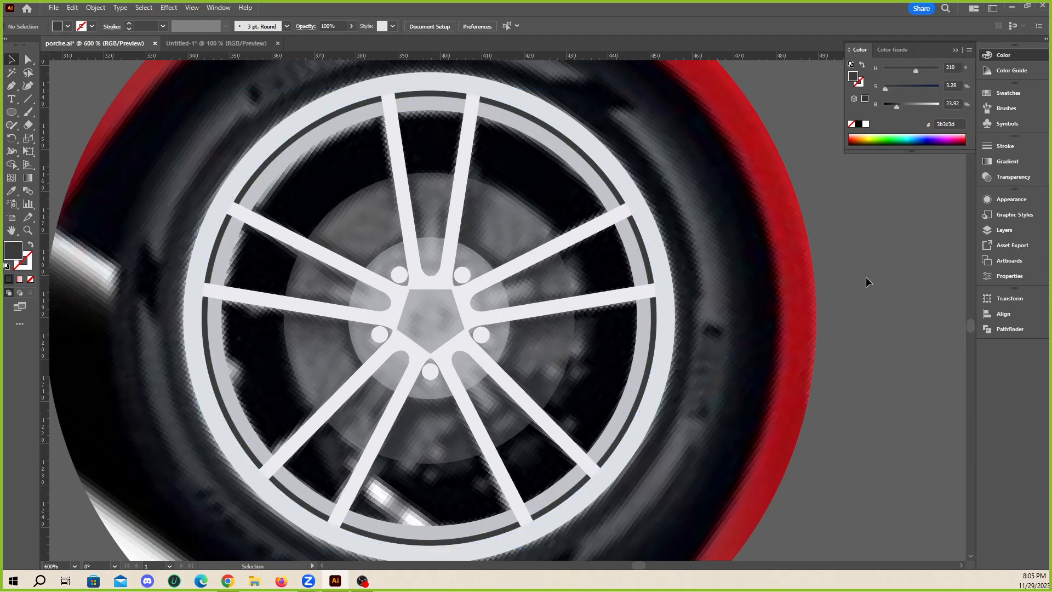
- Draw a circle about 18.67 px across from the wheel's centre, covering the pentagonal gap between the spokes
scroll(534, 296, down, 1)
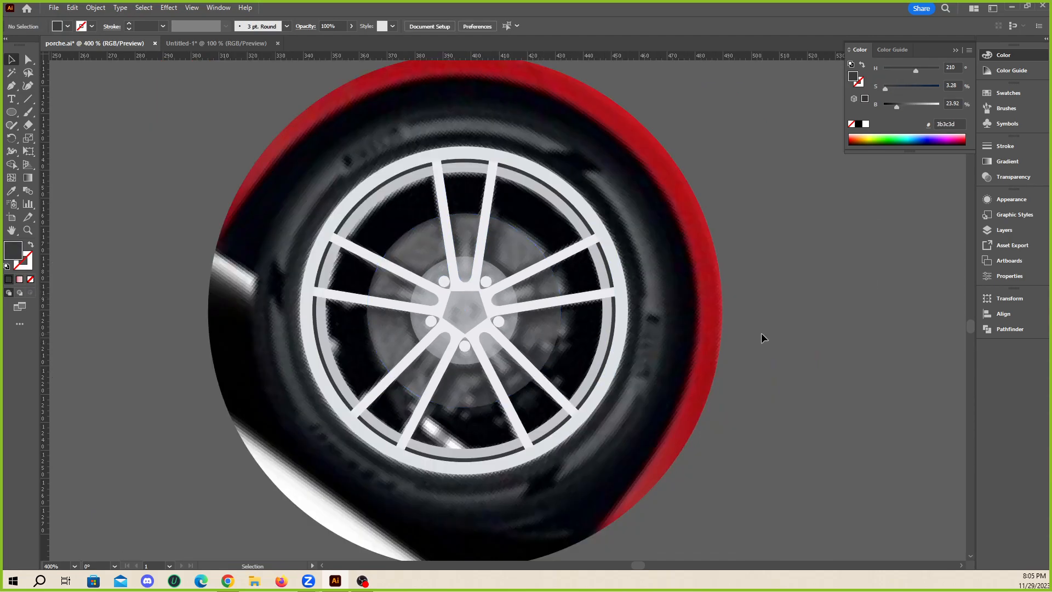
scroll(518, 396, up, 1)
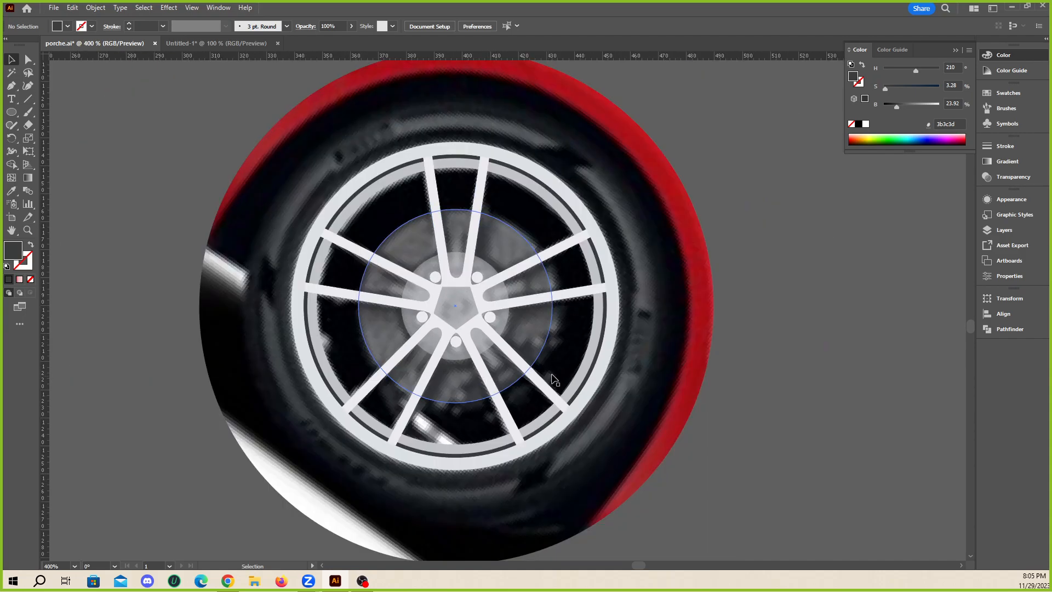
scroll(459, 331, up, 1)
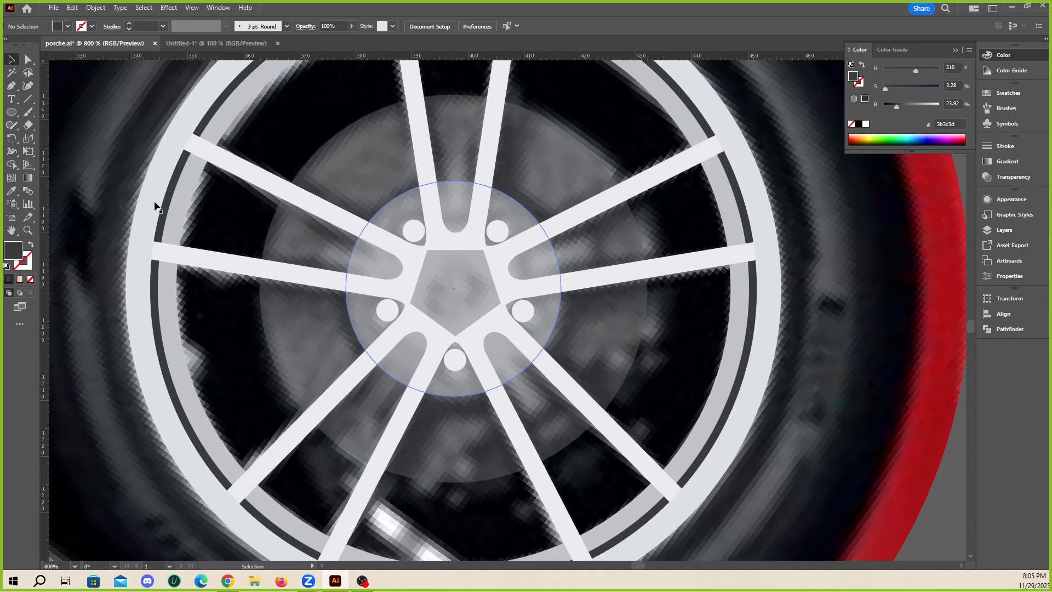
key(l)
scroll(433, 233, up, 1)
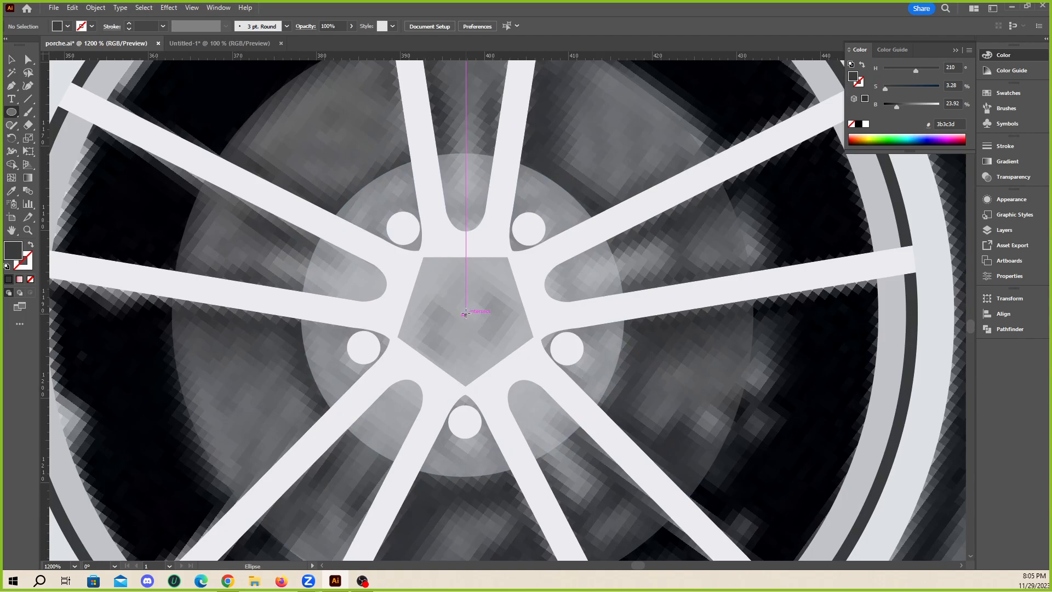
drag(465, 313, 535, 374)
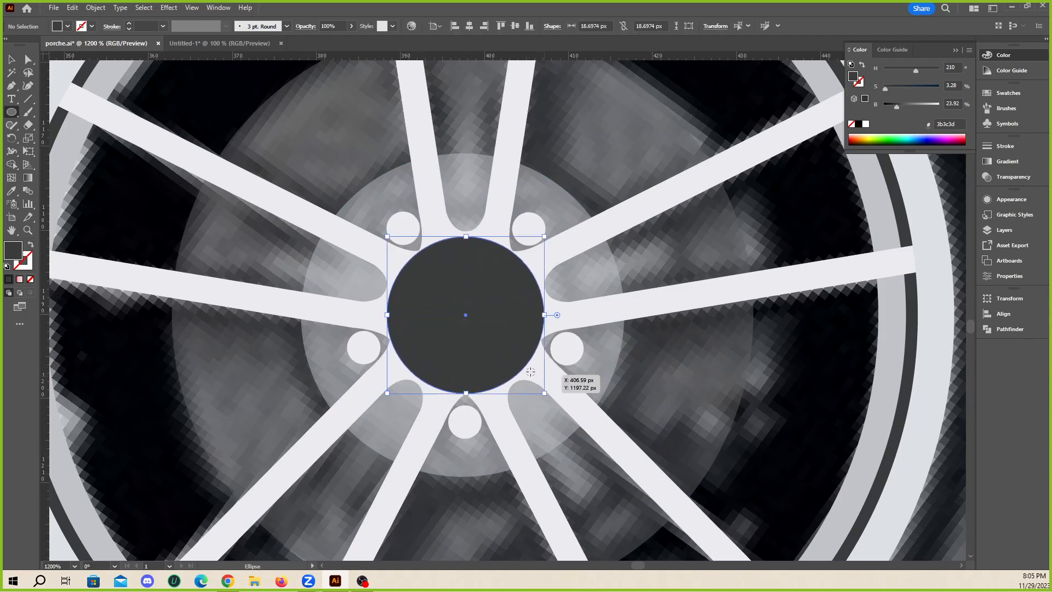
- Try to match the hub circle's fill to the spokes with the Eyedropper
key(i)
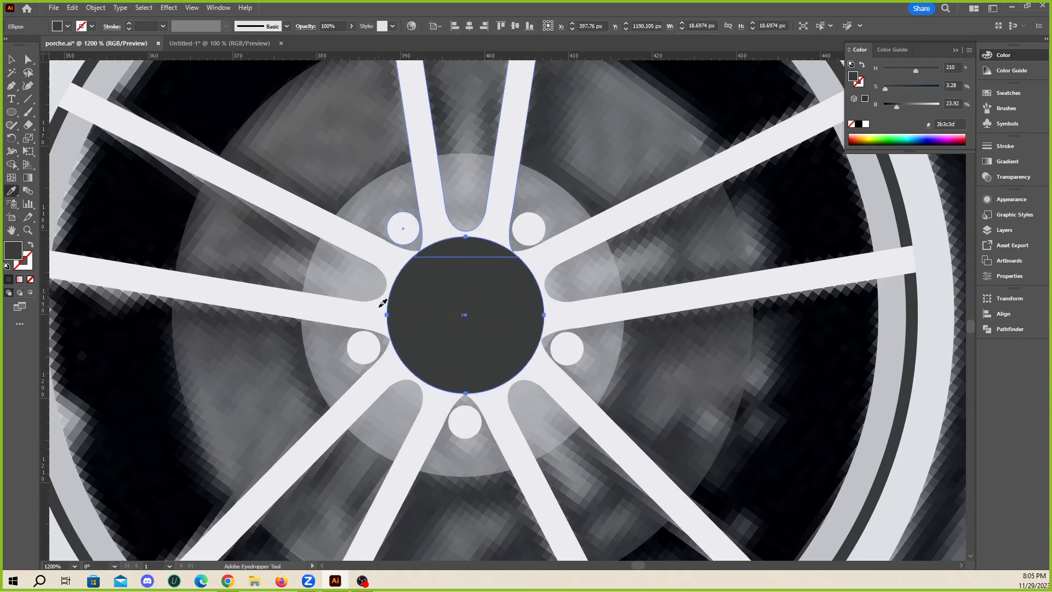
click(382, 302)
click(388, 334)
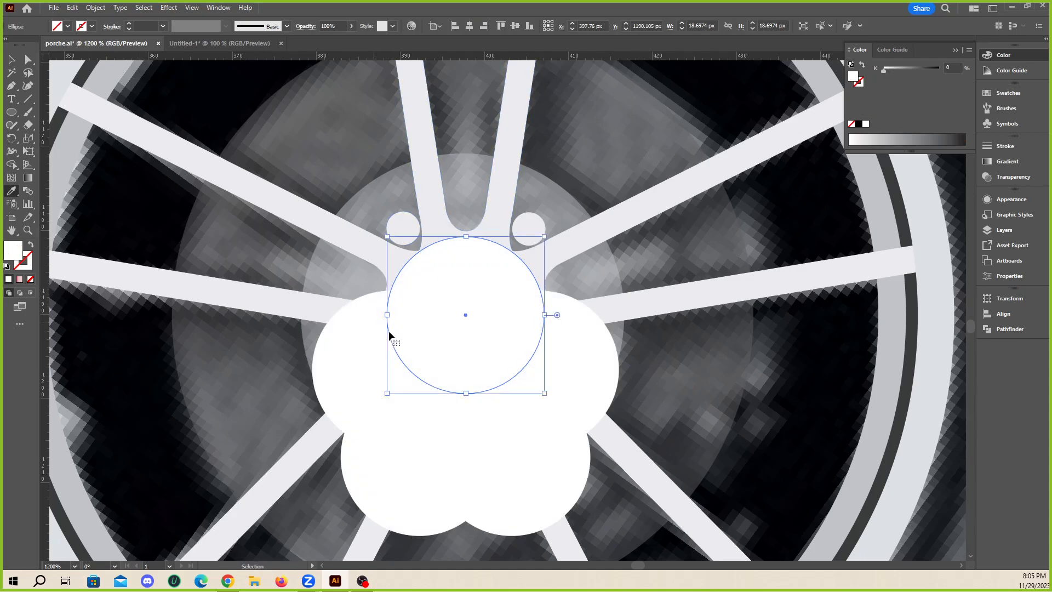
key(ctrl+z)
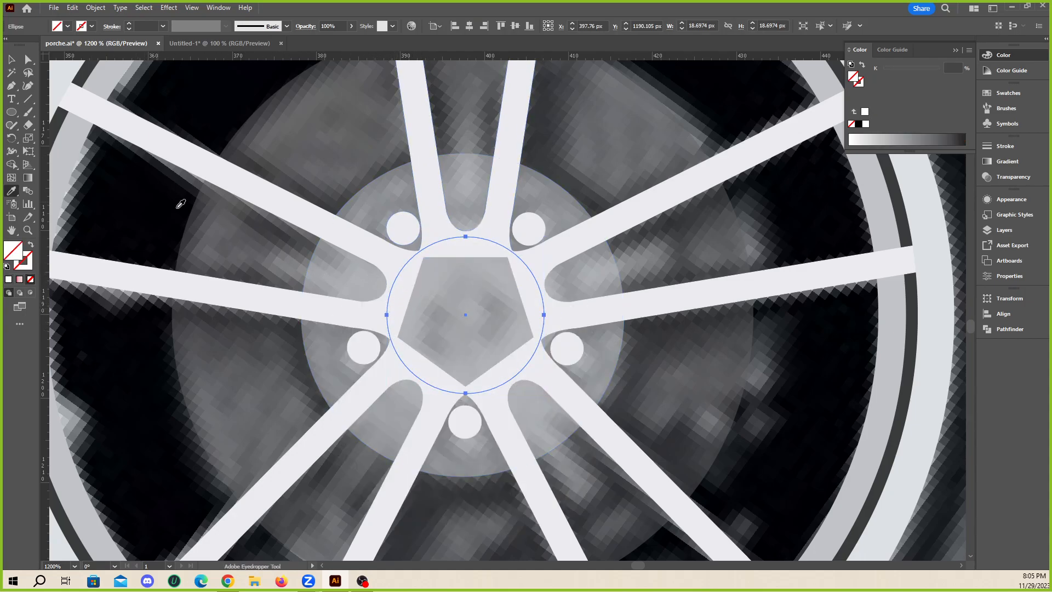
click(356, 307)
key(ctrl+minus)
key(ctrl+minus)
key(ctrl+minus)
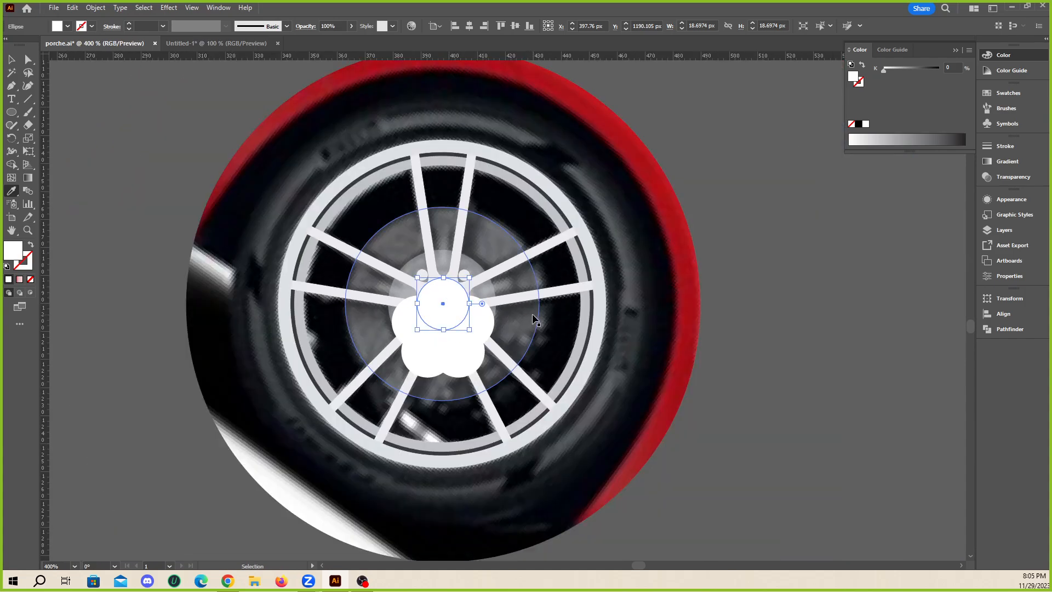
key(ctrl+z)
click(11, 59)
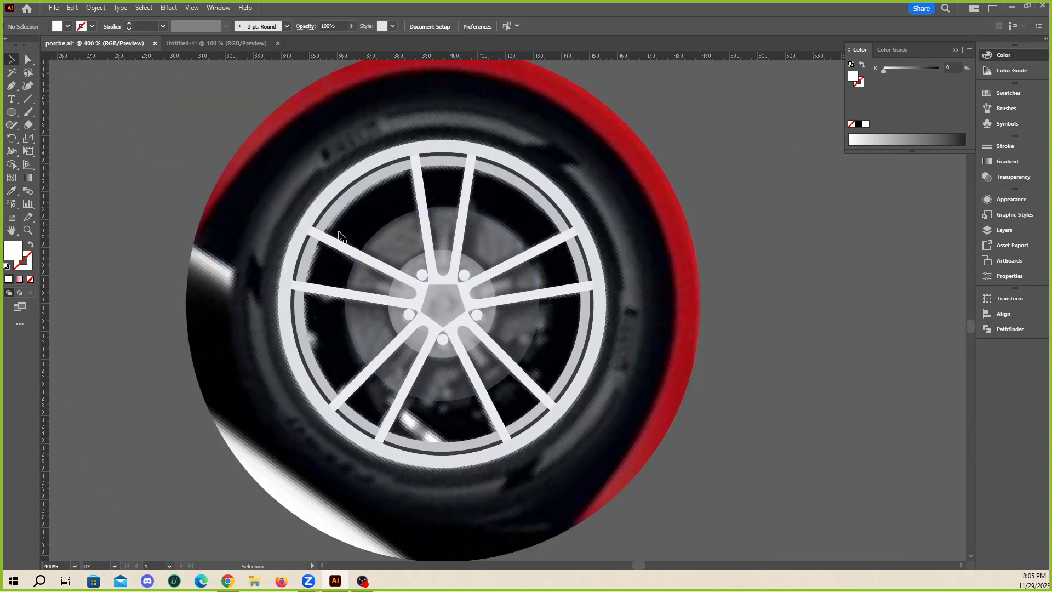
- Examine the spoked wheel as a whole alongside the full car illustration
key(ctrl+minus)
key(ctrl+minus)
key(ctrl+minus)
key(ctrl+plus)
key(ctrl+plus)
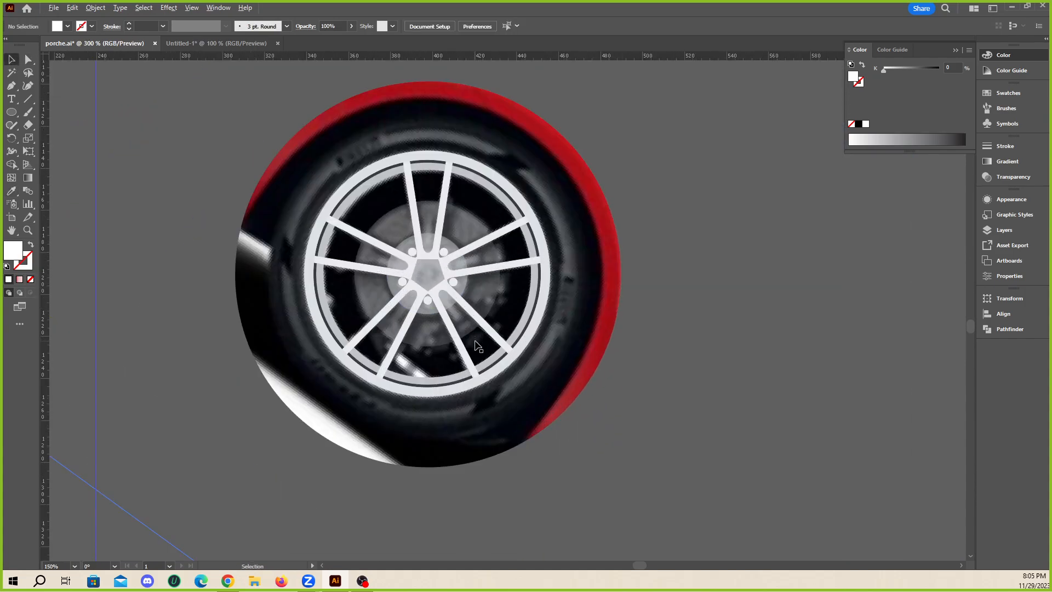
key(ctrl+minus)
key(ctrl+minus)
key(ctrl+minus)
key(ctrl+minus)
key(ctrl+minus)
key(ctrl+minus)
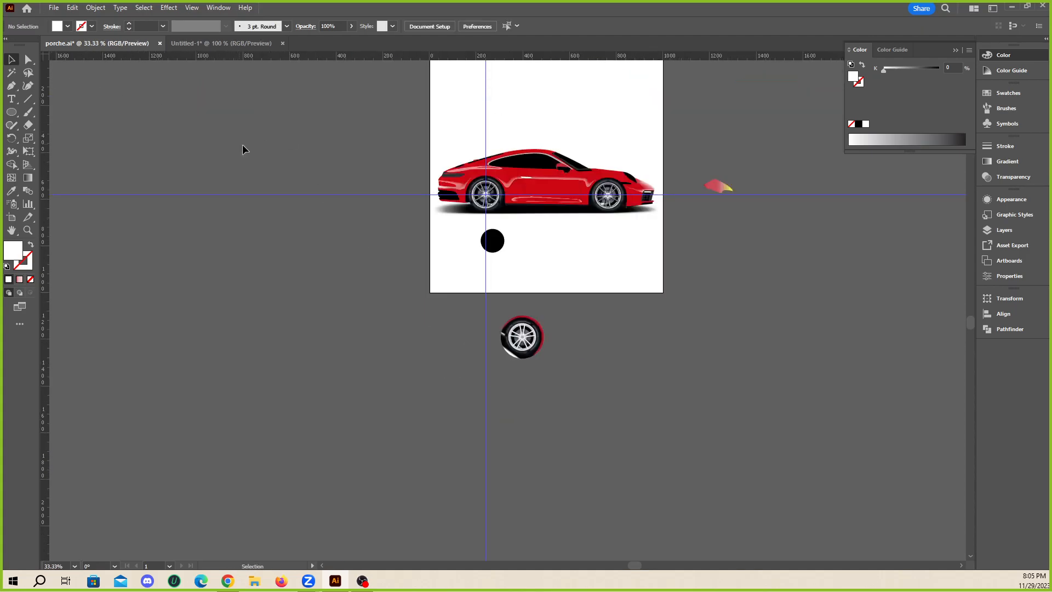
- Try to move the spoke group off the wheel photo
key(ctrl+plus)
key(ctrl+plus)
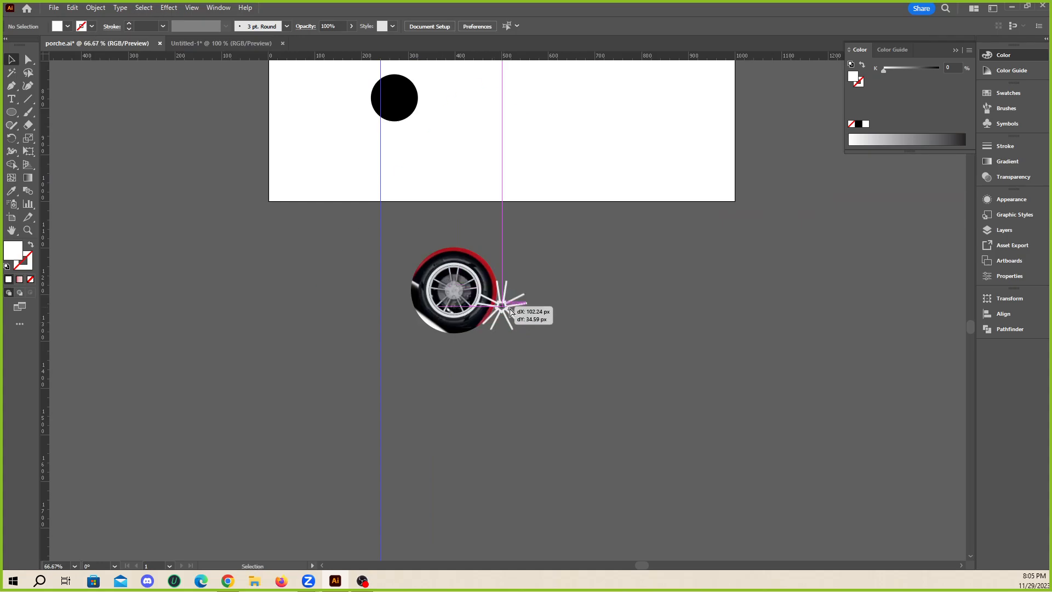
click(505, 306)
click(563, 293)
key(ctrl+plus)
key(ctrl+plus)
key(ctrl+plus)
key(ctrl+plus)
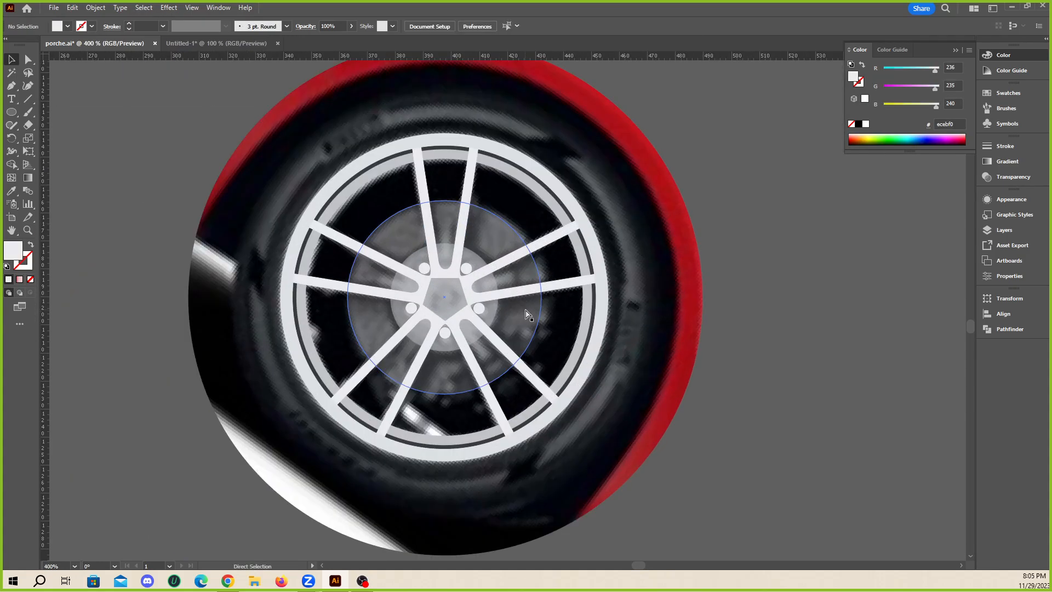
- Try to place the repeated white hub circles on the empty canvas beside the tyre
key(ctrl+v)
key(ctrl+z)
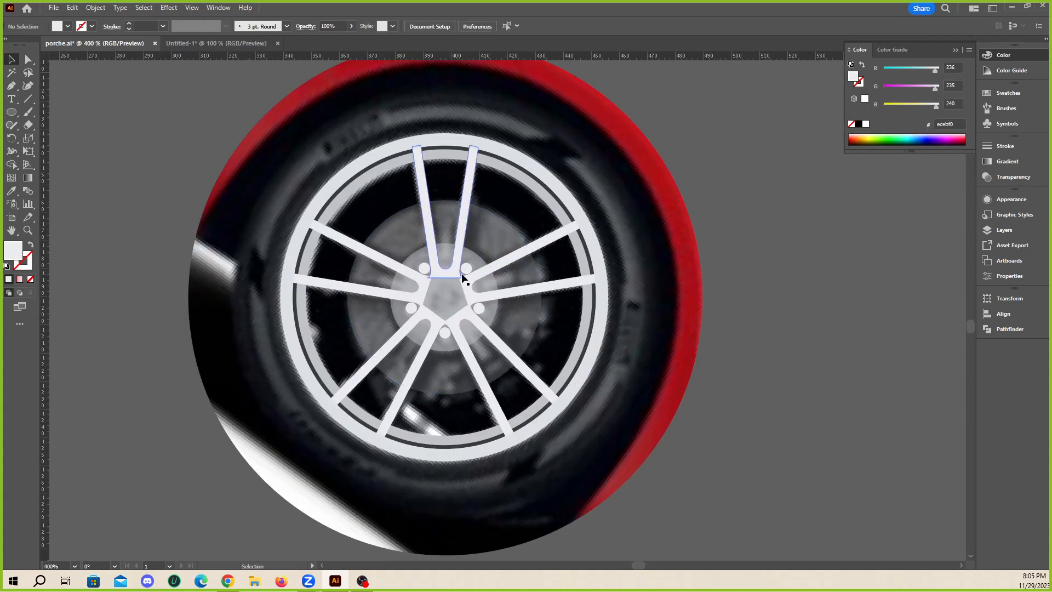
key(ctrl+v)
drag(520, 287, 824, 221)
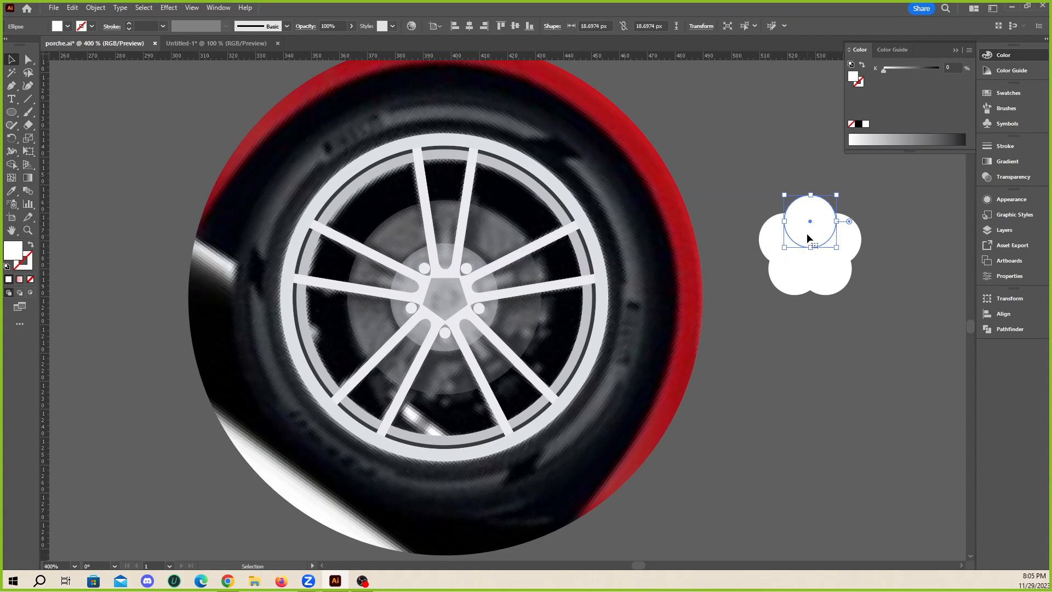
key(ctrl+z)
- Draw a new hub circle about 17.3 px across from the wheel's centre
key(l)
scroll(445, 299, up, 2)
drag(456, 313, 503, 361)
- Try to sample a different fill for the new hub circle with the Eyedropper
key(i)
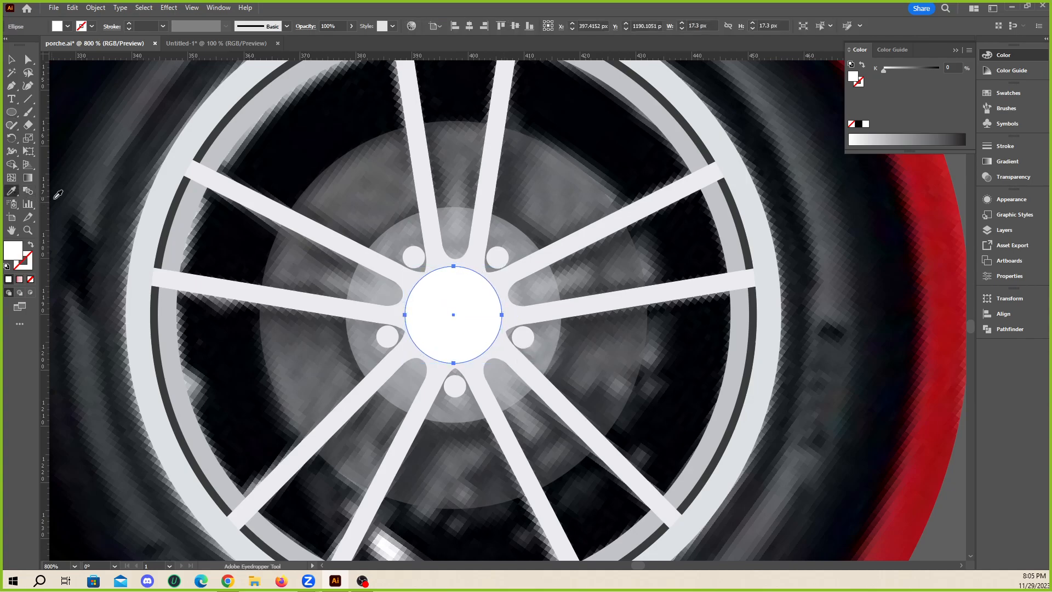
click(321, 235)
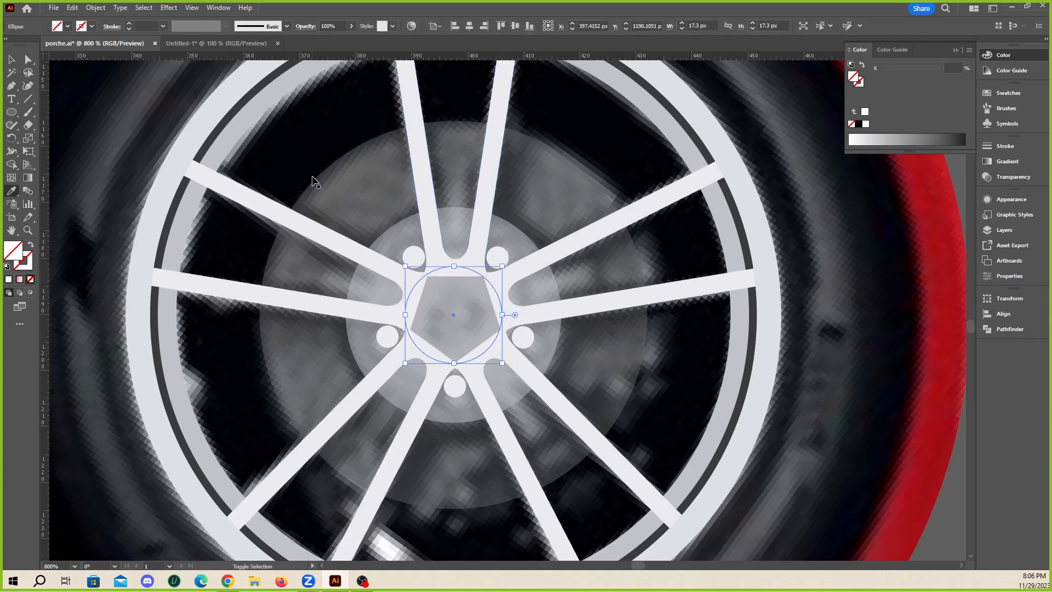
click(360, 244)
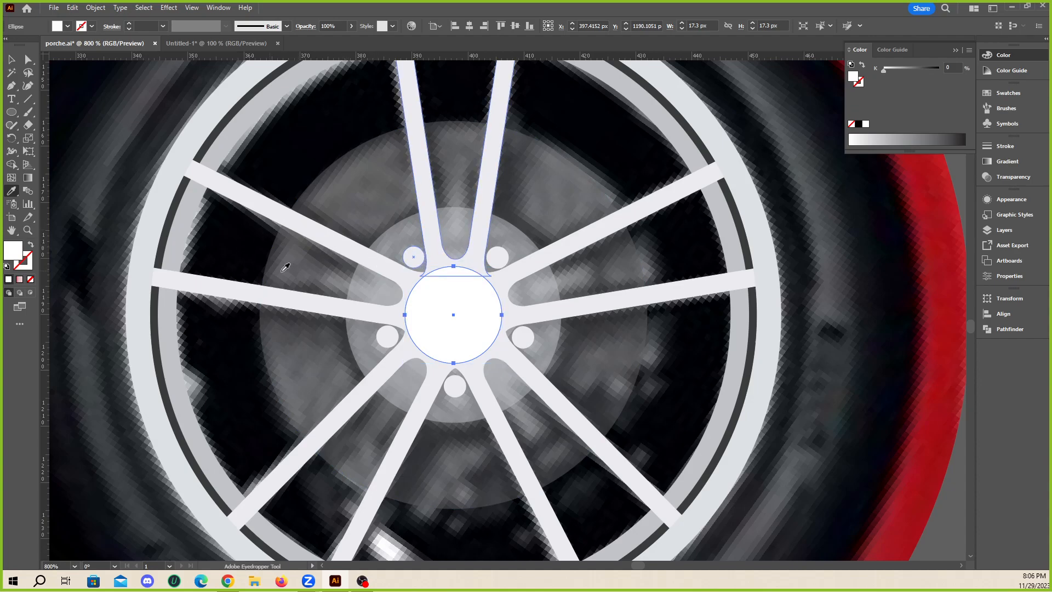
- Select all the wheel shapes and make them fully opaque
scroll(387, 293, down, 3)
key(v)
click(223, 147)
scroll(405, 317, up, 2)
scroll(367, 332, down, 2)
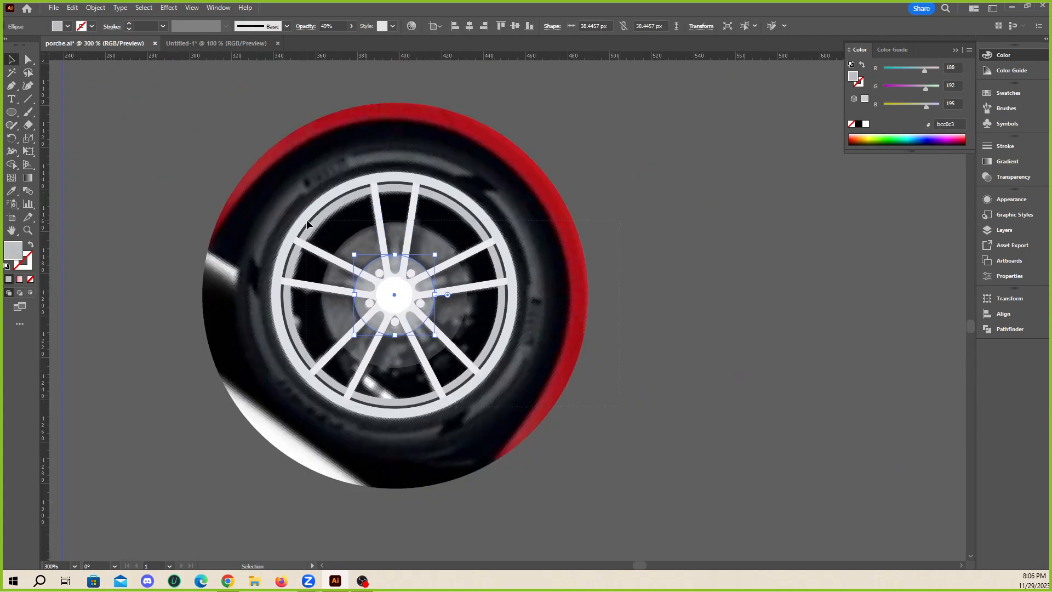
key(ctrl+a)
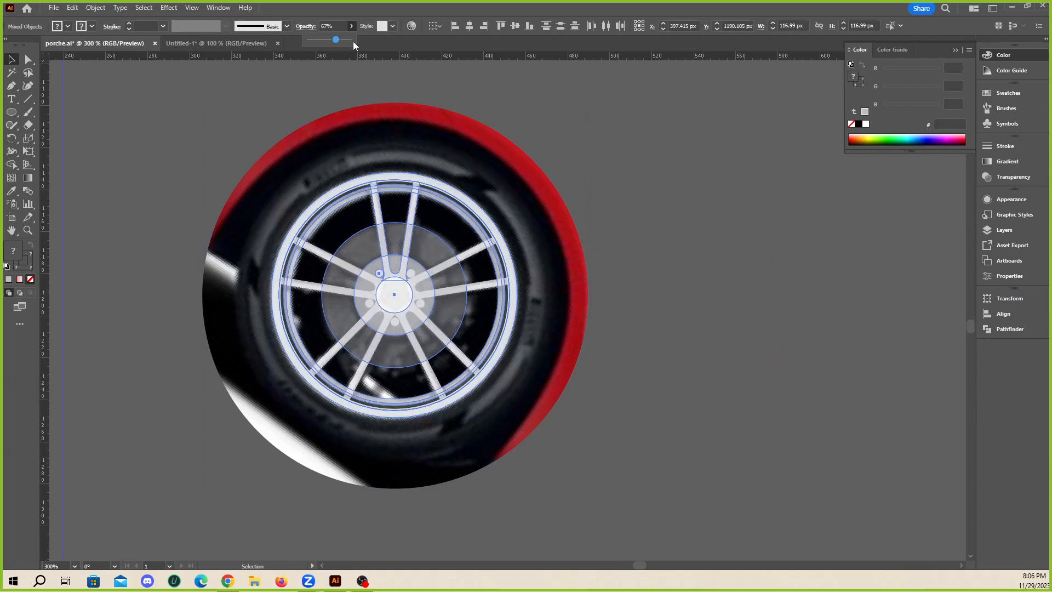
click(669, 291)
- Enlarge the white hub circle to about 18.03 px across
scroll(406, 315, up, 3)
drag(331, 277, 423, 328)
key(ctrl+z)
scroll(287, 272, up, 2)
mouse_move(456, 157)
mouse_down()
mouse_move(469, 148)
mouse_move(459, 153)
mouse_up()
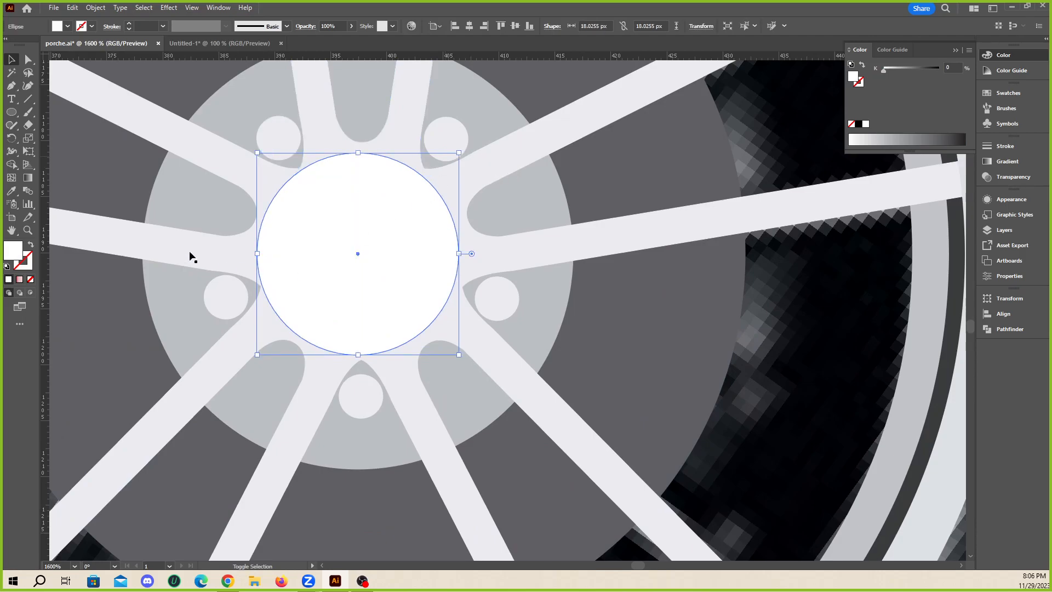
- Fill the hub circle with the spokes' colour #ecebf0 using the Eyedropper
click(11, 191)
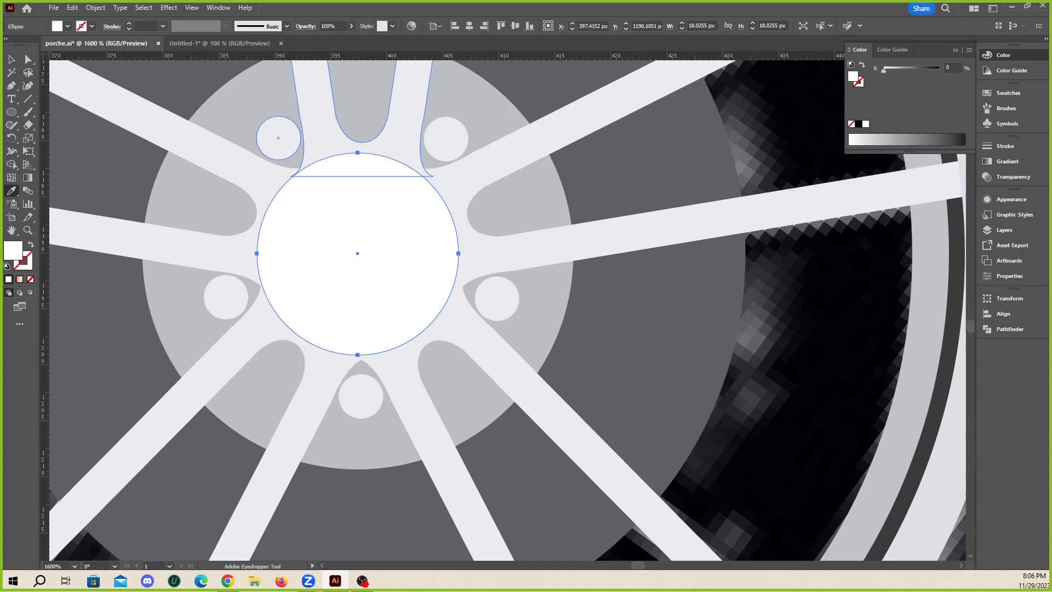
click(413, 97)
scroll(422, 107, down, 2)
key(v)
click(920, 419)
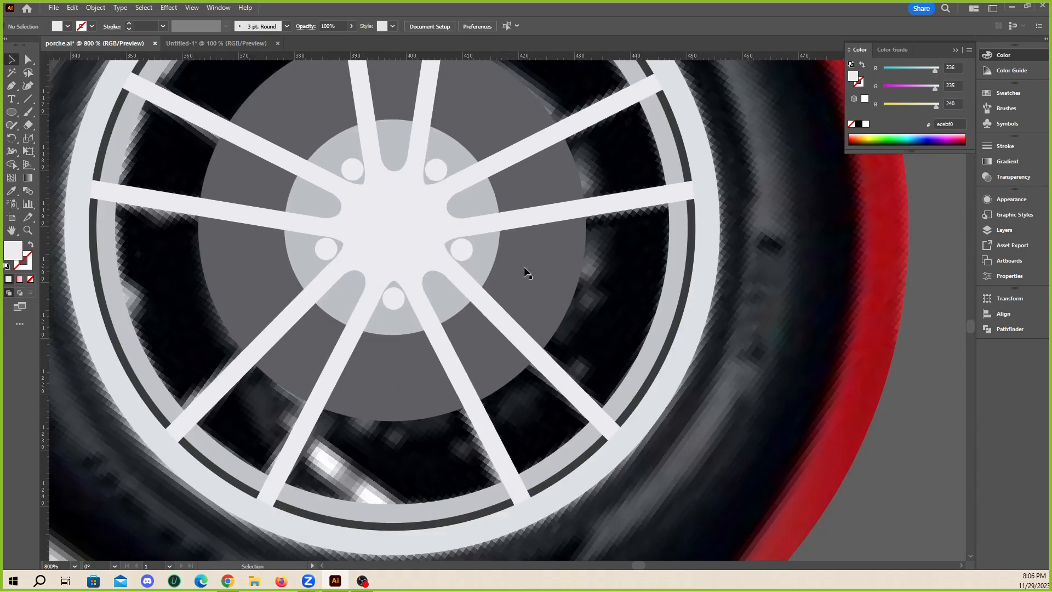
scroll(536, 227, up, 2)
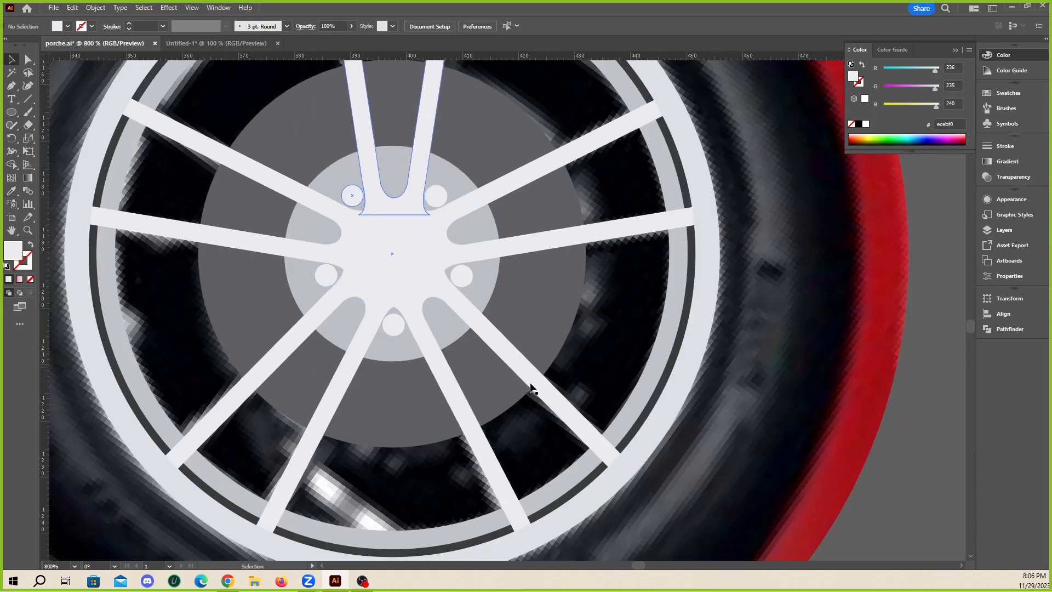
click(420, 144)
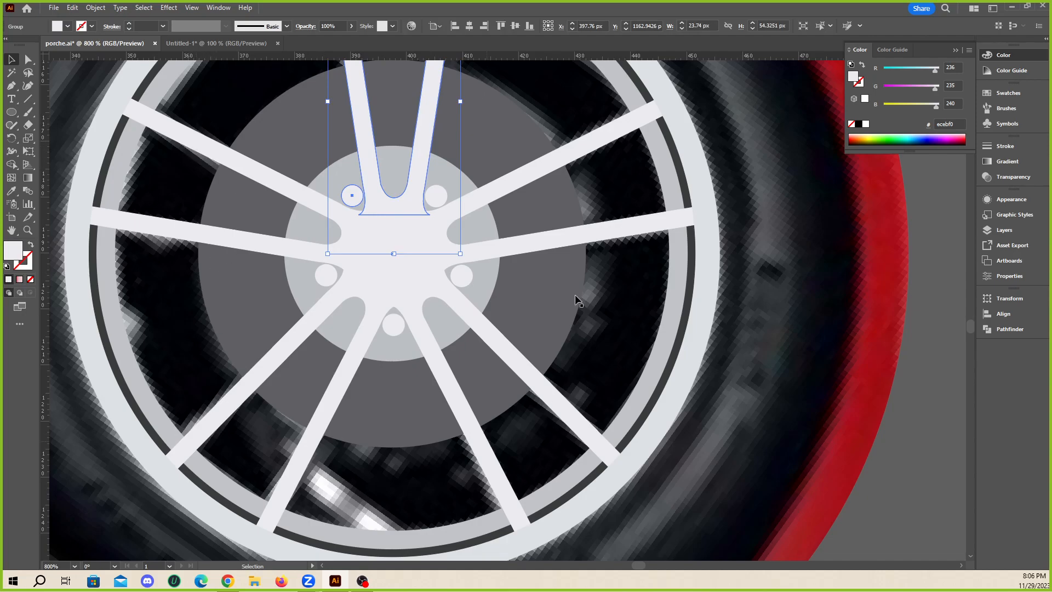
click(919, 424)
mouse_move(422, 159)
mouse_down()
mouse_move(445, 152)
mouse_move(434, 133)
mouse_move(434, 161)
mouse_up()
key(ctrl+z)
click(883, 486)
- Draw a circle about 165.6 px across from the wheel's centre, covering the photographed tyre
scroll(416, 356, down, 3)
scroll(488, 374, down, 1)
scroll(493, 367, up, 1)
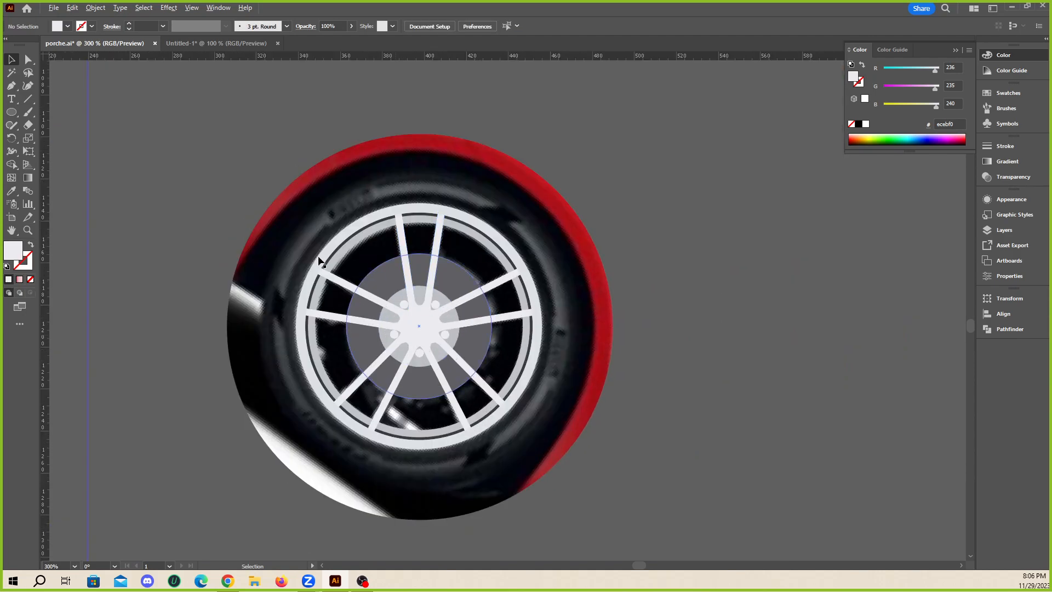
scroll(441, 282, up, 1)
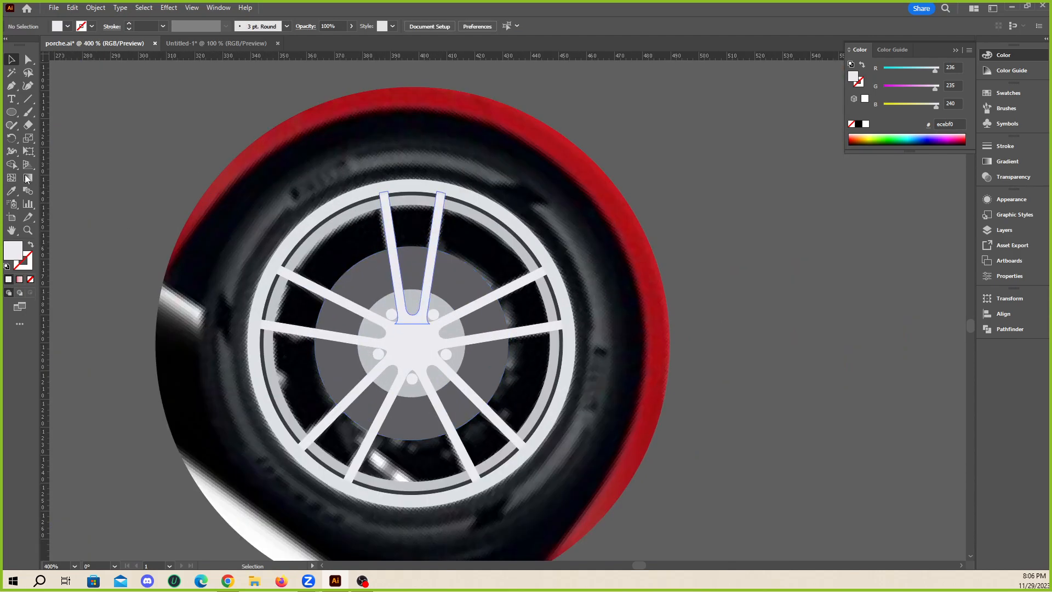
click(11, 112)
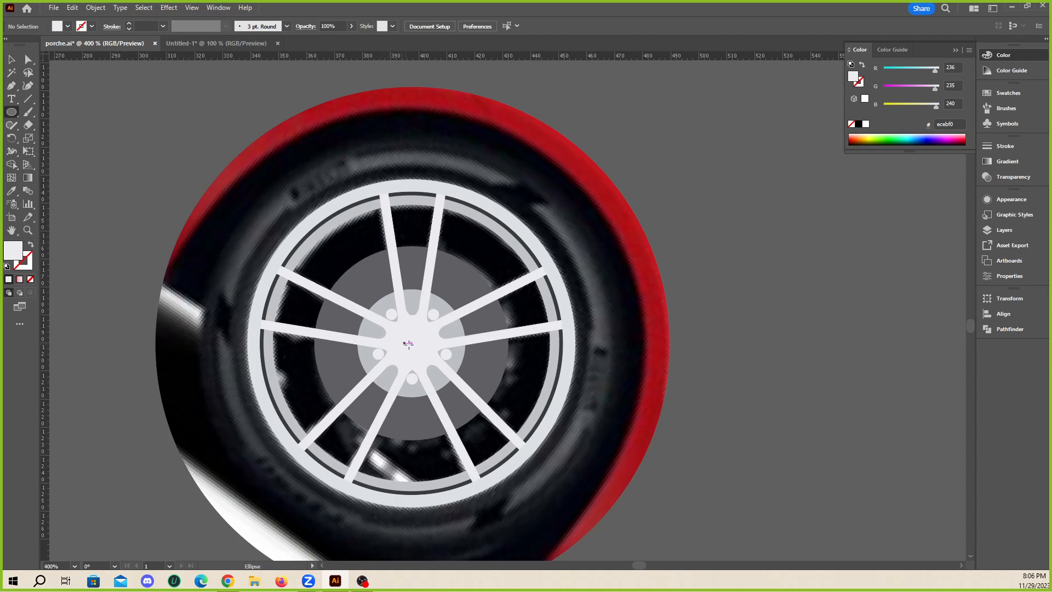
drag(412, 342, 640, 501)
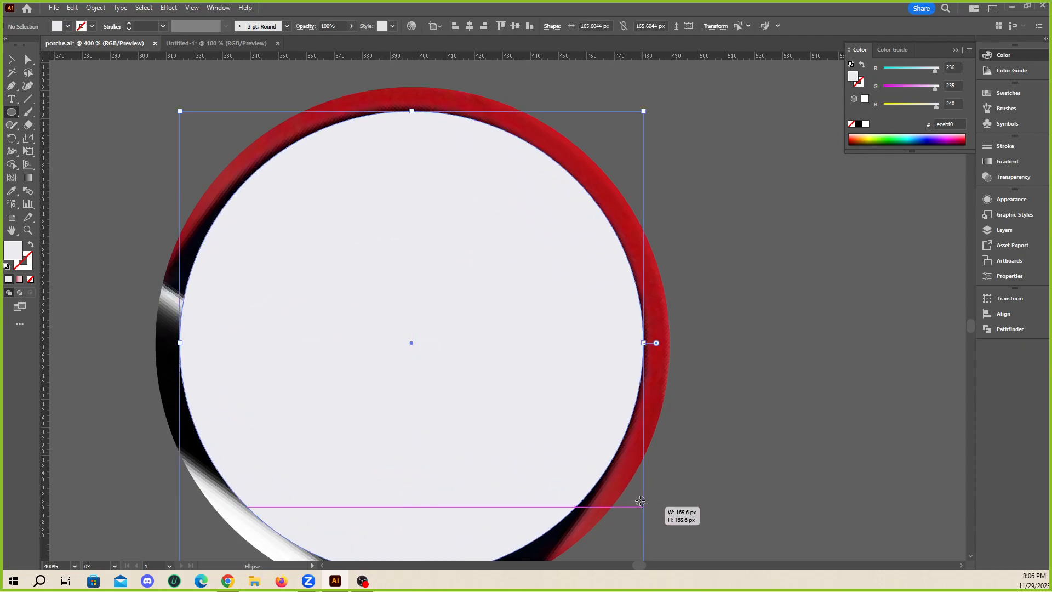
- Stack the large tyre circle behind the rim and spokes but above the photo, and move it aside to uncover the tyre
key(ctrl+shift+bracketleft)
key(ctrl+bracketright)
key(ctrl+bracketright)
key(ctrl+bracketright)
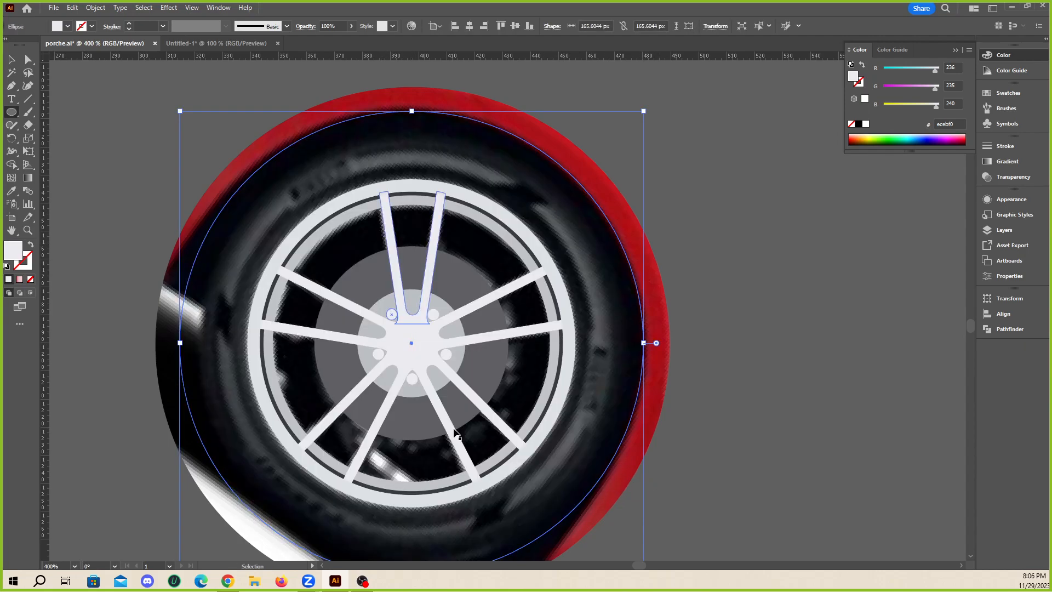
key(v)
drag(340, 201, 669, 201)
- Fill the tyre circle with the near-black #0c0d12 sampled from the photographed tyre
key(i)
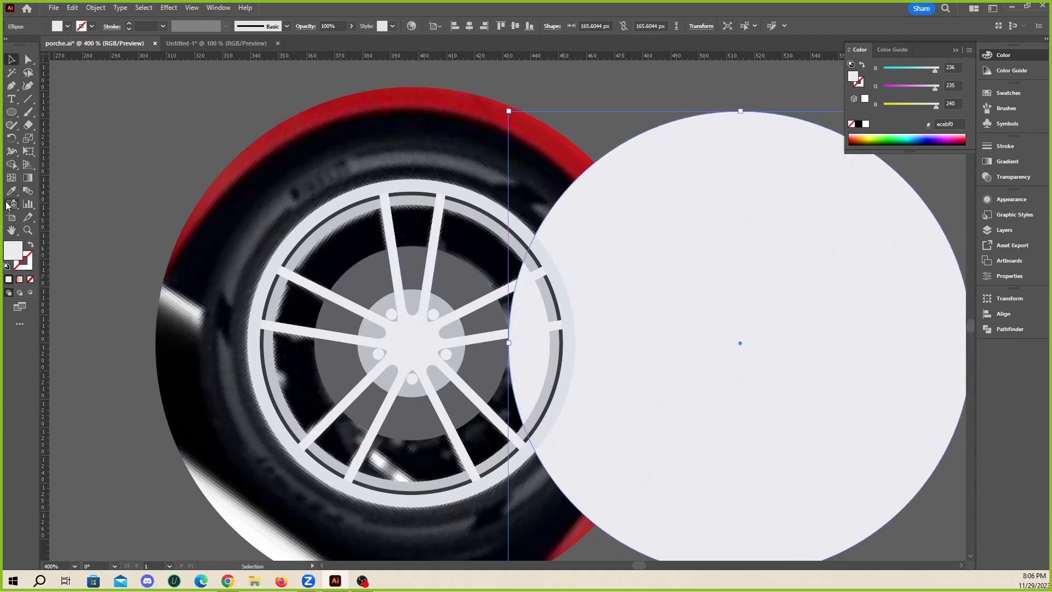
click(229, 420)
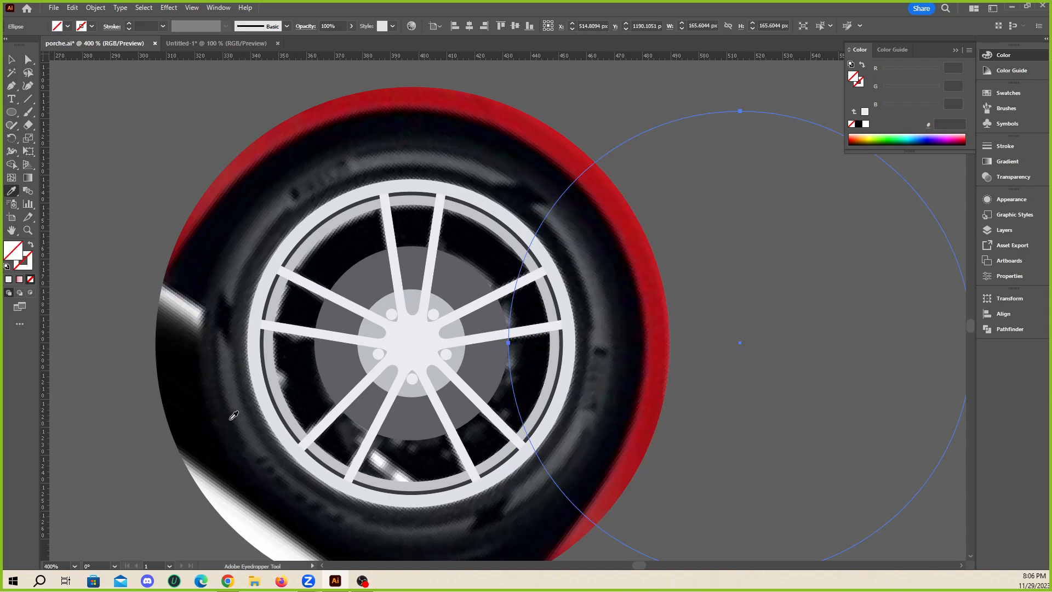
click(230, 422)
click(226, 432)
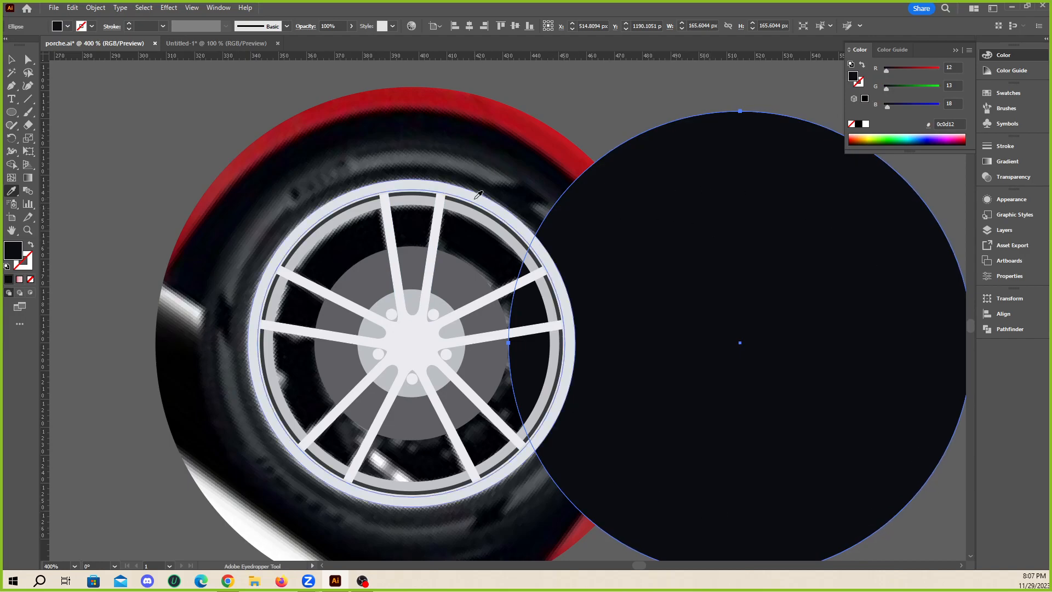
- Apply a radial gradient to the tyre circle and recolour its first stop with black sampled from the photographed tyre
key(ctrl)
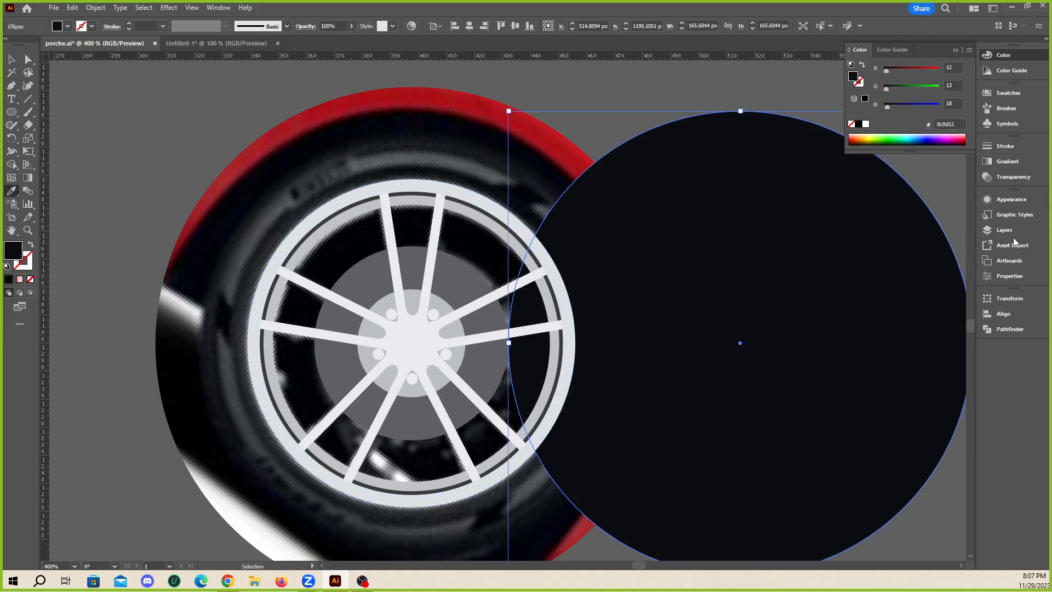
click(1008, 161)
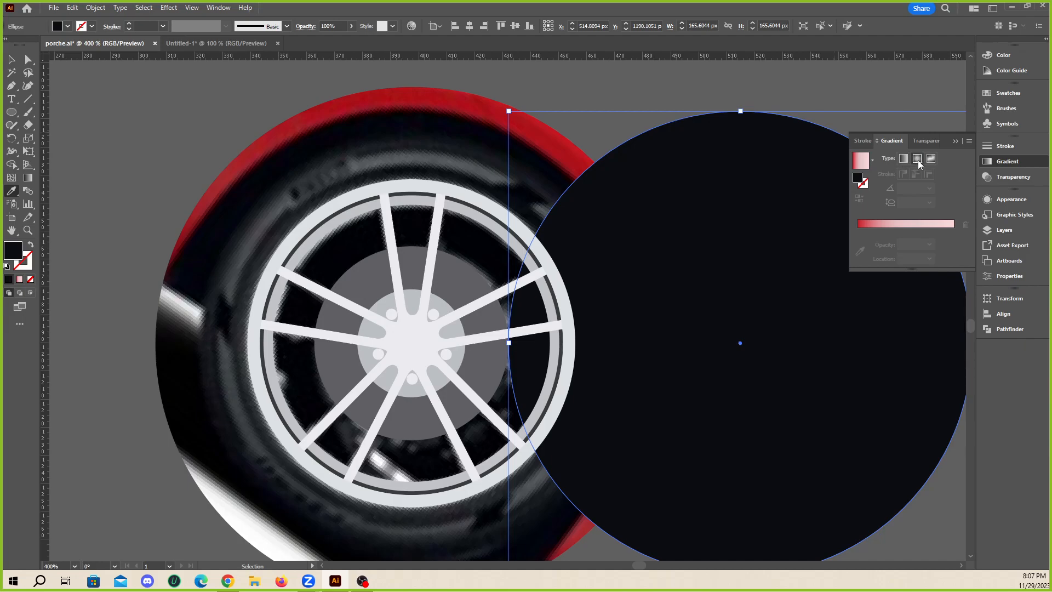
click(918, 158)
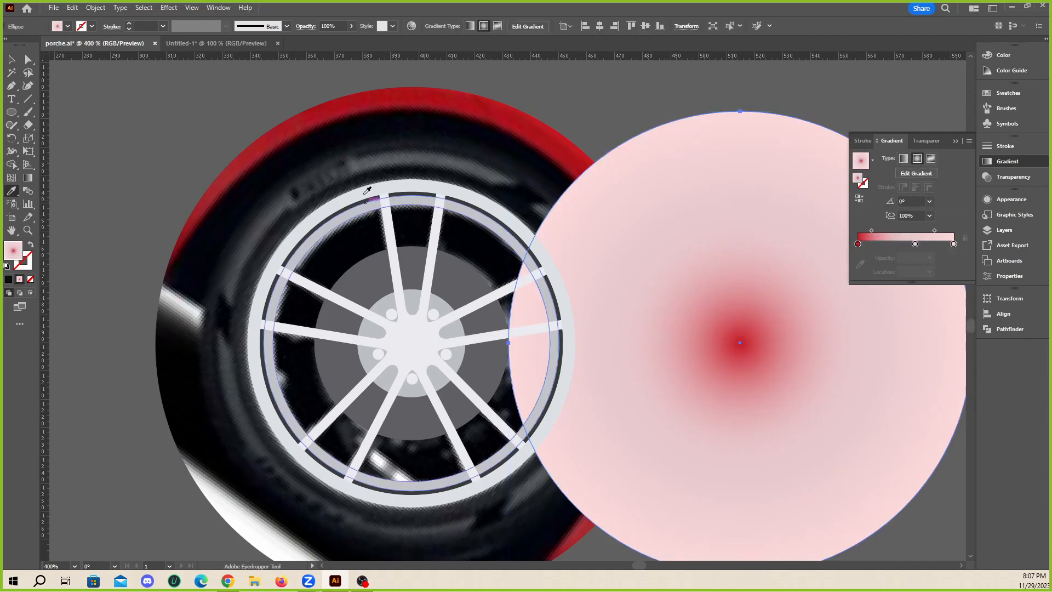
click(858, 244)
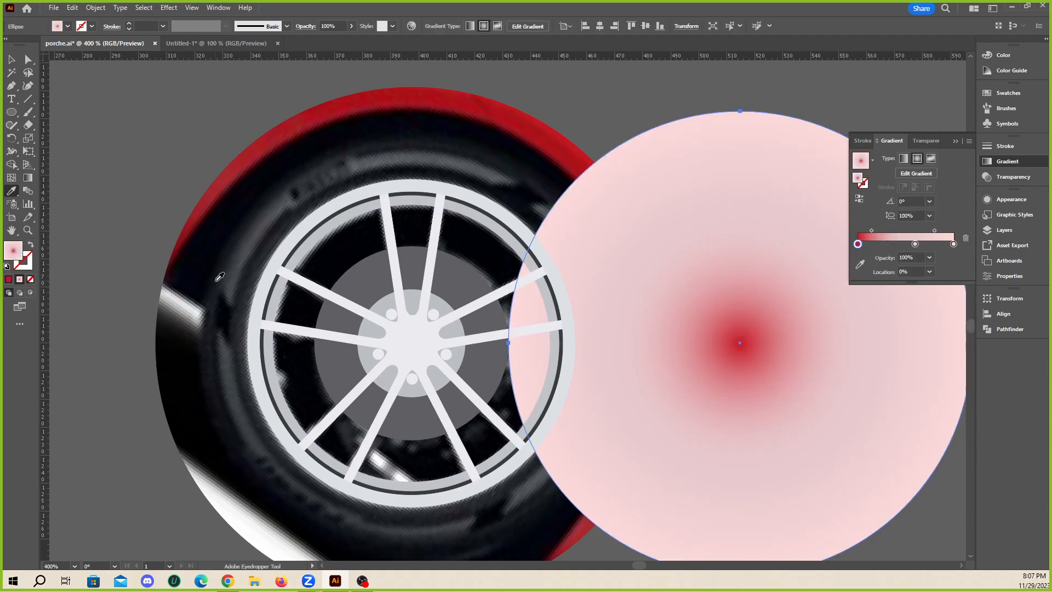
click(214, 418)
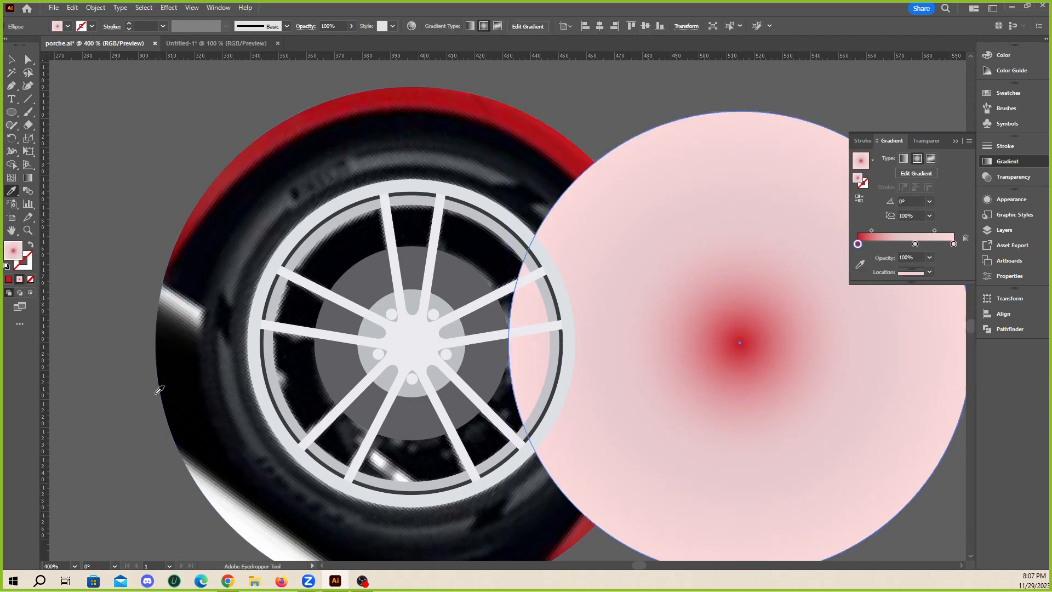
shift+click(211, 404)
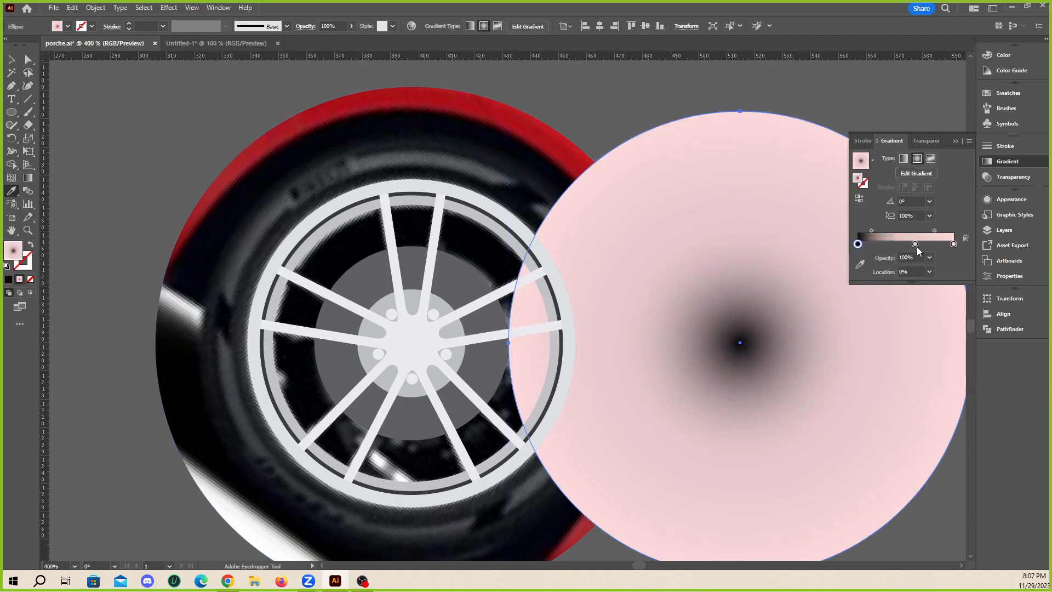
- Remove the middle pink stop from the tyre circle's gradient and recolour the outer end with grey and near-black sampled from the photographed tyre
drag(914, 244, 962, 254)
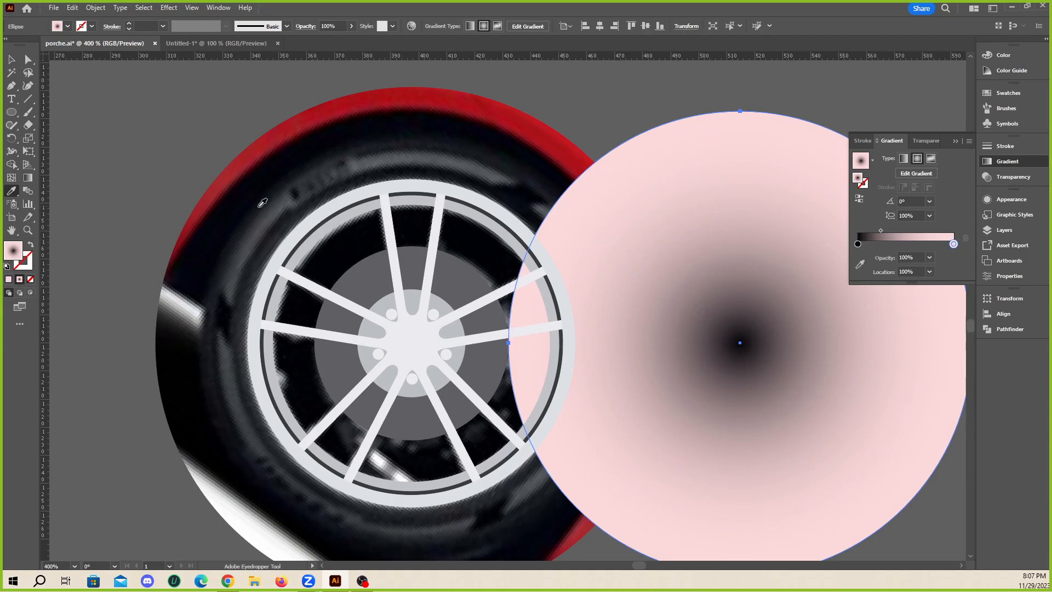
shift+click(262, 225)
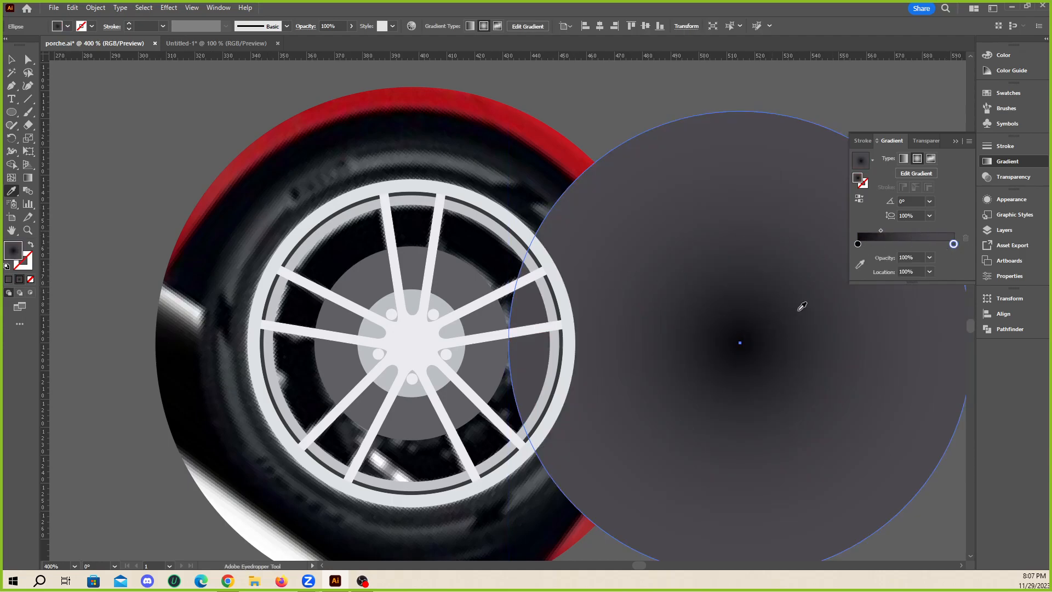
mouse_move(956, 248)
mouse_down()
mouse_move(883, 243)
mouse_move(954, 247)
mouse_up()
shift+click(251, 266)
- Position the tyre gradient's grey stop at about 85% and shift the midpoint between it and the black centre to 87%
key(v)
drag(879, 248, 937, 244)
drag(875, 231, 928, 230)
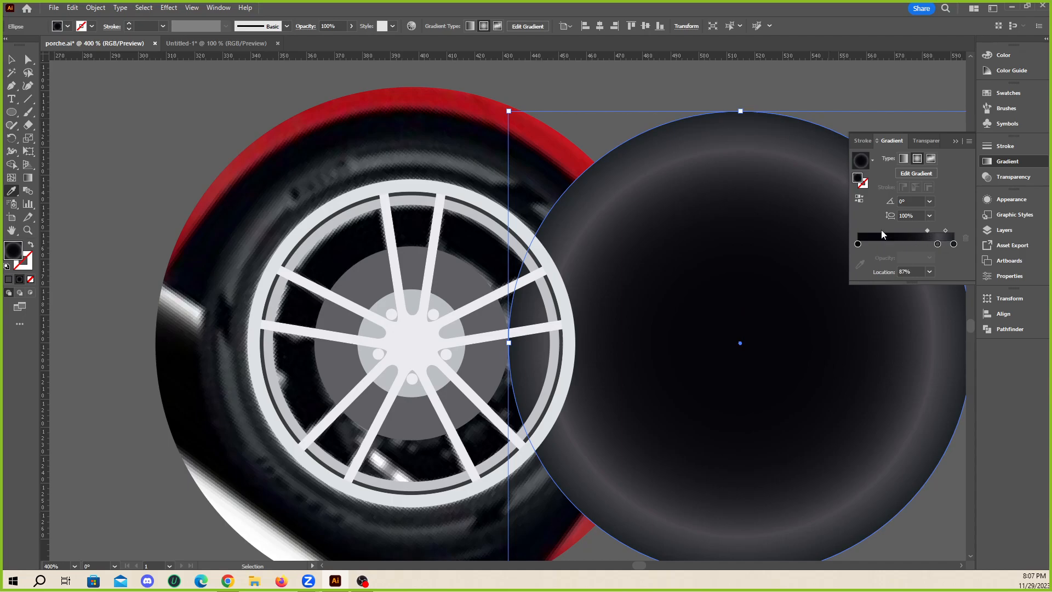
- Duplicate the tyre gradient's grey stop at about 80% and shift the copy slightly further inward to widen the grey band
key(i)
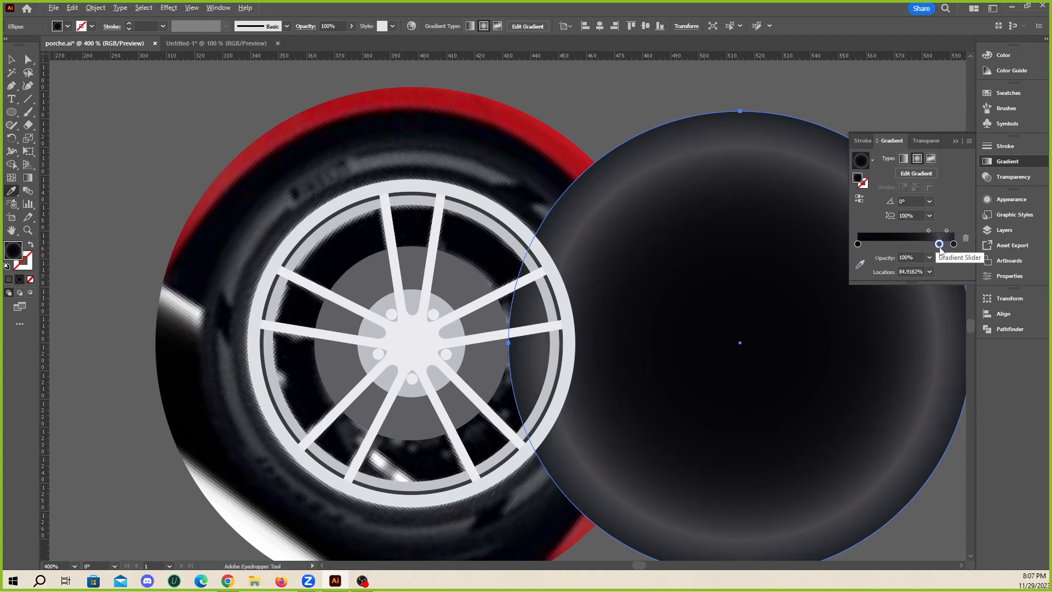
drag(938, 244, 935, 245)
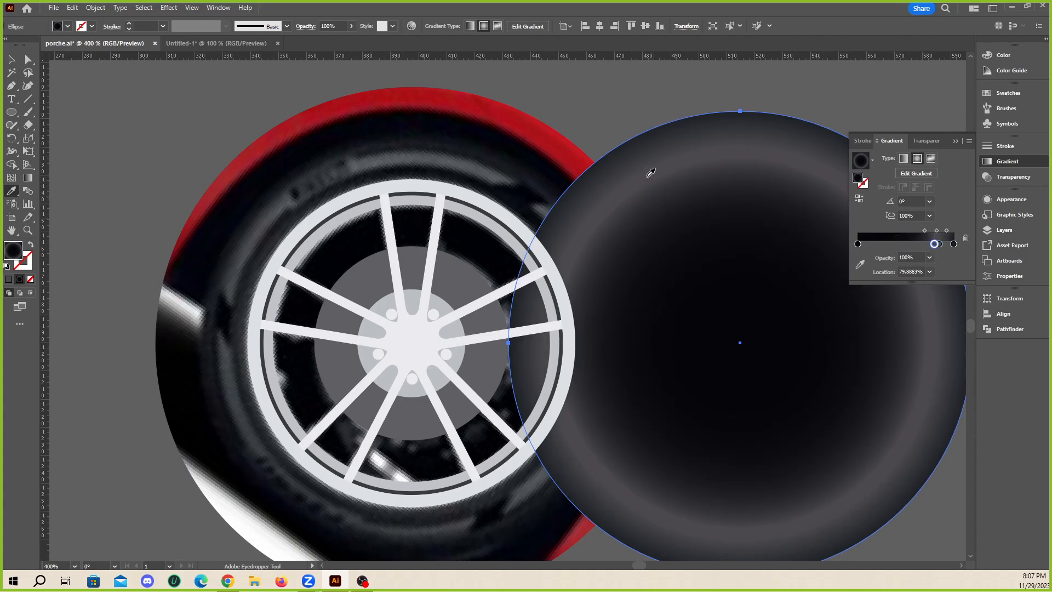
drag(935, 246, 932, 243)
- Open the inner grey stop's colour settings and its list of colour modes
double_click(930, 244)
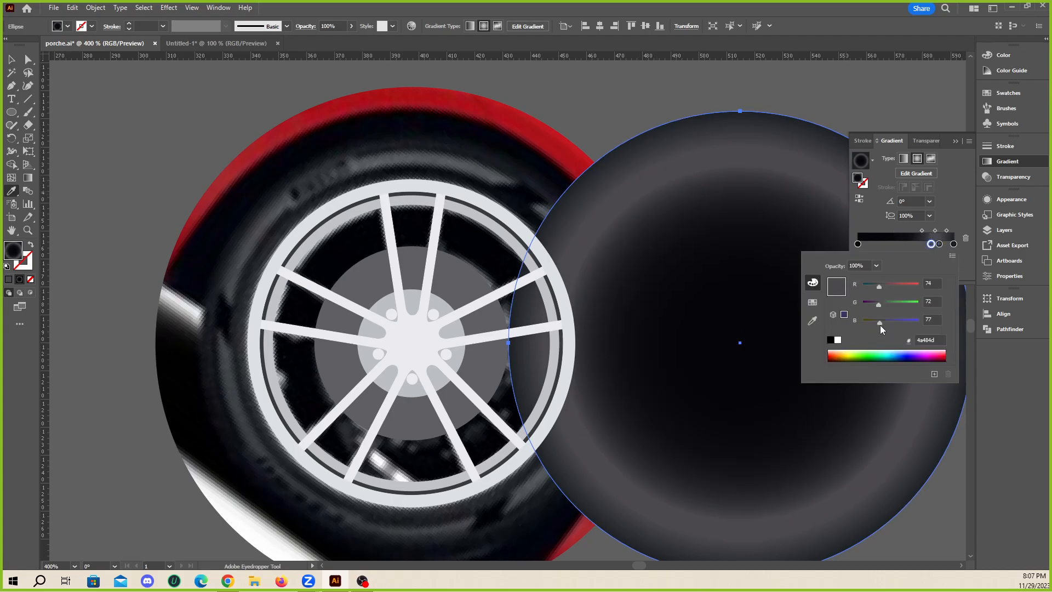
click(952, 256)
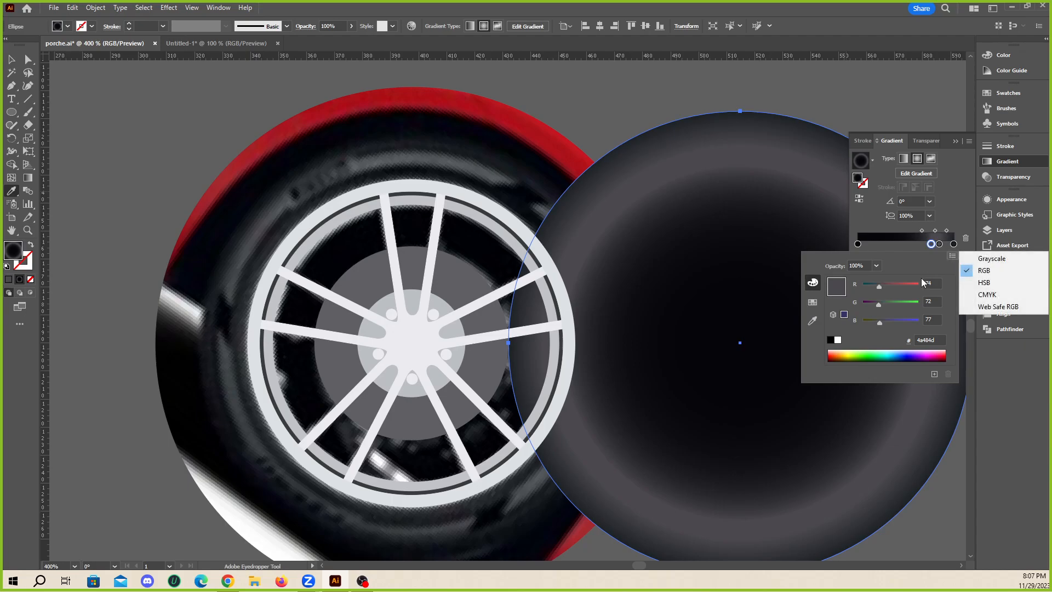
- Switch the inner grey gradient stop's colour mode to HSB and raise its brightness to about 42%
click(965, 278)
drag(880, 323, 885, 323)
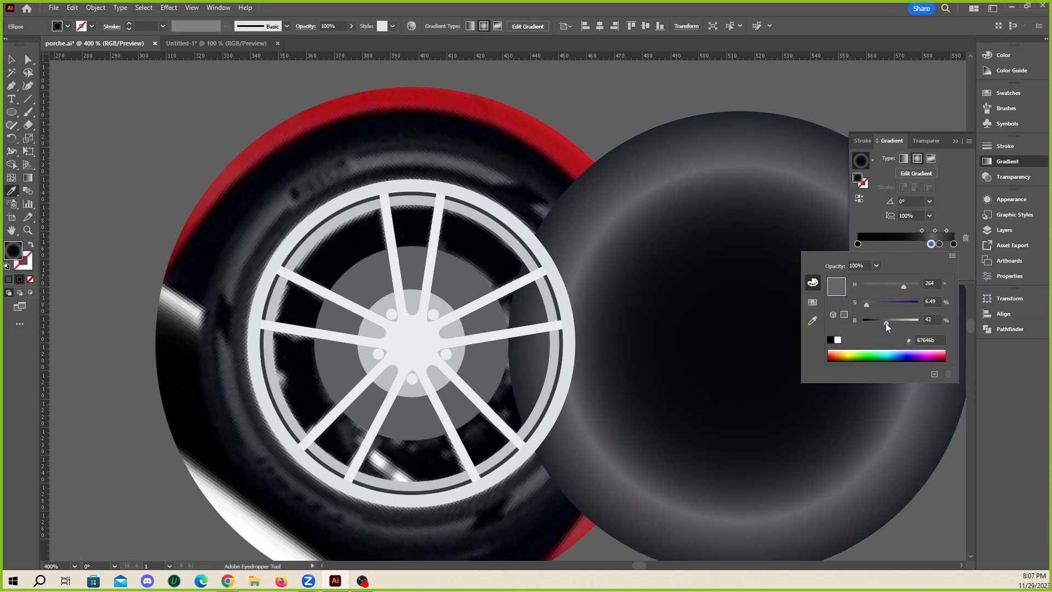
click(964, 206)
- Shift the two grey stops of the tyre circle's radial gradient slightly outward
click(939, 243)
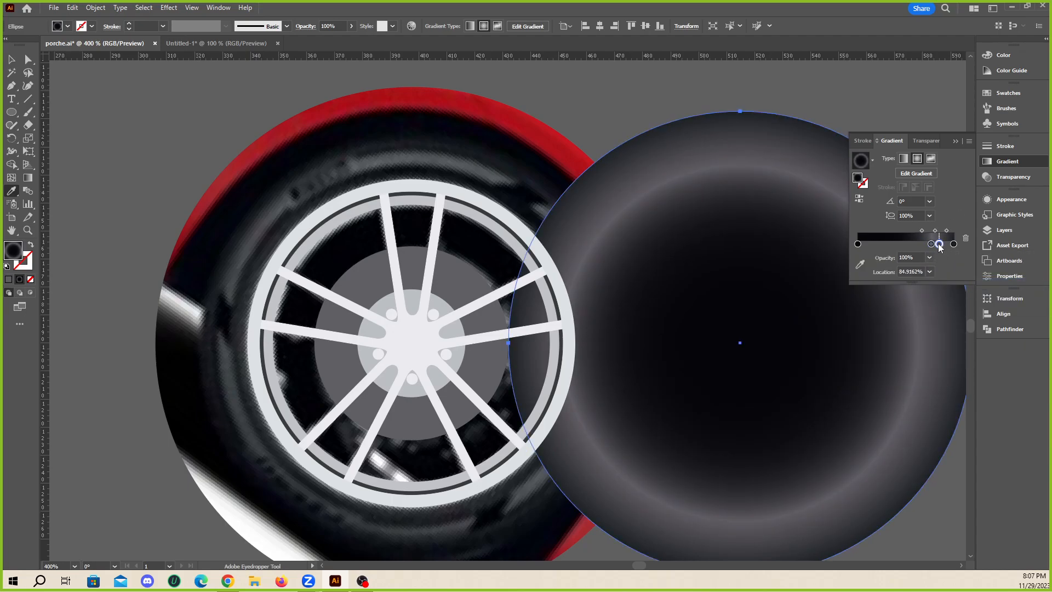
drag(939, 245, 932, 231)
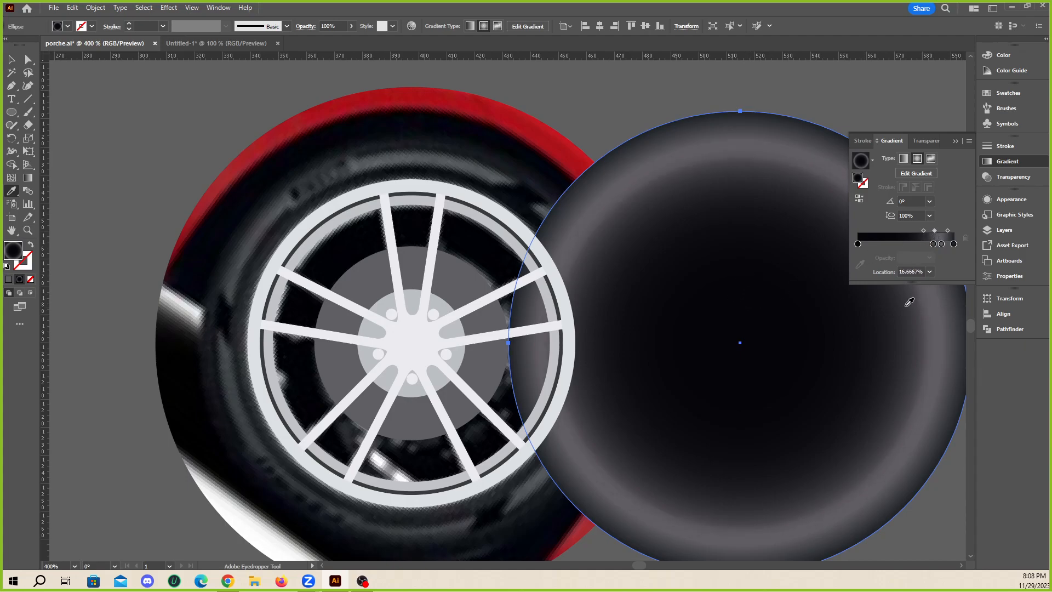
click(953, 244)
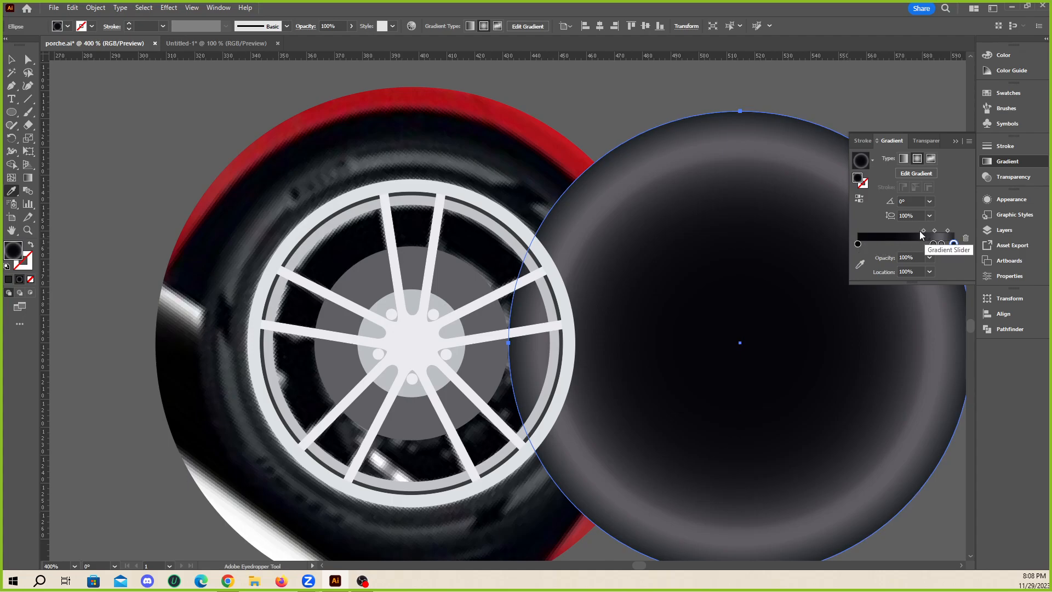
key(v)
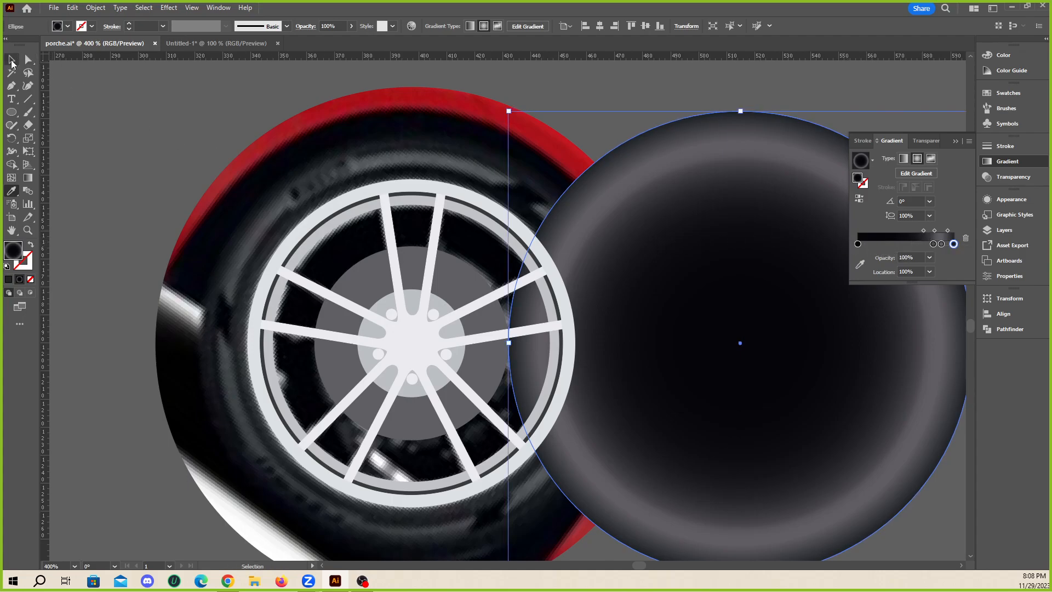
- Try moving the gradient tyre circle over the wheel, then undo the move
click(160, 113)
scroll(417, 228, down, 2)
scroll(545, 249, up, 1)
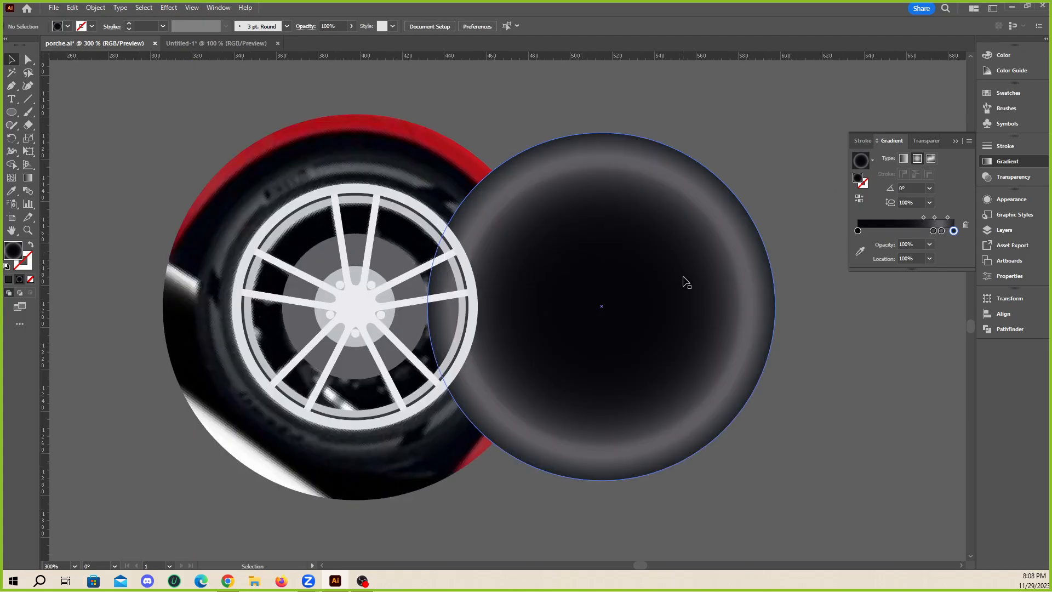
drag(693, 281, 471, 266)
key(ctrl+z)
scroll(537, 270, up, 1)
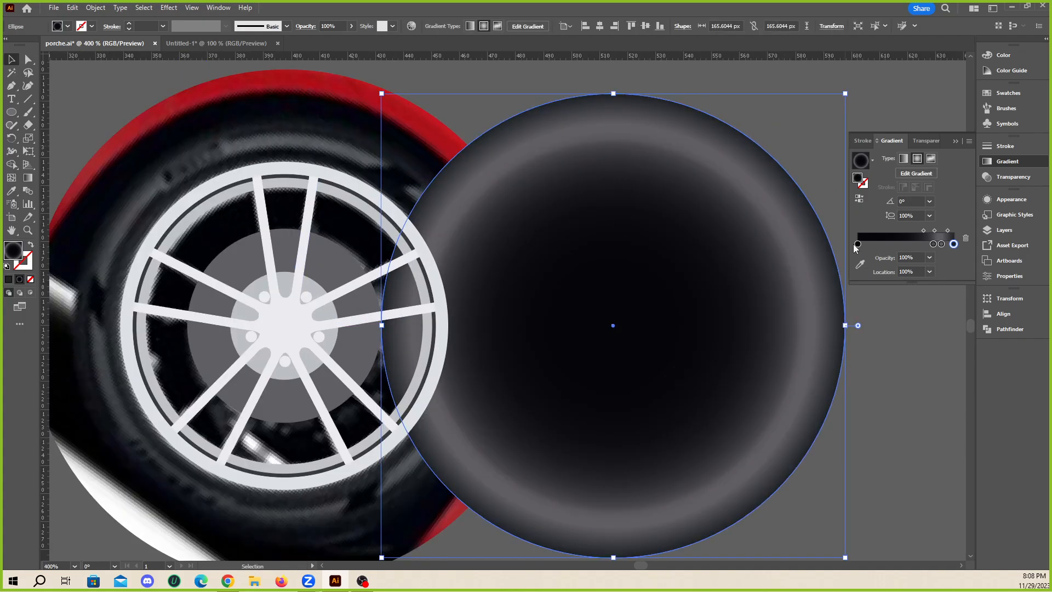
- Move the tyre gradient's outermost stop to about 94.4% and darken its colour to black
click(924, 231)
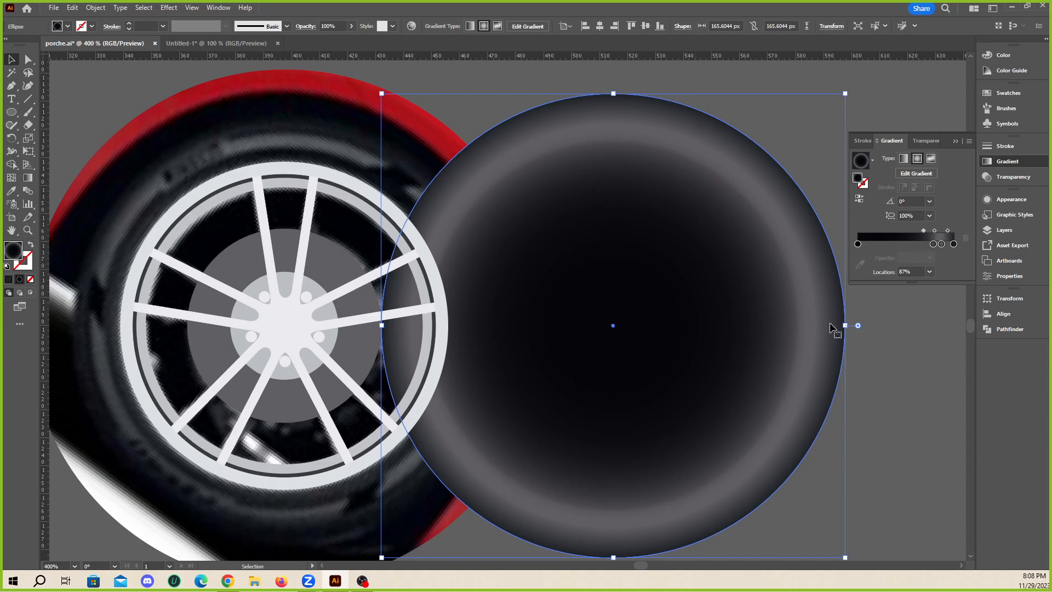
drag(924, 231, 948, 244)
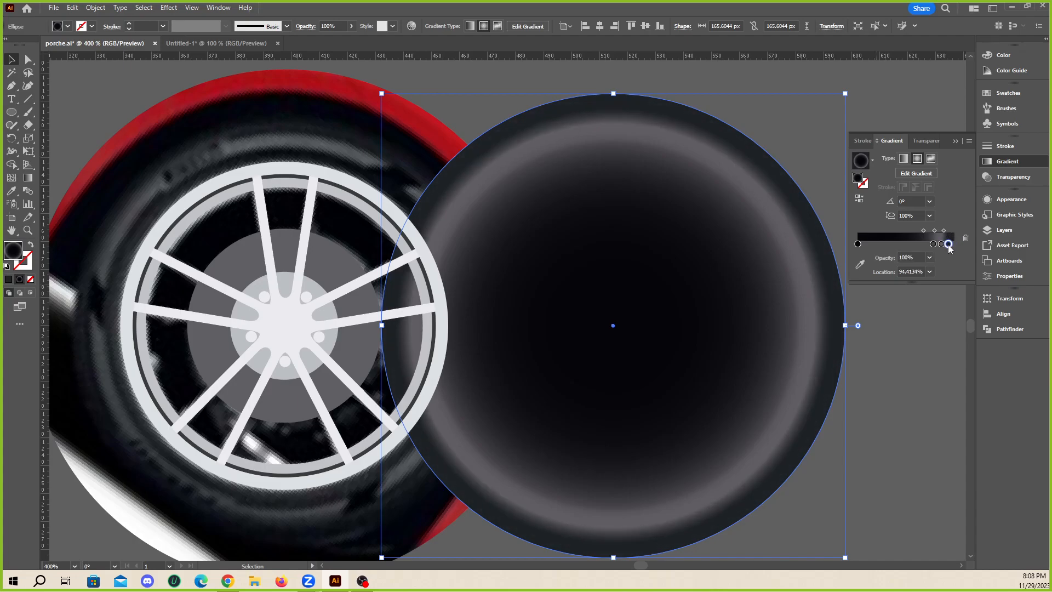
double_click(948, 244)
drag(871, 322, 861, 322)
click(938, 237)
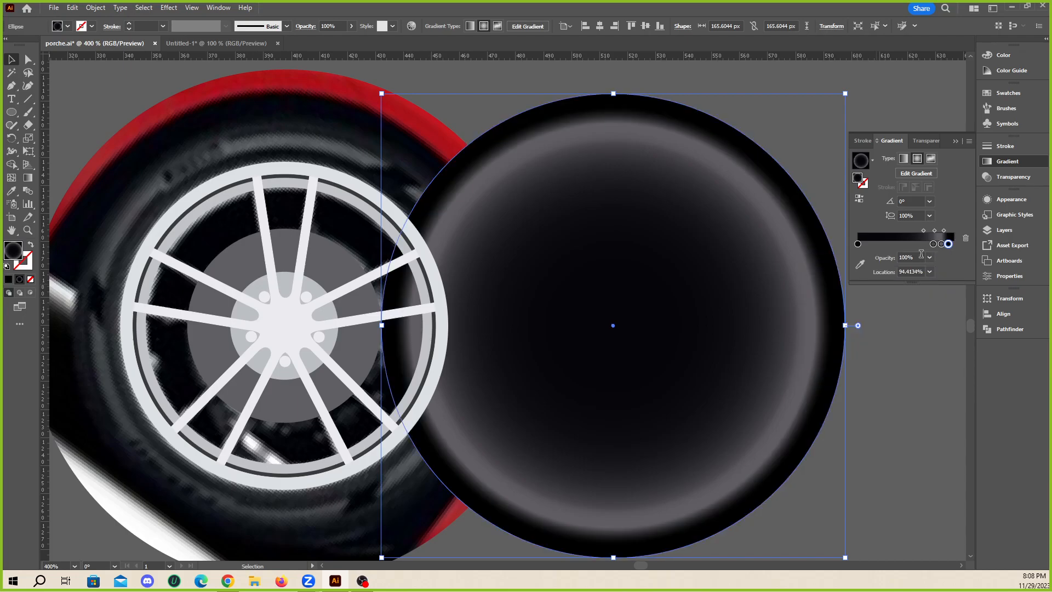
- Reposition the tyre gradient's stops, nudging the outer black one outward and placing the inner grey one at about 81.6%
drag(947, 245, 938, 244)
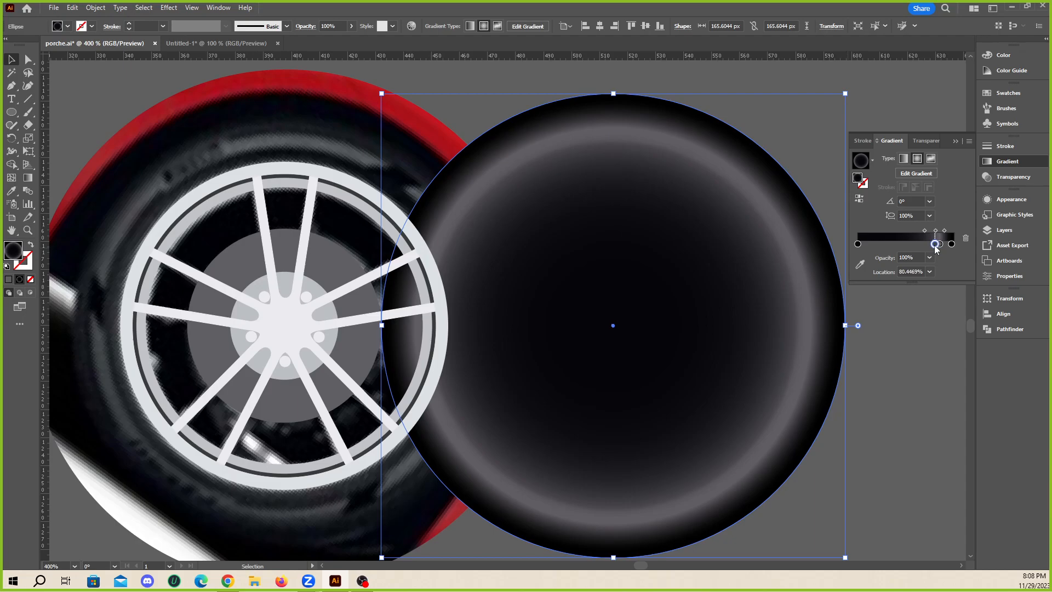
drag(934, 245, 935, 245)
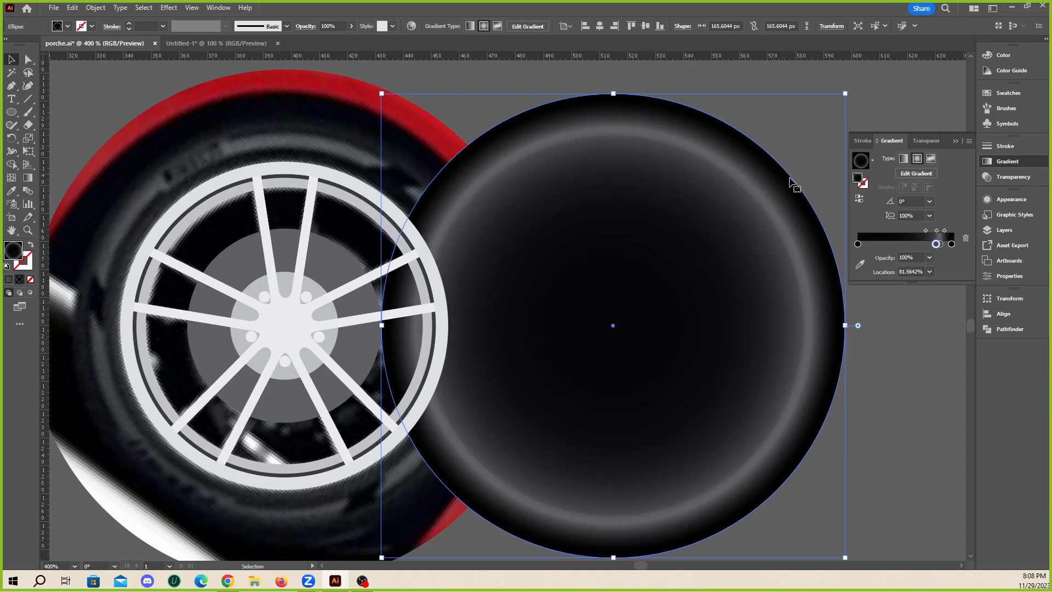
click(883, 111)
- Move the gradient tyre circle onto the wheel so it sits centred around the rim and hub
scroll(589, 269, down, 3)
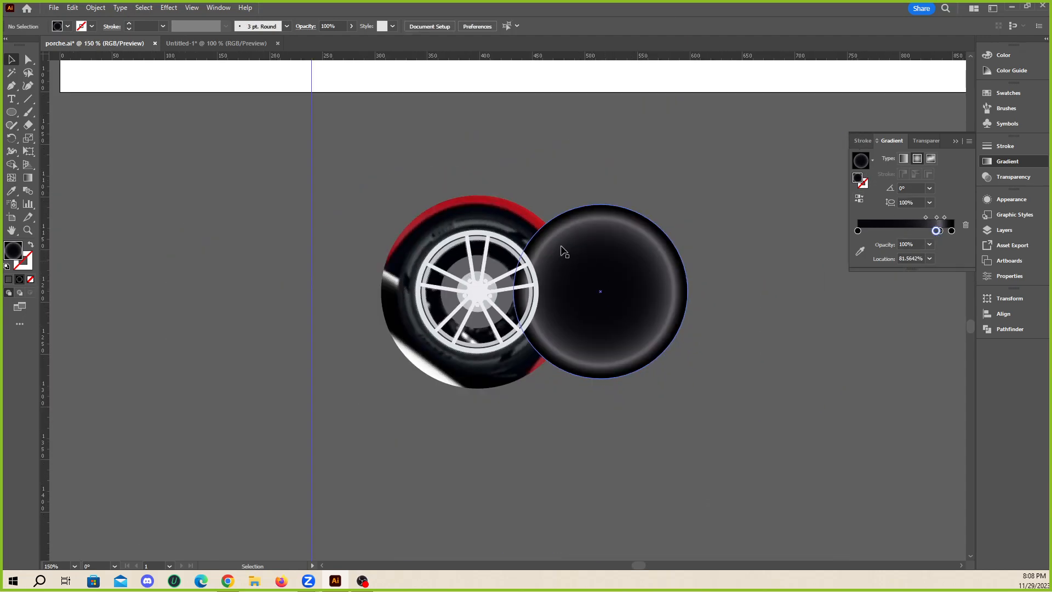
drag(566, 264, 514, 277)
scroll(491, 269, up, 1)
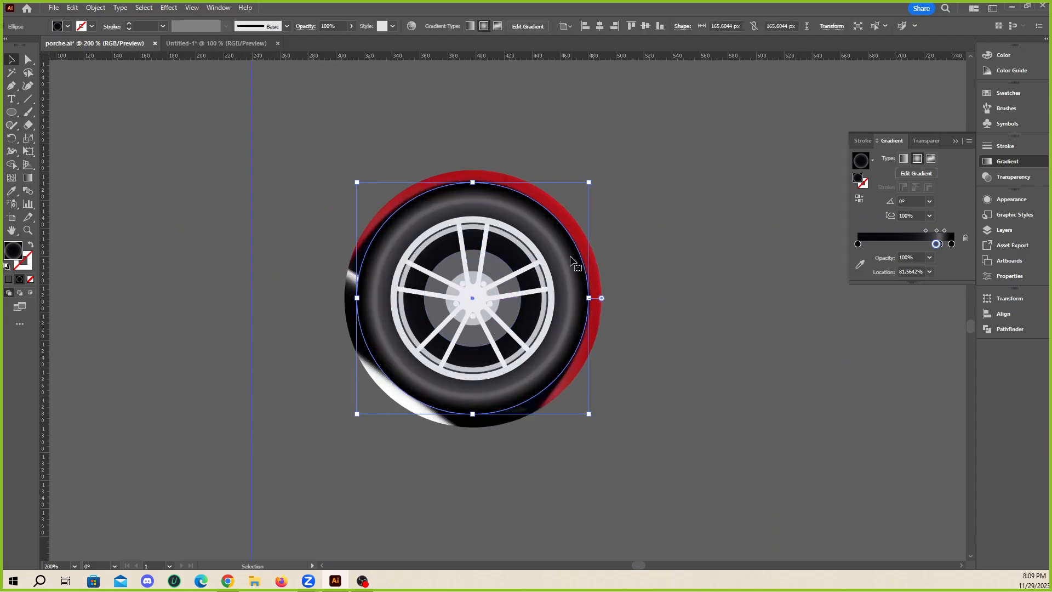
click(711, 266)
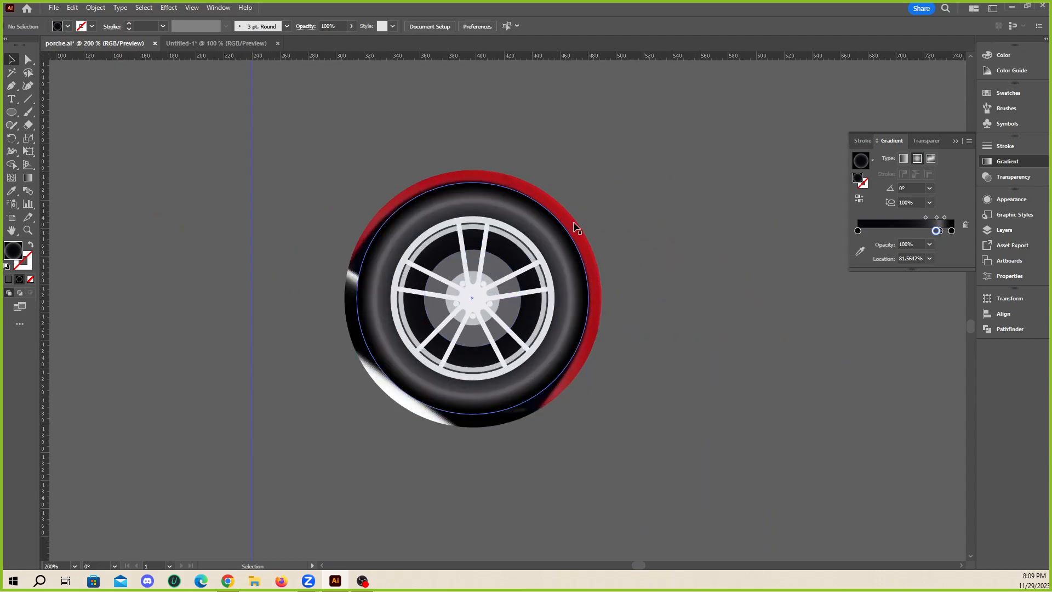
click(563, 251)
scroll(503, 252, up, 2)
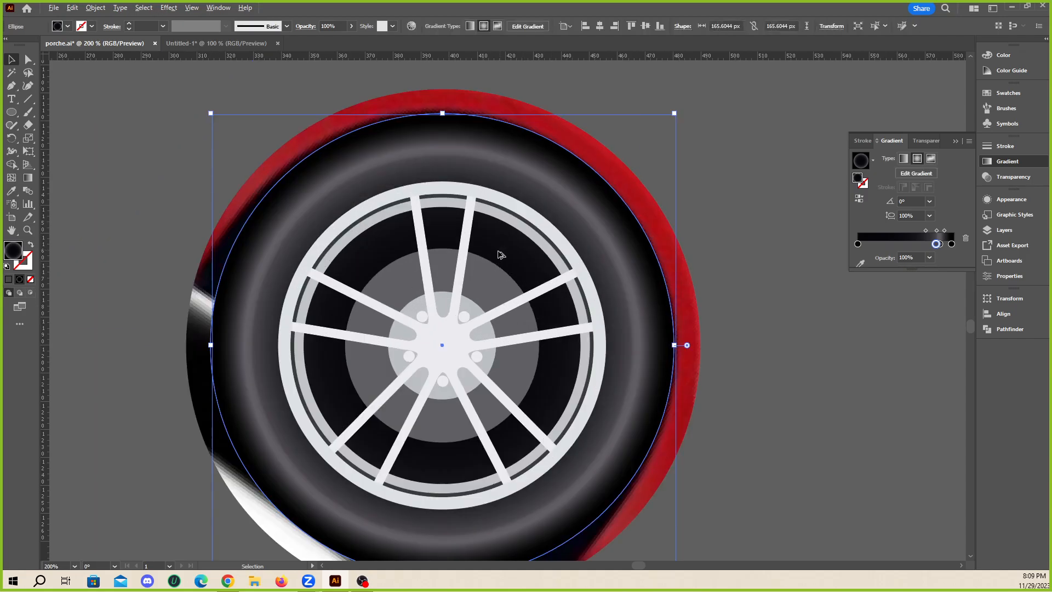
shift+click(444, 343)
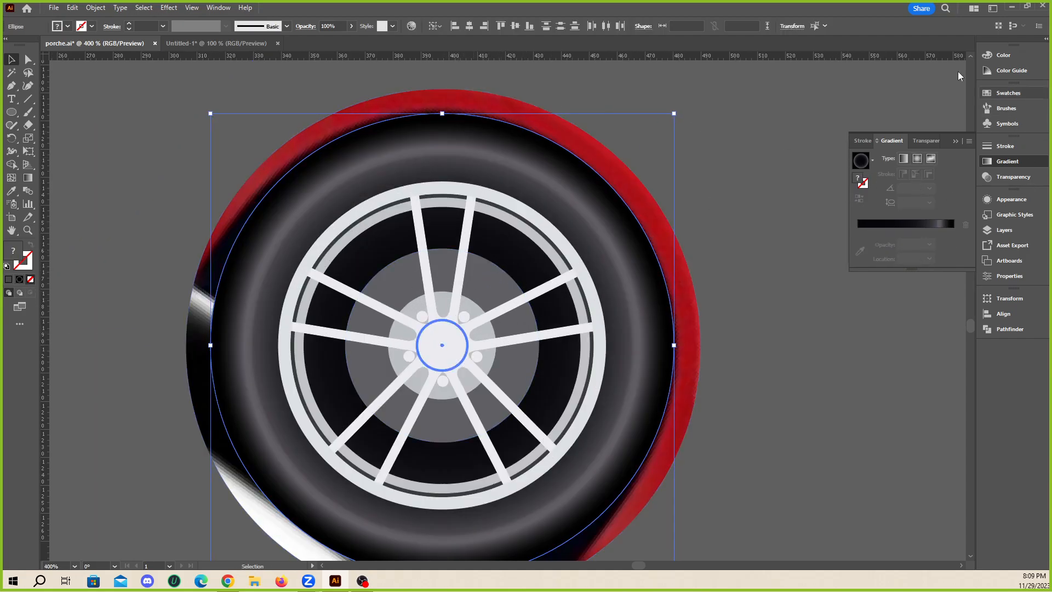
click(797, 241)
- Move the clipped reference photo of the wheel out from under the vector wheel and place it beside it
scroll(605, 224, down, 3)
drag(454, 237, 822, 262)
scroll(298, 312, down, 2)
scroll(443, 300, down, 2)
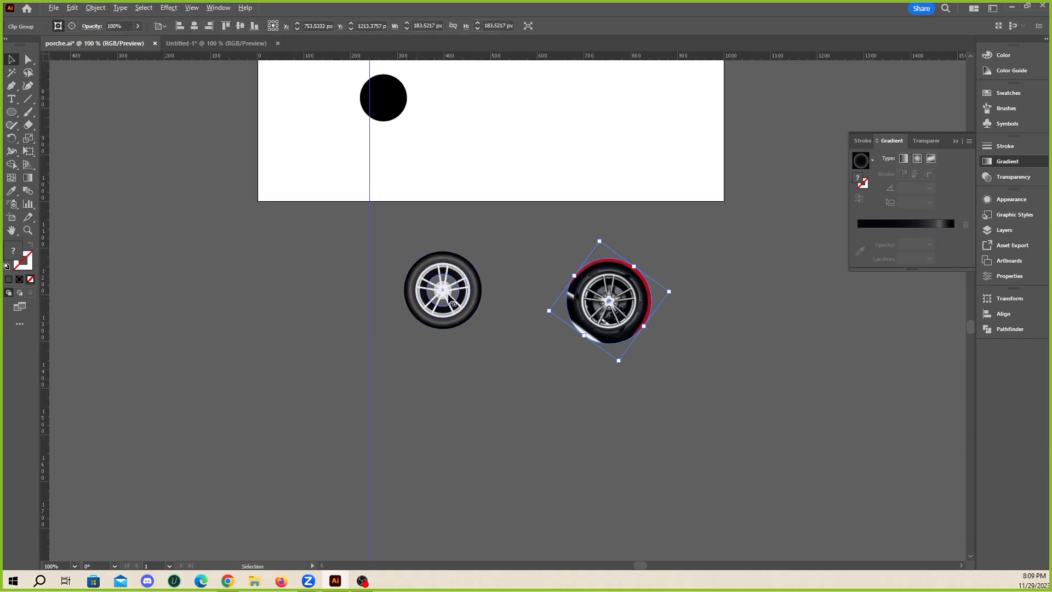
scroll(443, 298, up, 2)
drag(682, 301, 635, 286)
click(540, 380)
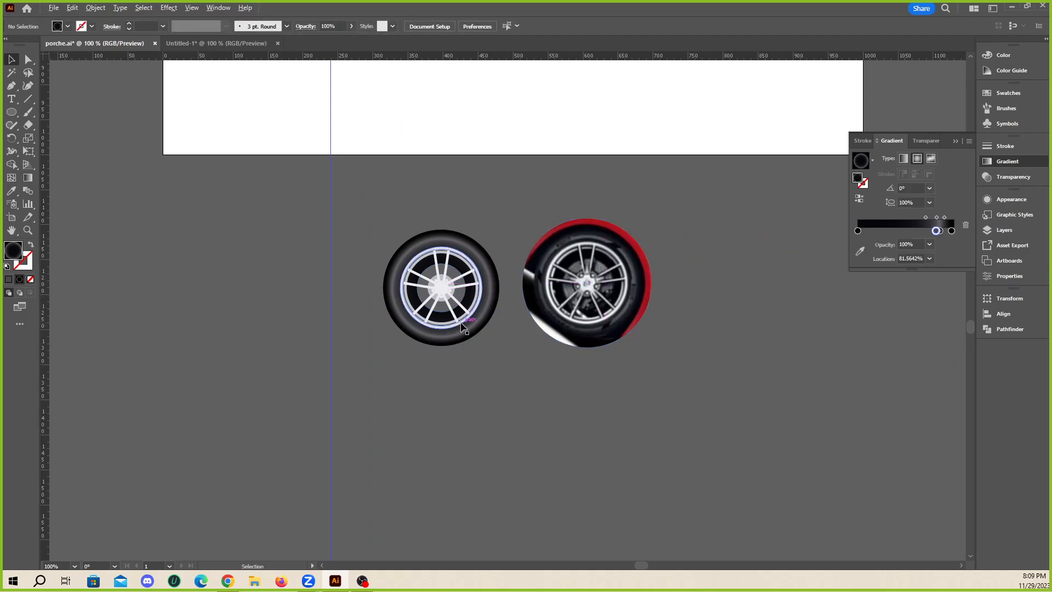
- Shrink the light grey circle behind the wheel hub to about 34.5 px across
scroll(475, 354, down, 1)
scroll(488, 379, up, 1)
scroll(483, 364, up, 2)
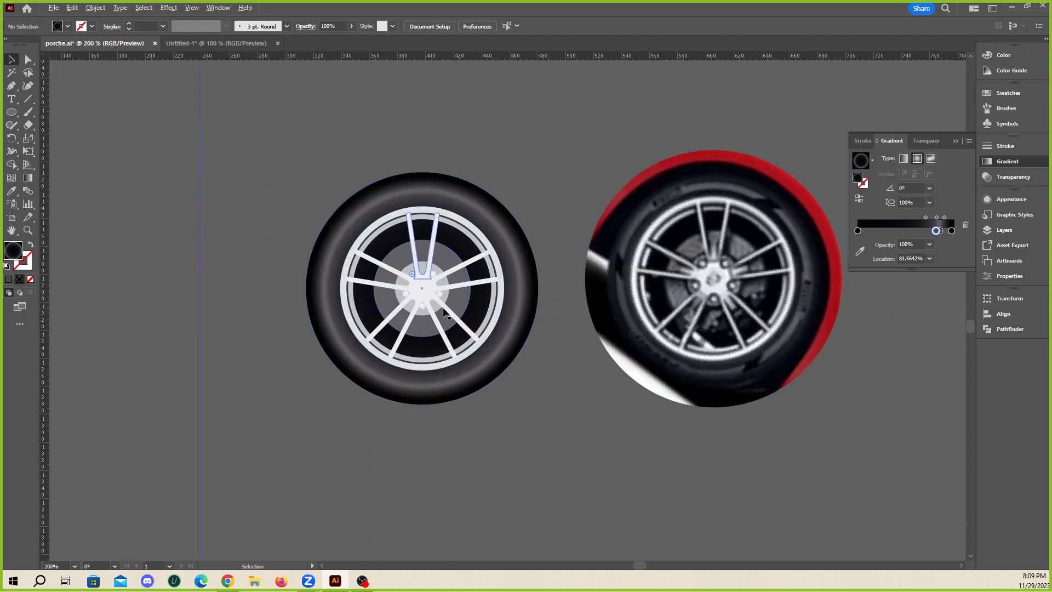
scroll(445, 312, up, 1)
click(439, 253)
scroll(437, 255, up, 1)
drag(456, 230, 449, 235)
scroll(336, 288, down, 1)
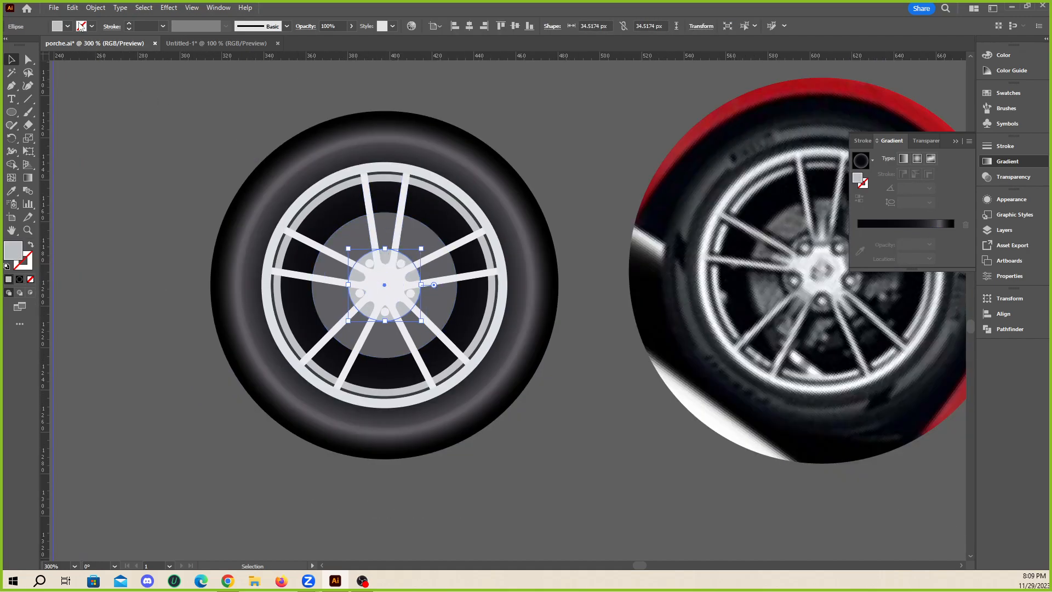
- Give the hub's light grey circle a black 1 pt stroke
click(81, 27)
click(31, 45)
click(203, 175)
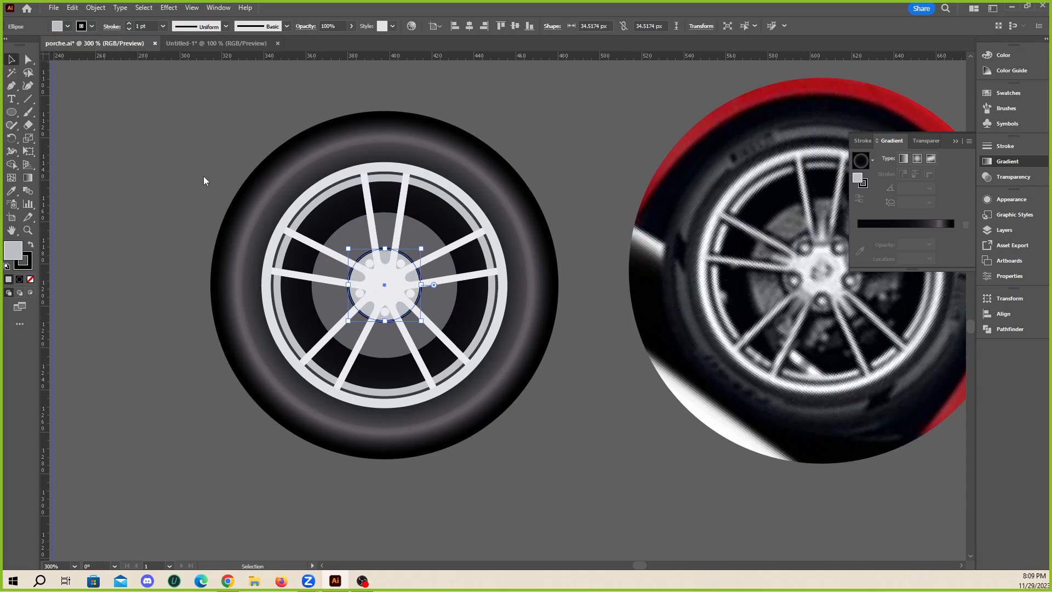
click(154, 271)
scroll(165, 301, down, 1)
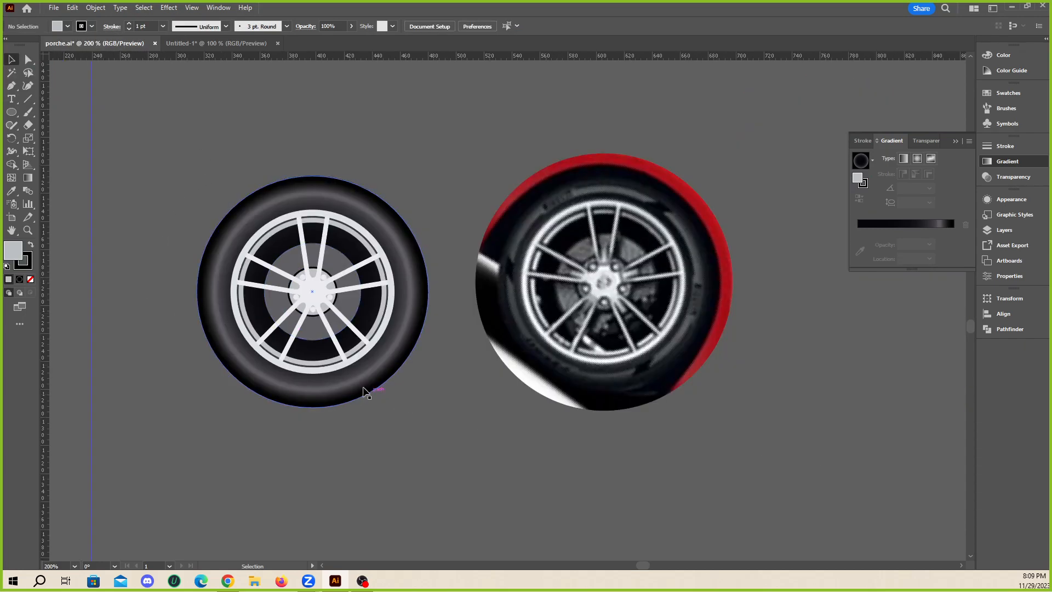
- Delete the clipped reference photo of the wheel
scroll(517, 442, down, 1)
click(684, 332)
key(Delete)
- Try moving the vector wheel from its place below the artboard and undo the changes
click(378, 326)
scroll(537, 435, down, 3)
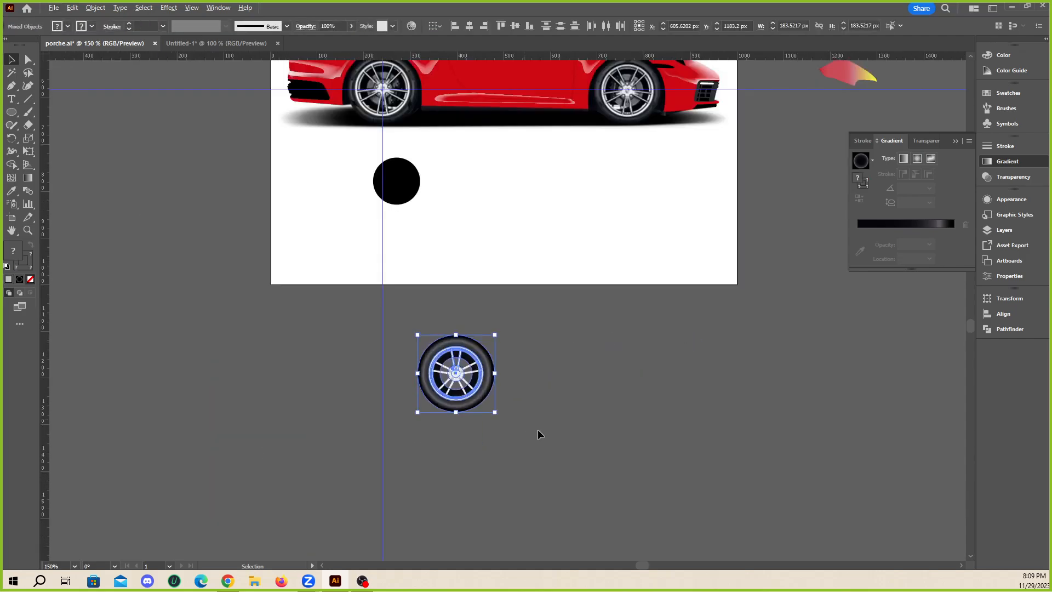
drag(466, 381, 569, 424)
scroll(457, 213, up, 3)
scroll(345, 305, down, 2)
key(ctrl+z)
drag(410, 291, 623, 446)
click(687, 465)
key(ctrl+z)
- Place the whole vector wheel over the car's rear wheel, centred on the crossing of the guides
drag(675, 485, 540, 386)
drag(619, 405, 433, 263)
scroll(466, 227, down, 3)
scroll(438, 233, up, 4)
scroll(433, 263, down, 2)
scroll(384, 285, up, 3)
mouse_move(363, 303)
mouse_down()
mouse_move(362, 331)
mouse_move(360, 306)
mouse_up()
- Duplicate the wheel group horizontally and bring the copy to the car's front end
scroll(360, 306, down, 2)
drag(535, 337, 757, 337)
scroll(697, 337, up, 3)
drag(567, 294, 729, 271)
scroll(684, 284, down, 2)
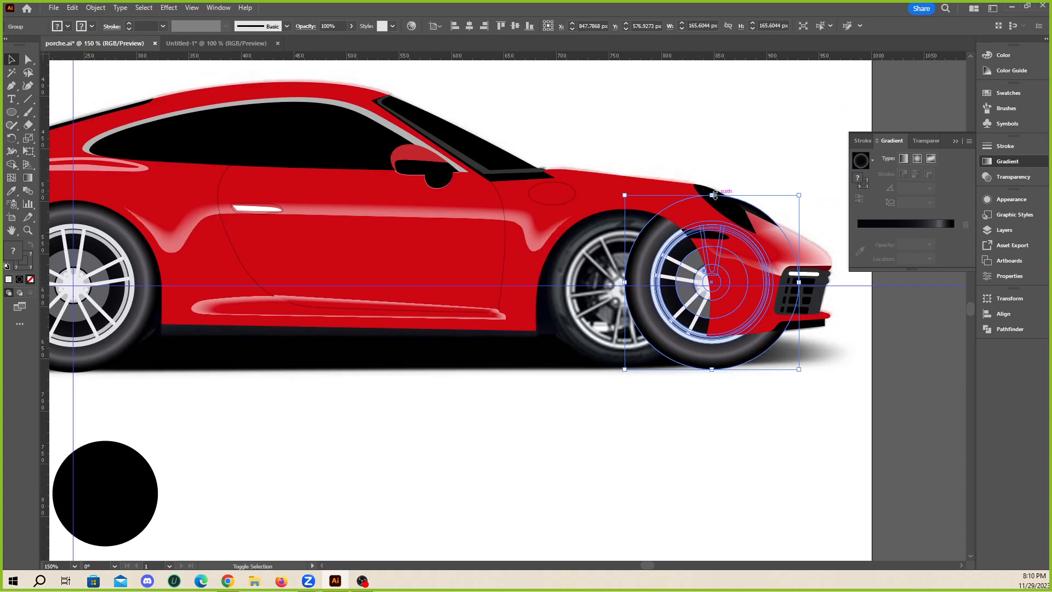
- Scale the copied wheel down to about 151.5 px and fit it over the car's front wheel
drag(715, 195, 628, 285)
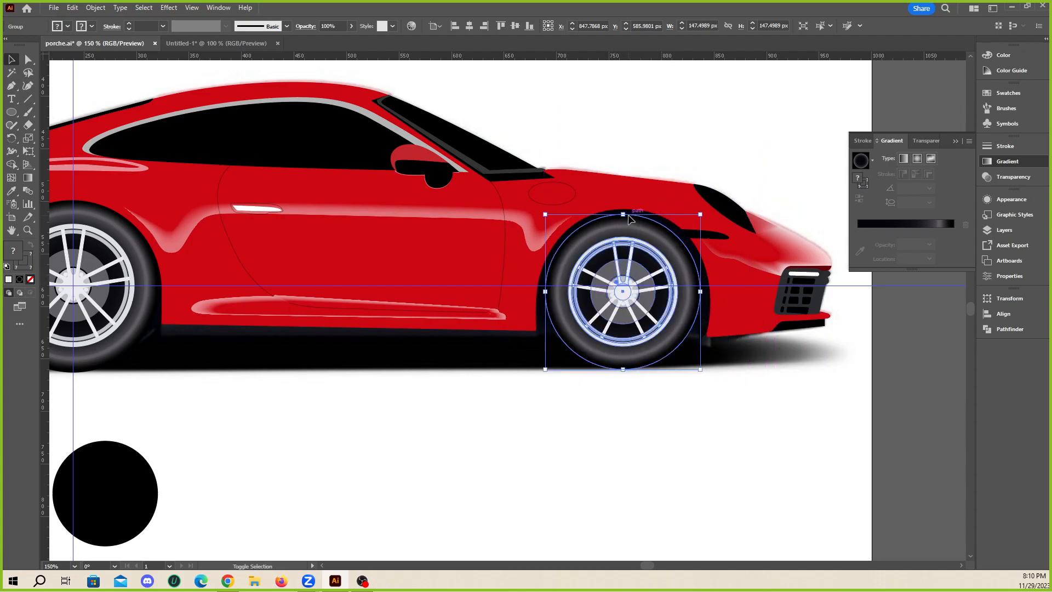
drag(623, 218, 623, 214)
mouse_move(619, 285)
mouse_down()
mouse_move(564, 378)
mouse_move(613, 278)
mouse_move(623, 285)
mouse_up()
key(ctrl+minus)
key(ctrl+minus)
key(ctrl+minus)
click(726, 409)
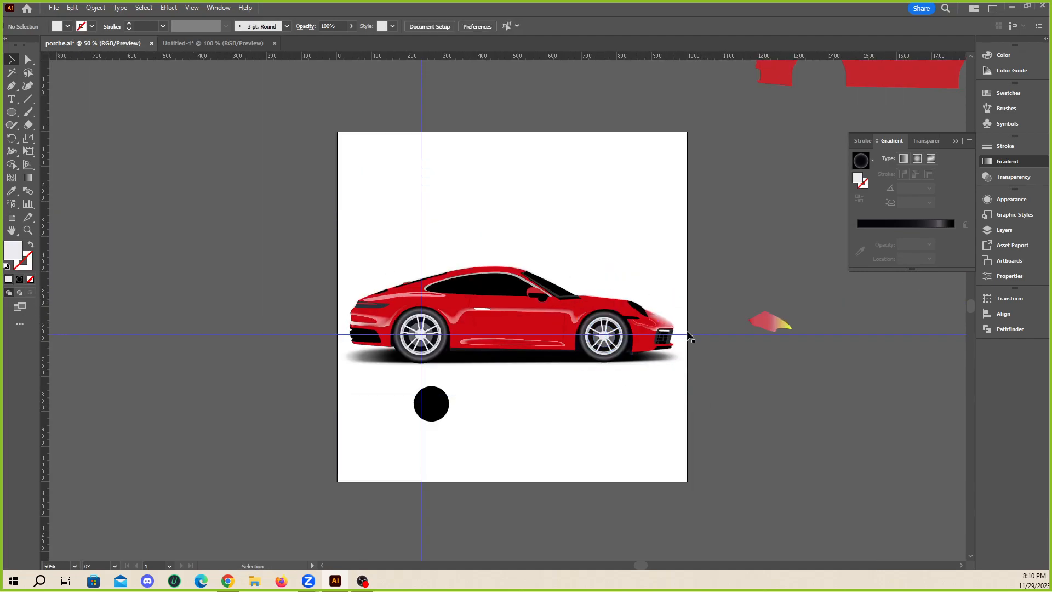
- Hide Layer 1 and show it again to check which artwork lies on Layer 2
click(399, 290)
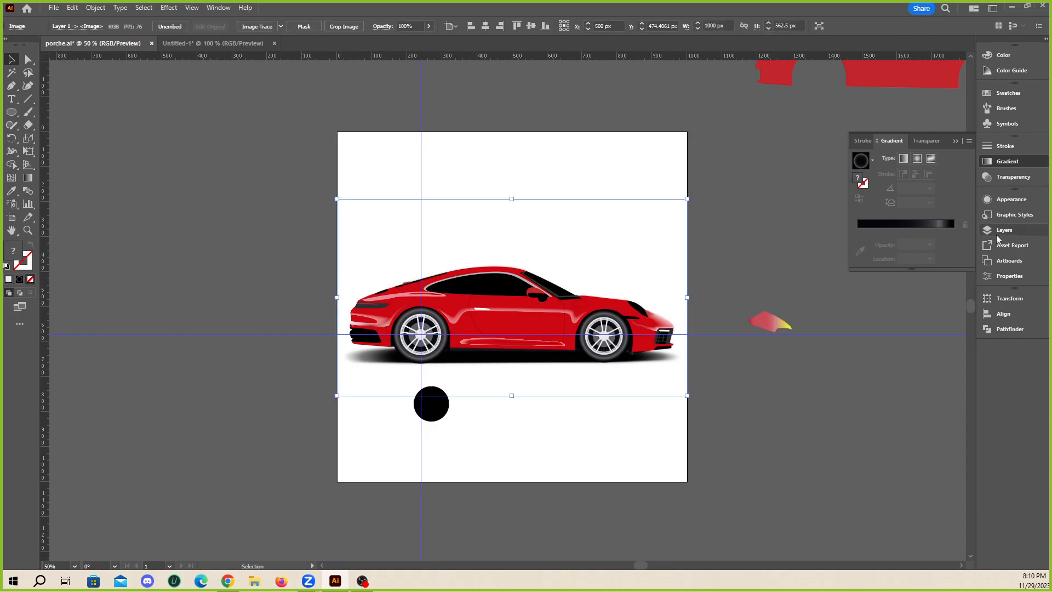
click(1010, 328)
click(1011, 331)
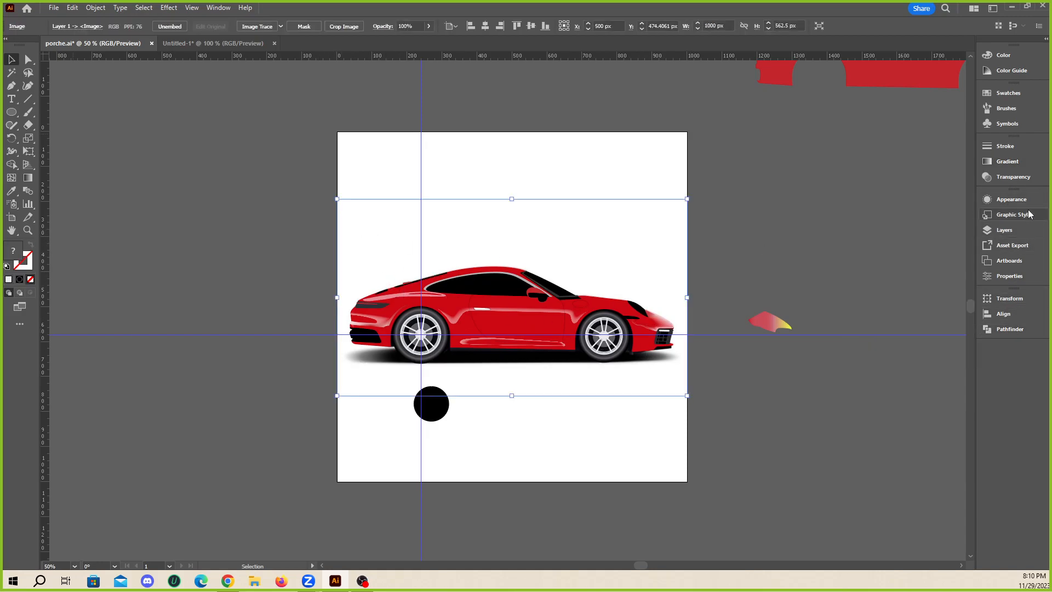
click(1005, 230)
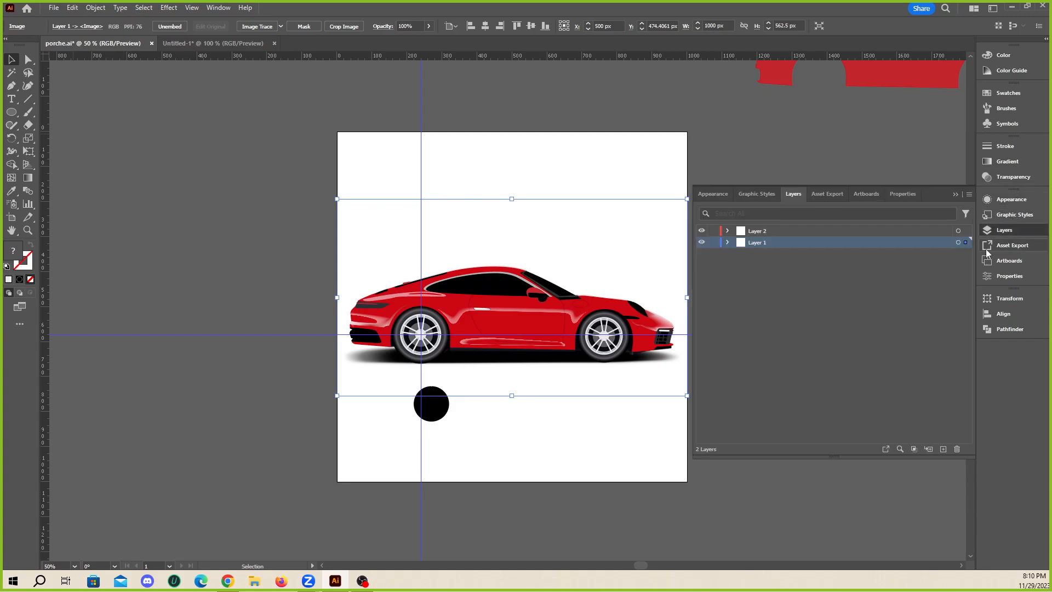
click(704, 243)
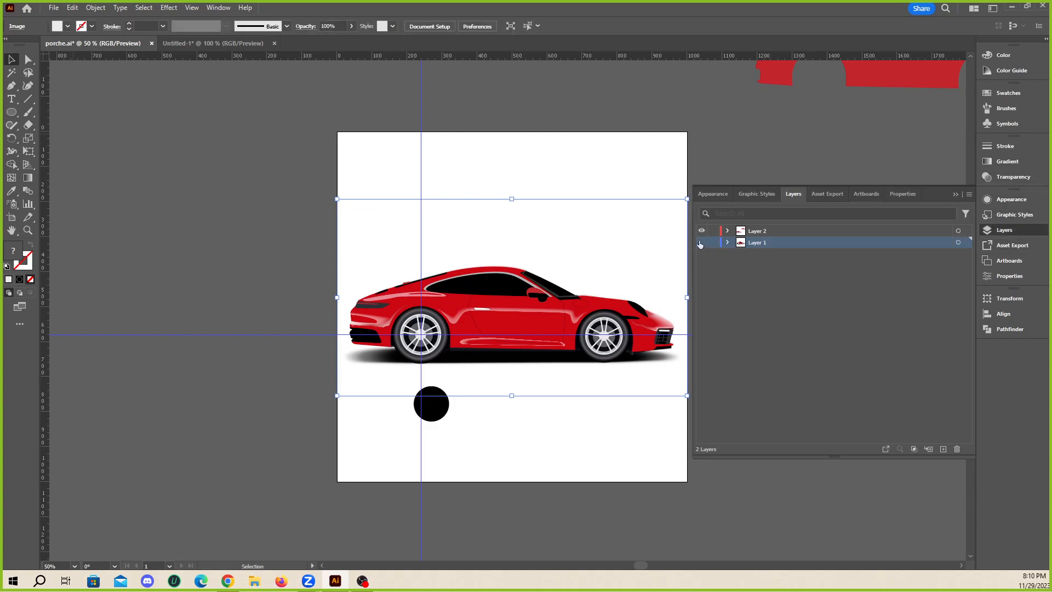
click(701, 242)
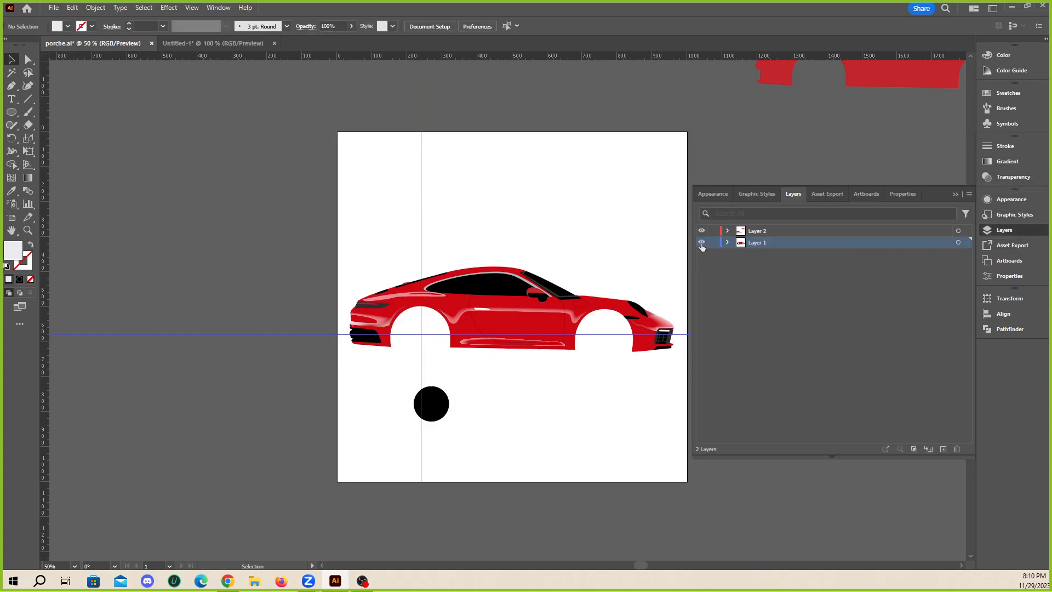
- Transfer the rear and front wheel groups from Layer 1 to Layer 2
scroll(377, 351, up, 2)
mouse_move(466, 317)
mouse_down()
mouse_move(431, 384)
mouse_move(465, 318)
mouse_up()
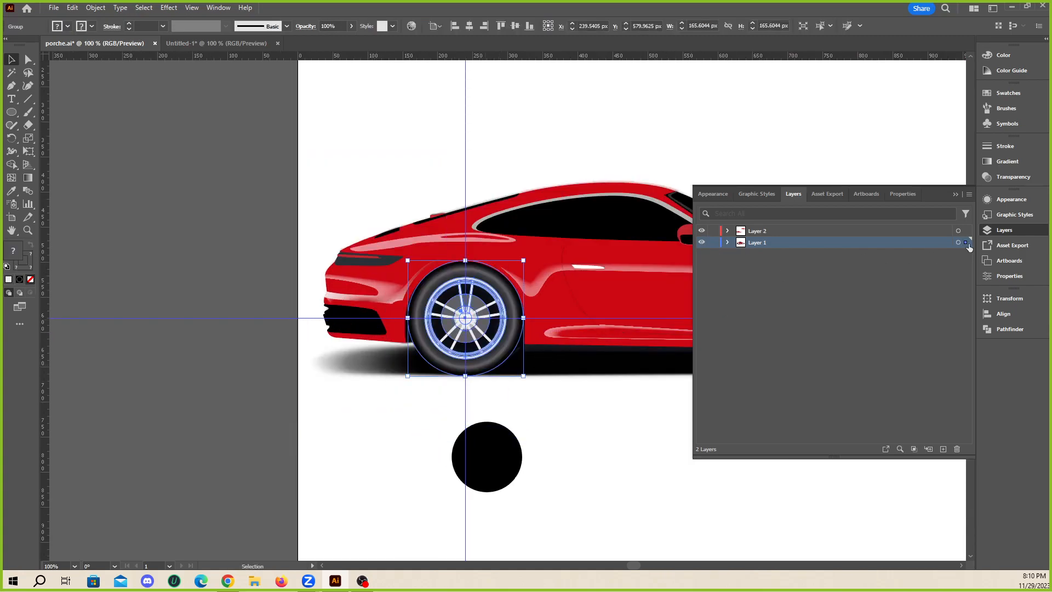
scroll(461, 337, down, 2)
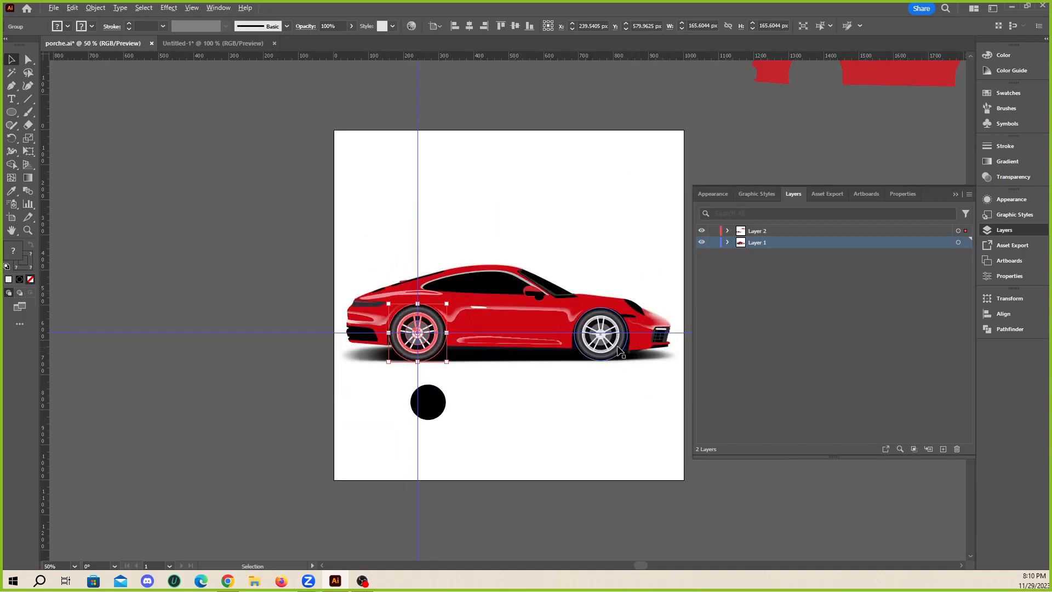
click(629, 333)
scroll(629, 332, up, 5)
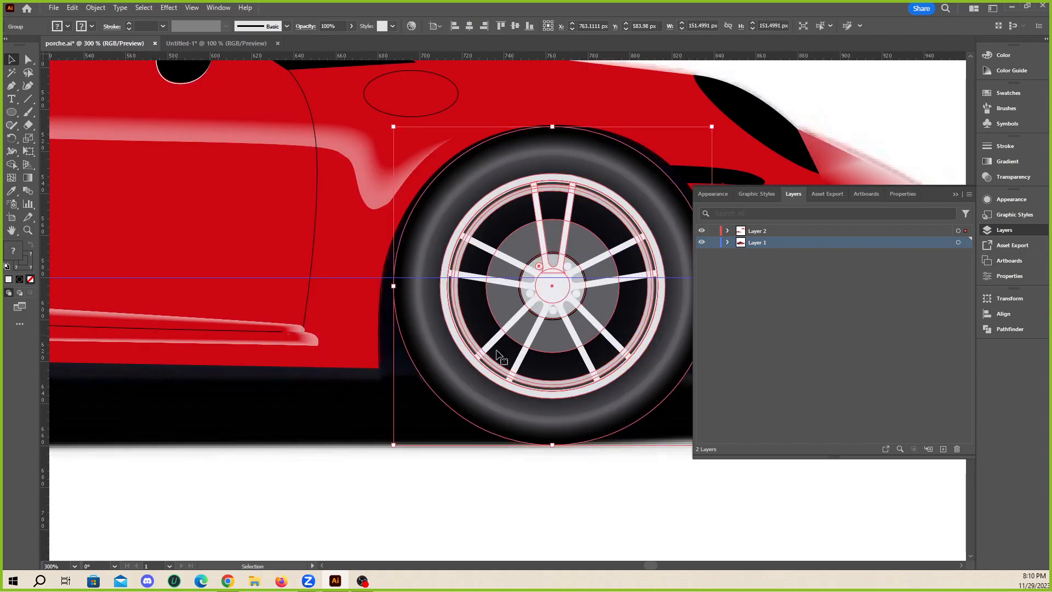
- Hide Layer 1 and move the whole vector car with its wheels higher up on the artboard
scroll(505, 344, down, 3)
click(512, 469)
scroll(546, 304, down, 2)
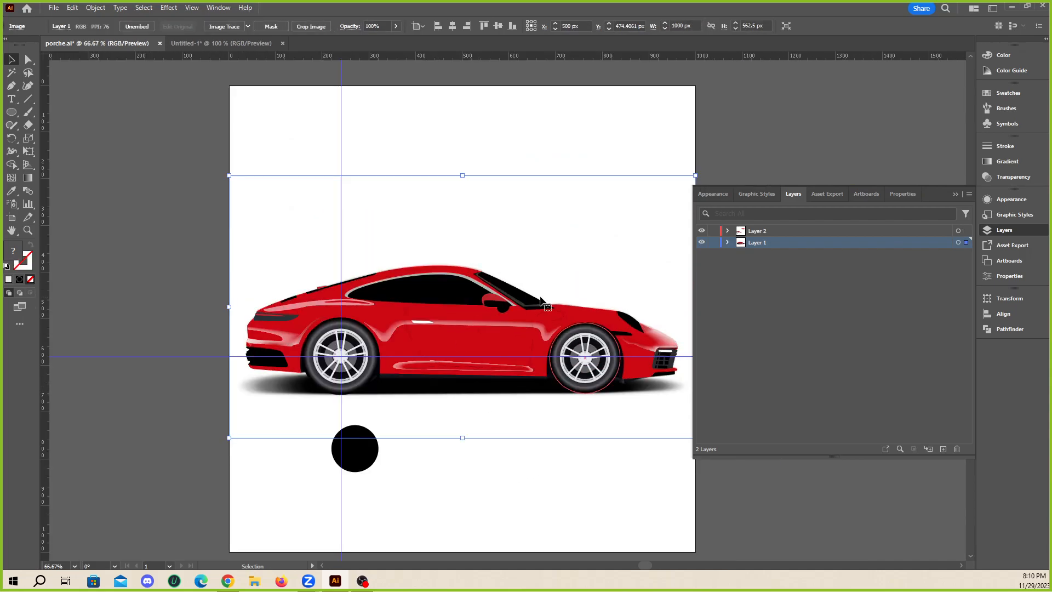
click(704, 242)
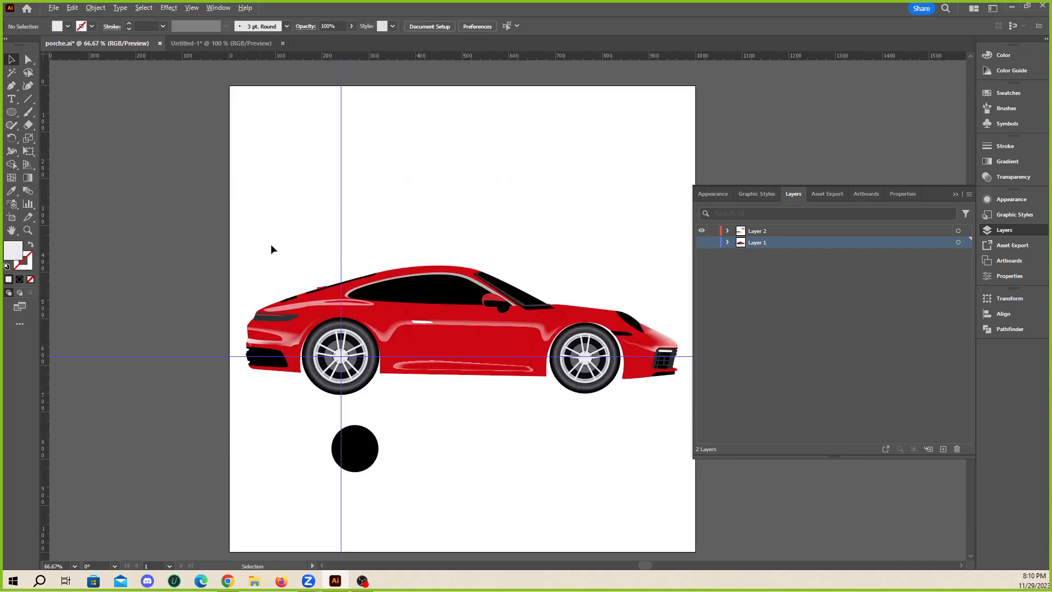
scroll(263, 236, down, 1)
drag(242, 212, 587, 363)
drag(524, 333, 527, 269)
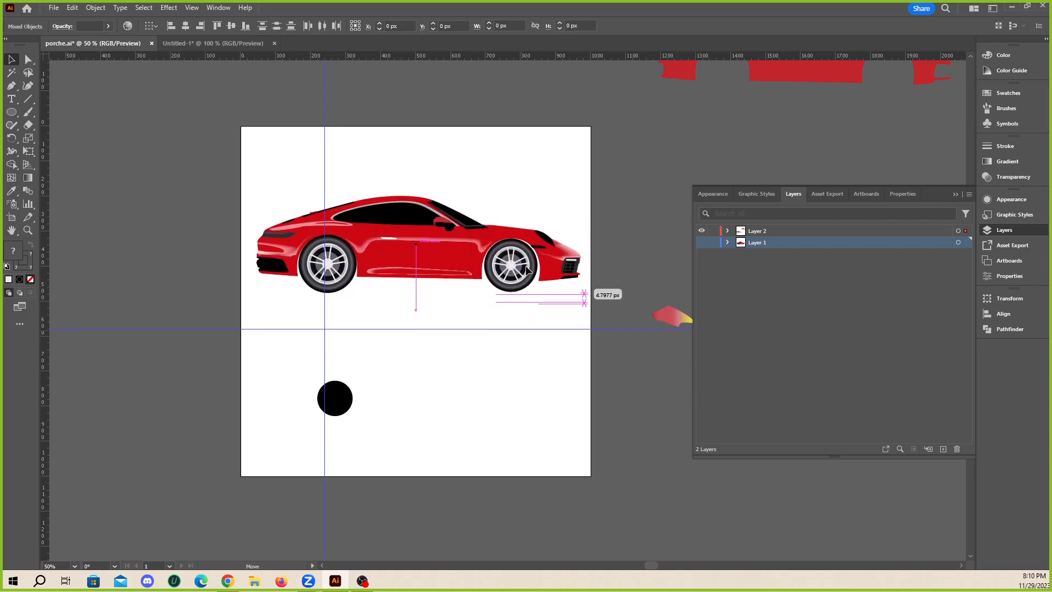
drag(403, 270, 403, 269)
scroll(403, 269, up, 2)
key(ctrl+shift+a)
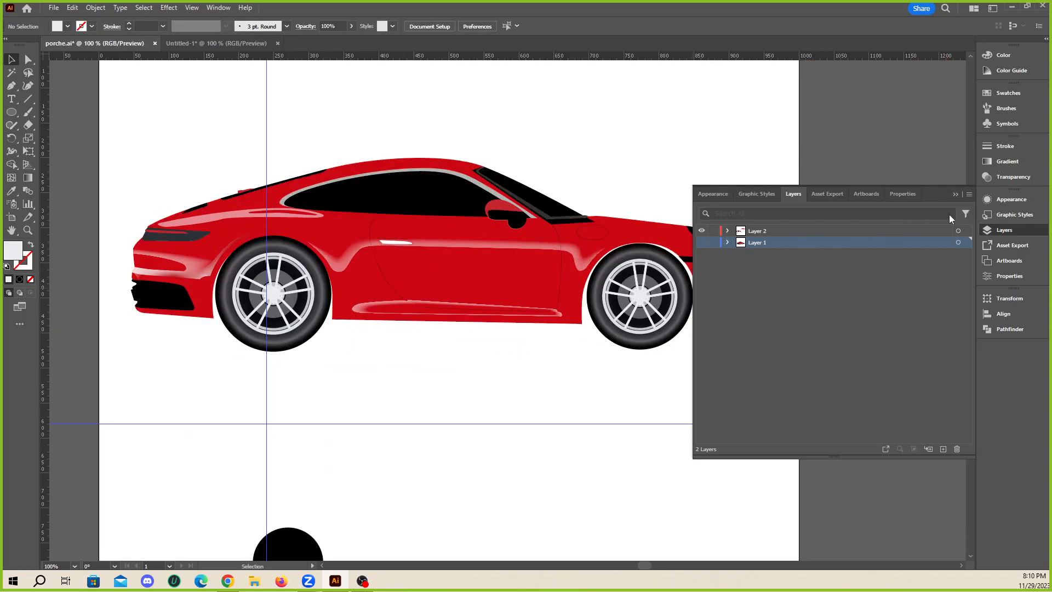
scroll(632, 302, down, 2)
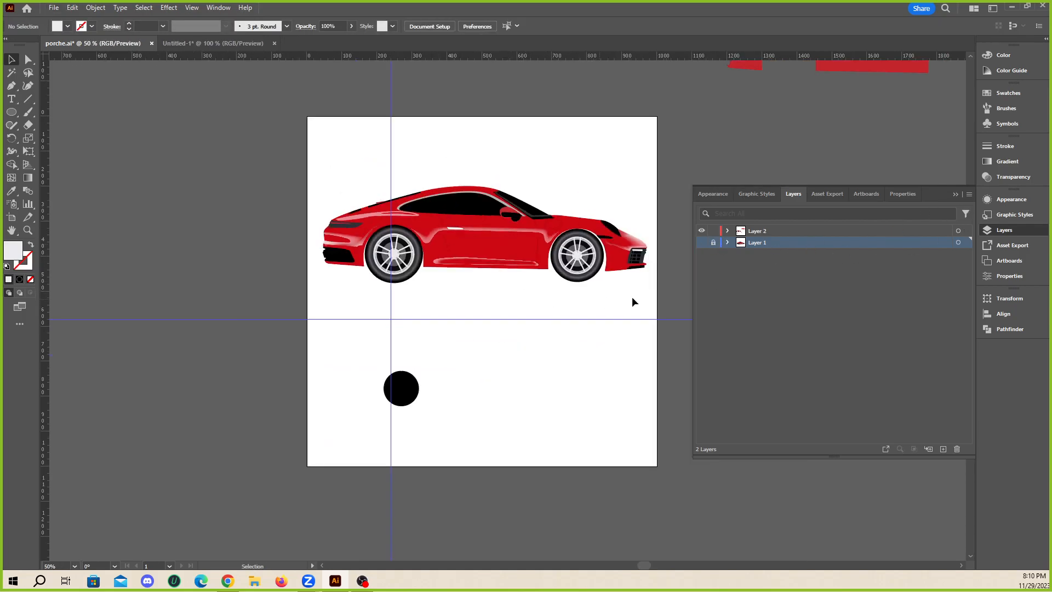
- Show Layer 1 again and arrange the reference photo directly below the vector car on the artboard
click(701, 242)
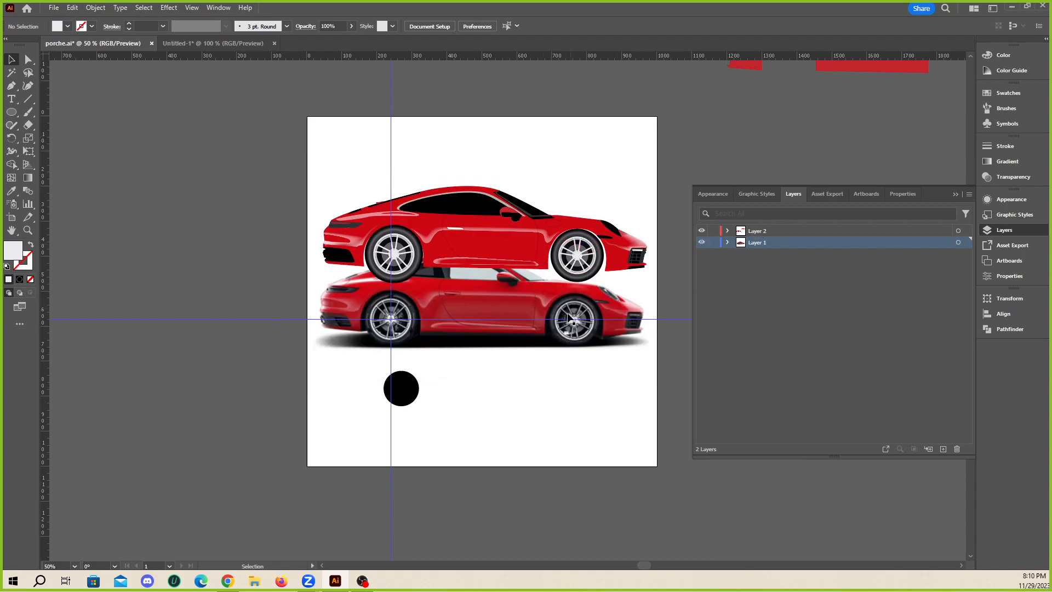
drag(570, 314, 439, 526)
key(ctrl+z)
key(ctrl+z)
click(303, 164)
drag(570, 150, 570, 182)
click(570, 200)
scroll(542, 318, up, 1)
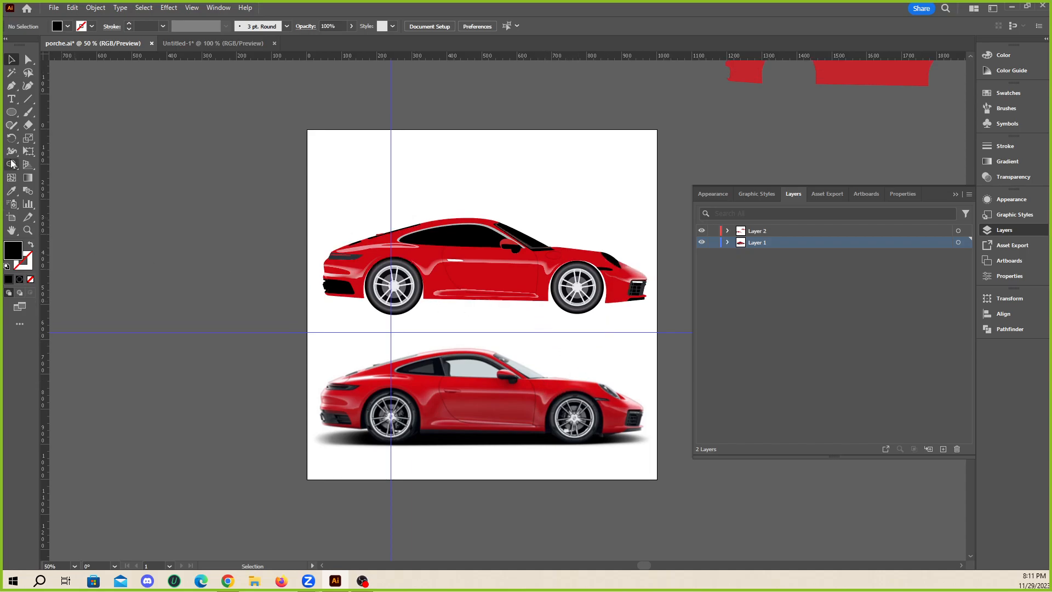
- Draw a flat black ellipse about 925 × 54 px over the photo's ground shadow and move it above the vector car
click(11, 112)
scroll(395, 291, up, 1)
drag(464, 420, 390, 405)
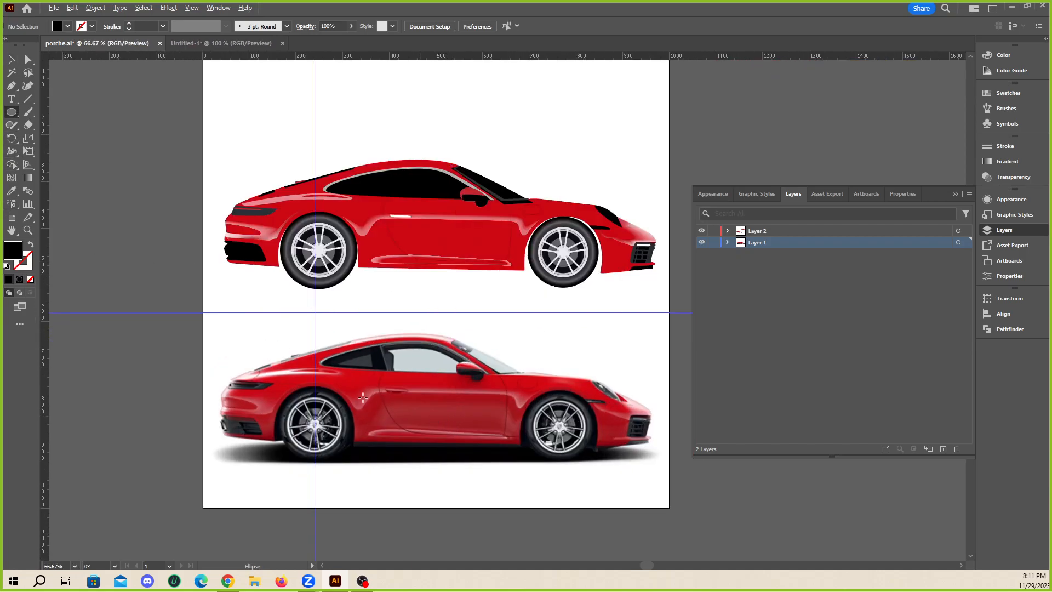
drag(217, 442, 649, 464)
click(11, 59)
click(167, 333)
drag(444, 461, 444, 111)
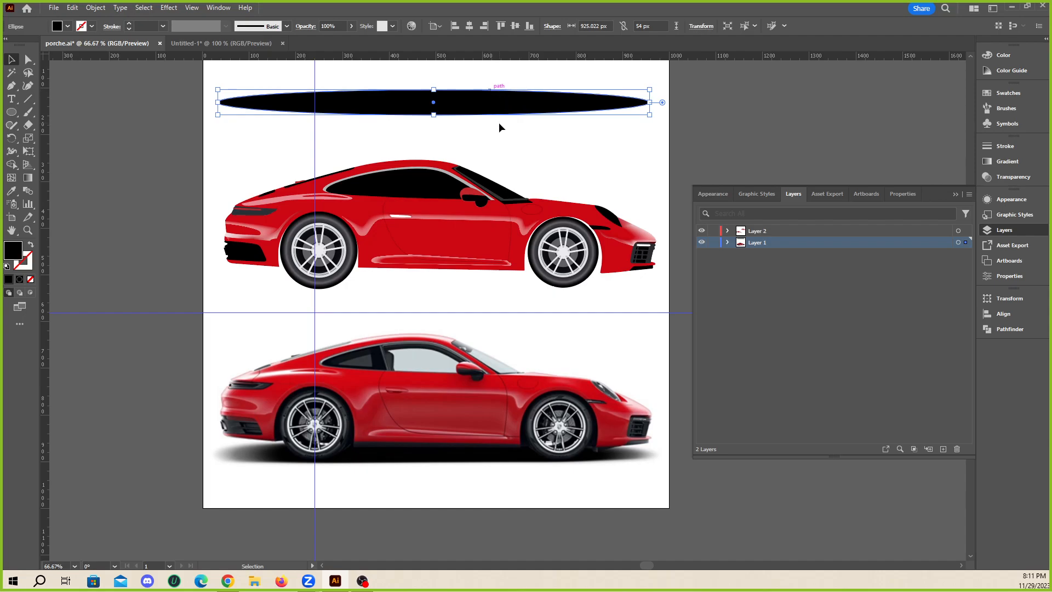
- Fill the ellipse with a radial gradient, merge the outer stops into one at 100% location and set its opacity to 0%
click(1006, 162)
click(917, 159)
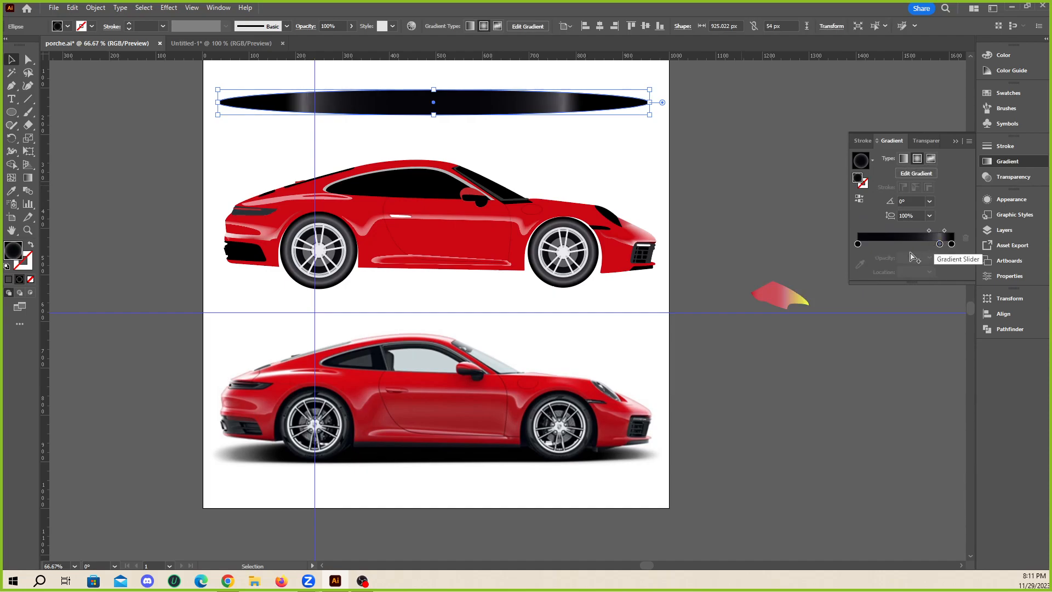
drag(939, 243, 962, 251)
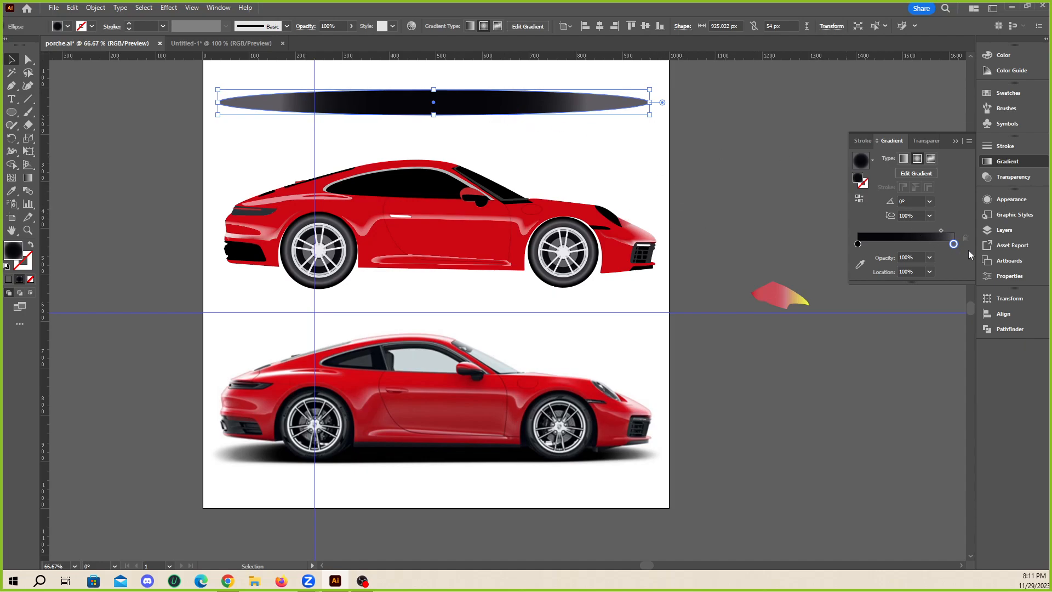
double_click(954, 244)
click(952, 255)
click(957, 215)
click(929, 258)
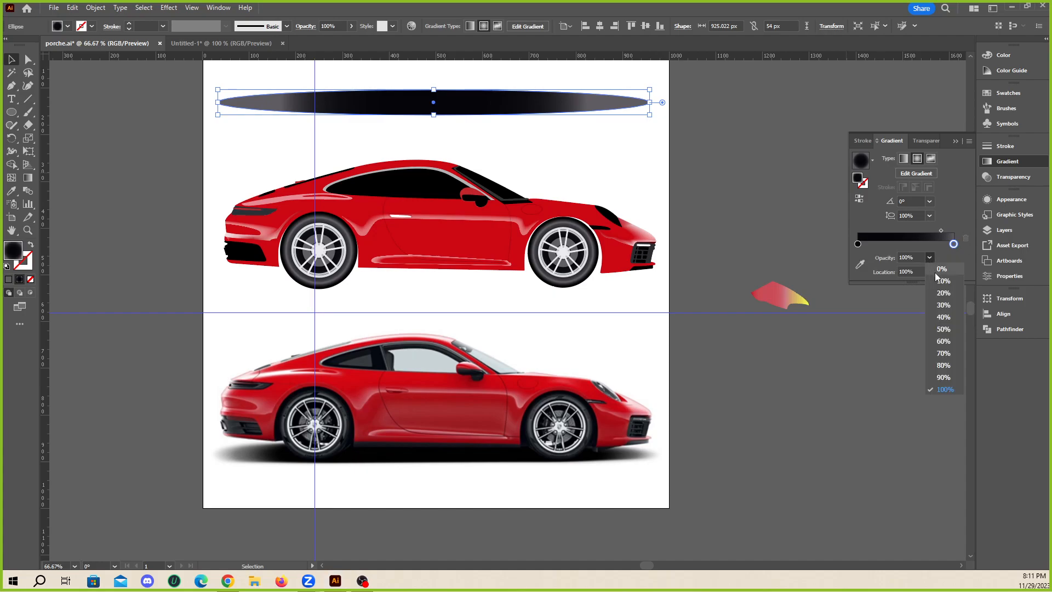
click(937, 273)
- Add an intermediate stop to the ellipse's gradient at about 85.75% location
click(981, 178)
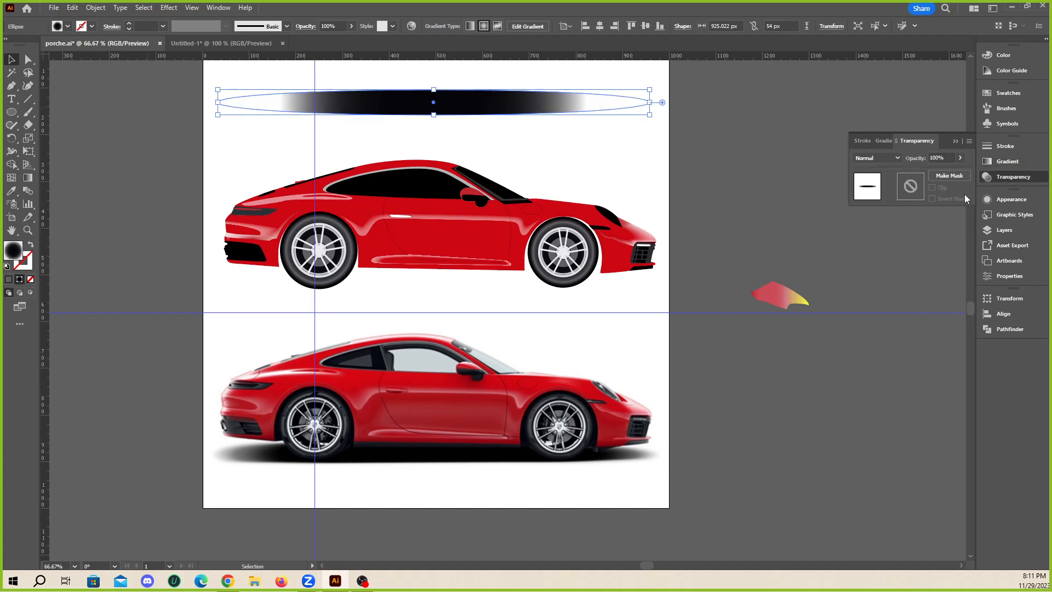
click(1005, 201)
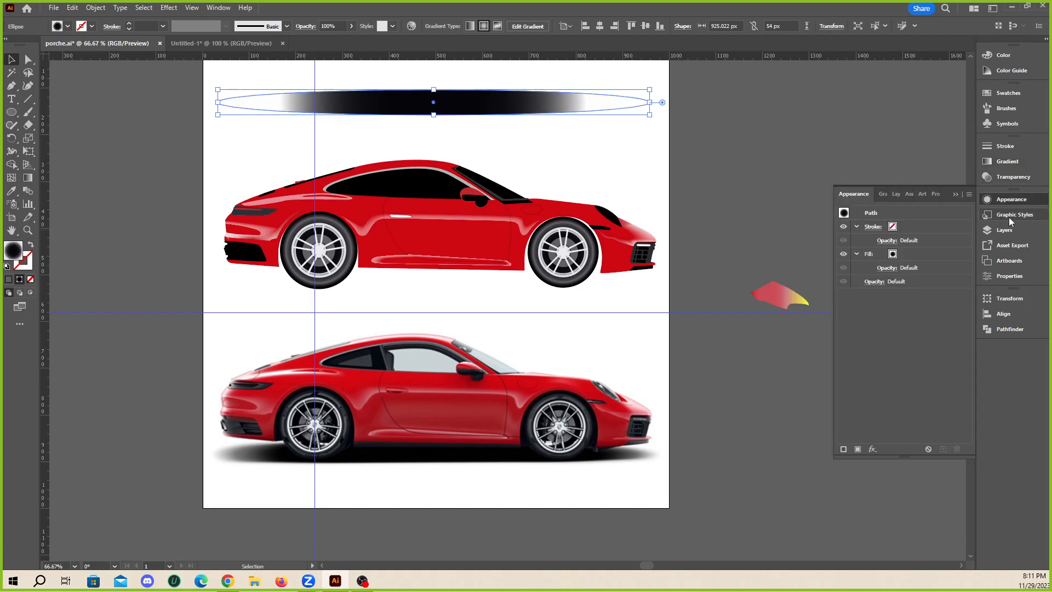
click(1010, 163)
drag(923, 243, 953, 244)
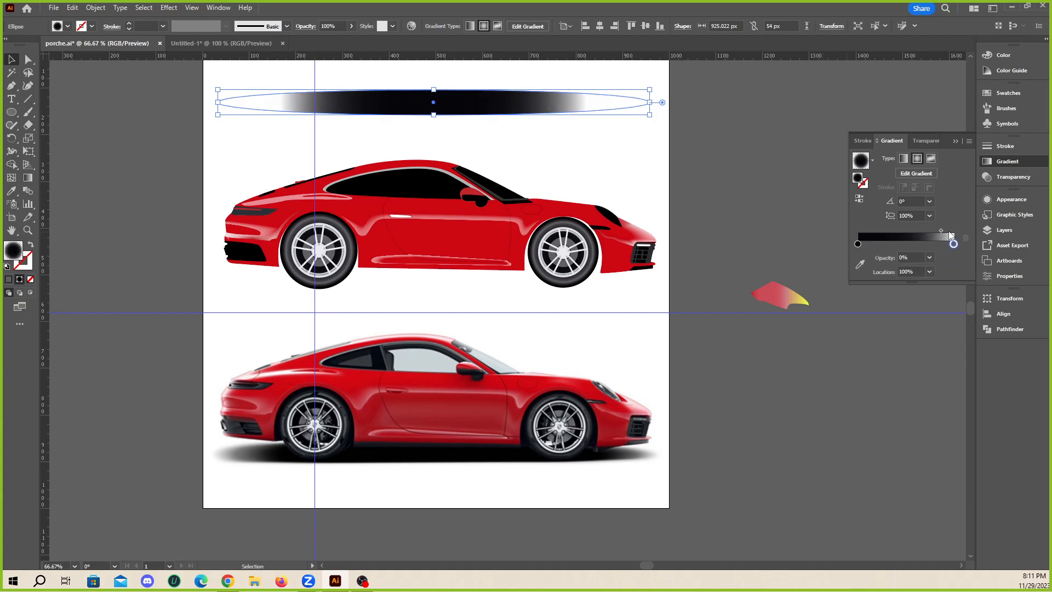
click(939, 245)
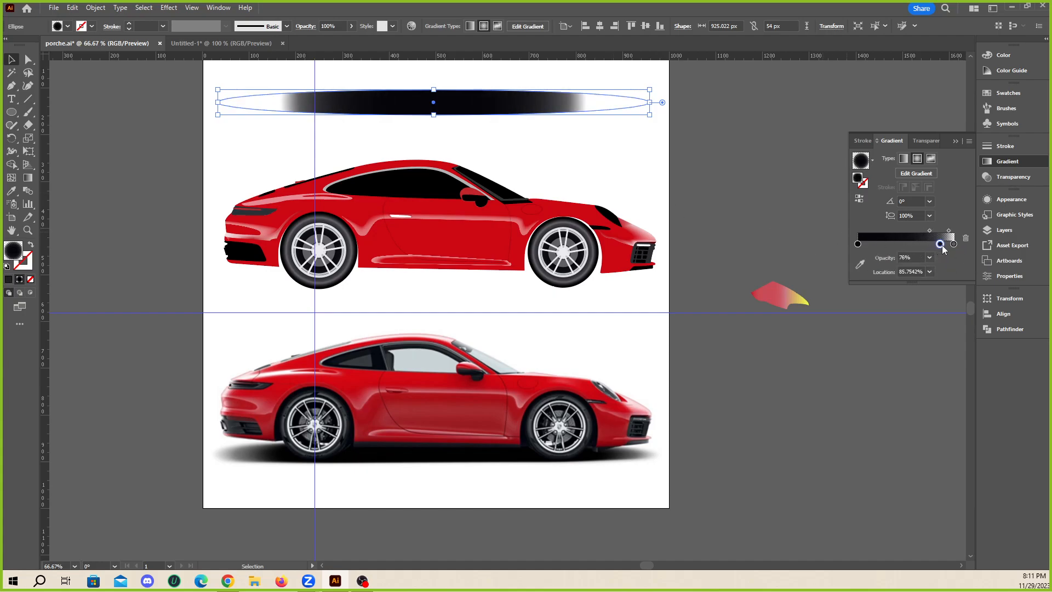
click(954, 244)
- Stretch the gradient out to the ellipse's tips and place the ellipse beneath the vector car as its ground shadow
click(23, 178)
drag(587, 103, 648, 109)
click(18, 63)
click(148, 164)
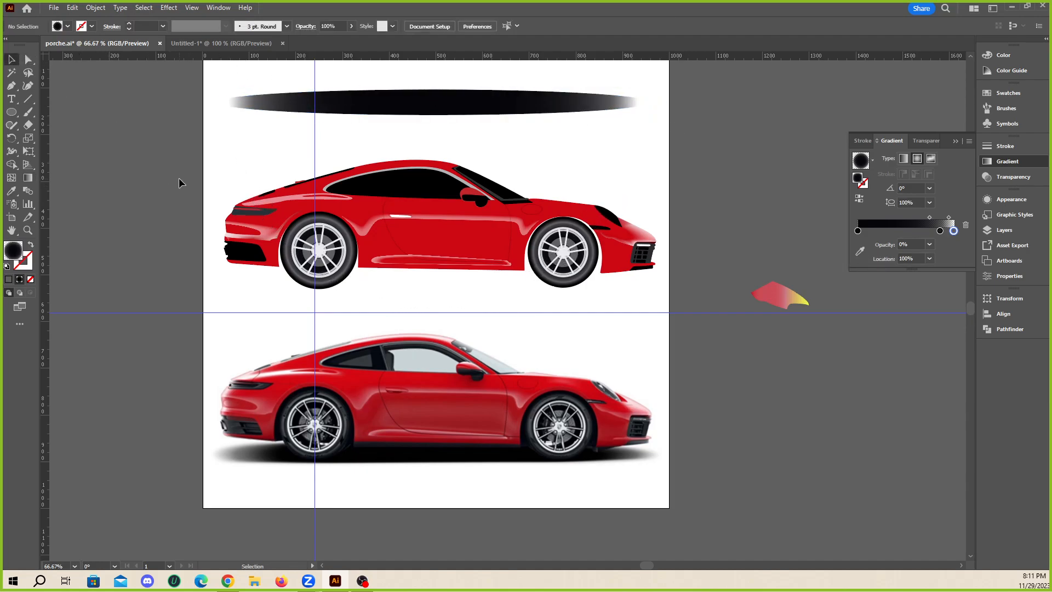
drag(492, 106, 487, 282)
click(720, 177)
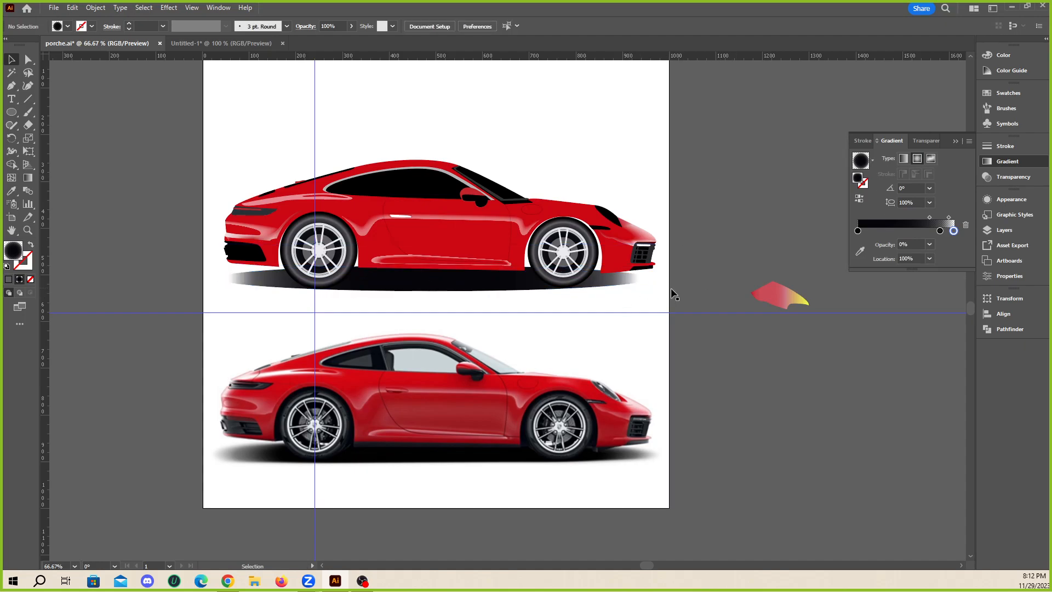
- Draw a closed straight-sided polygon around the rear wheel with the Pen tool to back the wheel arch gap
scroll(276, 271, up, 3)
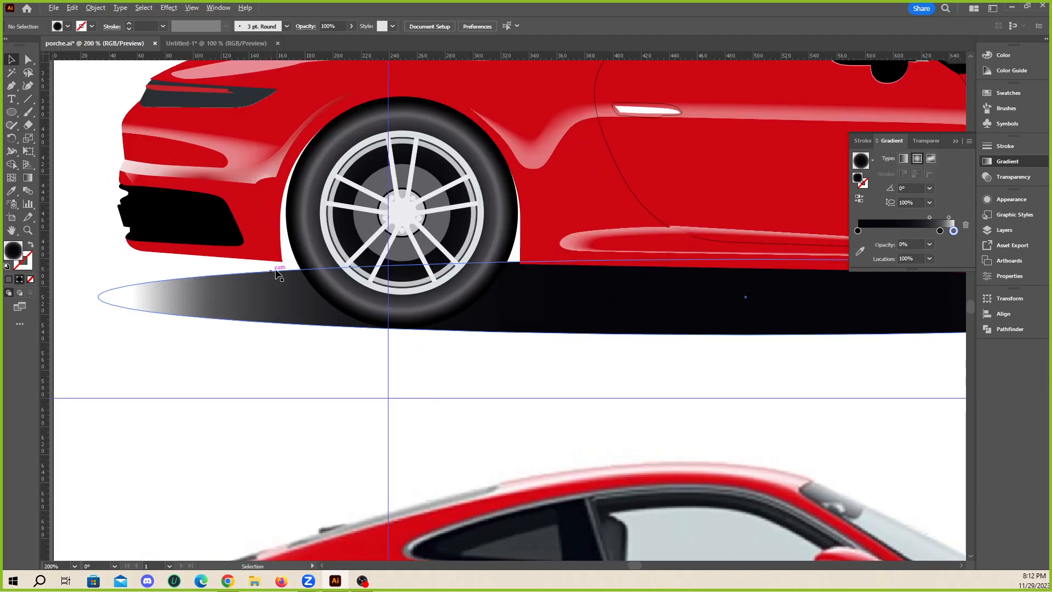
click(13, 87)
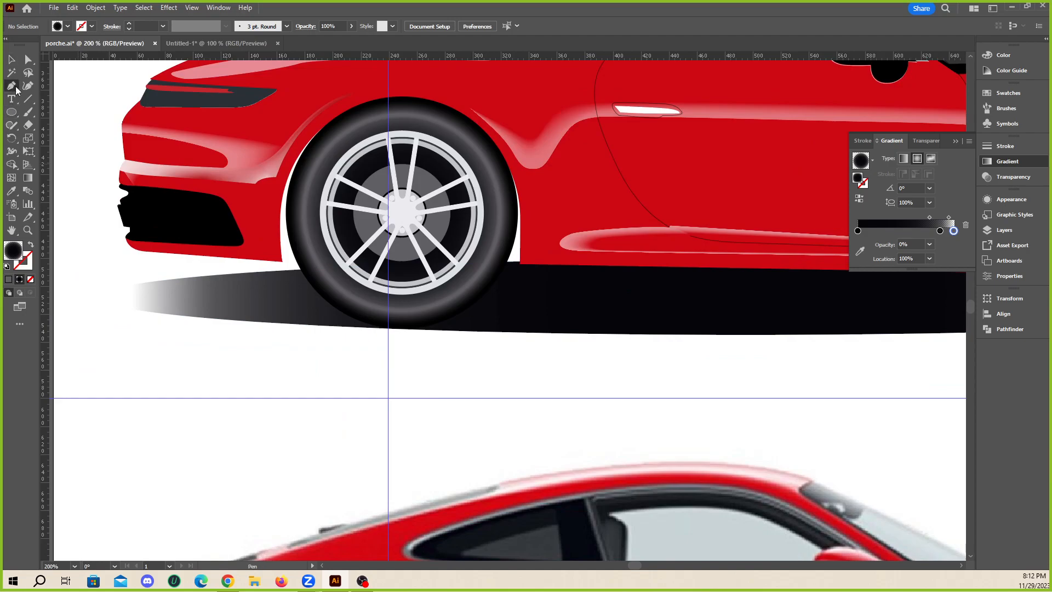
click(282, 261)
click(517, 265)
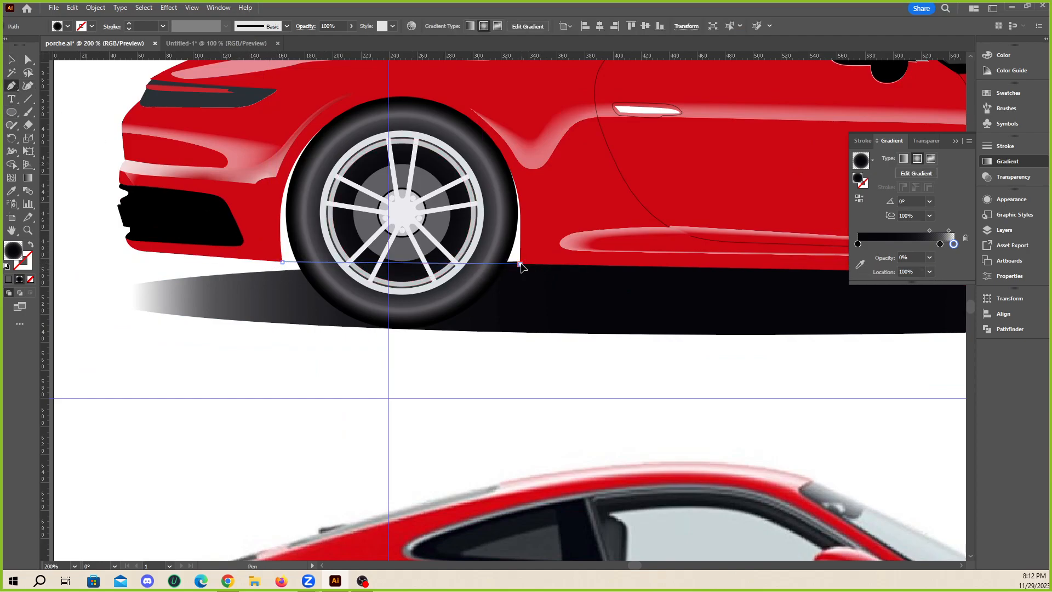
key(ctrl+minus)
key(ctrl+minus)
click(418, 214)
click(358, 172)
click(299, 164)
click(258, 237)
click(270, 259)
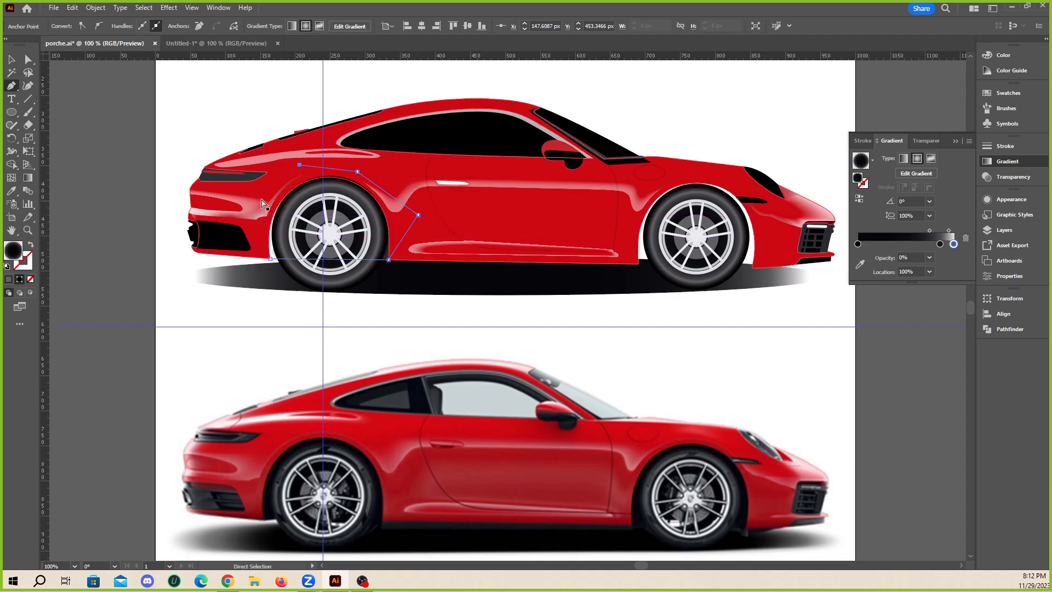
click(263, 199)
click(263, 256)
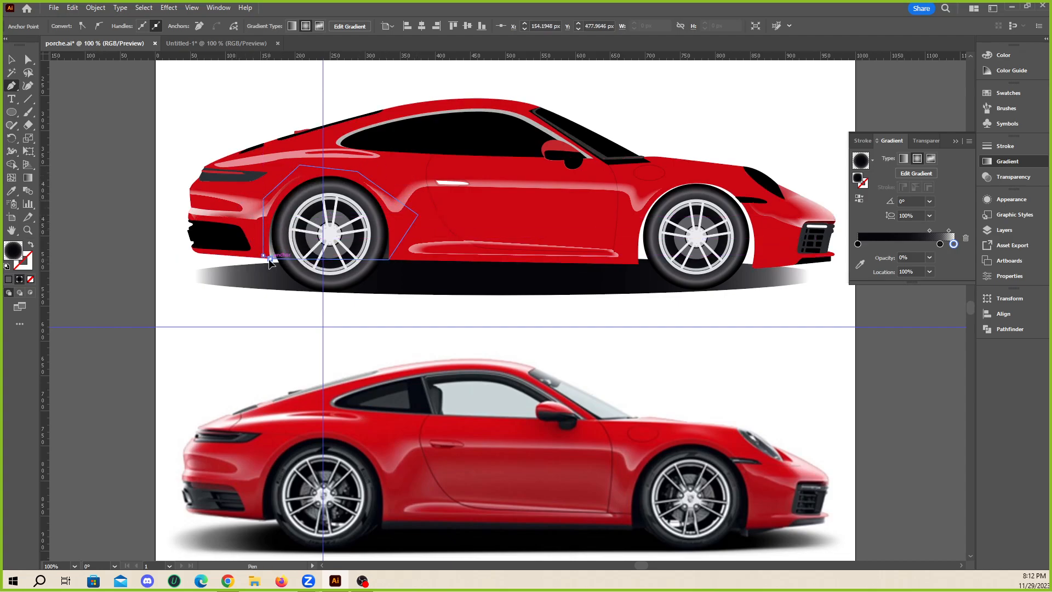
- Replace the rear arch polygon's gradient with a solid black fill, 000000
click(11, 60)
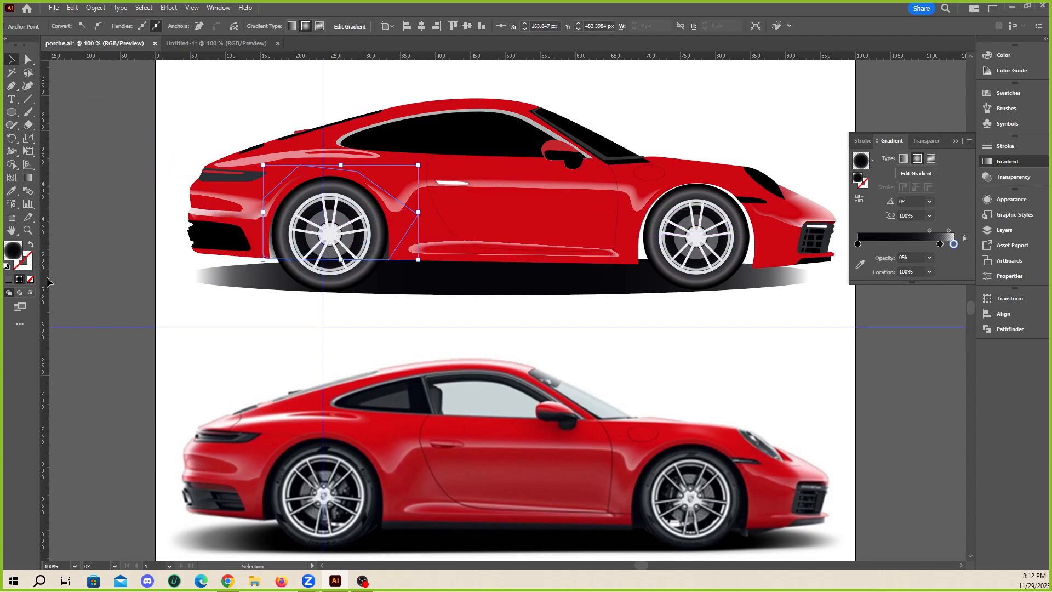
click(8, 280)
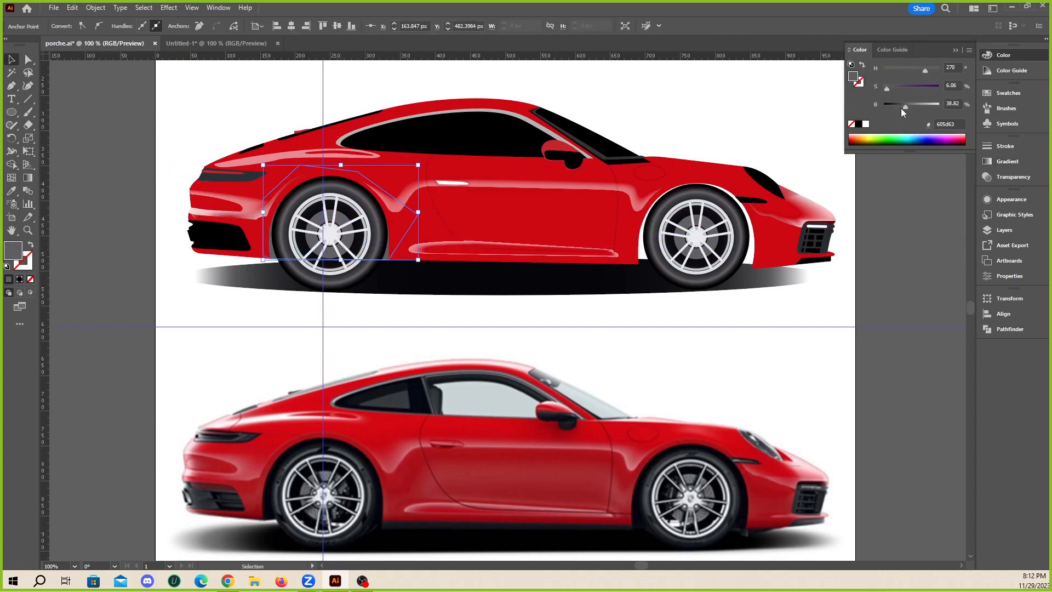
drag(904, 107, 883, 107)
click(872, 329)
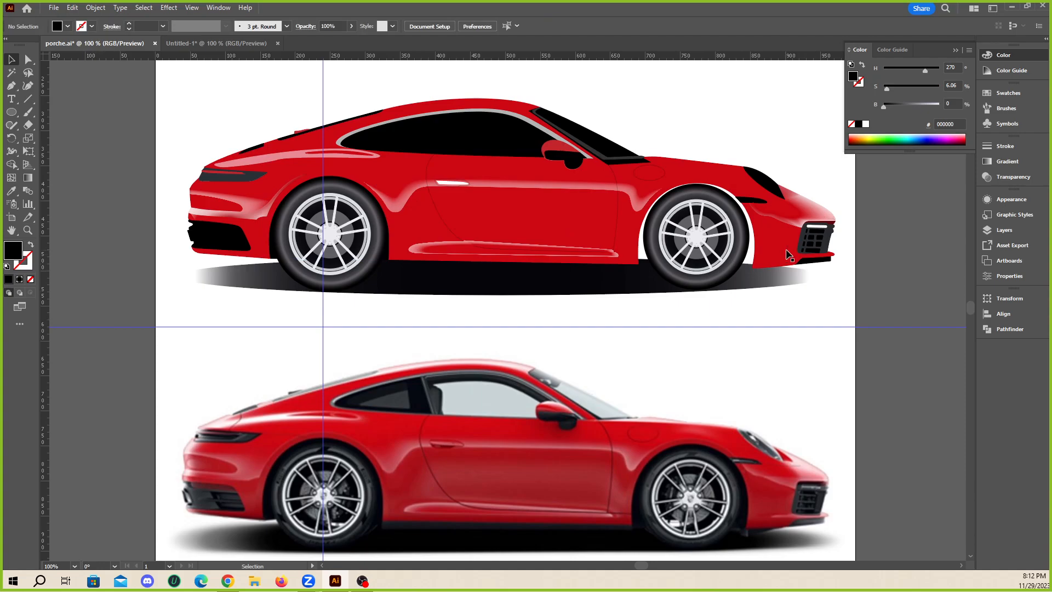
- Draw a black straight-sided polygon around the front wheel with the Pen tool to back its wheel arch gap
scroll(788, 254, up, 3)
click(12, 86)
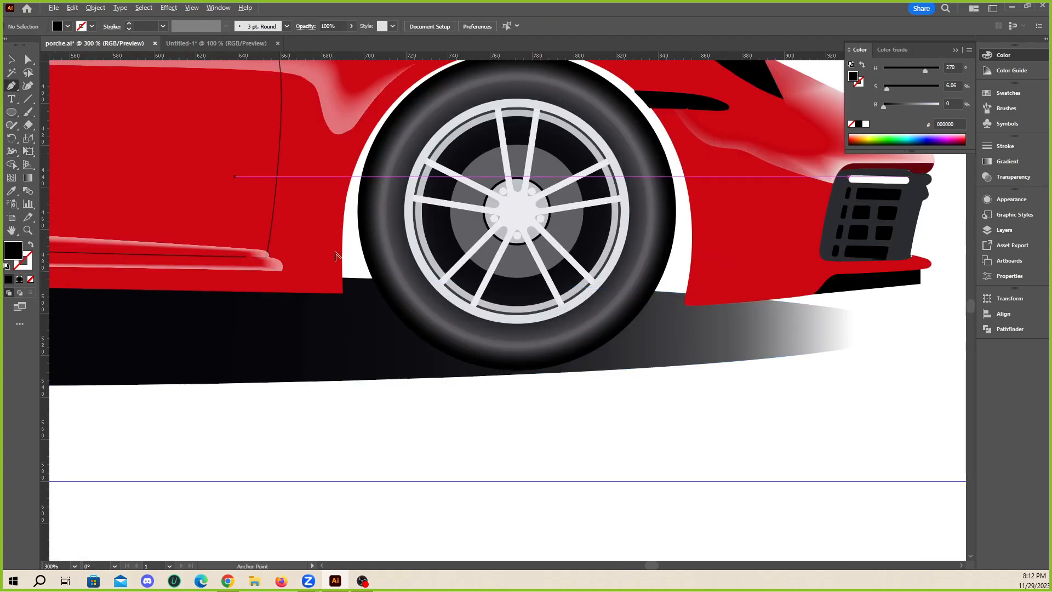
scroll(336, 255, down, 2)
click(326, 274)
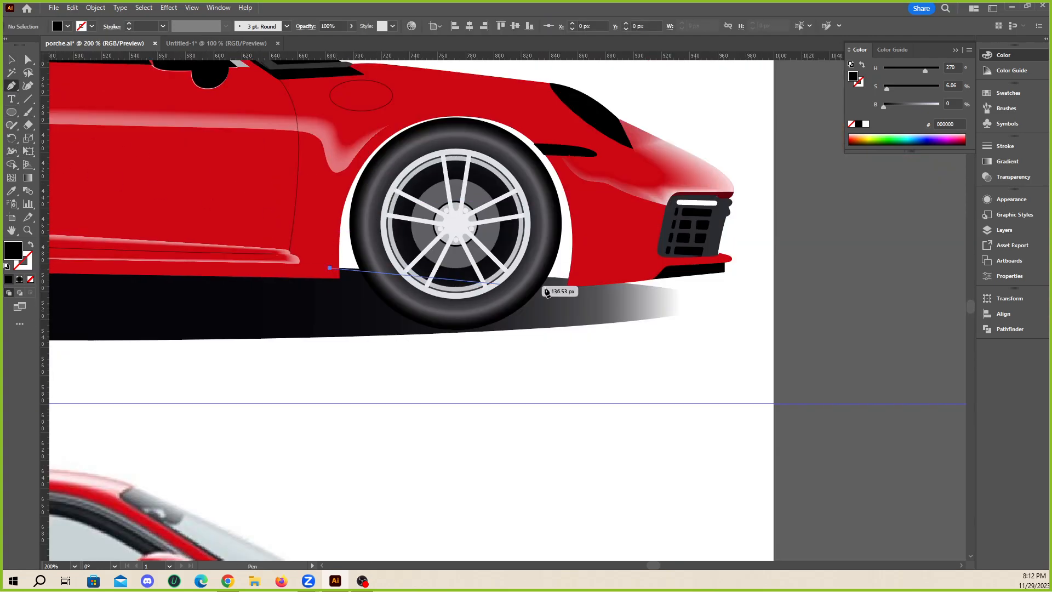
click(573, 283)
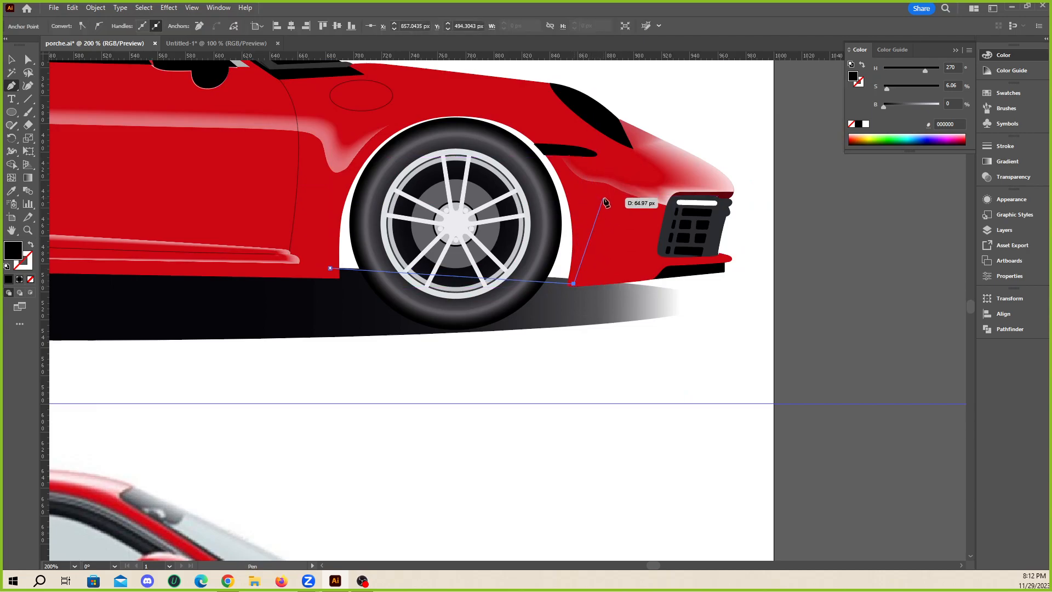
click(607, 195)
click(531, 112)
click(393, 92)
click(320, 188)
click(330, 268)
click(12, 59)
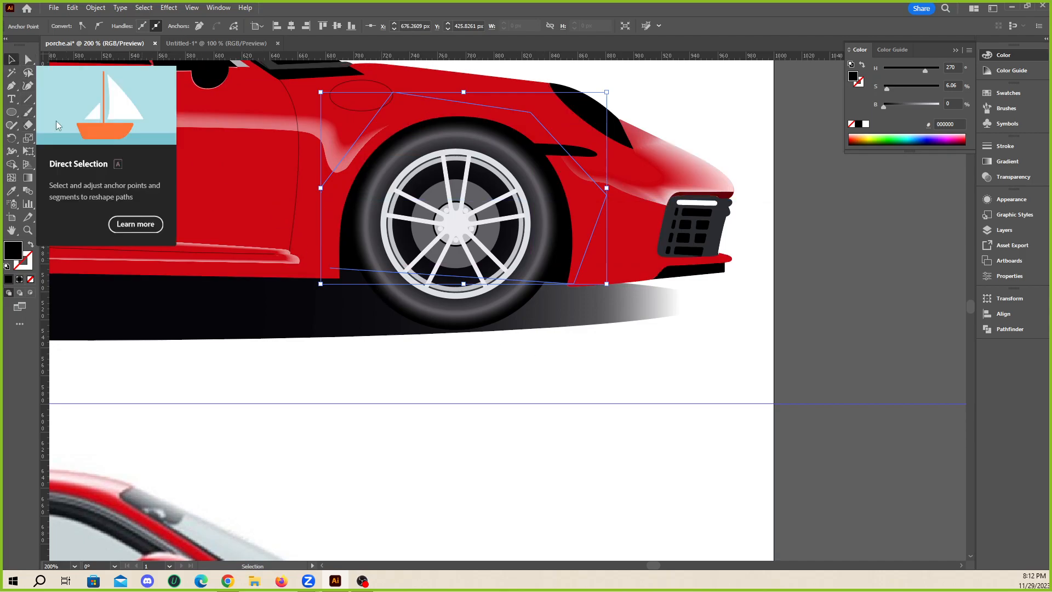
- Resume the open front arch path and close it at its starting point beside the door sill
click(11, 87)
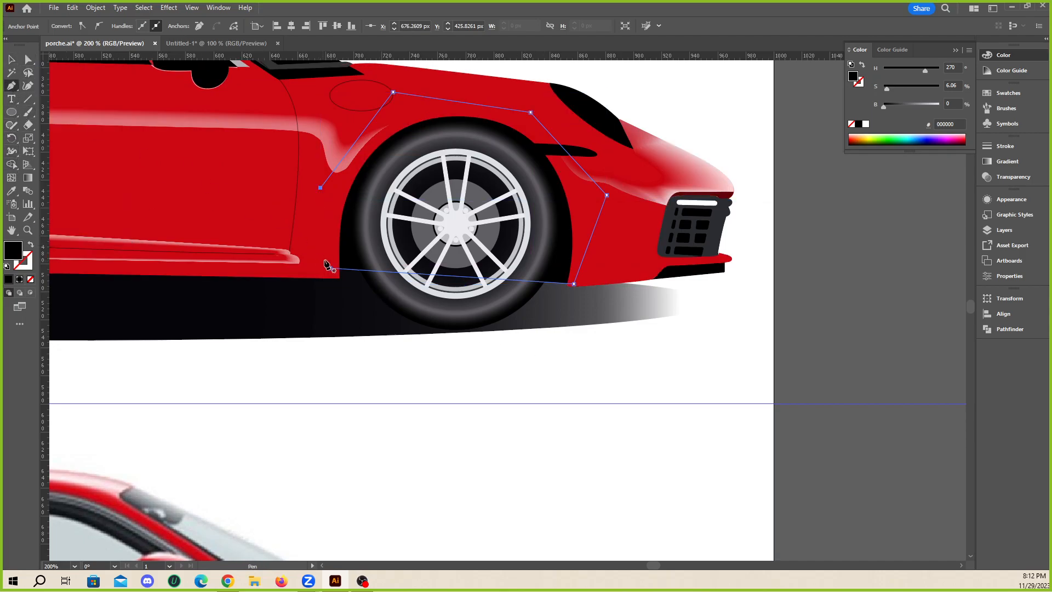
click(320, 189)
click(329, 268)
click(11, 59)
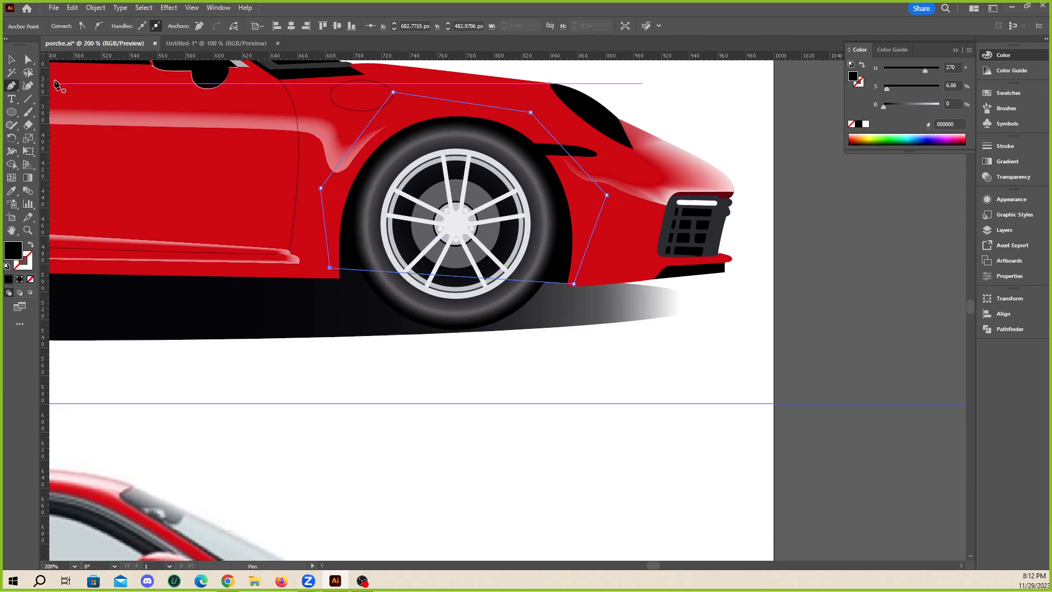
click(831, 363)
- Try to select and move the vector car together with its ground shadow, and undo the change
scroll(784, 308, down, 3)
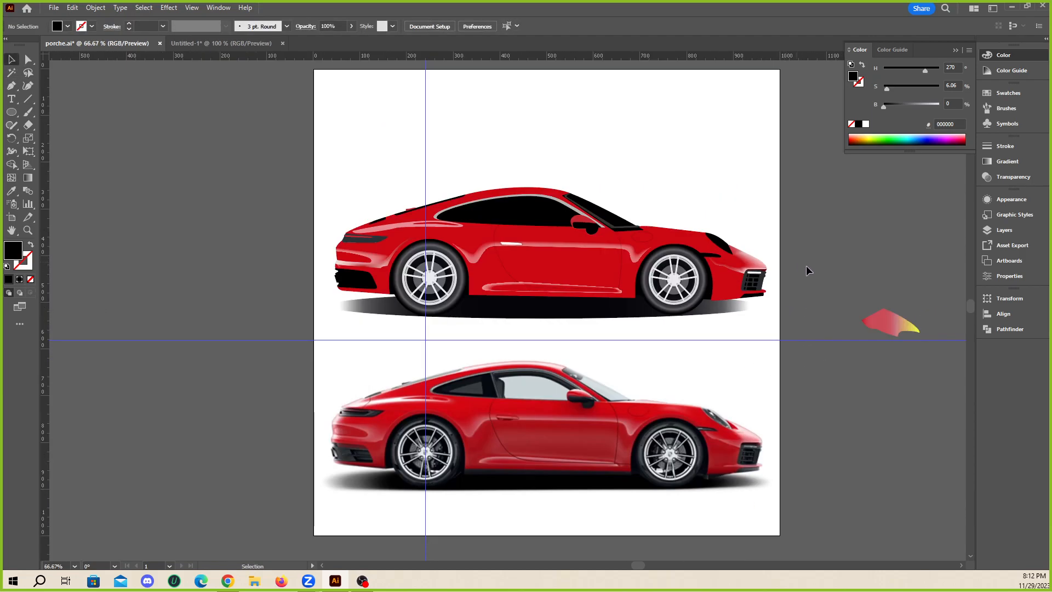
scroll(441, 223, up, 1)
scroll(382, 251, down, 1)
scroll(652, 294, up, 1)
scroll(629, 218, down, 1)
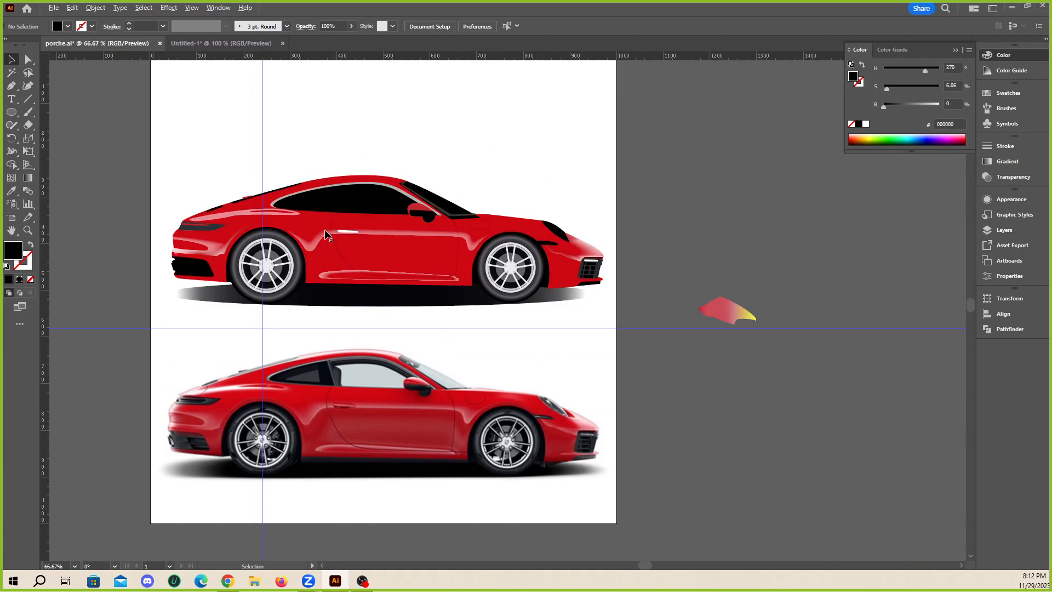
drag(583, 331, 557, 229)
key(ctrl+z)
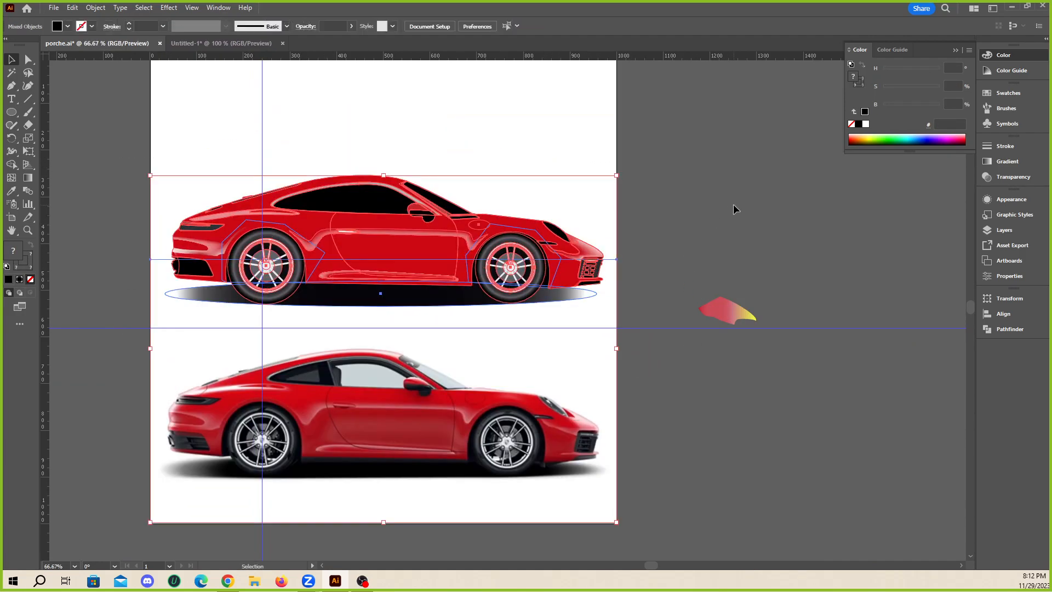
- Clear all guides from the document and delete the leftover red-yellow gradient shape beside the artboard
click(733, 203)
scroll(531, 439, down, 2)
scroll(589, 438, up, 1)
click(191, 7)
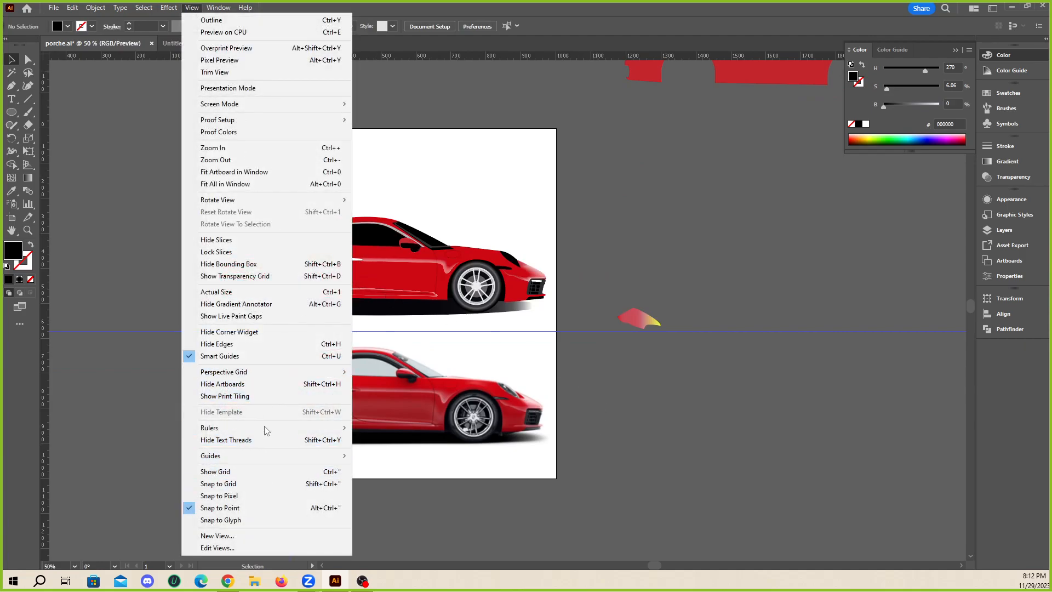
mouse_move(258, 454)
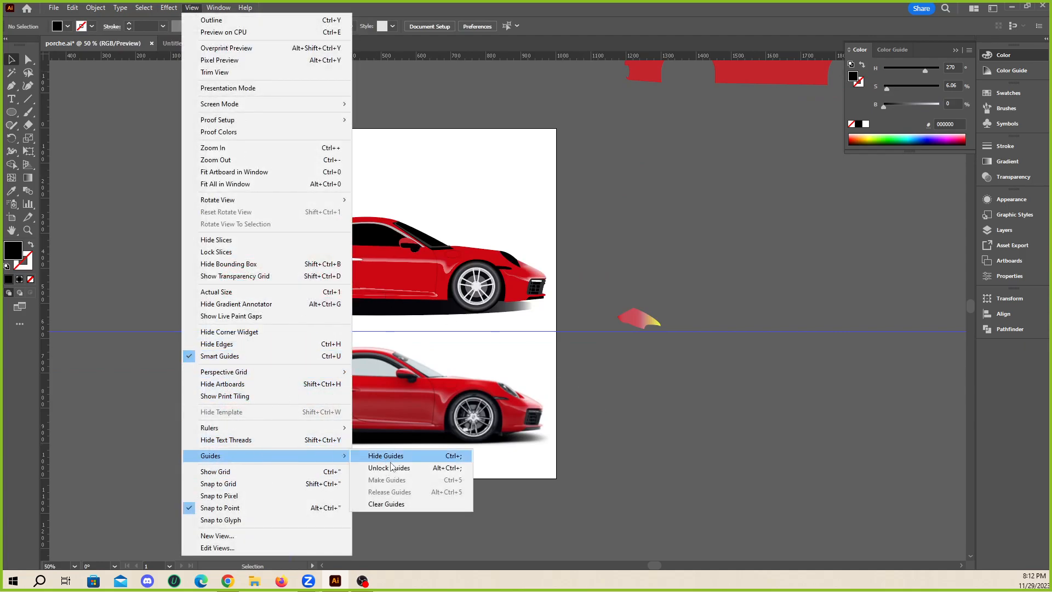
click(398, 504)
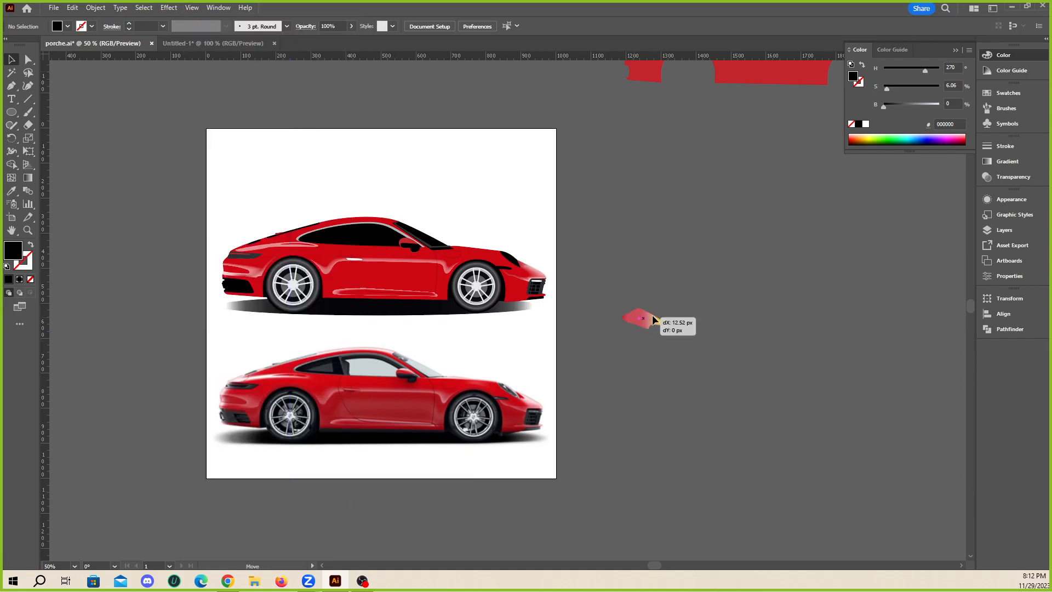
click(640, 316)
key(Delete)
- Select the vector car, its shadow and the reference photo together and move them slightly higher on the artboard
drag(260, 242, 581, 471)
drag(462, 296, 459, 265)
click(646, 344)
- Recolor the white highlight on the door handle with the muted red sampled from the reference photo's handle
scroll(363, 418, down, 3)
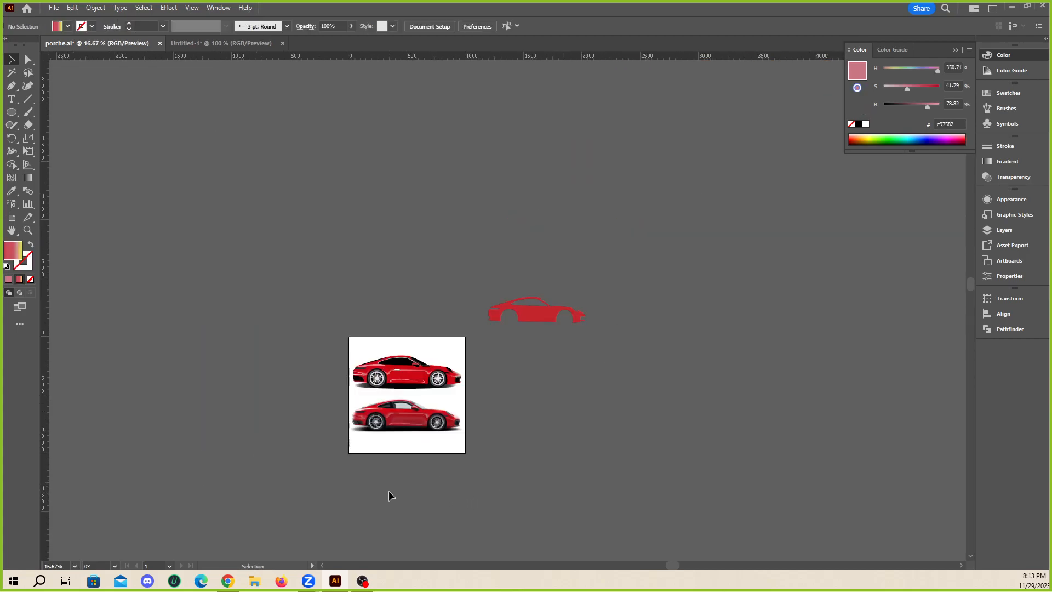
scroll(379, 486, up, 1)
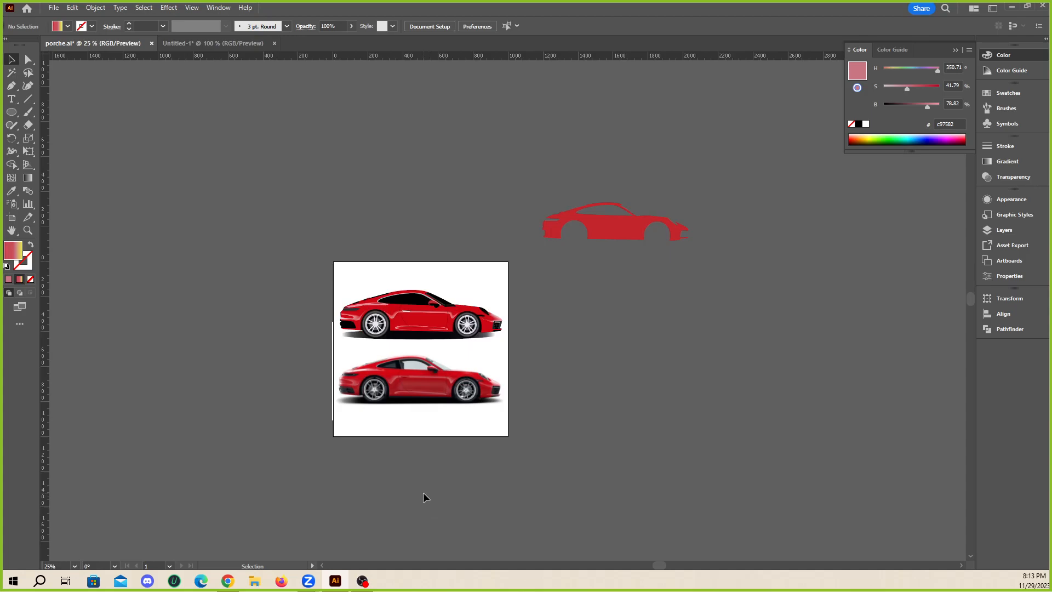
scroll(422, 290, up, 1)
scroll(380, 439, up, 1)
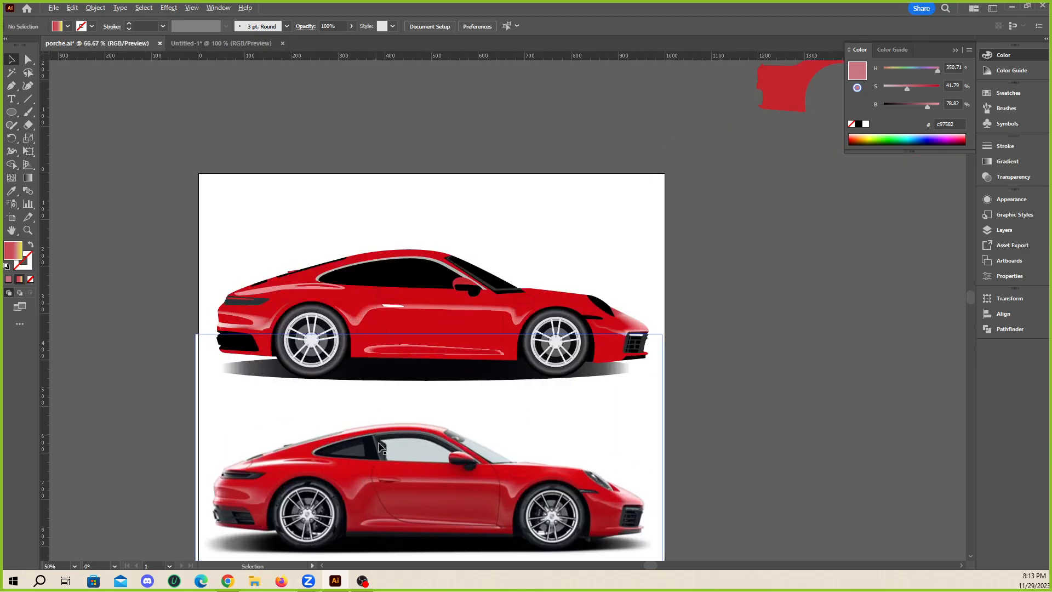
scroll(382, 446, down, 2)
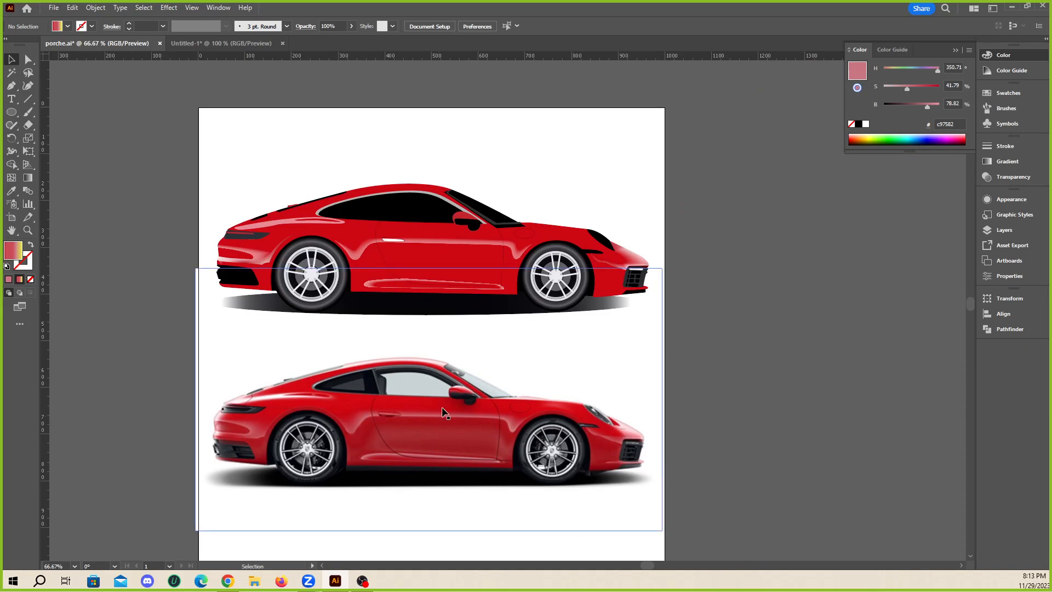
scroll(384, 240, up, 6)
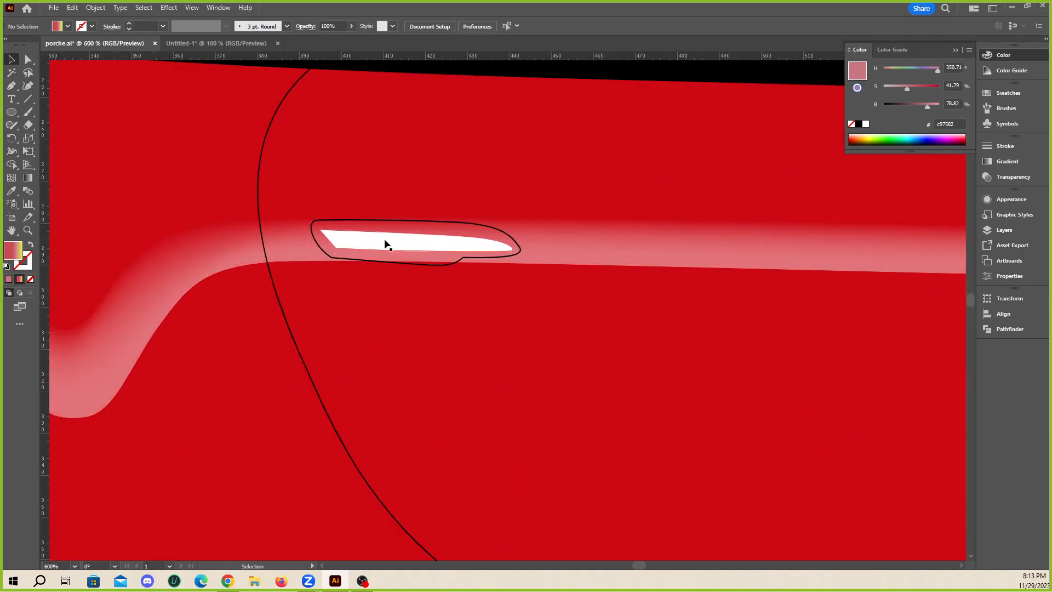
click(386, 242)
scroll(387, 215, down, 6)
scroll(382, 373, up, 2)
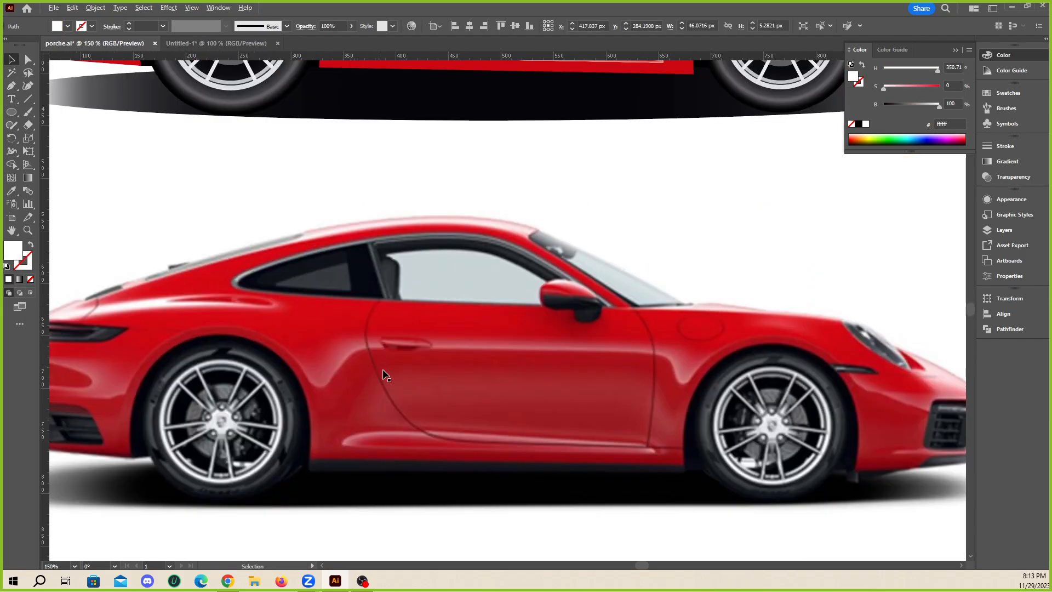
click(11, 193)
scroll(399, 344, up, 3)
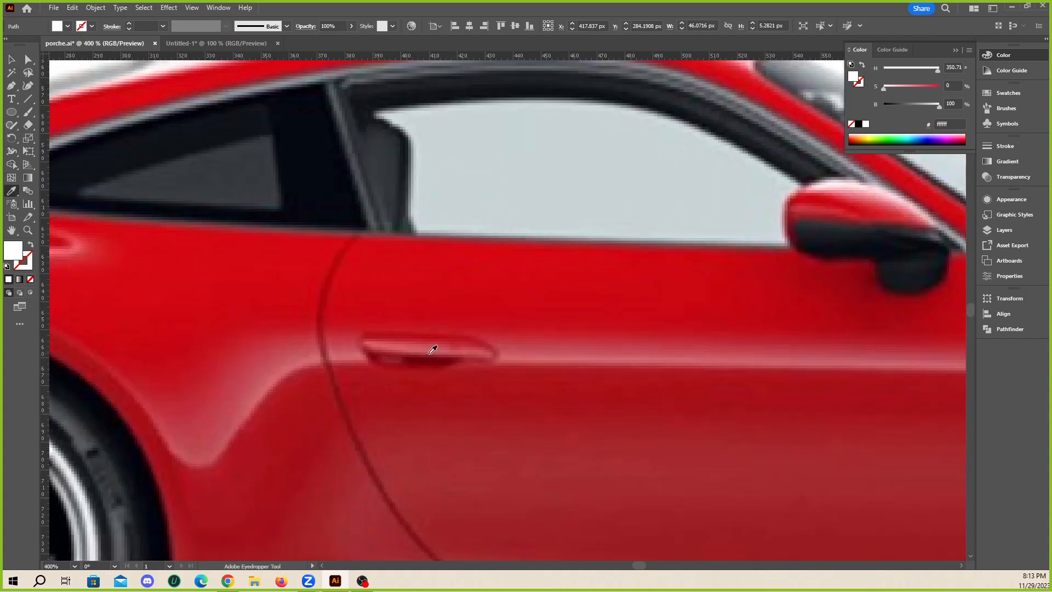
click(425, 346)
scroll(391, 417, down, 1)
key(ctrl+equal)
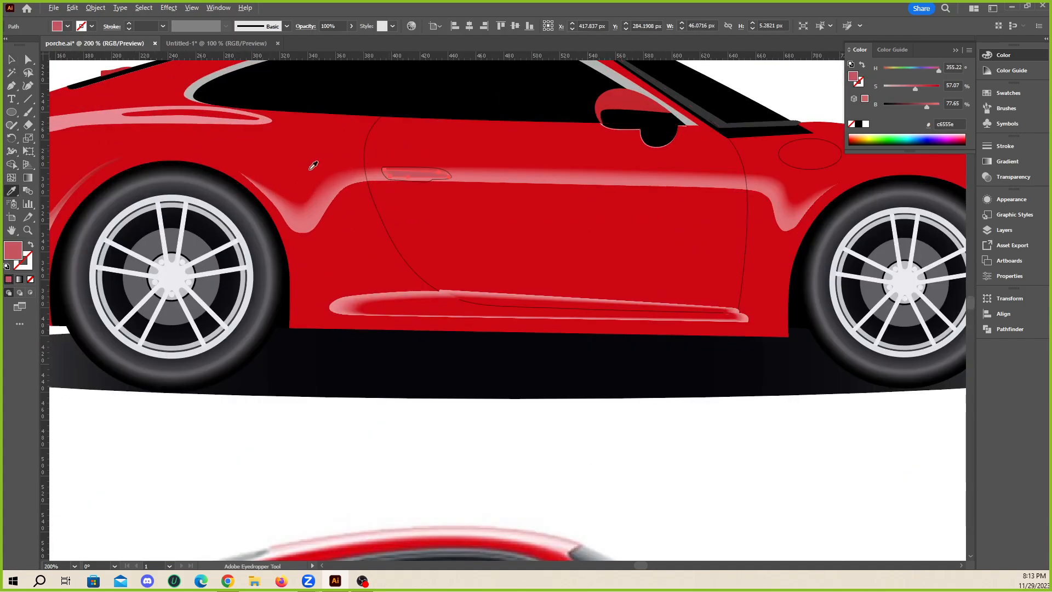
key(v)
click(392, 474)
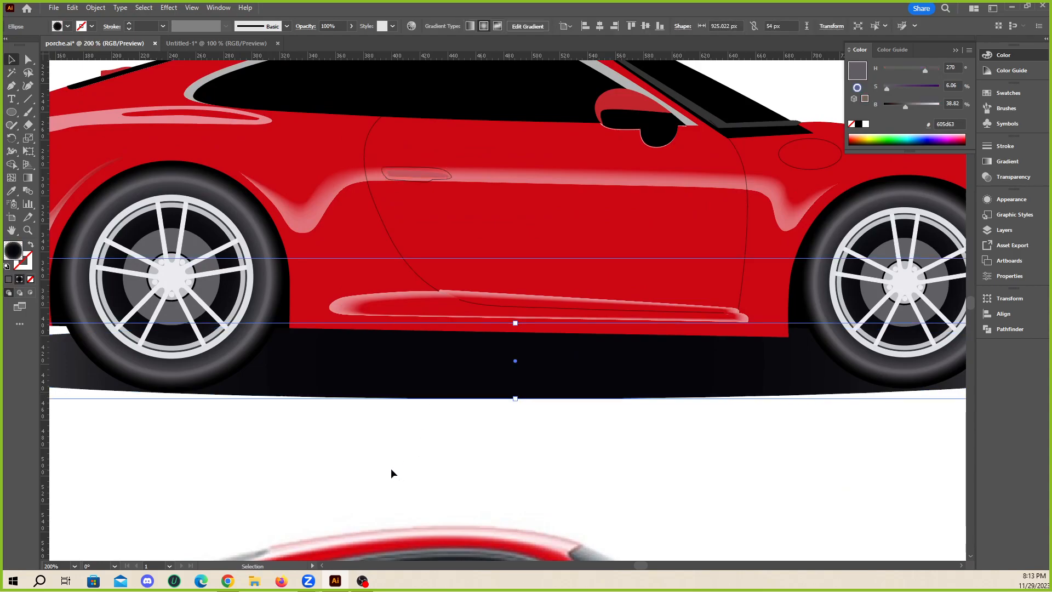
- Check the car against the reference photo and save the porche.ai document
scroll(383, 350, down, 3)
scroll(394, 406, up, 1)
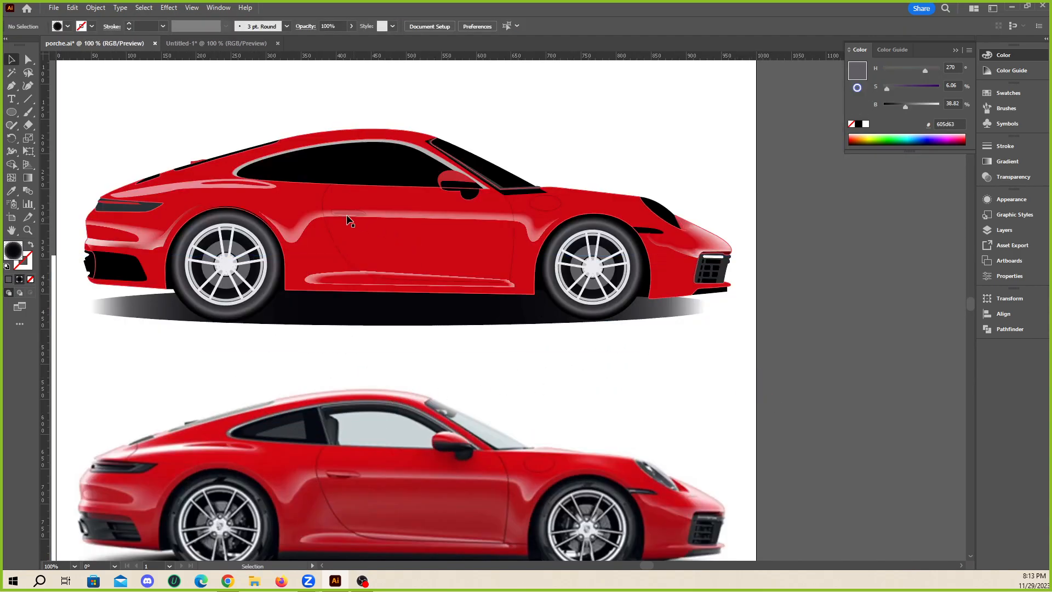
scroll(773, 359, down, 1)
scroll(658, 394, up, 1)
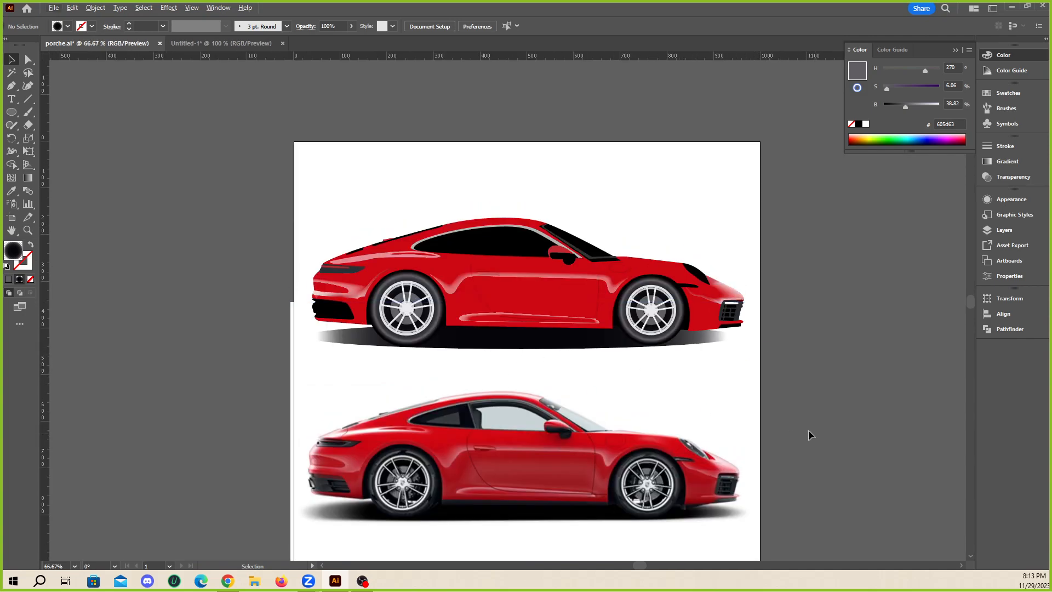
scroll(768, 385, down, 3)
click(53, 7)
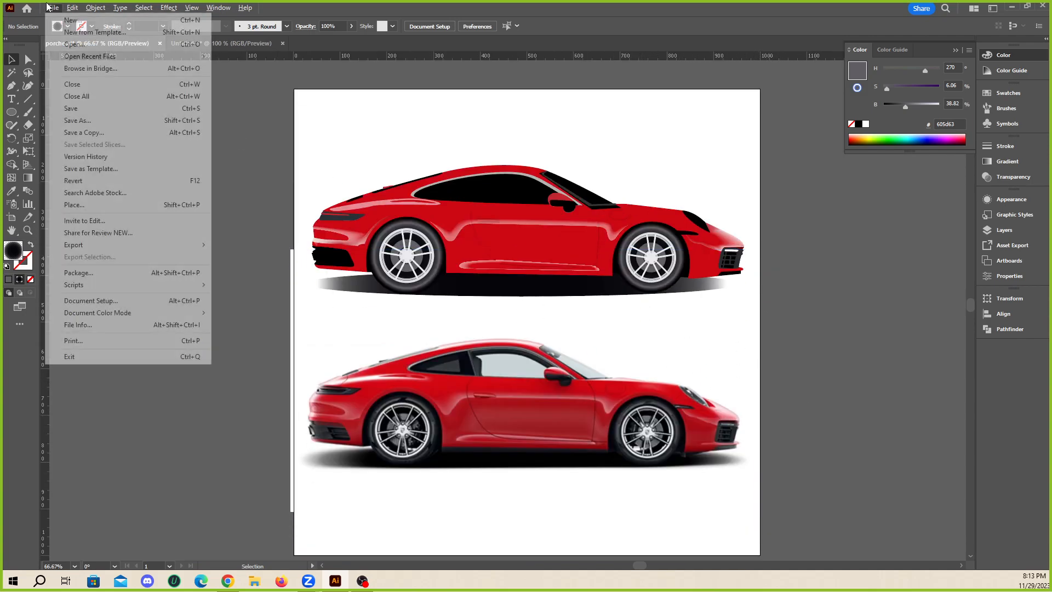
click(71, 108)
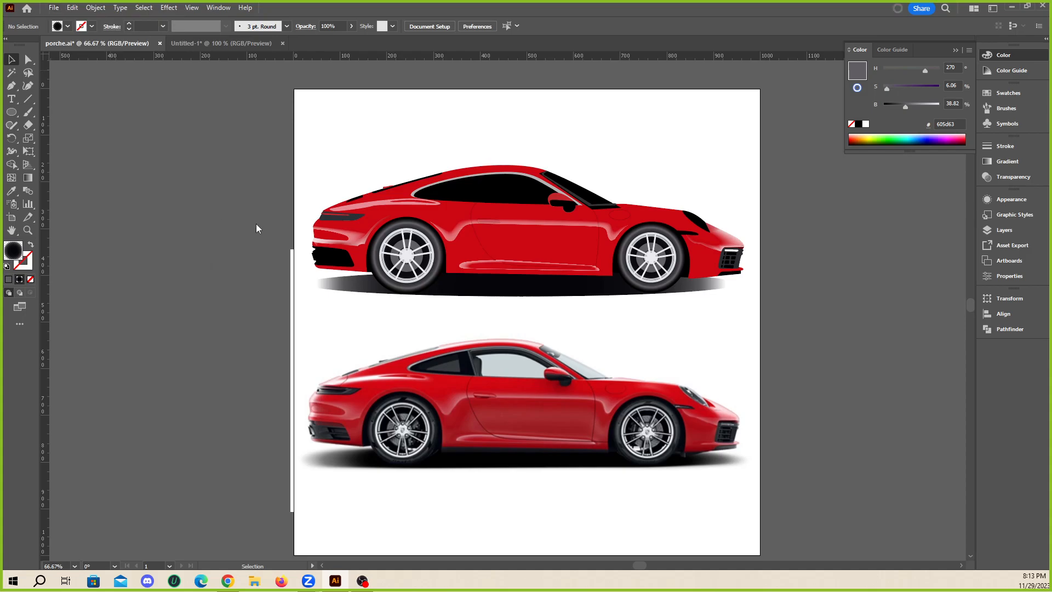
scroll(240, 220, down, 1)
drag(688, 474, 603, 164)
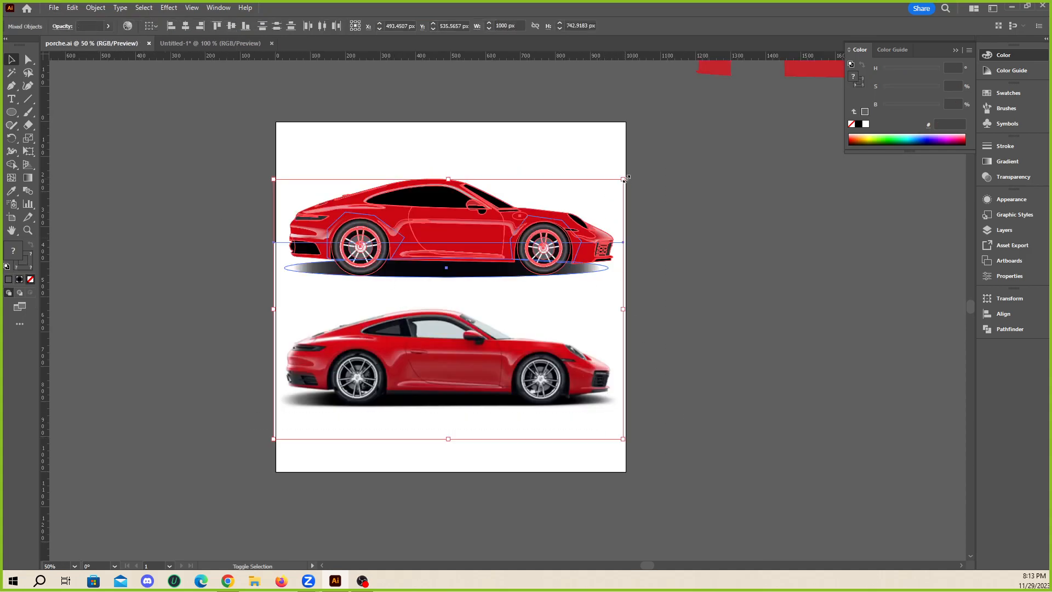
click(586, 193)
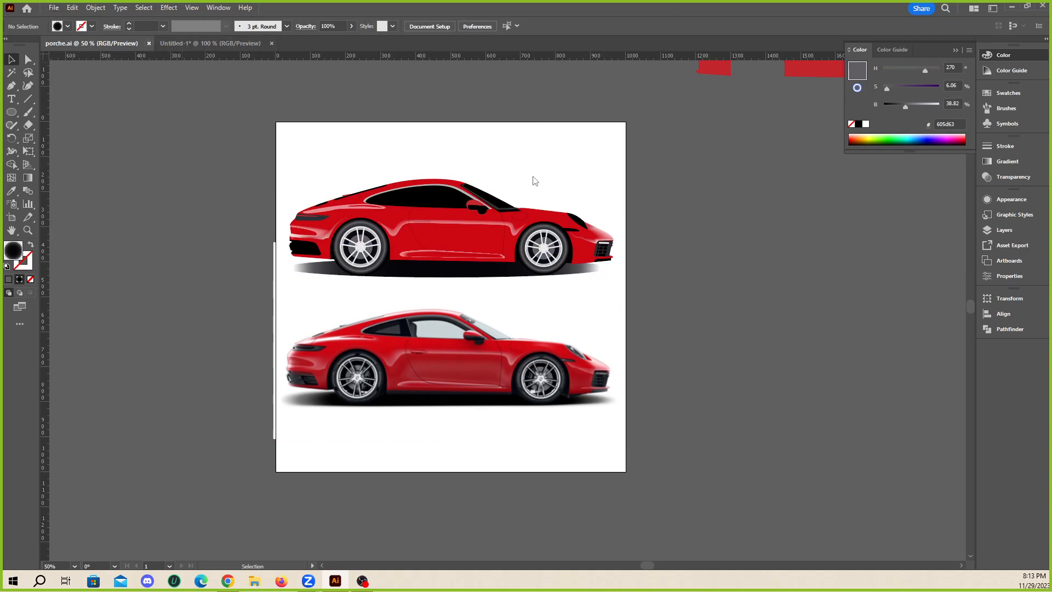
- Close the porche.ai document and minimize Illustrator to reach the desktop
key(ctrl+w)
click(1011, 6)
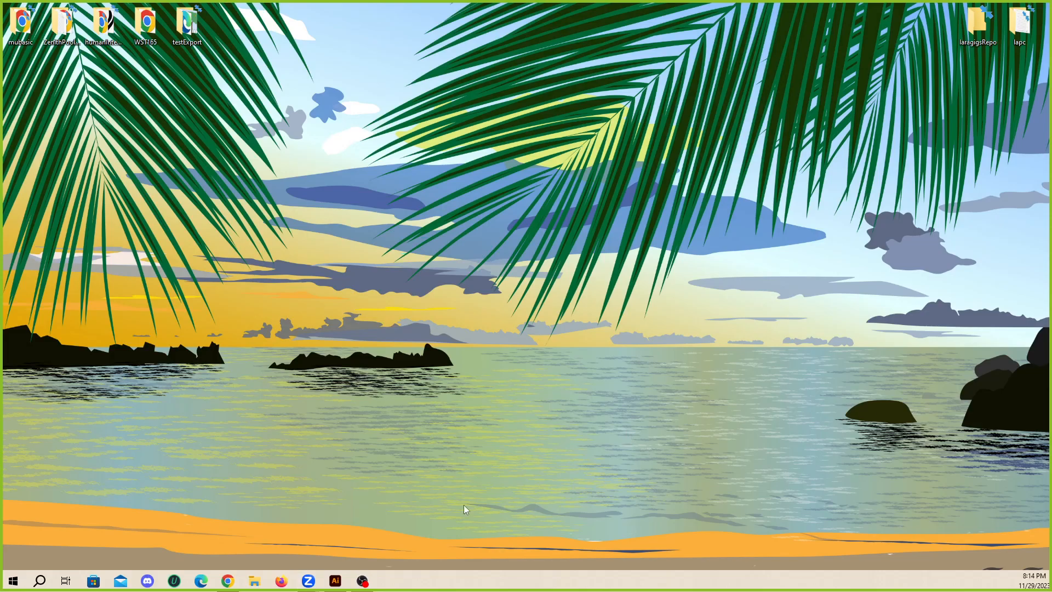
click(345, 579)
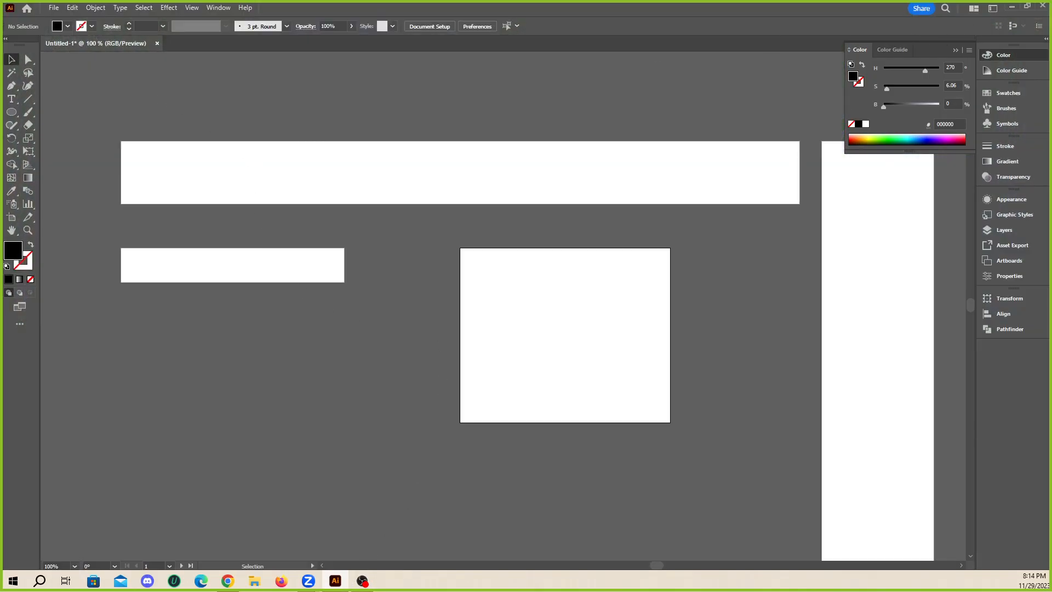
click(1010, 7)
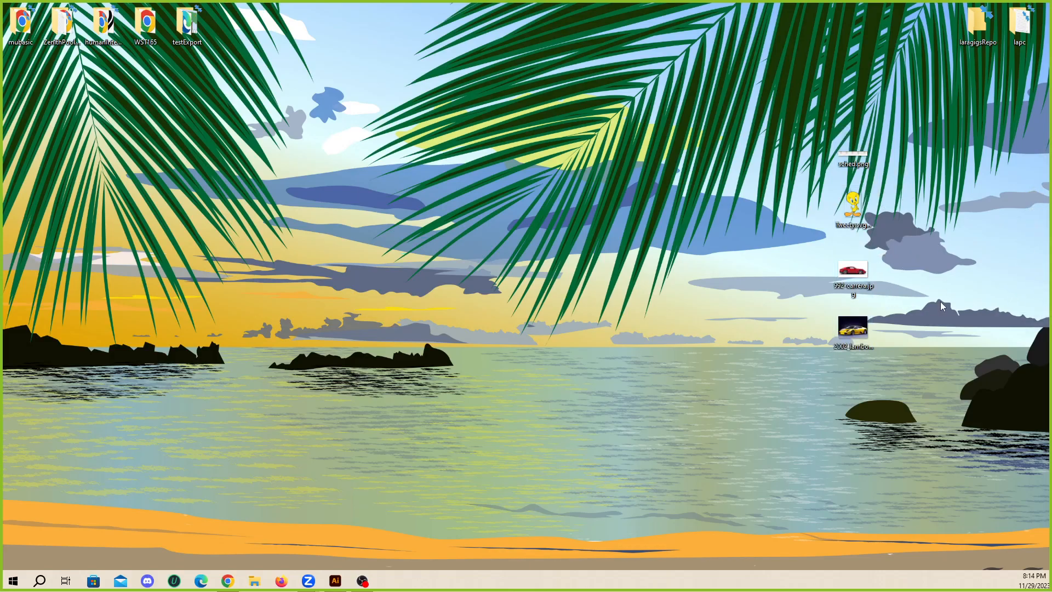
- View the reference photo 992-carrera.jpg and delete the four selected image files from the desktop
double_click(858, 273)
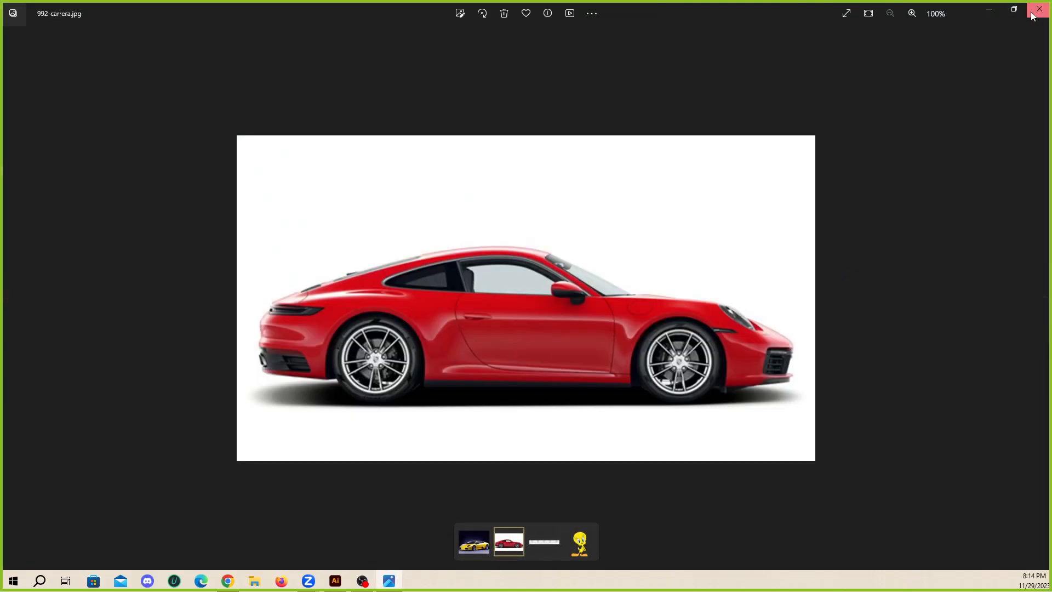
click(1029, 17)
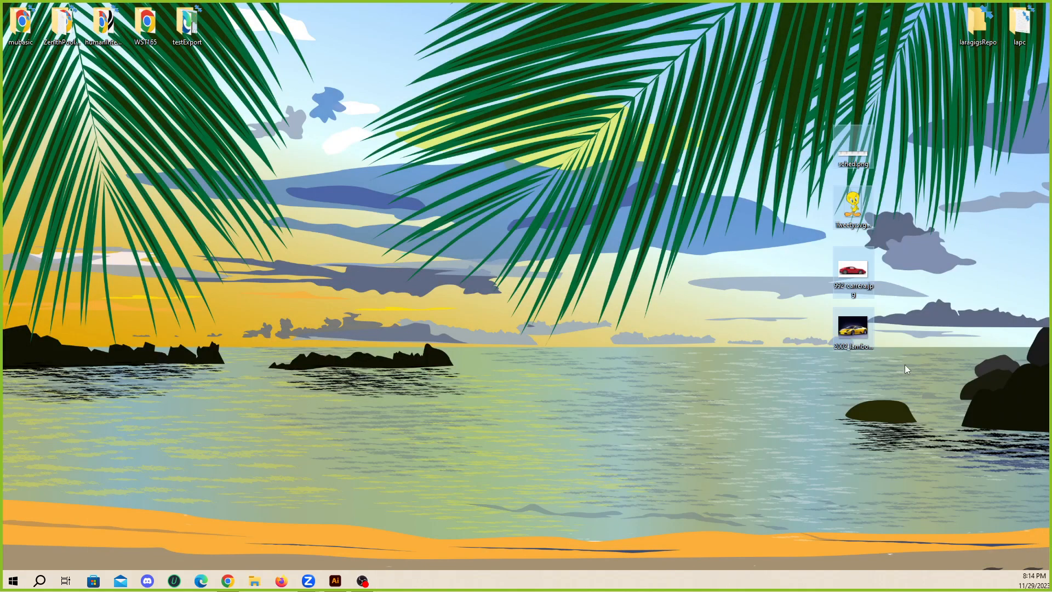
key(Delete)
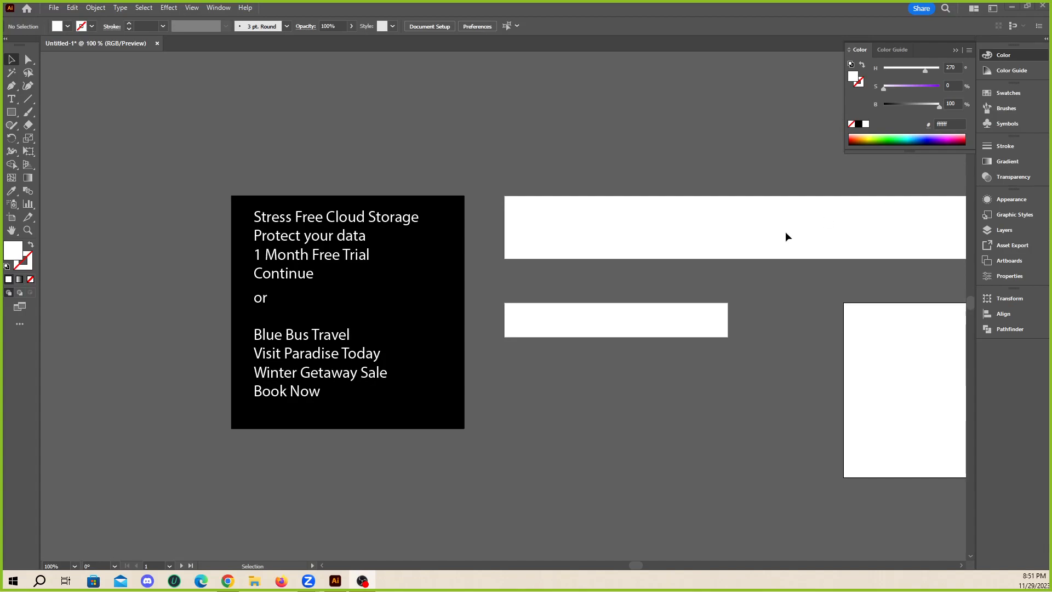
- Examine the layout of the blank banner artboards and read the ad copy in the black text block
scroll(824, 220, down, 4)
scroll(646, 321, up, 2)
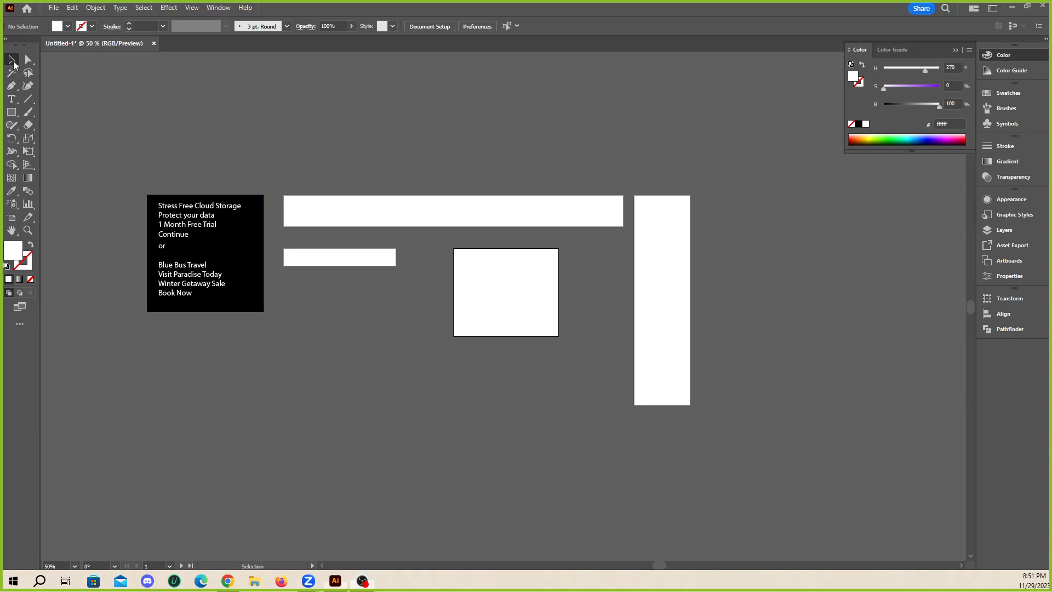
scroll(201, 167, up, 1)
scroll(201, 167, up, 1)
scroll(344, 189, down, 1)
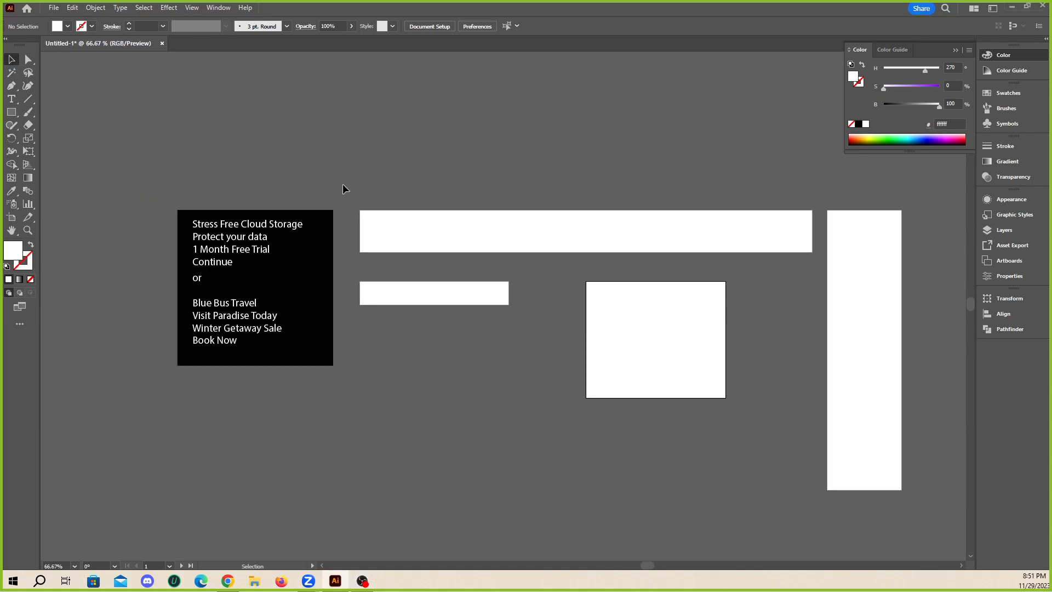
scroll(324, 211, down, 1)
scroll(490, 238, up, 1)
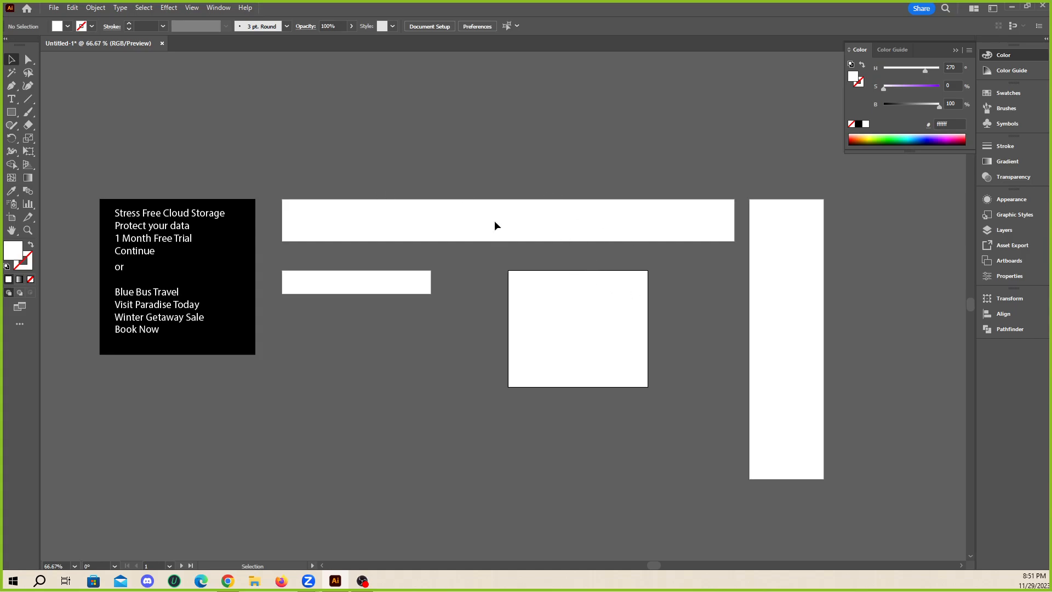
scroll(155, 242, up, 3)
scroll(267, 200, up, 1)
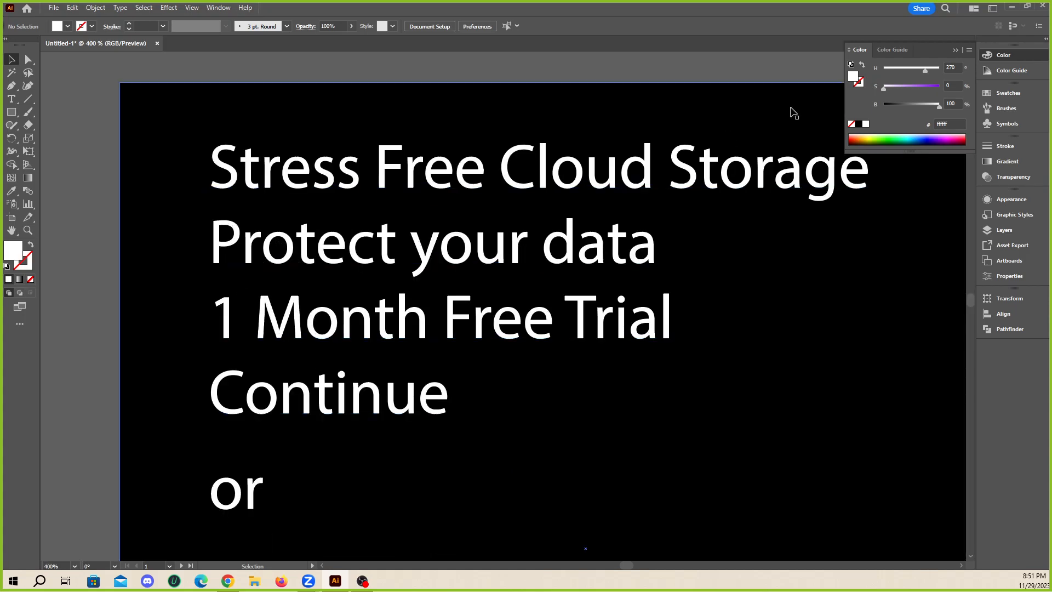
- Collapse the floating Color panel to clear the view of the ad copy
click(955, 50)
key(ctrl+minus)
key(ctrl+plus)
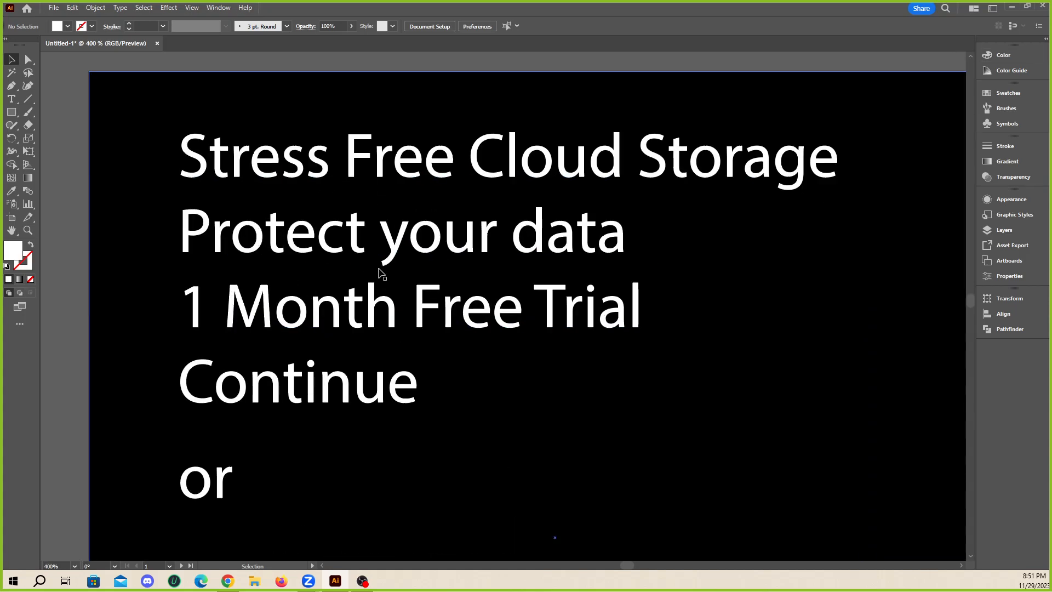
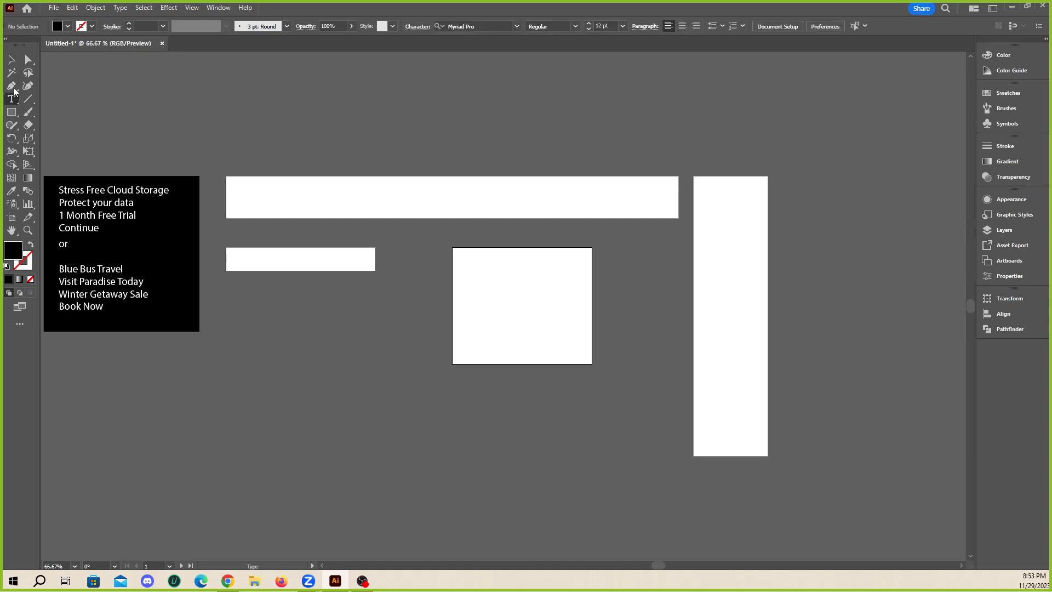
- Place a 12 pt Myriad Pro placeholder text object on the wide horizontal banner artboard with the Type tool
scroll(250, 183, up, 2)
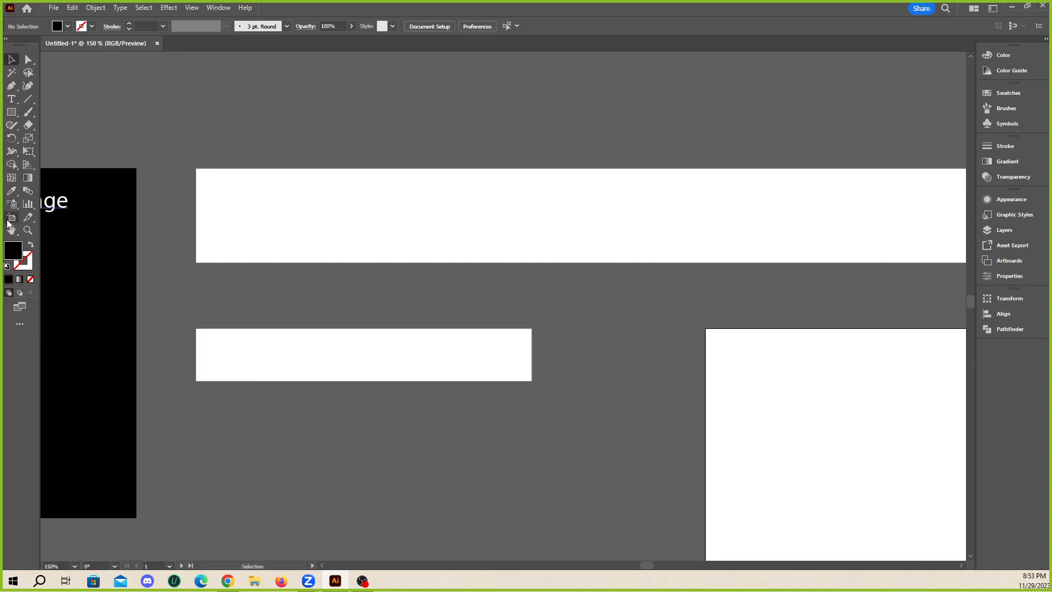
click(11, 98)
scroll(423, 258, up, 1)
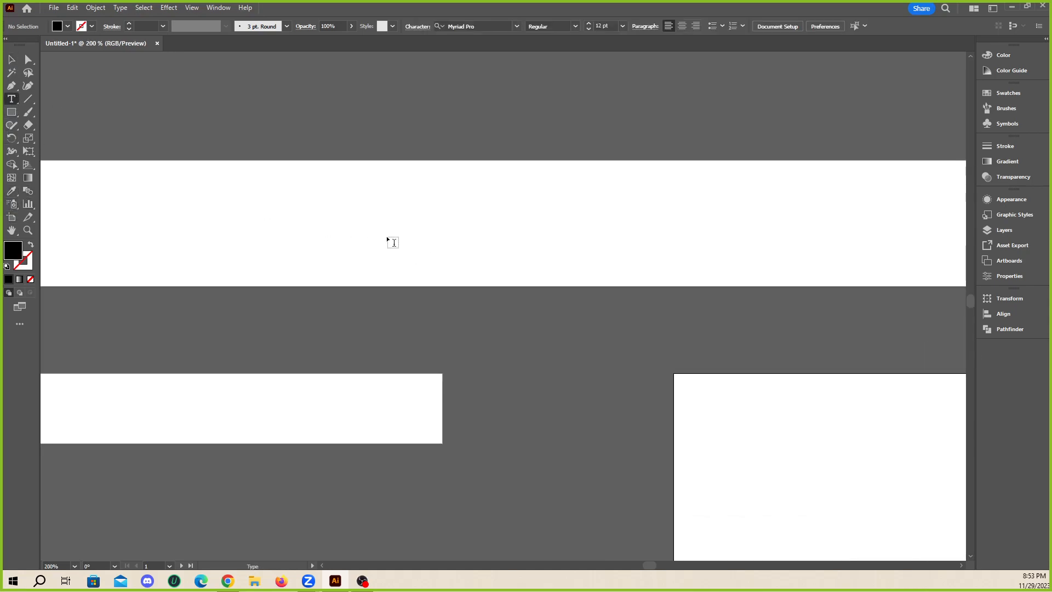
scroll(339, 236, up, 1)
click(284, 225)
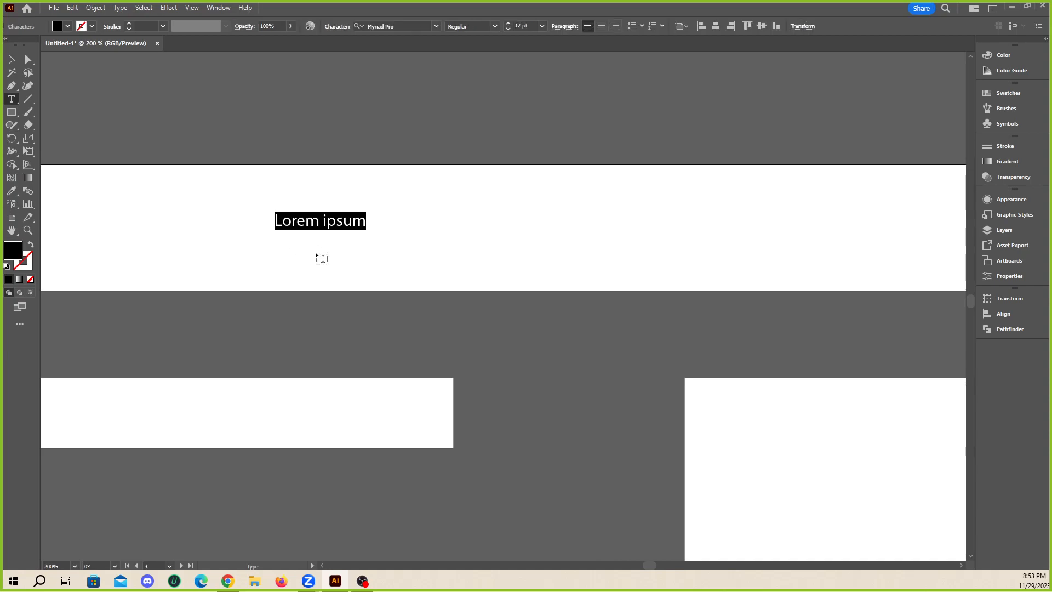
click(12, 217)
key(v)
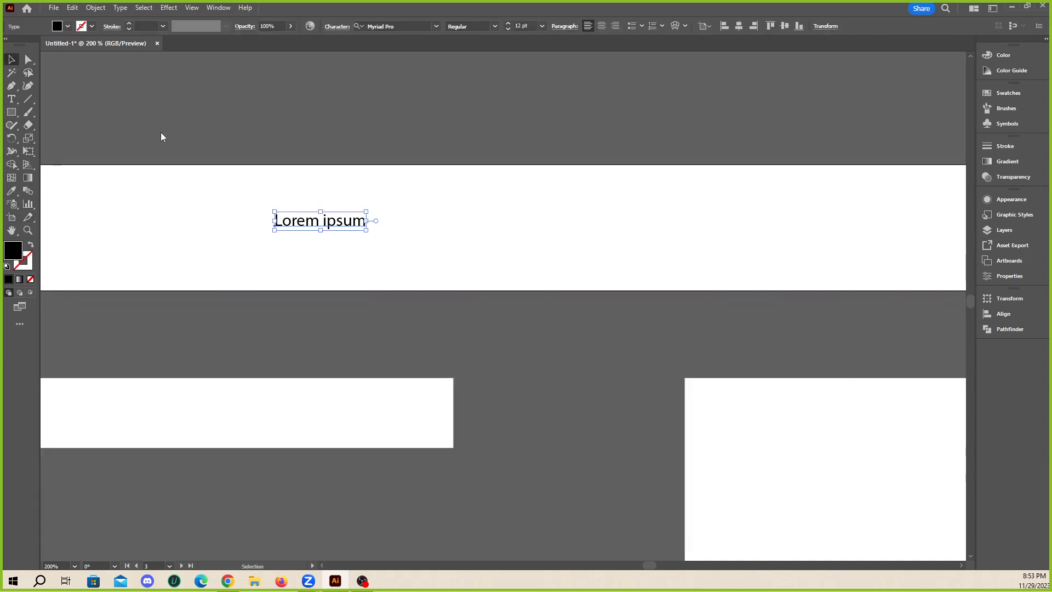
- Replace the placeholder text on the wide banner with "970px x 90px" and enlarge the label to about 53 pt
double_click(310, 222)
key(ctrl+a)
text(9)
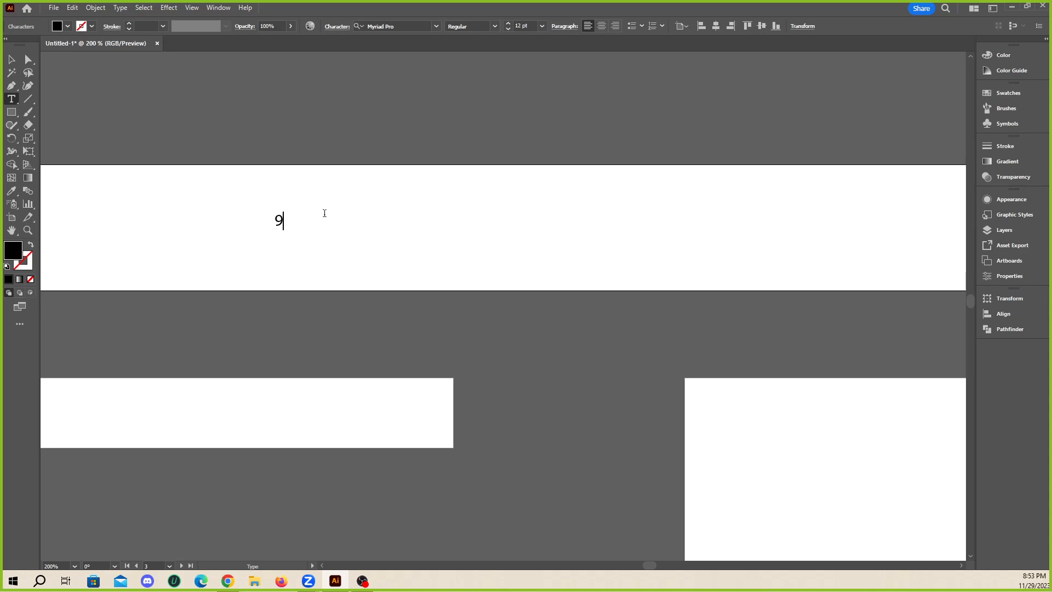
text(70px x 90px)
click(11, 59)
key(ctrl+1)
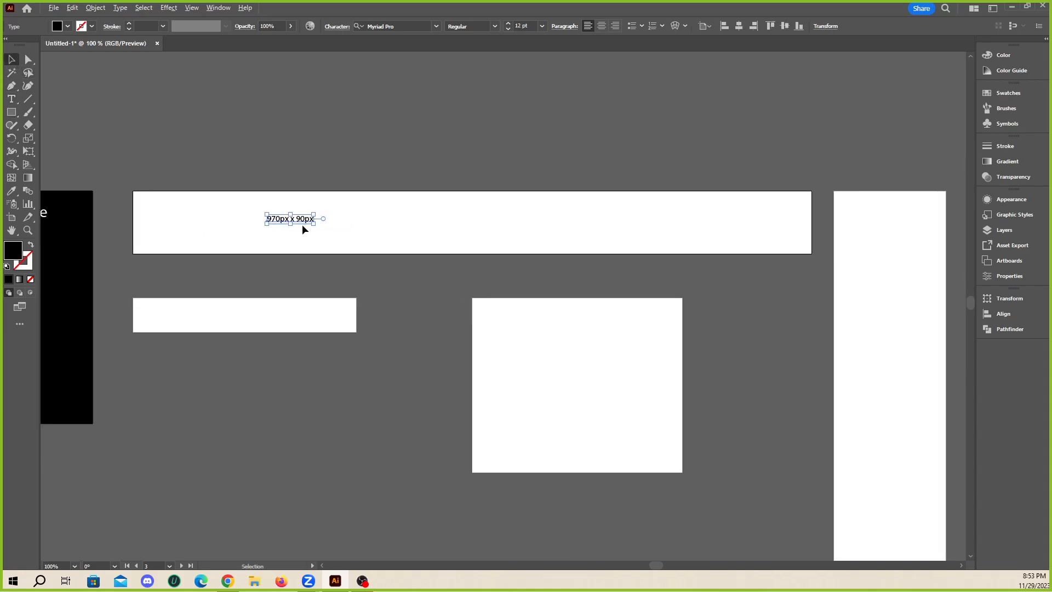
drag(314, 224, 399, 347)
click(503, 136)
- Copy the 970px x 90px label onto the small horizontal banner artboard, scaled down to about 30 pt
scroll(791, 224, down, 1)
scroll(619, 244, up, 2)
scroll(790, 247, down, 1)
scroll(584, 242, up, 1)
drag(458, 317, 404, 329)
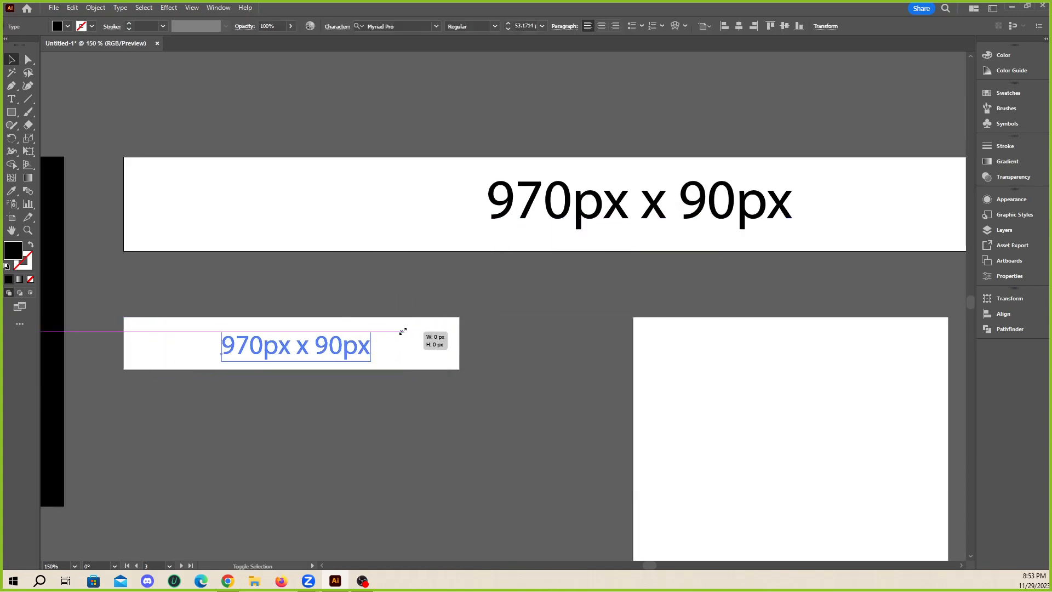
scroll(251, 374, up, 1)
- Check the small banner artboard's dimensions and change its label to "320px x 50px"
click(11, 217)
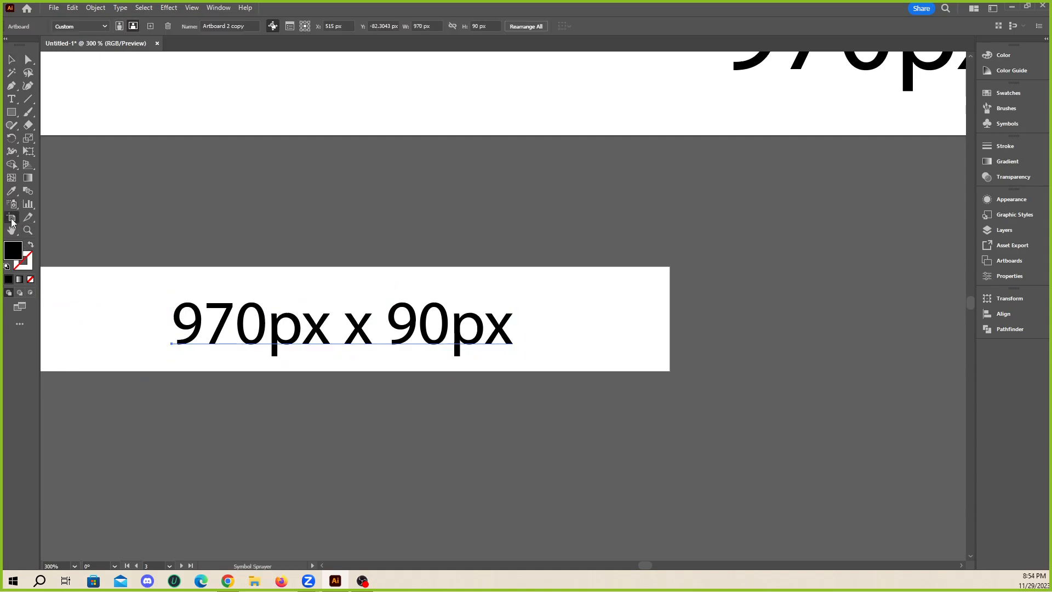
click(126, 324)
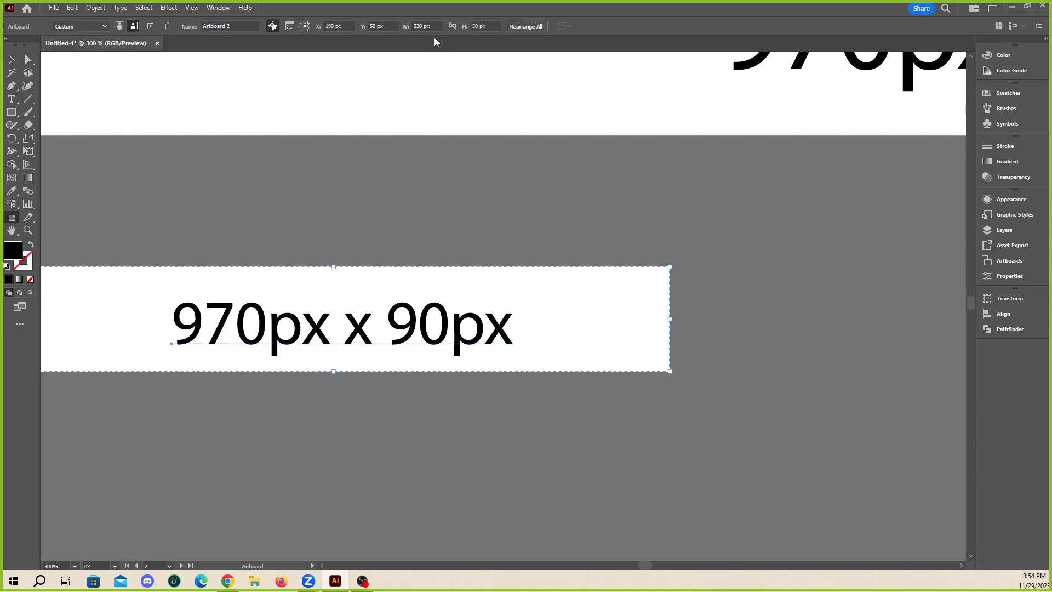
click(9, 55)
key(t)
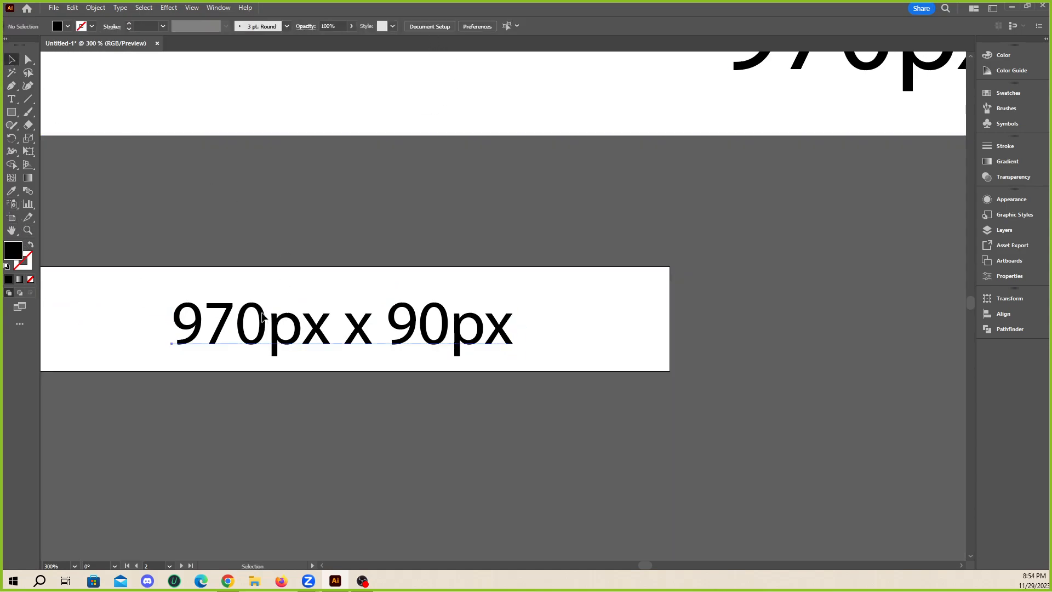
drag(268, 323, 142, 318)
text(320)
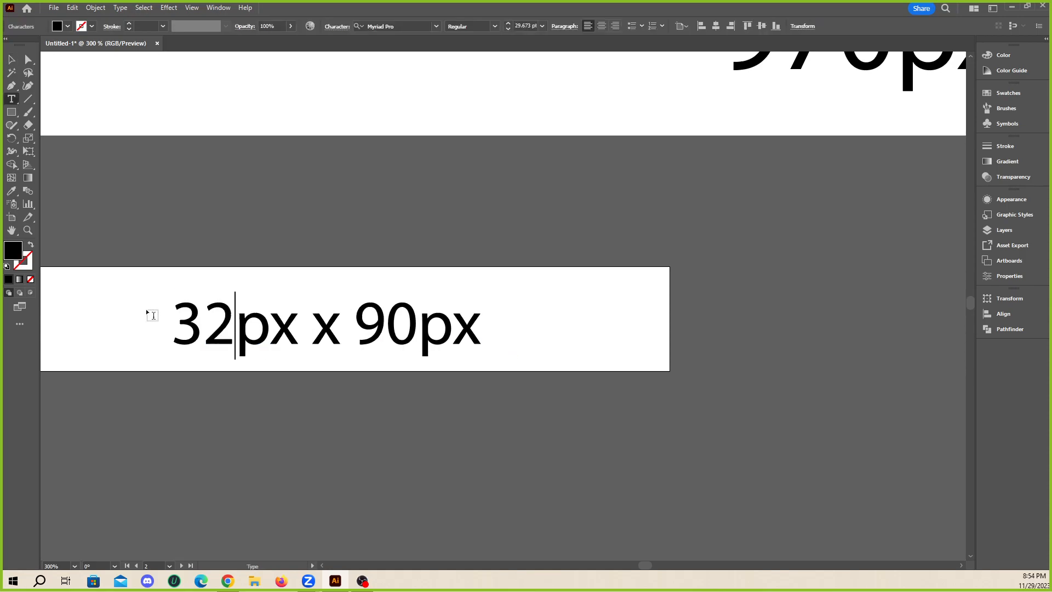
drag(387, 323, 416, 324)
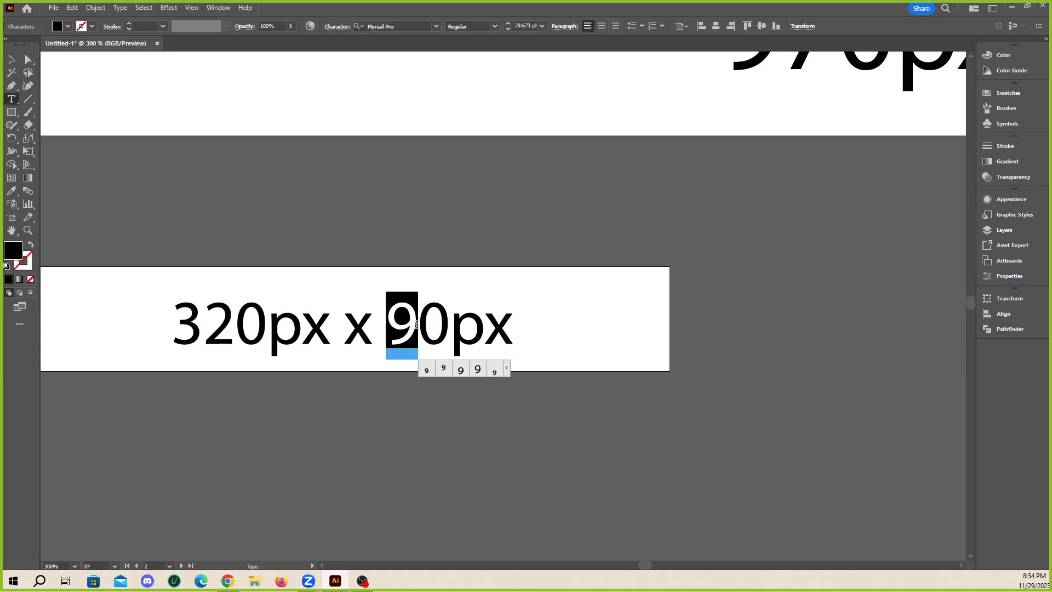
text(5)
key(Escape)
click(212, 225)
- Copy the 320px x 50px label onto the middle of the near-square rectangular artboard
alt+scroll(212, 299, down, 2)
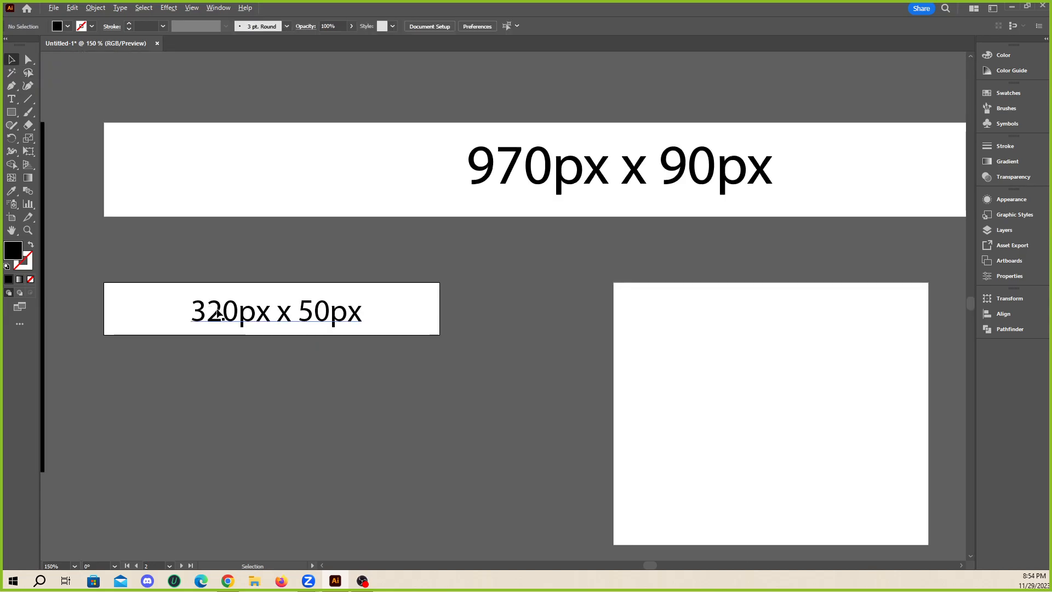
alt+scroll(218, 314, up, 1)
alt+scroll(216, 310, down, 3)
alt+scroll(383, 316, up, 1)
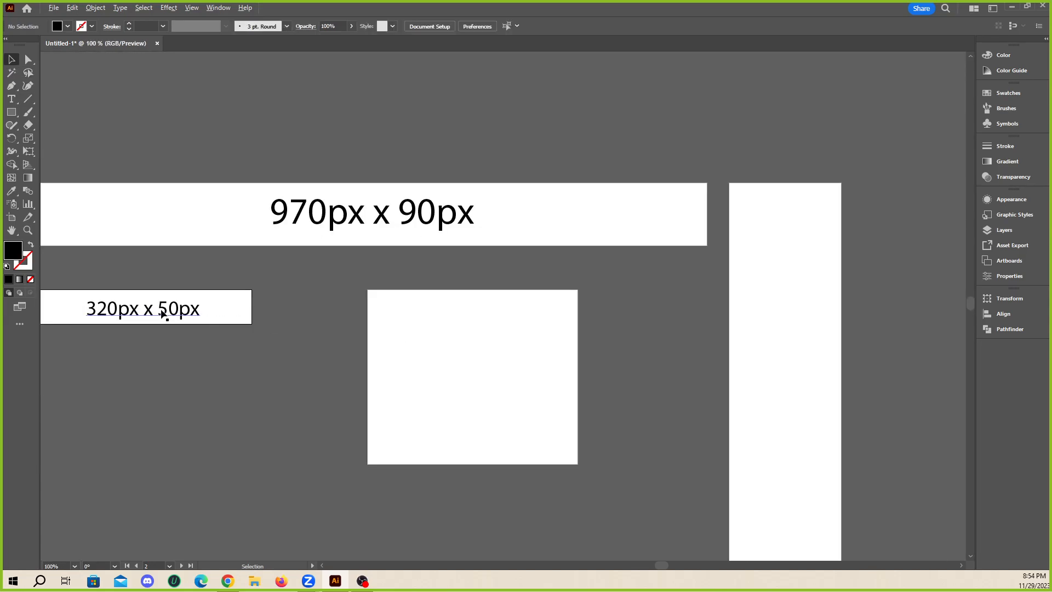
drag(162, 314, 481, 364)
scroll(485, 384, up, 2)
drag(459, 315, 481, 327)
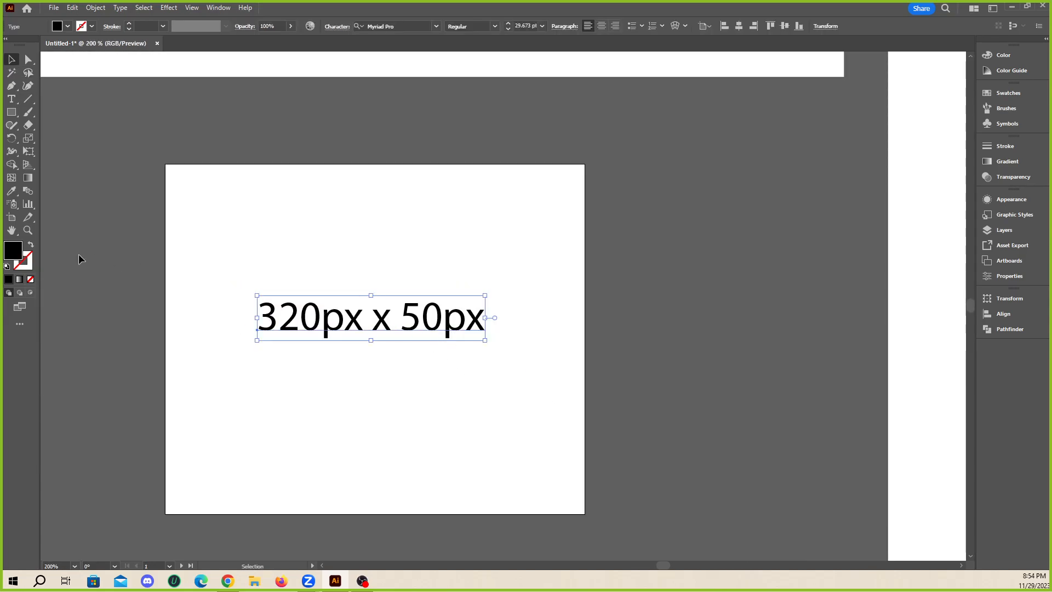
- Check the rectangular artboard's dimensions and change its label to "300px x 250px"
click(11, 217)
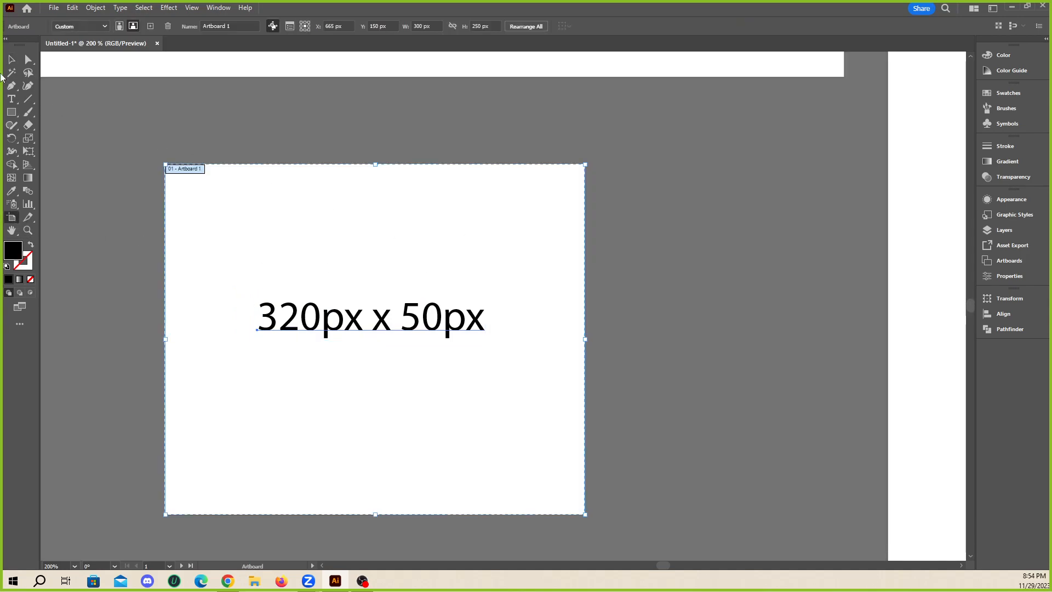
key(t)
click(309, 315)
drag(320, 316, 283, 316)
text(00)
click(403, 318)
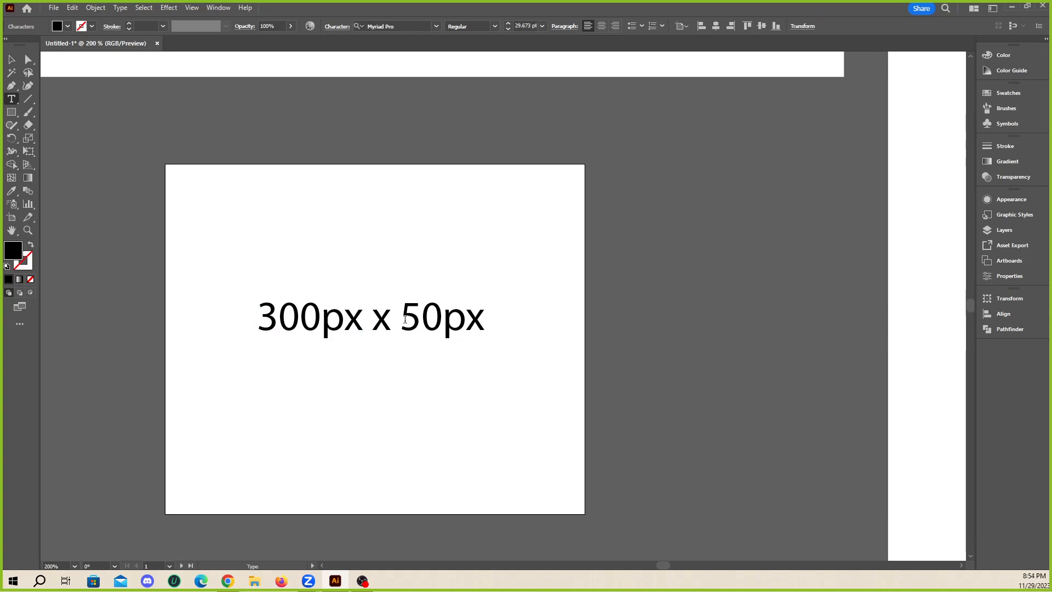
text(2)
click(12, 59)
- Copy the 300px x 250px label onto the tall vertical artboard
scroll(247, 343, down, 2)
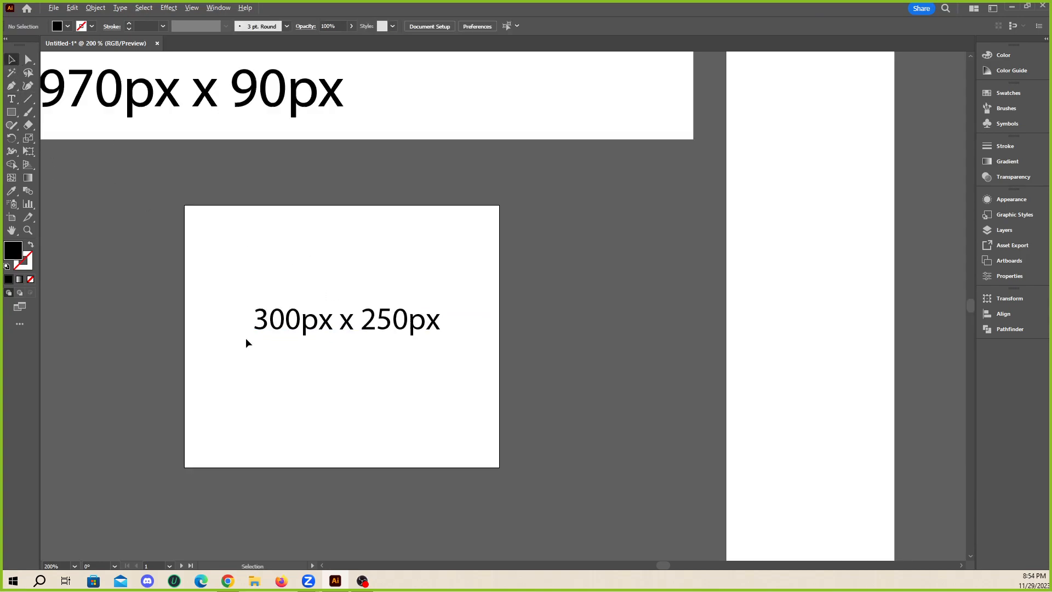
drag(337, 328, 623, 318)
scroll(705, 360, up, 2)
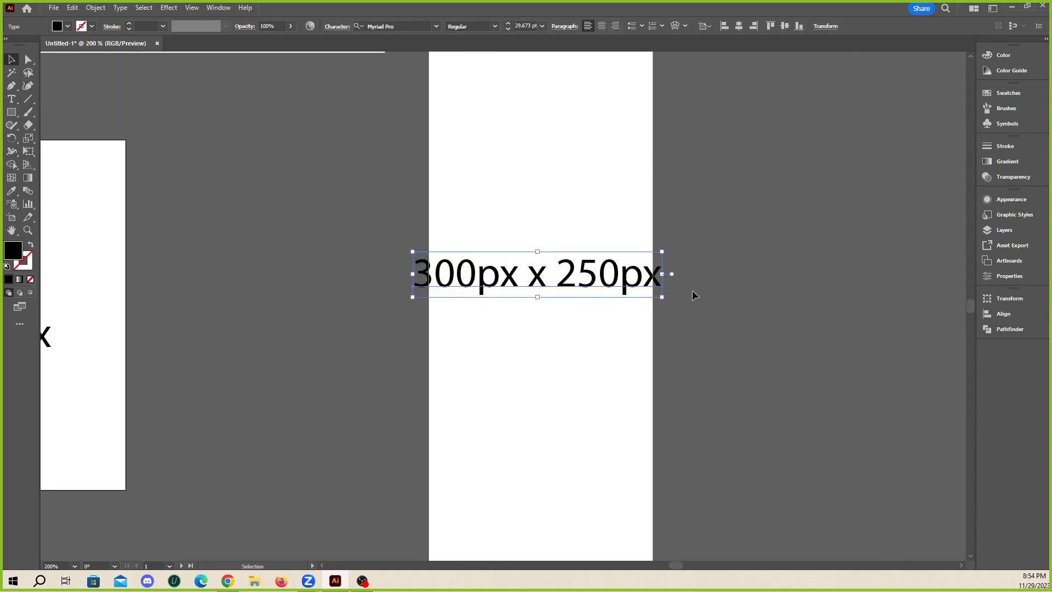
- Check the tall artboard's dimensions and change its label to "160px x 600px"
click(12, 216)
click(564, 349)
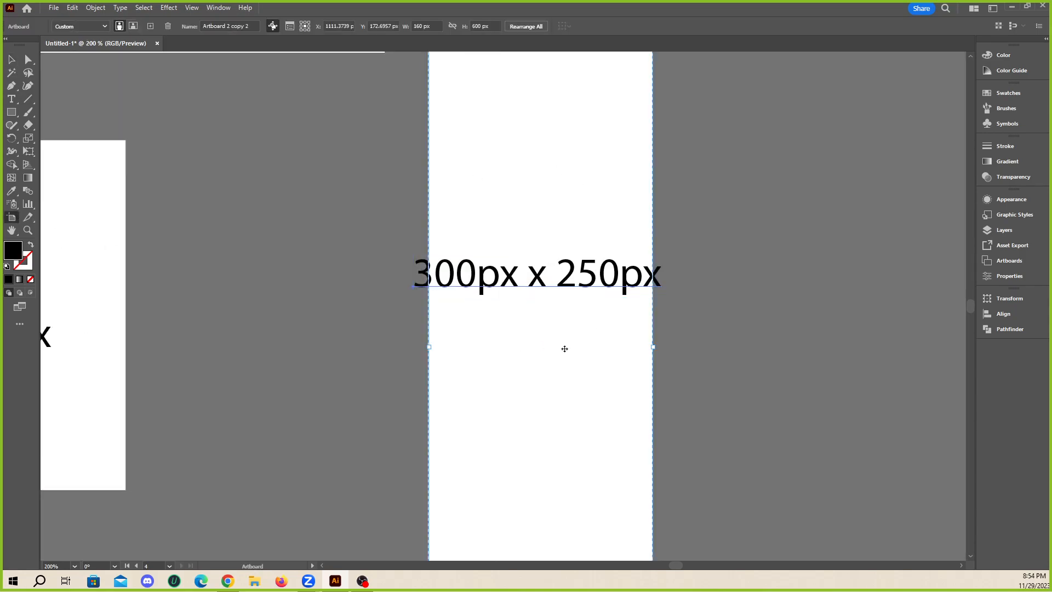
scroll(677, 257, up, 1)
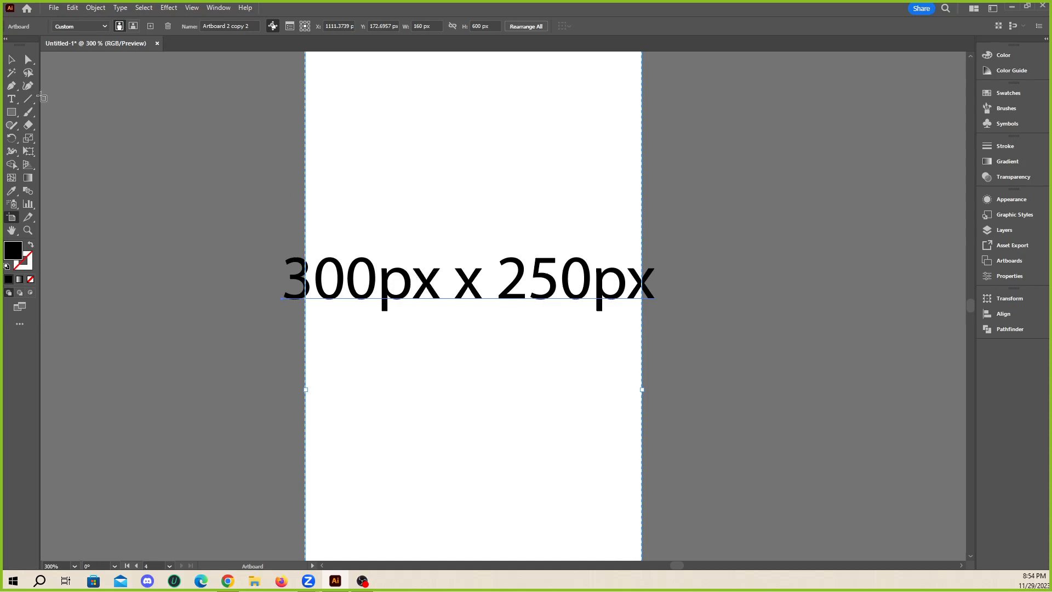
click(12, 59)
double_click(346, 281)
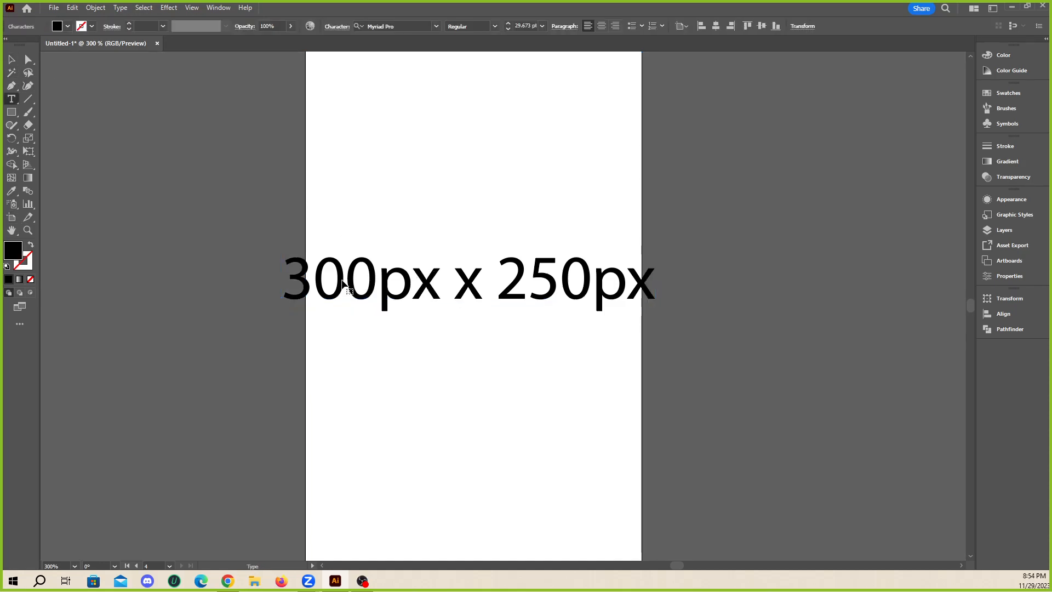
drag(345, 280, 263, 278)
text(160)
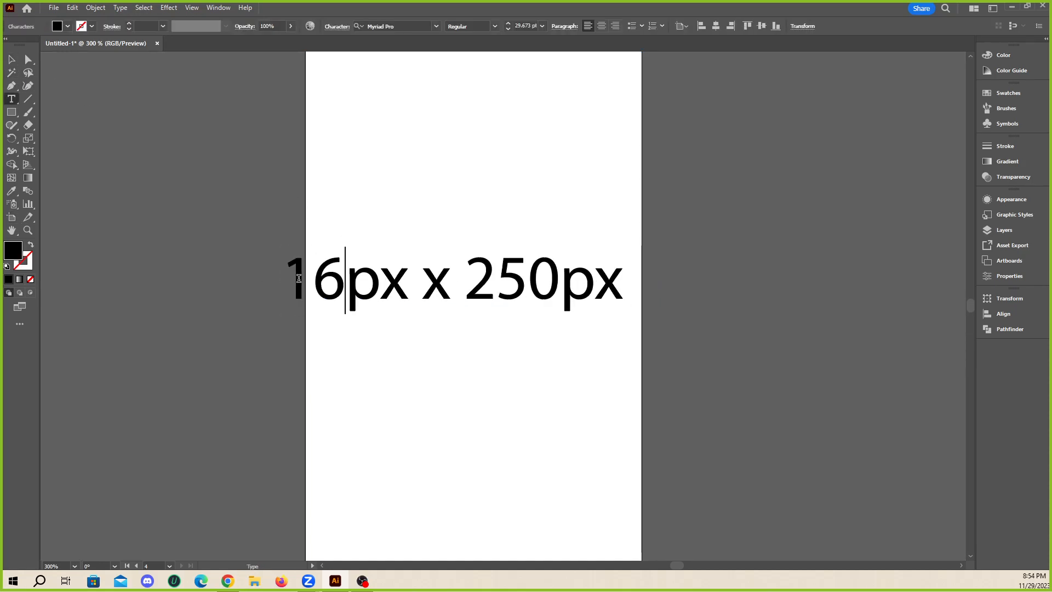
drag(495, 280, 555, 280)
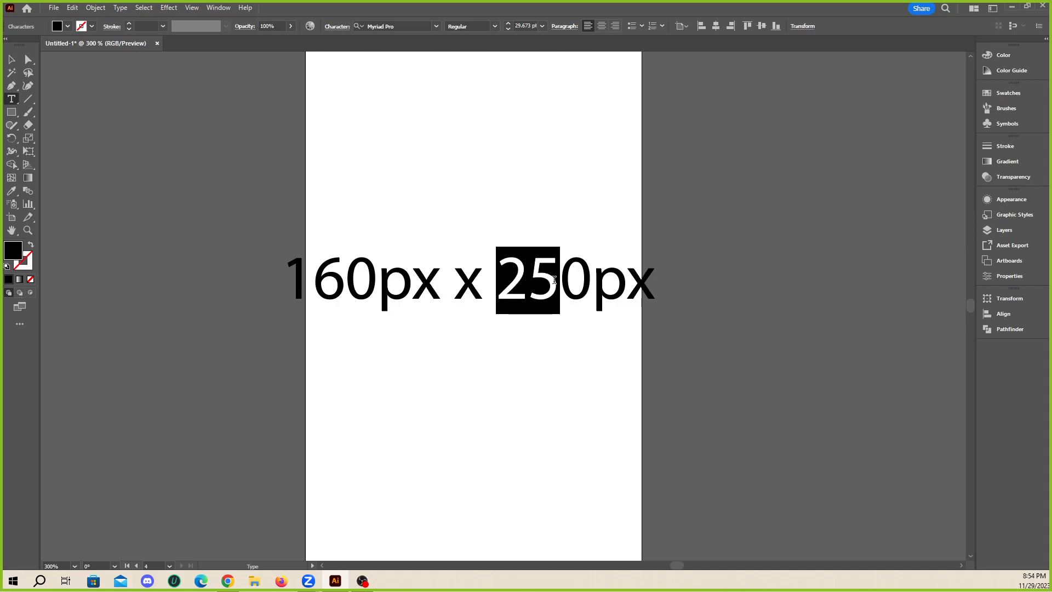
text(7)
key(BackSpace)
text(60)
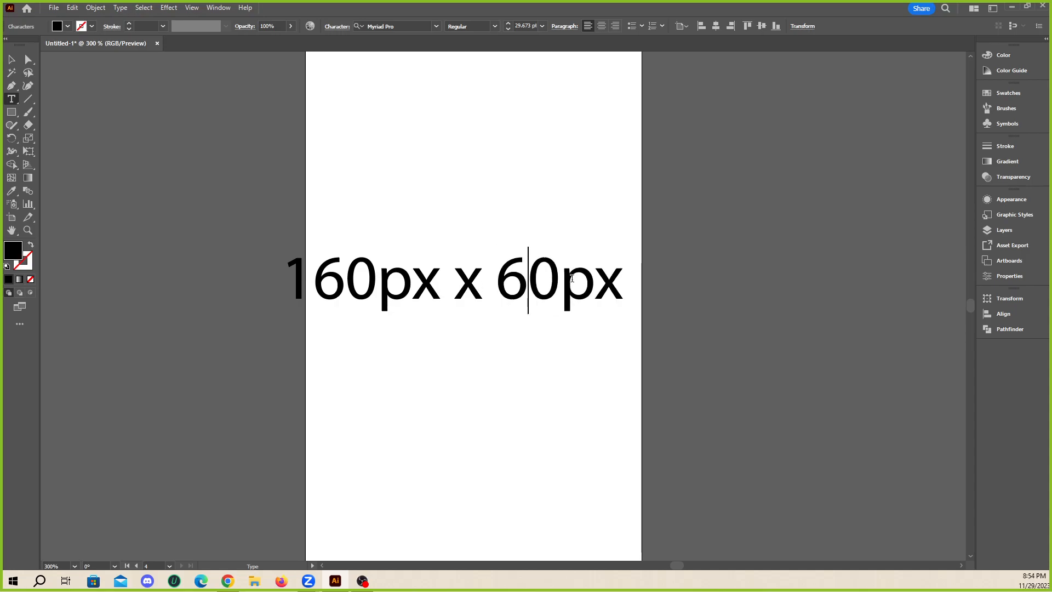
key(Escape)
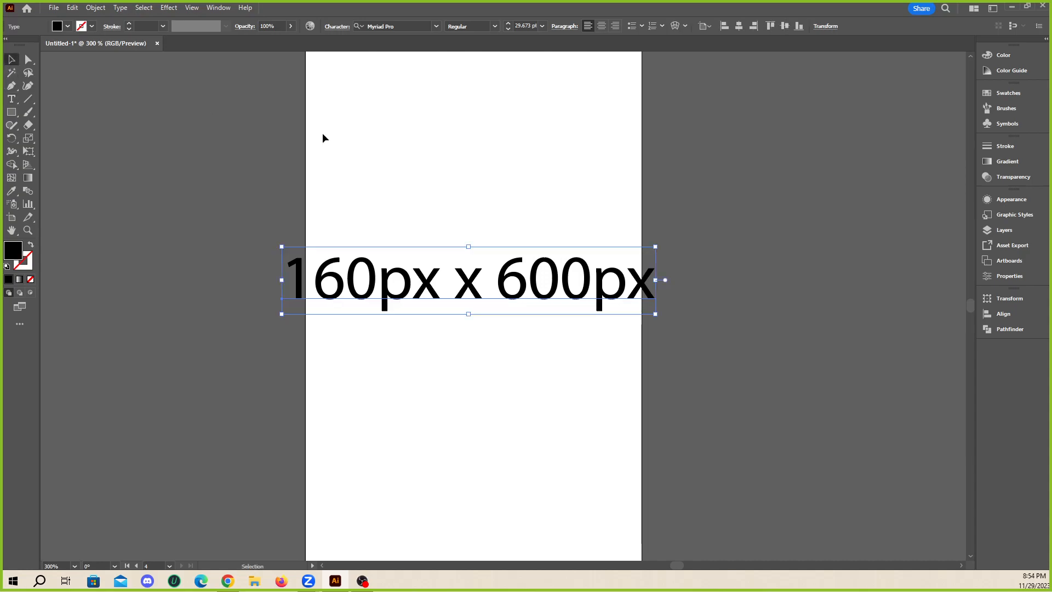
- Scale the 160px x 600px label down proportionally so it fits inside the width of the tall artboard
click(322, 136)
click(540, 286)
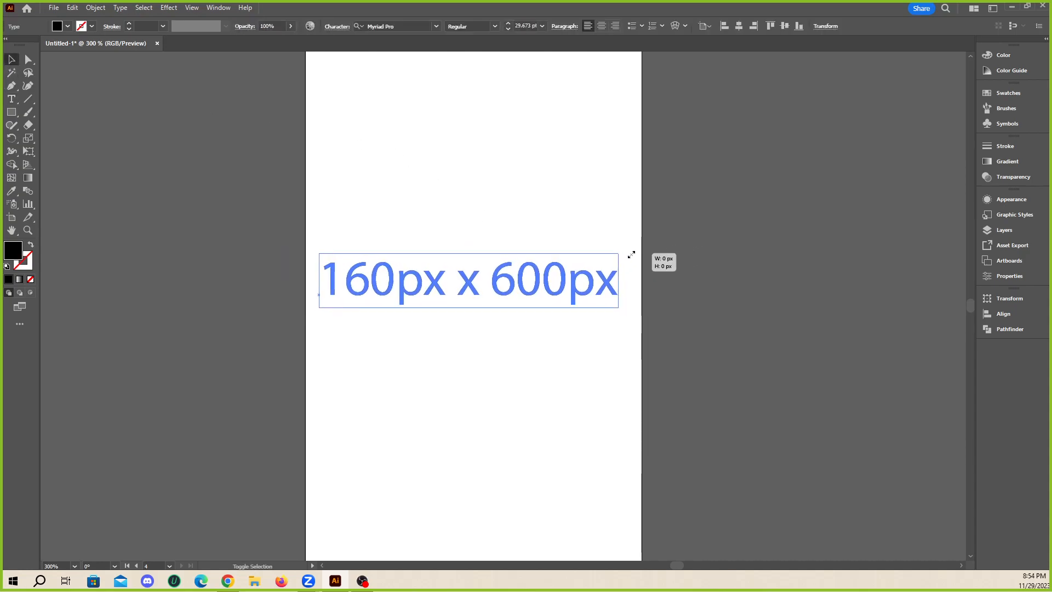
click(770, 263)
- Nudge the 300px x 250px label closer to the centre of its artboard
scroll(787, 281, down, 3)
scroll(581, 354, down, 1)
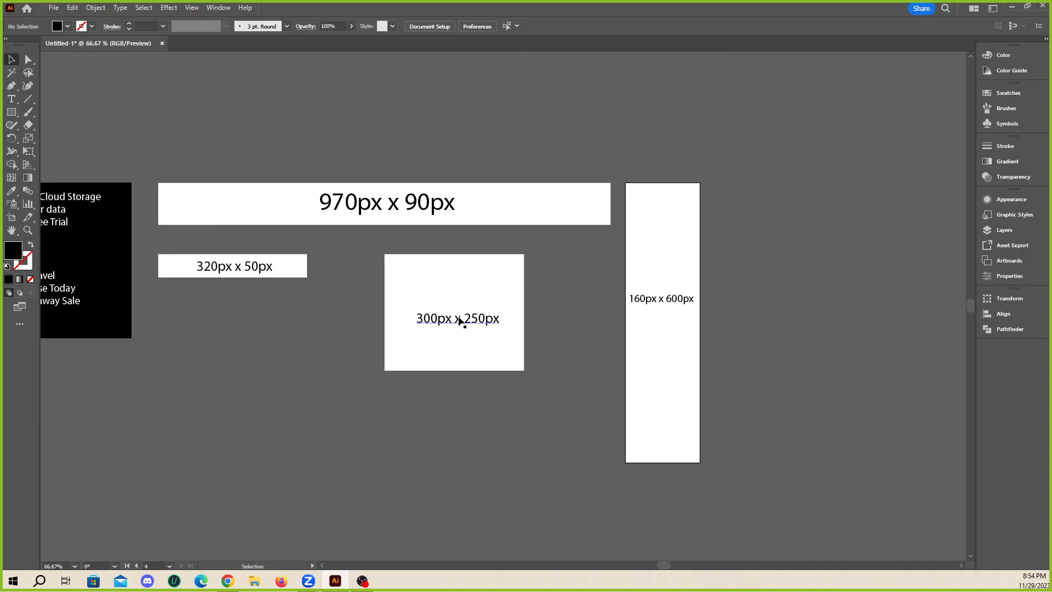
drag(459, 320, 457, 315)
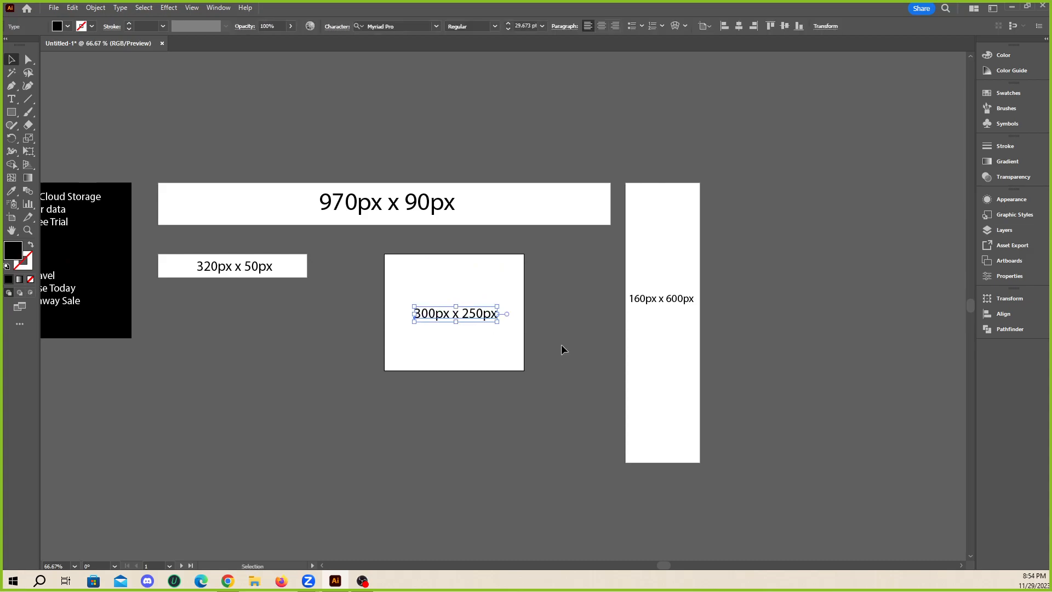
click(561, 345)
- Examine the four labelled banner artboards and read the two ad copy options in the black square
scroll(565, 360, down, 2)
scroll(291, 329, up, 2)
scroll(327, 321, down, 1)
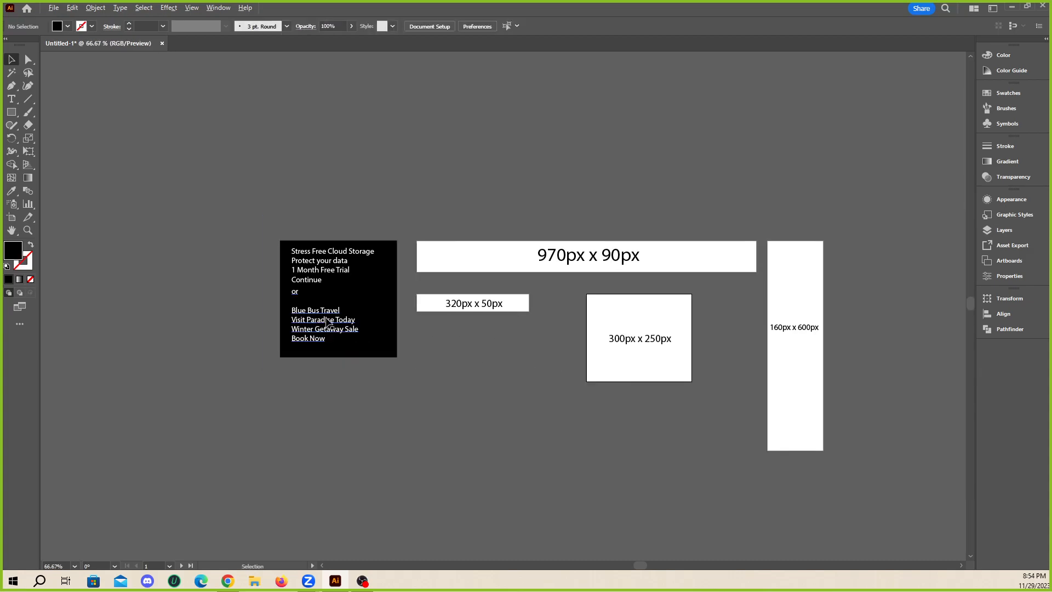
scroll(350, 336, down, 1)
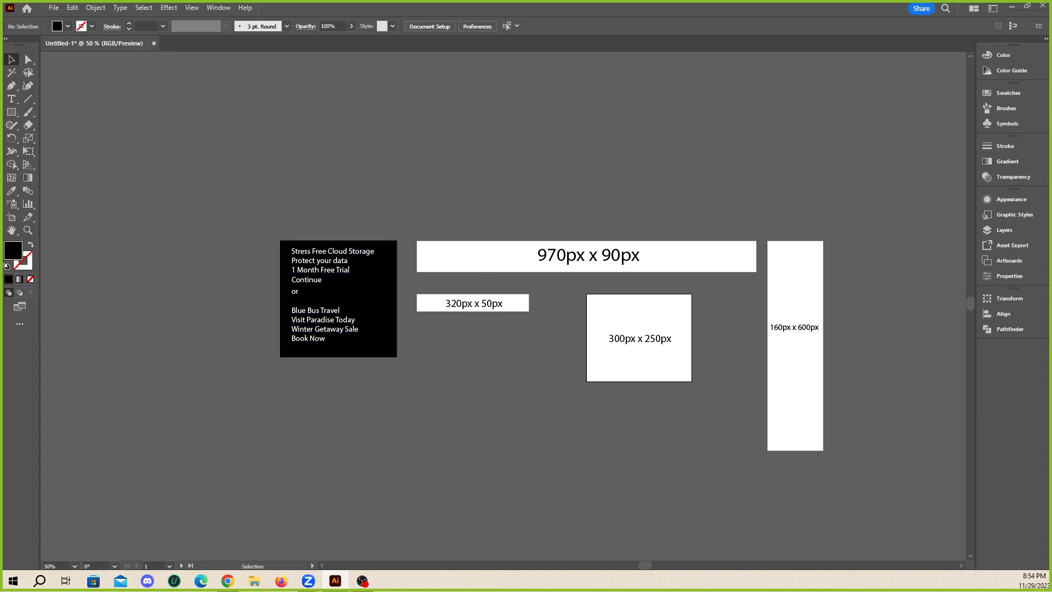
scroll(458, 293, up, 2)
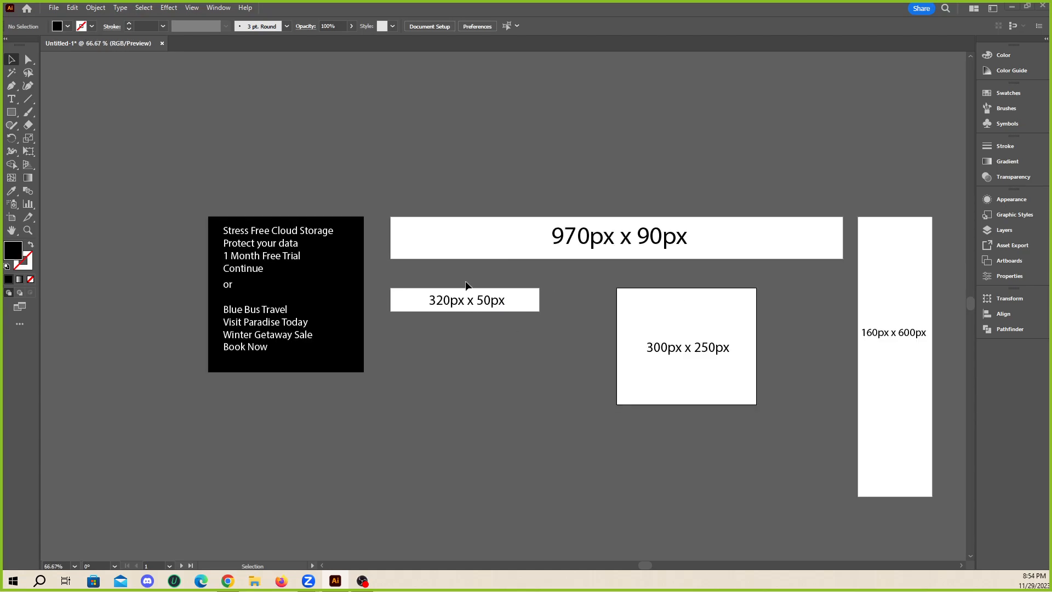
scroll(404, 322, down, 2)
scroll(377, 296, up, 1)
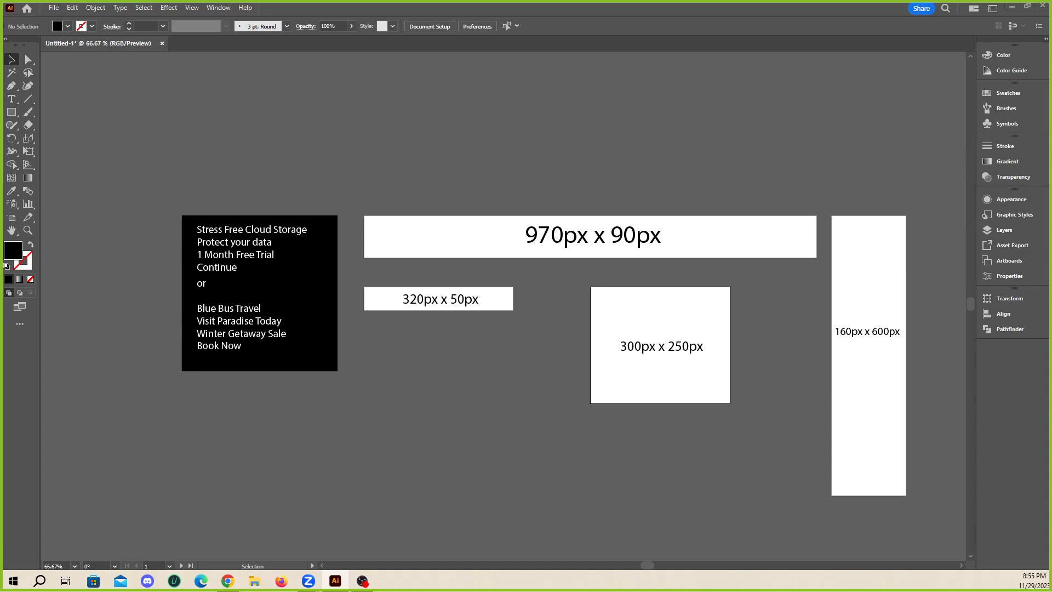
click(362, 581)
click(12, 59)
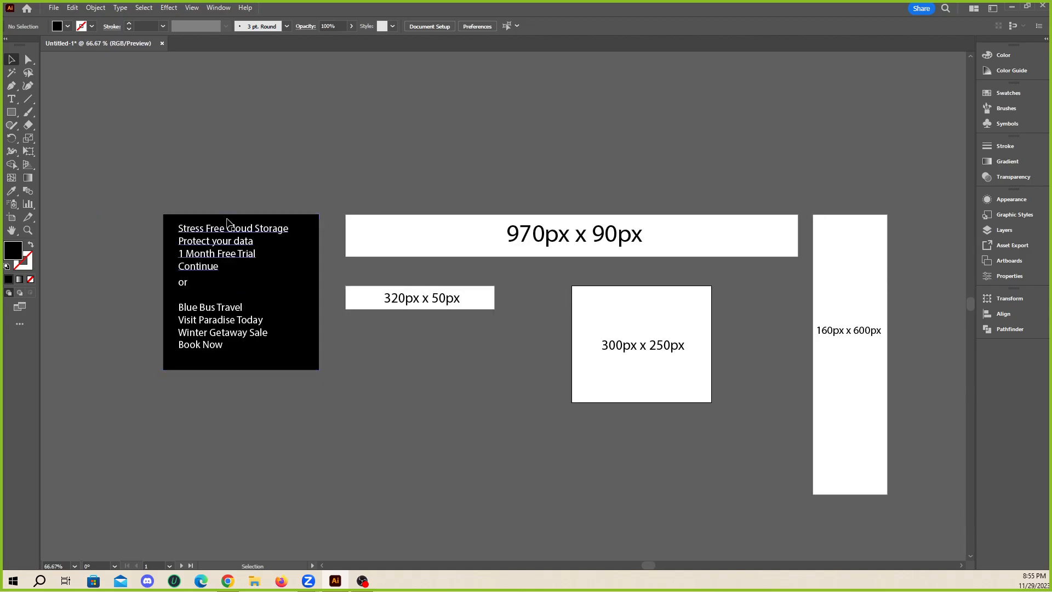
scroll(326, 229, up, 1)
scroll(38, 384, up, 1)
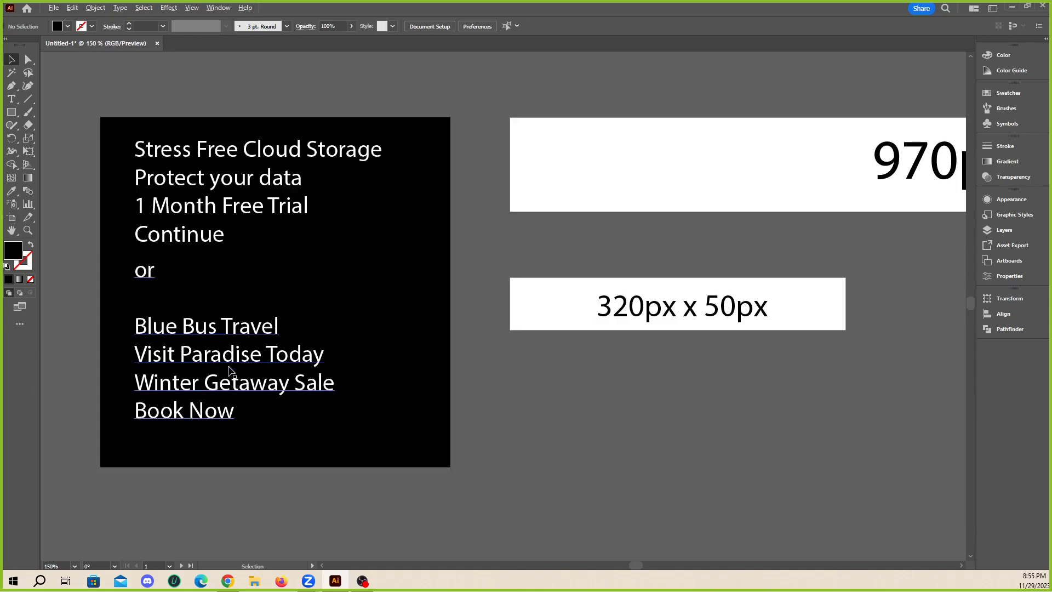
scroll(501, 432, down, 1)
scroll(289, 380, up, 1)
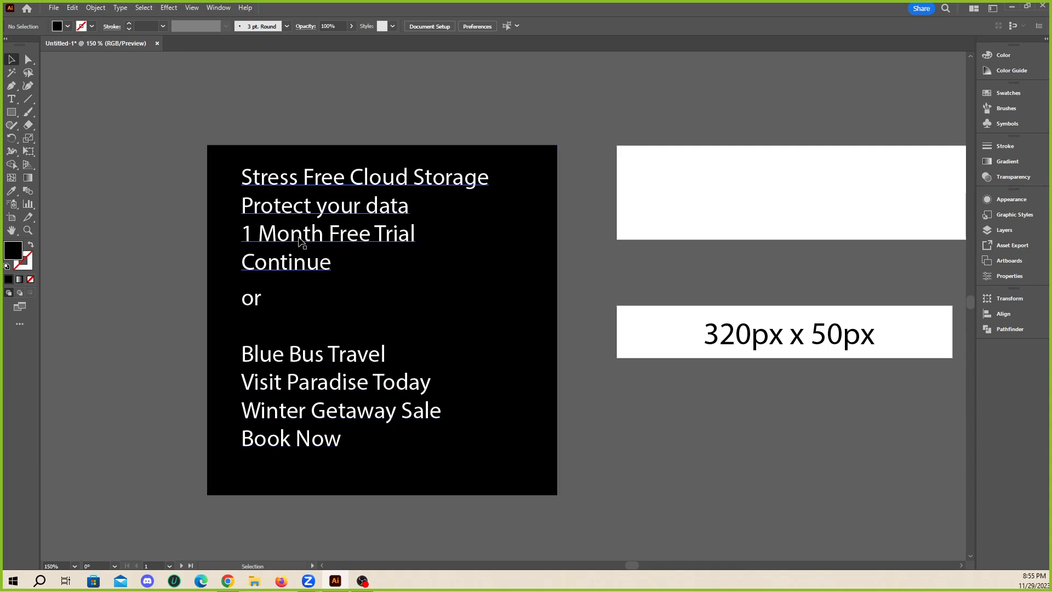
drag(328, 212, 286, 183)
key(ctrl+z)
click(202, 129)
- Move the lower text block containing "or" and the Blue Bus Travel copy slightly down to widen the gap
scroll(206, 274, down, 2)
scroll(261, 219, up, 2)
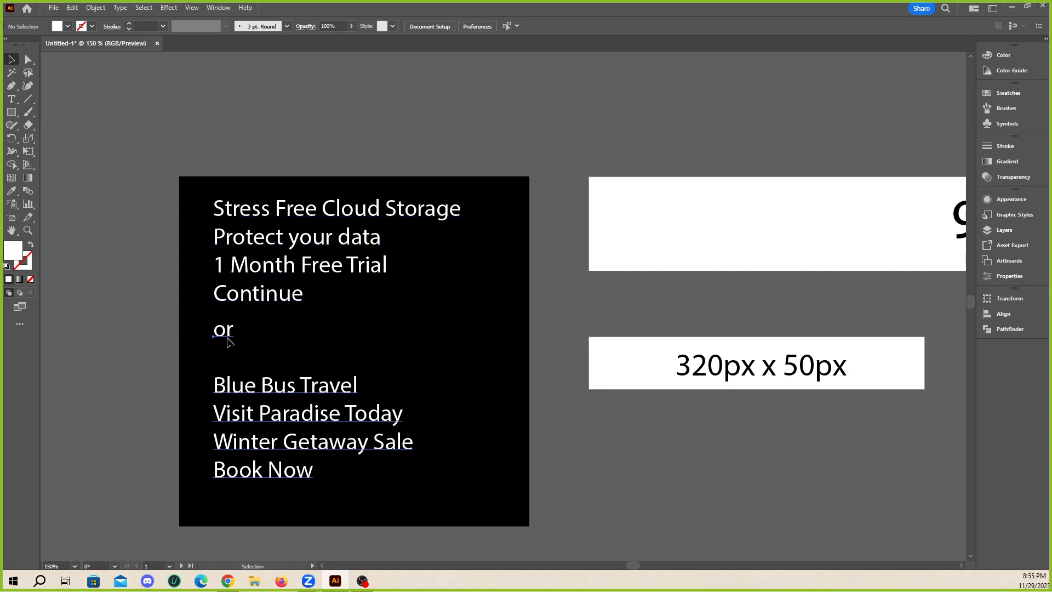
drag(229, 337, 229, 346)
click(125, 339)
drag(303, 218, 316, 219)
key(ctrl+z)
mouse_move(296, 420)
mouse_down()
mouse_move(328, 420)
mouse_move(311, 420)
mouse_up()
key(ctrl+z)
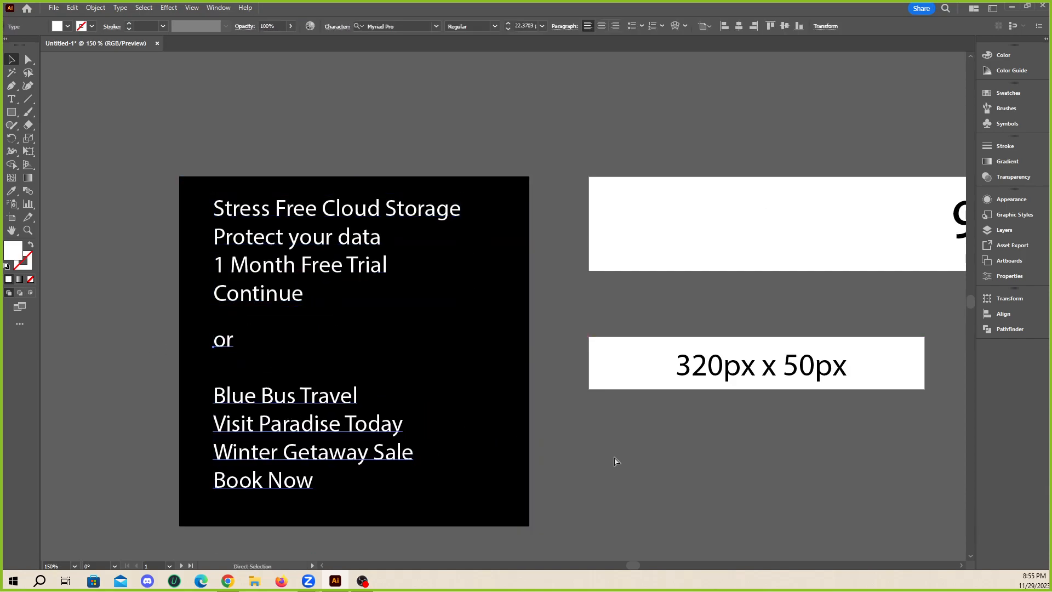
click(657, 475)
drag(299, 256, 330, 260)
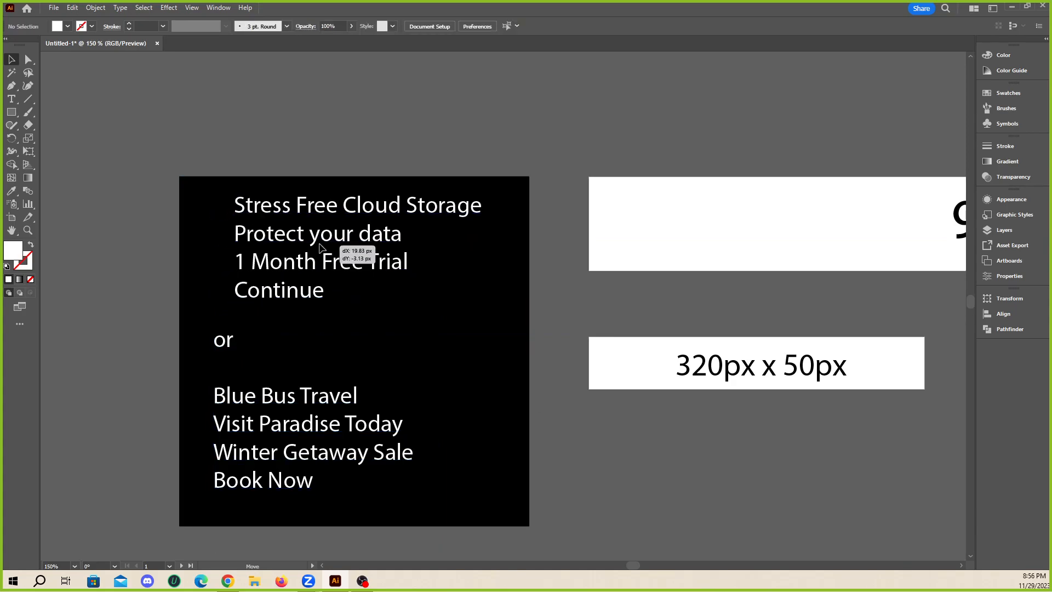
key(ctrl+z)
click(324, 155)
- Move the 300px x 250px label off its artboard into the empty area below the 320px x 50px artboard
scroll(305, 180, up, 1)
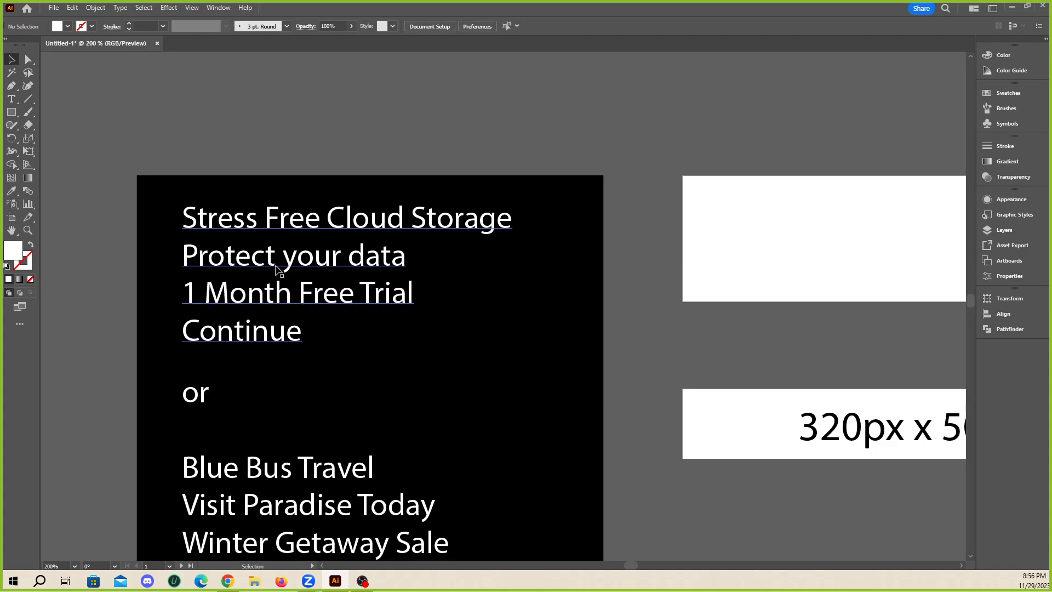
scroll(113, 254, down, 4)
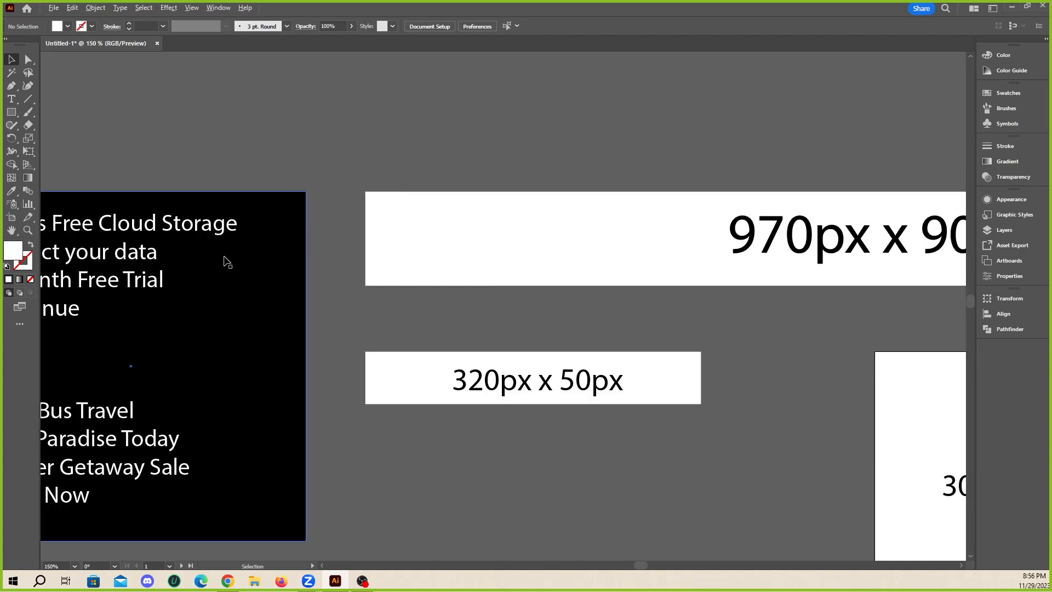
scroll(468, 341, up, 1)
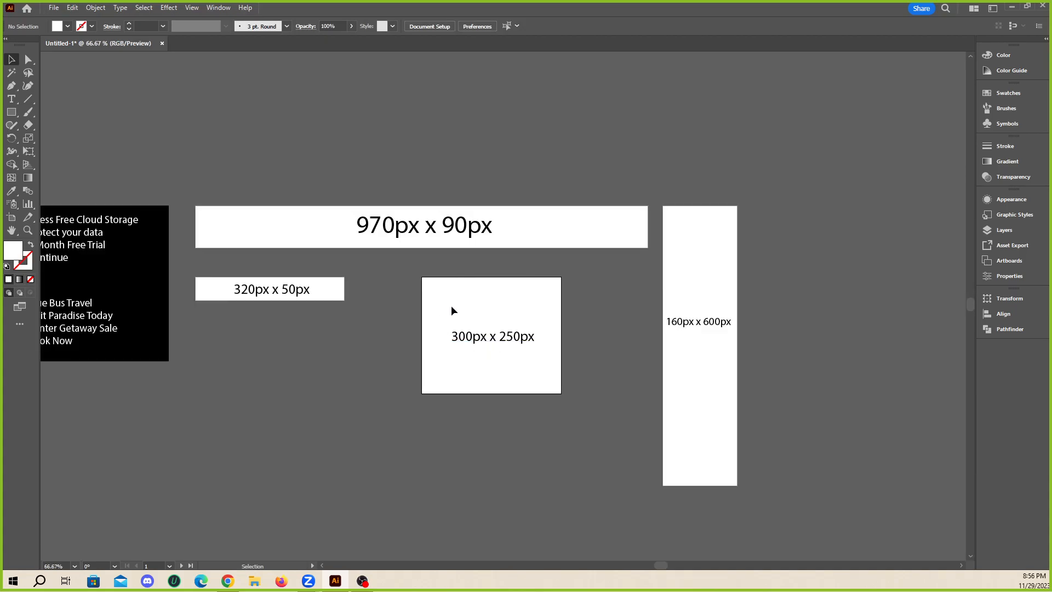
drag(434, 303, 556, 376)
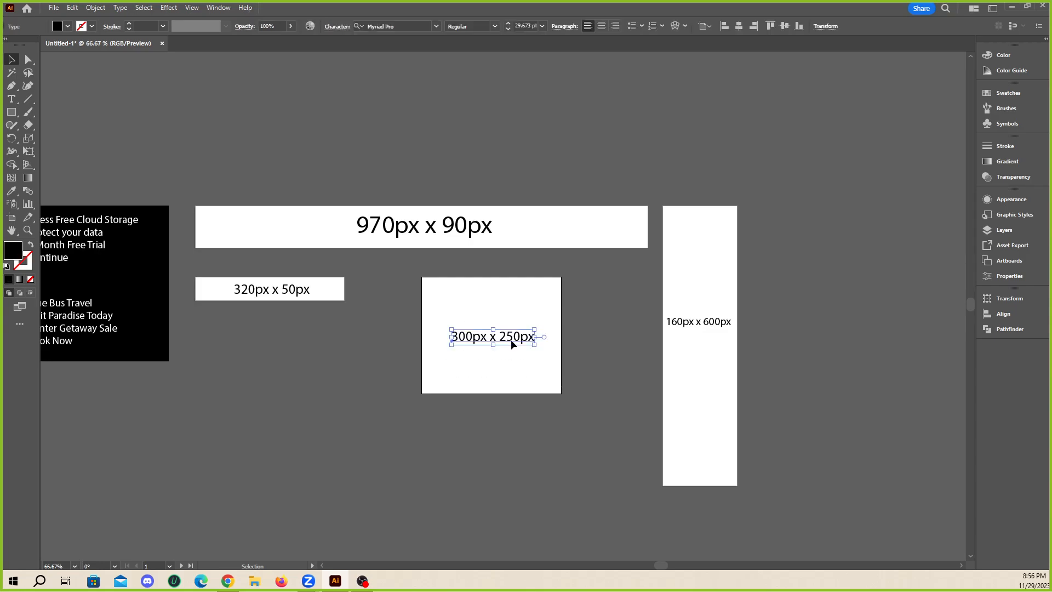
drag(511, 340, 265, 382)
click(510, 316)
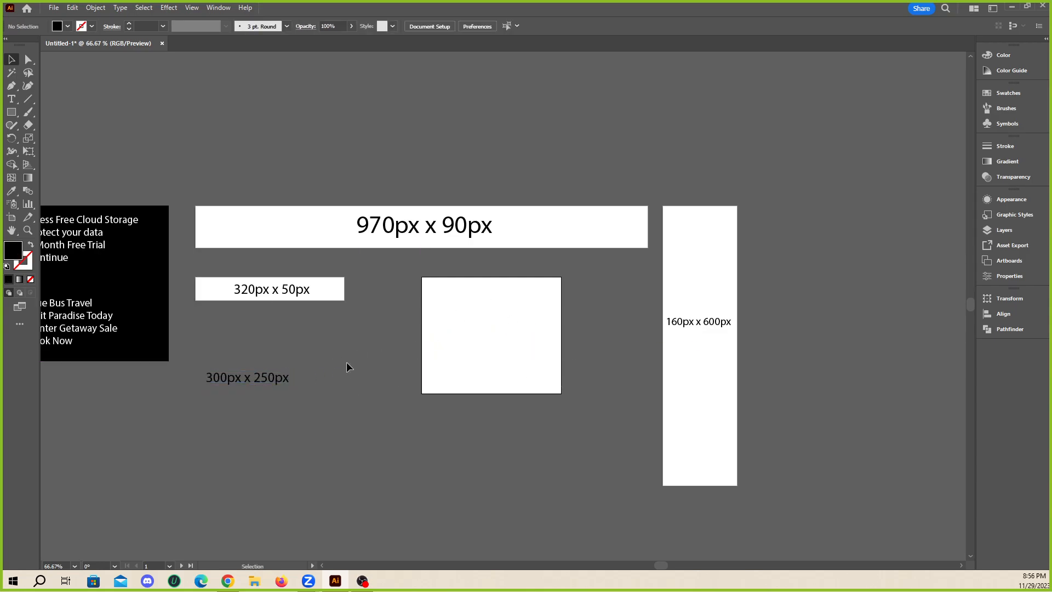
scroll(530, 376, up, 3)
scroll(491, 340, down, 1)
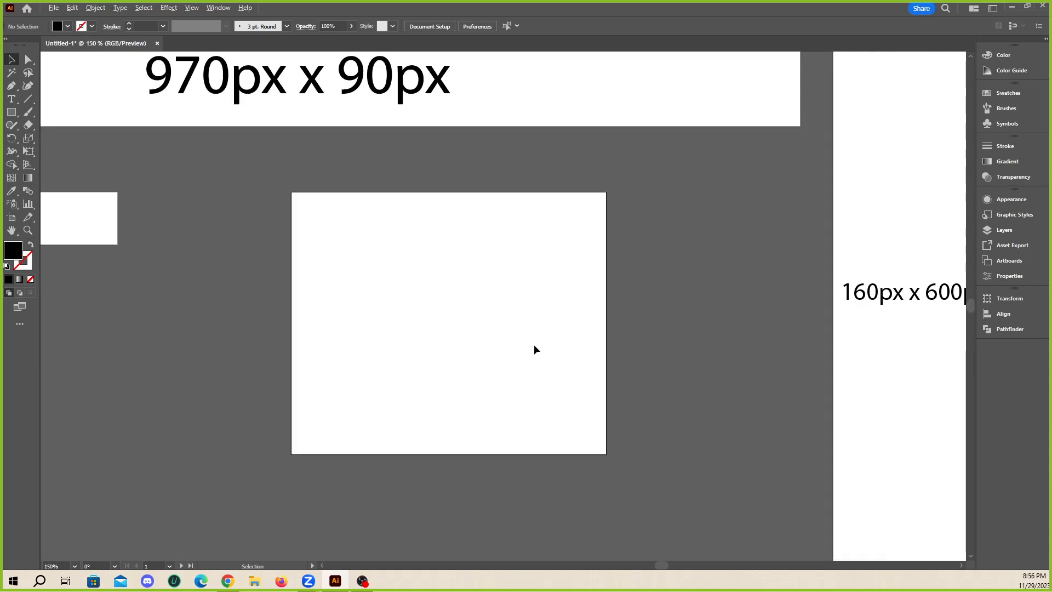
scroll(534, 344, up, 1)
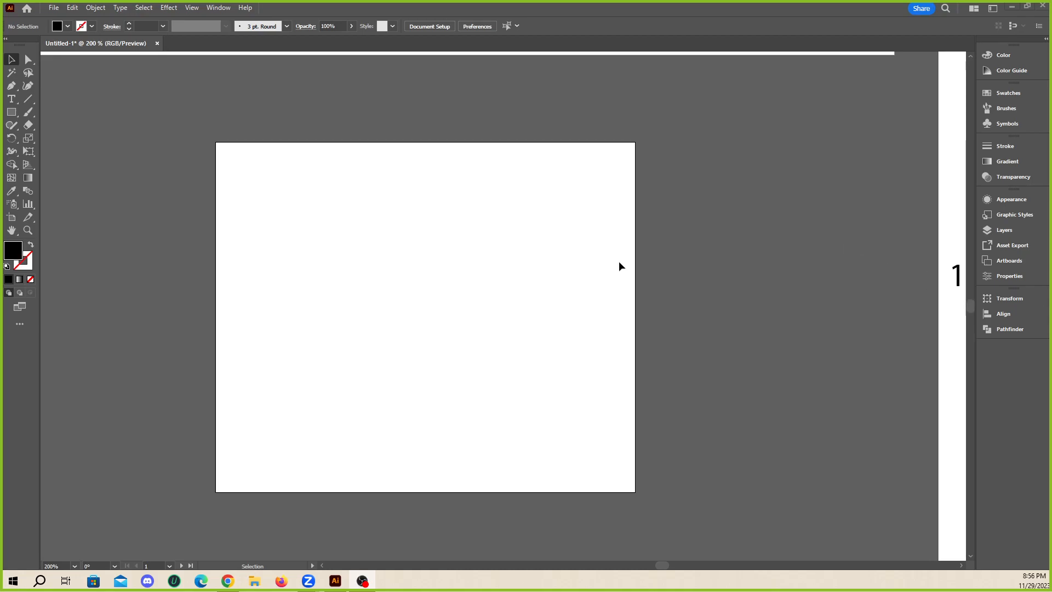
scroll(494, 232, down, 5)
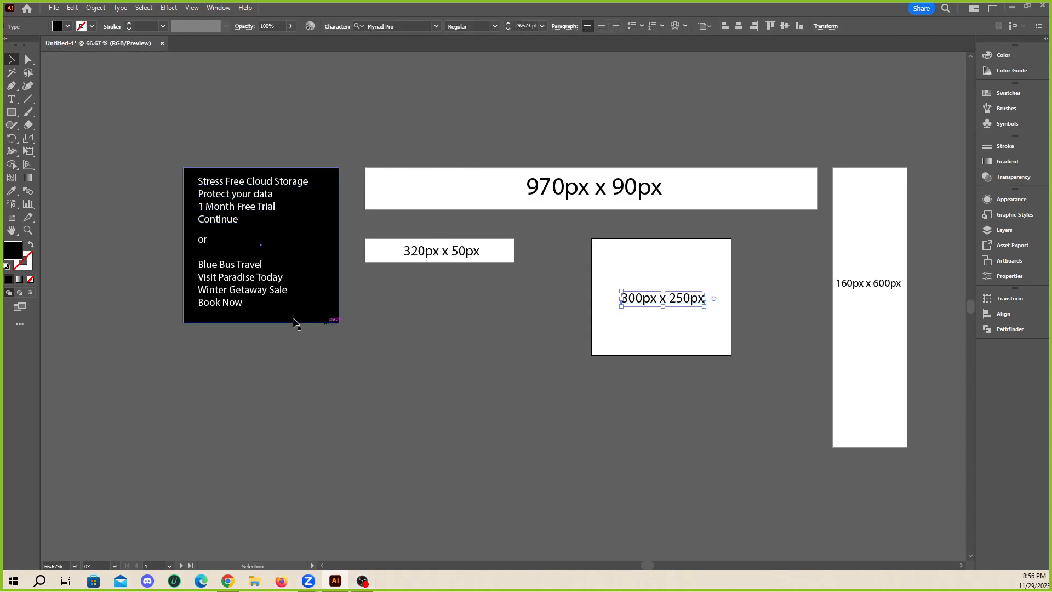
- Examine the two ad copy options in the black square and the four labelled banner artboards
click(342, 399)
scroll(166, 213, up, 2)
scroll(207, 235, up, 1)
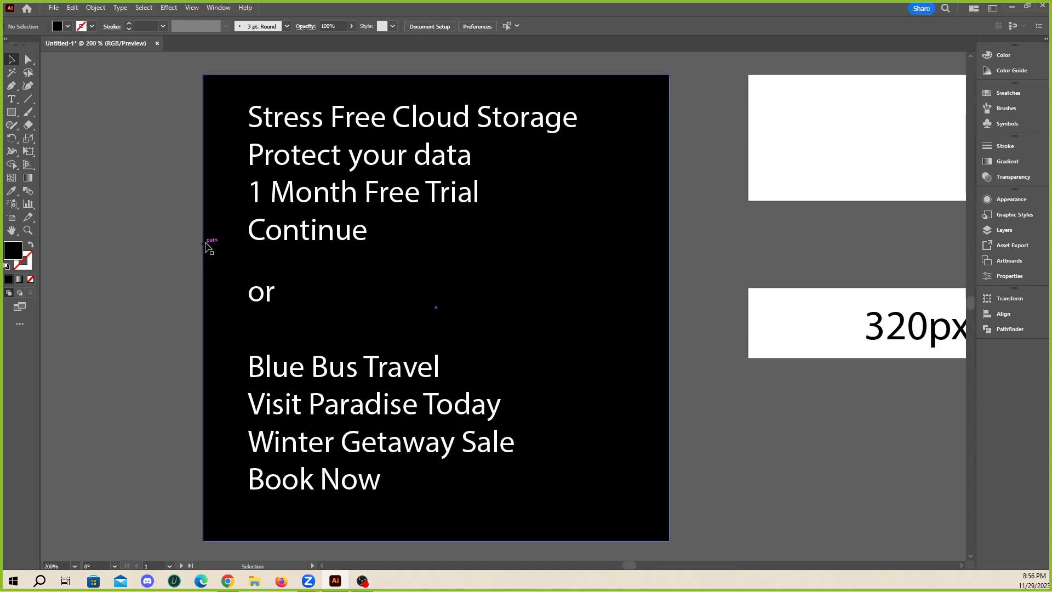
scroll(556, 237, down, 3)
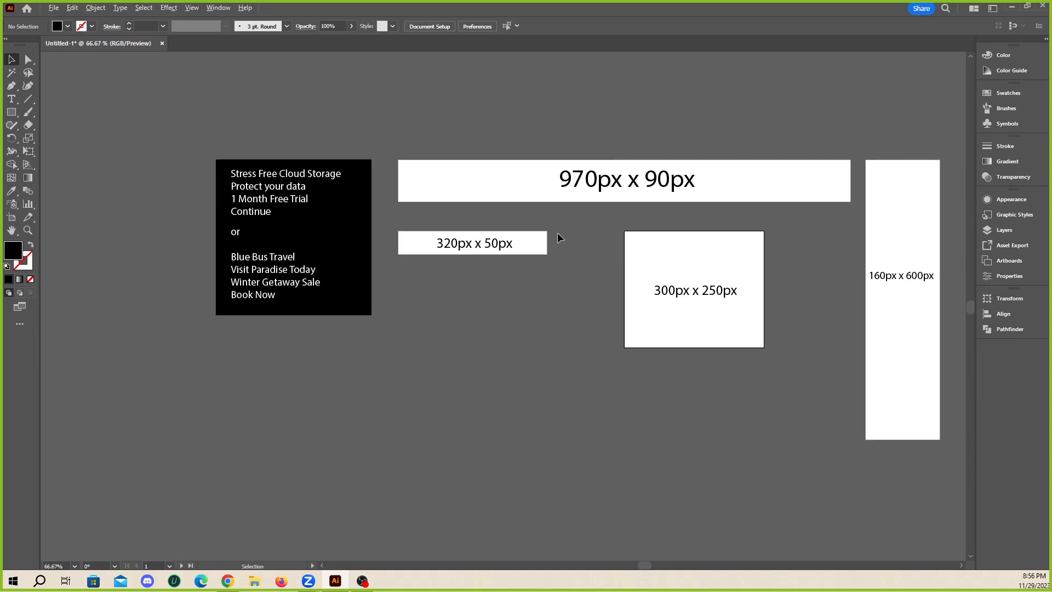
scroll(460, 244, up, 1)
scroll(610, 261, down, 1)
scroll(668, 254, up, 1)
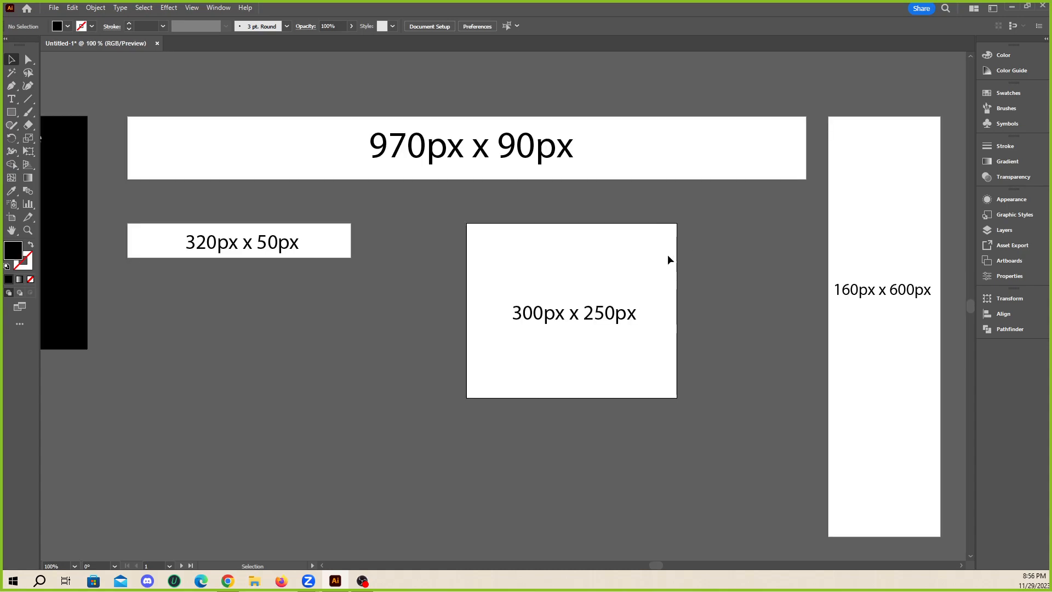
- Add the heading "Illustrator 1 CGD180" above the 970px x 90px artboard and enlarge it to about 78 pt
click(11, 98)
scroll(356, 181, up, 3)
click(329, 162)
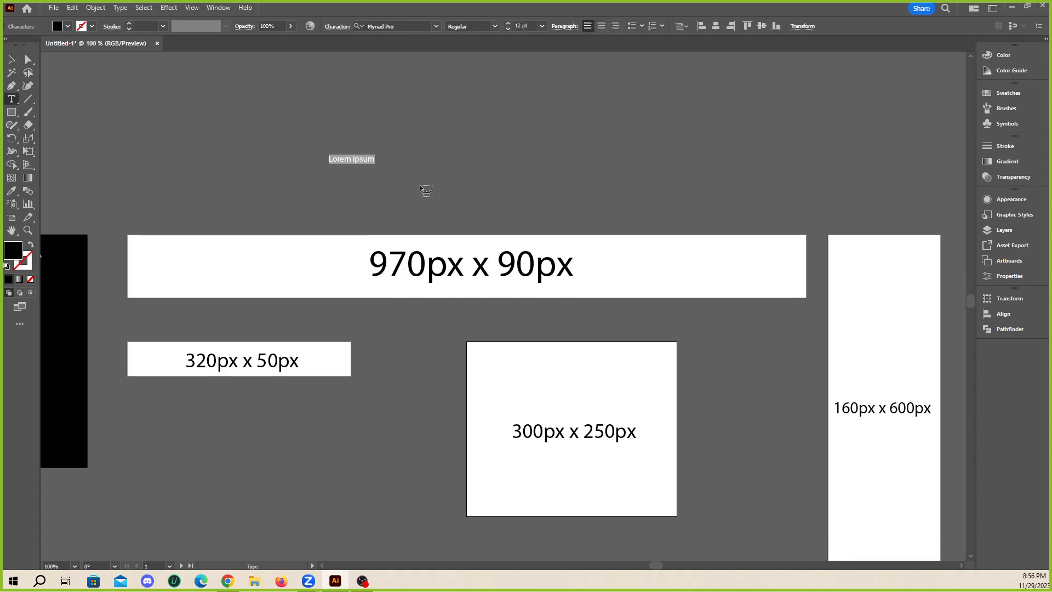
text(Illustrator 1)
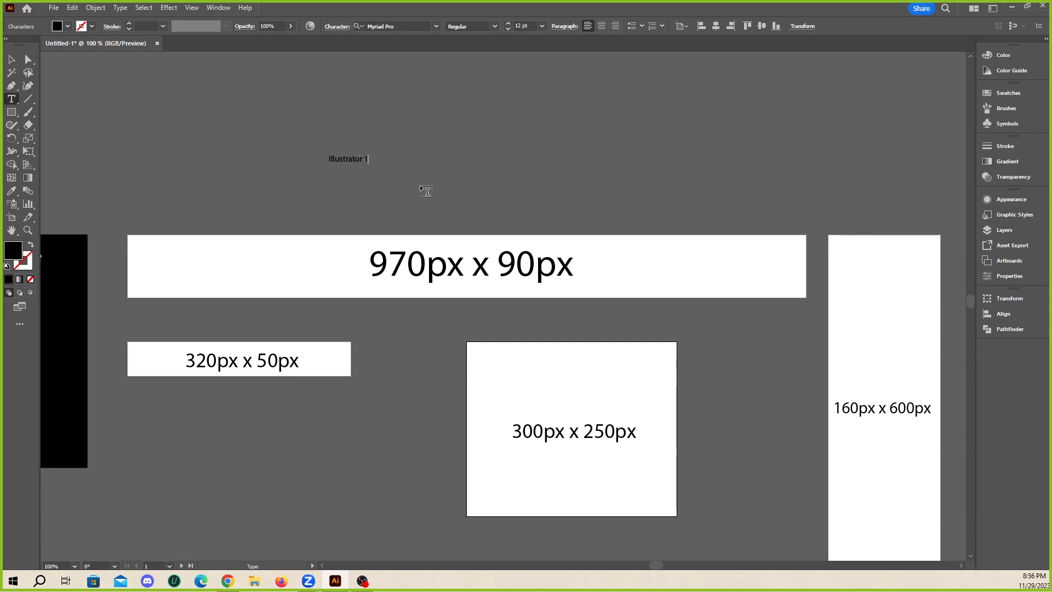
text( CCD180)
click(13, 61)
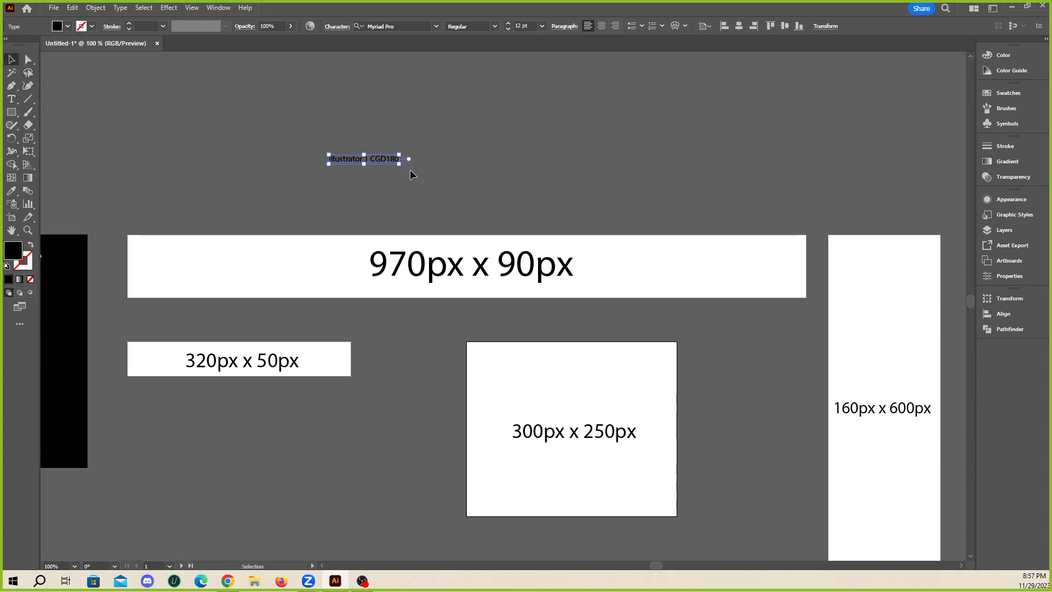
drag(400, 166, 594, 246)
drag(463, 176, 547, 148)
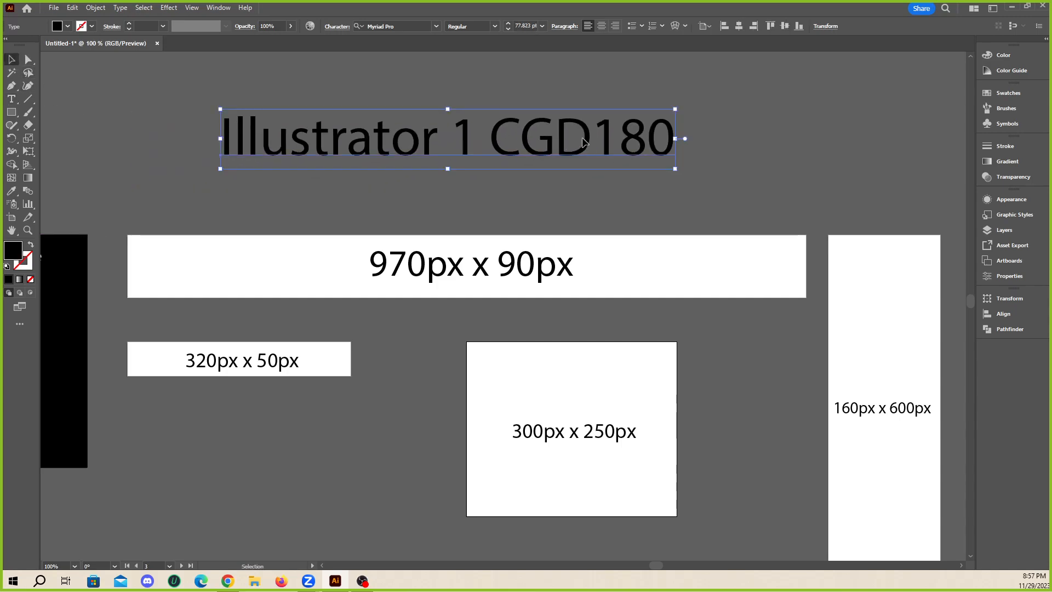
- Append ": Pick 1 size" to the Illustrator 1 CGD180 heading
key(t)
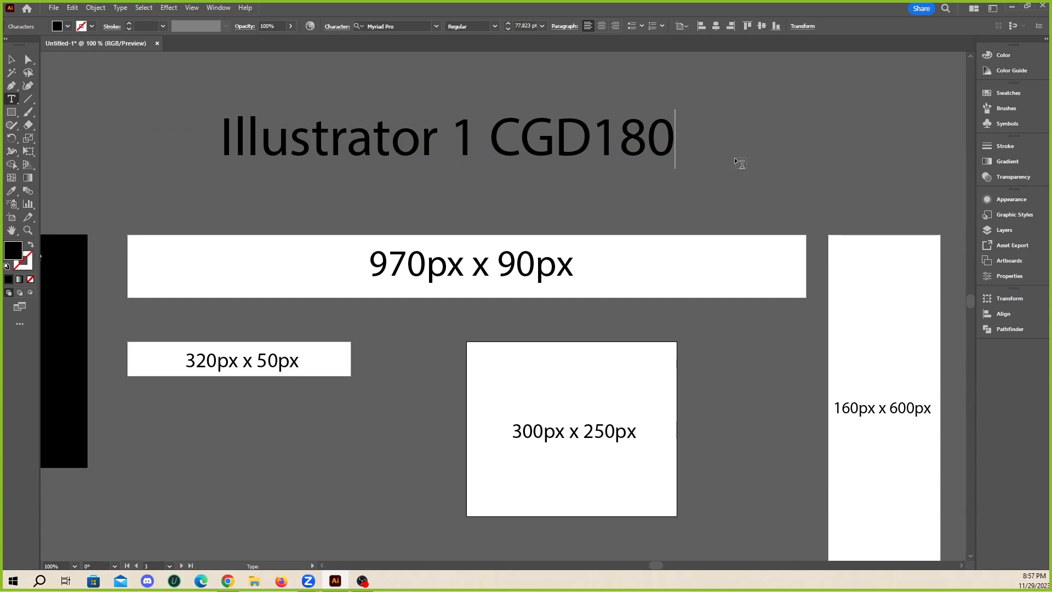
text(: Pick 1 size)
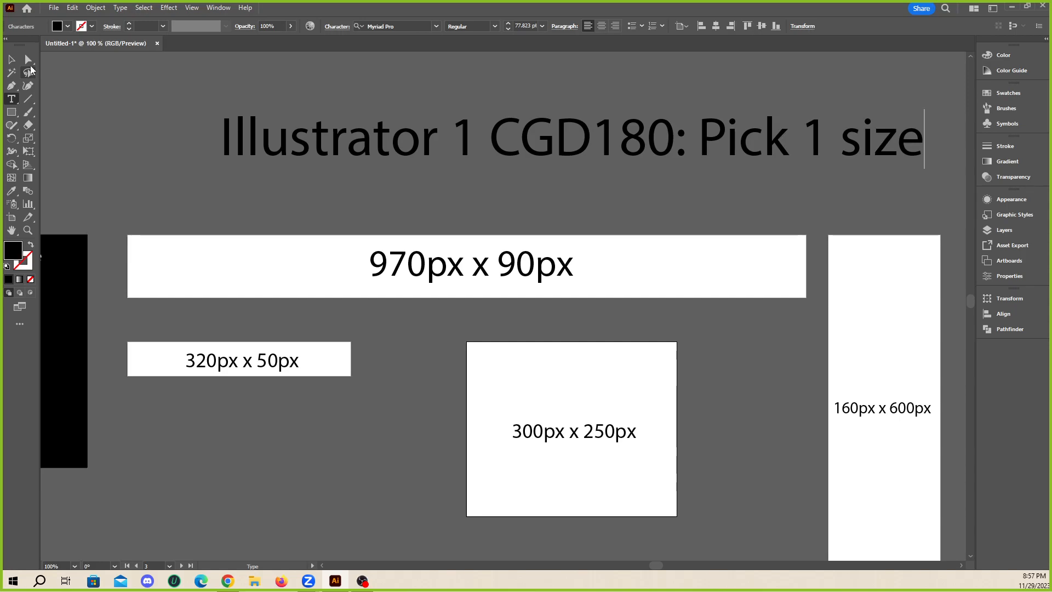
key(Escape)
- Duplicate the heading directly below itself and change the copy's course to "Illustrator 2 CGD185"
drag(725, 134, 744, 154)
double_click(365, 159)
key(Delete)
text(2)
text(5)
- Change the ending of the Illustrator 2 CGD185 heading to "Do all sizes"
double_click(718, 163)
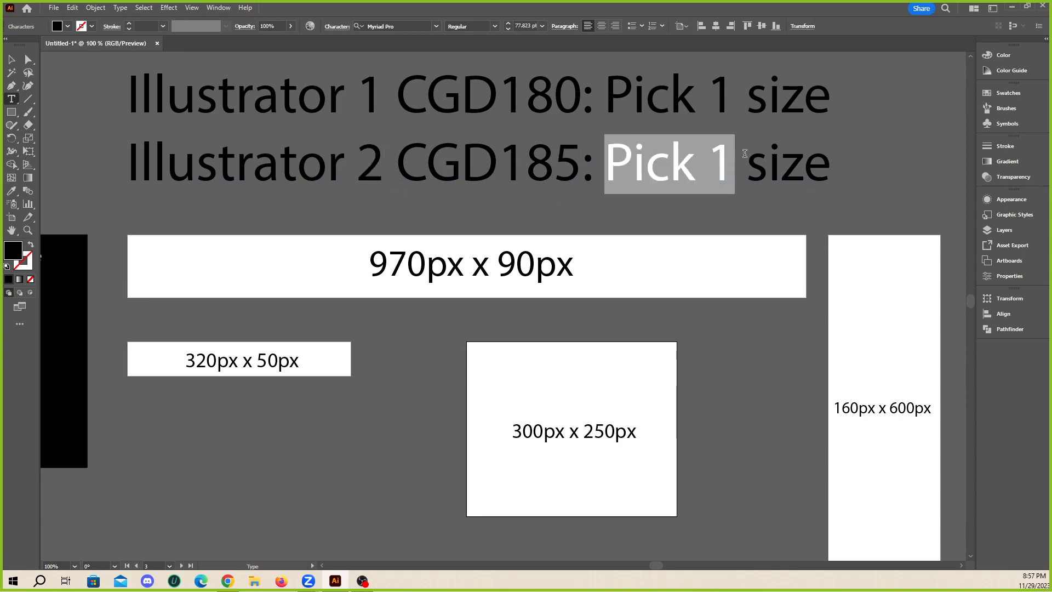
text(S)
key(BackSpace)
text(Do Al)
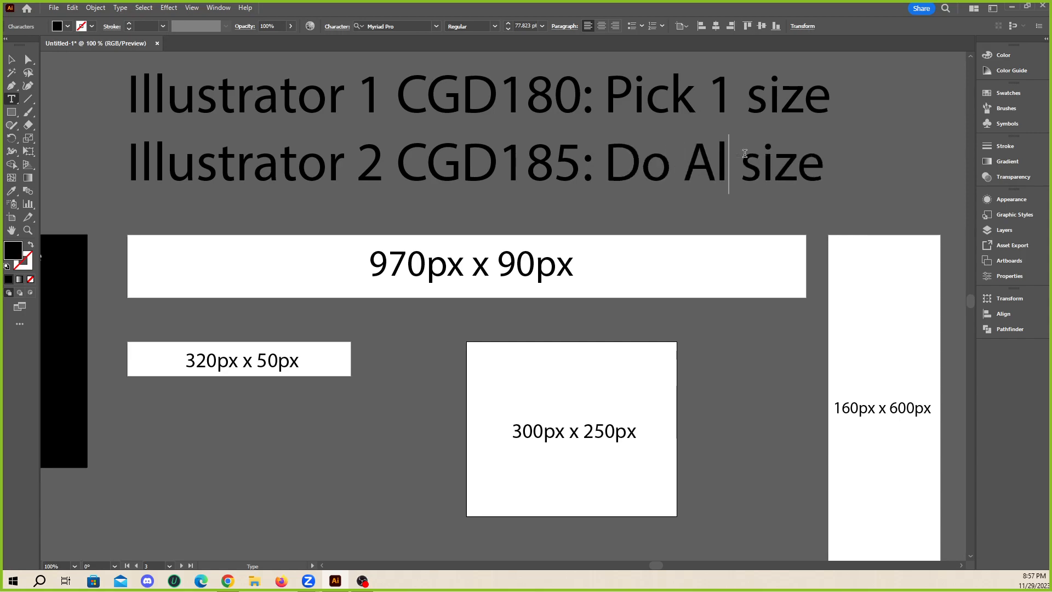
text(l)
key(Left)
key(Left)
key(BackSpace)
text(a)
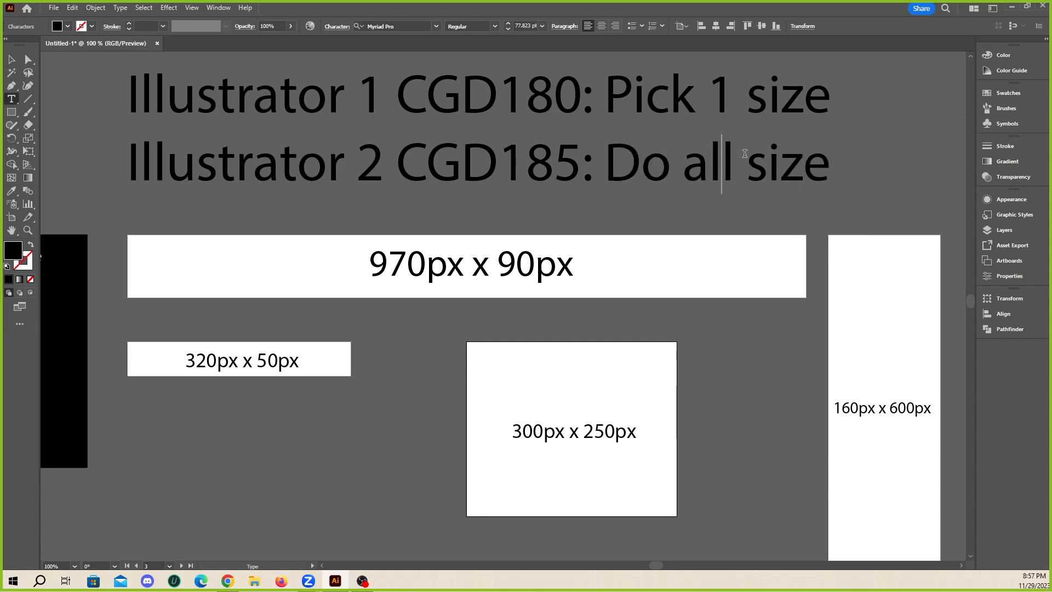
key(Right)
key(Right)
key(Right)
key(Right)
key(Right)
key(Right)
key(Right)
text(s)
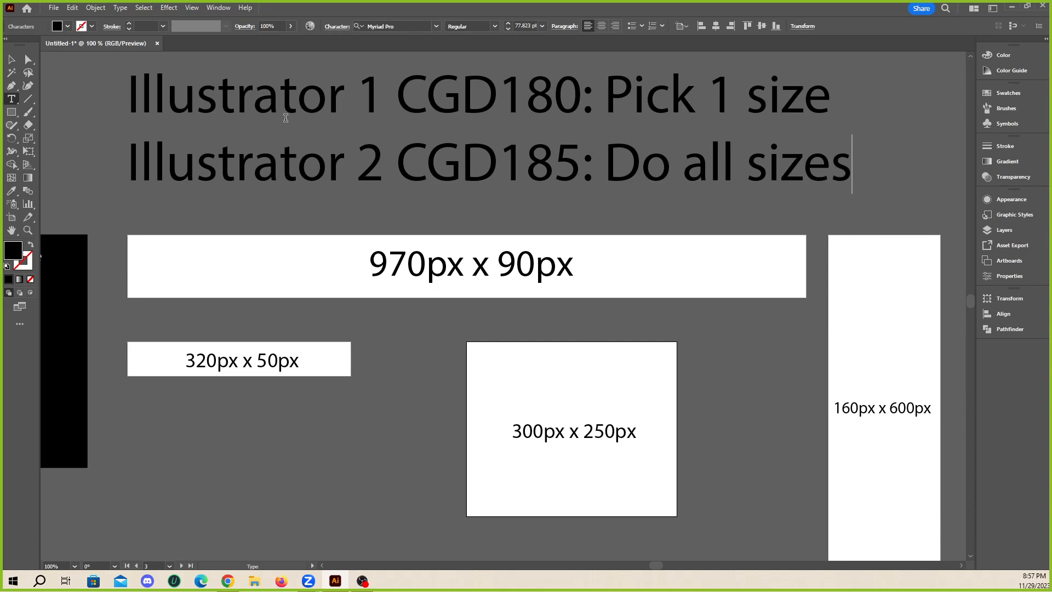
click(11, 59)
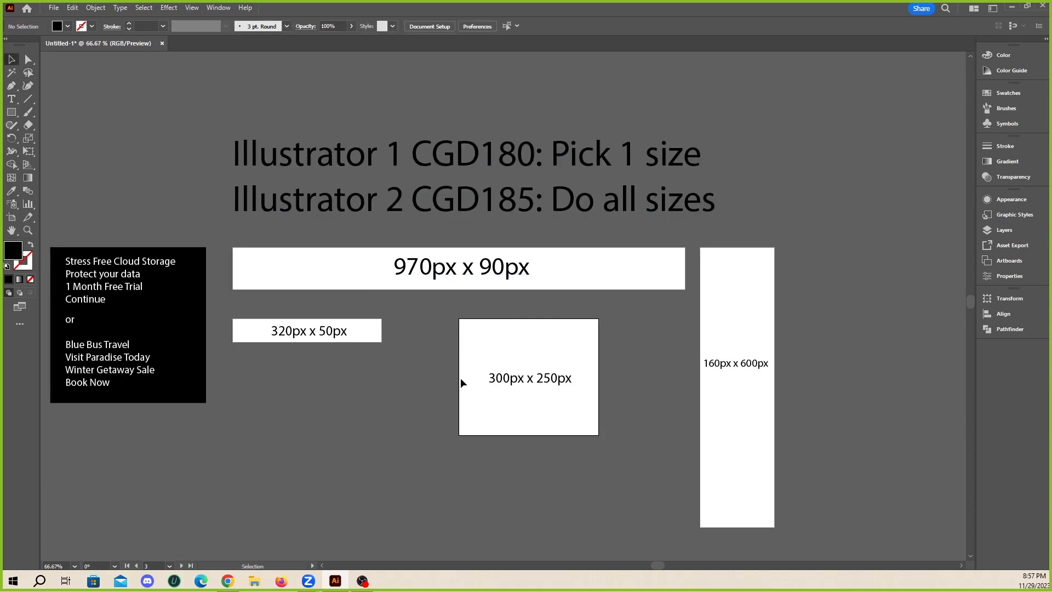
- Examine the course headings, the four banner artboards and the ad copy in the black square
scroll(462, 379, down, 4)
alt+scroll(408, 371, down, 1)
alt+scroll(325, 395, up, 1)
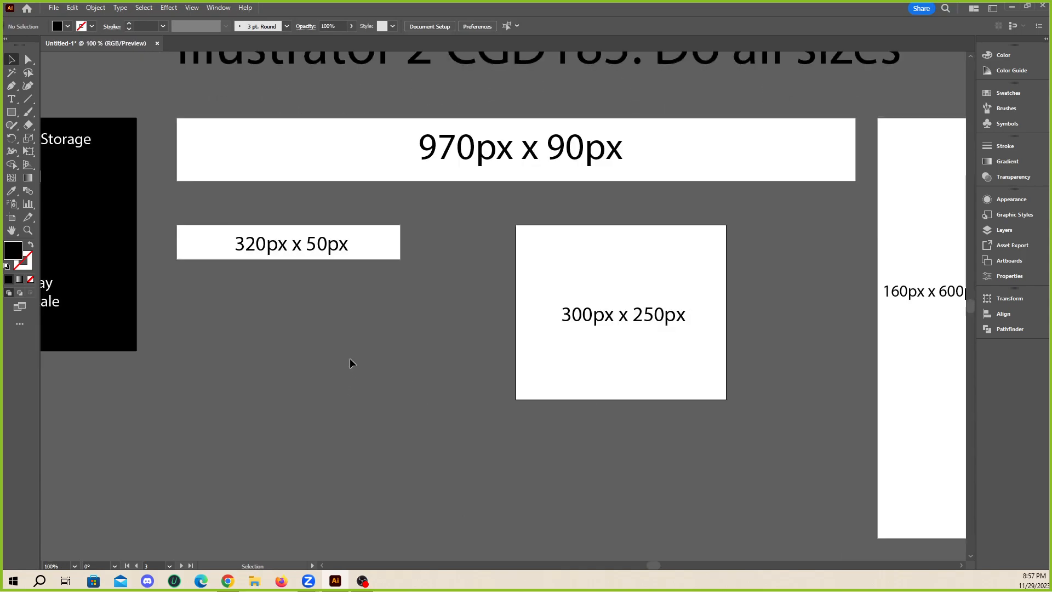
alt+scroll(356, 348, down, 1)
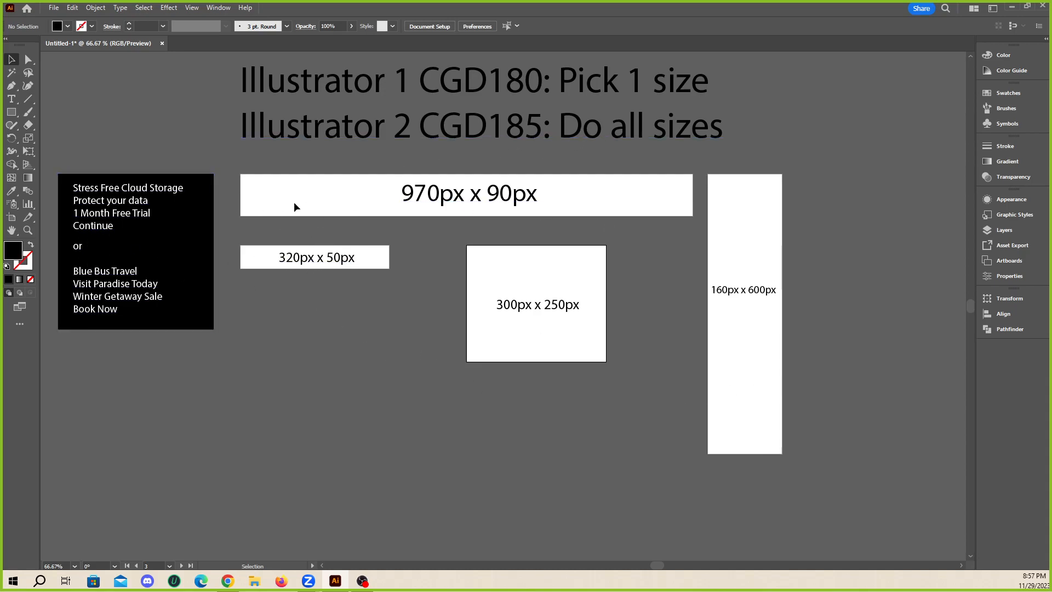
scroll(572, 321, up, 3)
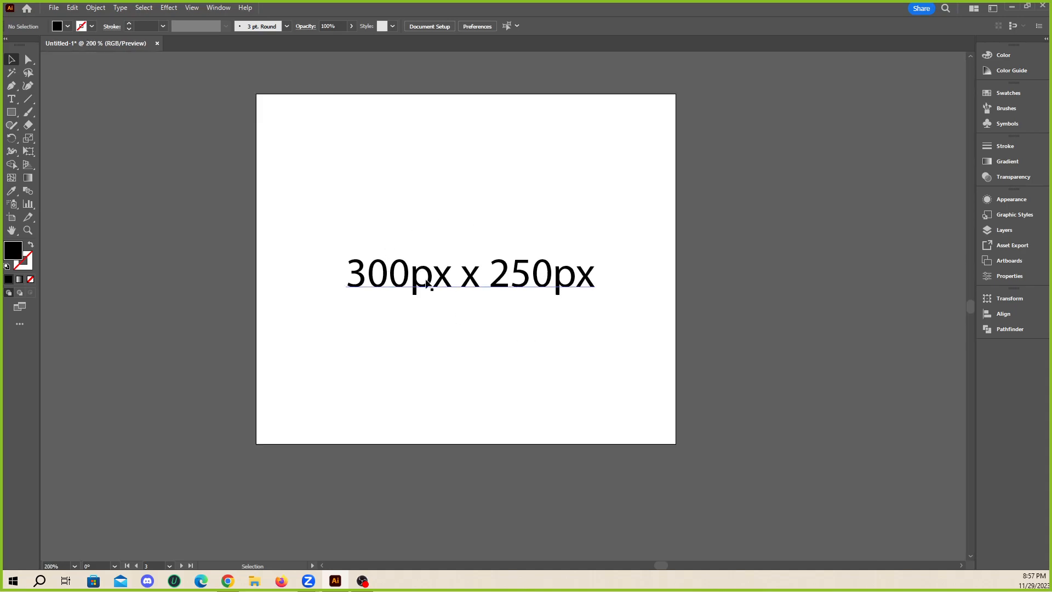
scroll(471, 271, down, 2)
scroll(413, 218, up, 1)
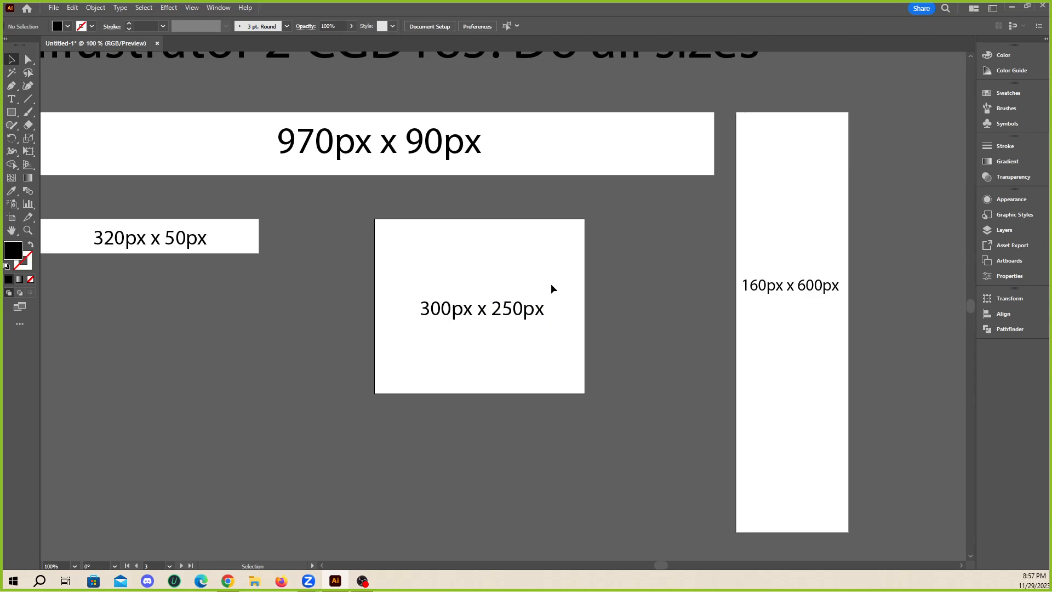
scroll(552, 288, left, 2)
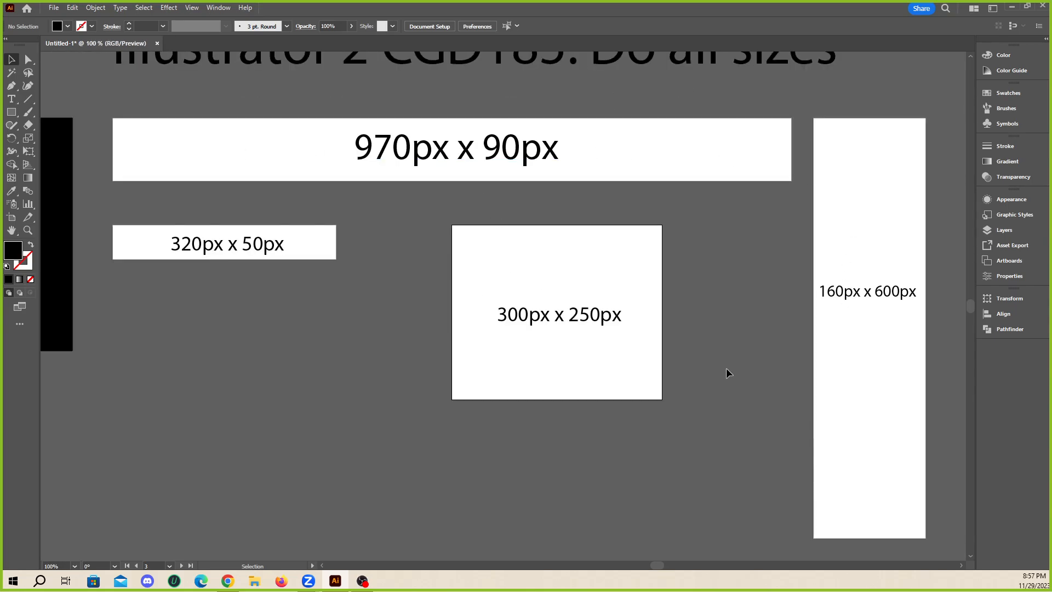
scroll(444, 323, down, 1)
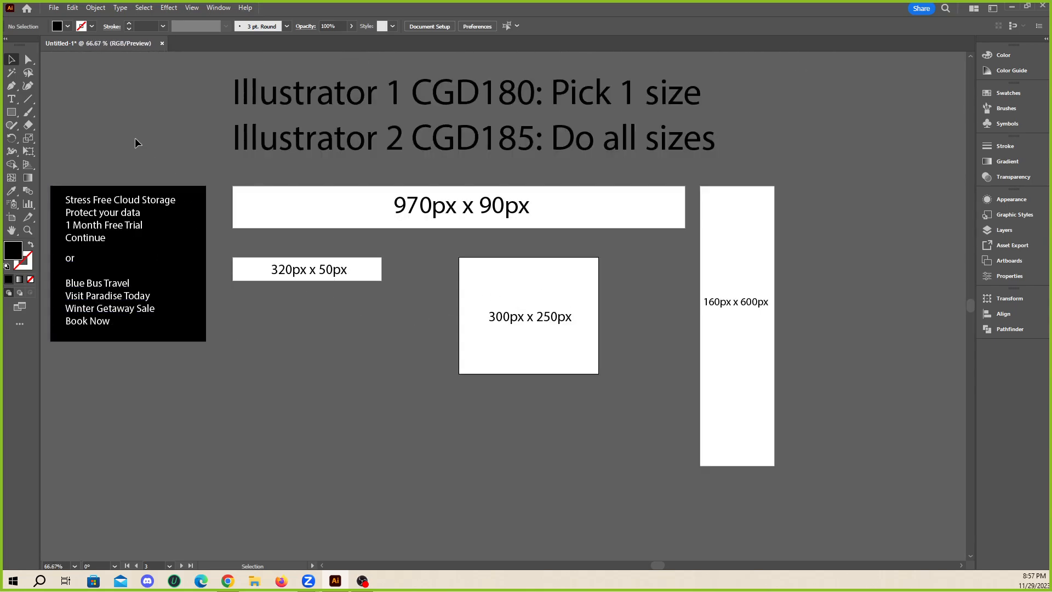
scroll(34, 226, up, 2)
scroll(185, 224, down, 1)
scroll(340, 294, up, 1)
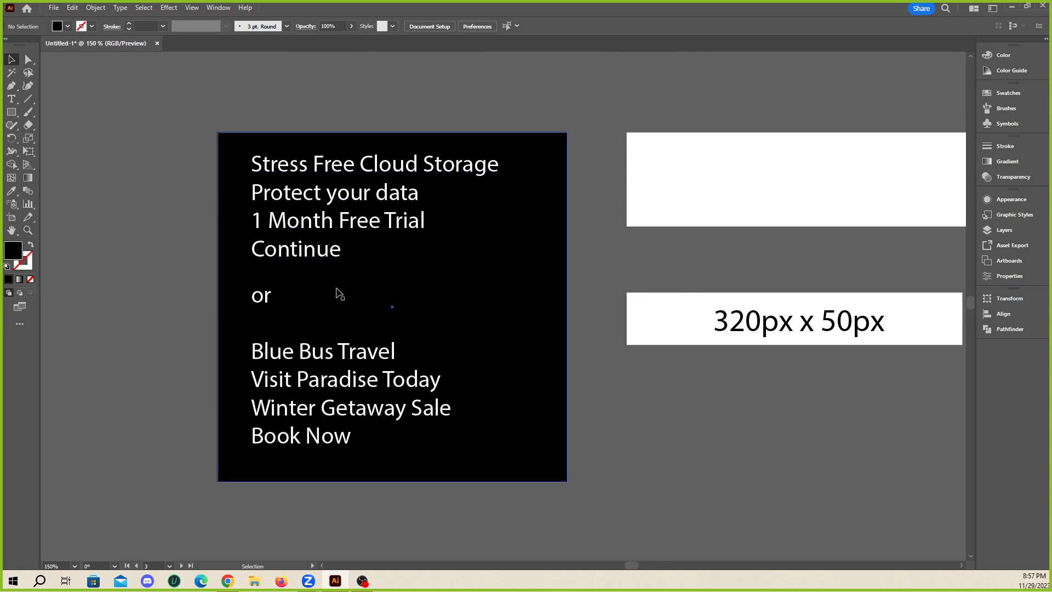
scroll(340, 294, up, 1)
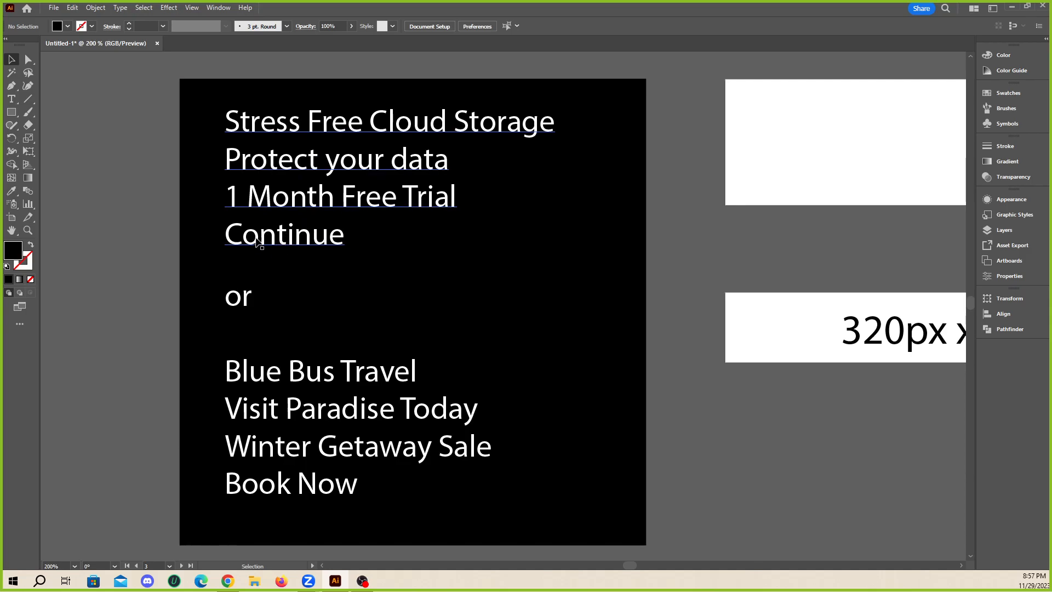
- Append the word "button" to the "Continue" line and to the "Book Now" line of the ad copy
drag(378, 181, 480, 195)
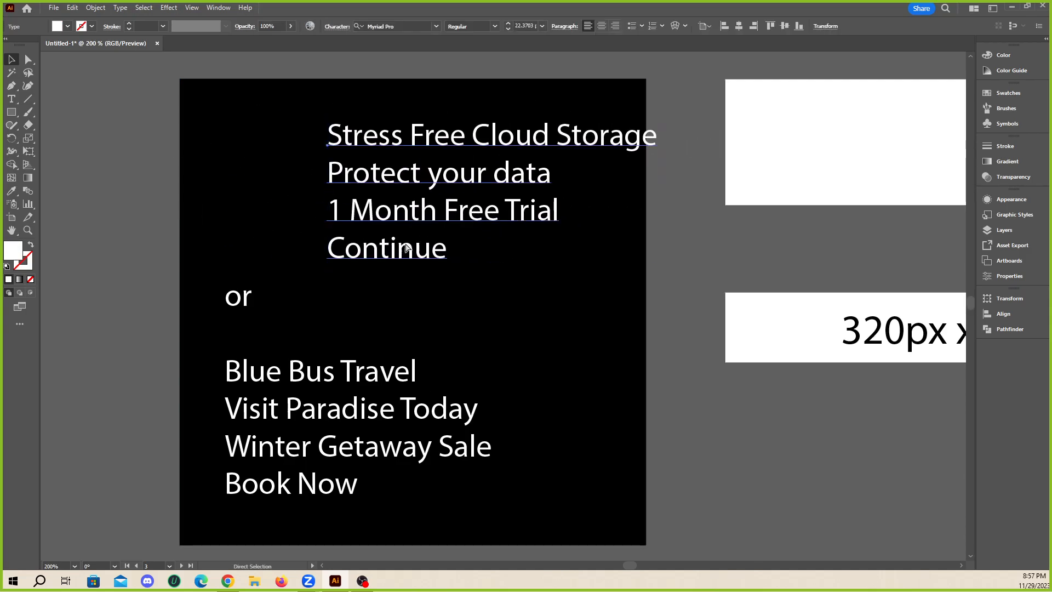
key(ctrl+z)
double_click(330, 241)
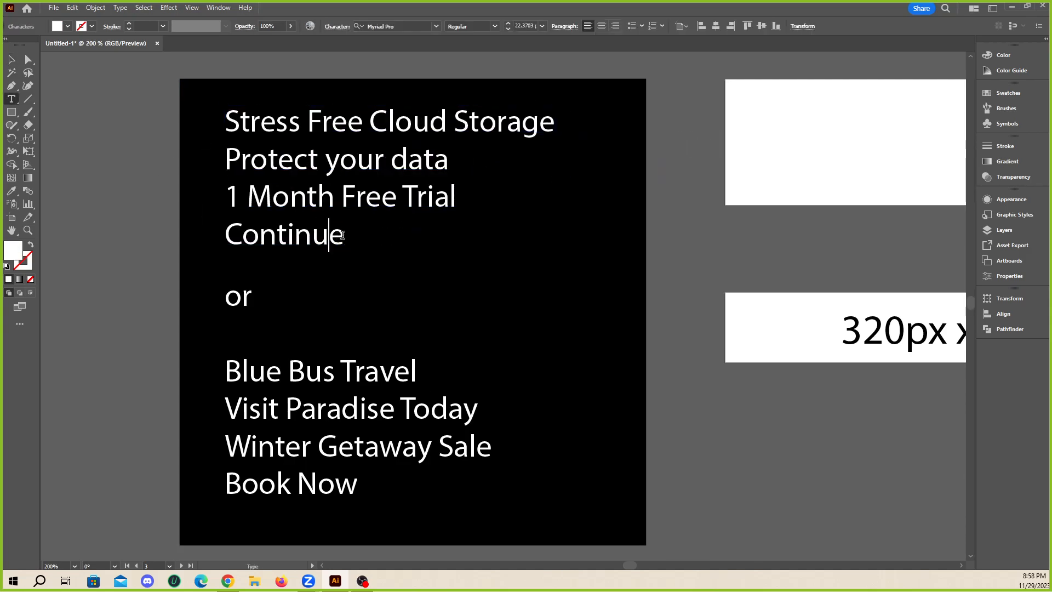
click(362, 235)
text(button)
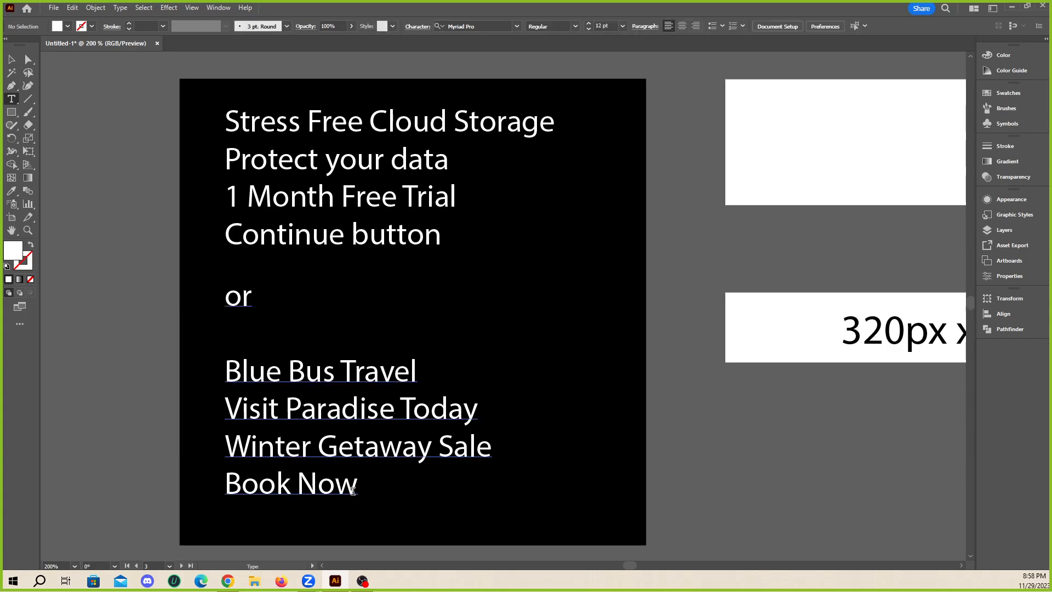
click(430, 491)
text(button)
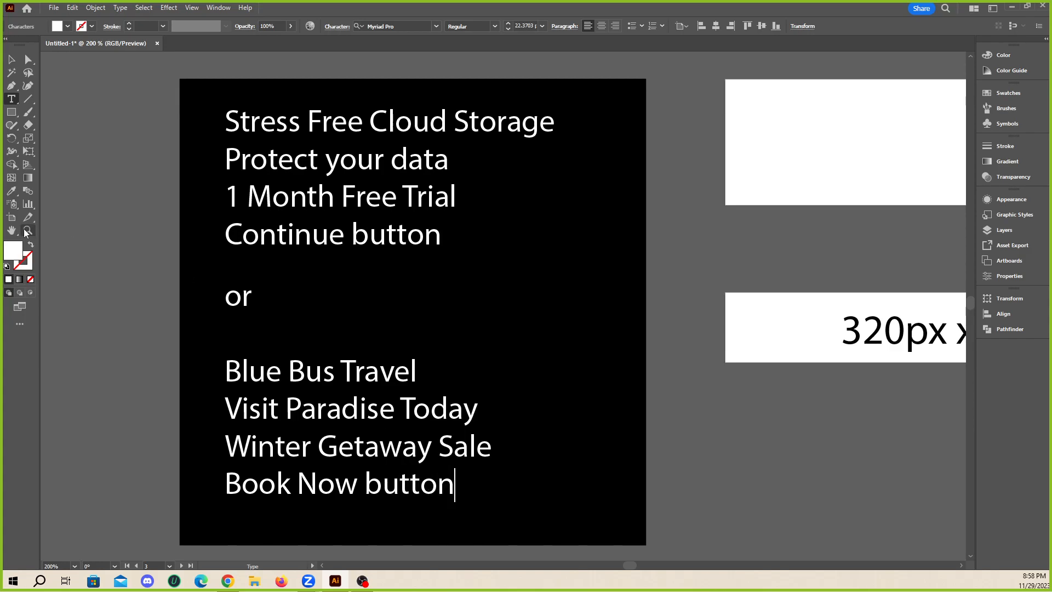
- Move the text block from "or" to "Book Now button" slightly down inside the black square and deselect it
click(12, 60)
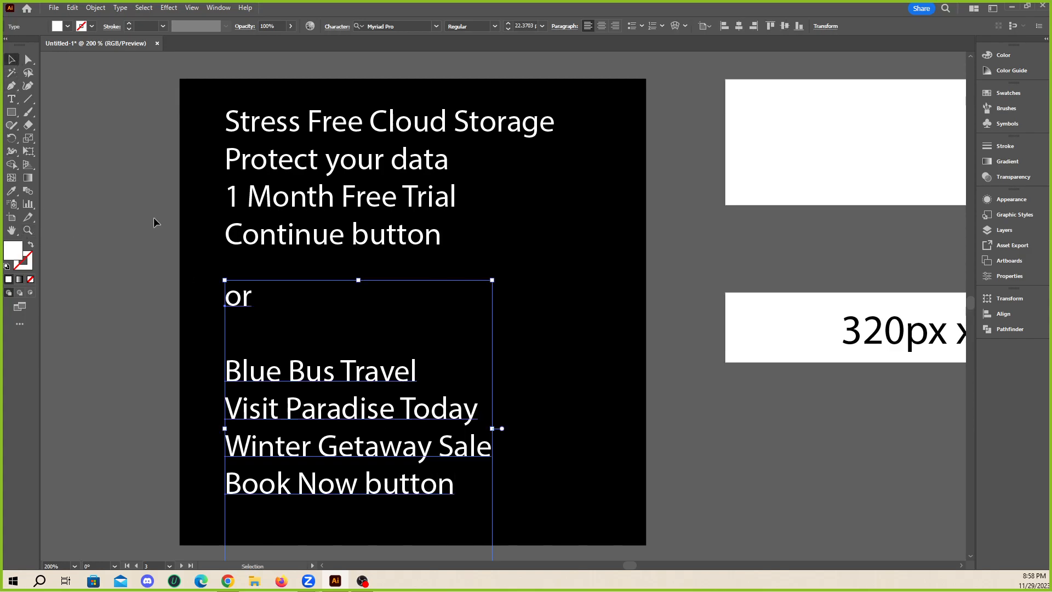
click(154, 217)
scroll(134, 269, down, 1)
alt+scroll(147, 297, up, 1)
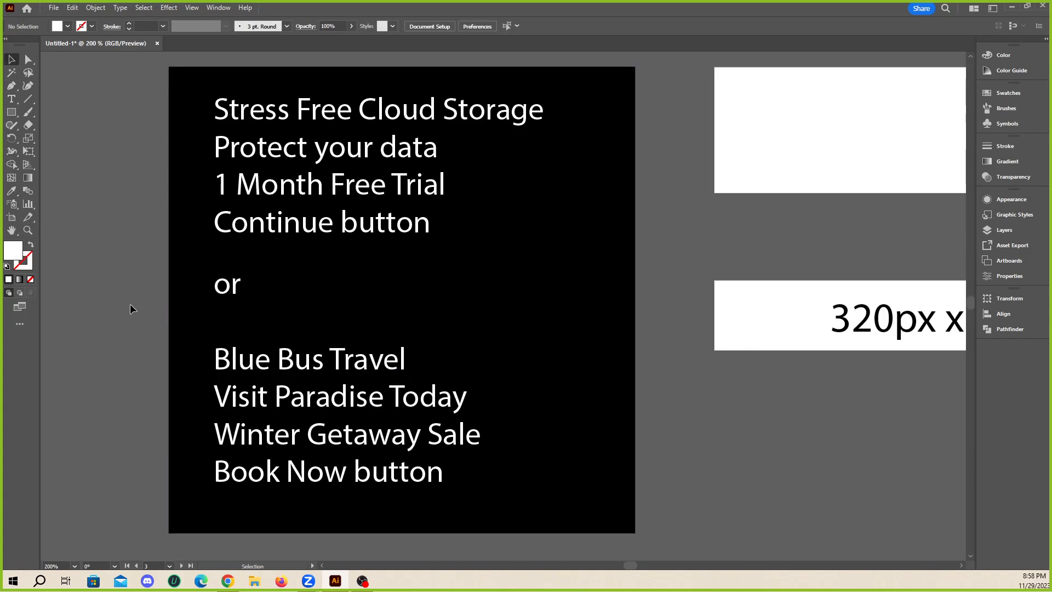
alt+scroll(134, 307, down, 1)
scroll(208, 318, up, 1)
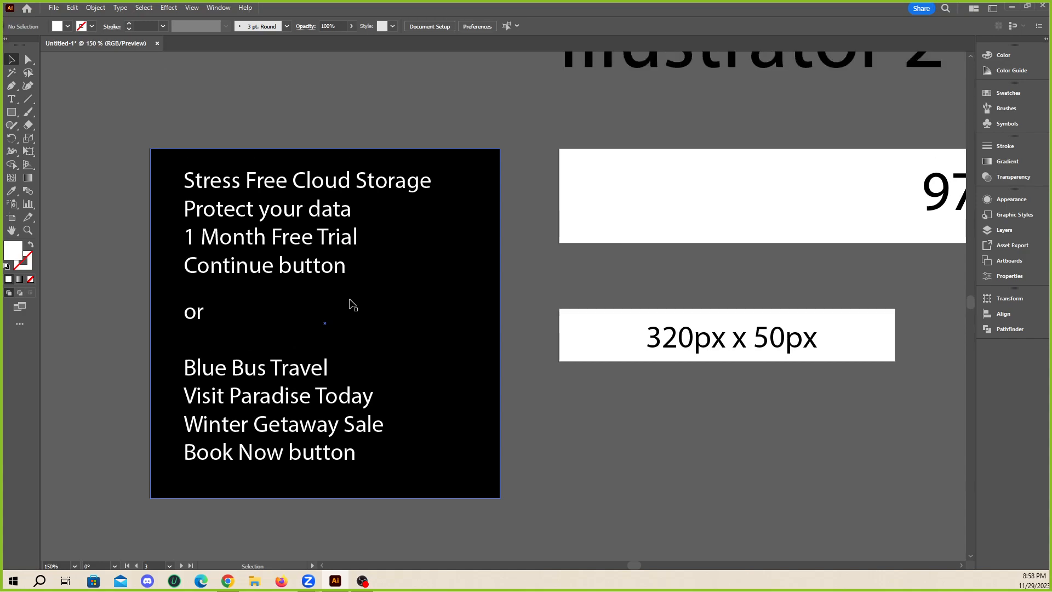
drag(203, 315, 204, 319)
click(526, 429)
key(ctrl+z)
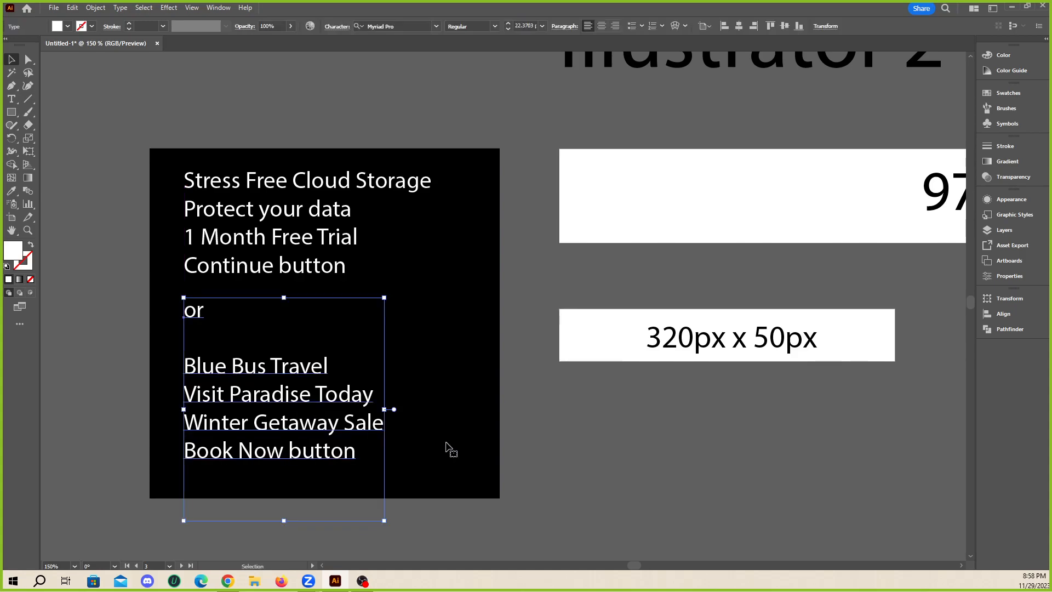
key(ctrl+shift+z)
click(565, 461)
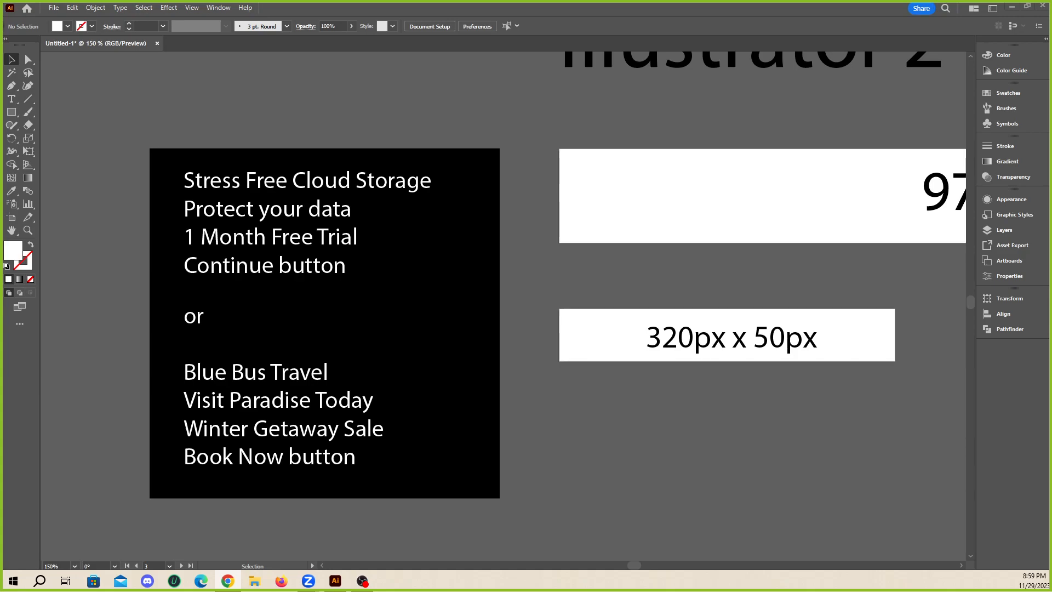
- Switch to the Coolors palette page in the browser, reject all its tracking cookies and dismiss the welcome message
drag(1050, 135, 575, 61)
drag(876, 73, 779, 64)
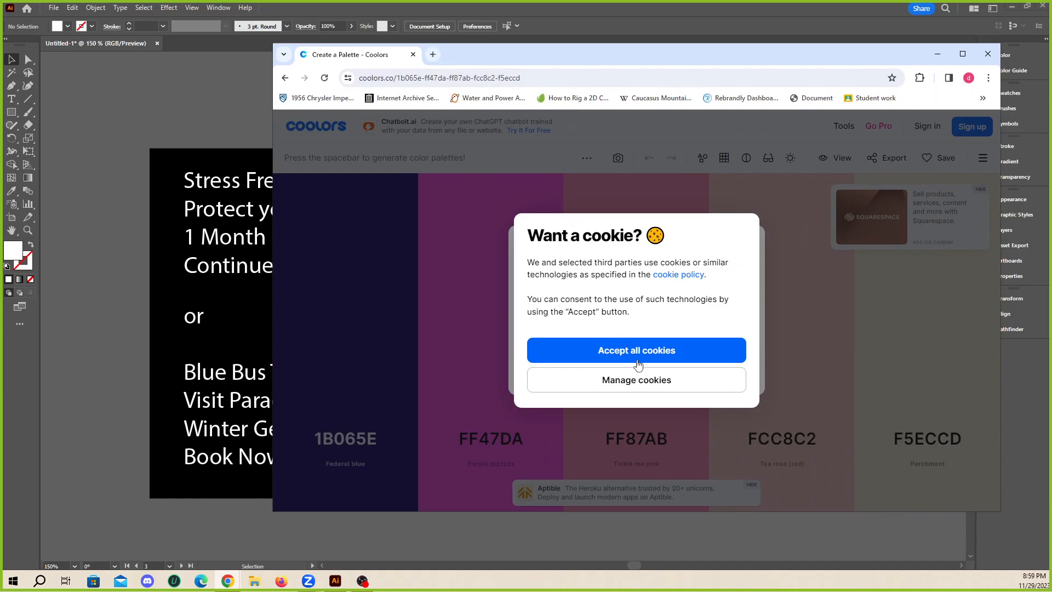
click(652, 384)
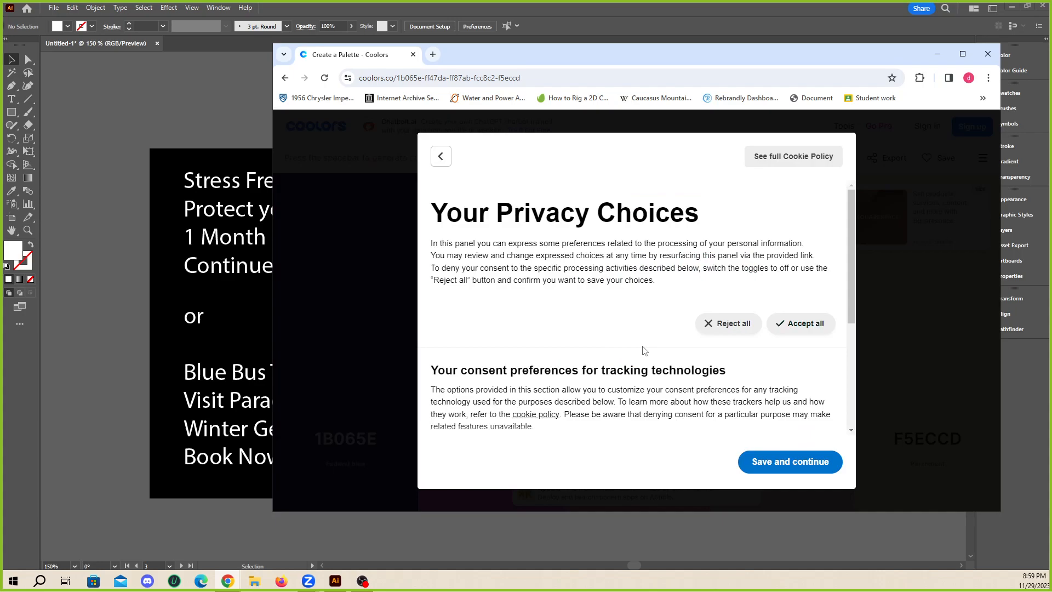
click(724, 323)
click(785, 462)
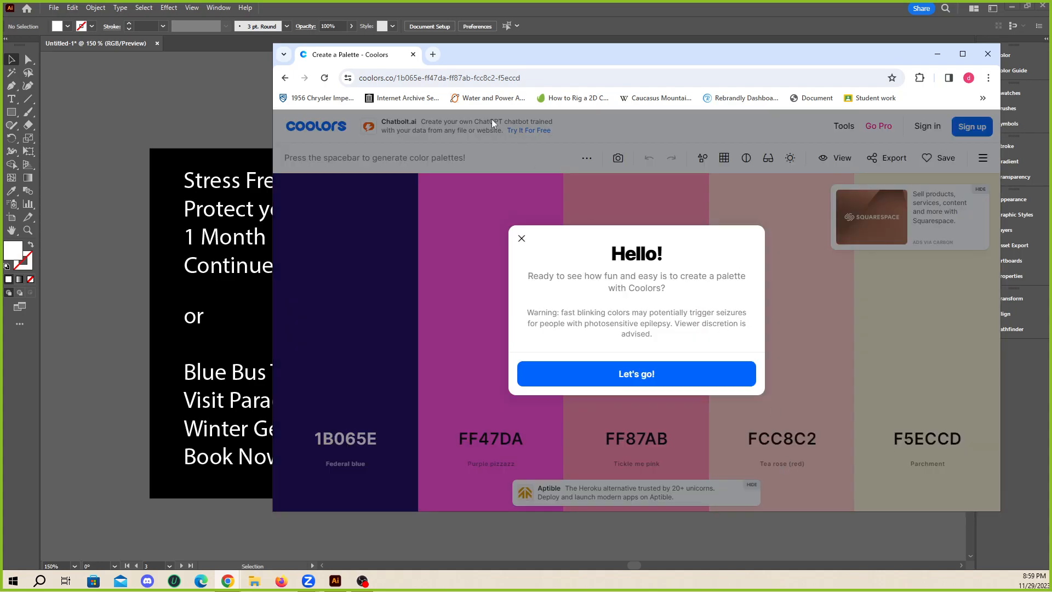
click(522, 238)
- Search the web for "online security" in a new tab and look over The Cybersmile Foundation's Online Security page
click(432, 54)
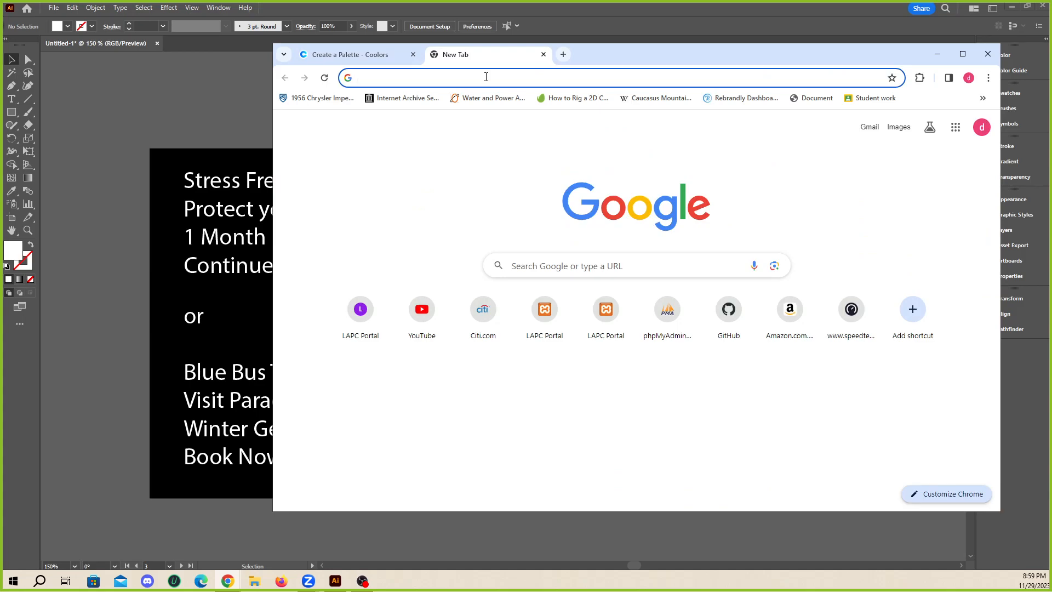
text(online s)
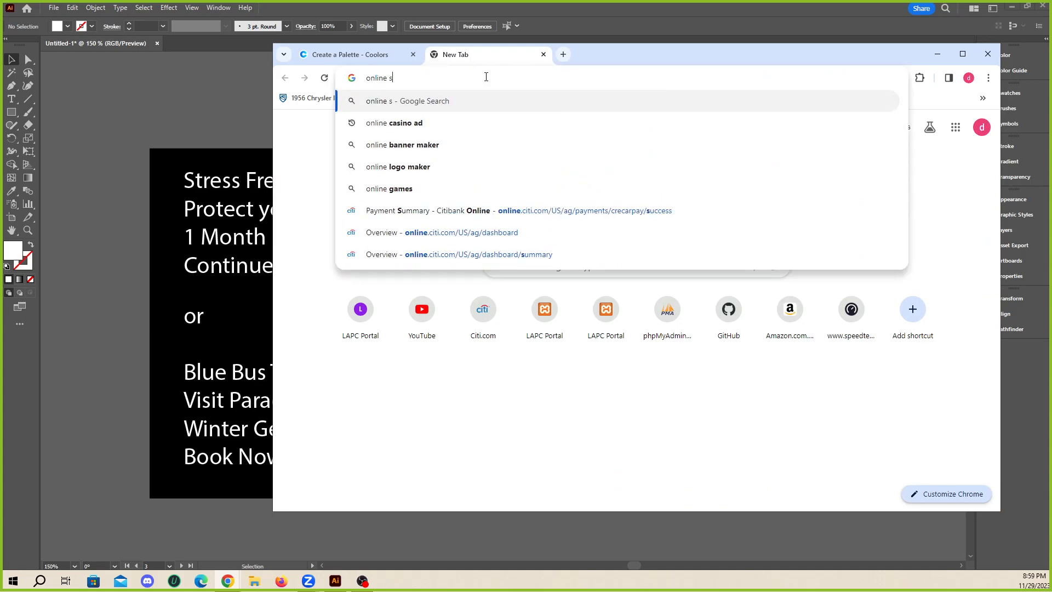
text(ecurity)
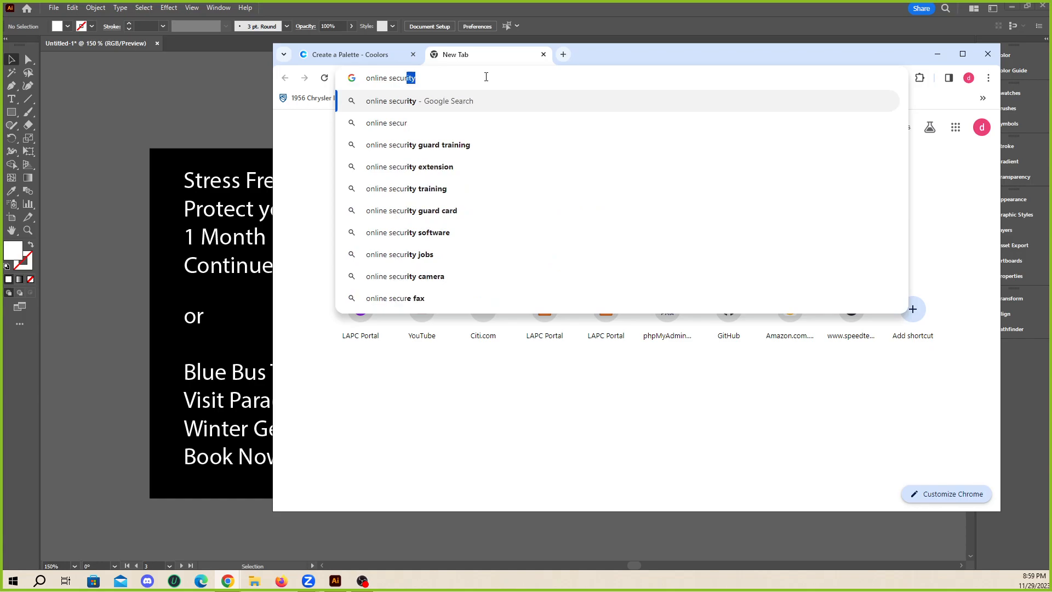
key(Return)
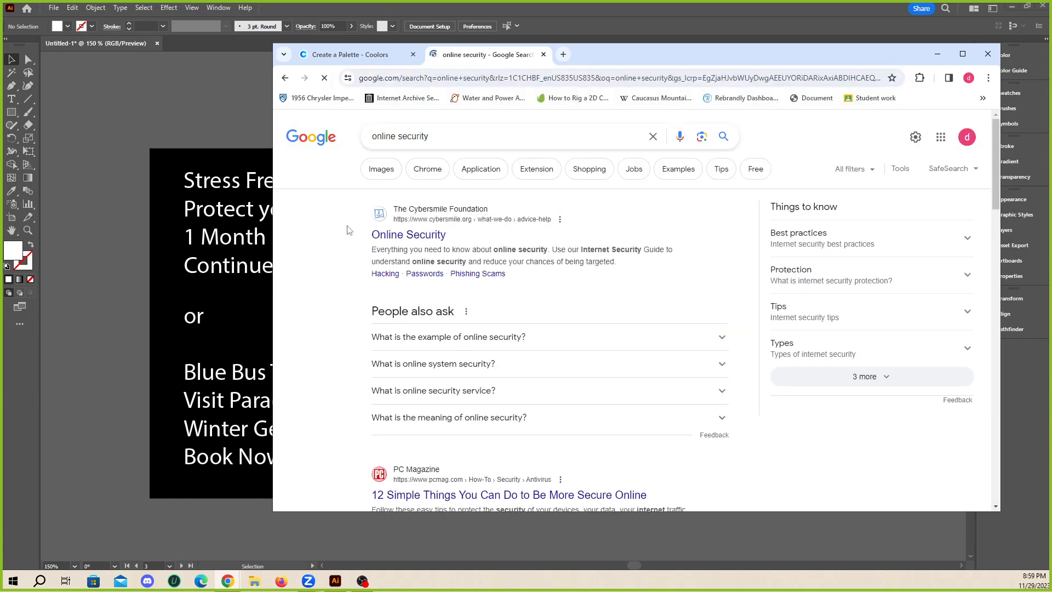
scroll(437, 258, down, 2)
scroll(436, 257, up, 2)
scroll(449, 269, down, 5)
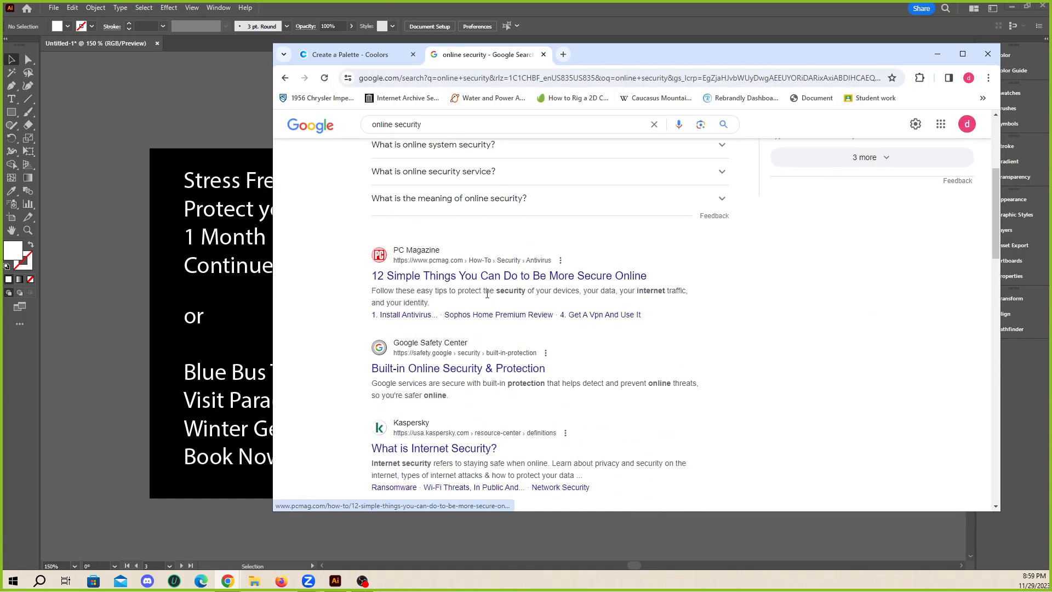
scroll(465, 287, up, 5)
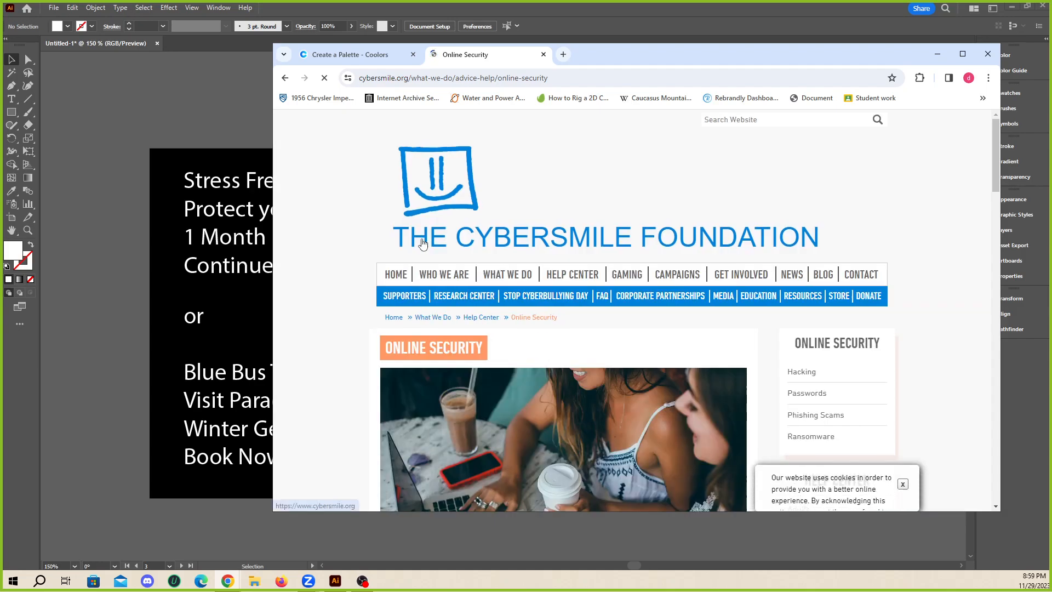
scroll(331, 288, down, 10)
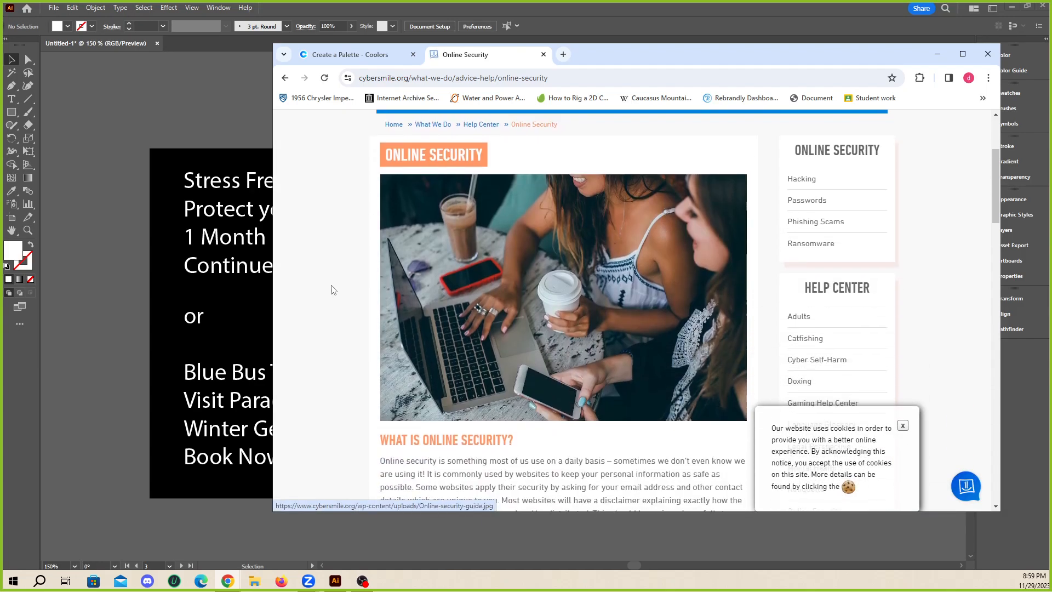
click(285, 77)
- Open Kaspersky's "What is Internet Security?" result, skim the article's layout and colours, and return to the search results
scroll(382, 180, down, 7)
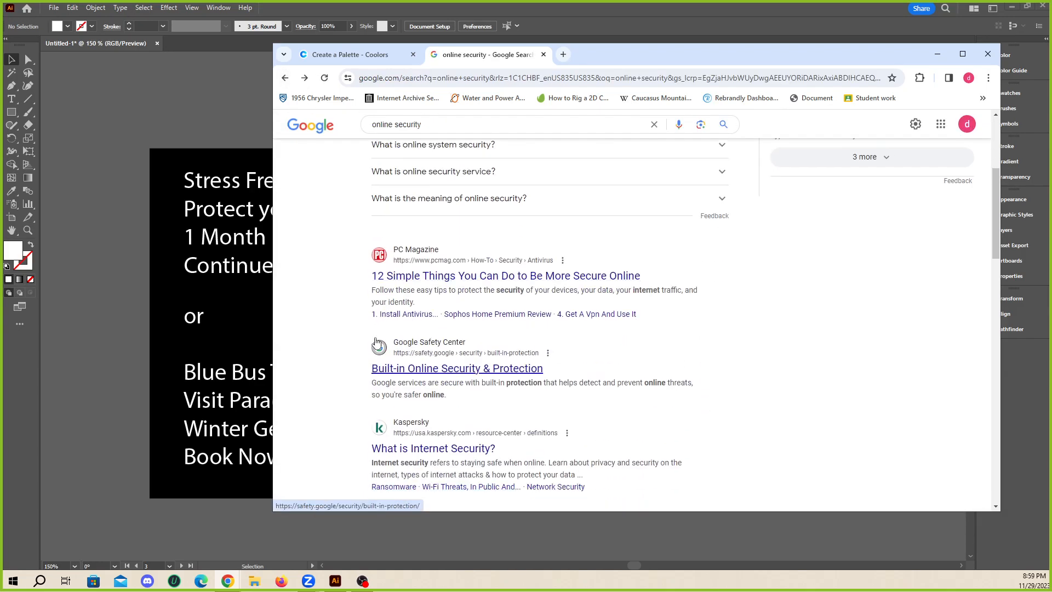
click(434, 295)
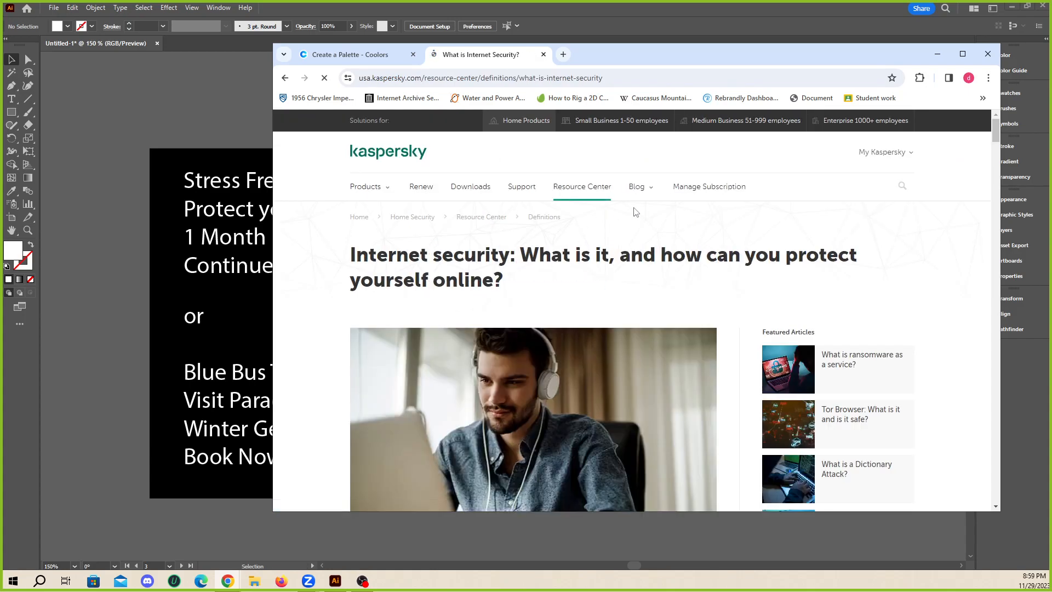
scroll(652, 380, down, 15)
scroll(652, 356, up, 15)
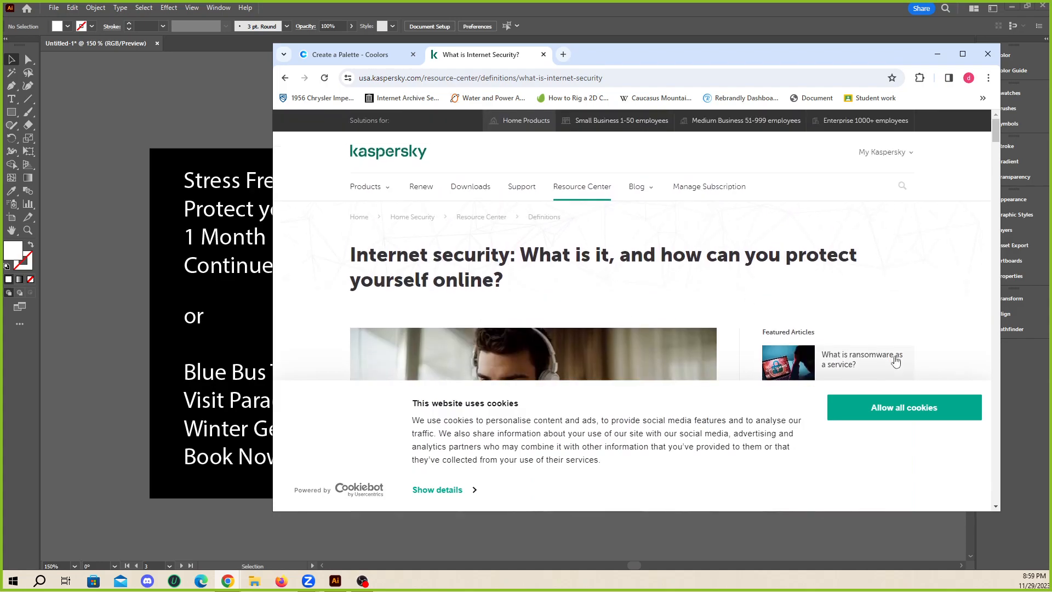
scroll(518, 223, down, 4)
scroll(517, 223, down, 10)
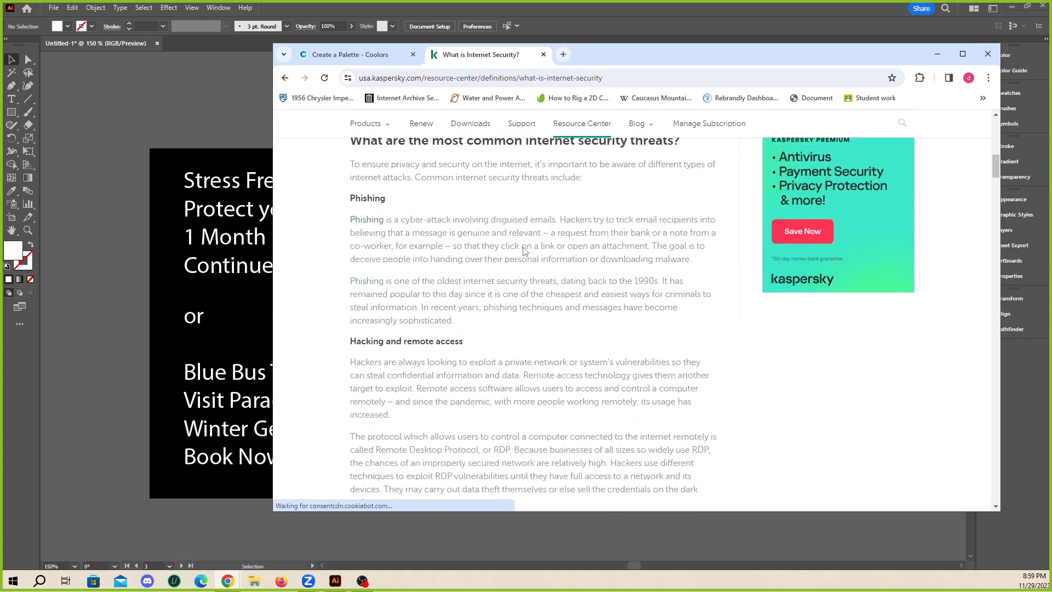
key(alt+Left)
scroll(460, 326, down, 3)
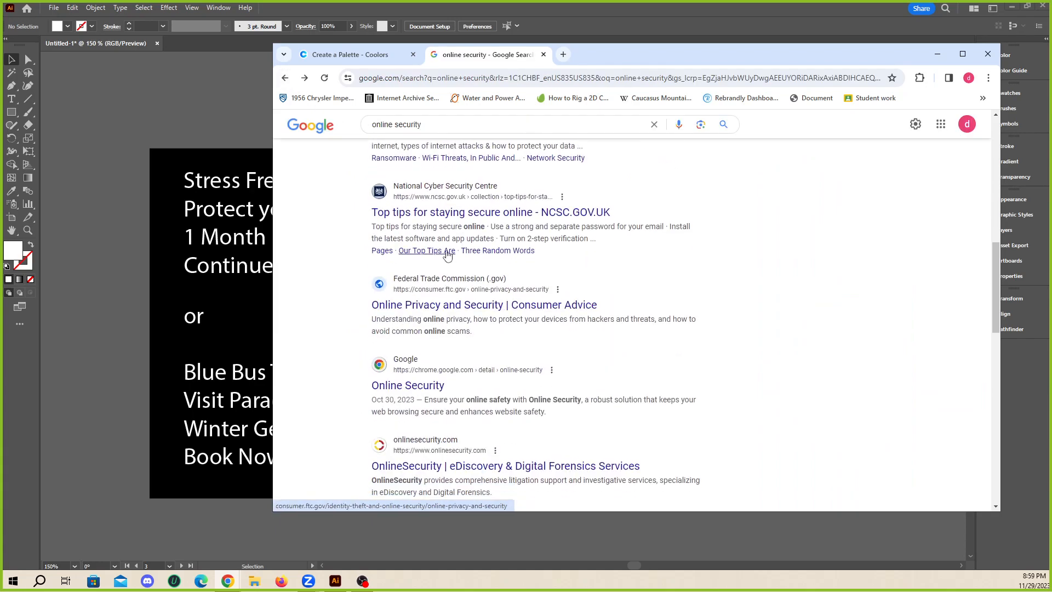
- Search for "mcafee", try to open the McAfee website and return to the results
triple_click(401, 122)
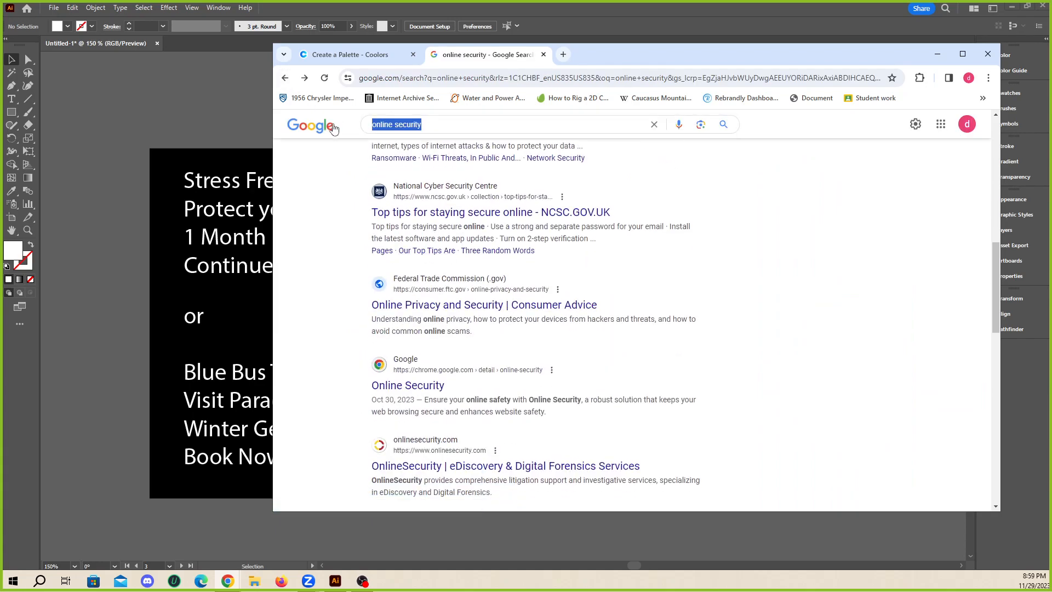
text(mcafee)
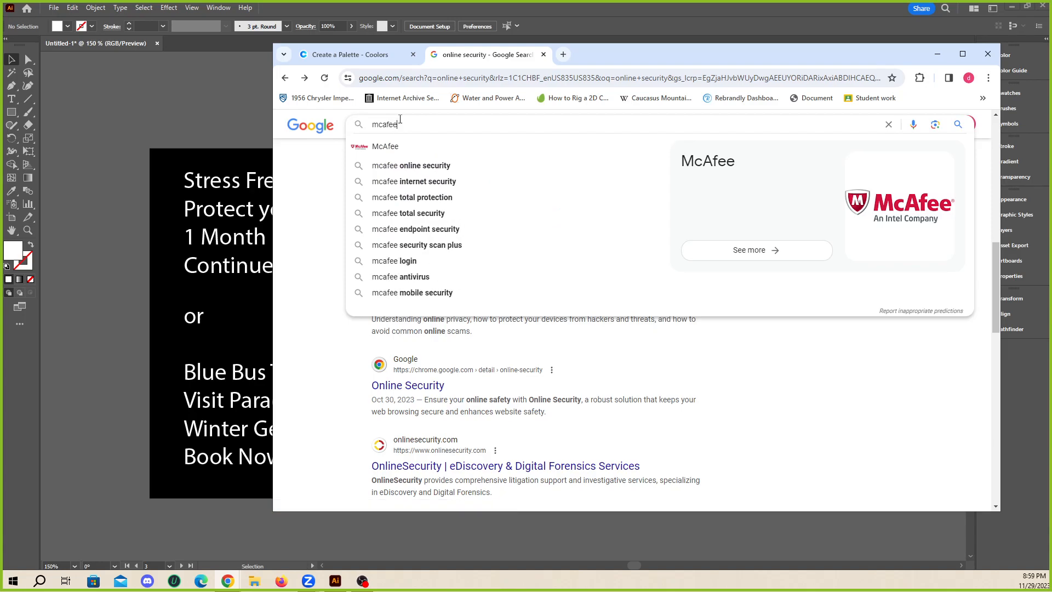
key(Return)
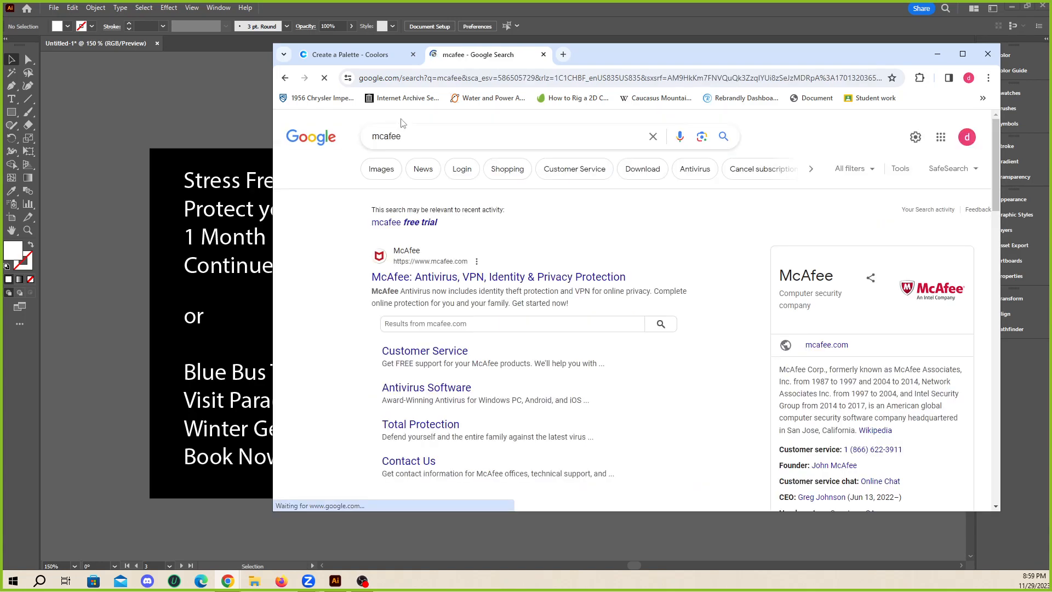
click(429, 283)
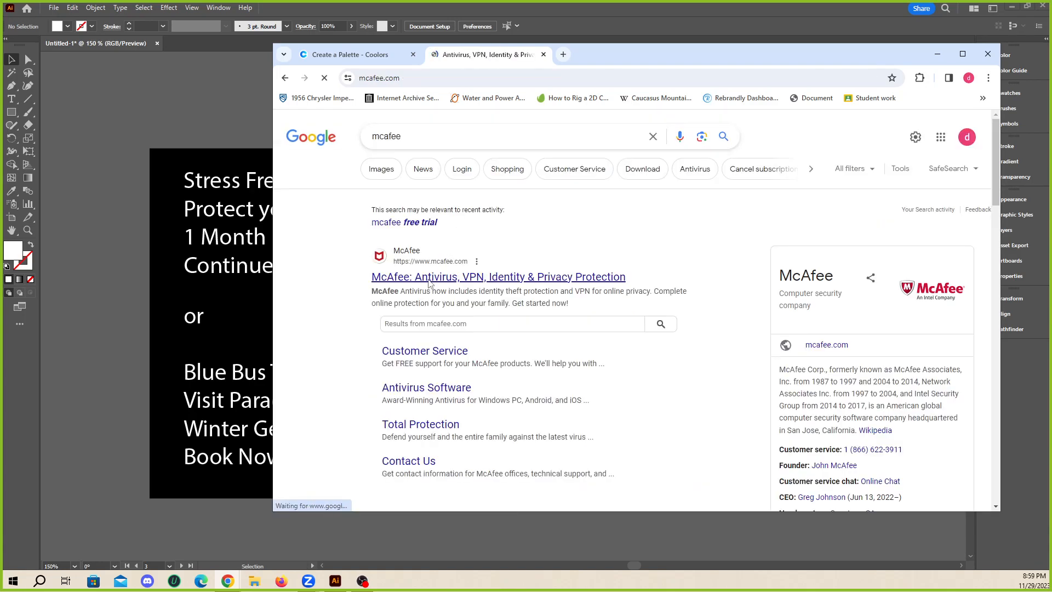
click(285, 78)
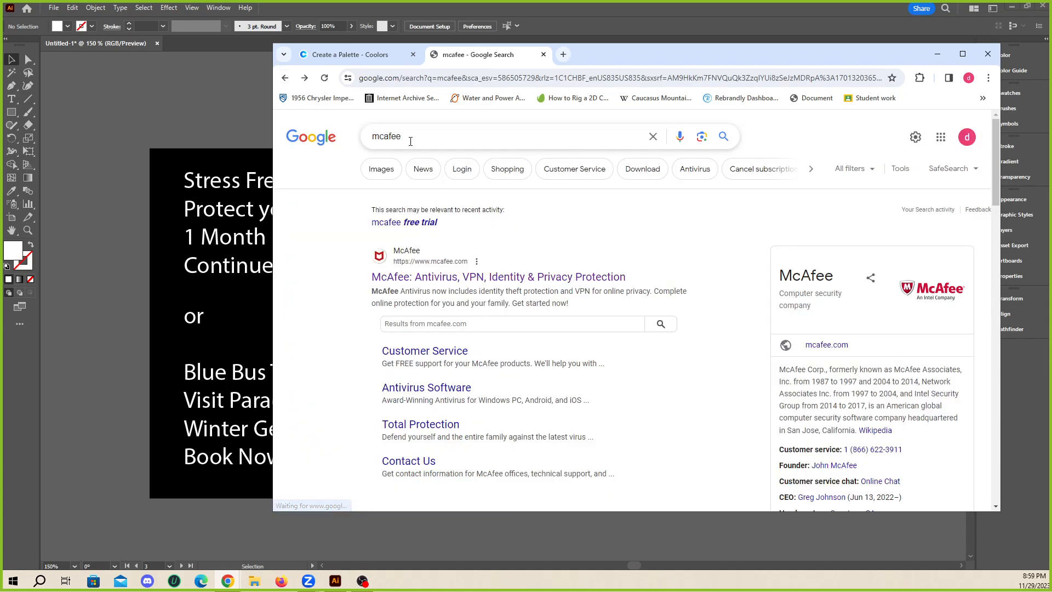
- Search for "cloud security" and examine the design and colours of ThreatLocker's home page
drag(411, 142, 324, 126)
text(cloud s)
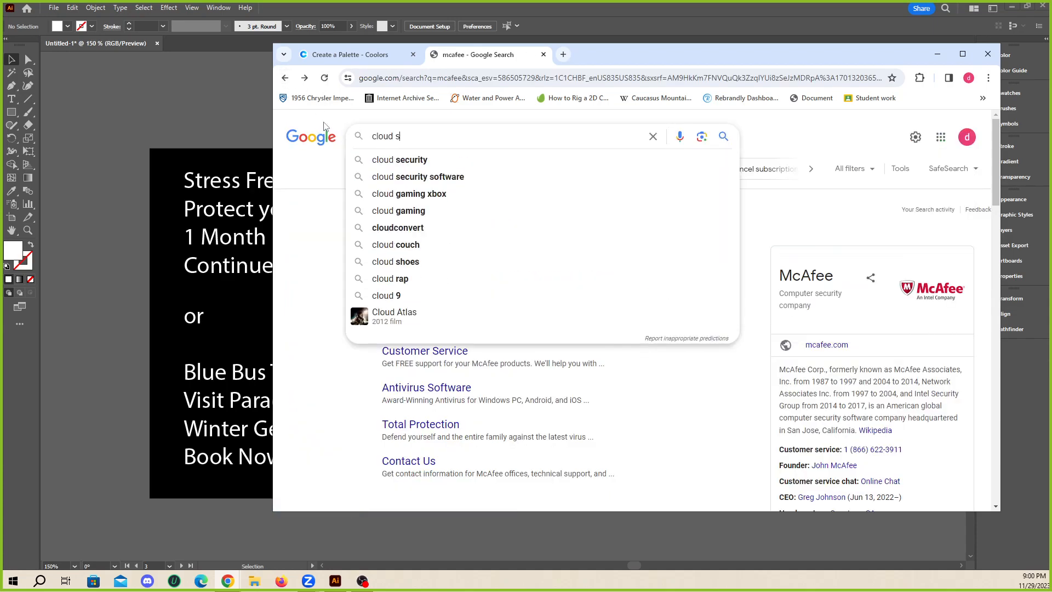
text(ecur)
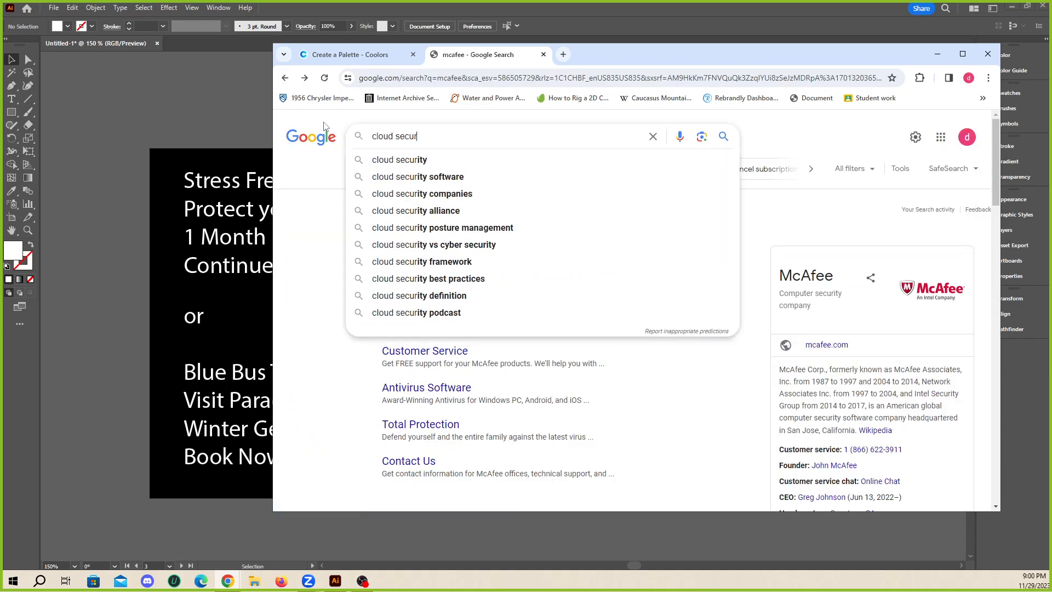
text(ity)
key(Return)
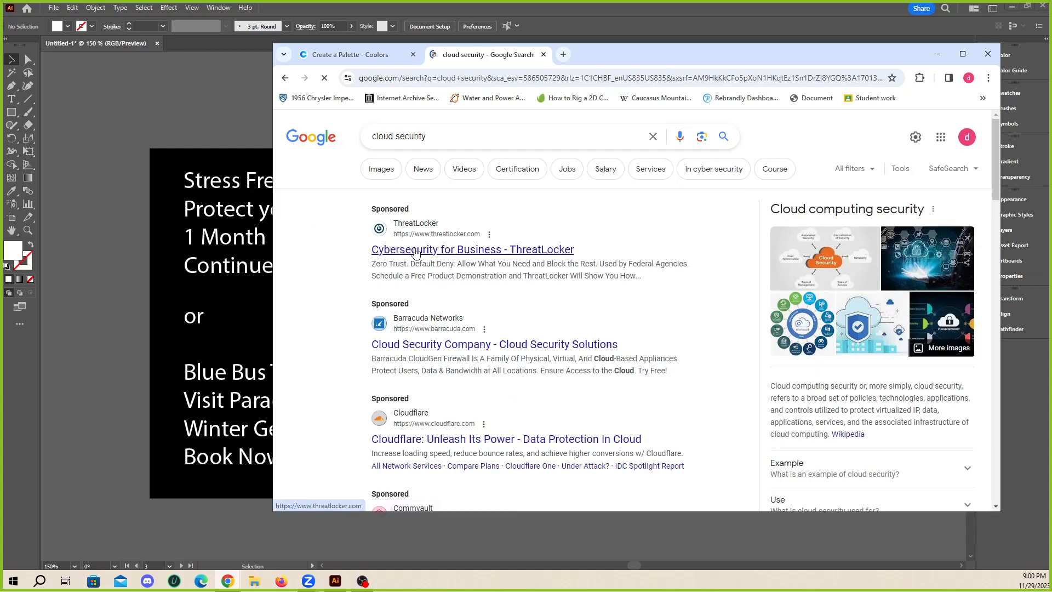
click(416, 253)
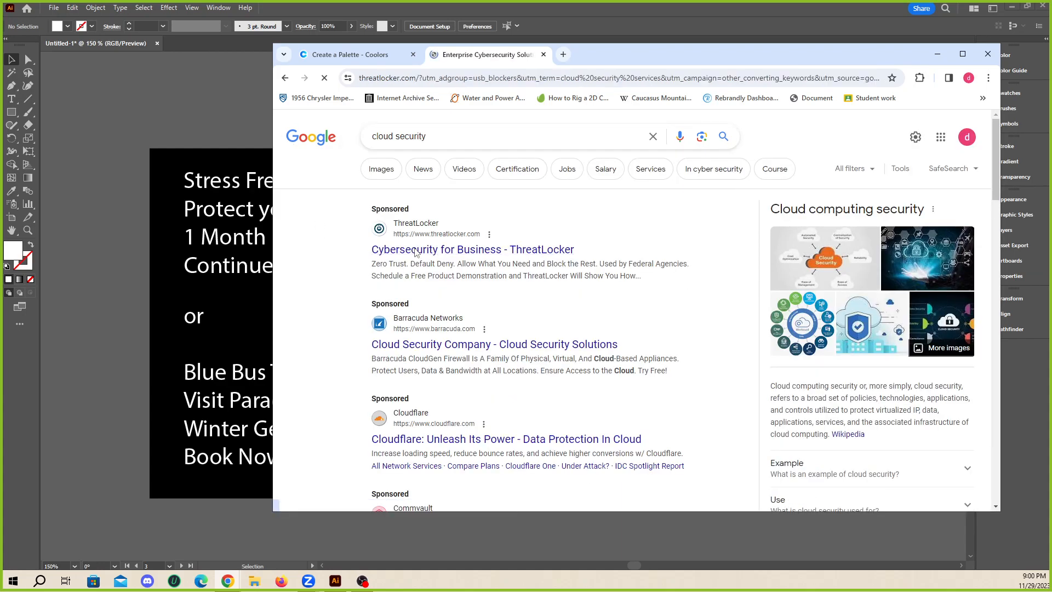
scroll(526, 263, down, 1)
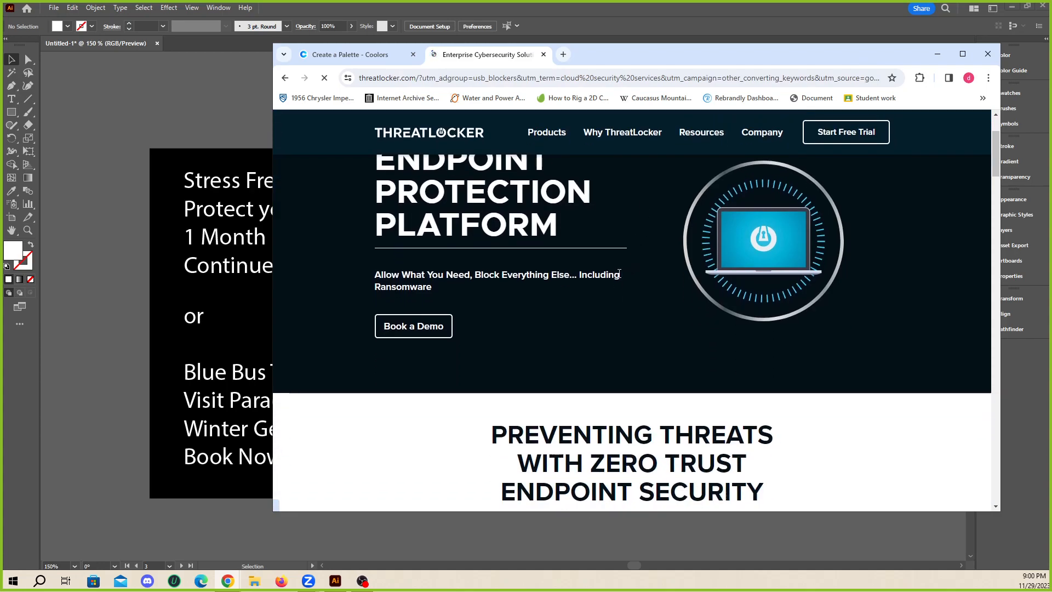
scroll(528, 268, up, 1)
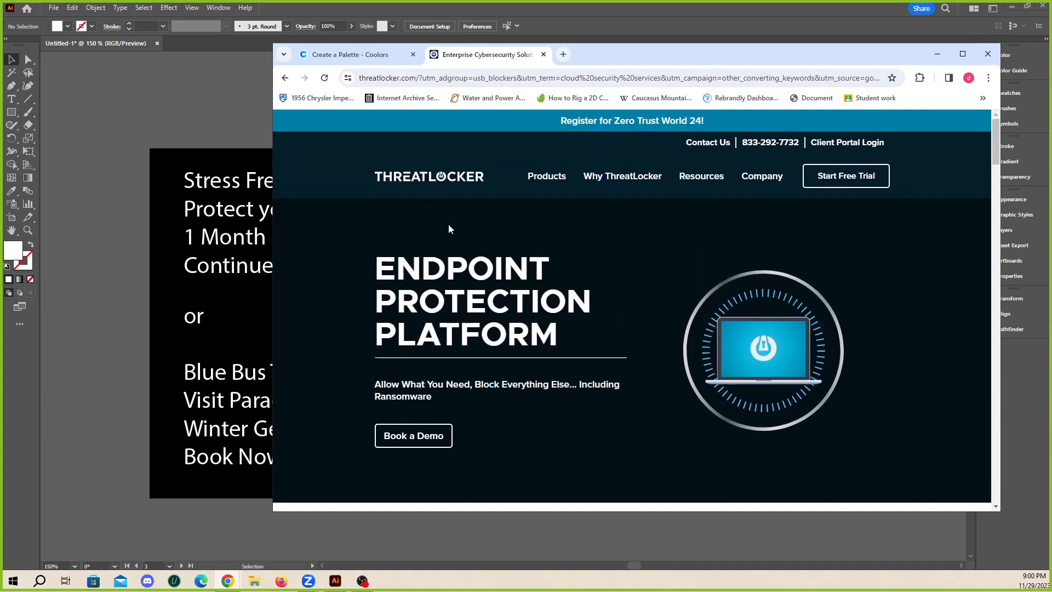
scroll(448, 229, down, 4)
scroll(447, 274, up, 4)
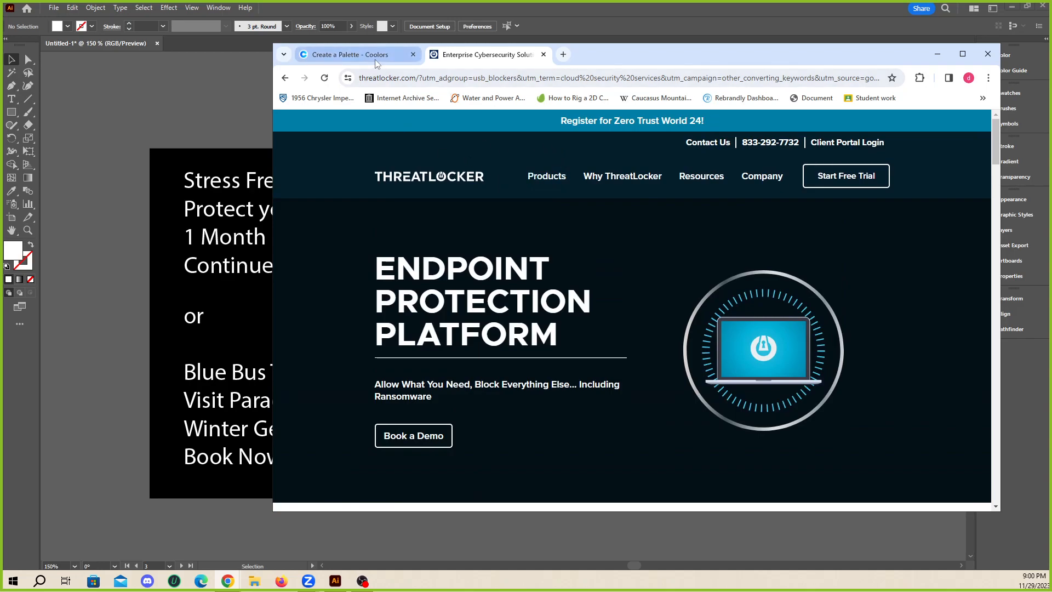
- Return to the Coolors palette page and generate several new random color palettes in a row
click(361, 55)
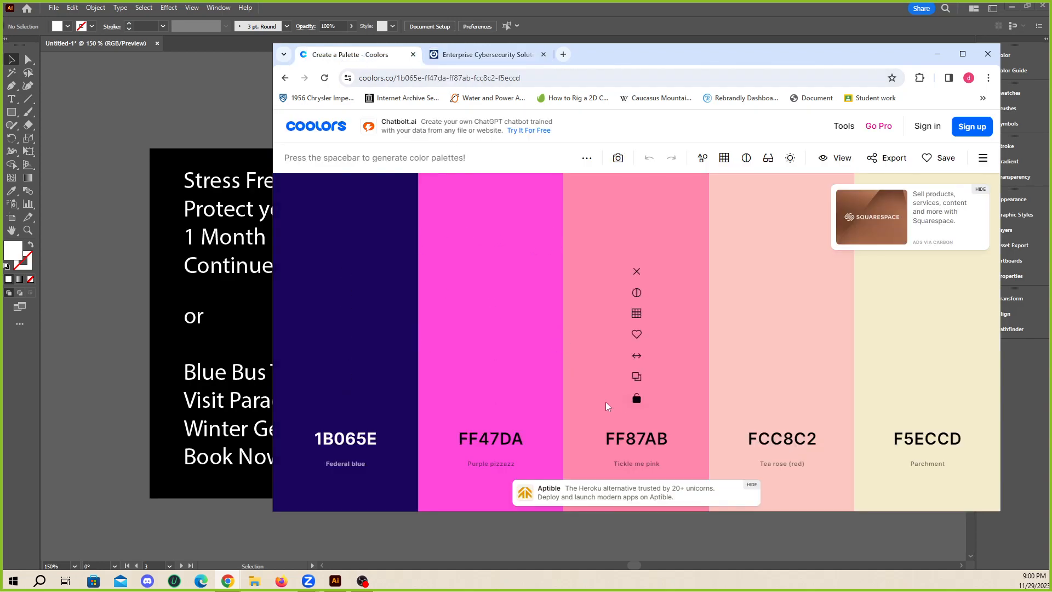
key(space)
key(space)
key(space)
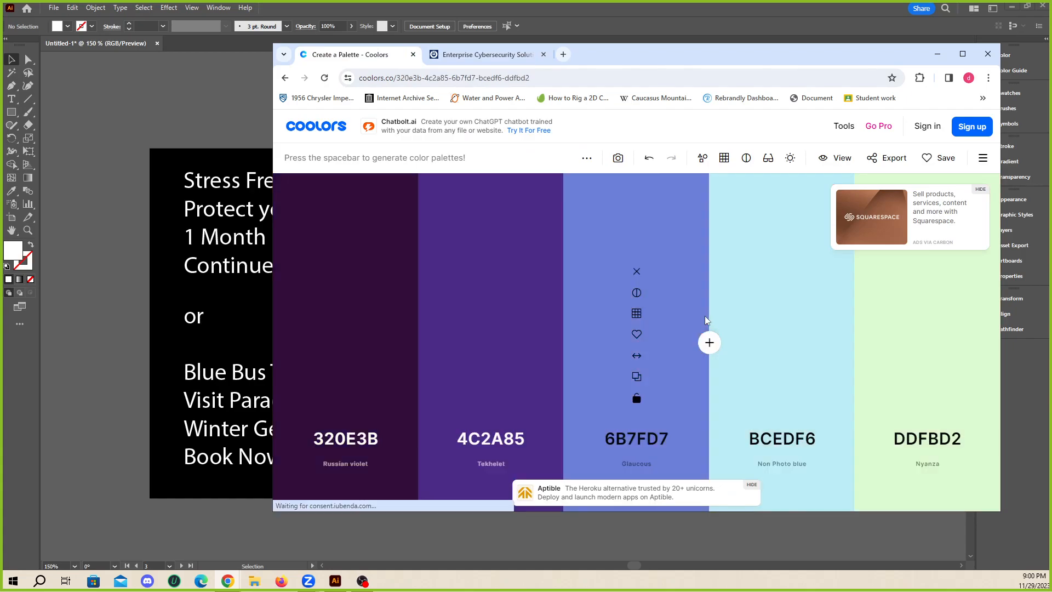
key(space)
key(space)
key(space)
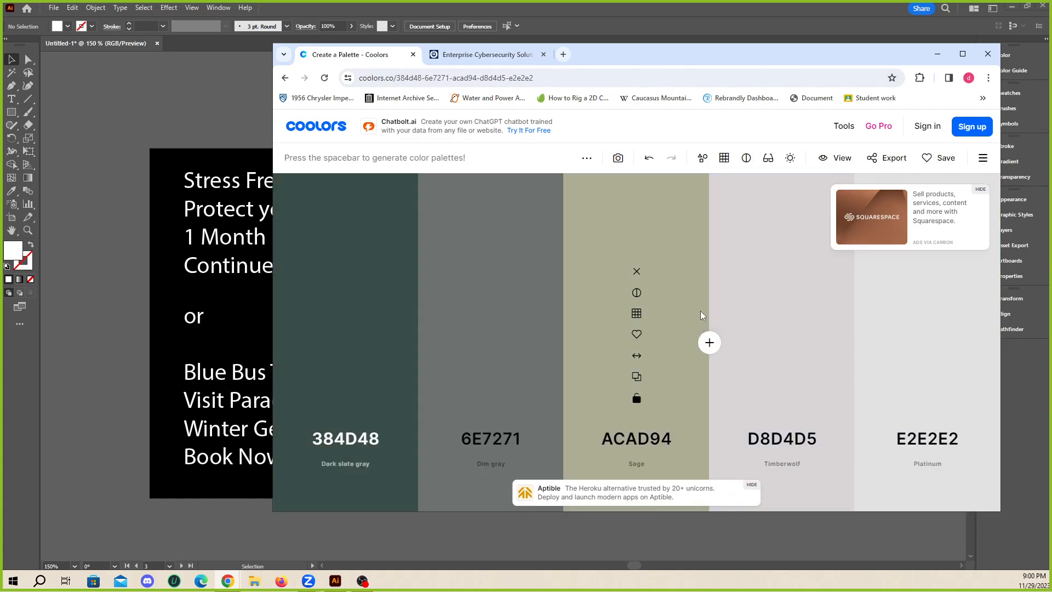
- Keep generating random color palettes until reaching a gold, cream and blue set: ECA400, EAF8BF, 006992, 27476E, 001D4A
key(space)
key(space)
key(space)
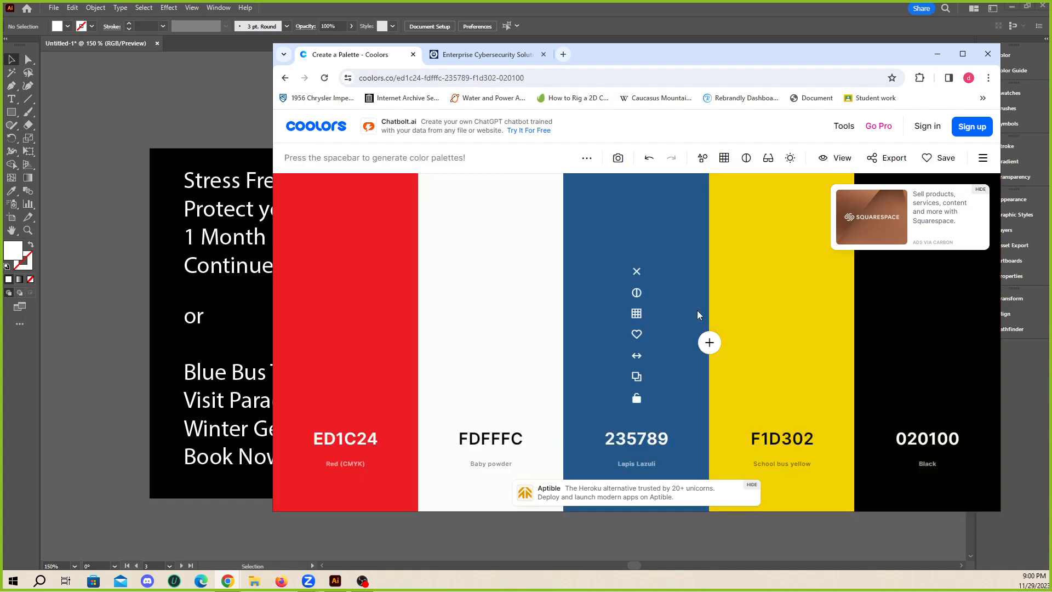
key(space)
key(space)
key(space)
key(space)
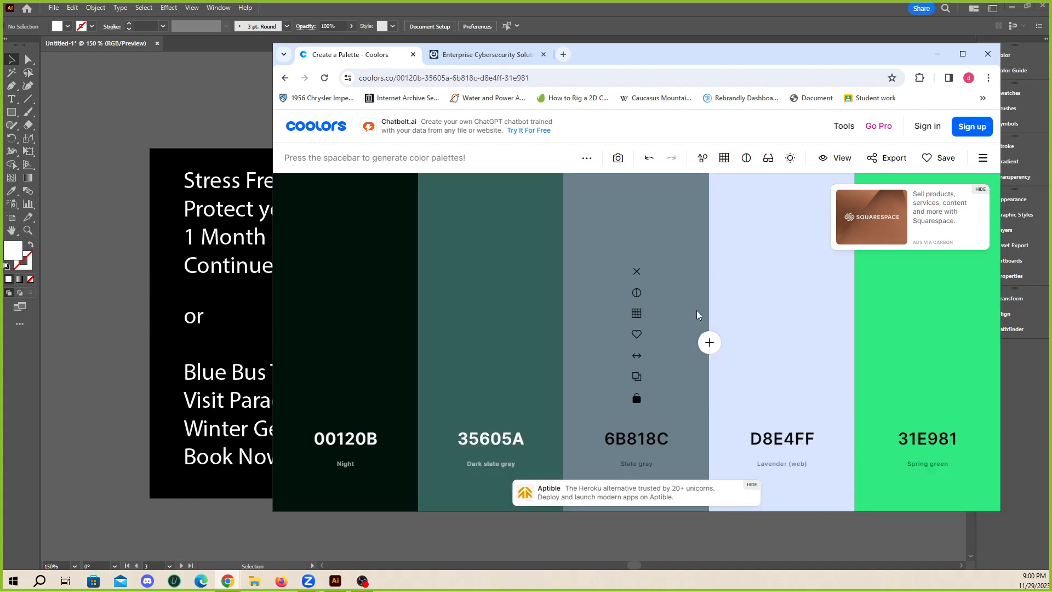
key(space)
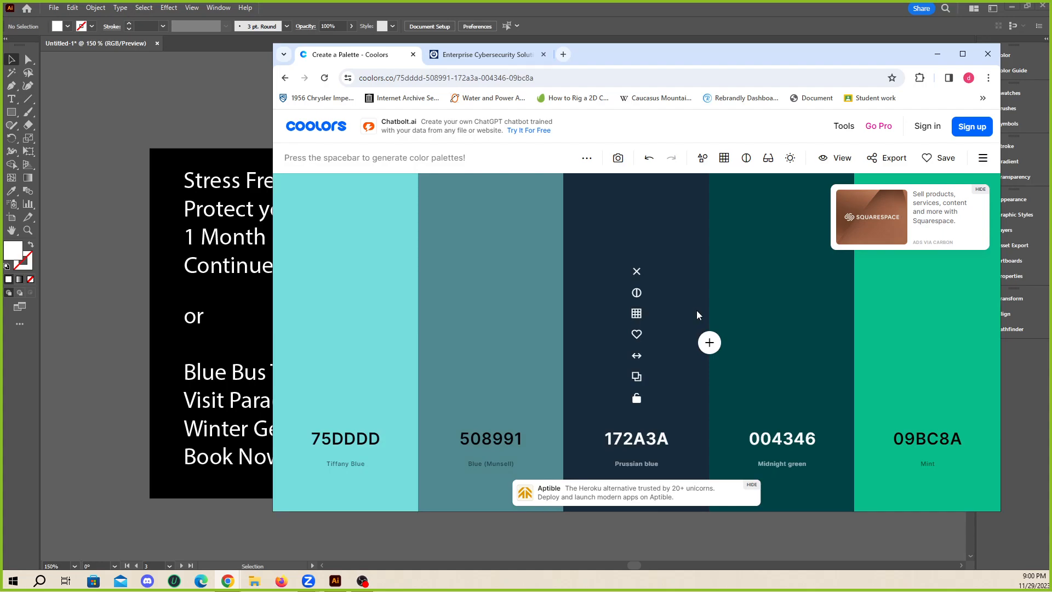
key(space)
key(space)
key(space)
key(space)
key(space)
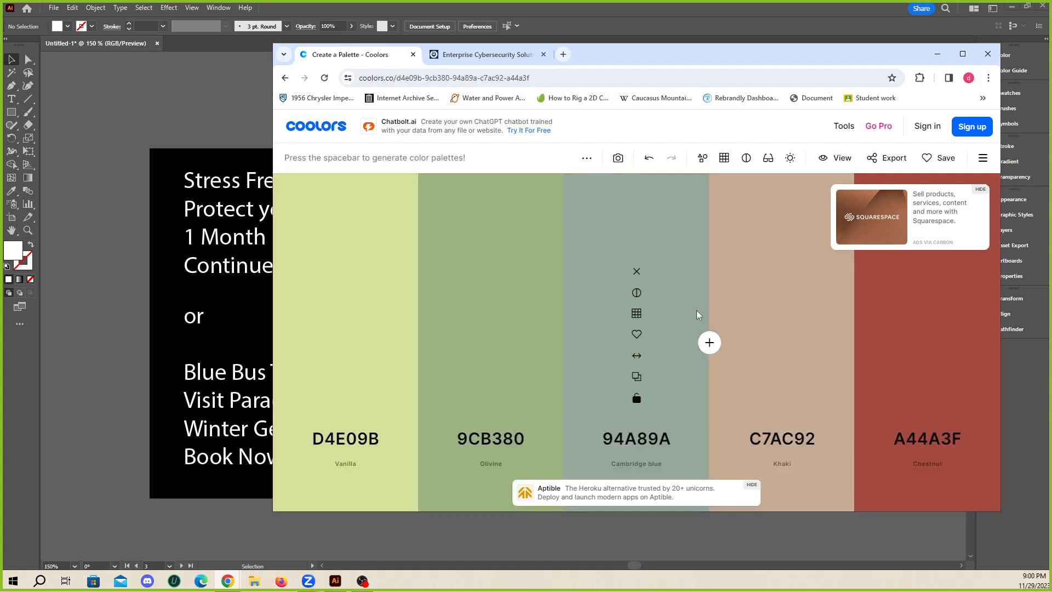
key(space)
key(space)
key(space)
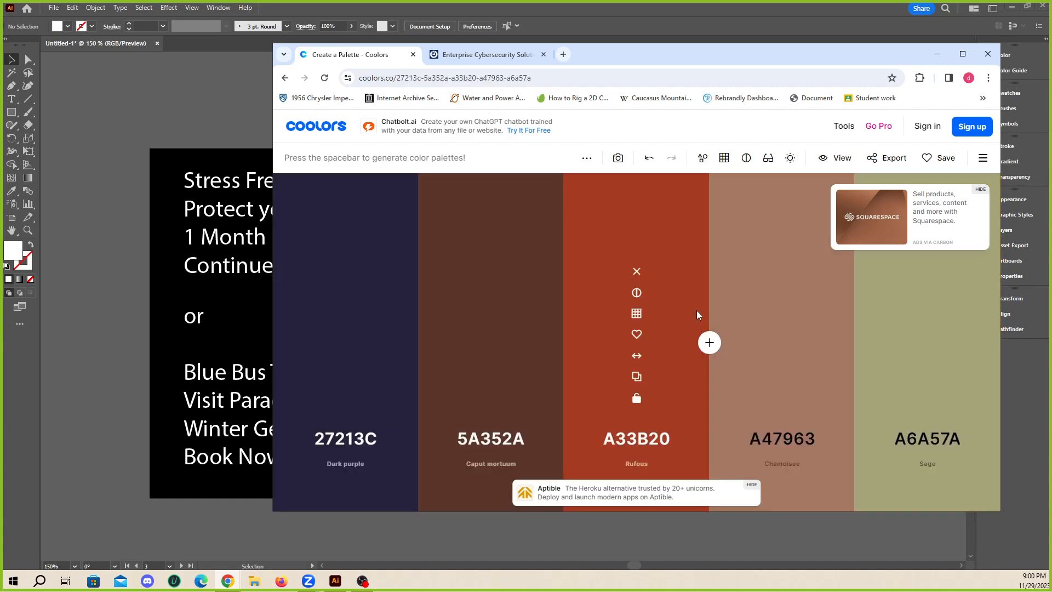
key(space)
key(space)
key(space)
key(space)
key(space)
key(space)
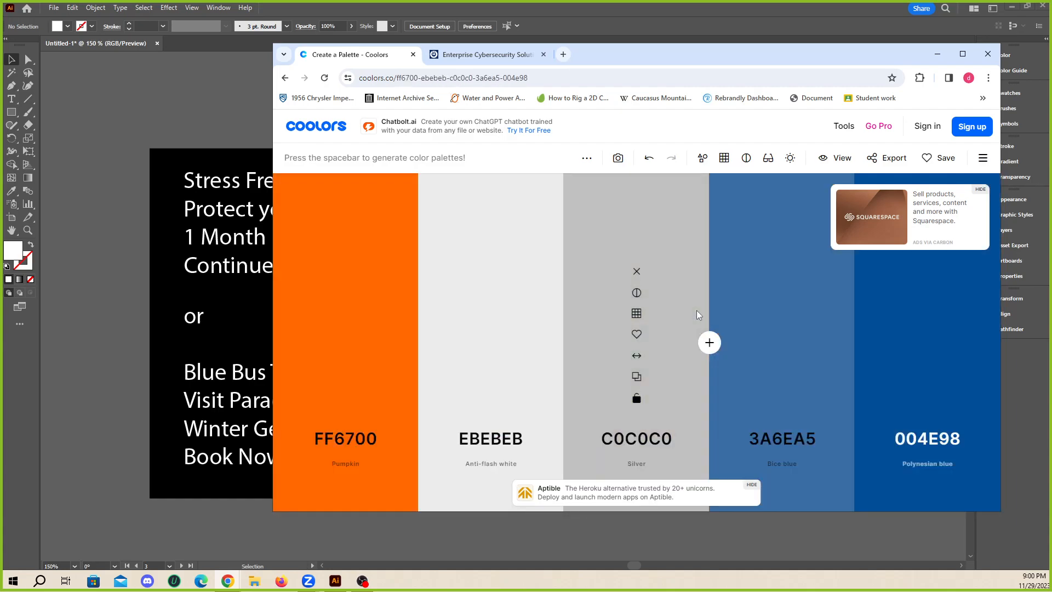
key(space)
key(space)
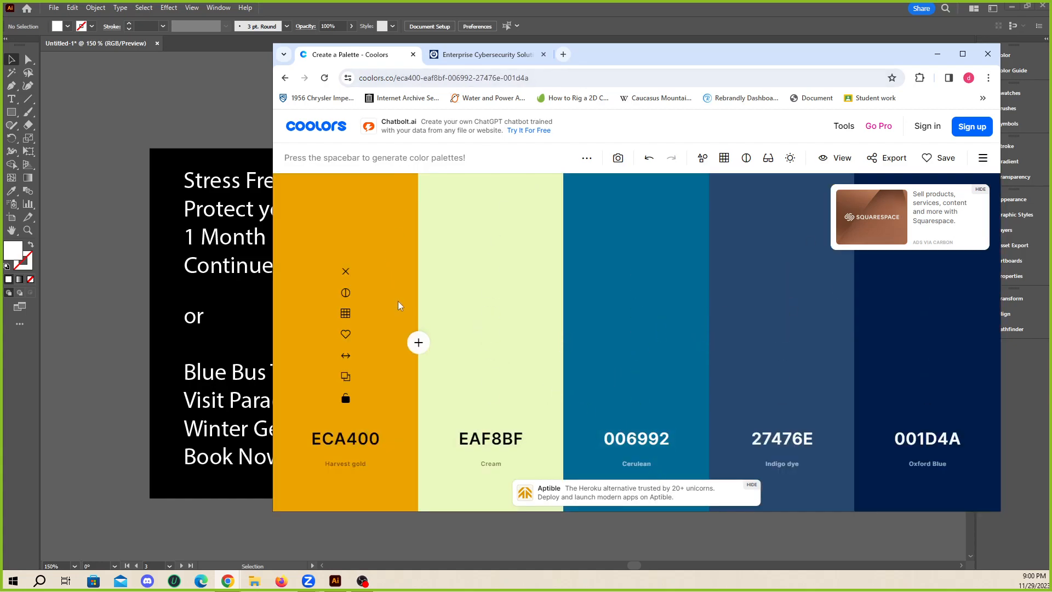
- Reposition the browser window and screen-capture the strip showing the gold and blue palette's five hex codes
drag(656, 61, 554, 87)
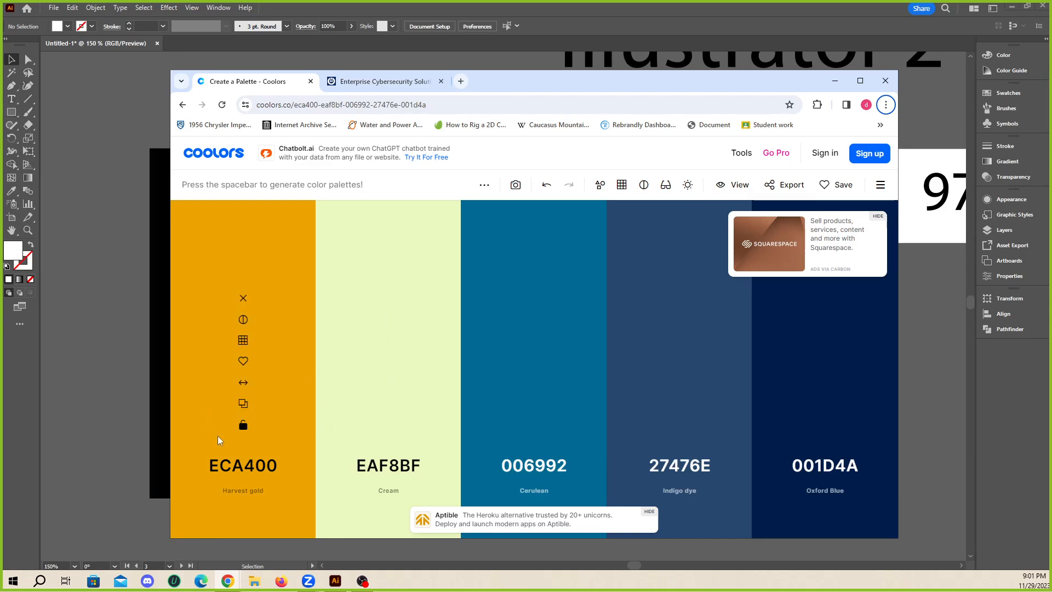
click(8, 113)
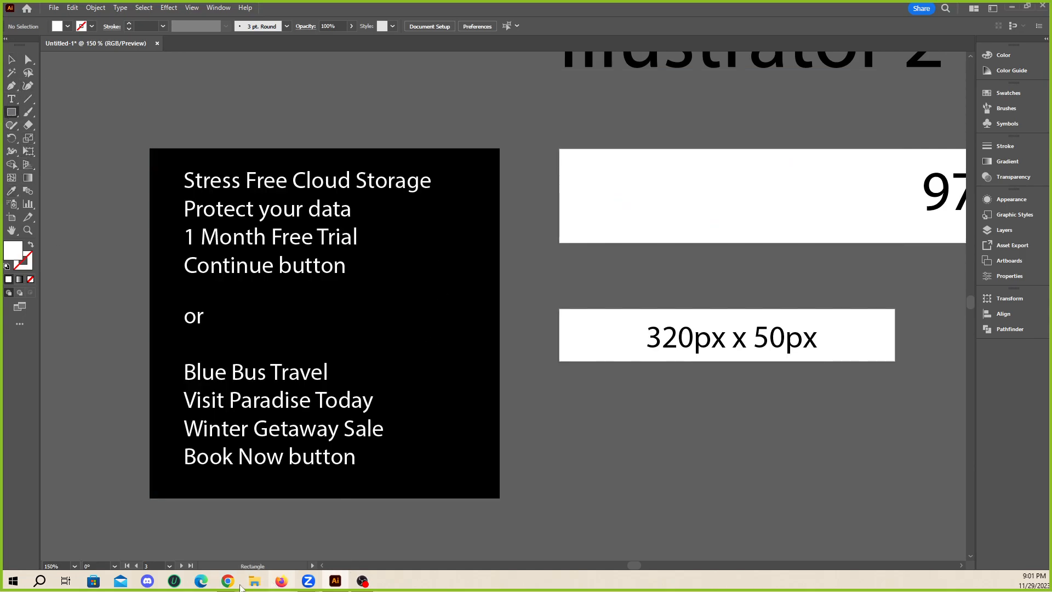
mouse_move(229, 582)
click(285, 539)
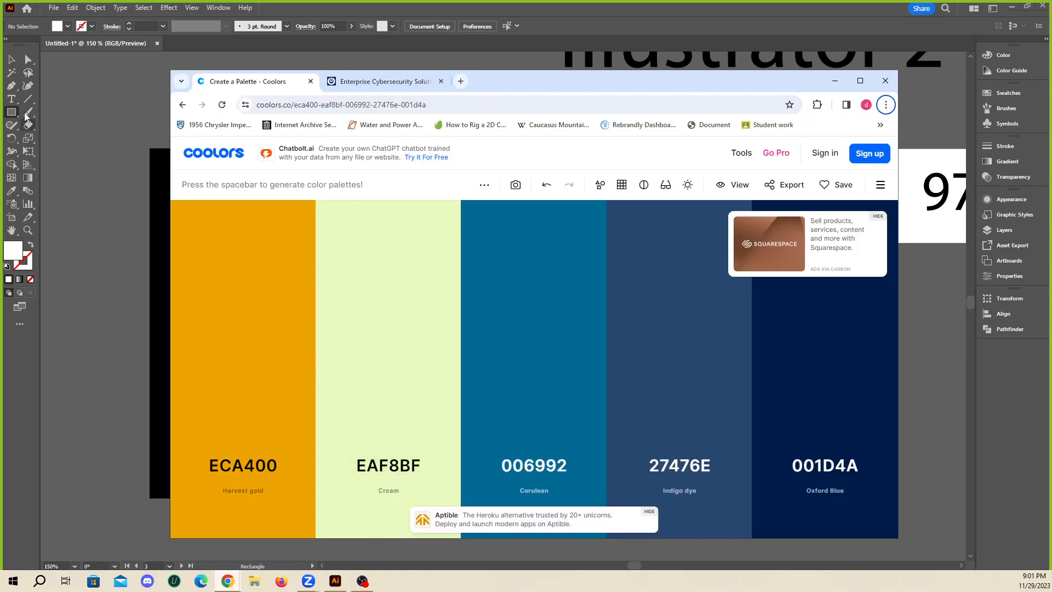
mouse_move(277, 360)
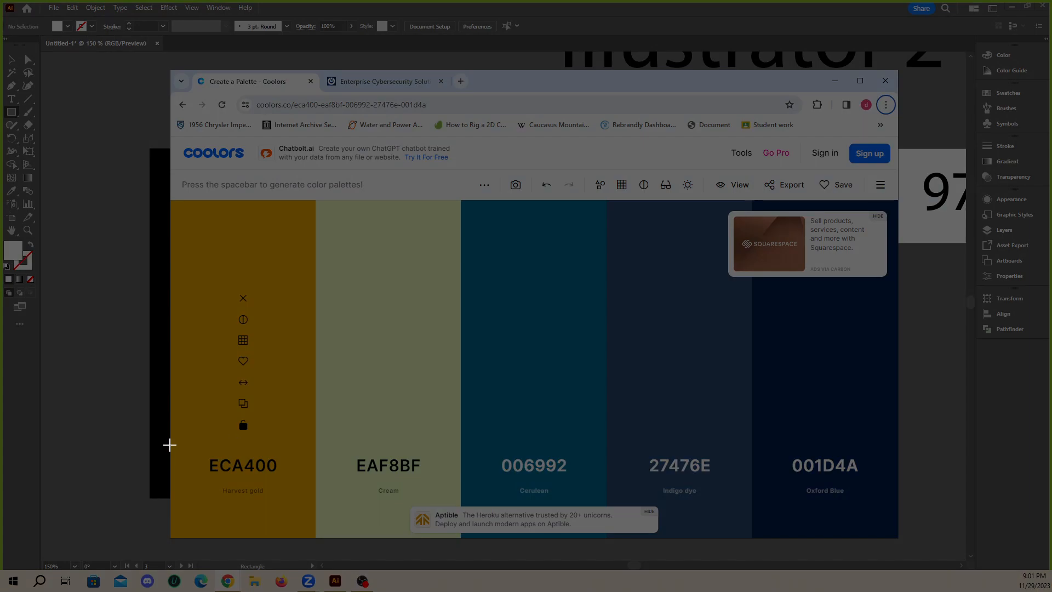
drag(171, 445, 899, 482)
mouse_move(241, 433)
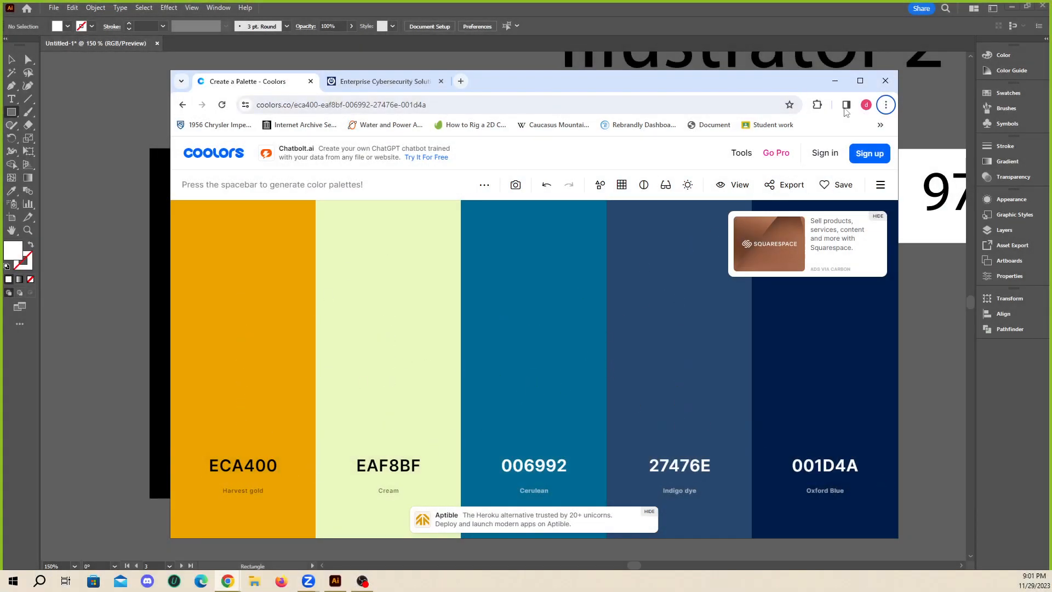
- Paste the captured palette strip into the Illustrator document, scale it to the black box's width and place it just above the box
click(835, 81)
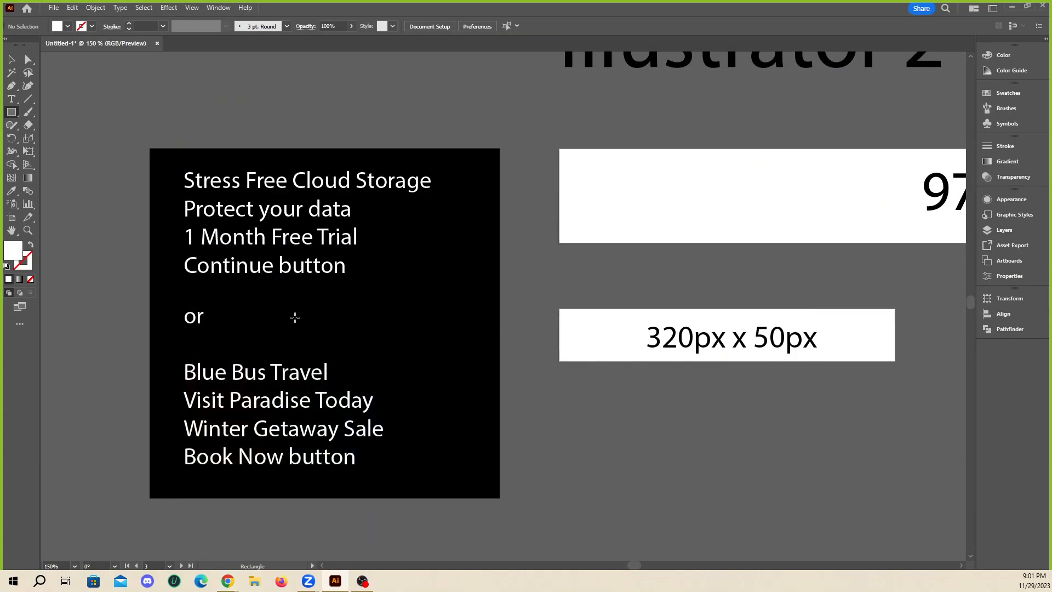
key(ctrl+v)
click(12, 58)
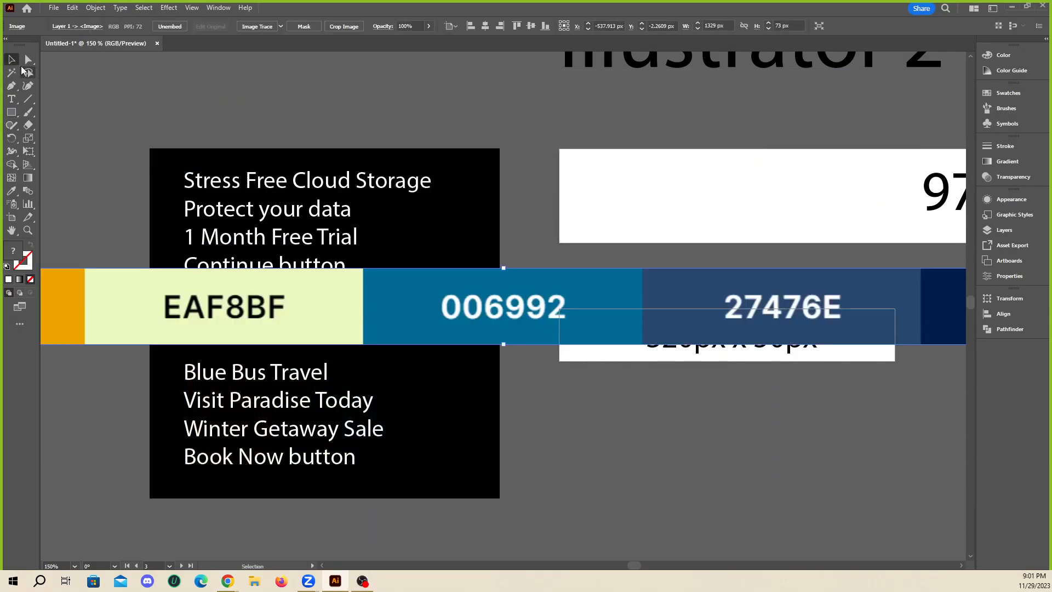
scroll(391, 264, down, 2)
drag(751, 266, 442, 204)
scroll(318, 193, up, 3)
drag(316, 232, 324, 240)
drag(761, 236, 679, 234)
click(157, 155)
scroll(261, 237, down, 1)
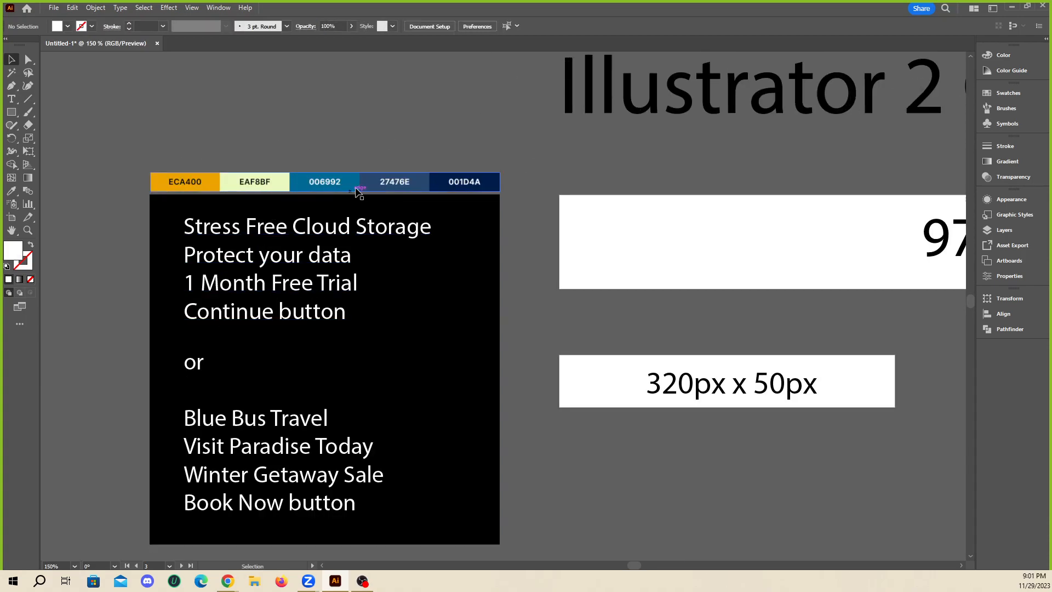
- Move the palette strip inside the black box's top edge and shift the Stress Free Cloud Storage copy down beneath it
drag(362, 181, 362, 212)
drag(323, 291, 324, 311)
click(240, 358)
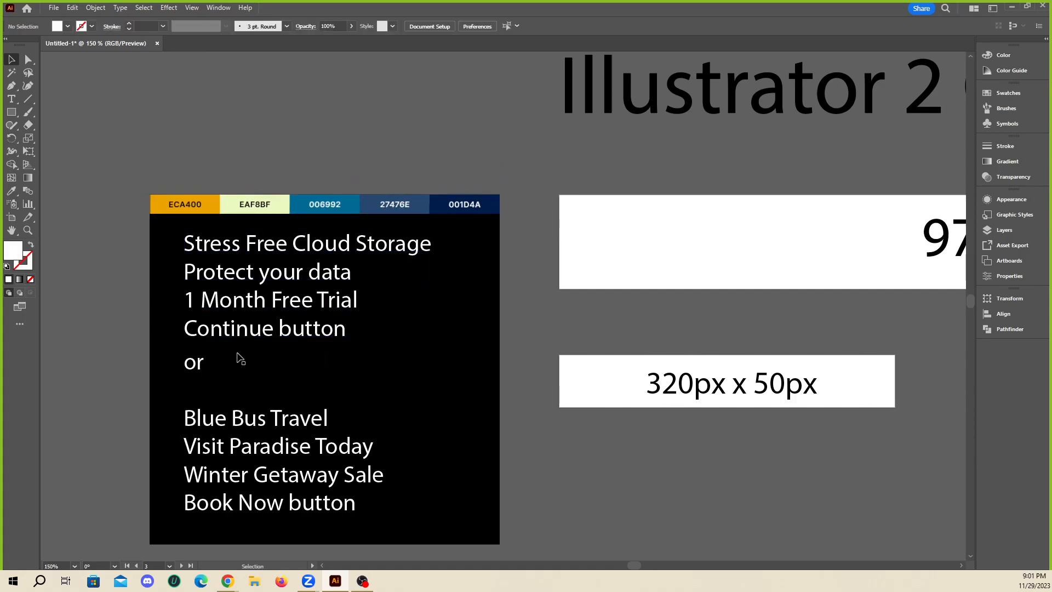
- Return to Coolors, generate the palette E0ACD5, 3993DD, F4EBE8, 29E7CD, 6A3E37 and screen-capture its hex code strip
scroll(322, 352, down, 2)
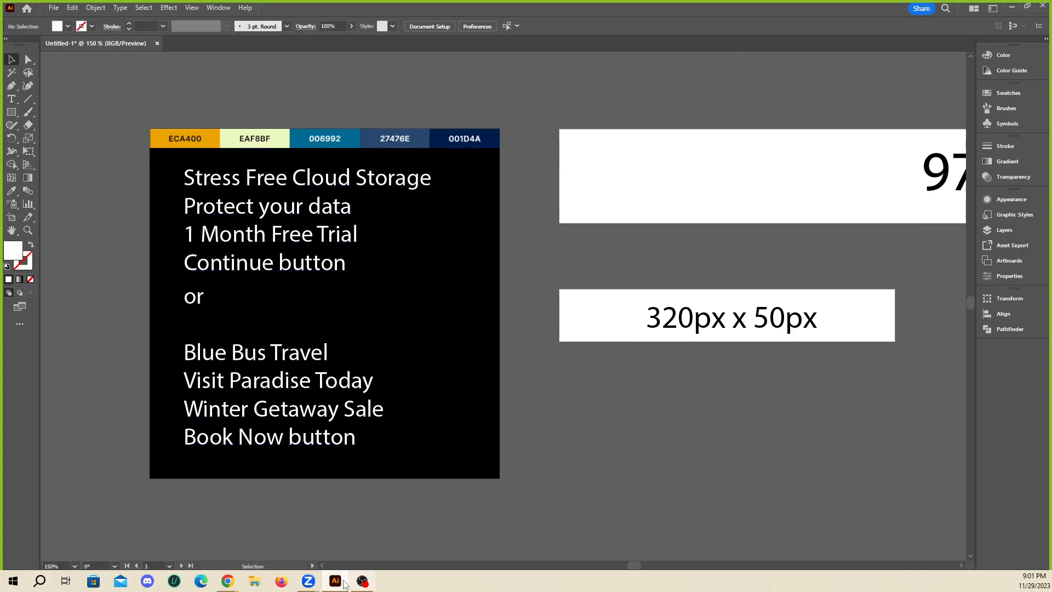
click(324, 536)
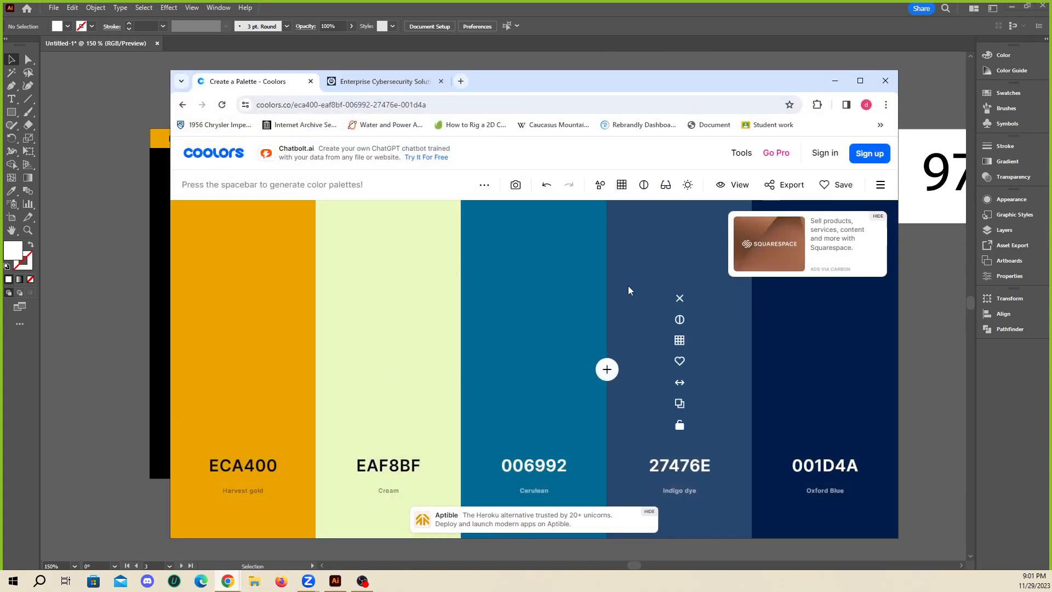
key(space)
key(space)
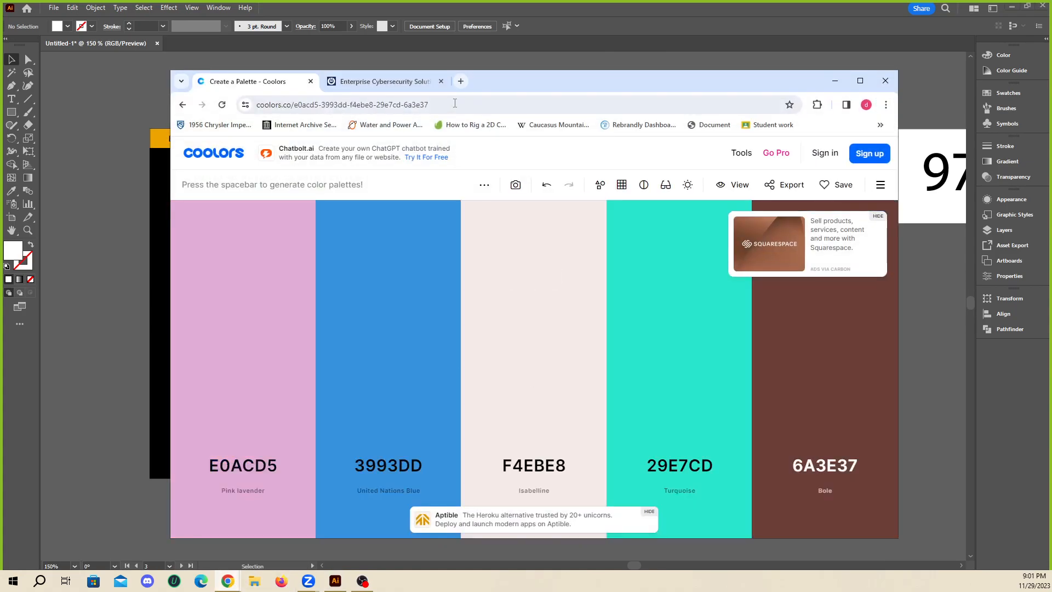
drag(548, 81, 496, 75)
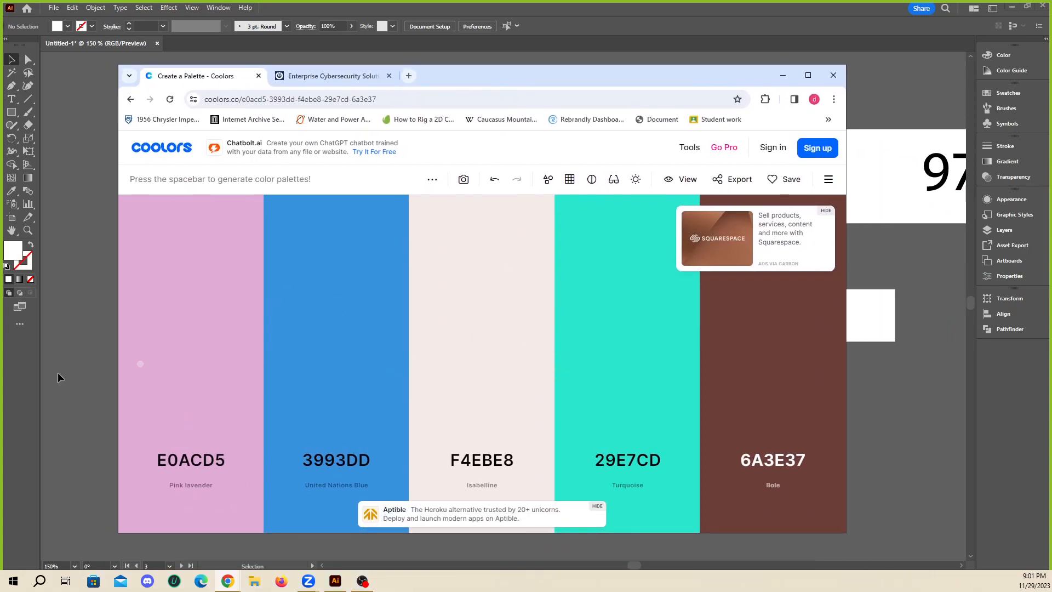
key(super+shift+s)
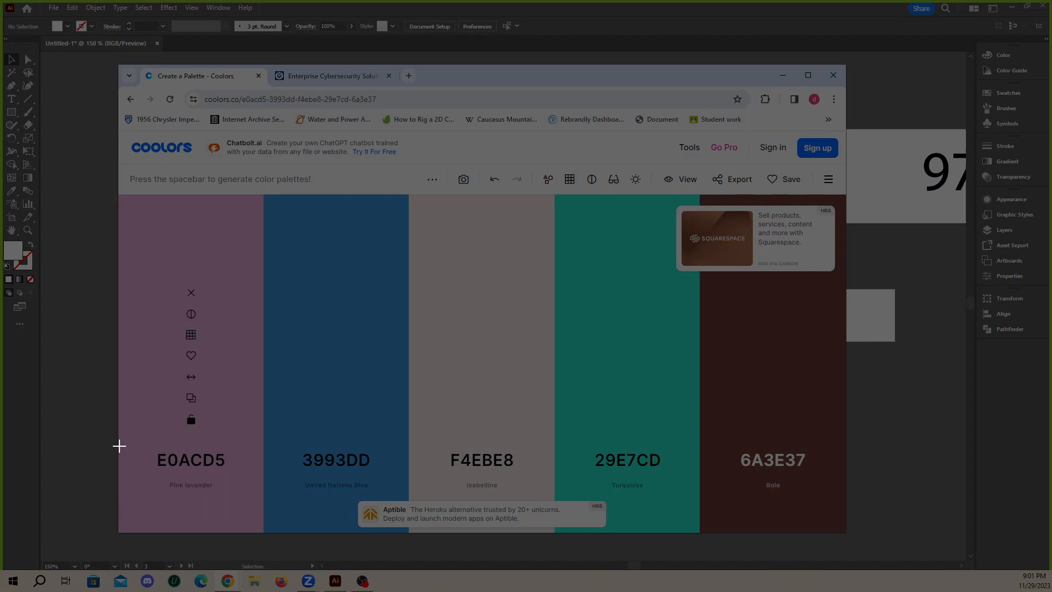
drag(118, 446, 846, 472)
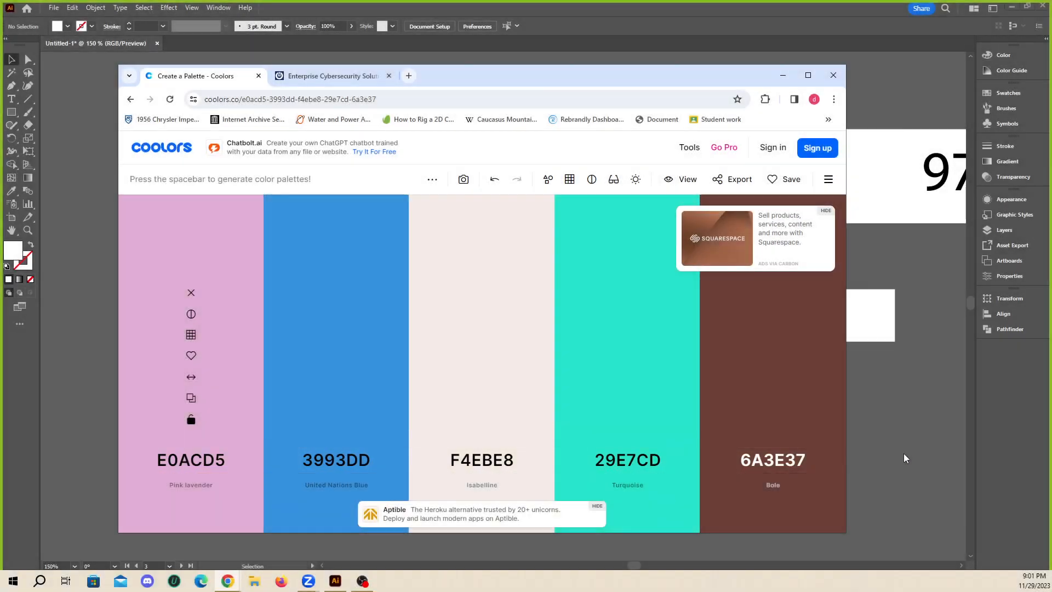
- Paste the second palette strip into the Illustrator document, scale it to the black box's width and place it above Blue Bus Travel
click(782, 75)
key(ctrl+v)
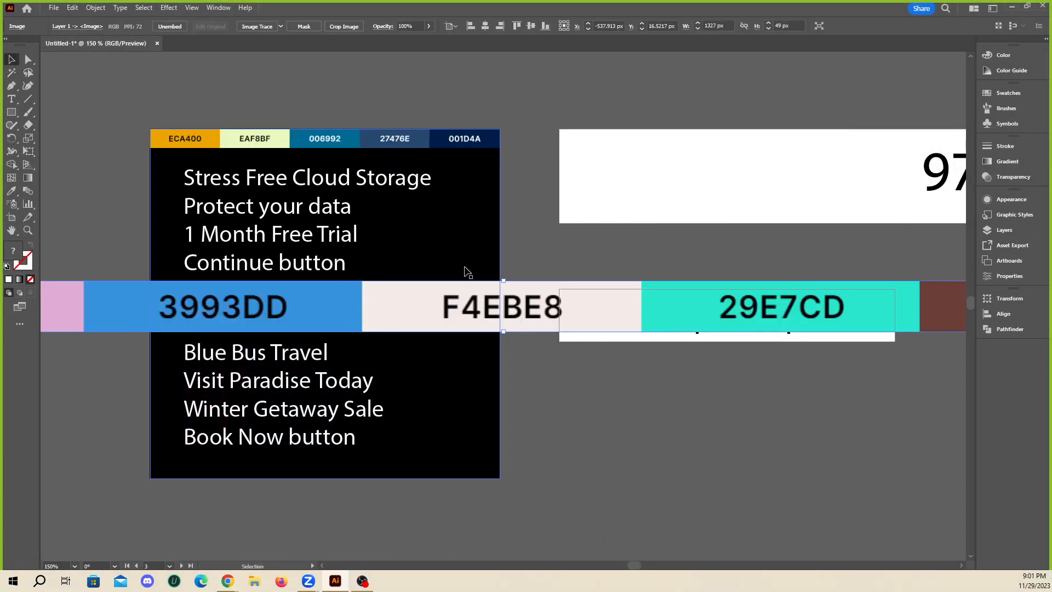
scroll(465, 272, down, 2)
drag(790, 294, 586, 293)
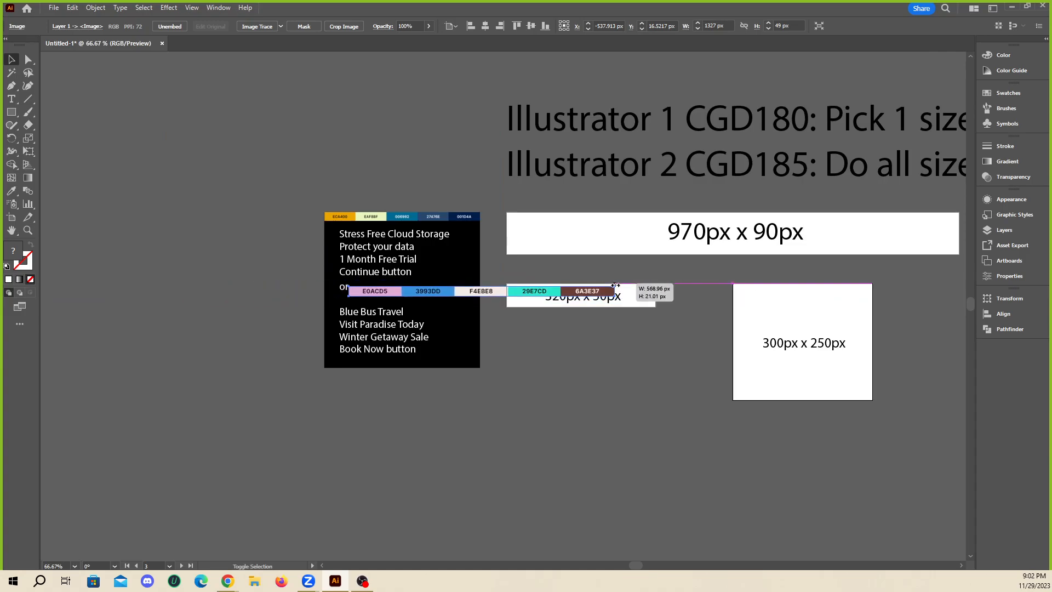
scroll(402, 300, up, 2)
drag(412, 295, 378, 301)
drag(820, 304, 577, 301)
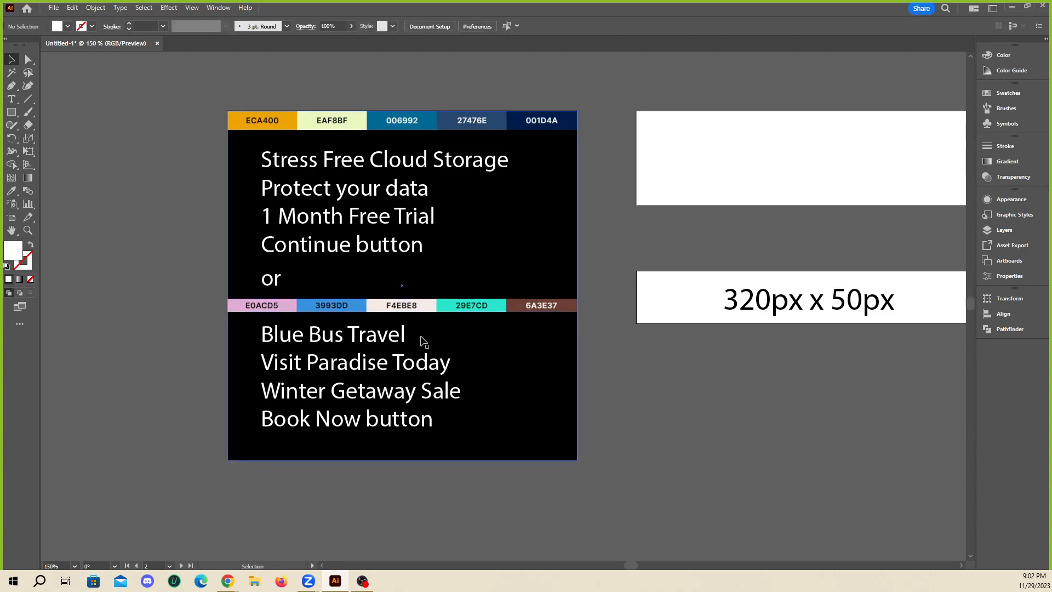
- Nudge the Blue Bus Travel copy and its palette strip slightly down so the strip sits between "or" and the travel text
drag(378, 371, 377, 374)
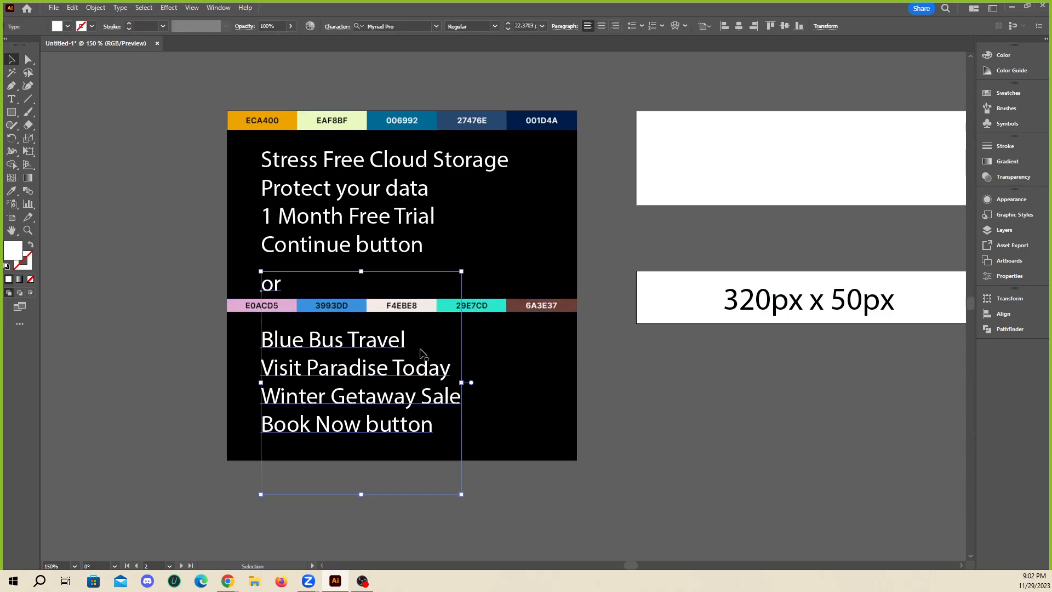
scroll(438, 321, up, 2)
drag(555, 295, 554, 299)
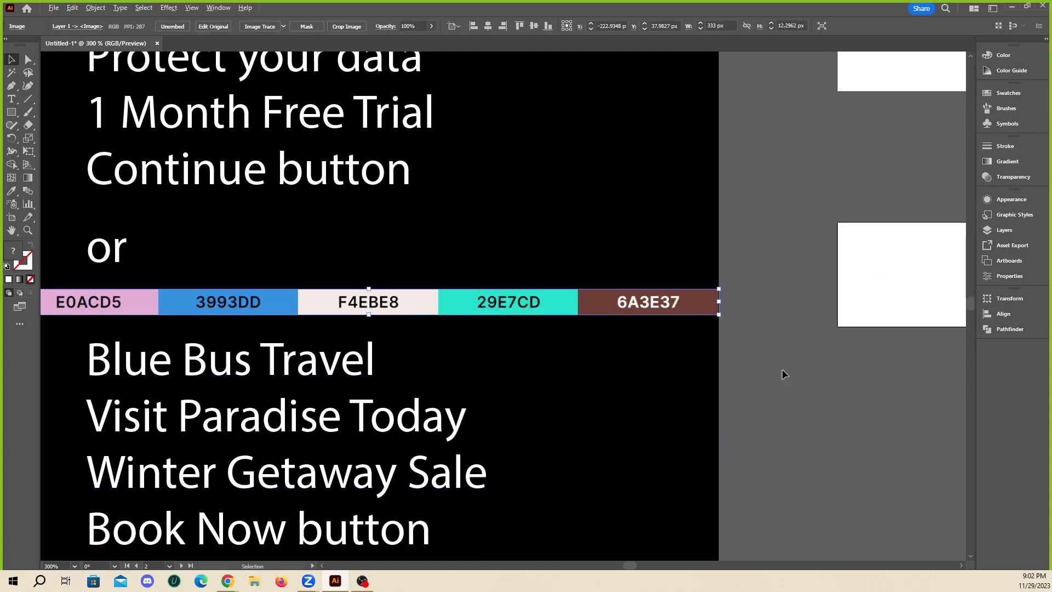
scroll(781, 369, down, 1)
click(768, 380)
scroll(767, 372, up, 1)
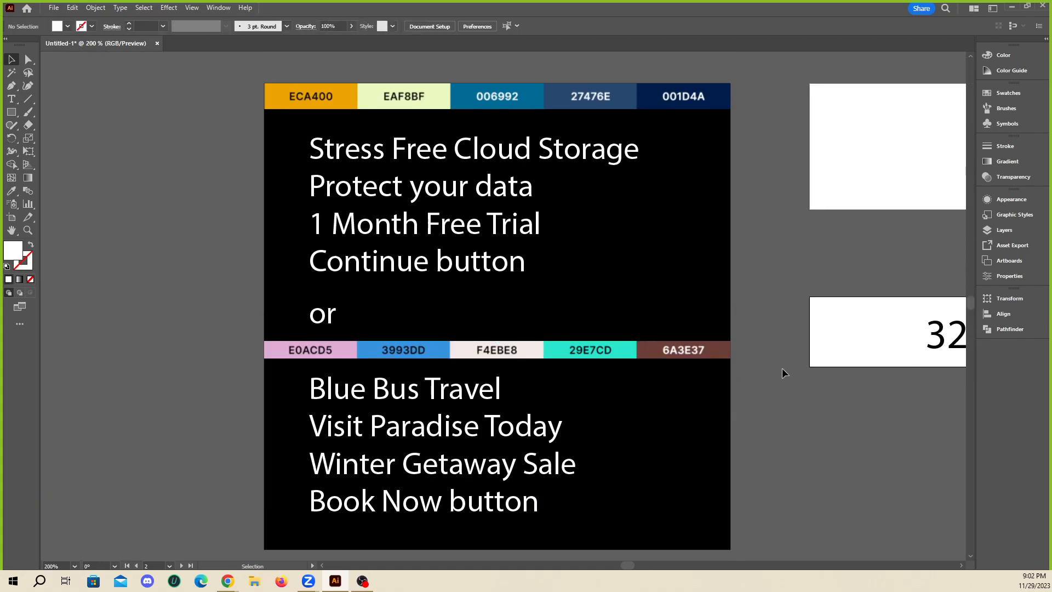
scroll(756, 378, up, 2)
scroll(186, 344, down, 2)
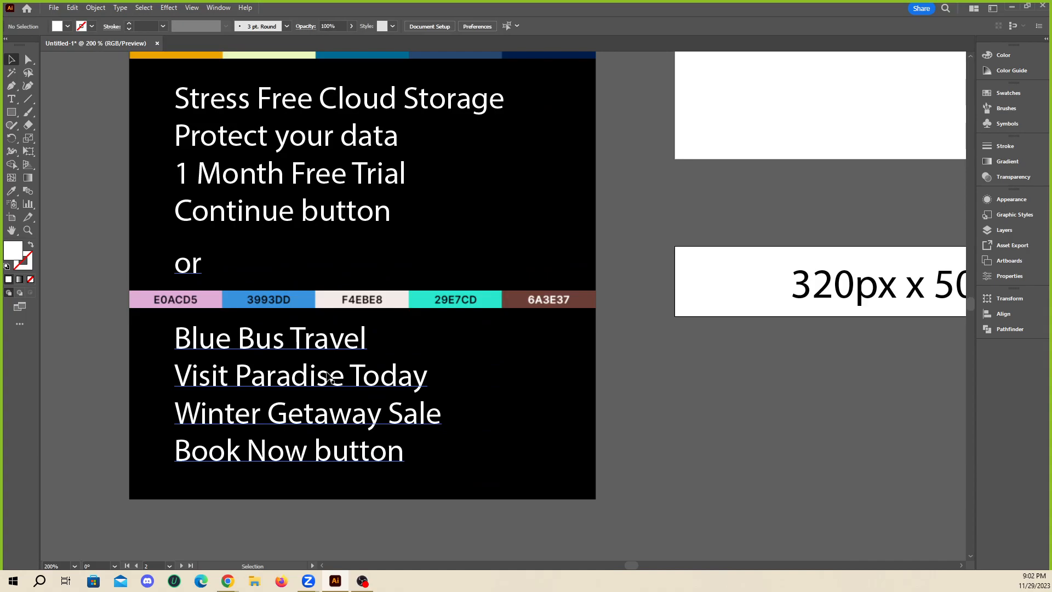
click(364, 345)
click(738, 478)
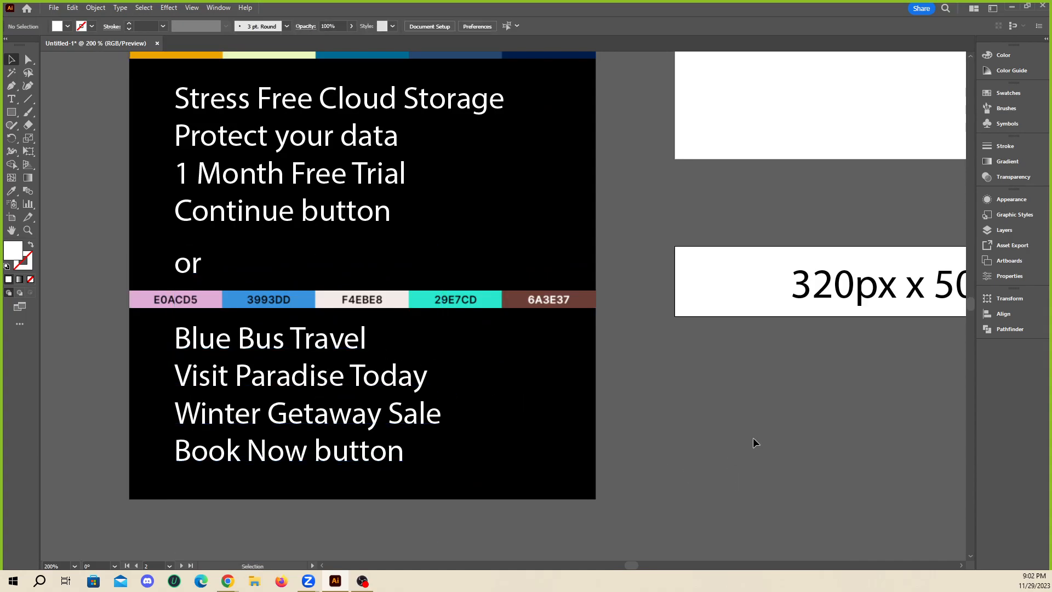
scroll(373, 309, down, 1)
scroll(433, 349, up, 1)
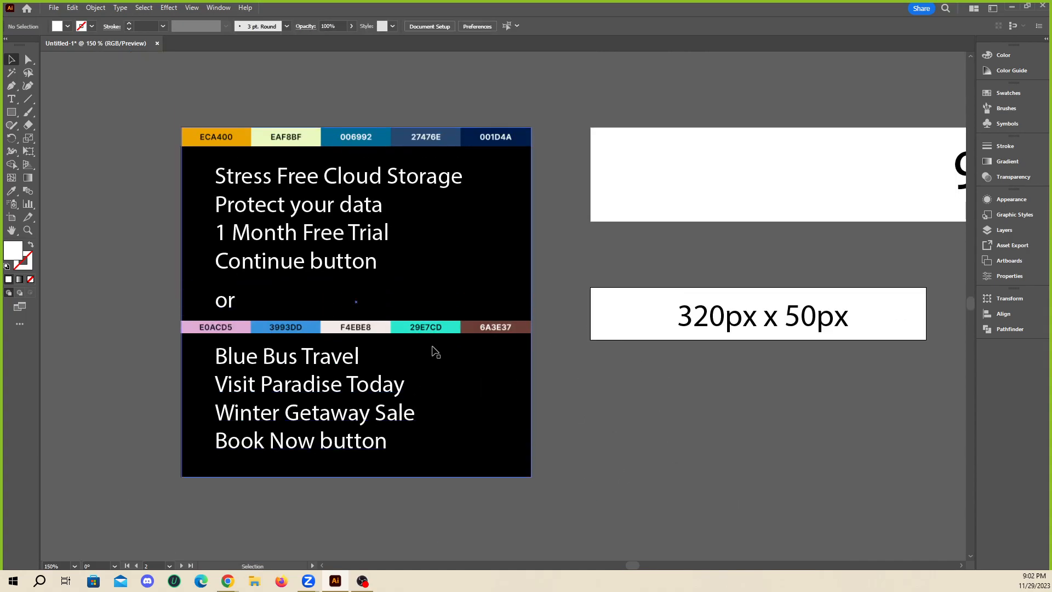
scroll(466, 388, up, 1)
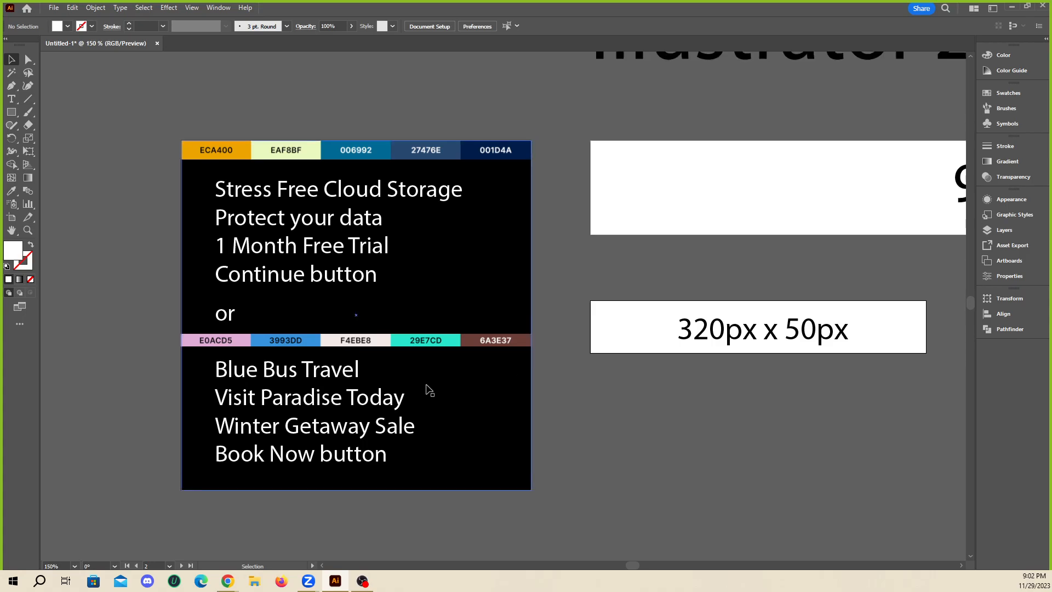
scroll(405, 383, down, 2)
click(332, 407)
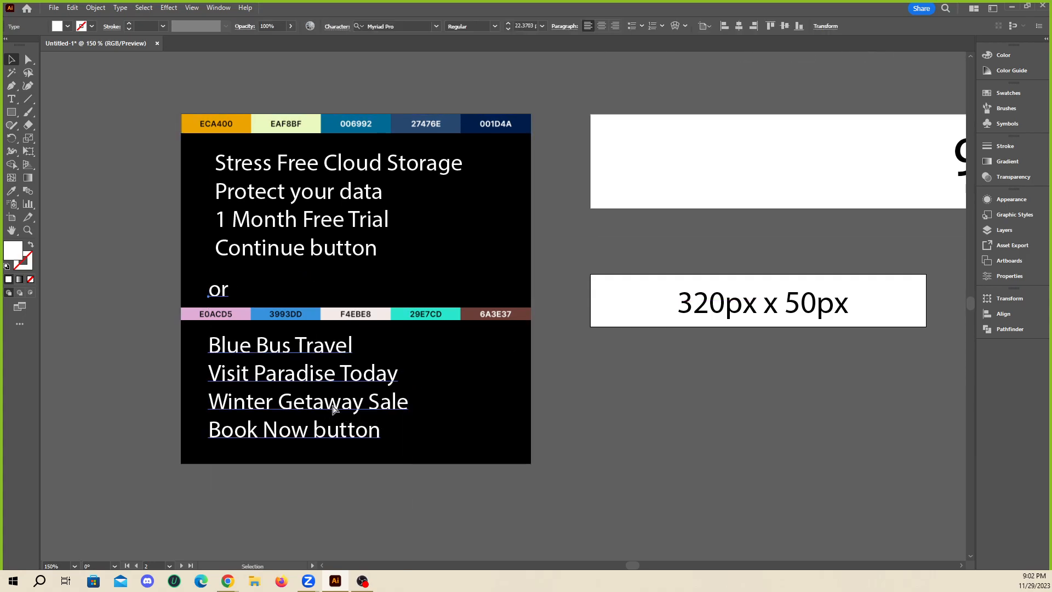
click(246, 292)
key(ctrl+shift+bracketright)
click(99, 246)
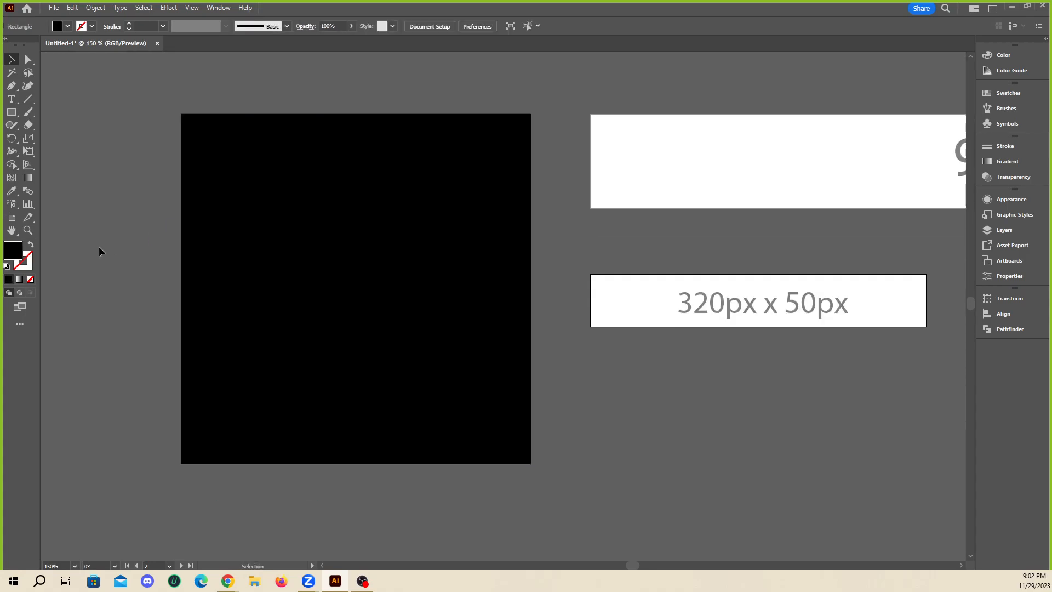
key(ctrl+z)
- Cut the word "or" and its line from the travel copy and move the remaining copy below the second palette strip
double_click(224, 290)
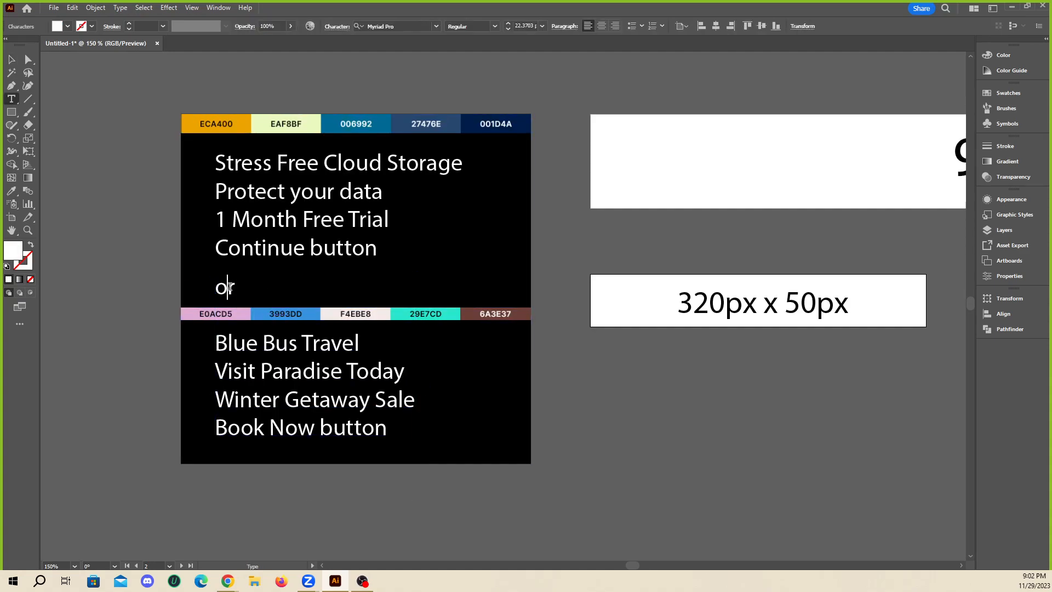
key(ctrl+a)
key(ctrl+c)
key(Delete)
key(Delete)
key(Delete)
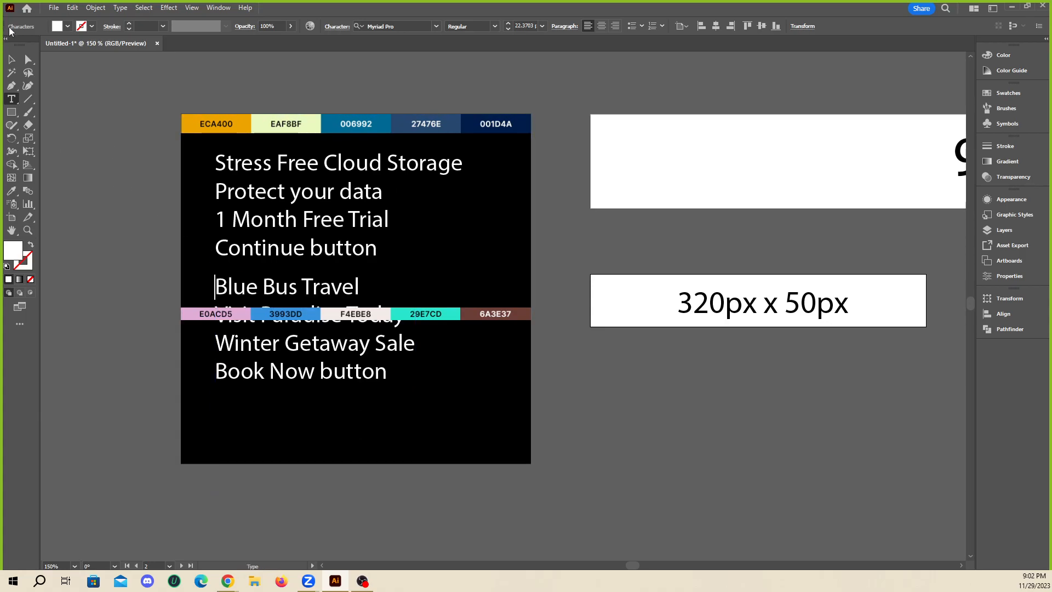
key(Escape)
drag(310, 405, 310, 444)
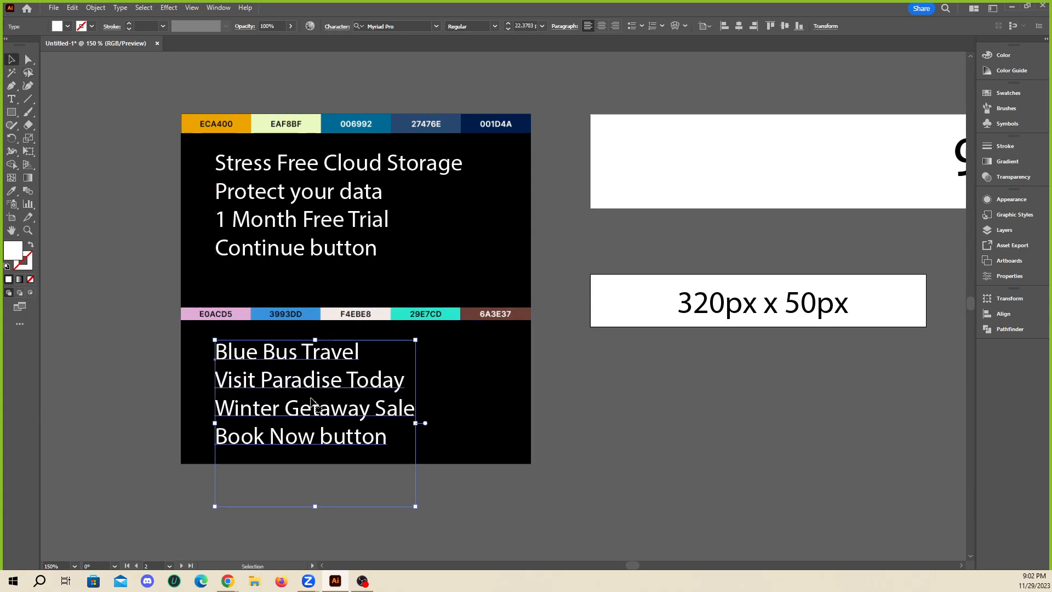
- Paste "or" as separate text just above the second palette strip, aligned with the start of the copy lines
key(ctrl+v)
drag(484, 308, 216, 290)
click(646, 410)
- Review the two copy options and their palettes alongside the size-labelled banner artboards
scroll(131, 315, down, 1)
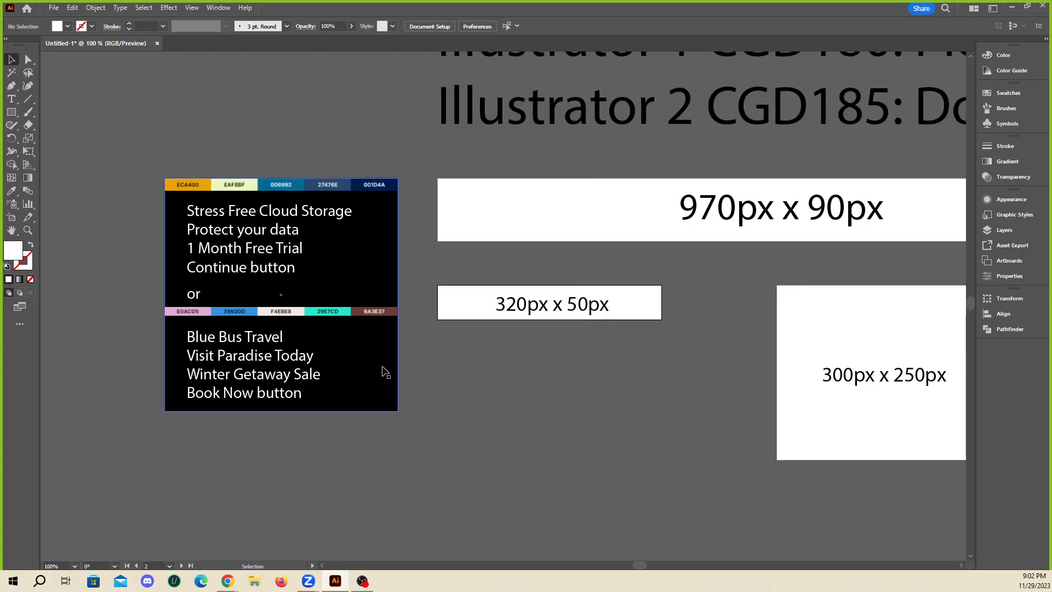
scroll(411, 375, down, 1)
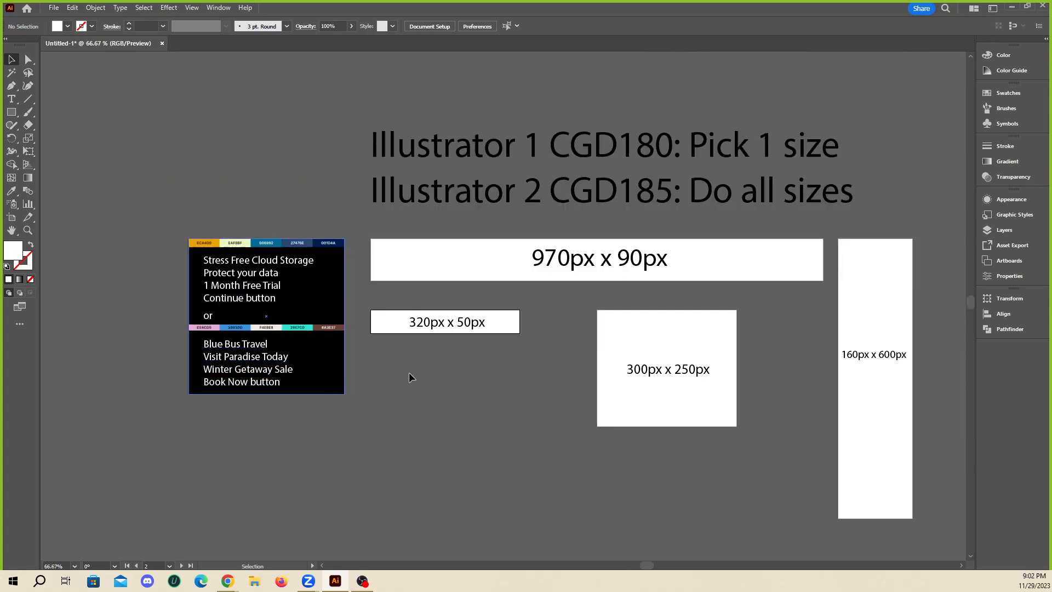
scroll(217, 278, up, 2)
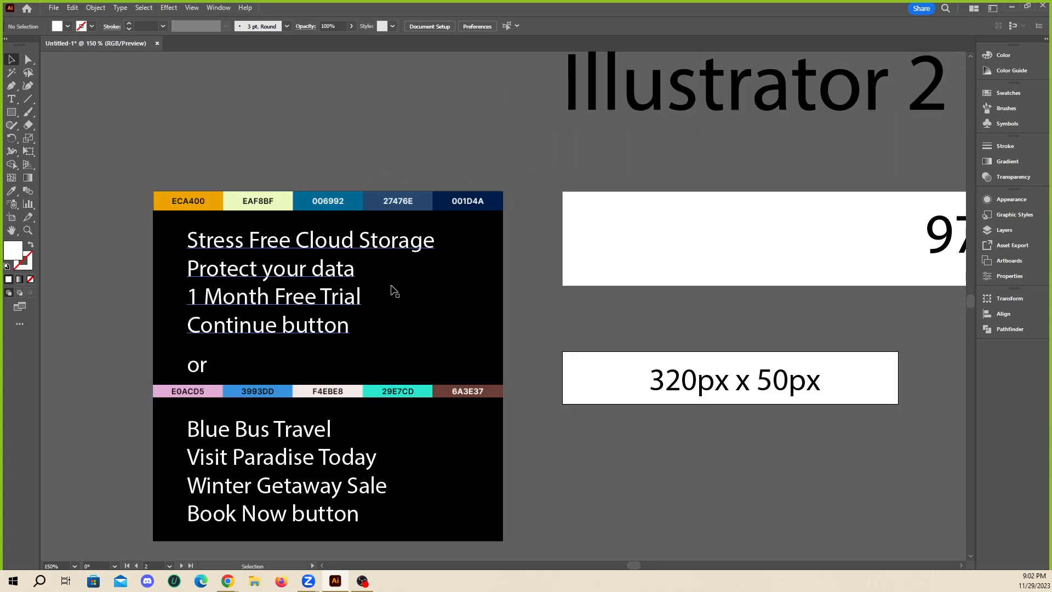
scroll(269, 277, down, 2)
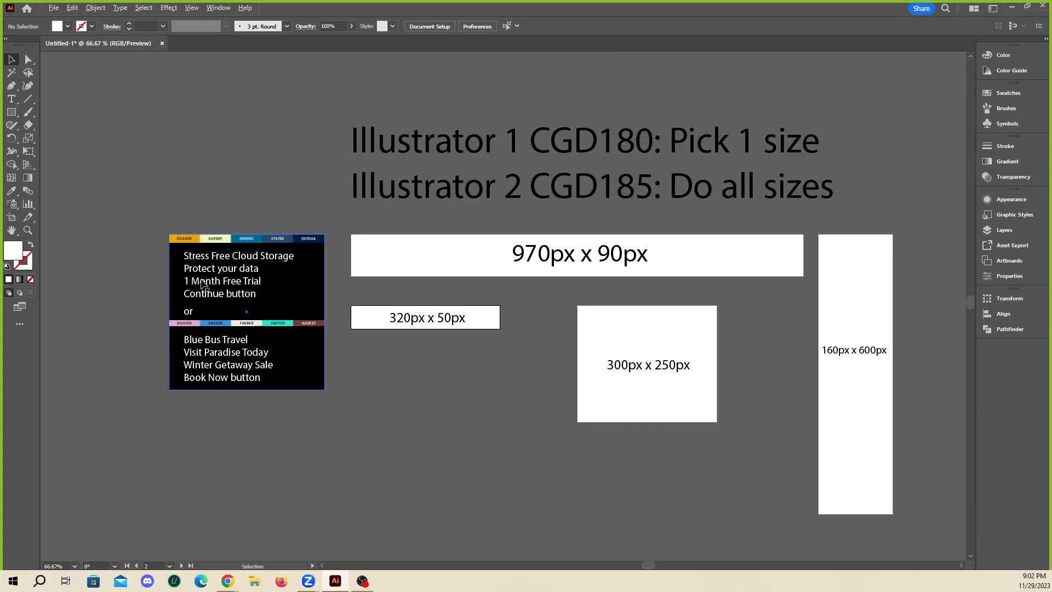
scroll(262, 297, up, 2)
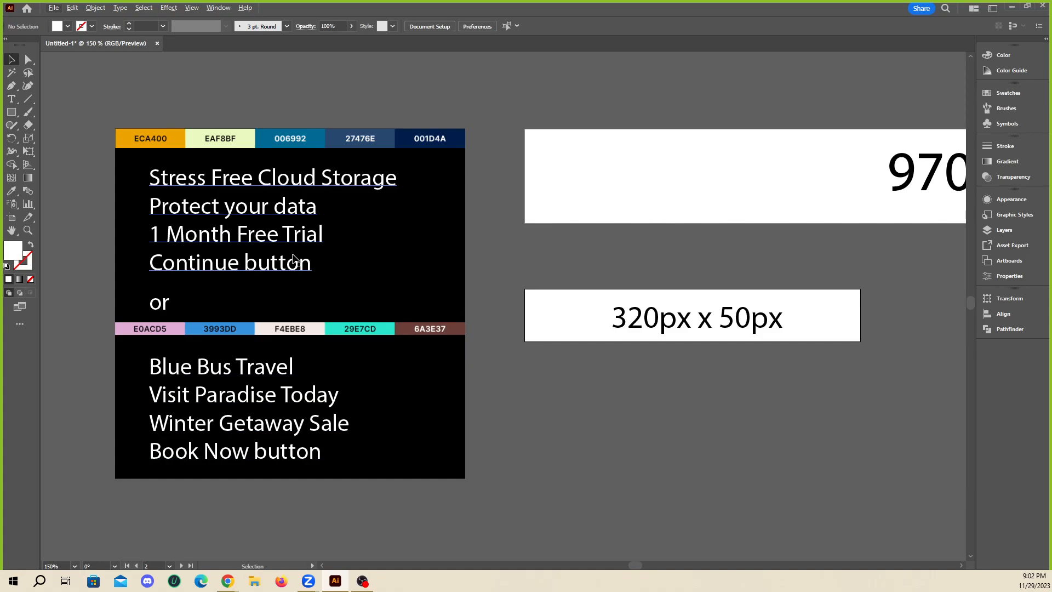
scroll(329, 279, down, 2)
scroll(776, 290, up, 2)
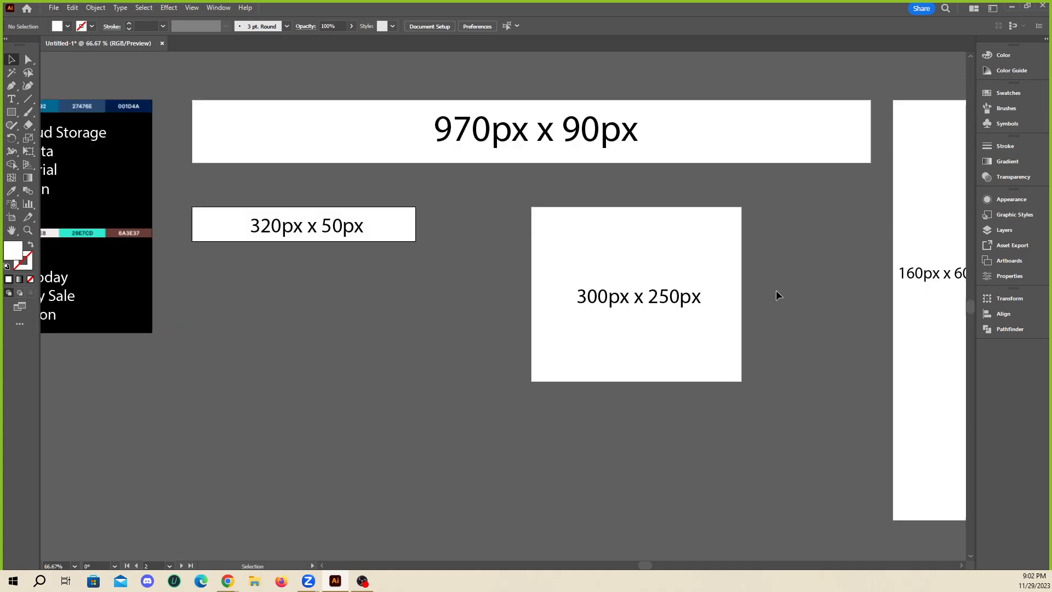
scroll(774, 350, down, 2)
scroll(482, 315, up, 3)
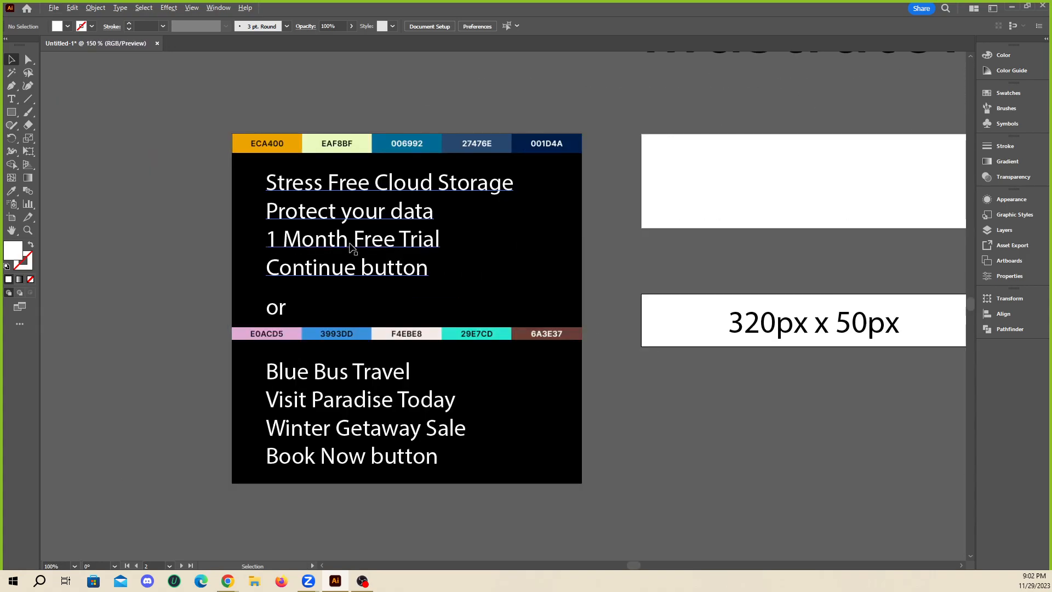
scroll(389, 281, down, 2)
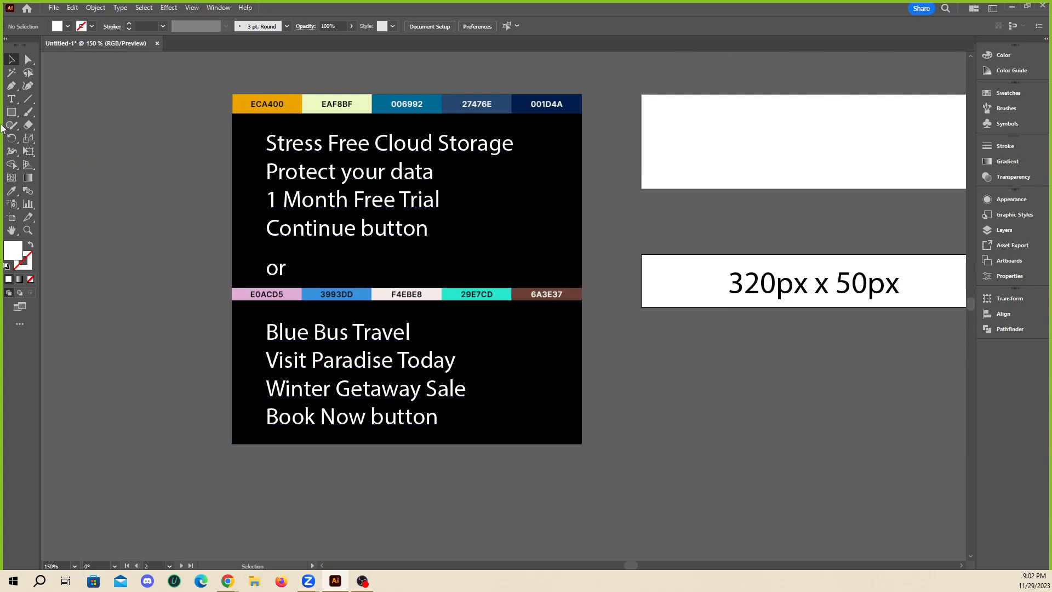
- Add the text "Inlude Photos" beside the Blue Bus Travel copy
click(11, 100)
scroll(540, 376, up, 2)
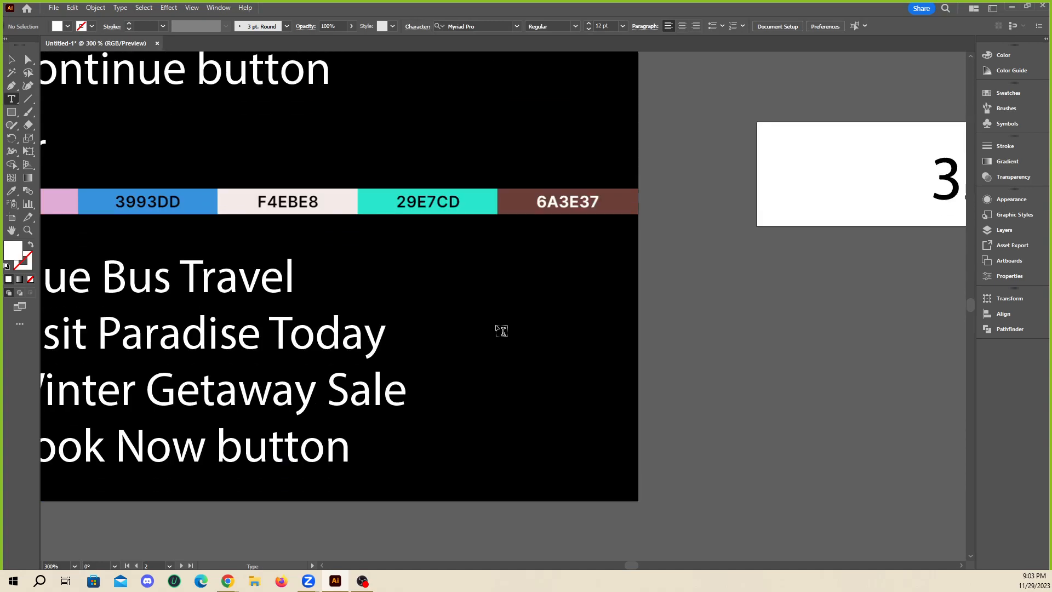
scroll(500, 329, down, 1)
scroll(541, 308, up, 1)
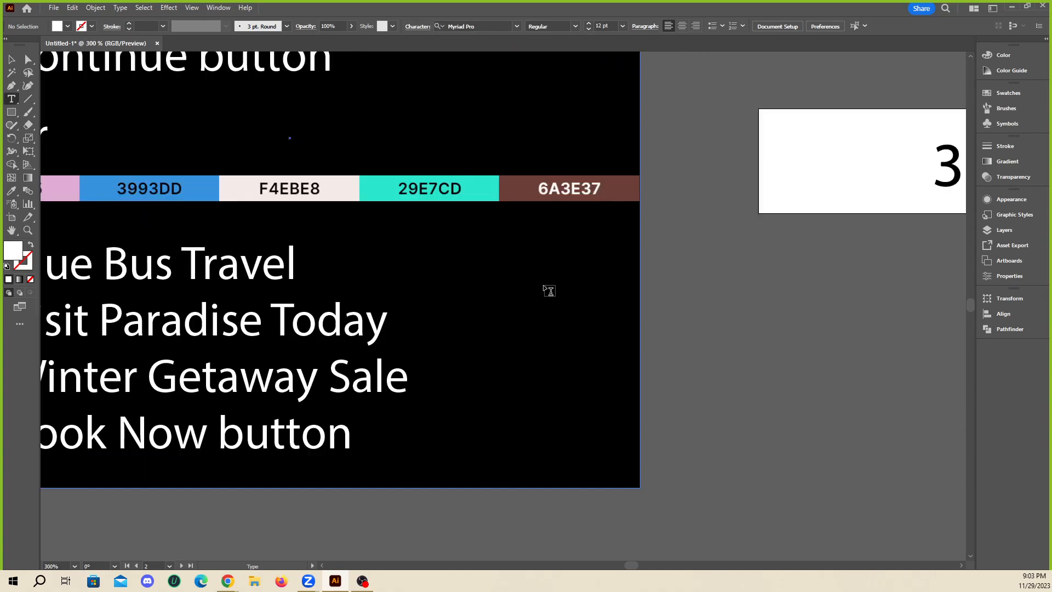
click(549, 290)
key(BackSpace)
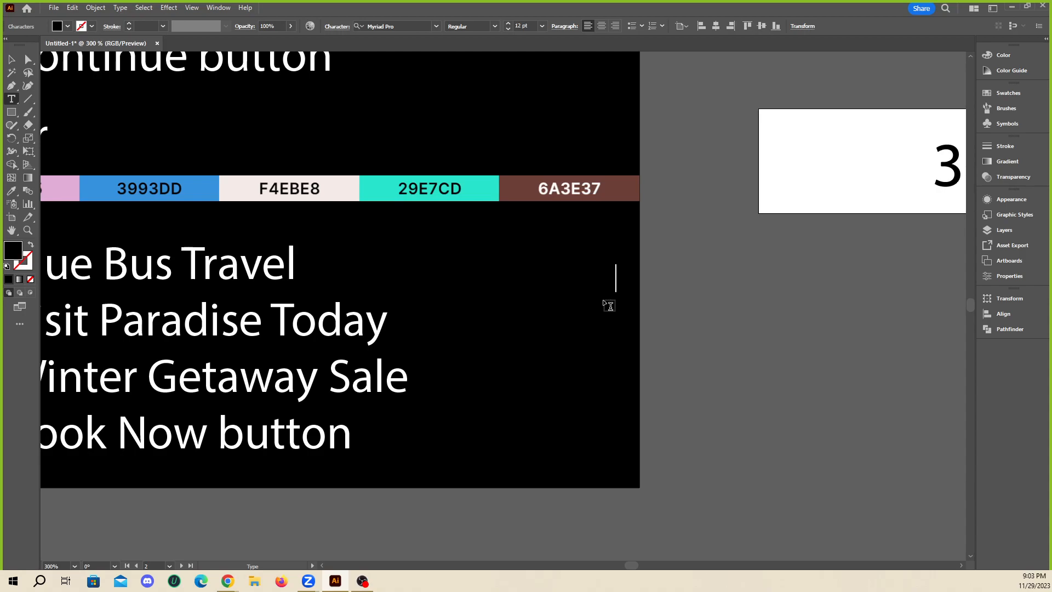
text(otos)
- Color the photos note white and move it fully inside the black box, level with Blue Bus Travel
key(ctrl+a)
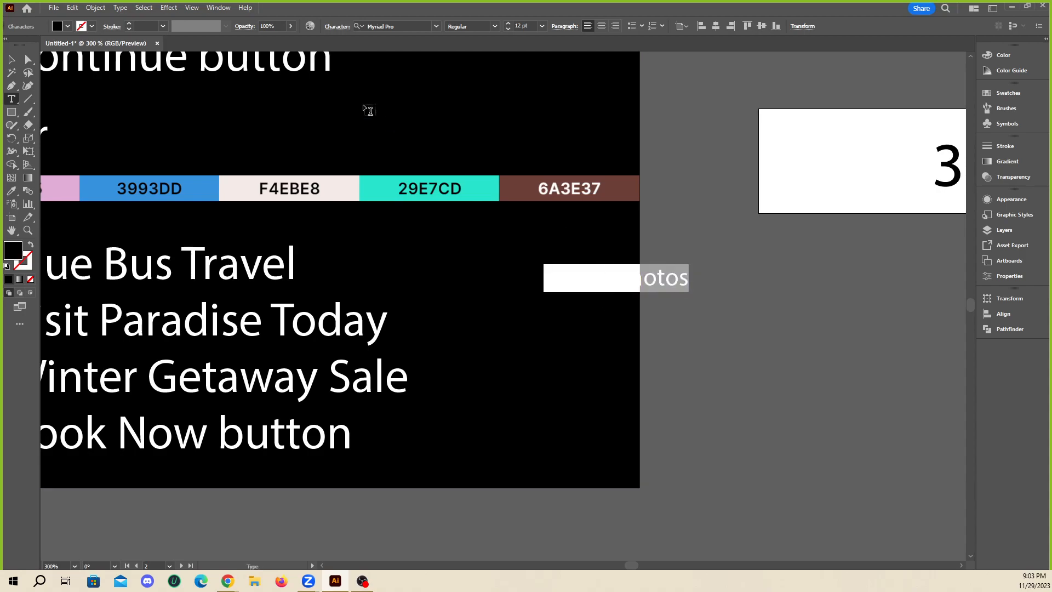
click(61, 27)
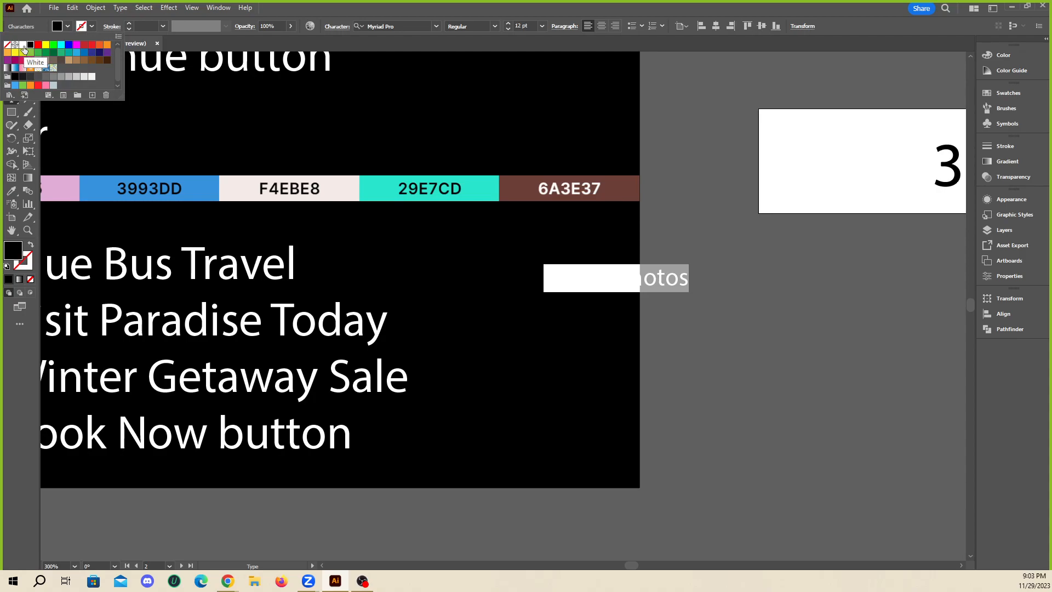
click(23, 45)
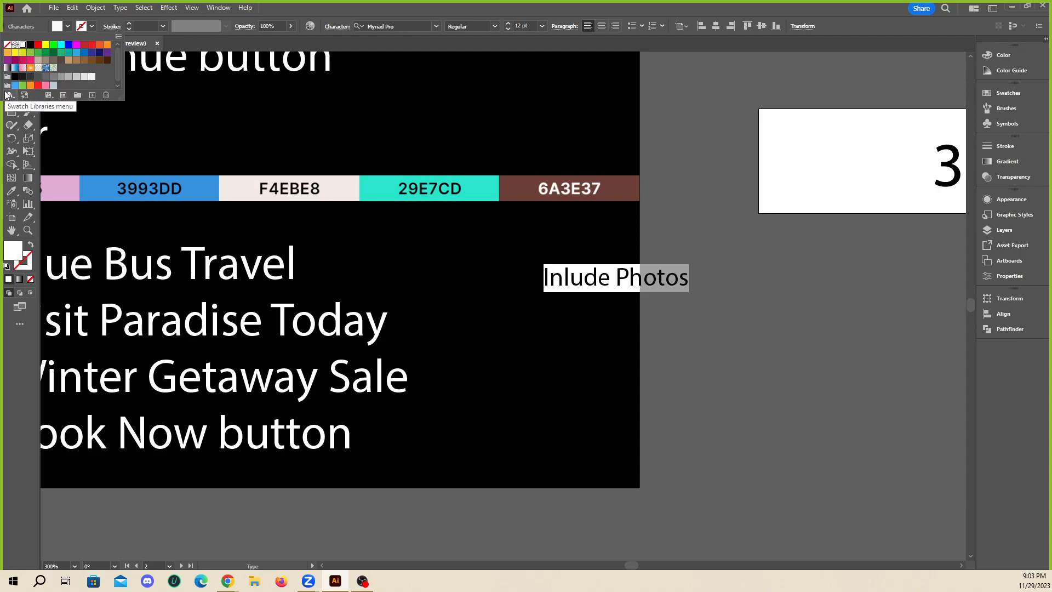
key(Escape)
key(Escape)
drag(645, 293, 550, 279)
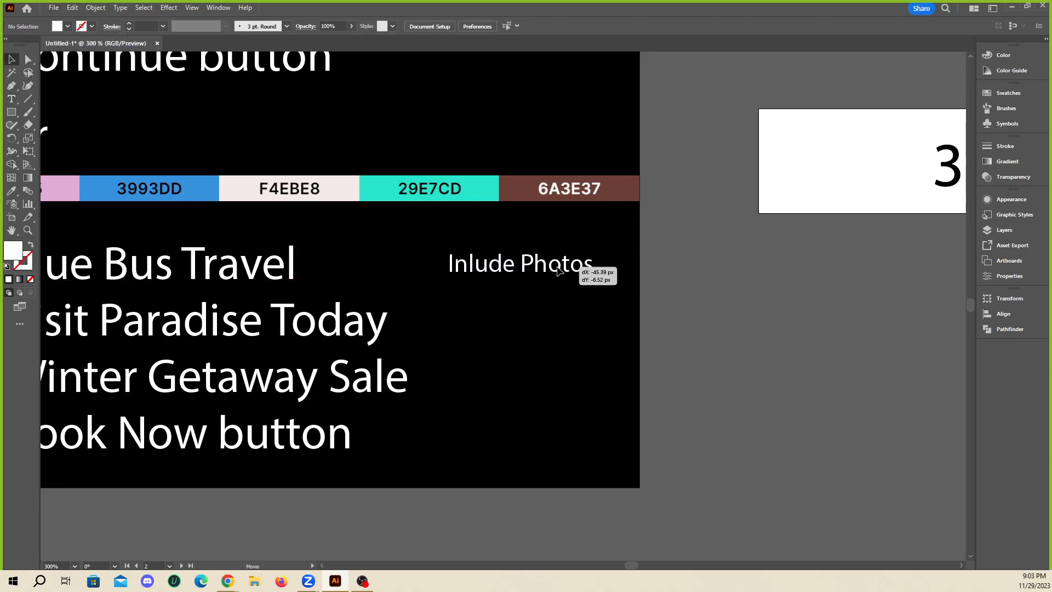
- Correct the note's spelling to "Include Photos"
double_click(467, 264)
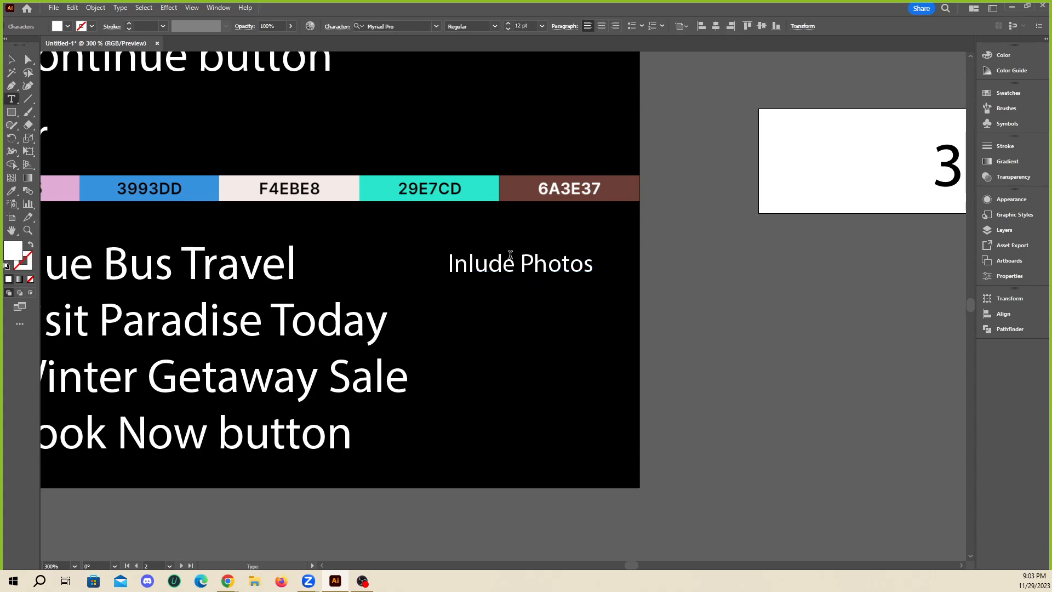
text(c)
key(Escape)
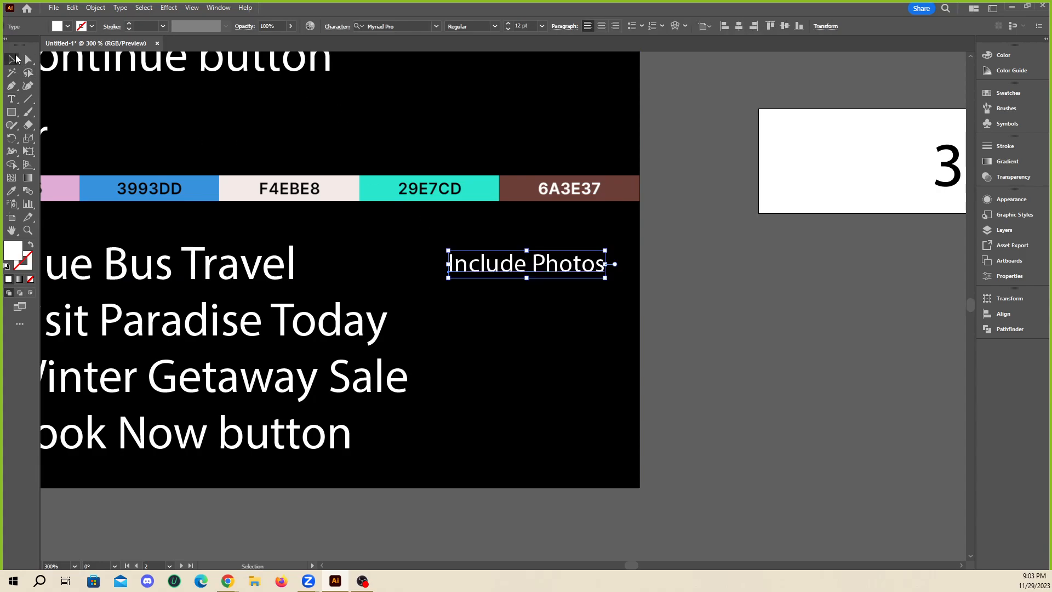
- Reword the note as "Include Stock Photography" and break it onto two lines before "Photography"
click(584, 267)
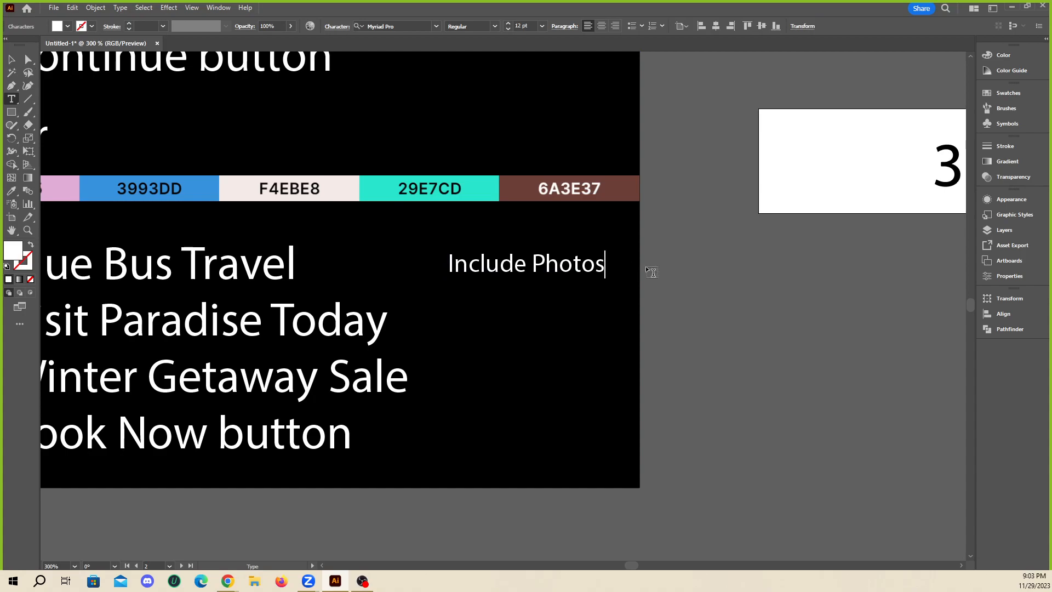
key(Left)
key(Left)
key(Left)
key(Left)
key(Left)
key(Left)
text(S)
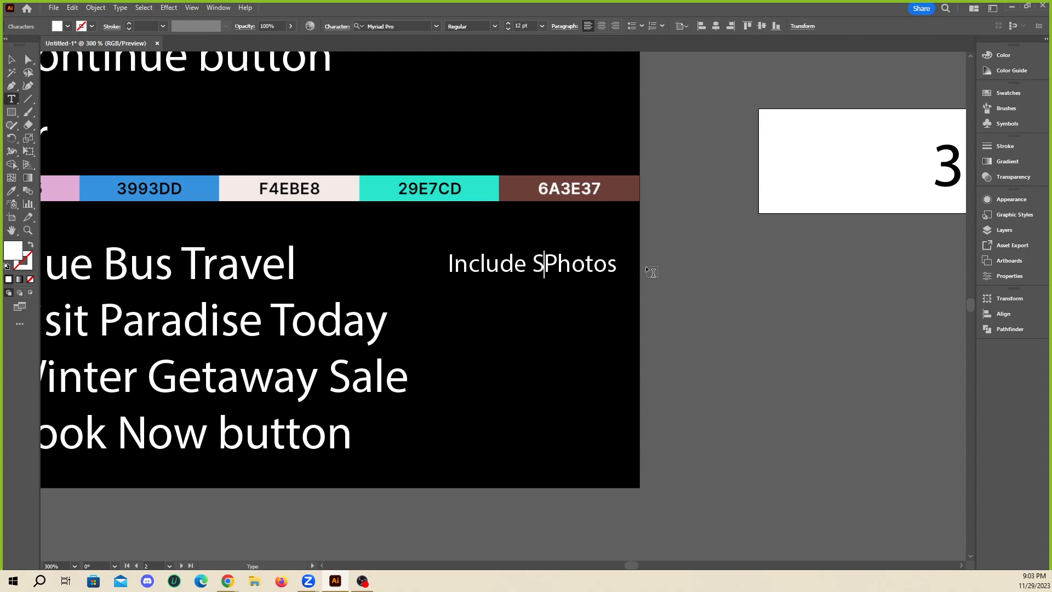
text(tock)
key(BackSpace)
text(k)
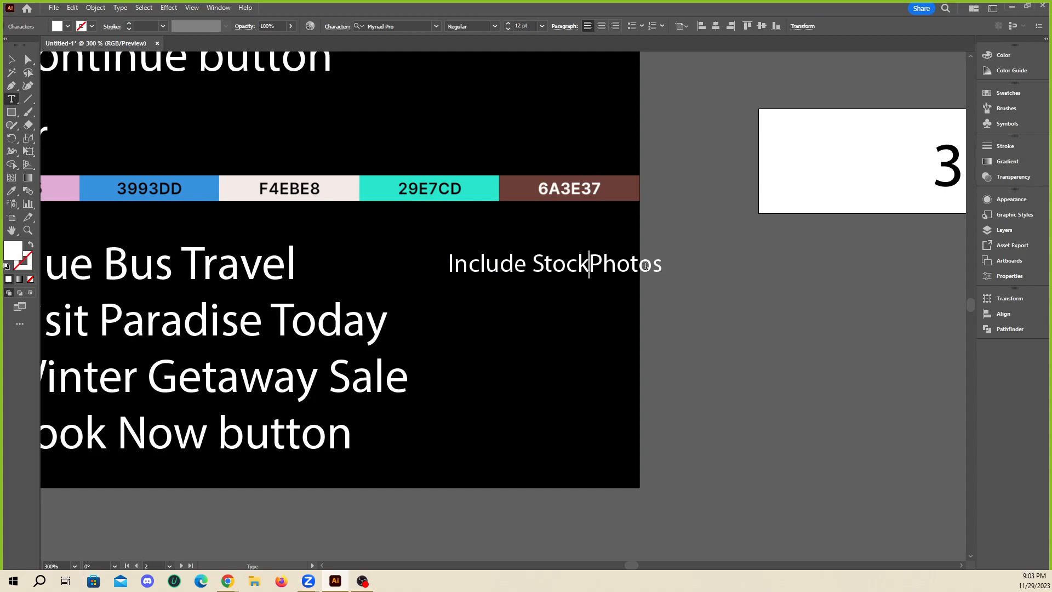
text( Photog)
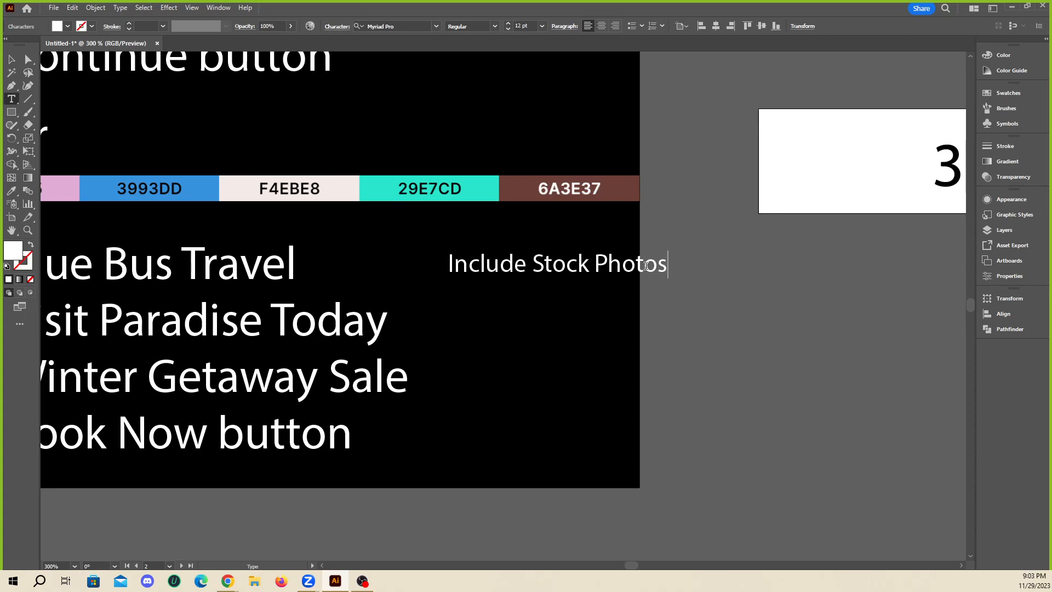
text(raphy)
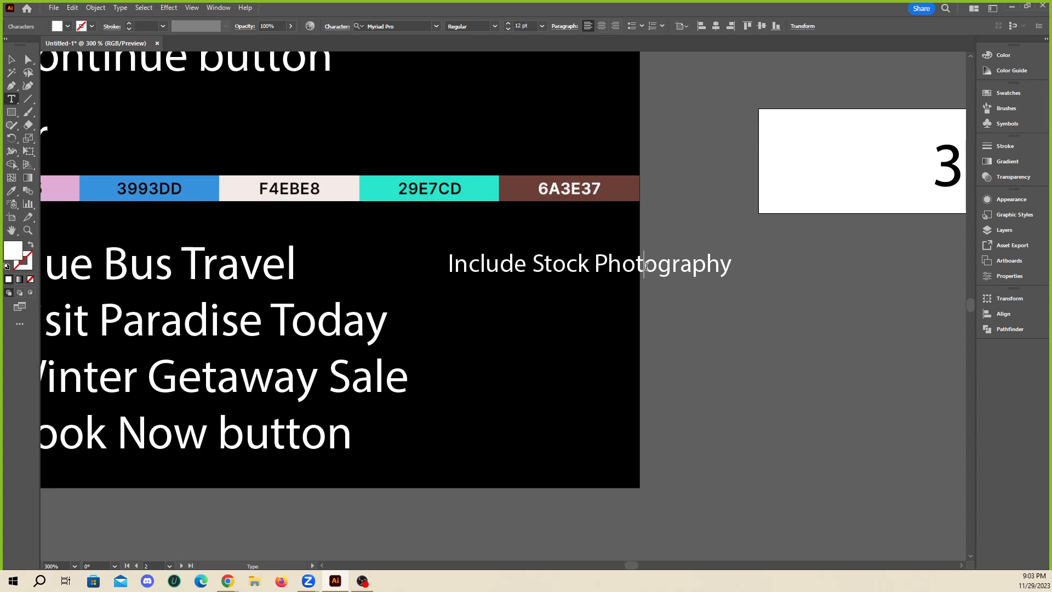
key(Return)
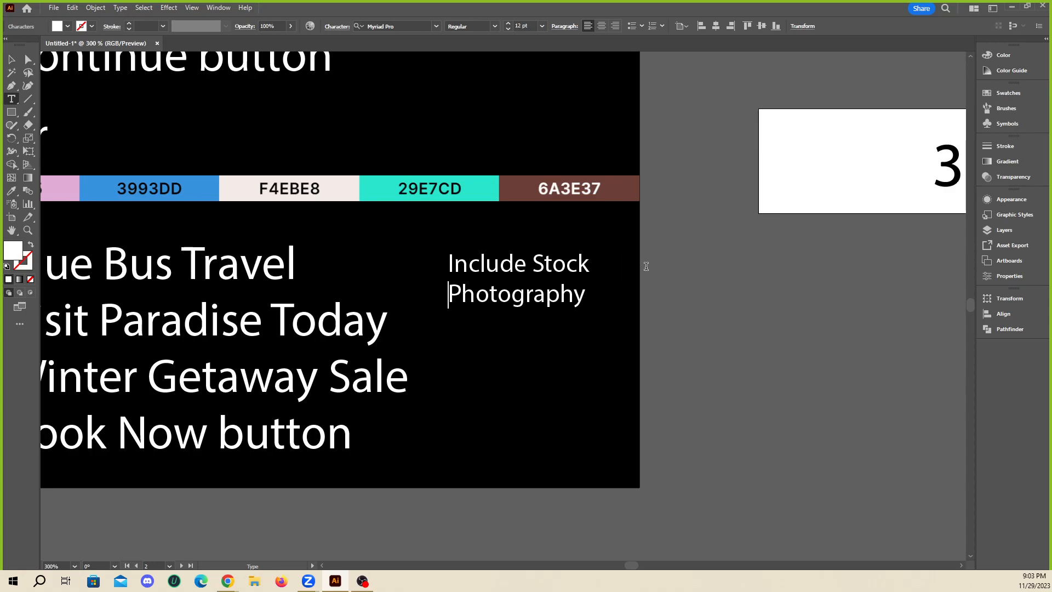
- Move the two-line stock photography note slightly up and closer to the Blue Bus Travel copy
click(11, 59)
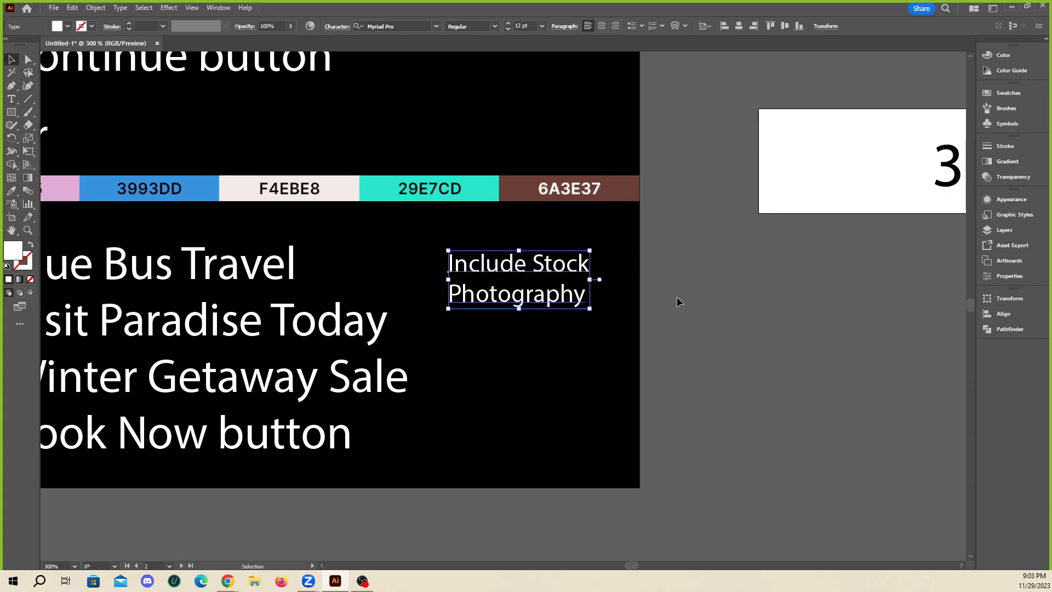
drag(504, 266, 489, 262)
click(752, 327)
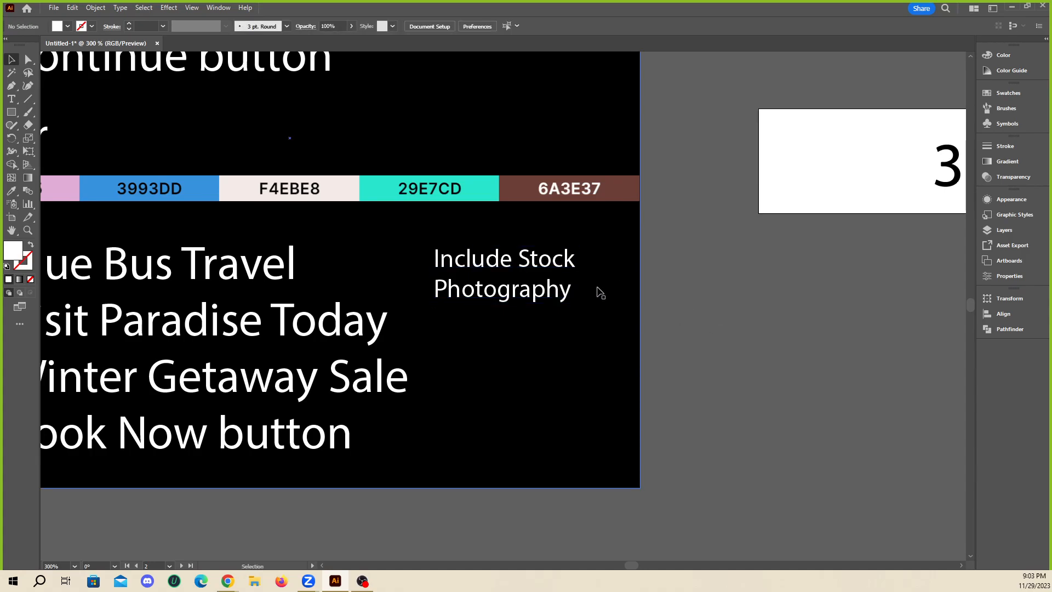
- Check the layout of both copy options, their palette strips and the stock photography note in the black box
alt+scroll(601, 294, down, 1)
scroll(578, 278, up, 1)
scroll(578, 278, up, 1)
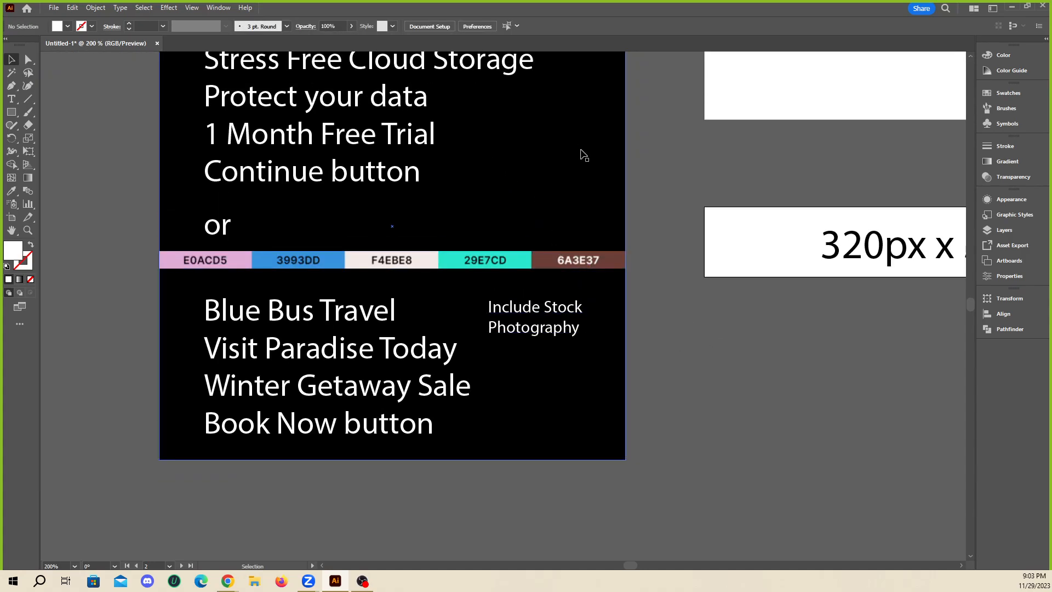
scroll(583, 156, up, 3)
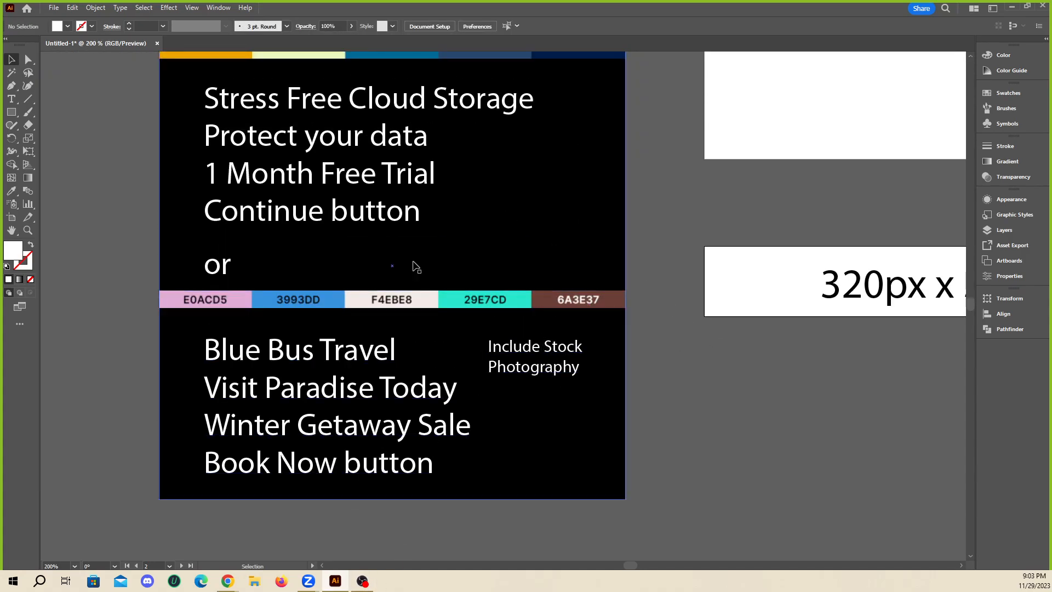
alt+scroll(598, 298, down, 3)
alt+scroll(446, 301, up, 3)
alt+scroll(384, 267, down, 2)
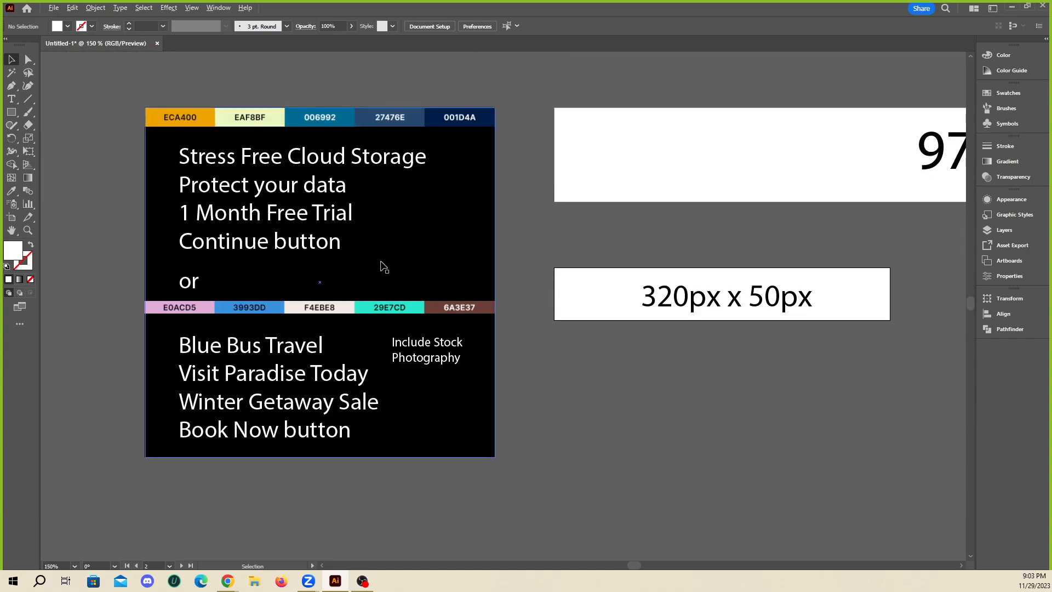
alt+scroll(384, 266, up, 2)
alt+scroll(530, 228, down, 1)
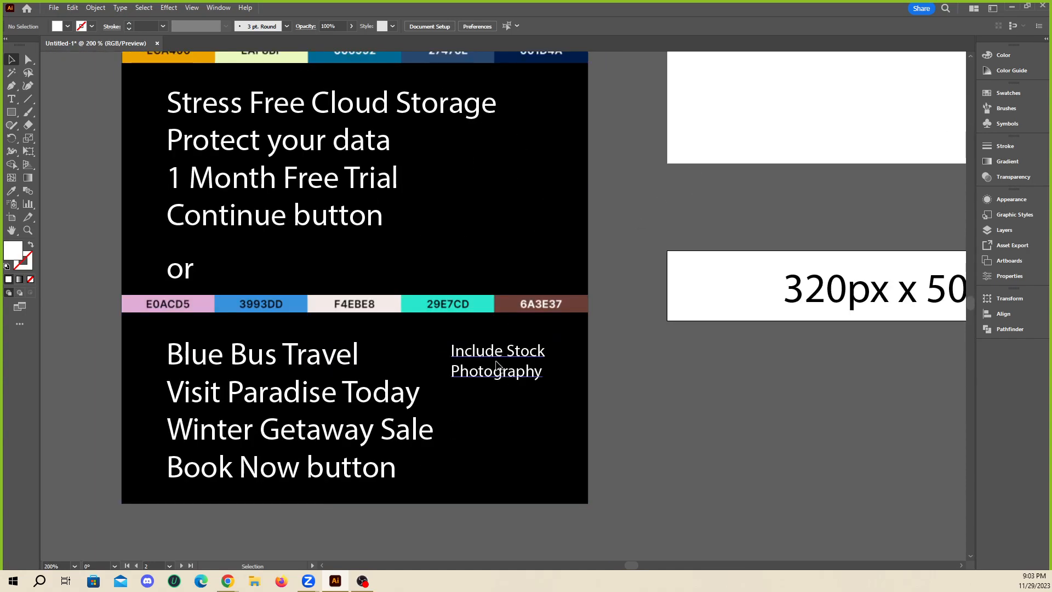
- Fine-tune the stock photography note's position beside the Blue Bus Travel copy with small nudges
click(545, 359)
click(709, 438)
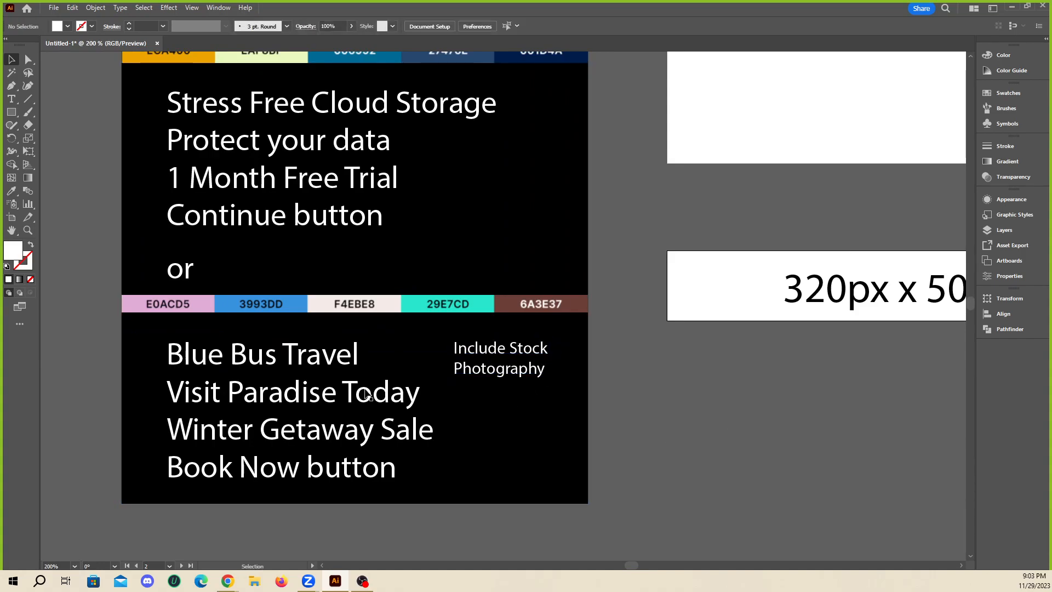
alt+scroll(356, 427, up, 1)
click(569, 323)
click(590, 388)
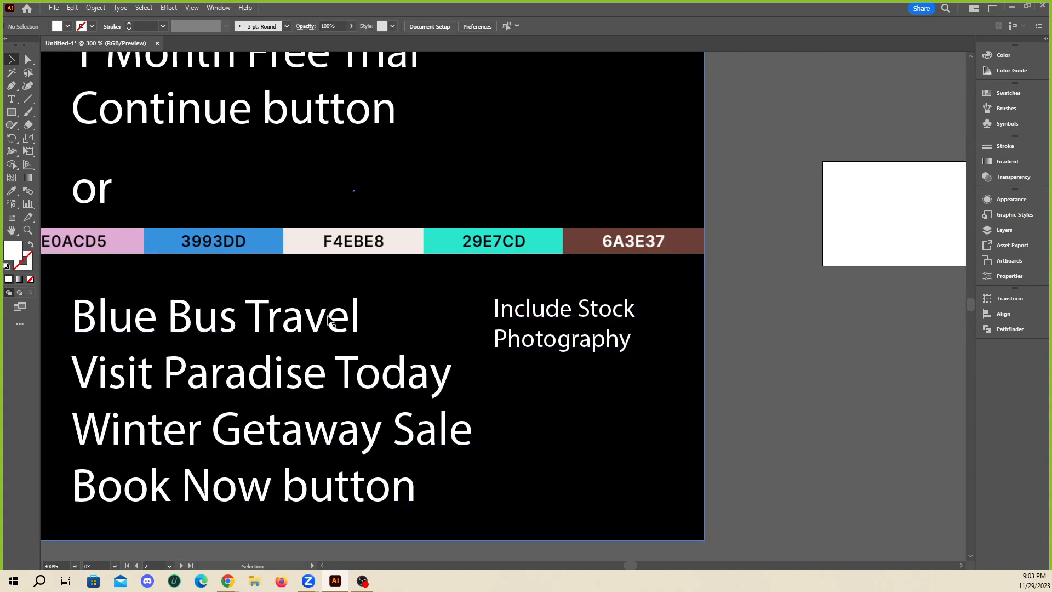
alt+scroll(590, 388, down, 2)
scroll(517, 361, up, 1)
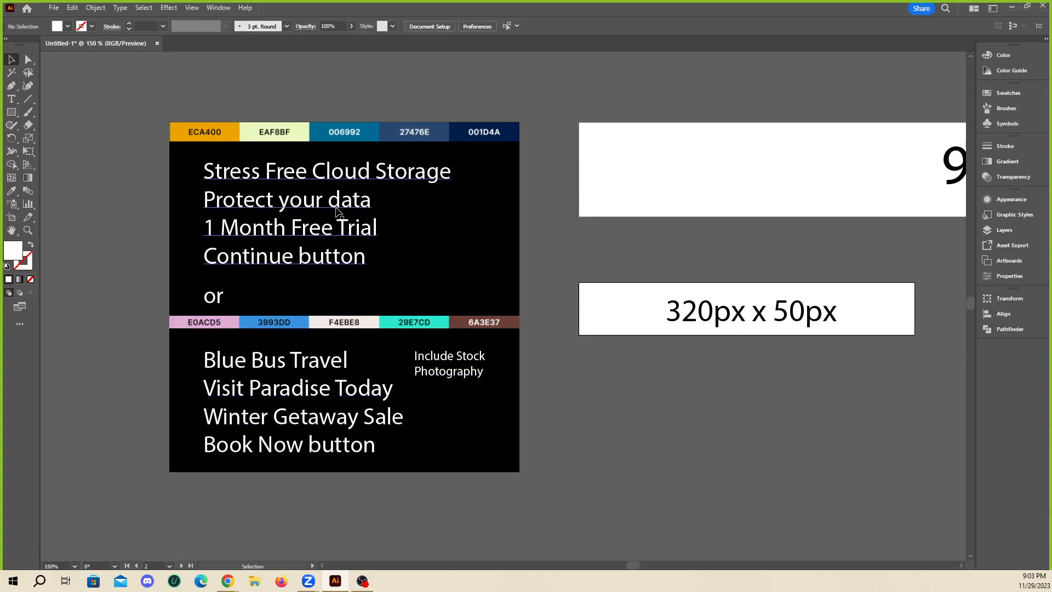
alt+scroll(266, 170, up, 1)
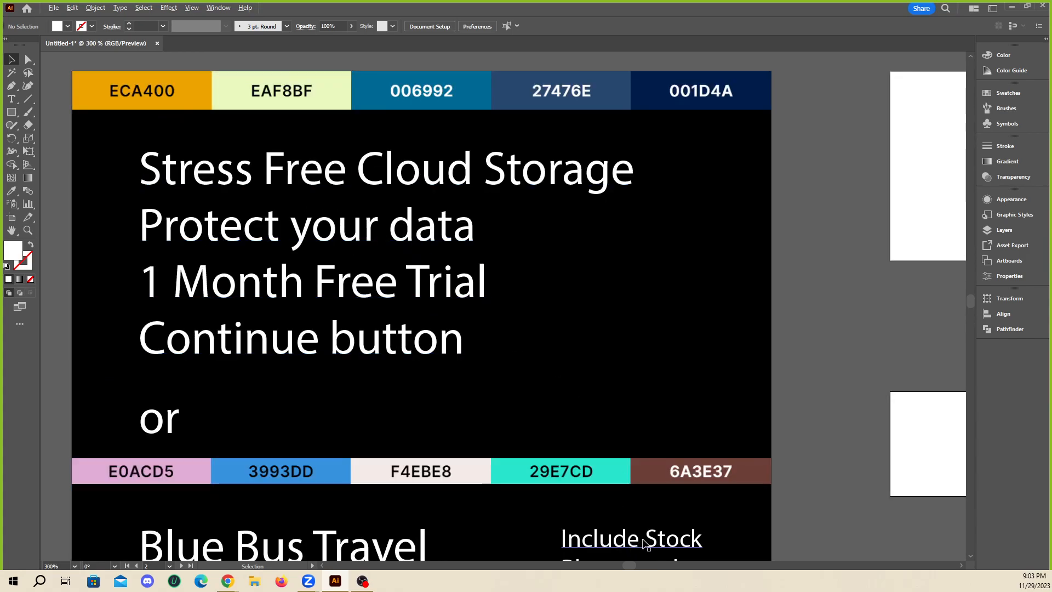
alt+drag(646, 543, 688, 282)
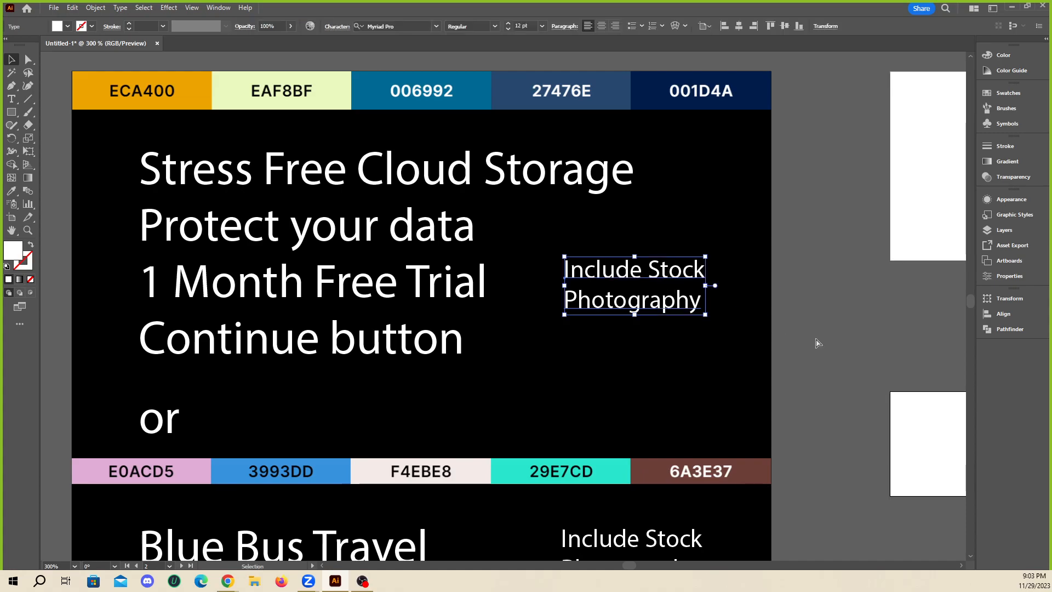
key(ctrl+z)
click(840, 352)
- Review both copy options with their palette strips and the size-labelled artboards beside them
alt+scroll(404, 258, down, 2)
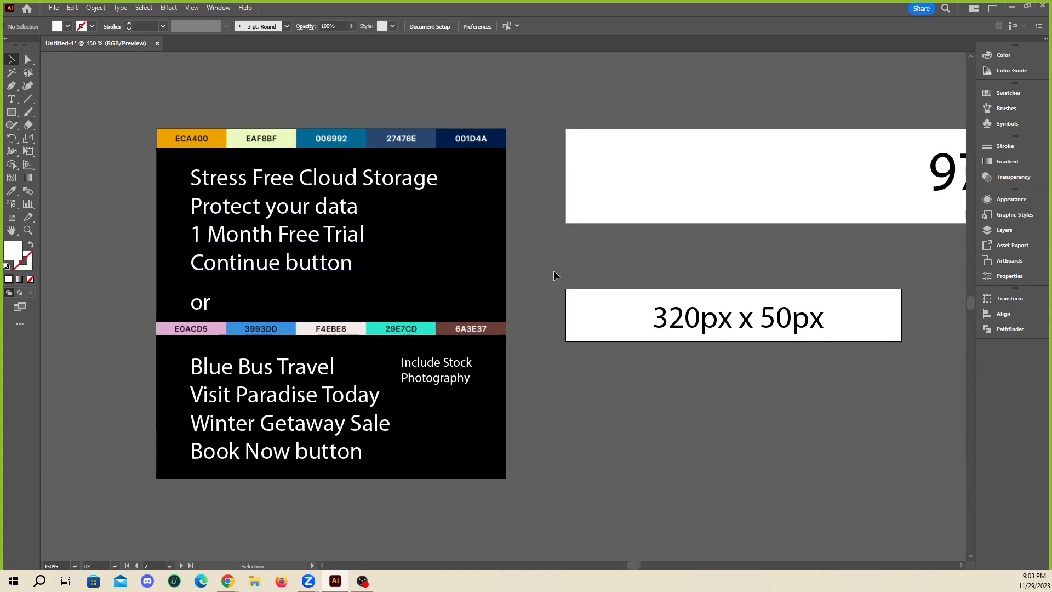
scroll(587, 278, up, 2)
alt+scroll(92, 319, up, 1)
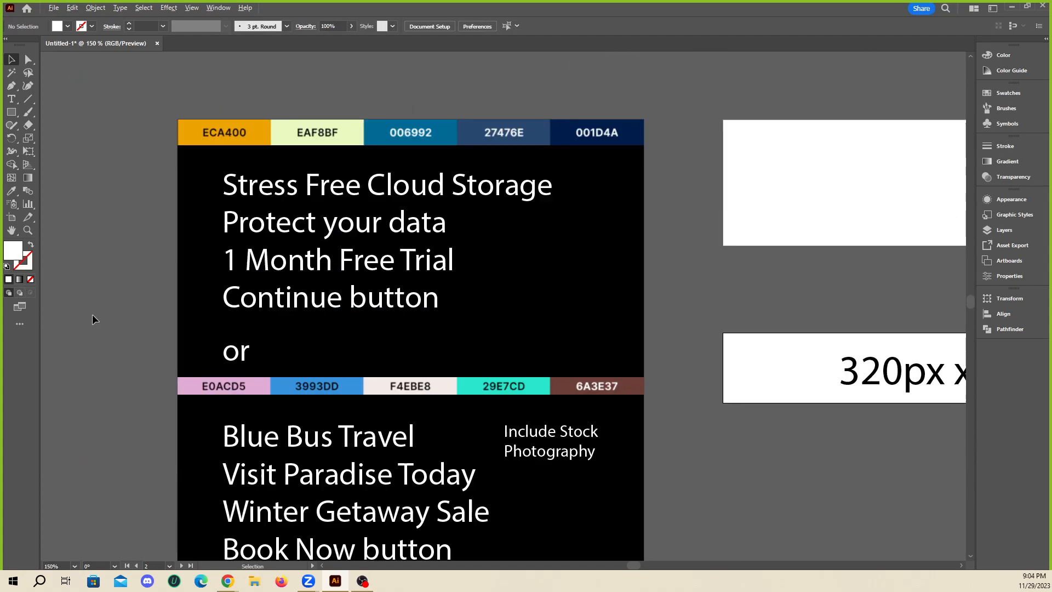
scroll(485, 329, down, 2)
scroll(435, 379, up, 2)
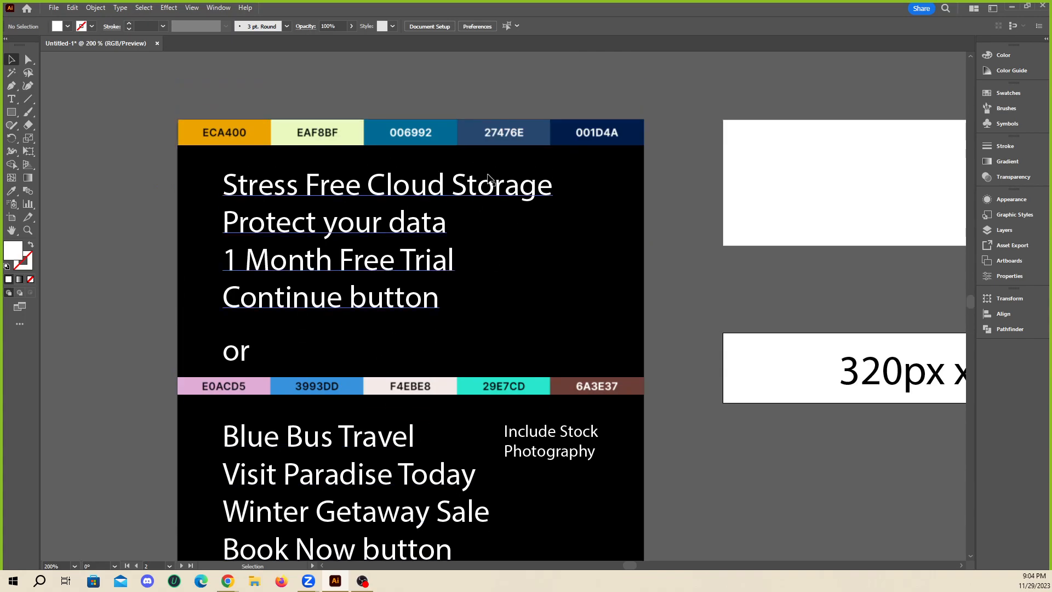
scroll(696, 257, down, 3)
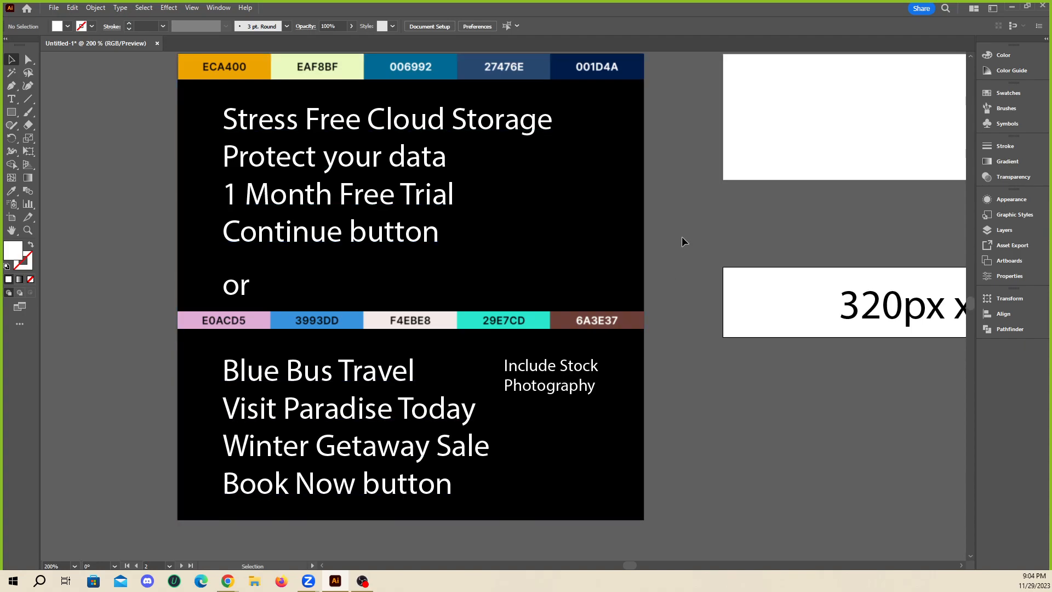
scroll(217, 355, down, 1)
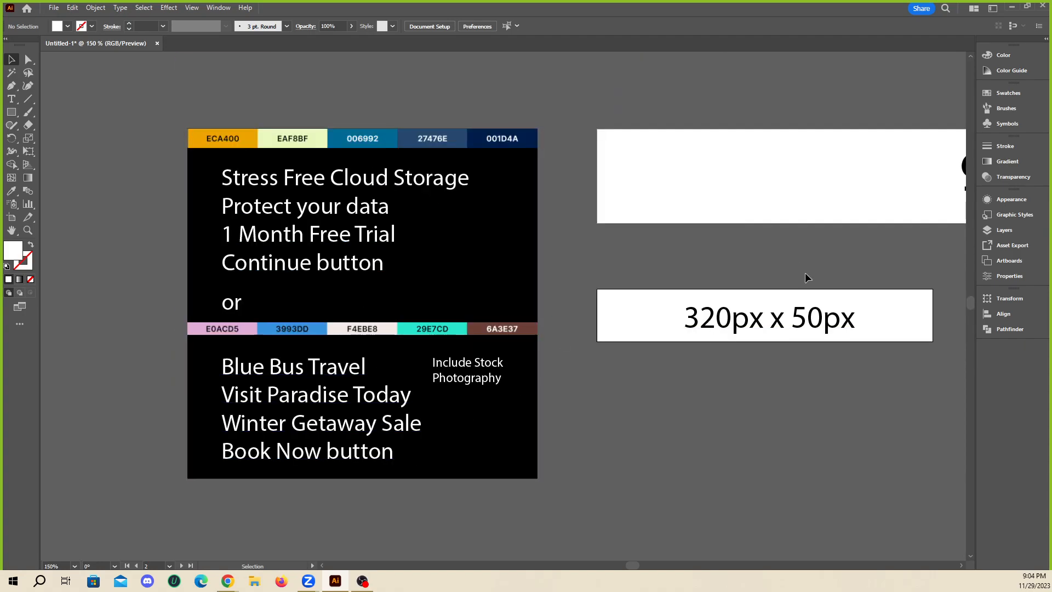
key(ctrl+minus)
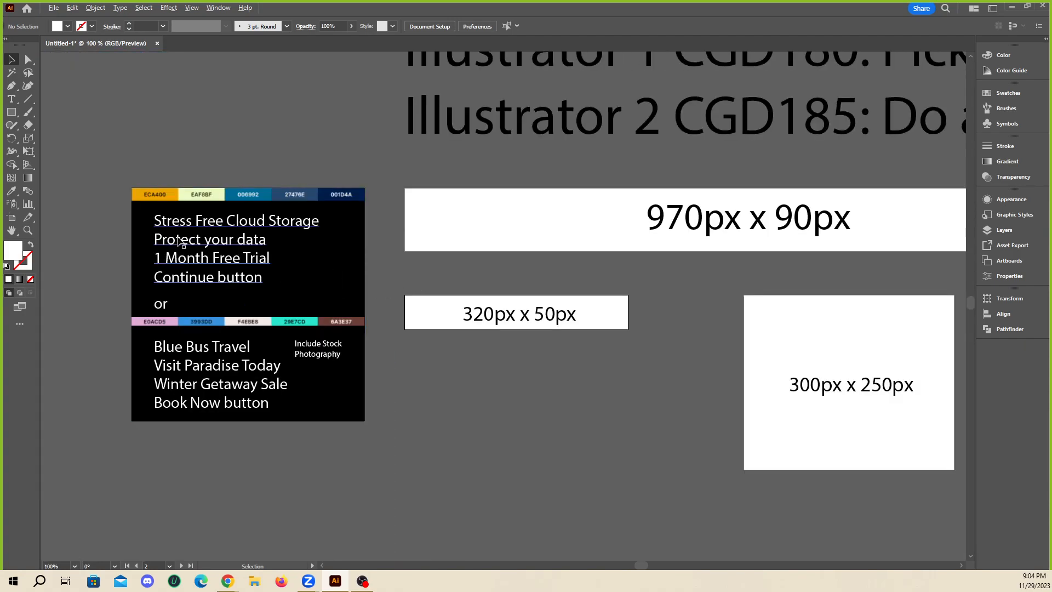
key(ctrl+minus)
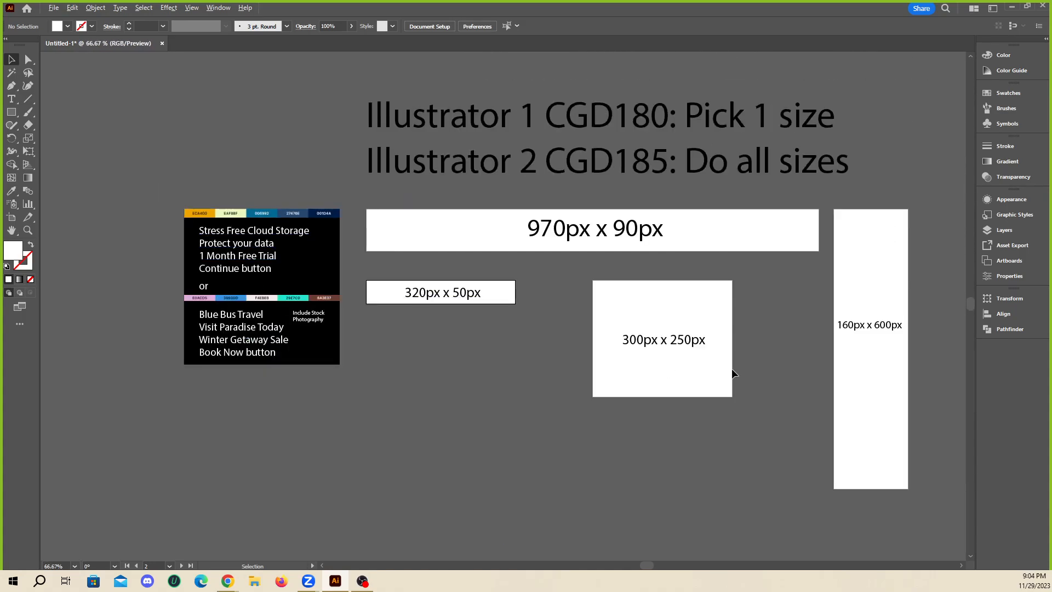
- Move the "300px x 250px" label off its artboard to just above the upper edge
scroll(732, 368, up, 3)
drag(606, 296, 596, 102)
scroll(570, 284, down, 4)
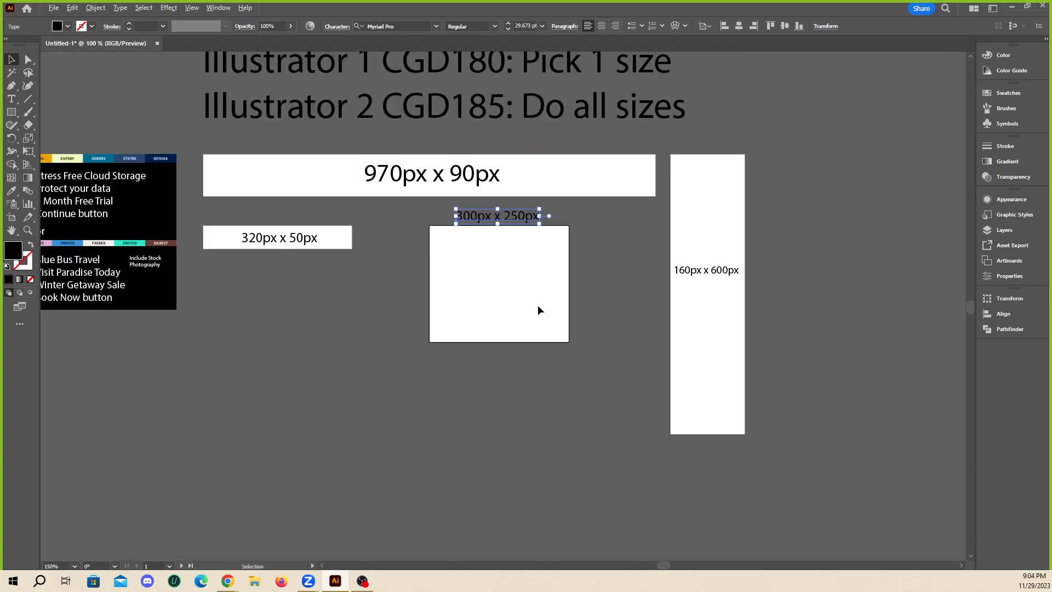
- Paste the Stress Free Cloud Storage copy onto the 300px x 250px artboard and fill the text with black
key(ctrl+v)
scroll(527, 285, up, 2)
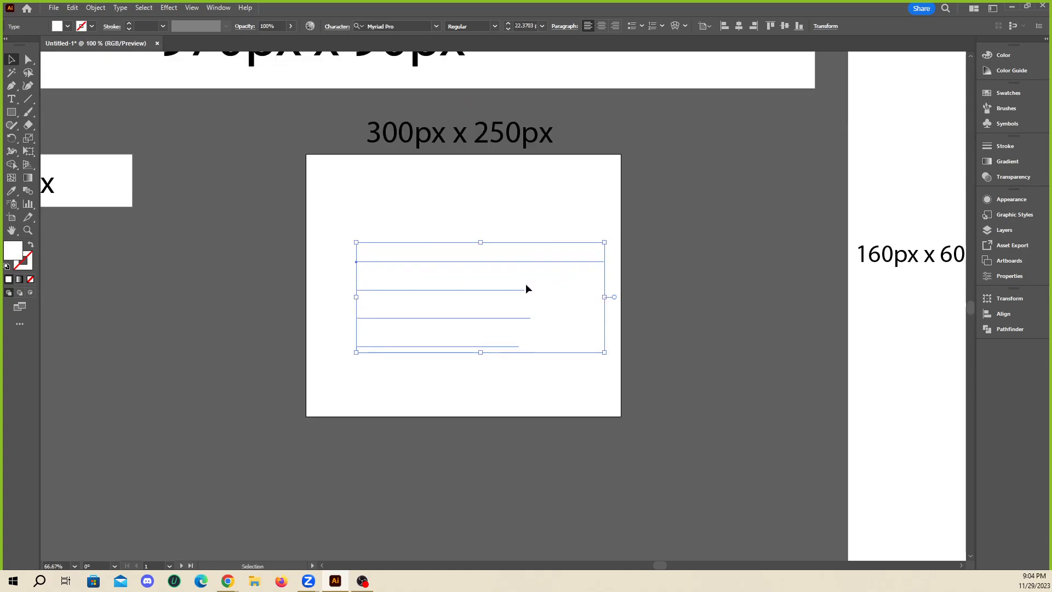
scroll(525, 284, up, 1)
click(66, 27)
click(30, 44)
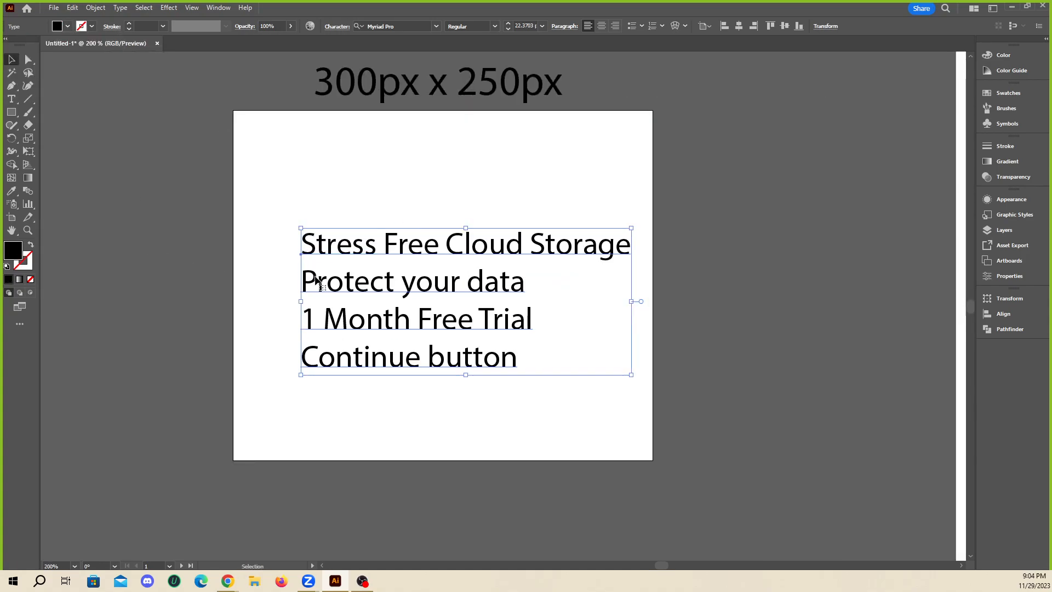
click(473, 196)
- Split "Stress Free Cloud Storage" into its own text object and place it near the artboard's upper edge as the headline
scroll(444, 230, up, 1)
scroll(446, 240, down, 1)
double_click(447, 239)
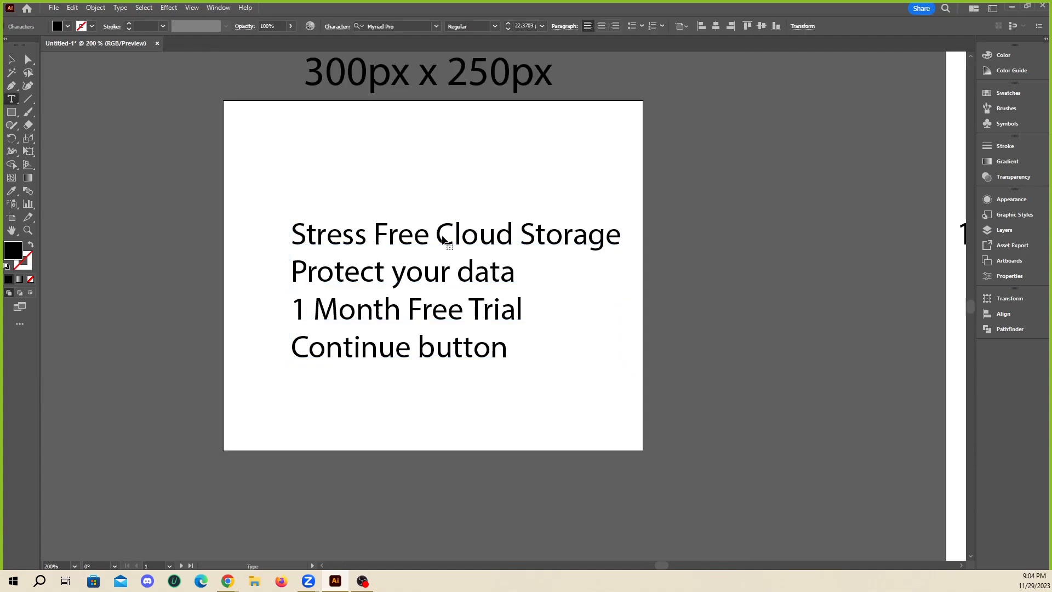
triple_click(447, 240)
key(ctrl+c)
key(BackSpace)
key(Escape)
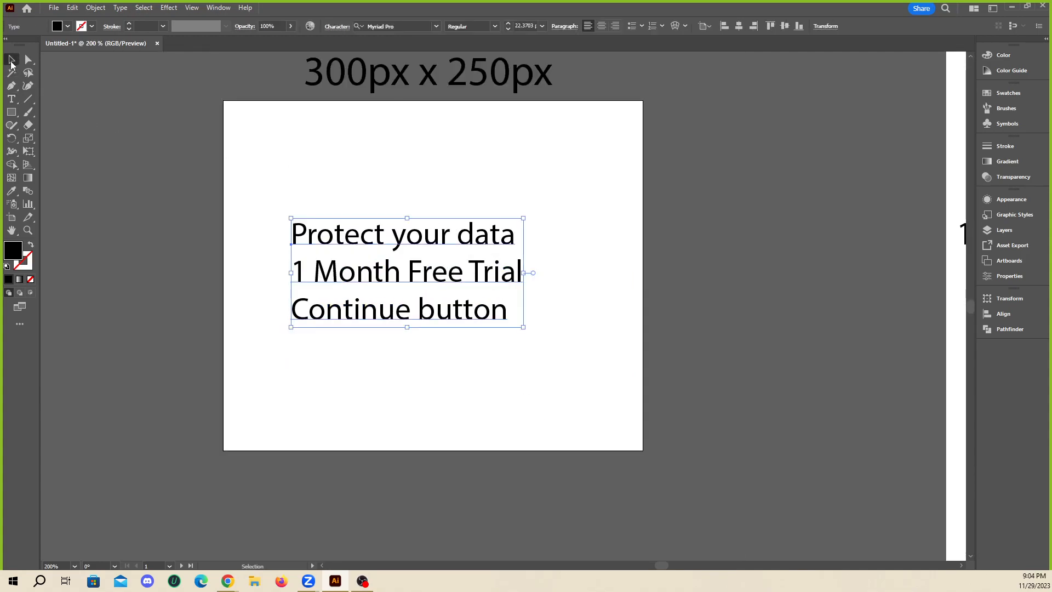
key(ctrl+v)
drag(526, 275, 526, 156)
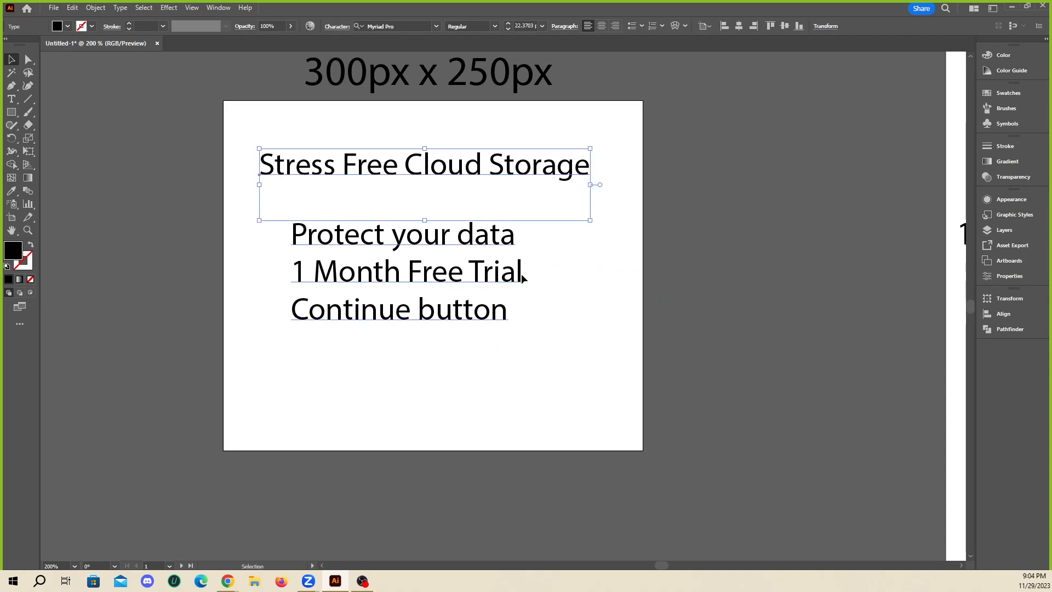
- Split "Protect your data" into its own text object below the headline and move the remaining two lines lower on the artboard
click(461, 253)
triple_click(462, 253)
key(ctrl+x)
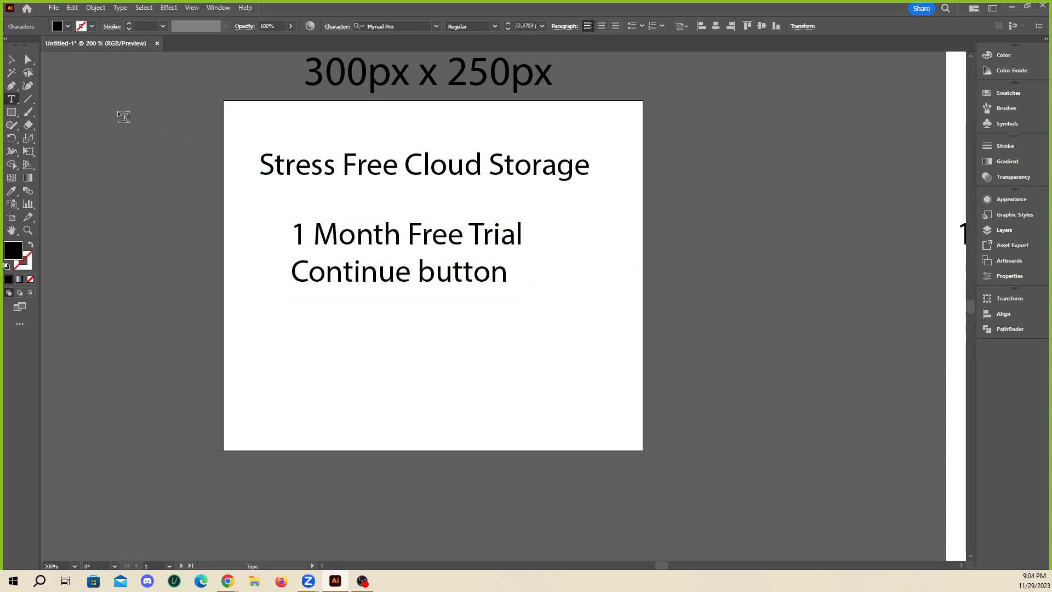
click(11, 60)
drag(326, 241, 366, 351)
click(348, 228)
key(ctrl+v)
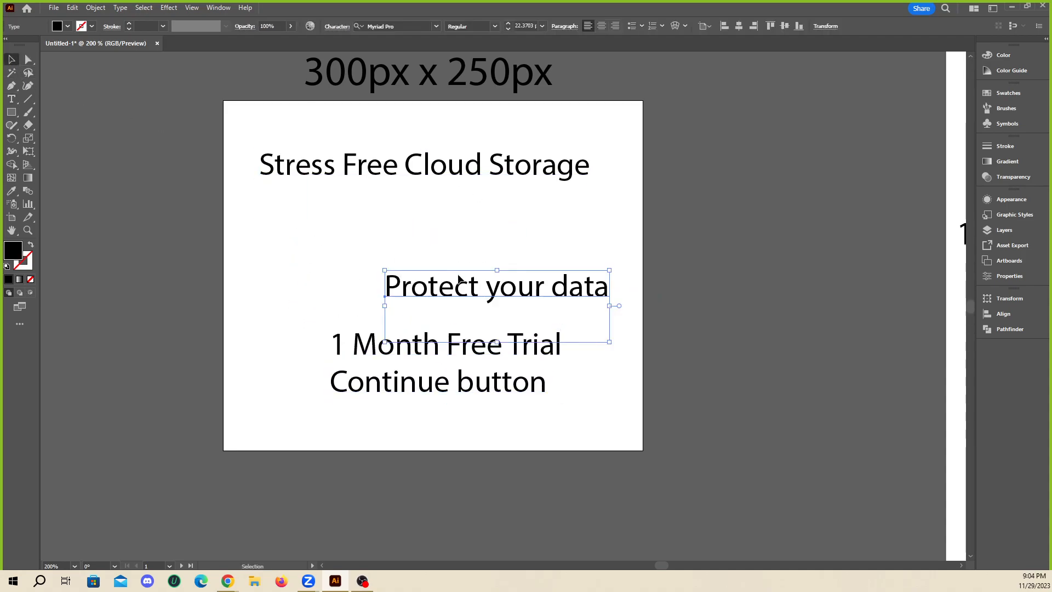
drag(472, 269, 386, 219)
double_click(496, 233)
key(ctrl+a)
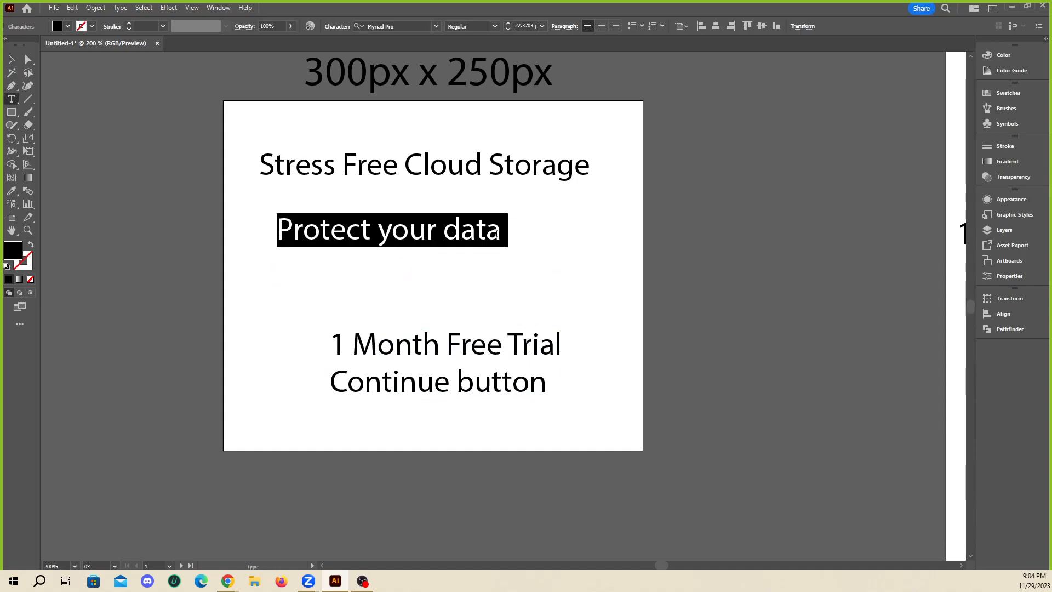
click(497, 233)
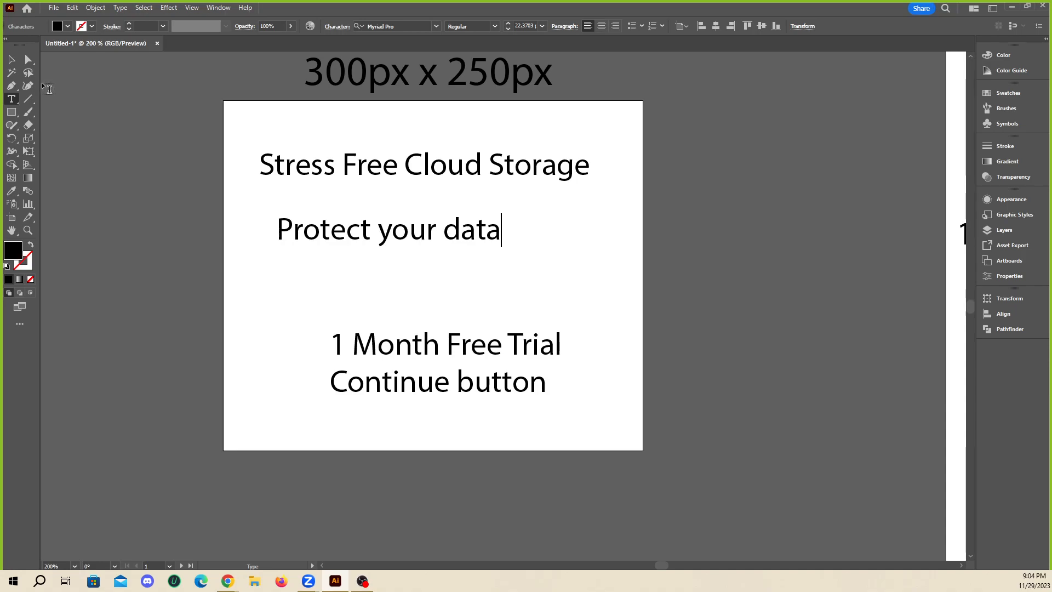
key(Escape)
- Split "1 Month Free Trial" into its own text object and place it between "Protect your data" and "Continue button"
triple_click(449, 351)
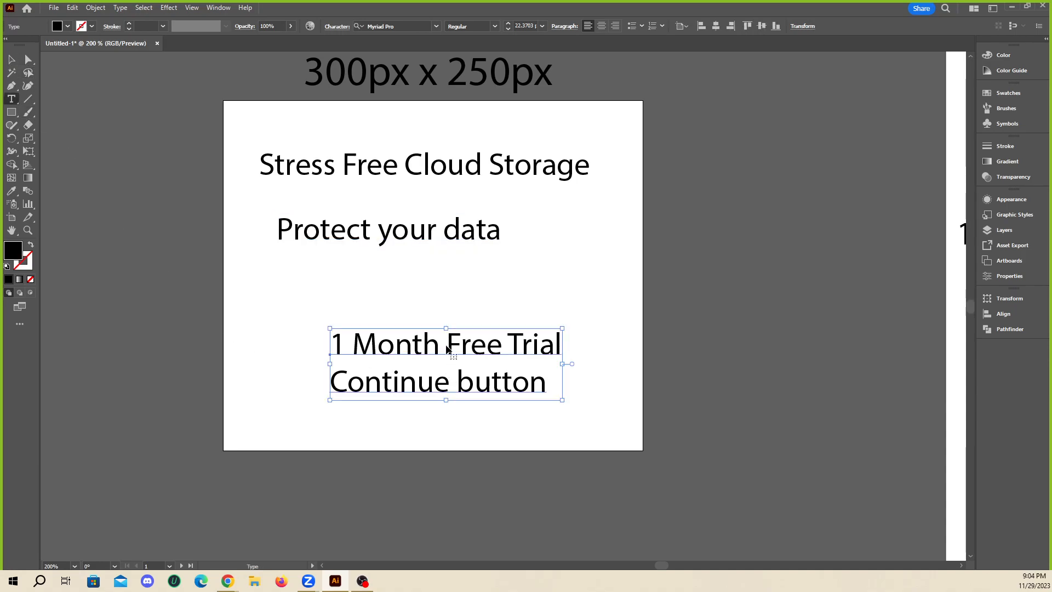
key(BackSpace)
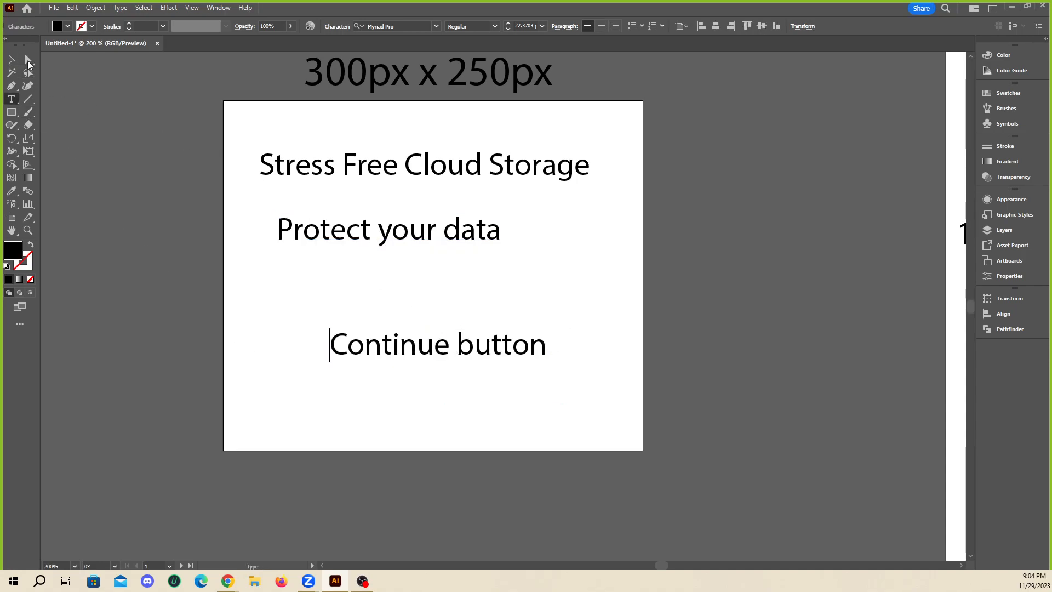
key(Escape)
key(ctrl+z)
key(ctrl+z)
key(ctrl+z)
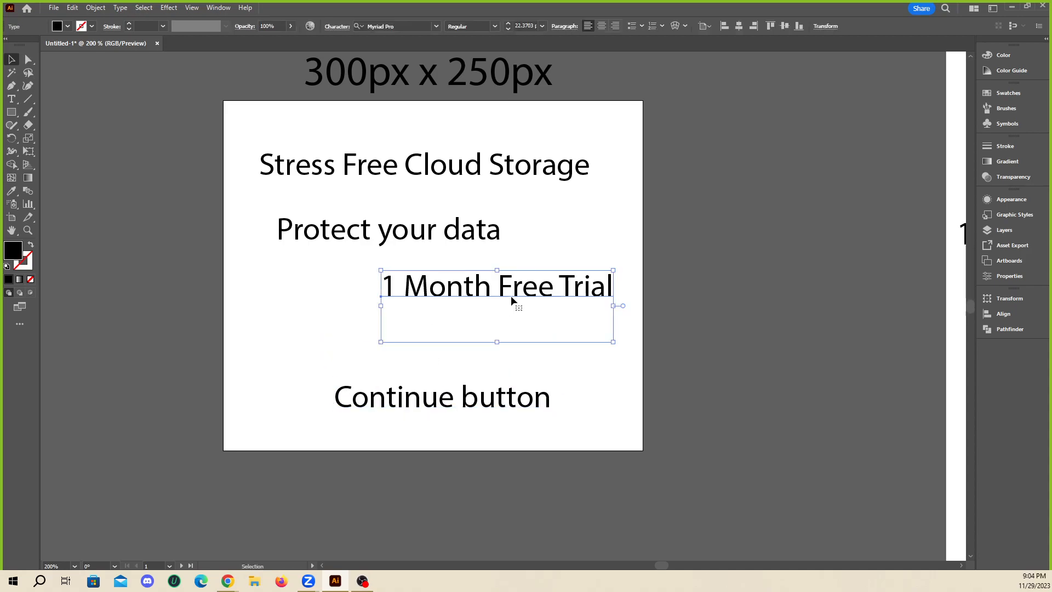
drag(511, 300, 424, 309)
- Shorten "Continue button" to "Continue" and move it slightly up and towards the artboard's centre
click(445, 408)
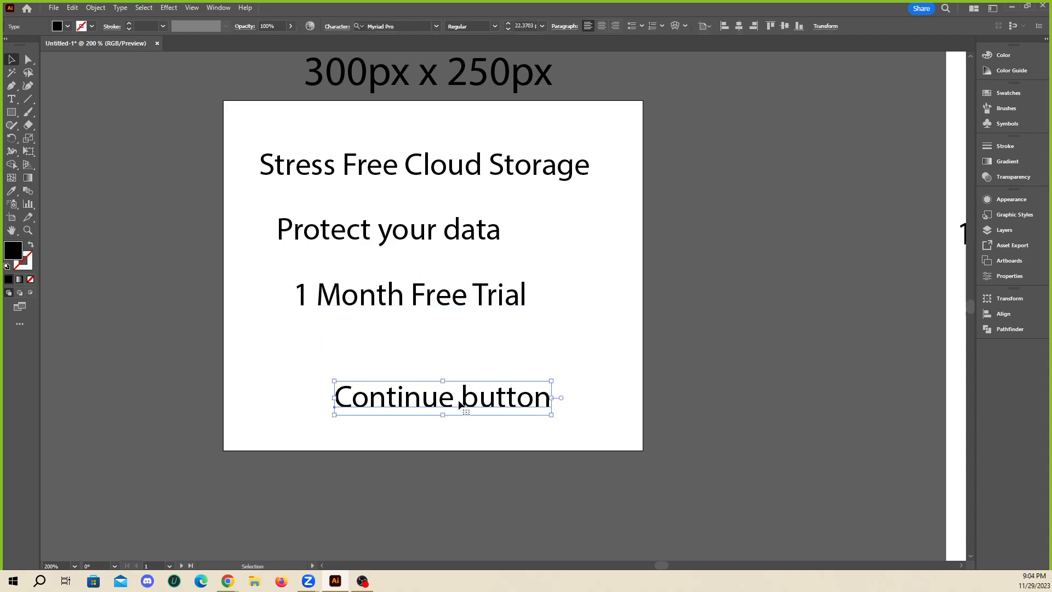
double_click(459, 404)
key(ctrl+a)
drag(571, 399, 462, 399)
key(BackSpace)
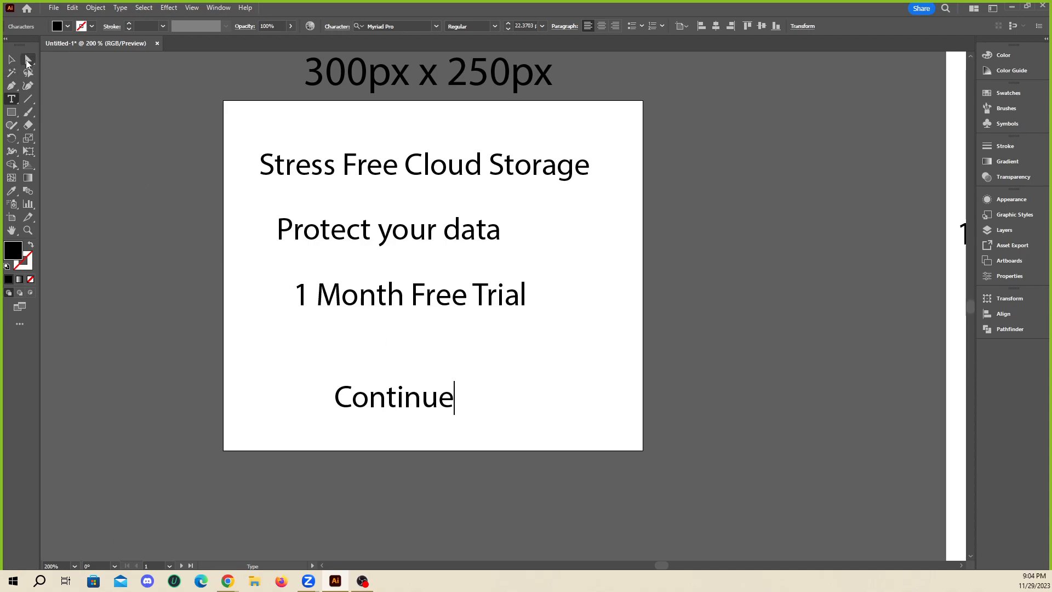
key(Escape)
click(235, 281)
drag(418, 399, 443, 383)
click(252, 278)
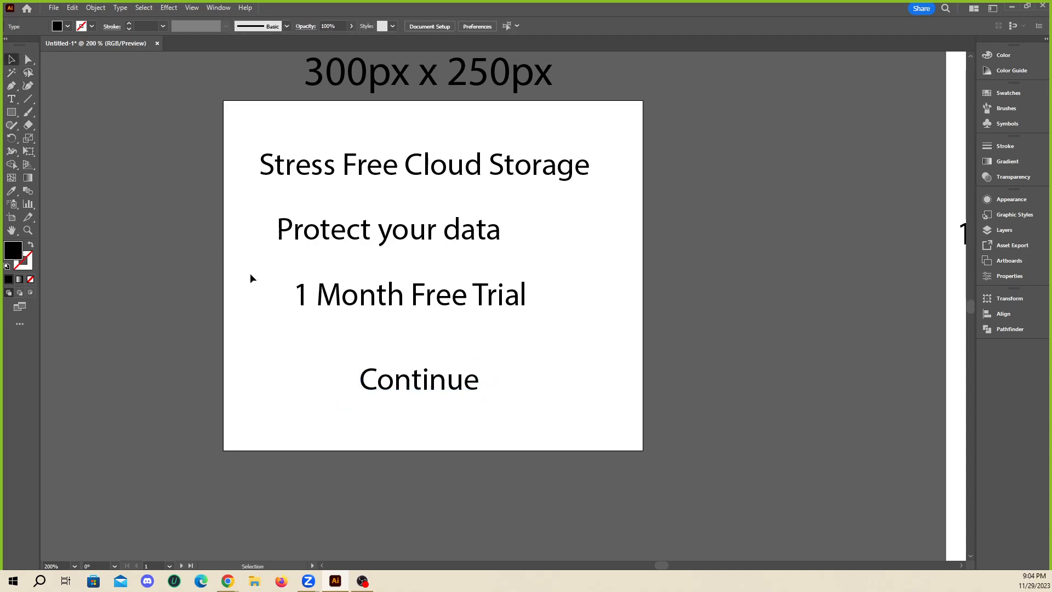
- Draw a black rectangle about 130 by 40 px over "Continue" and round its corners to about 8 px
click(12, 112)
mouse_move(332, 348)
mouse_down()
mouse_move(488, 413)
mouse_move(513, 403)
mouse_up()
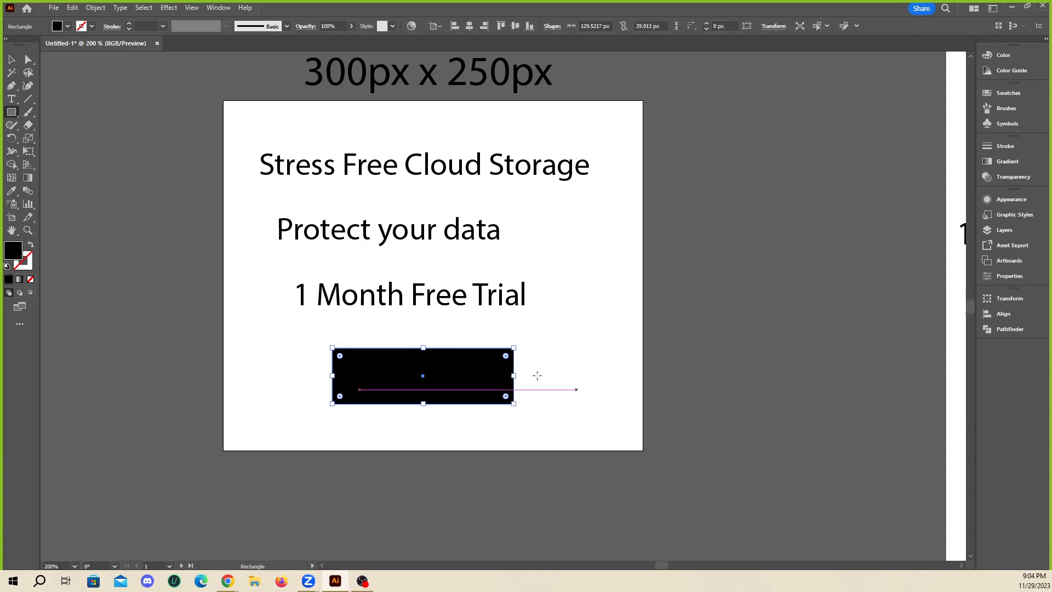
click(12, 59)
click(381, 329)
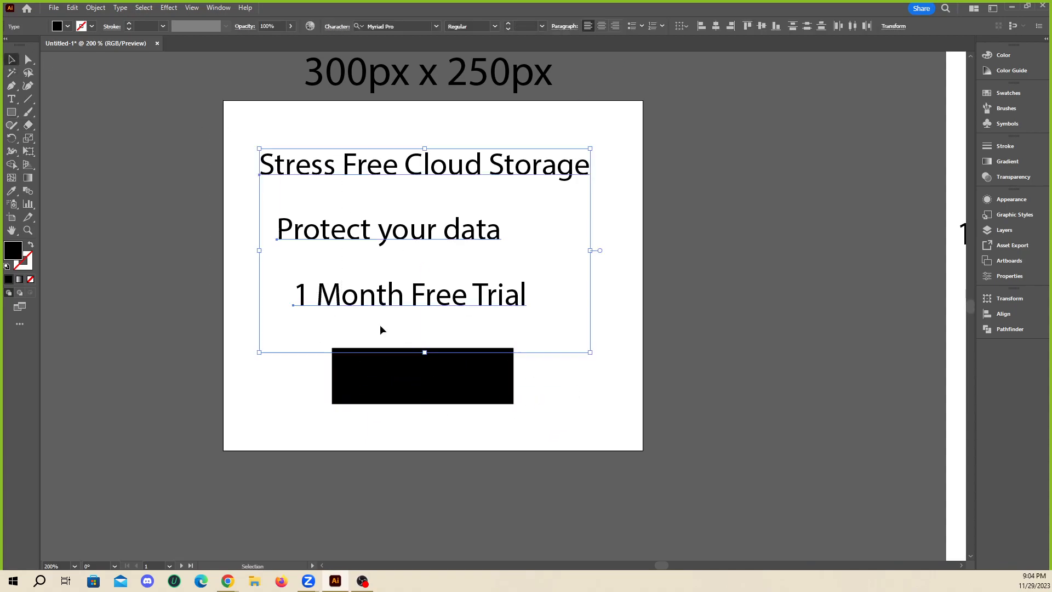
click(395, 404)
drag(348, 368, 225, 363)
click(225, 364)
- Place the blue and orange palette strip, ECA400 to 001D4A, just below the 300px x 250px artboard for color sampling
key(ctrl+minus)
key(ctrl+minus)
key(ctrl+minus)
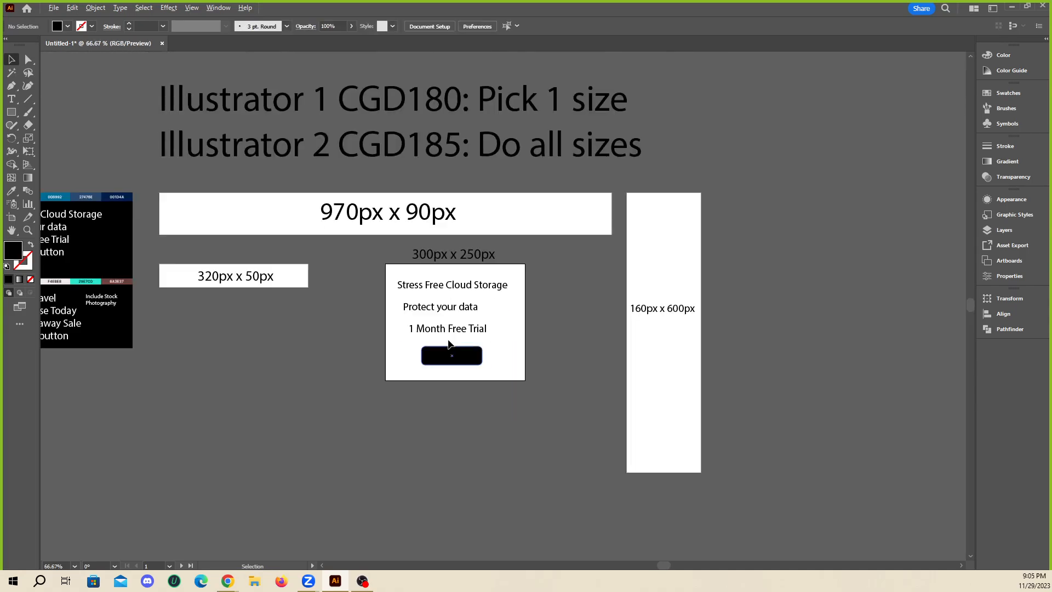
drag(94, 196, 493, 412)
key(ctrl+plus)
key(ctrl+plus)
key(ctrl+plus)
key(ctrl+plus)
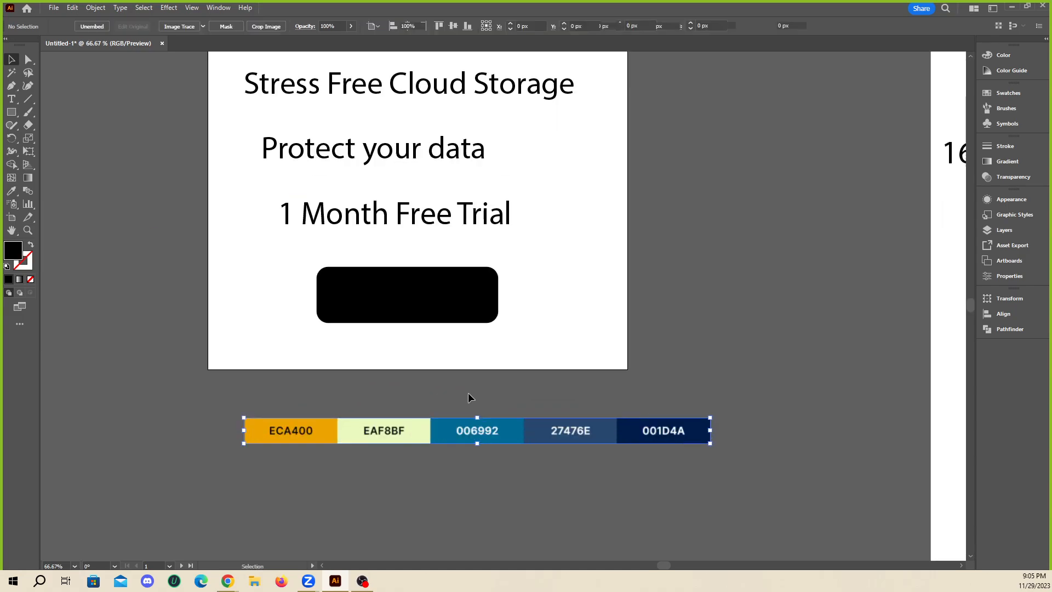
drag(476, 450, 429, 428)
- Arrange the rounded rectangle behind "Continue" and fill it with orange ECA400 sampled from the palette strip
click(442, 263)
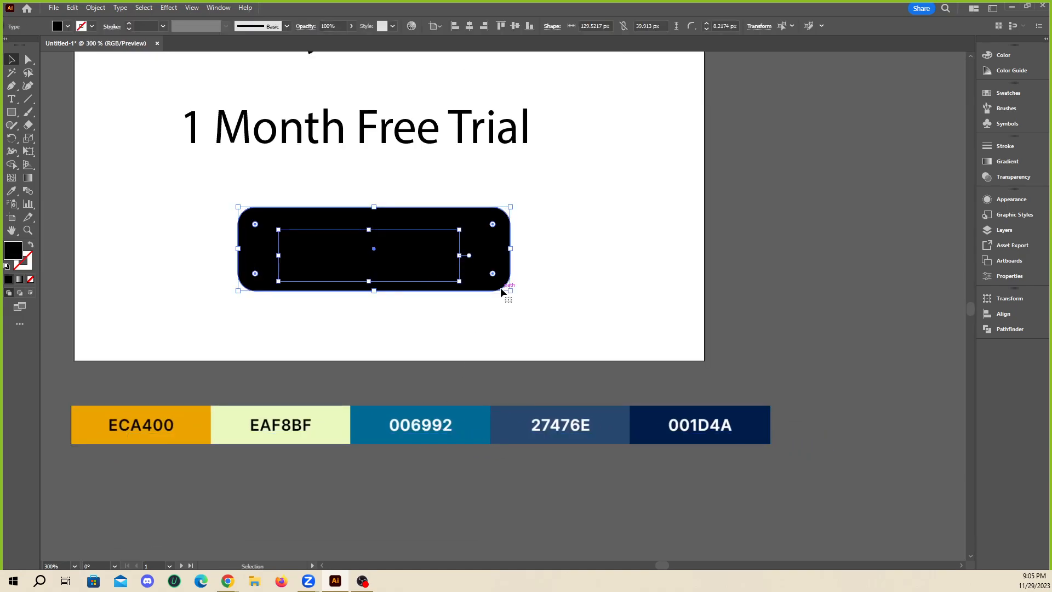
key(i)
click(91, 408)
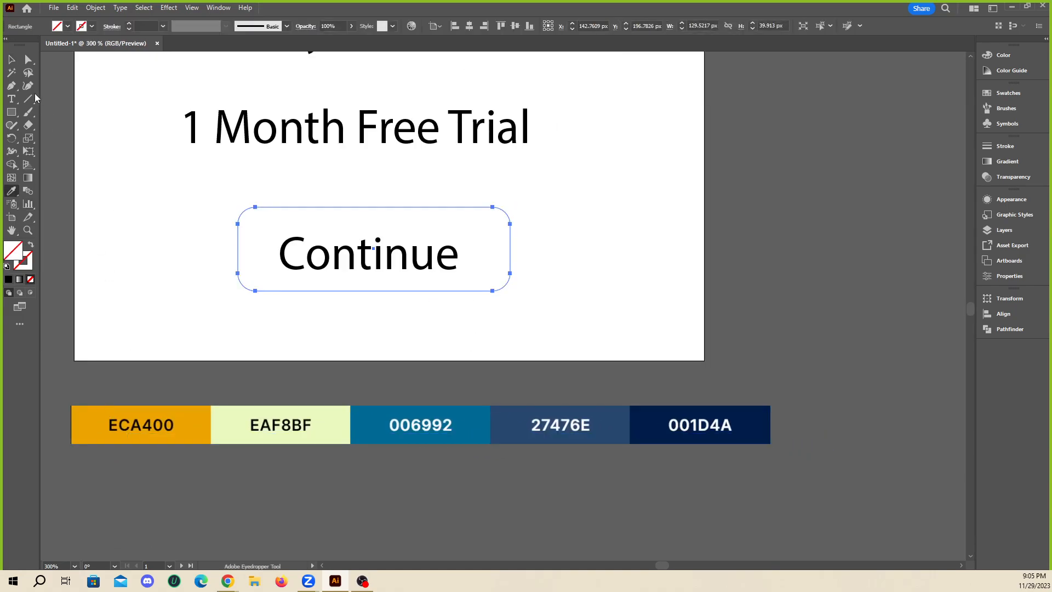
click(96, 422)
click(247, 425)
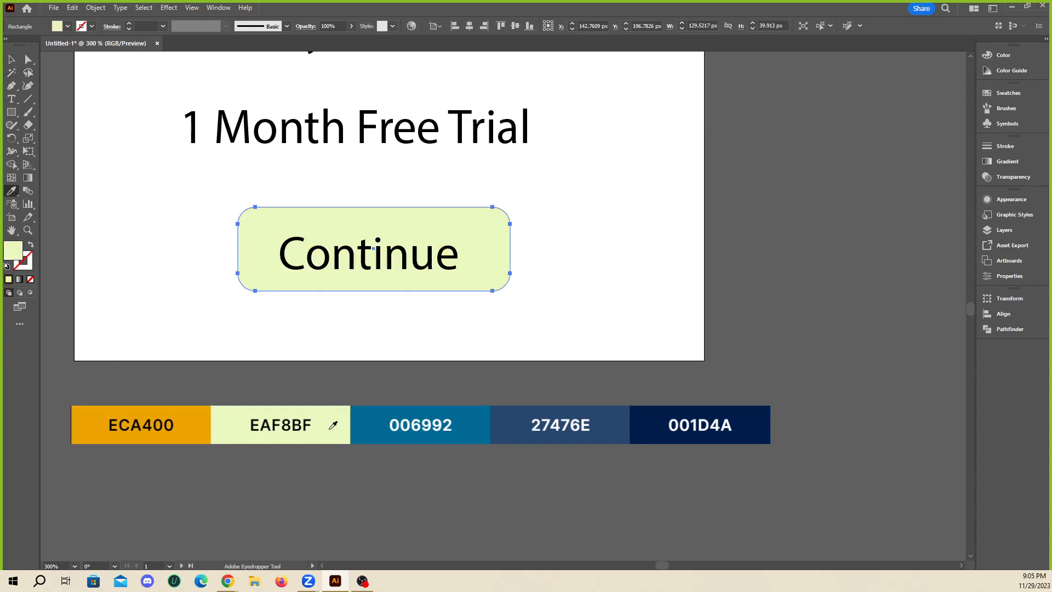
click(132, 423)
click(12, 60)
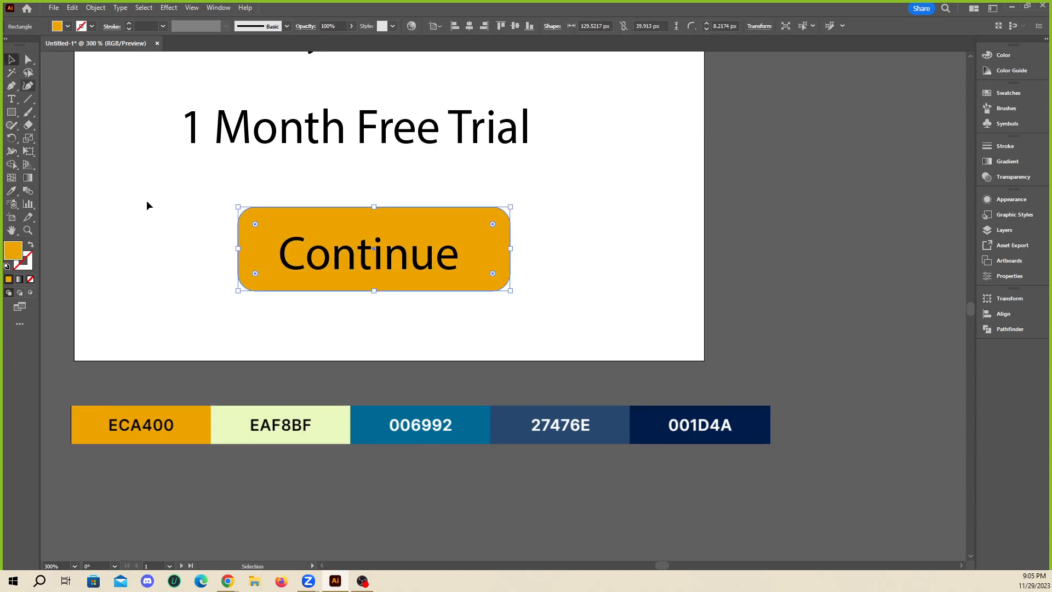
click(146, 204)
- Shift the orange button slightly down and widen it to leave room after the word "Continue"
drag(477, 249, 502, 259)
click(617, 281)
click(510, 262)
click(649, 276)
click(650, 291)
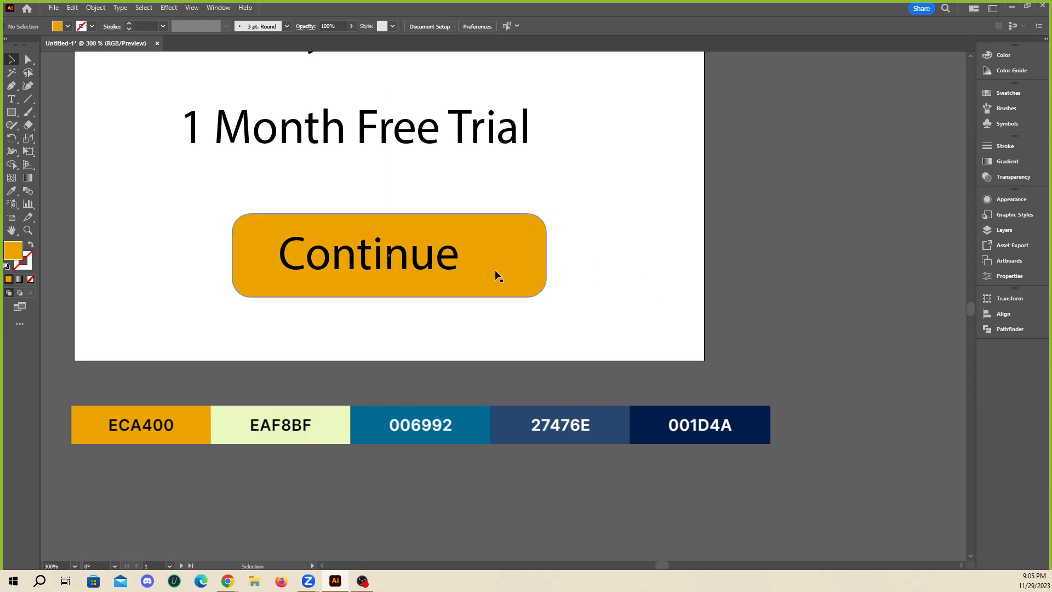
- Draw a thin horizontal bar about 21 by 3 px after "Continue" on the button and fill it with black
click(12, 113)
scroll(544, 268, up, 2)
drag(409, 261, 498, 273)
click(67, 26)
click(30, 45)
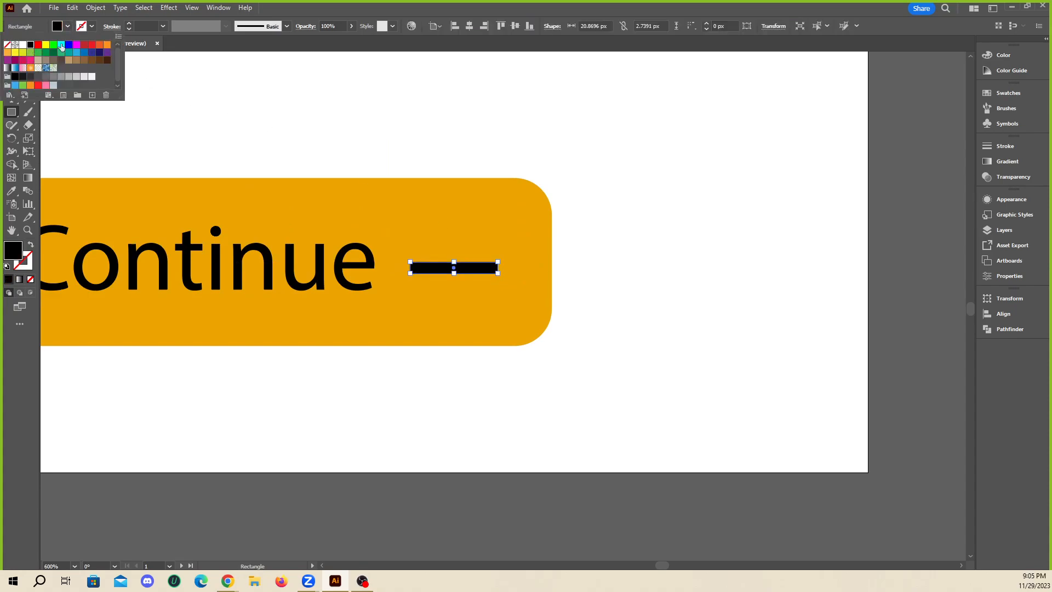
- Draw a small black triangular arrowhead and fit it to the bar after "Continue" so they form a right-pointing arrow
click(12, 113)
click(44, 152)
drag(374, 172, 487, 266)
key(v)
drag(539, 227, 520, 236)
click(517, 269)
drag(497, 272, 490, 272)
click(627, 245)
- Move the orange button with its "Continue" text and arrow to the horizontal center of the 300px x 250px artboard, slightly higher
scroll(627, 244, down, 2)
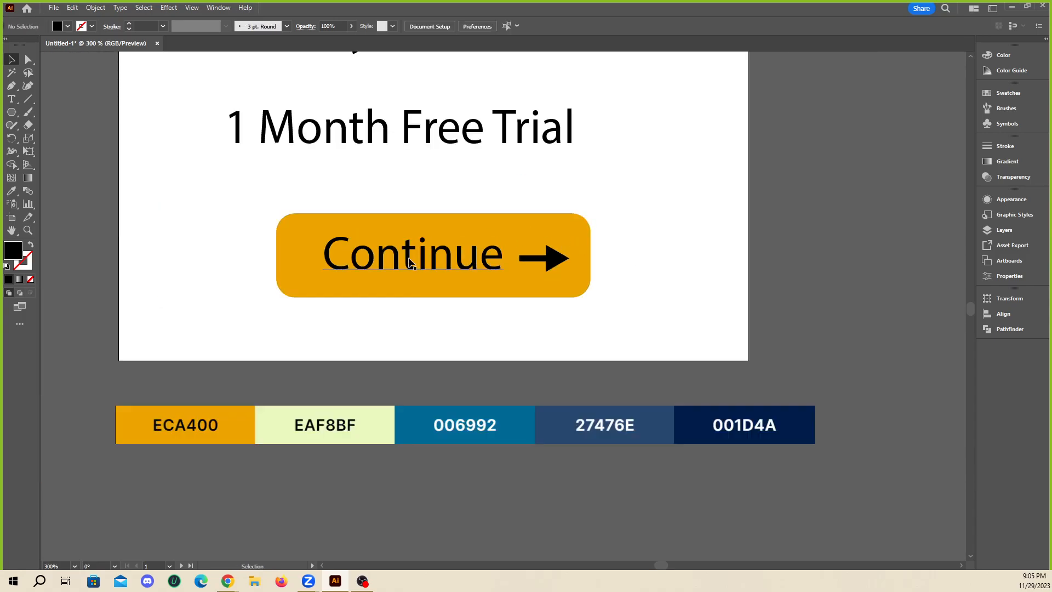
scroll(464, 310, down, 1)
scroll(475, 284, up, 1)
drag(238, 227, 559, 321)
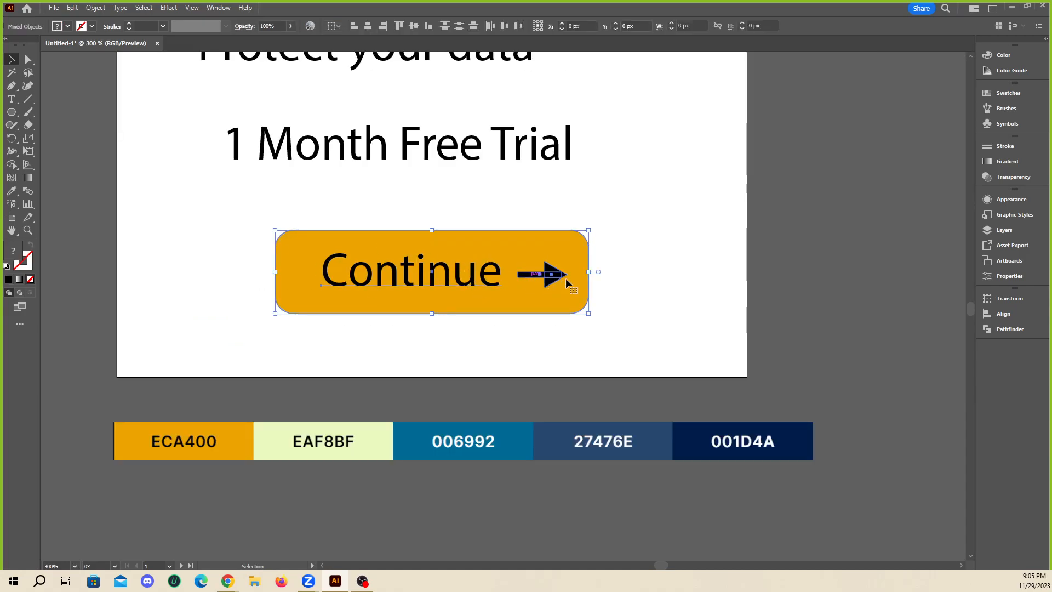
drag(565, 278, 504, 275)
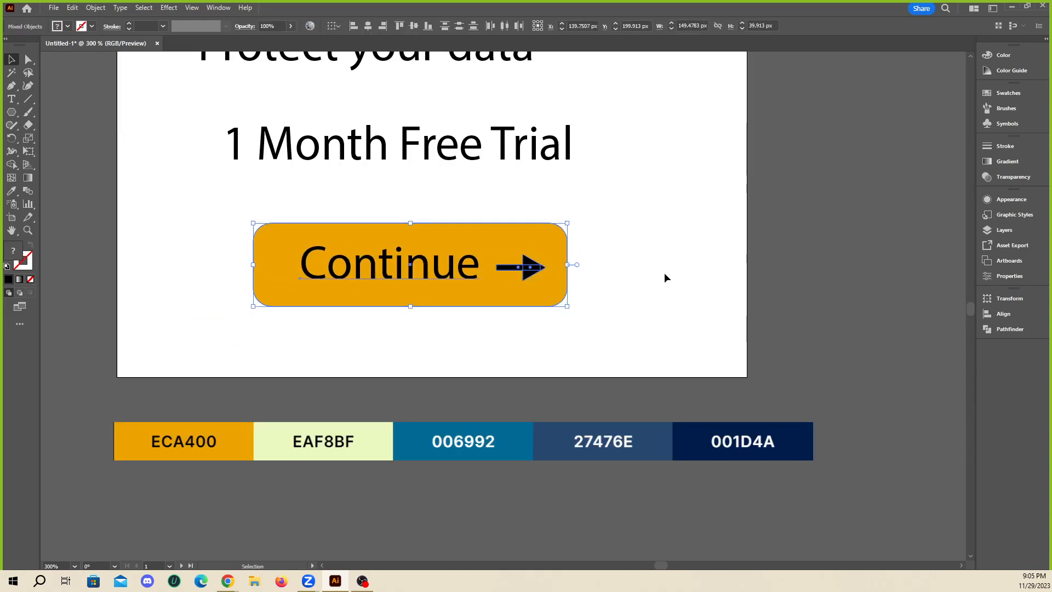
click(664, 277)
scroll(454, 345, down, 2)
scroll(517, 290, up, 1)
drag(494, 360, 452, 338)
click(297, 321)
click(445, 344)
click(524, 289)
scroll(430, 249, up, 1)
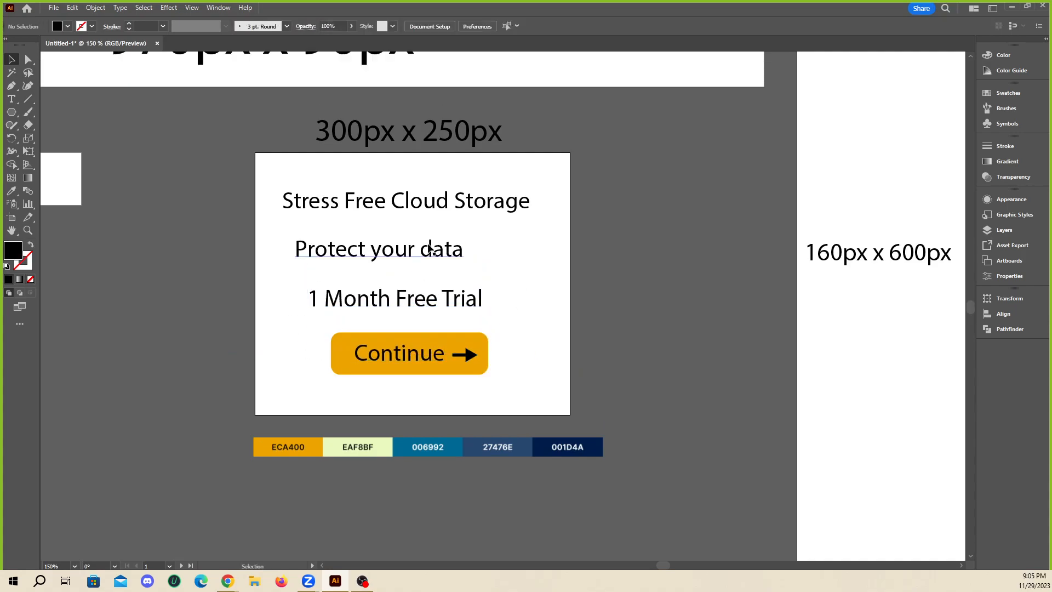
- Center the lines "Protect your data" and "1 Month Free Trial" beneath the "Stress Free Cloud Storage" headline
click(446, 210)
drag(425, 243, 451, 235)
drag(471, 306, 479, 288)
click(485, 263)
- Duplicate the four-line cloud storage copy from the black box into the empty space above its palette strip
scroll(487, 246, down, 2)
scroll(712, 277, down, 2)
scroll(392, 237, up, 4)
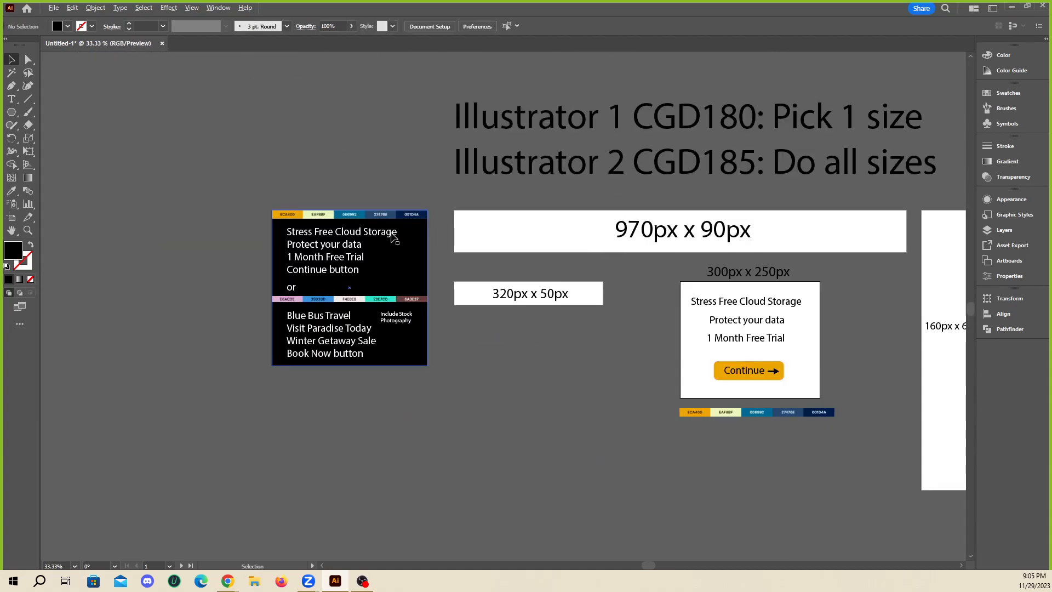
scroll(240, 225, down, 1)
scroll(223, 221, up, 2)
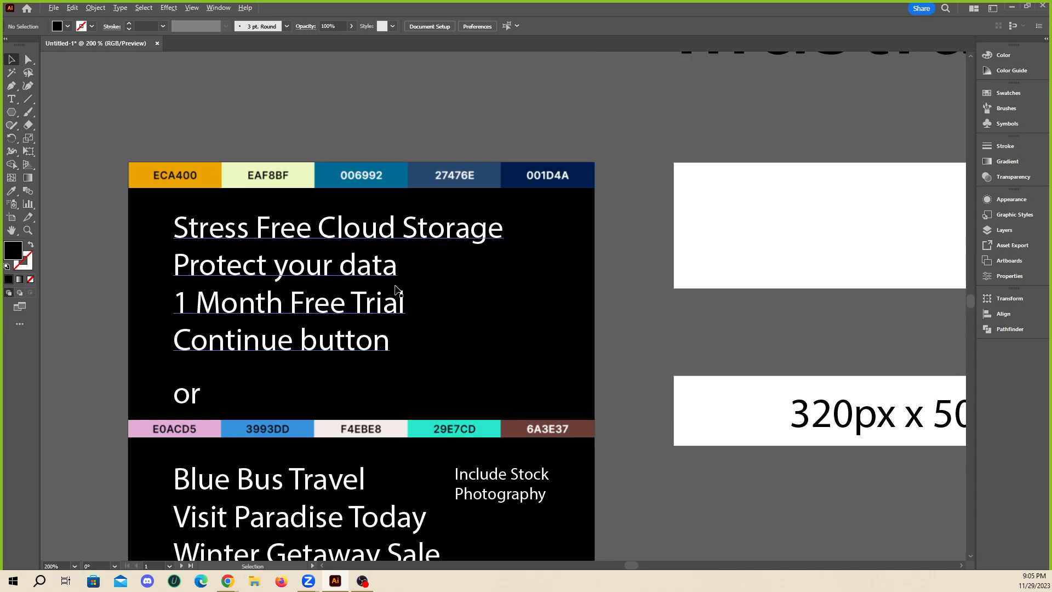
scroll(396, 289, down, 1)
drag(307, 241, 300, 218)
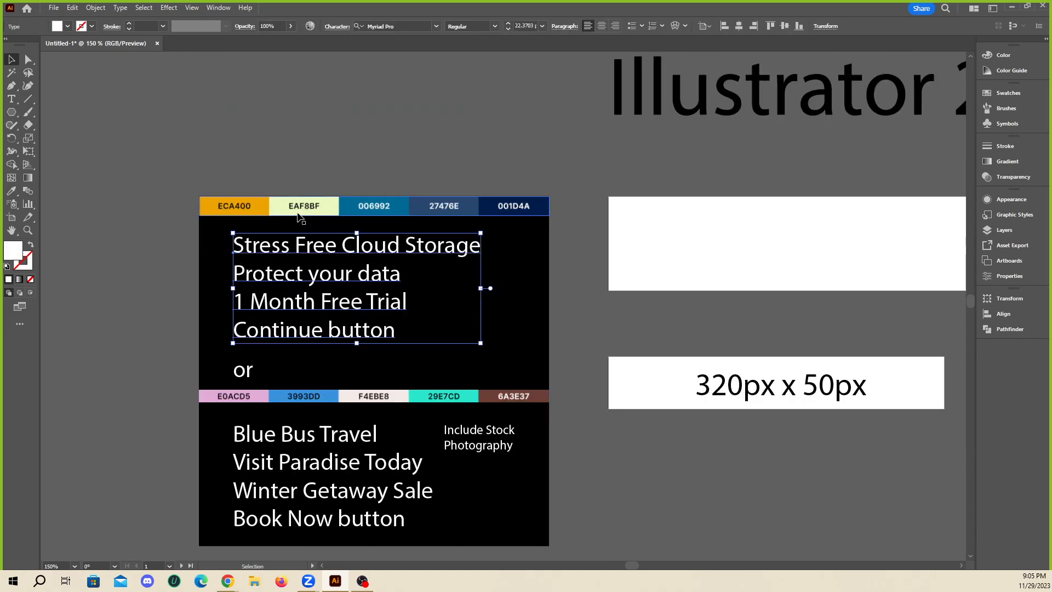
scroll(300, 218, down, 2)
scroll(241, 246, up, 3)
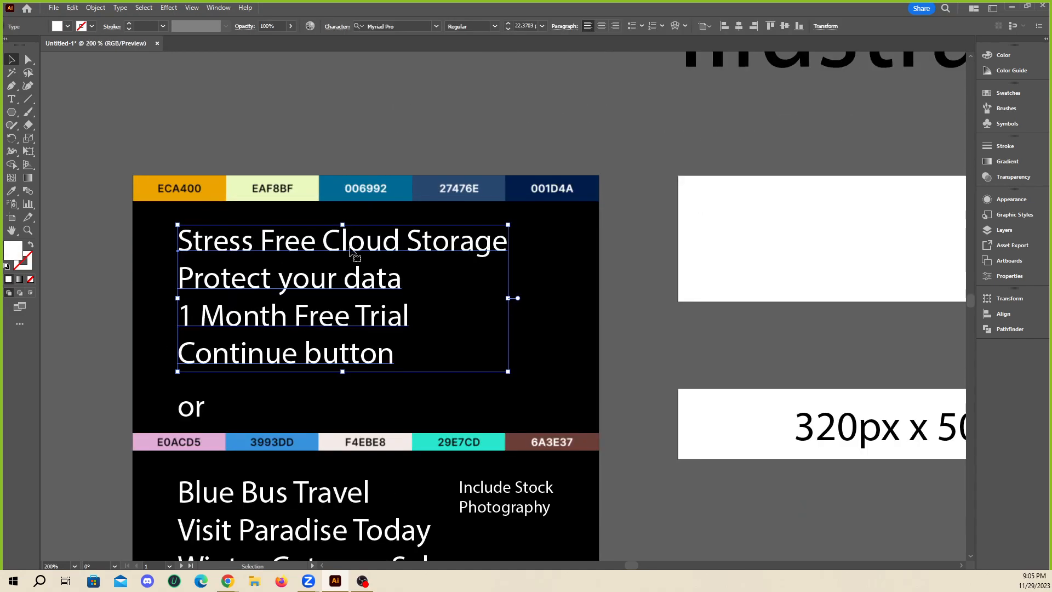
scroll(357, 285, down, 2)
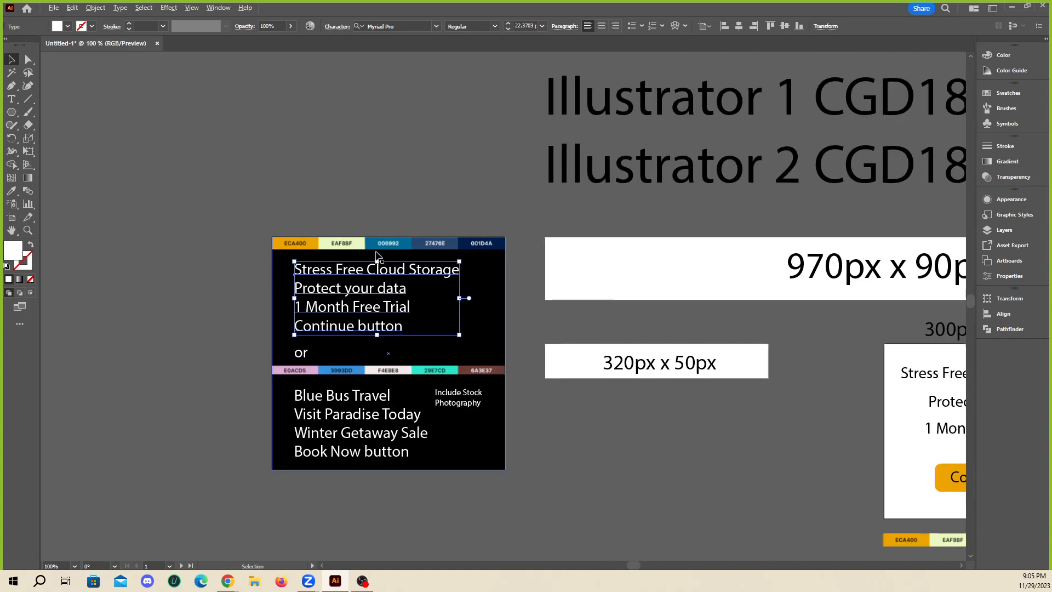
scroll(341, 279, up, 1)
drag(342, 279, 340, 121)
scroll(340, 122, up, 1)
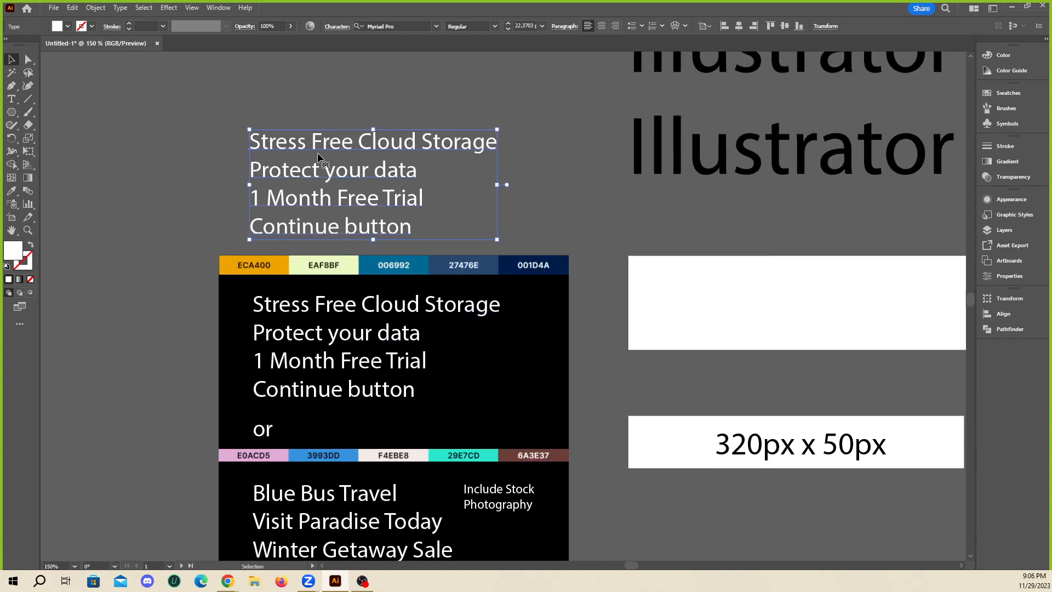
- Try the NasalizationRg-Regular and Niagara Engraved fonts on all four lines of the duplicated copy
double_click(334, 169)
key(ctrl+a)
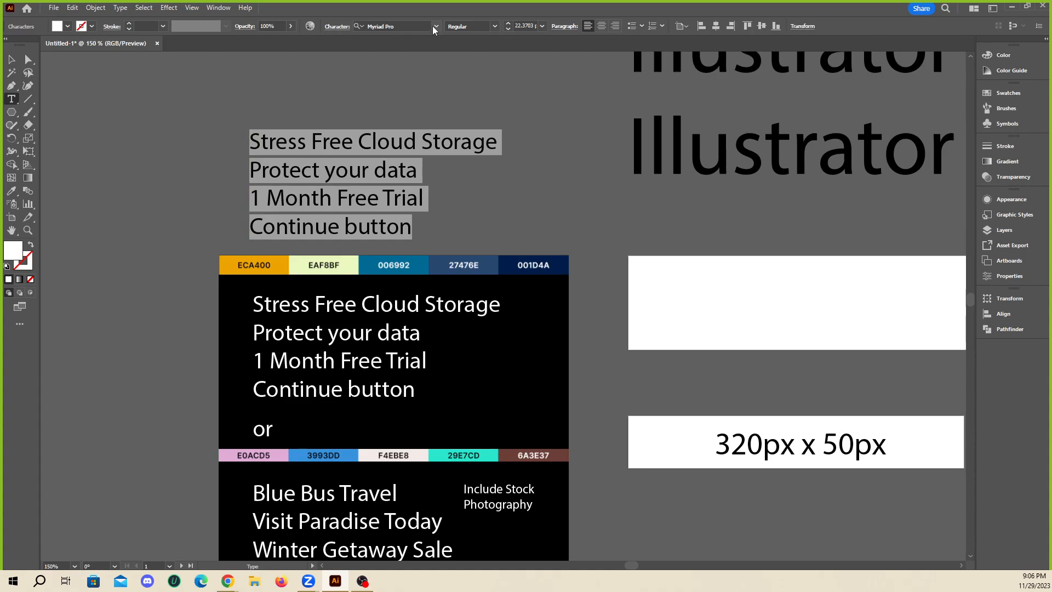
click(434, 26)
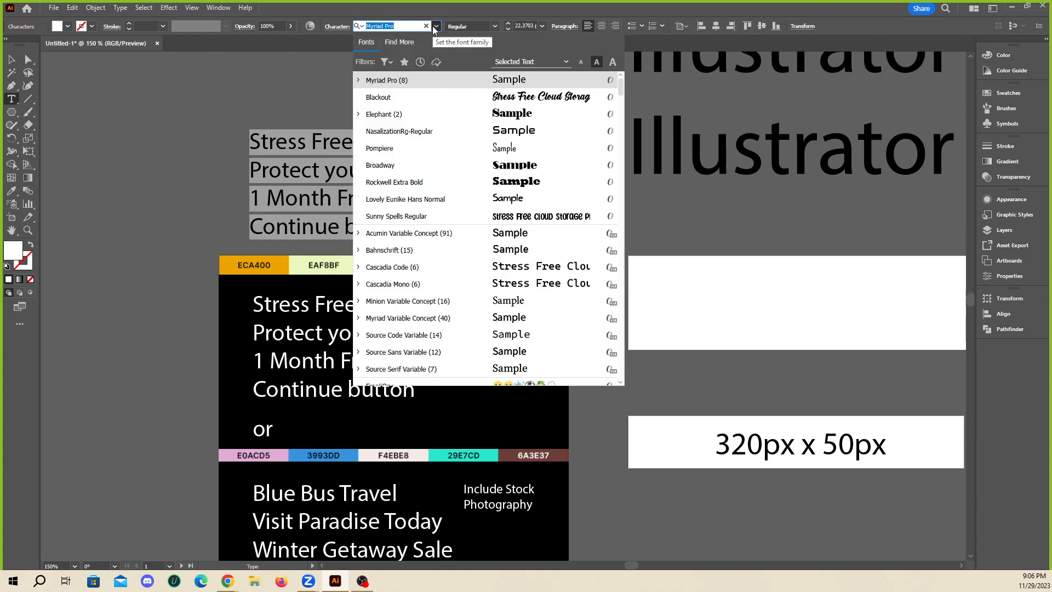
click(429, 133)
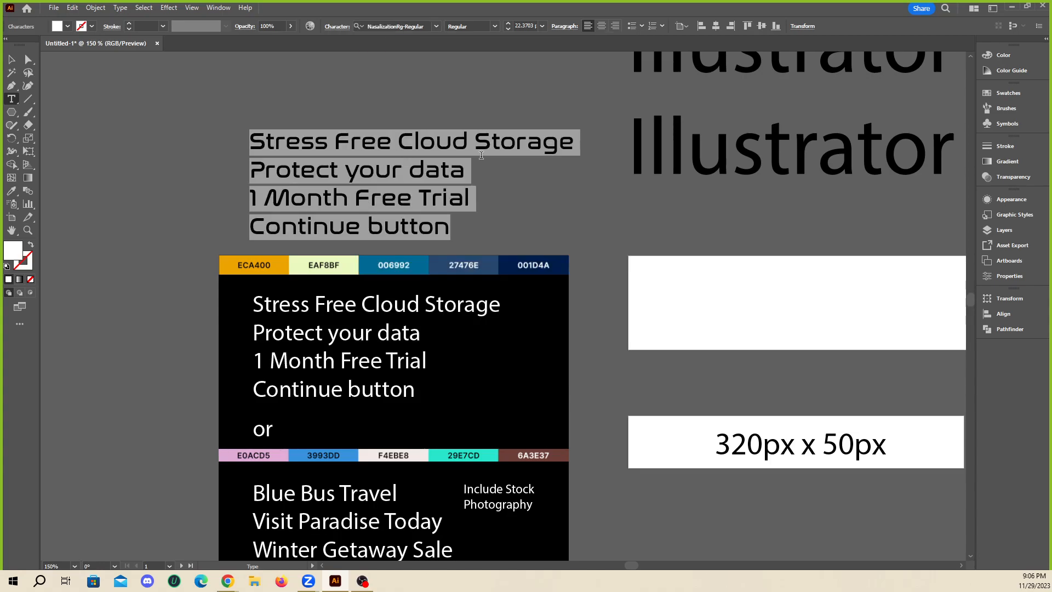
click(408, 26)
key(Down)
click(436, 26)
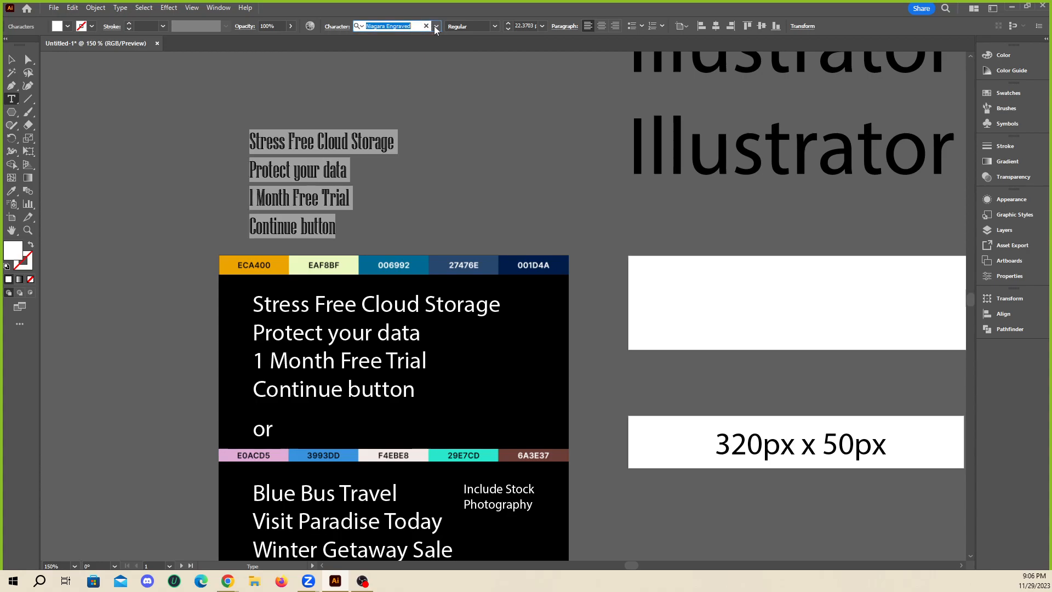
- Browse the font list and preview different typefaces on the selected cloud storage copy
drag(620, 241, 604, 58)
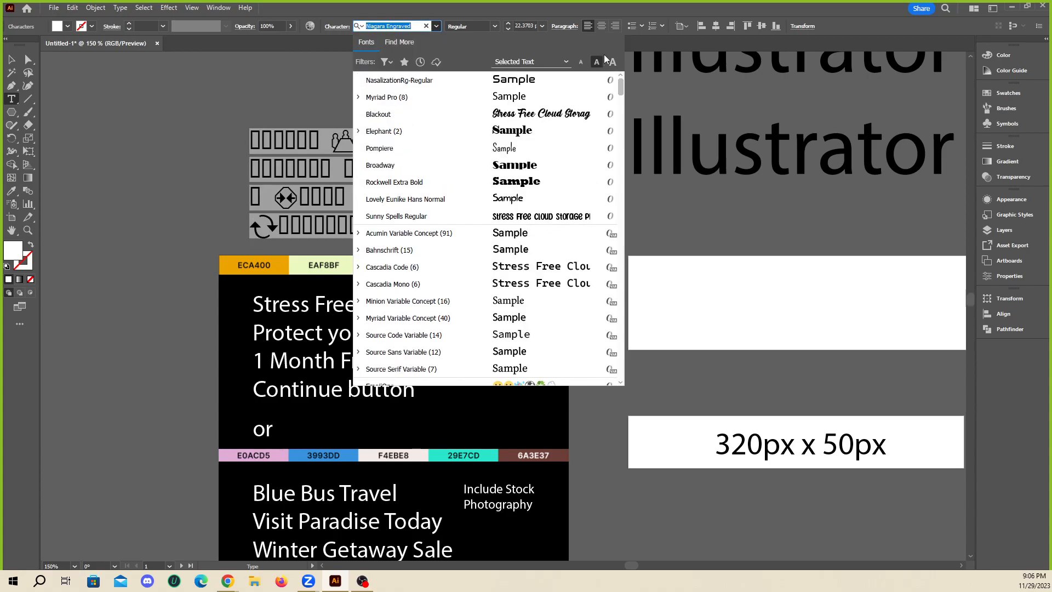
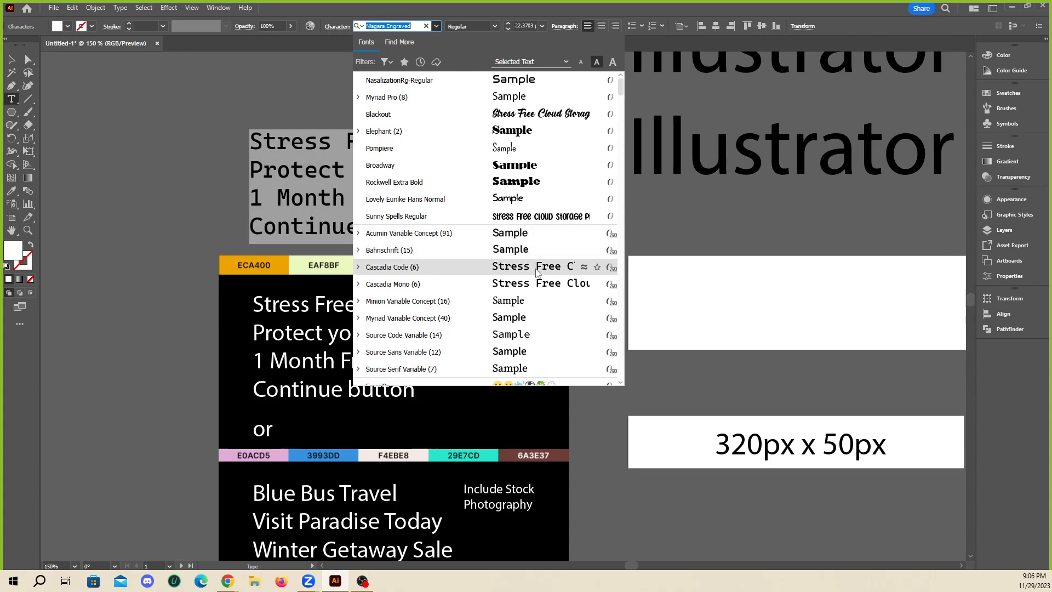
scroll(526, 316, down, 3)
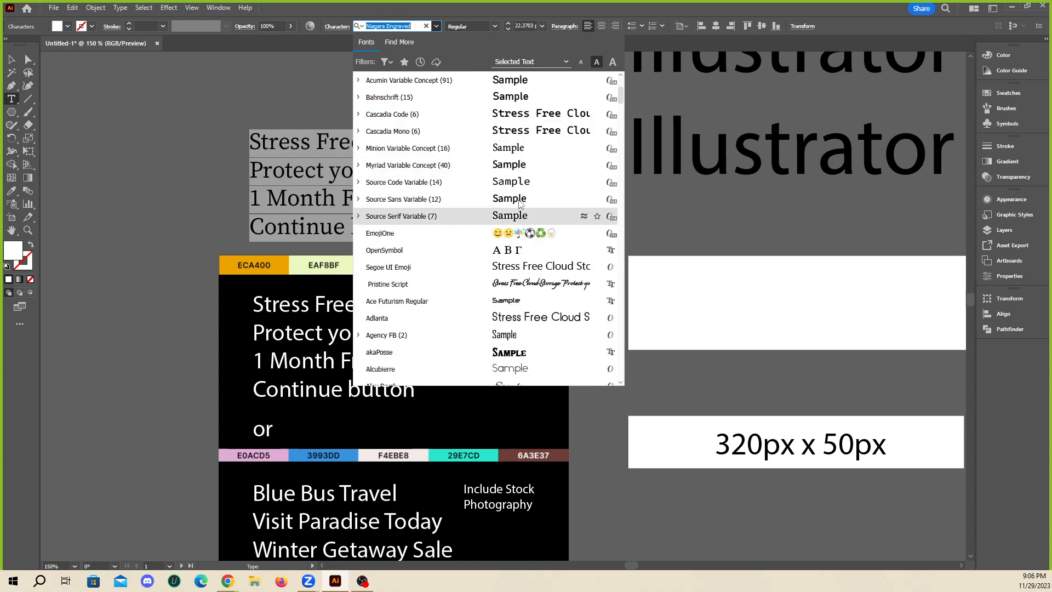
scroll(520, 284, down, 8)
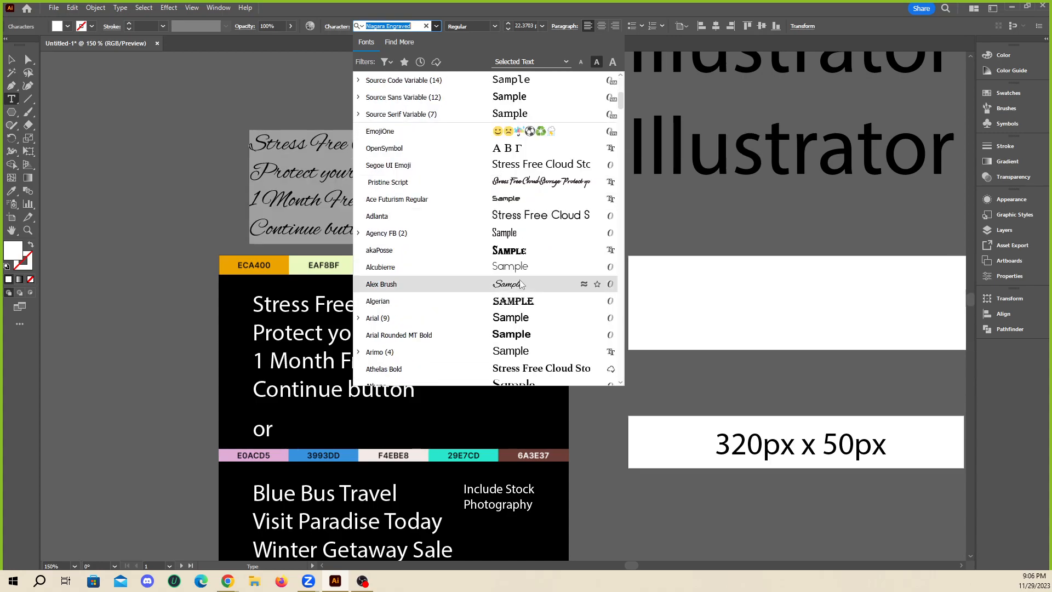
scroll(521, 296, down, 6)
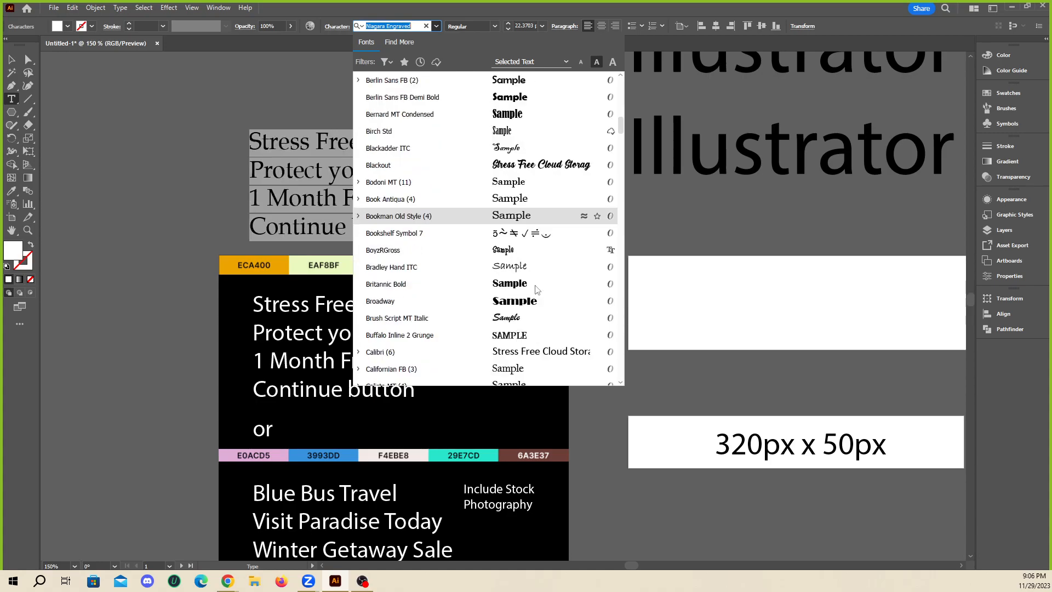
scroll(520, 219, up, 10)
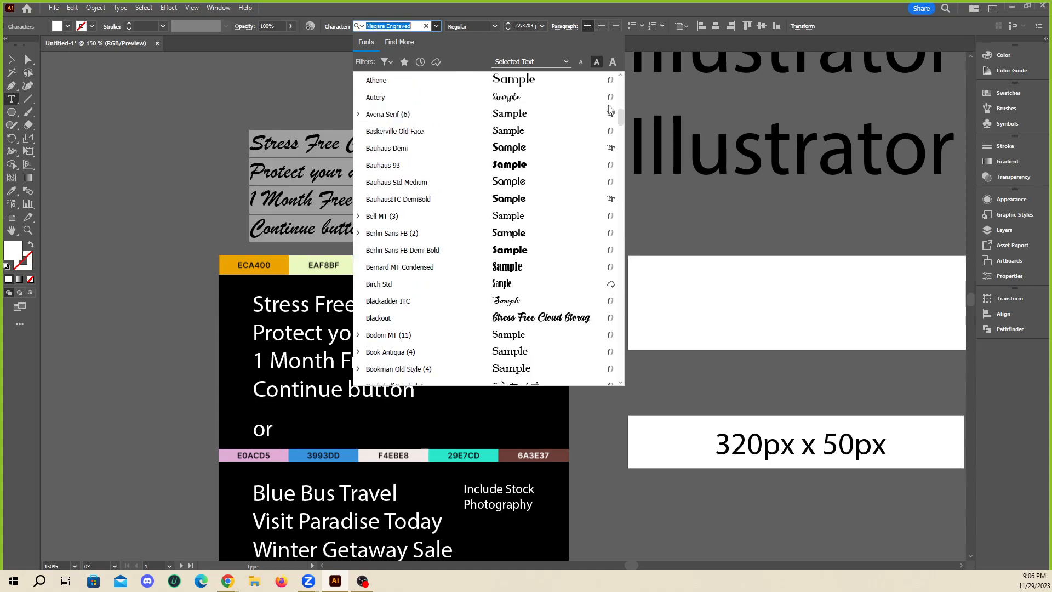
drag(621, 129, 628, 73)
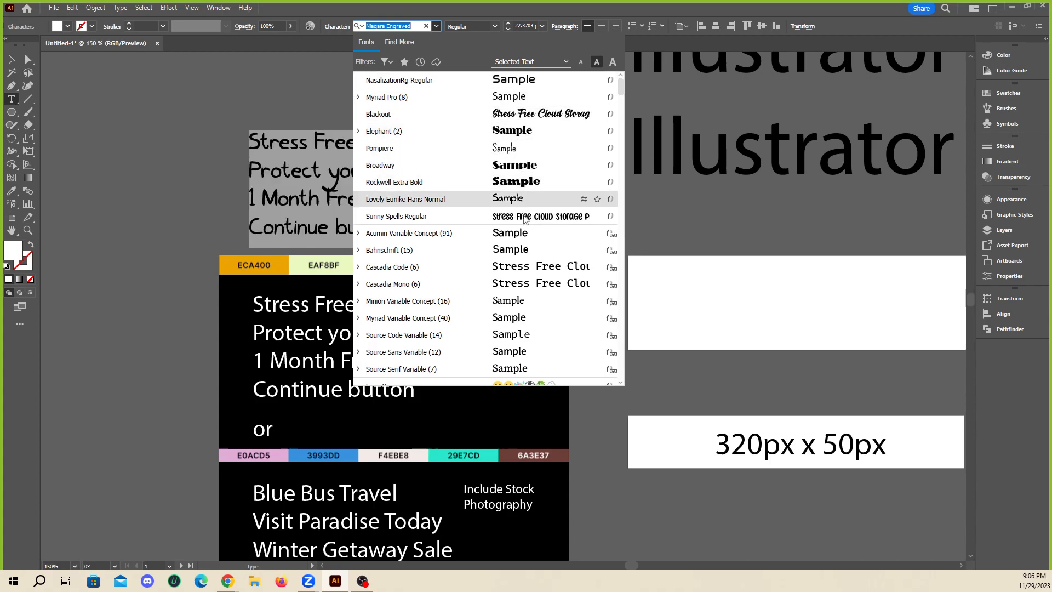
scroll(525, 272, down, 2)
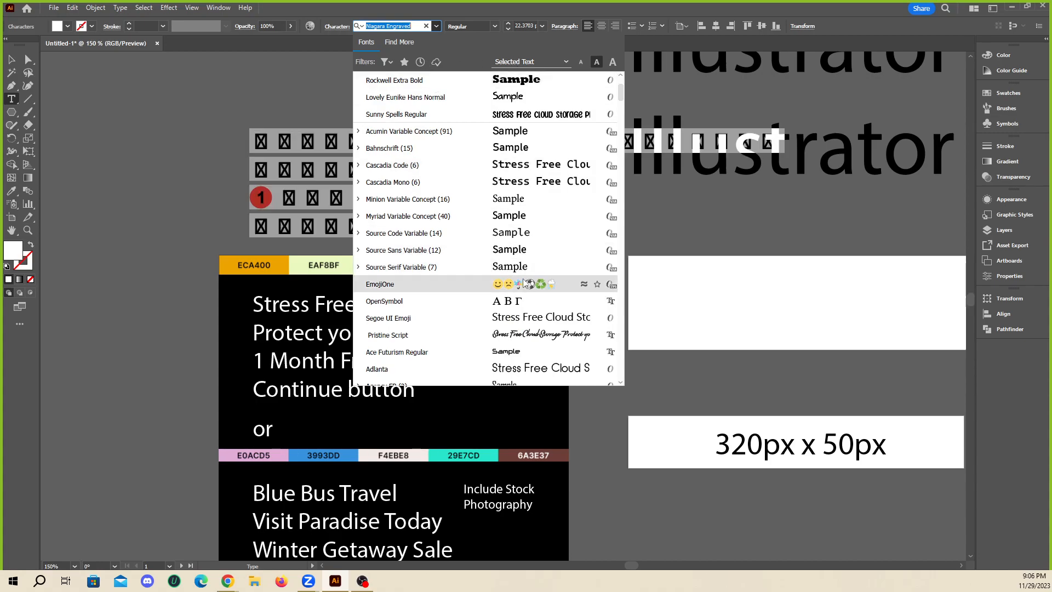
scroll(553, 290, down, 4)
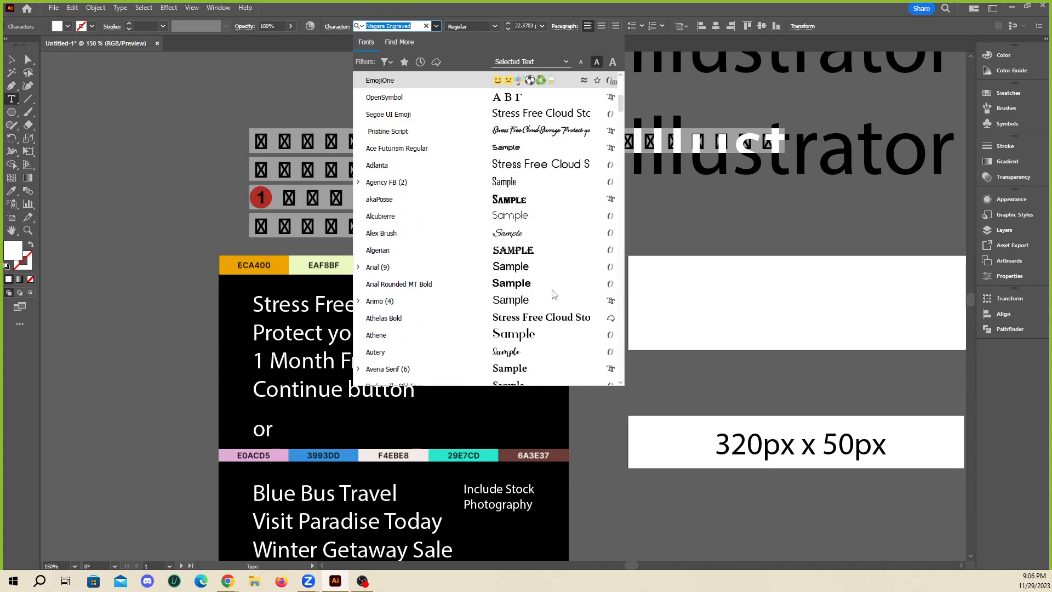
- Try filtering the font list by the Sans Serif classification, check the preview text options, and clear the filter
click(385, 63)
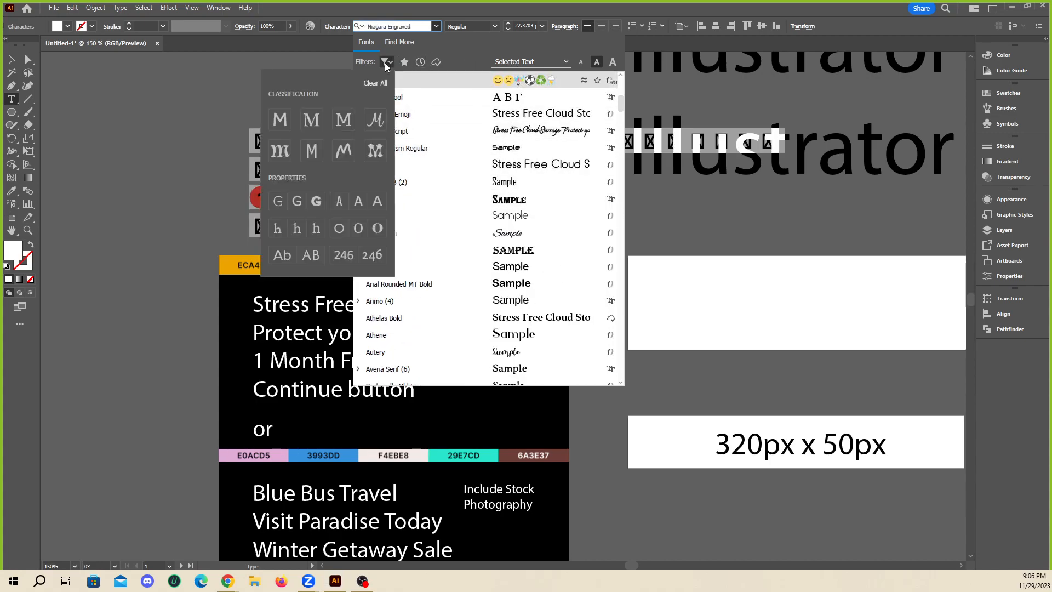
click(281, 122)
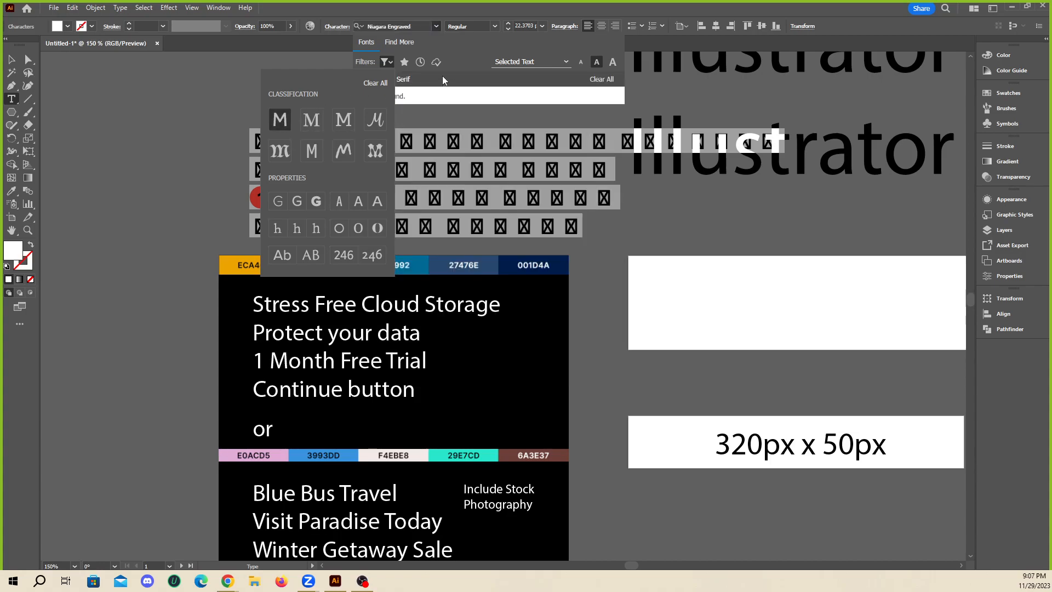
click(458, 60)
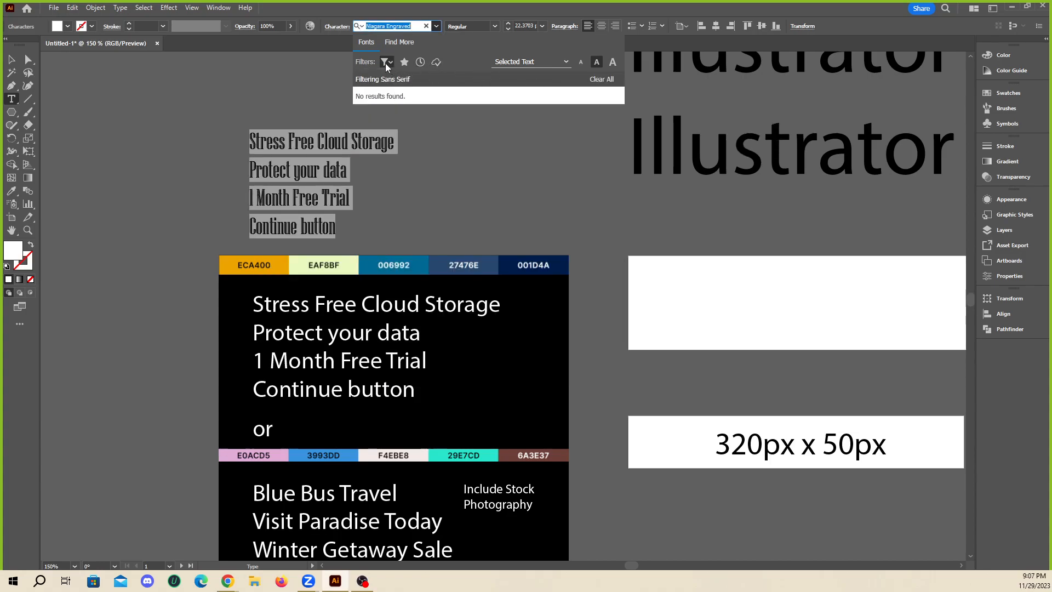
click(567, 67)
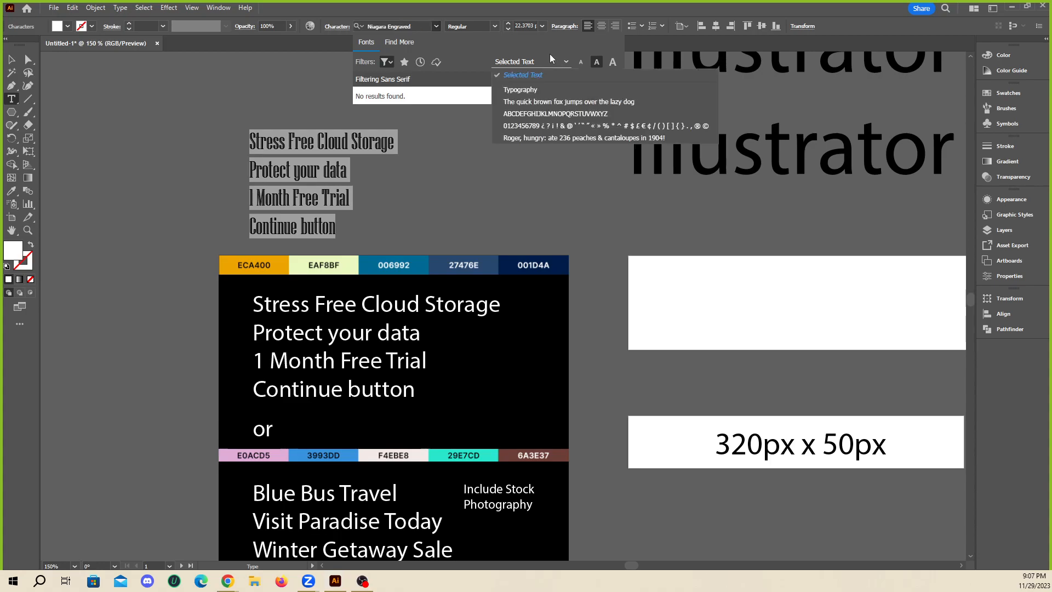
click(547, 63)
click(437, 26)
click(437, 26)
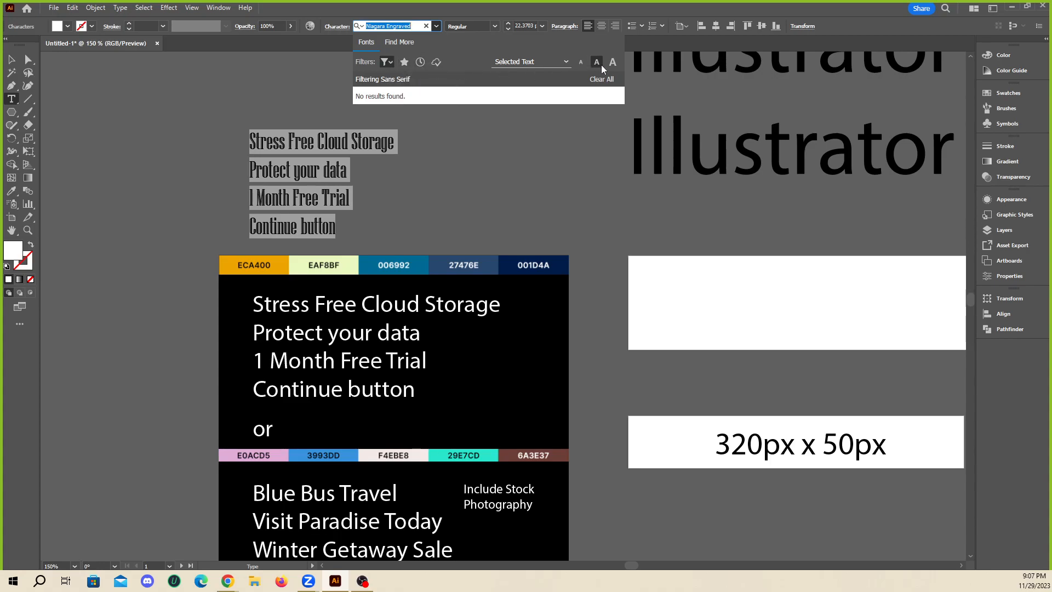
click(601, 79)
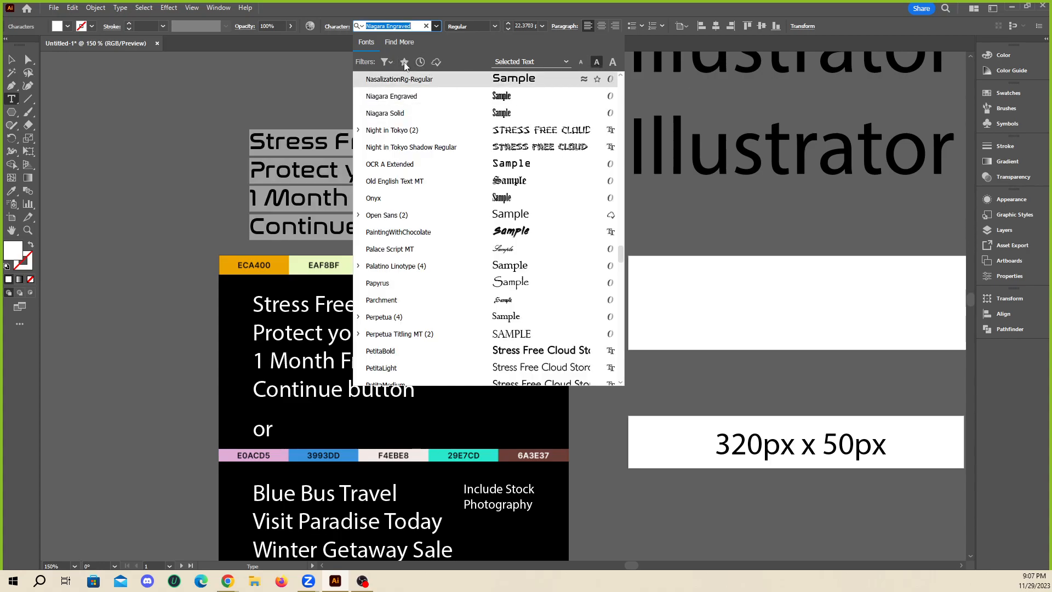
- Filter the font list to Sans Serif and set the duplicated copy in Haettenschweiler
click(386, 62)
click(288, 121)
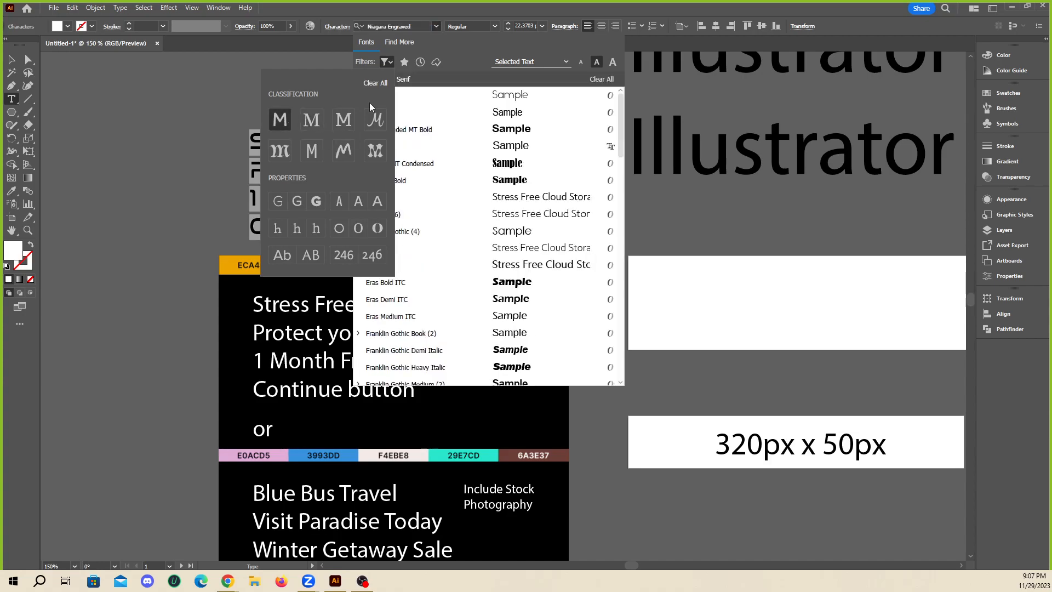
scroll(620, 134, down, 1)
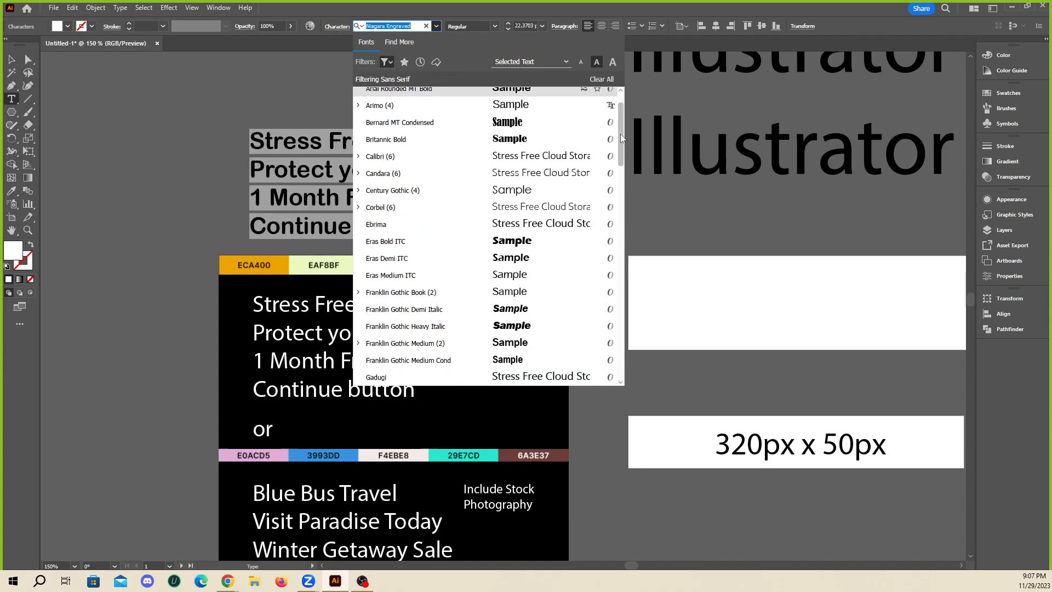
scroll(620, 133, up, 1)
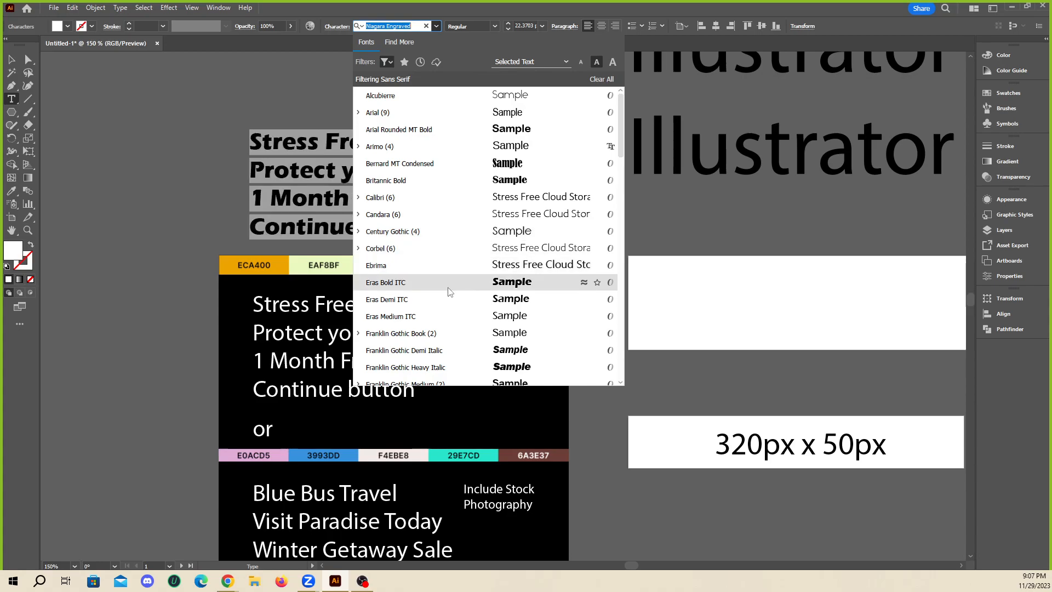
scroll(447, 291, down, 1)
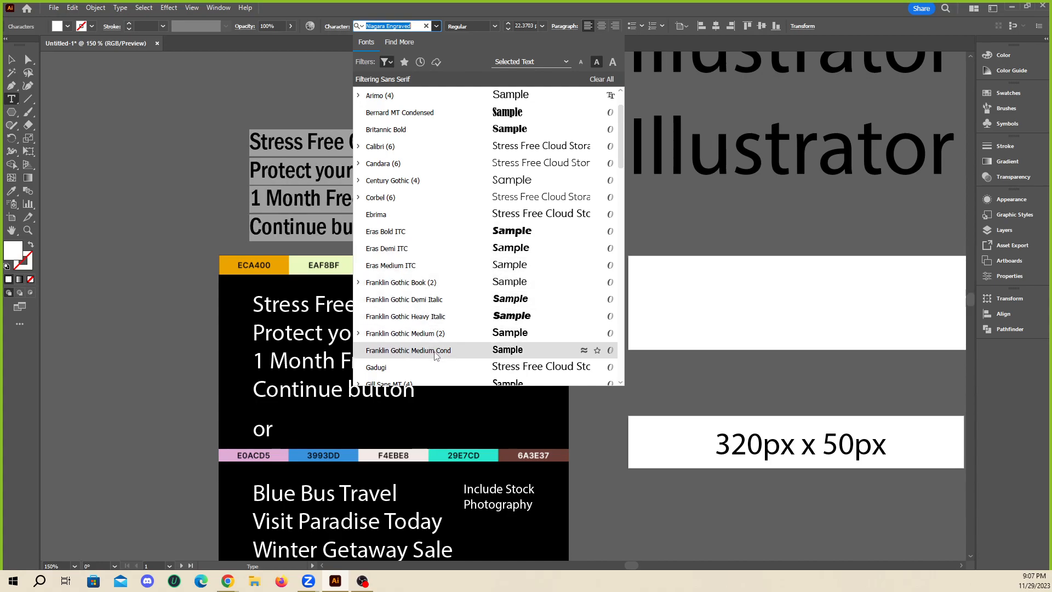
scroll(435, 355, down, 2)
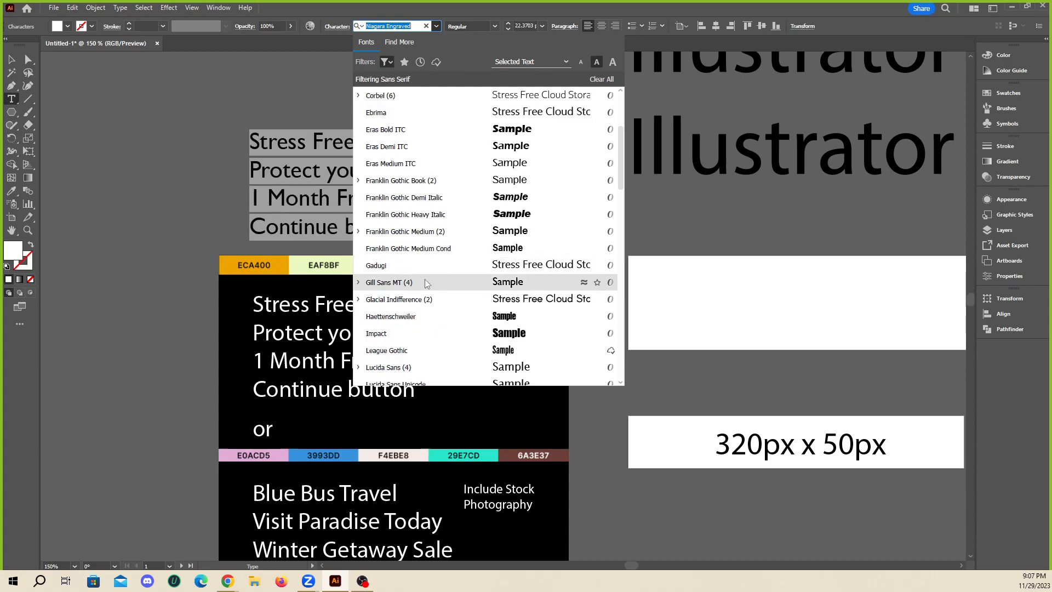
click(428, 316)
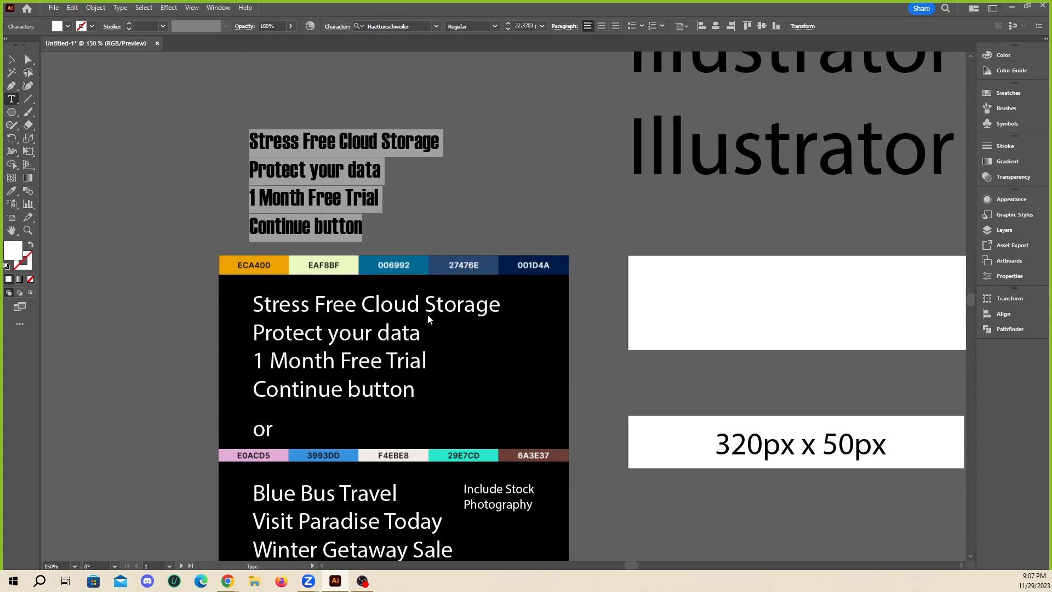
- Finish editing the duplicated cloud storage copy, select it as an object, and copy its font name Haettenschweiler to the clipboard
ctrl+click(458, 203)
click(12, 59)
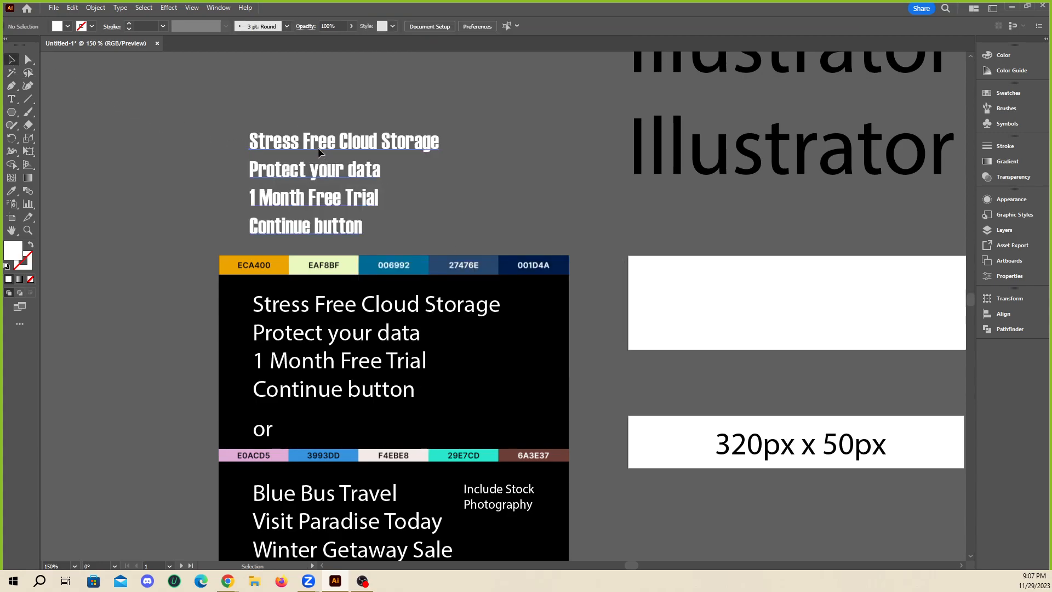
click(322, 150)
scroll(320, 131, up, 3)
click(398, 28)
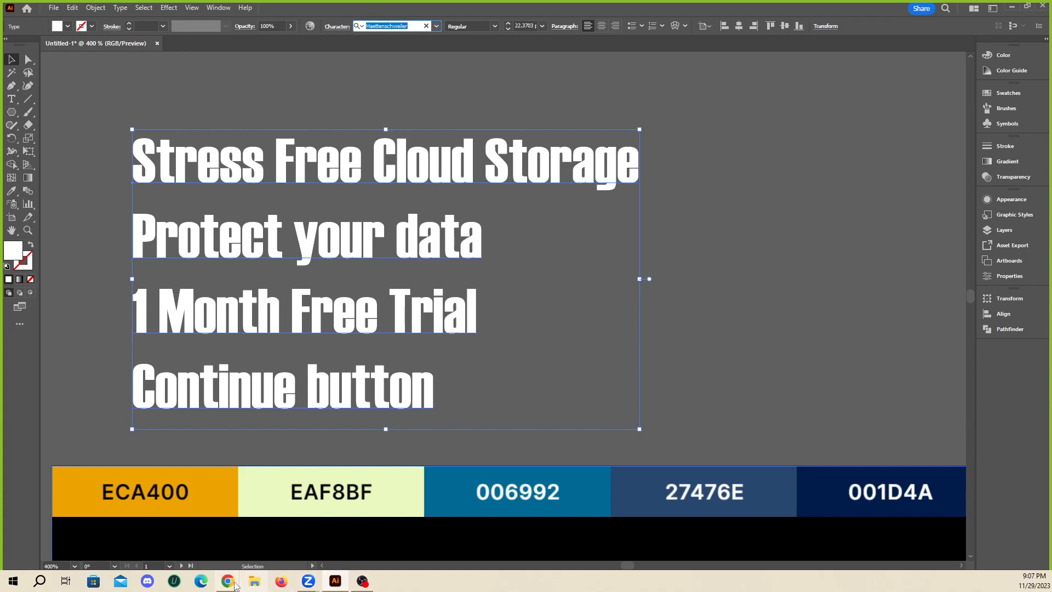
mouse_move(233, 585)
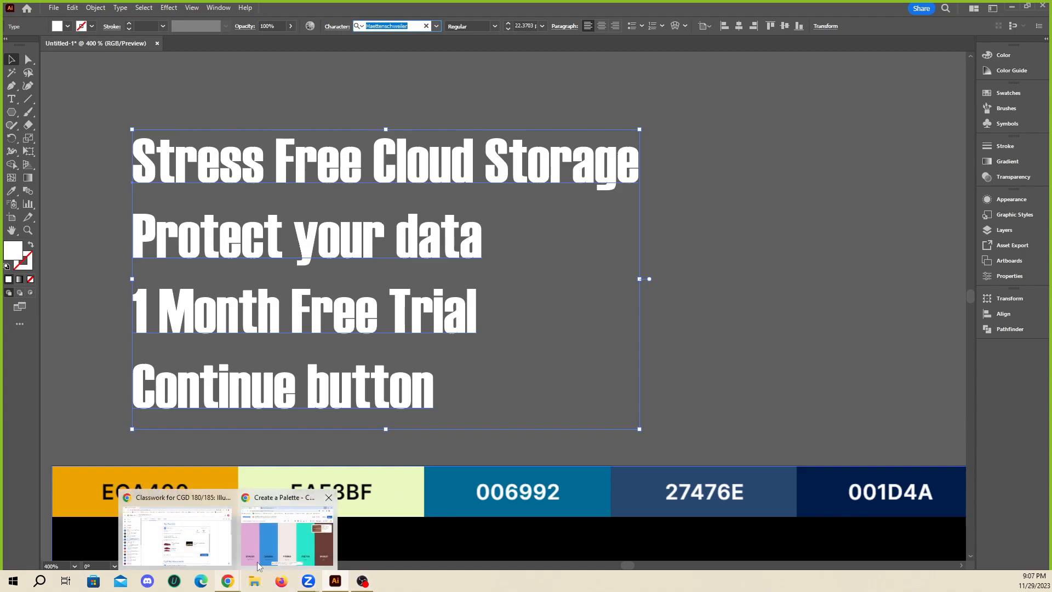
right_click(388, 26)
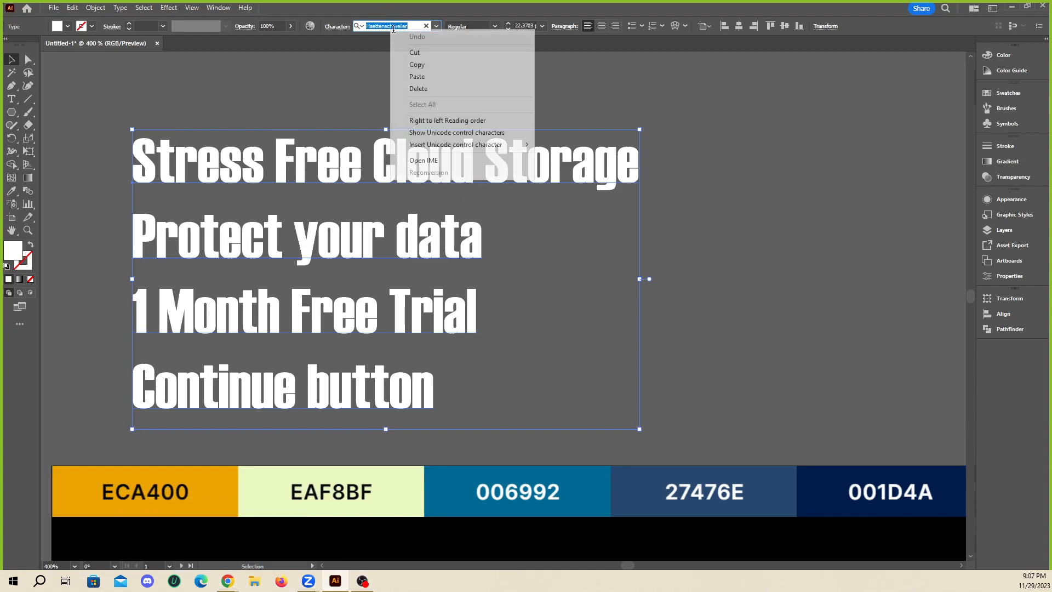
click(416, 61)
- Switch to Chrome and search Google for the copied font name Haettenschweiler in a new browser tab
click(181, 534)
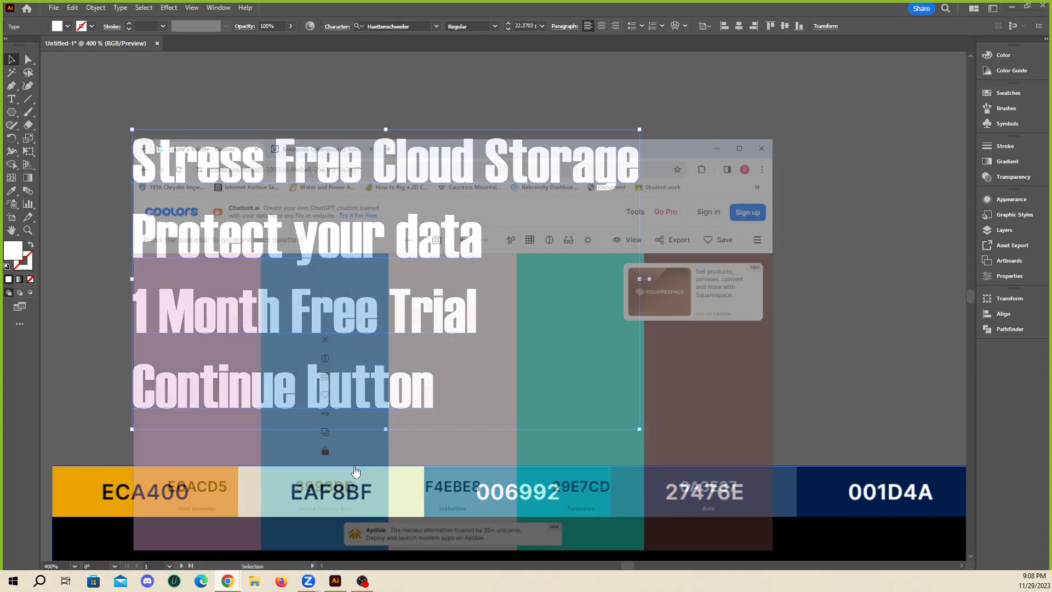
click(409, 75)
key(ctrl+v)
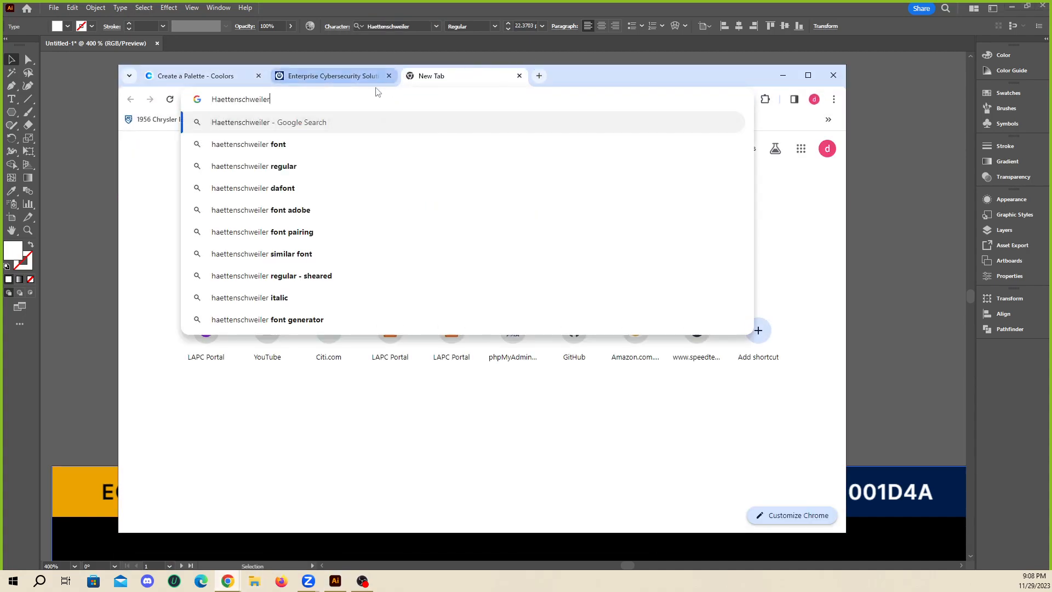
key(Return)
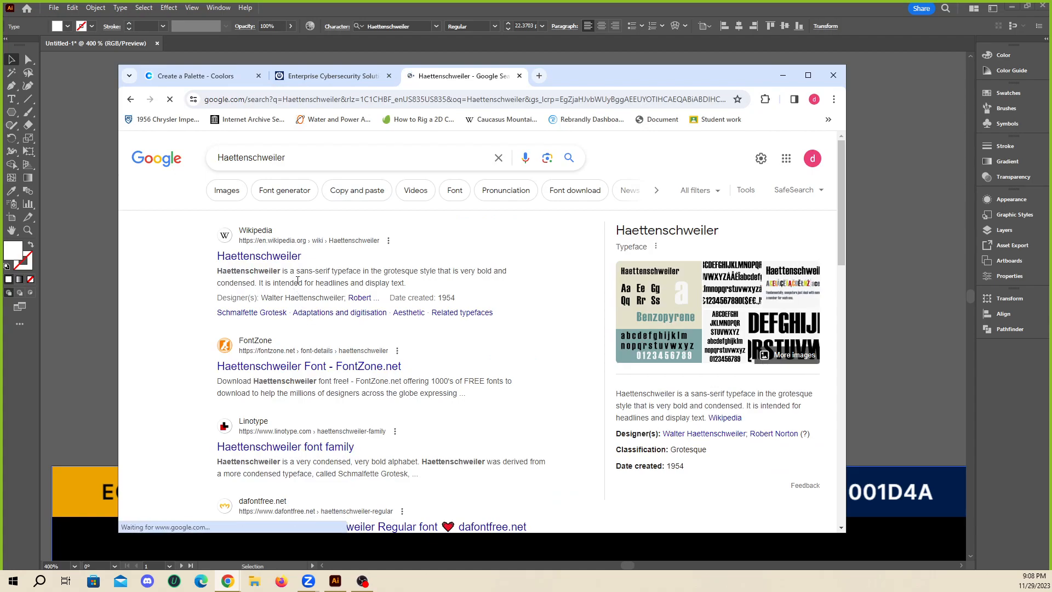
- Read the Wikipedia article on the Haettenschweiler typeface, close its browser tab, and return to Illustrator
click(259, 256)
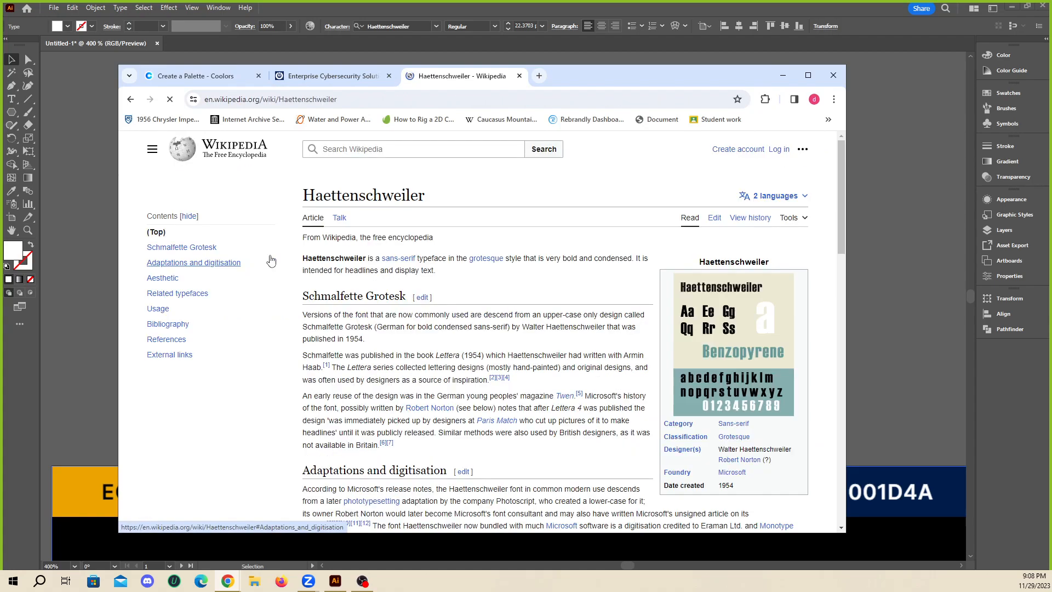
scroll(355, 294, down, 5)
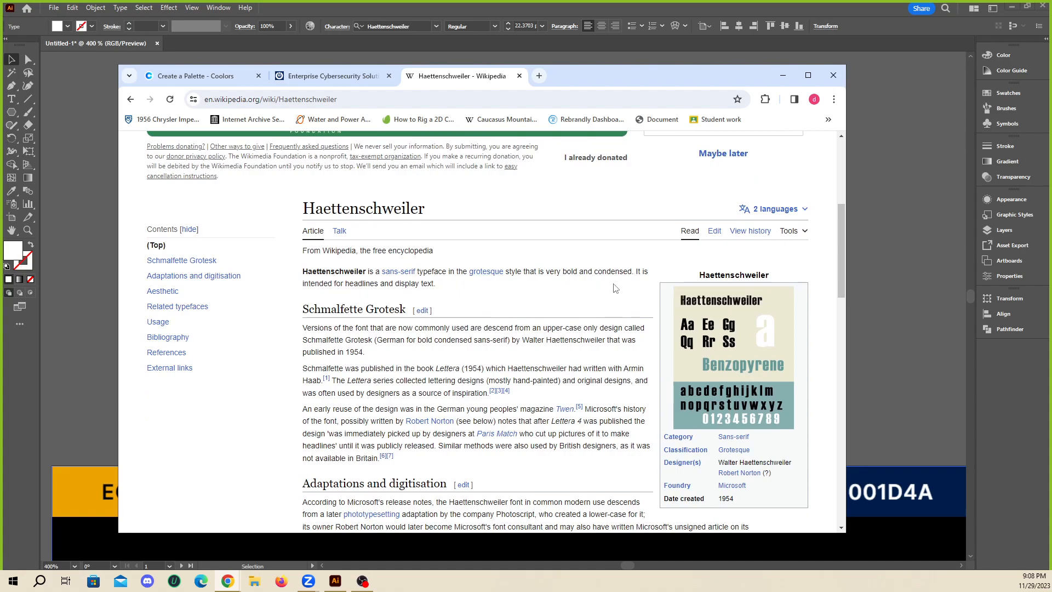
scroll(362, 298, down, 2)
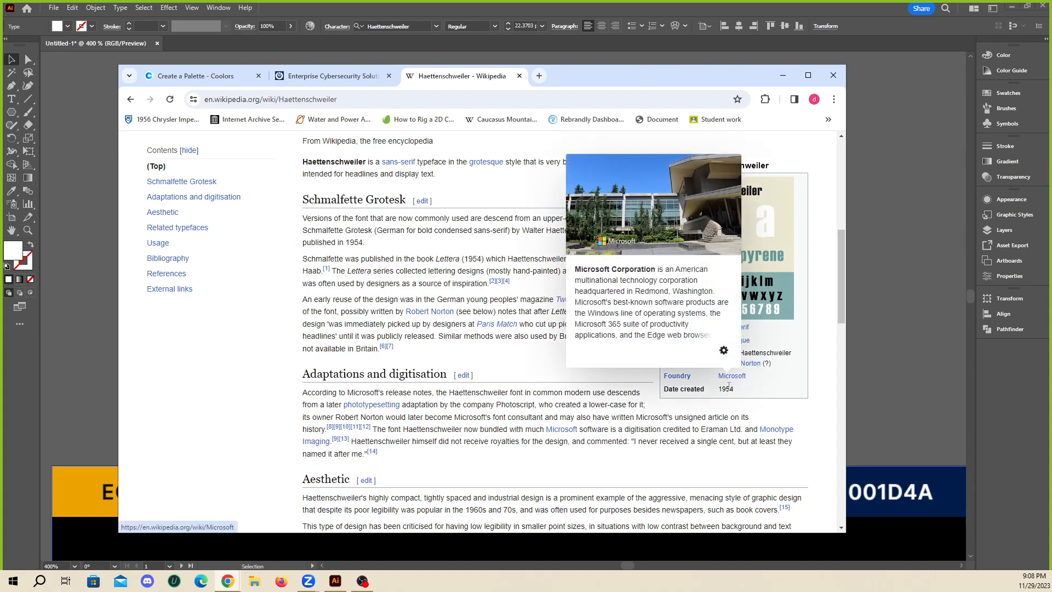
click(130, 99)
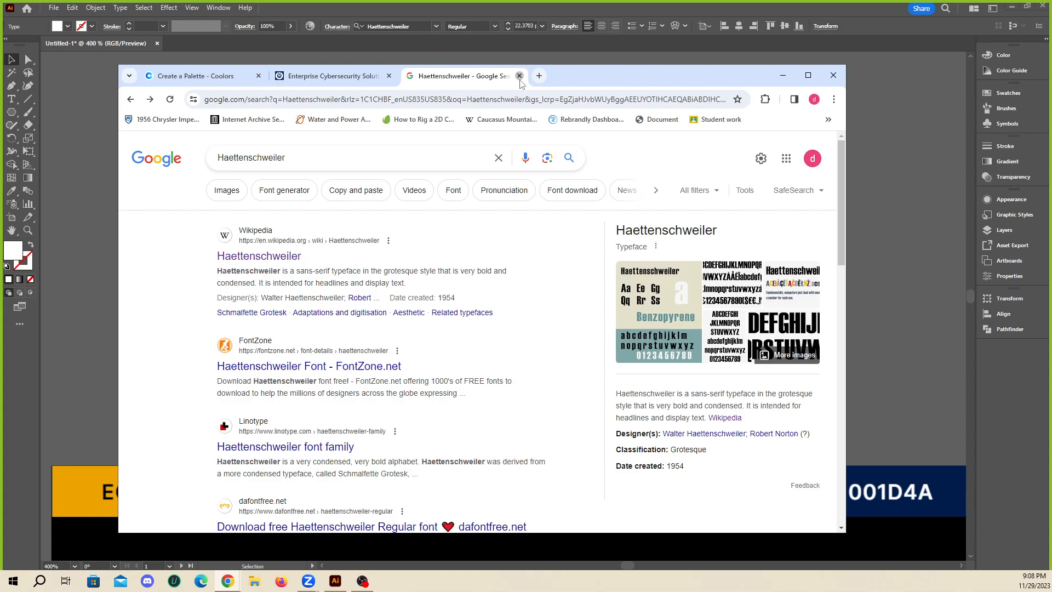
click(519, 76)
click(389, 60)
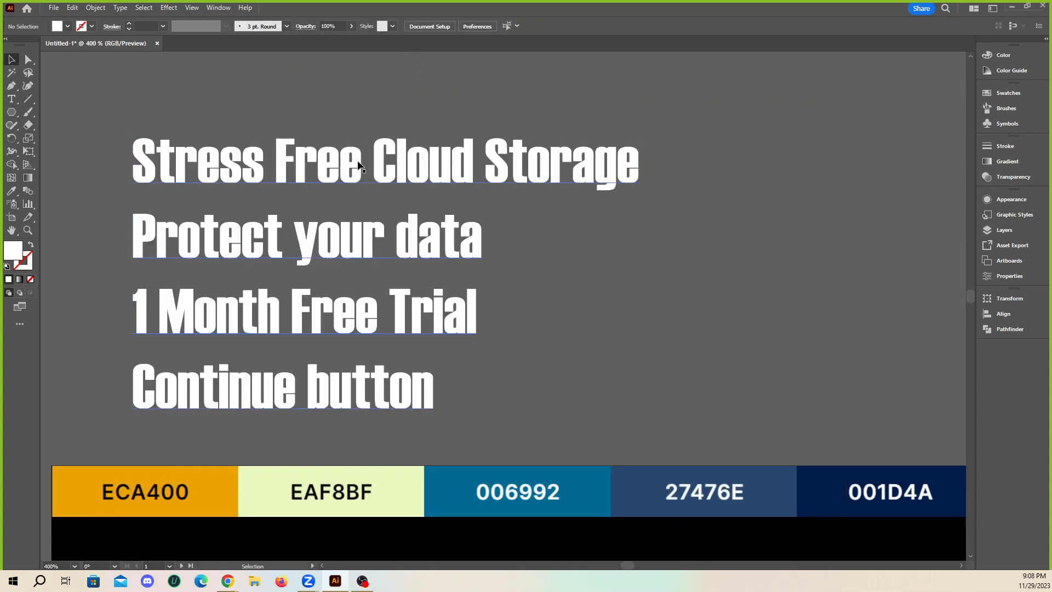
- Shift the duplicated cloud storage copy slightly, preview several sans serif fonts on it, and try it in Impact
drag(359, 165, 353, 141)
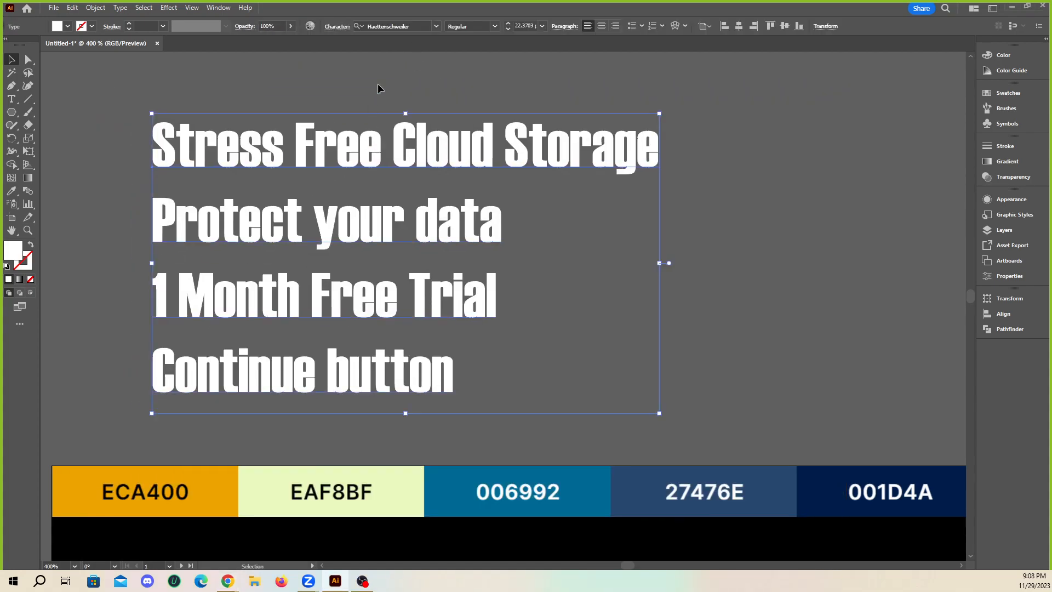
click(437, 28)
key(ctrl+c)
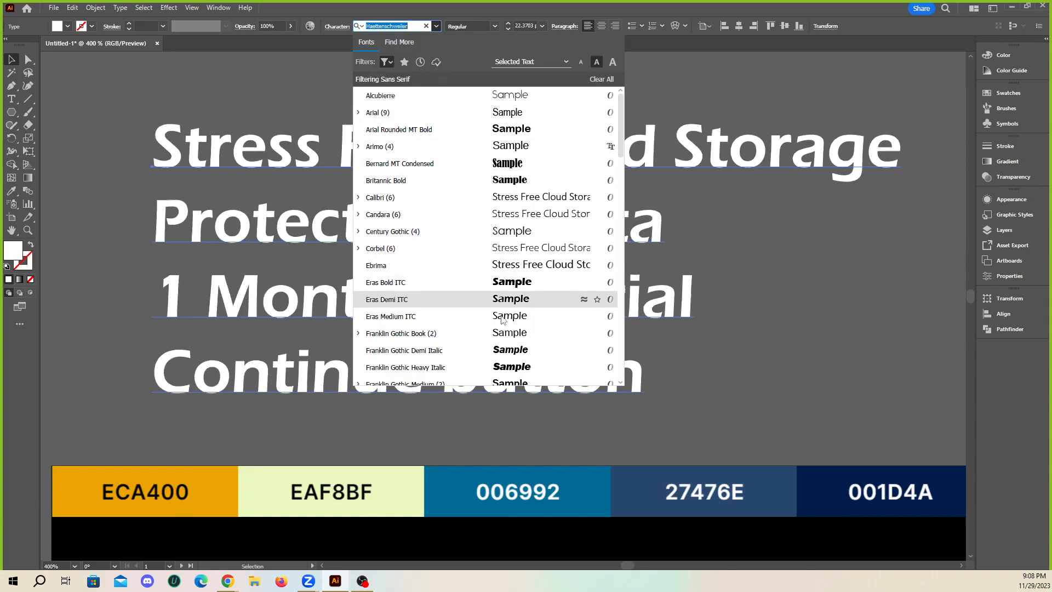
scroll(504, 262, down, 4)
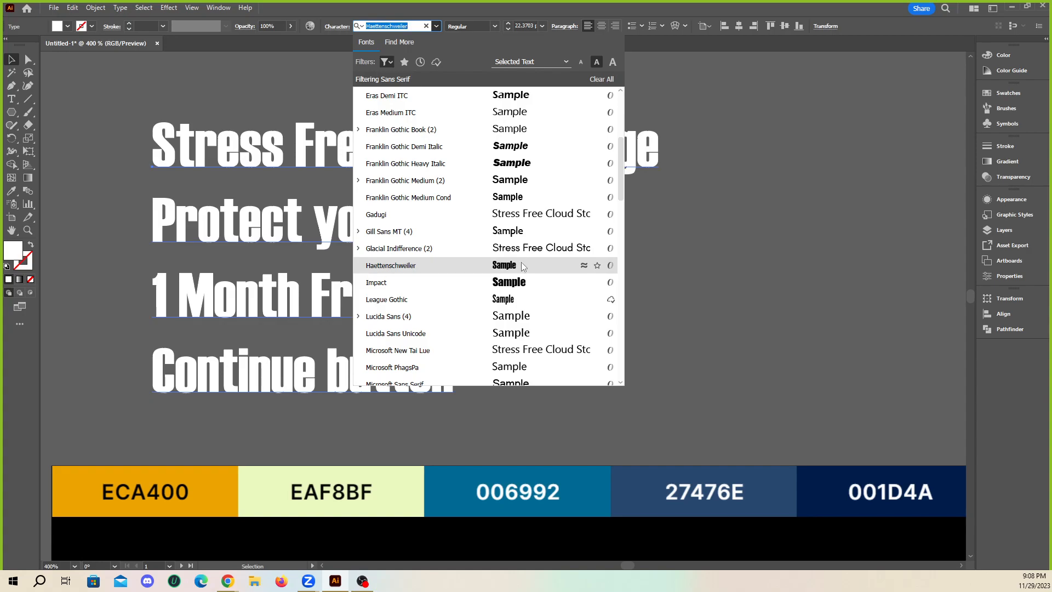
scroll(519, 279, down, 2)
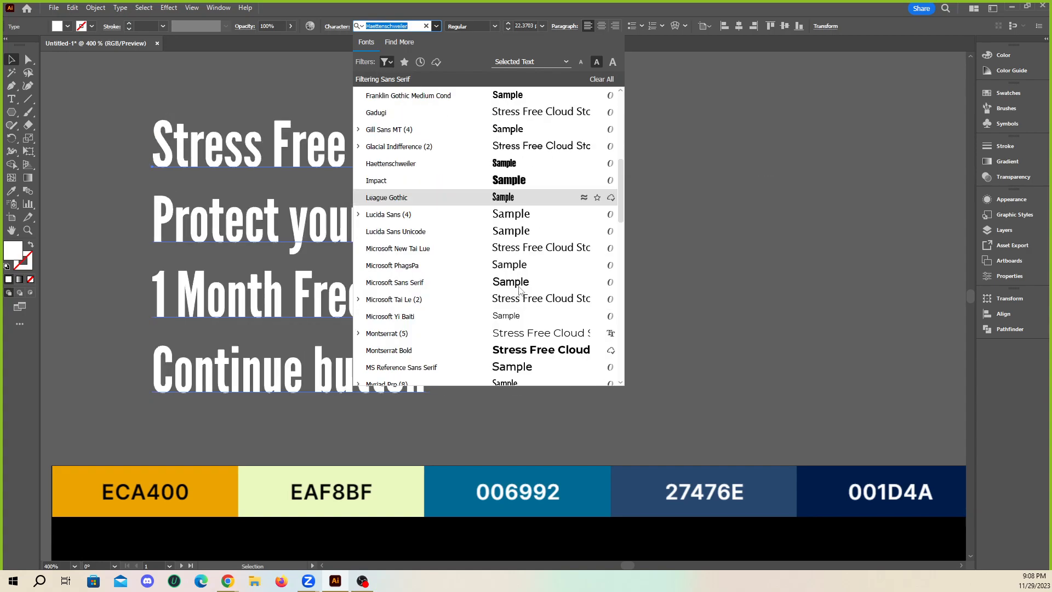
click(496, 185)
click(688, 314)
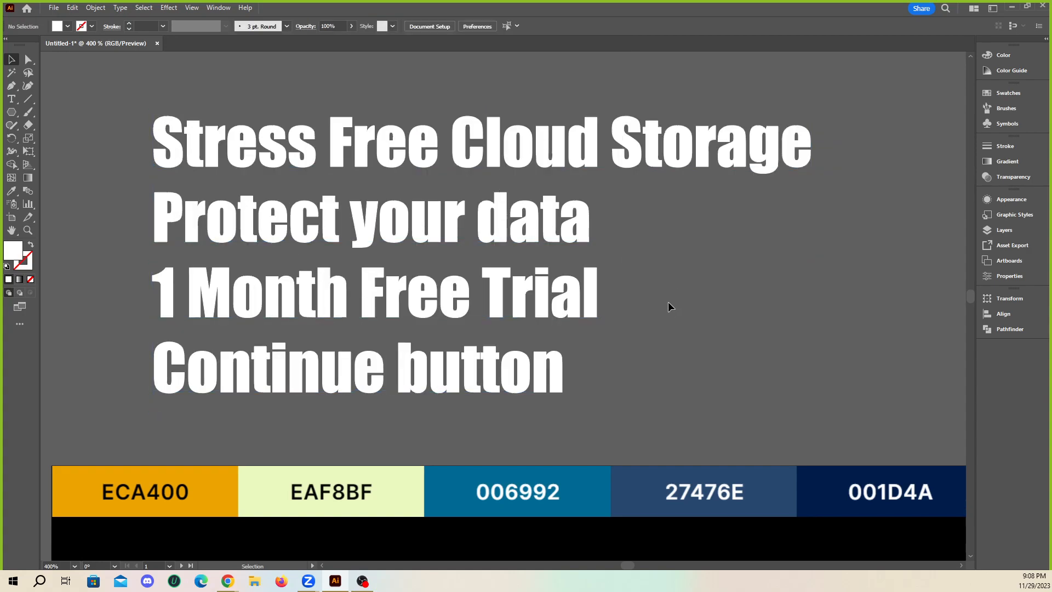
- Reposition the duplicated copy above the color palette and change its font to League Gothic
scroll(362, 228, down, 3)
drag(423, 213, 384, 229)
scroll(383, 229, up, 1)
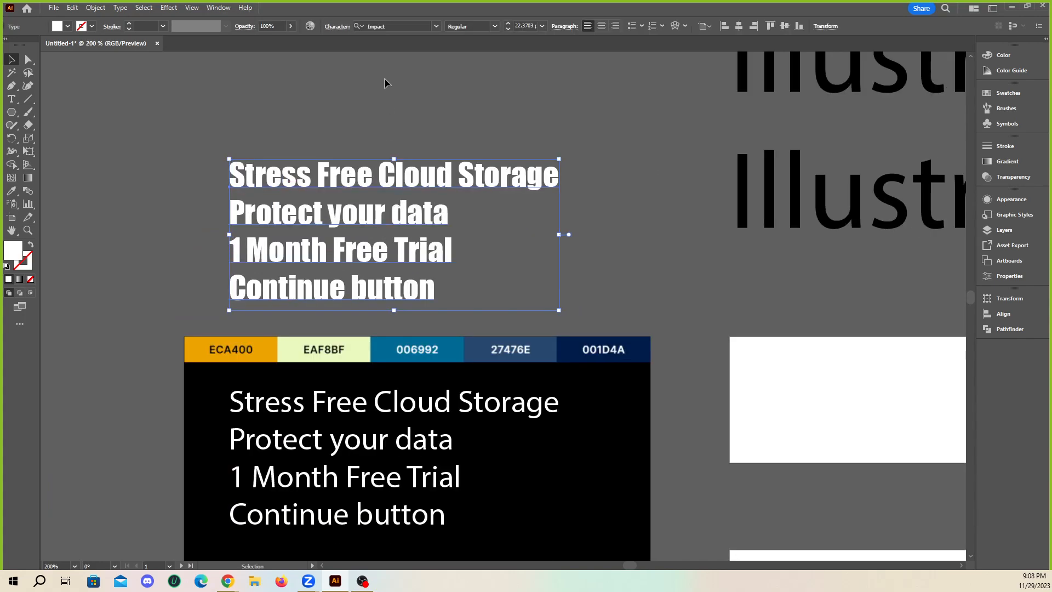
click(436, 27)
scroll(460, 289, down, 5)
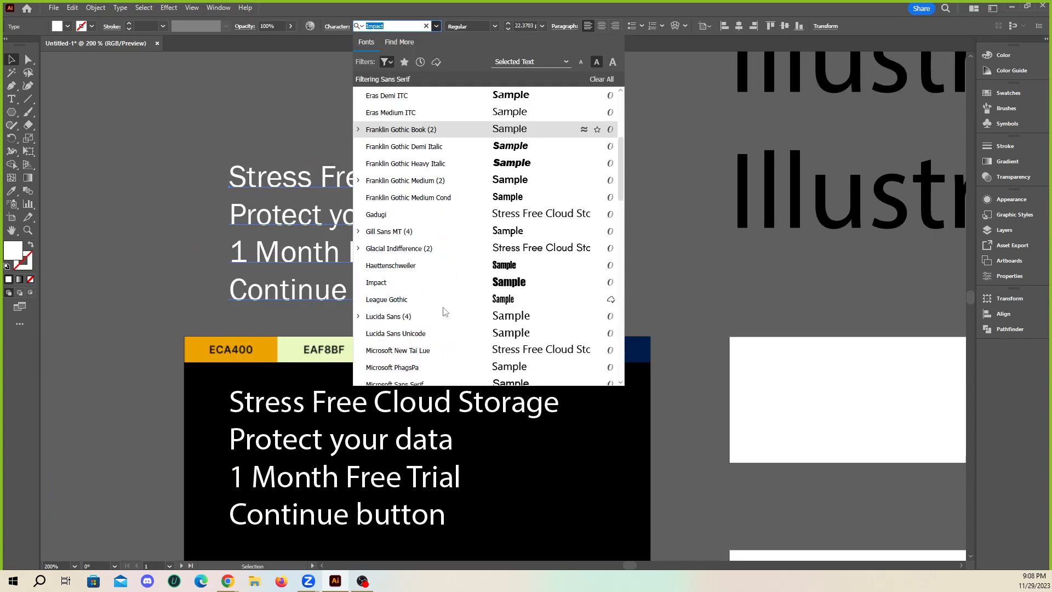
scroll(444, 312, down, 1)
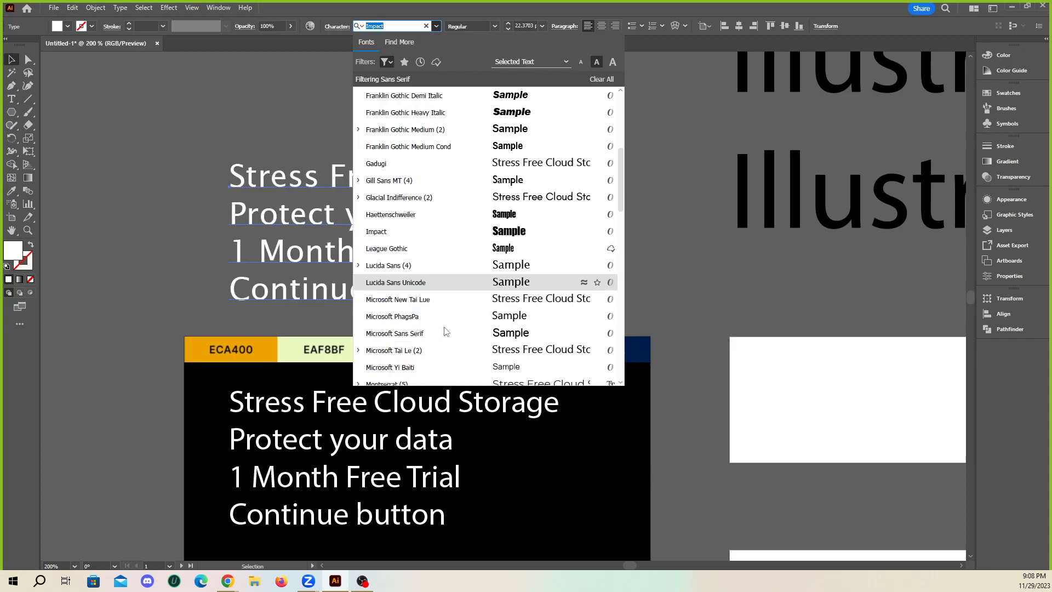
click(432, 249)
click(520, 245)
click(321, 243)
- Try the League Gothic copy over the 970px x 90px banner area, and move it back above the black copy box
scroll(219, 167, down, 2)
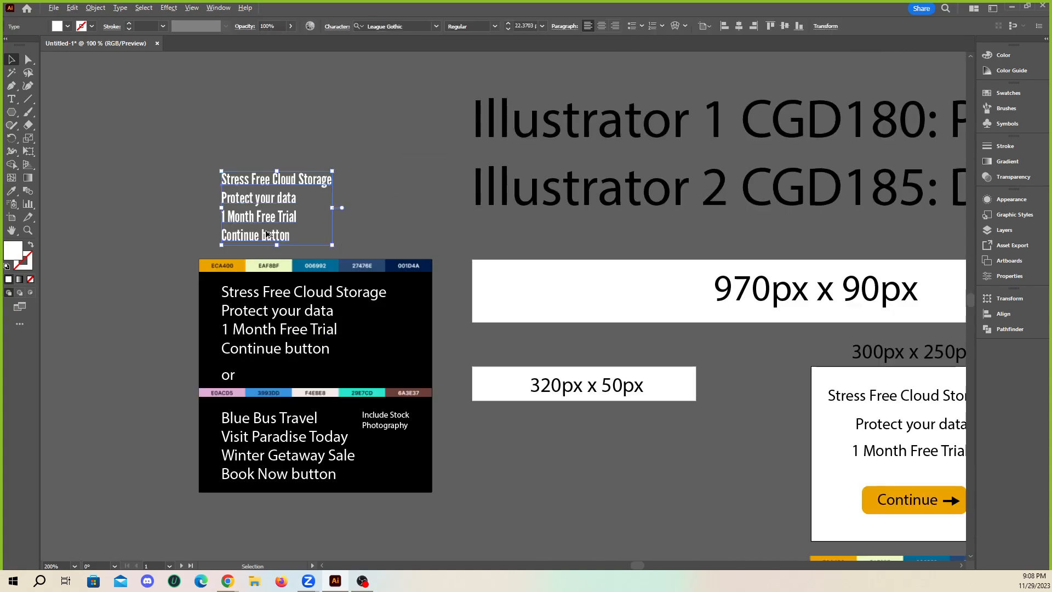
drag(281, 248, 564, 311)
scroll(471, 283, down, 2)
scroll(471, 284, up, 1)
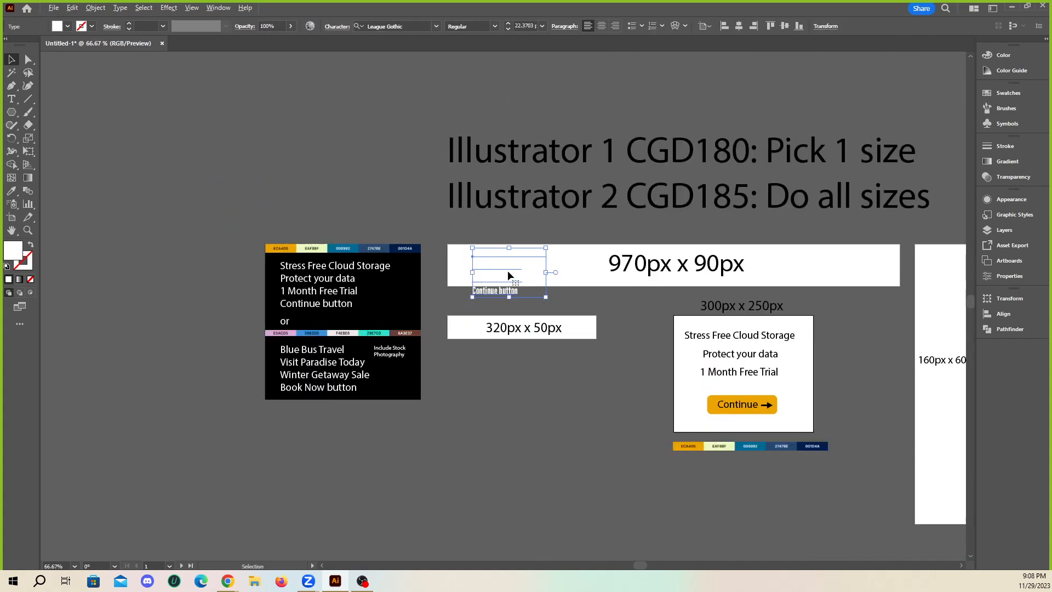
drag(508, 271, 484, 353)
drag(449, 311, 267, 224)
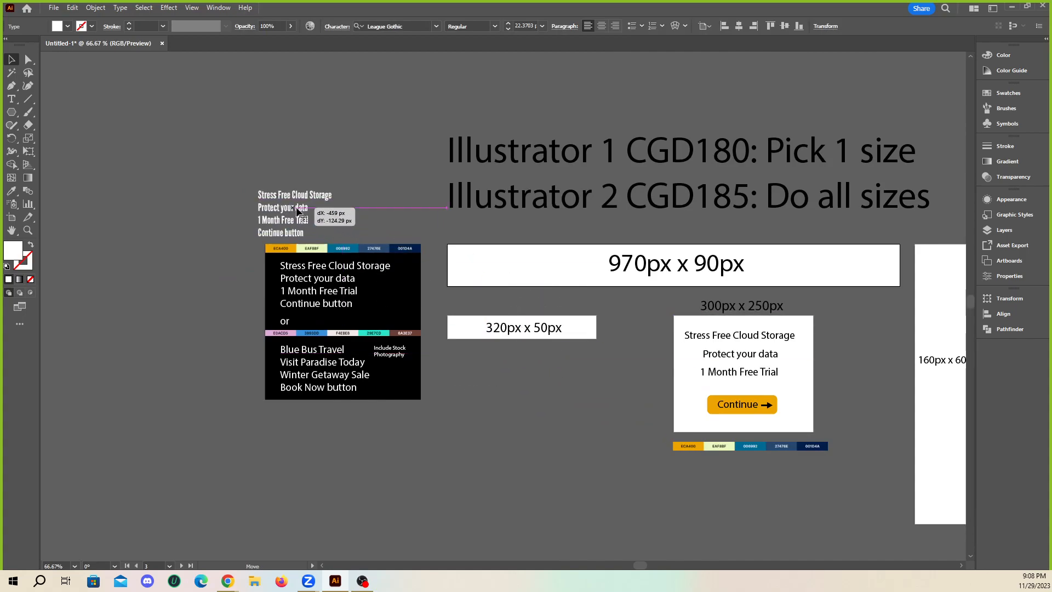
scroll(266, 225, up, 3)
- Duplicate the League Gothic copy beside the original and replace the duplicate's four lines with "League Gothic,"
click(384, 261)
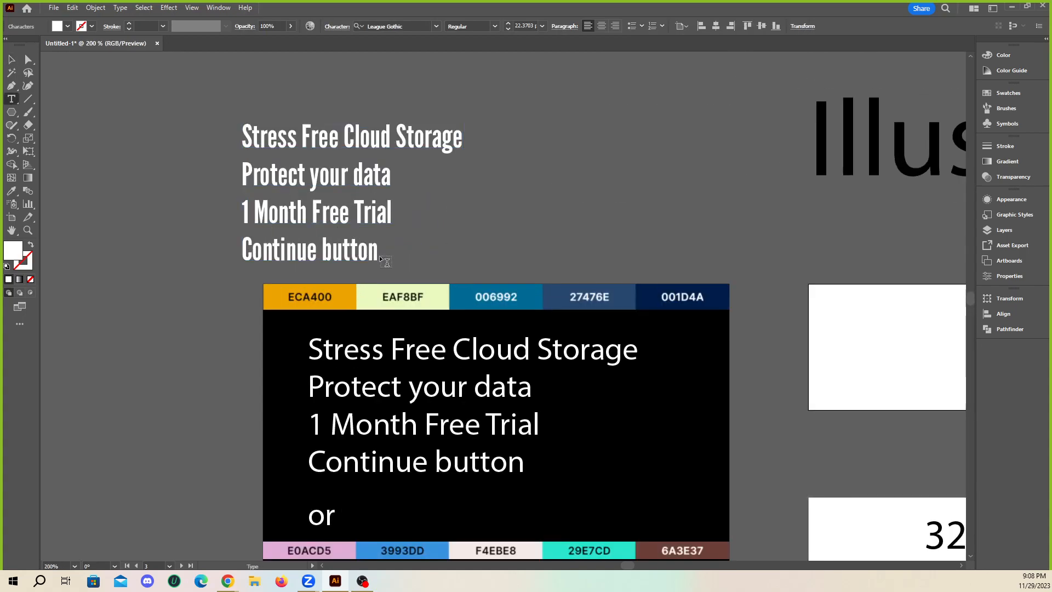
drag(331, 147, 460, 169)
triple_click(420, 192)
key(ctrl+a)
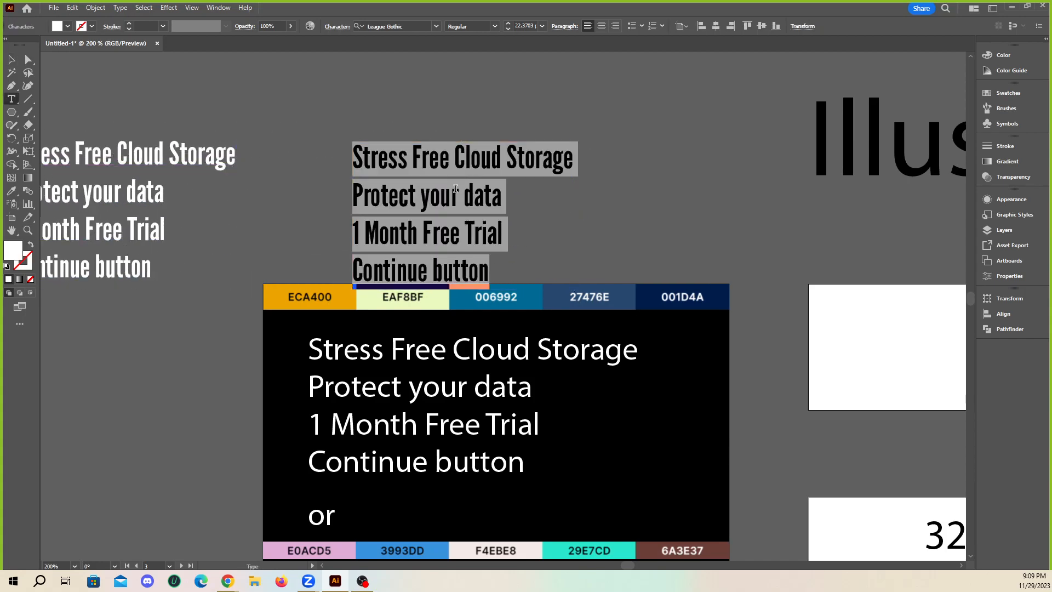
text(Leagu)
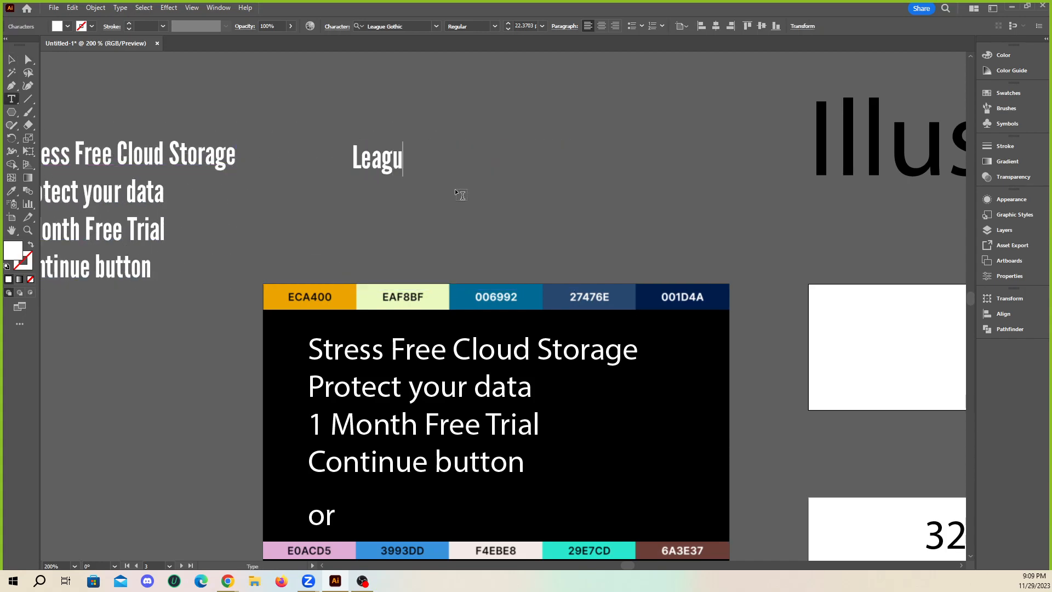
text(e Gothic)
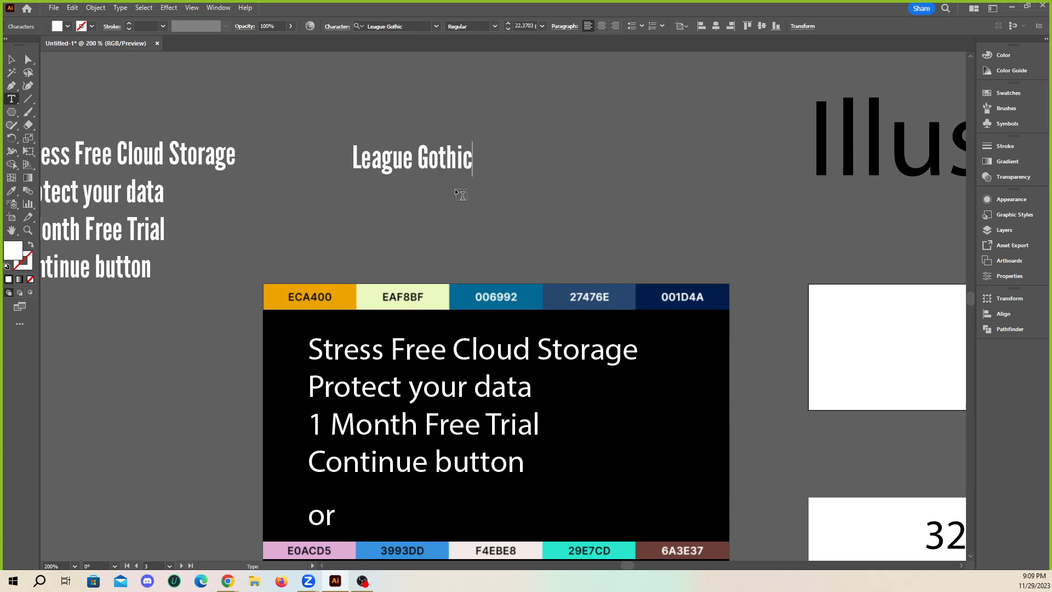
text(,)
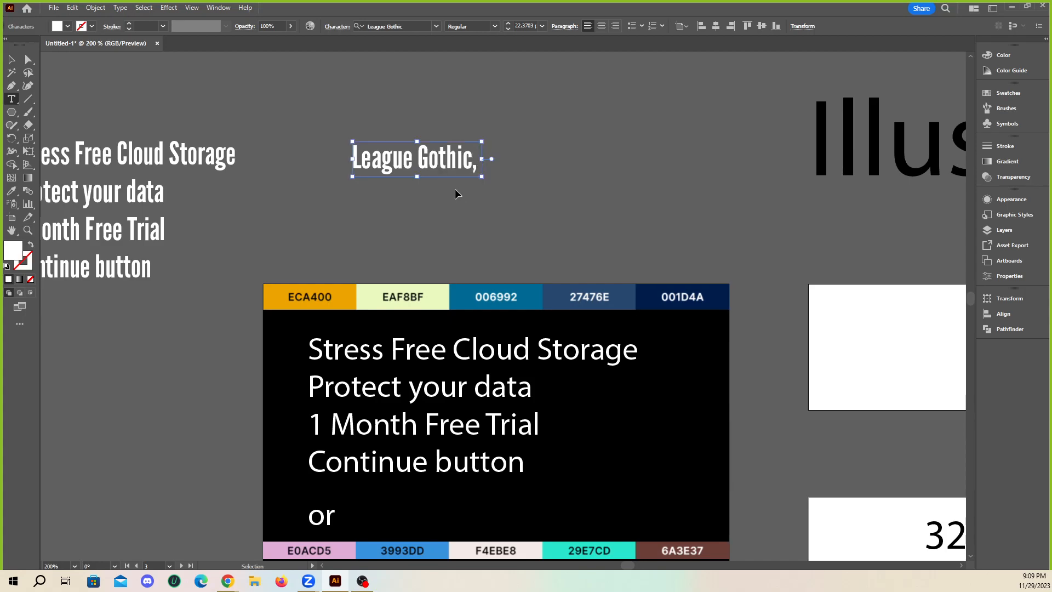
- Append Haettenschweiler and Impact, separated by commas, to the font name list started with League Gothic
key(ctrl+v)
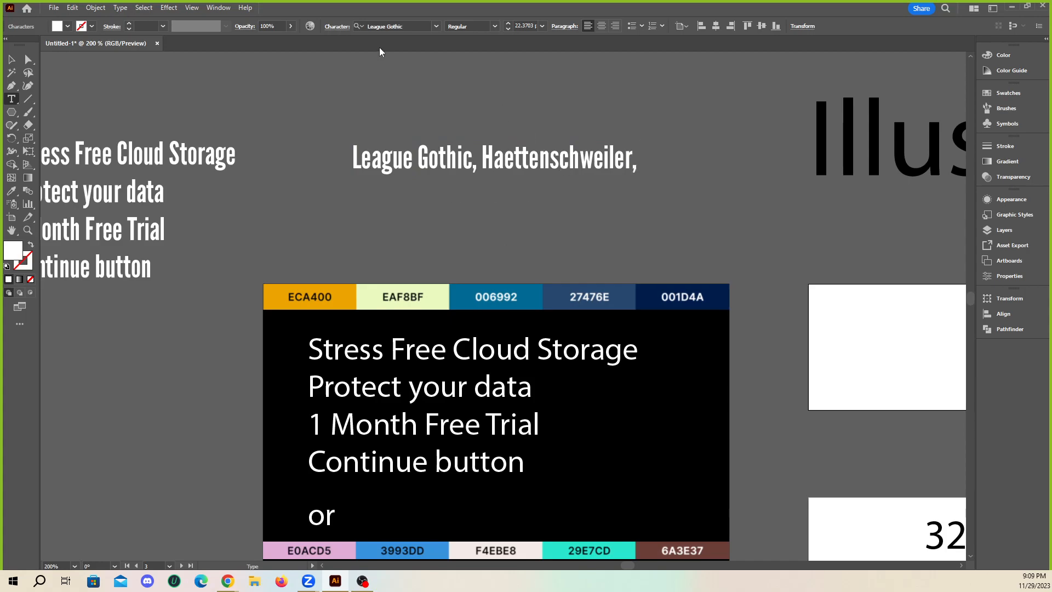
click(437, 27)
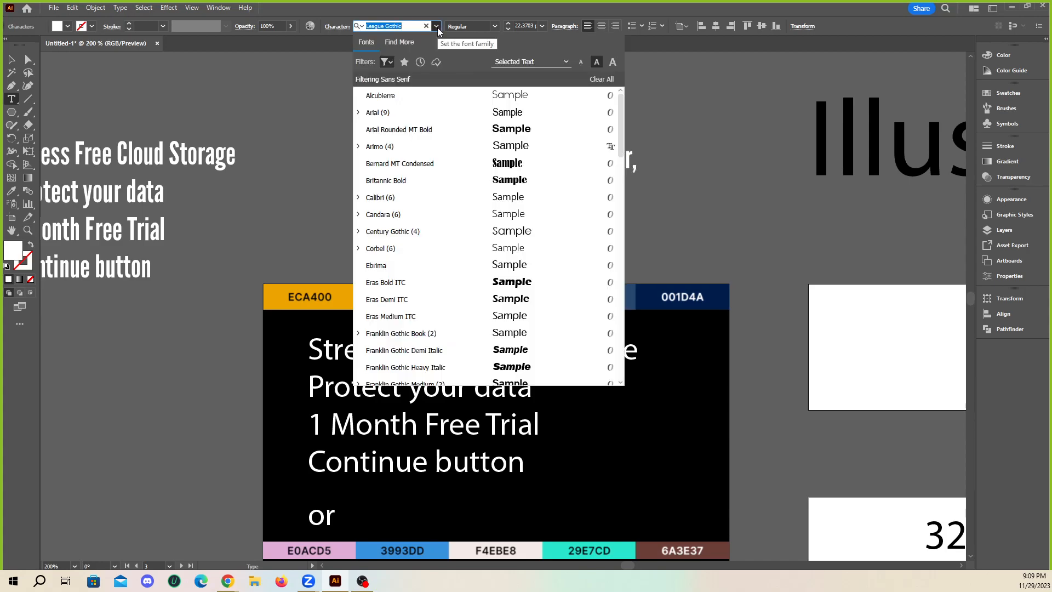
click(623, 147)
text(, Impa)
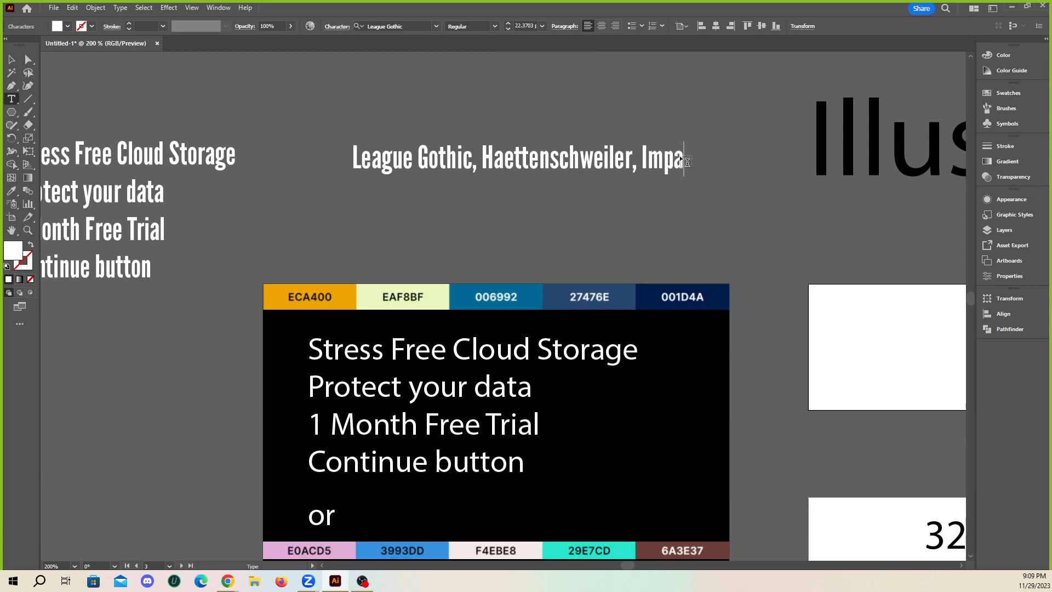
- Complete the font note text as "League Gothic, Haettenschweiler, Impact or similar font"
text(ct or )
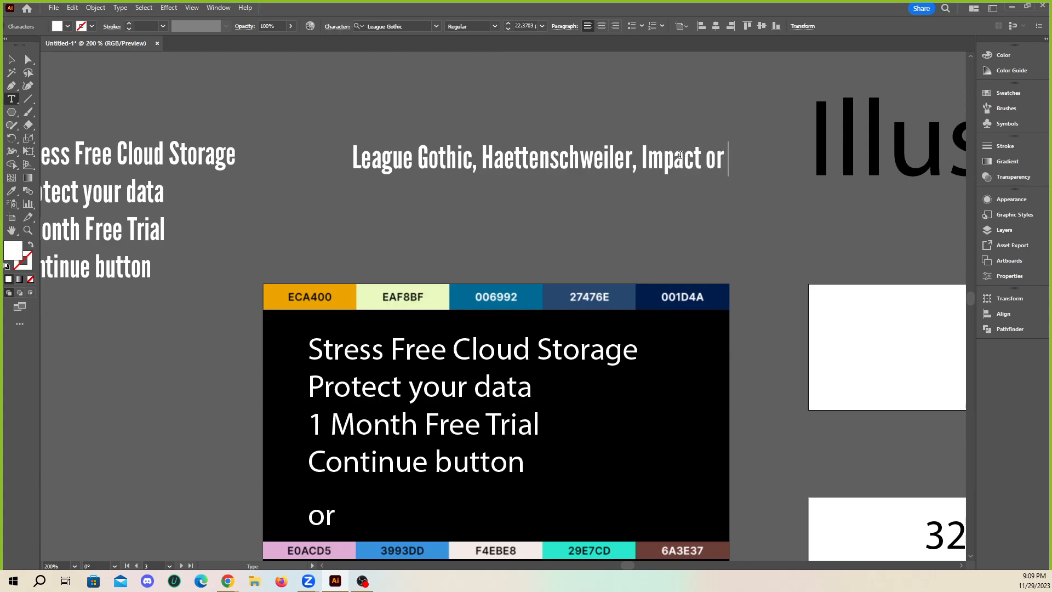
text(similar fo)
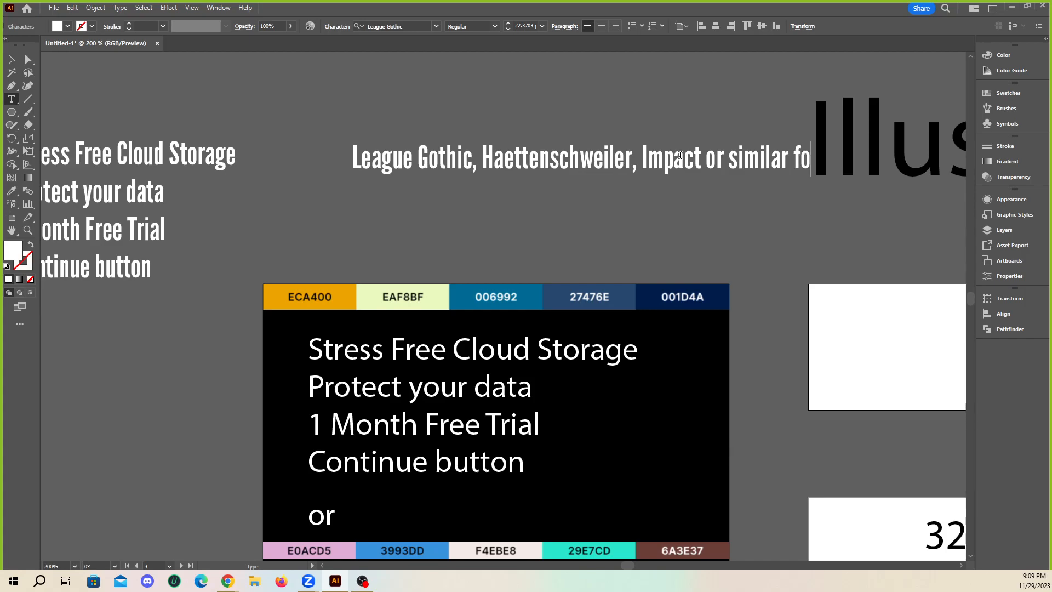
text(rt)
key(Escape)
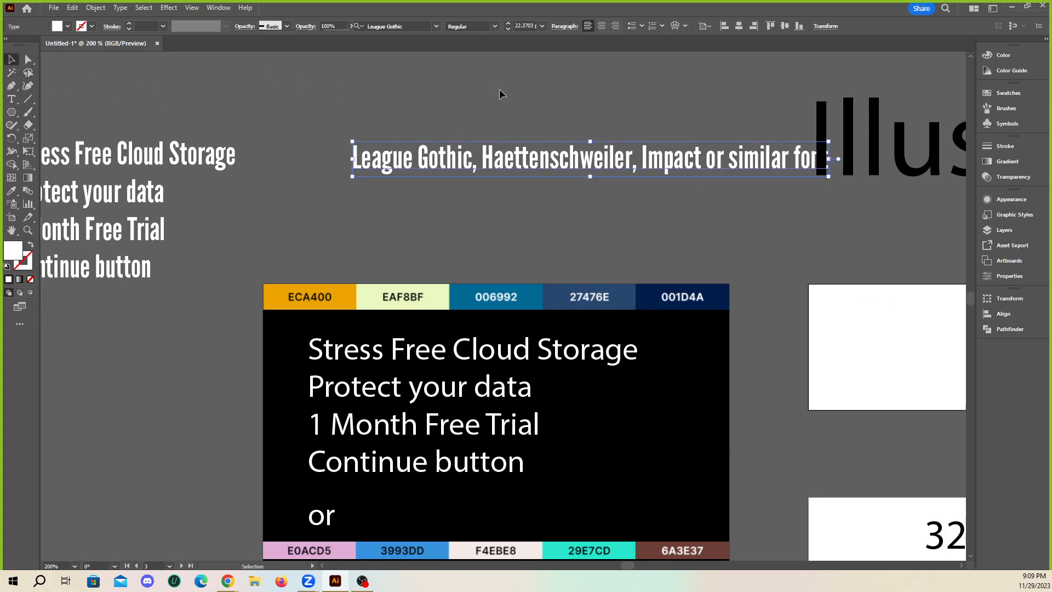
- Shift the Stress Free Cloud Storage list down and fit the scaled-down font note between it and the upper color strip
drag(719, 160, 622, 226)
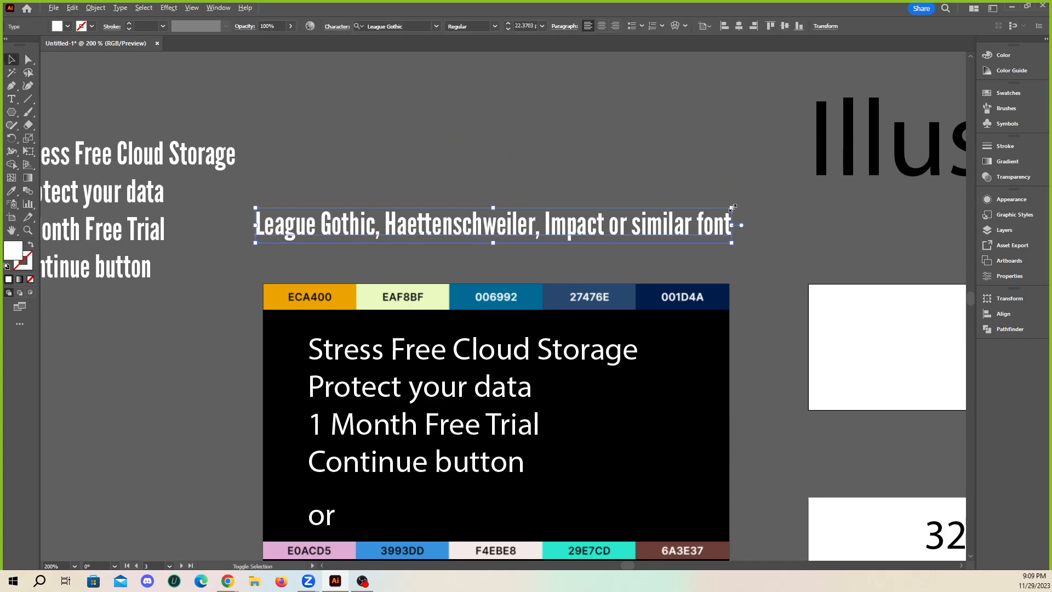
drag(732, 208, 713, 212)
click(482, 355)
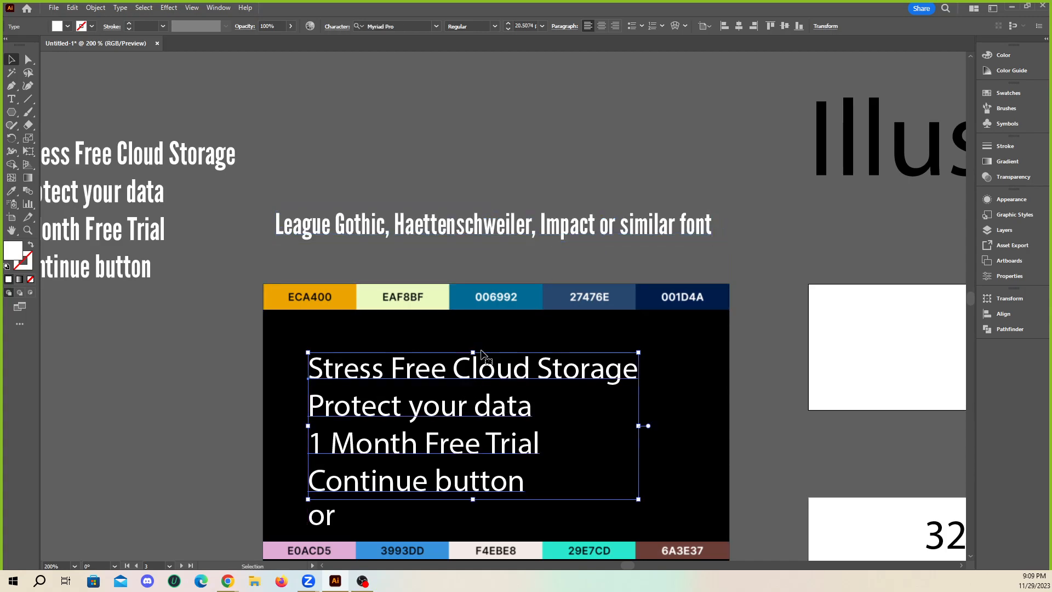
drag(575, 226, 575, 333)
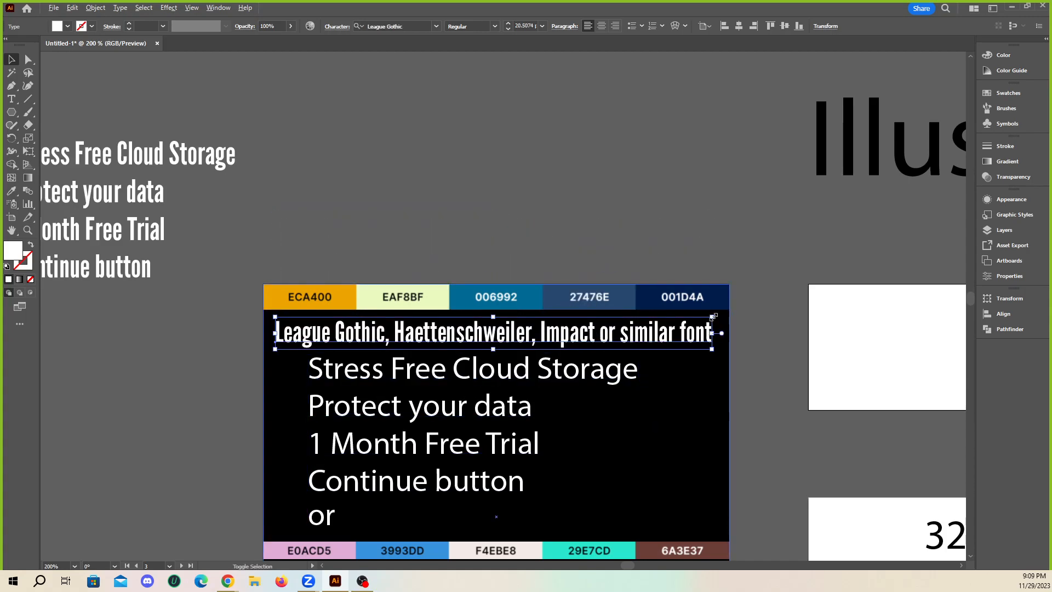
drag(713, 317, 678, 322)
key(ctrl+shift+a)
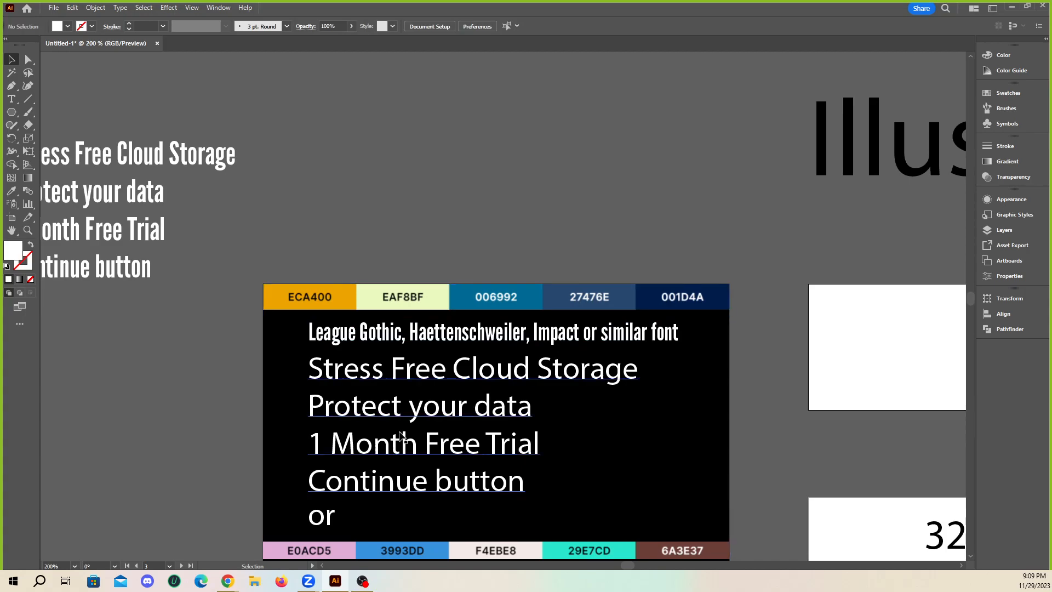
- Nudge the Blue Bus Travel list down and place a copy of the font note directly above it, under the second color strip
scroll(401, 437, down, 5)
scroll(263, 188, down, 1)
scroll(385, 328, down, 1)
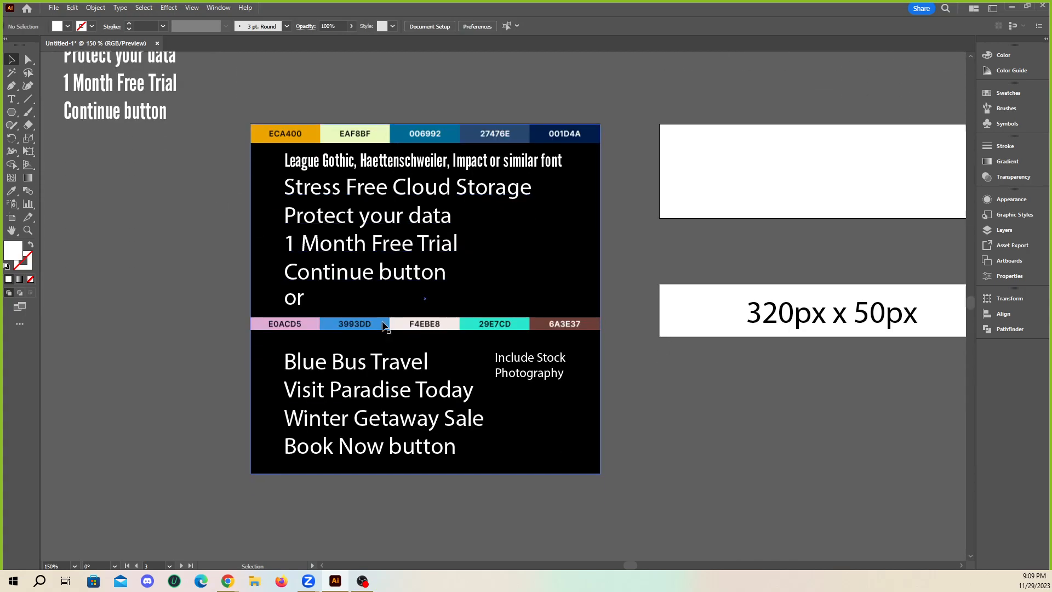
scroll(386, 327, down, 1)
scroll(543, 351, up, 1)
scroll(411, 418, up, 1)
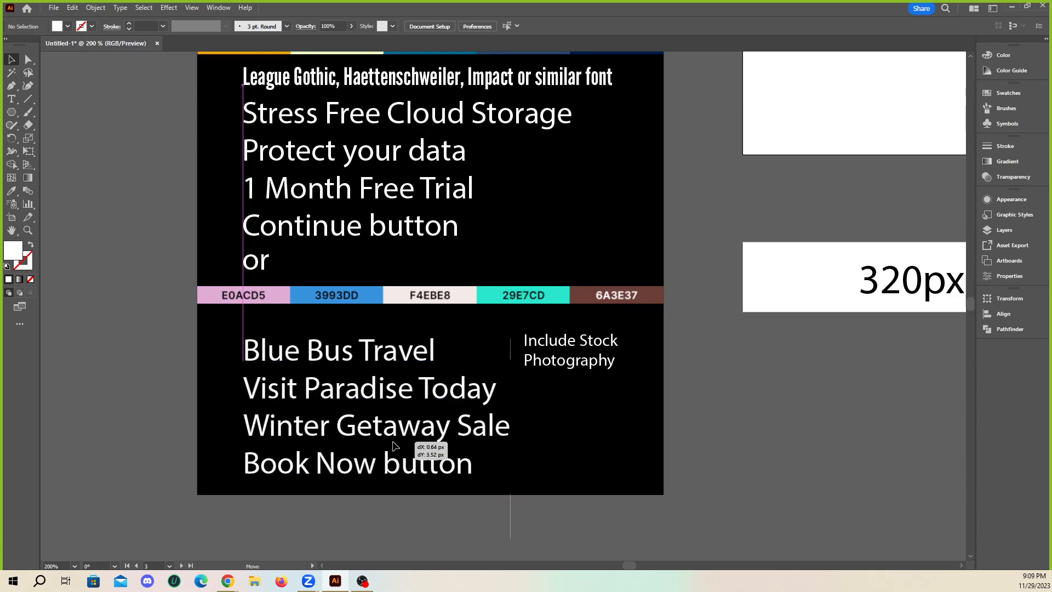
click(429, 446)
scroll(352, 437, down, 1)
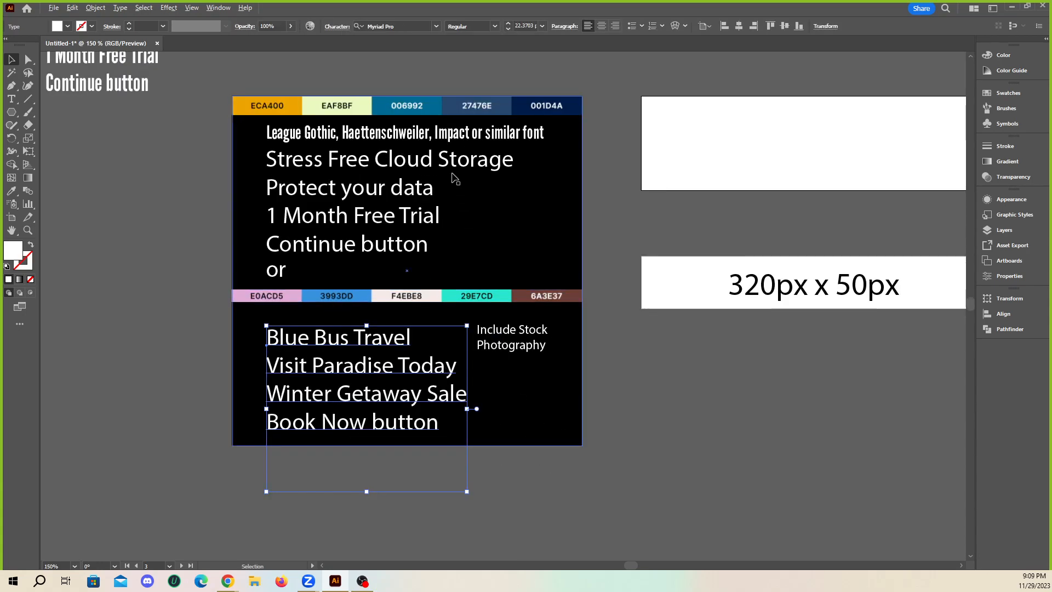
drag(434, 131, 434, 313)
scroll(434, 313, up, 3)
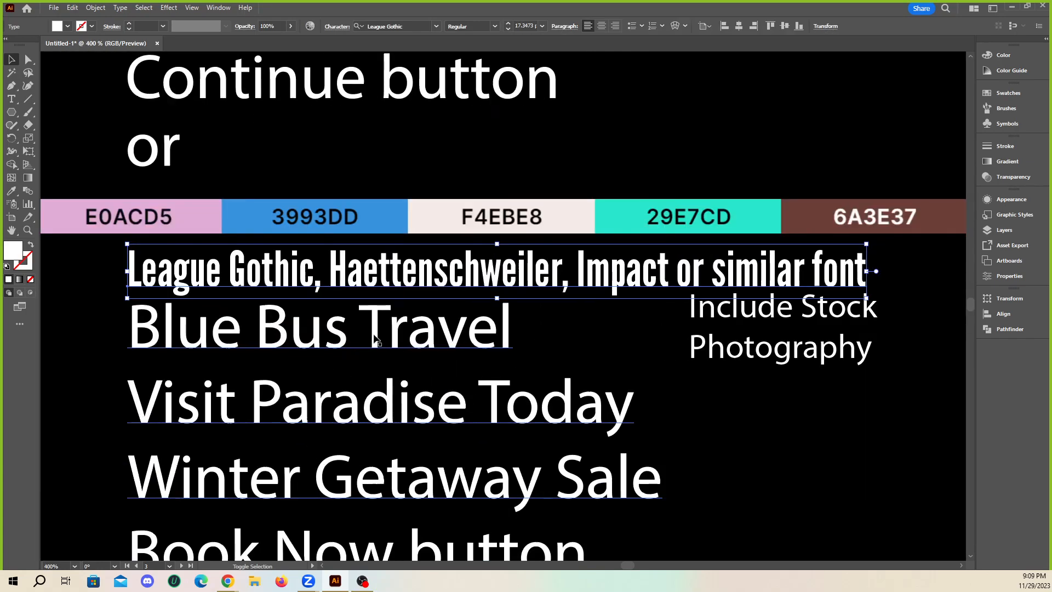
- Replace the copied note's text above Blue Bus Travel with "No font specificied" and deselect it
triple_click(440, 254)
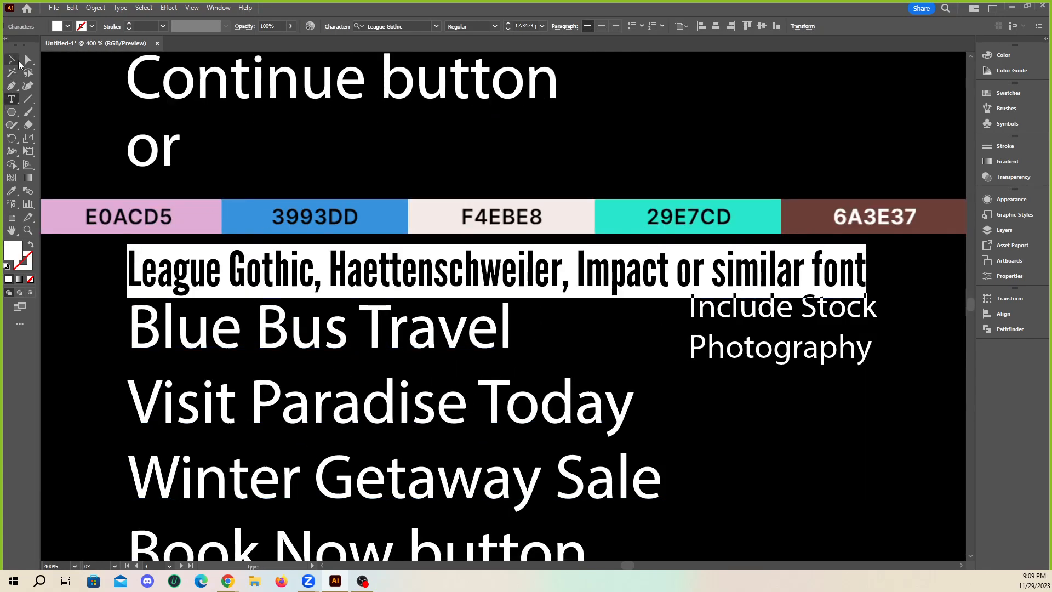
text(No font s)
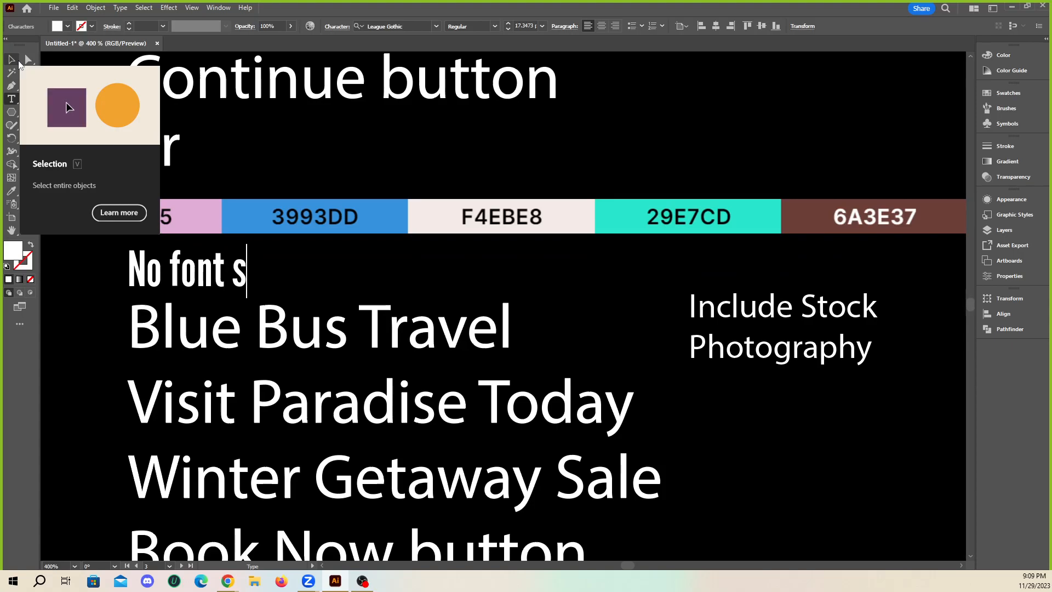
text(pecificied)
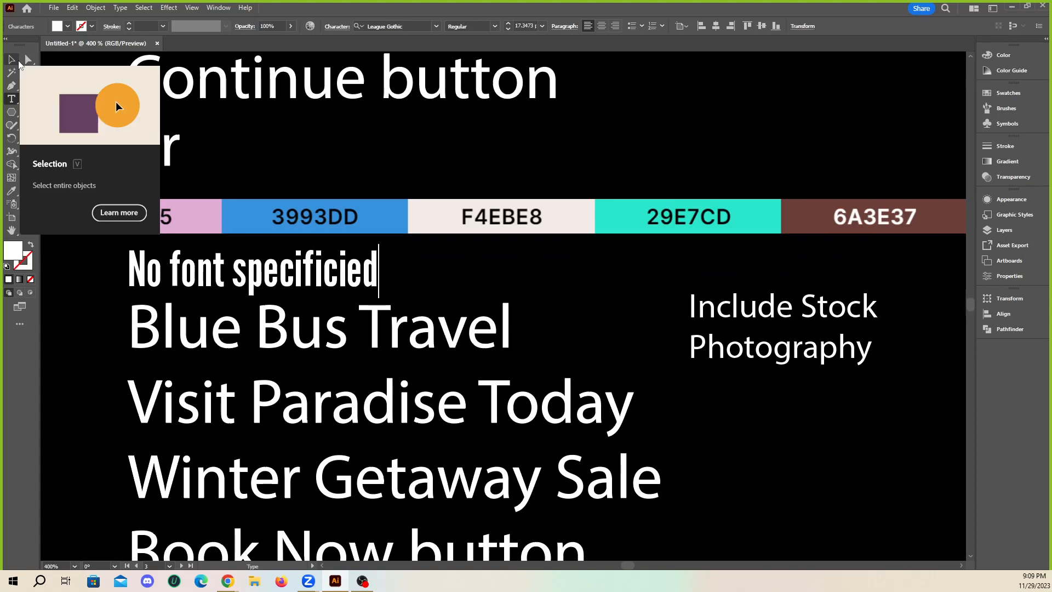
click(12, 59)
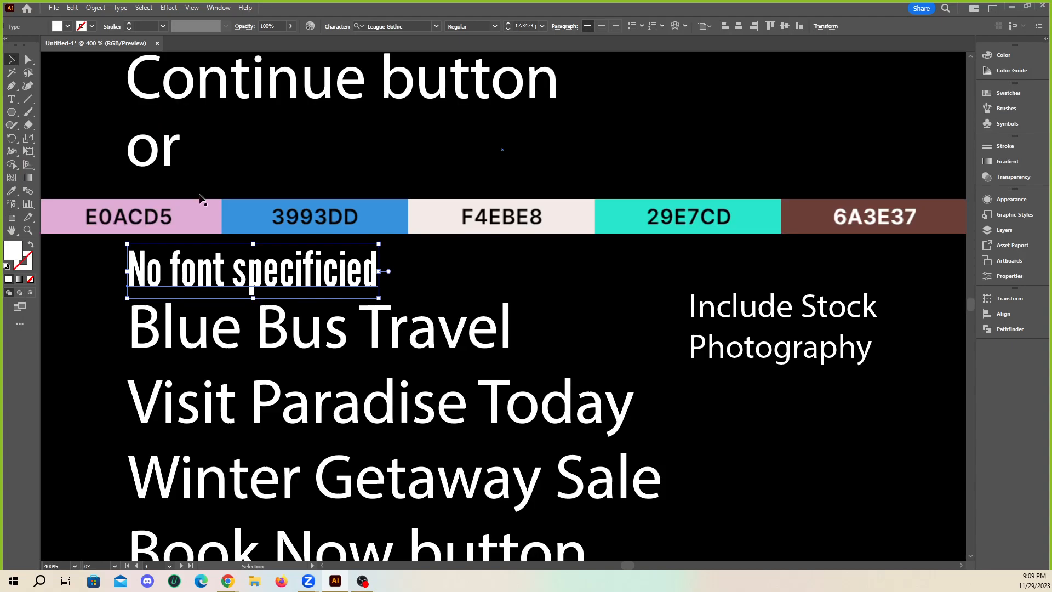
key(ctrl+minus)
key(ctrl+minus)
click(413, 413)
click(352, 457)
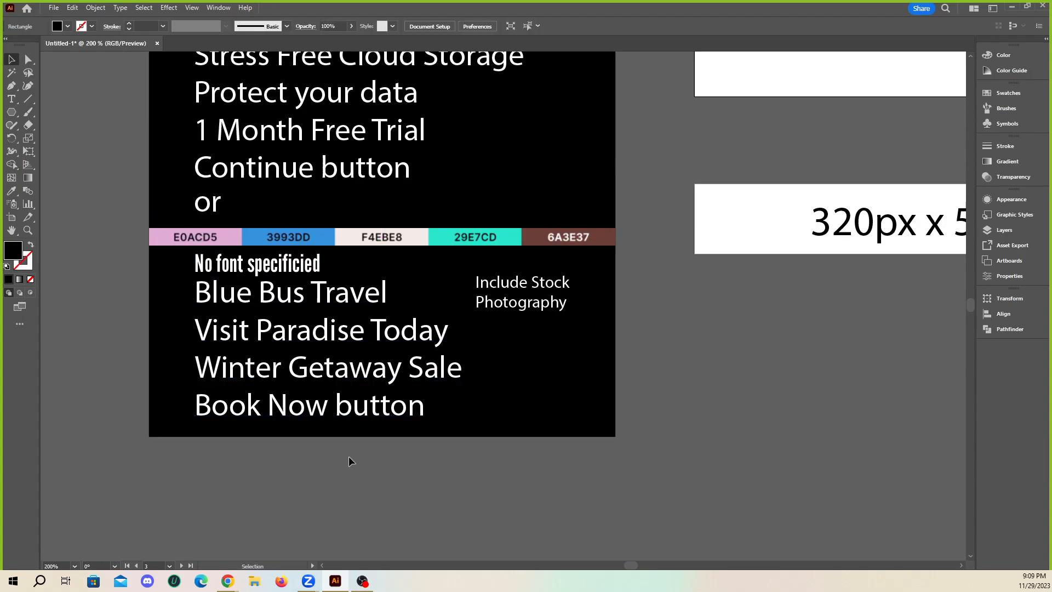
- Nudge the Blue Bus Travel list, the note above it and the Include Stock Photography label downward for better spacing
drag(308, 372, 308, 376)
click(350, 263)
drag(284, 270, 284, 272)
scroll(316, 334, down, 2)
scroll(296, 198, up, 1)
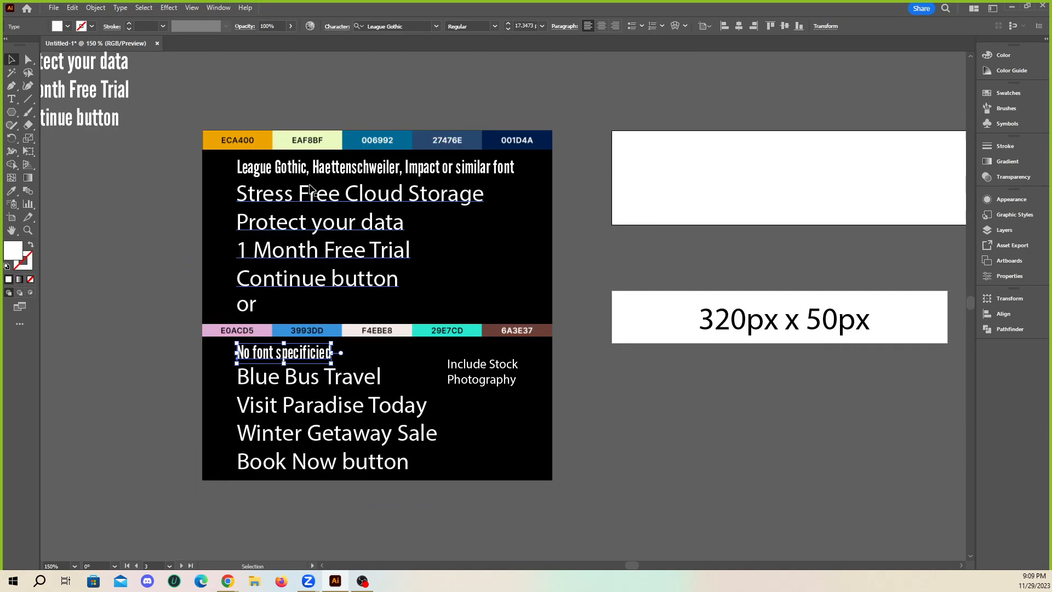
scroll(488, 394, up, 1)
drag(510, 380, 510, 423)
click(685, 429)
scroll(437, 406, down, 1)
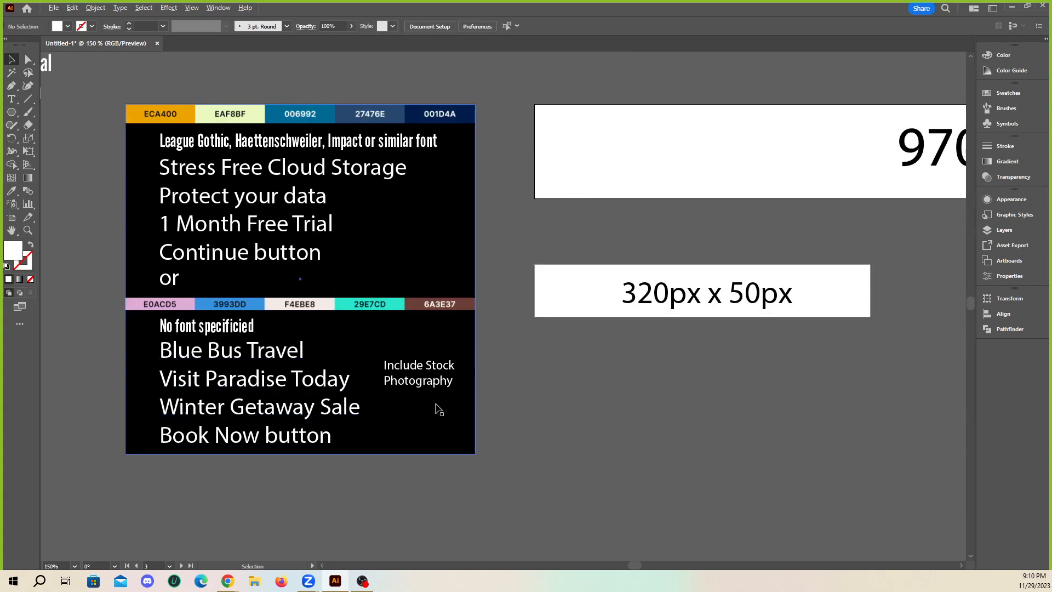
- Set the headline, Protect your data and 1 Month Free Trial lines of the 300px x 250px ad to League Gothic
scroll(502, 352, right, 2)
scroll(730, 265, down, 2)
scroll(639, 318, up, 2)
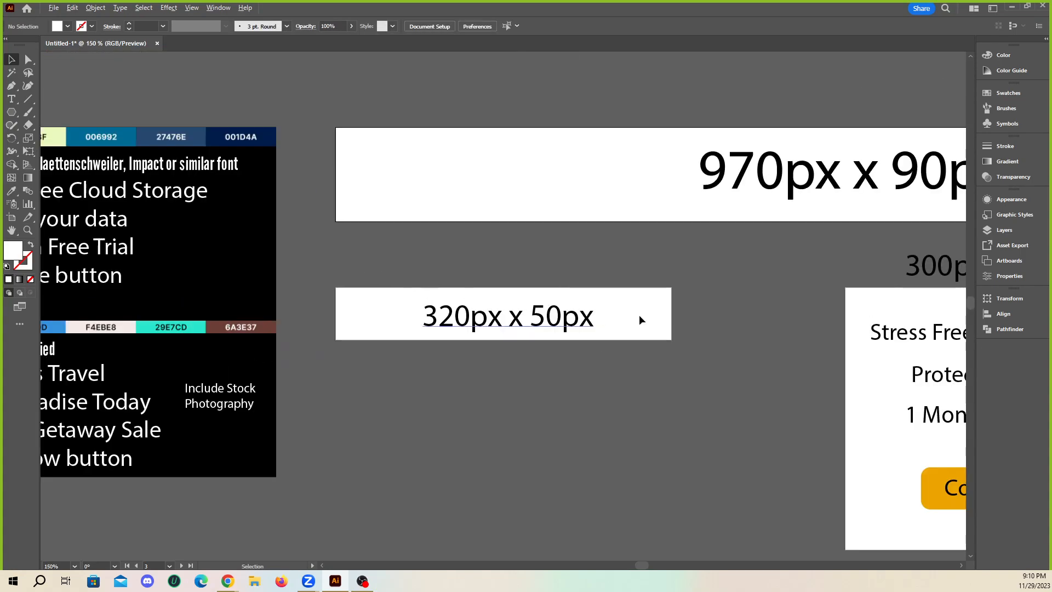
scroll(730, 345, down, 2)
click(244, 196)
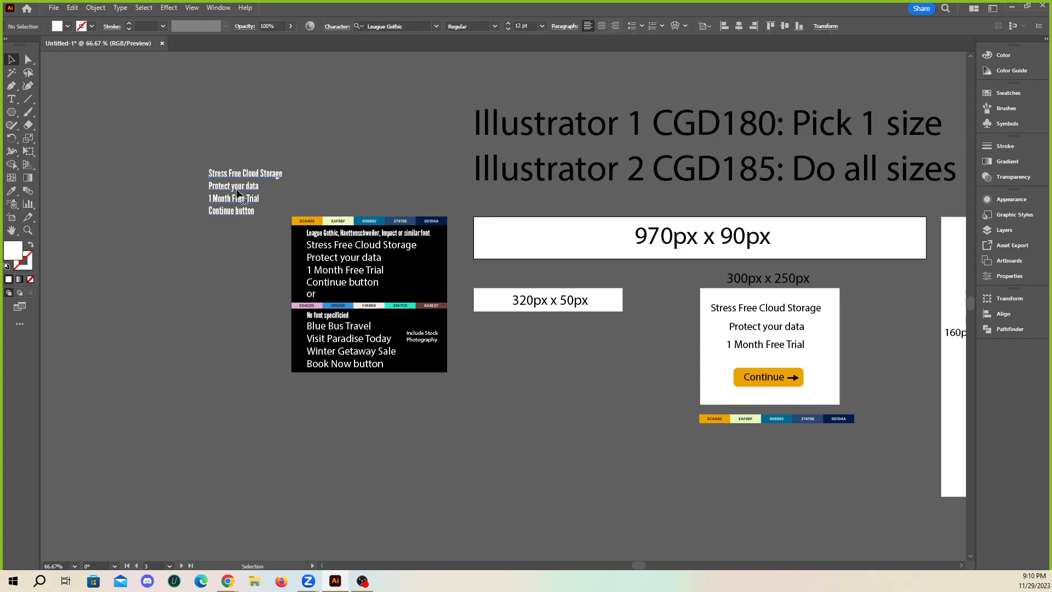
scroll(876, 345, up, 4)
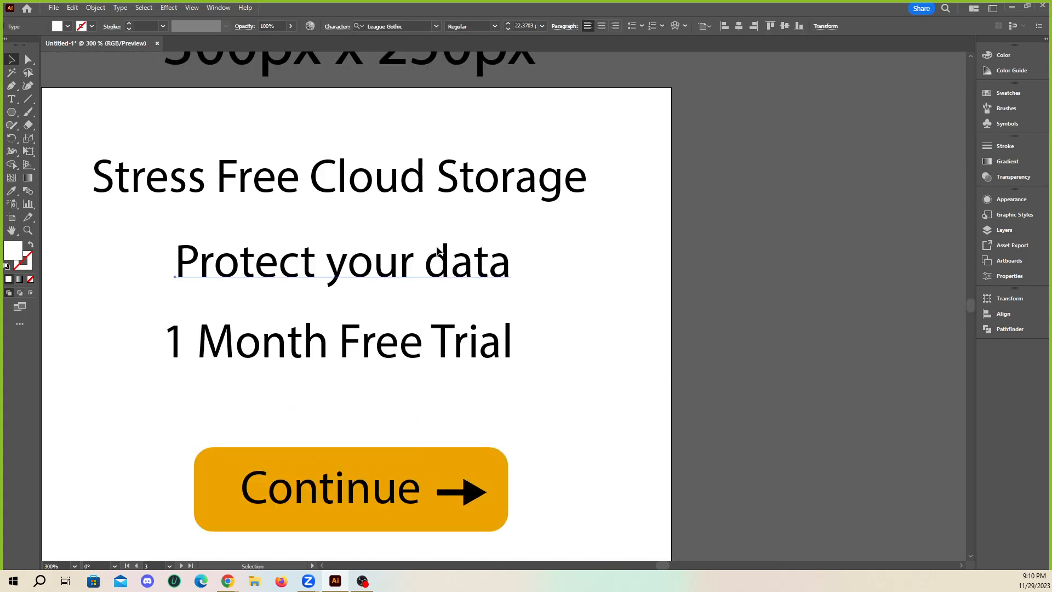
click(423, 295)
click(389, 26)
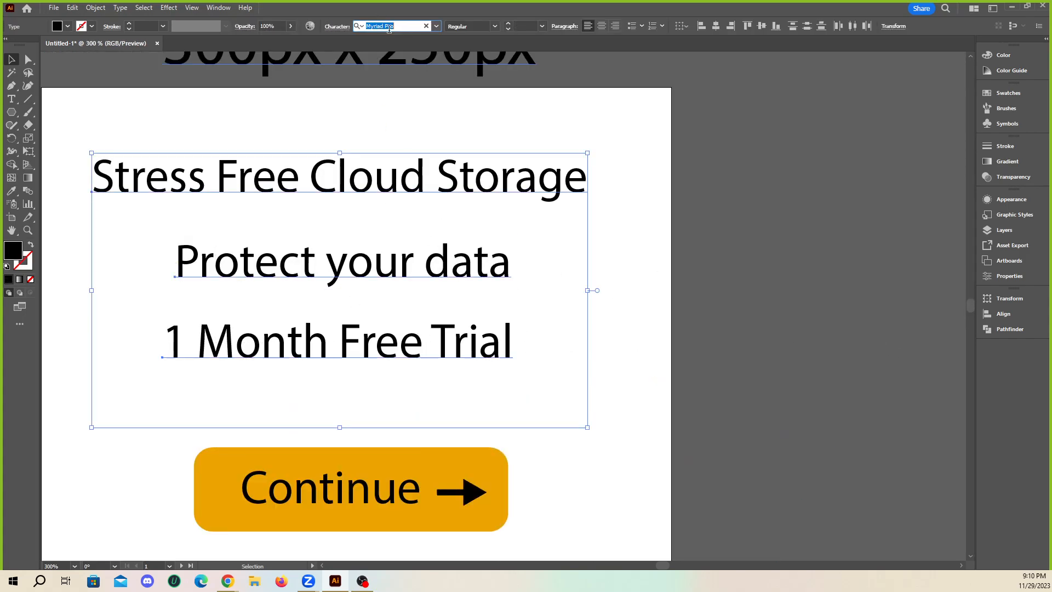
text(lea)
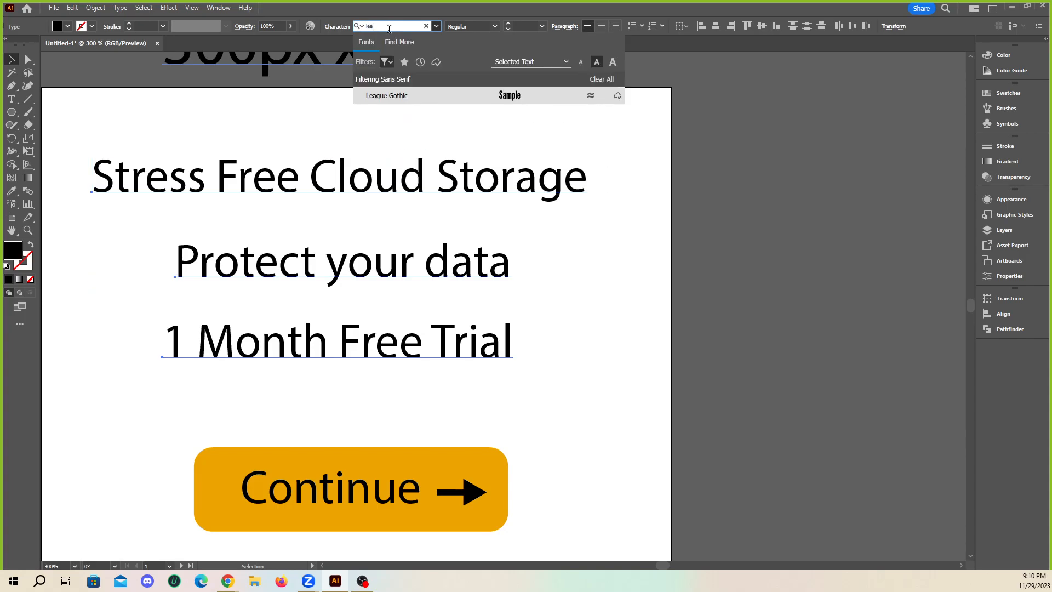
click(409, 97)
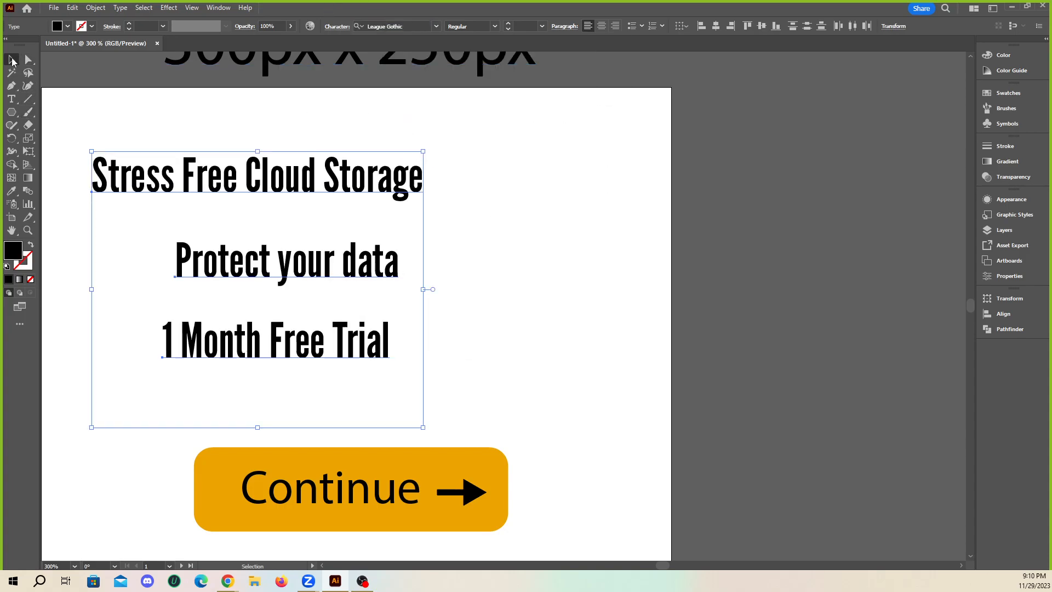
click(307, 133)
- Move the Stress Free Cloud Storage headline toward the ad's center and enlarge it to about 36.8 pt
scroll(520, 281, down, 1)
scroll(351, 257, up, 2)
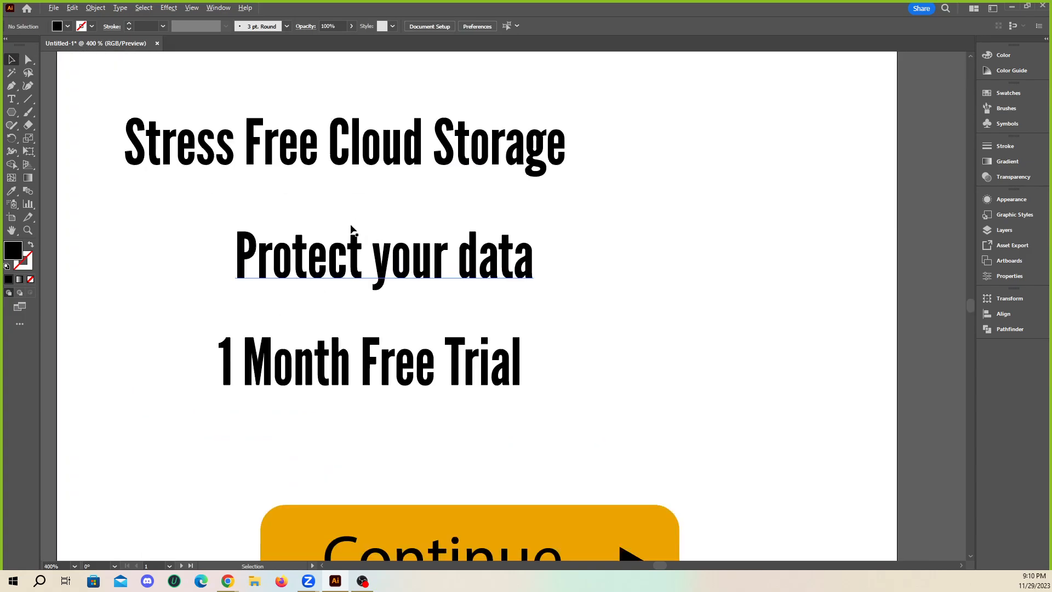
scroll(329, 208, down, 2)
drag(315, 180, 398, 182)
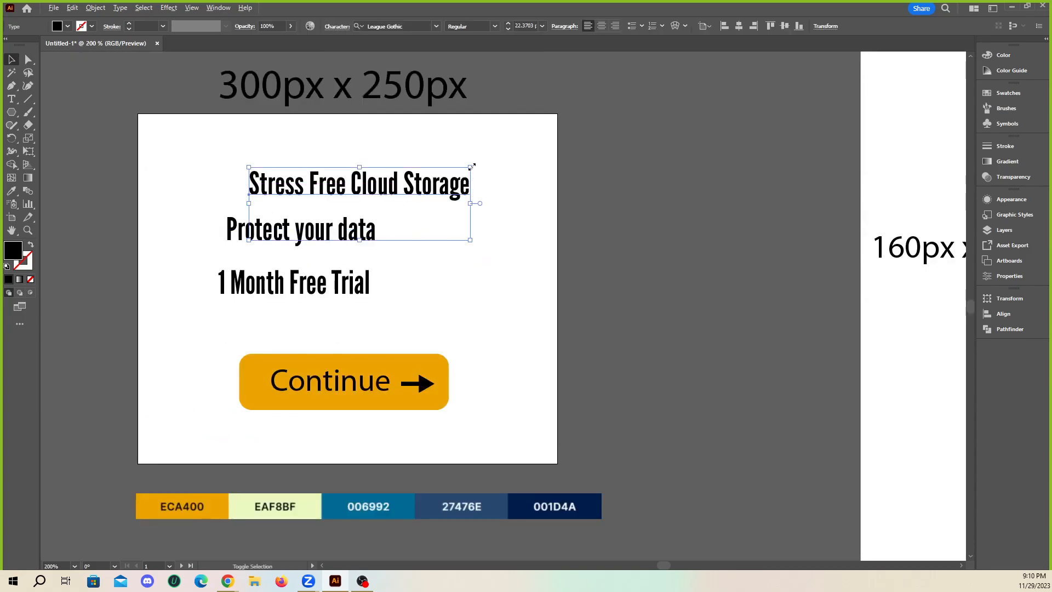
drag(470, 169, 535, 138)
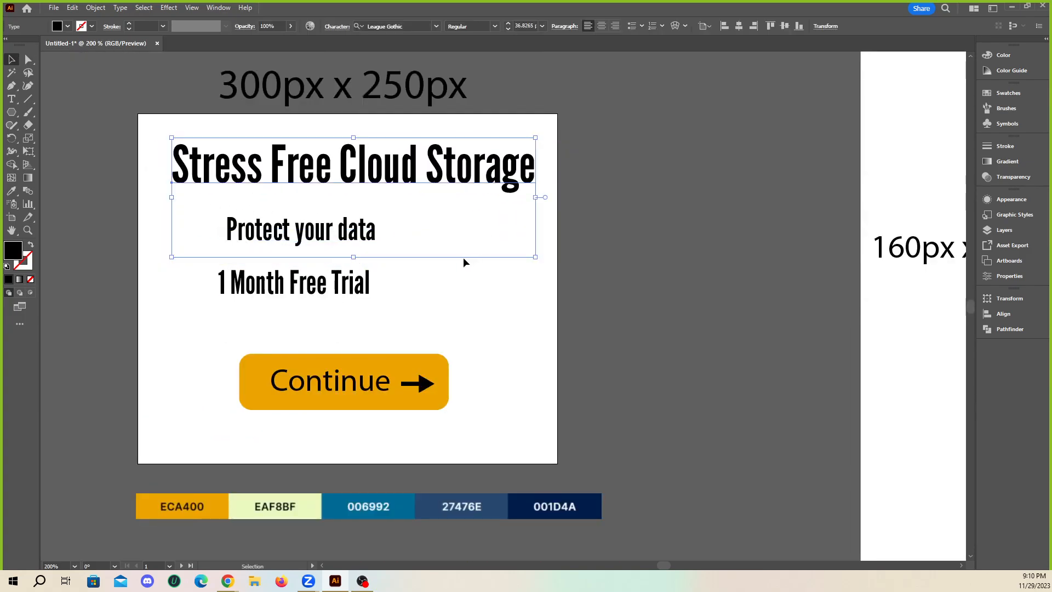
- Set the ad's headline in All Caps and scale it down to about 32.2 pt to fit inside the artboard
click(337, 27)
click(233, 139)
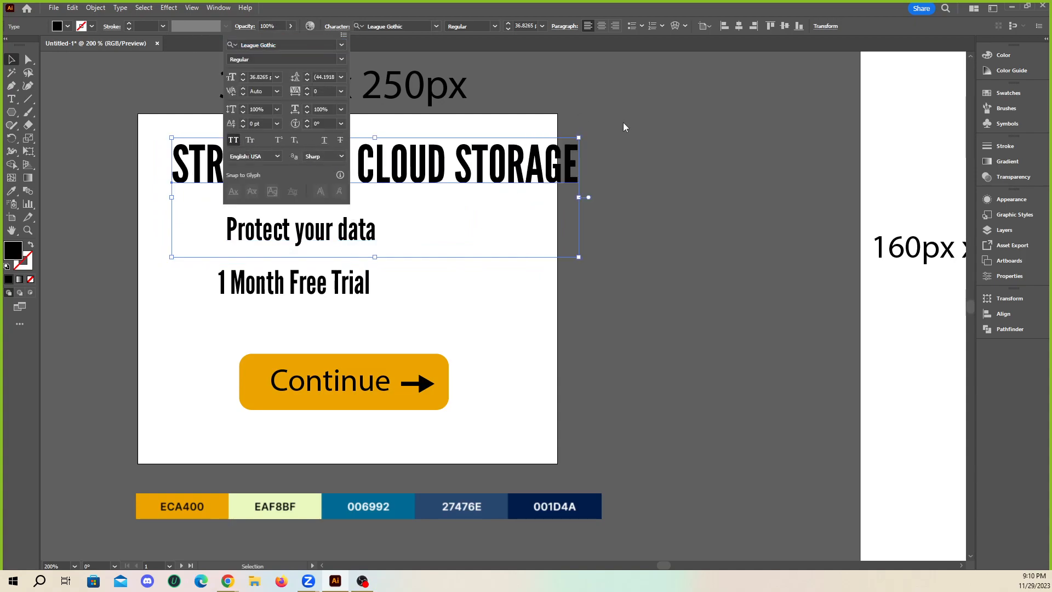
click(512, 178)
drag(579, 138, 537, 144)
key(t)
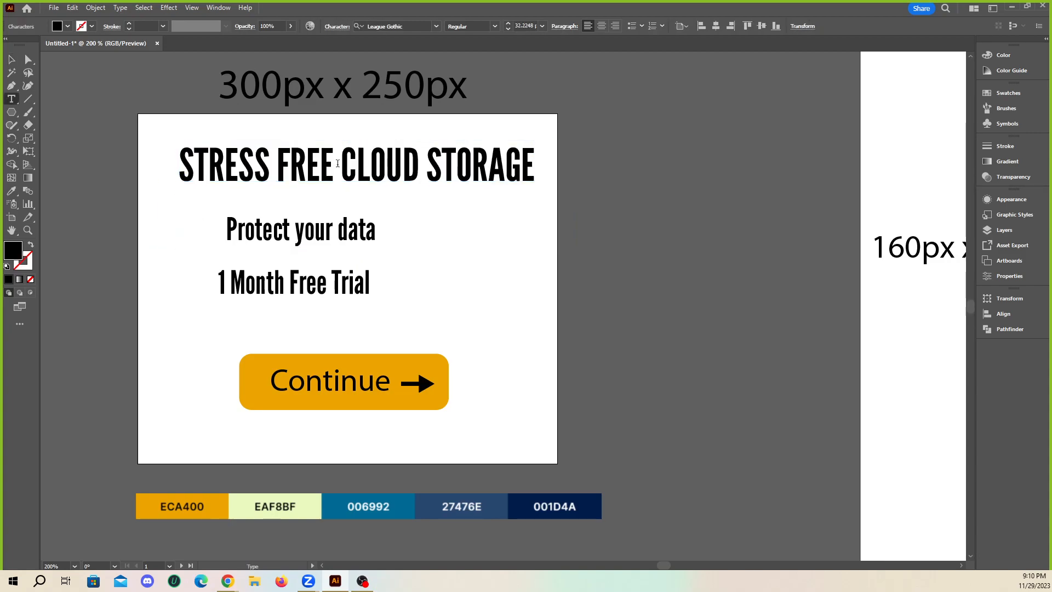
key(Escape)
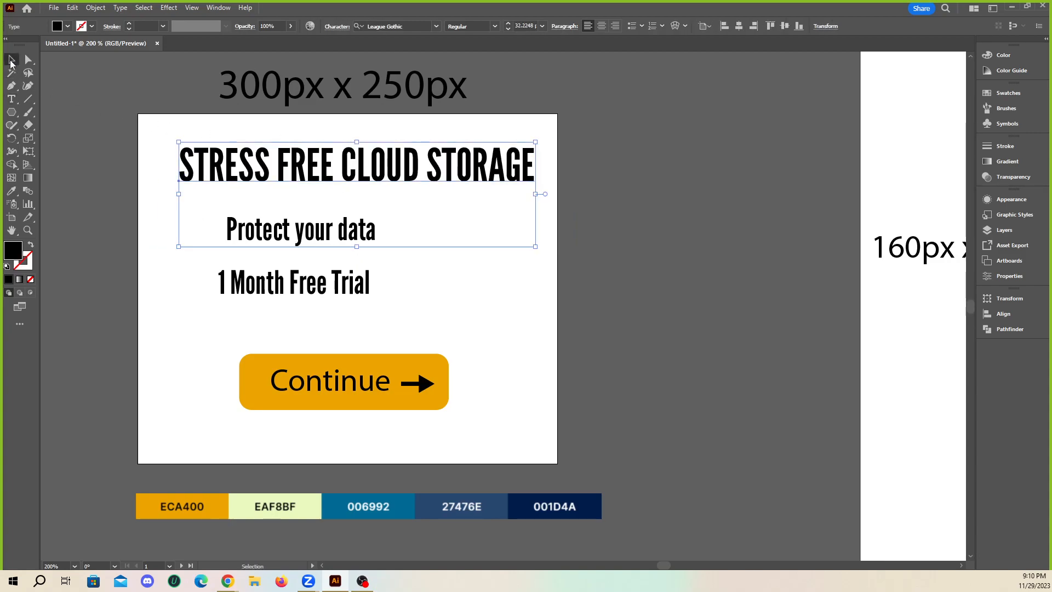
- Shift the headline slightly down and center the Protect your data line beneath it
drag(452, 177, 448, 183)
click(554, 216)
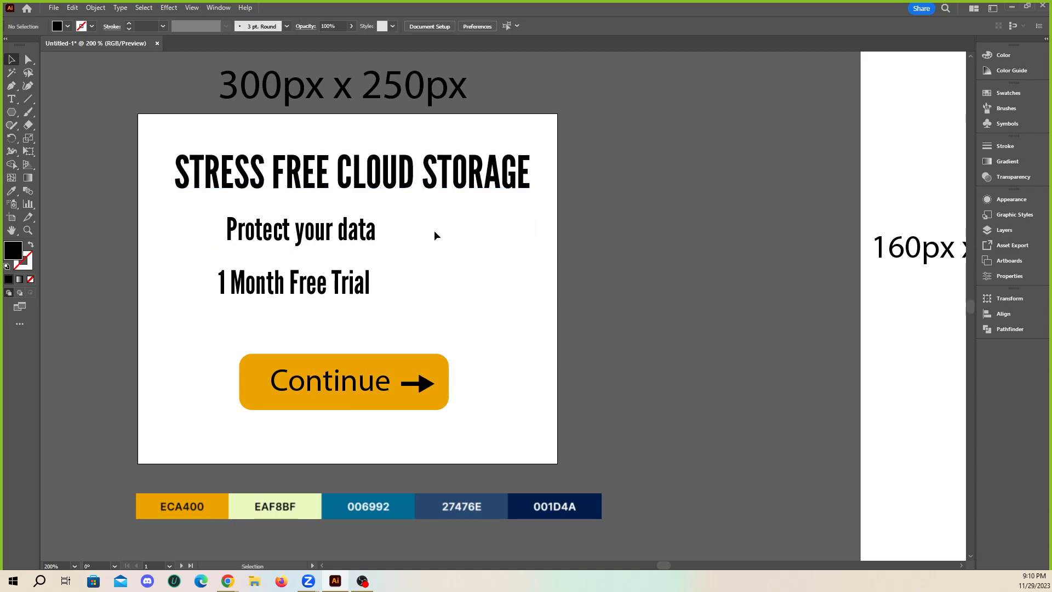
drag(345, 227, 392, 249)
- Append the word "today" to the Protect your data line
triple_click(409, 241)
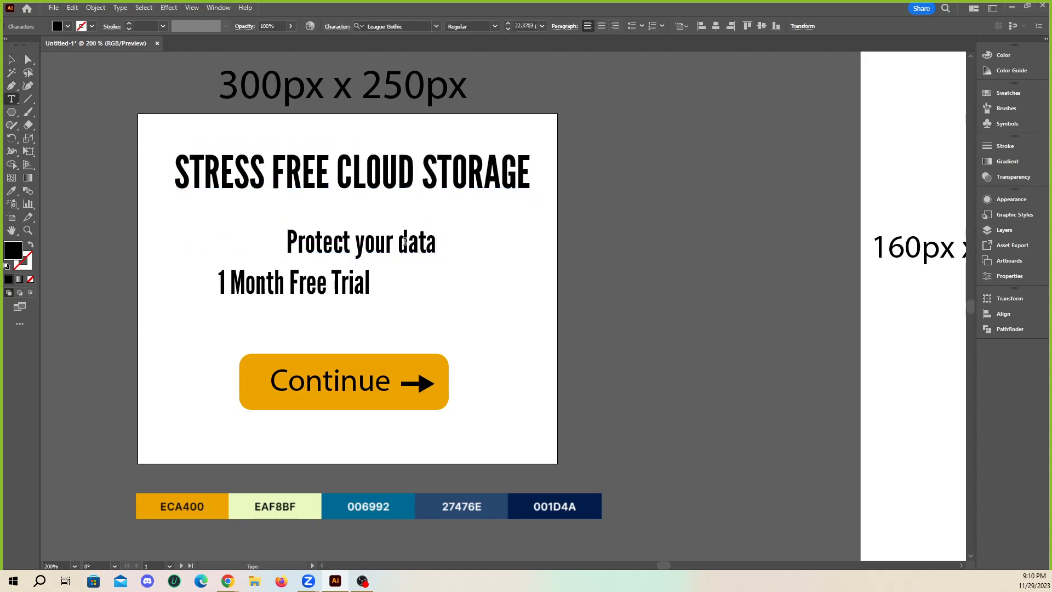
click(441, 247)
click(441, 247)
text(todat)
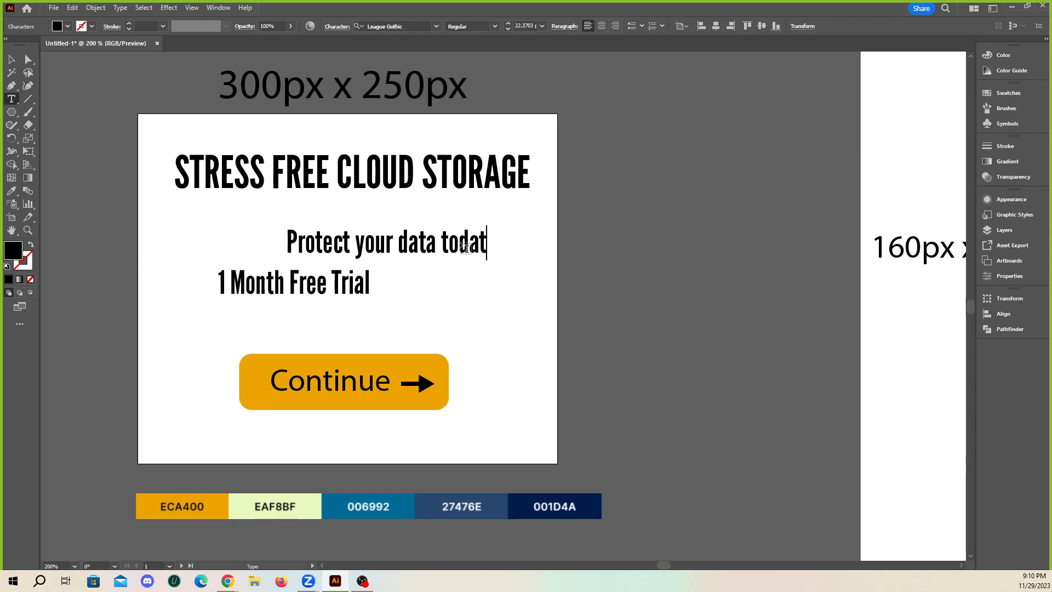
key(BackSpace)
text(y)
click(12, 59)
- Reword the line beneath the headline to read "Protect your precious data"
double_click(445, 242)
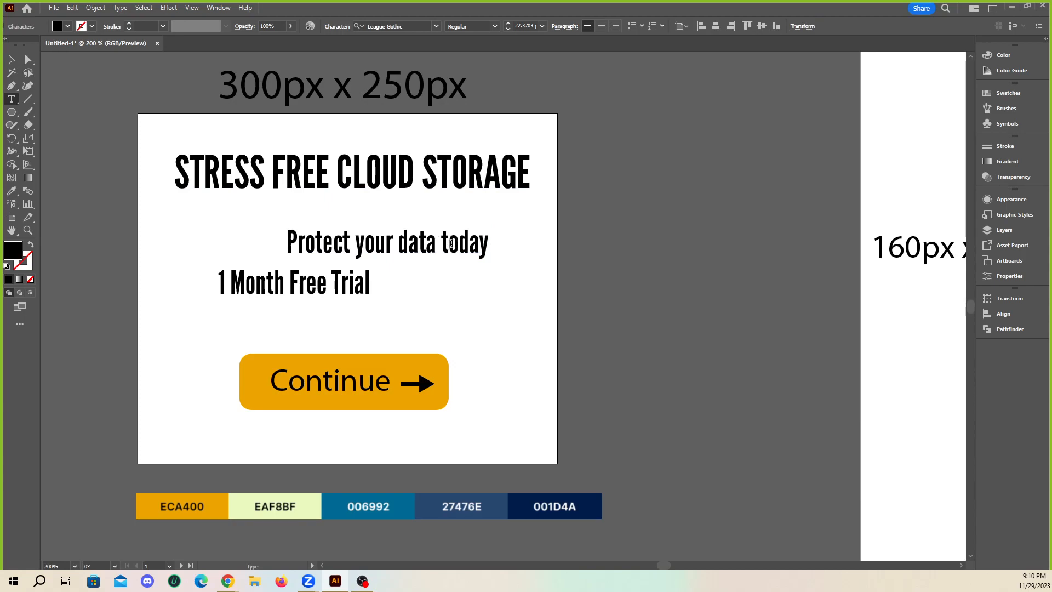
drag(451, 244, 510, 241)
key(BackSpace)
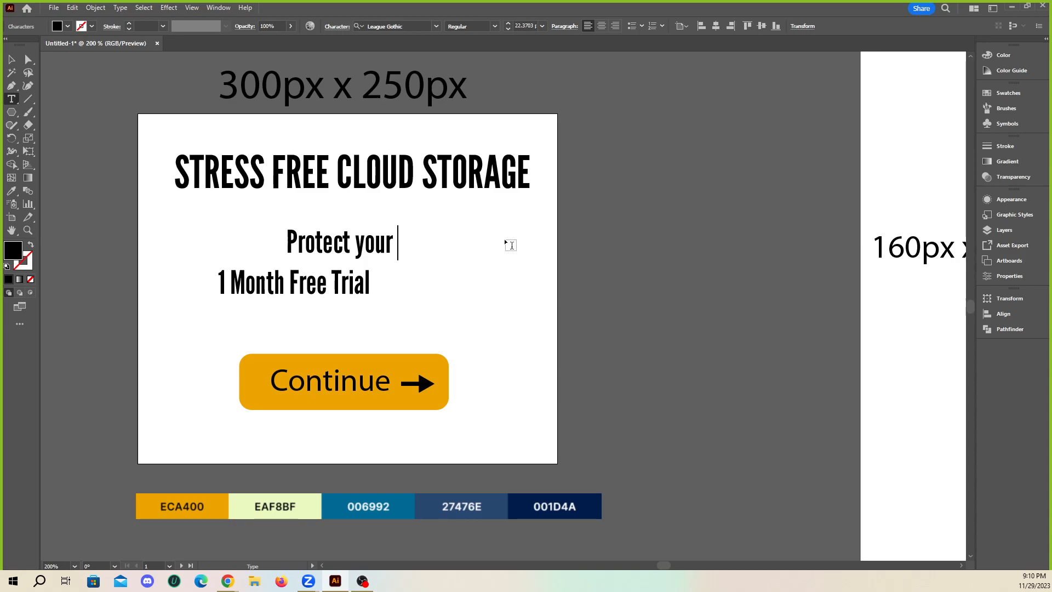
text(cious data)
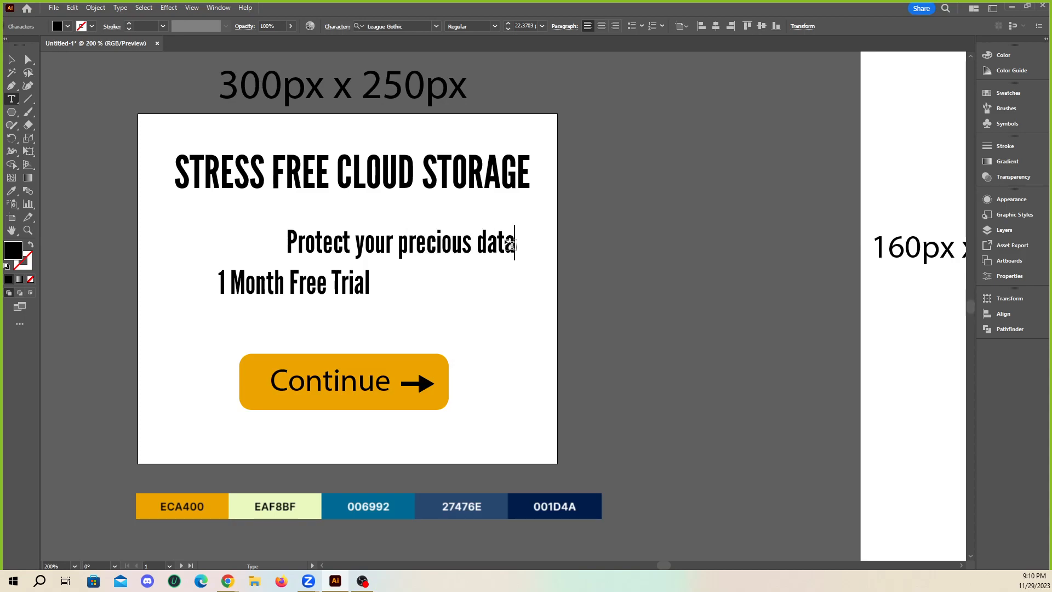
- Replace the ending of the line beneath the headline so it reads "Protect your data now"
key(BackSpace)
key(BackSpace)
key(BackSpace)
key(BackSpace)
key(BackSpace)
key(BackSpace)
key(BackSpace)
key(BackSpace)
key(BackSpace)
key(BackSpace)
key(BackSpace)
key(BackSpace)
key(BackSpace)
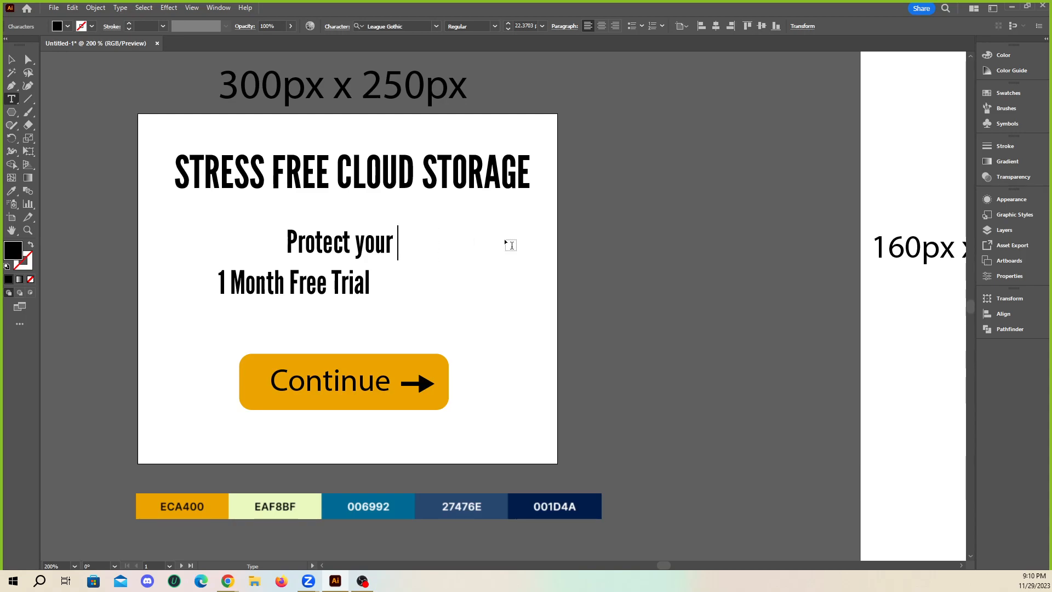
text(data to)
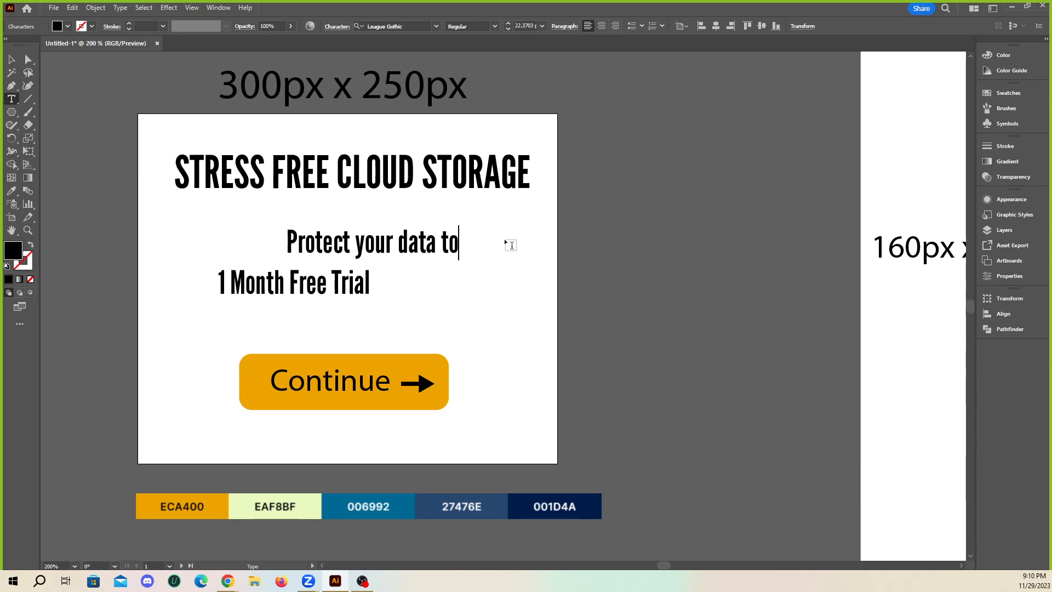
key(BackSpace)
key(BackSpace)
text(now)
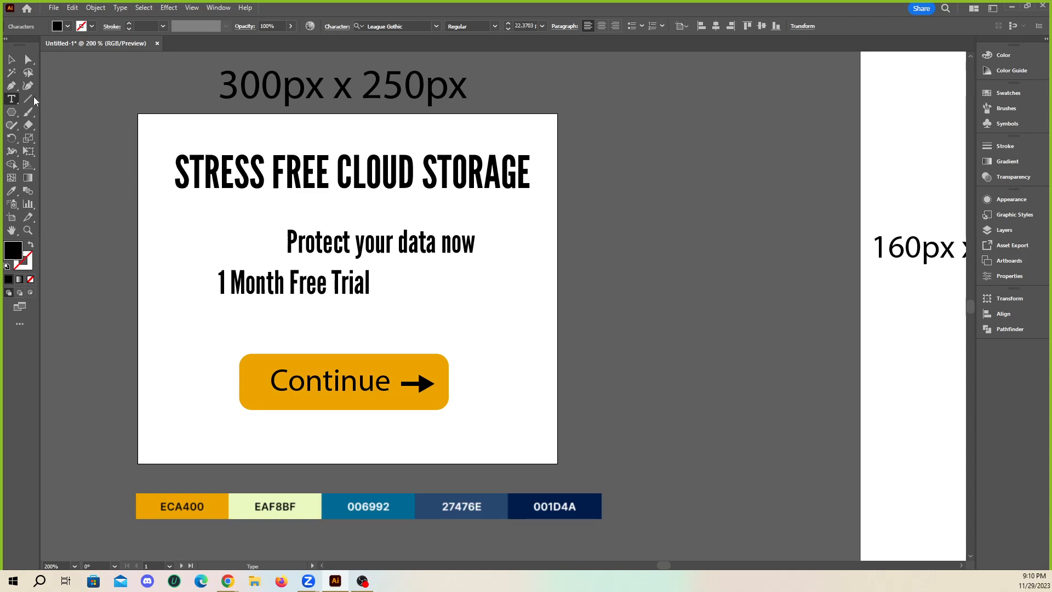
- Move the "Protect your data now" line left and slightly up beneath the headline and set it in All Caps
click(8, 58)
drag(443, 252, 417, 246)
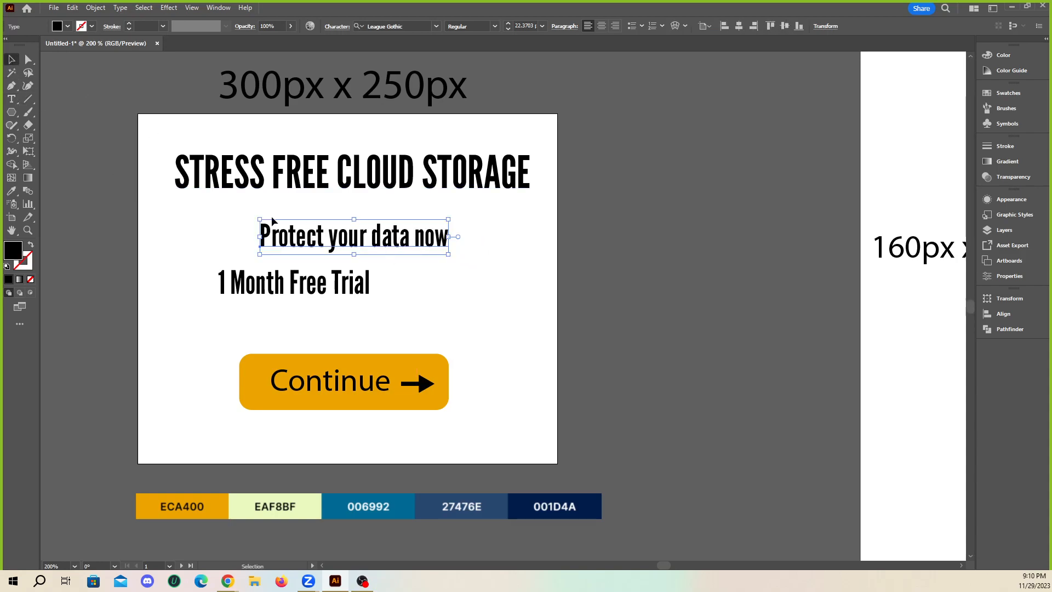
click(333, 27)
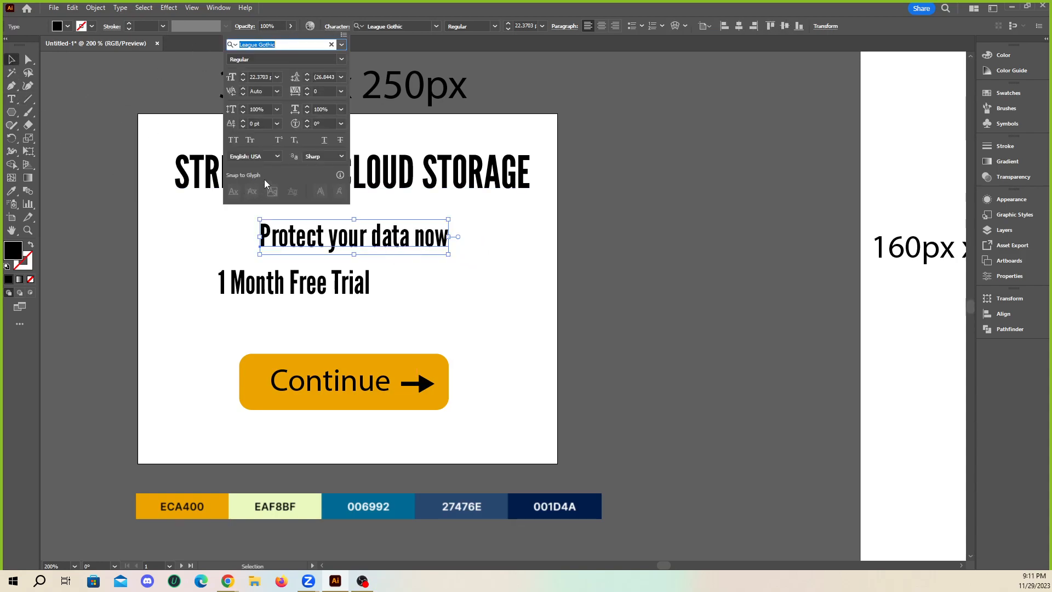
click(234, 141)
click(130, 256)
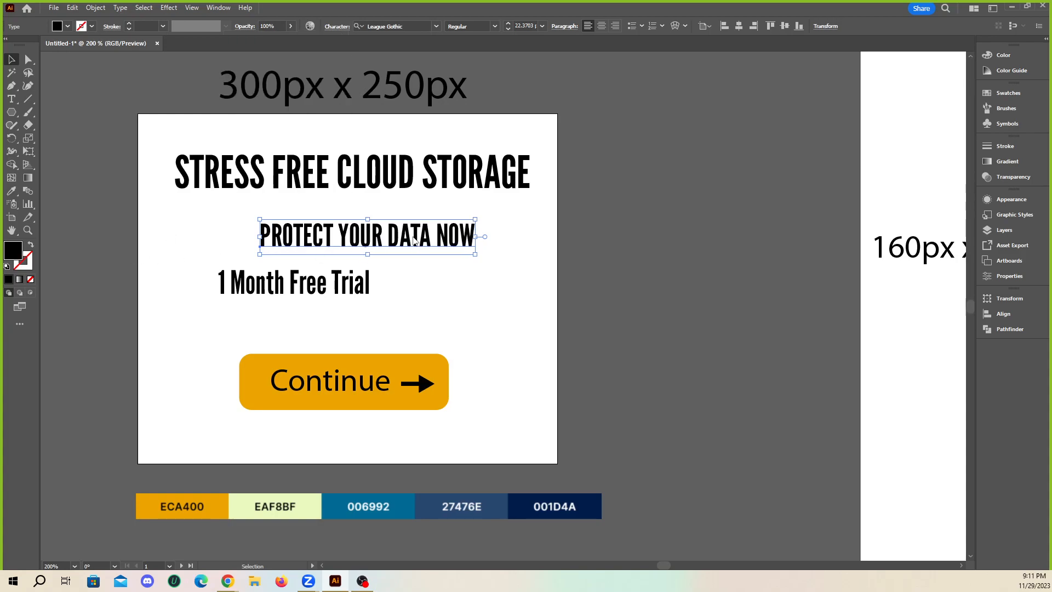
- Enlarge the PROTECT YOUR DATA NOW line to match the headline's width and position it directly beneath
drag(415, 240, 529, 287)
click(483, 272)
drag(477, 248, 476, 240)
- Enlarge the 1 Month Free Trial line to about 37.9 pt and center it between the PROTECT line and the Continue button
drag(351, 282, 456, 267)
mouse_move(415, 294)
mouse_down()
mouse_move(435, 299)
mouse_move(427, 306)
mouse_up()
click(425, 396)
drag(218, 348, 429, 399)
click(529, 406)
drag(451, 323, 451, 316)
drag(188, 349, 483, 430)
shift+click(355, 302)
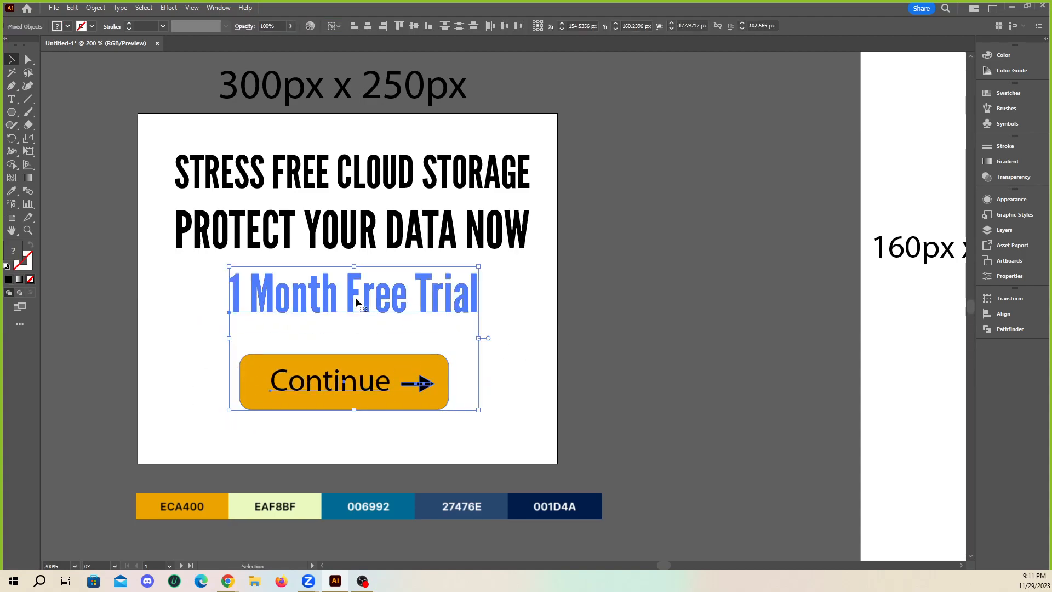
shift+click(463, 303)
click(476, 292)
click(474, 302)
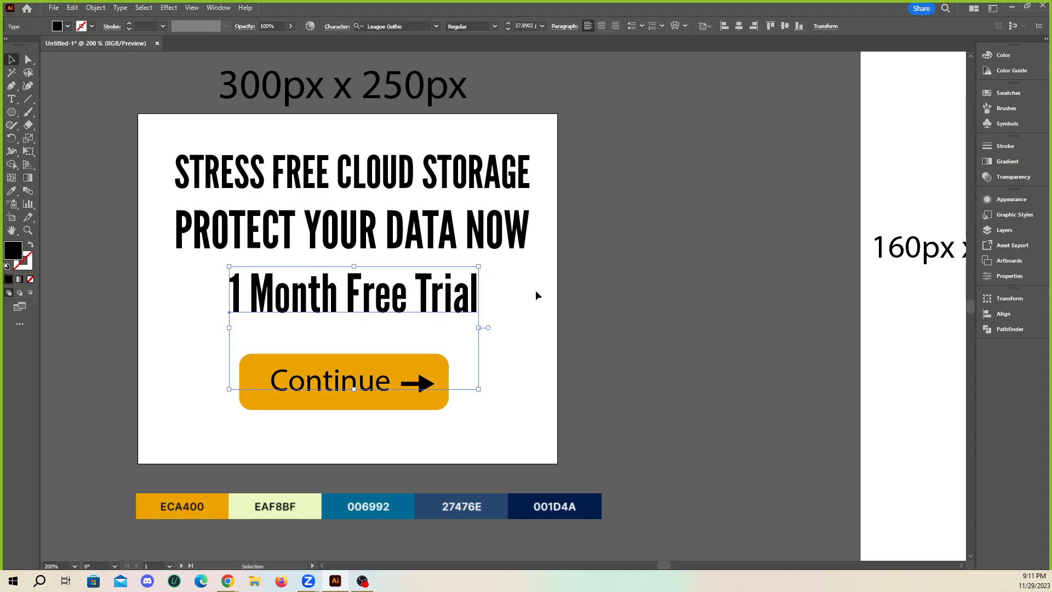
double_click(471, 289)
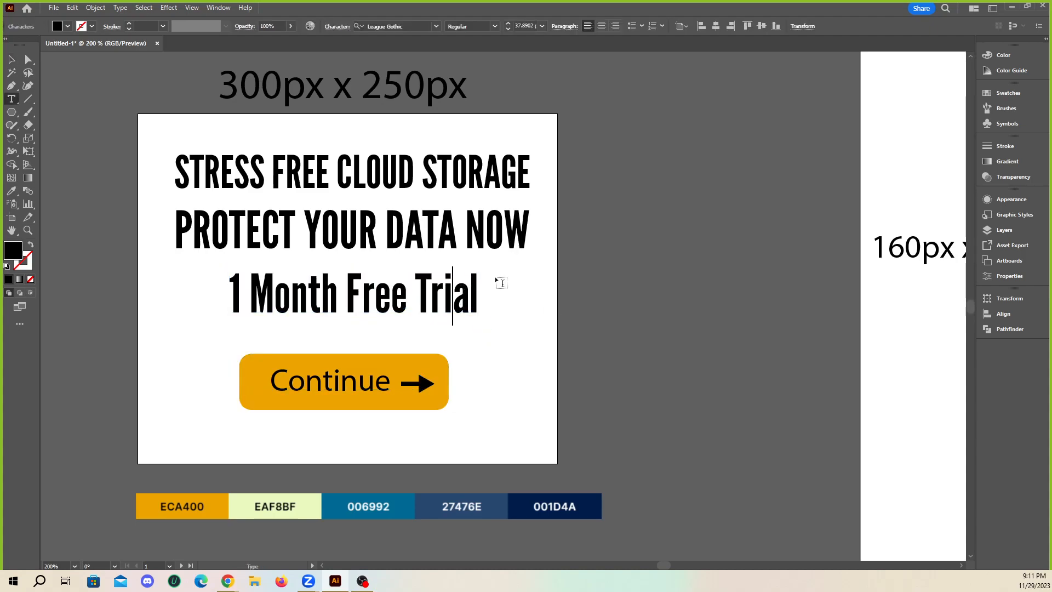
key(End)
key(Escape)
click(531, 327)
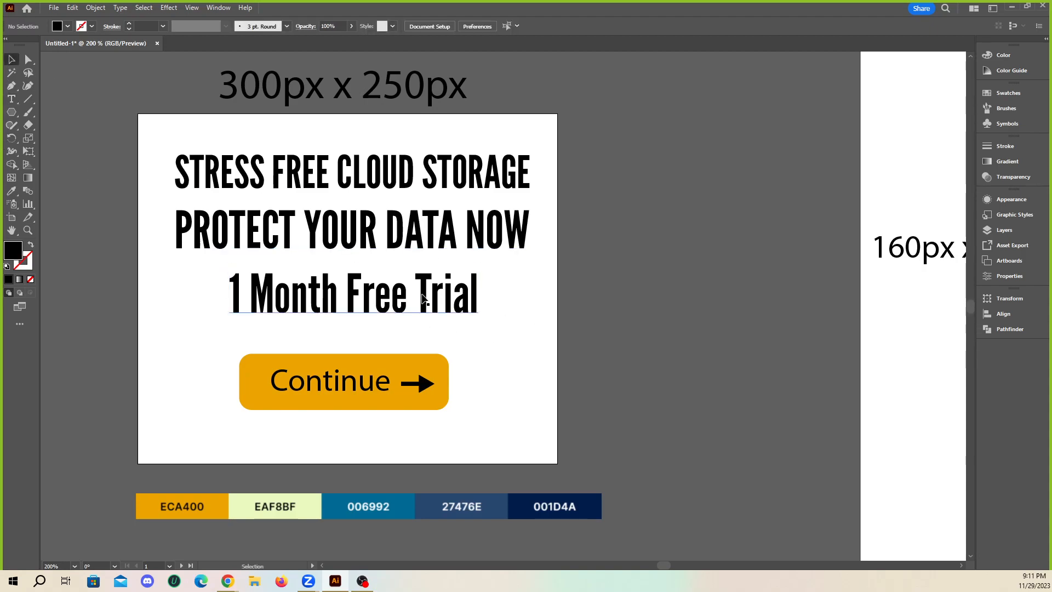
- Spread the ad's three text lines apart by raising the headline and lowering the PROTECT and 1 Month Free Trial lines
mouse_move(399, 295)
mouse_down()
mouse_move(399, 323)
mouse_move(399, 303)
mouse_up()
drag(422, 229, 417, 235)
drag(446, 175, 446, 169)
drag(430, 323, 429, 329)
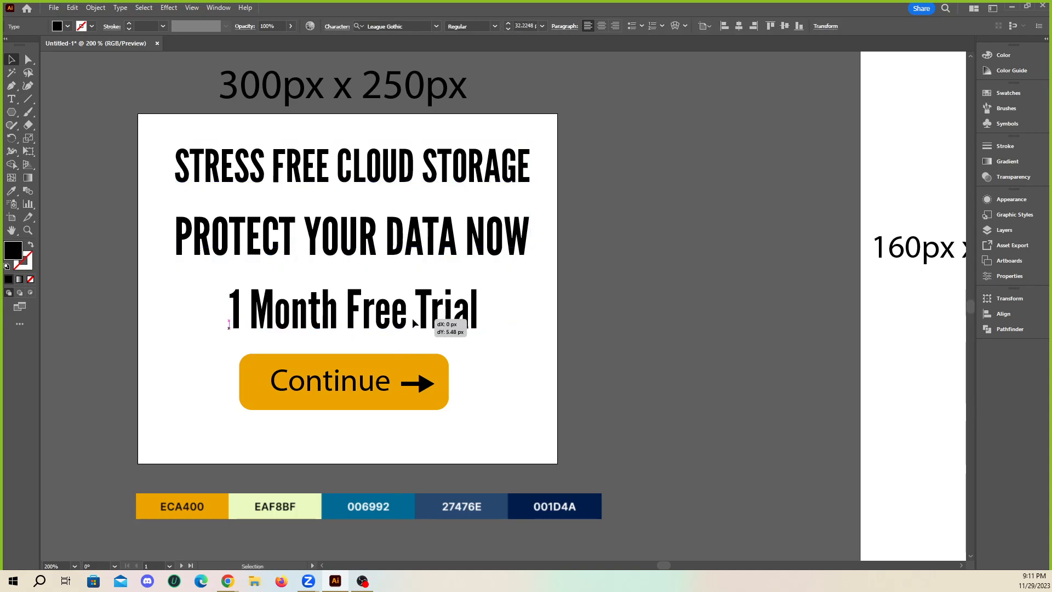
click(238, 382)
click(526, 411)
- Move the three text lines of the 300px x 250px ad slightly down together
scroll(526, 411, down, 2)
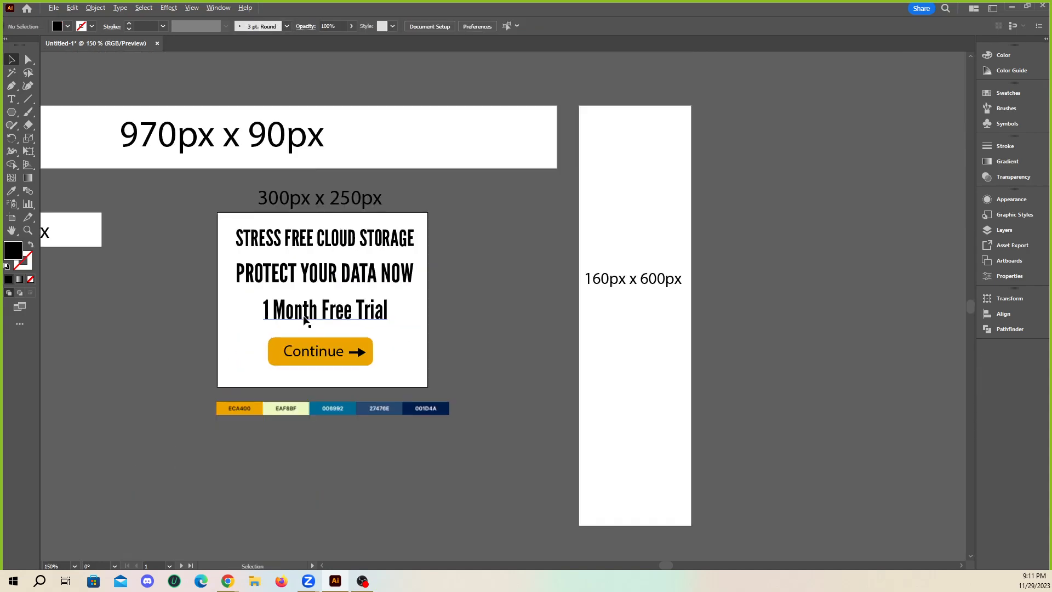
drag(208, 178, 505, 338)
click(545, 331)
drag(404, 326, 403, 326)
click(598, 322)
- Show the document at actual size and nudge the 320px x 50px label slightly up and to the left
scroll(597, 322, down, 2)
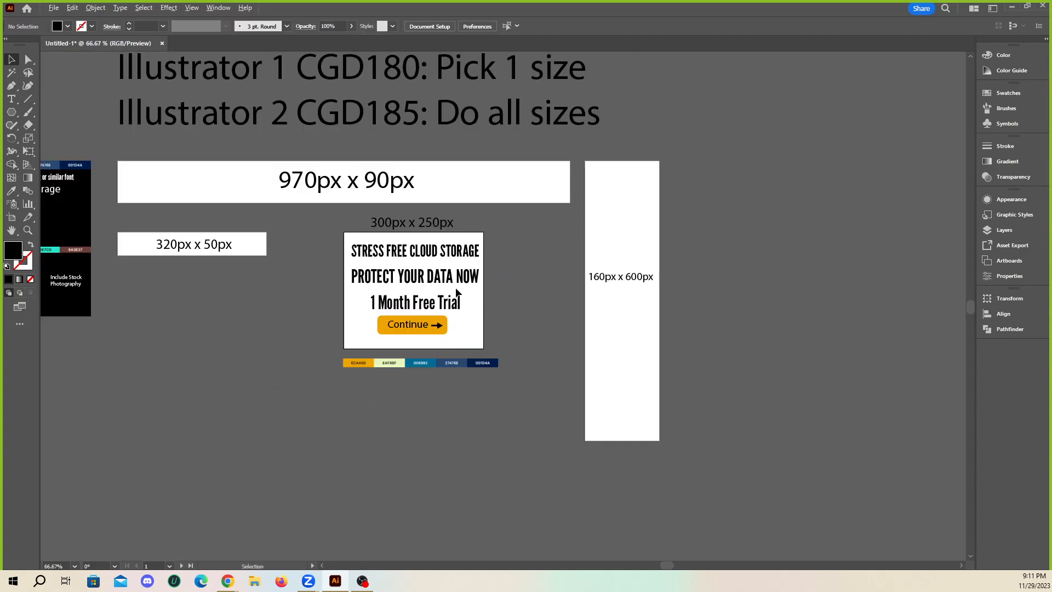
click(195, 8)
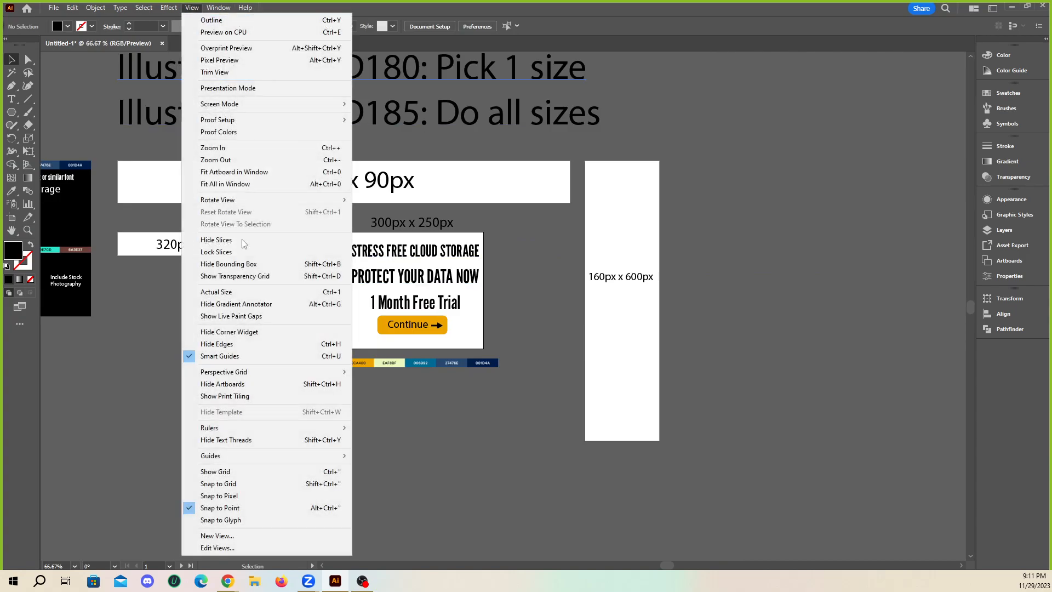
click(246, 292)
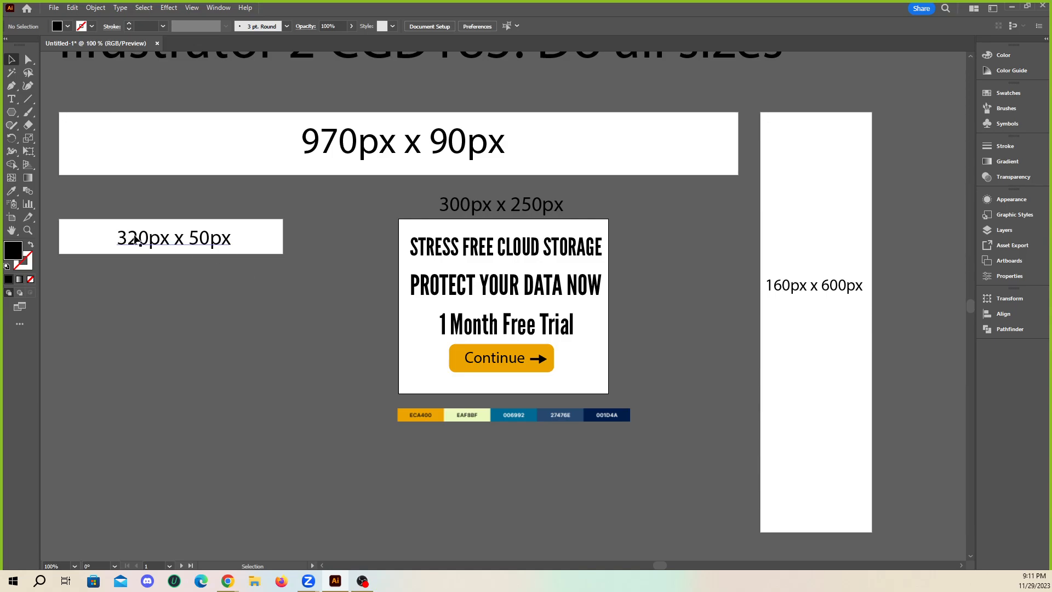
drag(176, 247, 171, 245)
click(237, 326)
- Preview the 320px x 50px artboard in Save for Web (Legacy) and close the export without saving
click(54, 8)
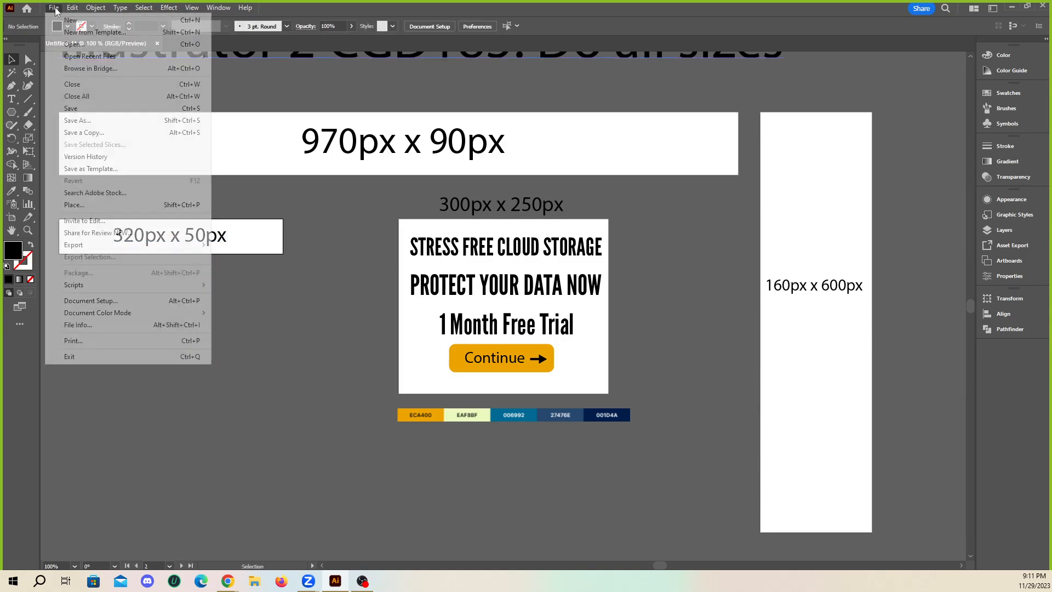
mouse_move(112, 246)
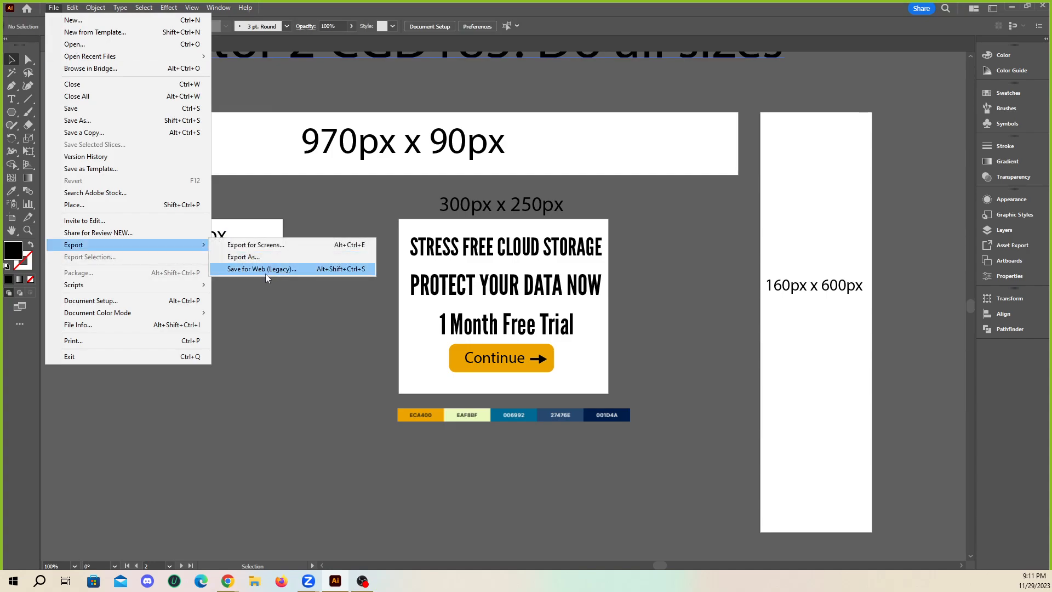
click(267, 275)
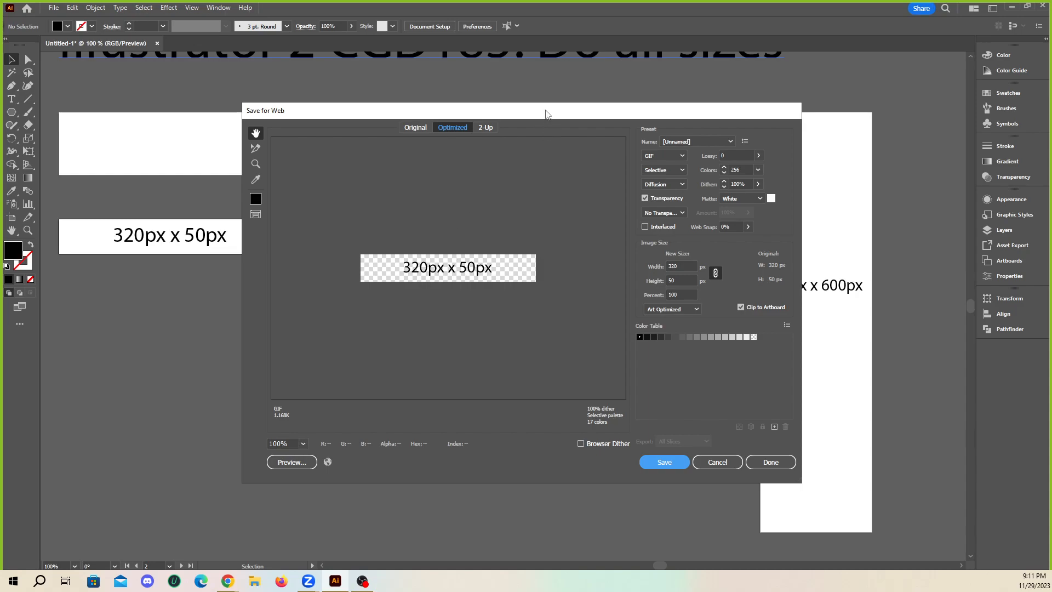
drag(545, 114, 591, 87)
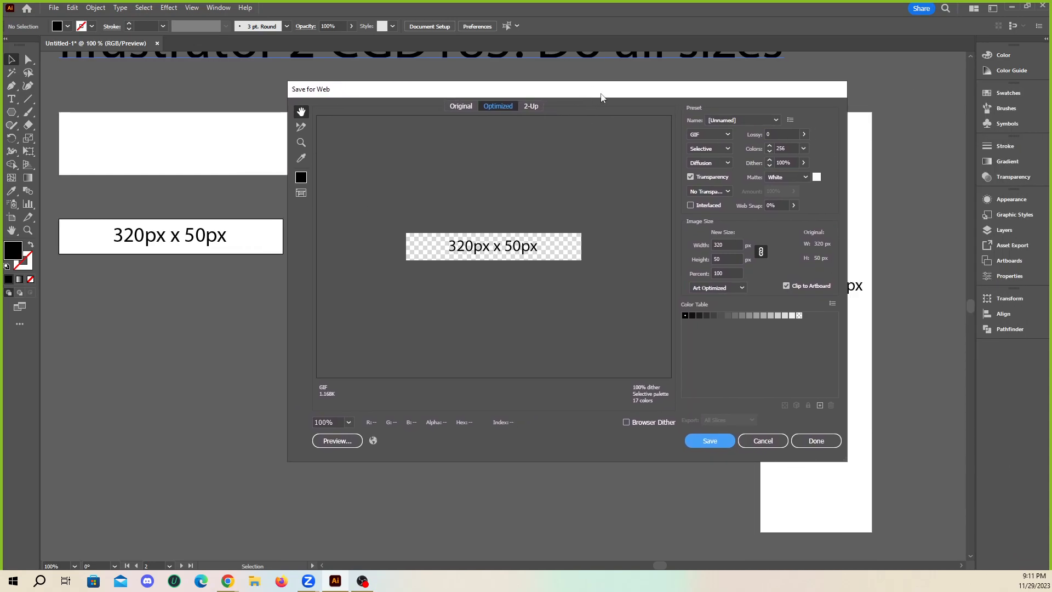
drag(601, 98, 484, 97)
click(655, 444)
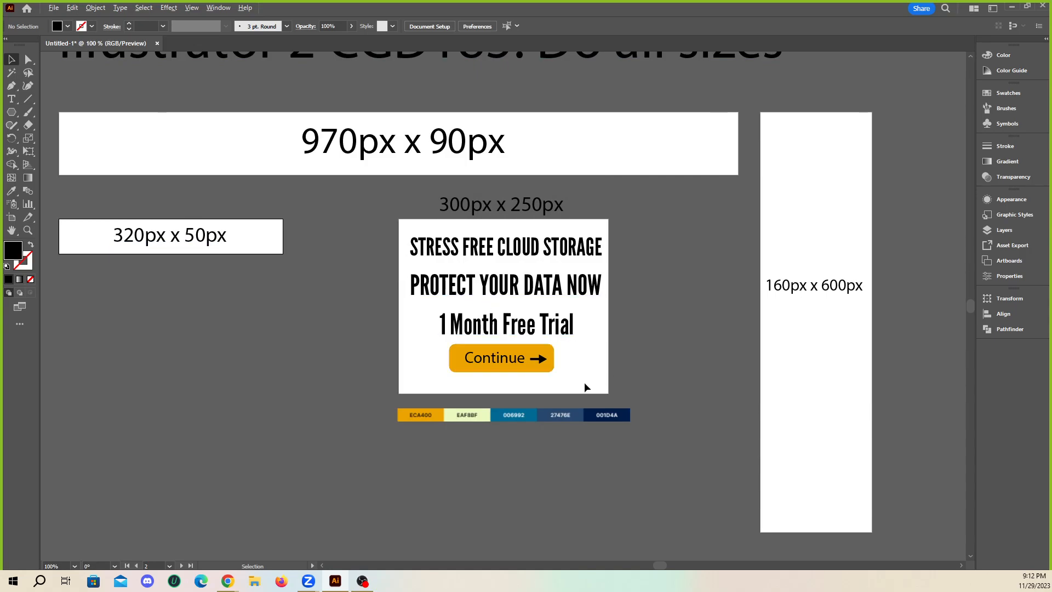
- Move the whole Continue button straight down about 10 px in the 300px x 250px ad
scroll(585, 387, up, 2)
drag(564, 308, 324, 378)
drag(486, 348, 486, 360)
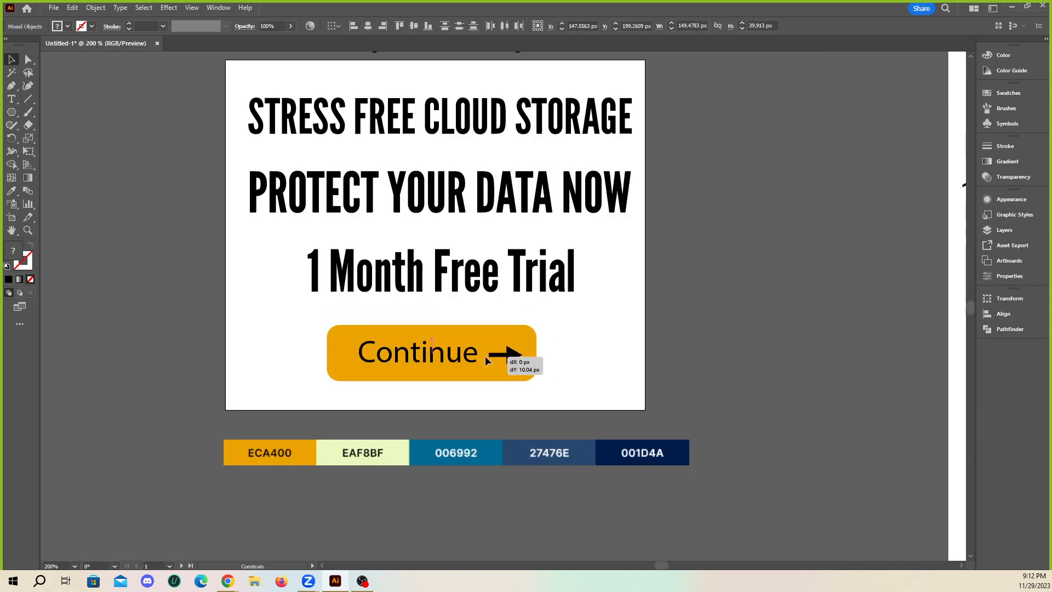
click(543, 366)
- Try placing a scaled-down copy of the ad's three text lines on the 320px x 50px artboard
scroll(385, 367, down, 3)
scroll(257, 297, up, 1)
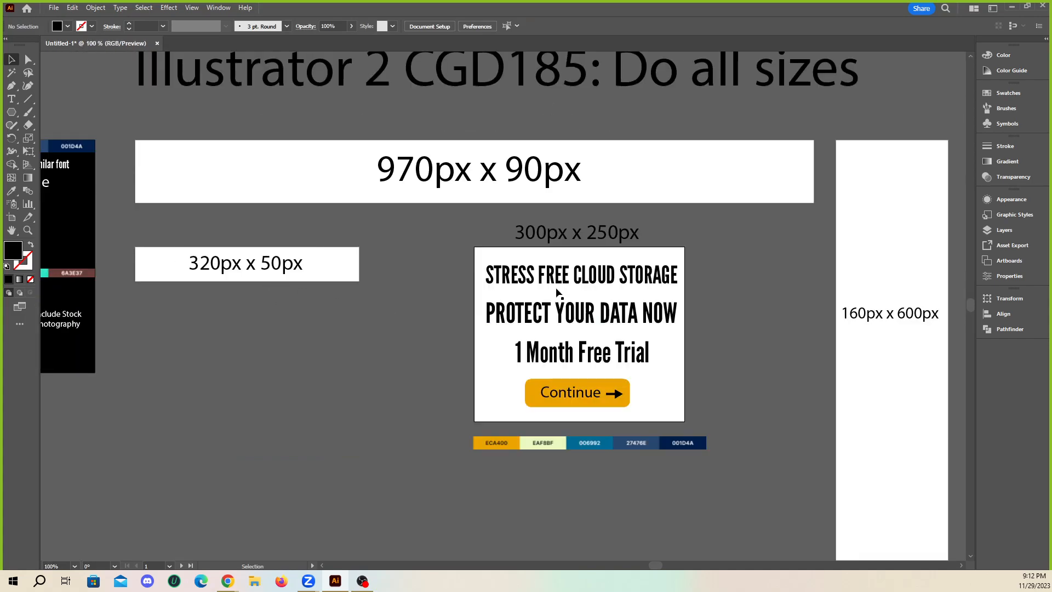
drag(649, 350, 650, 352)
drag(619, 321, 295, 294)
key(ctrl+z)
scroll(259, 294, up, 2)
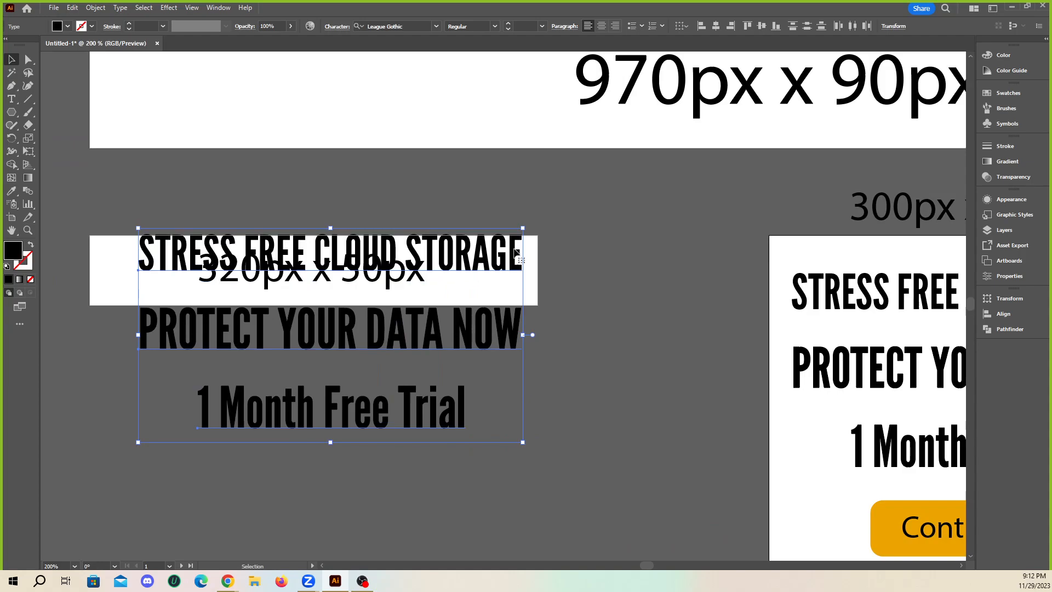
drag(525, 227, 411, 288)
drag(331, 353, 182, 315)
- Undo the scaling, moving and copying of the text lines on the 320px x 50px artboard
key(ctrl+z)
key(ctrl+z)
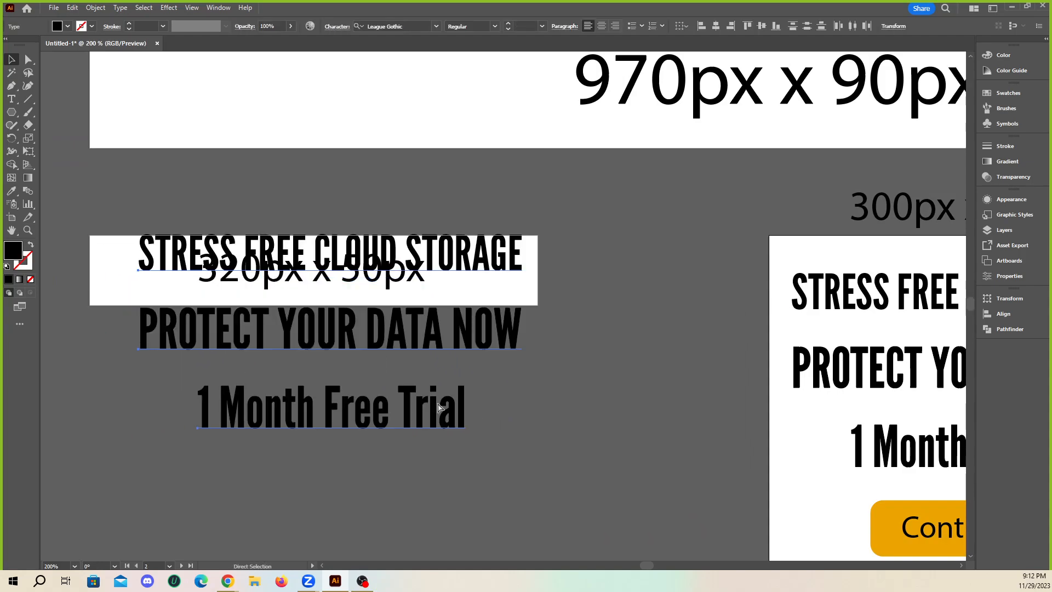
scroll(296, 257, down, 3)
key(ctrl+z)
click(307, 296)
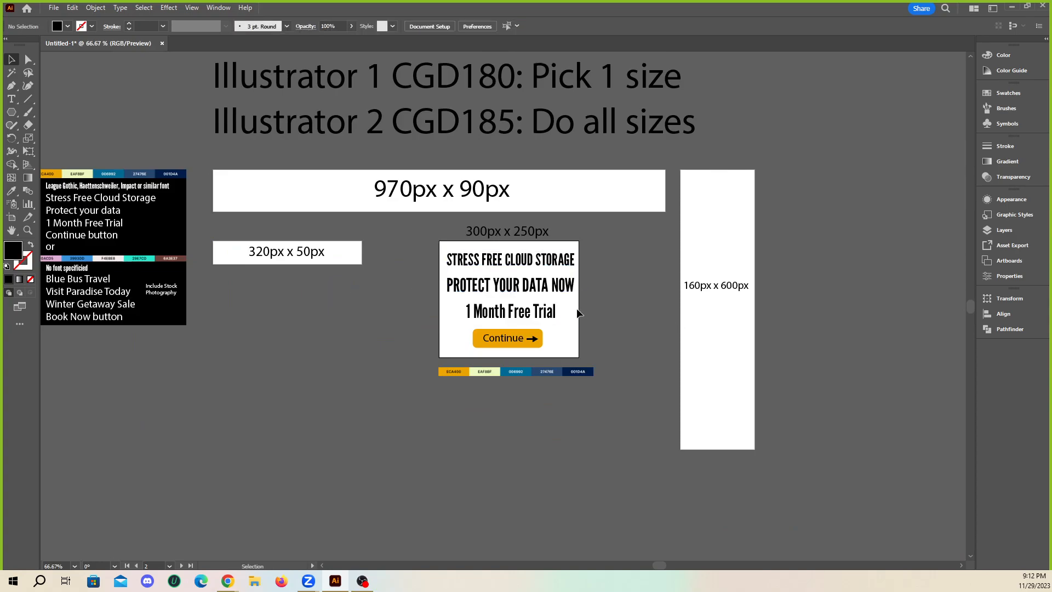
scroll(291, 276, up, 1)
scroll(359, 289, down, 2)
click(417, 170)
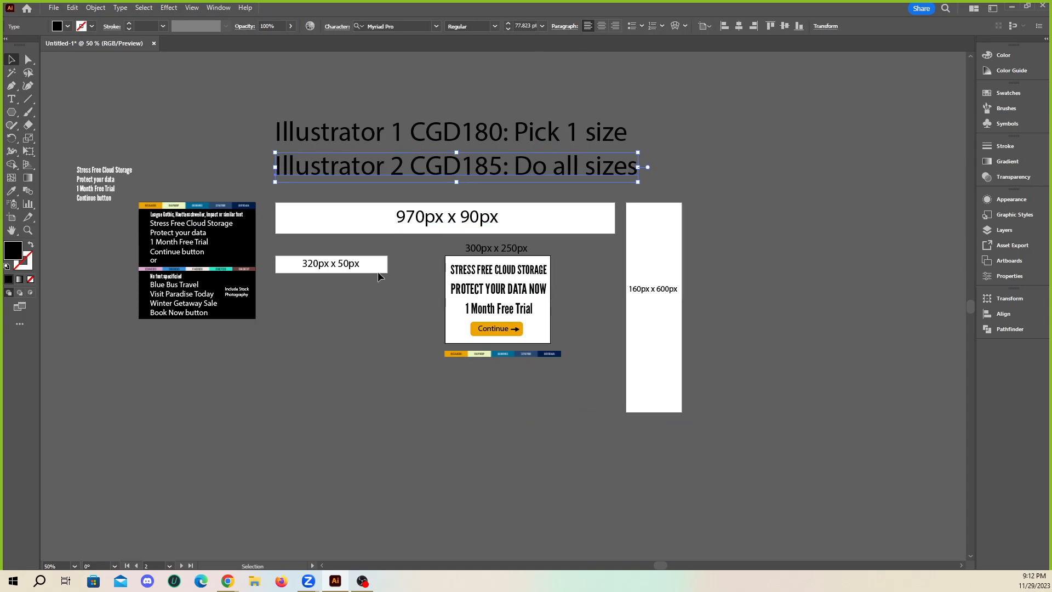
scroll(531, 326, up, 2)
scroll(615, 343, up, 1)
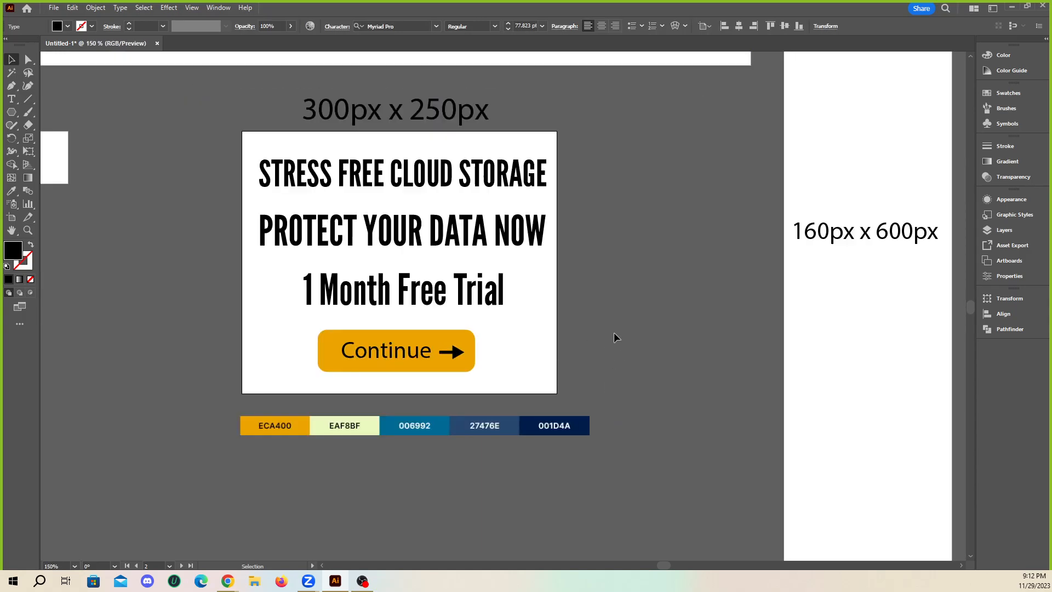
click(429, 298)
scroll(433, 328, up, 2)
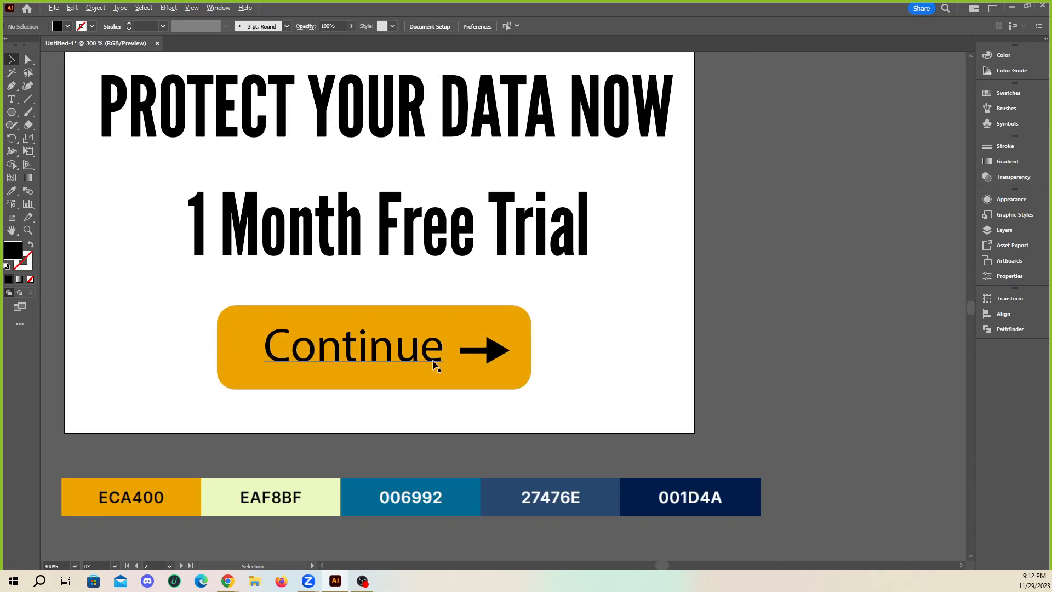
- Enlarge the 1 Month Free Trial line to the same width as the two lines above it
scroll(419, 334, down, 2)
click(412, 313)
drag(513, 269, 560, 262)
click(661, 295)
- Move the whole Continue button about 53 px left and 3 px down, beneath the start of the trial line
drag(486, 395, 404, 364)
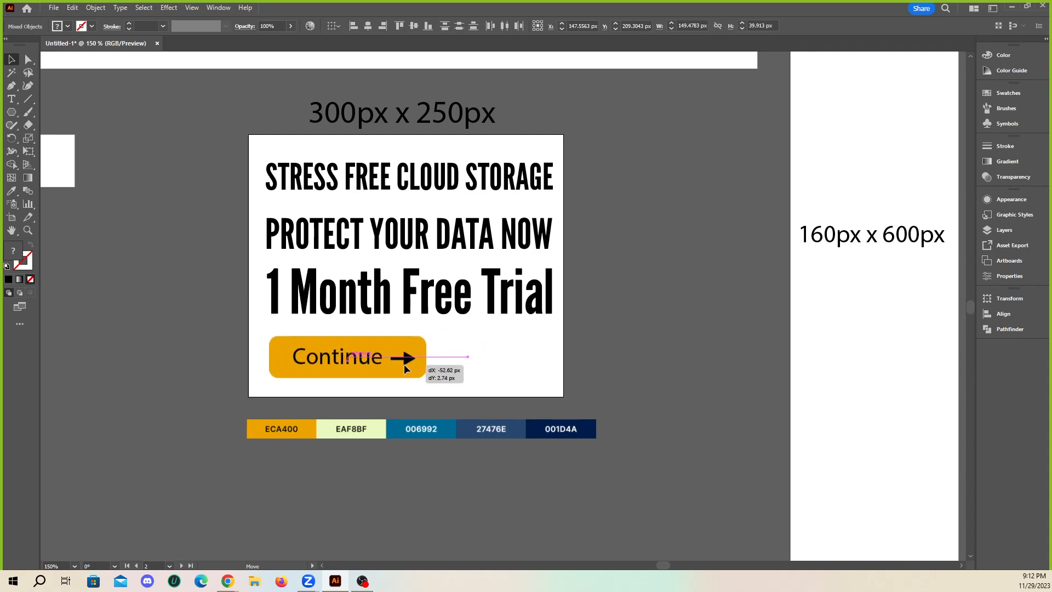
click(486, 367)
- Add the League Gothic text KLASPY CUCOE beside the Continue button and enlarge it to about 19 pt
scroll(414, 345, up, 1)
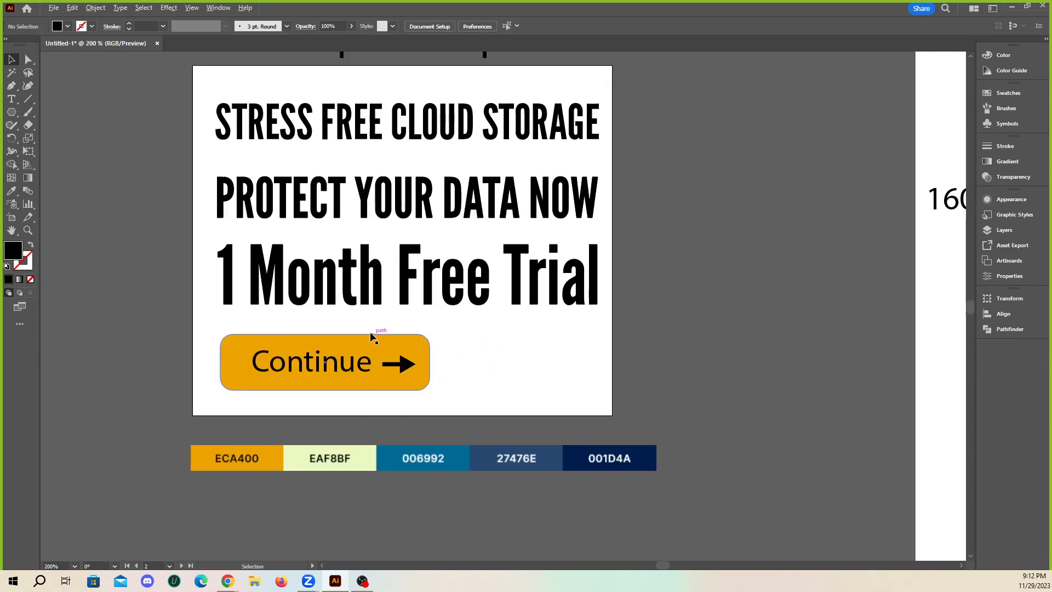
scroll(378, 337, down, 1)
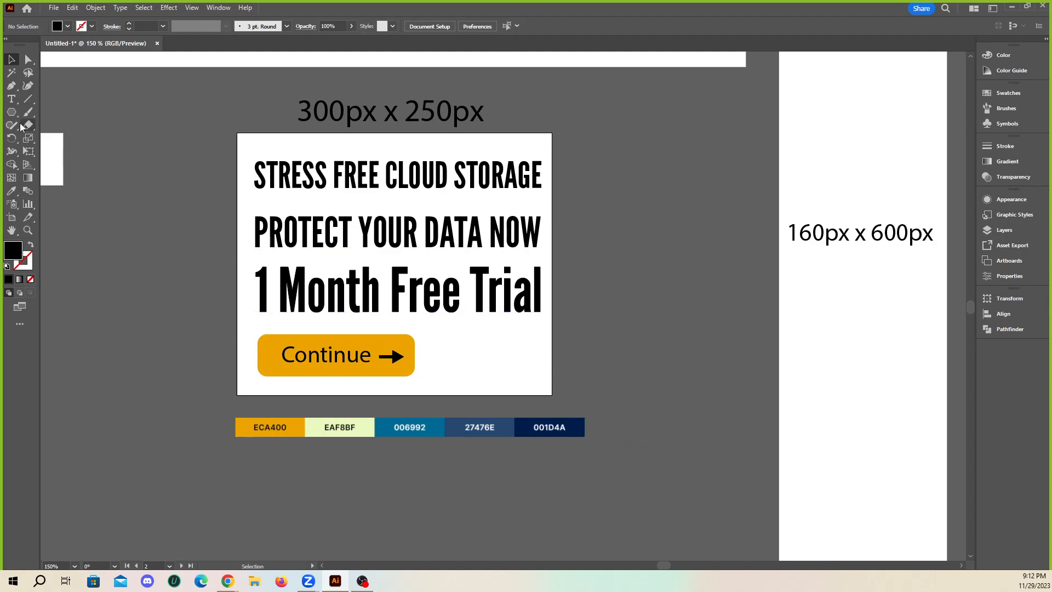
key(t)
click(467, 364)
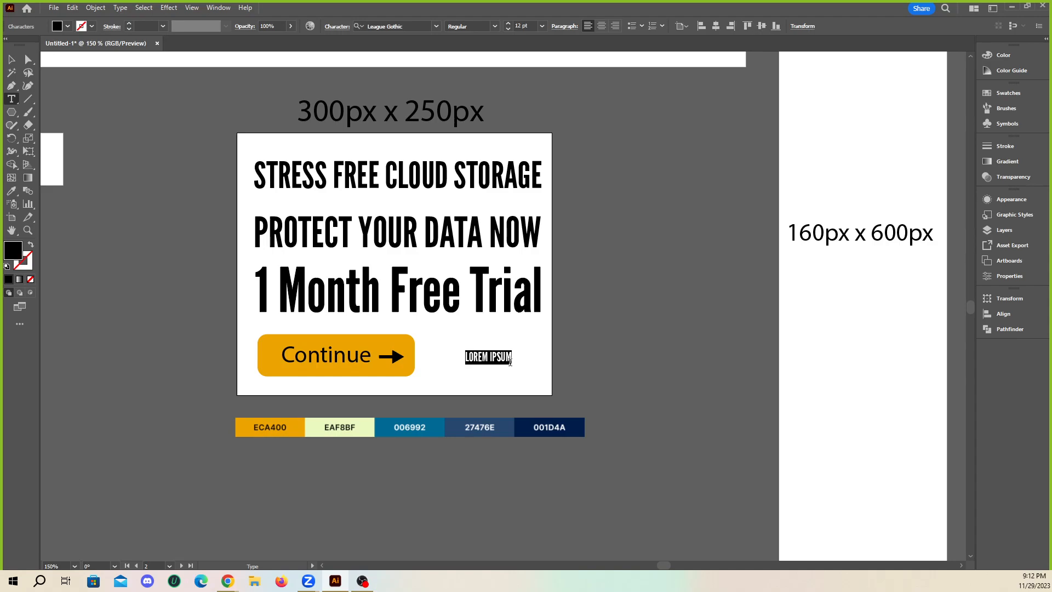
text(KLASPY CUCOE)
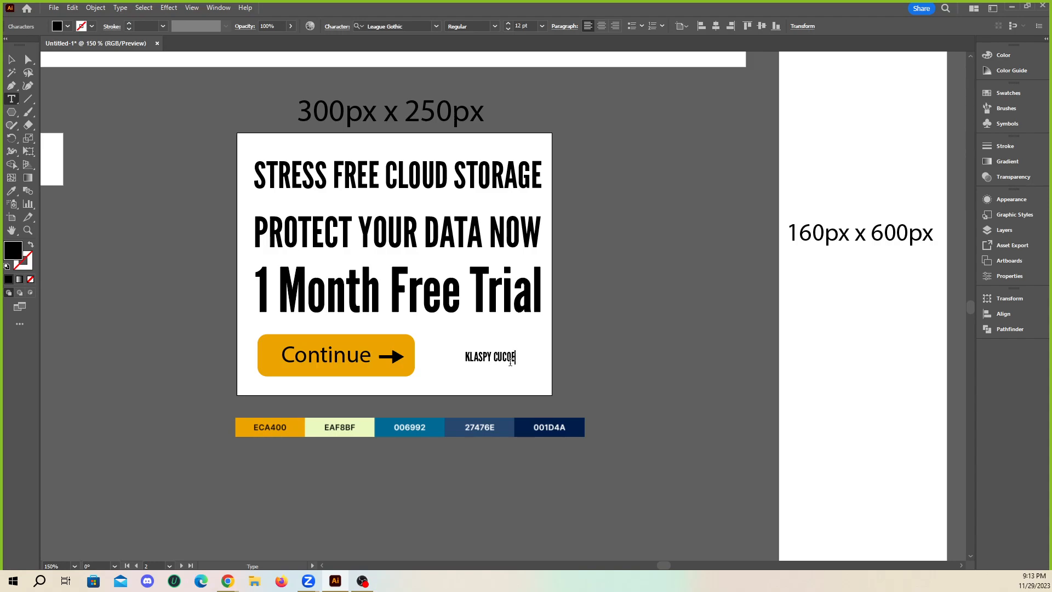
key(Escape)
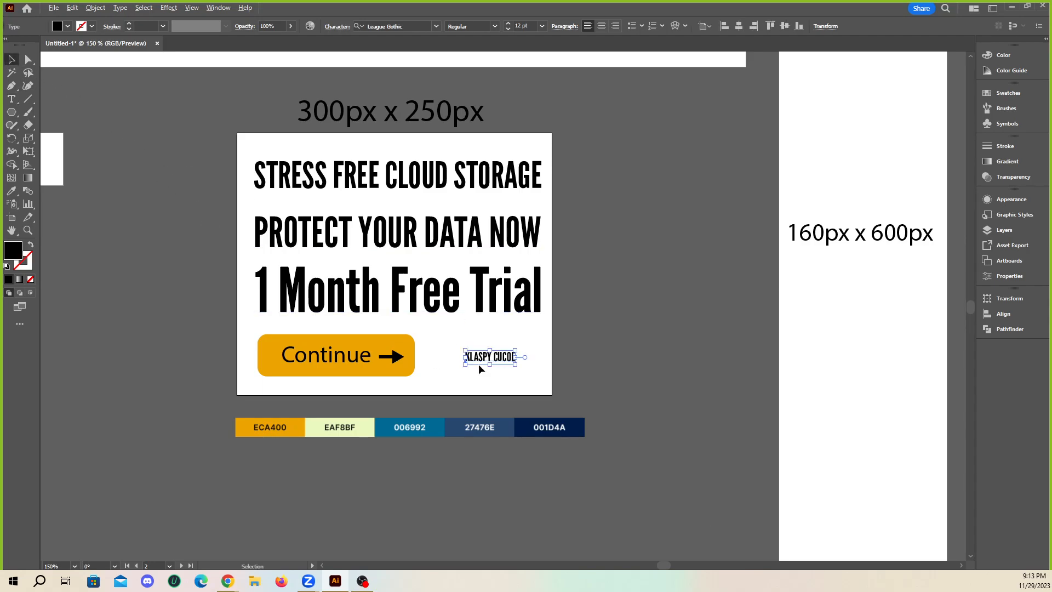
scroll(500, 353, up, 2)
drag(504, 357, 563, 375)
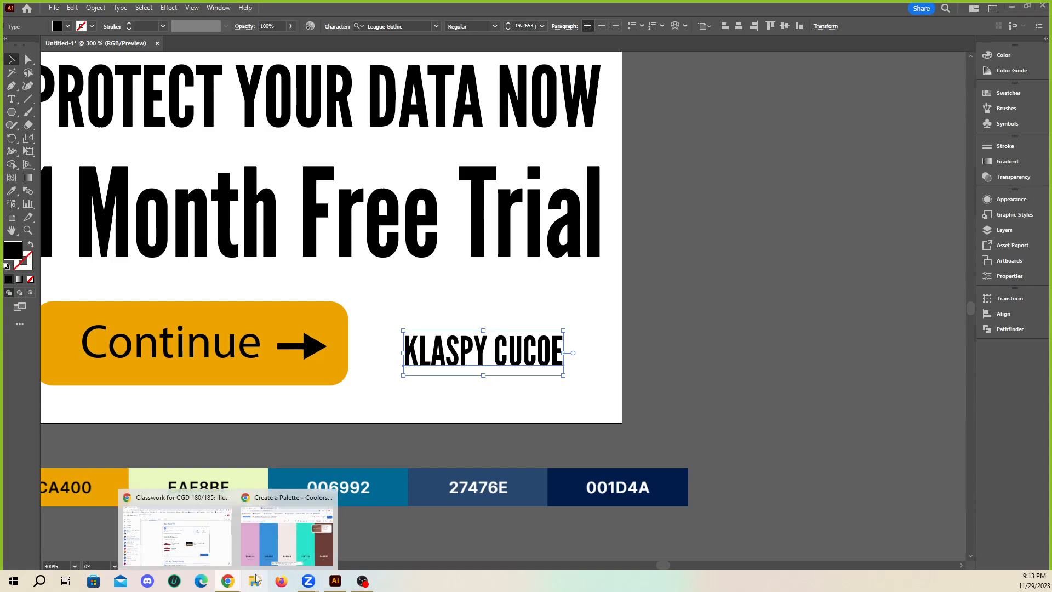
- Search the web for kaspersky in Chrome, and back in Illustrator nudge the KLASPY CUCOE text slightly up toward the Continue button
click(302, 534)
click(394, 124)
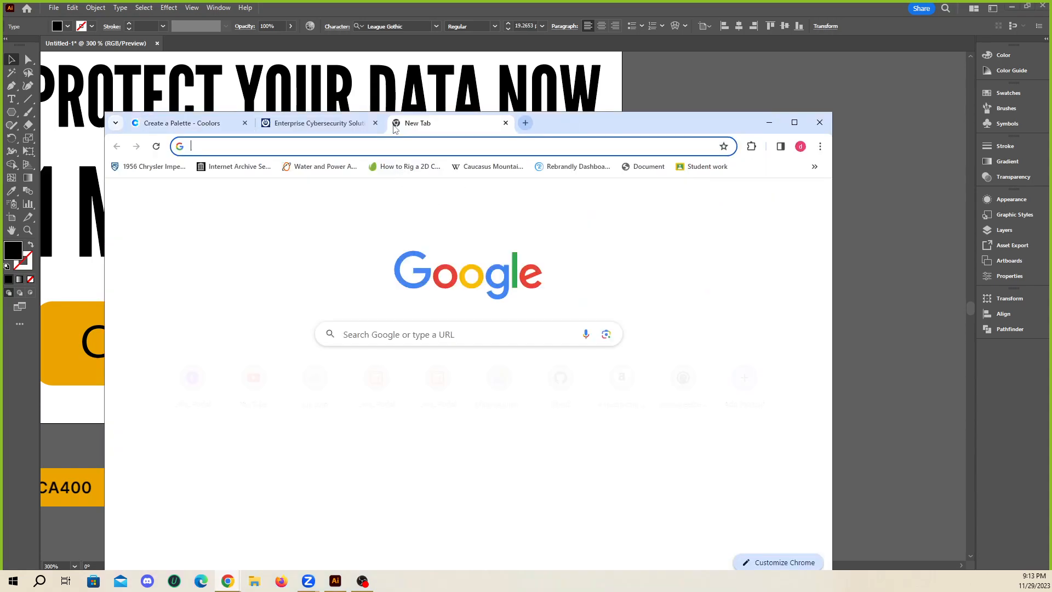
text(kasper)
key(Return)
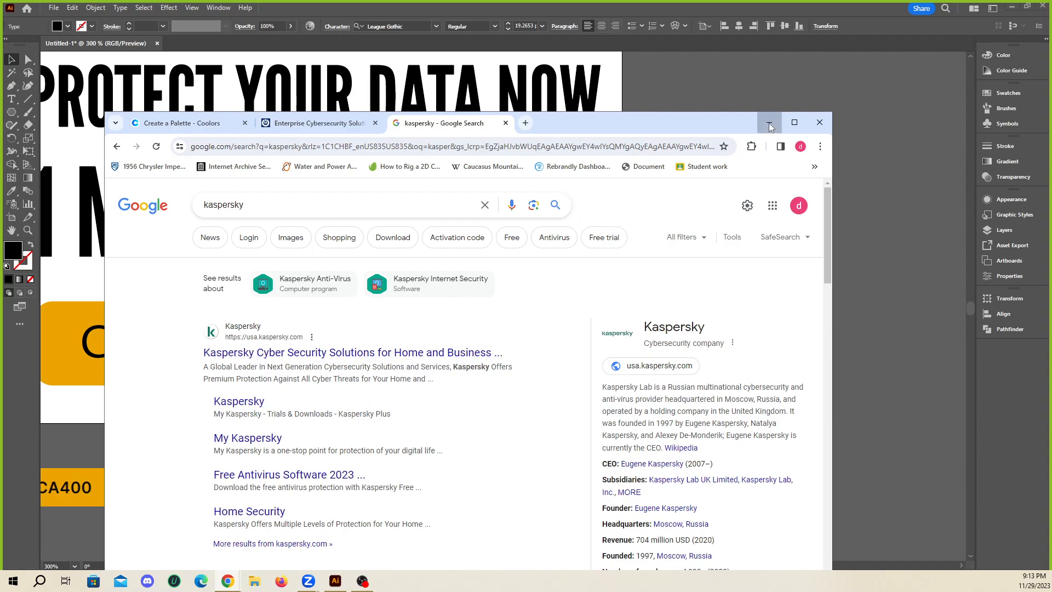
click(770, 127)
mouse_move(534, 353)
mouse_down()
mouse_move(504, 353)
mouse_move(522, 353)
mouse_up()
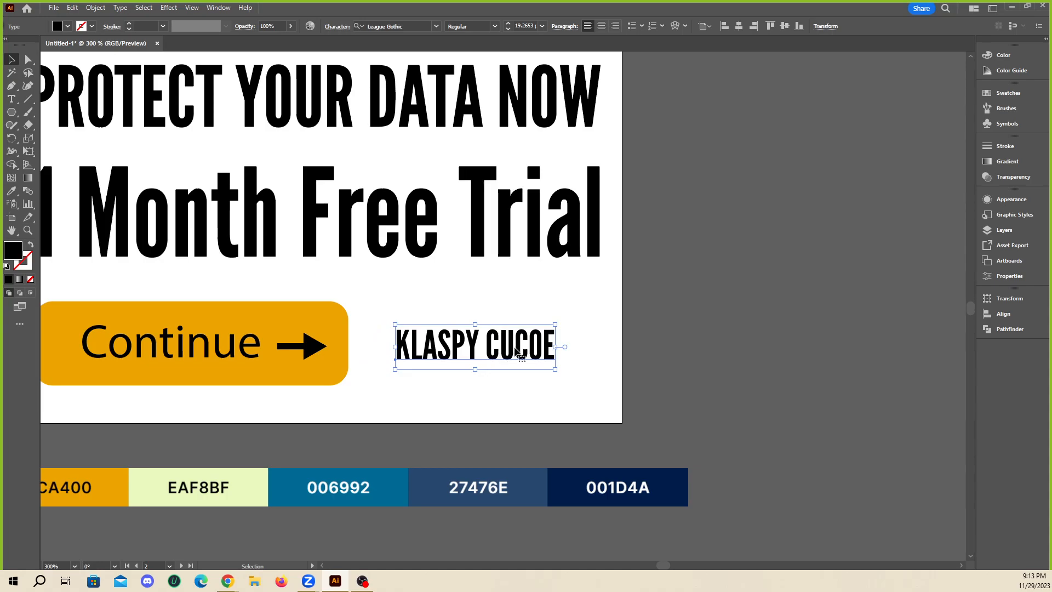
- Switch to Chrome and search the web in a new tab for claspy cucoe, kaspy cucoe and klaspy cucoe
click(228, 581)
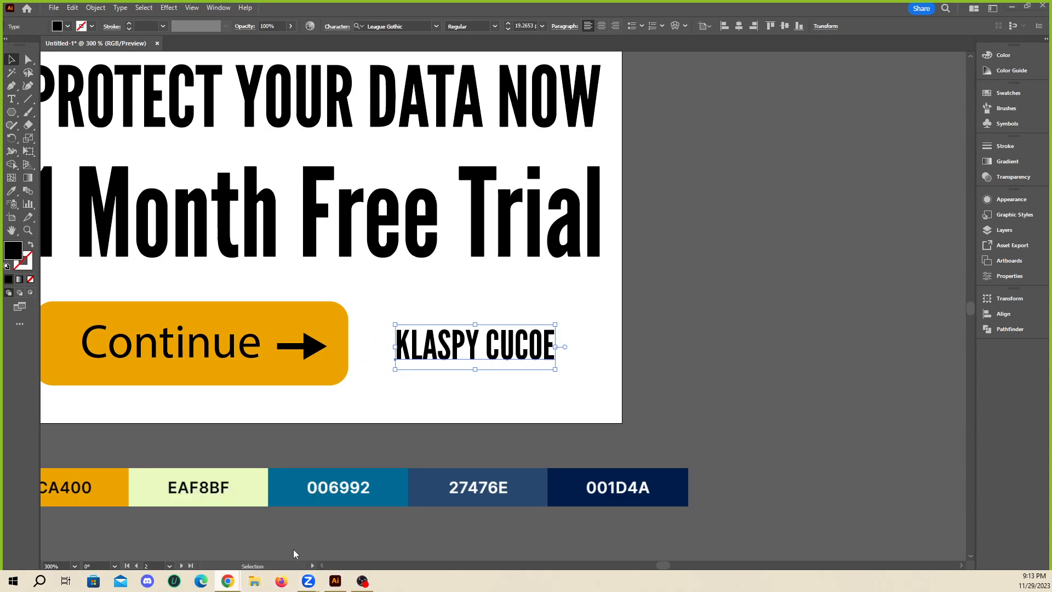
click(525, 123)
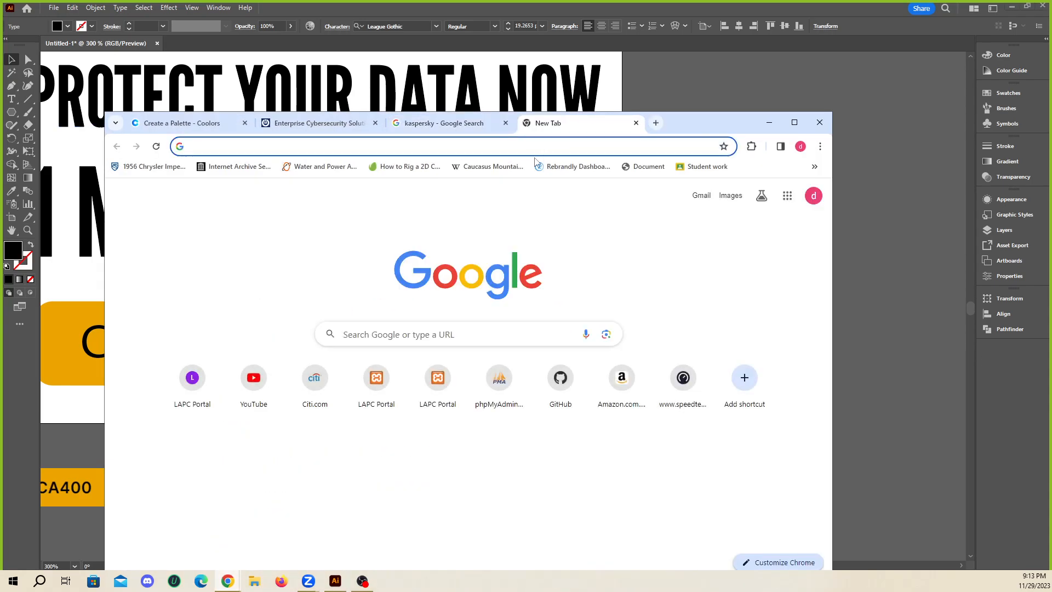
text(claspy cus)
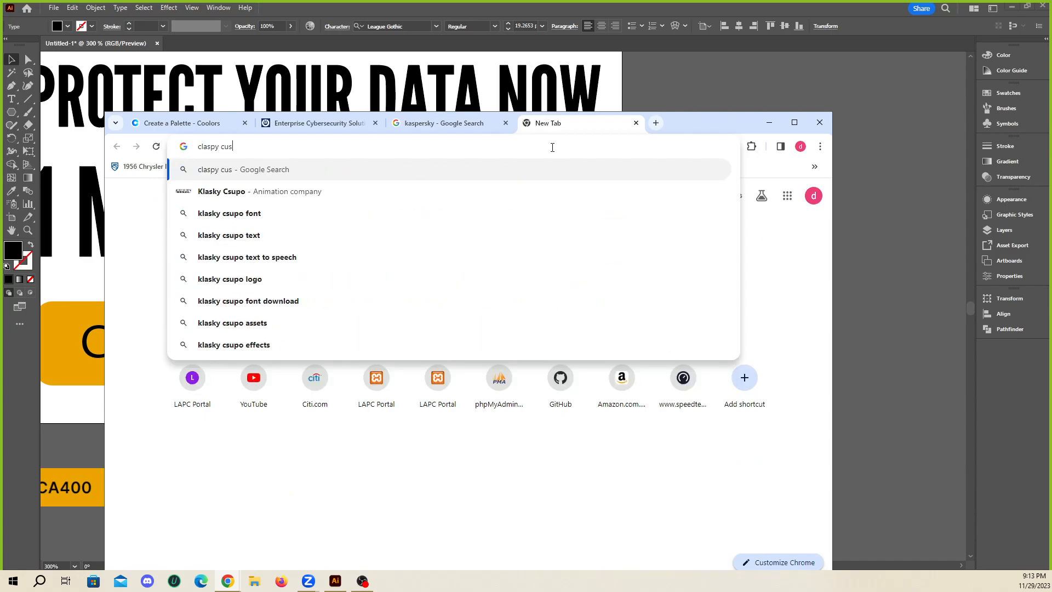
key(BackSpace)
text(coe)
key(Return)
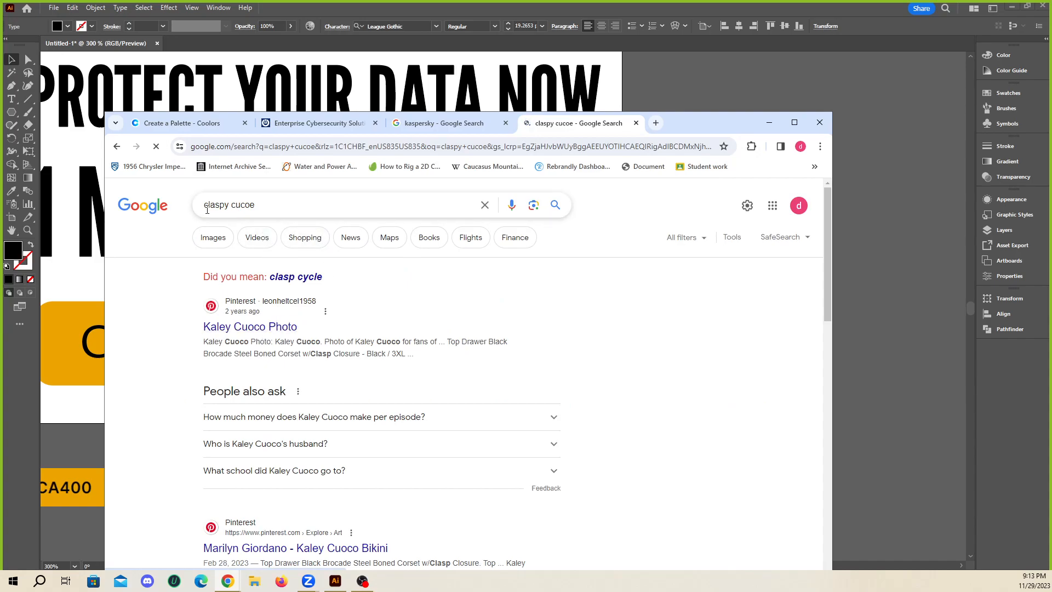
text(k)
key(Delete)
key(Return)
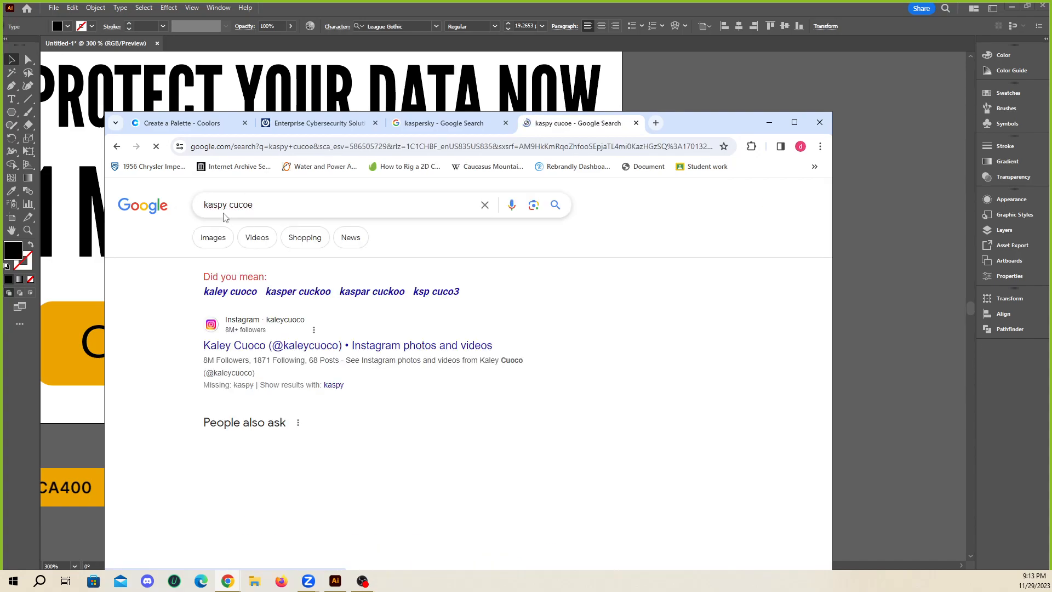
text(l)
key(Return)
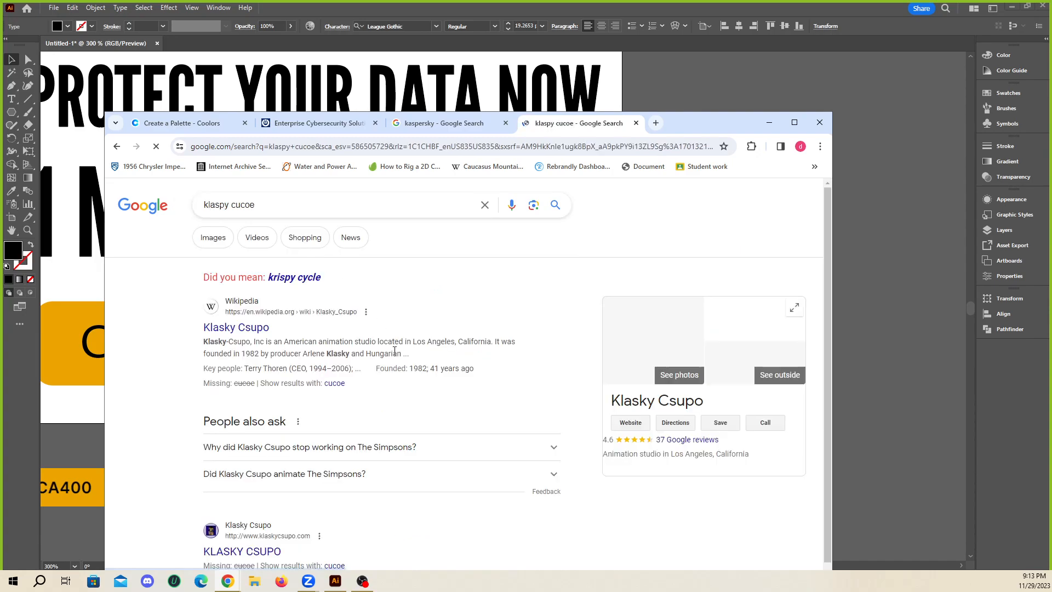
- Open the Klasky Csupo Wikipedia article, select its title, close the article and return to Illustrator
click(249, 334)
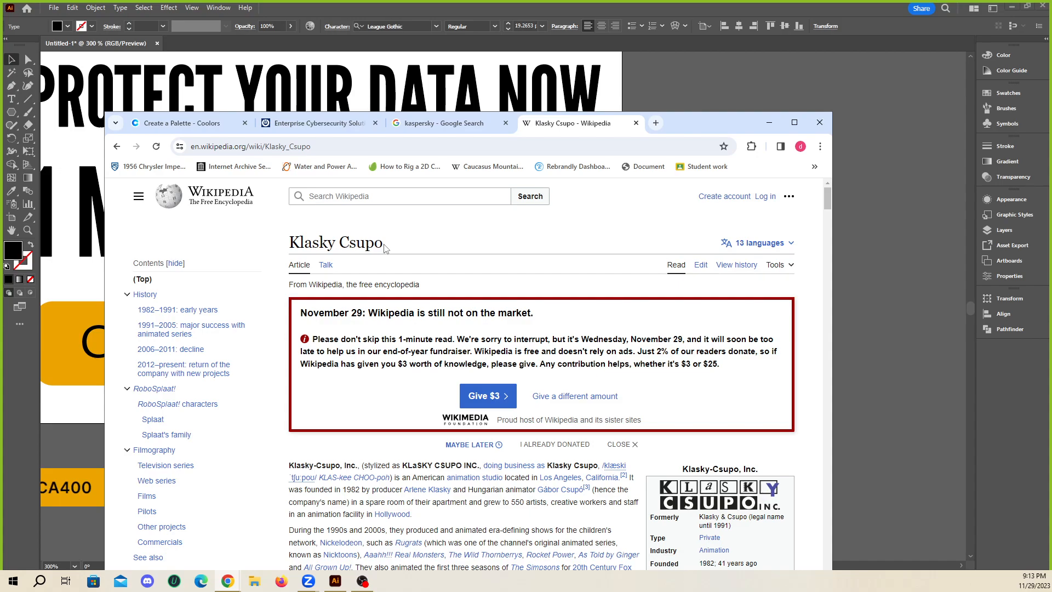
drag(370, 245, 291, 241)
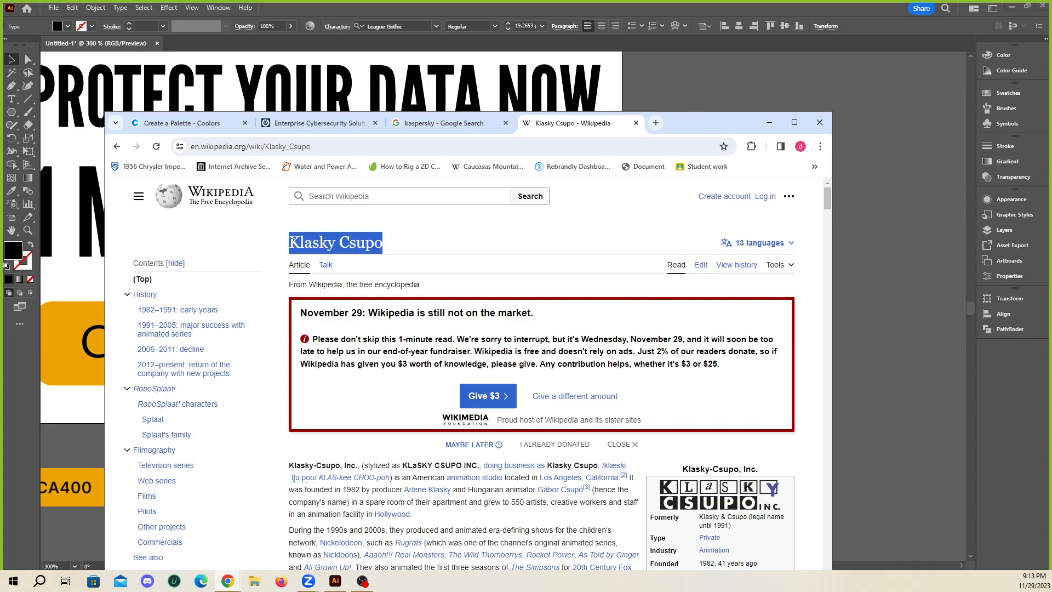
click(636, 123)
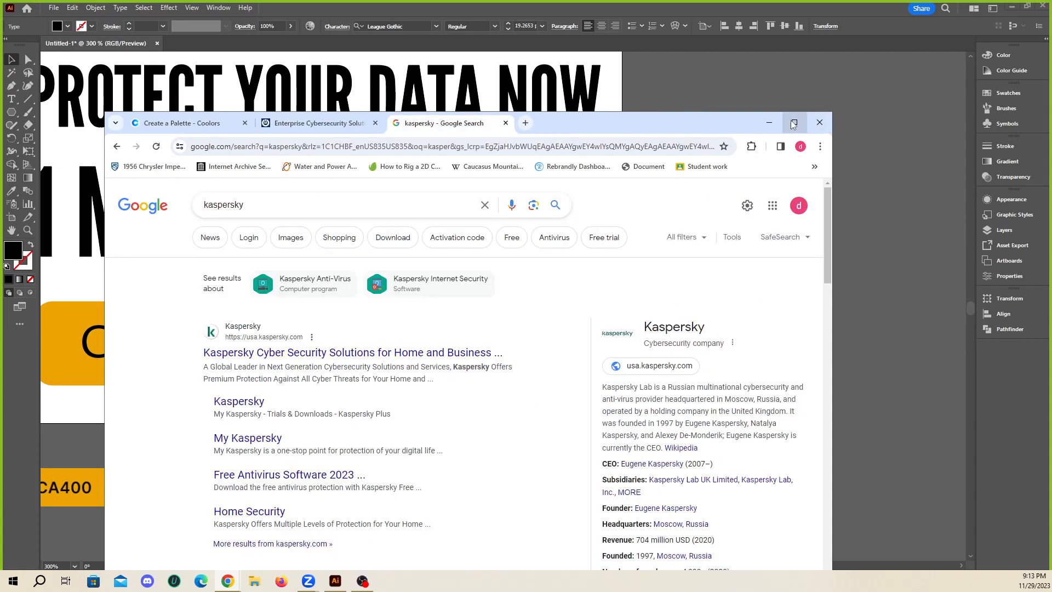
click(766, 122)
- Replace the KLASPY CUCOE text beside the Continue button with KLASKY CSUPO
click(474, 340)
key(ctrl+a)
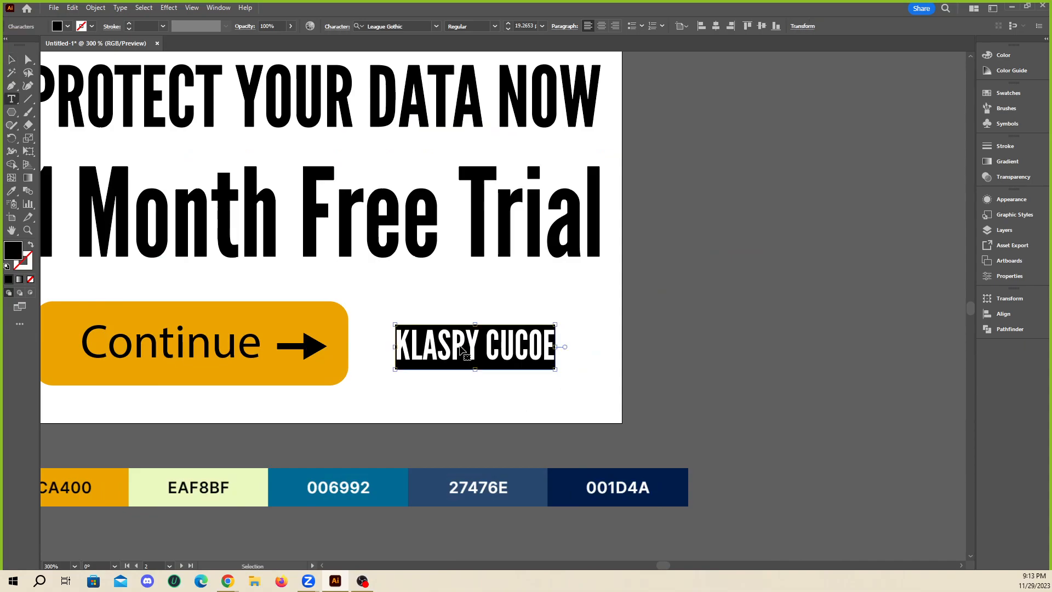
text(KLASKY CSUPO)
key(Escape)
click(548, 394)
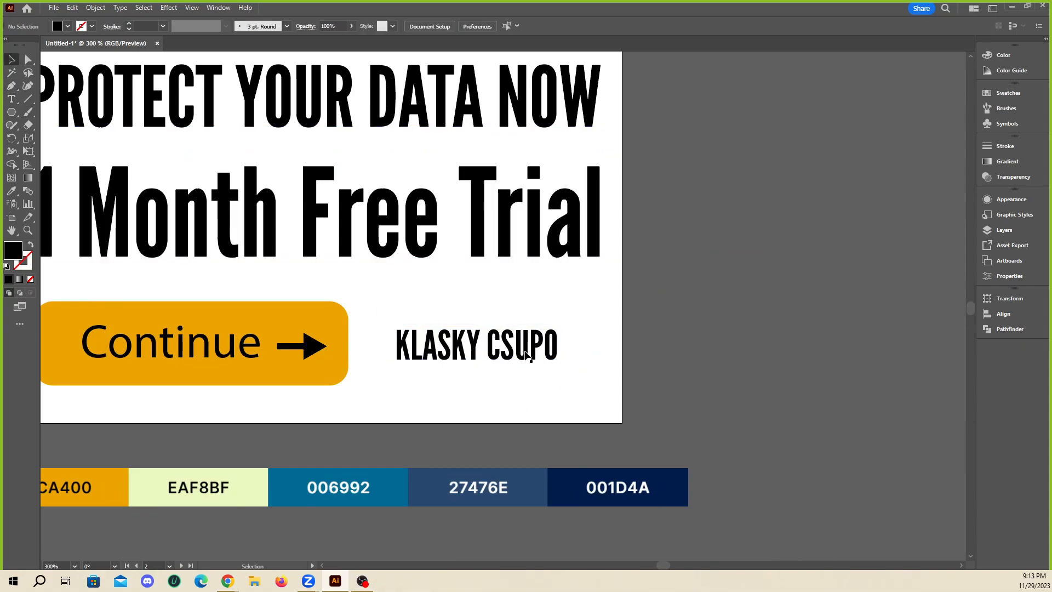
- Reposition the KLASKY CSUPO text slightly lower and closer to the Continue button
drag(525, 353, 529, 352)
scroll(696, 343, down, 2)
scroll(646, 342, up, 1)
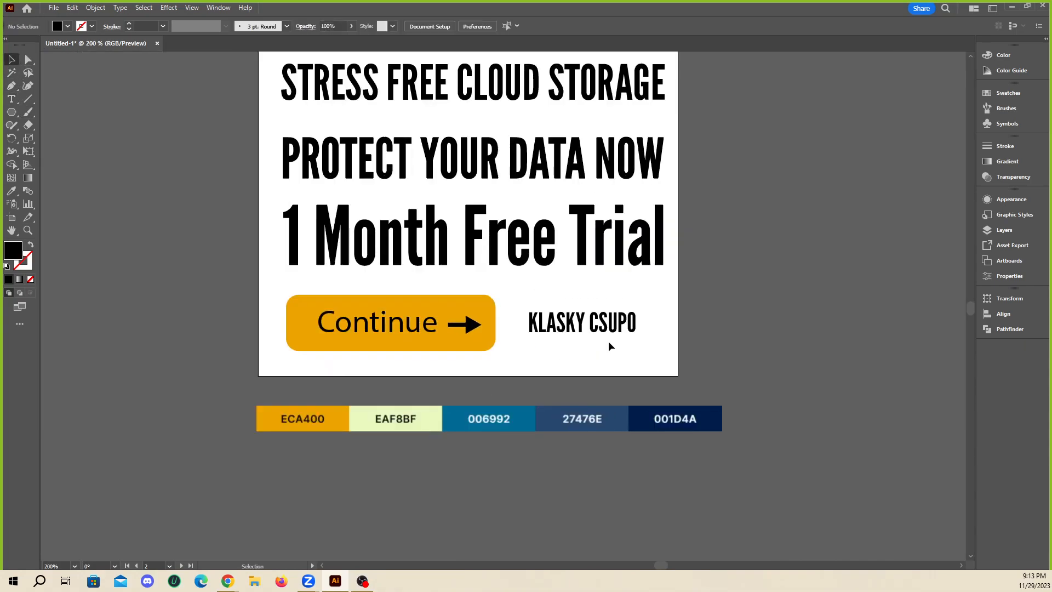
drag(608, 344, 570, 326)
scroll(625, 339, up, 2)
scroll(569, 327, down, 2)
scroll(569, 327, up, 1)
scroll(639, 345, down, 3)
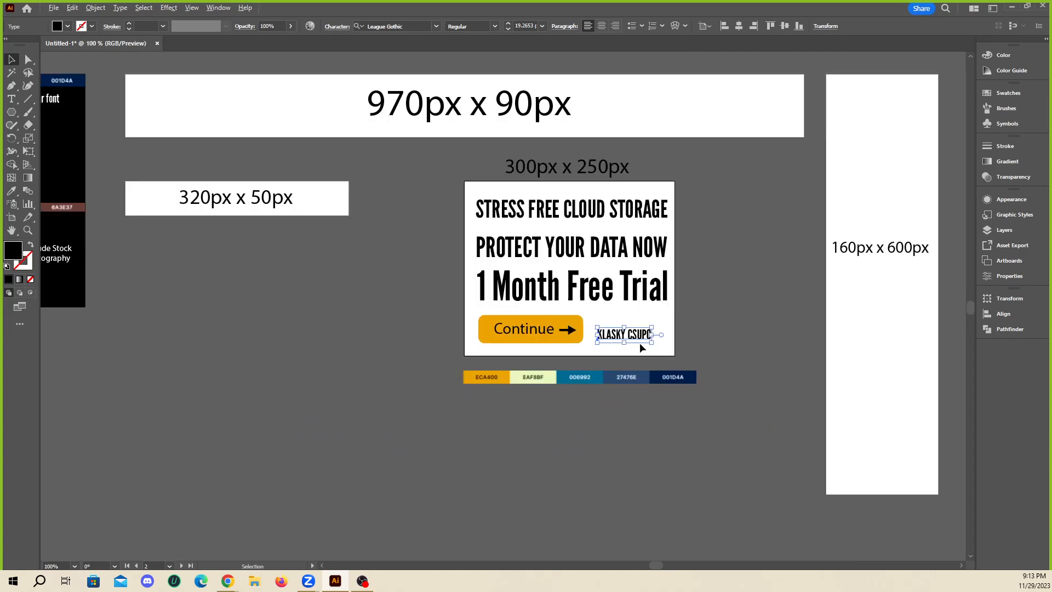
- Place a copy of the KLASKY CSUPO text beside 1 Month Free Trial on the black brief panel and fill it white
drag(639, 340, 319, 252)
click(67, 27)
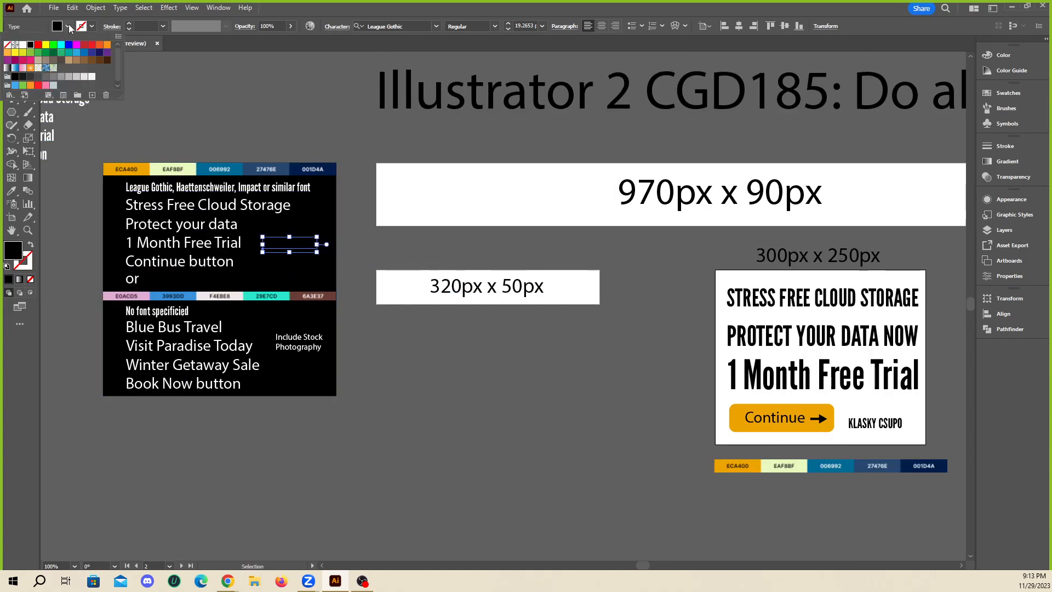
click(25, 45)
click(351, 171)
- Set the Blue Bus Travel line on the black brief panel to Myriad Pro Bold
scroll(117, 349, up, 2)
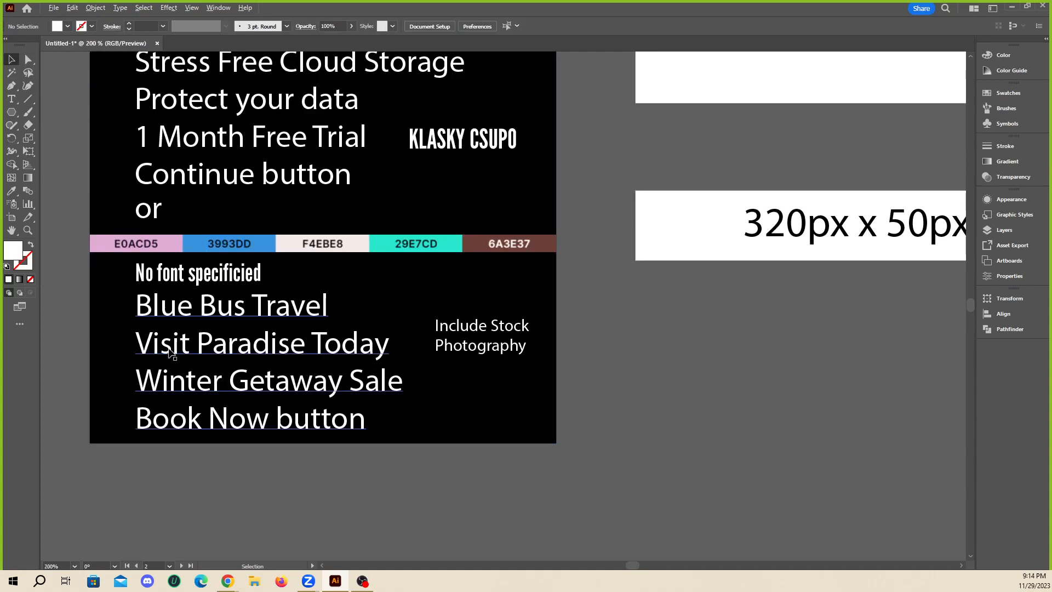
click(241, 308)
triple_click(241, 308)
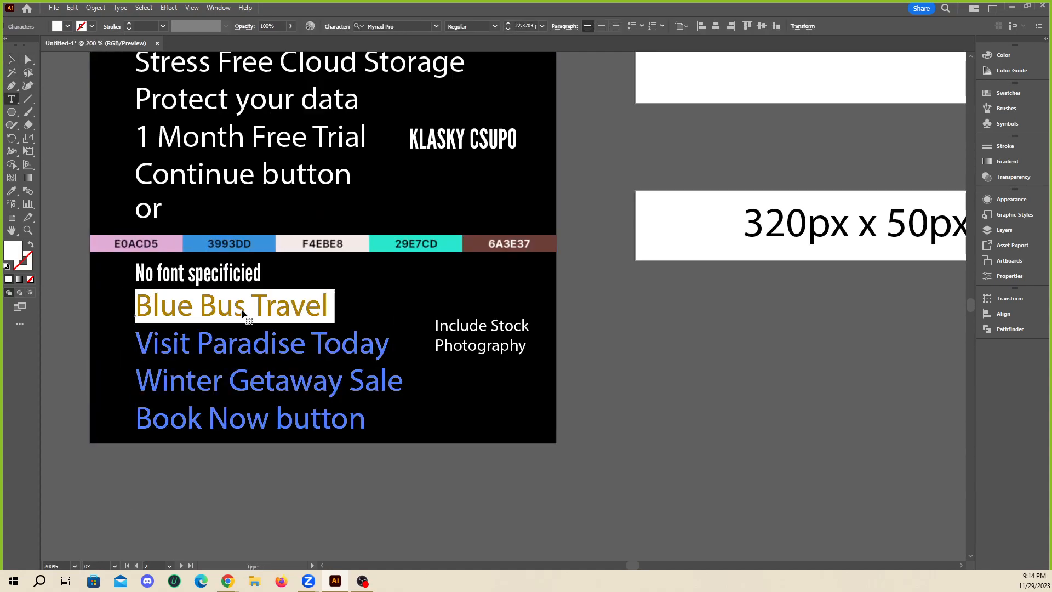
click(489, 29)
click(474, 122)
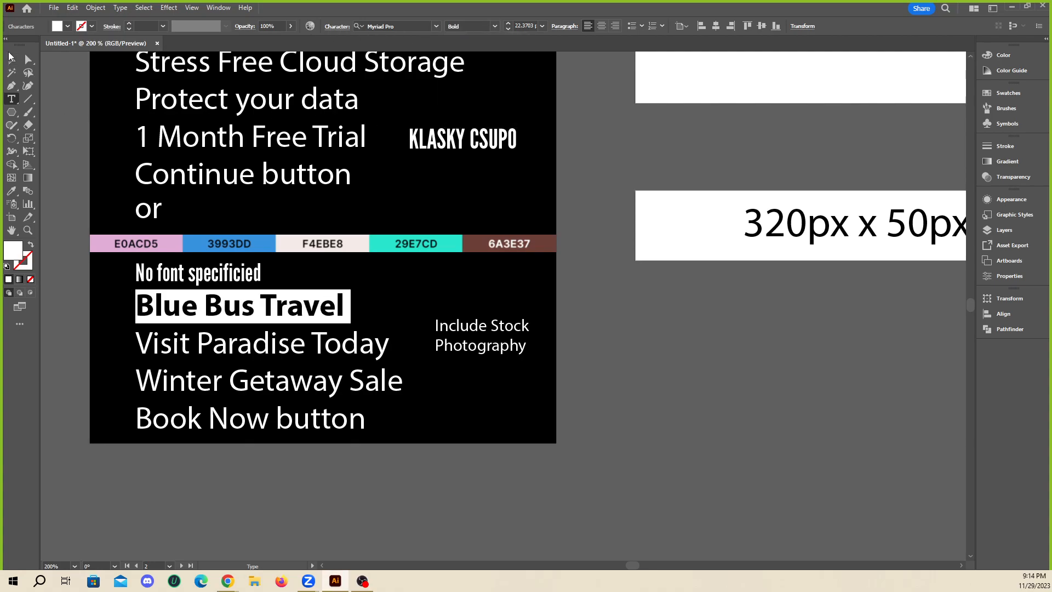
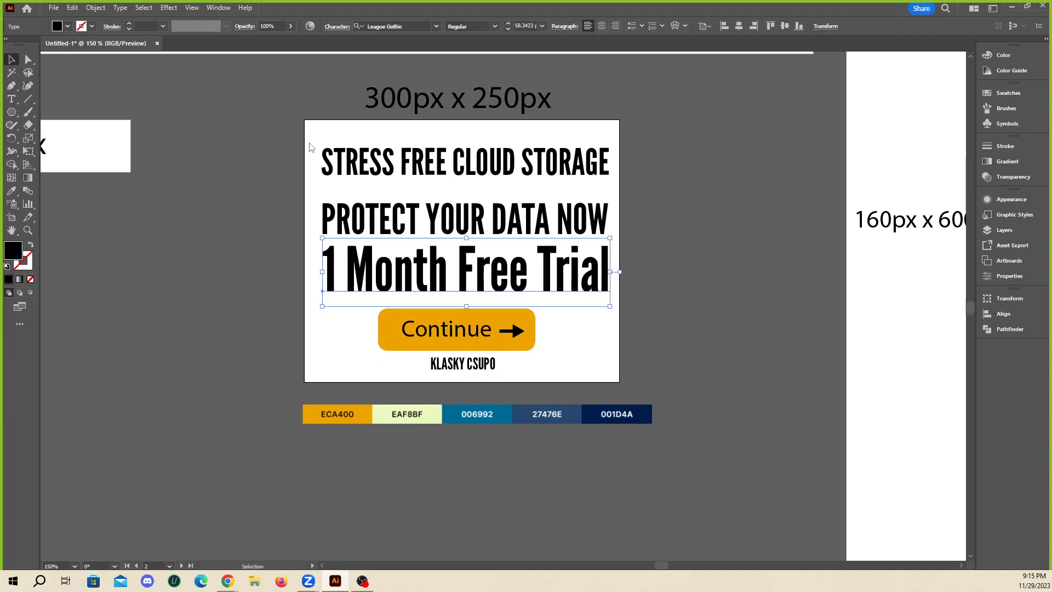
- Set the ad's 1 Month Free Trial line in all caps and scale it down to match the width of the lines above
key(ctrl+t)
click(233, 140)
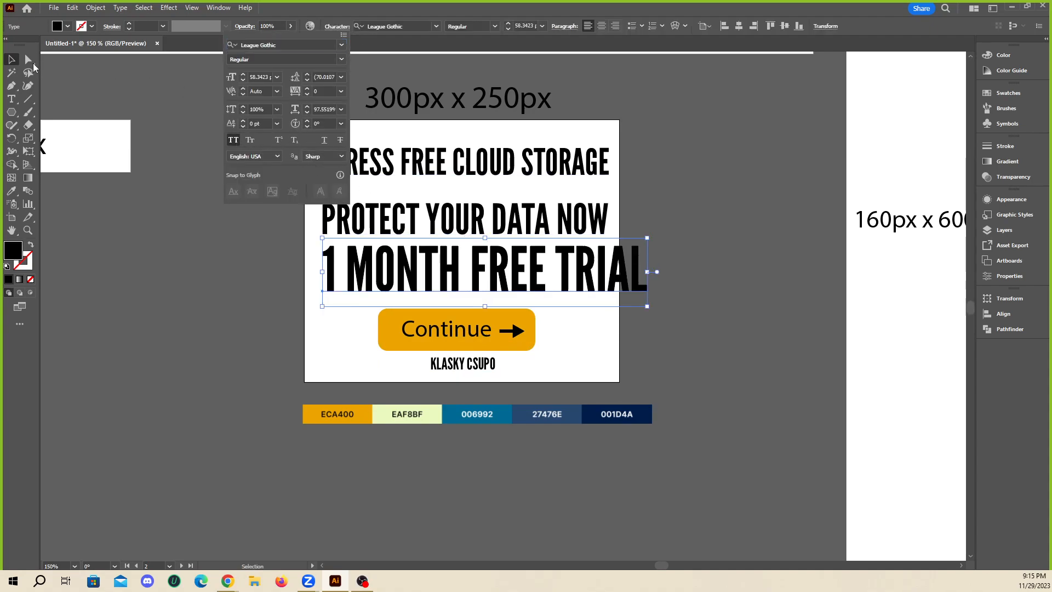
click(190, 147)
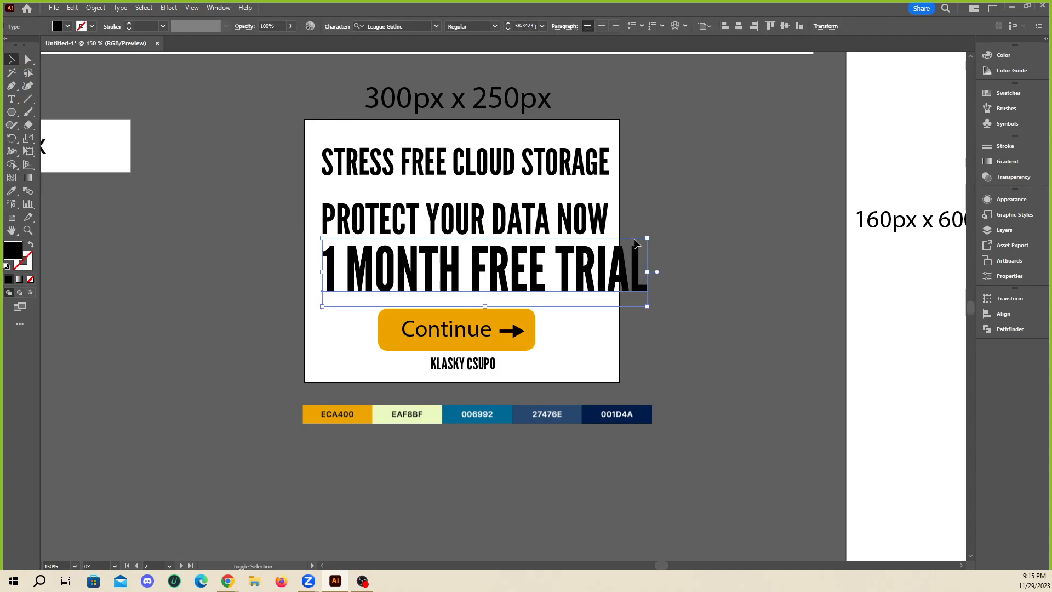
drag(647, 238, 603, 251)
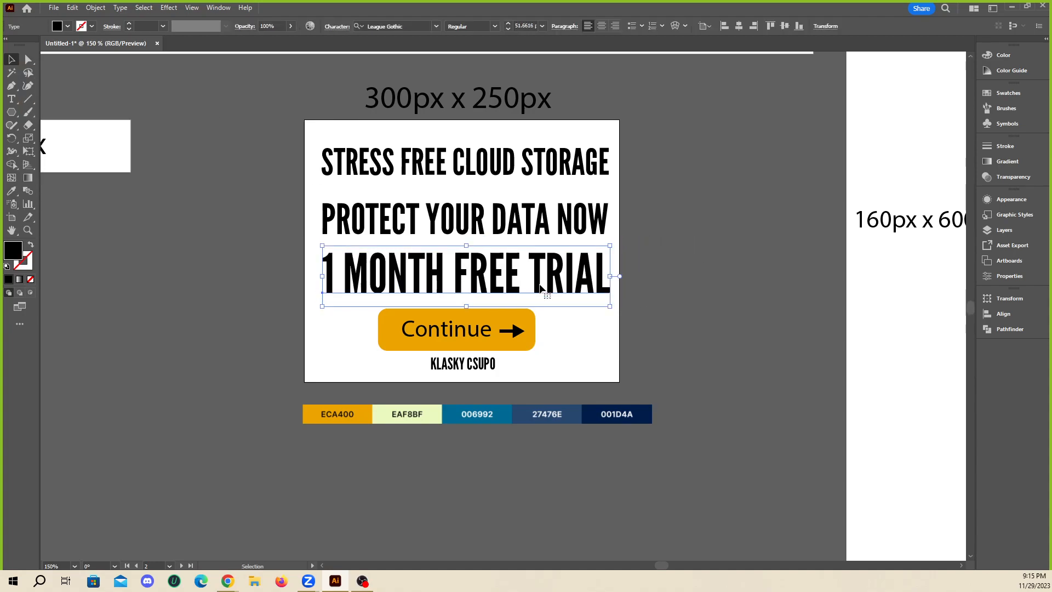
- Move PROTECT YOUR DATA NOW up close beneath the first line and raise the 1 MONTH FREE TRIAL line slightly
drag(521, 230, 522, 212)
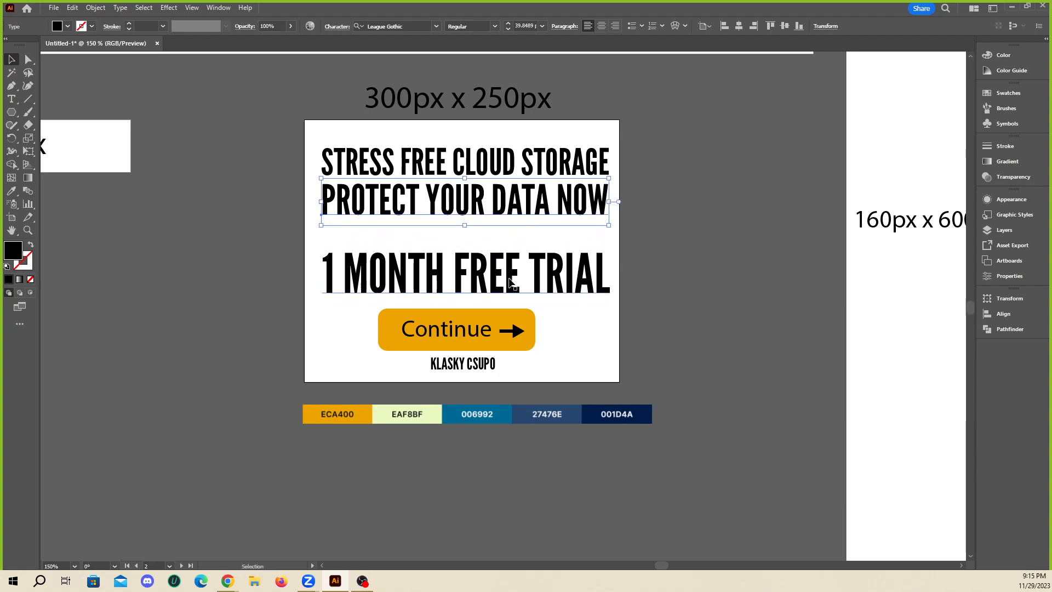
drag(511, 279, 510, 269)
click(714, 313)
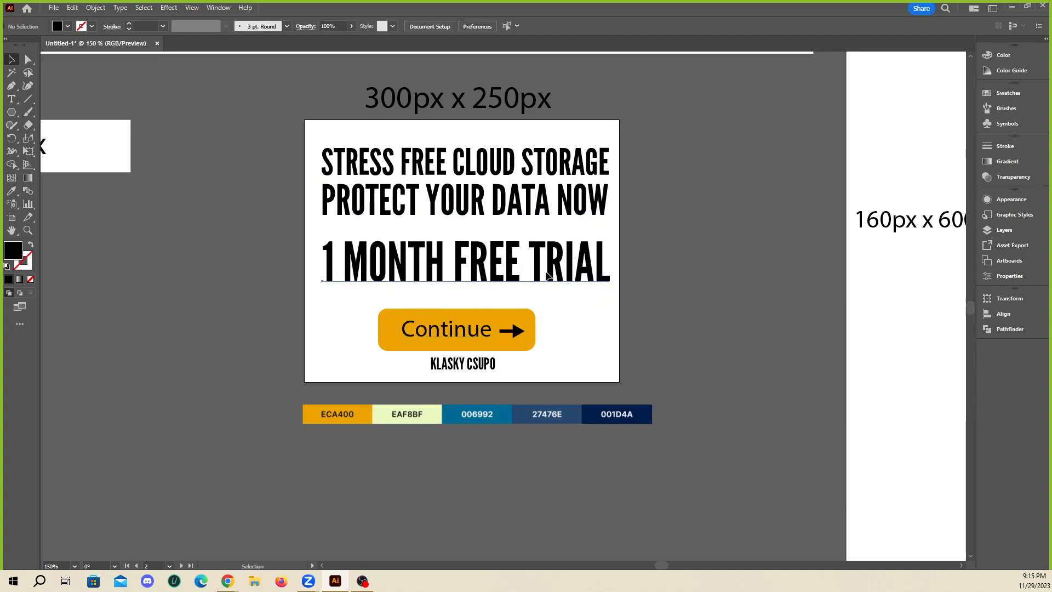
- Move the whole Continue button slightly up and right, and raise the KLASKY CSUPO text a little beneath it
click(351, 263)
drag(355, 304, 548, 355)
drag(518, 337, 523, 330)
drag(474, 369, 473, 367)
- Select all the ad's text and button parts, undo their first alignment, and center them horizontally on the 300px x 250px artboard
drag(630, 378, 315, 134)
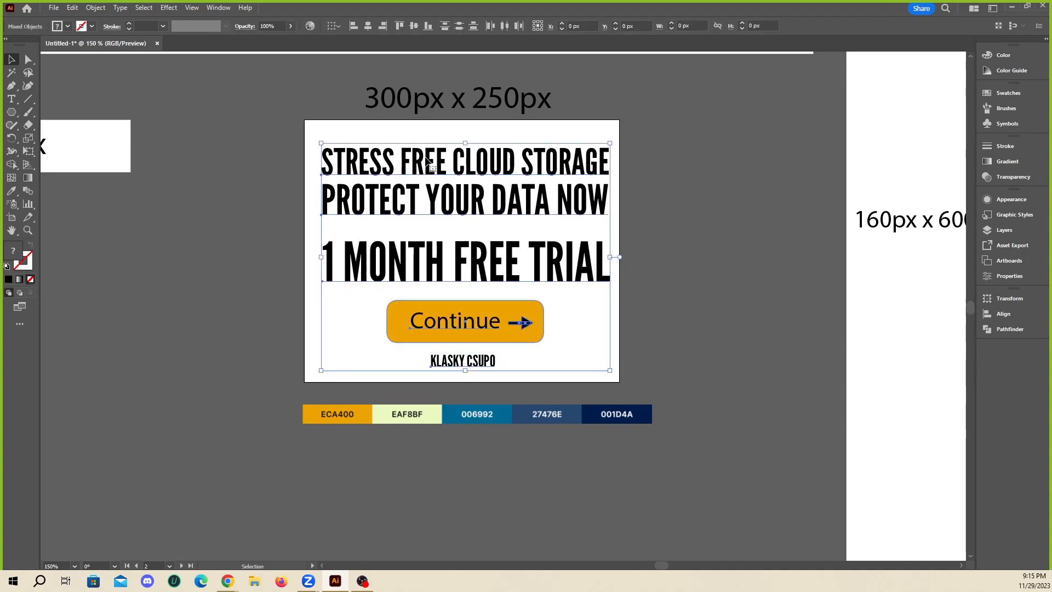
click(368, 26)
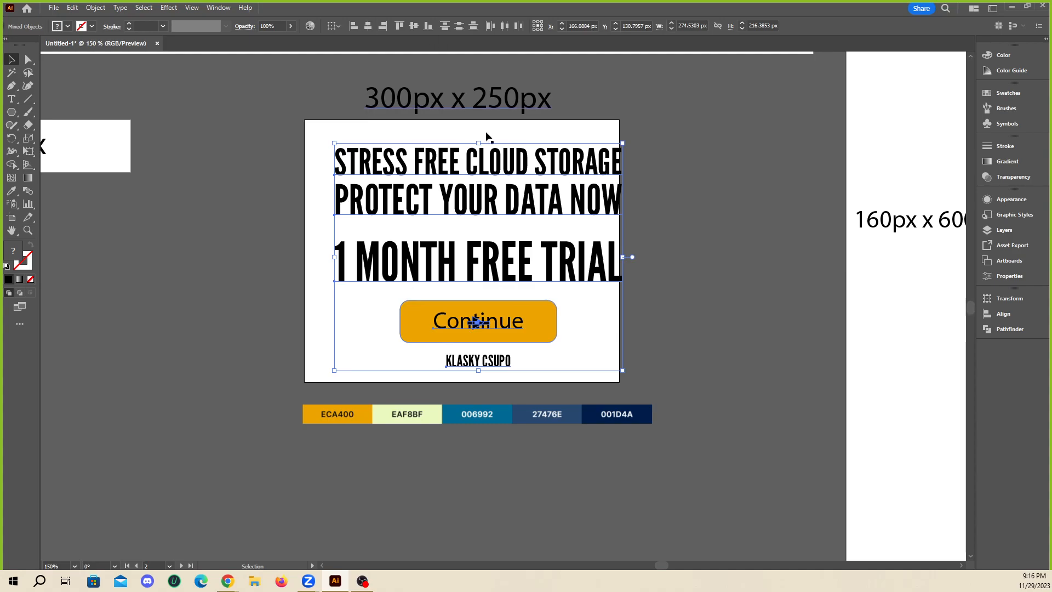
key(ctrl+z)
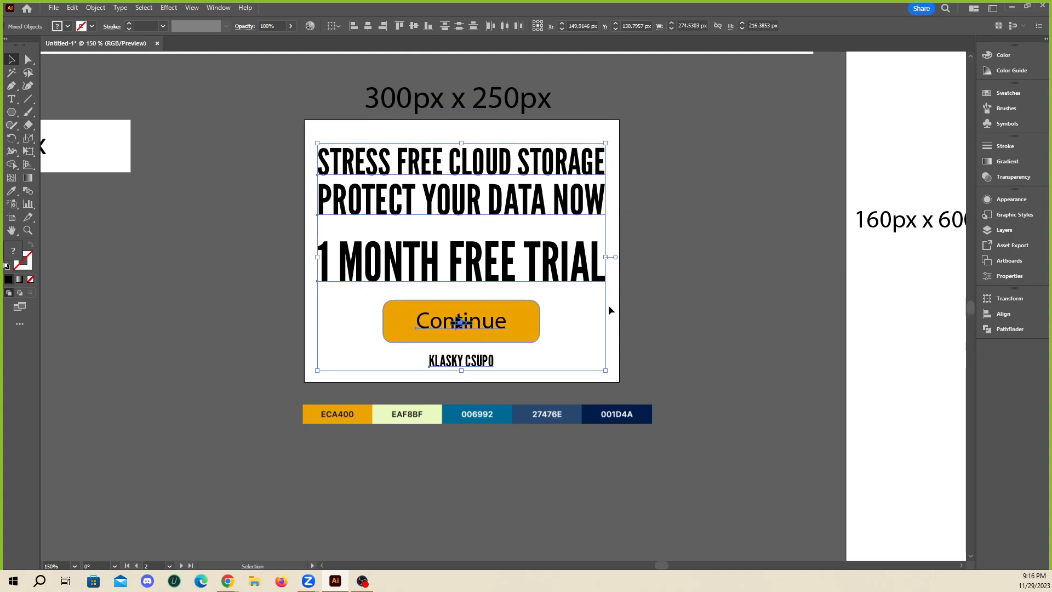
- Undo the horizontal centering of the ad's text and button parts, then check the Continue button's arrow and clear the selection
key(ctrl+z)
click(715, 328)
scroll(521, 346, up, 3)
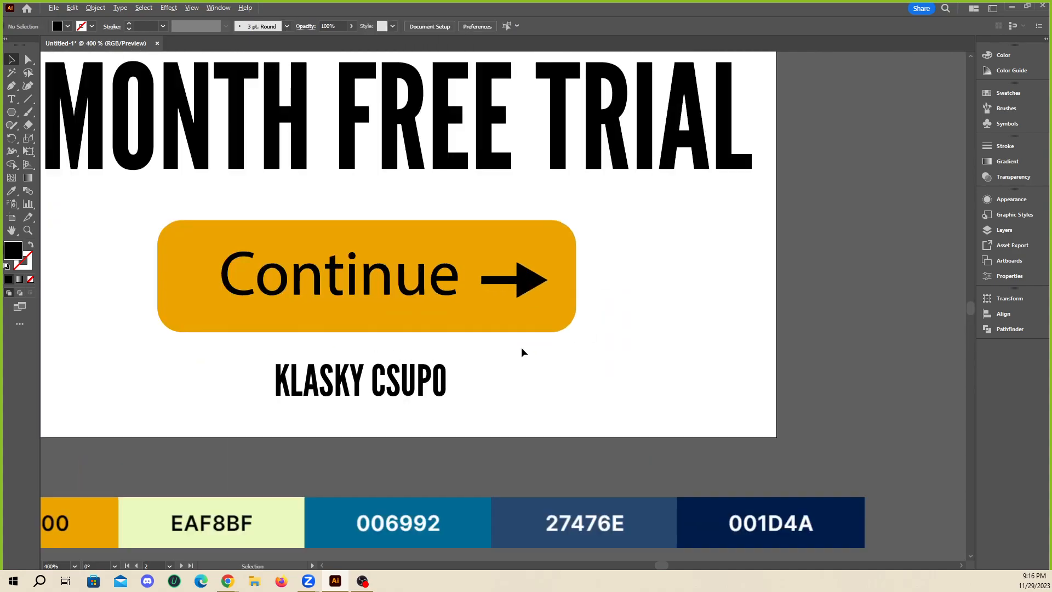
click(304, 310)
click(661, 318)
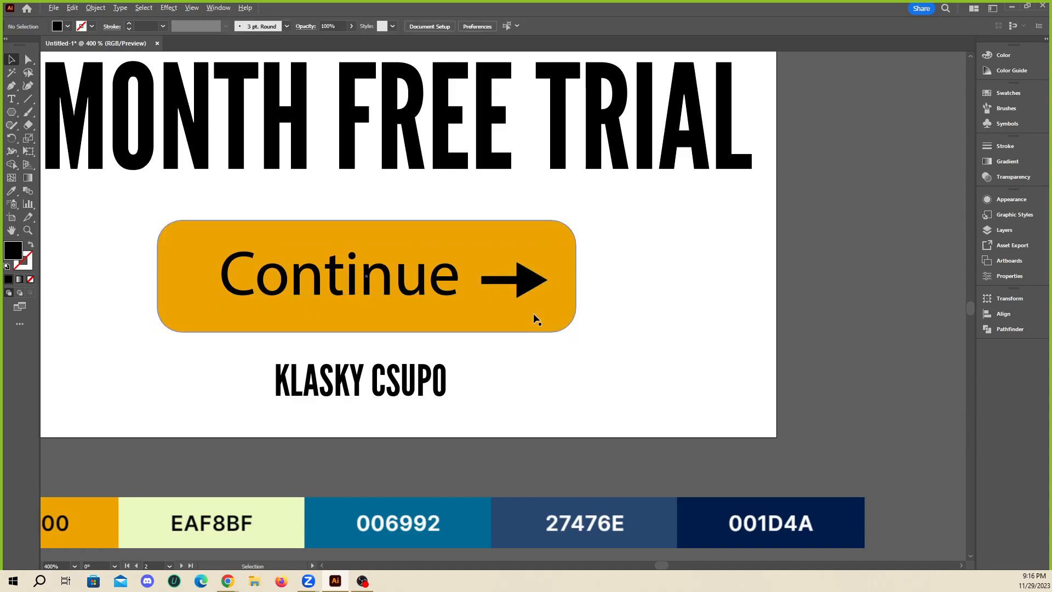
scroll(534, 318, down, 3)
drag(564, 344, 366, 122)
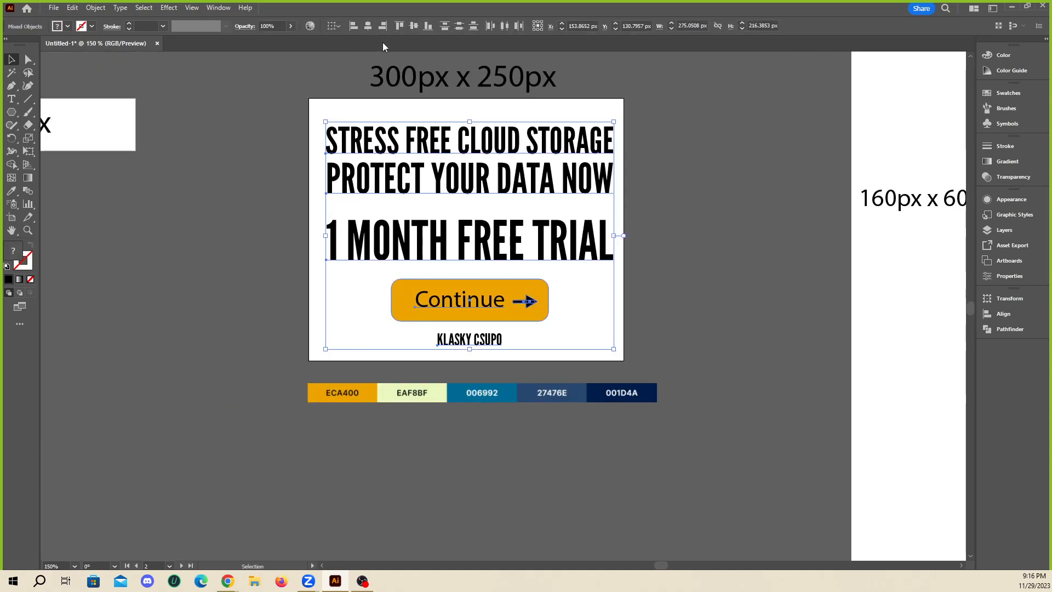
click(661, 244)
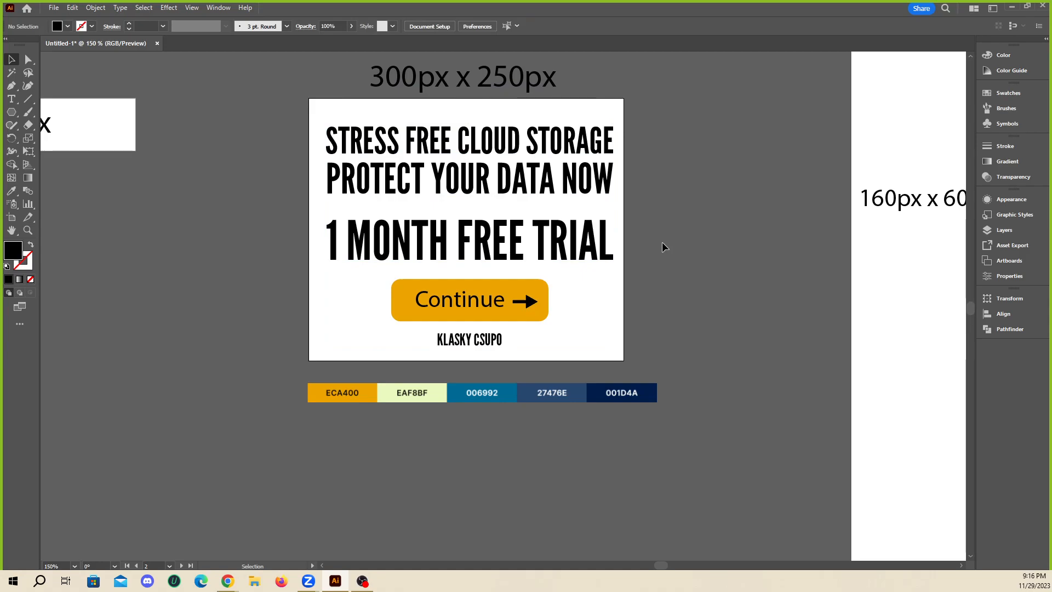
- Draw a 300 by 250 px rectangle covering the ad's artboard and send it to the back
scroll(504, 288, down, 1)
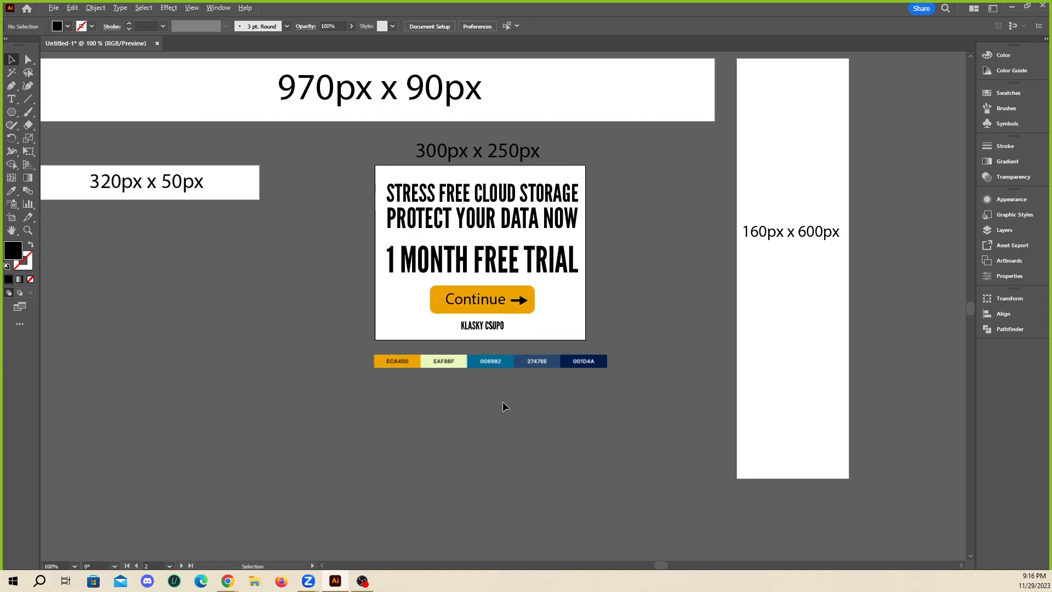
scroll(502, 401, up, 1)
scroll(469, 401, up, 3)
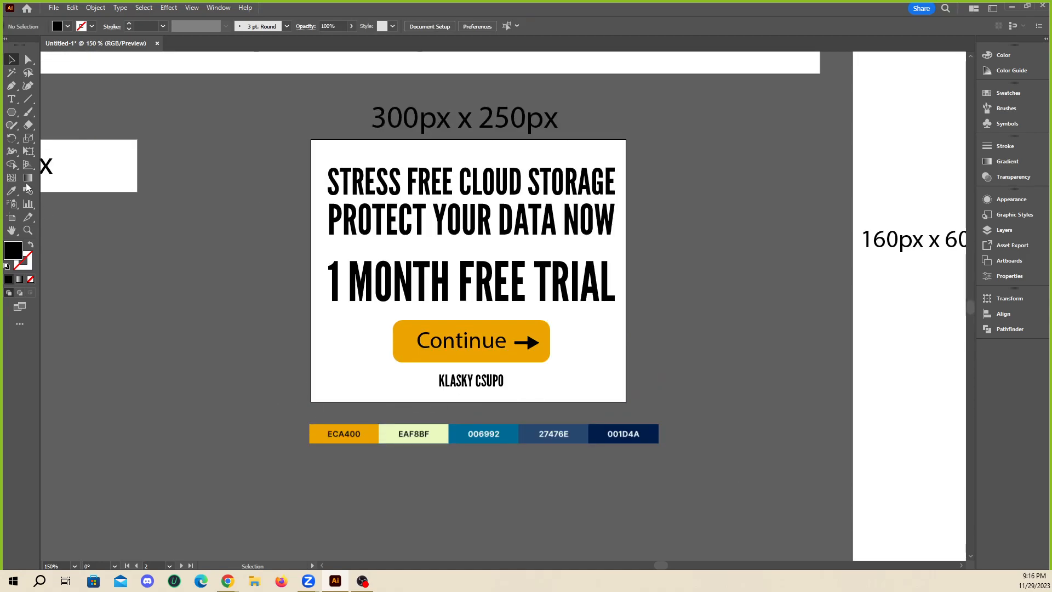
drag(12, 111, 49, 111)
drag(310, 140, 626, 401)
key(ctrl+shift+bracketleft)
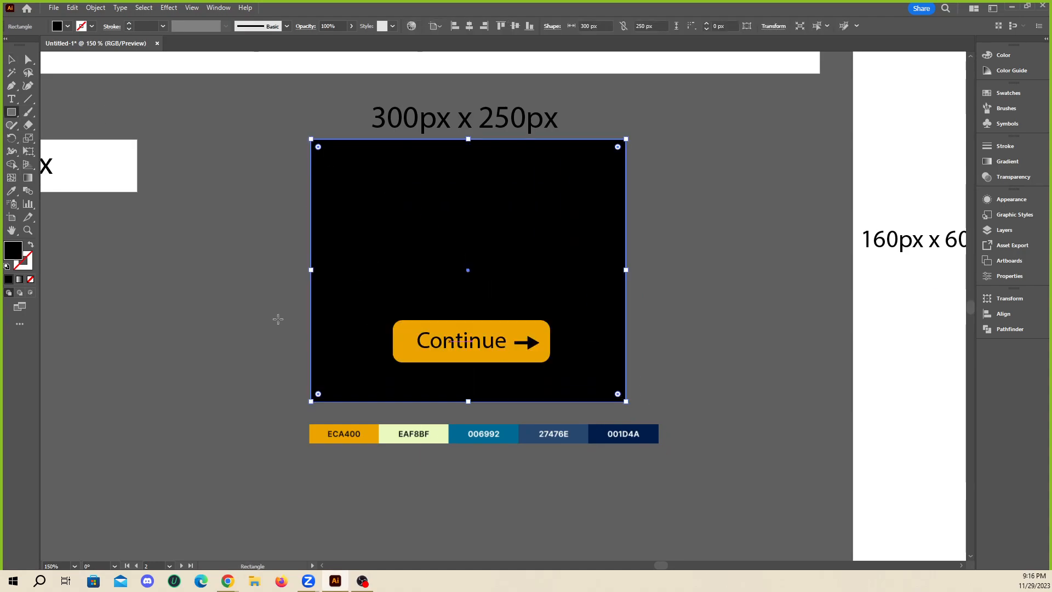
- Compare EAF8BF, 006992, 27476E and 001D4A from the palette on the background rectangle and fill it with 006992
click(11, 191)
click(395, 427)
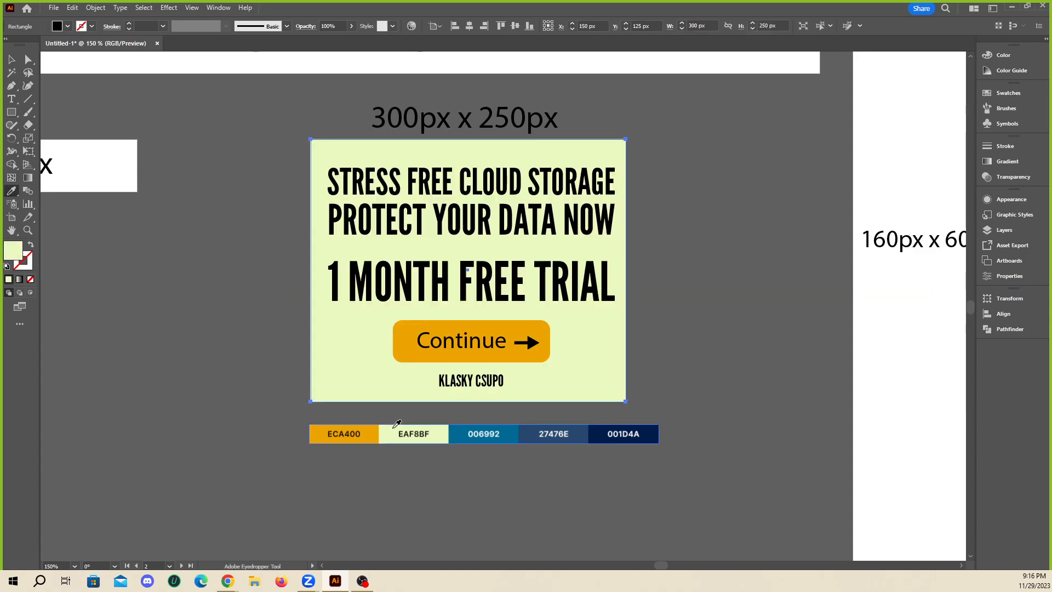
click(462, 433)
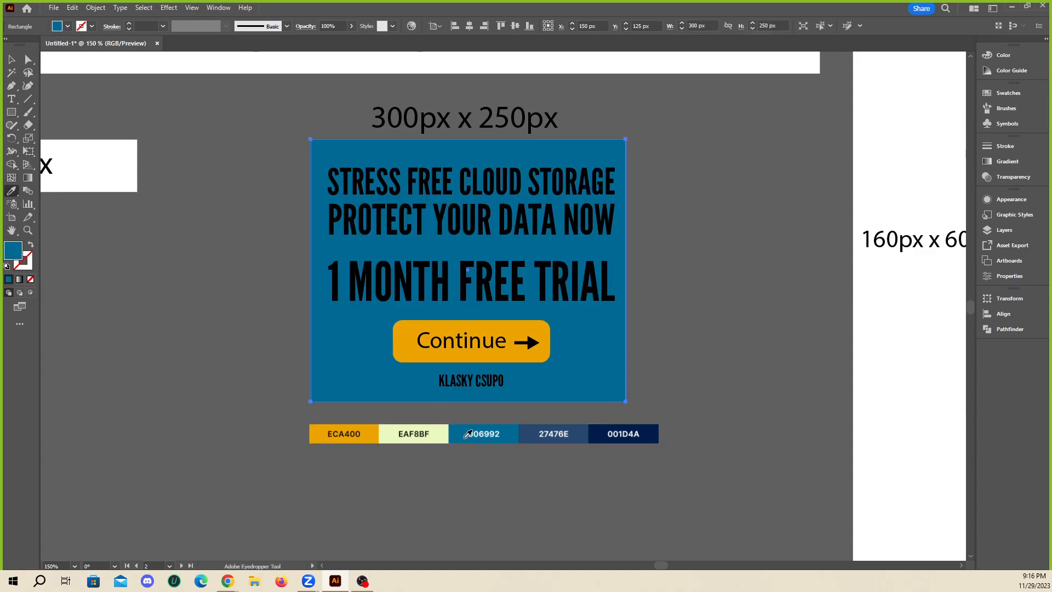
click(529, 436)
click(604, 434)
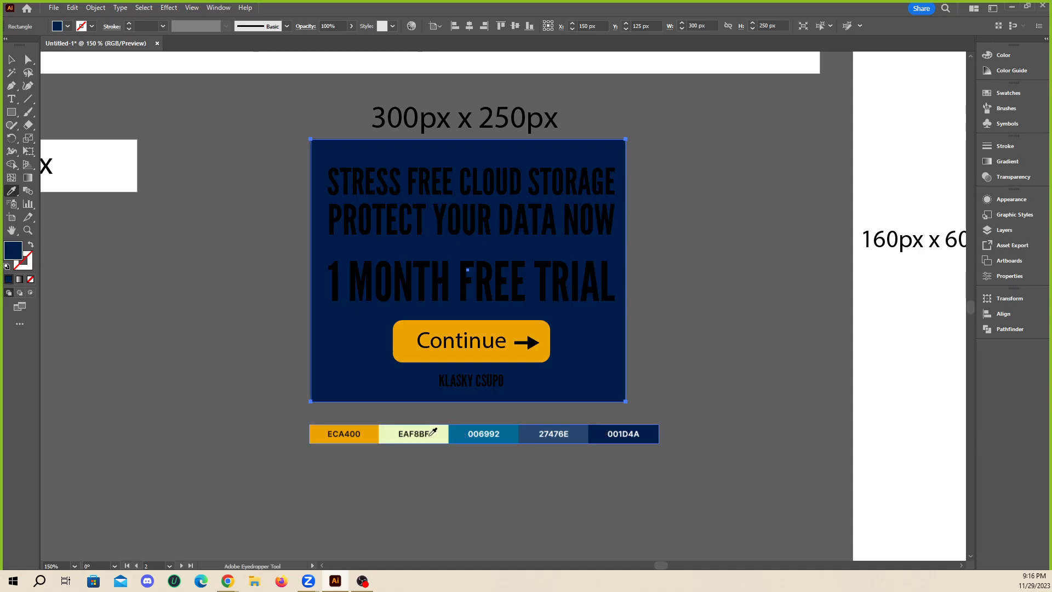
click(394, 434)
click(463, 433)
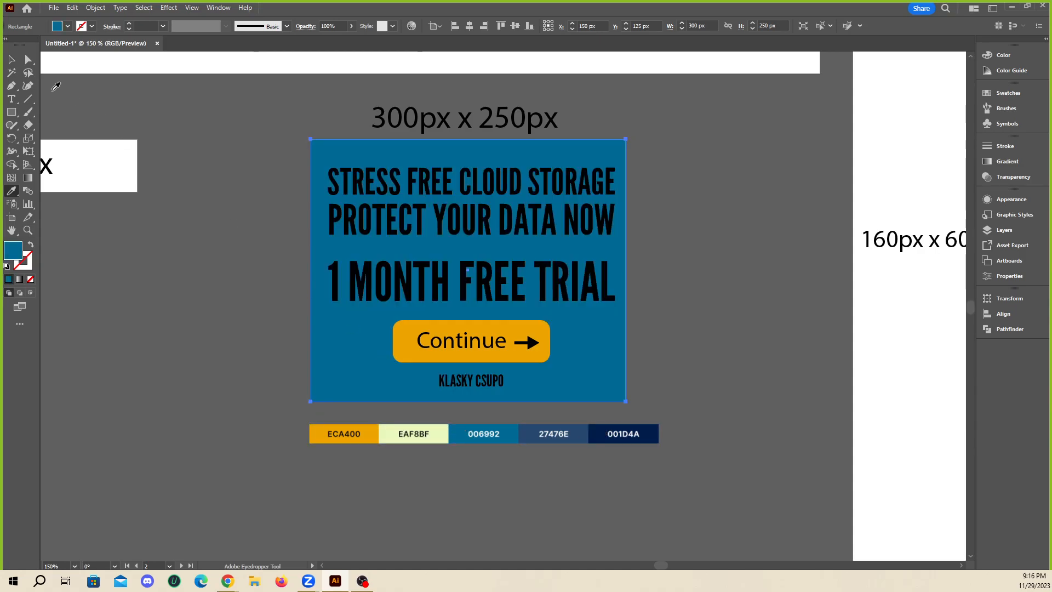
key(v)
click(296, 190)
click(418, 198)
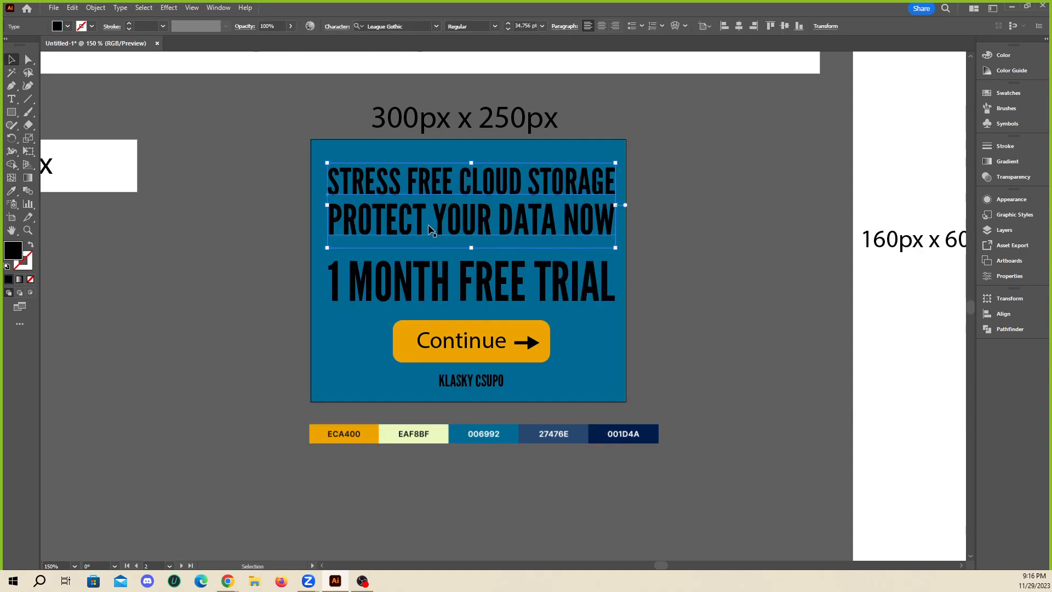
mouse_move(478, 285)
mouse_down()
mouse_move(626, 302)
mouse_move(479, 291)
mouse_up()
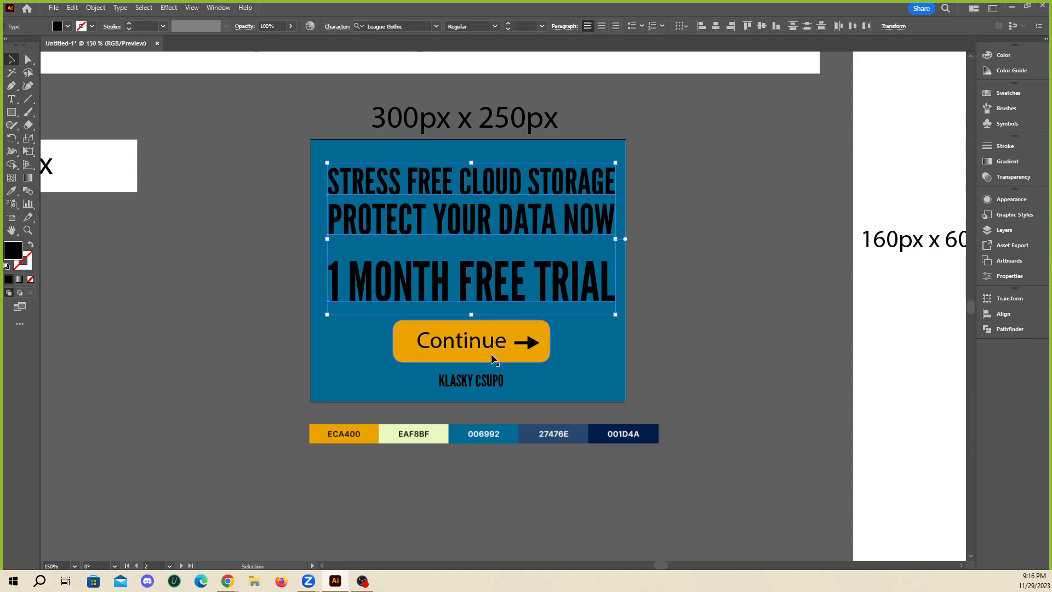
shift+click(480, 356)
drag(478, 382, 582, 378)
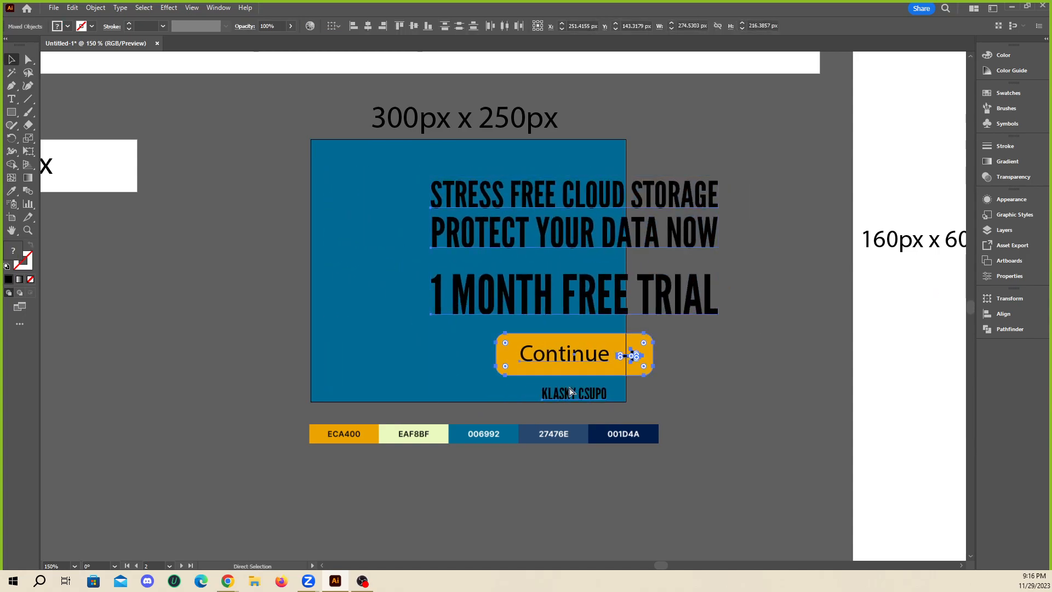
key(ctrl+z)
- Color the STRESS FREE CLOUD STORAGE, PROTECT YOUR DATA NOW and 1 MONTH FREE TRIAL lines with the palette's EAF8BF
click(527, 264)
shift+click(416, 219)
shift+click(394, 182)
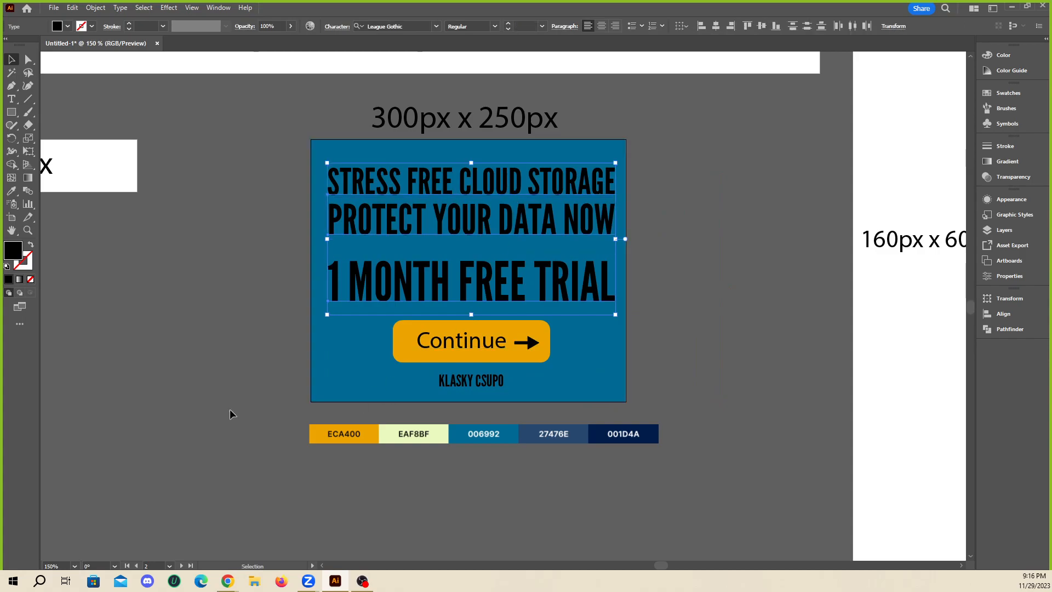
click(15, 196)
click(385, 434)
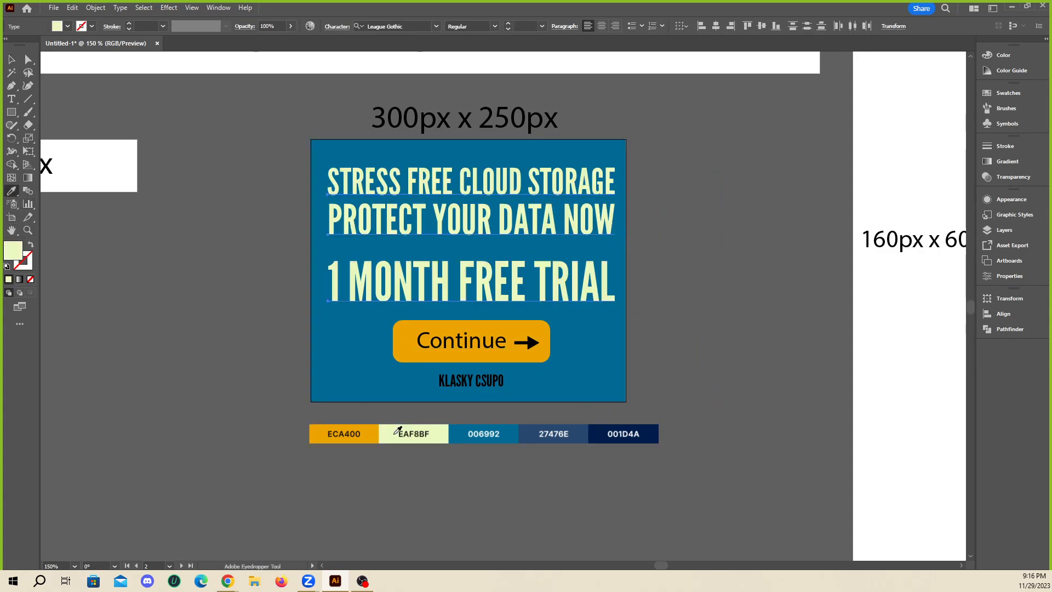
click(12, 59)
click(230, 143)
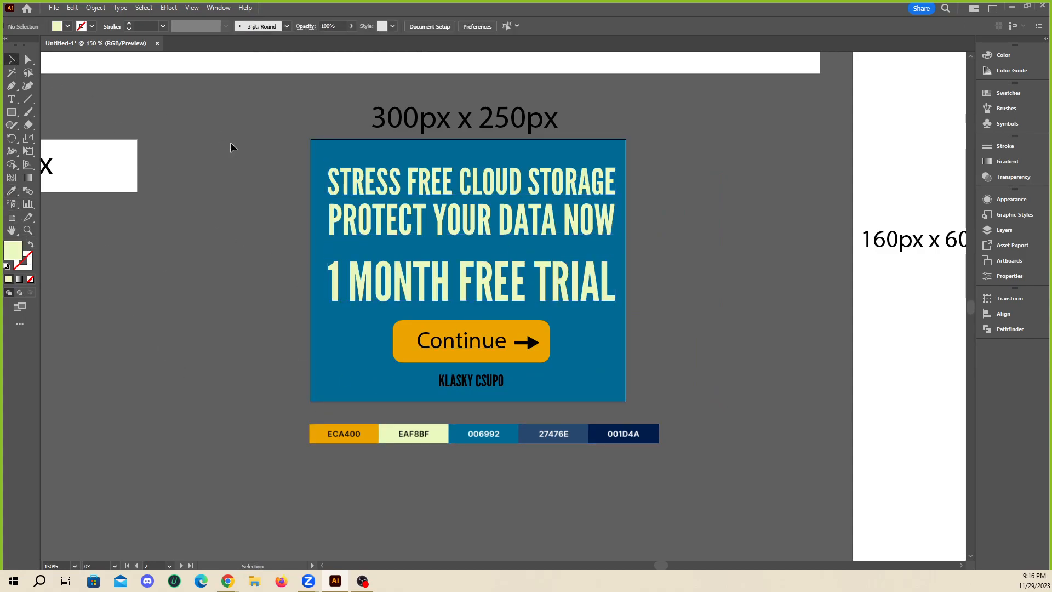
click(409, 328)
drag(503, 343, 523, 363)
key(ctrl+z)
- Recolor the Continue text and arrowhead inside the button group, trying 27476E before settling on the background's 006992 blue
double_click(459, 342)
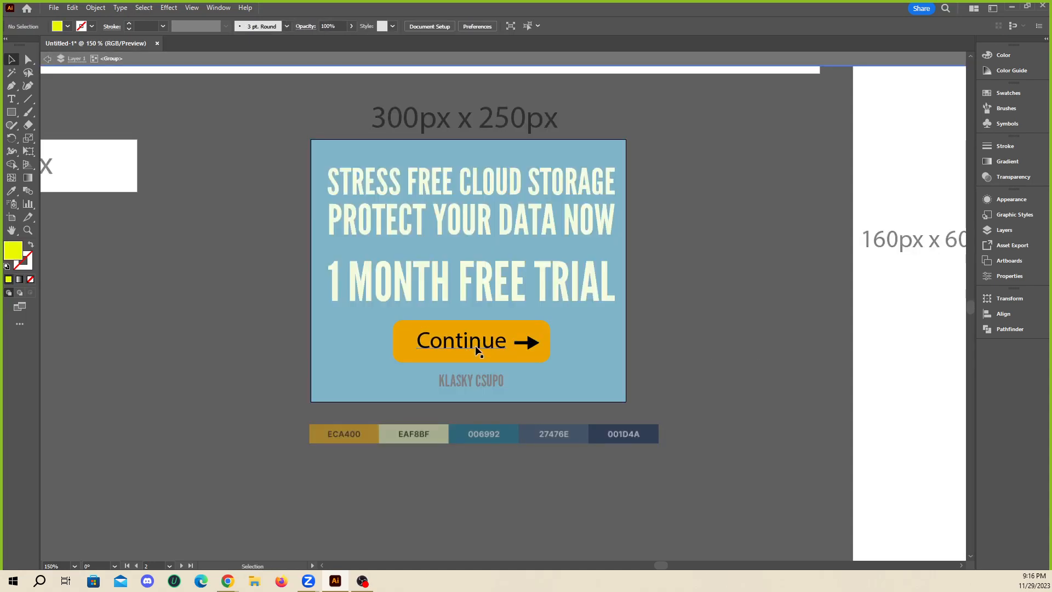
click(475, 346)
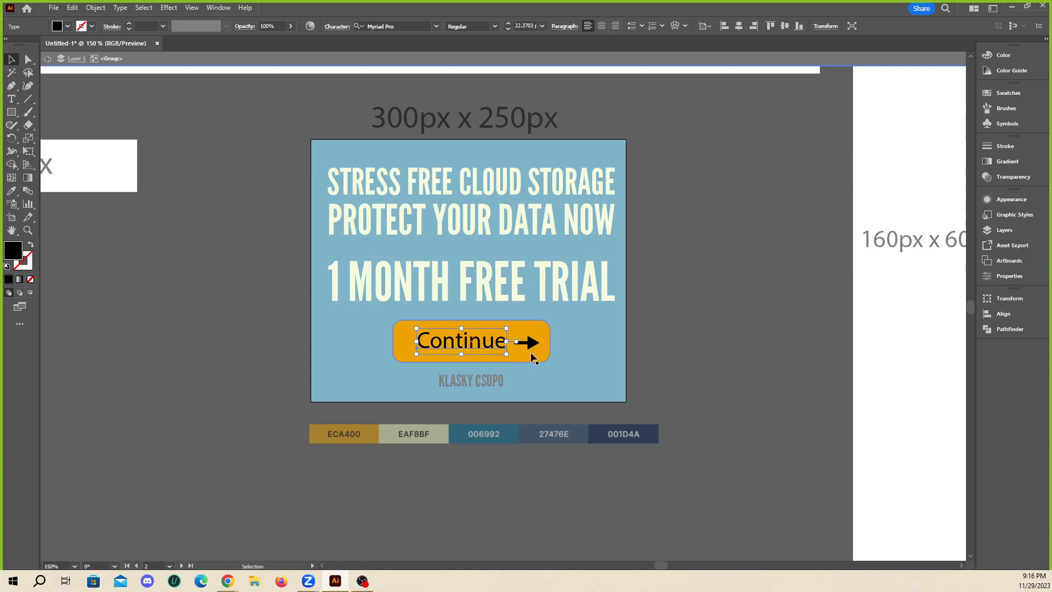
shift+click(527, 344)
click(12, 191)
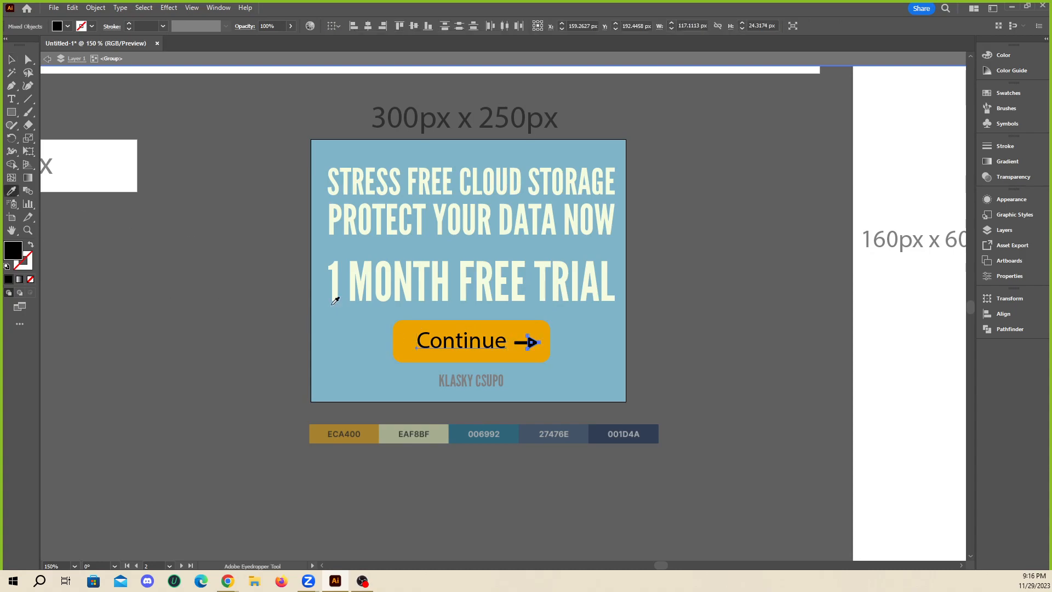
click(598, 422)
click(527, 429)
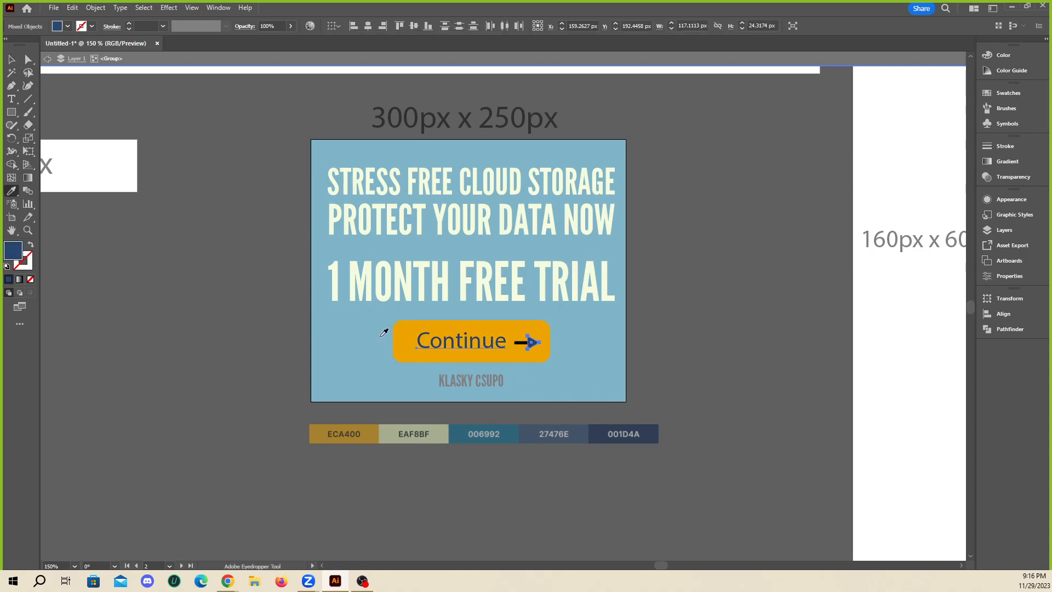
click(347, 343)
click(11, 58)
click(251, 155)
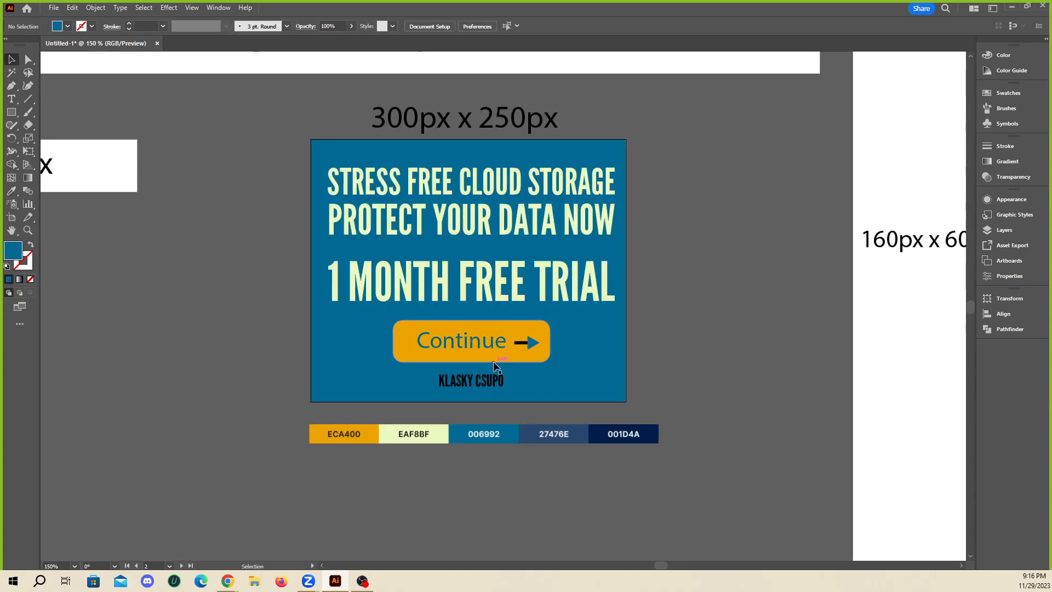
- Color the arrow's shaft inside the Continue button group with the same 006992 blue as its arrowhead
scroll(493, 361, up, 3)
click(561, 313)
double_click(549, 318)
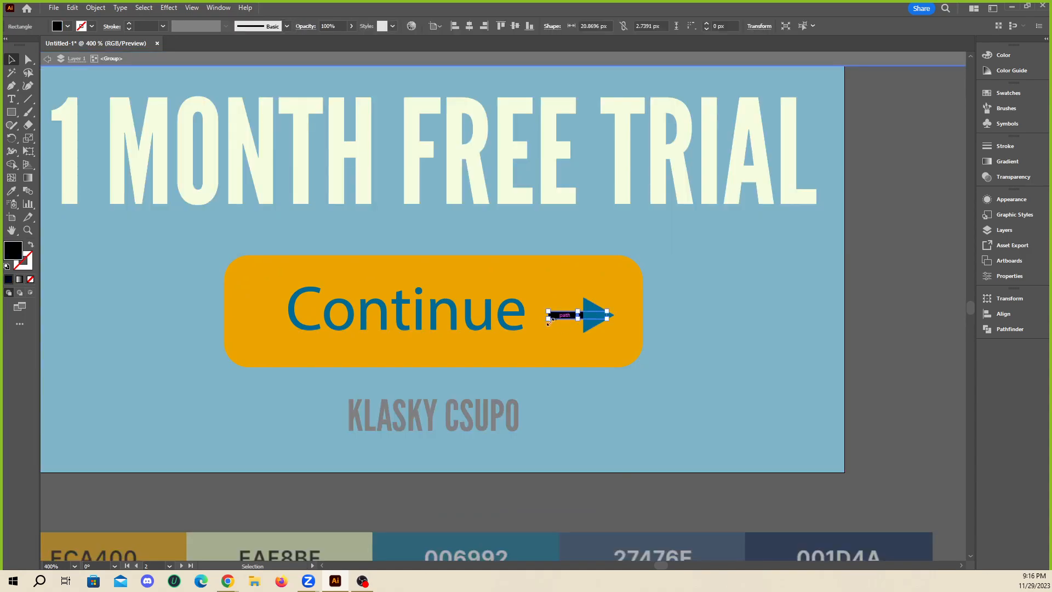
click(11, 191)
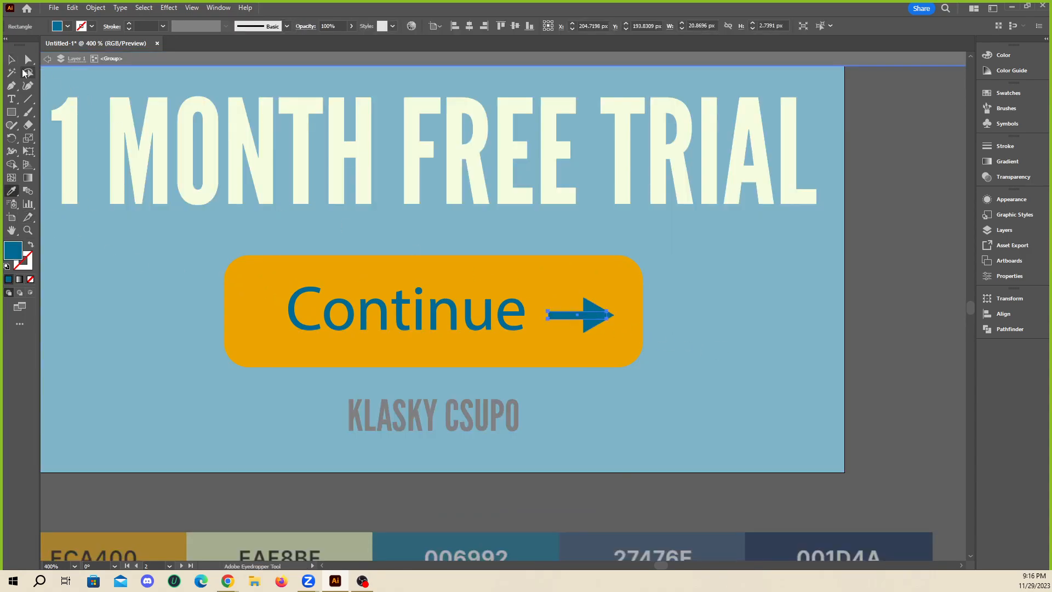
key(v)
double_click(902, 304)
scroll(445, 258, down, 3)
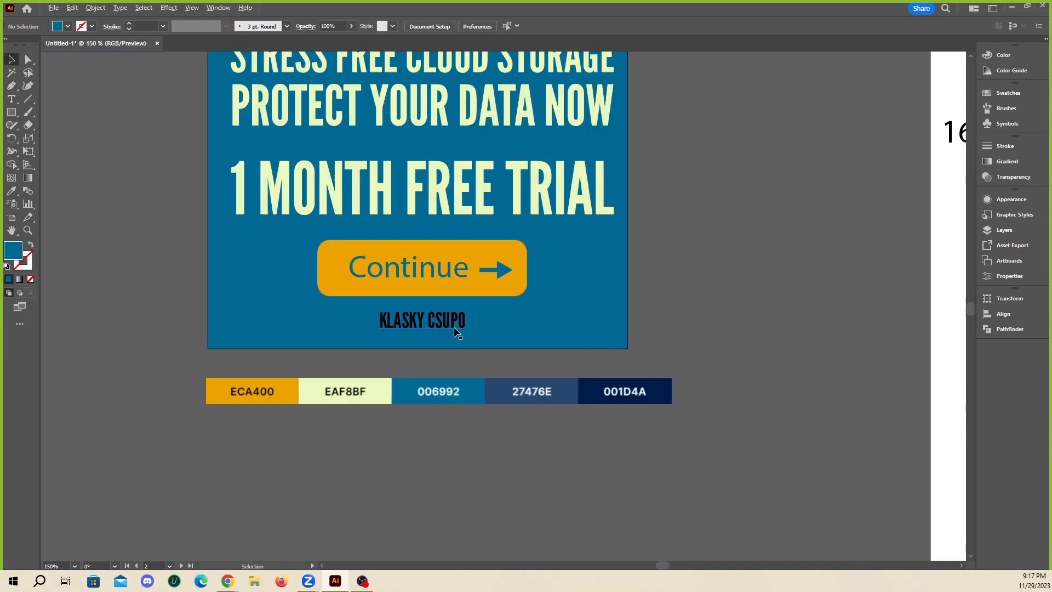
- Color the KLASKY CSUPO company name beneath the button with the palette's light EAF8BF
click(445, 327)
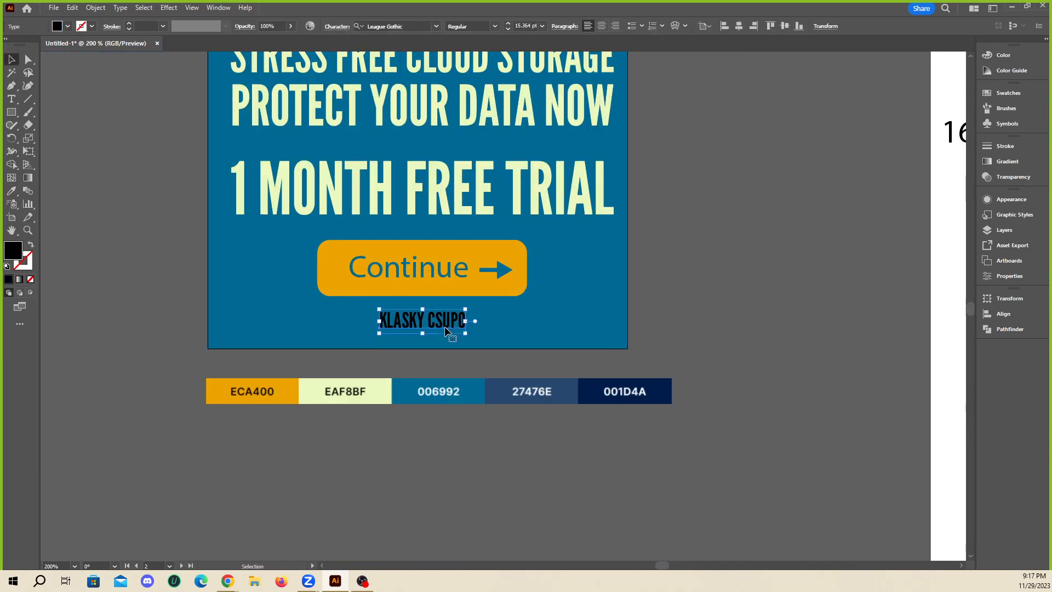
click(66, 27)
click(23, 45)
click(11, 191)
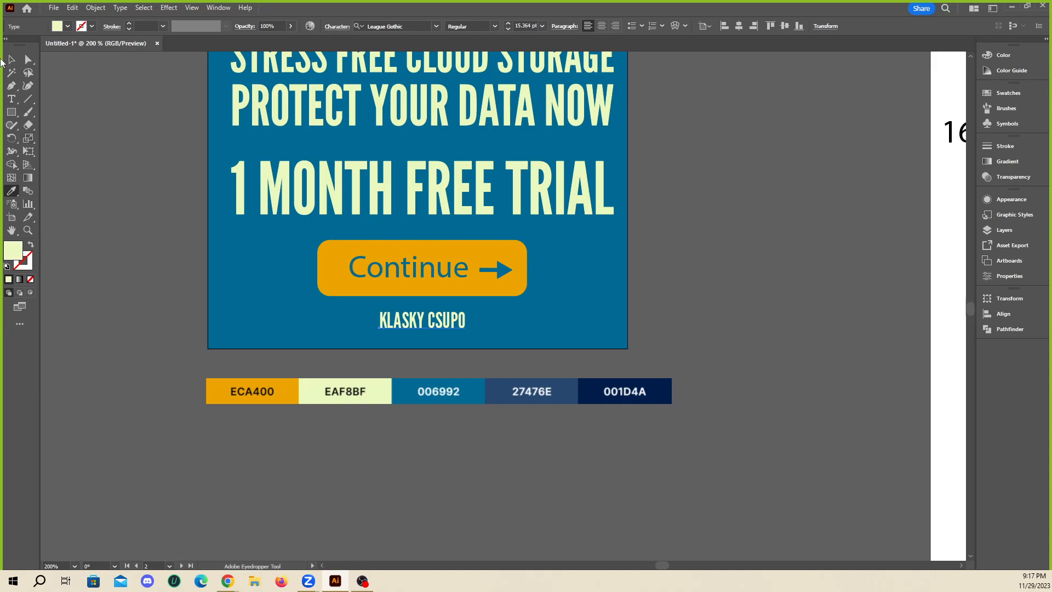
key(v)
click(603, 471)
- Scale the color palette image beneath the ad down to the ad's width and line up its edges with the artboard
scroll(603, 471, down, 1)
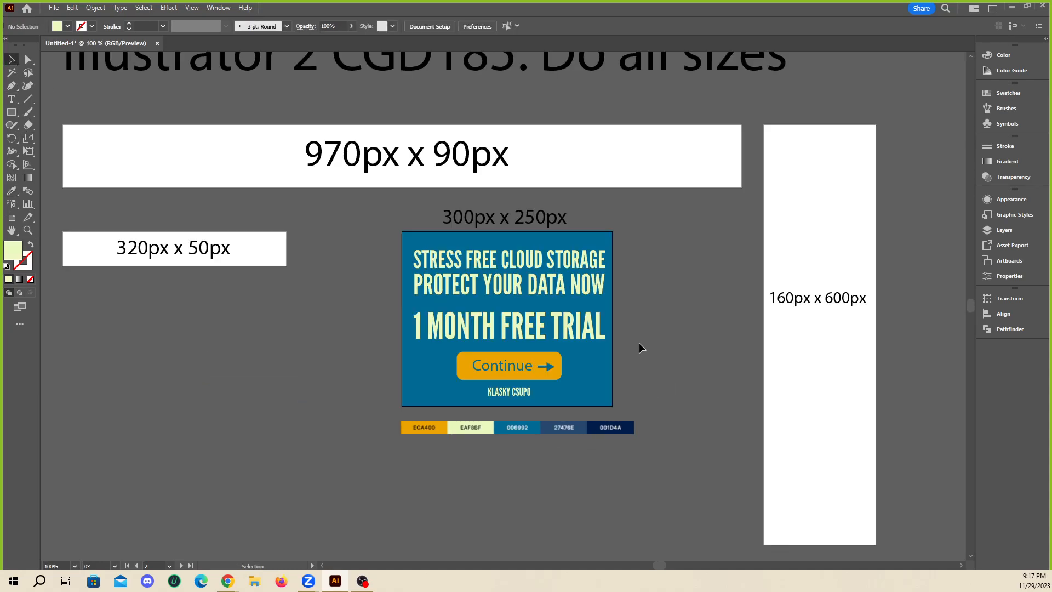
scroll(639, 343, up, 1)
scroll(621, 383, up, 1)
scroll(341, 400, down, 1)
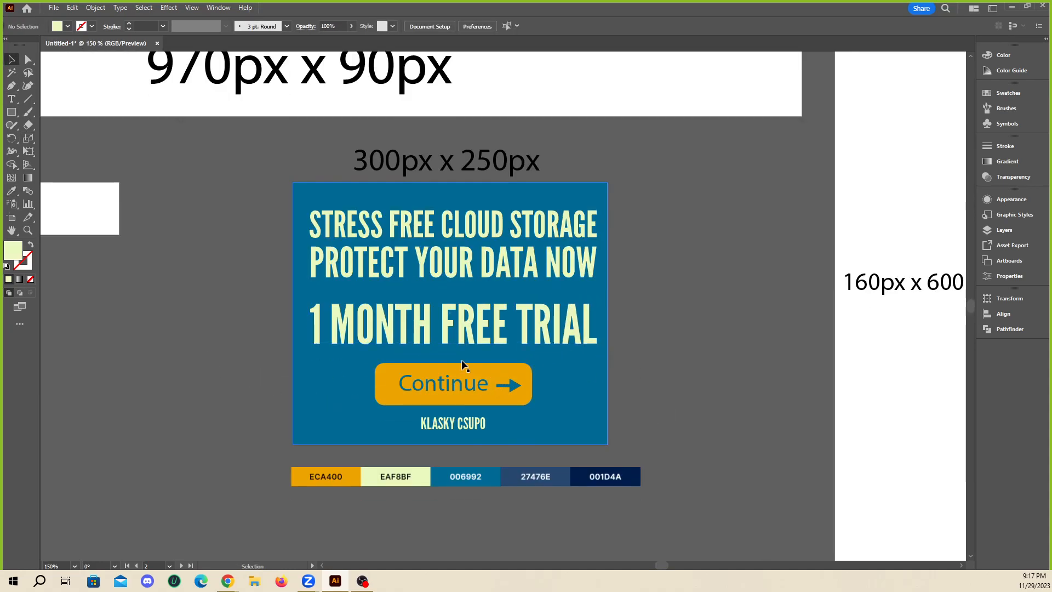
scroll(462, 364, down, 1)
click(382, 445)
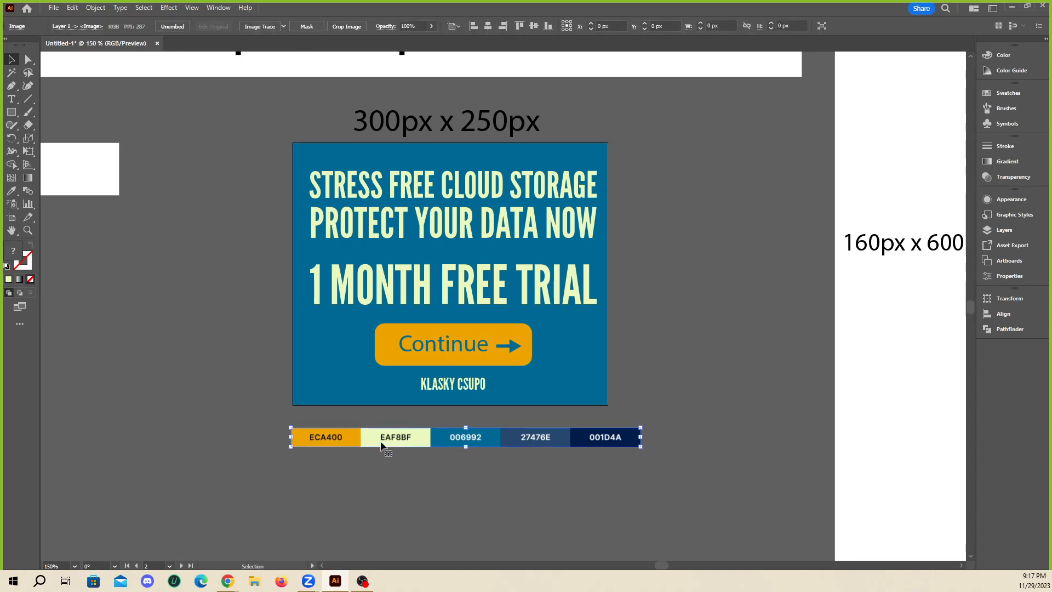
drag(638, 436, 608, 437)
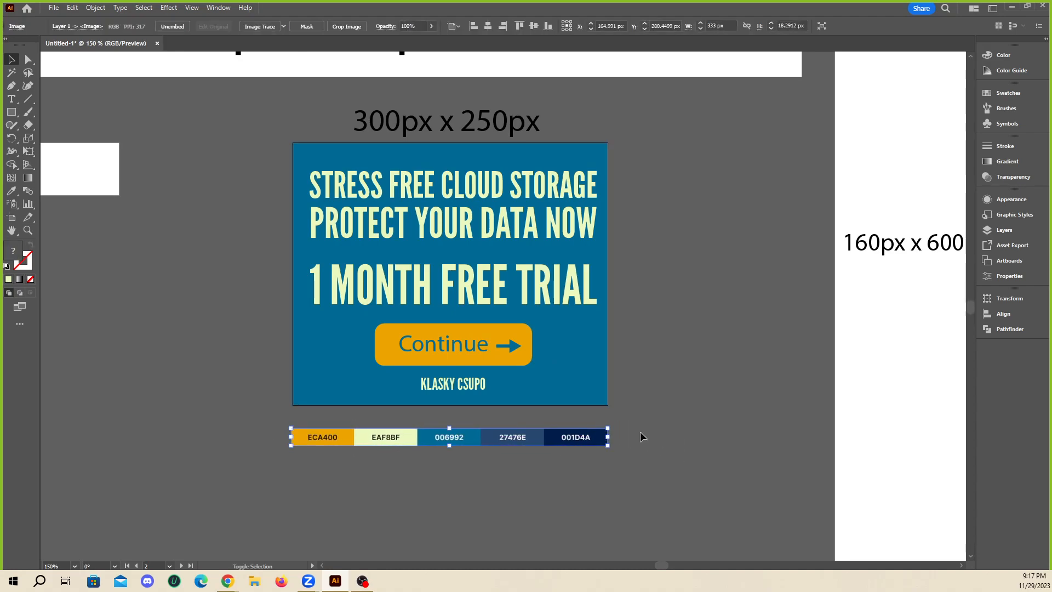
click(299, 436)
drag(298, 437, 301, 436)
click(258, 423)
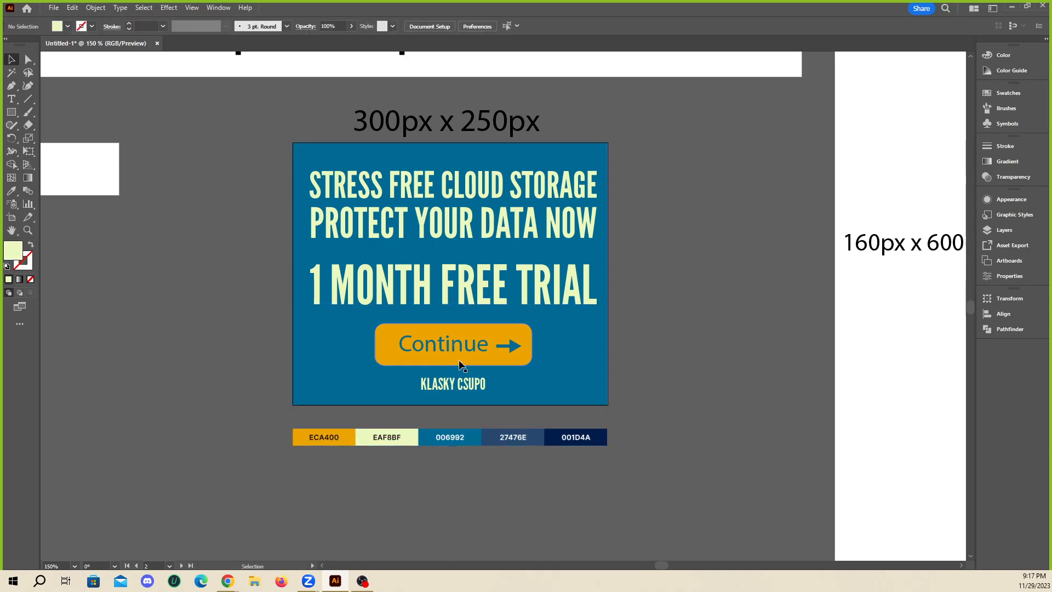
- Restyle the Continue text inside the button group to match the League Gothic 1 MONTH FREE TRIAL line and scale it down beside the arrow
click(471, 347)
double_click(470, 347)
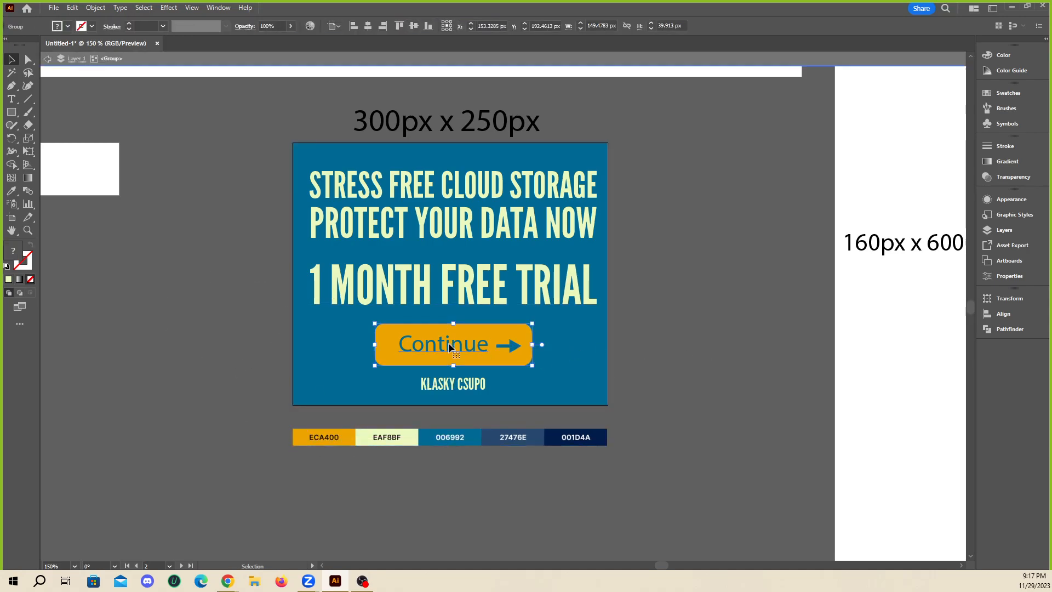
click(454, 346)
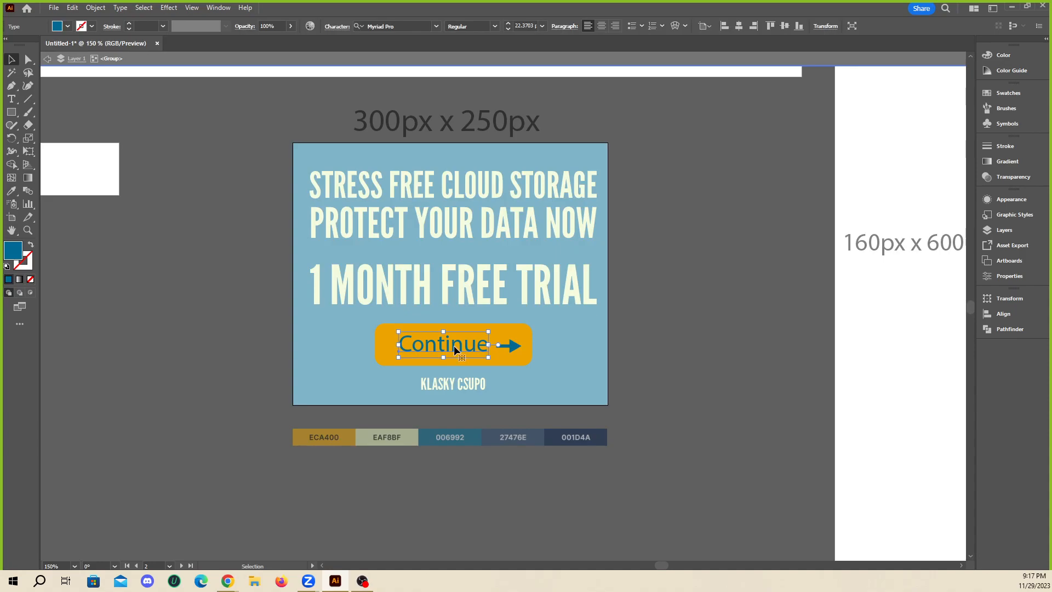
click(468, 23)
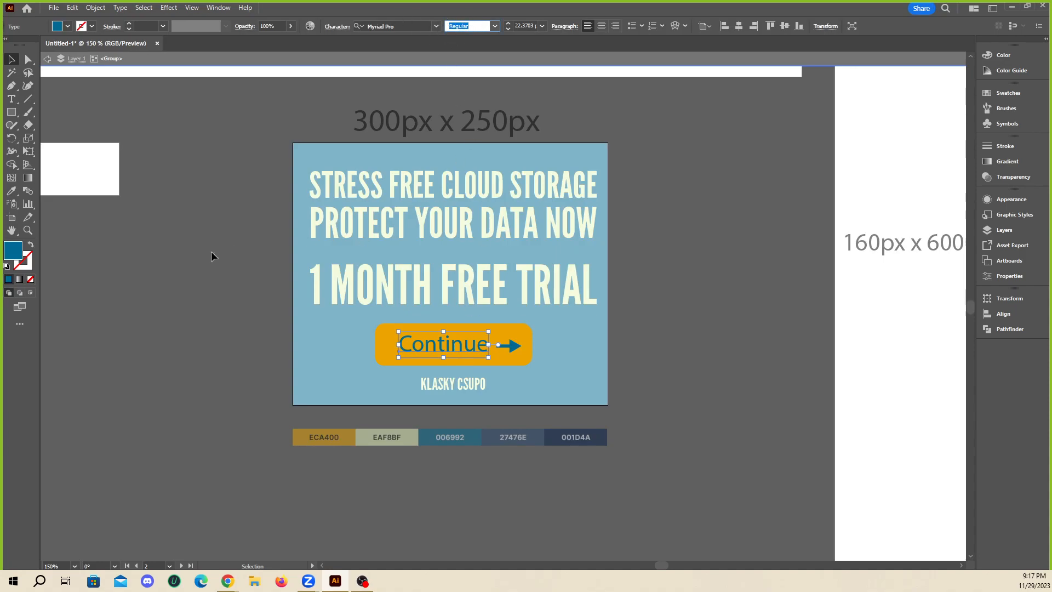
click(11, 190)
click(403, 278)
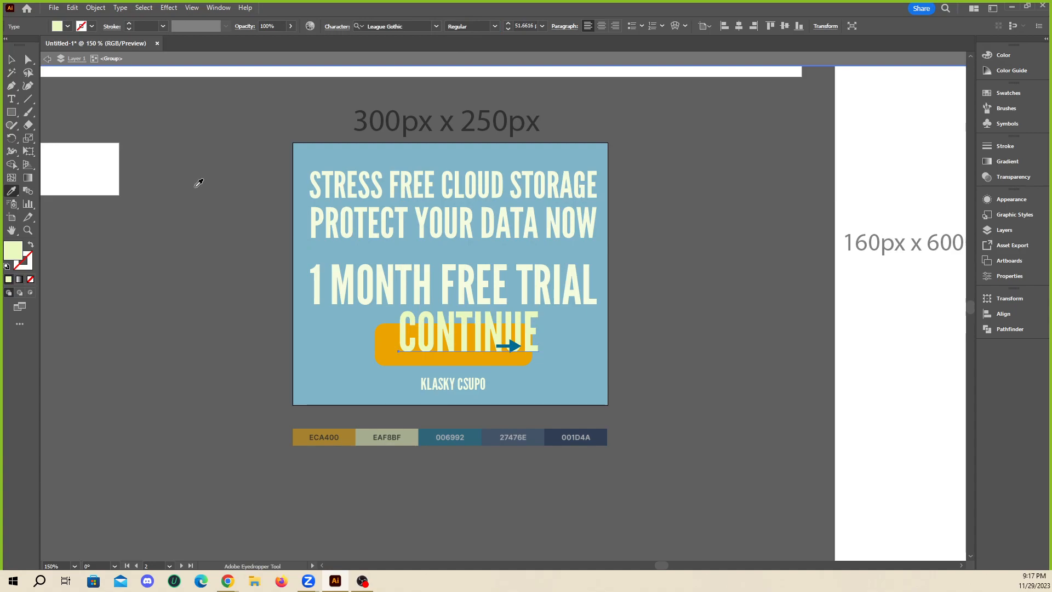
key(v)
drag(539, 307, 471, 348)
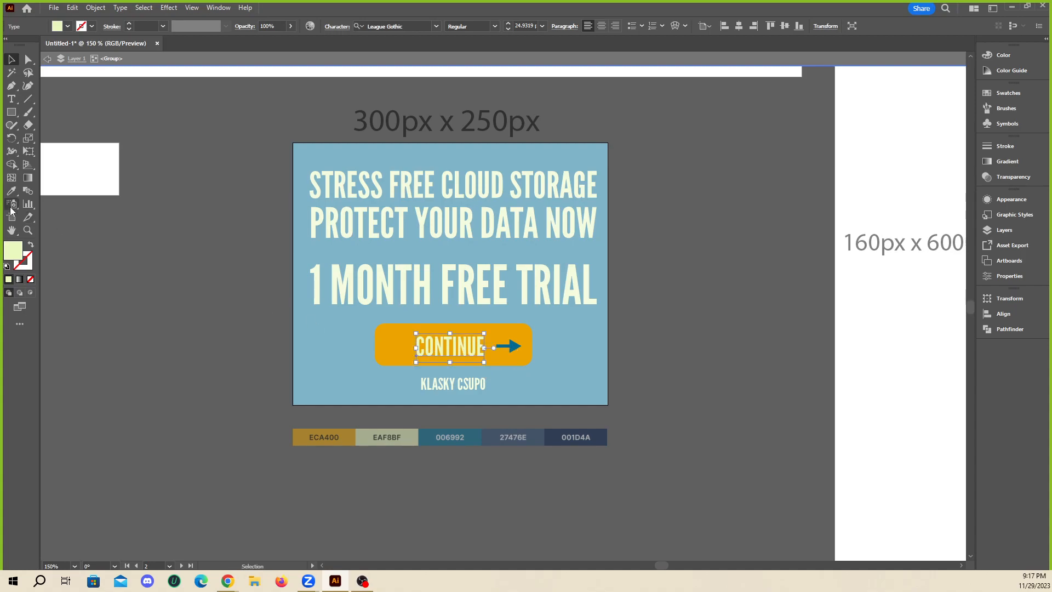
- Recolor the CONTINUE text with the arrow's 006992 blue, then enlarge and reposition it within the orange button
click(11, 190)
click(521, 343)
click(11, 59)
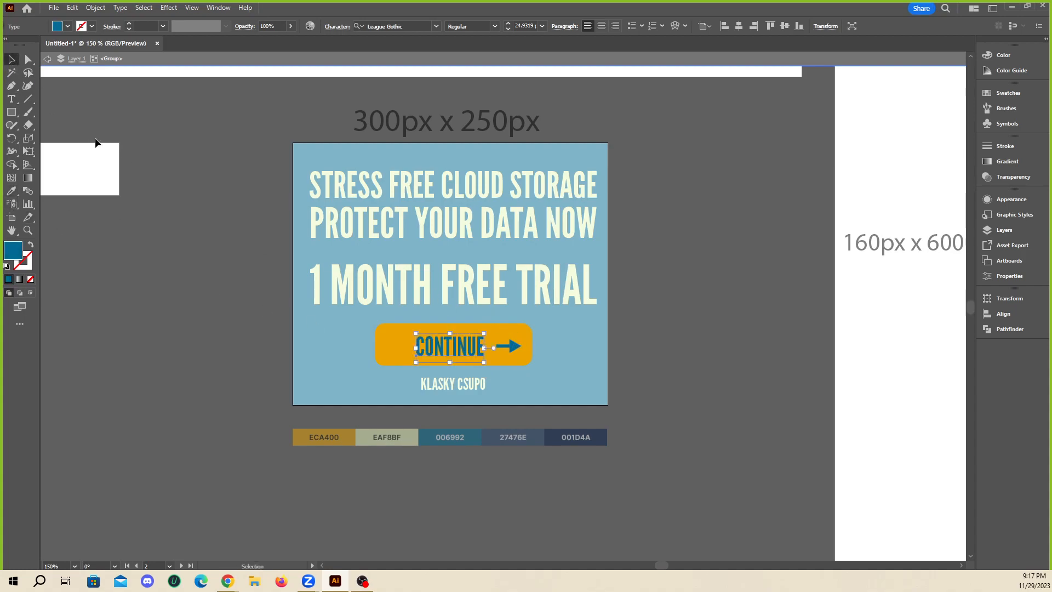
click(378, 344)
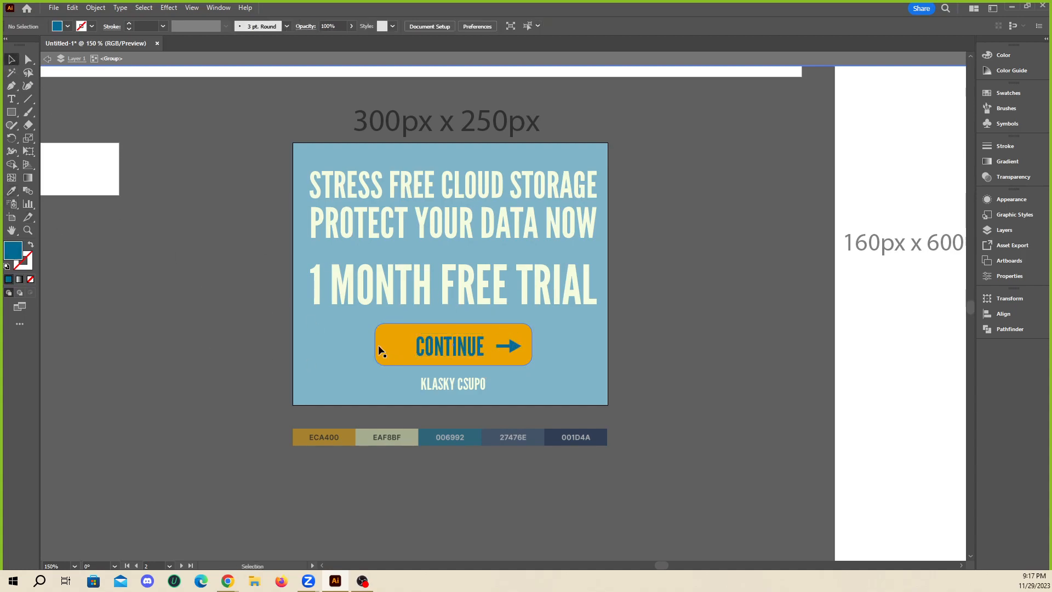
click(465, 347)
drag(475, 350, 461, 349)
double_click(710, 371)
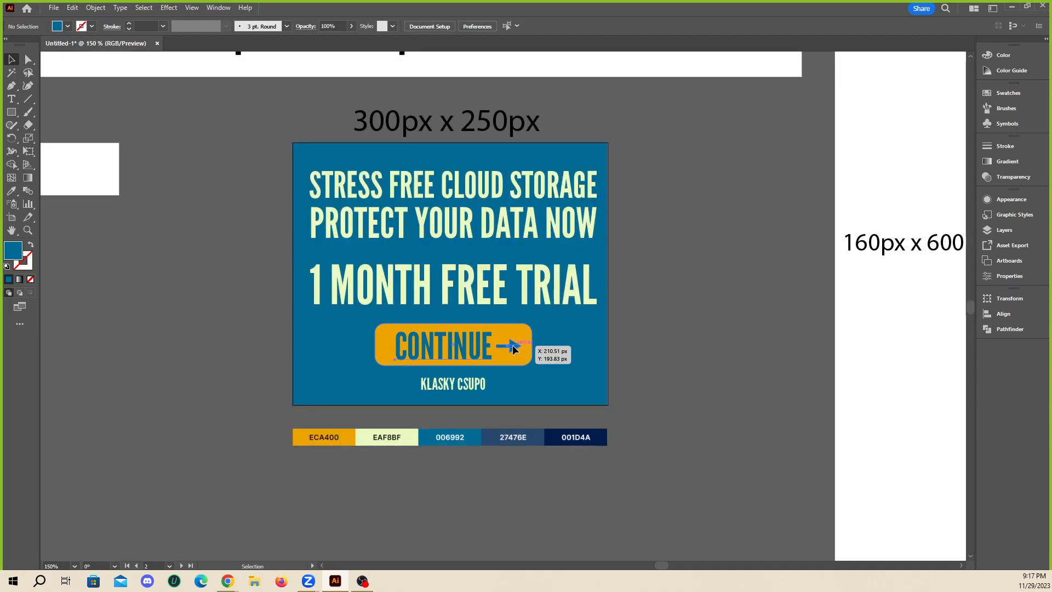
- Unite the arrowhead and shaft inside the button group into a single shape
double_click(515, 346)
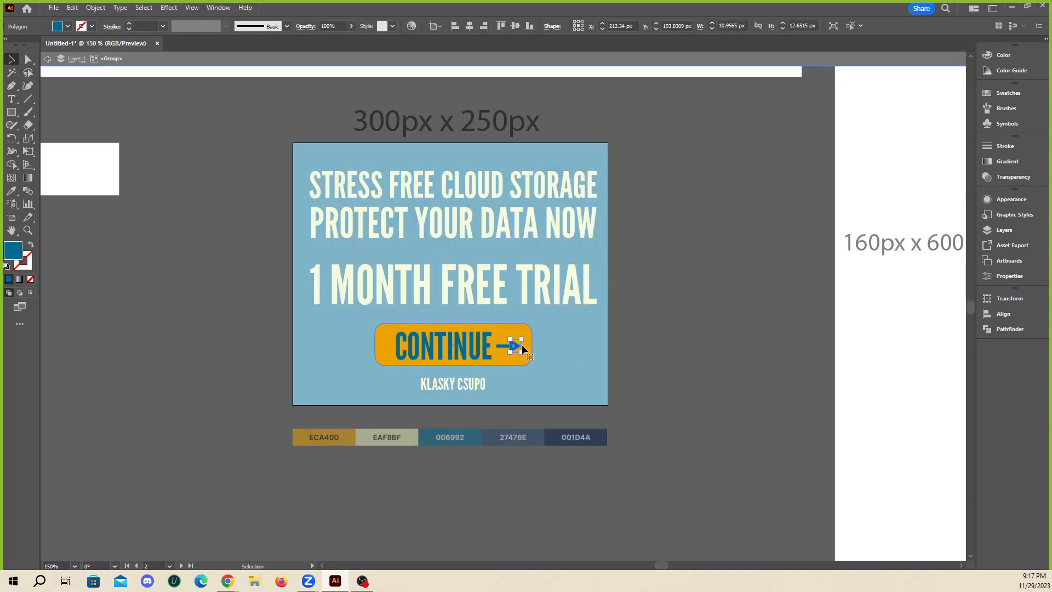
key(ctrl+plus)
key(ctrl+plus)
key(ctrl+plus)
key(ctrl+plus)
click(439, 321)
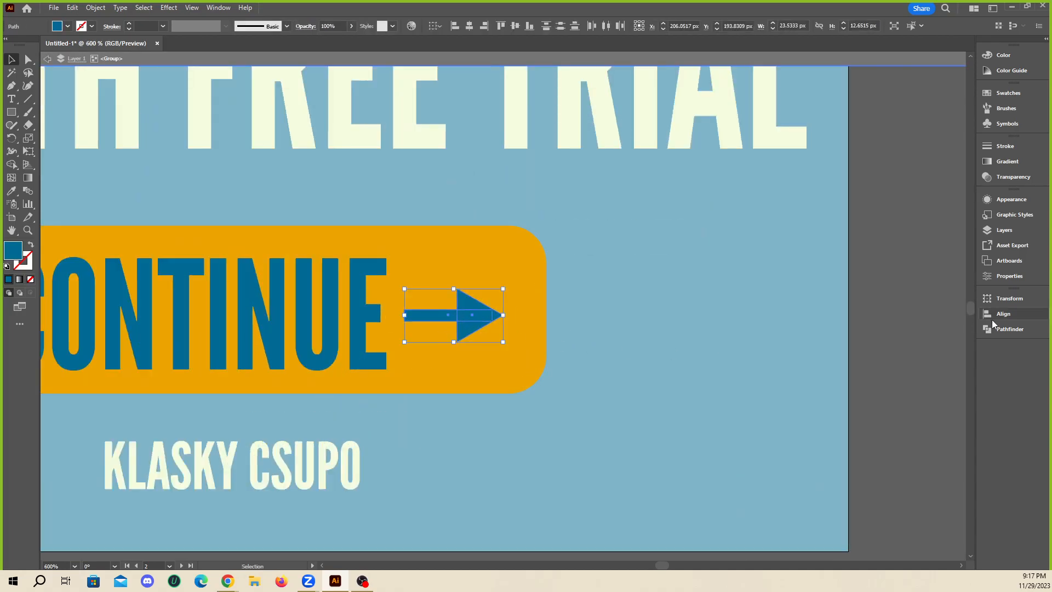
click(1006, 328)
click(858, 323)
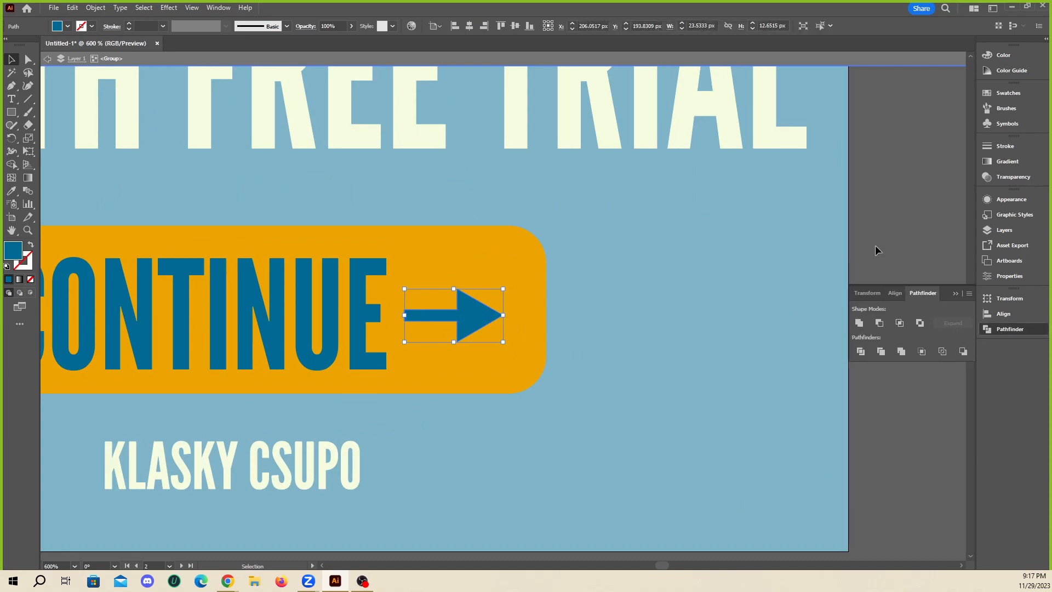
- Enlarge the united arrow to about 36.6 by 19.7 px and place it between the CONTINUE text and the button's end
drag(504, 291, 535, 279)
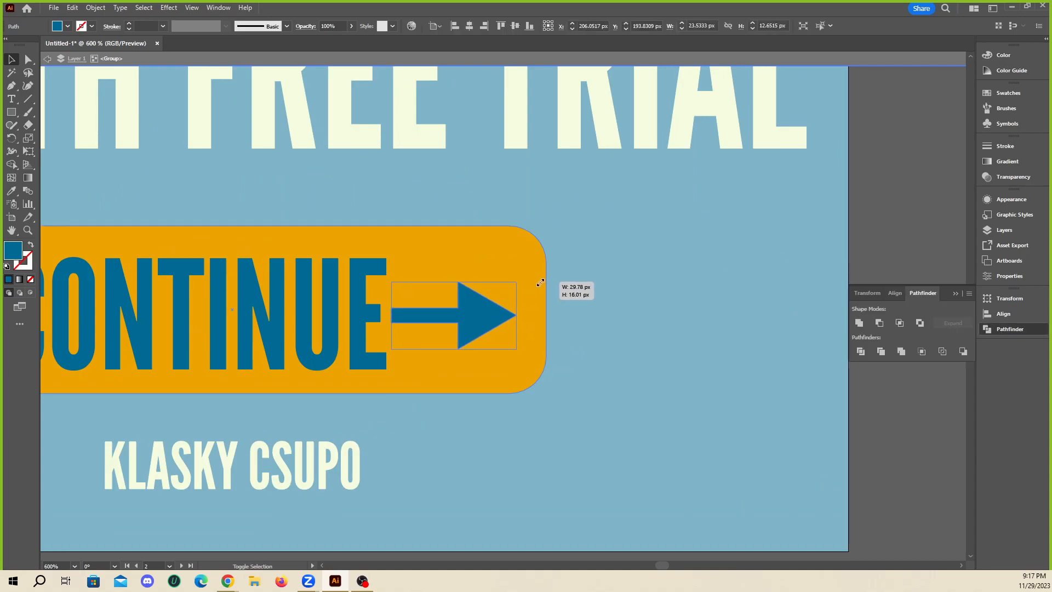
click(28, 58)
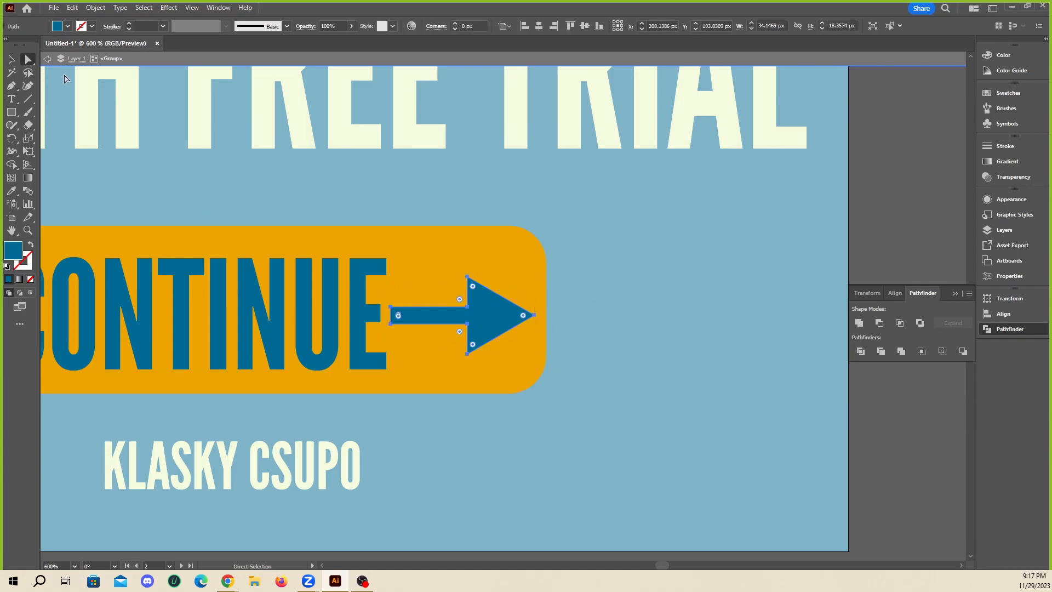
scroll(344, 320, up, 2)
drag(542, 312, 525, 304)
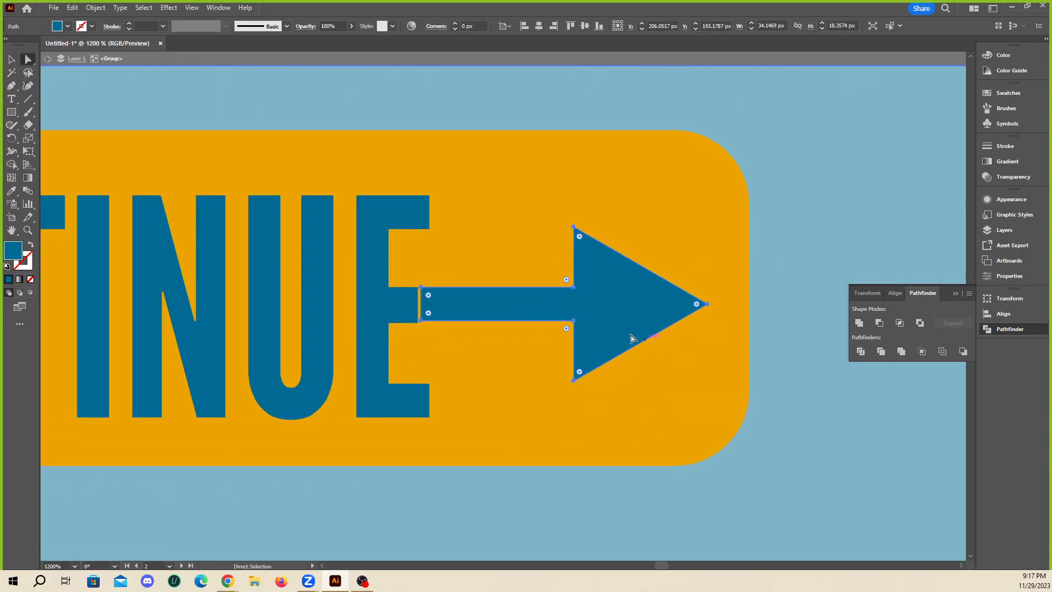
click(10, 61)
drag(707, 380, 727, 395)
drag(653, 333, 652, 331)
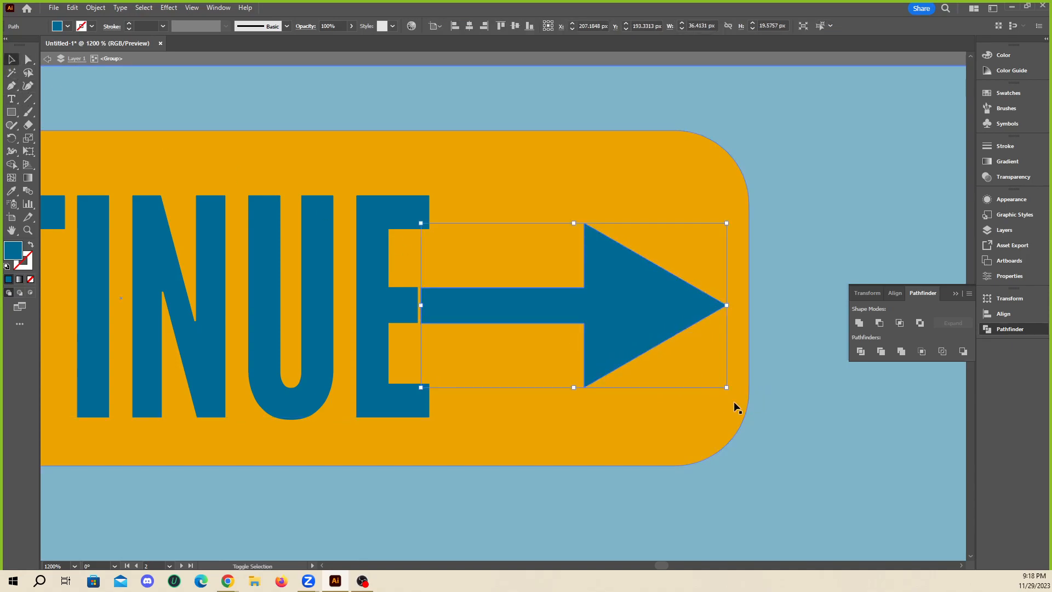
drag(729, 389, 746, 394)
drag(687, 340, 687, 335)
mouse_move(746, 392)
mouse_down()
mouse_move(763, 390)
mouse_move(748, 390)
mouse_up()
- Shorten the arrow's shaft so the arrow is about 27.9 px wide, then move it closer to the CONTINUE text
click(29, 59)
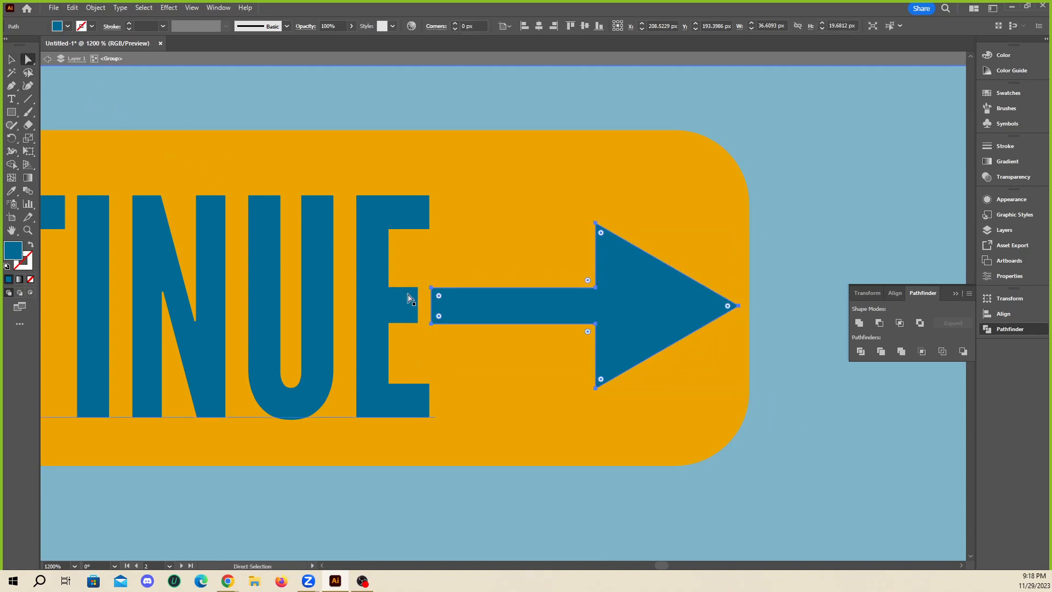
click(436, 290)
drag(435, 327, 504, 338)
click(12, 59)
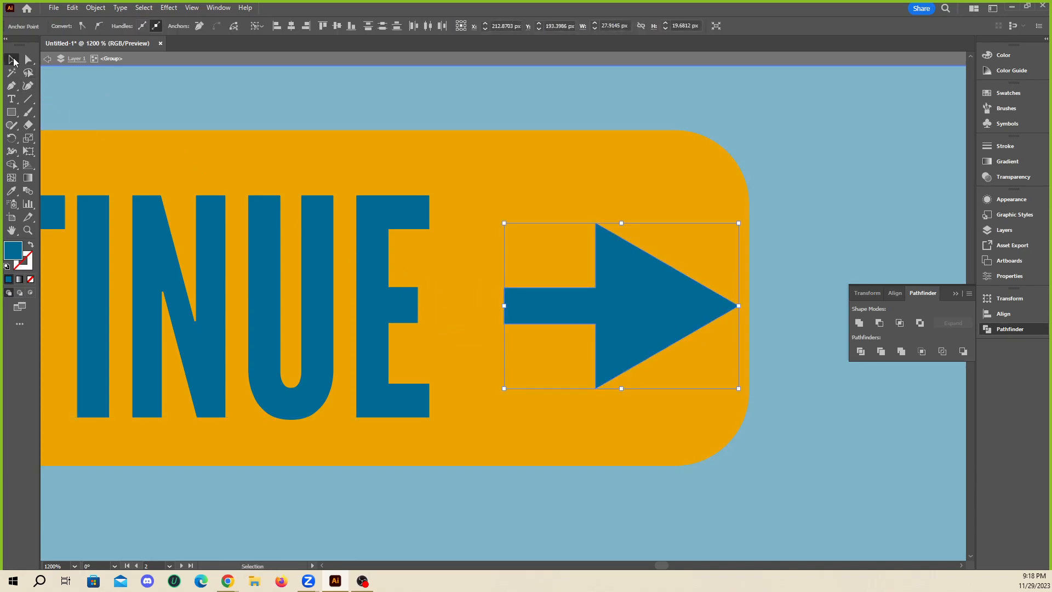
click(796, 408)
drag(638, 302, 612, 298)
scroll(685, 329, down, 3)
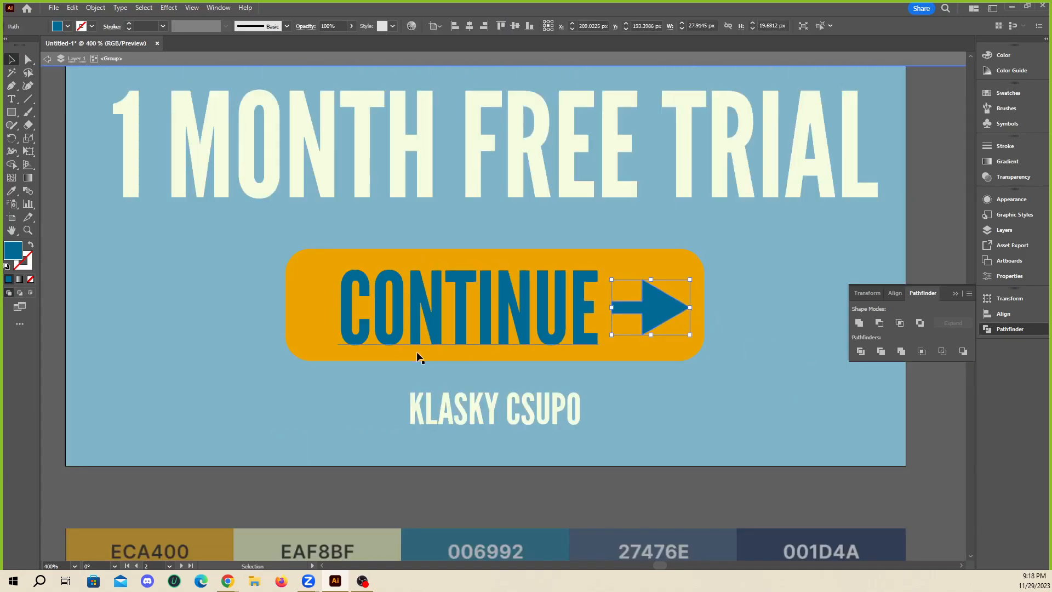
- Shift the CONTINUE text and arrow slightly left together to balance them in the button, then leave the group
scroll(420, 357, down, 3)
click(751, 398)
scroll(429, 340, up, 1)
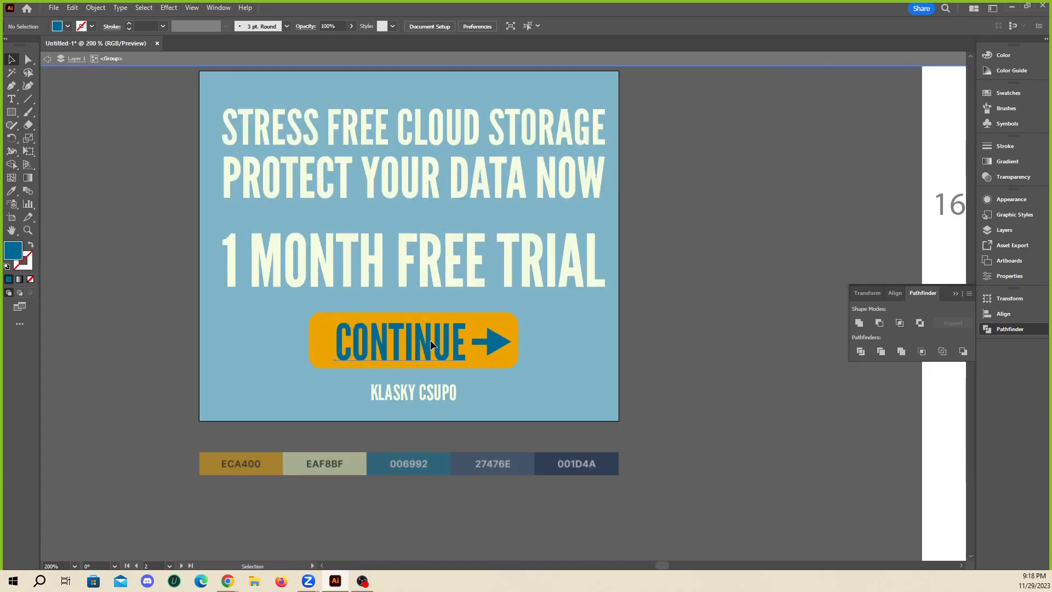
drag(429, 339, 426, 339)
click(664, 384)
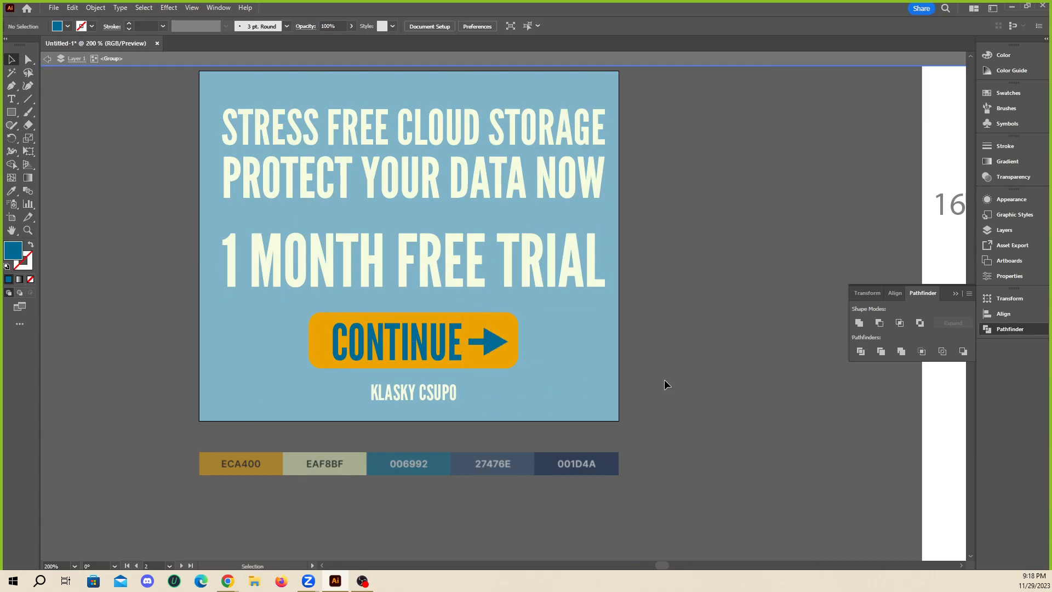
scroll(666, 369, down, 2)
double_click(666, 369)
scroll(666, 370, up, 3)
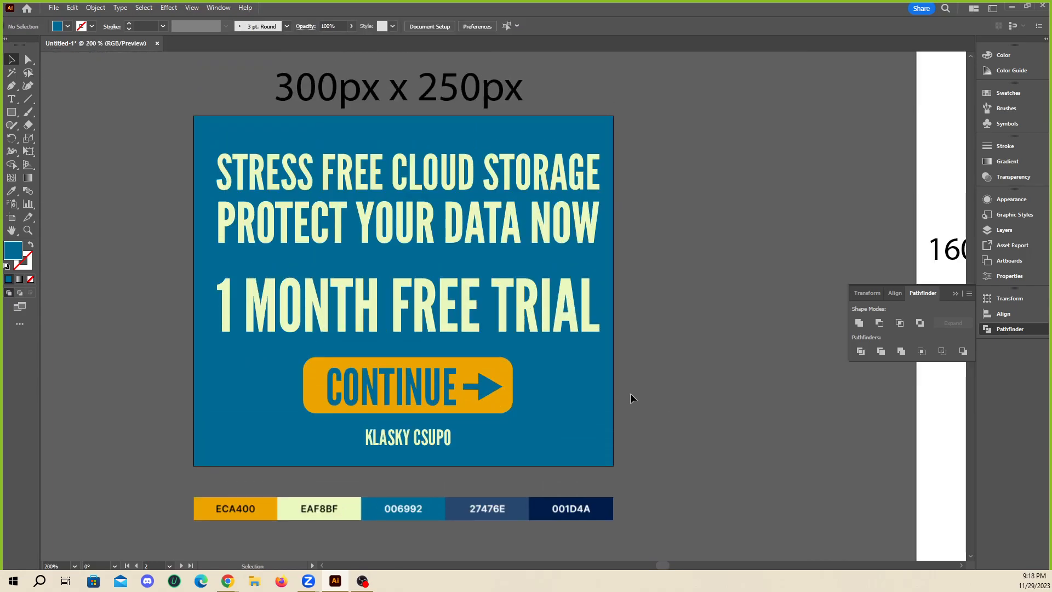
scroll(624, 378, up, 2)
scroll(575, 381, down, 3)
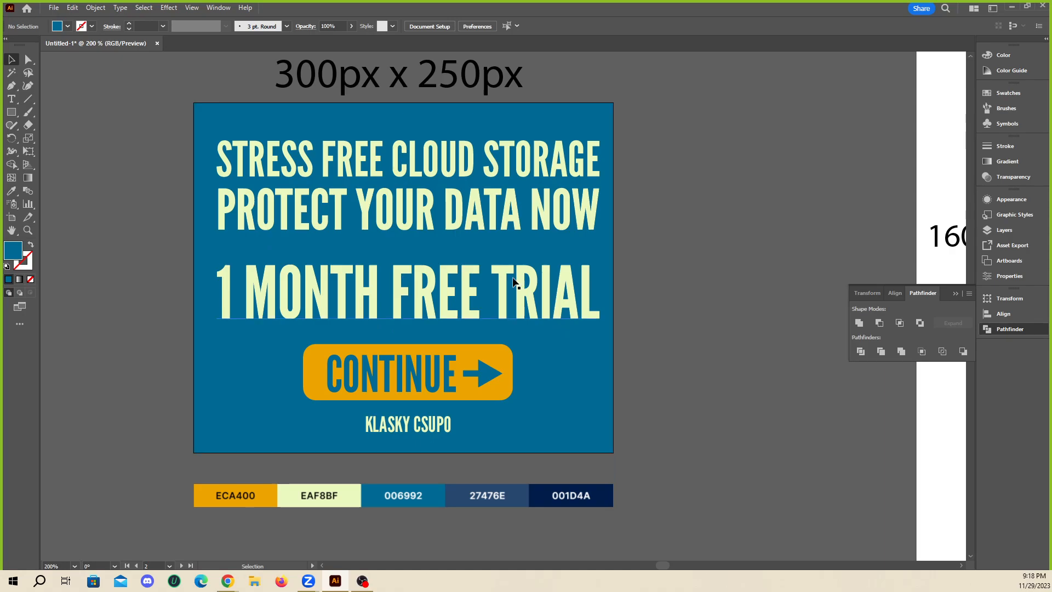
scroll(493, 335, down, 1)
scroll(504, 336, up, 1)
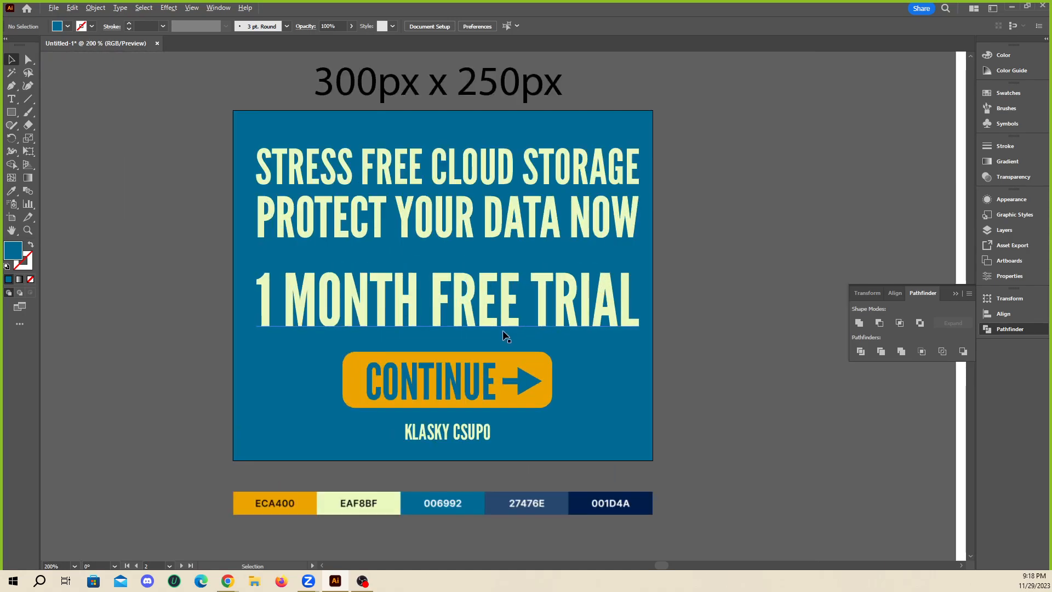
scroll(548, 312, down, 3)
scroll(544, 327, up, 3)
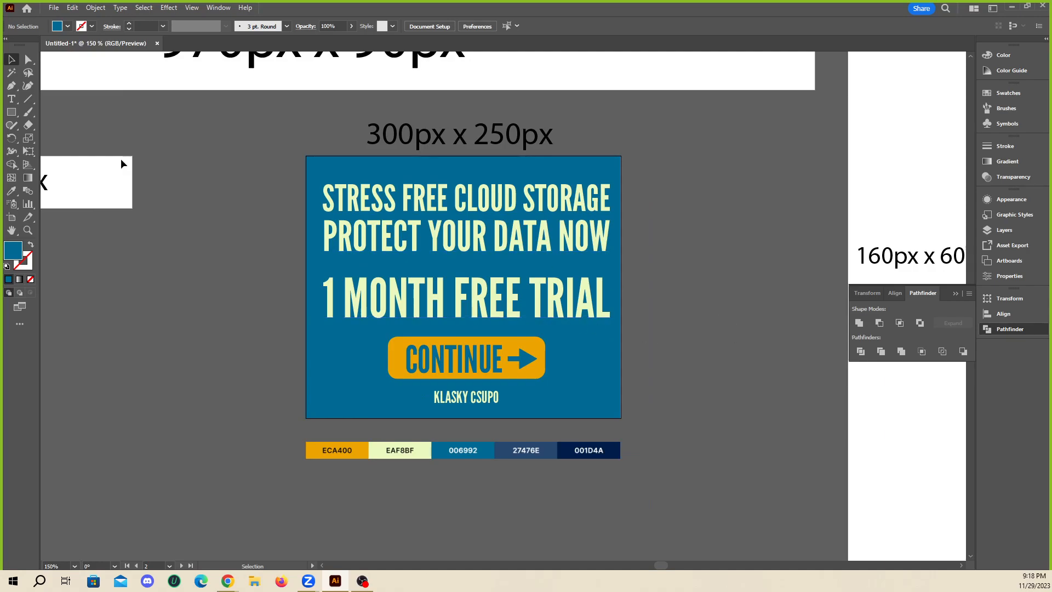
- Shorten the blue background to the two headline lines and place a copy below, stretched about 147 px tall to the ad's bottom edge
click(591, 412)
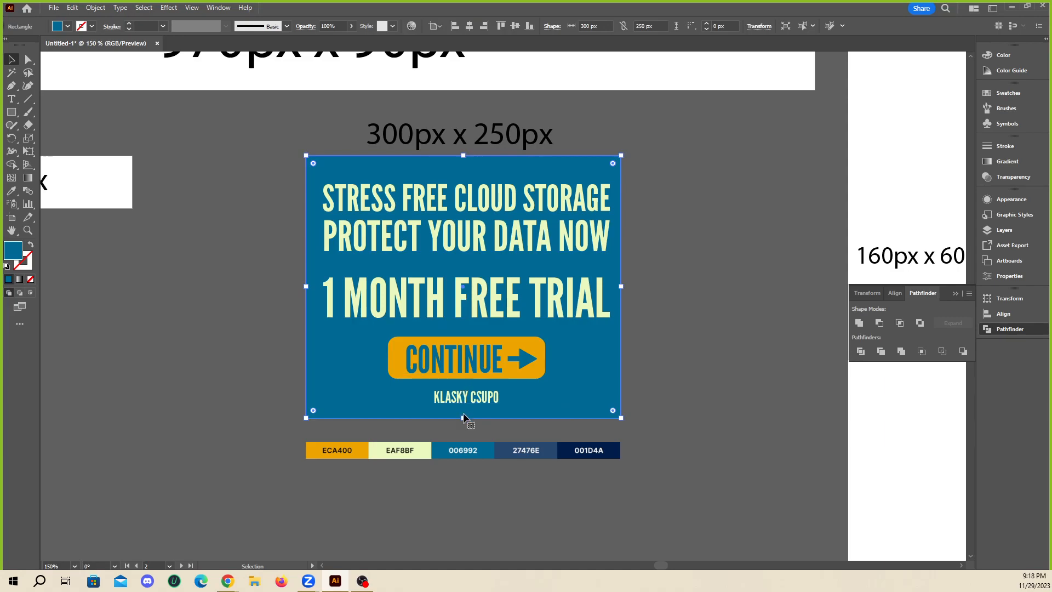
drag(461, 420, 463, 263)
drag(560, 166, 530, 275)
drag(463, 372, 463, 418)
- Fill the lower background rectangle with the palette's 001D4A navy after trying 27476E
click(11, 191)
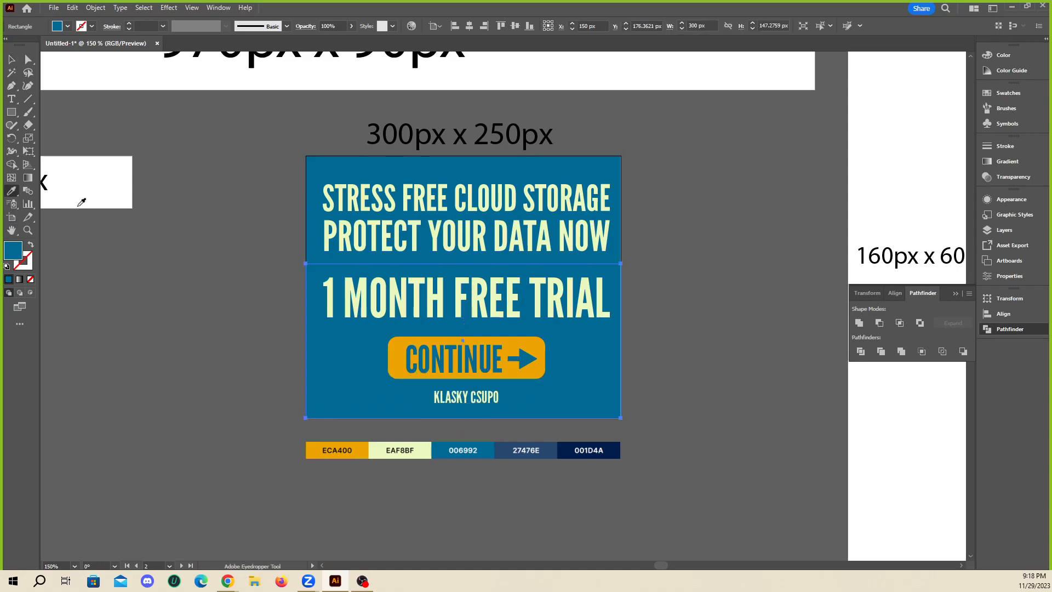
click(512, 446)
click(572, 447)
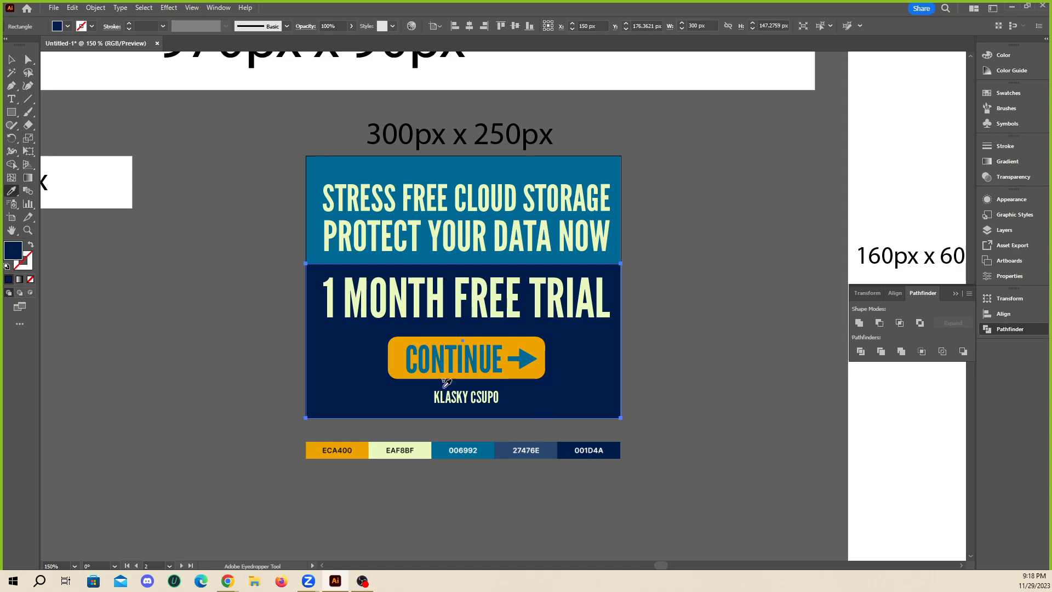
key(v)
click(212, 294)
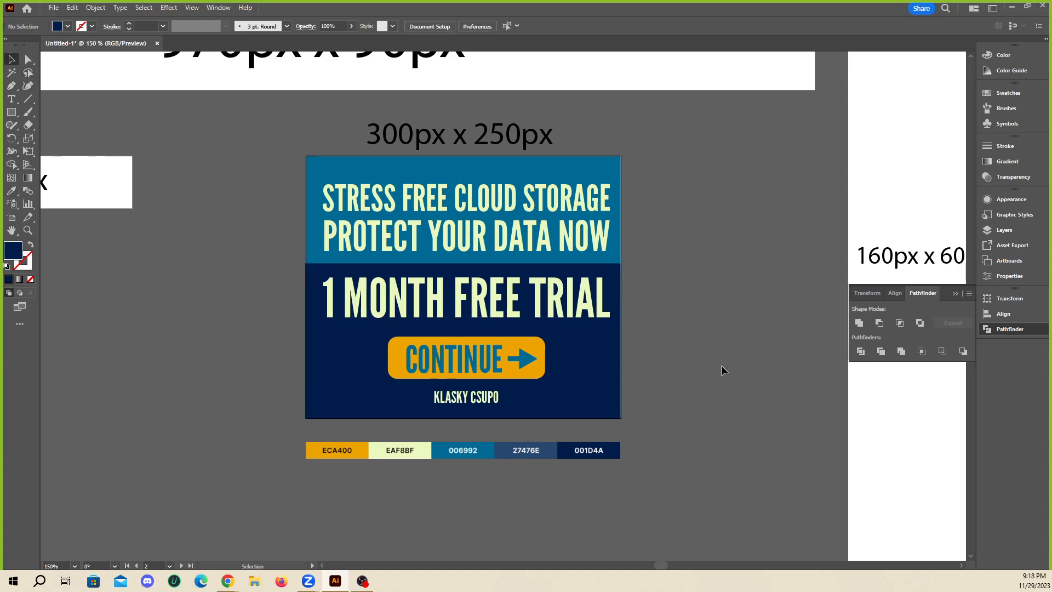
scroll(657, 383, up, 1)
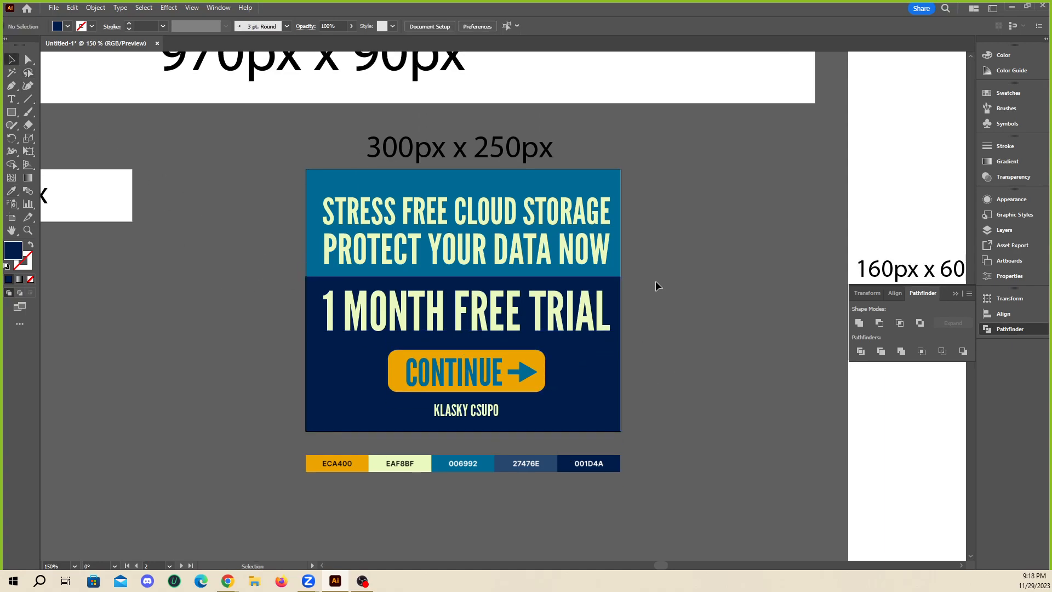
- Color the 1 MONTH FREE TRIAL line with the palette's ECA400 orange
click(535, 314)
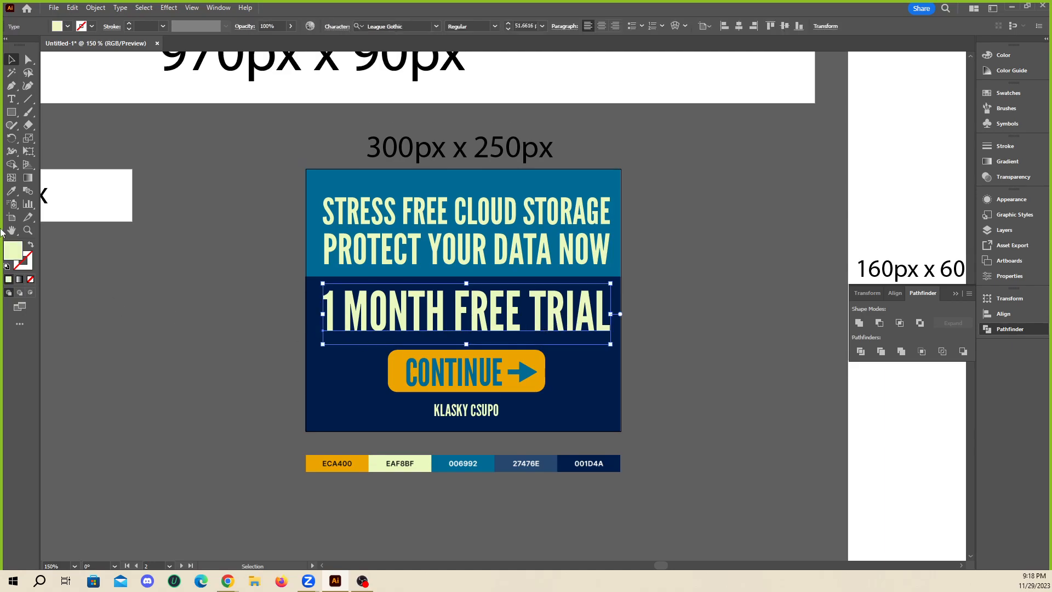
click(11, 191)
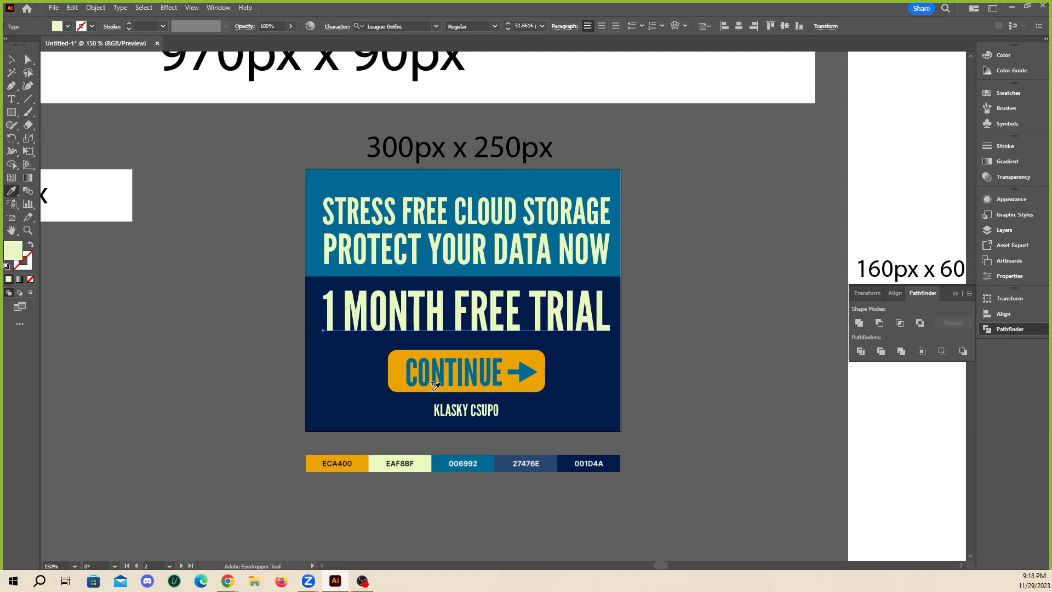
click(368, 466)
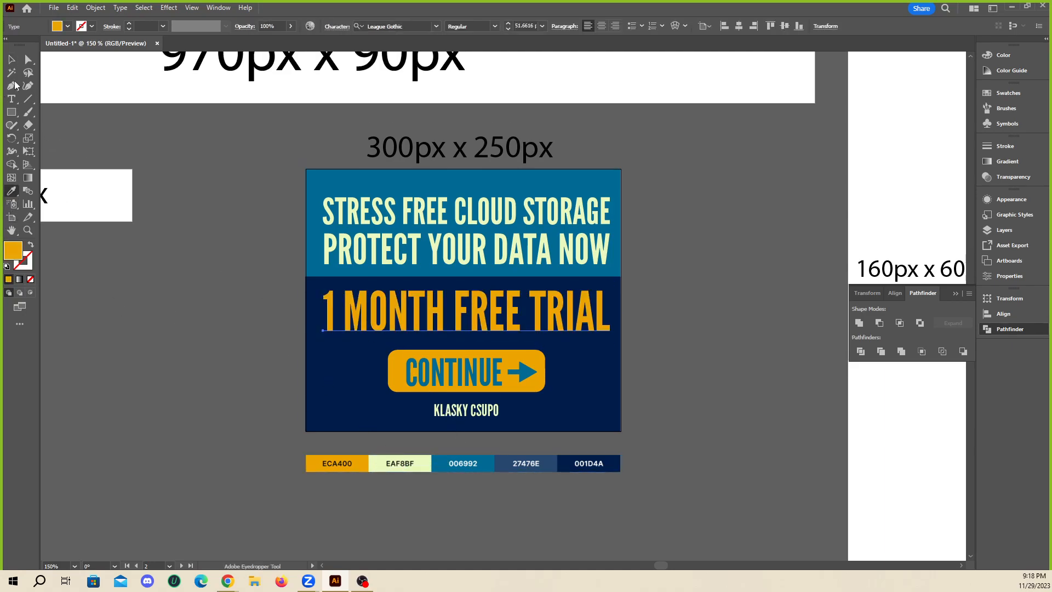
key(v)
click(345, 260)
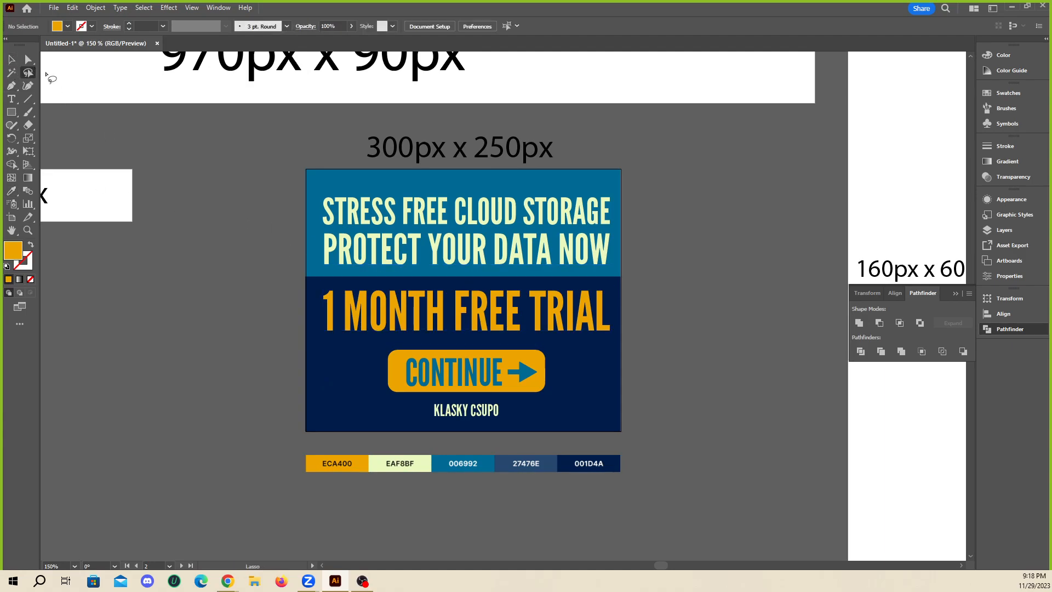
- Slant the navy rectangle's upper edge by raising its left corner and lowering its right, extending the blue background down to meet it
scroll(384, 268, up, 2)
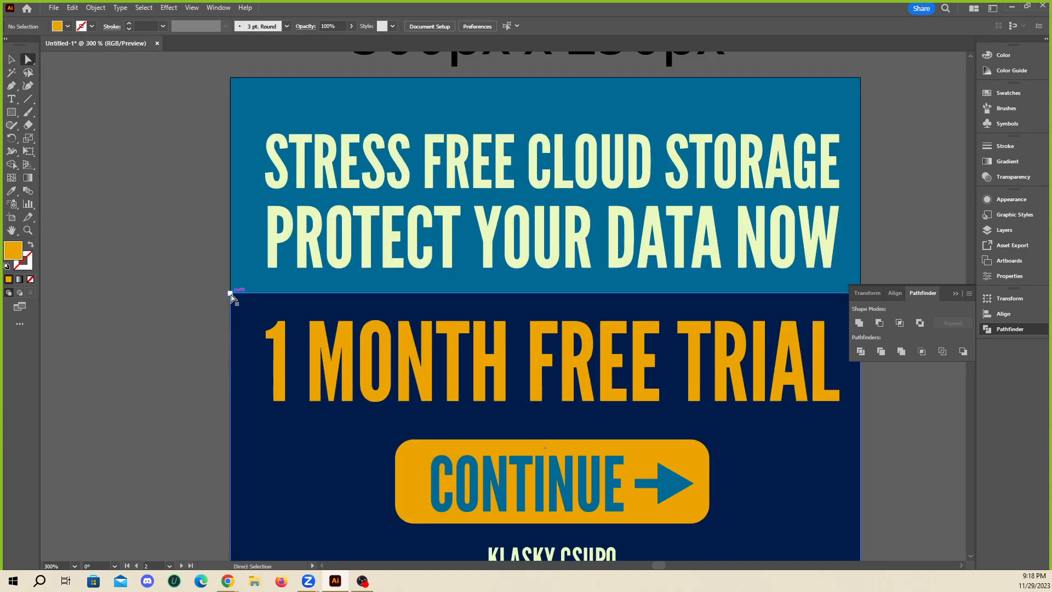
drag(231, 294, 239, 200)
scroll(239, 201, down, 2)
drag(538, 264, 539, 288)
click(556, 276)
click(627, 289)
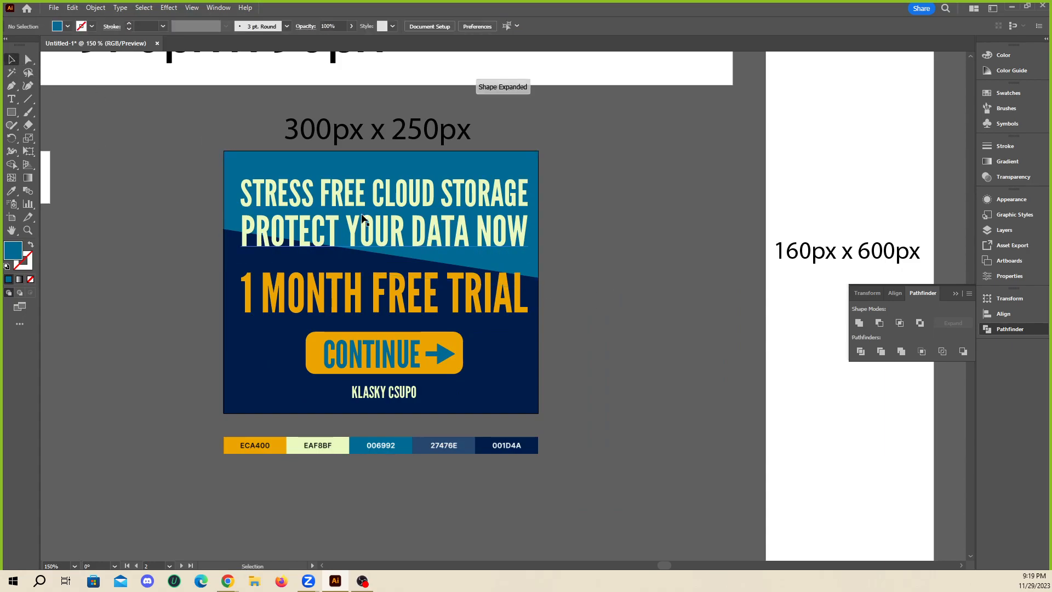
- Raise both headline lines toward the ad's upper edge, moving PROTECT YOUR DATA NOW clear of the navy area
drag(370, 206, 369, 196)
shift+click(387, 238)
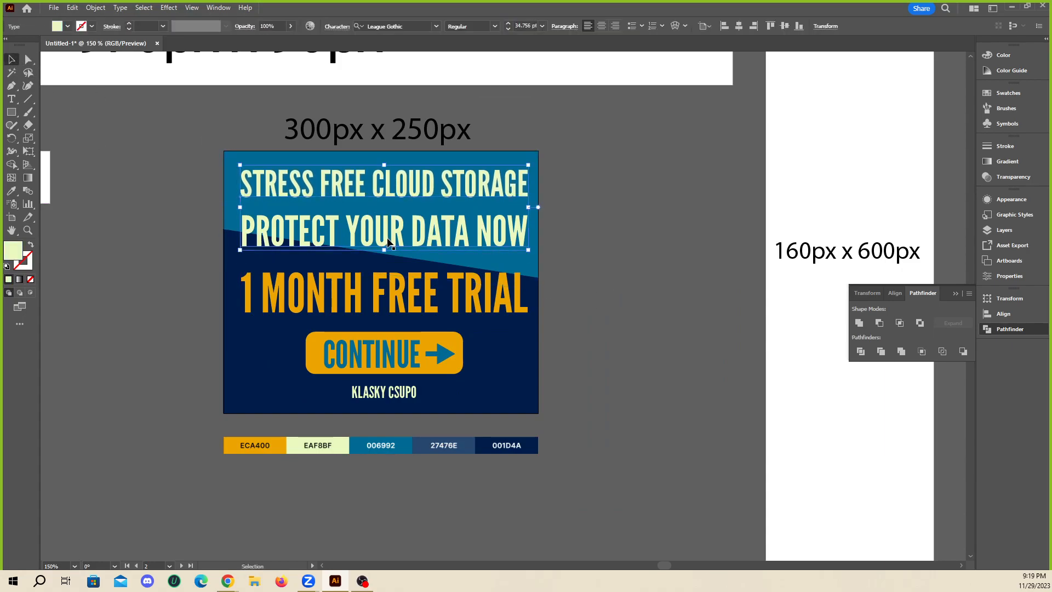
click(388, 242)
drag(388, 243, 393, 234)
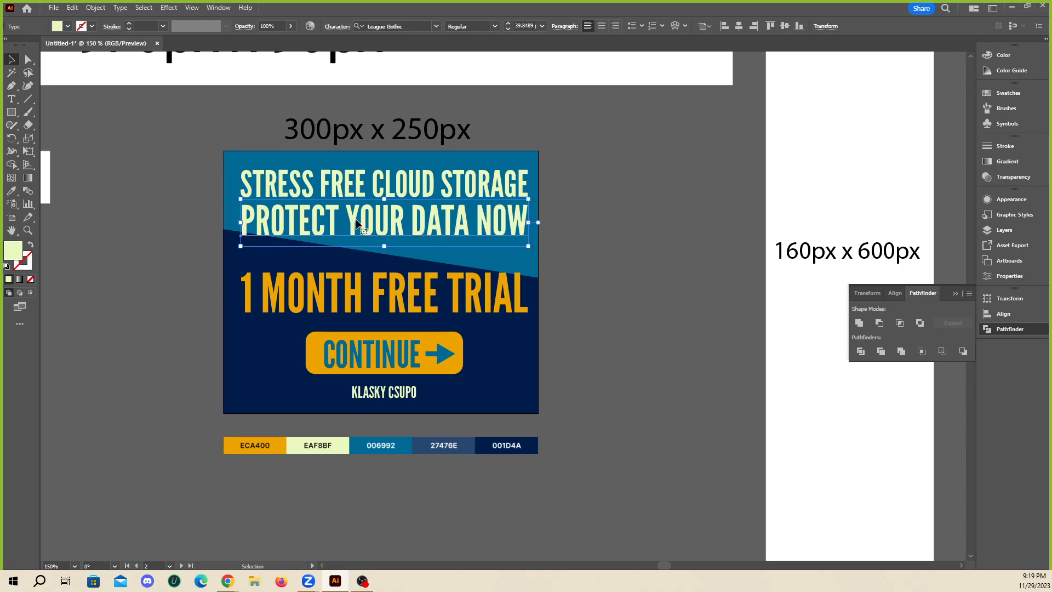
key(t)
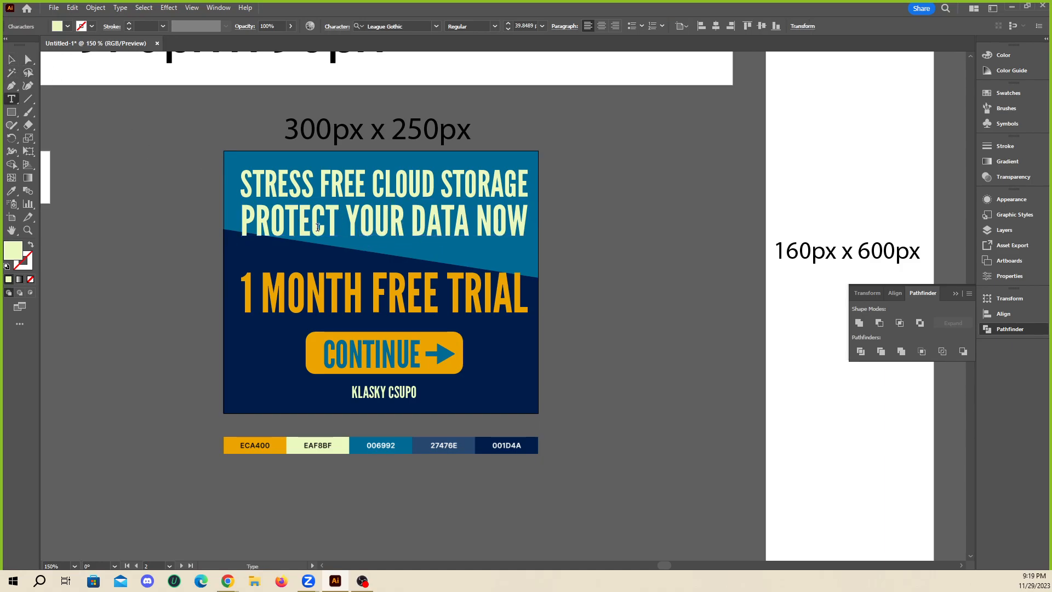
scroll(404, 247, up, 2)
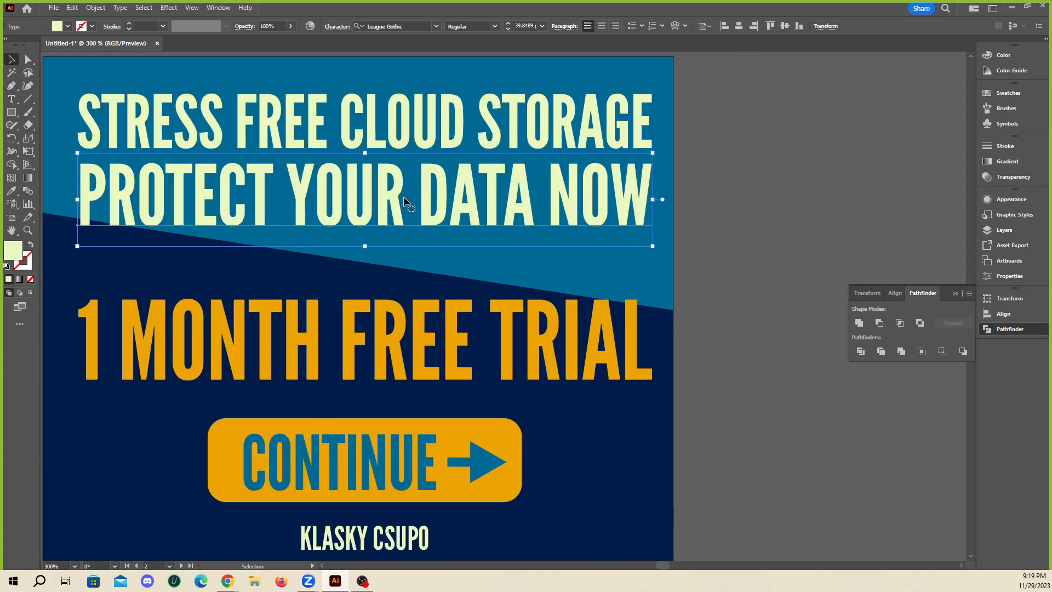
scroll(504, 241, down, 1)
scroll(482, 230, up, 1)
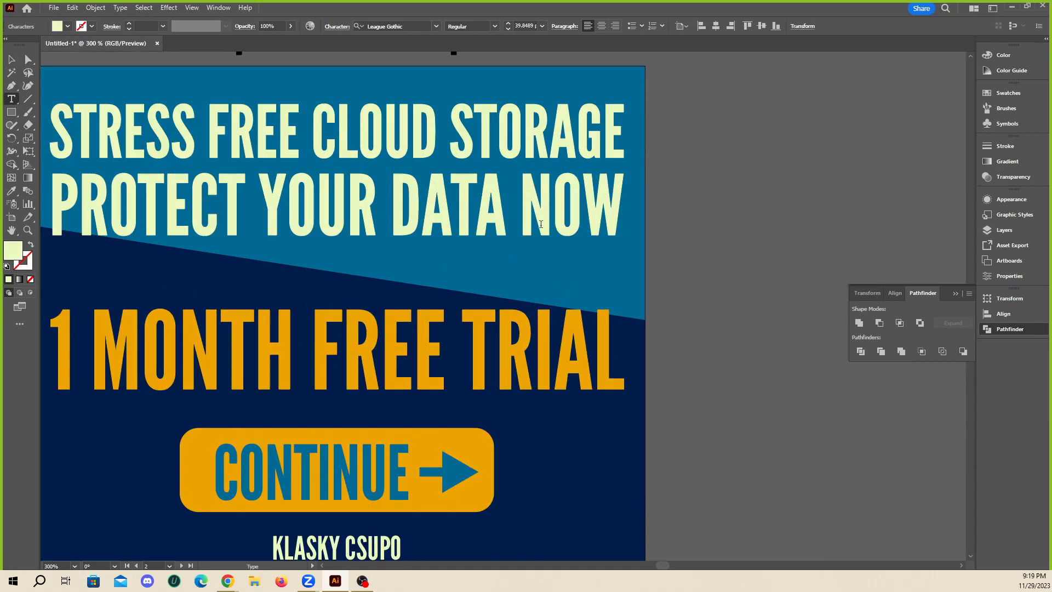
scroll(548, 228, down, 1)
key(Escape)
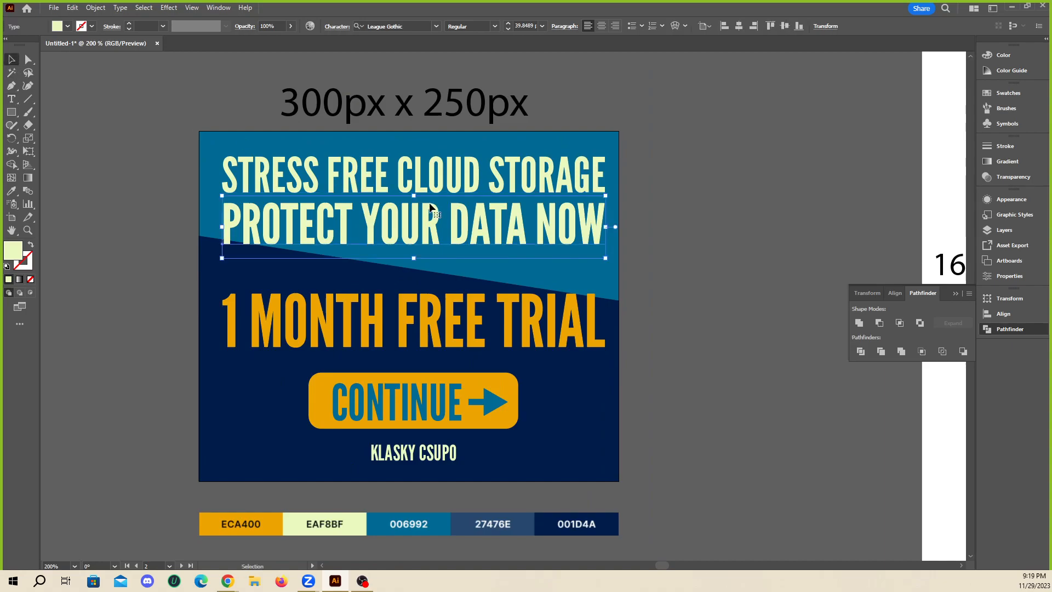
- Shrink the PROTECT YOUR DATA NOW line to about 31.5 pt and align its right end with the line above
drag(608, 263, 572, 245)
drag(493, 232, 525, 232)
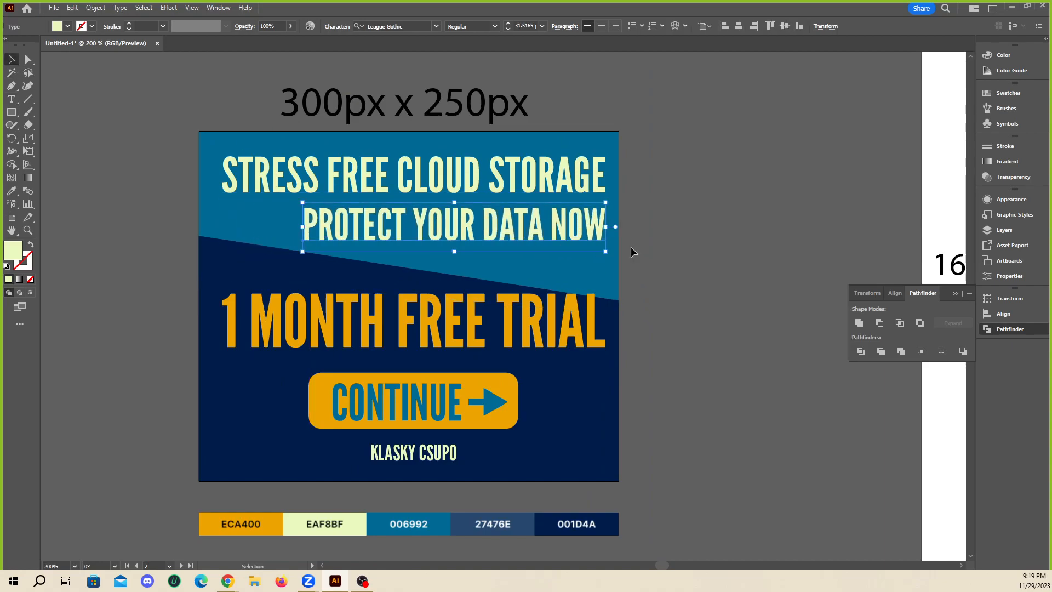
click(630, 246)
key(ctrl+1)
key(ctrl+plus)
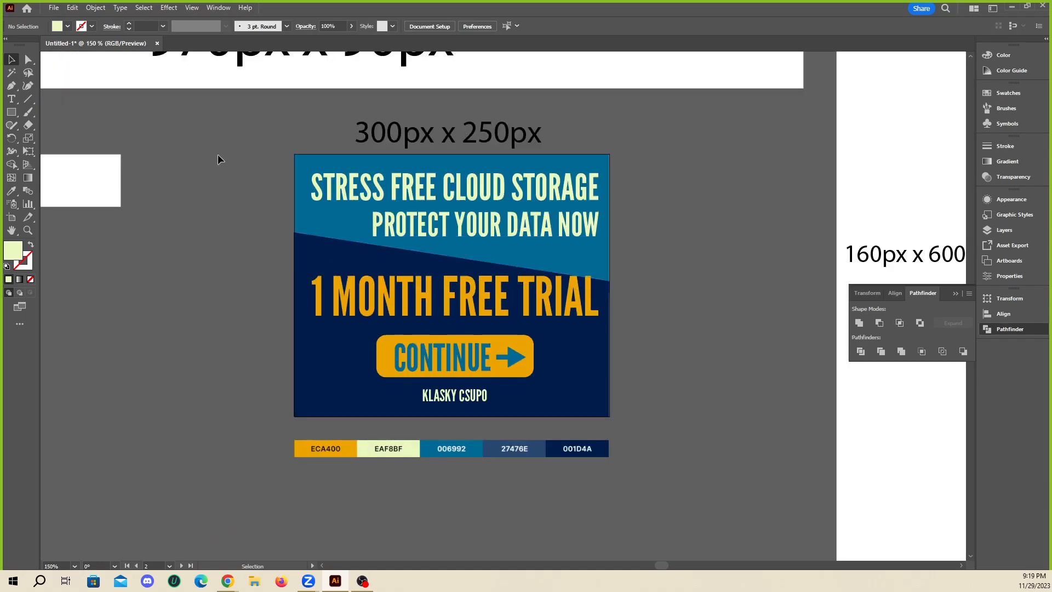
- Undo the headline changes and the slanting of the edge between the blue and navy backgrounds
key(ctrl+z)
key(ctrl+z)
key(ctrl+z)
key(ctrl+z)
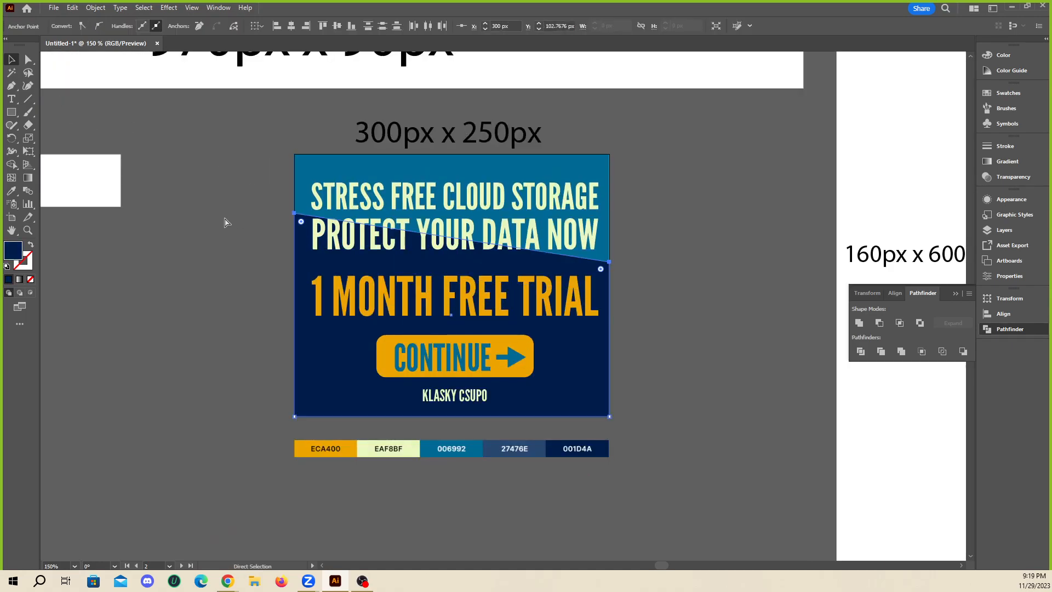
click(667, 308)
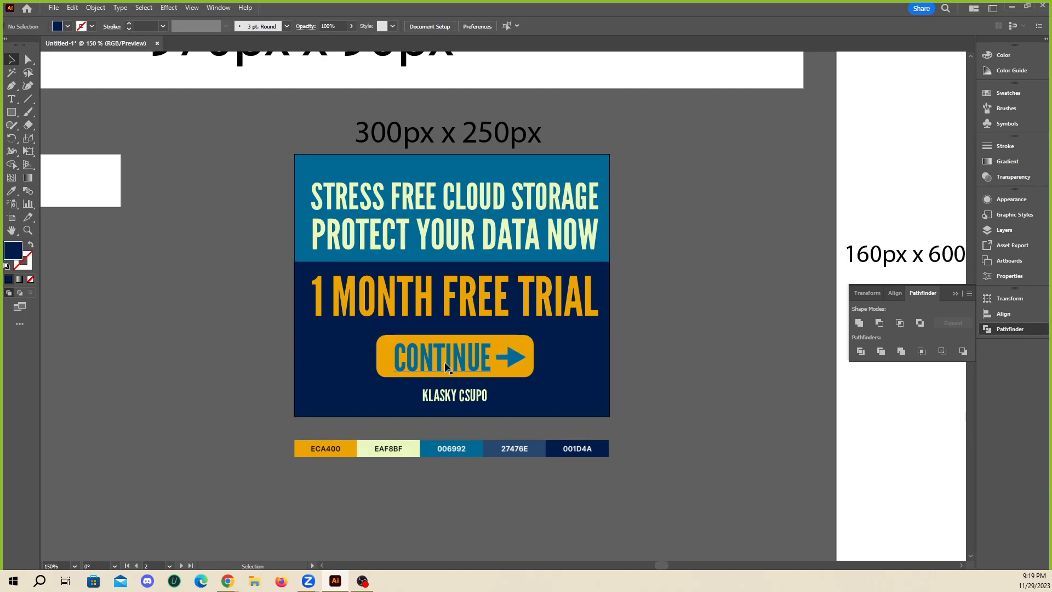
drag(483, 358, 421, 359)
key(ctrl+z)
scroll(678, 328, up, 1)
scroll(658, 324, down, 1)
click(533, 212)
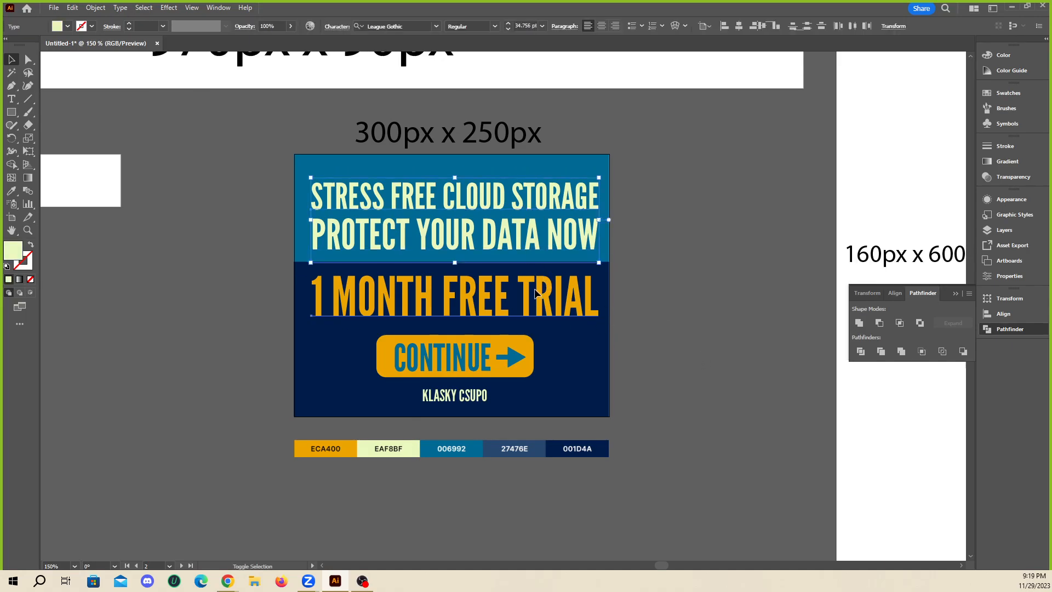
shift+click(510, 307)
shift+click(508, 371)
shift+click(462, 395)
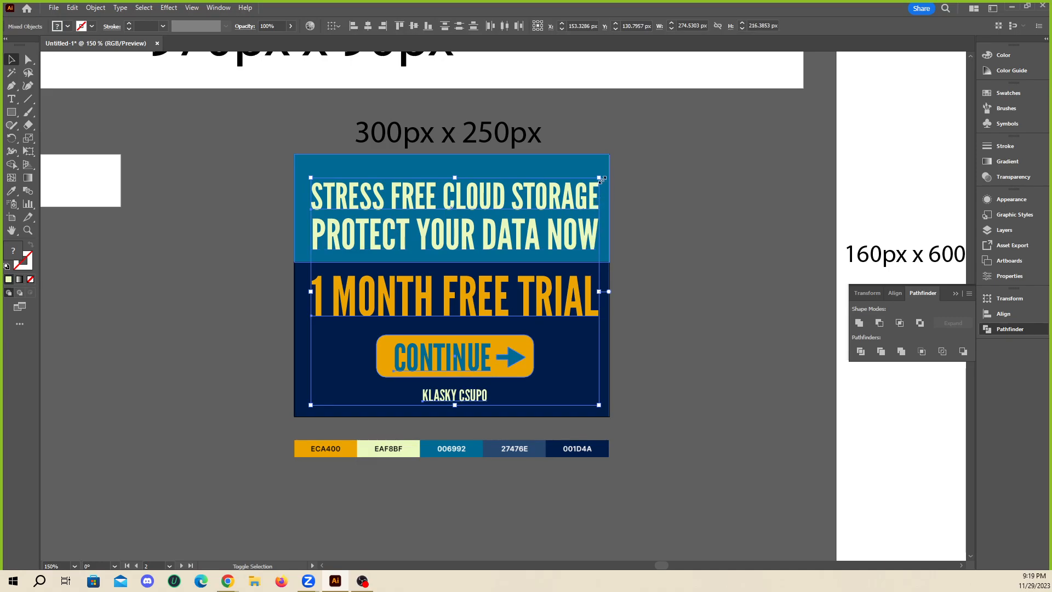
drag(599, 177, 599, 178)
click(686, 286)
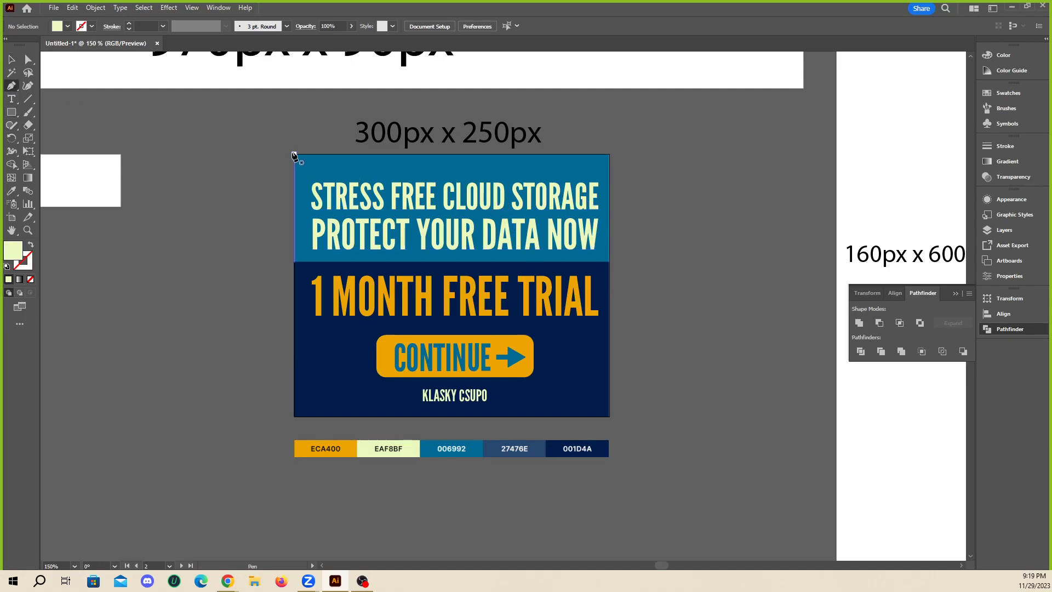
- Draw a circle about 137 px wide in the empty canvas below the 320px x 50px artboard
scroll(425, 227, up, 1)
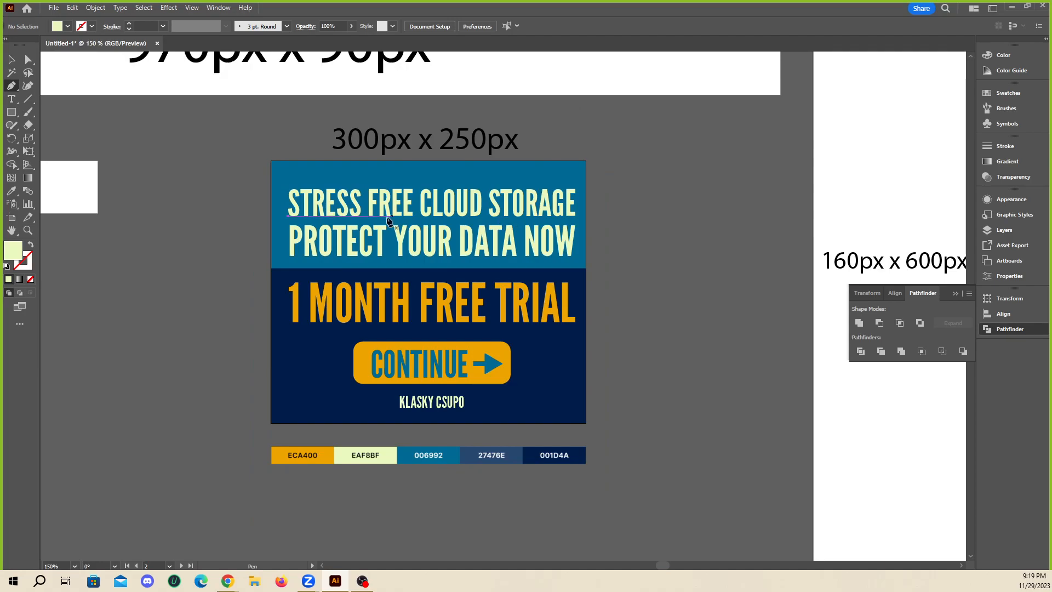
scroll(361, 220, up, 1)
scroll(766, 153, down, 2)
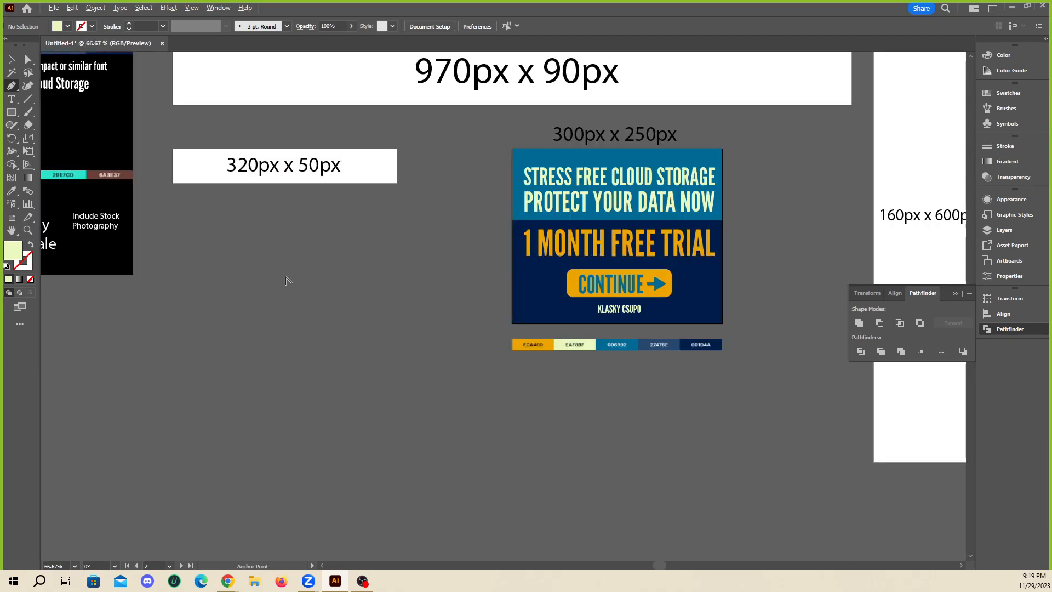
scroll(290, 273, up, 1)
drag(11, 112, 46, 139)
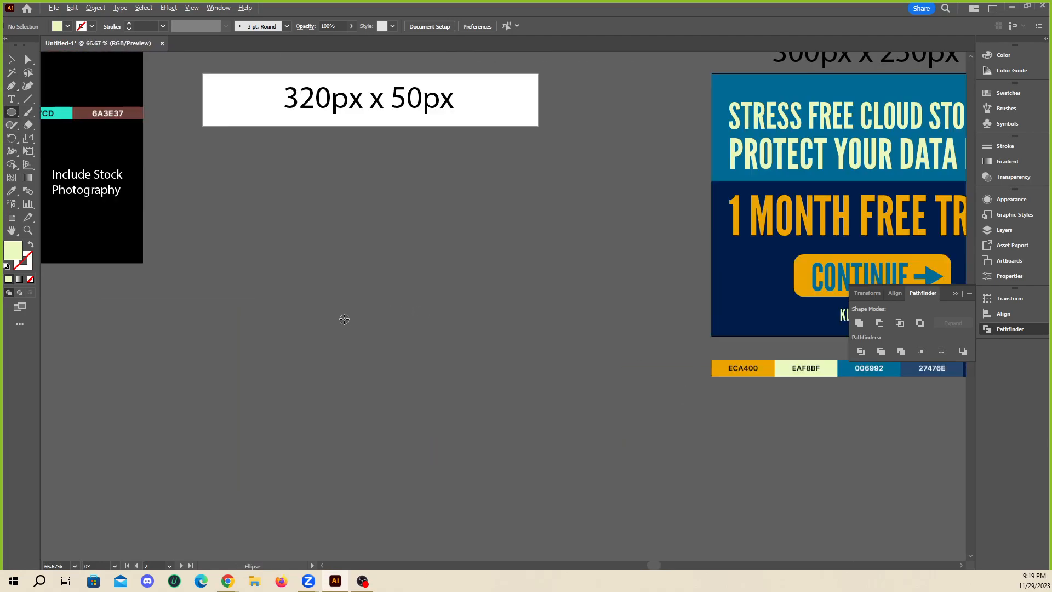
drag(309, 273, 453, 417)
click(11, 60)
click(257, 246)
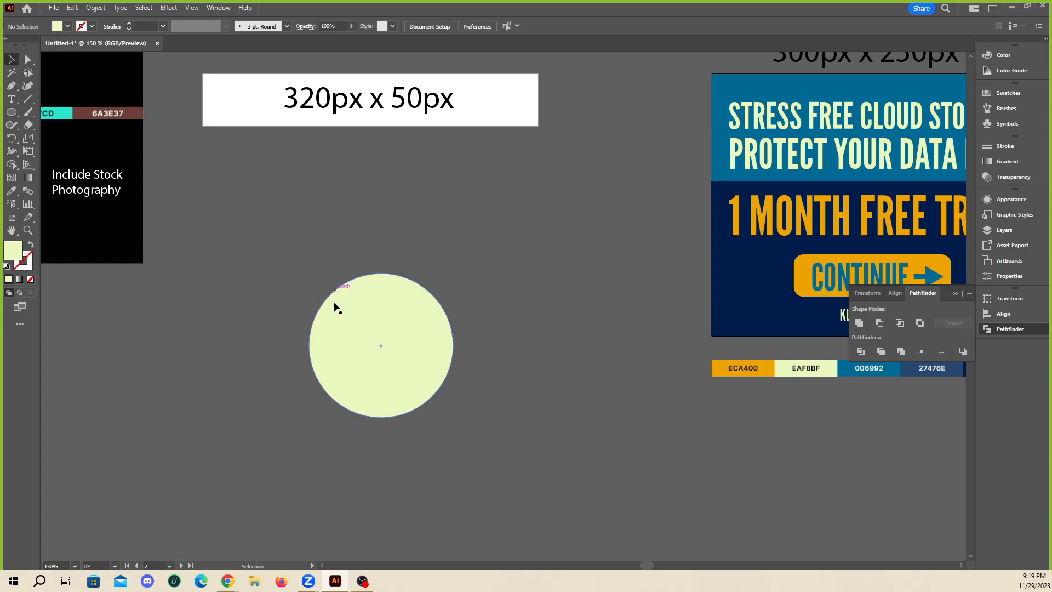
- Reposition the circle lower on the canvas and duplicate it sideways so the copy overlaps the original
drag(375, 366, 449, 339)
click(468, 243)
click(449, 246)
scroll(323, 274, down, 2)
scroll(329, 277, up, 1)
drag(212, 237, 359, 296)
drag(361, 292, 313, 395)
click(323, 342)
scroll(306, 405, up, 1)
click(319, 401)
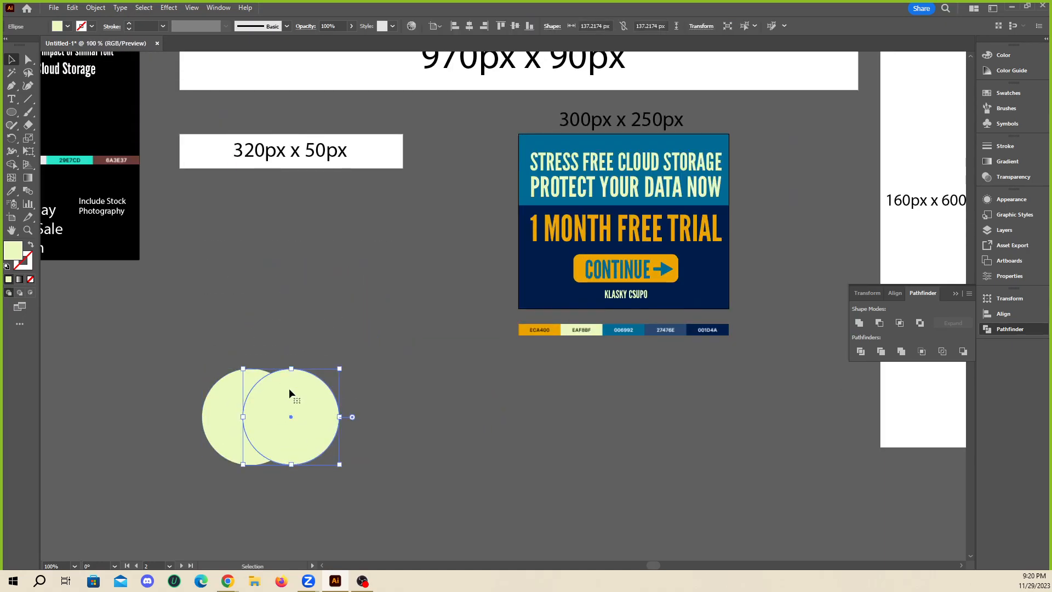
- Fill both overlapping circles with white
scroll(290, 393, down, 3)
drag(197, 332, 351, 433)
click(67, 27)
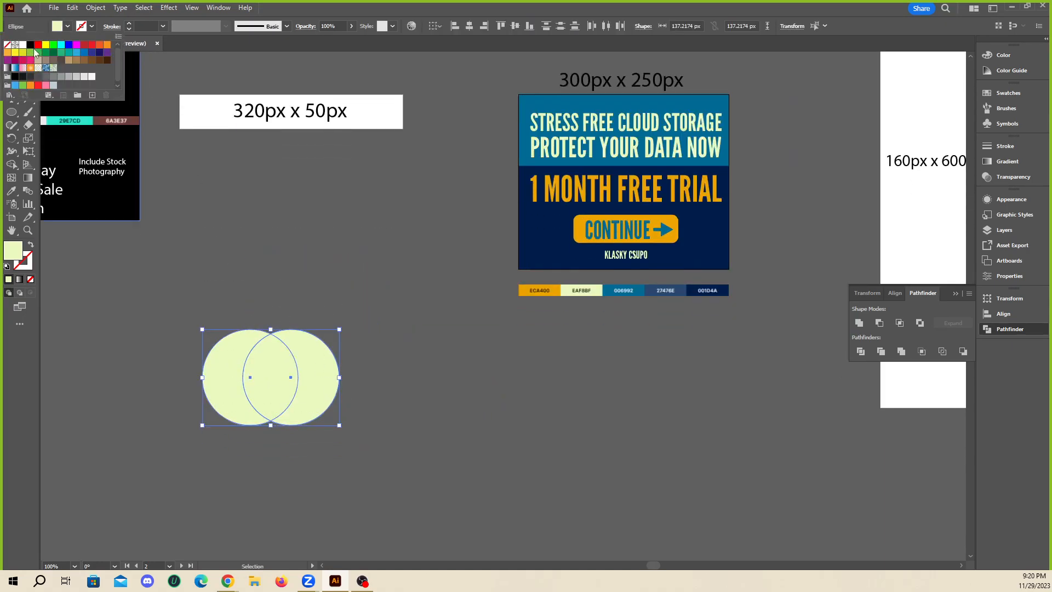
click(24, 48)
click(343, 293)
- Separate the two white circles so they sit side by side at the same height with a small gap
drag(320, 387, 371, 387)
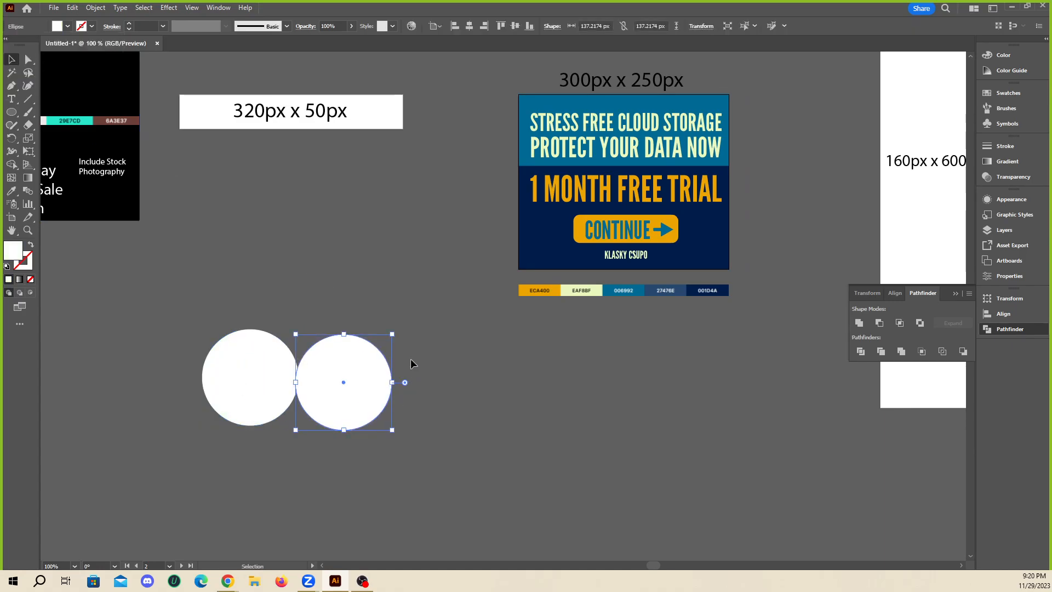
click(252, 378)
drag(235, 353, 353, 354)
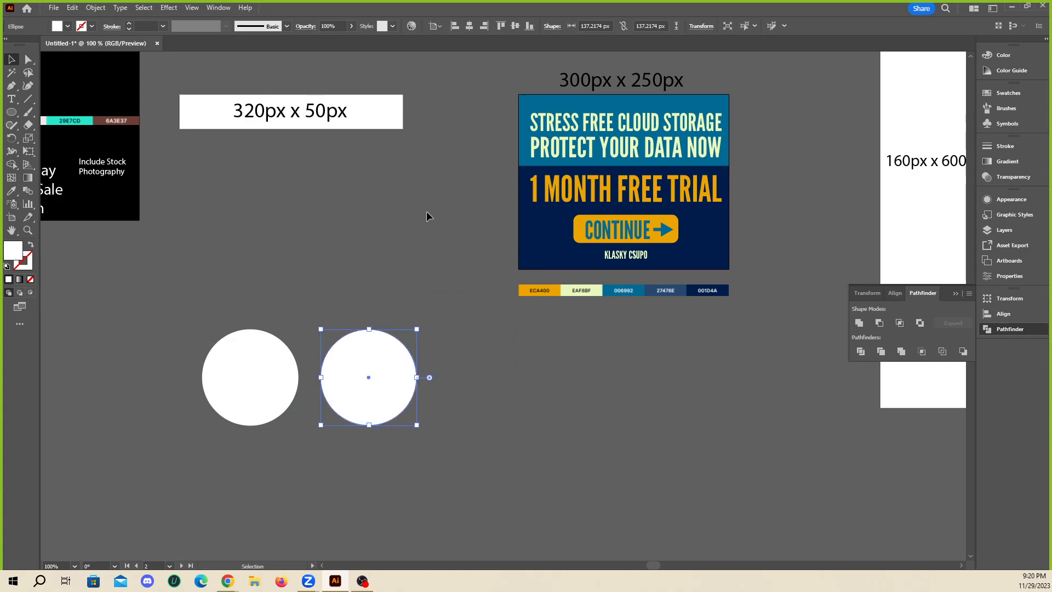
- Shrink the left circle to about 106 px and move the larger circle close beside it
scroll(426, 211, down, 3)
scroll(421, 241, up, 5)
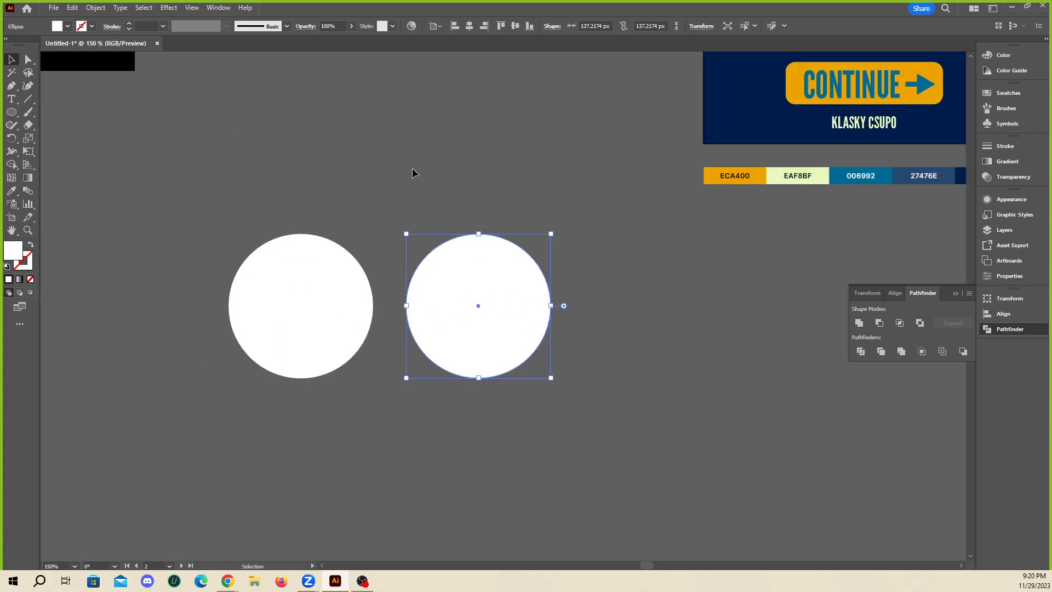
click(389, 219)
click(354, 272)
drag(374, 234, 340, 268)
click(540, 238)
drag(533, 305, 472, 305)
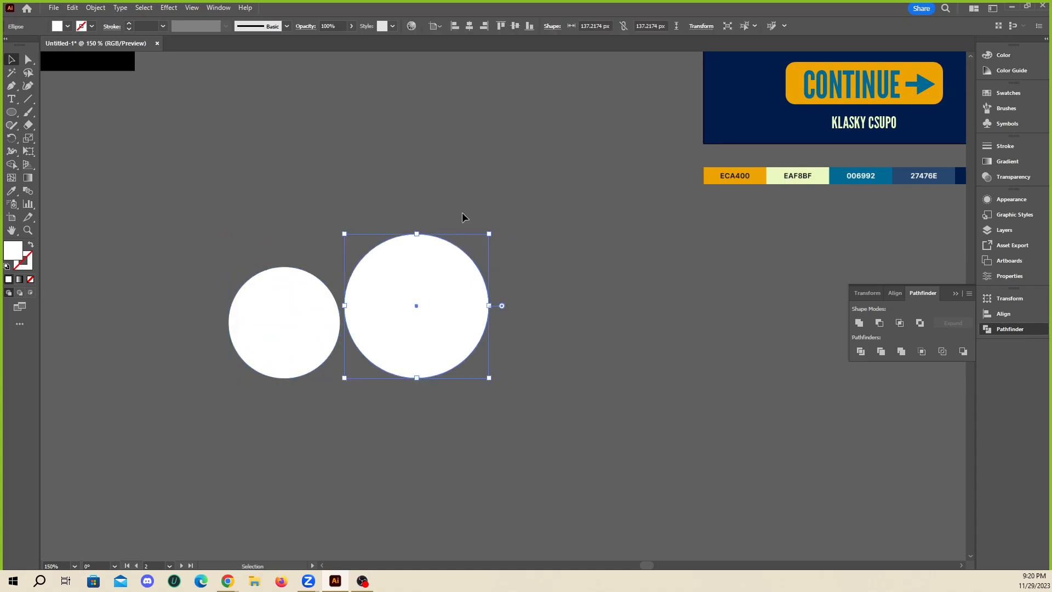
- Delete the larger circle and duplicate the smaller one to its right at the same height
key(Delete)
click(319, 300)
drag(273, 294, 407, 294)
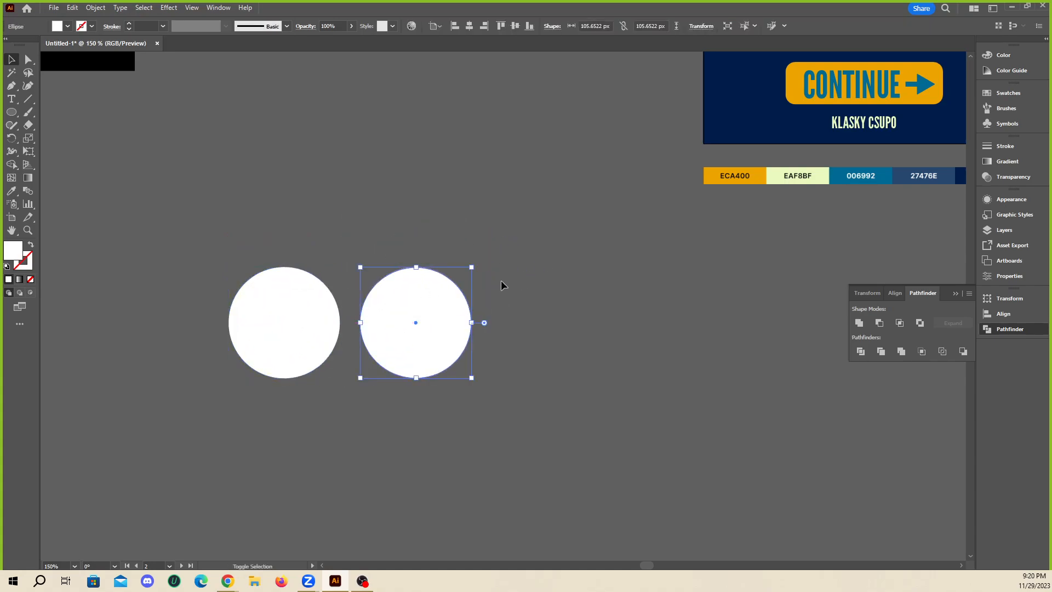
click(388, 203)
- Draw a white square about 81 px wide below and to the left of the two circles
drag(13, 116, 45, 114)
scroll(284, 285, down, 5)
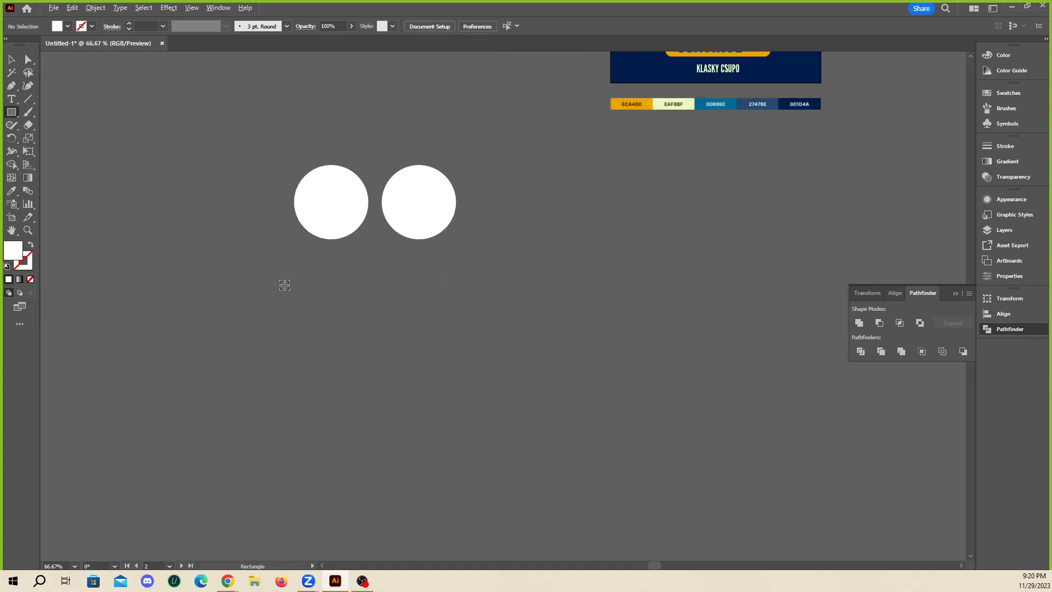
drag(211, 243, 296, 328)
click(12, 59)
click(244, 181)
- Reposition the white square and duplicate it flush against the original's right edge
scroll(246, 219, down, 2)
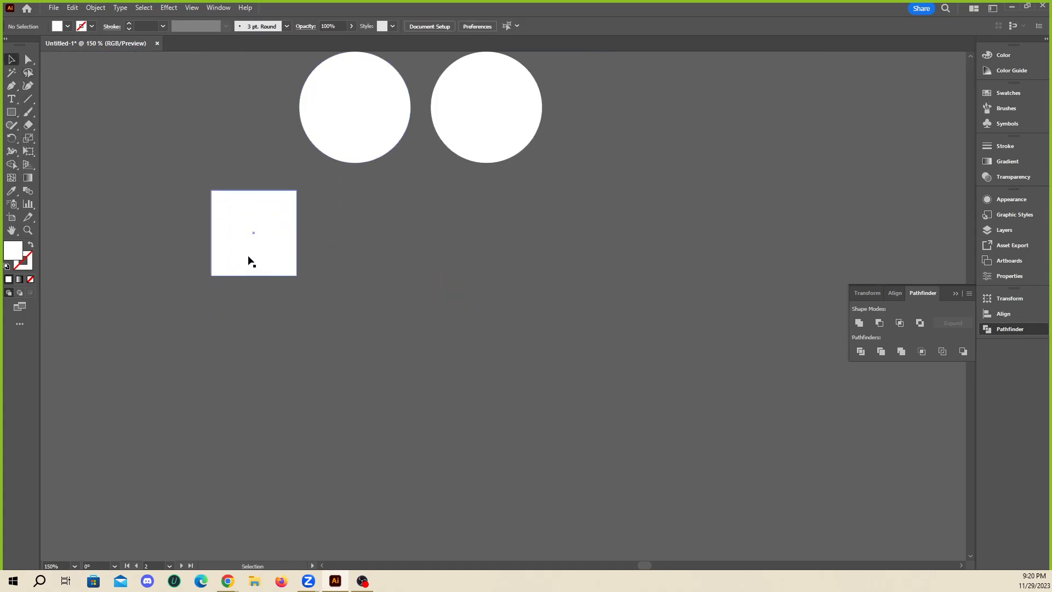
drag(248, 261, 309, 295)
click(327, 241)
scroll(329, 245, down, 2)
click(318, 238)
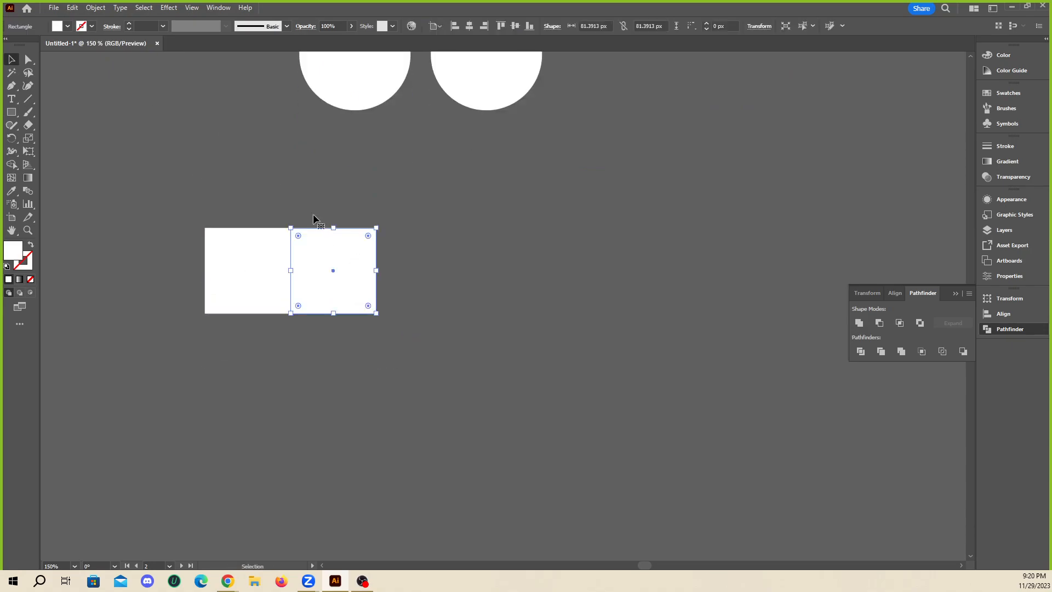
- Fill the right-hand square with magenta after trying yellow
click(67, 26)
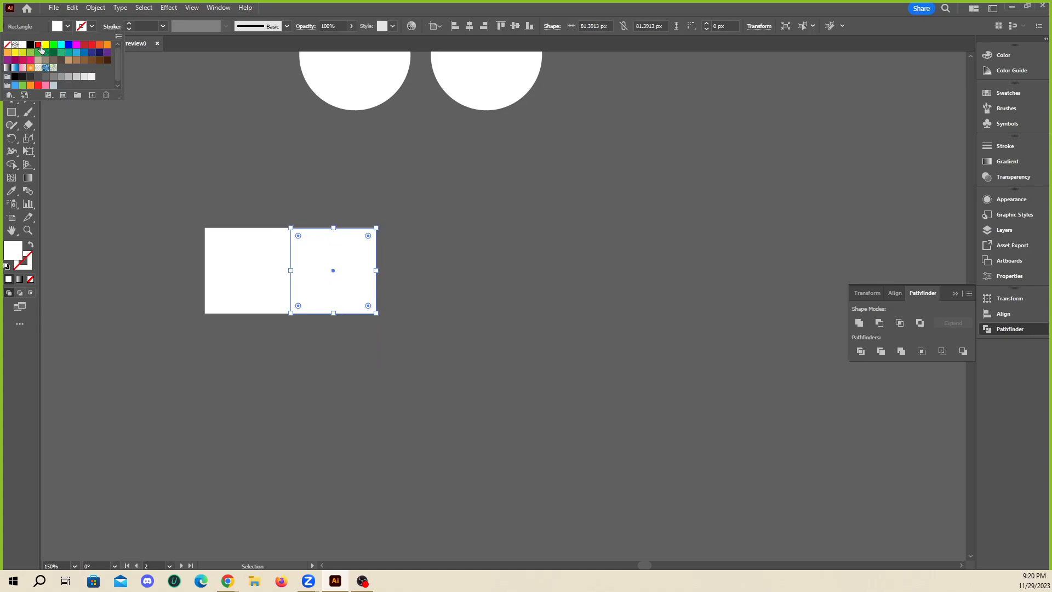
click(46, 45)
click(324, 186)
click(324, 186)
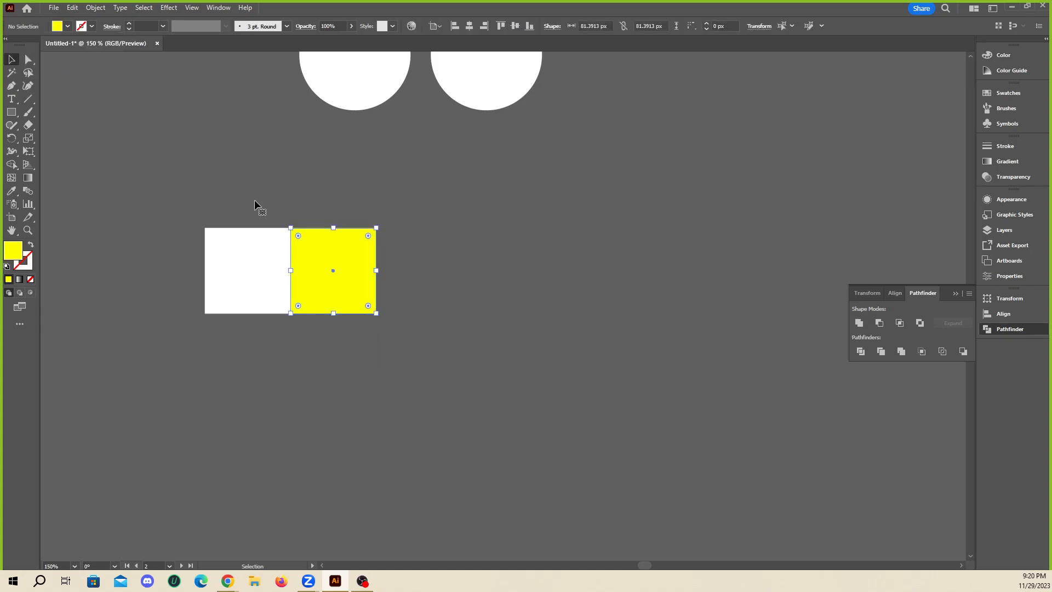
click(67, 27)
click(75, 45)
click(316, 179)
click(316, 179)
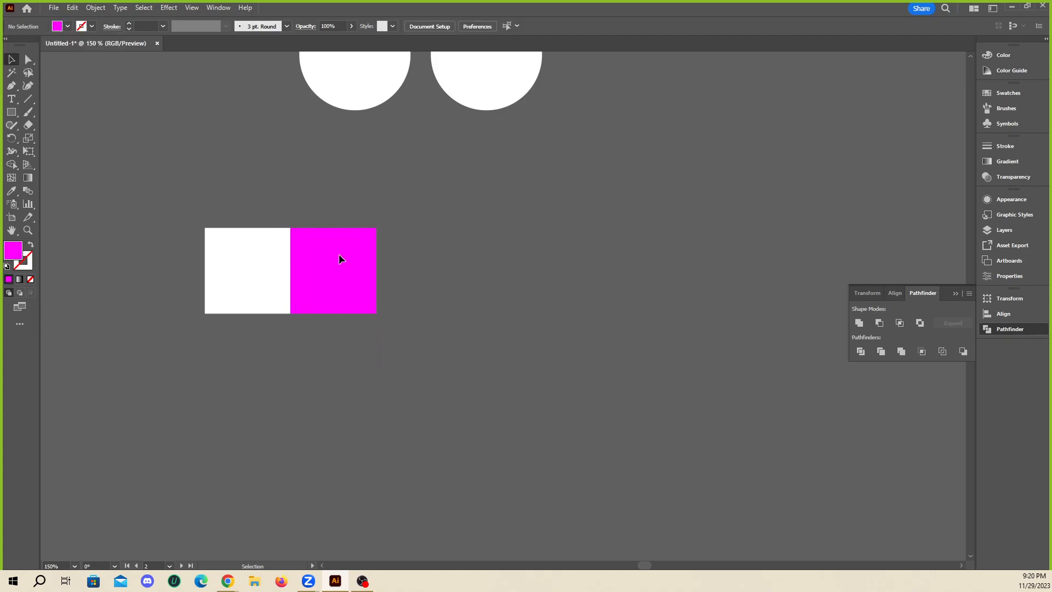
- Duplicate the magenta square below the white one and enlarge it to about 163 px, spanning both upper squares
mouse_move(335, 274)
mouse_down()
mouse_move(445, 282)
mouse_move(328, 276)
mouse_up()
click(261, 254)
click(391, 399)
drag(348, 241, 261, 327)
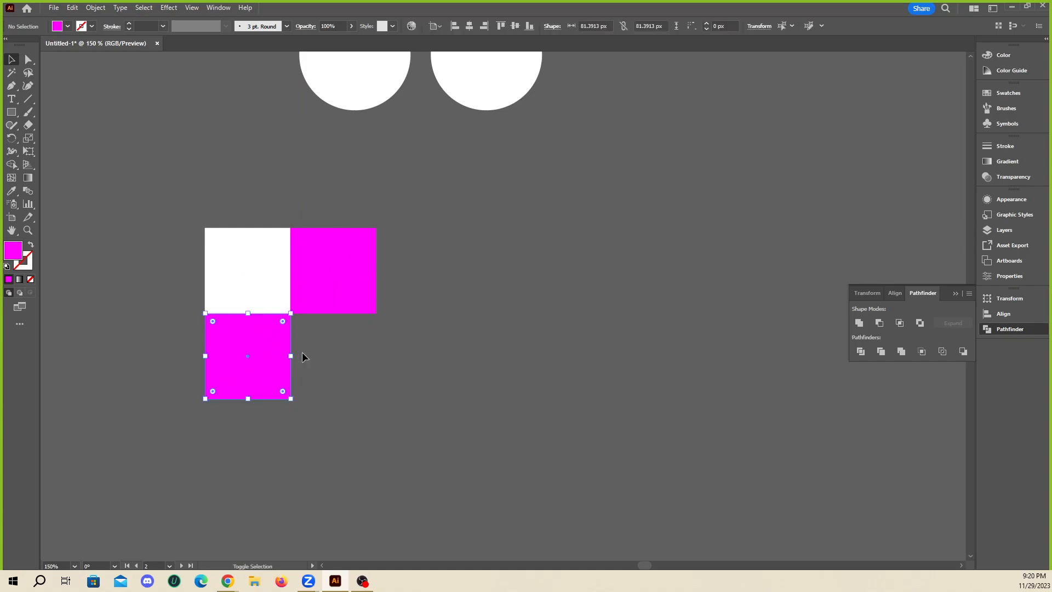
drag(292, 400, 415, 486)
drag(377, 395, 379, 395)
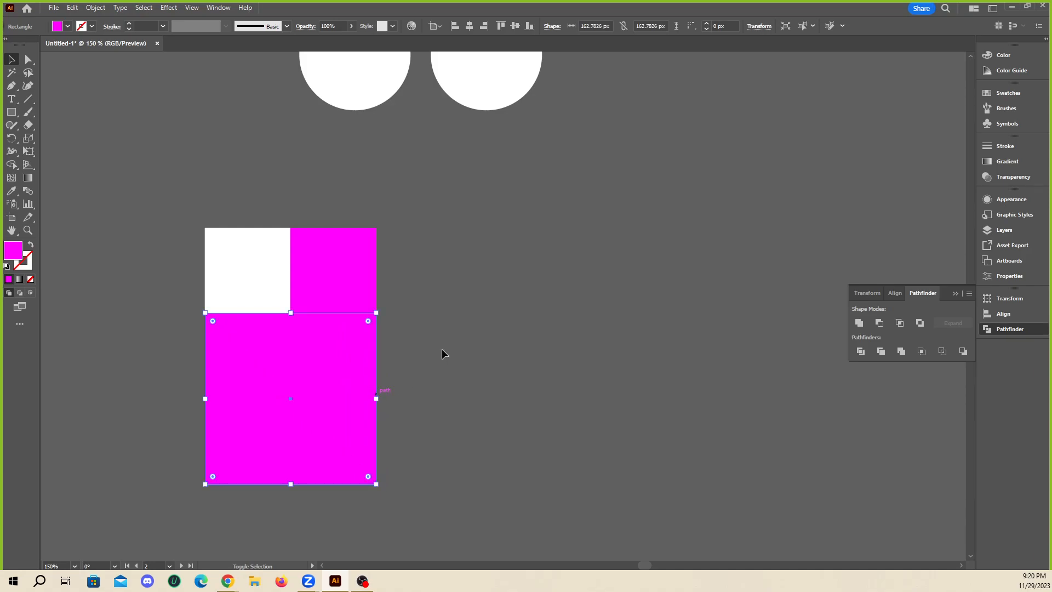
- Duplicate the larger magenta square to the right of the group and scale it to match the group's full height
click(438, 345)
scroll(395, 308, down, 1)
drag(247, 345, 401, 371)
key(ctrl+z)
key(ctrl+z)
drag(272, 343, 405, 381)
drag(465, 300, 453, 215)
drag(412, 307, 454, 308)
click(446, 159)
- Duplicate the newest square underneath the group and enlarge it to span the group's full width
scroll(500, 241, down, 3)
drag(500, 241, 355, 423)
drag(462, 481, 640, 460)
- Give all five adjoining squares a 1 pt black stroke and remove their fill
drag(599, 403, 317, 201)
key(ctrl+minus)
key(ctrl+minus)
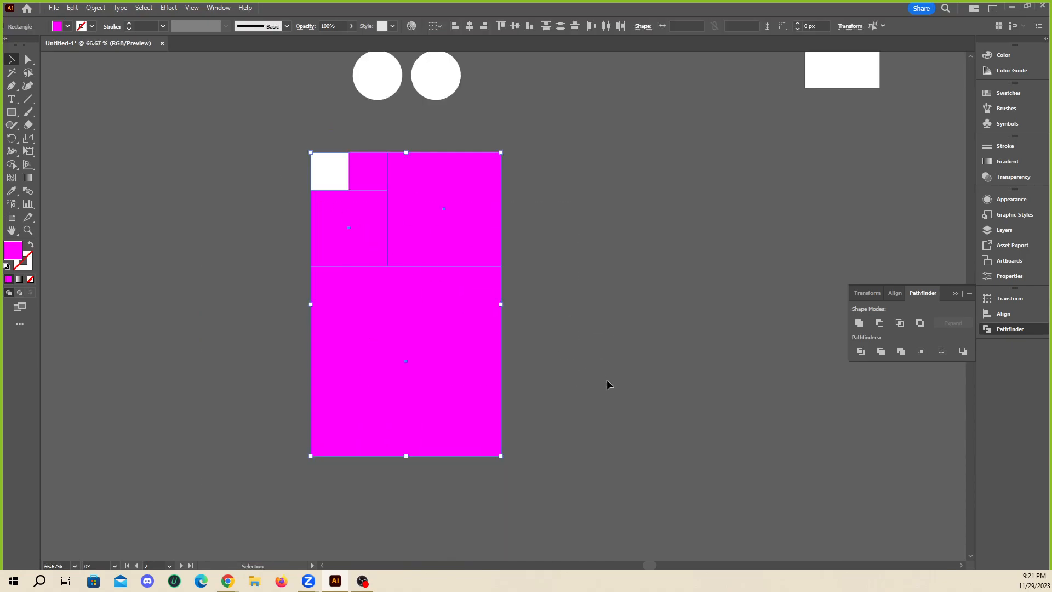
drag(604, 425, 283, 179)
click(92, 26)
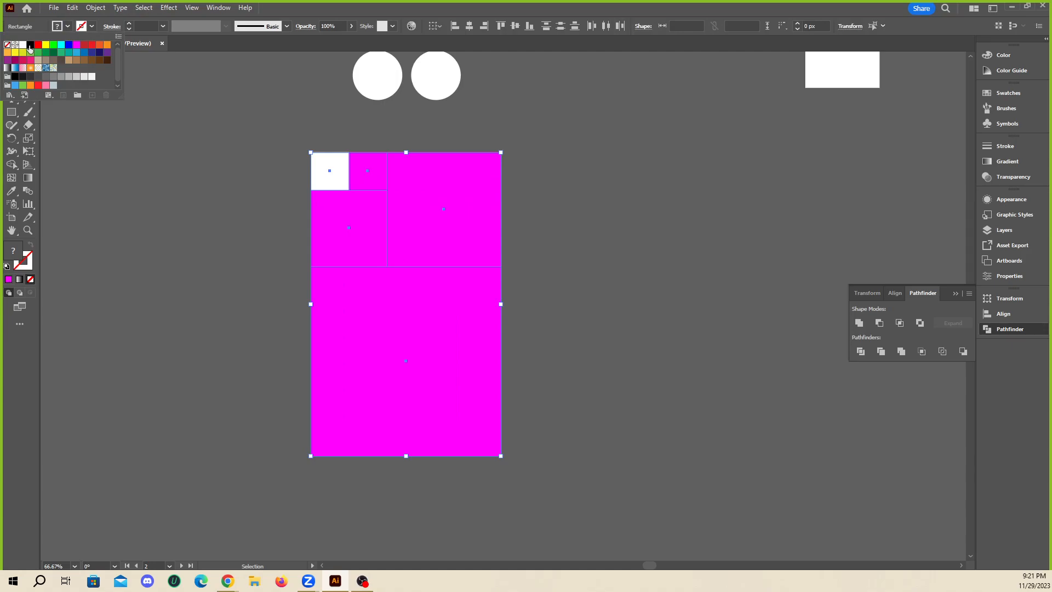
click(30, 44)
click(91, 26)
click(7, 45)
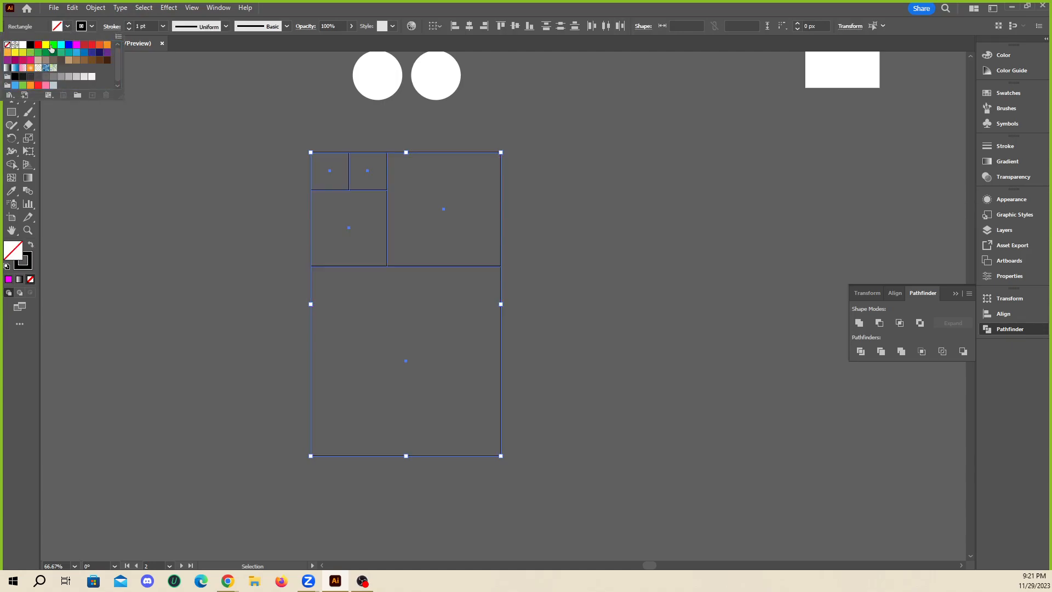
- Give all five adjoining squares a 3 pt white stroke
click(129, 24)
click(130, 24)
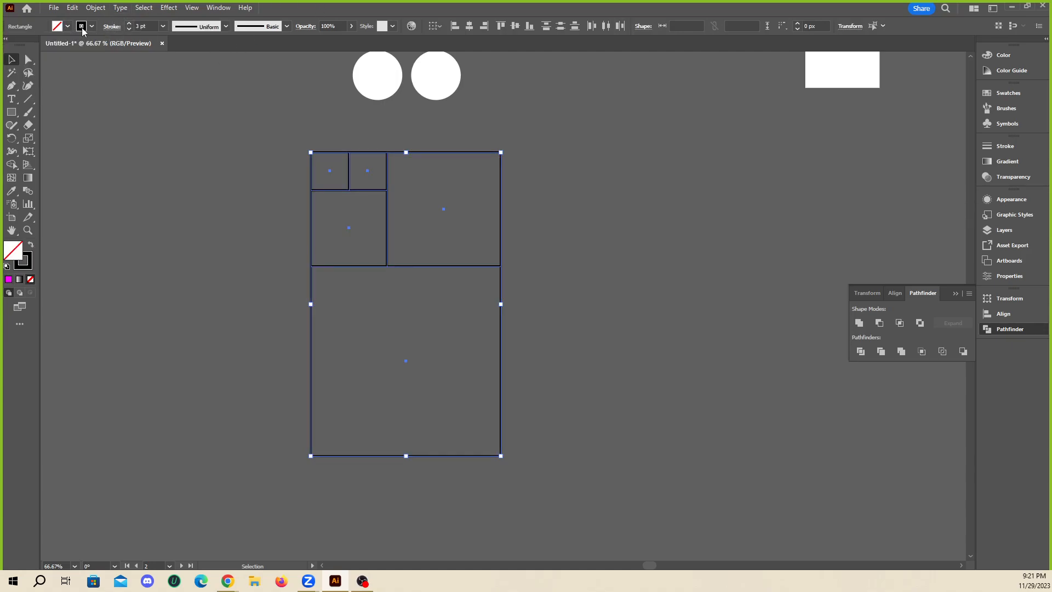
click(91, 26)
click(23, 45)
key(Escape)
click(547, 209)
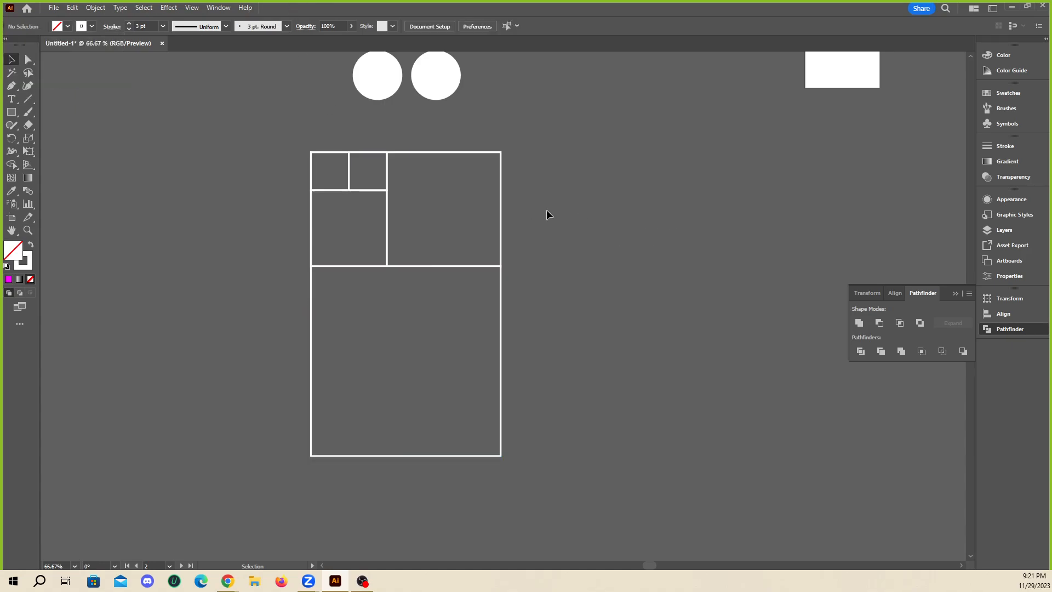
- Try moving the second small square out of the group and over the first small square
scroll(394, 165, up, 1)
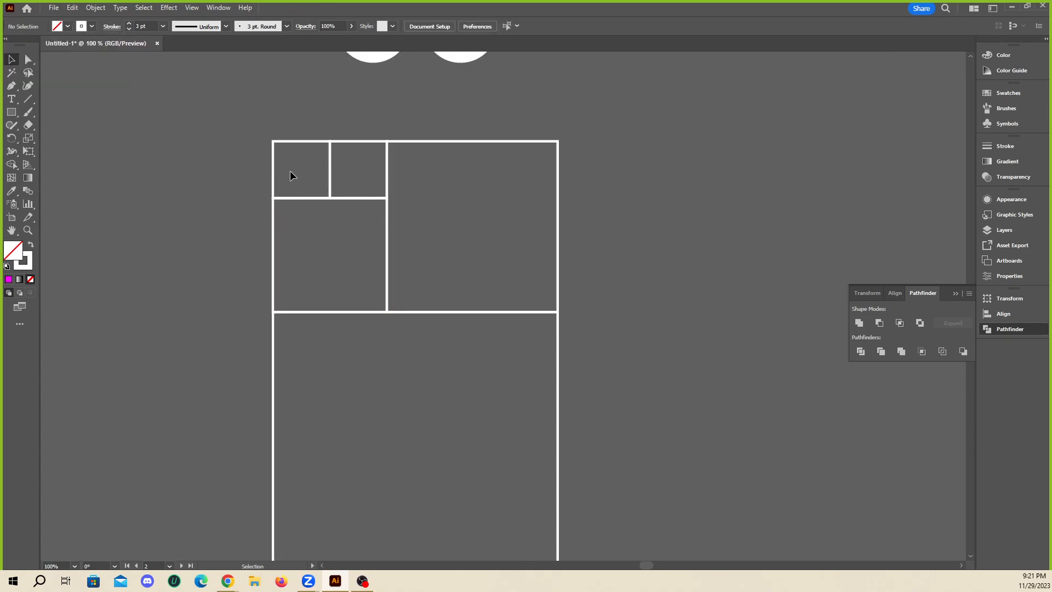
scroll(364, 142, down, 1)
scroll(384, 170, up, 1)
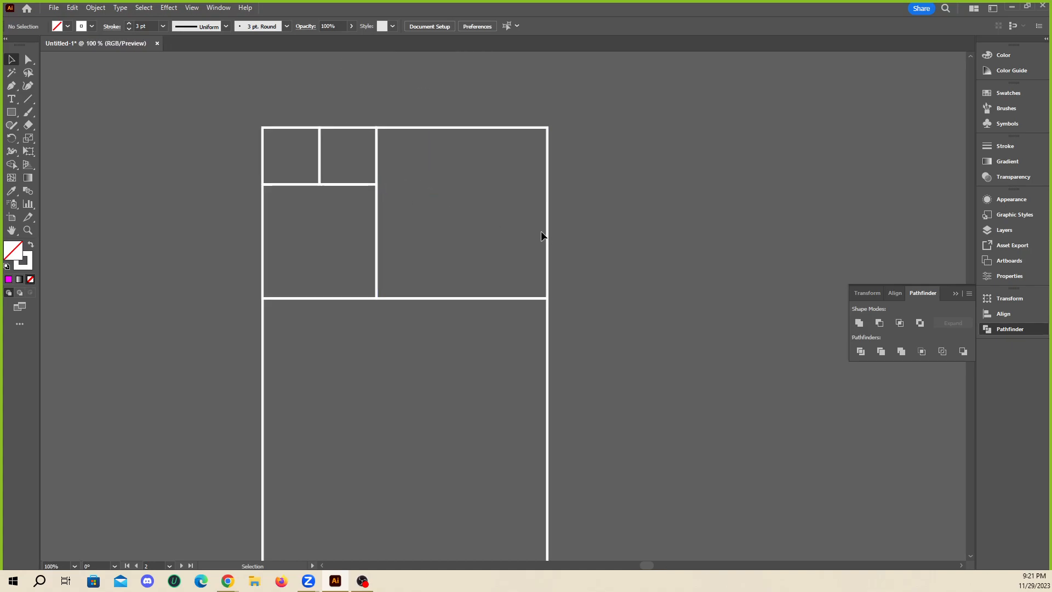
click(370, 186)
click(637, 179)
drag(333, 130, 91, 126)
key(ctrl+z)
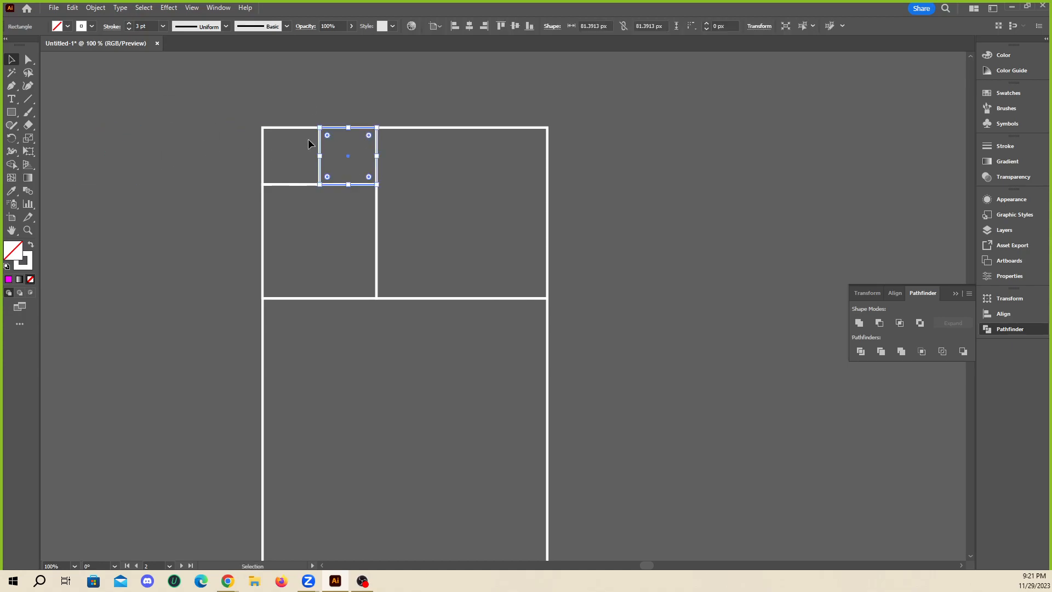
drag(353, 131, 297, 131)
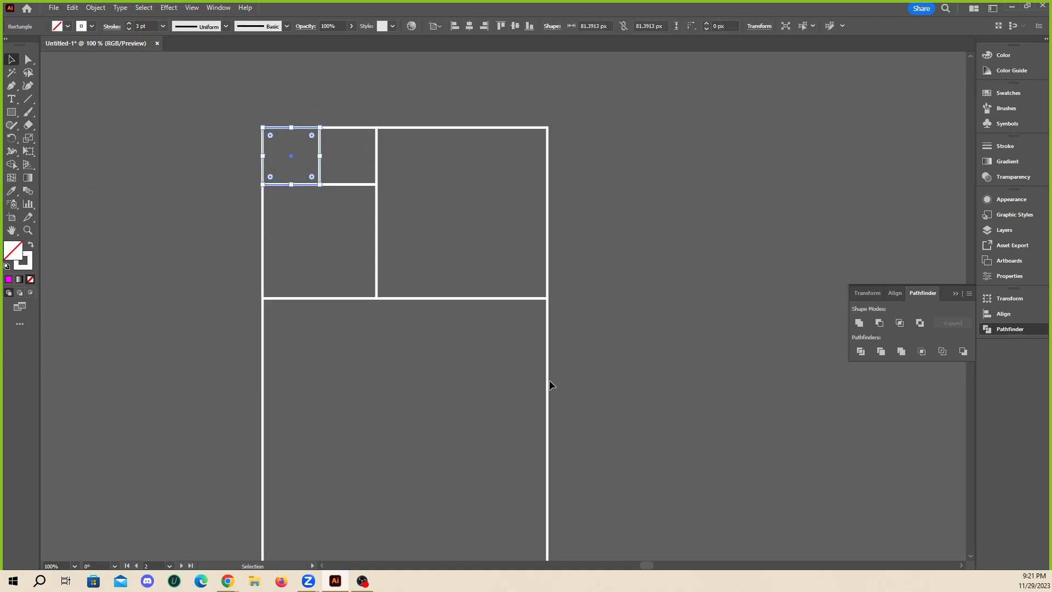
- Move the largest square to the group's left side with tops aligned and return it beneath the group
drag(549, 379, 261, 211)
click(587, 357)
key(ctrl+minus)
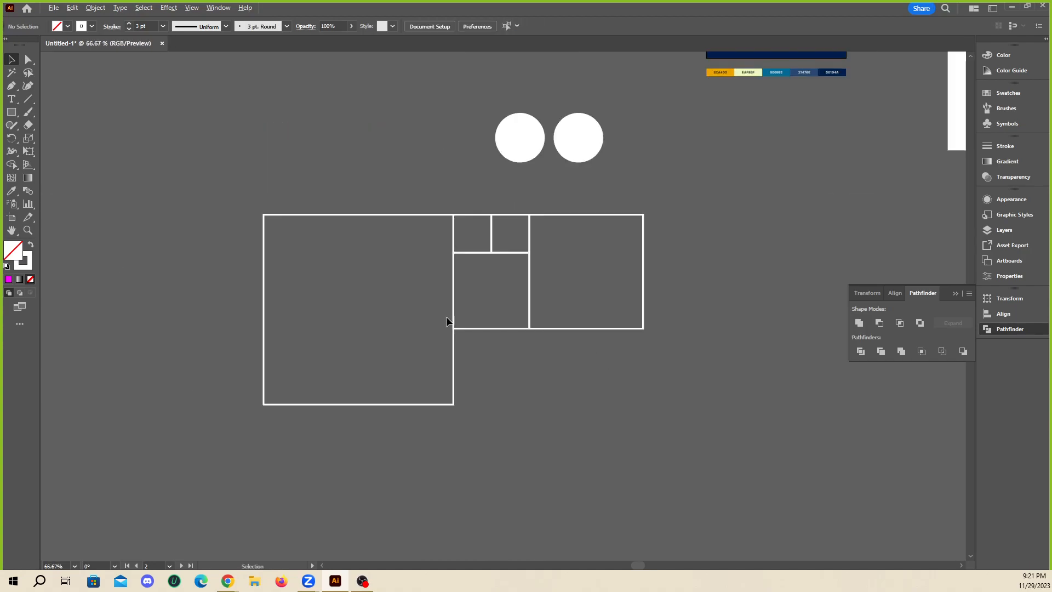
click(455, 356)
click(480, 262)
mouse_move(509, 218)
mouse_down()
mouse_move(510, 180)
mouse_move(509, 218)
mouse_up()
click(477, 241)
mouse_move(489, 253)
mouse_down()
mouse_move(511, 266)
mouse_move(505, 296)
mouse_move(489, 254)
mouse_up()
click(688, 351)
drag(457, 371, 643, 483)
click(680, 319)
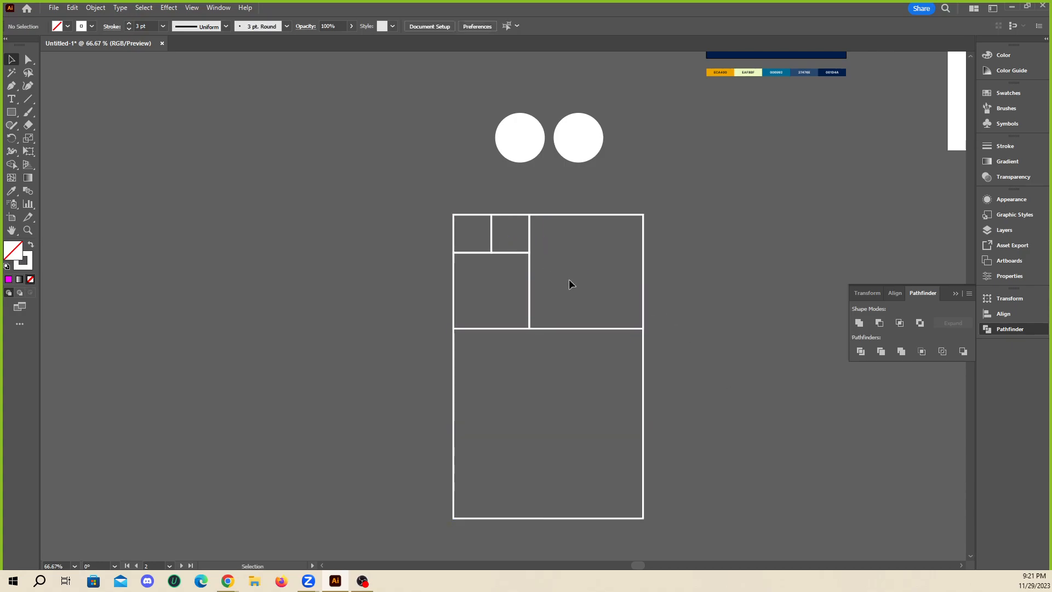
- Try moving the first small square out to the left of the group and undo the move
drag(474, 217, 364, 302)
key(ctrl+z)
click(419, 166)
scroll(587, 303, up, 2)
scroll(350, 223, down, 2)
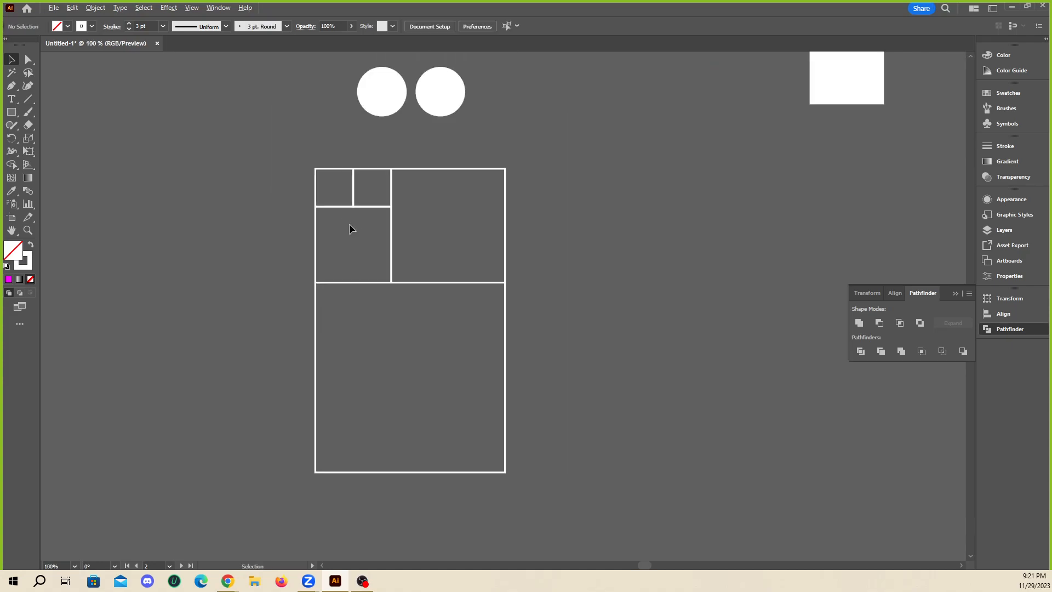
- Try drawing a curved Pen path from the second small square's center into the adjacent square of the upper row and undo it
key(p)
scroll(308, 201, up, 1)
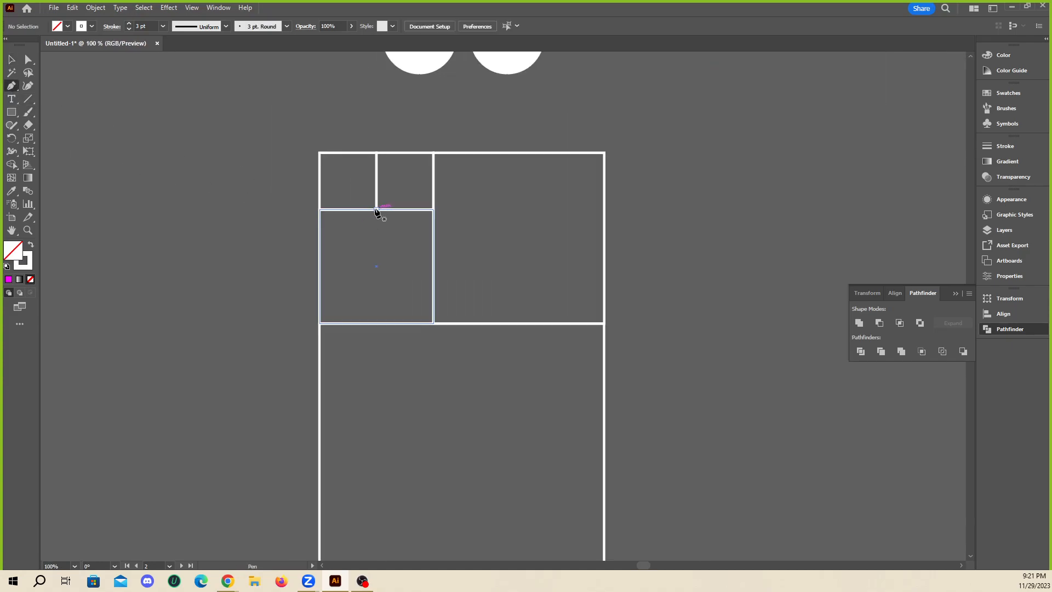
drag(376, 210, 410, 177)
key(ctrl+z)
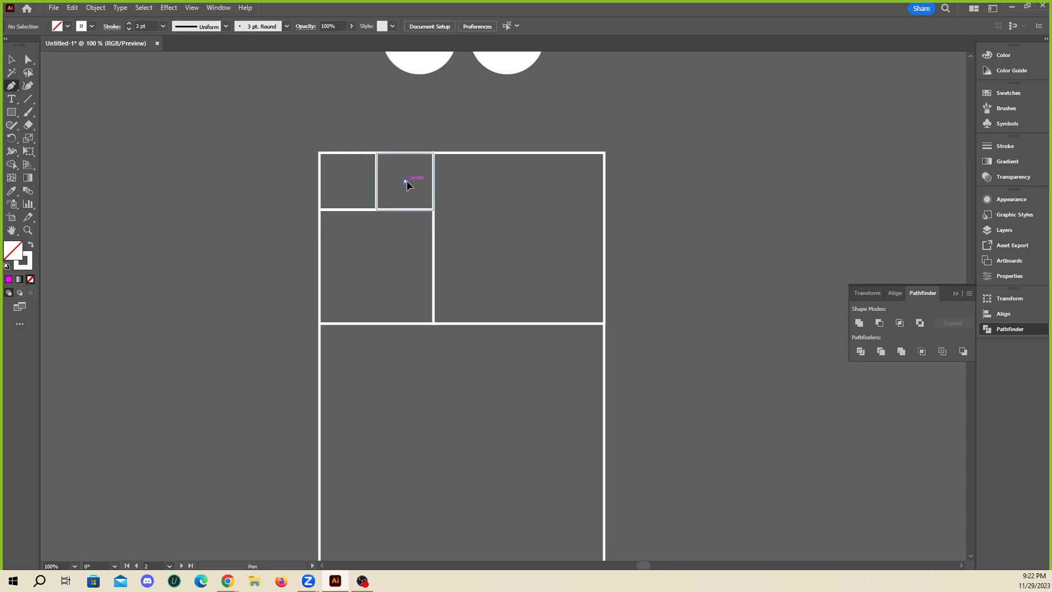
drag(406, 181, 442, 174)
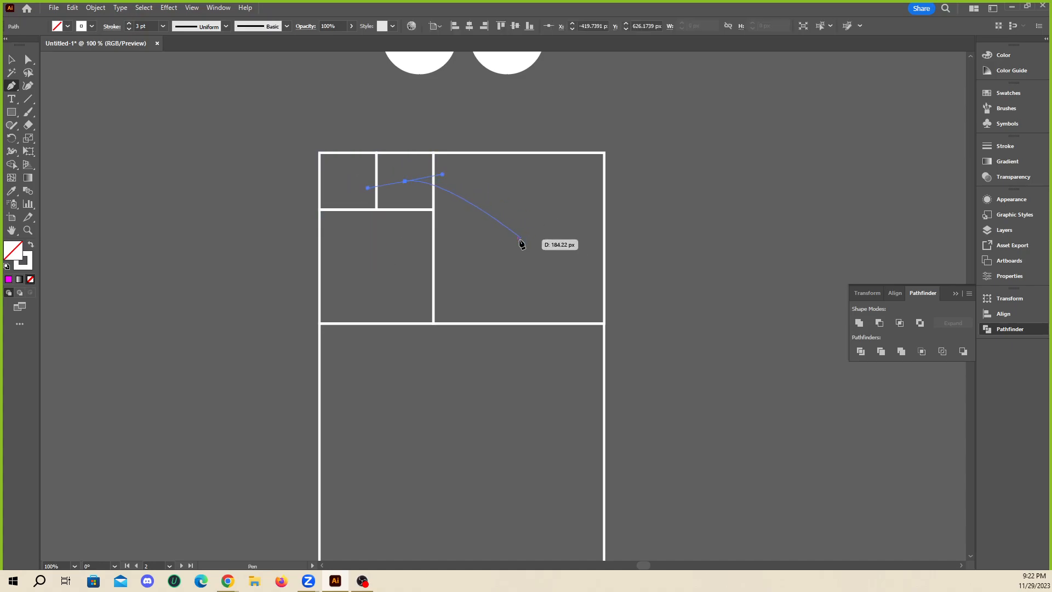
drag(519, 236, 521, 290)
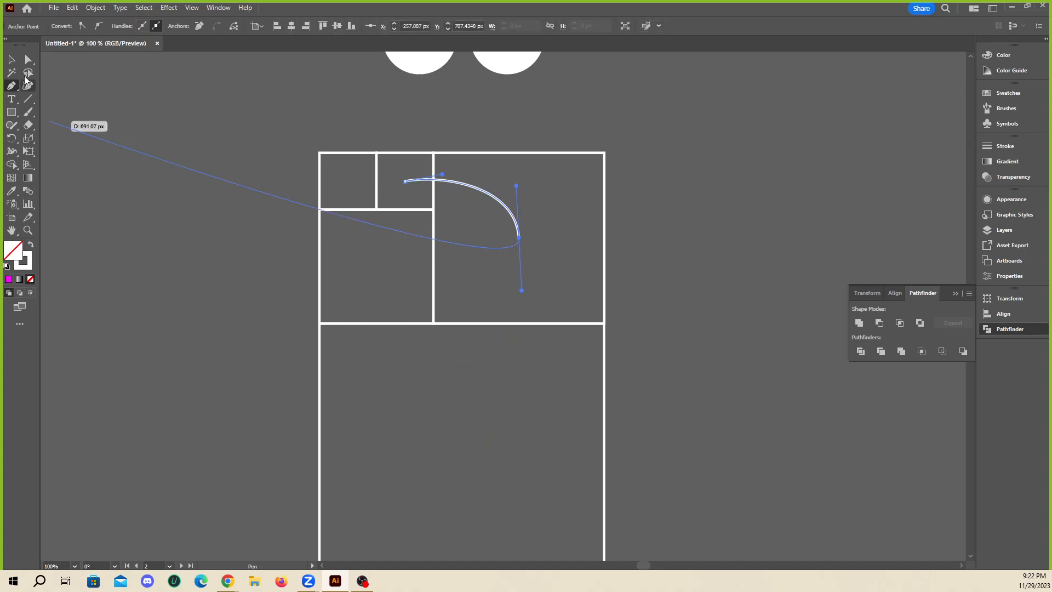
click(11, 59)
key(ctrl+z)
key(ctrl+z)
scroll(402, 276, down, 1)
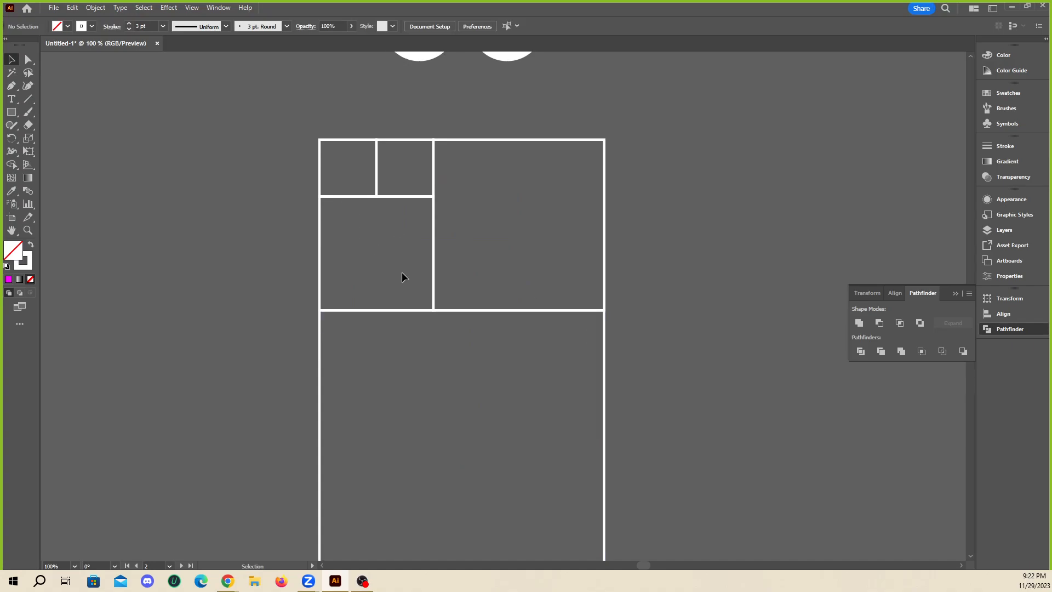
- Select the five squares and try moving one of them to the right of the group, undoing the move
key(ctrl+minus)
key(ctrl+minus)
drag(291, 171, 561, 417)
scroll(469, 208, up, 1)
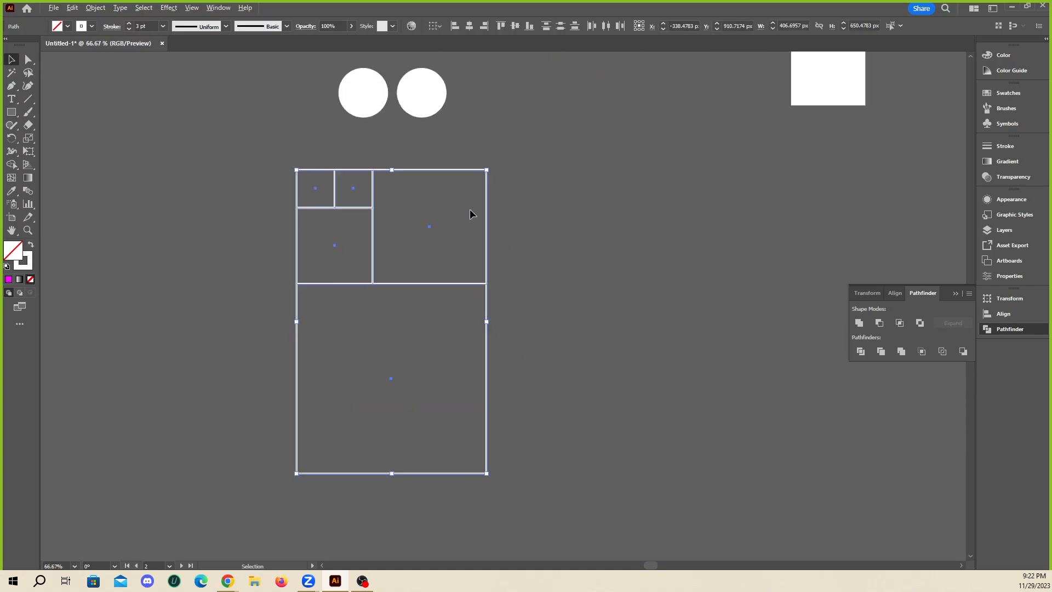
click(409, 215)
drag(386, 283, 646, 280)
key(ctrl+z)
- Add a point text reading 11235813 to the right of the square diagram
click(11, 98)
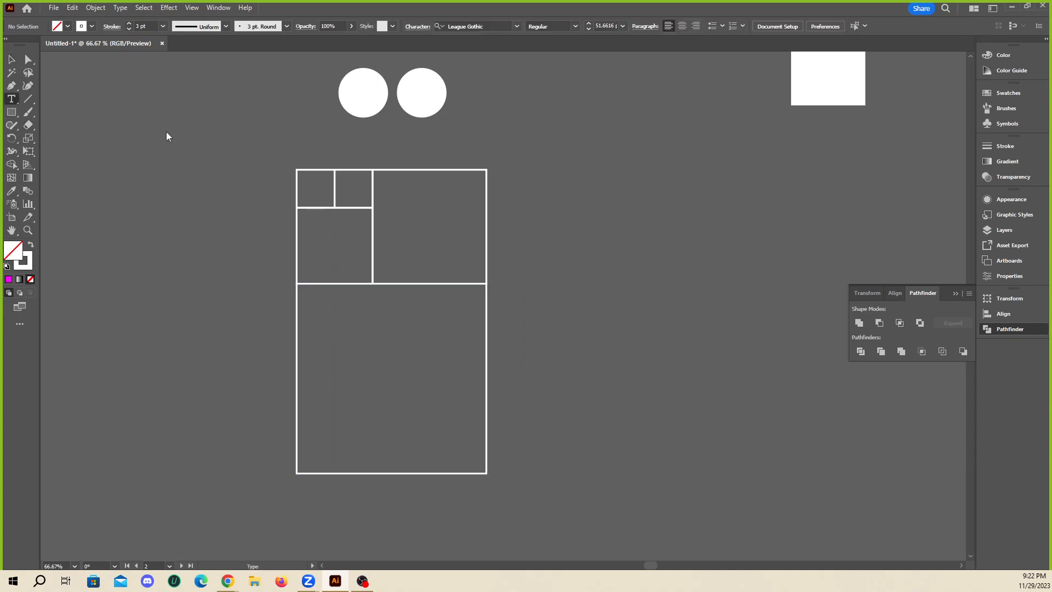
scroll(623, 251, up, 1)
scroll(623, 251, up, 1)
click(444, 237)
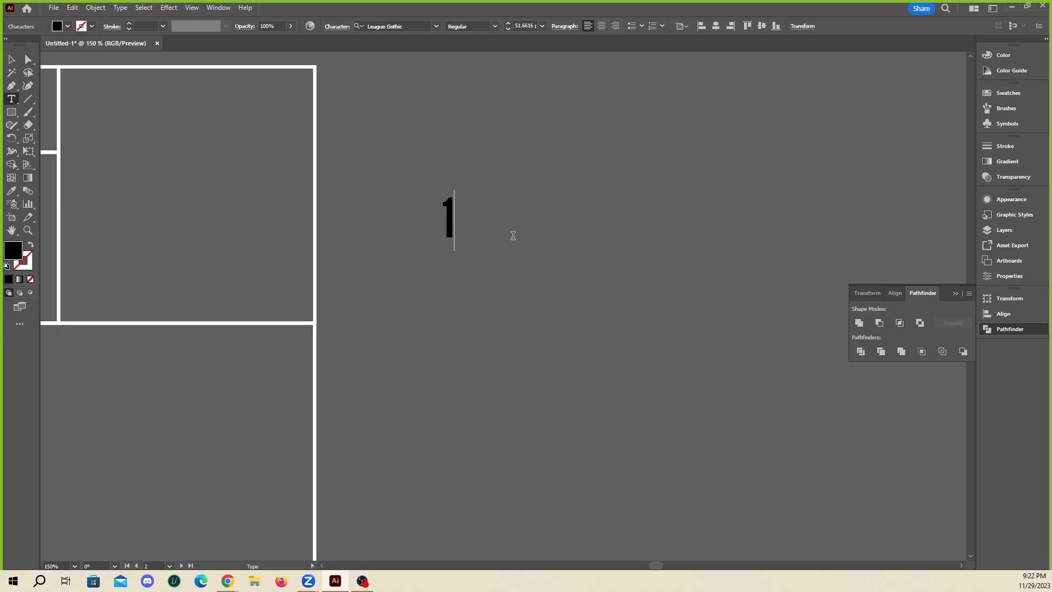
key(BackSpace)
text(112)
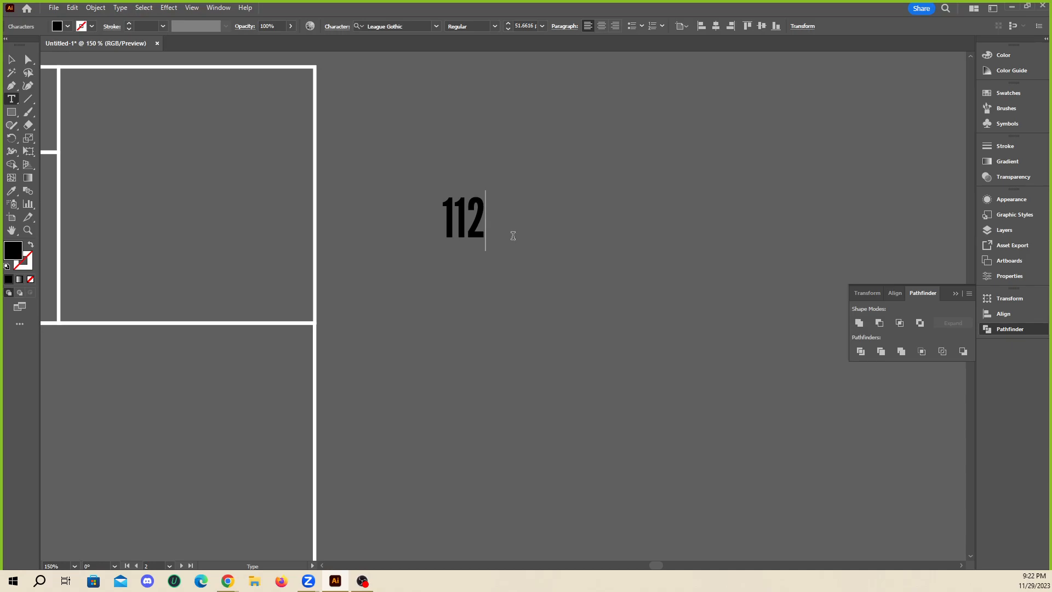
text(35)
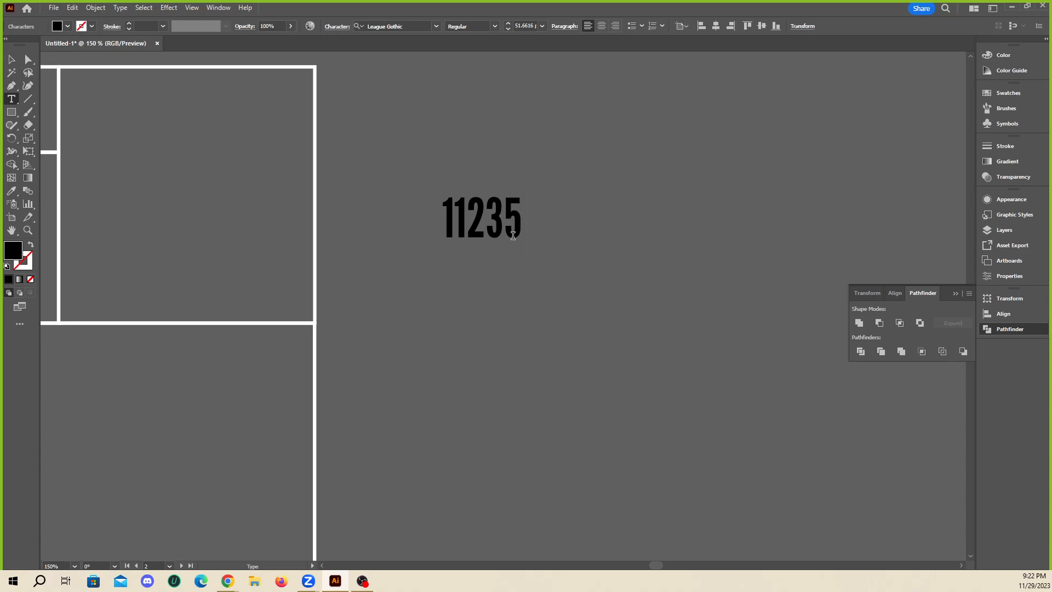
text(813)
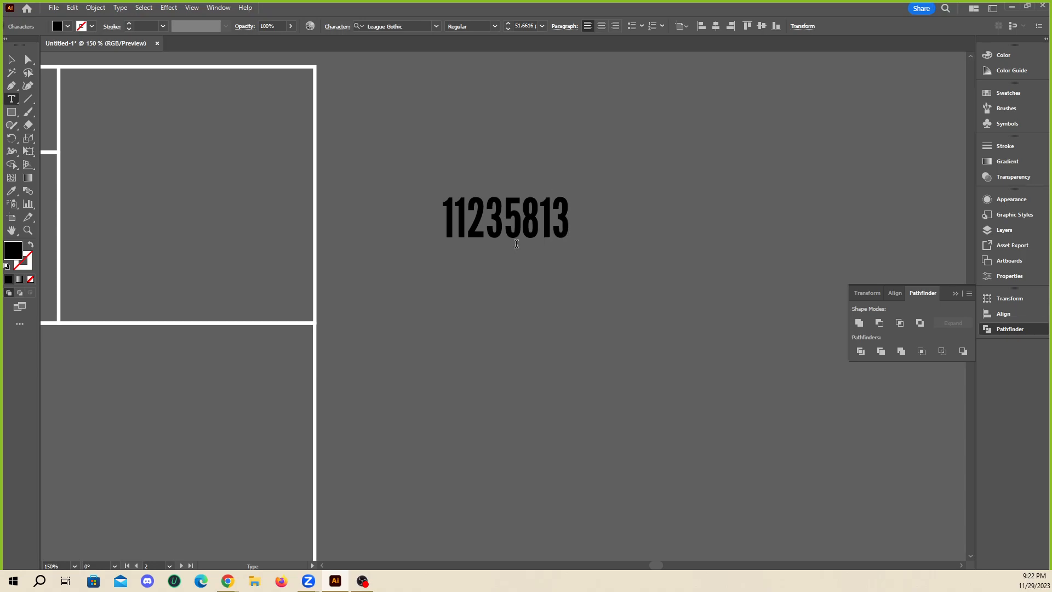
- Separate the Fibonacci numbers with spaces so the text reads 1 1 2 3 5 8 13
click(540, 221)
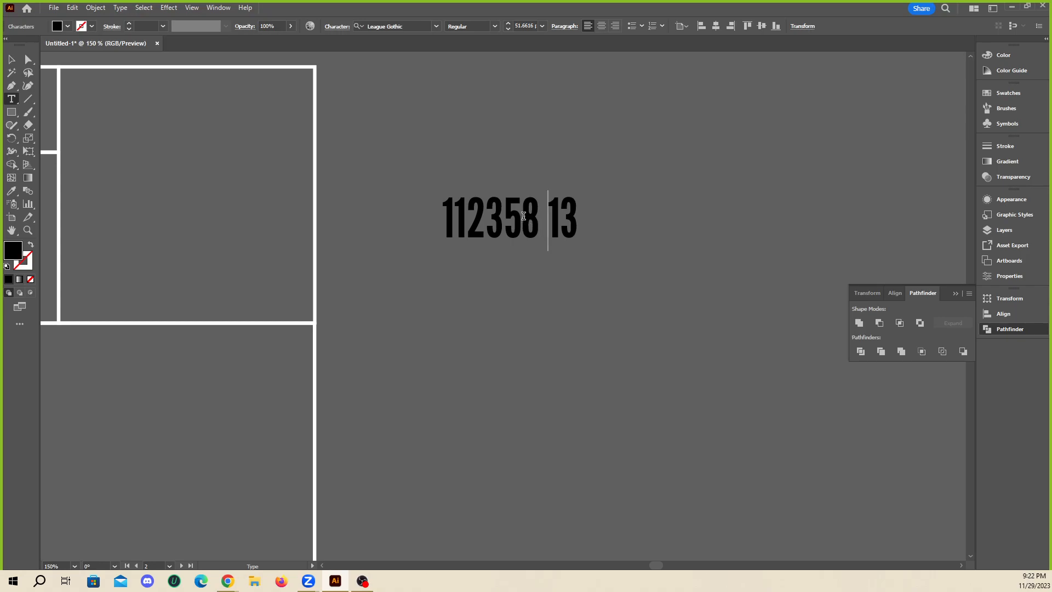
click(521, 222)
click(505, 215)
click(486, 217)
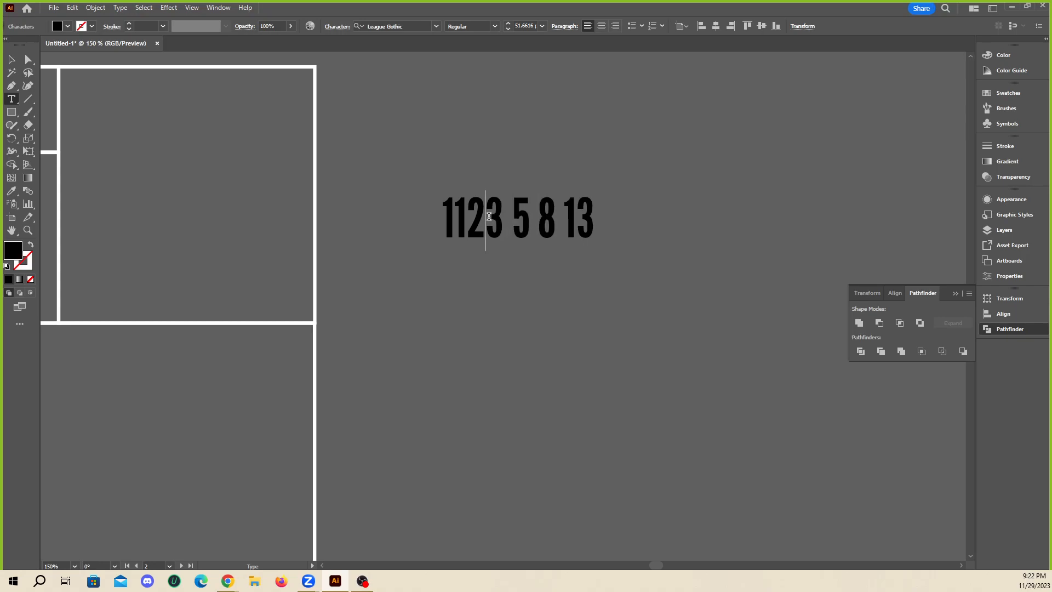
click(466, 216)
click(458, 217)
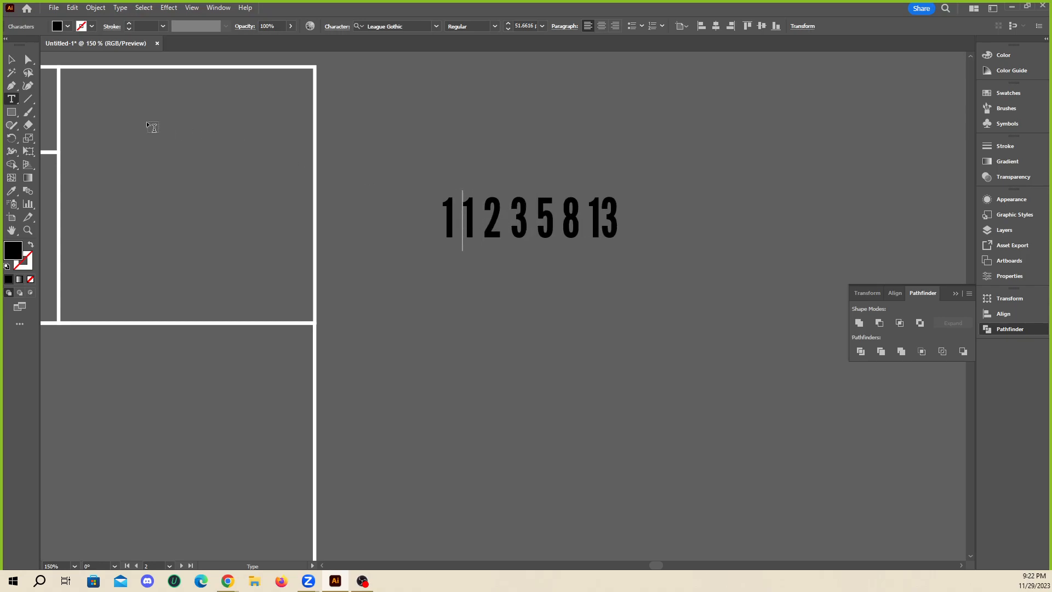
- Reposition the number sequence beside the diagram and enlarge it to about 88 pt
key(Escape)
drag(582, 221, 551, 218)
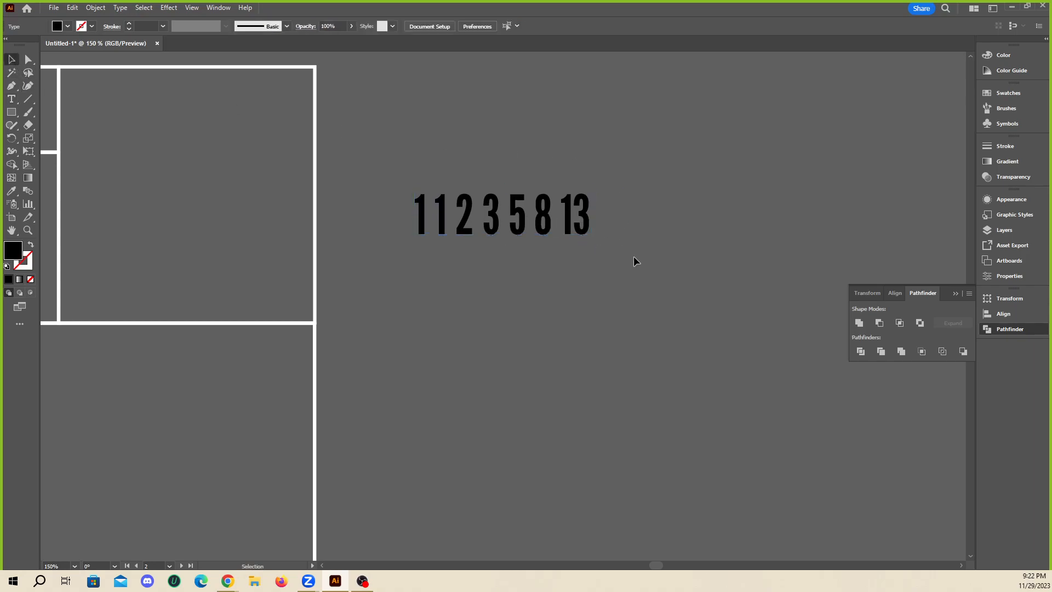
click(528, 235)
drag(596, 245, 658, 251)
drag(549, 201, 595, 201)
click(582, 128)
click(554, 206)
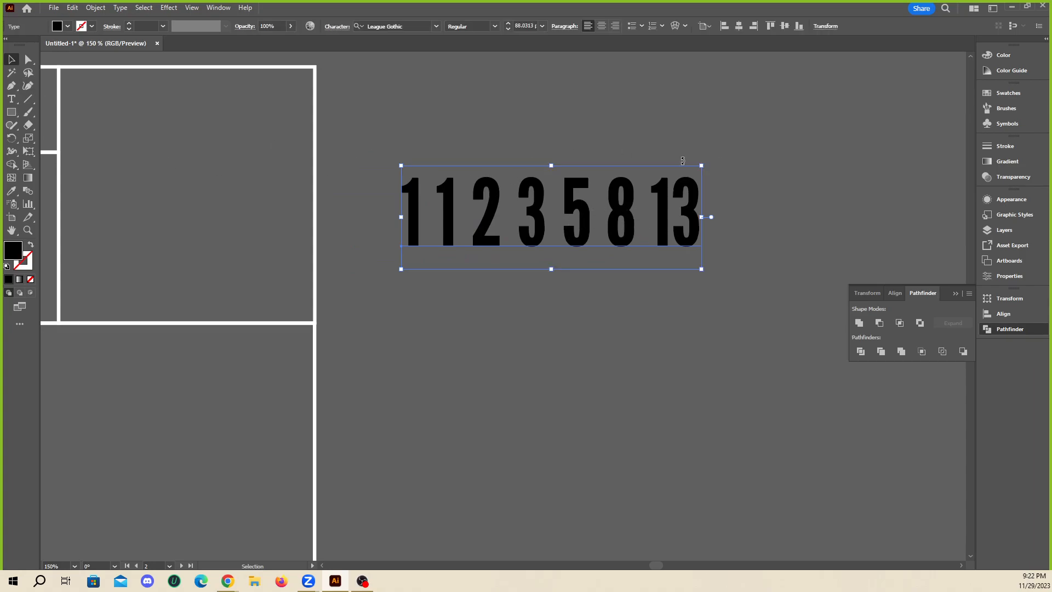
- Add the text 1.618 below the number sequence and move it under the sequence's left half
click(12, 100)
scroll(432, 174, down, 2)
scroll(432, 174, right, 5)
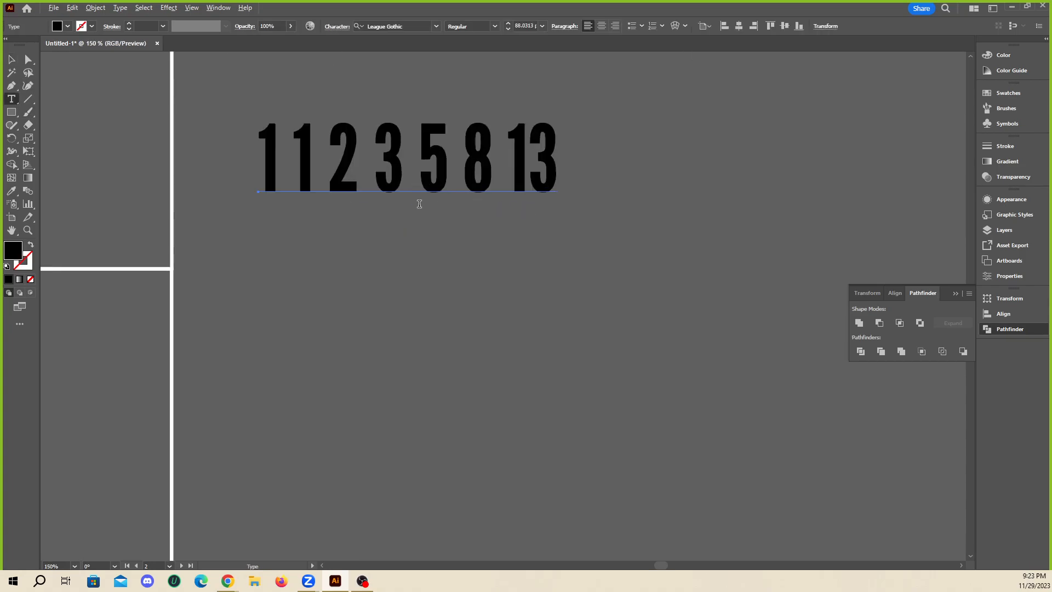
click(393, 268)
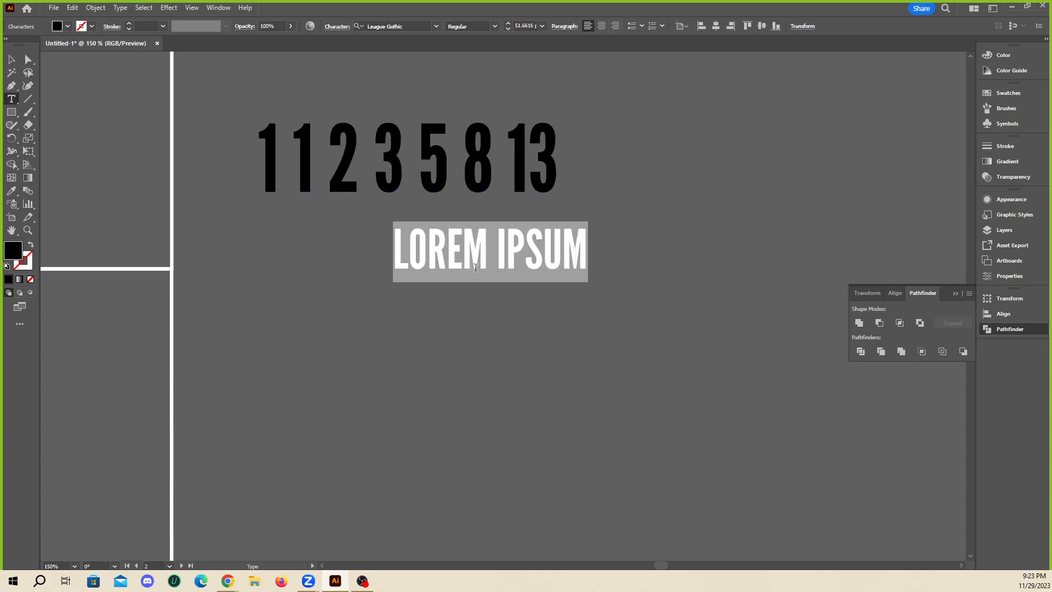
text(1.7)
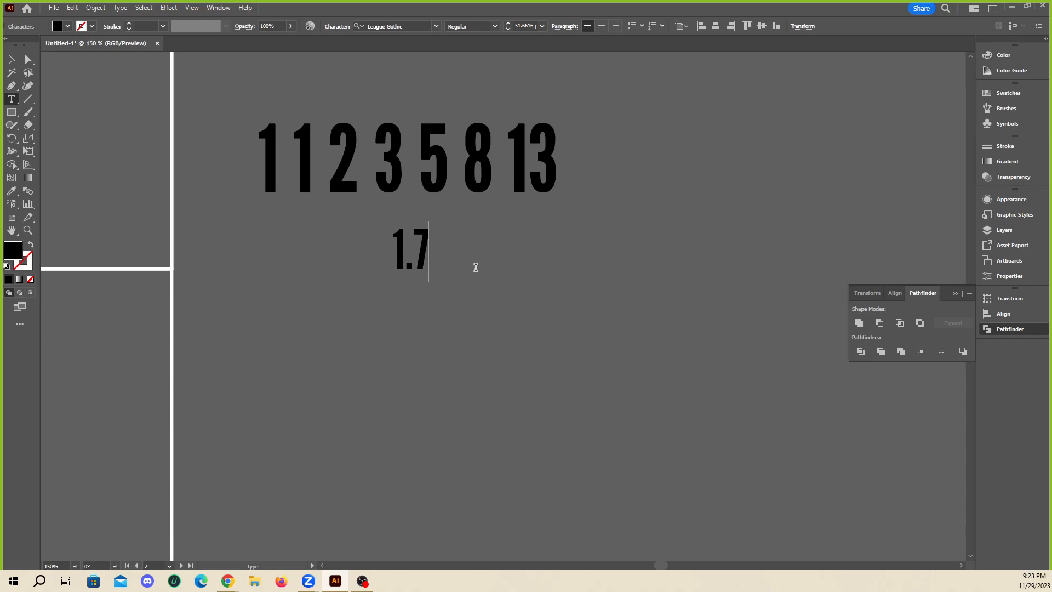
key(BackSpace)
text(618)
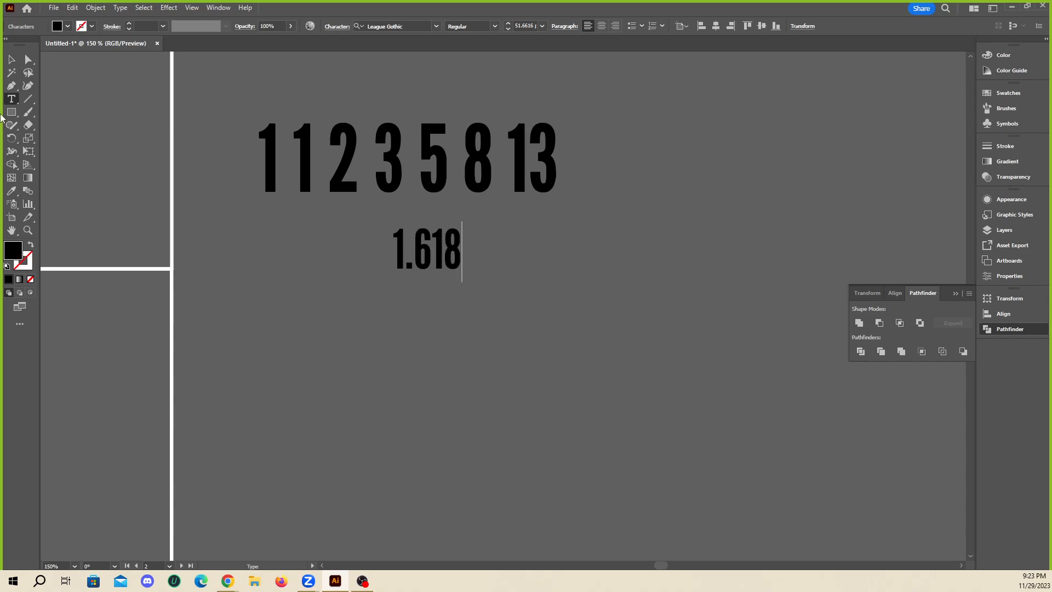
key(Escape)
drag(408, 241, 320, 261)
click(524, 320)
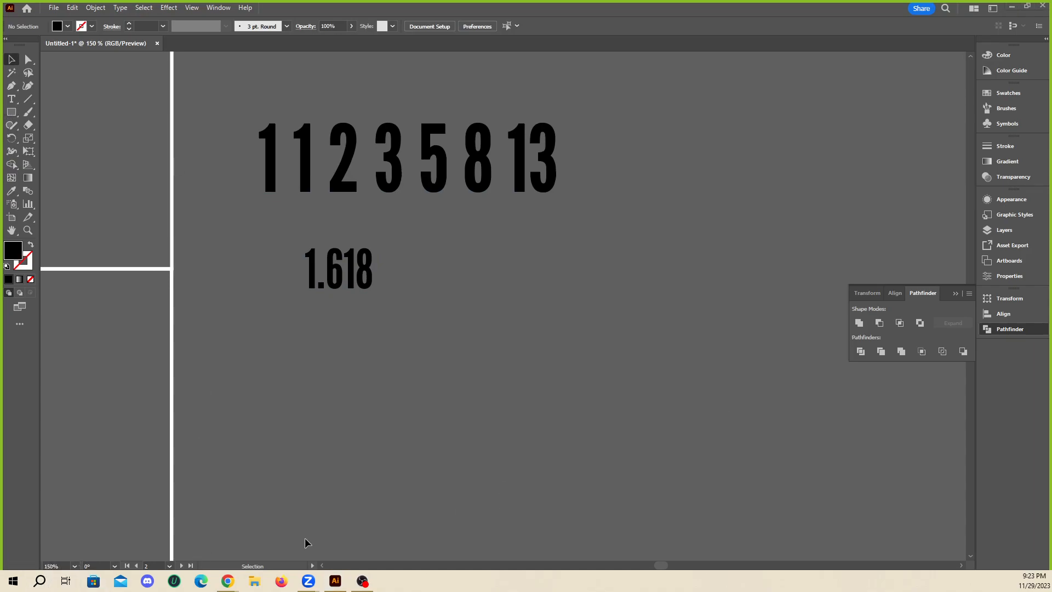
- Switch to the Calculator app and move its window clear of the number sequence
click(40, 581)
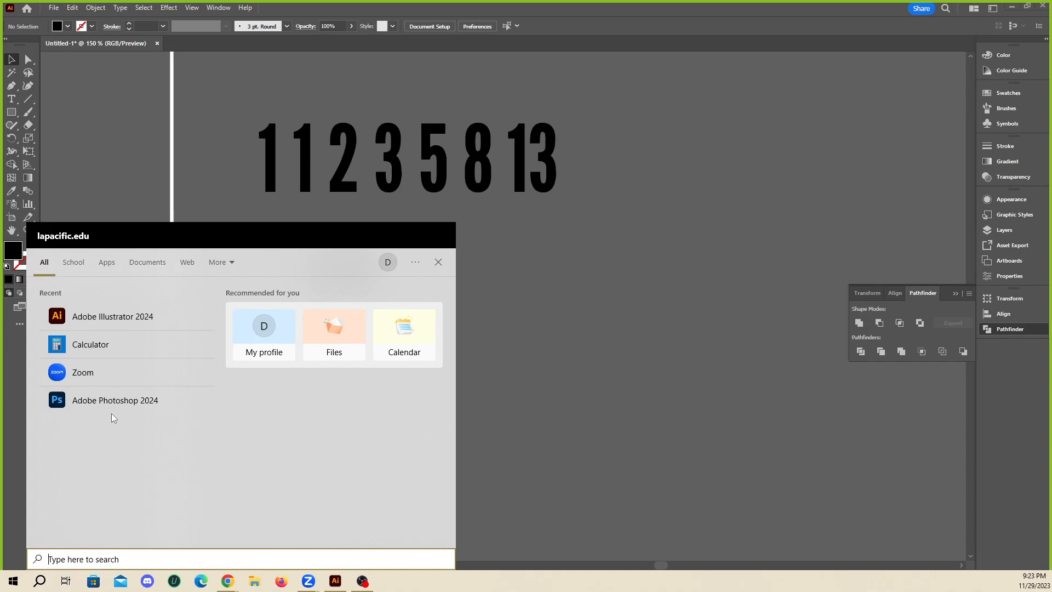
click(91, 345)
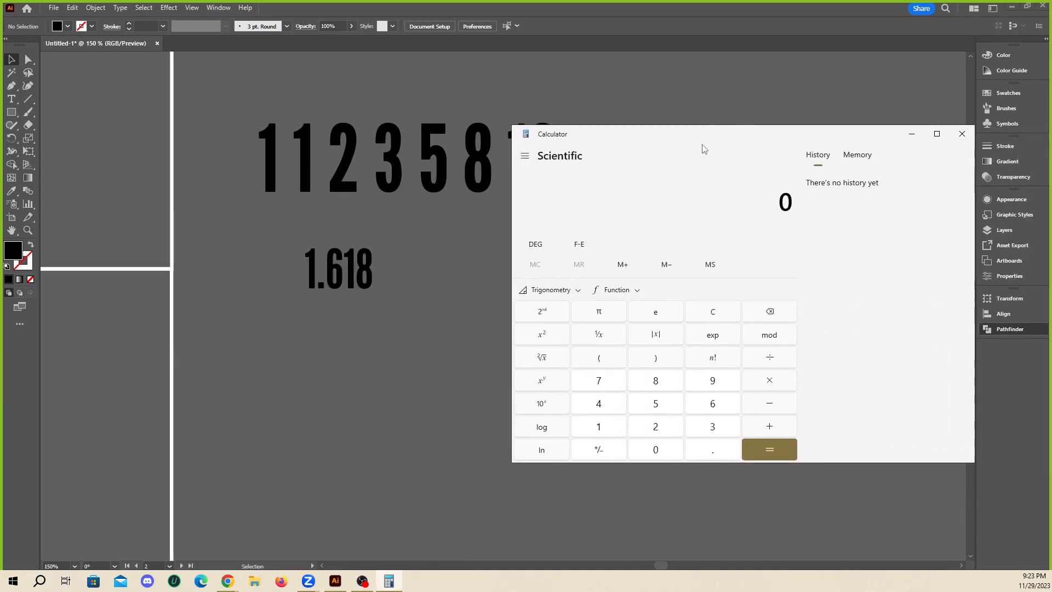
drag(685, 151, 797, 132)
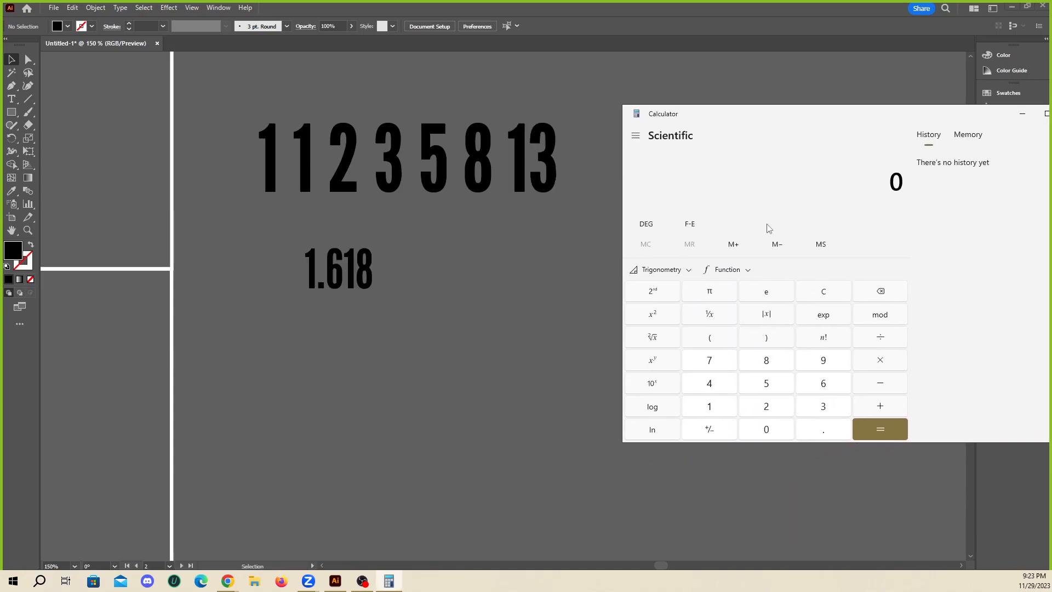
click(707, 411)
click(856, 411)
click(835, 412)
click(824, 294)
- Calculate 13 ÷ 8 to compare the ratio with 1.618 and clear the calculation
click(710, 408)
click(820, 407)
click(861, 344)
click(779, 361)
click(879, 429)
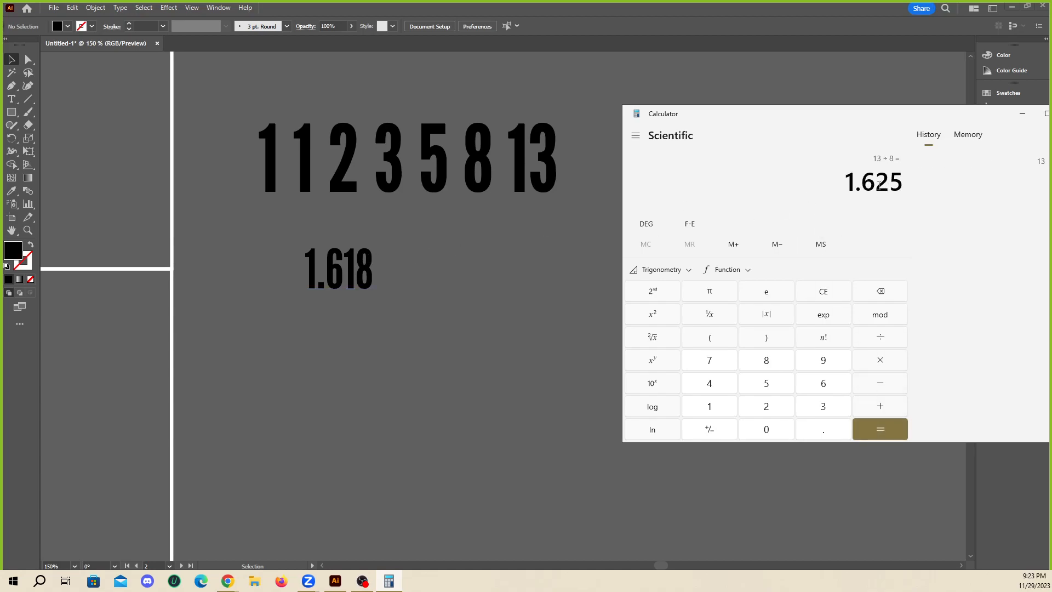
drag(878, 186, 893, 204)
click(802, 249)
click(836, 297)
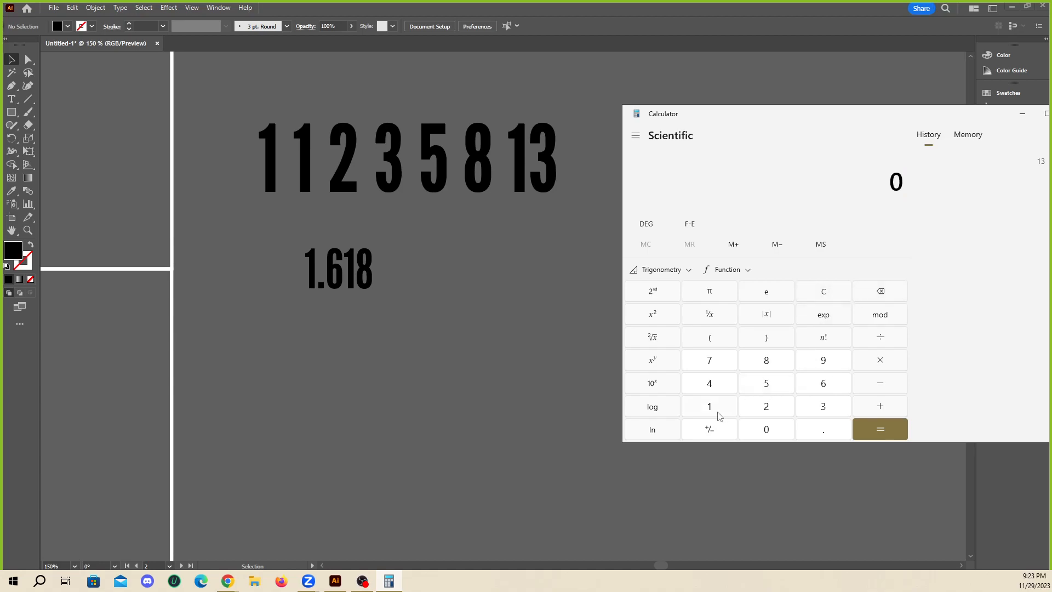
click(768, 415)
text(1)
click(715, 410)
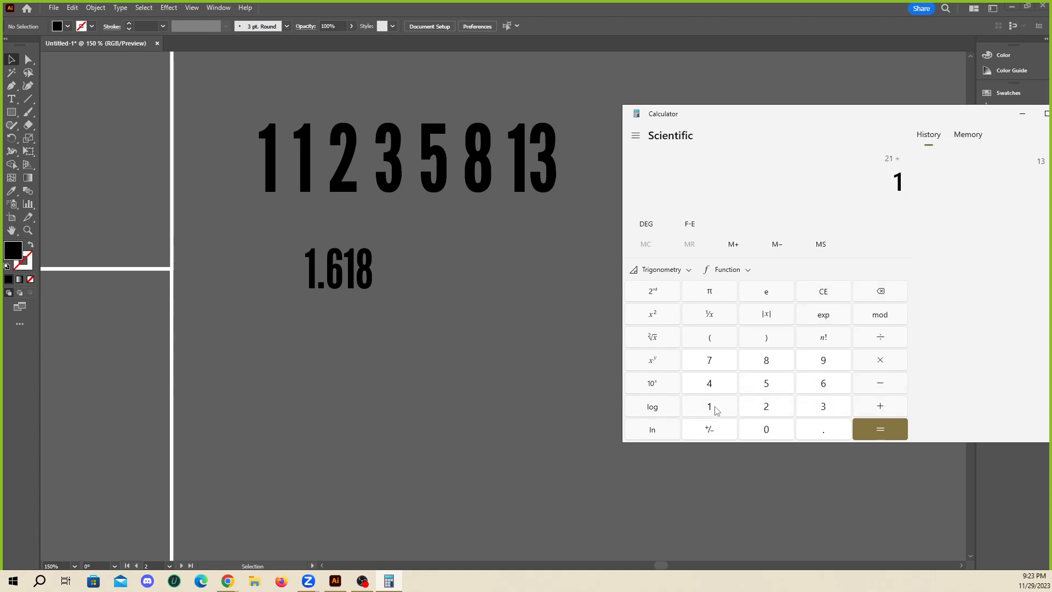
click(835, 415)
click(837, 301)
click(754, 415)
click(727, 406)
click(880, 338)
click(769, 363)
click(888, 434)
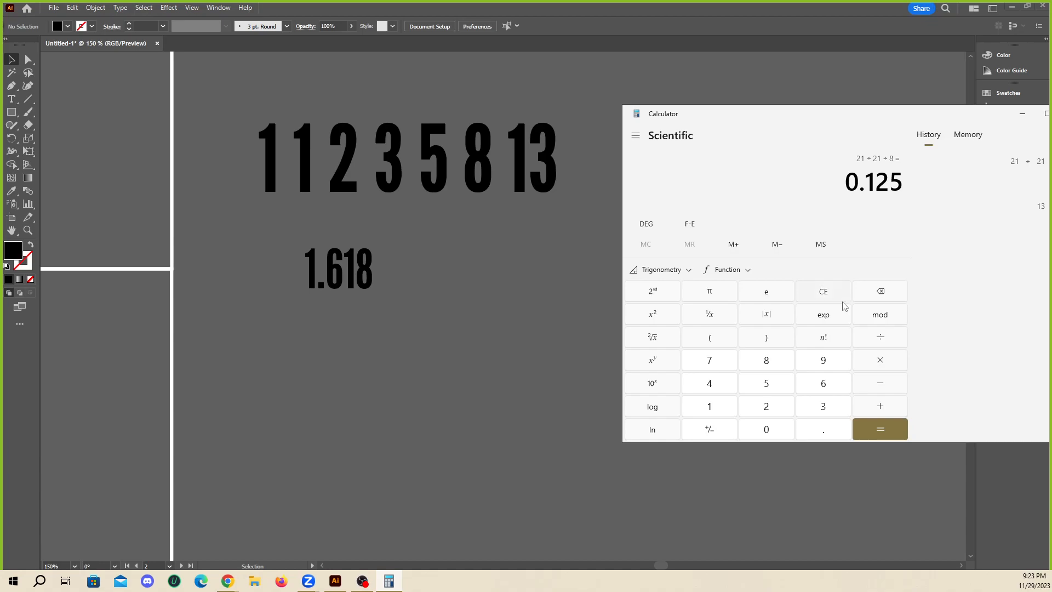
click(842, 302)
- Calculate 21 ÷ 13 to compare the ratio with 1.618 and clear the calculation
click(767, 406)
click(728, 406)
click(868, 344)
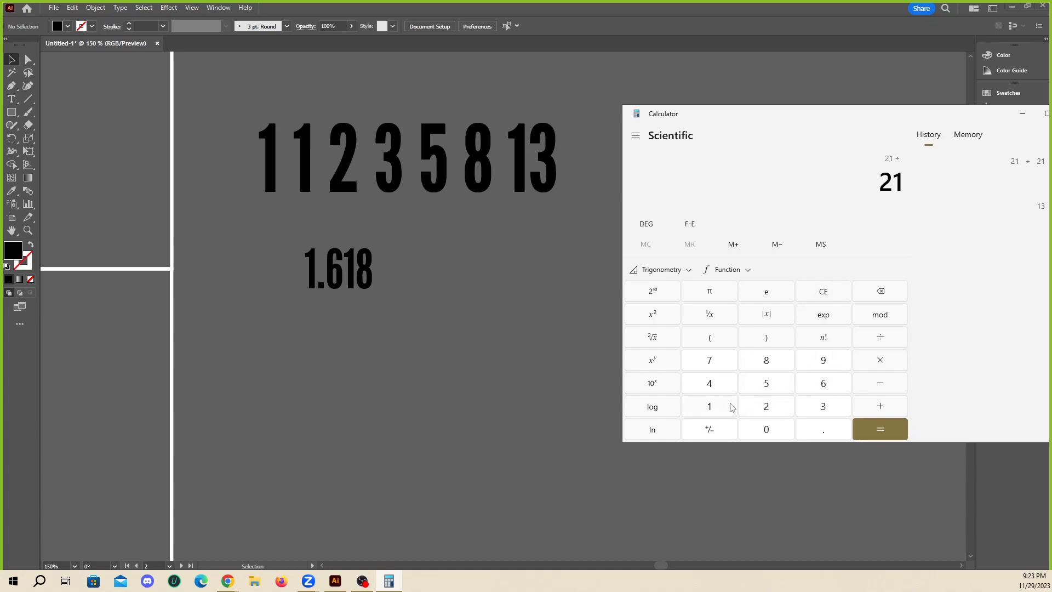
click(730, 407)
click(823, 406)
click(879, 429)
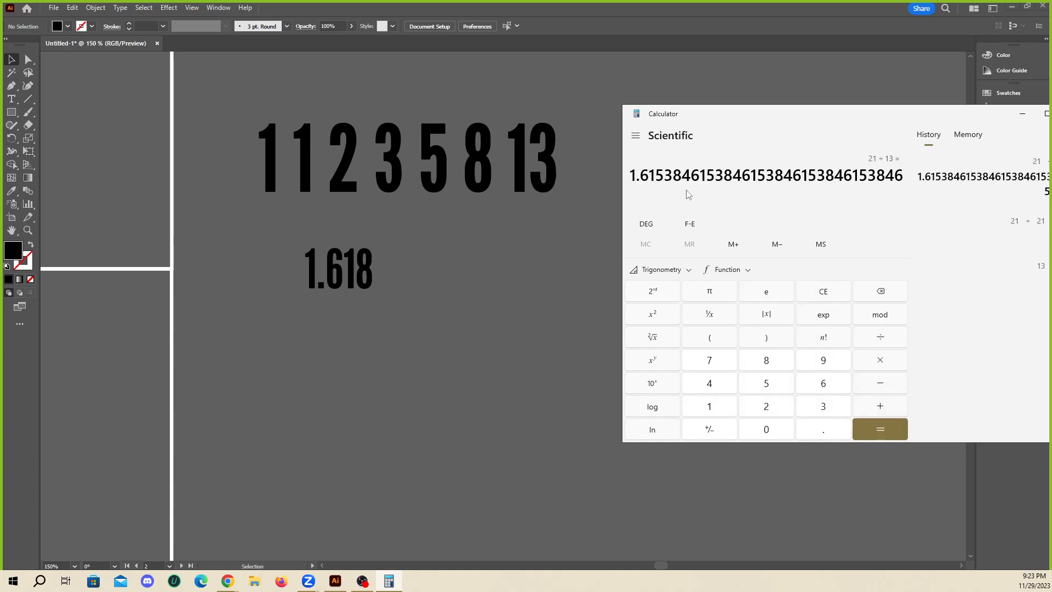
click(834, 295)
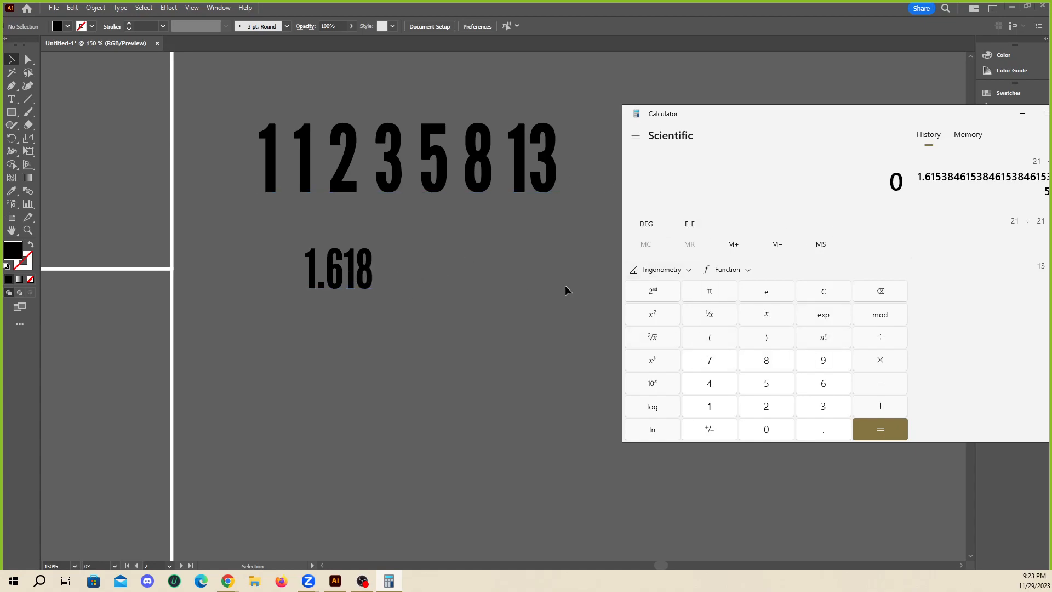
- Close the calculator and delete the number sequence and the 1.618 text beside the square diagram
drag(846, 125, 786, 116)
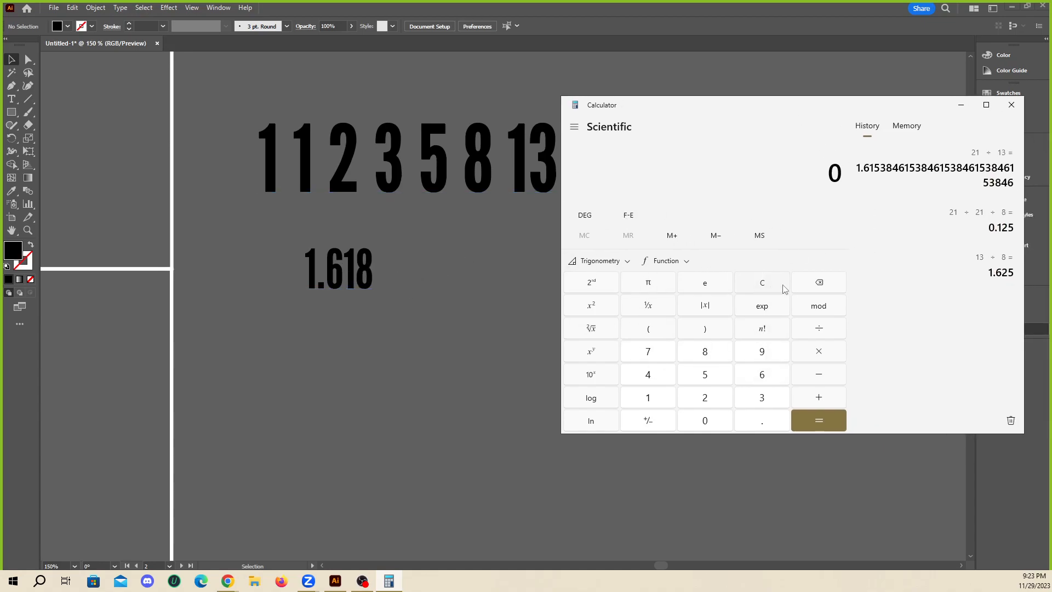
click(1011, 104)
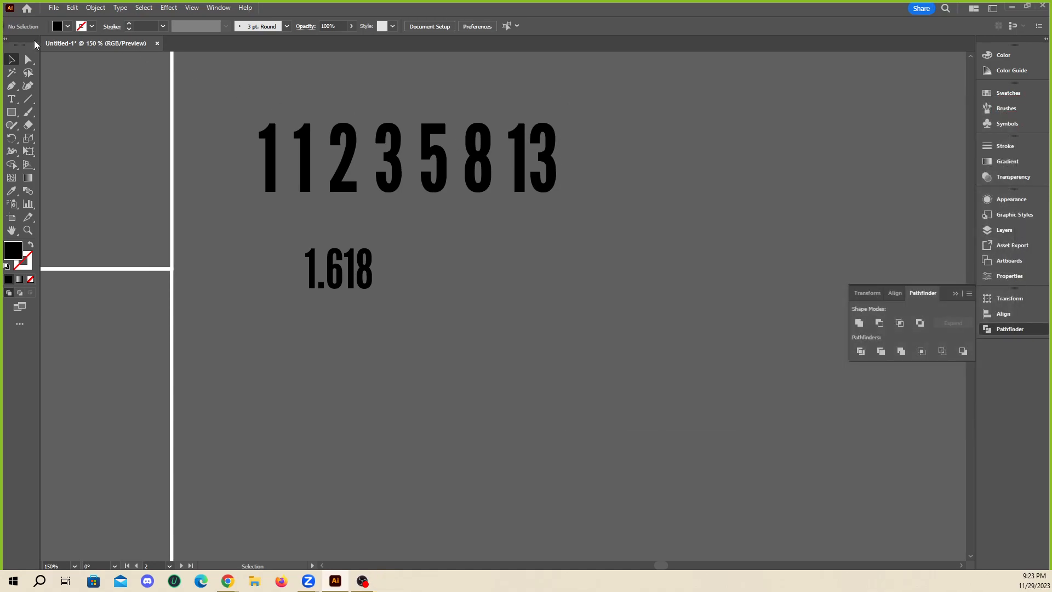
key(ctrl+a)
key(Delete)
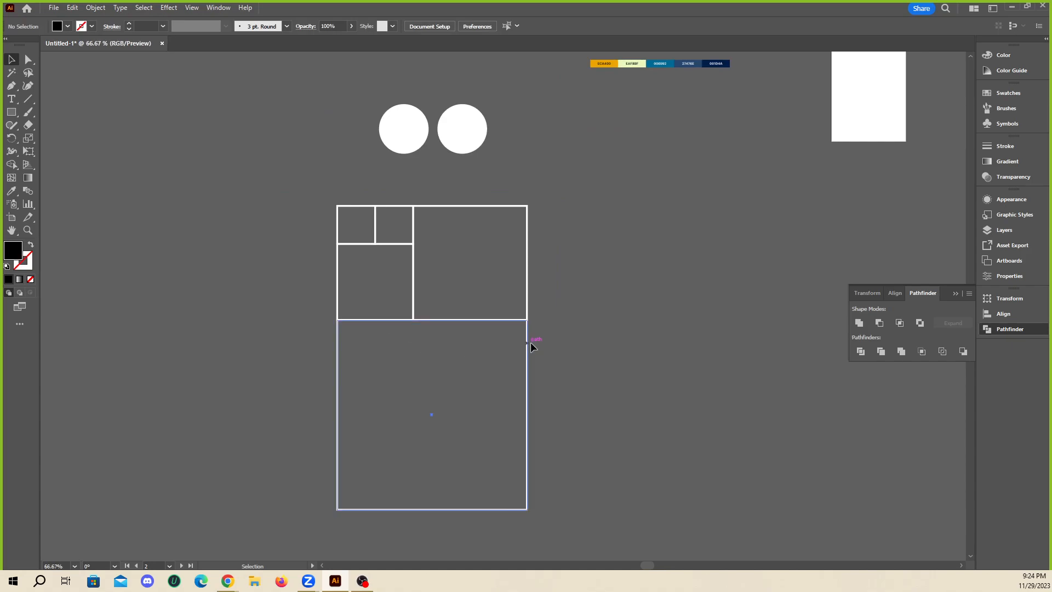
- Move the largest square to the right side of the second-largest square and pull the two smallest squares out below the diagram
drag(530, 343, 718, 240)
click(632, 303)
click(765, 264)
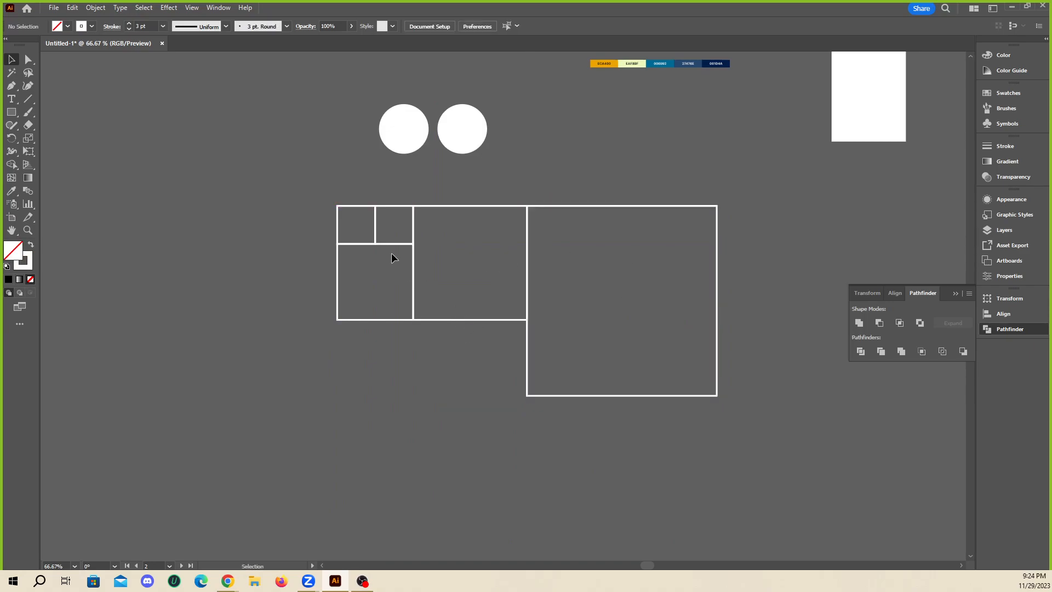
drag(368, 216, 341, 401)
drag(397, 247, 403, 205)
click(583, 291)
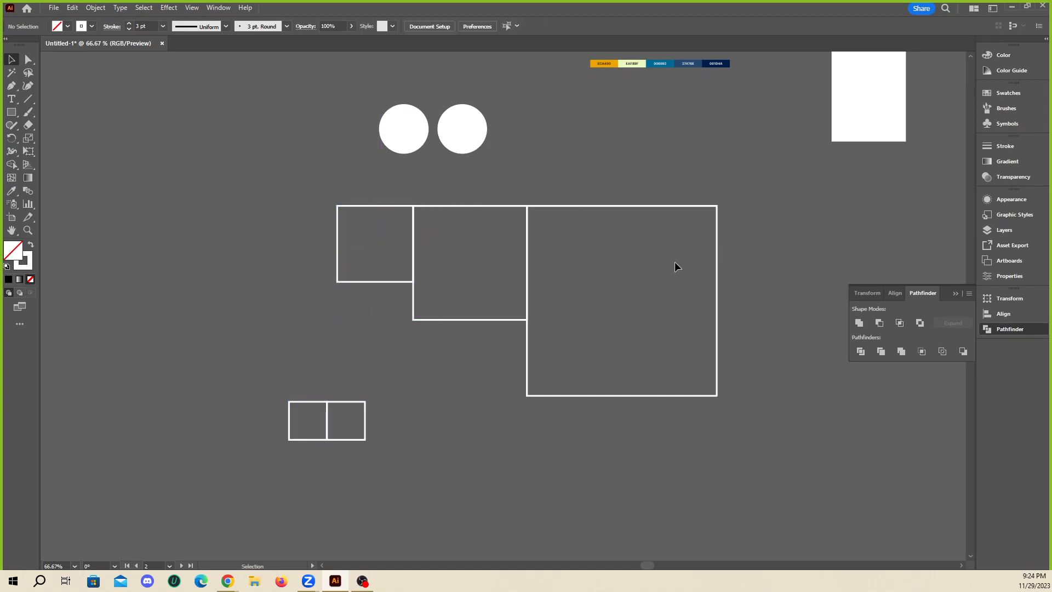
- Move the largest square clear of the diagram, then place one small square under the medium square with their left edges lined up
drag(717, 235, 732, 367)
drag(364, 410, 412, 290)
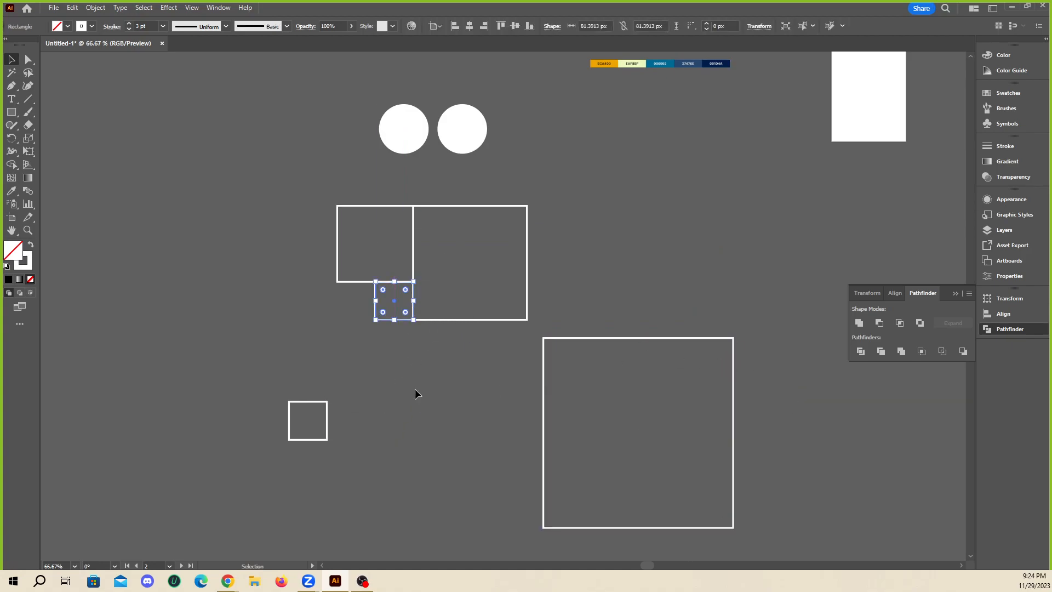
click(446, 248)
drag(448, 206, 554, 207)
drag(380, 205, 418, 213)
click(488, 326)
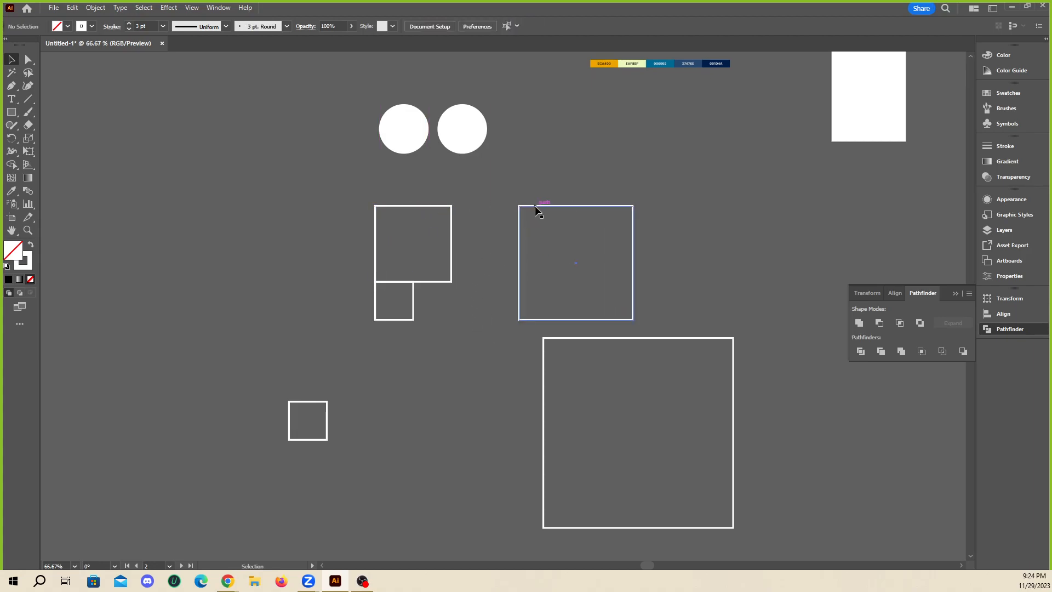
- Snap the second-largest square against the medium square's right edge and undo the shift that follows
drag(535, 207, 390, 204)
drag(465, 207, 428, 211)
click(616, 246)
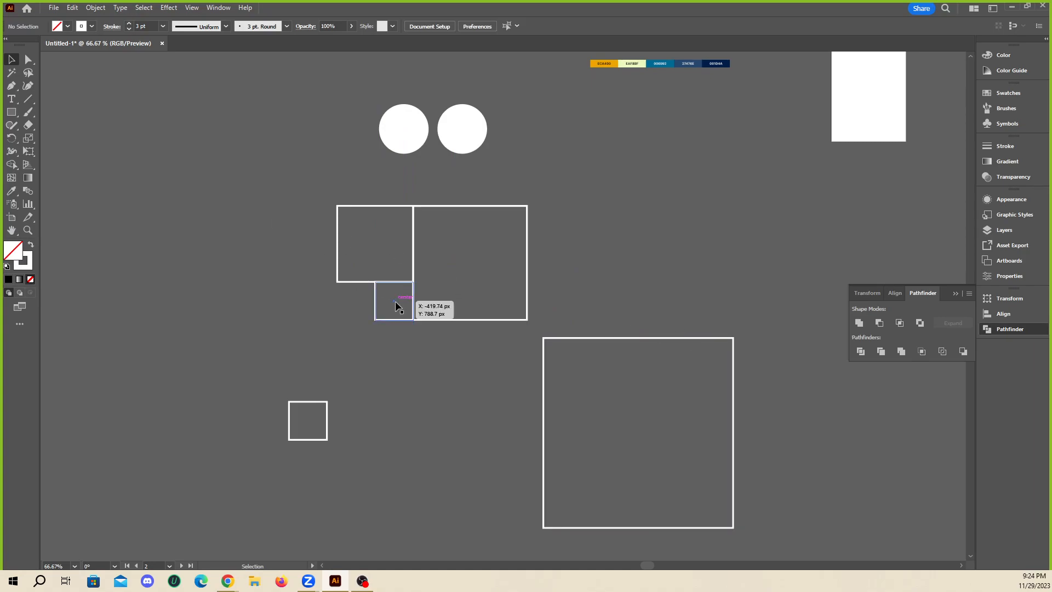
key(ctrl+z)
key(ctrl+z)
click(425, 315)
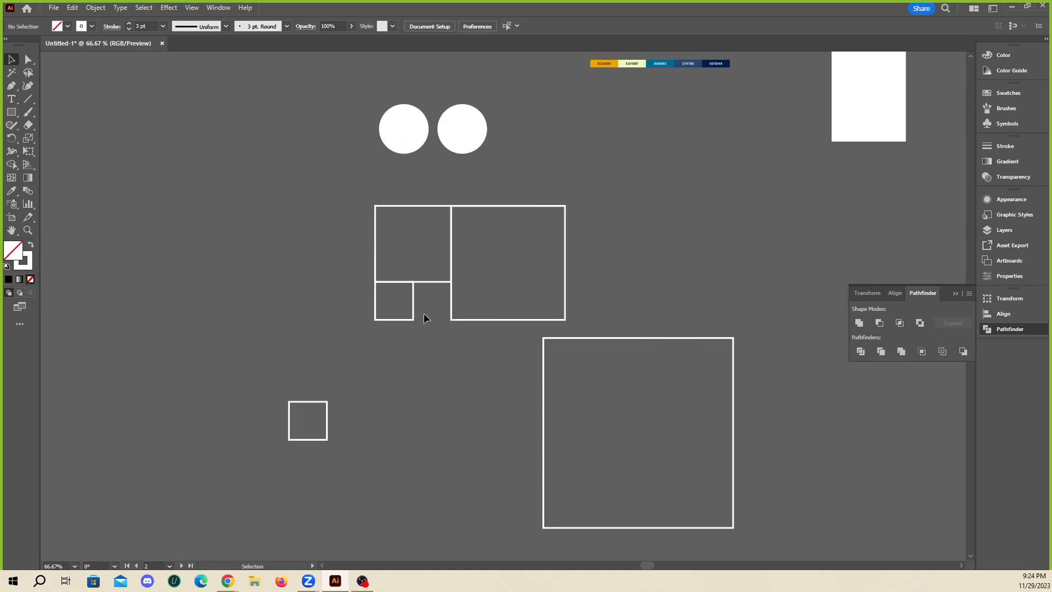
- Place the small square on top of the medium square's left end and shift the three joined squares down and left
drag(413, 318, 413, 206)
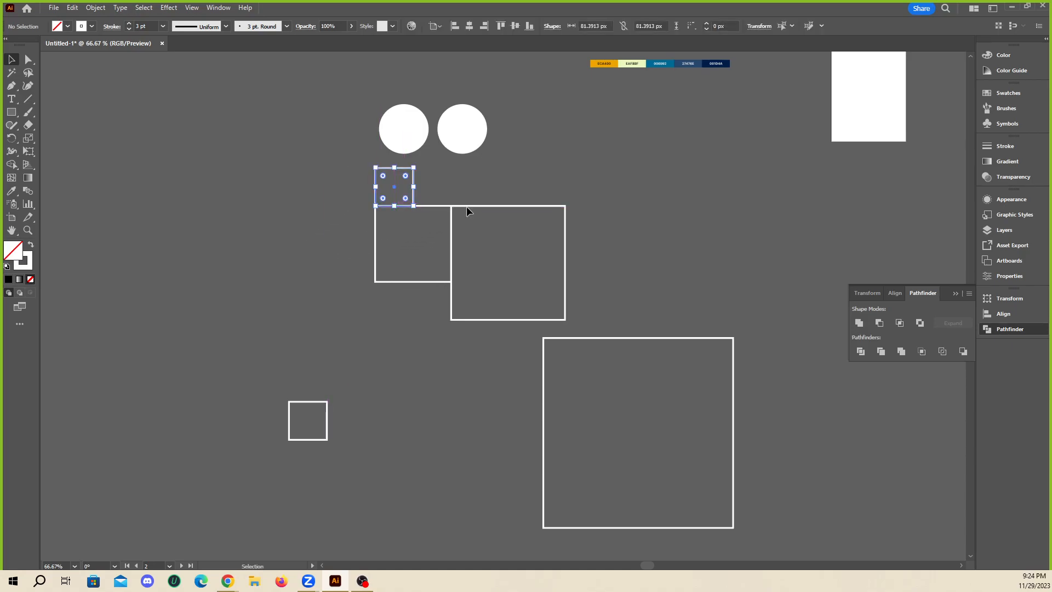
click(413, 287)
drag(522, 298, 499, 320)
click(392, 459)
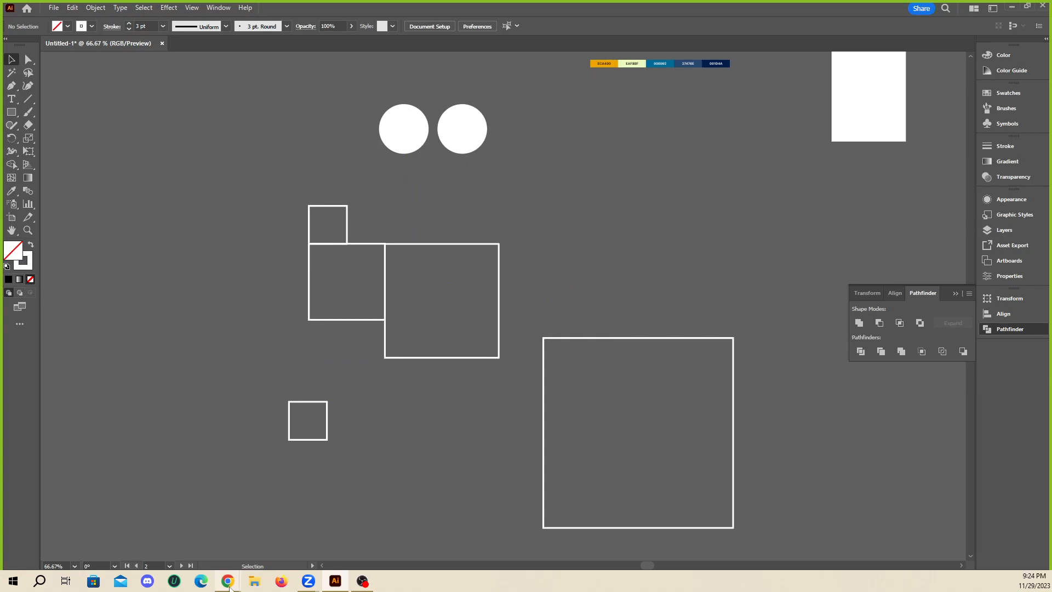
- Switch to Chrome and search Google Images for golden ratio spiral
mouse_move(227, 580)
click(329, 531)
click(246, 204)
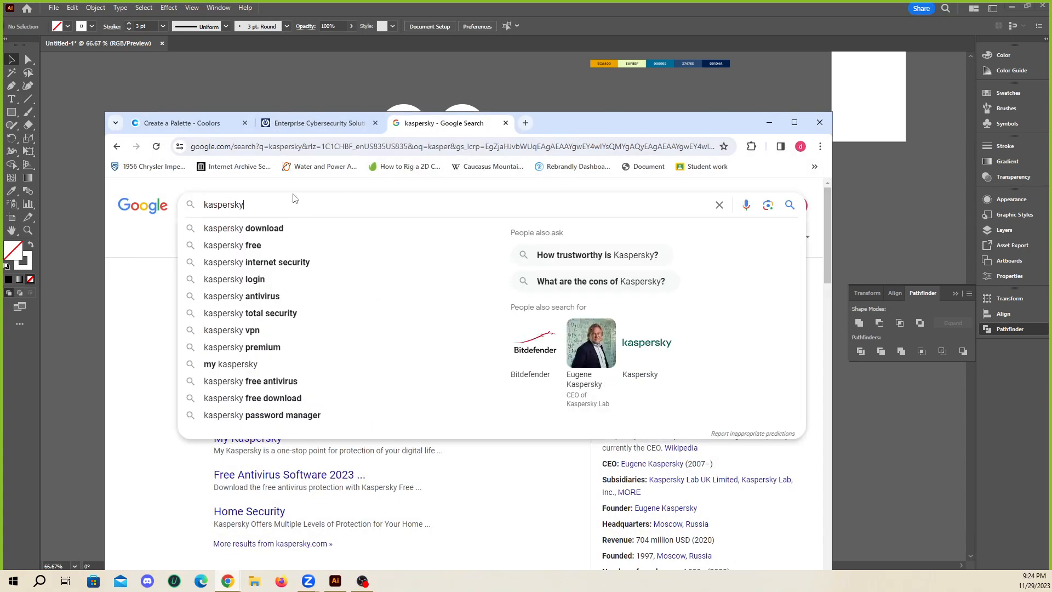
drag(246, 205, 121, 188)
text(golden ratio s)
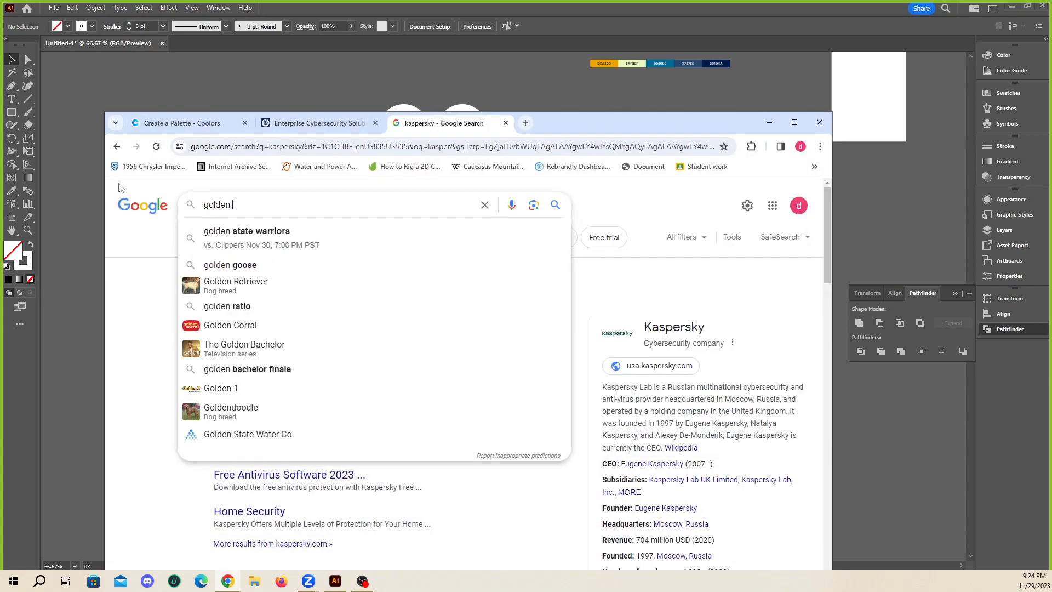
text(piral)
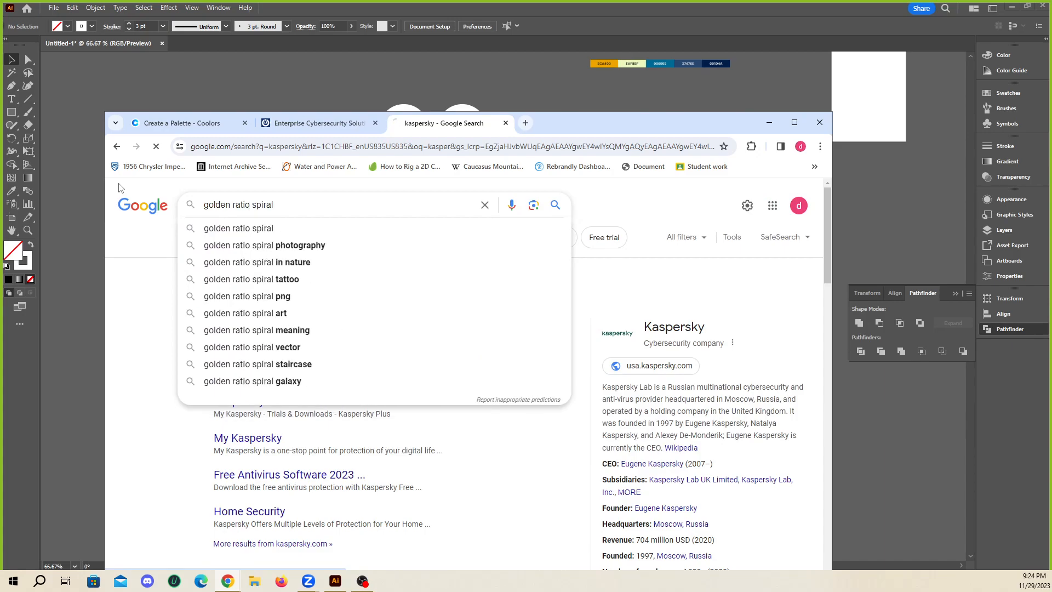
key(Return)
click(235, 241)
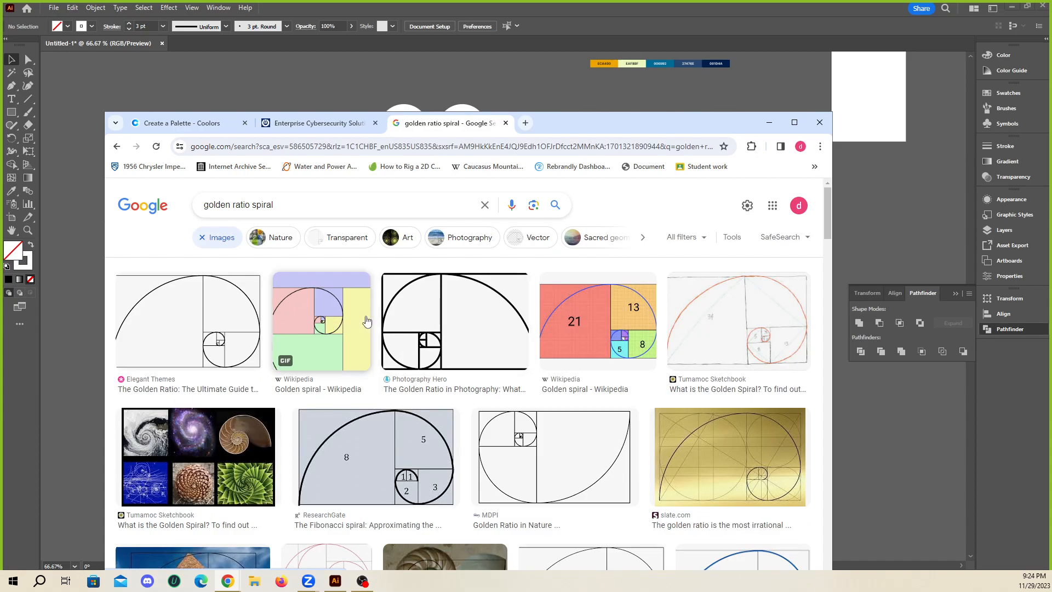
- Copy the black-outlined spiral image from Photography Hero into the Illustrator document, enlarge it to about 877 px wide and place it left of the squares
right_click(432, 324)
click(463, 460)
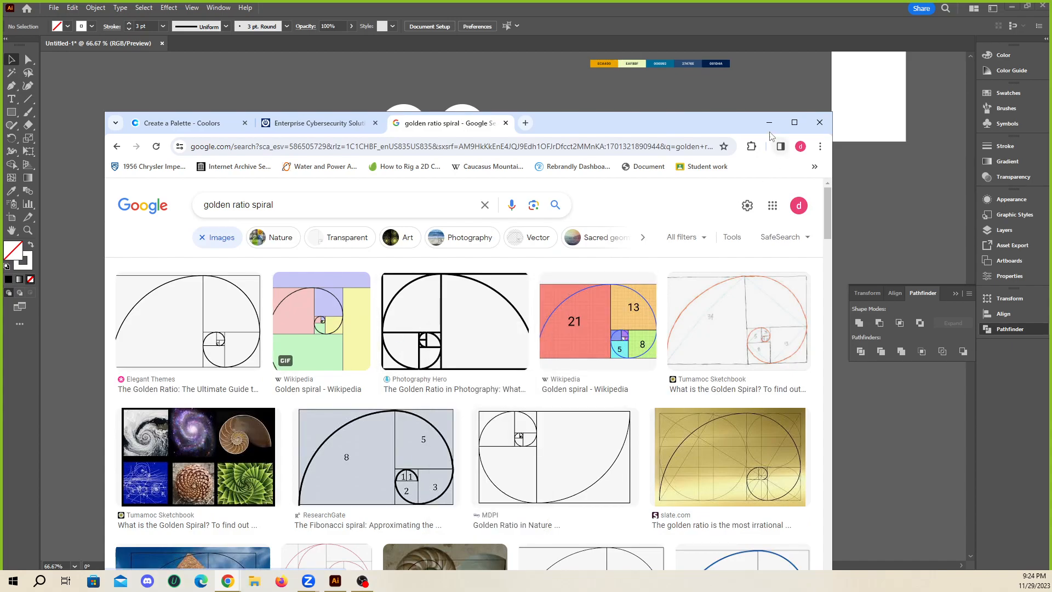
click(769, 123)
key(ctrl+v)
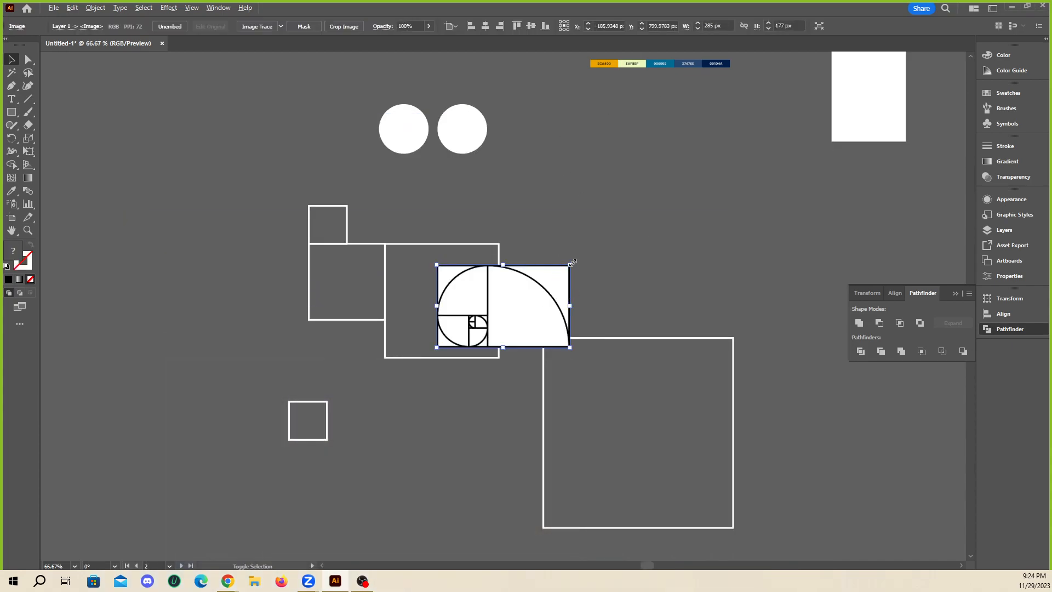
drag(570, 265, 252, 193)
scroll(564, 216, left, 5)
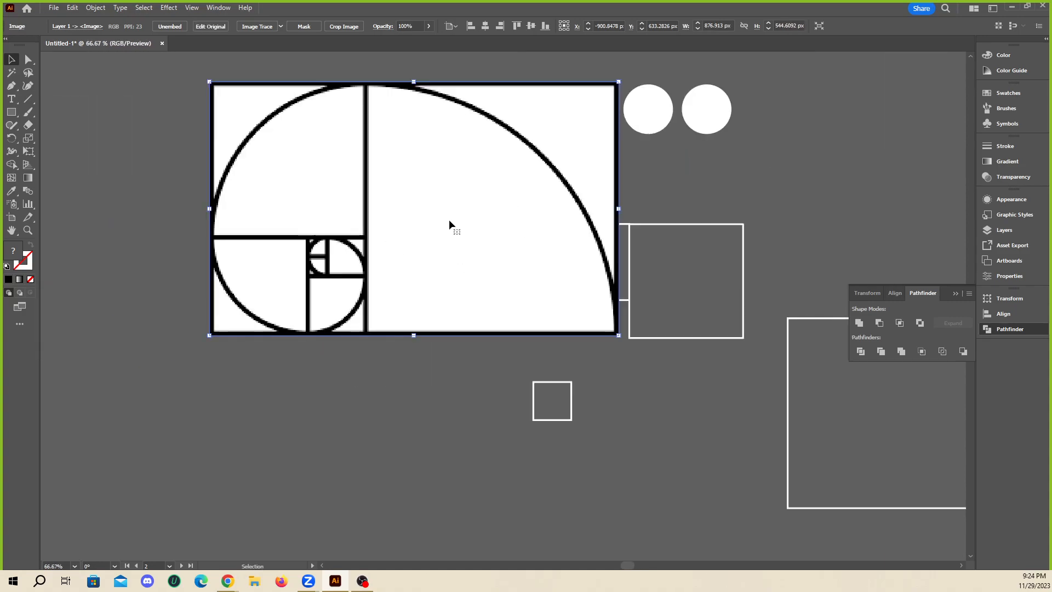
drag(451, 223, 304, 255)
click(507, 352)
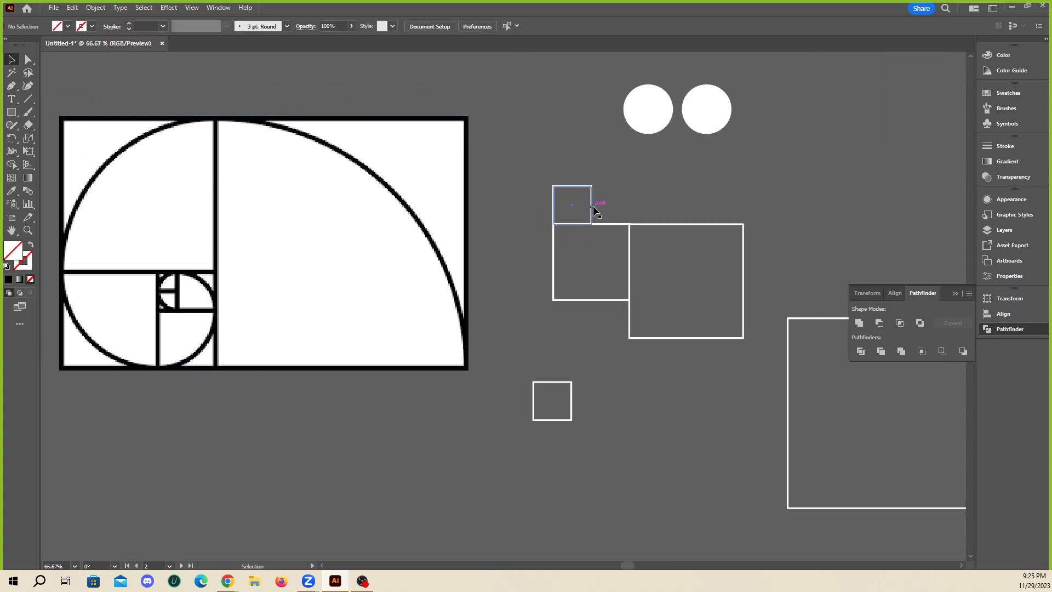
- Duplicate the small square beside the first one above the medium square and move the second-largest square away below them
drag(592, 205, 620, 387)
click(669, 193)
drag(662, 272, 660, 271)
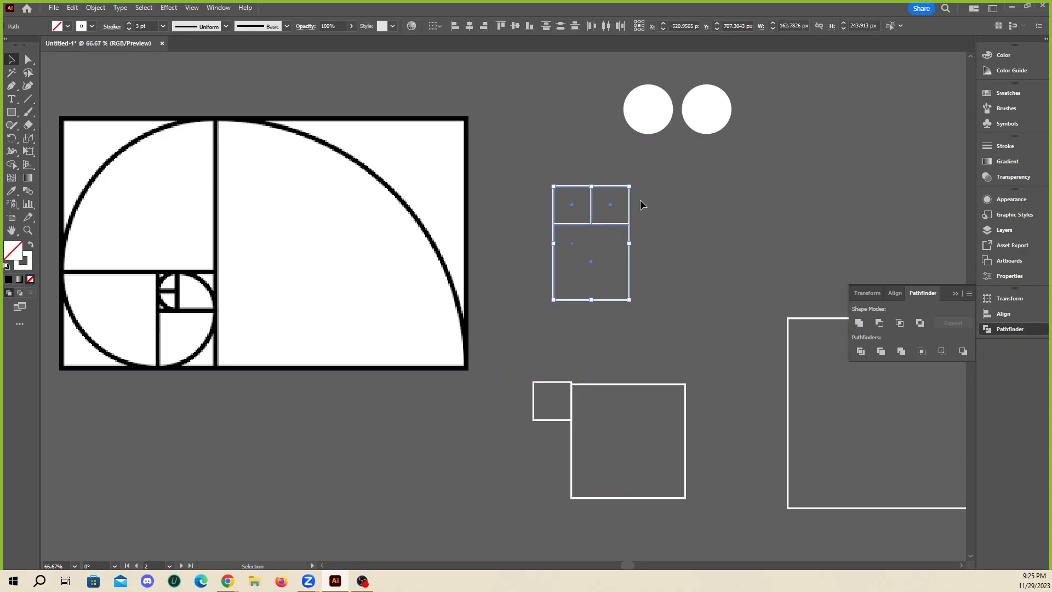
- Rotate the two small squares and the medium square together 90 degrees counterclockwise
drag(634, 183, 556, 191)
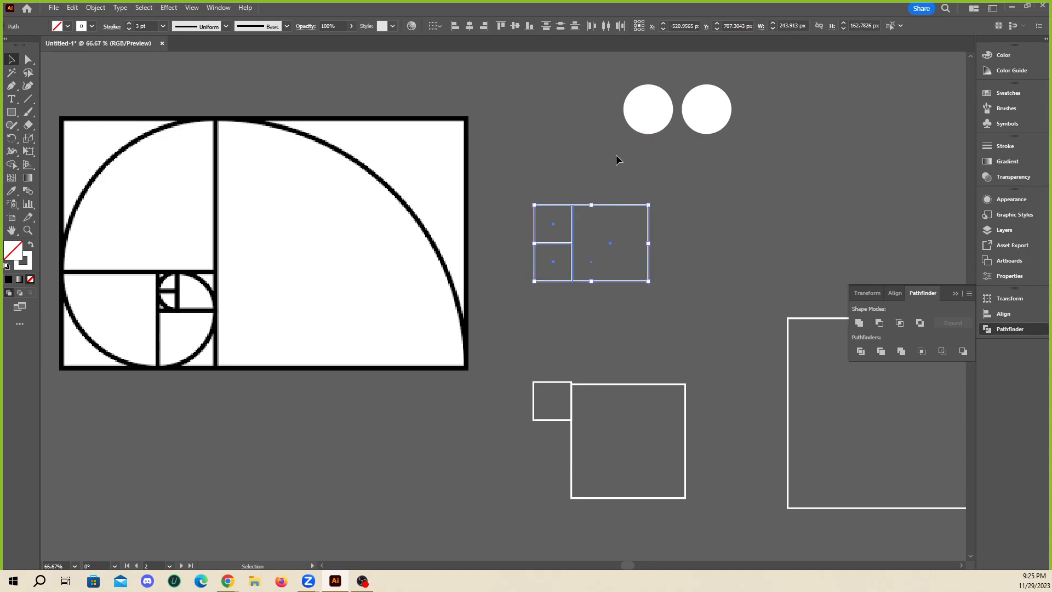
key(a)
key(ctrl+z)
key(ctrl+shift+z)
key(v)
click(694, 196)
- Attach the second-largest square beneath the rotated squares and align its left edge exactly with theirs
drag(672, 387, 609, 282)
click(678, 334)
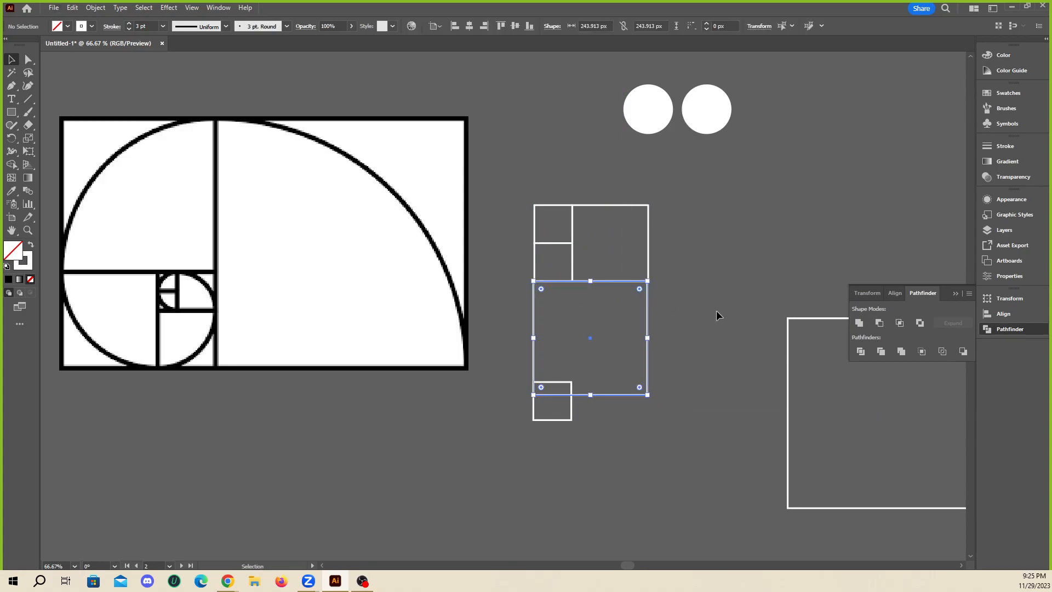
click(629, 327)
click(647, 303)
scroll(573, 300, up, 1)
scroll(573, 301, up, 3)
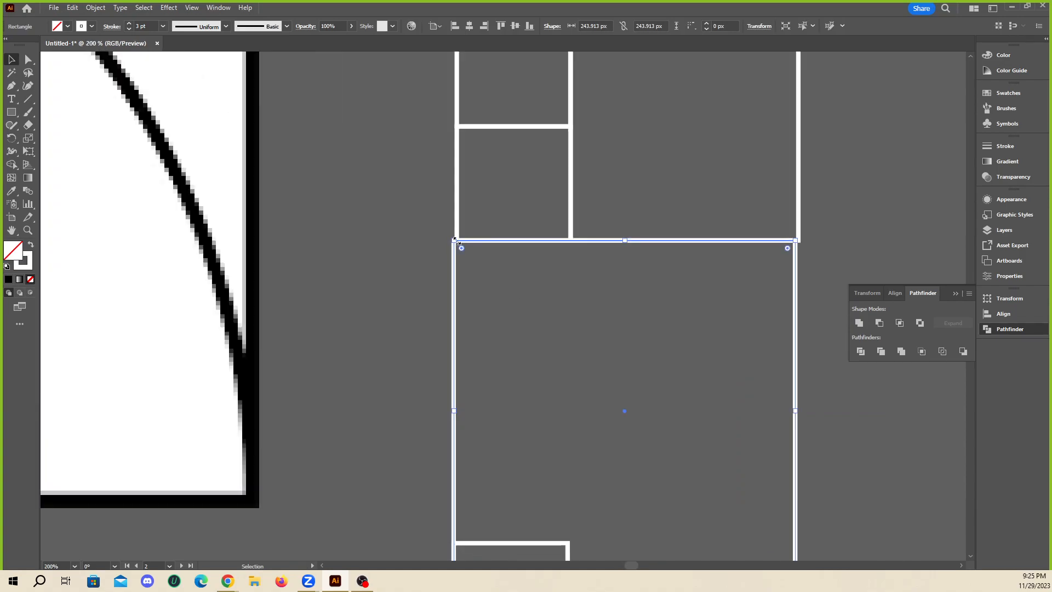
double_click(467, 240)
double_click(429, 244)
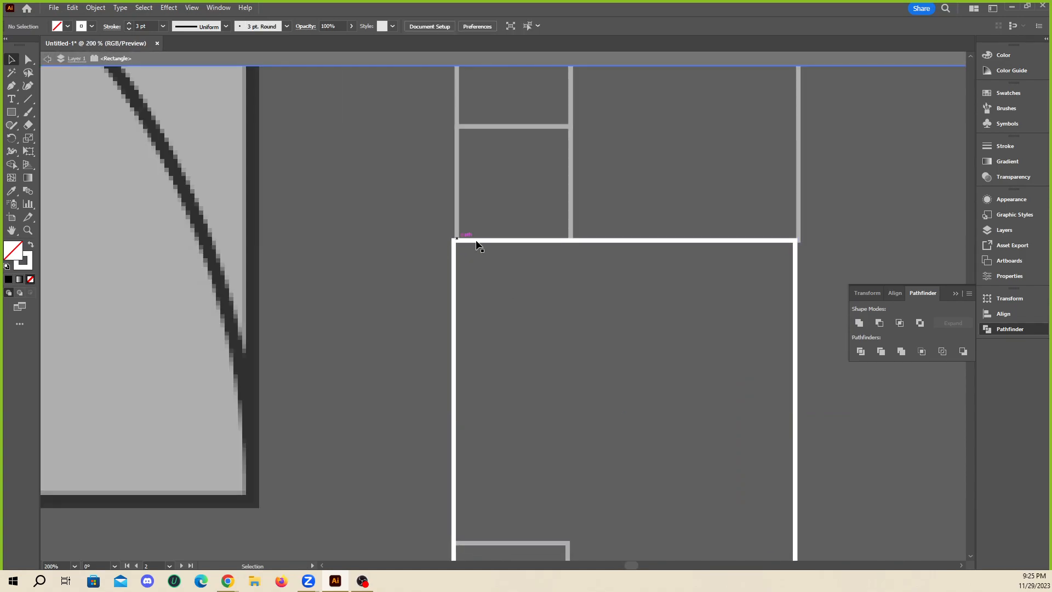
scroll(353, 243, up, 4)
drag(382, 228, 394, 227)
scroll(396, 228, down, 7)
click(697, 321)
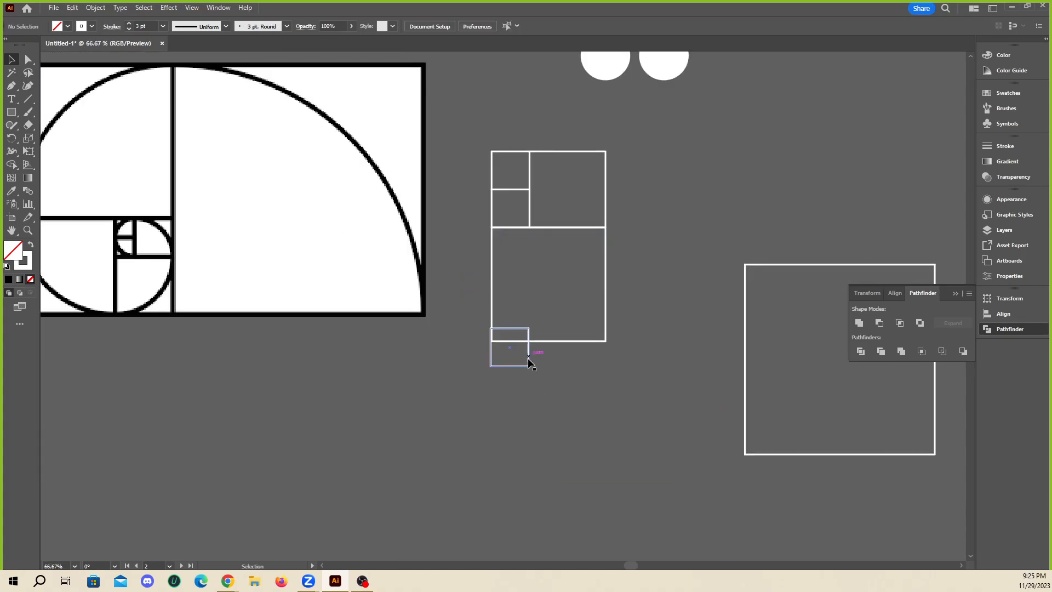
- Delete the leftover small square and move the joined squares to the right, away from the spiral image
drag(527, 357, 555, 406)
key(Delete)
drag(607, 356, 645, 233)
scroll(734, 252, down, 2)
click(791, 258)
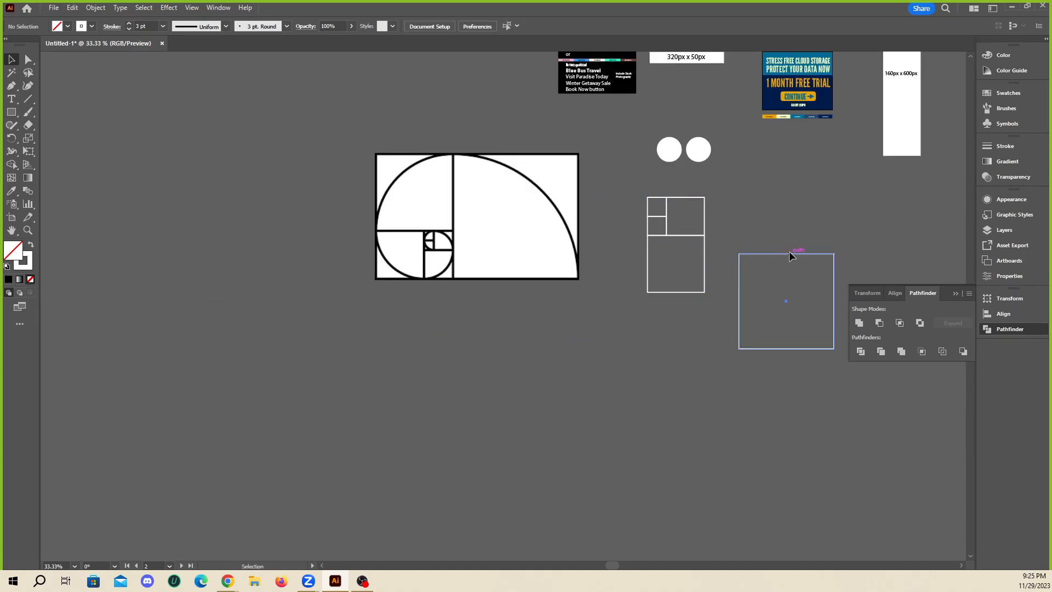
- Attach the largest square to the left side of the joined squares and move the complete diagram below the spiral image
drag(789, 253, 618, 202)
drag(745, 182, 637, 268)
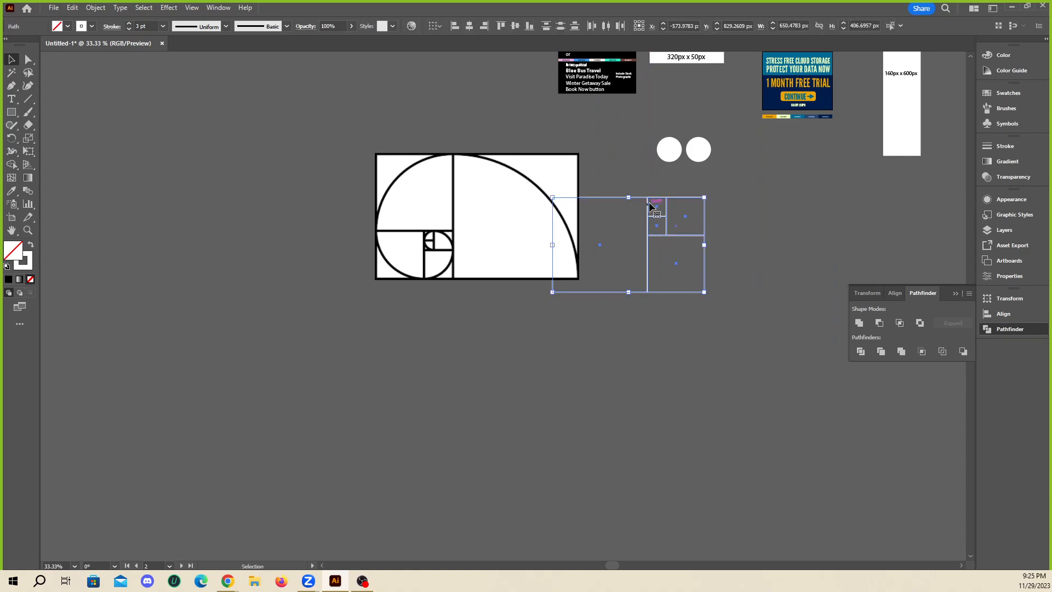
drag(647, 209, 610, 346)
click(686, 343)
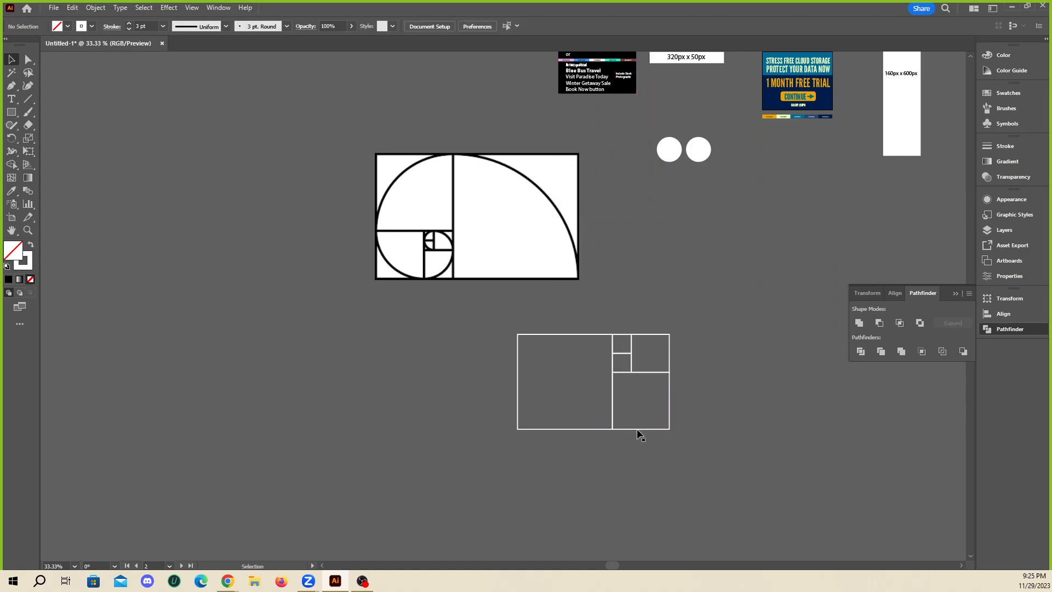
scroll(640, 434, up, 1)
scroll(528, 371, down, 1)
scroll(545, 392, up, 1)
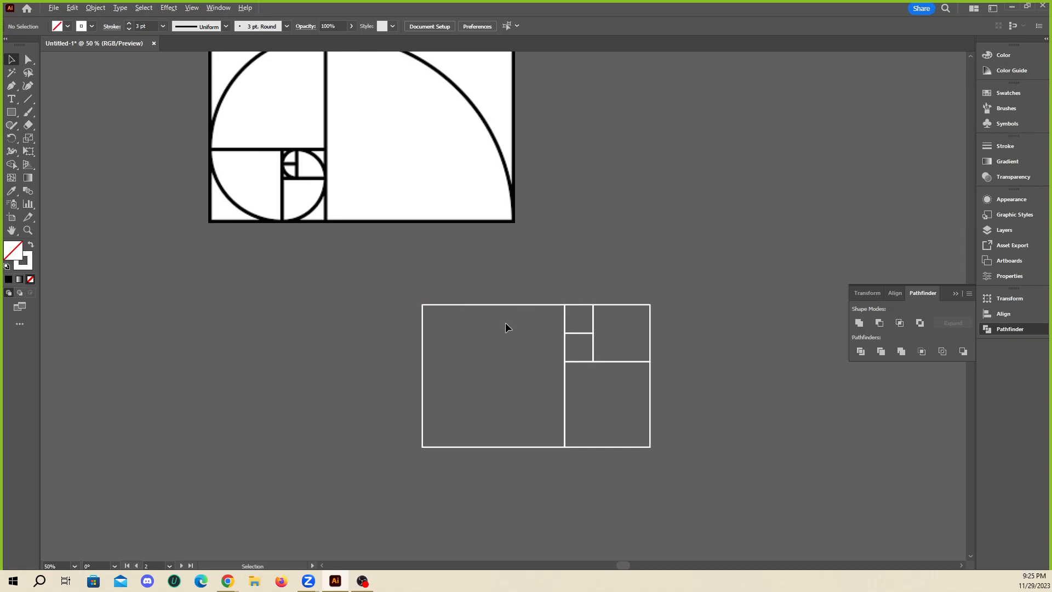
scroll(503, 387, down, 1)
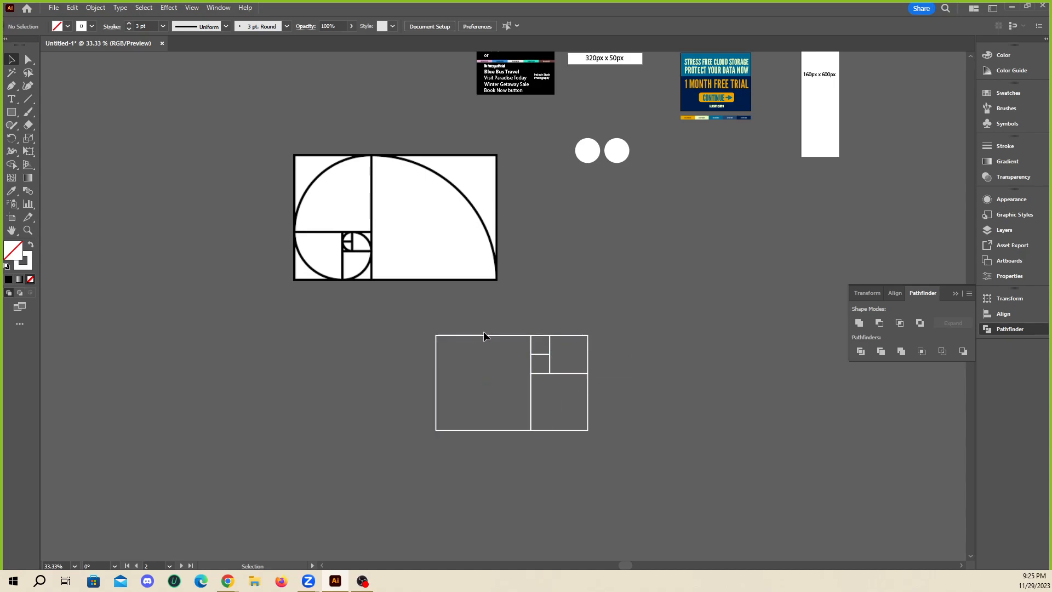
- Copy the largest square above the diagram and enlarge it to about 652 px, matching the diagram's full width
drag(483, 333, 488, 241)
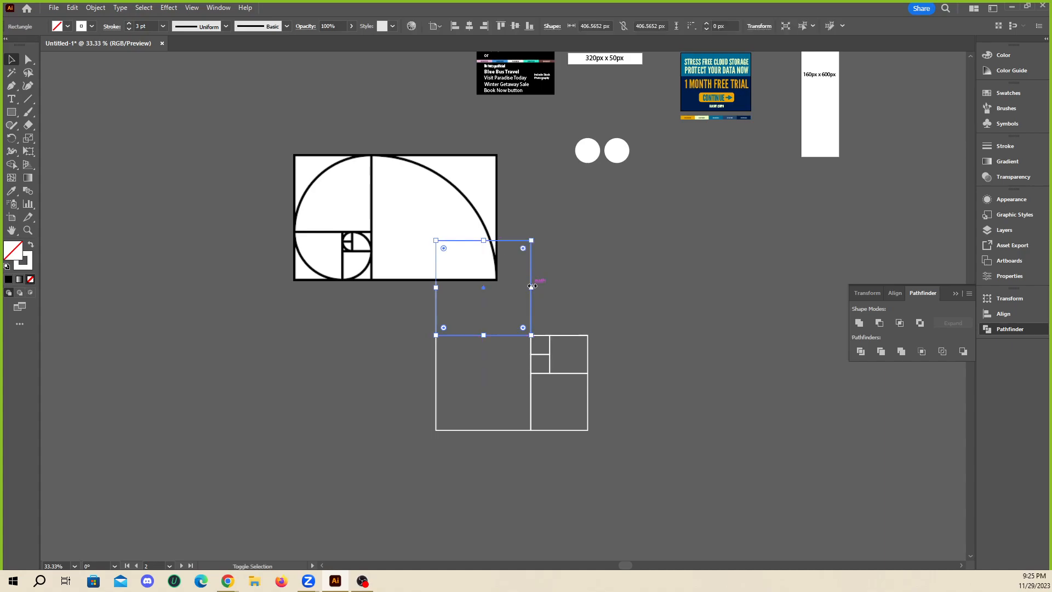
click(597, 292)
click(532, 292)
drag(532, 290, 594, 246)
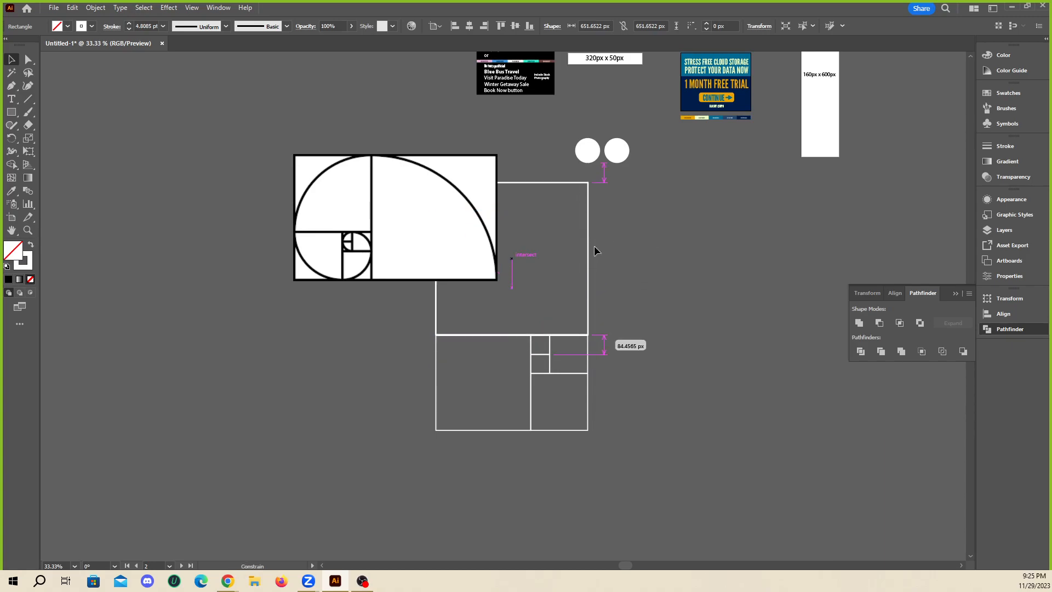
scroll(436, 342, up, 4)
drag(458, 268, 456, 271)
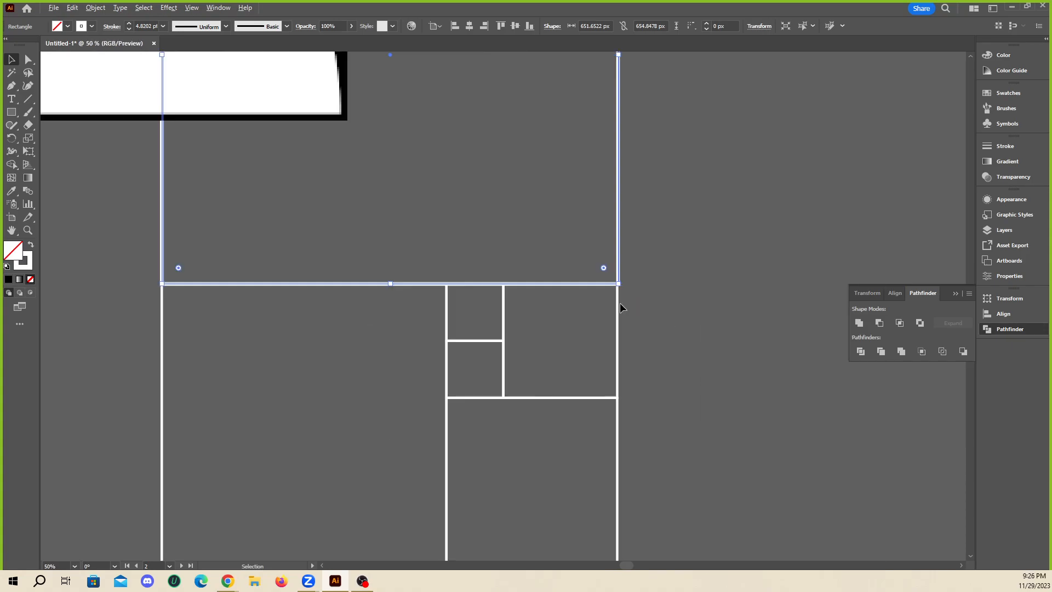
mouse_move(617, 272)
mouse_down()
mouse_move(596, 247)
mouse_move(617, 270)
mouse_up()
scroll(673, 310, down, 3)
click(698, 364)
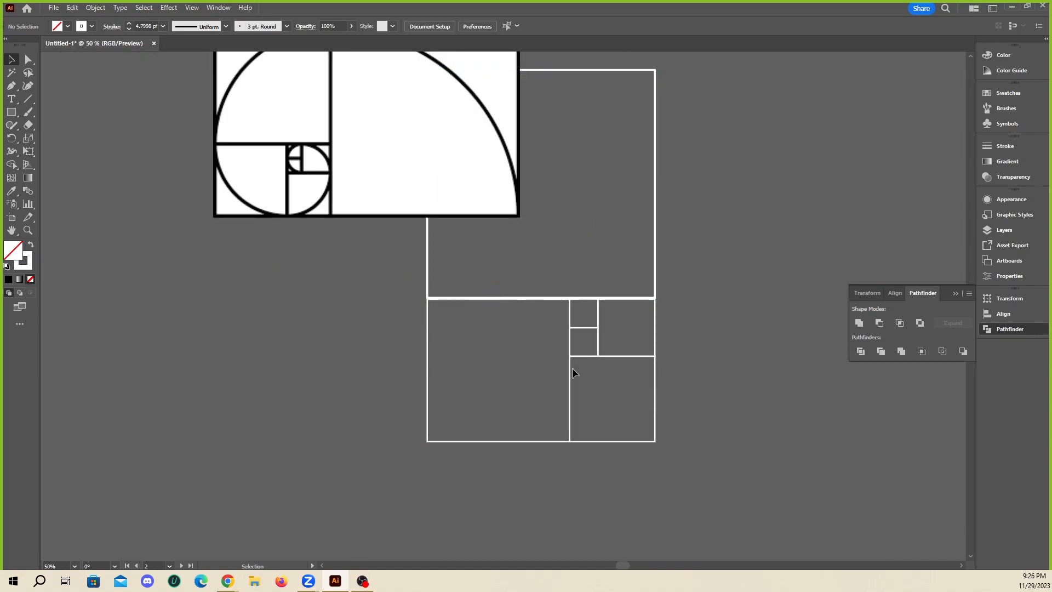
- Draw a freehand spiral with the Pen tool, curving outward from the smallest squares through the medium squares into the largest one
scroll(614, 361, right, 1)
scroll(630, 353, up, 1)
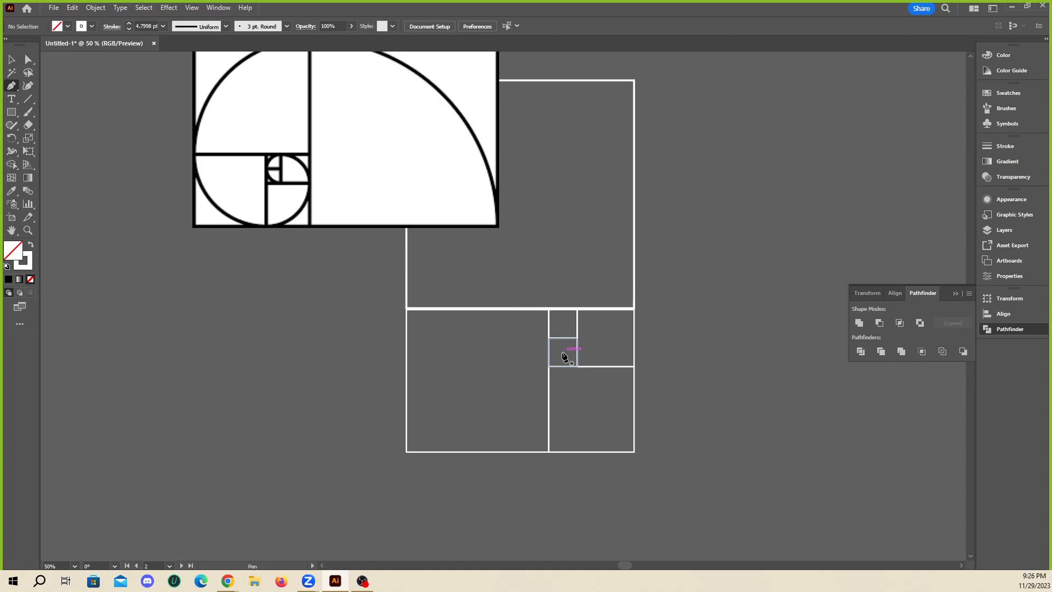
drag(555, 353, 572, 319)
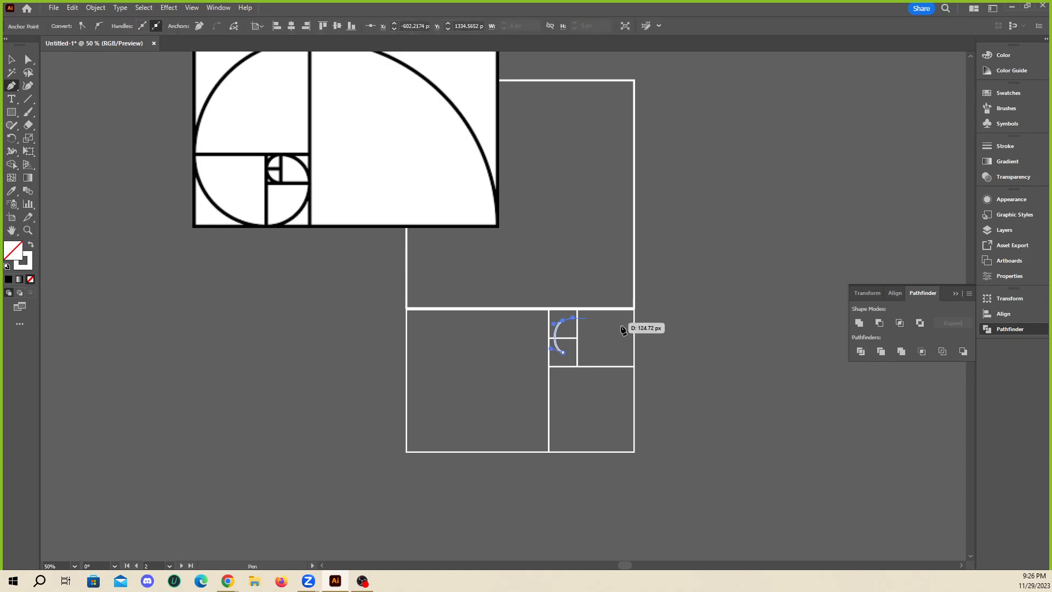
click(610, 366)
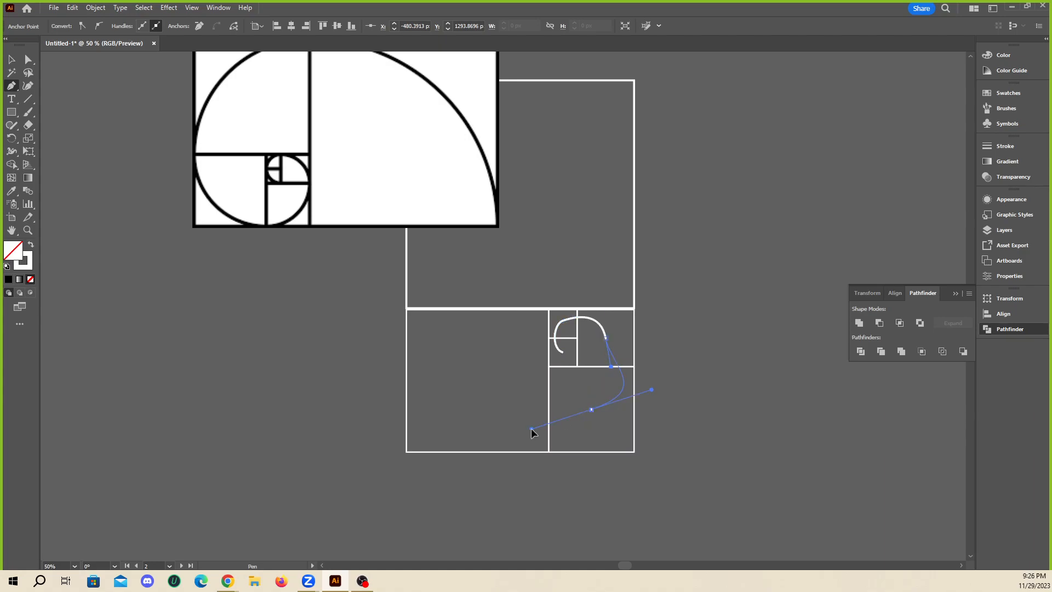
drag(567, 423, 567, 424)
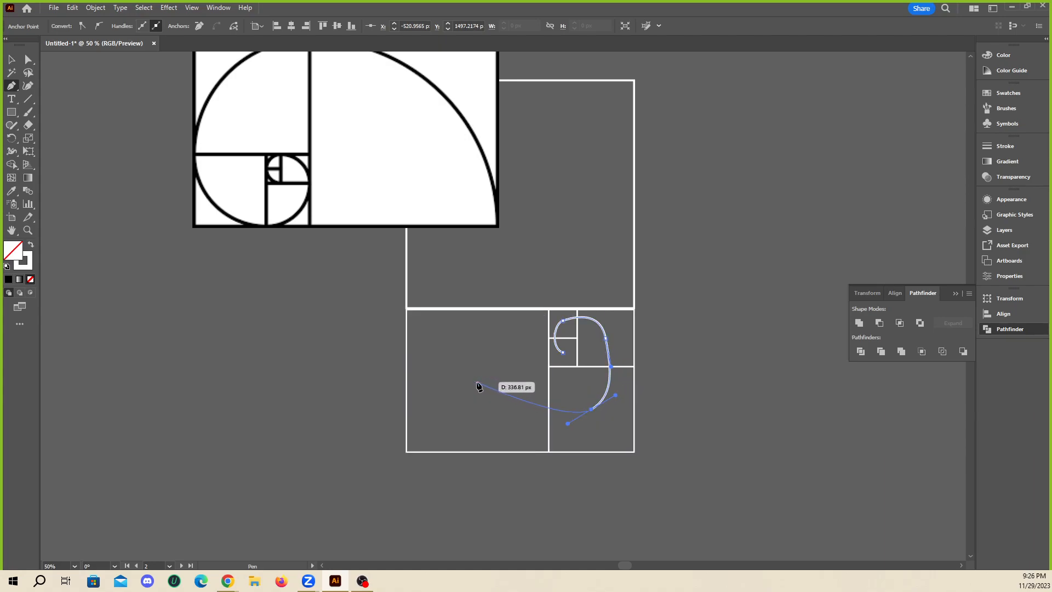
drag(478, 381, 457, 326)
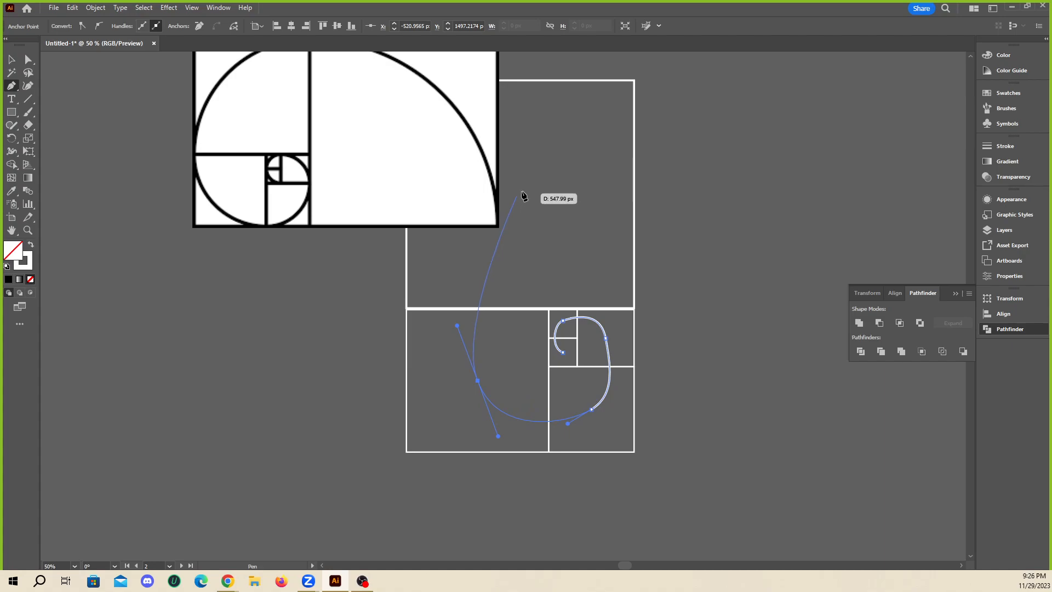
drag(540, 183, 627, 165)
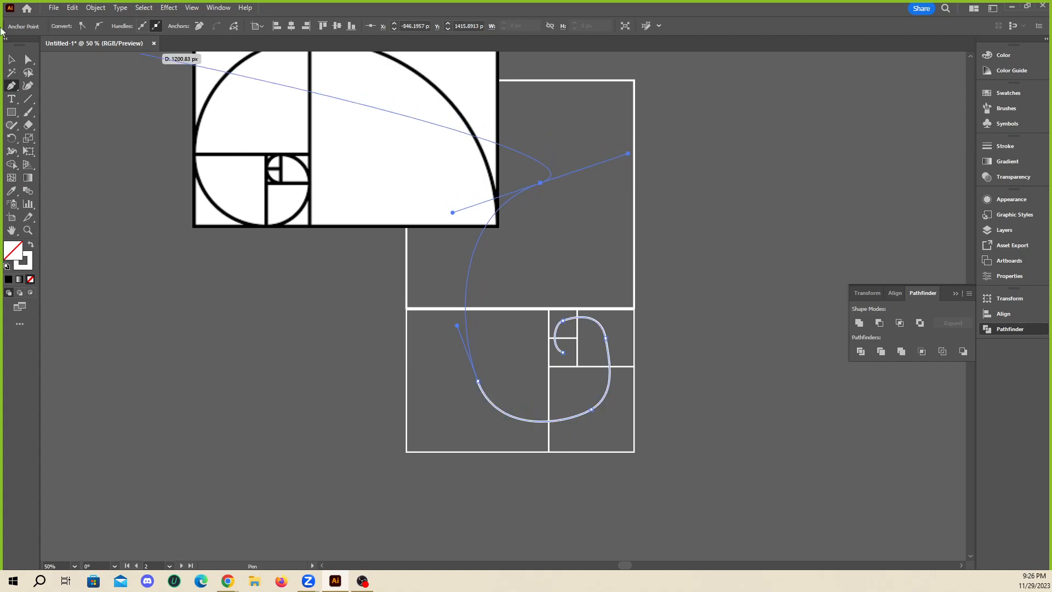
click(11, 59)
click(345, 390)
- Delete the square diagram with its hand-drawn spiral, and delete the spiral reference image
scroll(494, 444, down, 2)
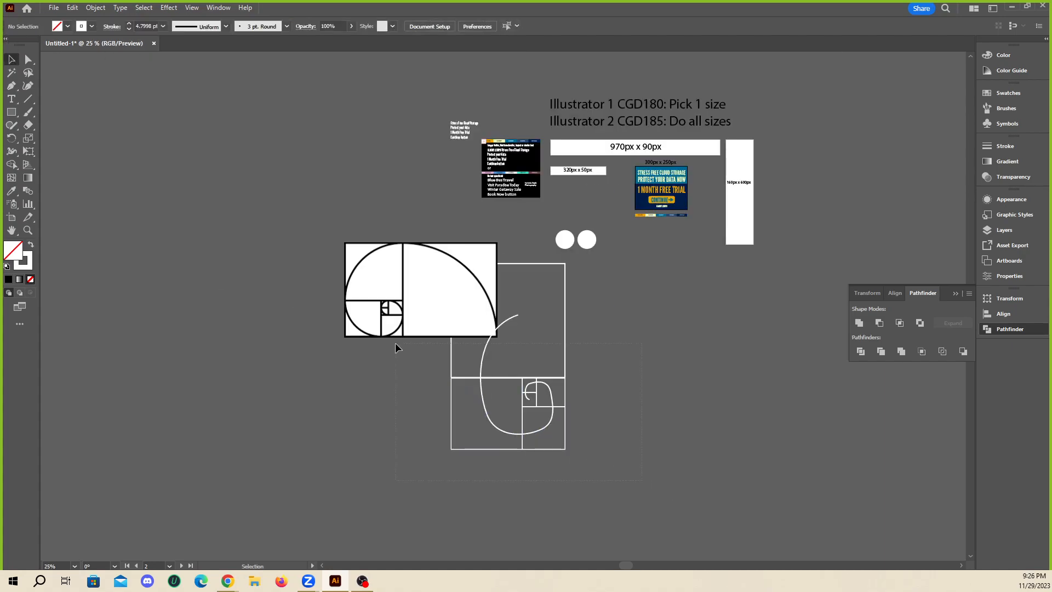
drag(395, 343, 305, 250)
key(Delete)
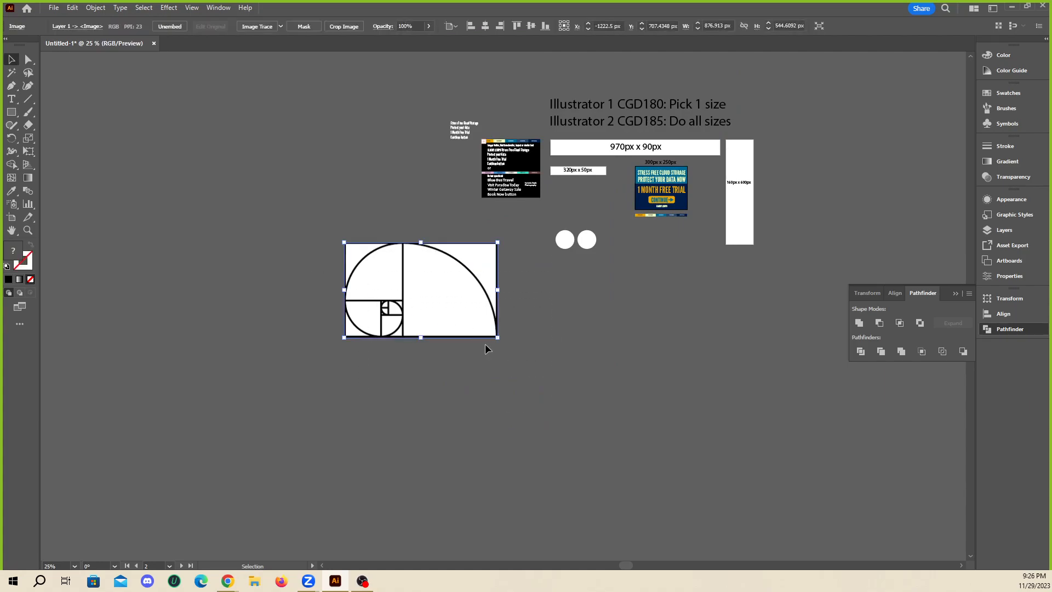
scroll(385, 321, up, 6)
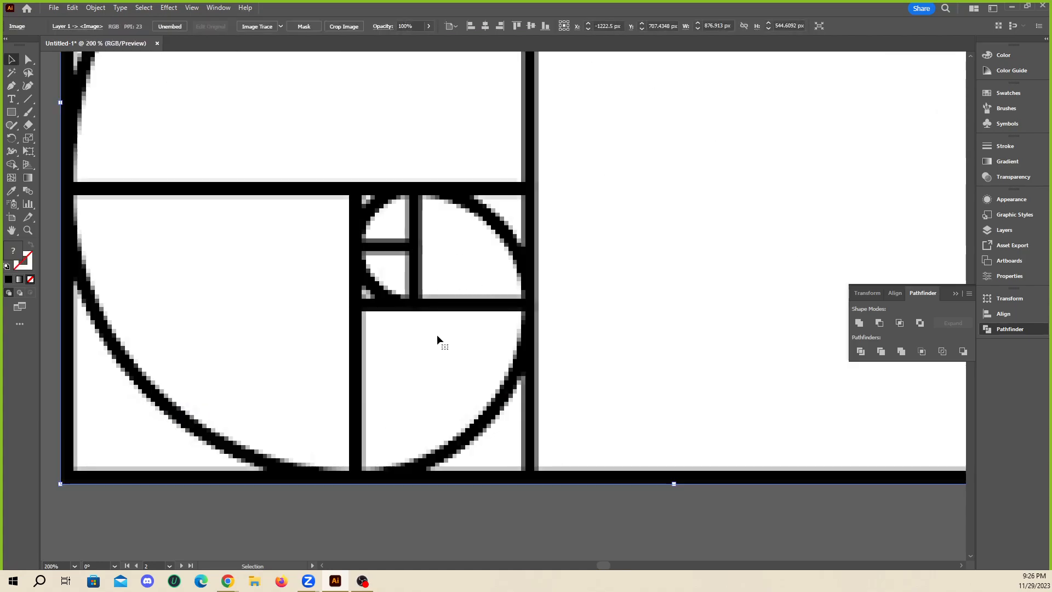
scroll(339, 253, down, 3)
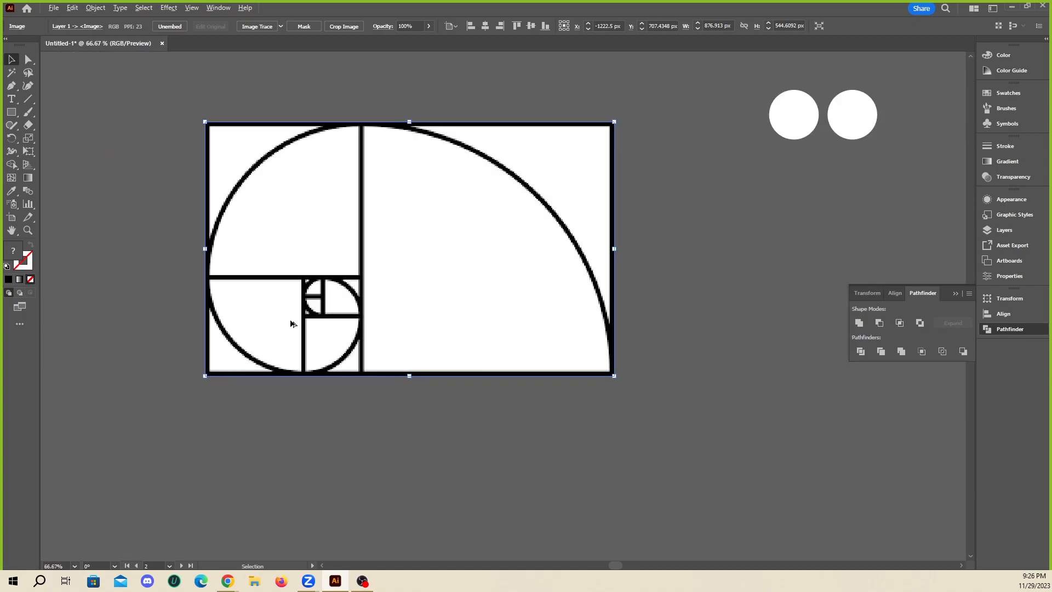
key(Delete)
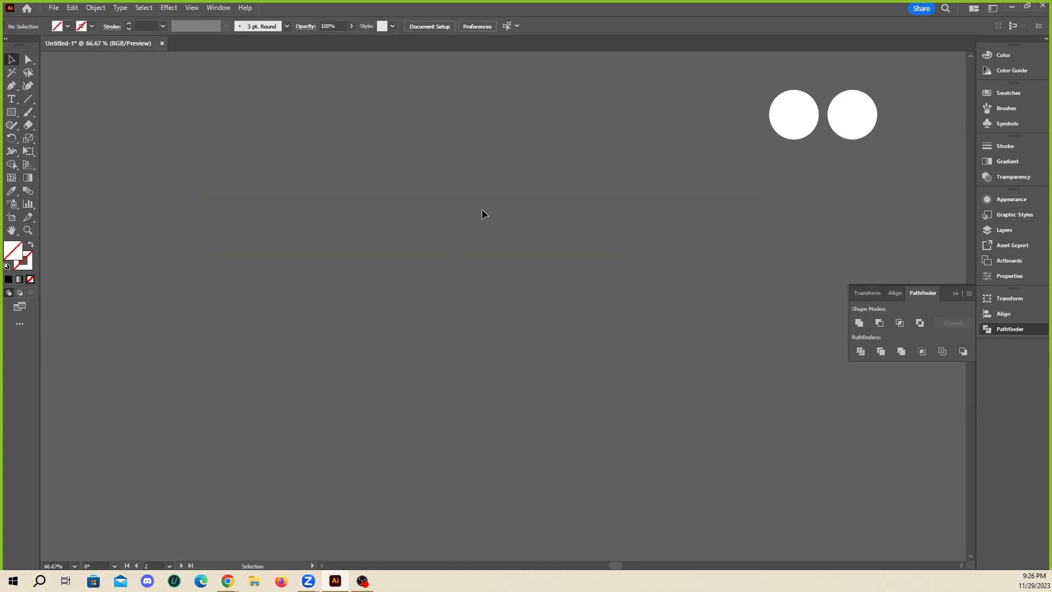
- Delete the right one of the two white circles below the ad layouts
scroll(445, 294, down, 3)
scroll(530, 251, up, 3)
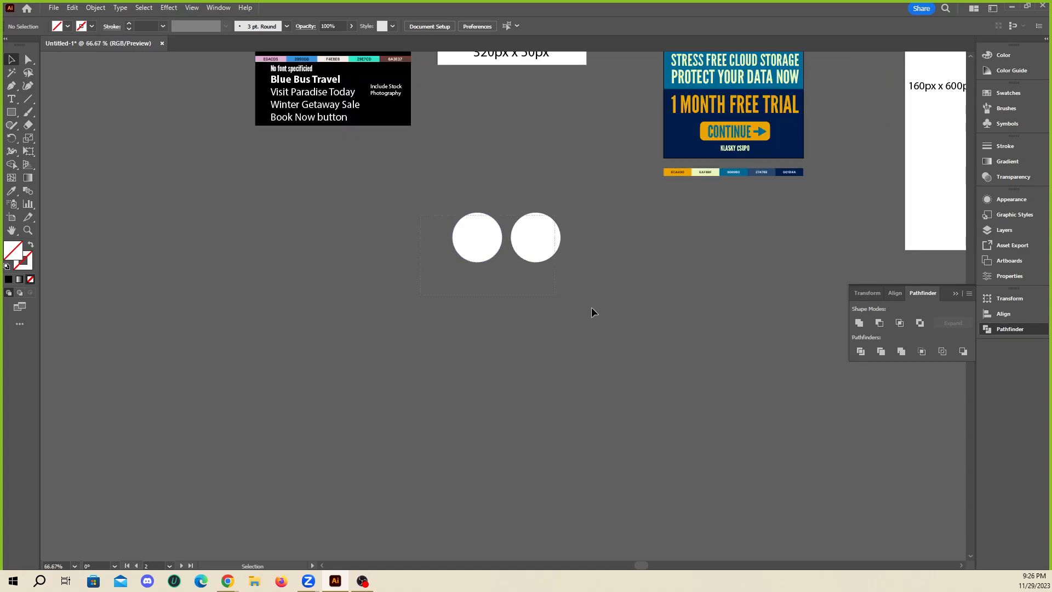
scroll(568, 219, up, 1)
scroll(564, 252, up, 3)
click(525, 274)
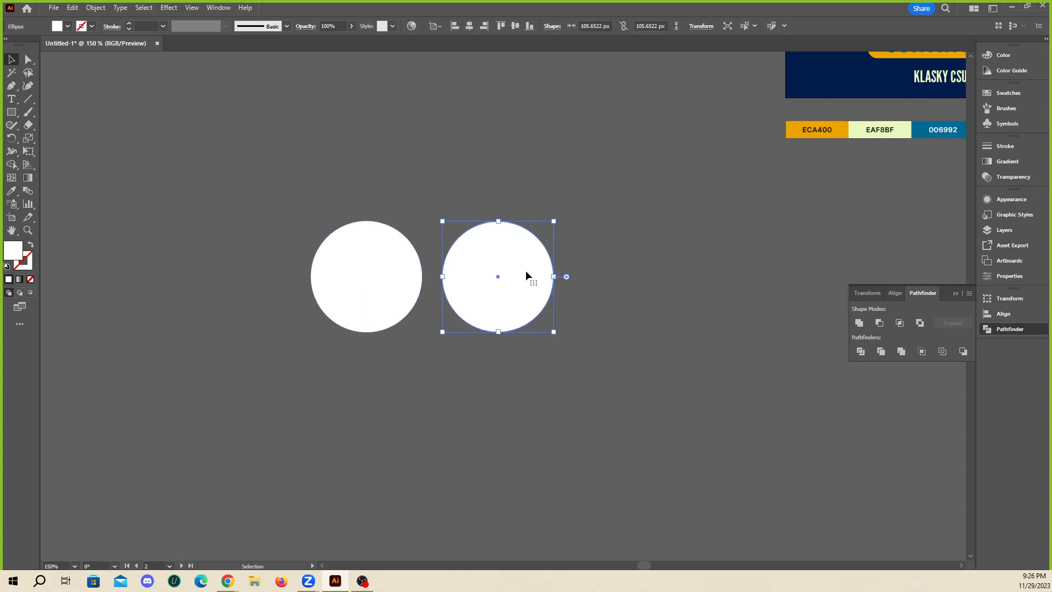
key(Delete)
- Duplicate the remaining white circle and place the copy to its right with a small gap
drag(363, 310, 524, 316)
drag(563, 259, 639, 180)
key(ctrl+z)
click(380, 317)
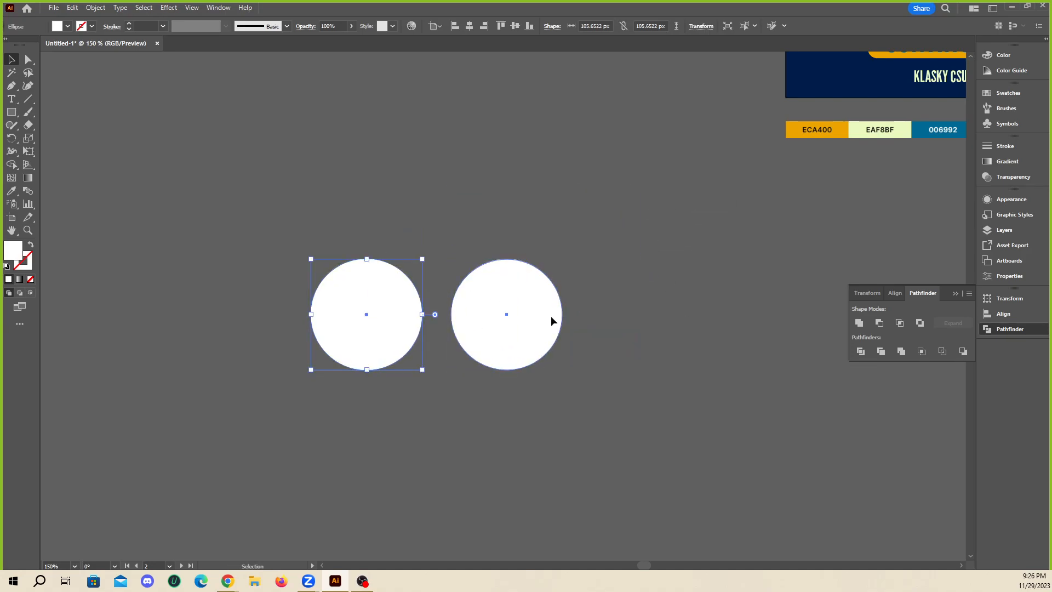
drag(550, 316, 462, 312)
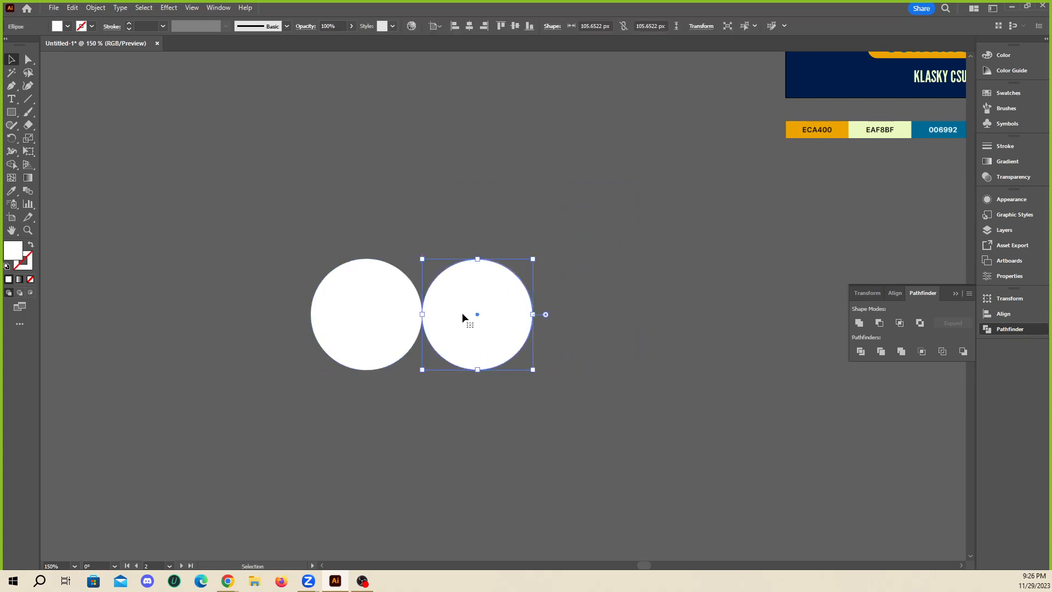
key(ctrl+z)
- Scale the copied circle uniformly to 161.8%
click(95, 7)
mouse_move(164, 21)
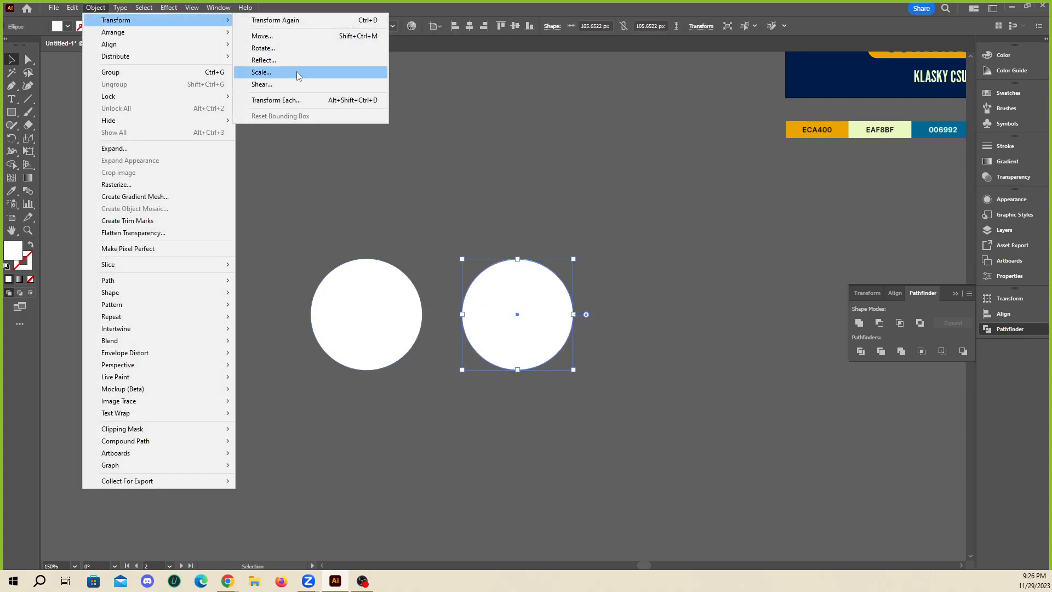
click(296, 74)
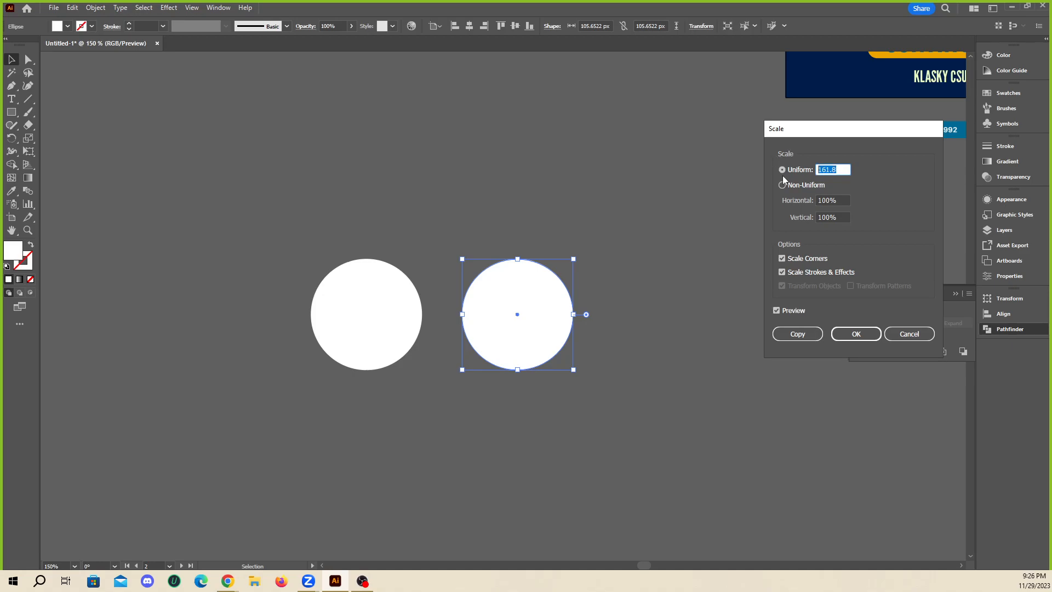
click(856, 334)
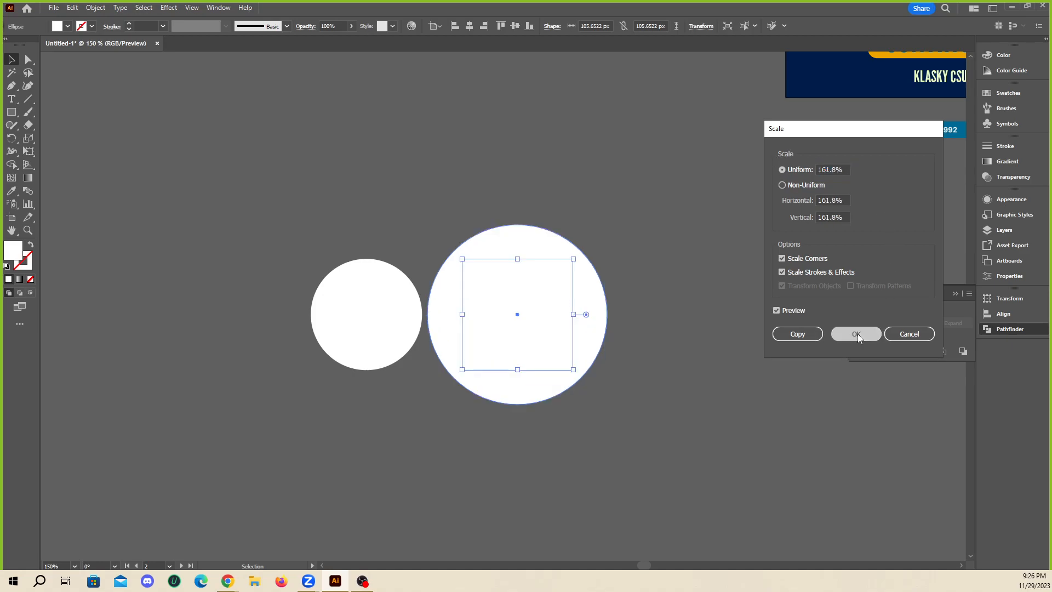
- Move the enlarged circle against the small circle with their bottom edges level
click(10, 58)
click(404, 159)
drag(497, 279, 502, 245)
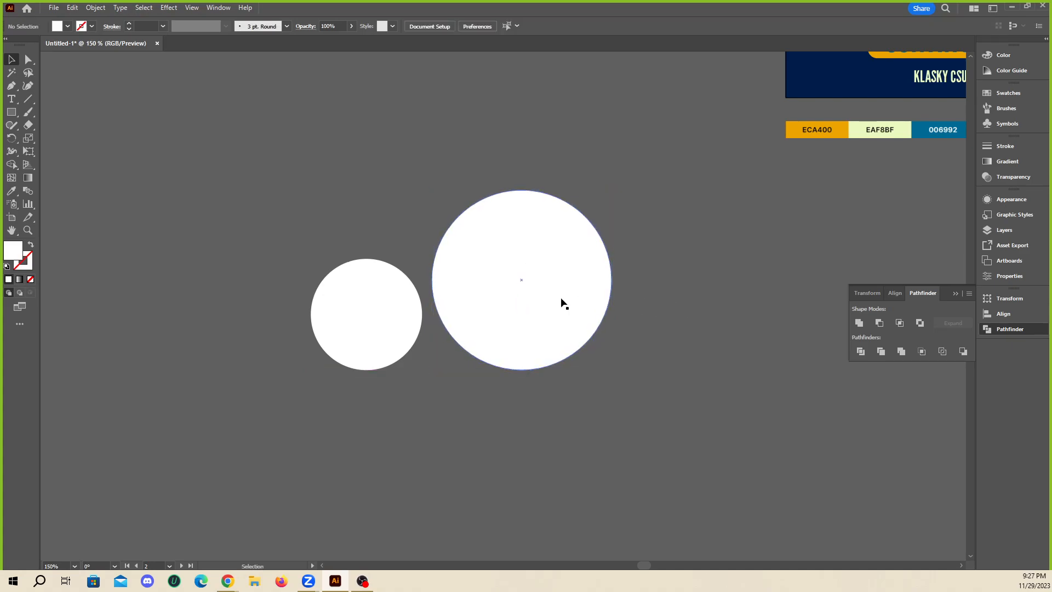
mouse_move(557, 300)
mouse_down()
mouse_move(545, 301)
mouse_move(559, 298)
mouse_up()
key(ctrl+shift+a)
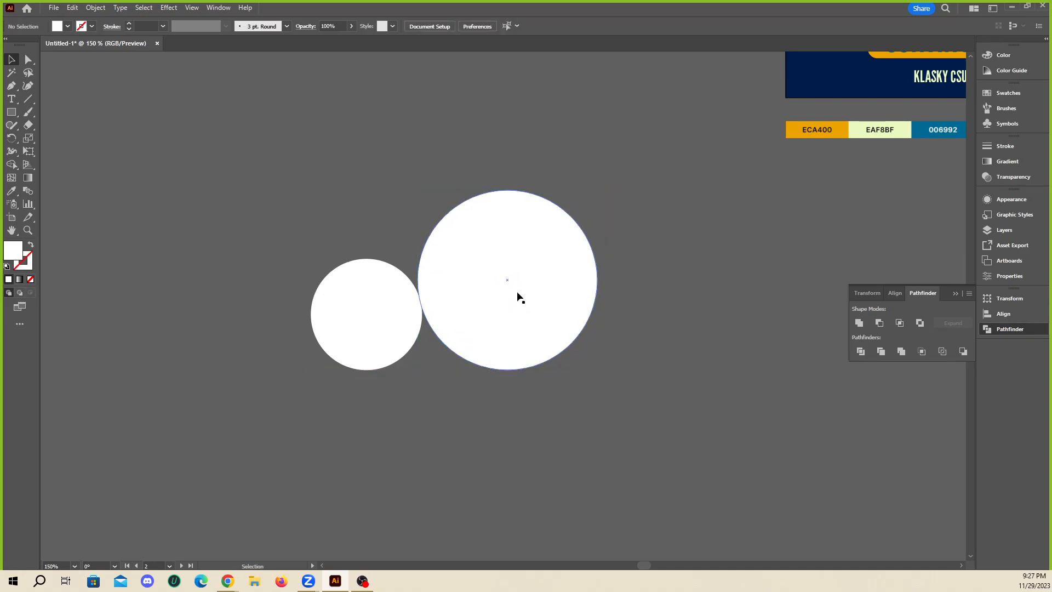
- Place the small circle on top of the enlarged circle and fill it with black
drag(420, 312, 582, 285)
key(ctrl+z)
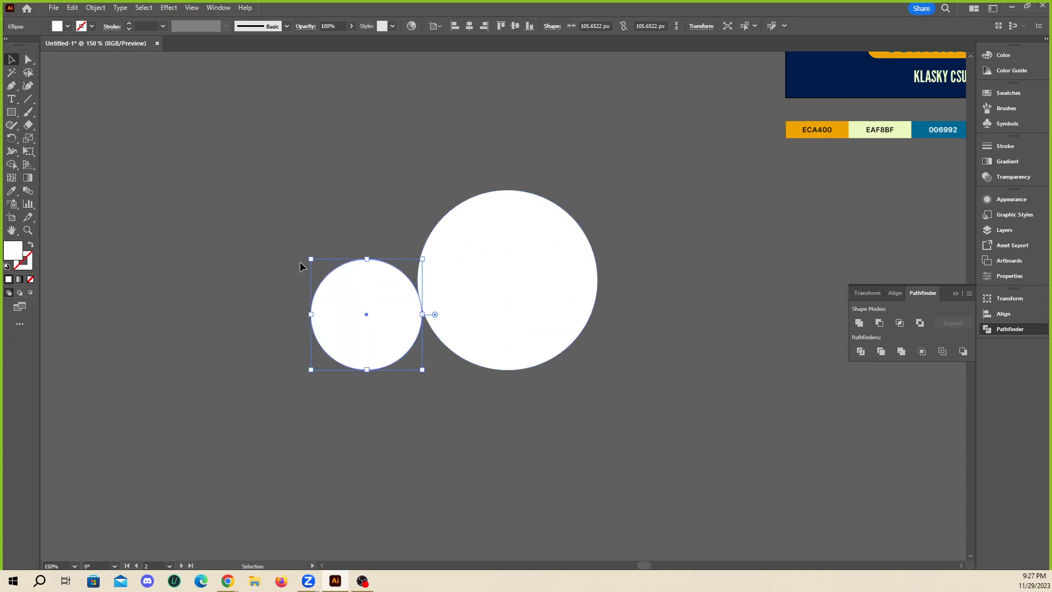
drag(384, 327, 516, 297)
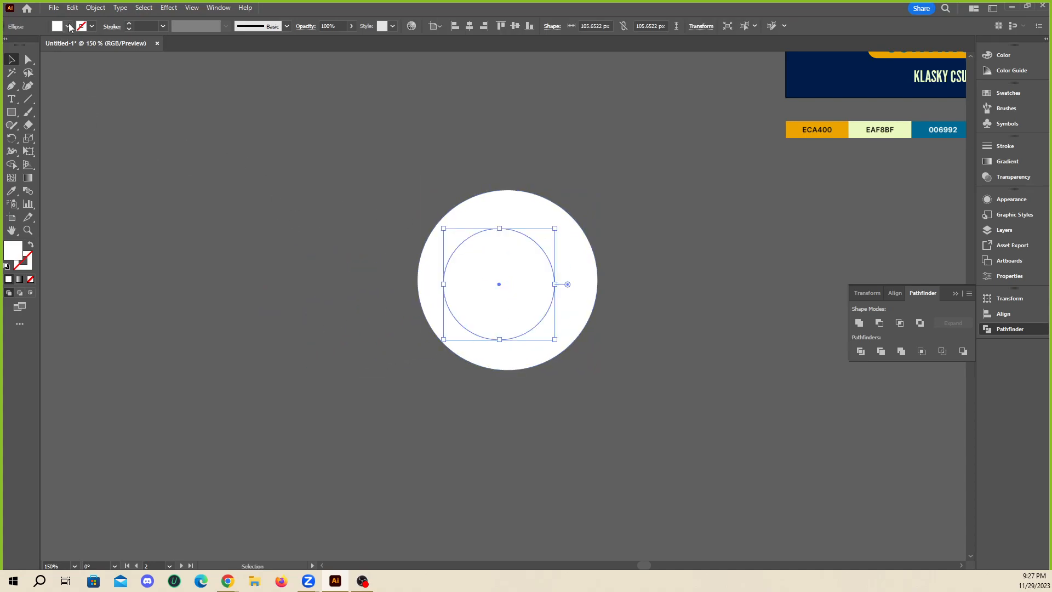
click(67, 26)
click(31, 45)
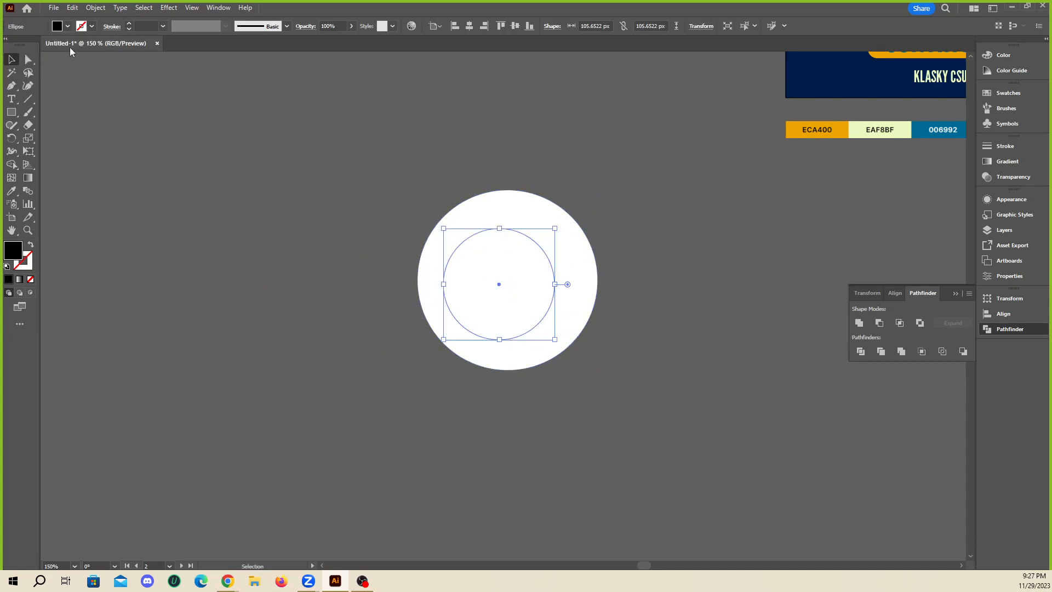
click(289, 221)
click(461, 252)
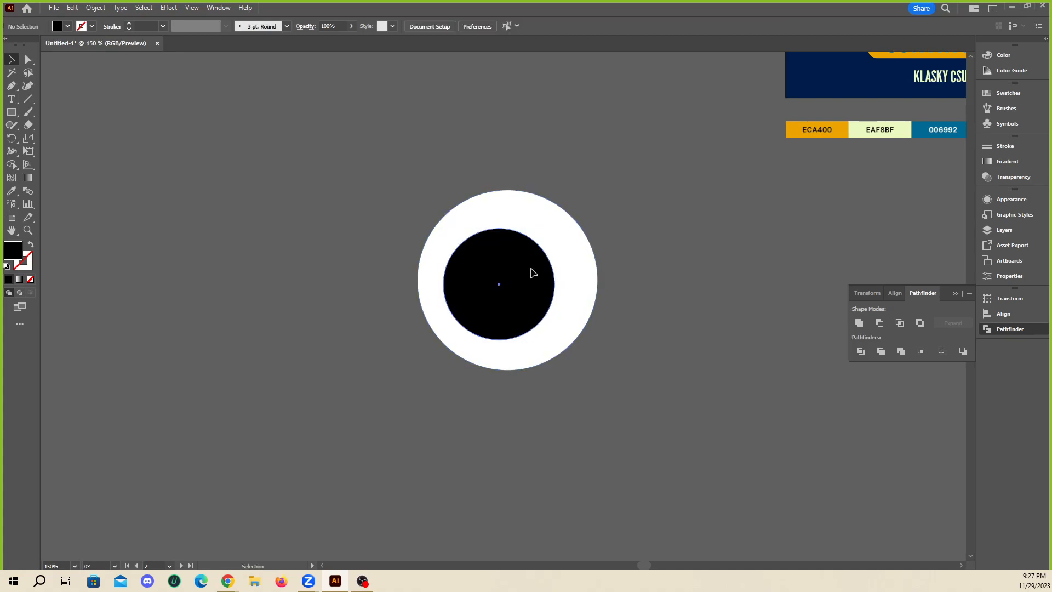
- Center the black circle inside the large white circle
drag(530, 270, 539, 270)
shift+click(564, 305)
click(513, 27)
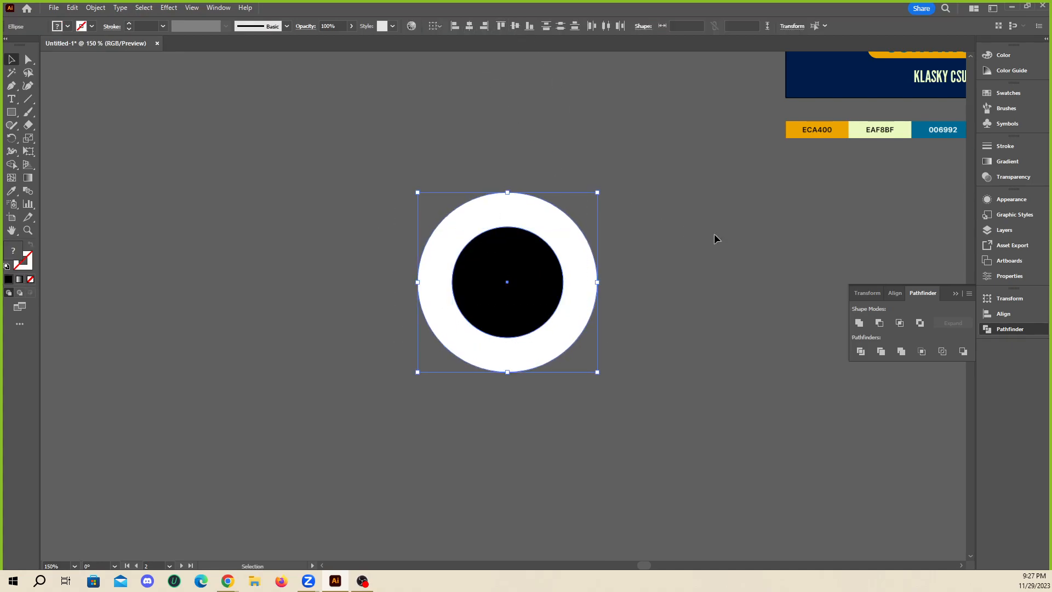
click(701, 295)
scroll(380, 363, down, 2)
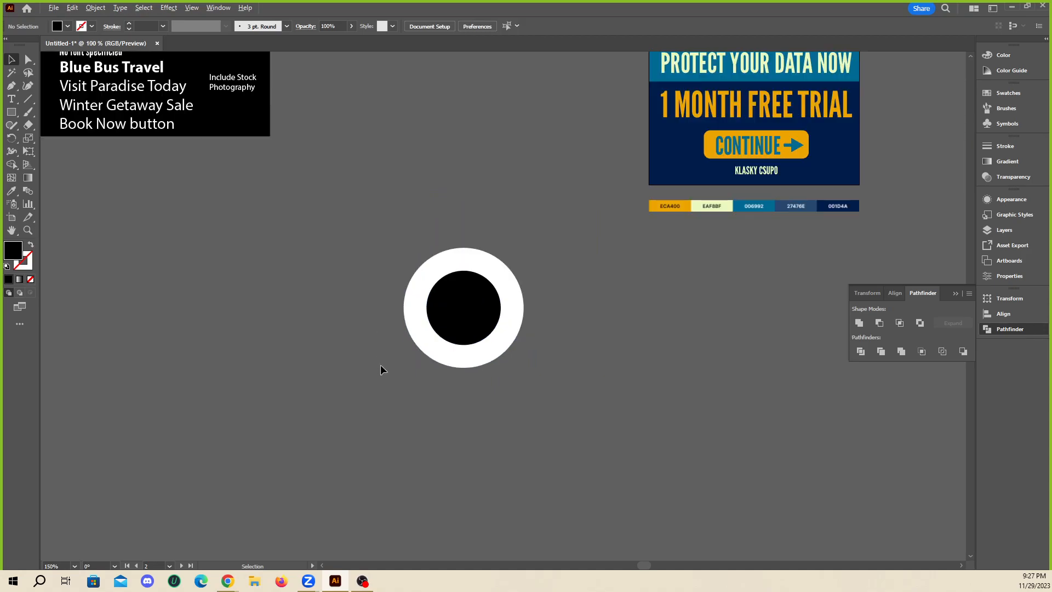
- Pull the two circles apart and reposition them so the black circle overlaps the white circle's lower-left edge
scroll(515, 328, up, 2)
scroll(481, 342, up, 2)
drag(435, 364, 268, 363)
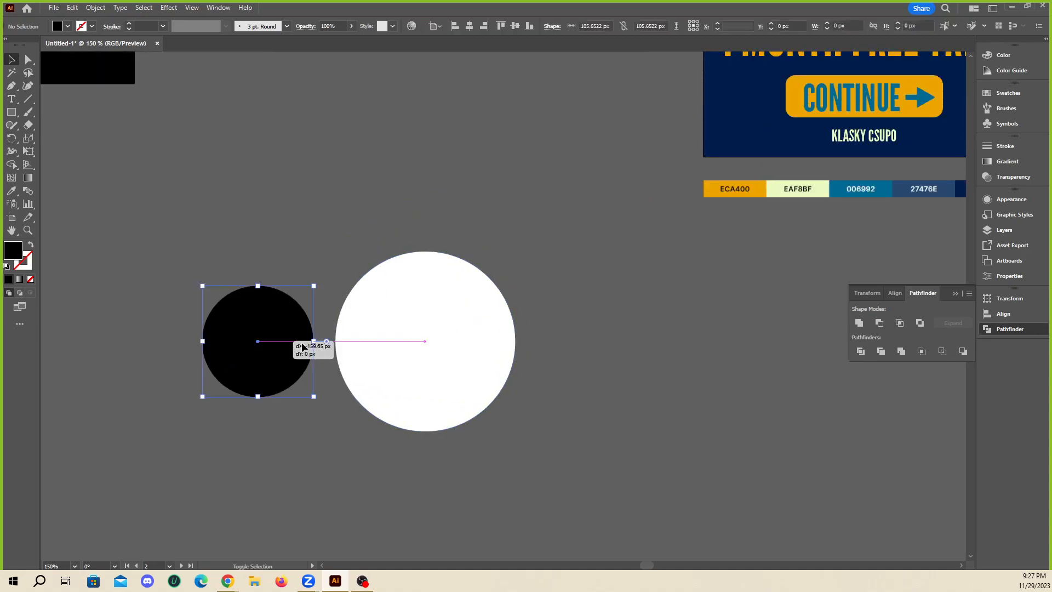
drag(471, 339, 234, 272)
drag(266, 365, 357, 325)
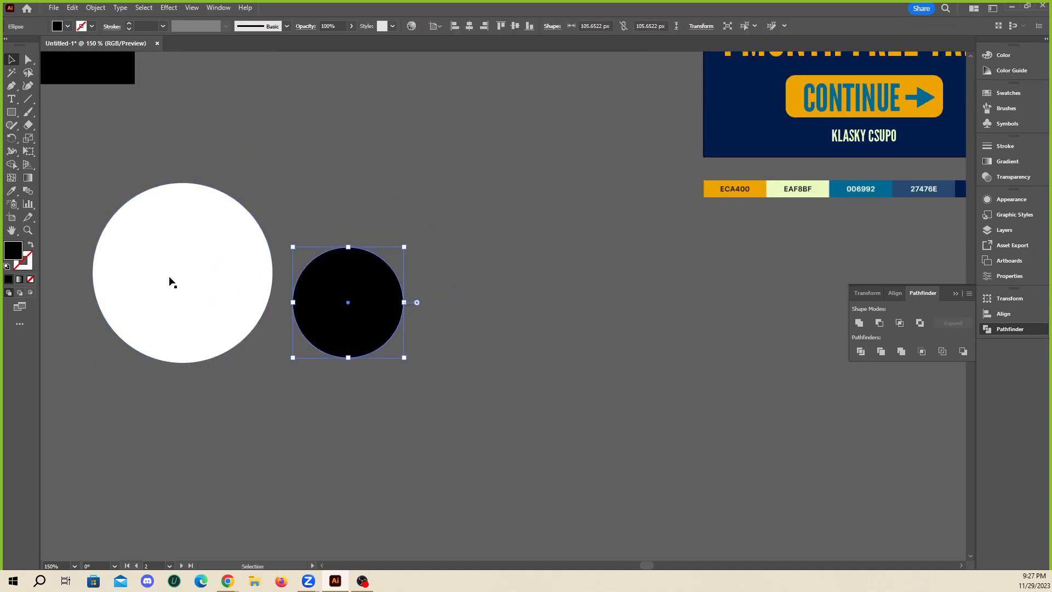
drag(170, 281, 495, 296)
click(365, 321)
click(331, 330)
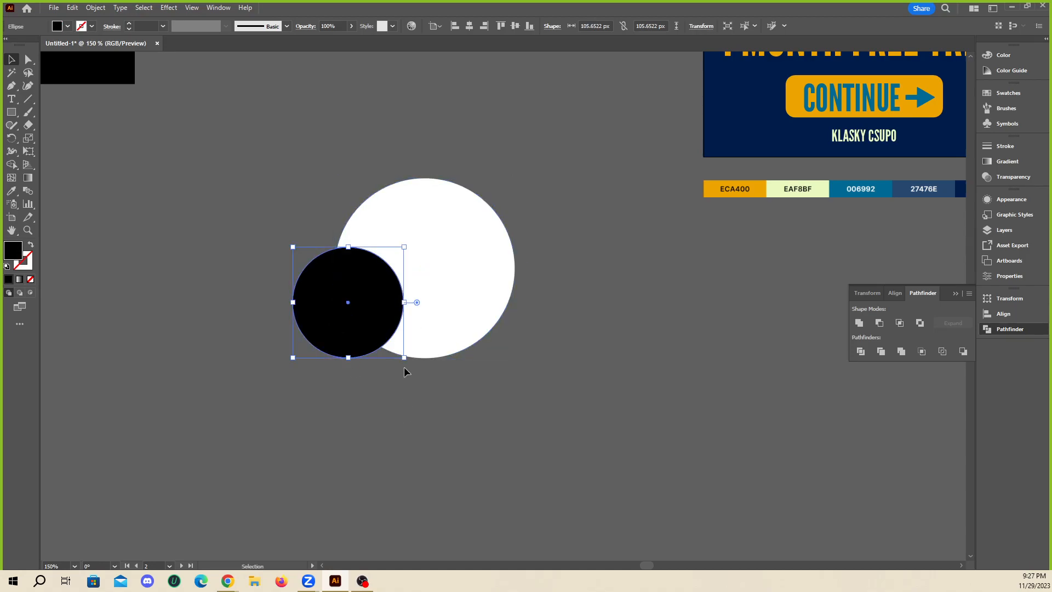
- Move the black circle out to the left of the white circle so they sit side by side
click(447, 261)
scroll(364, 257, up, 2)
scroll(337, 336, down, 2)
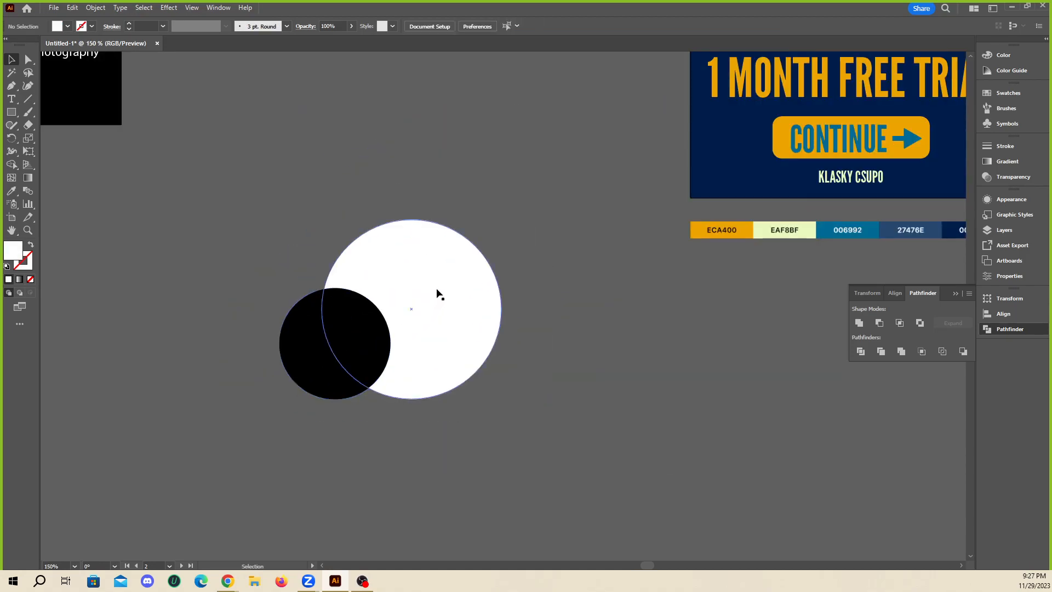
drag(341, 345, 264, 354)
click(426, 311)
click(427, 356)
scroll(295, 355, down, 1)
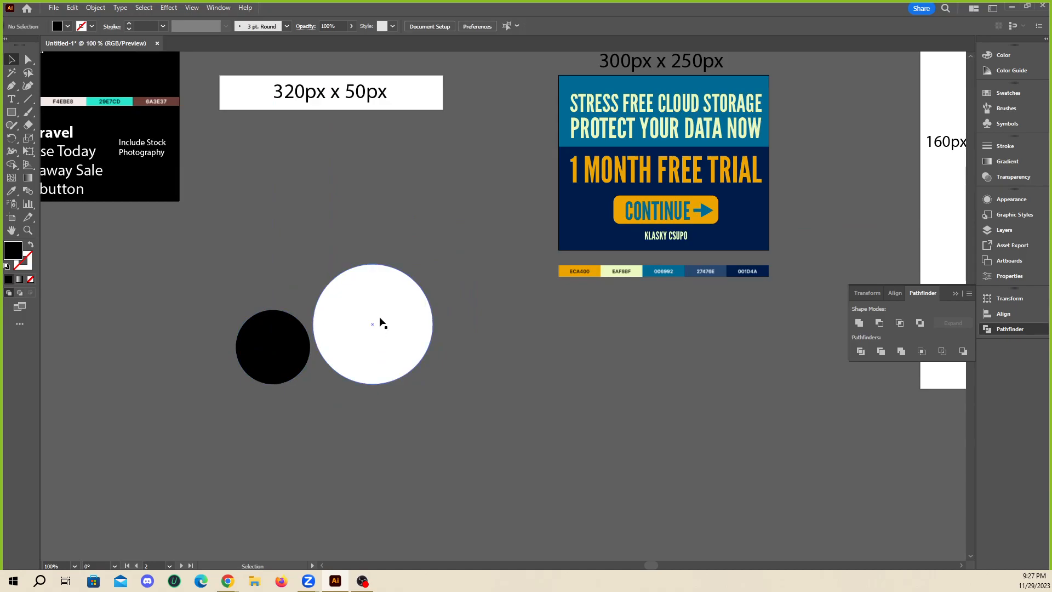
- Move the white circle toward the black circle so their edges overlap
drag(406, 319, 375, 310)
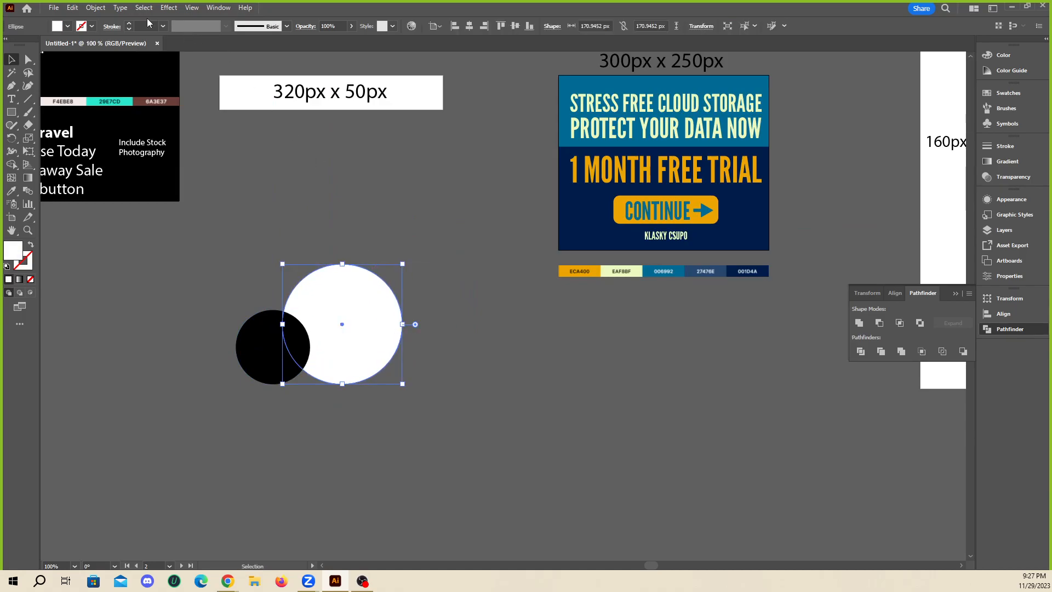
click(95, 8)
mouse_move(110, 18)
click(287, 69)
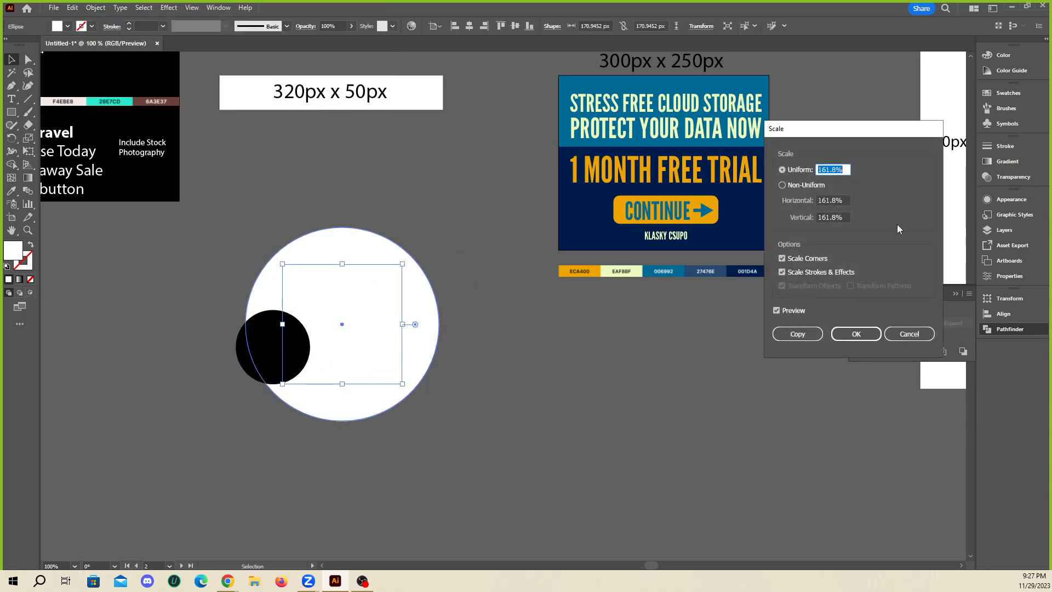
click(848, 335)
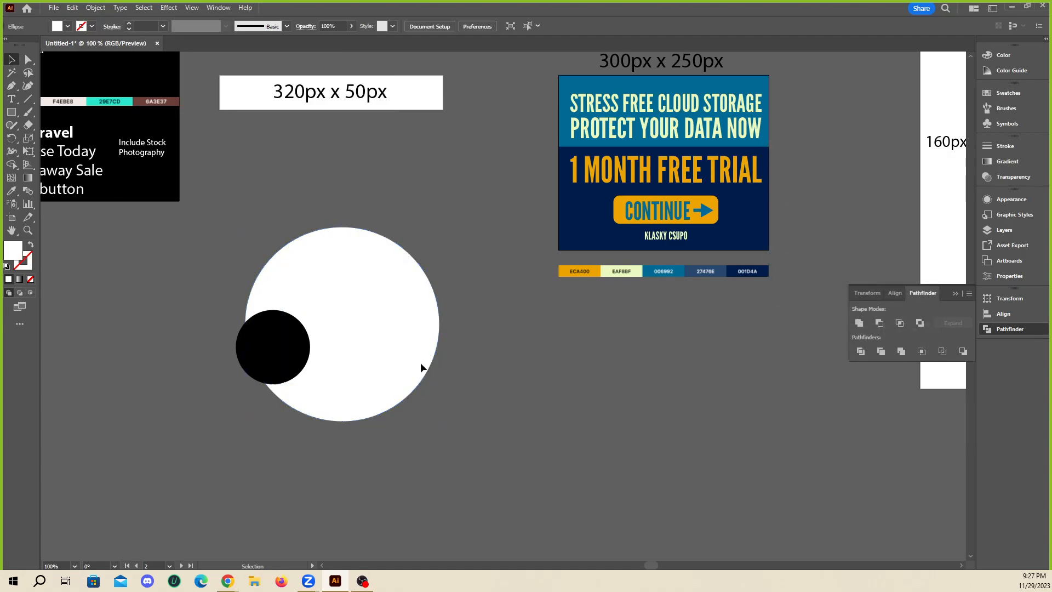
drag(422, 366, 515, 355)
key(ctrl+z)
key(ctrl+z)
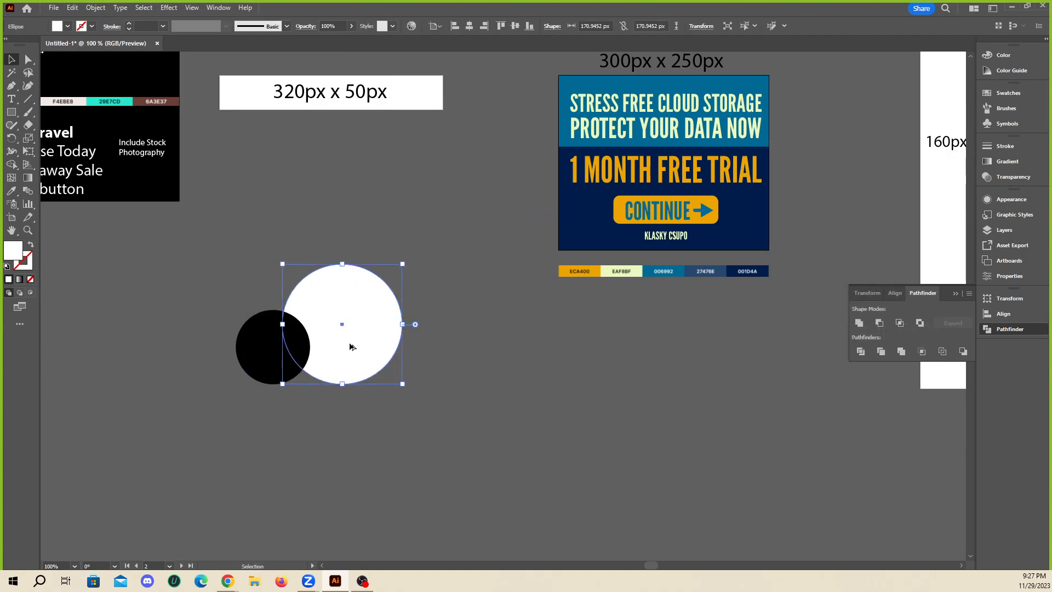
- Duplicate the white circle to its right and scale the copy uniformly by 161.8%
alt+drag(350, 345, 464, 356)
click(95, 8)
mouse_move(110, 19)
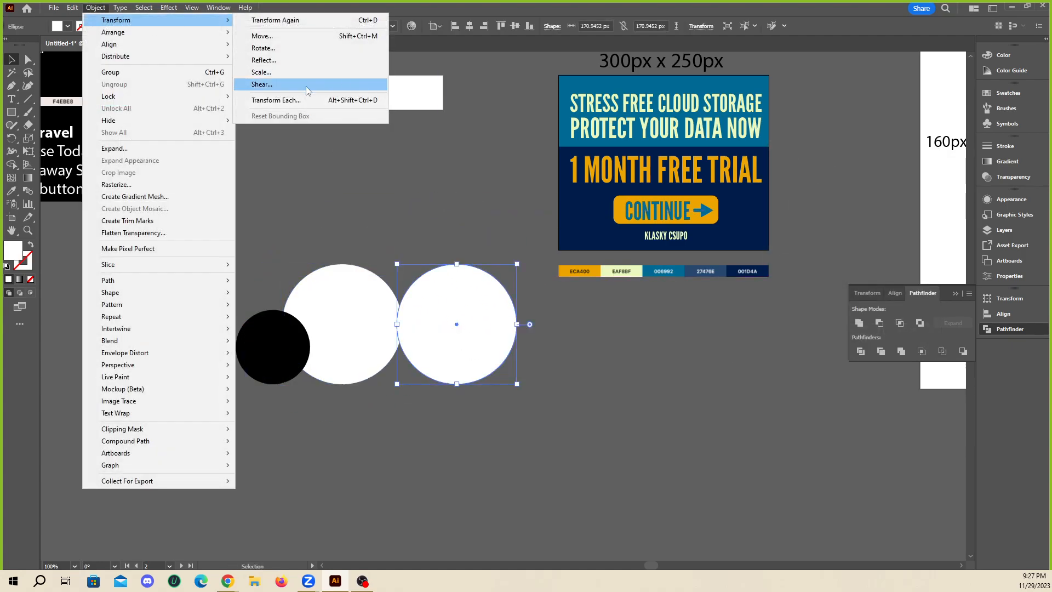
click(304, 83)
click(855, 334)
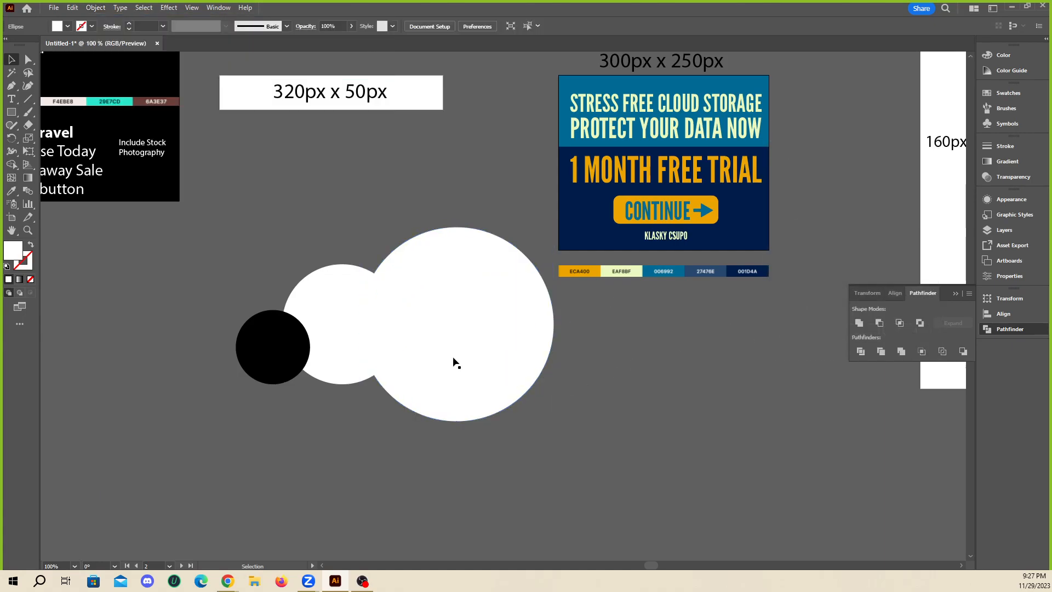
- Arrange the circles as a cloud, with the largest raised in the middle, a medium one on each side and the black one at the left end
drag(446, 351, 444, 322)
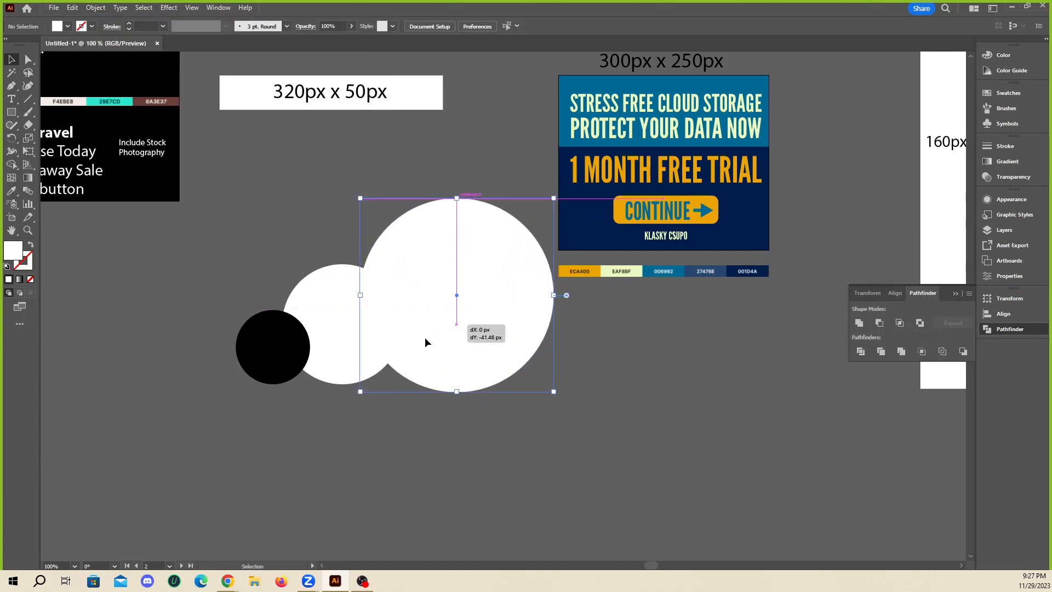
shift+drag(378, 376, 544, 385)
drag(274, 369, 294, 353)
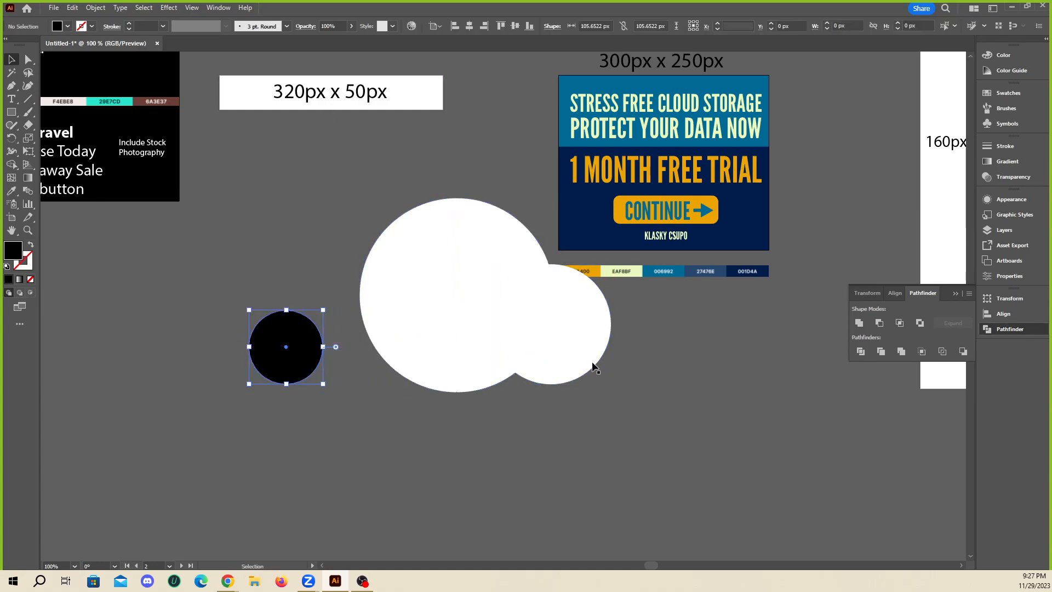
shift+drag(556, 356, 527, 356)
drag(260, 356, 294, 356)
- Fill all the cloud's circles with white
drag(507, 460, 228, 351)
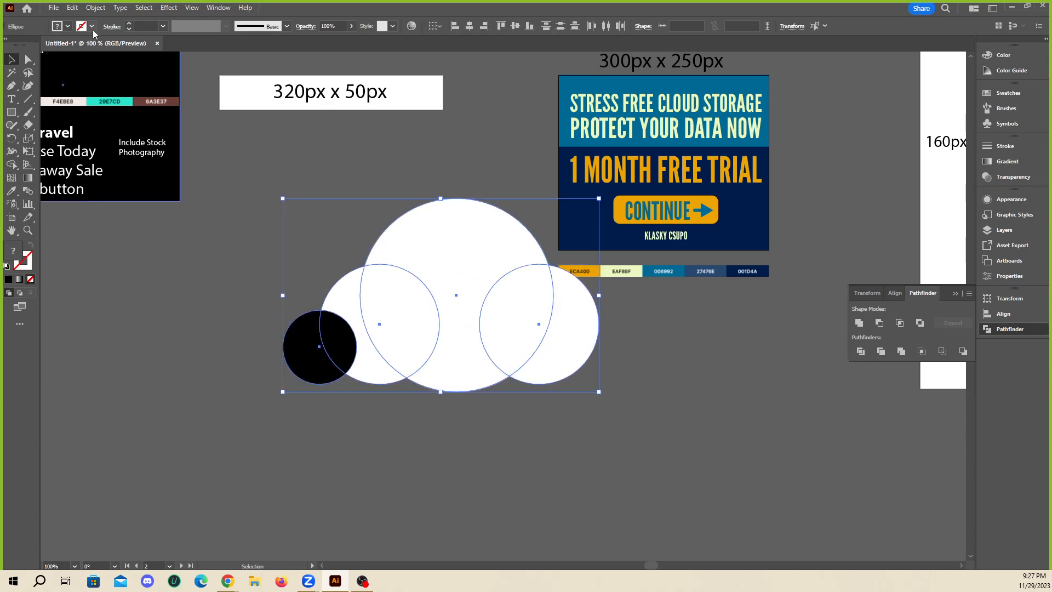
click(67, 28)
click(21, 39)
click(253, 238)
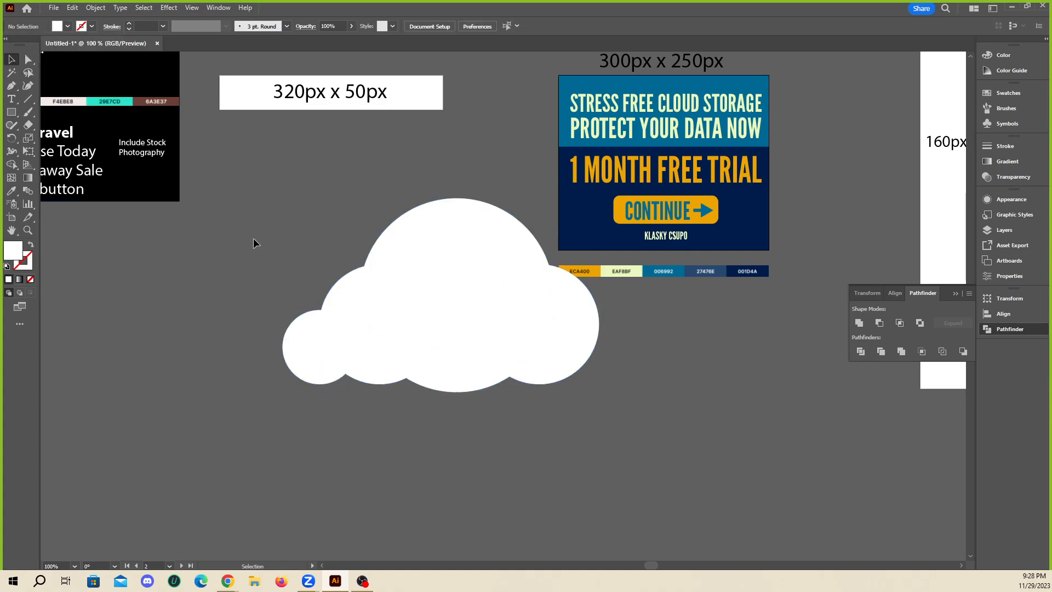
- Move the cloud away from the 300px x 250px ad and place its smallest circle on the upper-left shoulder
drag(528, 408, 528, 408)
drag(459, 281, 288, 355)
click(322, 214)
scroll(384, 274, down, 1)
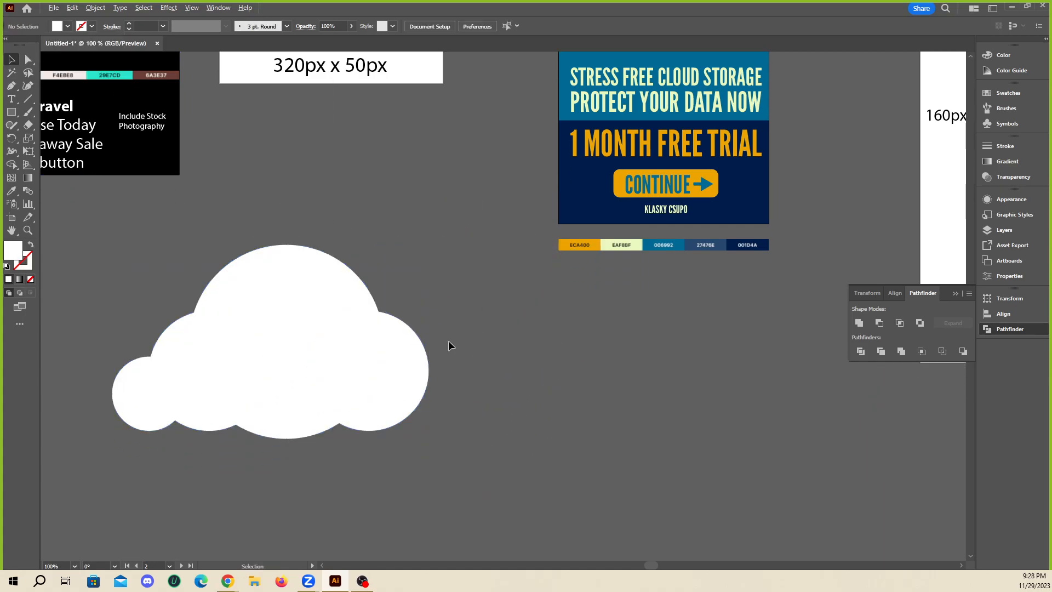
scroll(449, 345, left, 5)
drag(293, 392, 342, 307)
click(298, 307)
key(ctrl+z)
click(491, 476)
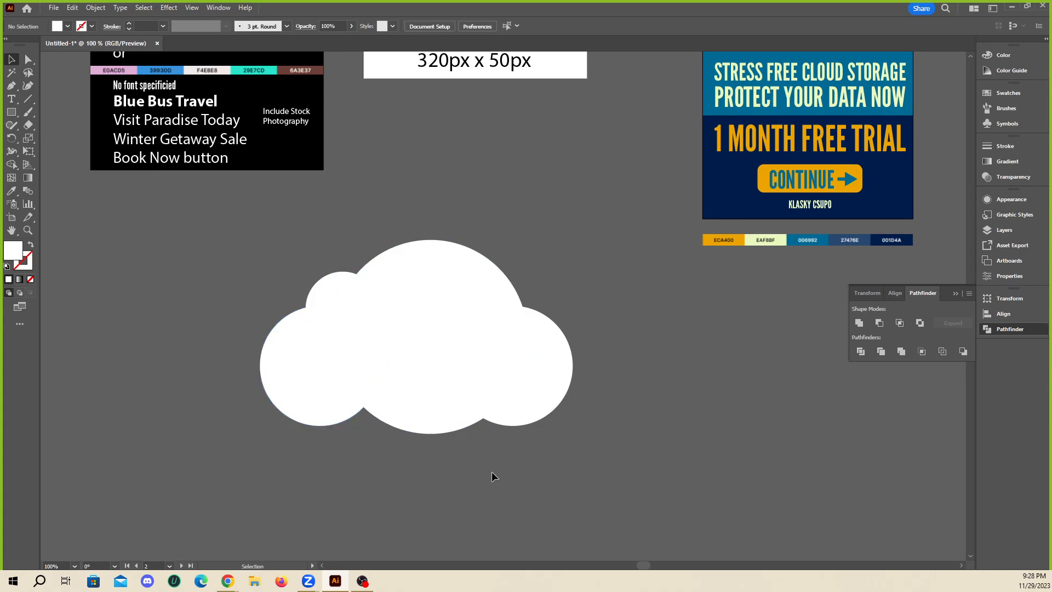
- Align the bottoms of the three larger circles and nudge the smallest circle slightly lower on the cloud's left shoulder
click(305, 408)
click(665, 473)
key(ctrl+a)
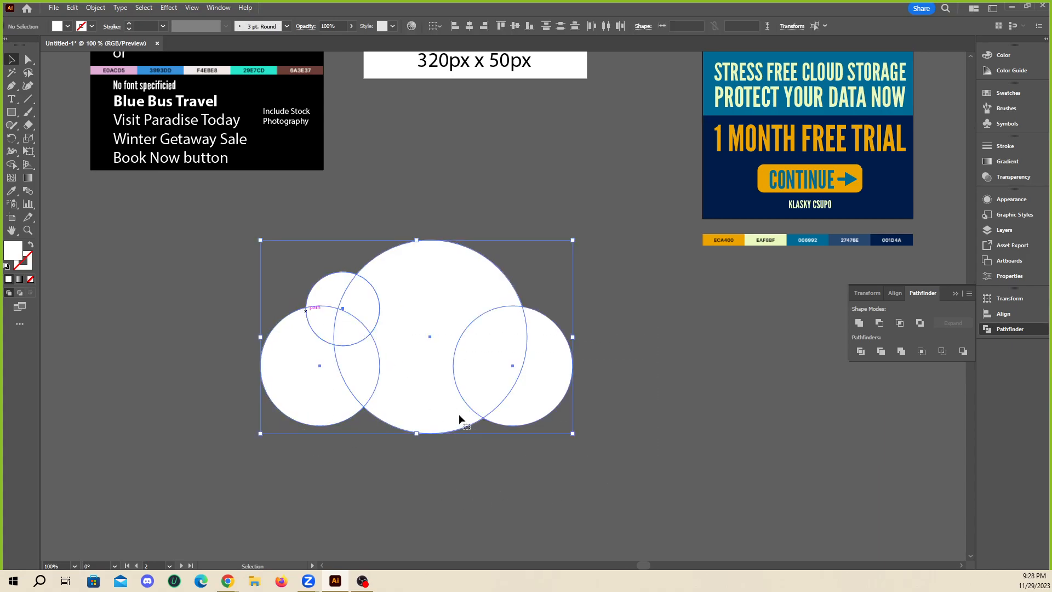
shift+click(334, 288)
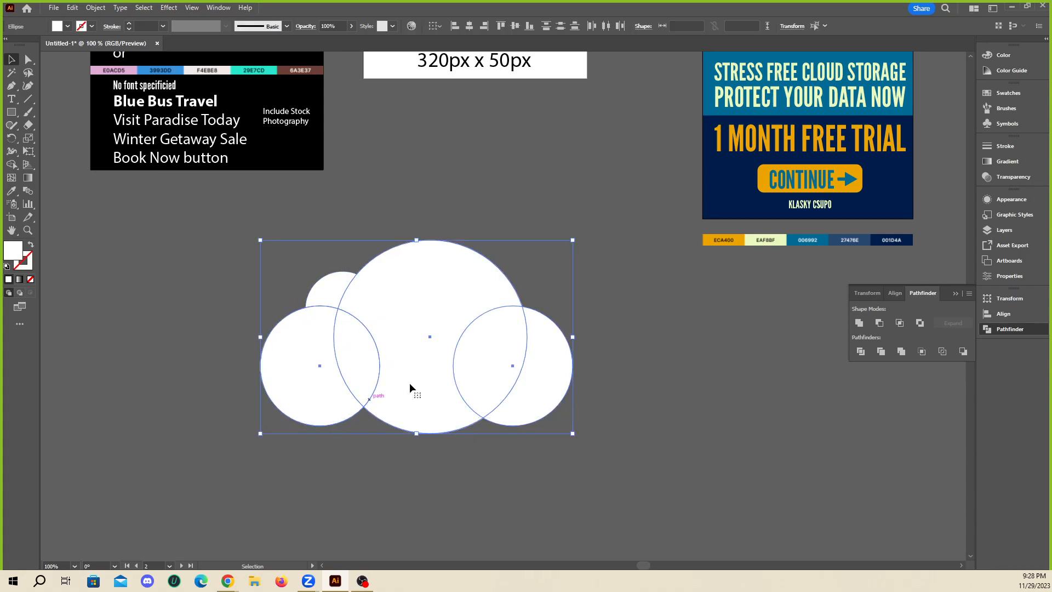
click(535, 27)
click(682, 503)
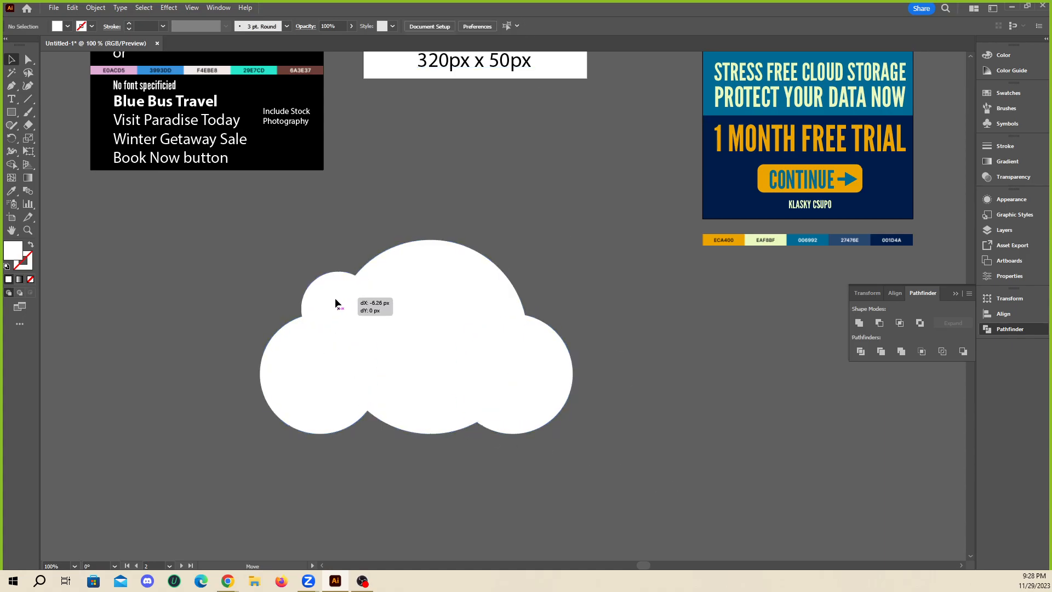
drag(335, 299, 323, 285)
click(208, 266)
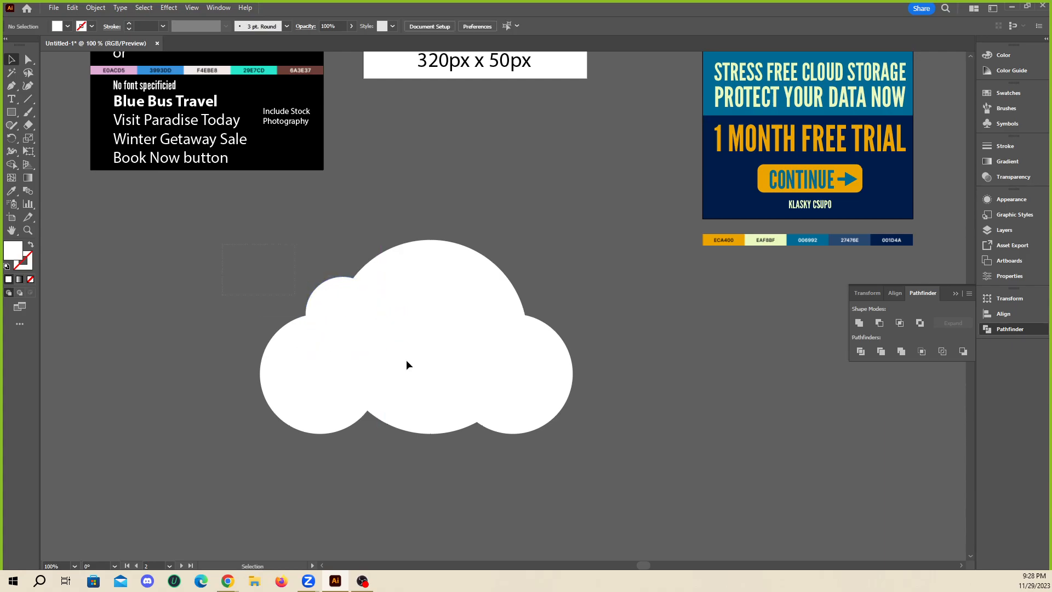
- Merge all the overlapping circles into one cloud shape with the Shape Builder tool
key(ctrl+a)
click(13, 164)
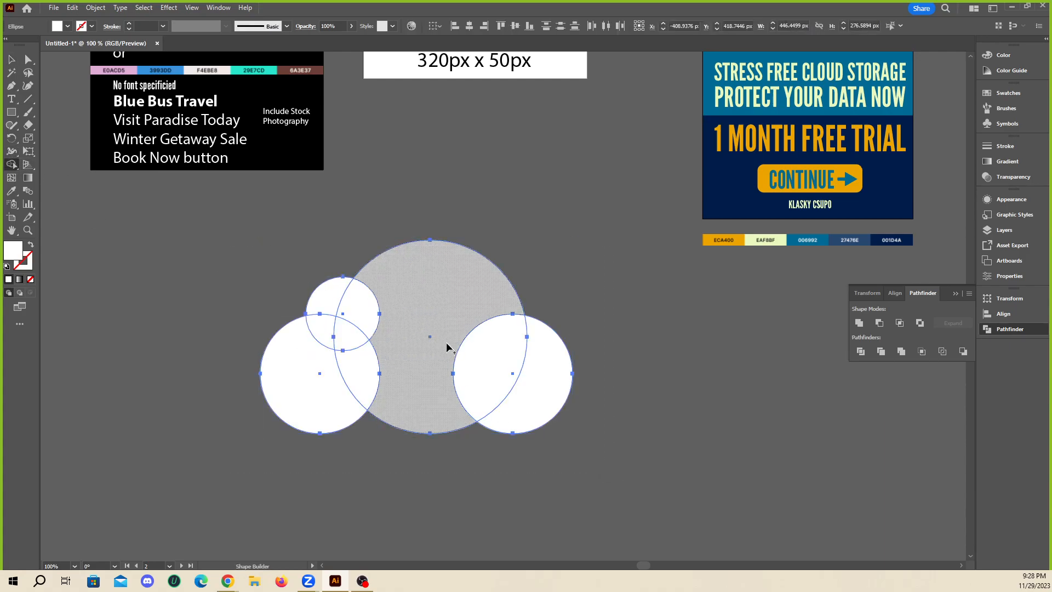
mouse_move(526, 376)
mouse_down()
mouse_move(315, 369)
mouse_move(467, 409)
mouse_move(410, 332)
mouse_move(467, 335)
mouse_up()
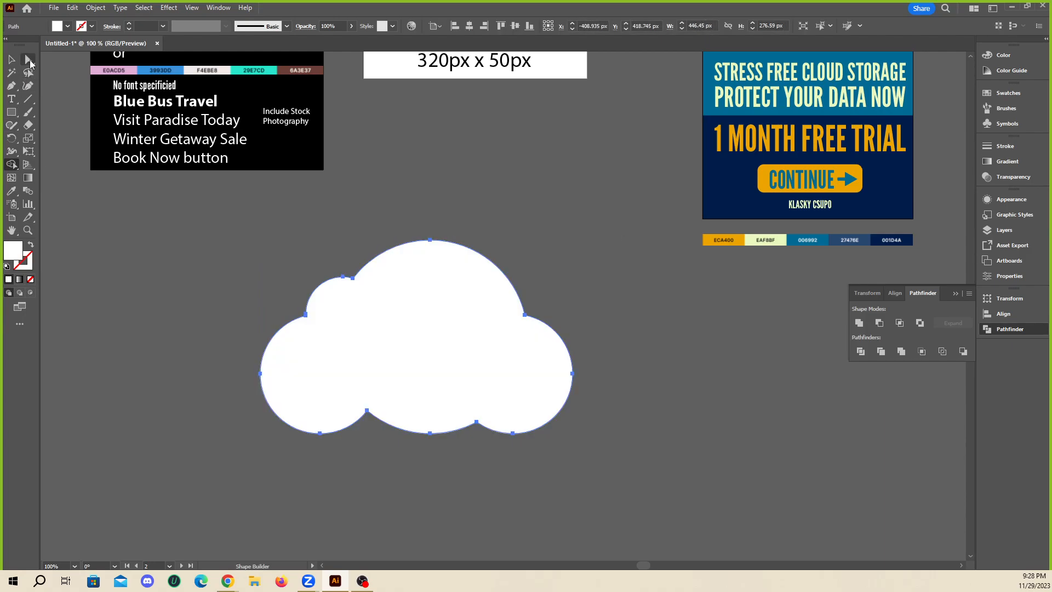
- Flatten the cloud's base by removing the two inner corner points and the middle point along its lower edge
click(29, 59)
drag(497, 479, 478, 451)
drag(346, 378, 347, 377)
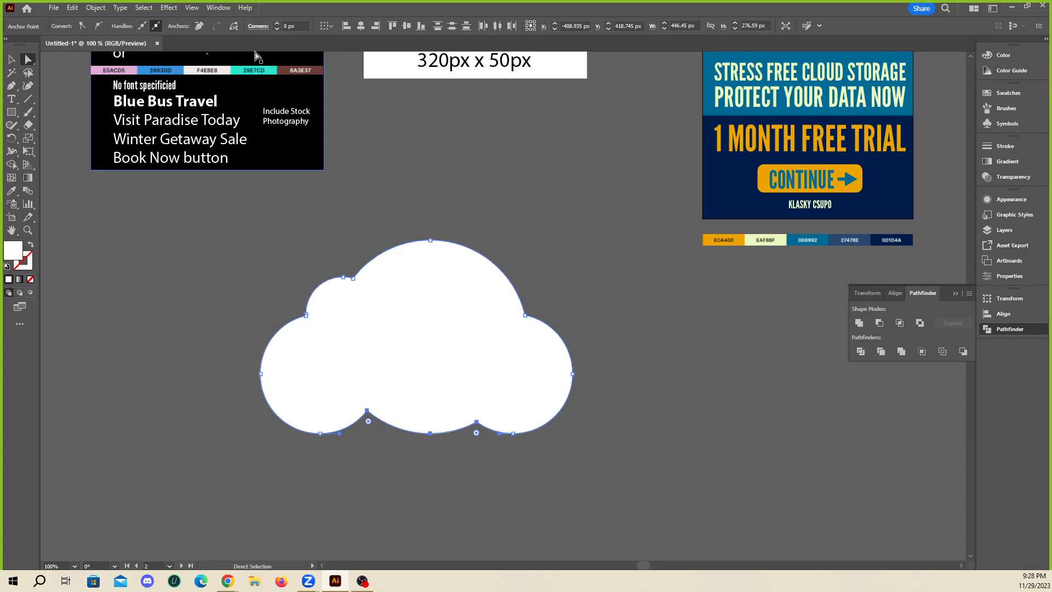
click(198, 27)
click(509, 476)
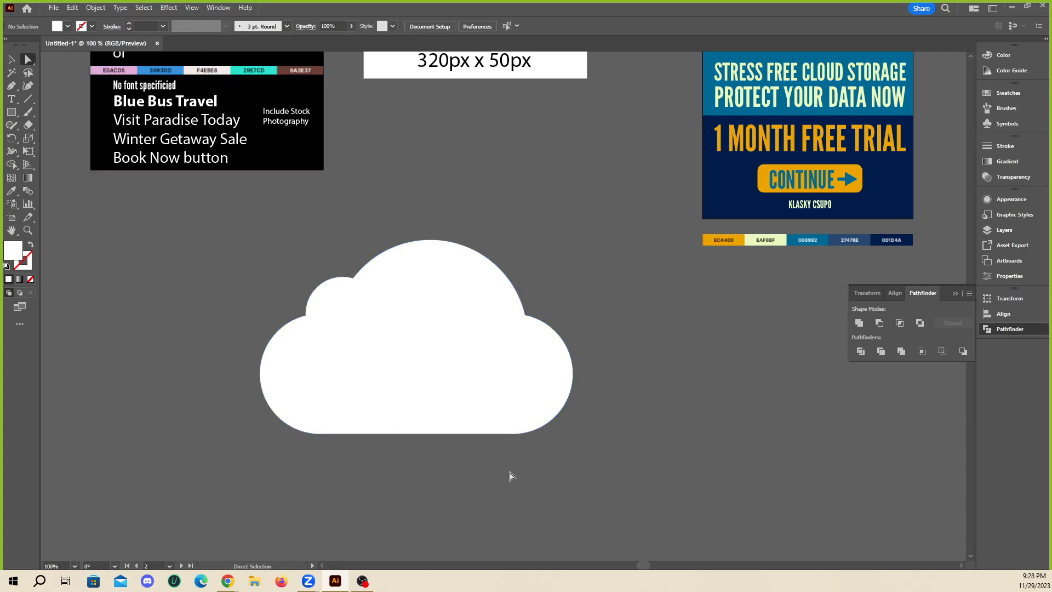
click(520, 432)
click(11, 59)
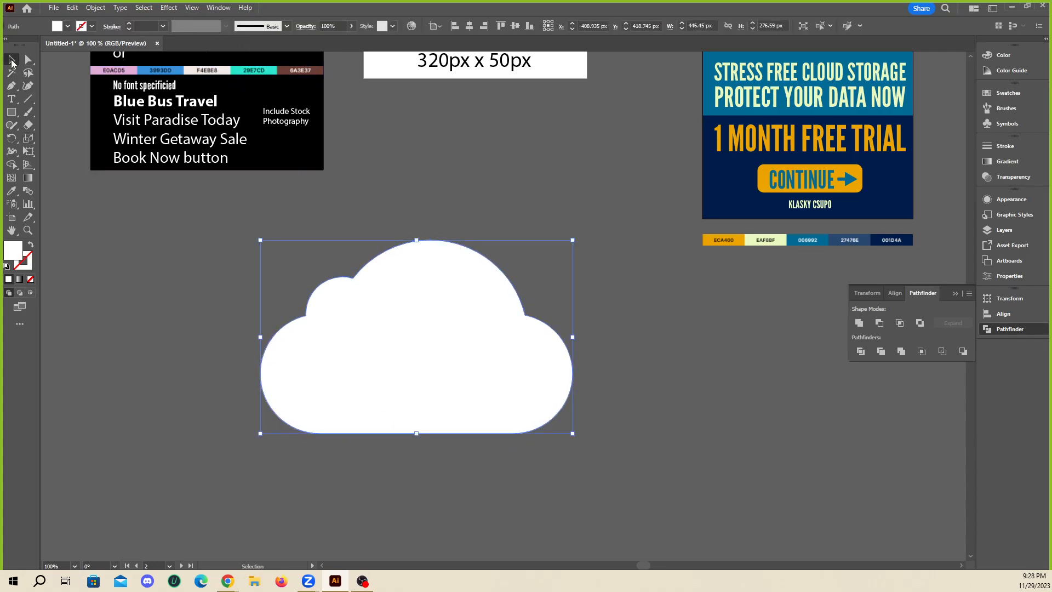
click(236, 351)
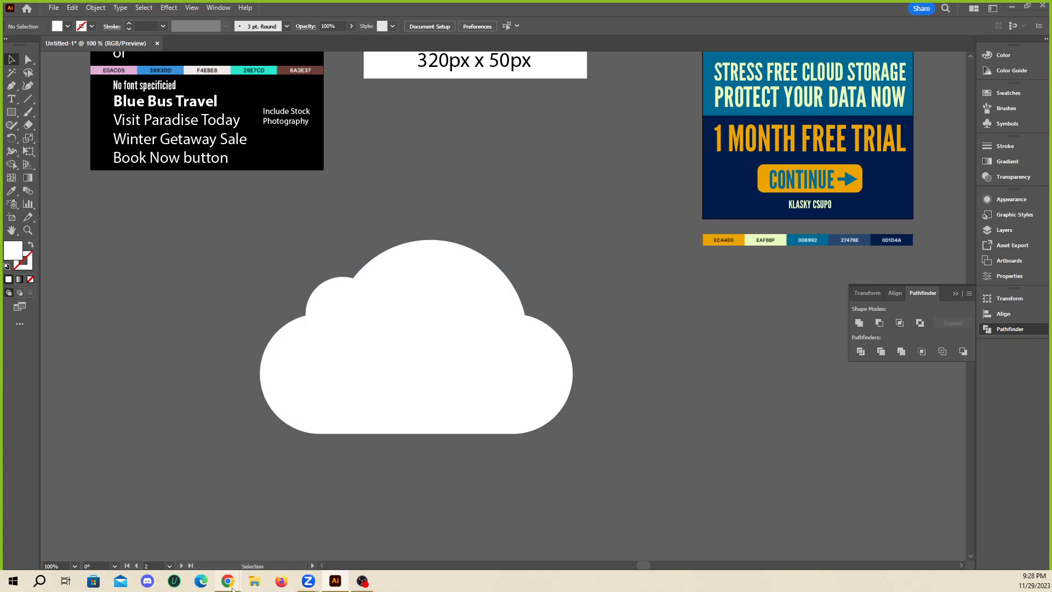
- Switch to the Chrome browser, search Google Images for "icloud" and copy the iCloud+ logo image
mouse_move(232, 586)
click(287, 521)
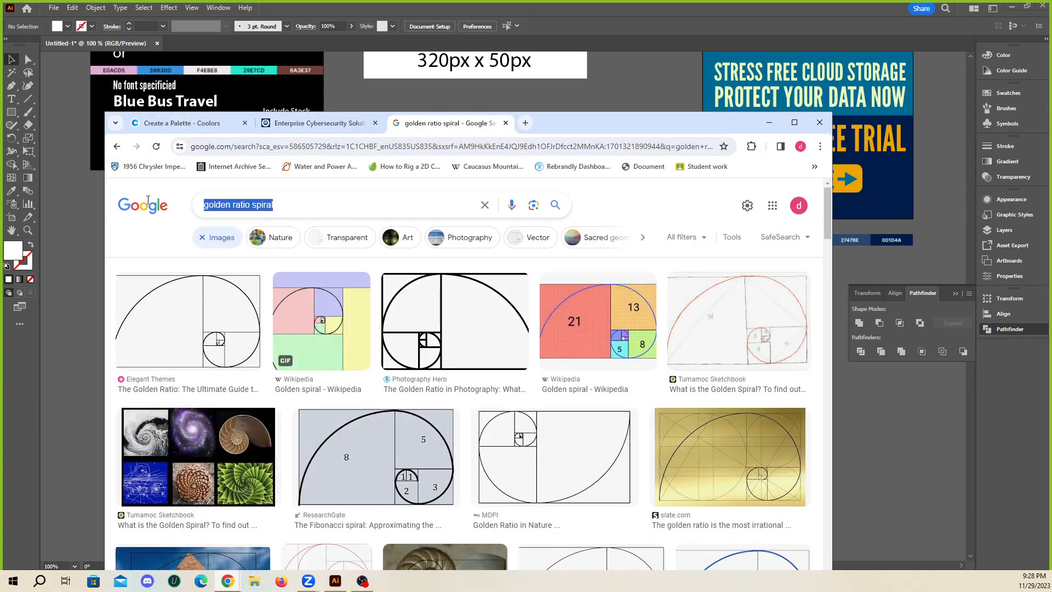
key(BackSpace)
text(i)
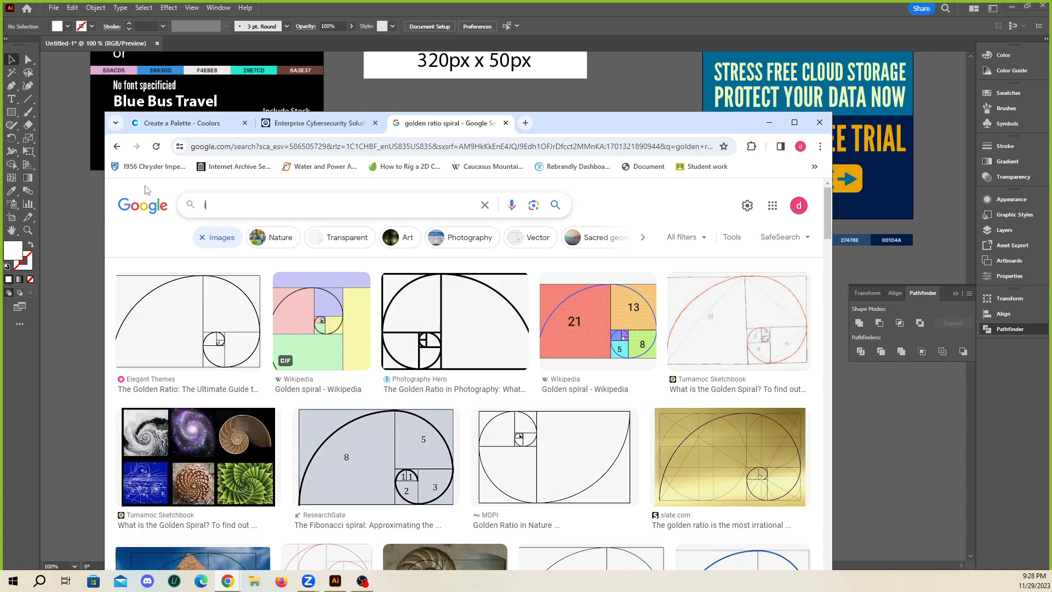
text(cloud)
key(Return)
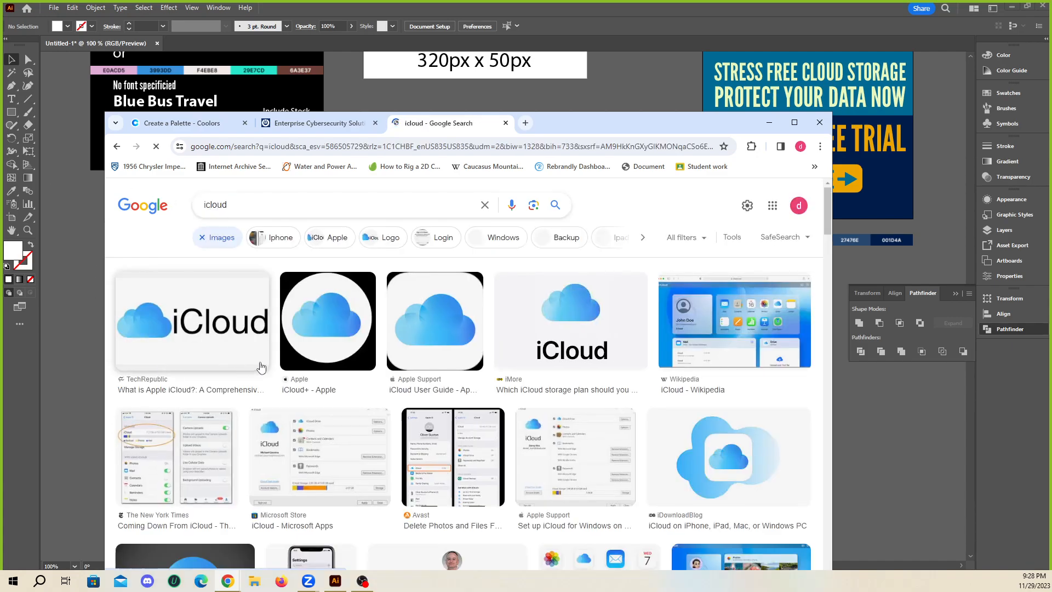
right_click(322, 320)
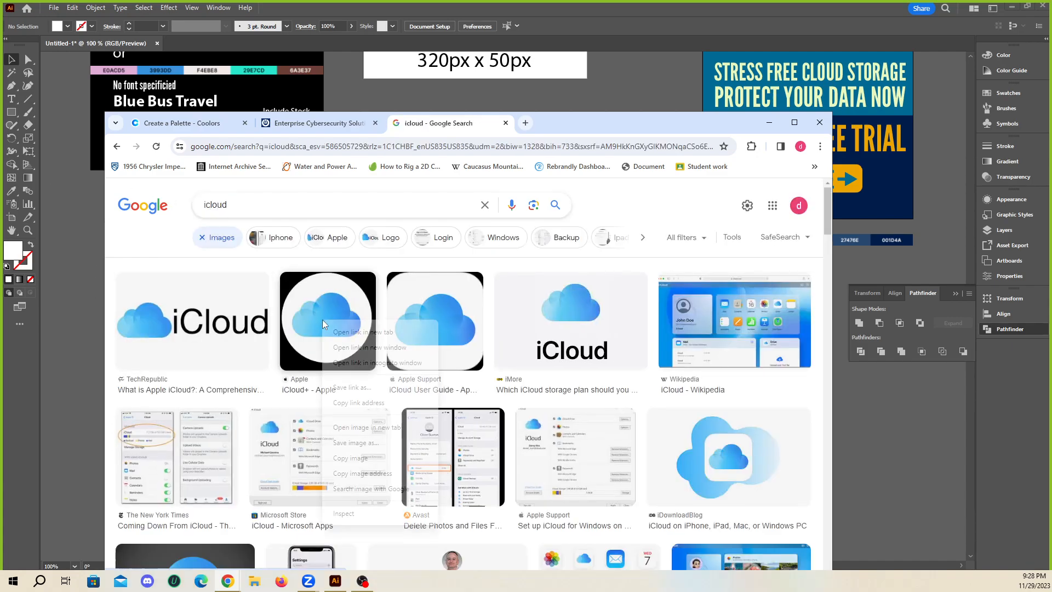
click(365, 460)
- Back in Illustrator, paste the iCloud image enlarged beside the drawn cloud for comparison, and delete it
click(767, 123)
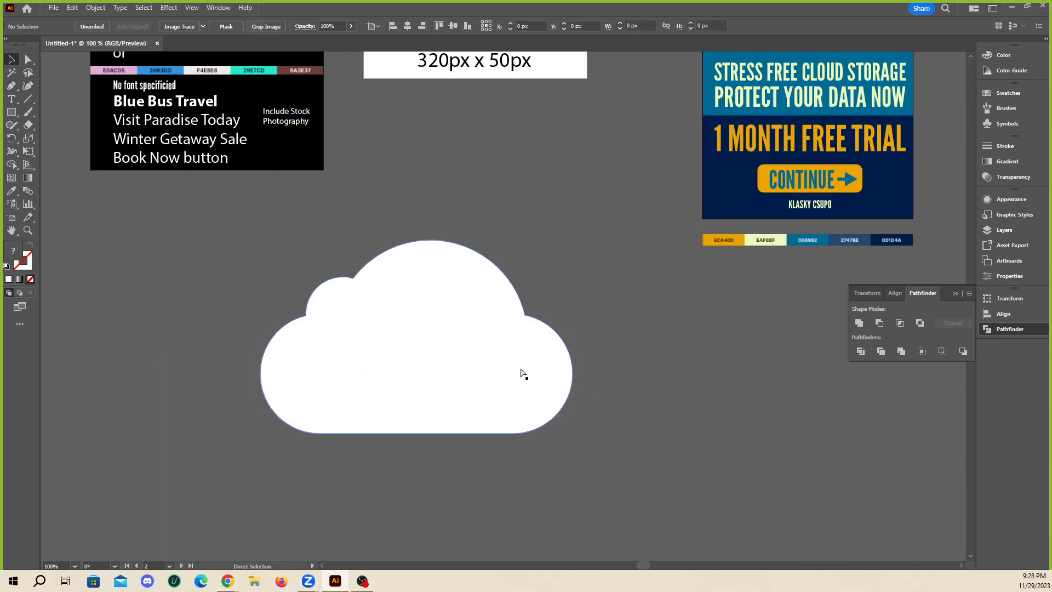
key(ctrl+v)
drag(521, 279, 712, 273)
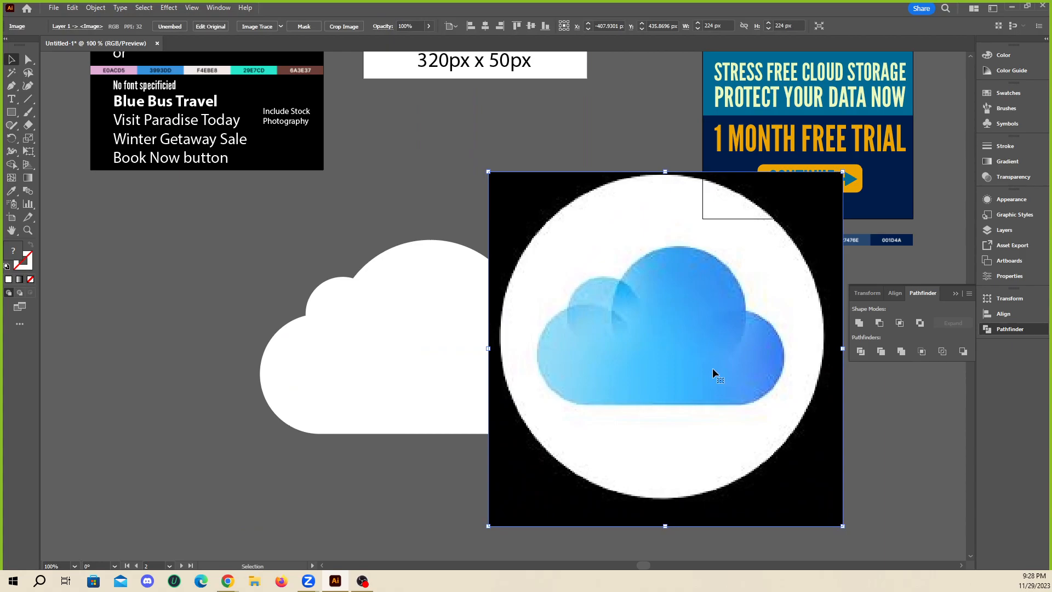
click(416, 492)
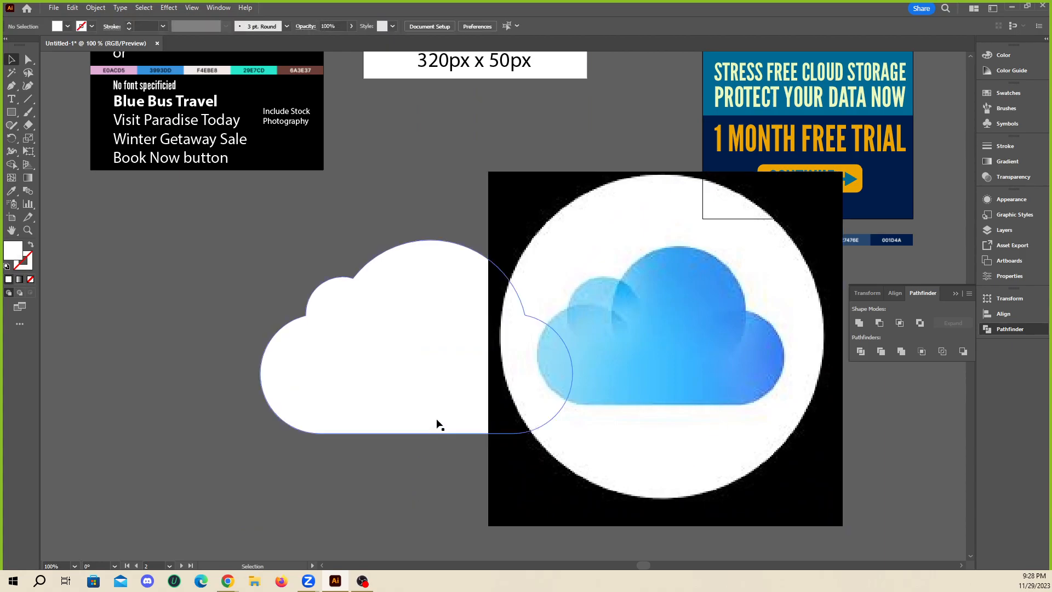
drag(670, 331, 625, 363)
drag(688, 342, 589, 349)
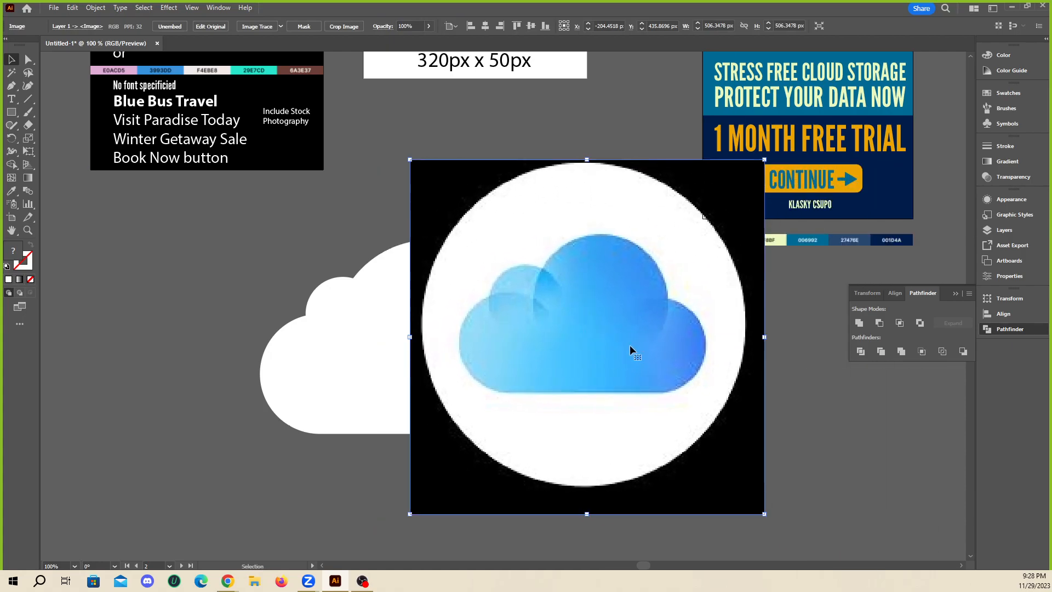
key(Delete)
- Scale the cloud down to about 213 px wide and place it beside the 300px x 250px ad
drag(590, 296, 261, 212)
scroll(324, 358, down, 2)
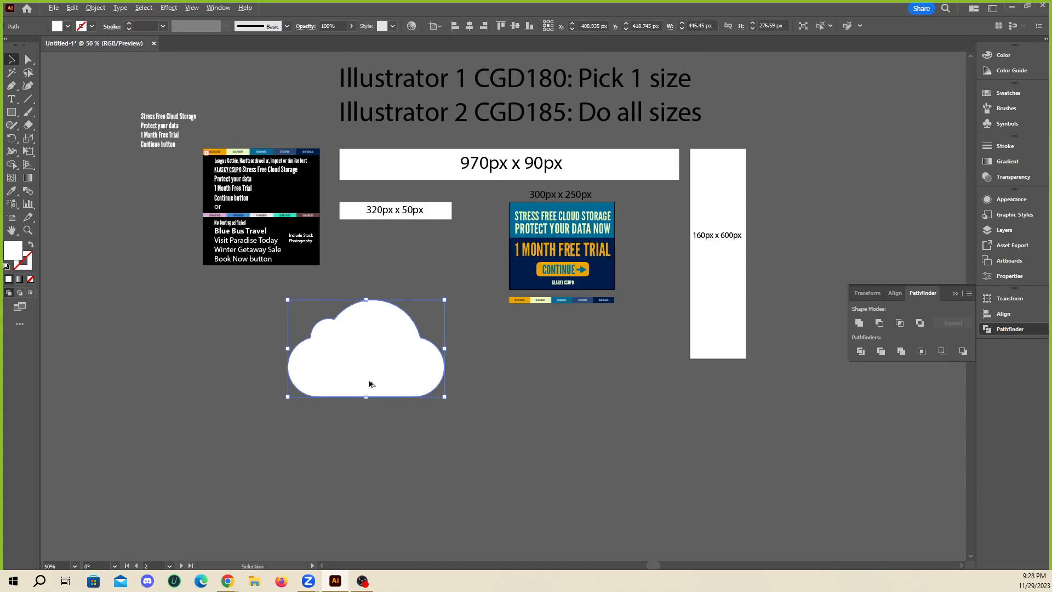
click(427, 305)
drag(423, 351, 579, 267)
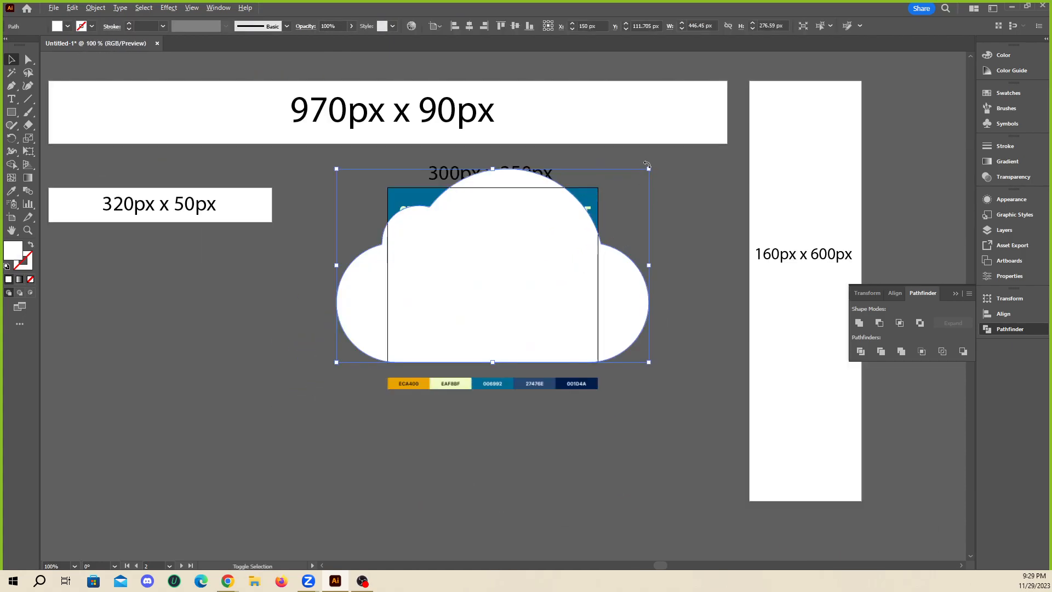
drag(648, 168, 556, 218)
drag(525, 303, 272, 312)
scroll(299, 281, up, 2)
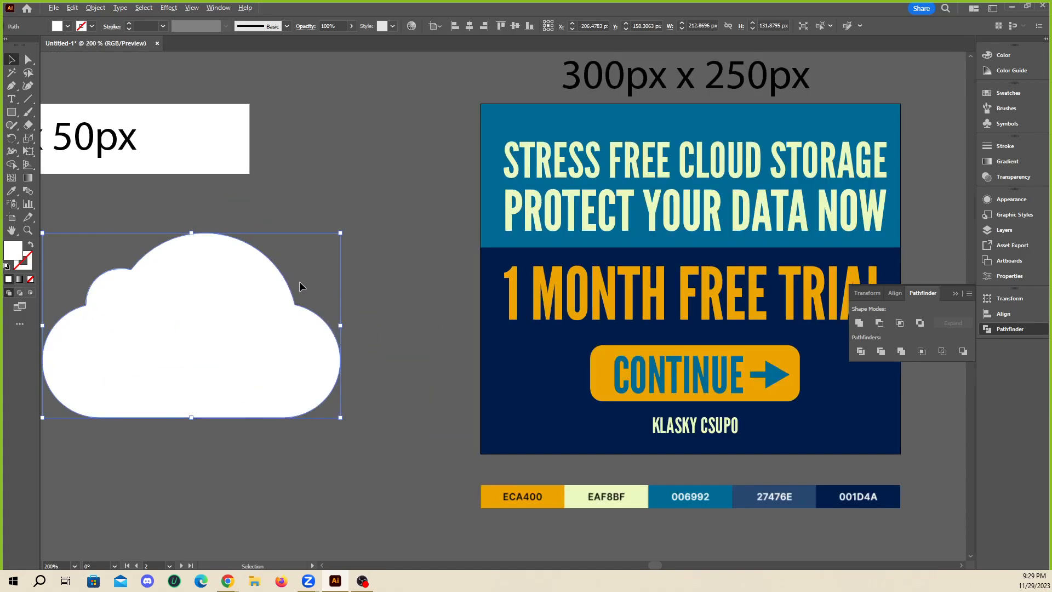
- Resize the cloud to about 239 px wide by 148 px high and place it over the headline text of the 300px x 250px ad
drag(340, 233, 285, 268)
drag(201, 315, 451, 226)
drag(466, 268, 610, 357)
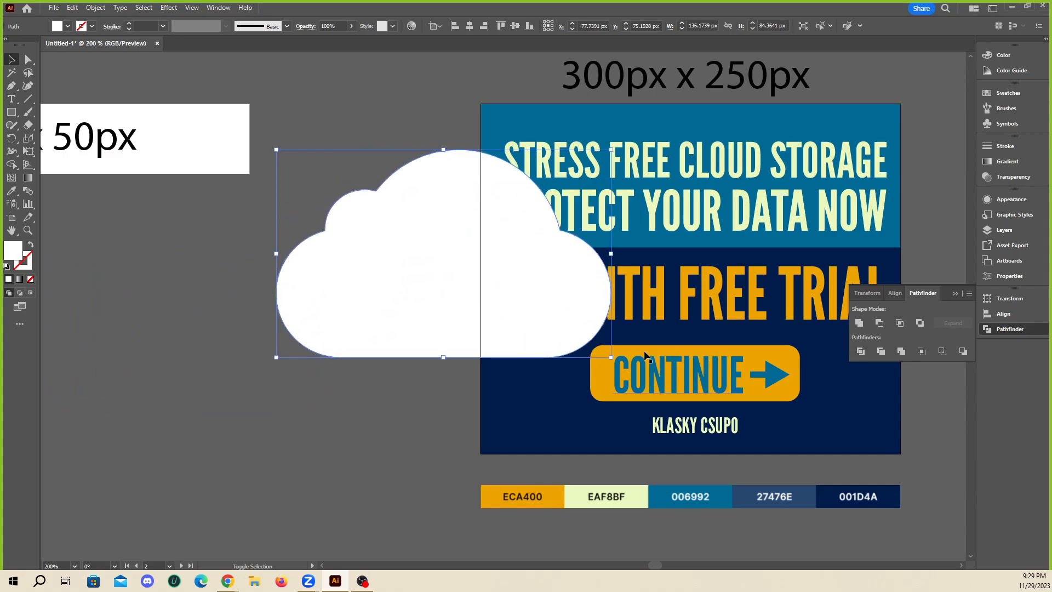
drag(427, 264, 620, 239)
drag(700, 259, 733, 277)
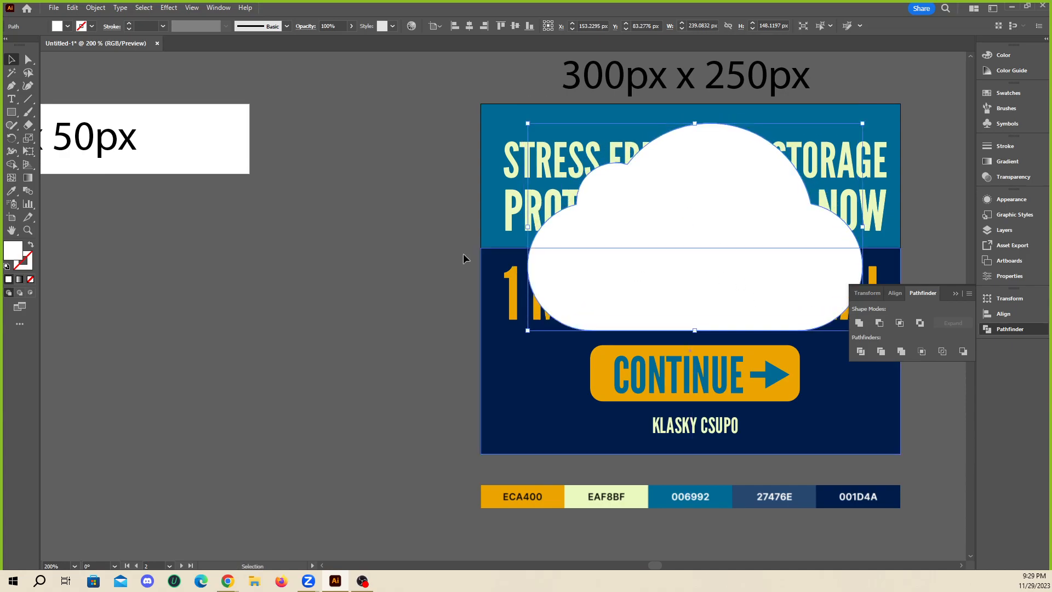
- Centre the cloud horizontally on the 300px x 250px ad and arrange it behind the headline and trial text
key(ctrl+minus)
drag(638, 282, 613, 285)
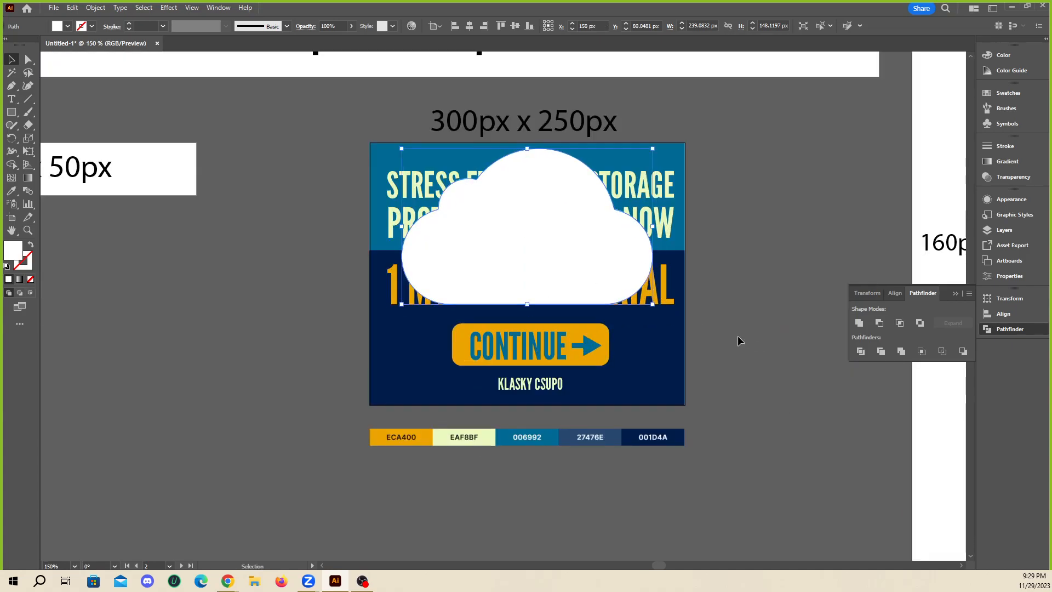
click(727, 315)
click(571, 272)
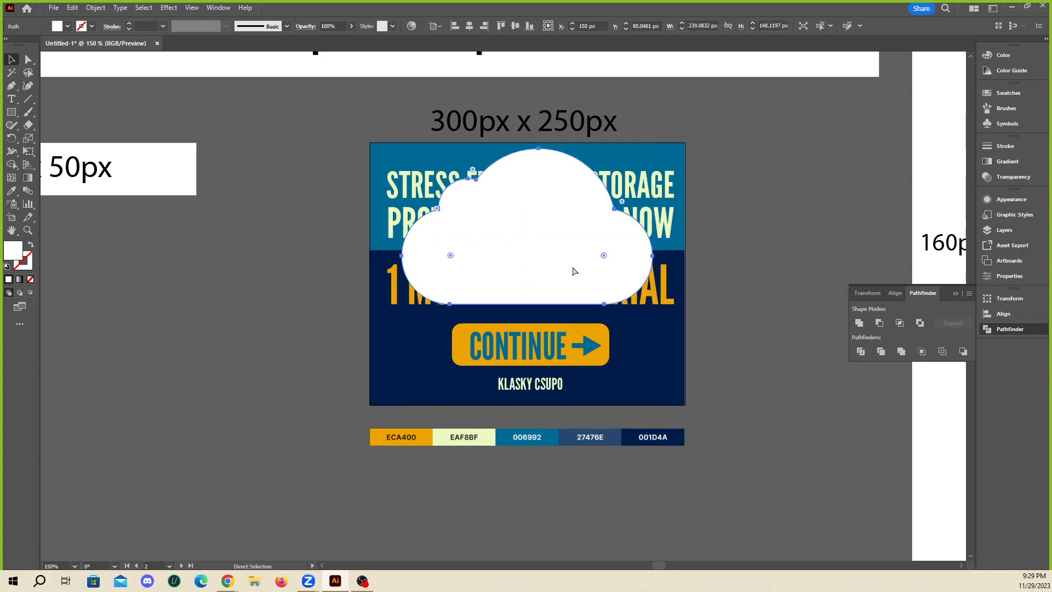
key(a)
key(ctrl+[)
key(ctrl+])
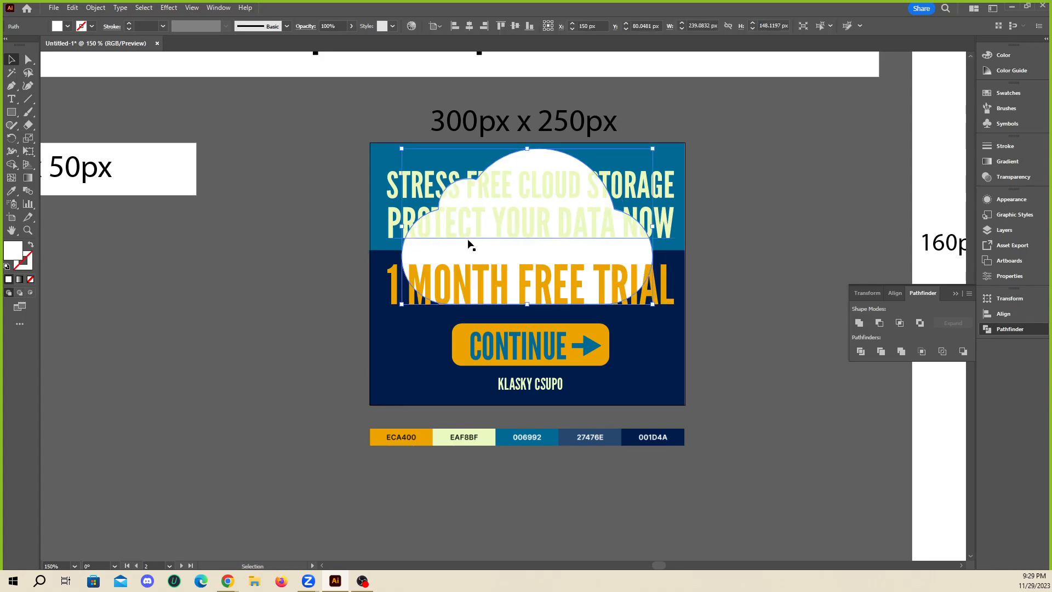
key(v)
click(775, 217)
scroll(512, 255, up, 1)
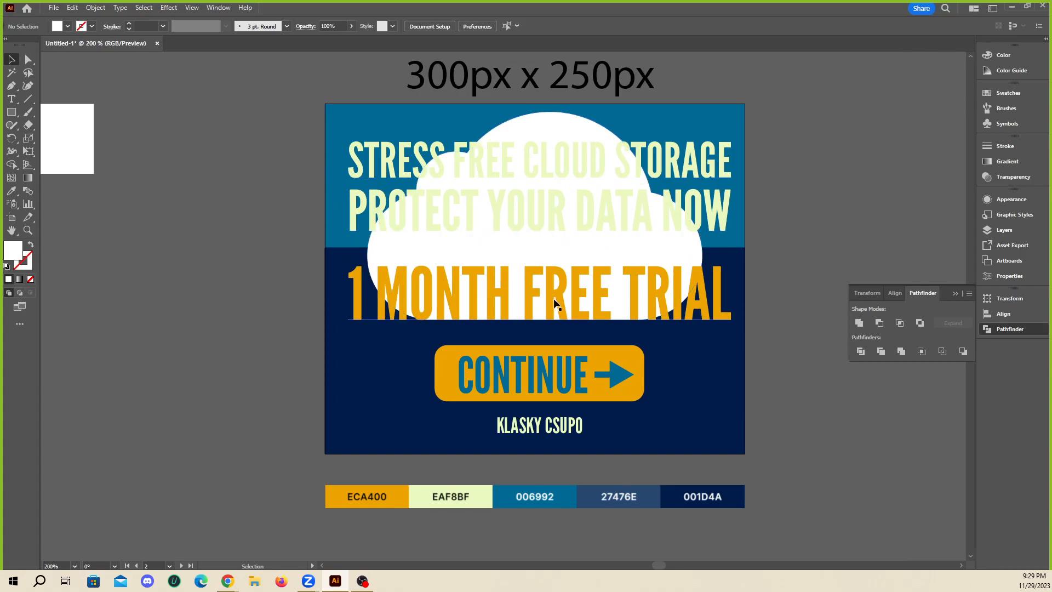
- Move the "1 MONTH FREE TRIAL" text off the ad onto the empty canvas beside it
mouse_move(584, 190)
mouse_down()
mouse_move(668, 189)
mouse_move(584, 190)
mouse_up()
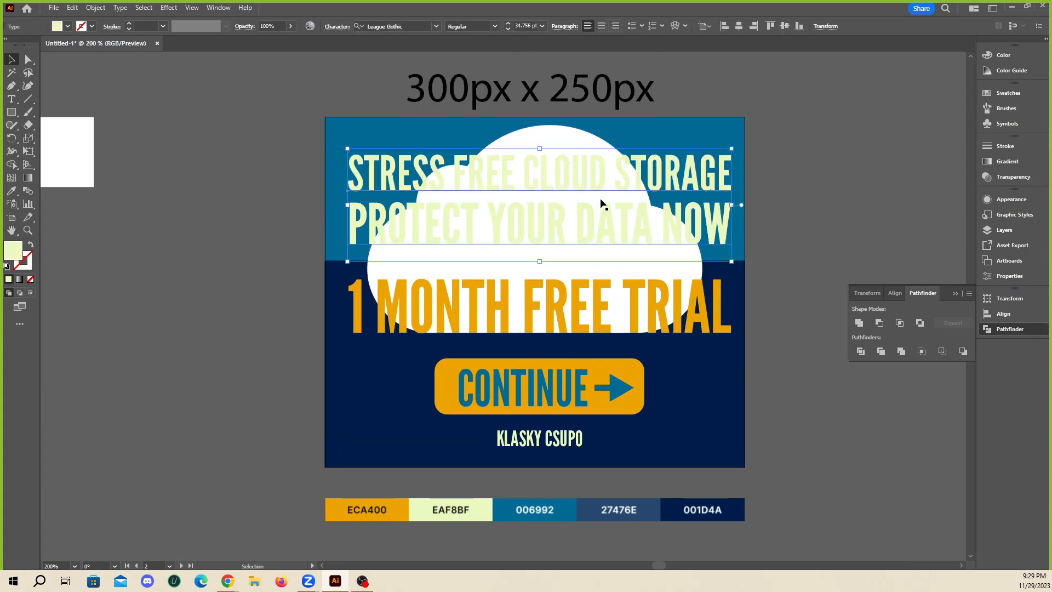
mouse_move(591, 249)
mouse_down()
mouse_move(597, 288)
mouse_move(591, 241)
mouse_up()
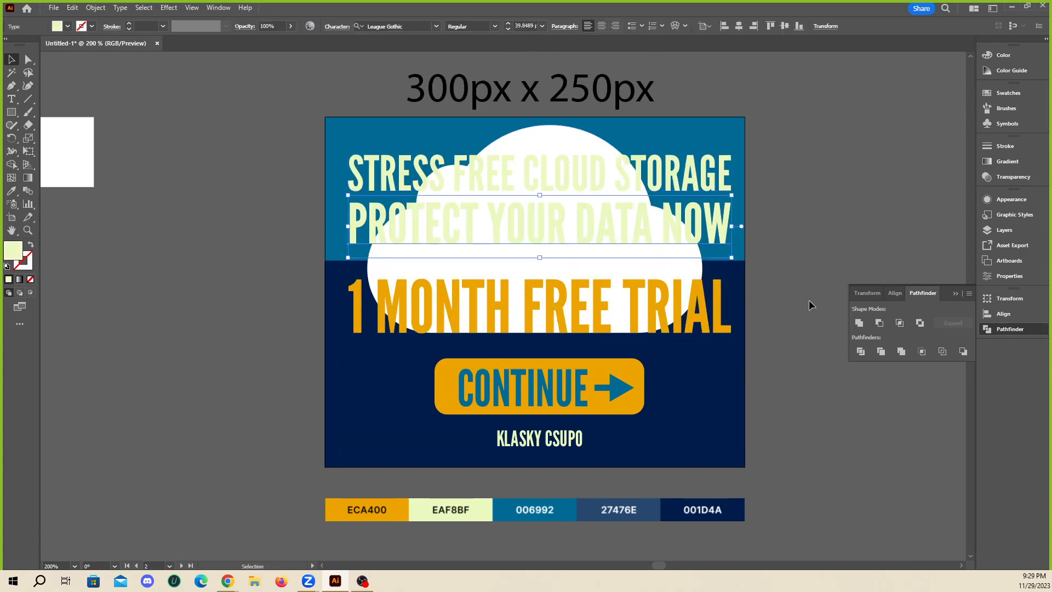
drag(606, 318, 232, 373)
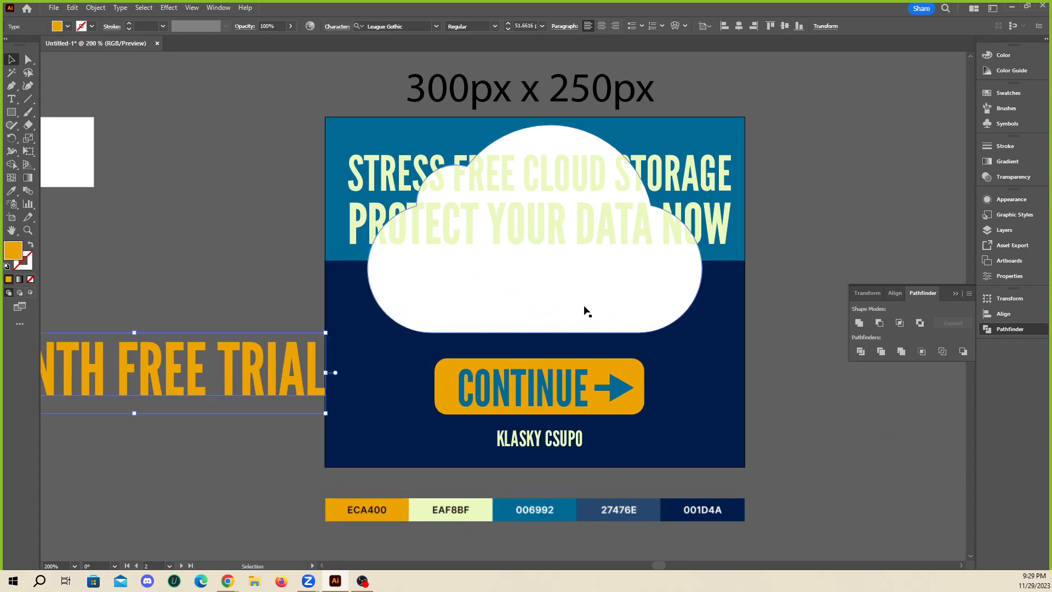
- Fill the navy lower rectangle with the upper background's teal and extend the upper rectangle to cover the ad at 300 px by 250 px
click(330, 370)
click(11, 190)
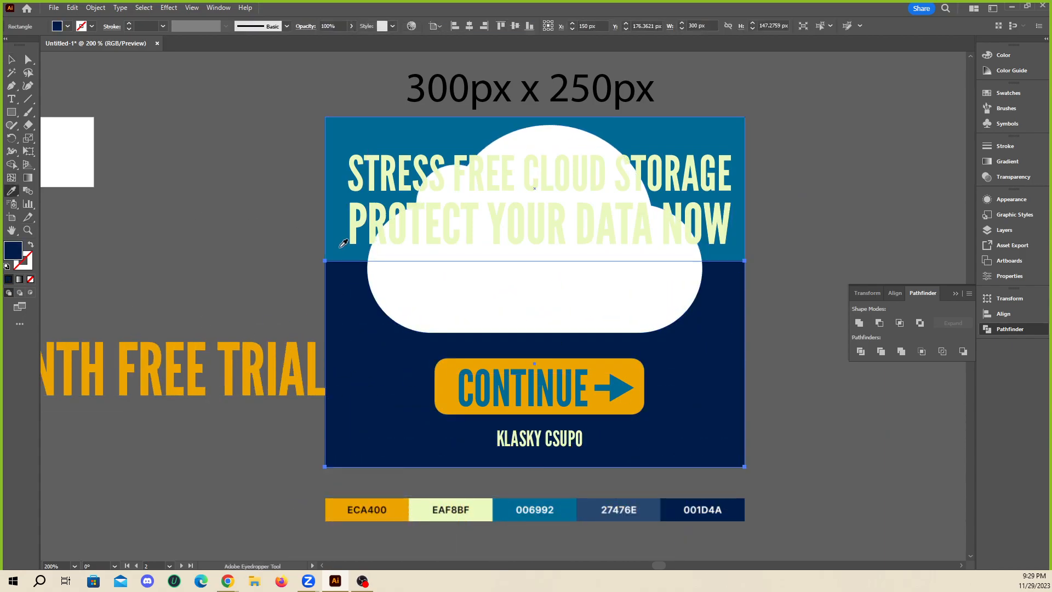
click(342, 244)
click(11, 60)
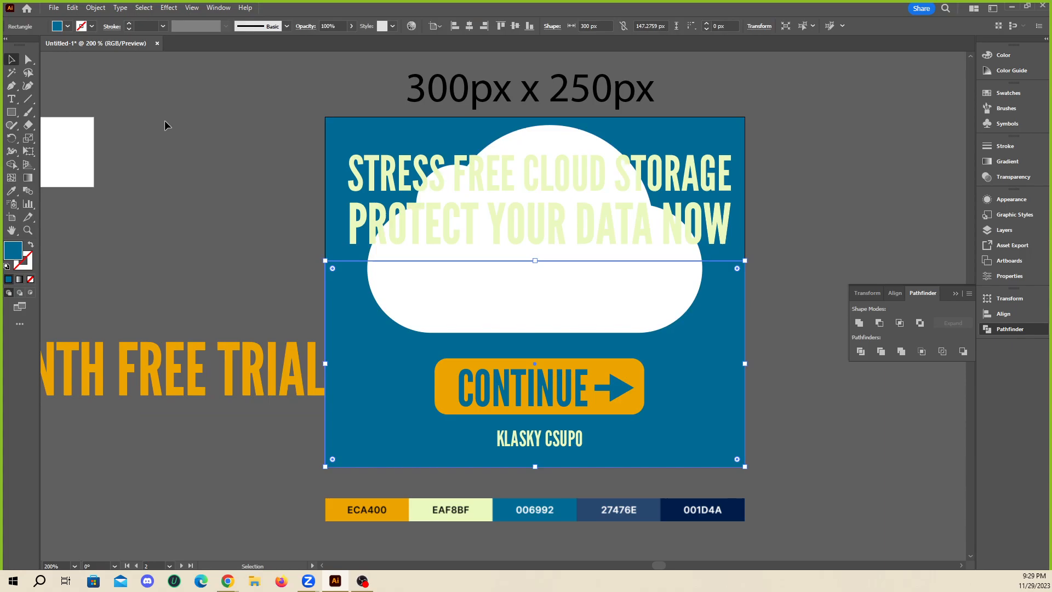
click(335, 304)
click(342, 260)
drag(534, 261, 535, 468)
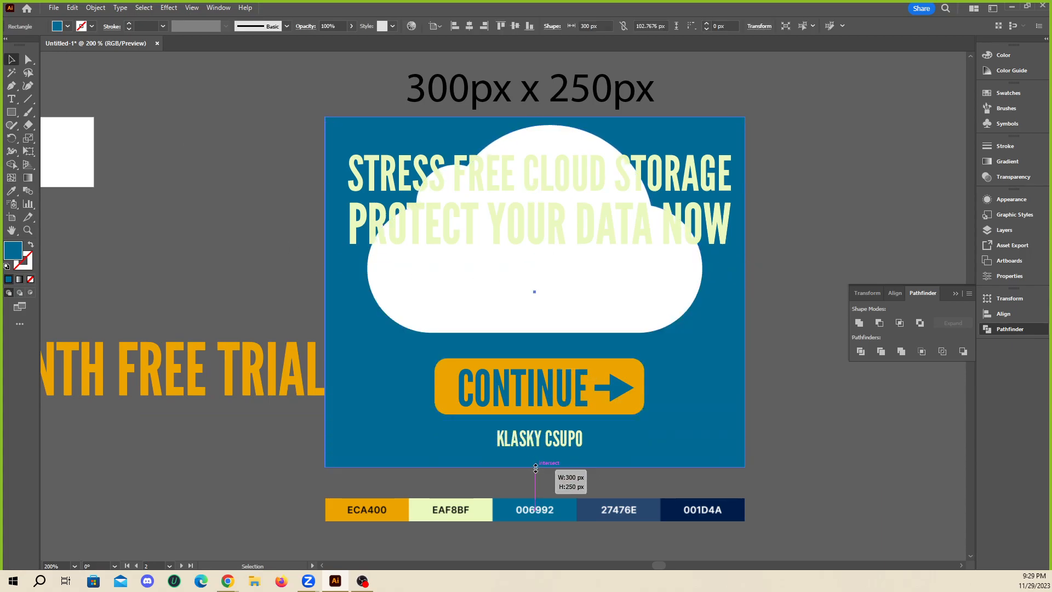
click(251, 263)
- Lower the cloud to just above the CONTINUE button and place "1 MONTH FREE TRIAL" on it, scaled to about 35 pt
drag(551, 333, 550, 336)
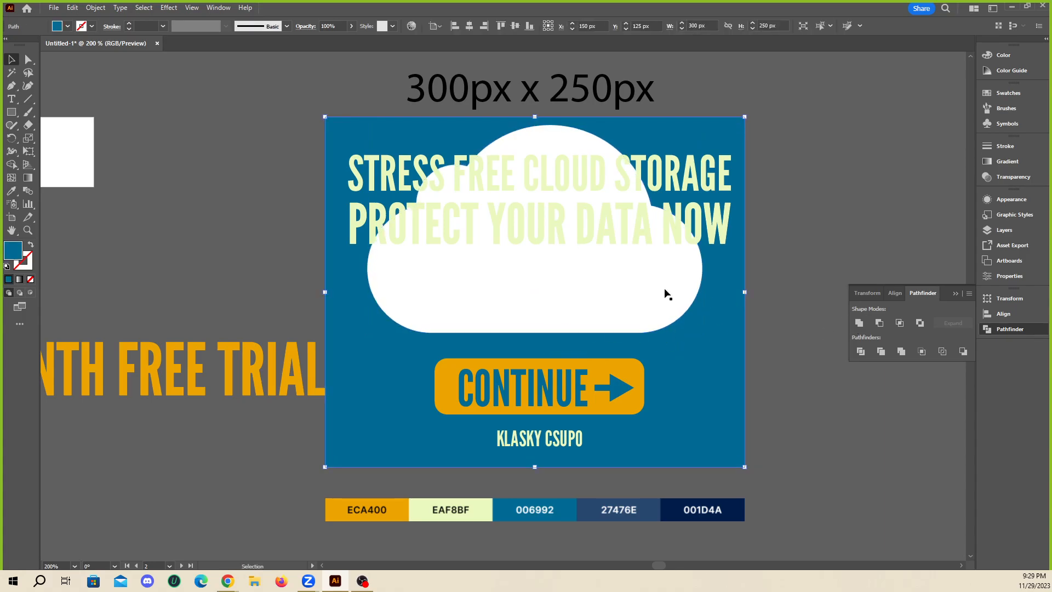
drag(664, 296, 596, 339)
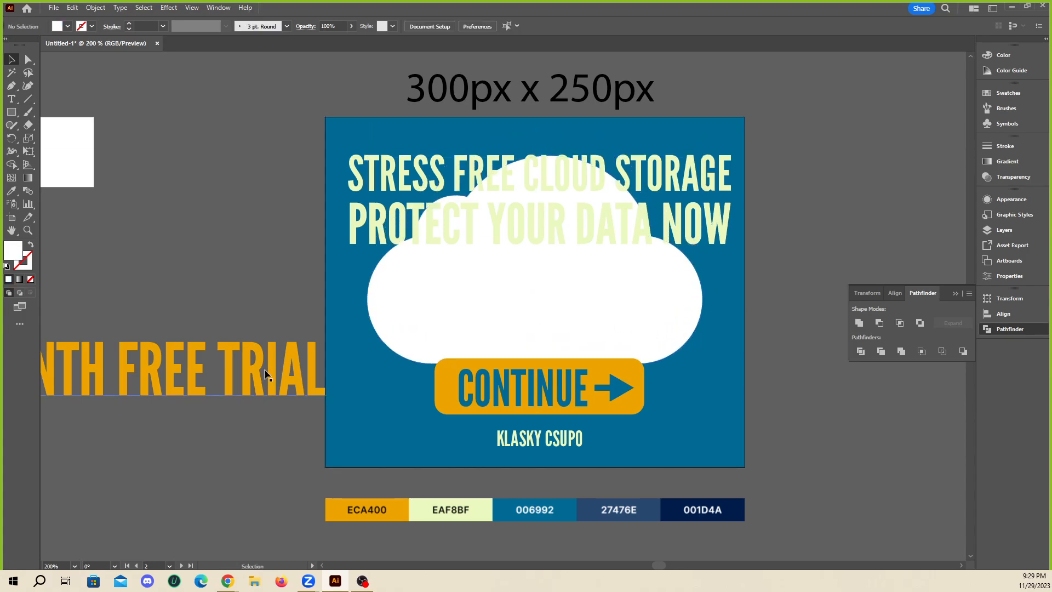
drag(265, 375, 675, 279)
- Break the trial text into two lines, "1 MONTH" and "FREE TRIAL"
double_click(535, 305)
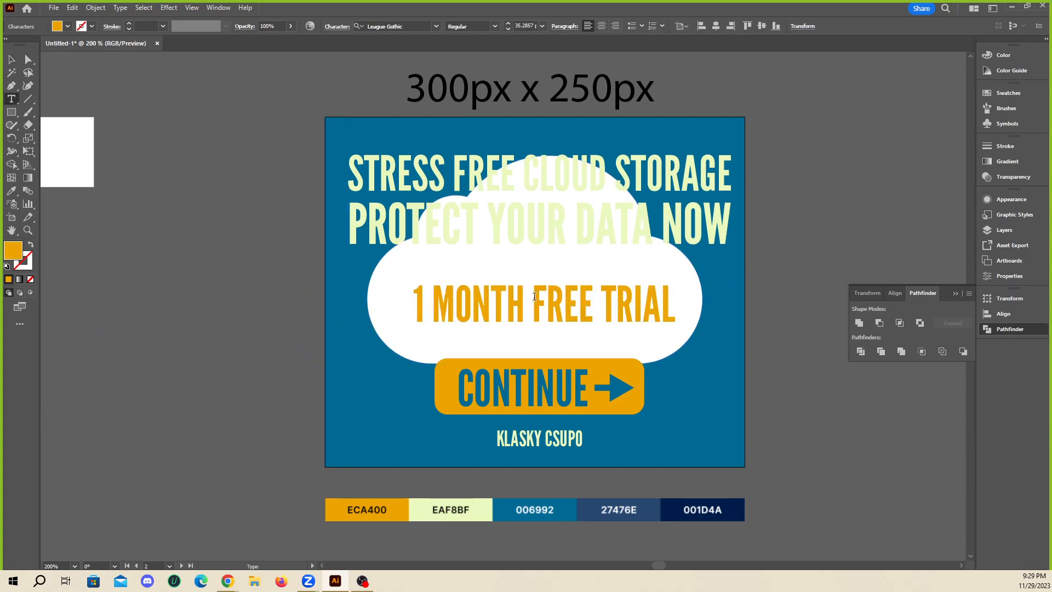
key(Return)
key(ctrl+a)
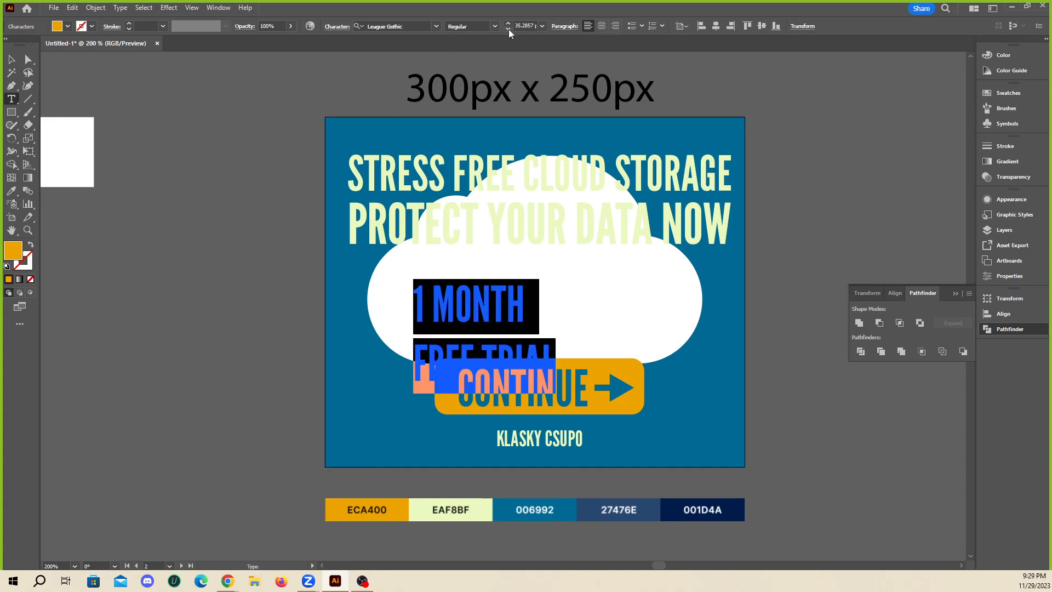
click(470, 329)
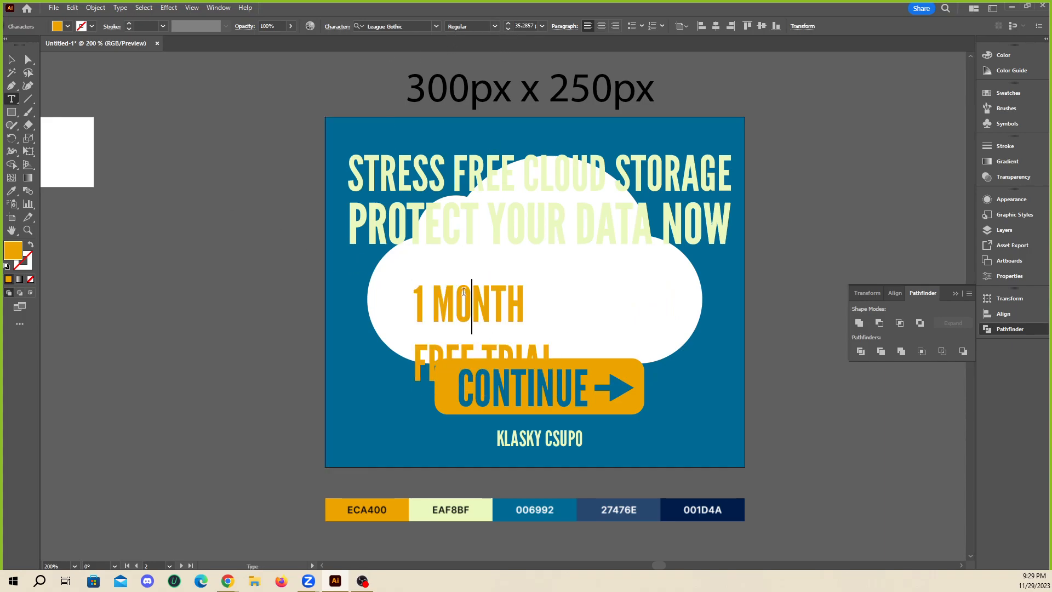
key(Escape)
mouse_move(475, 315)
mouse_down()
mouse_move(524, 276)
mouse_move(493, 305)
mouse_up()
- Reduce the leading of the "1 MONTH FREE TRIAL" text to 37 pt
key(ctrl+equal)
key(ctrl+equal)
key(ctrl+equal)
double_click(450, 364)
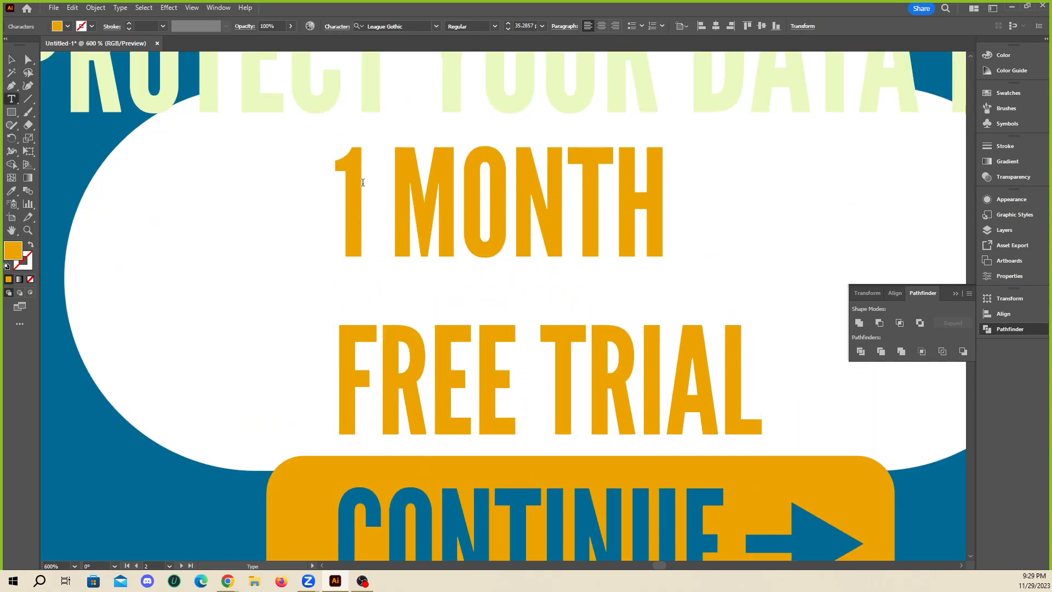
drag(337, 181, 797, 413)
click(467, 257)
drag(396, 217, 763, 433)
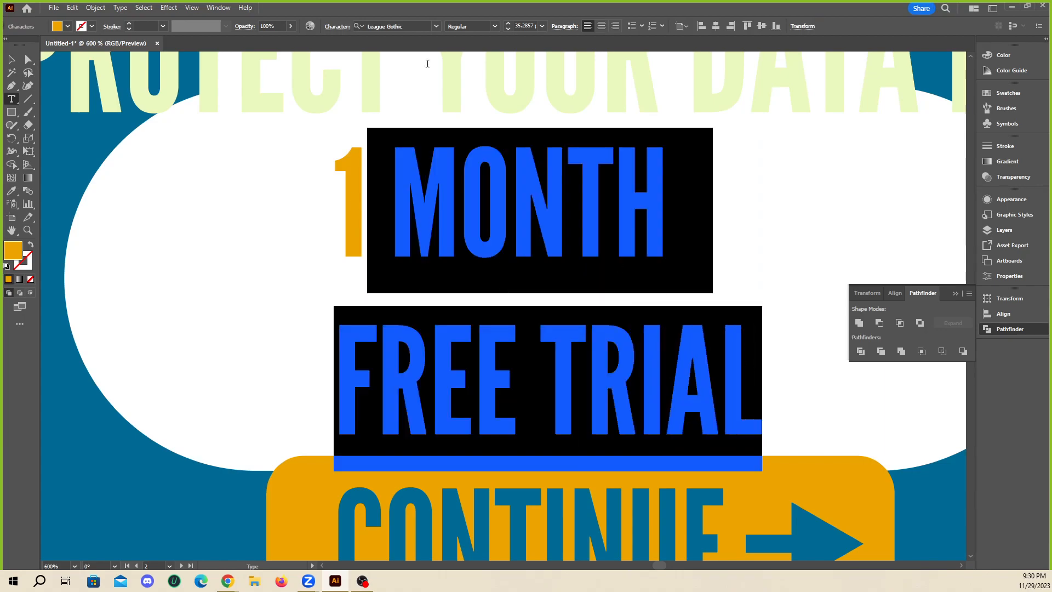
click(339, 28)
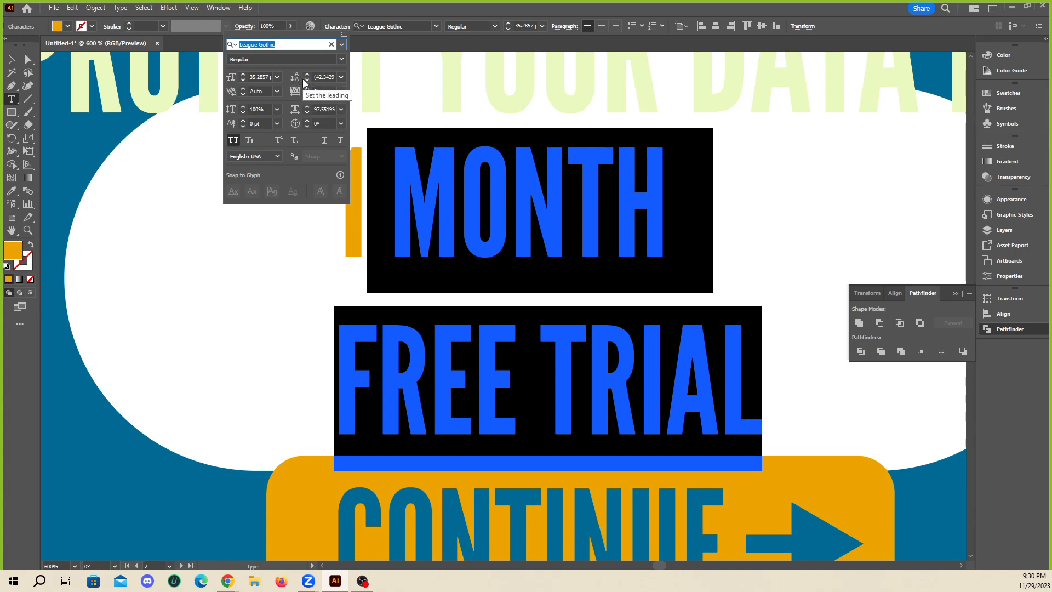
click(307, 81)
click(307, 81)
click(307, 80)
click(307, 80)
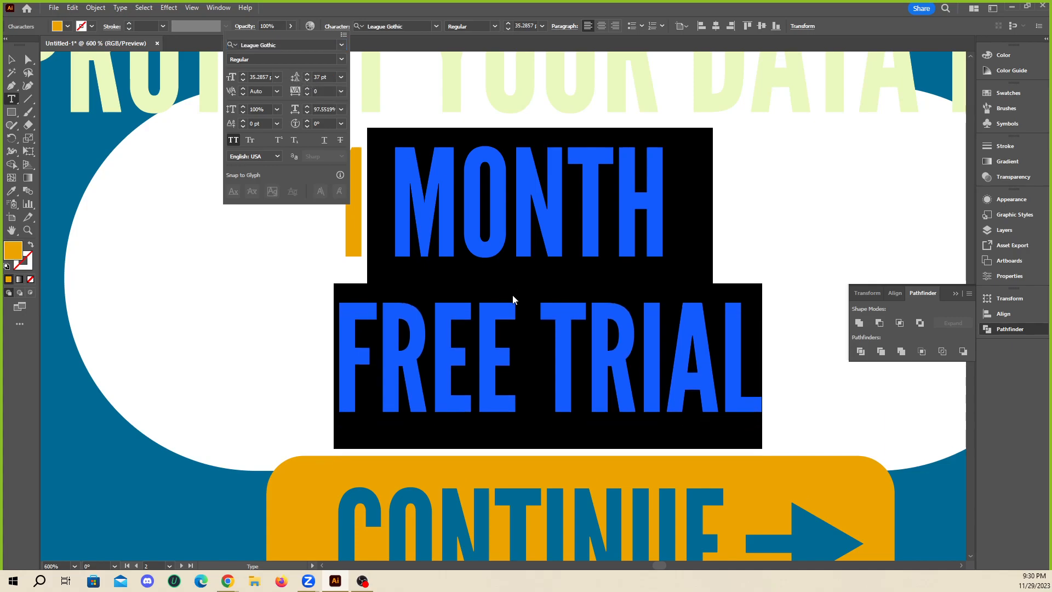
click(509, 320)
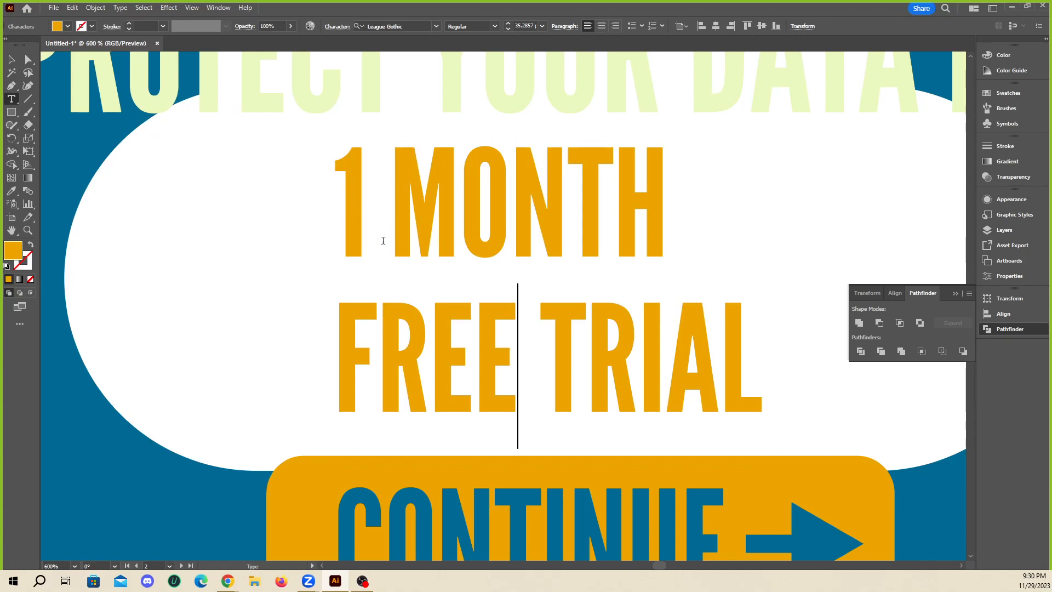
- Tighten the leading of the "FREE TRIAL" line further and reselect the whole two-line text object
triple_click(459, 320)
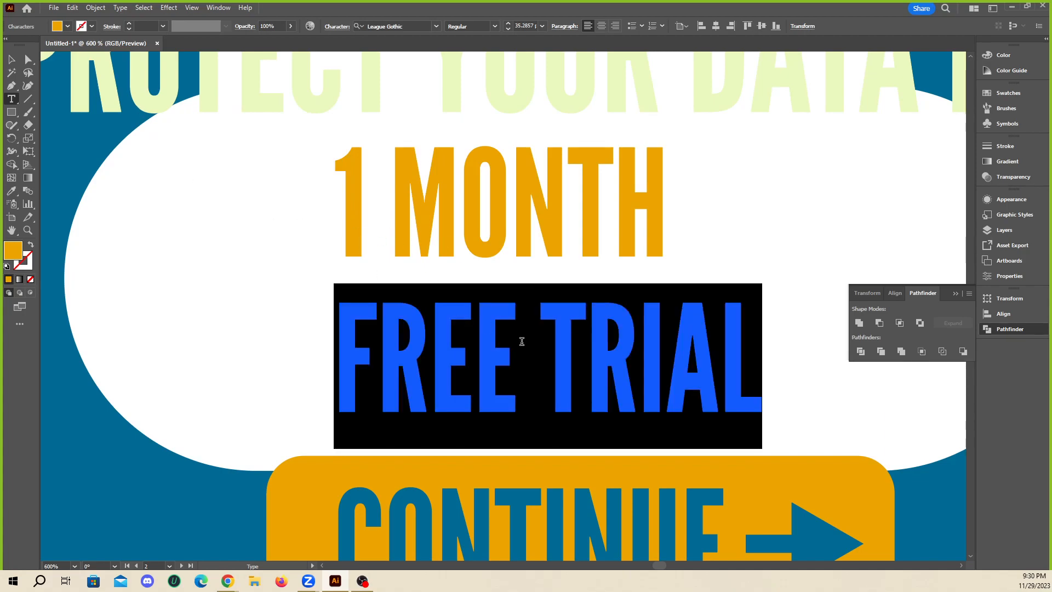
triple_click(550, 363)
triple_click(562, 356)
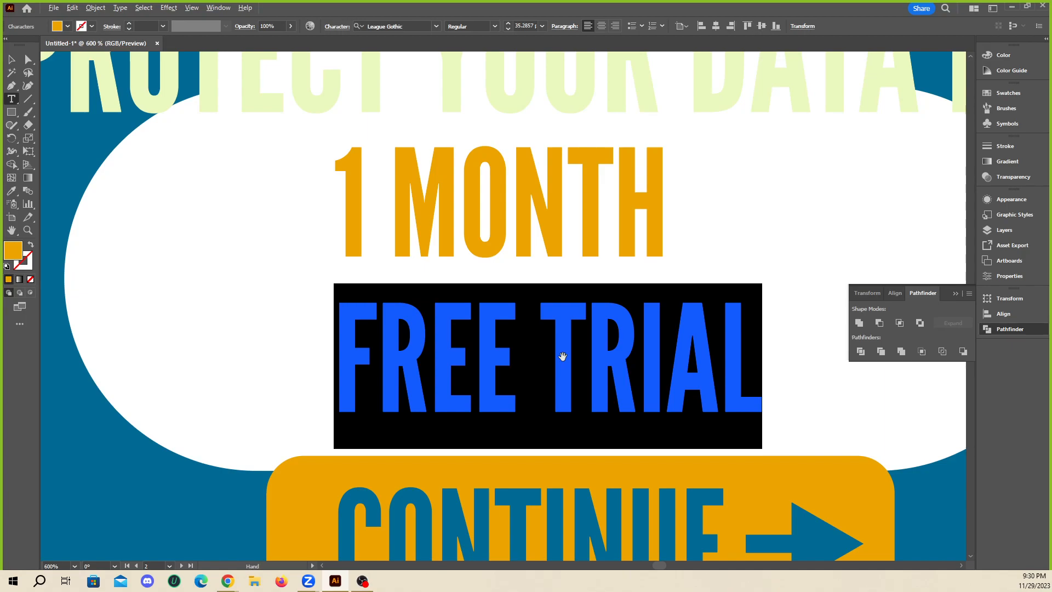
key(alt+shift+Up)
key(alt+shift+Up)
key(alt+shift+Up)
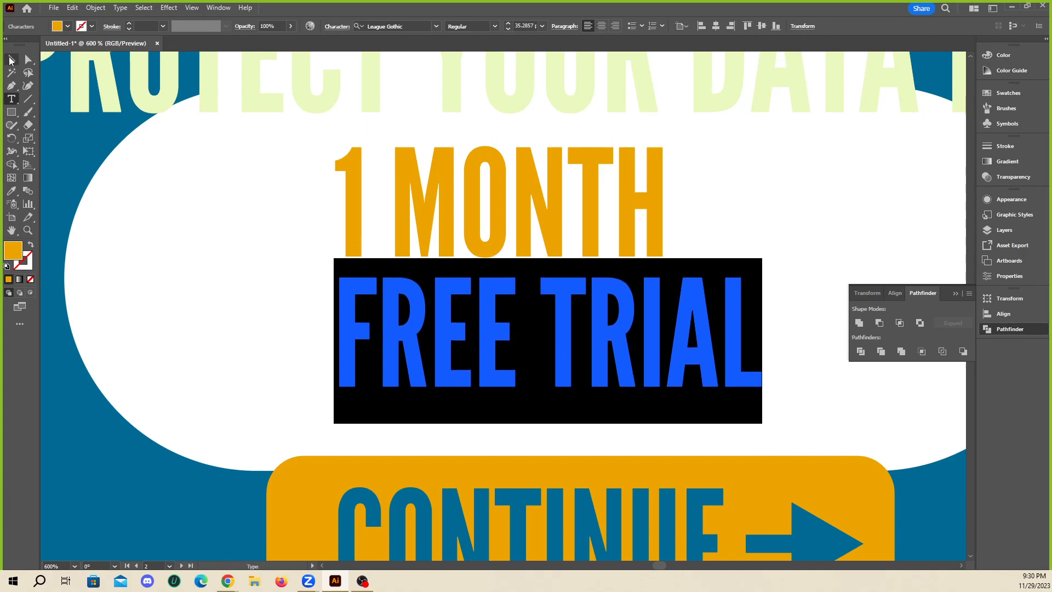
click(10, 61)
key(ctrl+minus)
key(ctrl+minus)
drag(544, 320, 559, 325)
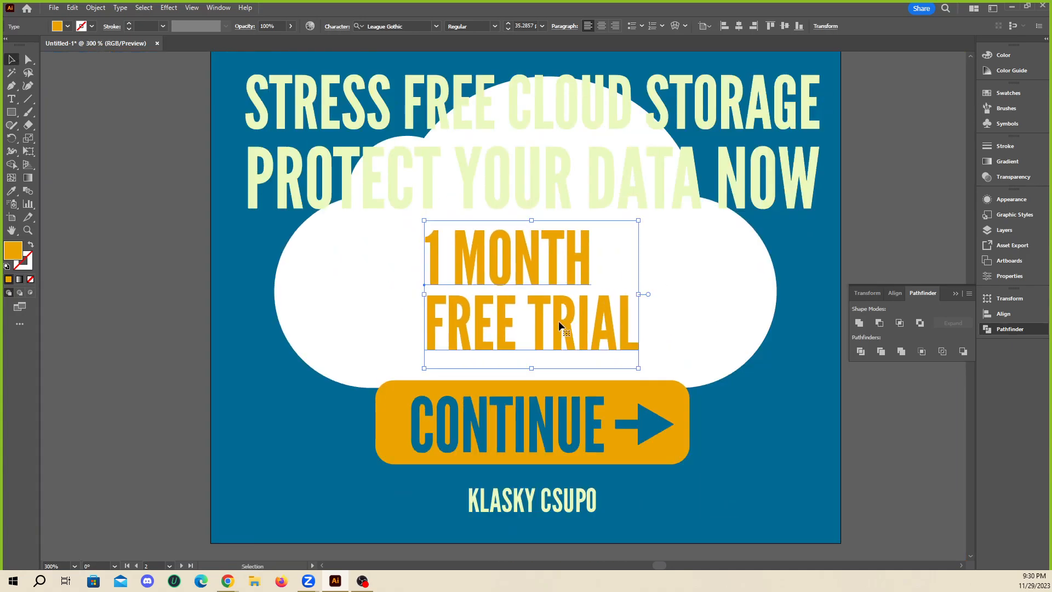
- Centre-align the two-line trial text, centre it on the cloud and enlarge it to about 52 pt
double_click(564, 268)
key(ctrl+a)
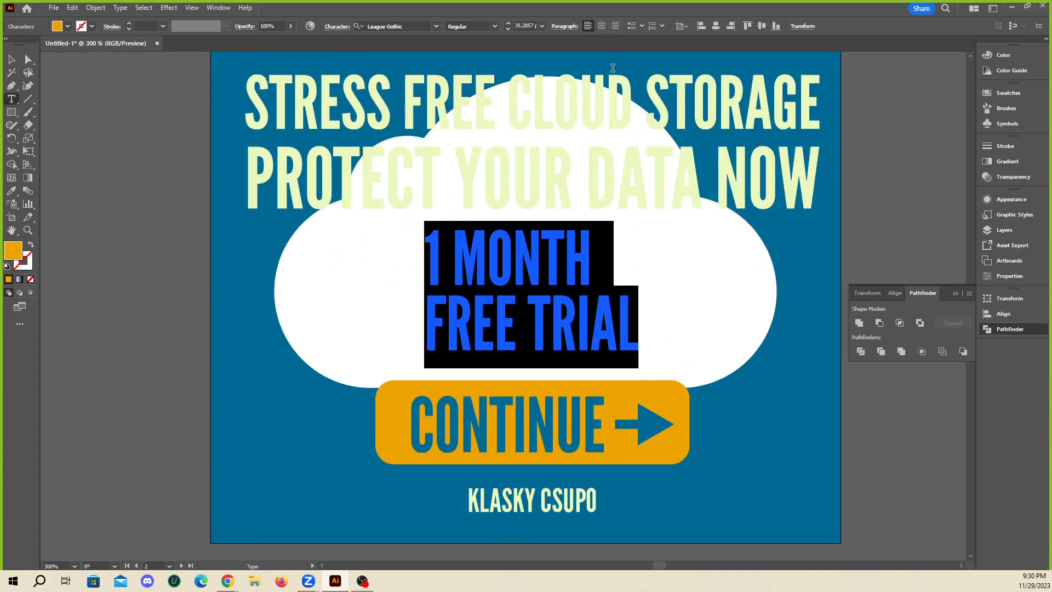
click(600, 26)
key(Escape)
drag(431, 314, 527, 320)
key(ctrl+minus)
key(ctrl+minus)
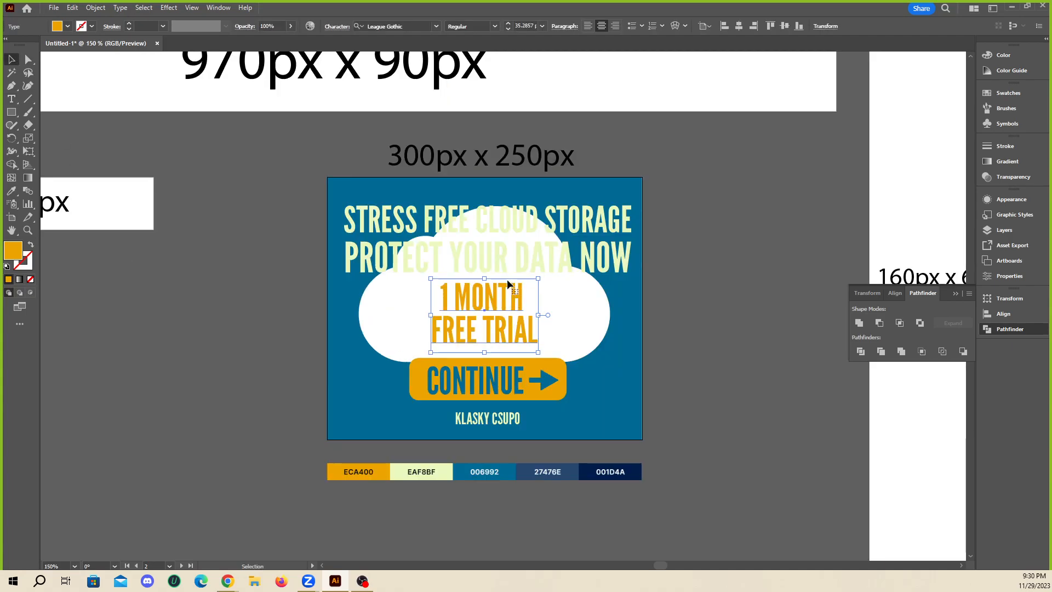
drag(486, 278, 484, 244)
click(743, 368)
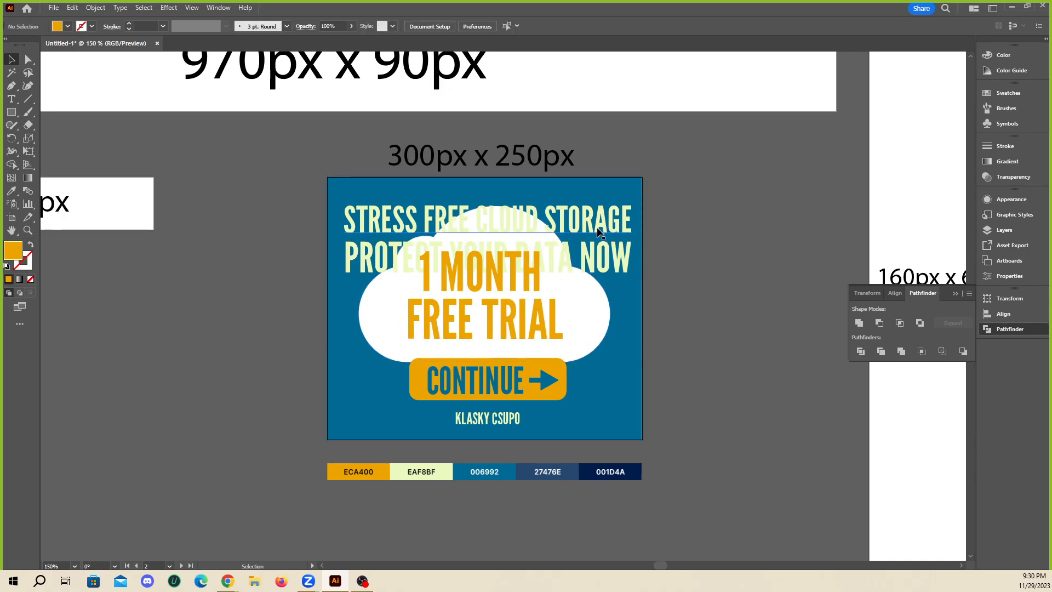
- Move the "STRESS FREE CLOUD STORAGE" and "PROTECT YOUR DATA NOW" lines off the ad onto the canvas
mouse_move(594, 230)
mouse_down()
mouse_move(741, 216)
mouse_move(596, 231)
mouse_up()
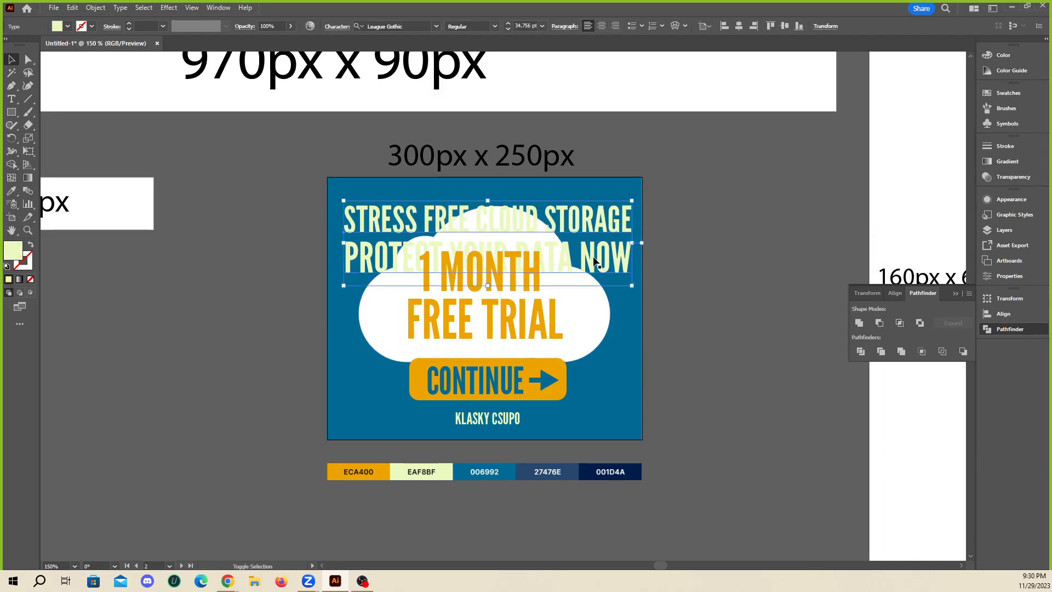
drag(618, 266, 238, 399)
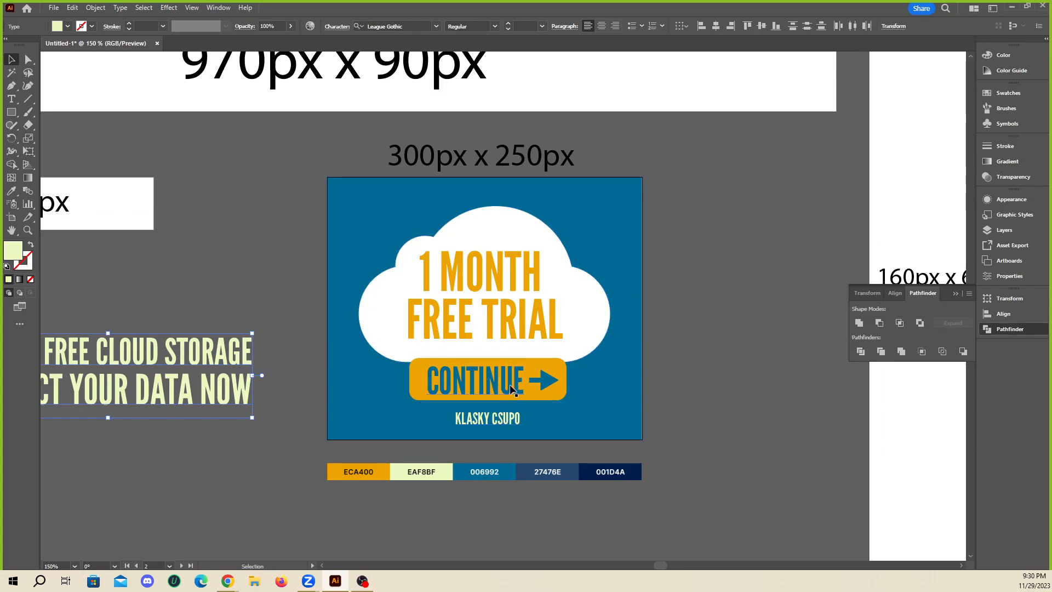
- Shift the CONTINUE button to the ad's lower right and the cloud with its trial text partly past the left edge
drag(513, 389, 596, 383)
drag(534, 318, 499, 335)
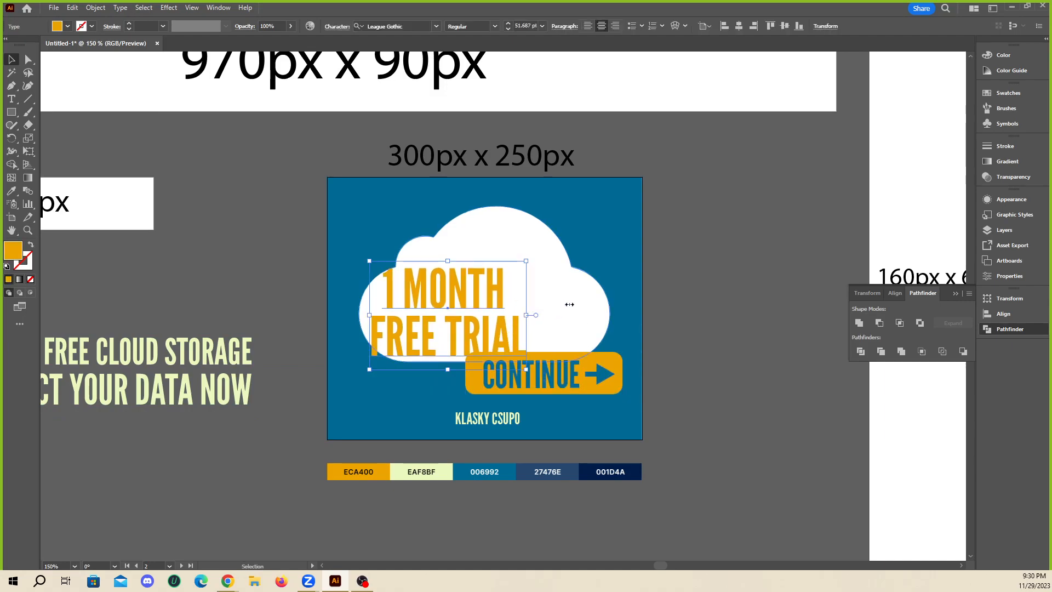
drag(569, 304, 515, 321)
drag(457, 326, 453, 326)
click(451, 326)
drag(600, 390, 603, 399)
click(758, 380)
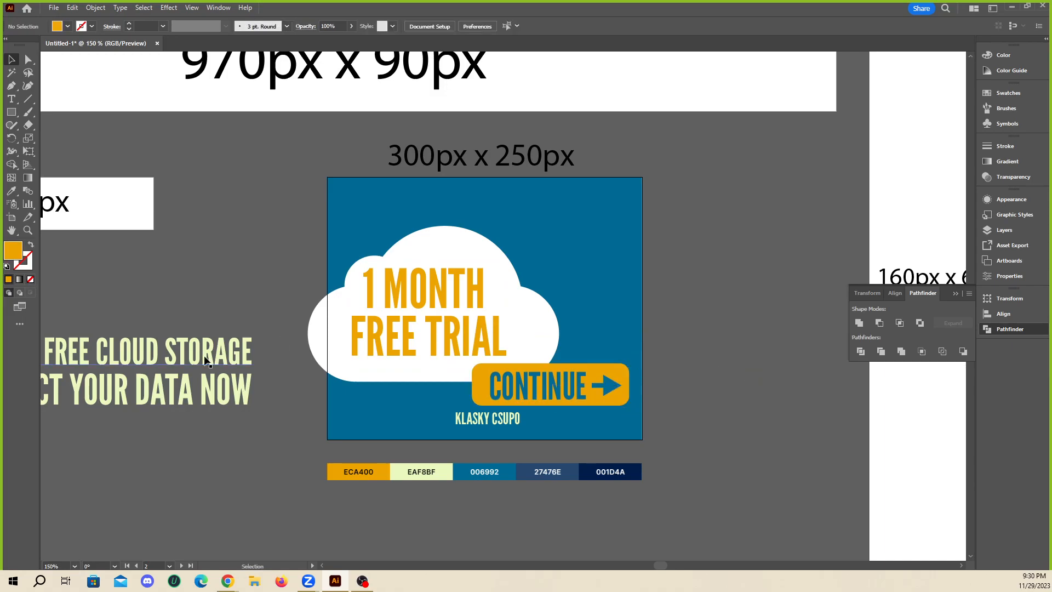
- Place "STRESS FREE CLOUD STORAGE" across the top of the ad and "PROTECT YOUR DATA NOW" beneath it
drag(205, 361, 580, 210)
click(235, 350)
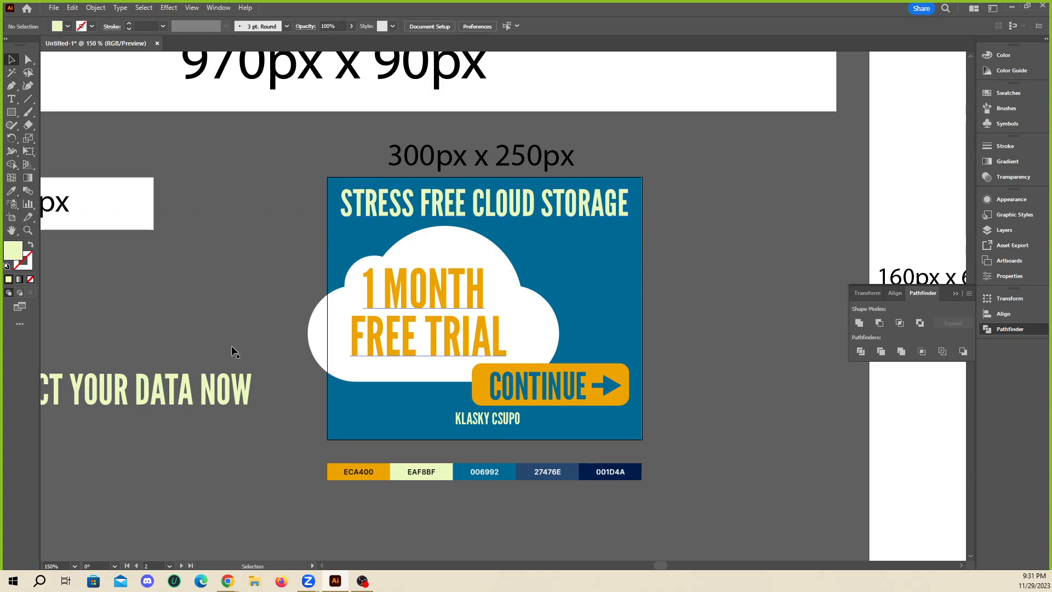
drag(240, 378, 619, 243)
- Break "PROTECT YOUR DATA NOW" into one word per line and place it at the ad's right beside the cloud
double_click(558, 248)
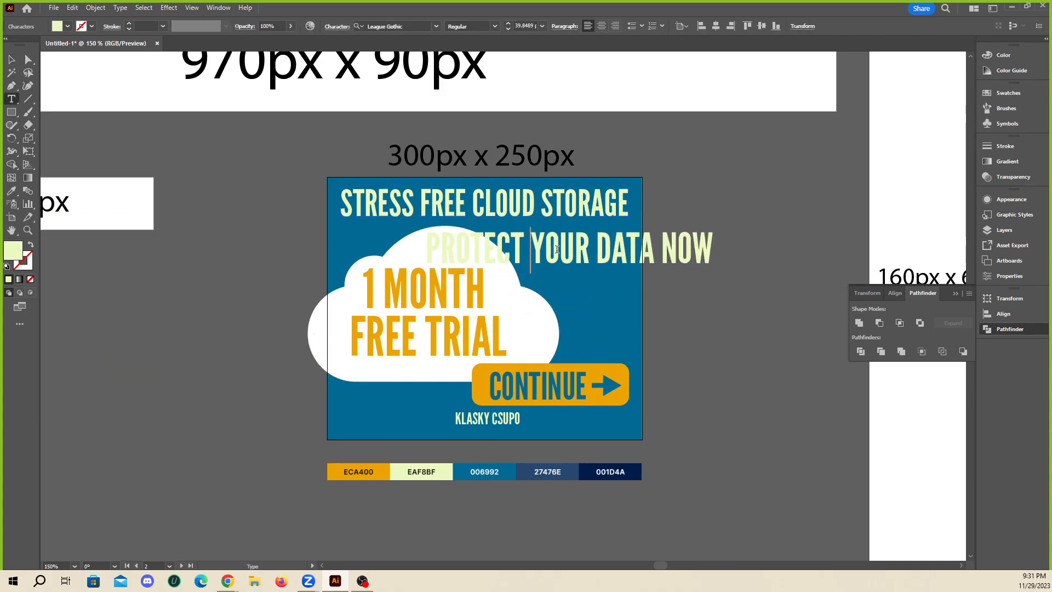
key(Return)
click(558, 298)
key(Return)
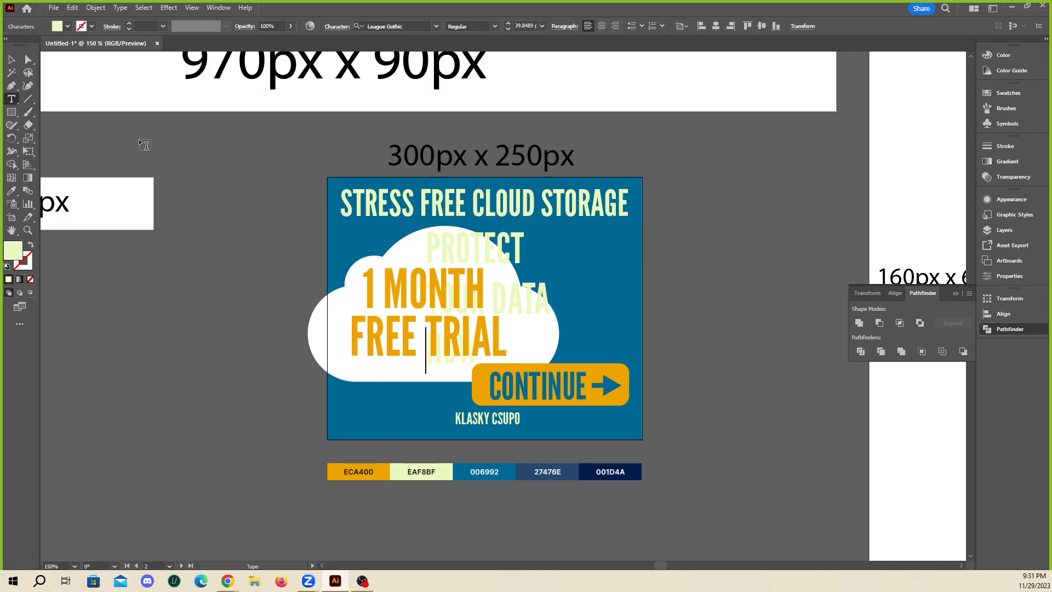
drag(487, 258, 570, 251)
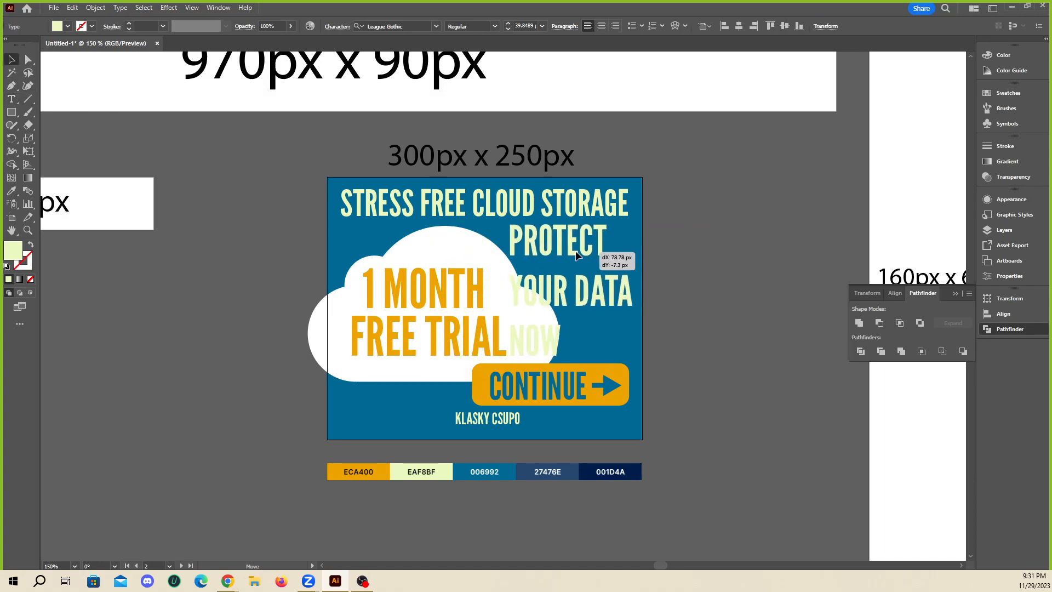
click(576, 292)
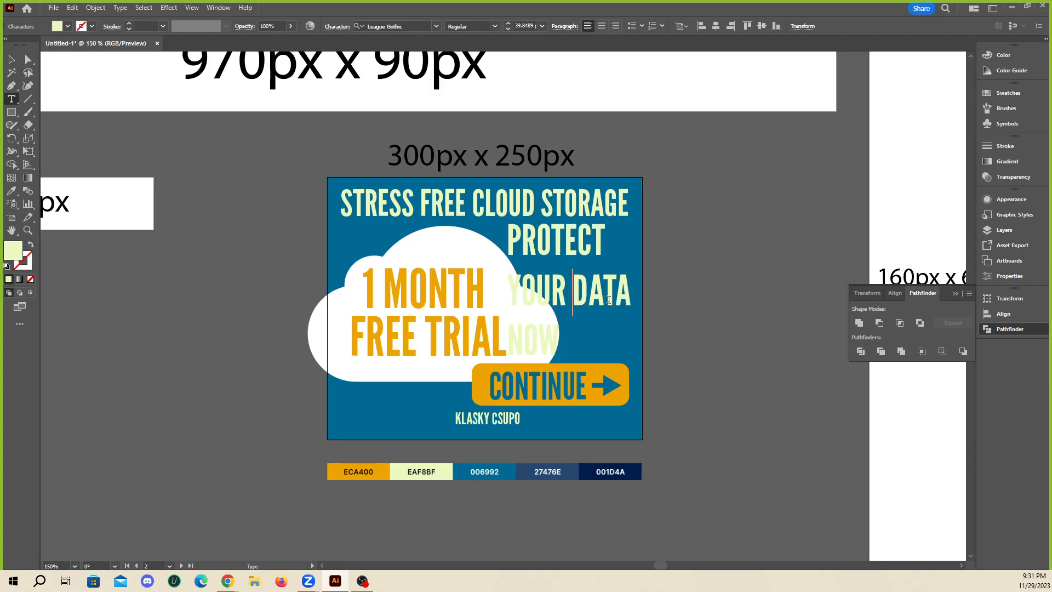
click(11, 60)
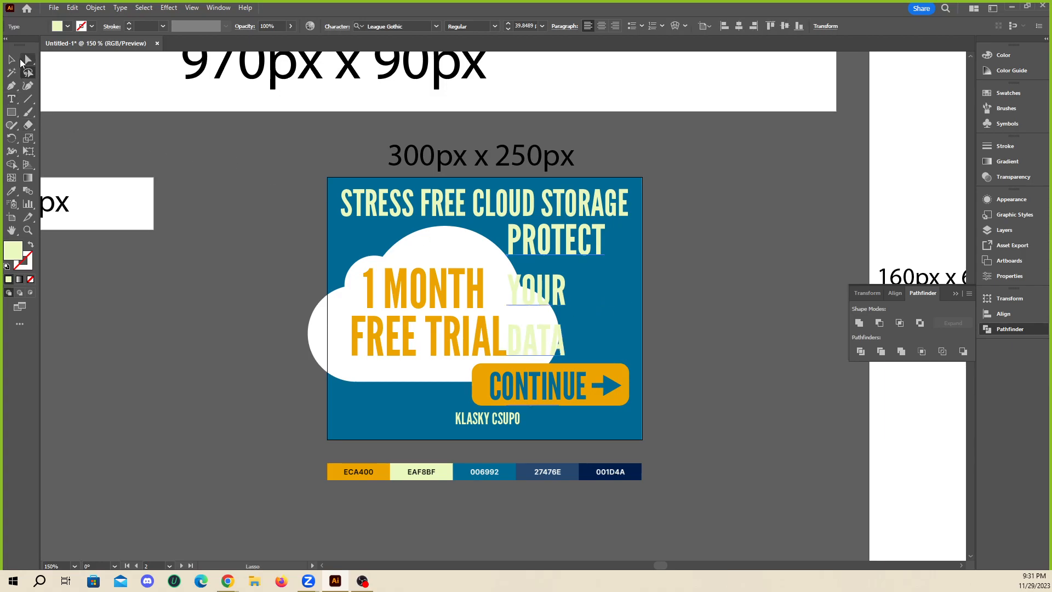
- Right-align the "PROTECT YOUR DATA NOW" text and place it along the right side of the 300px x 250px banner
drag(548, 236, 585, 233)
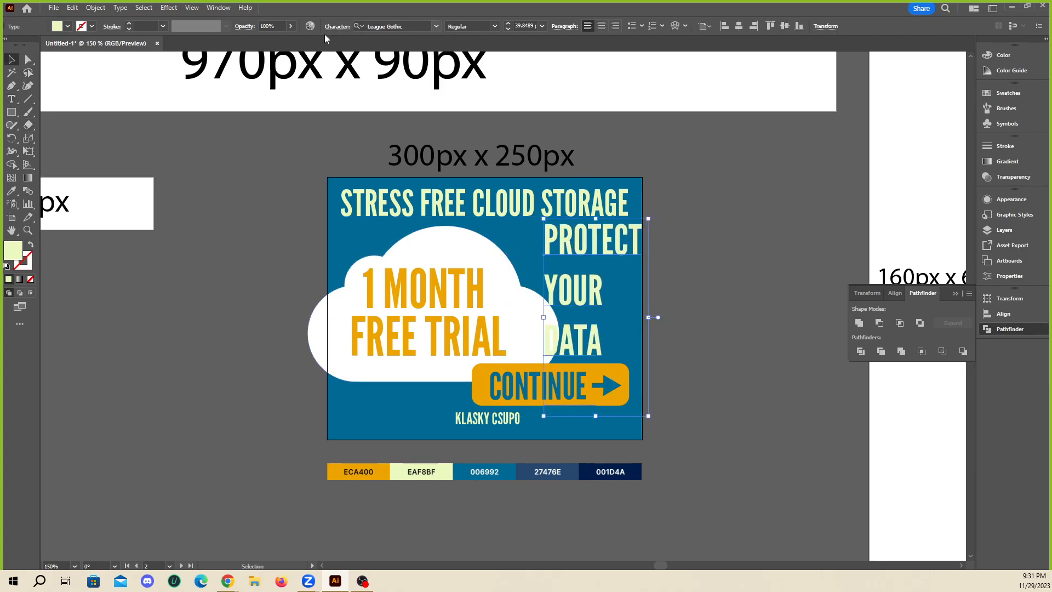
click(616, 26)
drag(513, 249, 597, 237)
click(728, 271)
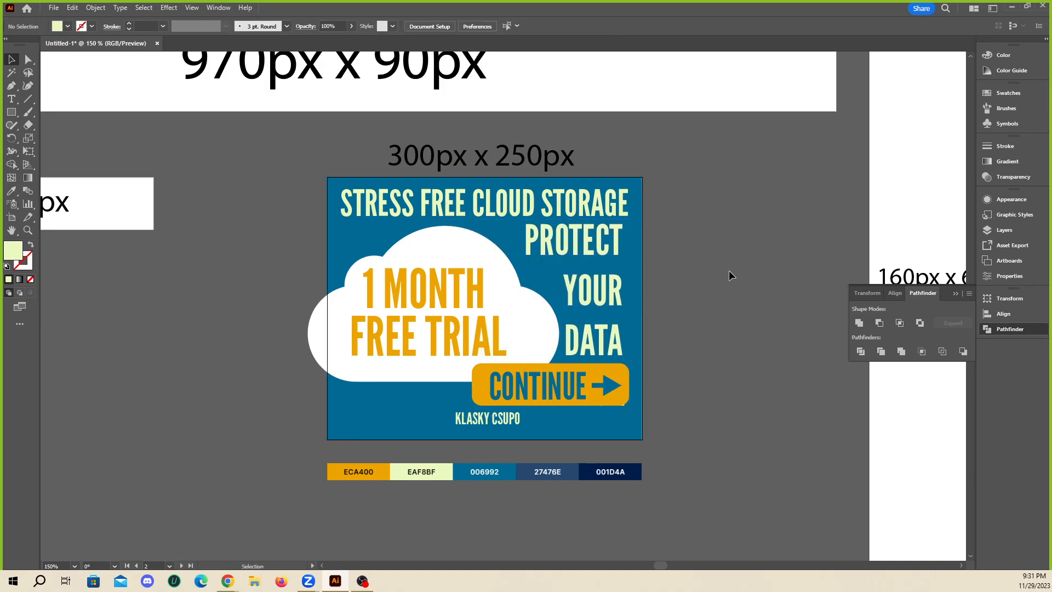
- Rearrange the banner with the Continue button at lower left, "KLASKY CSUPO" at lower right and the "PROTECT YOUR DATA NOW" text above it
drag(622, 331, 744, 323)
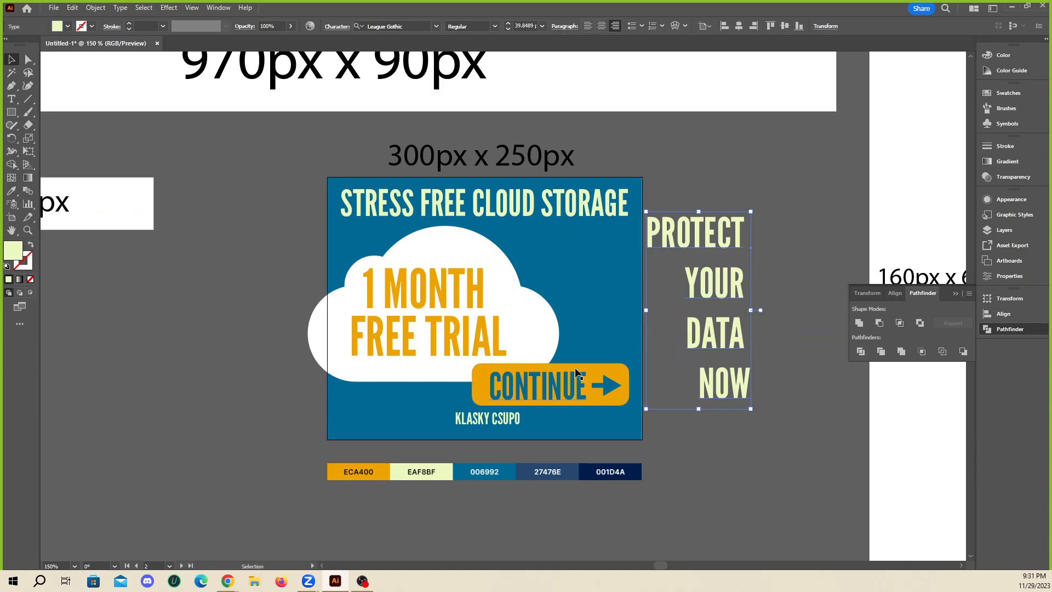
drag(589, 391, 616, 421)
click(527, 449)
click(701, 313)
drag(707, 276, 587, 280)
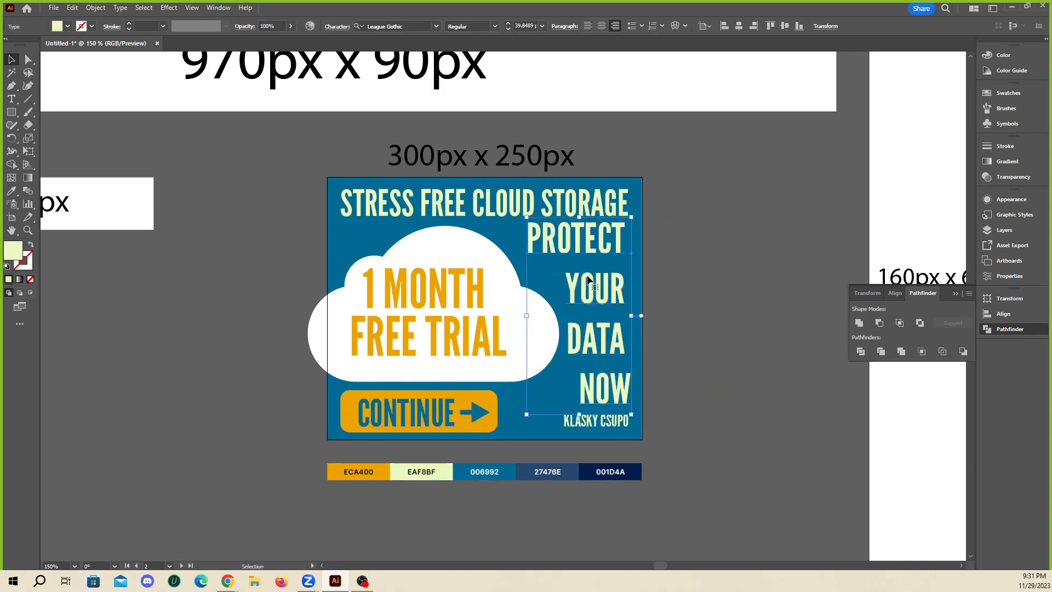
- Remove the trailing spaces after PROTECT, YOUR and DATA so the four lines share a flush right edge
key(t)
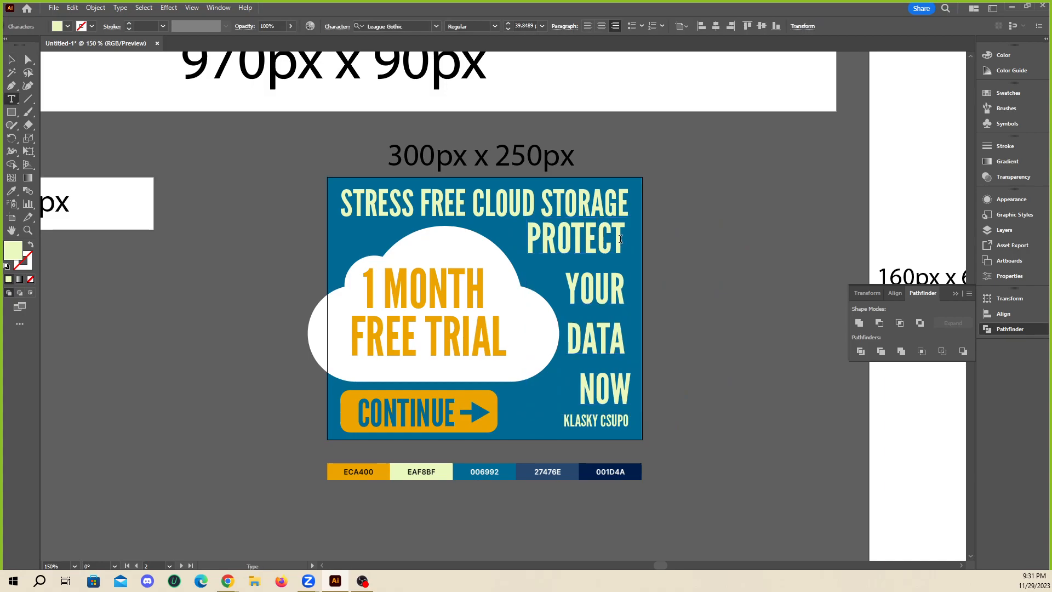
key(Delete)
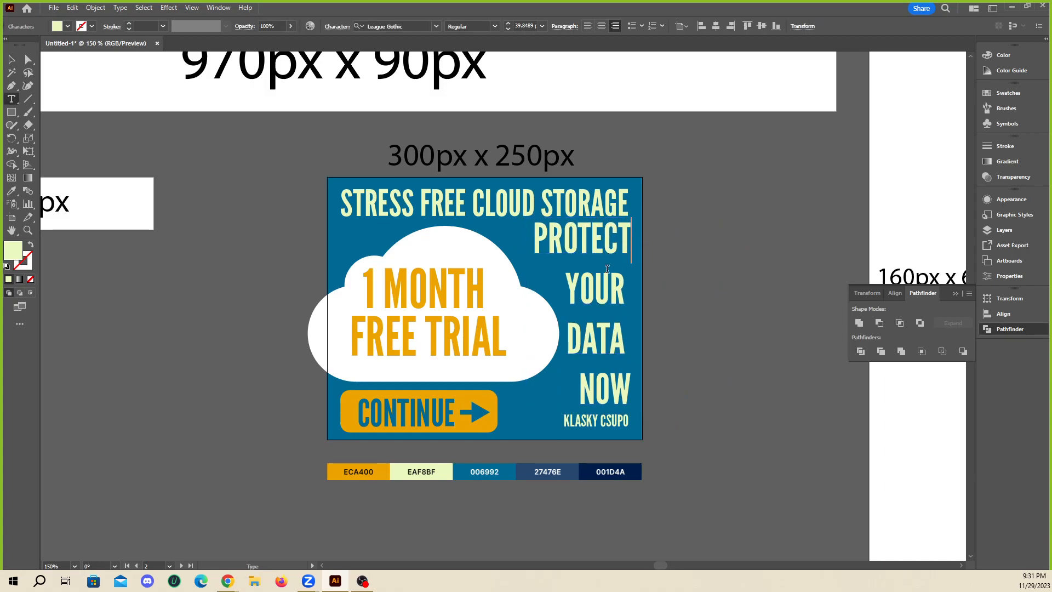
key(Down)
key(Delete)
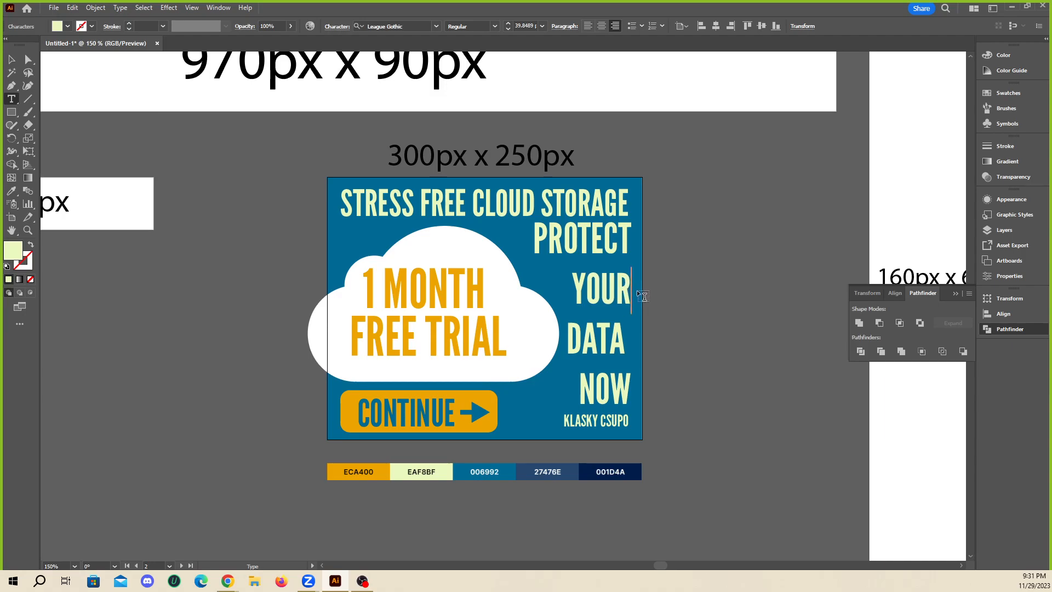
key(Down)
key(Delete)
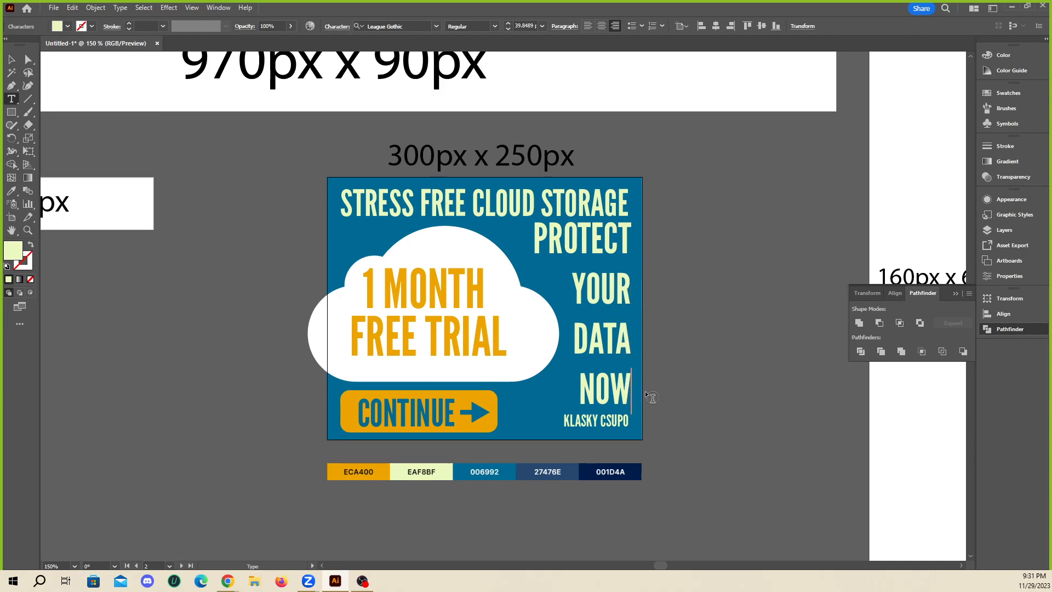
key(ctrl+a)
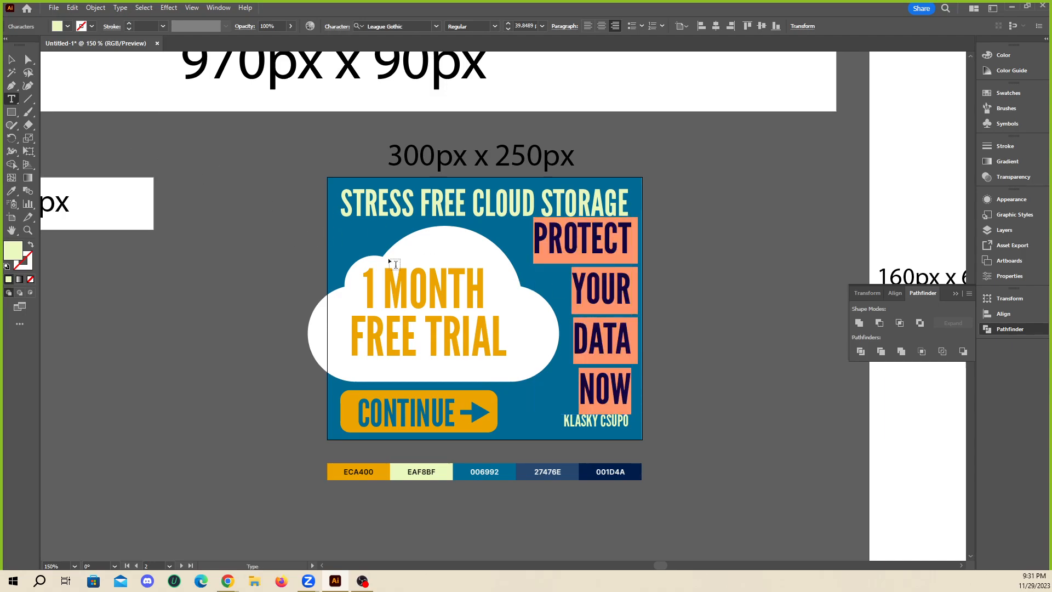
click(623, 235)
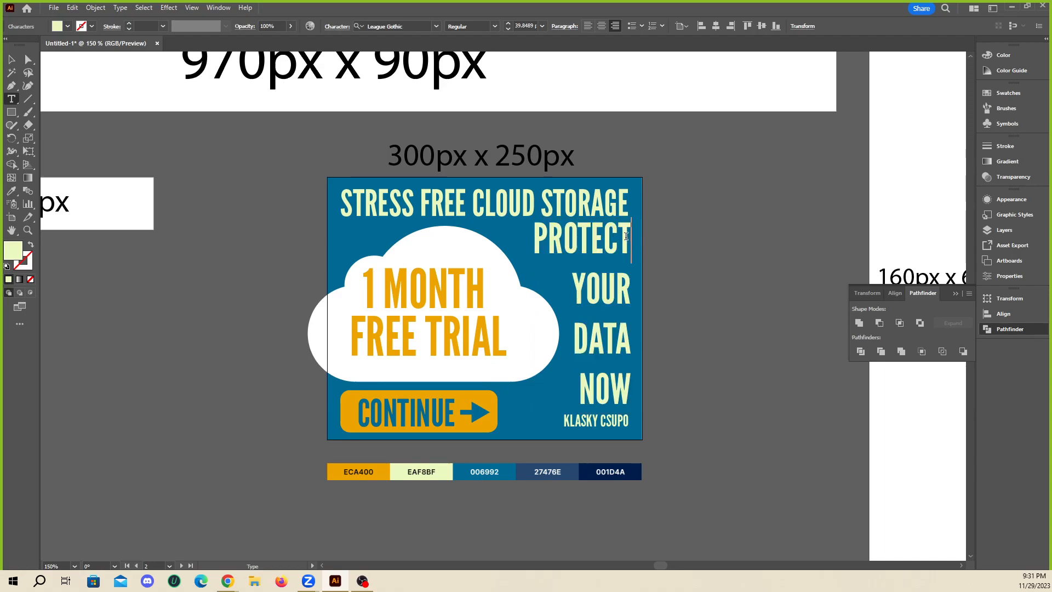
drag(650, 267, 670, 390)
click(630, 239)
key(Delete)
key(Return)
key(Escape)
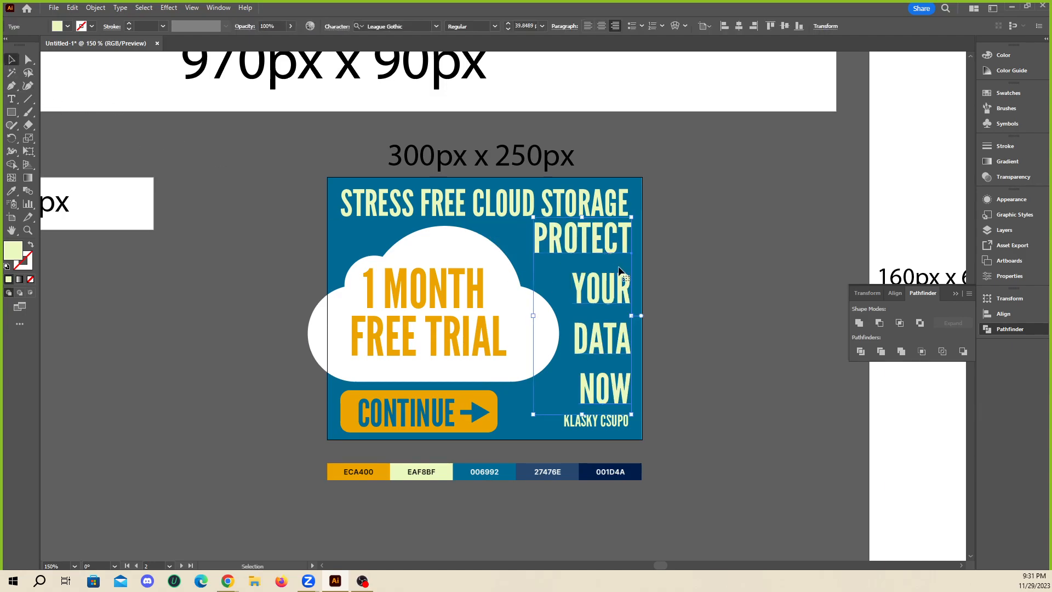
- Tighten the line spacing of the whole "PROTECT YOUR DATA NOW" text
scroll(624, 361, up, 1)
drag(623, 358, 571, 238)
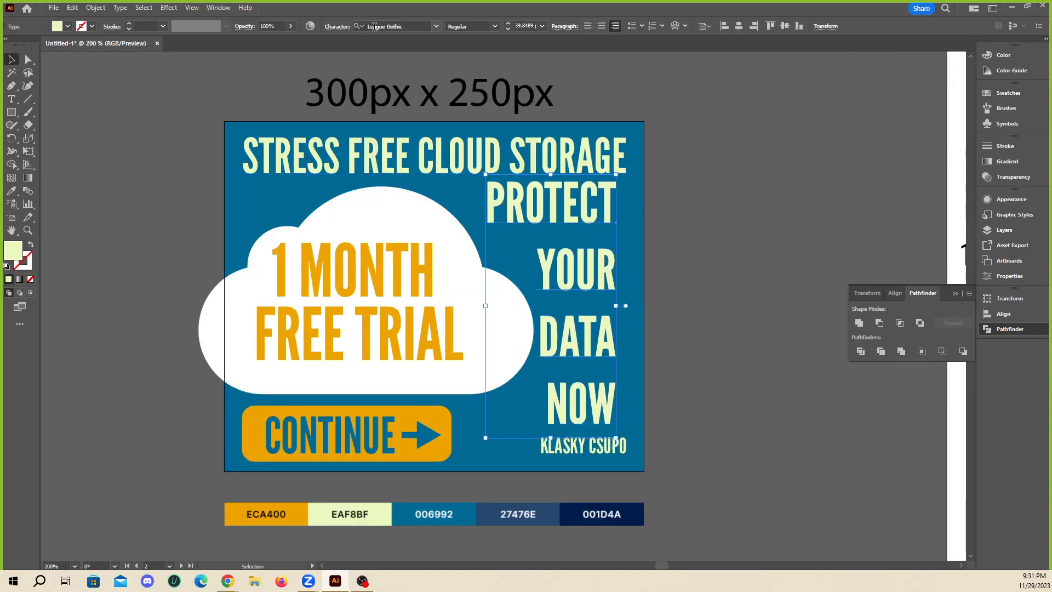
double_click(571, 216)
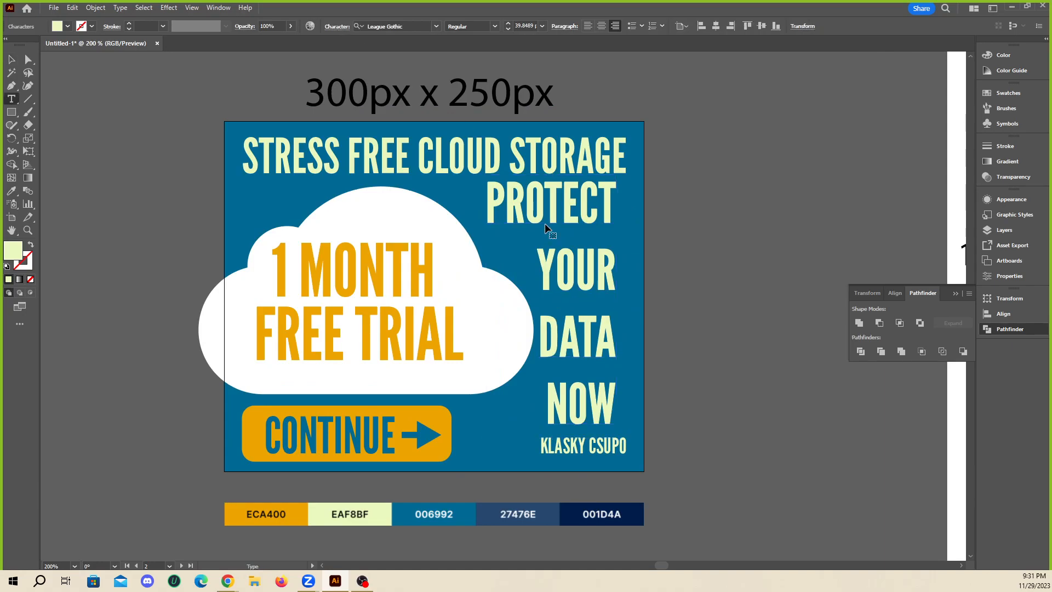
double_click(571, 216)
key(ctrl+a)
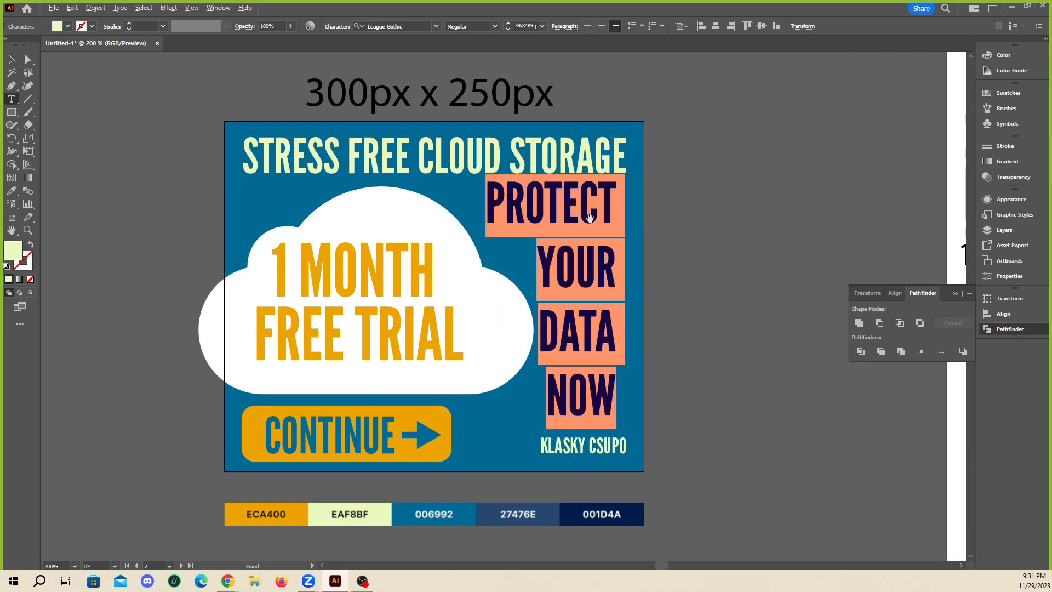
key(alt+Up)
key(alt+Up)
key(alt+Up)
key(alt+Up)
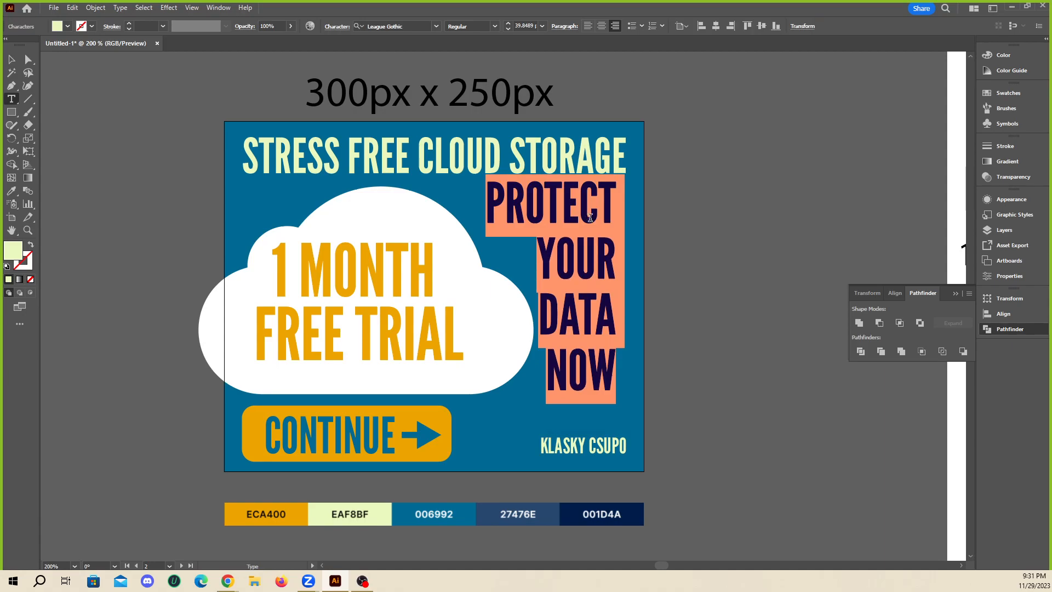
key(alt+Up)
key(alt+Up)
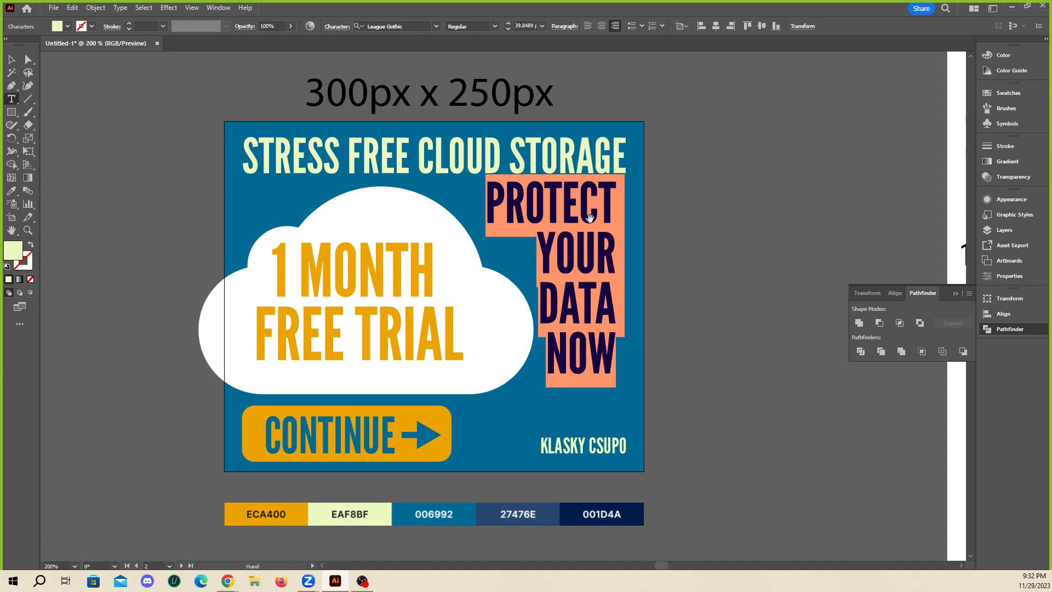
key(Escape)
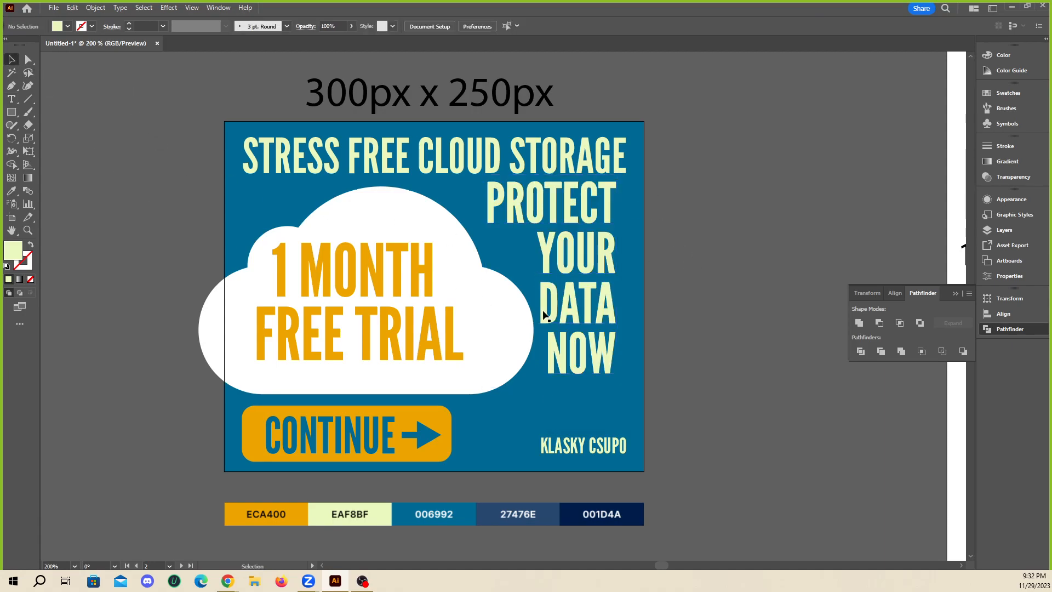
- Align the "PROTECT YOUR DATA NOW" text with the headline's right edge and recolor it with the ECA400 orange swatch
drag(604, 323, 612, 341)
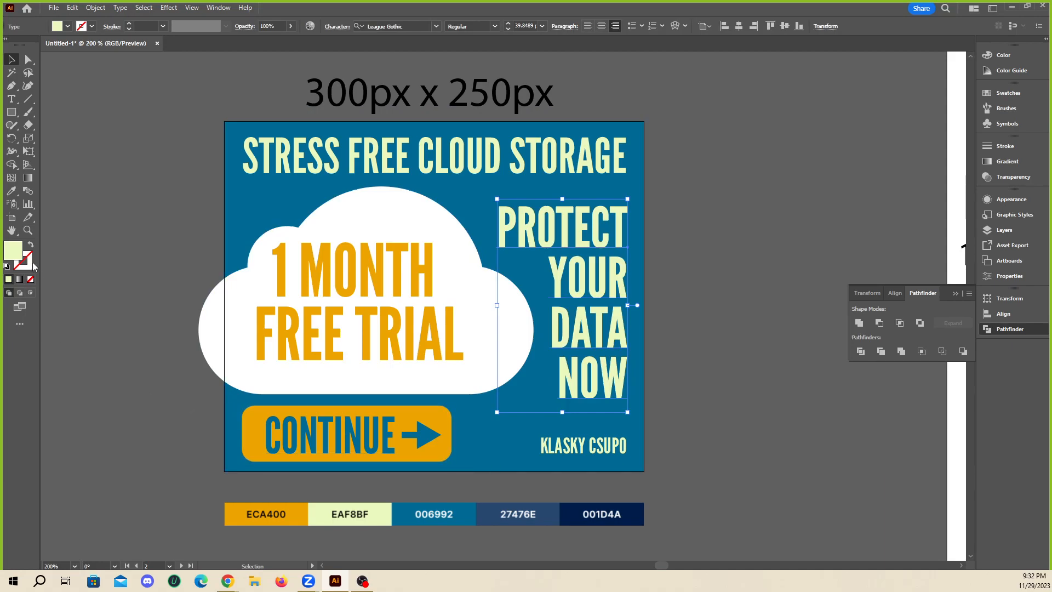
click(12, 190)
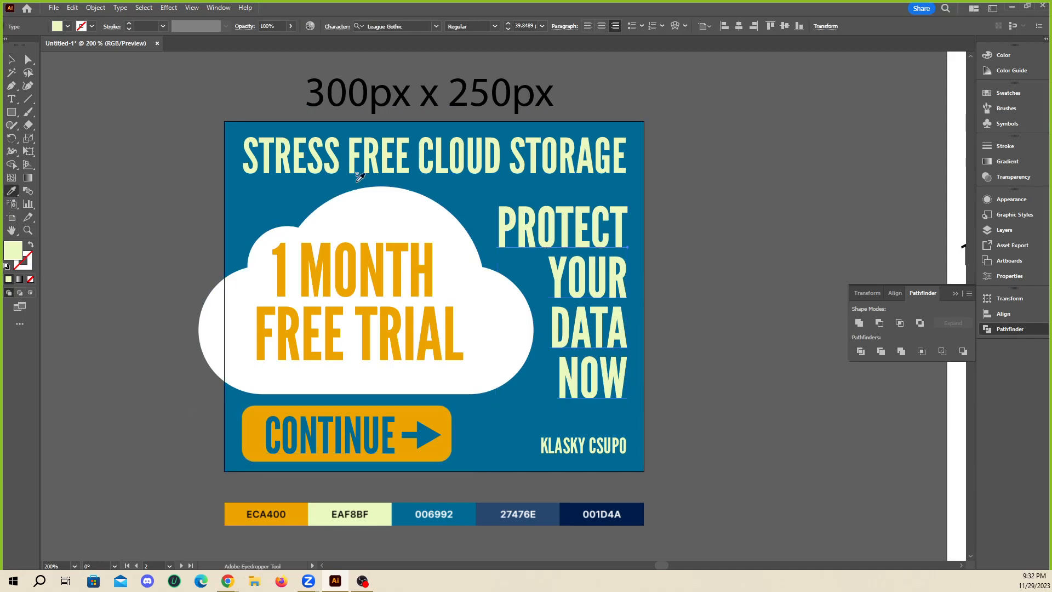
scroll(404, 363, down, 1)
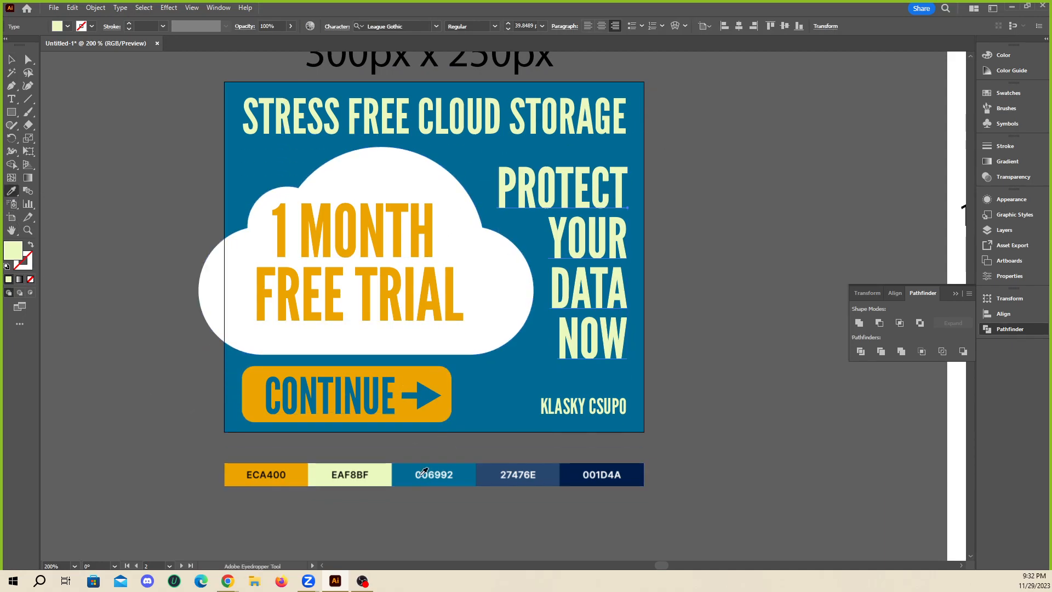
click(292, 472)
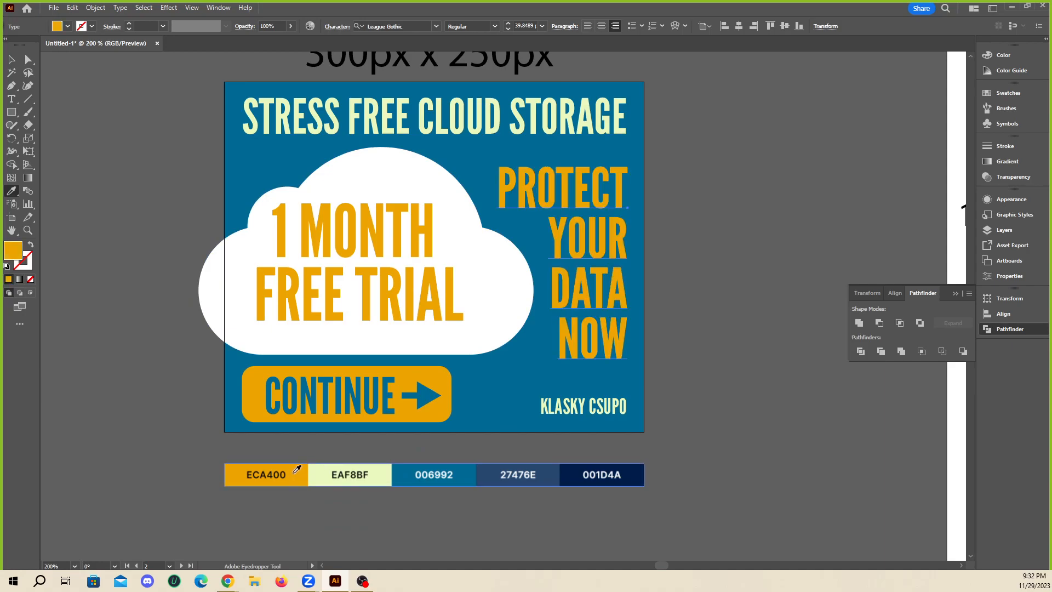
click(12, 60)
click(223, 305)
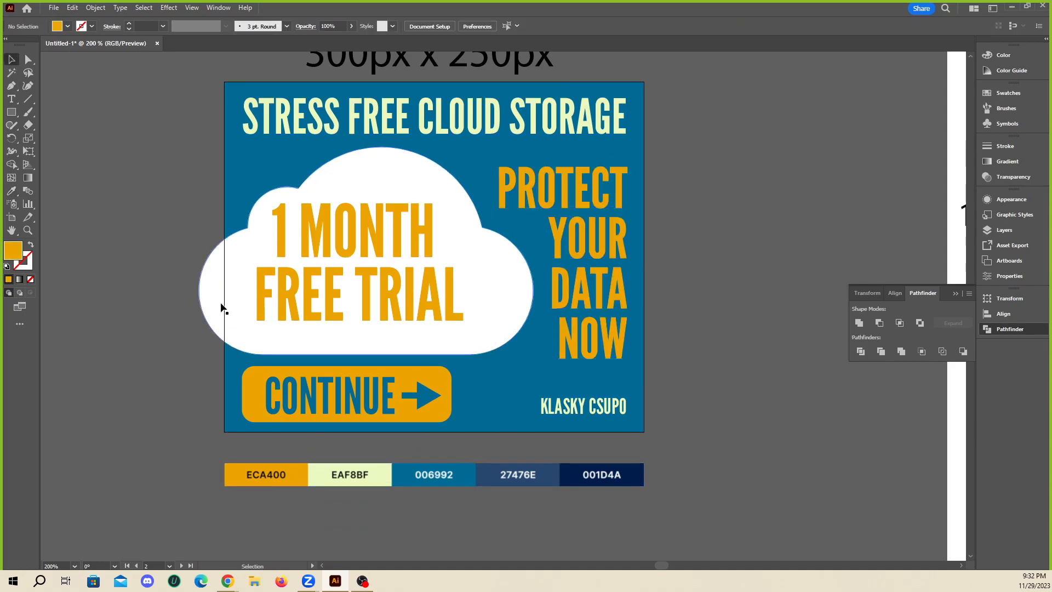
- Center "1 MONTH FREE TRIAL" on the cloud and scale both down together, making the cloud about 197 x 122 px
drag(365, 264, 376, 262)
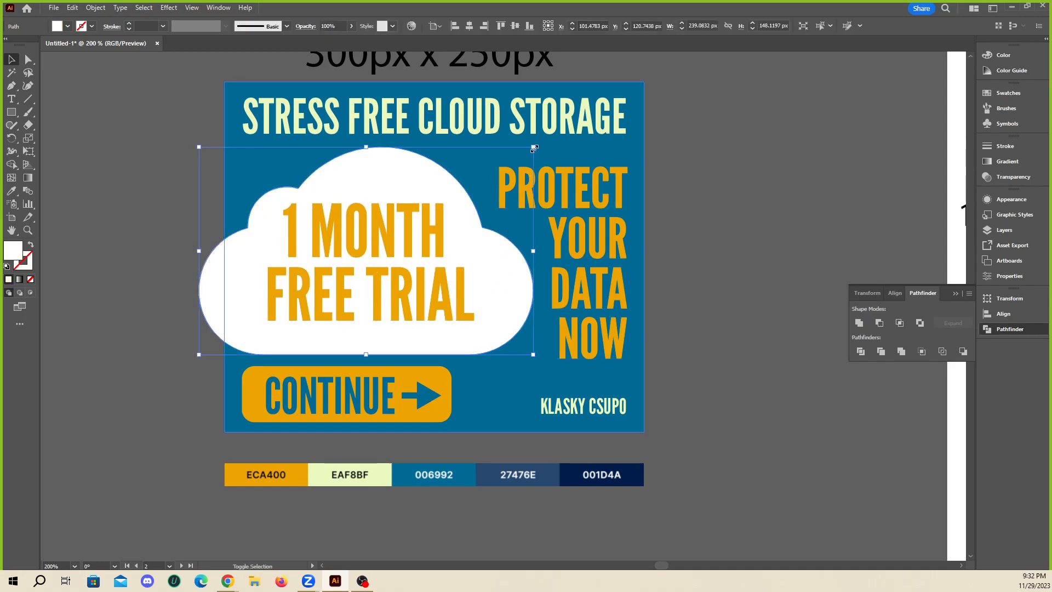
drag(533, 147, 457, 206)
click(424, 238)
drag(392, 249, 390, 249)
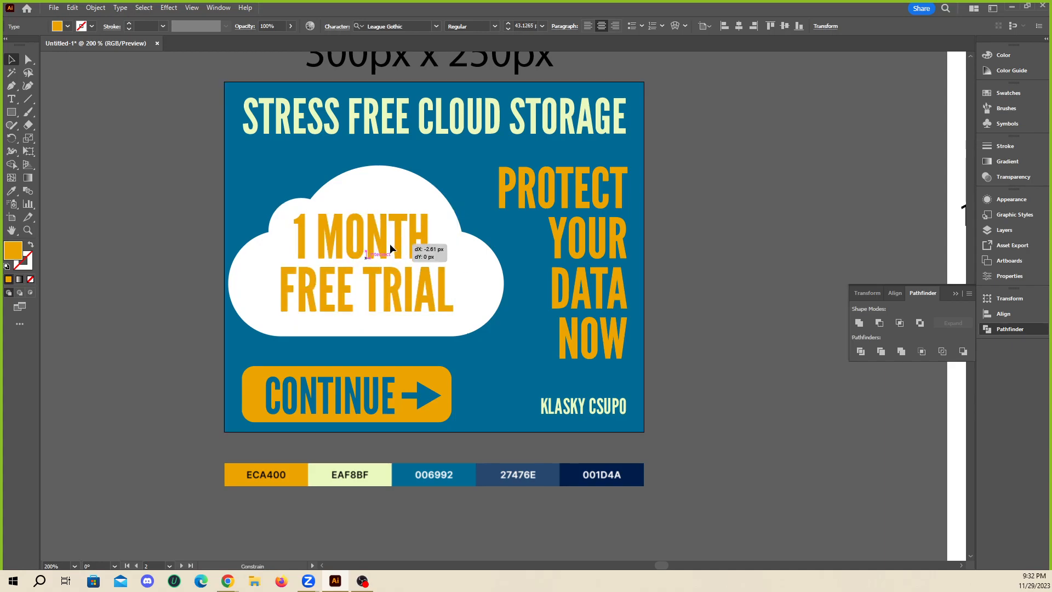
click(749, 356)
- Enlarge the white cloud to about 217 x 134 px and shift it right so it sits inside the banner
click(443, 269)
click(468, 269)
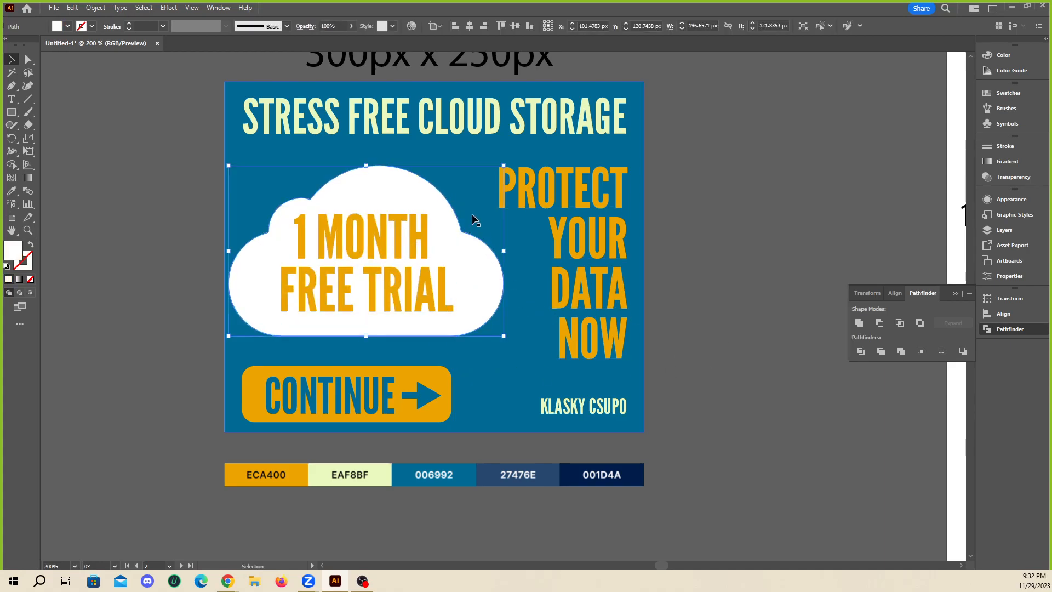
mouse_move(504, 165)
mouse_down()
mouse_move(534, 164)
mouse_move(521, 157)
mouse_up()
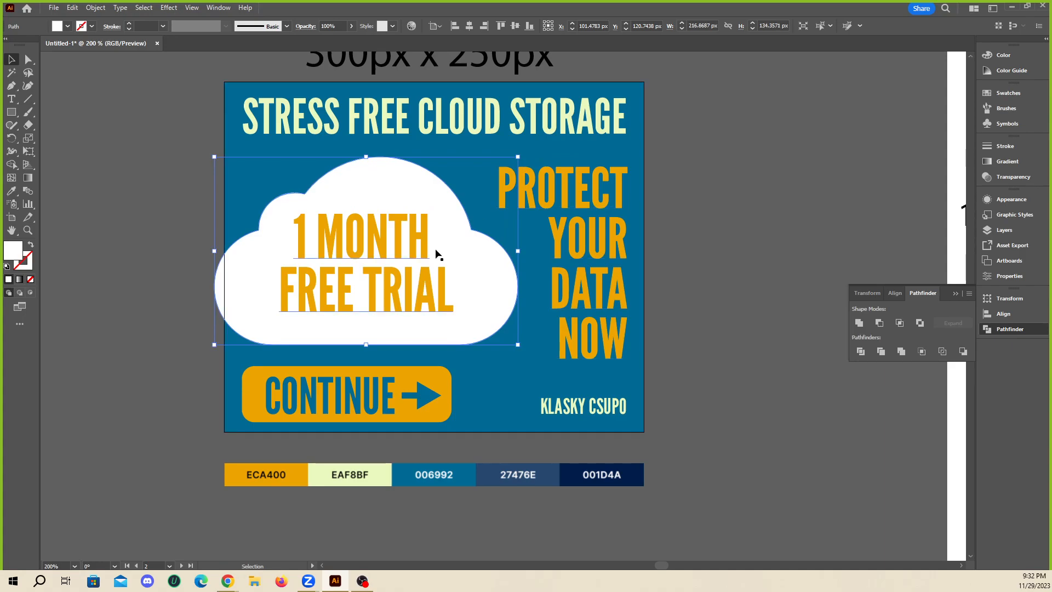
drag(460, 248, 472, 248)
click(714, 301)
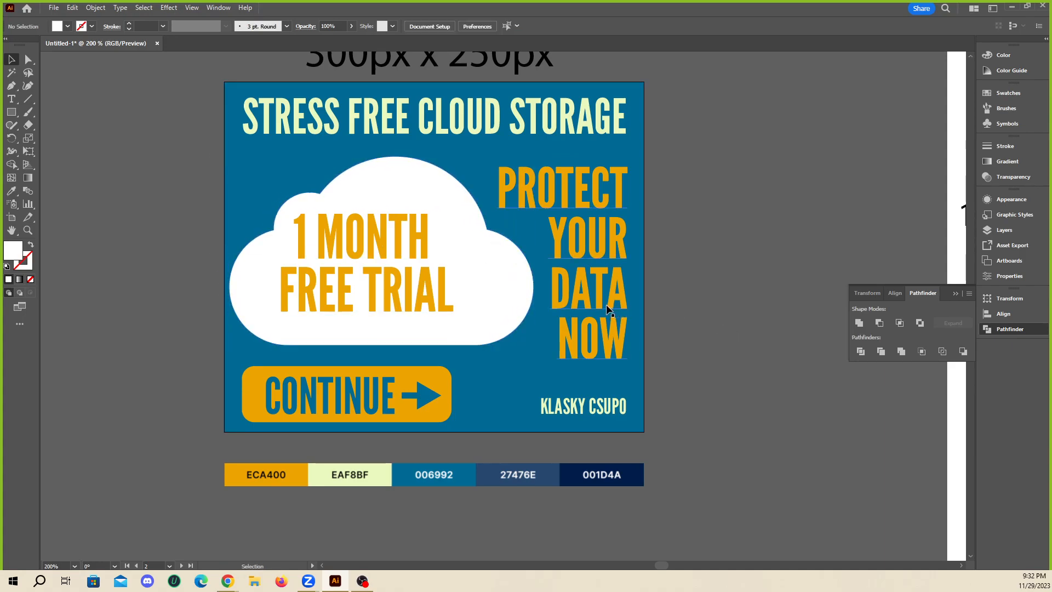
- Enlarge the "1 MONTH FREE TRIAL" text to about 48 pt within the cloud and recolor it with the 006992 blue swatch
drag(371, 294, 385, 291)
mouse_move(470, 206)
mouse_down()
mouse_move(497, 211)
mouse_move(478, 200)
mouse_up()
click(11, 191)
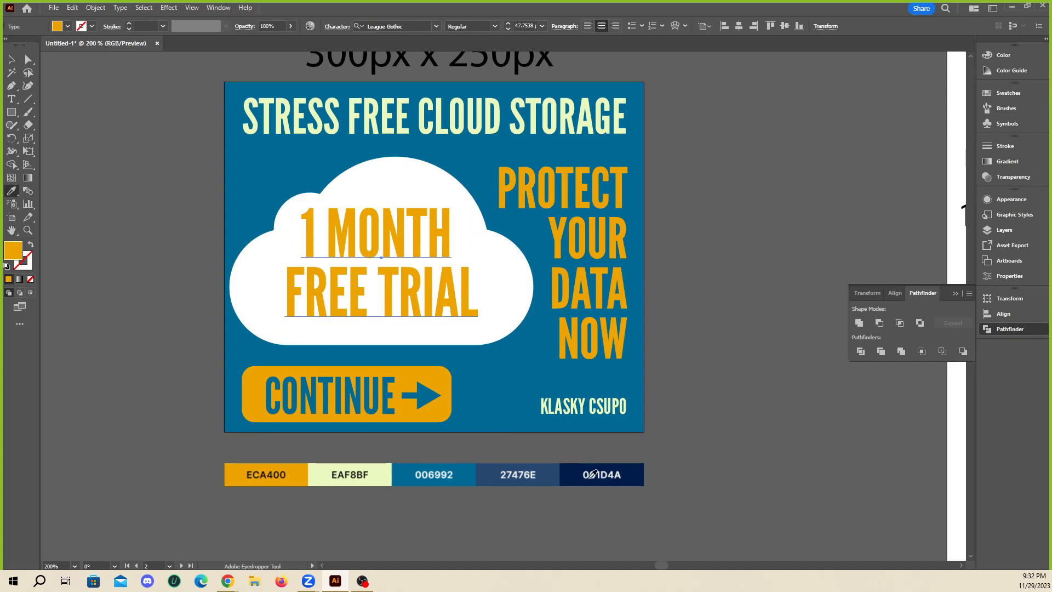
click(434, 474)
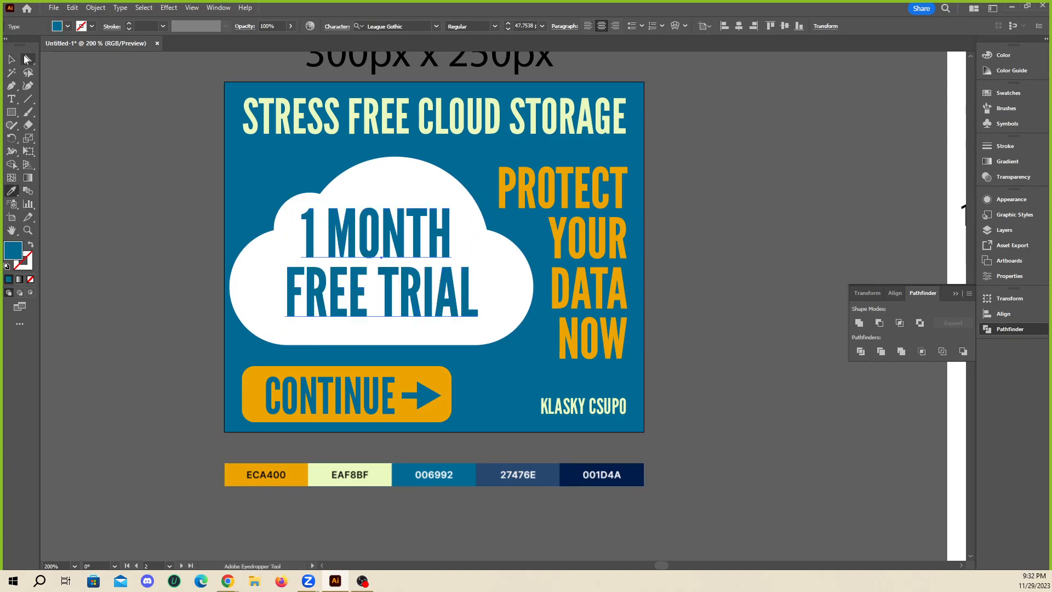
click(12, 60)
click(145, 223)
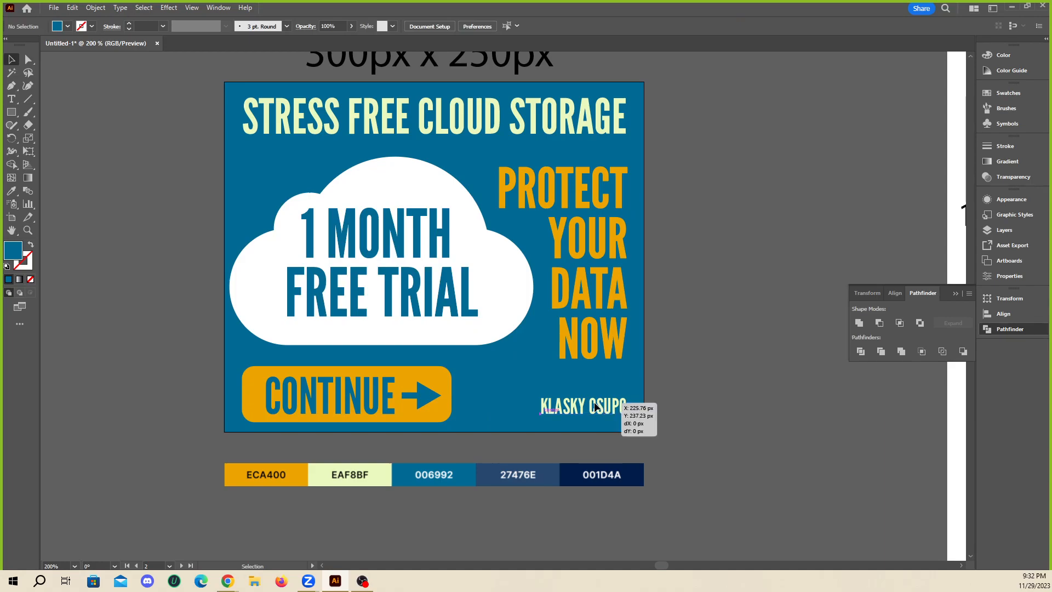
- Nudge "KLASKY CSUPO" slightly right and enlarge the Continue button group to about 185 x 53 px
mouse_move(595, 407)
mouse_down()
mouse_move(549, 408)
mouse_move(590, 407)
mouse_up()
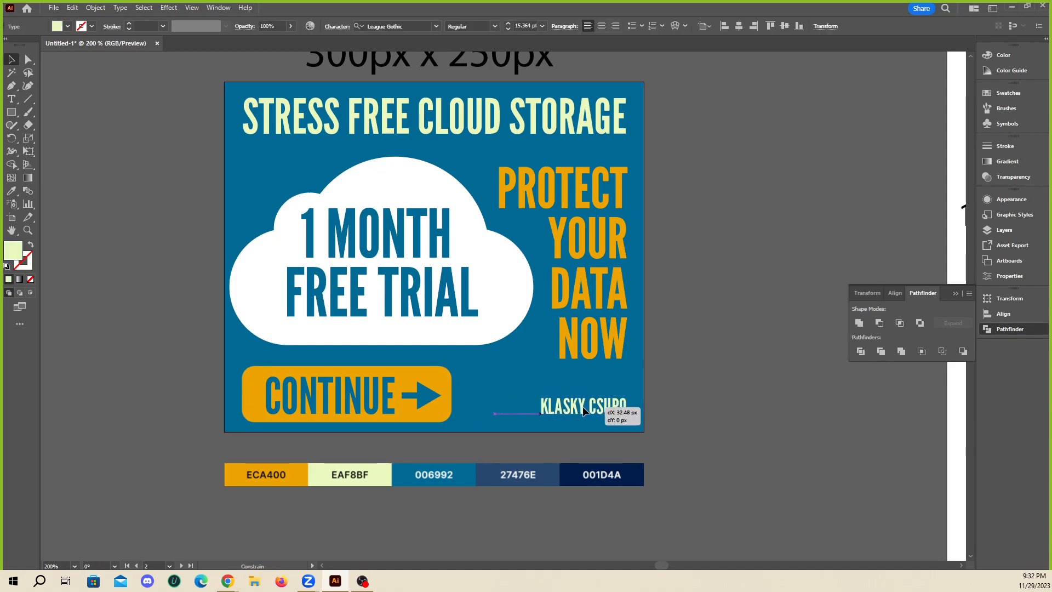
click(450, 410)
mouse_move(451, 401)
mouse_down()
mouse_move(504, 398)
mouse_move(471, 404)
mouse_up()
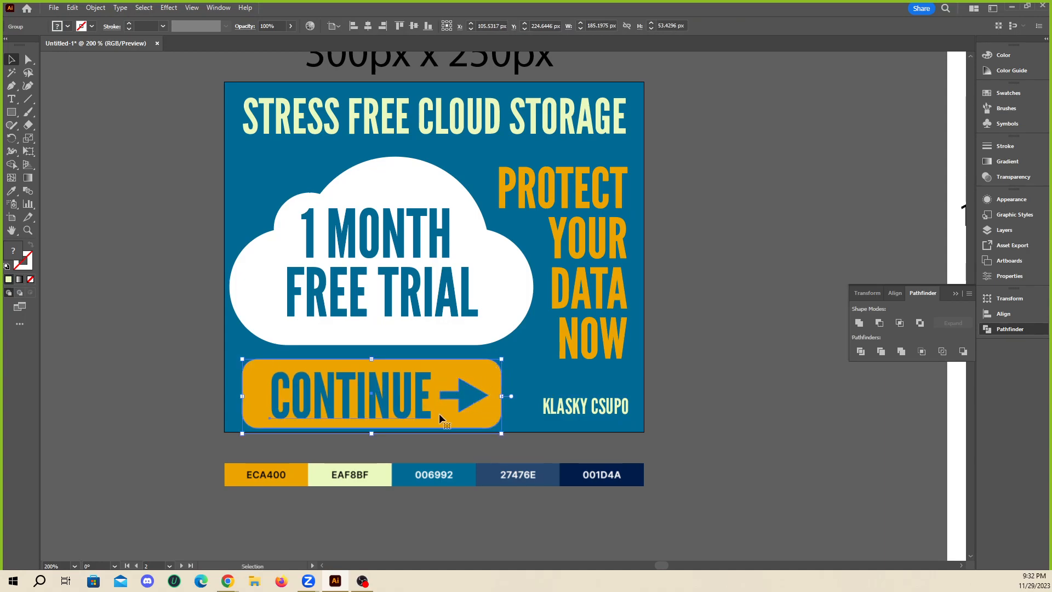
- Scale down the CONTINUE text slightly inside the button group and exit the group
double_click(435, 378)
click(386, 405)
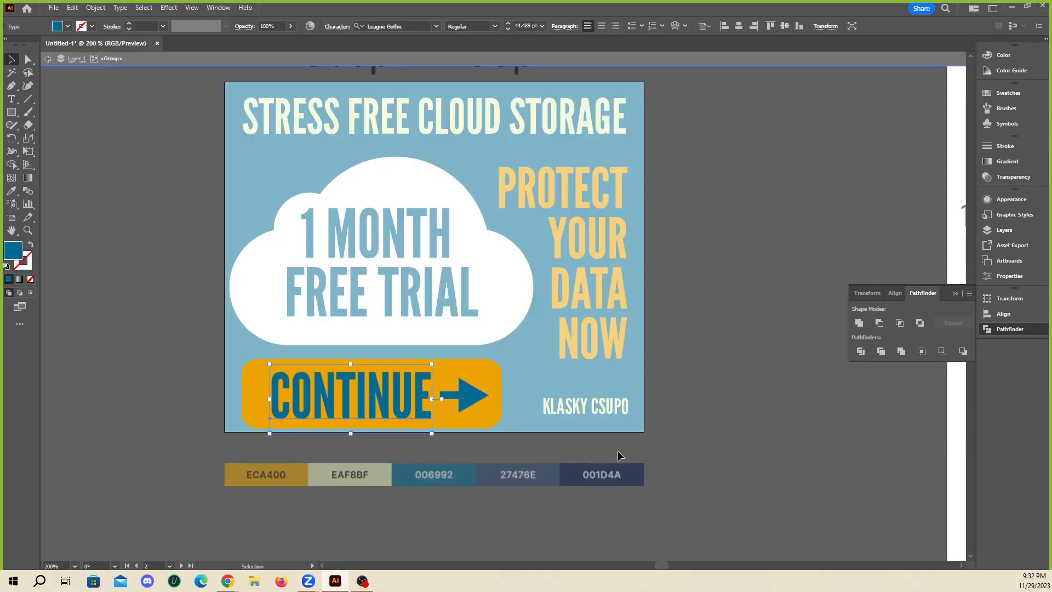
drag(447, 371, 429, 367)
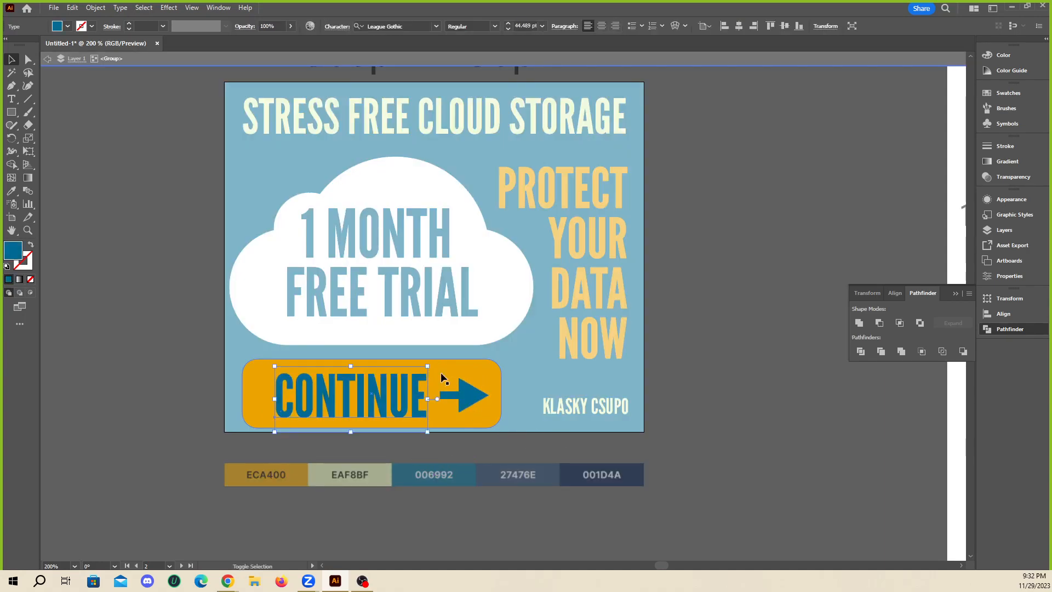
double_click(760, 450)
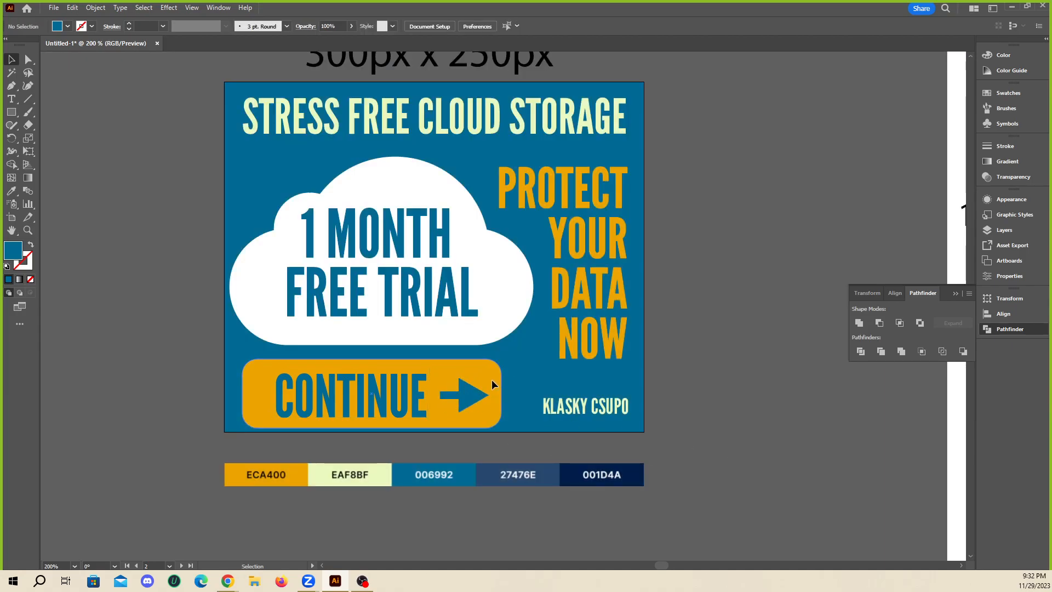
- Shift the Continue button group slightly and reduce its orange rectangle's height to about 45 px
drag(448, 405, 493, 366)
double_click(440, 366)
click(438, 378)
double_click(685, 387)
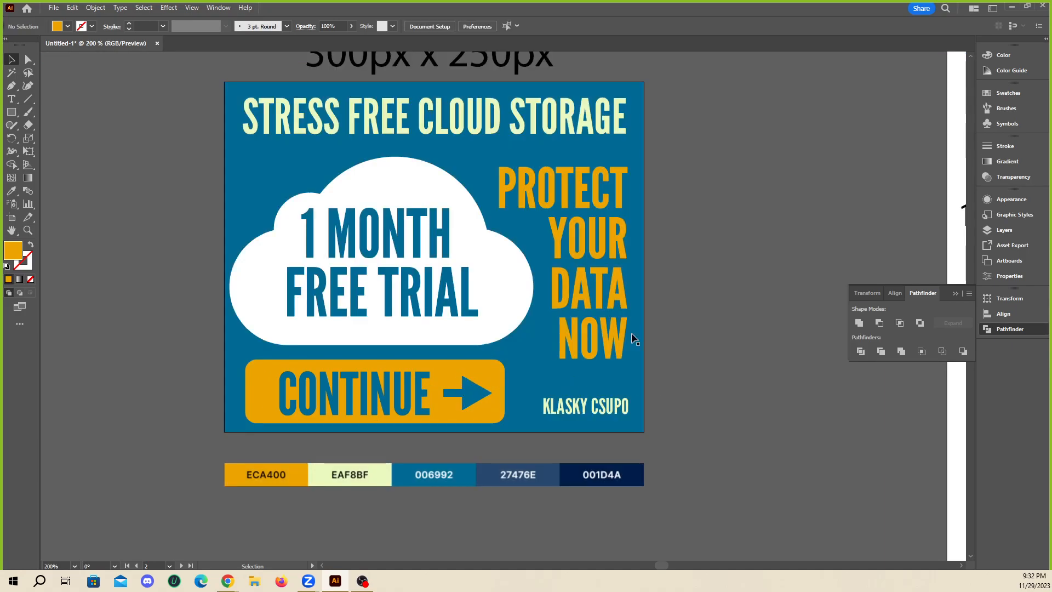
- Scale the white cloud down to about 200 x 124 px around the free-trial text and nudge it into place
click(502, 290)
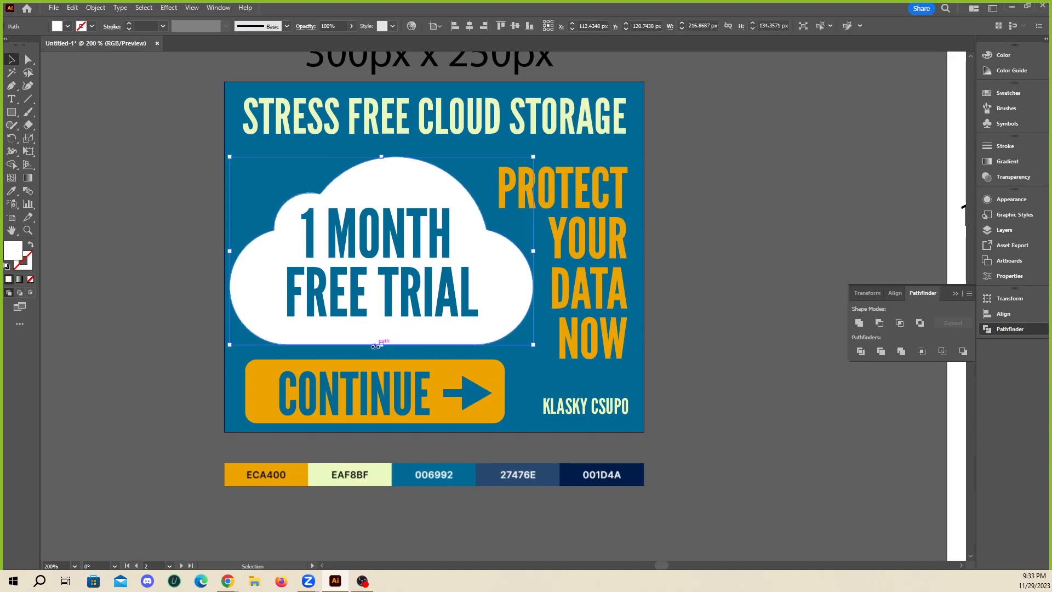
drag(375, 346, 378, 338)
drag(485, 304, 485, 305)
click(712, 314)
scroll(474, 382, down, 1)
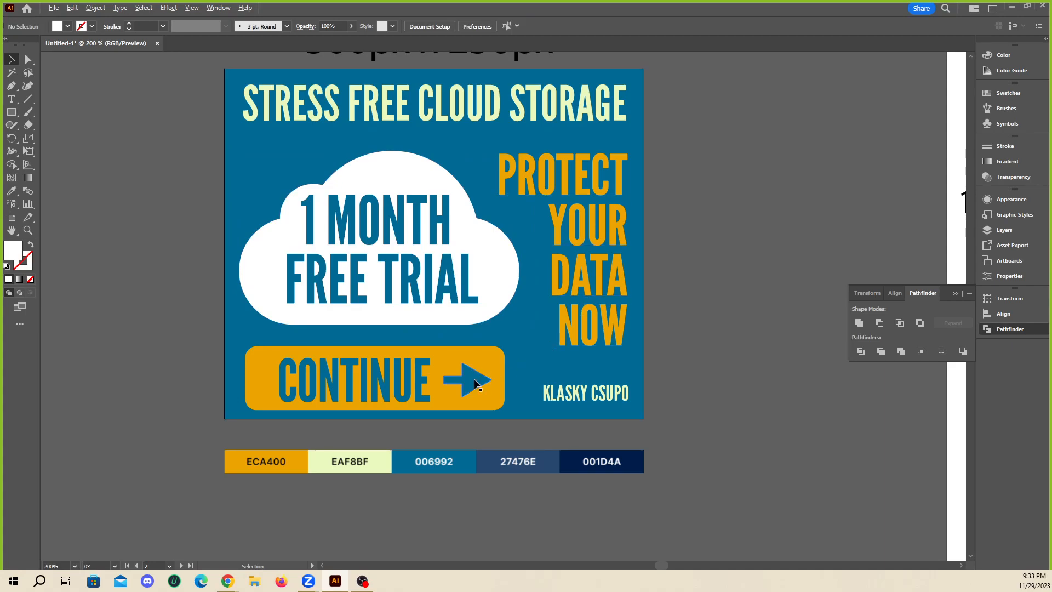
- Move the Continue button right and up, and enlarge the cloud to about 246 x 152 px, extending past the banner's left edge
drag(482, 373, 508, 364)
click(501, 299)
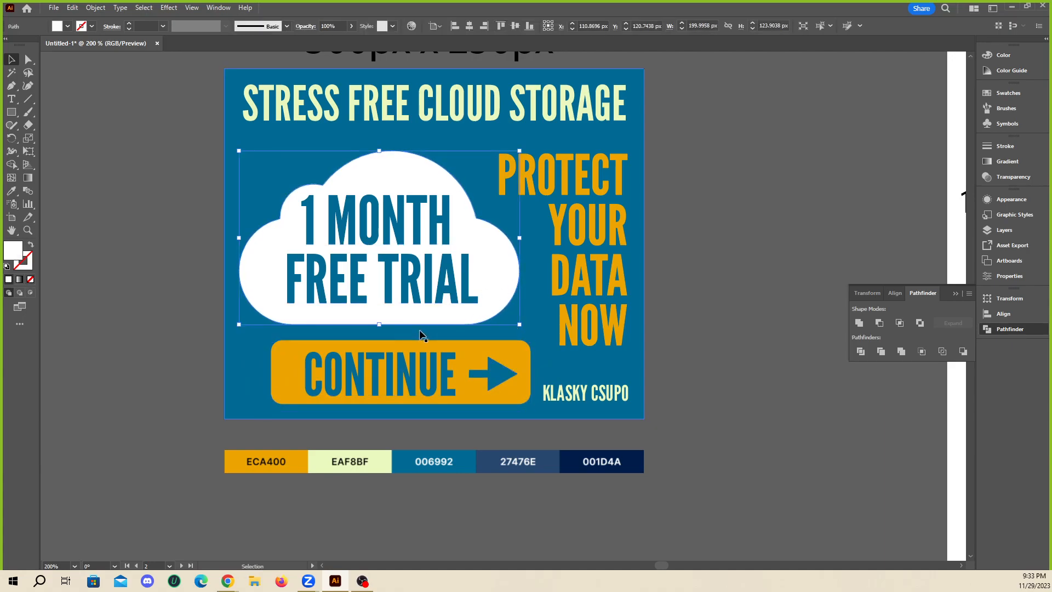
drag(380, 324, 380, 364)
drag(493, 293, 471, 293)
click(738, 323)
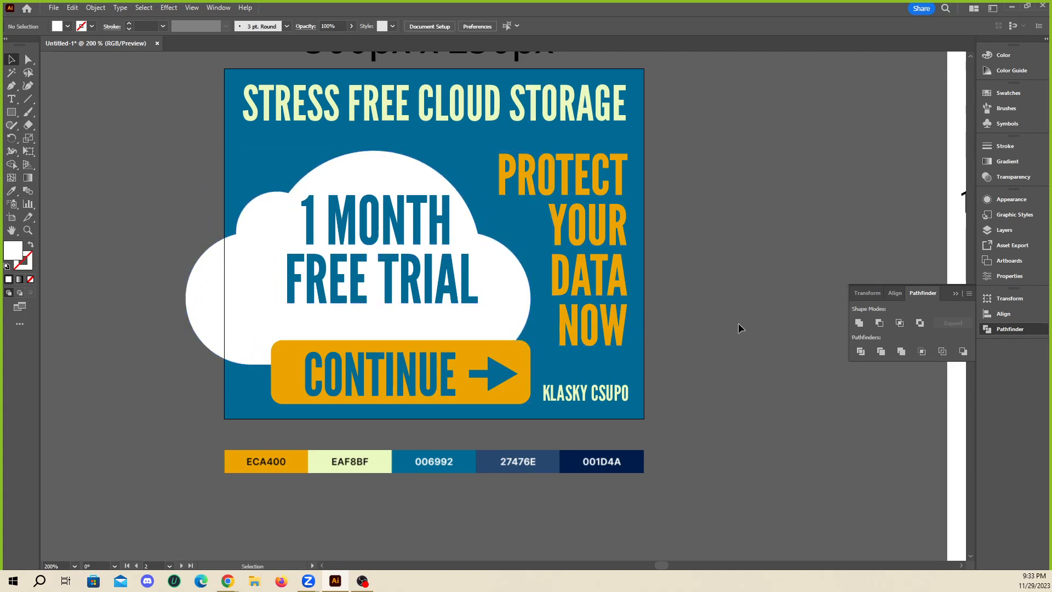
- Nudge the "STRESS FREE CLOUD STORAGE" headline slightly down
click(364, 164)
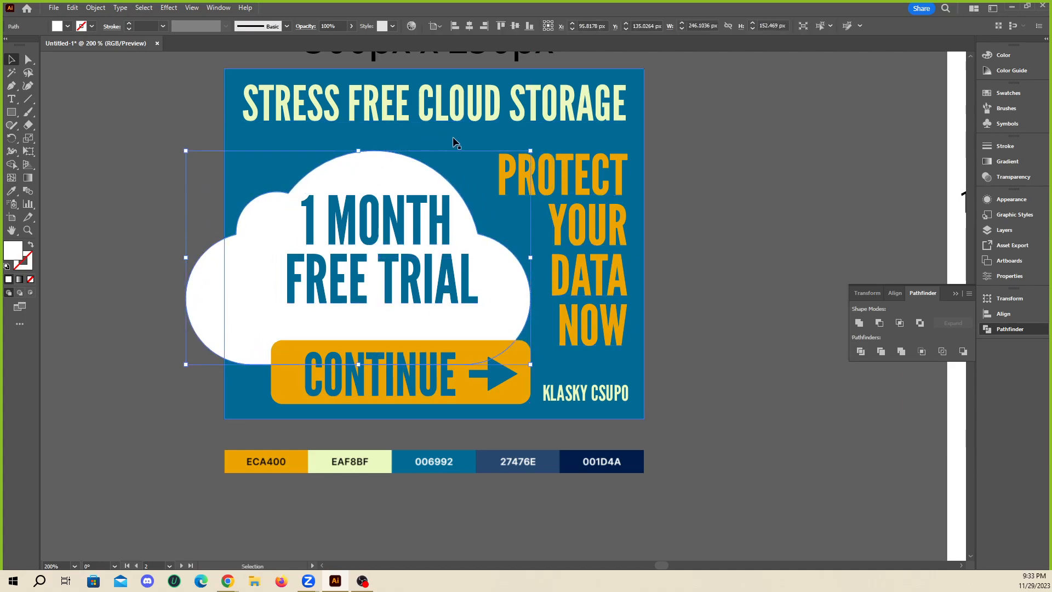
drag(510, 118, 510, 126)
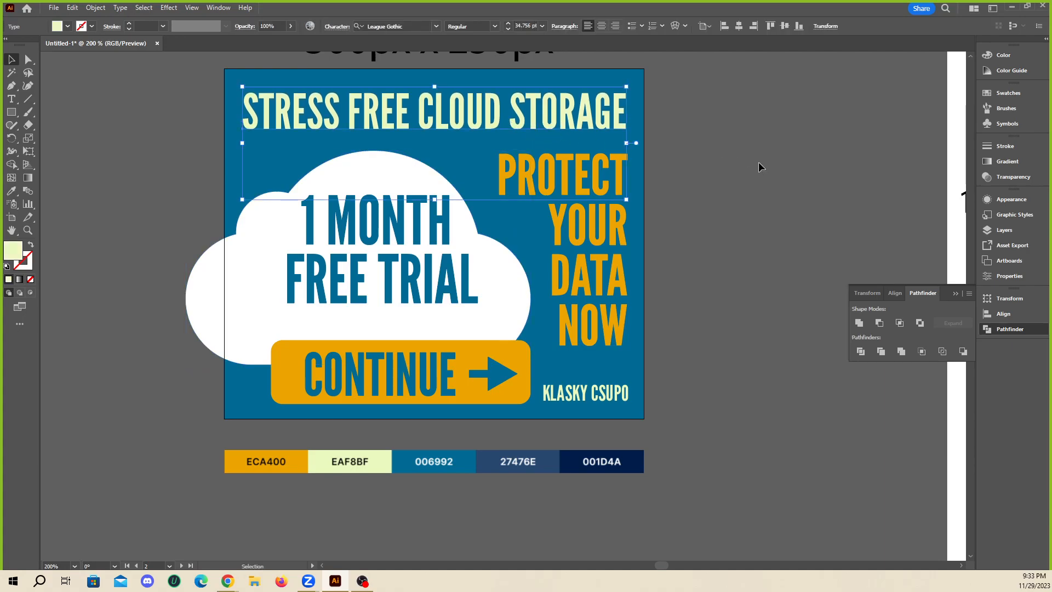
click(739, 192)
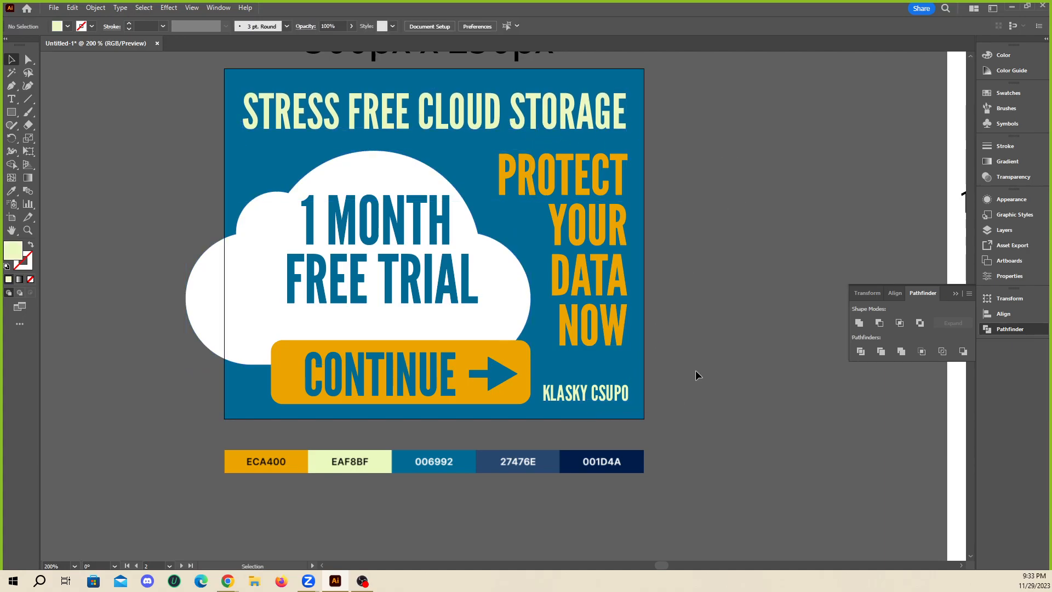
- Trim off the part of the cloud outside the blue banner rectangle with the Shape Builder tool
click(214, 300)
shift+click(233, 383)
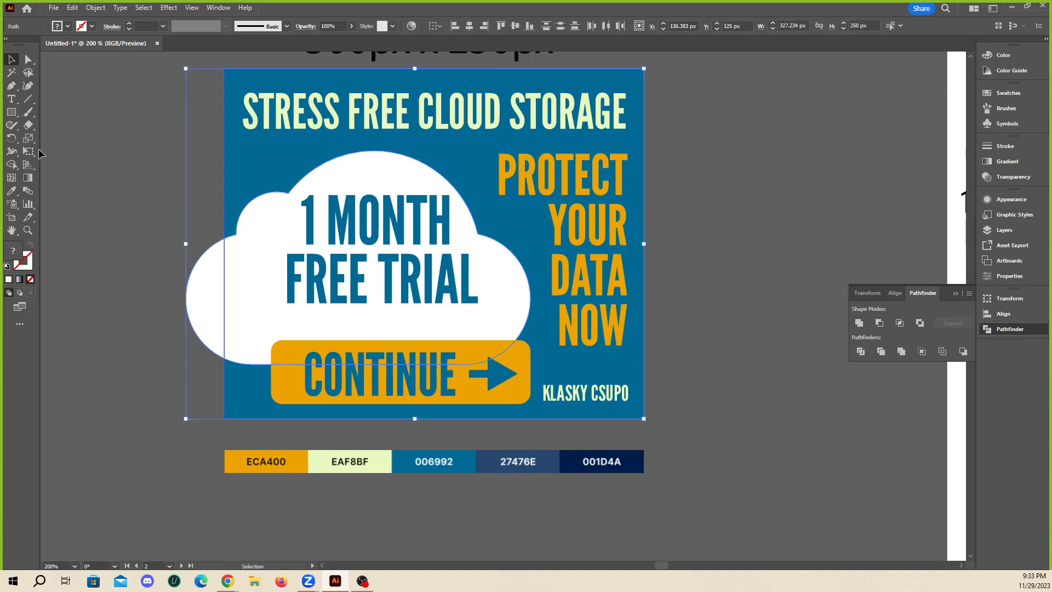
key(shift+m)
alt+click(211, 298)
key(v)
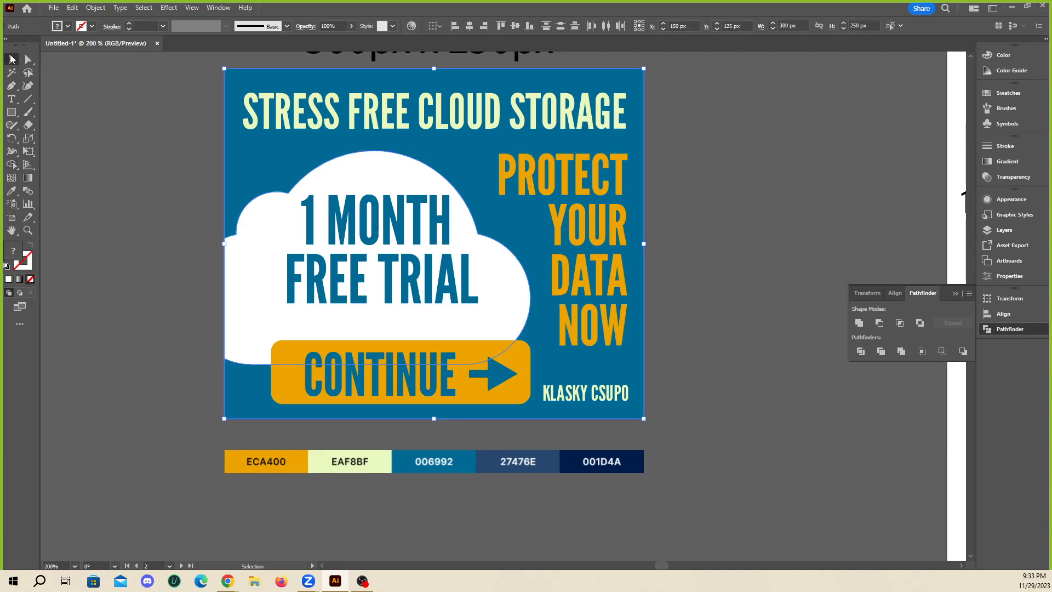
click(148, 245)
scroll(509, 403, down, 5)
scroll(720, 427, up, 4)
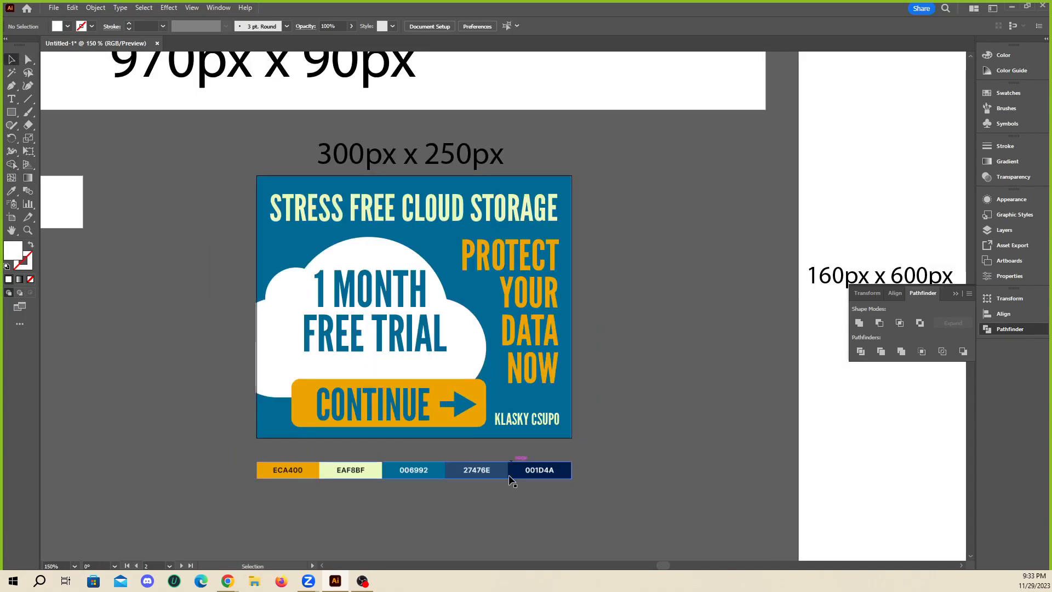
- Move the "1 MONTH FREE TRIAL" text slightly left and down within the cropped cloud
scroll(573, 470, down, 1)
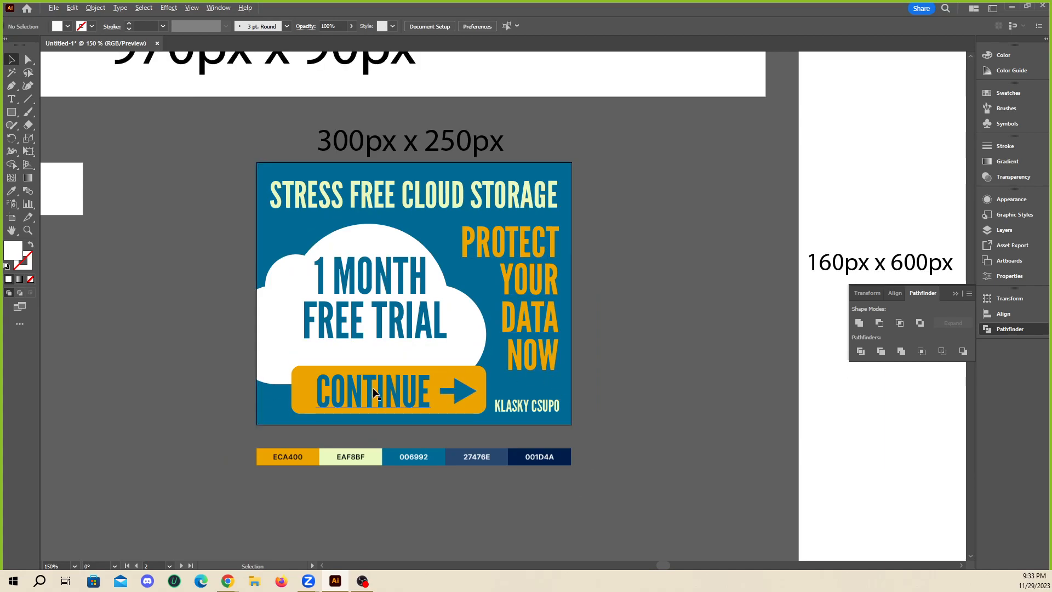
scroll(374, 393, up, 1)
drag(396, 295, 383, 311)
click(691, 312)
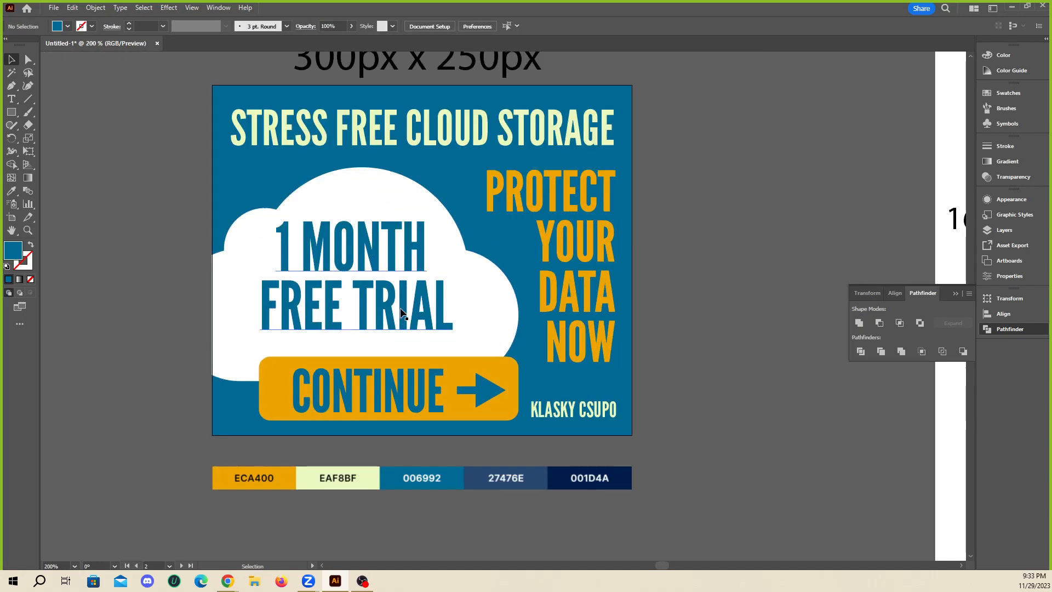
key(ctrl+1)
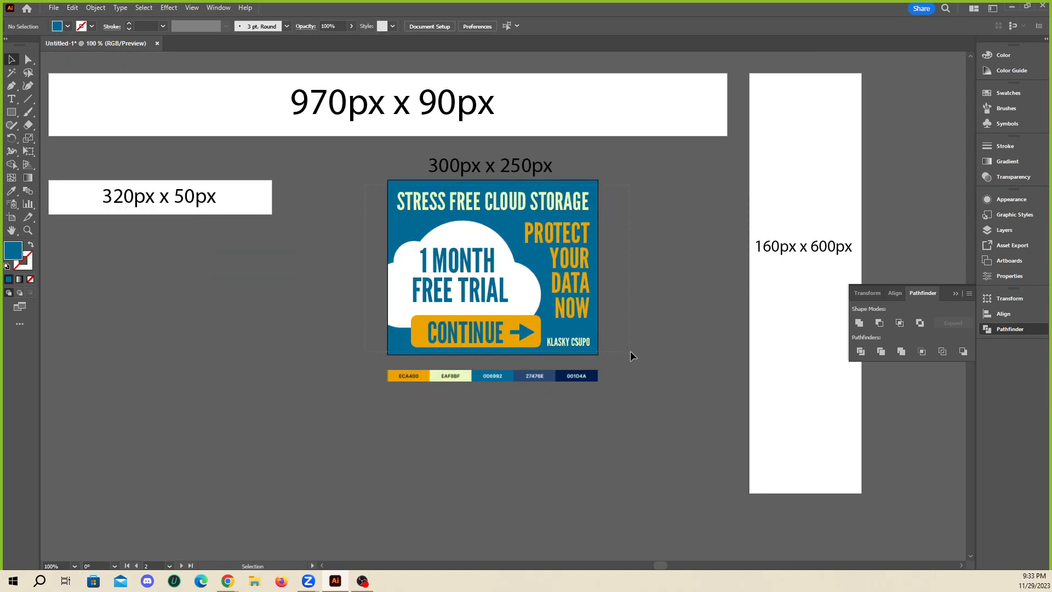
drag(594, 325, 258, 426)
key(ctrl+z)
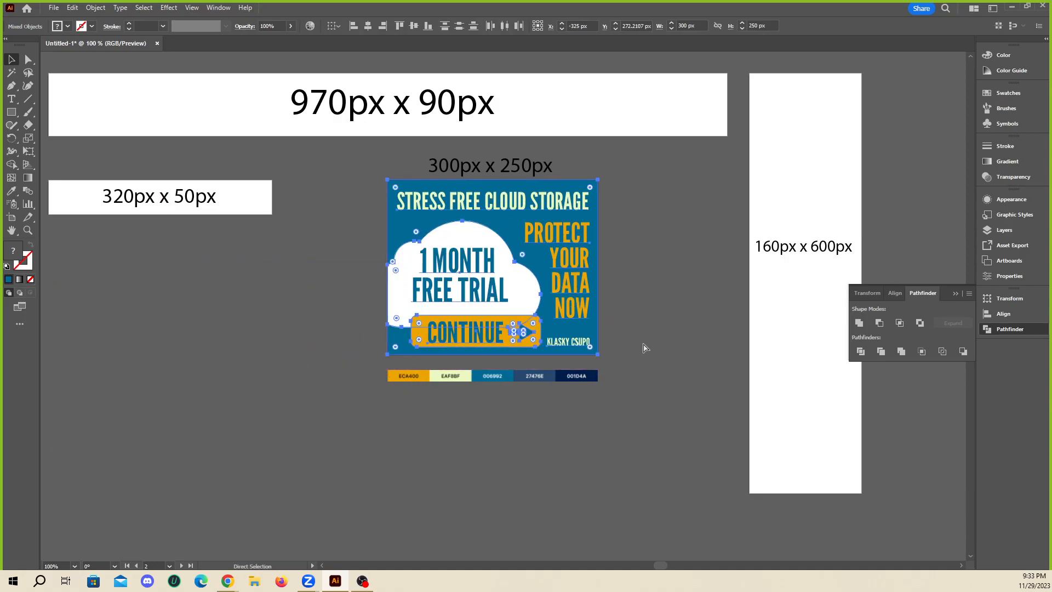
click(644, 347)
scroll(565, 365, up, 1)
scroll(610, 400, up, 1)
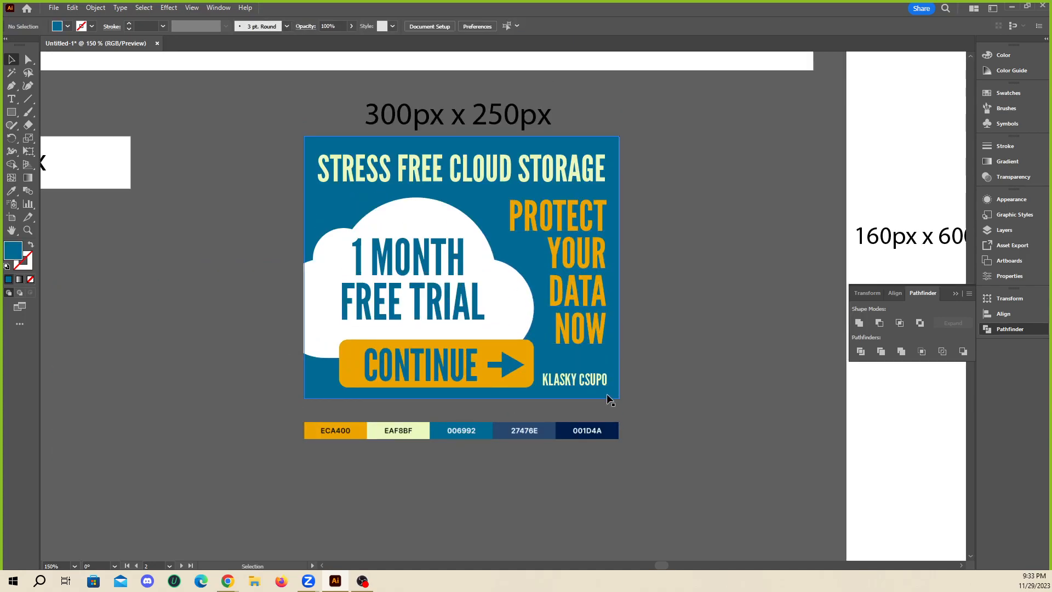
scroll(365, 412, down, 3)
scroll(368, 425, up, 1)
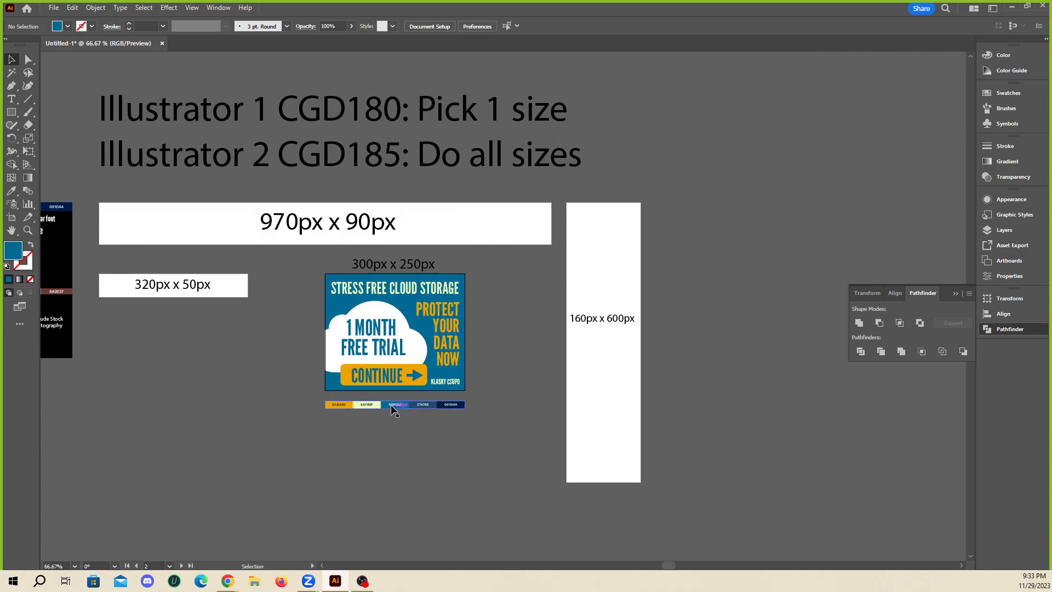
- Isolate the Continue button group and add a Drop Shadow effect to its orange rectangle, with the settings dialog clear of the button
scroll(394, 410, up, 4)
click(439, 300)
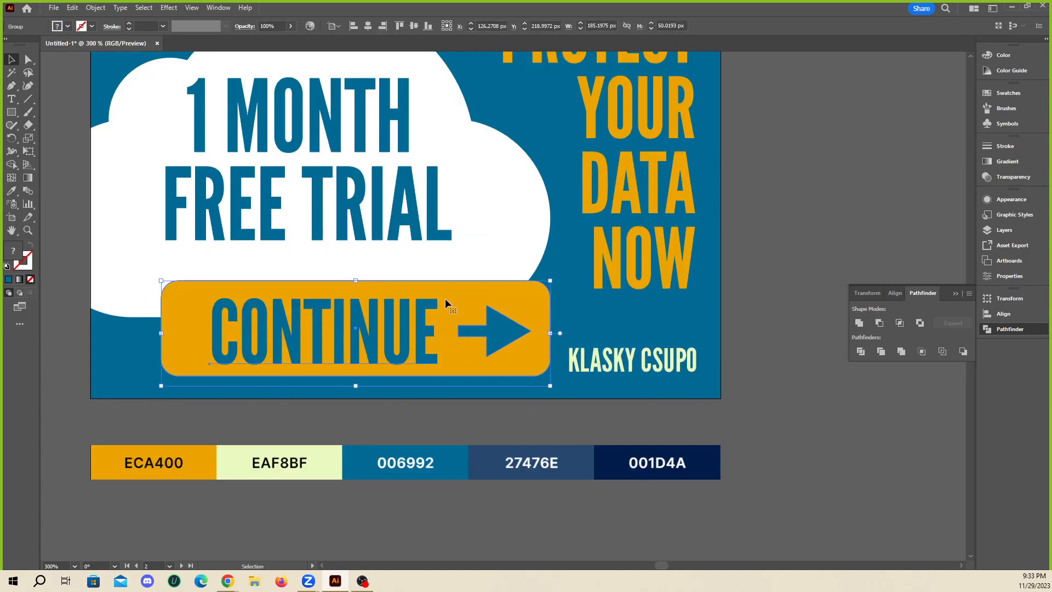
click(791, 351)
click(490, 299)
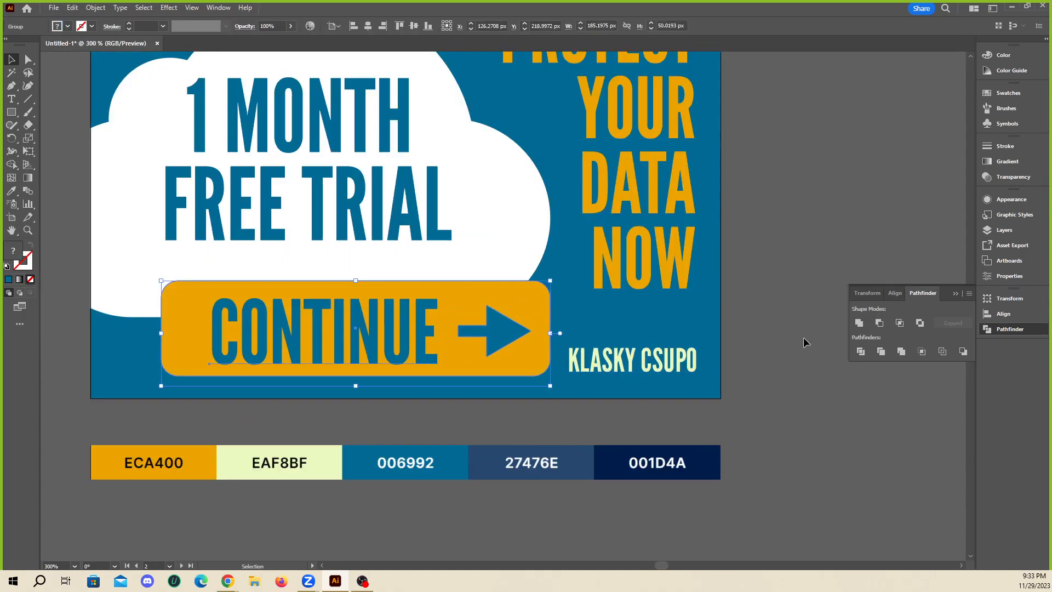
mouse_move(518, 285)
mouse_down()
mouse_move(593, 239)
mouse_move(518, 285)
mouse_up()
double_click(518, 283)
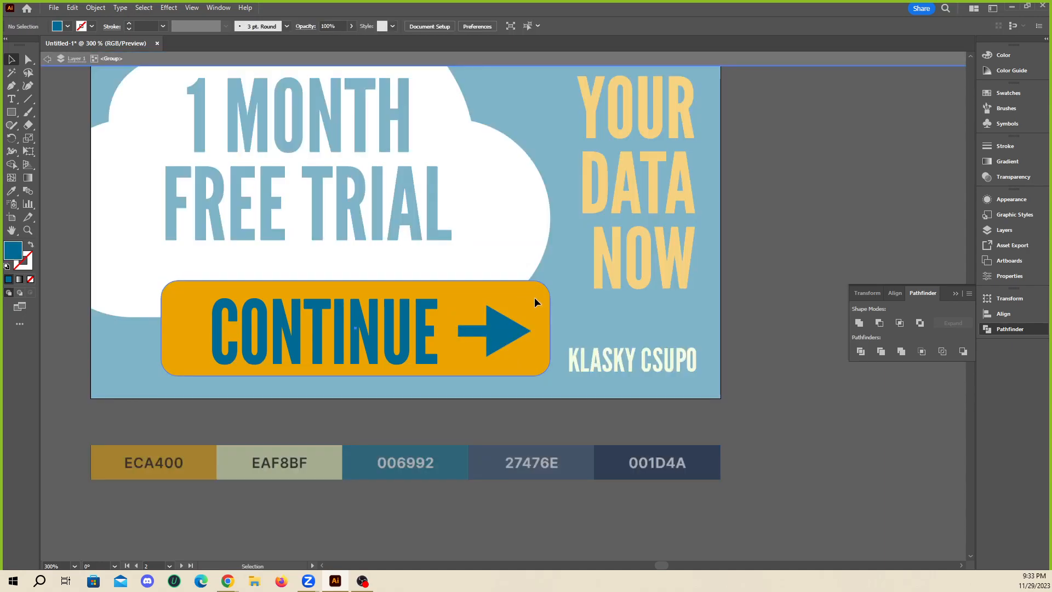
click(534, 297)
click(169, 8)
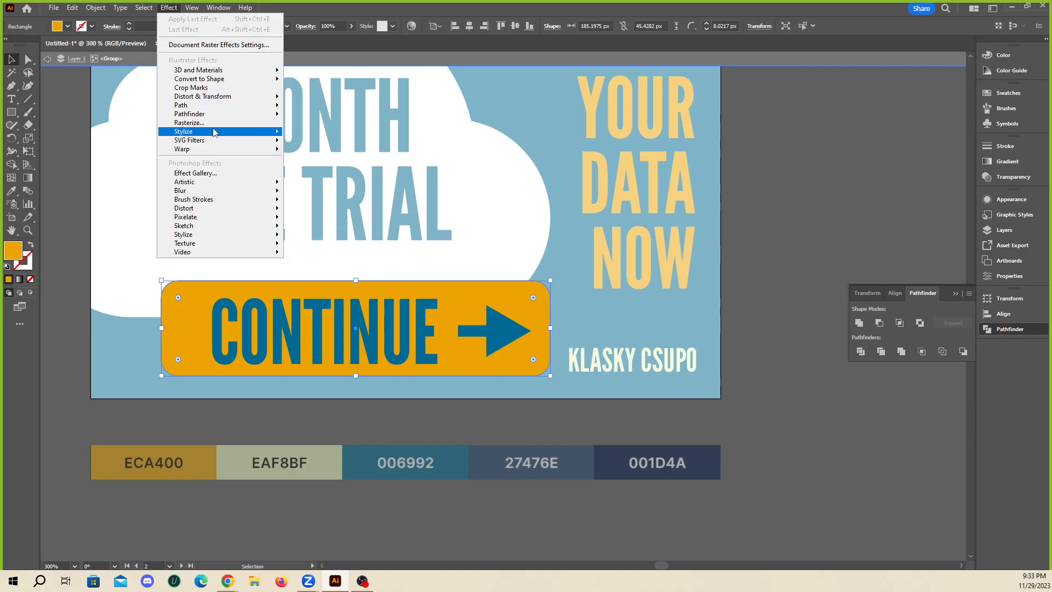
mouse_move(214, 132)
click(300, 134)
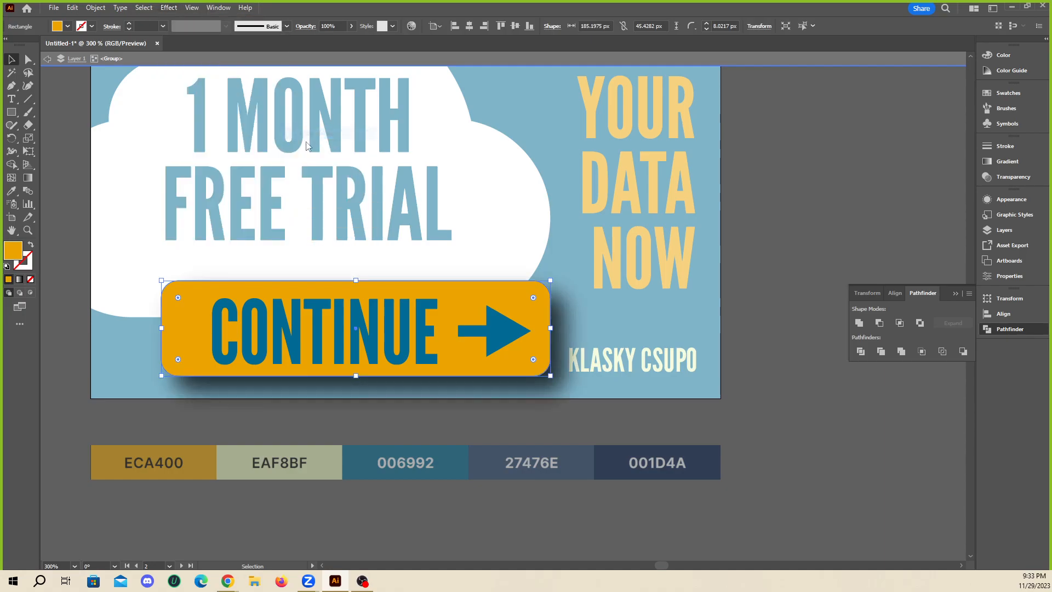
drag(527, 210, 772, 209)
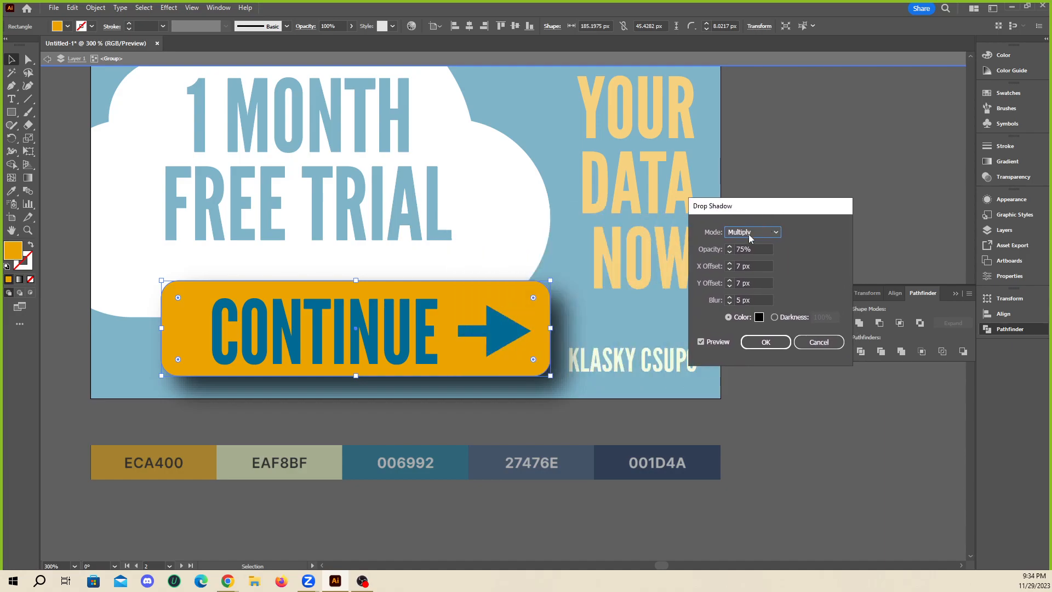
- Set the button shadow's opacity to 39%, X offset to 2 px and Y offset to 4 px
click(758, 251)
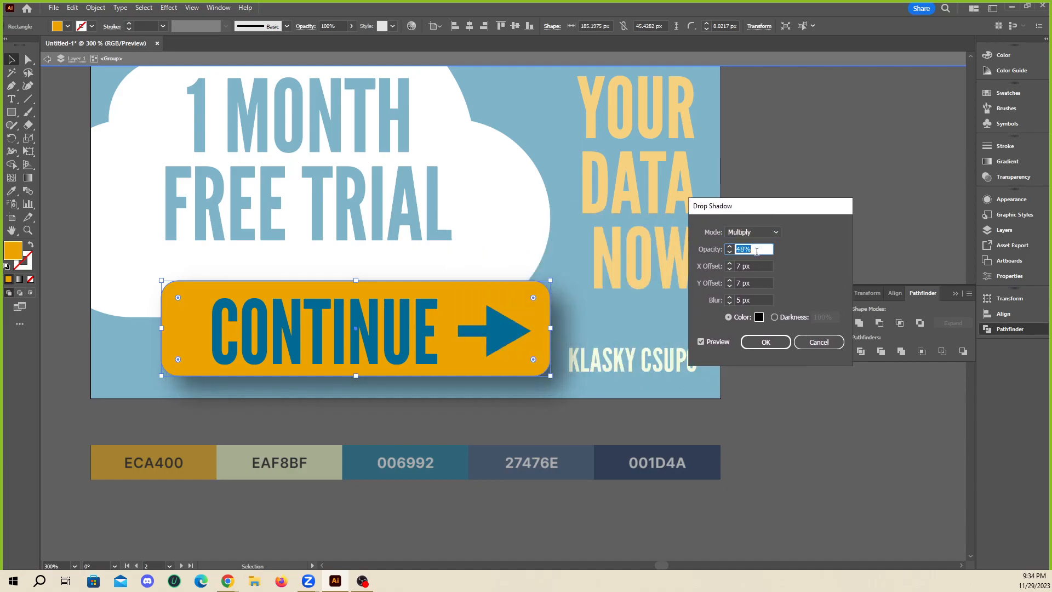
key(Tab)
text(0)
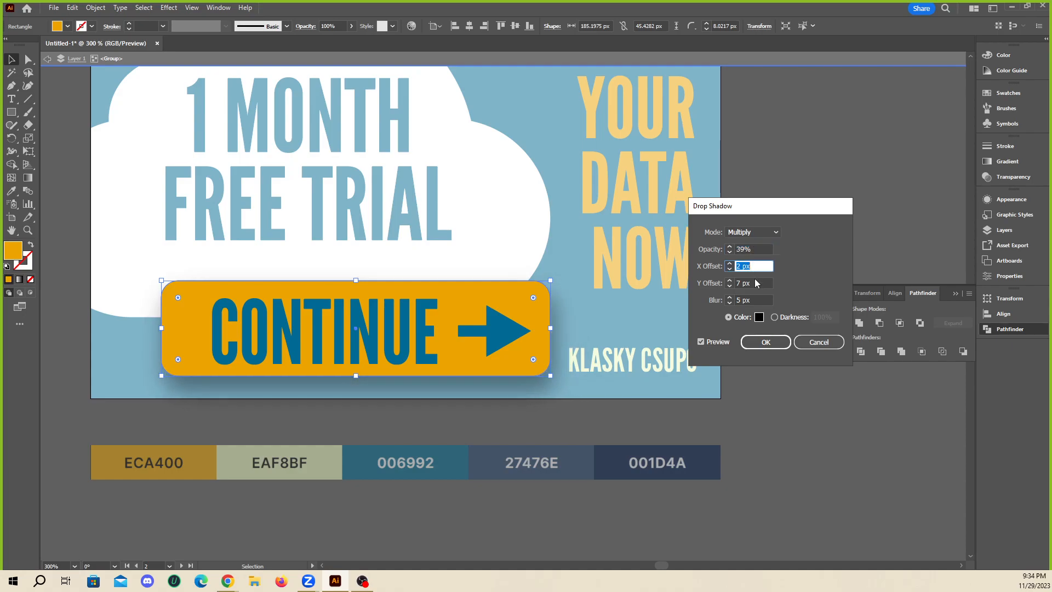
key(Tab)
key(Down)
key(Down)
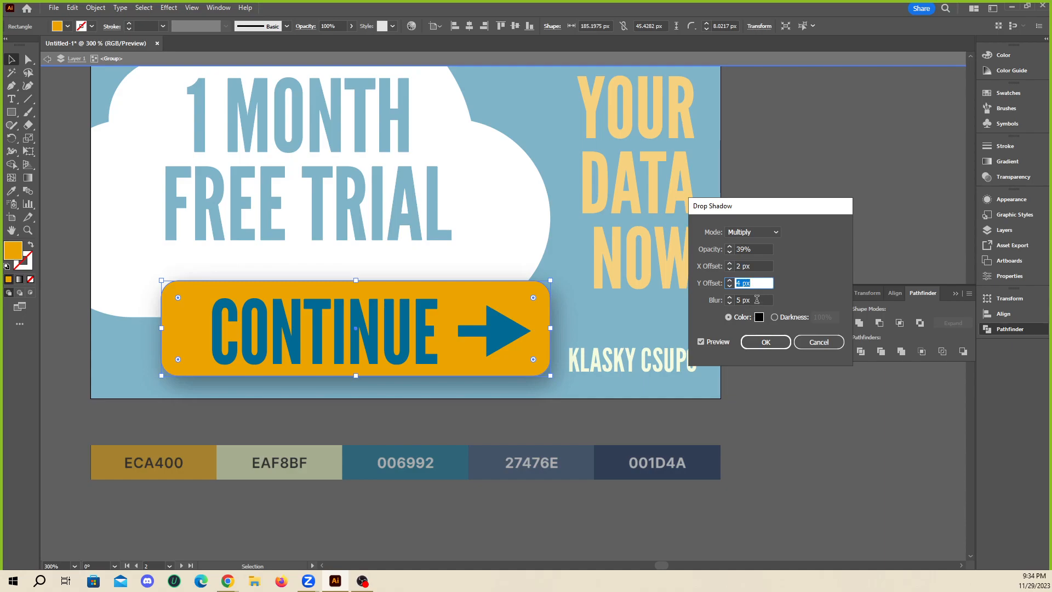
- Reduce the button shadow's blur to 1 px
key(Tab)
key(Down)
key(Down)
key(Down)
key(Down)
key(Down)
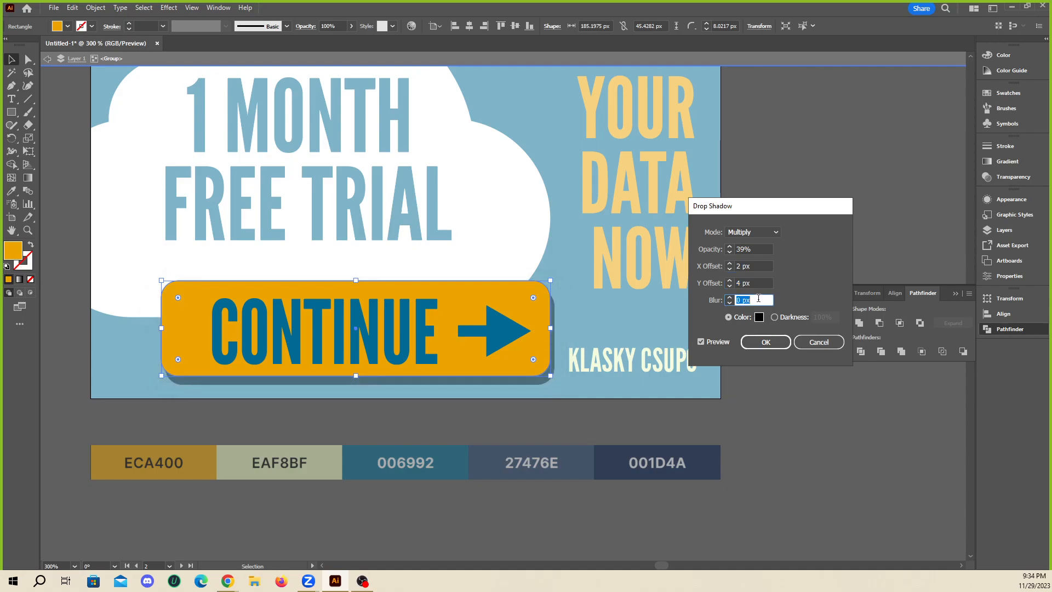
key(Up)
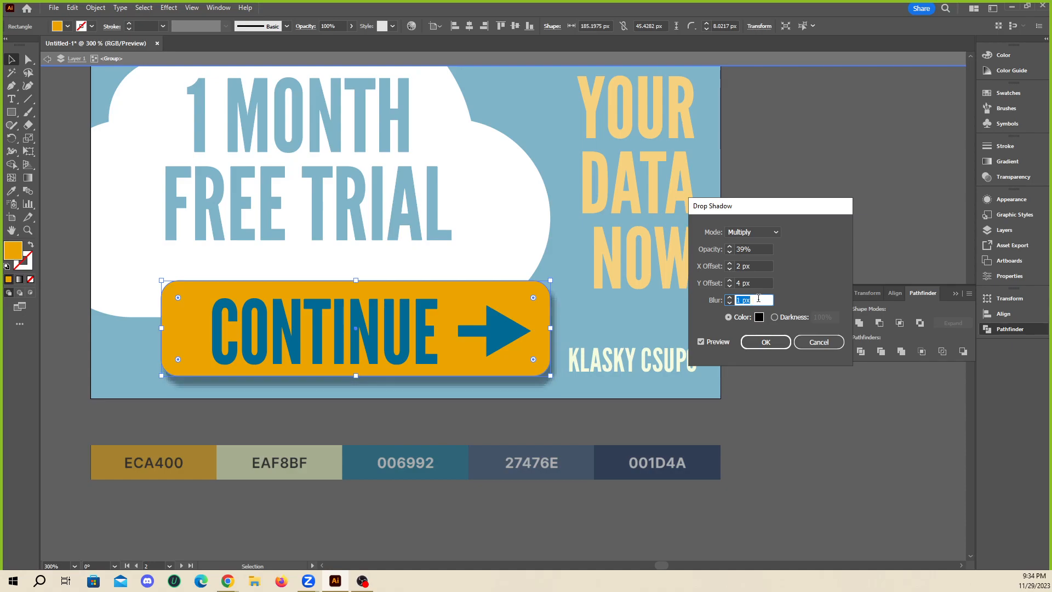
key(Up)
key(Down)
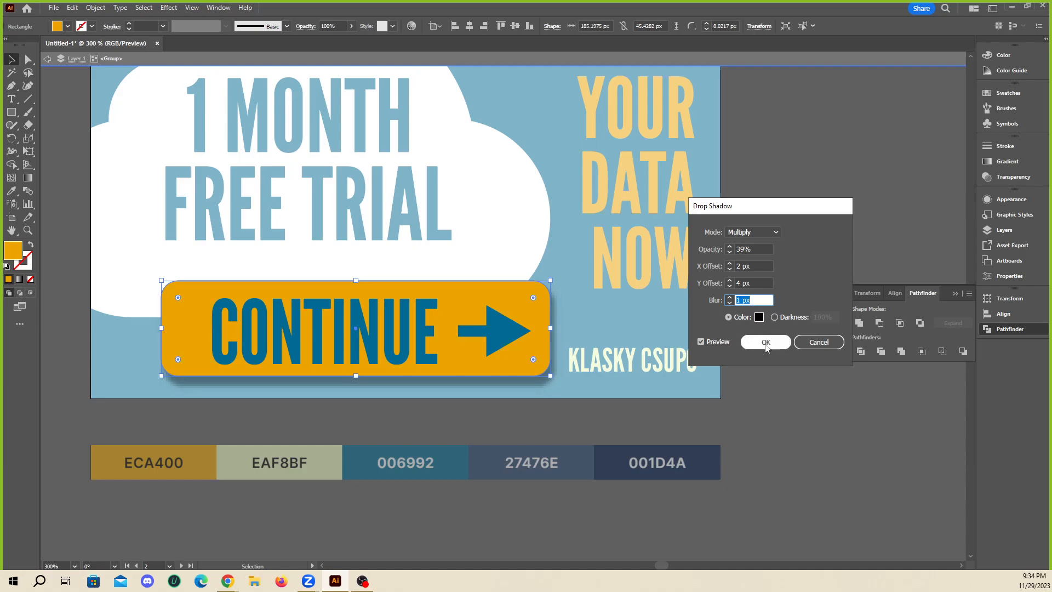
- Set the shadow's Y offset to 2 px and opacity to 31%, apply the effect and leave the button group
click(764, 284)
key(Down)
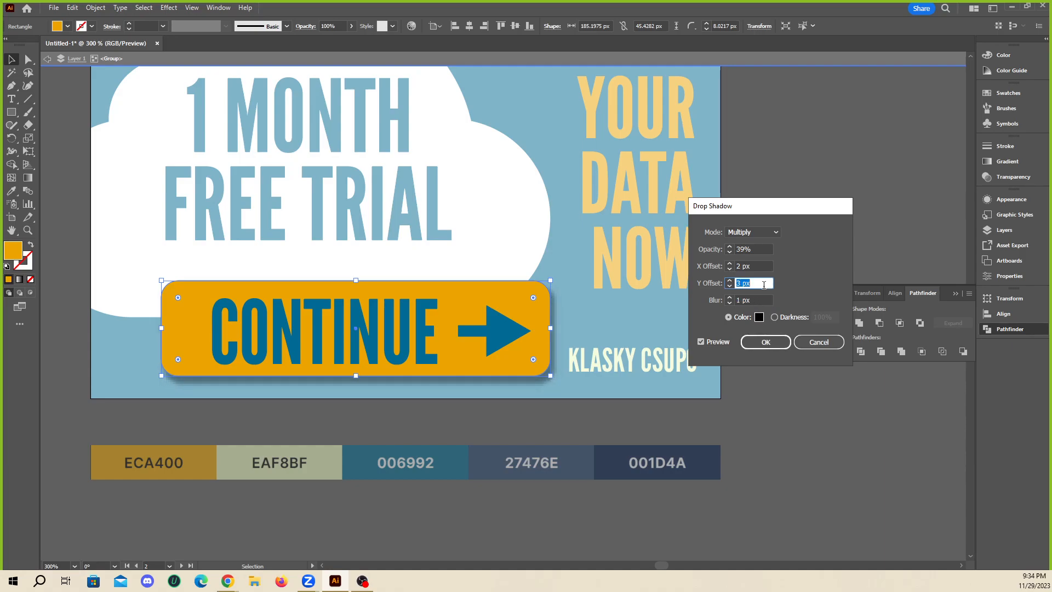
key(Down)
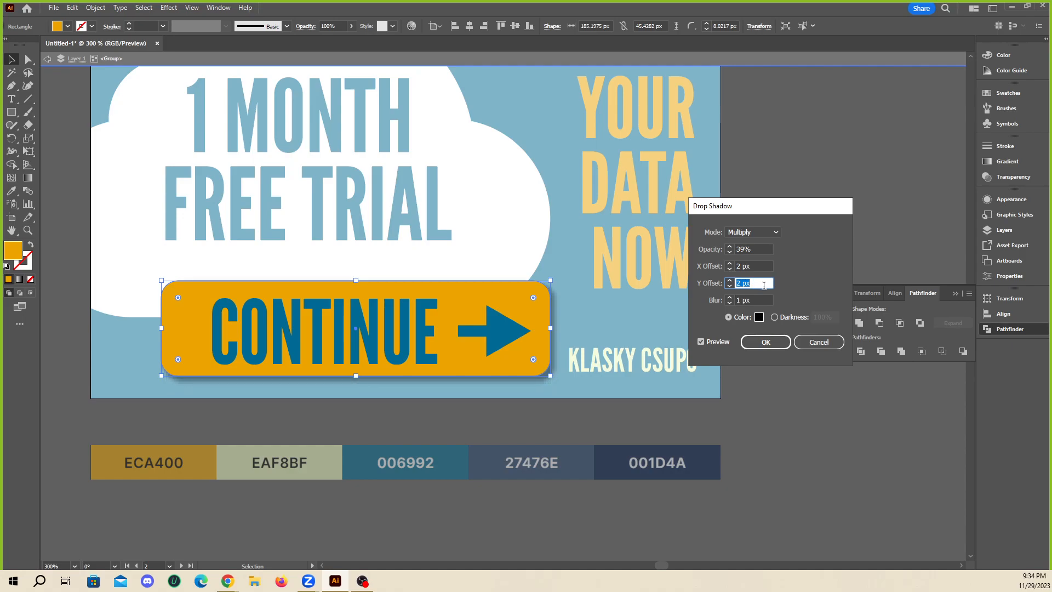
click(762, 248)
key(Down)
key(Down)
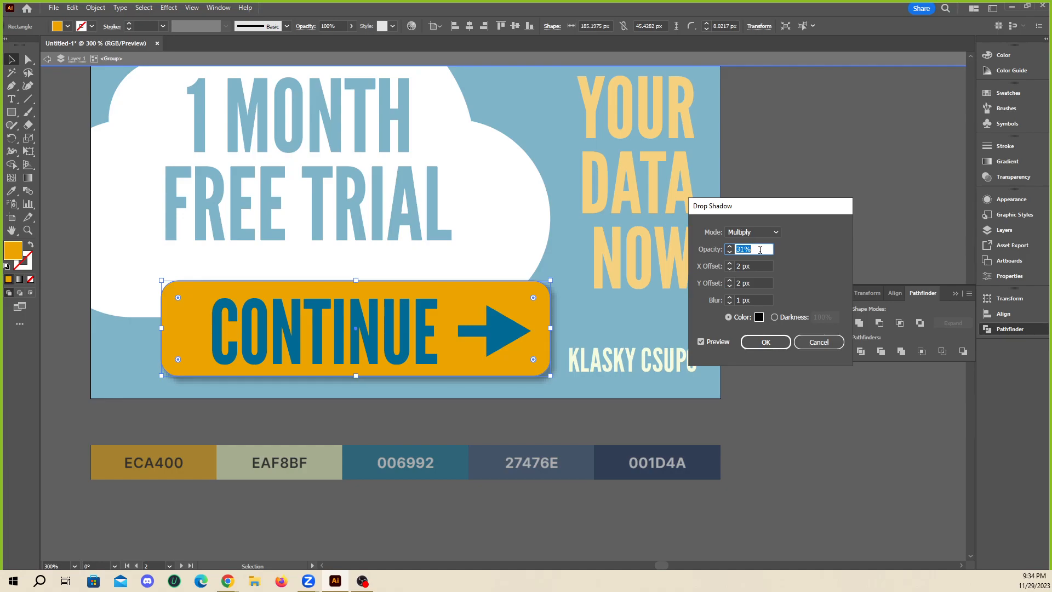
click(764, 342)
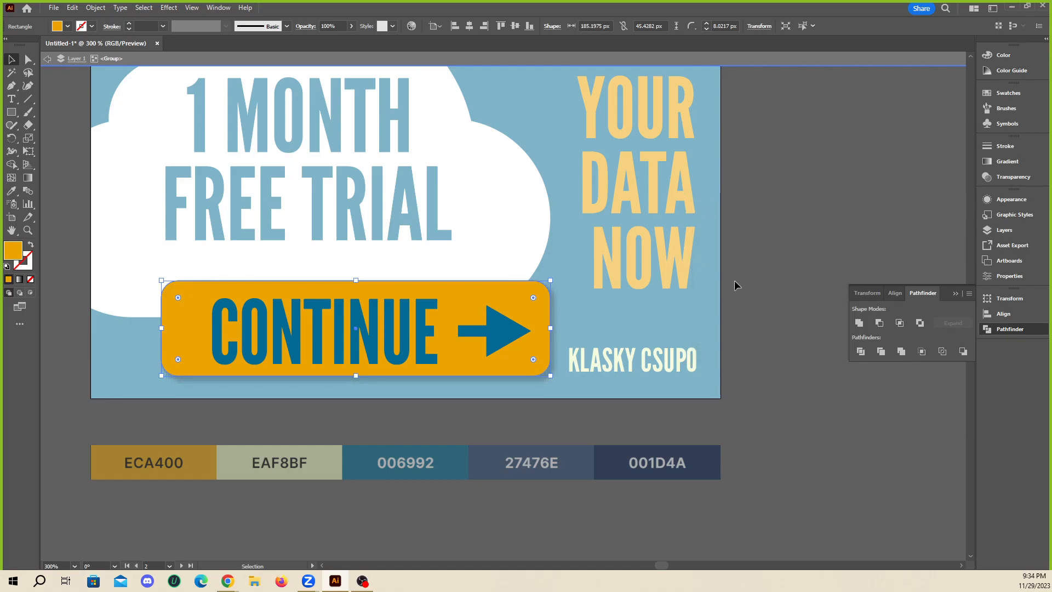
click(793, 245)
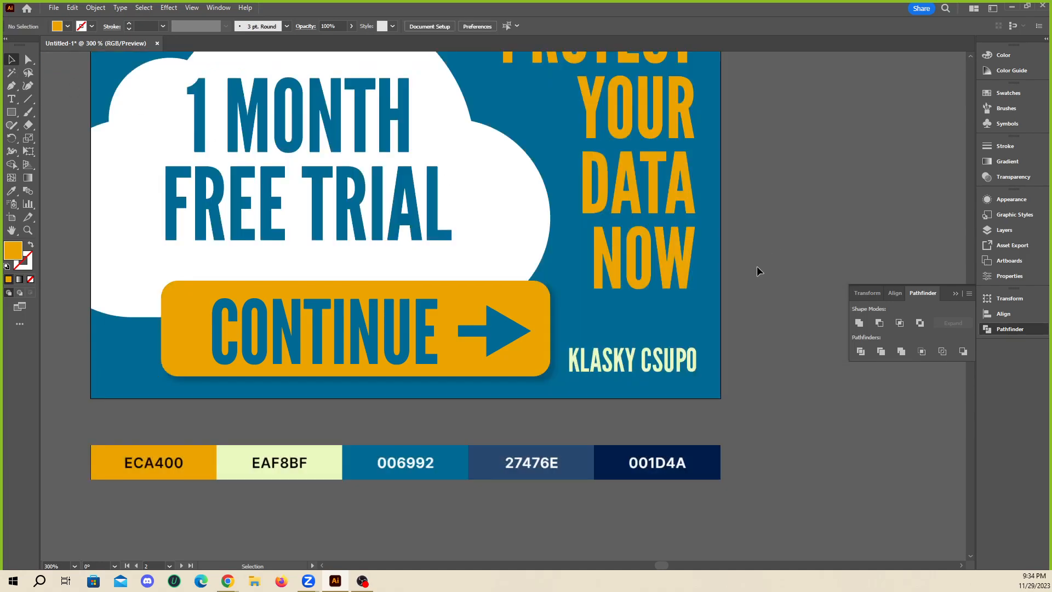
scroll(748, 317, down, 3)
scroll(757, 335, up, 2)
scroll(760, 300, up, 2)
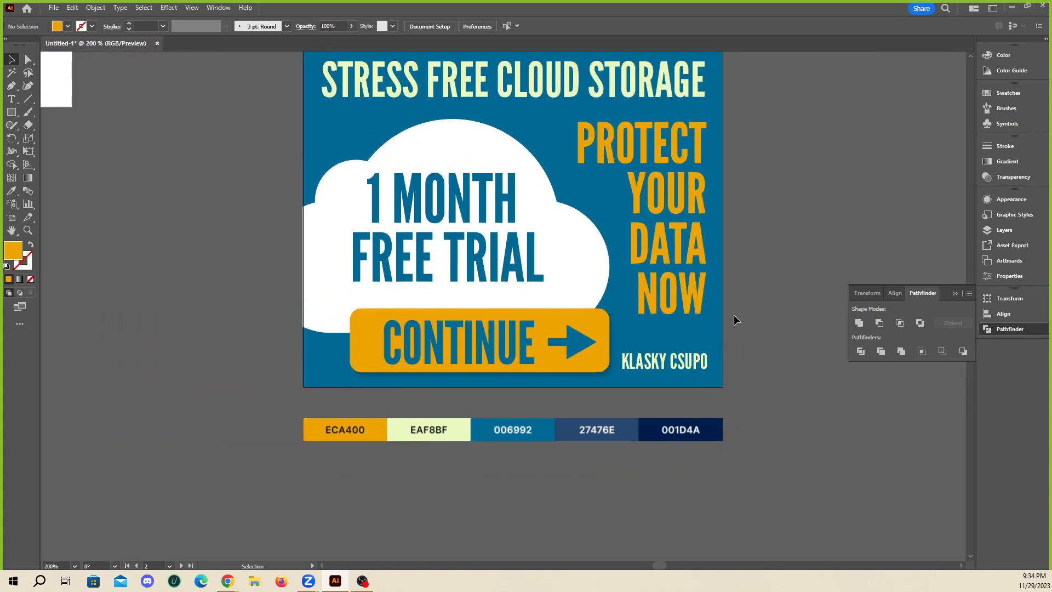
- Examine the Continue button's drop shadow up close and within the whole 300px x 250px ad
scroll(748, 326, up, 1)
scroll(665, 413, up, 5)
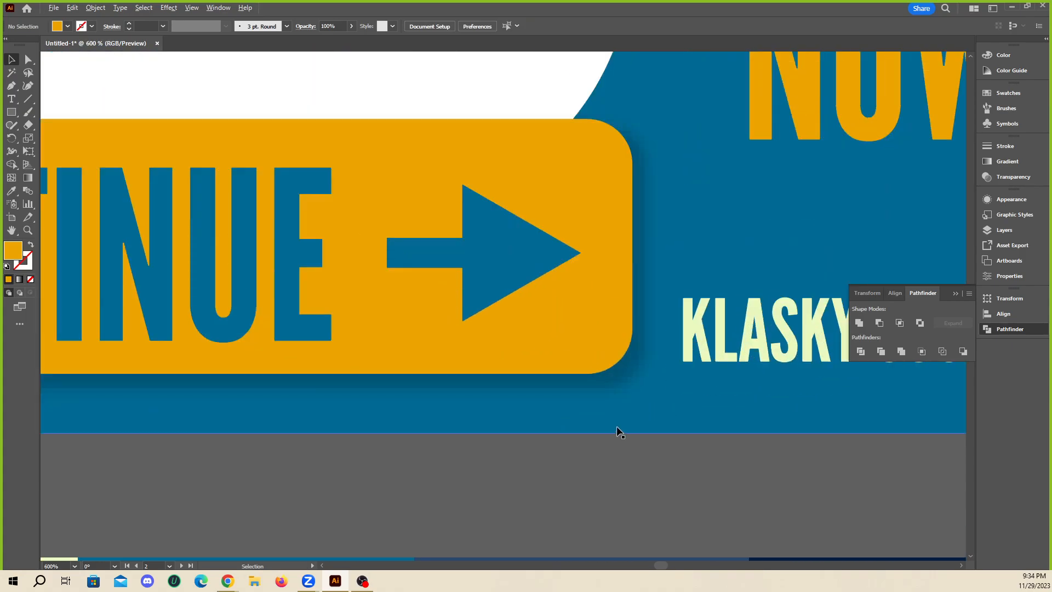
scroll(622, 377, down, 6)
scroll(676, 350, up, 1)
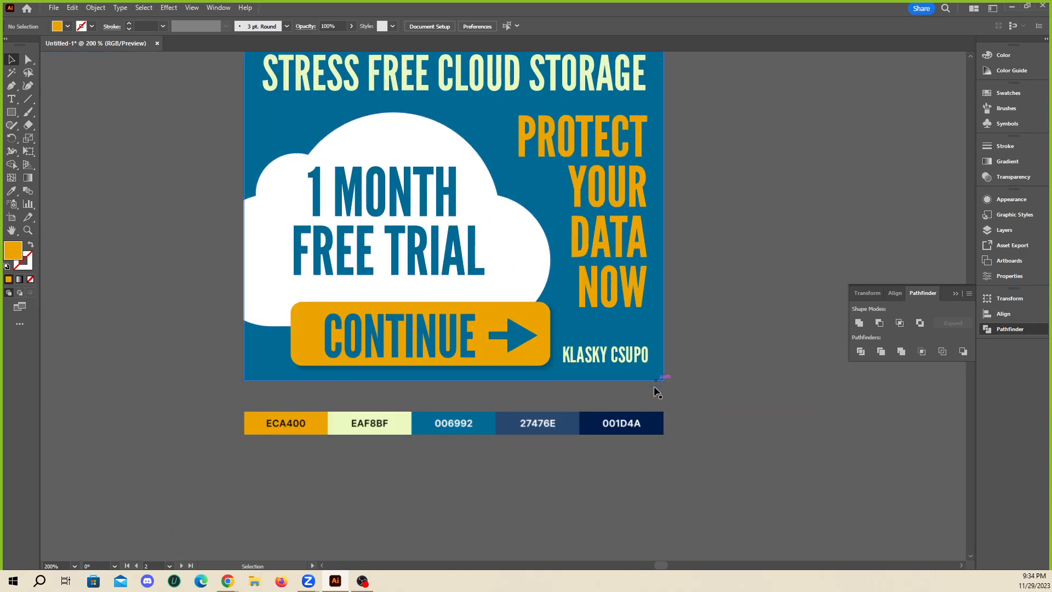
scroll(710, 386, up, 2)
scroll(705, 373, up, 2)
scroll(684, 350, down, 2)
scroll(597, 400, up, 2)
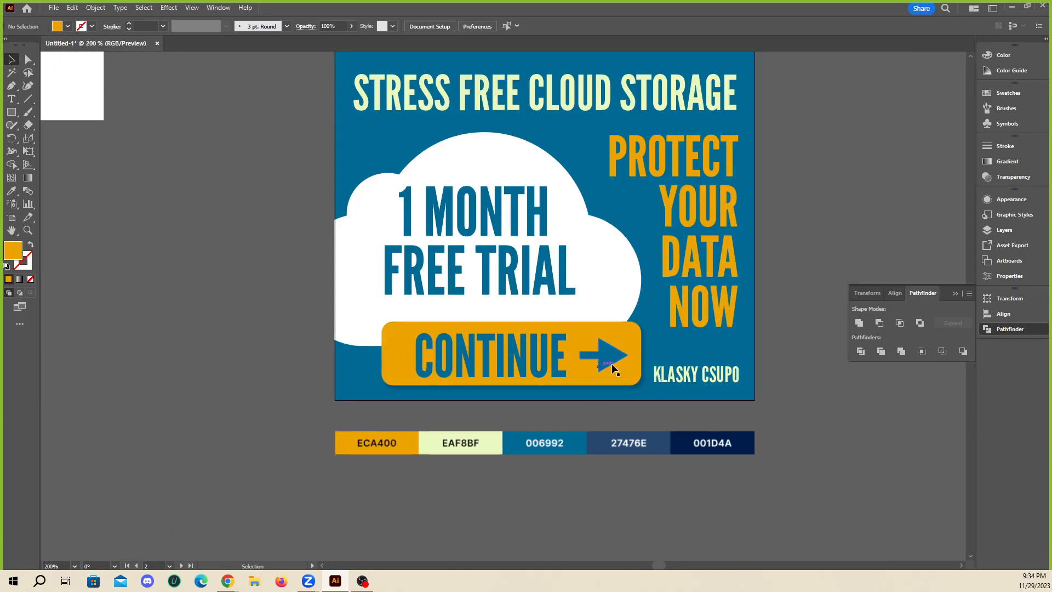
click(636, 378)
click(781, 327)
scroll(478, 393, down, 2)
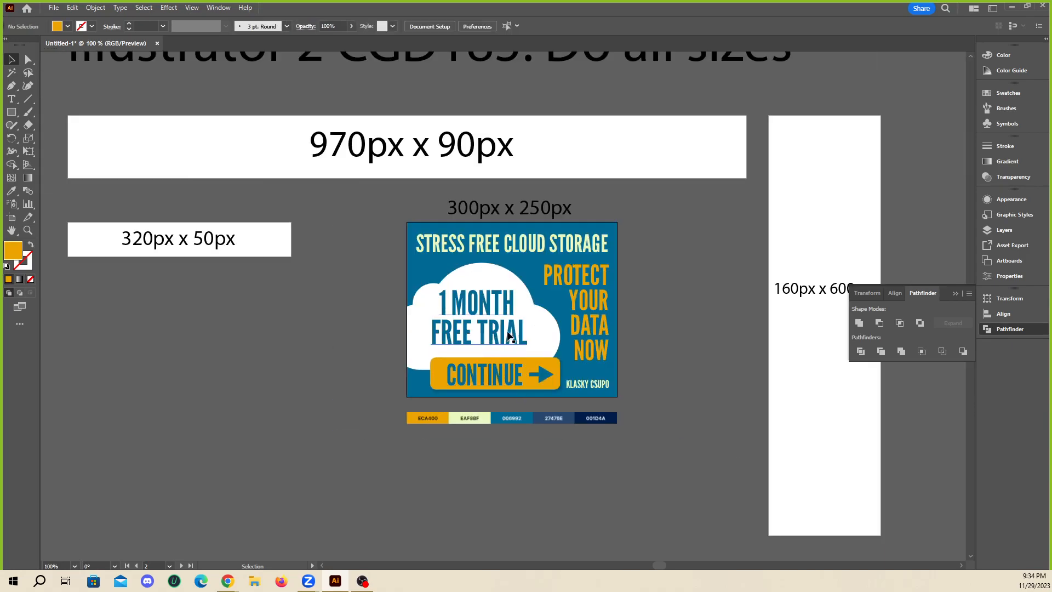
- Duplicate the ad's blue background rectangle into the empty area below the 320px x 50px banner
click(516, 273)
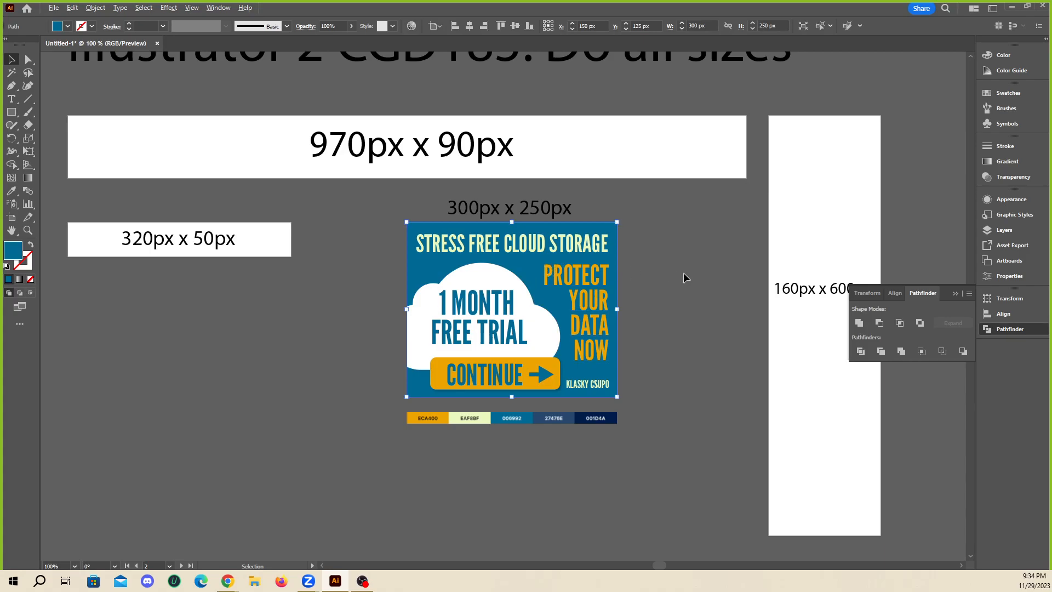
scroll(682, 272, down, 1)
drag(592, 290, 364, 365)
scroll(324, 427, up, 1)
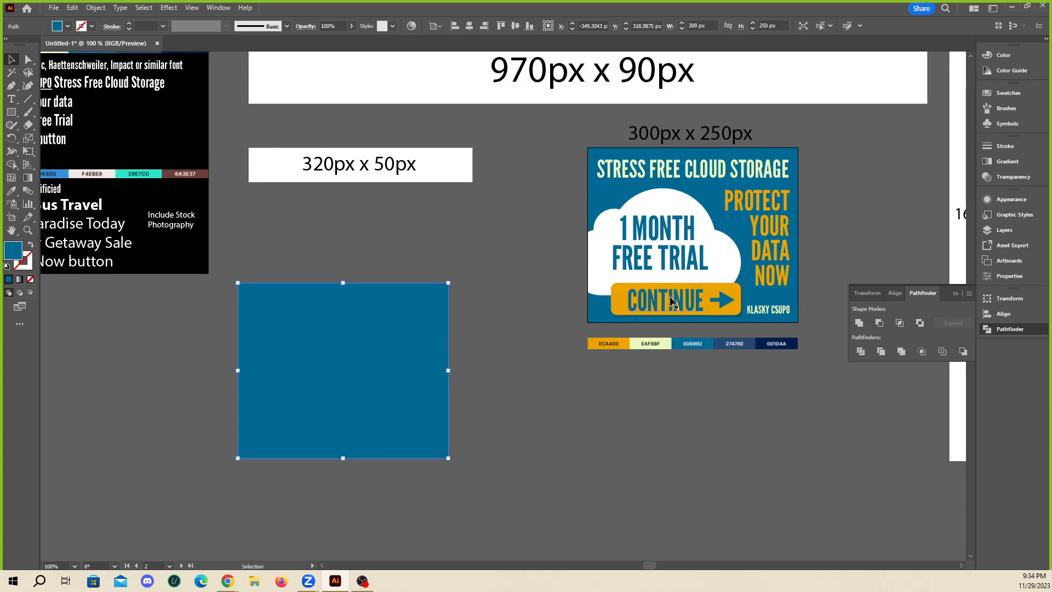
- Fill the copied rectangle with a linear gradient running from palette colour 006992 to 27476E
click(1008, 163)
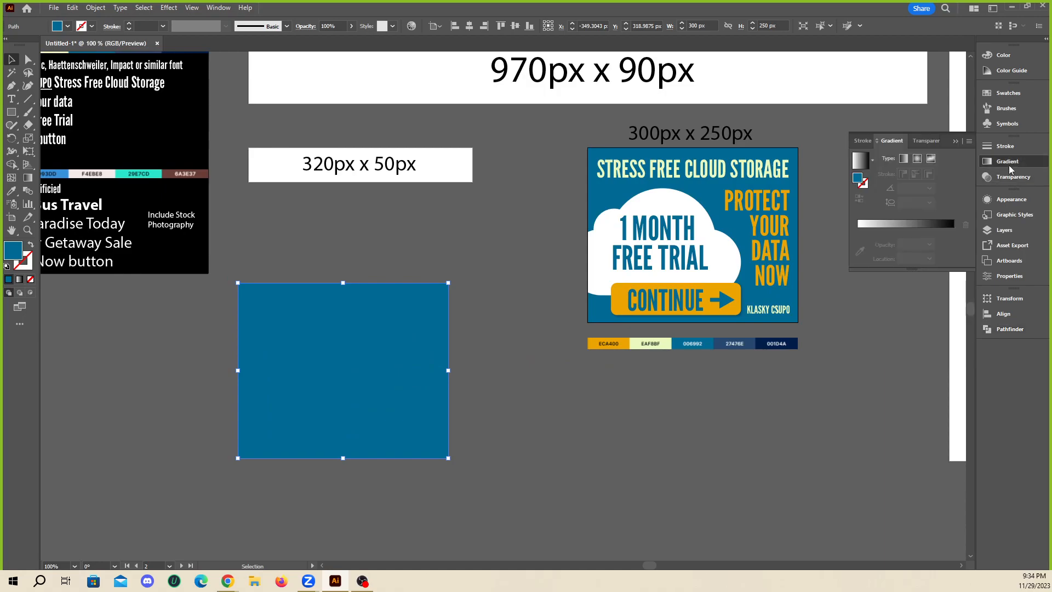
click(907, 229)
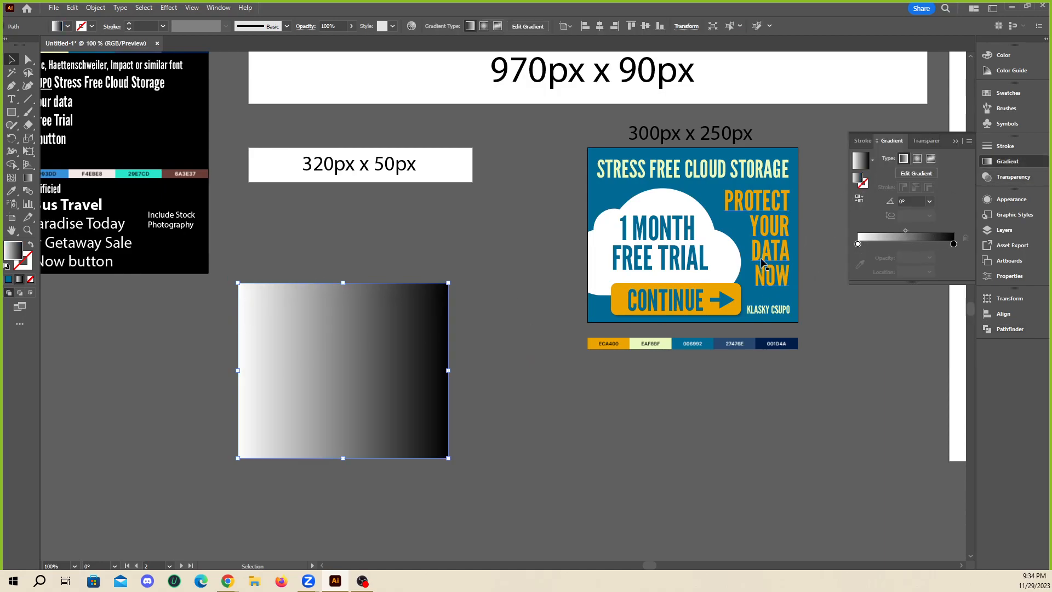
click(860, 265)
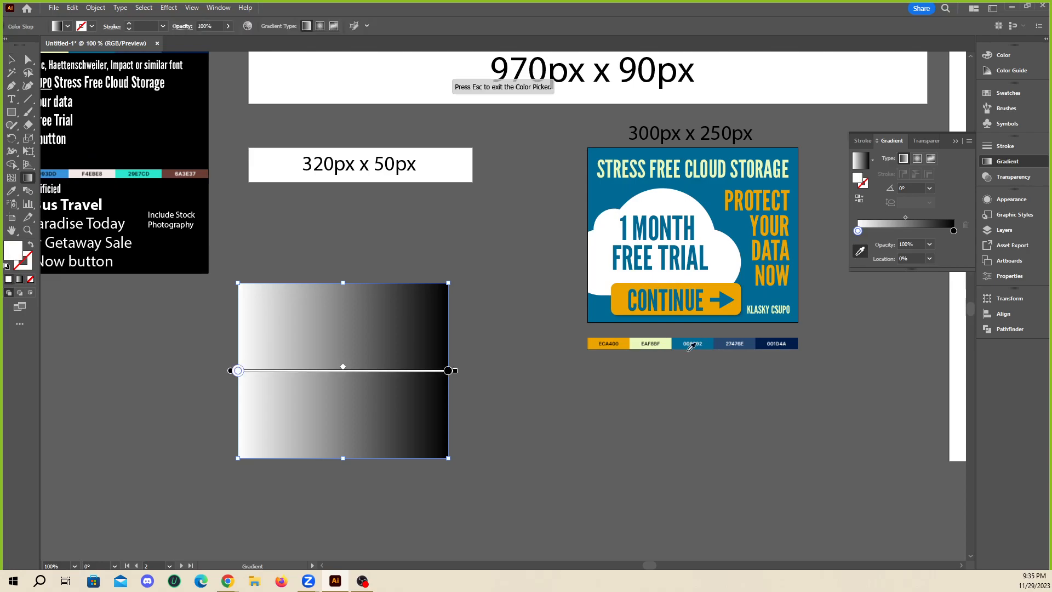
click(685, 344)
click(953, 232)
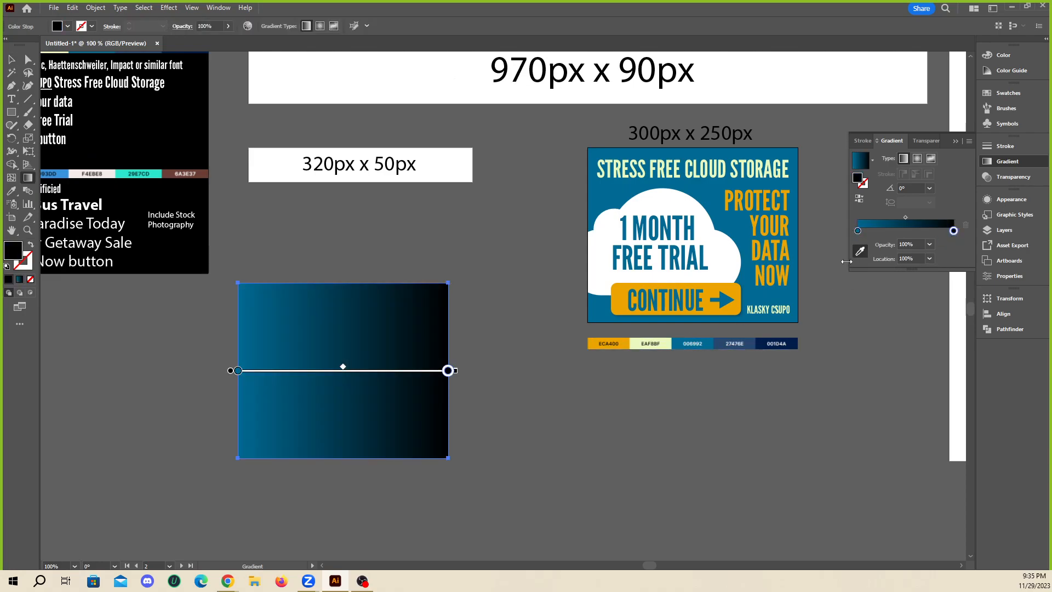
click(859, 251)
click(724, 340)
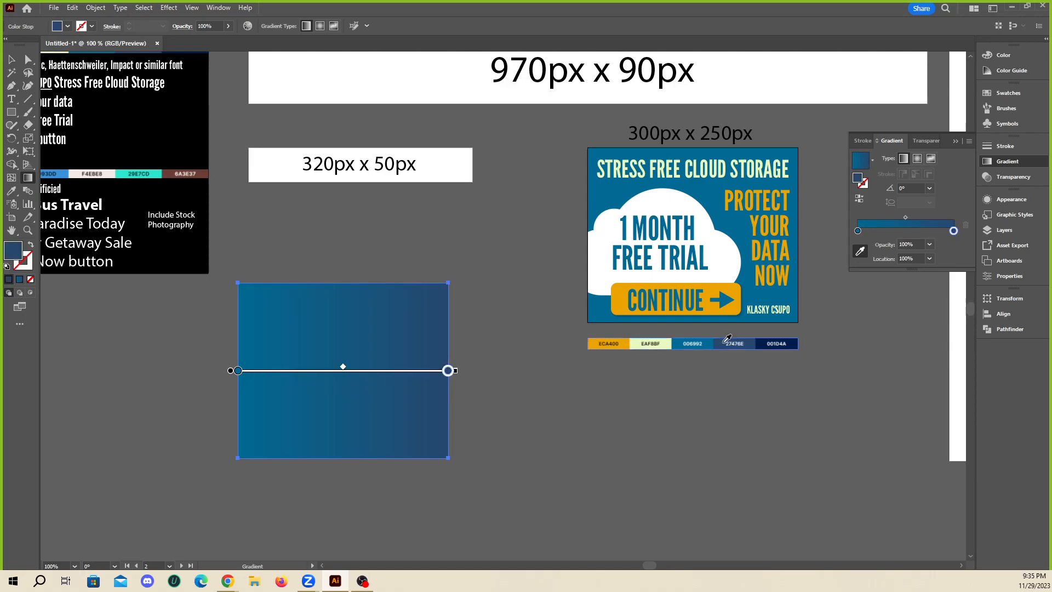
- Change the end stop of the copied rectangle's gradient to palette colour EAF8BF and return to the Selection tool
alt+scroll(722, 341, up, 5)
alt+scroll(715, 273, up, 2)
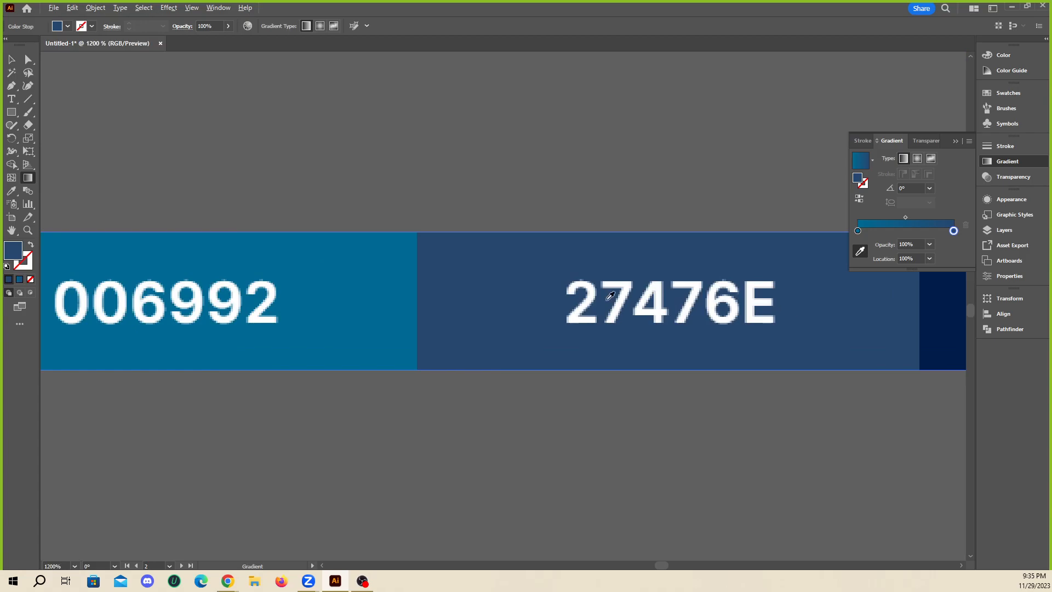
alt+scroll(767, 313, down, 5)
alt+scroll(782, 323, down, 4)
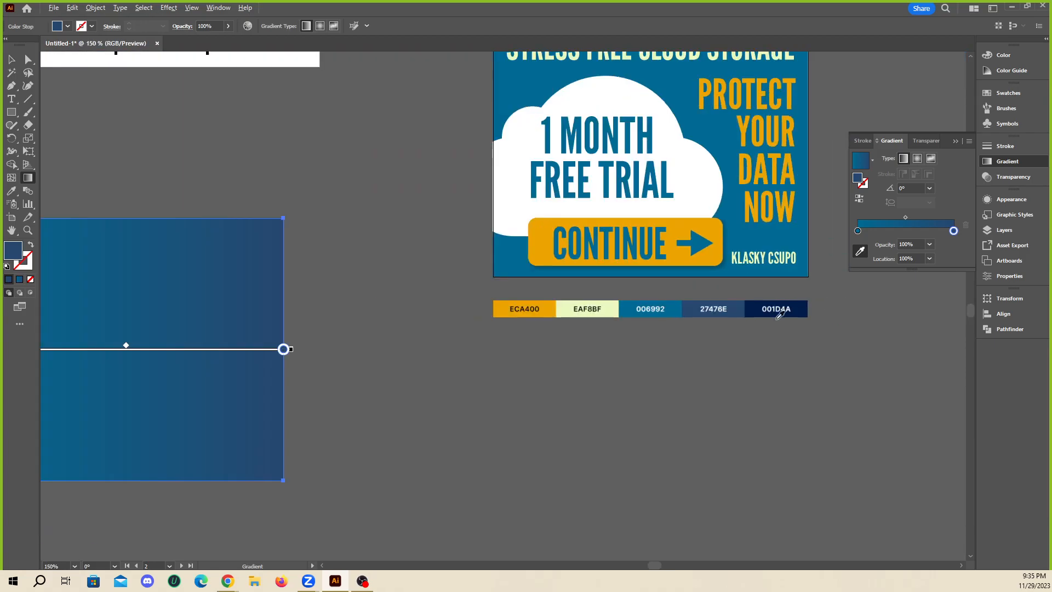
alt+scroll(623, 305, down, 2)
alt+scroll(354, 332, up, 2)
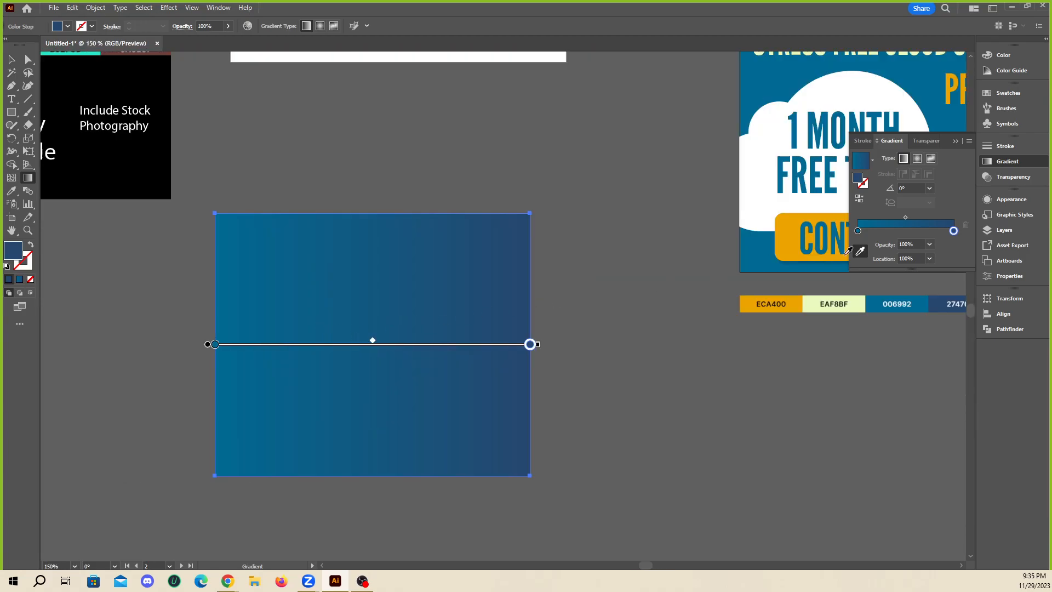
click(811, 301)
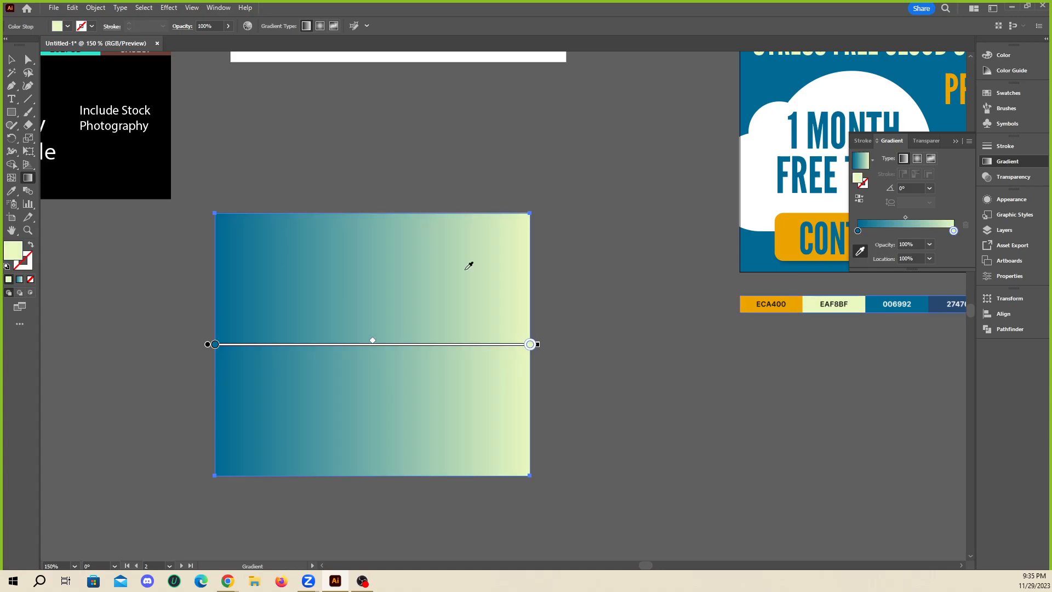
click(12, 59)
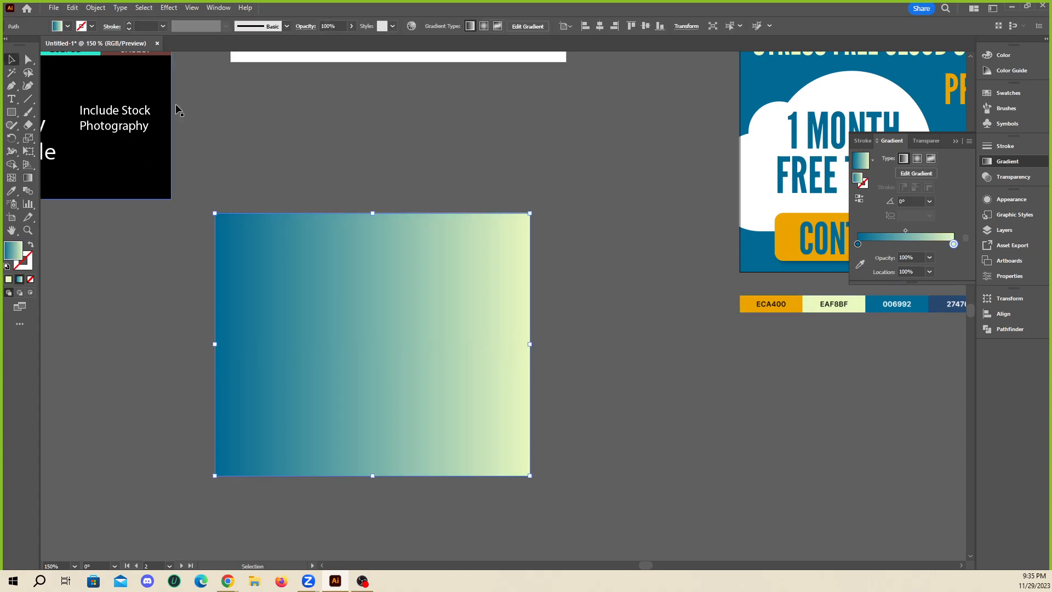
- Make the rectangle's gradient radial and reverse it so EAF8BF sits at the centre and 006992 at the edges
click(917, 159)
click(859, 199)
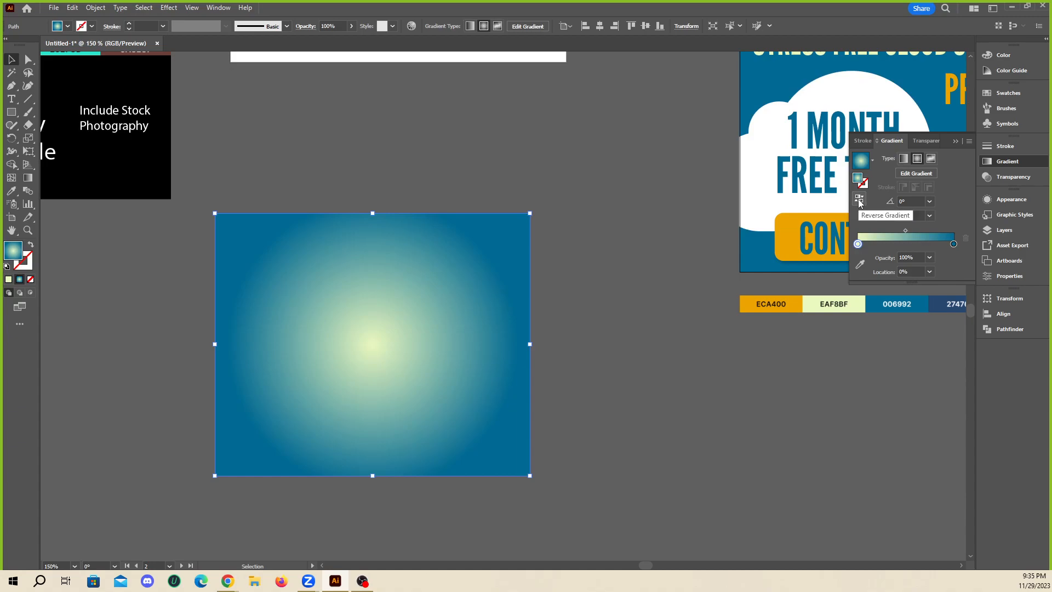
click(860, 199)
click(859, 200)
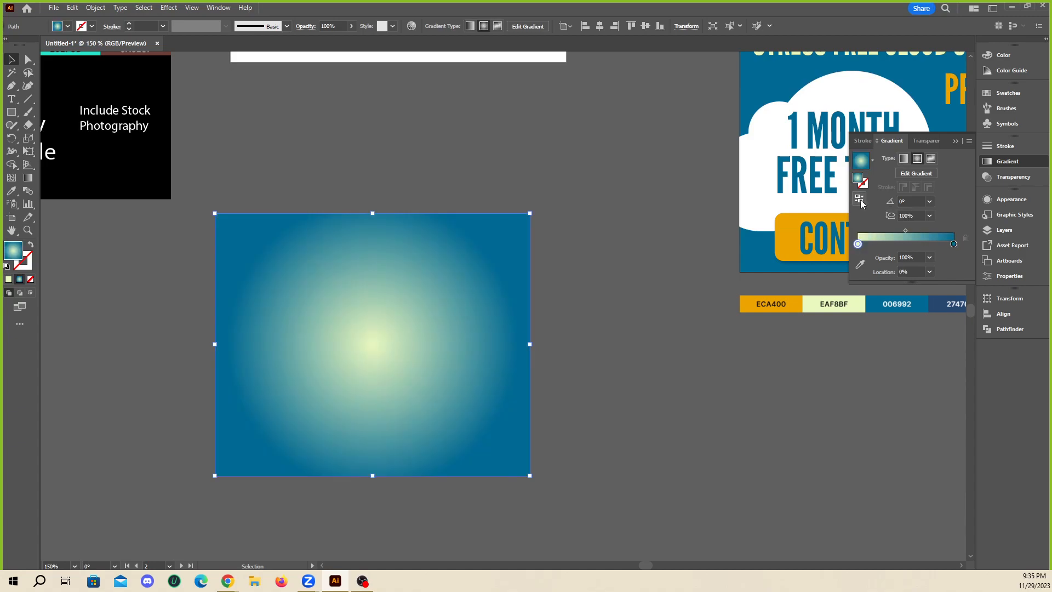
click(860, 200)
click(859, 199)
- Duplicate the radial gradient rectangle directly below itself and reverse the copy's gradient
scroll(436, 252, down, 2)
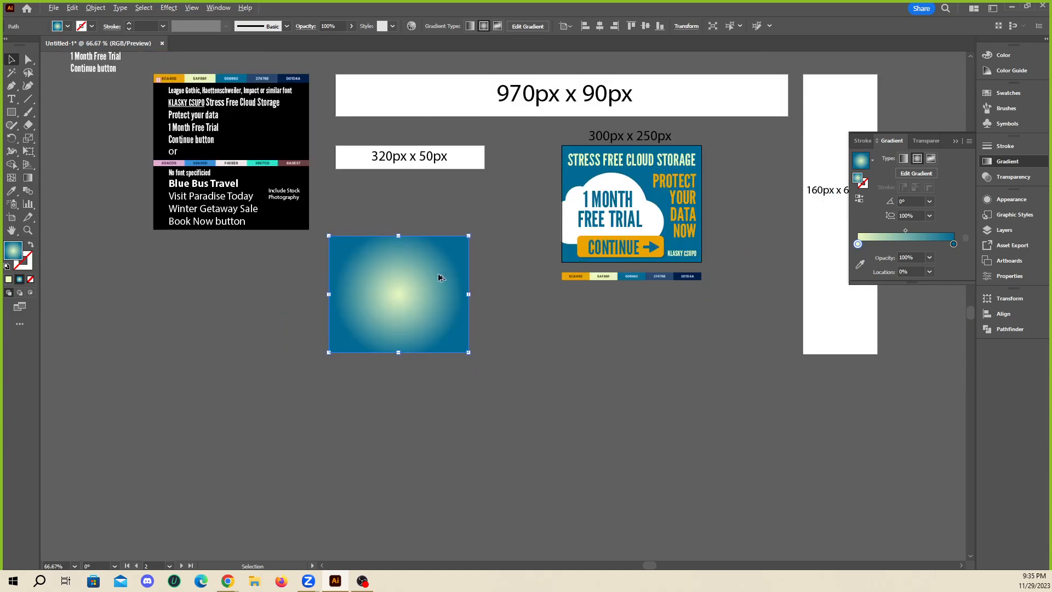
scroll(398, 274, up, 2)
scroll(415, 272, down, 1)
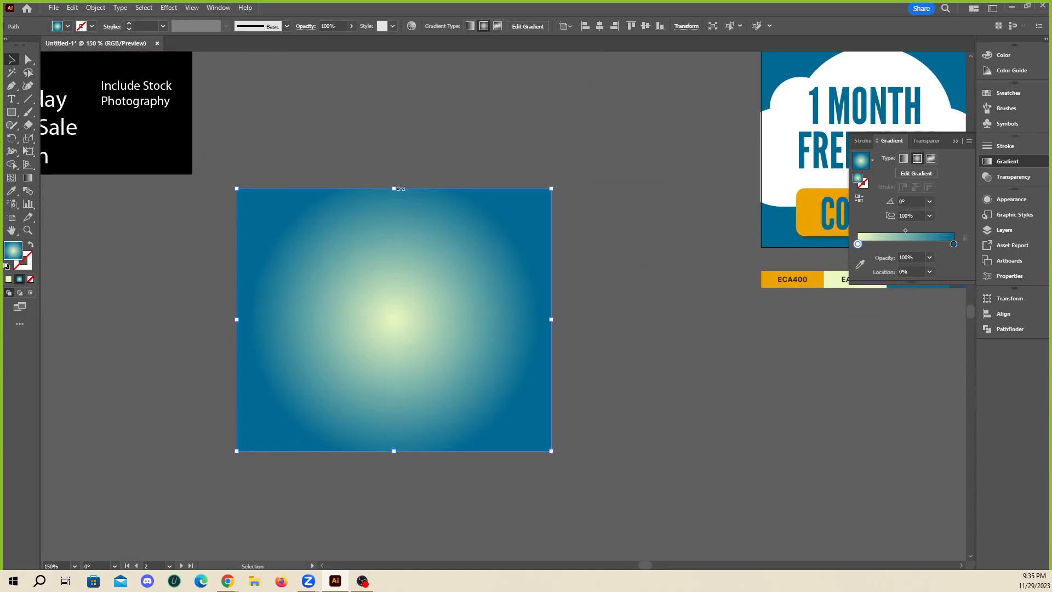
scroll(495, 130, down, 3)
drag(453, 191, 453, 291)
click(859, 199)
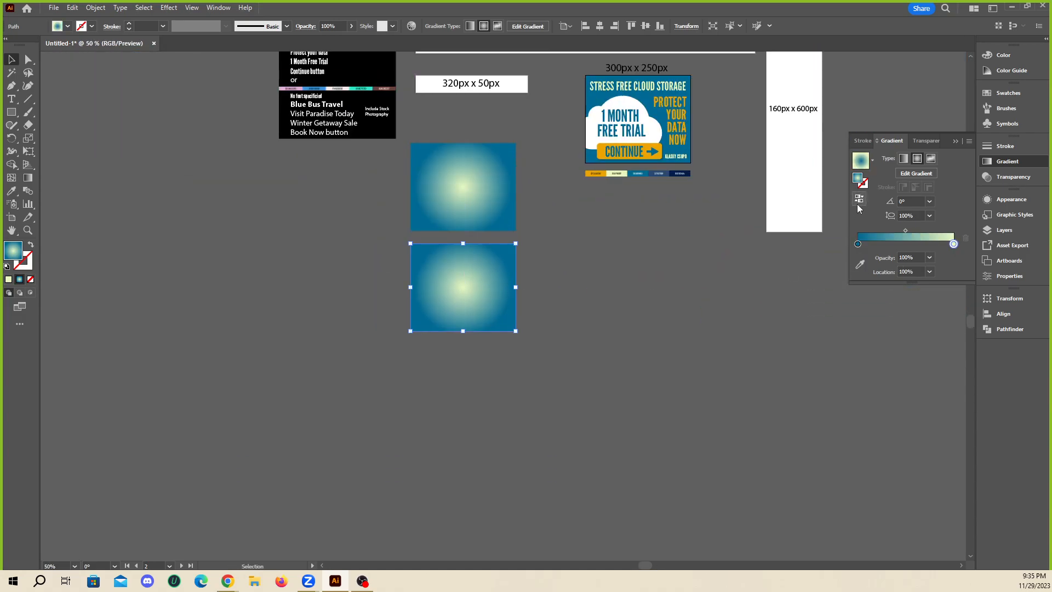
- Apply a Color Halftone effect to both gradient rectangles with max radius 8 and channel angles 108, 162, 90 and 45
scroll(520, 290, up, 1)
shift+click(507, 260)
scroll(512, 248, up, 1)
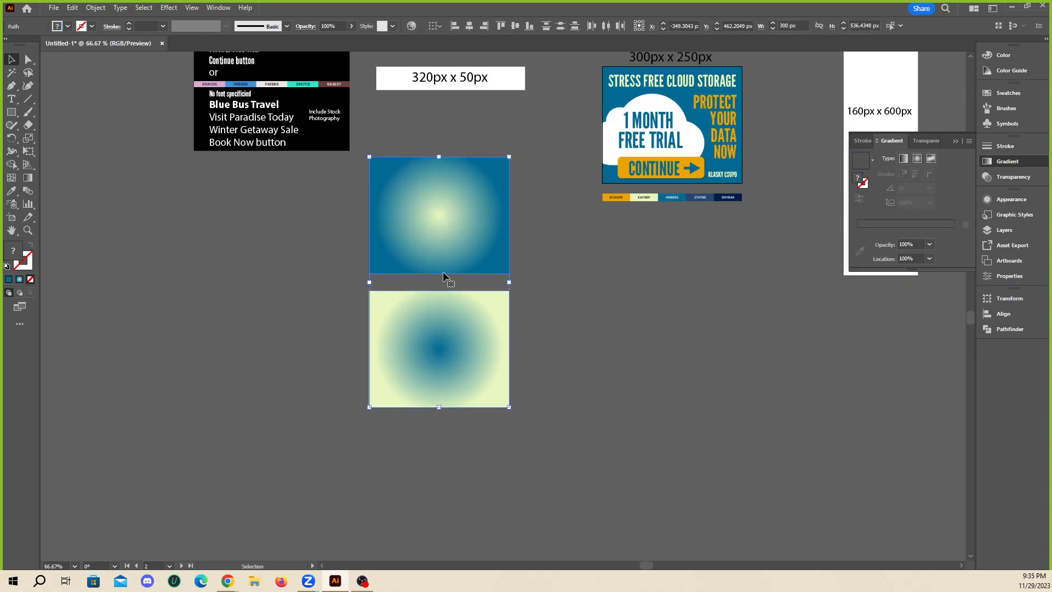
click(169, 8)
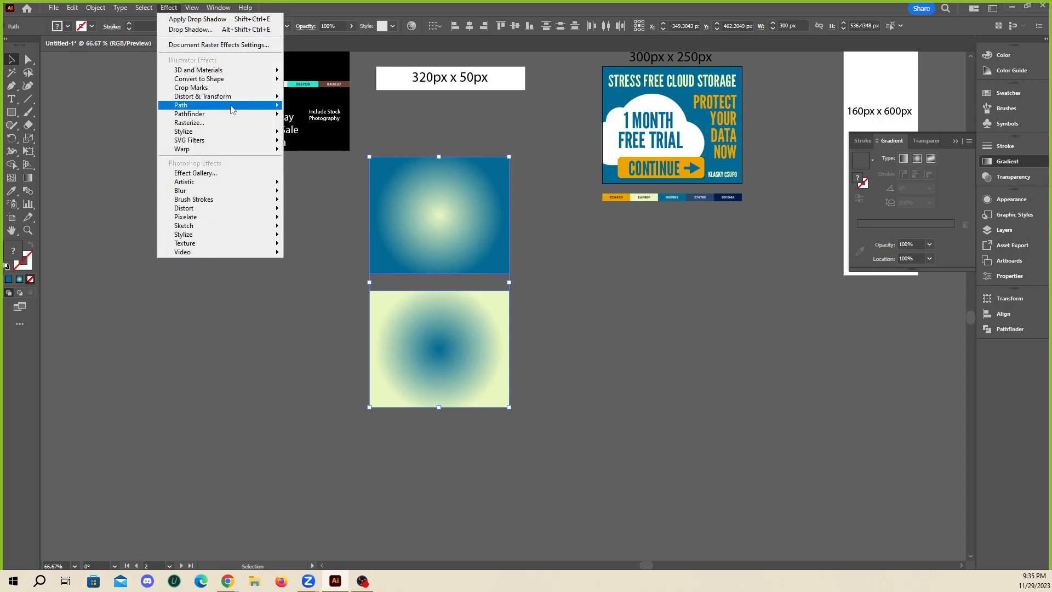
mouse_move(230, 137)
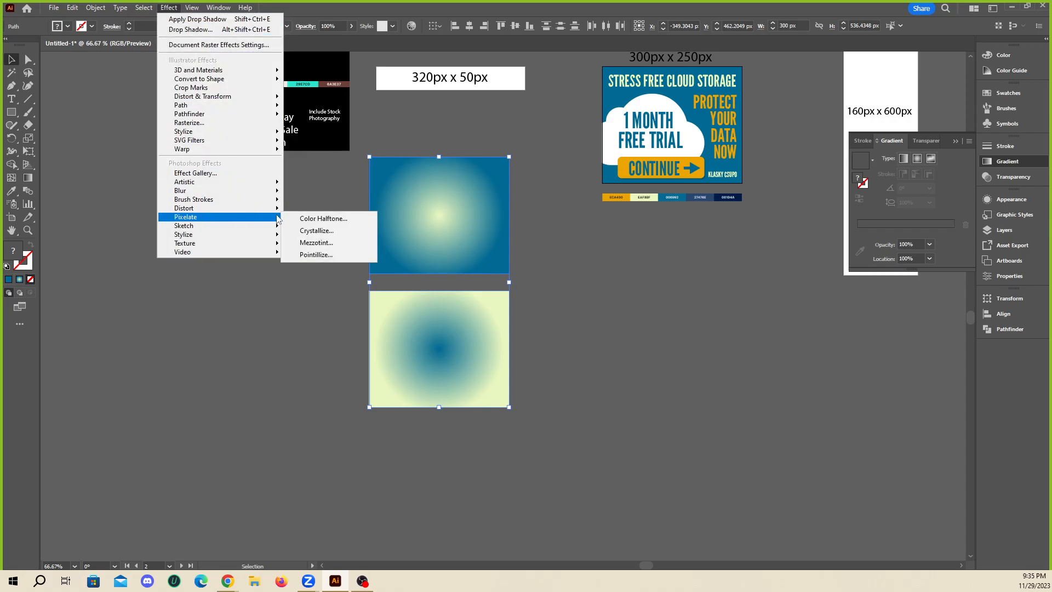
click(323, 218)
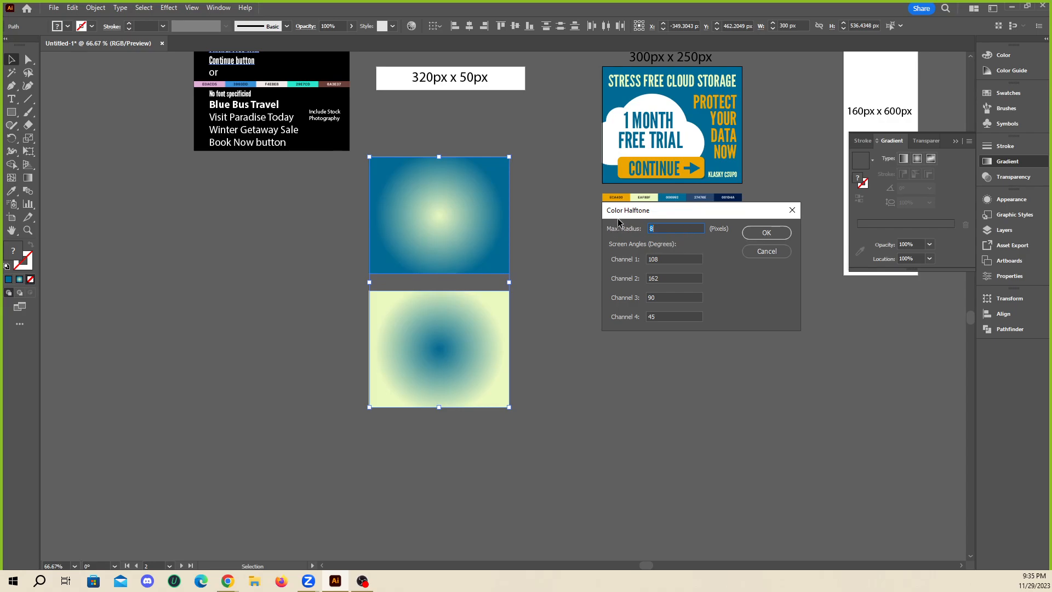
click(767, 235)
click(635, 343)
scroll(623, 330, up, 3)
scroll(623, 330, up, 2)
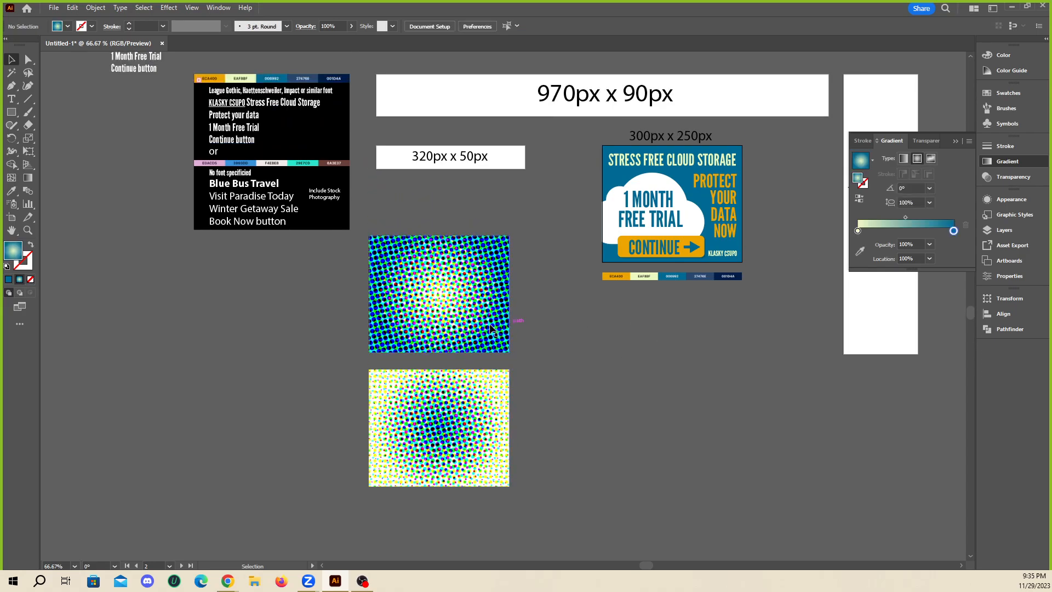
- Try each halftone rectangle as the ad's background, and undo the placements and the Color Halftone effect
drag(435, 320, 663, 232)
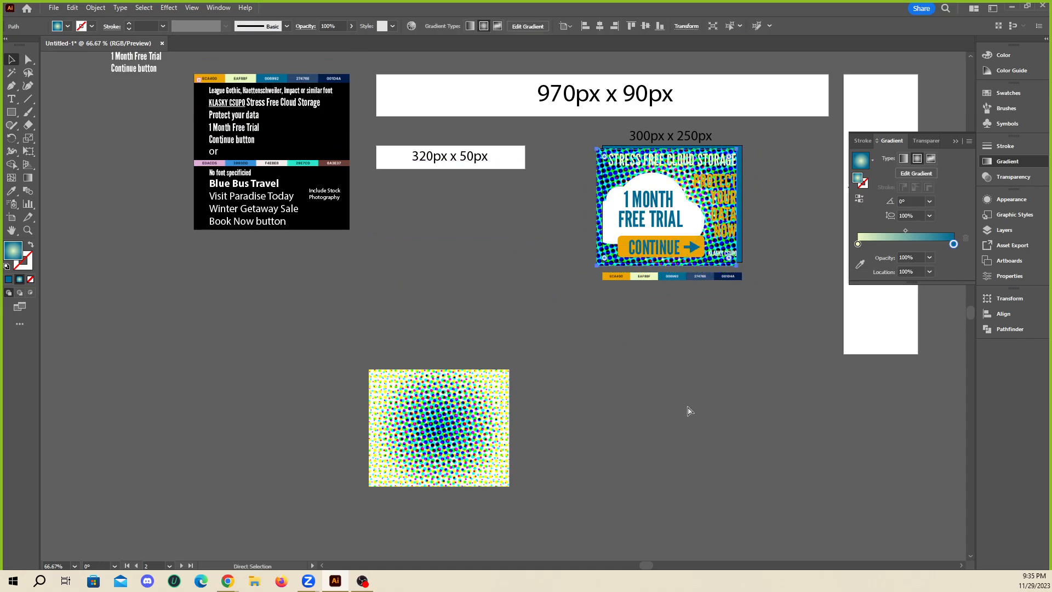
key(ctrl+z)
drag(482, 430, 695, 231)
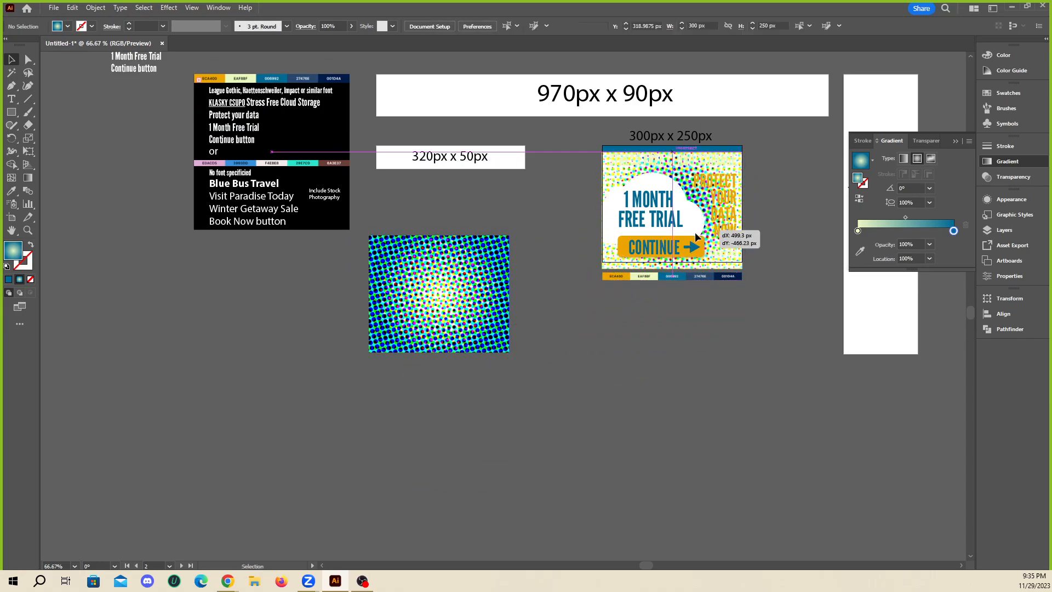
key(ctrl+z)
key(ctrl+z)
key(v)
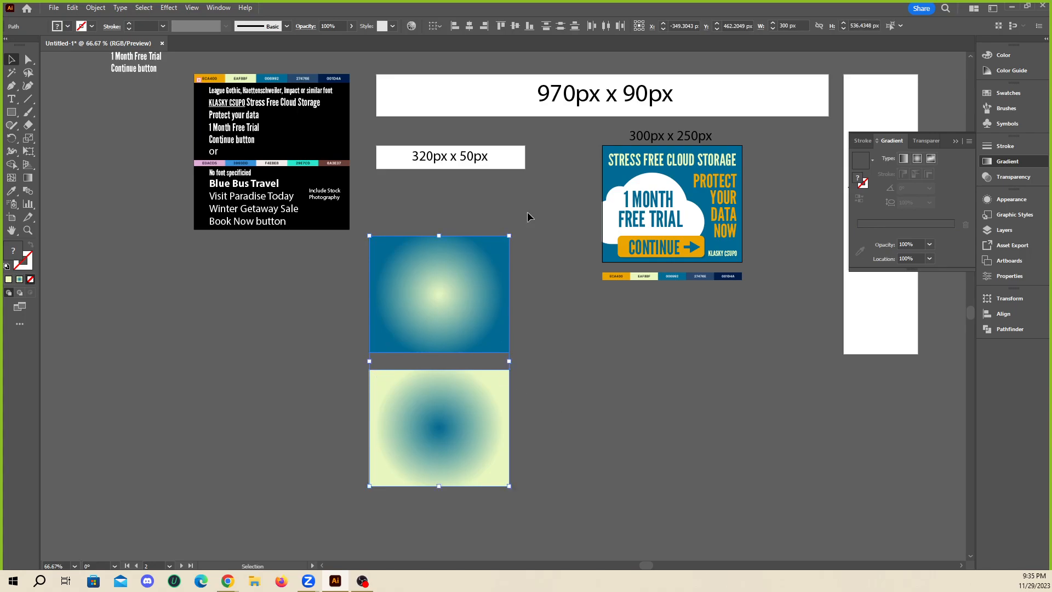
- Apply Color Halftone to both gradient rectangles with max radius 8 and all four channel screen angles at 0
click(168, 7)
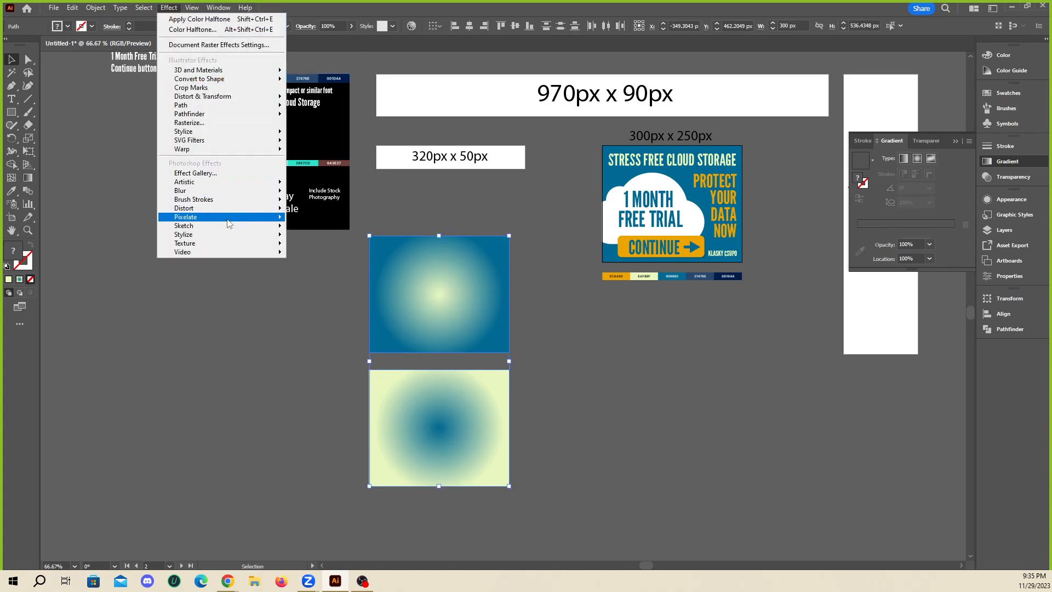
mouse_move(228, 222)
click(326, 218)
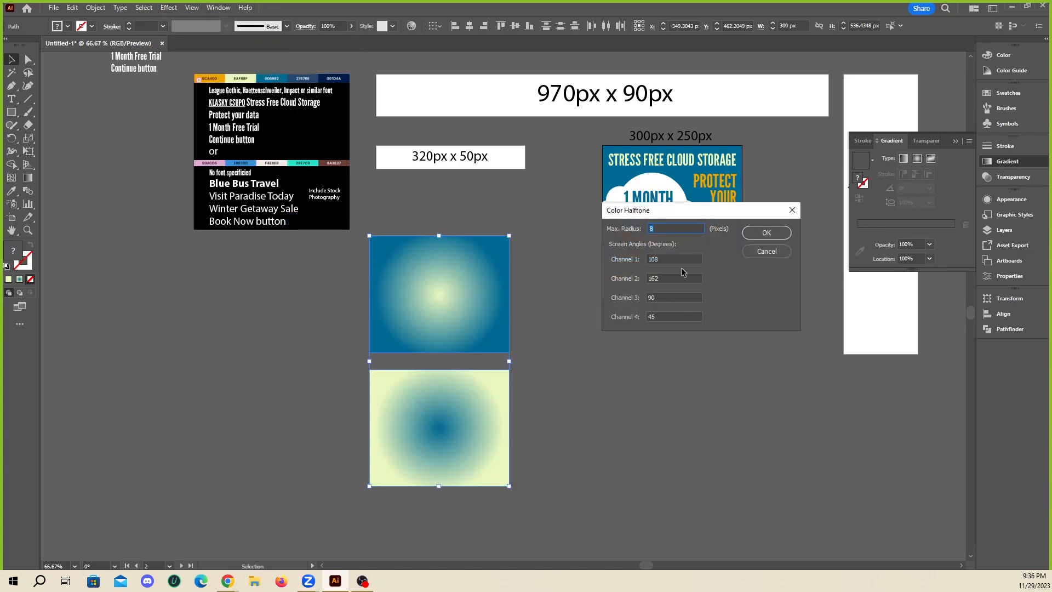
drag(672, 259, 607, 260)
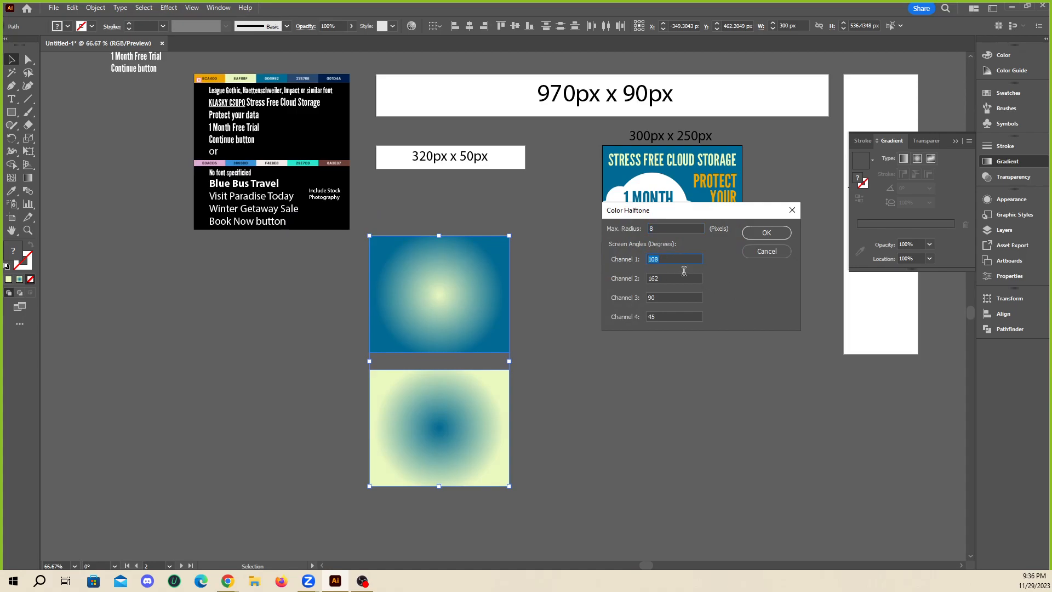
text(0)
key(Tab)
text(0)
key(Tab)
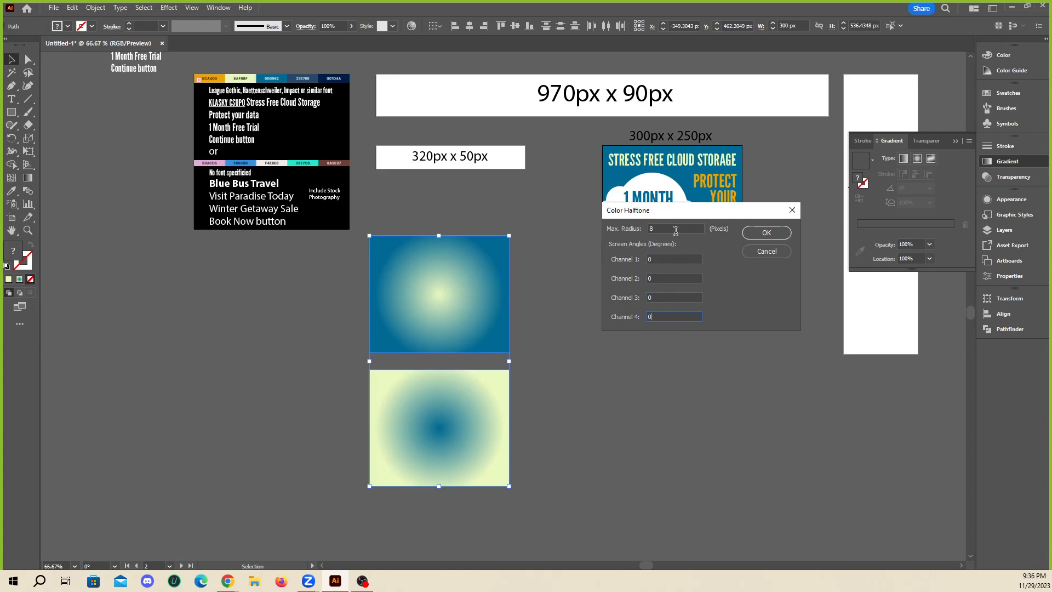
text(0)
click(755, 233)
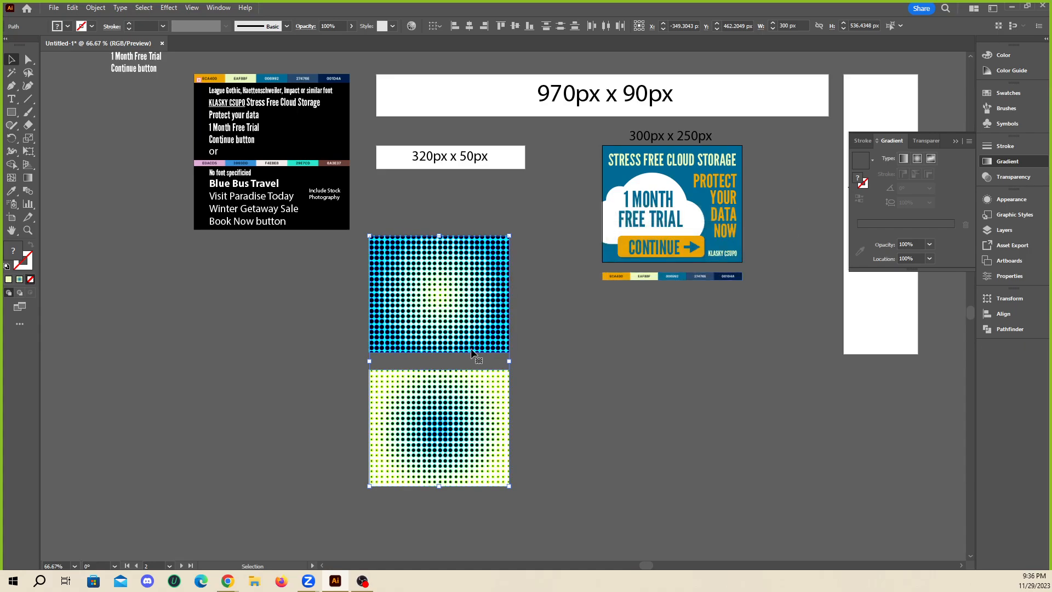
- Try the blue-edged halftone rectangle as the ad's background and undo the placement
drag(437, 346, 670, 255)
key(ctrl+z)
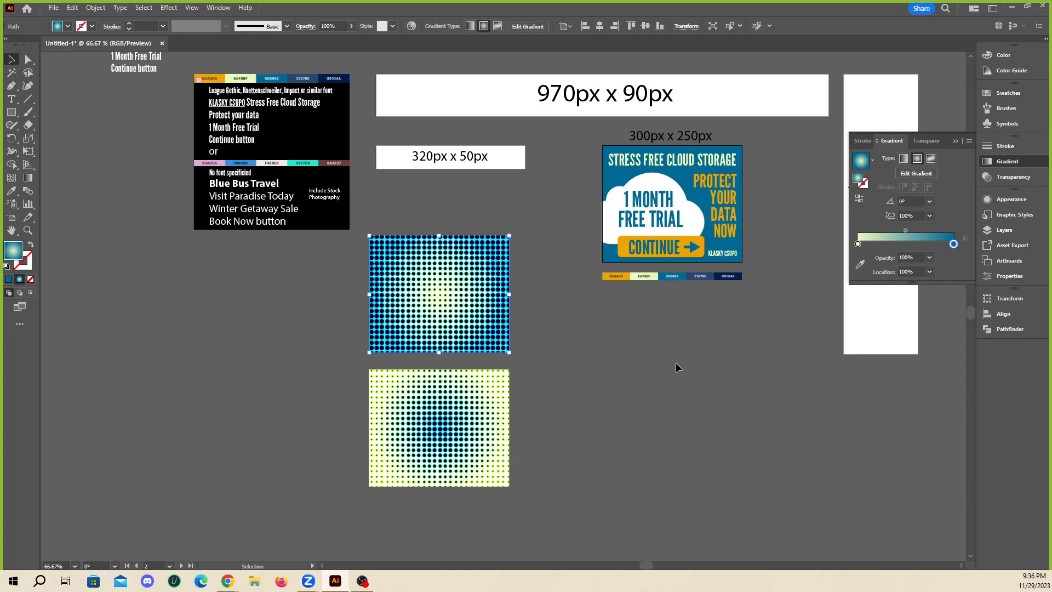
- Try the blue-edged and pale-edged halftone rectangles as the ad's background, and undo both placements and the Color Halftone effect
drag(474, 323, 707, 238)
key(ctrl+z)
drag(481, 472, 716, 246)
key(ctrl+z)
key(ctrl+z)
key(ctrl+z)
key(ctrl+z)
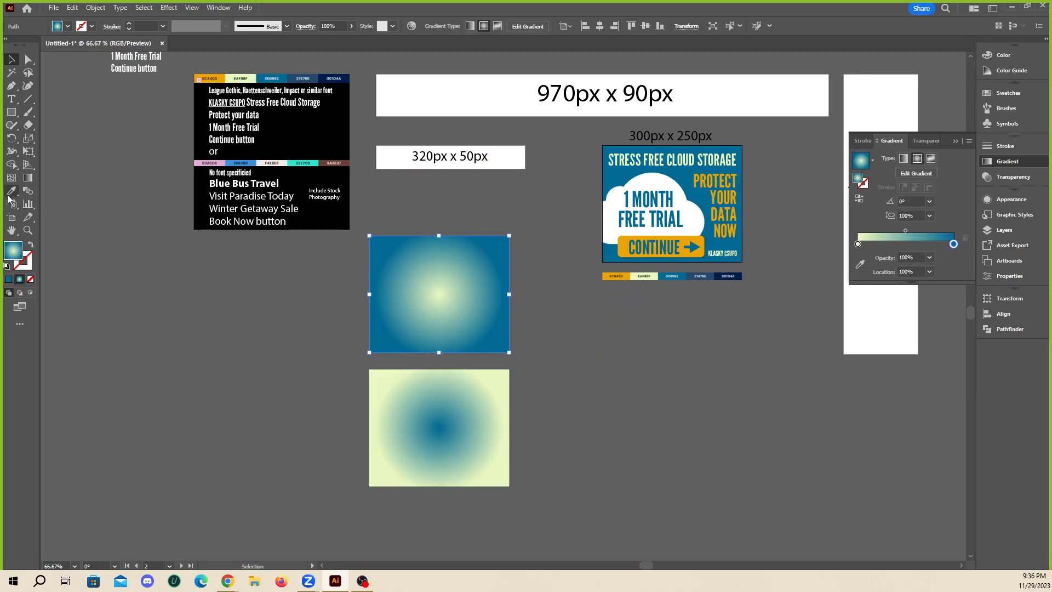
- Recolor the center stop of the upper rectangle's radial gradient with the 27476E blue sampled from the ad's palette
click(859, 243)
drag(858, 244, 814, 247)
click(11, 191)
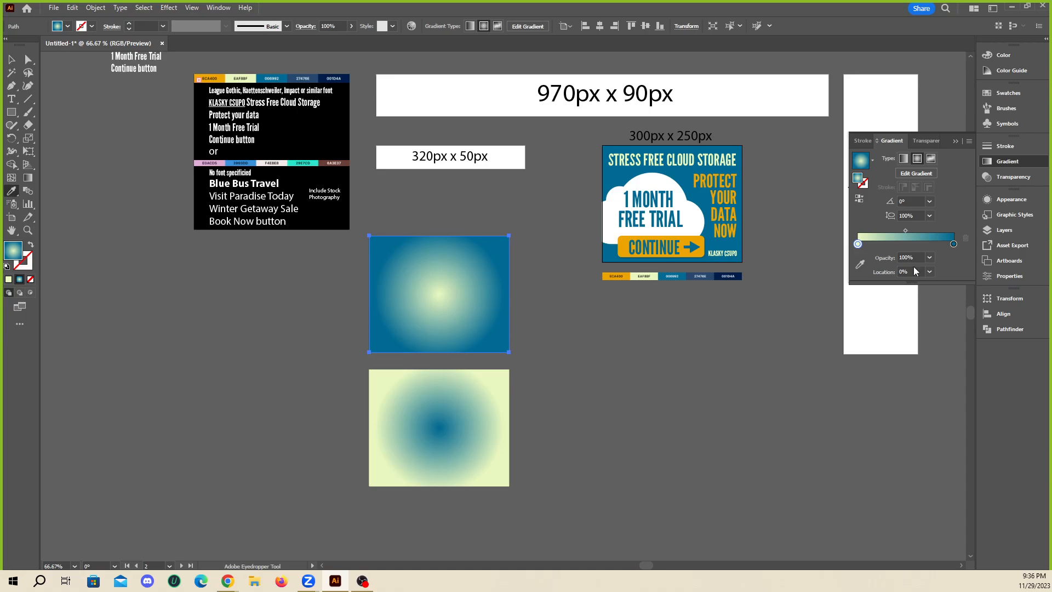
click(861, 266)
click(693, 273)
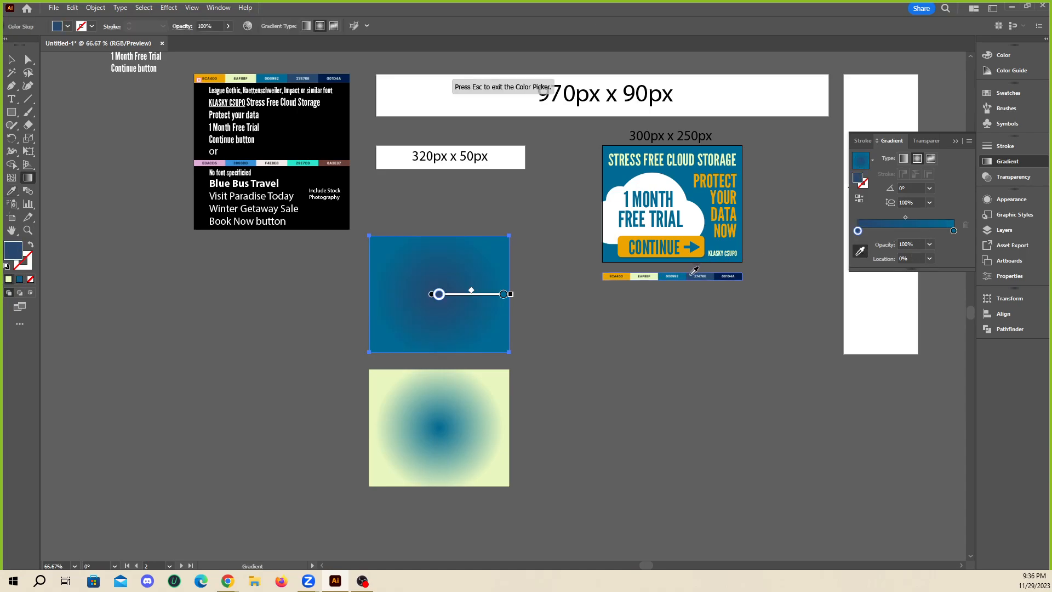
key(Escape)
key(v)
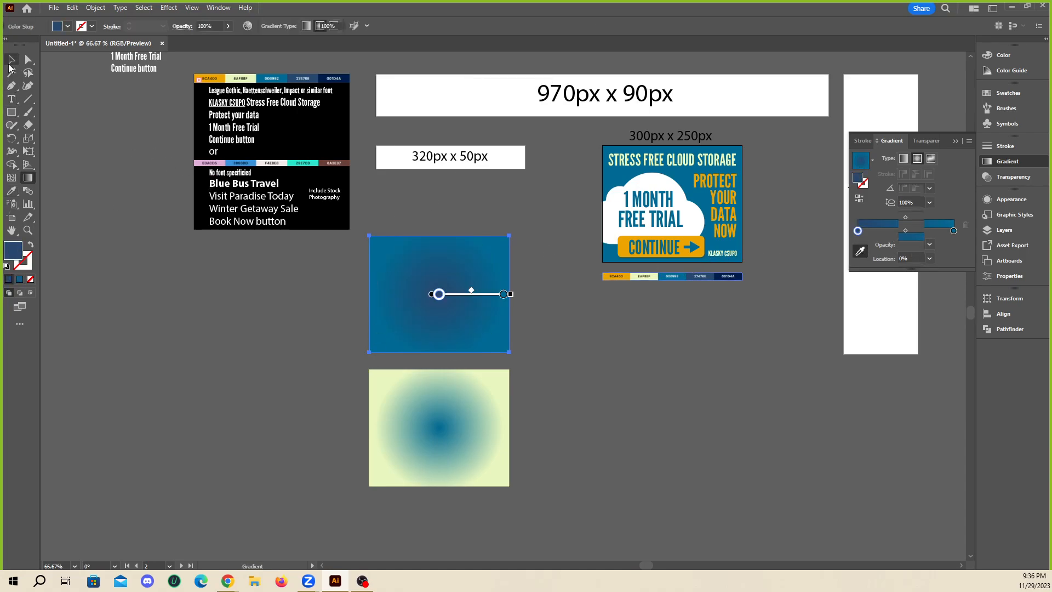
- Replace the lower pale-edged rectangle with a copy of the blue upper one and reverse the copy's gradient
click(397, 404)
key(Delete)
drag(465, 291, 486, 403)
click(859, 198)
click(600, 441)
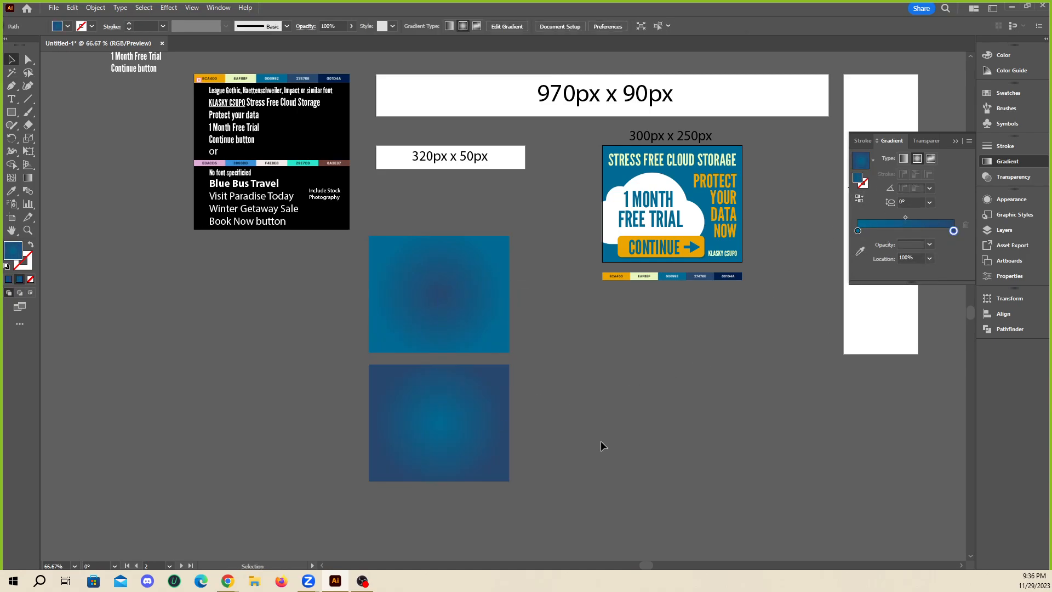
- Try Color Halftone on both blue gradient rectangles with max radius 8 and all screen angles at 0, and undo it
drag(526, 337, 493, 383)
click(169, 7)
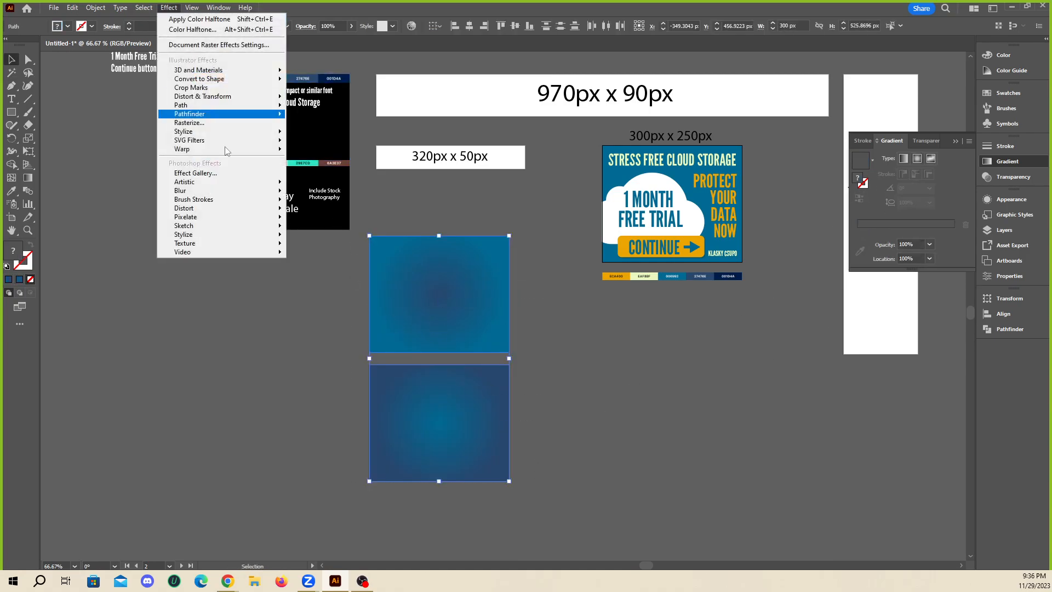
mouse_move(223, 218)
click(312, 218)
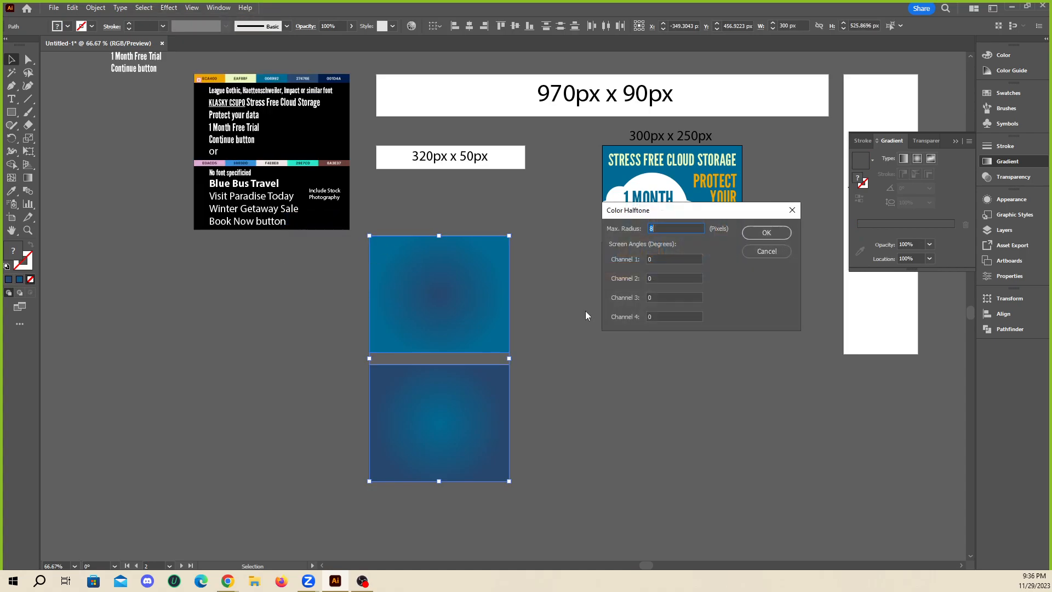
click(768, 232)
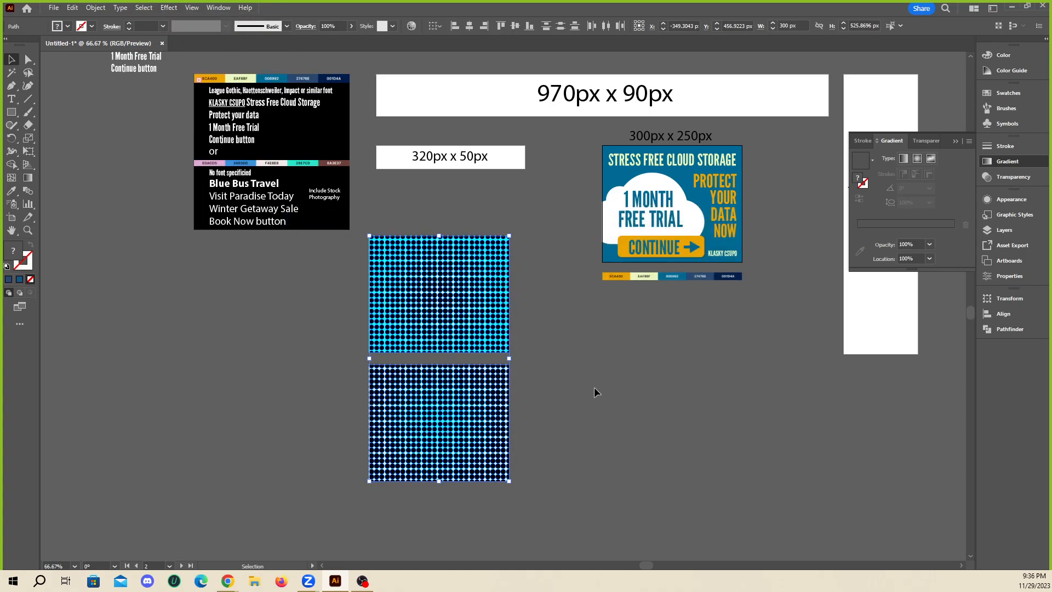
scroll(559, 371, up, 2)
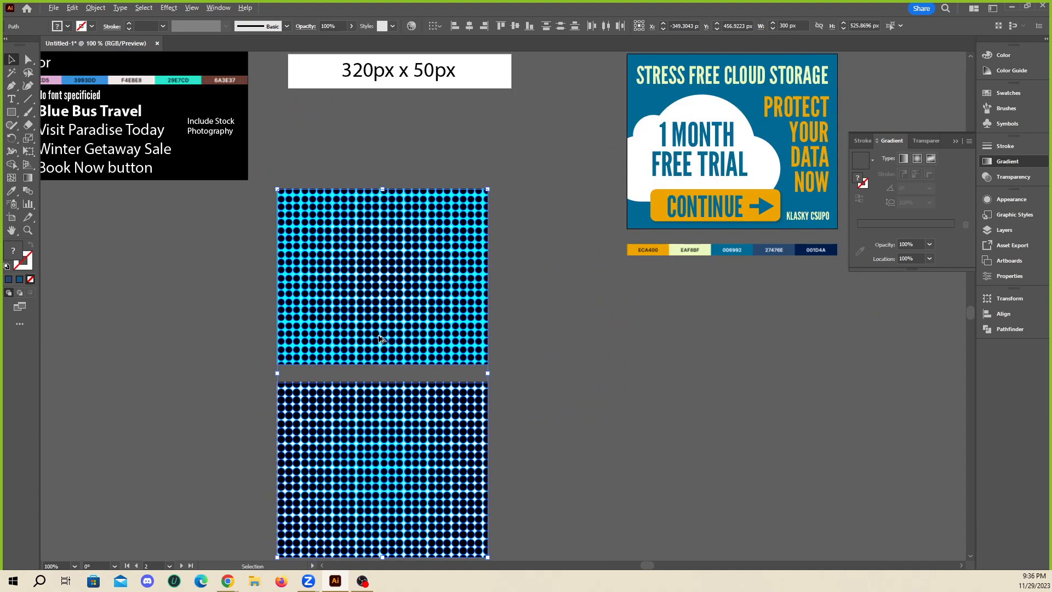
scroll(381, 338, down, 1)
key(ctrl+z)
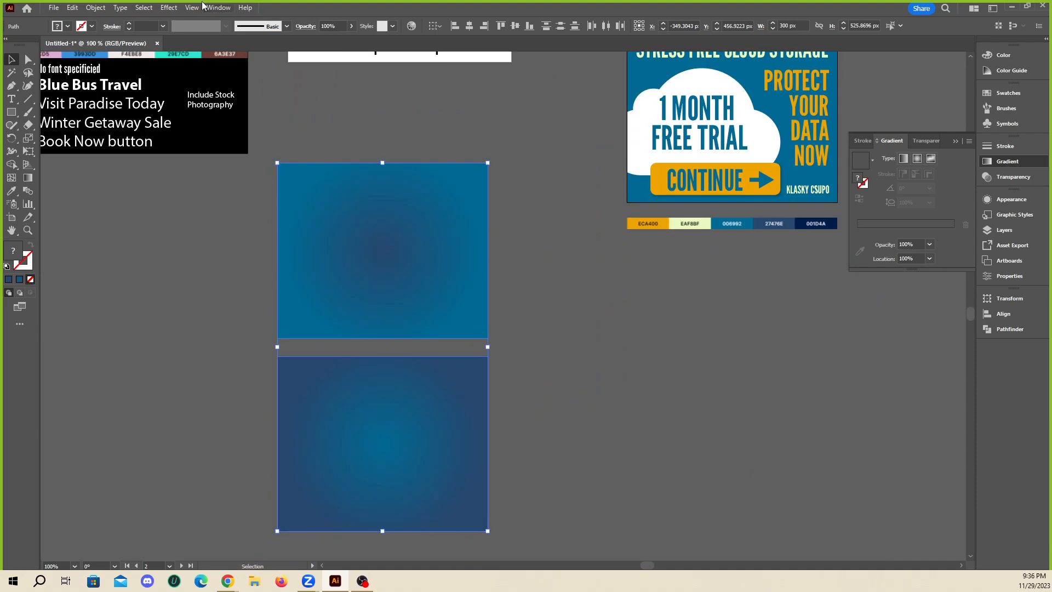
click(168, 8)
mouse_move(248, 218)
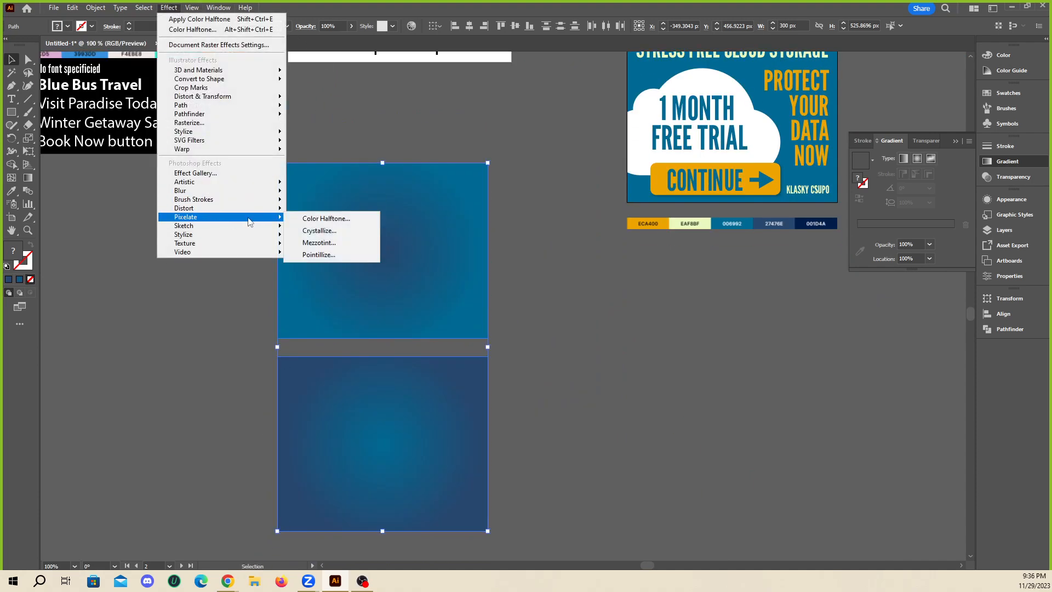
click(338, 219)
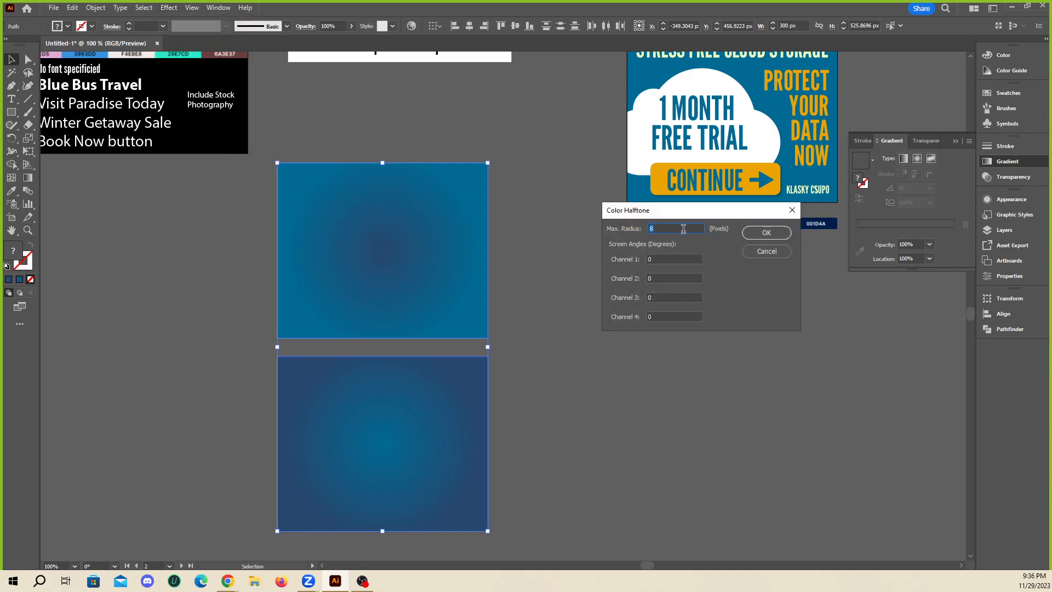
click(757, 253)
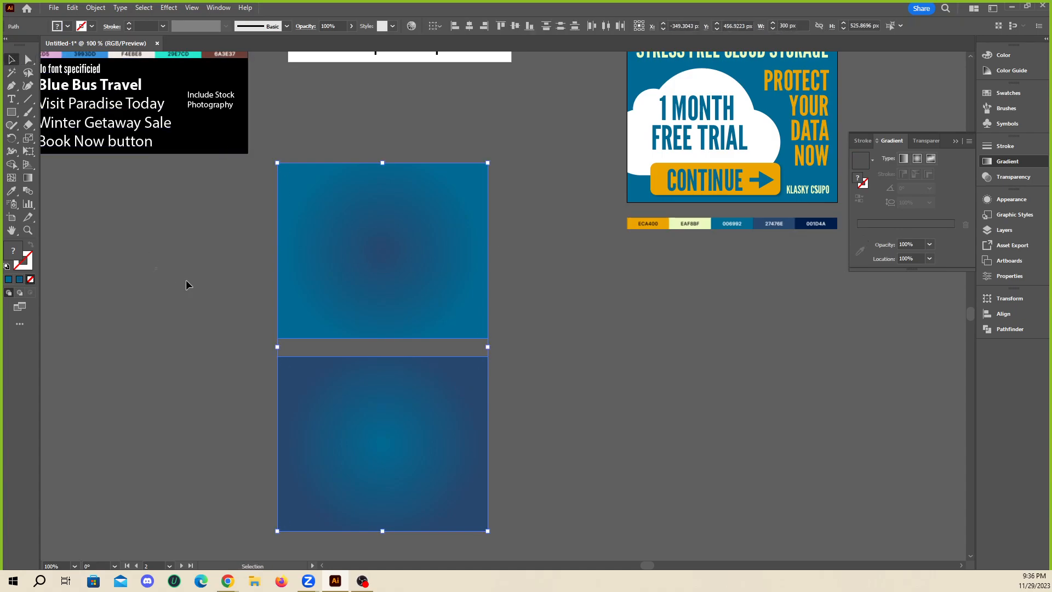
- Change the center stop of the upper rectangle's gradient to white, with saturation 0 and full brightness
click(356, 276)
double_click(858, 244)
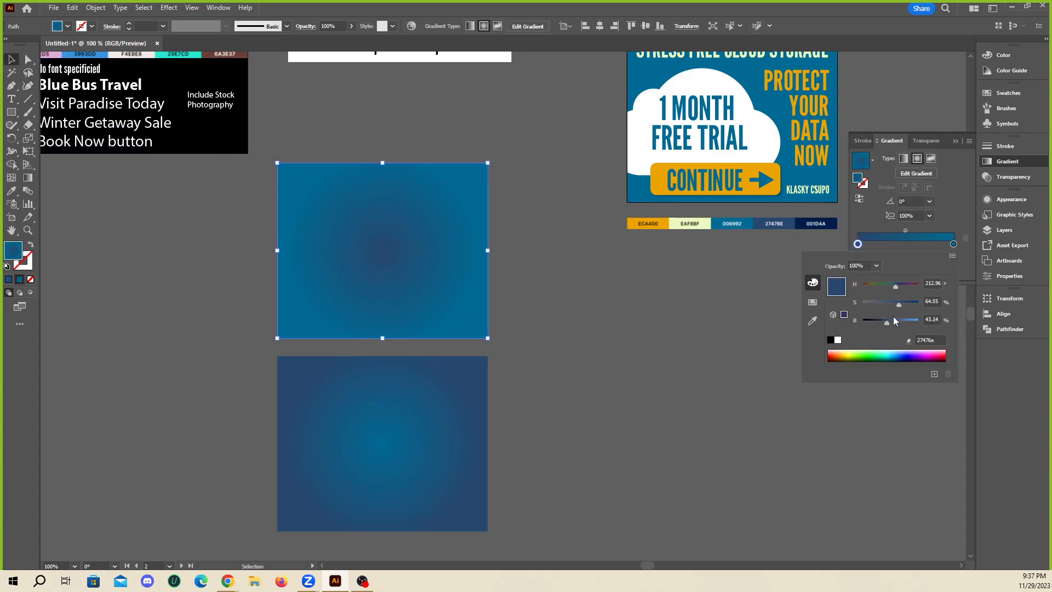
click(863, 303)
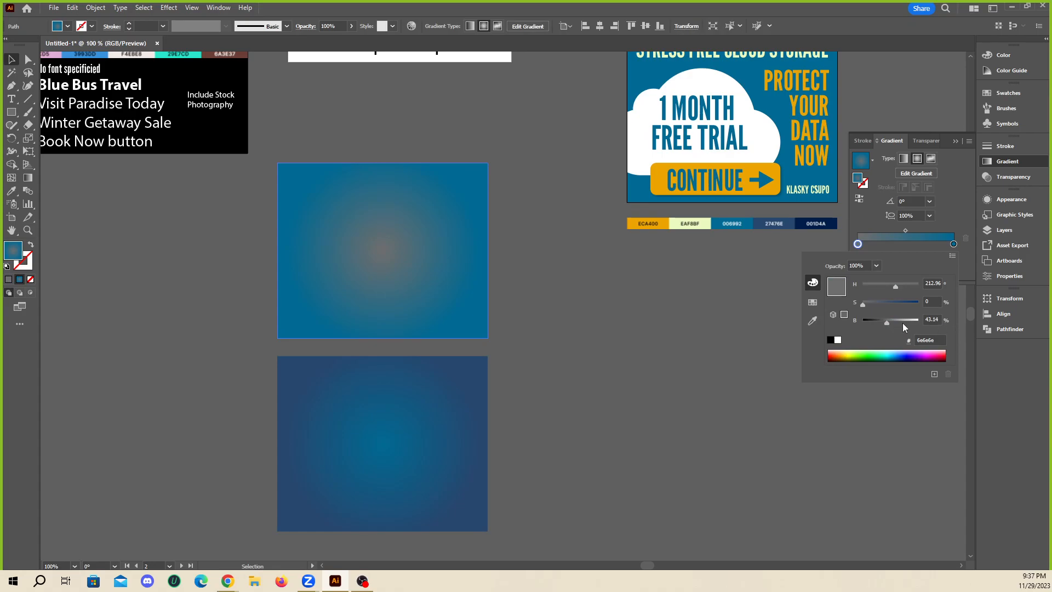
drag(903, 323, 918, 321)
- Try a white center stop with saturation 0 and brightness 100 on the lower rectangle's gradient, and undo the last brightness change
click(475, 404)
click(474, 404)
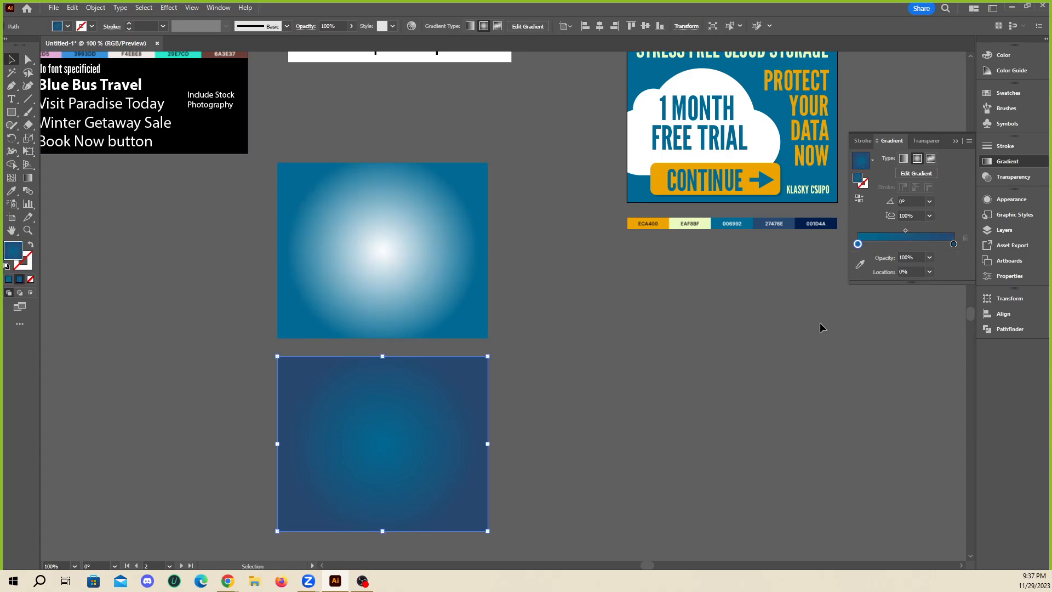
double_click(858, 243)
click(863, 303)
drag(902, 322, 920, 321)
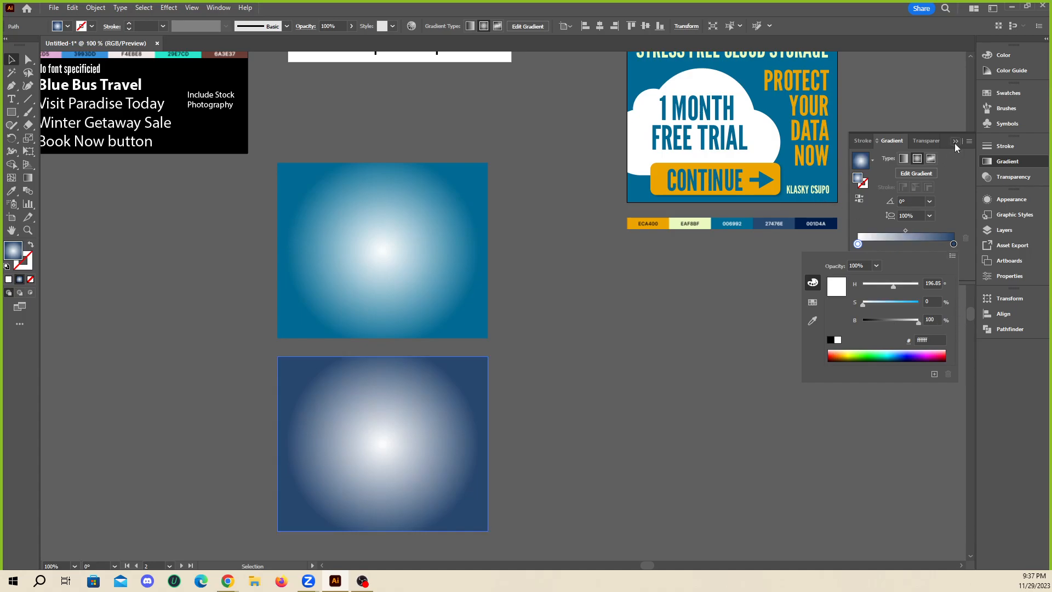
click(597, 349)
key(ctrl+z)
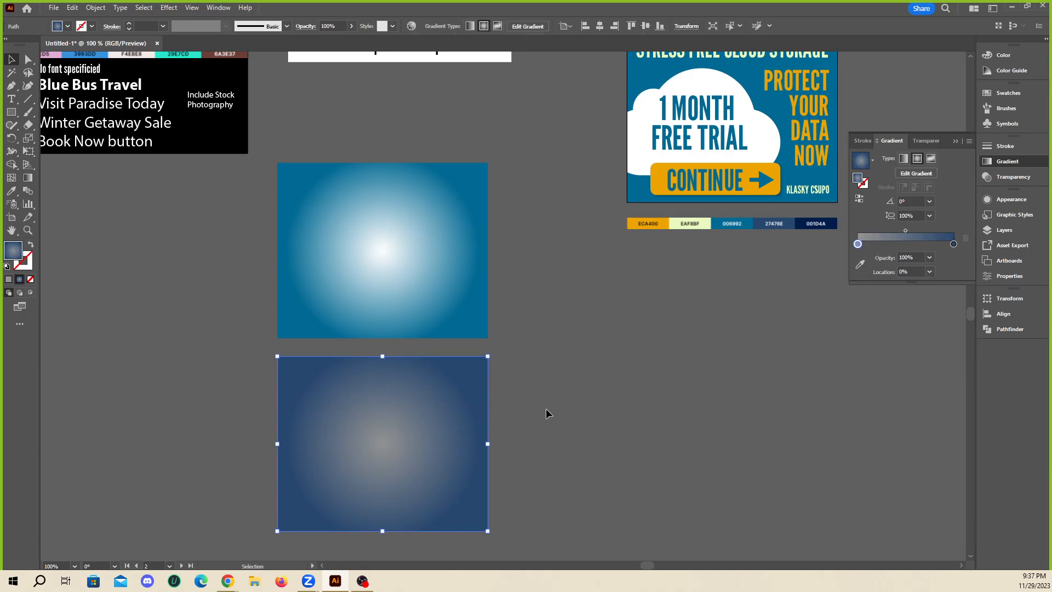
- Replace the lower rectangle with a copy of the white-centered one and reverse the copy's gradient to put white at the edges
key(Delete)
drag(442, 226, 451, 400)
drag(459, 352, 459, 400)
click(859, 199)
click(603, 364)
- Scale both gradient rectangles up together to about 1243 x 2347 px overall and move them beside the banner layouts
scroll(451, 268, down, 1)
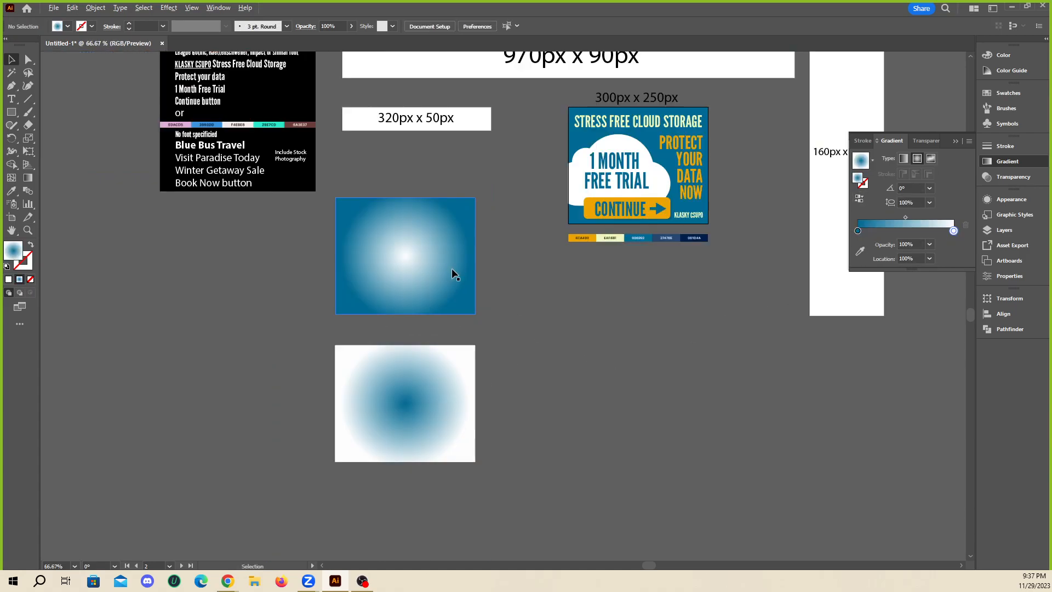
drag(554, 418, 376, 274)
scroll(376, 274, down, 4)
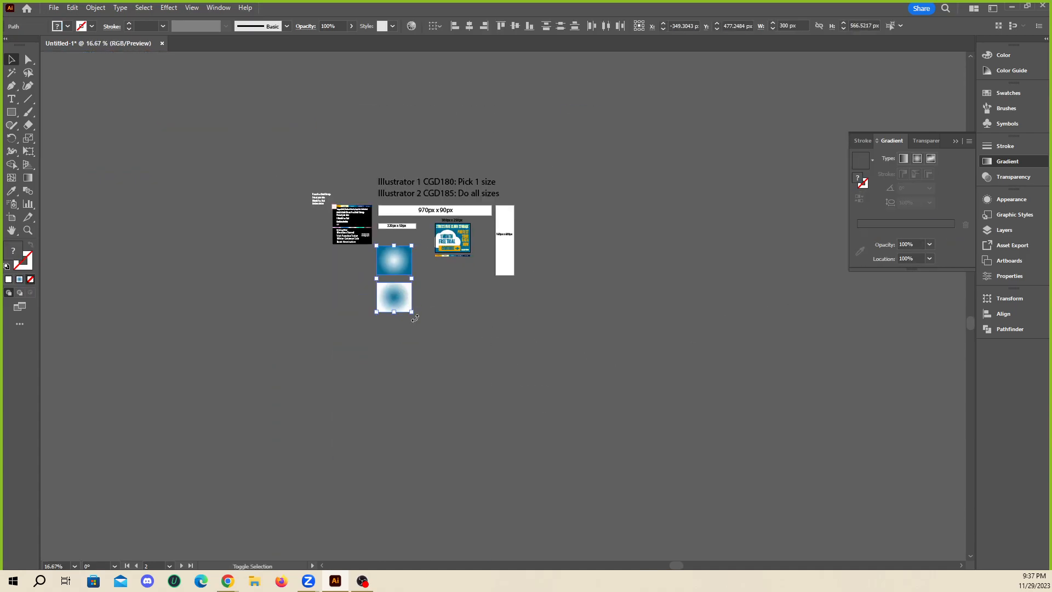
drag(415, 318, 525, 519)
drag(471, 340, 684, 258)
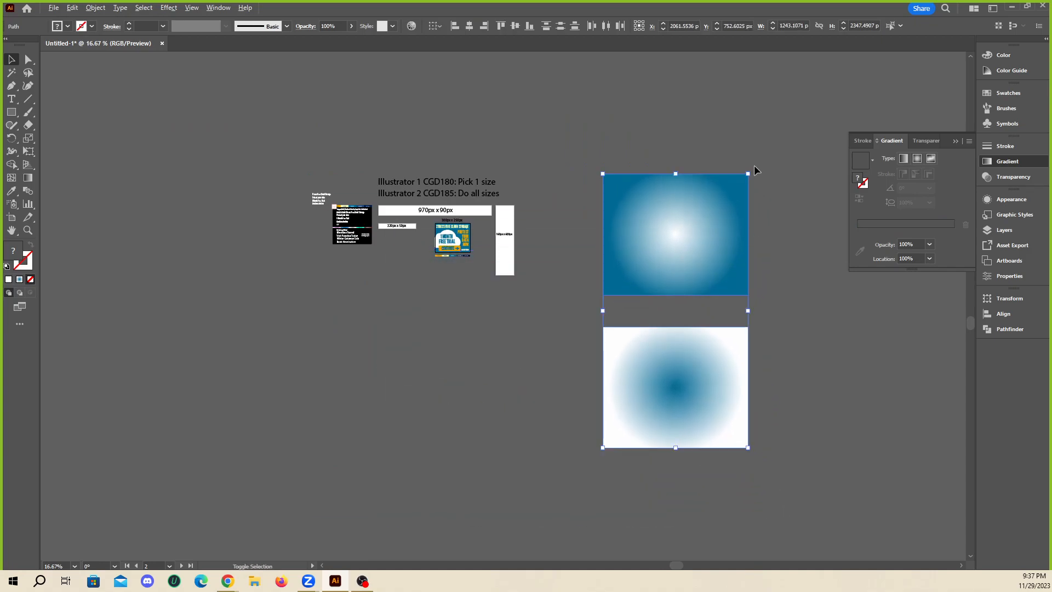
- Enlarge the pair of gradient rectangles further to about 2203 x 4161 px overall
drag(754, 168, 799, 82)
scroll(575, 262, down, 1)
drag(656, 236, 690, 247)
scroll(578, 320, down, 1)
scroll(809, 283, up, 1)
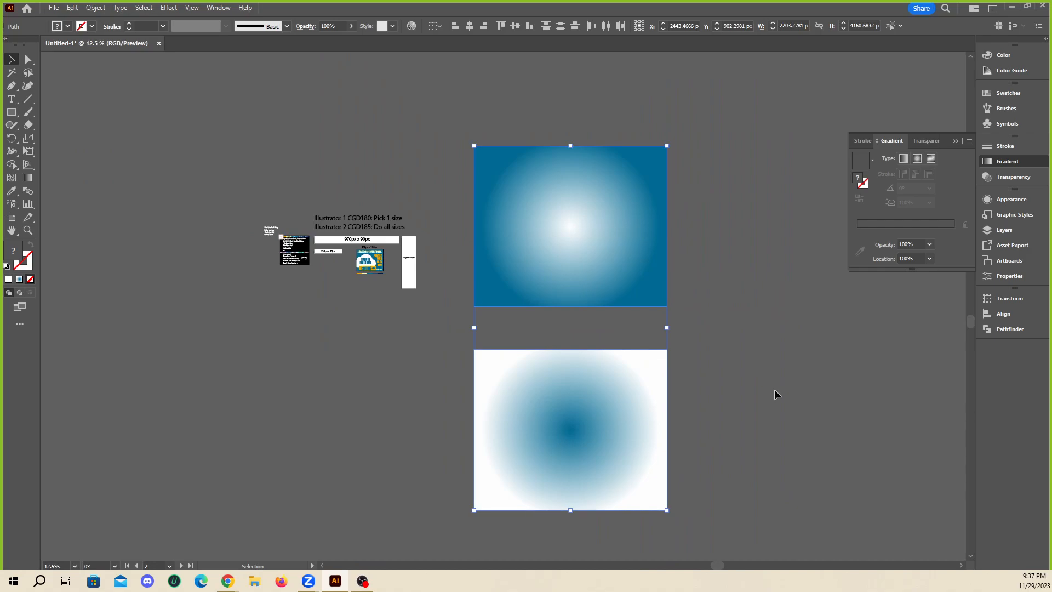
- Enlarge the two gradient rectangles to about 2925 x 5525 px overall and reposition them clear of the banner layouts
drag(636, 259, 584, 223)
drag(655, 475, 686, 542)
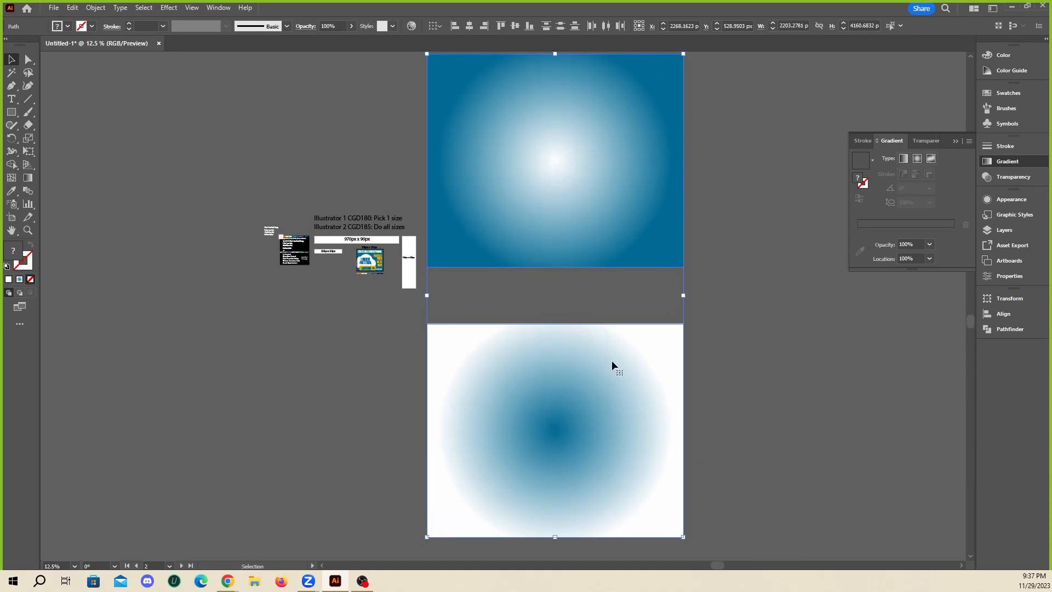
drag(611, 360, 581, 258)
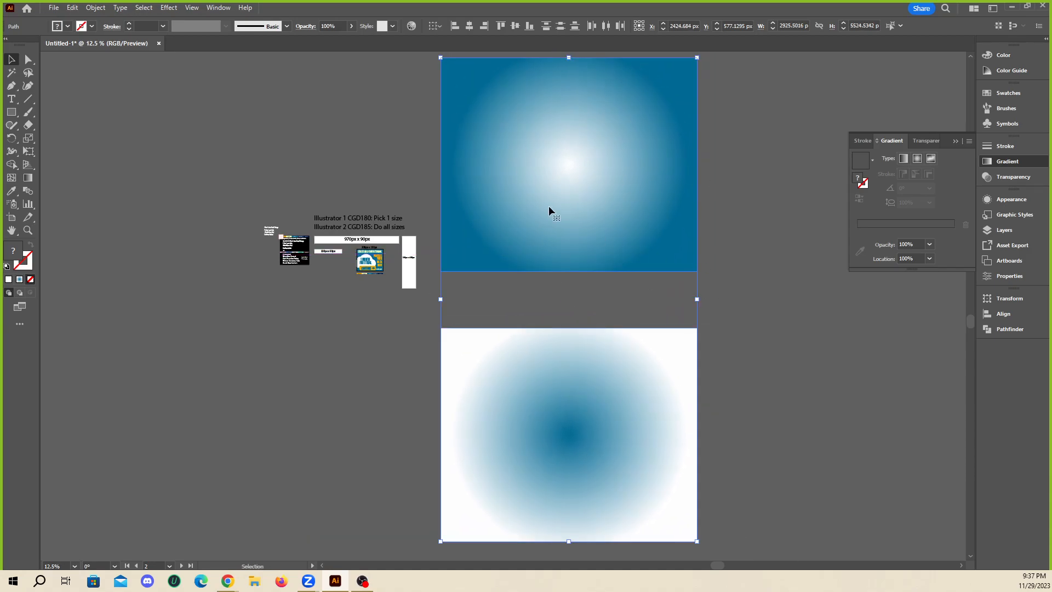
scroll(805, 258, down, 1)
scroll(677, 254, up, 1)
drag(690, 240, 708, 240)
click(795, 265)
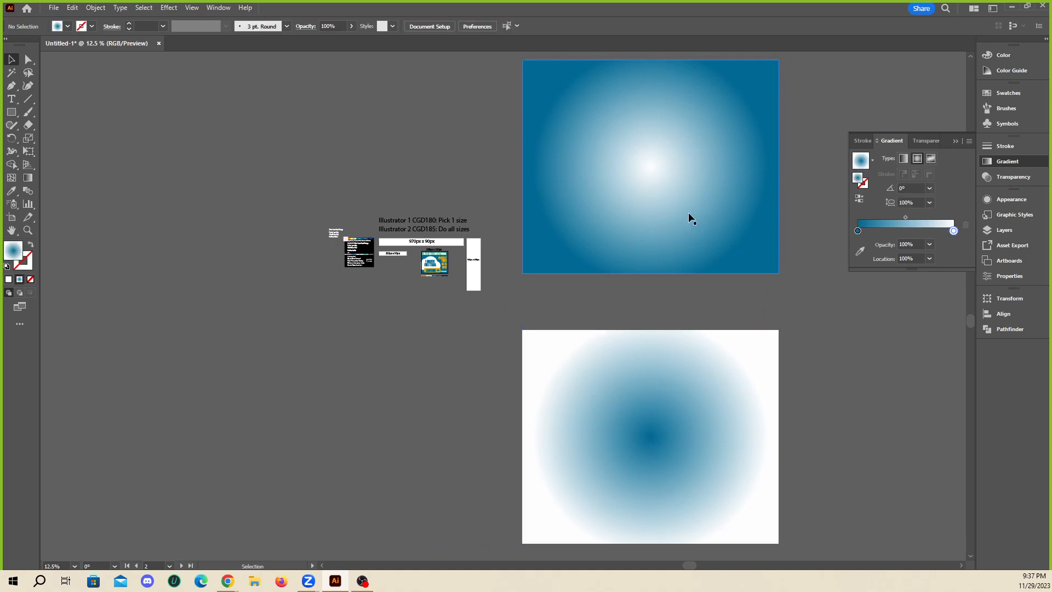
- Try Color Halftone on both enlarged rectangles with max radius 8 and all screen angles at 0, inspect the dots, and undo it
click(688, 212)
shift+click(678, 378)
click(169, 7)
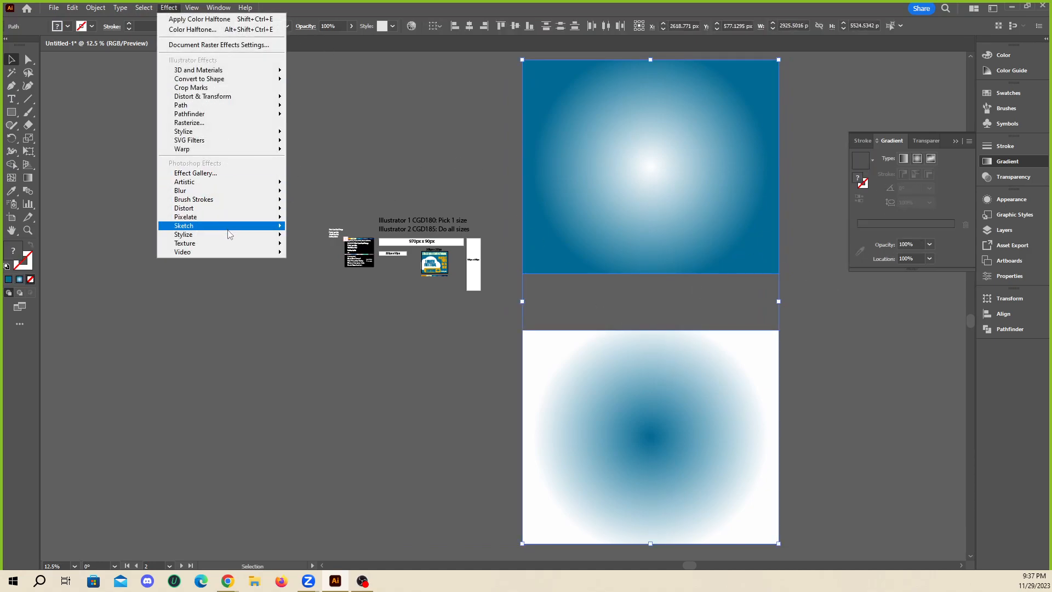
mouse_move(230, 217)
click(306, 216)
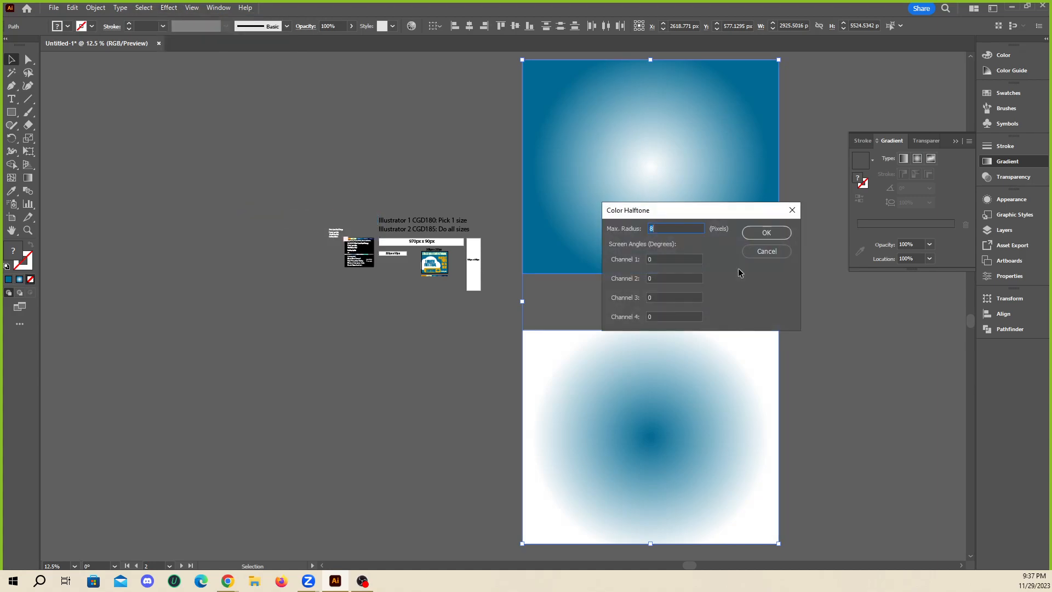
click(765, 234)
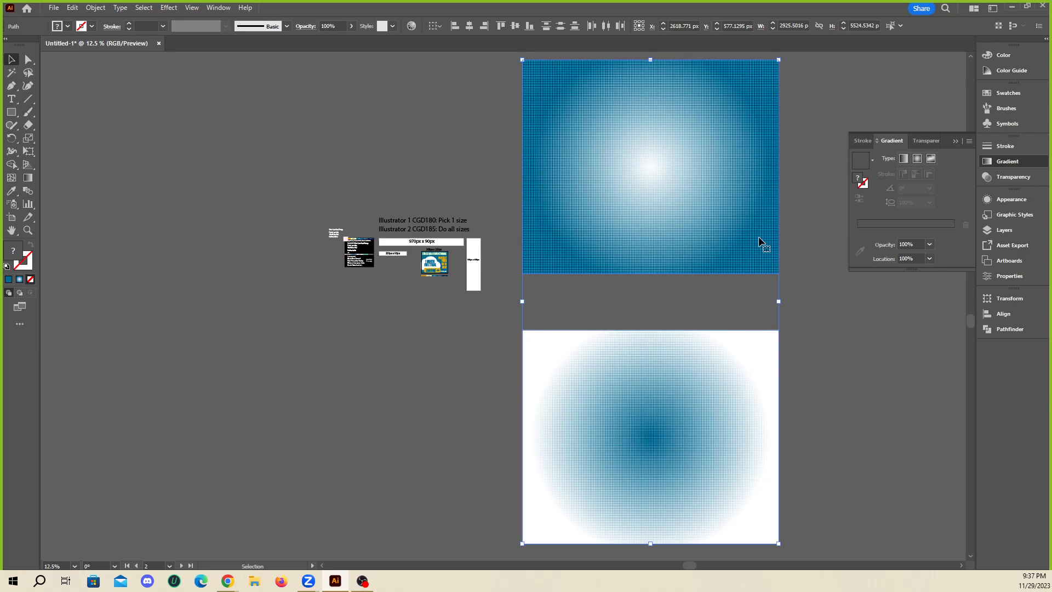
scroll(672, 159, up, 5)
scroll(499, 306, down, 5)
scroll(491, 258, down, 1)
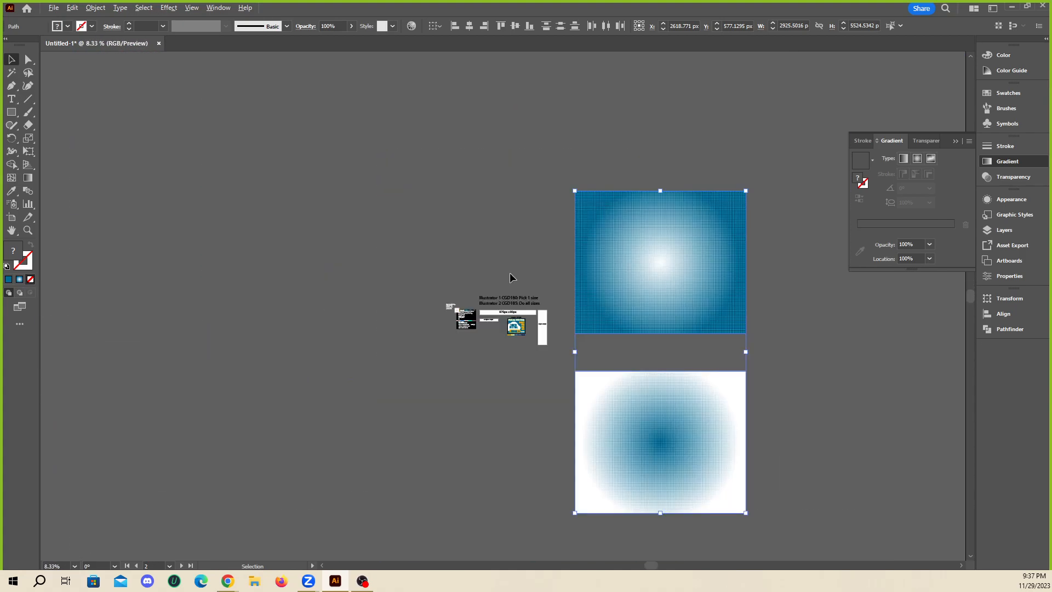
scroll(454, 308, up, 1)
key(ctrl+z)
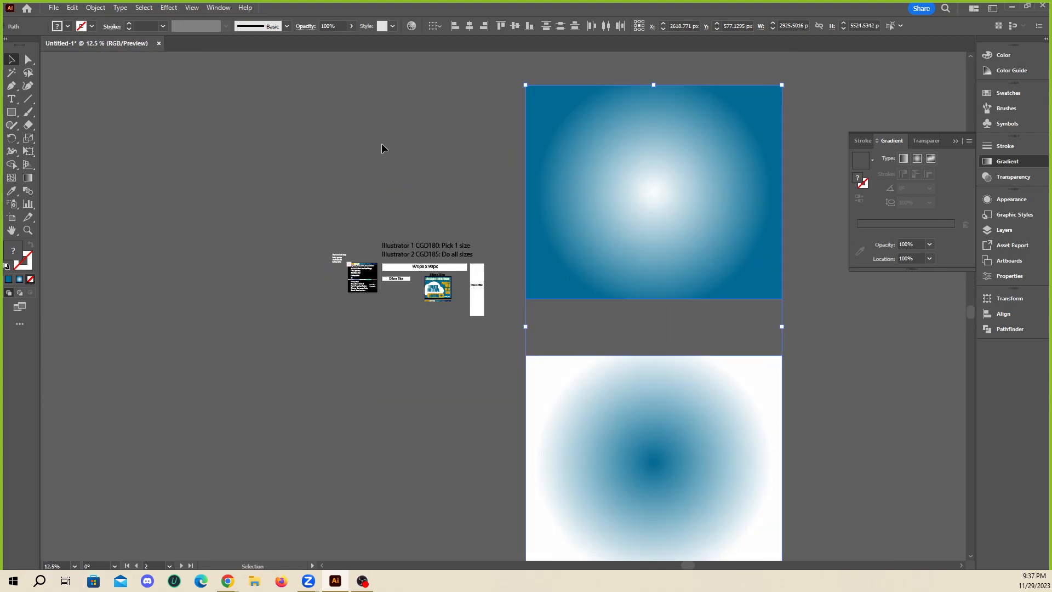
- Try Color Halftone on both enlarged rectangles with max radius 20 and all screen angles at 0, and undo it
click(168, 8)
mouse_move(222, 218)
click(309, 217)
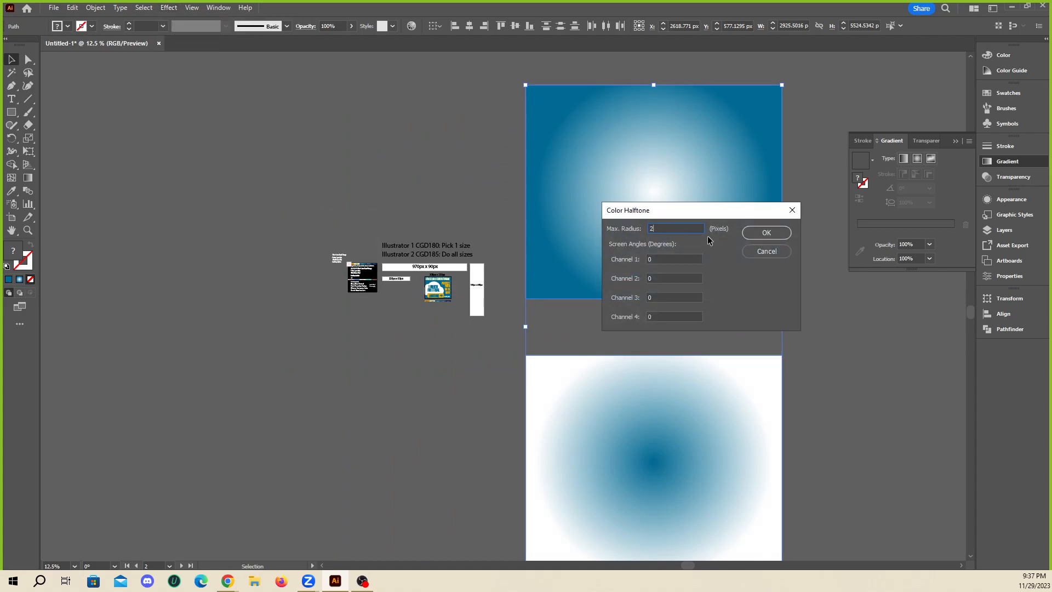
click(764, 233)
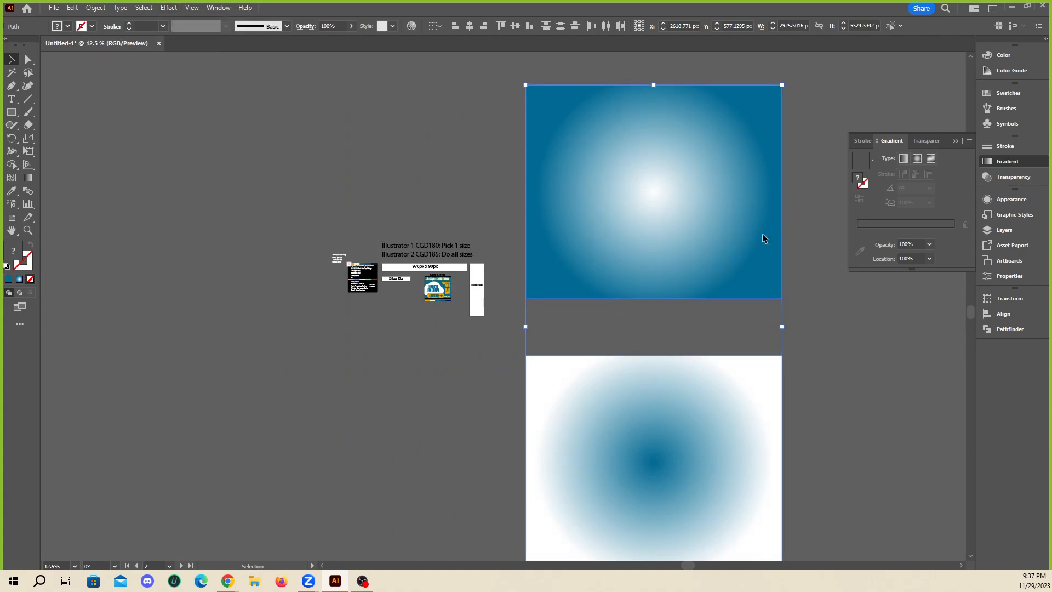
key(ctrl+z)
- Apply Color Halftone to both enlarged gradient rectangles with a much larger max radius and all four channel screen angles at 0
click(177, 8)
mouse_move(247, 242)
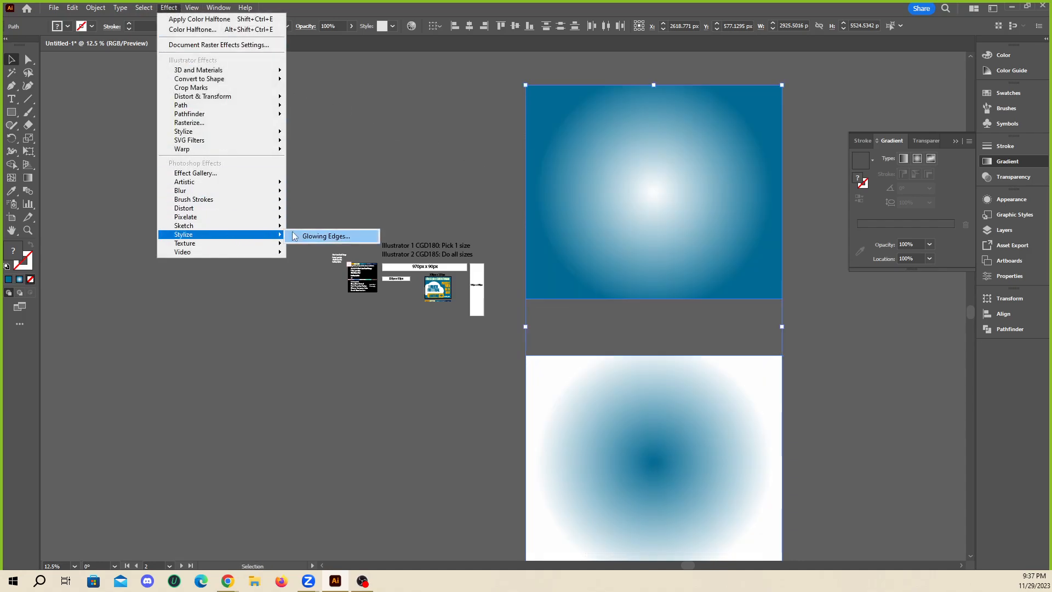
mouse_move(256, 218)
click(323, 216)
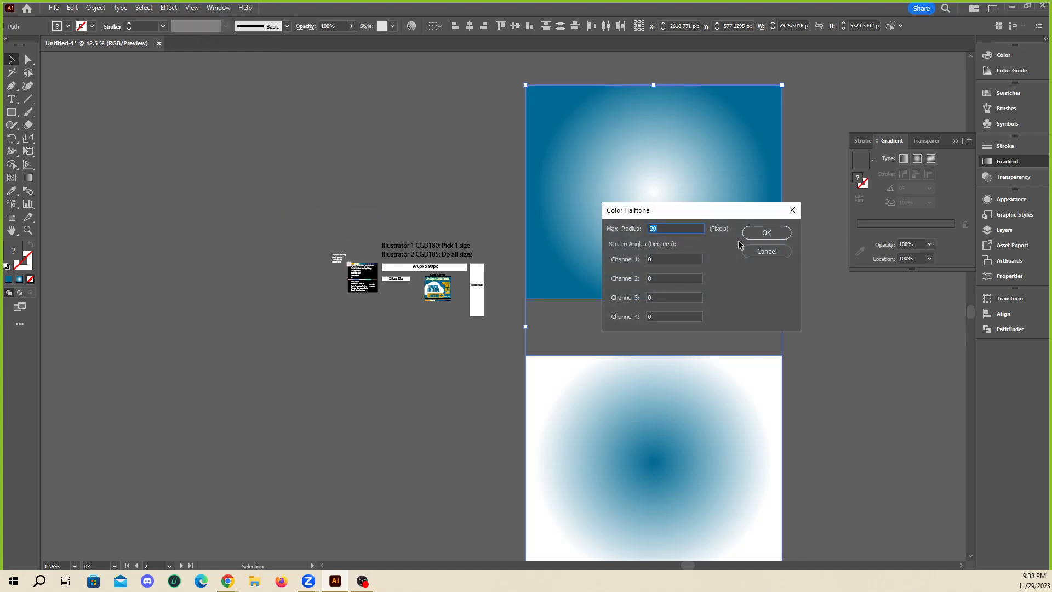
click(767, 233)
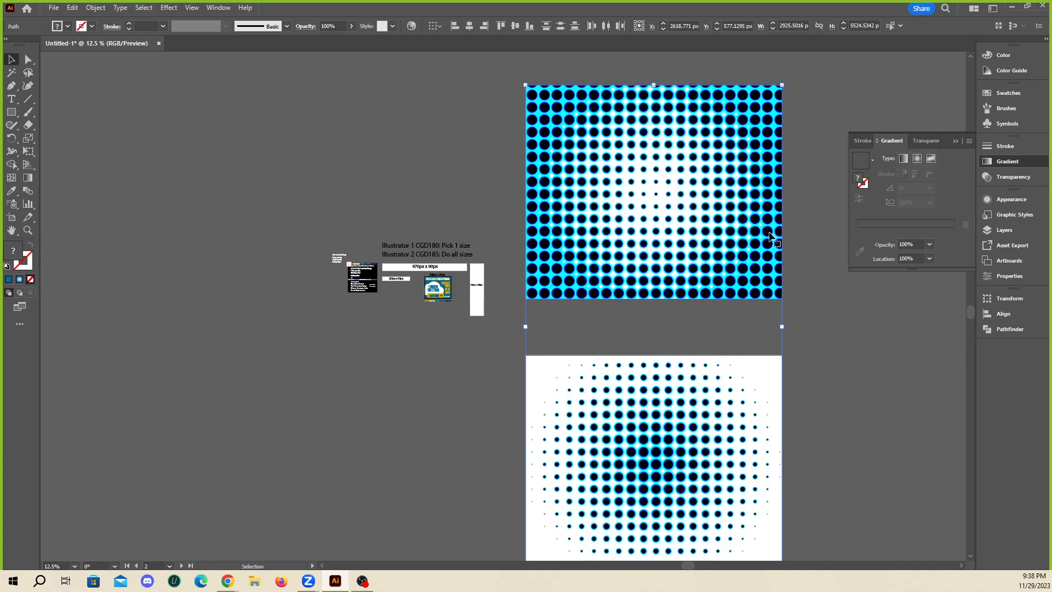
- Undo the last Color Halftone on the two enlarged gradient rectangles
key(ctrl+z)
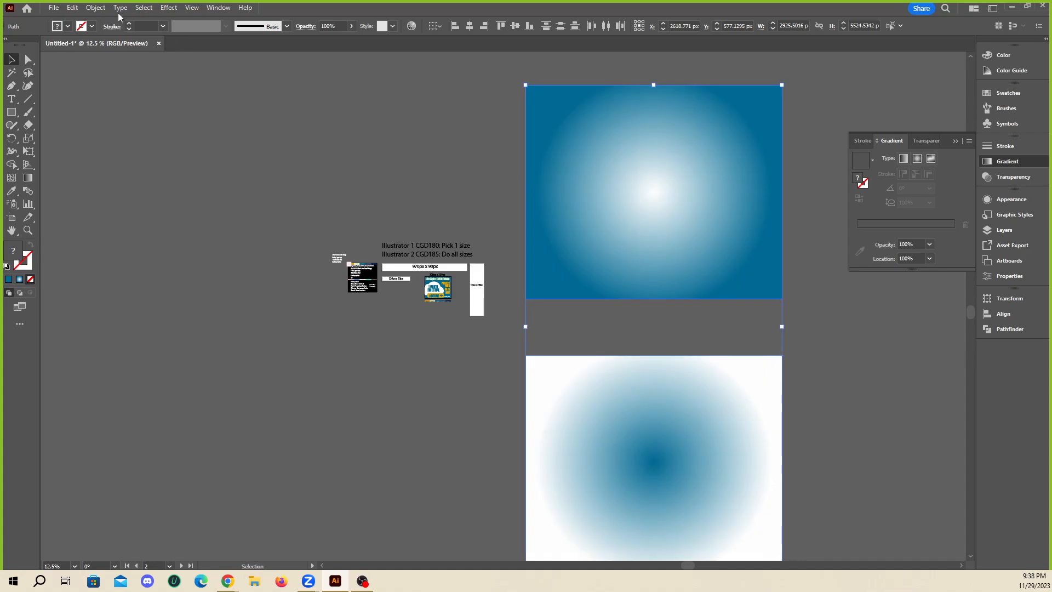
click(168, 8)
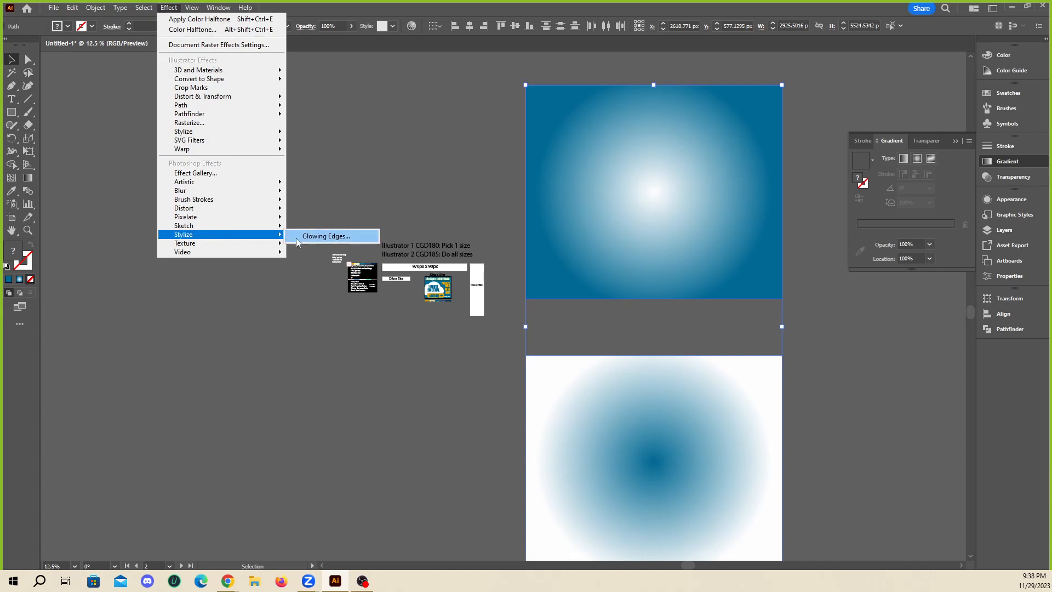
click(301, 235)
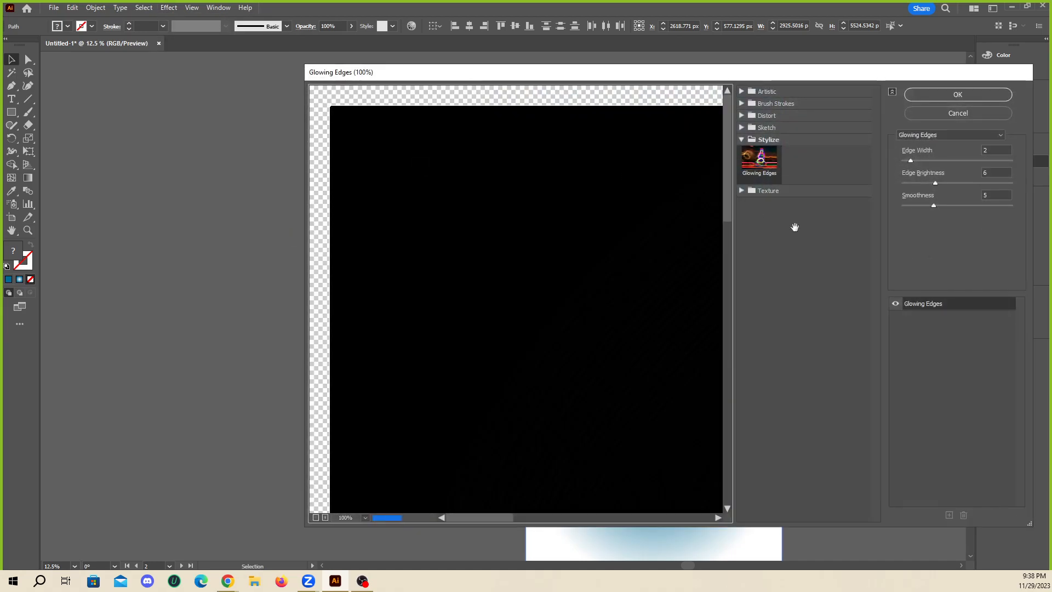
click(919, 116)
- Try Color Halftone on both gradient rectangles with a max radius below 100 pixels and all screen angles at 0, inspect the dots, and undo it
click(170, 8)
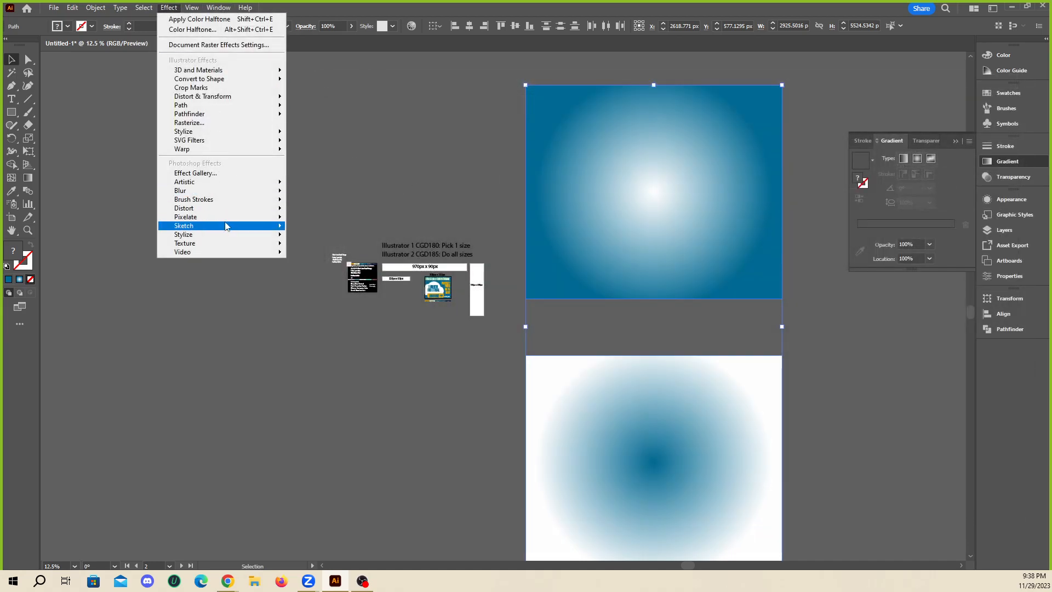
mouse_move(268, 218)
click(326, 219)
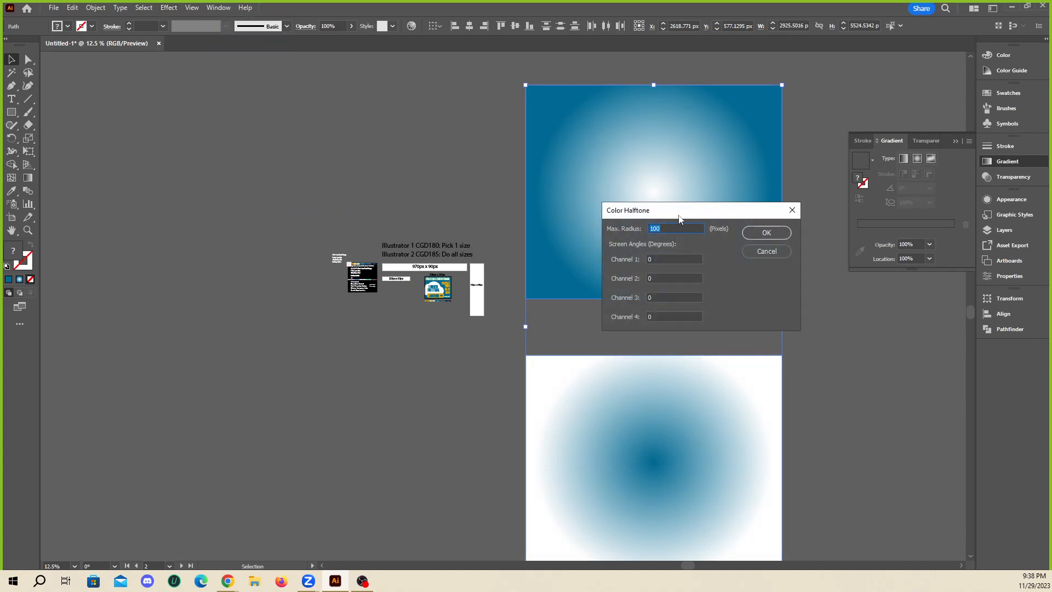
click(754, 232)
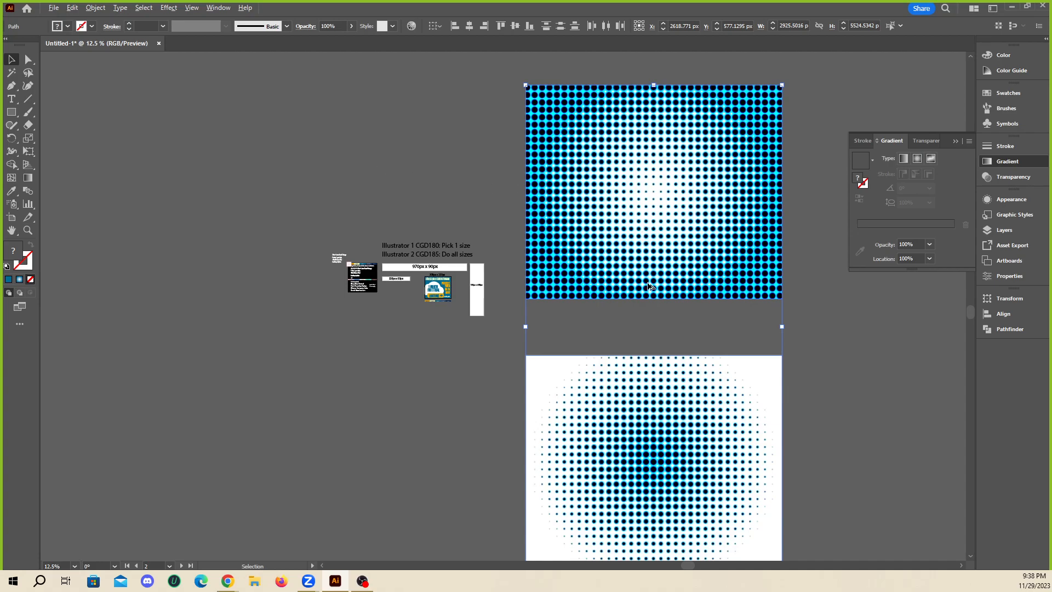
scroll(648, 286, up, 3)
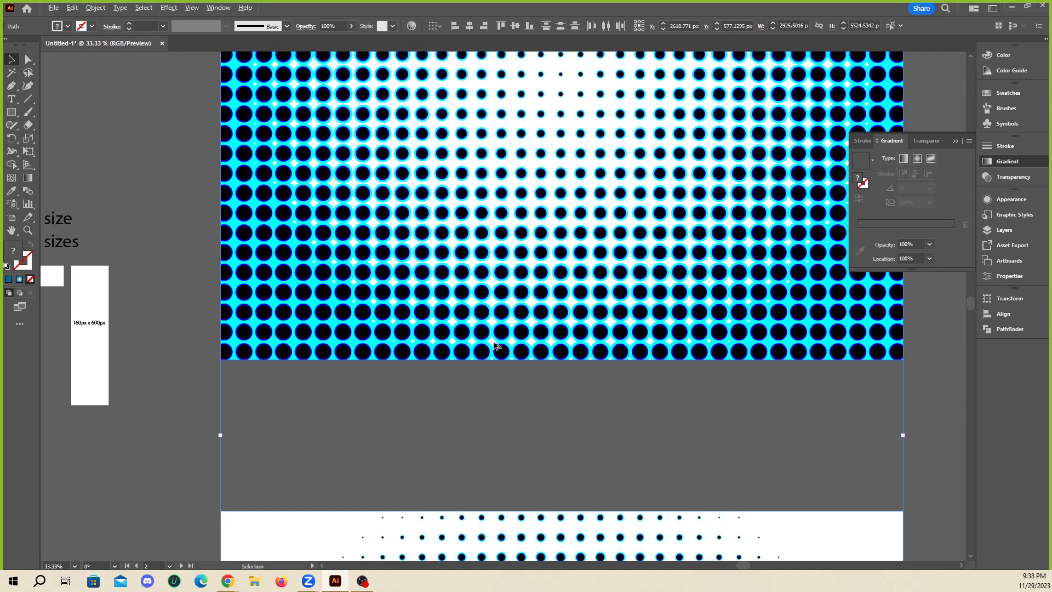
scroll(521, 251, up, 2)
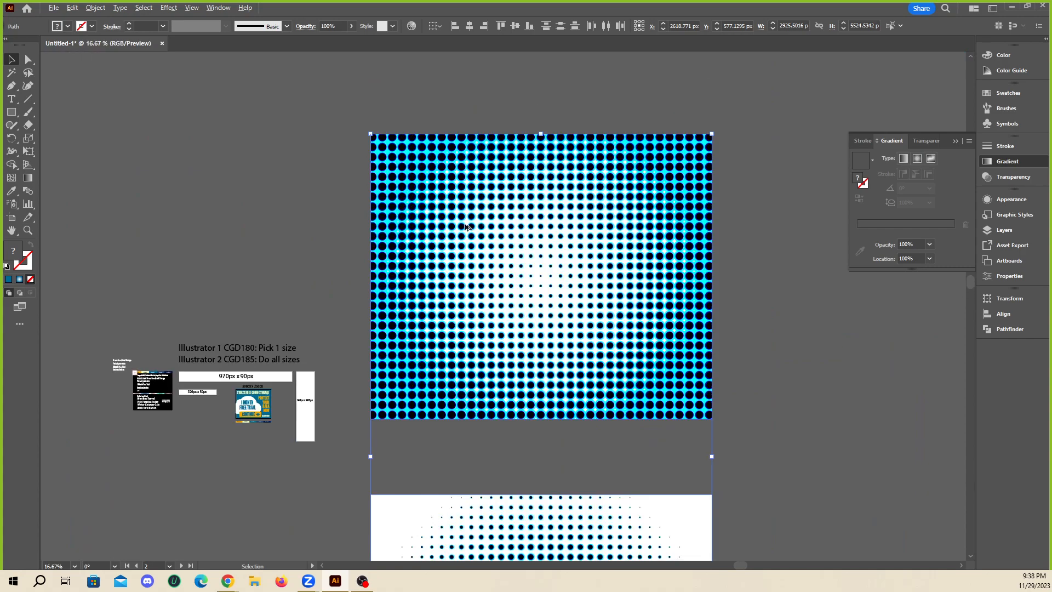
scroll(474, 220, down, 2)
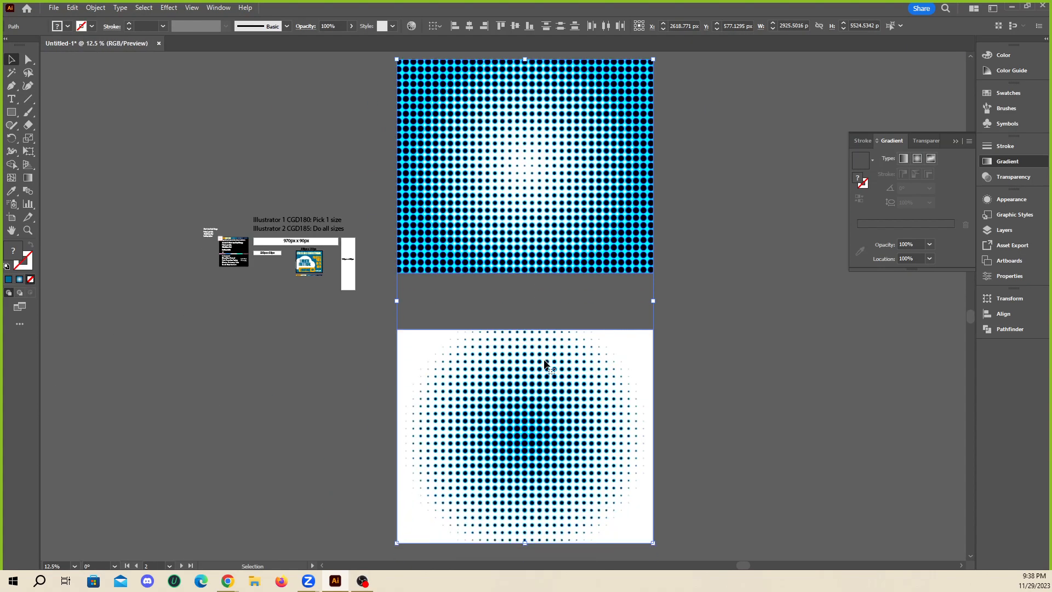
scroll(518, 384, down, 3)
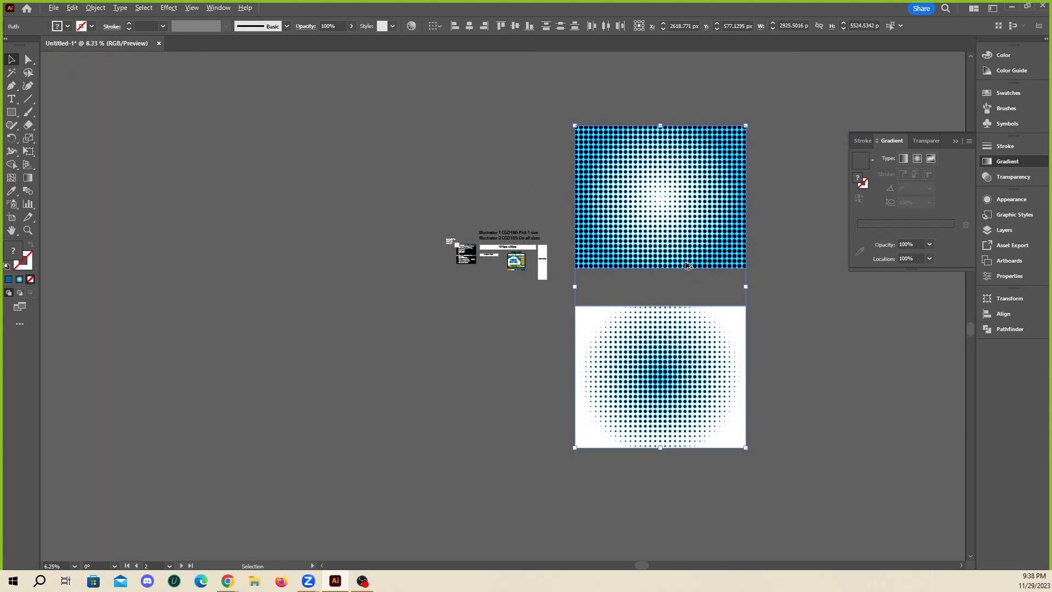
scroll(688, 265, up, 1)
click(740, 300)
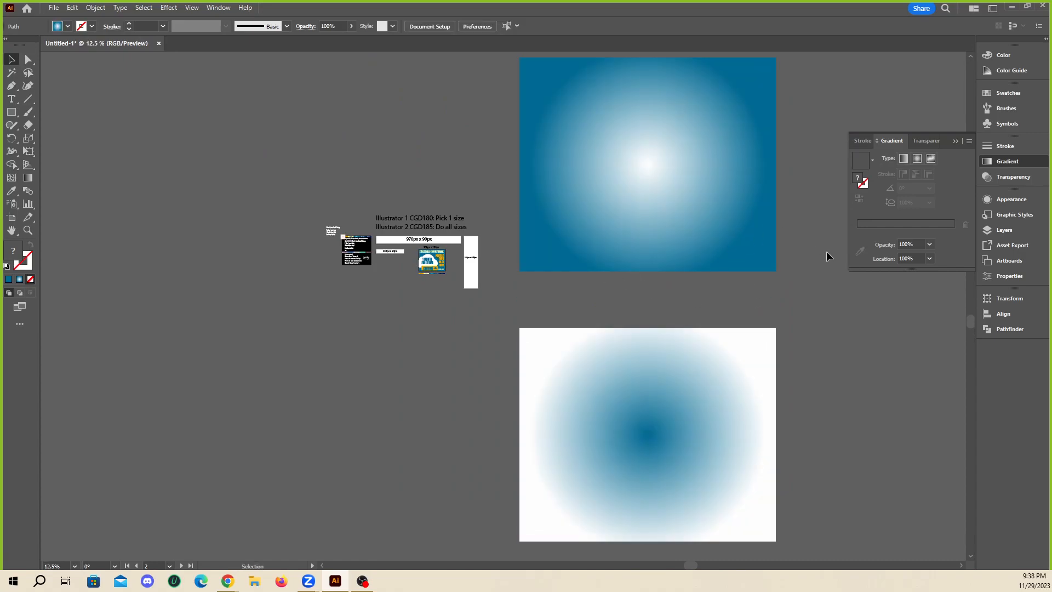
- Recolor the outer blue stop of the upper rectangle's radial gradient to black (000000)
click(701, 265)
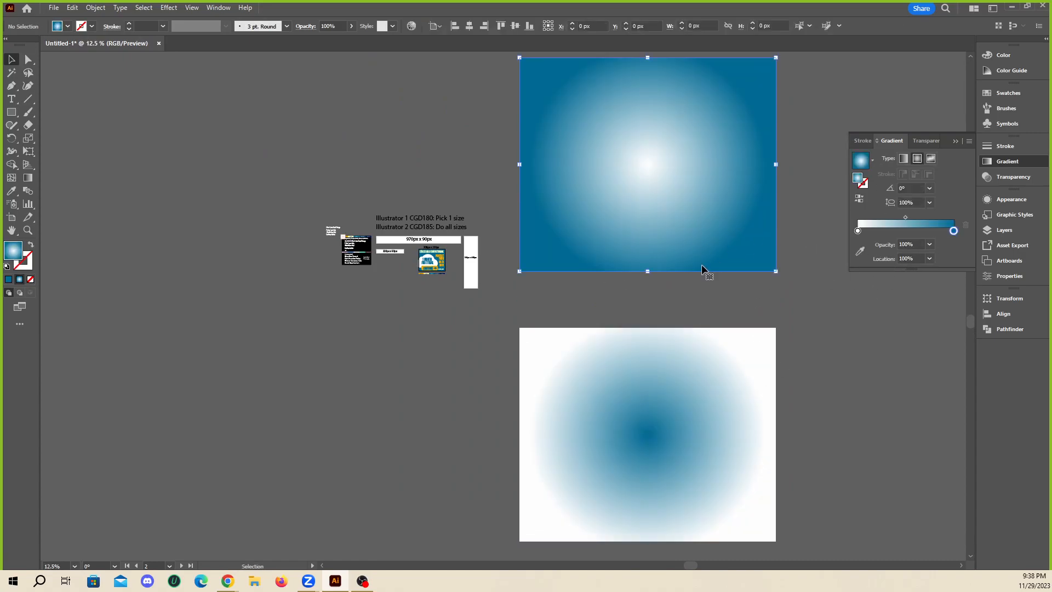
shift+click(756, 340)
click(718, 214)
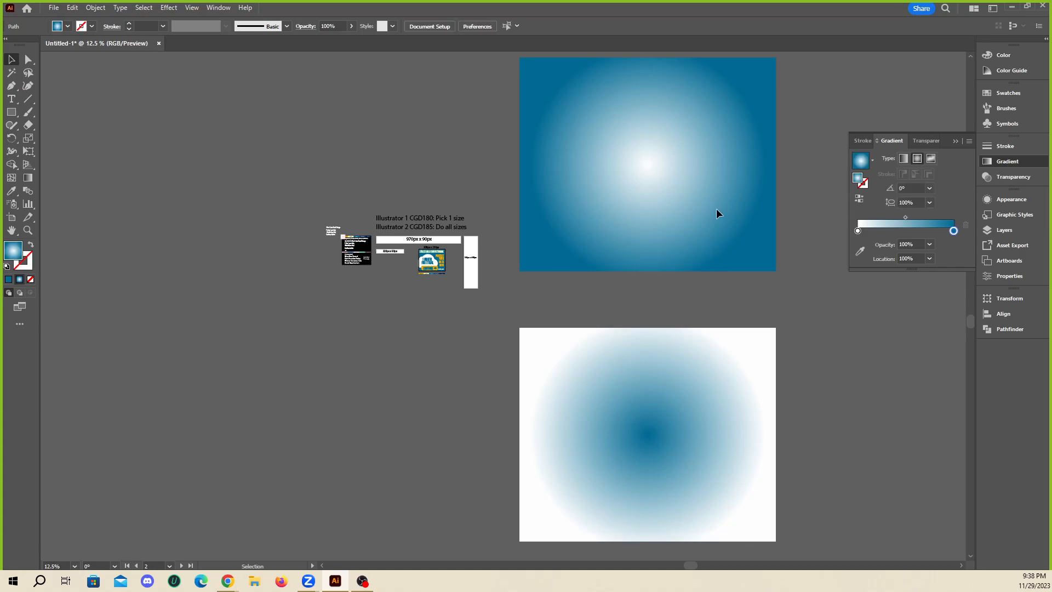
double_click(953, 244)
key(Escape)
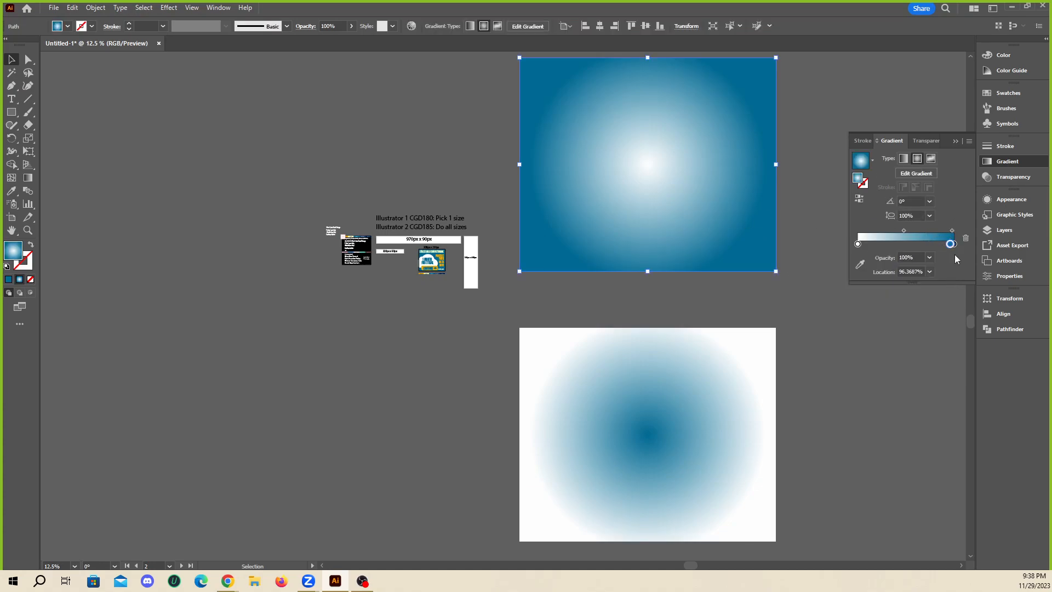
click(954, 244)
double_click(954, 244)
drag(895, 322, 859, 320)
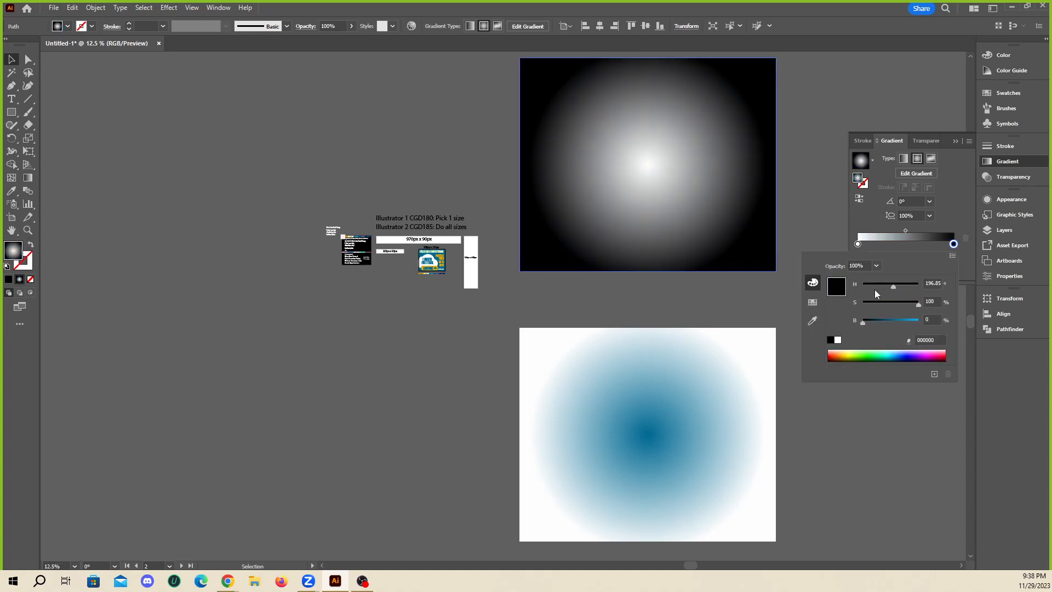
- Recolor the center blue stop of the lower rectangle's radial gradient to black (000000)
click(728, 348)
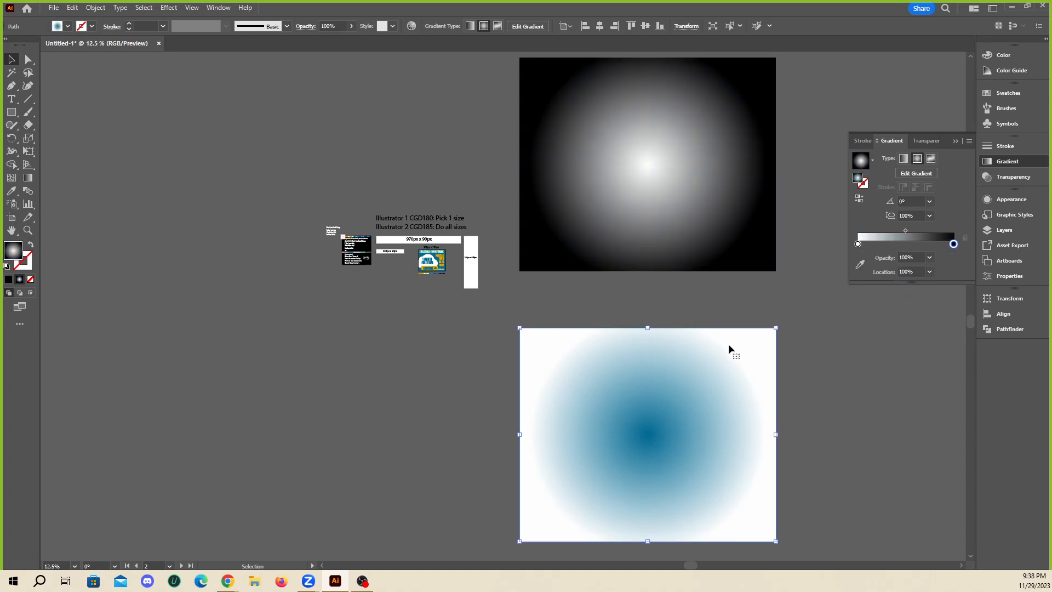
double_click(858, 244)
drag(903, 318, 860, 318)
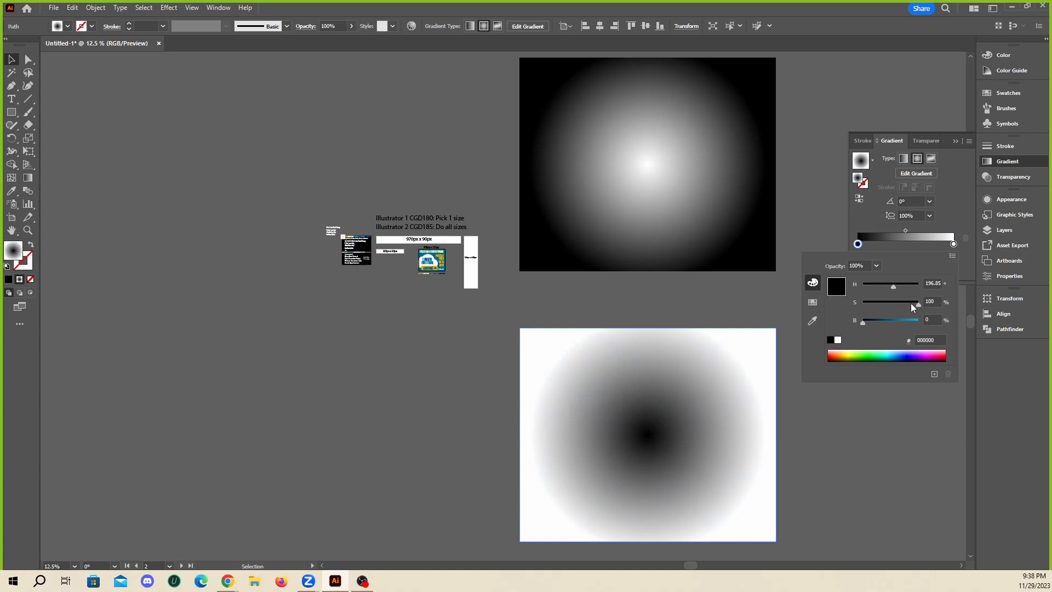
click(811, 181)
- Apply the Color Halftone effect to both black-and-white gradient rectangles together
shift+click(691, 265)
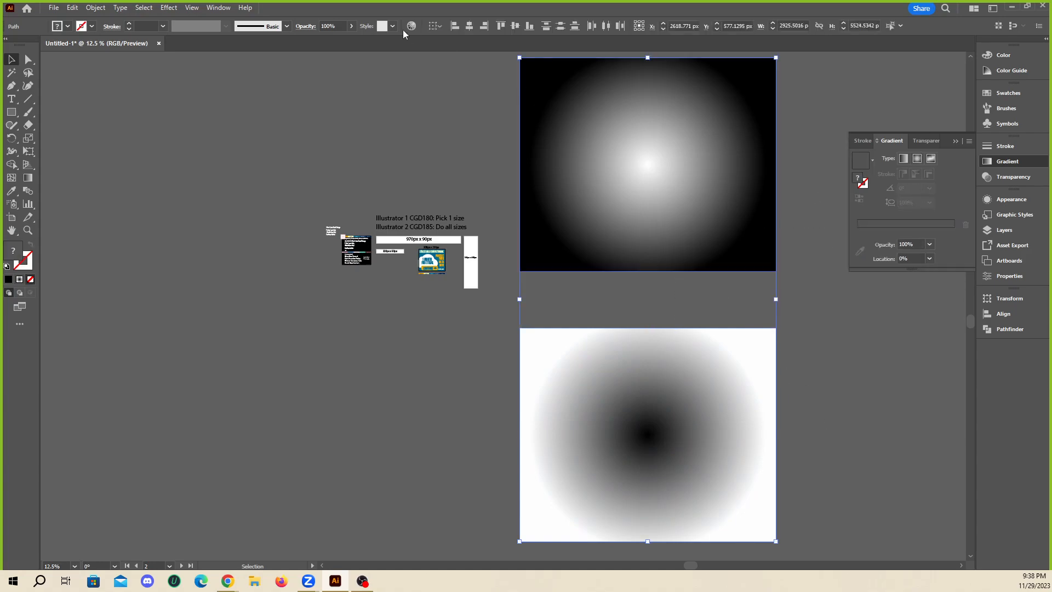
click(166, 8)
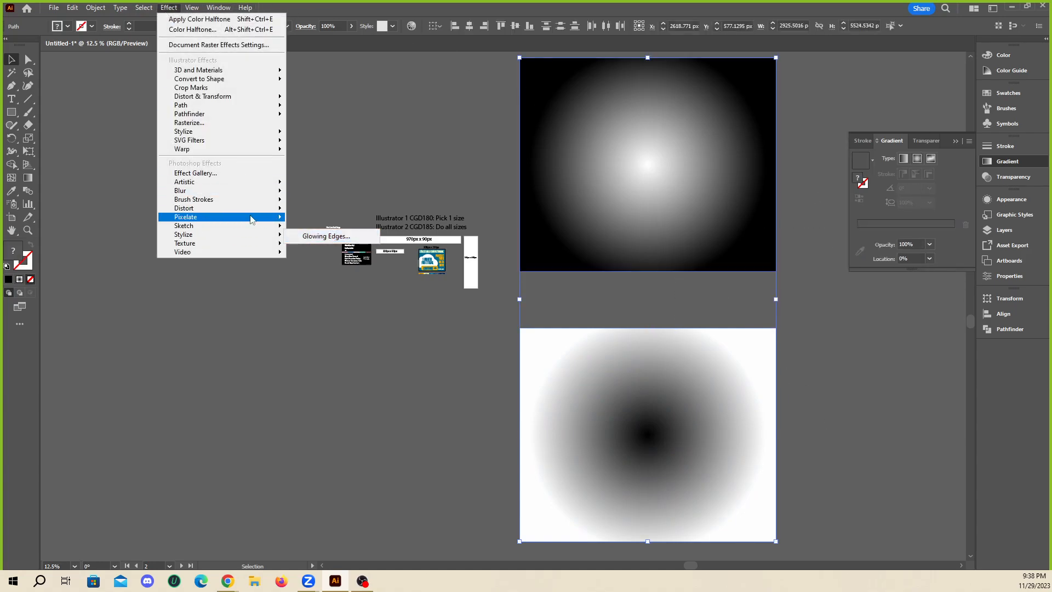
mouse_move(250, 220)
click(317, 218)
click(767, 234)
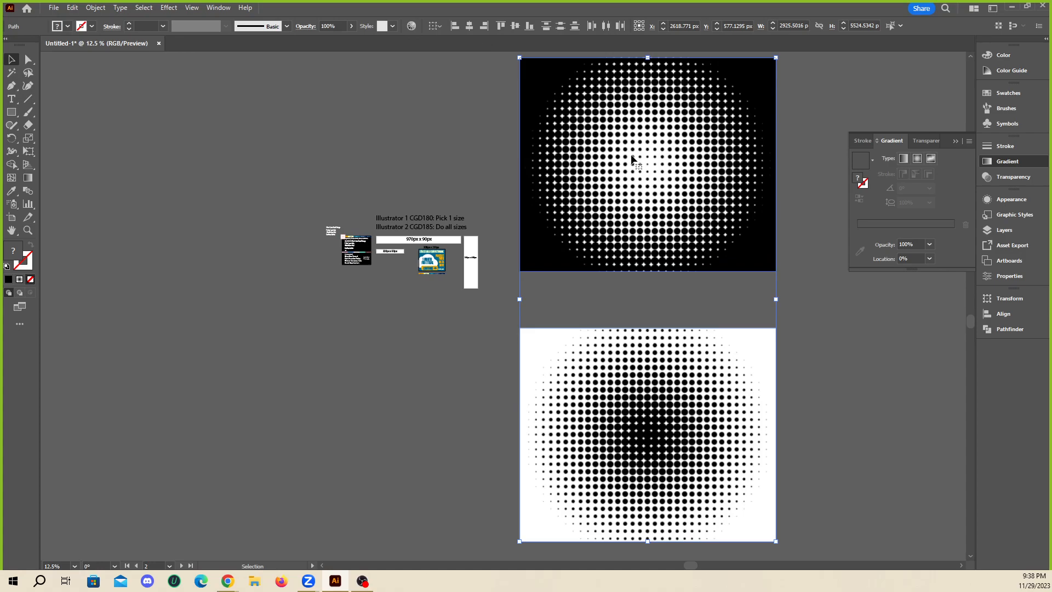
- Expand the appearance of both halftone rectangles so they become images
click(630, 190)
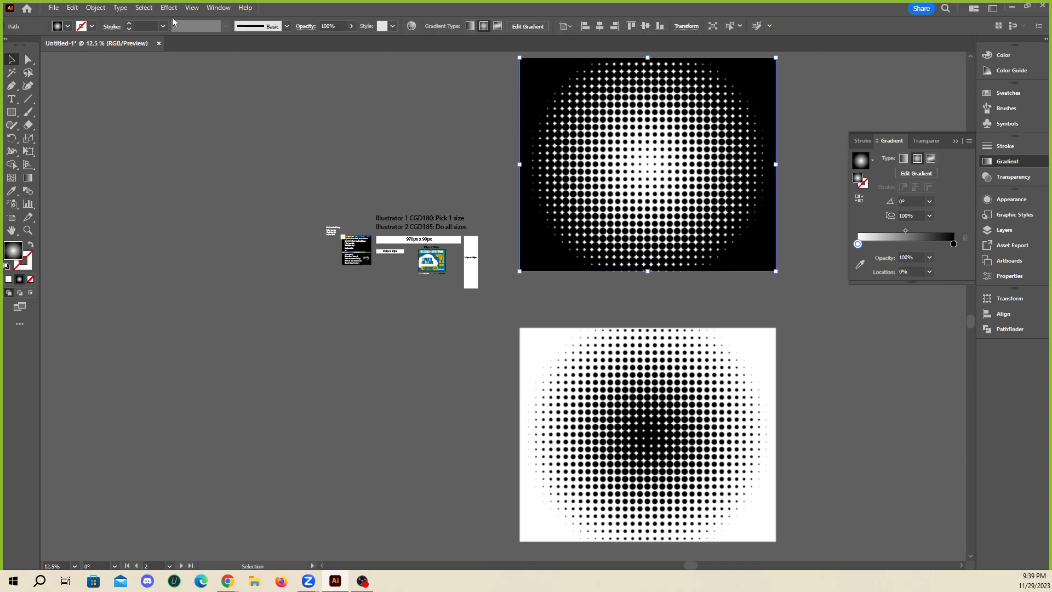
shift+click(544, 348)
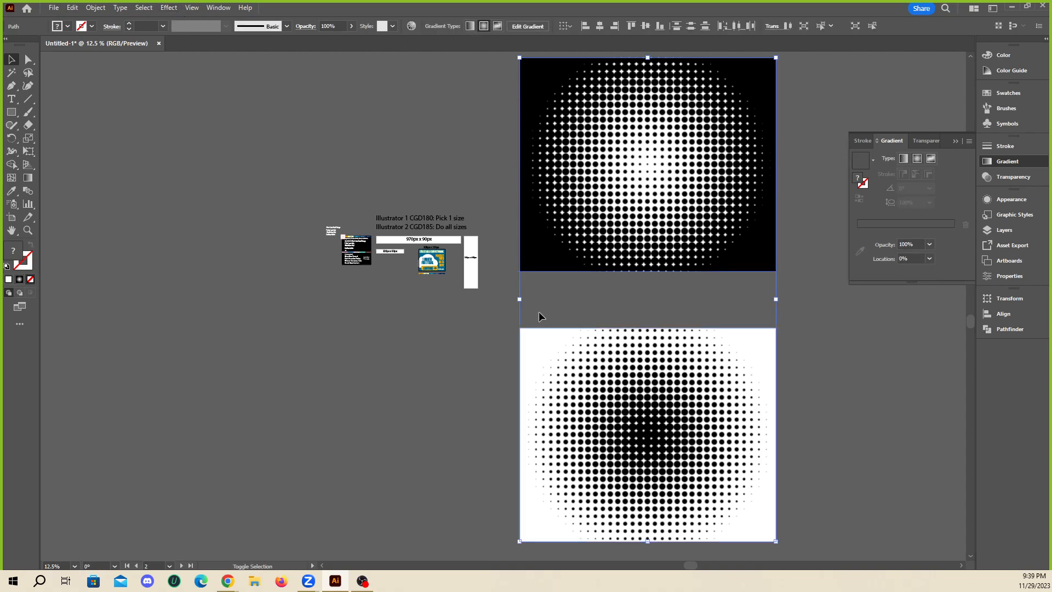
click(168, 8)
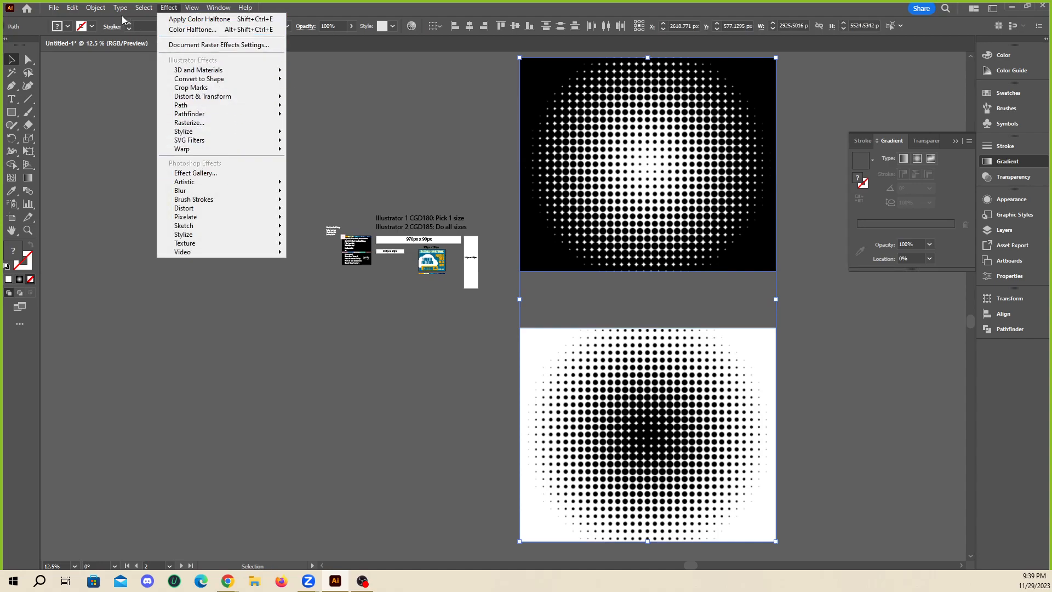
click(164, 161)
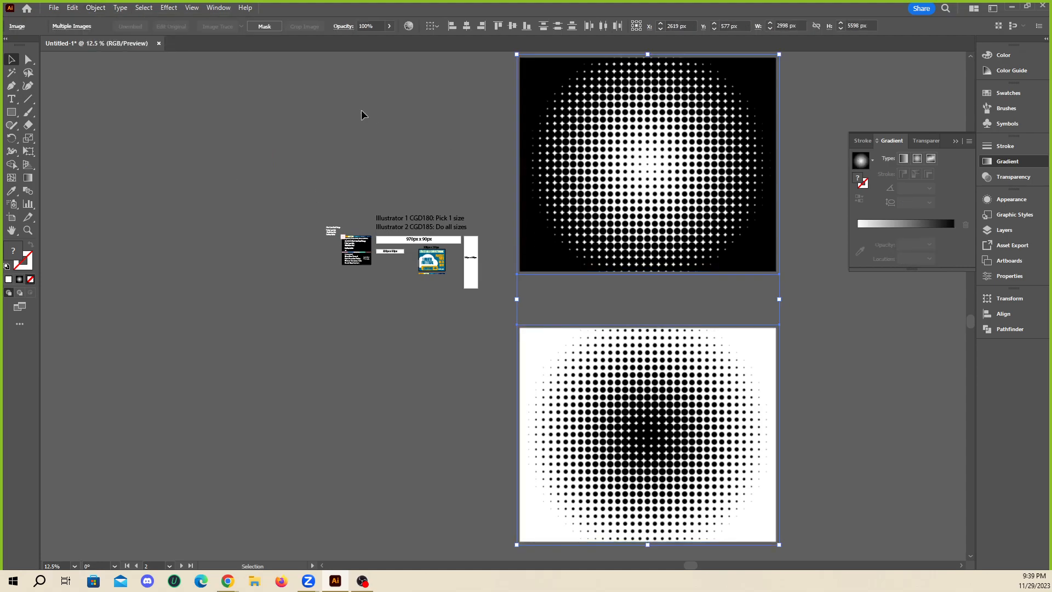
- Convert the upper halftone image with Image Trace, accepting the slow tracing of a large image
click(609, 156)
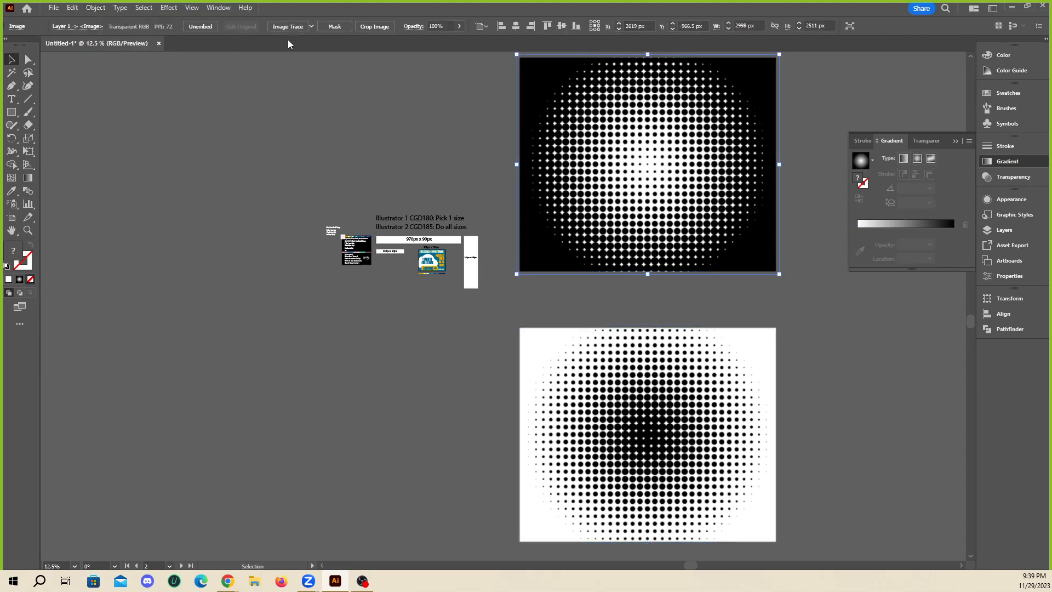
click(288, 26)
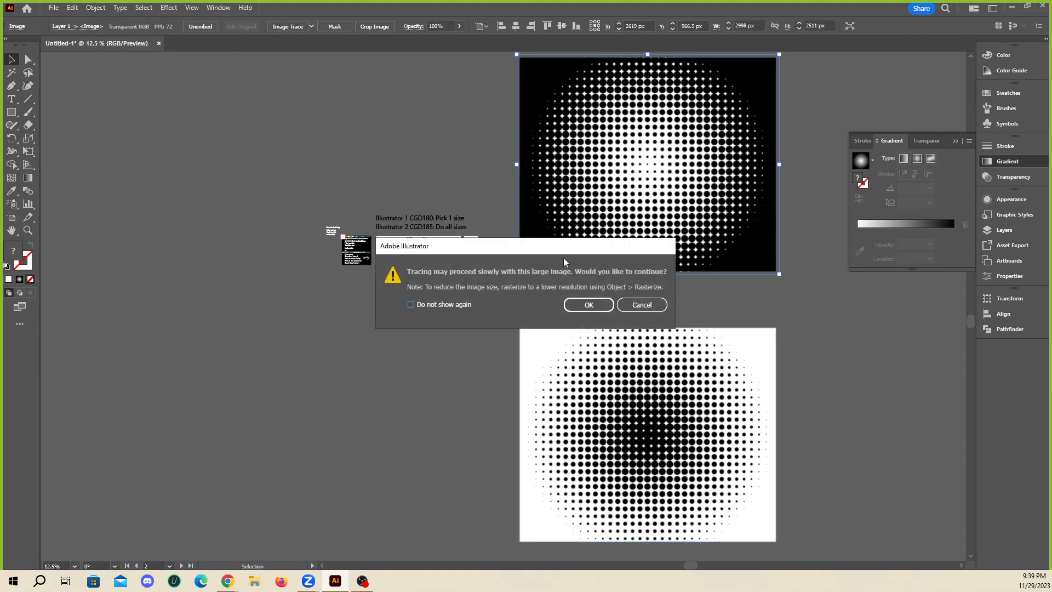
click(589, 305)
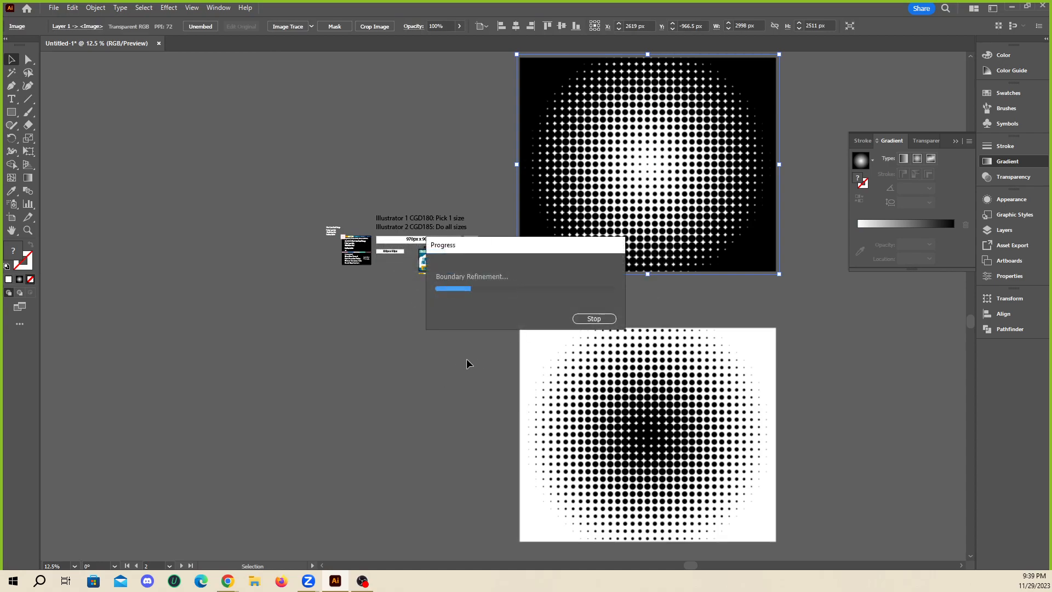
- Convert the lower halftone image with Image Trace using the default settings, and deselect it
click(572, 359)
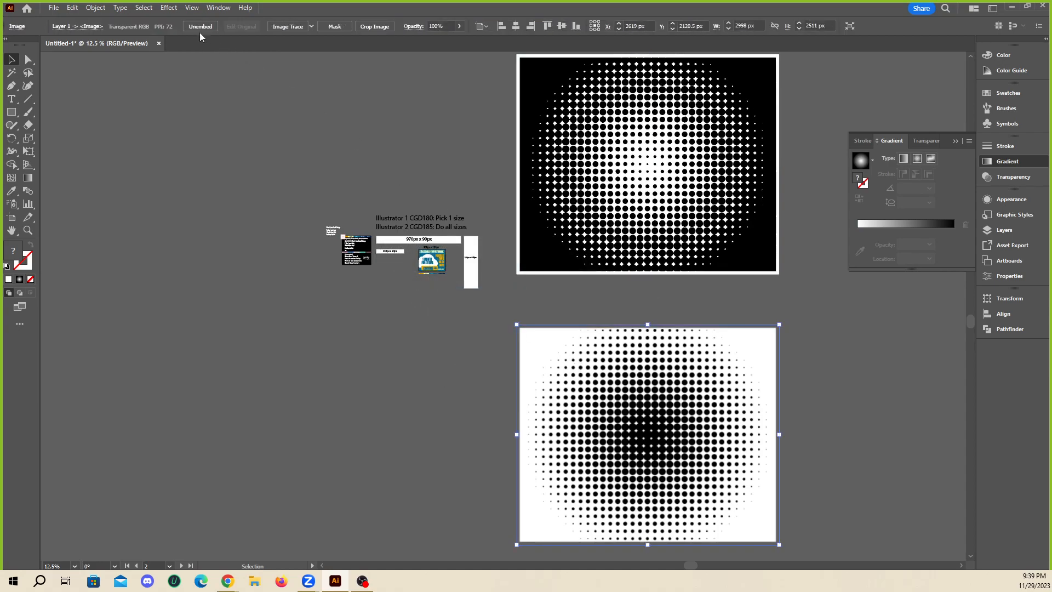
click(95, 8)
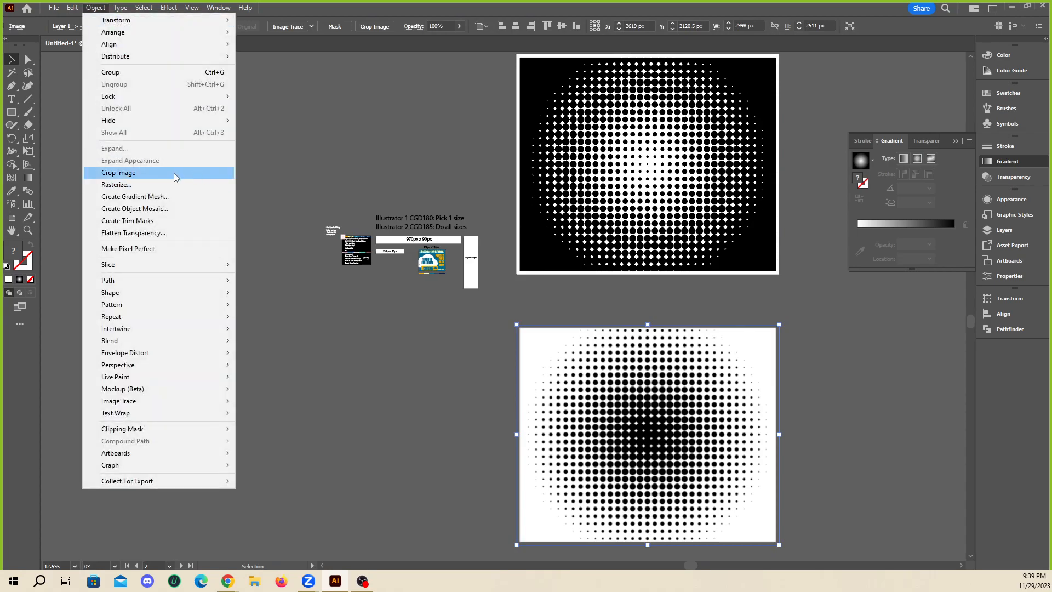
click(308, 11)
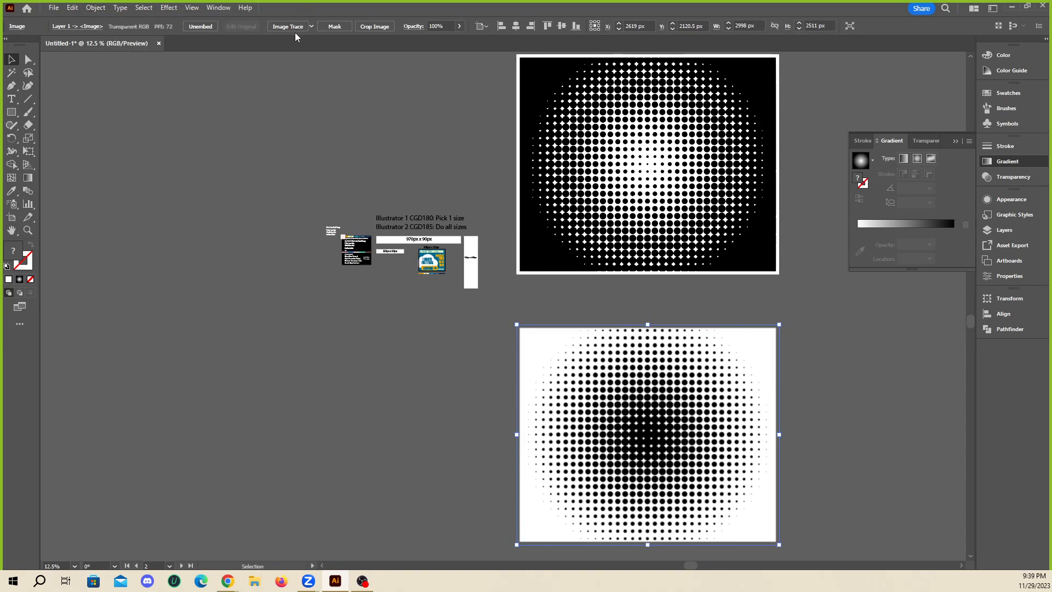
click(293, 29)
click(643, 303)
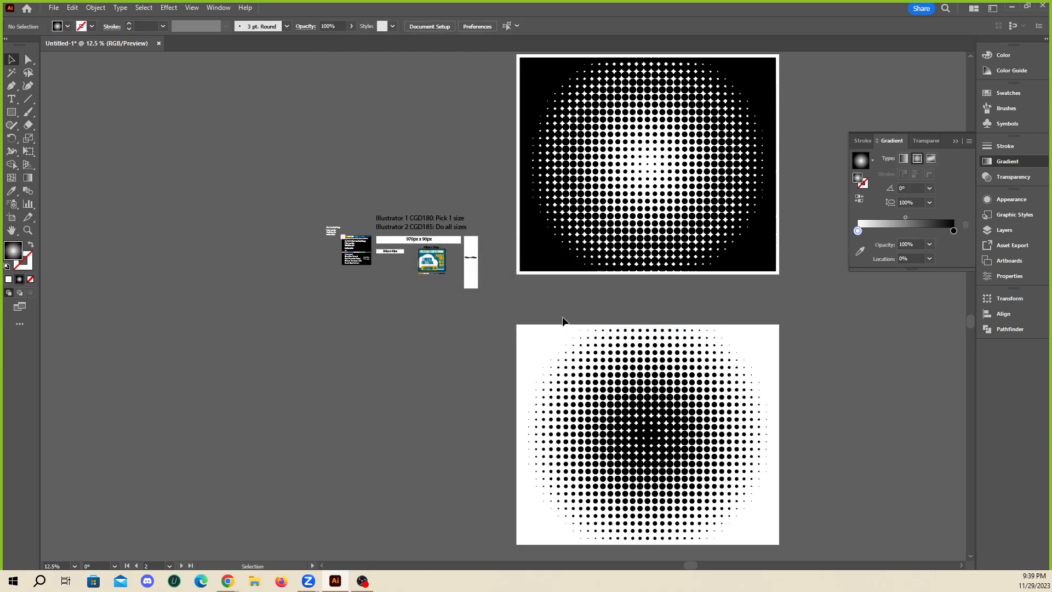
- Isolate the lower tracing, try to delete its white background with the Magic Wand, and undo the deletion
double_click(605, 376)
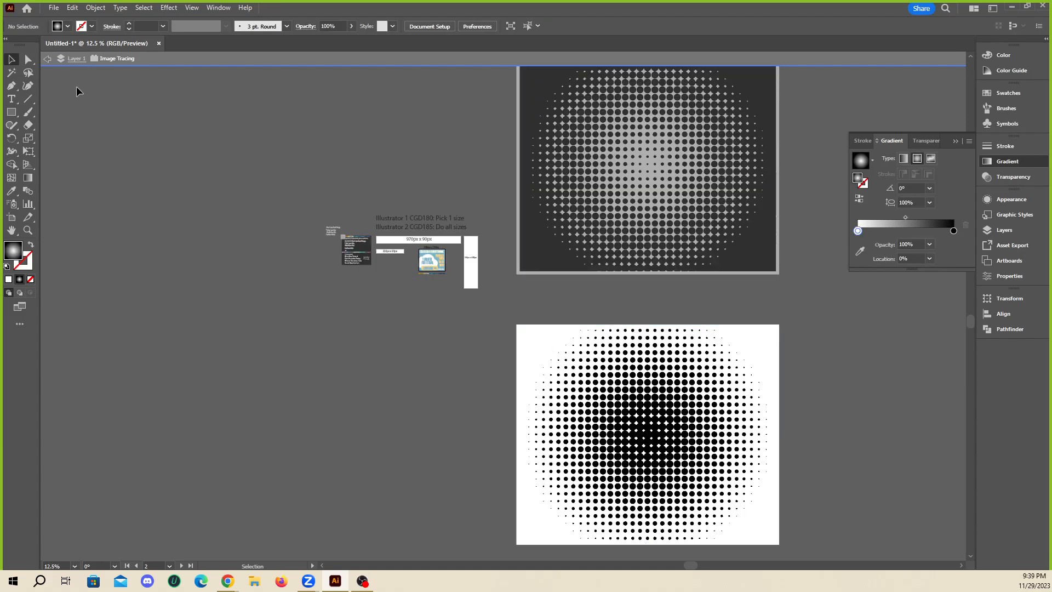
click(11, 73)
click(529, 337)
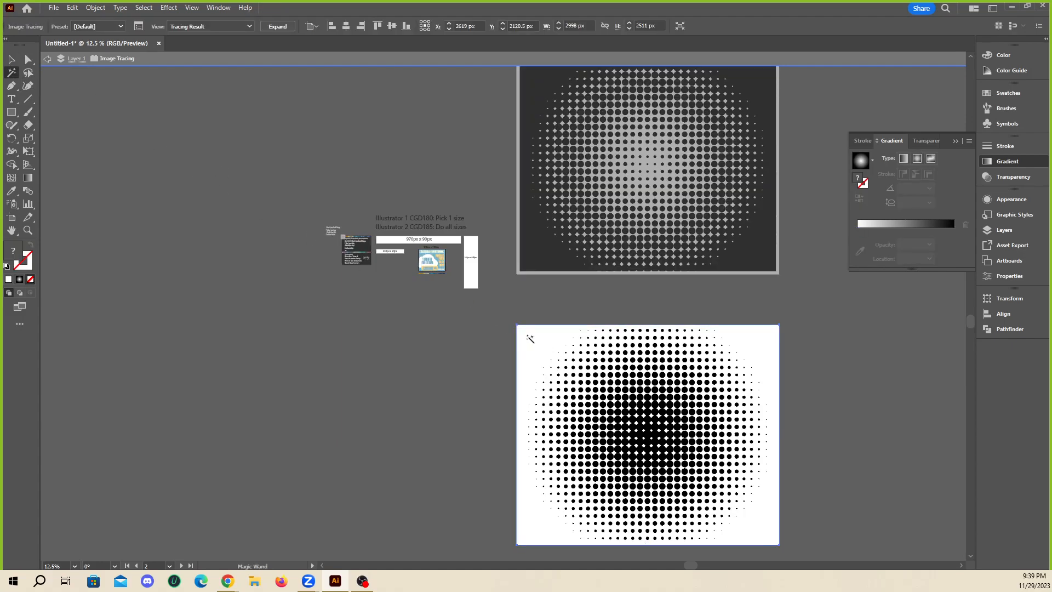
key(Delete)
key(ctrl+z)
- Expand the lower halftone's image tracing into editable paths and deselect them
click(278, 28)
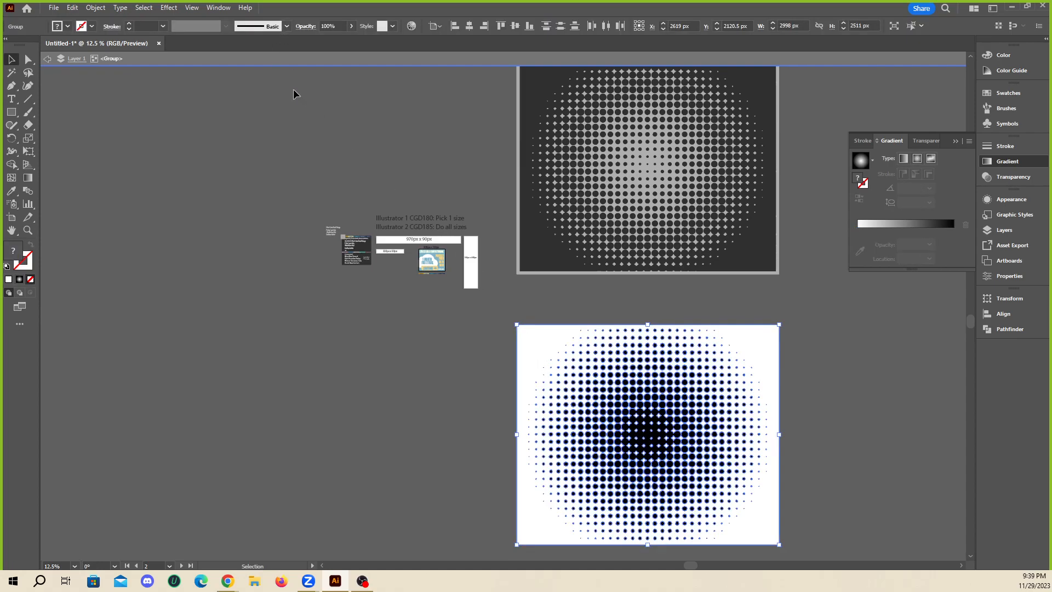
click(113, 193)
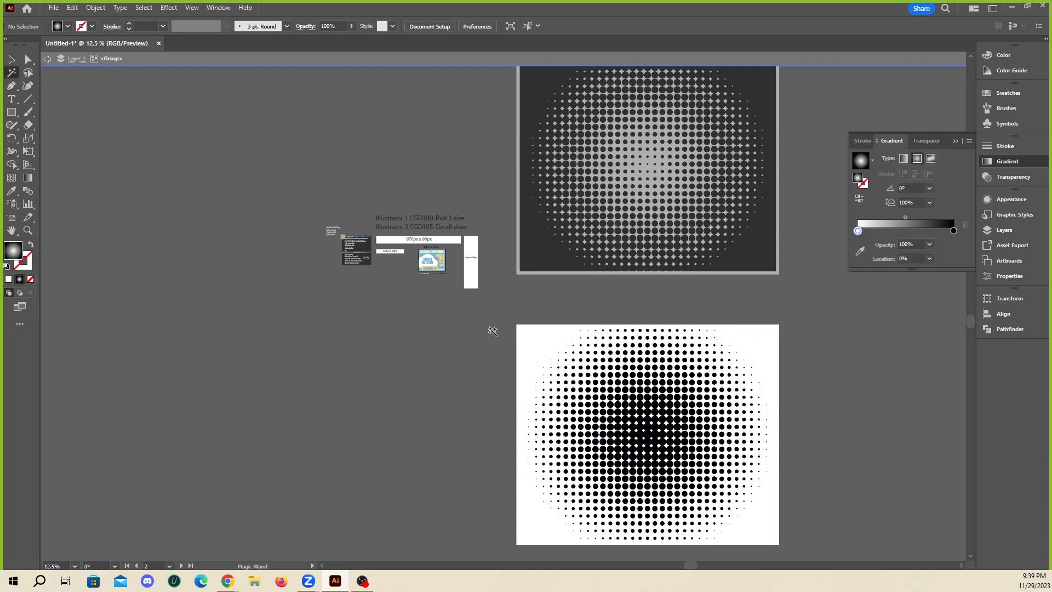
- Delete the white background of the lower expanded halftone with the Magic Wand and leave isolation mode
click(540, 340)
key(Delete)
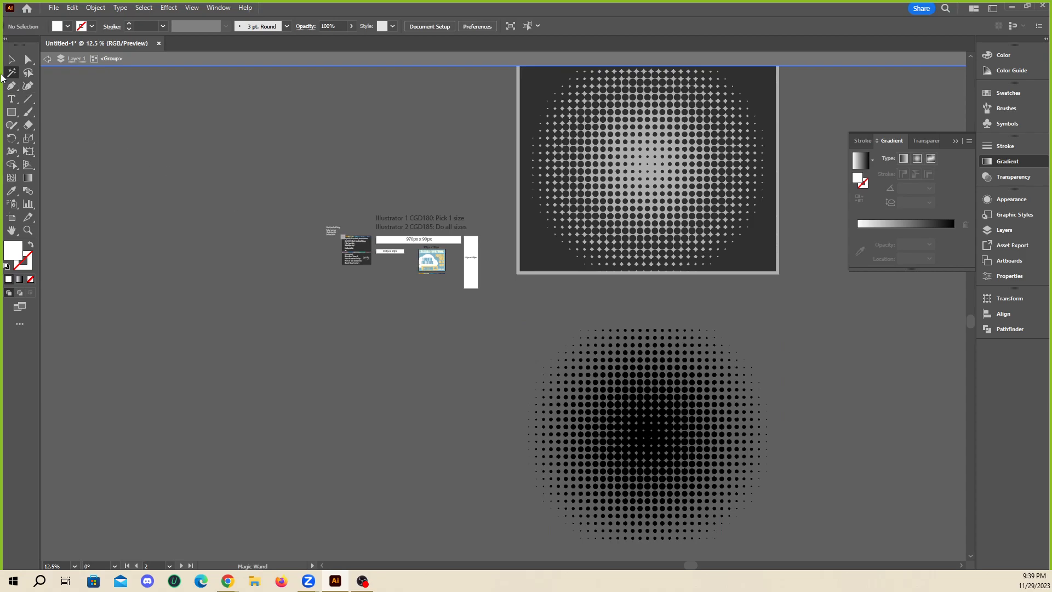
double_click(171, 182)
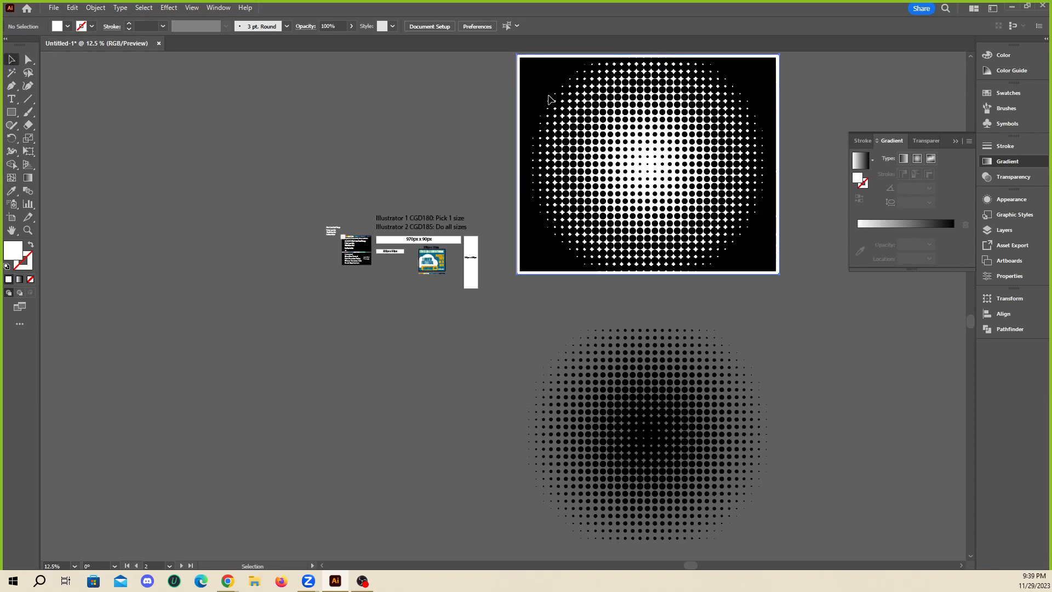
- Expand the upper halftone's image tracing into editable paths and deselect them
drag(550, 99, 550, 119)
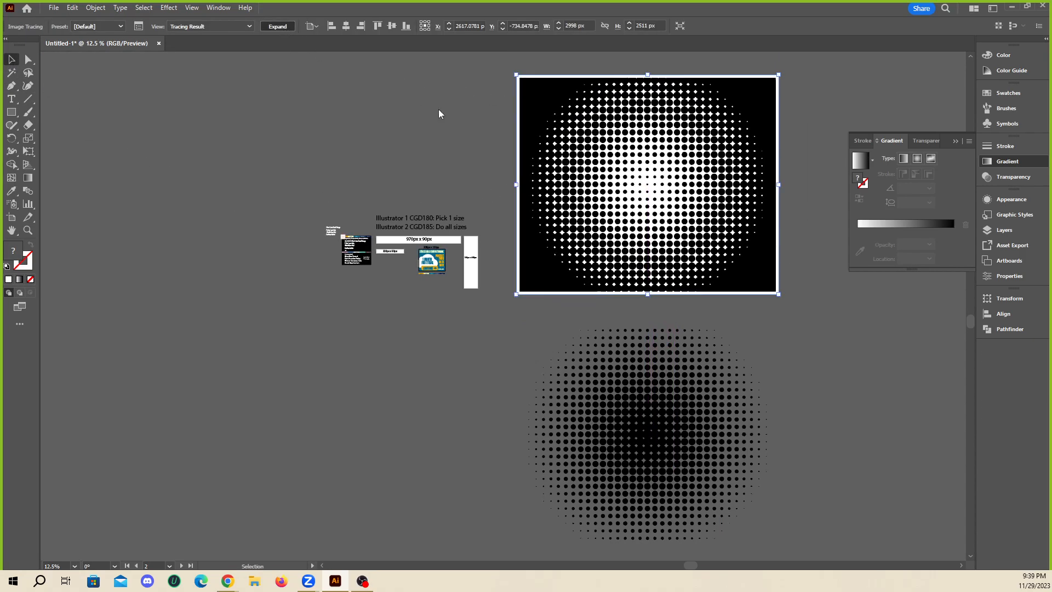
click(277, 26)
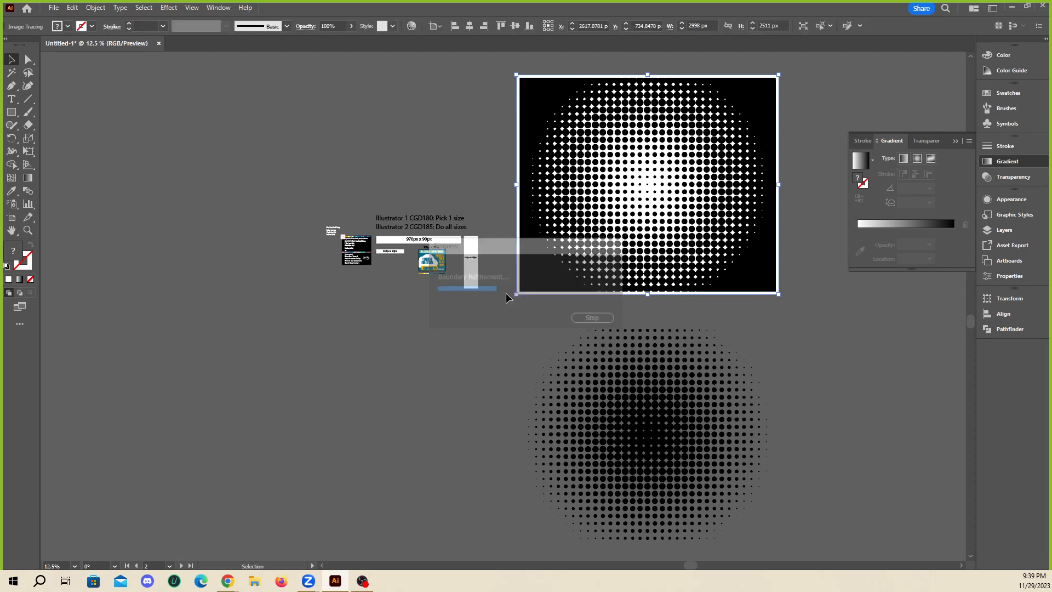
click(433, 116)
- Isolate the upper halftone group, select all its black shapes with the Magic Wand and delete them
double_click(552, 99)
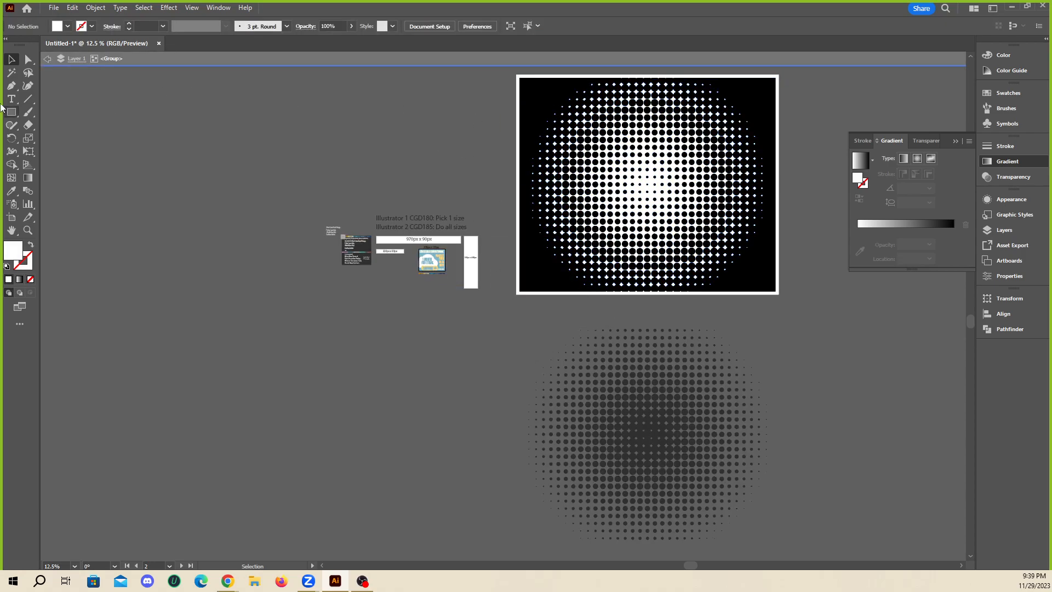
click(12, 73)
click(545, 103)
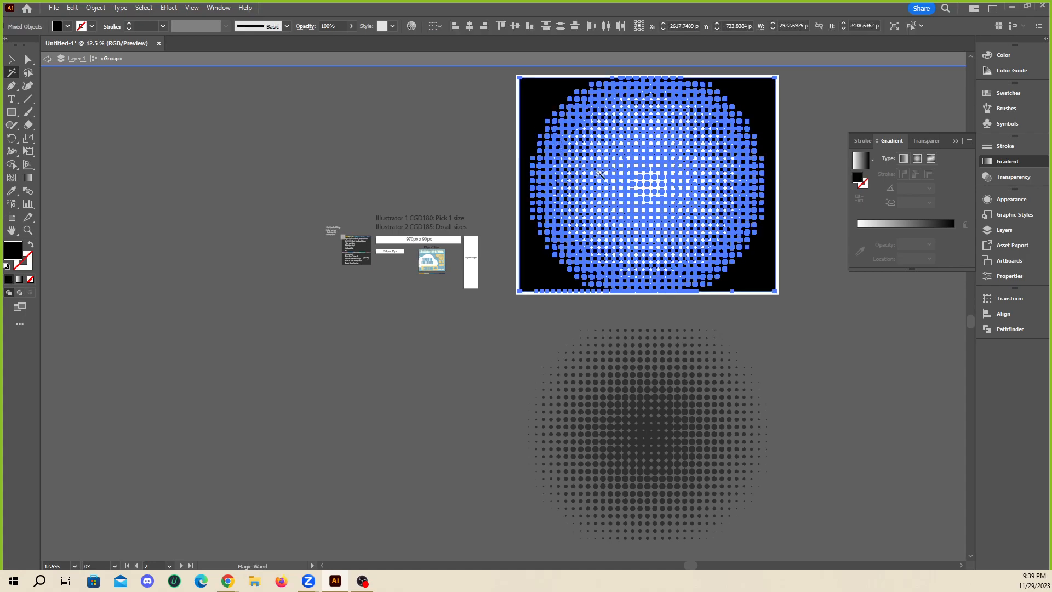
key(Delete)
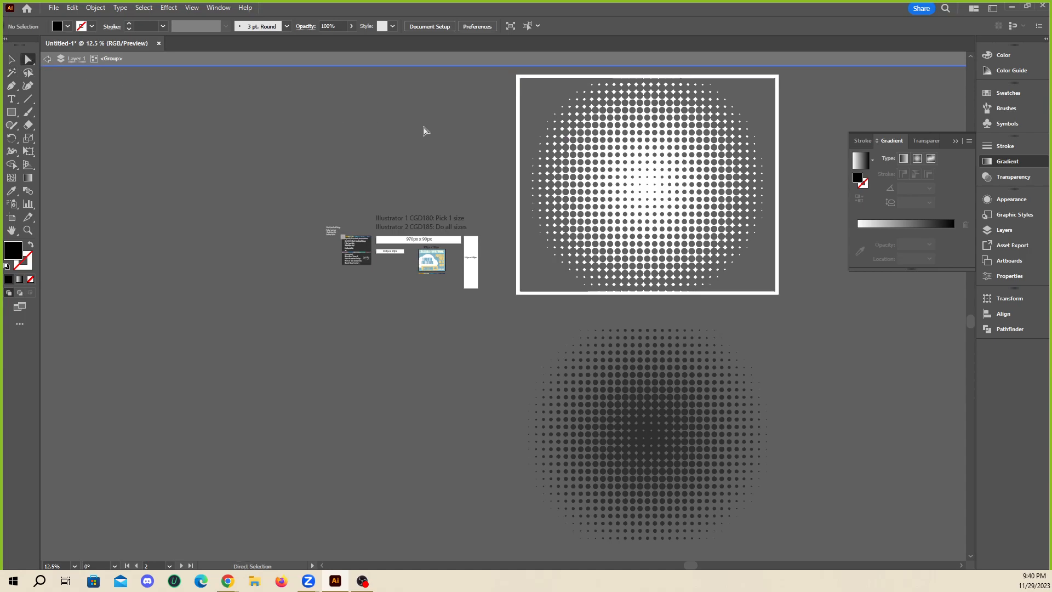
- Try to delete the white frame around the upper halftone, then undo the deletion
click(519, 124)
key(Delete)
key(Delete)
key(ctrl+z)
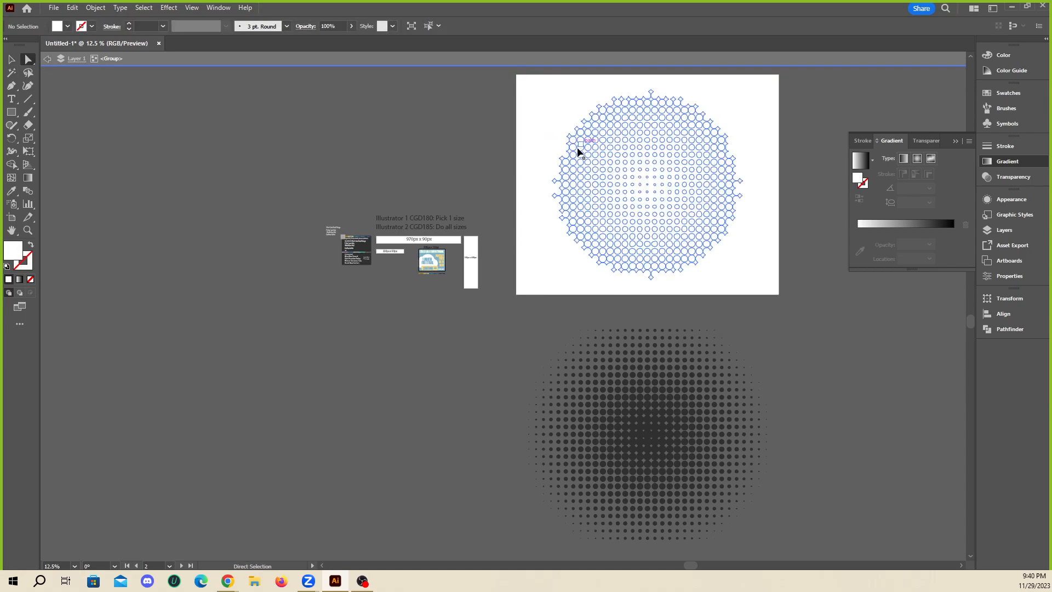
key(ctrl+z)
click(511, 141)
drag(535, 97, 535, 98)
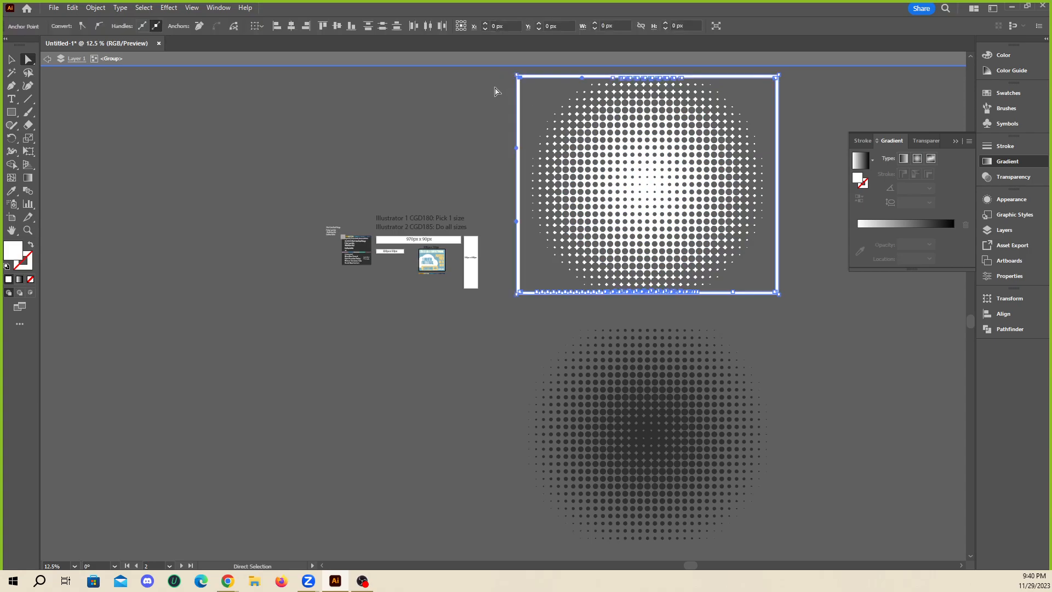
double_click(476, 116)
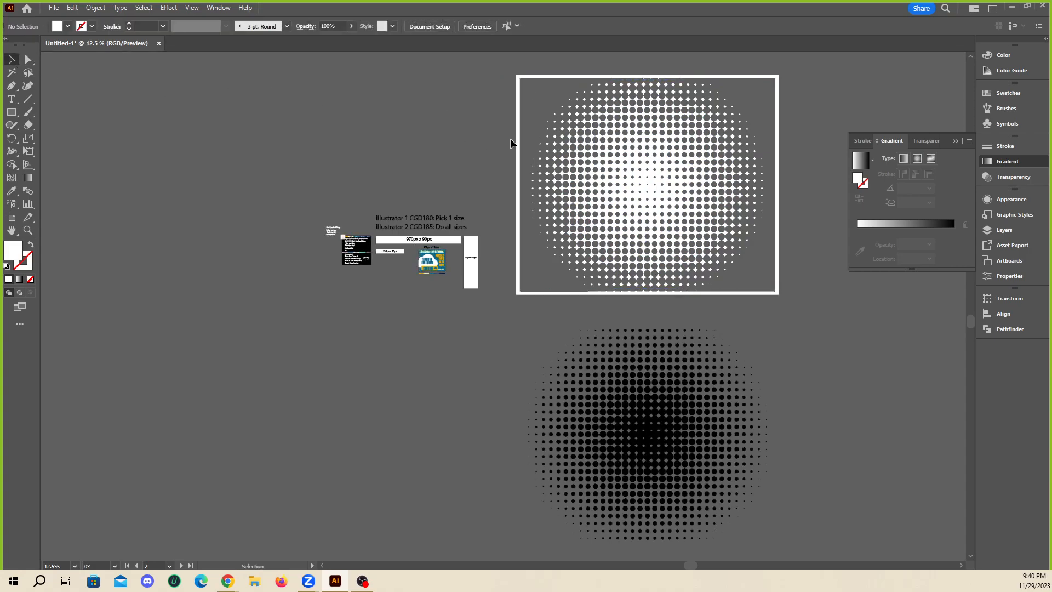
- Move the white halftone to an empty canvas area and delete the anchor points of its rectangular frame
drag(518, 147, 70, 250)
drag(68, 386, 423, 433)
scroll(422, 433, up, 1)
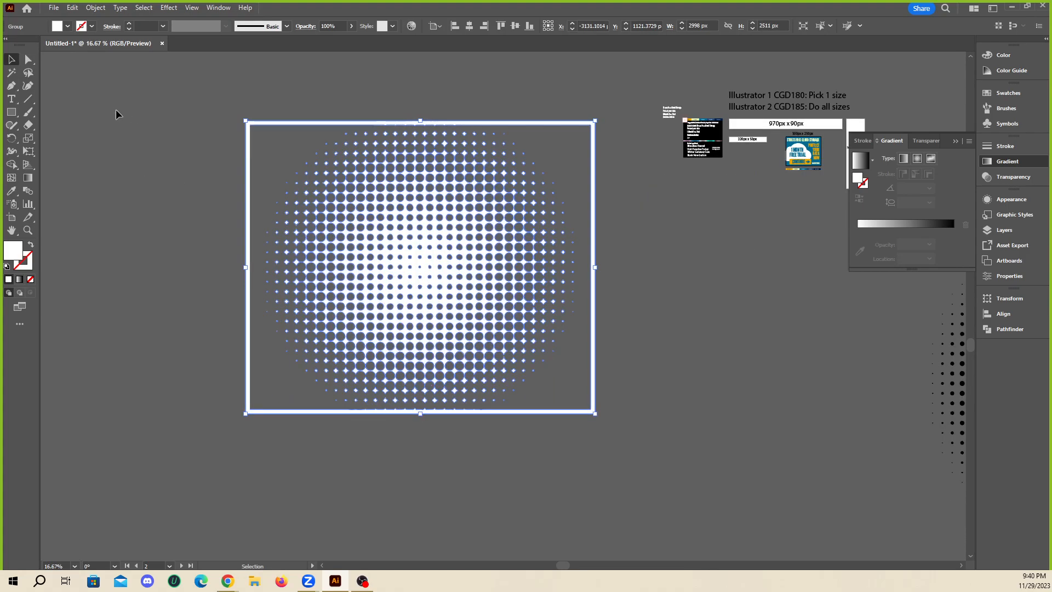
click(28, 60)
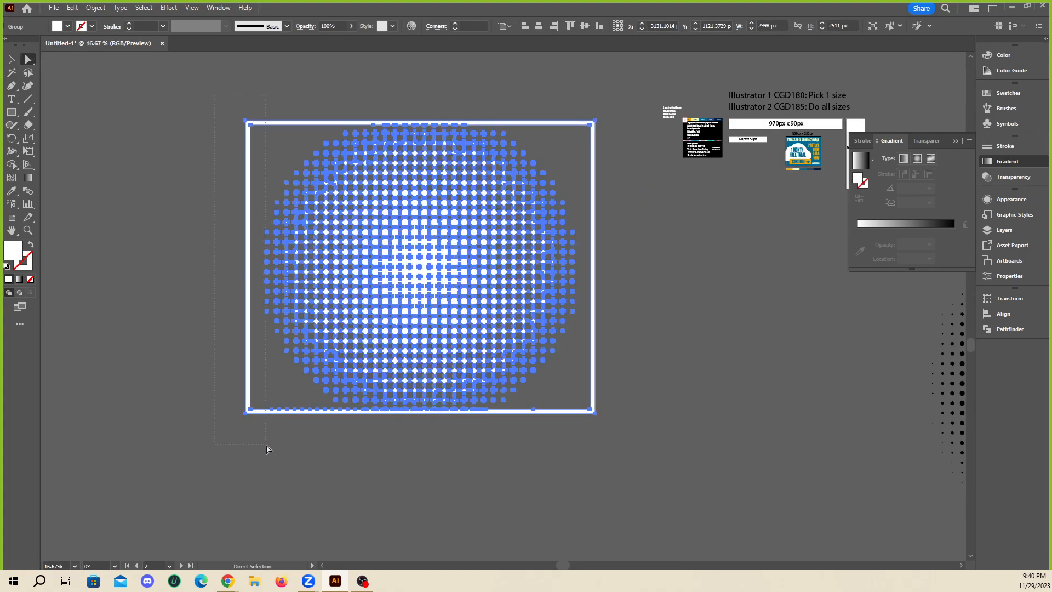
drag(267, 450, 264, 434)
click(200, 25)
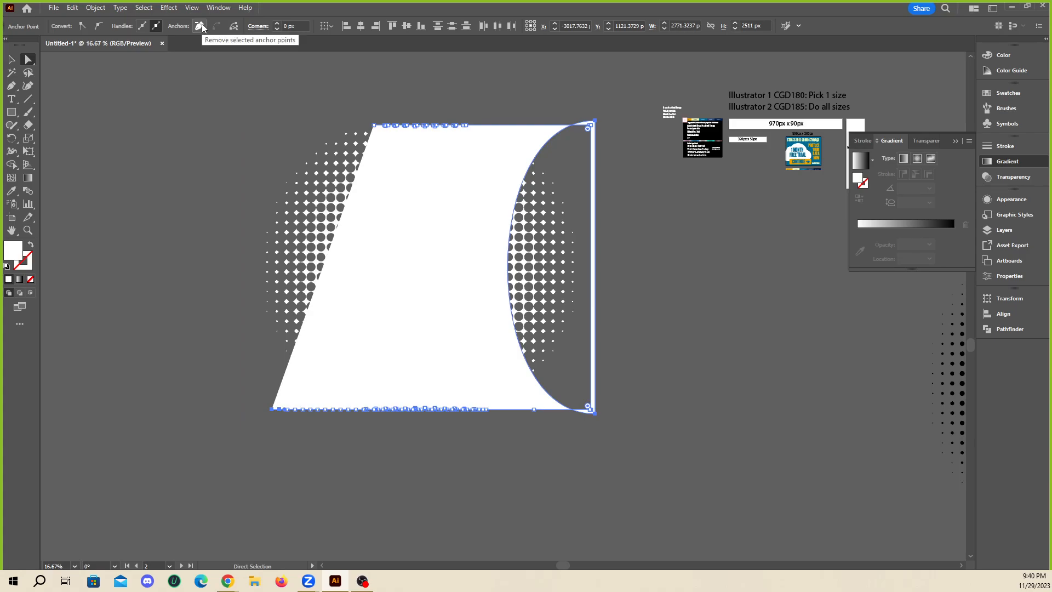
key(Delete)
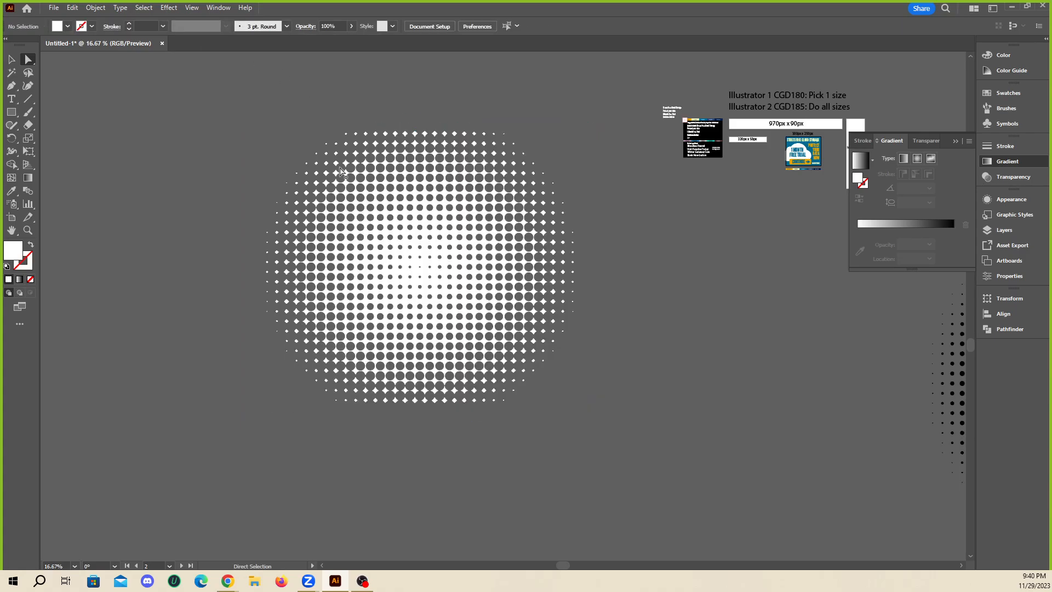
- Move the white and black halftones closer together below the banner artboards
scroll(284, 341, down, 2)
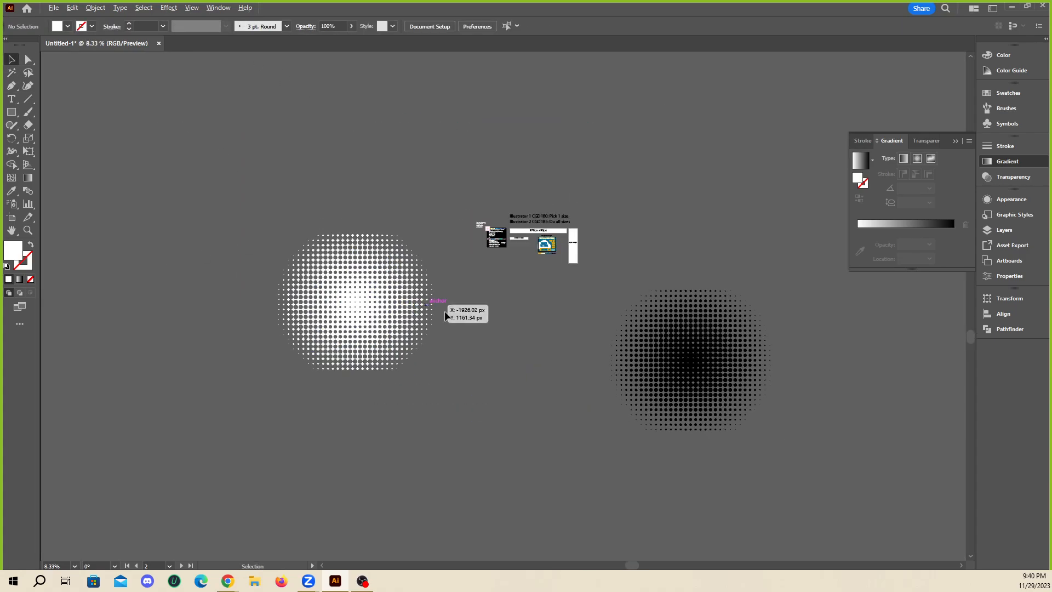
click(419, 315)
drag(419, 329, 481, 348)
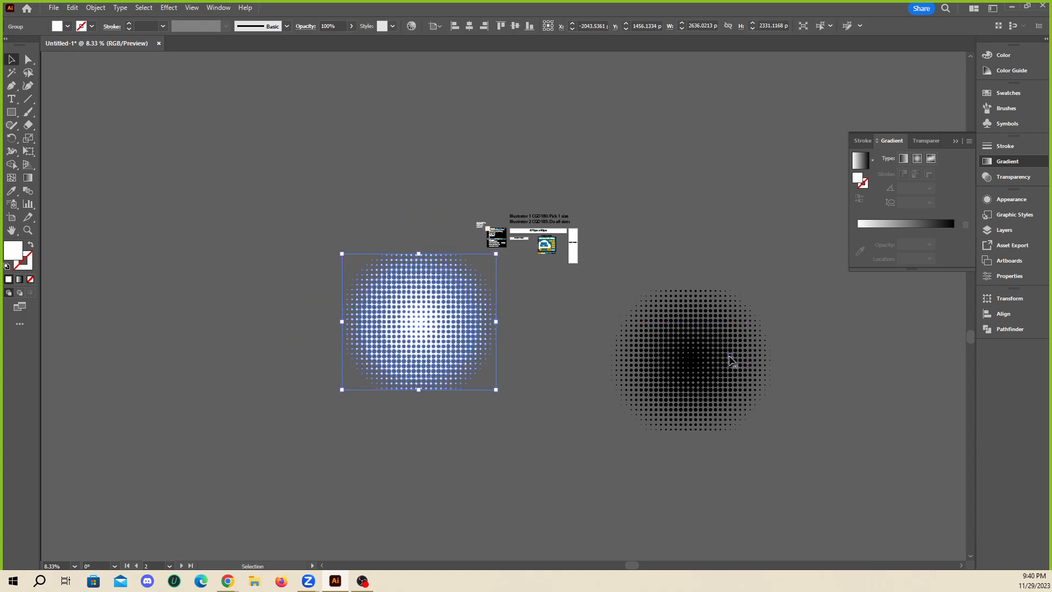
drag(732, 359, 611, 356)
click(708, 297)
scroll(559, 333, up, 1)
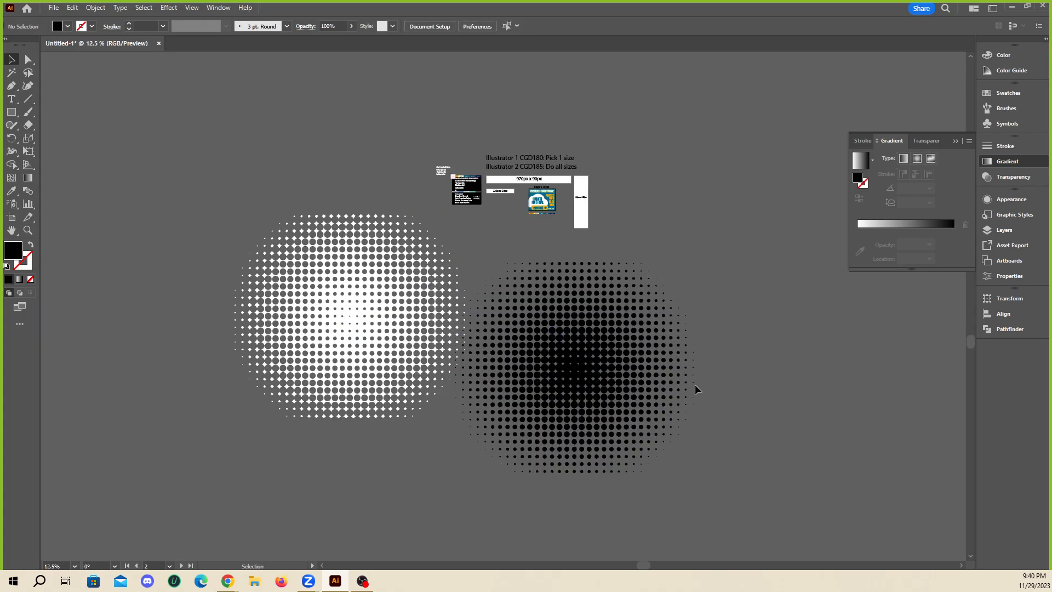
- Try overlaying the white halftone on the black one, and undo the move
scroll(448, 355, up, 2)
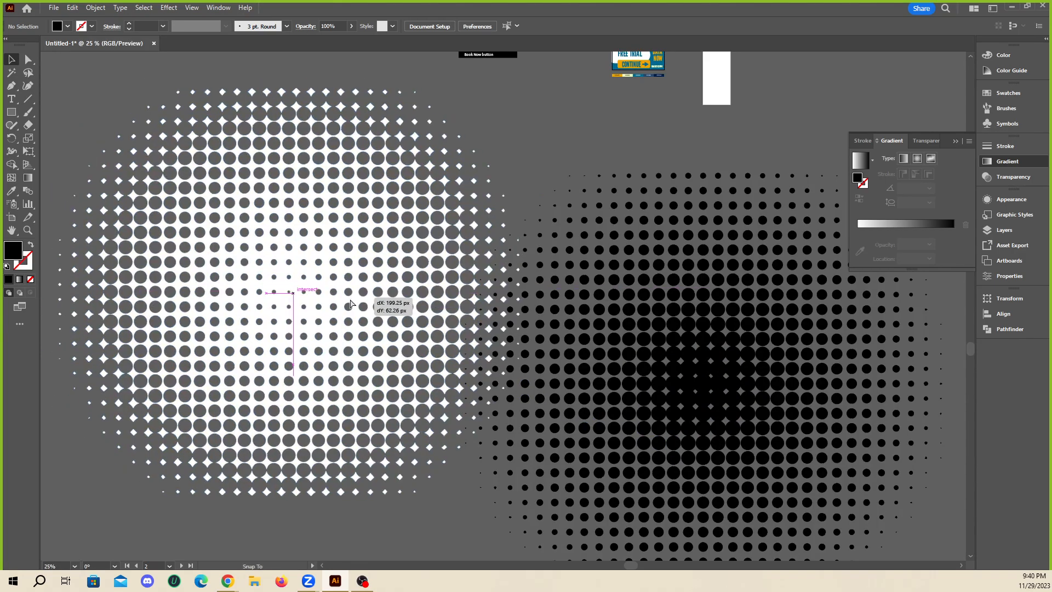
drag(441, 313, 747, 389)
key(ctrl+z)
key(ctrl+shift+a)
- Move the black halftone well clear of the white one, towards the far side of the banners
scroll(221, 277, up, 1)
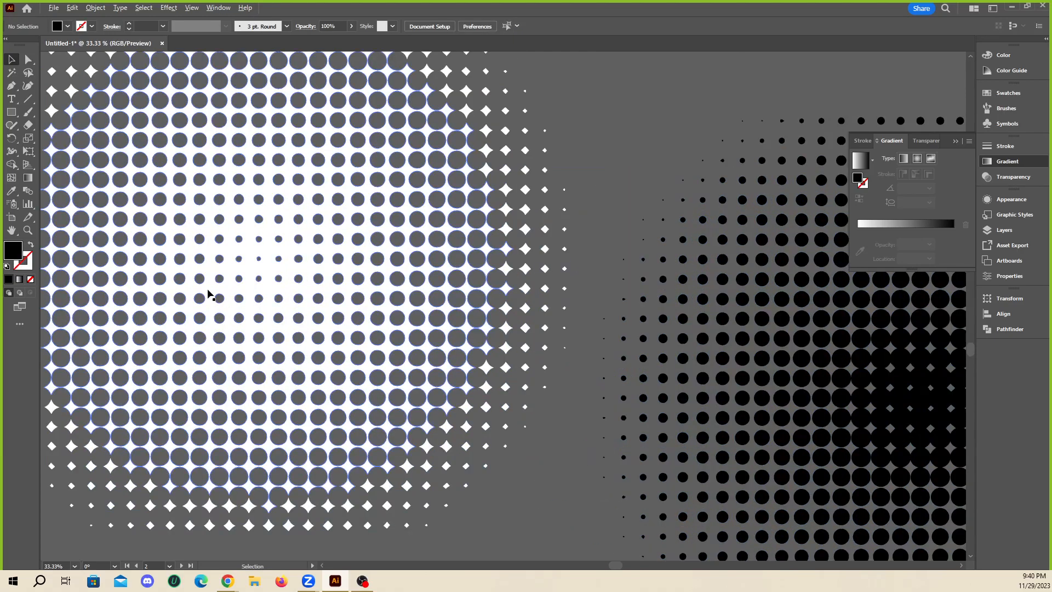
scroll(222, 276, down, 3)
drag(523, 319, 726, 323)
- Place a copy of the 300px x 250px banner's blue background rectangle in the empty area above the black halftone
scroll(570, 309, up, 1)
scroll(460, 203, up, 1)
scroll(460, 203, up, 1)
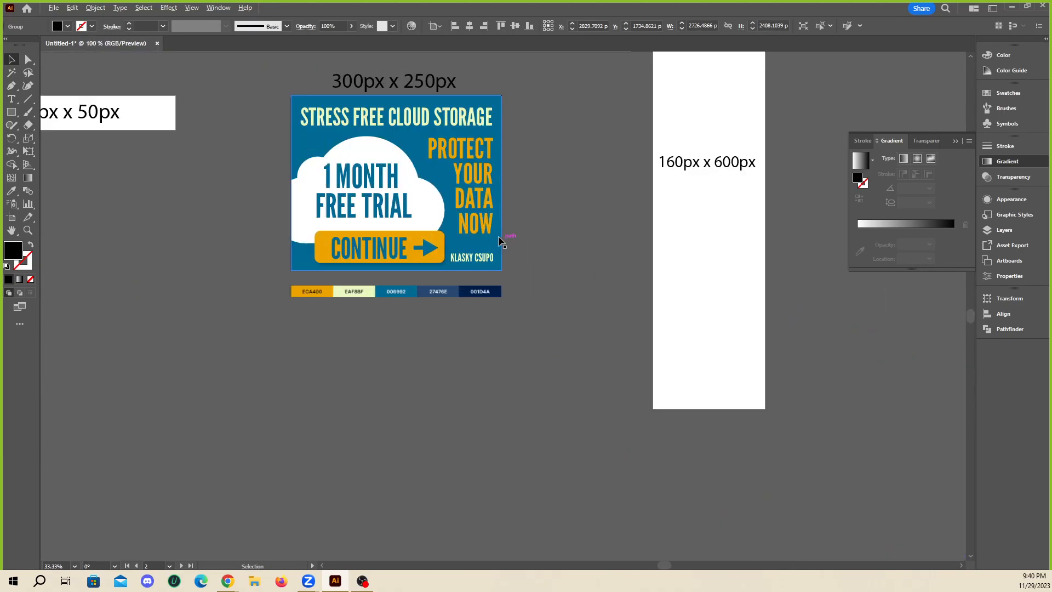
scroll(460, 203, down, 1)
drag(437, 183, 681, 187)
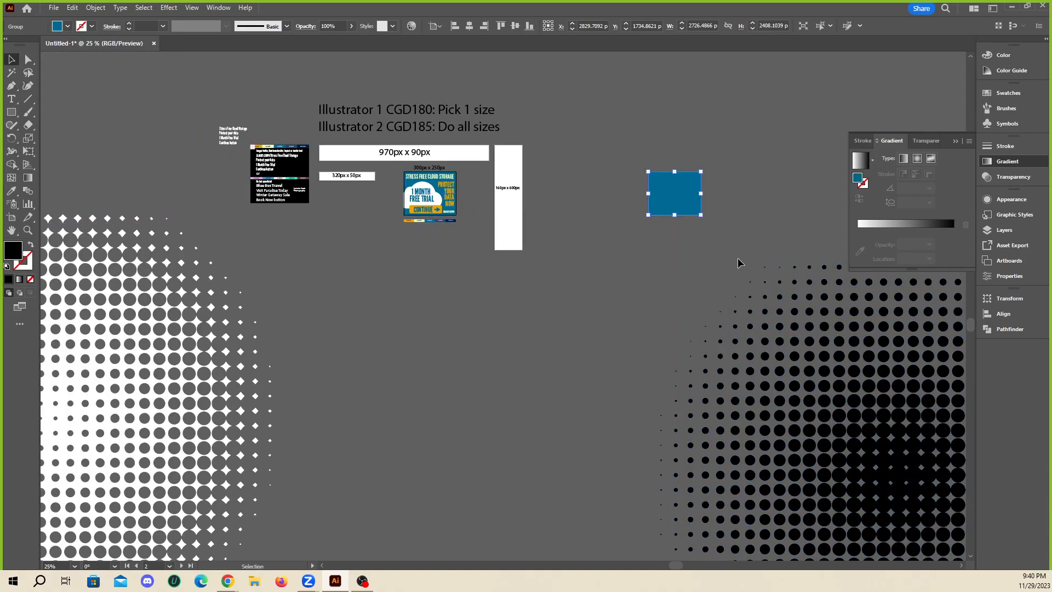
click(738, 257)
click(666, 191)
key(ctrl+z)
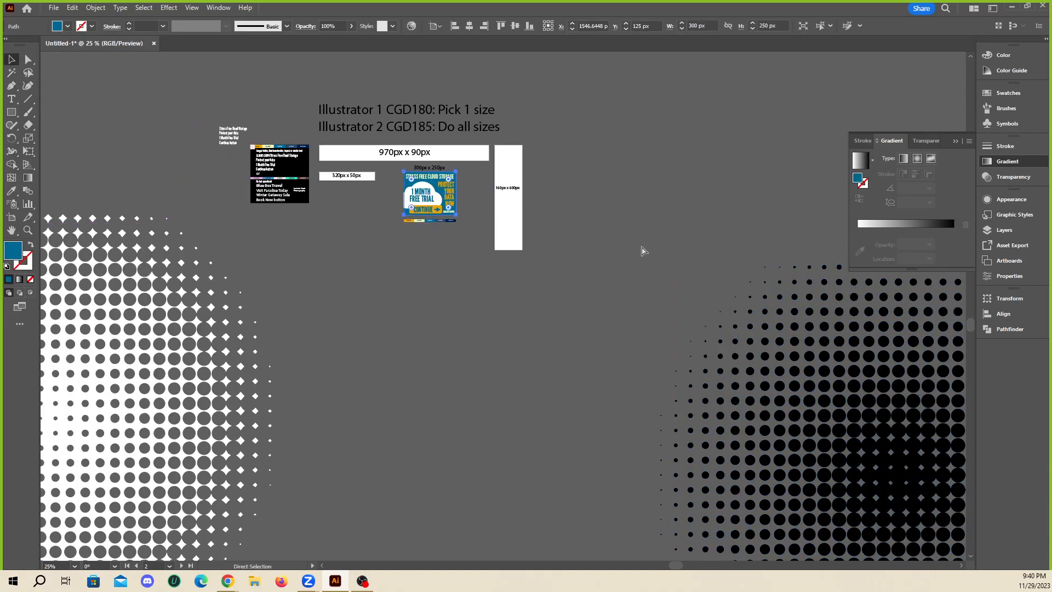
drag(439, 189, 699, 208)
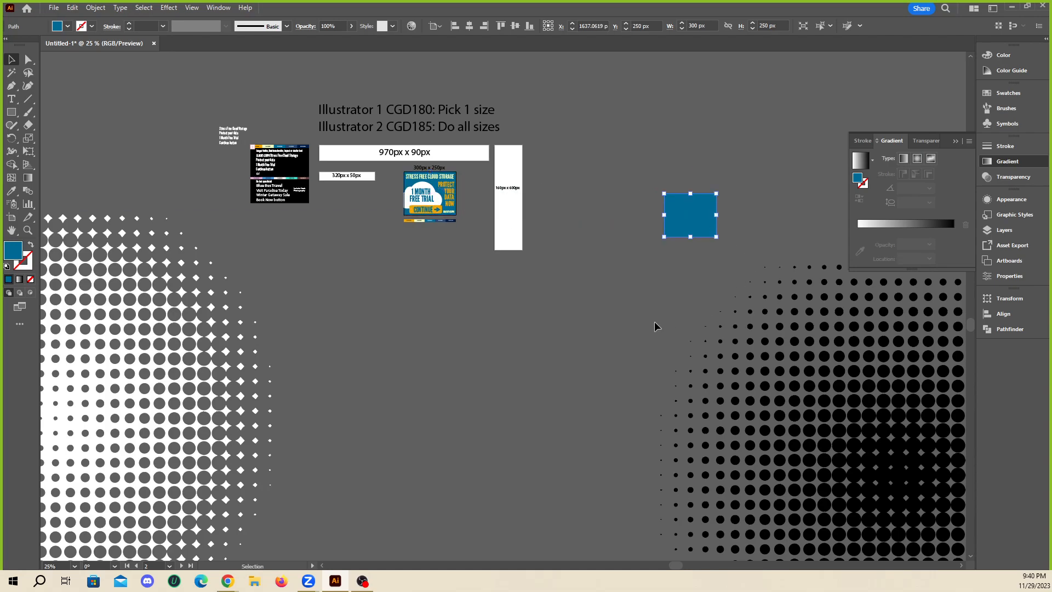
- Try to recolor the grouped black halftone with the blue sampled from the copied rectangle
click(791, 349)
click(18, 192)
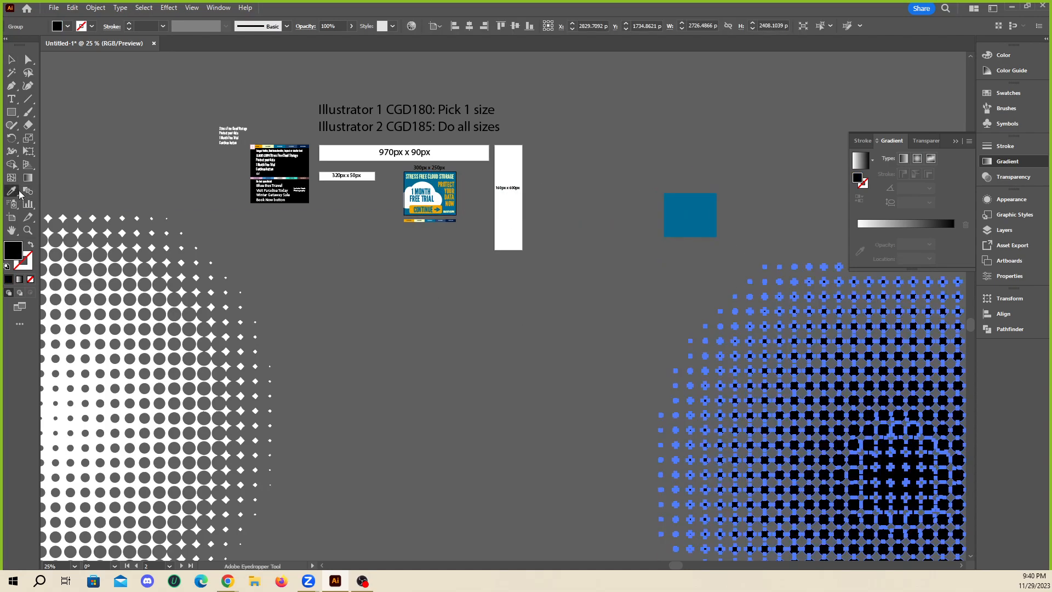
click(691, 210)
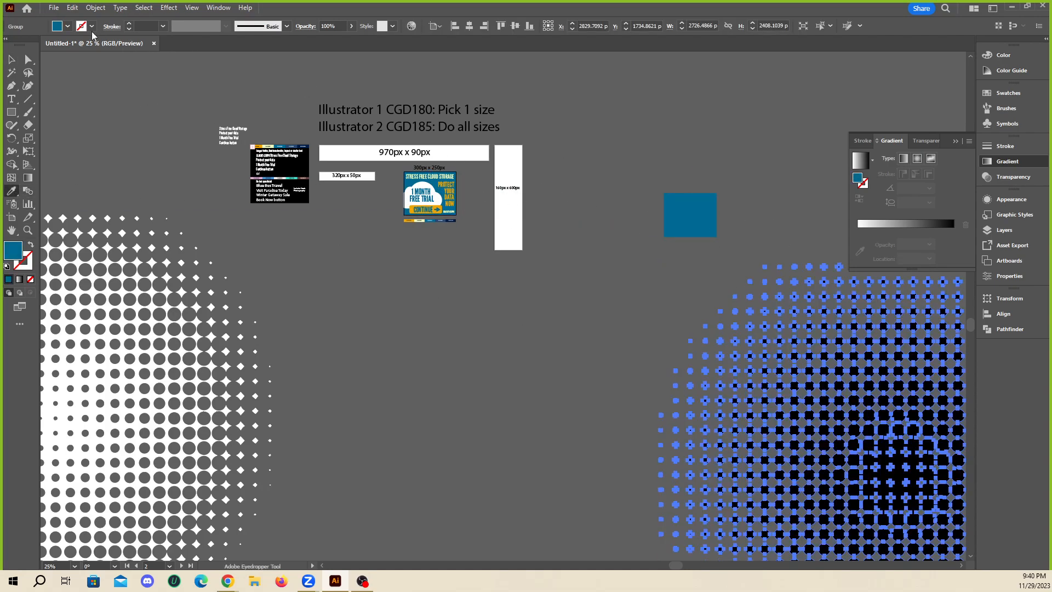
click(12, 60)
click(682, 143)
scroll(741, 252, down, 1)
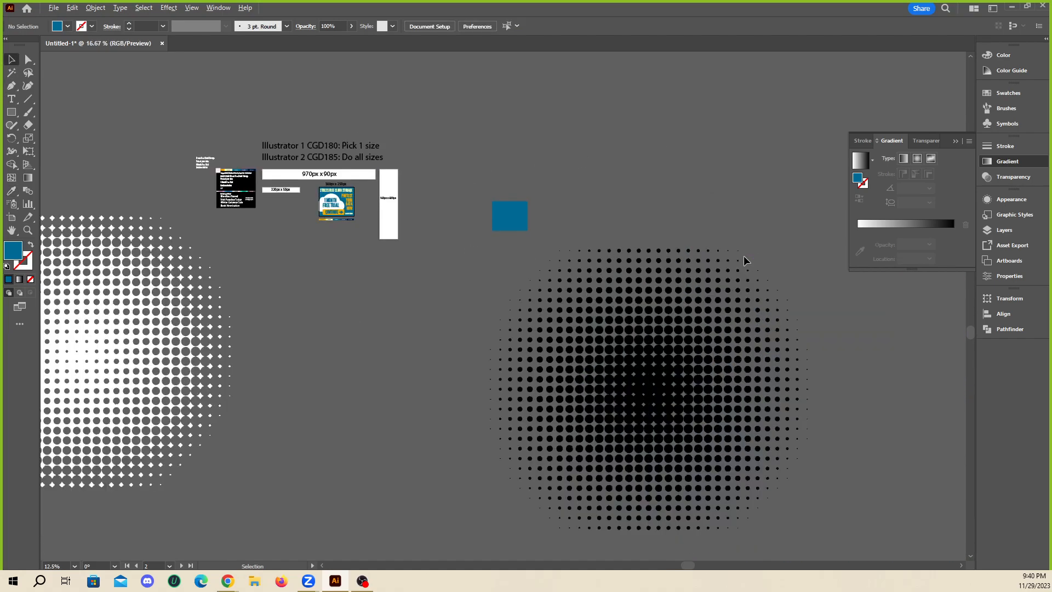
- Ungroup the black halftone and recolor its dots with the blue sampled from the copied rectangle
scroll(744, 256, up, 1)
click(612, 368)
click(11, 191)
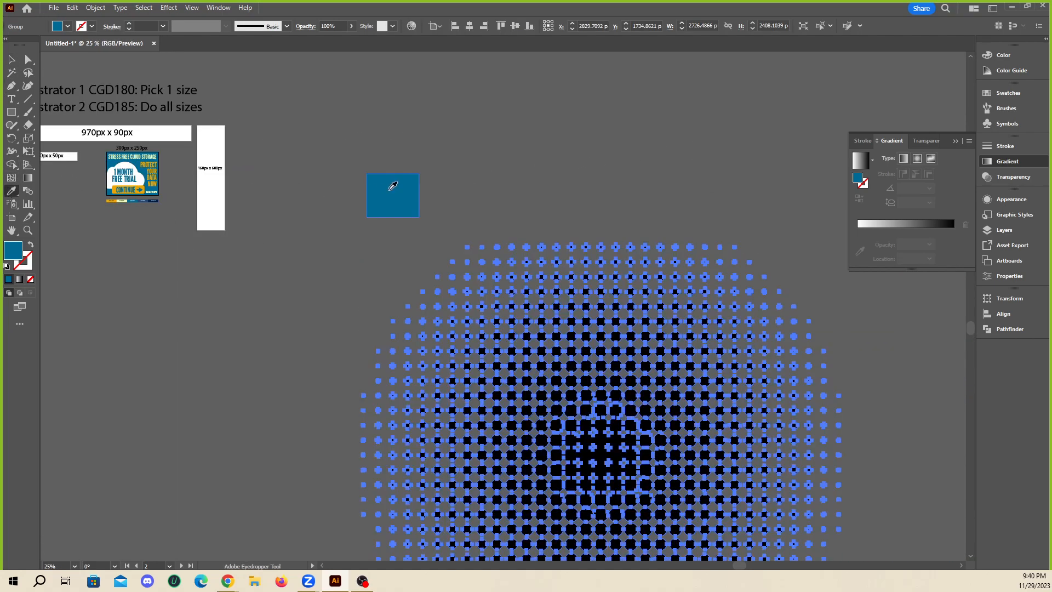
click(95, 7)
click(132, 83)
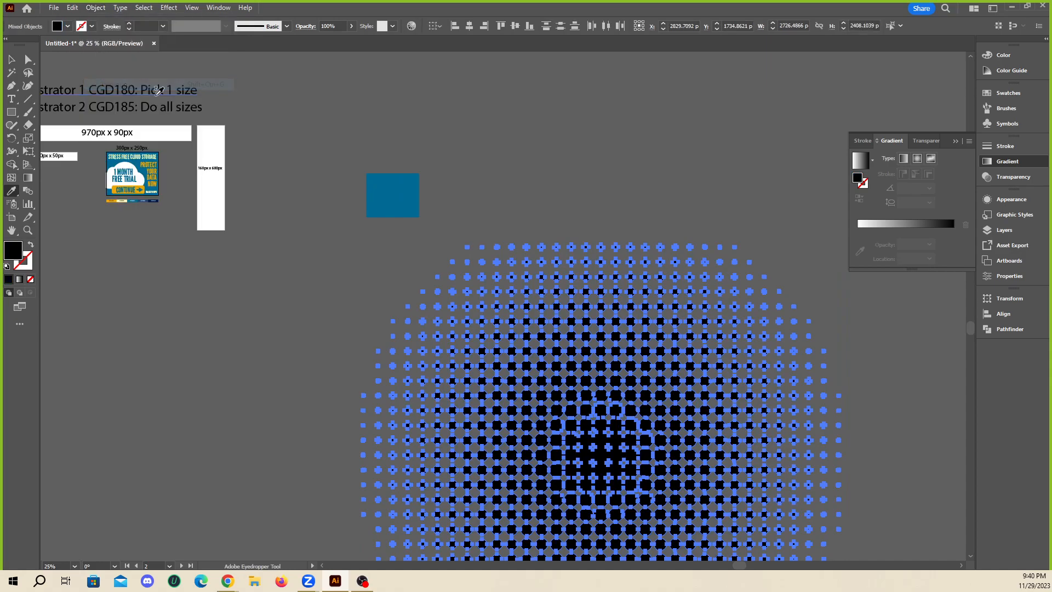
click(387, 188)
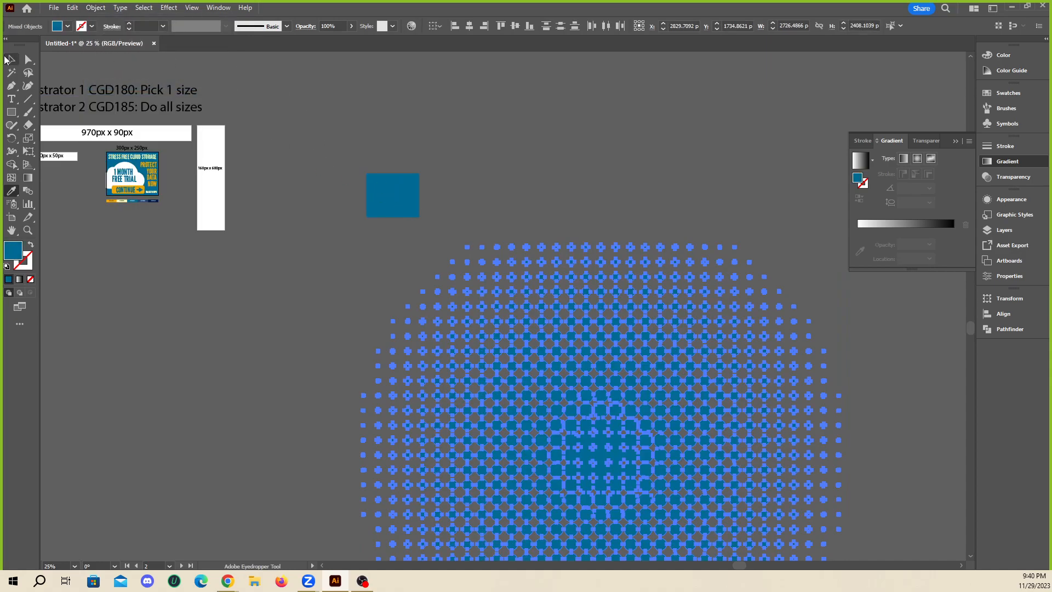
click(11, 59)
click(571, 146)
- Select all the pieces of the blue halftone and group them again
scroll(577, 221, down, 1)
click(571, 369)
click(353, 246)
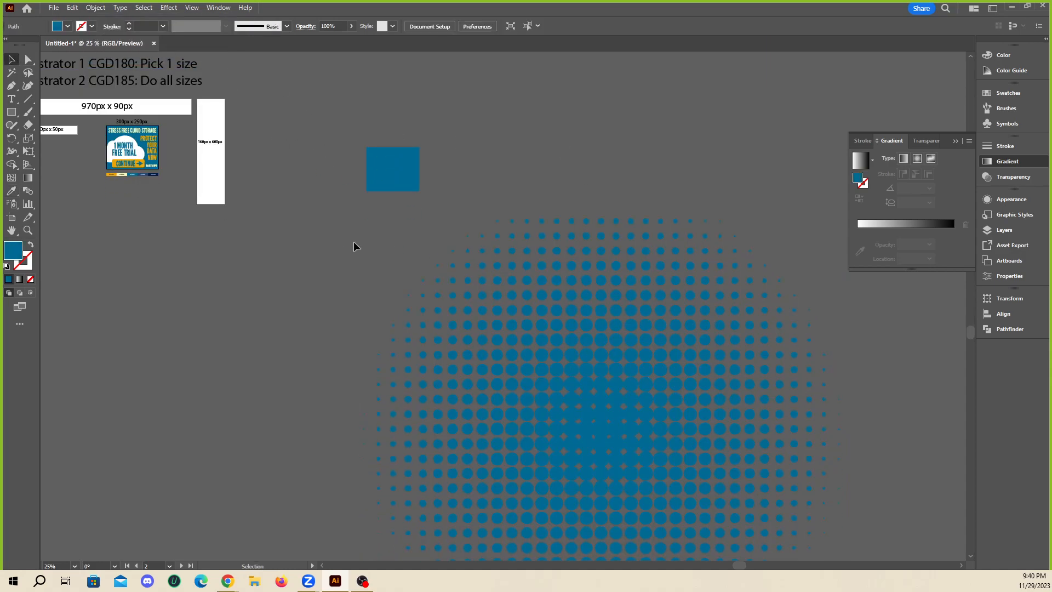
scroll(384, 241, down, 2)
drag(395, 217, 679, 465)
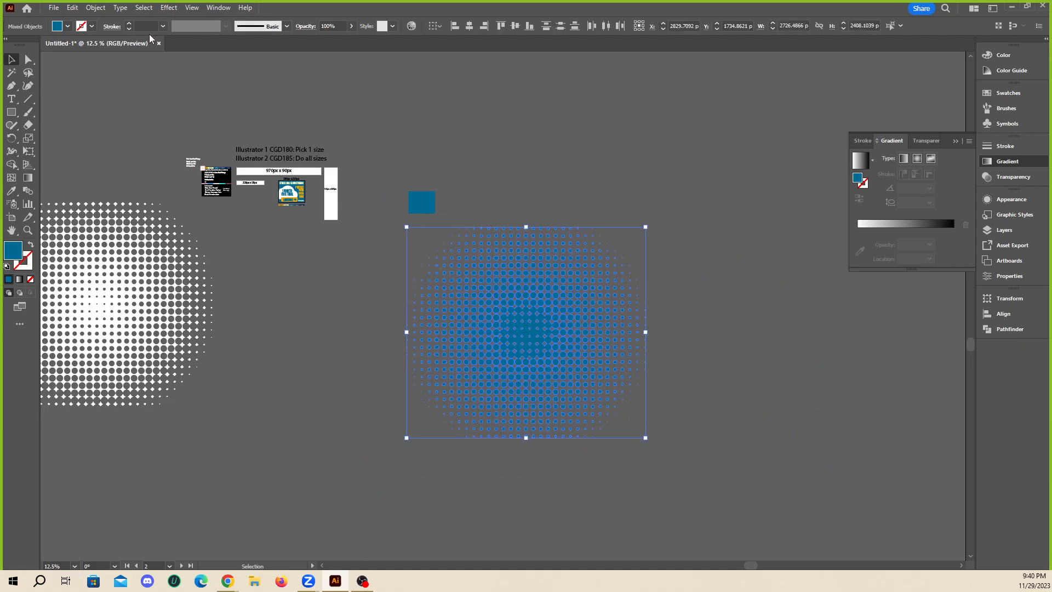
click(95, 7)
click(133, 76)
- Ungroup the white halftone and recolor its dots with the blue sampled from the copied rectangle
scroll(525, 142, left, 5)
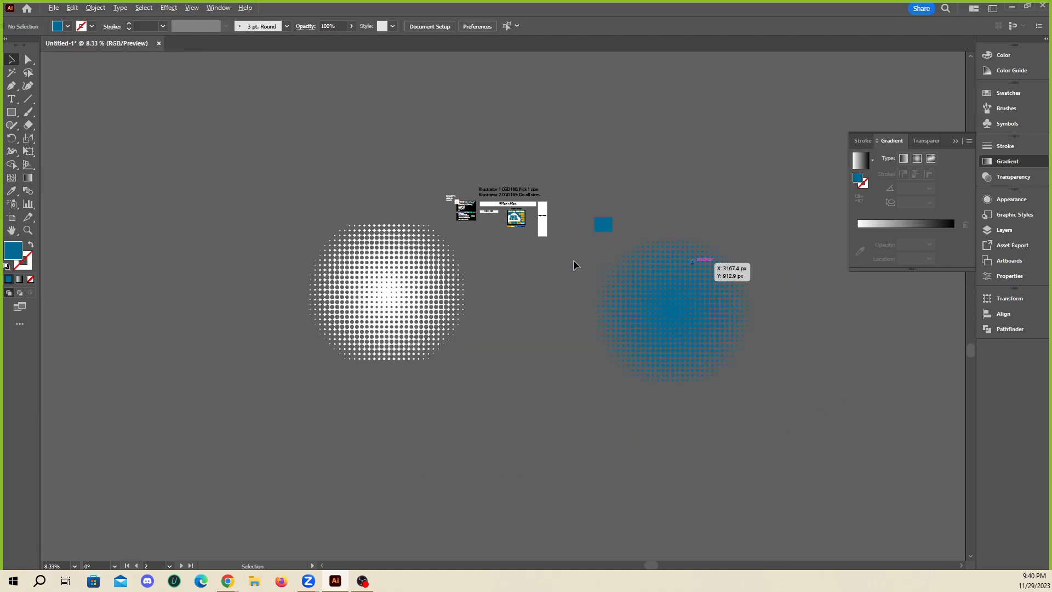
click(384, 291)
key(ctrl+z)
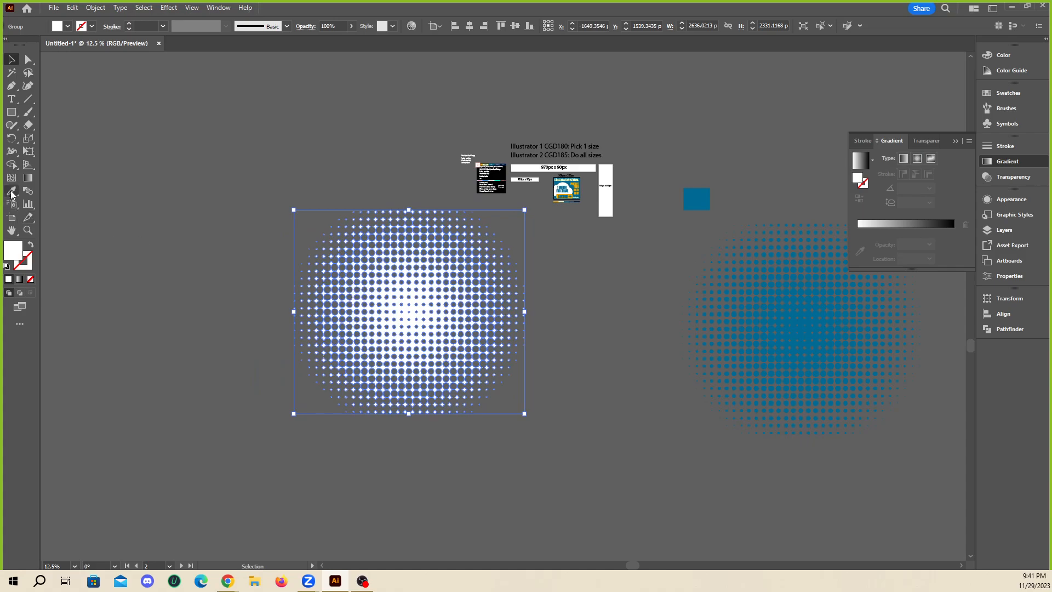
click(12, 193)
click(685, 193)
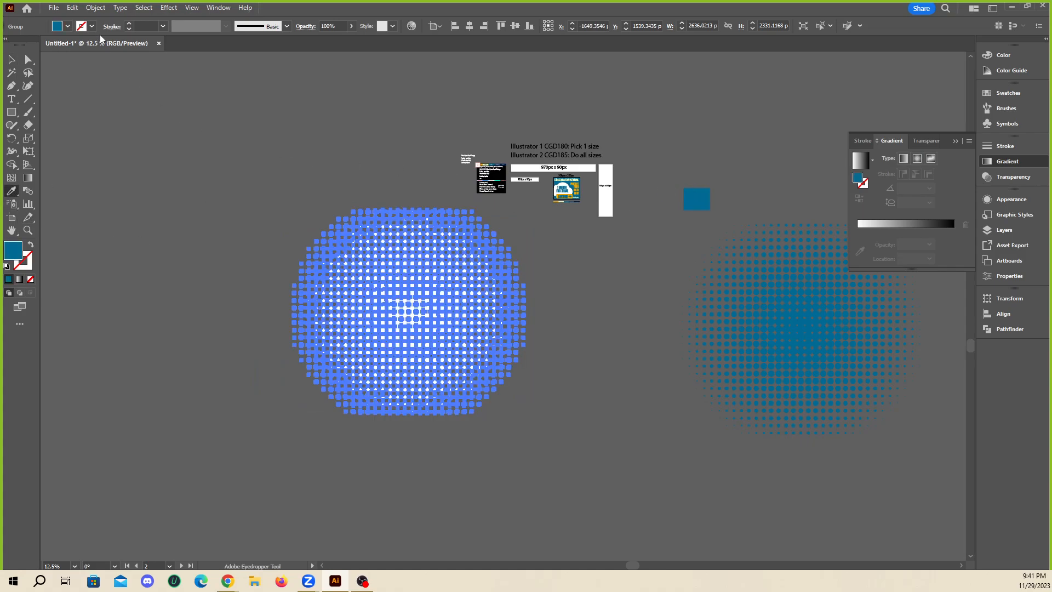
click(96, 8)
click(137, 83)
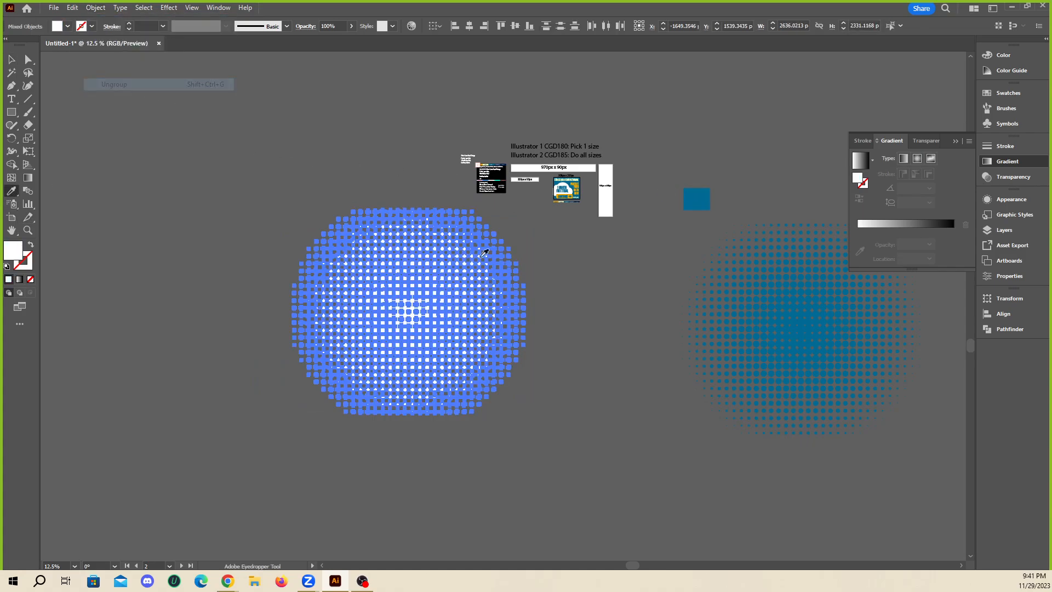
click(696, 200)
click(11, 58)
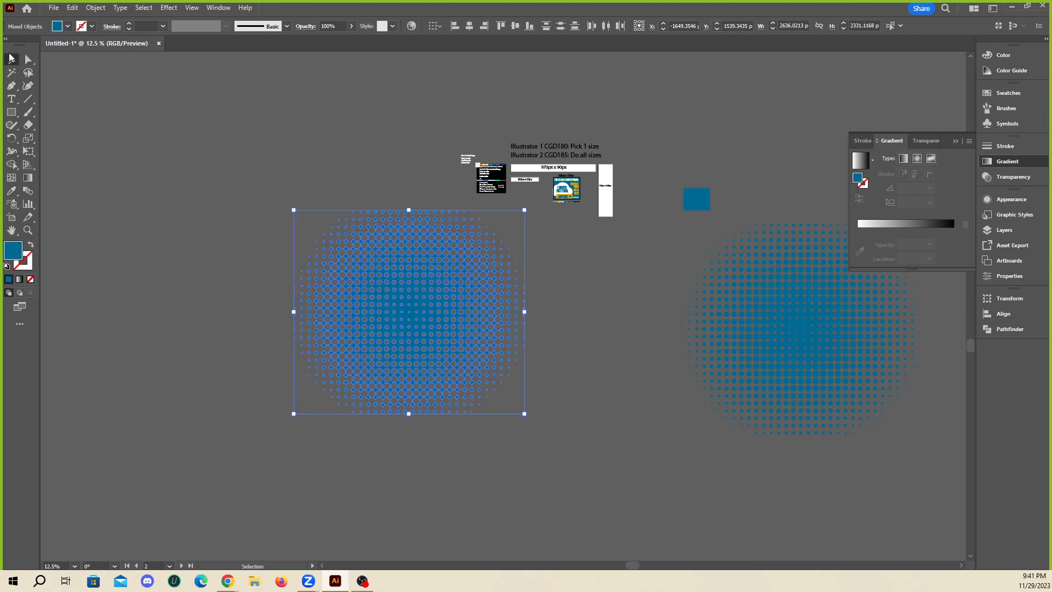
- Select the pieces of the newly recolored halftone and group them
drag(237, 213, 518, 440)
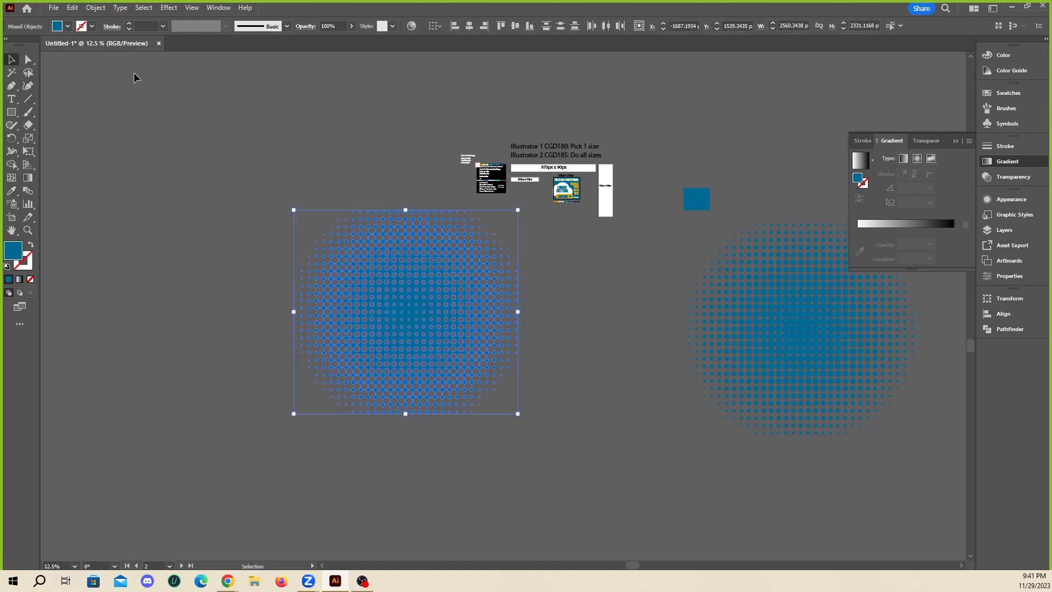
key(super+Down)
click(722, 155)
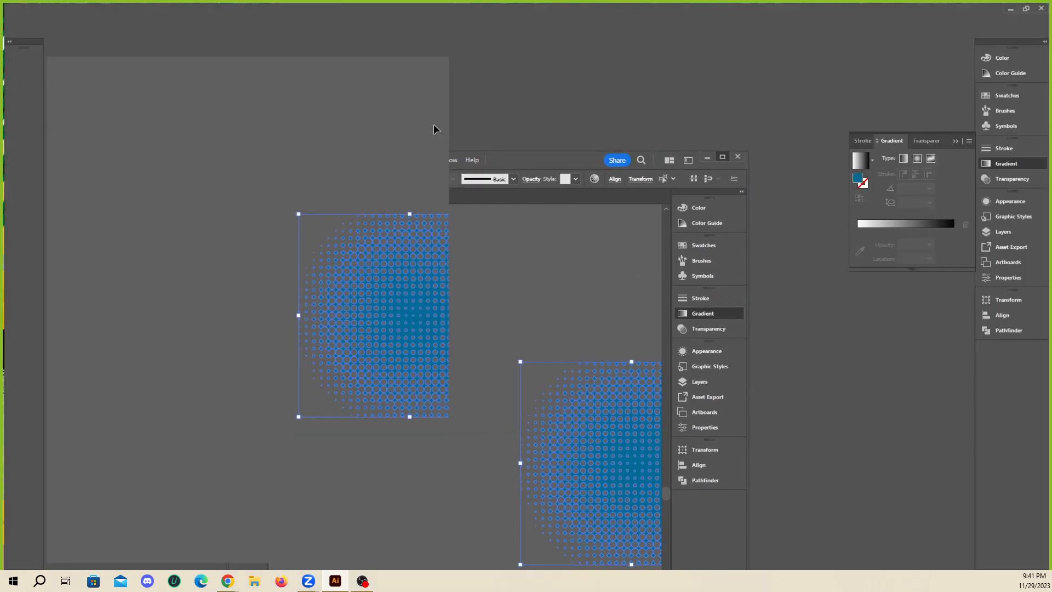
click(95, 8)
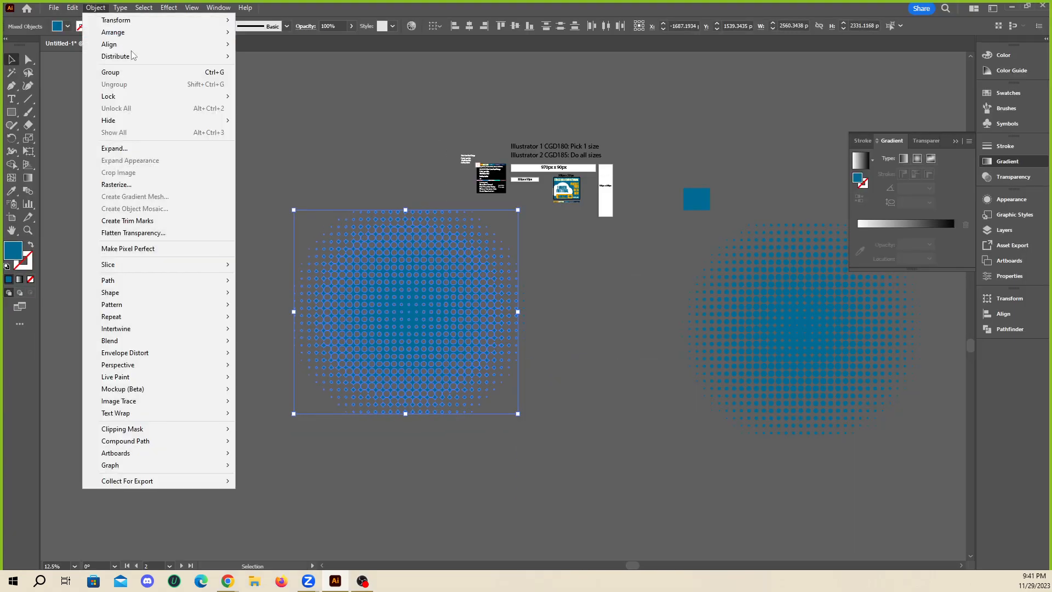
click(110, 72)
- Bring the two blue halftones together and scale them down jointly to about 443 px and 416 px wide, just below the banners
drag(406, 305, 467, 302)
drag(822, 342, 639, 235)
shift+click(475, 304)
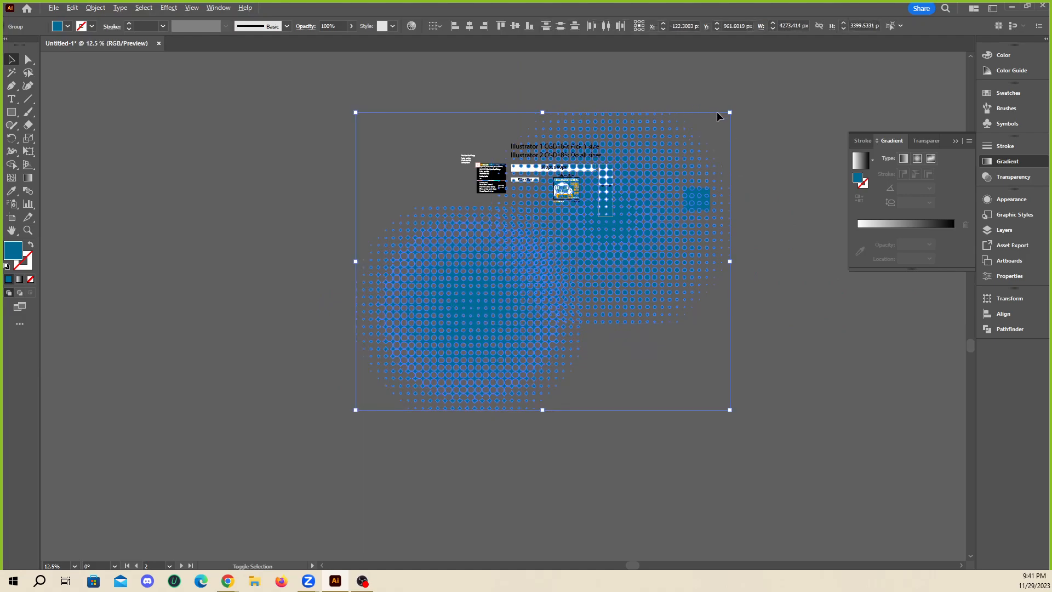
drag(730, 113, 576, 219)
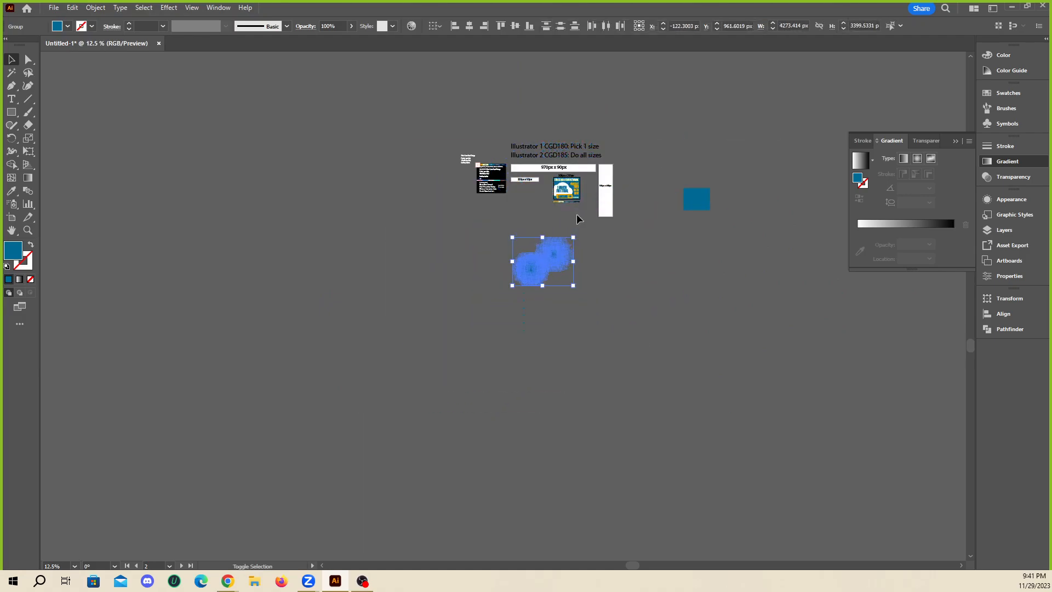
click(630, 237)
- Move the smaller halftone beside the 300px x 250px banner and delete the copied blue rectangle from the empty area
scroll(620, 231, up, 2)
scroll(600, 287, up, 5)
drag(419, 429, 357, 244)
scroll(357, 244, up, 3)
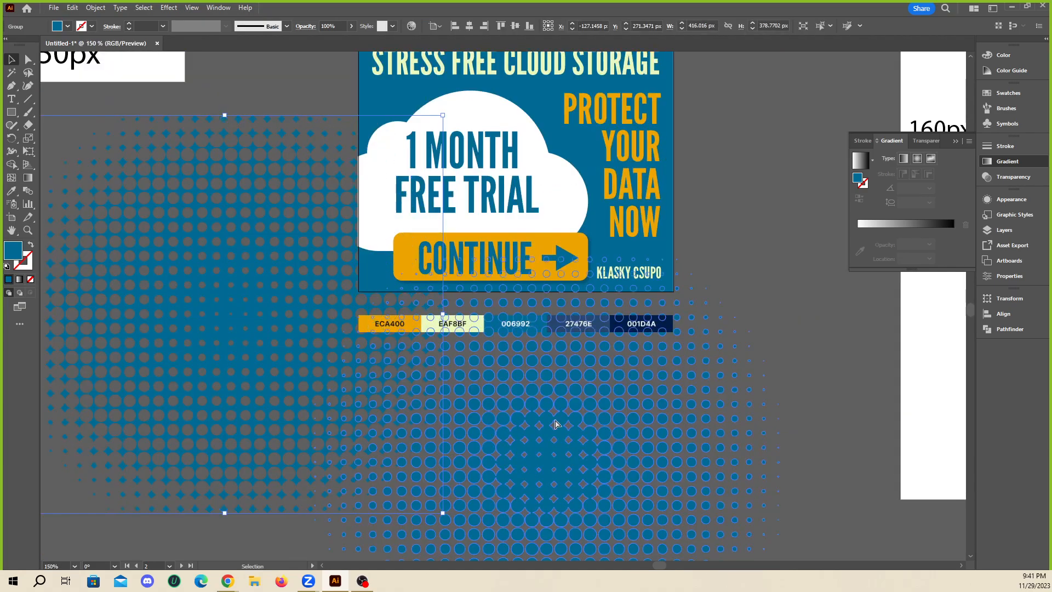
scroll(521, 340, down, 4)
drag(780, 323, 716, 319)
key(Delete)
- Position the larger halftone over the lower-right part of the 300px x 250px banner, centered at about X 238 px, Y 225 px
scroll(434, 308, up, 4)
drag(748, 368, 635, 280)
drag(633, 383, 719, 423)
scroll(452, 339, down, 1)
scroll(603, 254, up, 1)
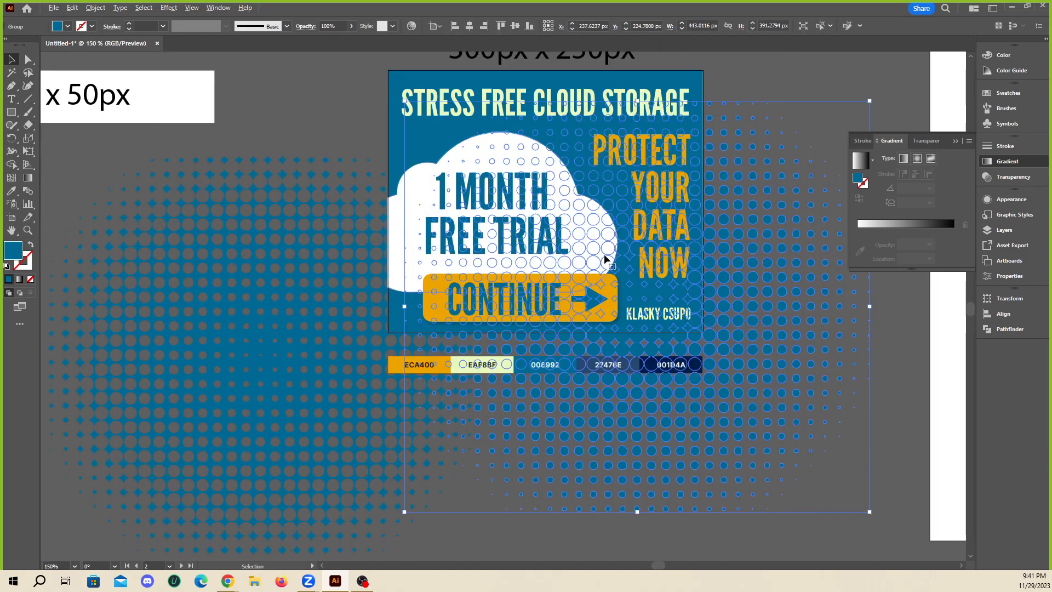
- Lighten the halftone over the banner using HSB color values, setting its brightness to 67.84%
click(9, 193)
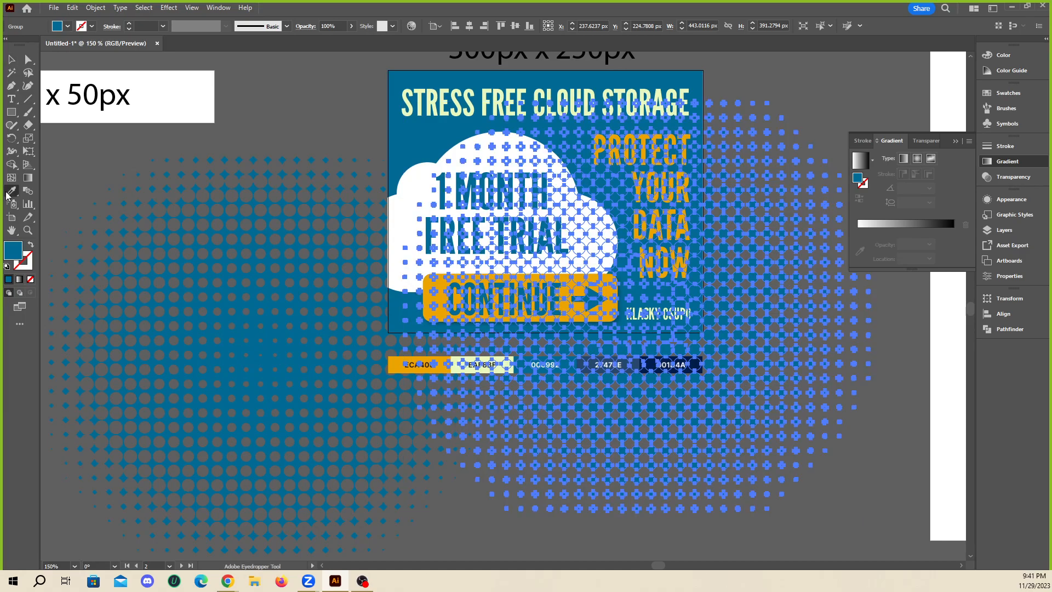
double_click(858, 179)
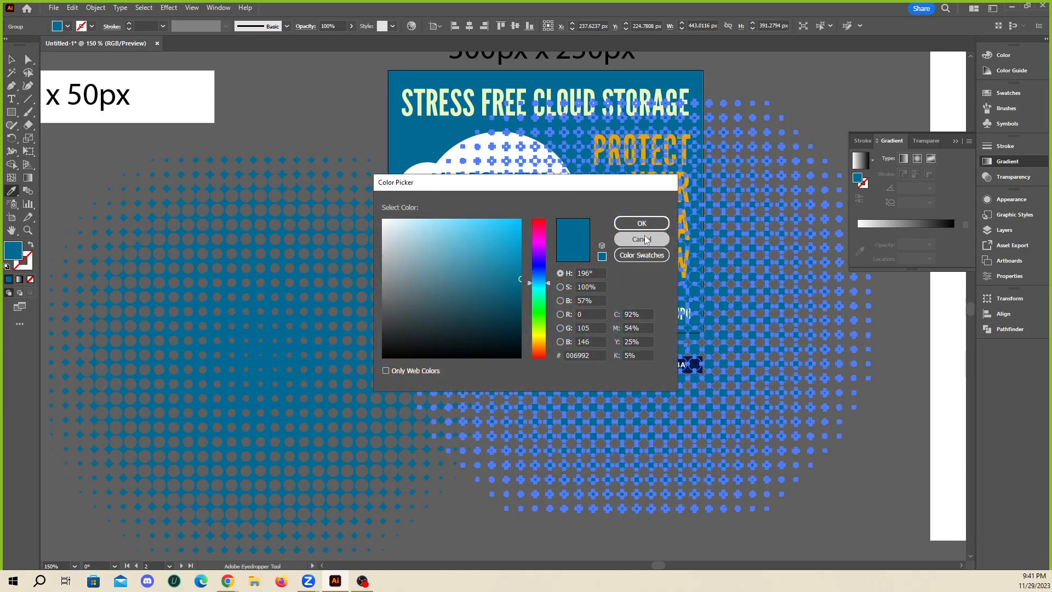
click(643, 238)
click(1007, 56)
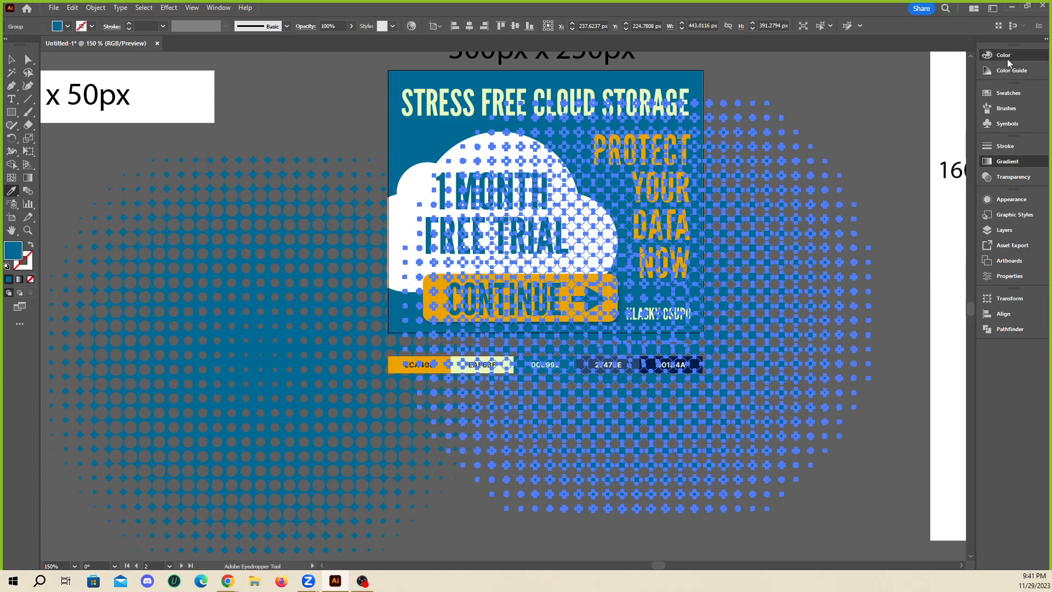
click(968, 50)
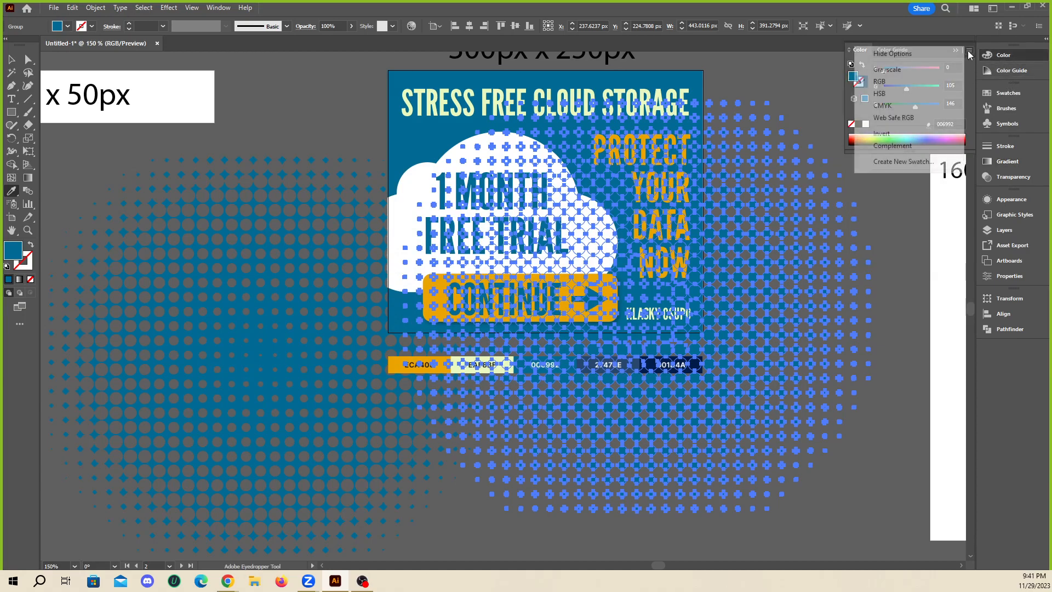
click(890, 94)
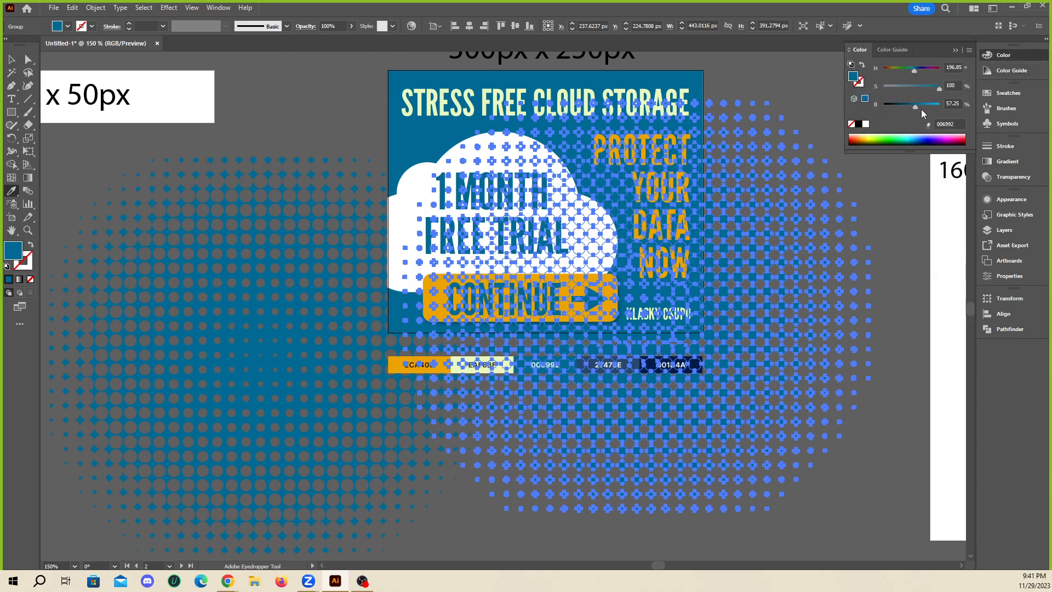
click(921, 105)
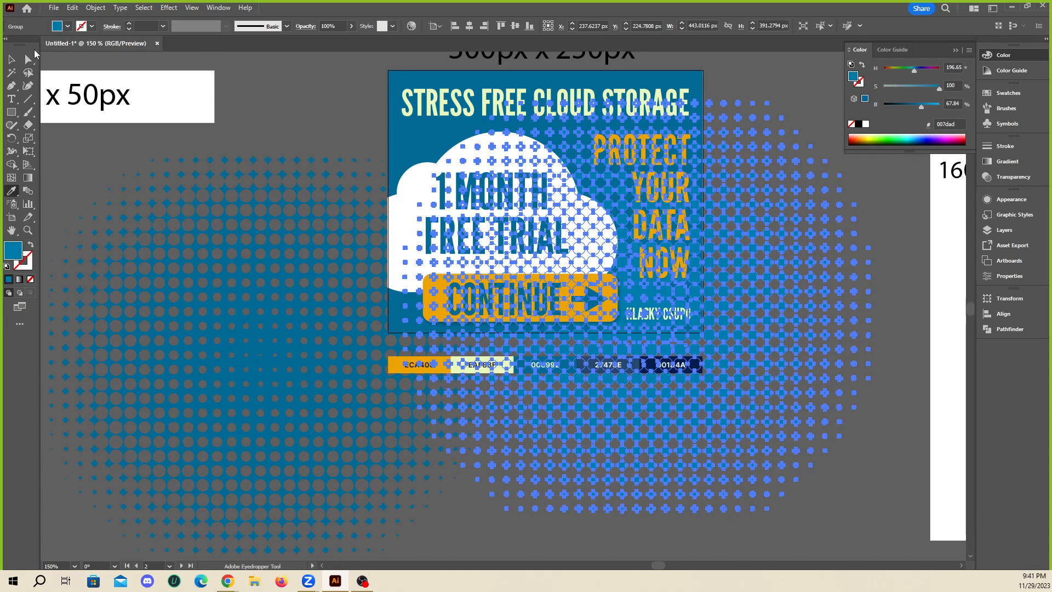
key(v)
click(374, 214)
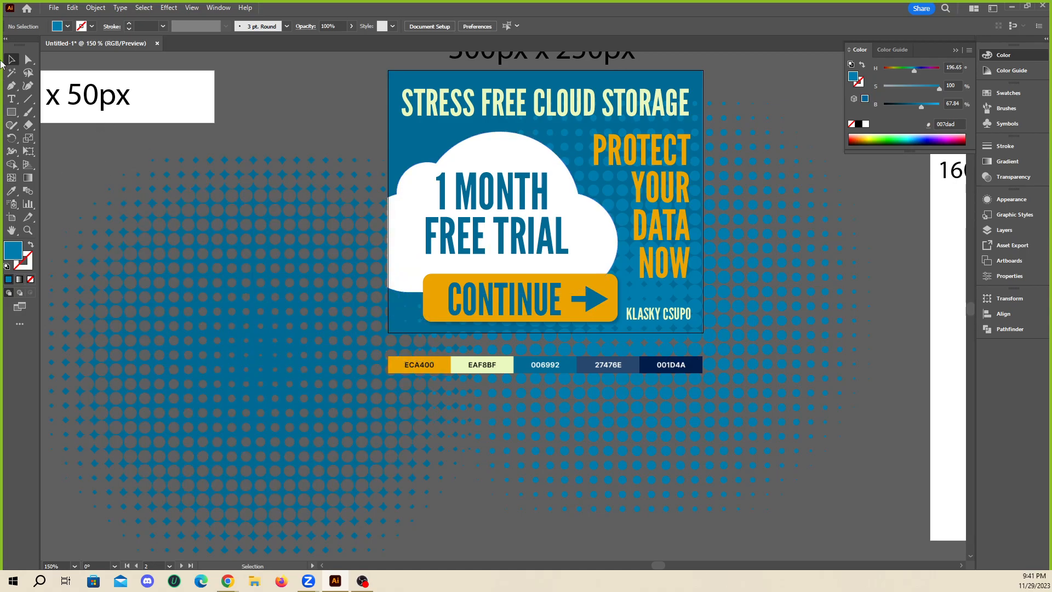
- Move the darker halftone away from the banner and nudge the lighter one to about X 243 px, Y 216 px
scroll(319, 277, down, 2)
drag(319, 279, 156, 441)
click(228, 314)
scroll(318, 235, up, 2)
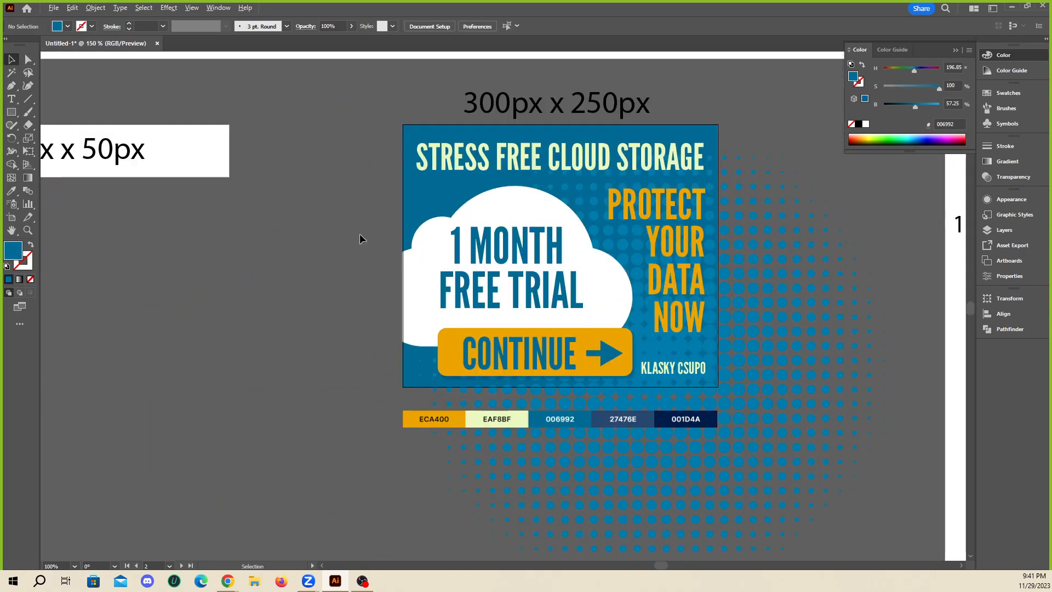
drag(803, 418, 787, 390)
- Duplicate the banner's 300 x 250 px blue background in place and bring the copy to the front
click(690, 135)
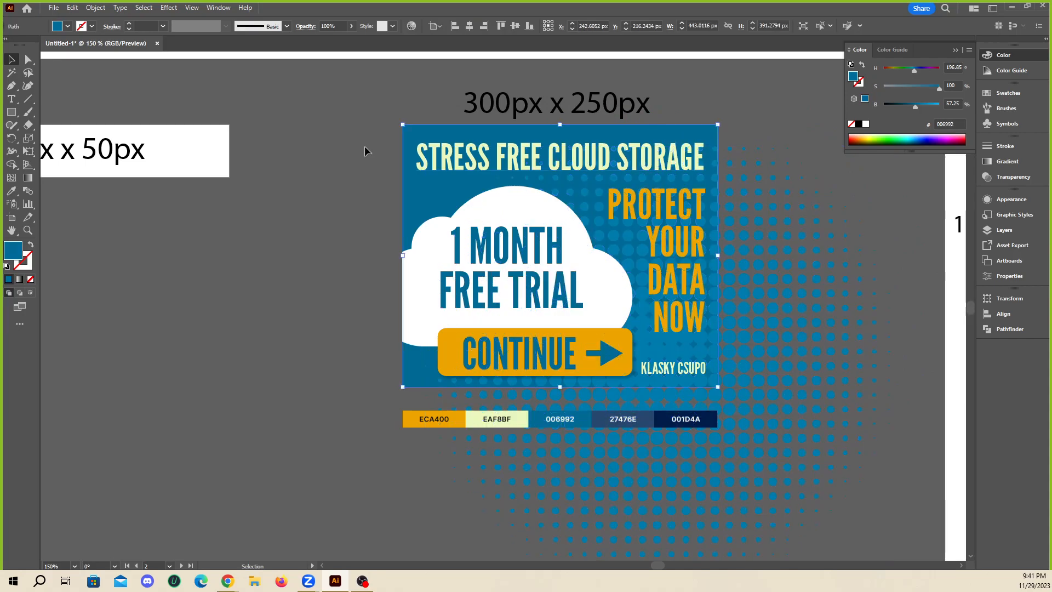
scroll(230, 194, down, 1)
scroll(586, 211, up, 1)
key(a)
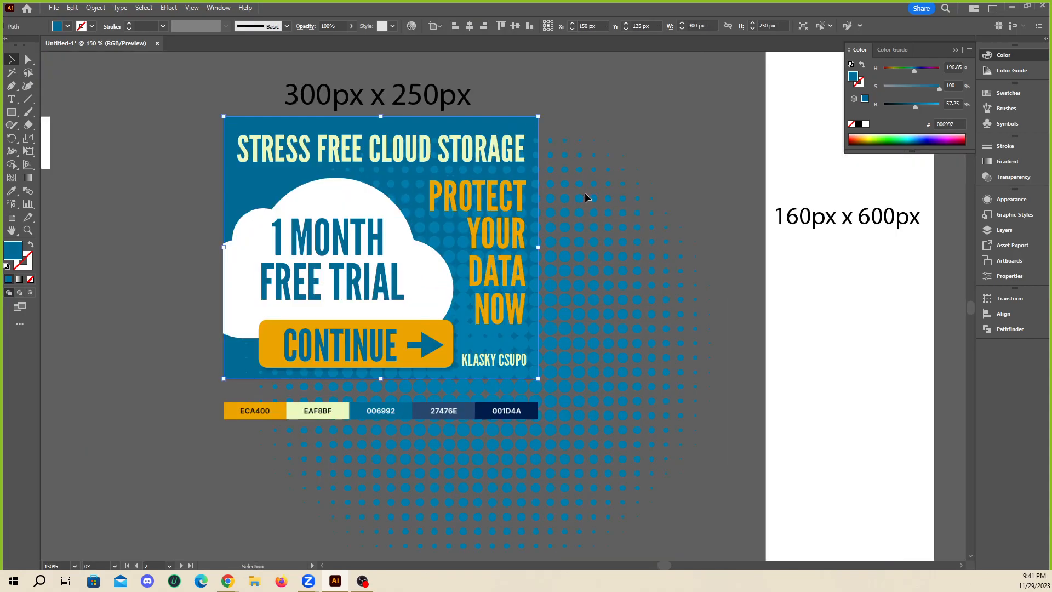
key(ctrl+shift+bracketright)
- Select the front blue rectangle together with the lighter halftone and make a clipping mask from them
shift+click(564, 269)
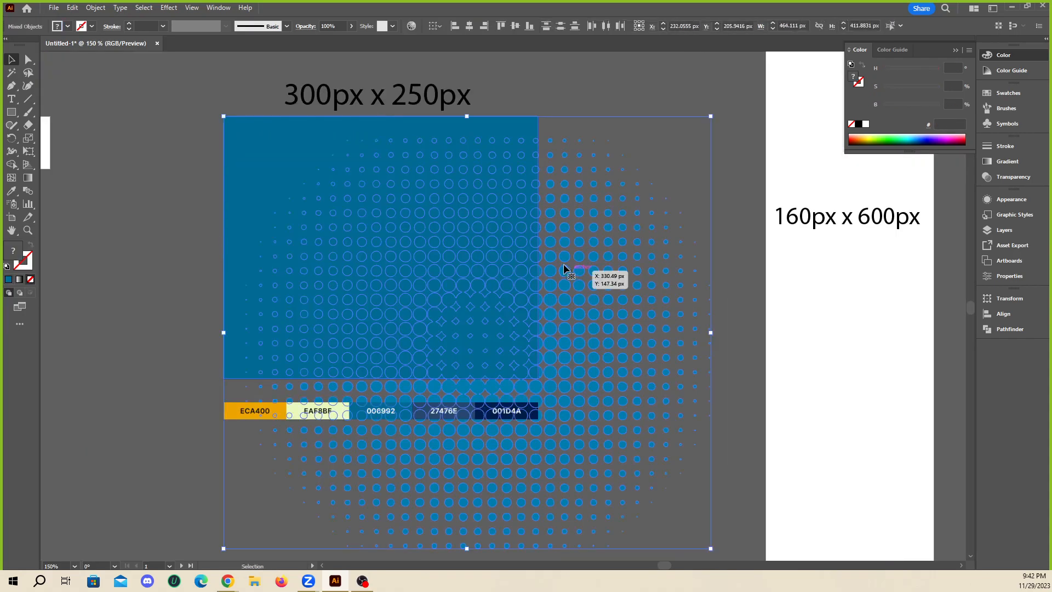
click(116, 119)
drag(275, 166, 575, 257)
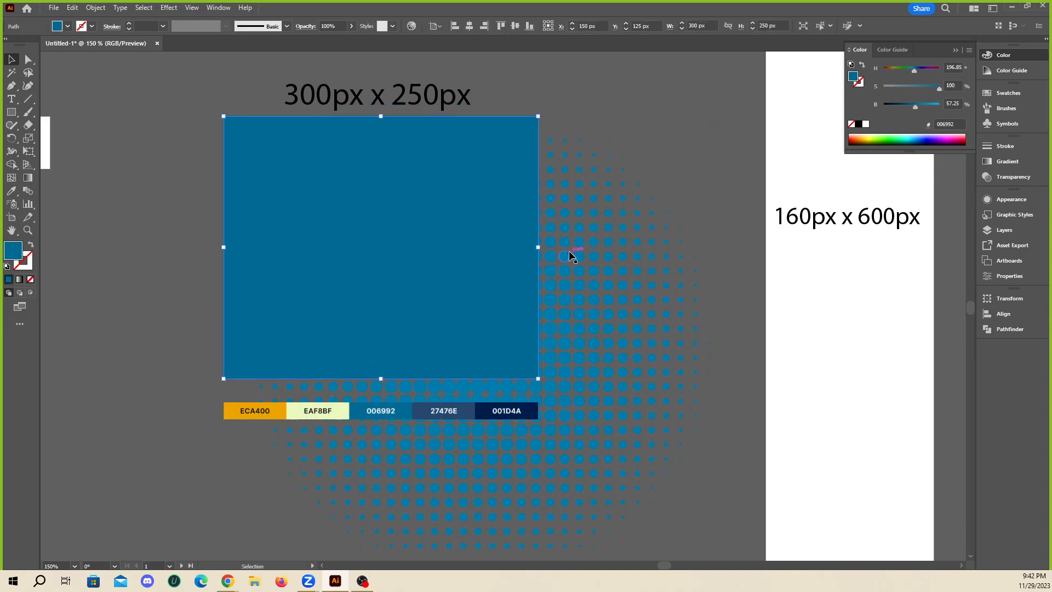
shift+click(568, 252)
click(88, 9)
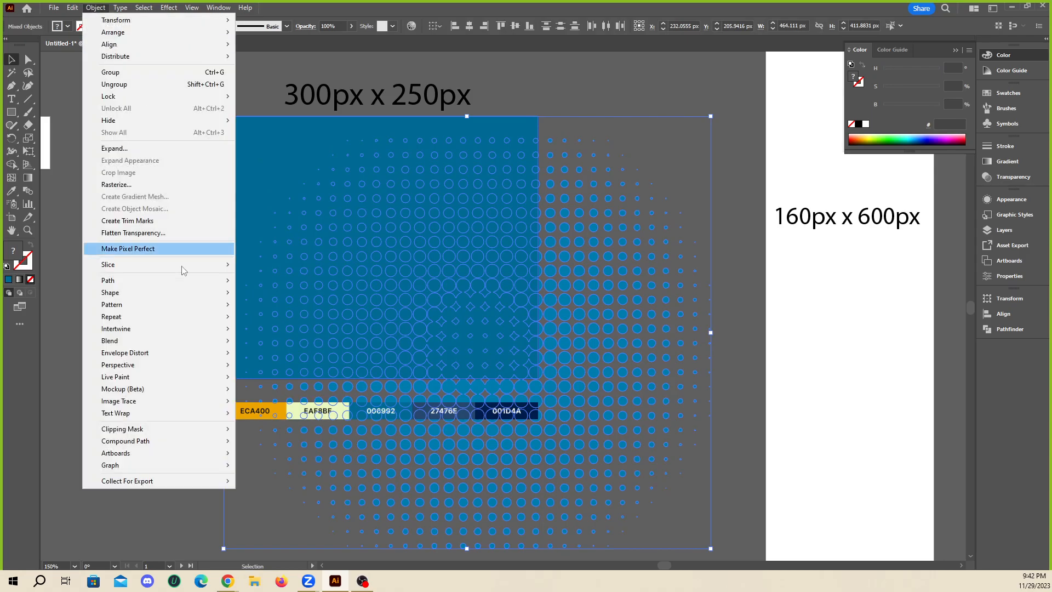
mouse_move(178, 427)
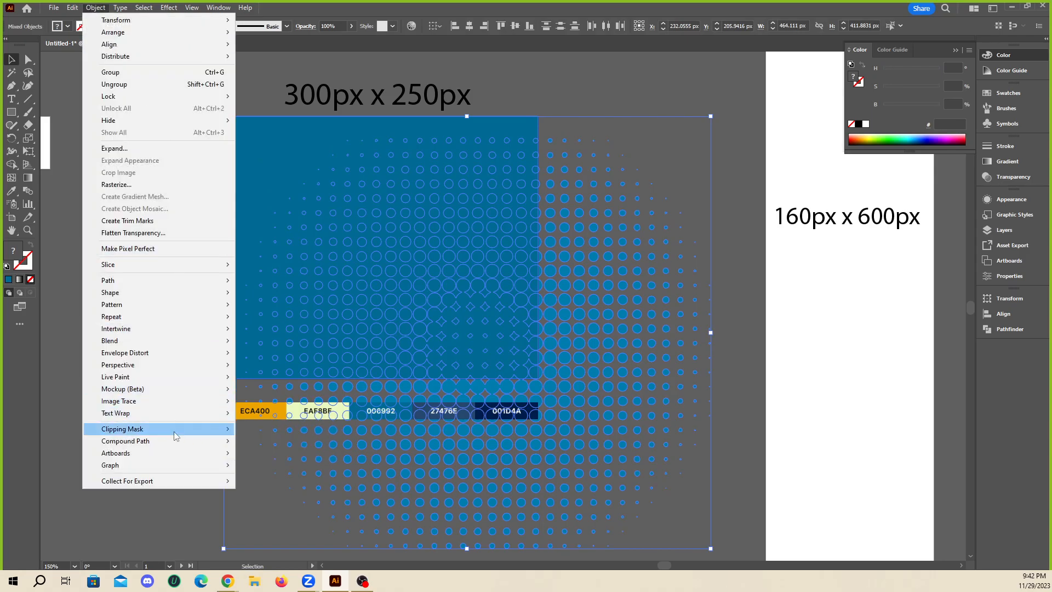
click(260, 429)
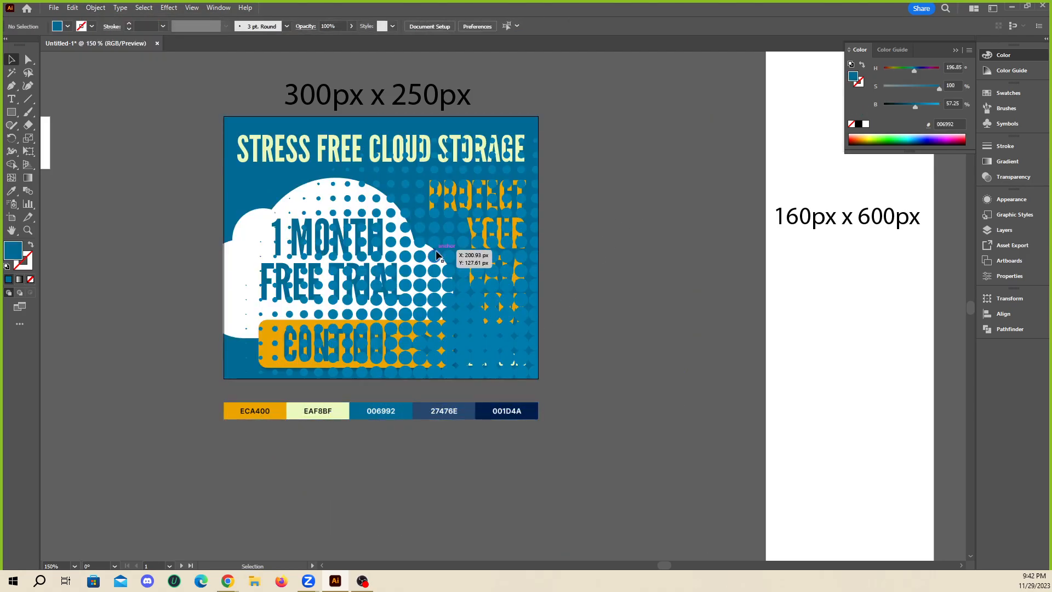
- Arrange the clipped halftone behind the banner's text, cloud and button but above its blue background
click(537, 255)
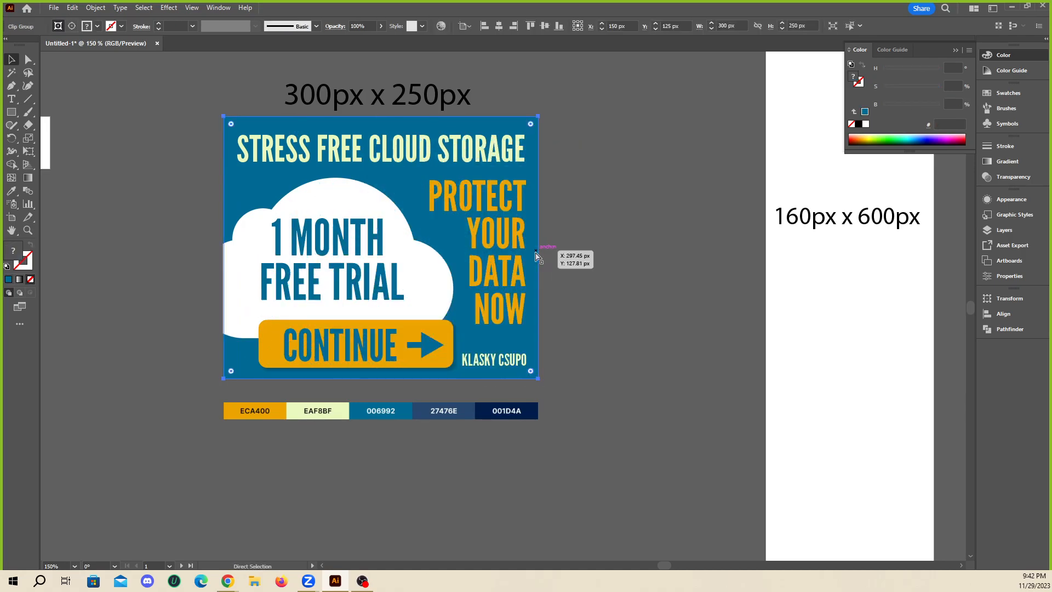
click(652, 383)
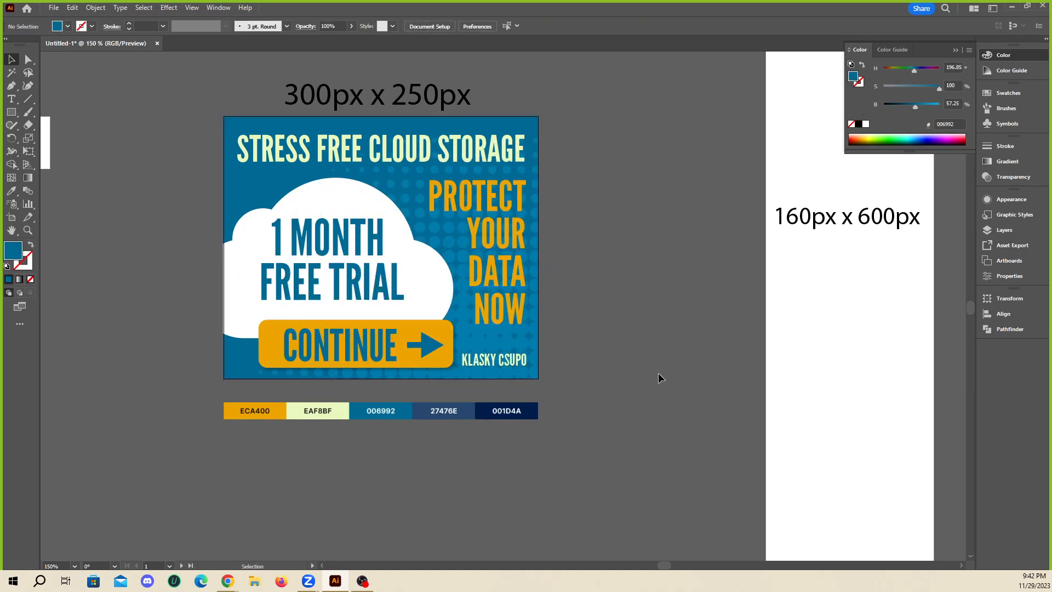
scroll(660, 370, down, 2)
scroll(632, 383, up, 2)
scroll(218, 280, up, 2)
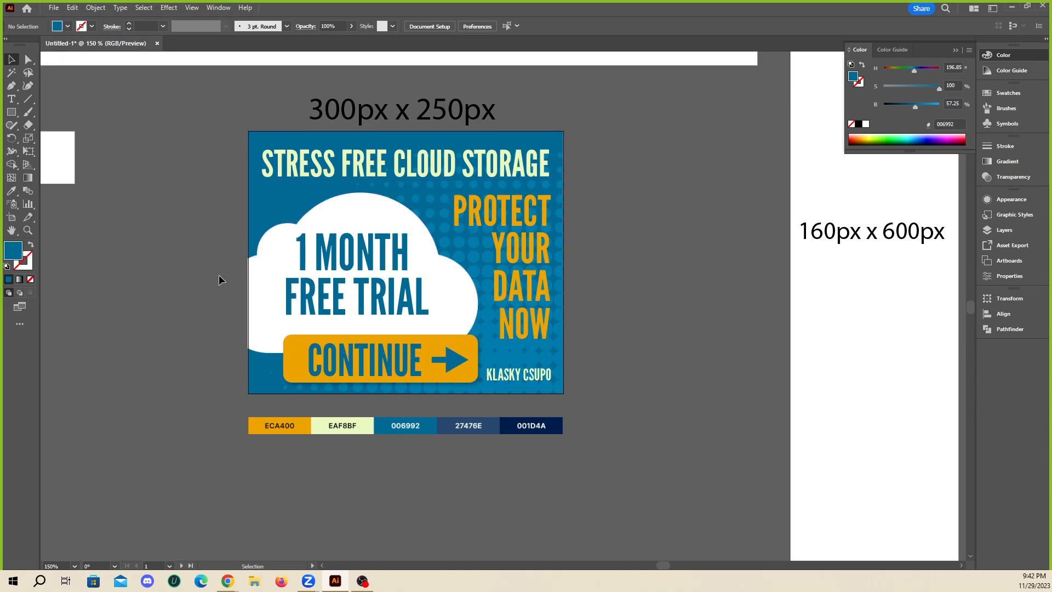
scroll(214, 294, up, 1)
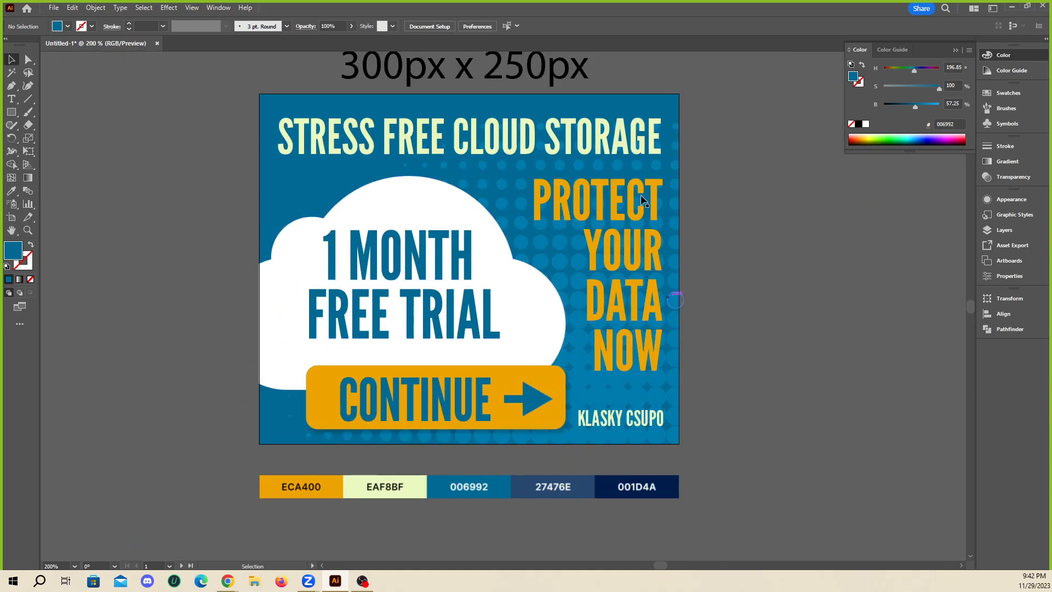
scroll(564, 367, down, 1)
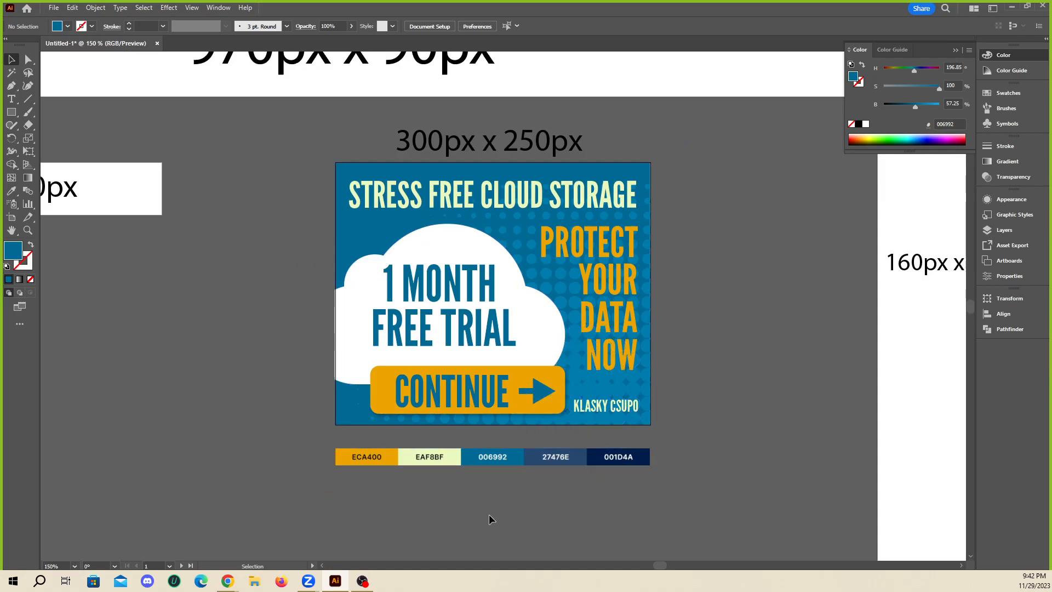
- Move the 300px x 250px label well below the banner and shift the color palette strip slightly farther down
scroll(345, 197, down, 1)
scroll(345, 196, down, 1)
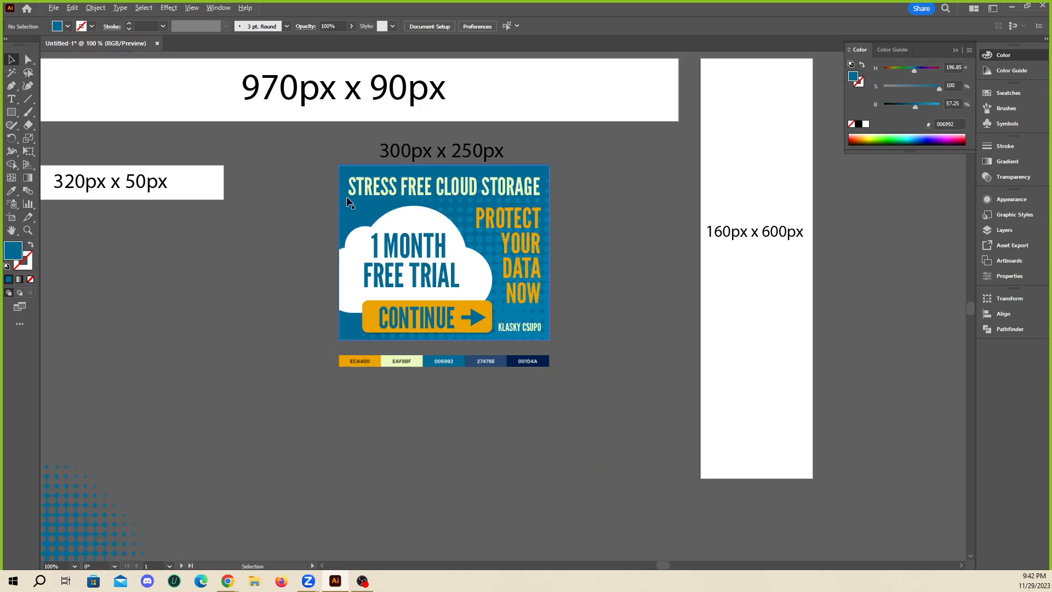
drag(427, 153, 427, 485)
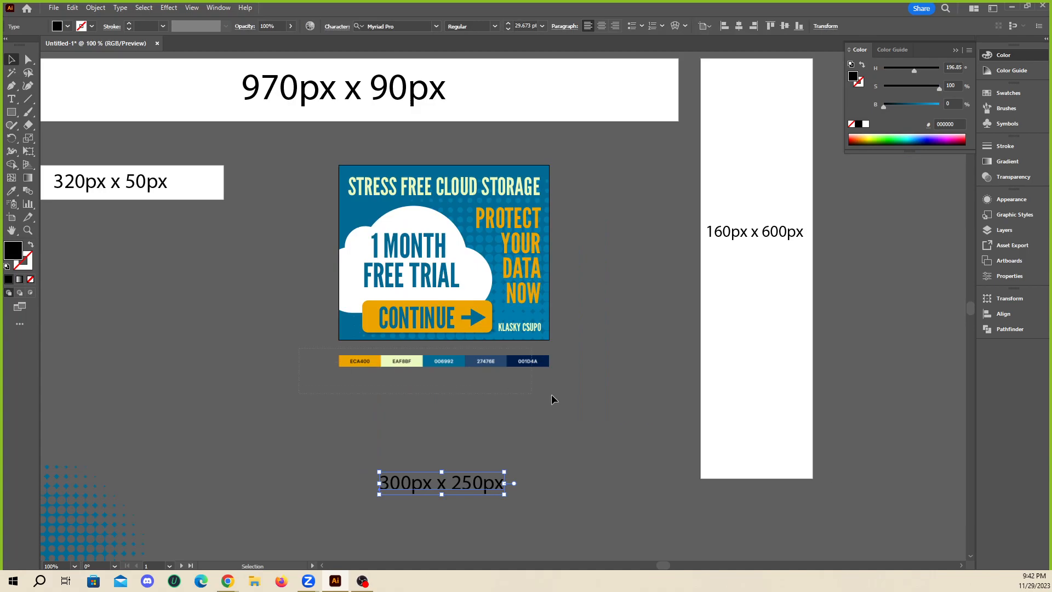
drag(551, 395, 567, 393)
drag(541, 361, 541, 400)
click(610, 357)
scroll(572, 372, down, 2)
scroll(495, 359, up, 1)
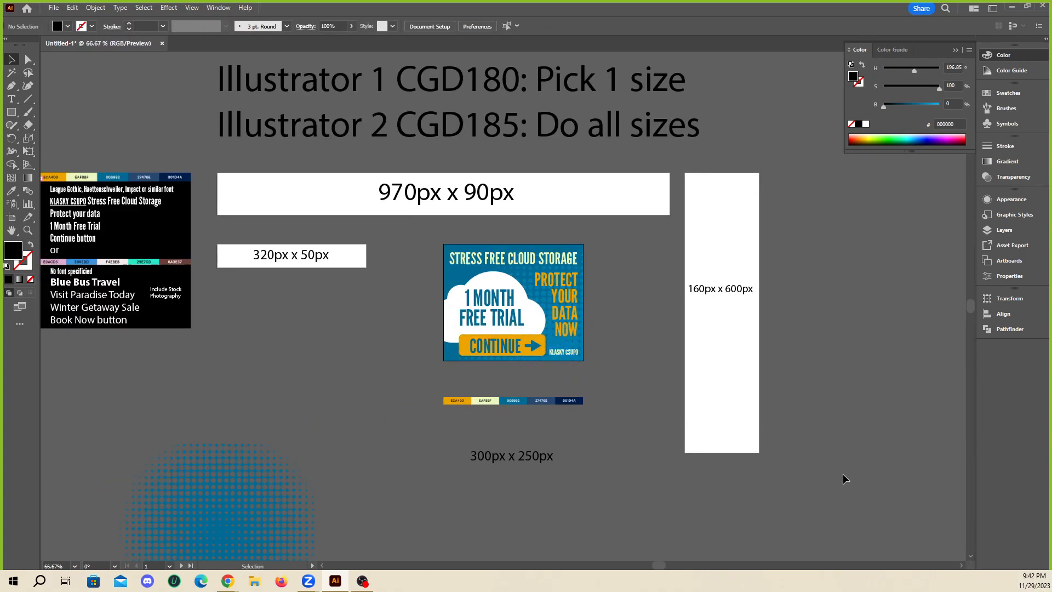
- Move the 320px x 50px and 970px x 90px labels off their white boxes and place them well below the banners
drag(309, 267, 349, 468)
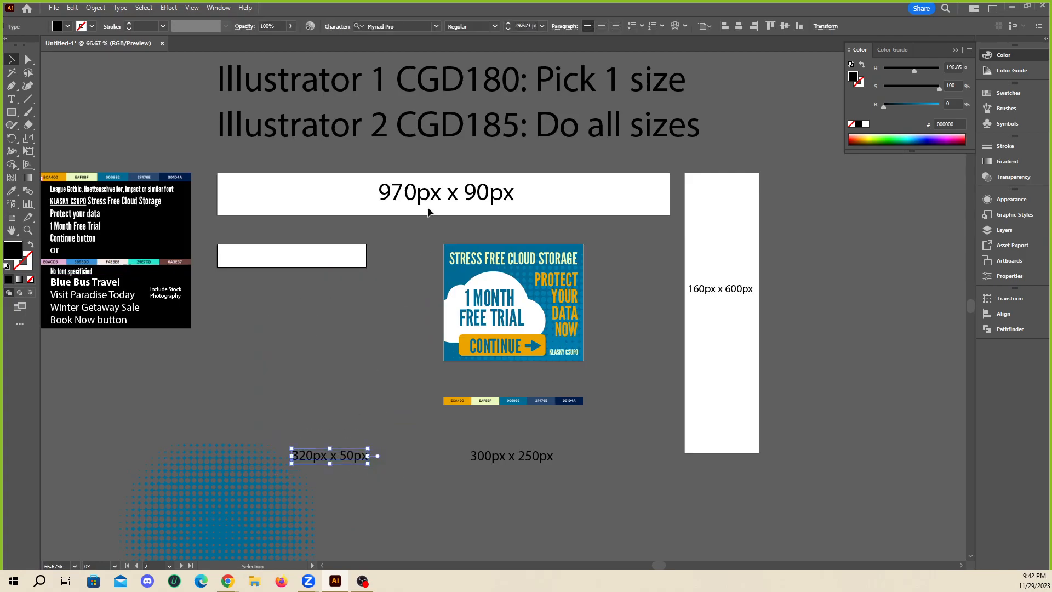
drag(438, 193, 555, 519)
click(650, 458)
scroll(542, 339, down, 1)
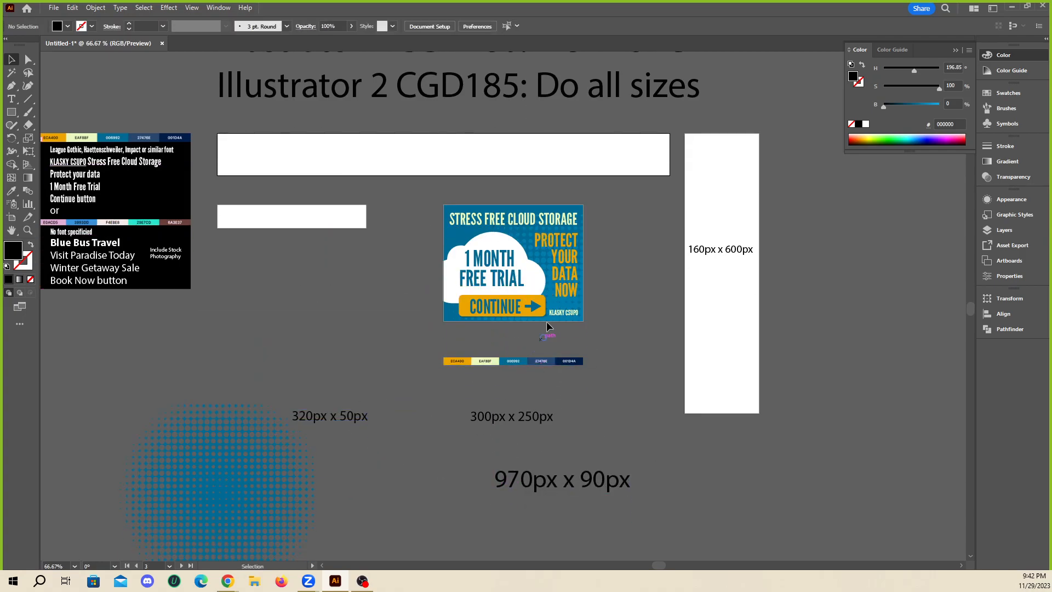
- Examine the two assignment lines above the banners to see how many banner sizes each Illustrator course requires
scroll(545, 306, up, 1)
scroll(548, 263, up, 1)
scroll(441, 331, up, 1)
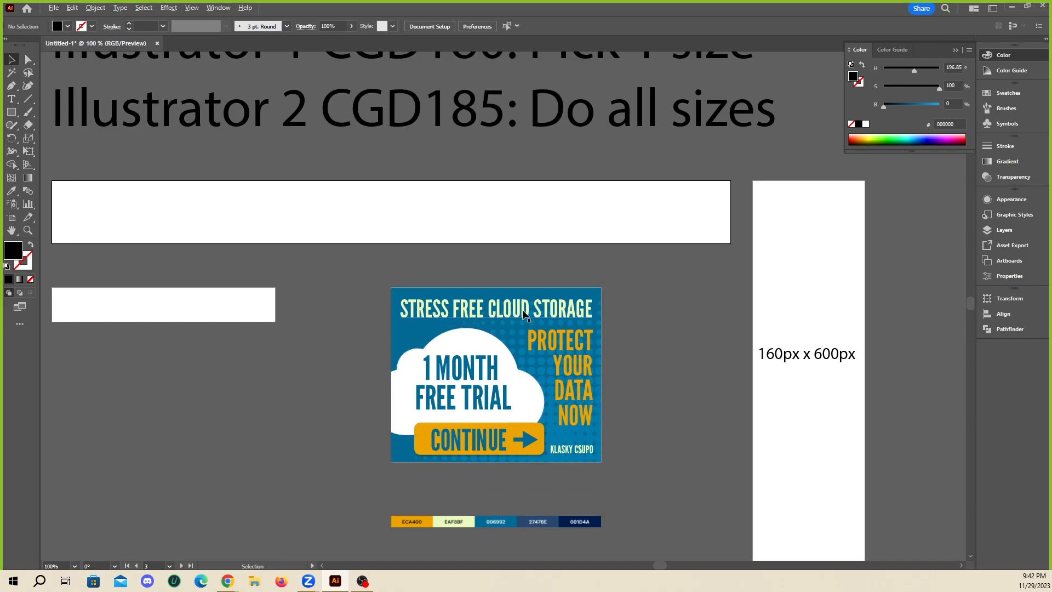
scroll(394, 227, down, 2)
scroll(350, 219, up, 4)
scroll(458, 223, down, 1)
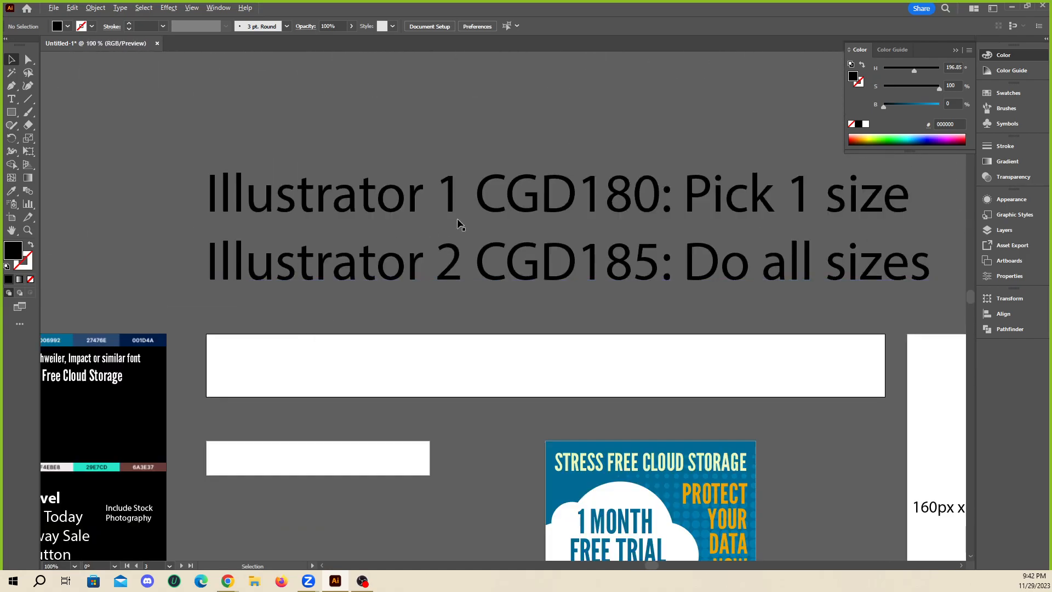
scroll(458, 218, up, 1)
scroll(460, 230, down, 1)
click(462, 240)
triple_click(462, 237)
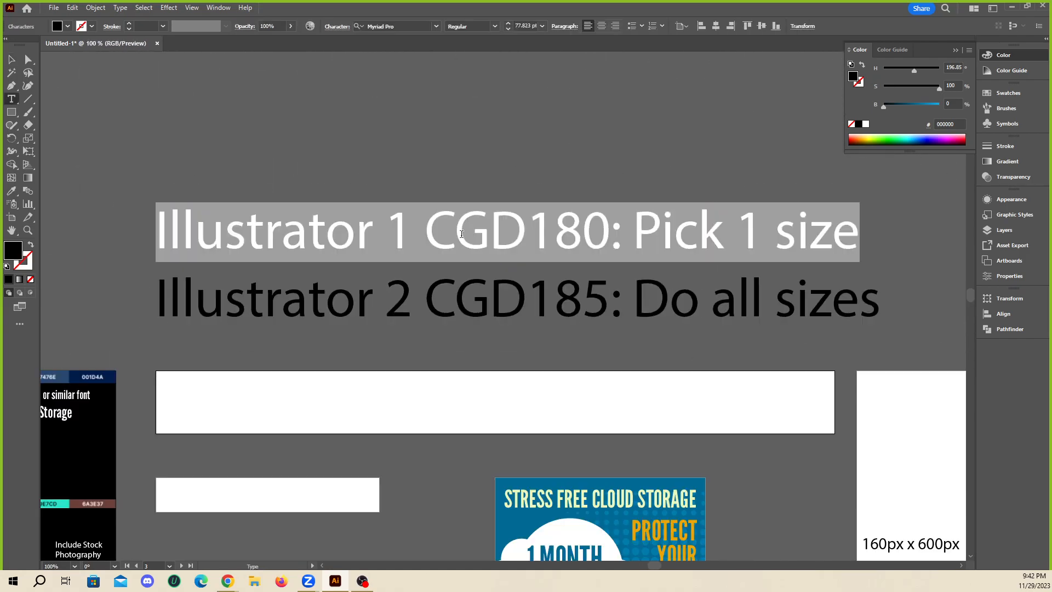
click(11, 59)
click(368, 127)
scroll(369, 126, down, 3)
scroll(415, 244, up, 2)
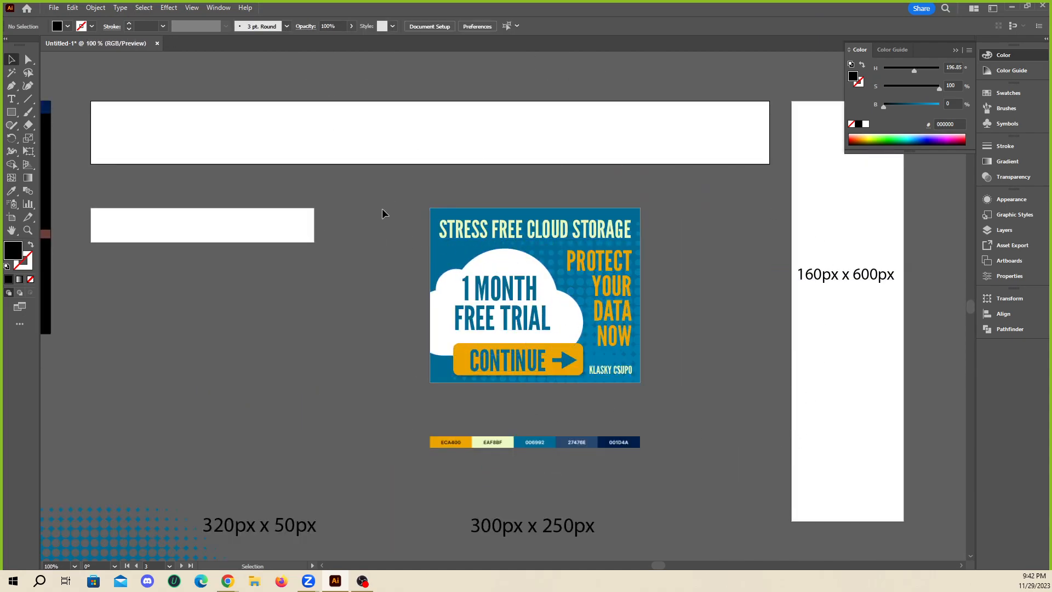
scroll(444, 347, up, 2)
scroll(444, 347, up, 3)
click(323, 188)
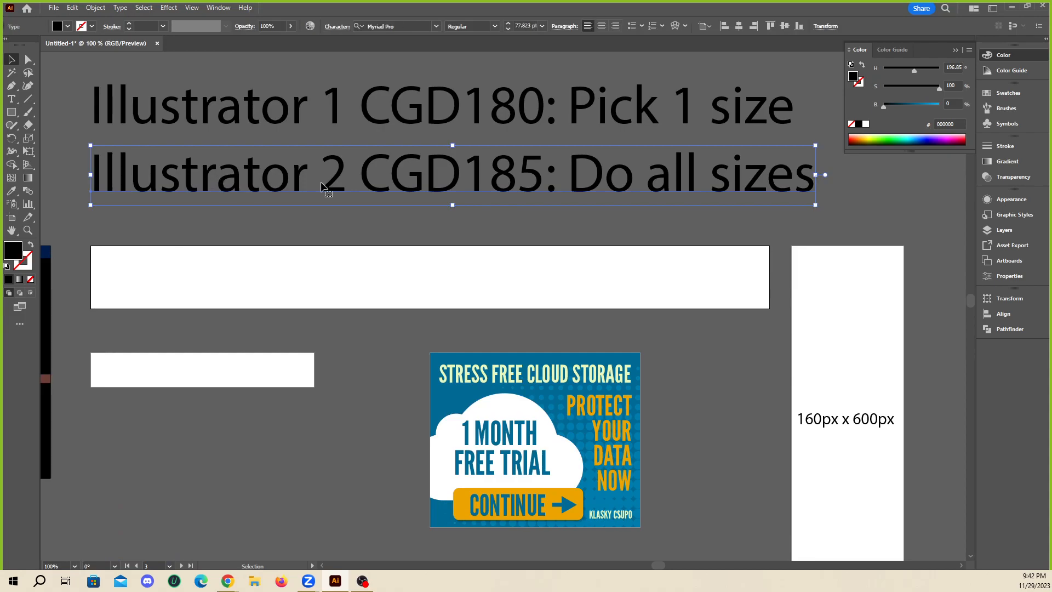
triple_click(328, 183)
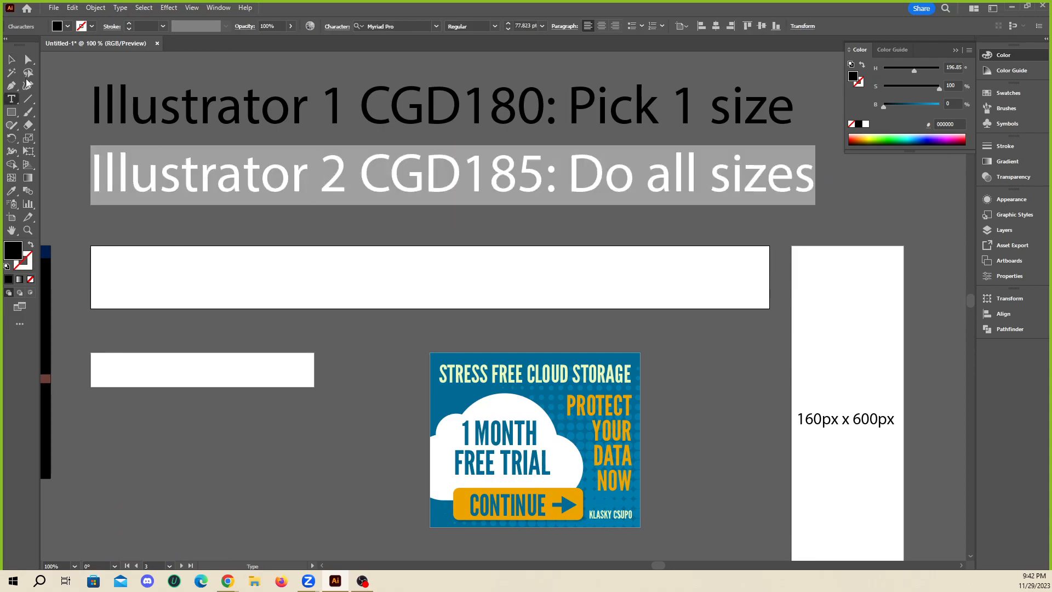
click(11, 62)
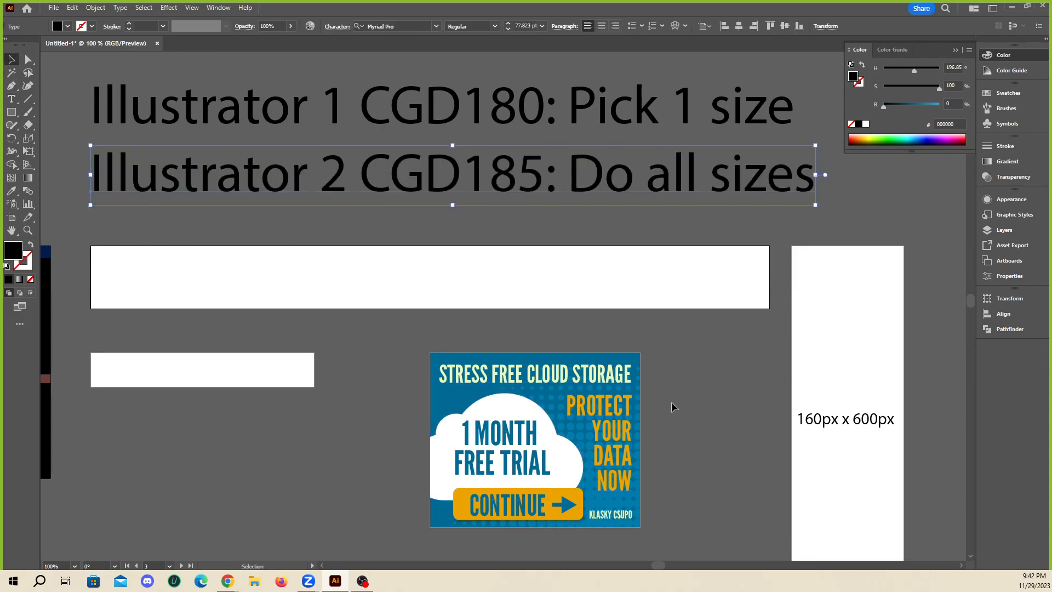
scroll(673, 407, down, 3)
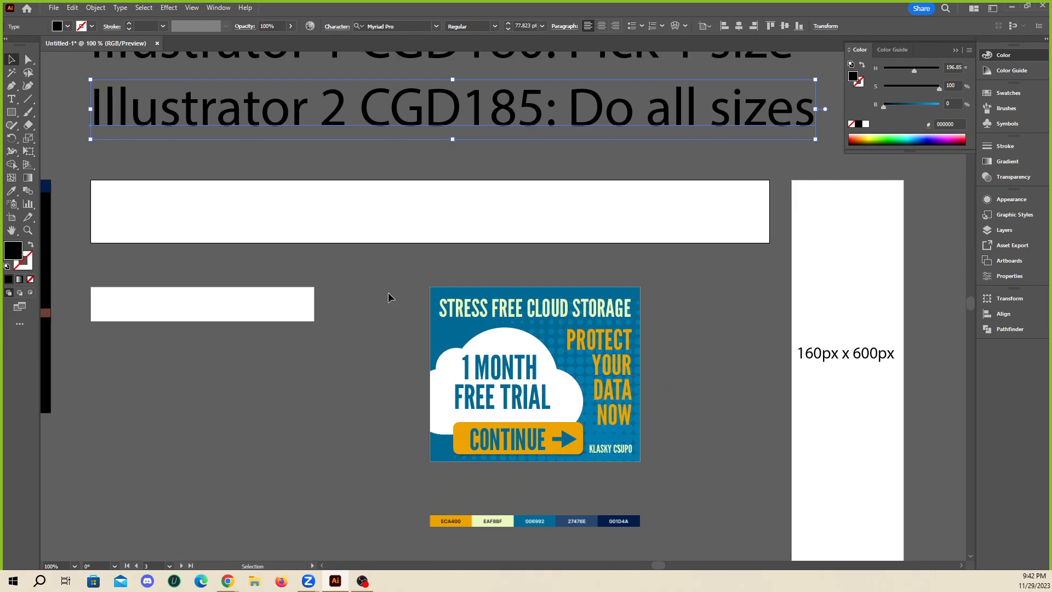
- Place a scaled-down copy of the finished cloud storage ad, about 62 px by 52 px, on the blank 320px x 50px banner
drag(645, 310, 267, 268)
drag(229, 317, 169, 300)
drag(161, 250, 160, 288)
key(ctrl+=)
key(ctrl+=)
key(ctrl+=)
key(ctrl+=)
key(ctrl+=)
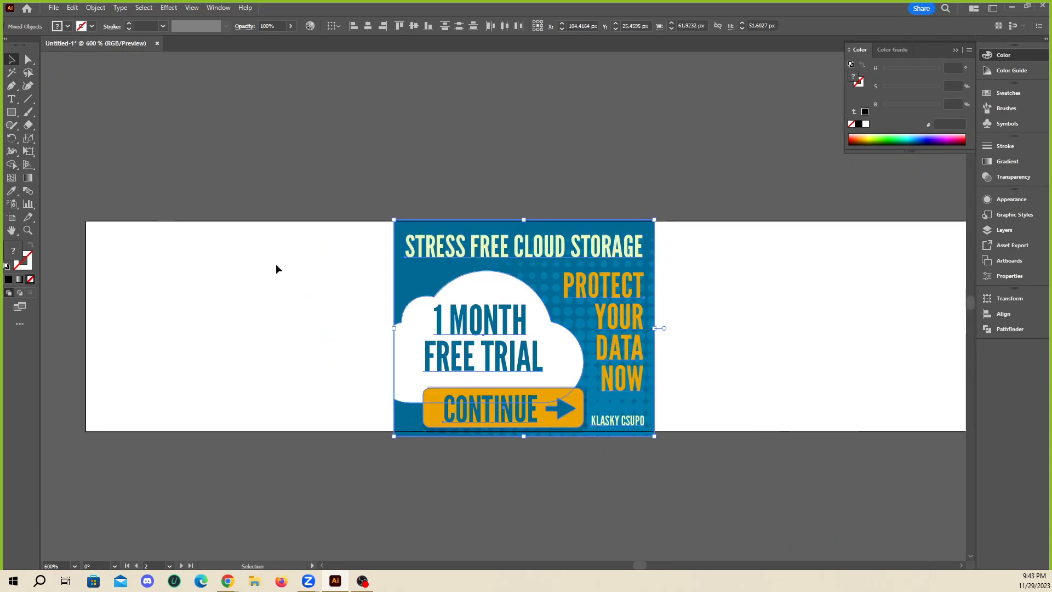
- Resize the small ad copy to 60 px by 50 px so it fits the 320px x 50px banner's height exactly
mouse_move(528, 222)
mouse_down()
mouse_move(523, 250)
mouse_move(523, 221)
mouse_up()
drag(524, 438, 524, 431)
click(308, 443)
key(ctrl+minus)
key(ctrl+minus)
key(ctrl+minus)
key(ctrl+minus)
key(ctrl+minus)
key(ctrl+minus)
key(ctrl+minus)
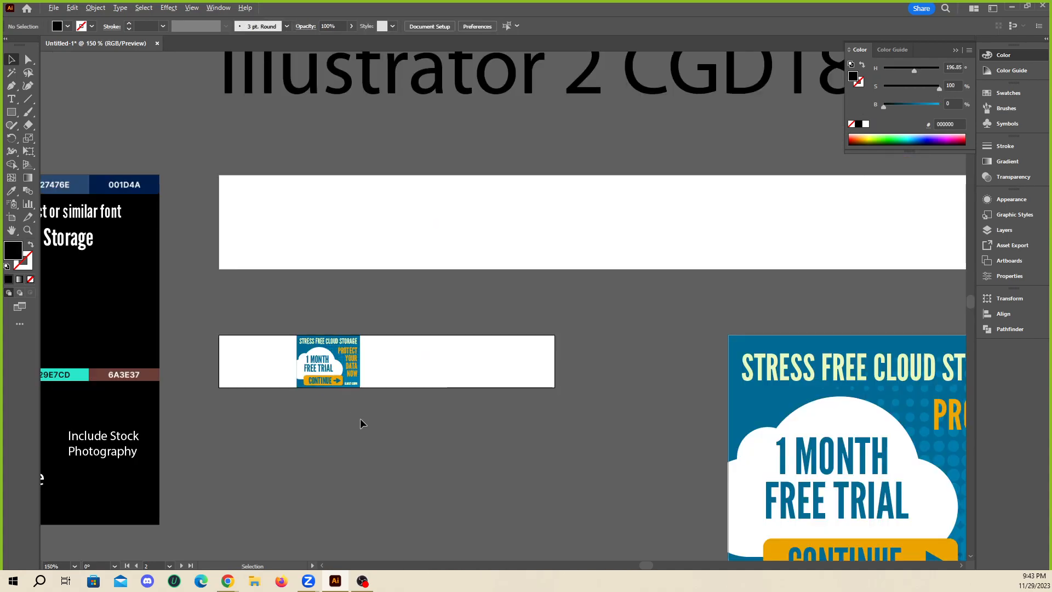
scroll(383, 436, up, 1)
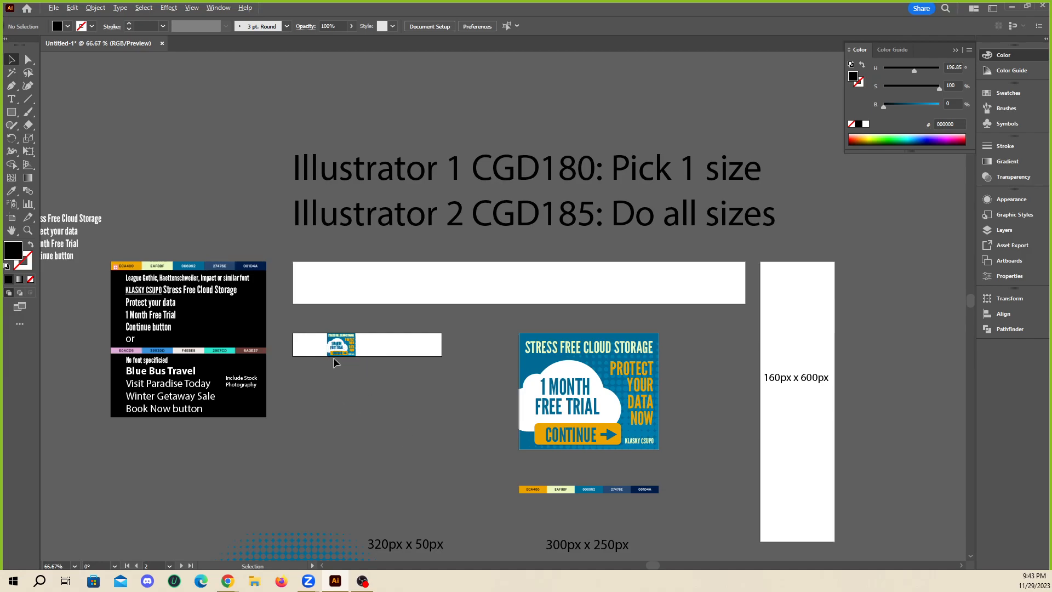
scroll(333, 357, up, 5)
click(320, 283)
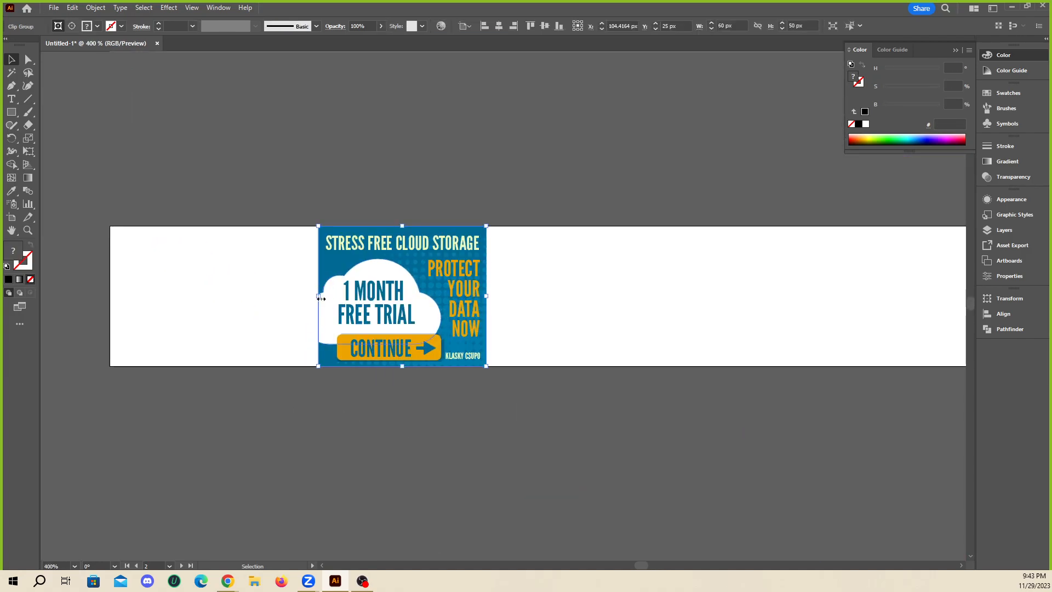
drag(321, 299, 112, 258)
key(ctrl+z)
click(324, 221)
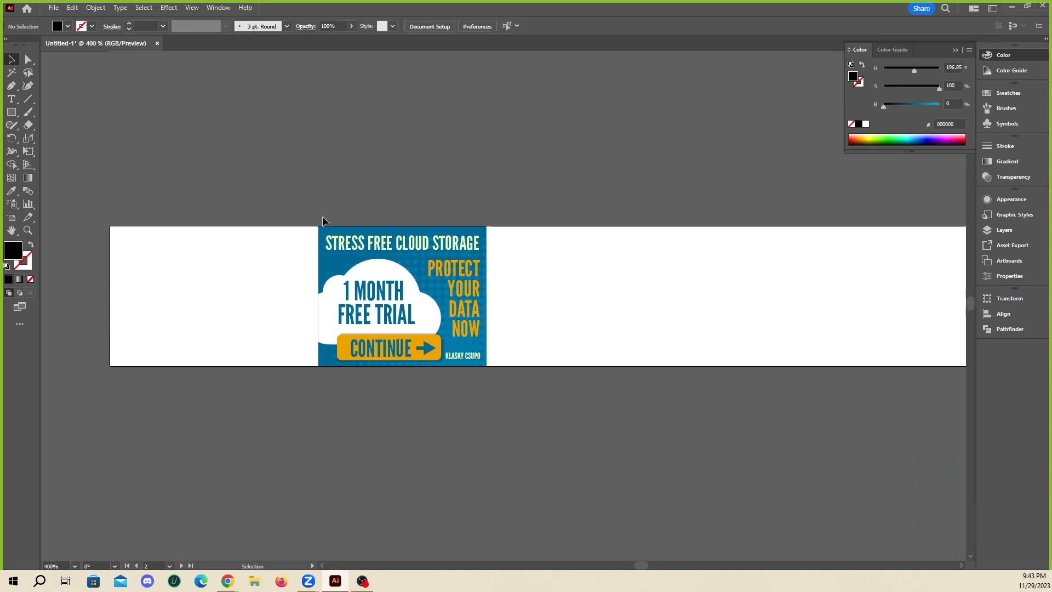
drag(324, 221, 113, 258)
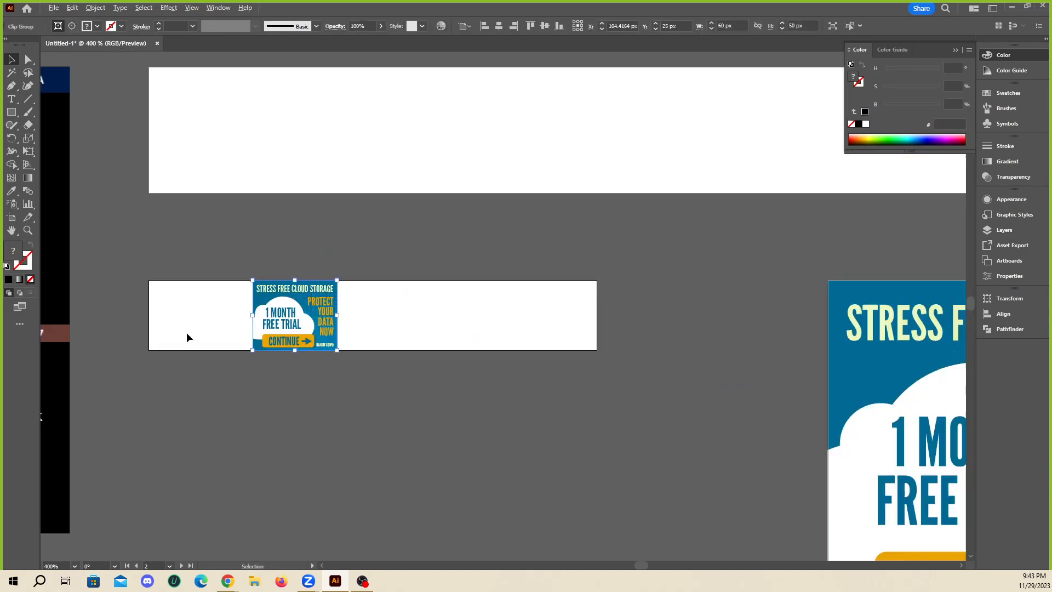
- Move the small ad's clipped halftone to the right end of the 320px x 50px banner and release its clipping mask
drag(337, 315, 575, 334)
key(ctrl+z)
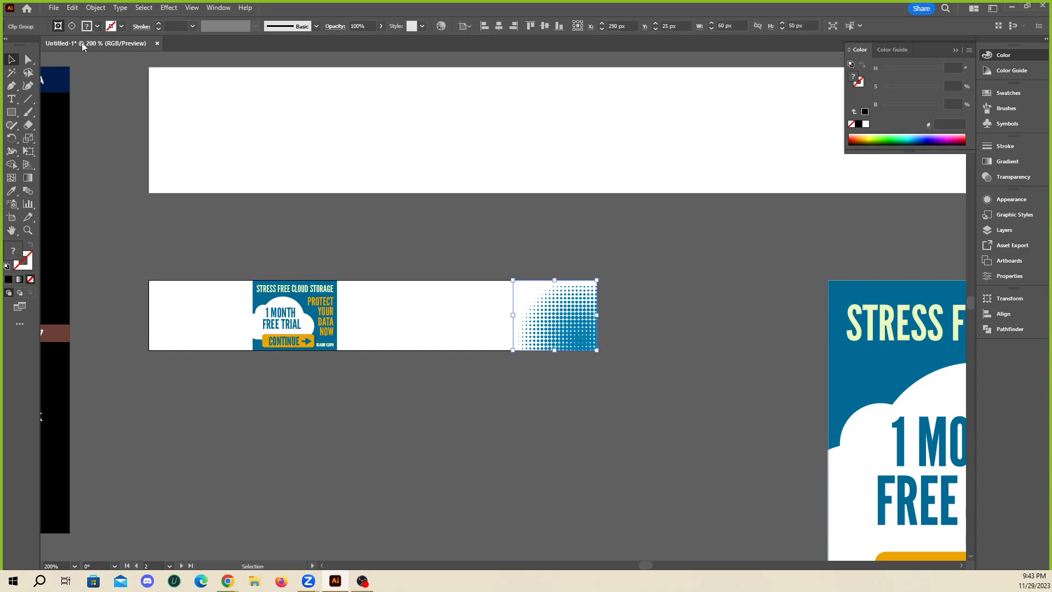
click(95, 8)
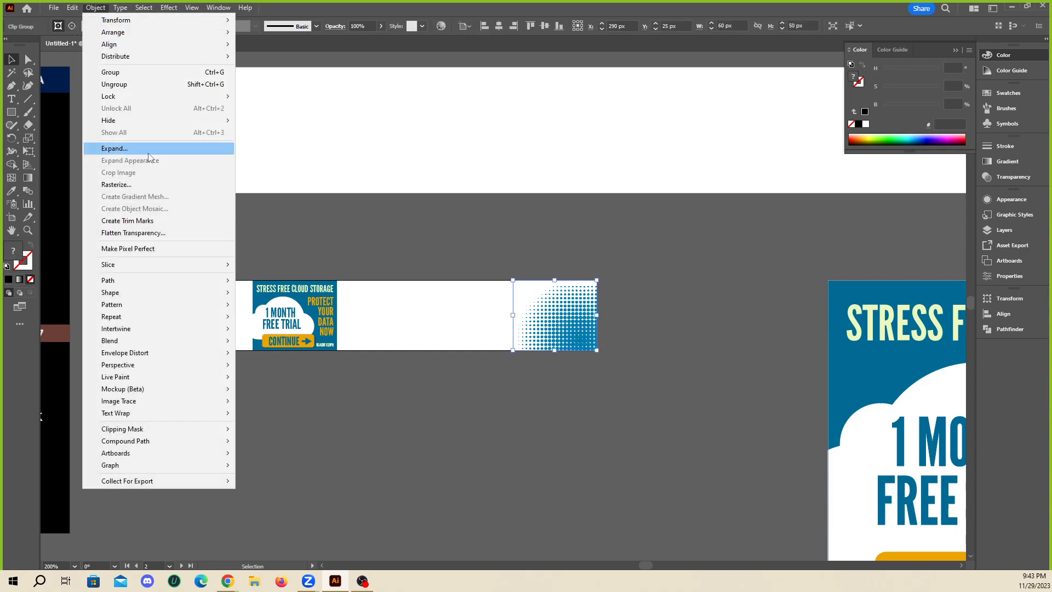
mouse_move(198, 430)
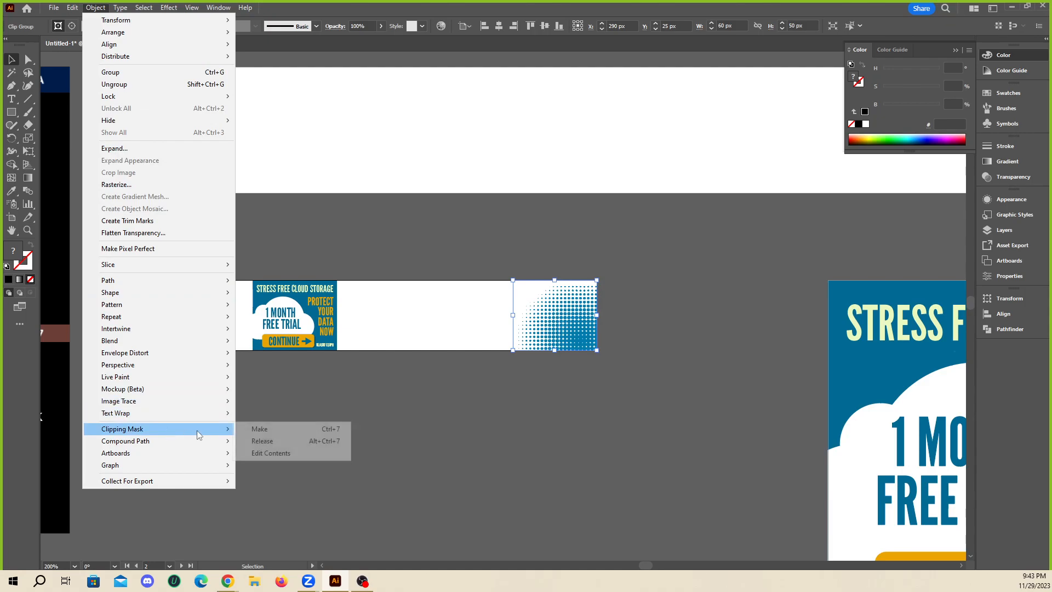
click(253, 441)
- Enlarge the released halftone to about 210 px by 185 px and set it aside below the 320px x 50px banner
drag(601, 357, 639, 477)
drag(554, 421, 517, 518)
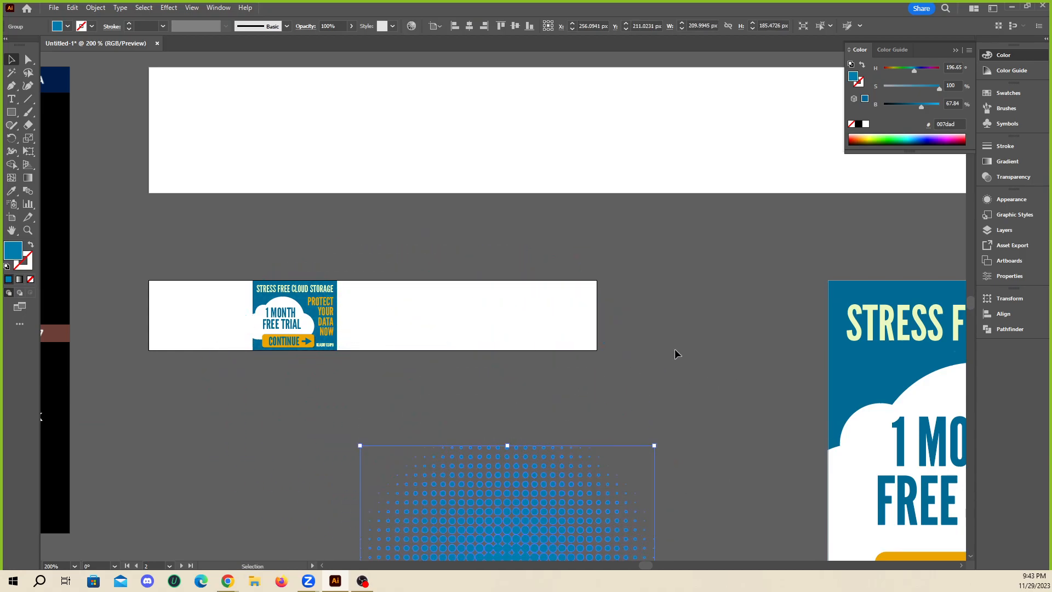
click(675, 354)
scroll(256, 336, up, 2)
scroll(291, 308, down, 1)
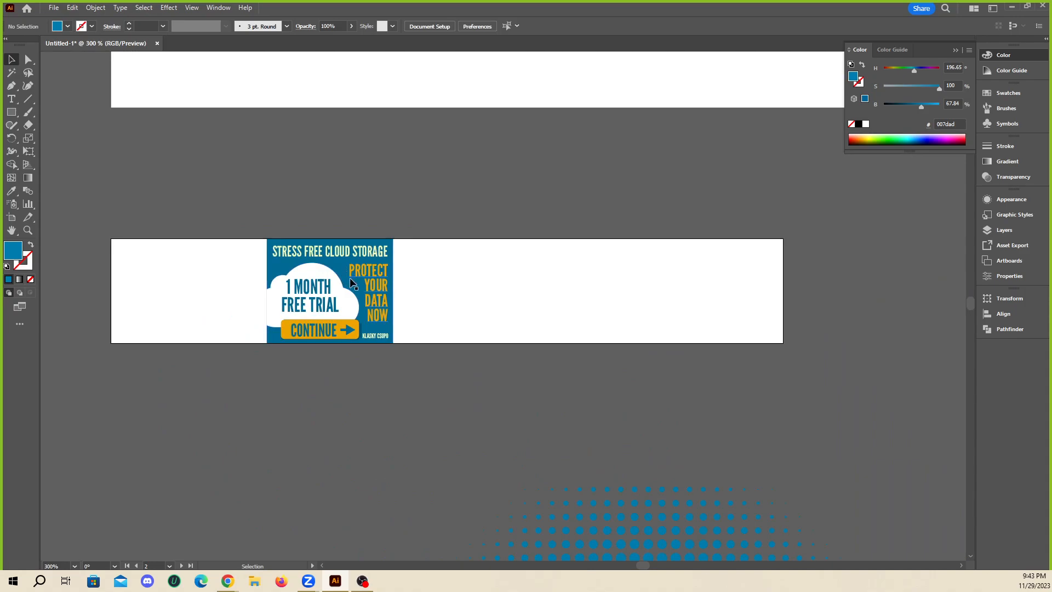
- Enlarge the Continue button and the KLASKY CSUPO text and place them near the small banner's right end, the text beneath the button
click(320, 299)
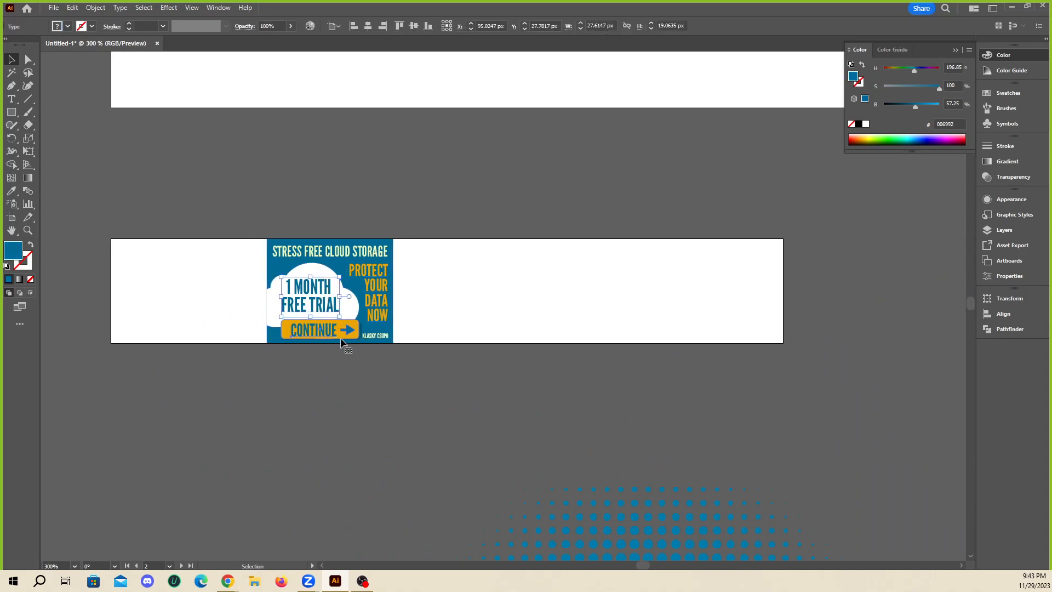
click(328, 336)
drag(316, 333, 756, 280)
mouse_move(711, 318)
mouse_down()
mouse_move(691, 317)
mouse_move(700, 310)
mouse_up()
drag(374, 336, 764, 380)
- Stretch the small ad's blue background rectangle horizontally in both directions to fill the whole 320px x 50px banner
click(354, 338)
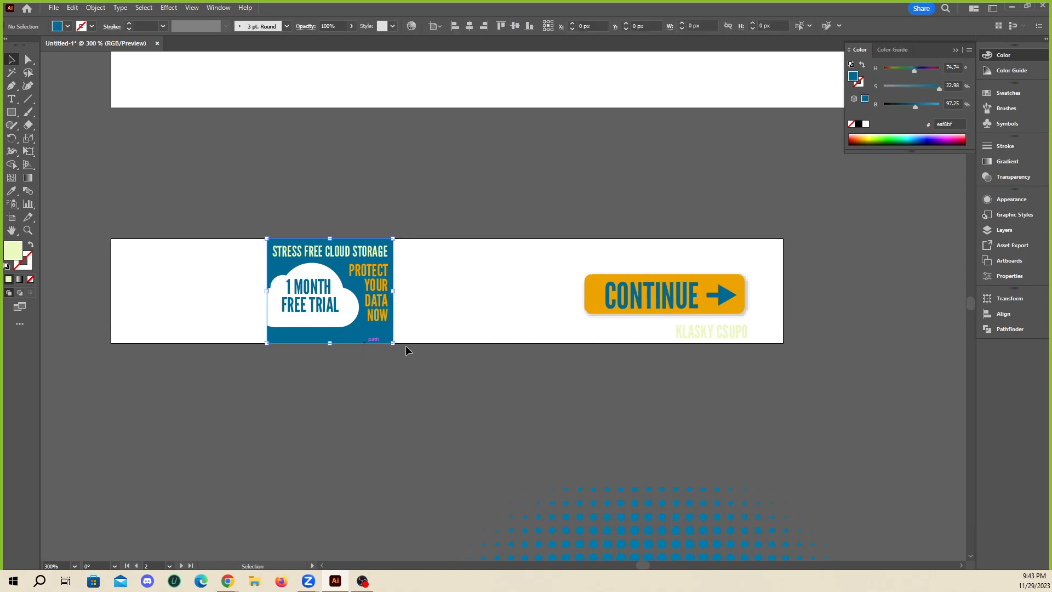
drag(396, 292, 783, 291)
drag(268, 290, 105, 275)
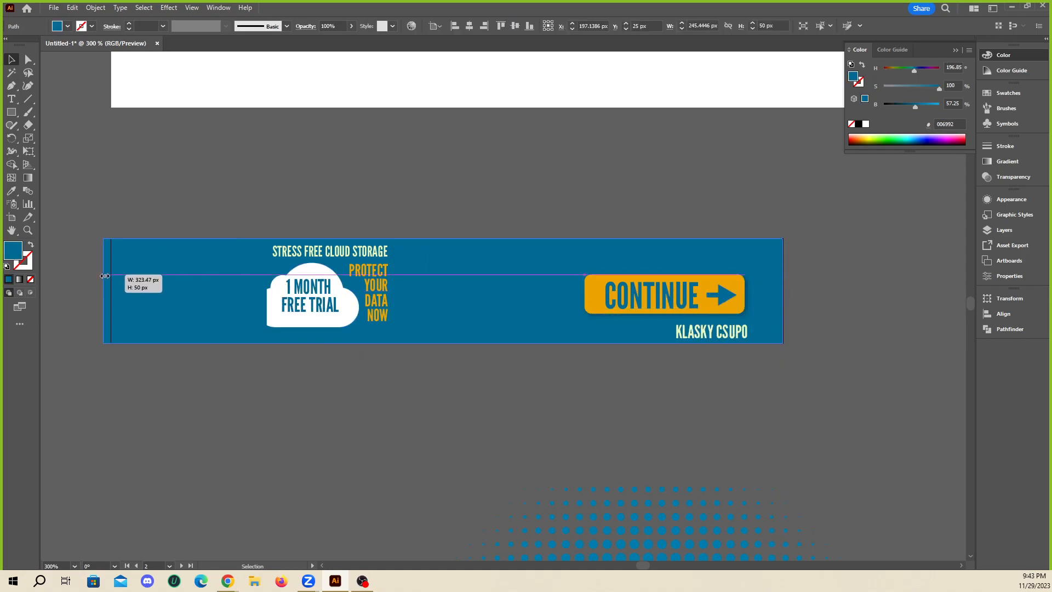
key(ctrl+shift+a)
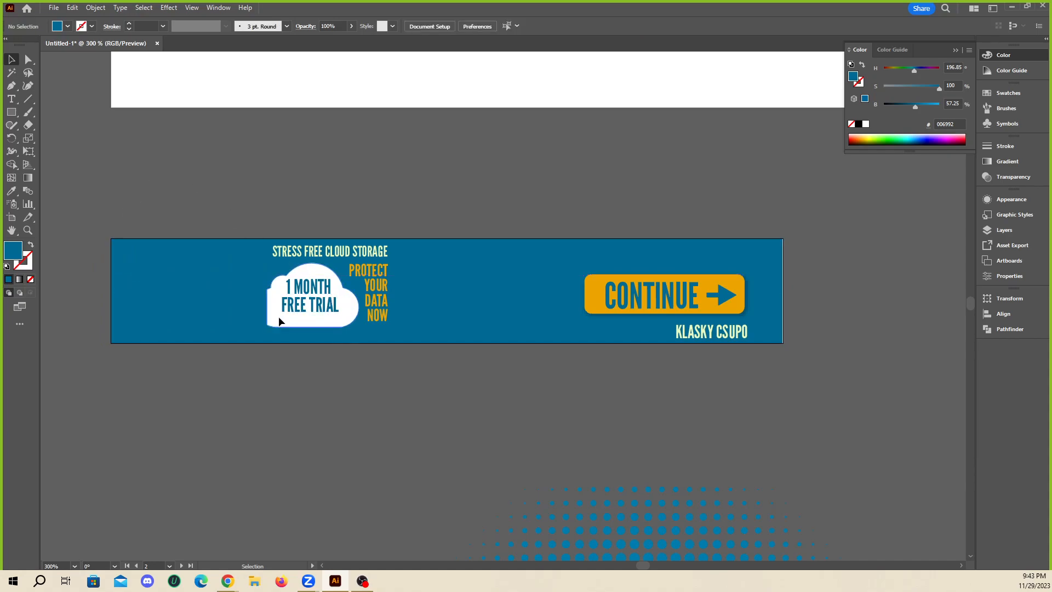
drag(279, 321, 324, 363)
key(Delete)
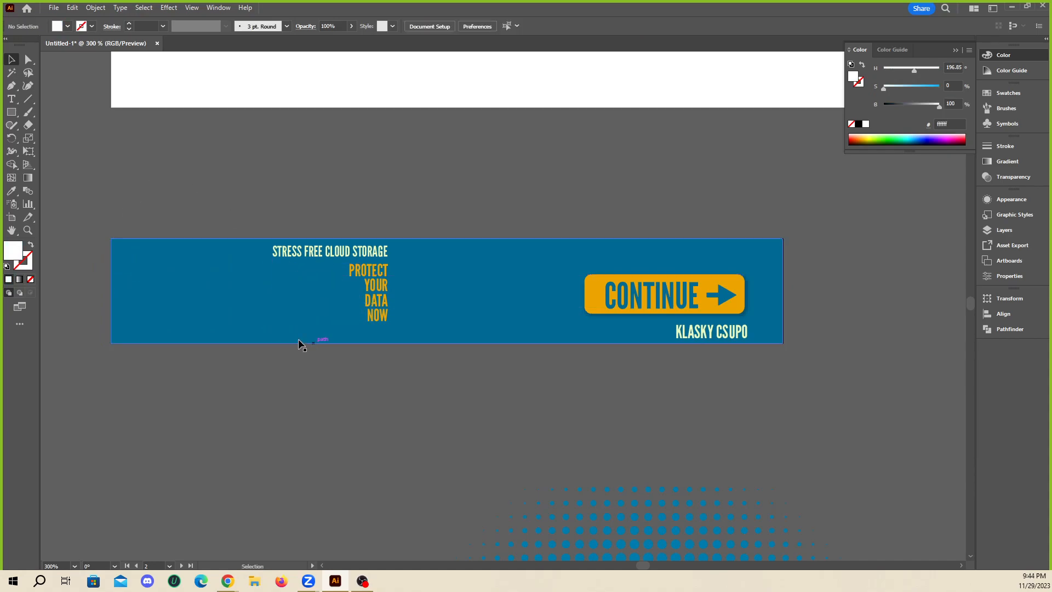
key(ctrl+z)
key(ctrl+z)
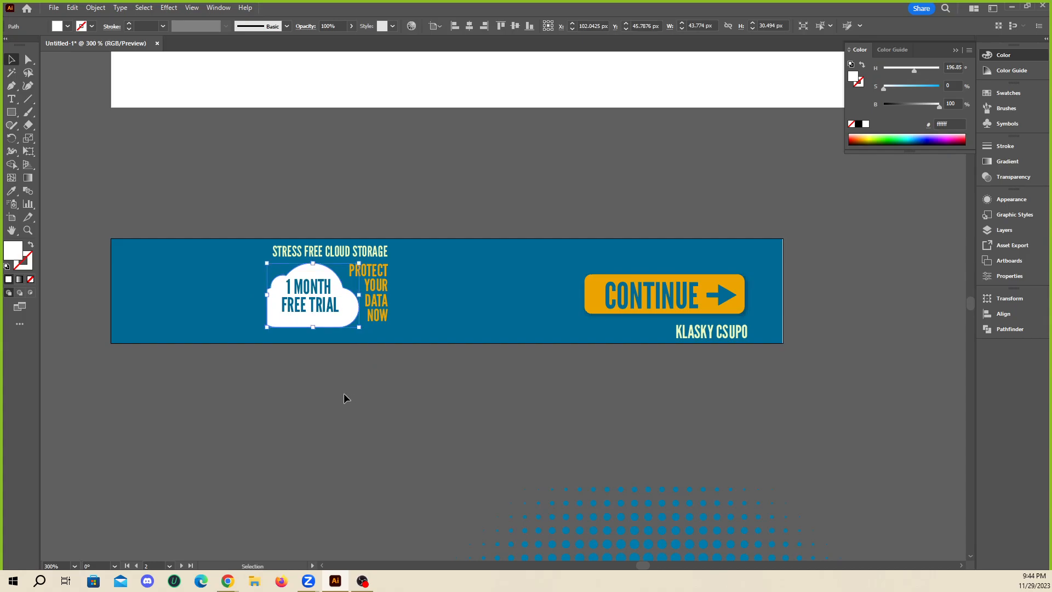
click(295, 376)
- Move the white cloud to the left edge of the 320px x 50px banner and enlarge it to nearly the banner's full height
scroll(354, 404, down, 3)
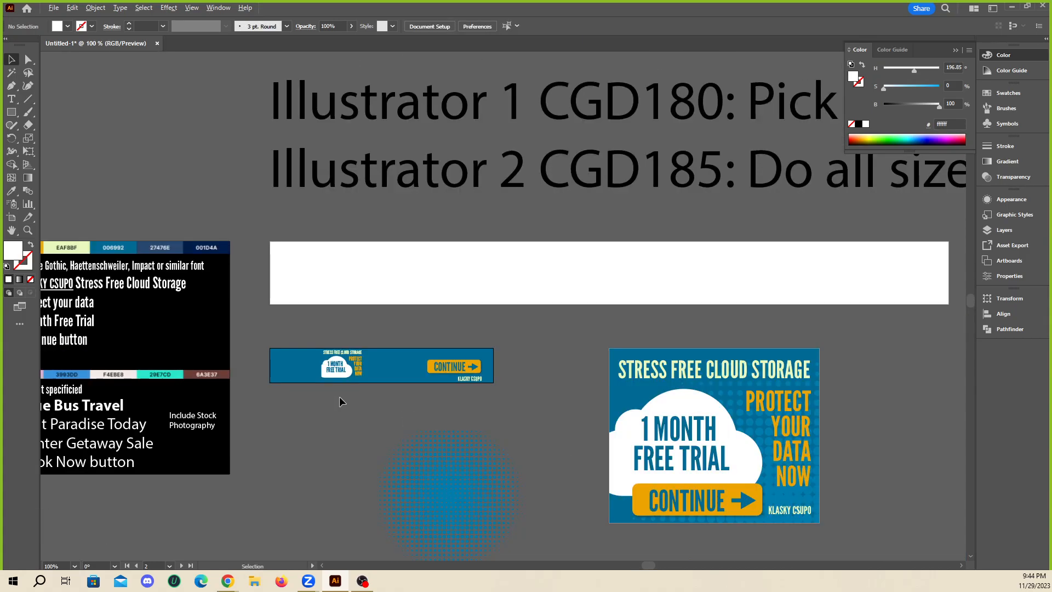
scroll(337, 392, up, 6)
scroll(369, 373, down, 2)
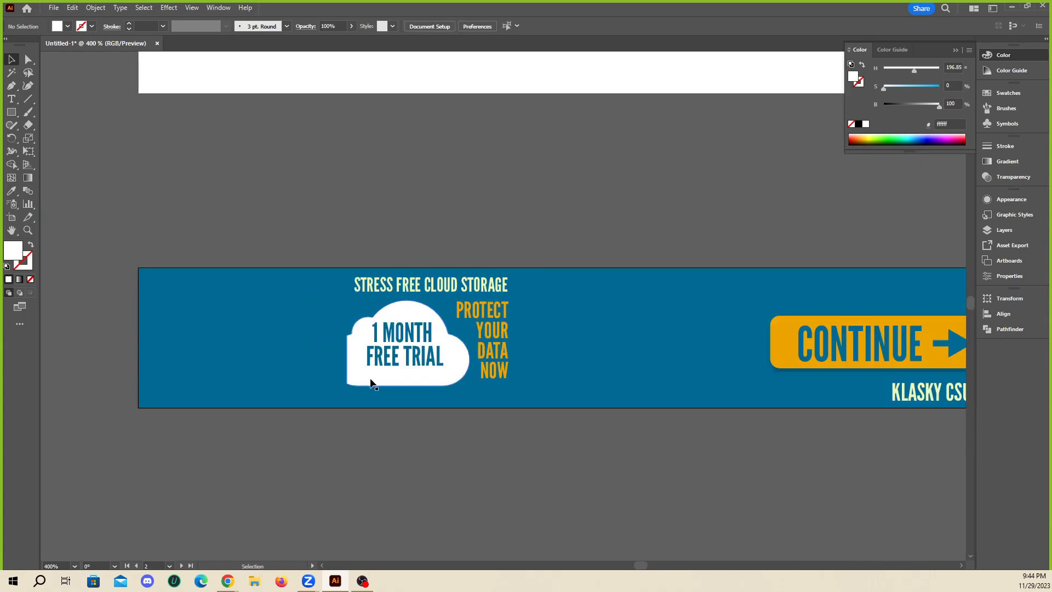
drag(366, 390, 160, 393)
scroll(212, 410, down, 2)
drag(236, 365, 270, 339)
click(354, 370)
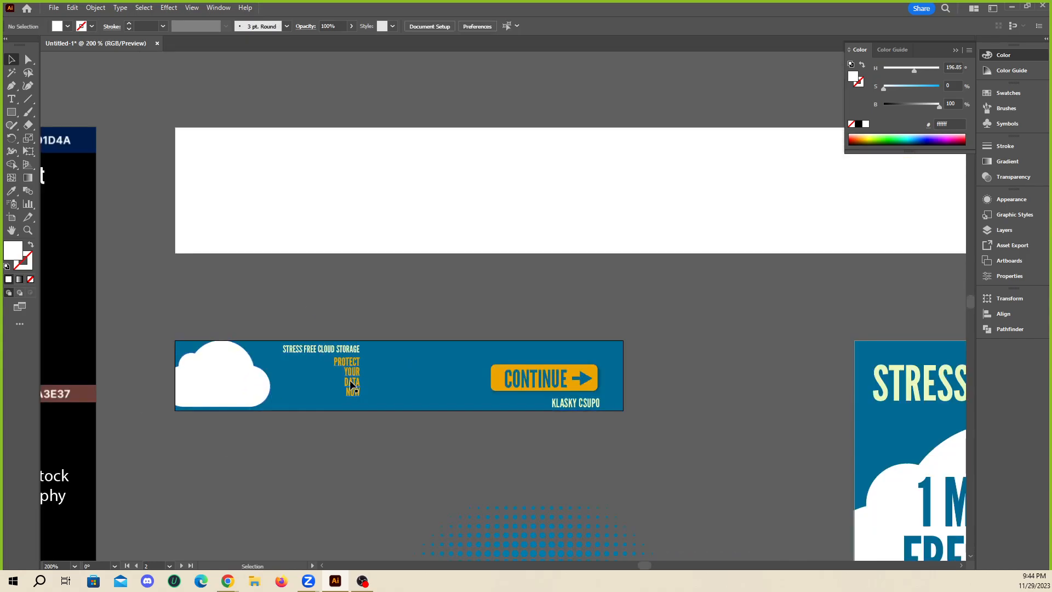
- Place the 1 MONTH FREE TRIAL text on the enlarged cloud, scale it up to about 15.7 pt and center it there
scroll(464, 376, up, 1)
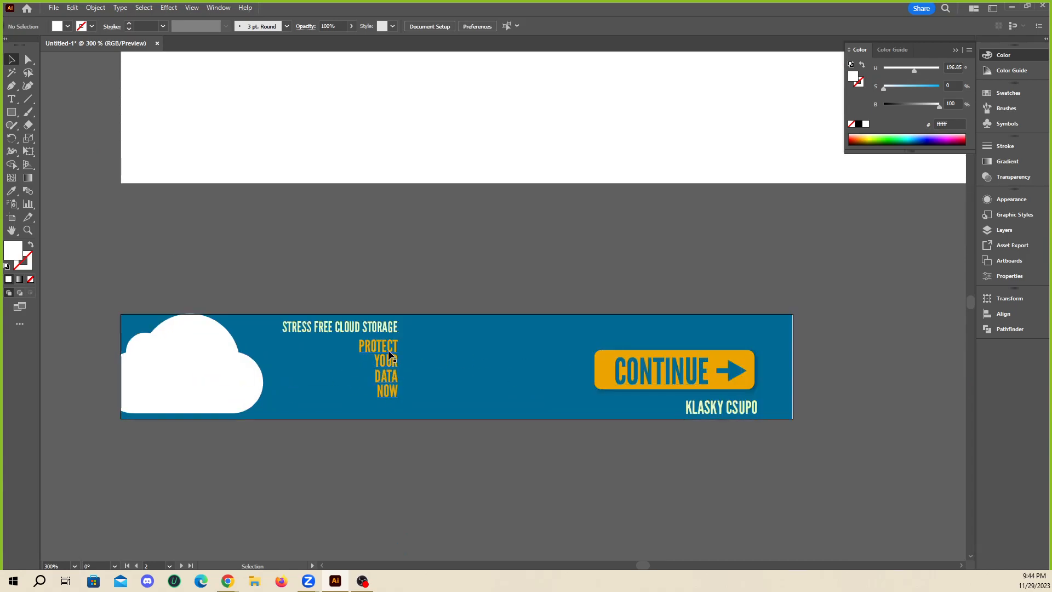
drag(293, 391, 162, 391)
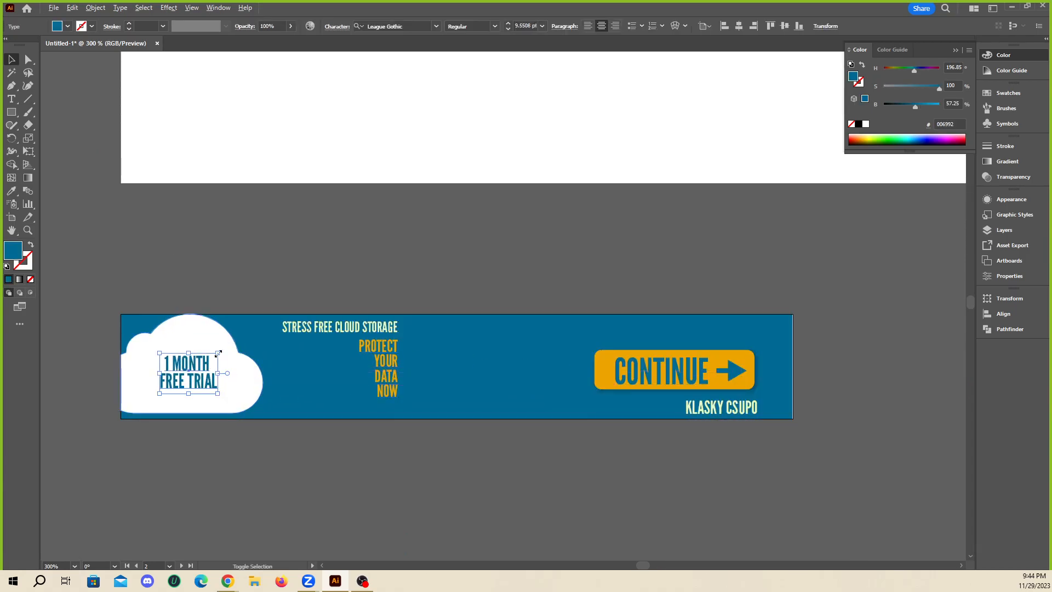
drag(218, 352, 233, 342)
drag(200, 373, 199, 376)
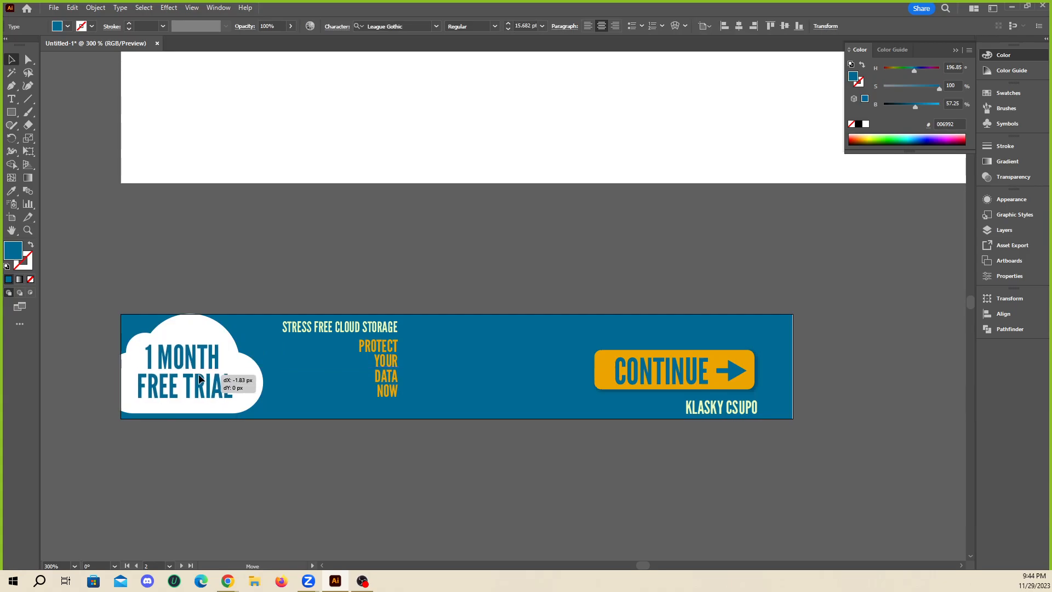
click(242, 251)
- Move the STRESS FREE CLOUD STORAGE text beside the cloud and set the PROTECT YOUR DATA NOW text right beneath it
scroll(231, 302, down, 2)
scroll(225, 335, up, 1)
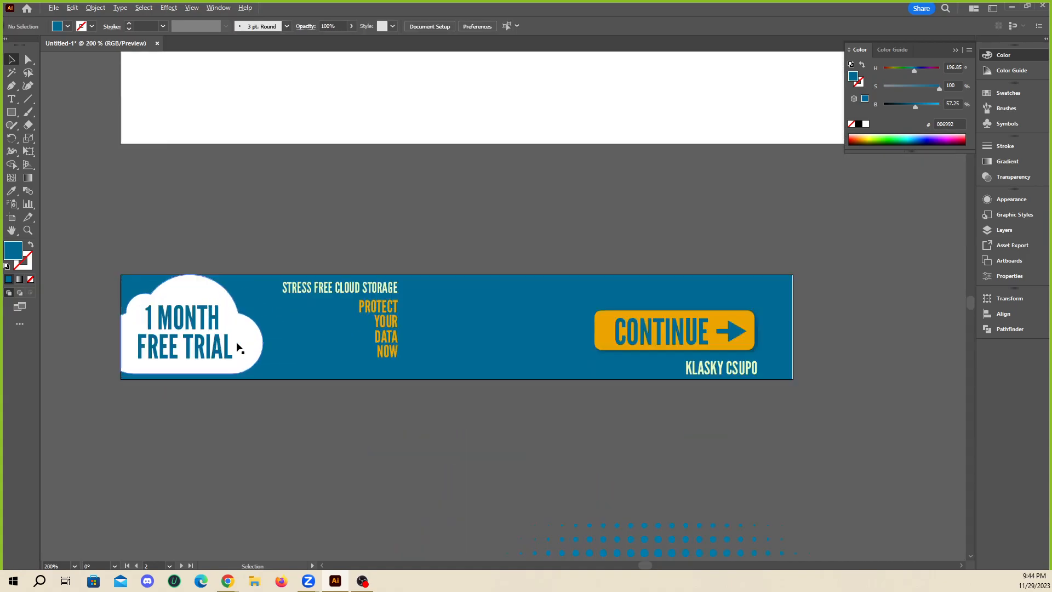
drag(374, 290, 337, 288)
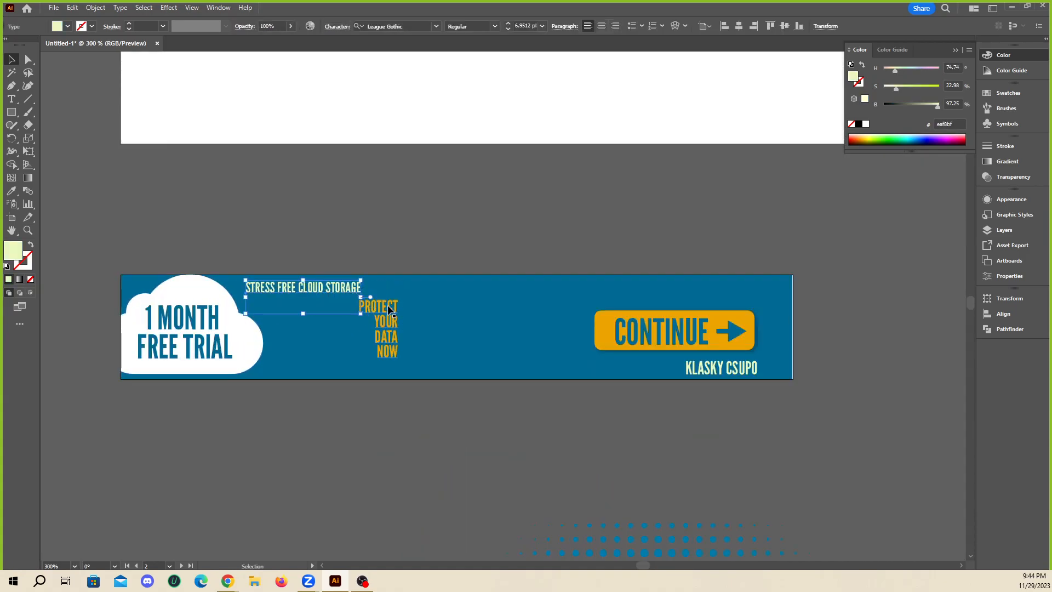
drag(389, 310, 404, 335)
key(ctrl+z)
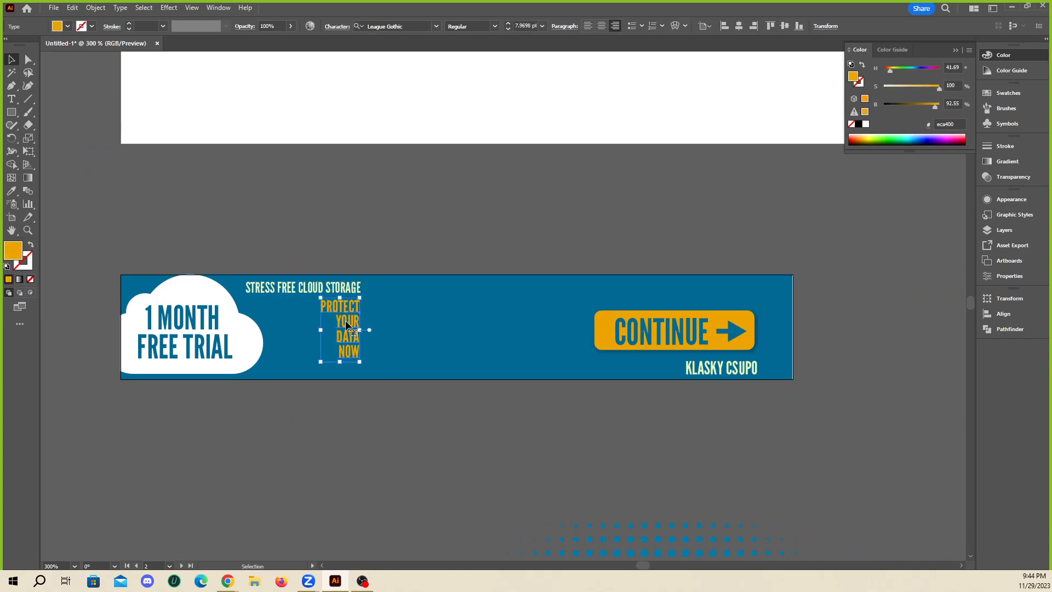
- Remove the line breaks from the orange text so that PROTECT YOUR DATA NOW runs on a single line
key(t)
key(ctrl+a)
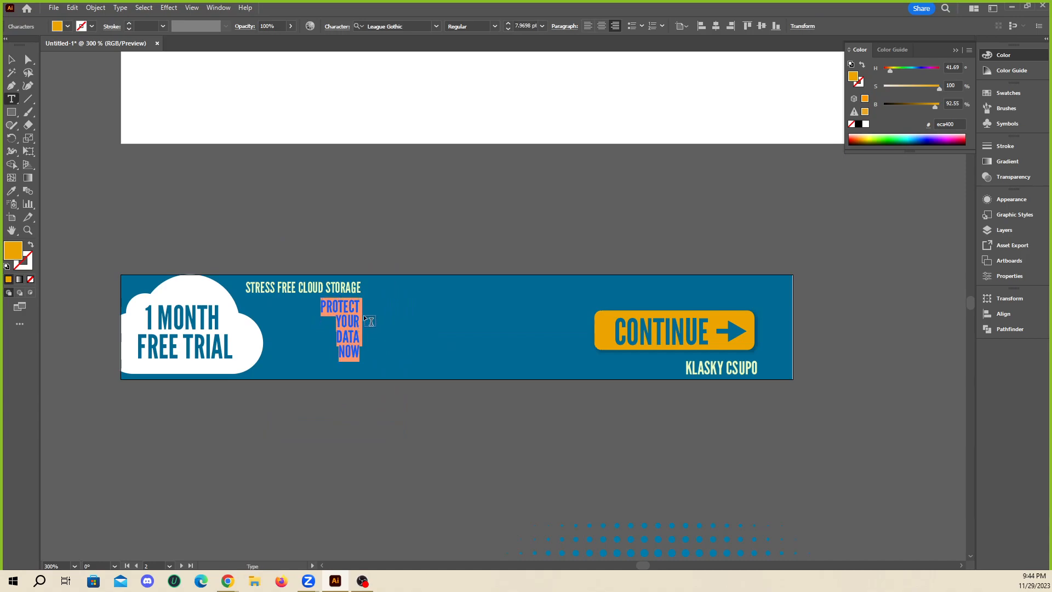
click(357, 305)
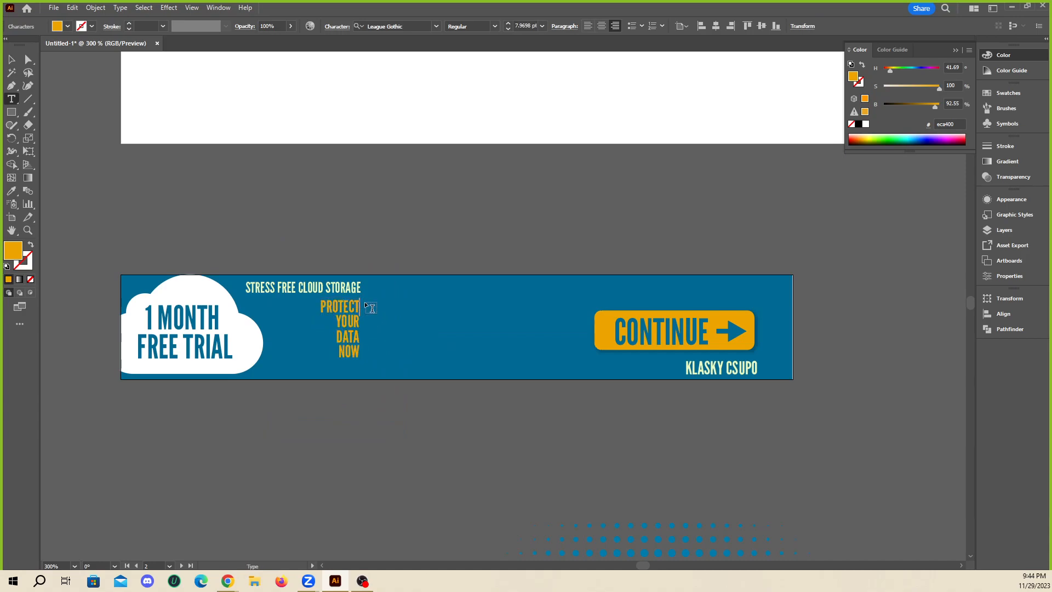
key(Delete)
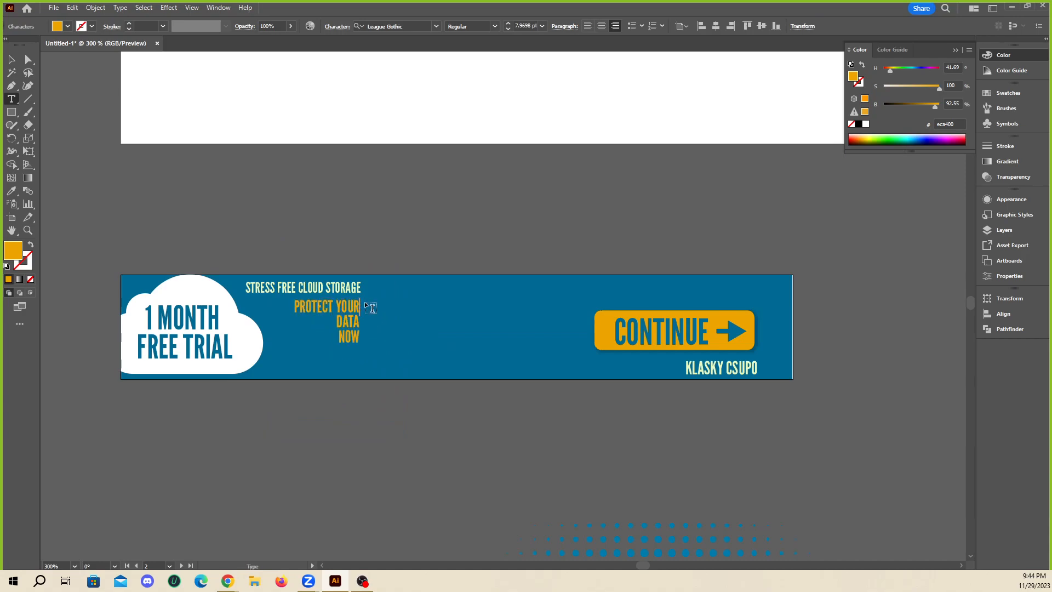
key(Delete)
key(Delete)
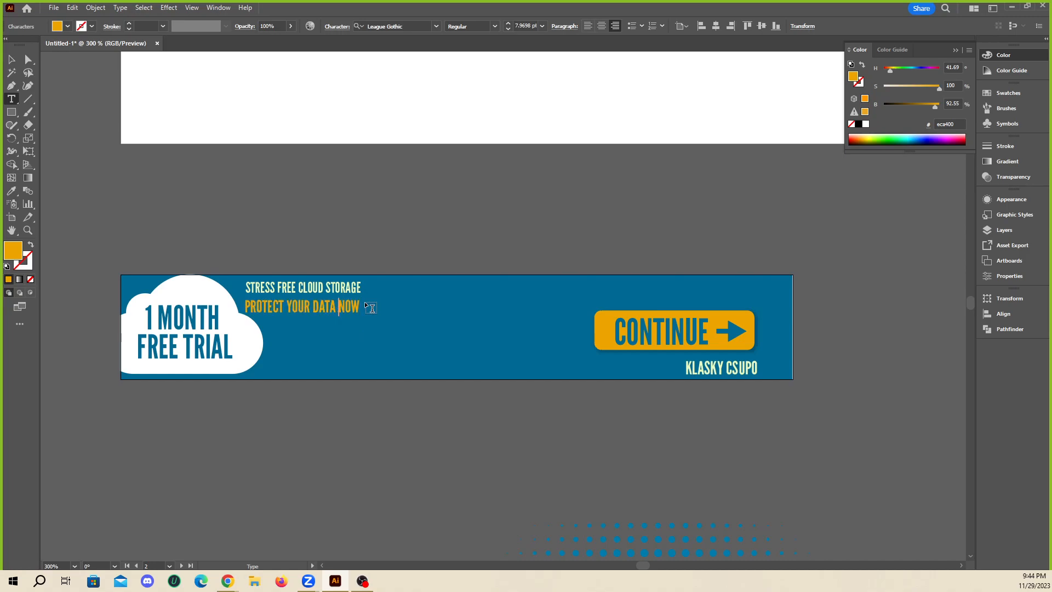
click(11, 60)
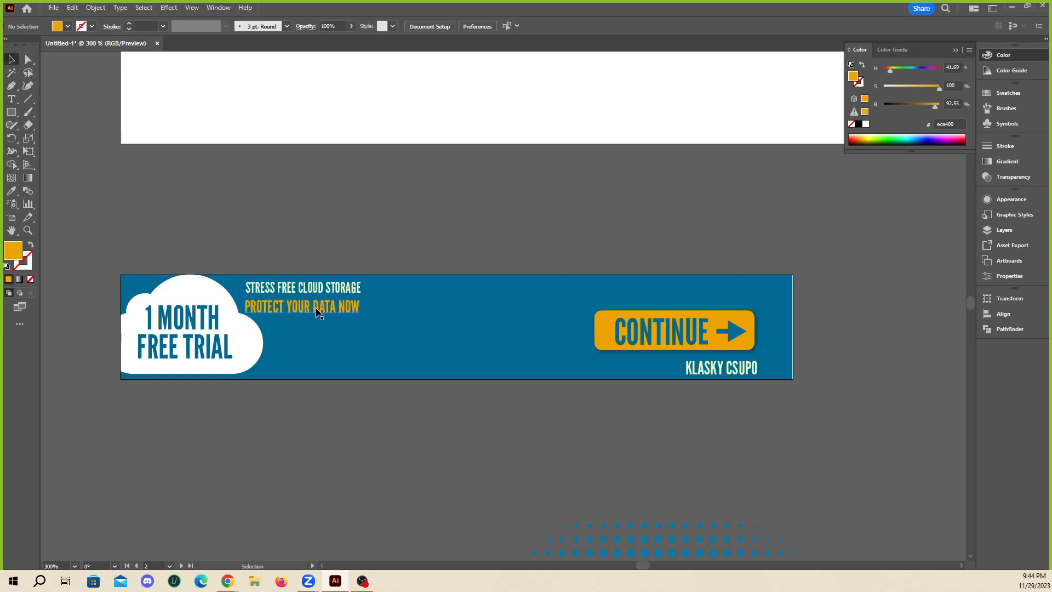
- Enlarge PROTECT YOUR DATA NOW to about 20 pt and STRESS FREE CLOUD STORAGE to about 17.7 pt, stacked between cloud and Continue button
drag(373, 312, 599, 319)
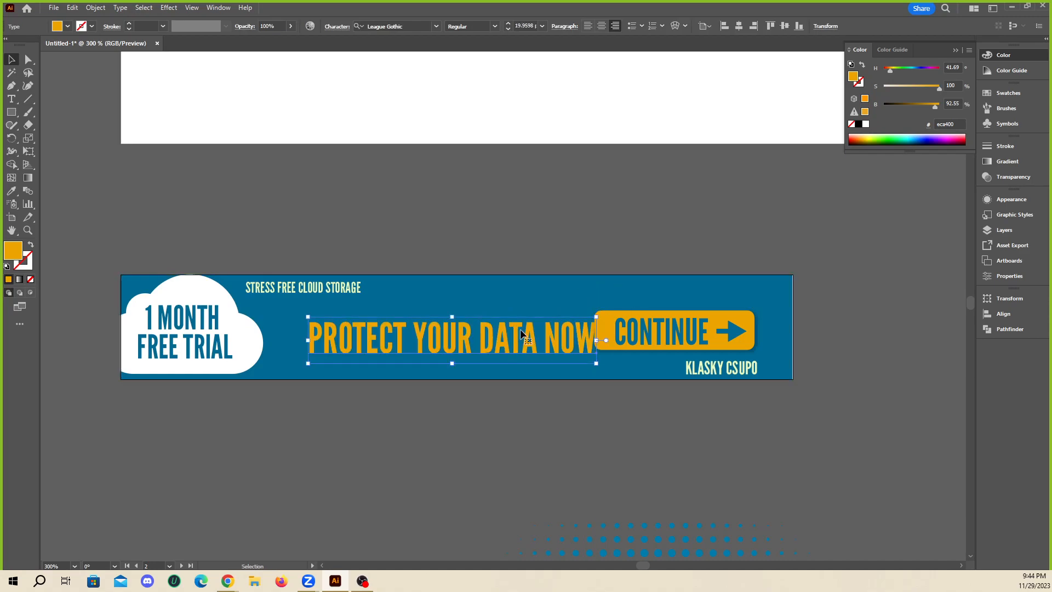
drag(514, 337, 489, 346)
click(304, 288)
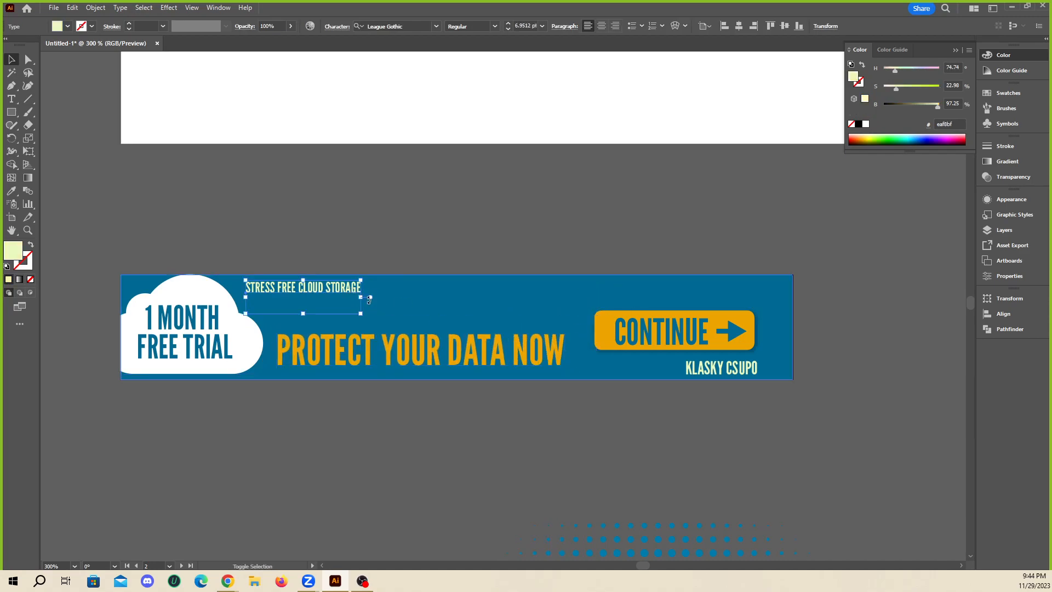
drag(363, 296, 605, 378)
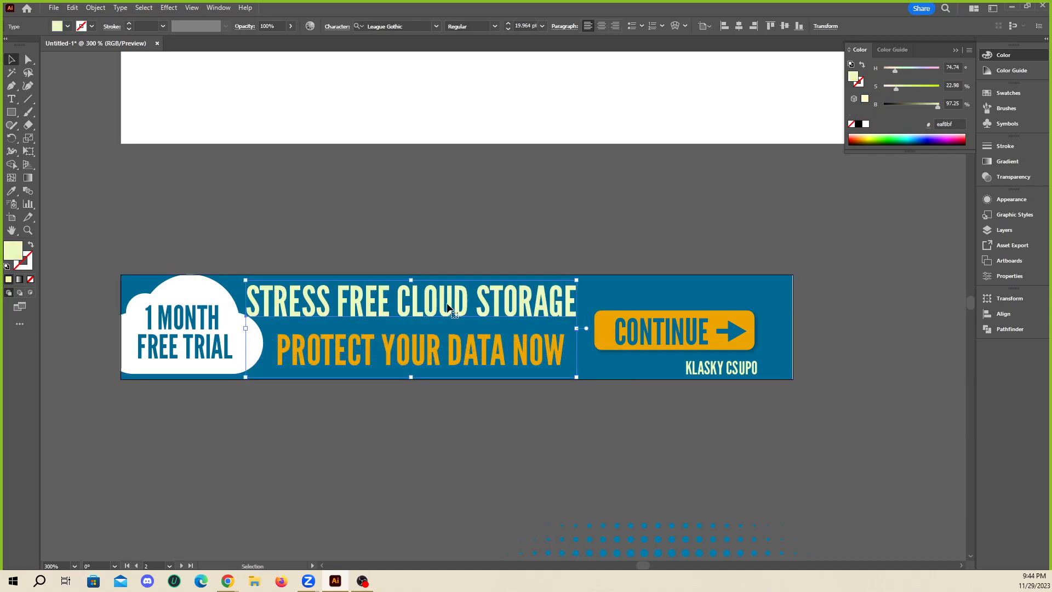
drag(460, 308, 482, 308)
drag(605, 285, 523, 302)
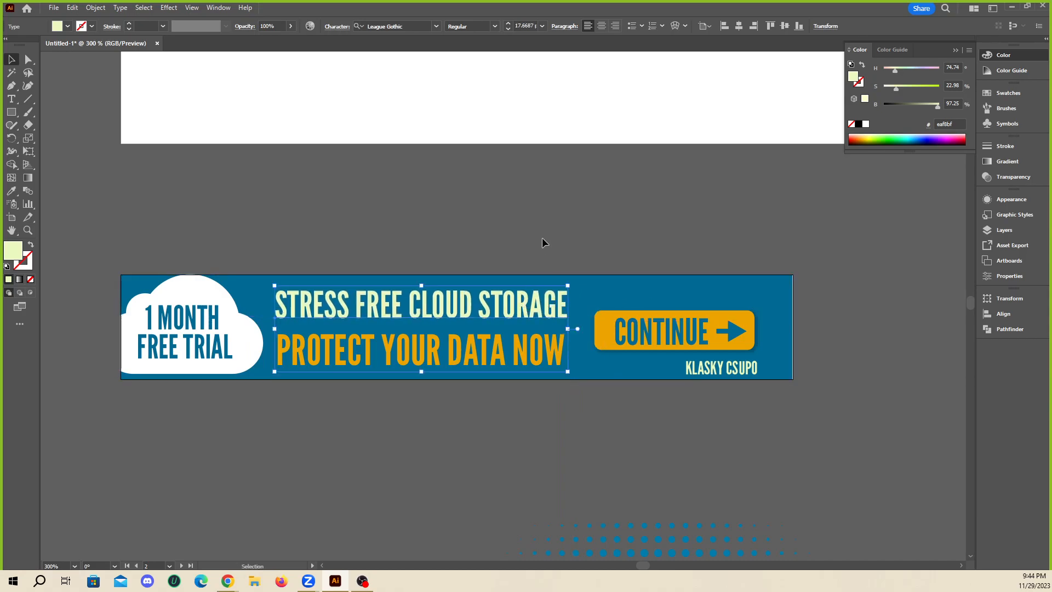
click(542, 238)
- Move the Continue button and the KLASKY CSUPO text slightly up, and adjust the blue background to the banner's right edge
drag(716, 340, 714, 319)
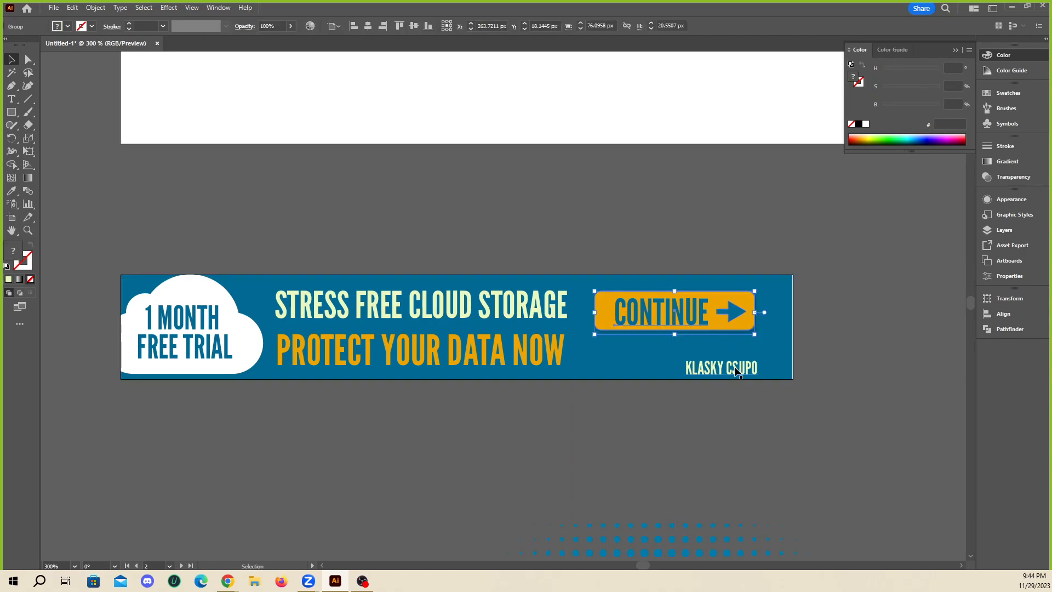
drag(723, 368, 723, 359)
click(791, 330)
mouse_move(794, 327)
mouse_down()
mouse_move(816, 327)
mouse_move(794, 327)
mouse_up()
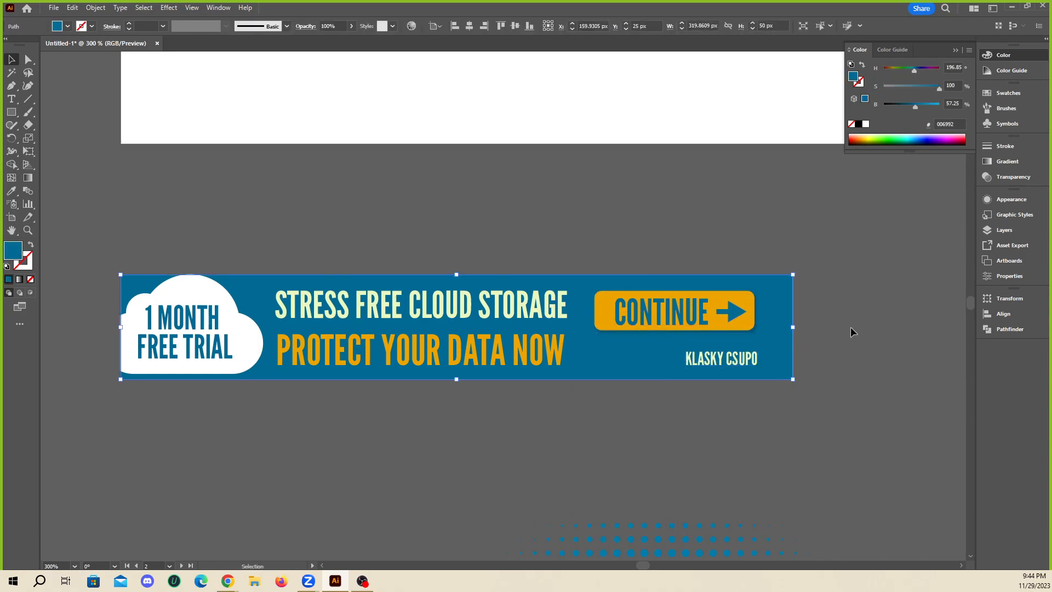
click(850, 326)
- Move the halftone dot pattern onto the banner's right end, overlapping it from below behind the text and the Continue button
key(ctrl+minus)
key(ctrl+minus)
drag(592, 435, 513, 363)
key(ctrl+plus)
key(ctrl+plus)
key(ctrl+plus)
click(781, 442)
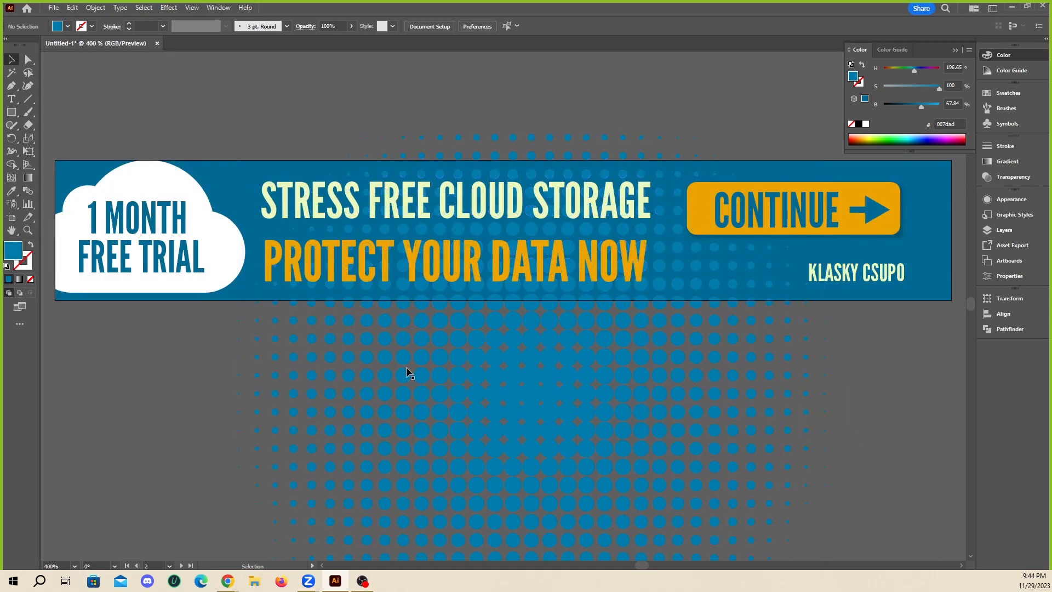
scroll(406, 372, down, 1)
drag(510, 455, 727, 447)
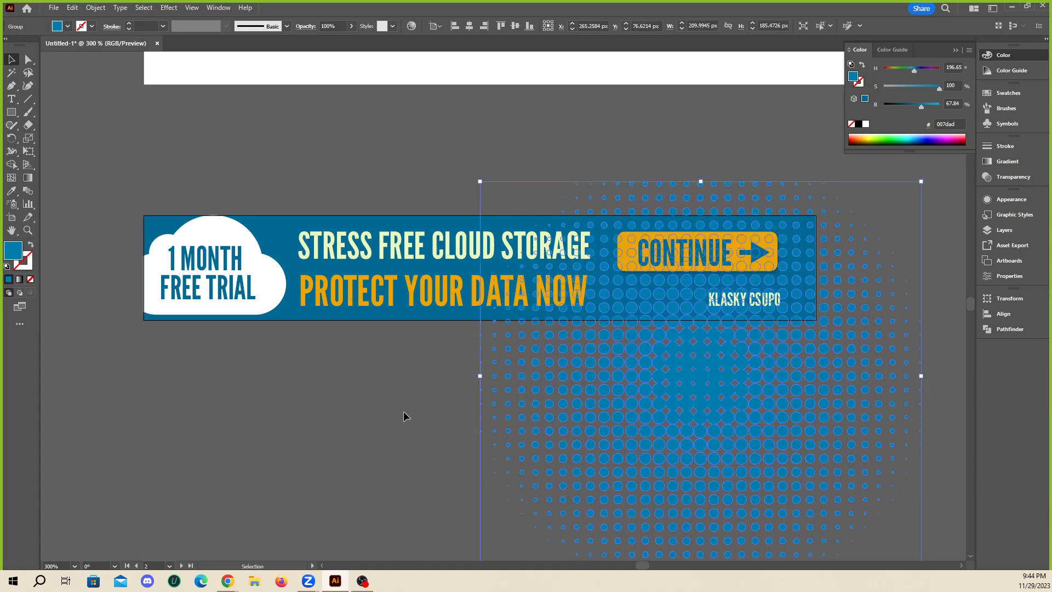
click(403, 412)
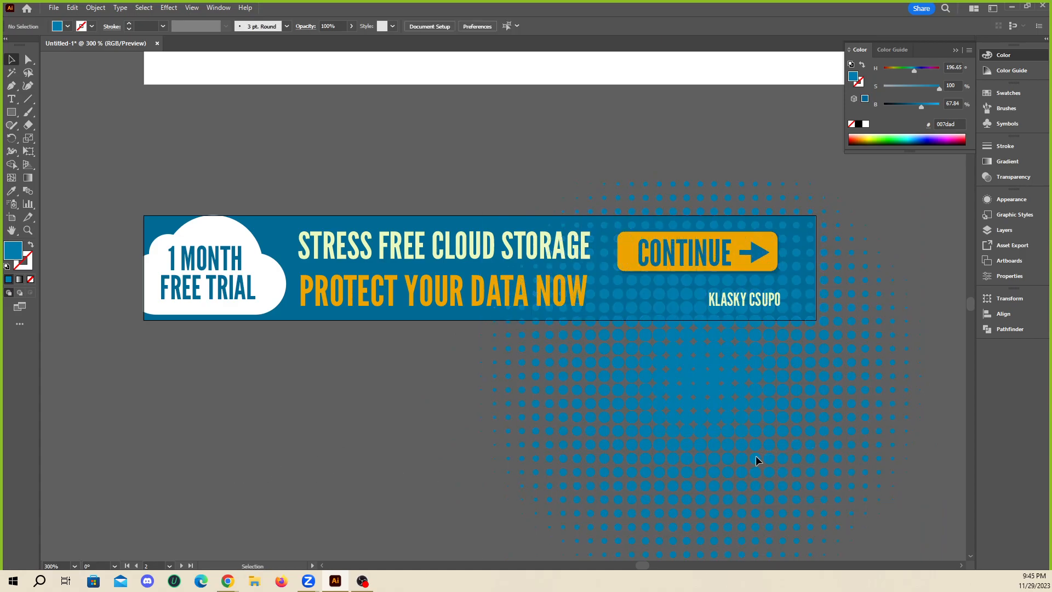
- Duplicate the halftone dot pattern and place the copy over the banner's left end, extending above it
click(761, 380)
drag(761, 380, 156, 190)
scroll(321, 403, down, 2)
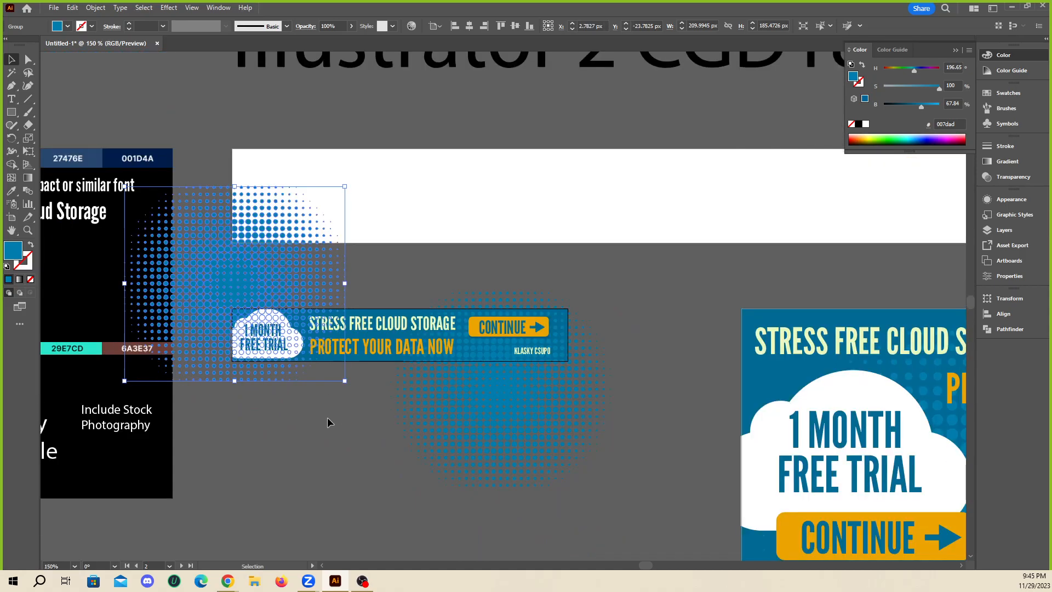
click(327, 418)
- Duplicate the blue background rectangle in front of the artwork and resize it to span the banner's left and right edges
scroll(326, 417, up, 1)
click(11, 112)
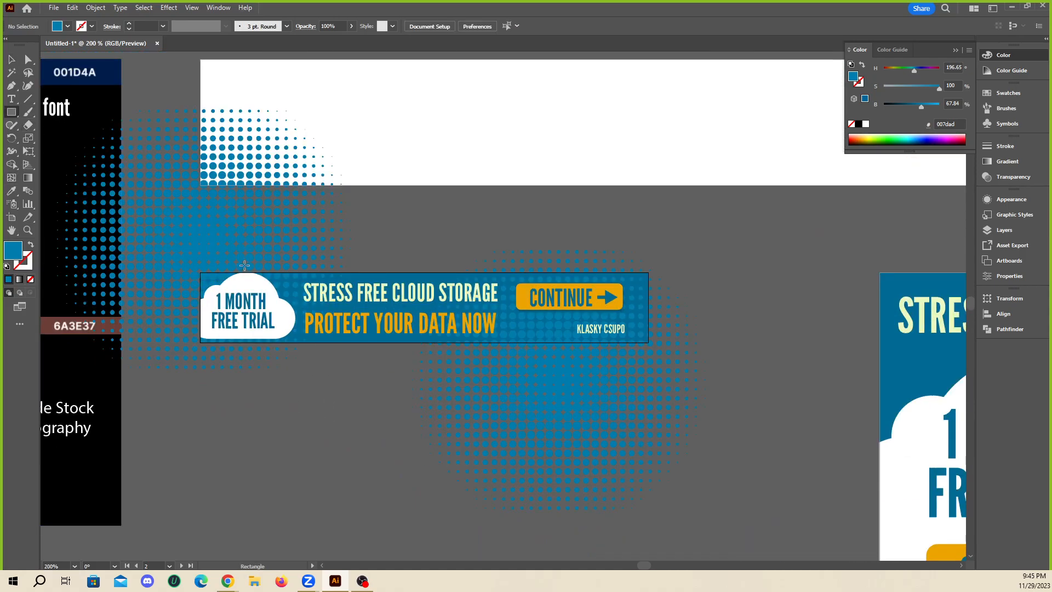
click(413, 274)
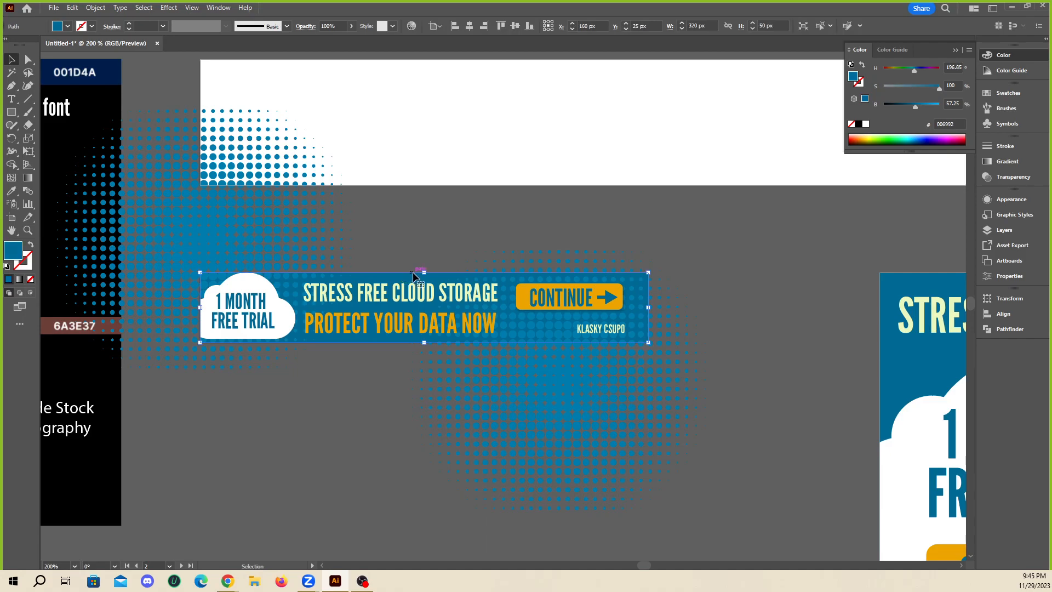
drag(414, 273, 466, 277)
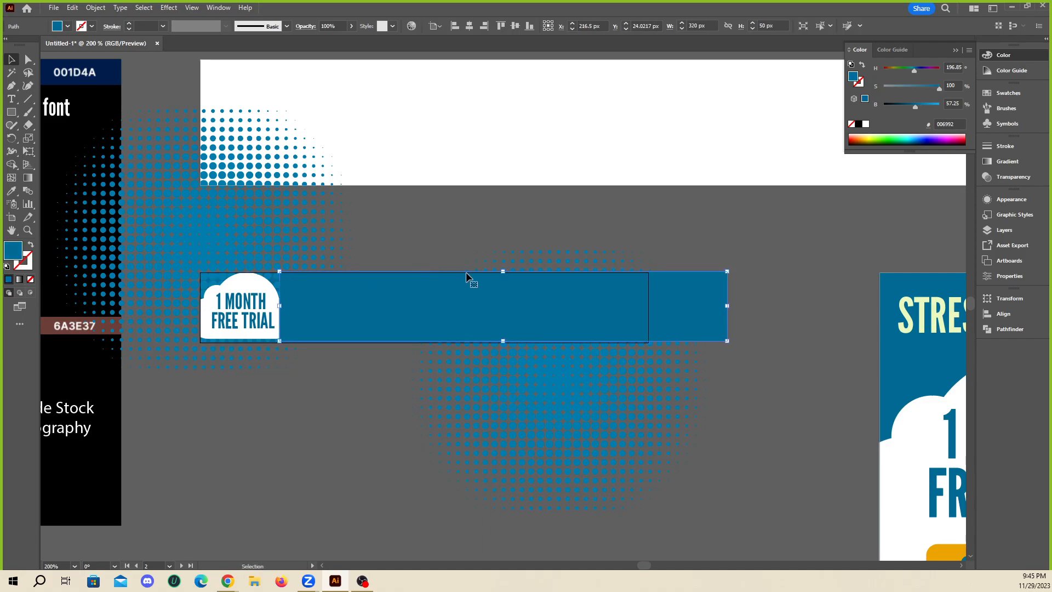
drag(725, 305, 649, 295)
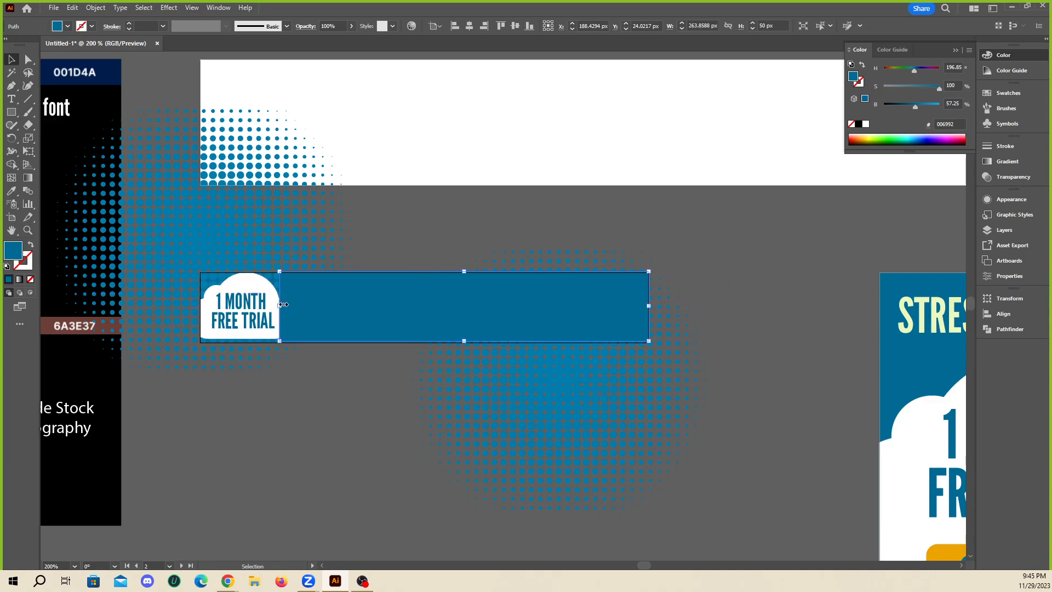
drag(283, 304, 198, 305)
- Align the duplicated rectangle's bottom and top edges with the banner artboard's edges
scroll(444, 352, up, 4)
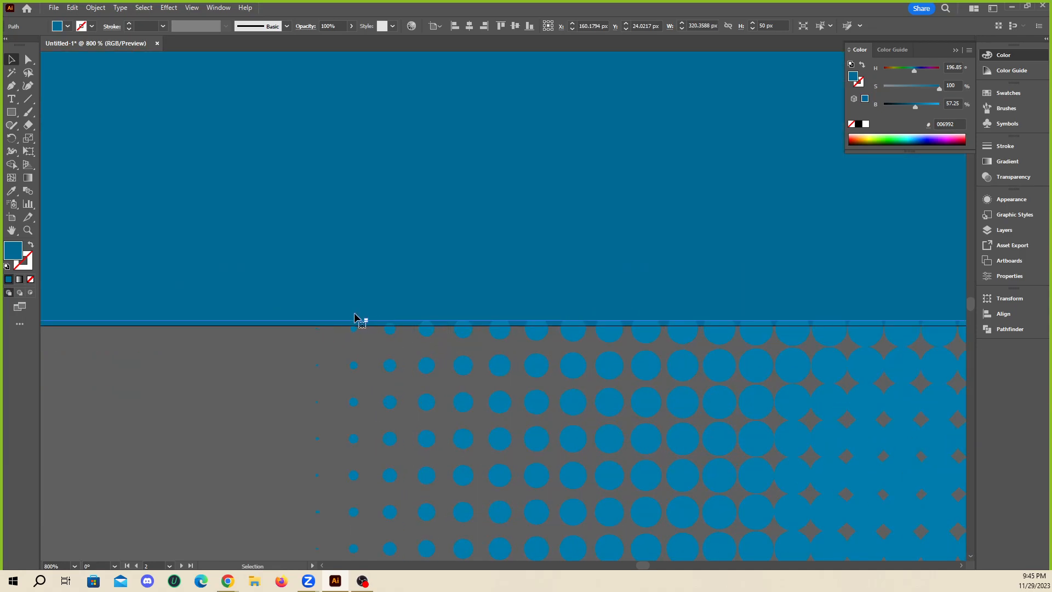
drag(367, 320, 365, 324)
scroll(520, 376, down, 1)
scroll(460, 237, up, 3)
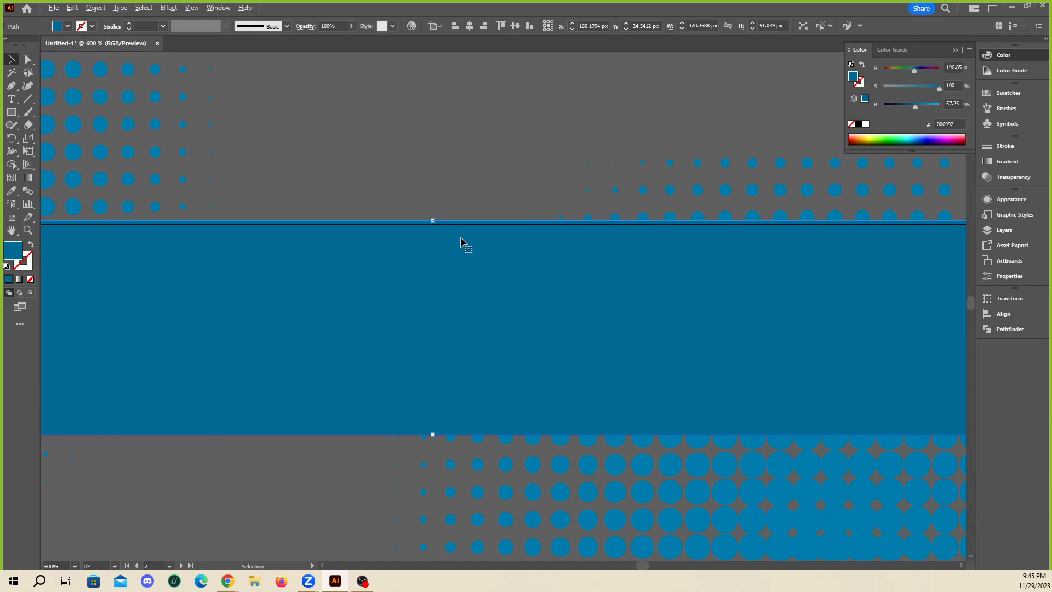
drag(433, 222, 435, 227)
scroll(547, 303, down, 3)
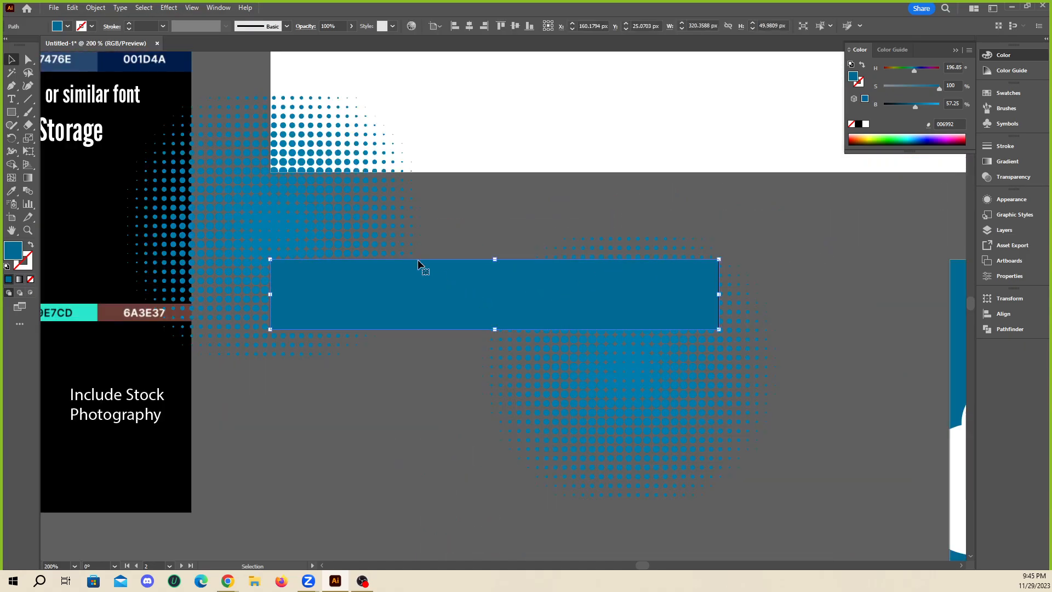
shift+click(346, 213)
shift+click(603, 411)
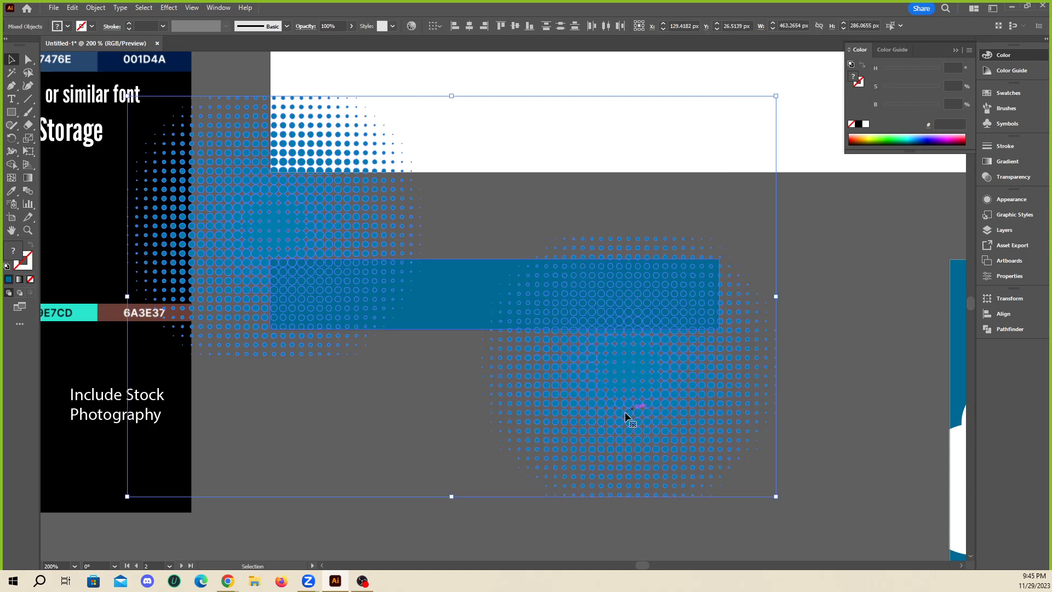
drag(619, 408, 594, 372)
click(95, 8)
mouse_move(141, 430)
click(265, 426)
click(265, 426)
click(96, 8)
right_click(386, 298)
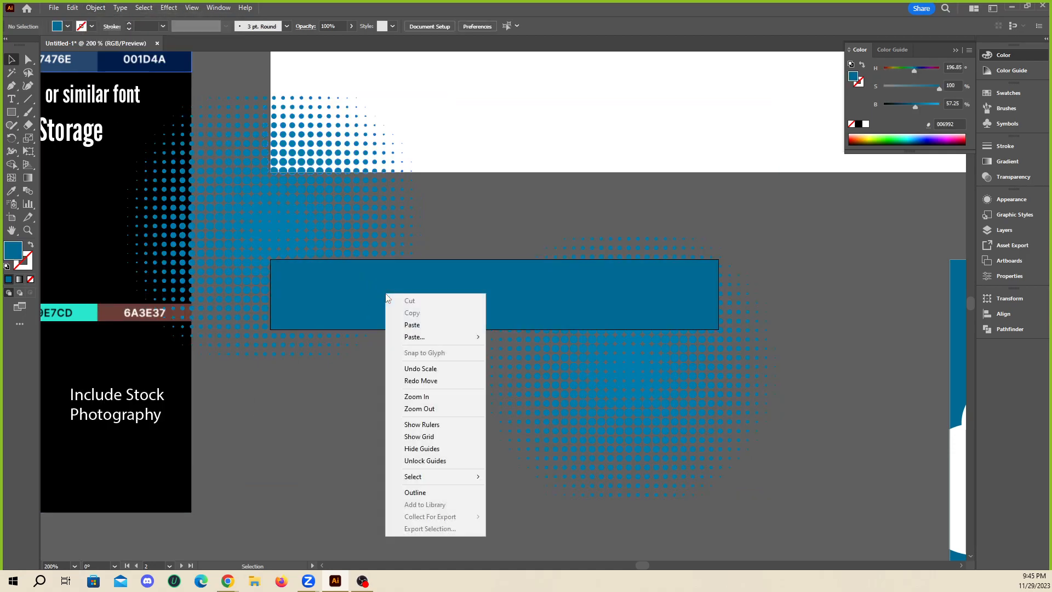
- Make a clipping mask from the duplicated rectangle and both halftone patterns so the dots stay within the banner
click(387, 251)
shift+click(608, 391)
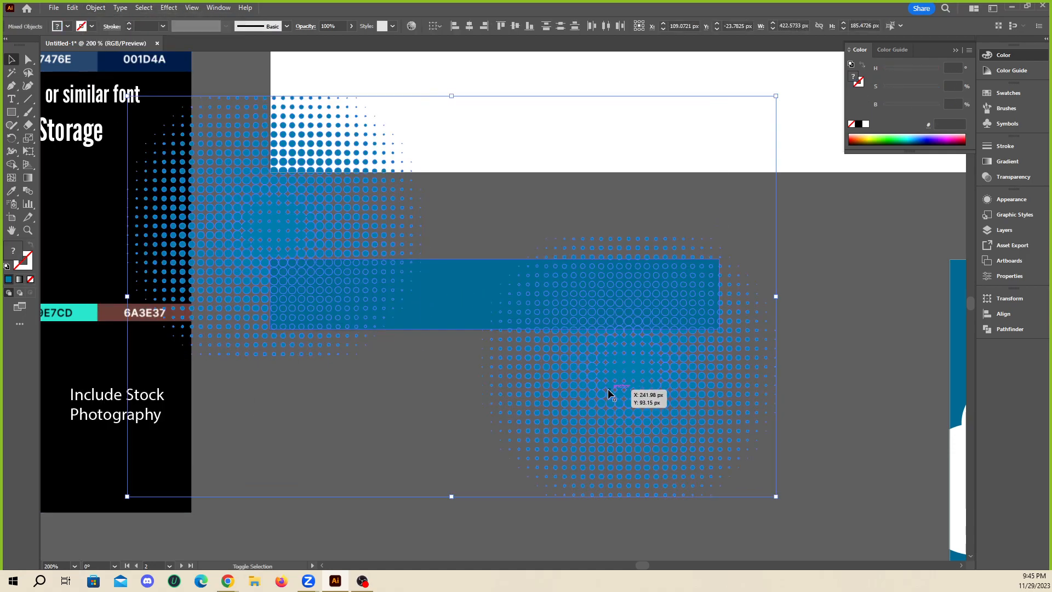
right_click(573, 297)
click(600, 444)
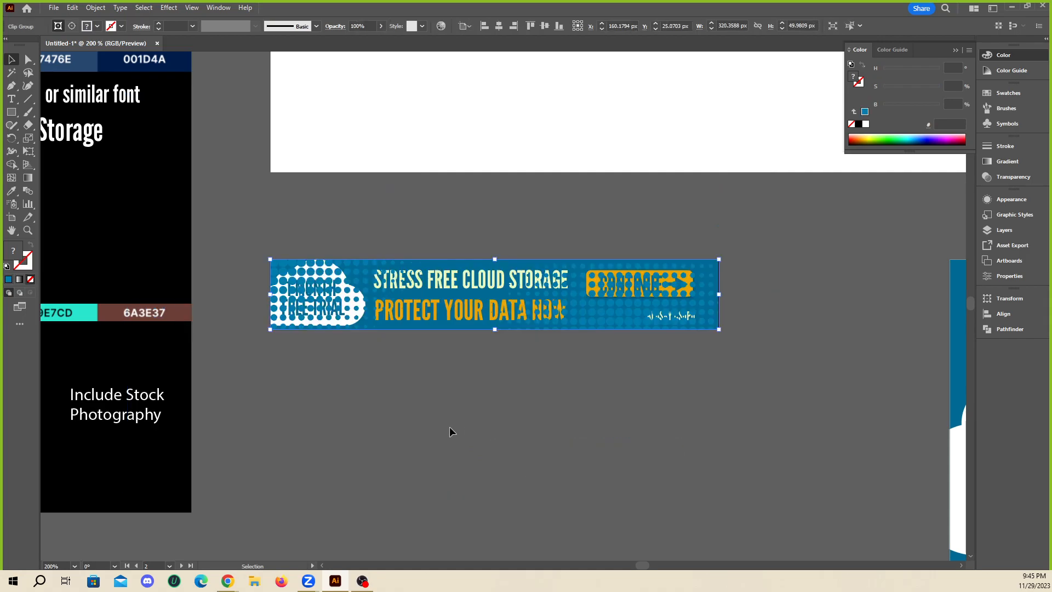
click(468, 445)
- Arrange the masked halftone group behind the cloud, text and Continue button but in front of the blue background
click(357, 265)
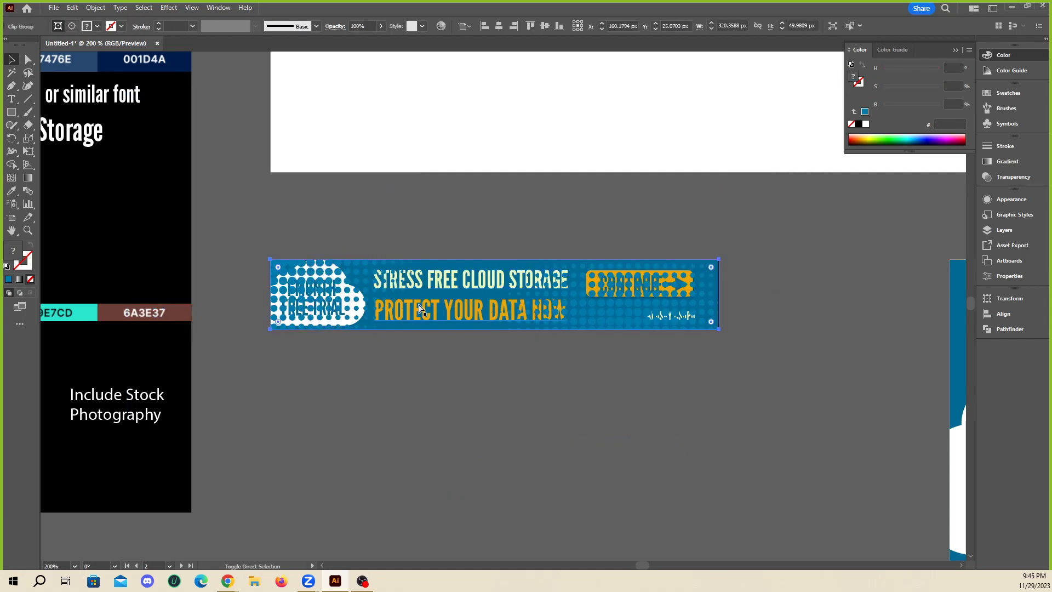
key(ctrl+shift+bracketleft)
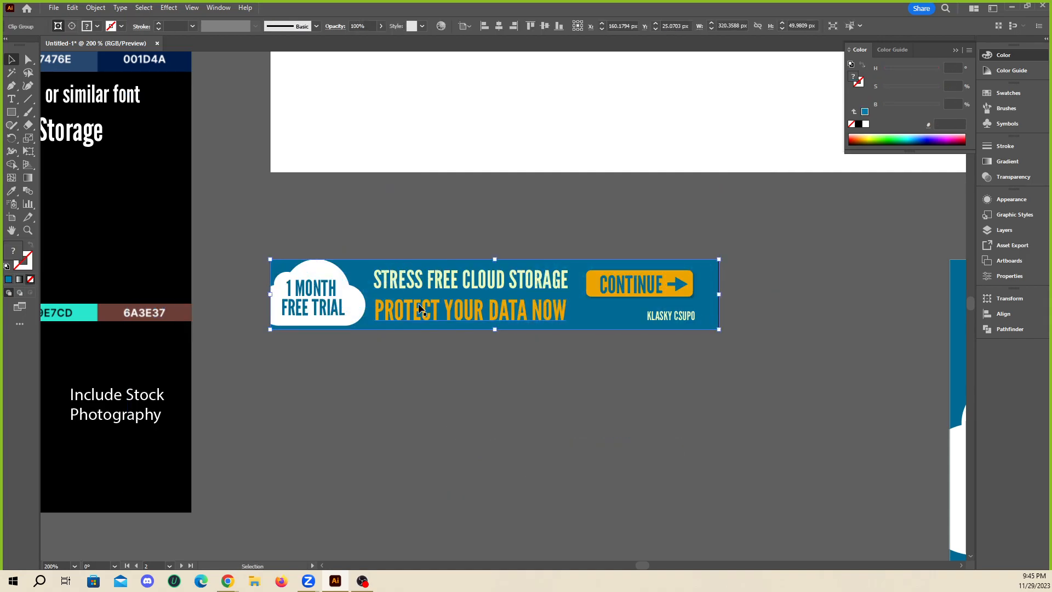
scroll(268, 217, up, 2)
key(ctrl+plus)
key(ctrl+plus)
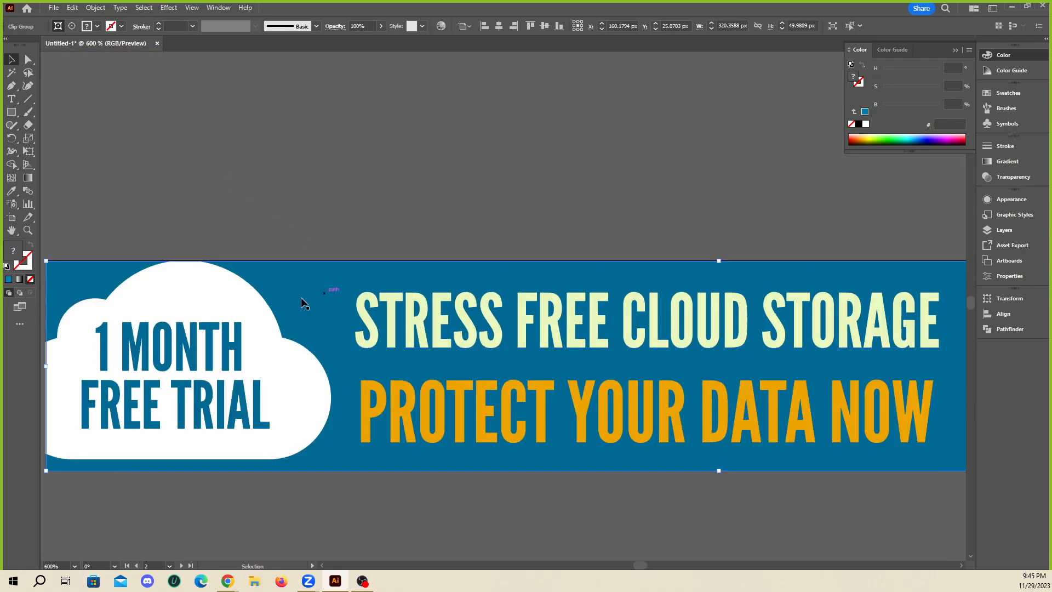
drag(301, 296, 372, 456)
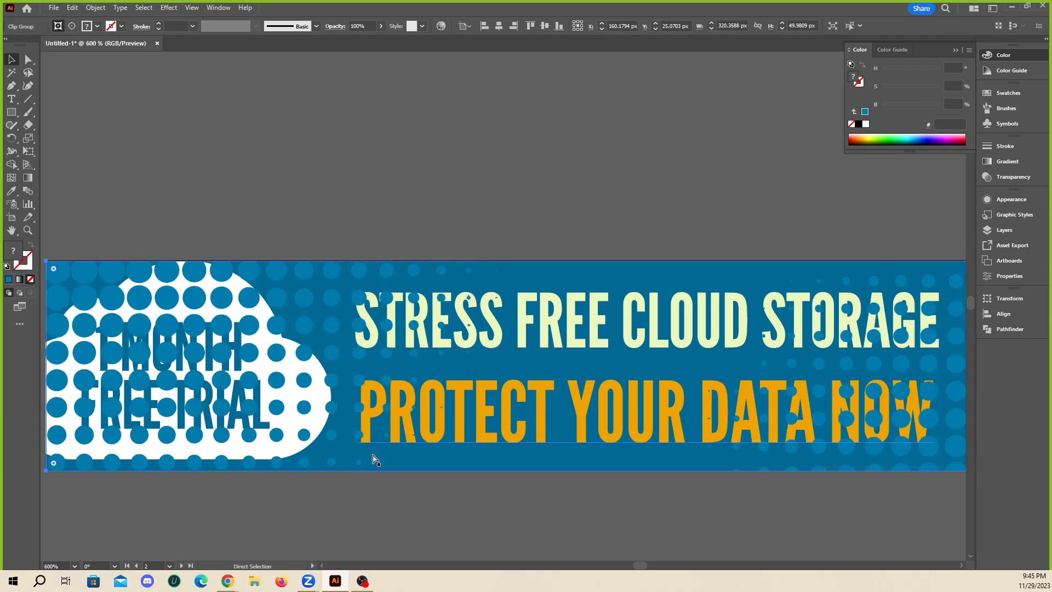
key(v)
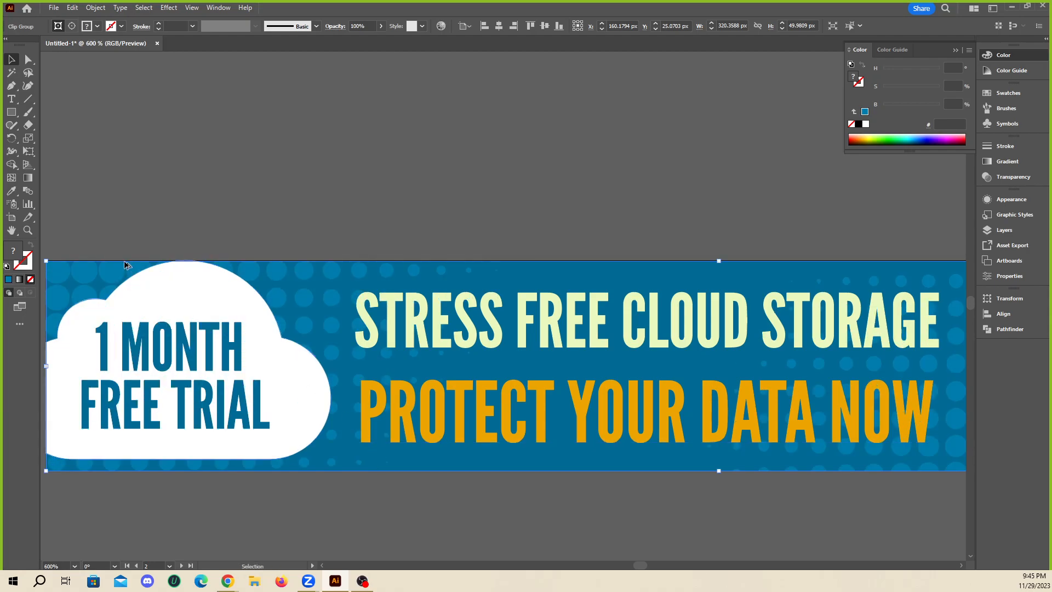
click(348, 152)
key(ctrl+minus)
key(ctrl+minus)
key(ctrl+minus)
scroll(480, 355, up, 1)
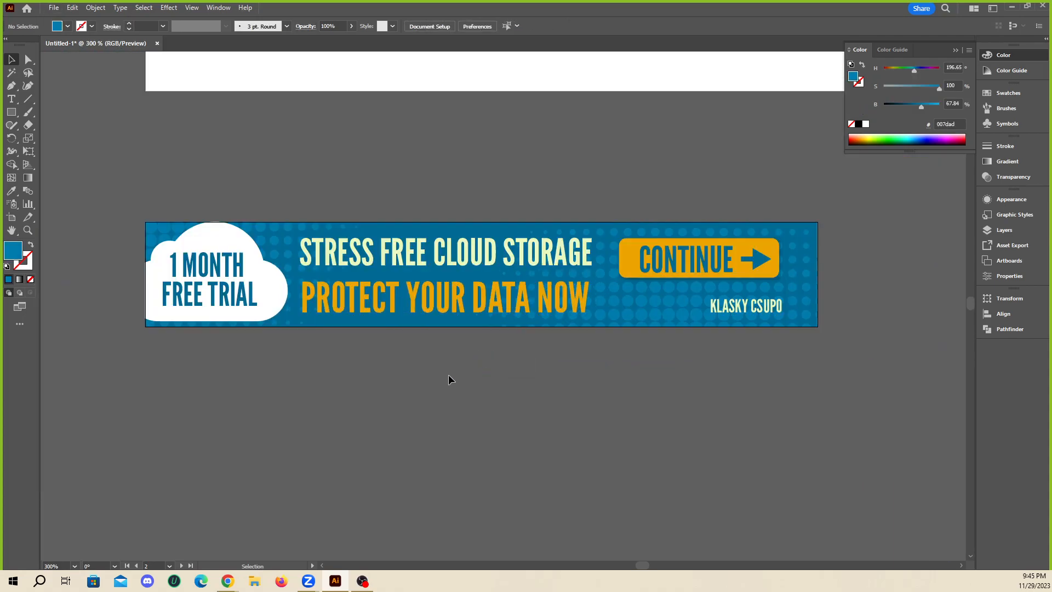
scroll(486, 328, down, 2)
scroll(381, 379, down, 1)
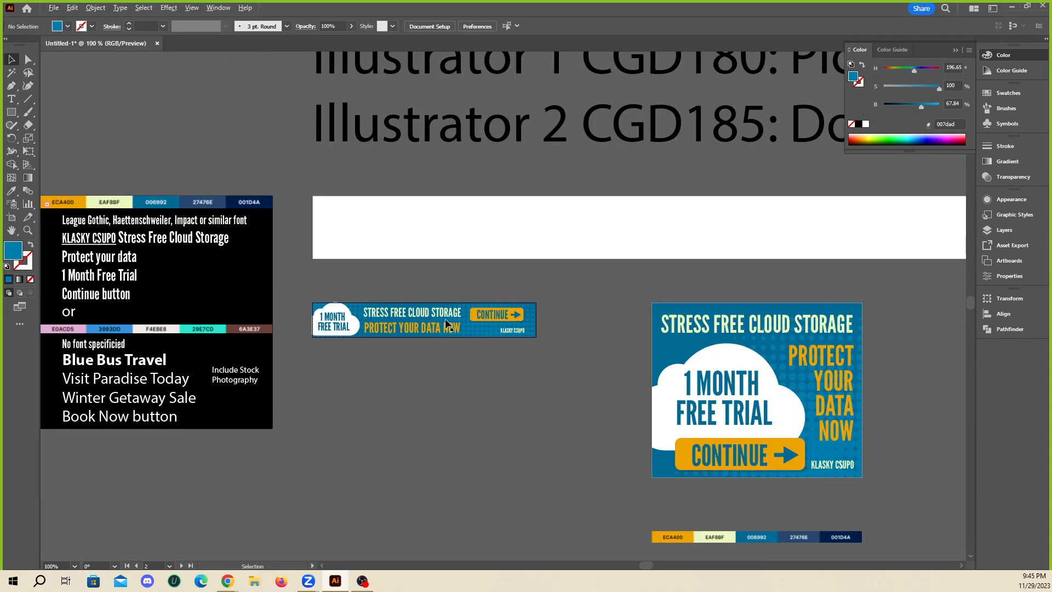
scroll(329, 329, up, 1)
scroll(316, 305, down, 1)
scroll(323, 304, up, 1)
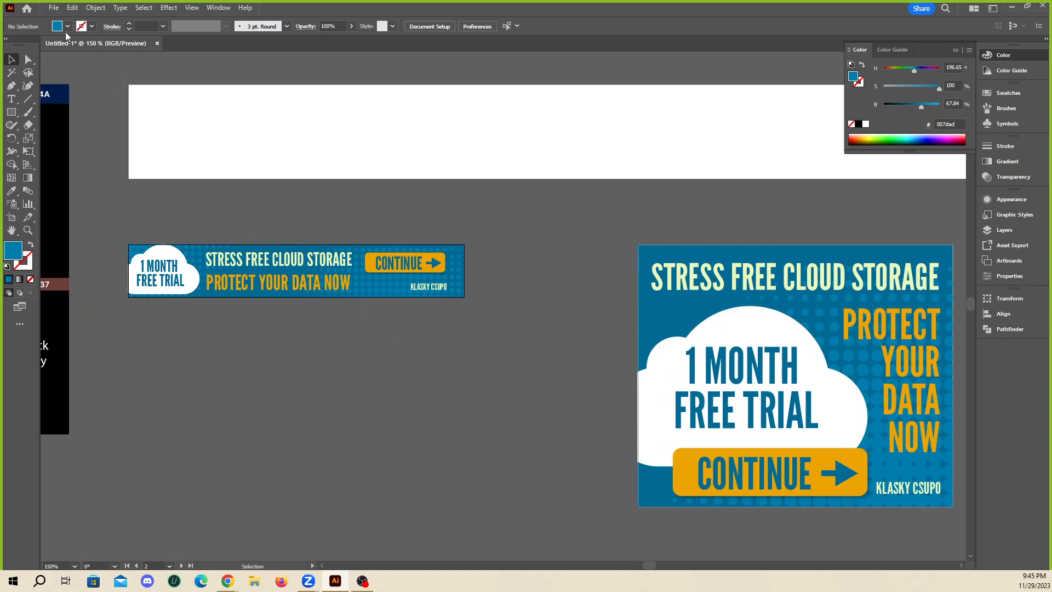
click(54, 8)
mouse_move(121, 245)
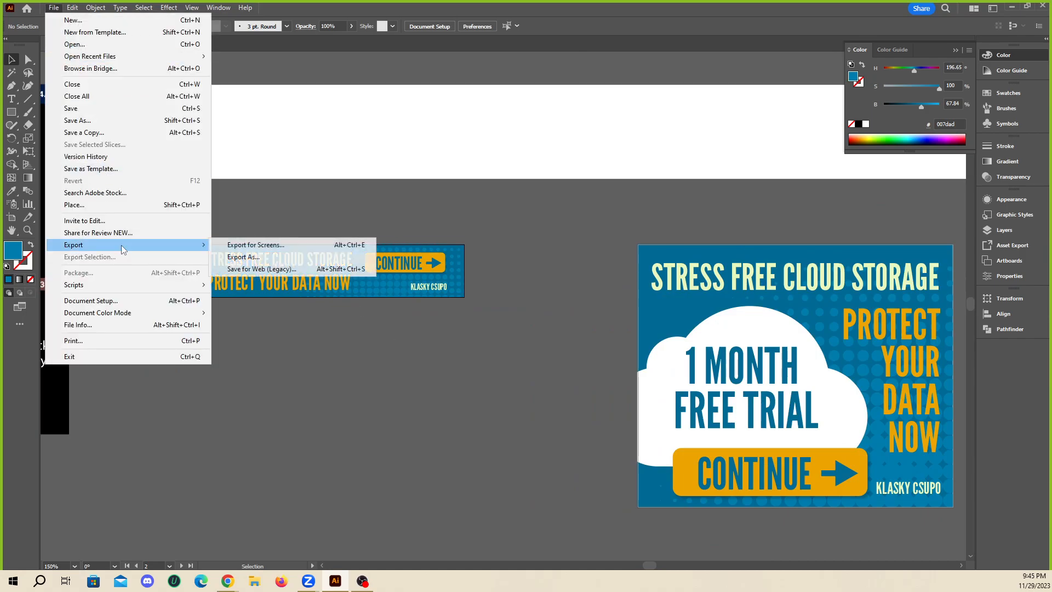
click(245, 245)
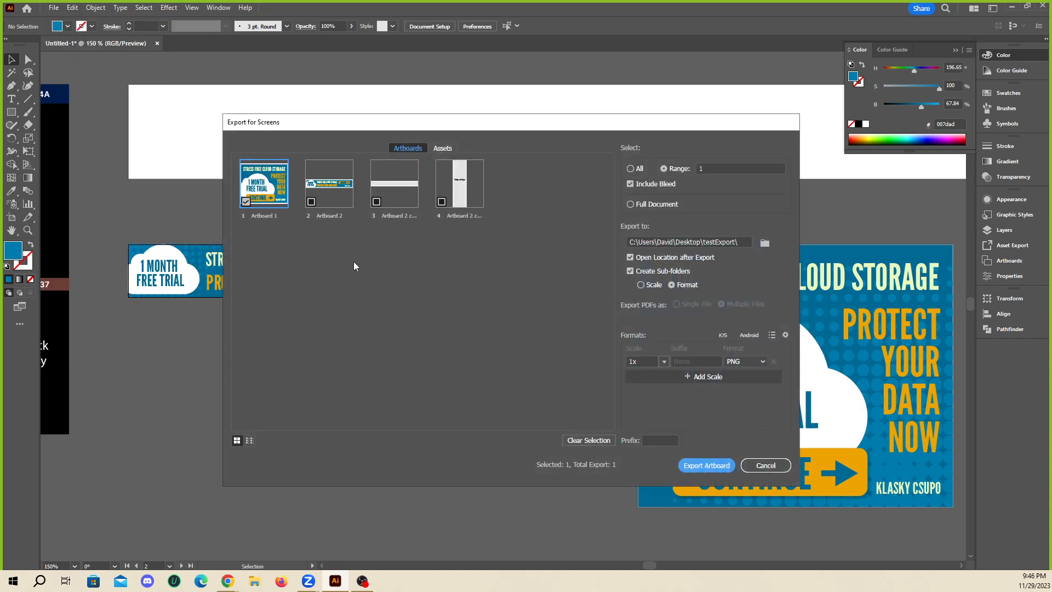
click(766, 465)
scroll(371, 353, down, 3)
scroll(442, 348, up, 2)
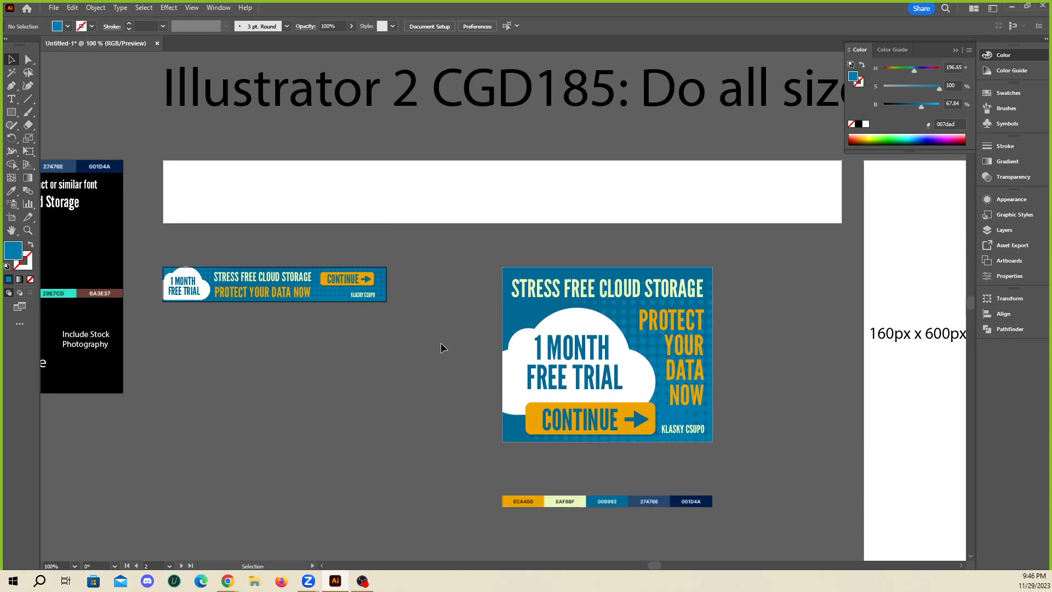
scroll(452, 347, down, 2)
scroll(586, 216, down, 1)
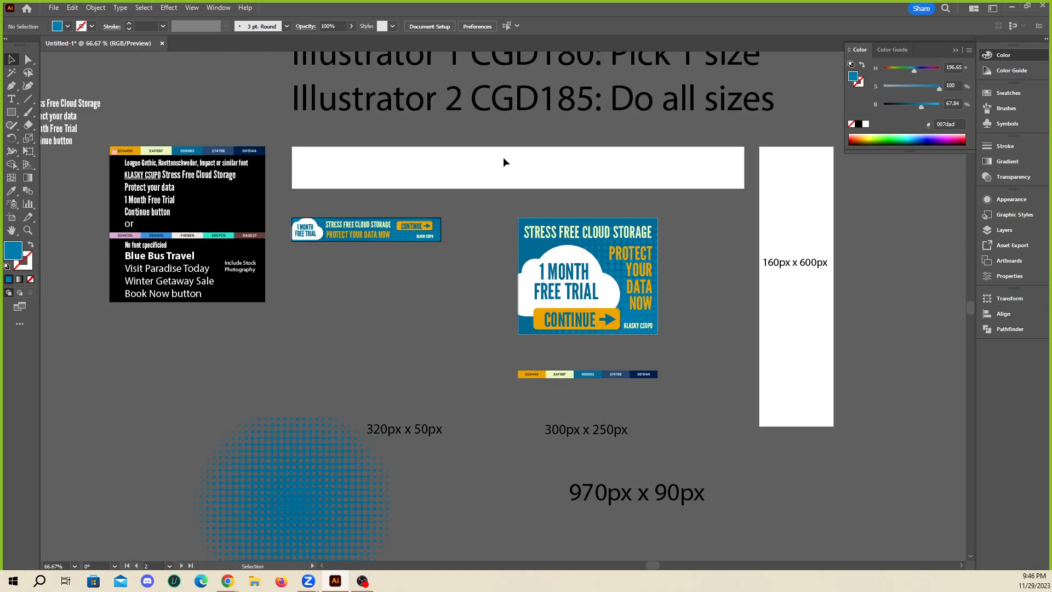
scroll(503, 160, up, 2)
scroll(475, 275, up, 1)
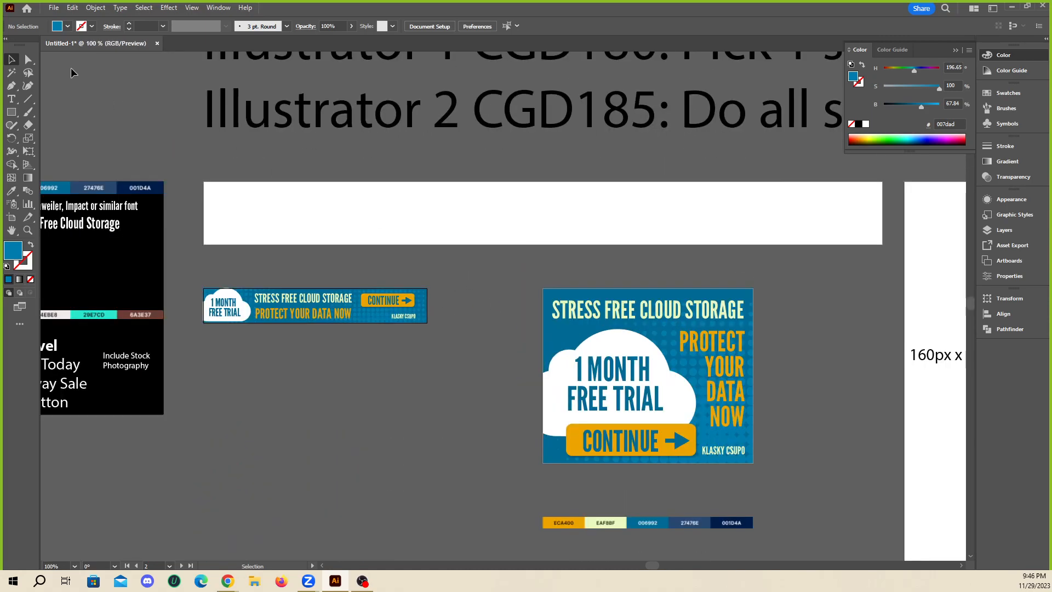
click(72, 8)
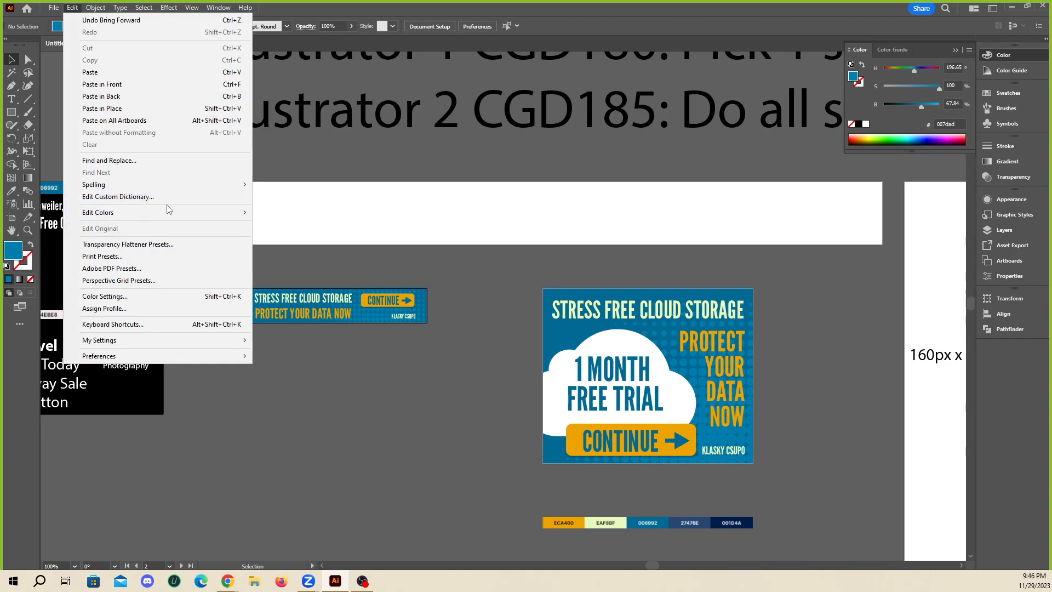
click(54, 8)
mouse_move(117, 245)
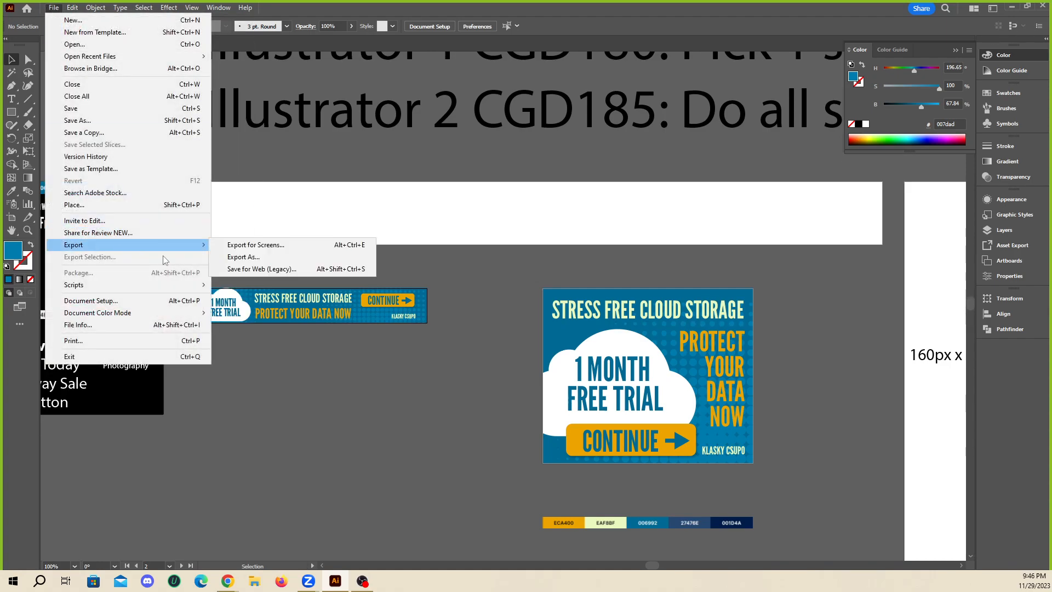
click(230, 247)
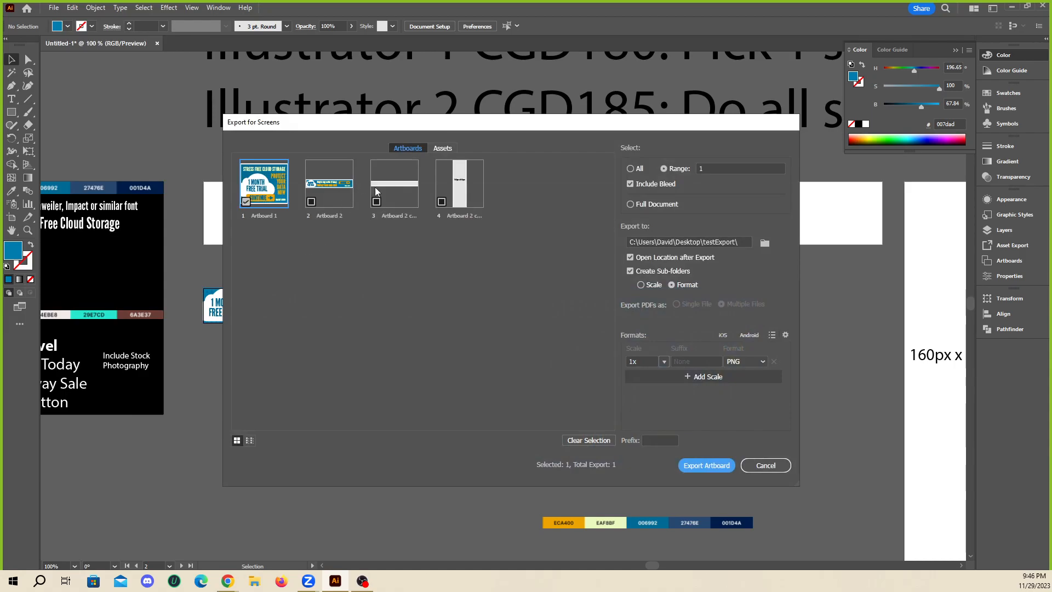
click(458, 204)
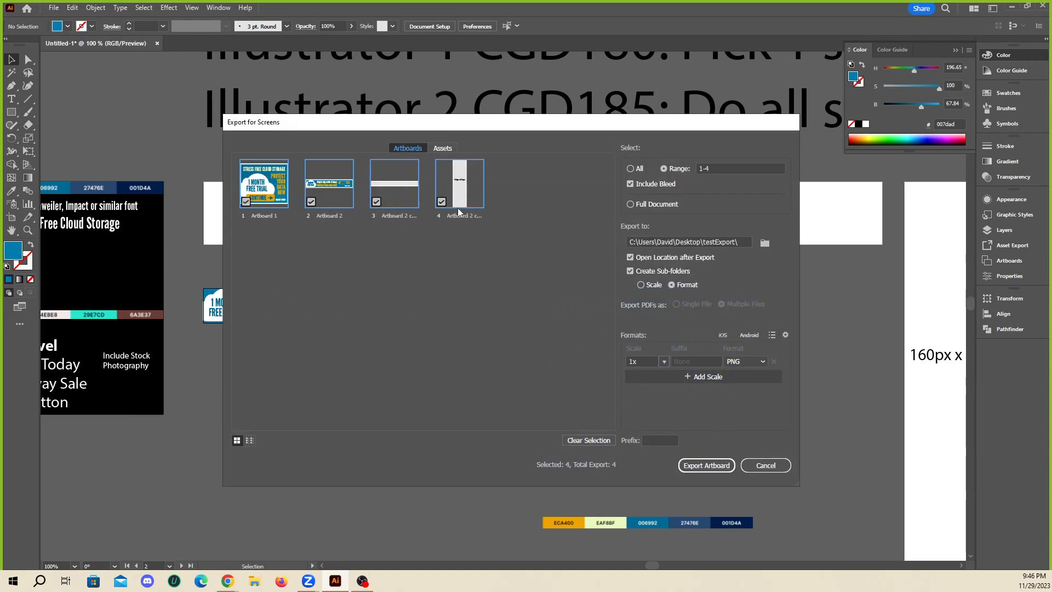
click(756, 464)
- Look over the finished 320px x 50px and 300px x 250px ads alongside the blank artboards
scroll(324, 331, down, 1)
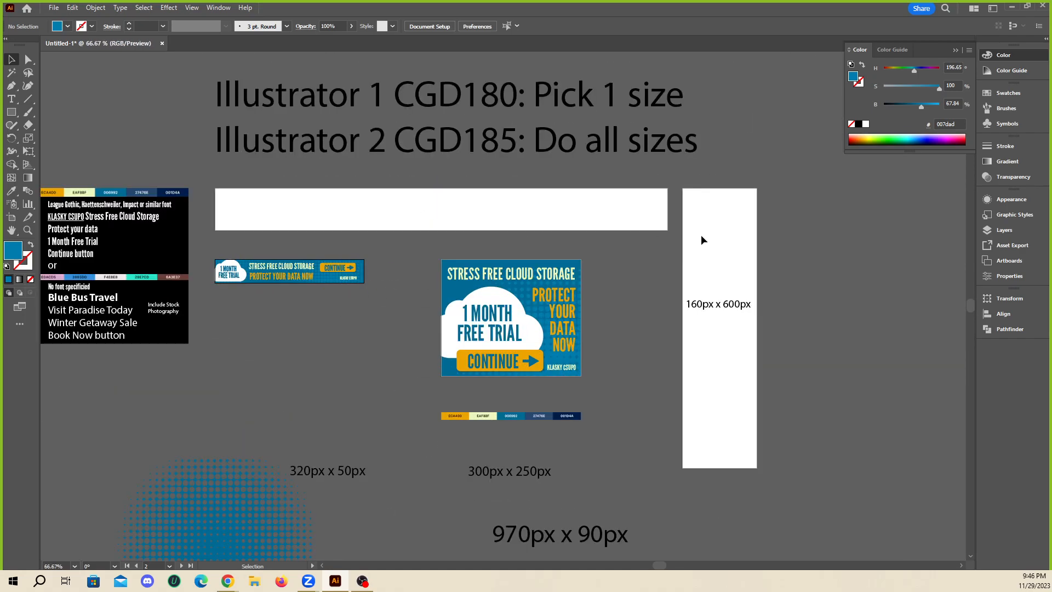
scroll(548, 263, down, 1)
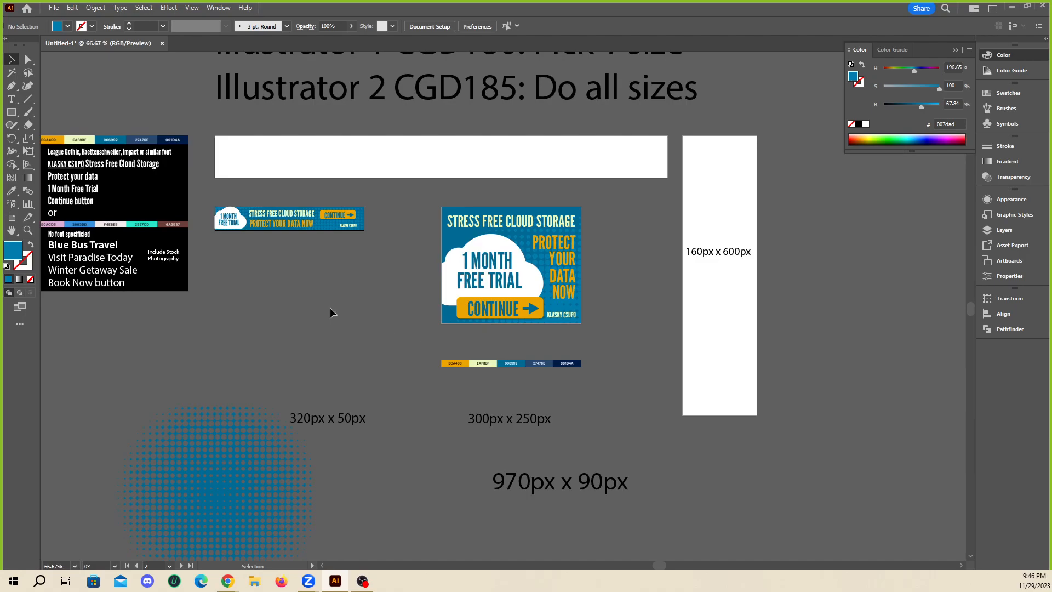
scroll(330, 307, down, 1)
scroll(364, 294, up, 2)
scroll(389, 308, up, 1)
scroll(421, 331, down, 2)
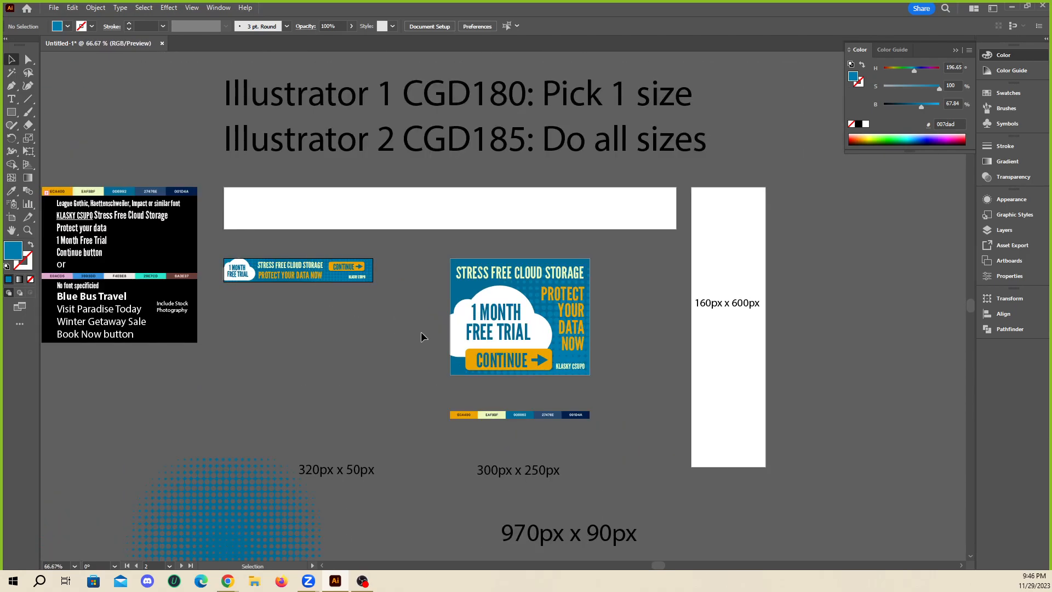
scroll(421, 331, up, 1)
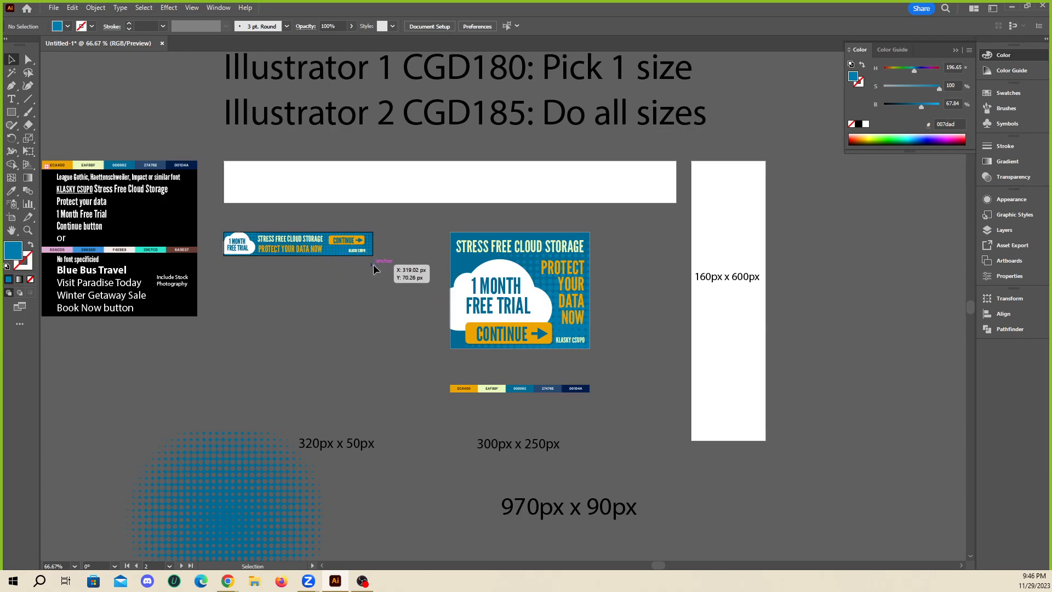
scroll(431, 258, down, 1)
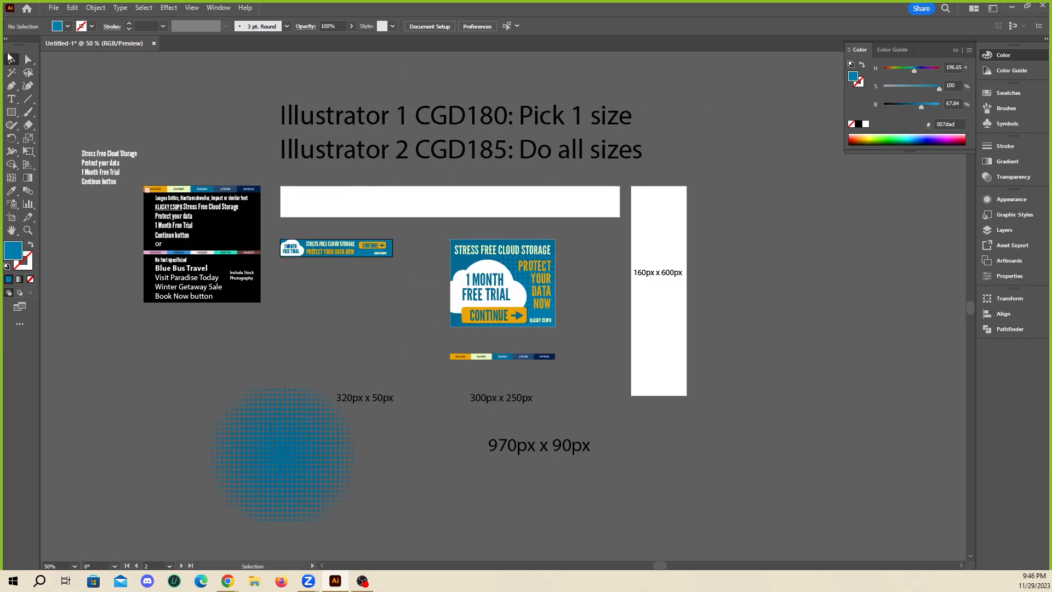
- Open Export for Screens with all four artboards included, keeping the 1x scale and PNG format
key(ctrl+1)
click(69, 8)
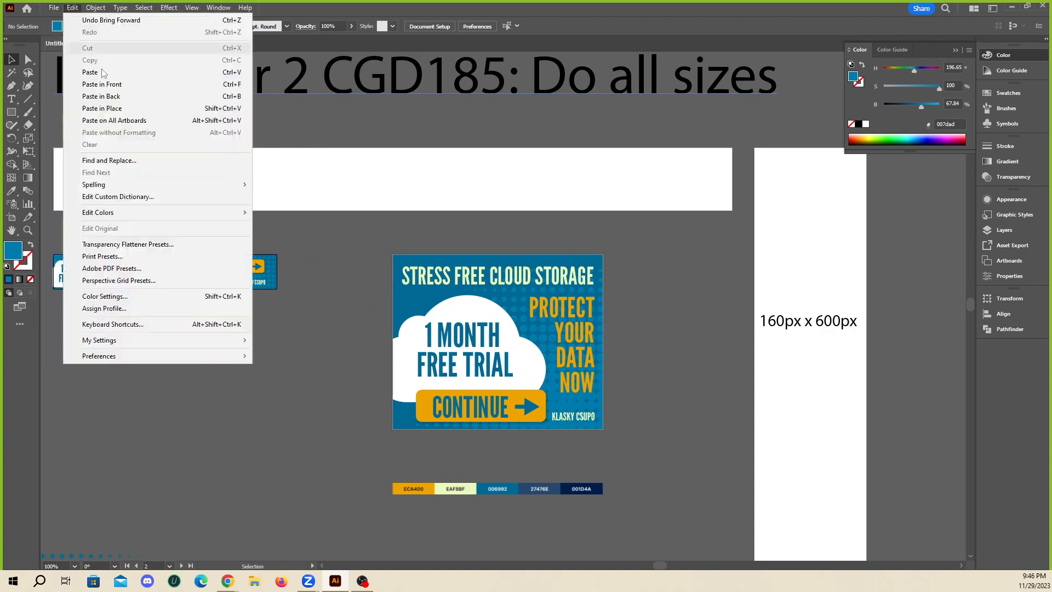
mouse_move(165, 244)
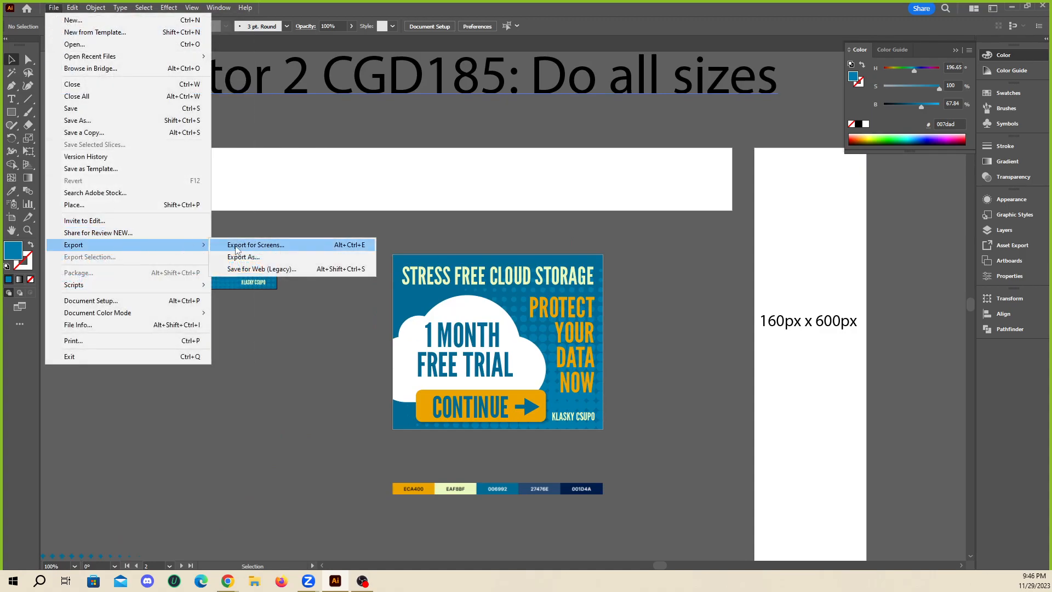
click(240, 246)
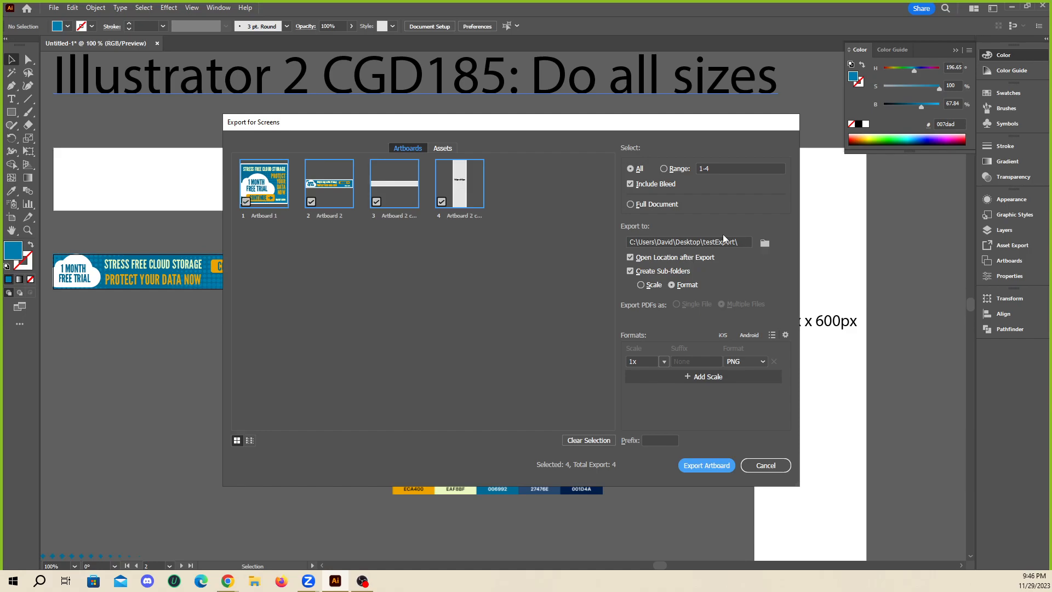
click(734, 360)
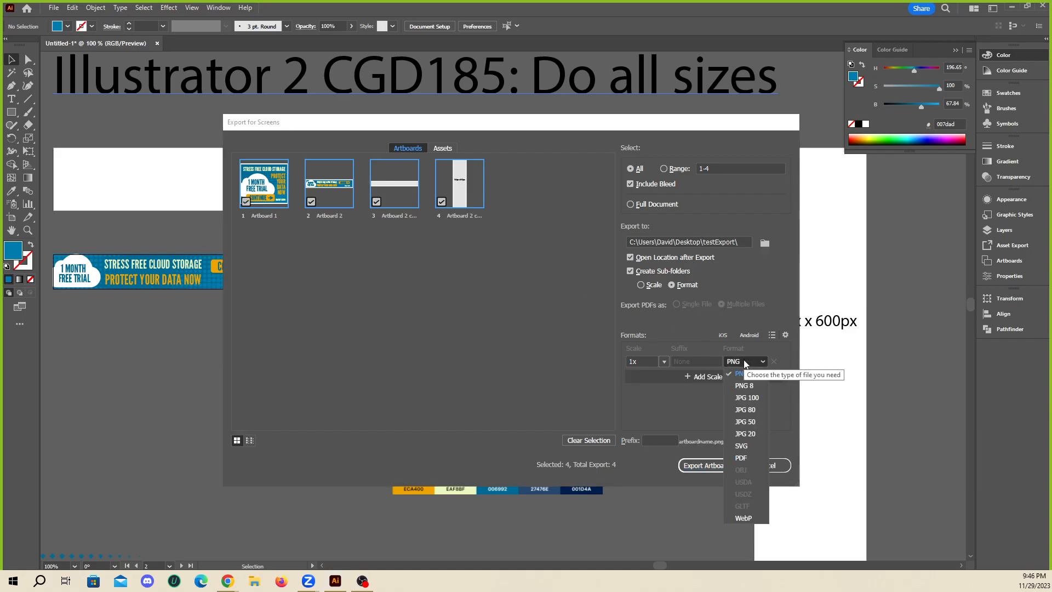
click(744, 359)
click(755, 362)
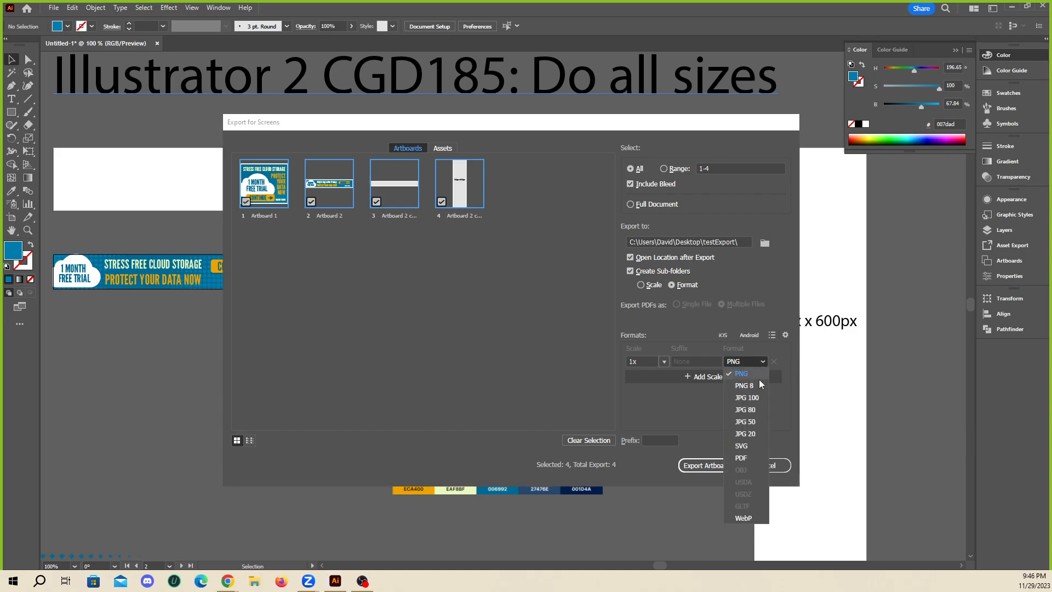
click(706, 409)
click(750, 366)
click(754, 362)
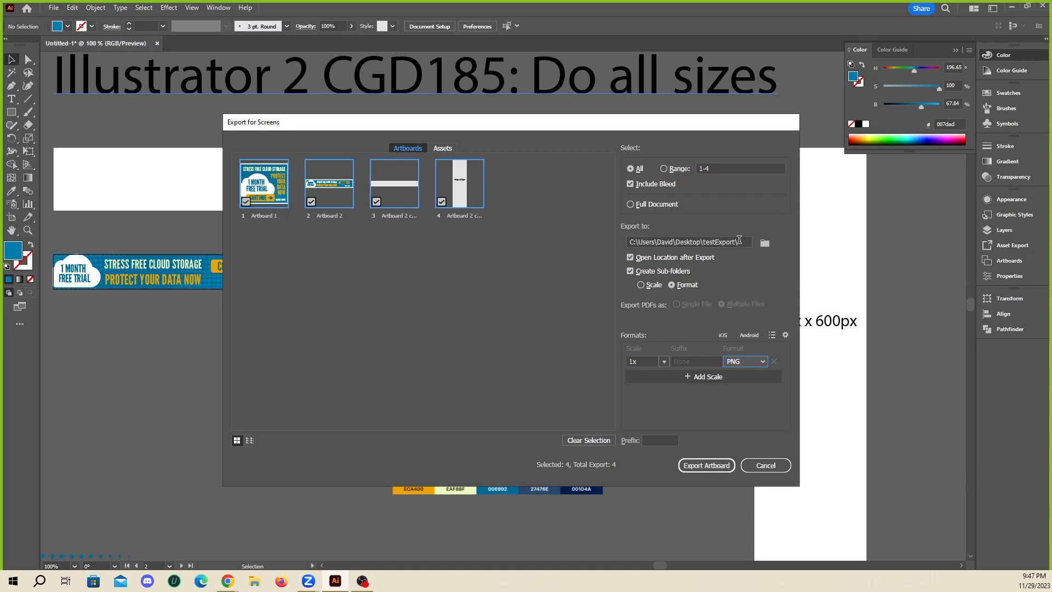
- Export the four artboards to the testExport folder on the desktop, replacing the existing Artboard 1.png
click(763, 243)
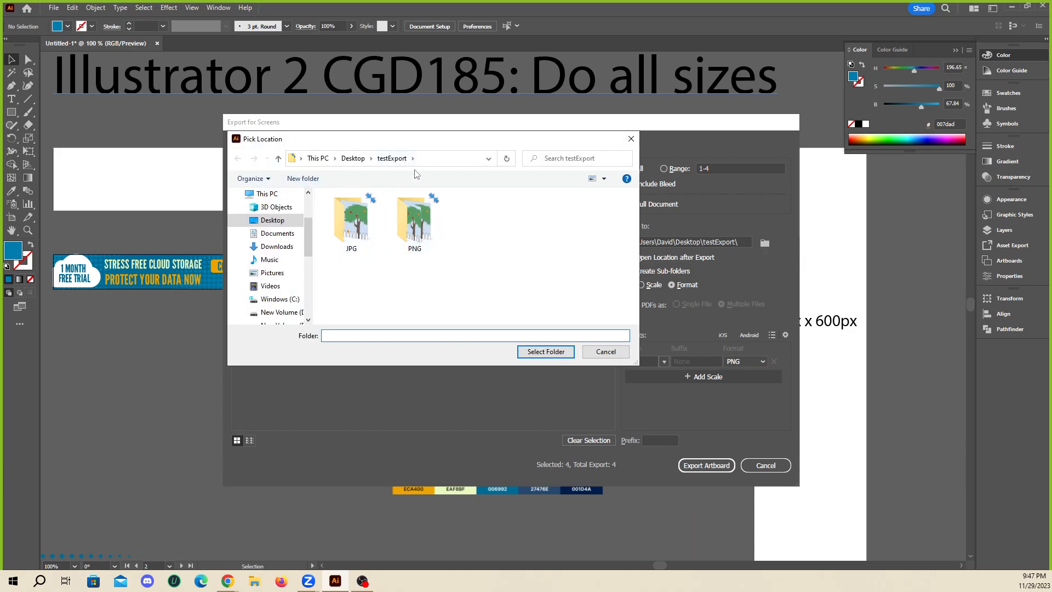
click(606, 351)
click(715, 470)
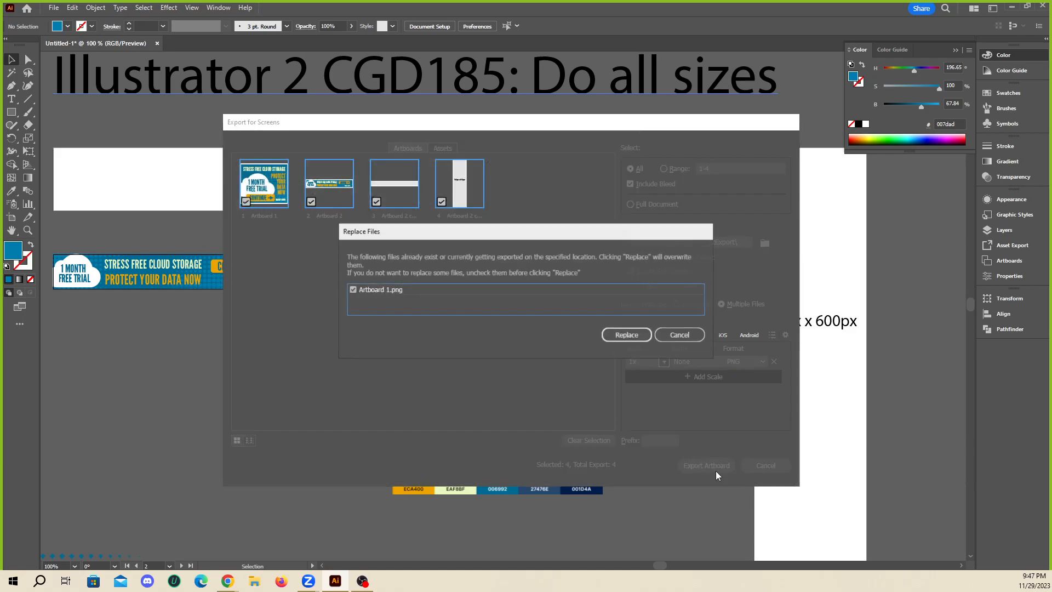
click(620, 335)
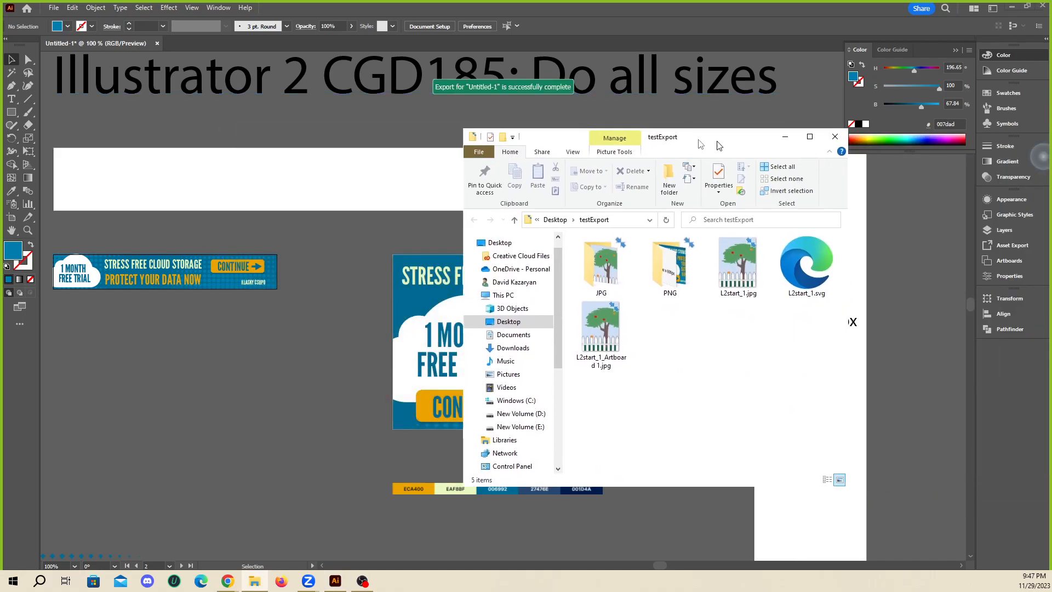
- View the exported Artboard 2.png from the PNG subfolder, and close the image viewer and the folder window
drag(674, 136, 495, 136)
click(495, 281)
double_click(496, 281)
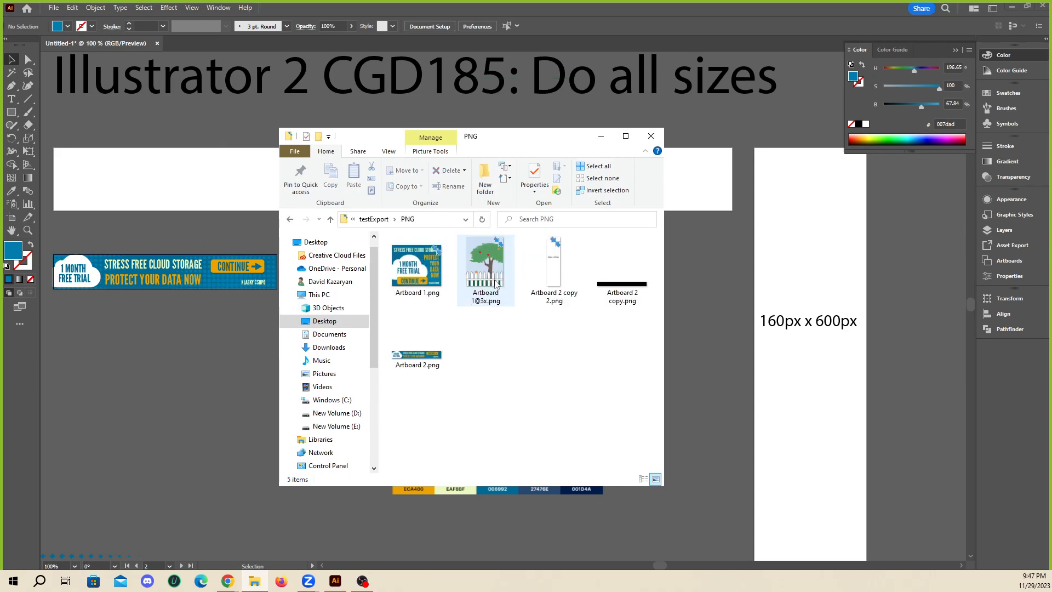
double_click(426, 355)
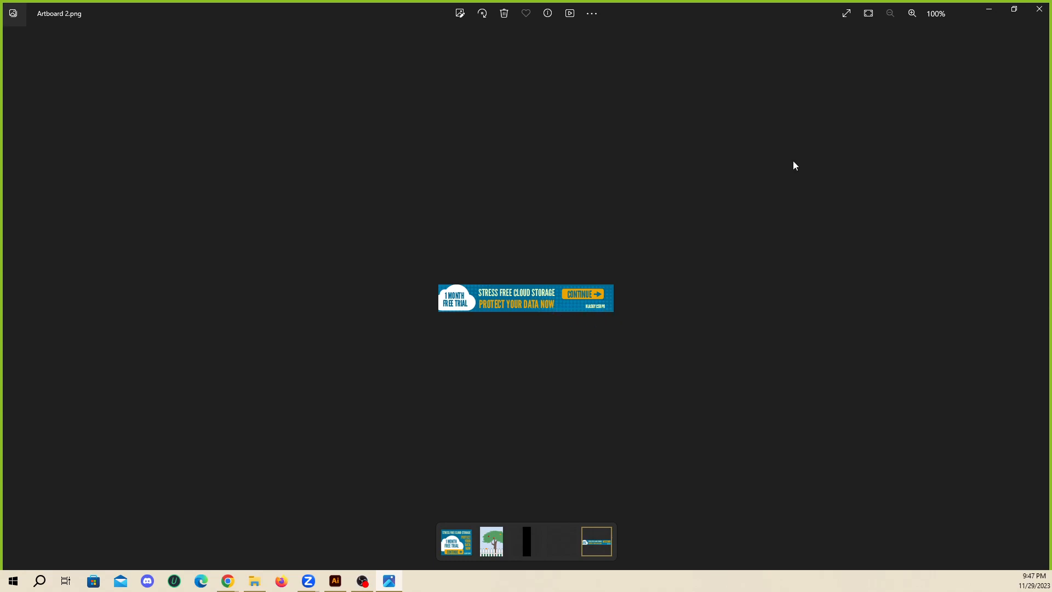
click(1039, 9)
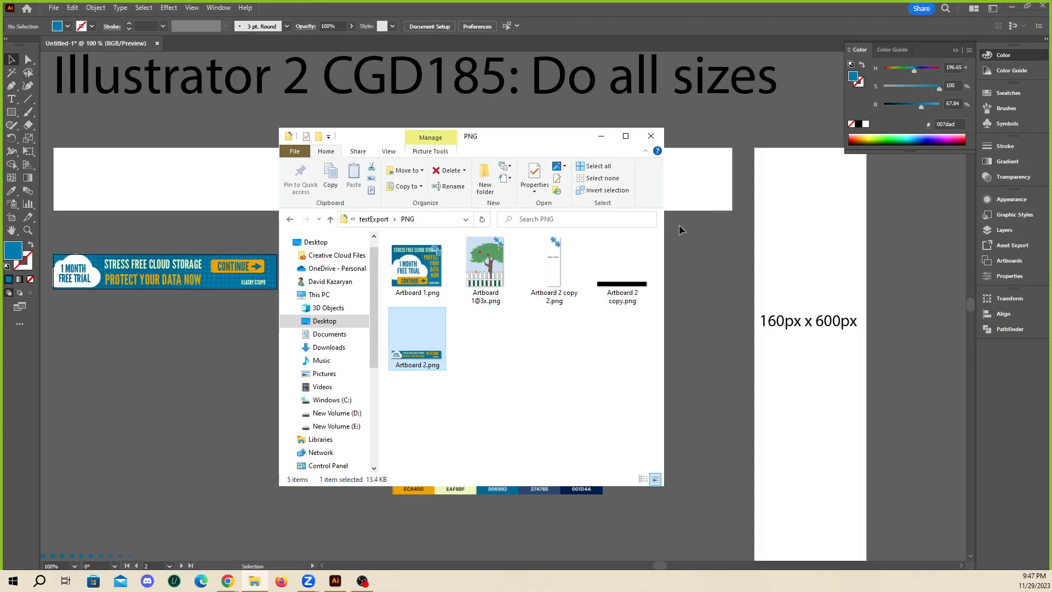
click(650, 135)
- Enlarge the KLASKY CSUPO text on the 320px x 50px banner and reposition it beneath the Continue button near its right edge
scroll(229, 277, up, 5)
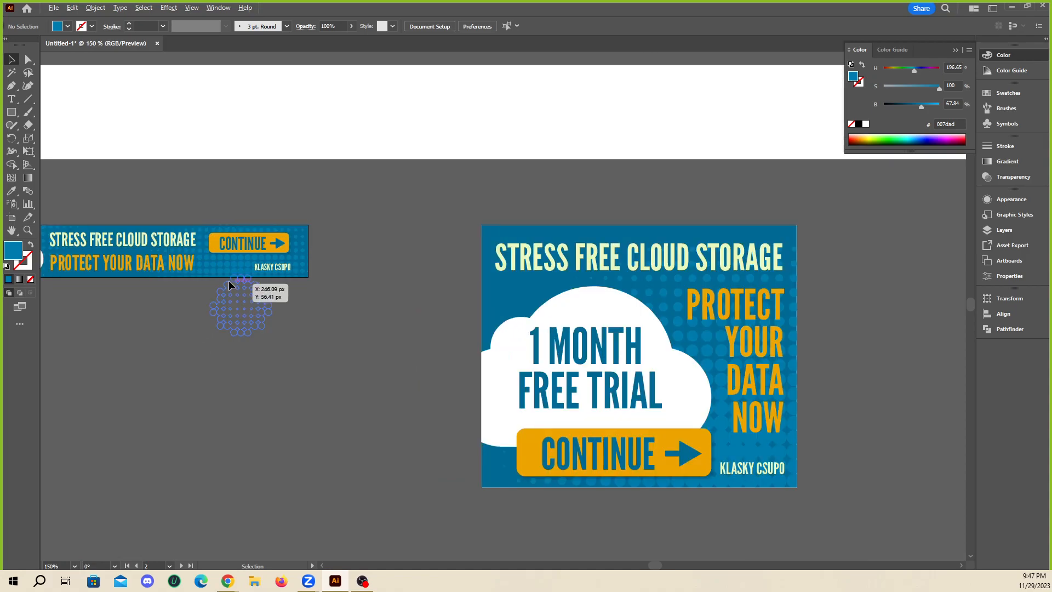
click(299, 331)
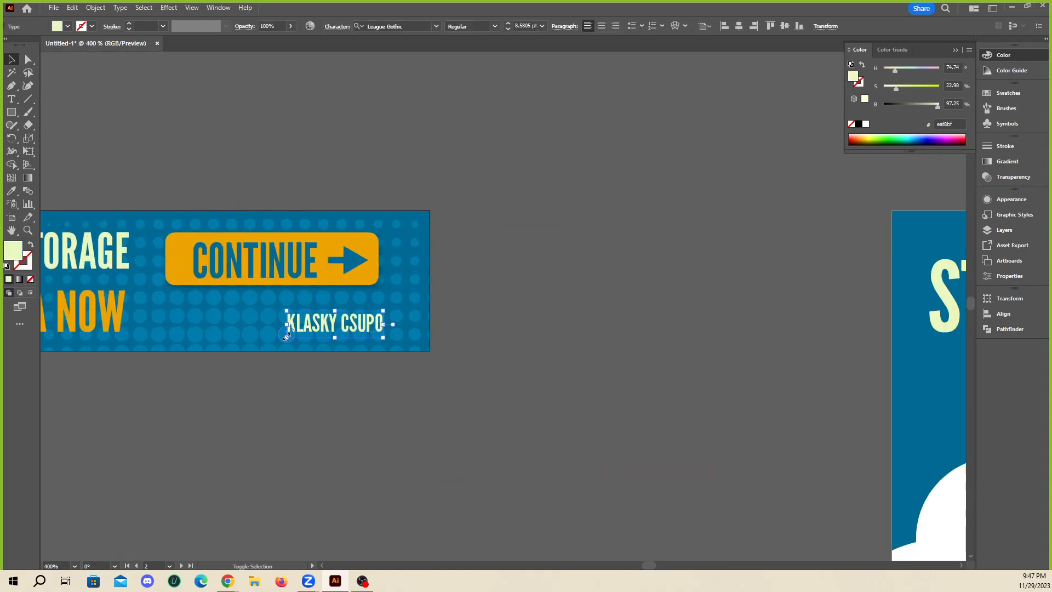
drag(286, 337, 204, 352)
mouse_move(344, 329)
mouse_down()
mouse_move(341, 320)
mouse_move(360, 315)
mouse_up()
click(574, 350)
click(578, 347)
scroll(576, 347, down, 2)
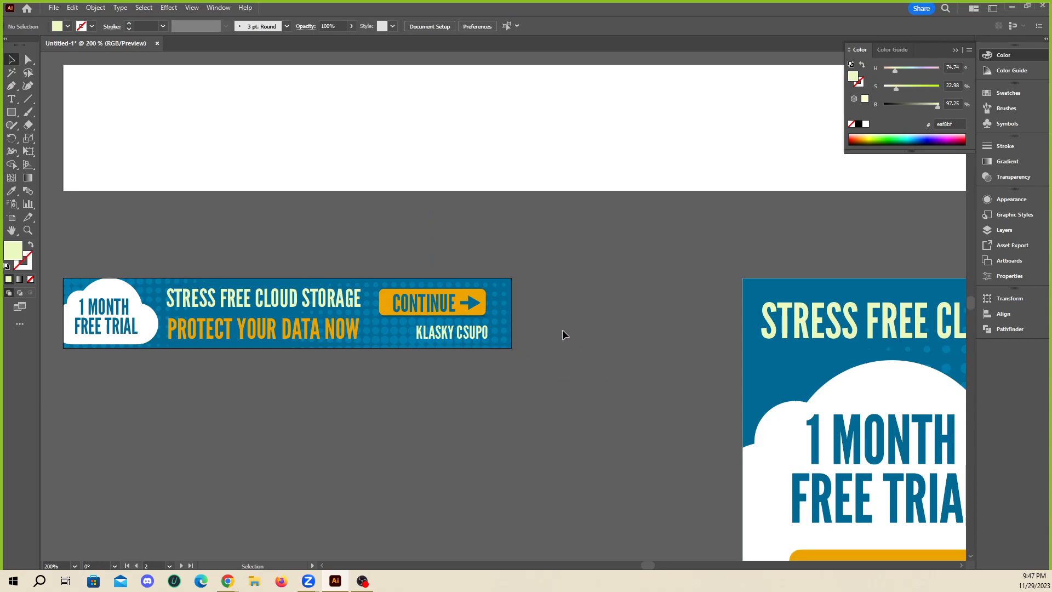
scroll(564, 313, down, 1)
scroll(564, 314, up, 1)
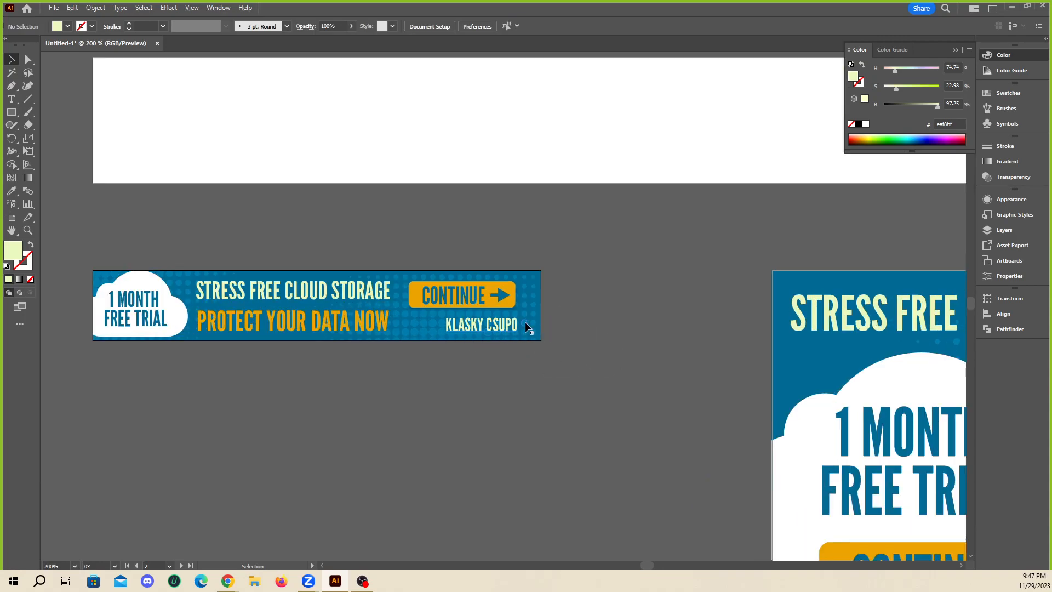
scroll(378, 307, down, 1)
scroll(370, 335, up, 1)
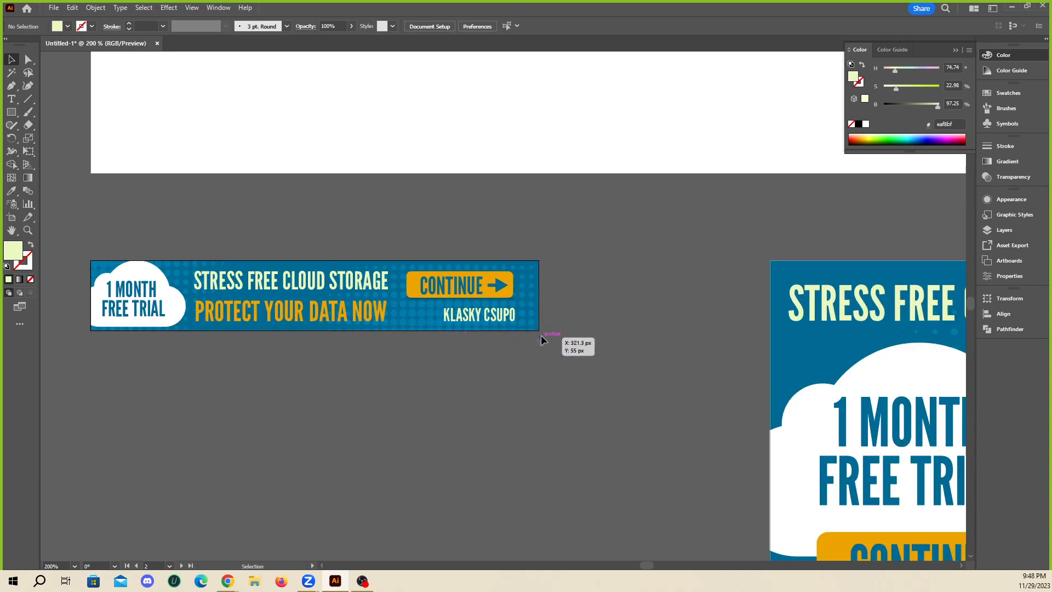
- Slightly enlarge the CONTINUE text inside the orange button of the 320px x 50px banner and reposition it beside the arrow
scroll(476, 288, up, 1)
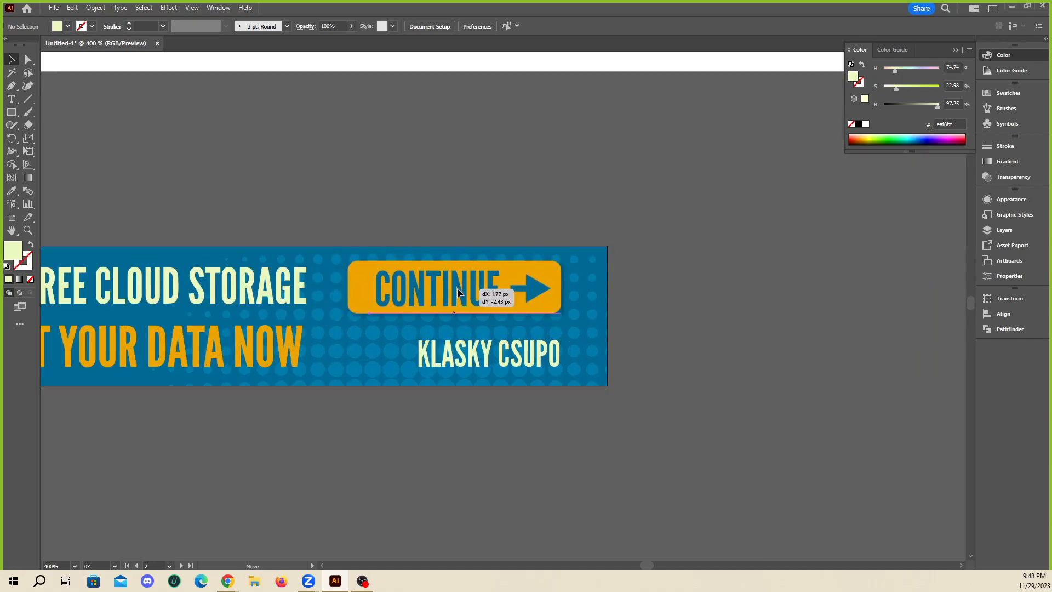
double_click(457, 296)
scroll(456, 301, up, 1)
click(464, 295)
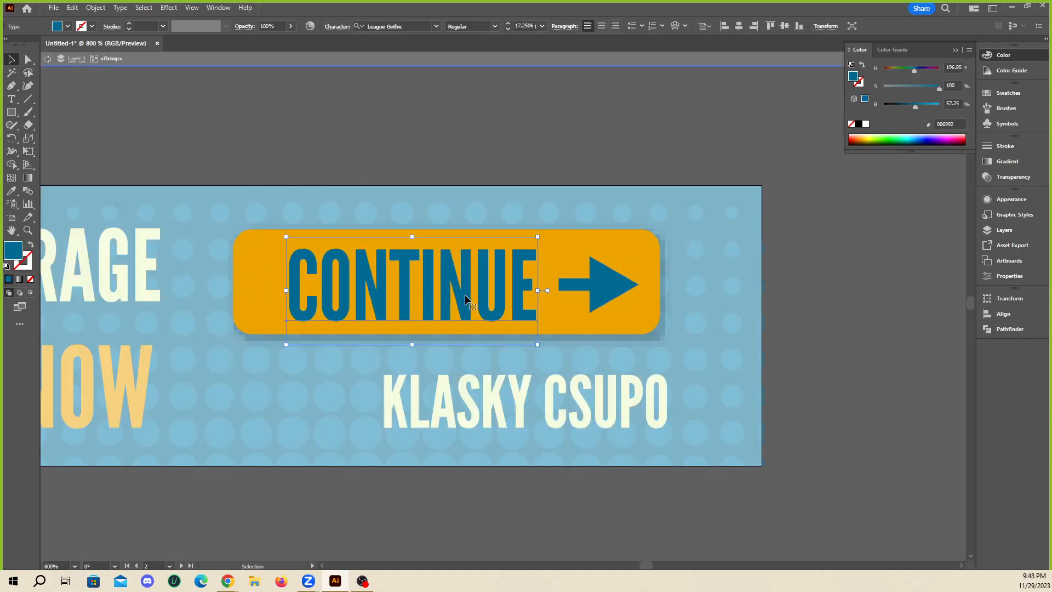
drag(464, 294, 458, 294)
drag(541, 288, 547, 286)
drag(485, 296, 469, 302)
click(425, 161)
scroll(504, 336, down, 3)
scroll(505, 343, down, 3)
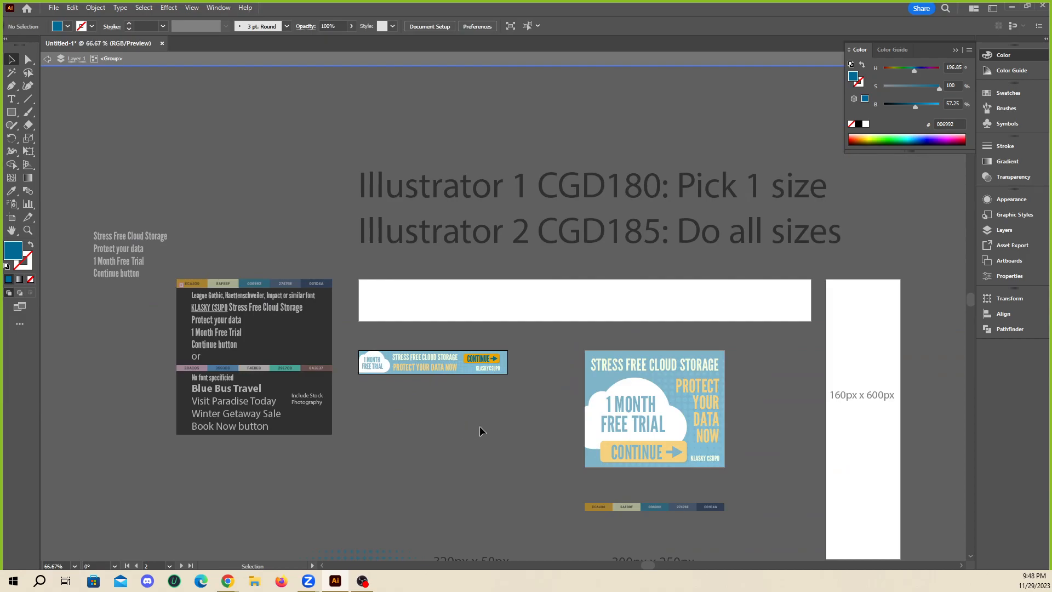
scroll(479, 425, up, 1)
scroll(462, 386, up, 1)
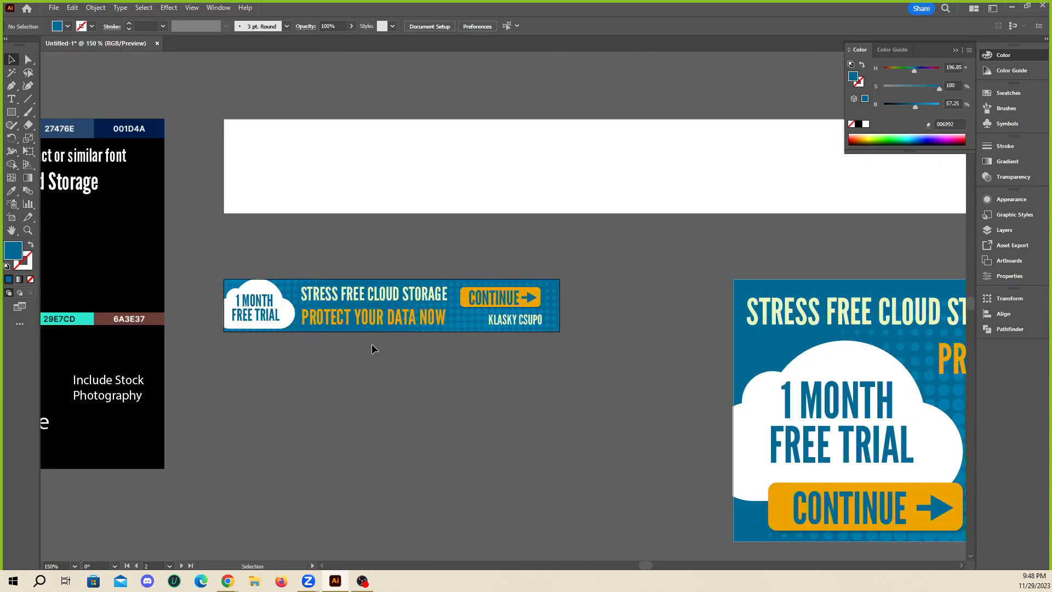
- Check the font requirement line in the design brief, highlighting the words "similar font", and leave the text unchanged
scroll(386, 337, down, 2)
scroll(392, 341, down, 2)
scroll(409, 347, down, 1)
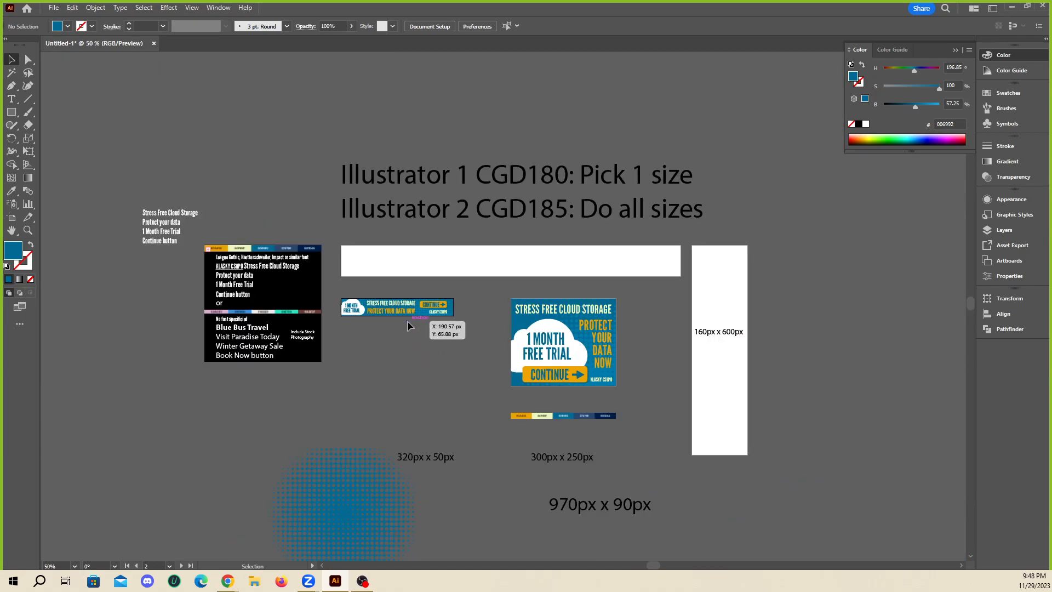
scroll(406, 321, up, 2)
scroll(211, 312, up, 5)
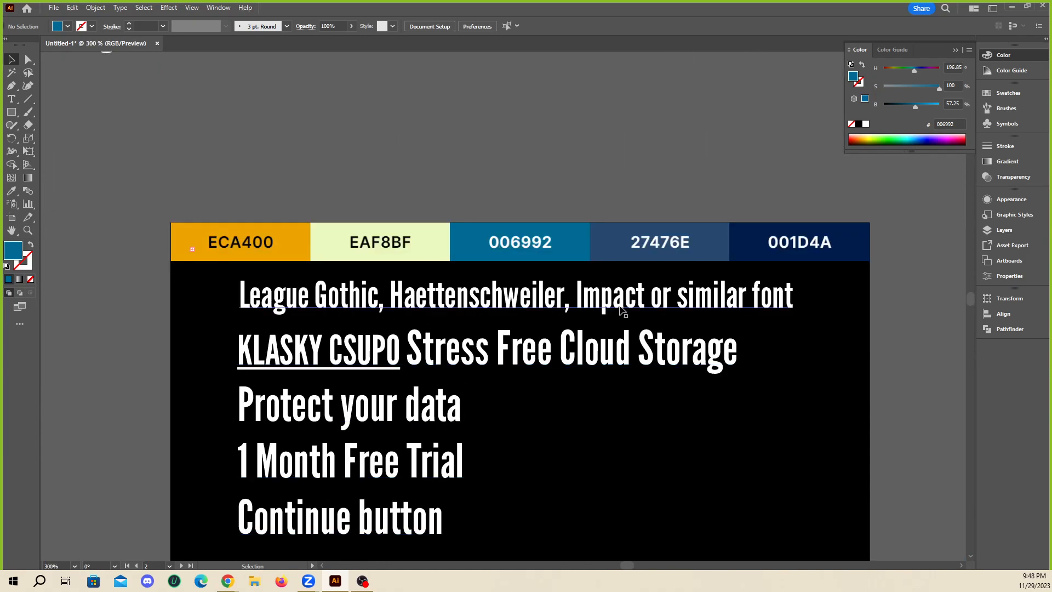
click(621, 311)
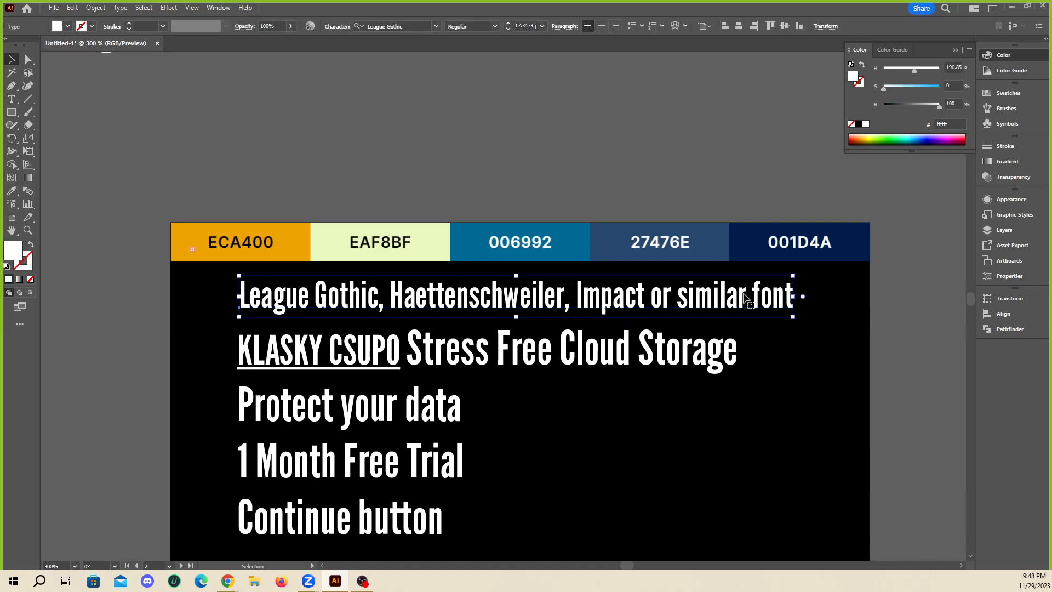
double_click(698, 301)
triple_click(674, 297)
drag(675, 296, 795, 297)
click(19, 65)
key(ctrl+shift+a)
scroll(526, 307, down, 5)
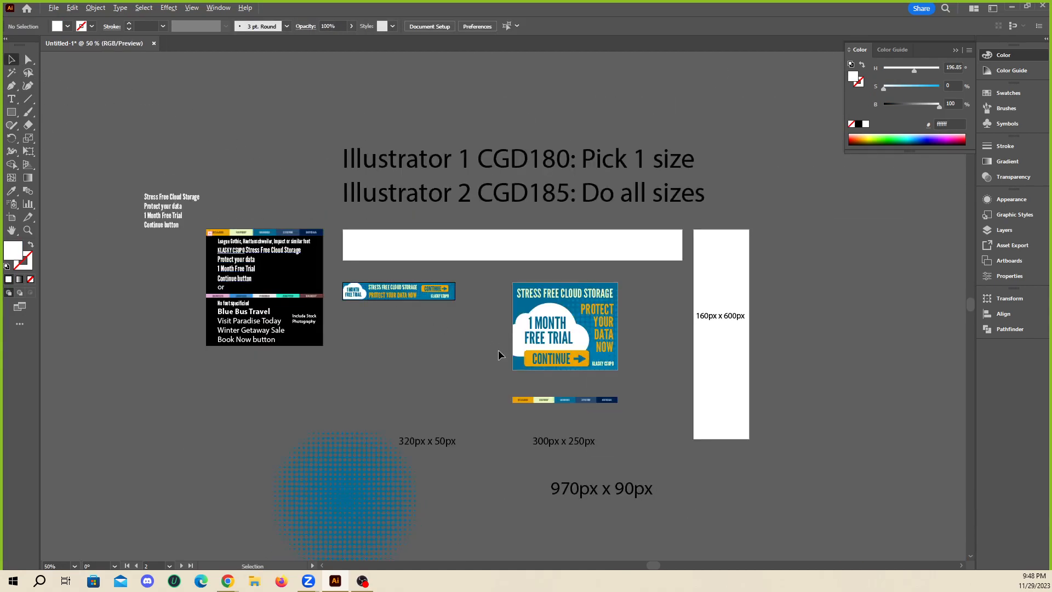
- Slightly enlarge the 1 MONTH FREE TRIAL text within the white cloud of the 320px x 50px banner
scroll(526, 306, up, 2)
scroll(274, 241, up, 2)
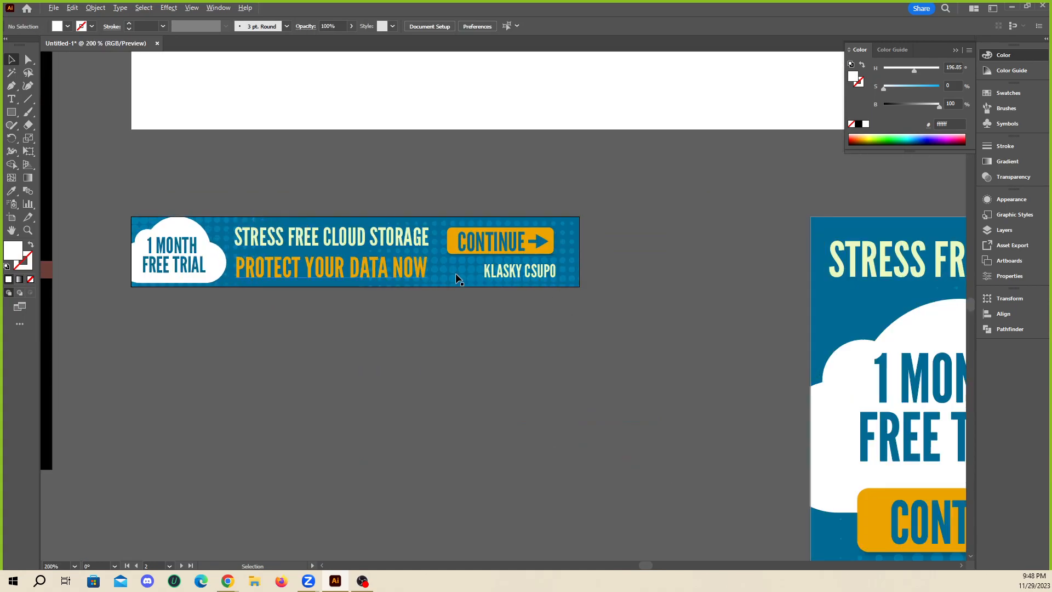
scroll(275, 242, up, 2)
scroll(460, 345, down, 2)
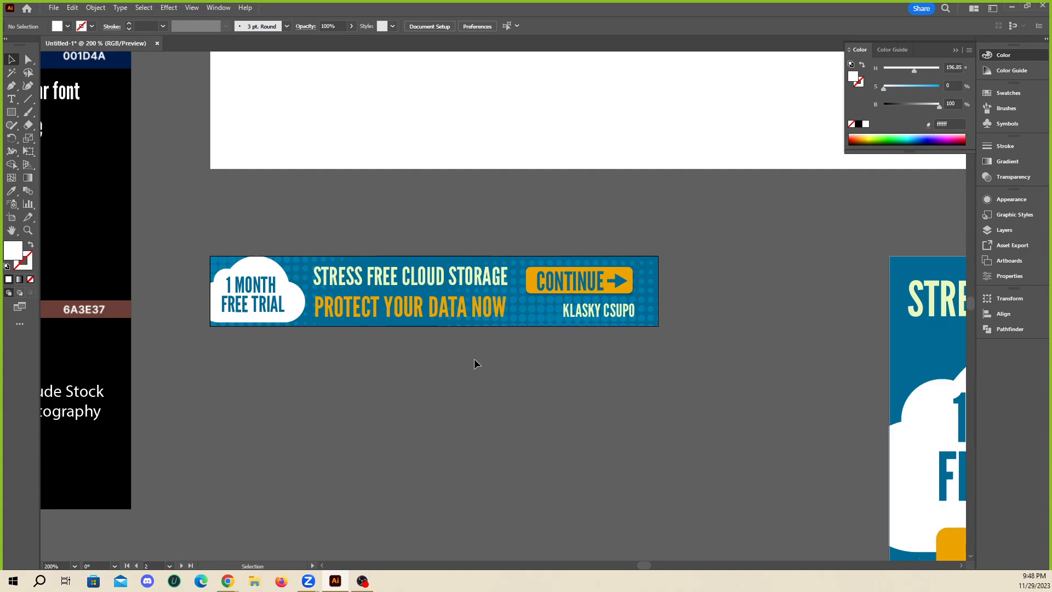
scroll(247, 321, up, 1)
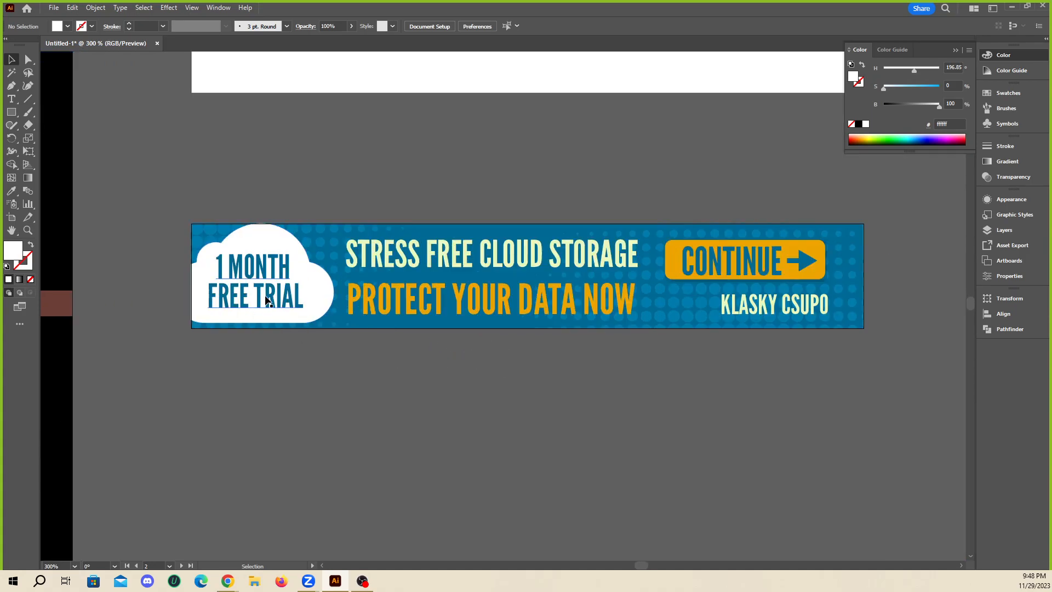
click(267, 300)
click(426, 221)
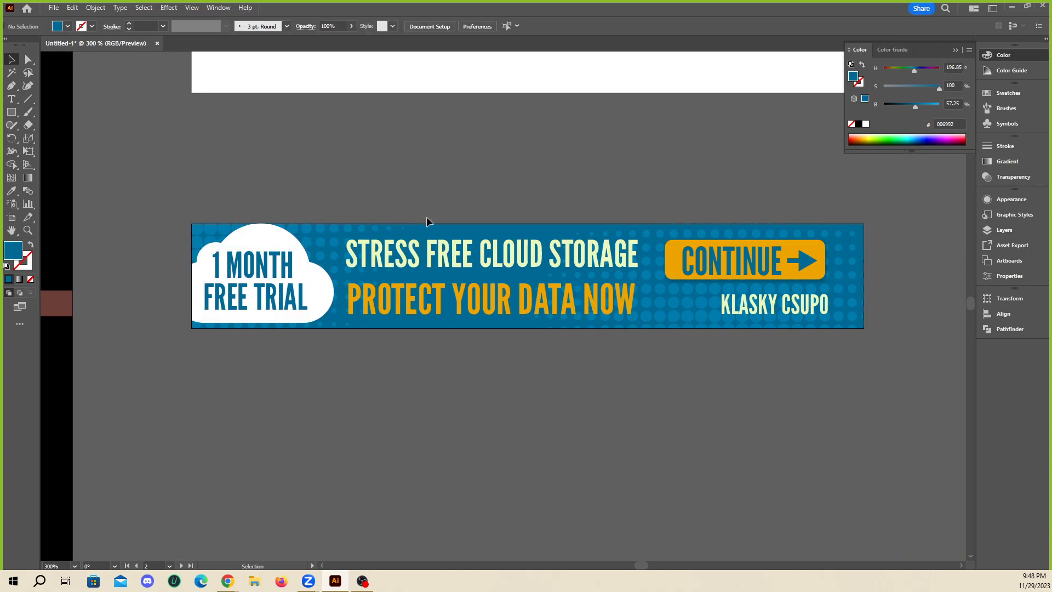
- Delete the blue halftone dot circle lying outside the artboards, below the design brief
scroll(426, 387, down, 2)
scroll(433, 378, down, 2)
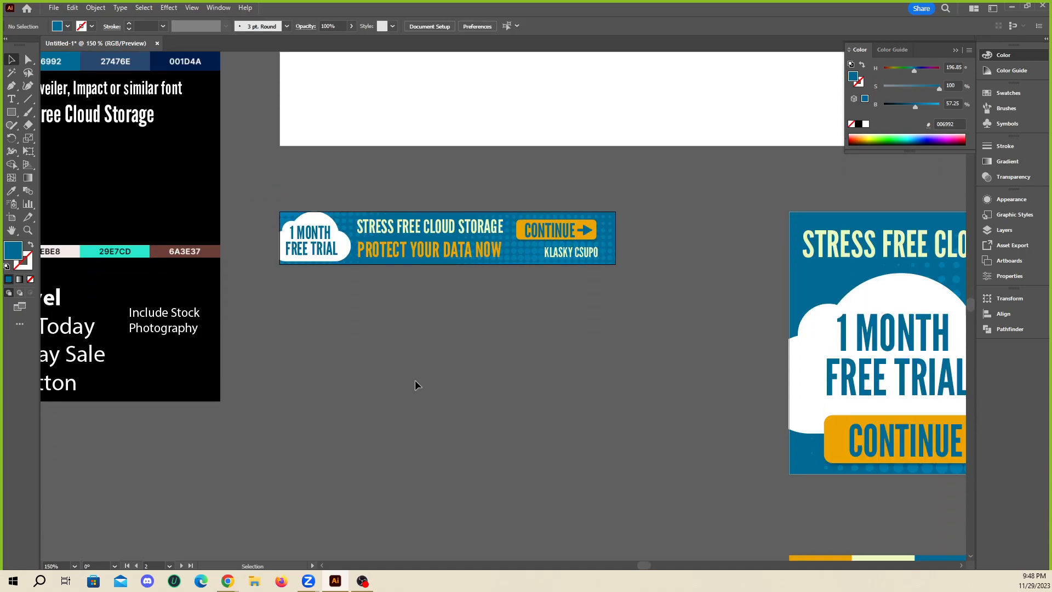
scroll(416, 380, down, 2)
scroll(803, 425, down, 1)
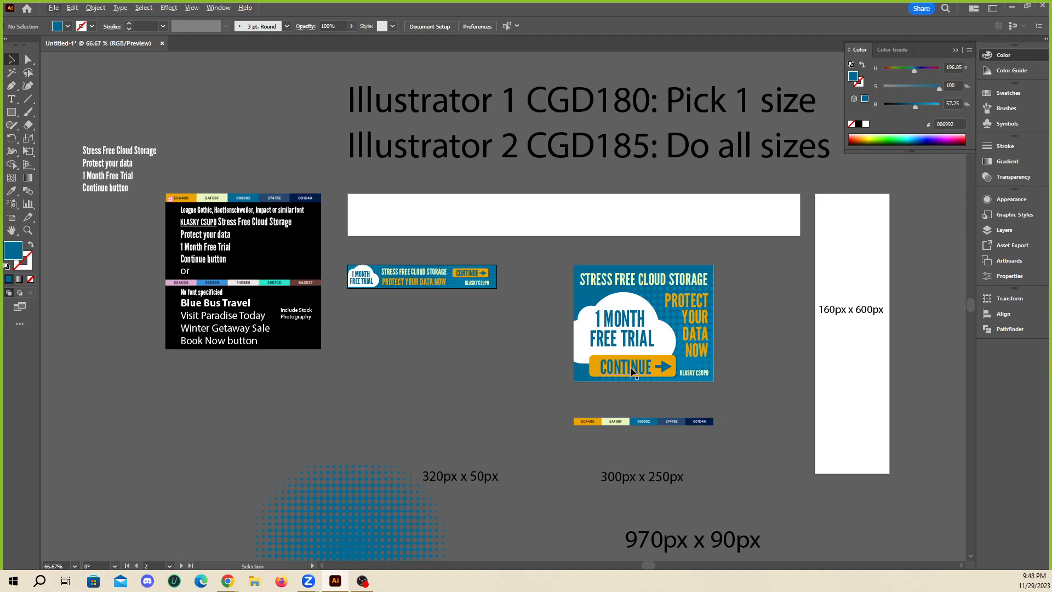
scroll(463, 301, down, 2)
scroll(526, 350, up, 1)
drag(402, 456, 356, 440)
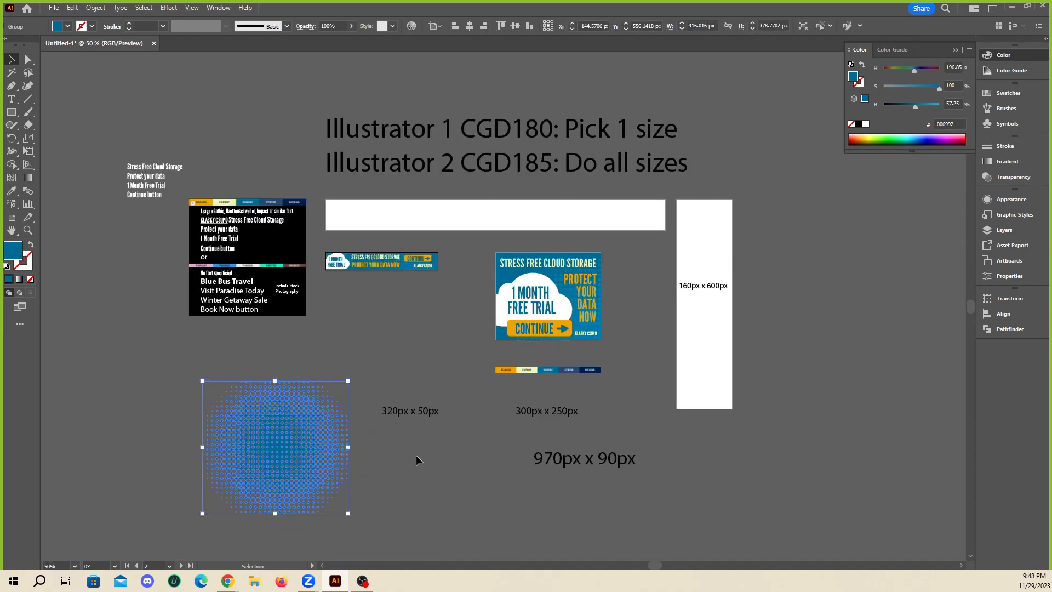
key(Delete)
- Move the 970px x 90px label onto the wide blank banner, and the 320px x 50px and 300px x 250px labels beneath their finished banners
scroll(390, 303, up, 2)
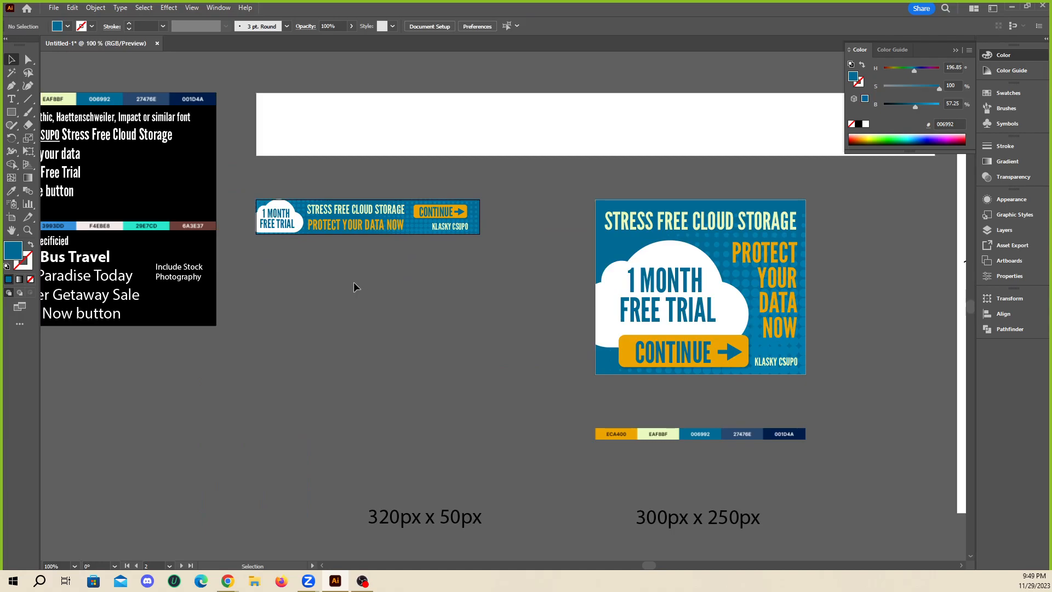
scroll(492, 444, down, 2)
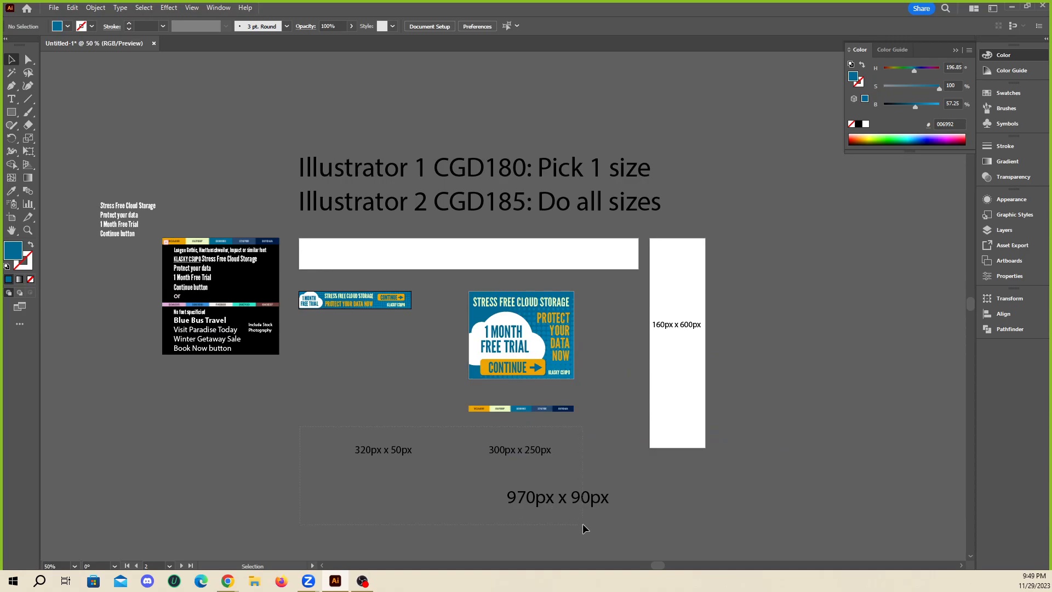
drag(582, 522, 621, 514)
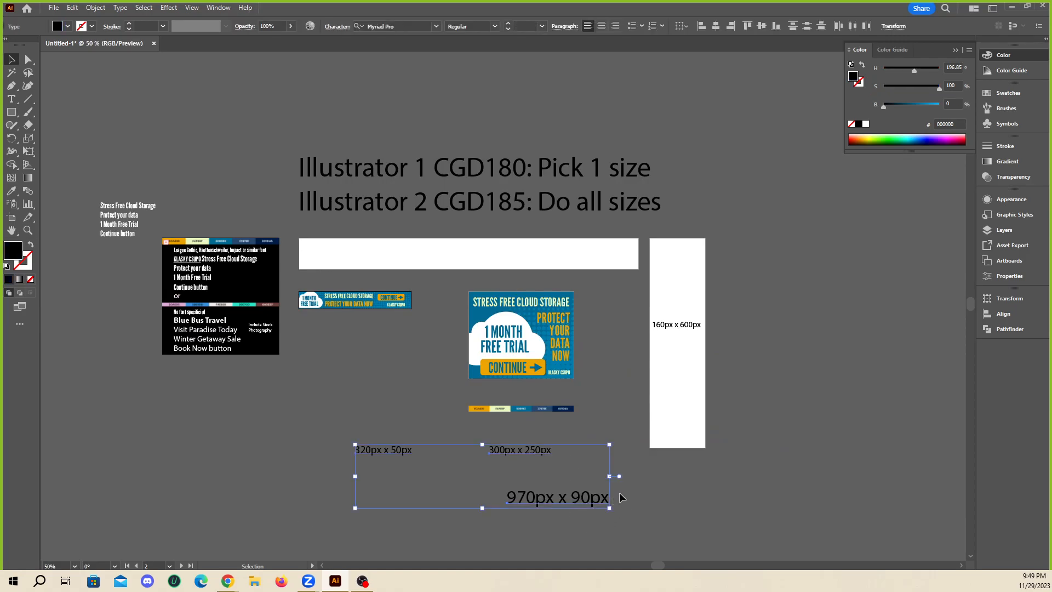
click(649, 471)
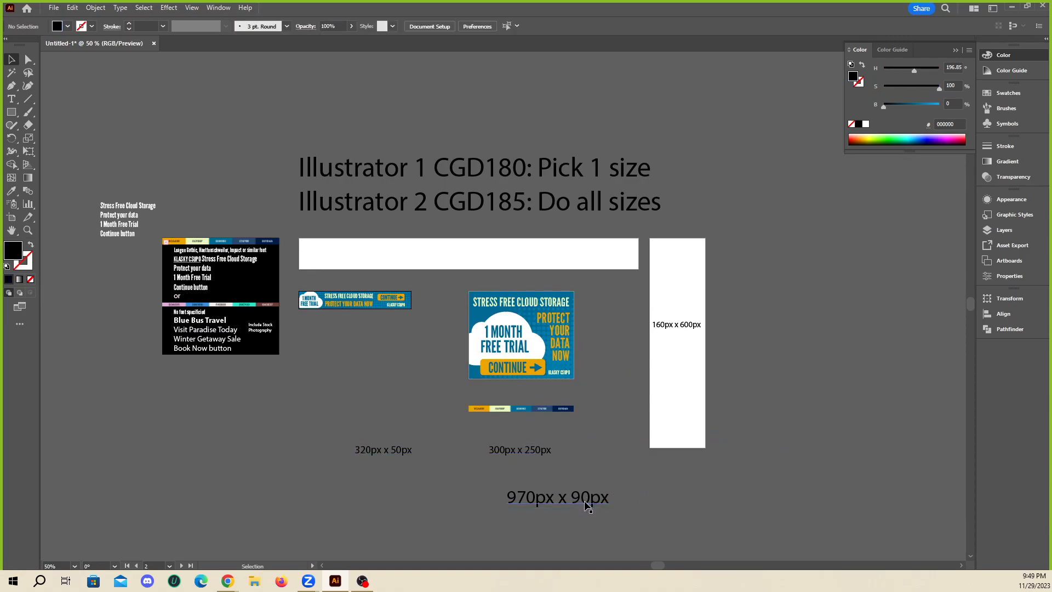
drag(586, 505, 487, 259)
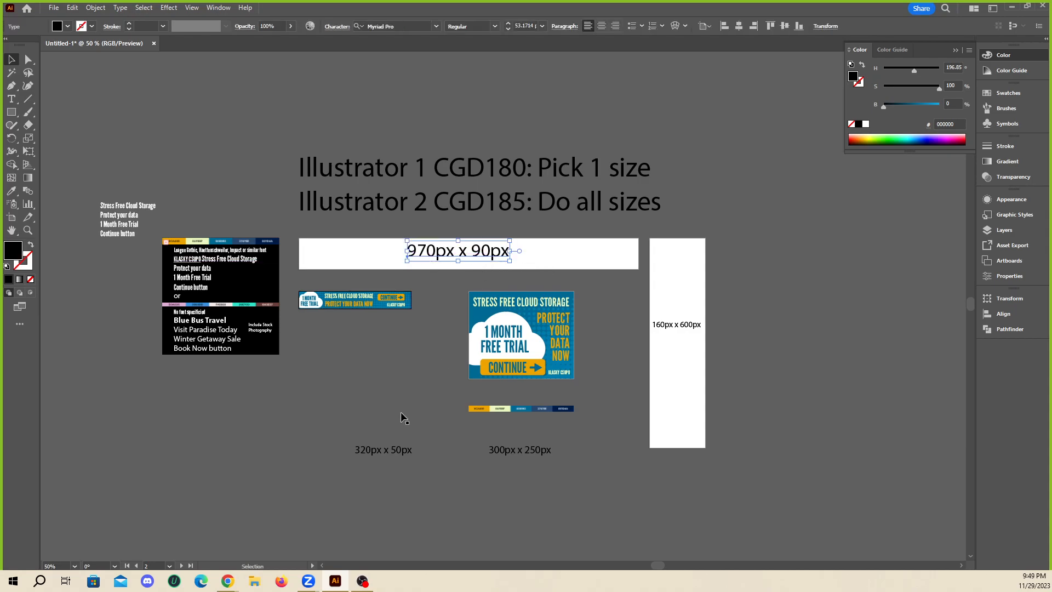
drag(312, 437, 594, 495)
click(536, 469)
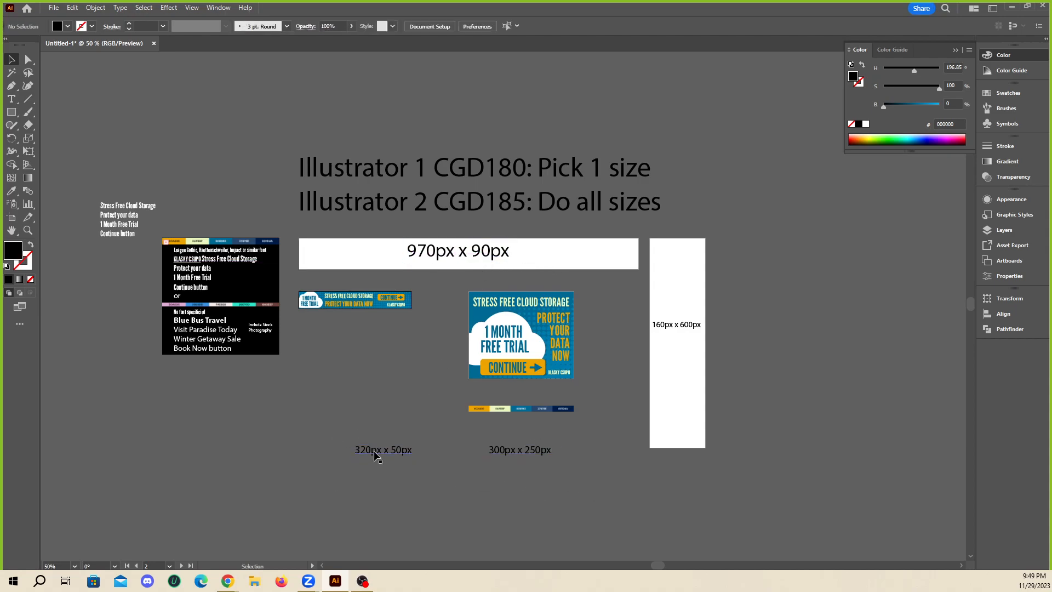
drag(387, 455, 360, 327)
drag(556, 455, 559, 393)
click(520, 434)
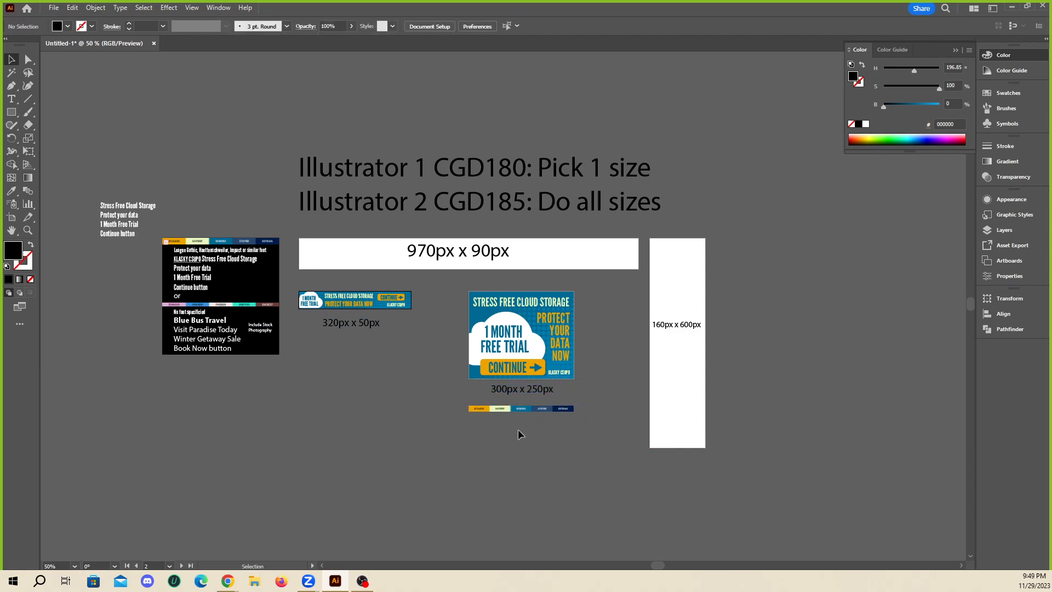
- Delete the spare colour palette strip below the 300px x 250px ad and the loose white copy text above the design brief
click(542, 409)
key(Delete)
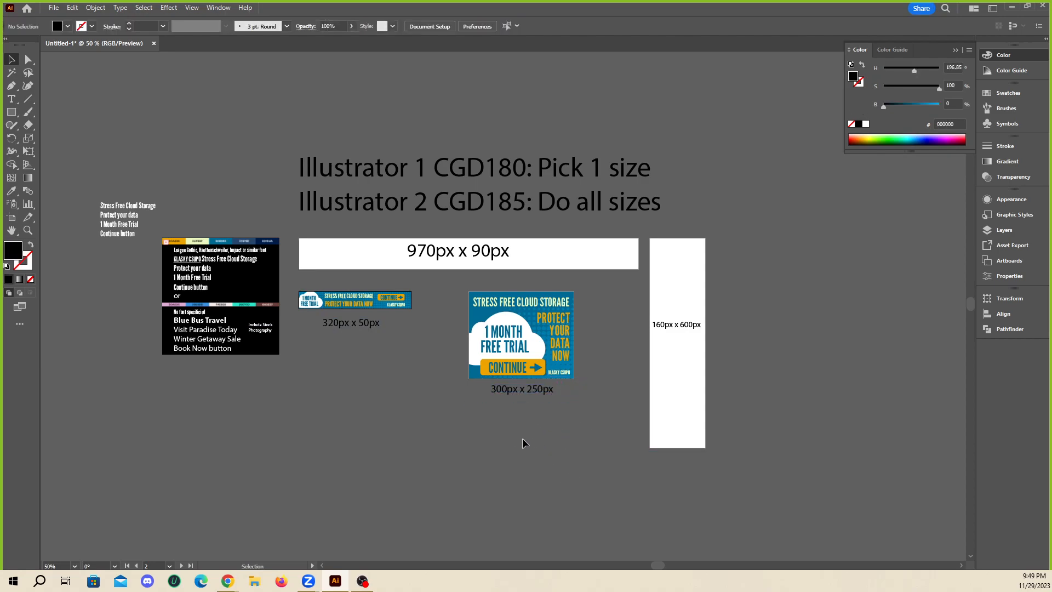
drag(131, 242, 77, 175)
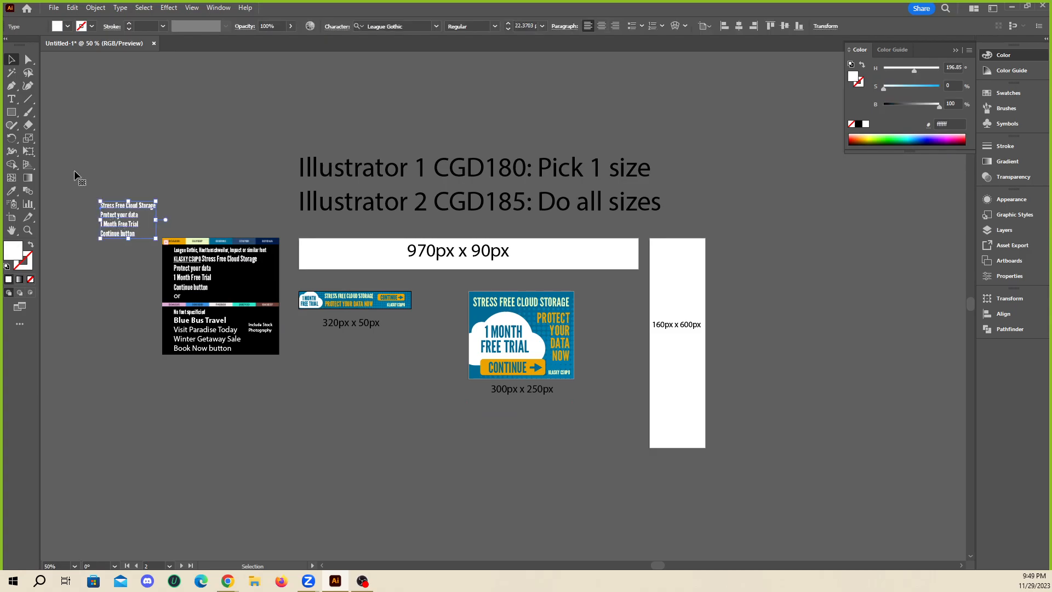
key(ctrl+1)
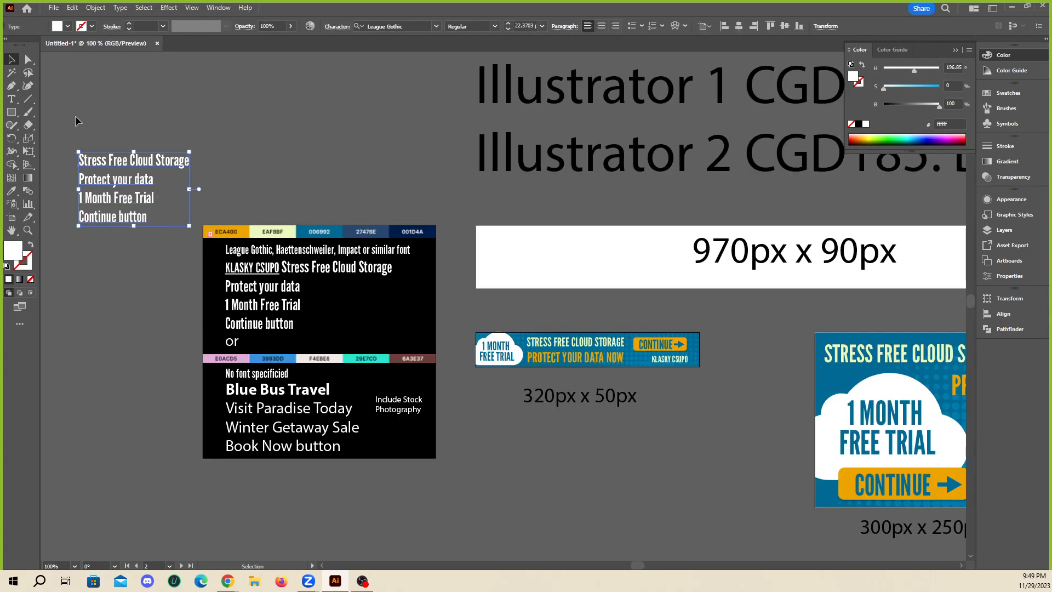
key(Delete)
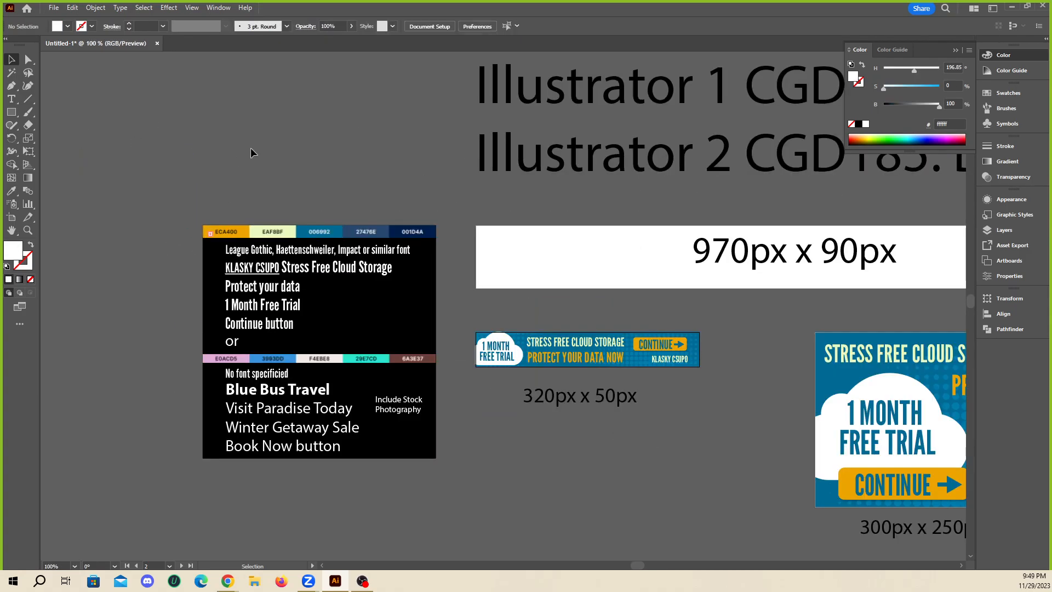
scroll(250, 152, down, 3)
scroll(500, 348, up, 2)
scroll(300, 356, down, 1)
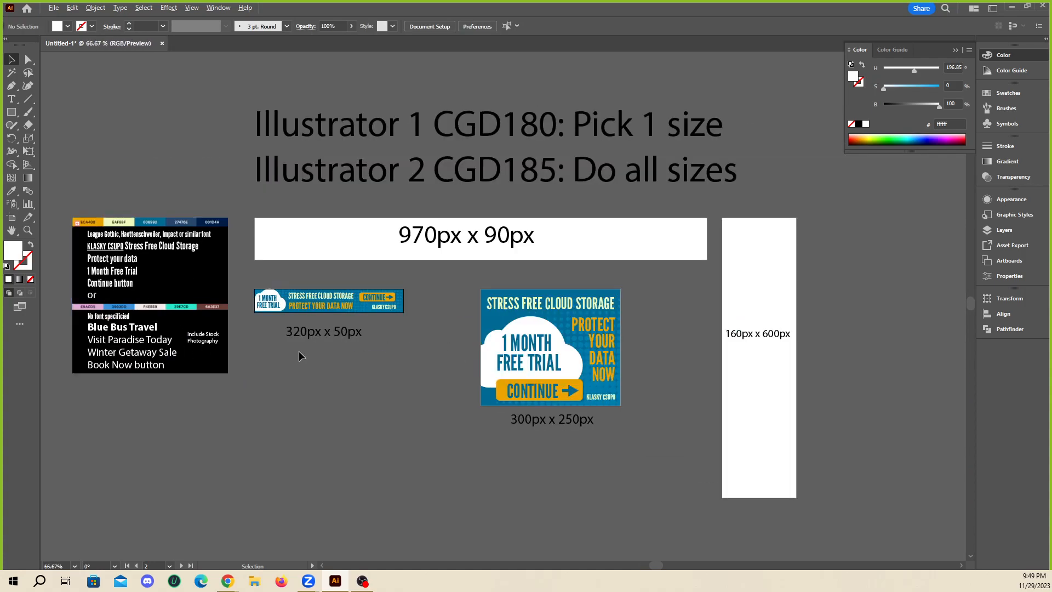
scroll(510, 368, down, 1)
scroll(445, 356, up, 1)
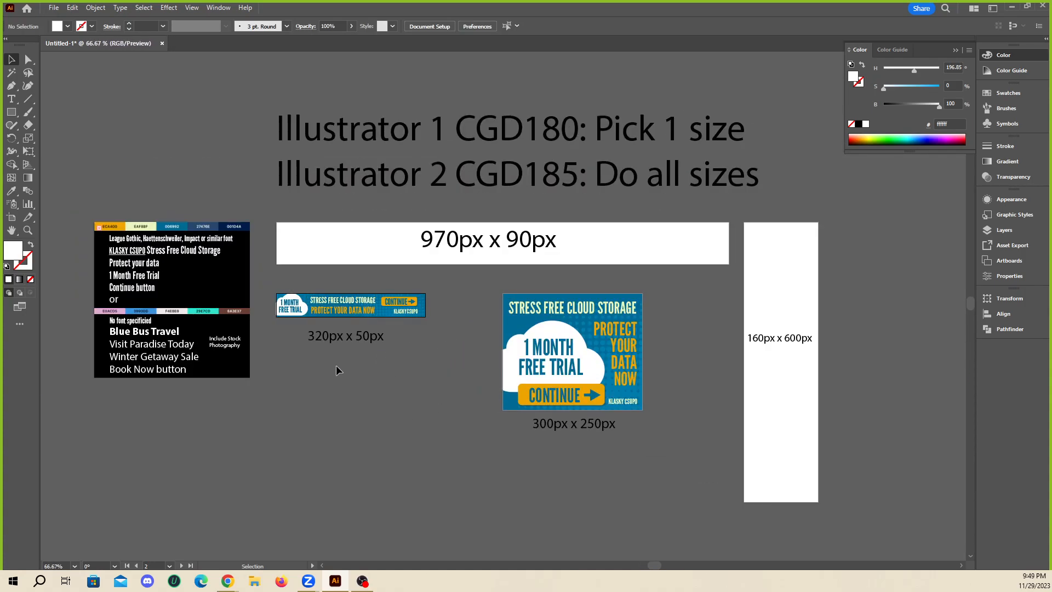
scroll(336, 367, down, 1)
scroll(412, 336, up, 1)
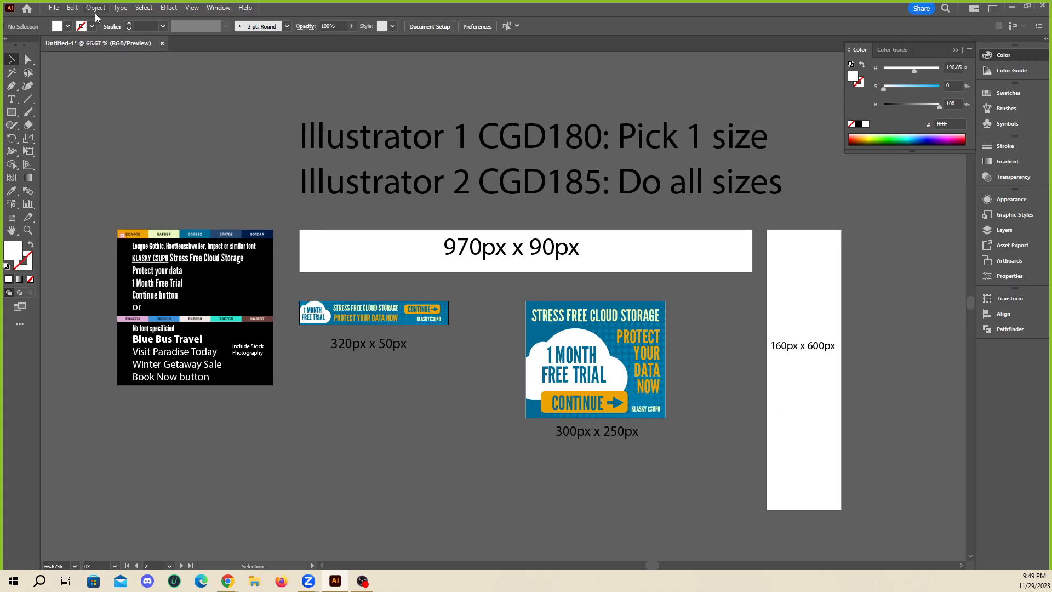
- Save the document on the computer as illustrator2023WinterFinal in the AdobeIllustrator folder, using the Illustrator 2020 version, and close it
click(53, 8)
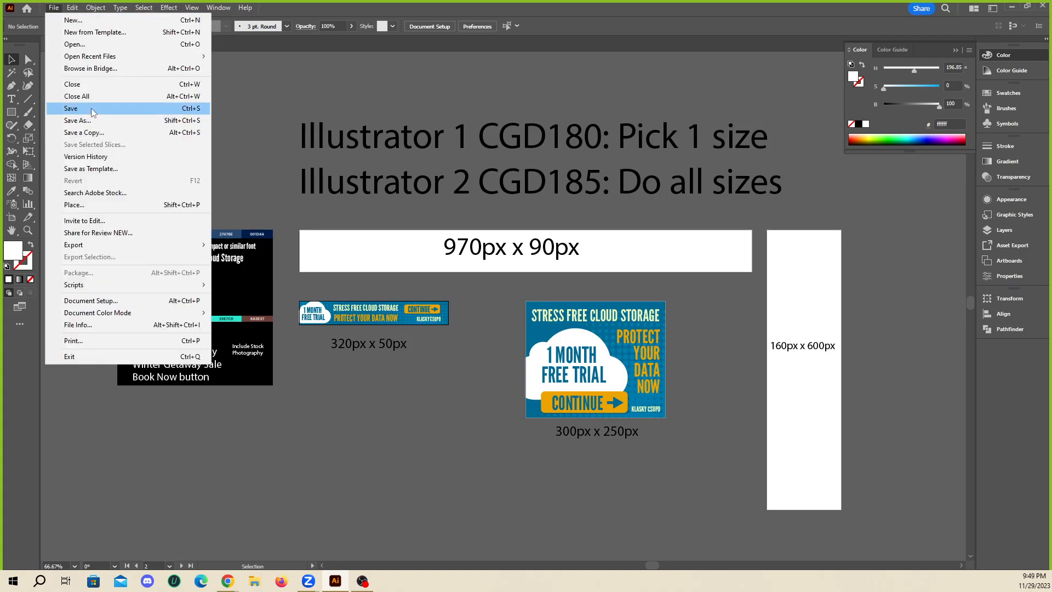
click(87, 121)
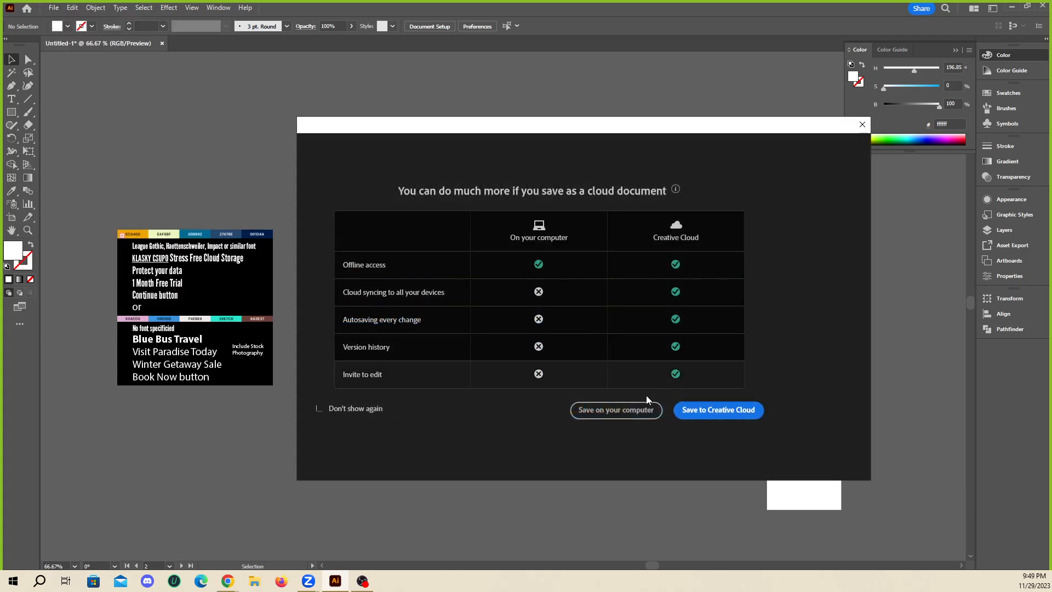
click(615, 410)
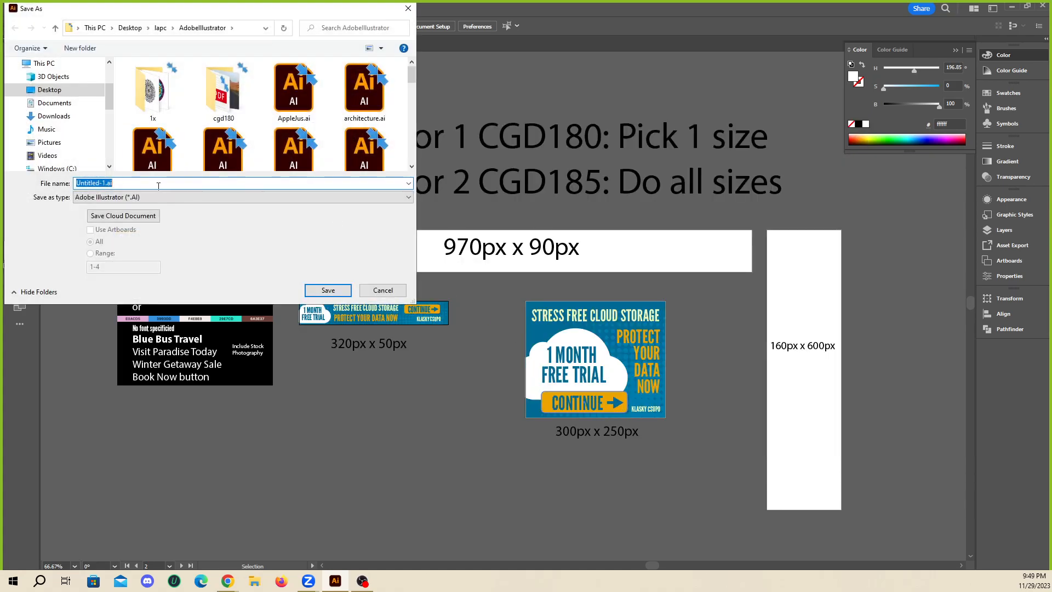
text(il)
text(lustrator230)
text(nm)
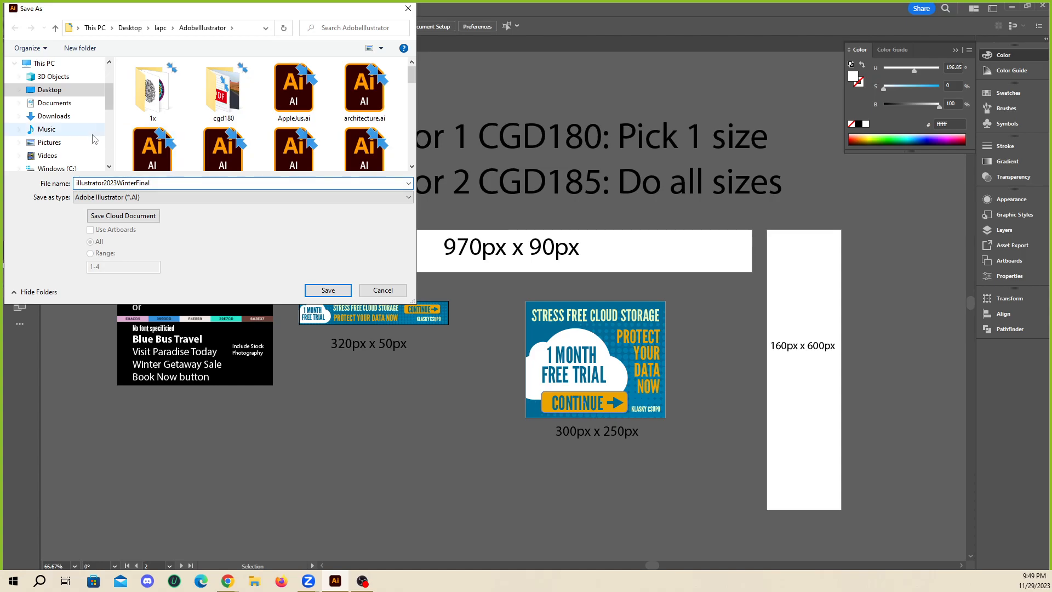
click(329, 291)
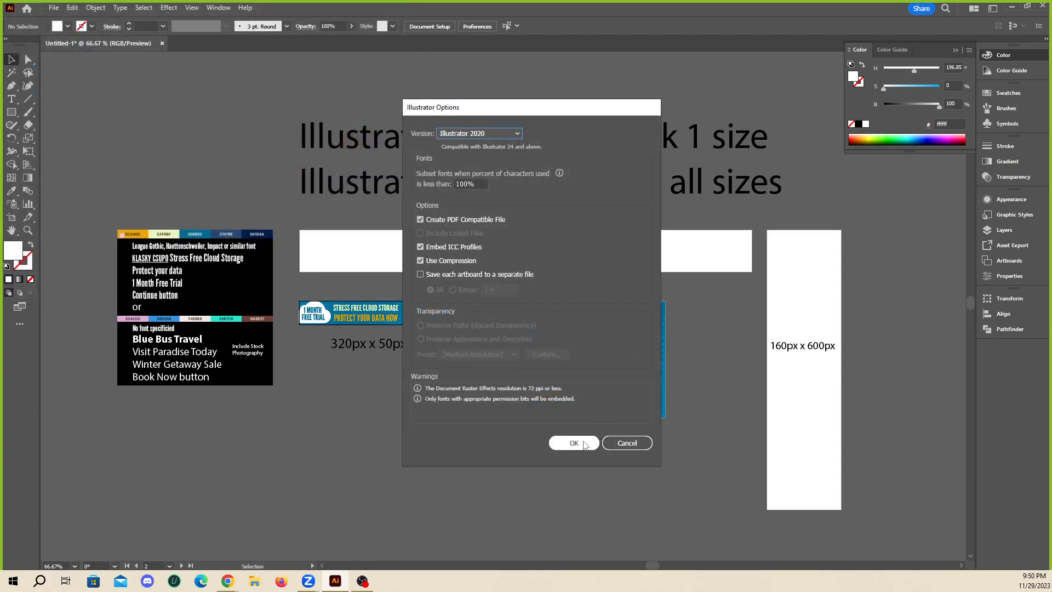
click(568, 441)
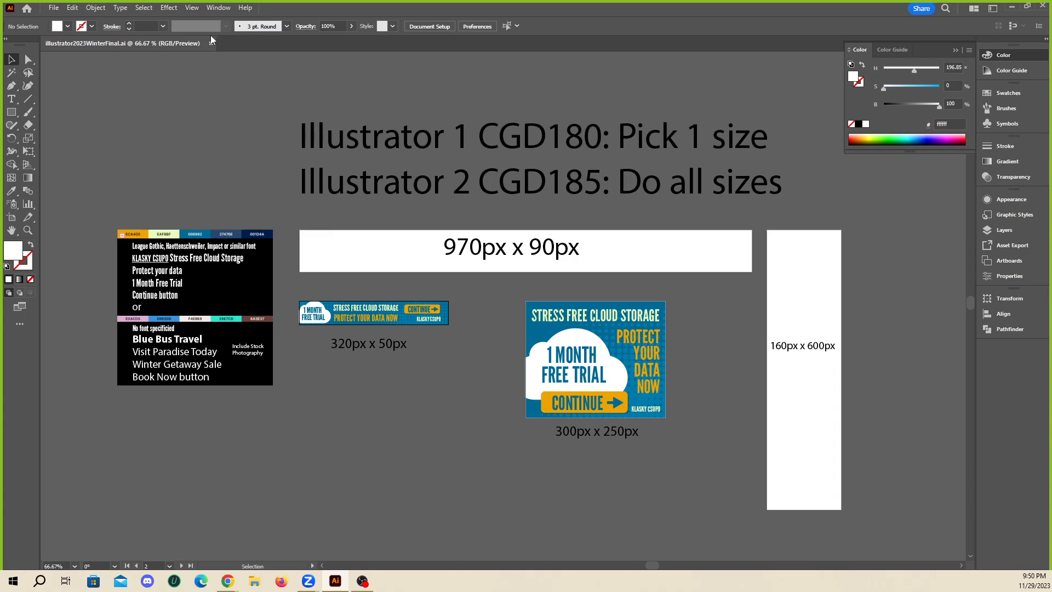
click(211, 43)
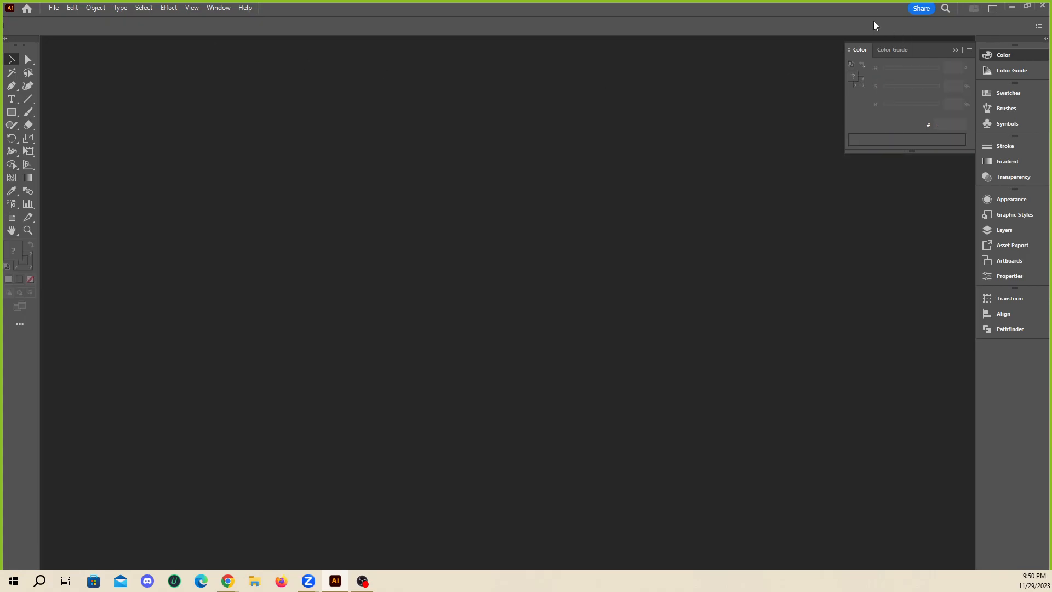